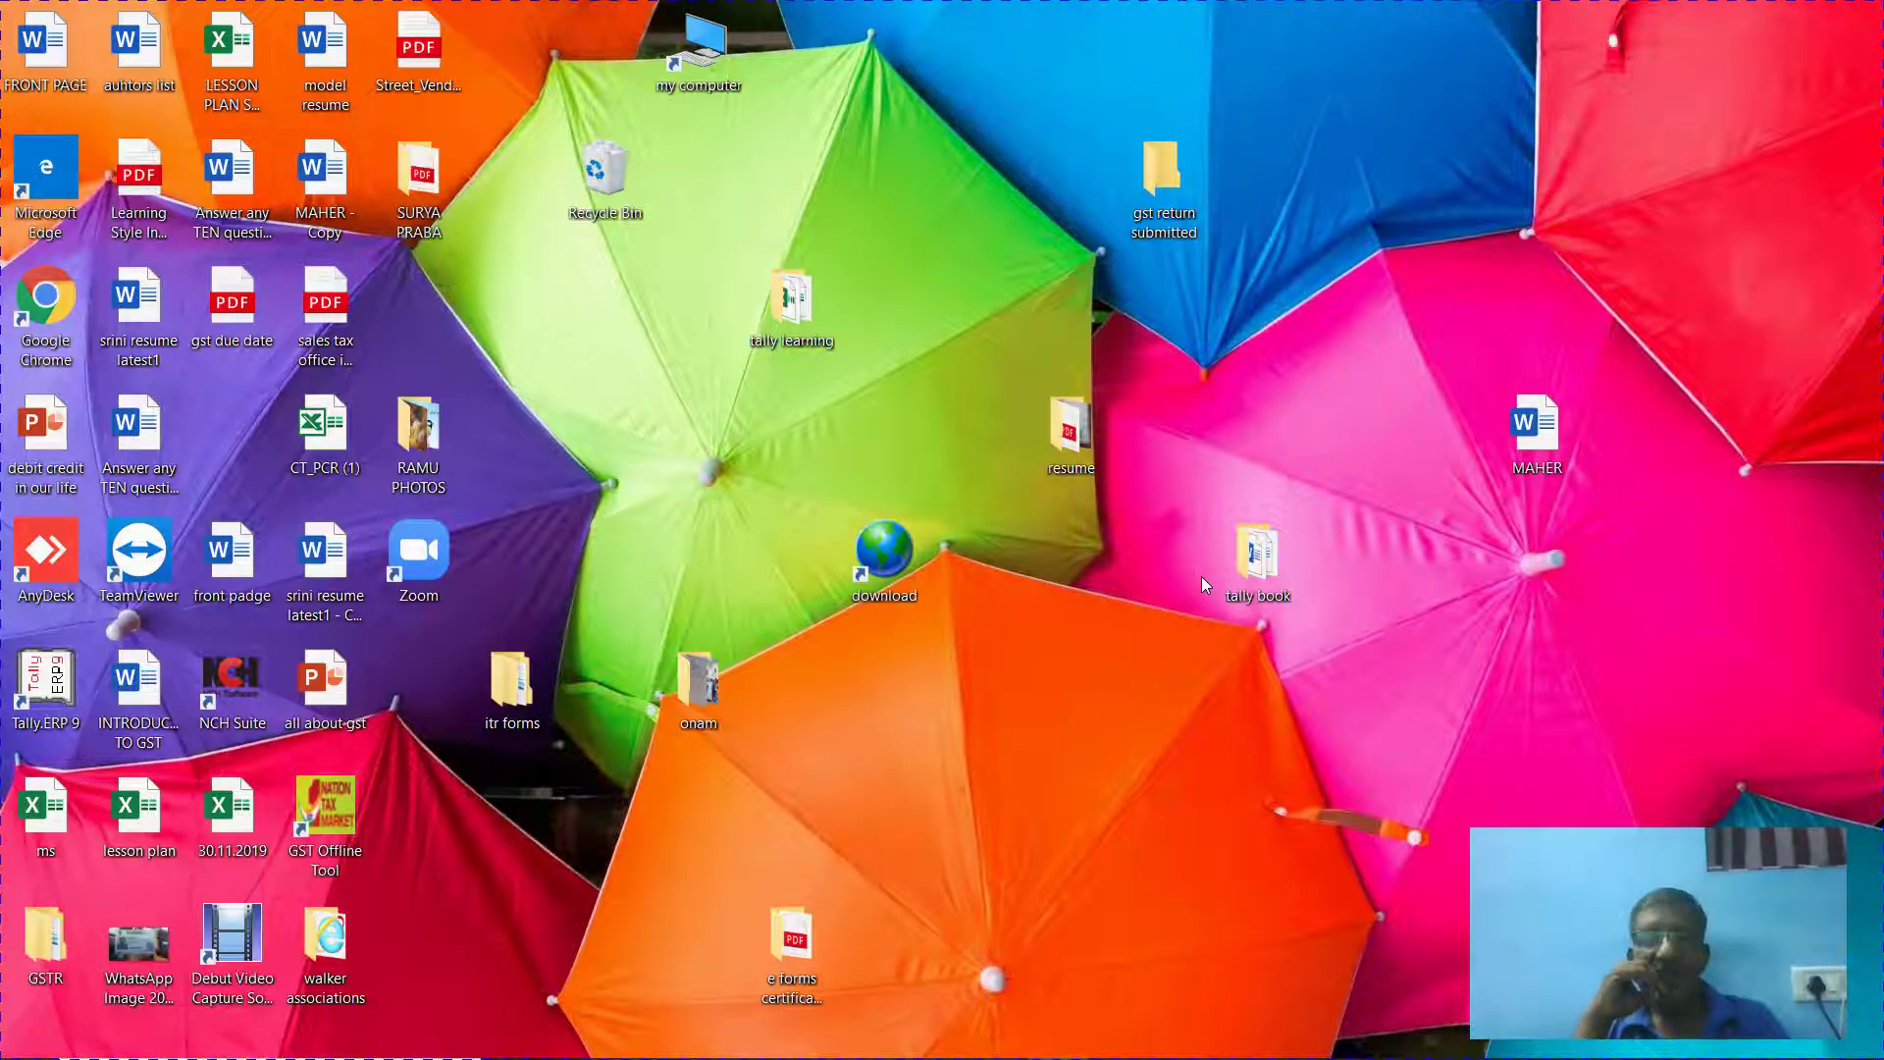
Switch to the hw 1 workbook and check the three steps listed in K4–K6.
key(alt+Tab)
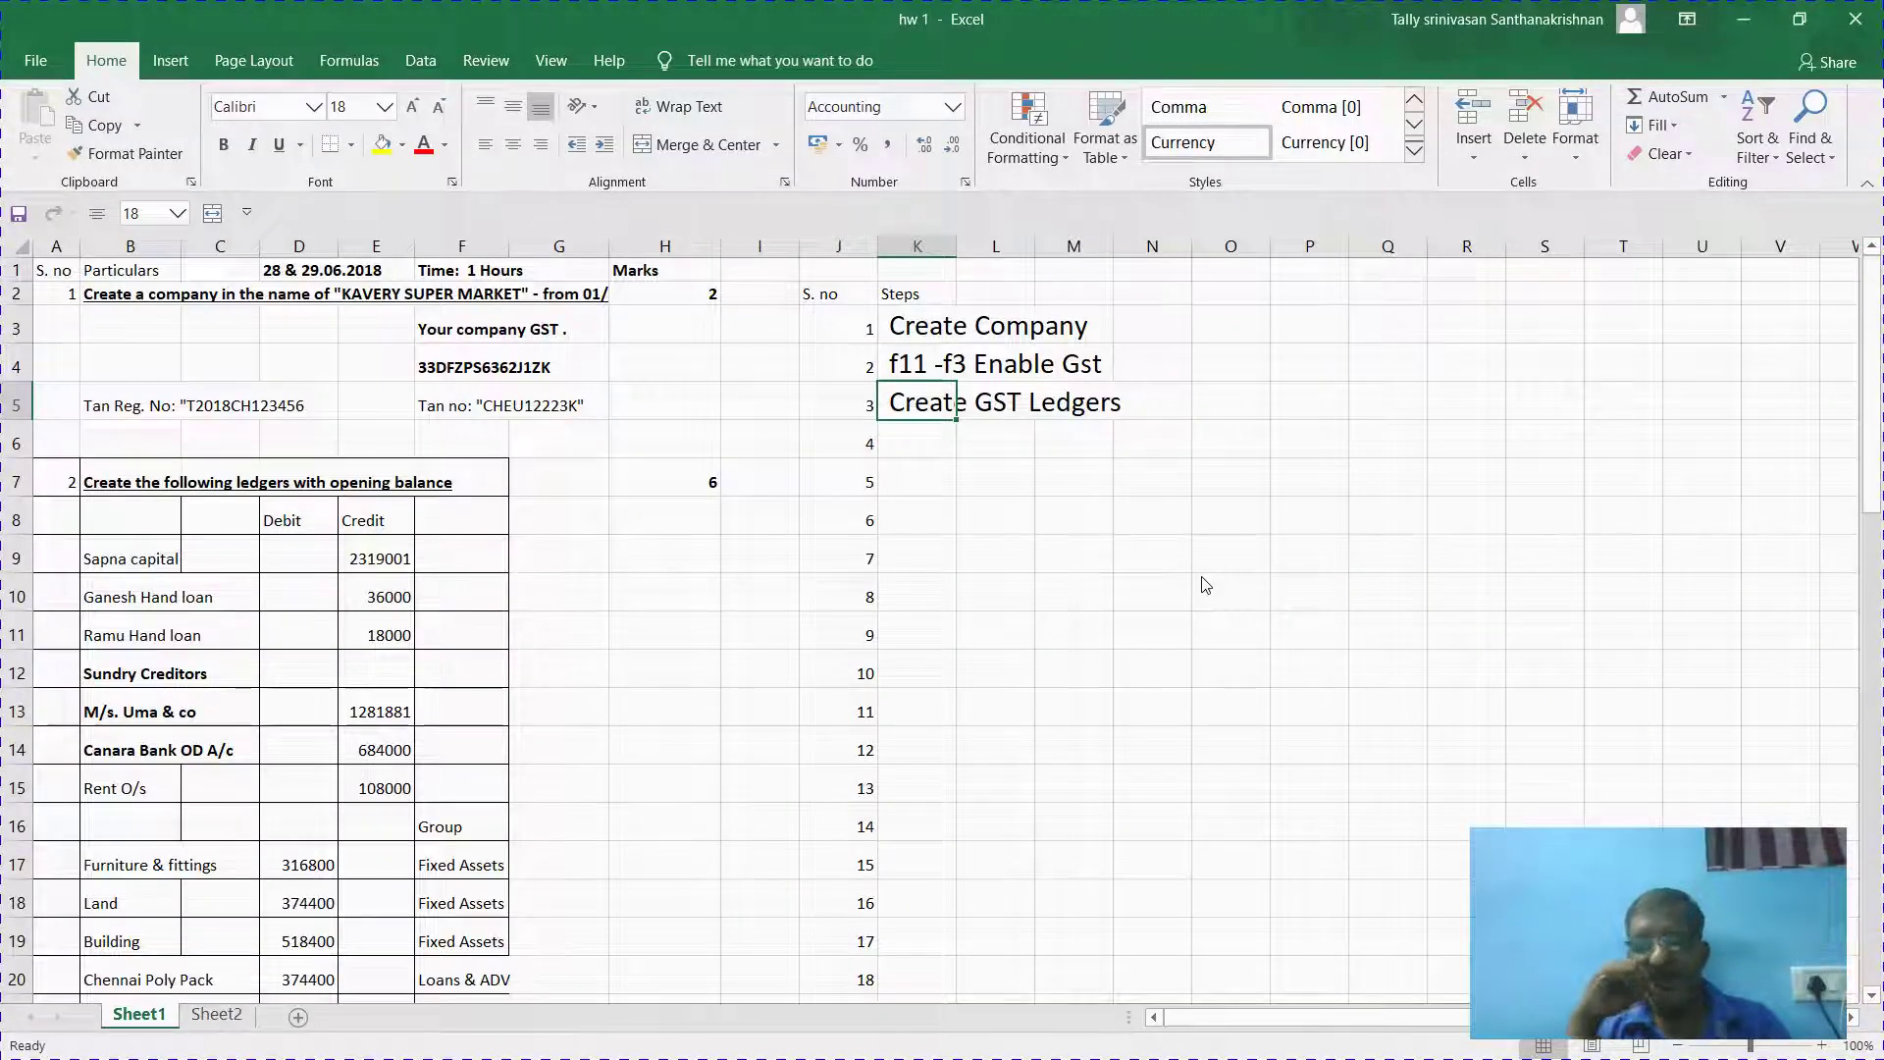
key(Up)
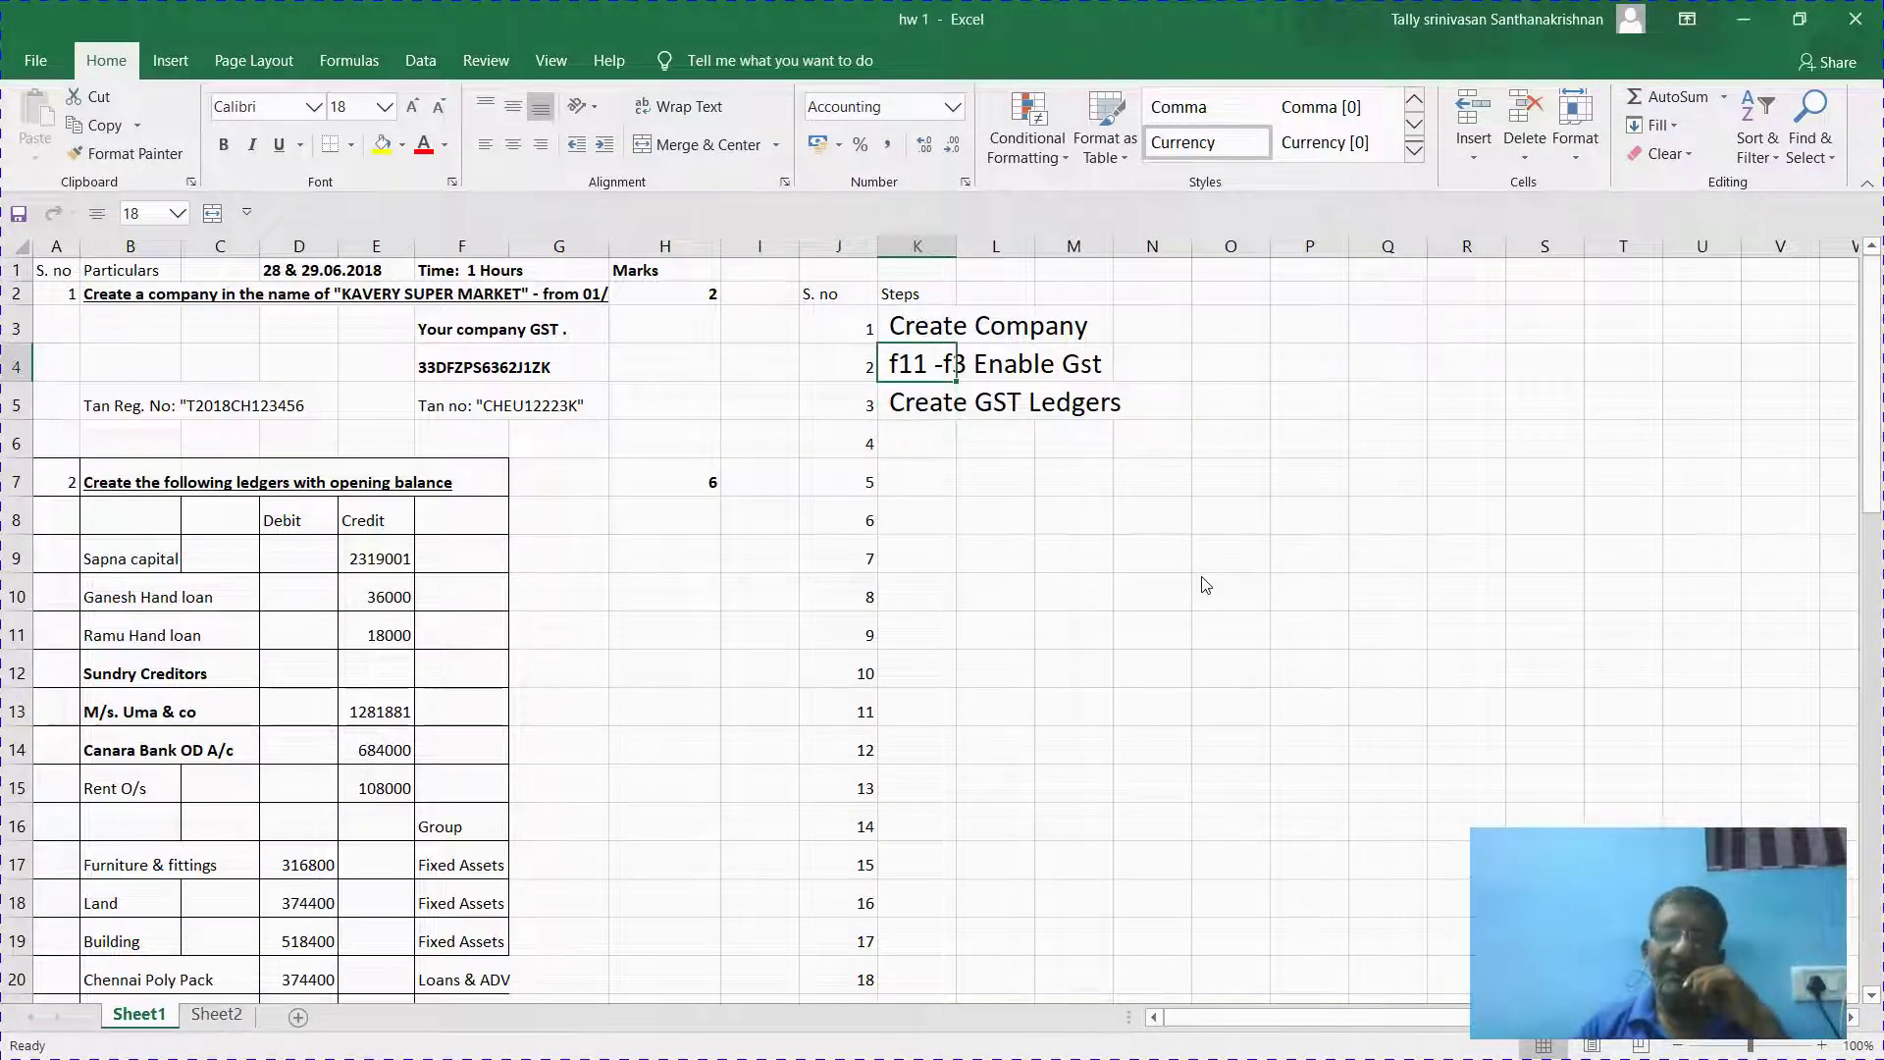
key(Down)
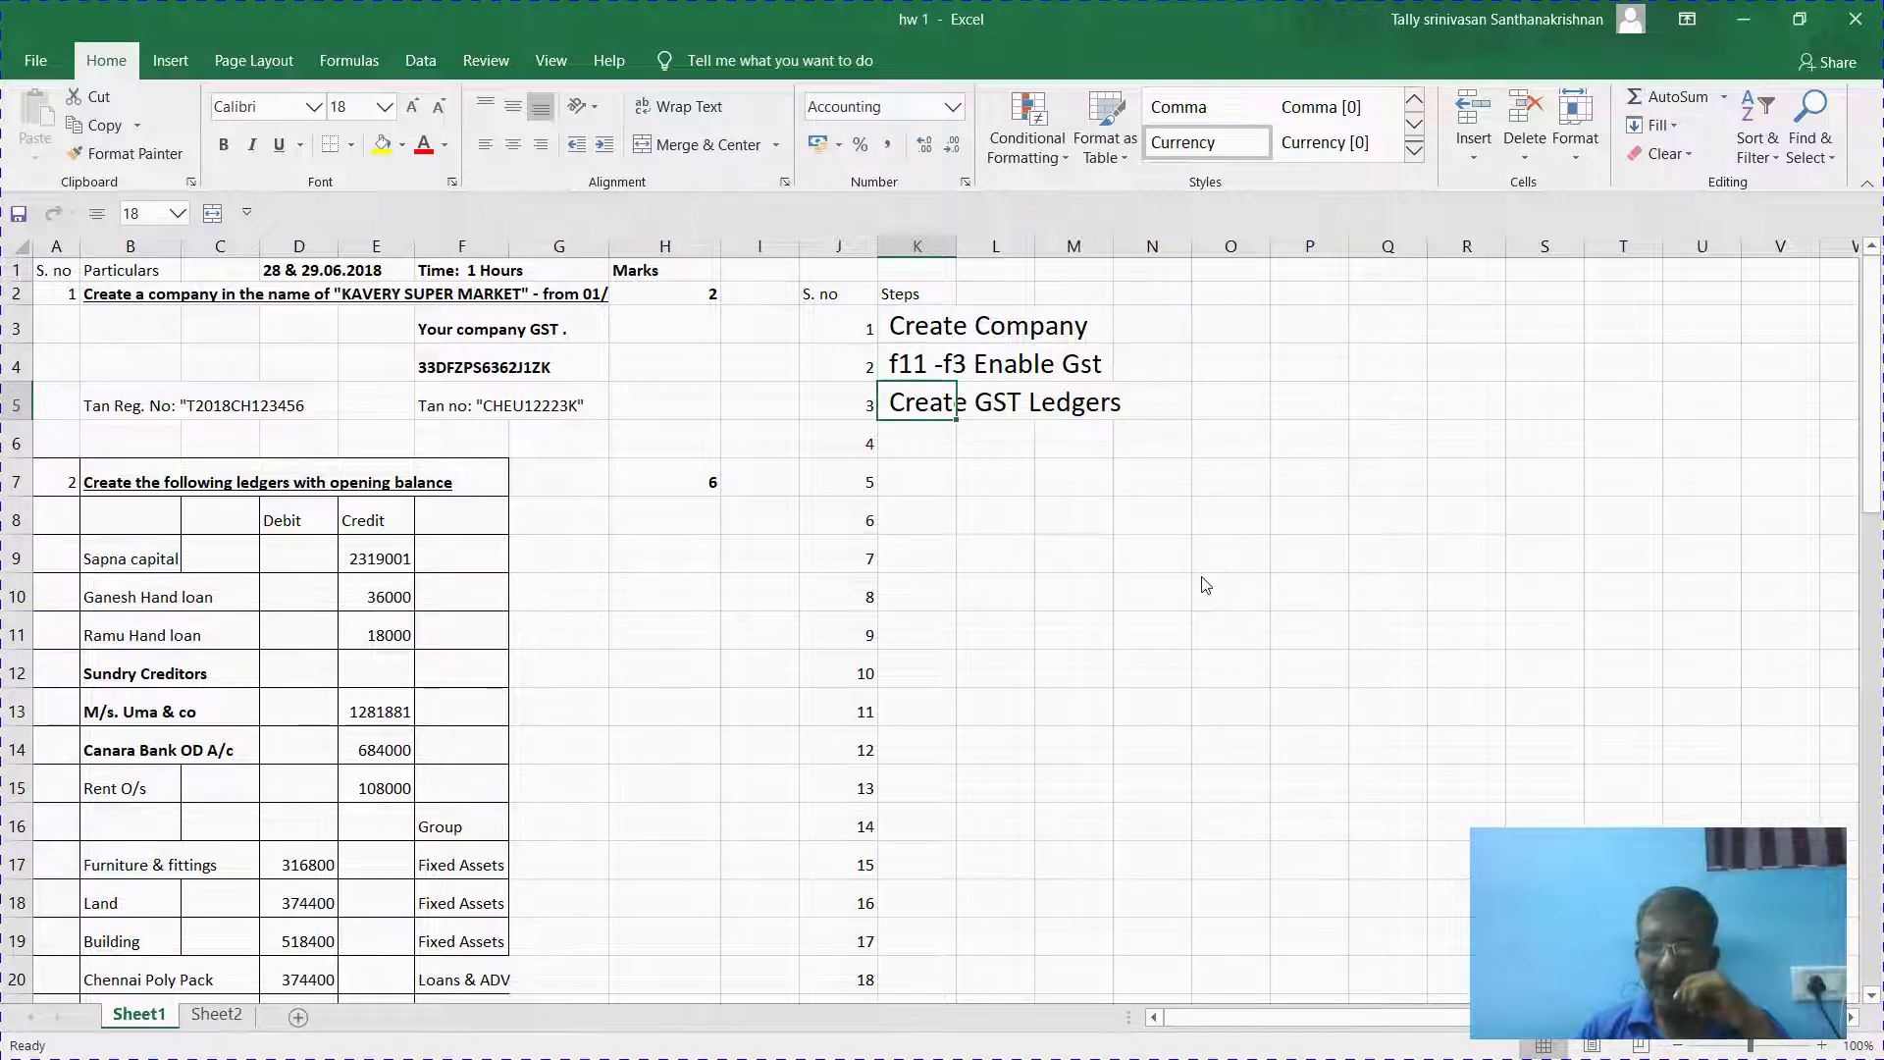
key(Down)
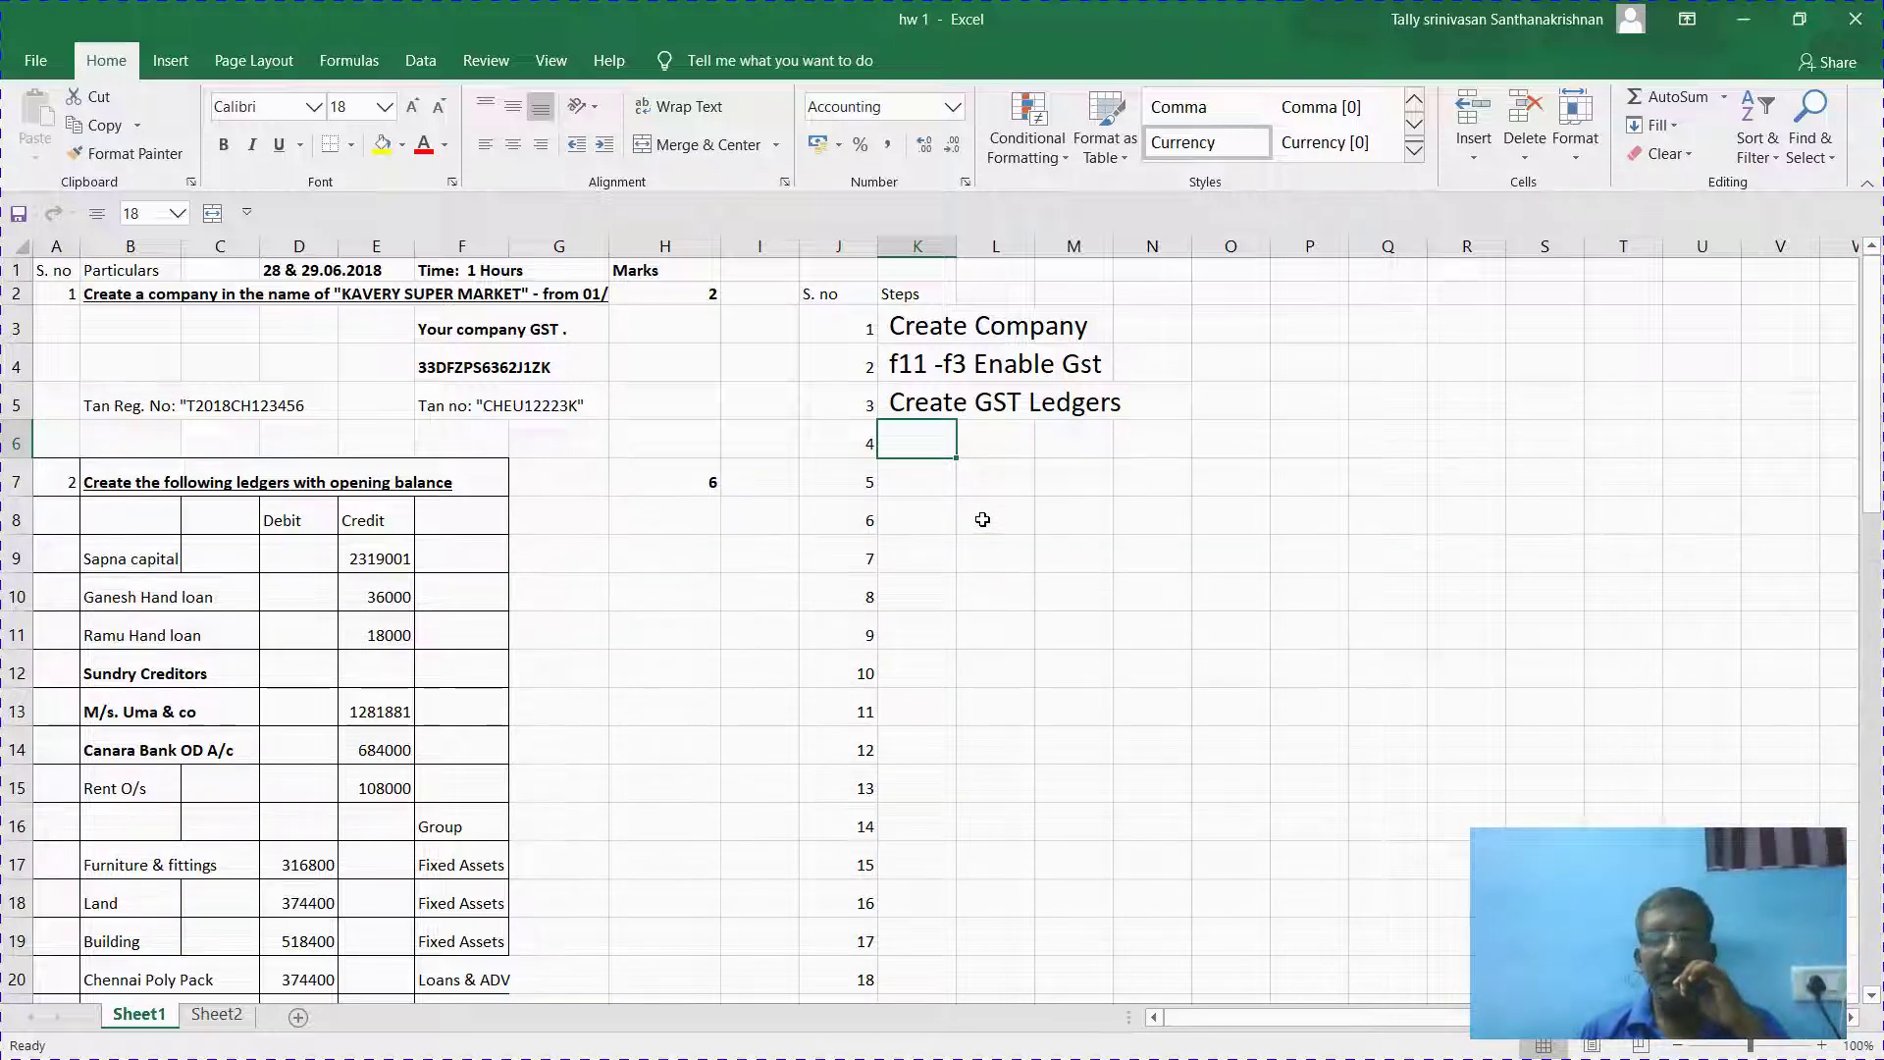
click(930, 405)
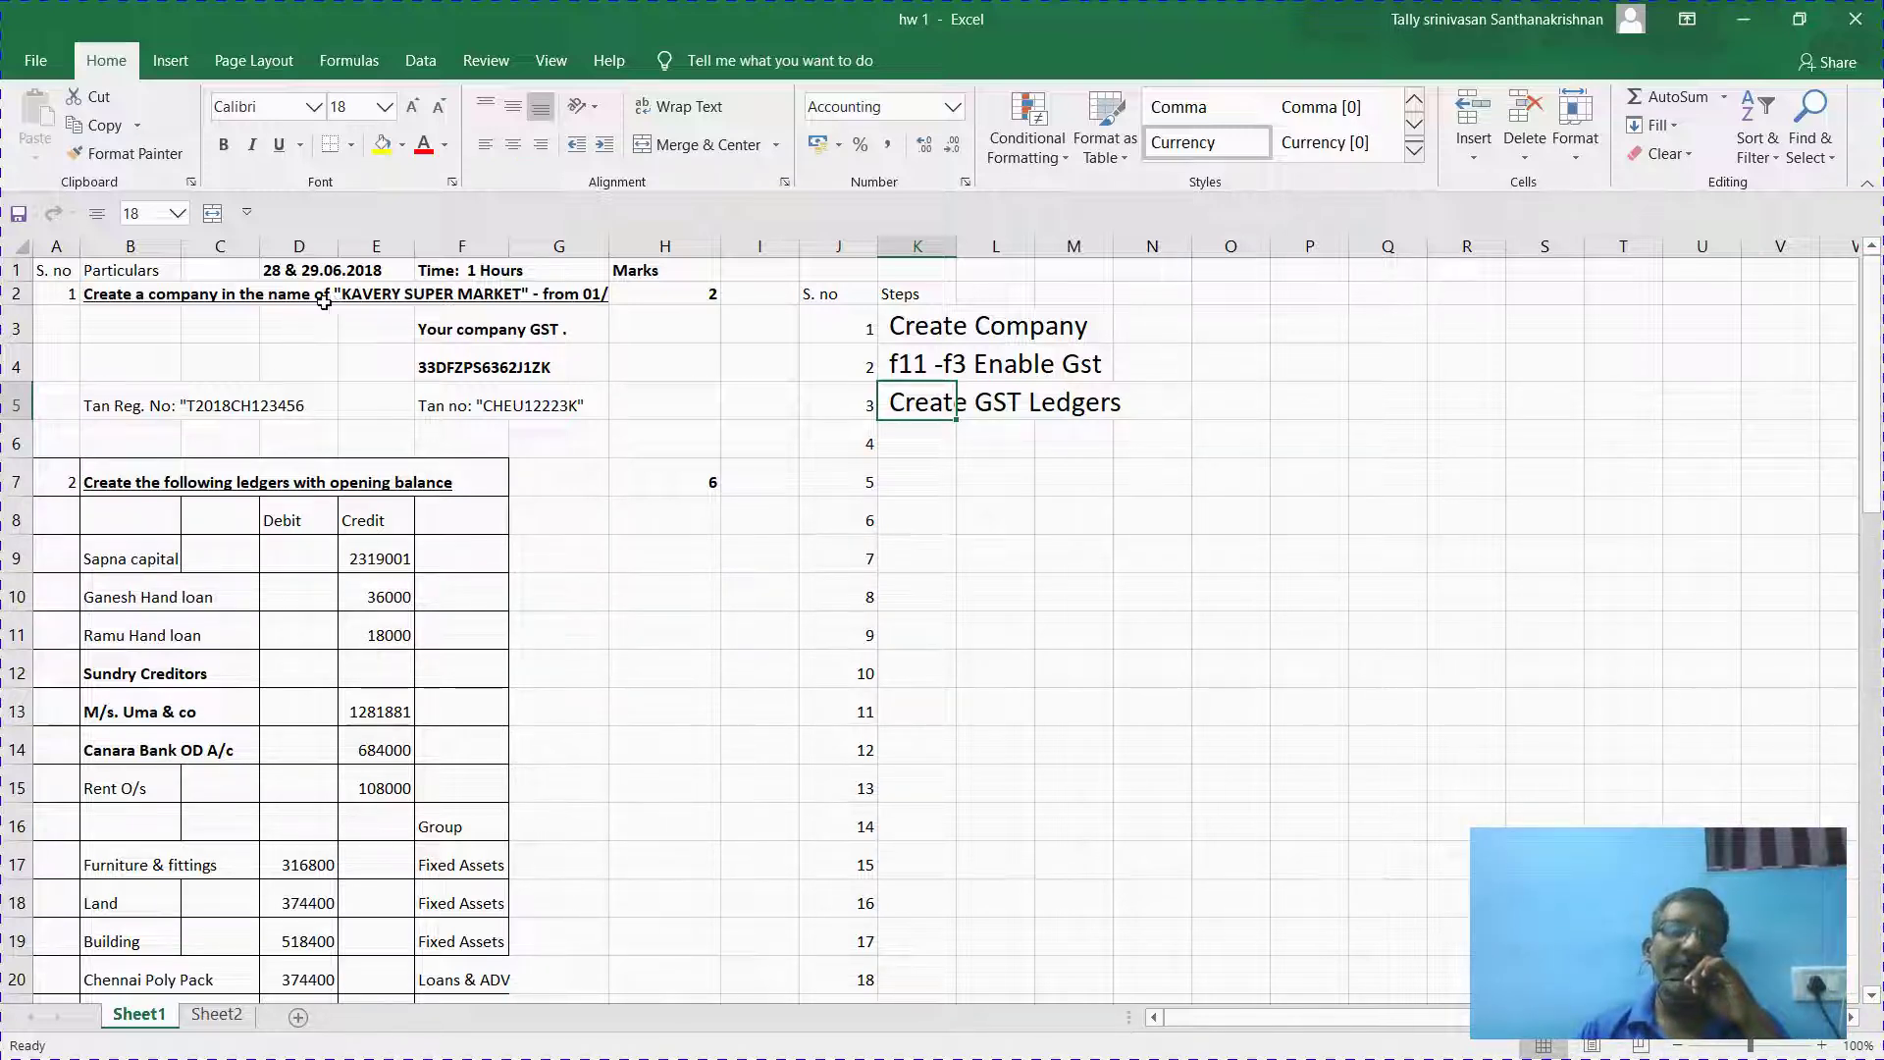
click(293, 310)
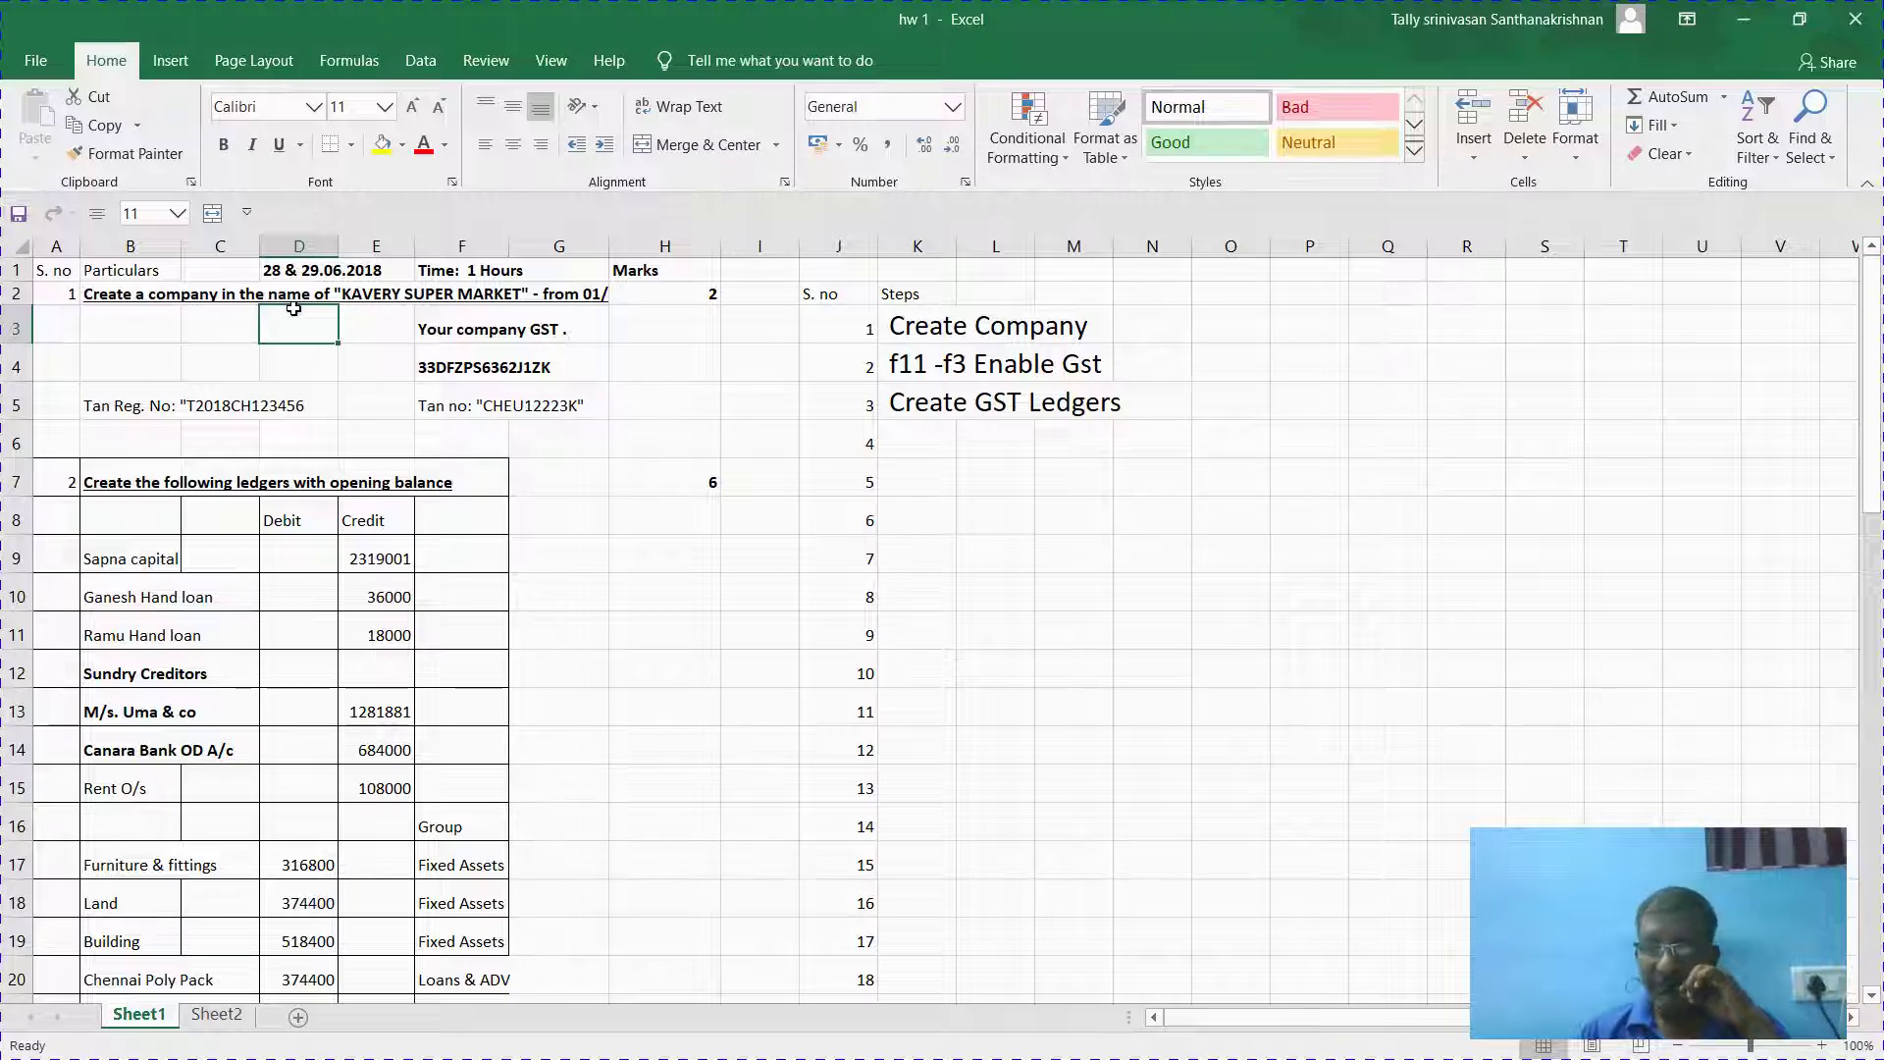
Review the ledger amounts and both purchase invoices down column D, then return to the top.
key(Down)
key(Down)
key(Down)
key(Down)
key(Down)
key(Down)
key(Down)
key(Down)
key(Down)
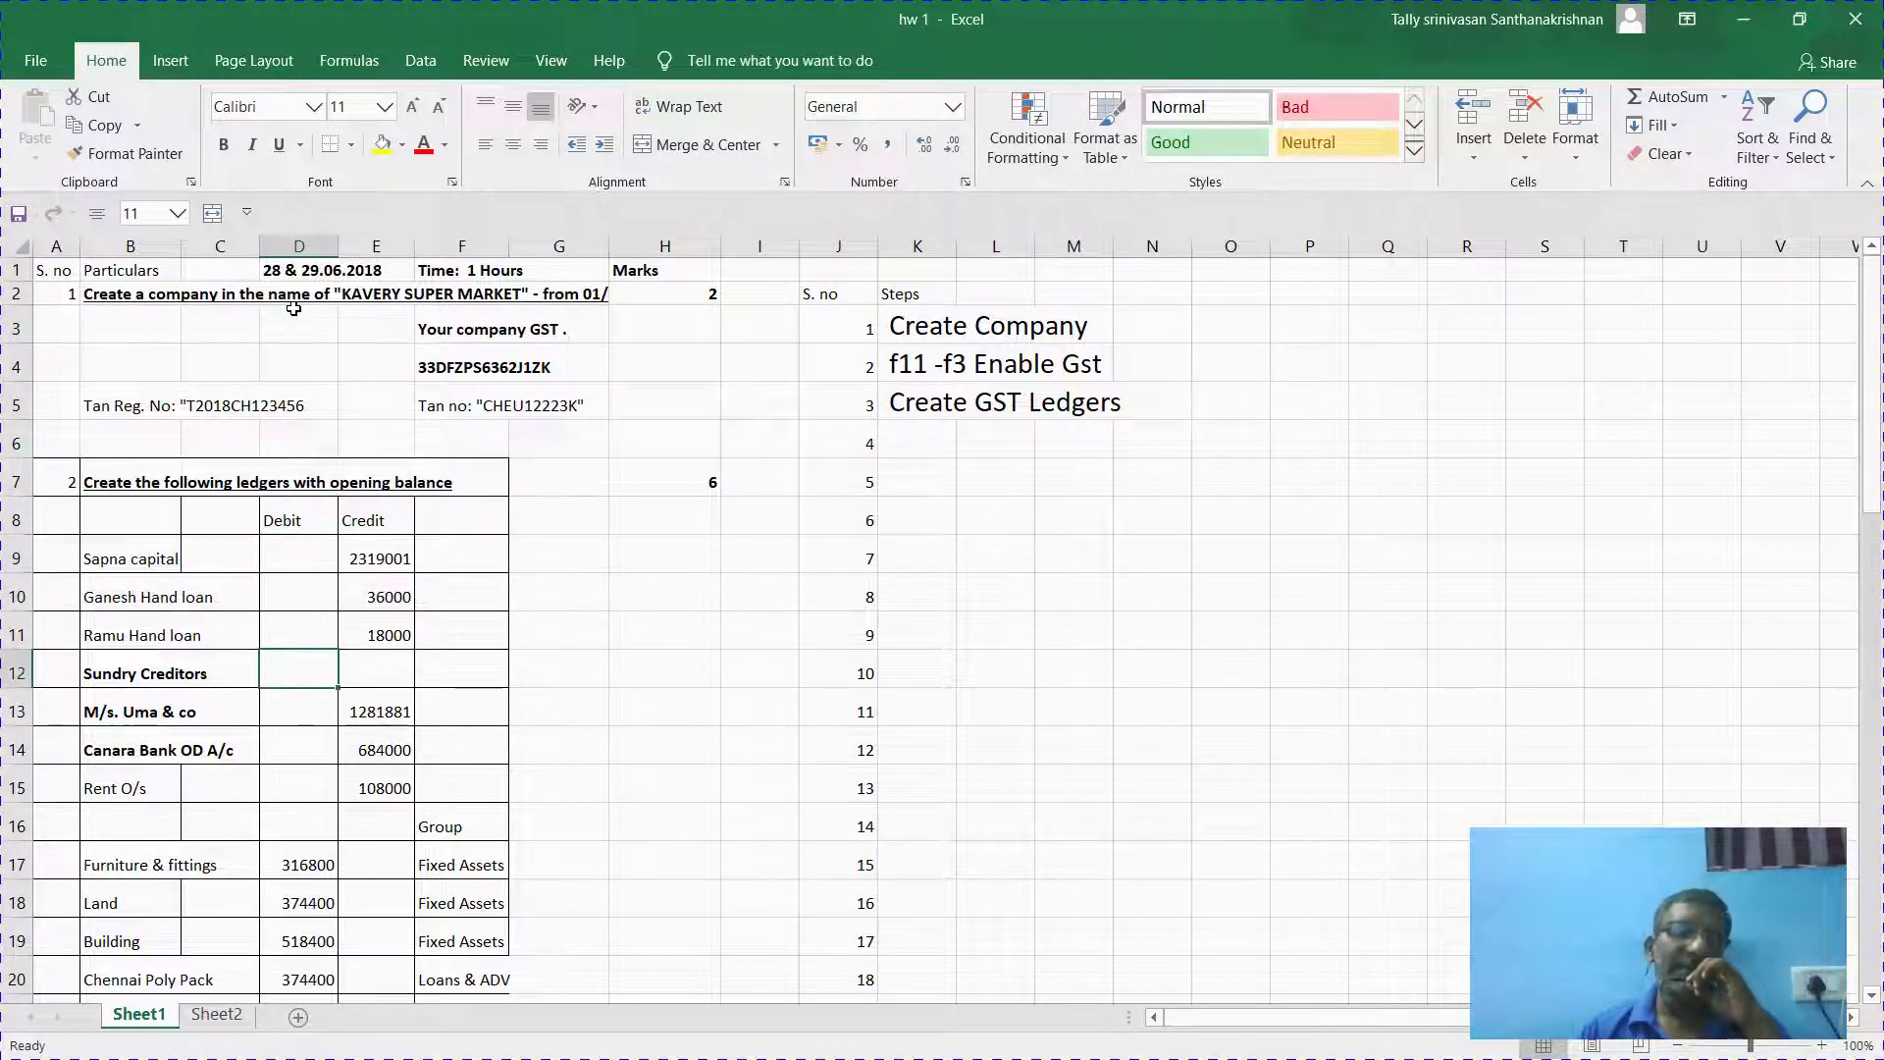
key(Down)
key(Down)
key(Down)
key(Down)
key(Down)
key(Down)
key(Down)
key(Down)
key(Down)
key(Down)
key(Down)
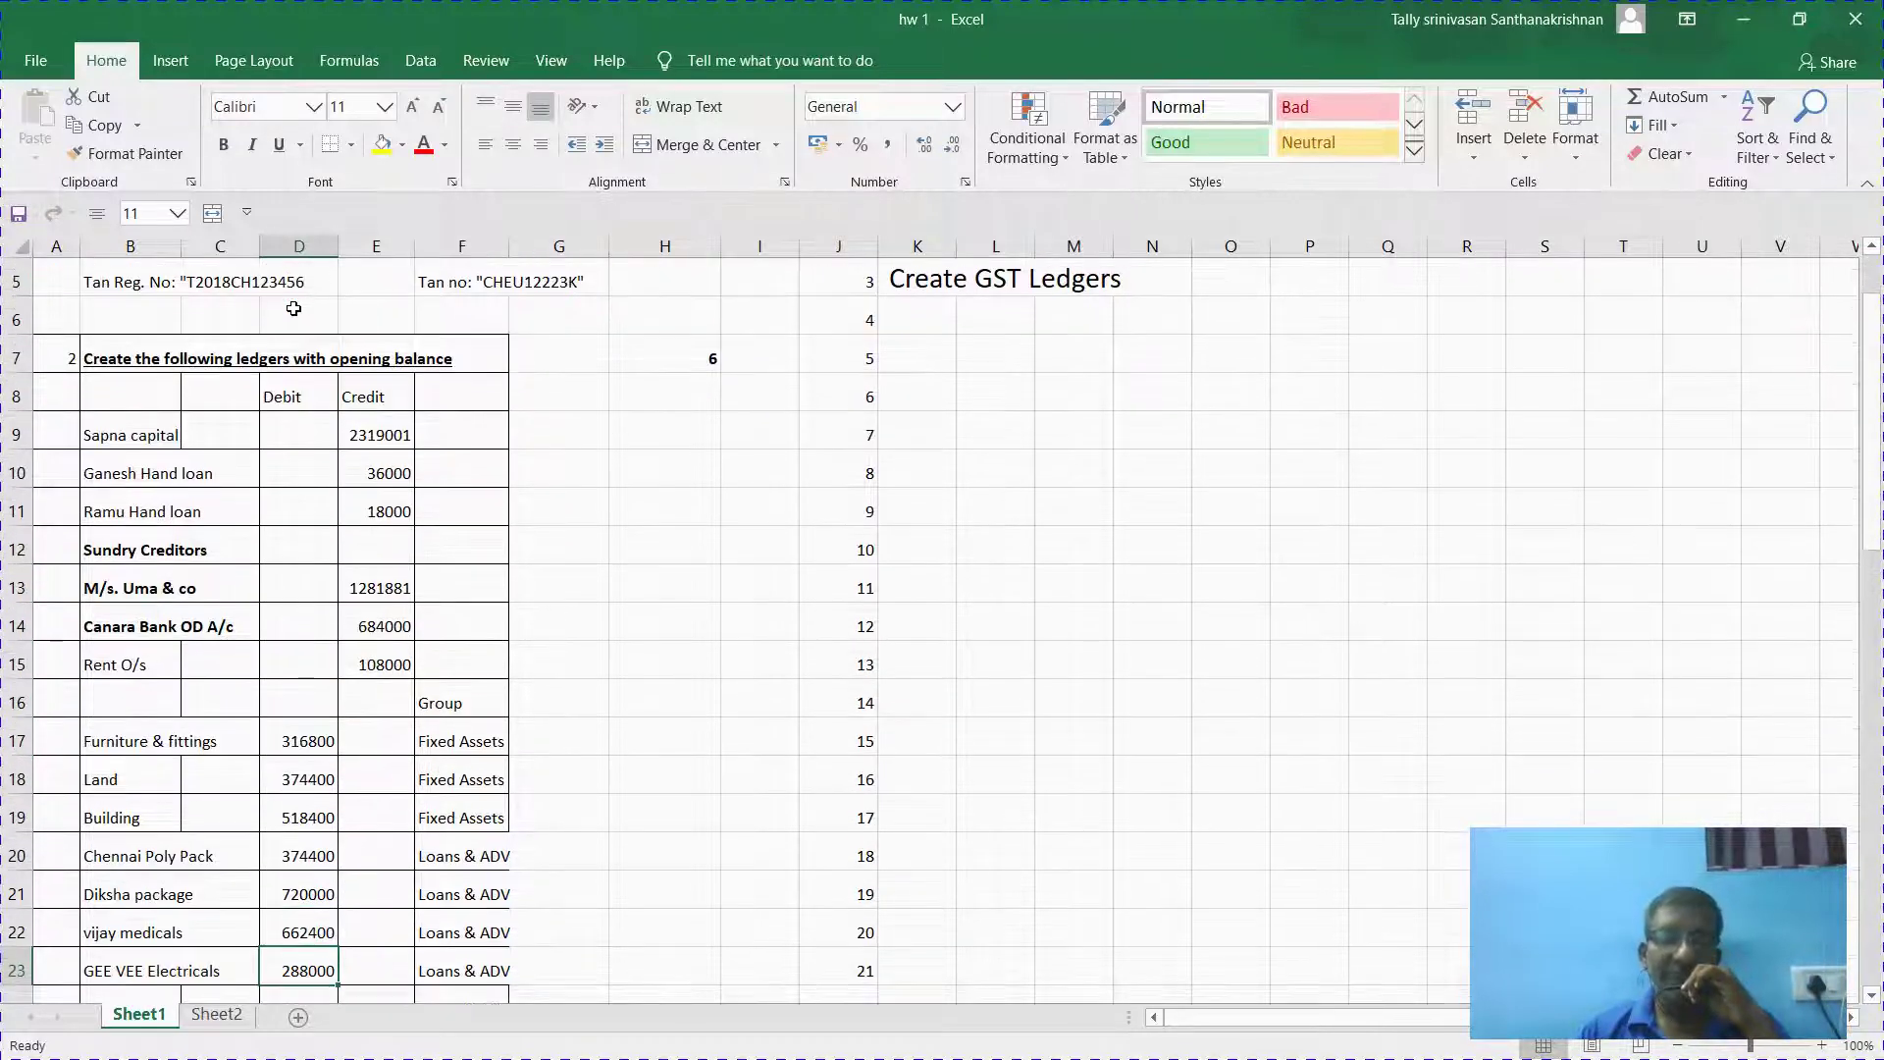
key(Down)
key(Down)
key(Down)
key(Down)
key(Down)
key(Down)
key(Down)
key(Down)
key(Down)
key(Down)
key(Down)
key(Down)
key(Down)
key(Down)
key(Down)
key(Down)
key(Down)
key(Down)
key(Down)
key(Down)
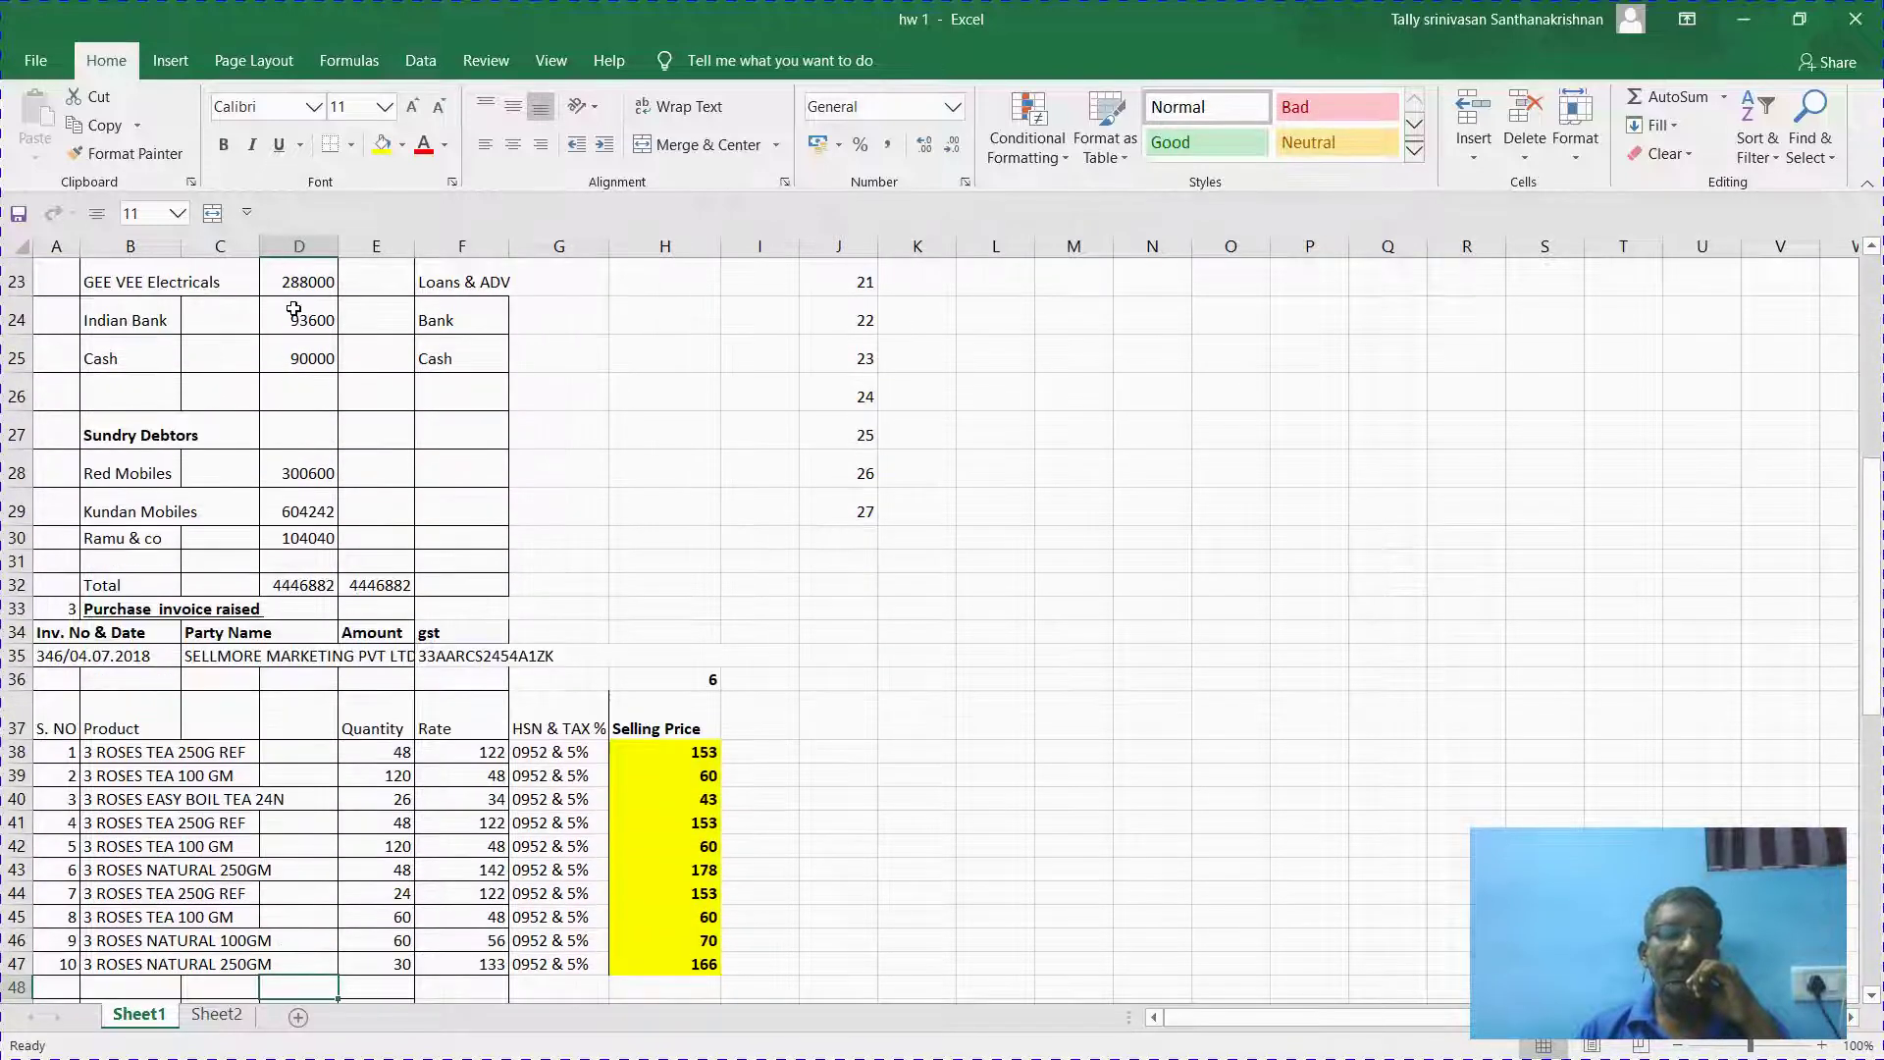
key(Down)
key(Down)
key(Down)
key(Down)
key(Down)
key(Down)
key(Down)
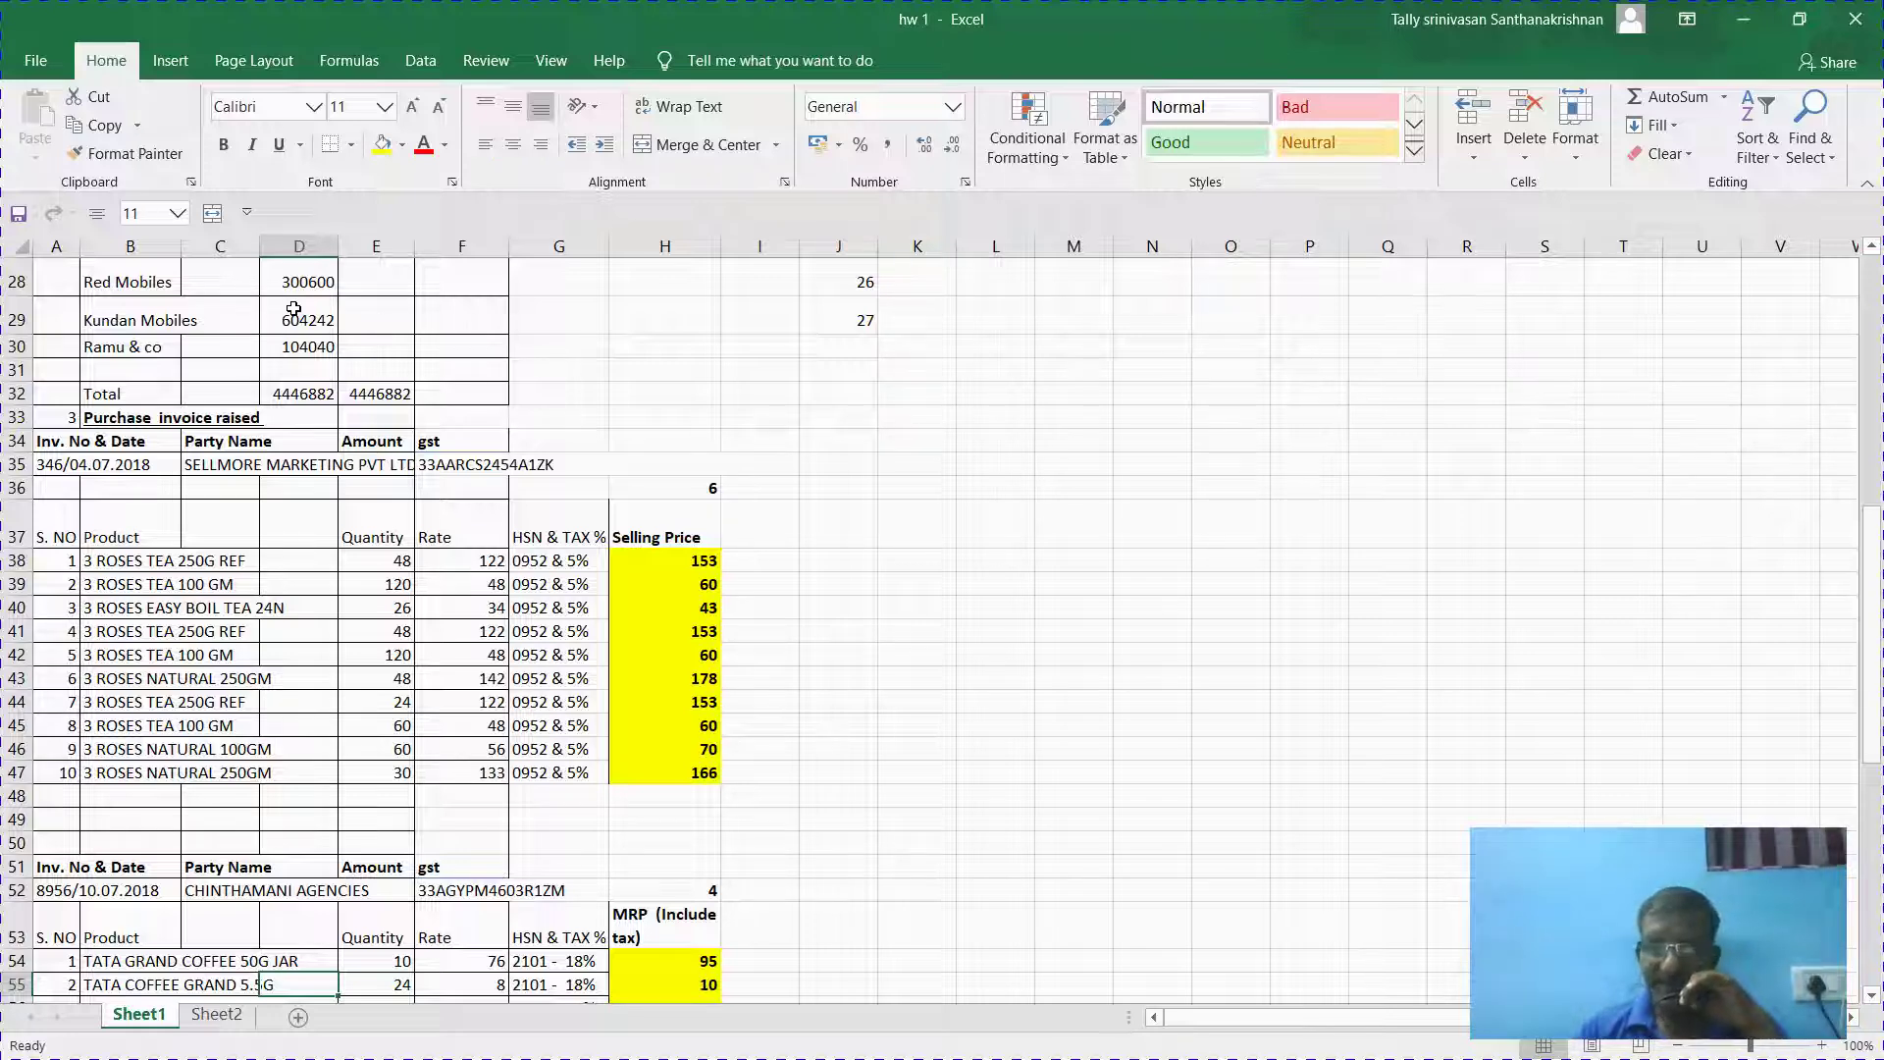
scroll(293, 308, down, 1)
key(Up)
key(Up)
key(Up)
key(Up)
key(Up)
key(Up)
key(Up)
key(Up)
key(Up)
key(Up)
key(Up)
key(Up)
key(Up)
key(Up)
key(Up)
key(Up)
key(Up)
key(Up)
key(Up)
key(Up)
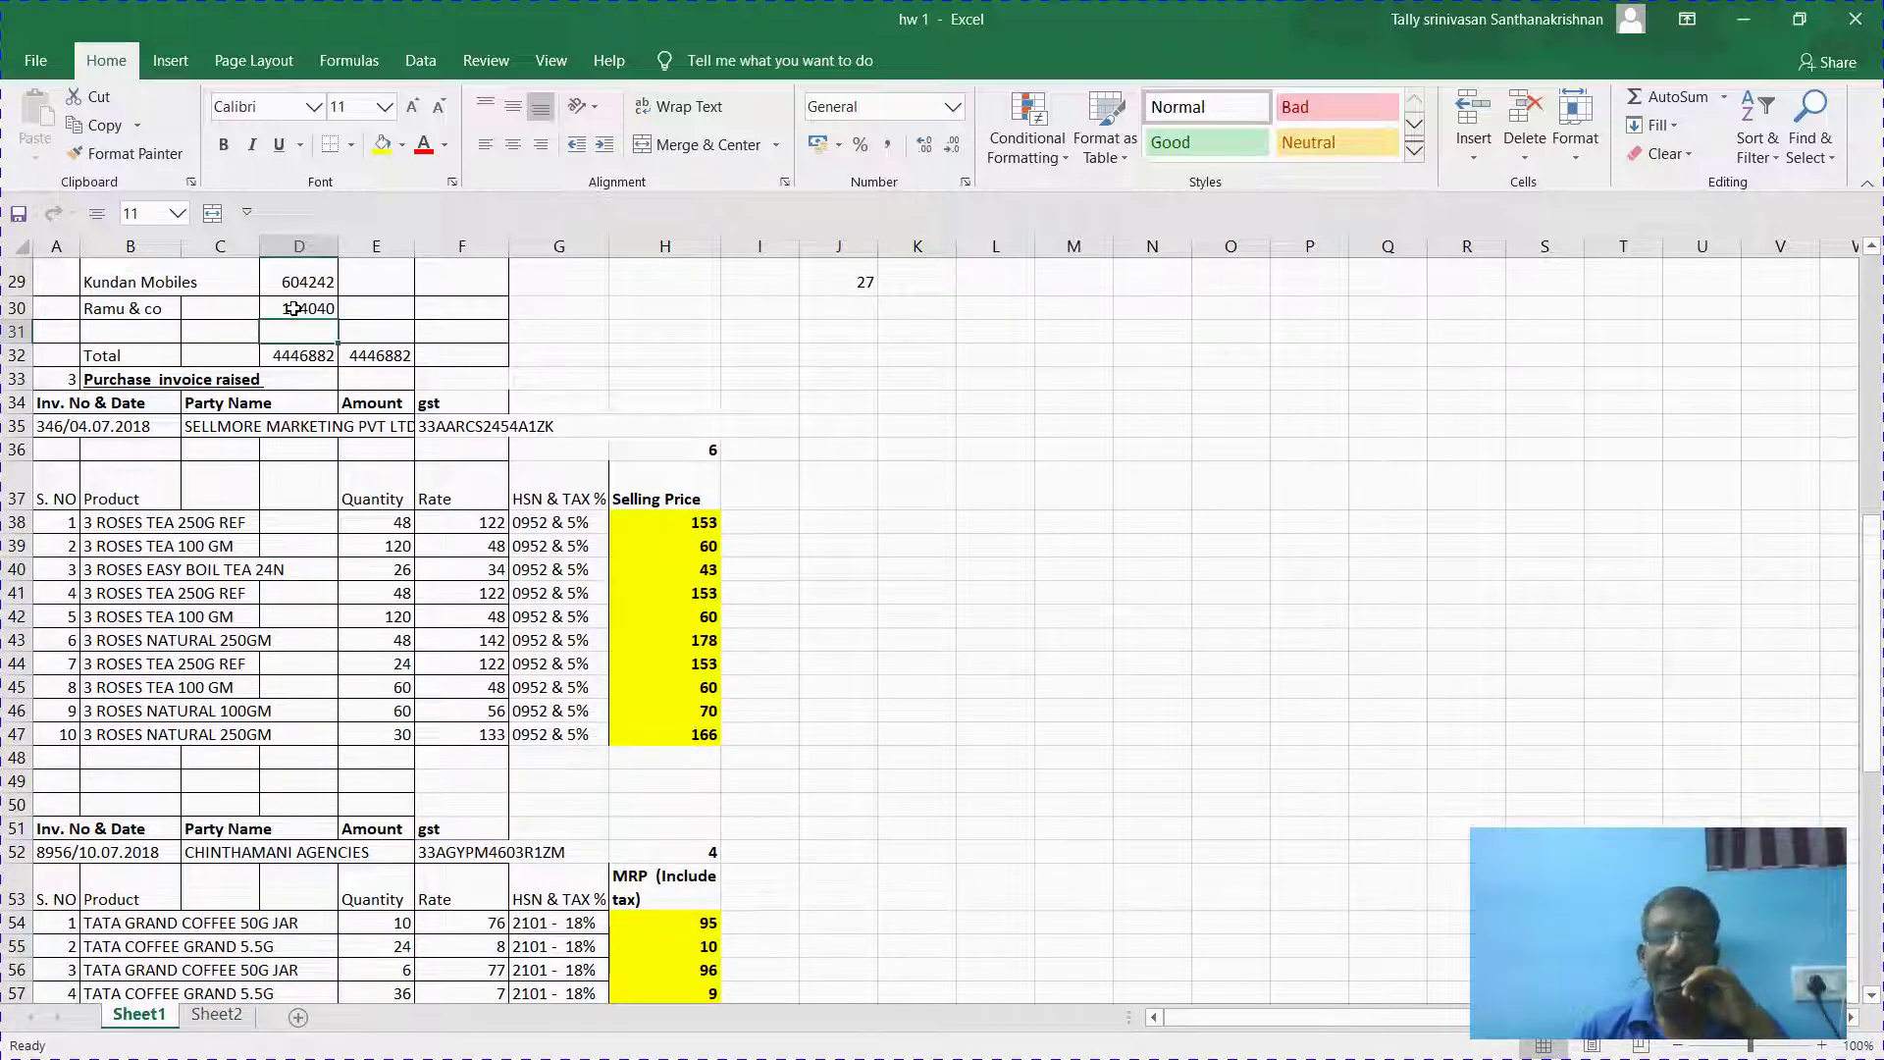
key(Up)
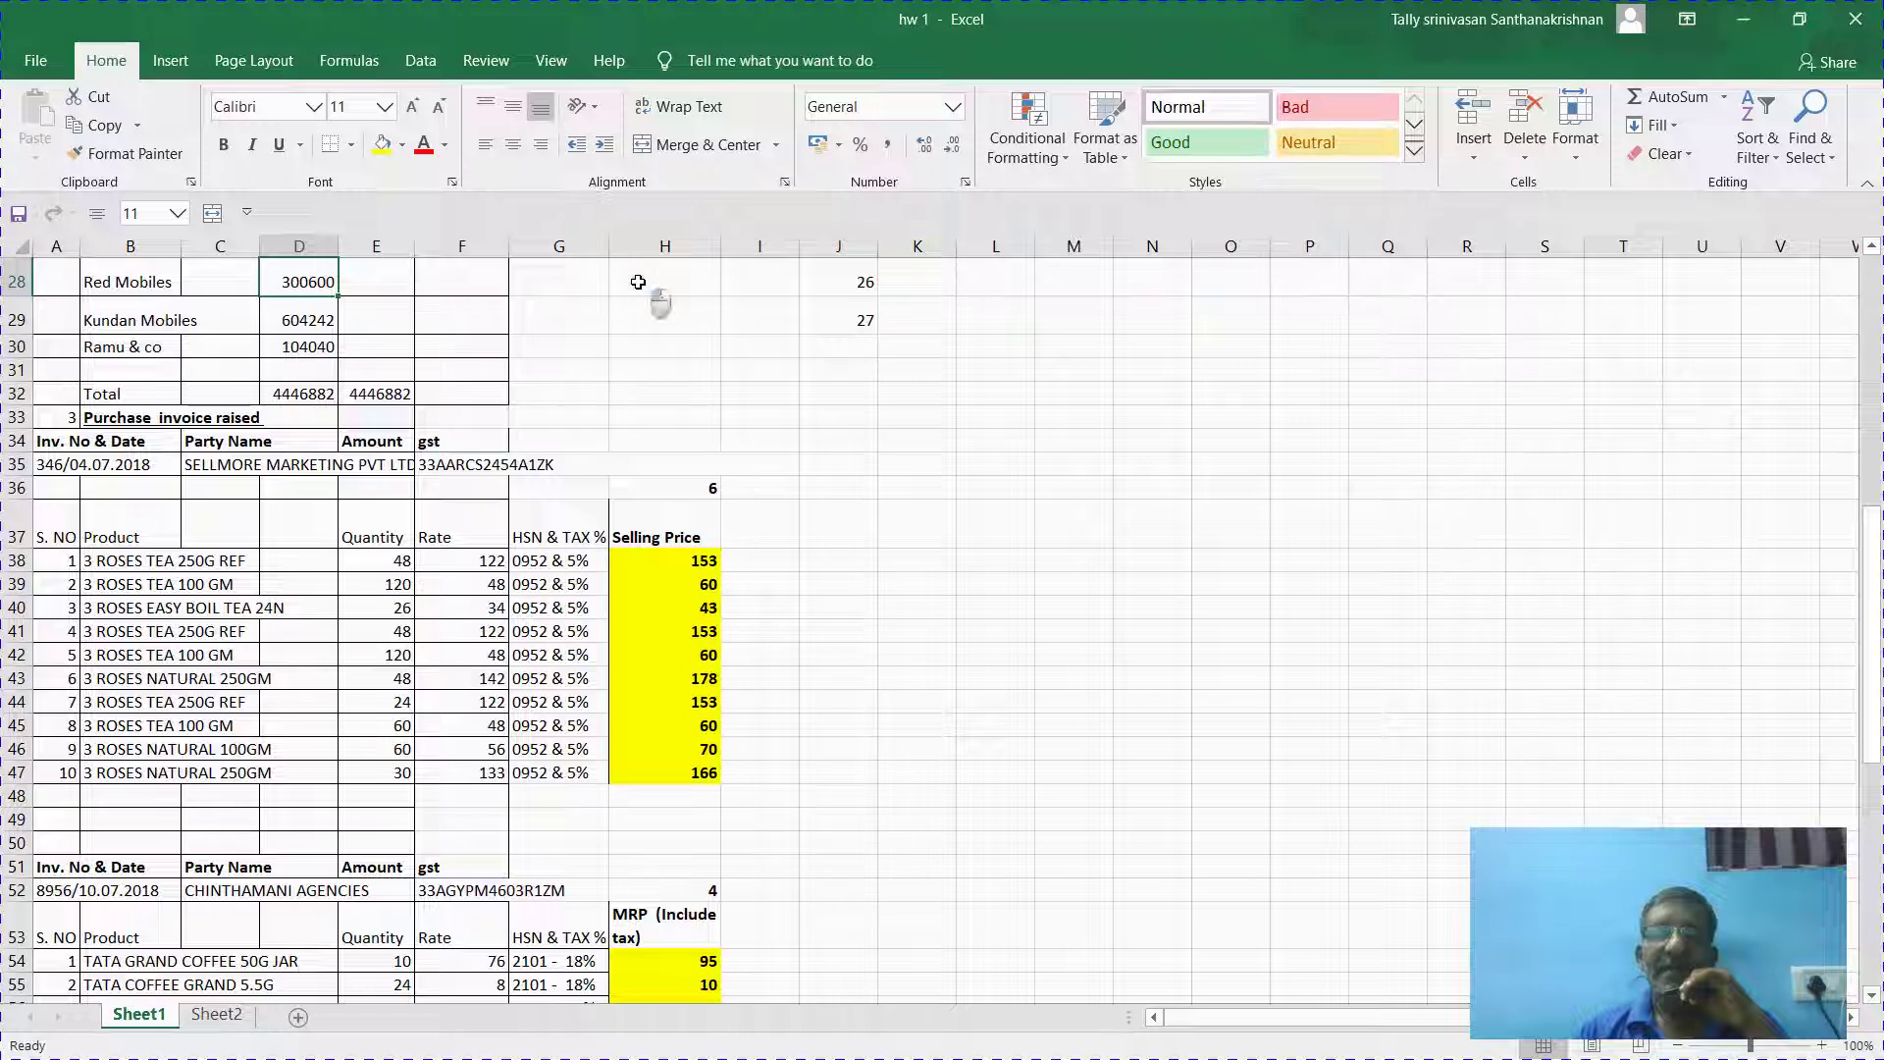
click(638, 281)
key(Right)
key(Up)
key(Up)
key(Up)
key(Up)
key(Up)
key(Up)
key(Up)
key(Up)
key(Up)
key(Up)
key(Up)
key(Up)
key(Up)
key(Up)
key(Up)
key(Up)
key(Up)
key(Up)
key(Up)
key(Up)
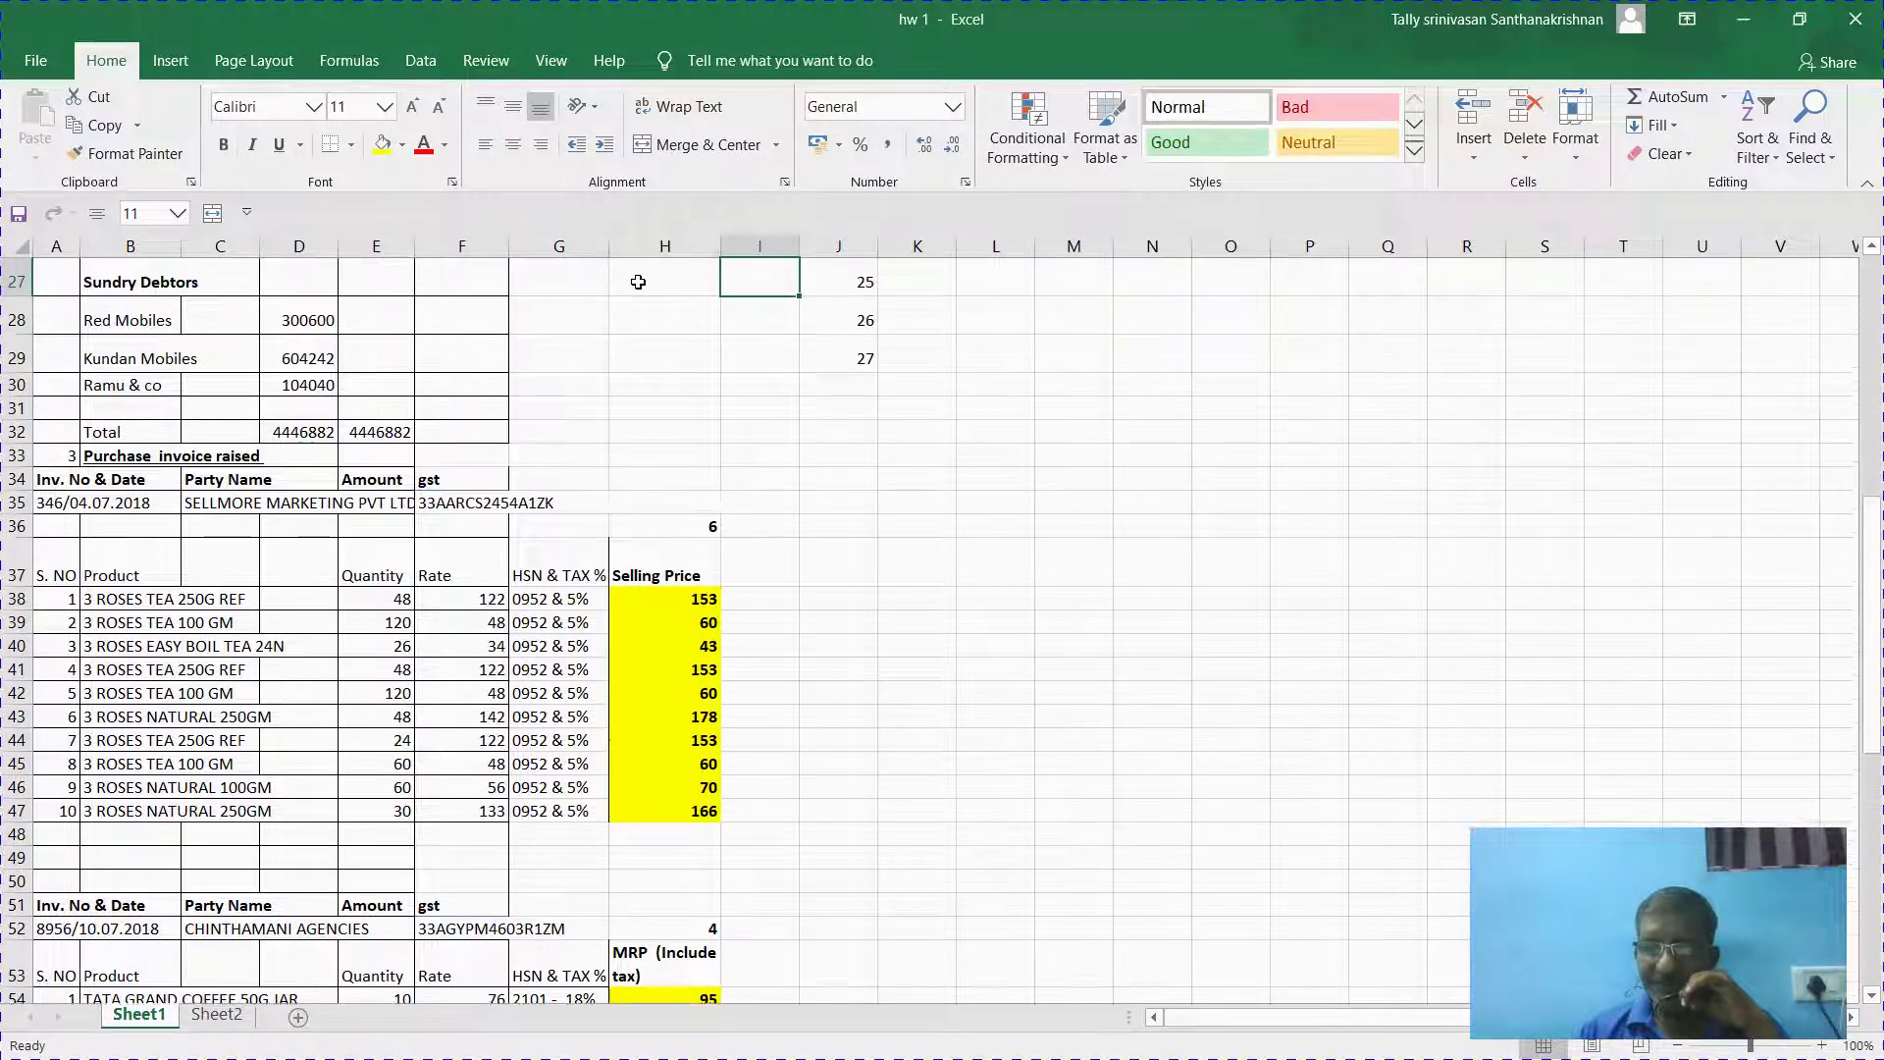
key(Up)
key(Up)
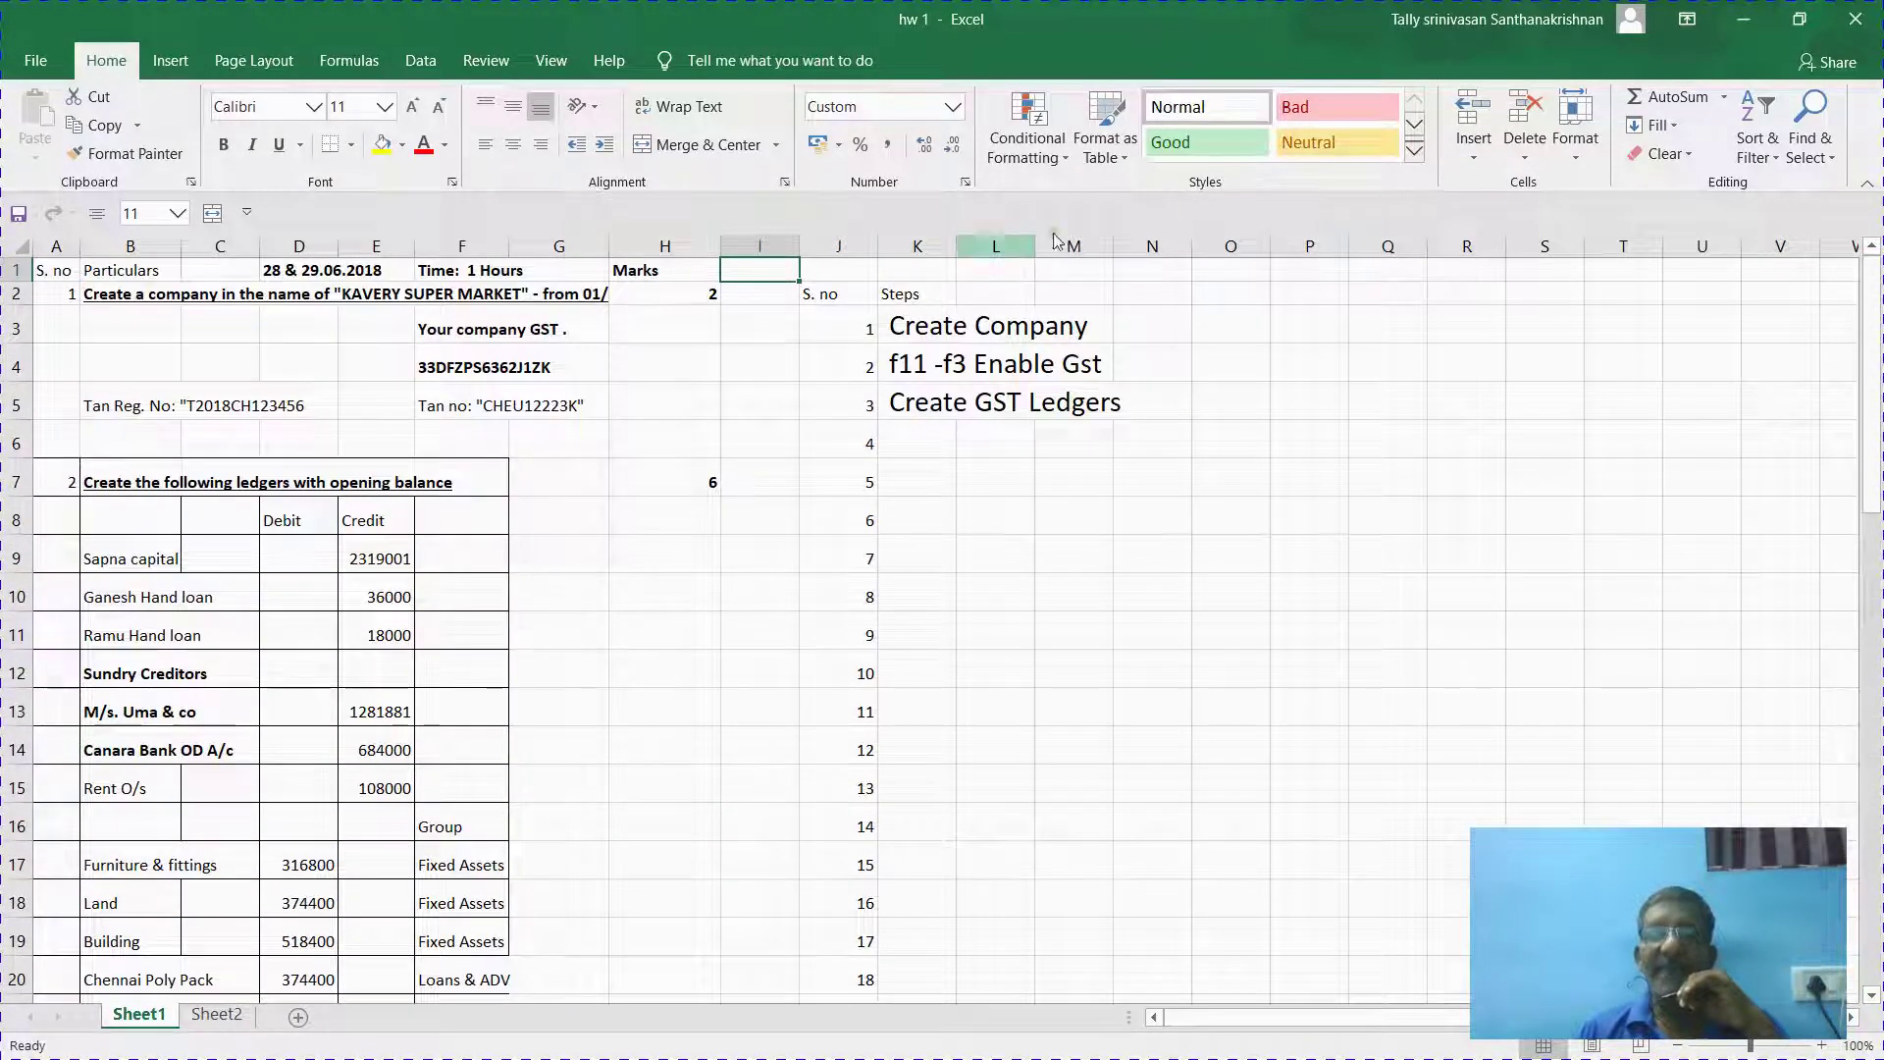
Look over the three steps in column K, then minimize Excel to show the desktop.
click(970, 312)
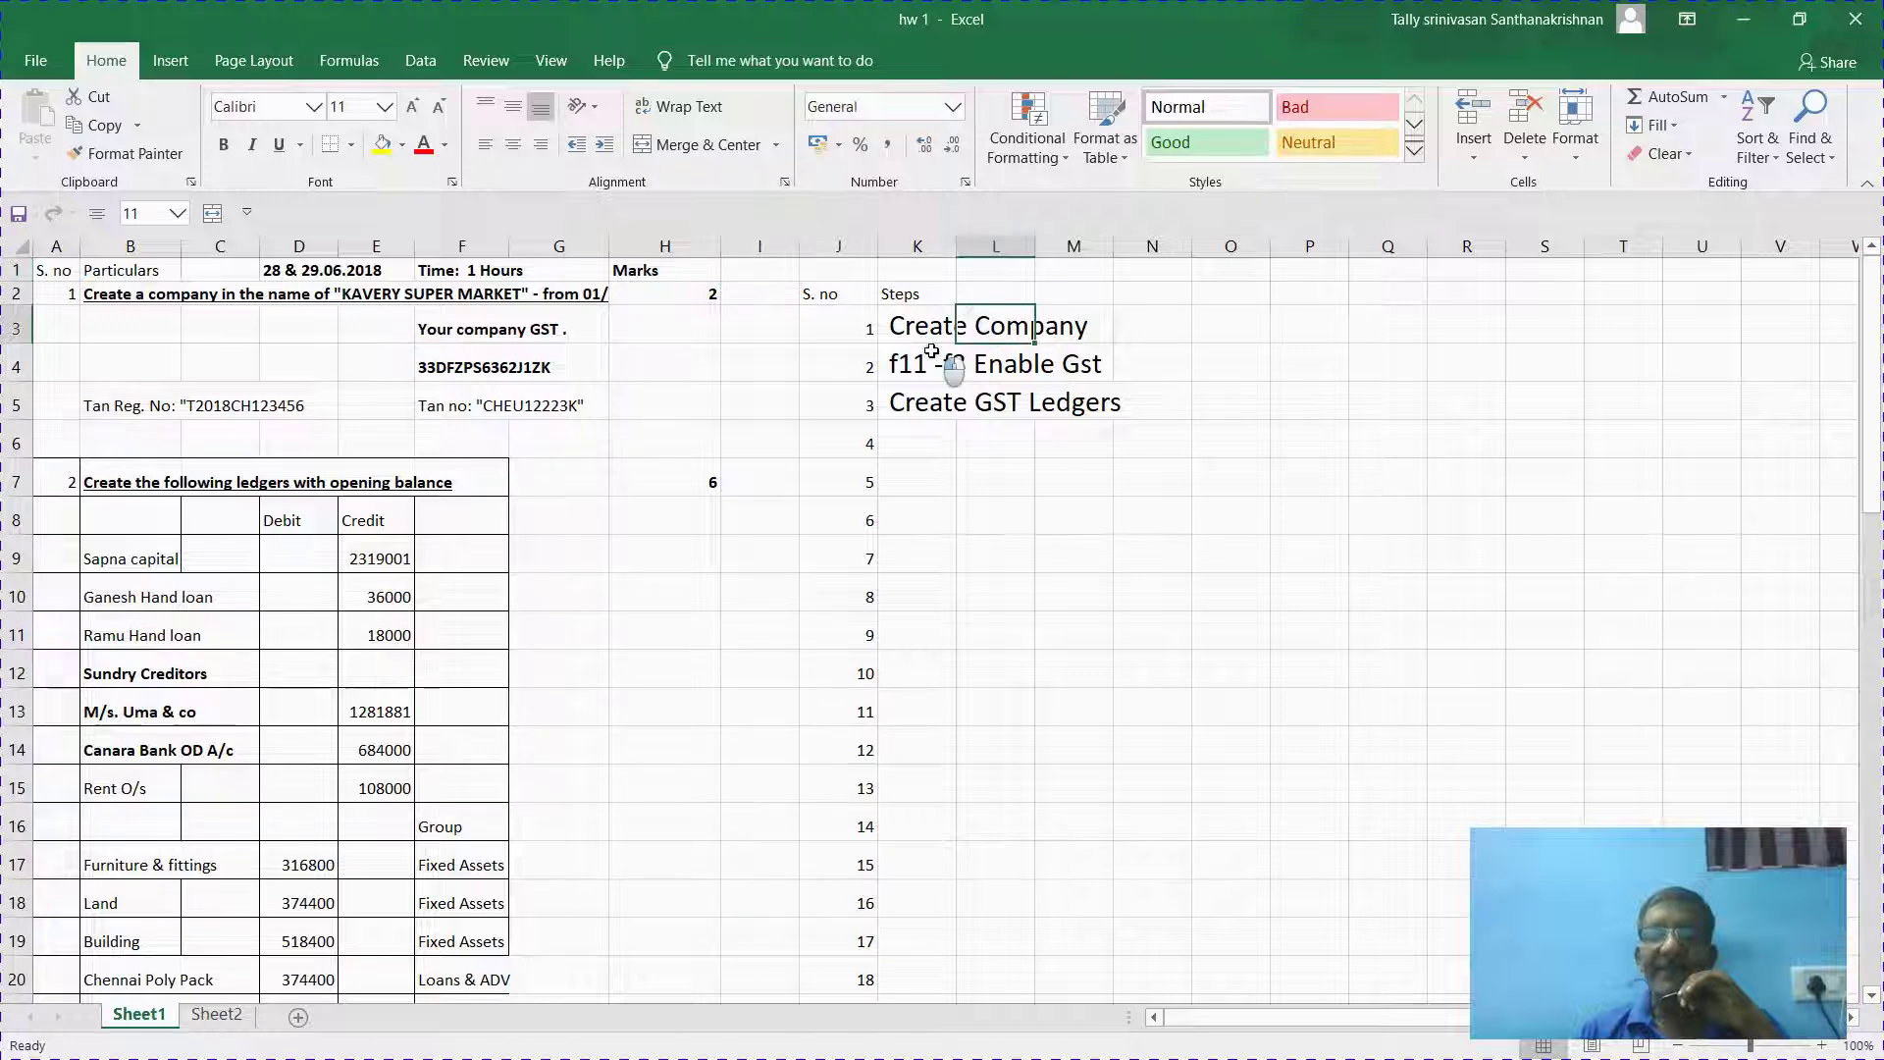
click(940, 365)
click(915, 397)
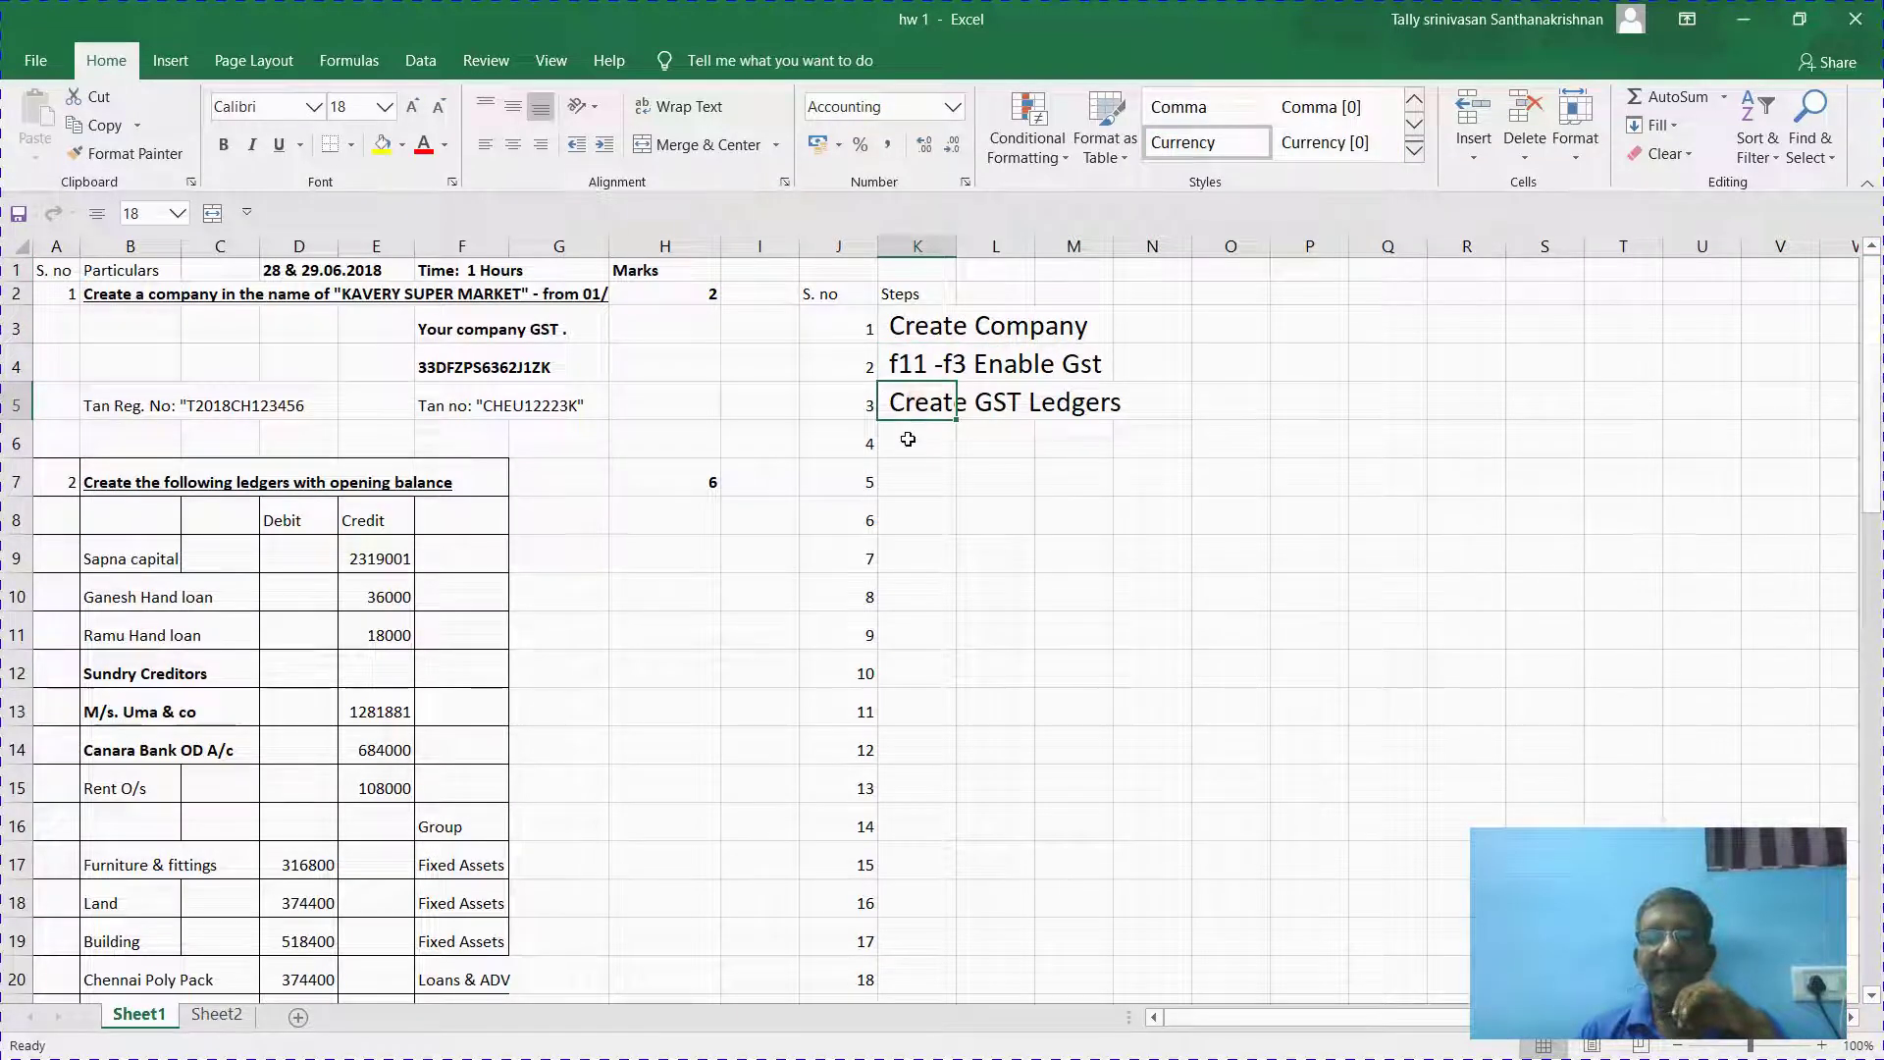
click(907, 439)
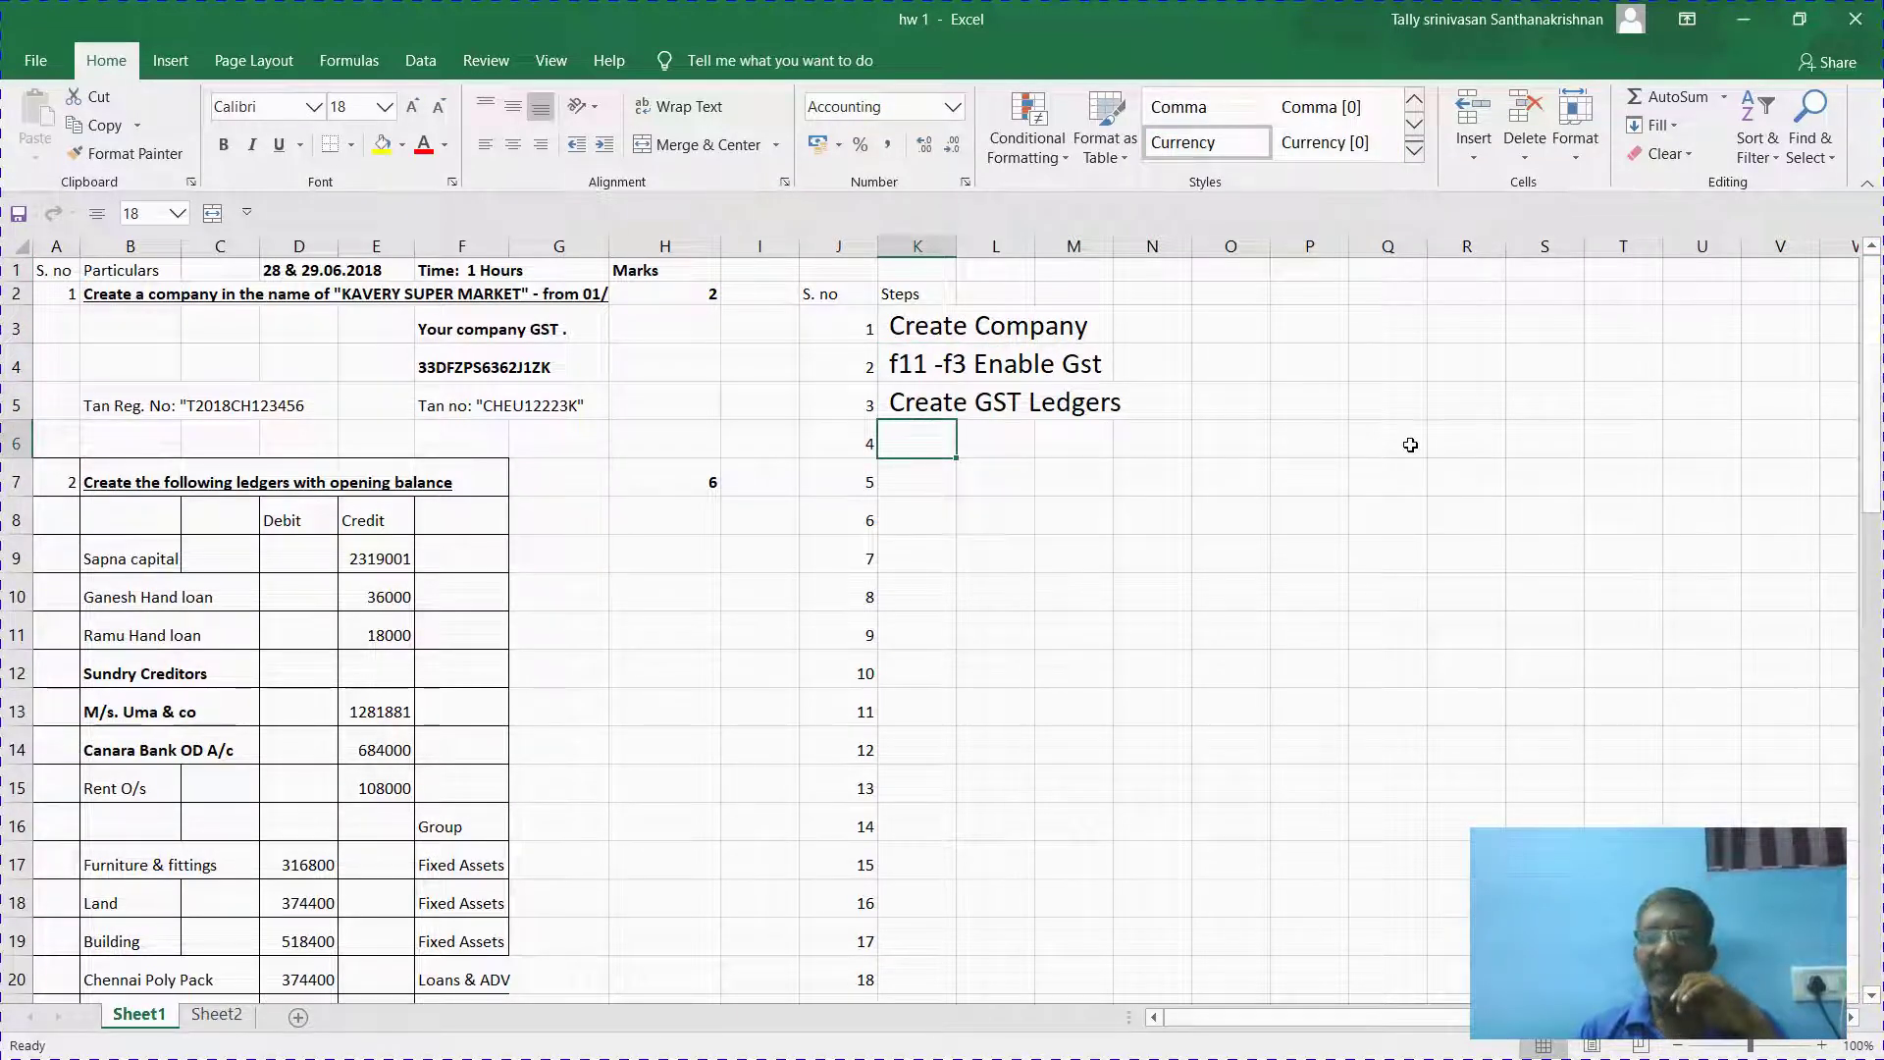
click(1744, 14)
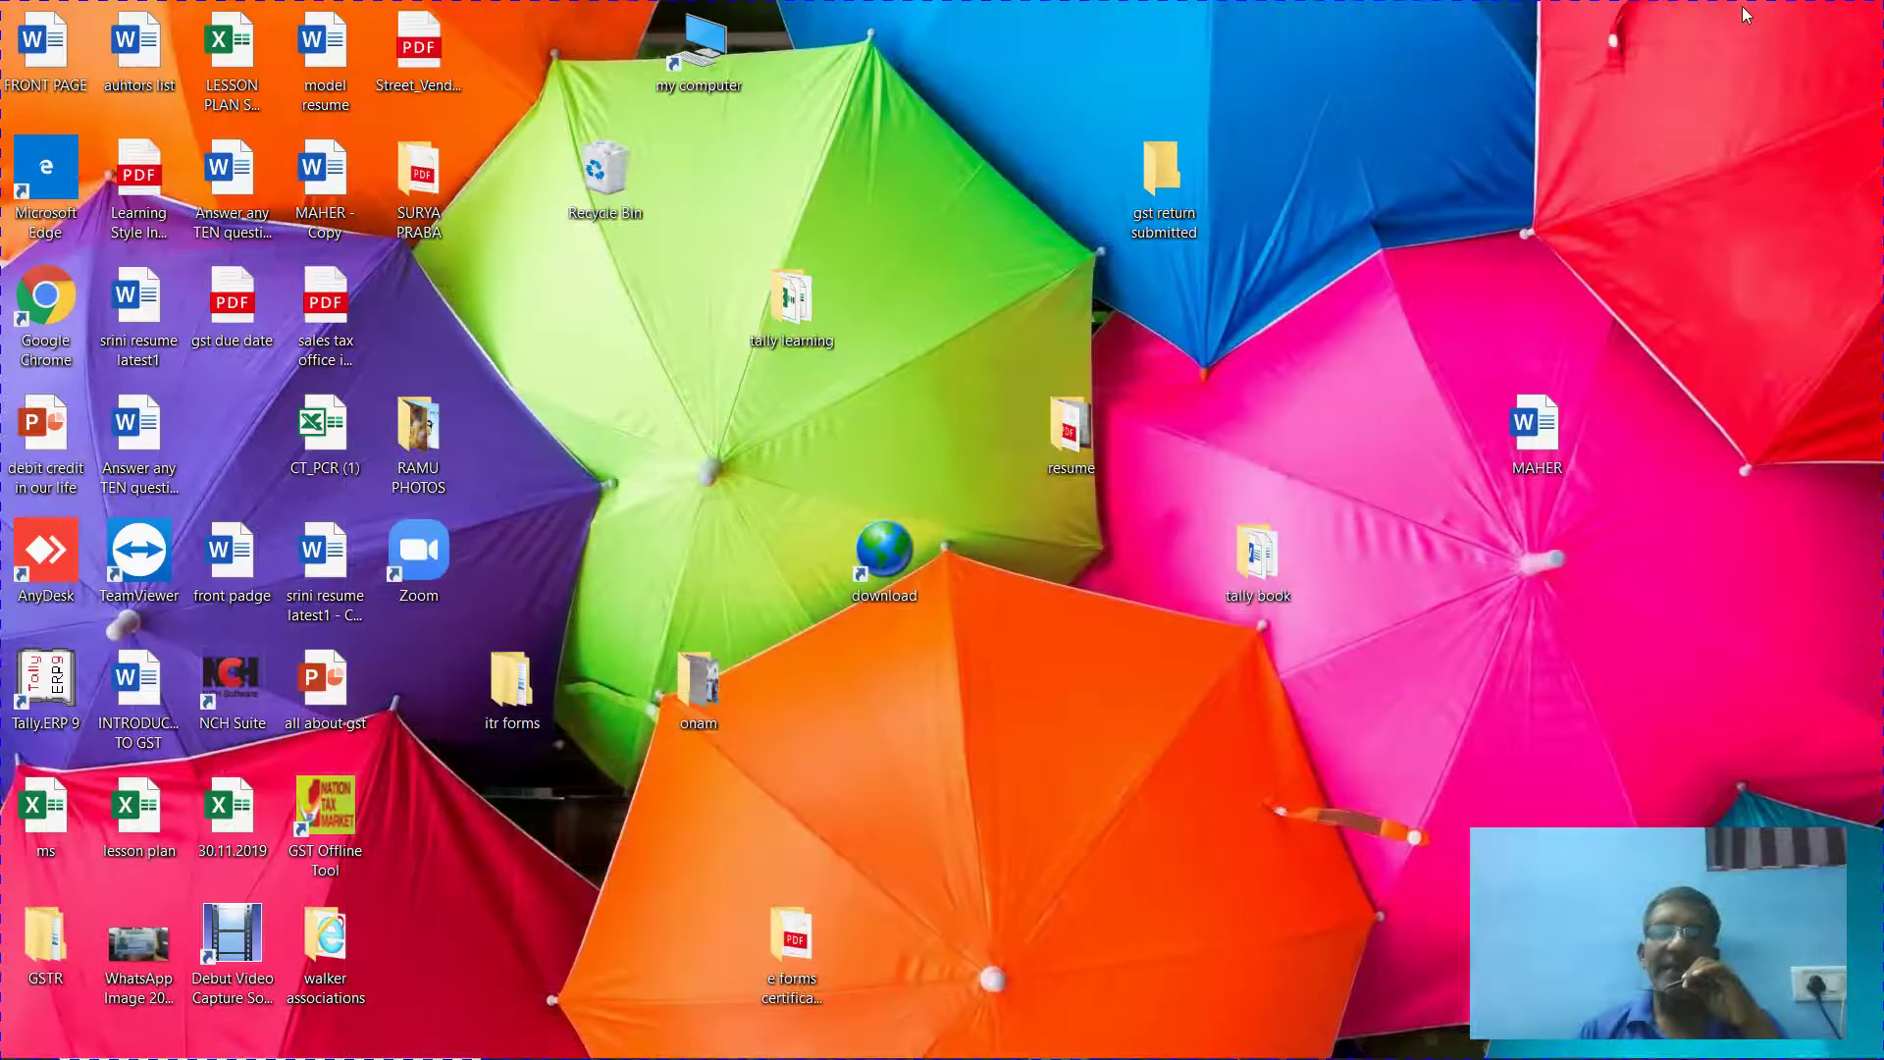
Launch Tally.ERP 9, shut Jamin Choice and load Kaveri Super Market F.Y. 2019-20.
double_click(45, 695)
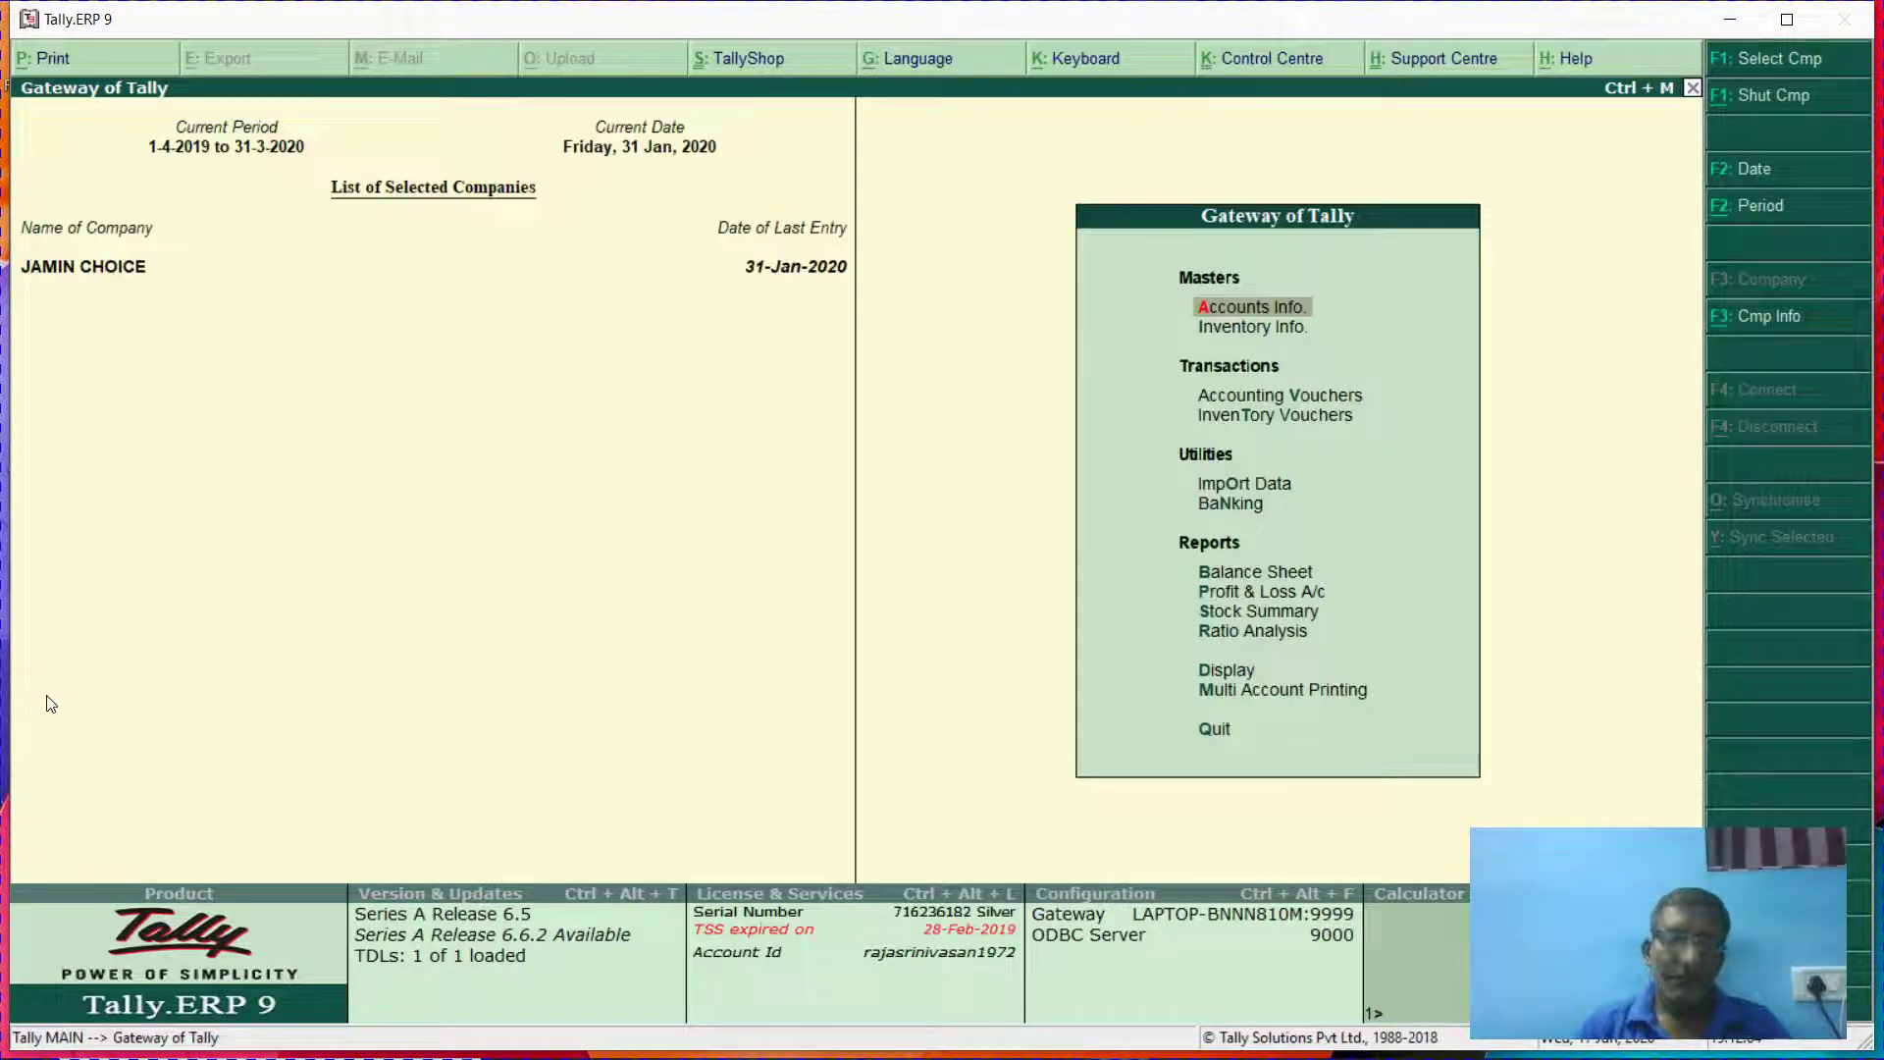
key(alt+F1)
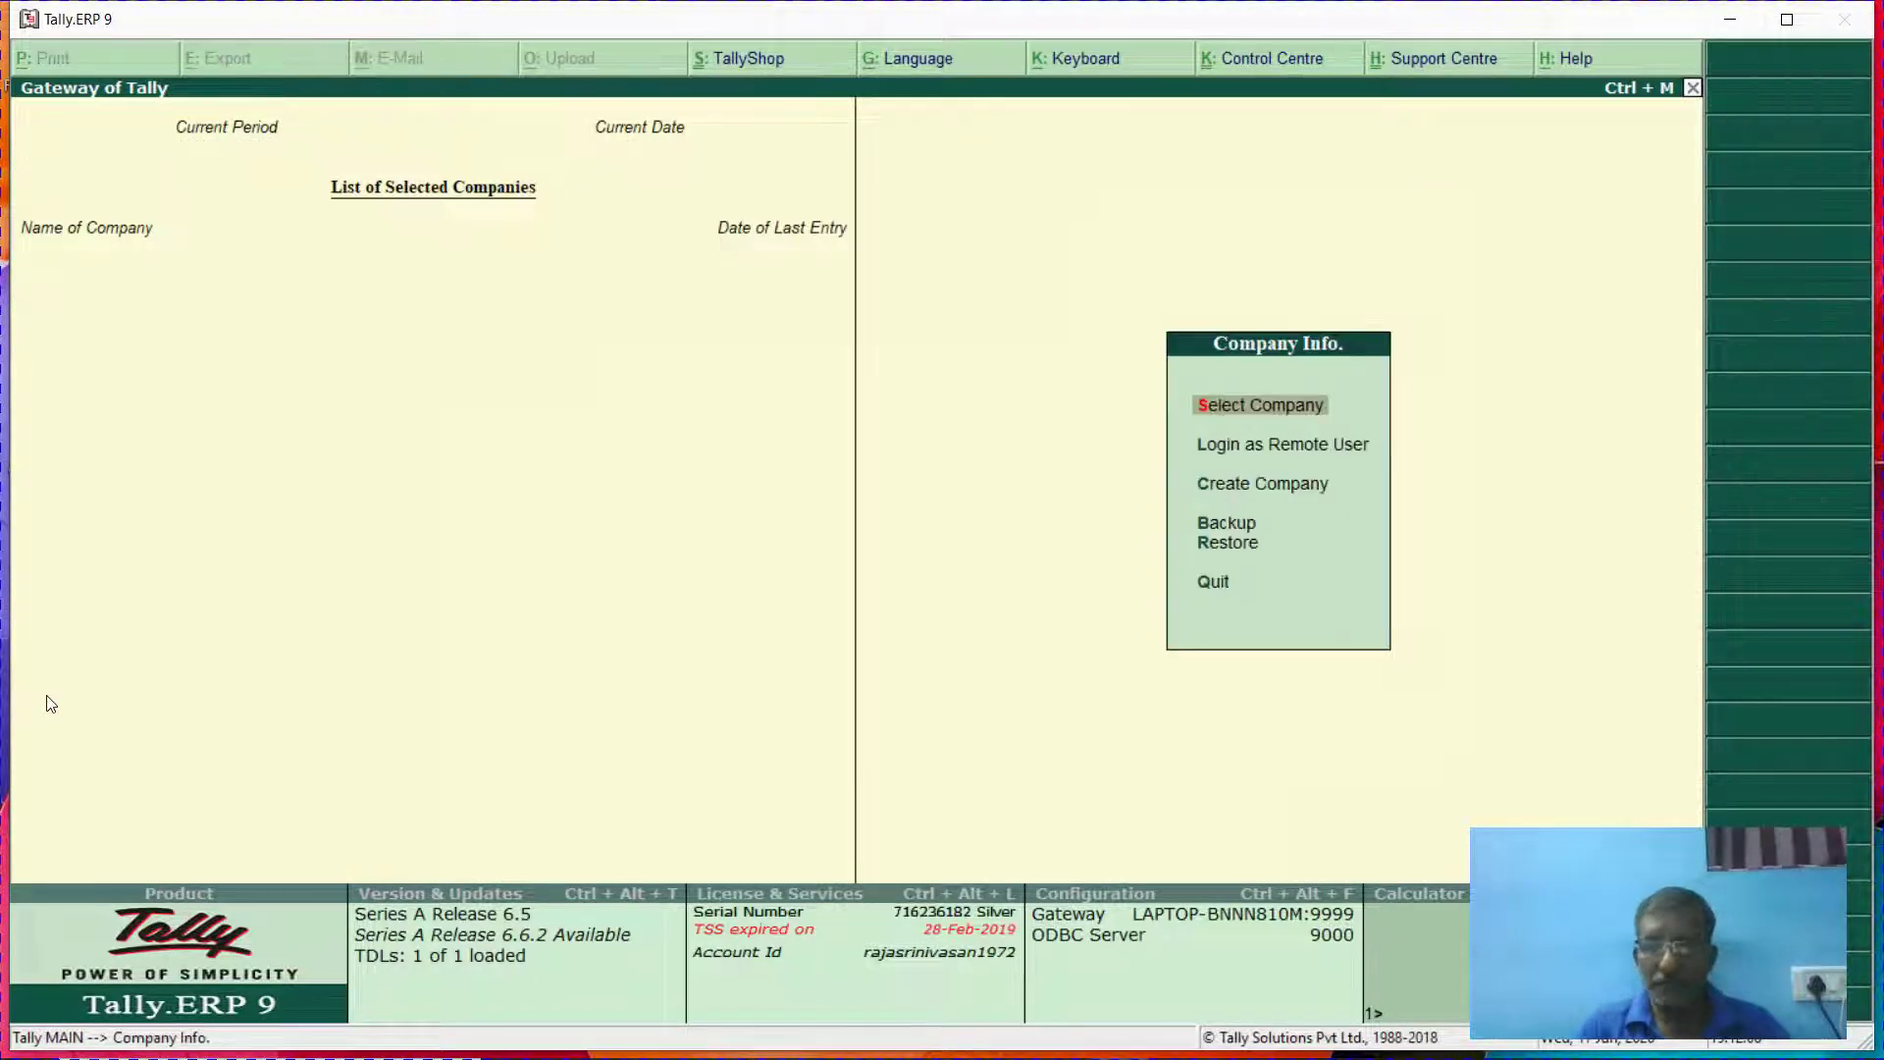
key(Return)
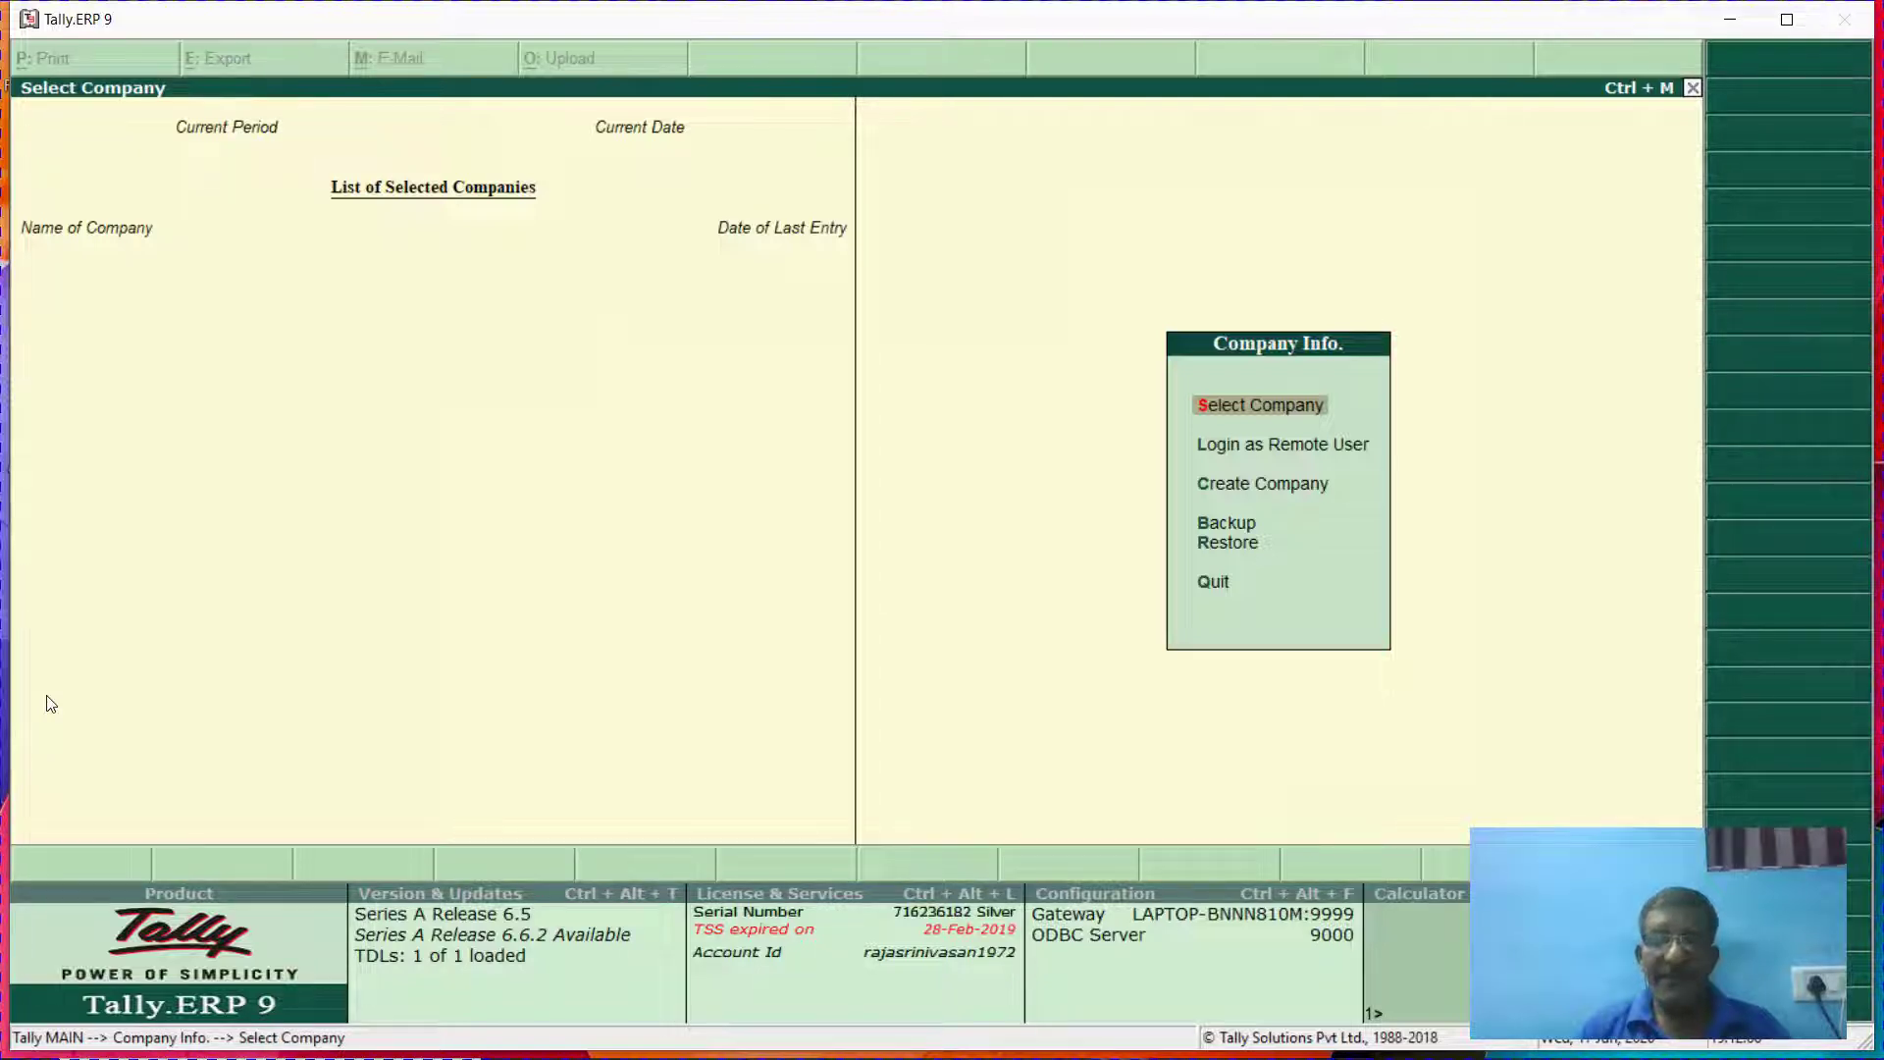
text(Kaveris)
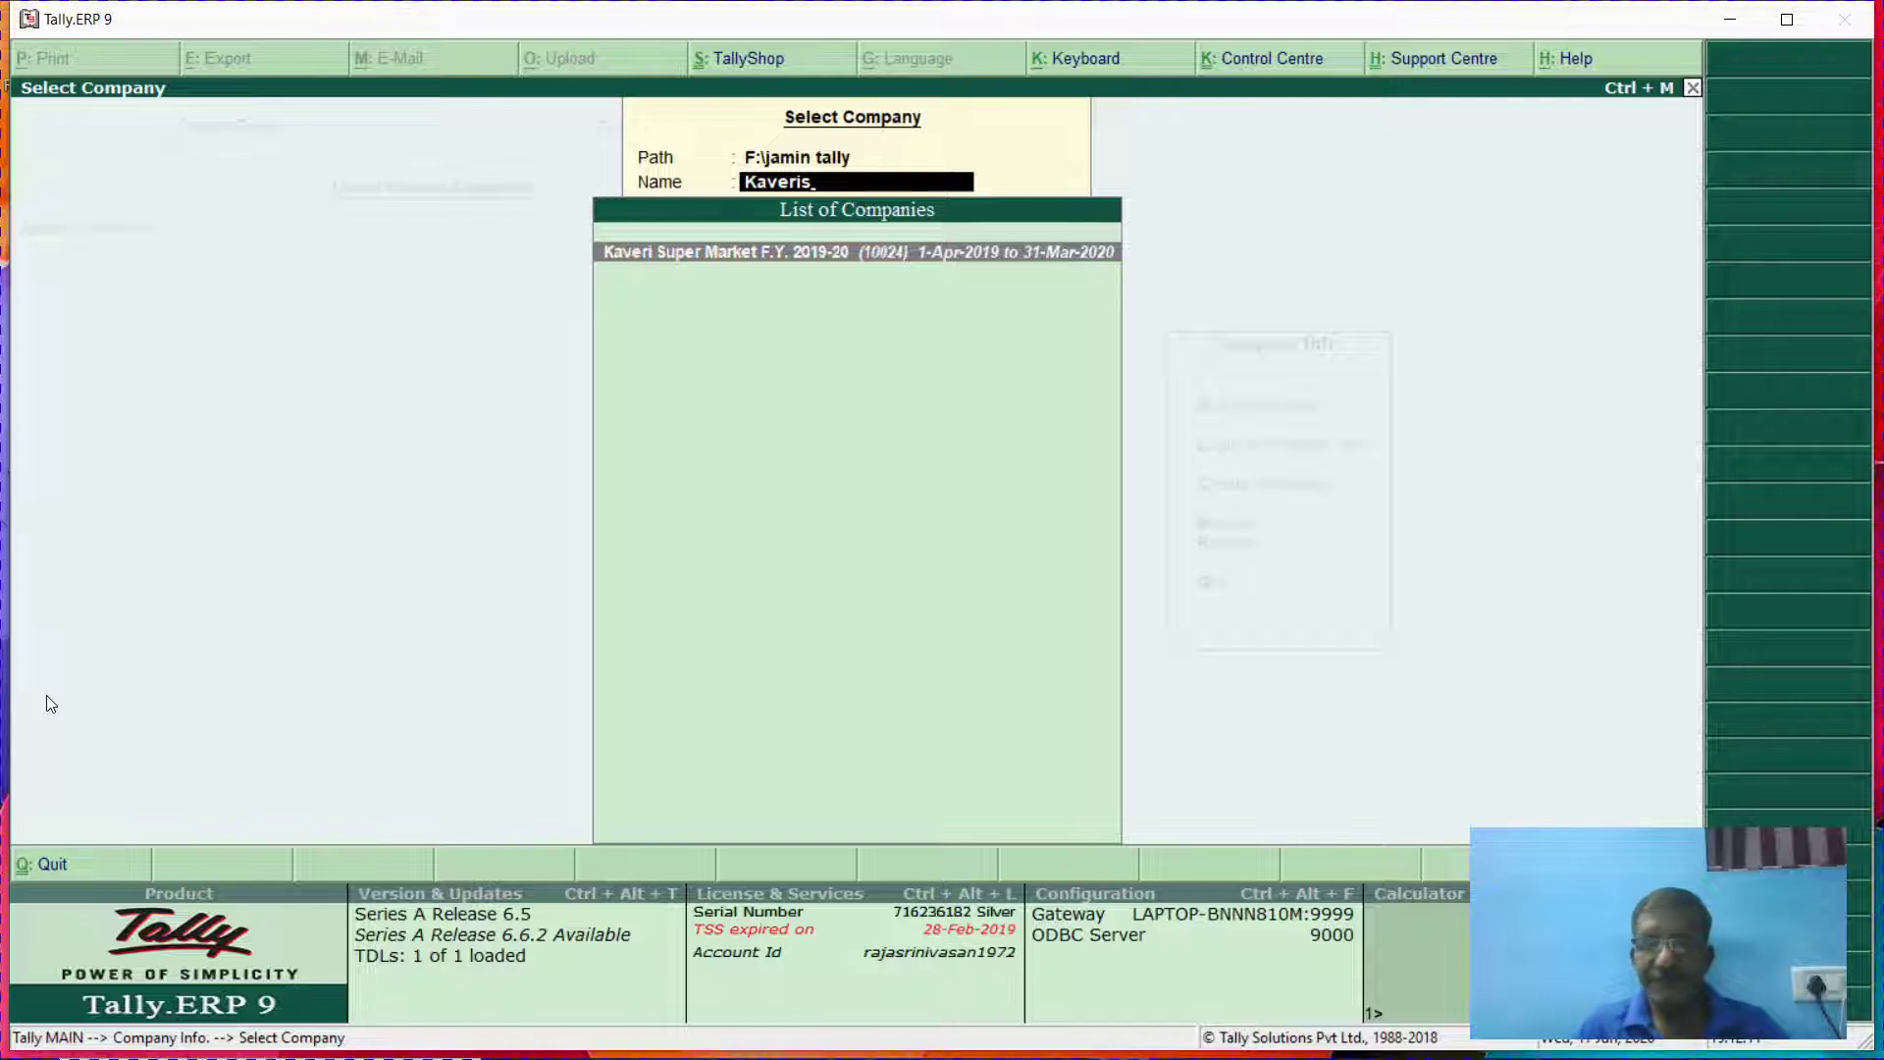
key(Return)
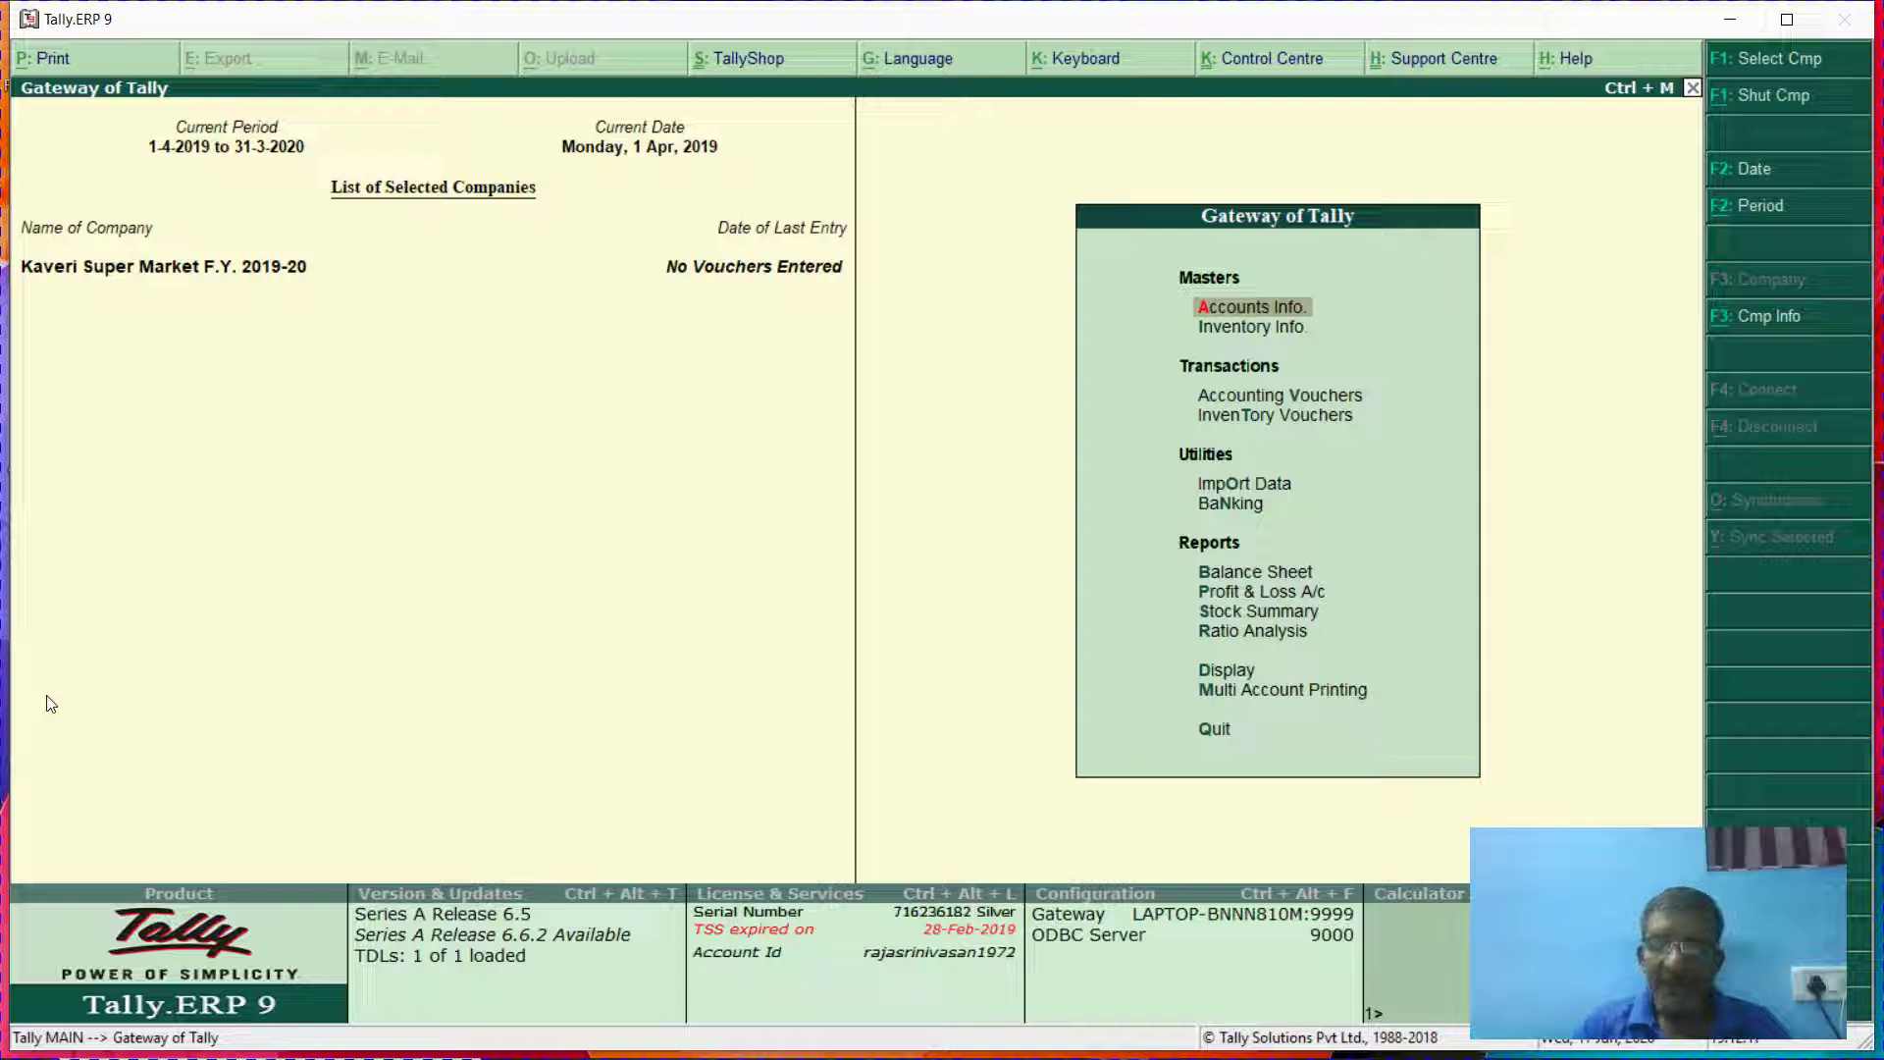
key(F11)
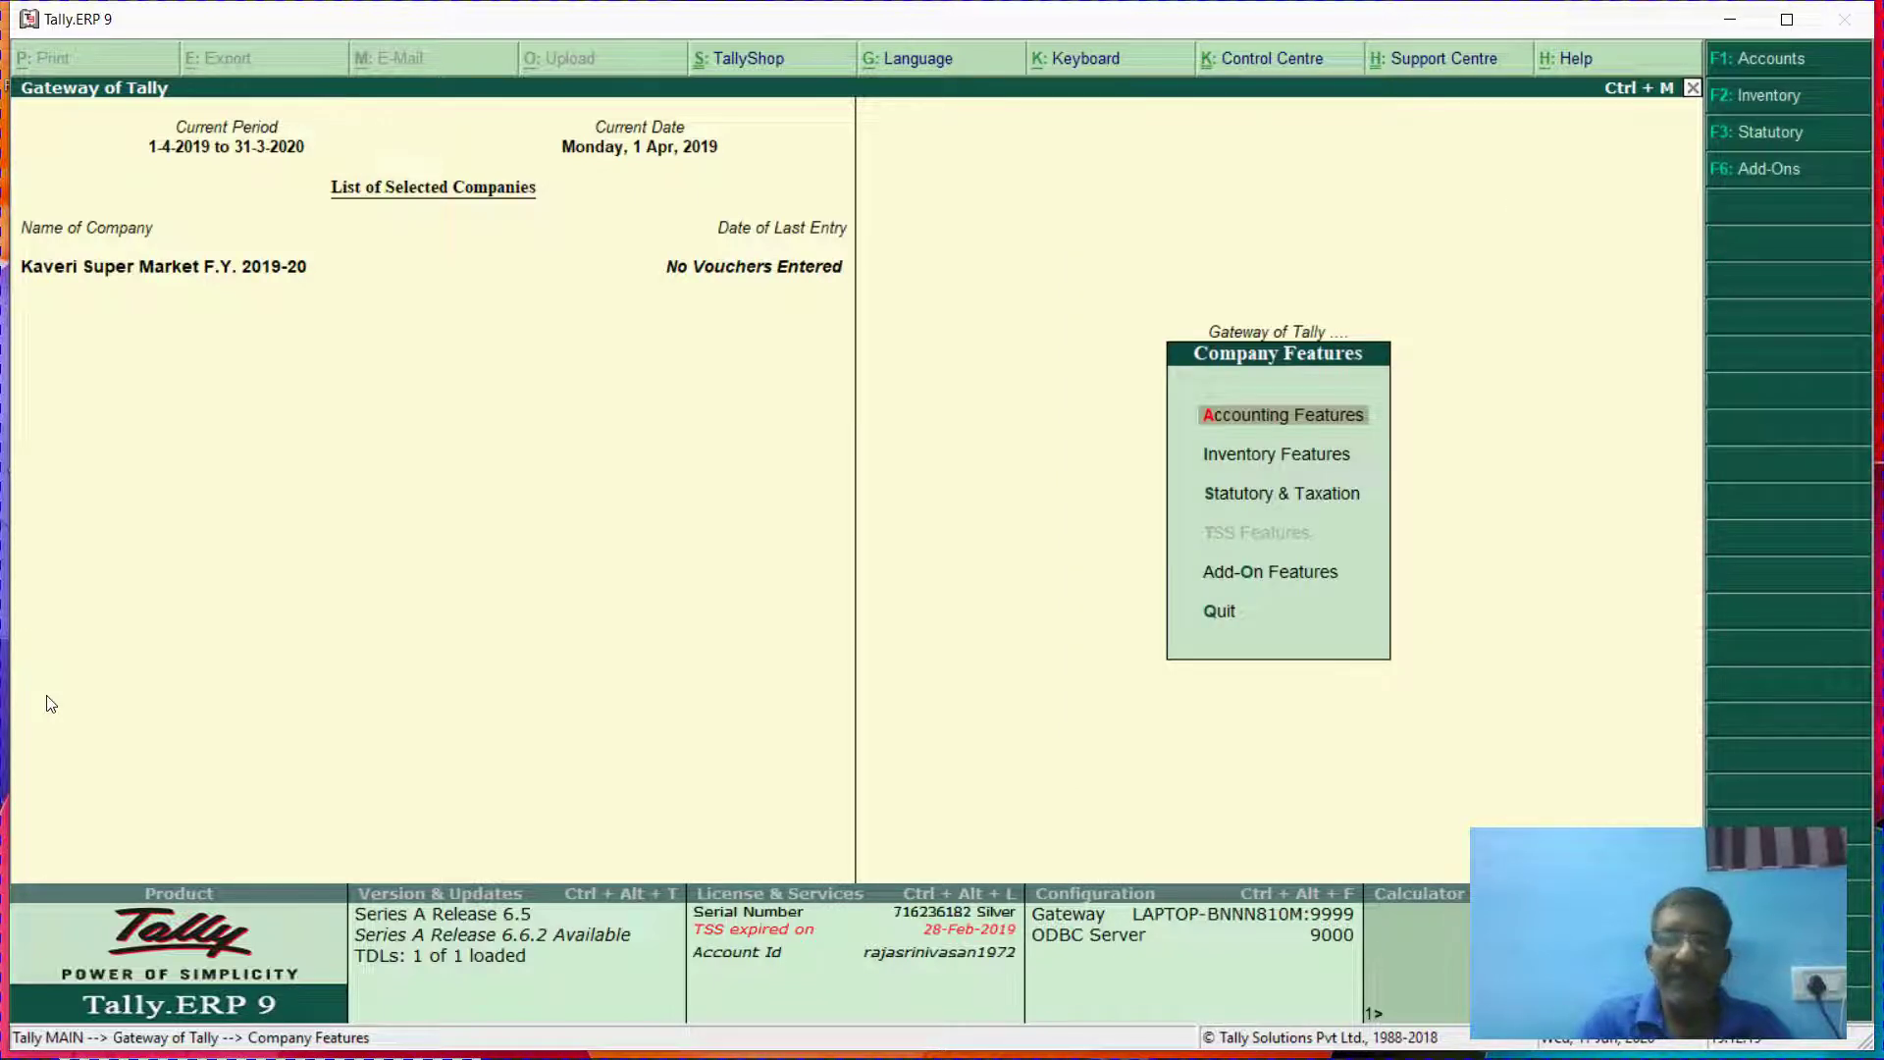
Turn on GST under Statutory & Taxation and review its Tamil Nadu, 1-Apr-2019, GSTR1 Monthly details.
key(F3)
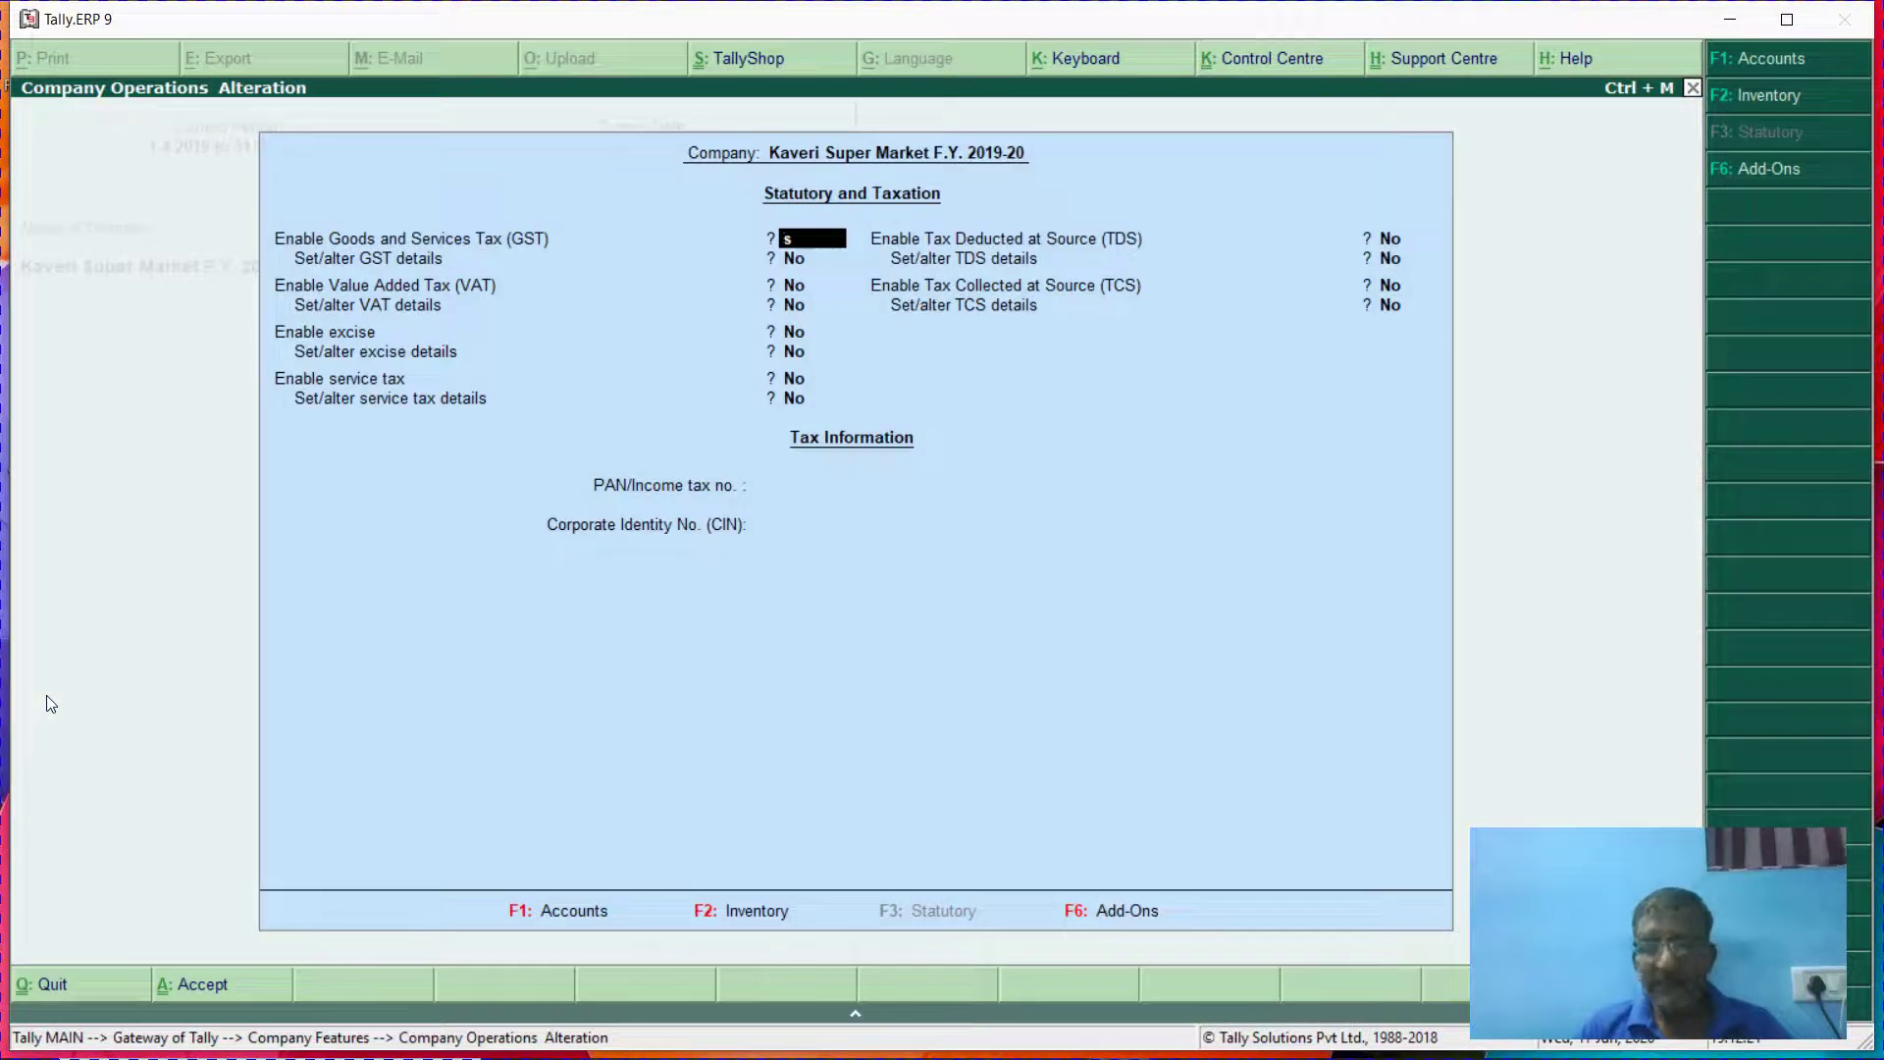
key(Return)
text(y)
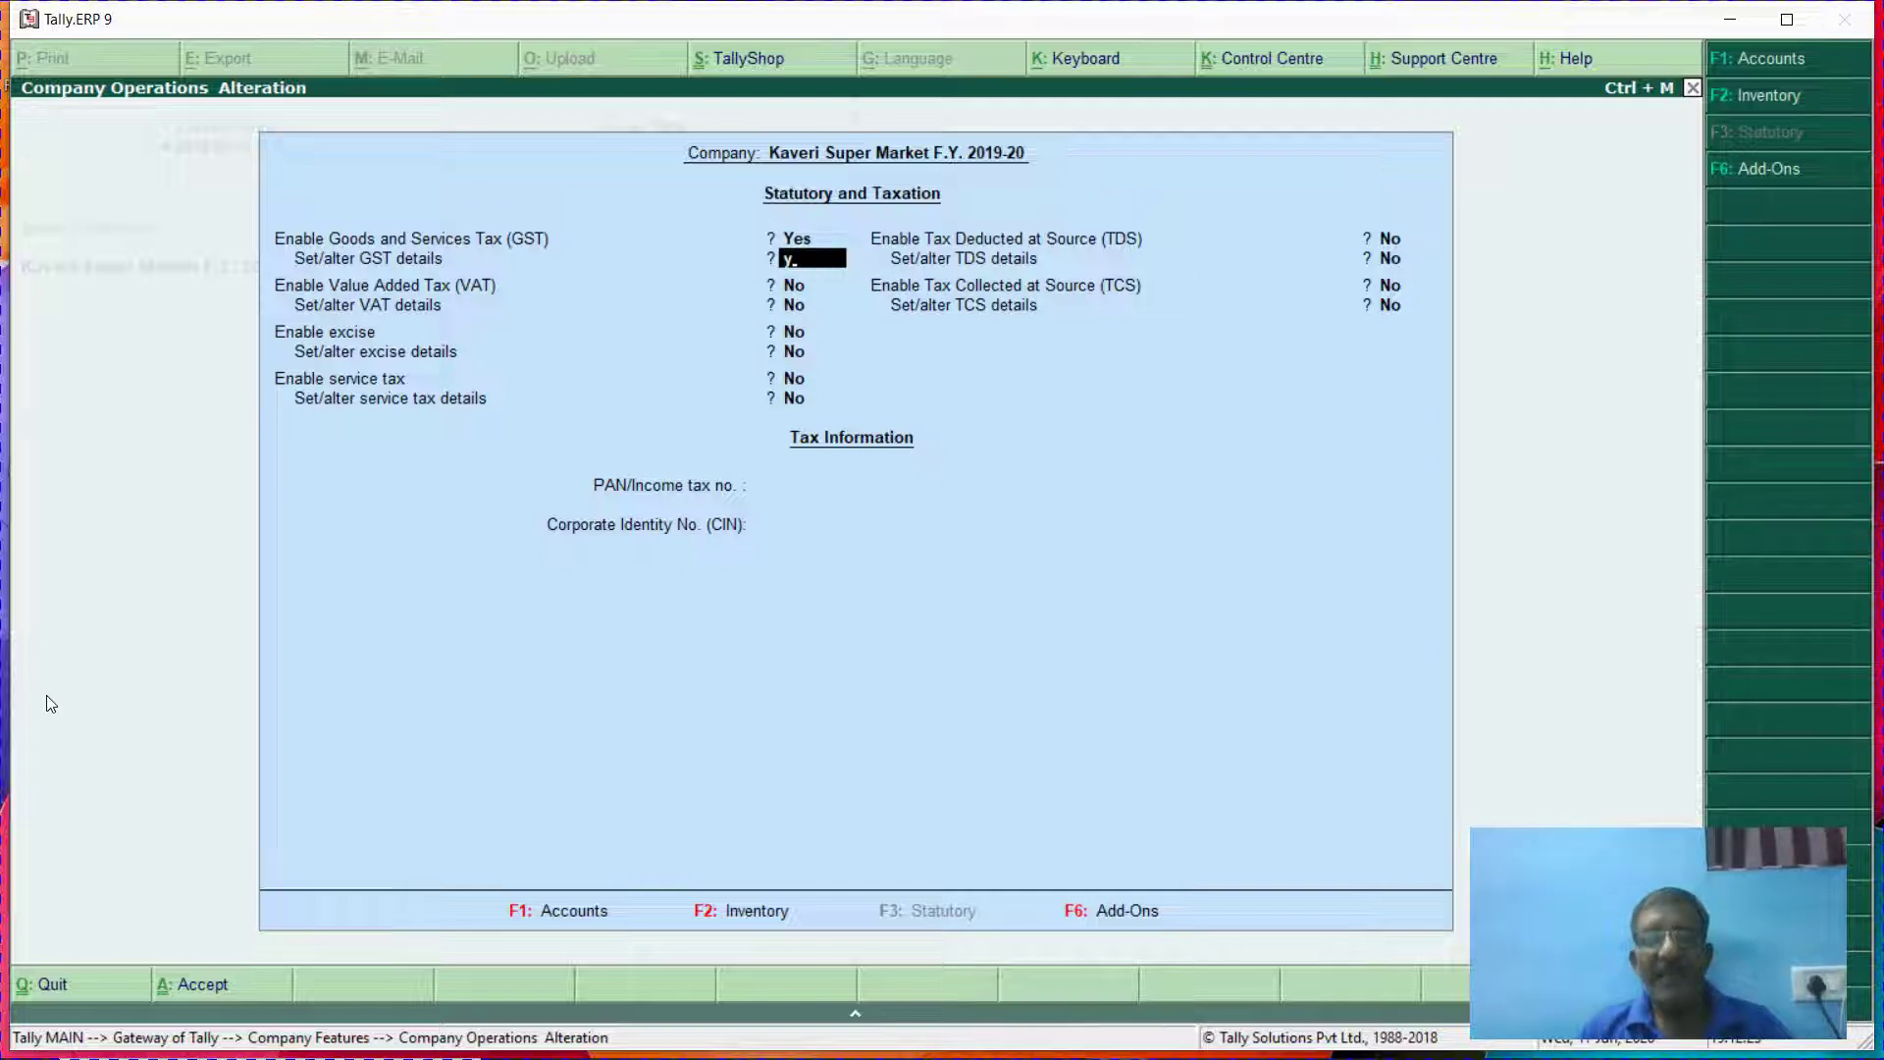
key(Return)
key(Return)
key(Return)
key(Return)
key(Return)
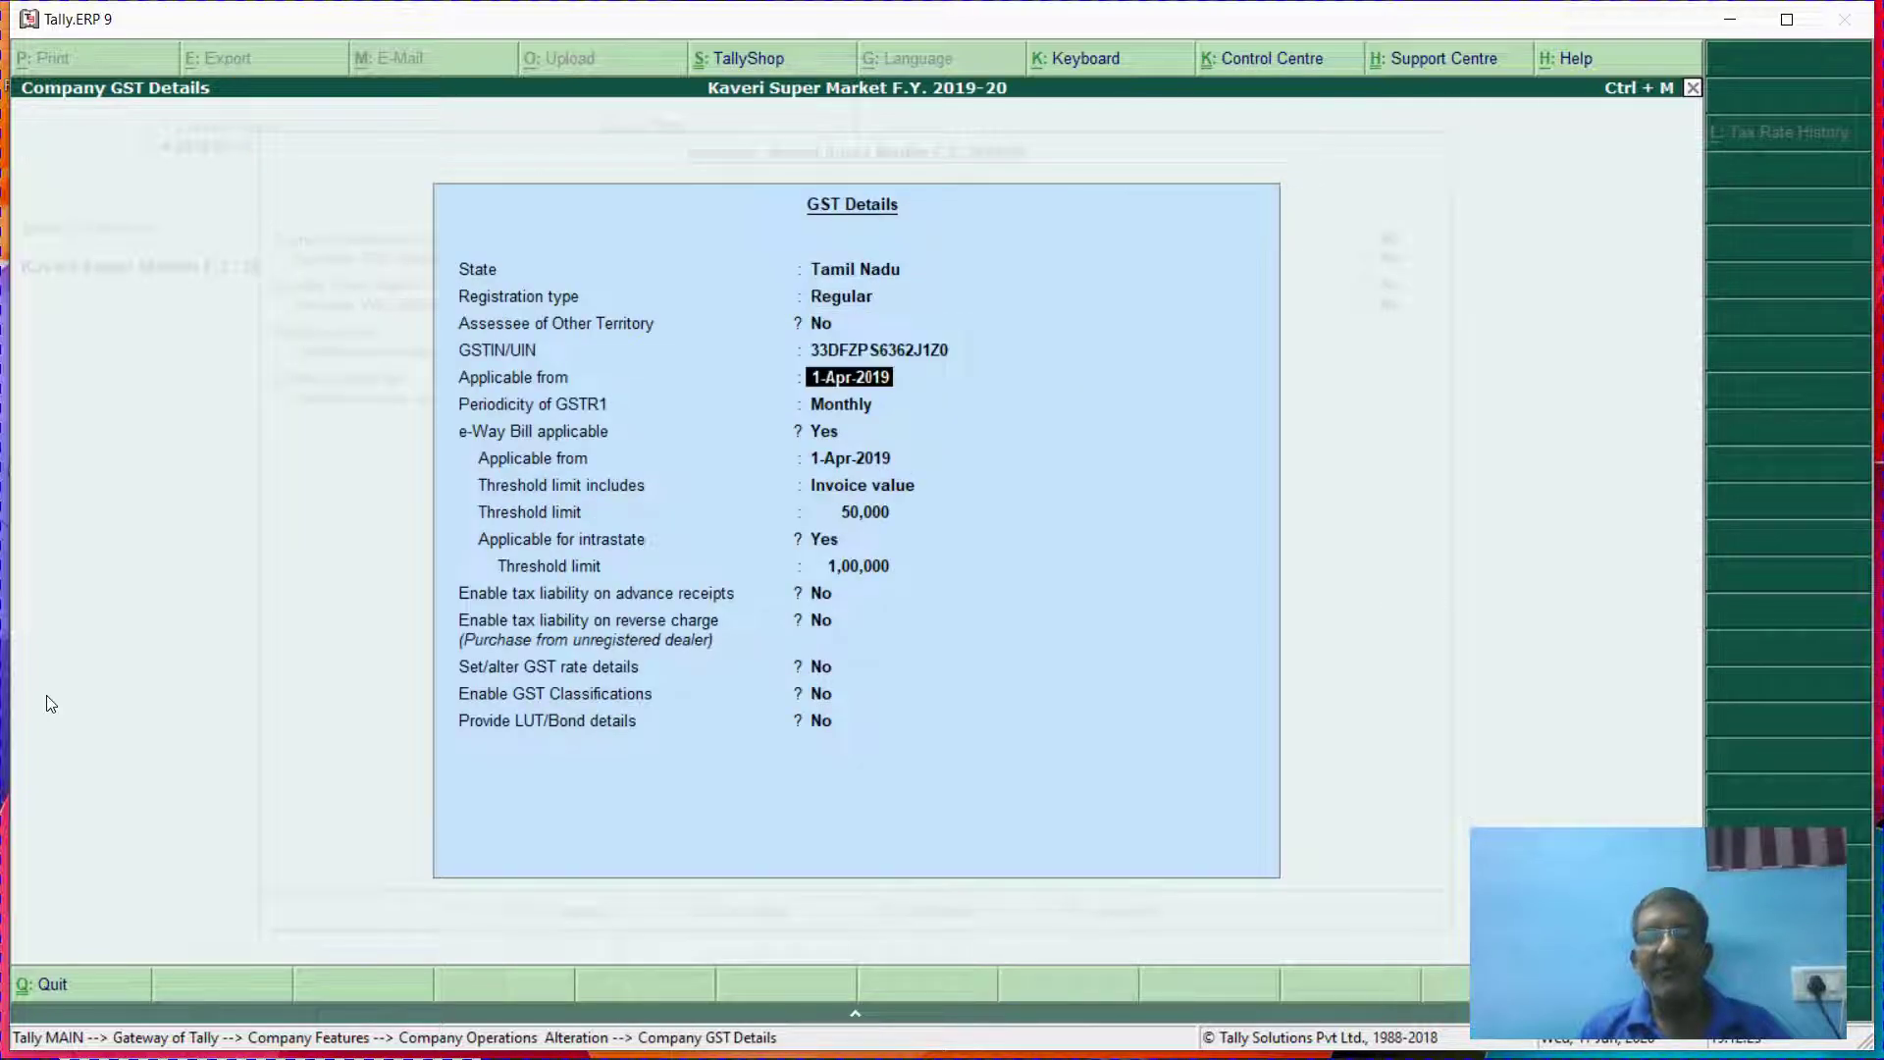
key(Return)
key(Return)
key(Return)
key(Return)
key(Return)
key(Return)
key(Return)
key(Return)
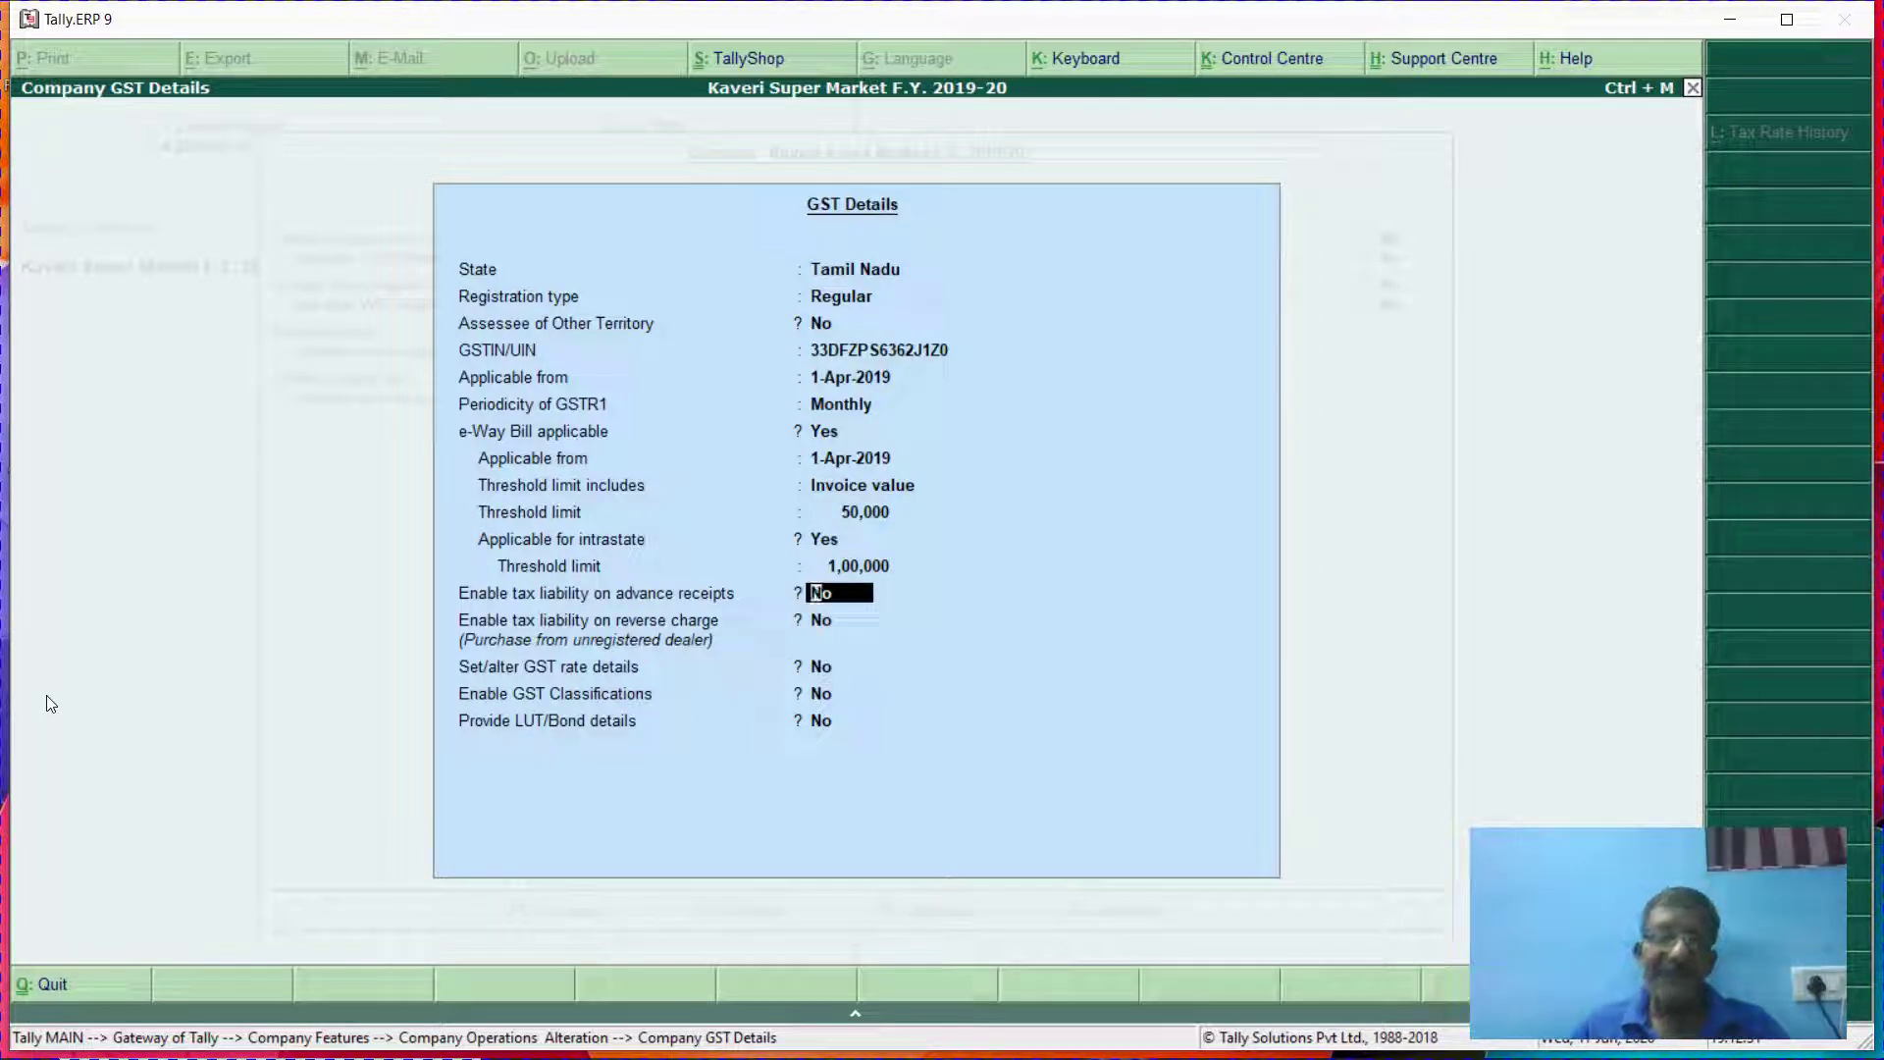
key(Up)
key(Up)
key(Up)
key(Up)
key(Up)
key(Up)
key(Up)
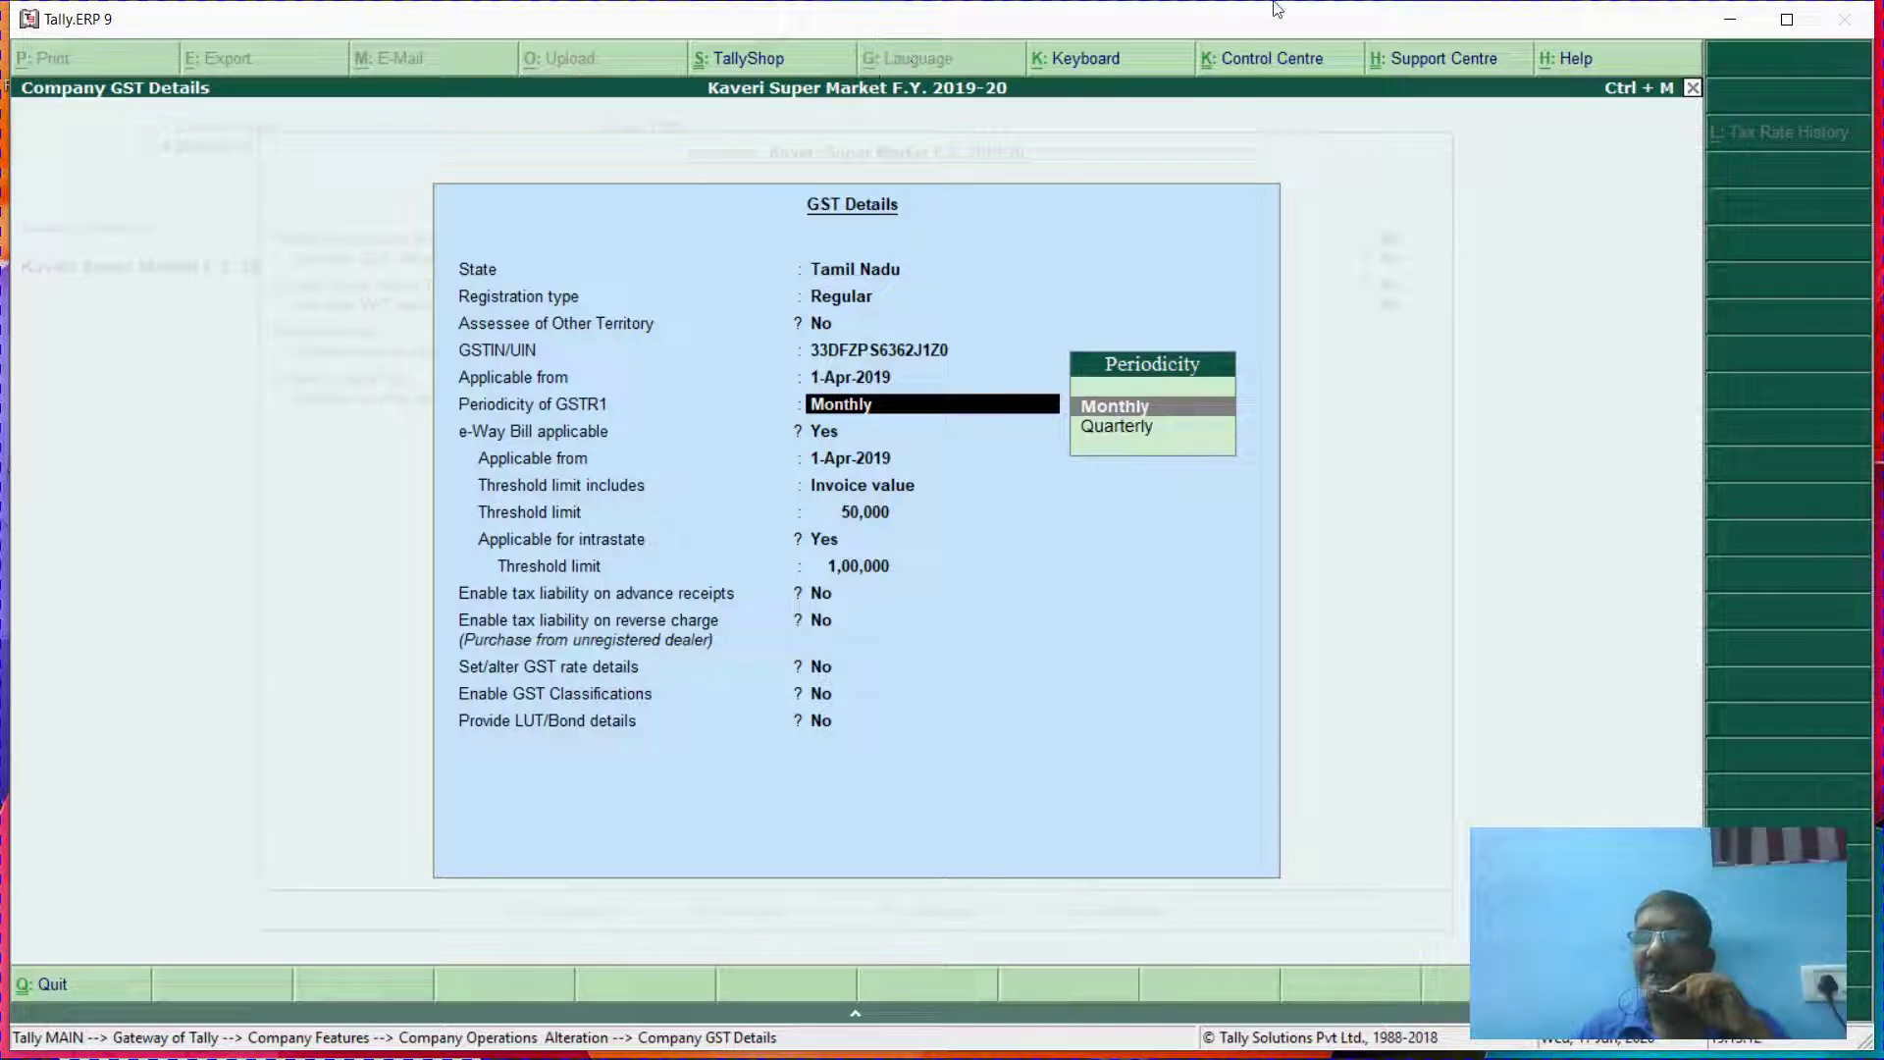
Minimize Tally and launch Chrome maximized.
click(1730, 22)
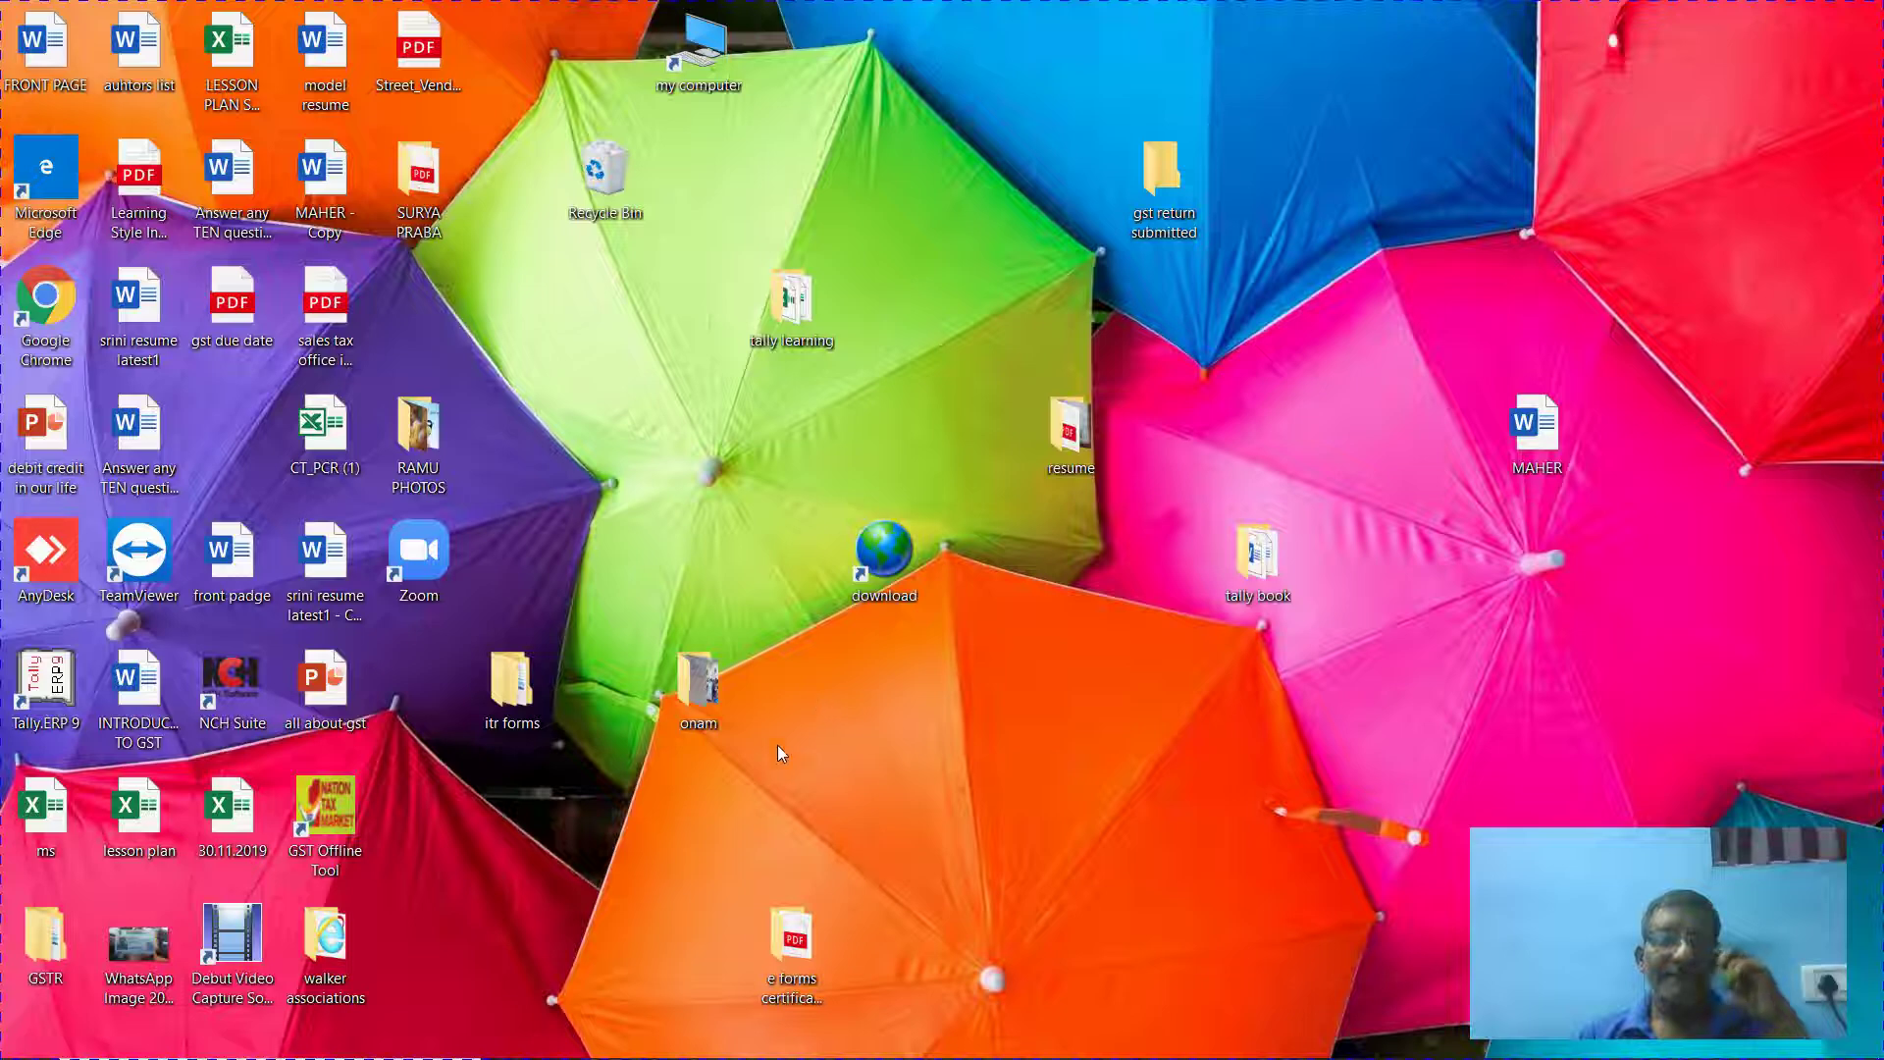
double_click(711, 31)
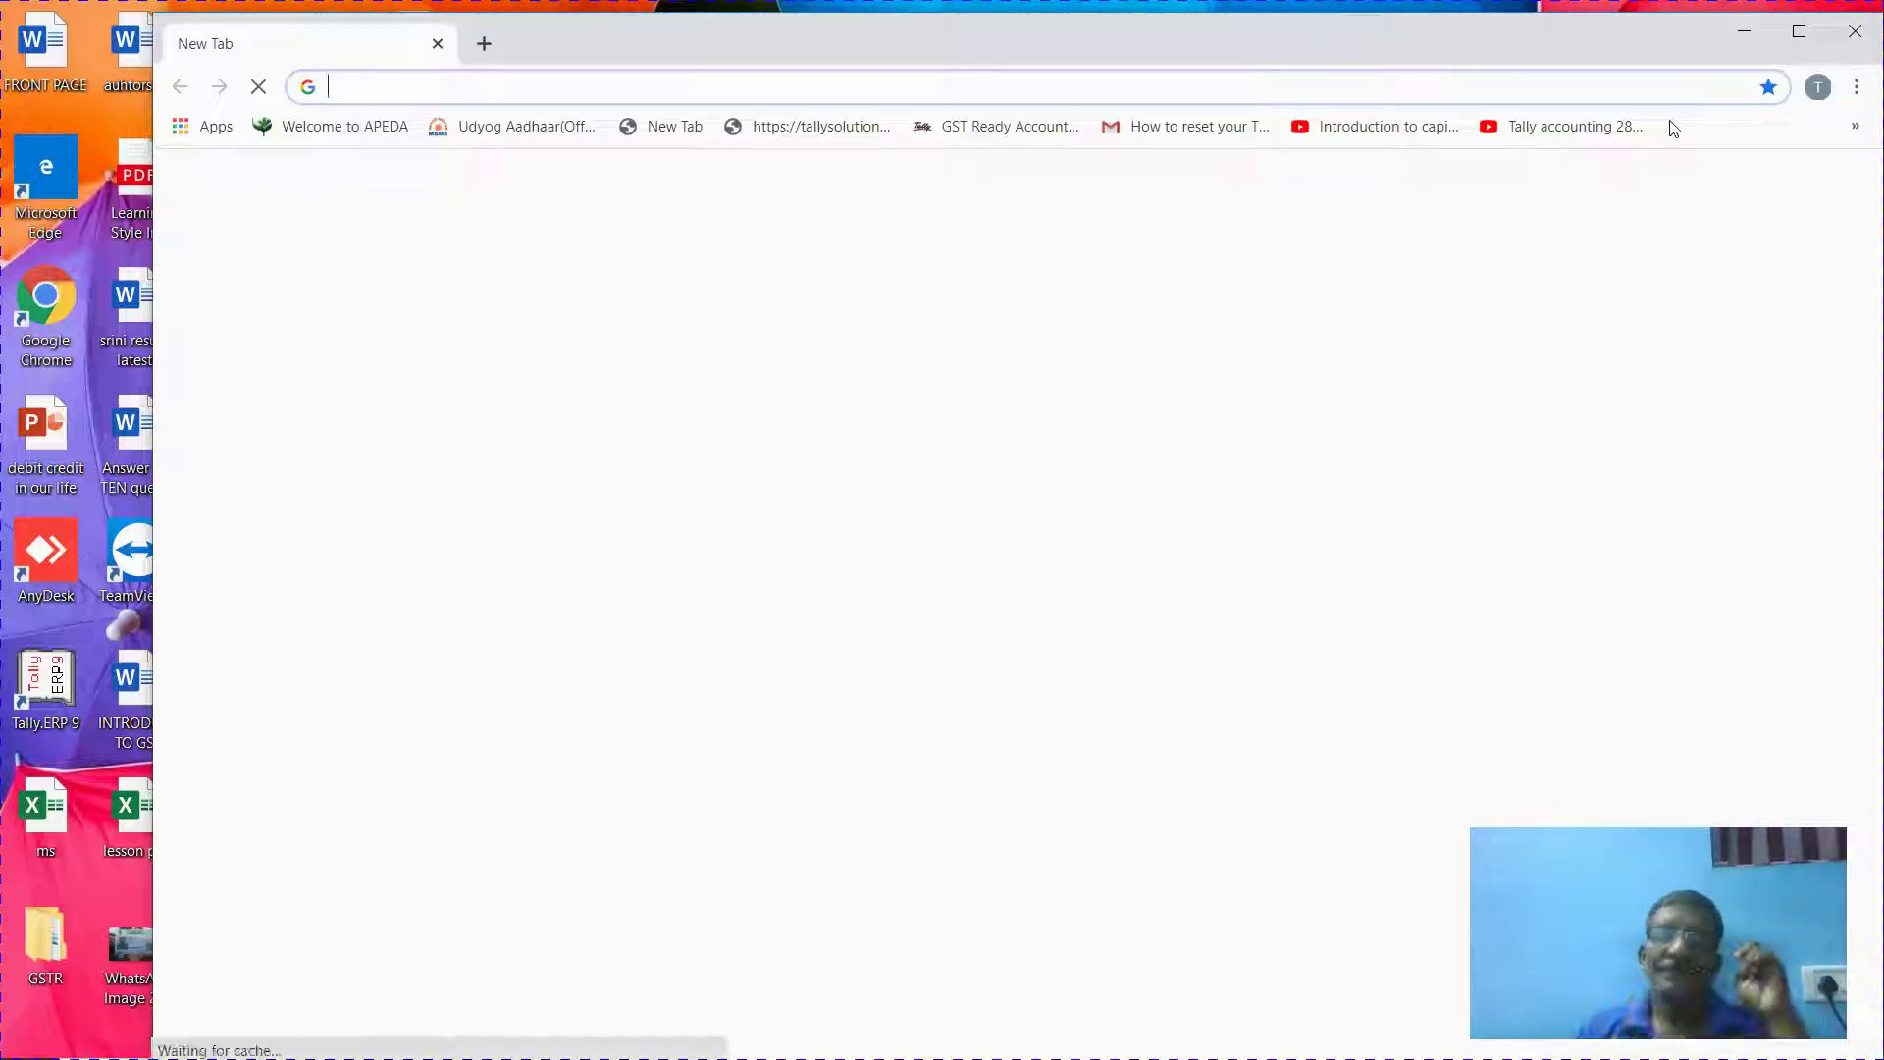
click(1804, 31)
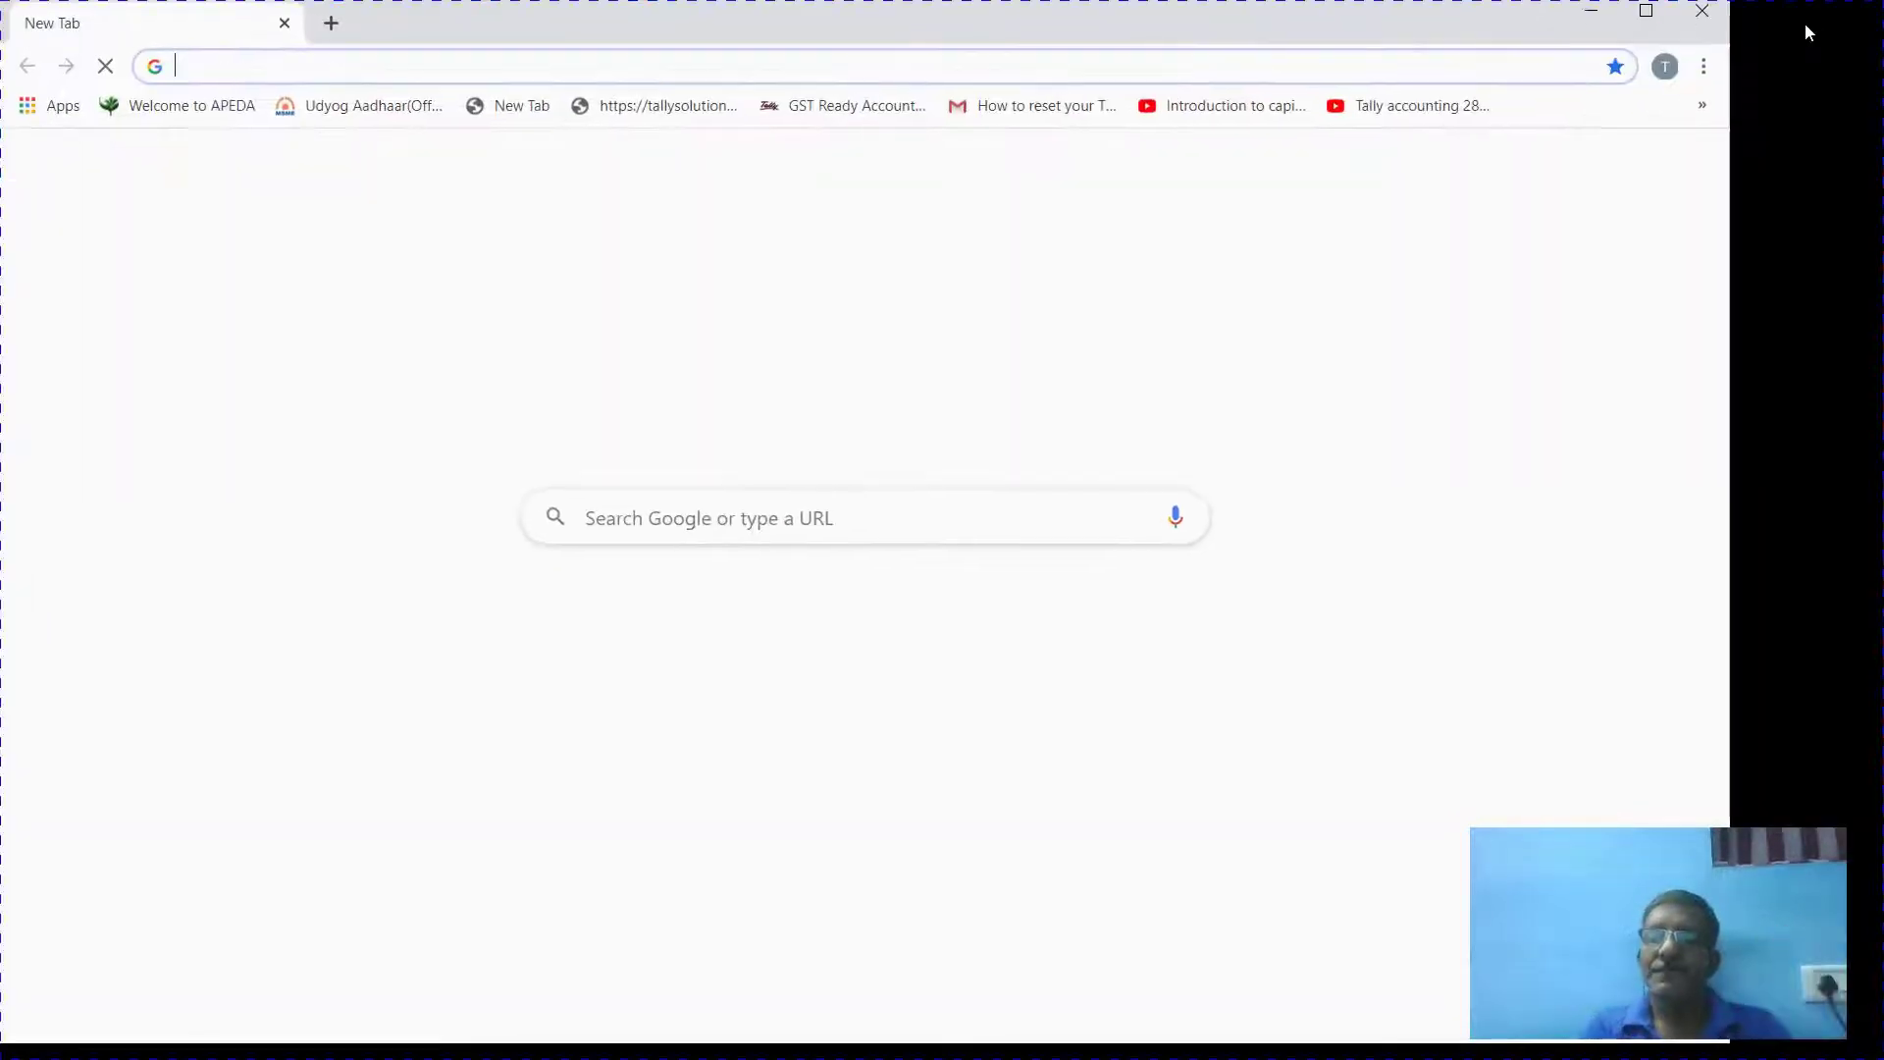
Search Google for gst.gov.i, open the GST.gov.in result, and minimize Chrome.
click(753, 535)
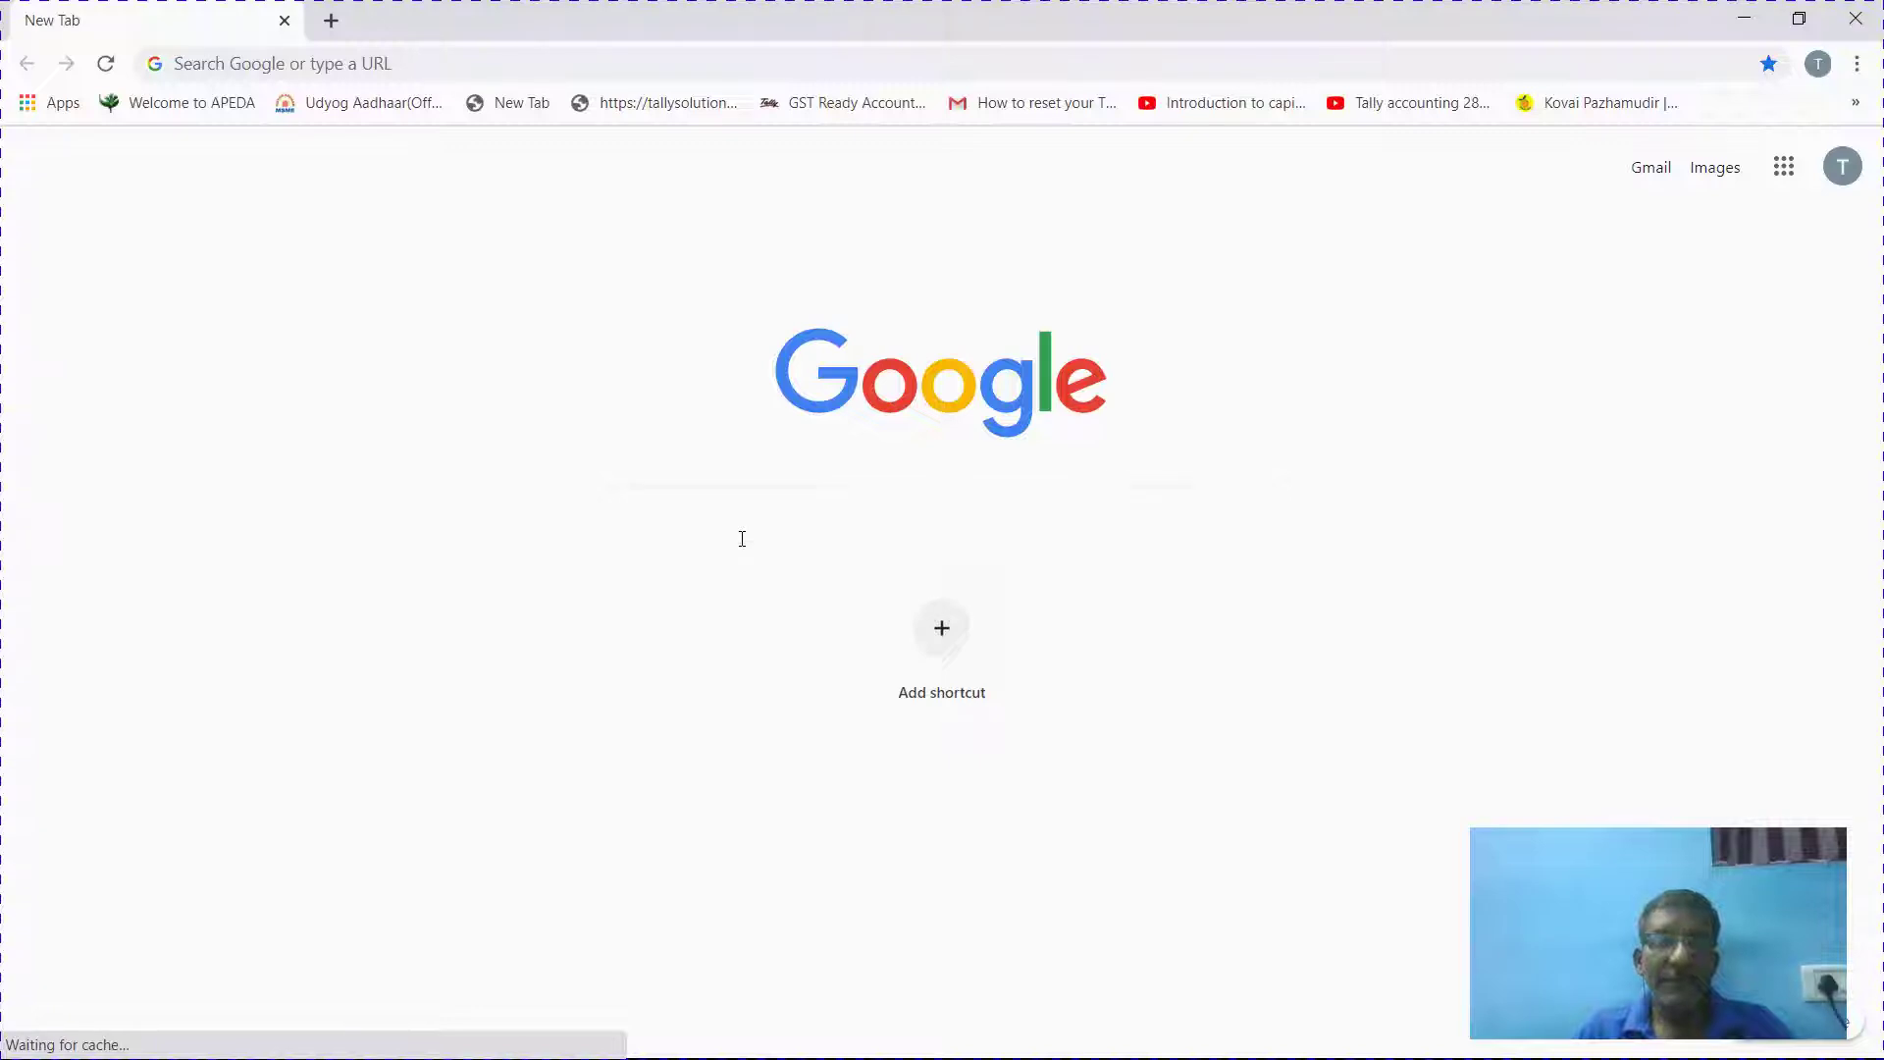
text(gst.gov.i)
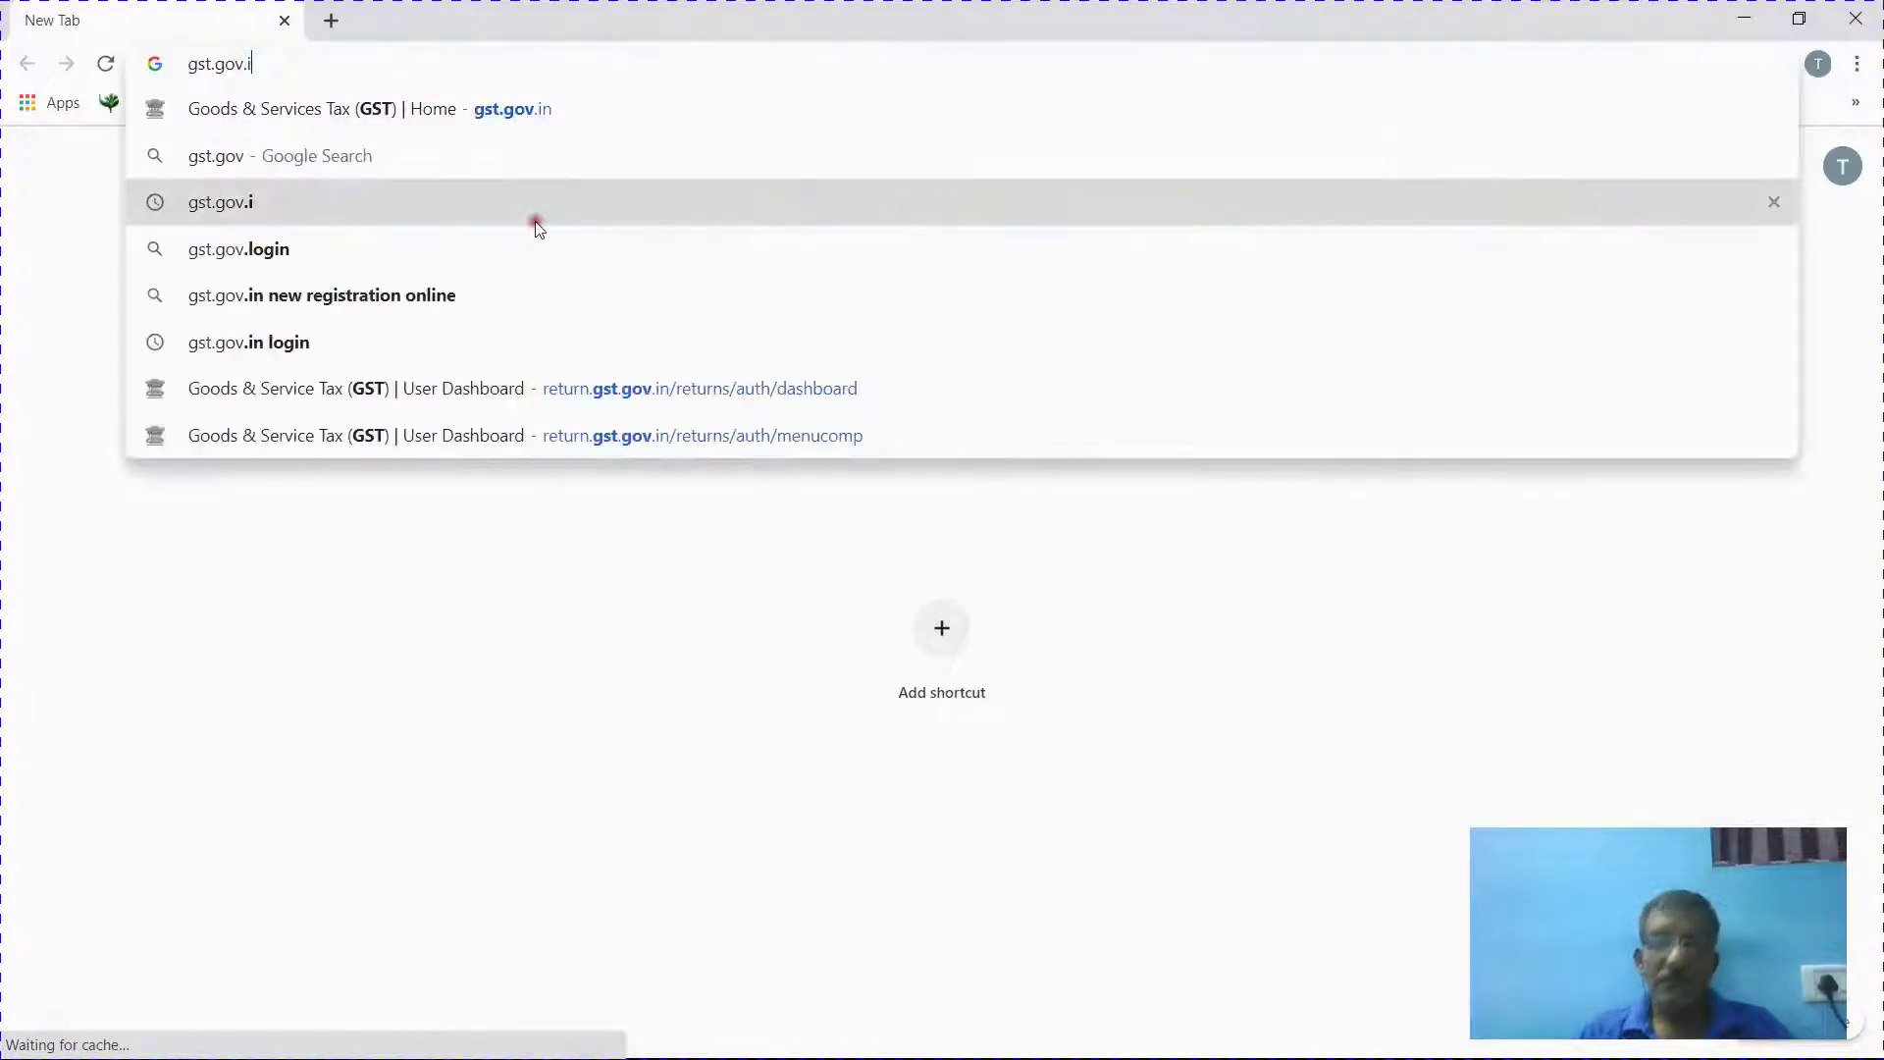
click(539, 224)
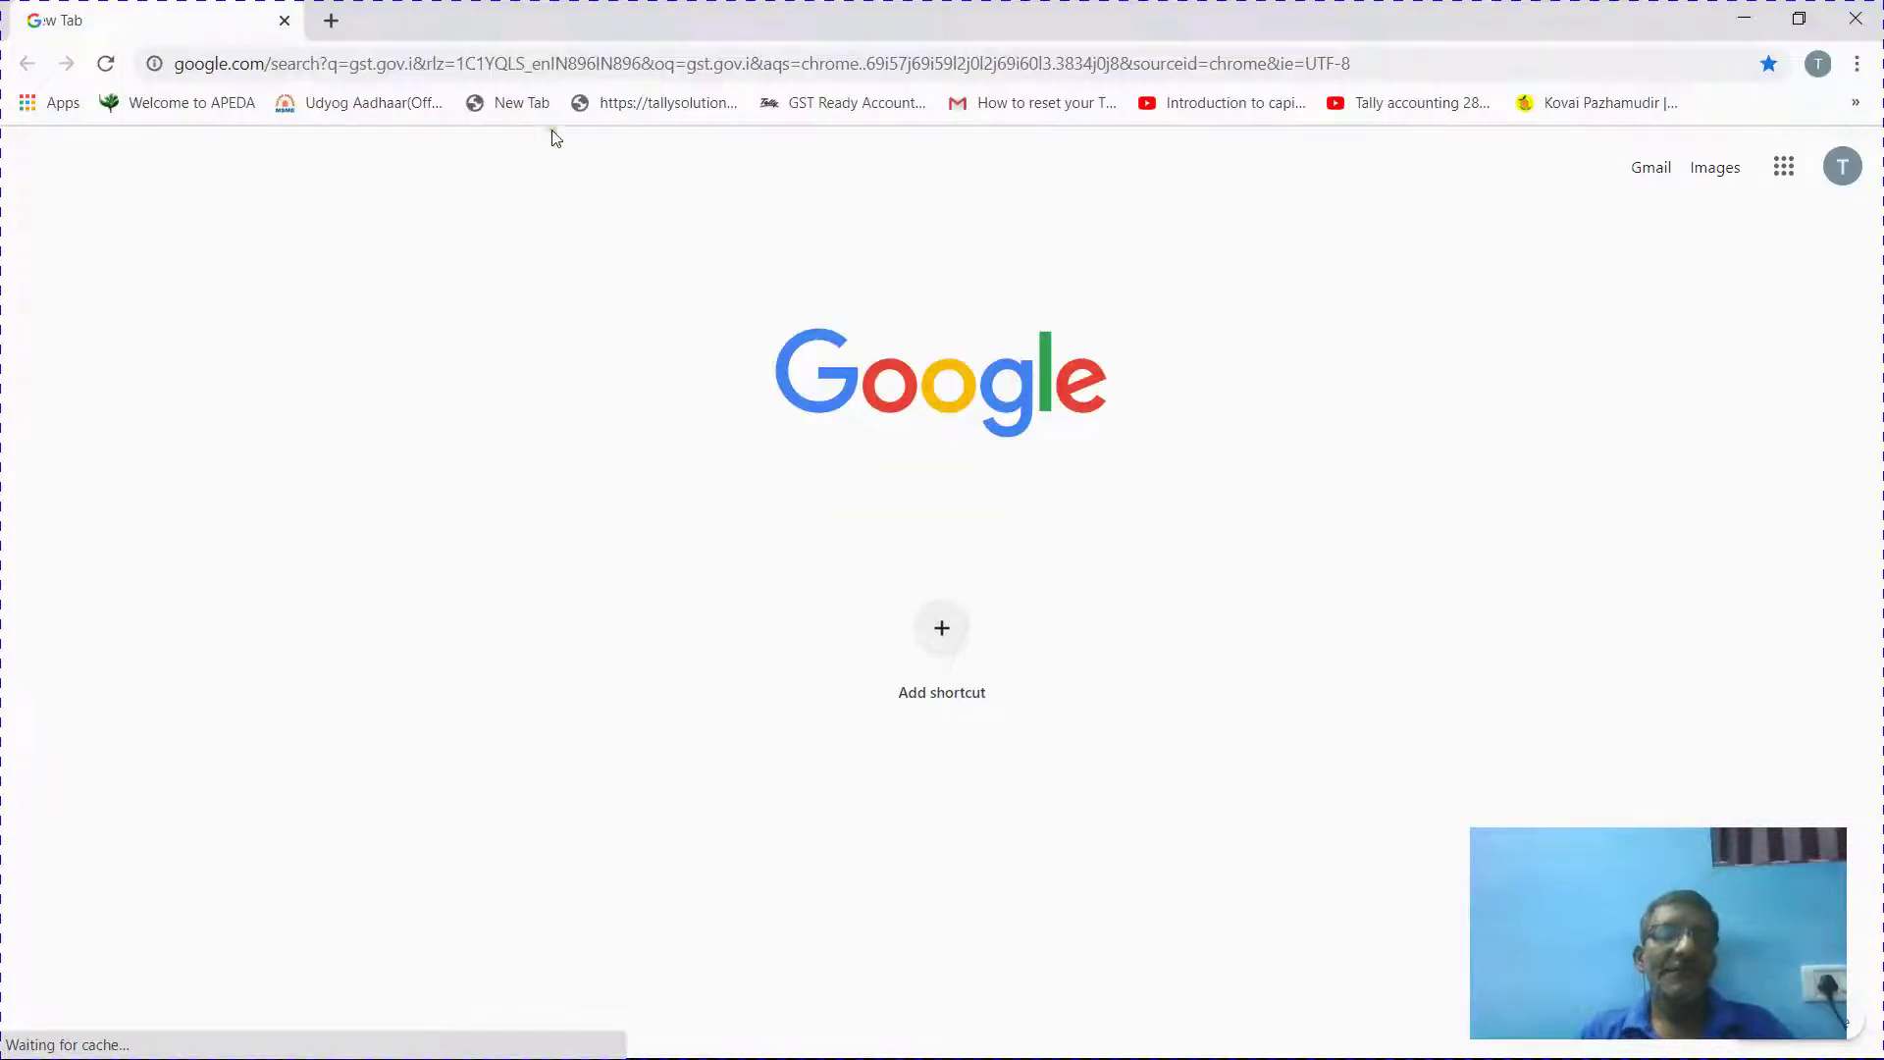
click(605, 65)
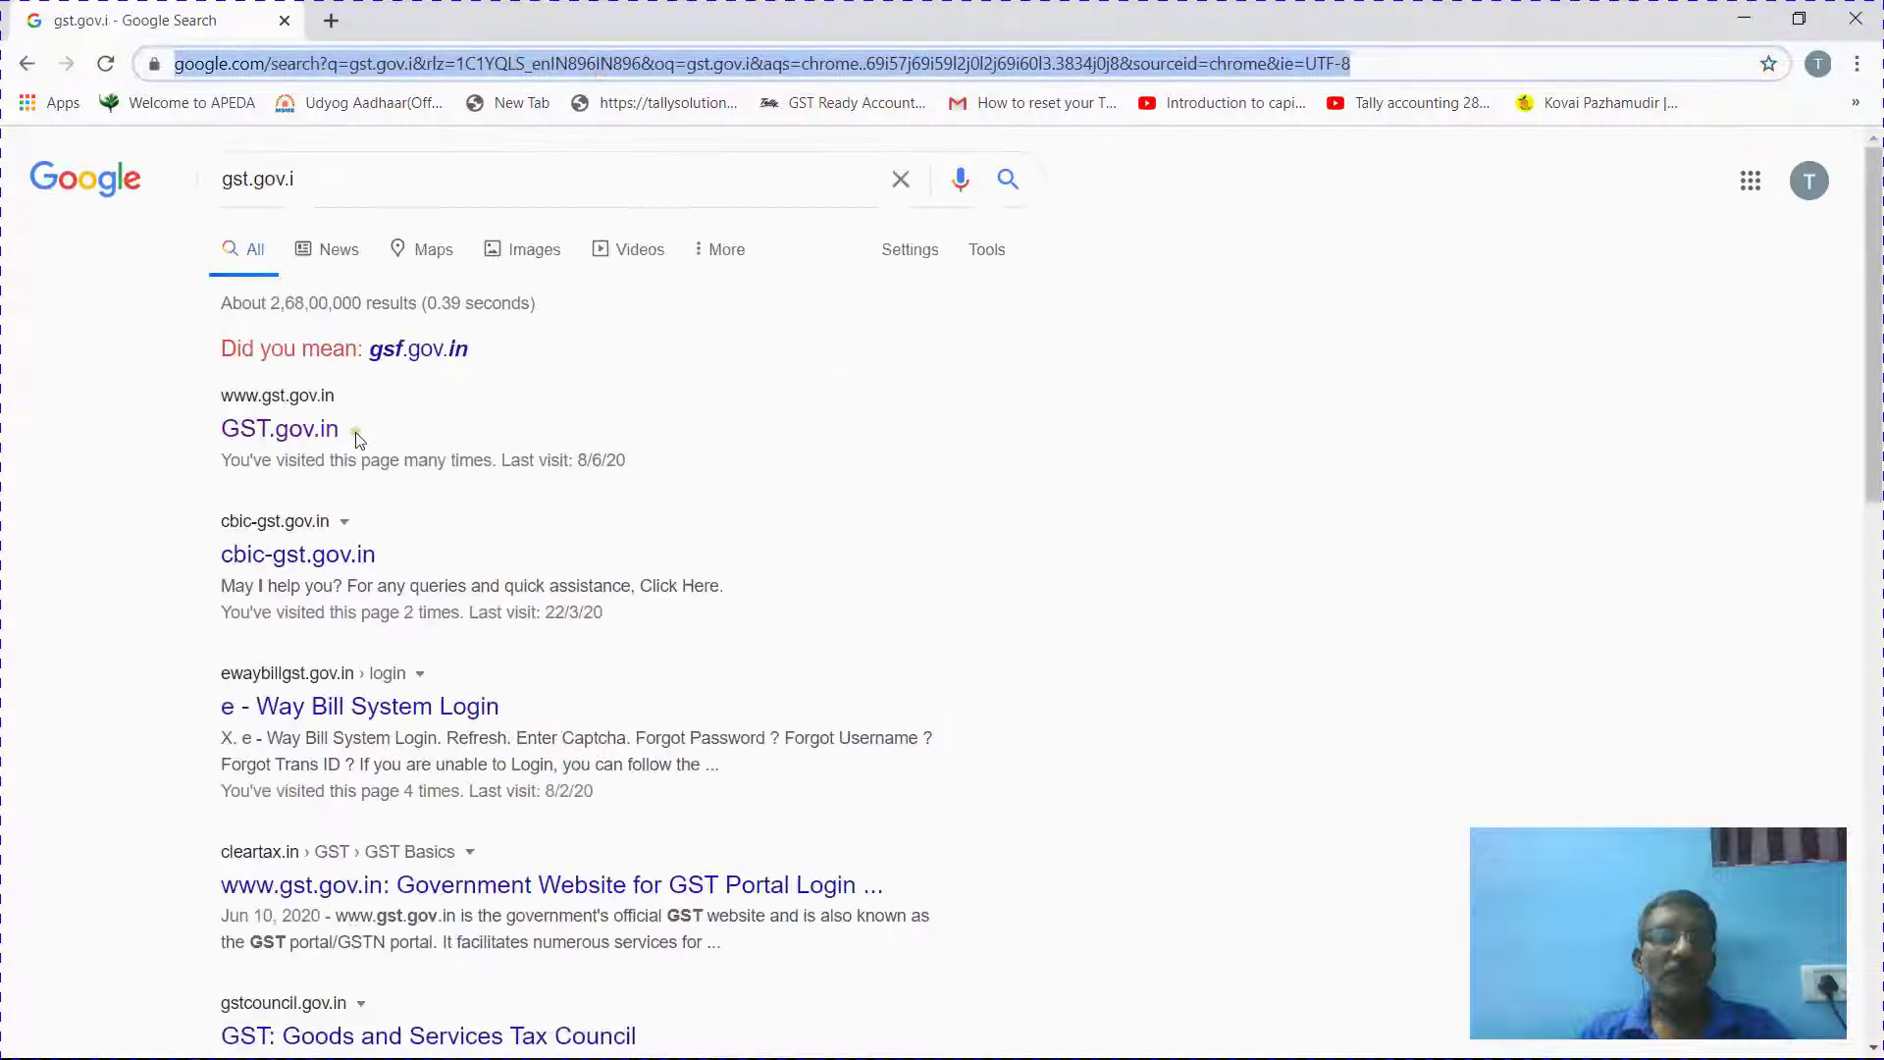
click(307, 429)
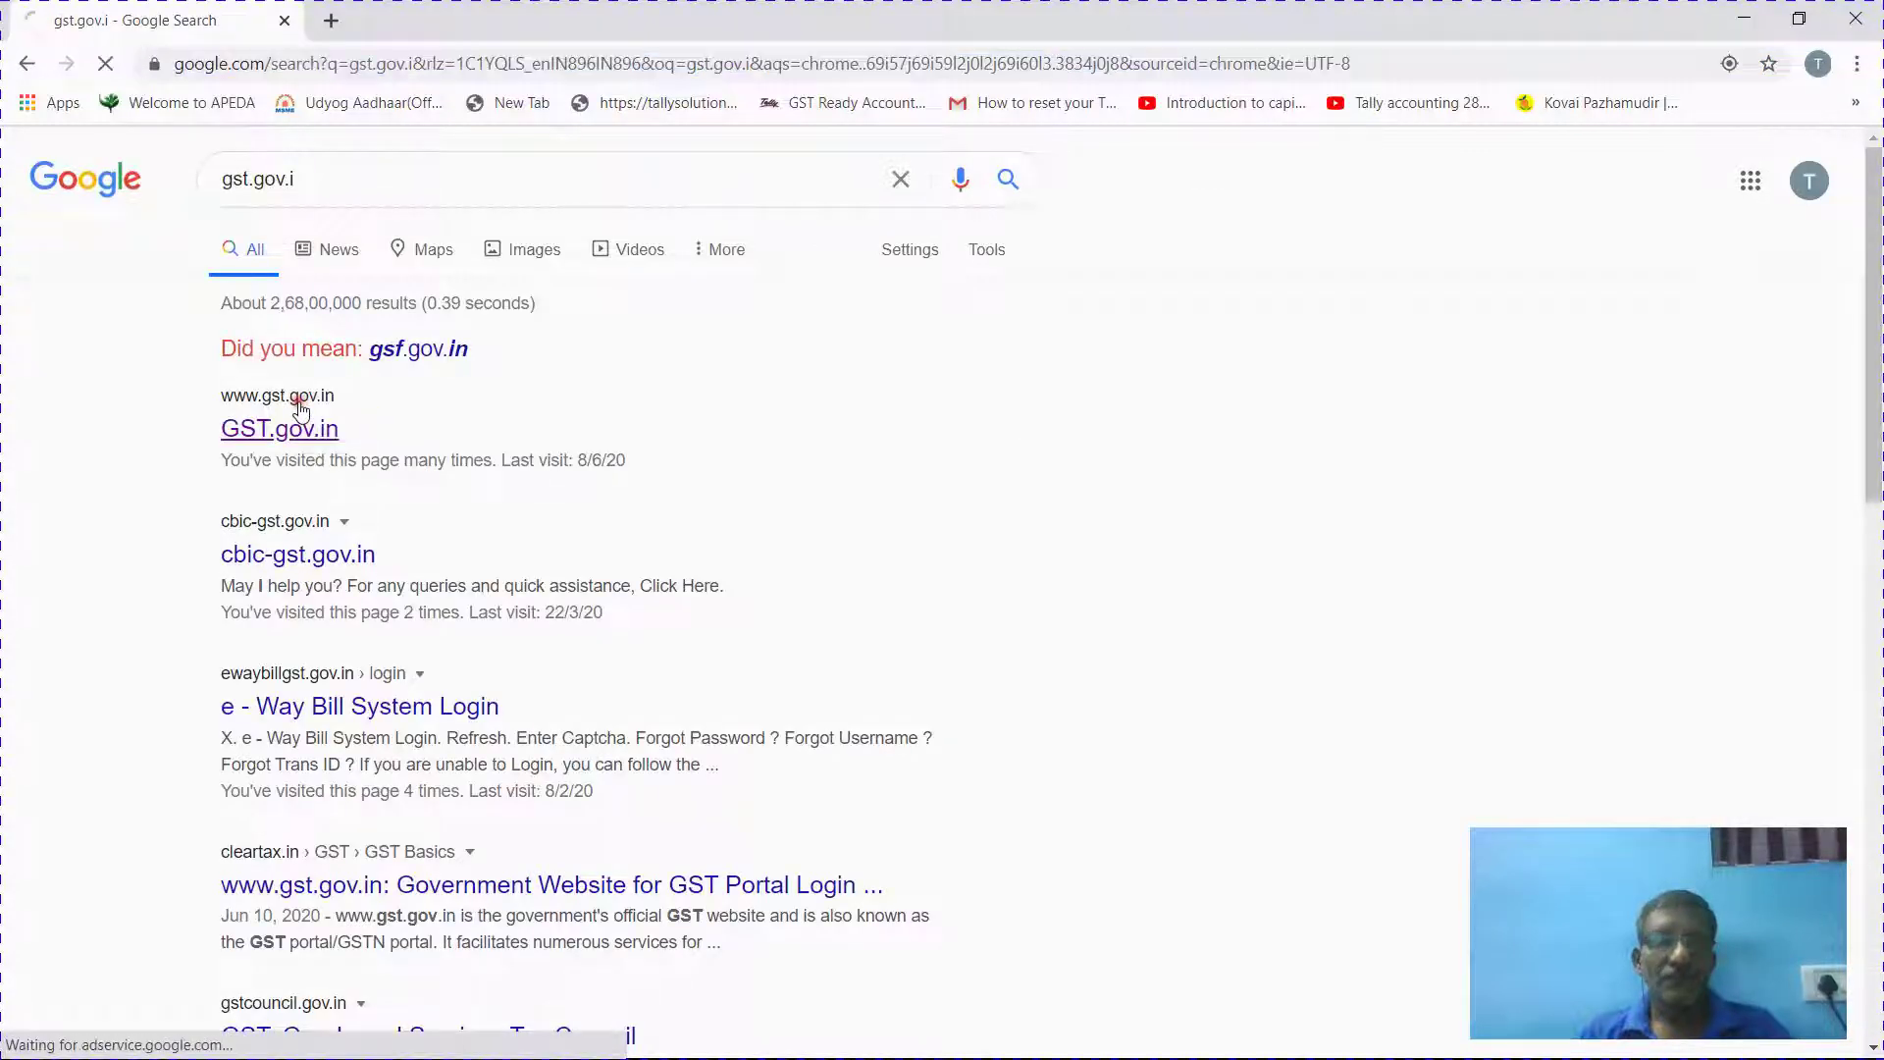
click(1745, 18)
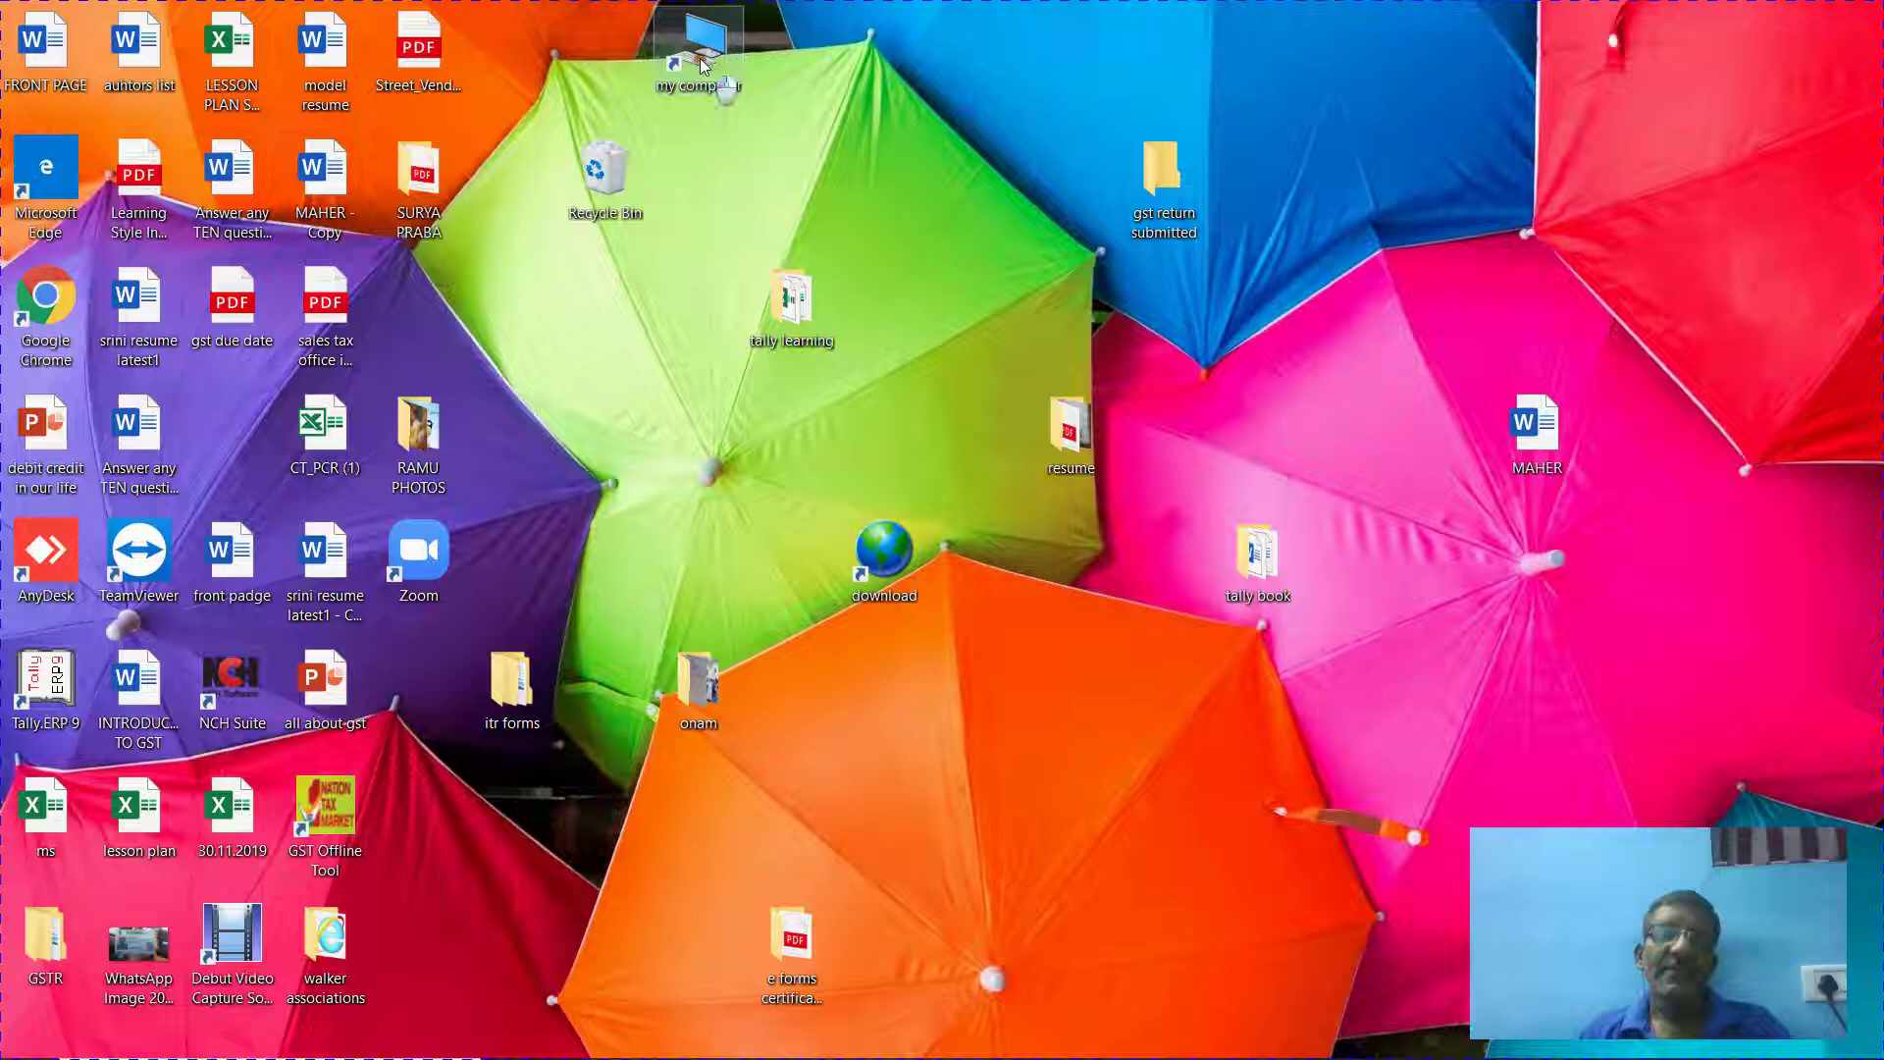
Open This PC and go into the New Volume (F:) drive.
click(708, 39)
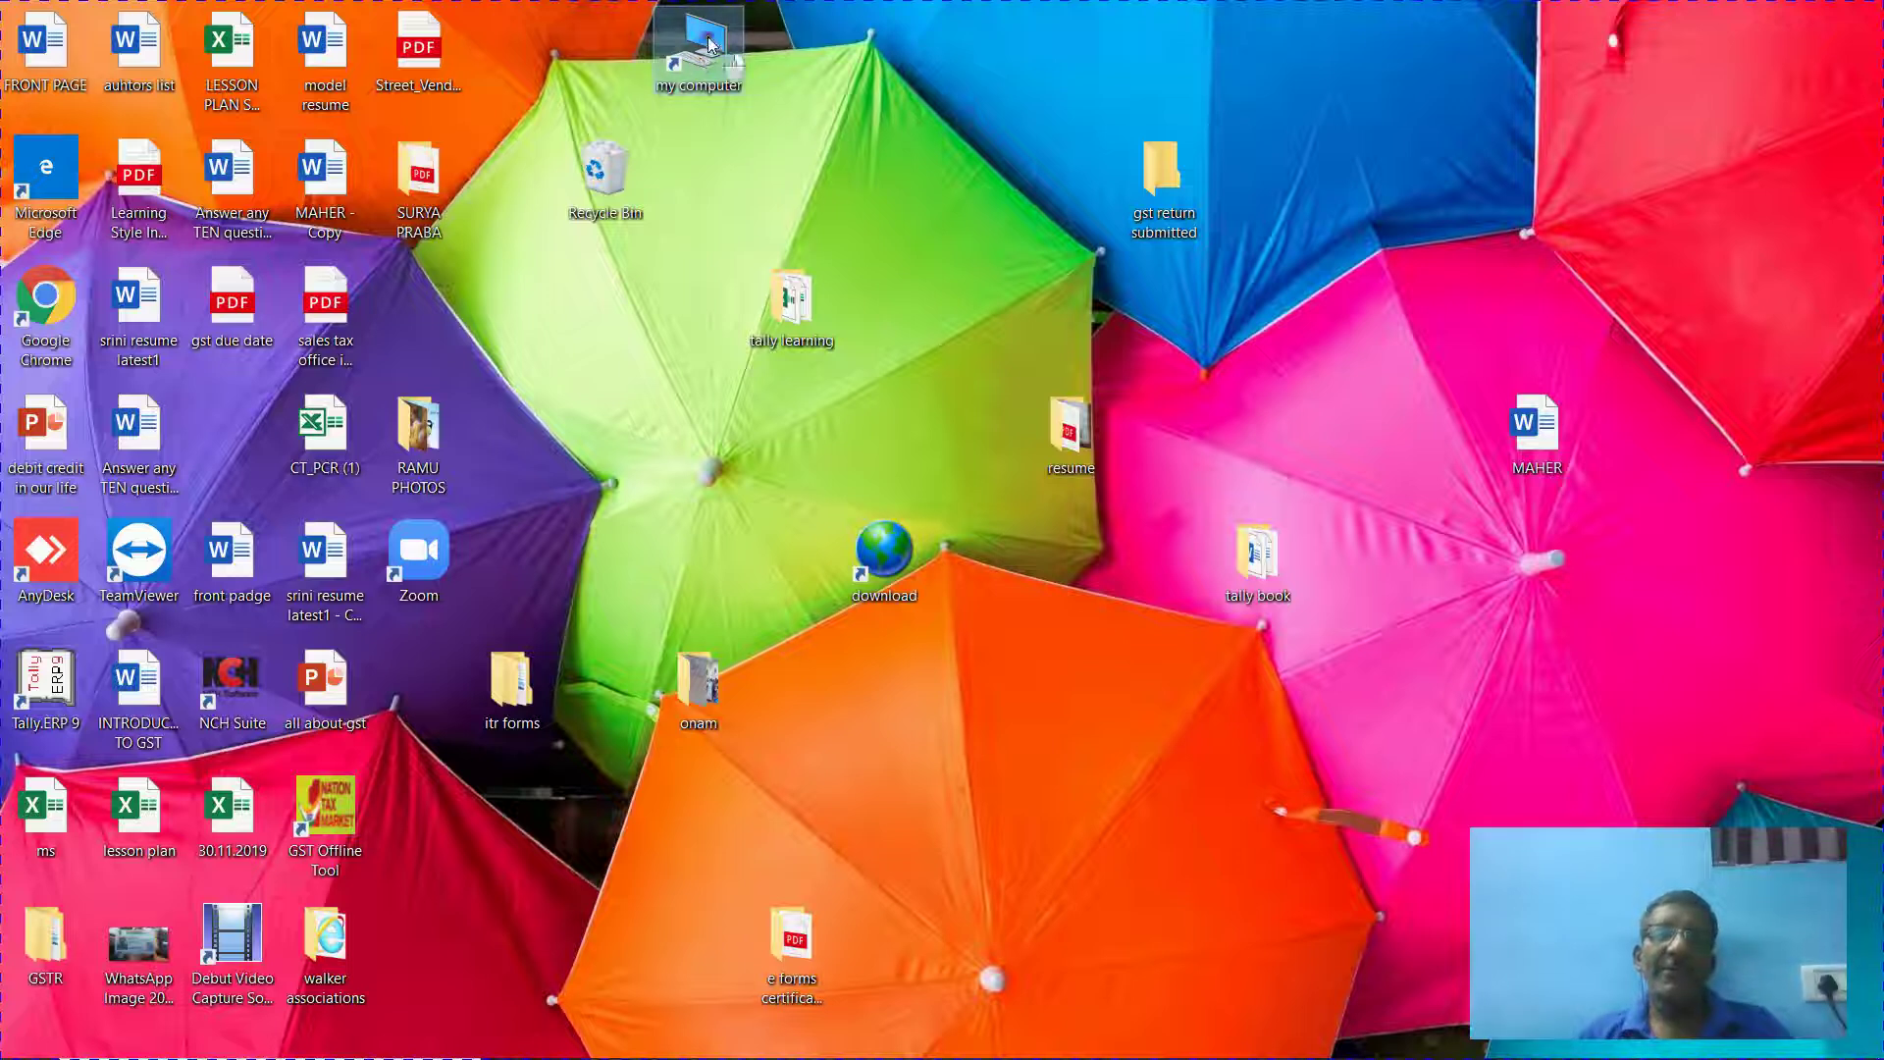
click(909, 102)
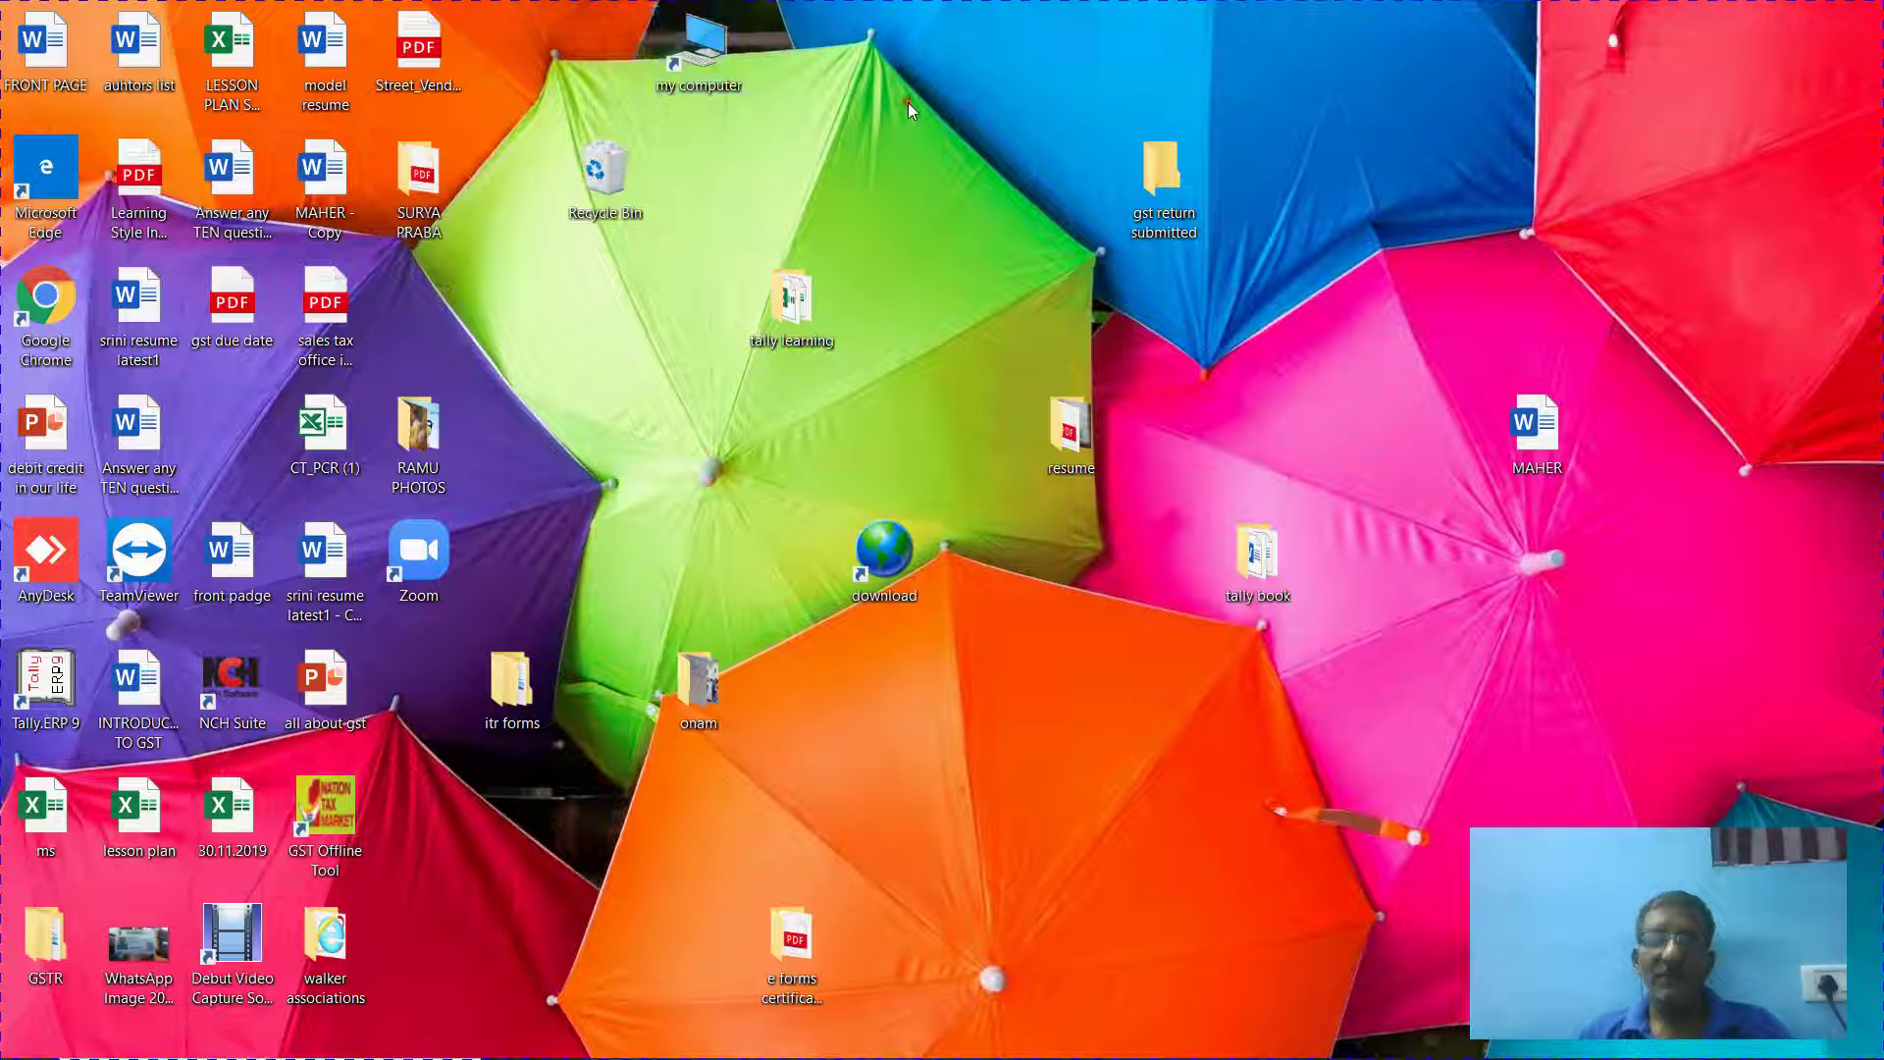
double_click(702, 44)
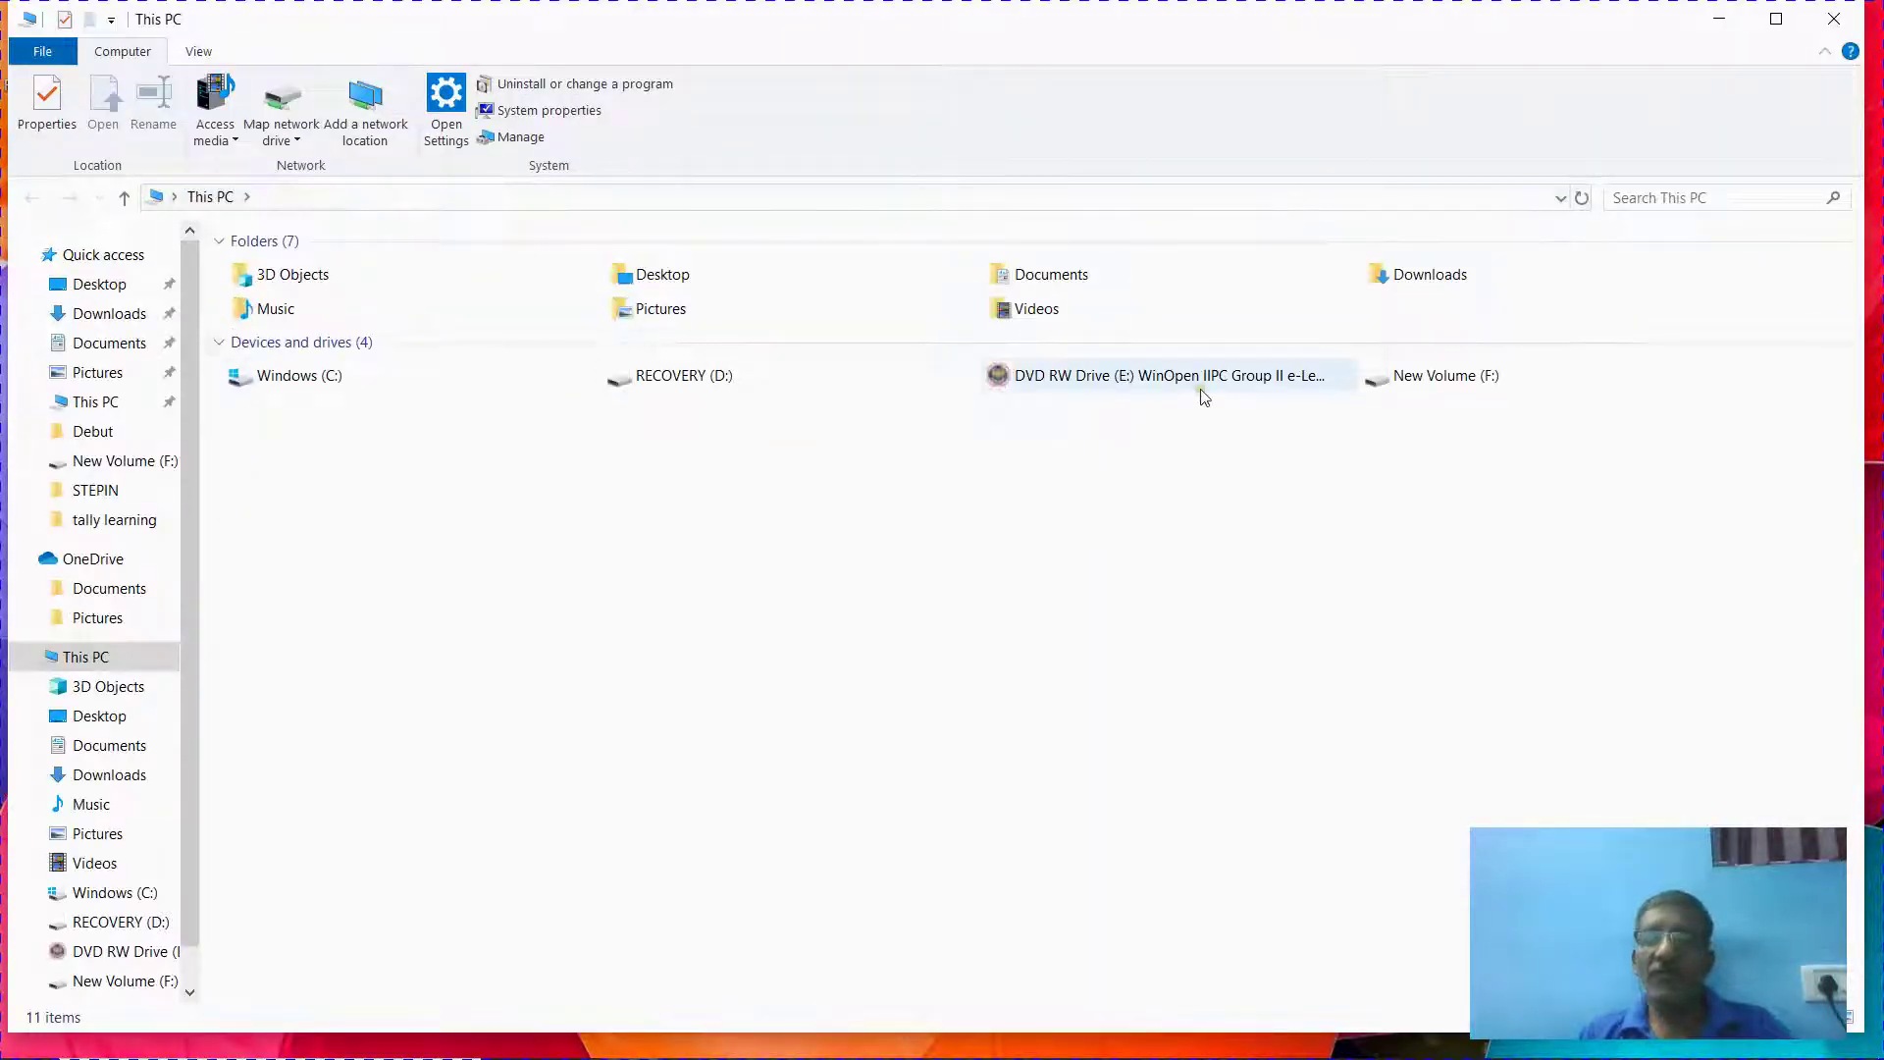
click(1388, 397)
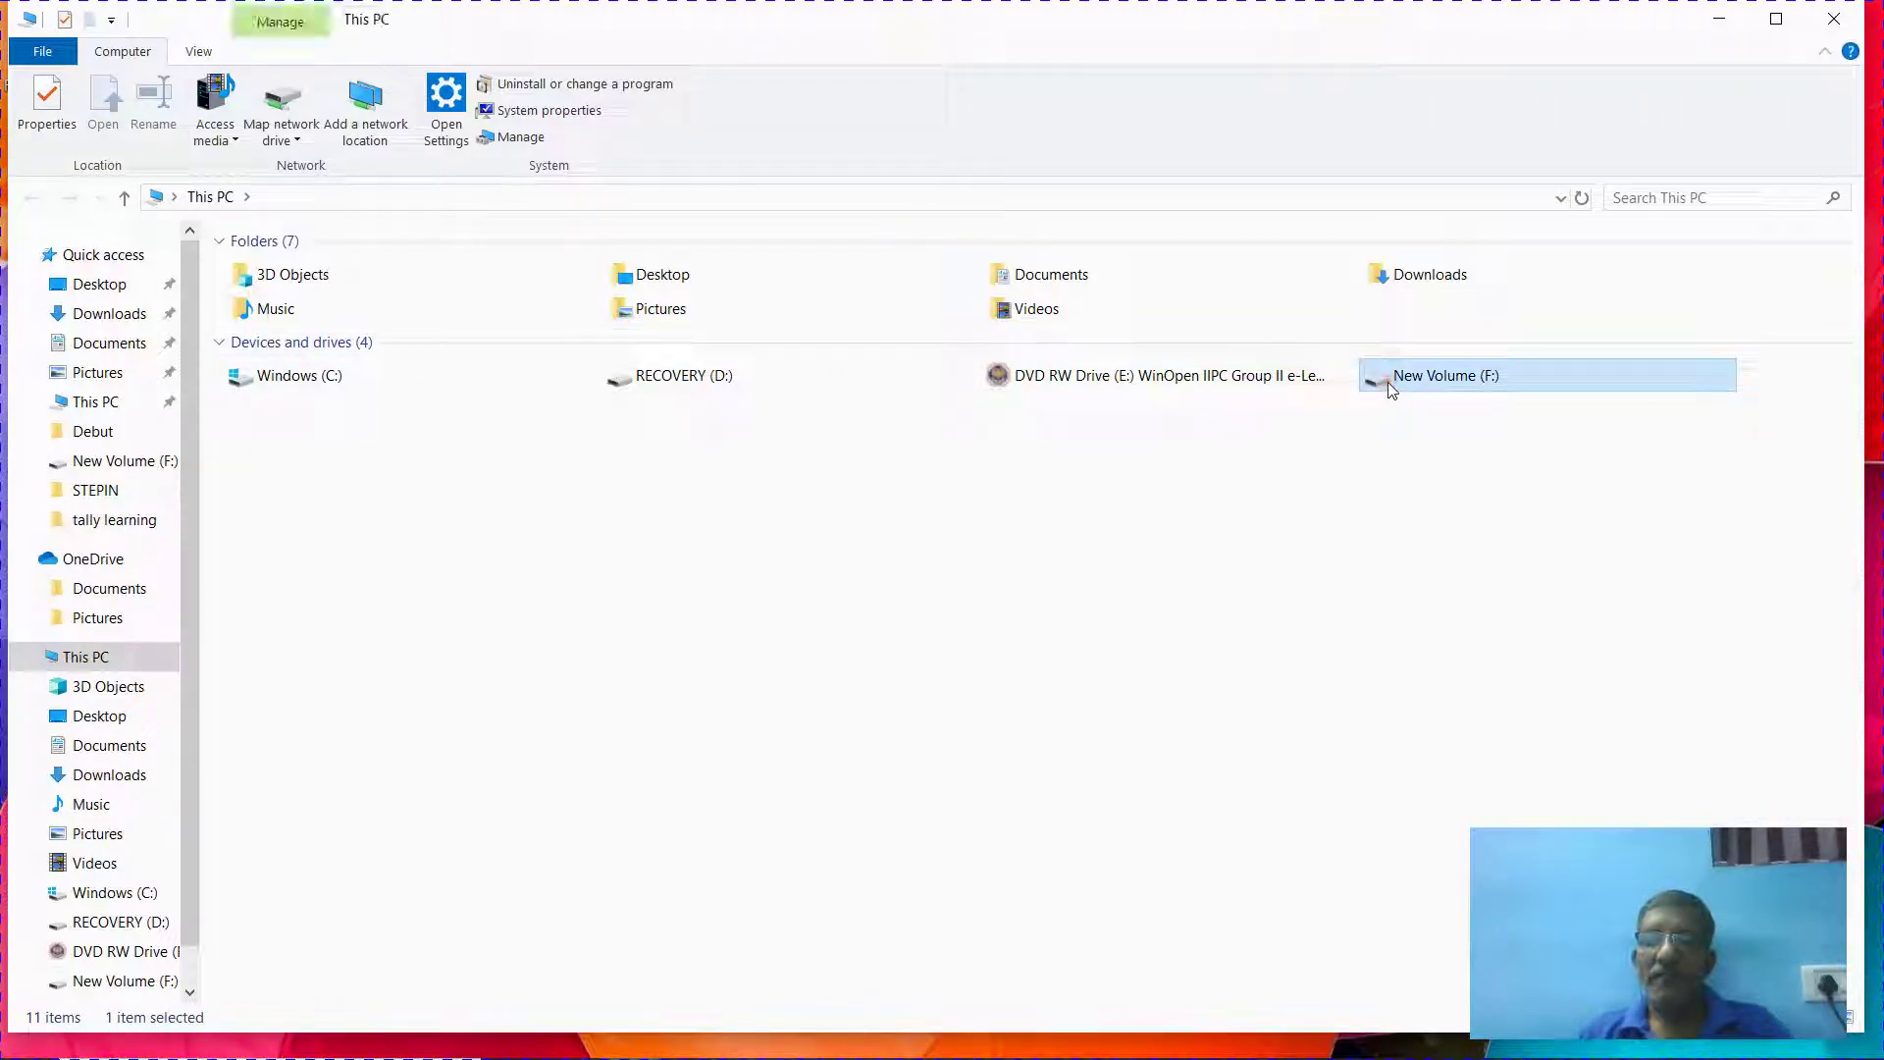
double_click(1388, 383)
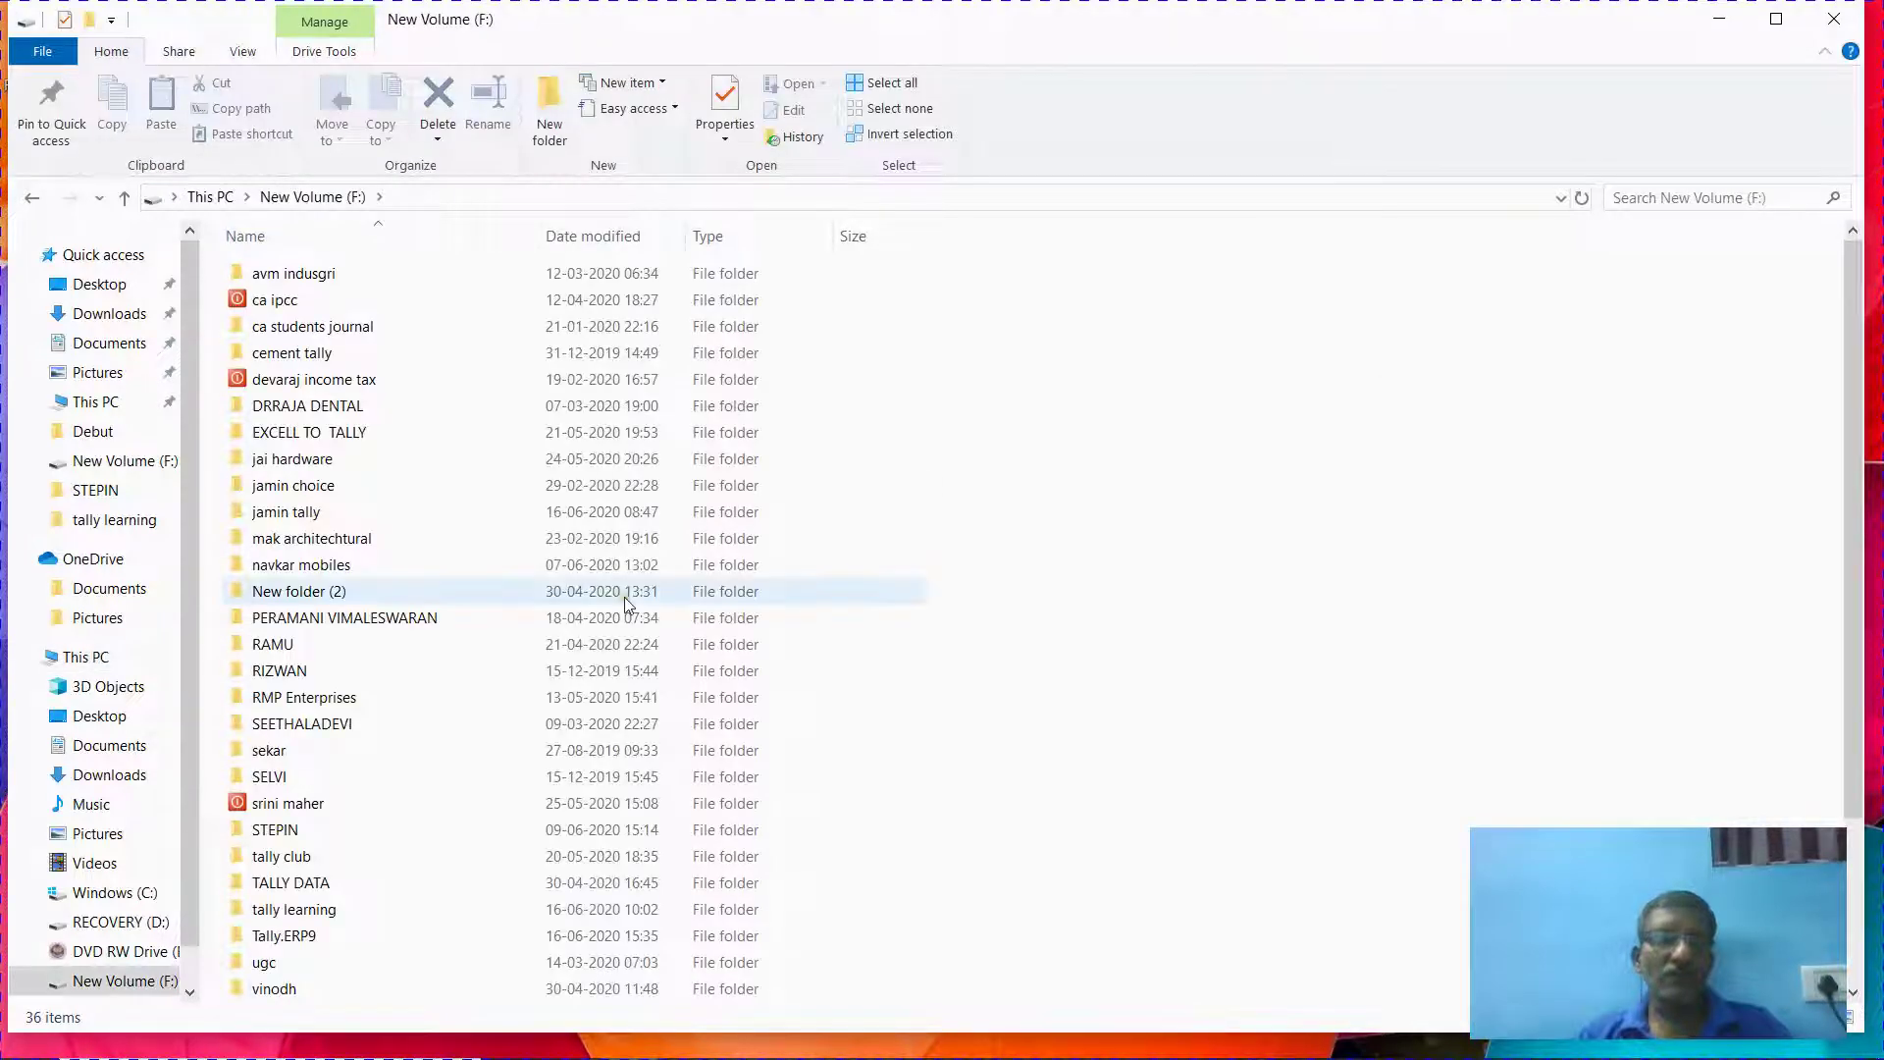
Find the 'gst user id and password' file, cancel the accidental rename, and open it.
click(337, 841)
scroll(337, 841, down, 3)
key(g)
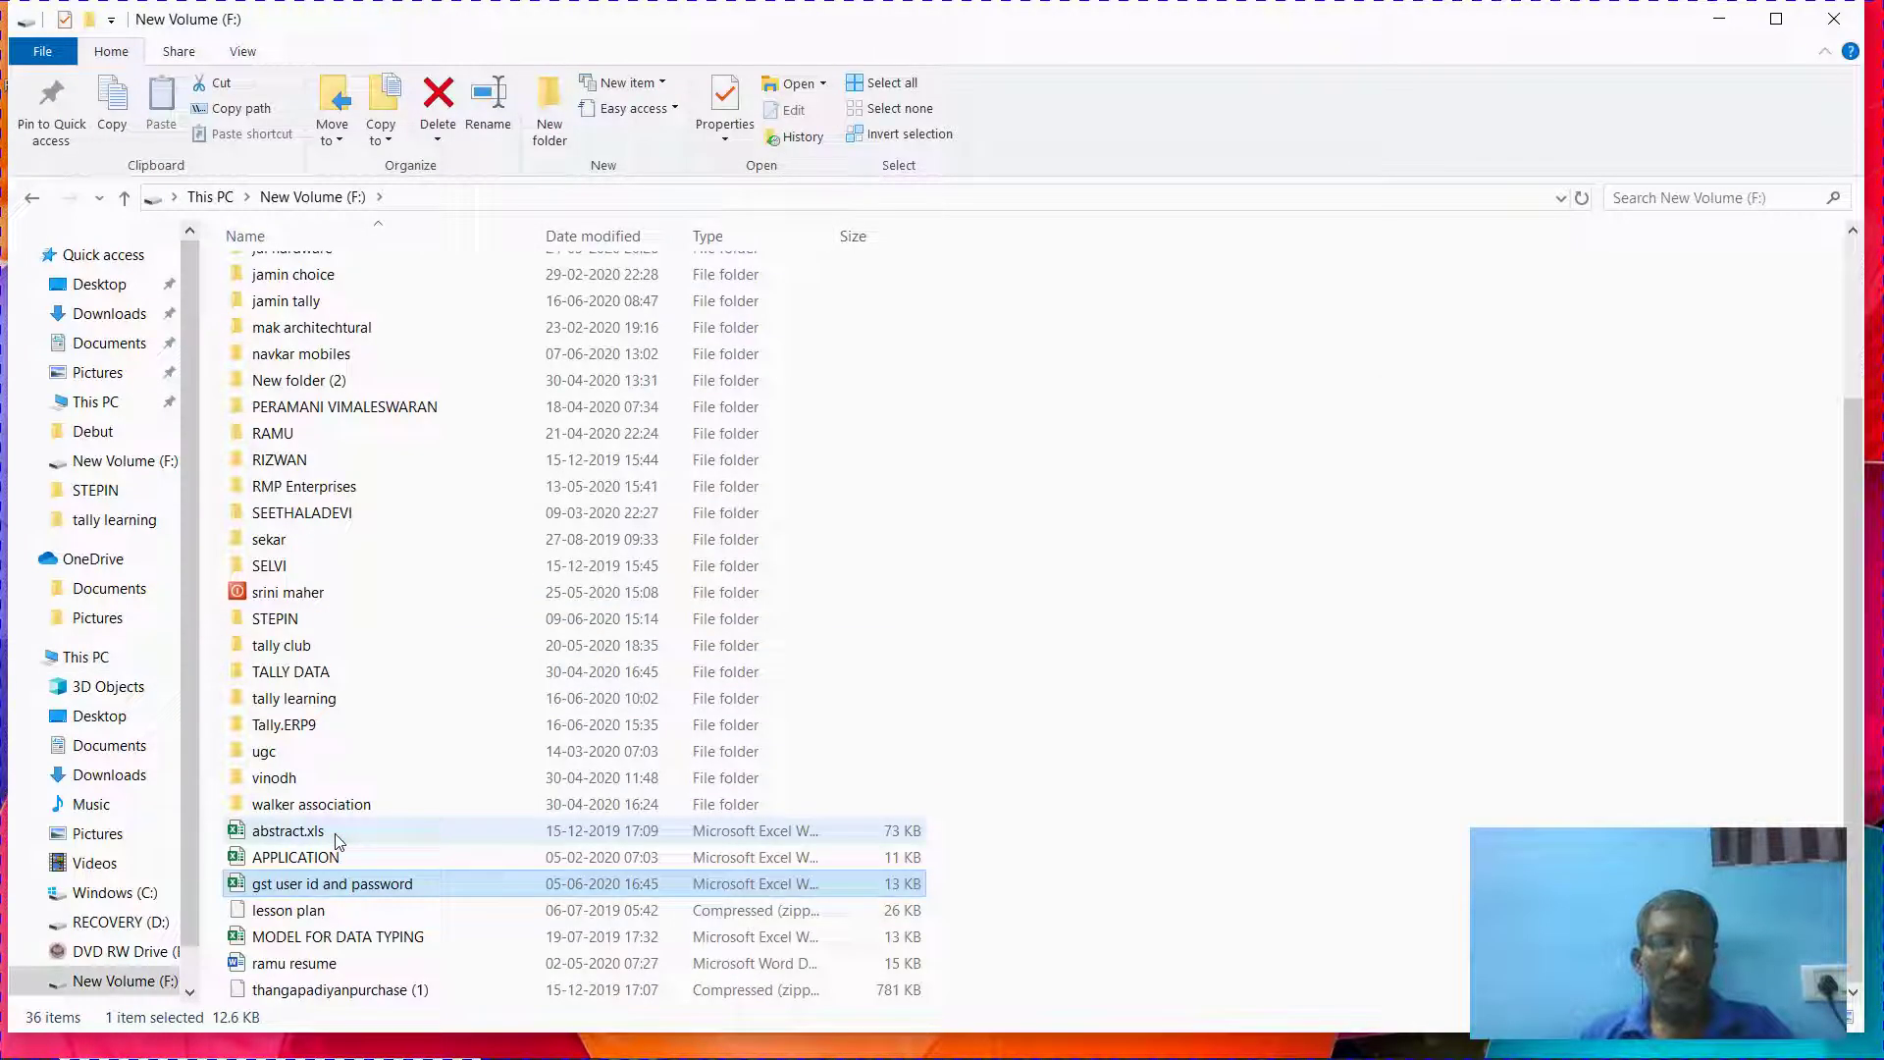
click(320, 885)
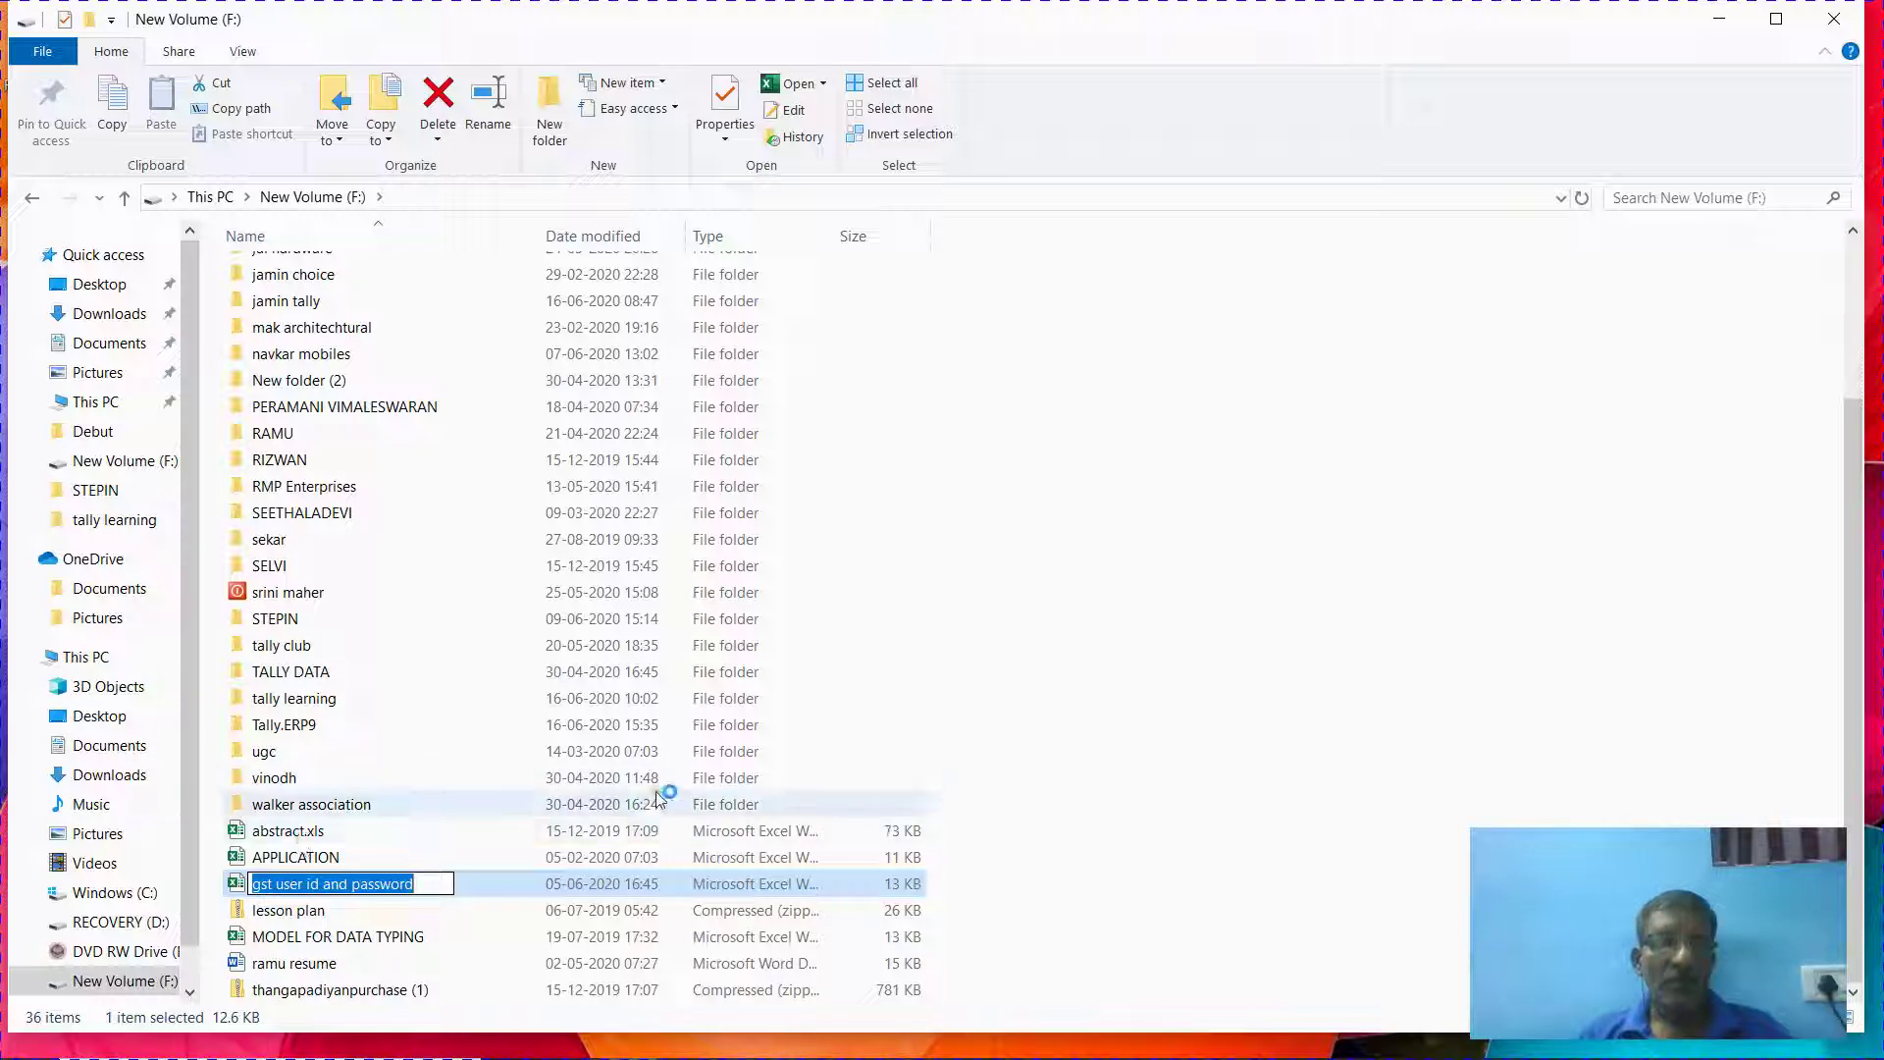
click(709, 780)
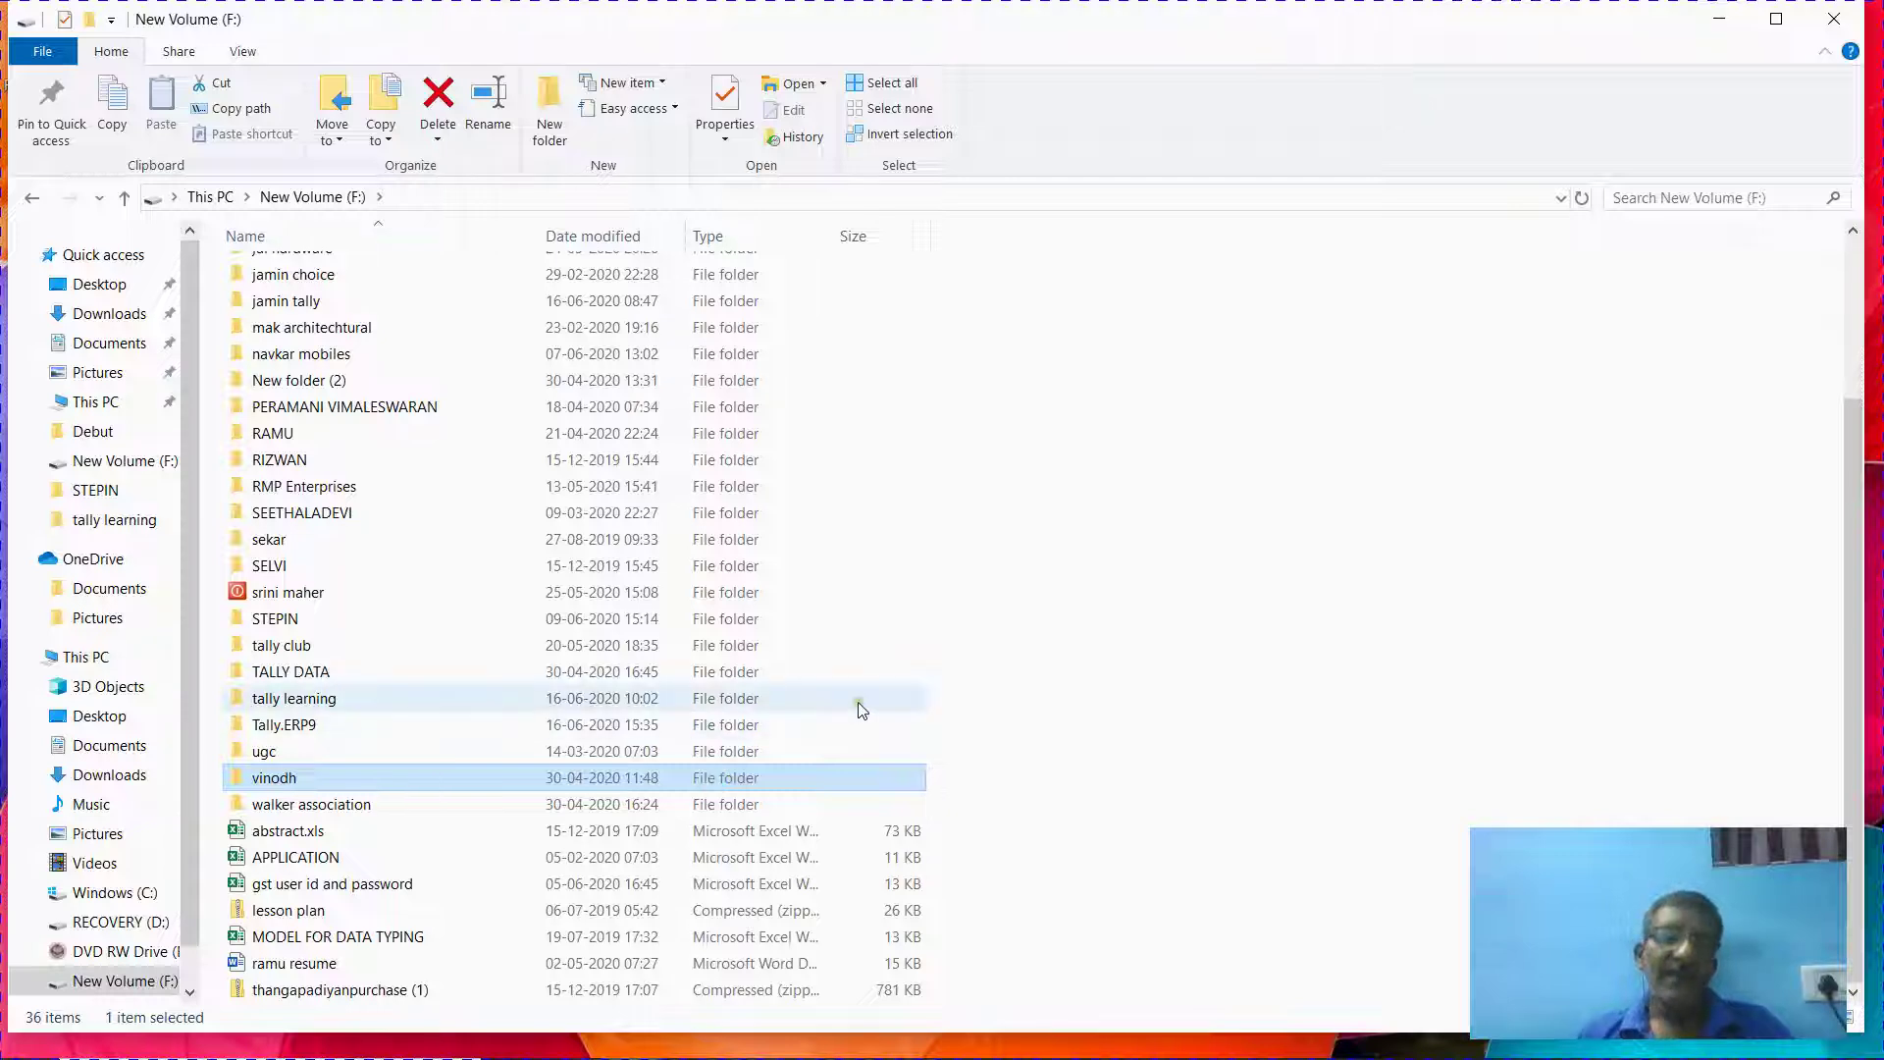
click(334, 886)
double_click(334, 887)
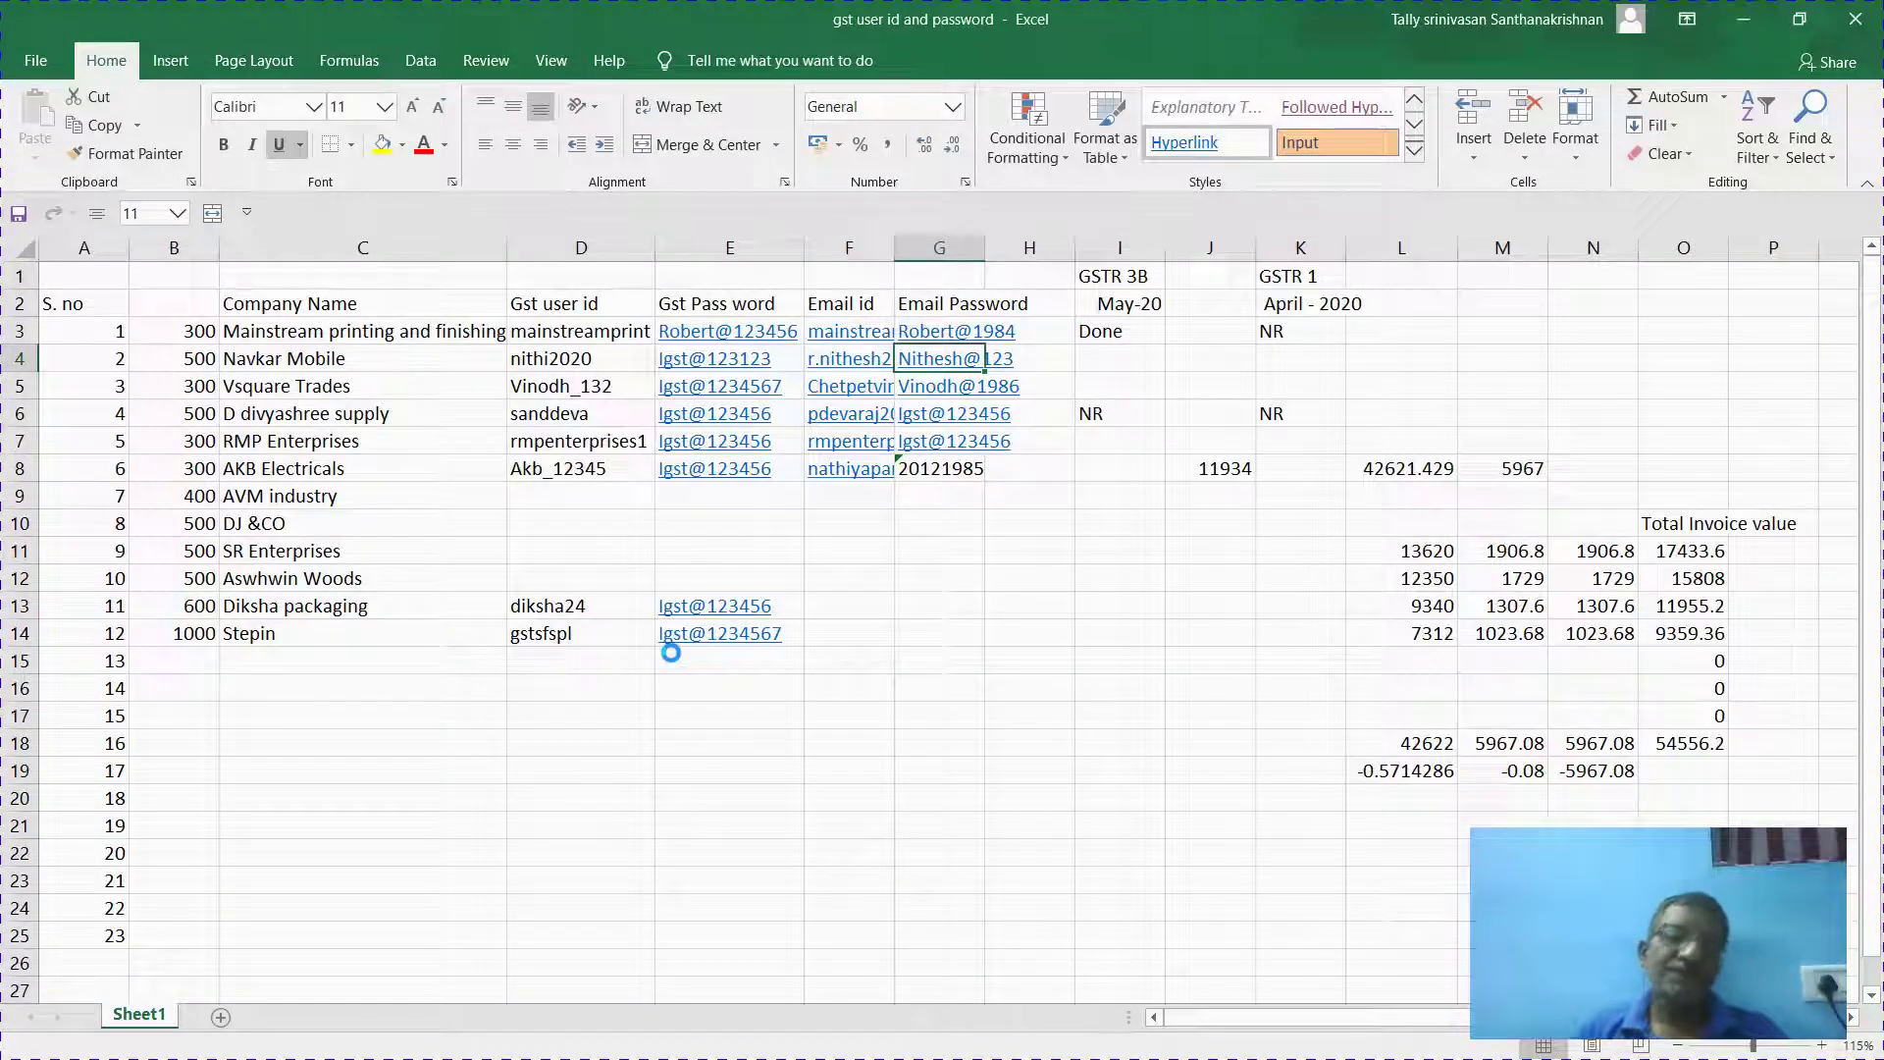
Glance at cells F15 and G11 of the GST login workbook, then switch back to hw 1.
click(842, 667)
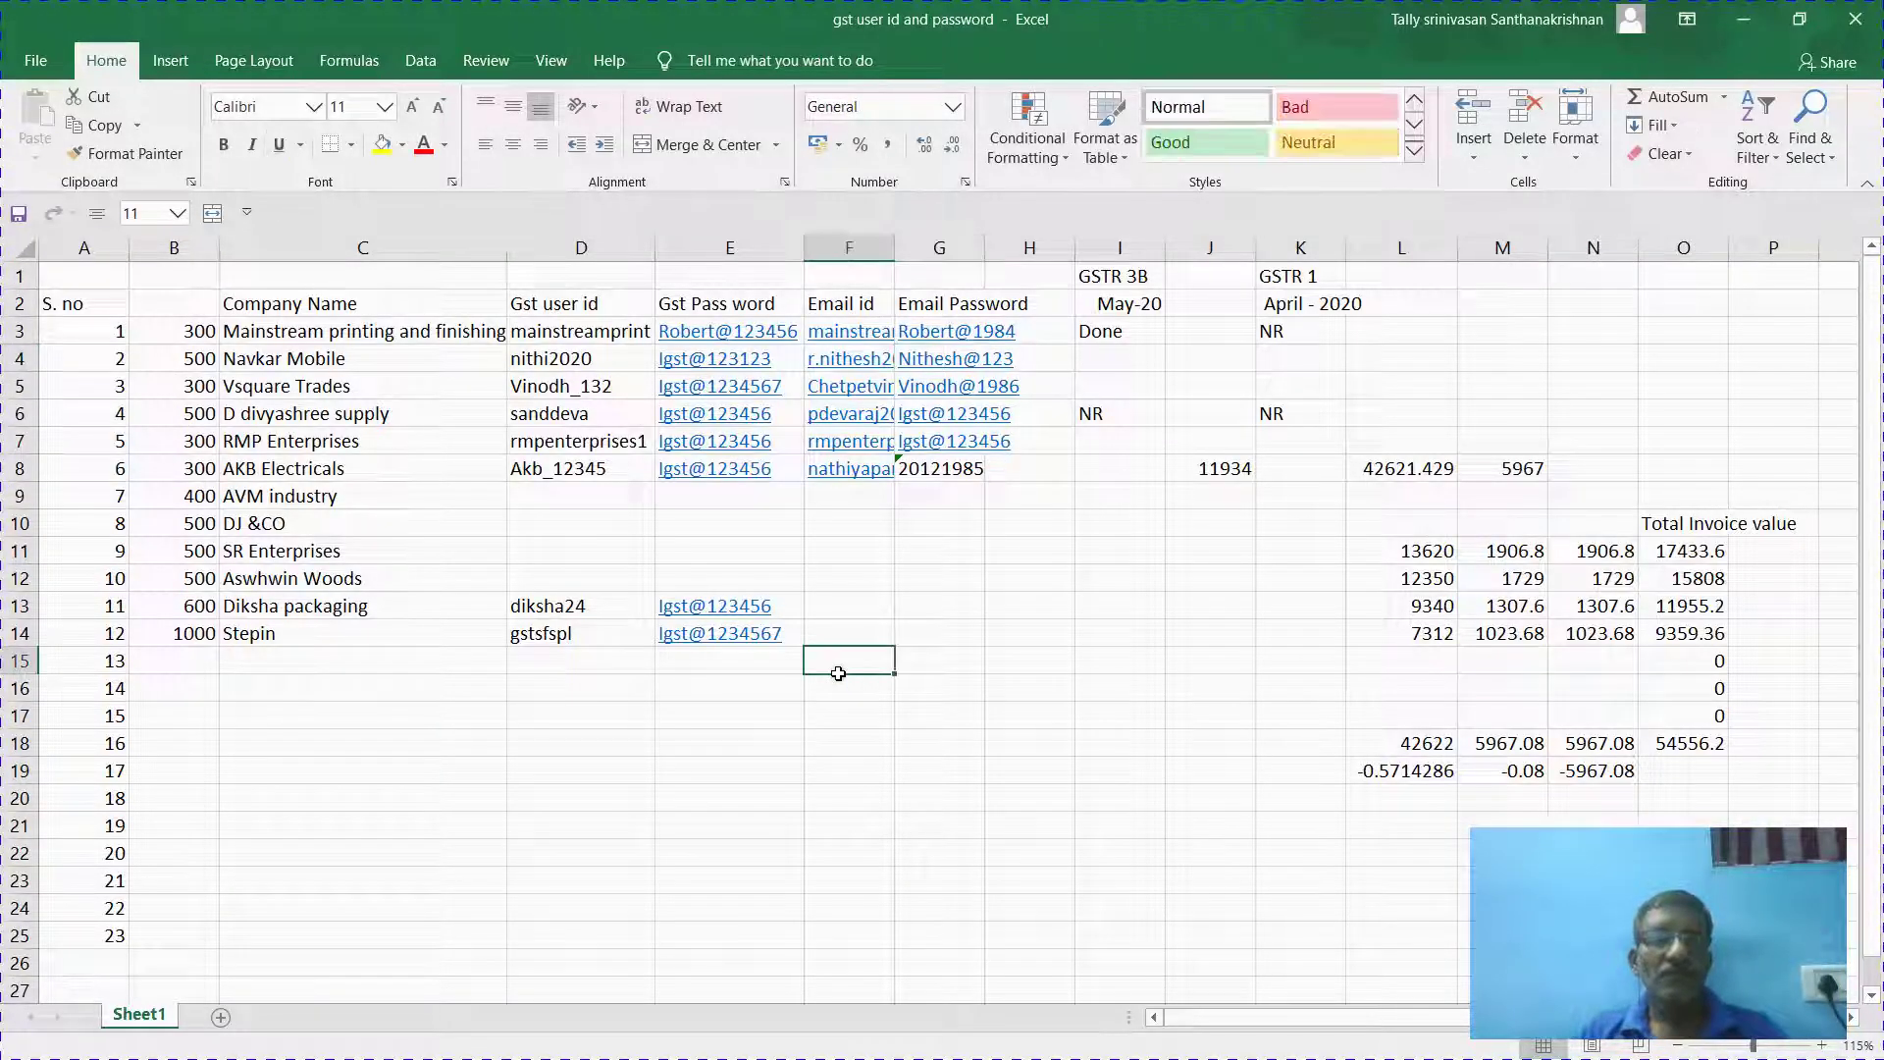
click(929, 545)
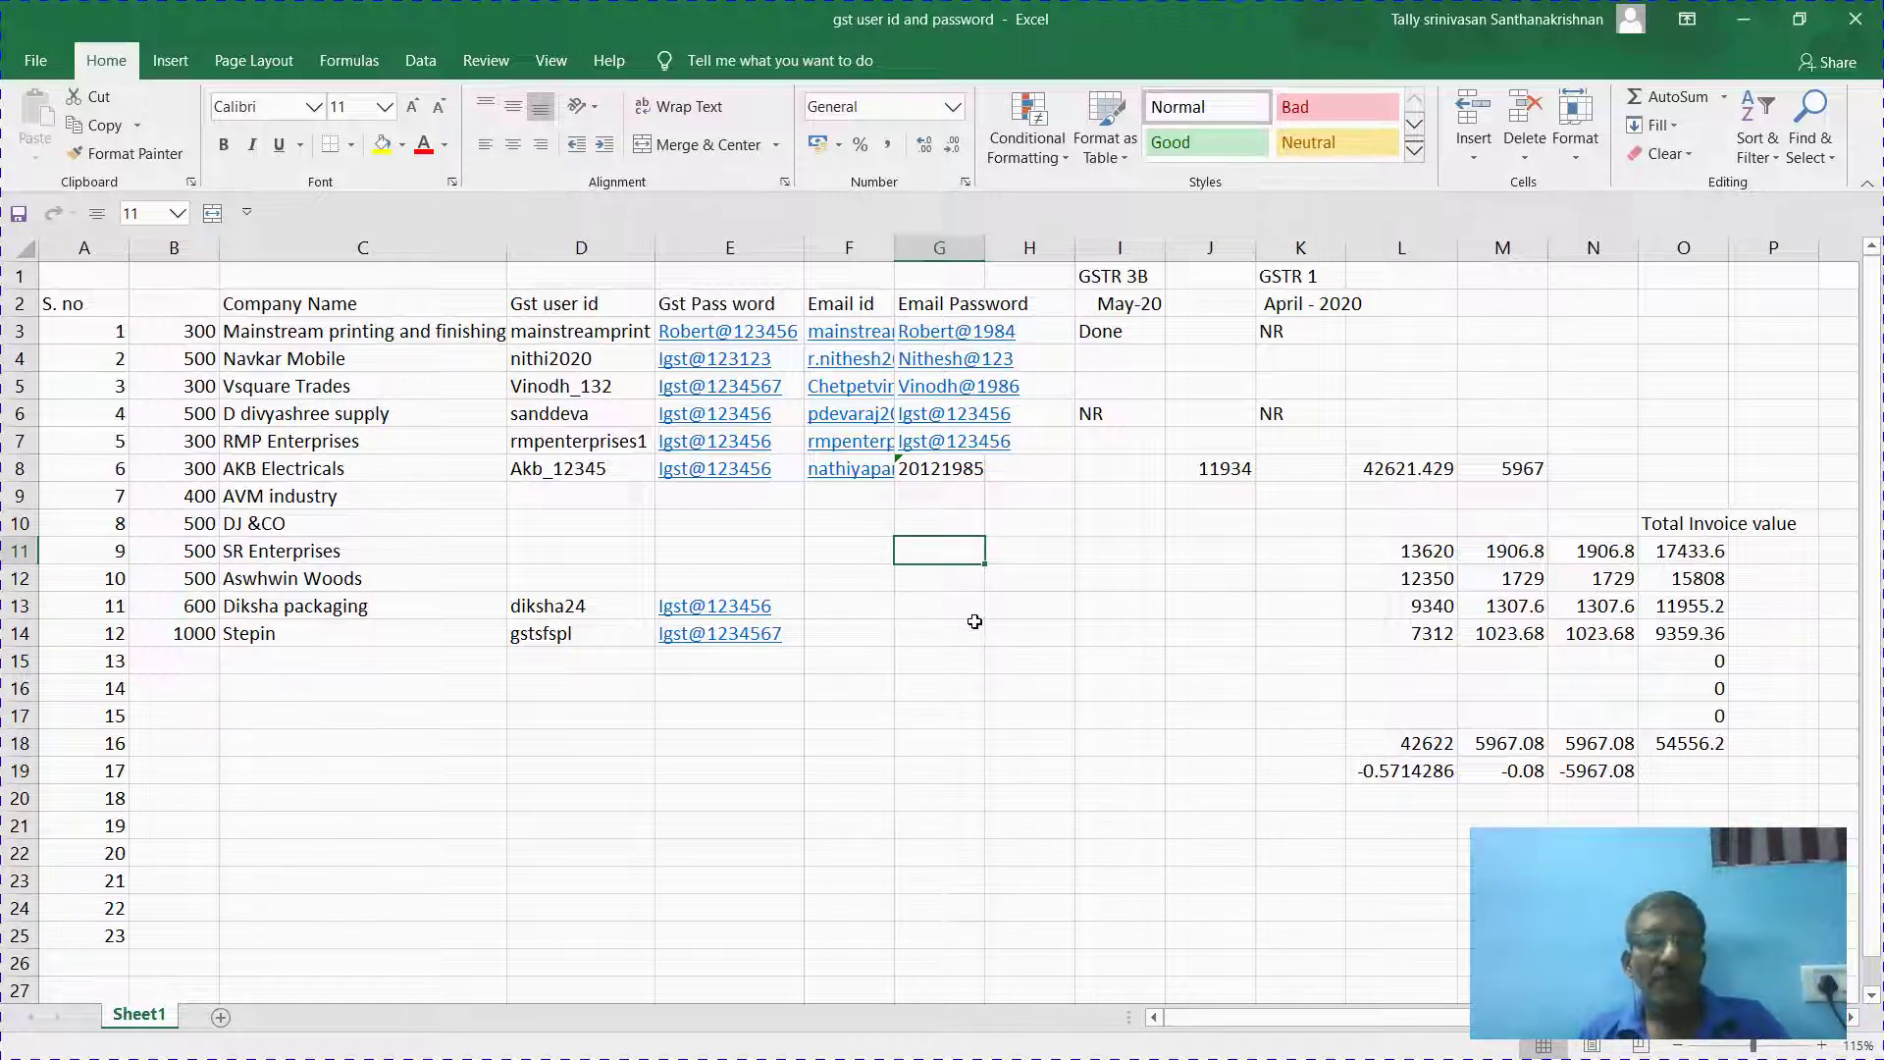
key(alt+Tab)
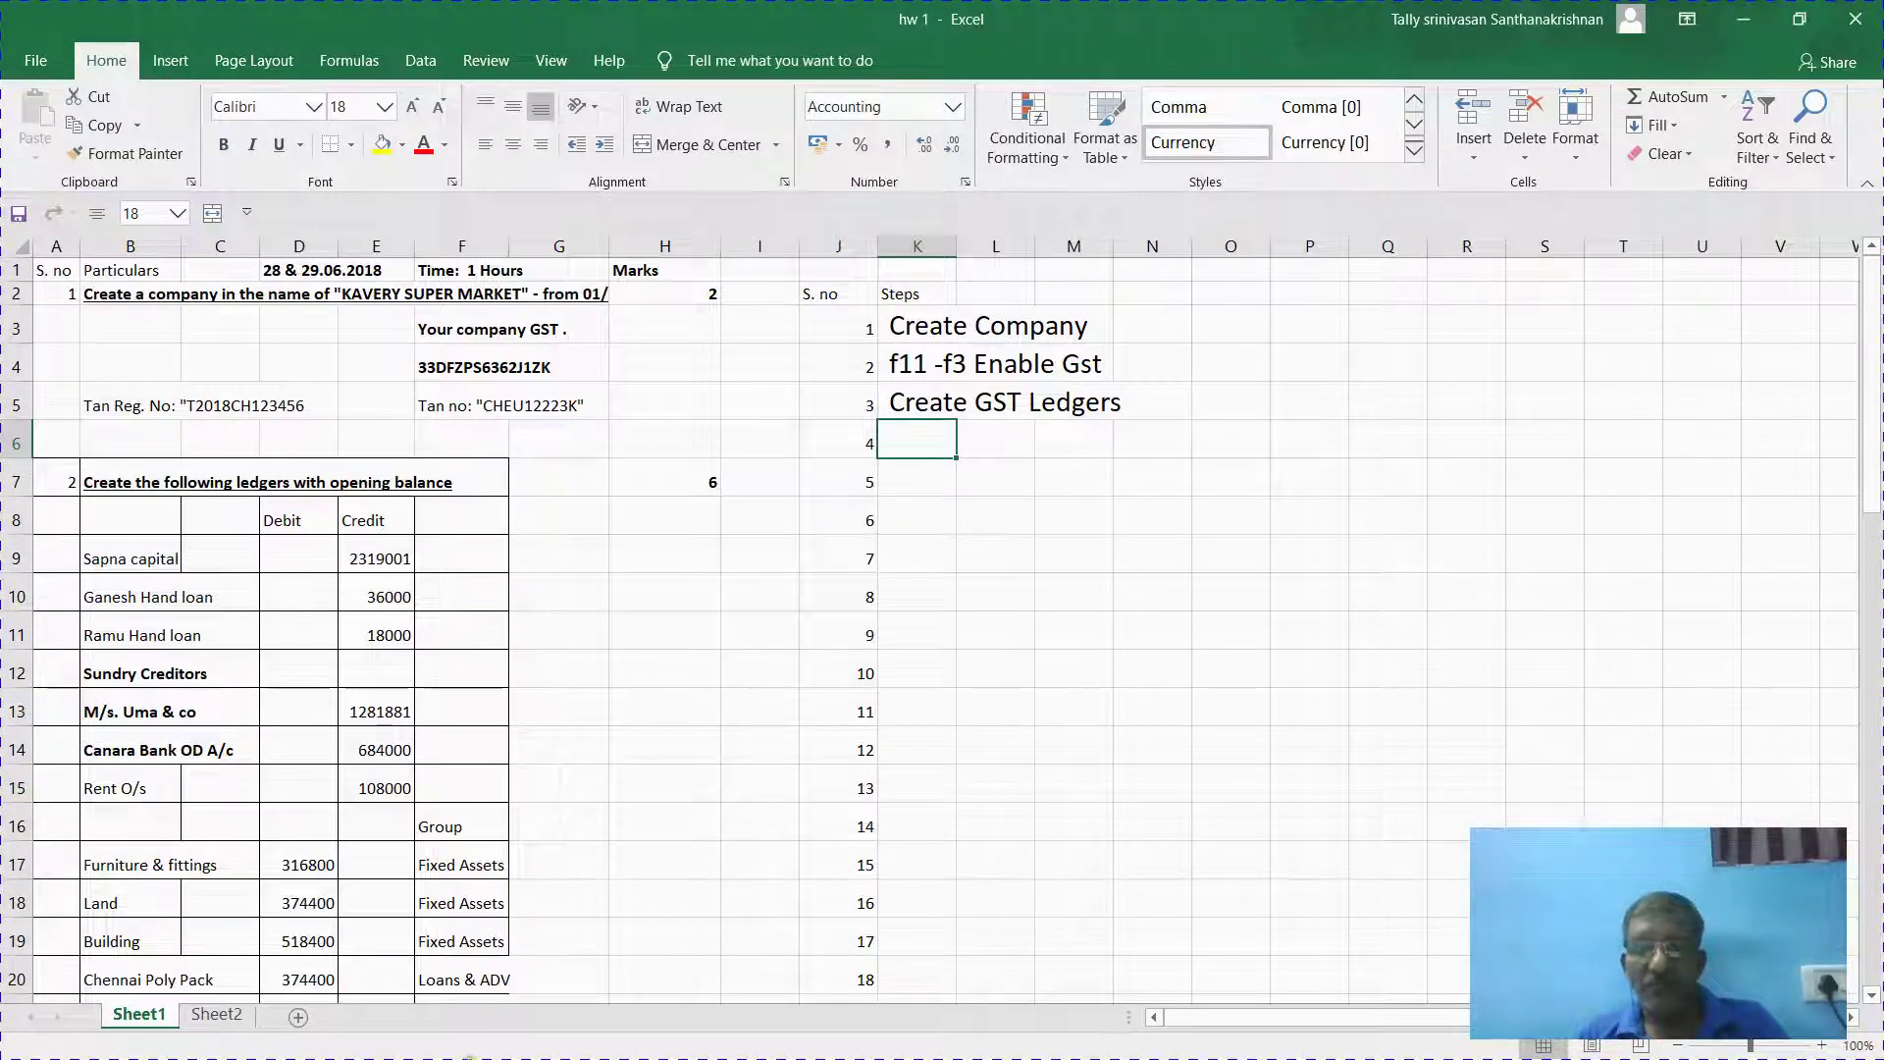
Cycle through the open windows and stay on the hw 1 workbook.
click(1236, 591)
key(alt+Tab)
key(alt+Tab)
key(alt+Tab)
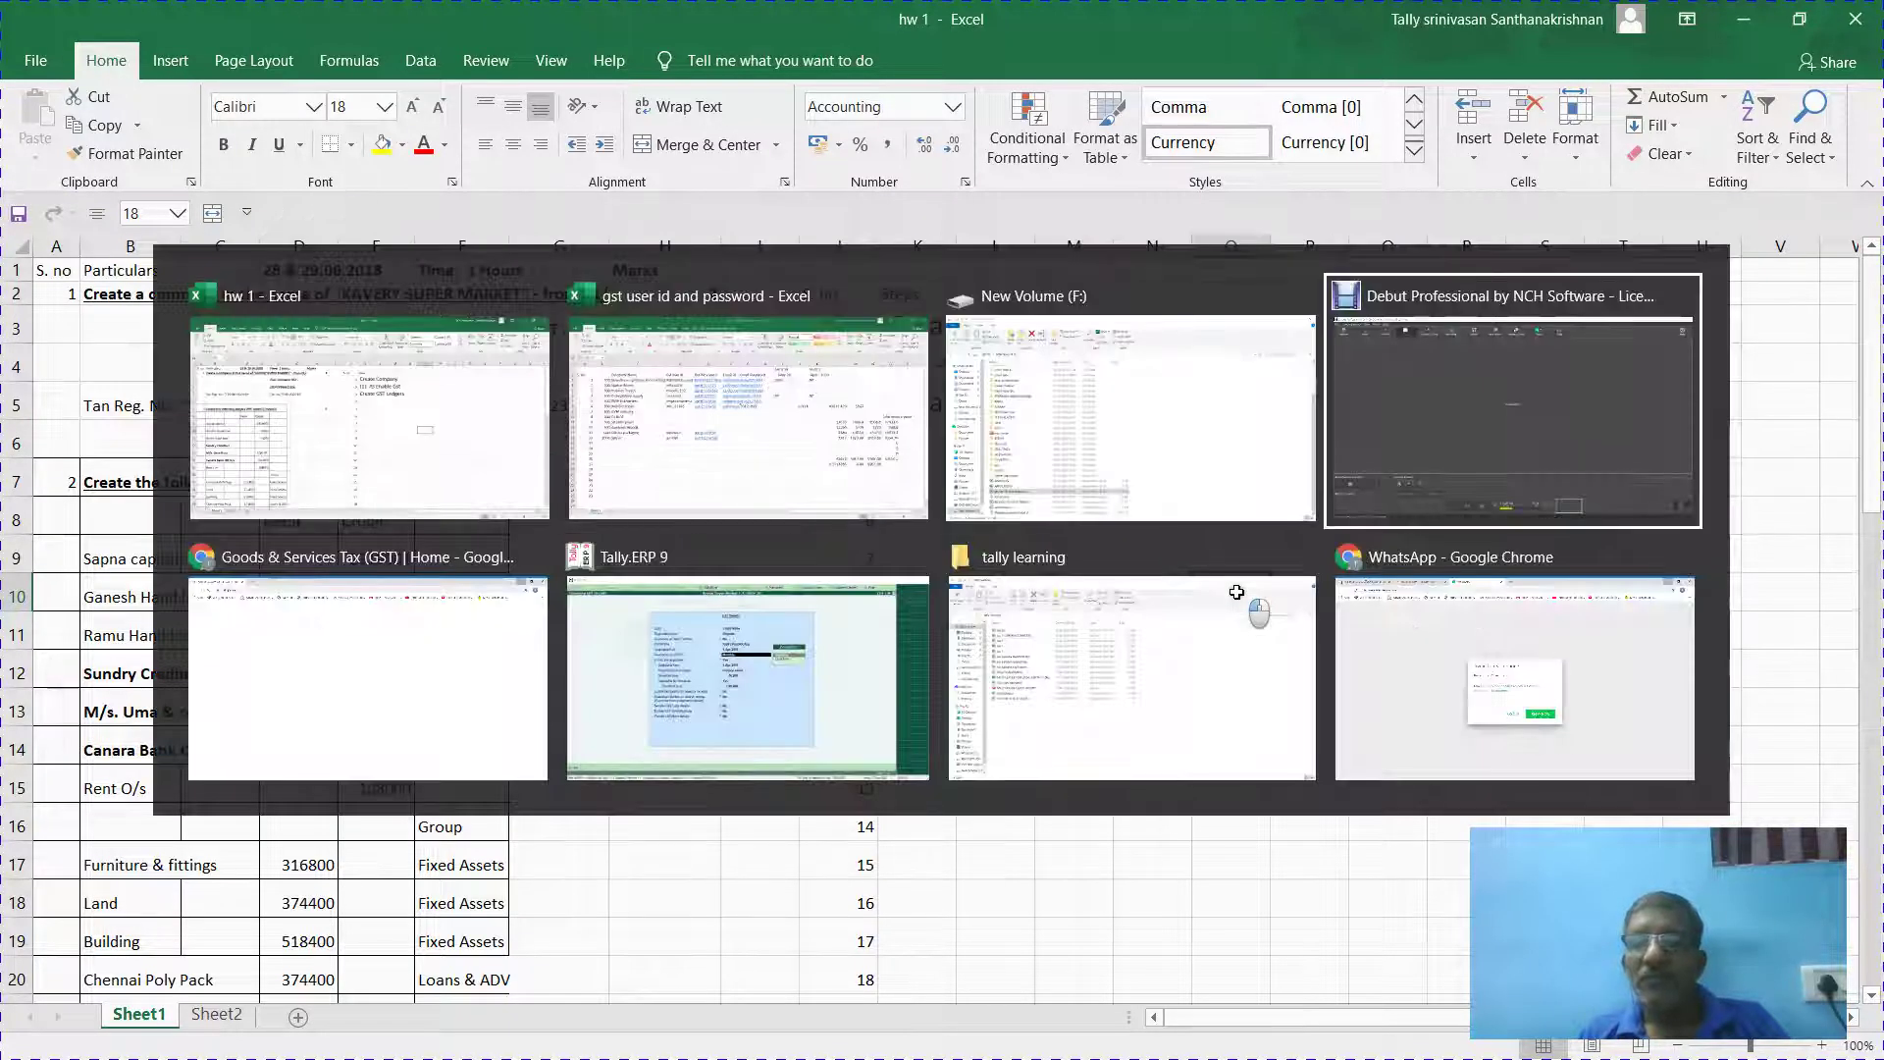
key(Escape)
key(alt+Tab)
key(alt+Tab)
key(alt+Tab)
key(alt+Tab)
key(alt+Tab)
key(alt+Tab)
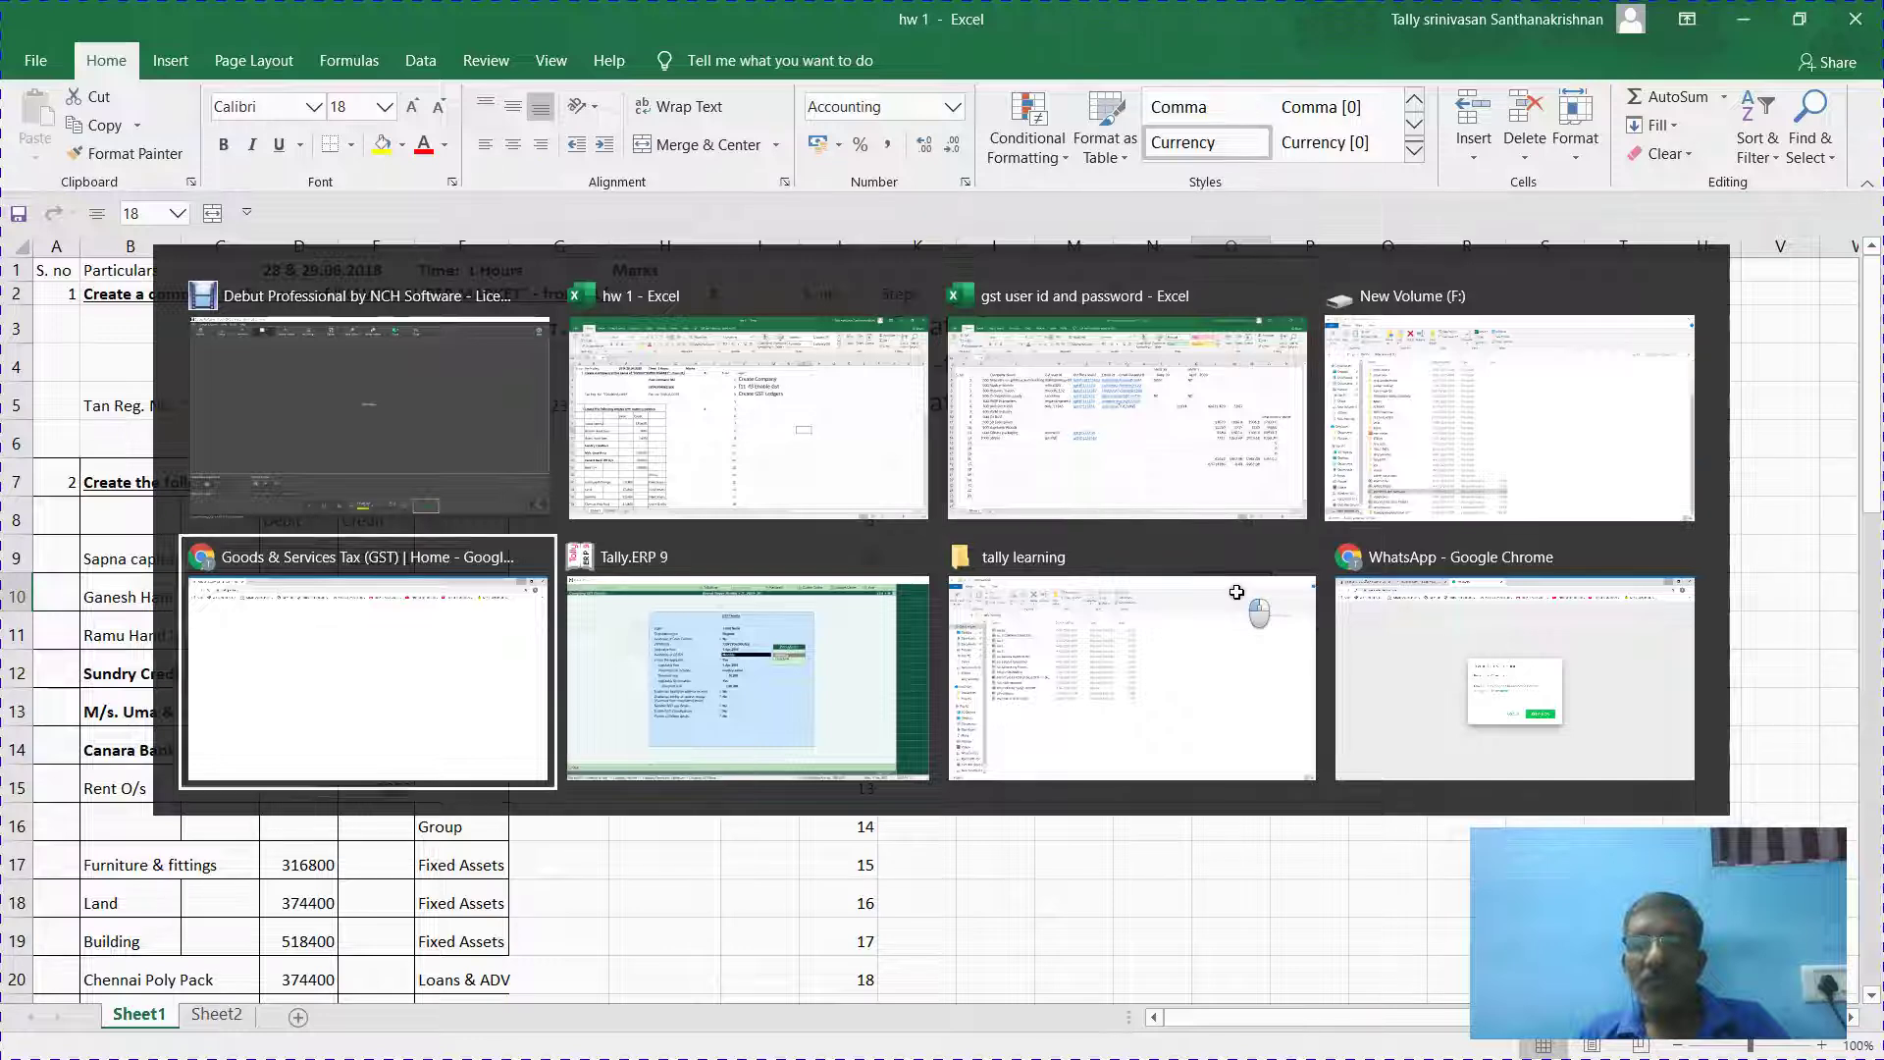
key(Escape)
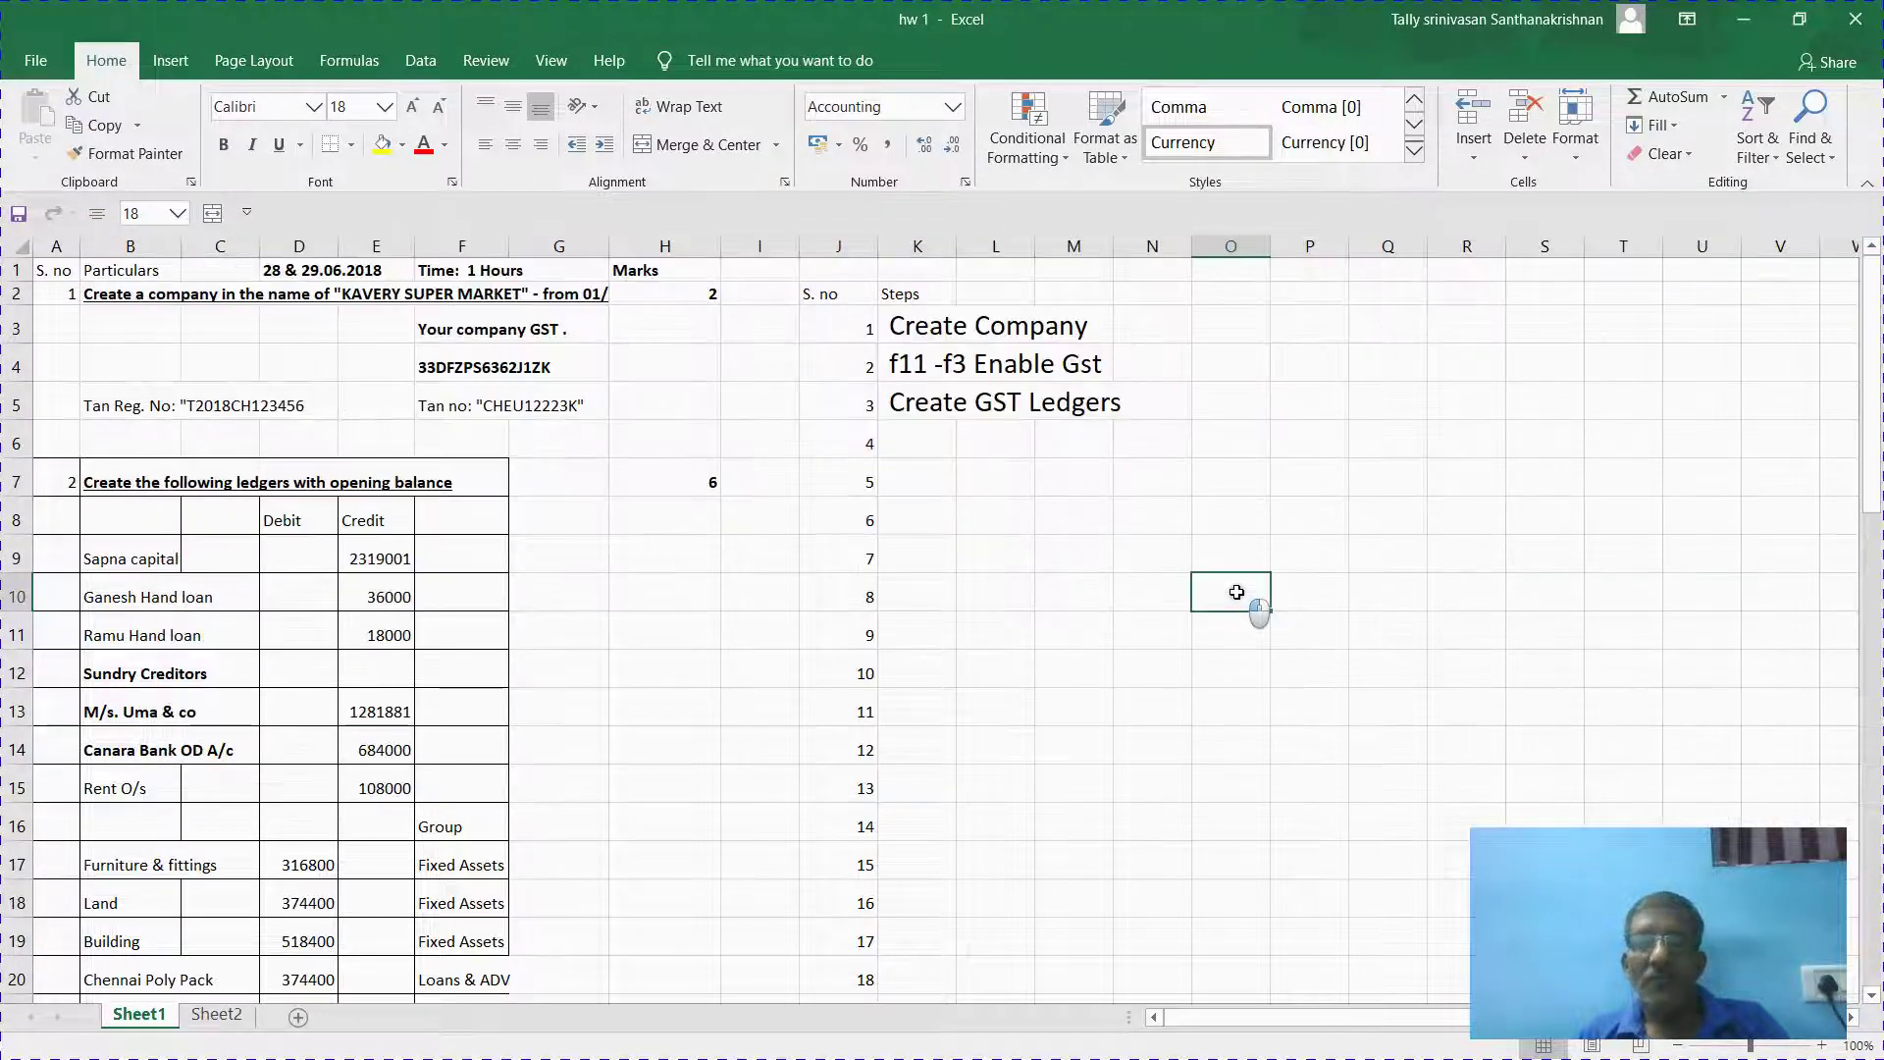
alt+click(1539, 321)
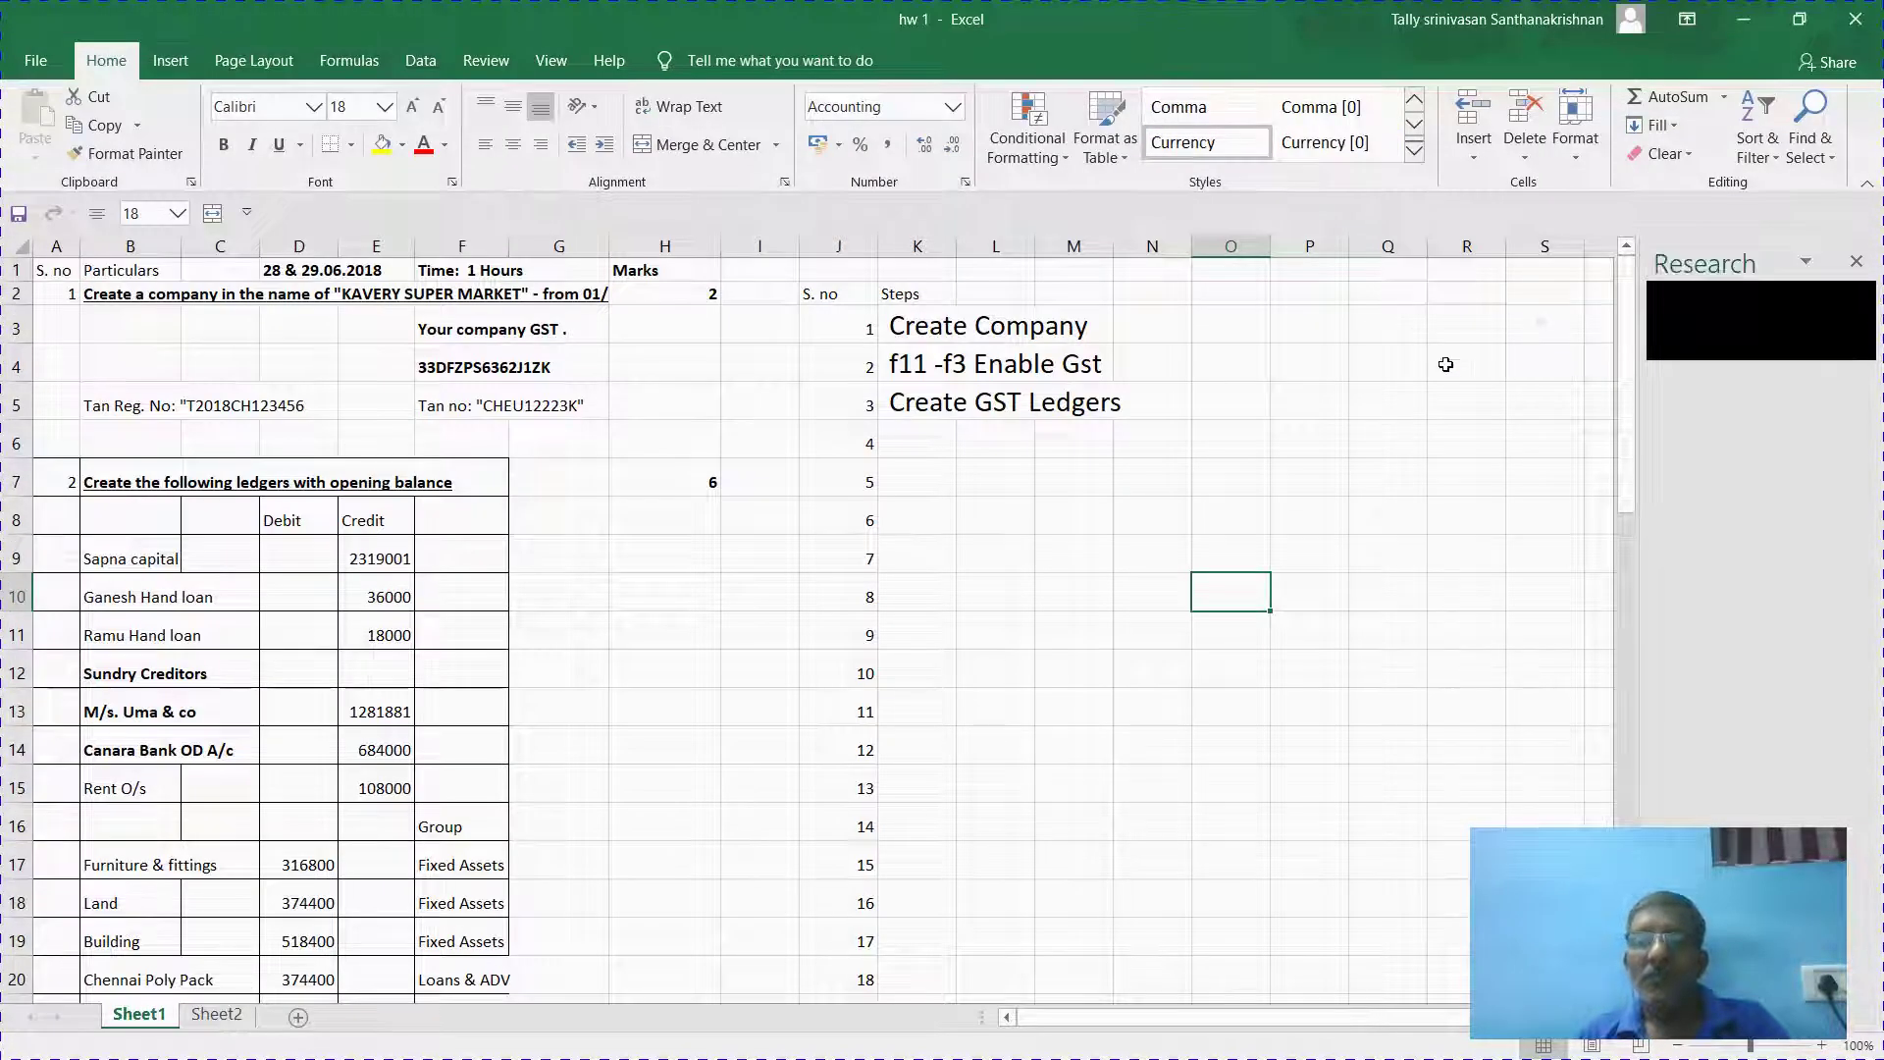
click(1392, 388)
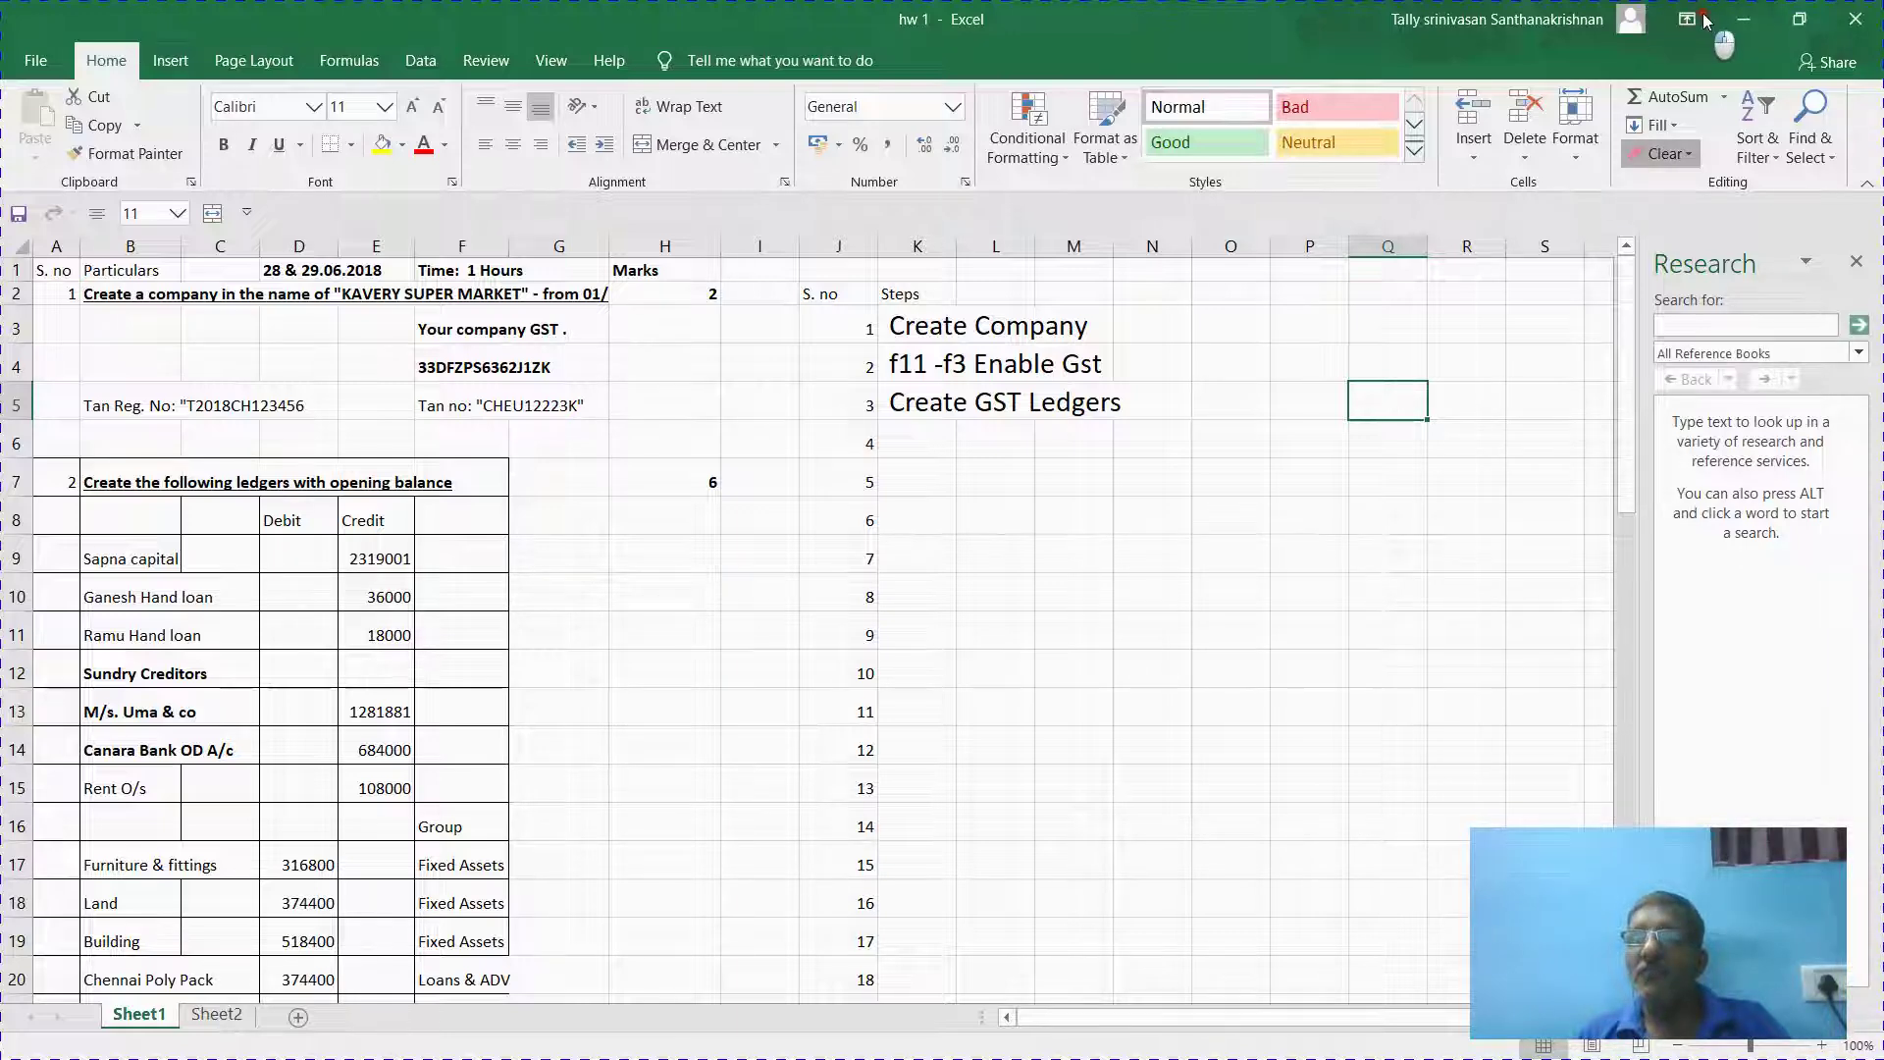
Minimize hw 1 and the gst user id and password workbooks, and close the New Volume (F:) window.
click(1744, 19)
click(1744, 19)
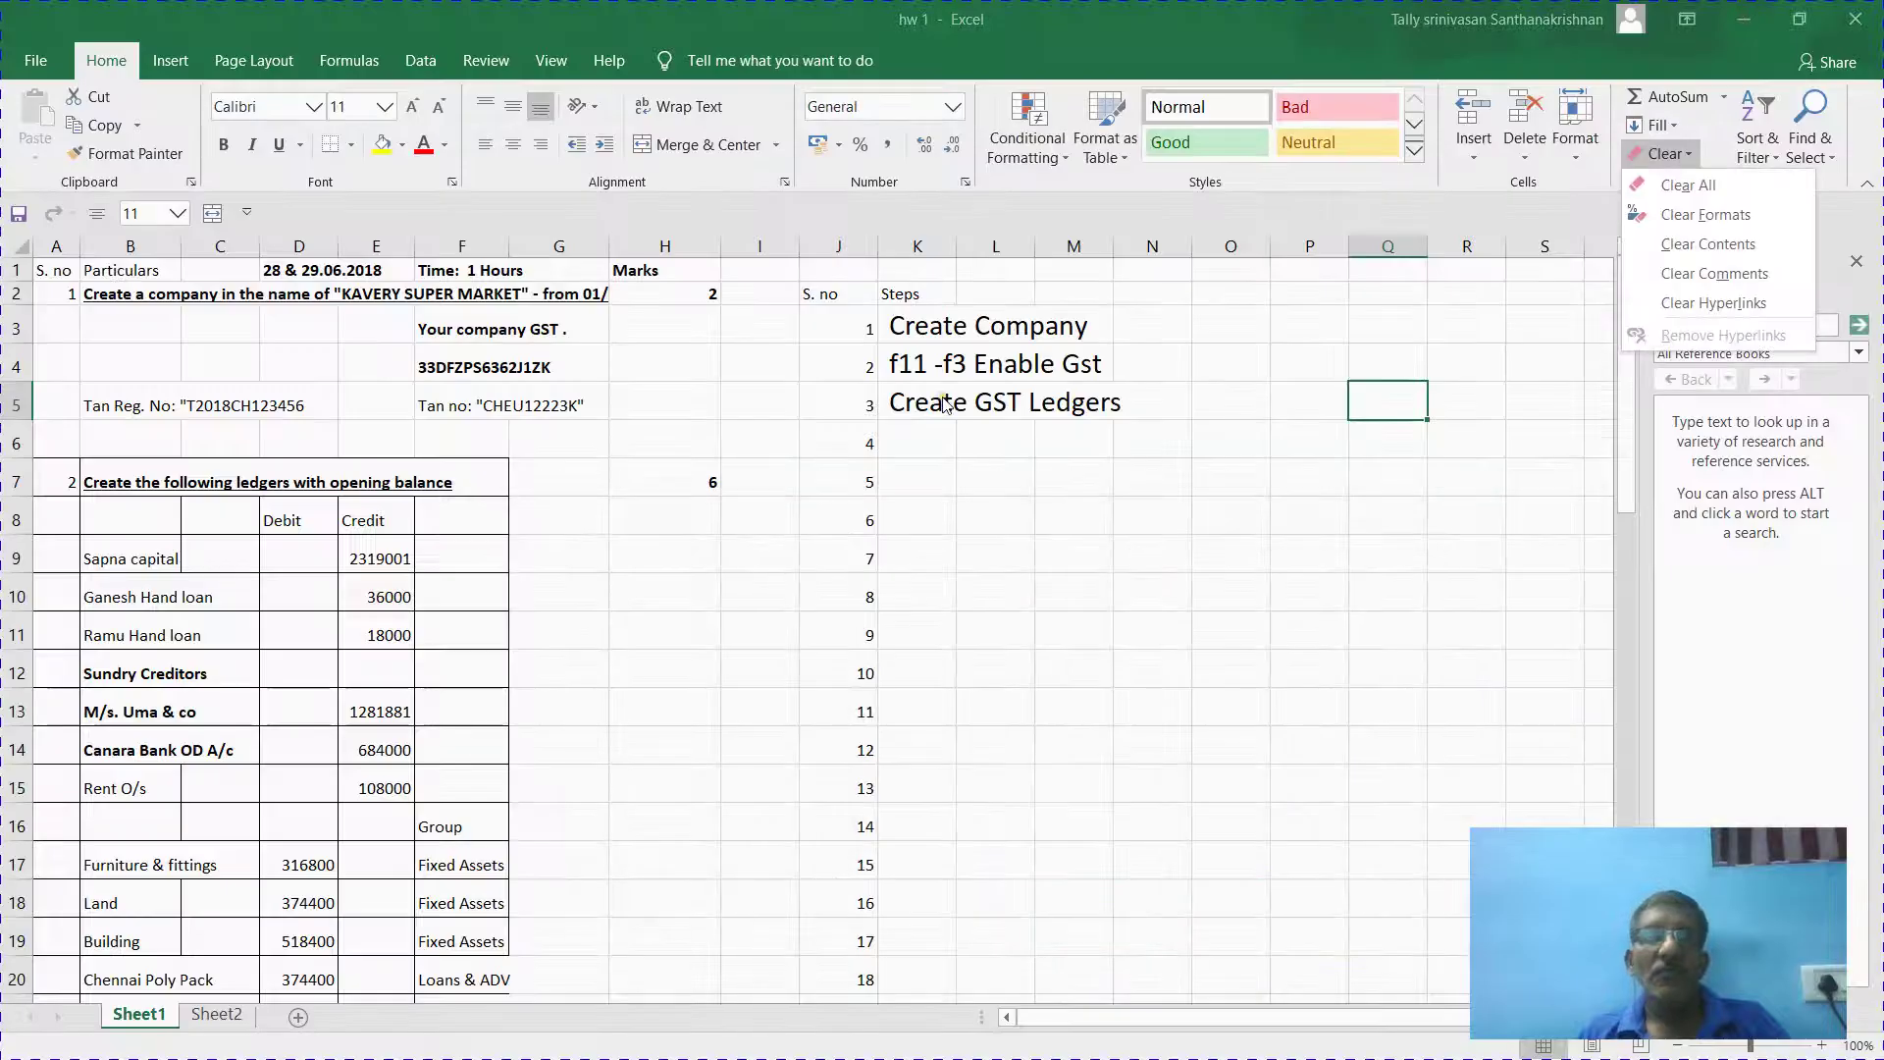
click(1743, 19)
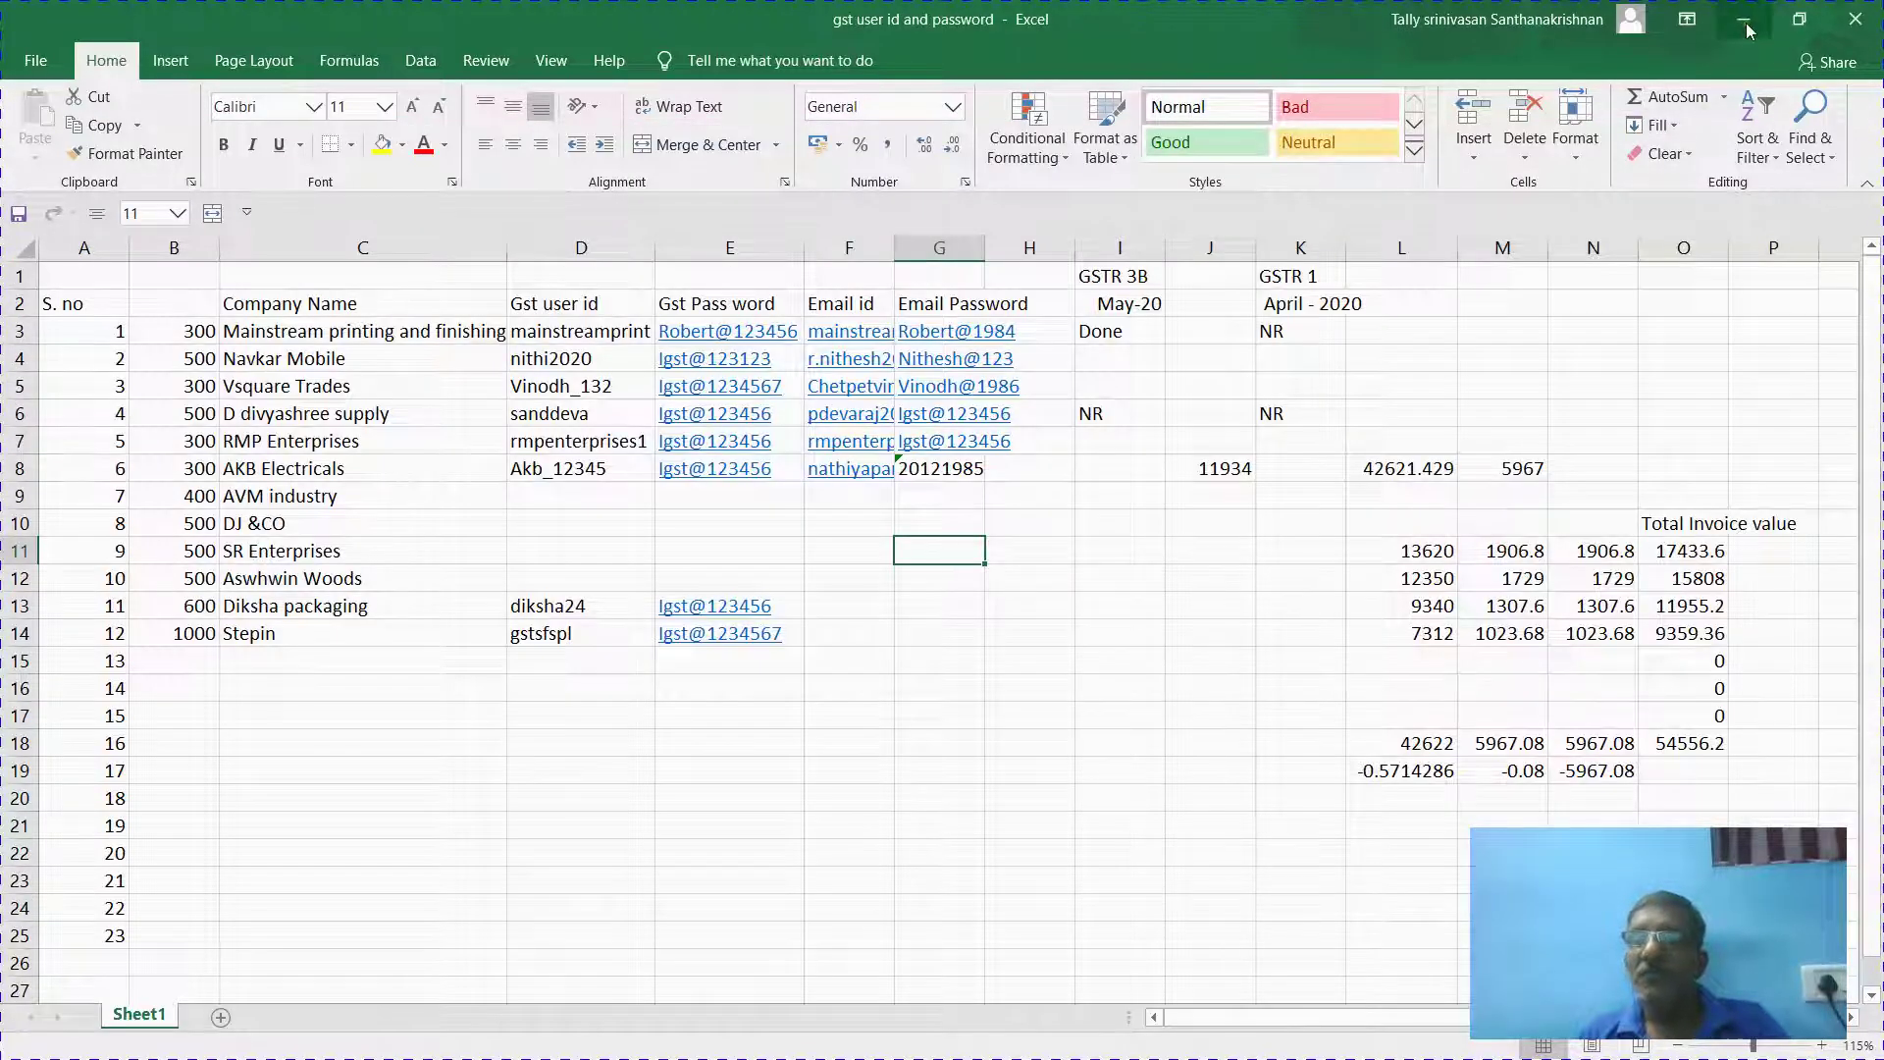
click(1745, 24)
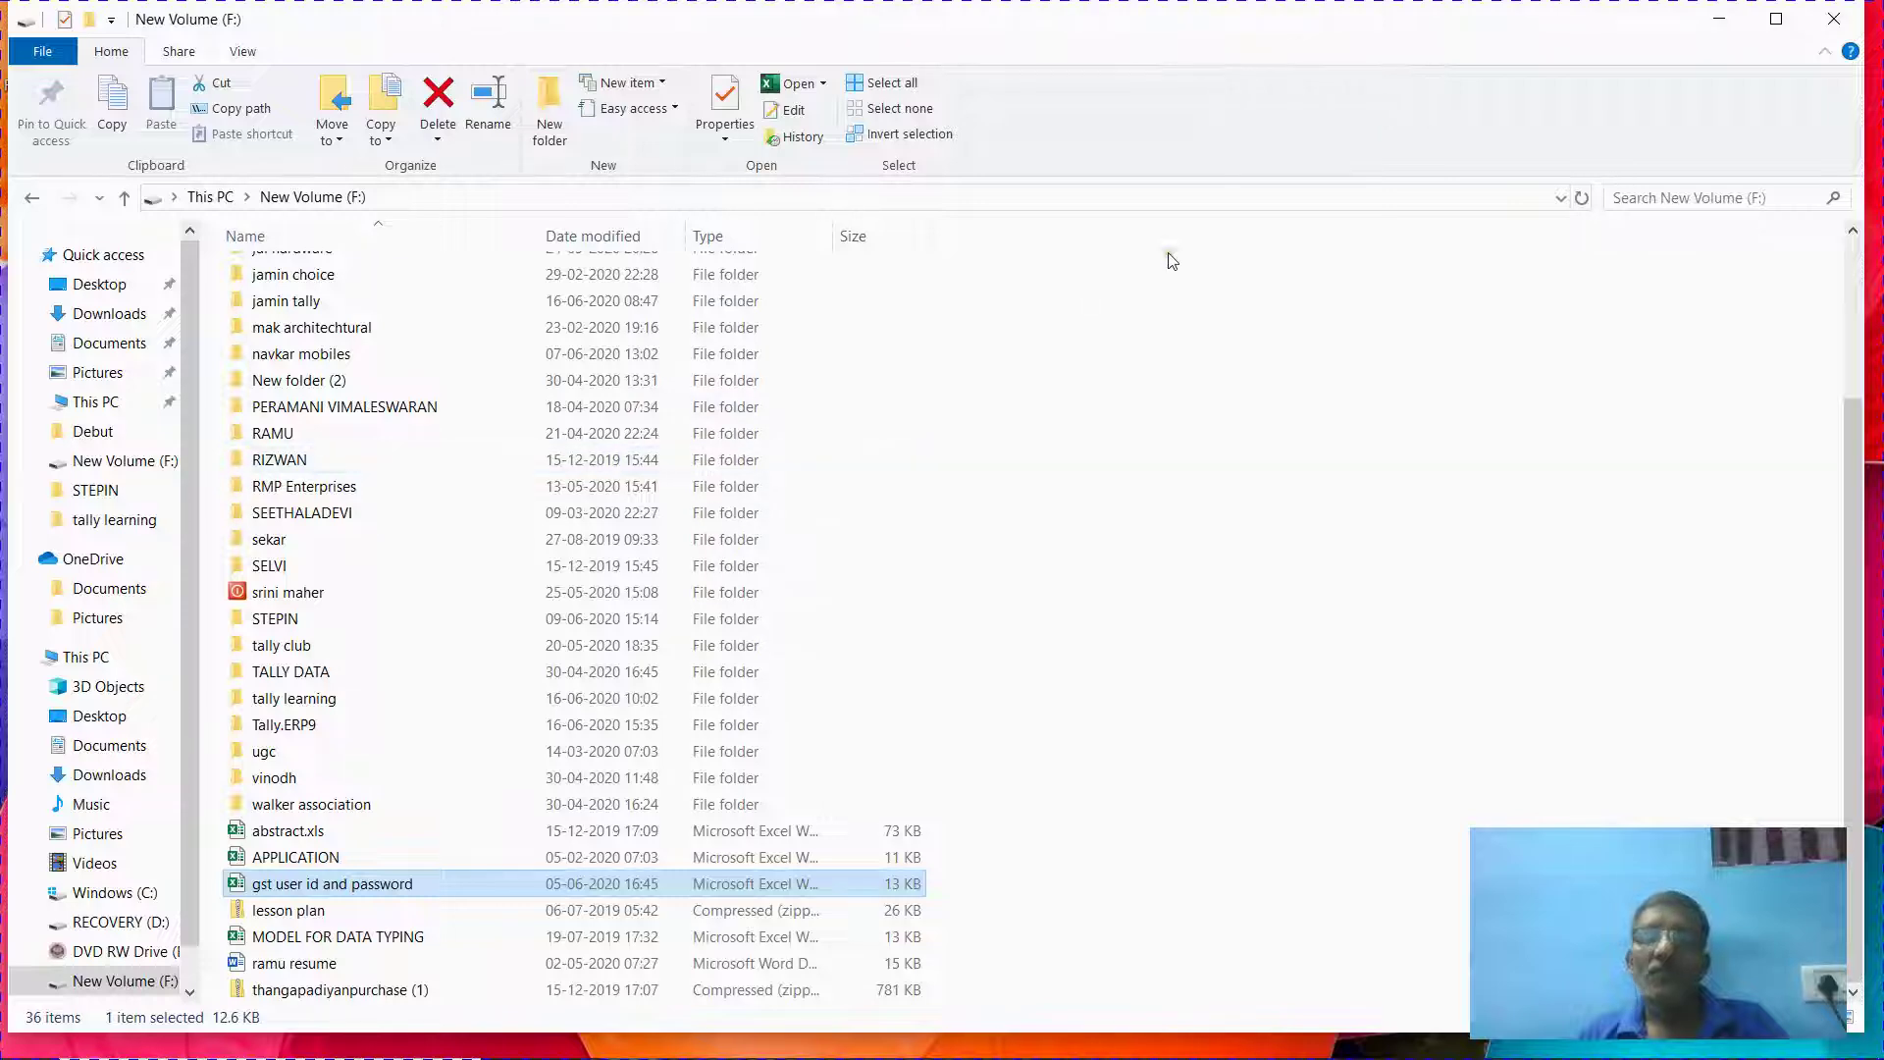
click(1847, 22)
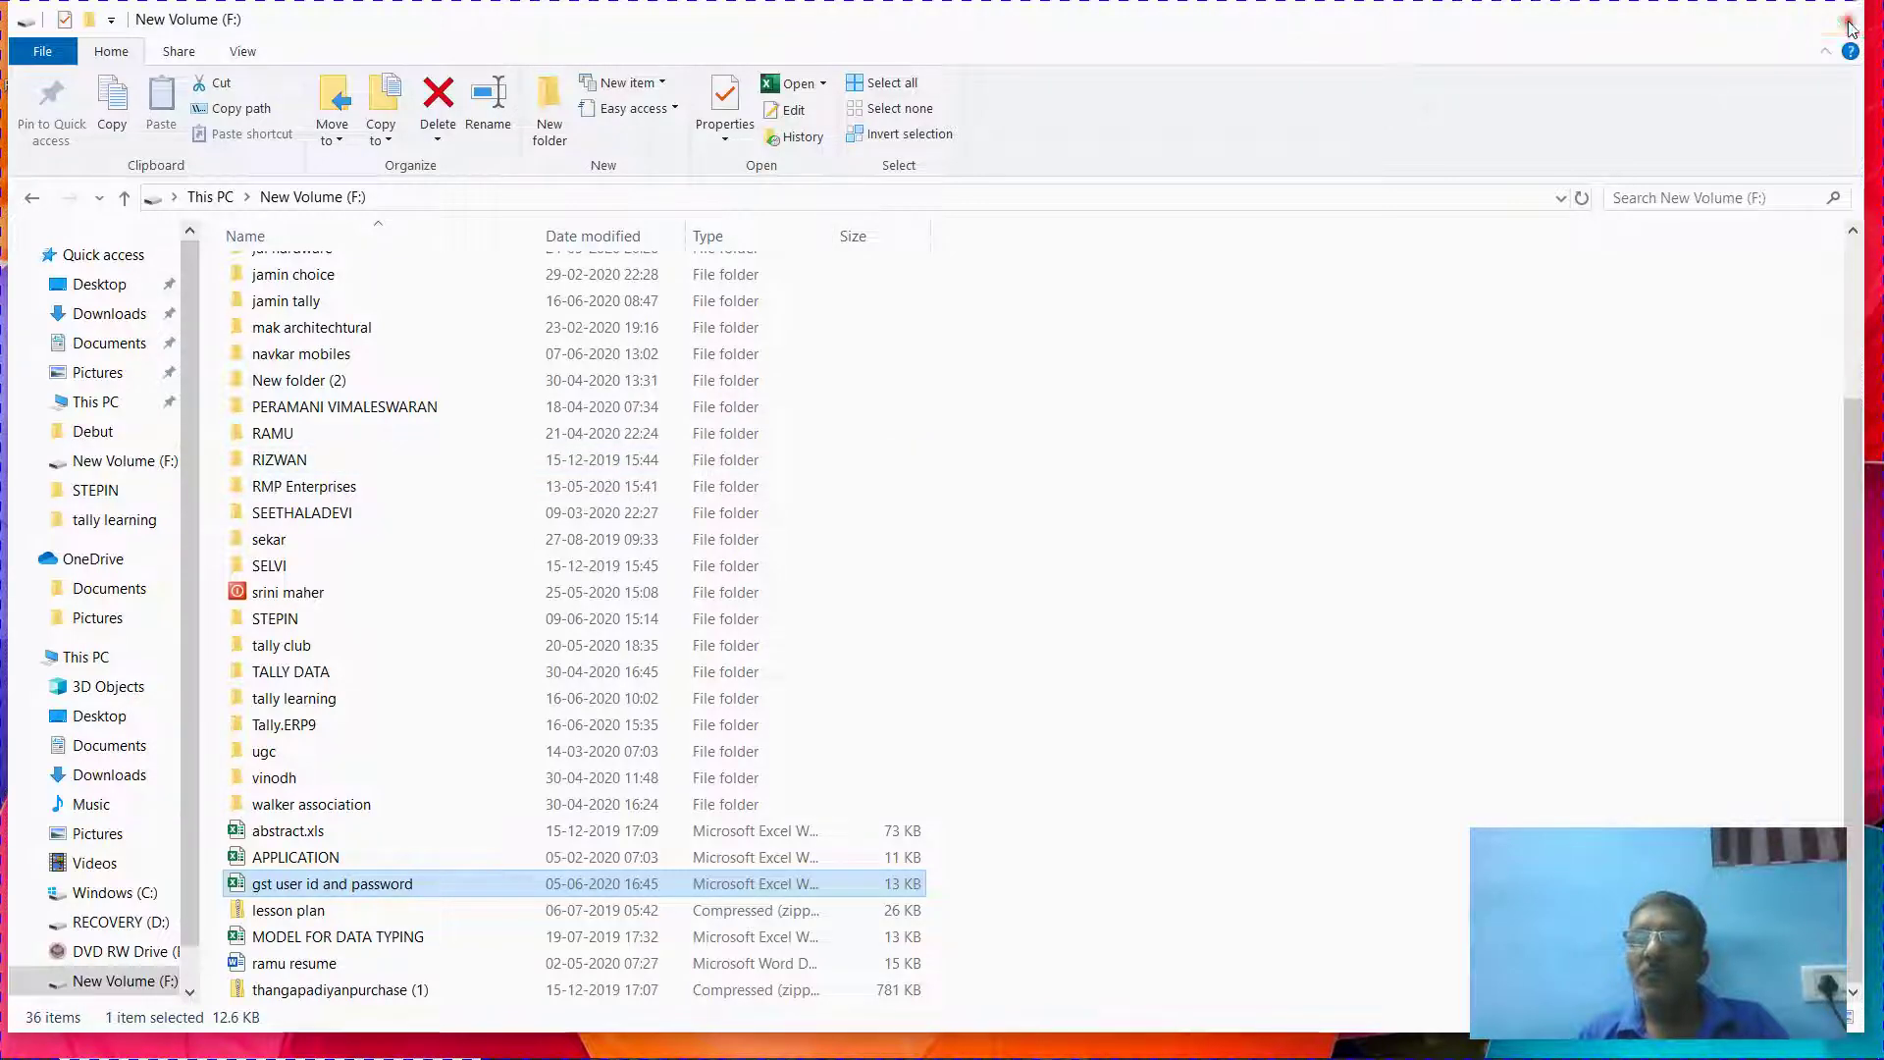
Bring the gst.gov.in Chrome window forward and open the portal's Login page.
mouse_move(981, 1057)
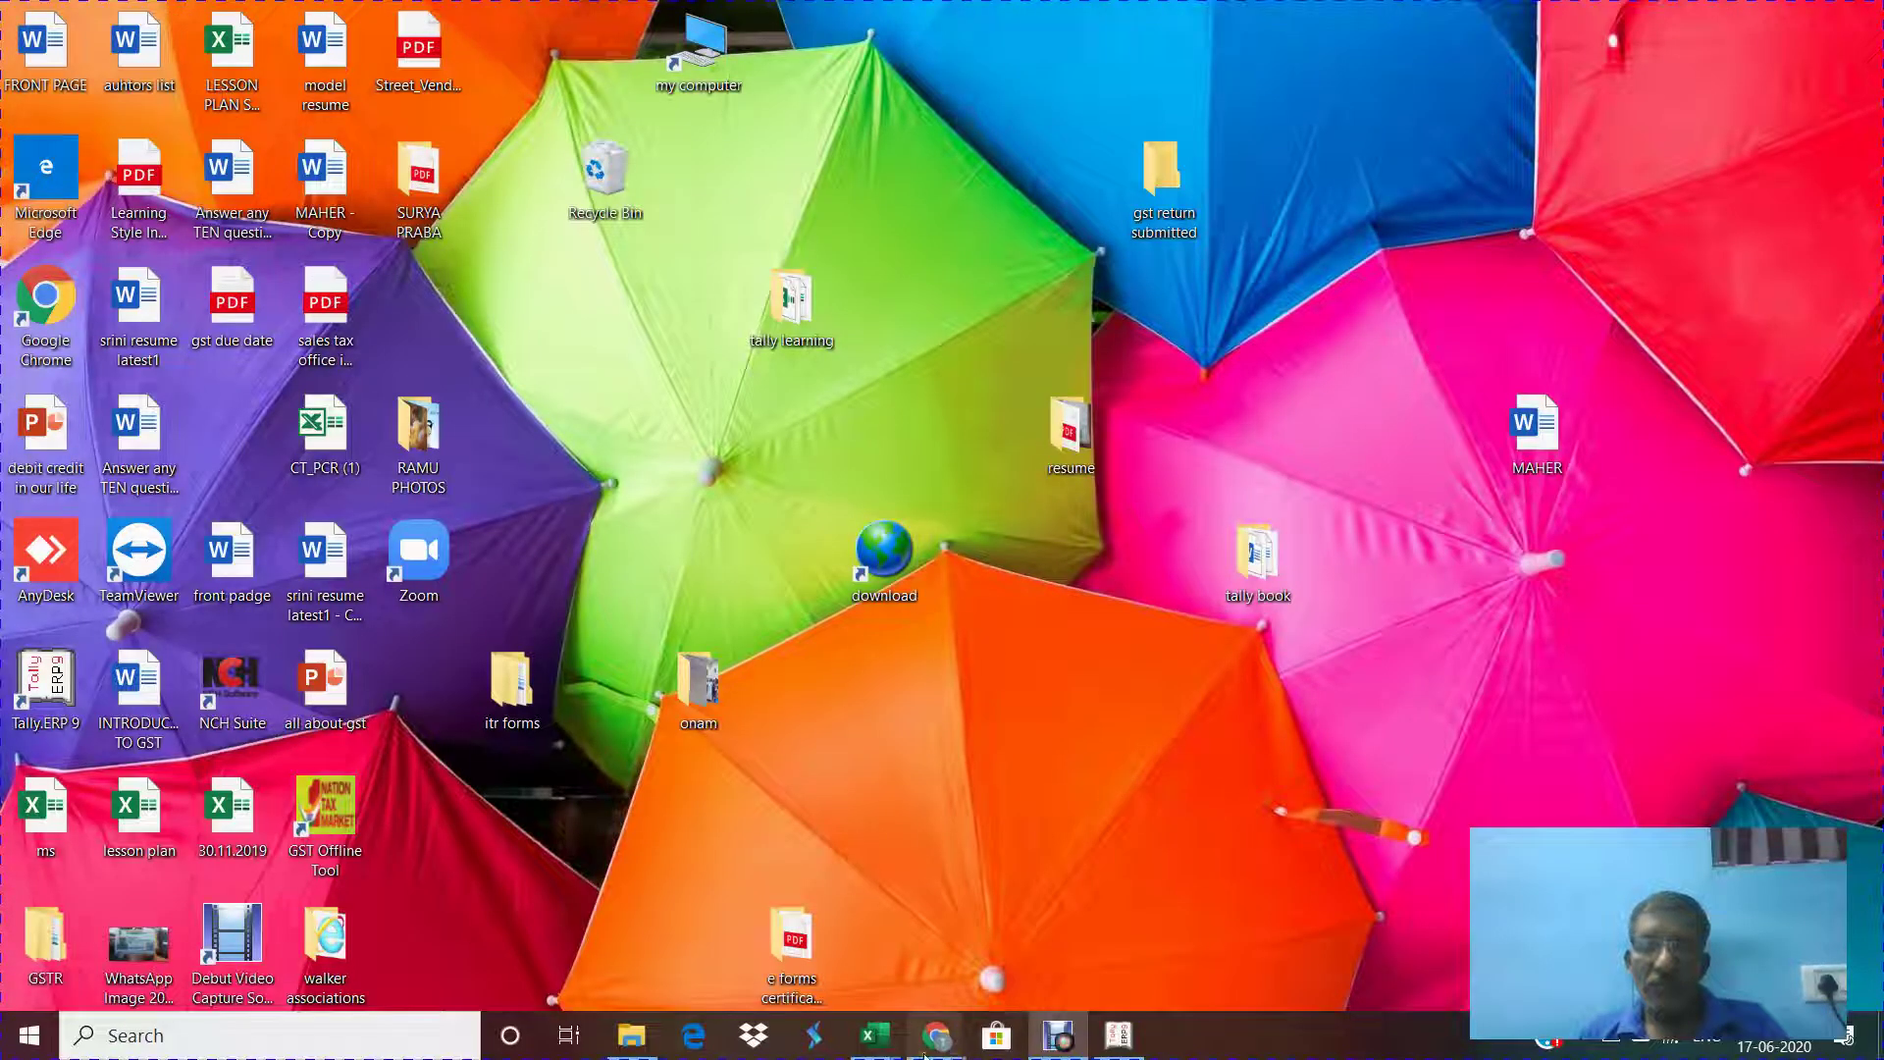
mouse_move(928, 1046)
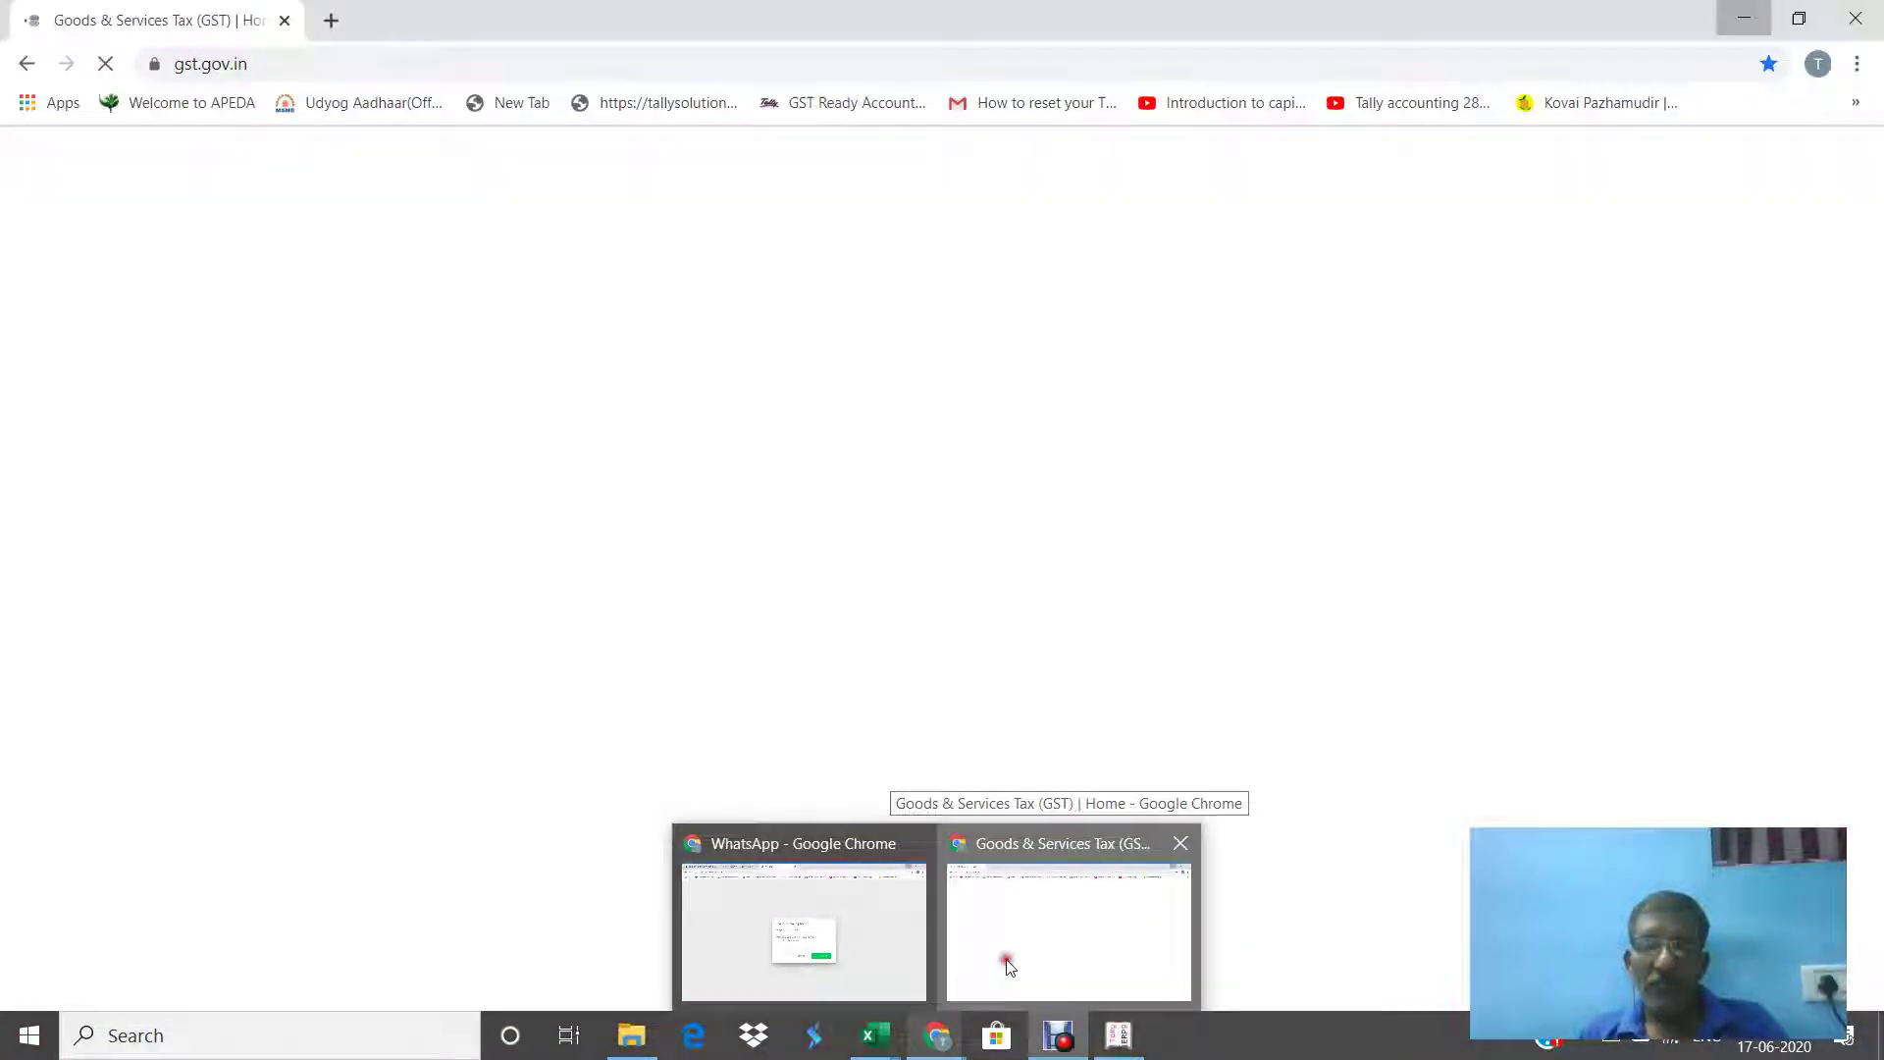
click(1002, 966)
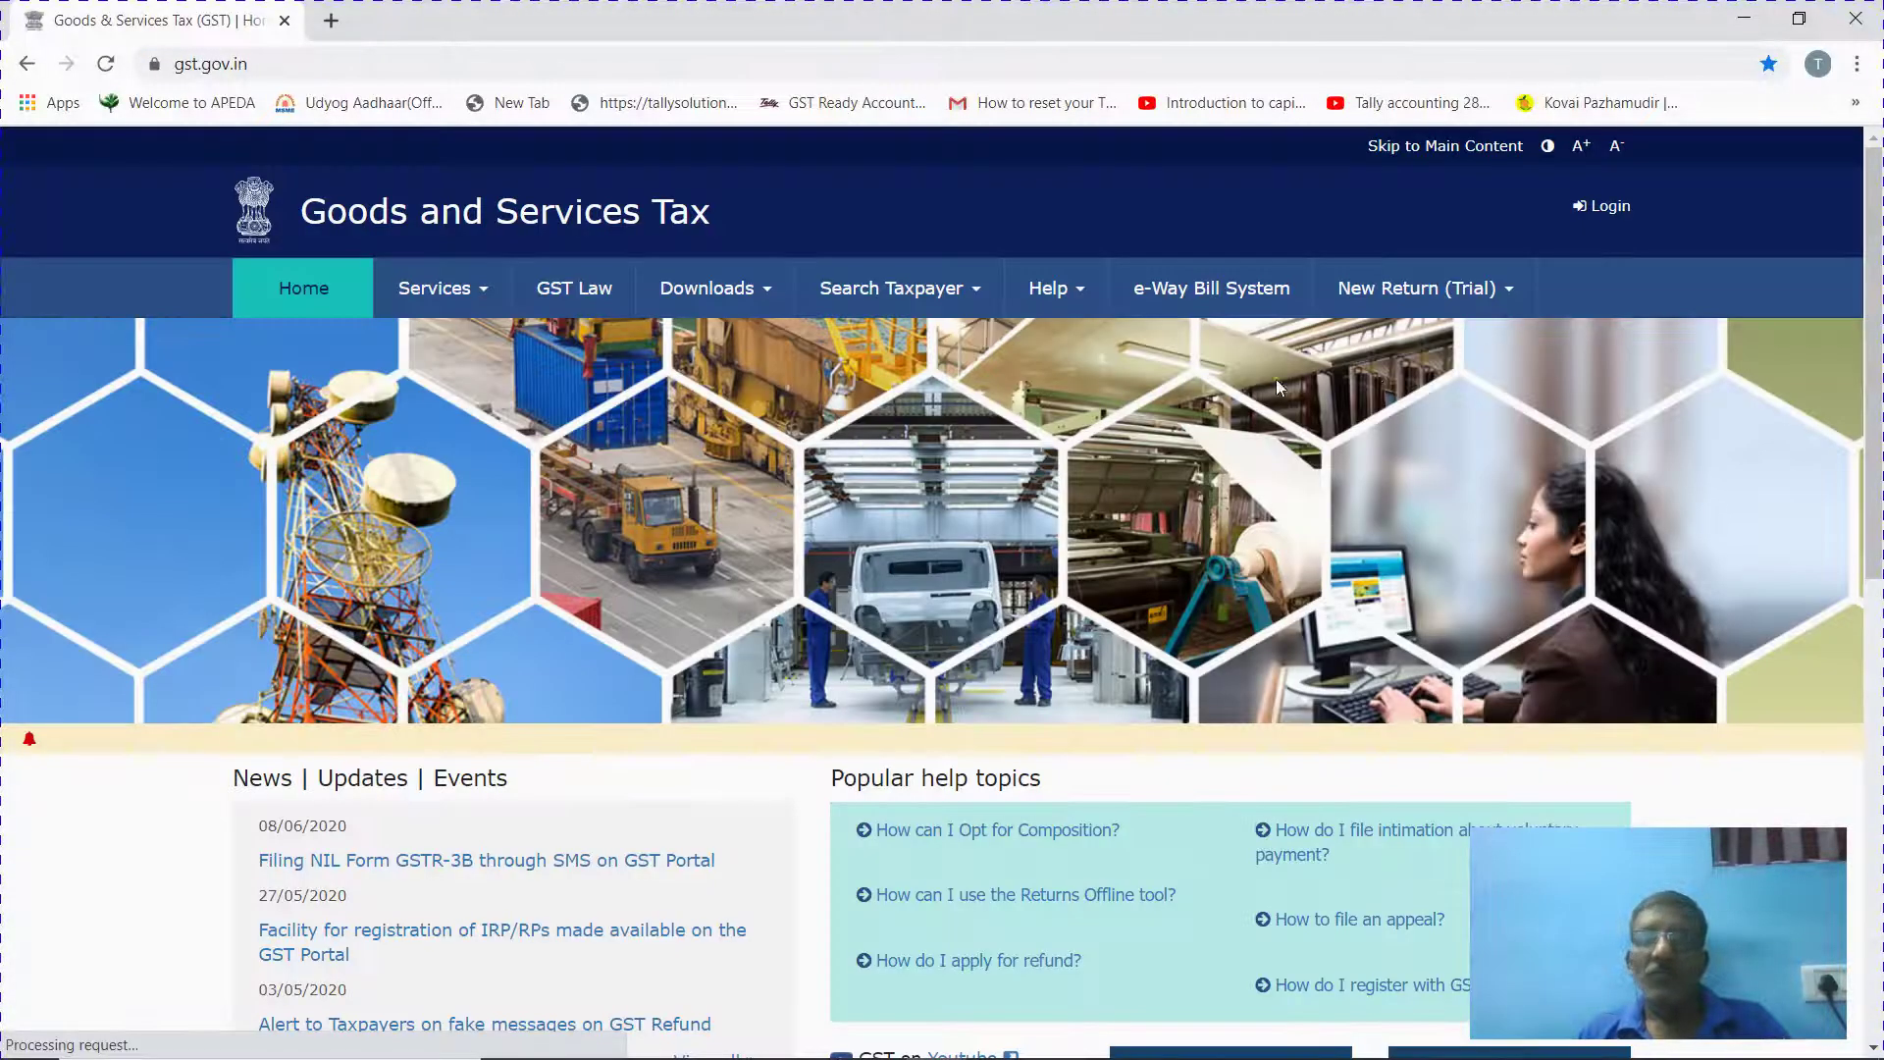
click(1628, 222)
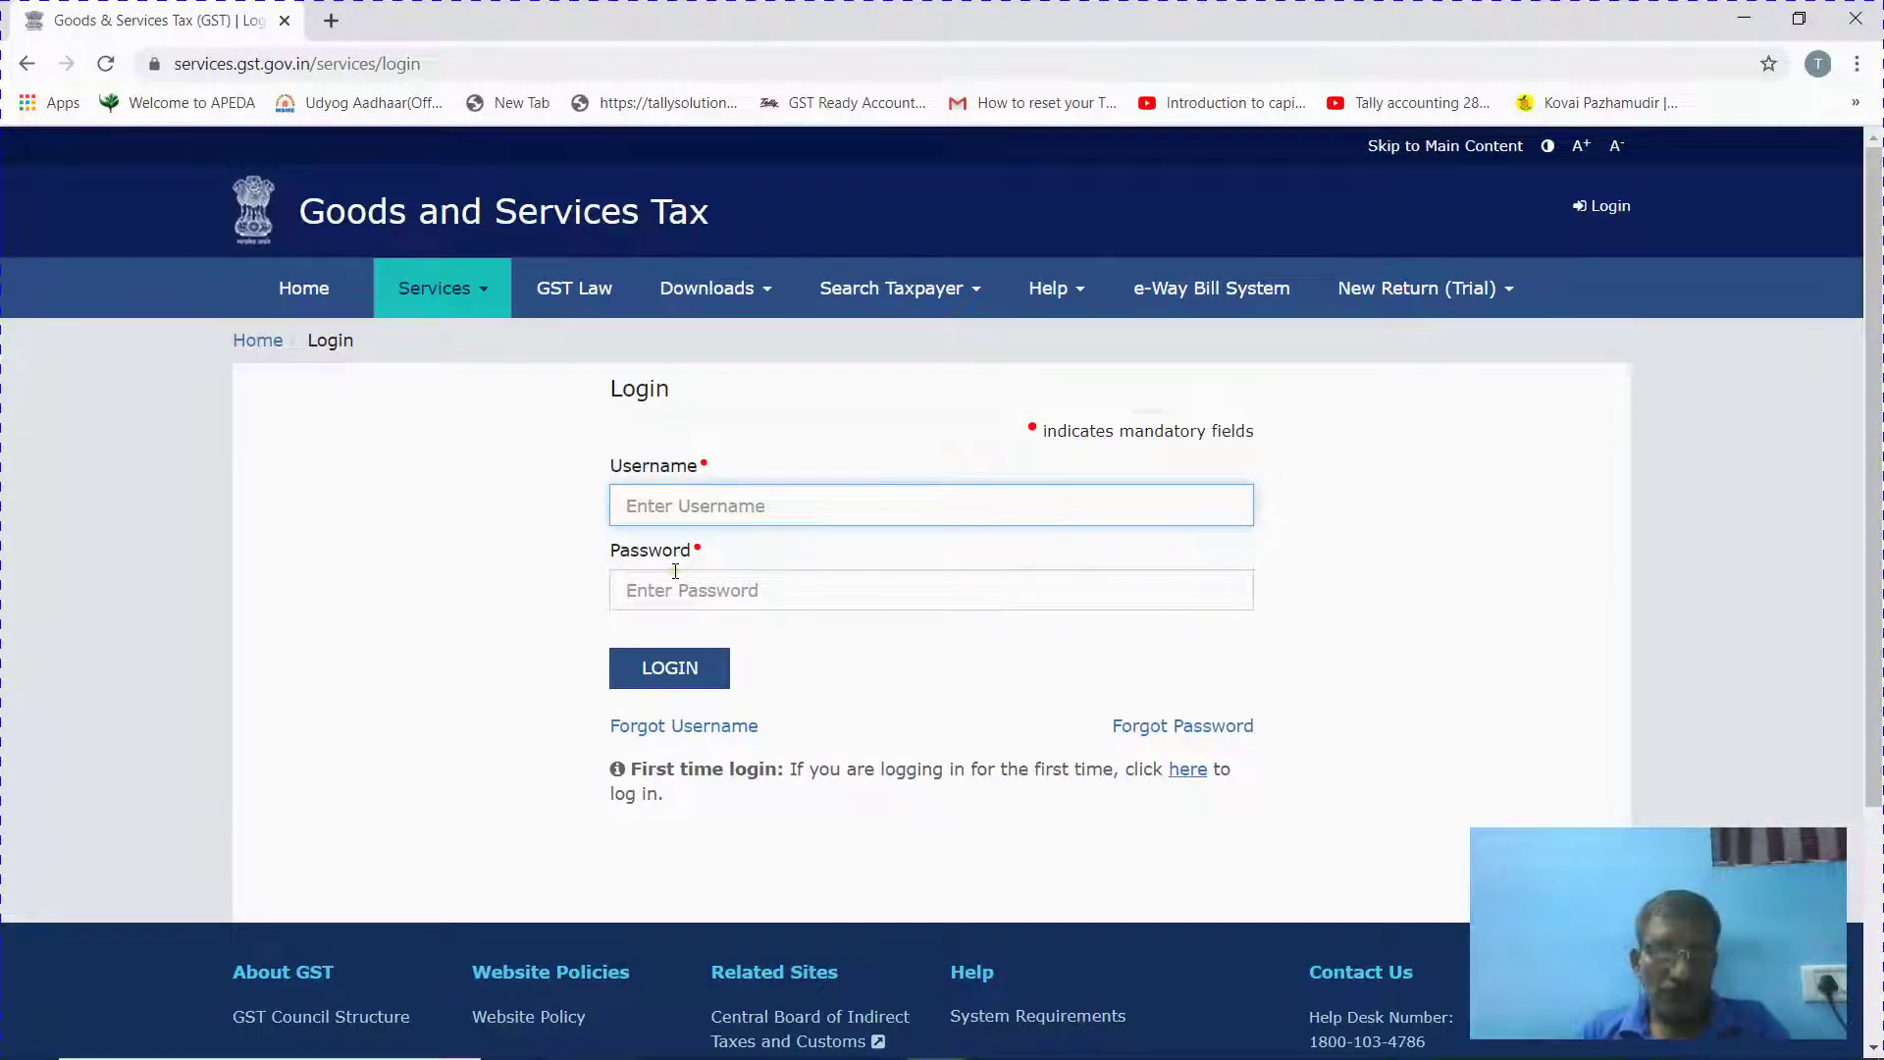
Enter the company's GST username, checking it against the credentials sheet.
text(gstsf)
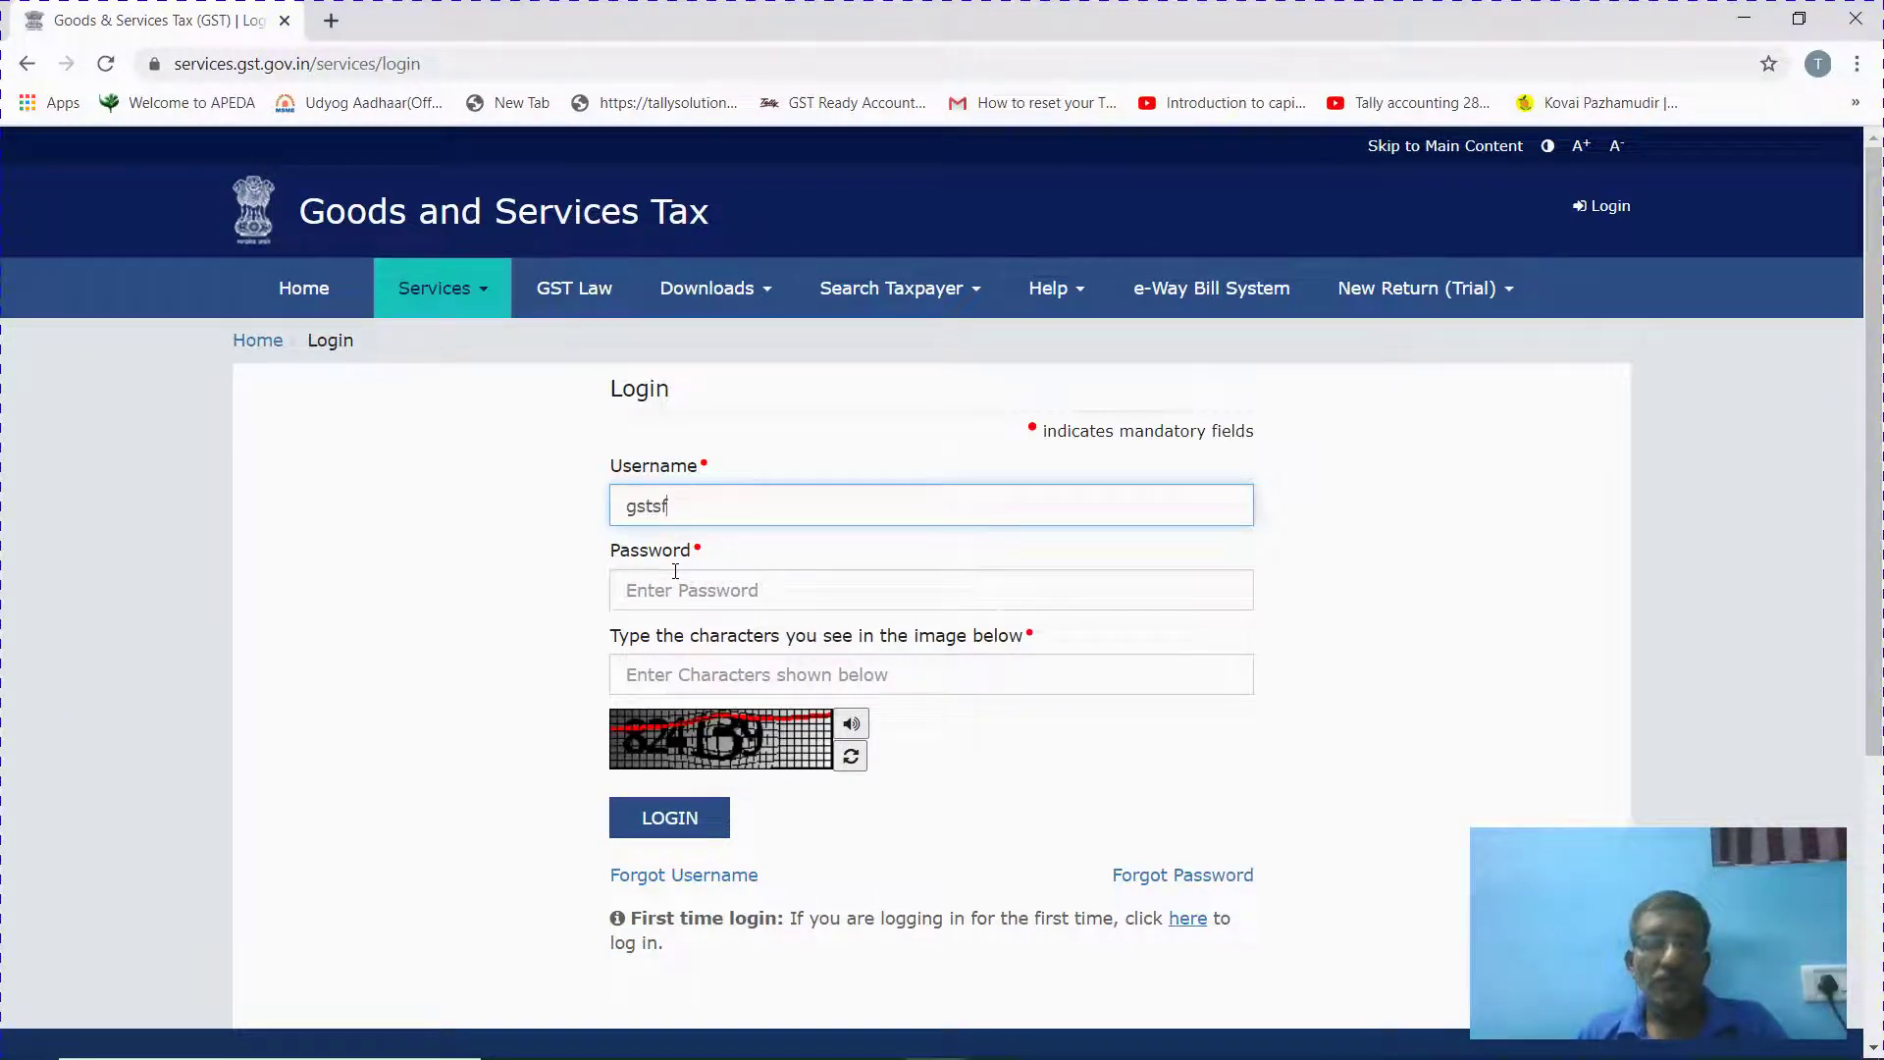
key(alt+Tab)
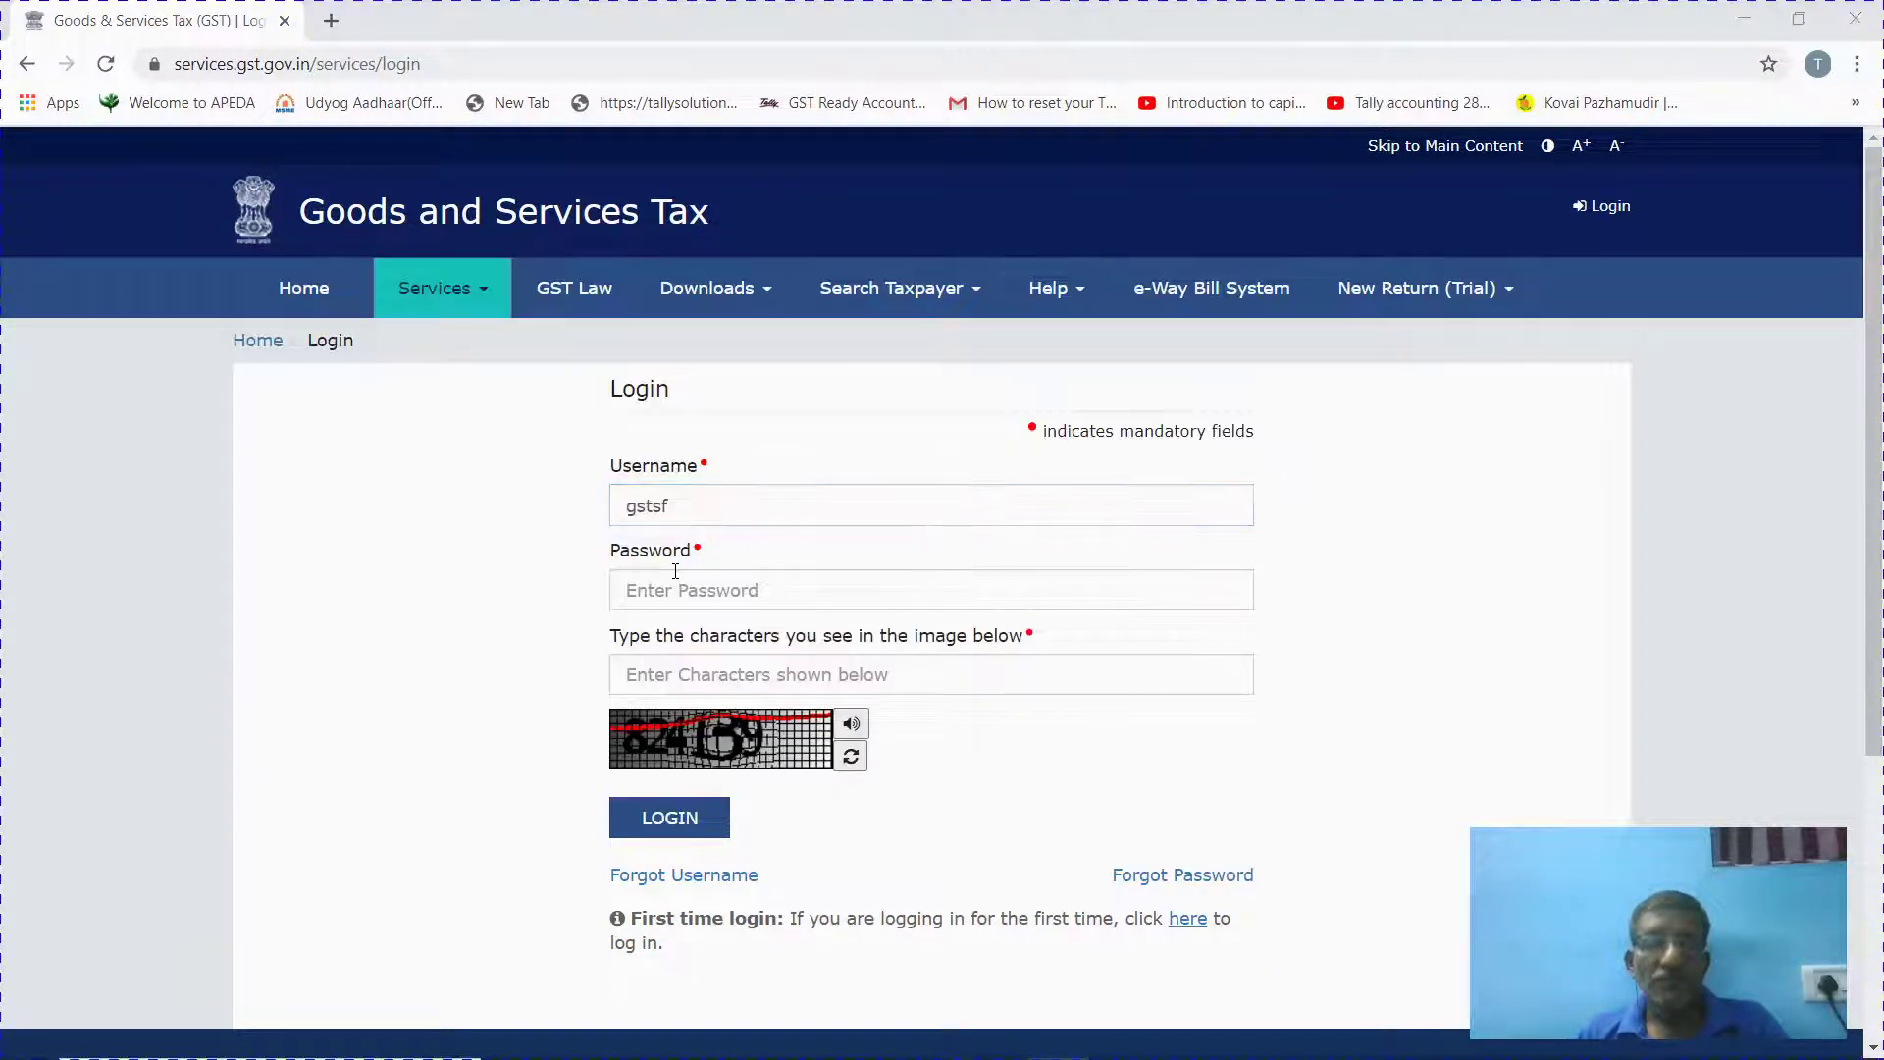
key(alt+Tab)
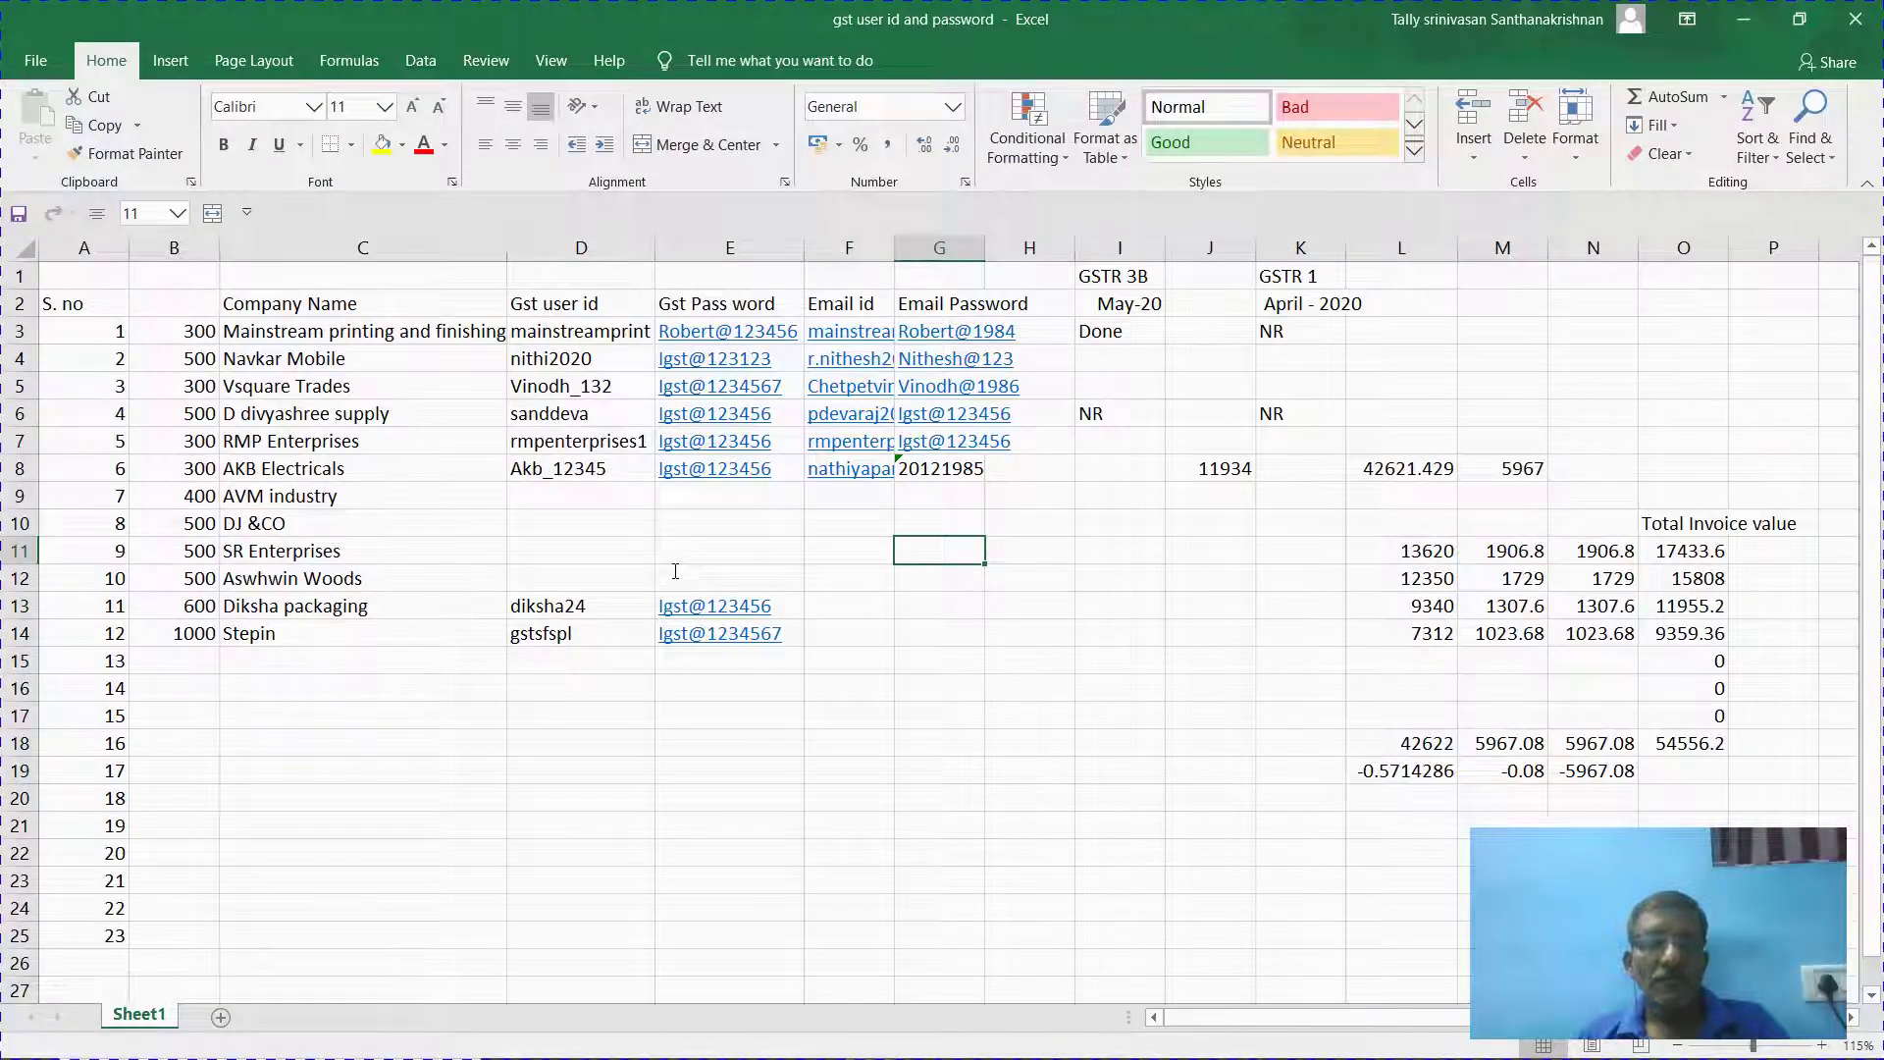
key(alt+Tab)
text(sf)
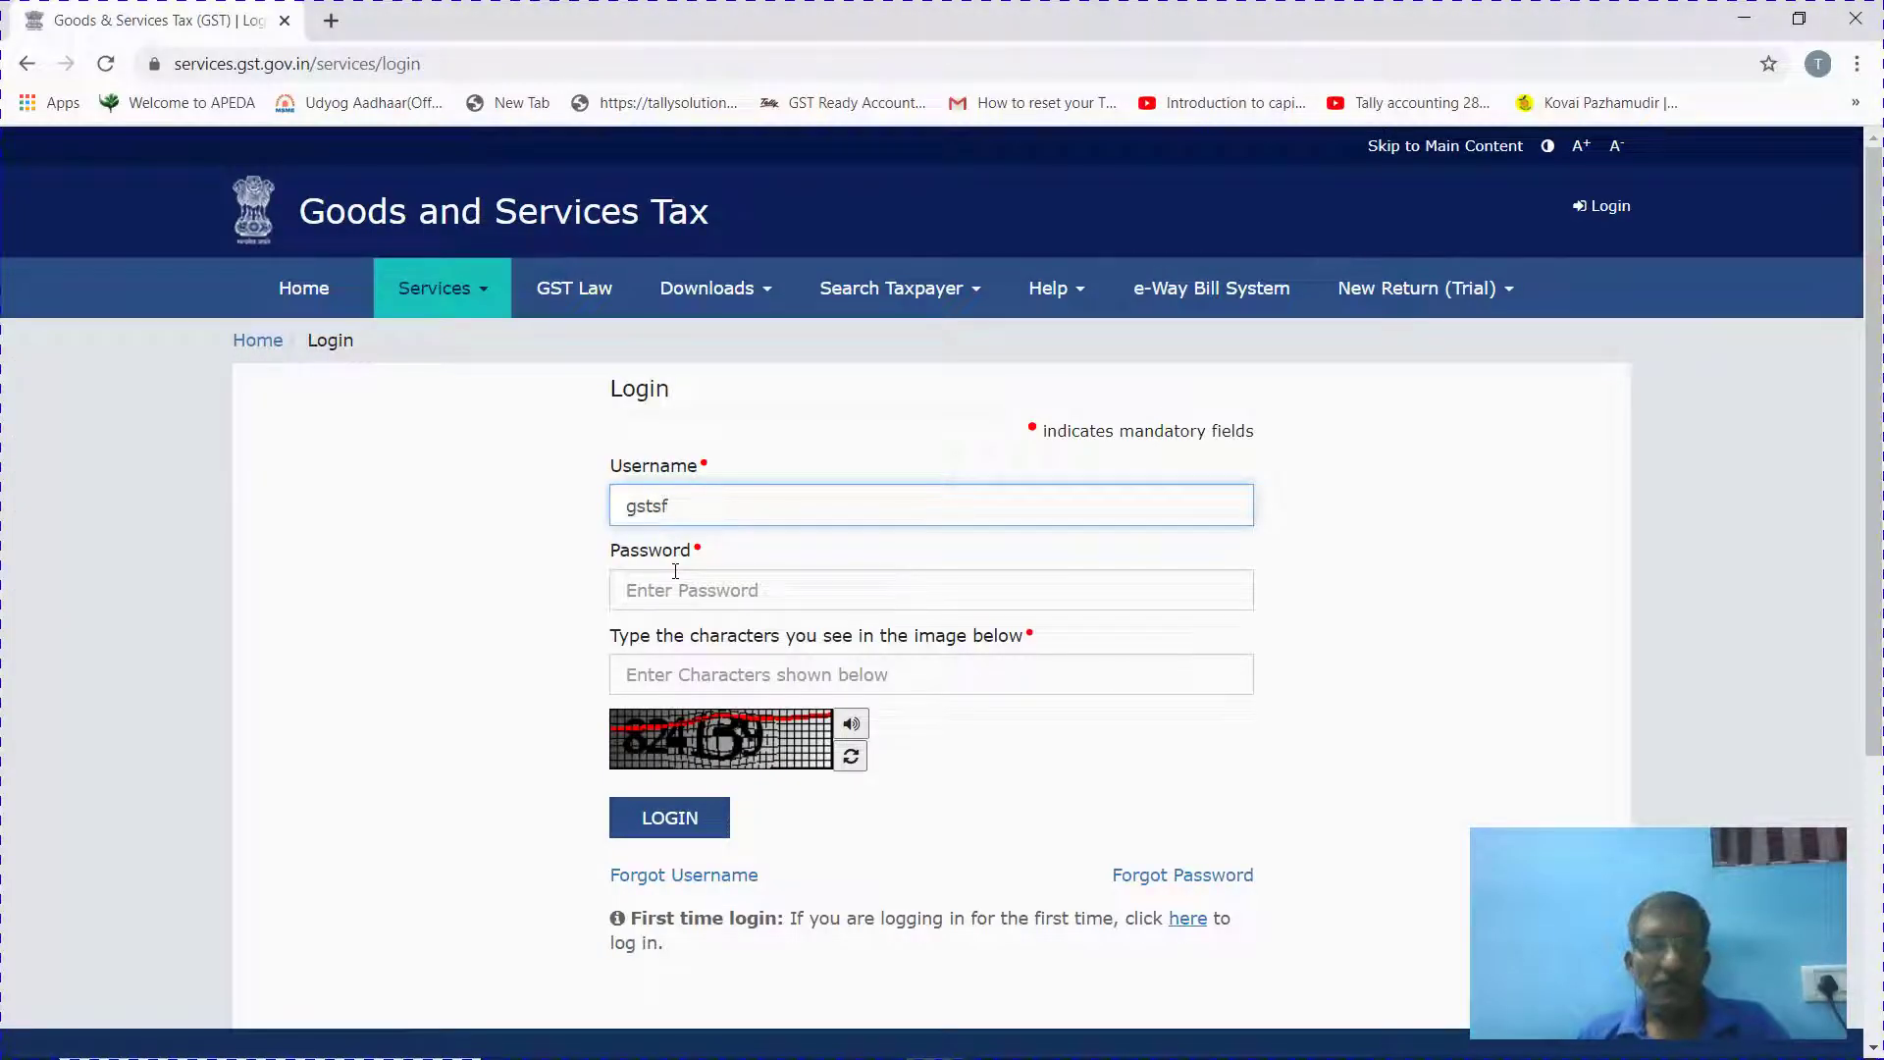
click(675, 571)
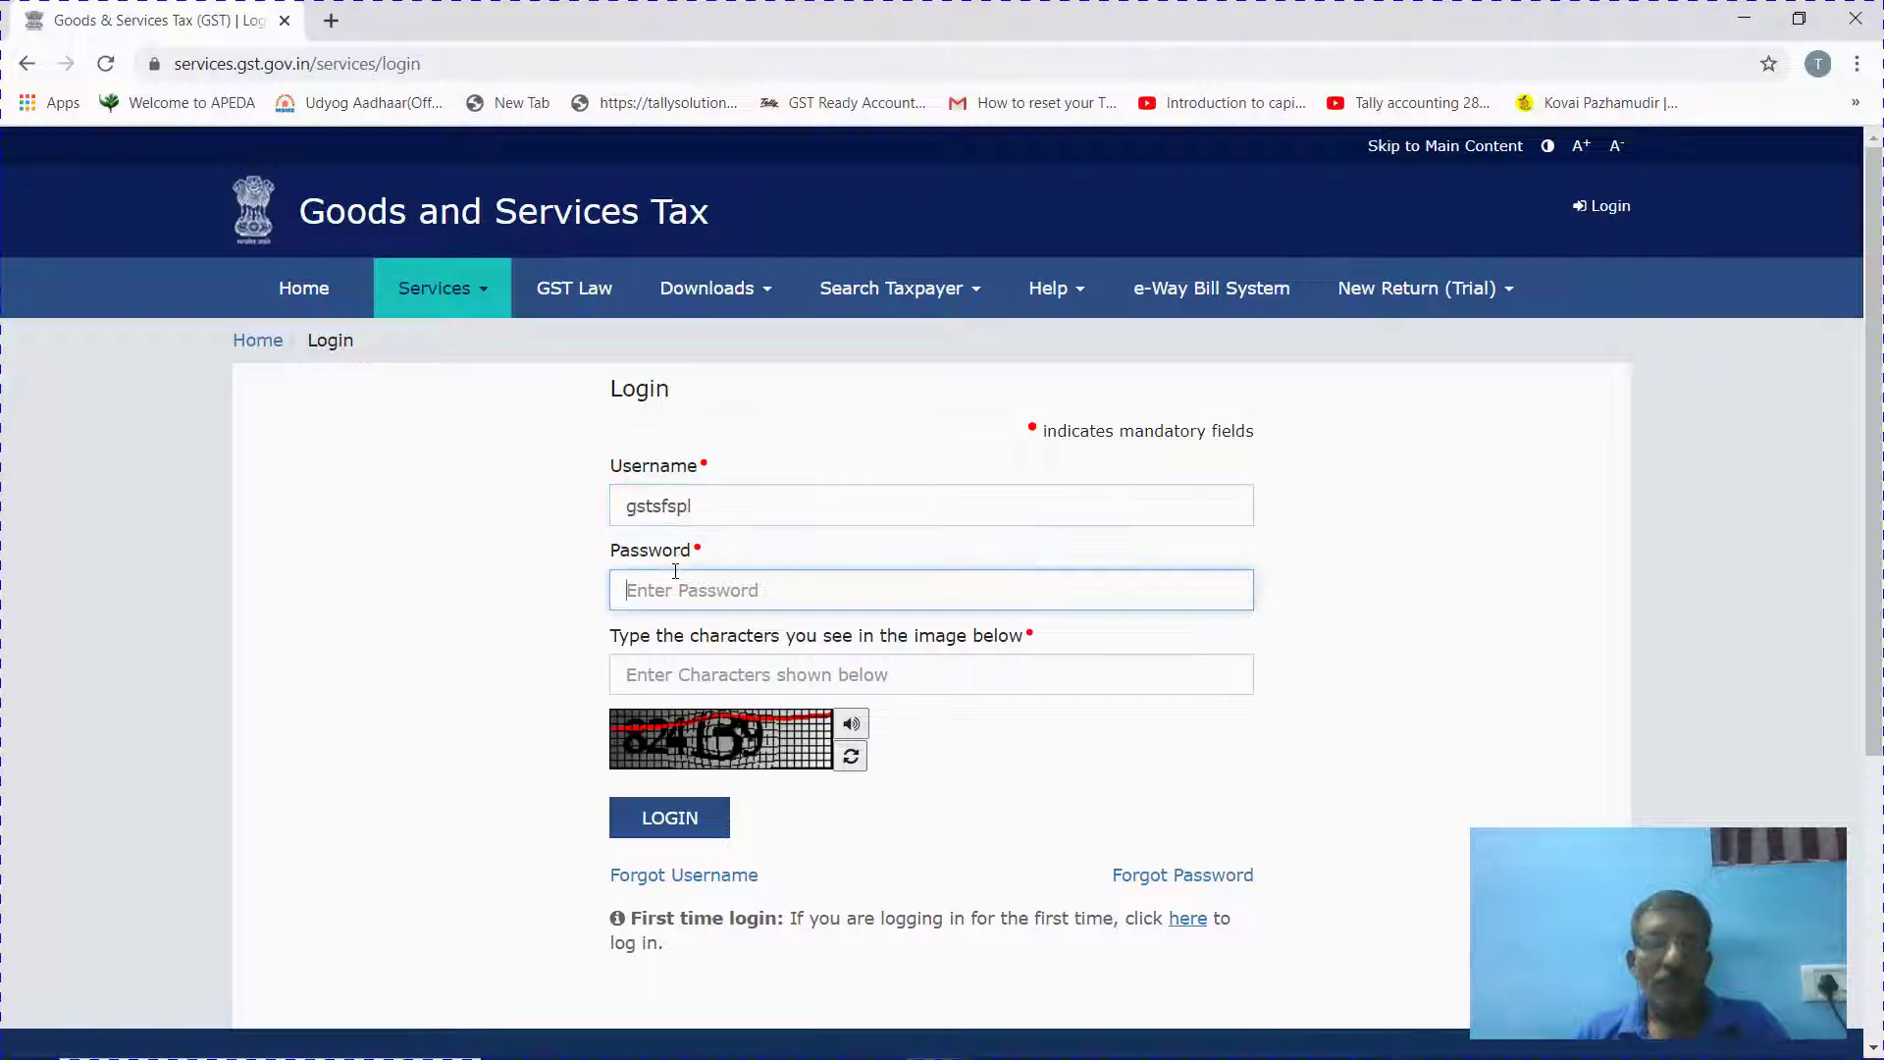
Fill in the account password and the captcha characters, then submit the login.
key(alt+Tab)
key(alt+Tab)
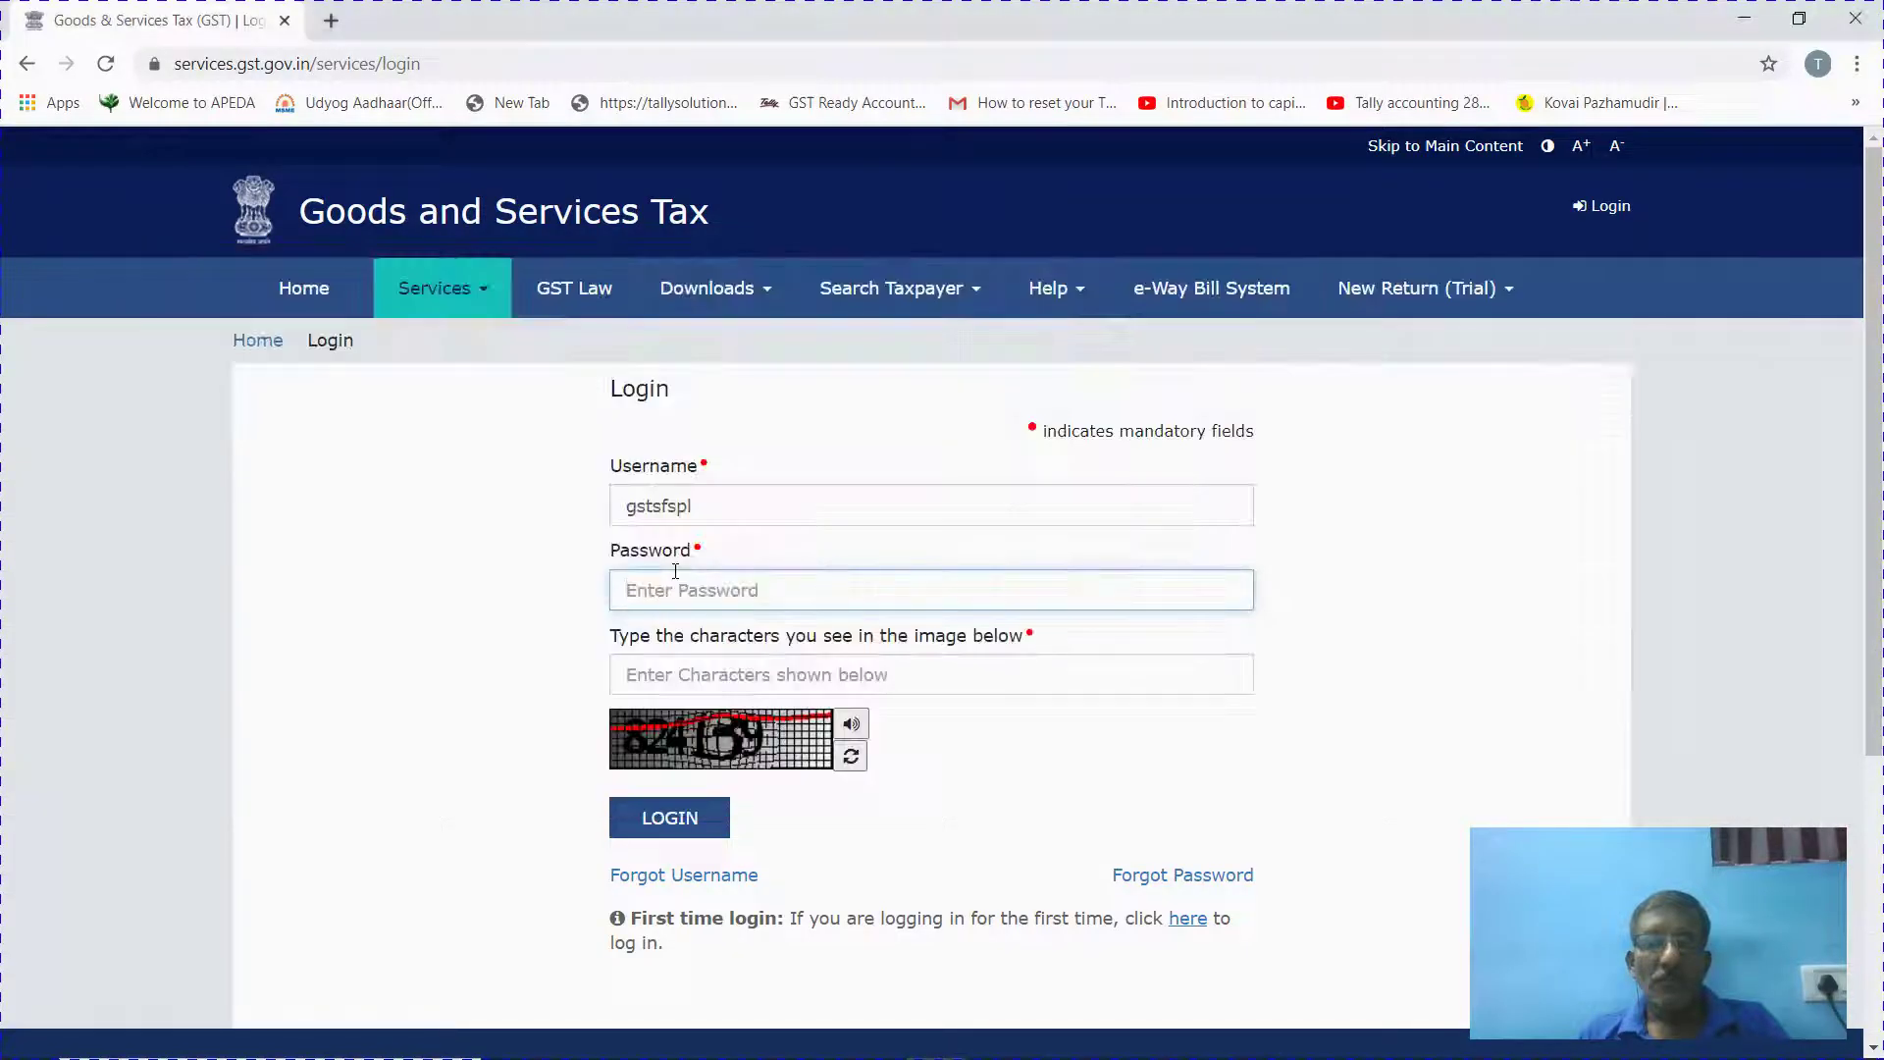
text(••)
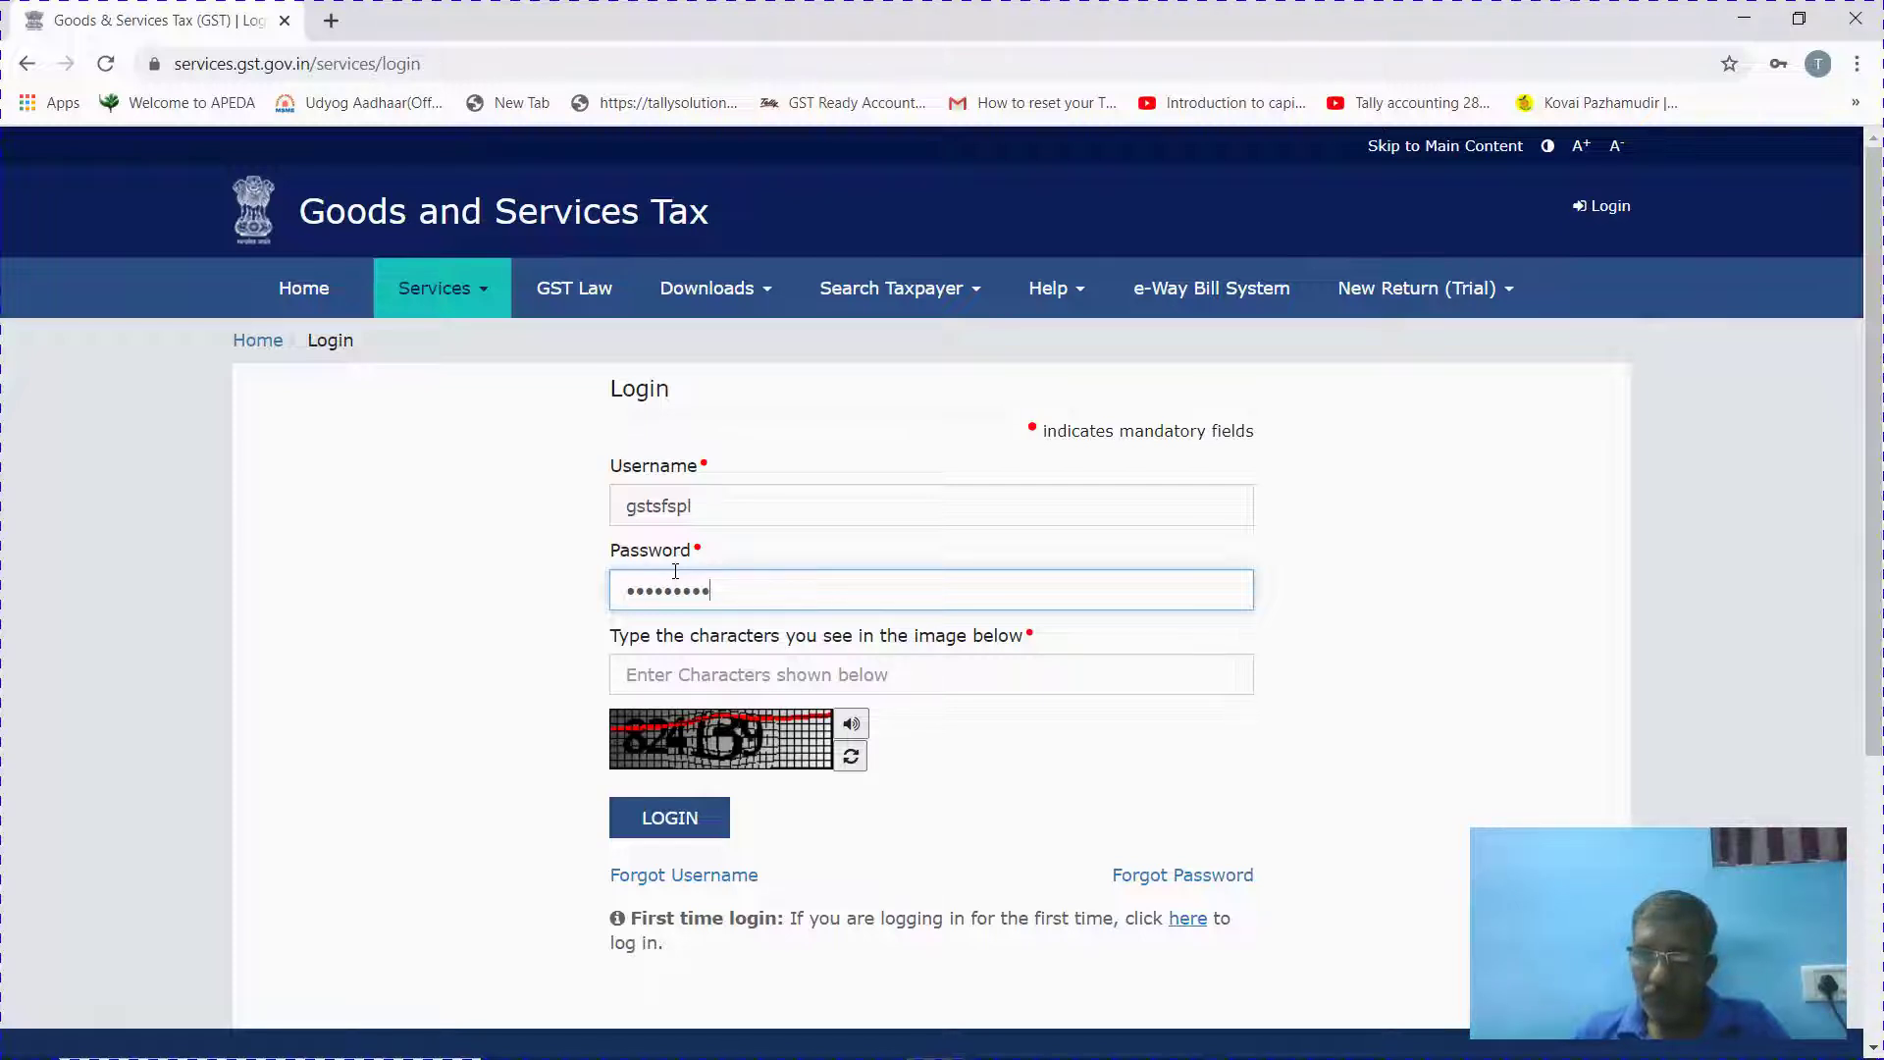
key(Tab)
text(82)
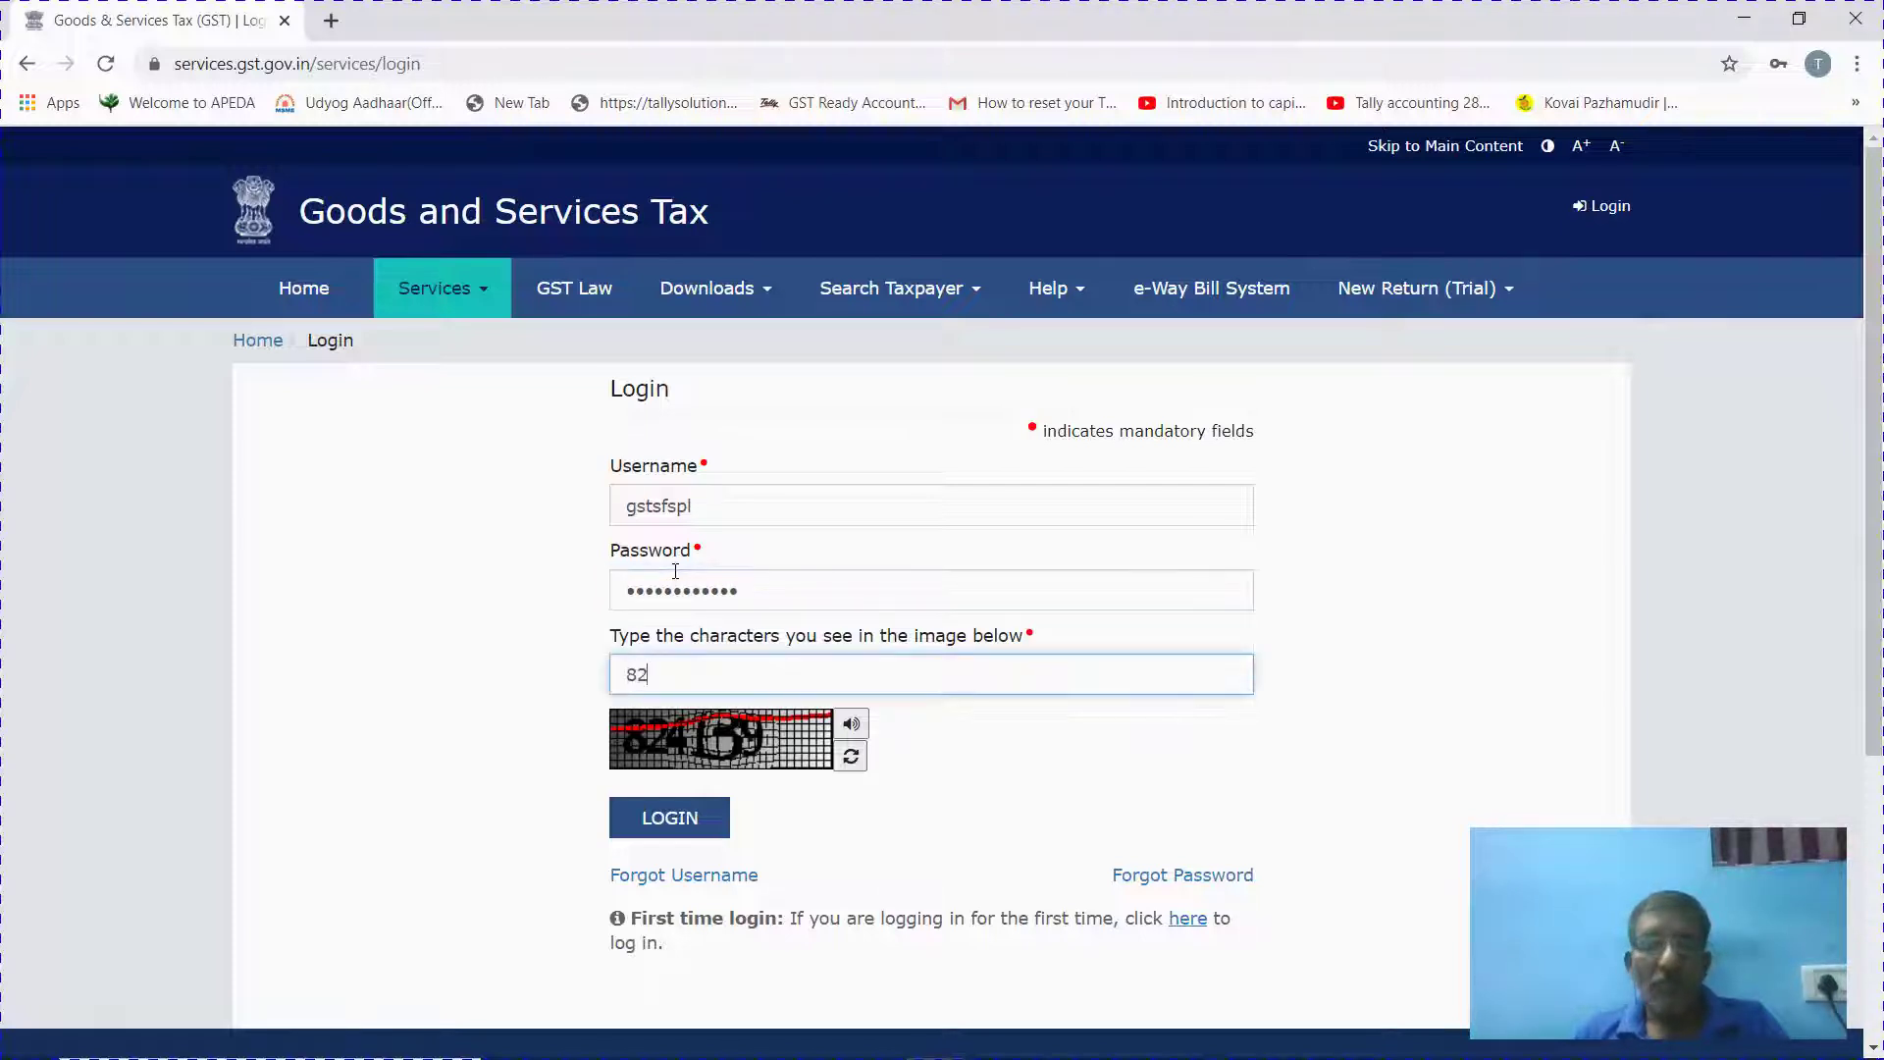
text(4139)
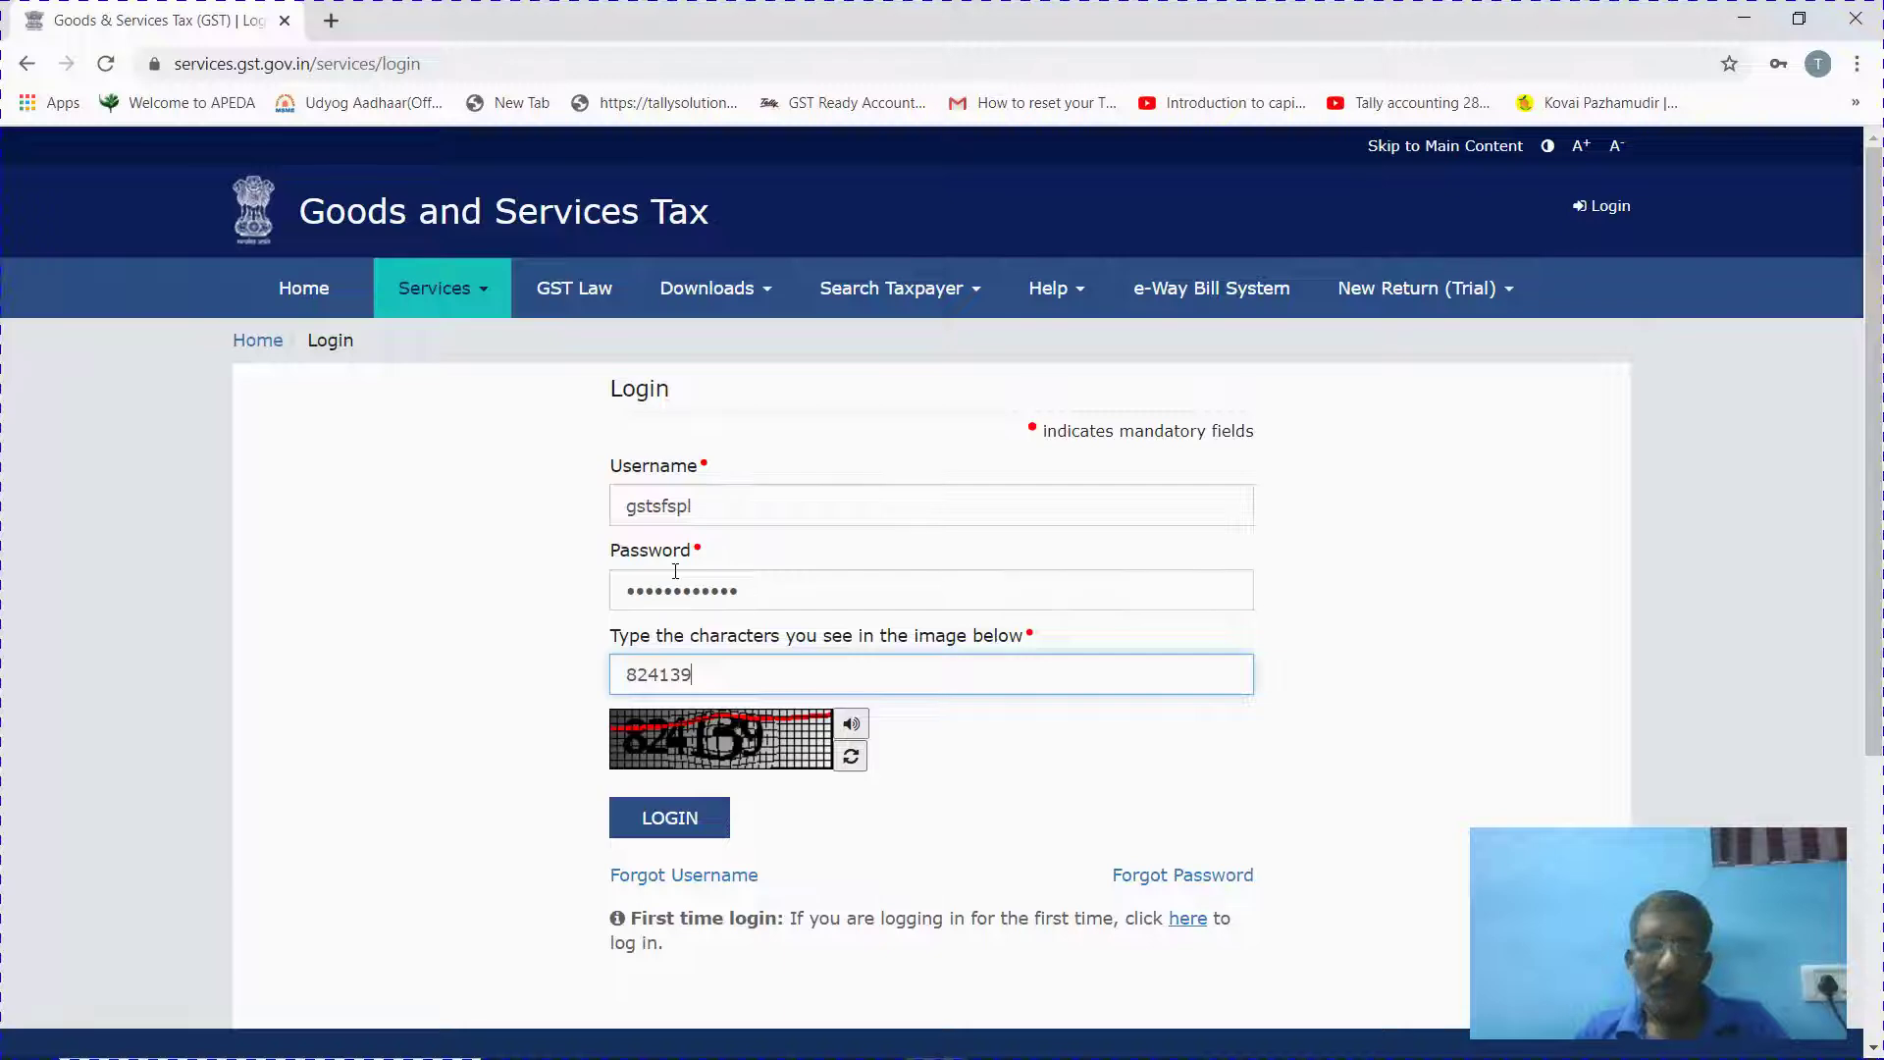
key(Return)
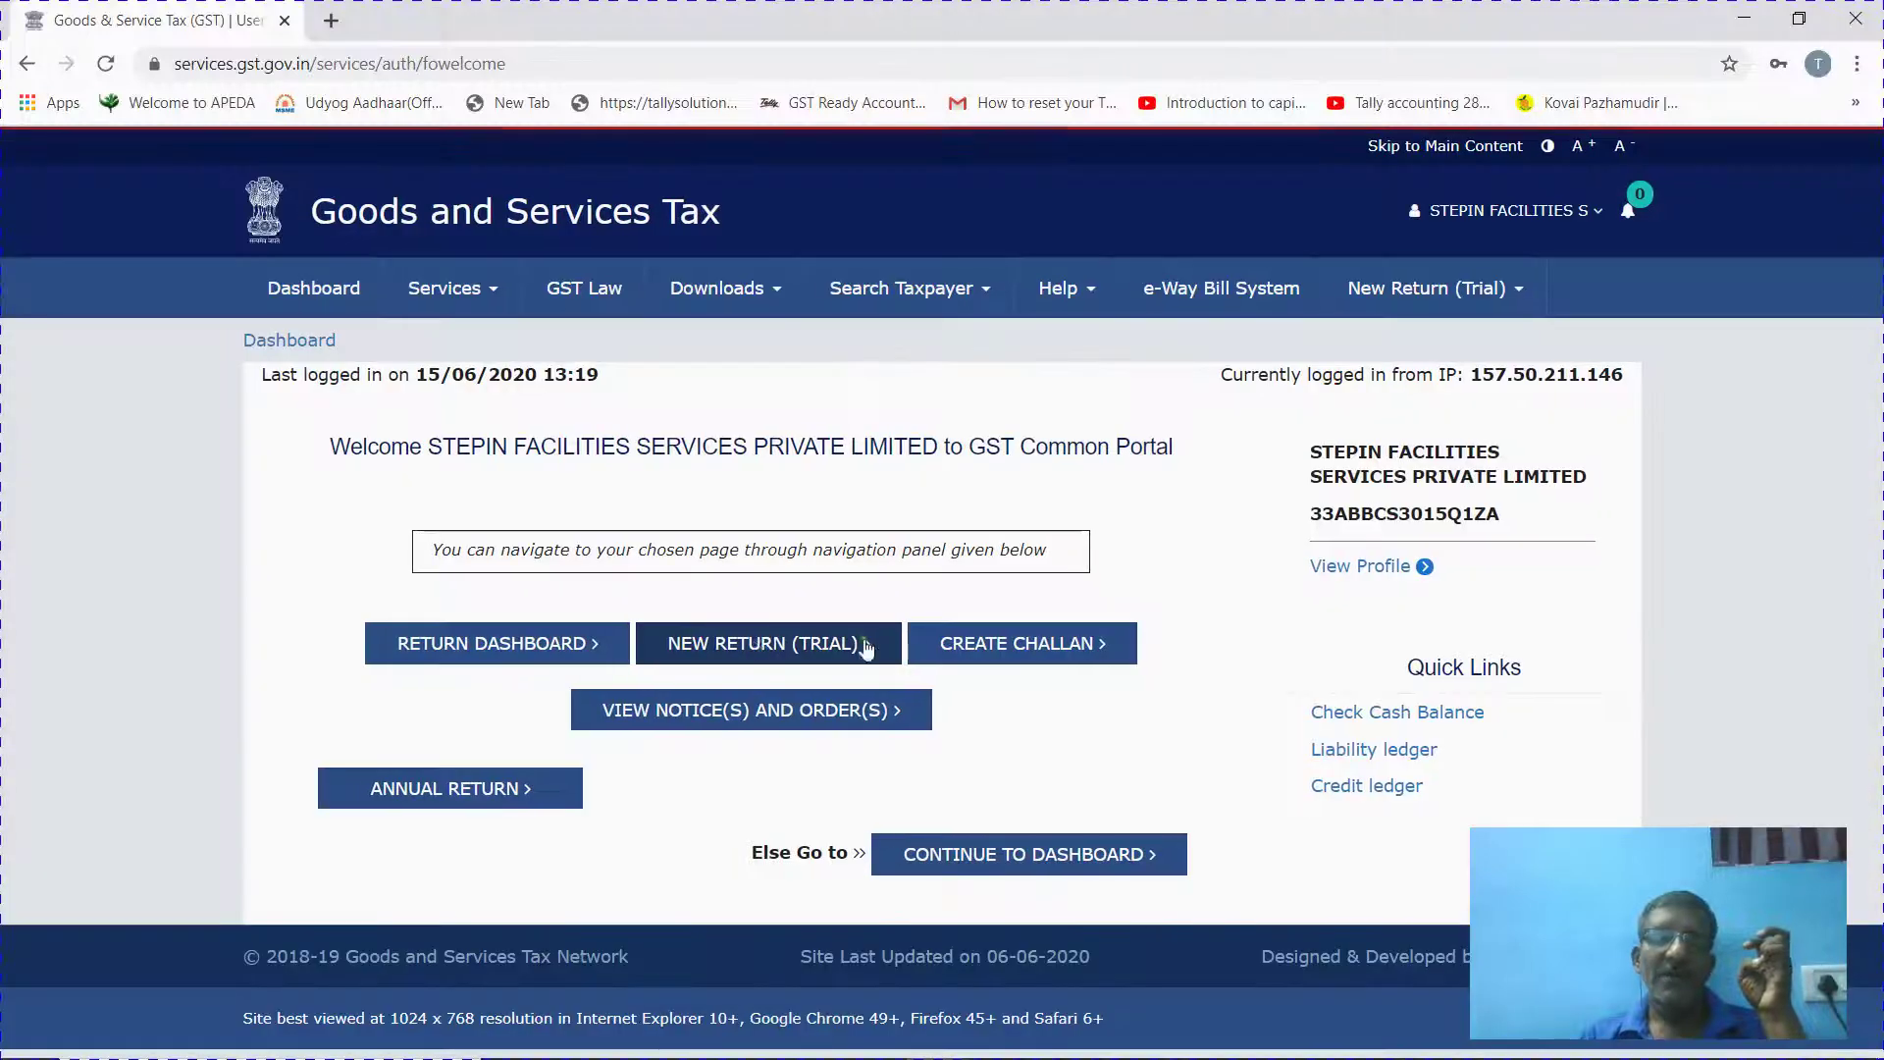
From the Return Dashboard, search returns for financial year 2020-21 and filing period April.
click(484, 650)
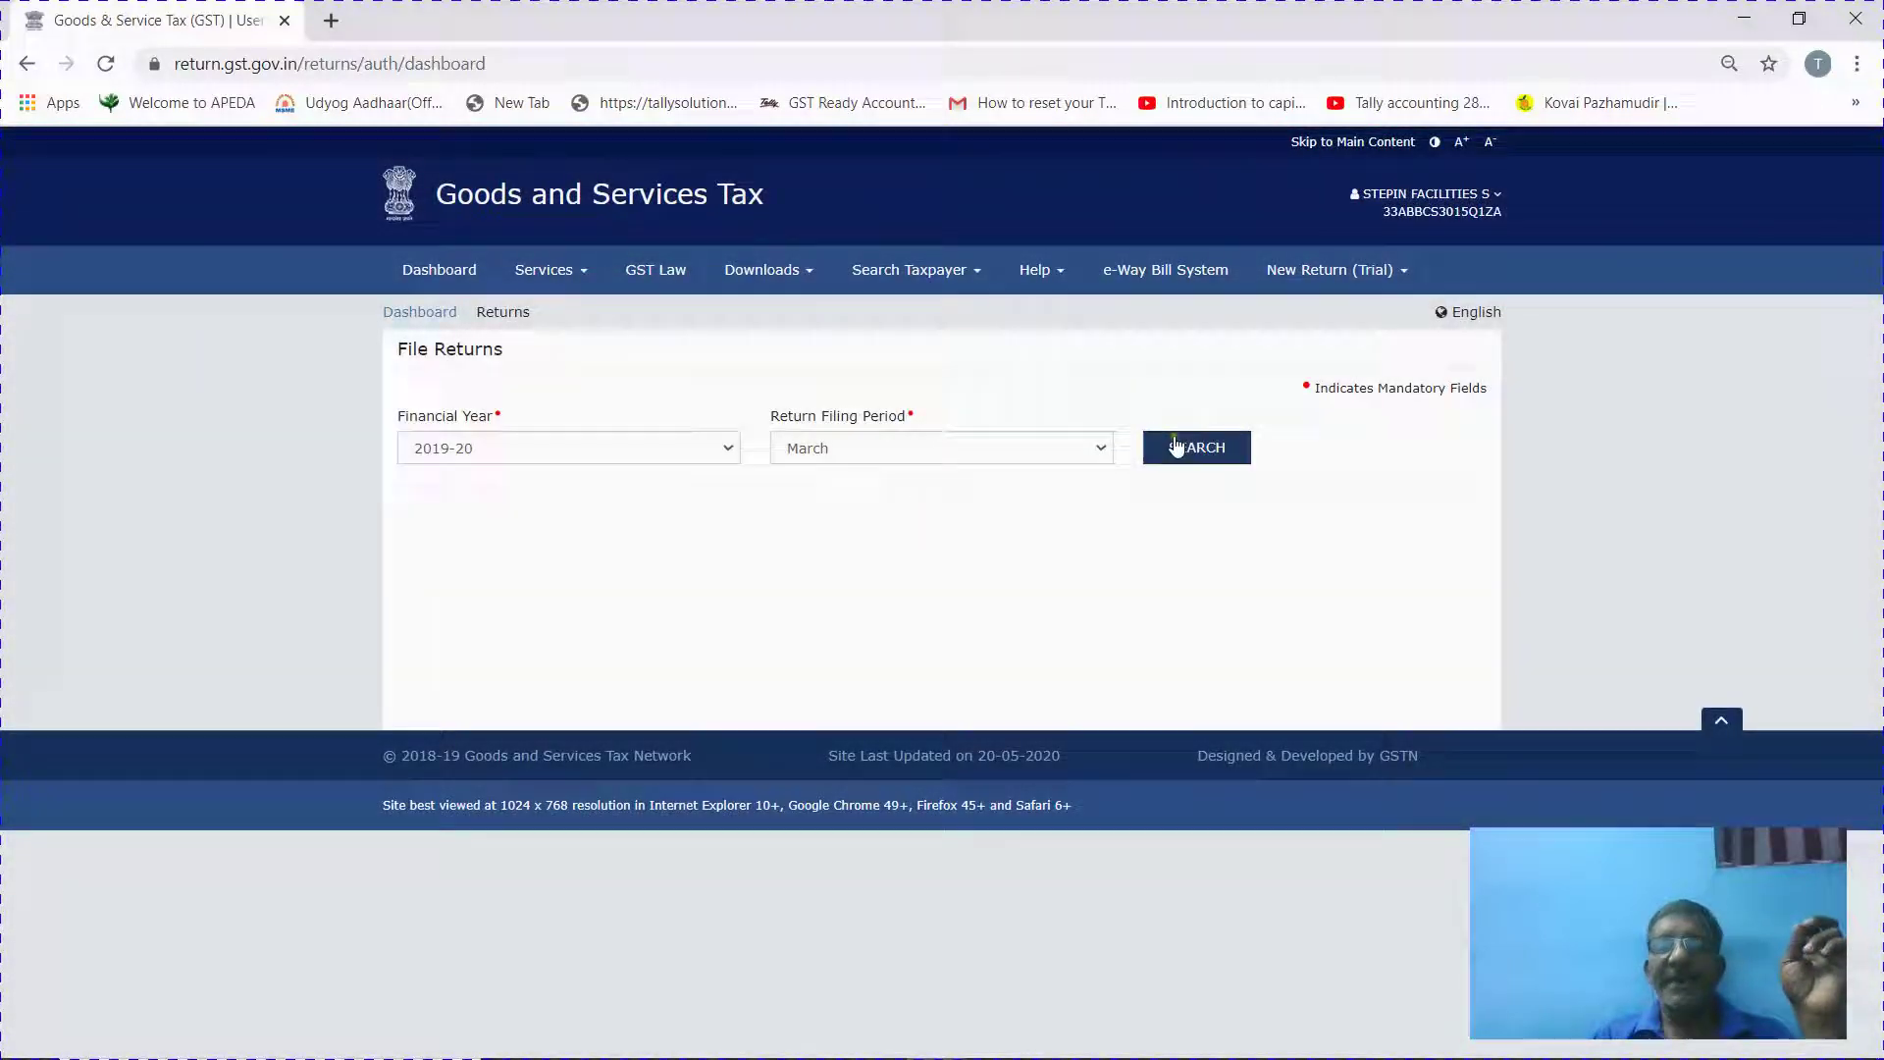
click(1178, 446)
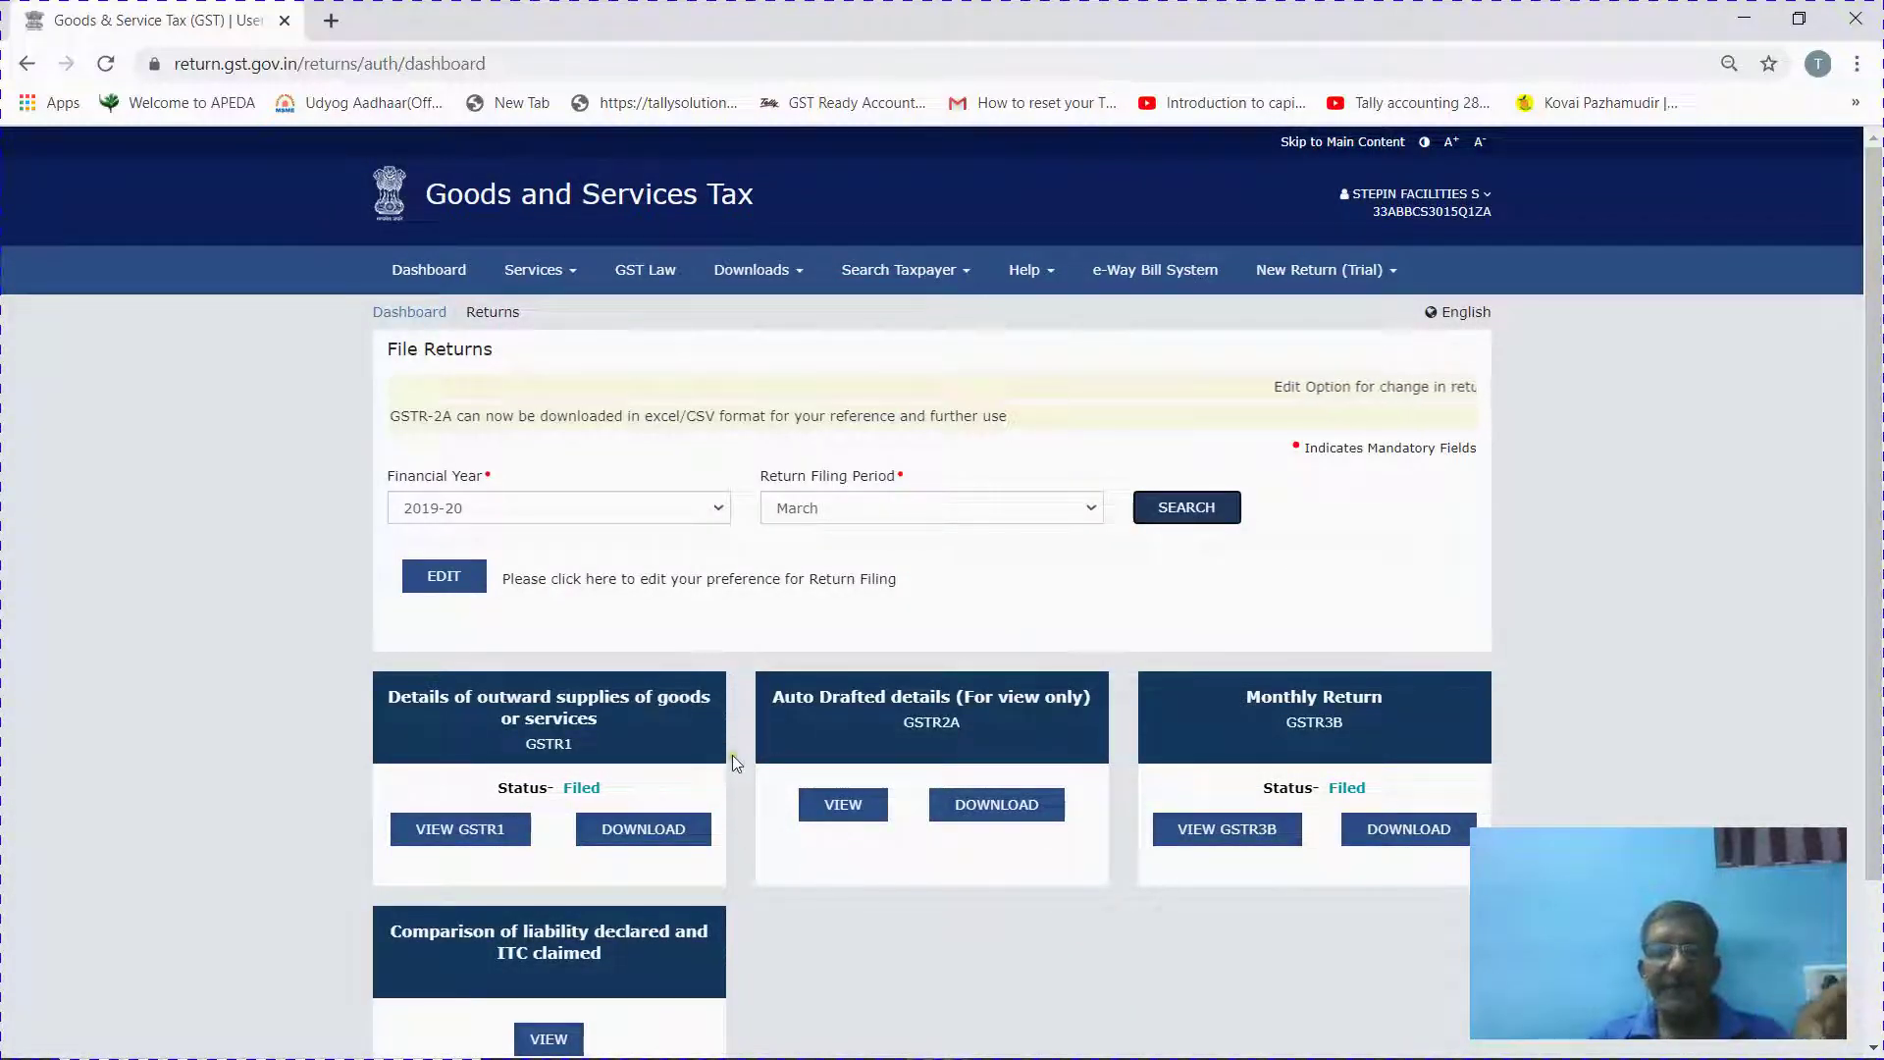
click(608, 507)
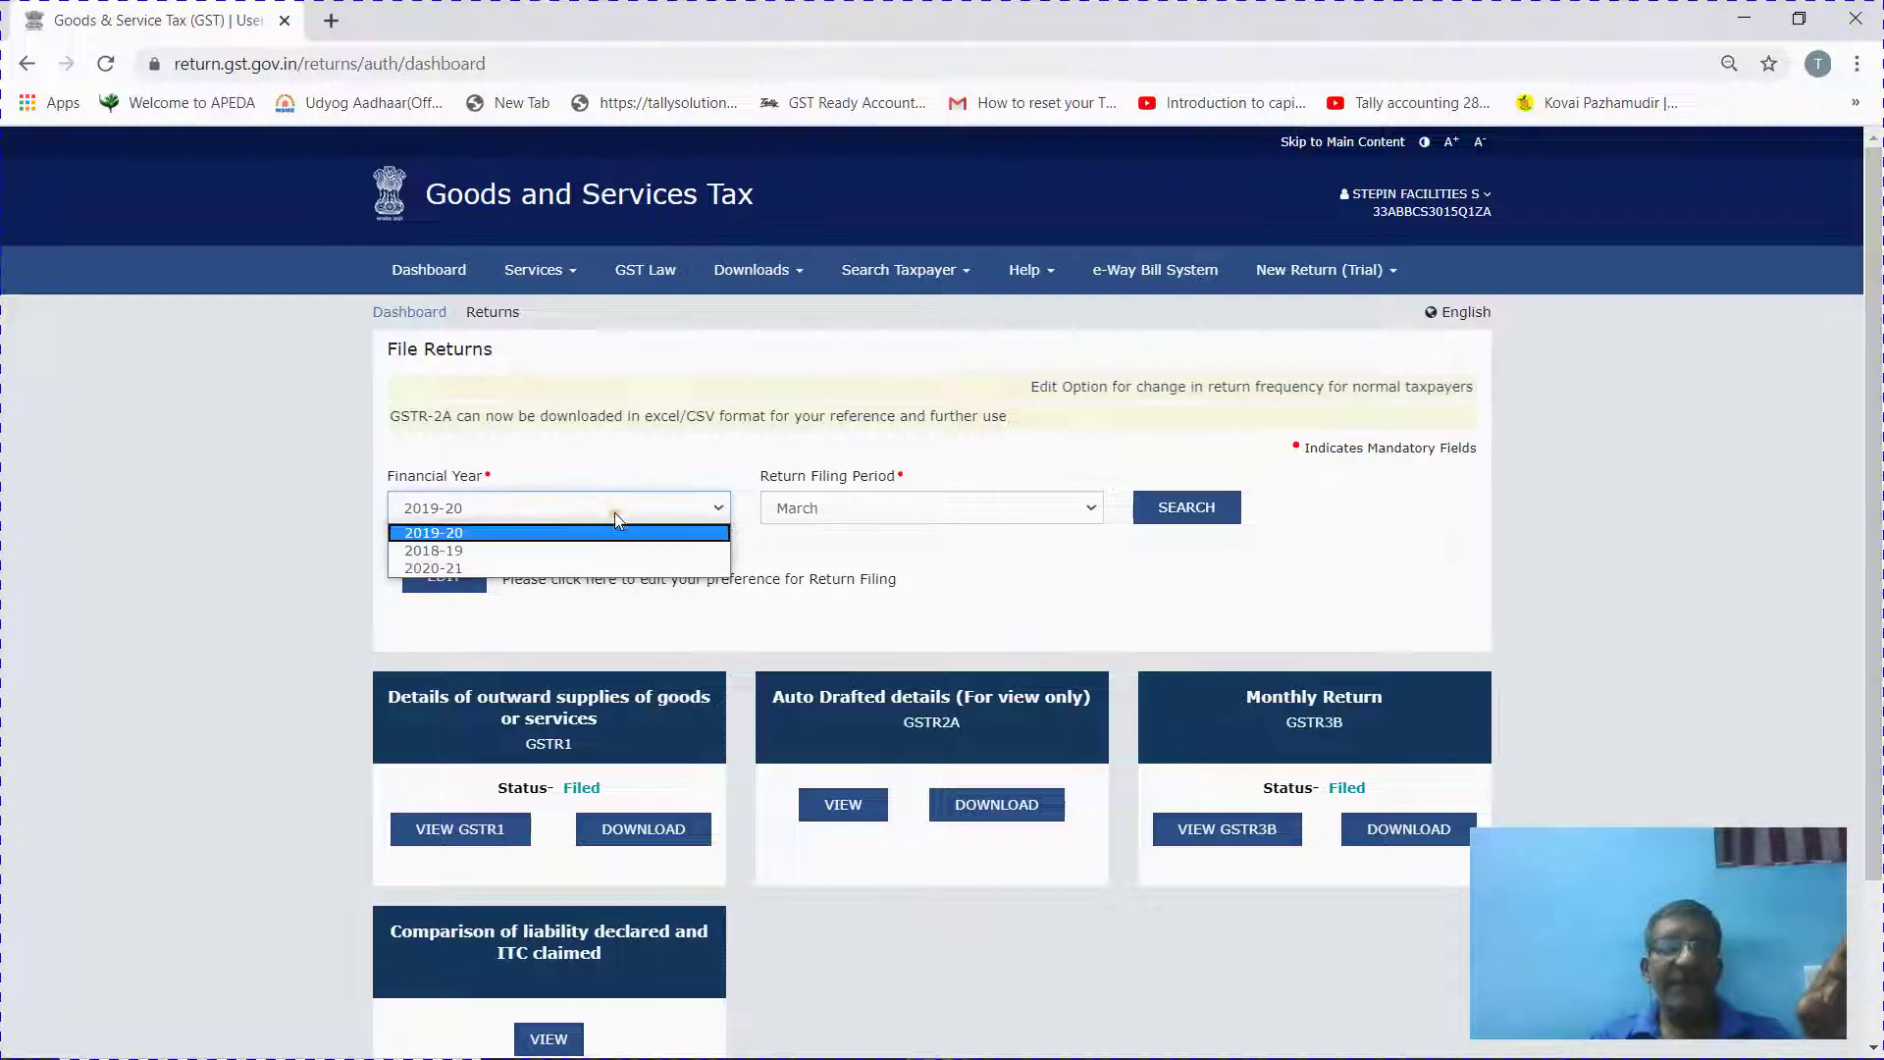
click(587, 567)
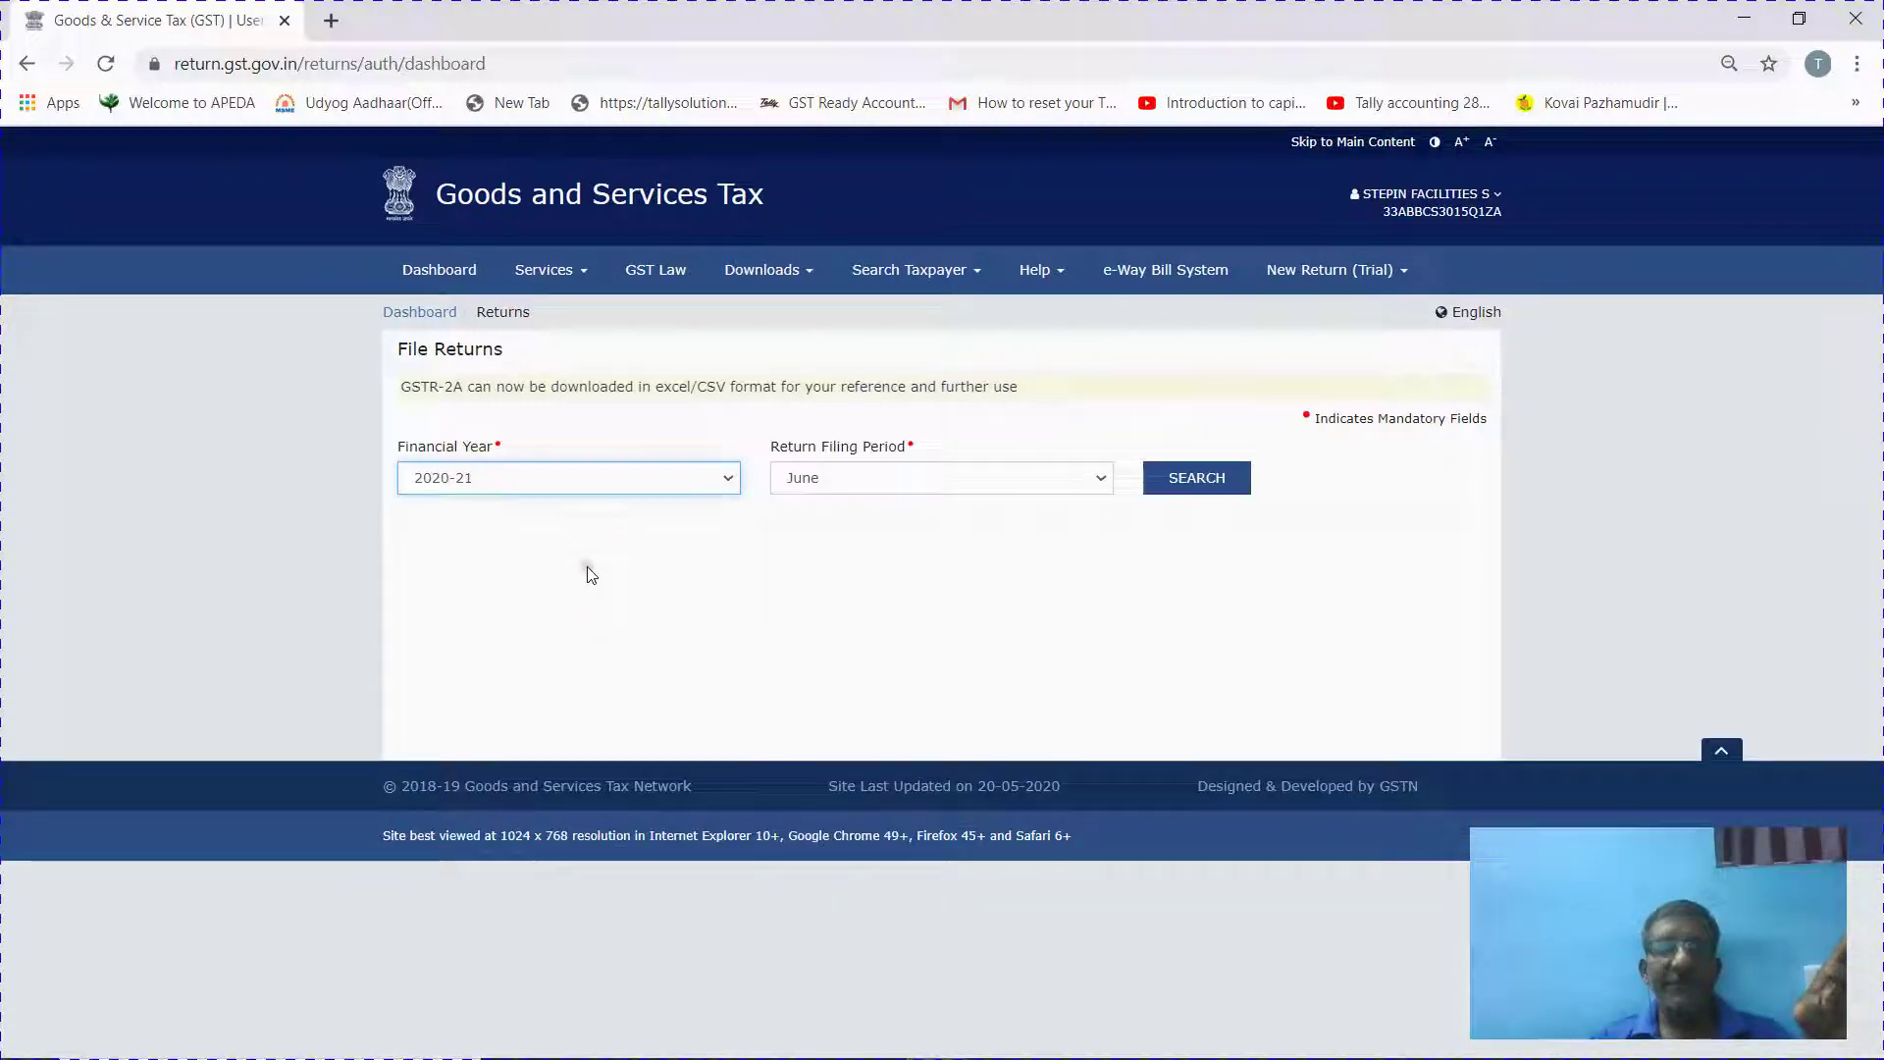
click(836, 477)
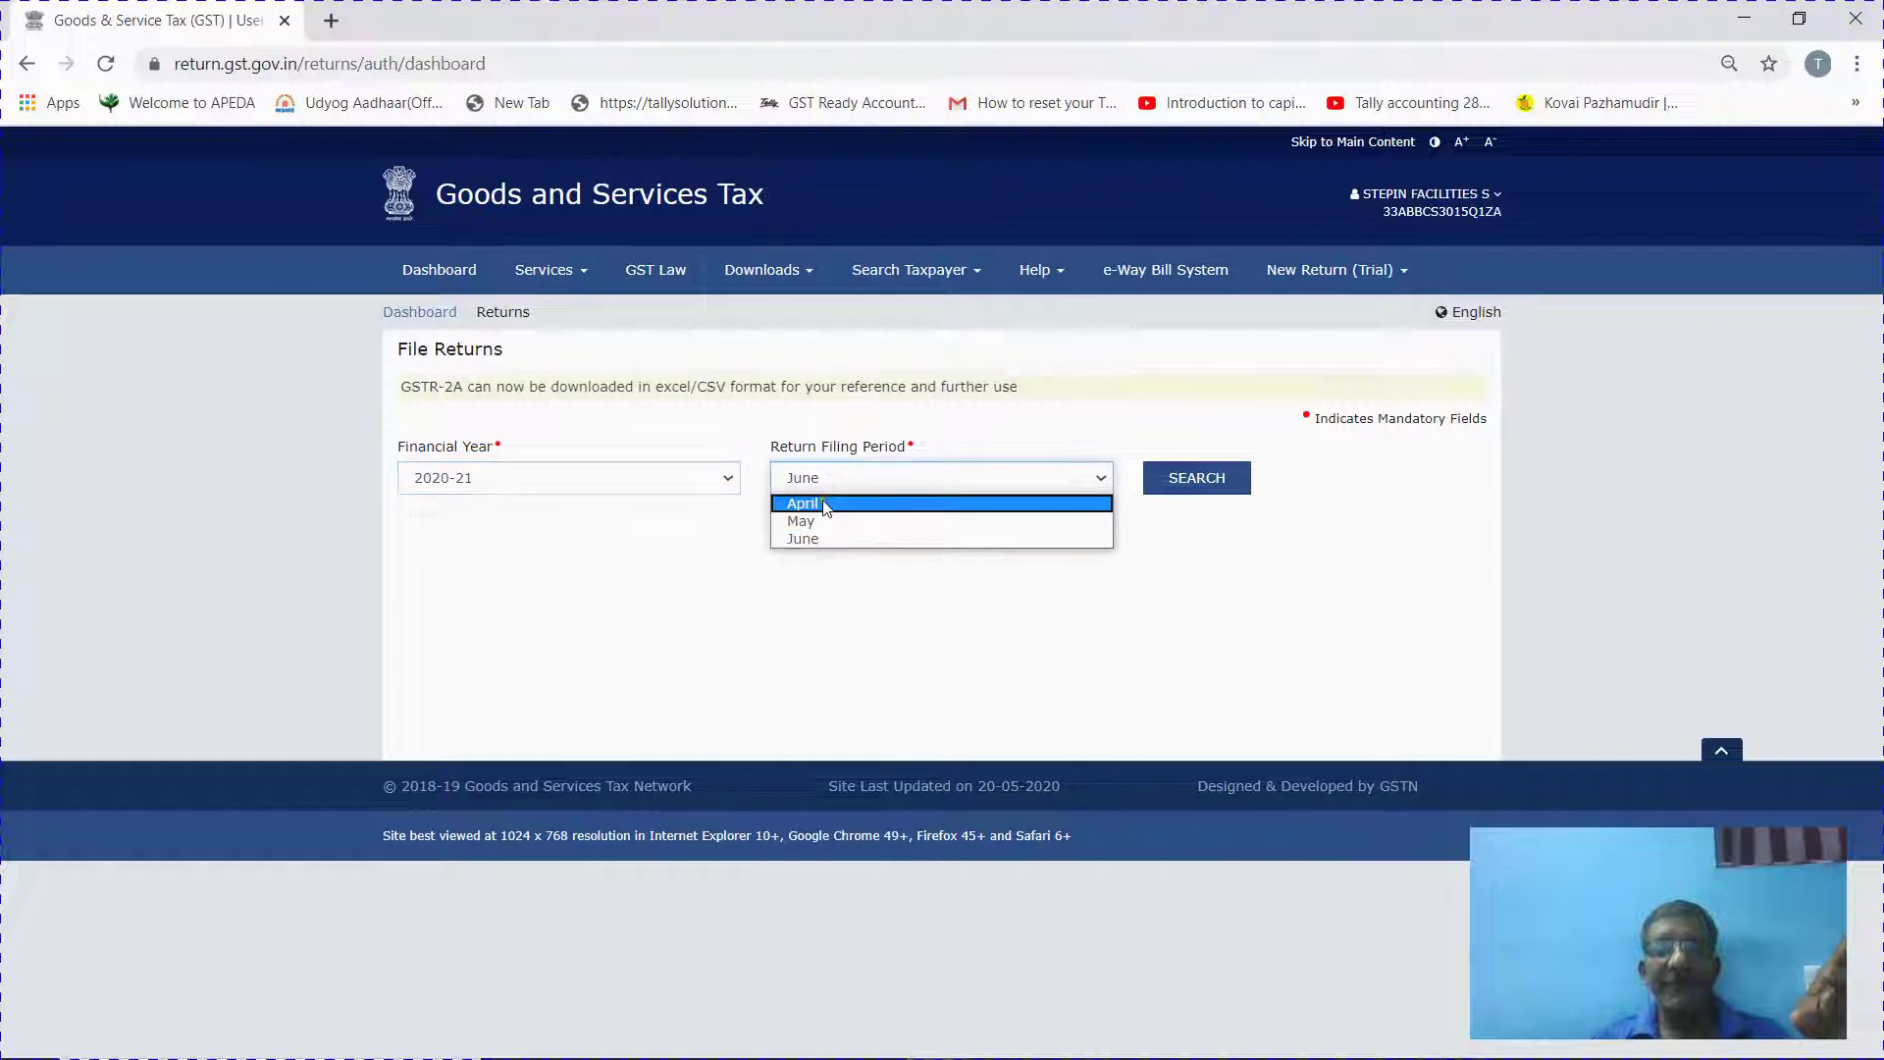
click(822, 502)
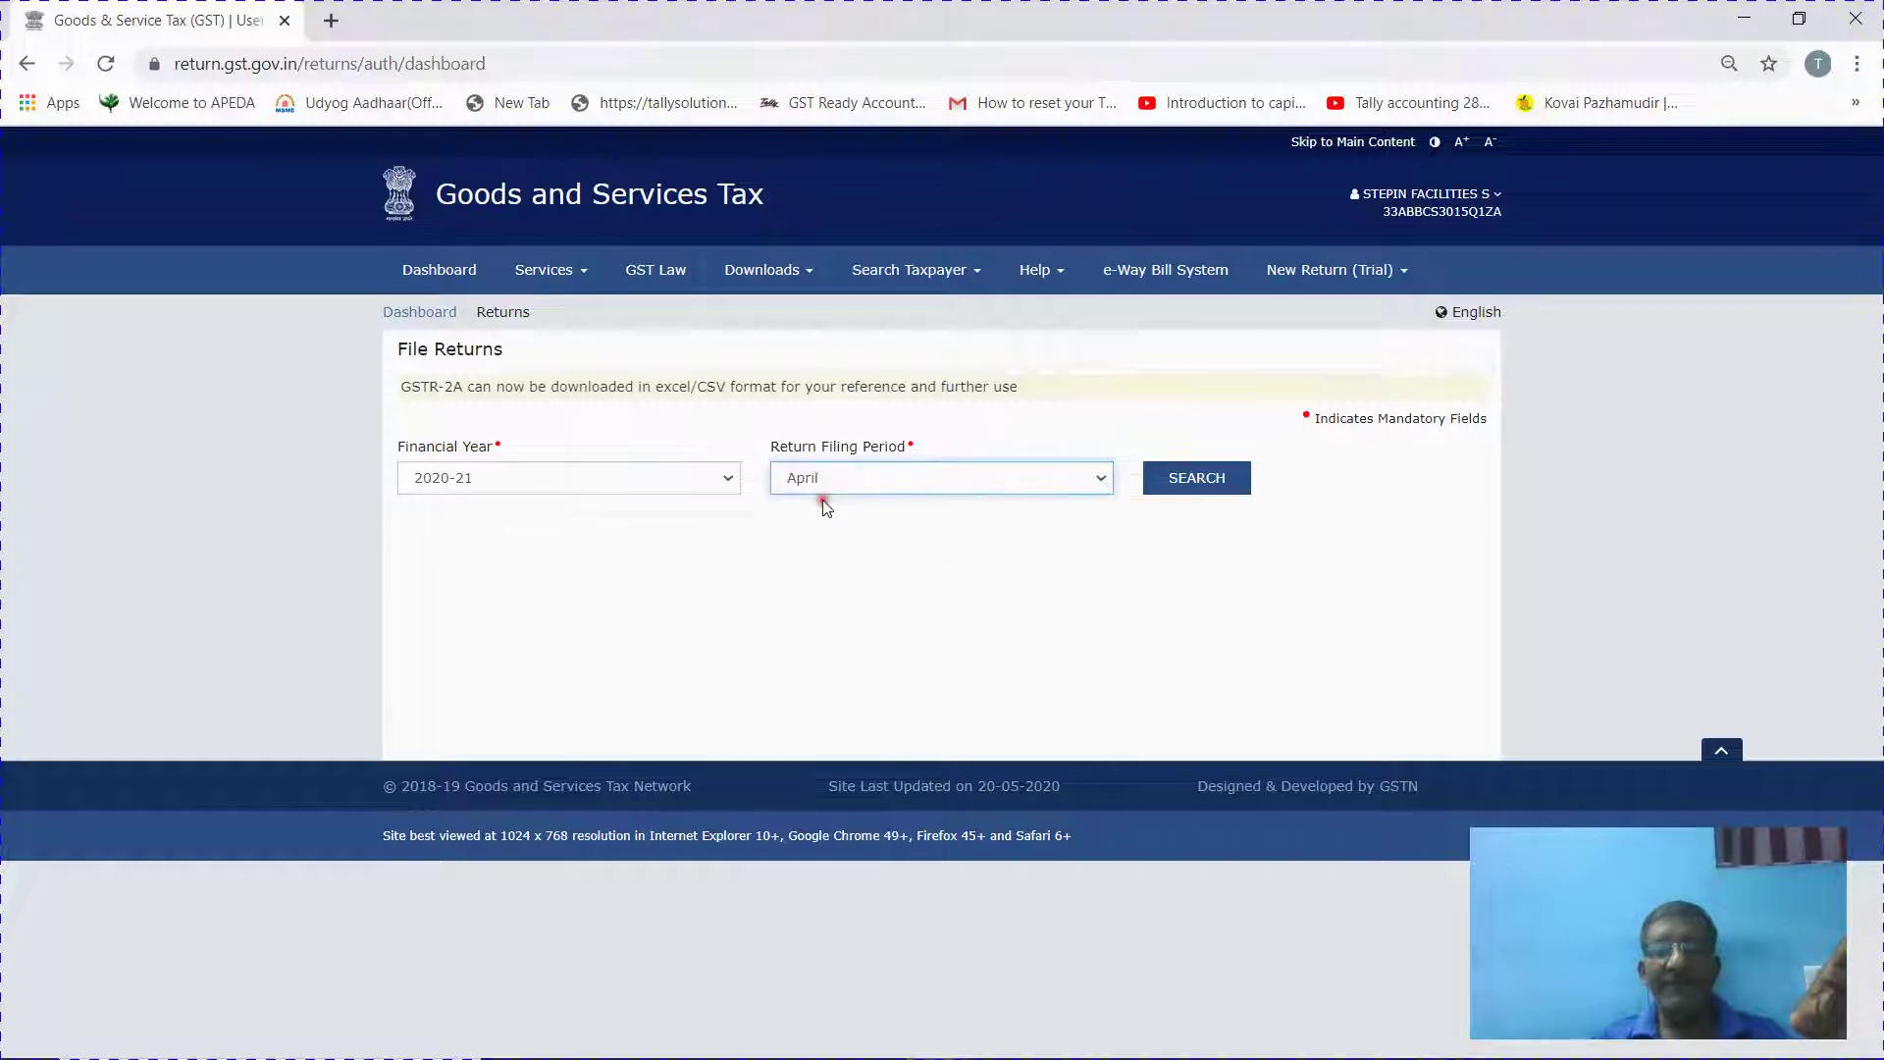
click(1154, 487)
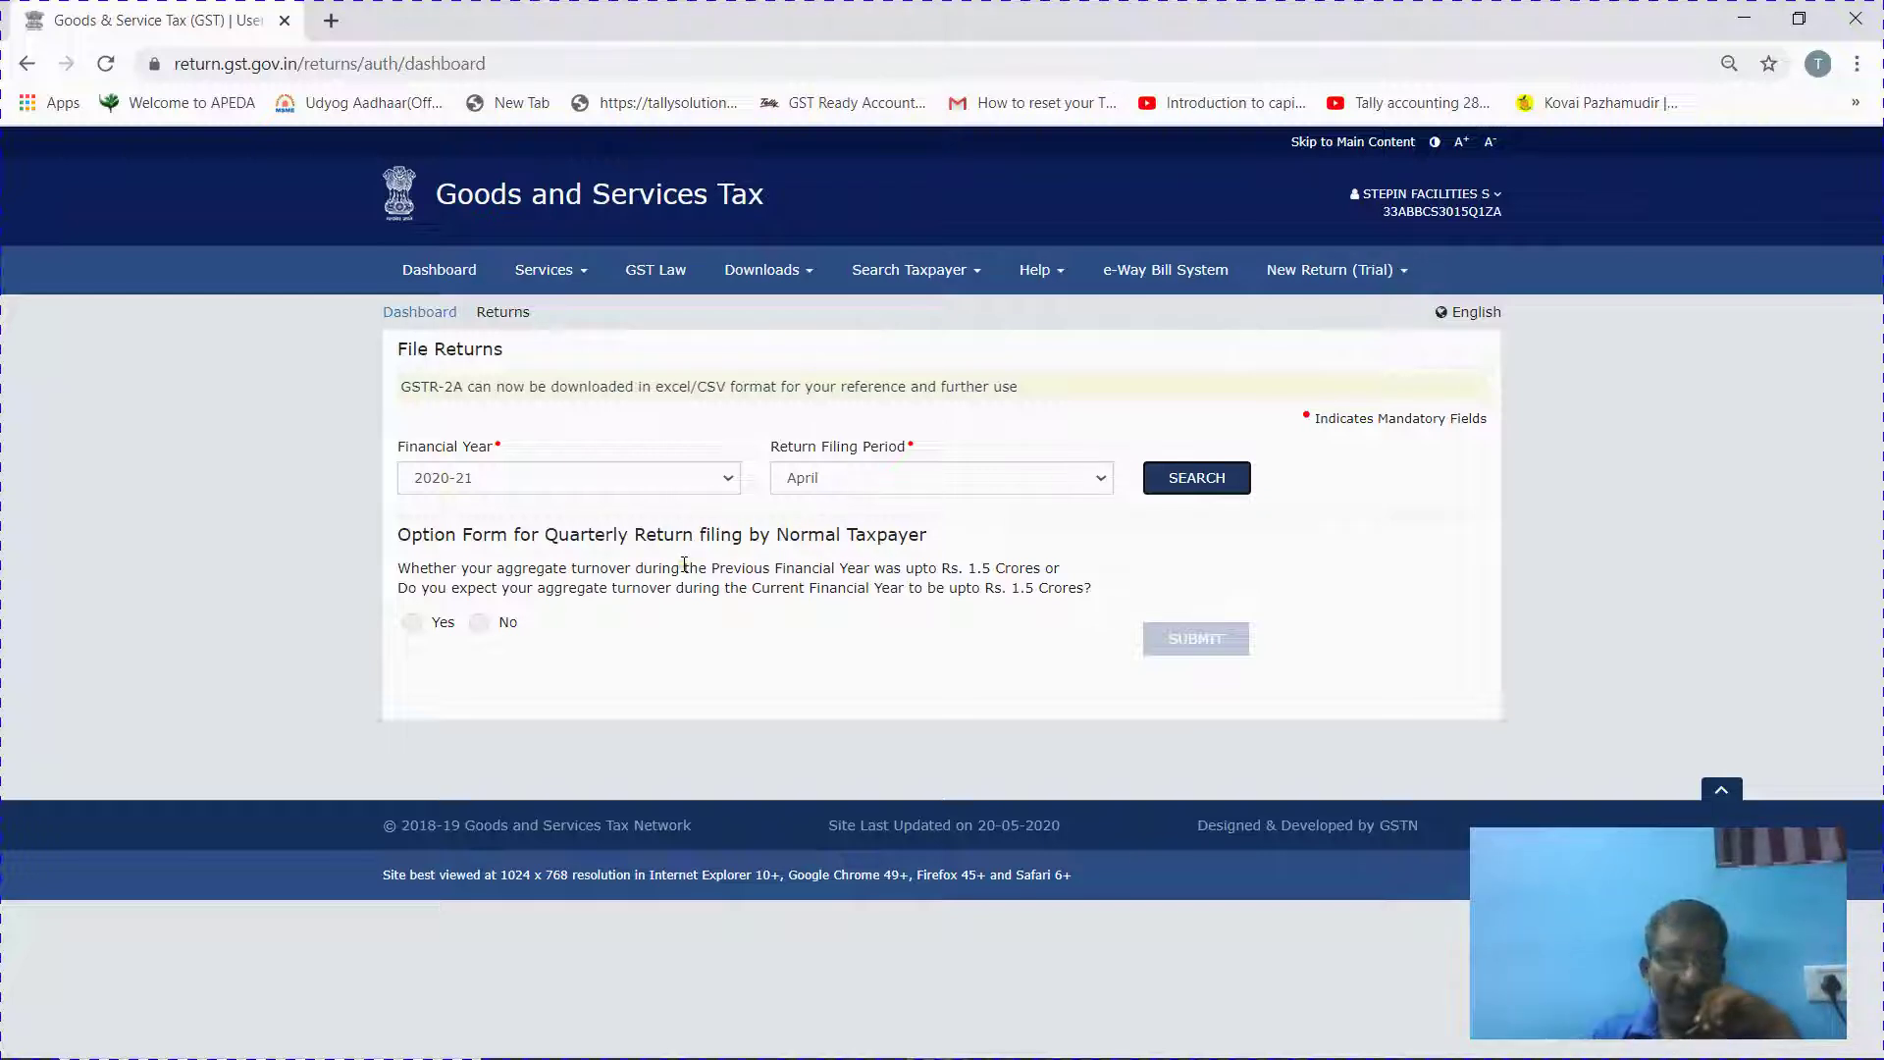
key(alt+Tab)
key(alt+Tab)
key(alt+Tab)
key(alt+Tab)
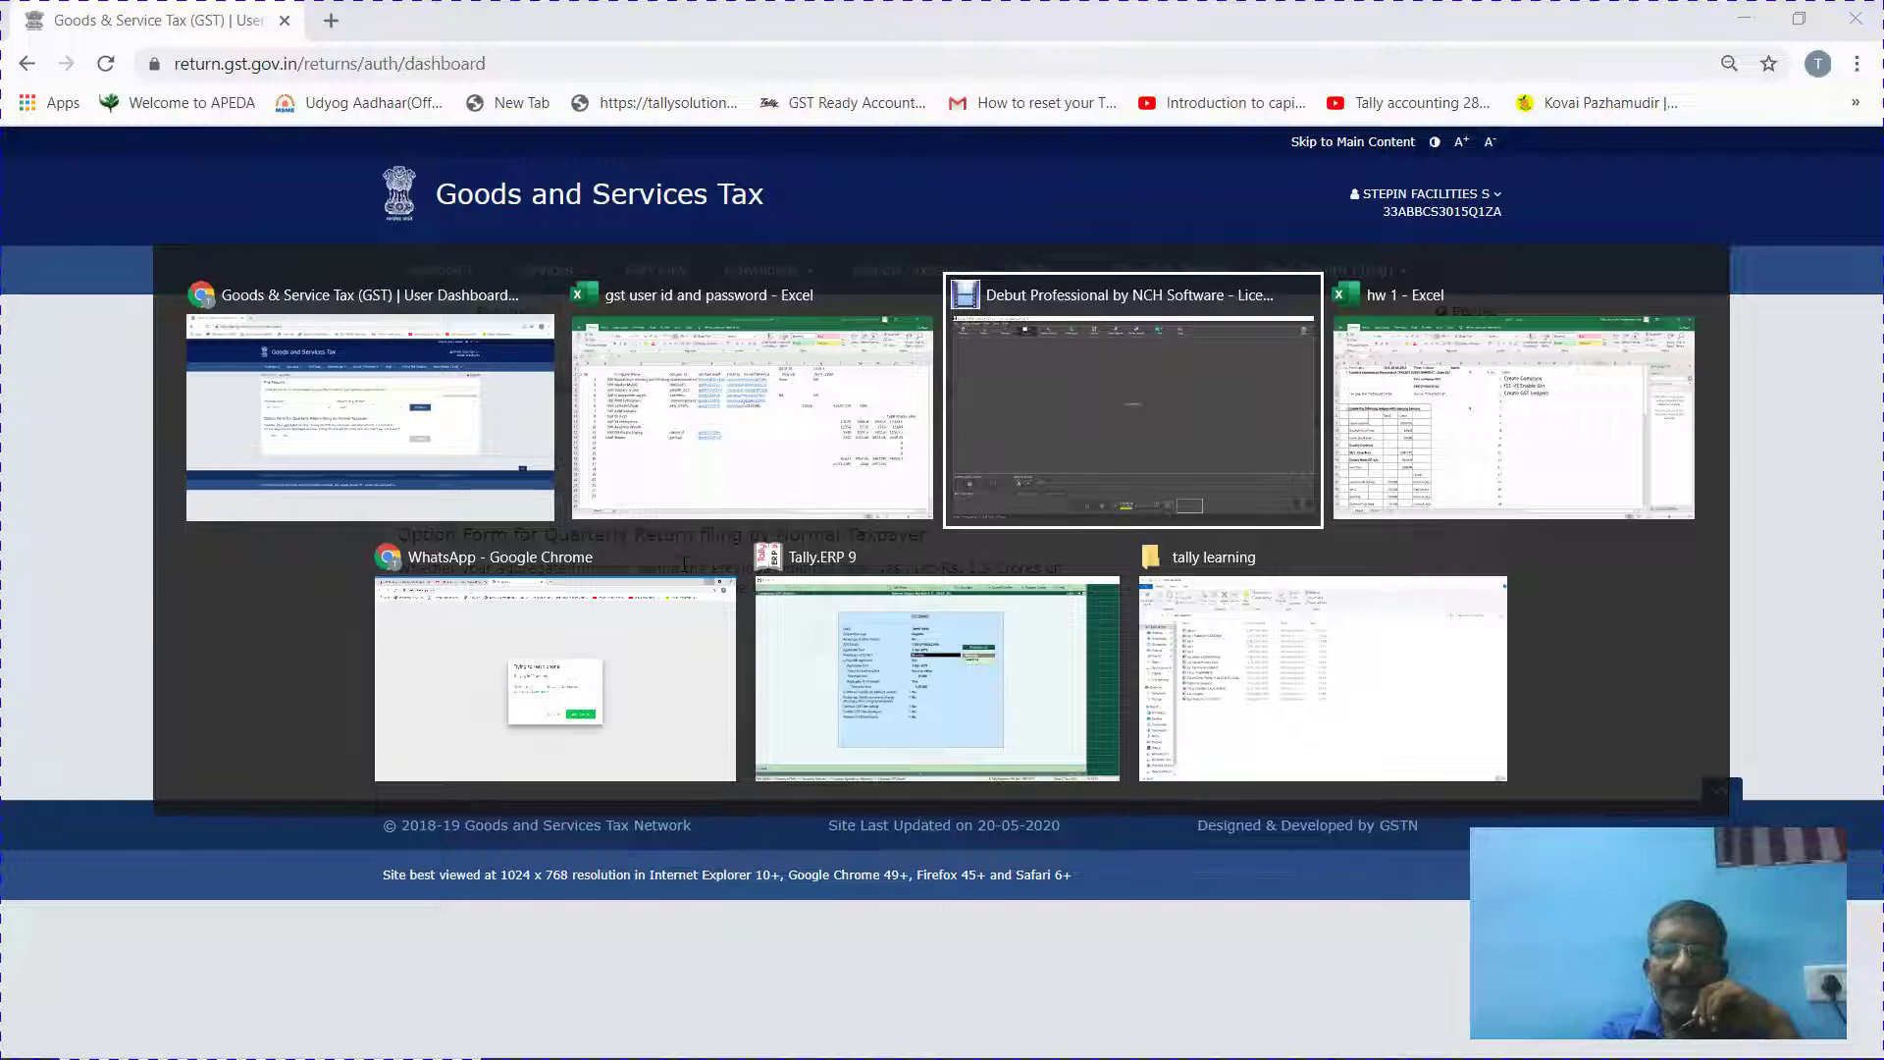
key(alt+Tab)
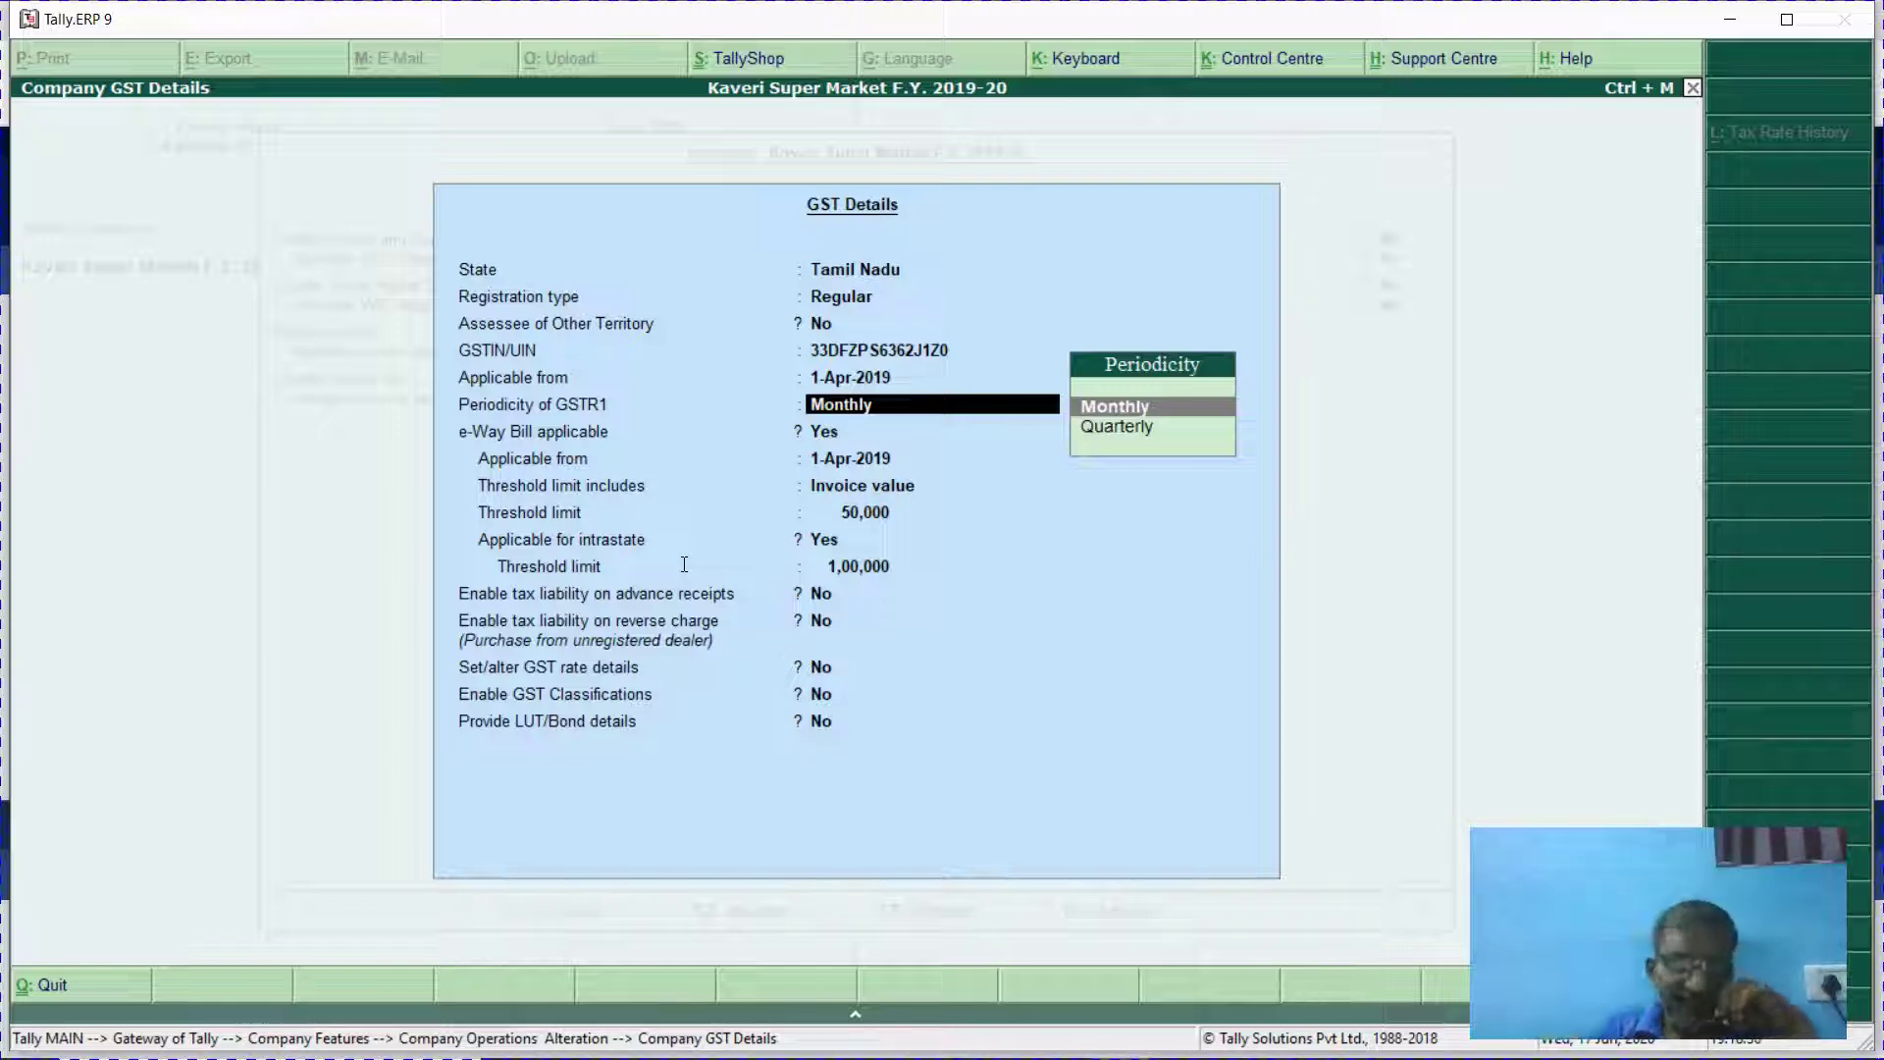
key(alt+Tab)
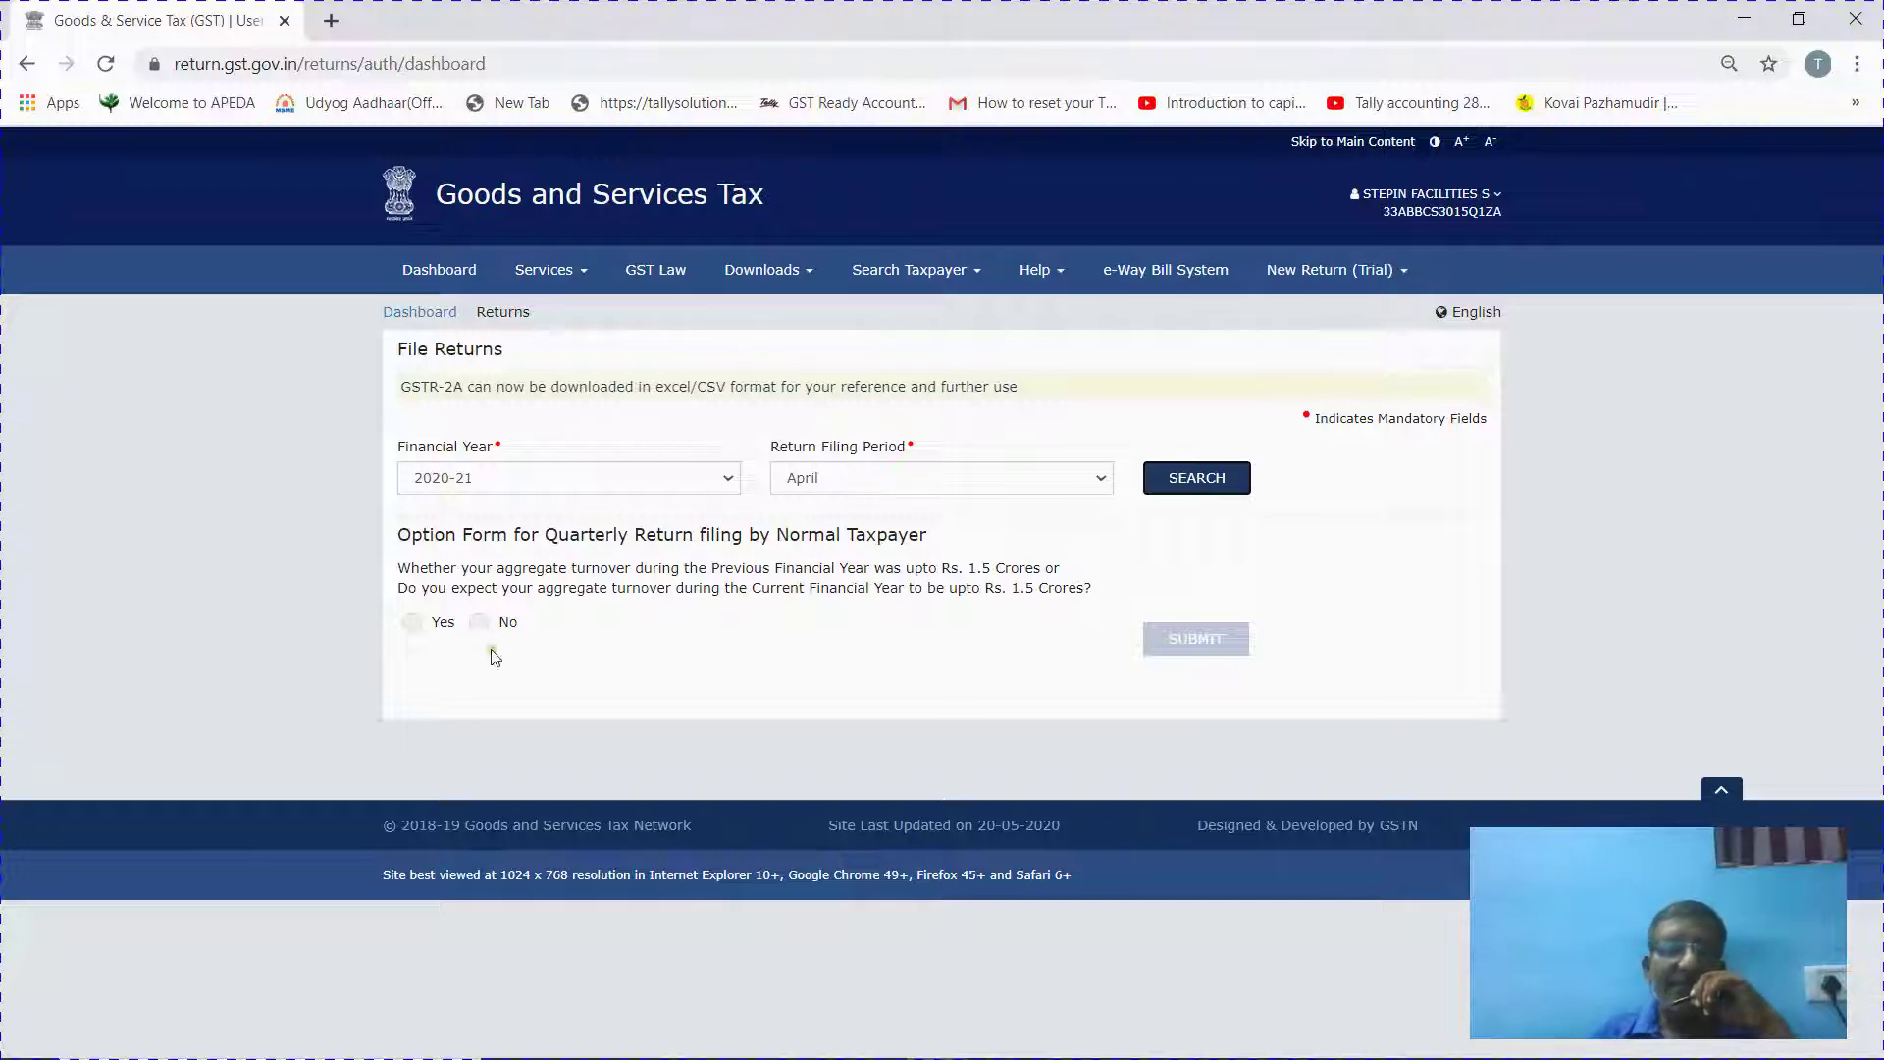
Answer Yes to the Rs. 1.5 crore turnover question, then switch back to Tally.ERP 9.
click(481, 624)
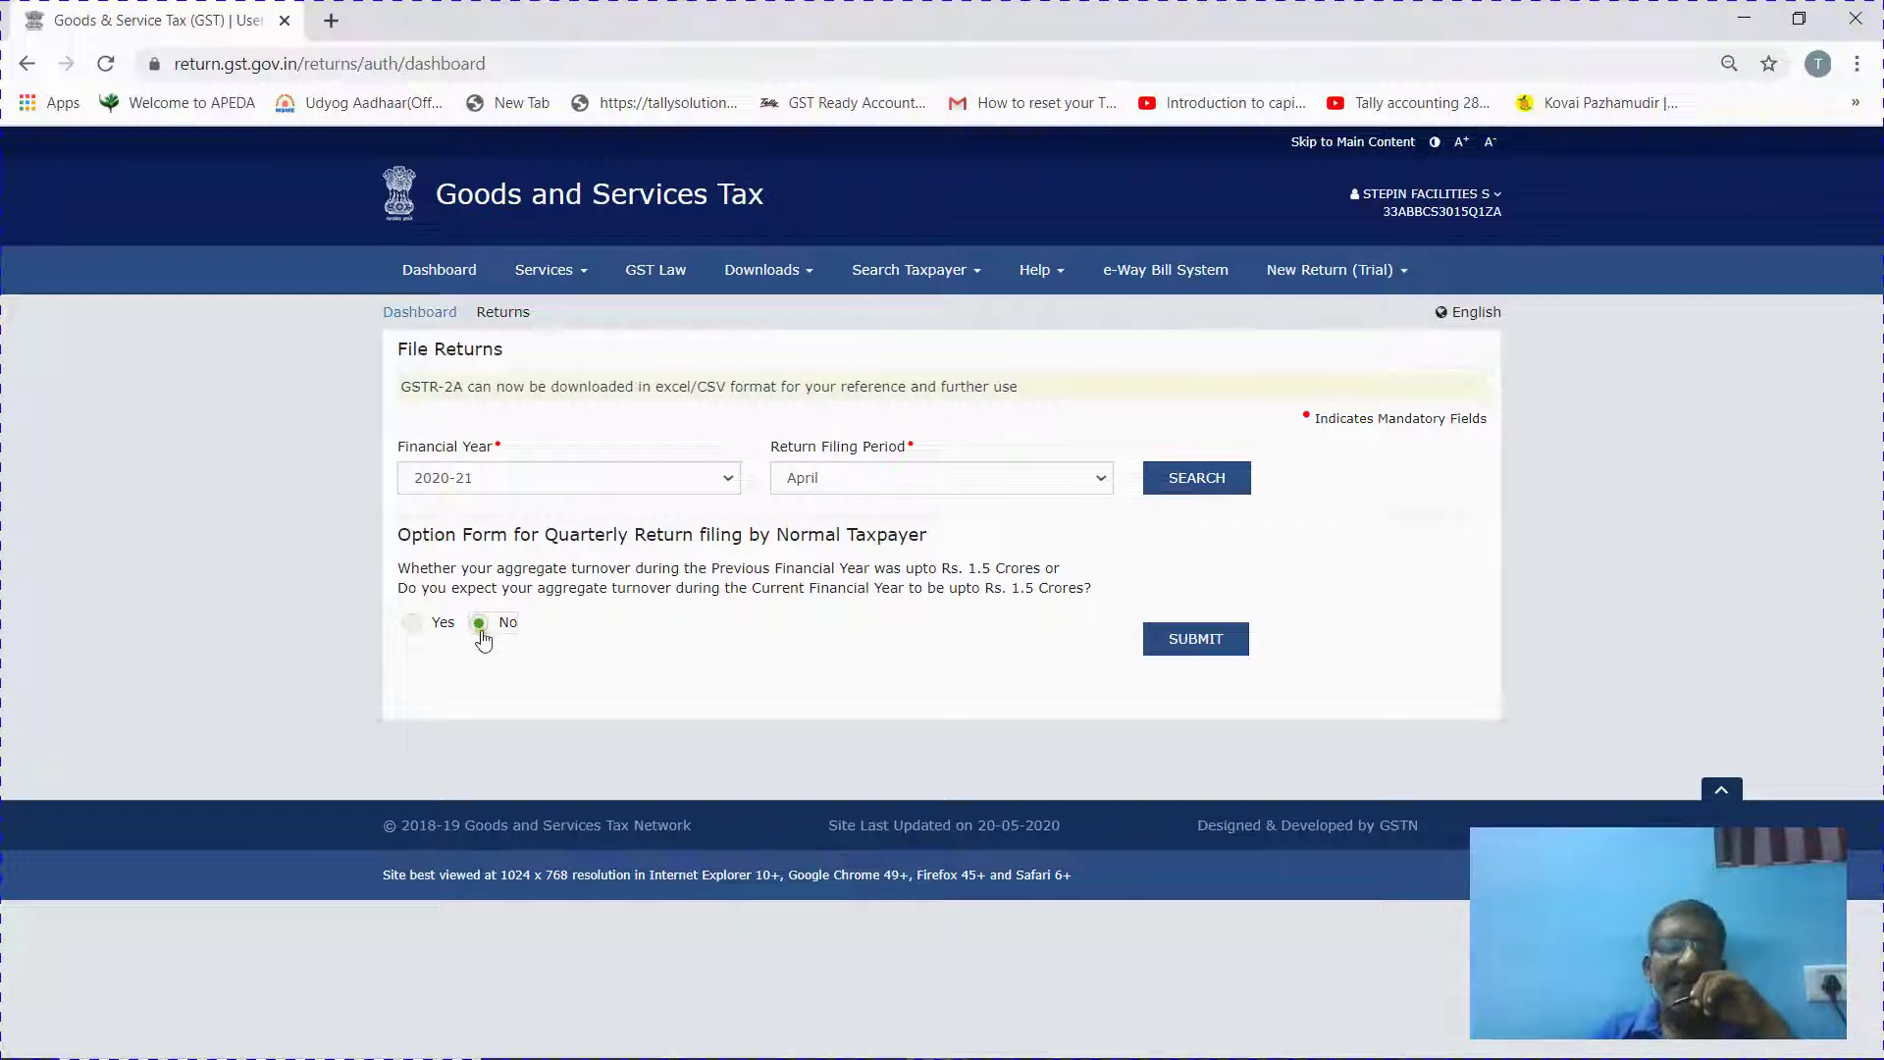
click(413, 623)
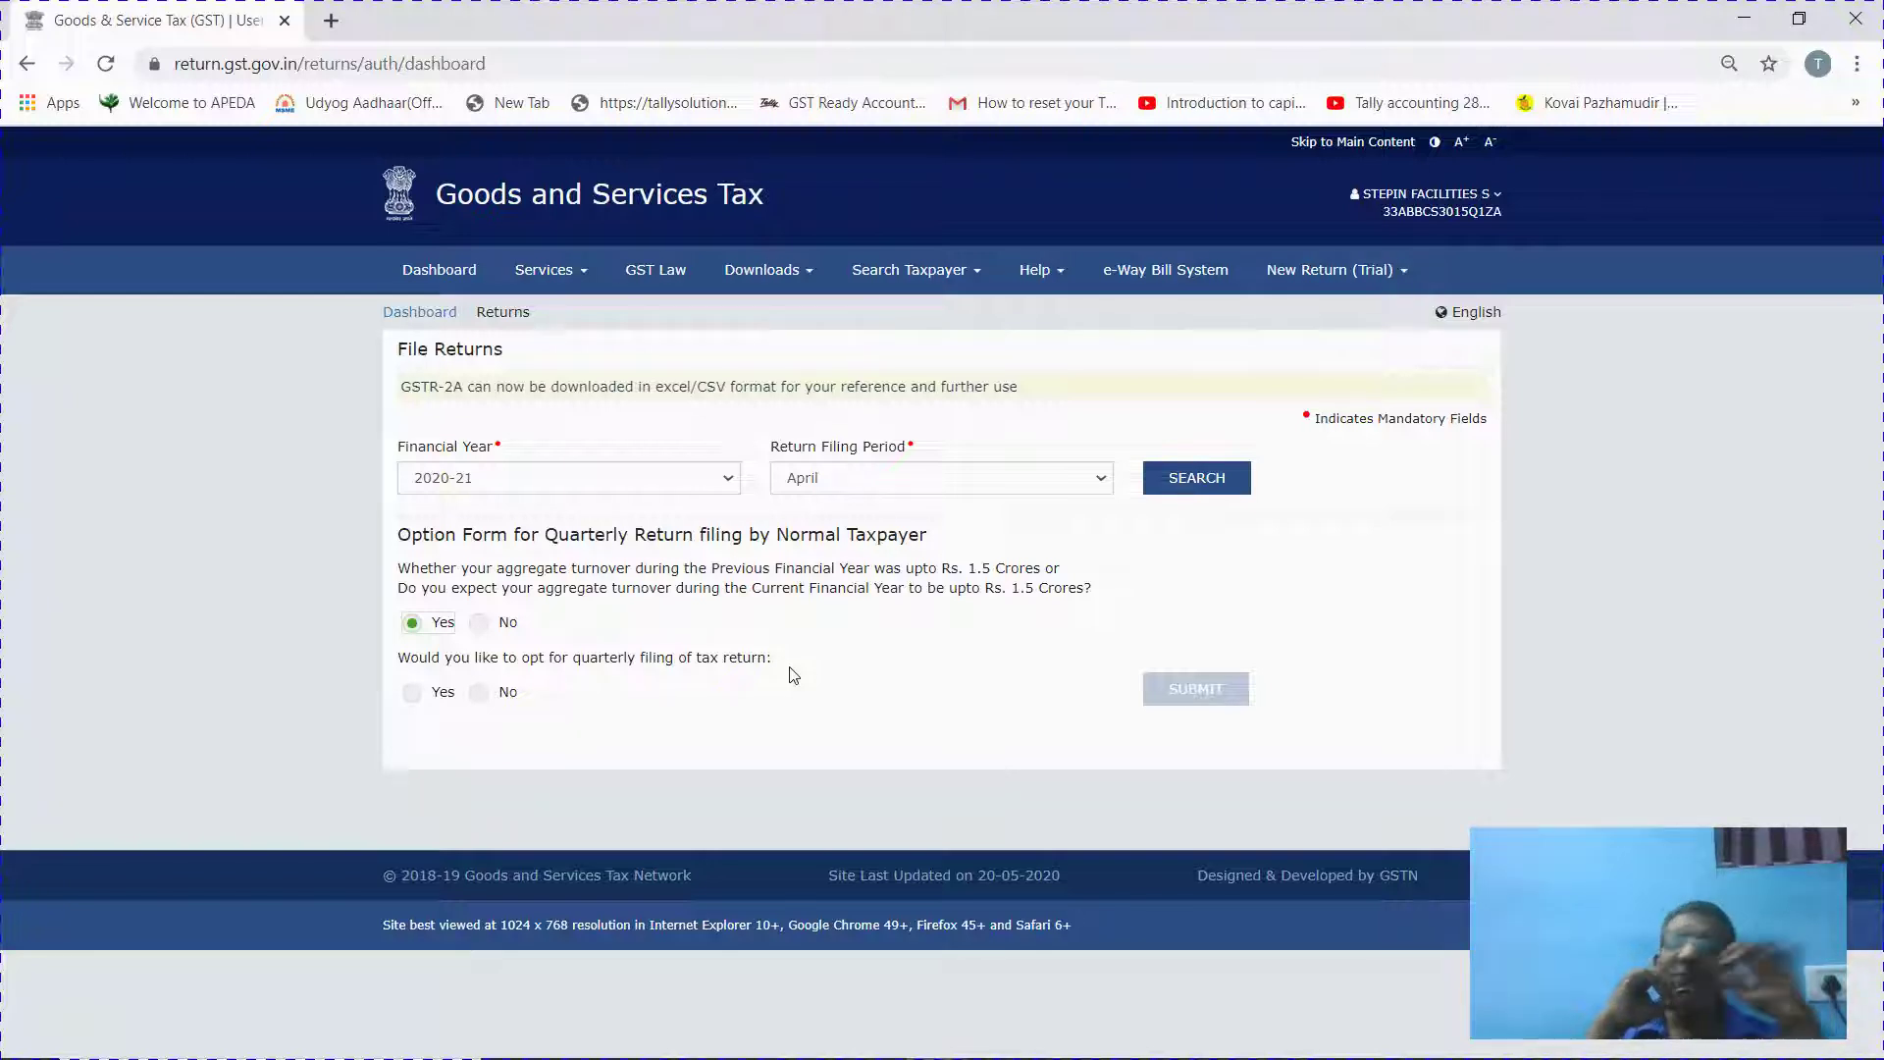
key(alt+Tab)
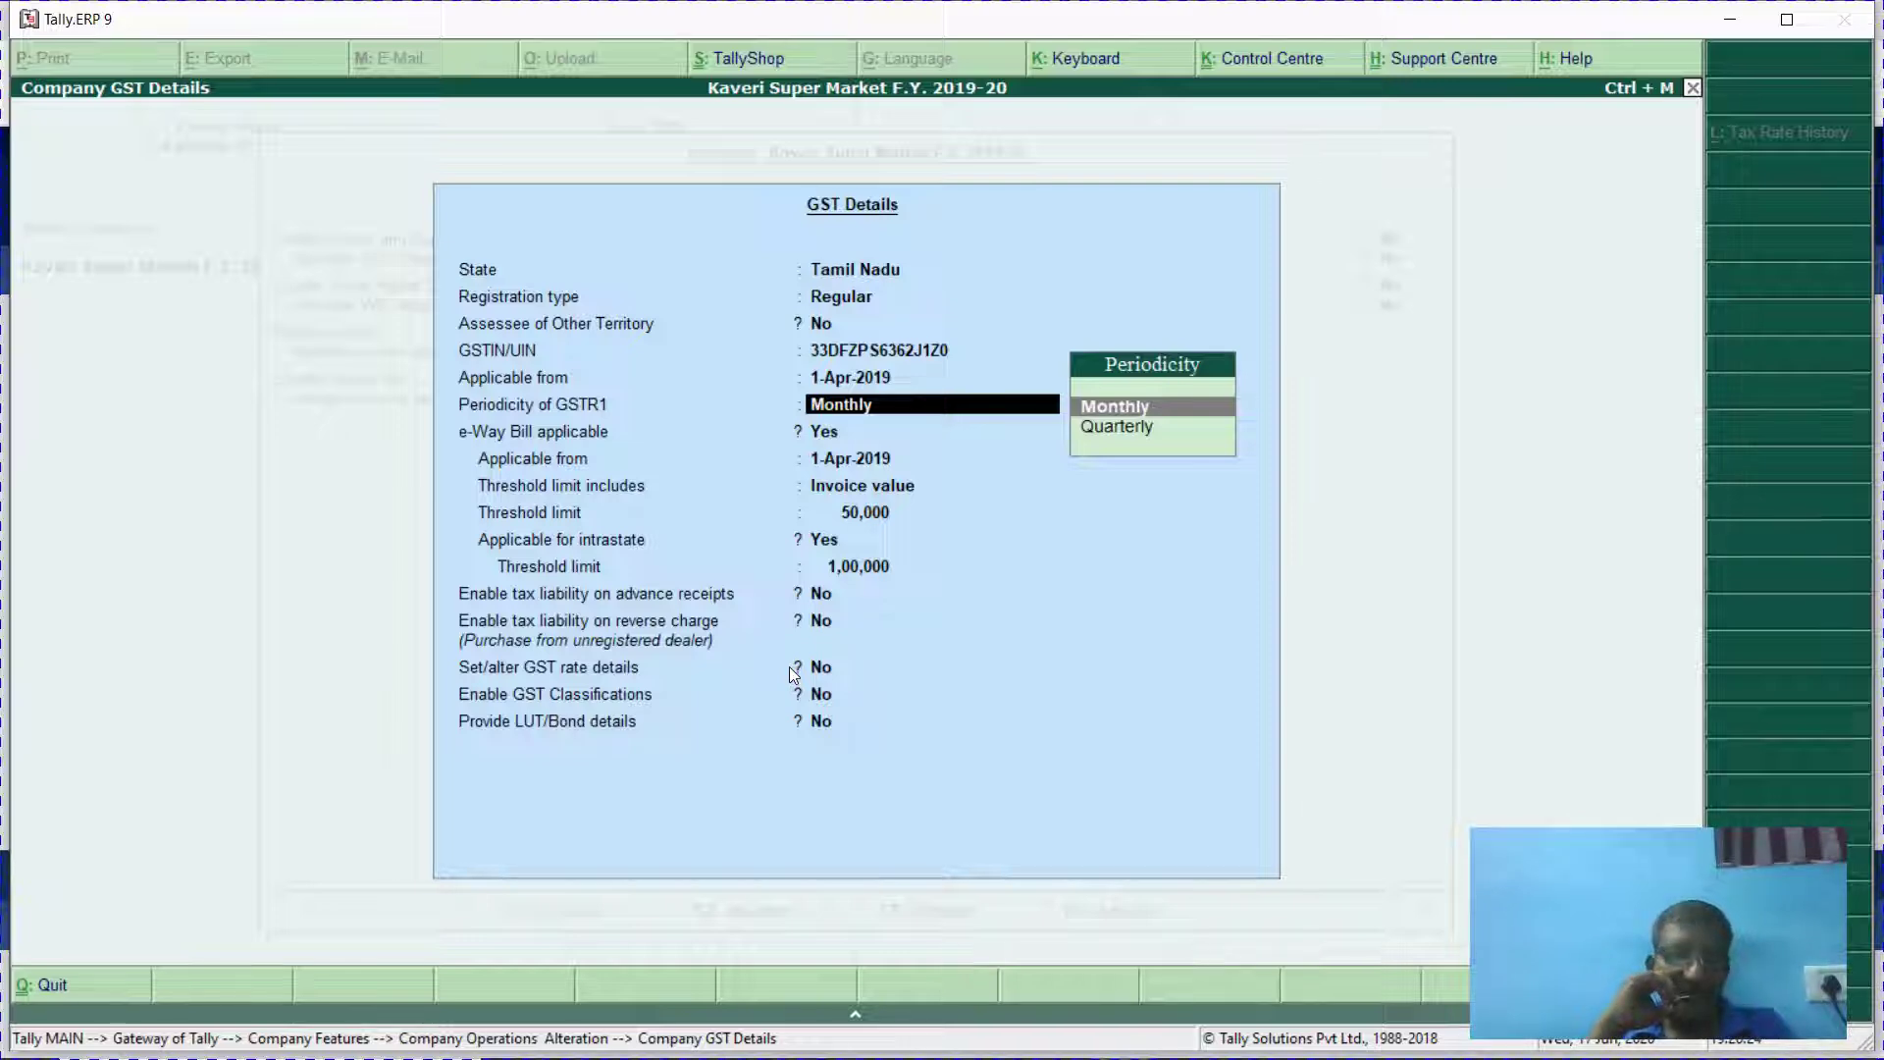
Compare the GST portal with Tally's GST Details, then highlight Quarterly as GSTR1 periodicity.
key(alt+Tab)
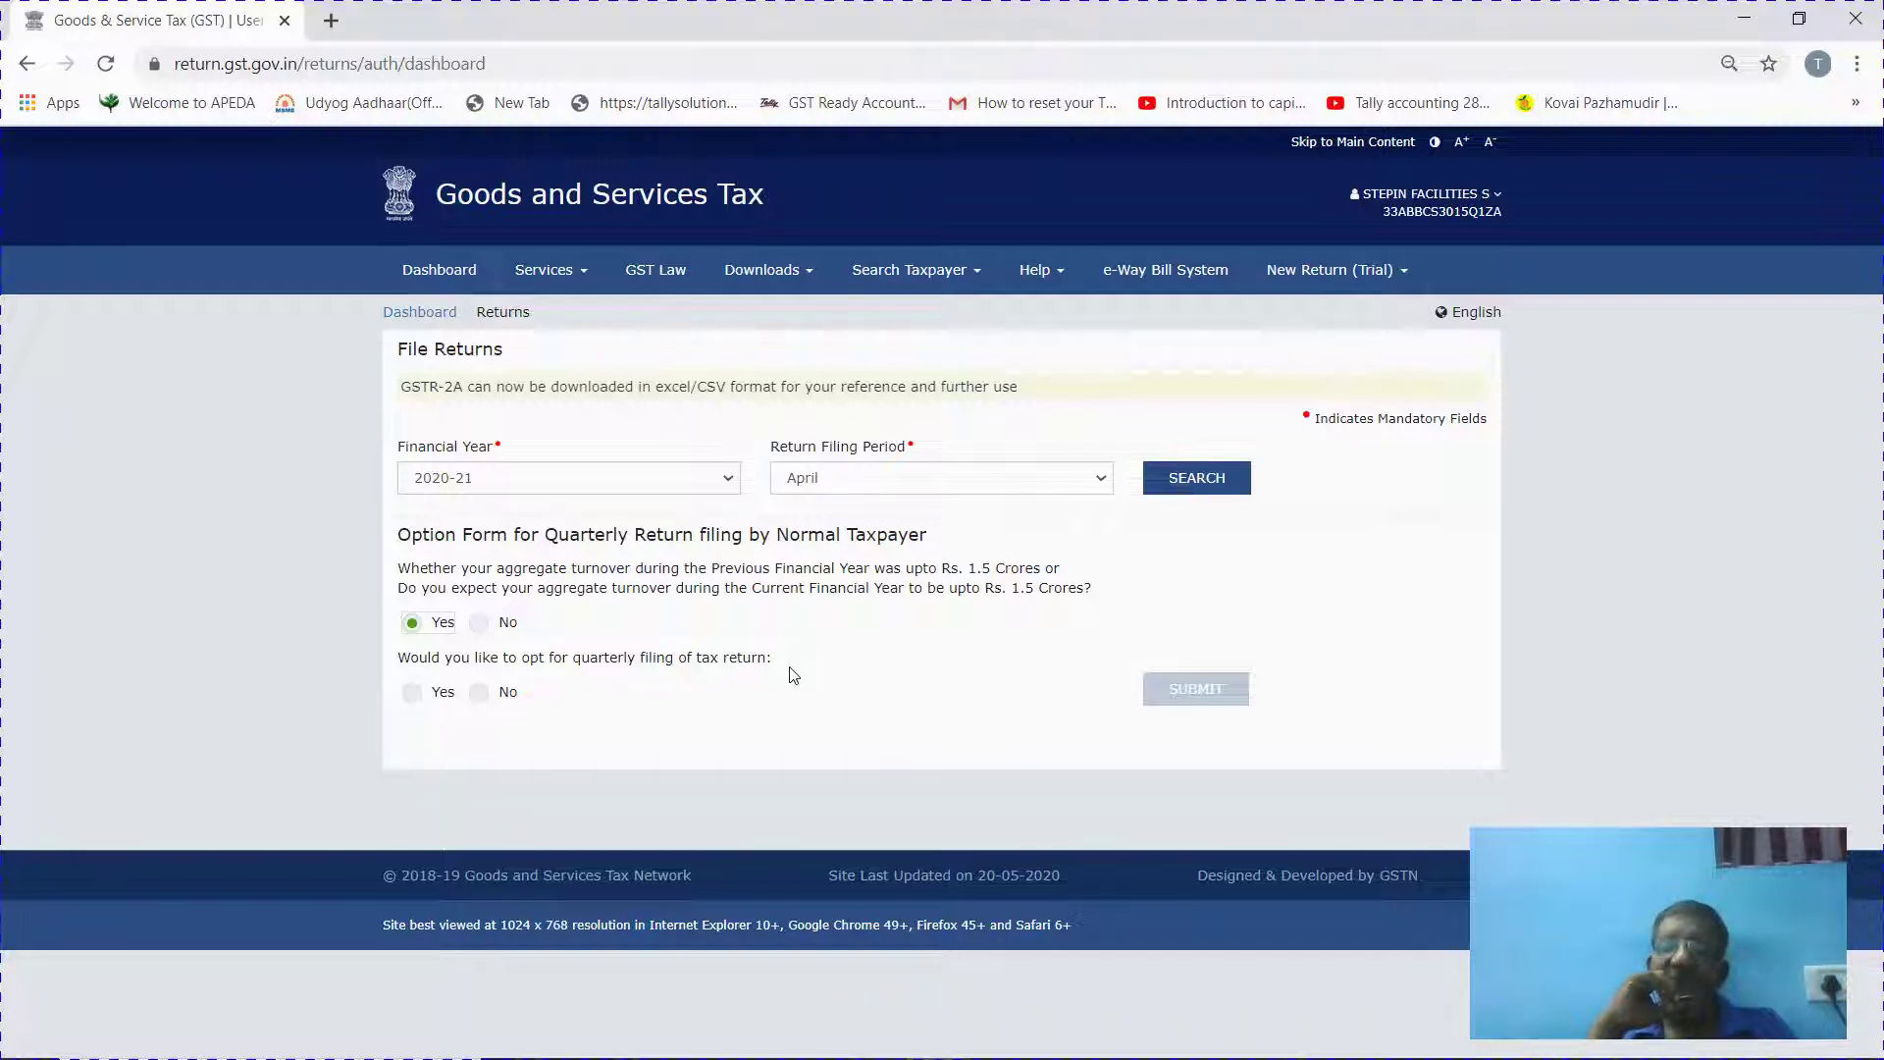
key(alt+Tab)
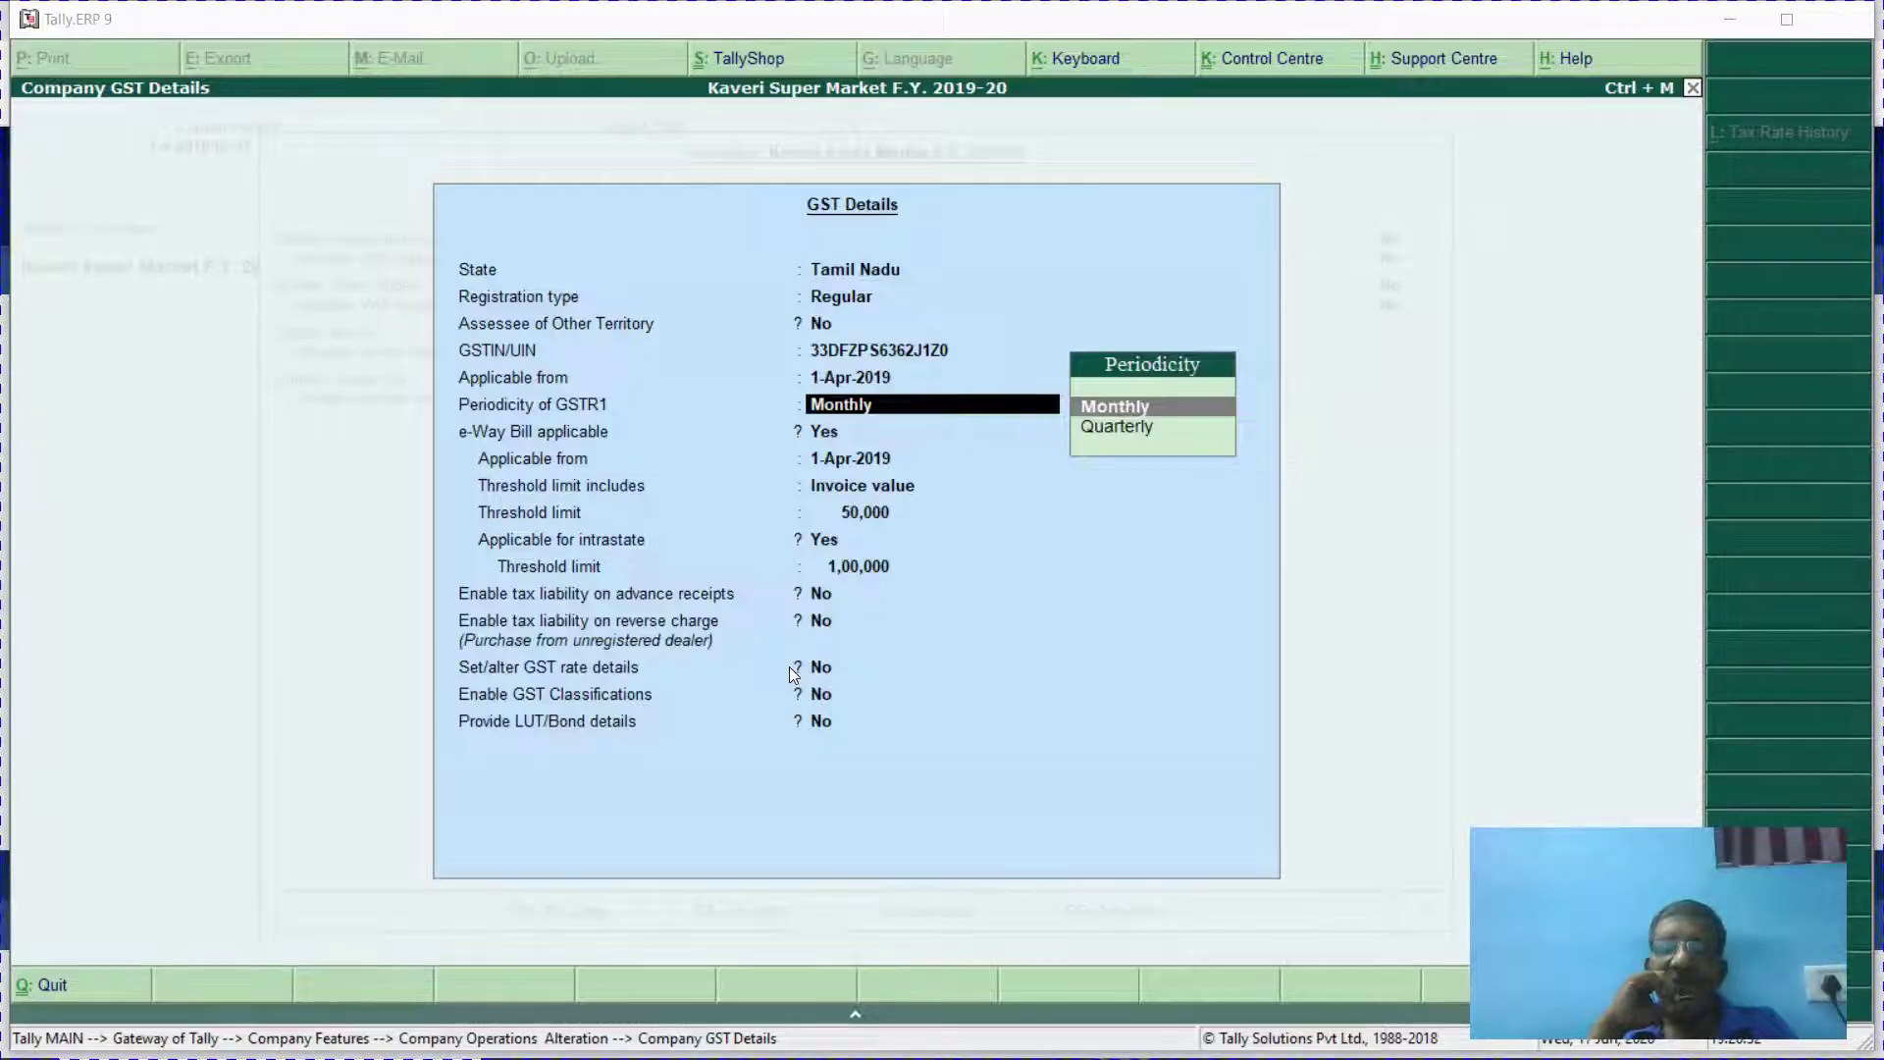
key(alt+Tab)
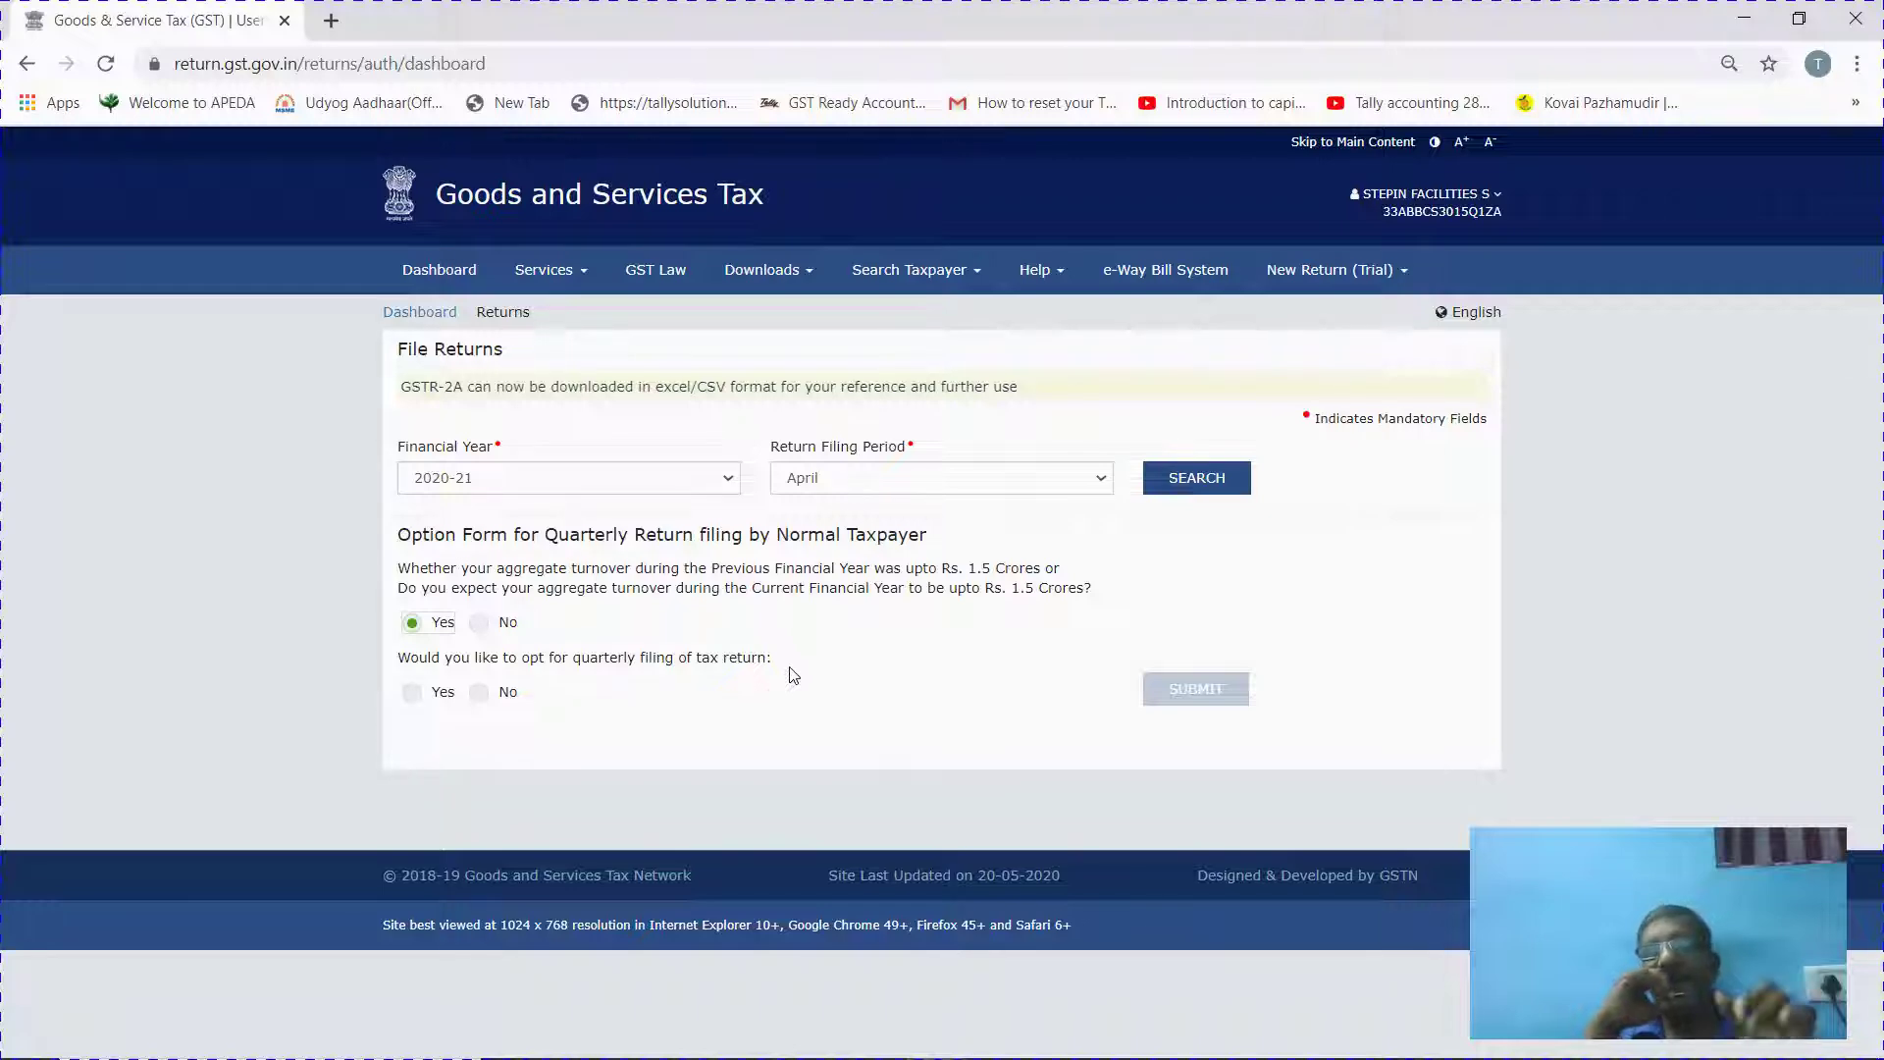
key(alt+Tab)
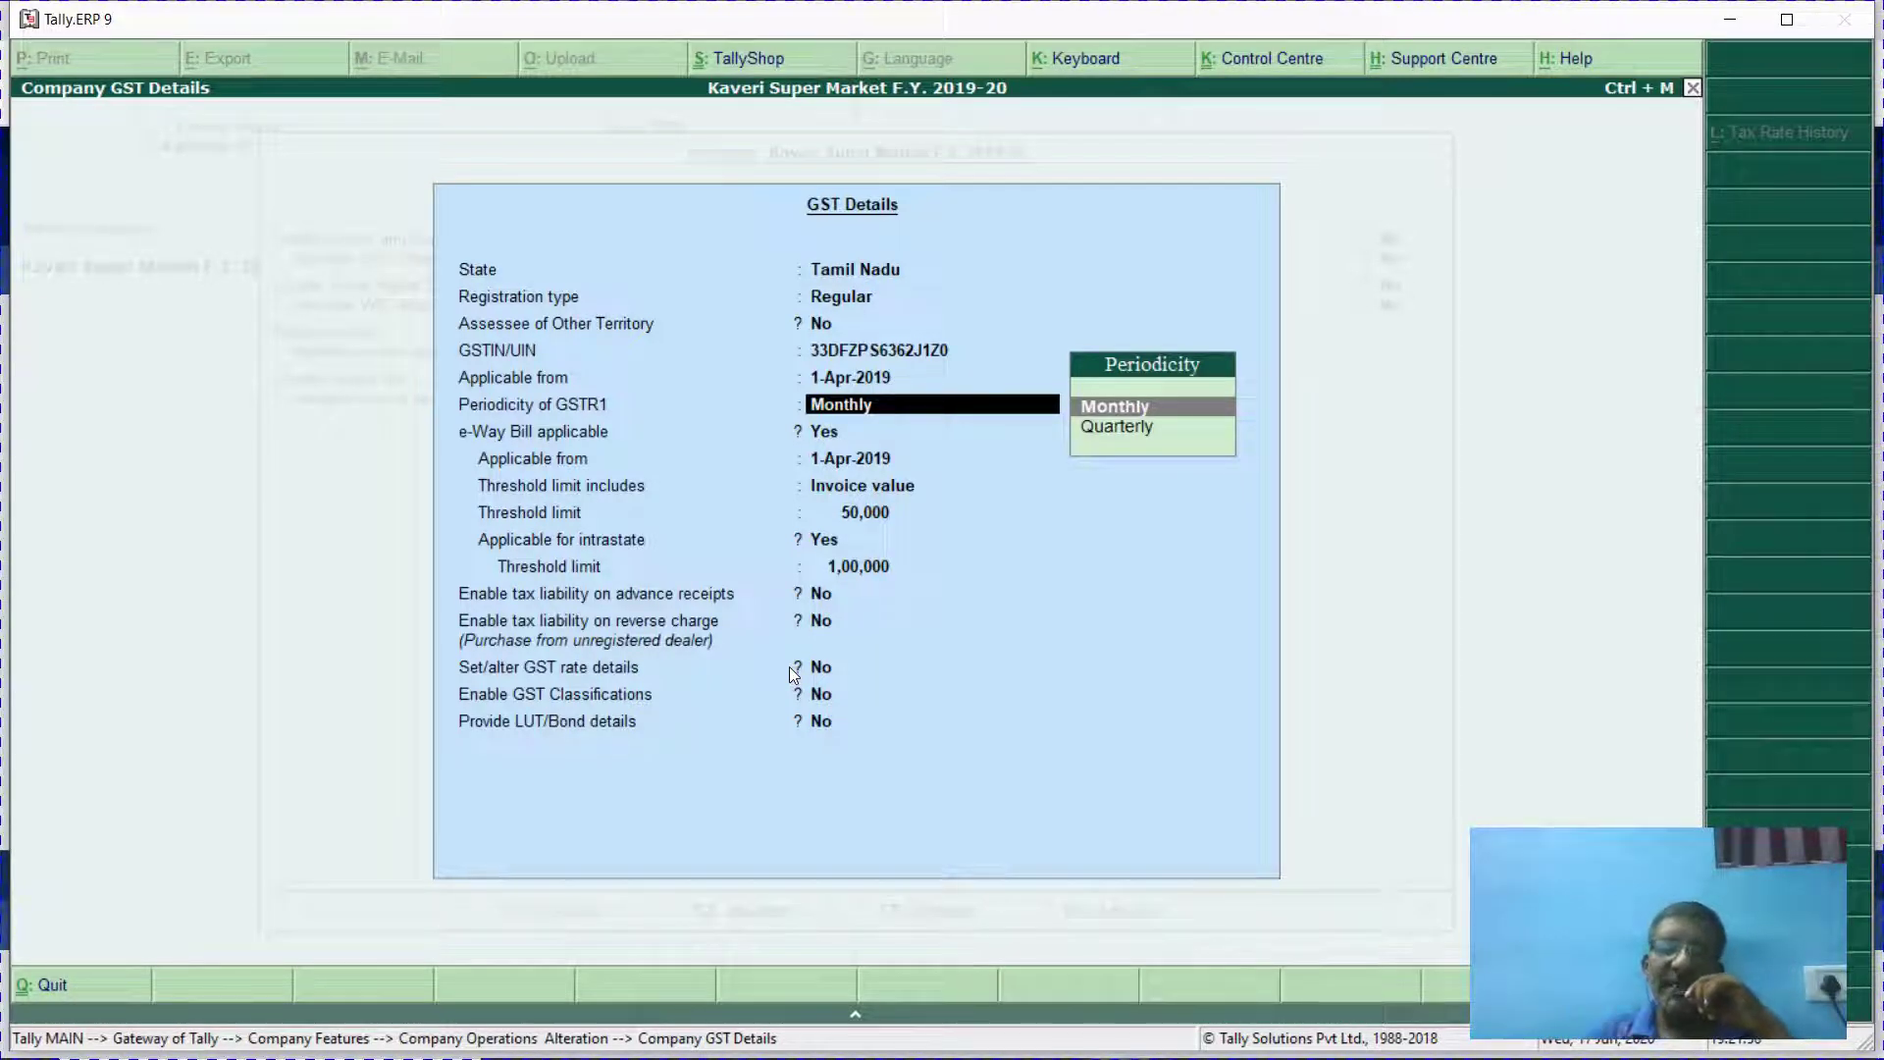
key(Down)
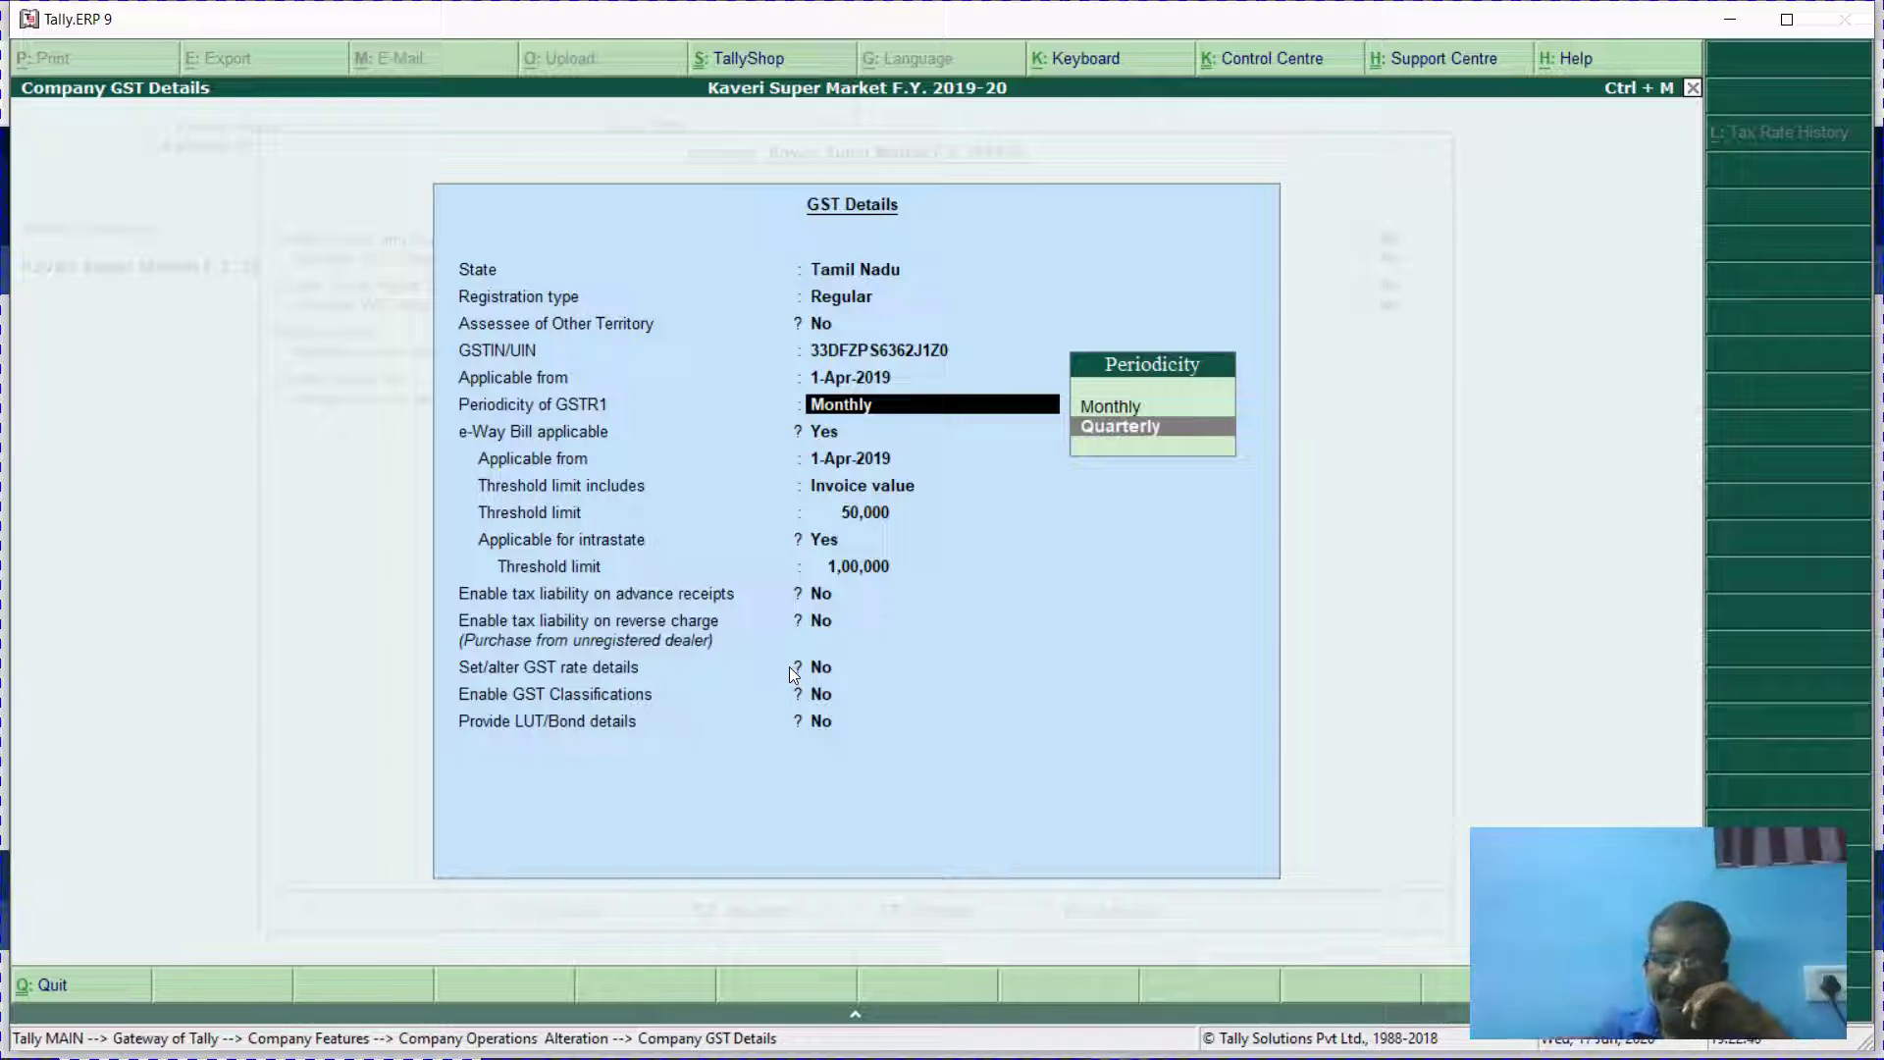
Keep GSTR1 periodicity as Monthly and accept the 50,000 and 1,00,000 e-Way Bill thresholds.
key(Up)
key(Return)
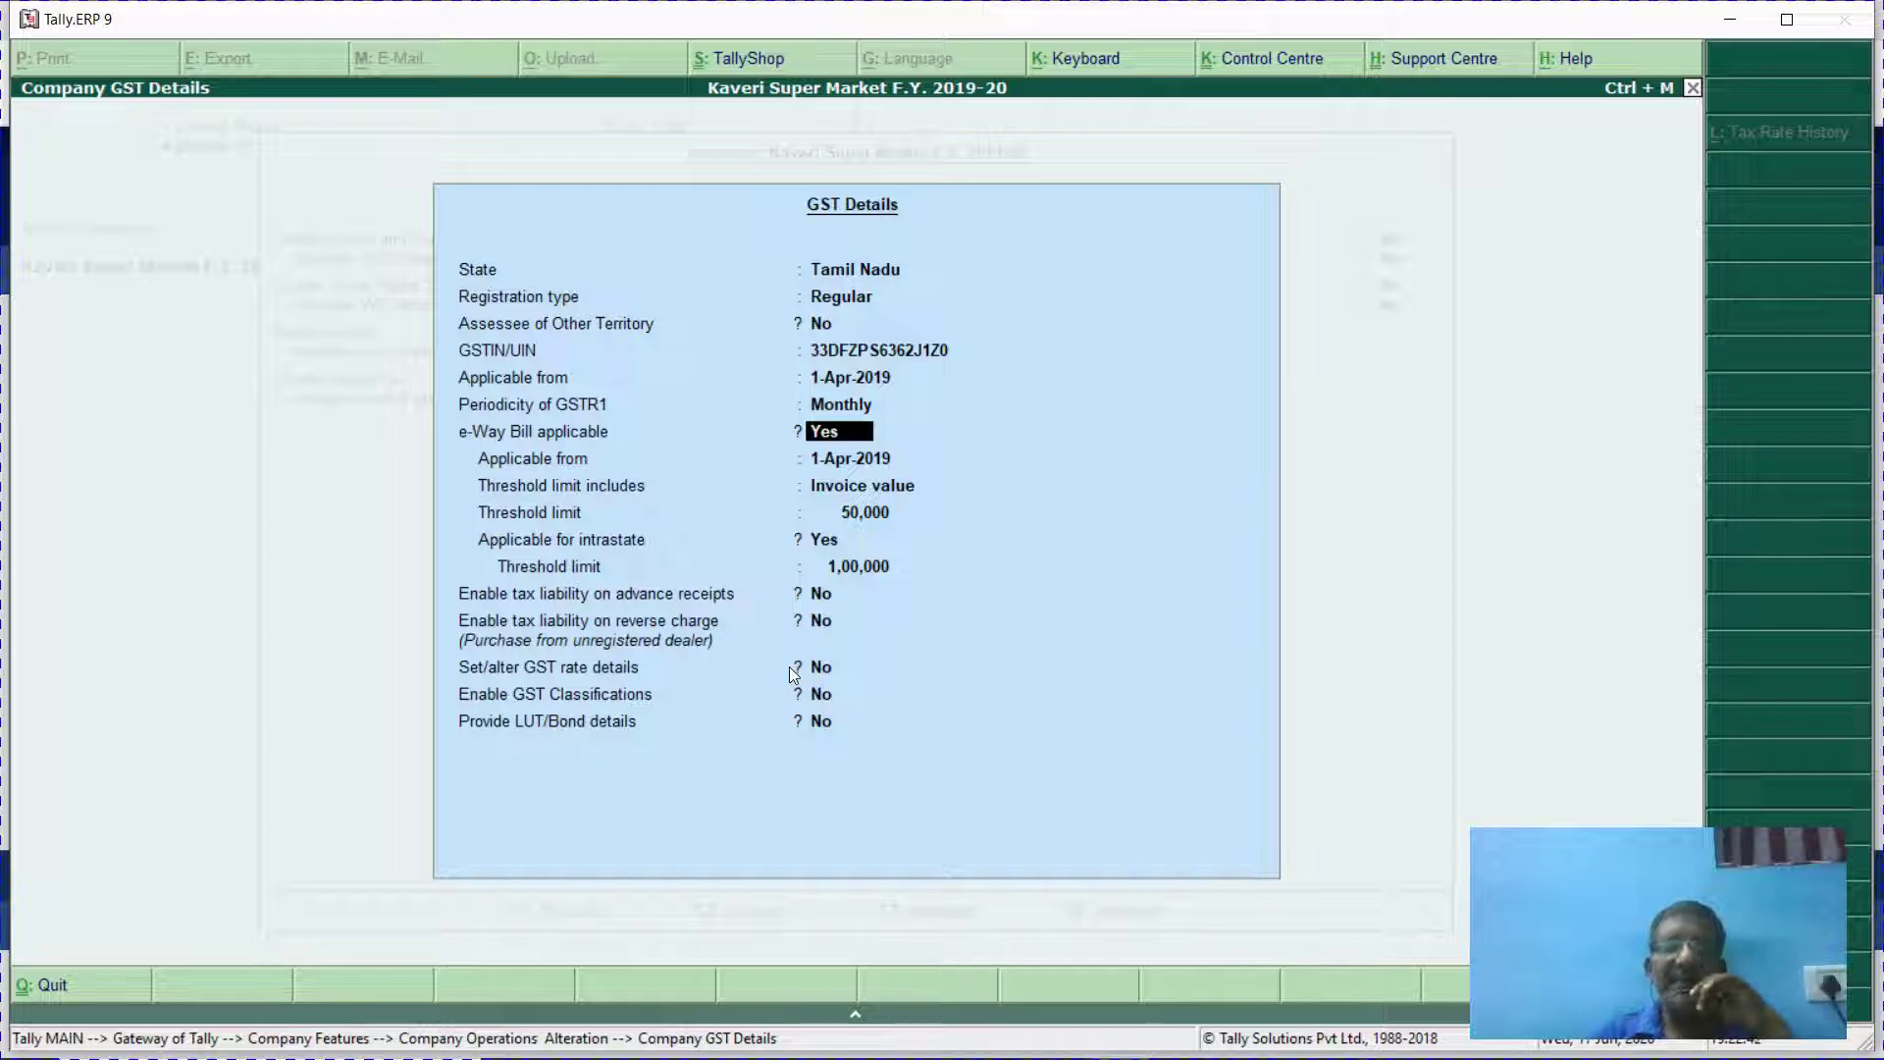
key(Return)
key(Return)
key(Return)
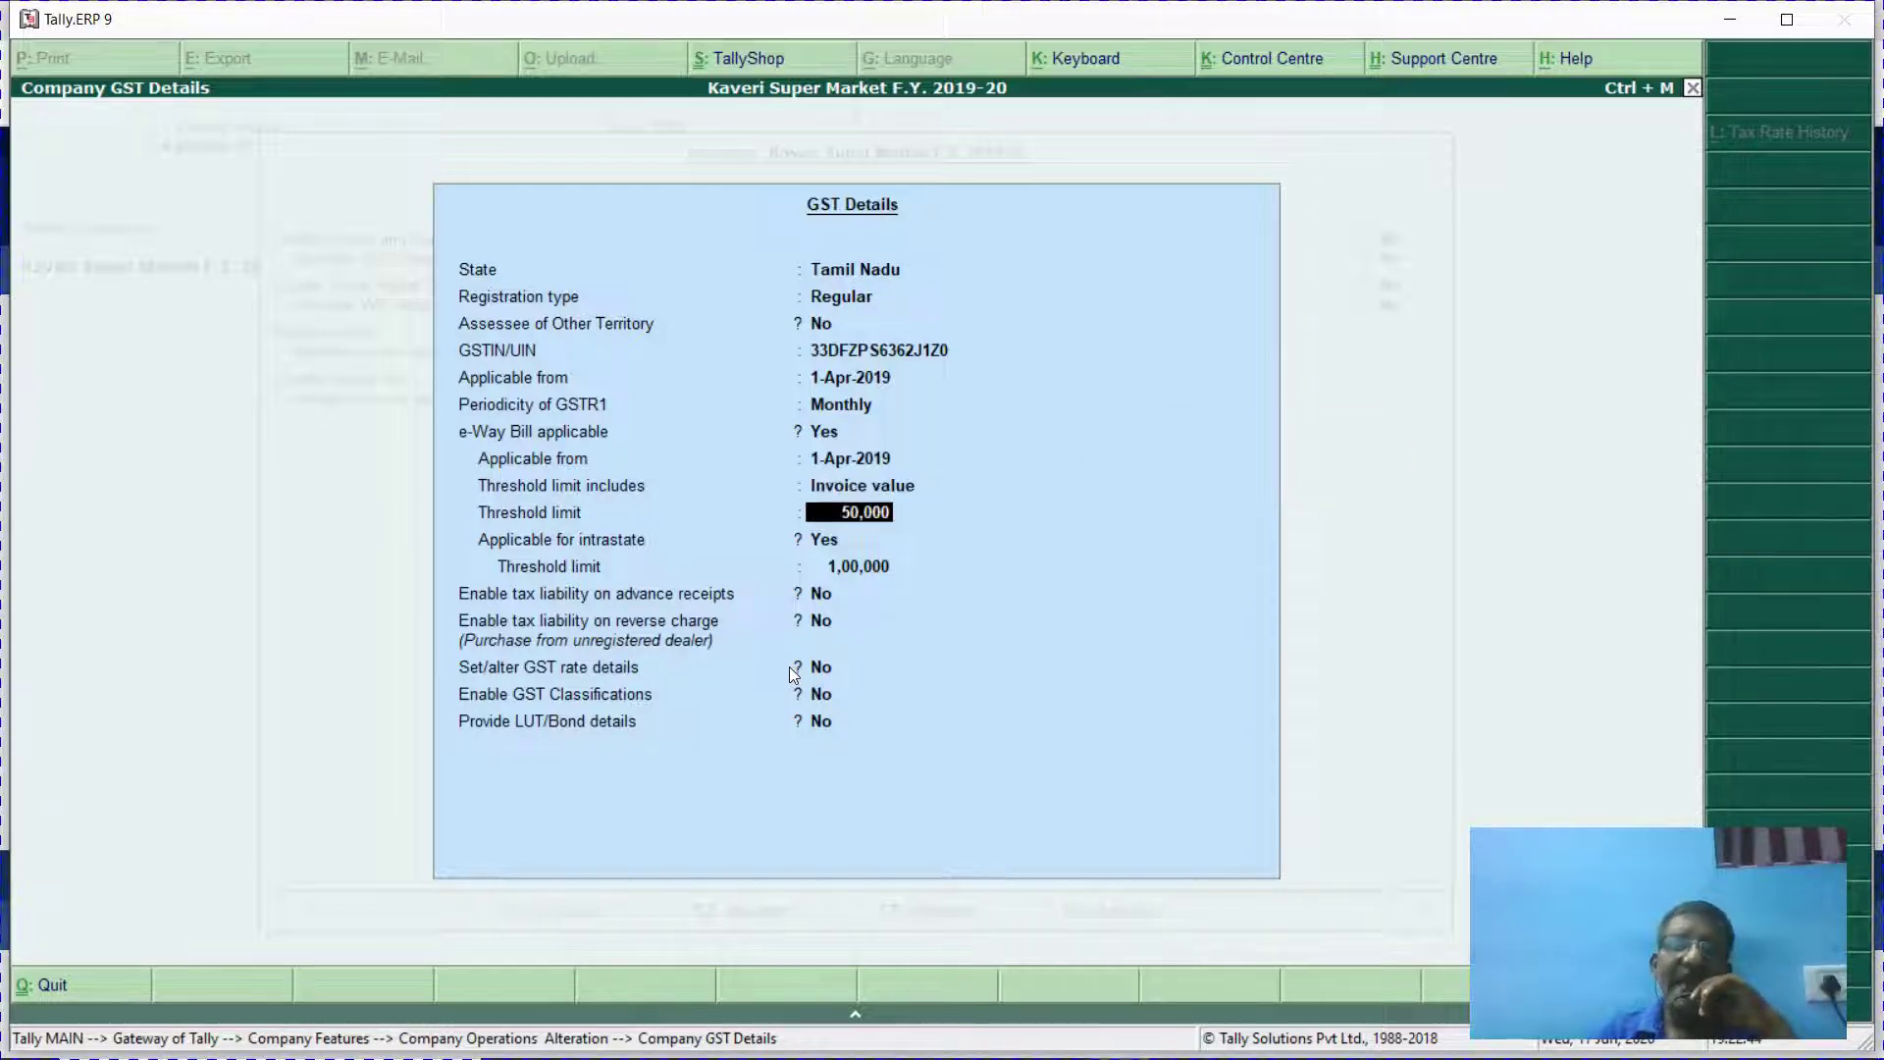
key(Return)
key(Return)
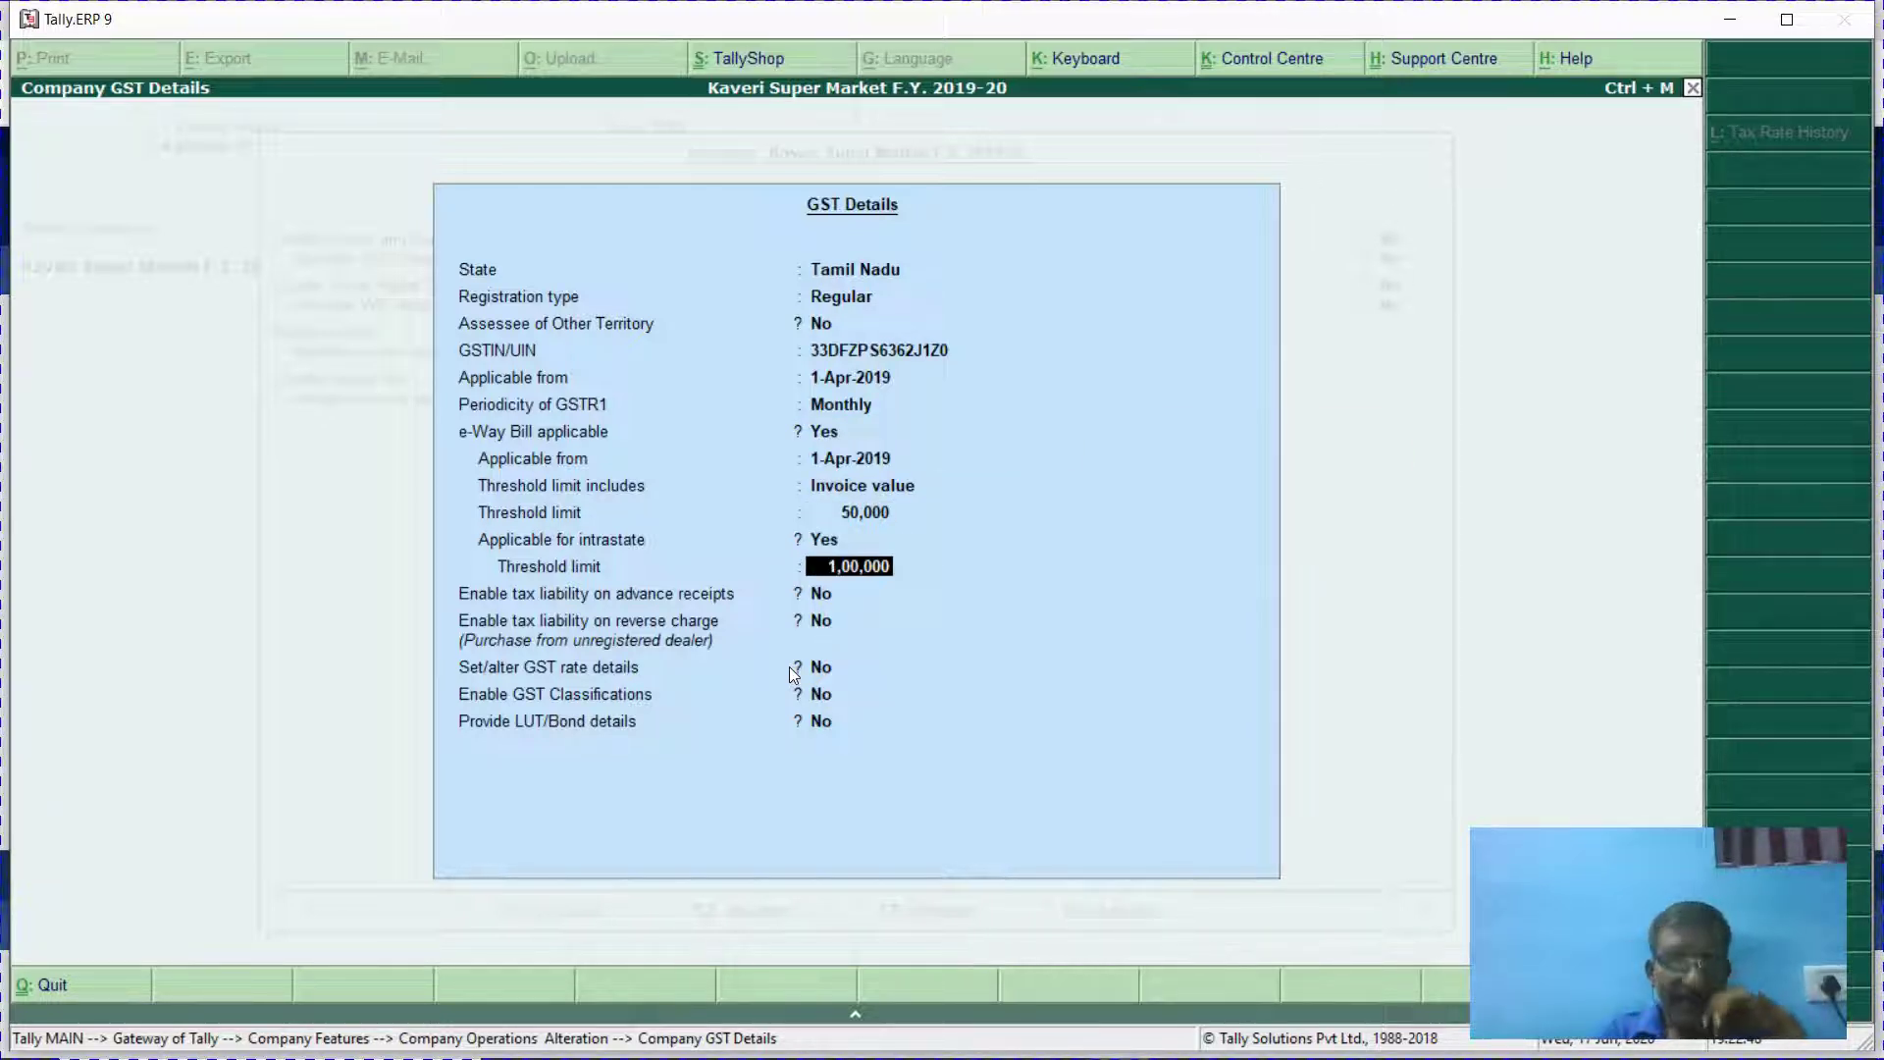
Log out of the GST portal in Chrome and return to Tally's GST Details.
key(alt+Tab)
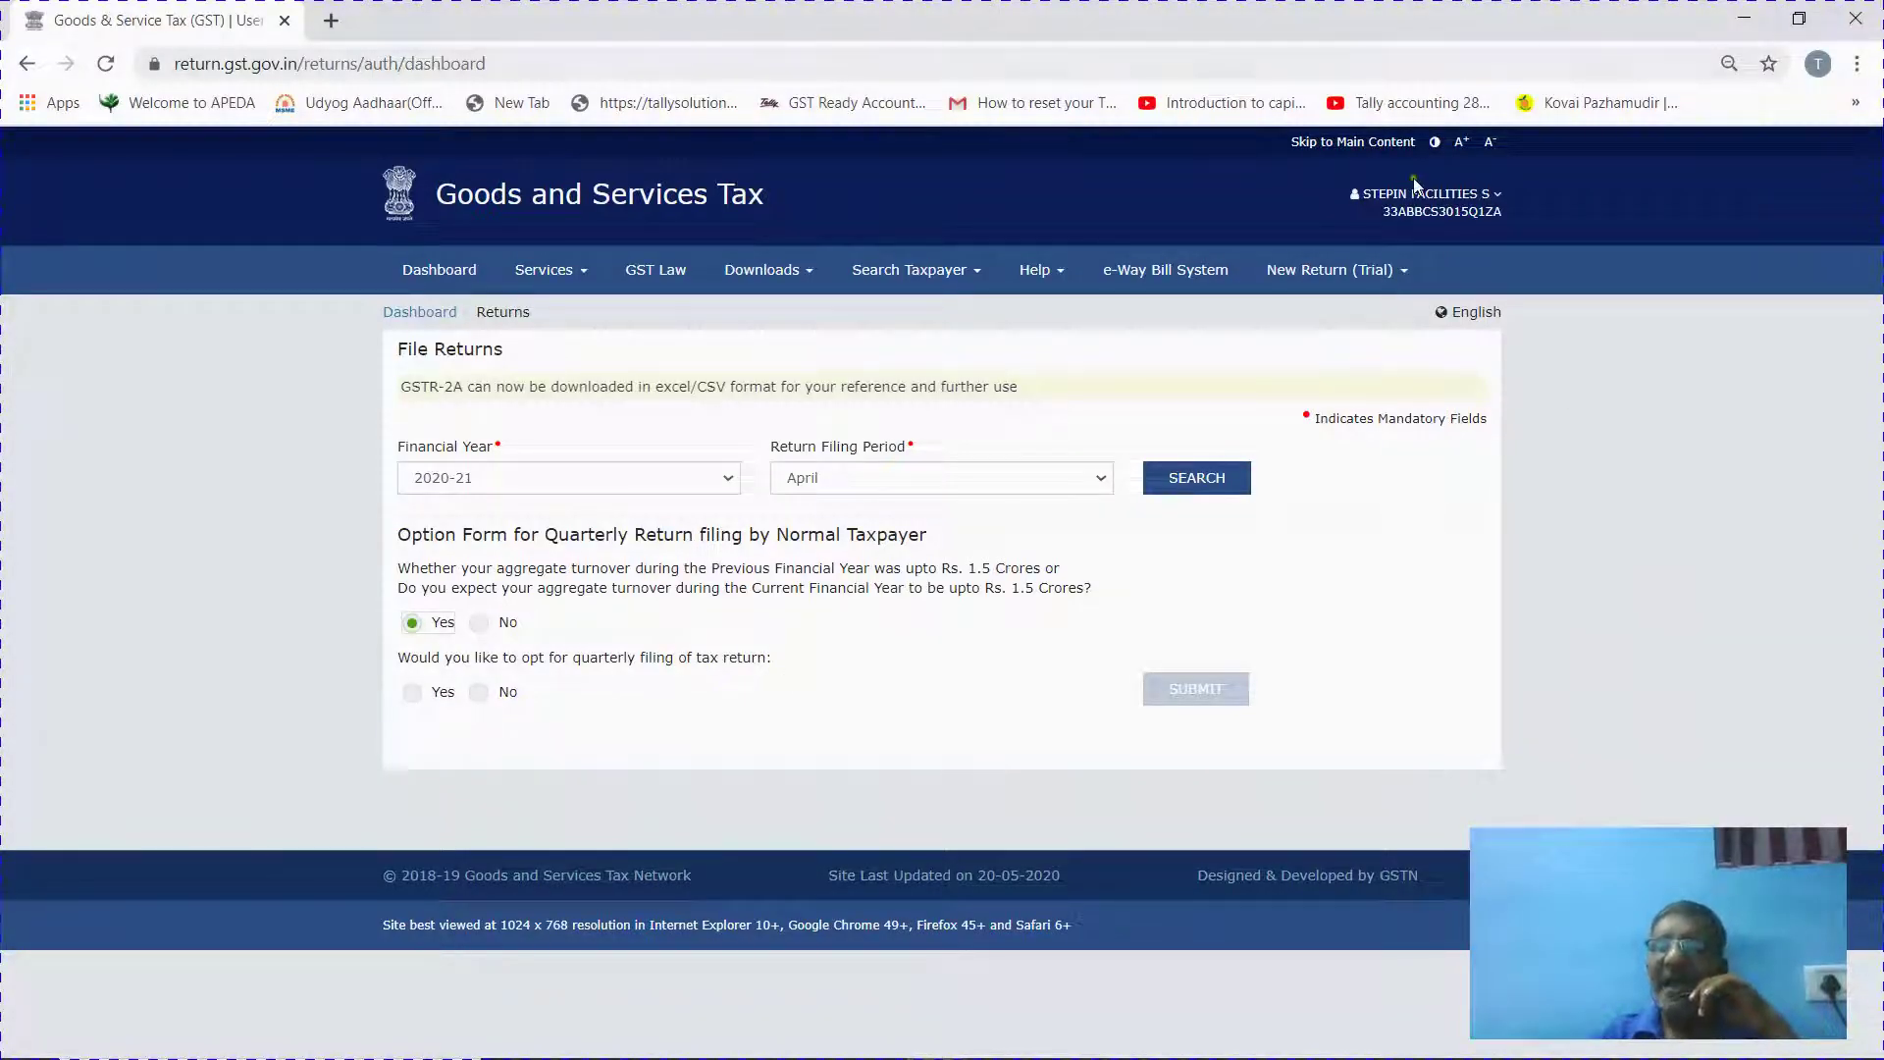
click(1499, 197)
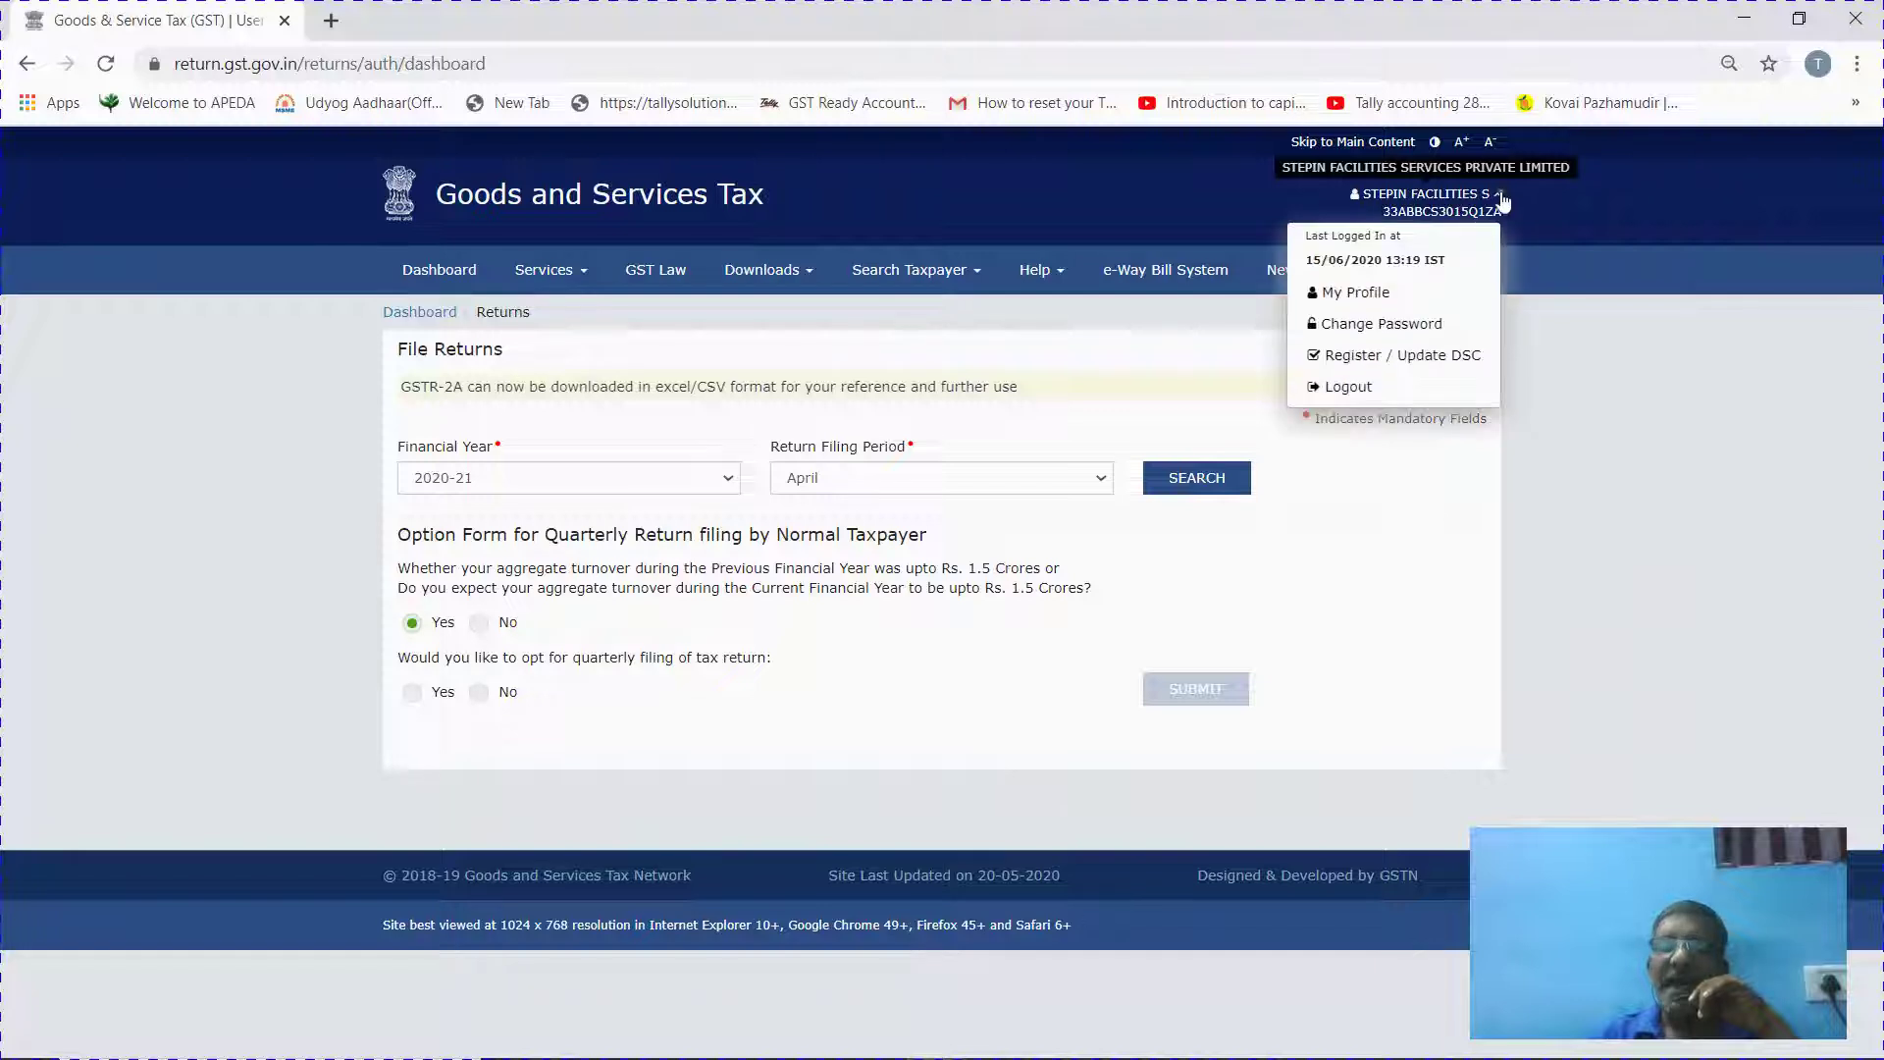
click(1348, 387)
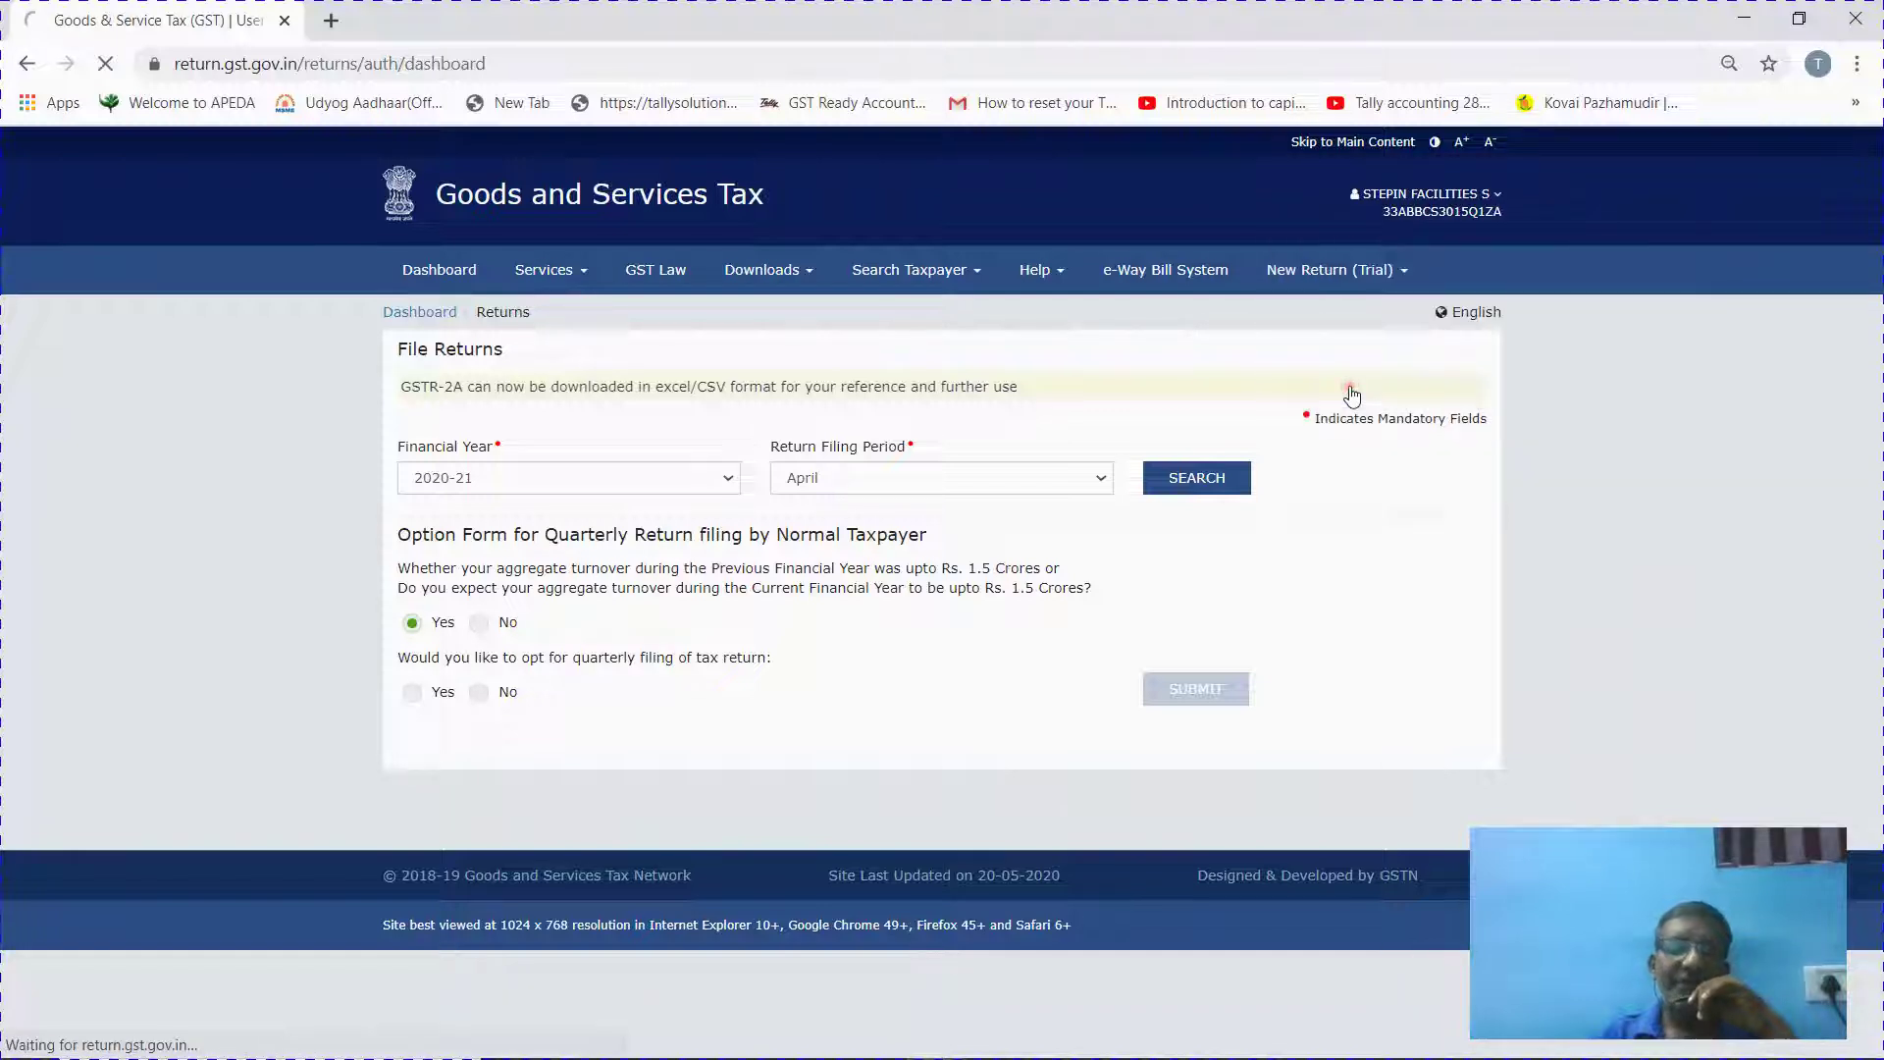
key(alt+Tab)
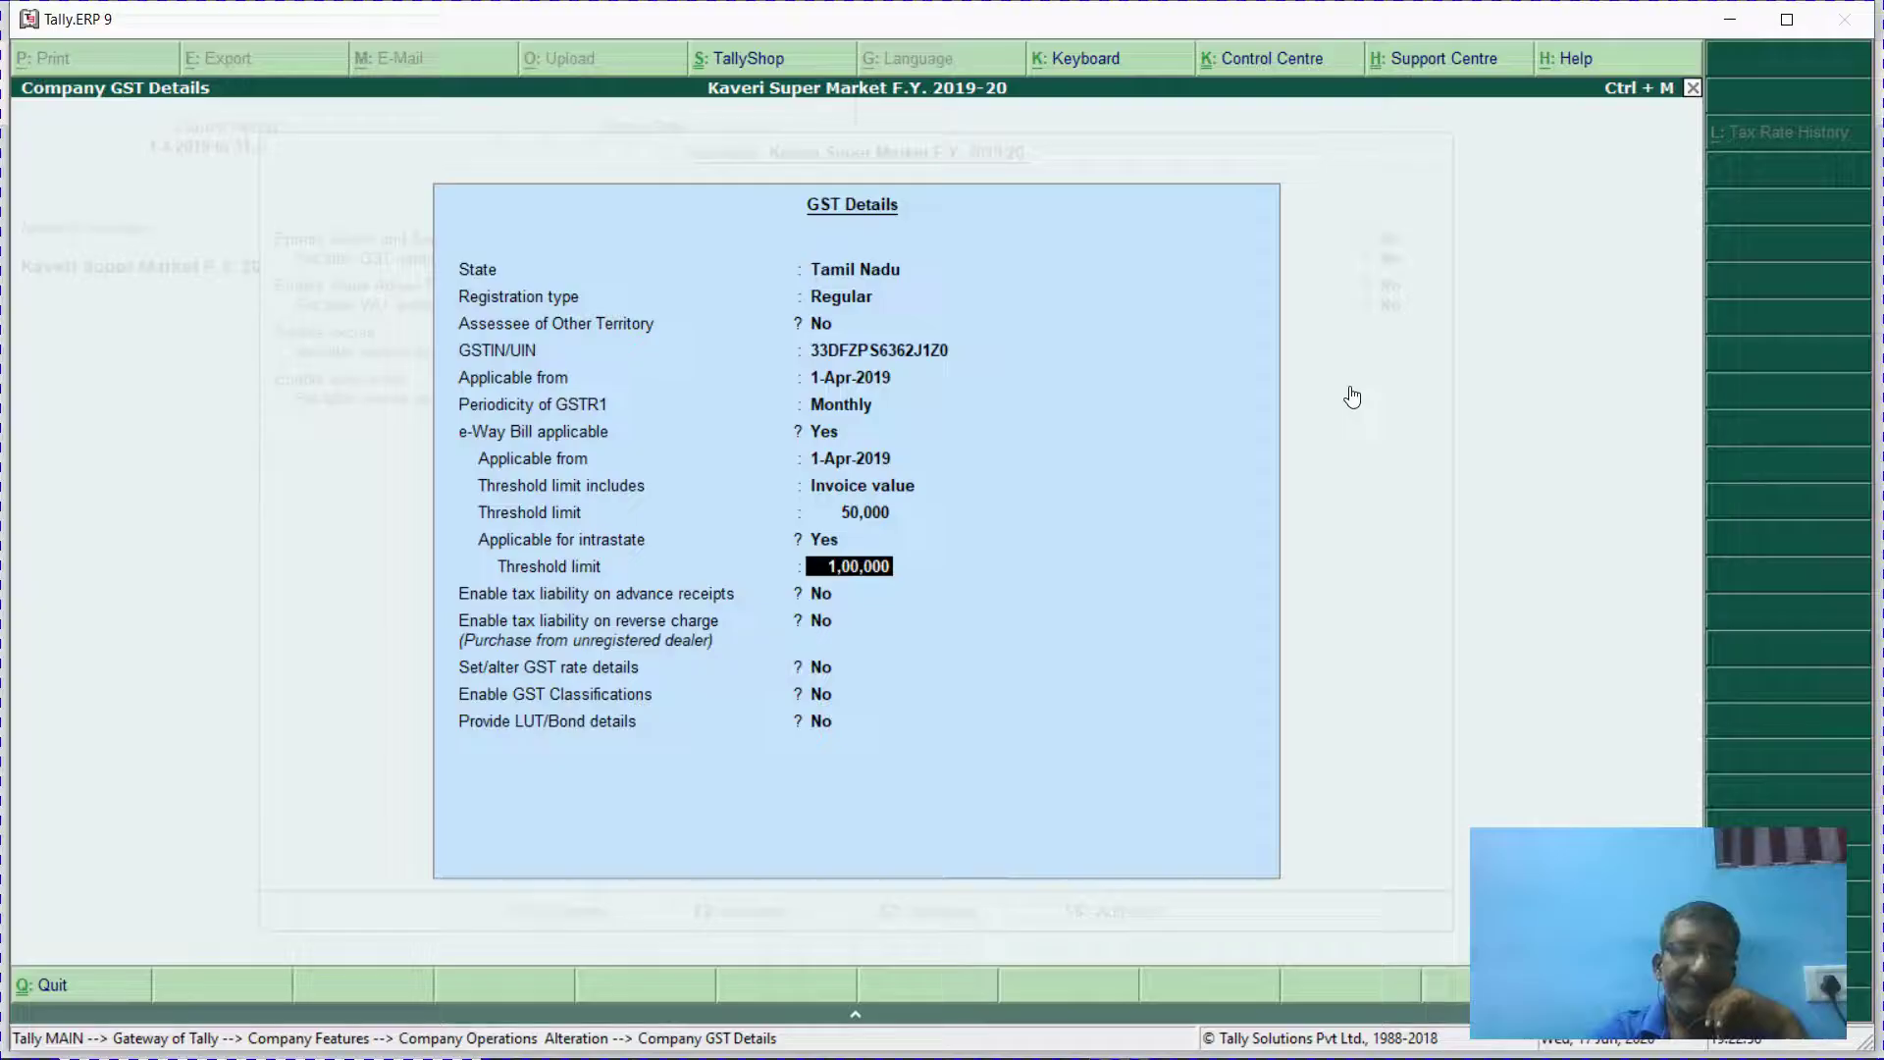
key(Return)
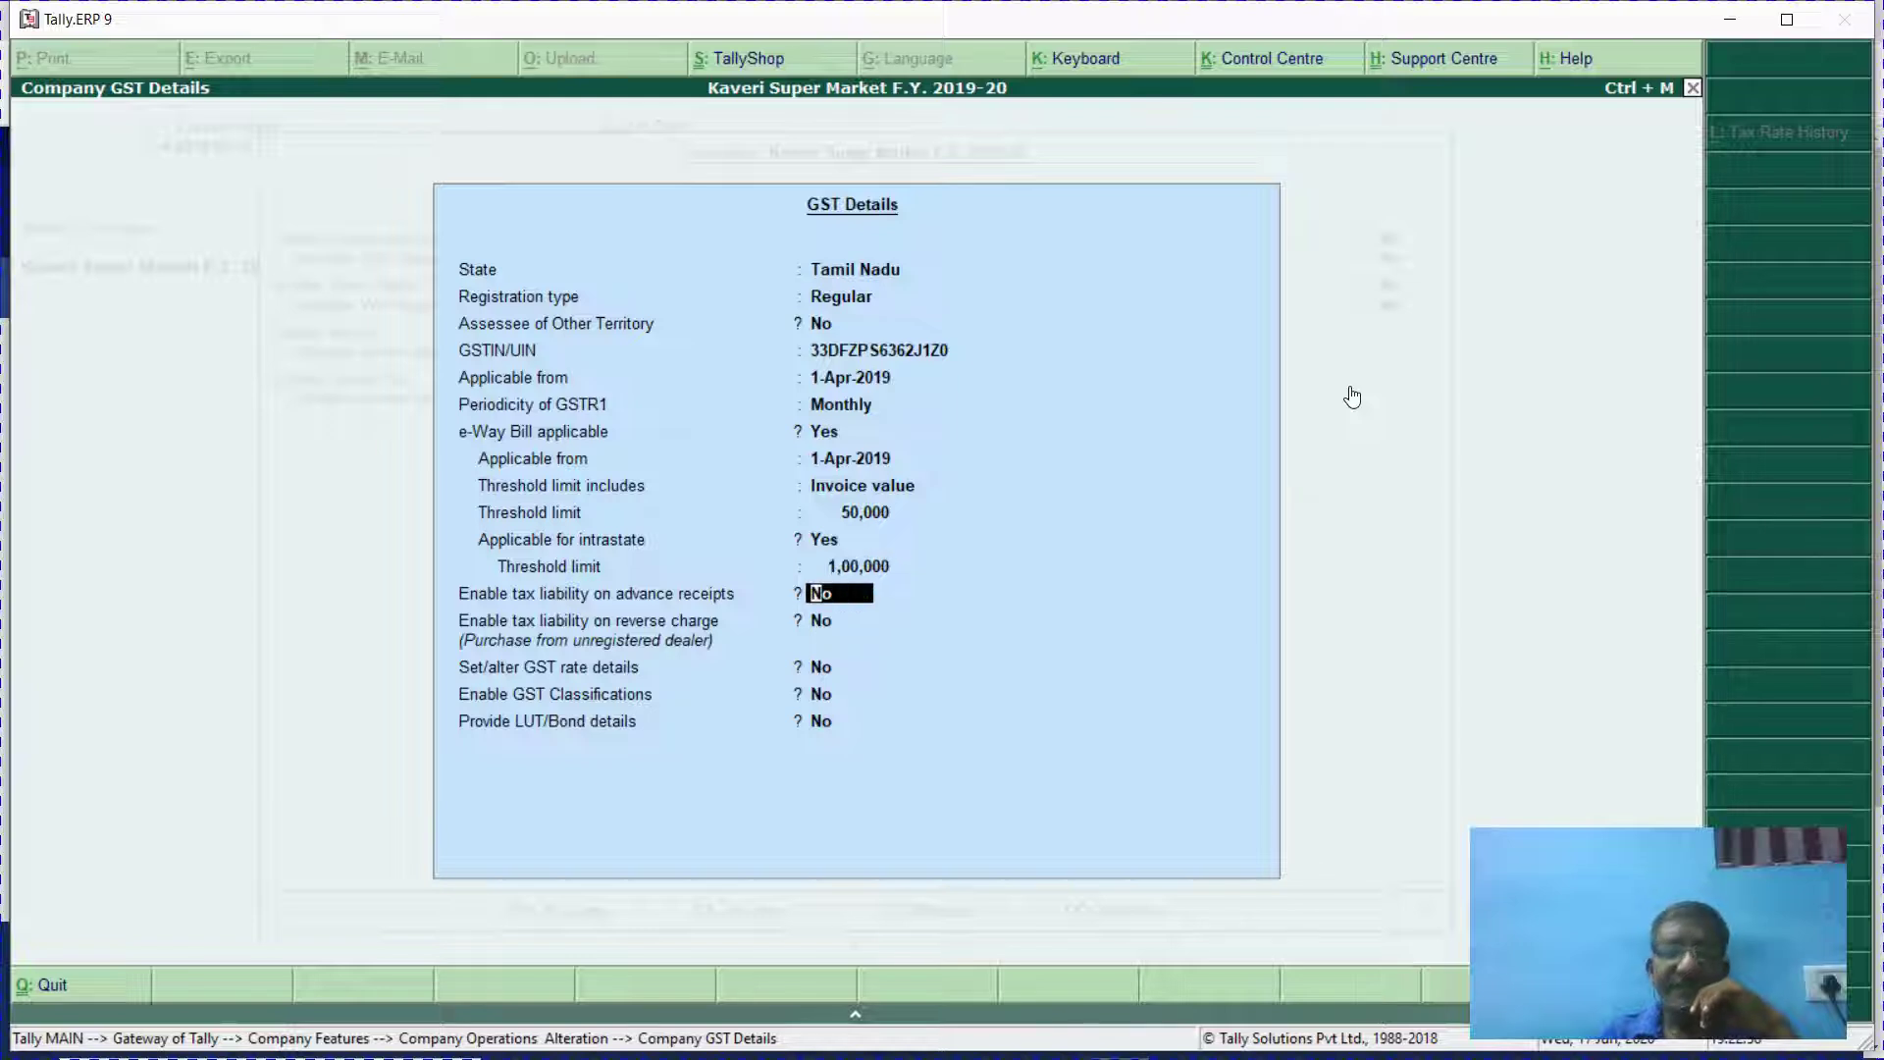
key(Up)
key(Up)
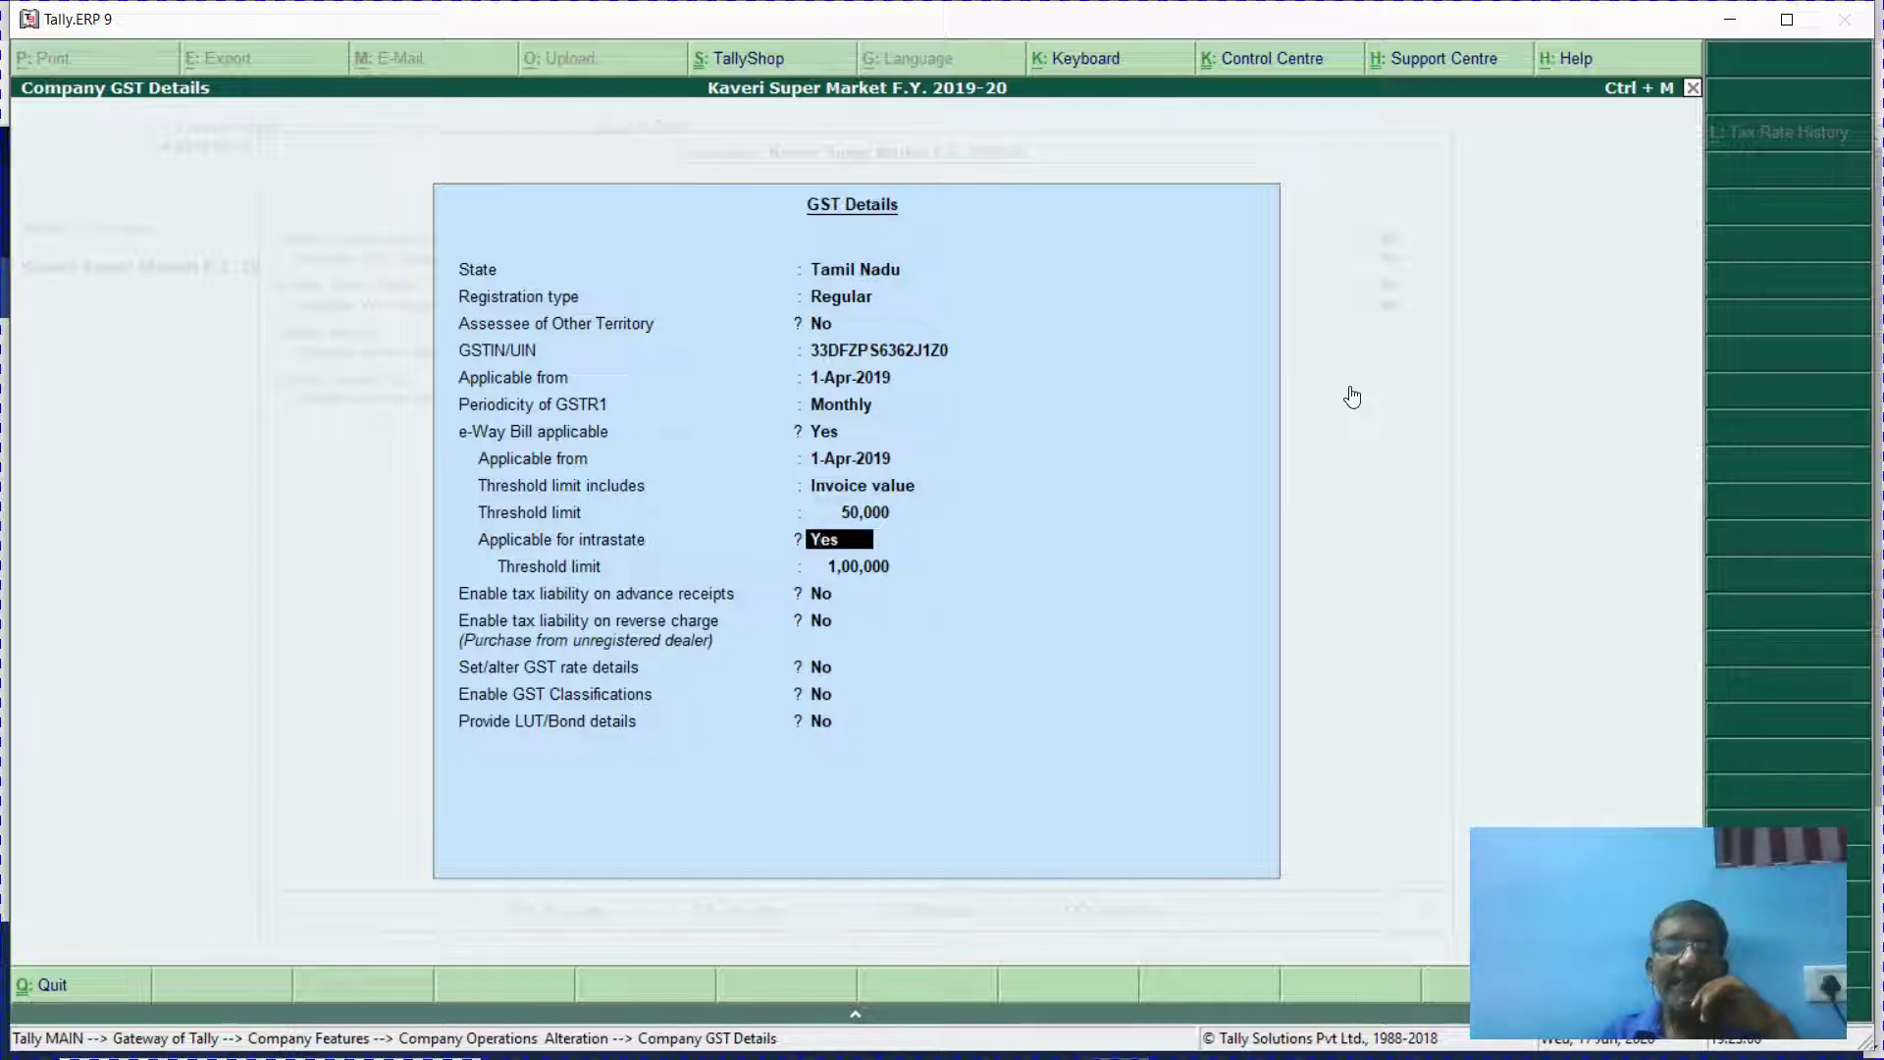
key(Up)
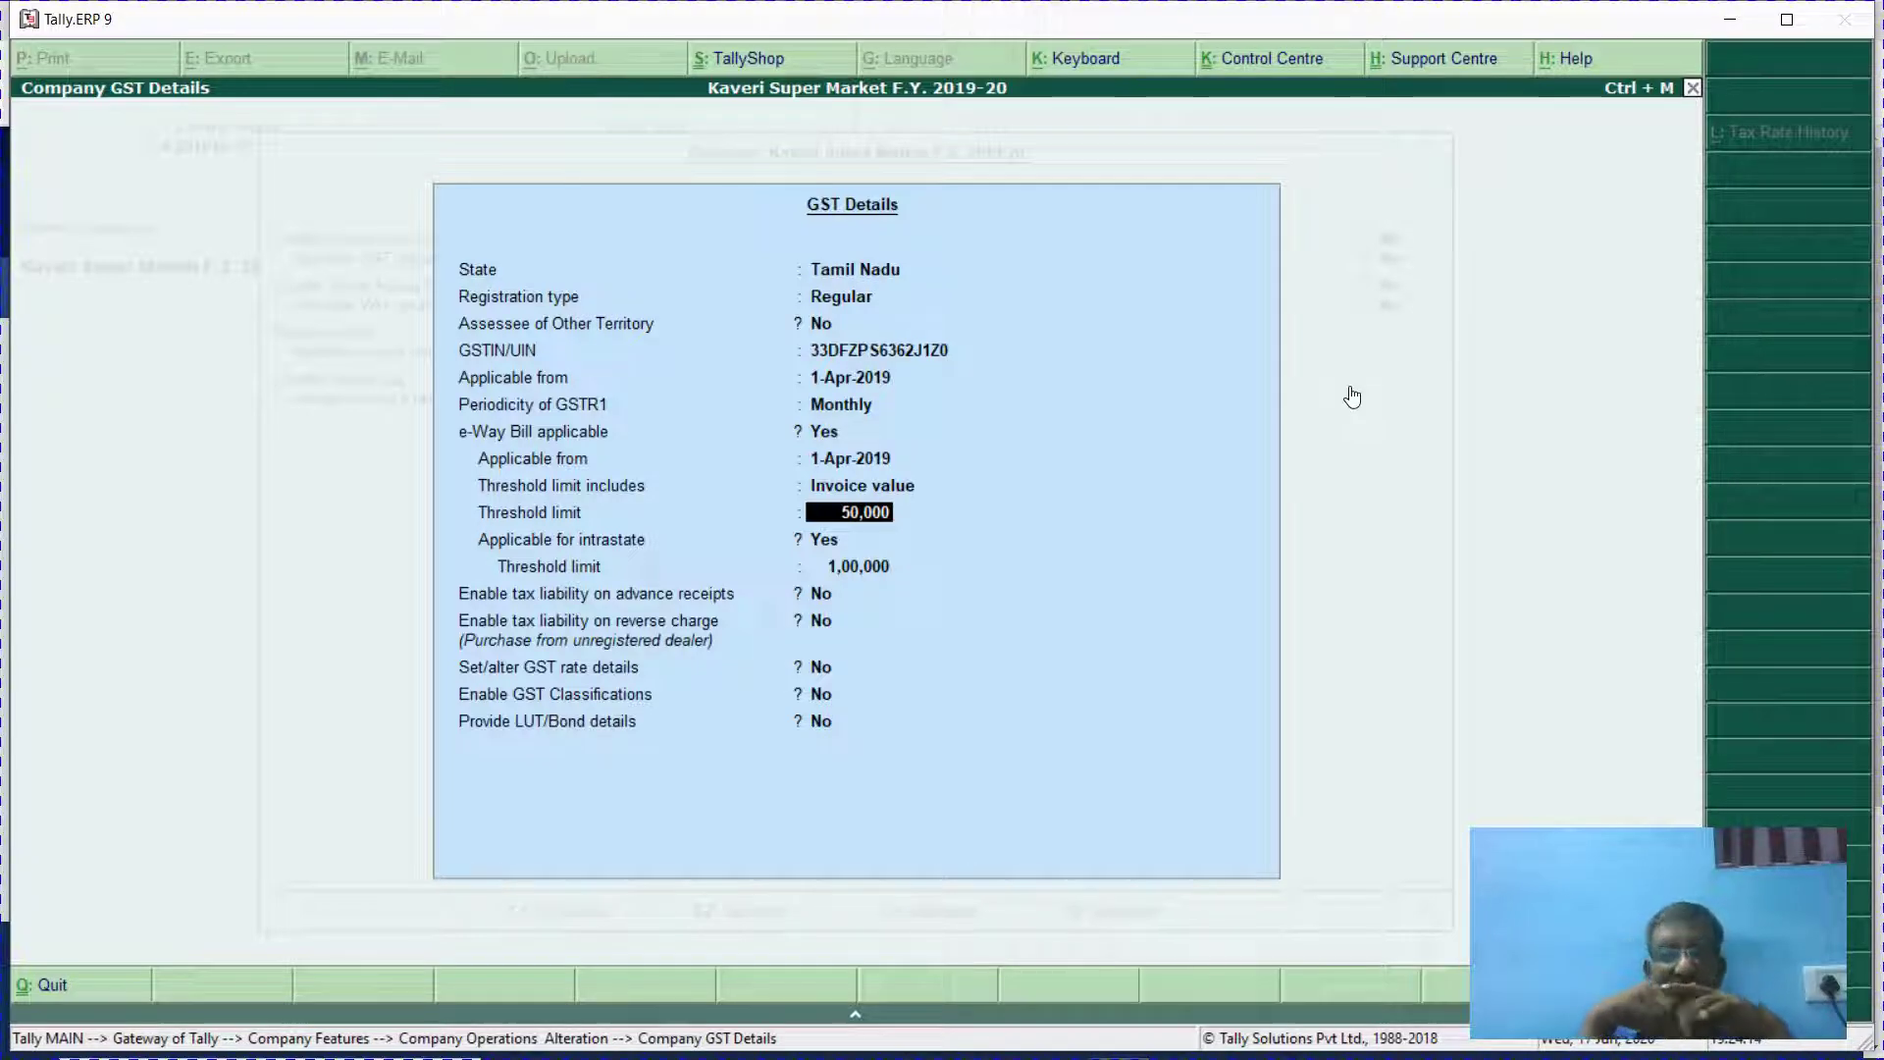
key(alt+Tab)
key(alt+Tab)
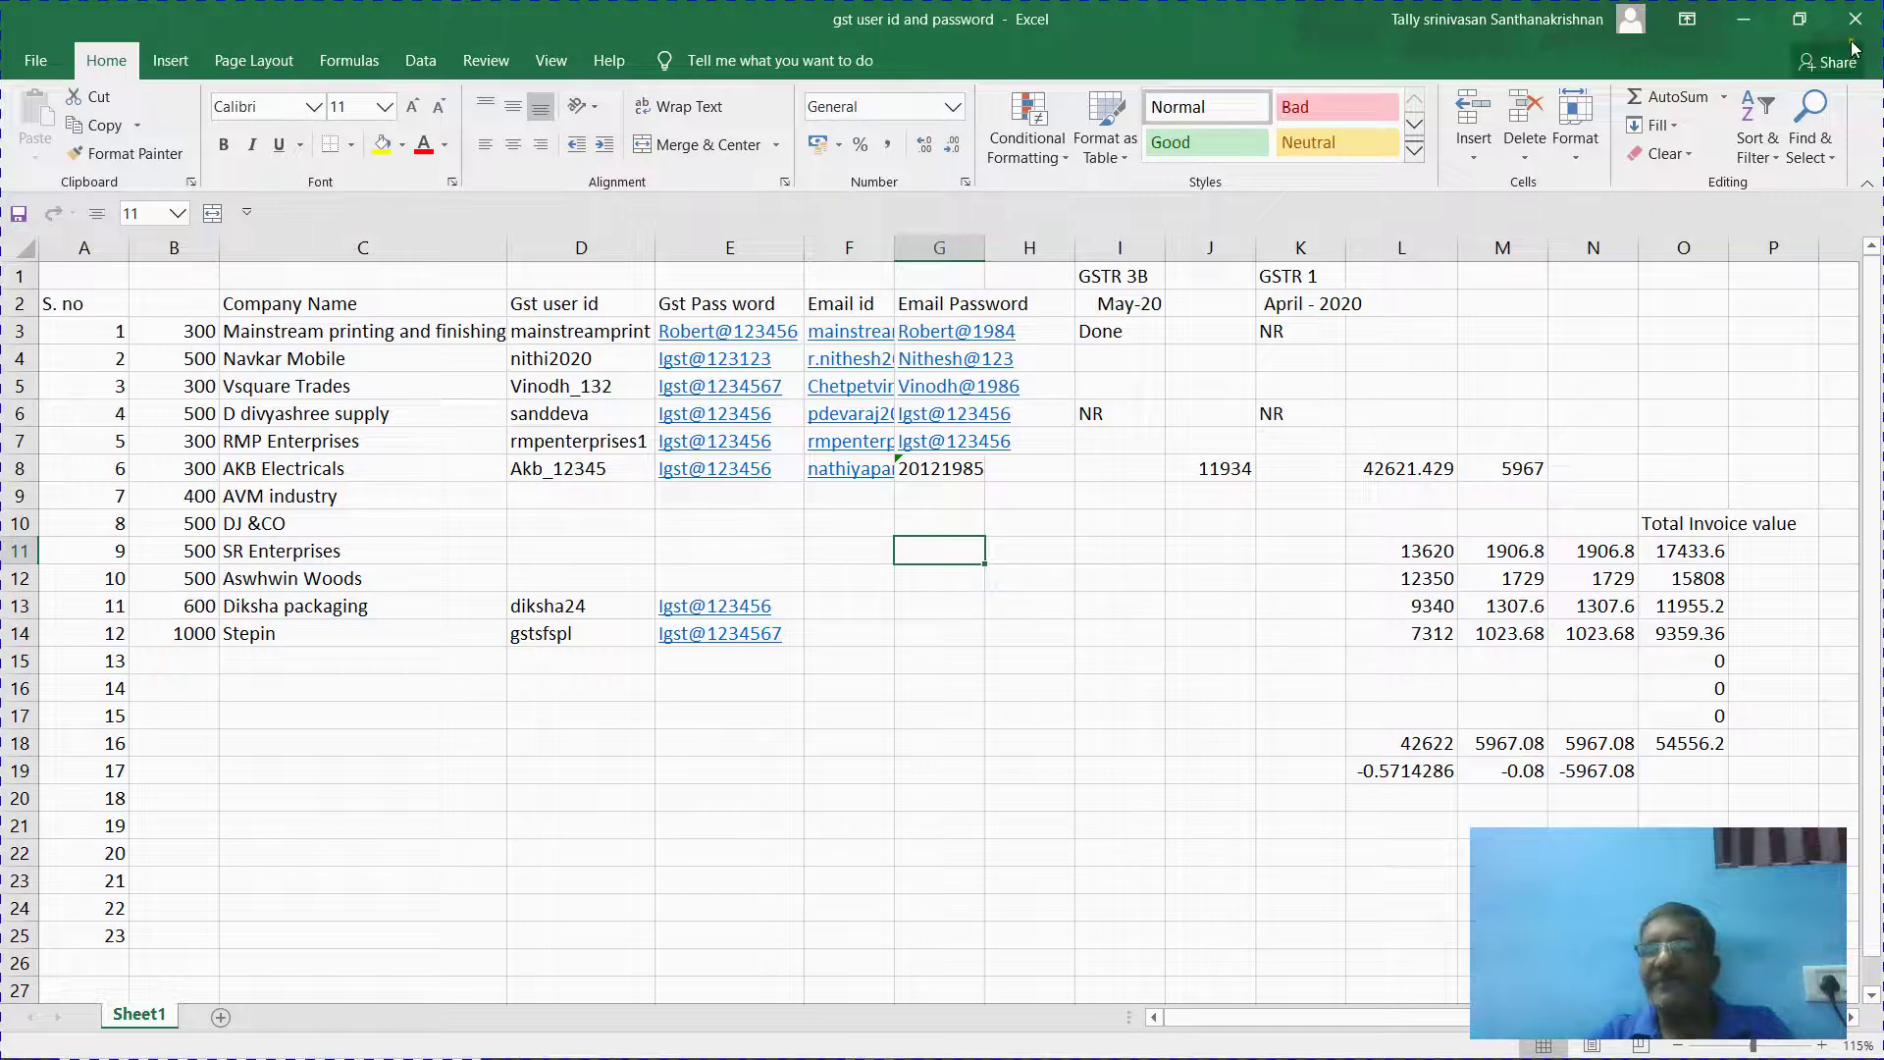
Close the GST user id and password workbook and bring the hw 1 workbook forward.
click(1855, 19)
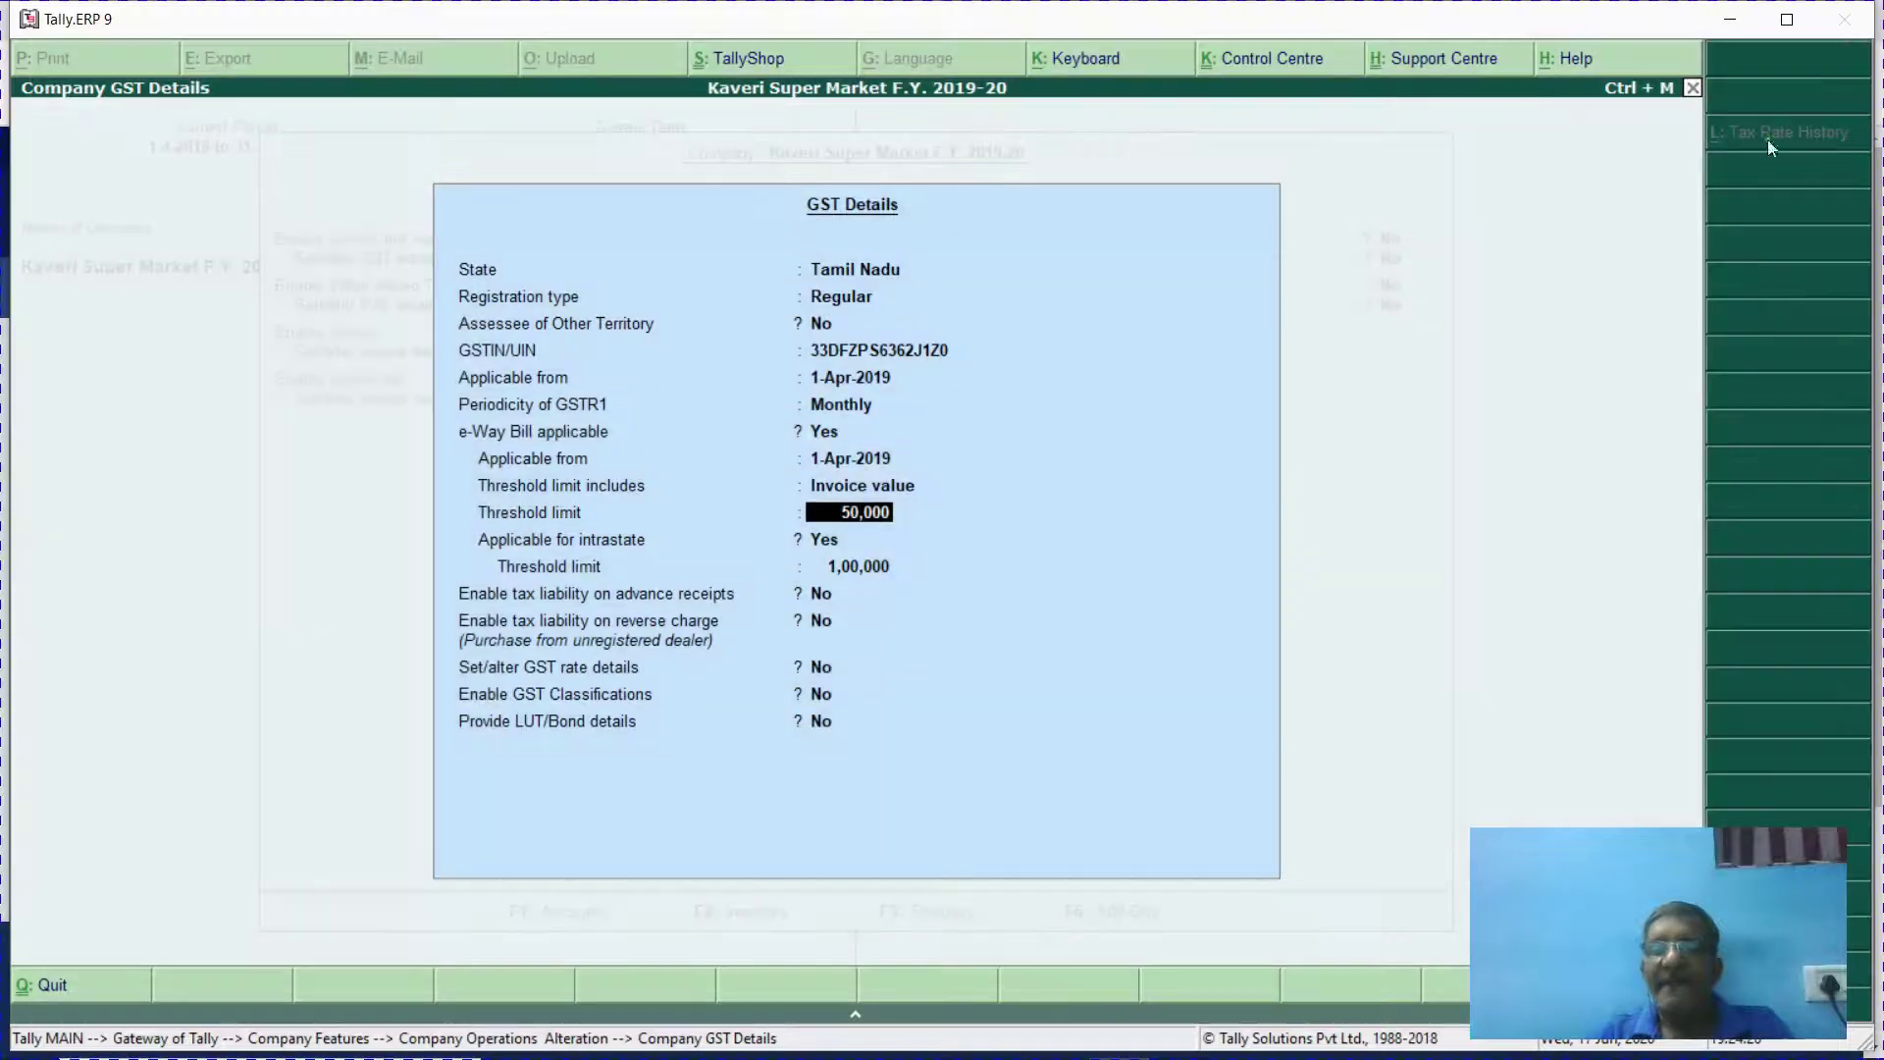
key(alt+Tab)
key(alt+Tab)
key(alt+Tab)
key(alt+Tab)
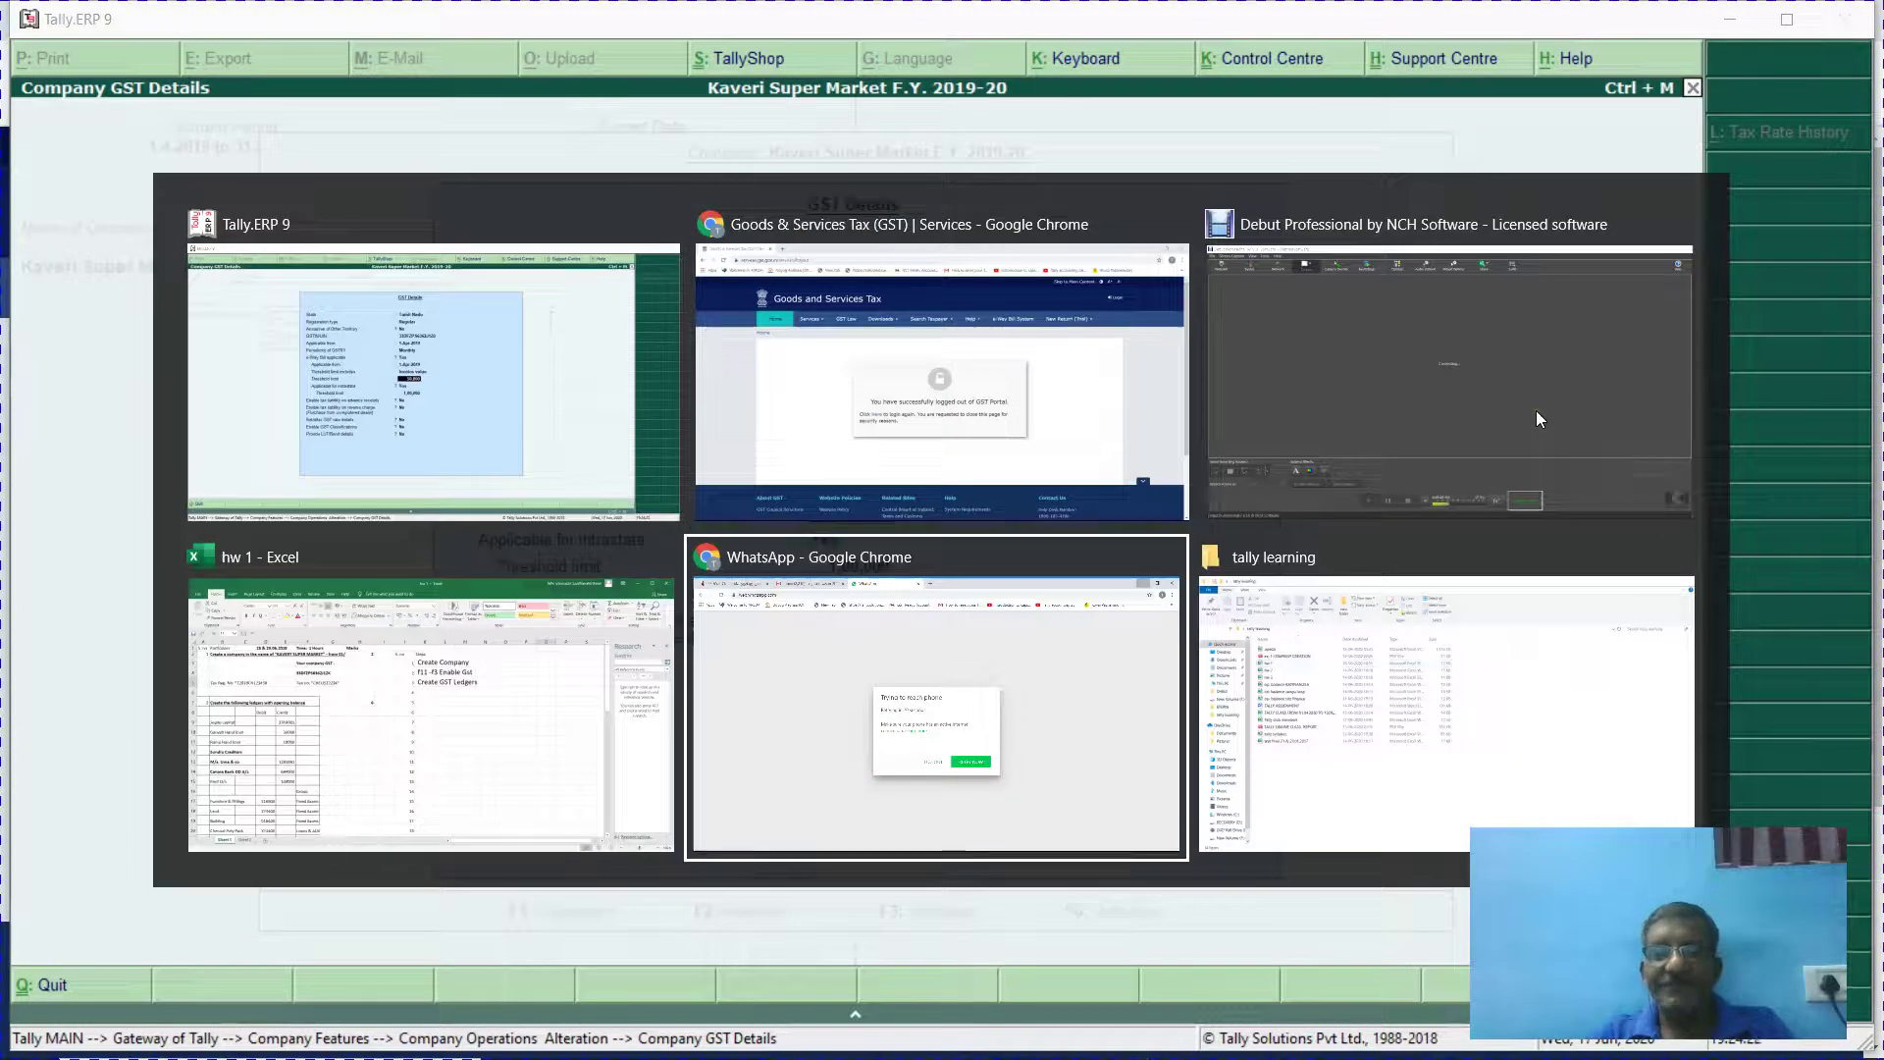
key(alt+Tab)
key(alt+Tab)
key(alt+Tab)
key(alt+Tab)
key(alt+Tab)
key(alt+Tab)
key(alt+Tab)
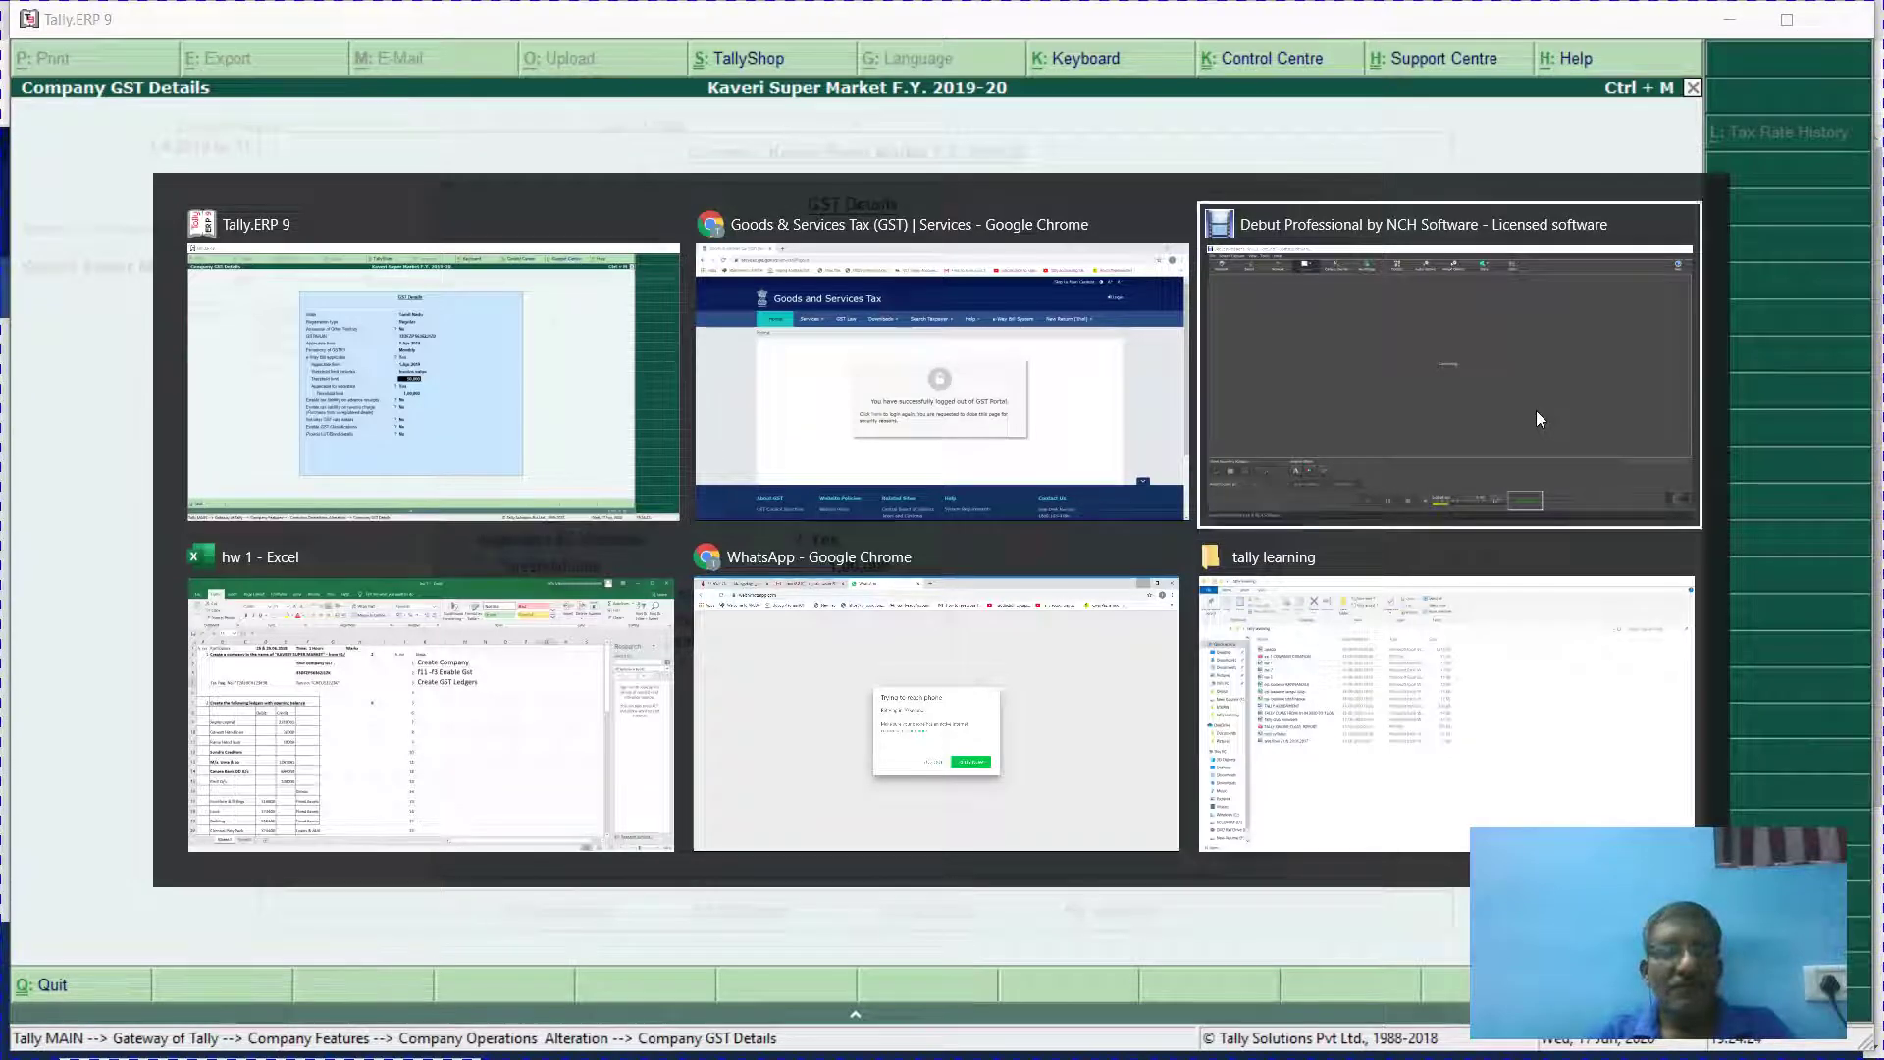
key(alt+Tab)
key(alt+Tab)
key(alt+Tab)
key(alt+Tab)
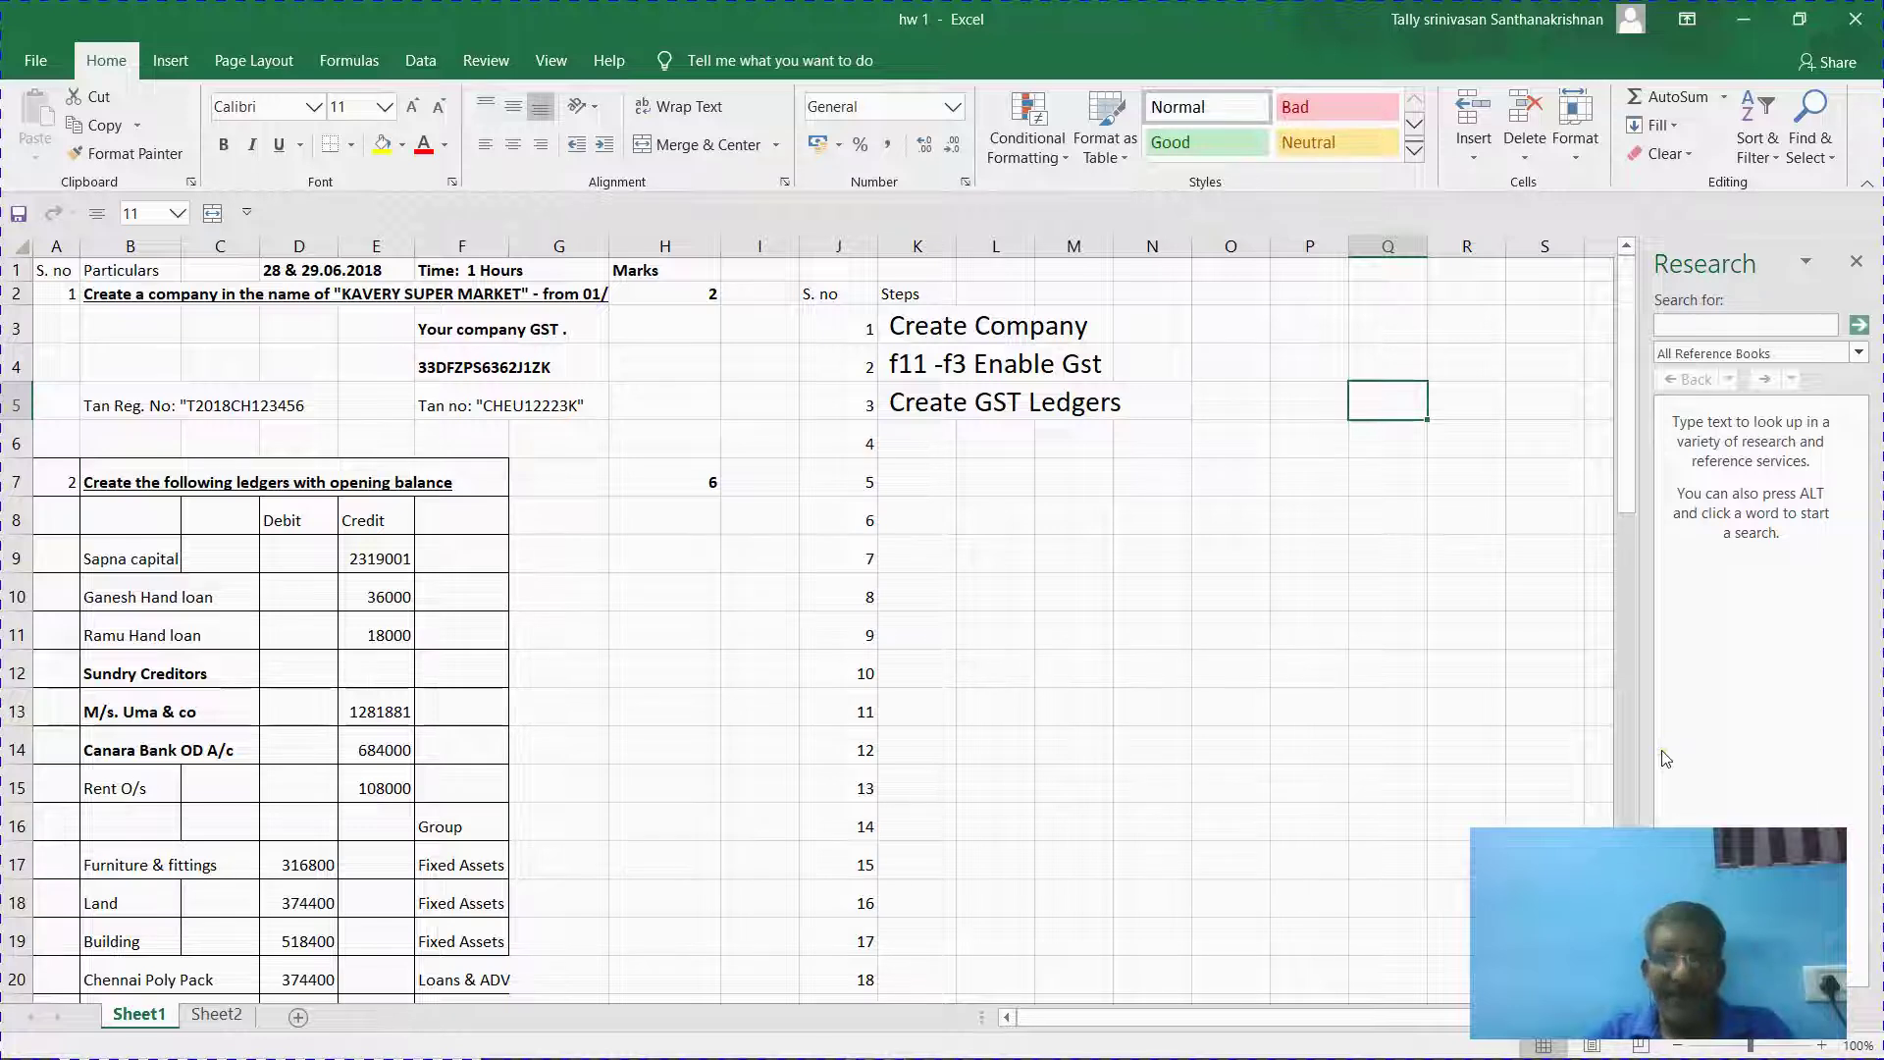
Enter the heading 'pareto analysis' in Q5 at font size 18.
text(pare)
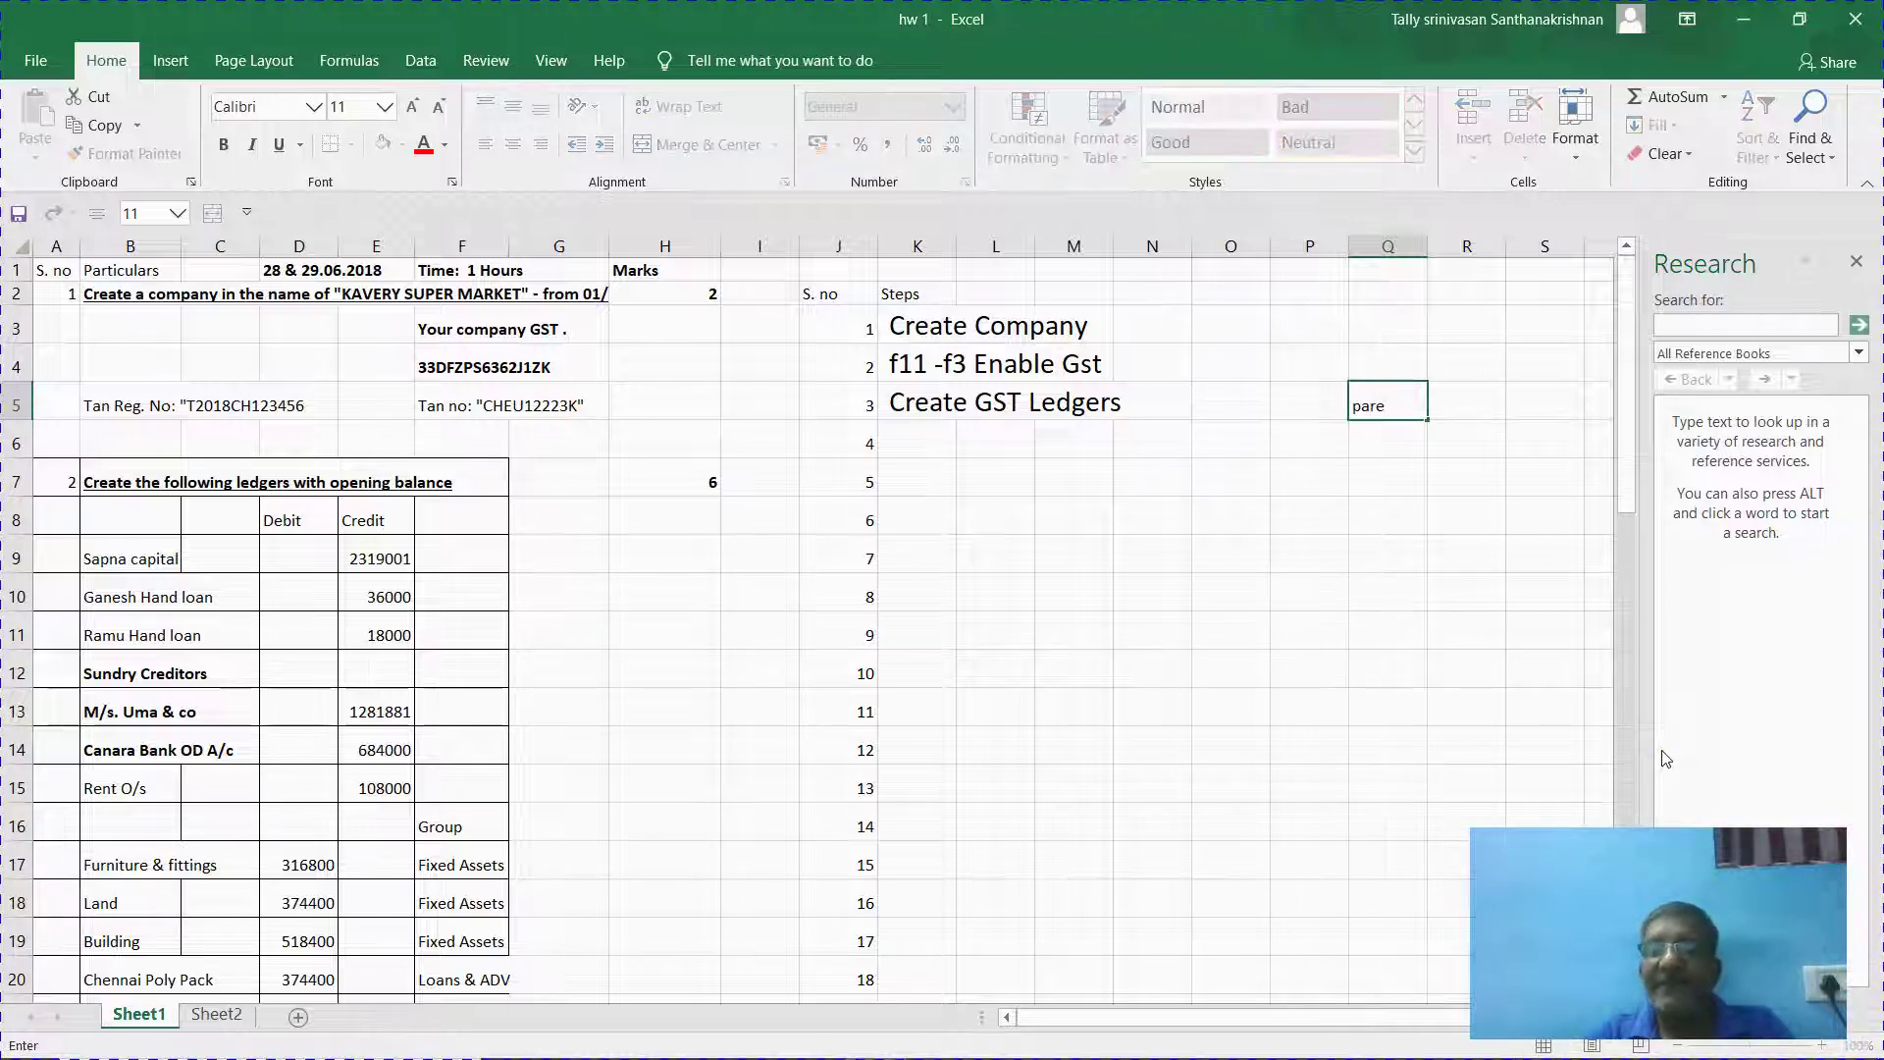
text(to )
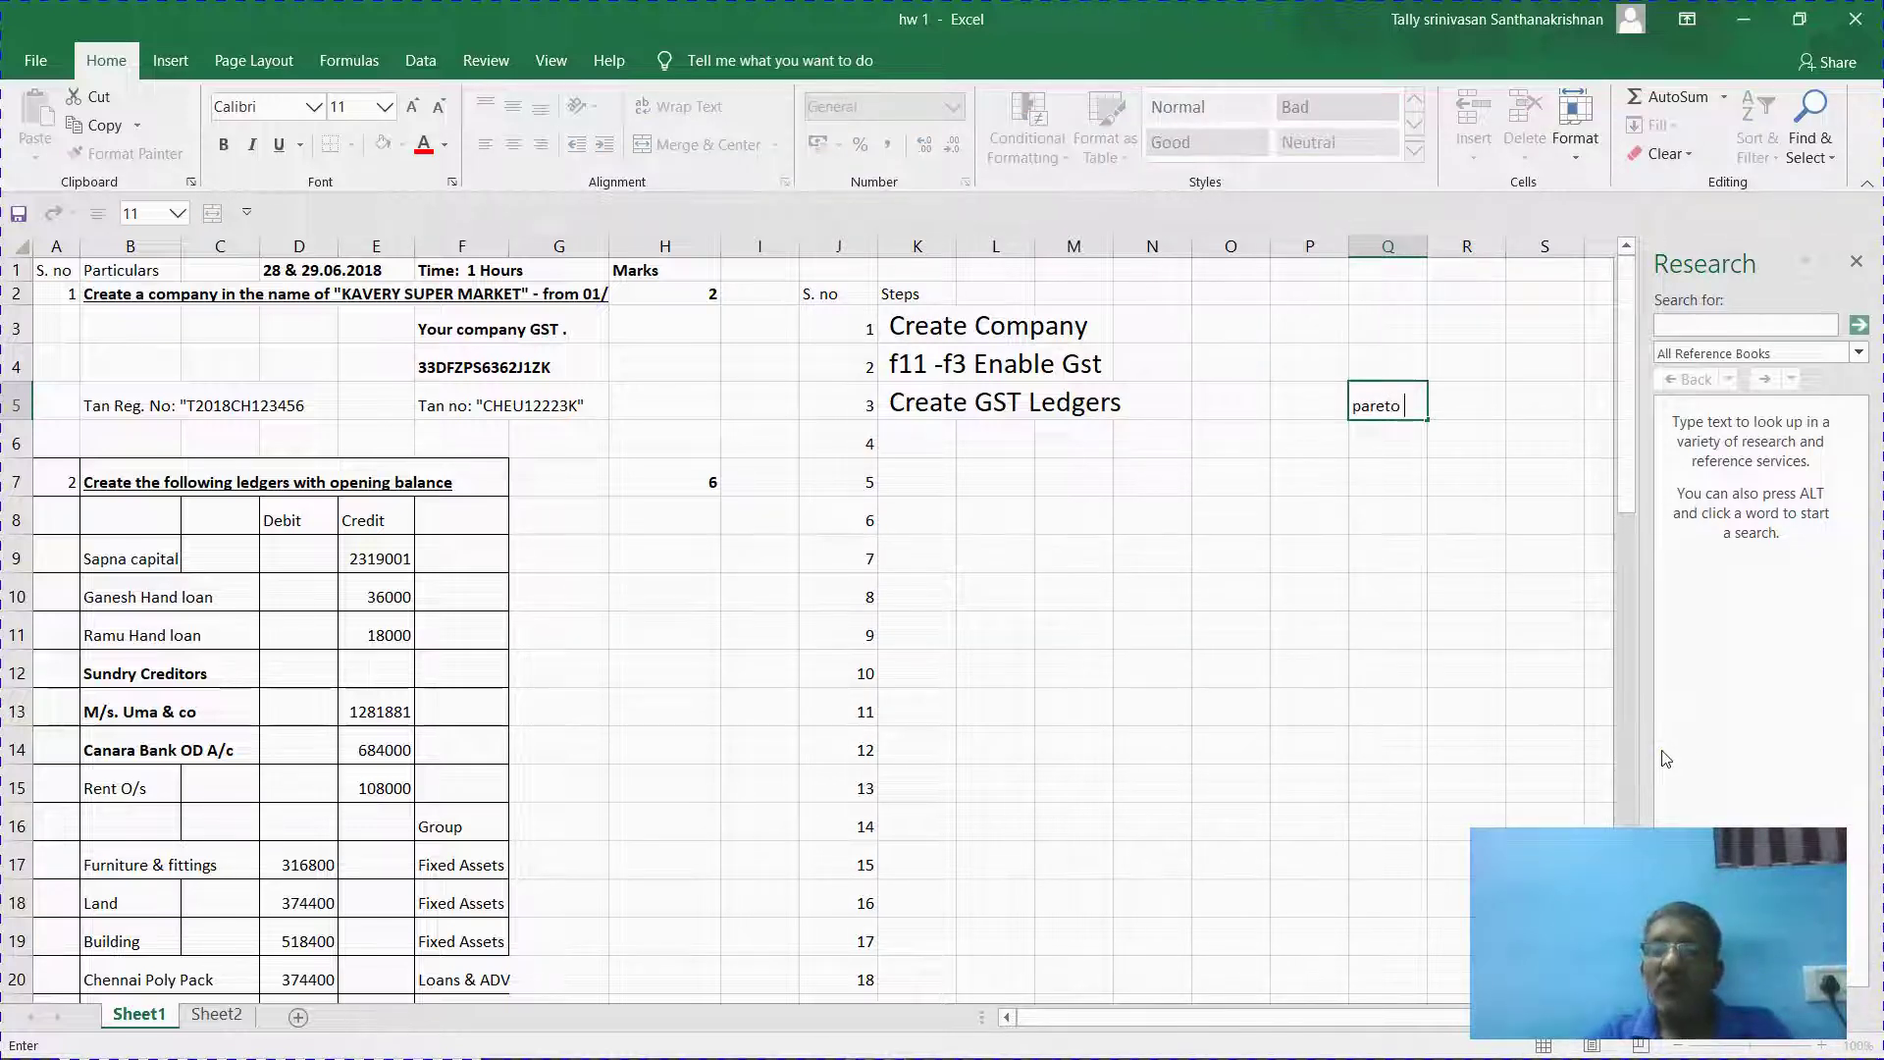
text(analys)
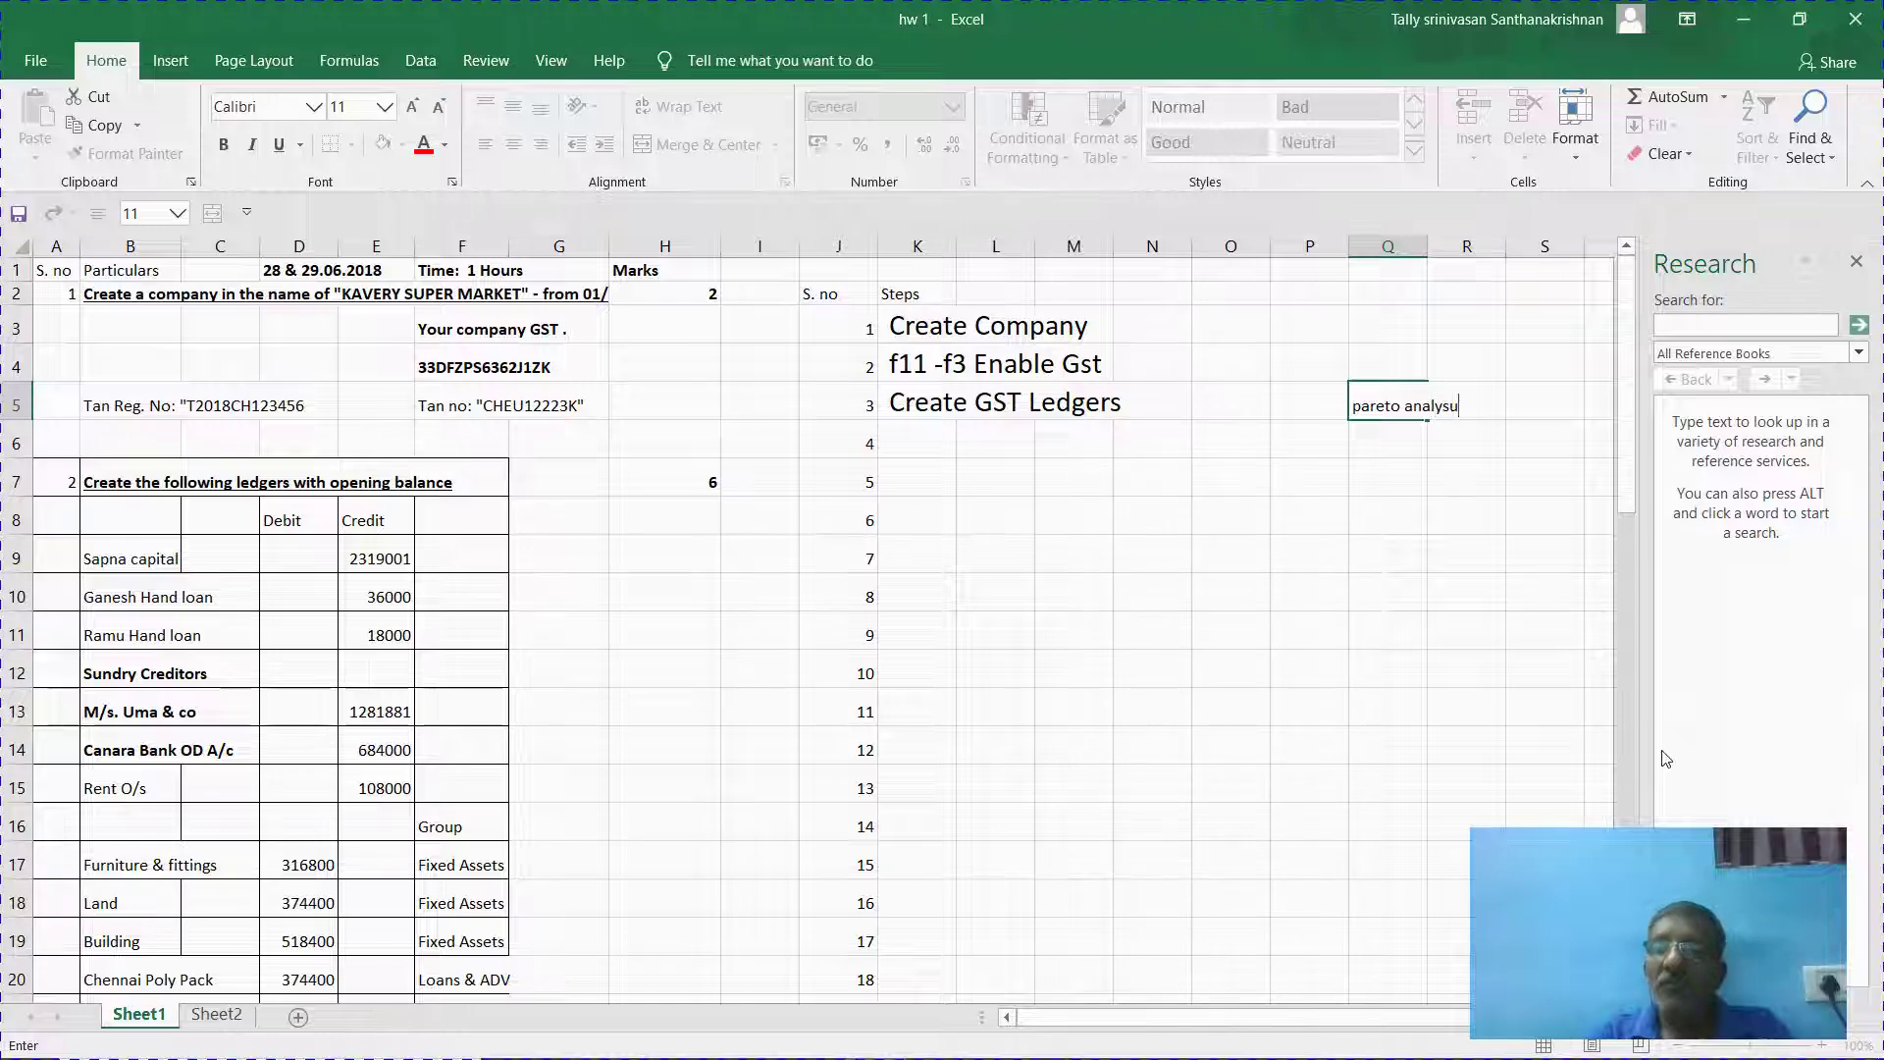
text(is)
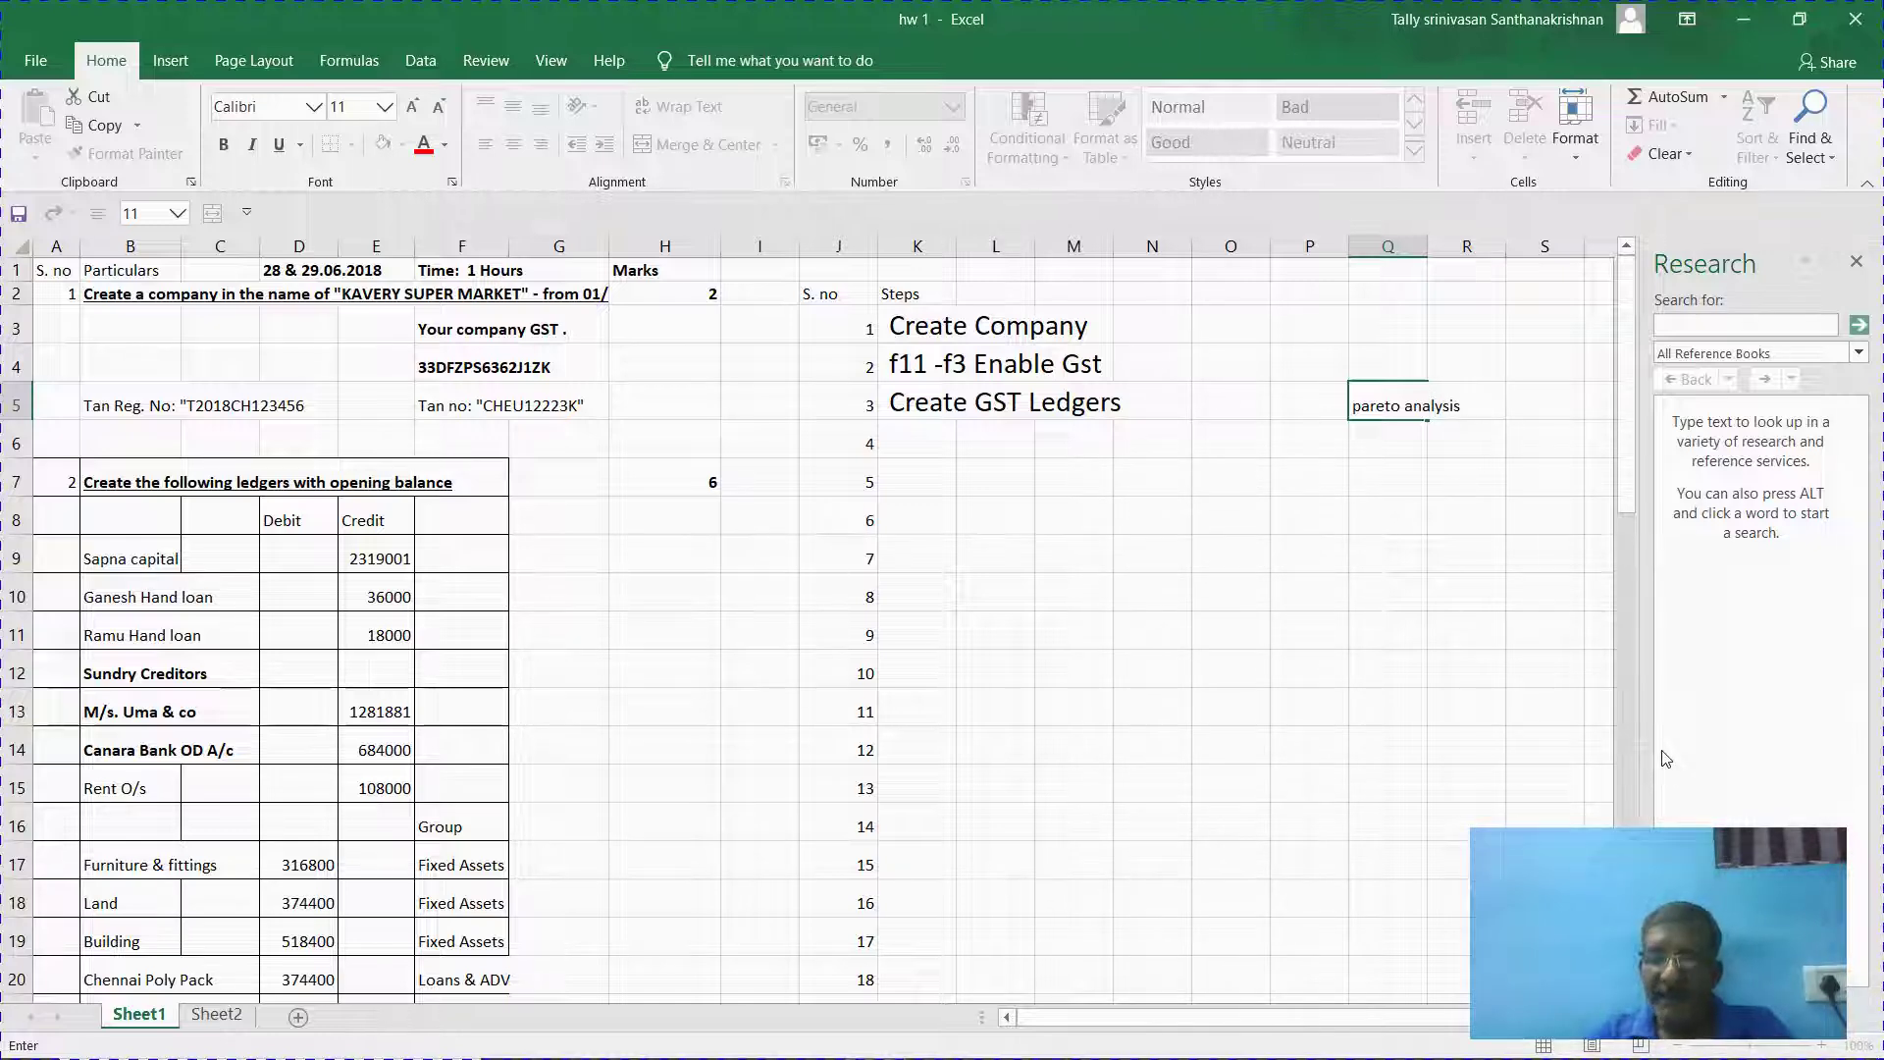
key(Return)
key(Up)
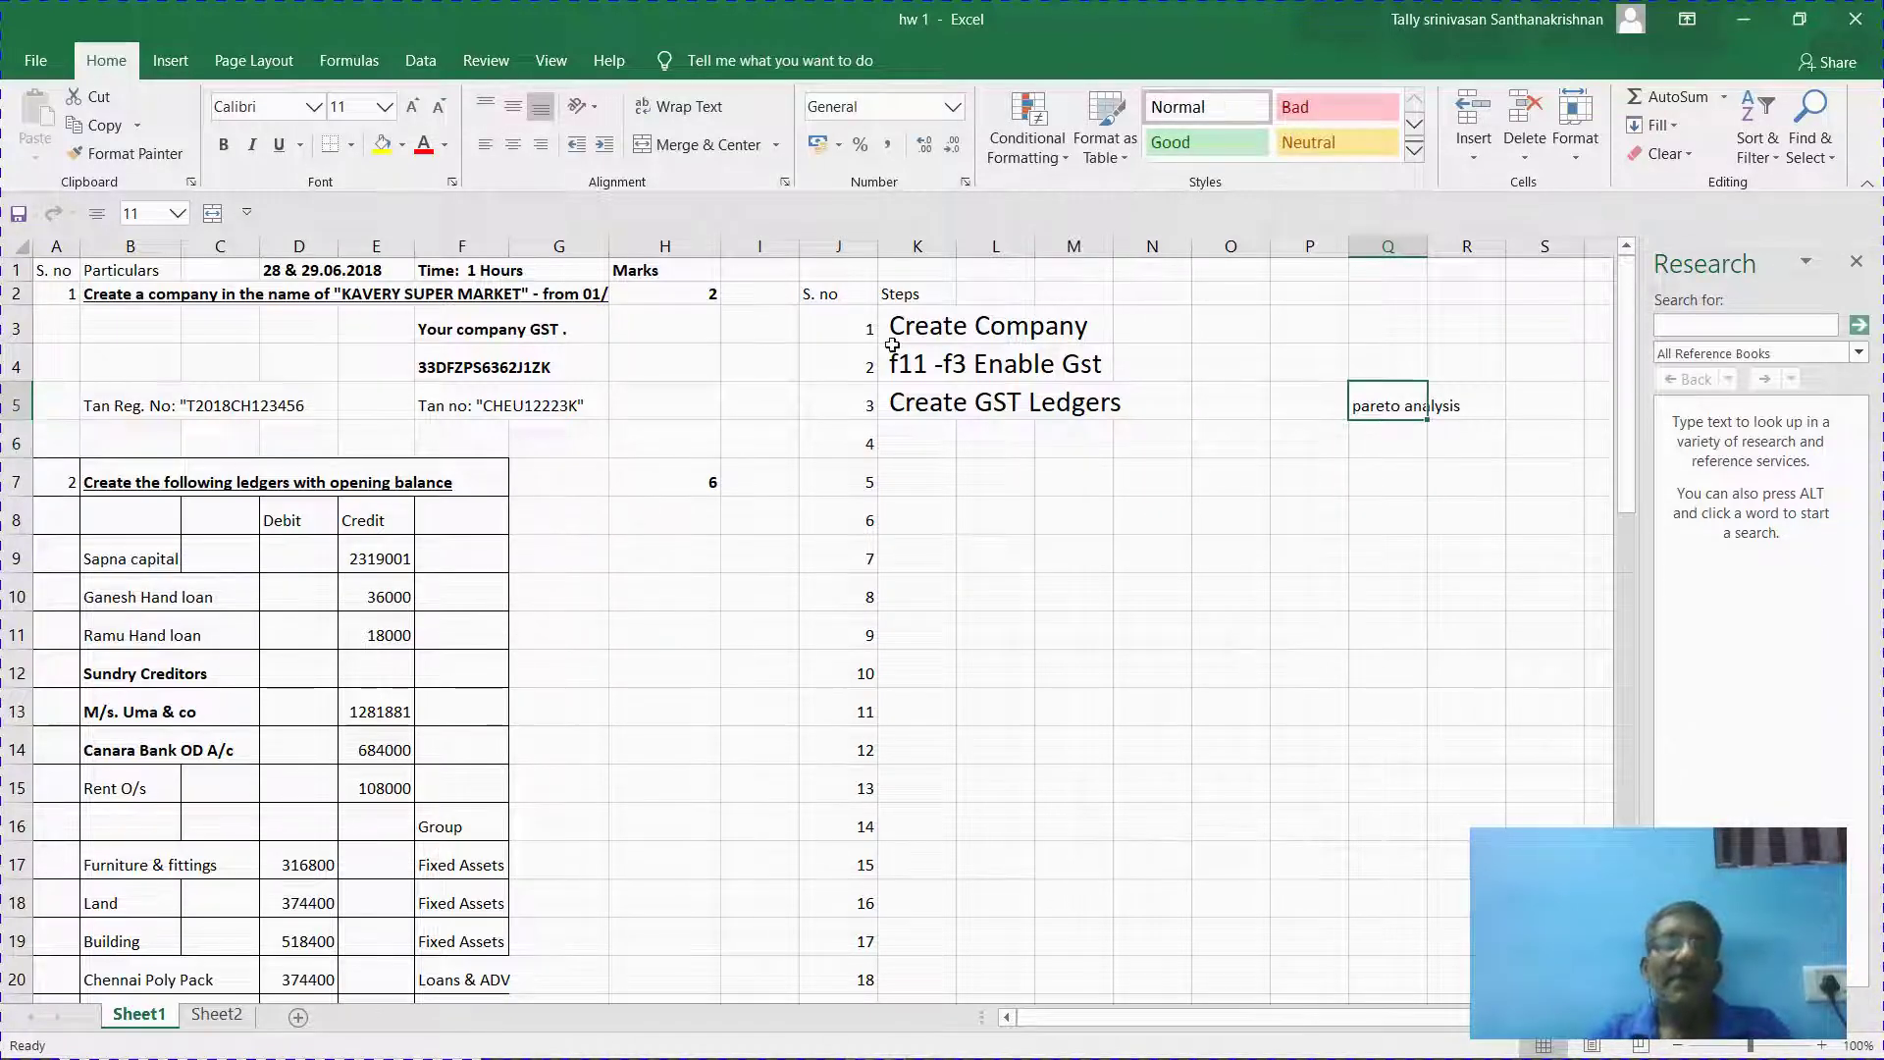
click(385, 107)
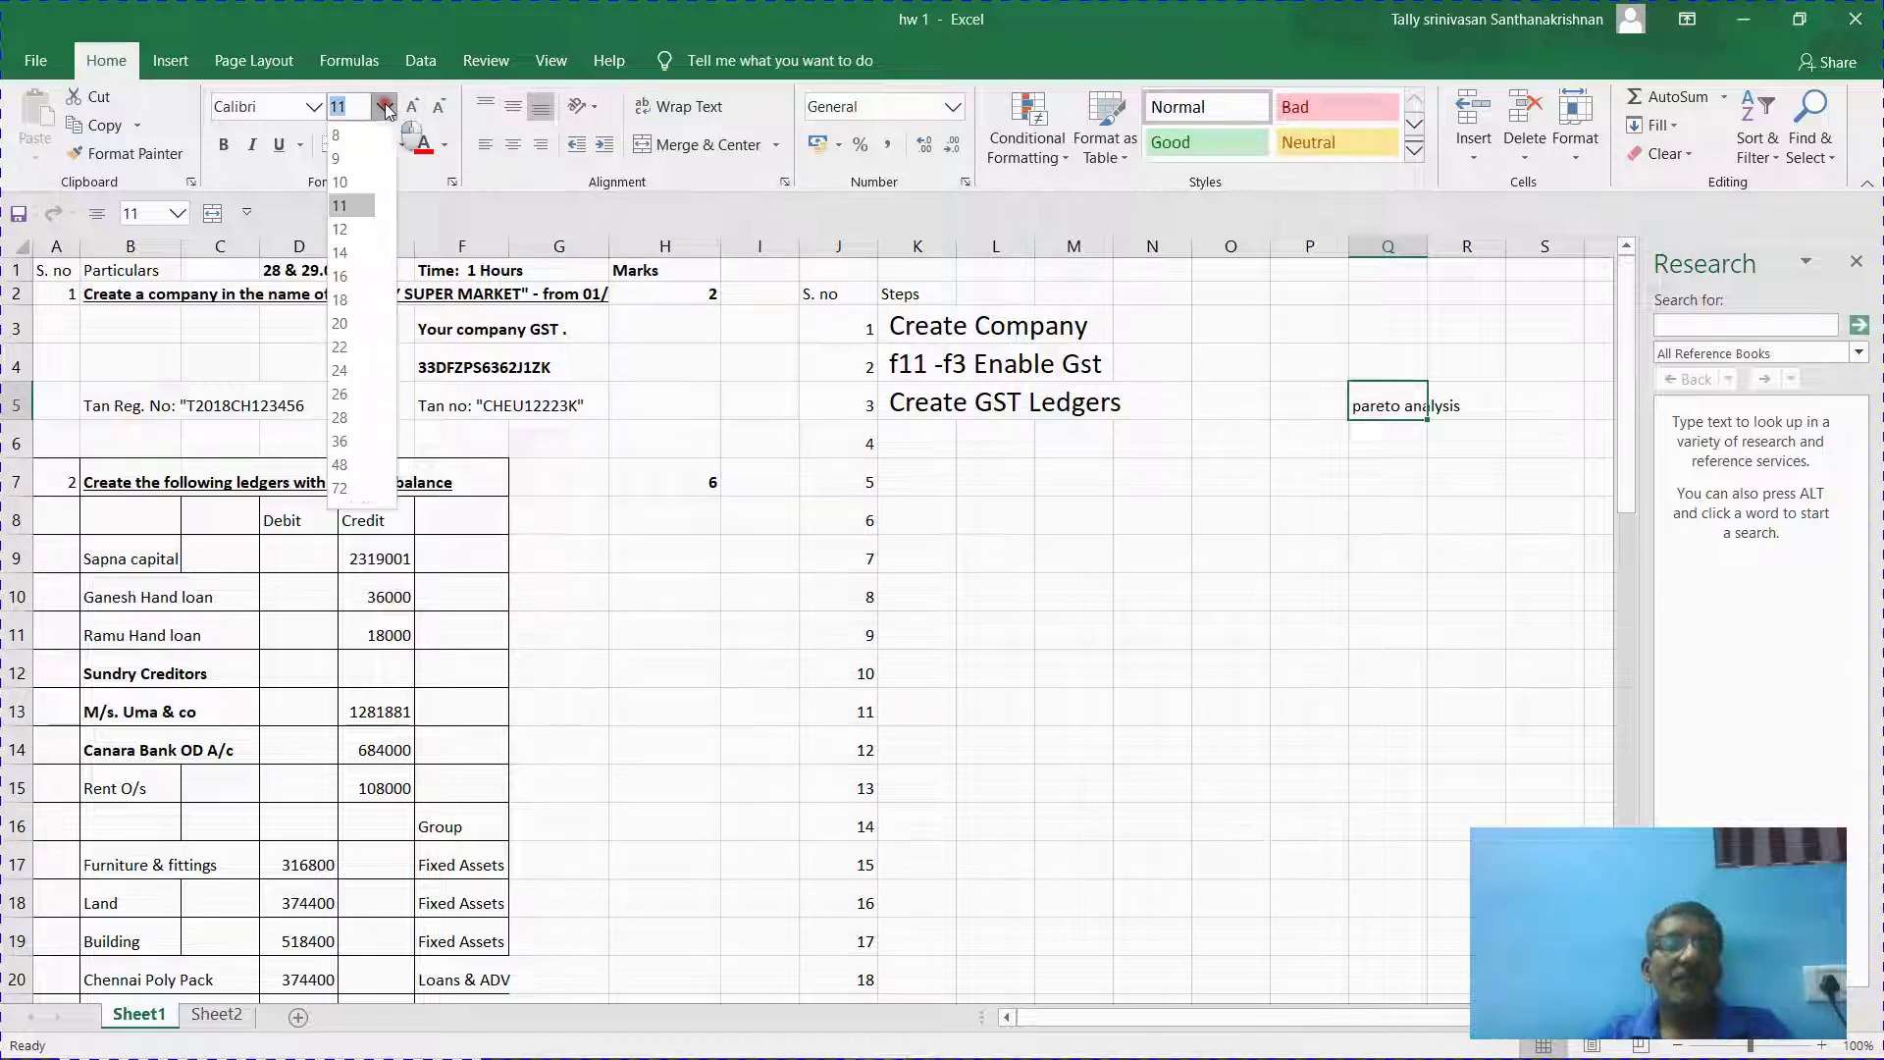
text(18)
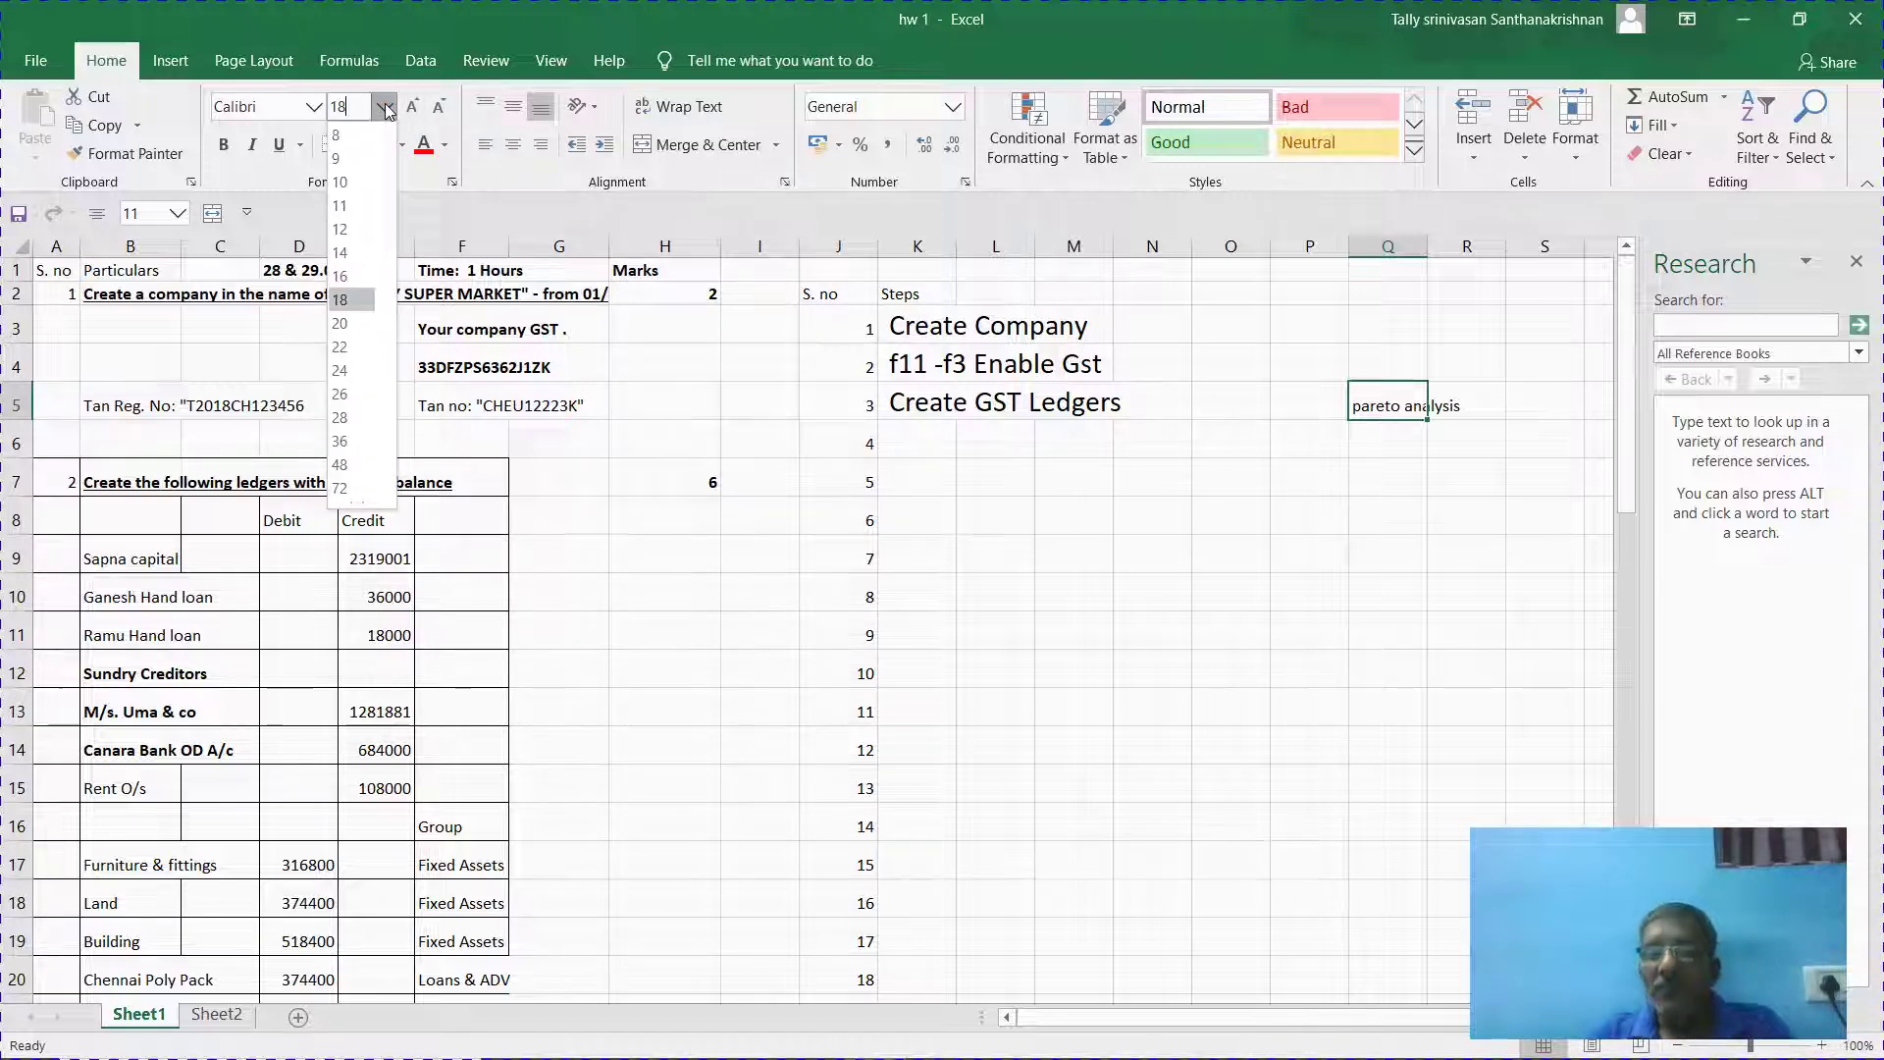
key(Return)
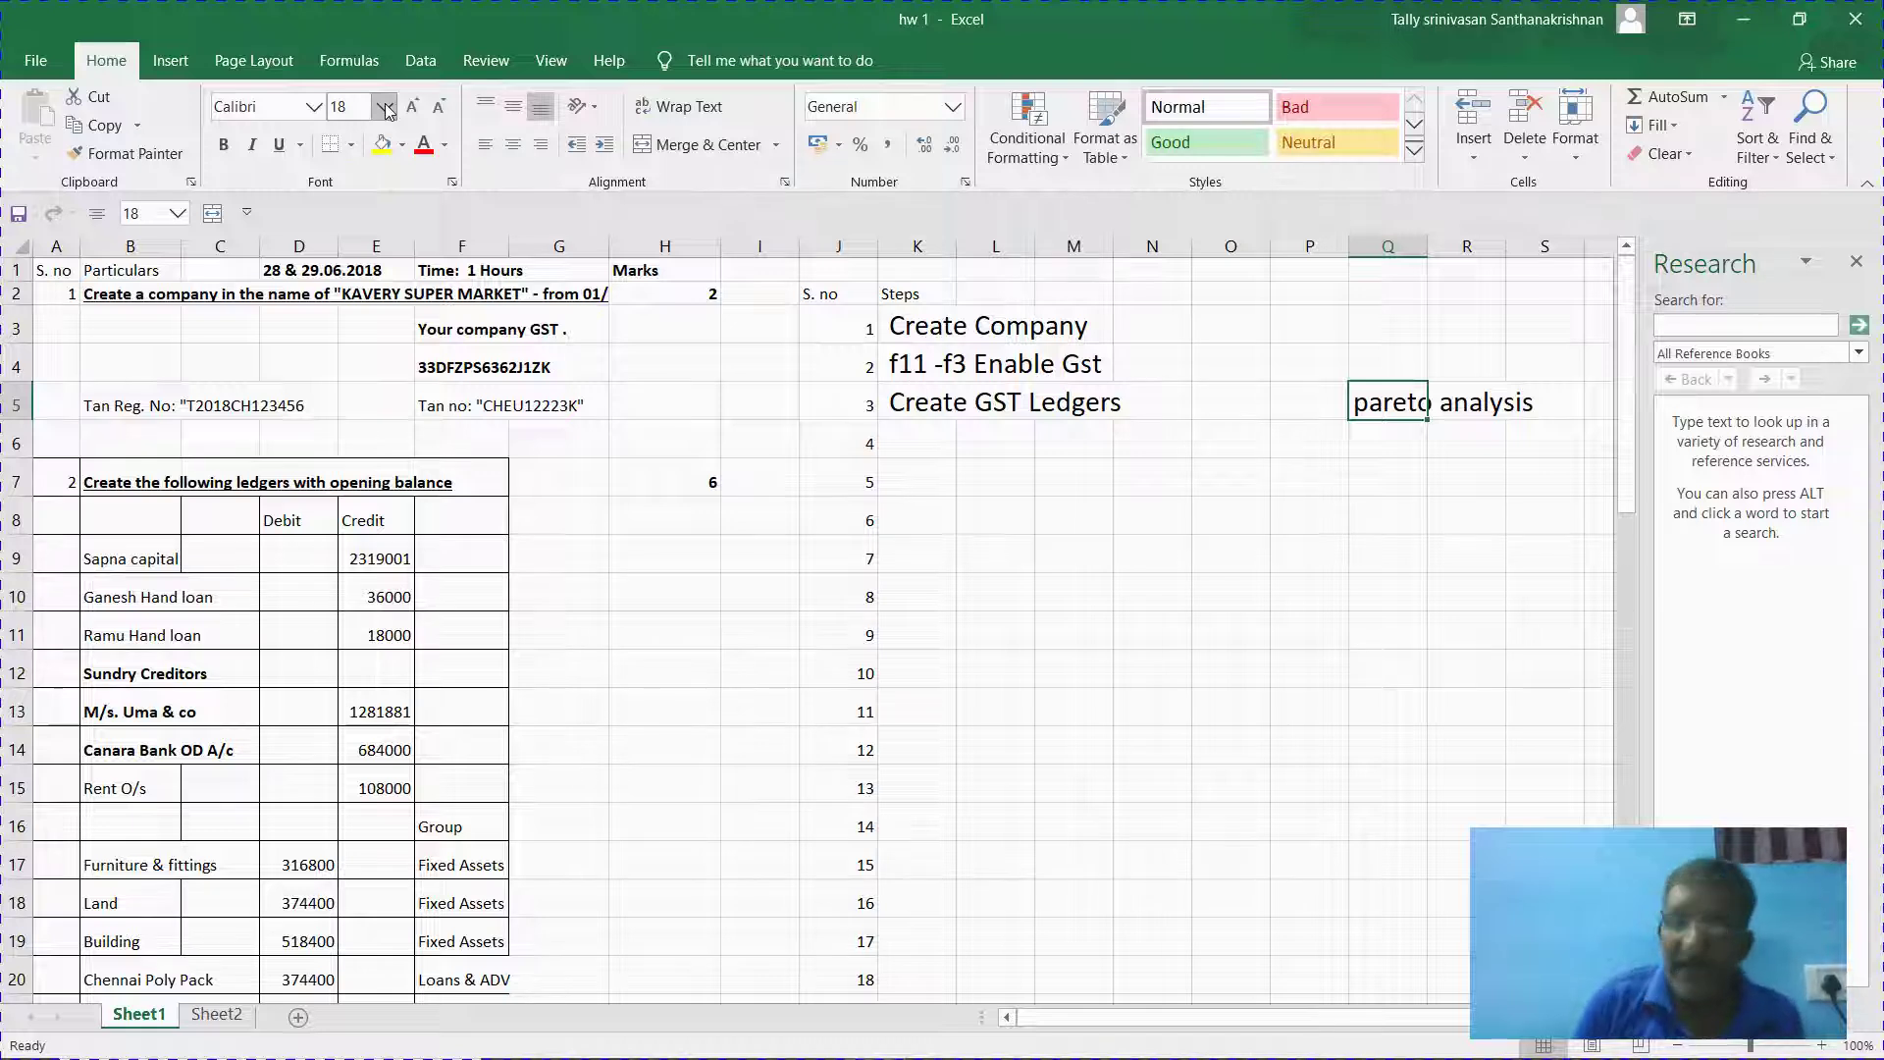
key(Return)
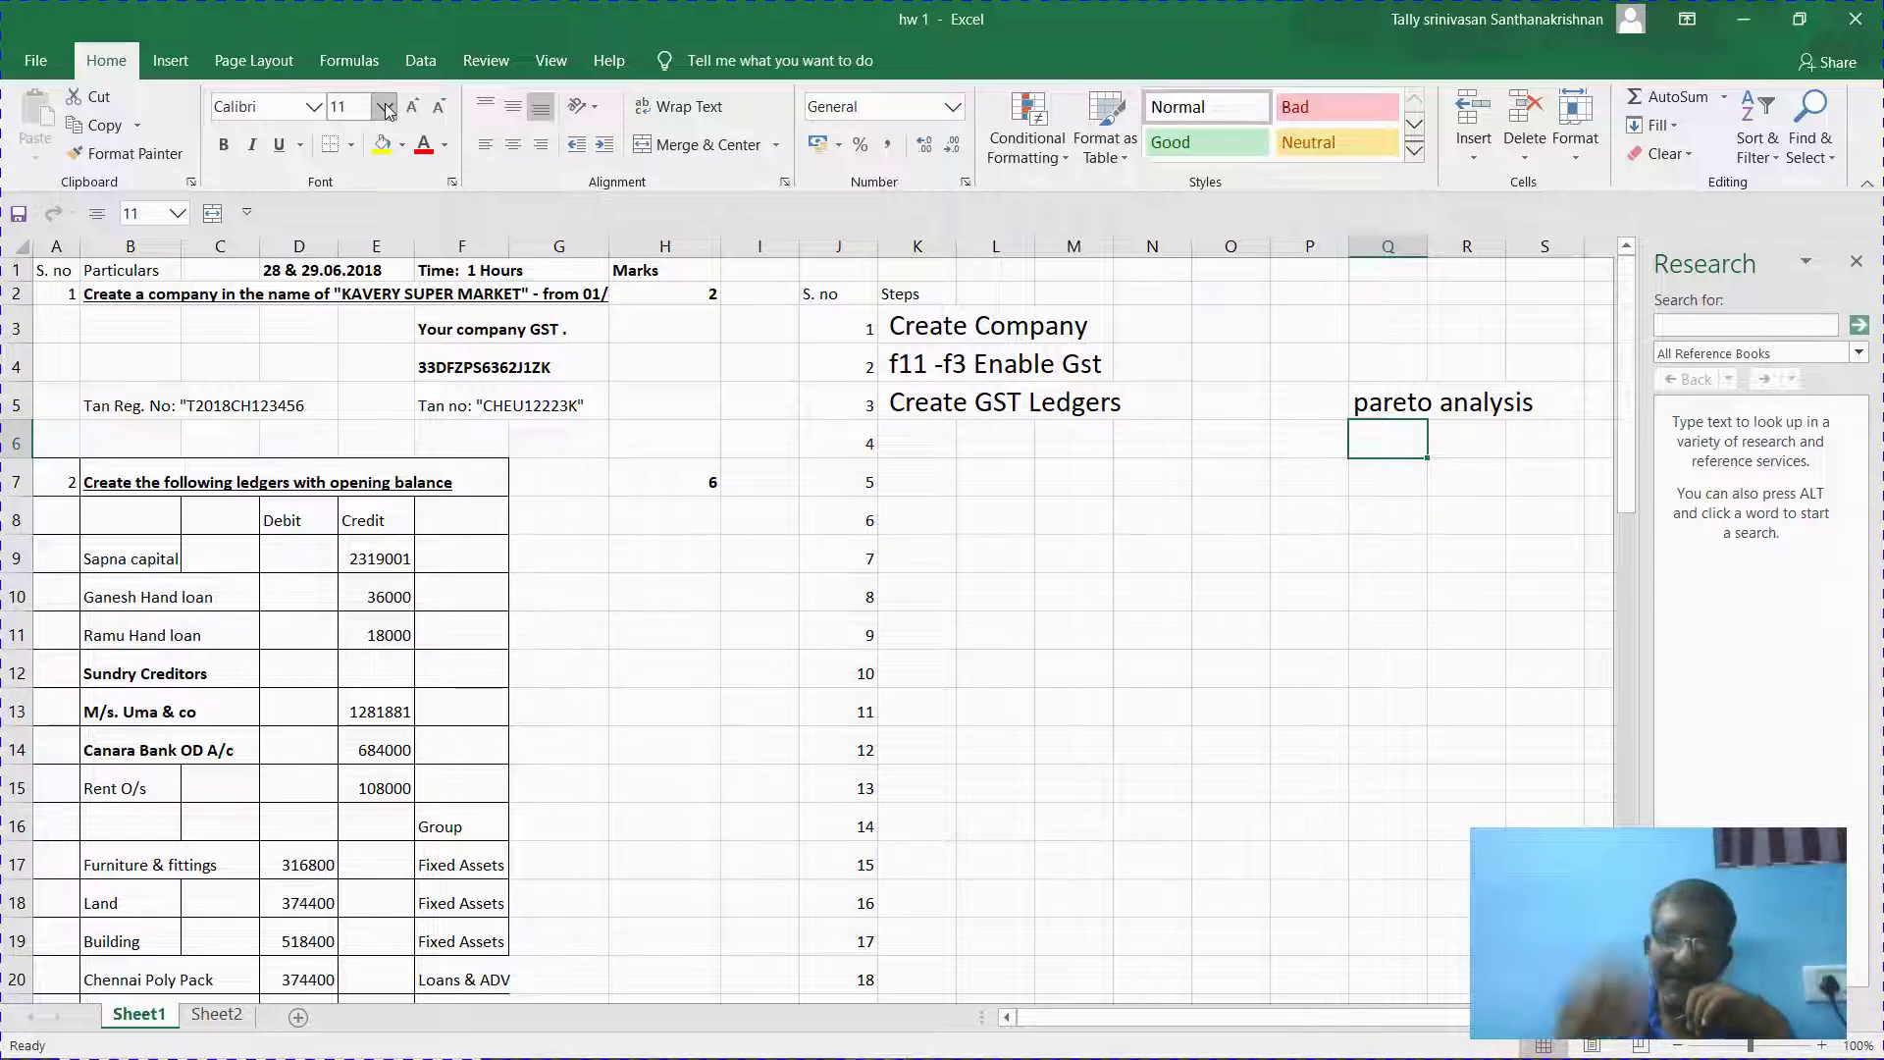
Enter band 'nil' with count 500 in row 7 and set Q7:R9 to font size 18.
key(Down)
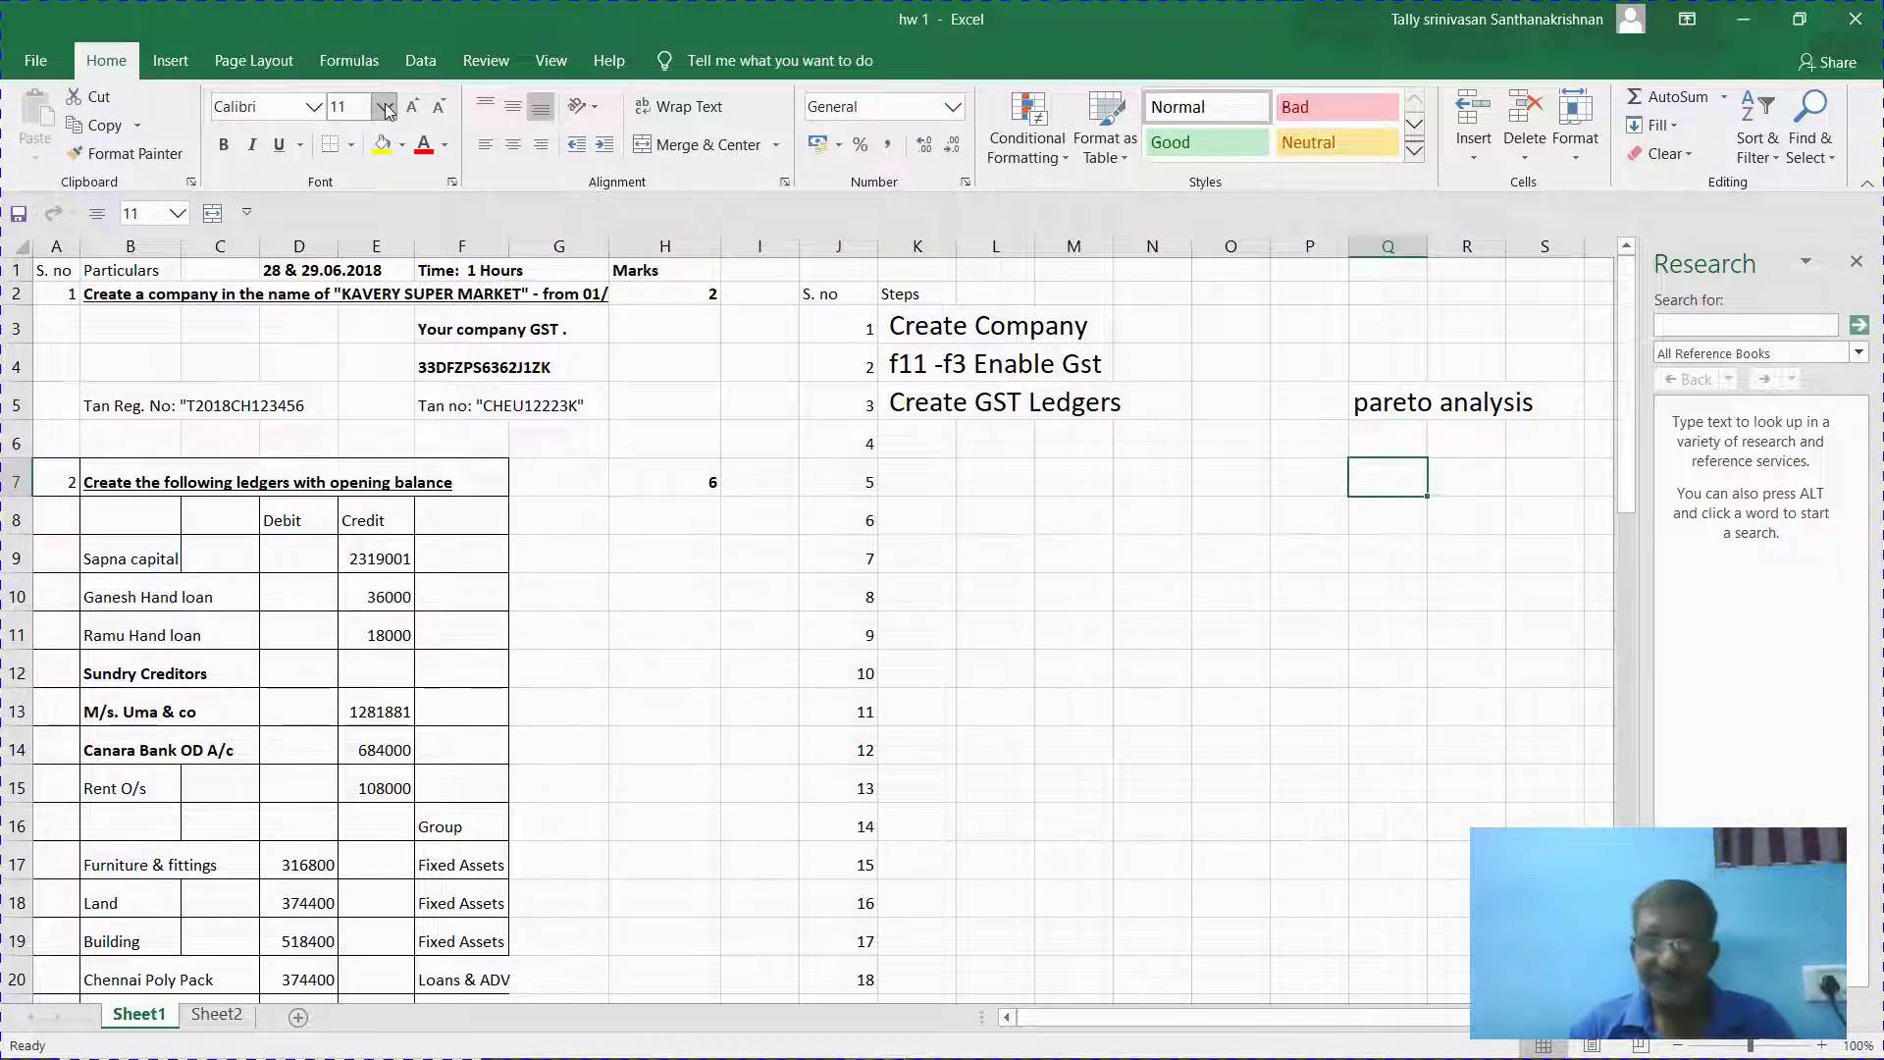
text(nil)
key(Tab)
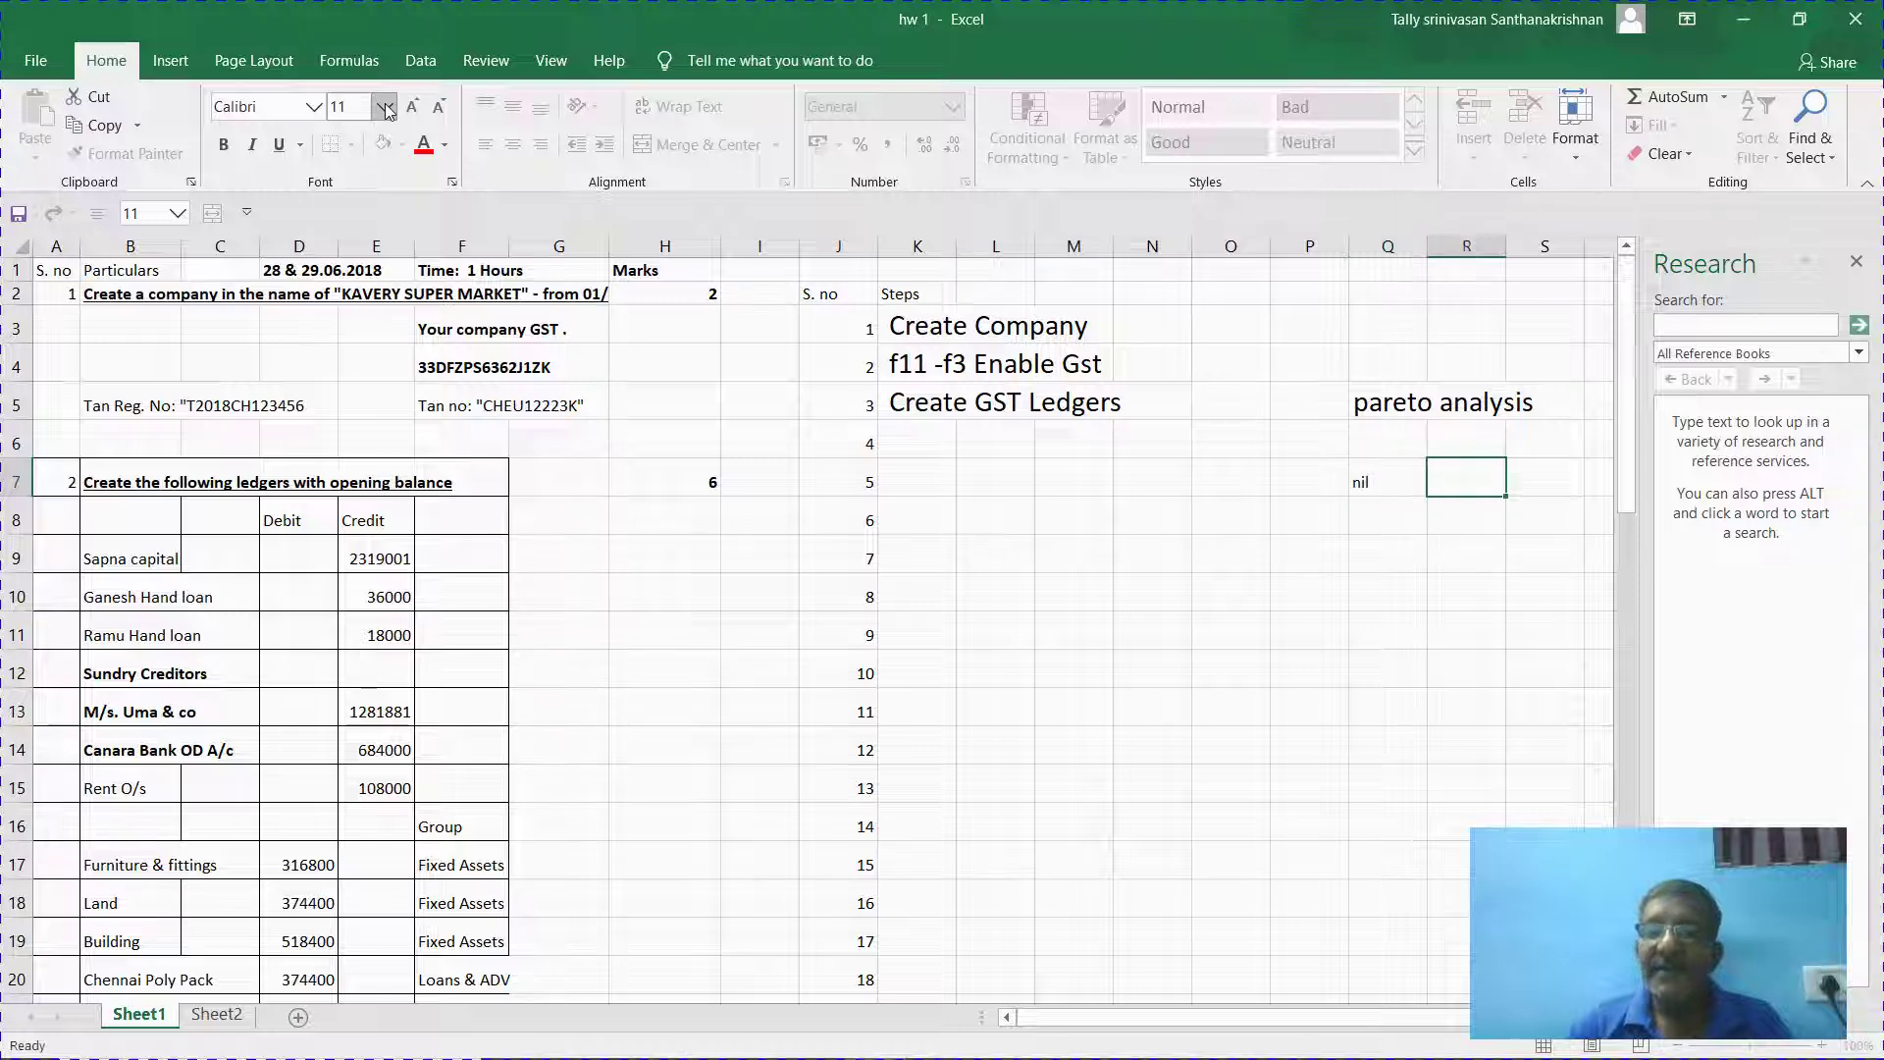
key(Tab)
key(Left)
text(500)
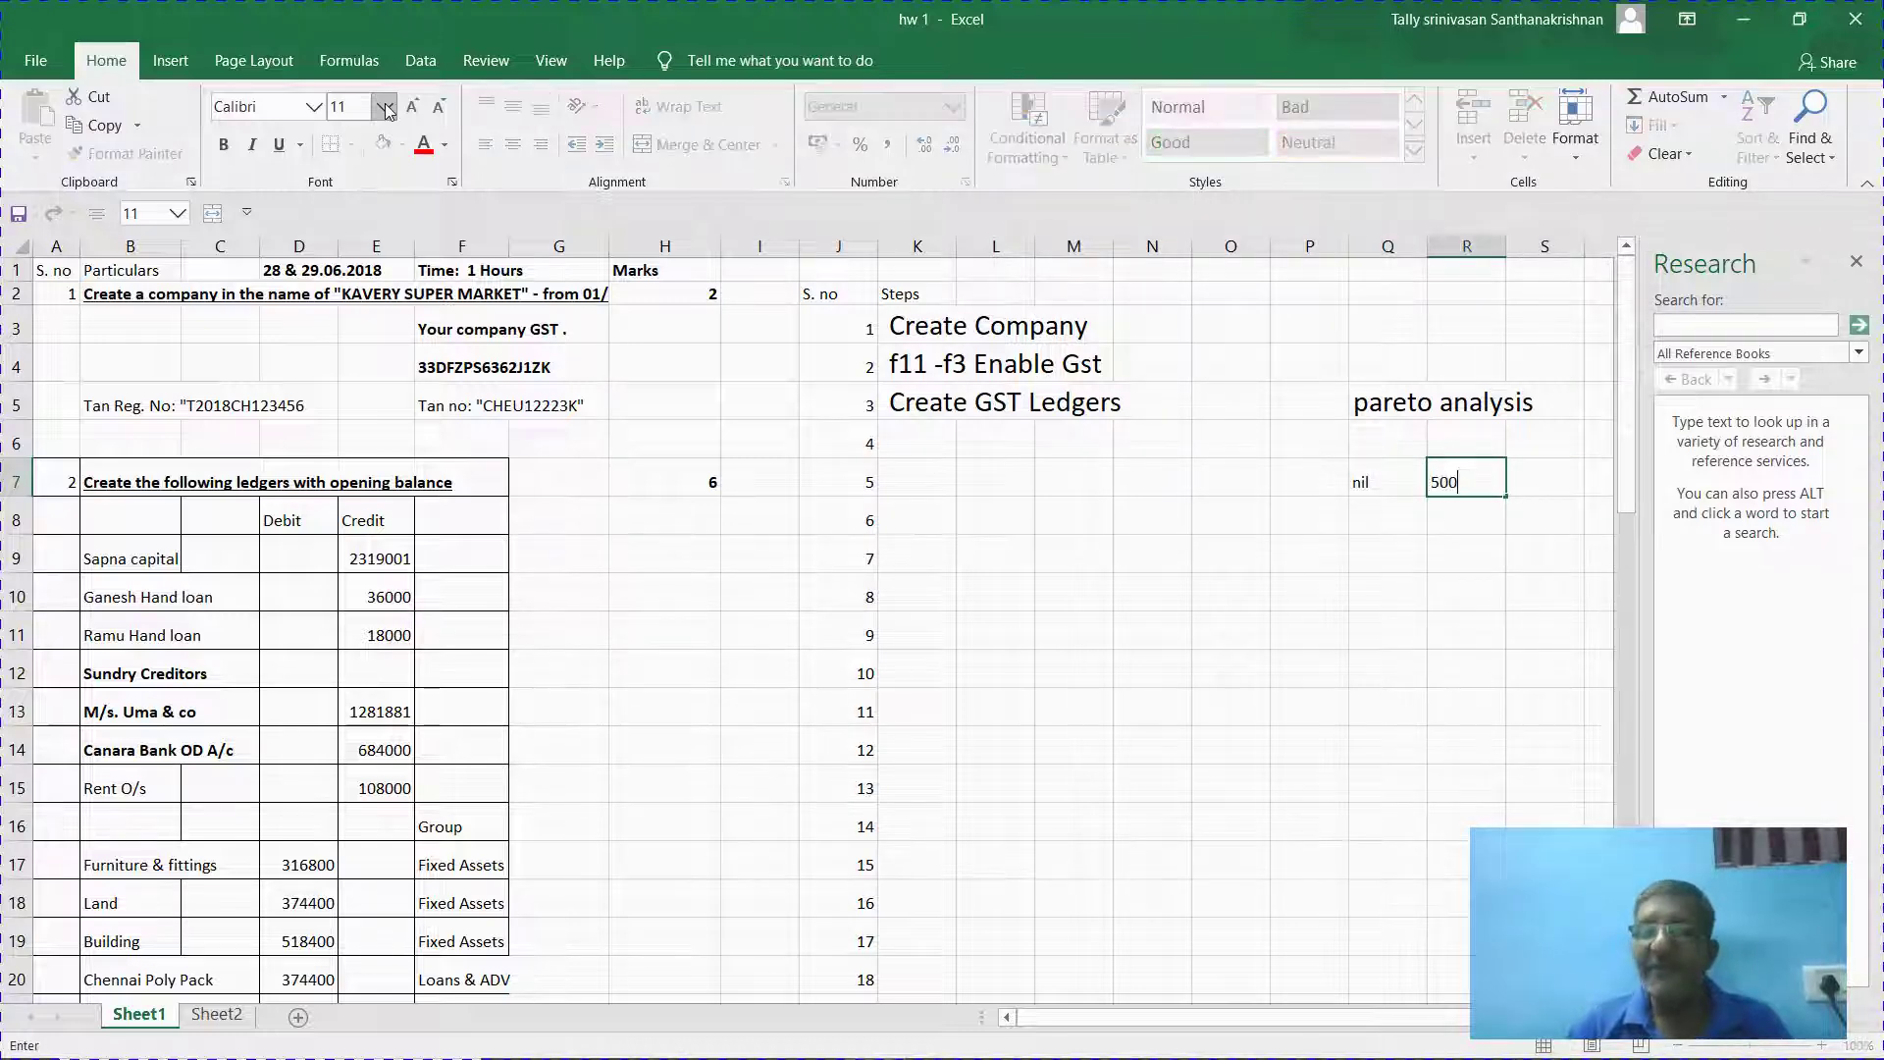
key(Tab)
key(Left)
key(Left)
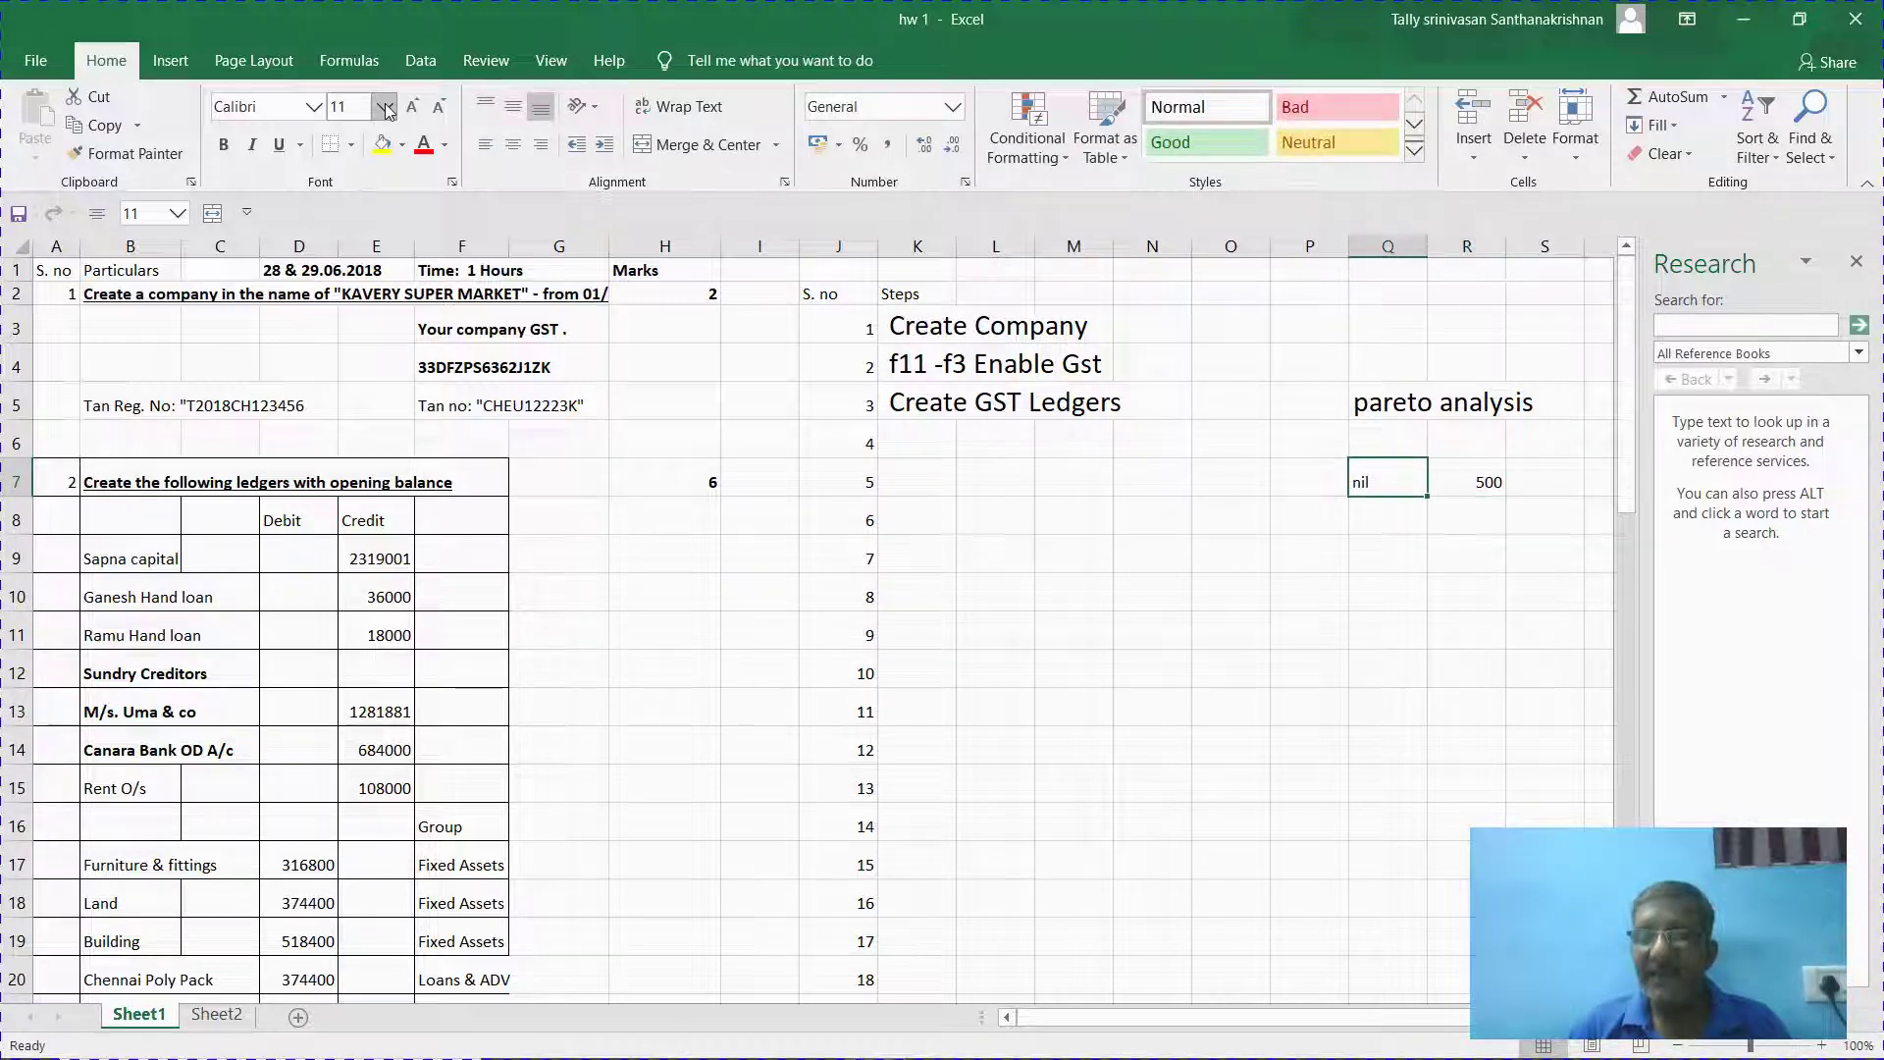
key(shift+Right)
key(shift+Down)
key(shift+Down)
key(shift+Down)
key(shift+Down)
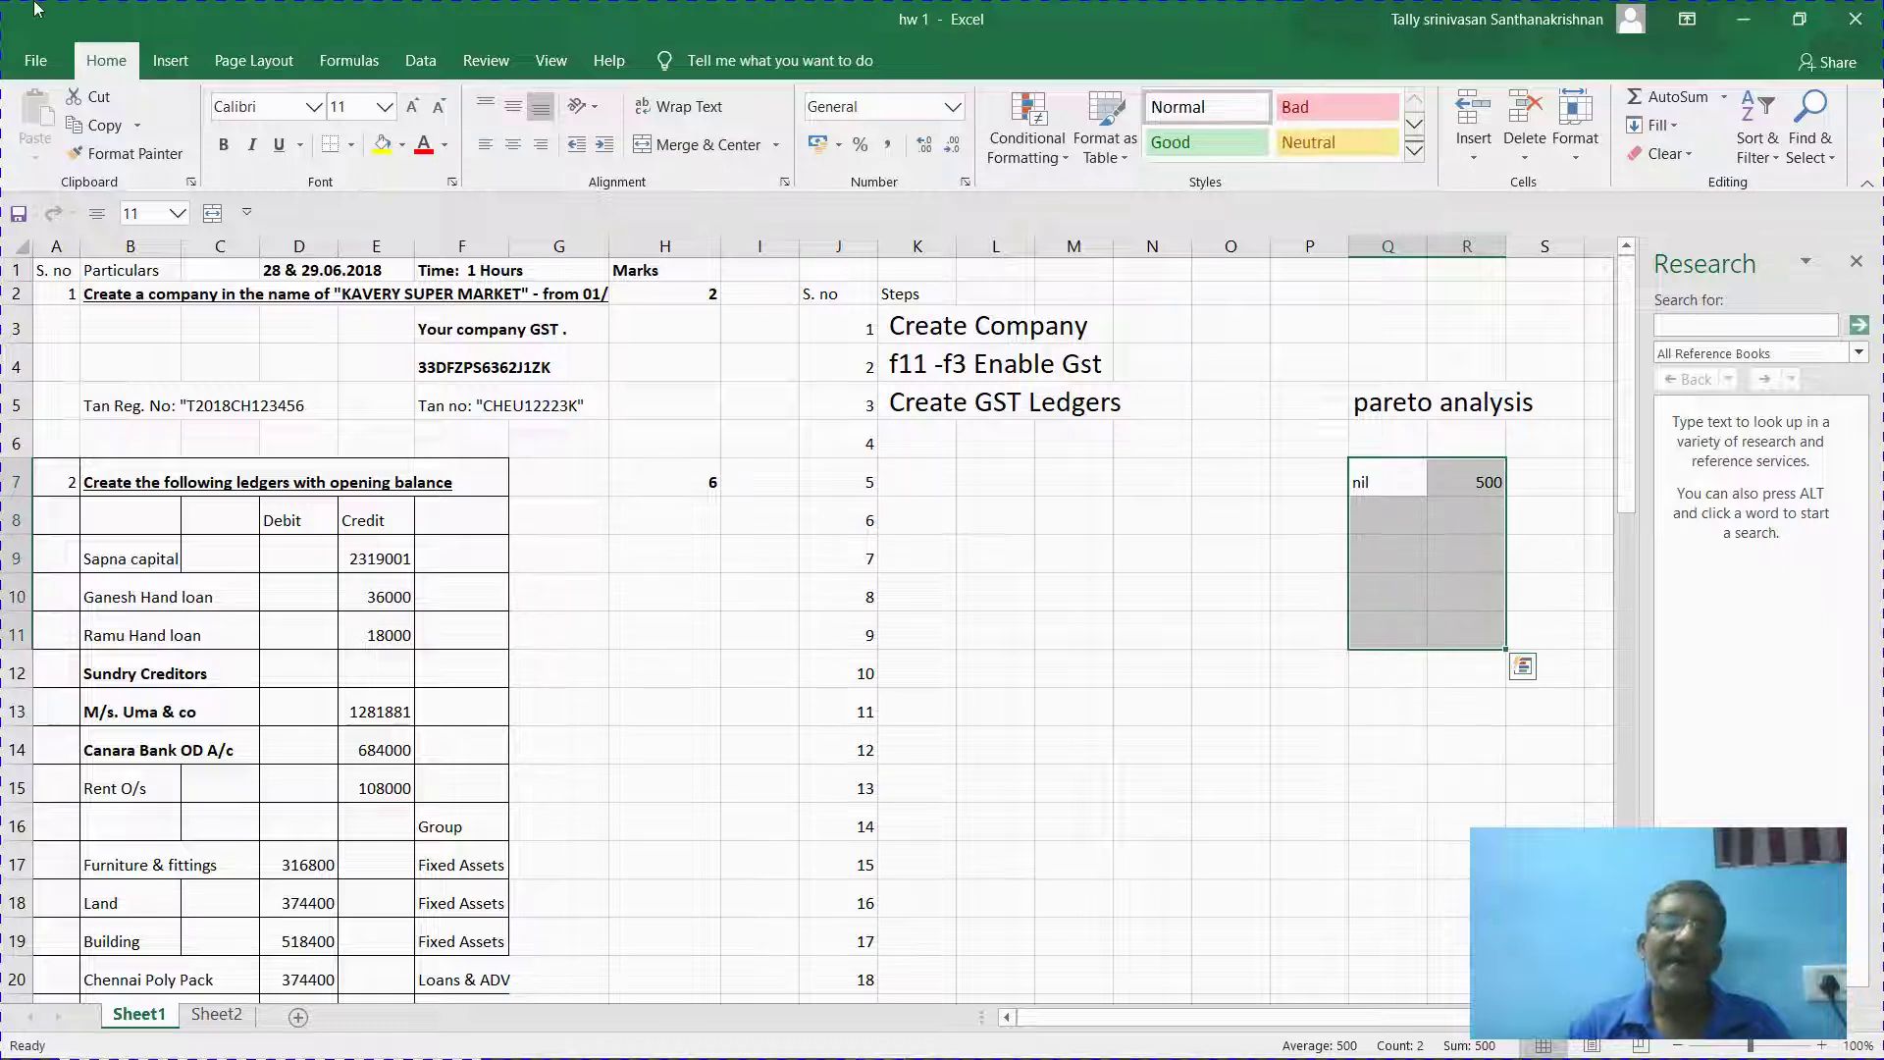
click(384, 106)
text(18)
key(Return)
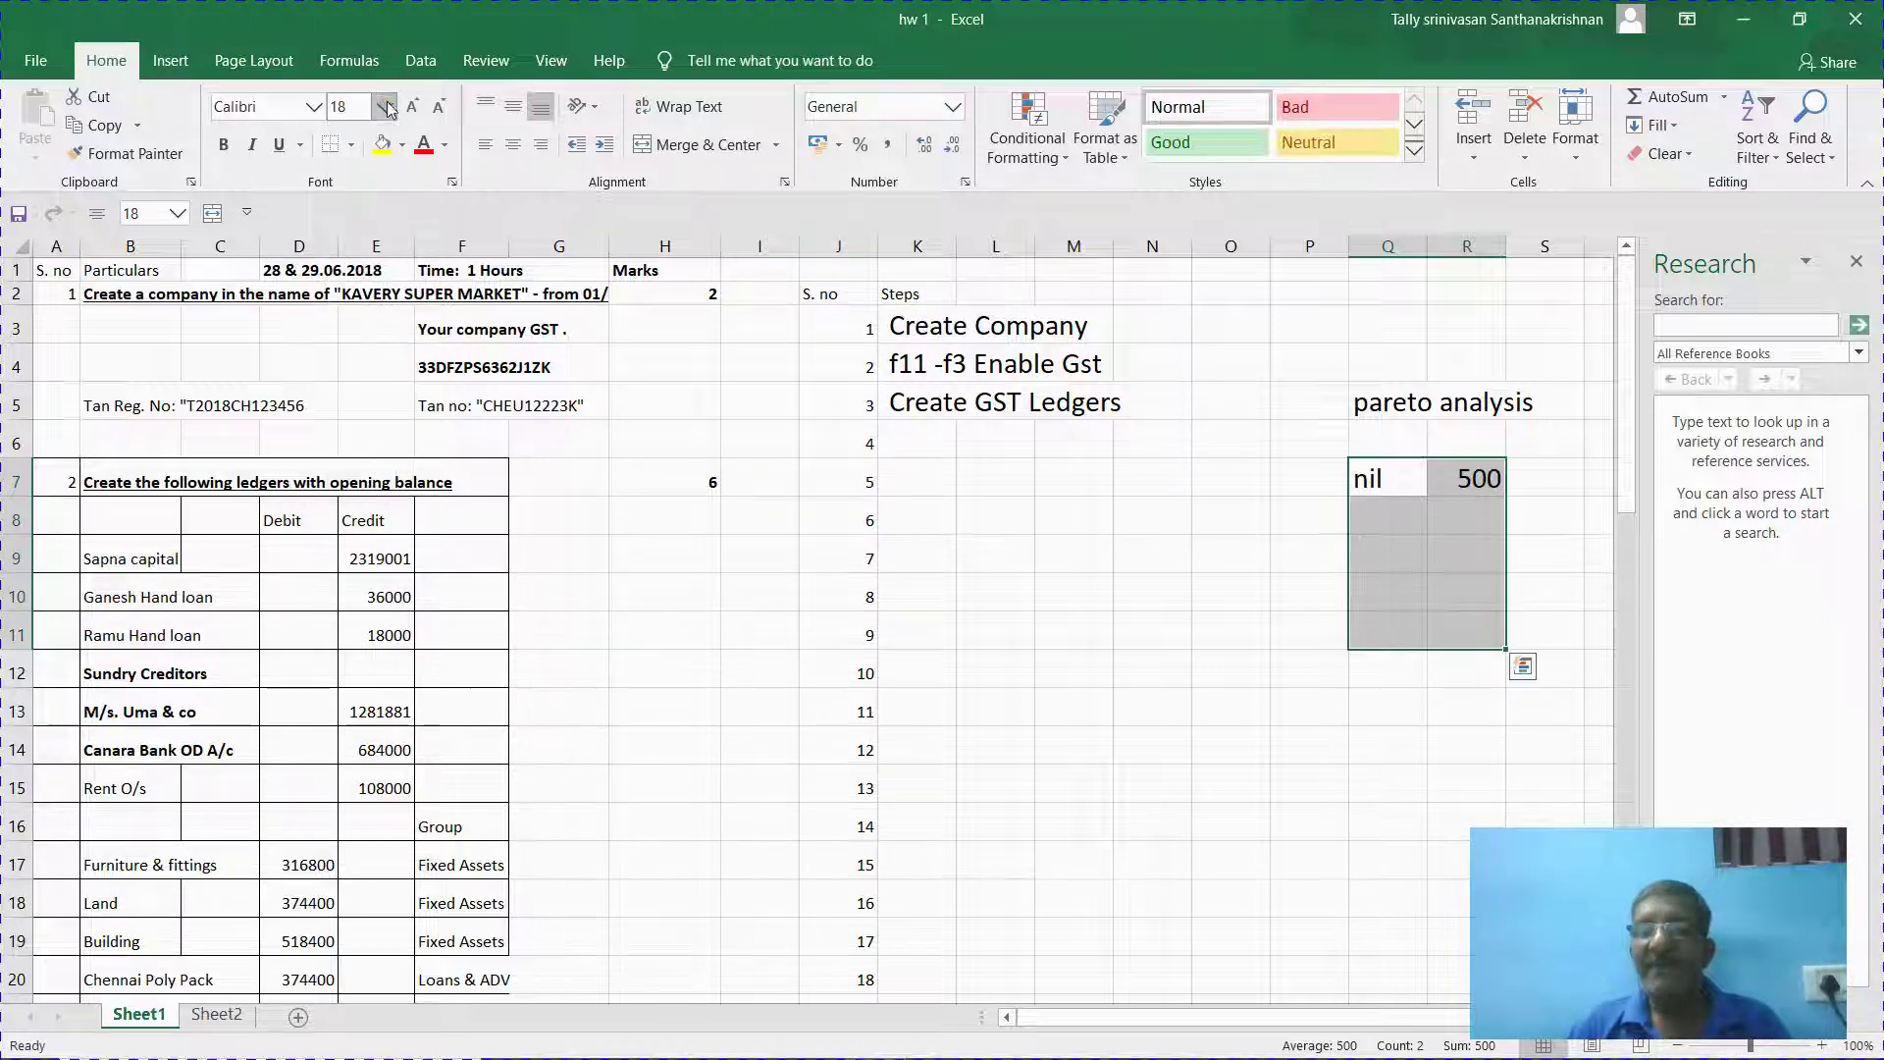
Add bands 1000, 10000 and 100000 with counts 200, 50 and 25.
click(1382, 511)
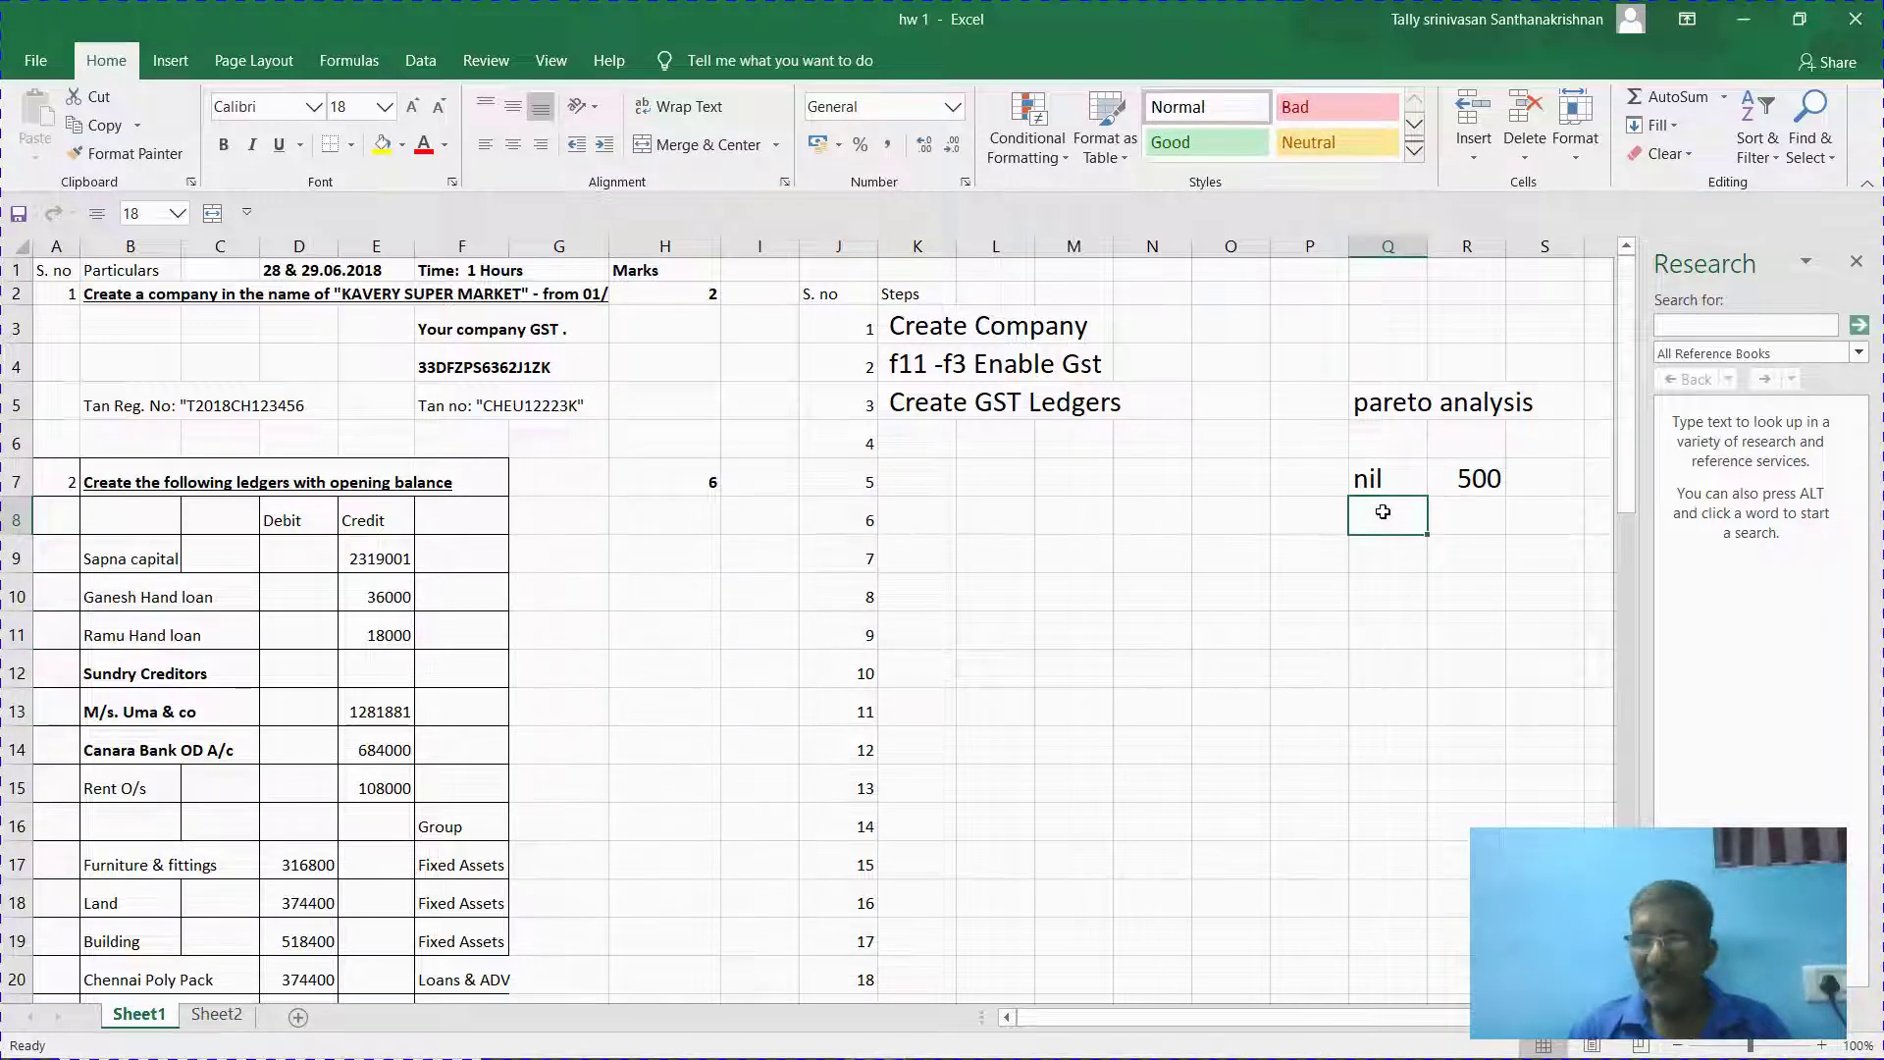
text(1000)
key(Tab)
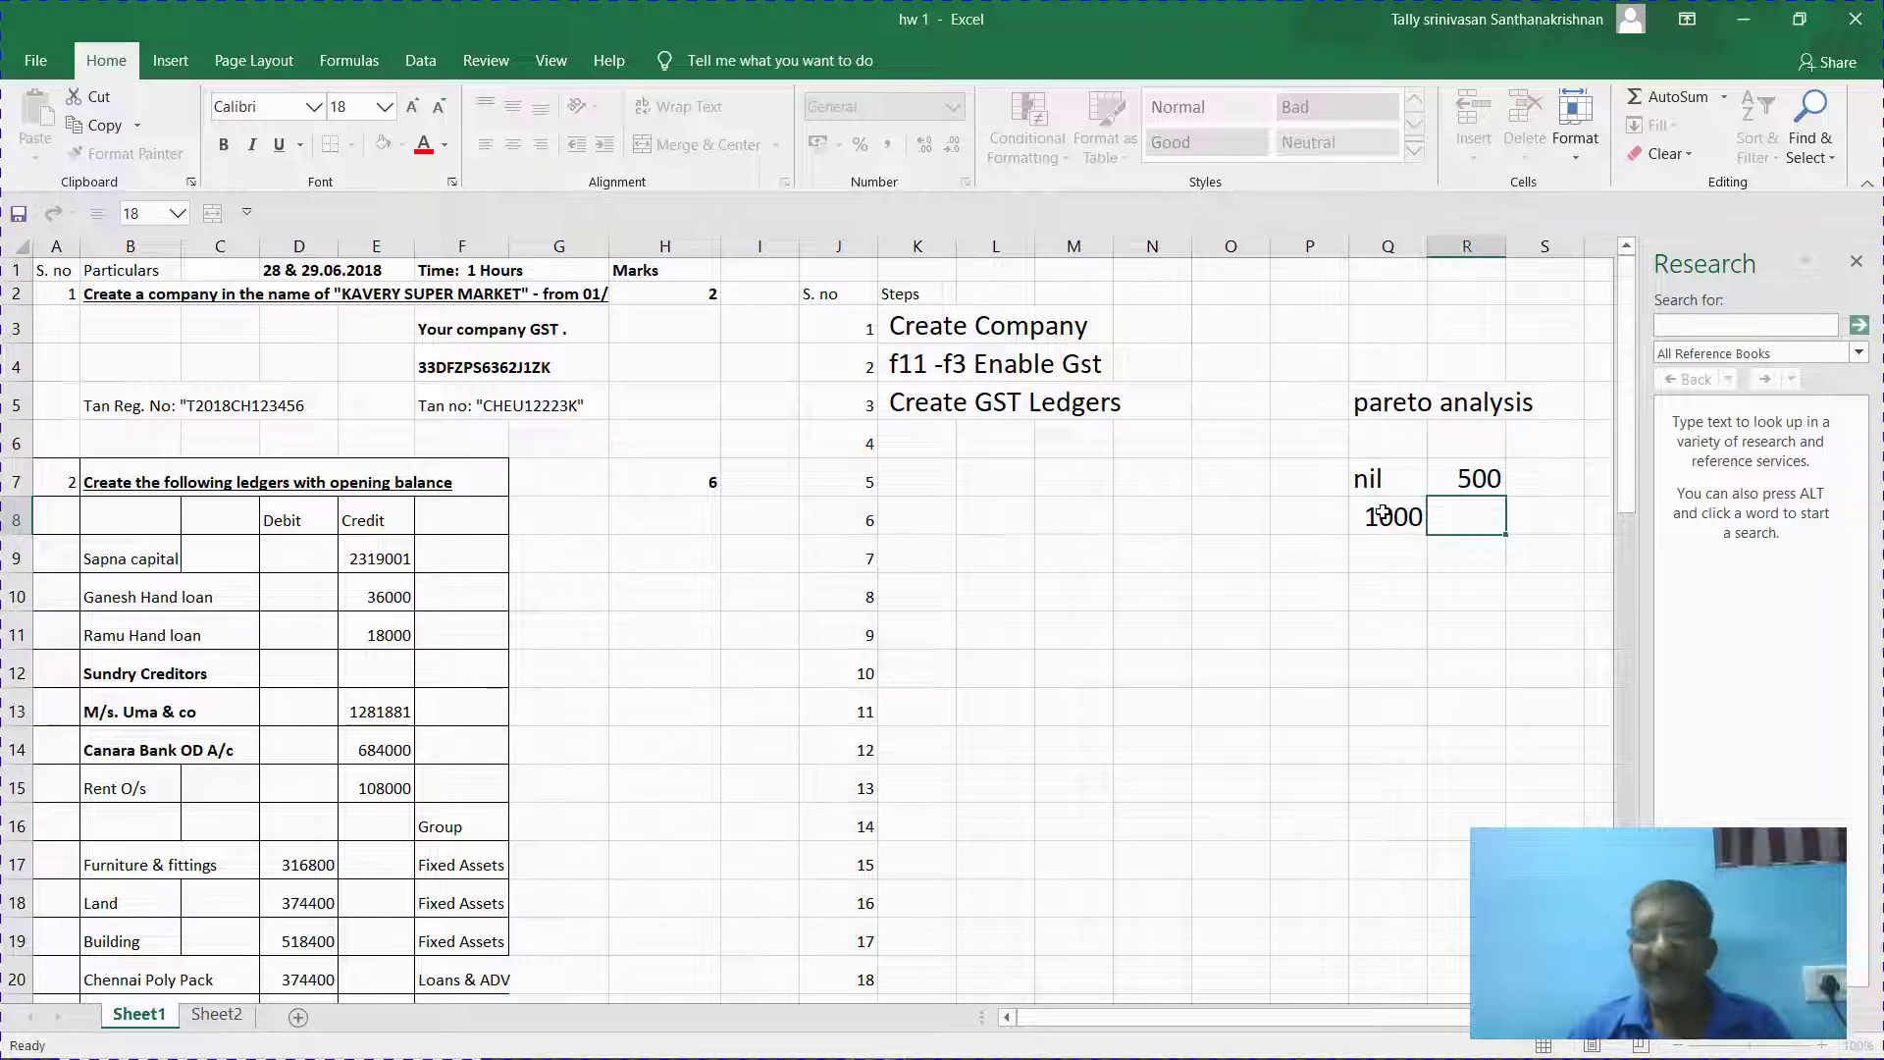
text(200)
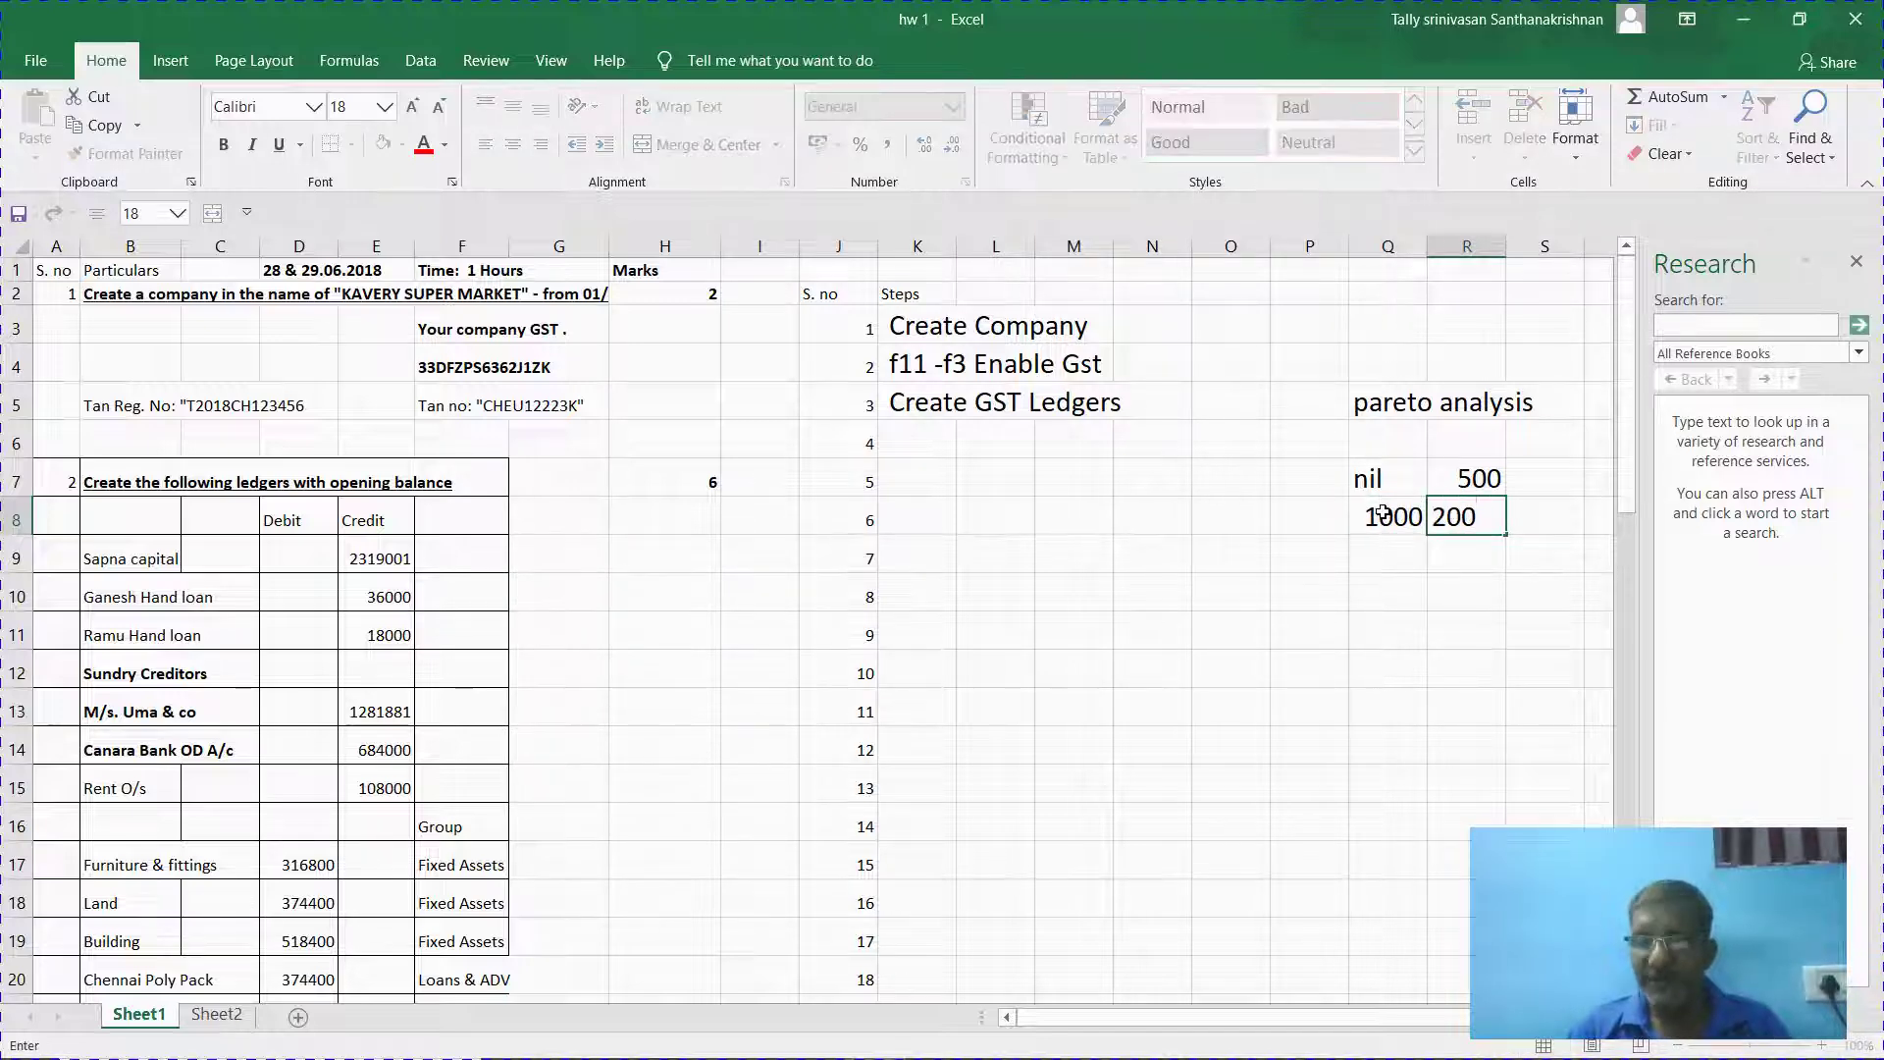
key(Return)
text(100000)
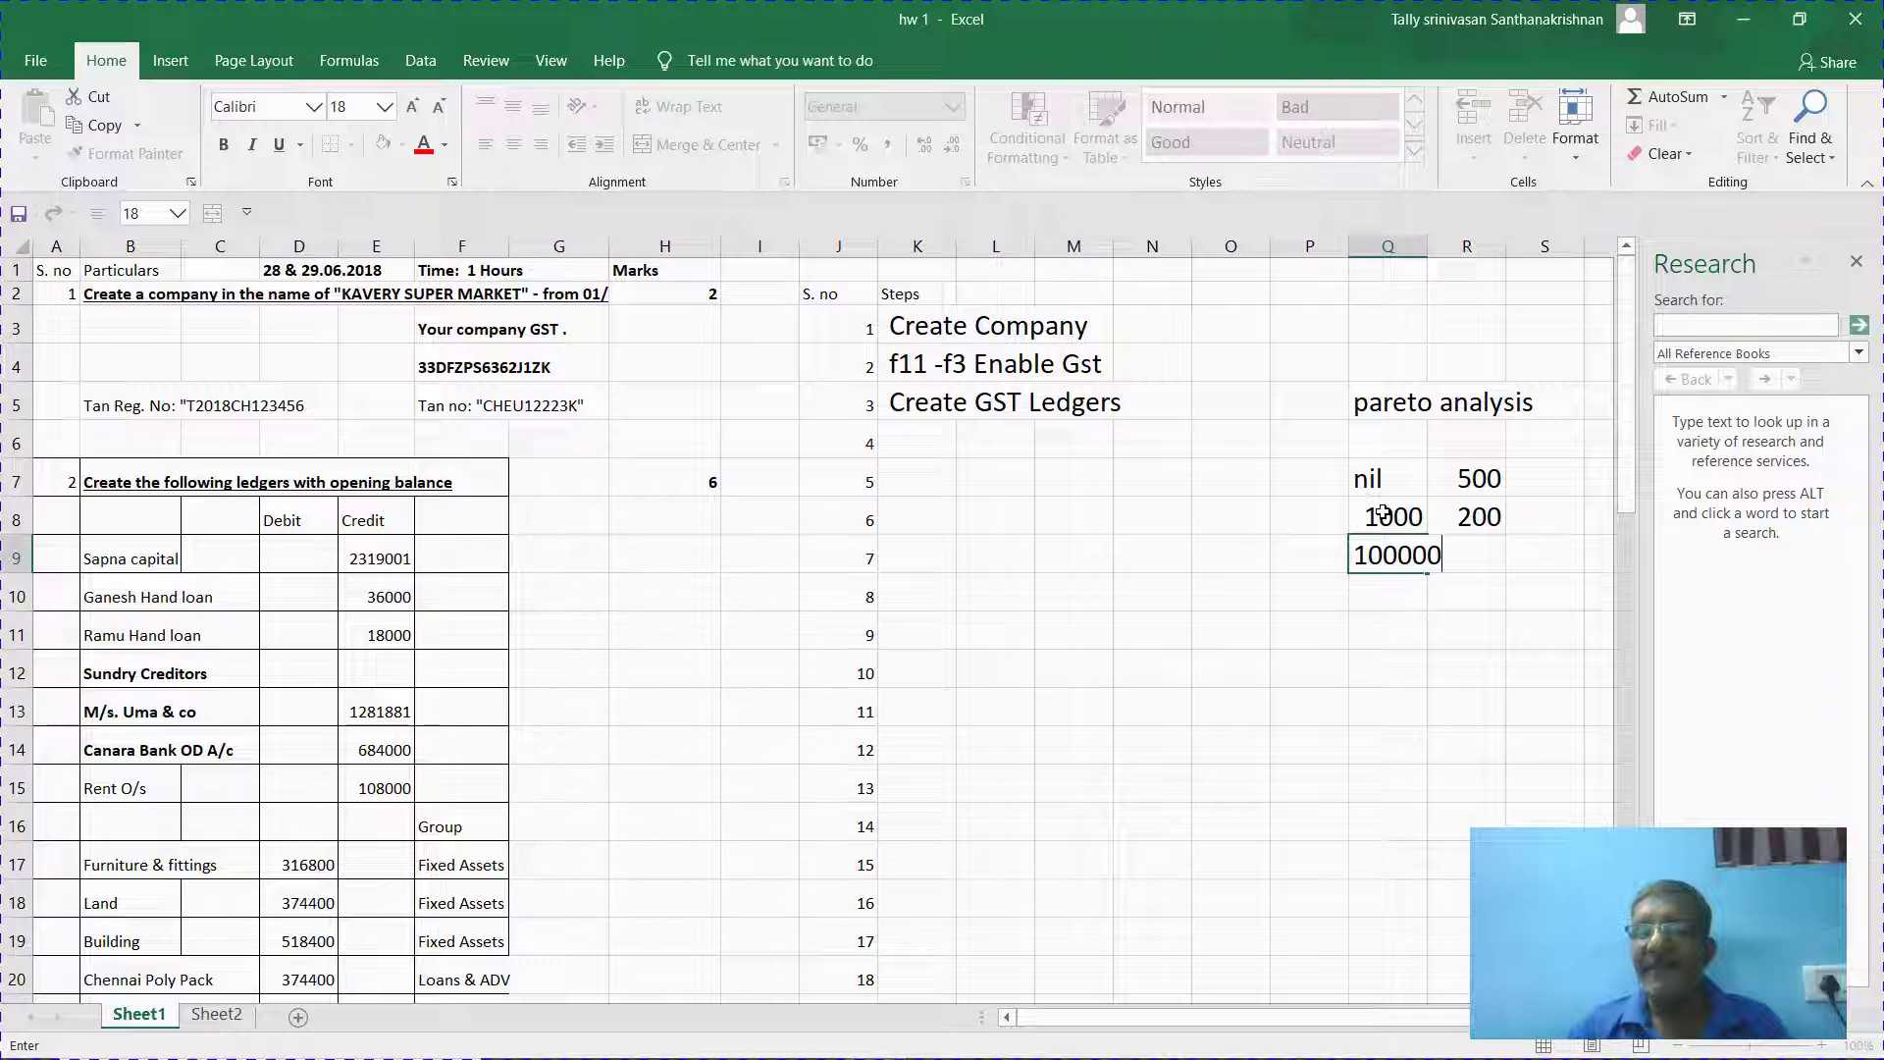
key(BackSpace)
key(Tab)
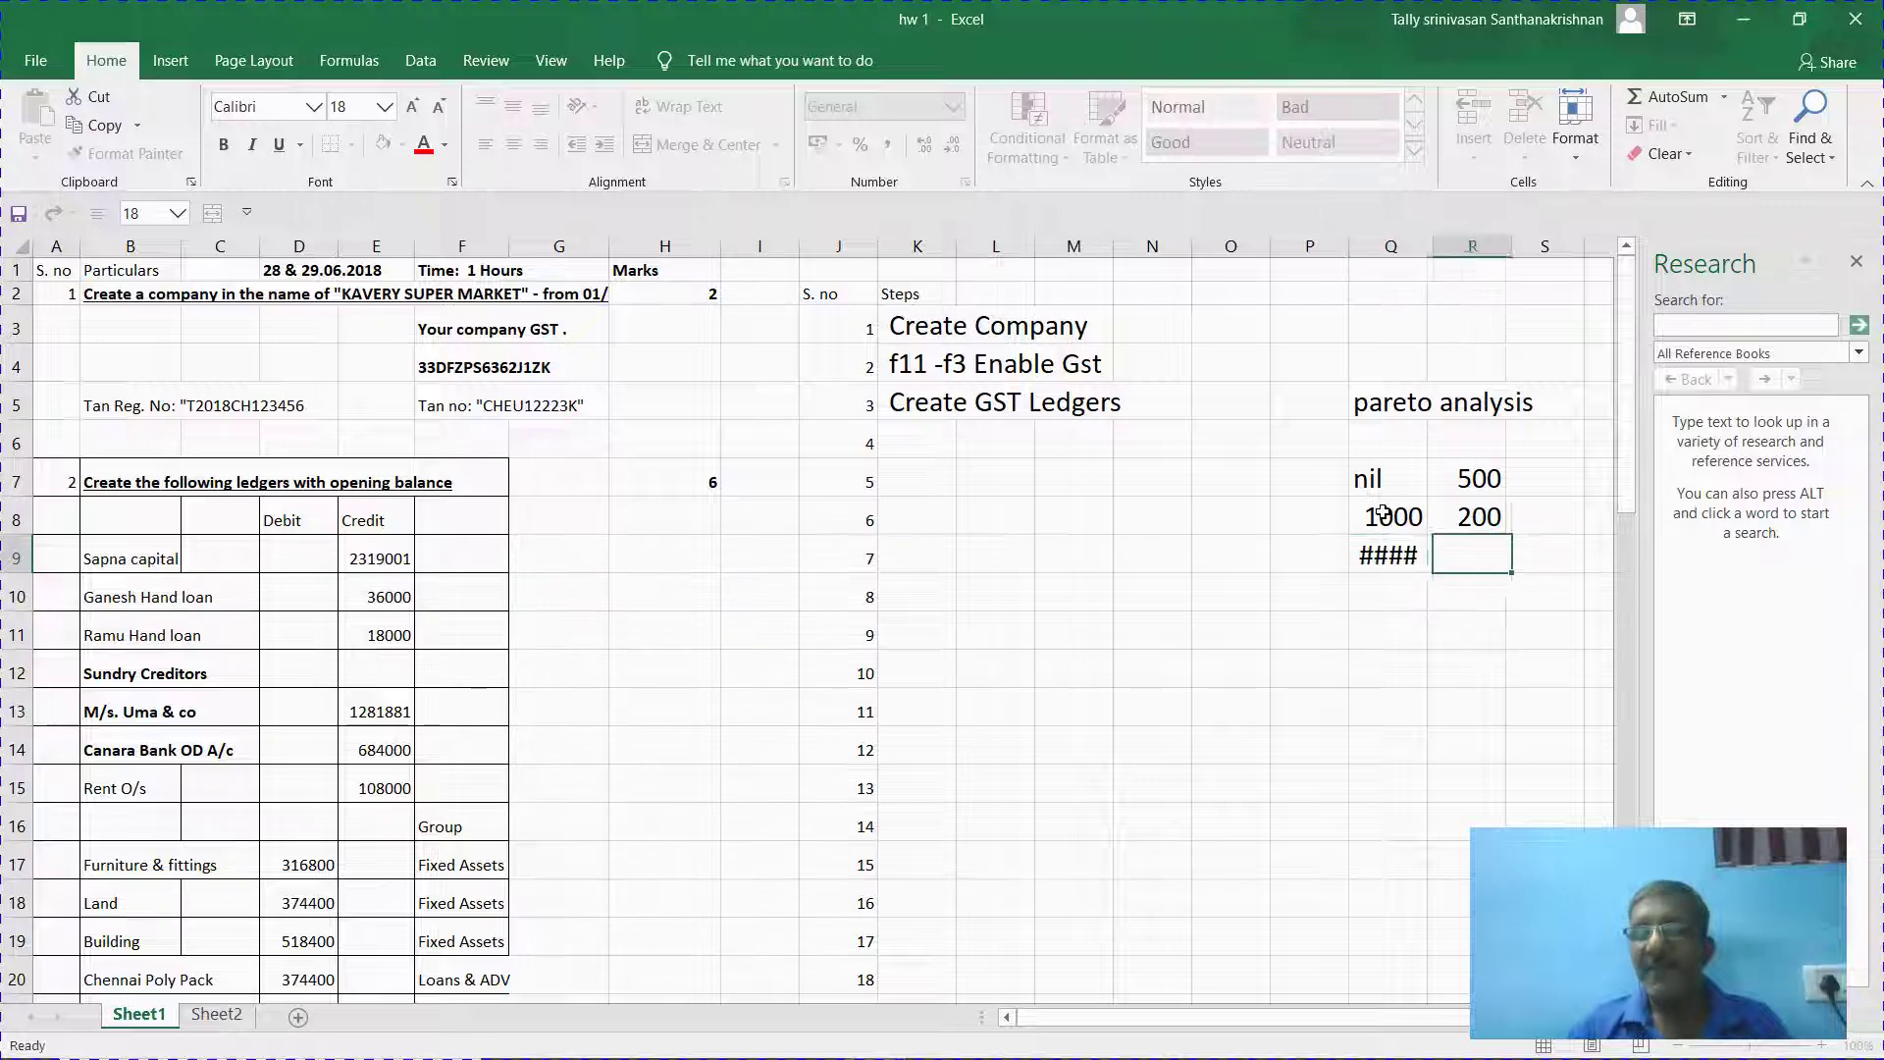
text(50)
key(Return)
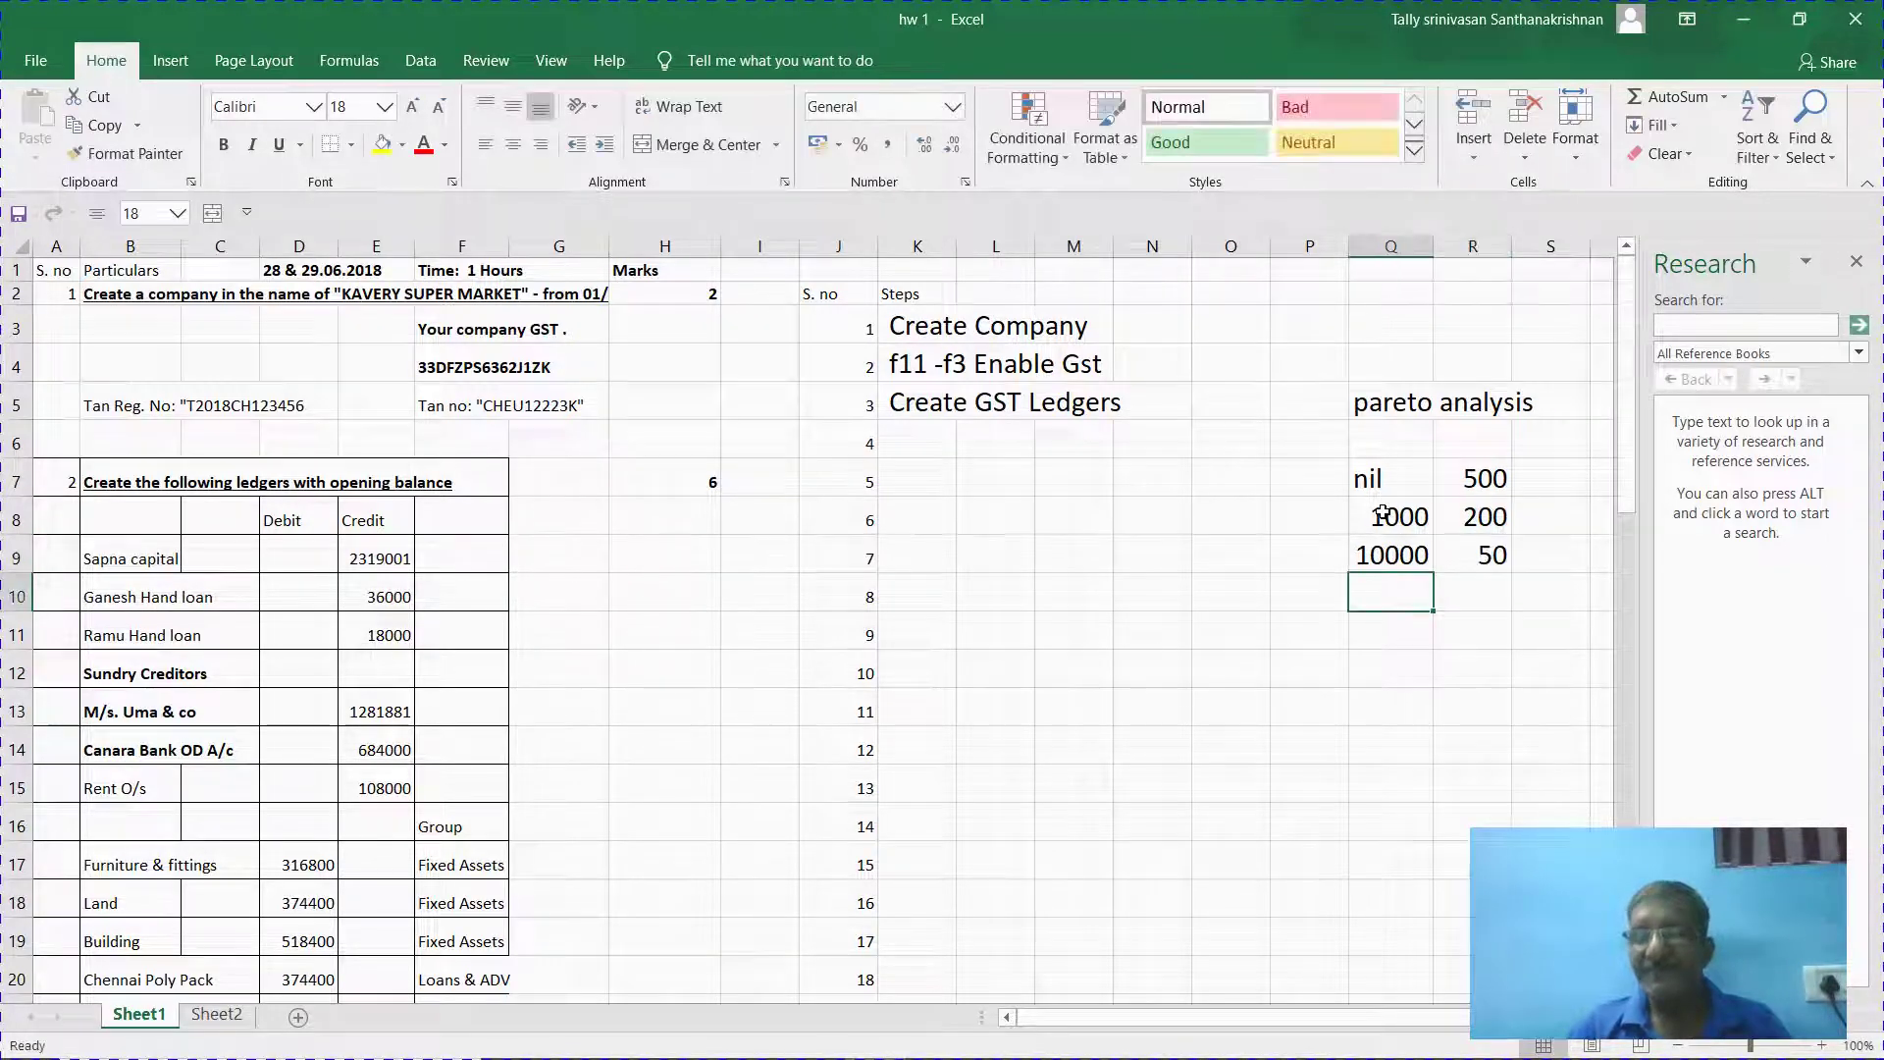
text(100000)
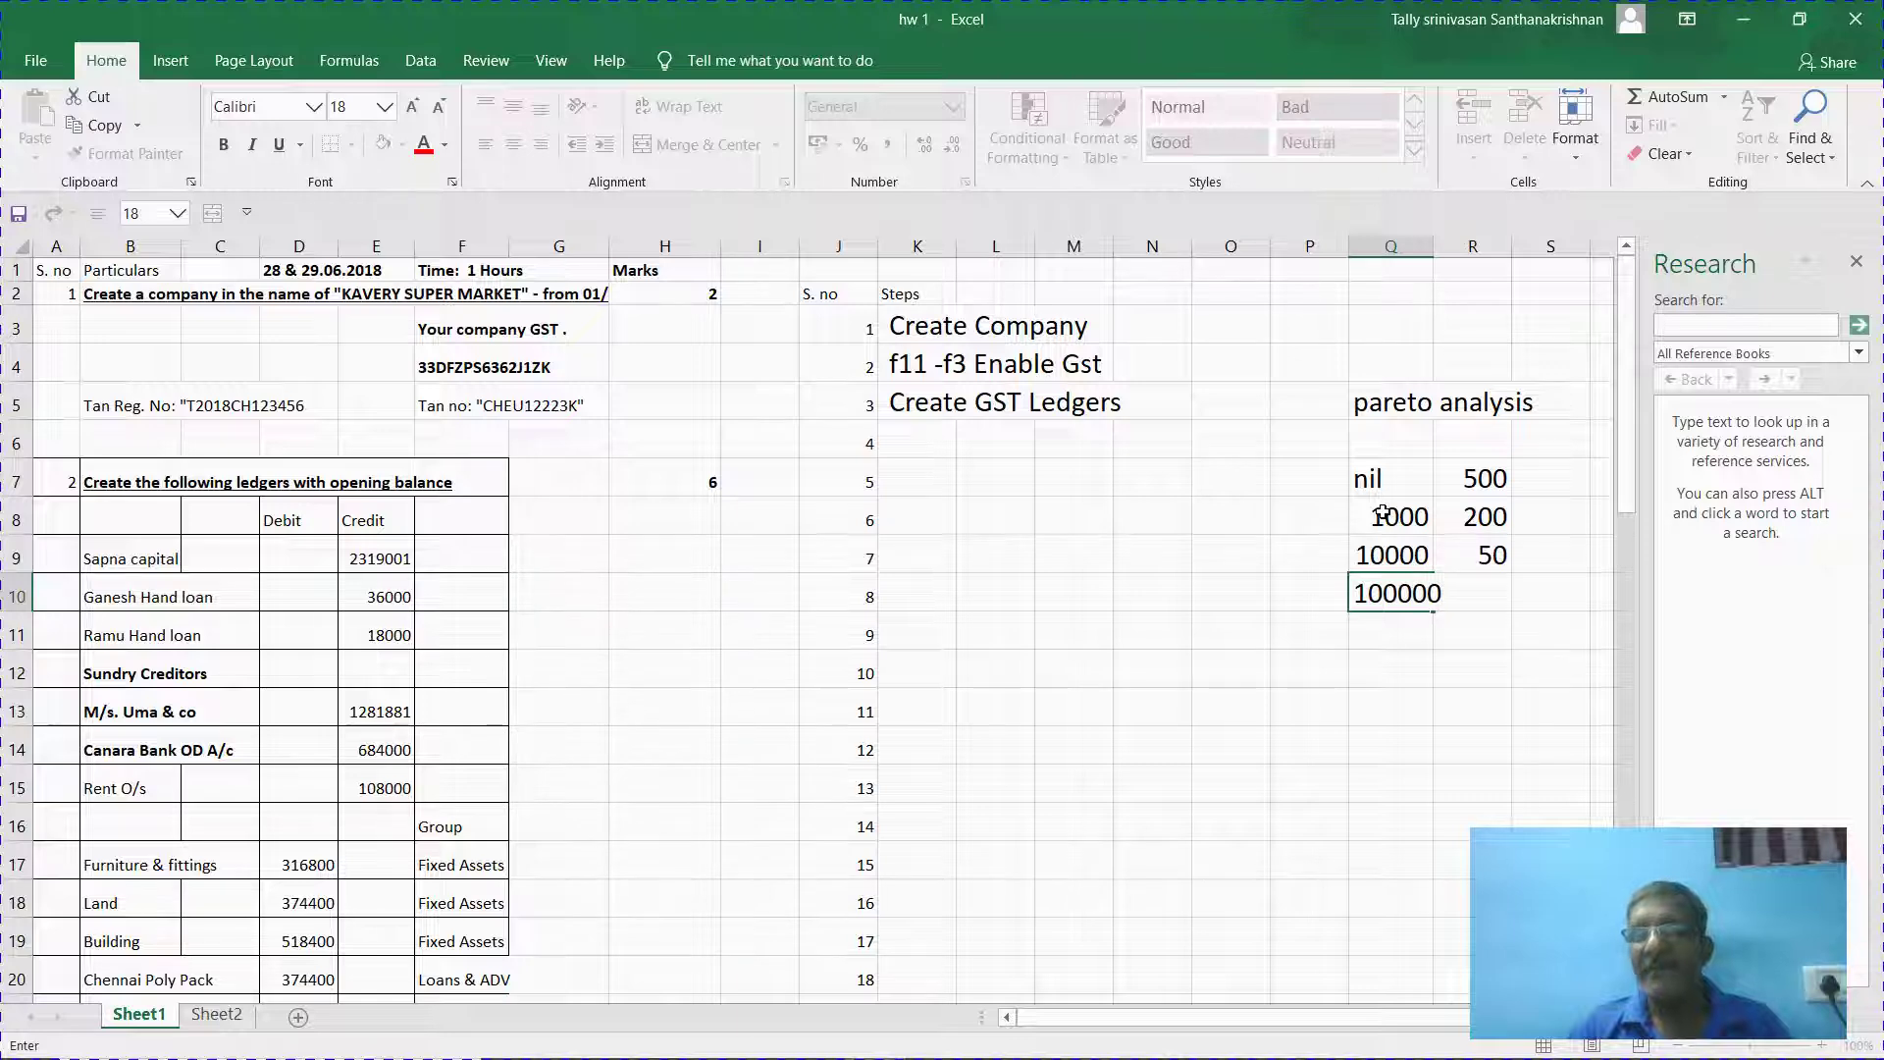
key(Tab)
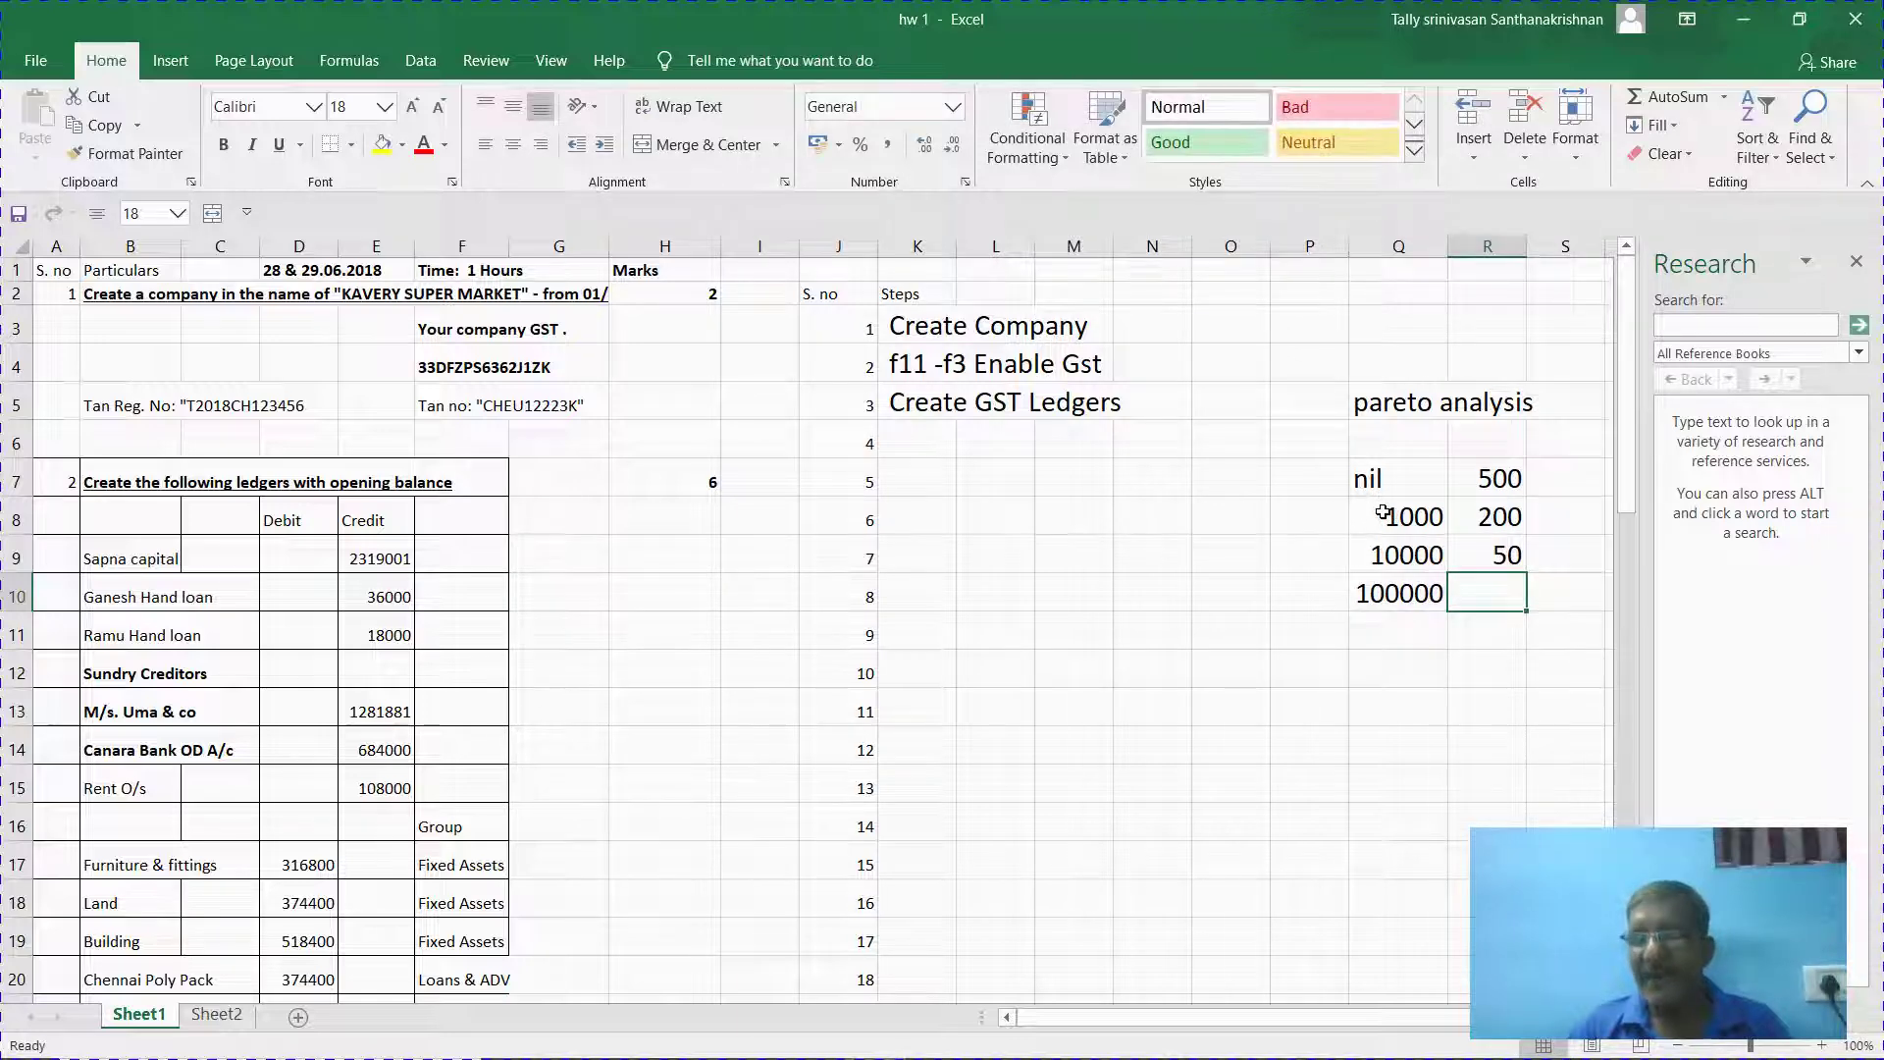
text(25)
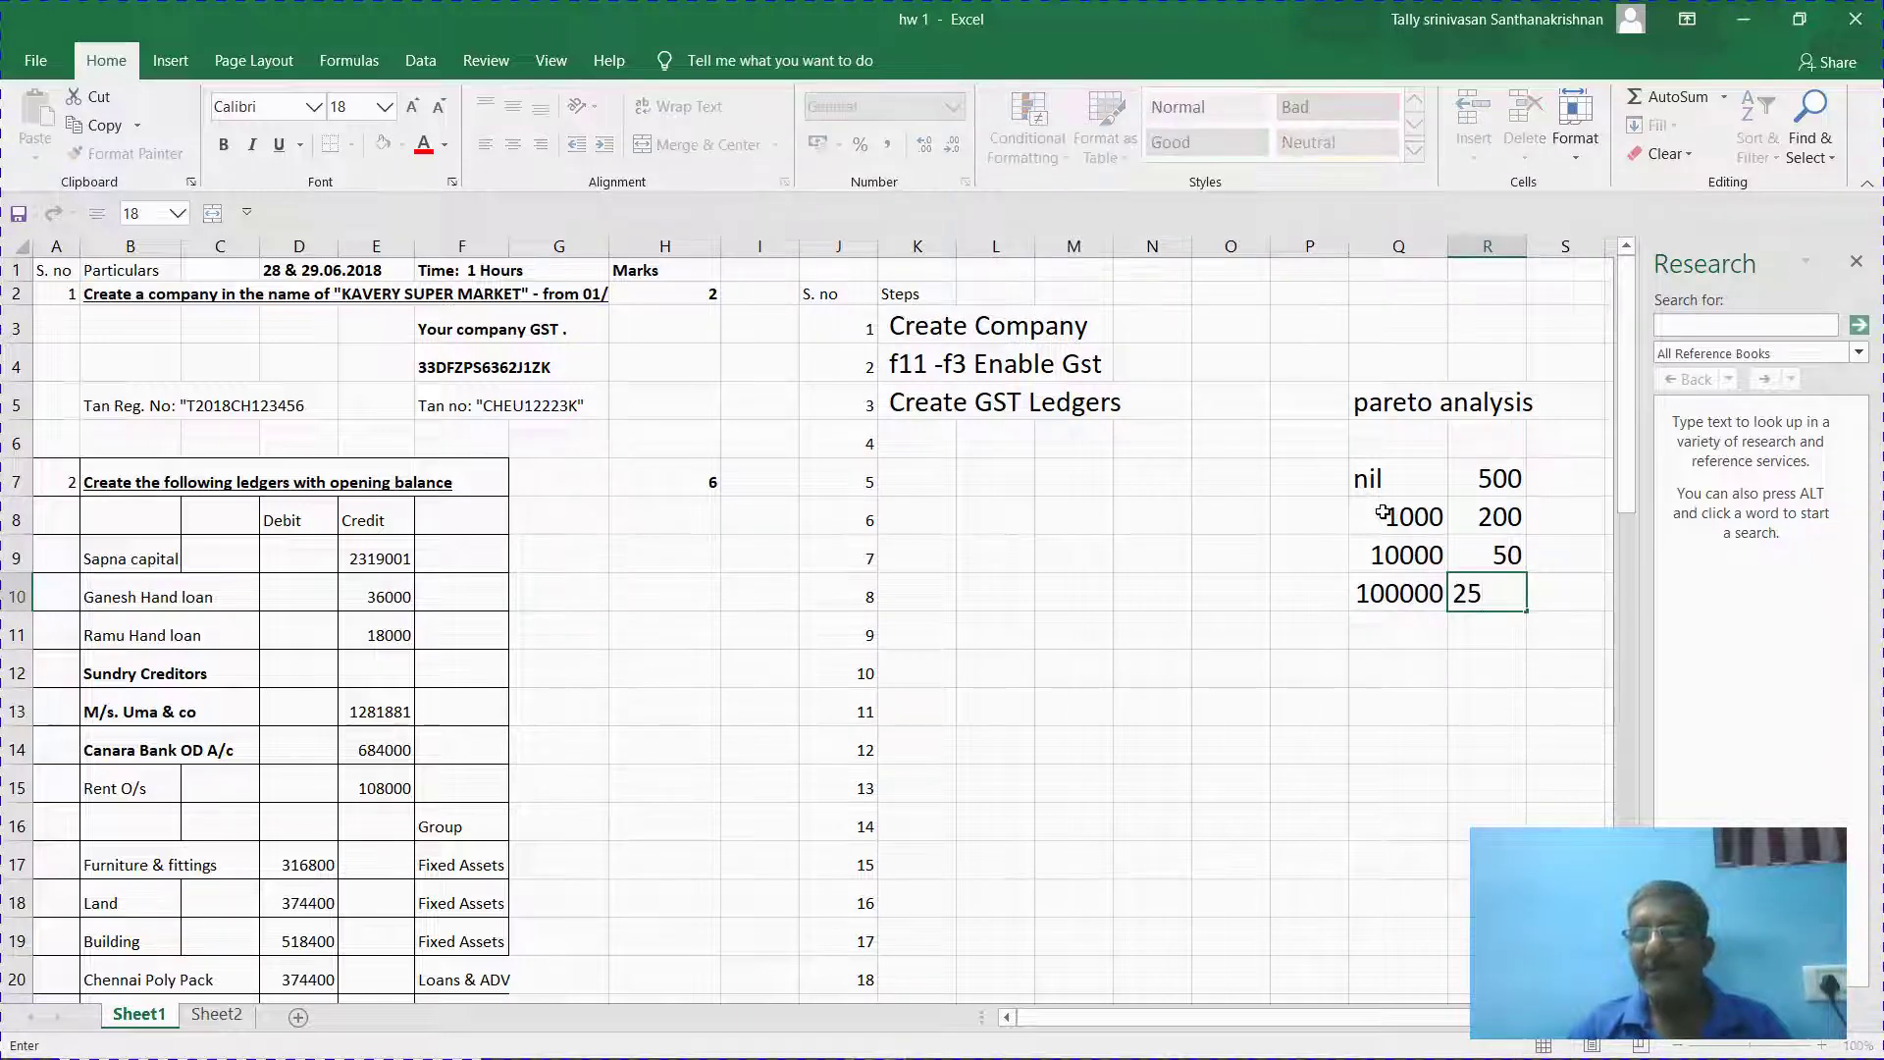
key(Tab)
Check the counts' sum, then add band 10000000 with count 25 in row 11.
key(Left)
key(Up)
key(Up)
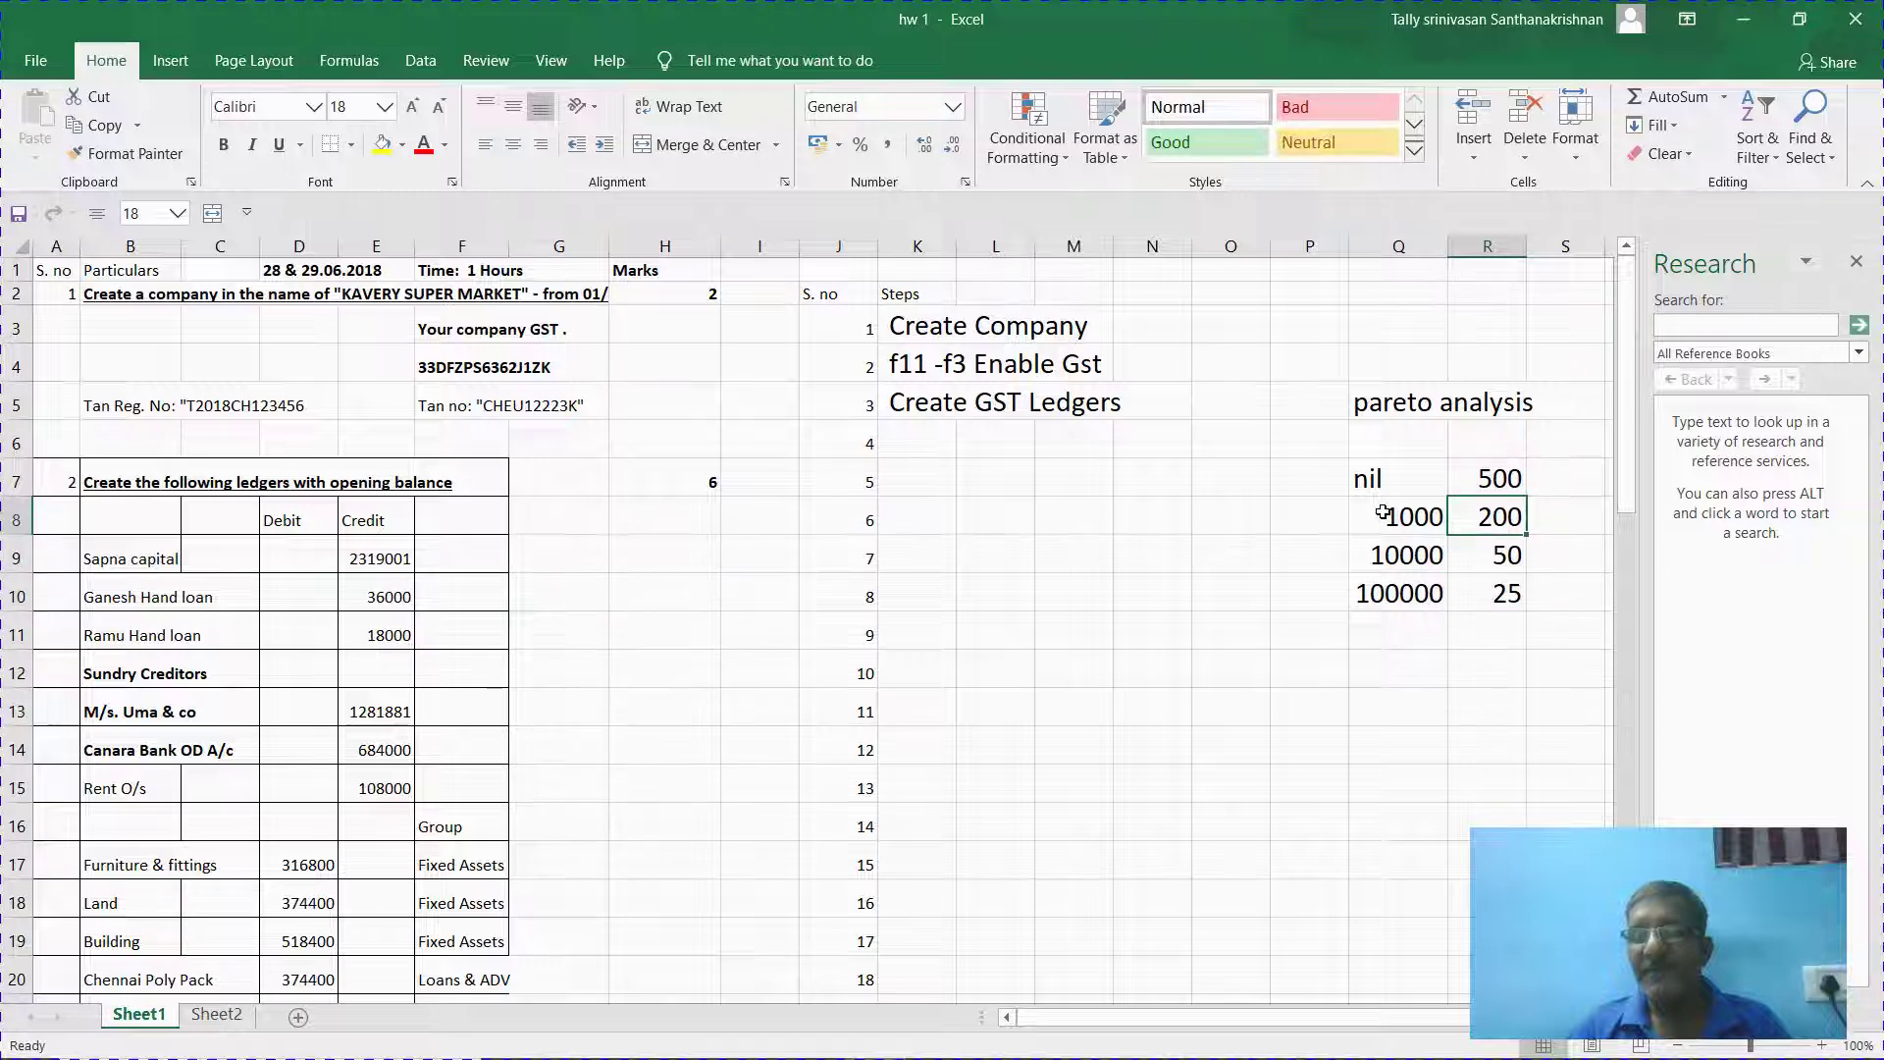
key(Up)
key(Up)
key(Down)
key(Down)
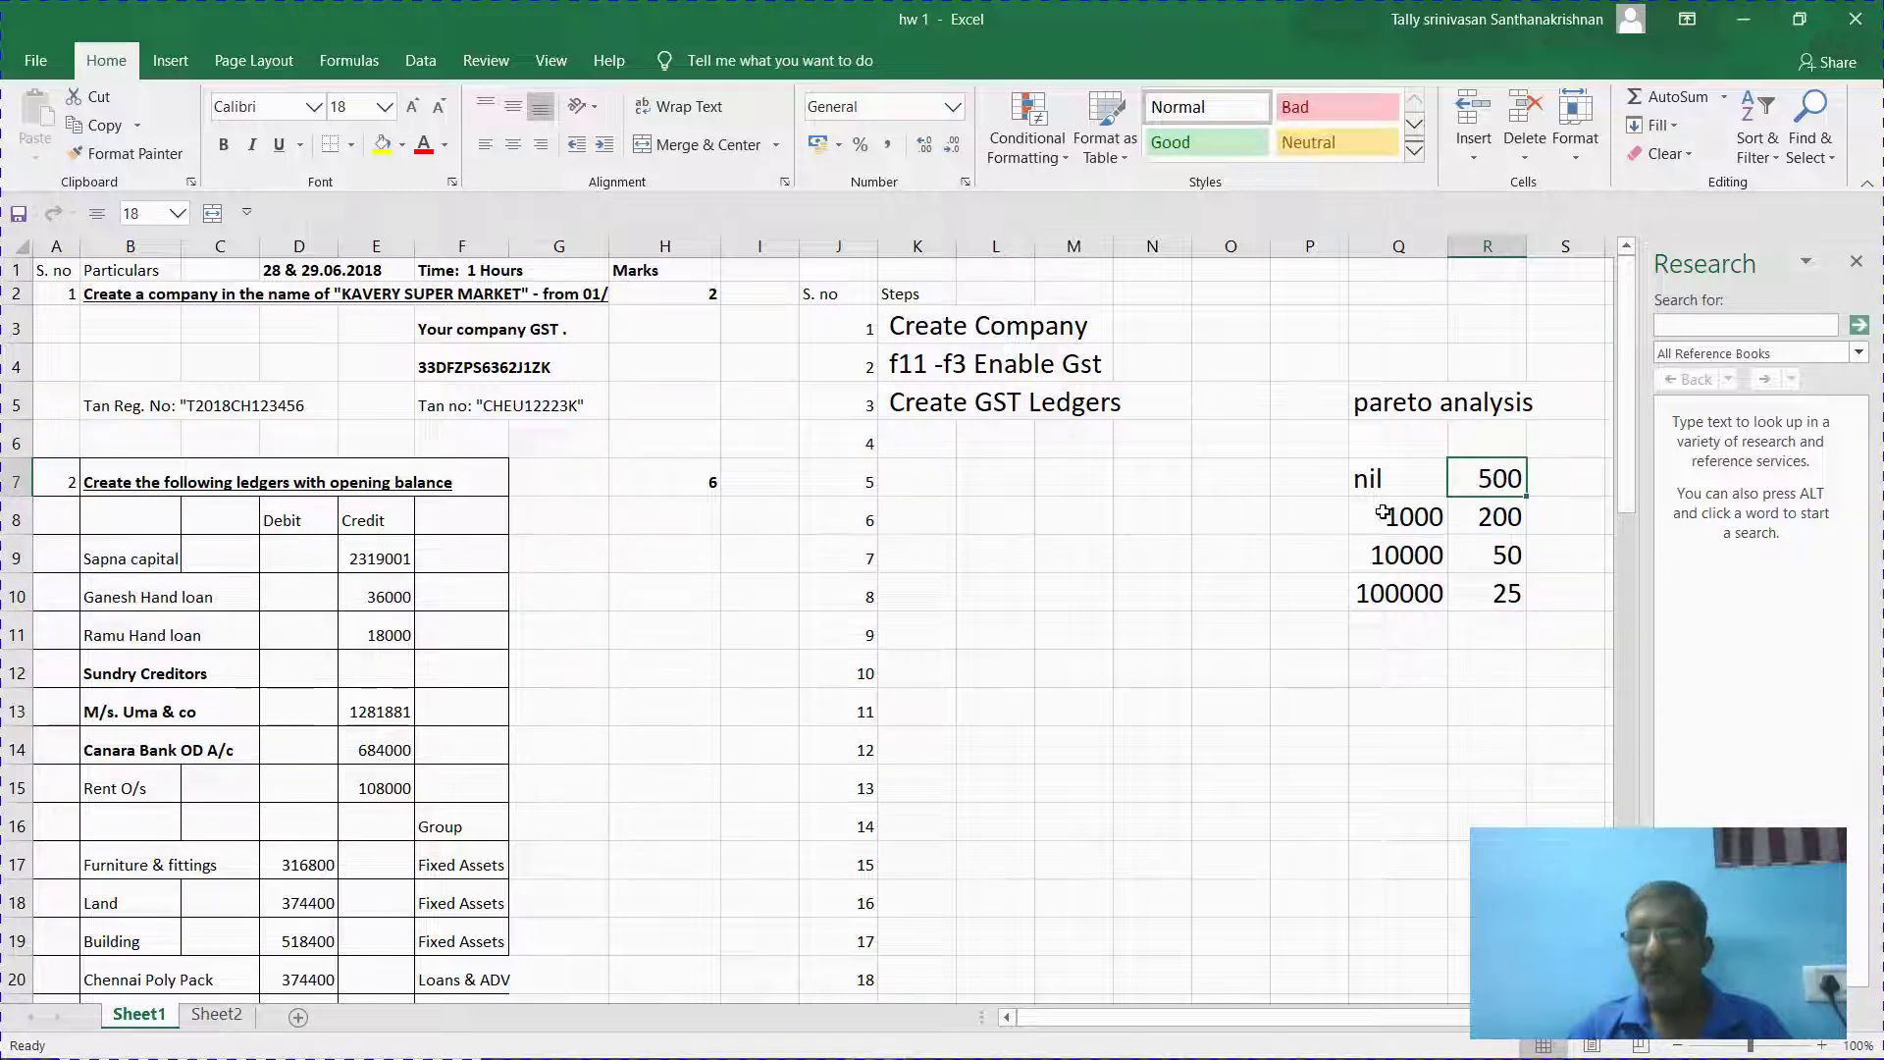
key(Up)
key(shift+Down)
key(shift+Down)
key(shift+Down)
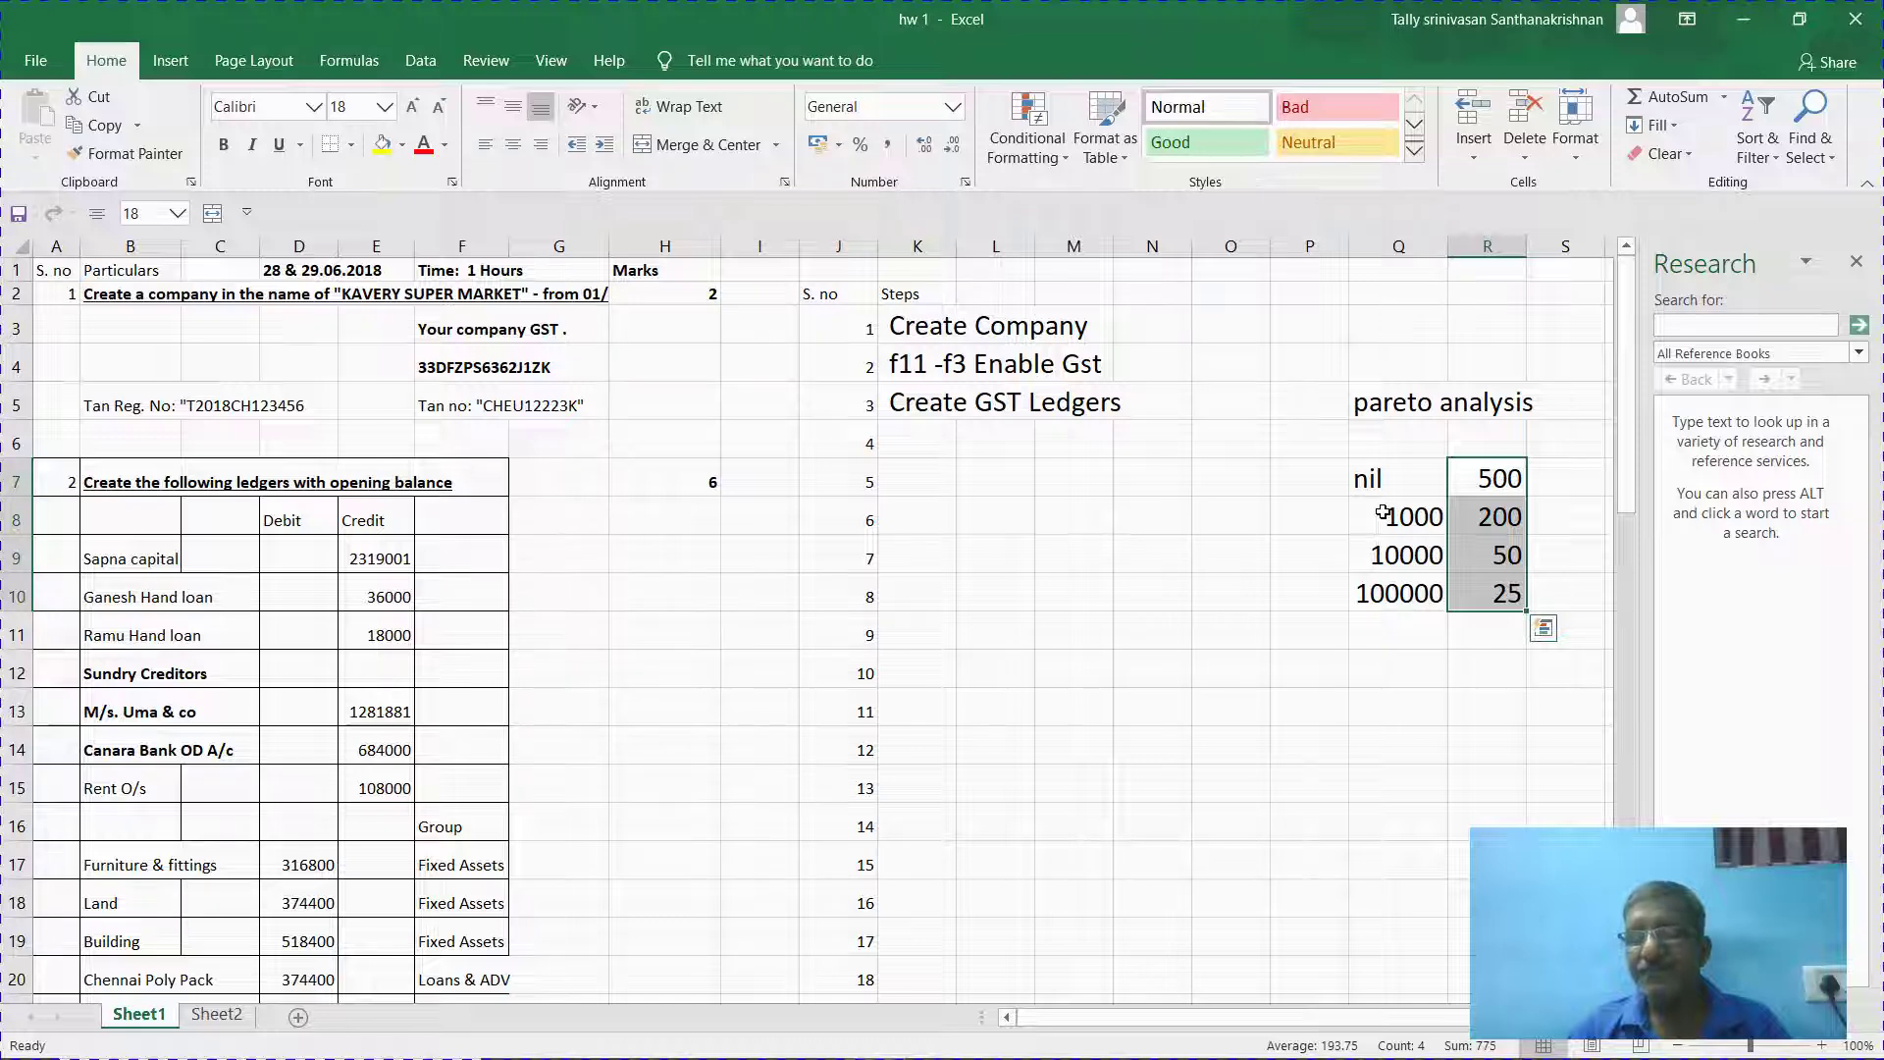
key(Down)
key(Down)
key(Down)
key(Down)
key(Down)
key(Left)
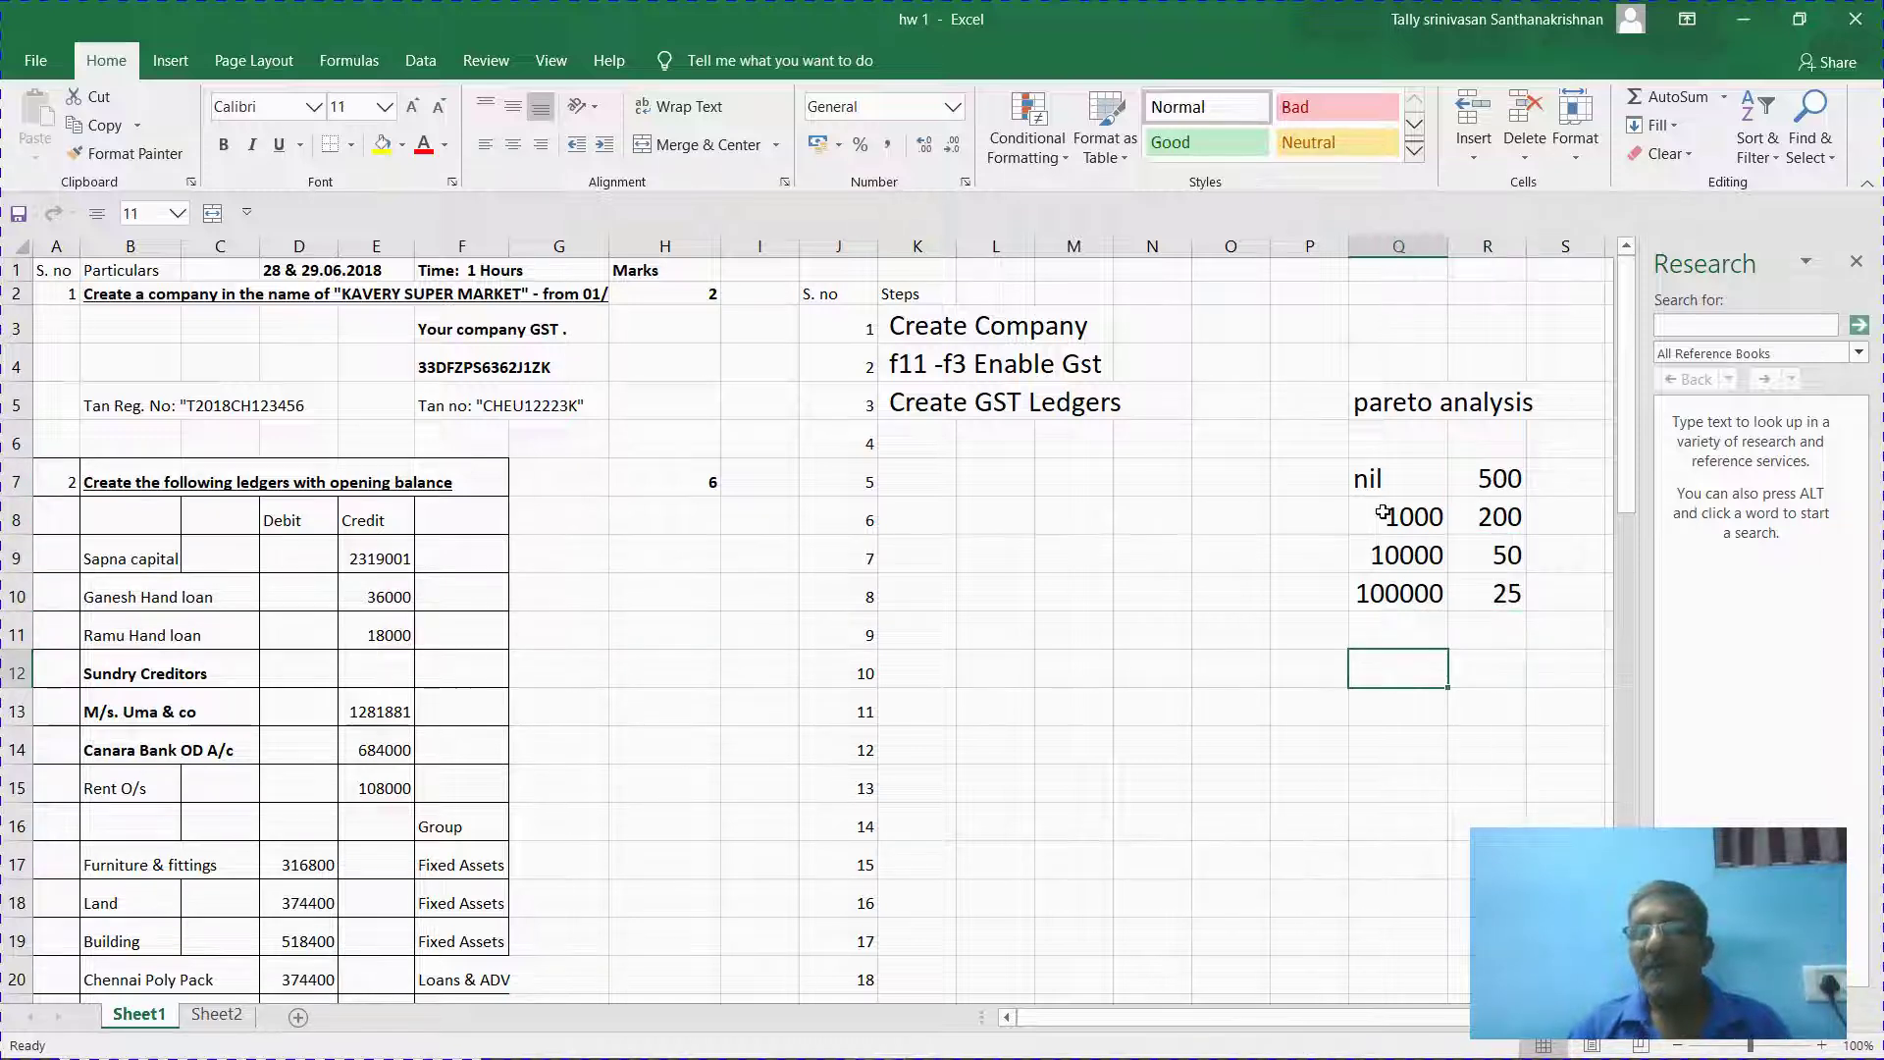
key(Up)
key(Up)
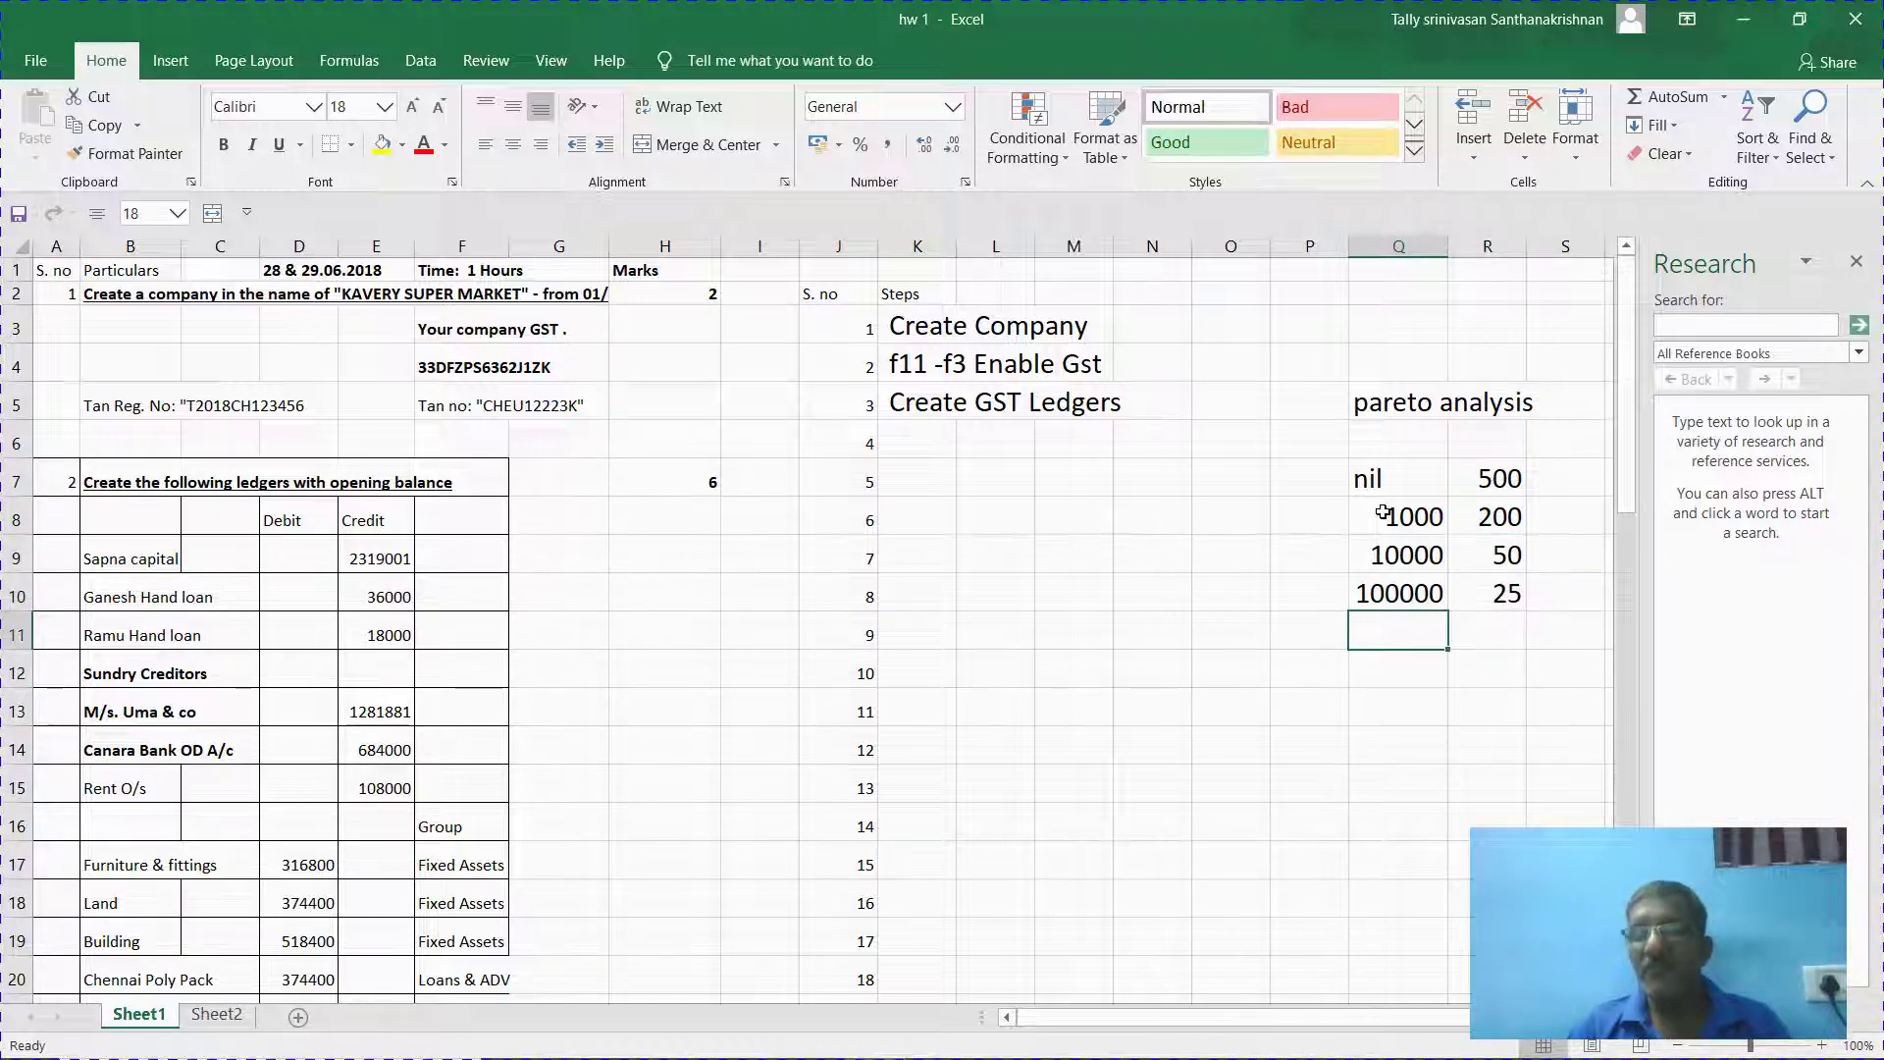
key(Down)
text(10000000)
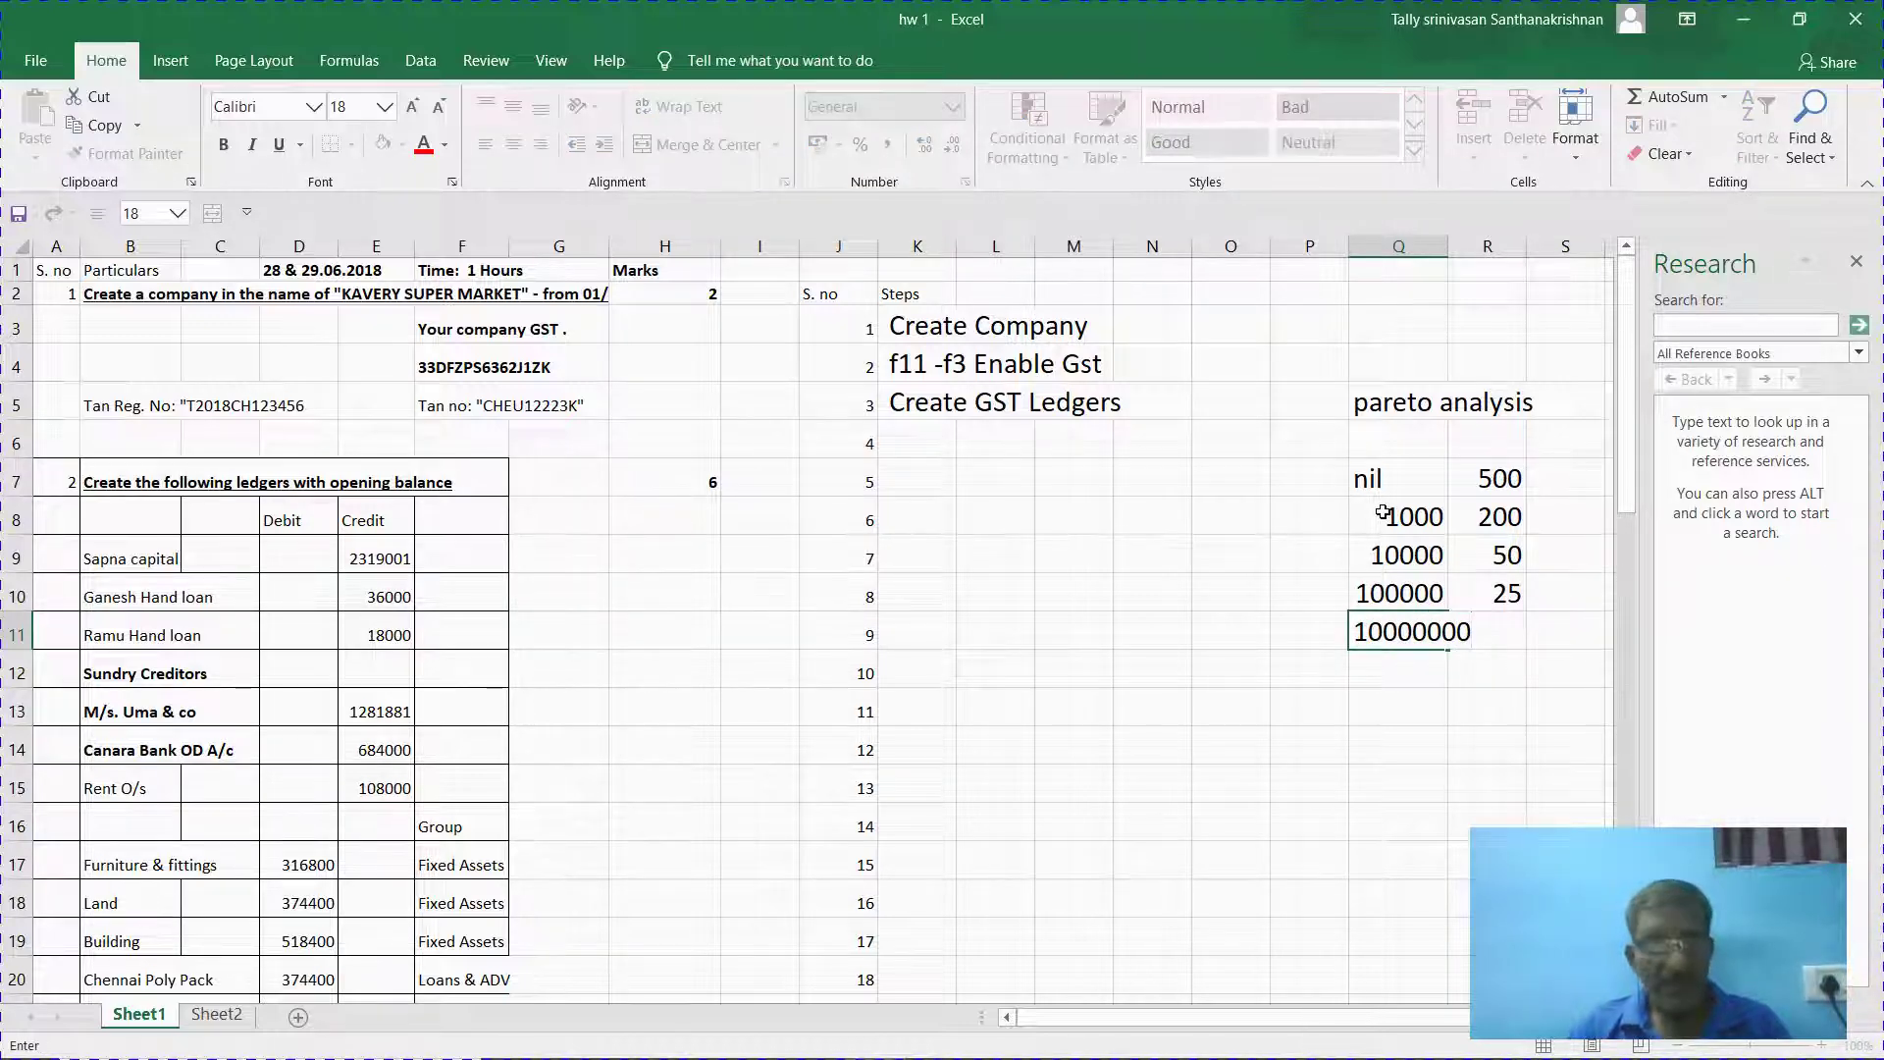
key(Tab)
text(25)
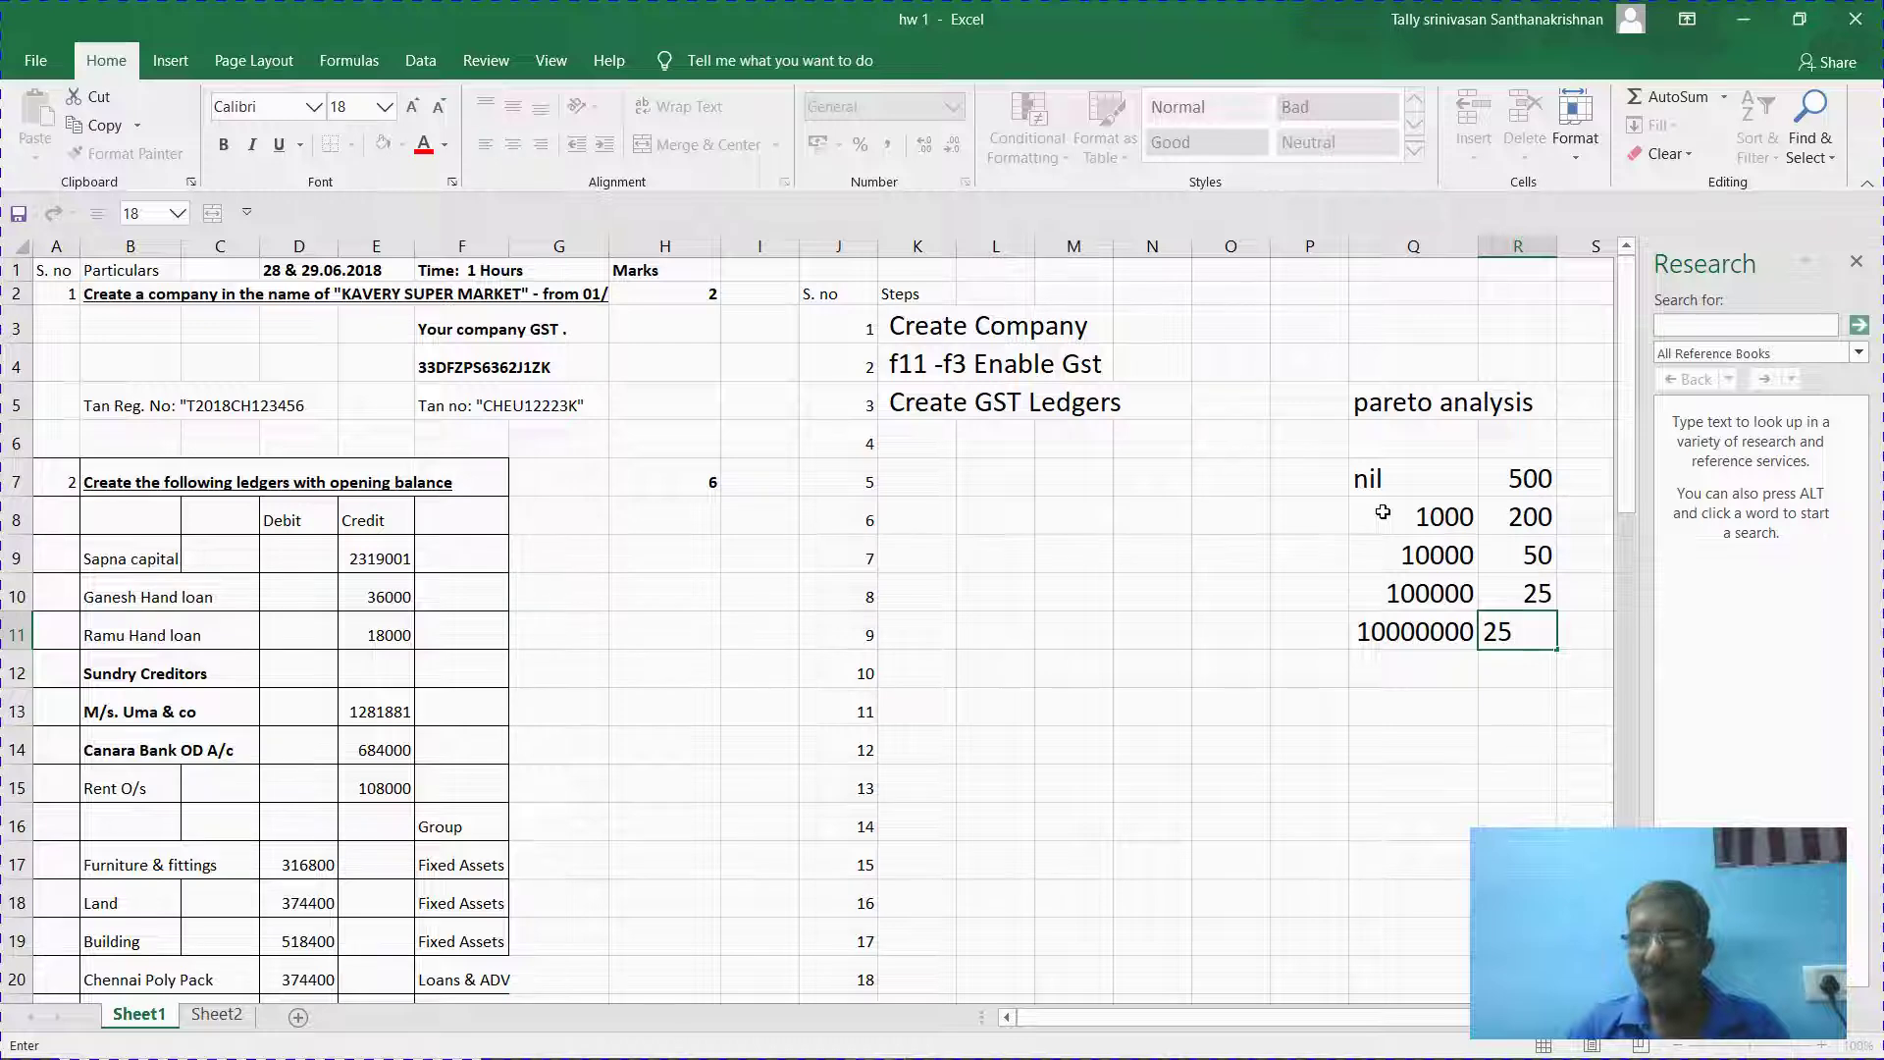
key(Return)
AutoSum the counts R7:R11 into R12.
key(Right)
key(Right)
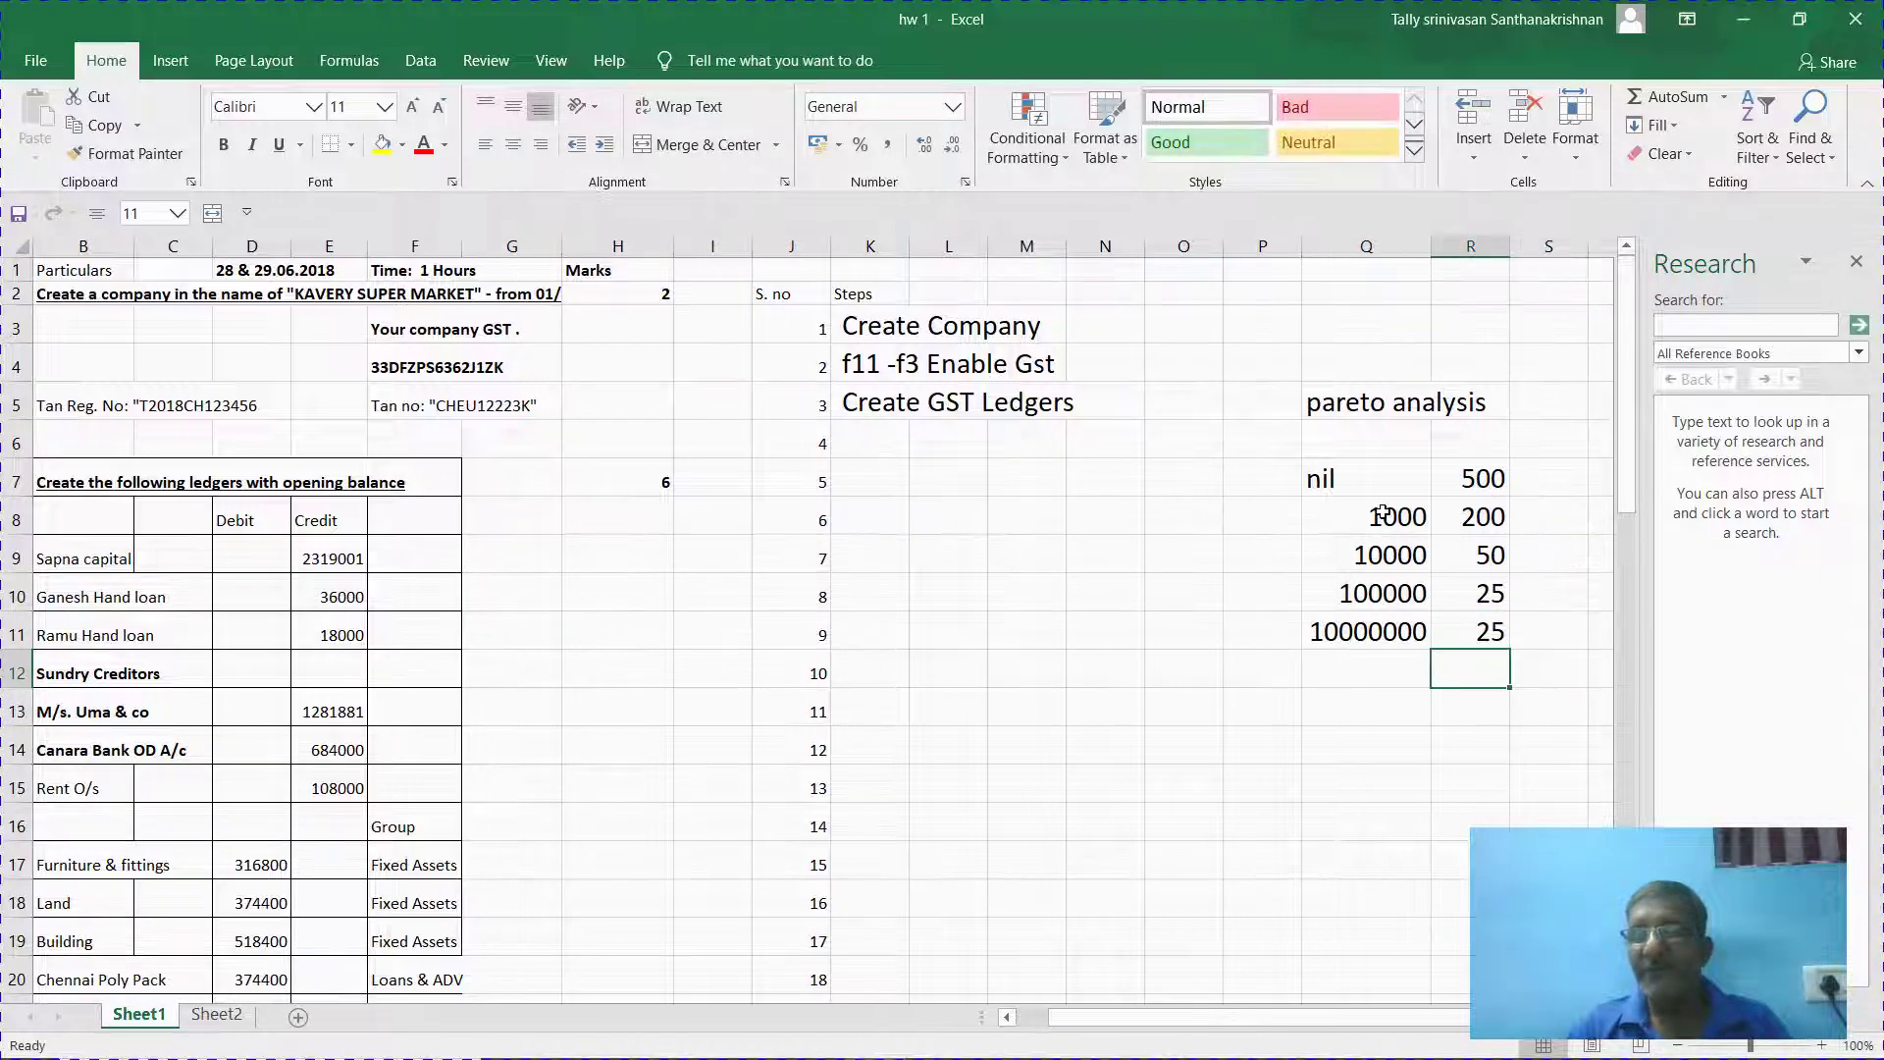
key(Left)
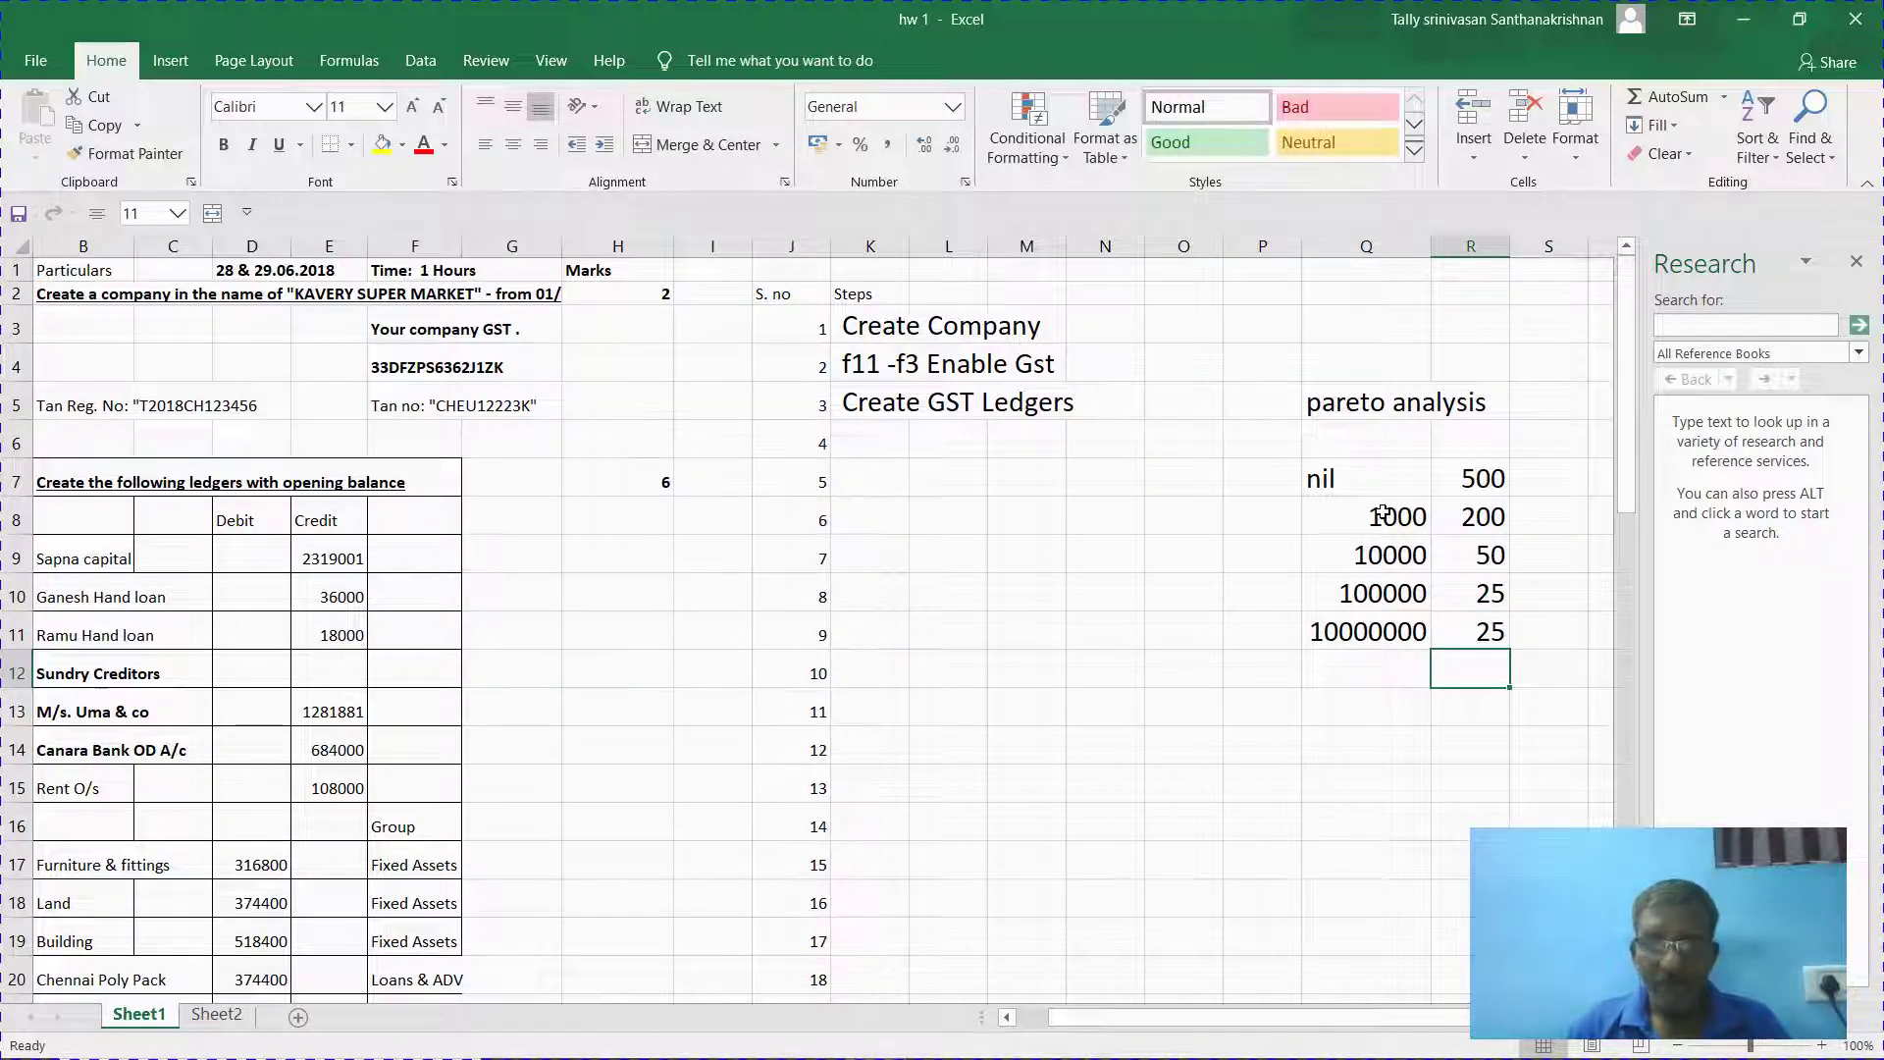
scroll(1383, 512, up, 1)
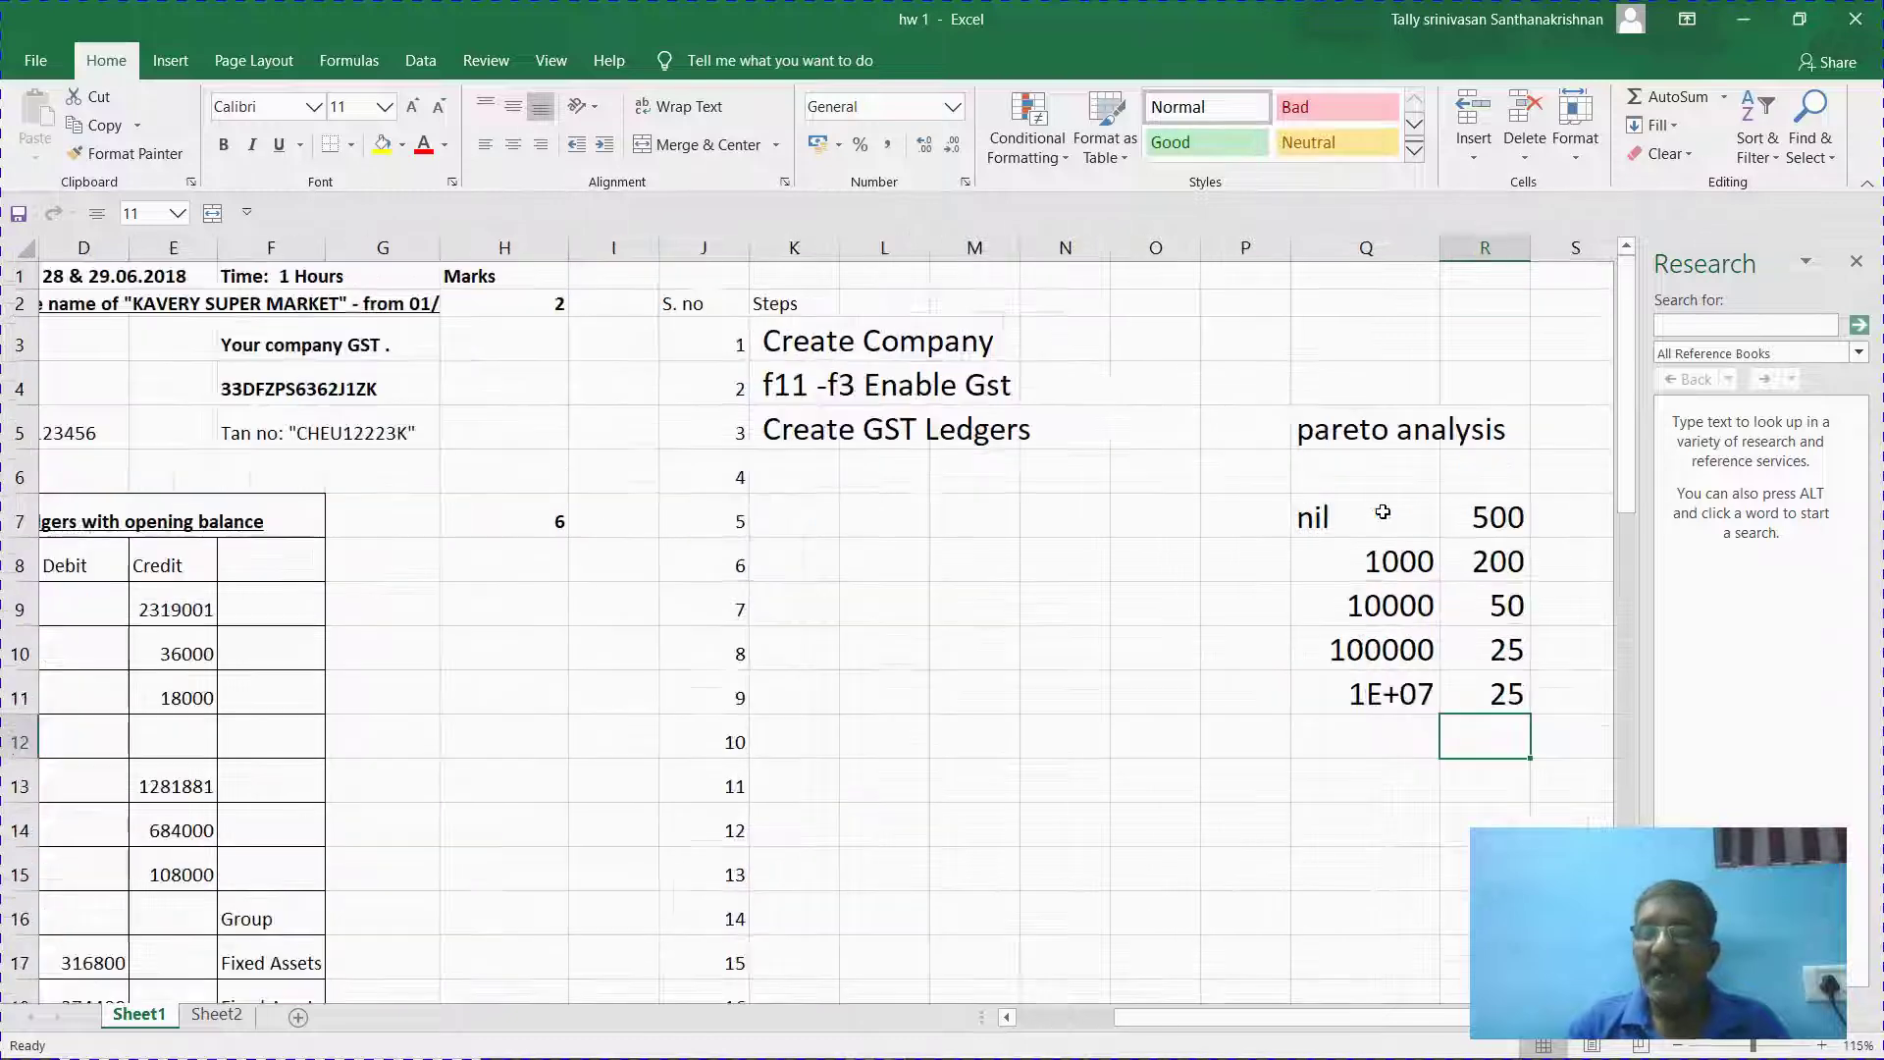
key(alt+equal)
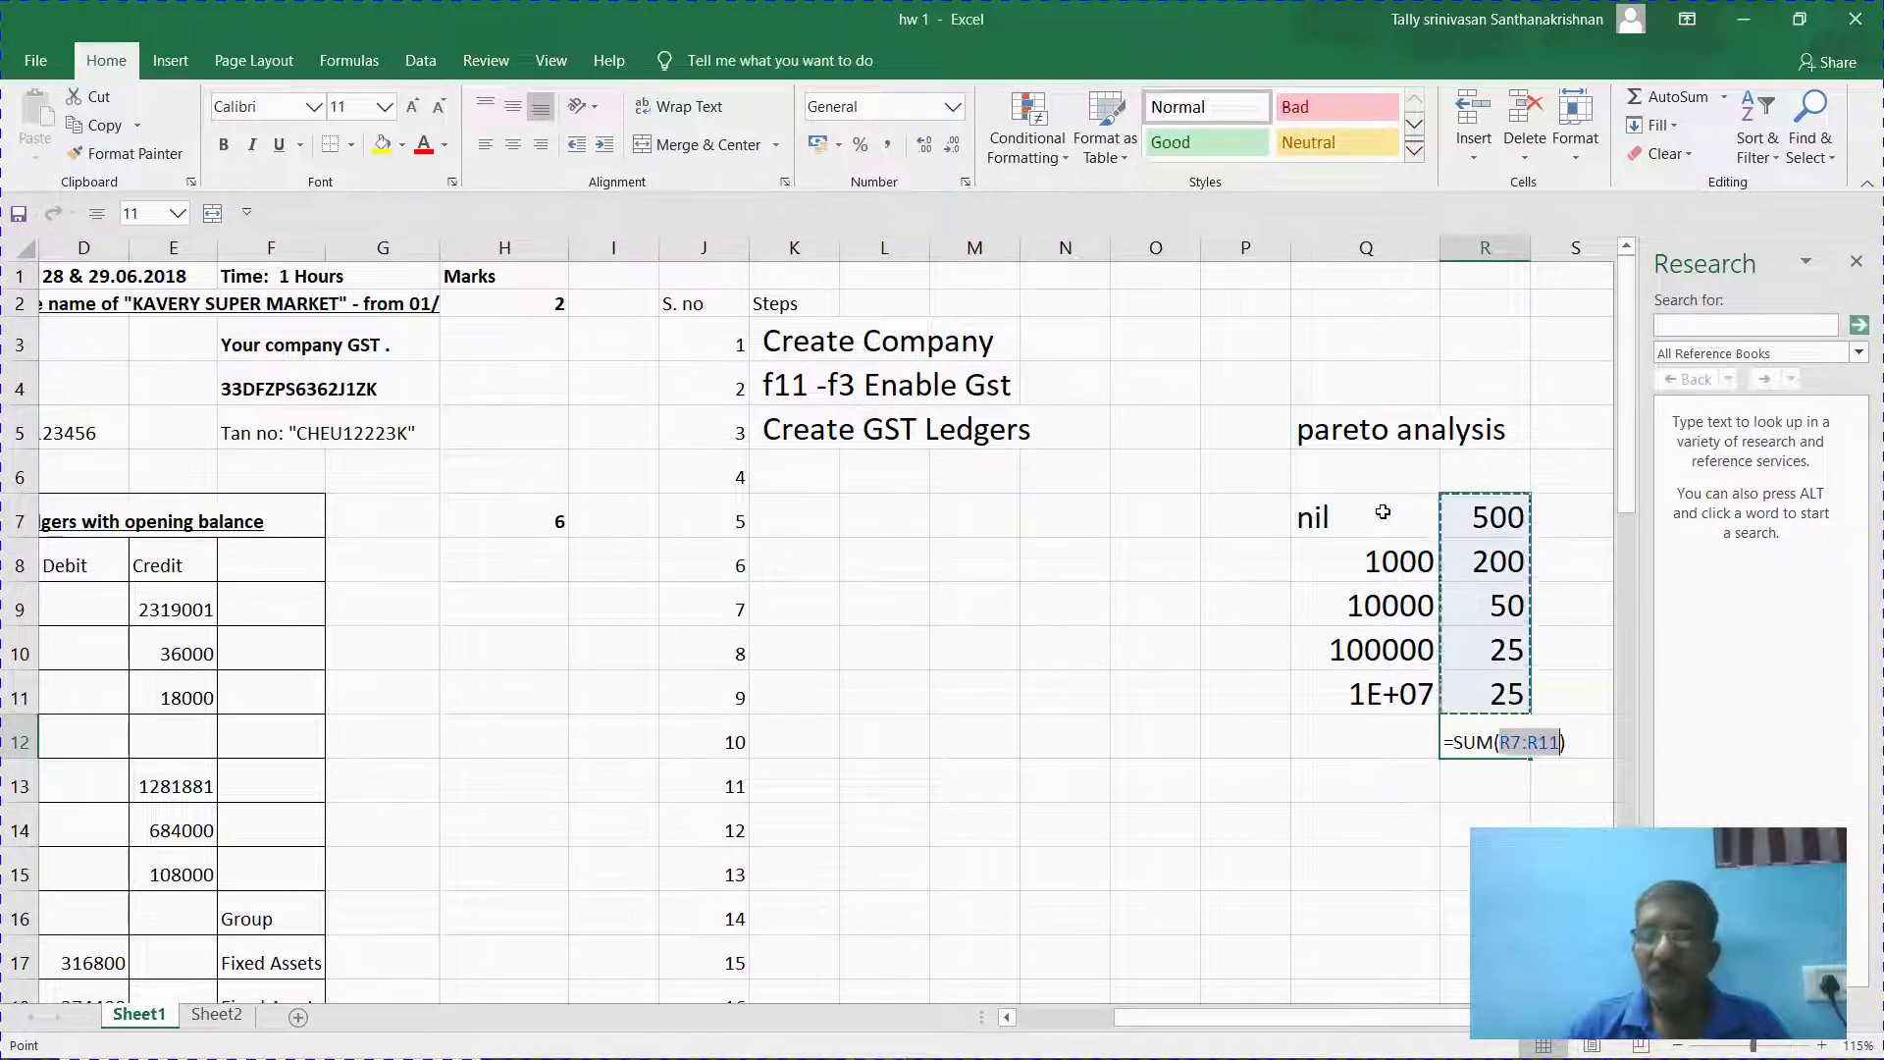
key(Return)
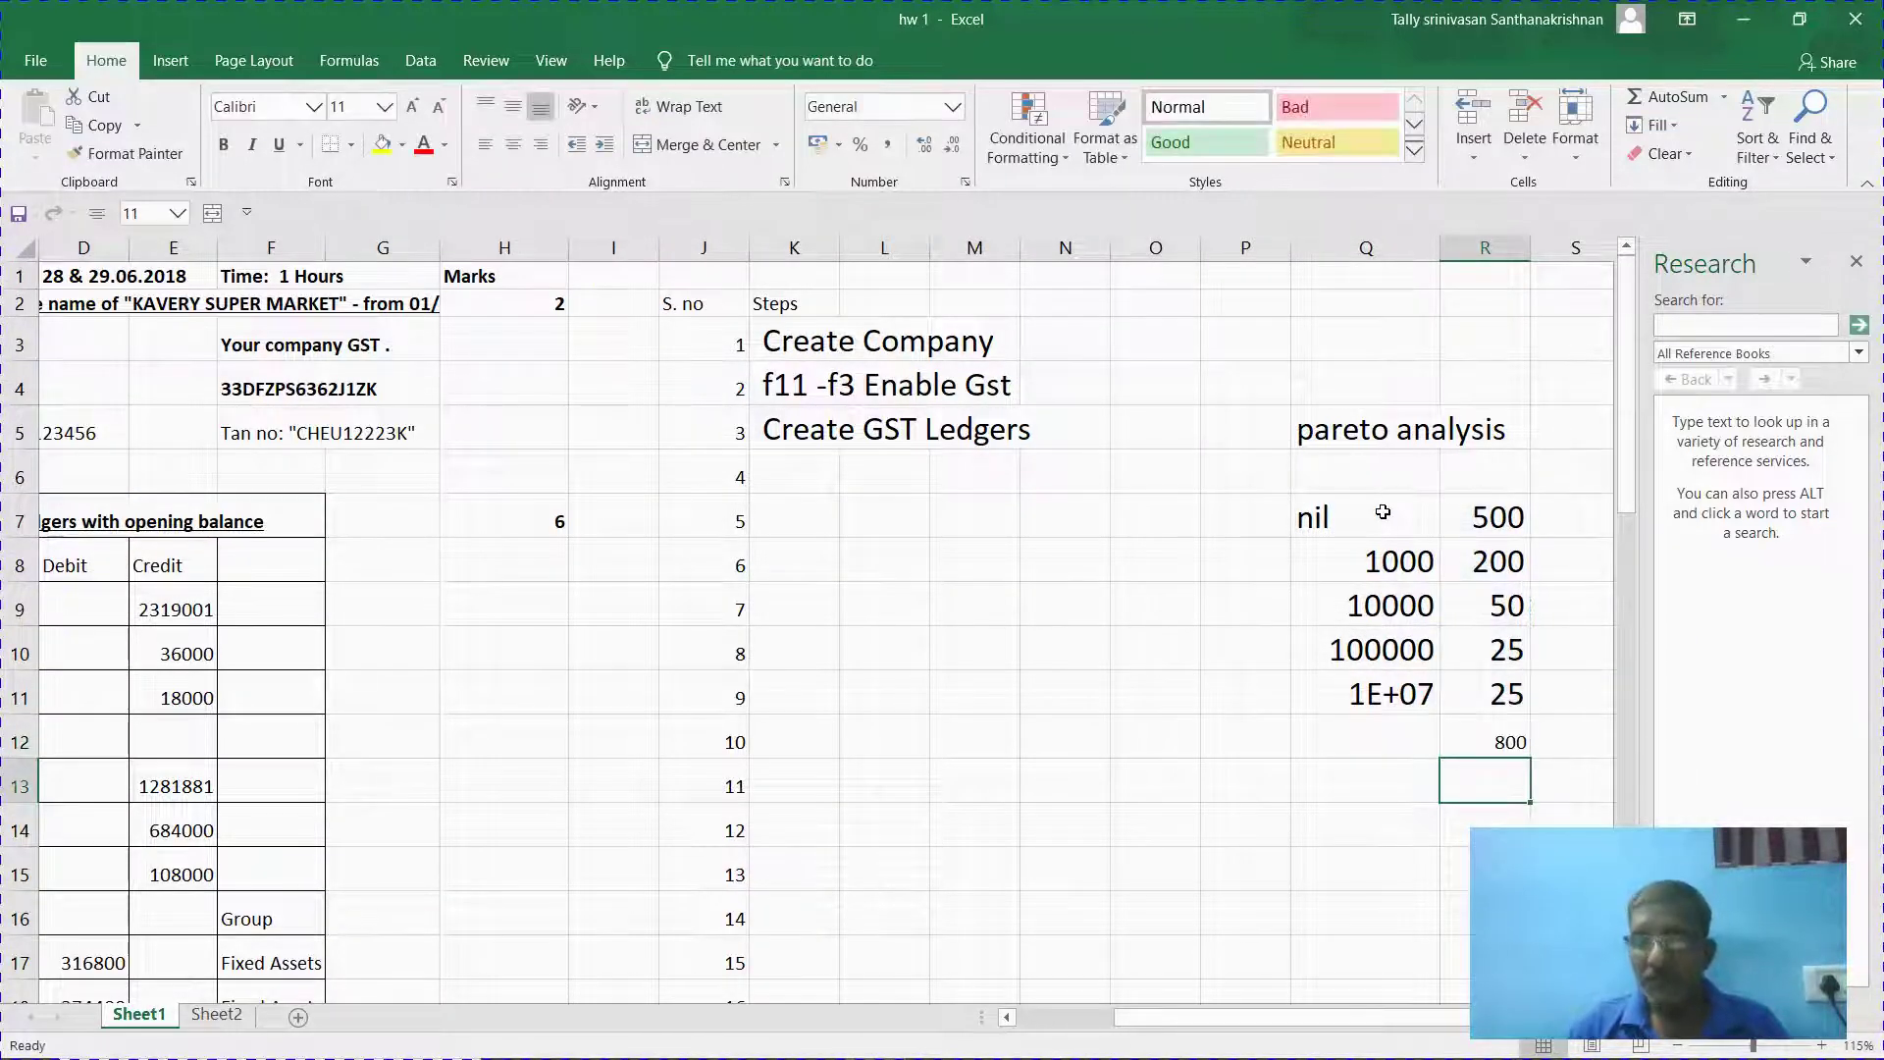
Revise the counts to 200, 150, 75 and 50 so the total becomes 975.
key(Up)
key(Up)
key(Up)
key(Up)
key(Up)
key(Down)
key(Up)
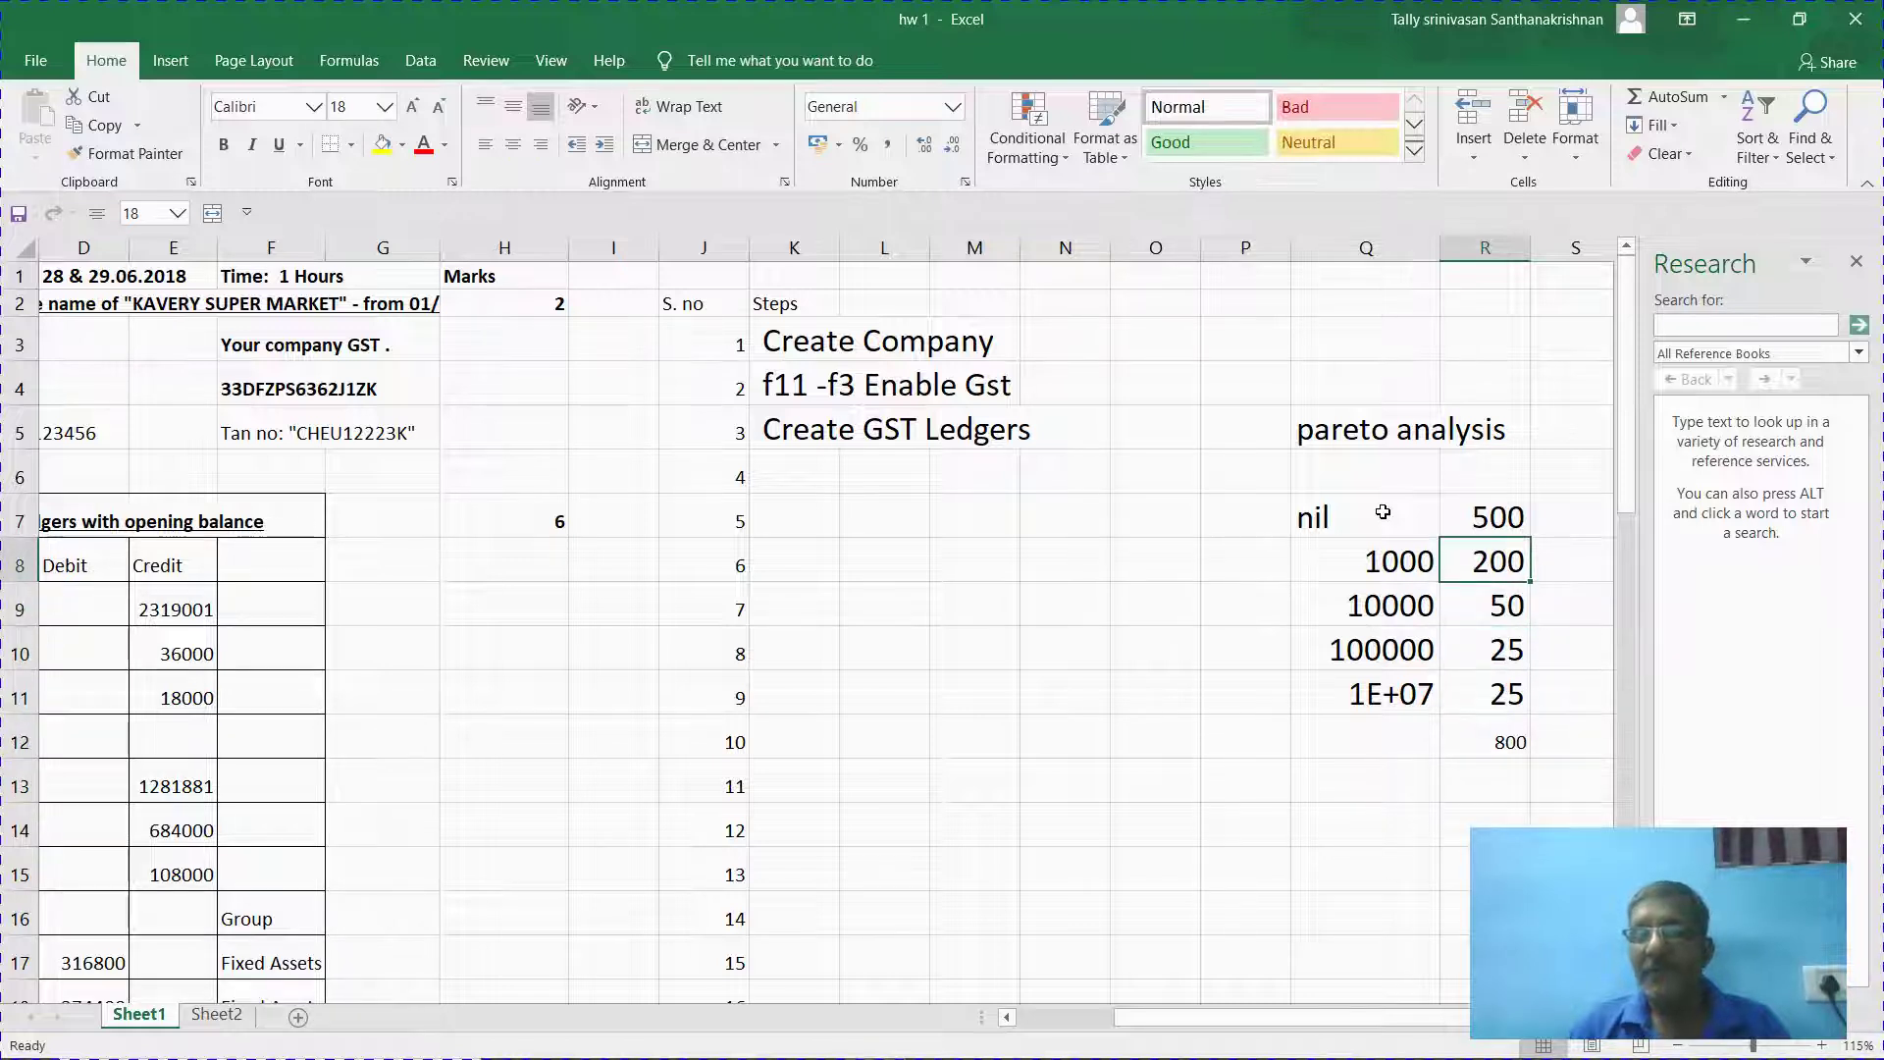
text(250)
key(Return)
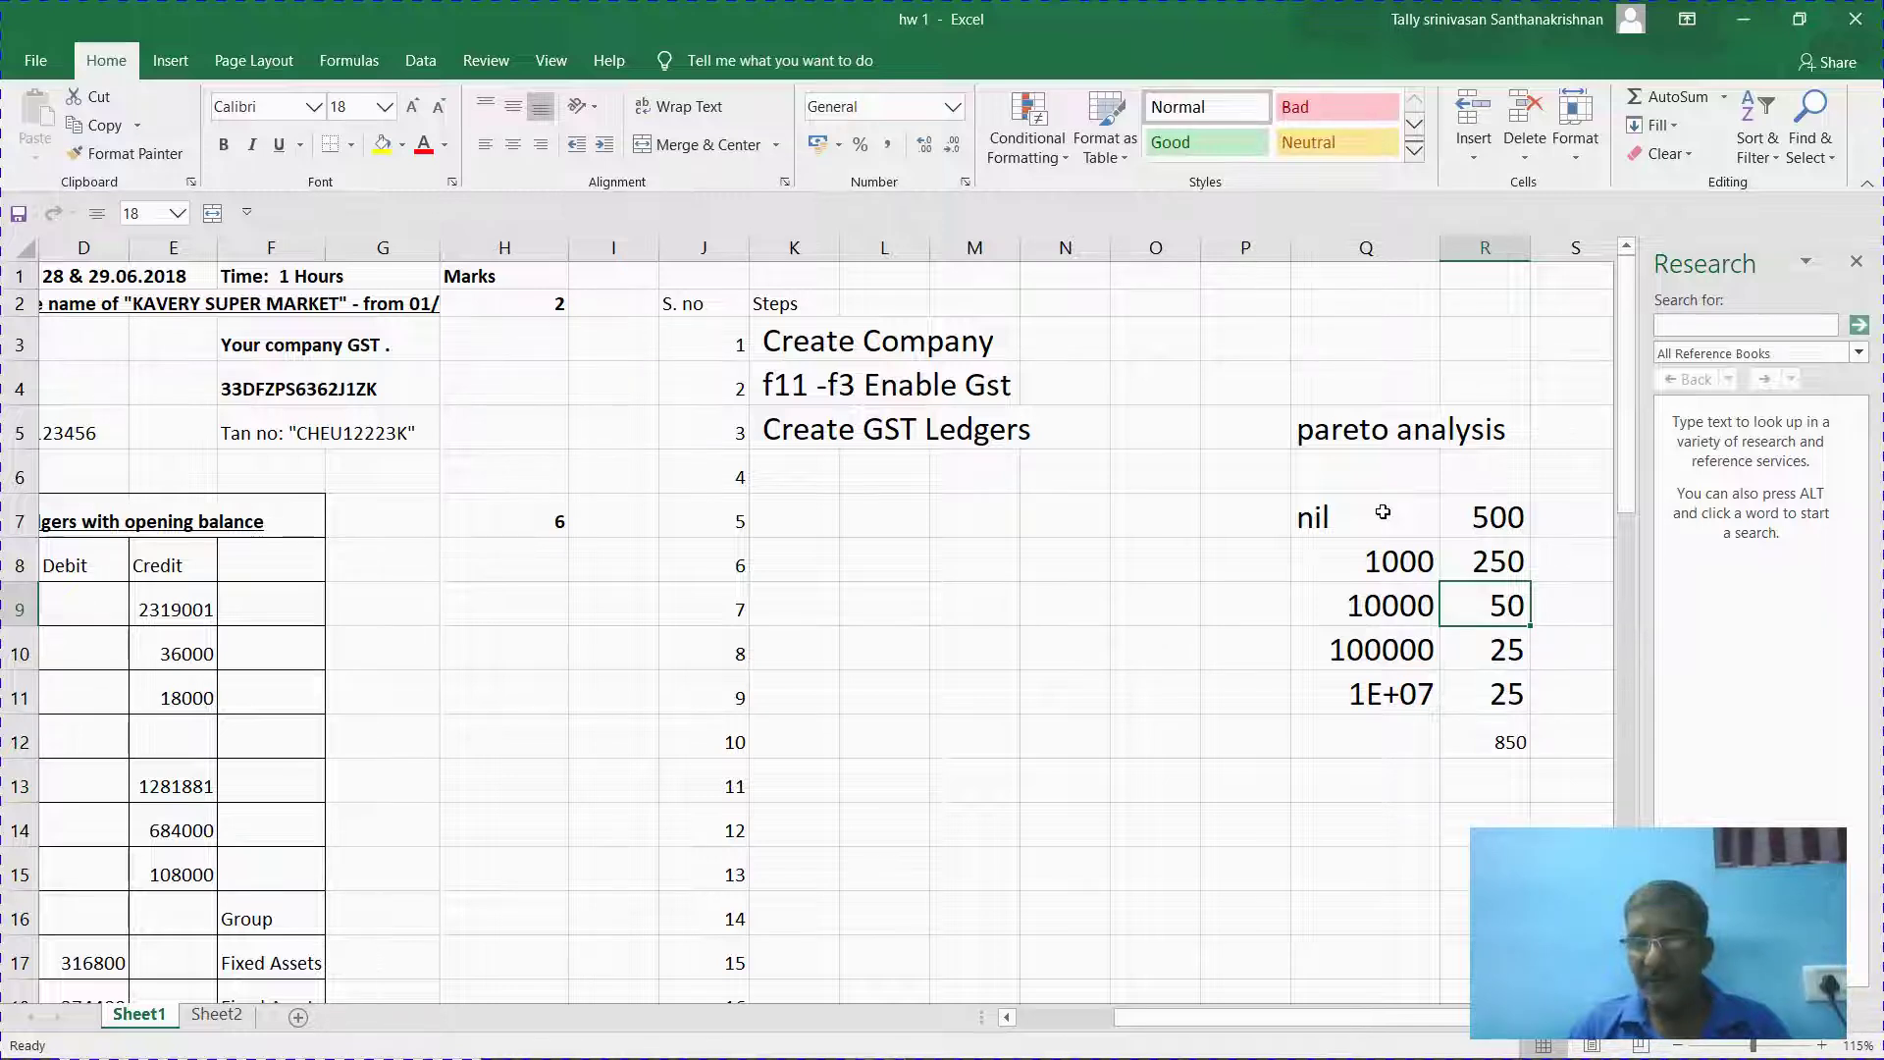
key(Up)
text(200)
key(Return)
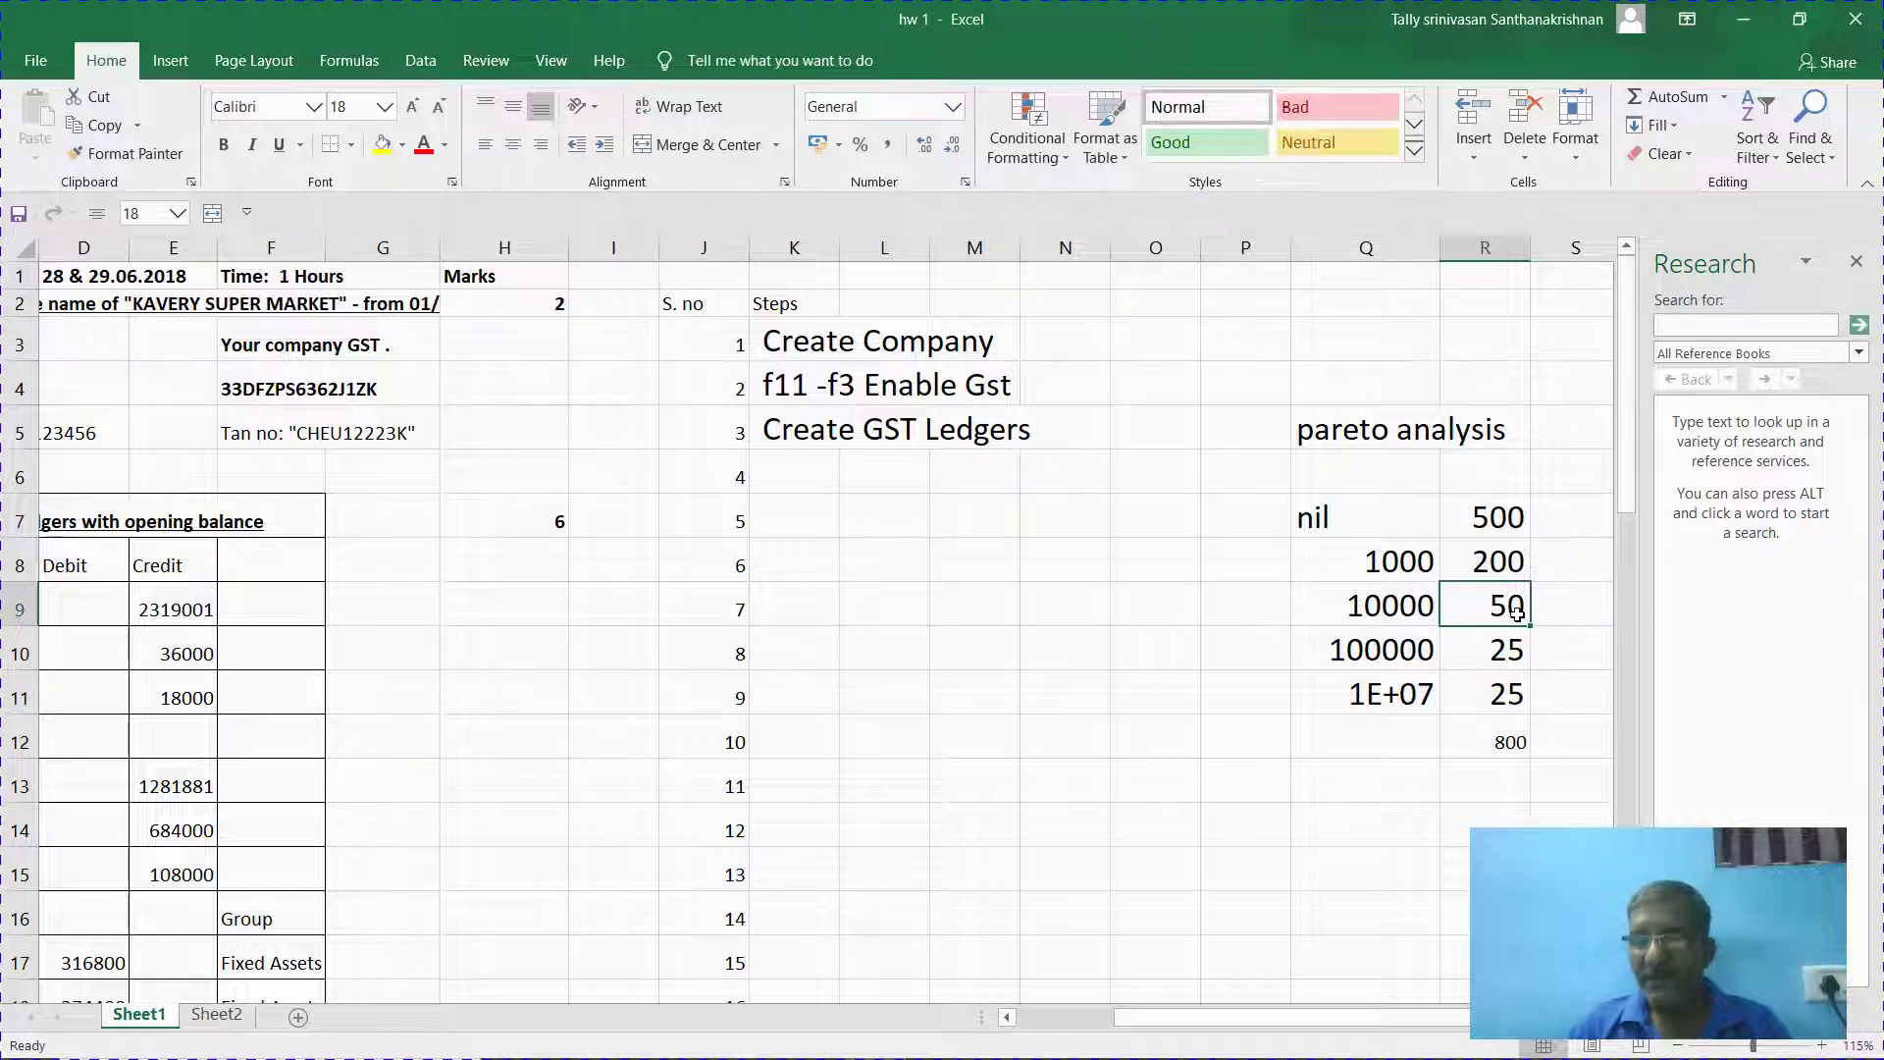
text(150)
key(Return)
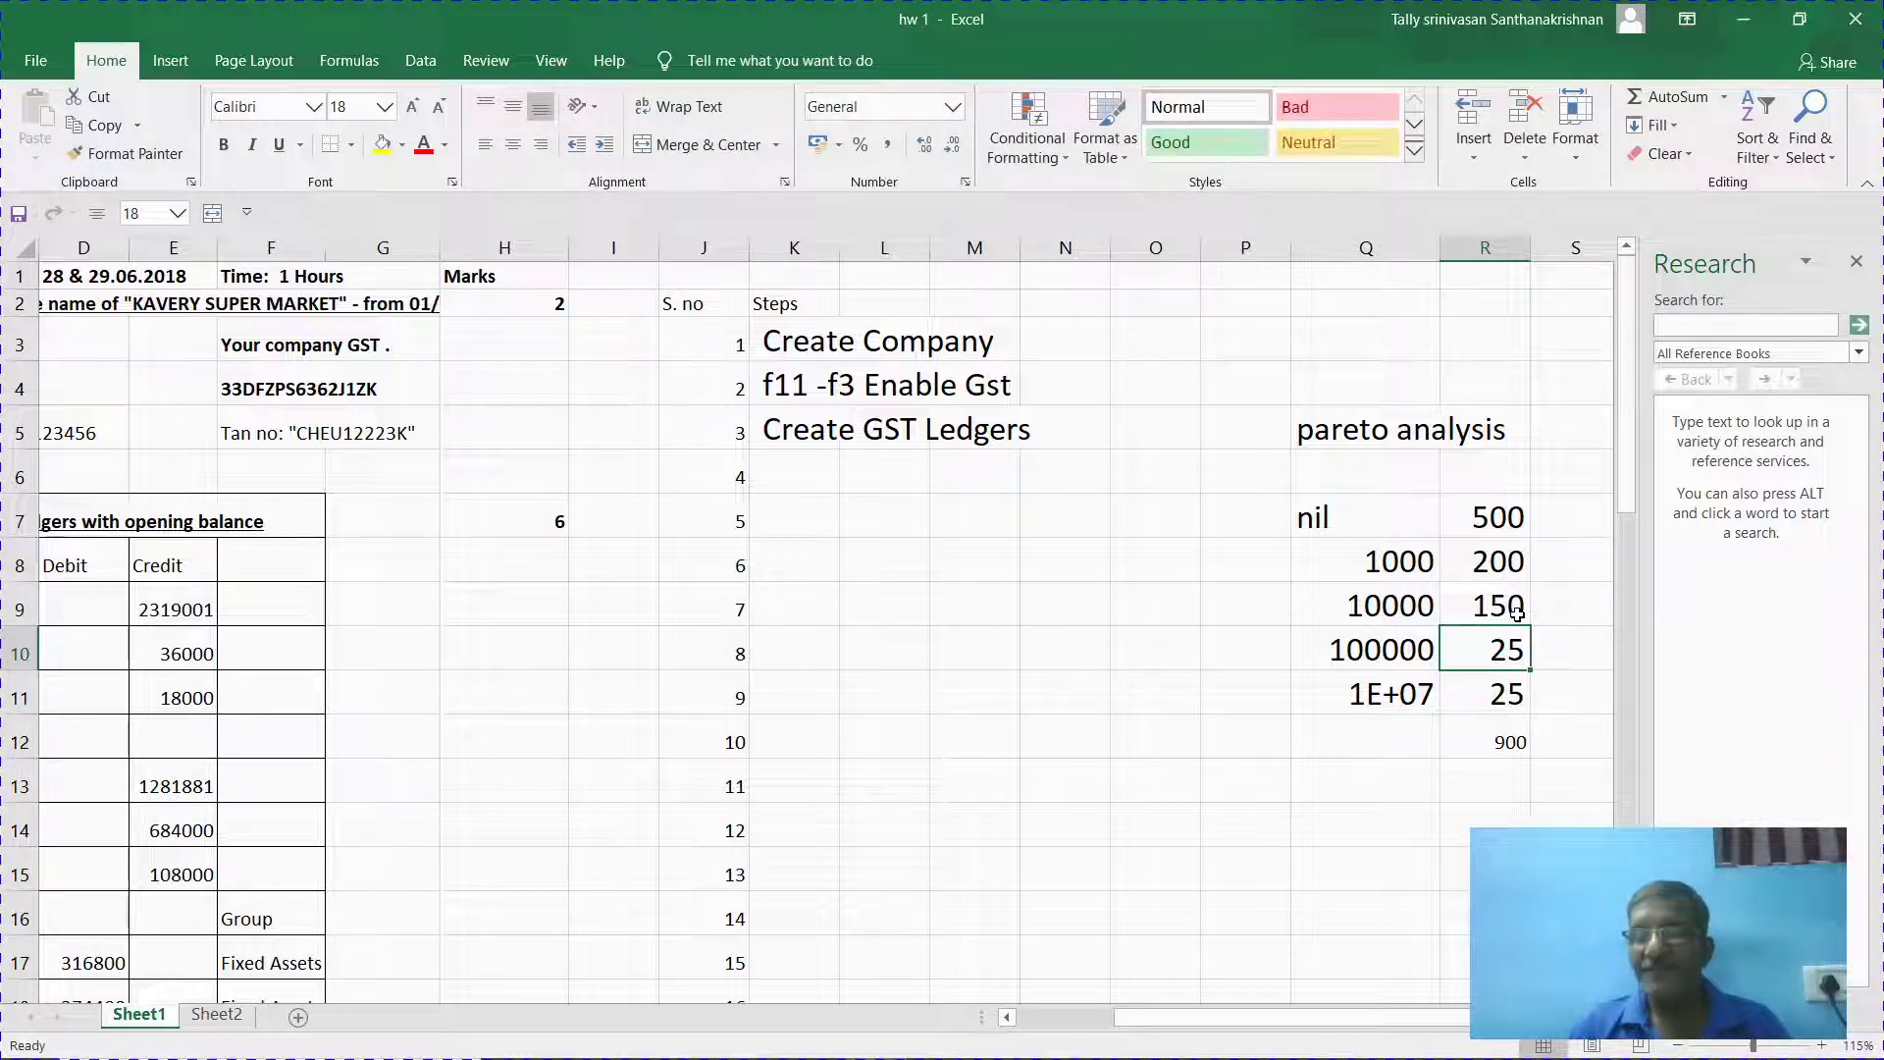
text(75)
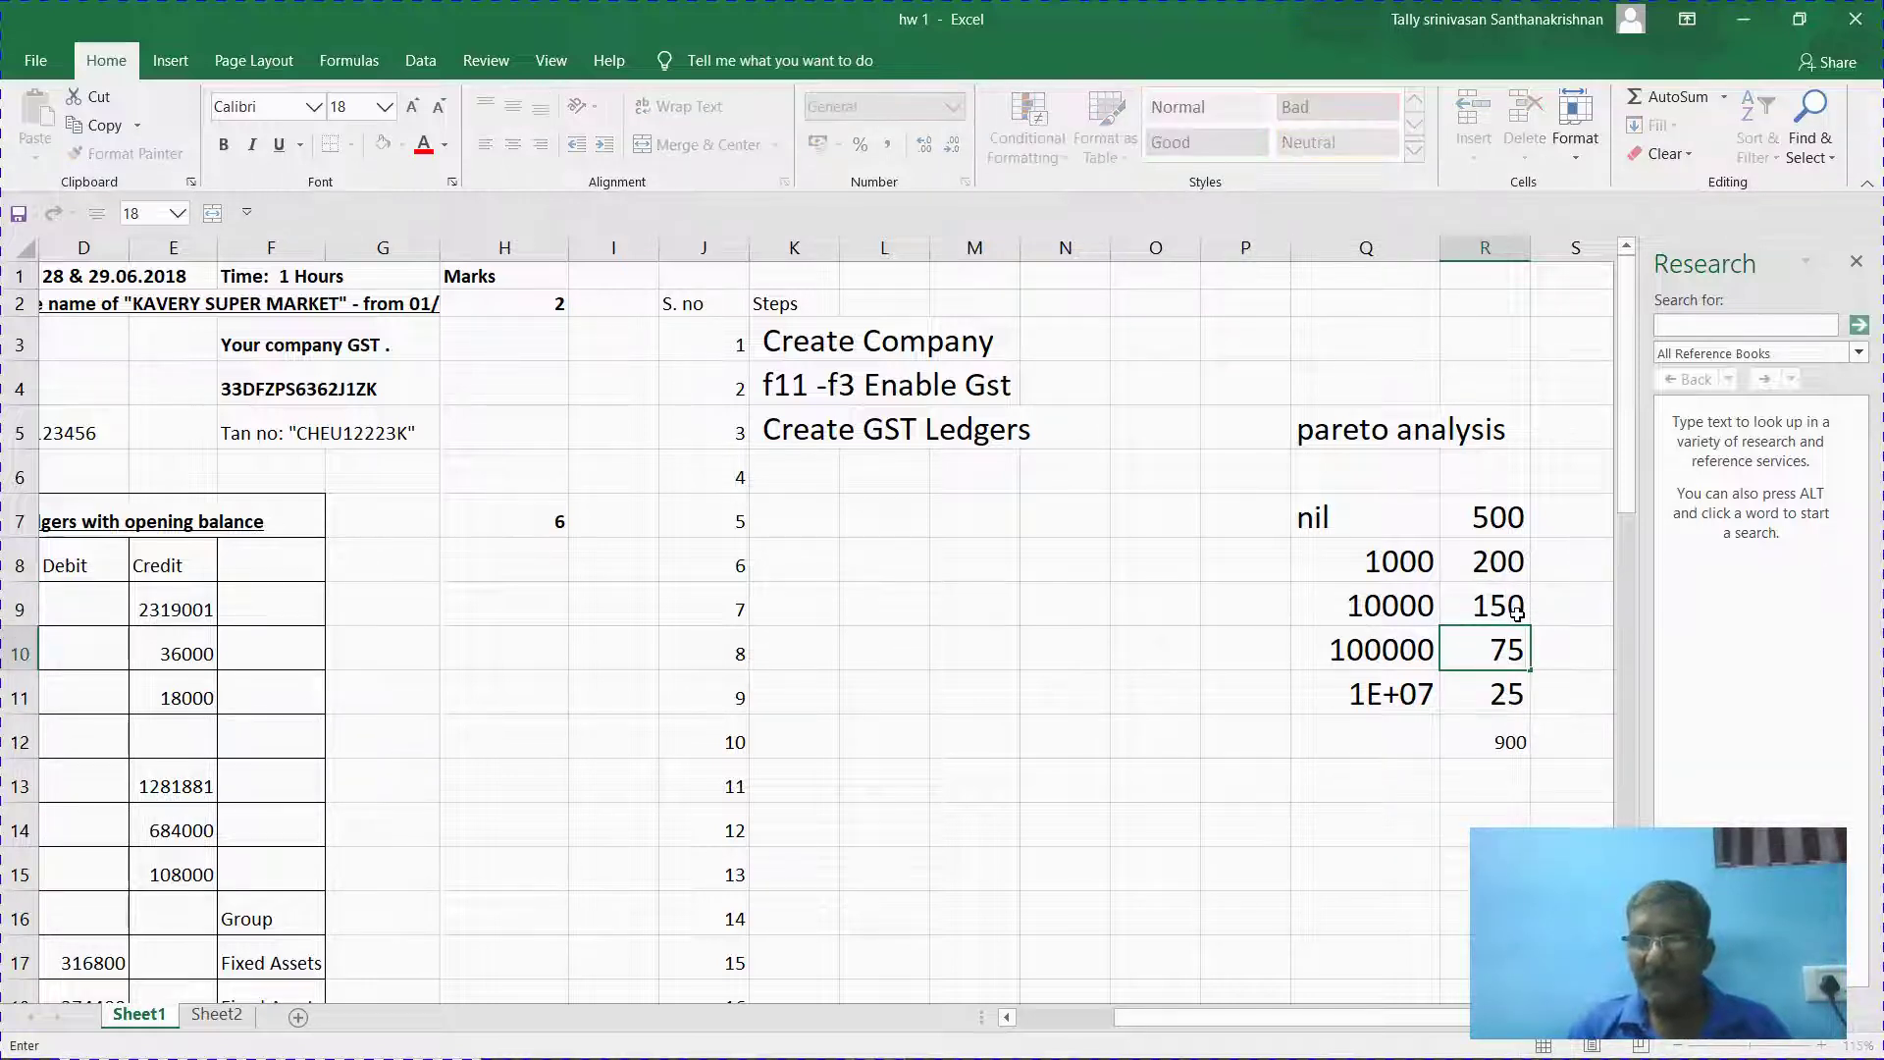
key(Return)
text(50)
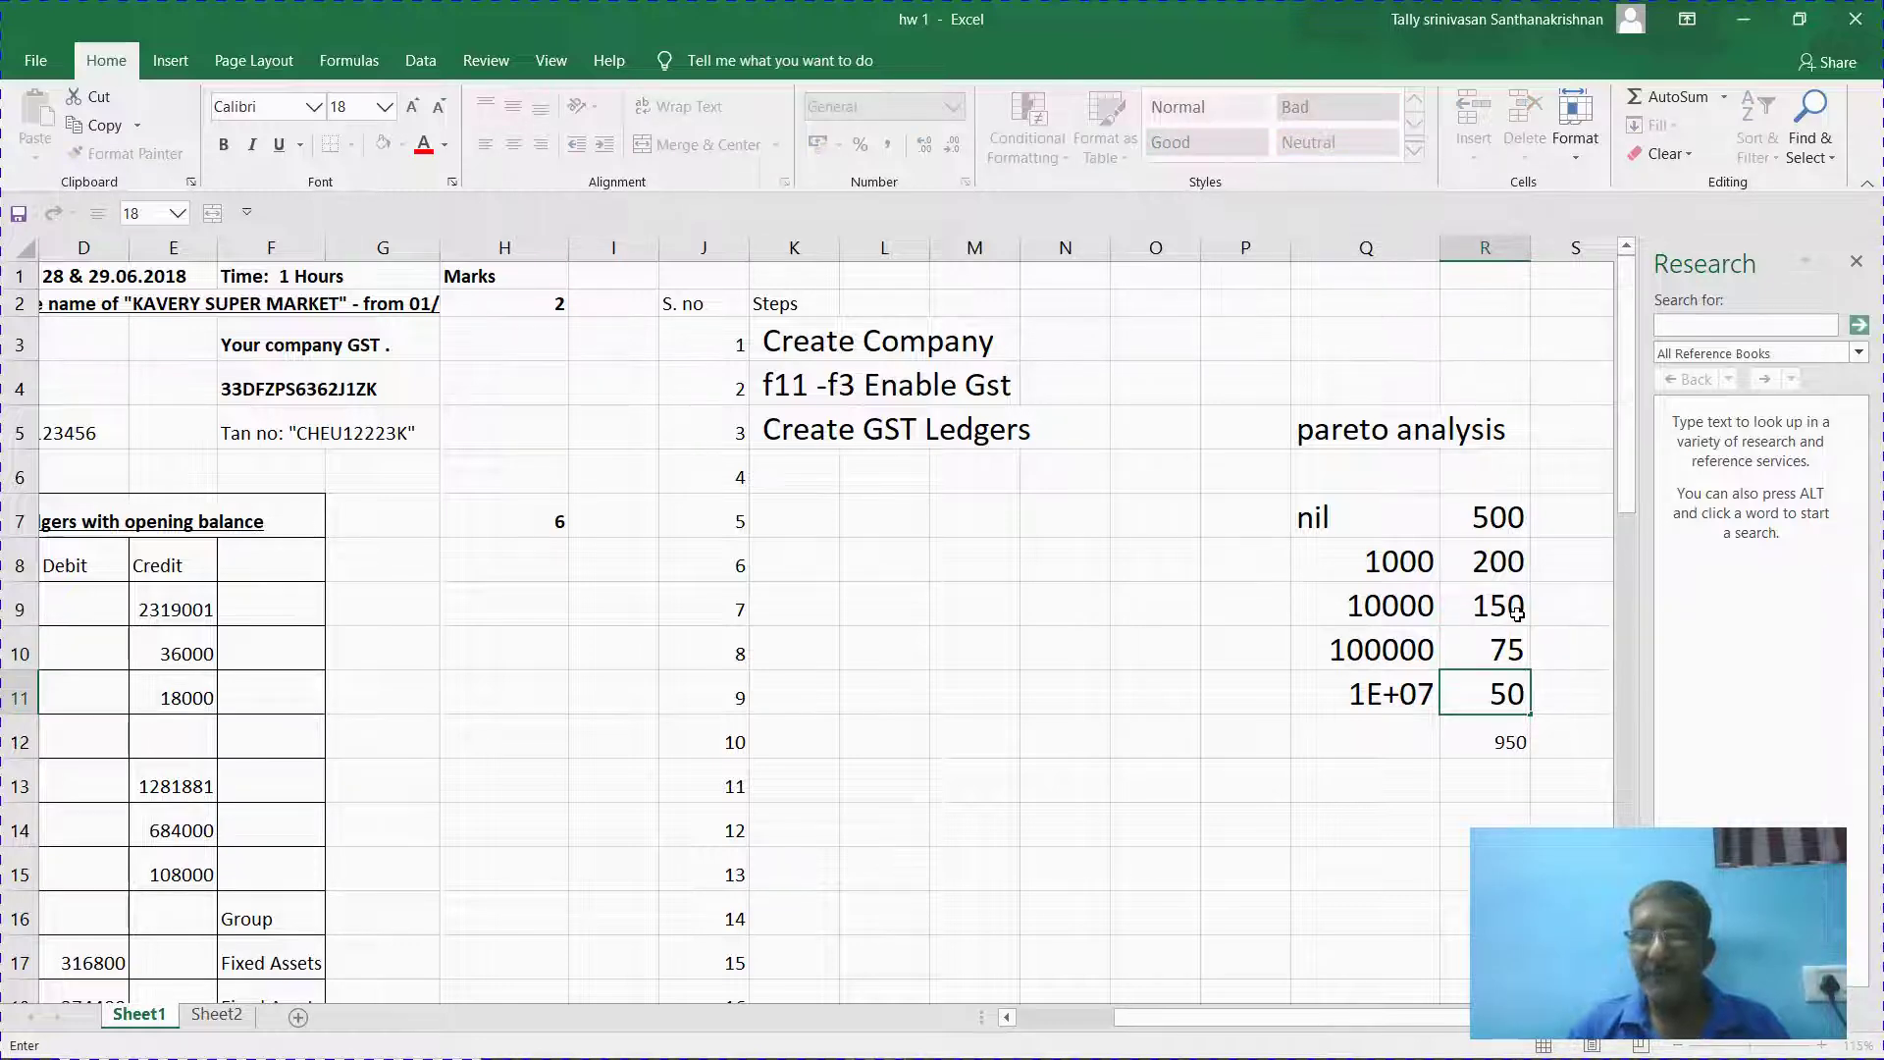
key(Return)
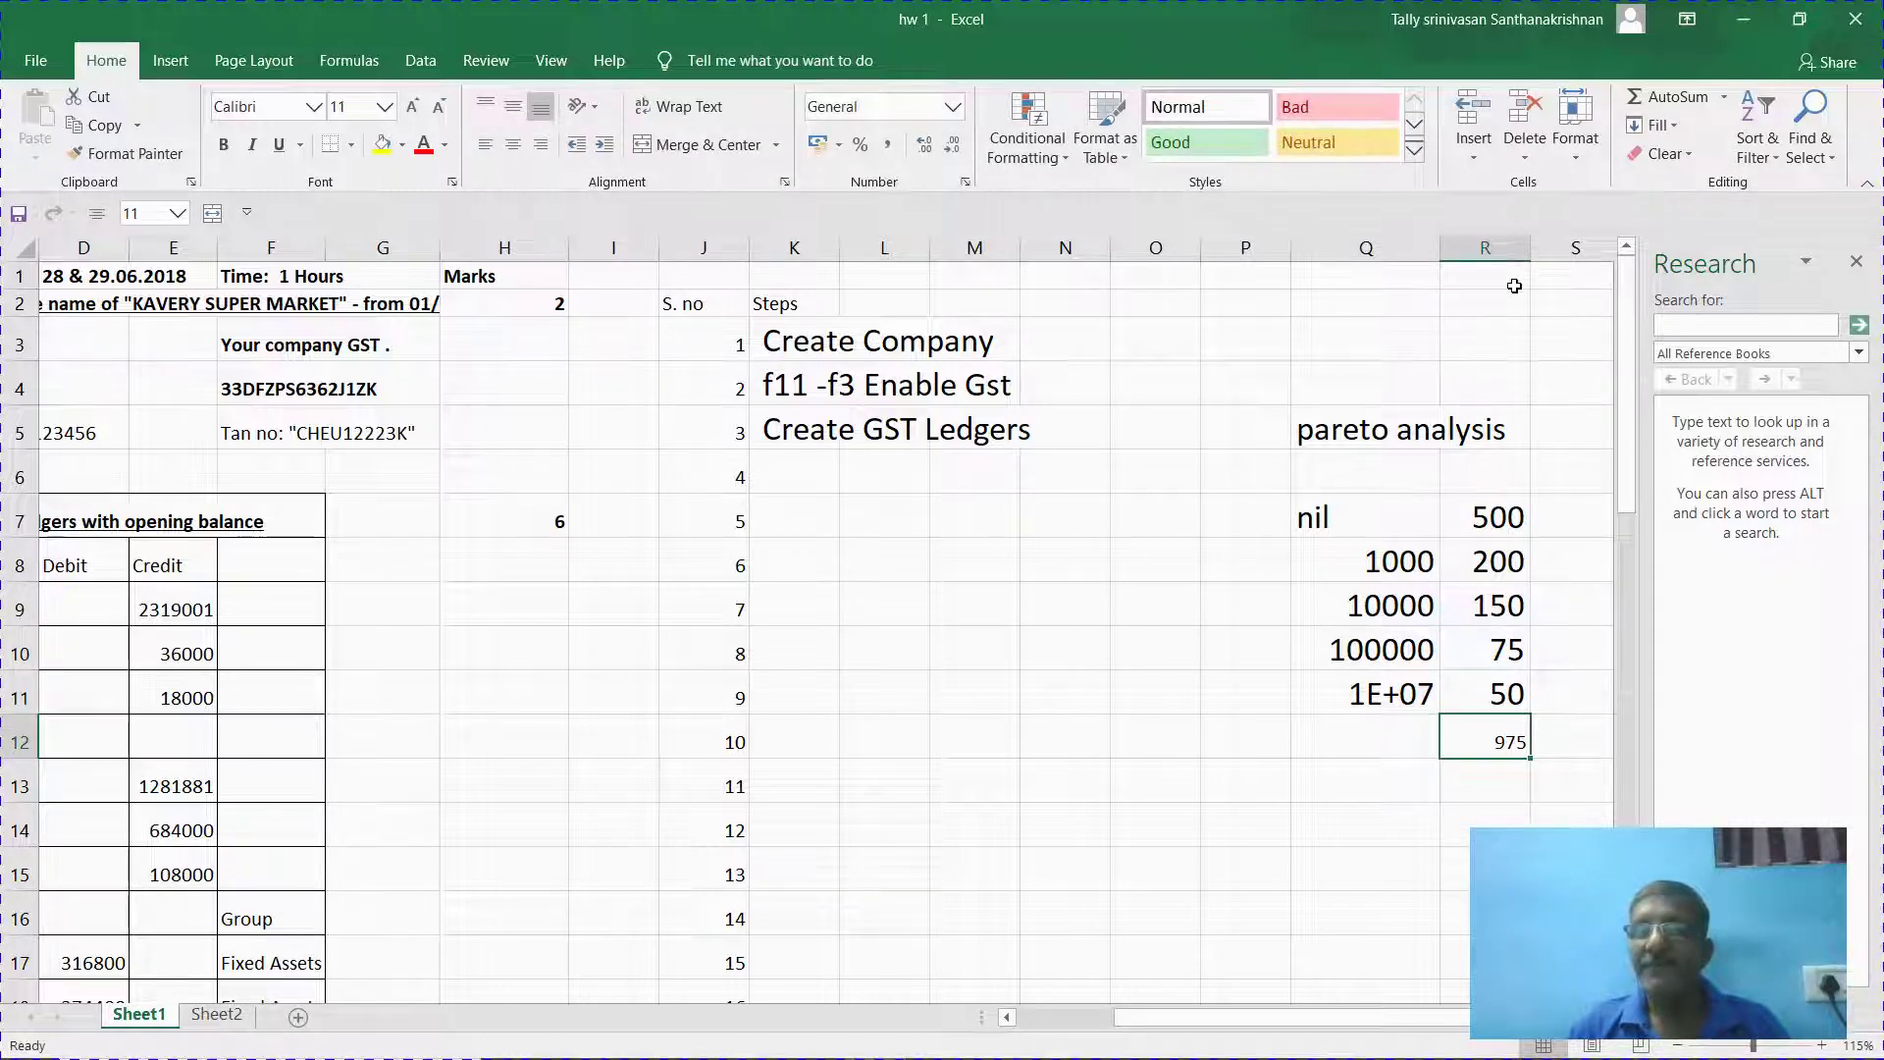
Select and copy the pareto table, cancelling a stray entry in cell O5.
click(1365, 431)
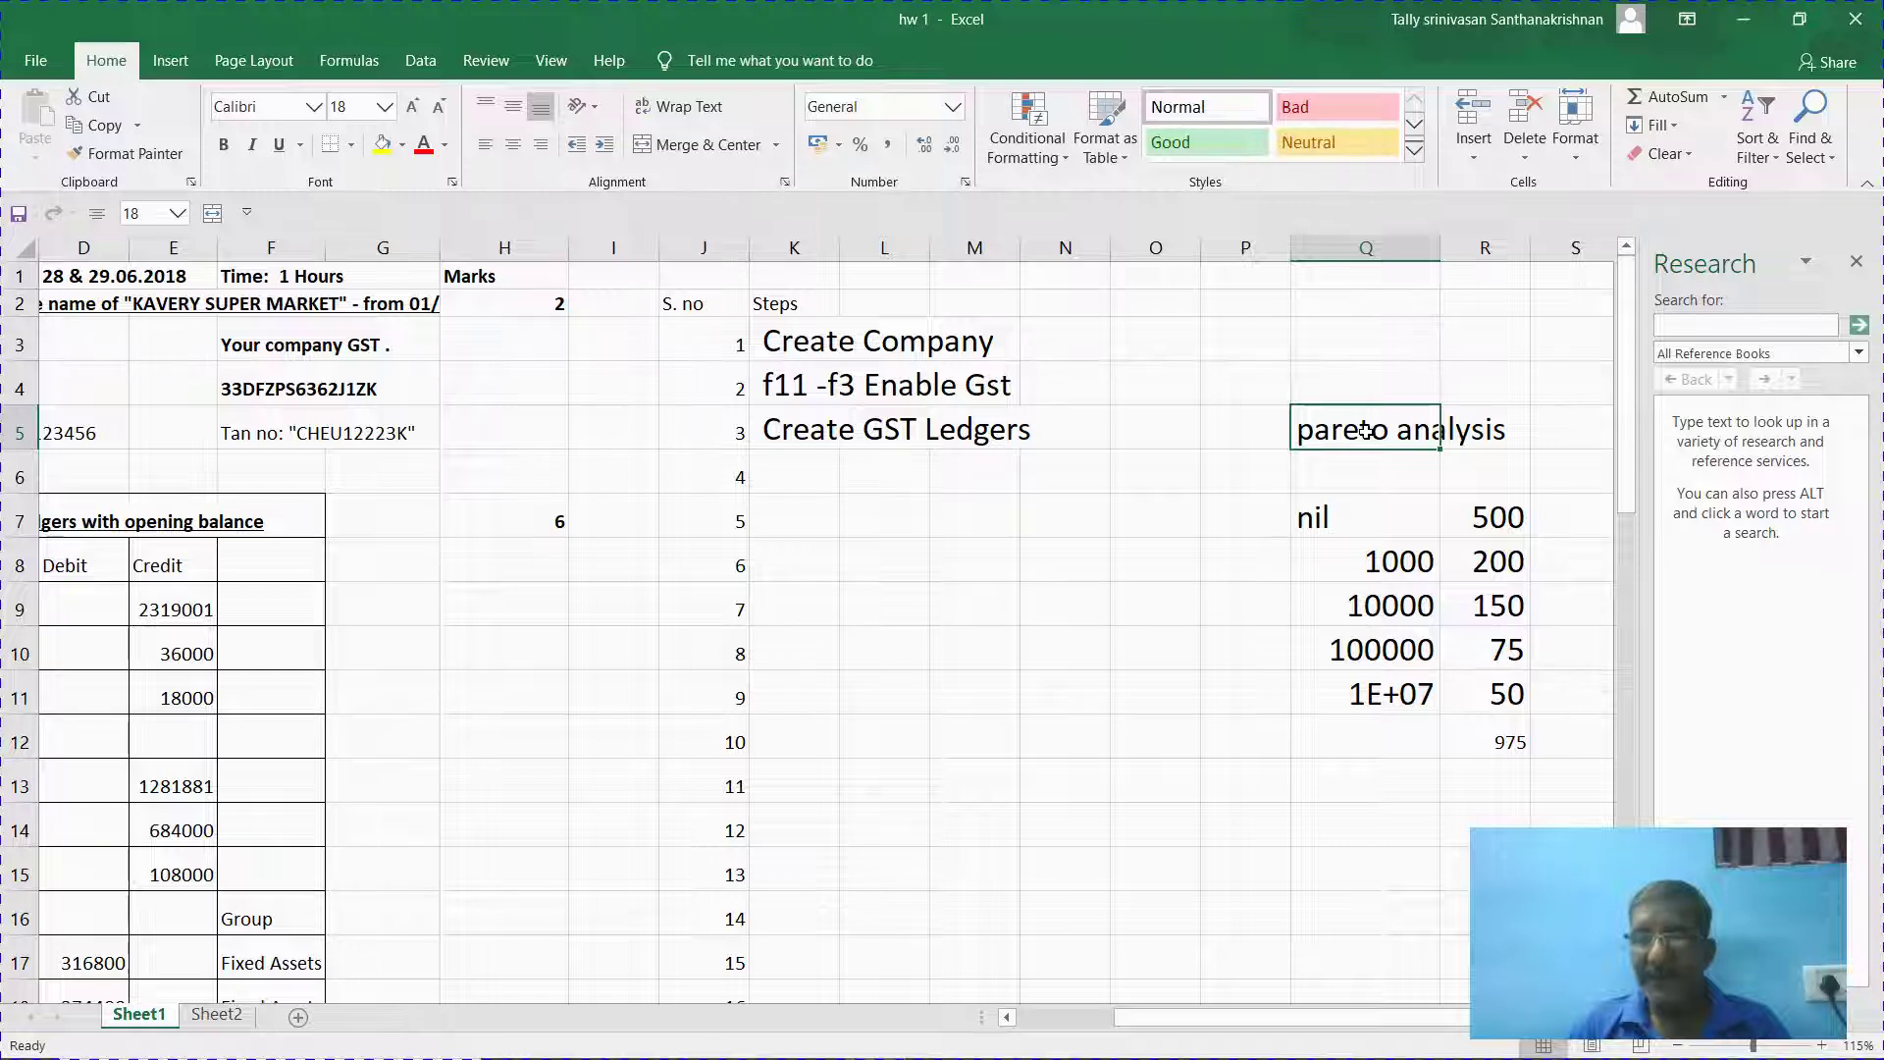
key(shift+Down)
key(shift+Down)
key(shift+Down)
key(shift+Down)
key(shift+Down)
key(shift+Down)
key(shift+Down)
key(shift+Right)
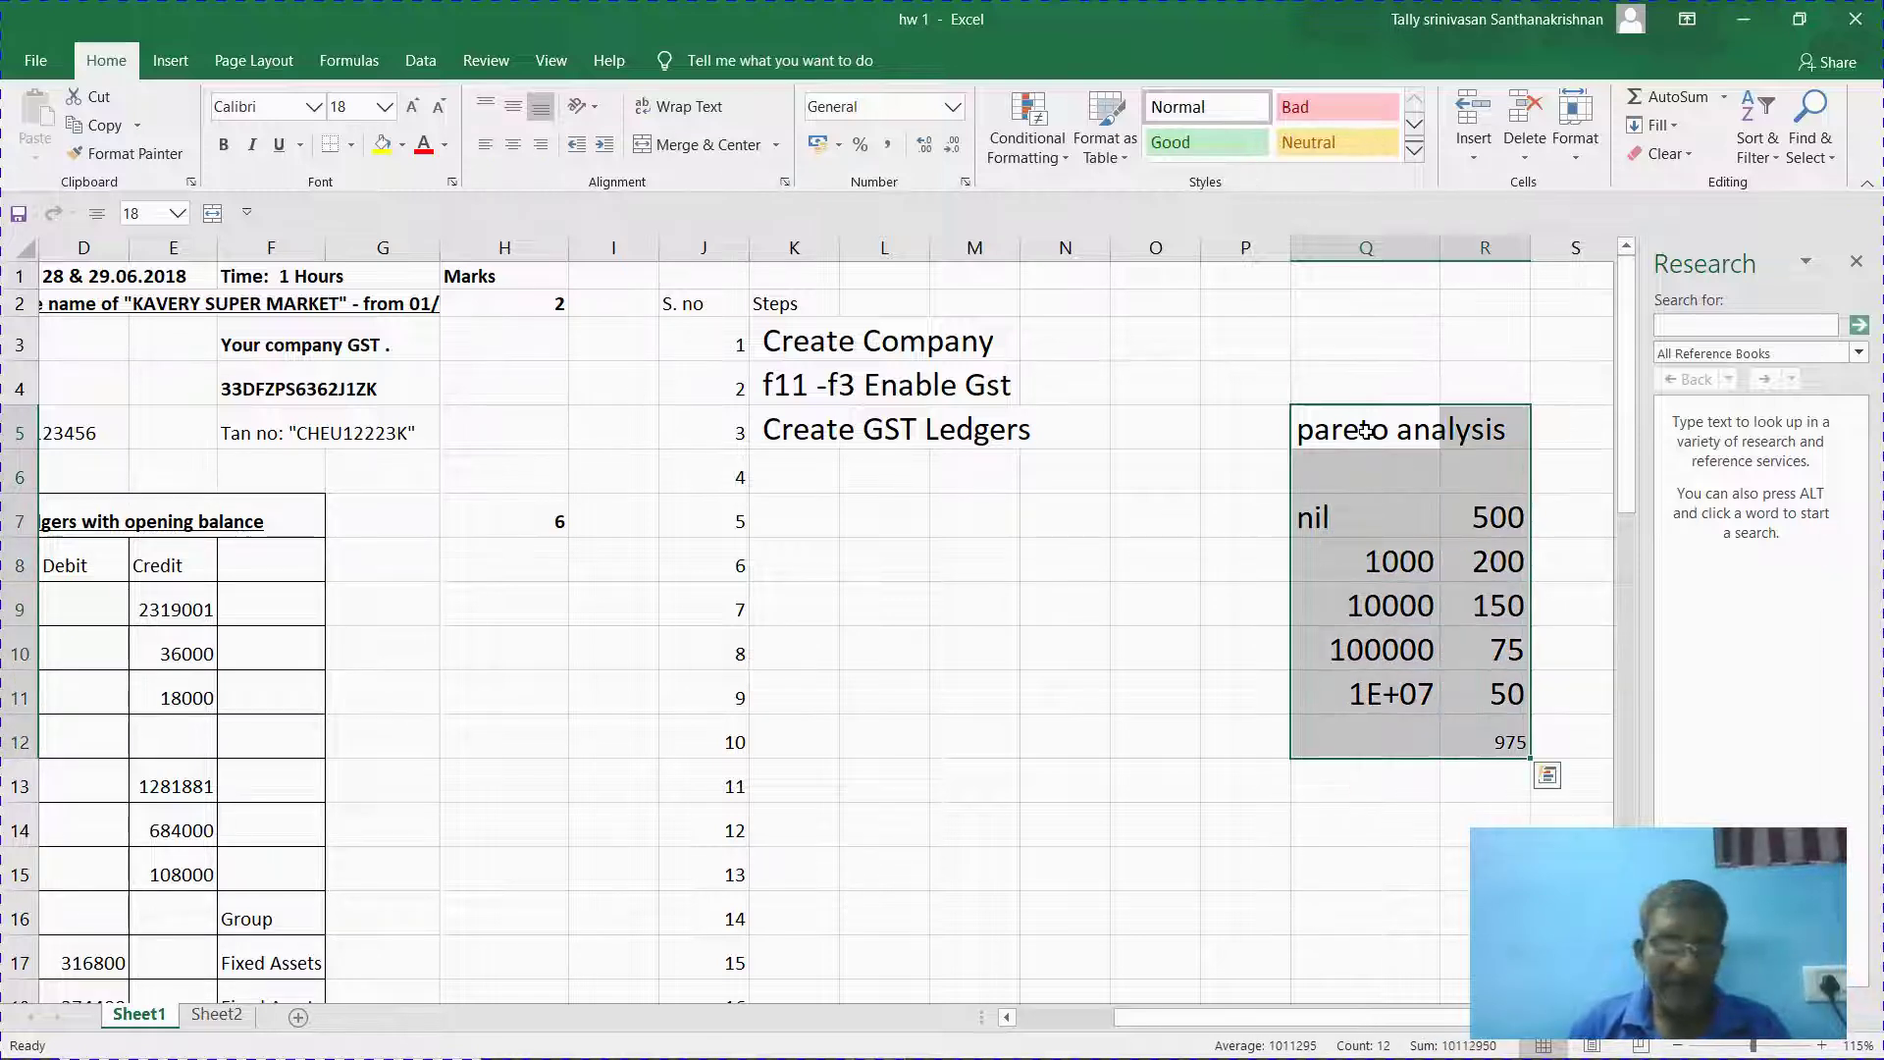
key(ctrl+c)
click(1161, 412)
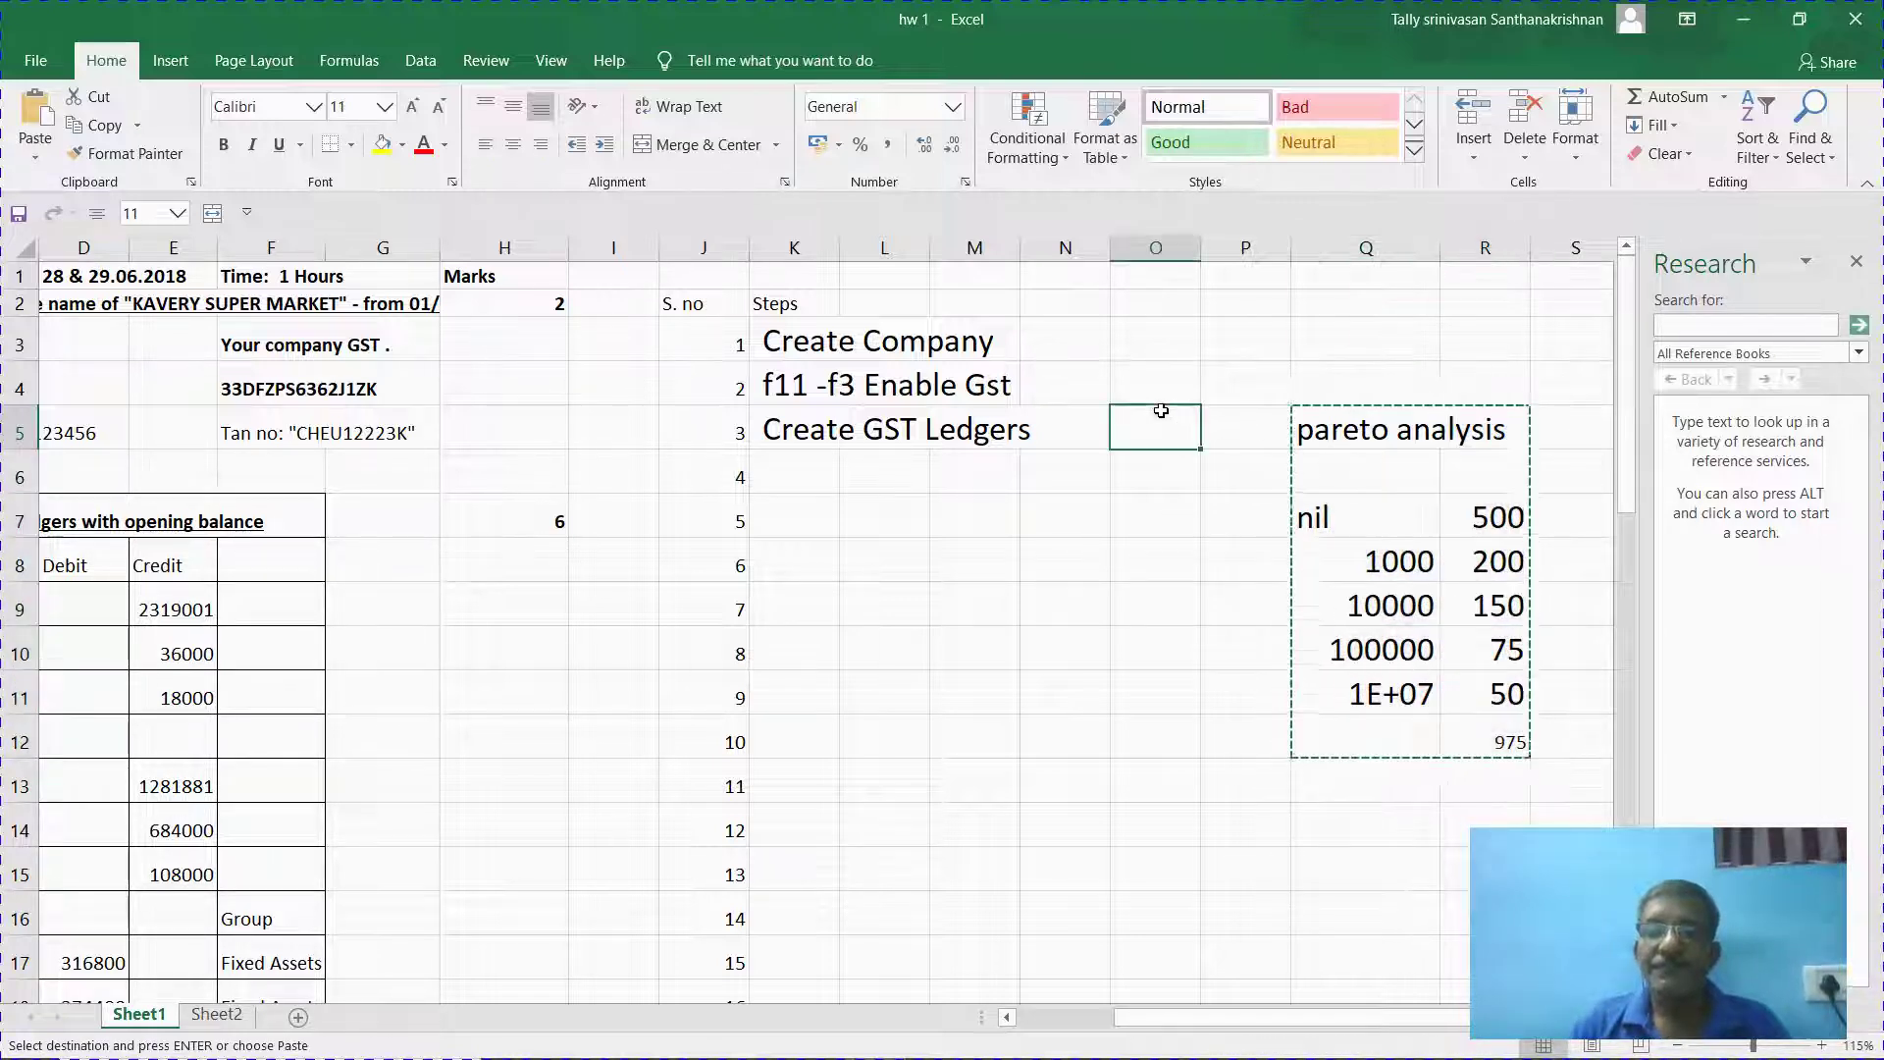
text(v)
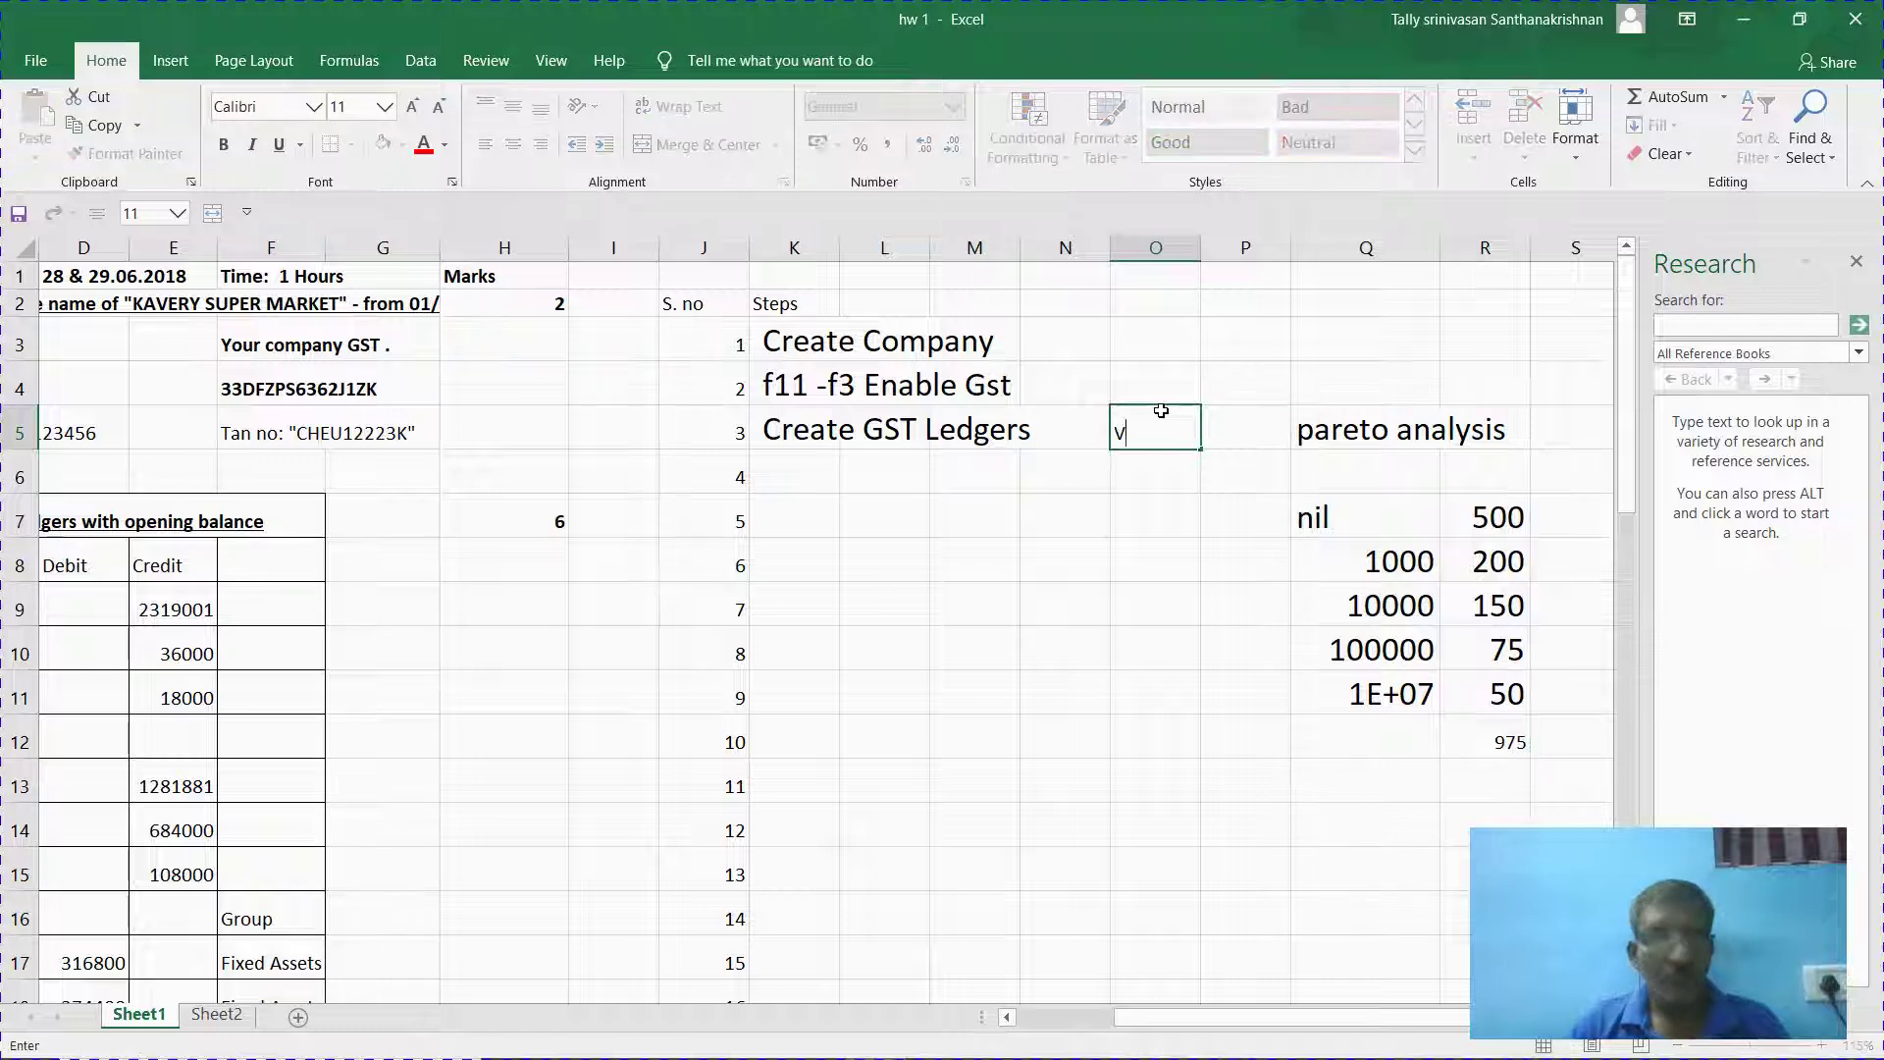
key(Escape)
Move the pareto table to start at L7 and autofit column L.
click(1378, 432)
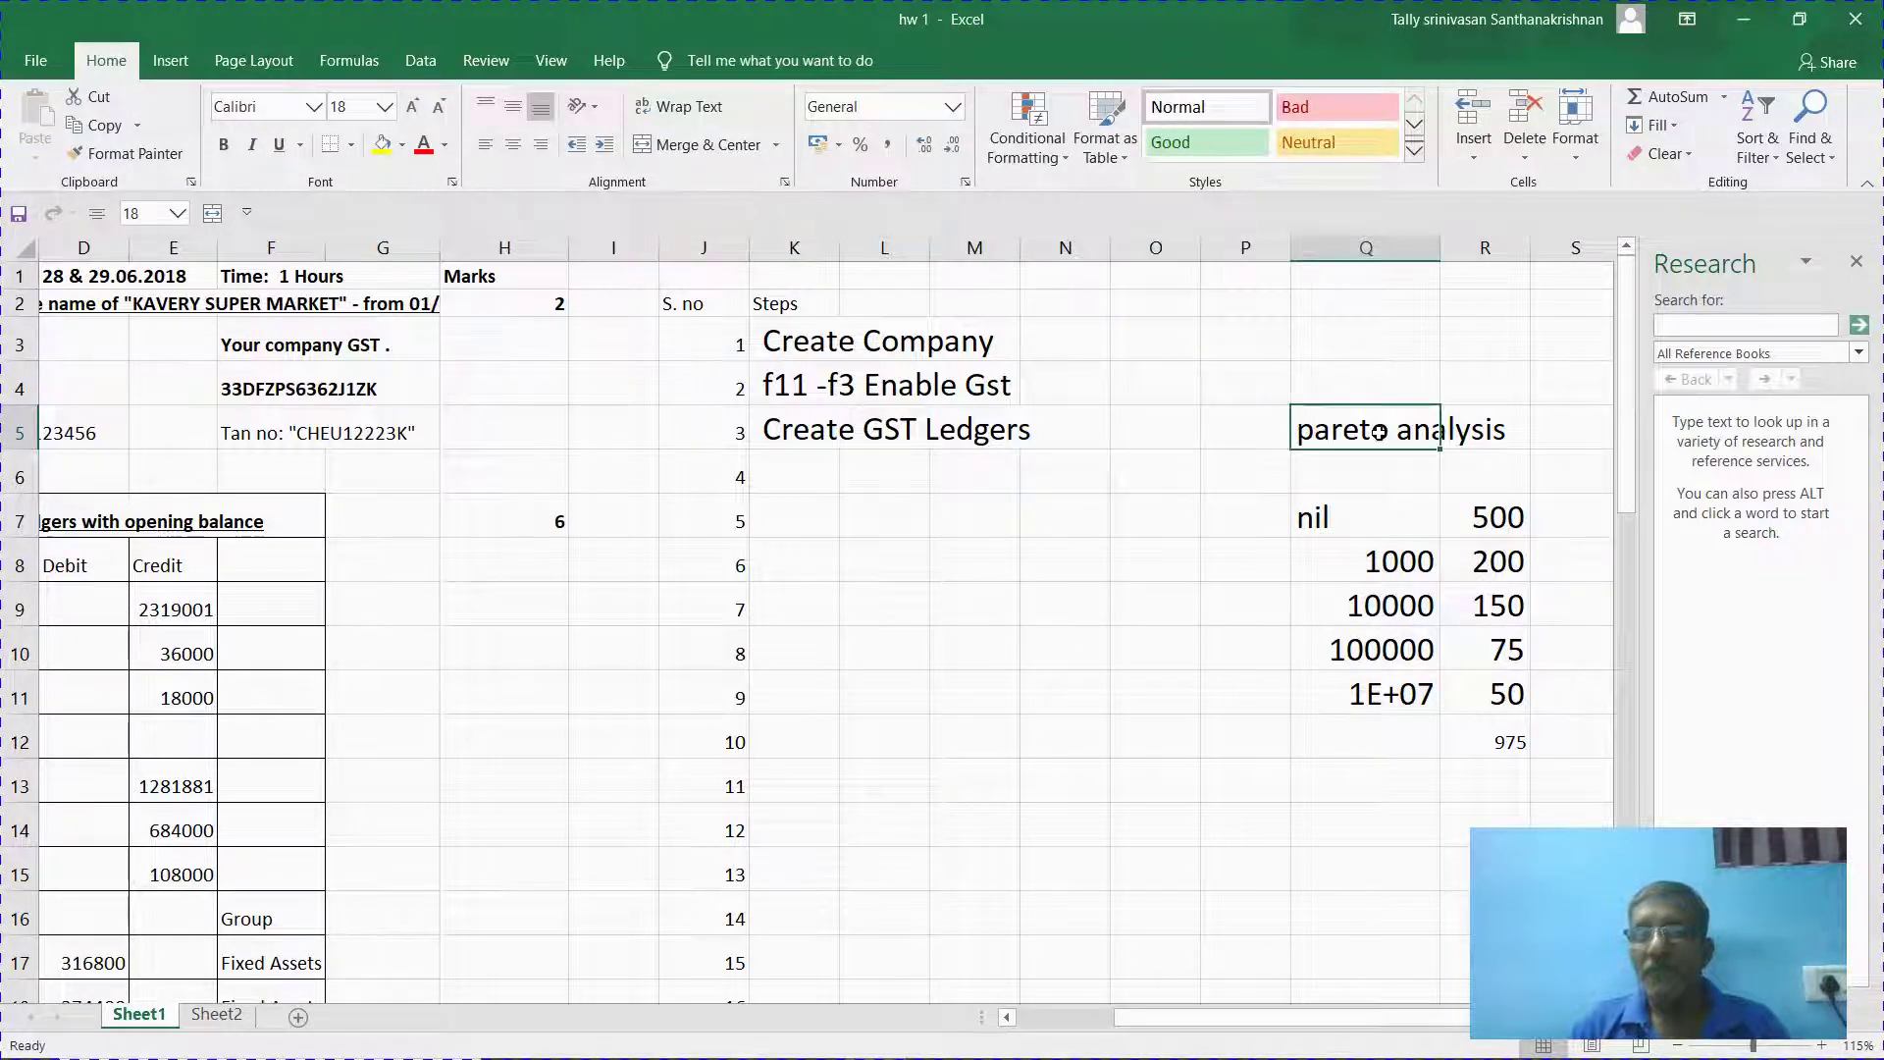
key(shift+Down)
key(shift+Down)
key(shift+Down)
key(shift+Down)
key(shift+Down)
key(shift+Down)
key(shift+Down)
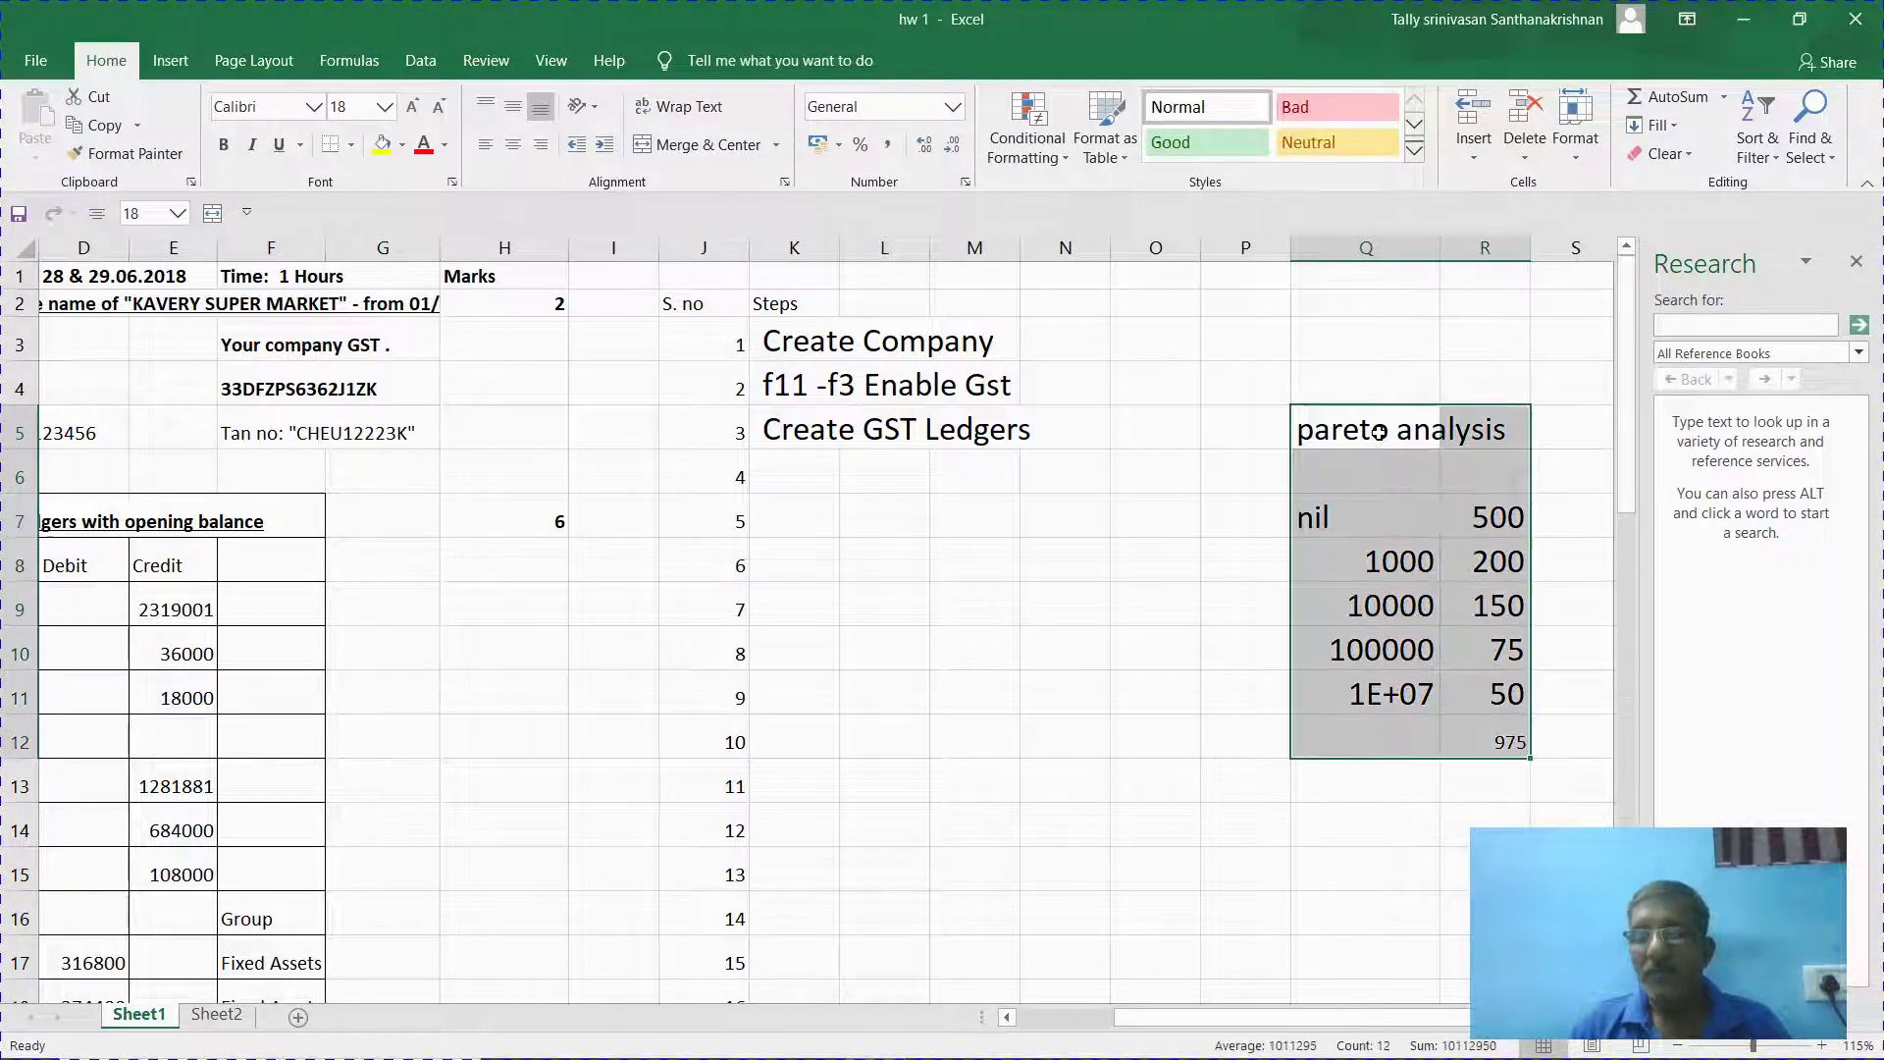
key(shift+Right)
key(ctrl+c)
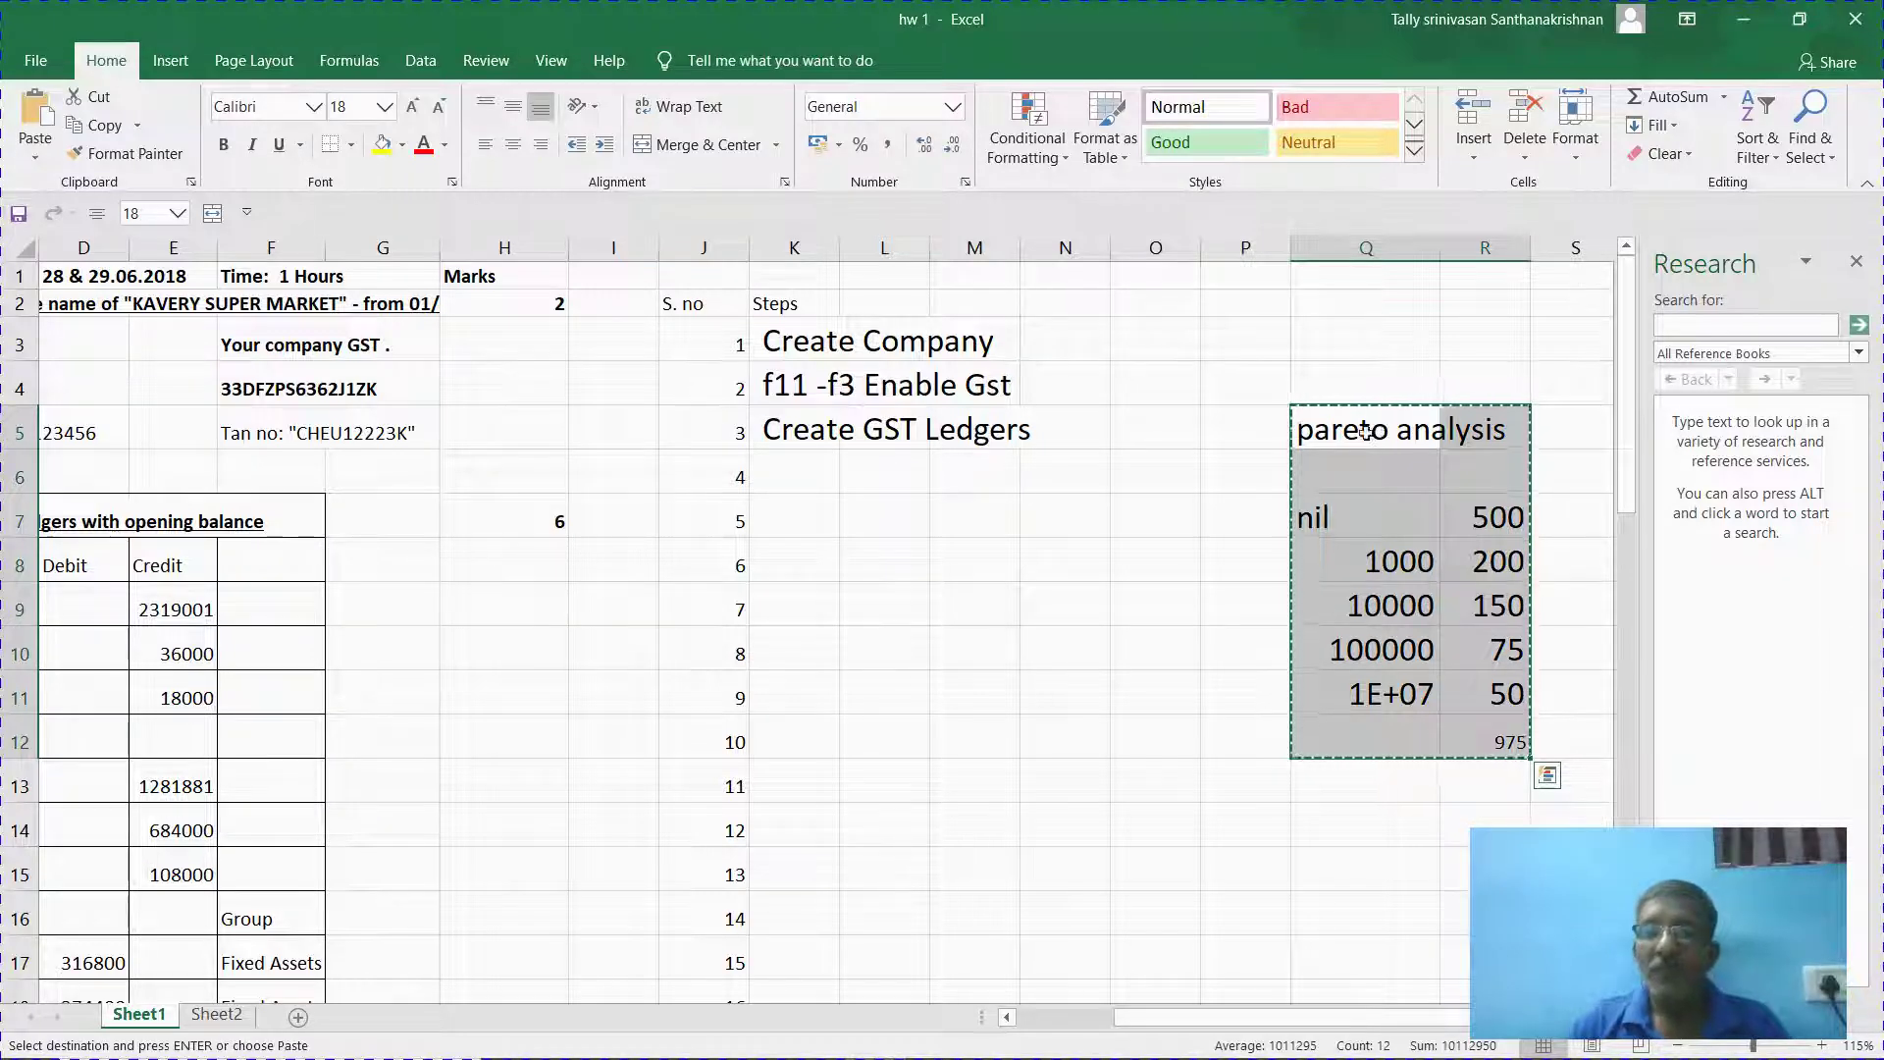
click(1153, 415)
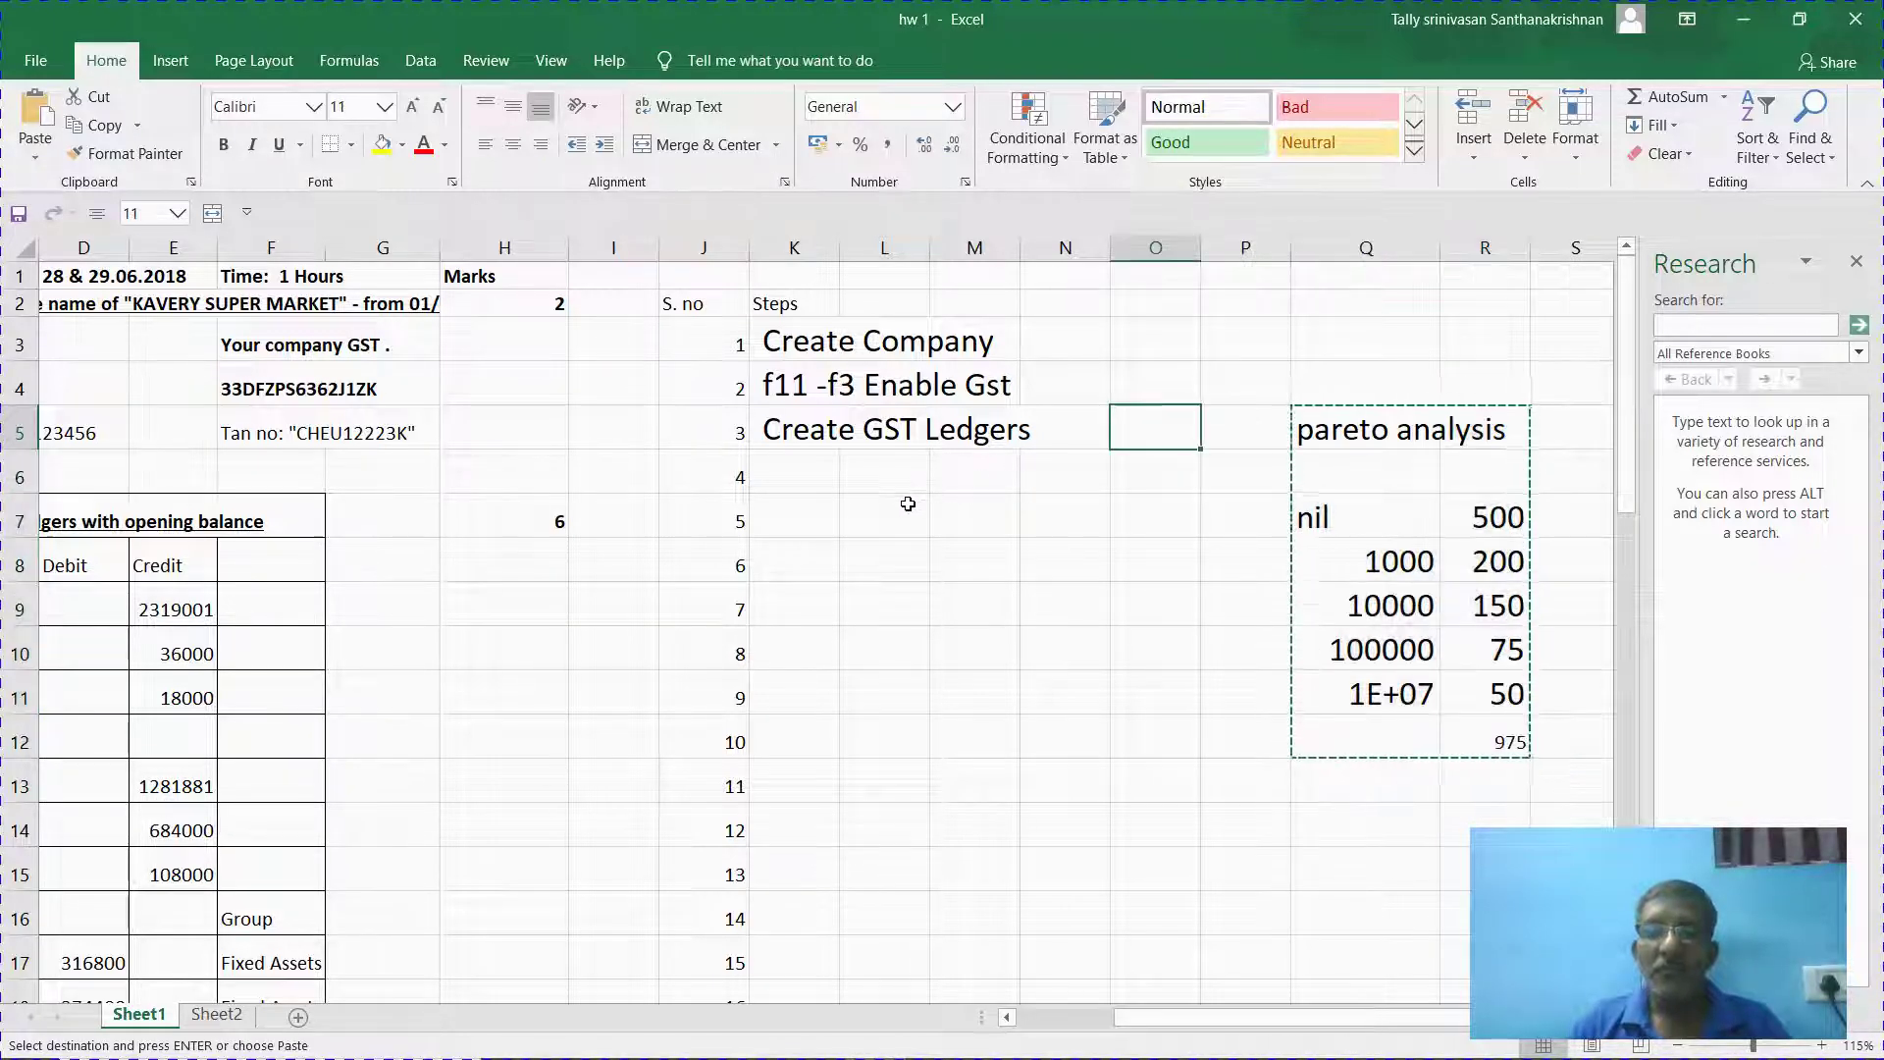
click(905, 503)
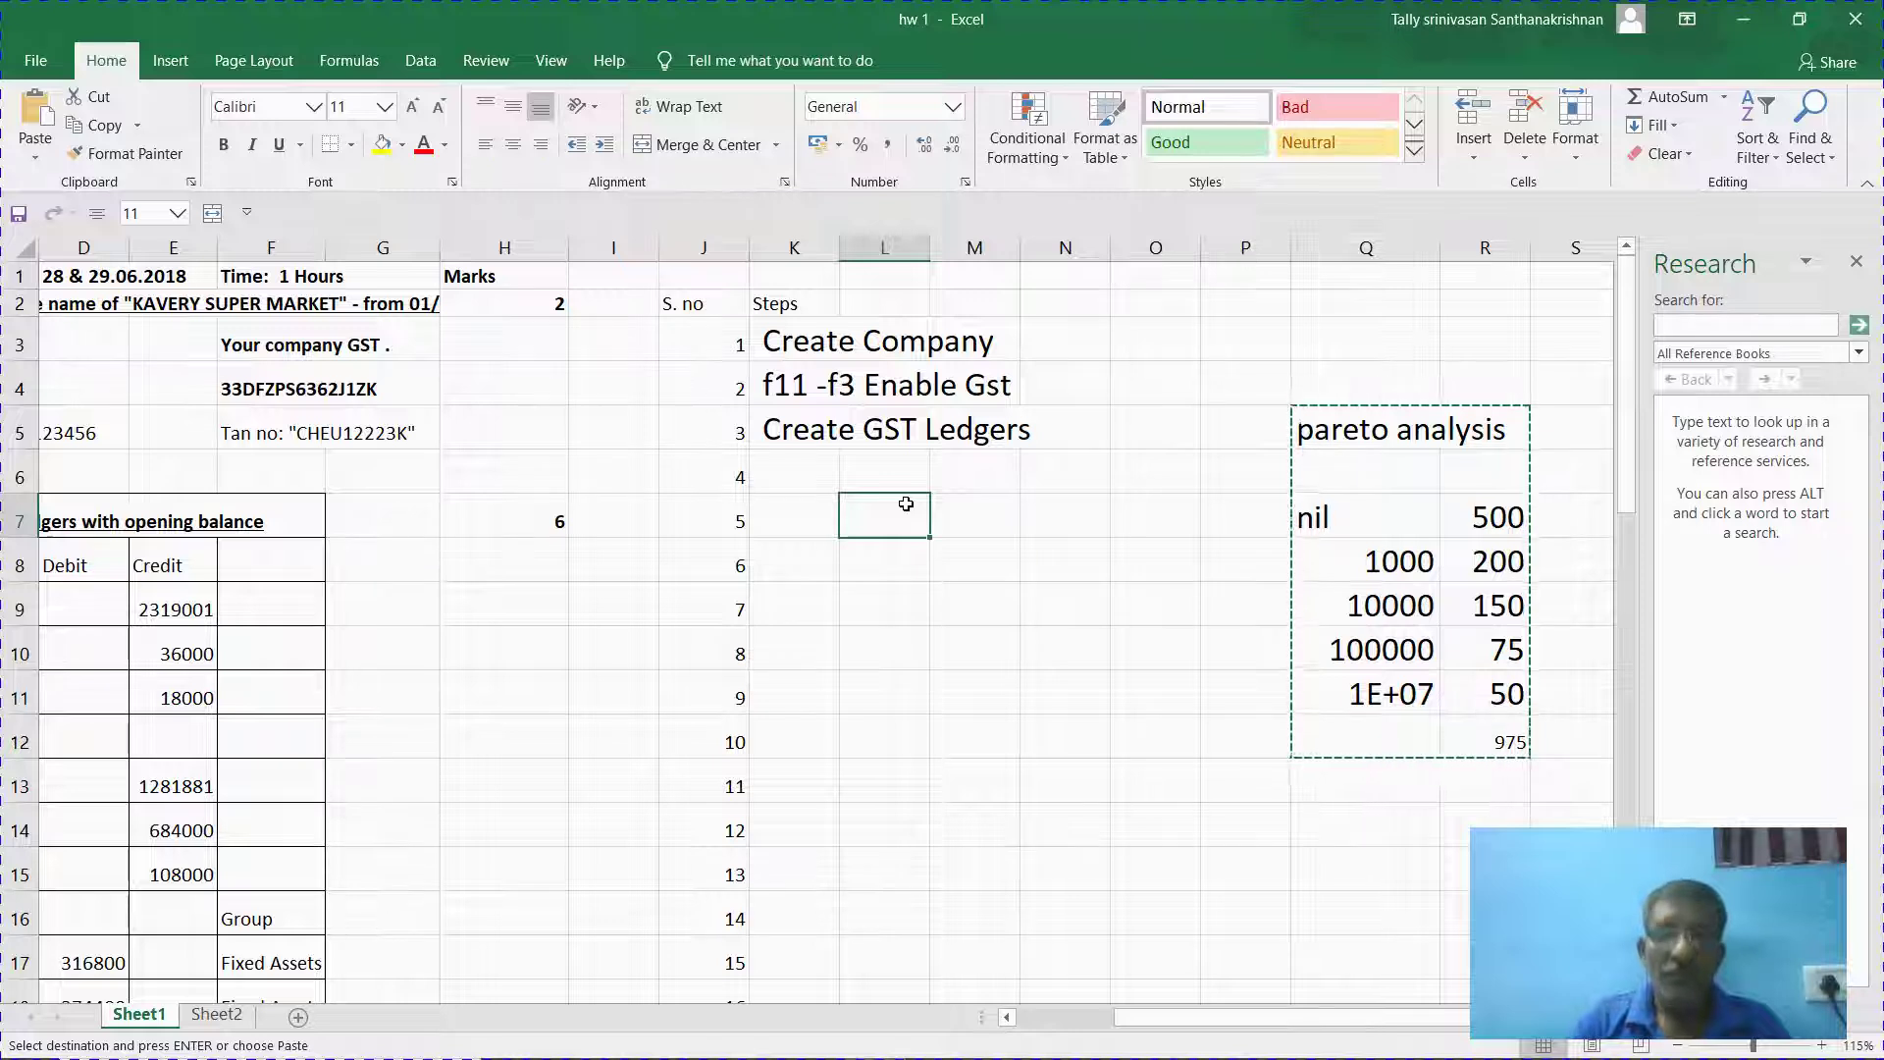
key(ctrl+v)
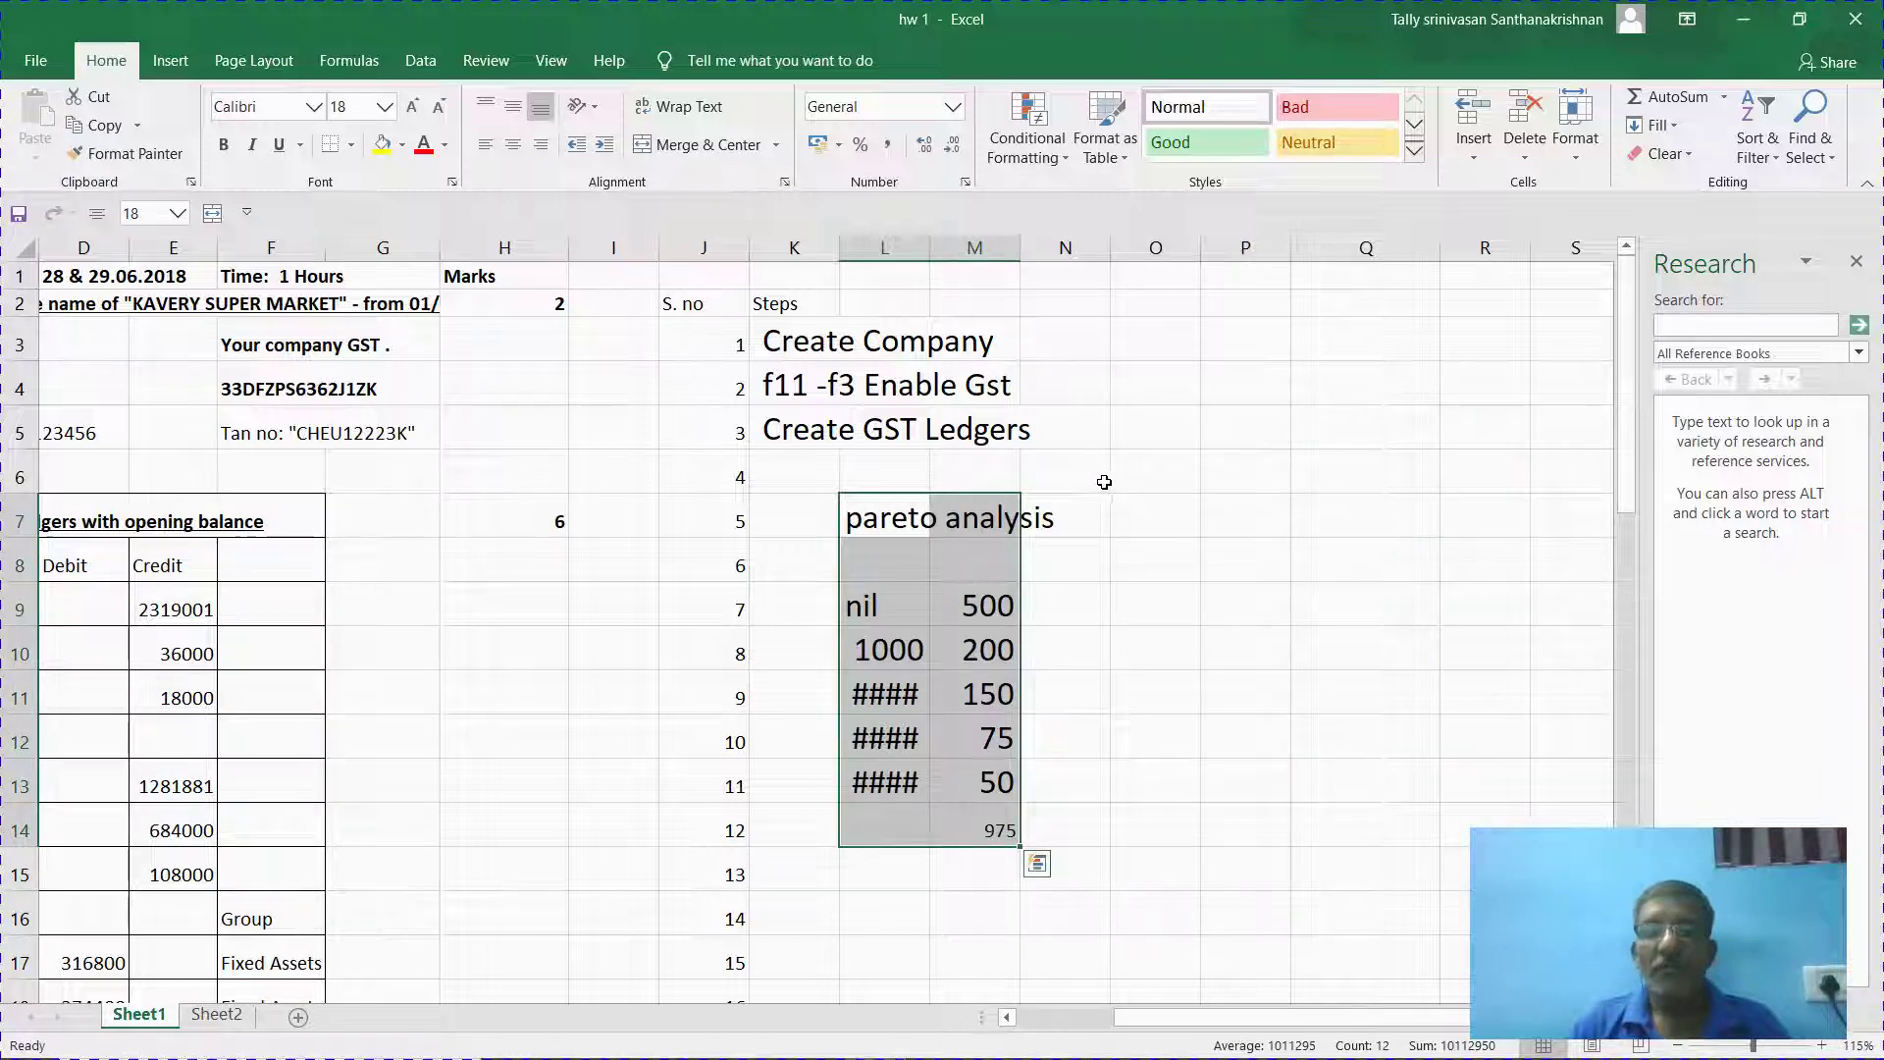
double_click(930, 248)
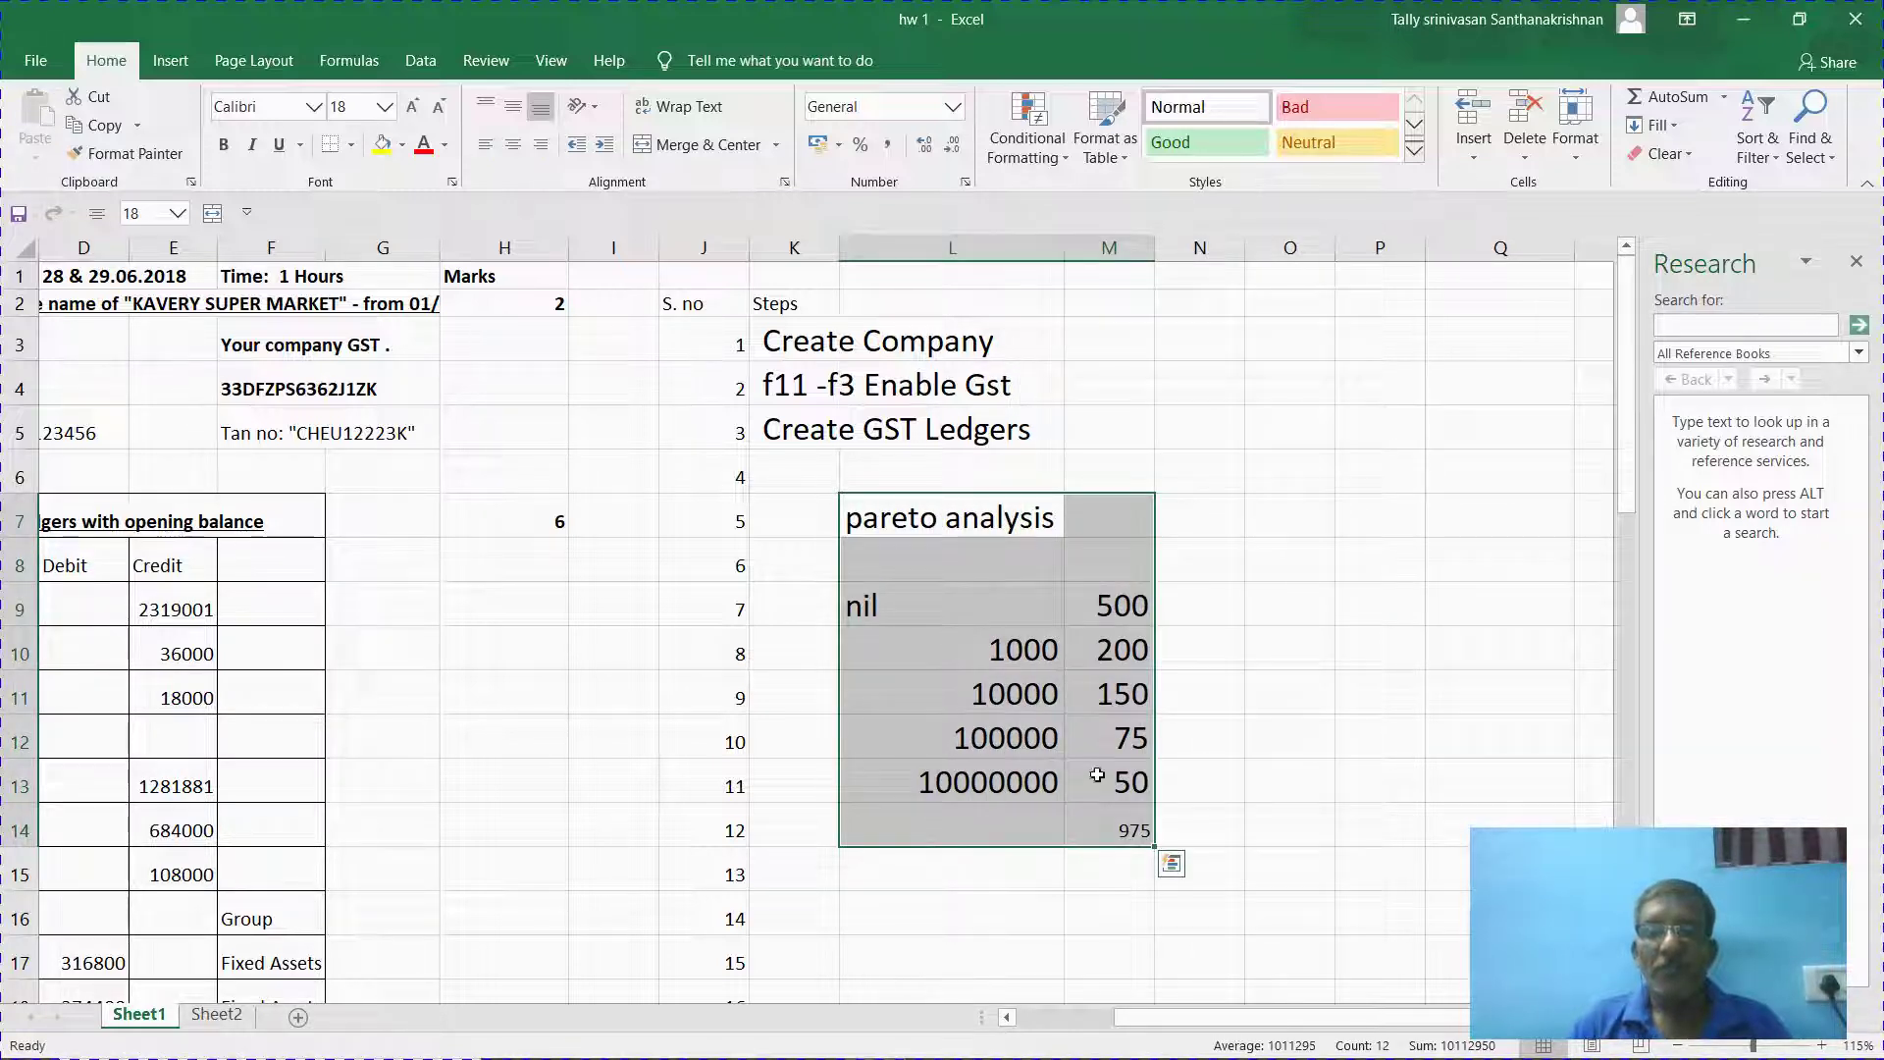
click(1200, 581)
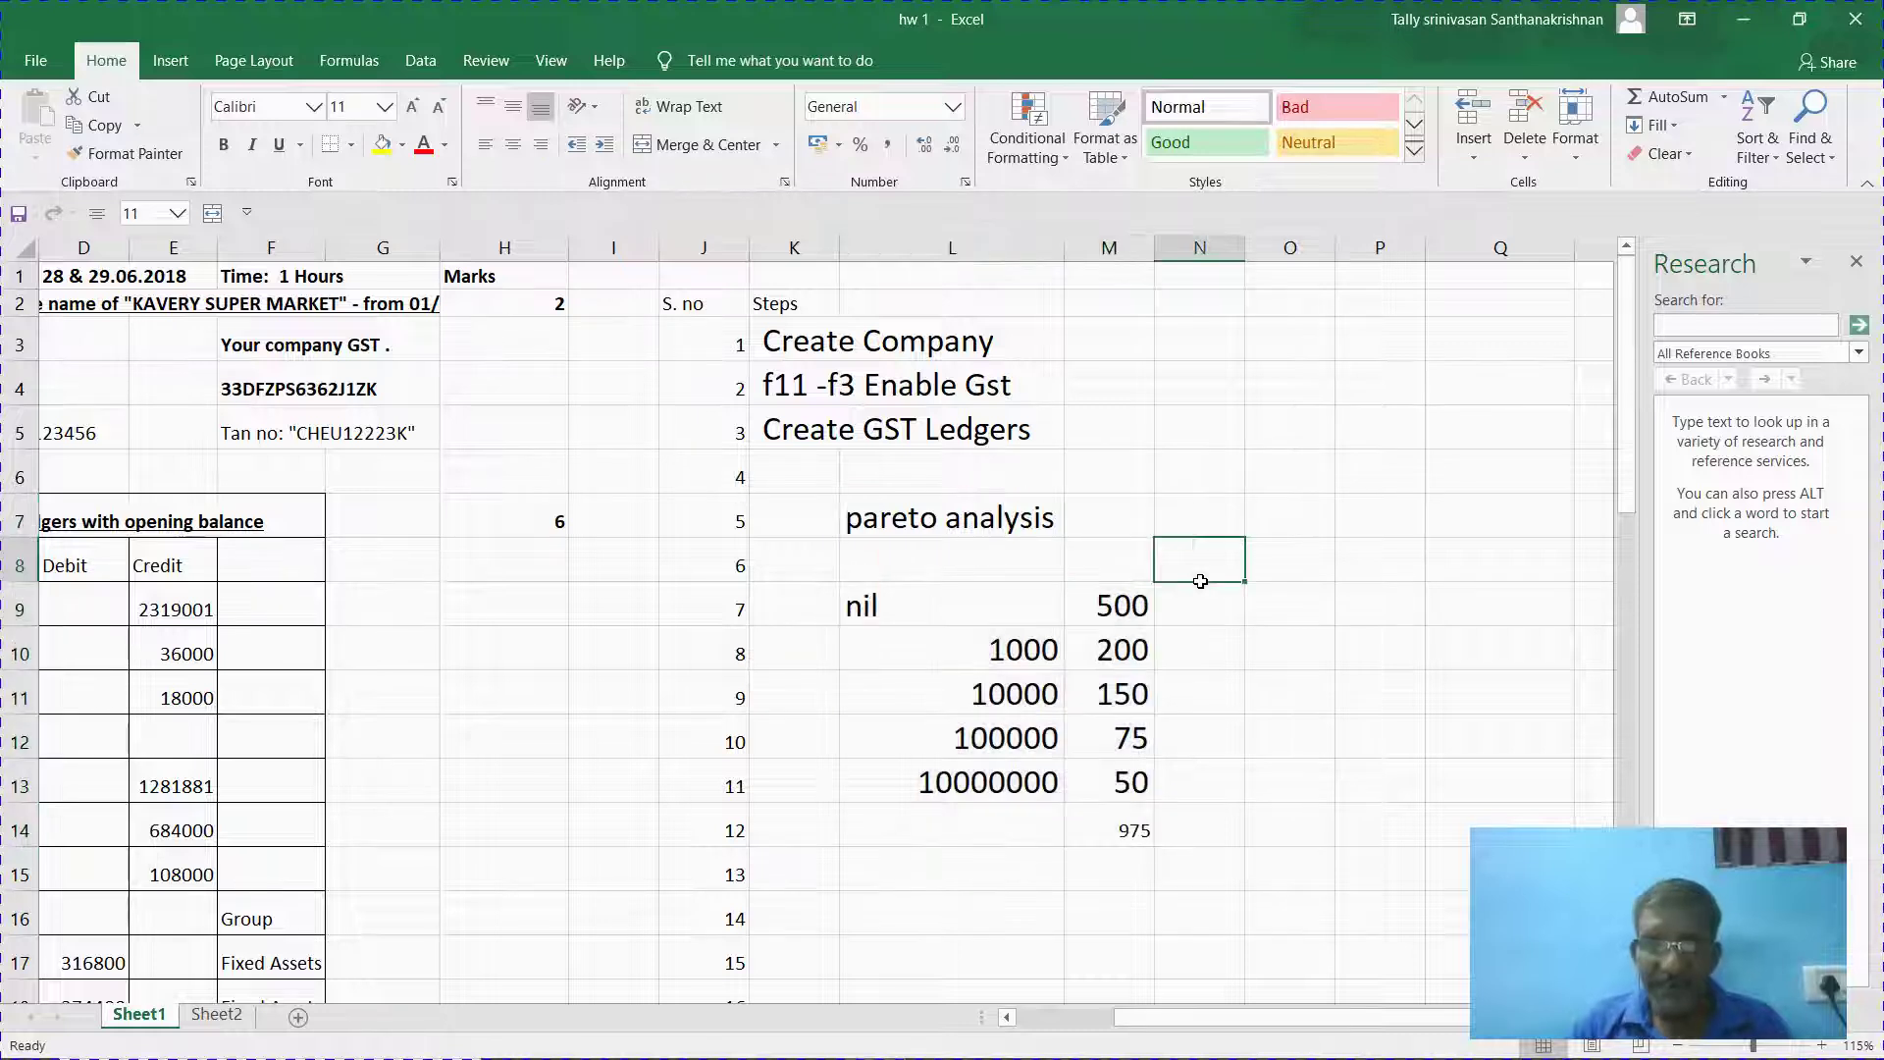
Enter the heading 'Total collection' in N8 and 0 for the nil band in N9.
text(tOTAL)
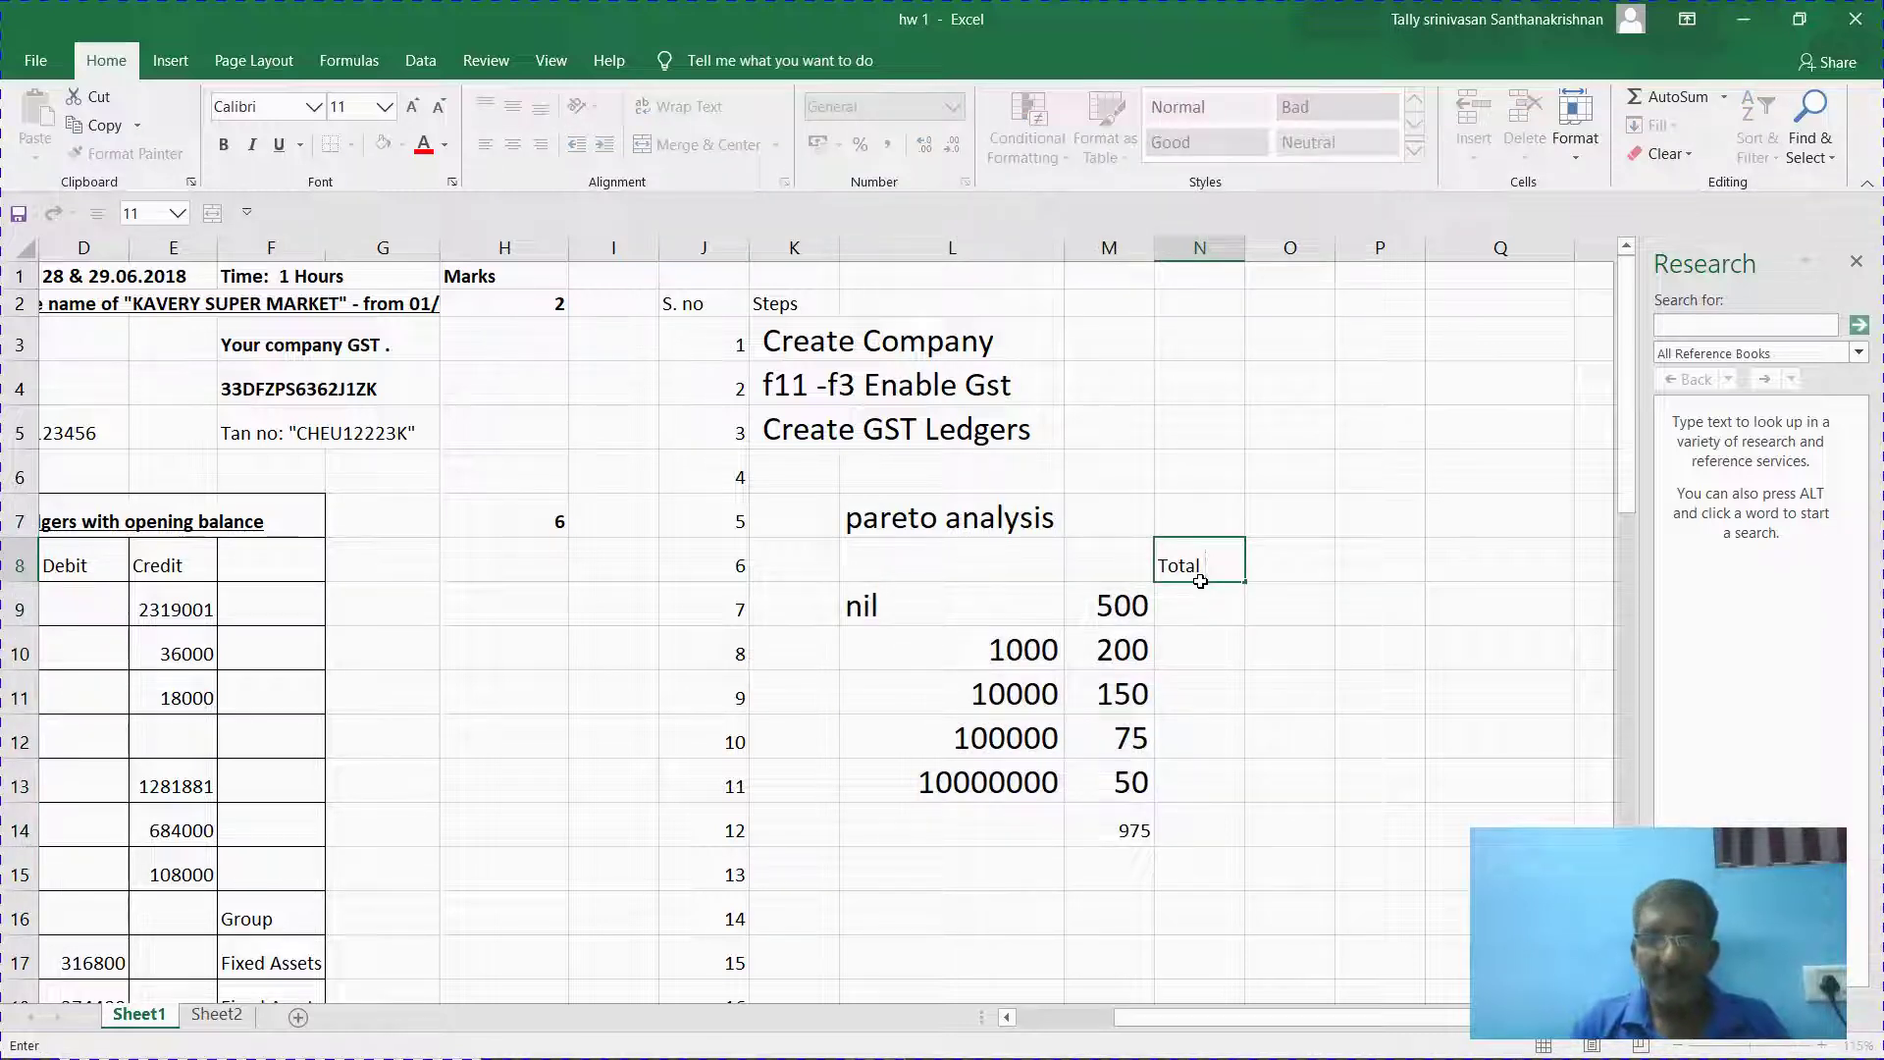
text(collection)
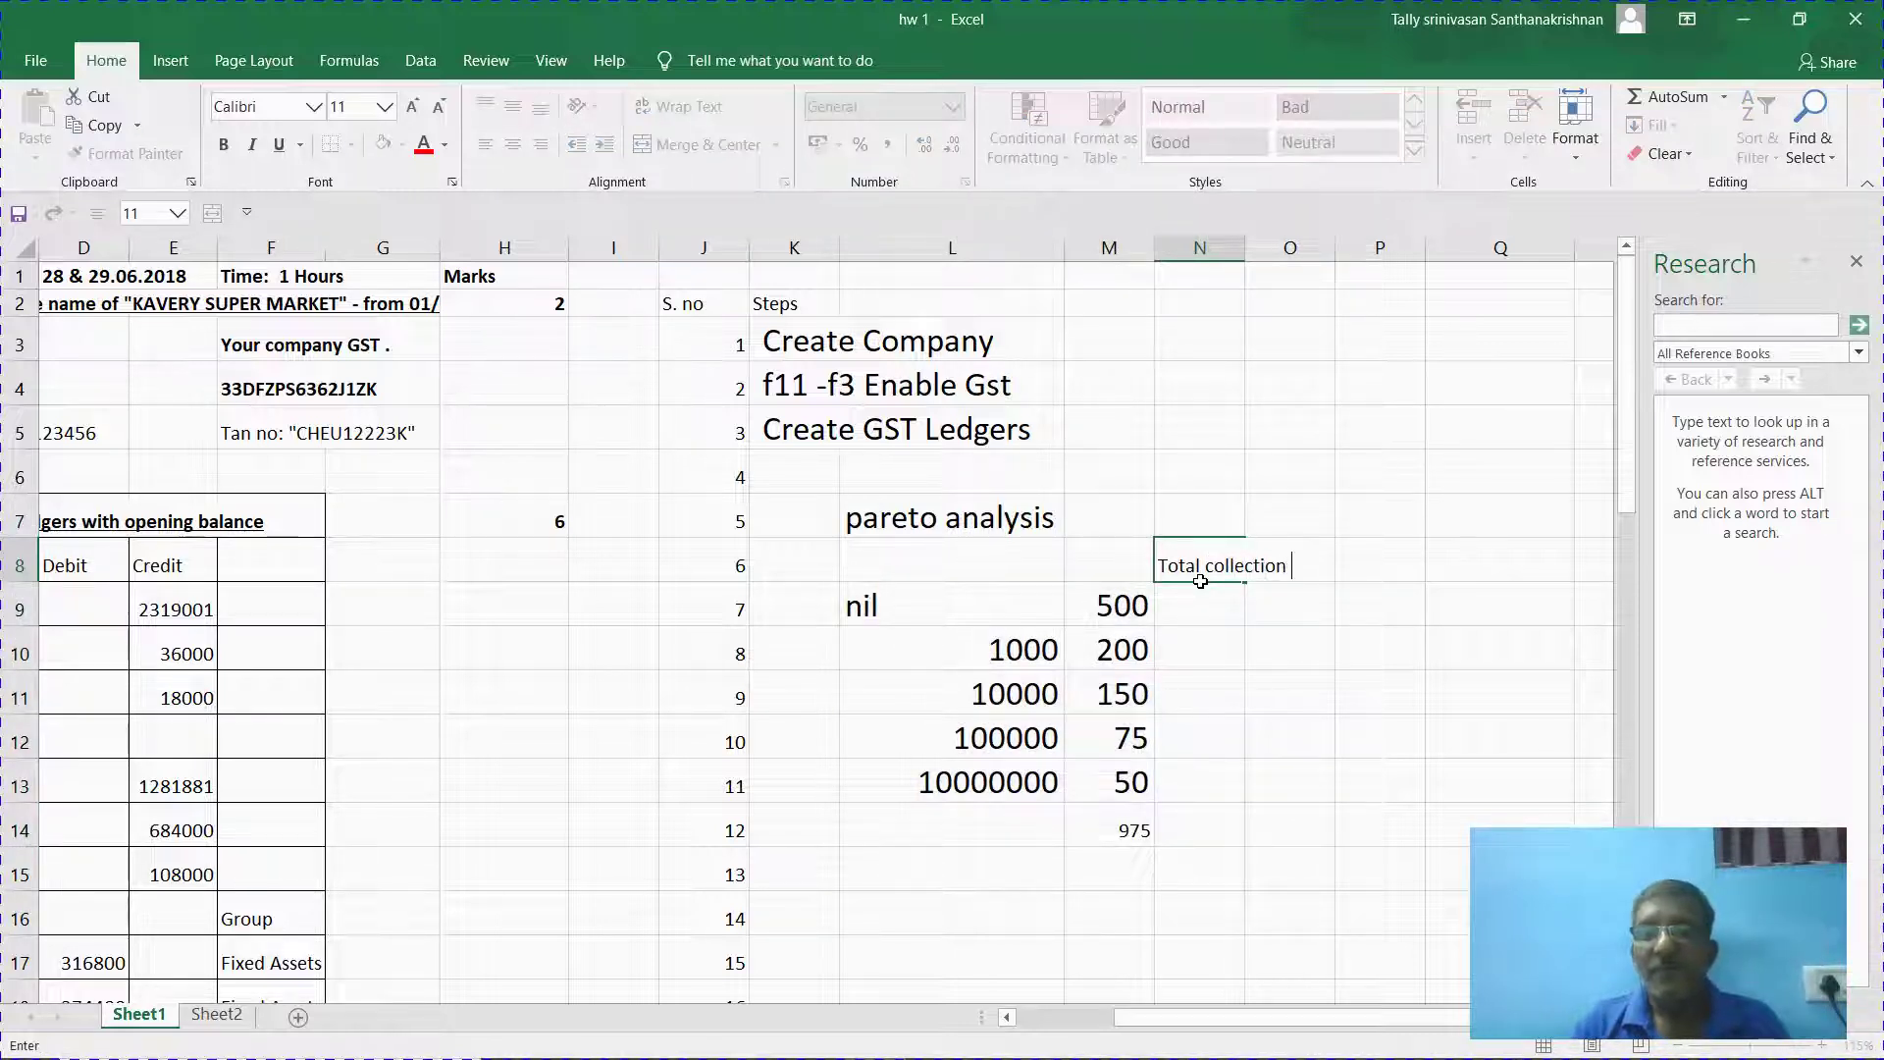
key(Return)
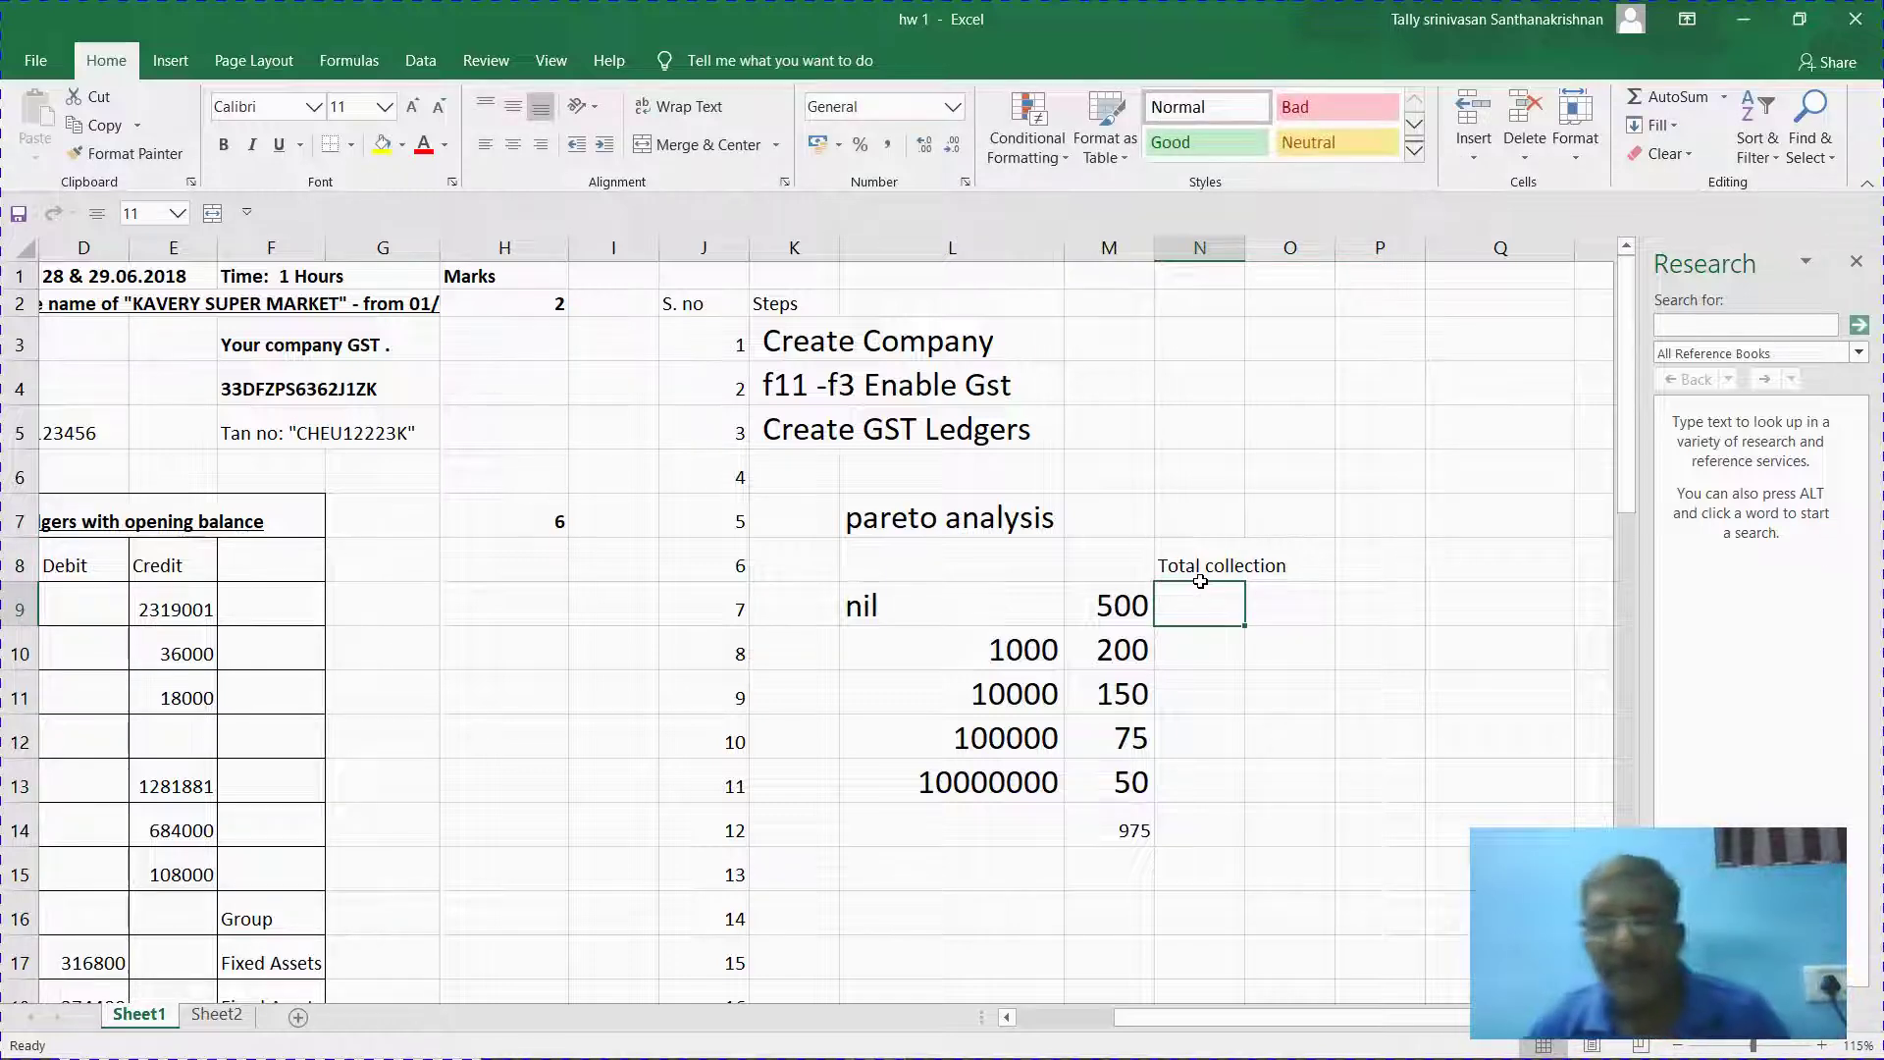
text(0)
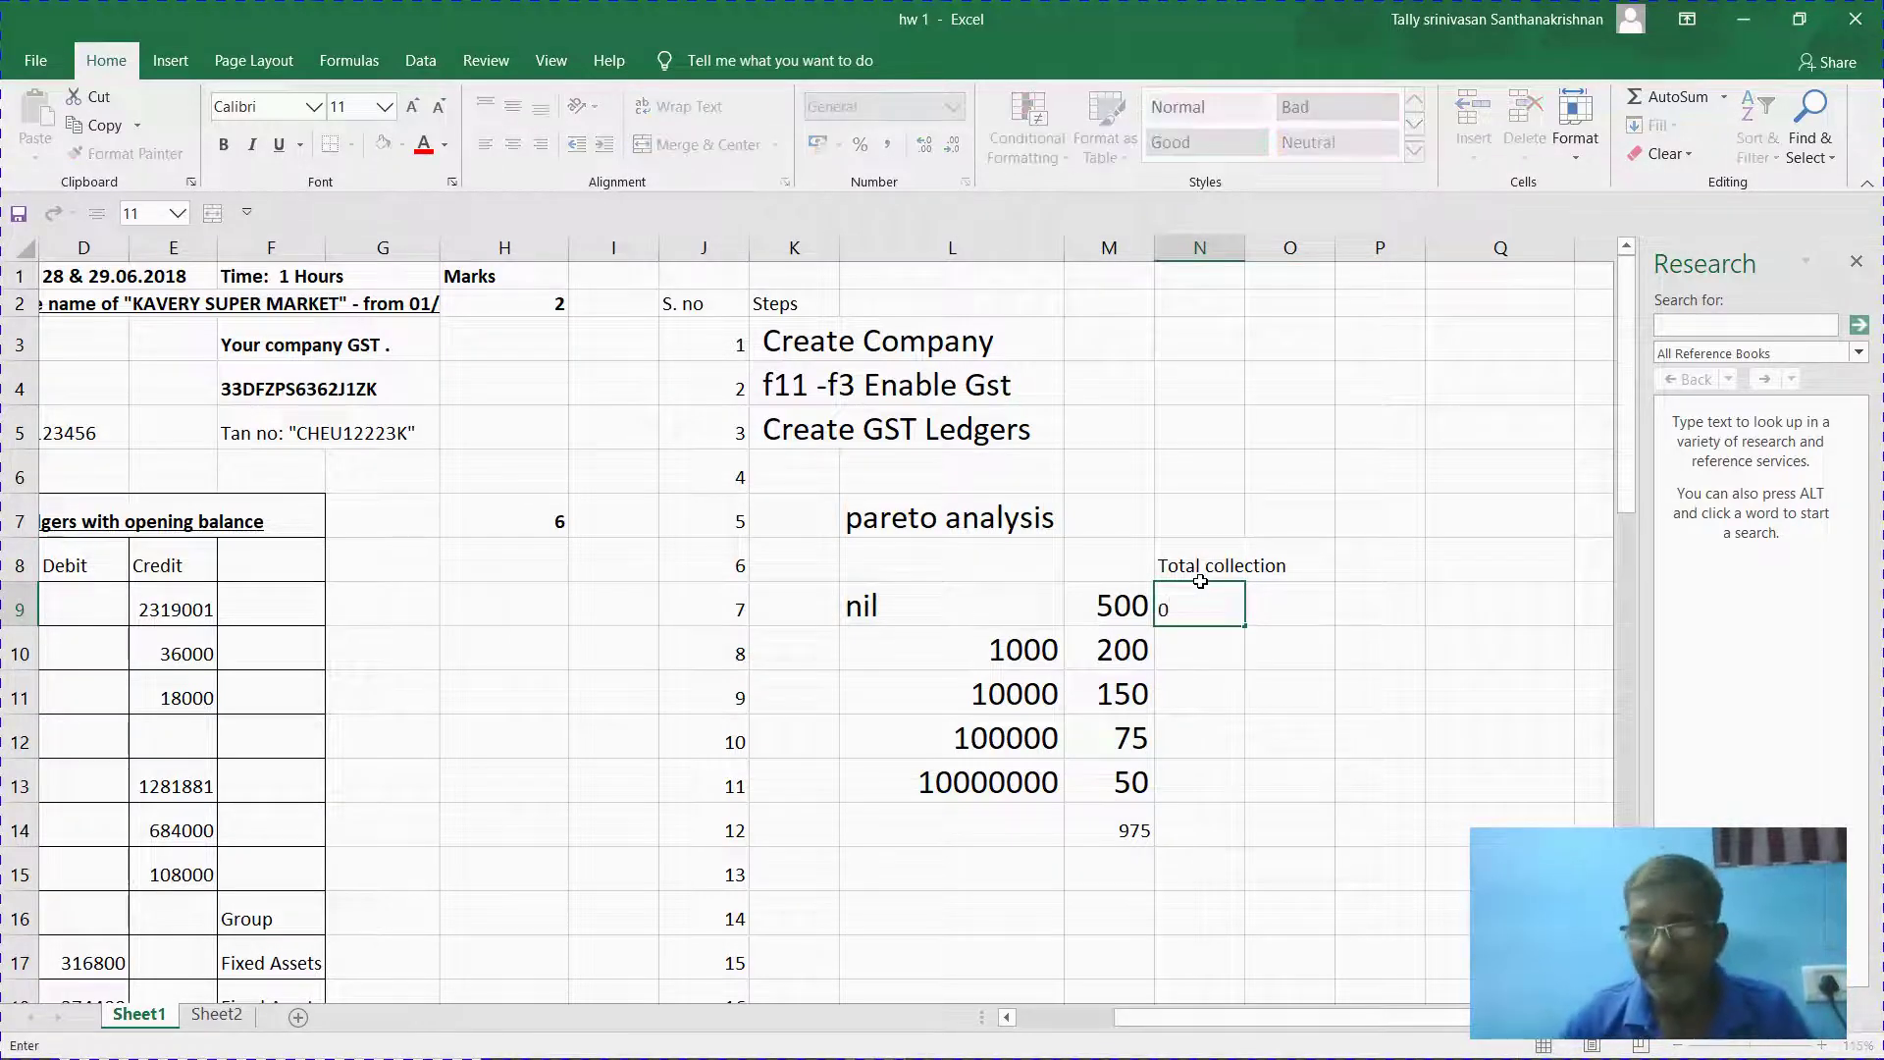
key(Return)
Enter =M10*L10 in N10, fill it down to N13, and autofit column N.
text(=)
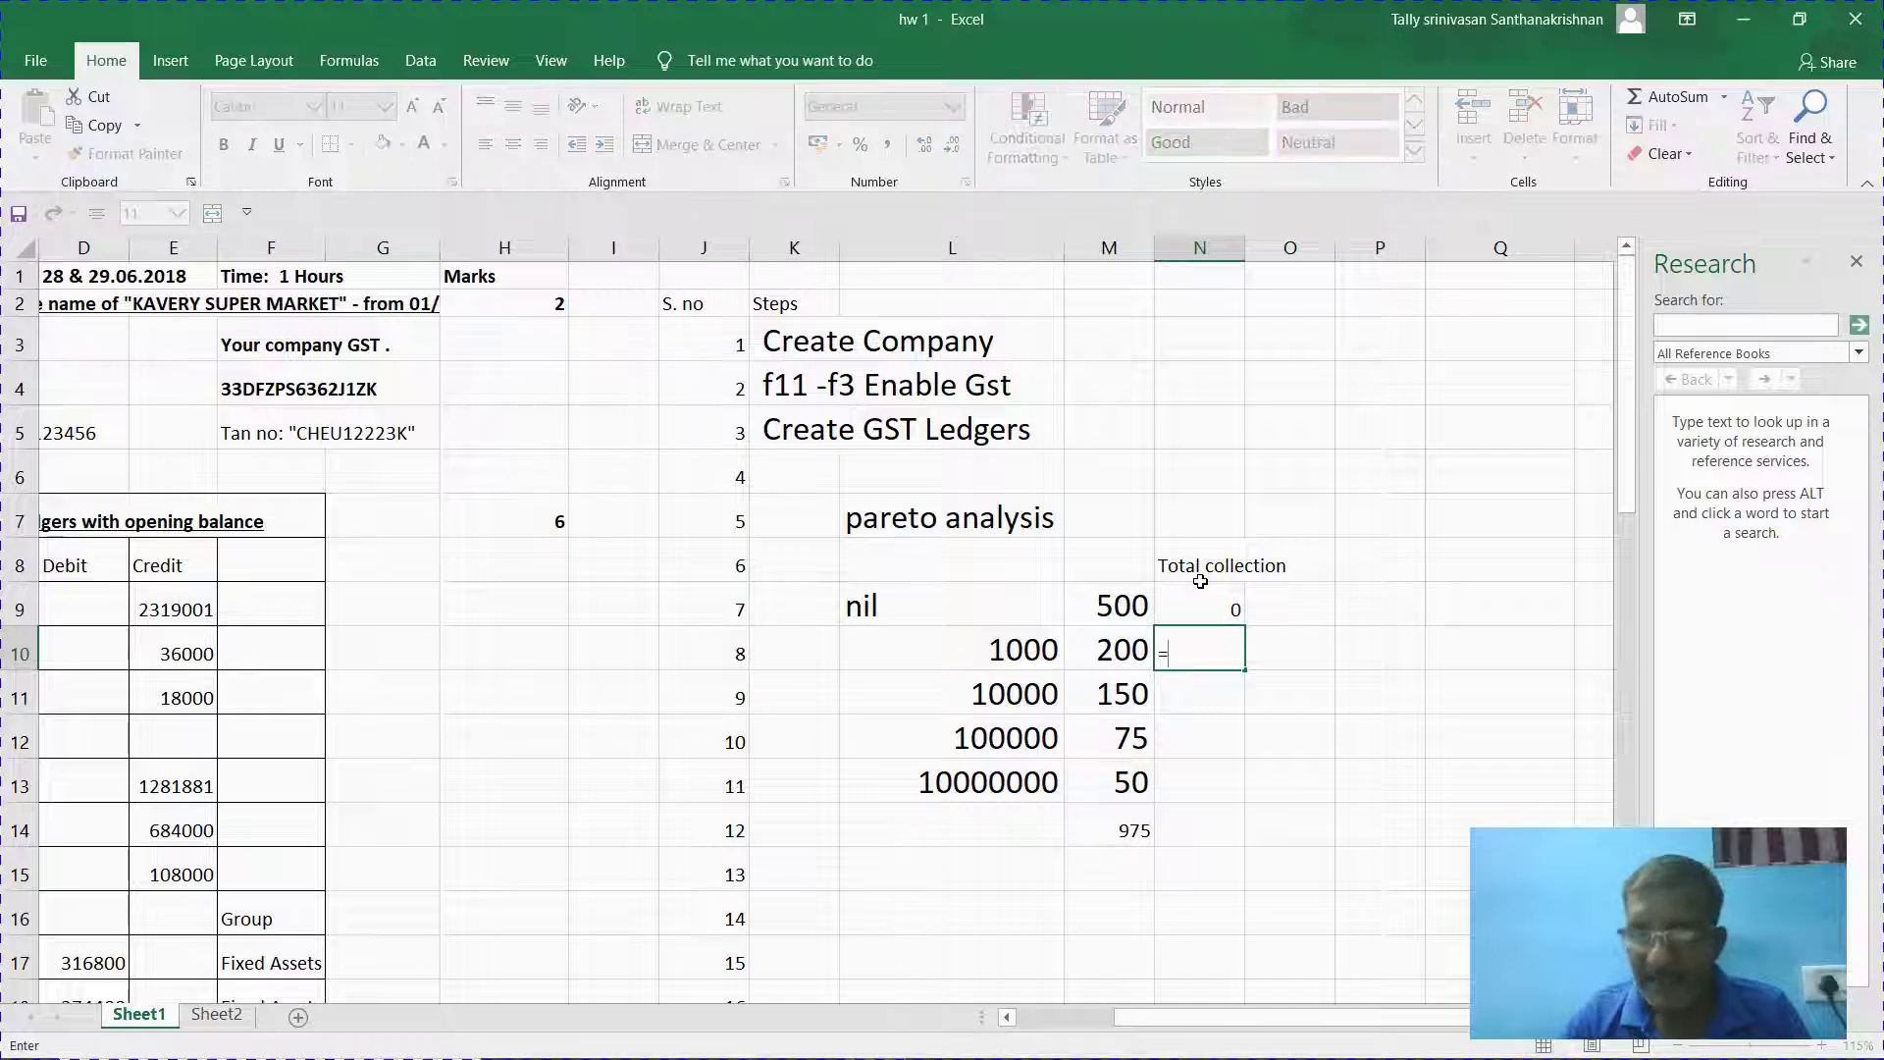
key(Left)
text(*)
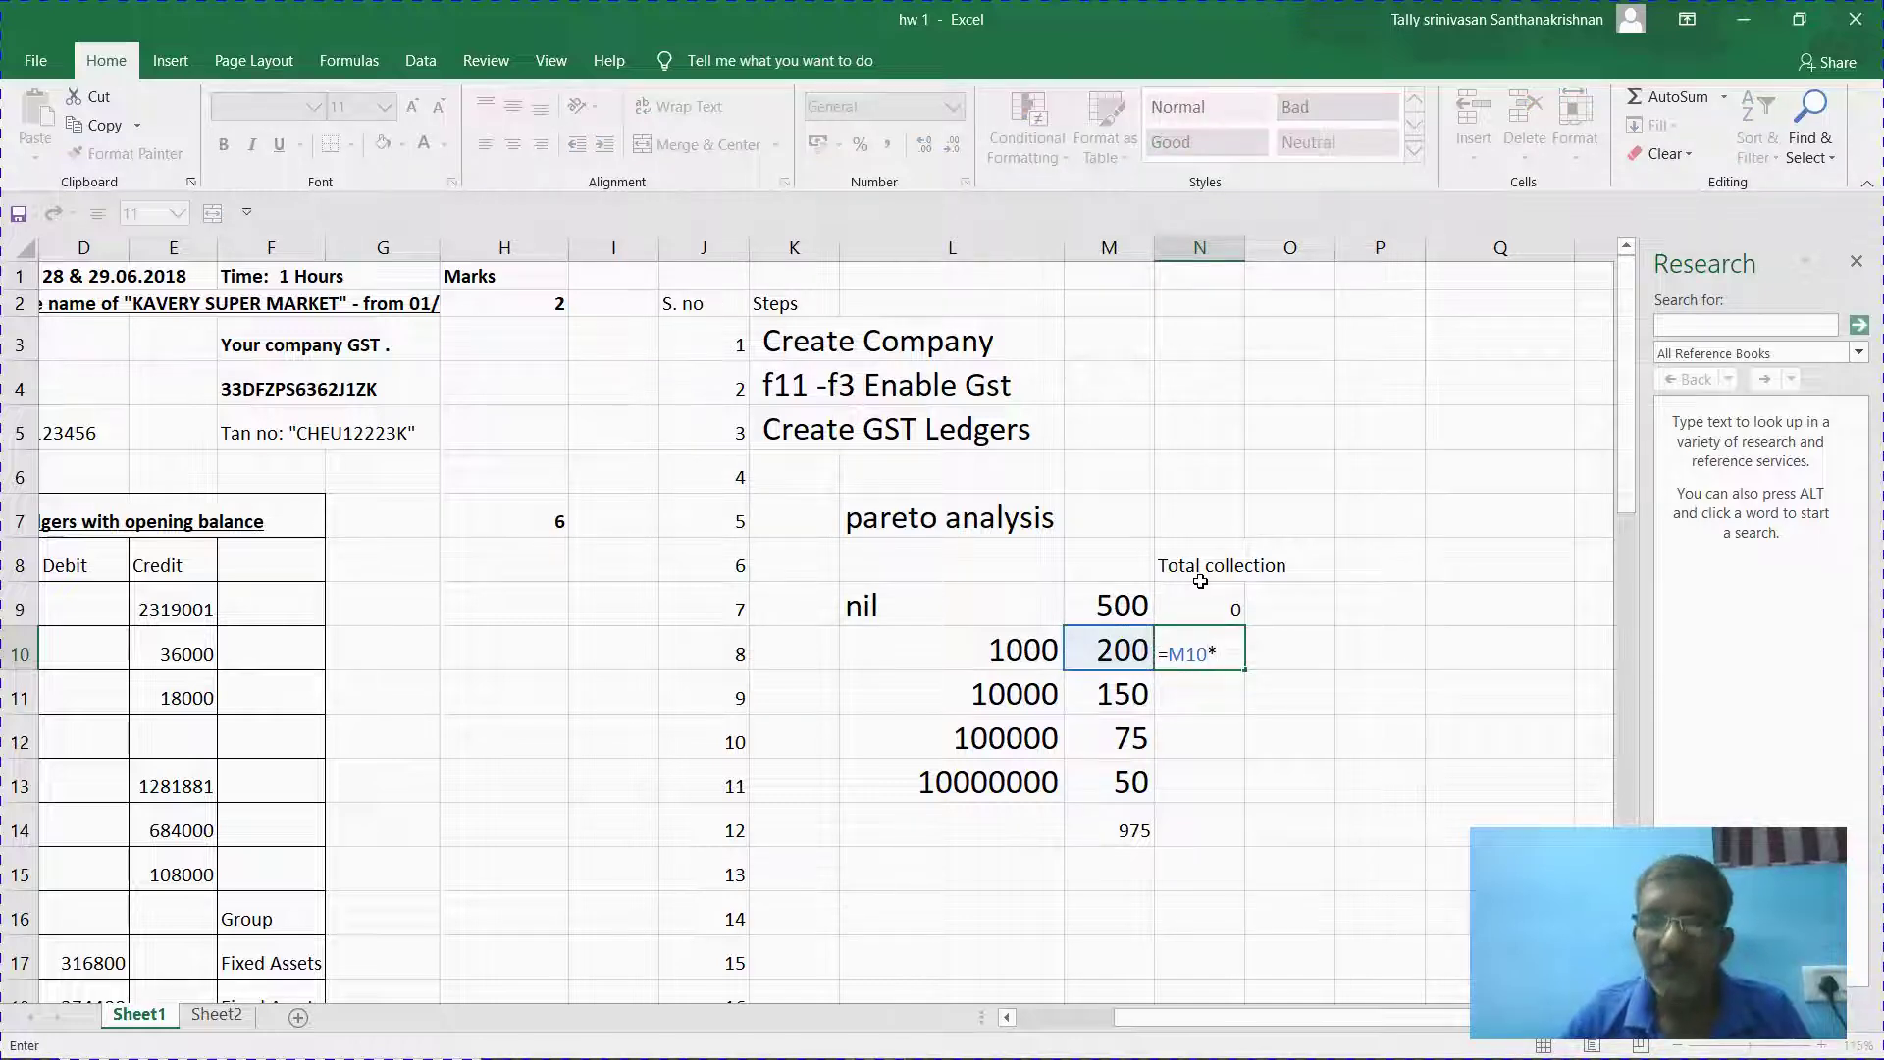
key(Left)
key(Left)
key(Return)
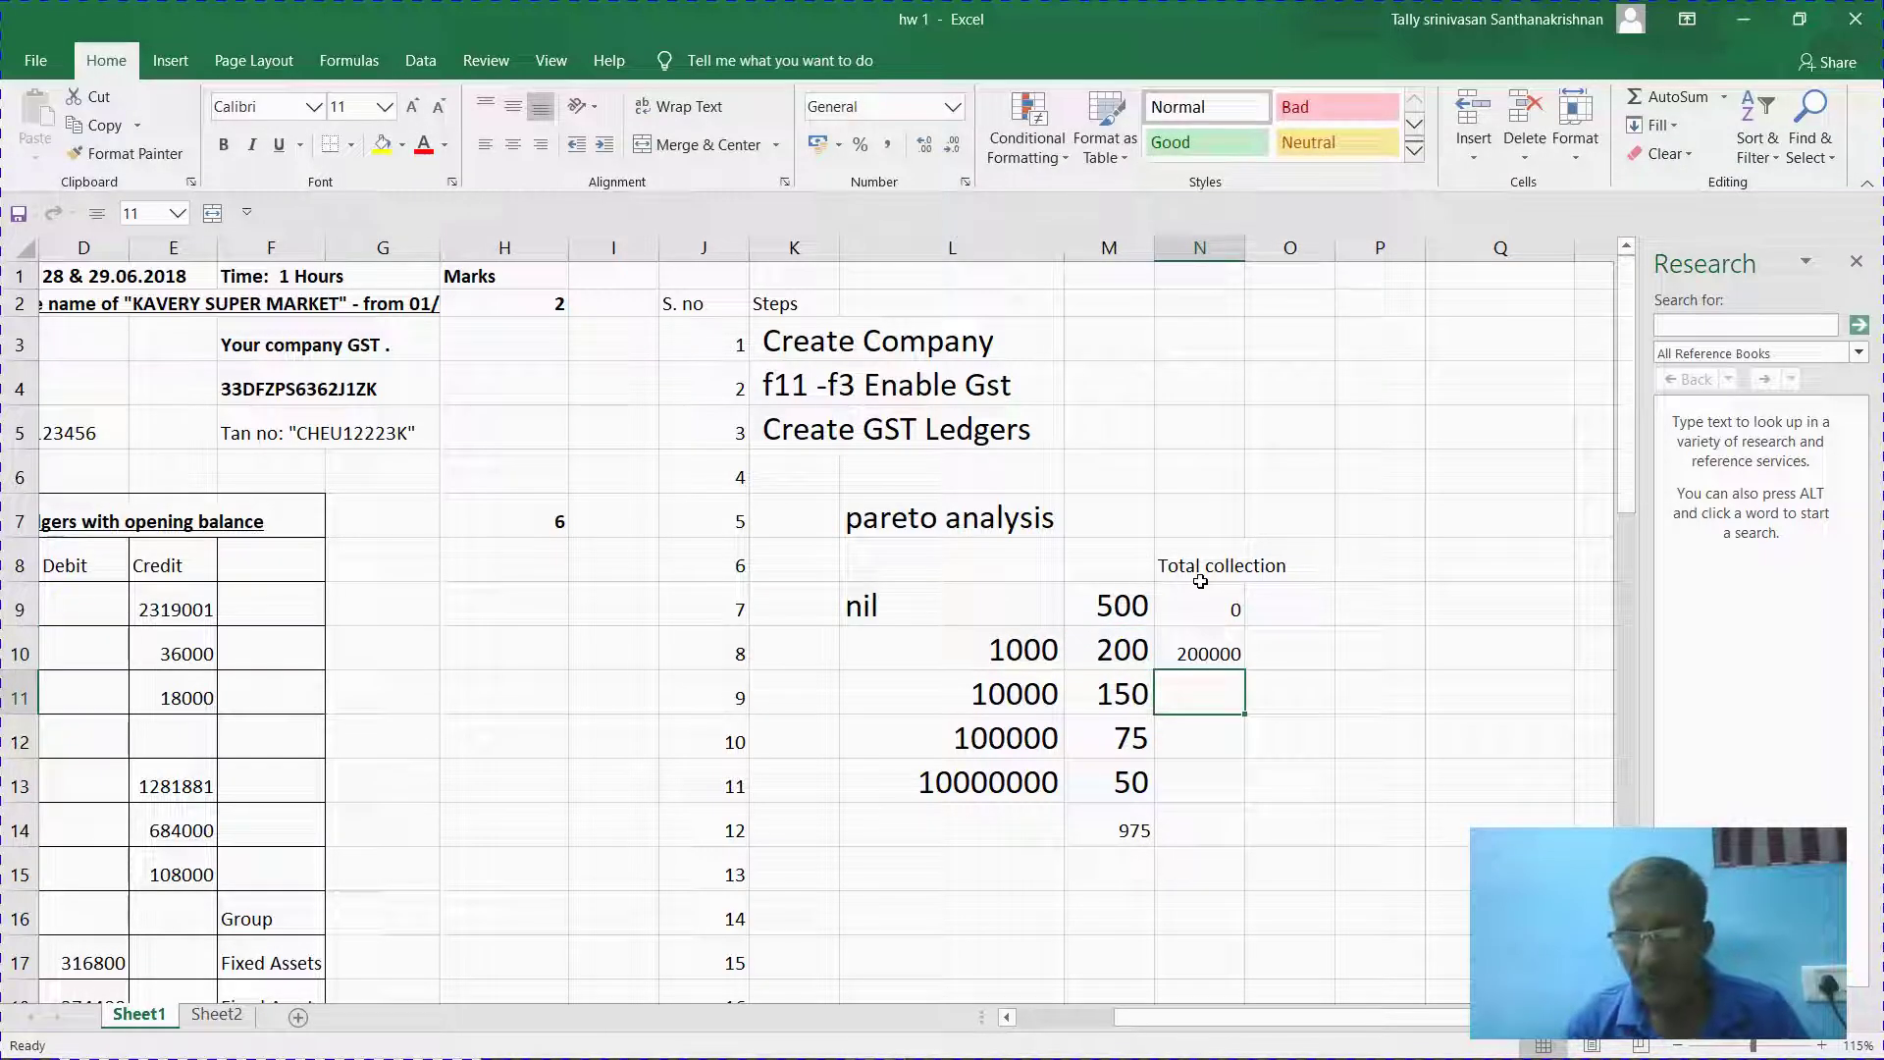
key(Up)
key(ctrl+c)
key(shift+Down)
key(shift+Down)
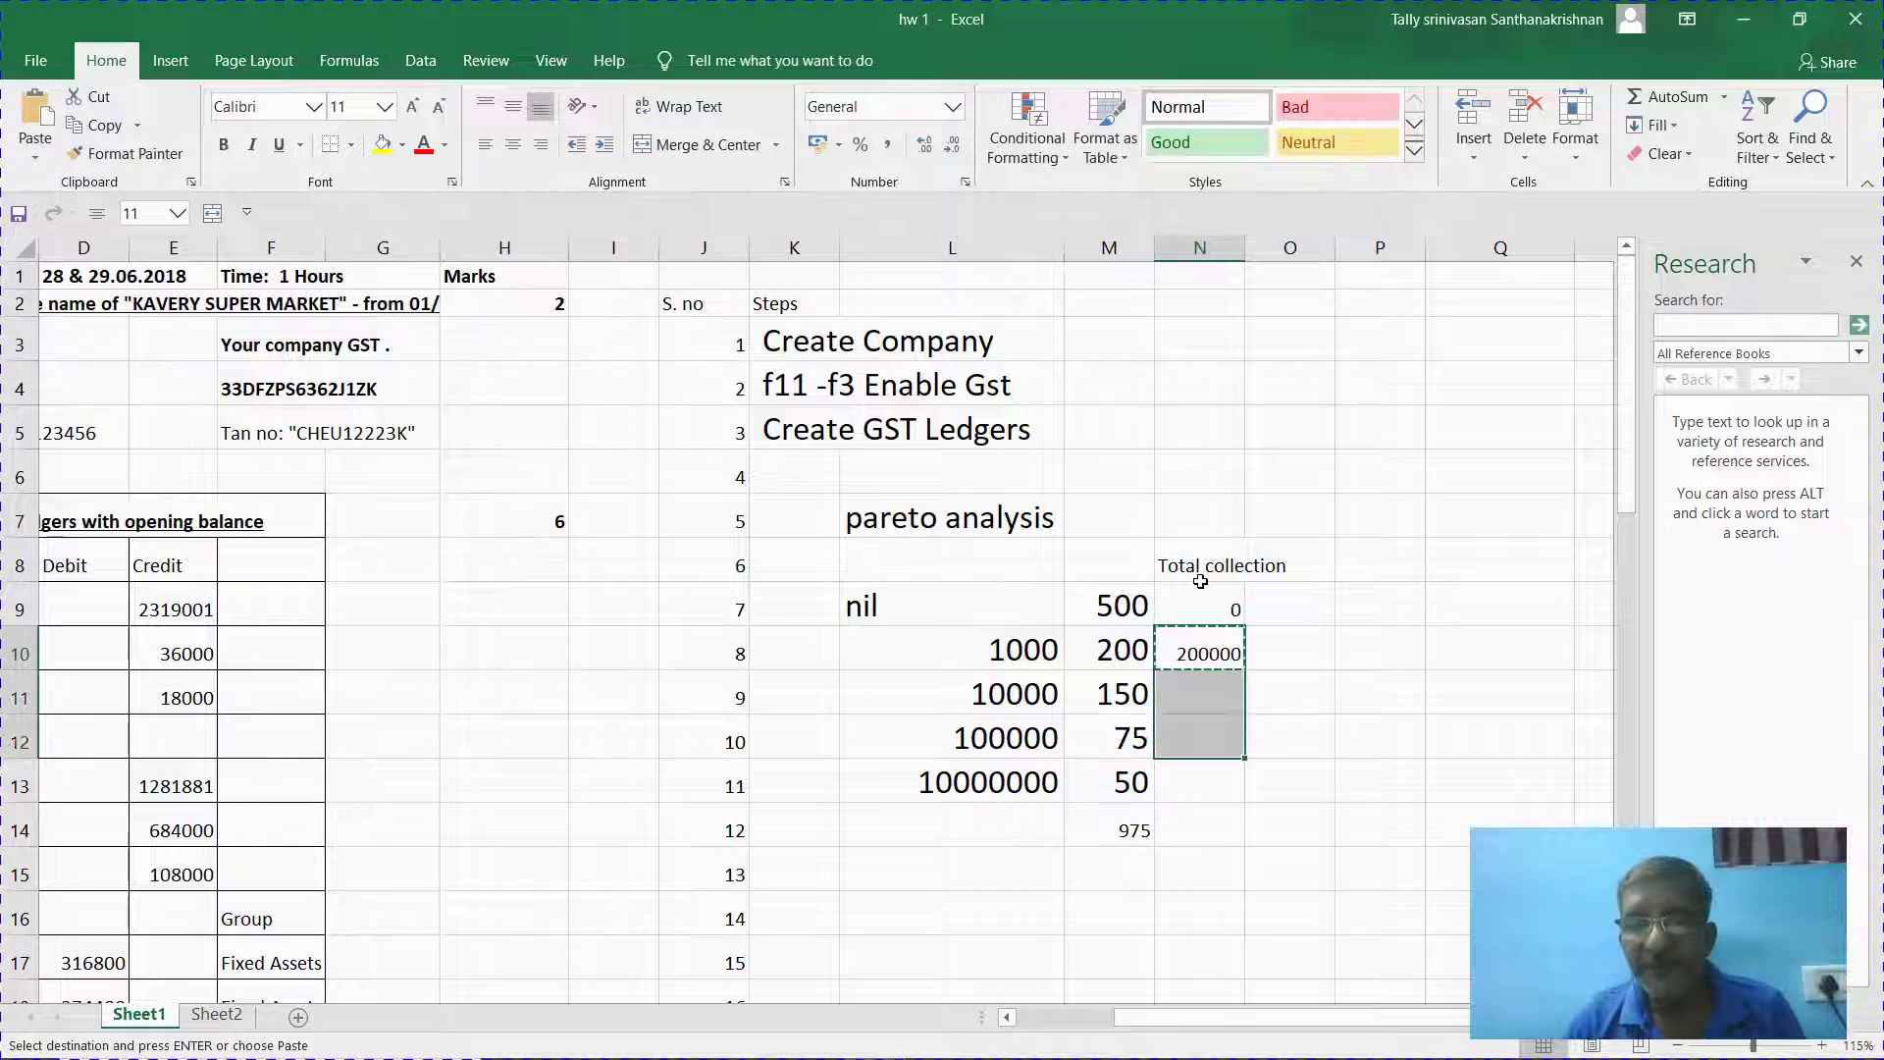
key(shift+Down)
key(ctrl+d)
key(Return)
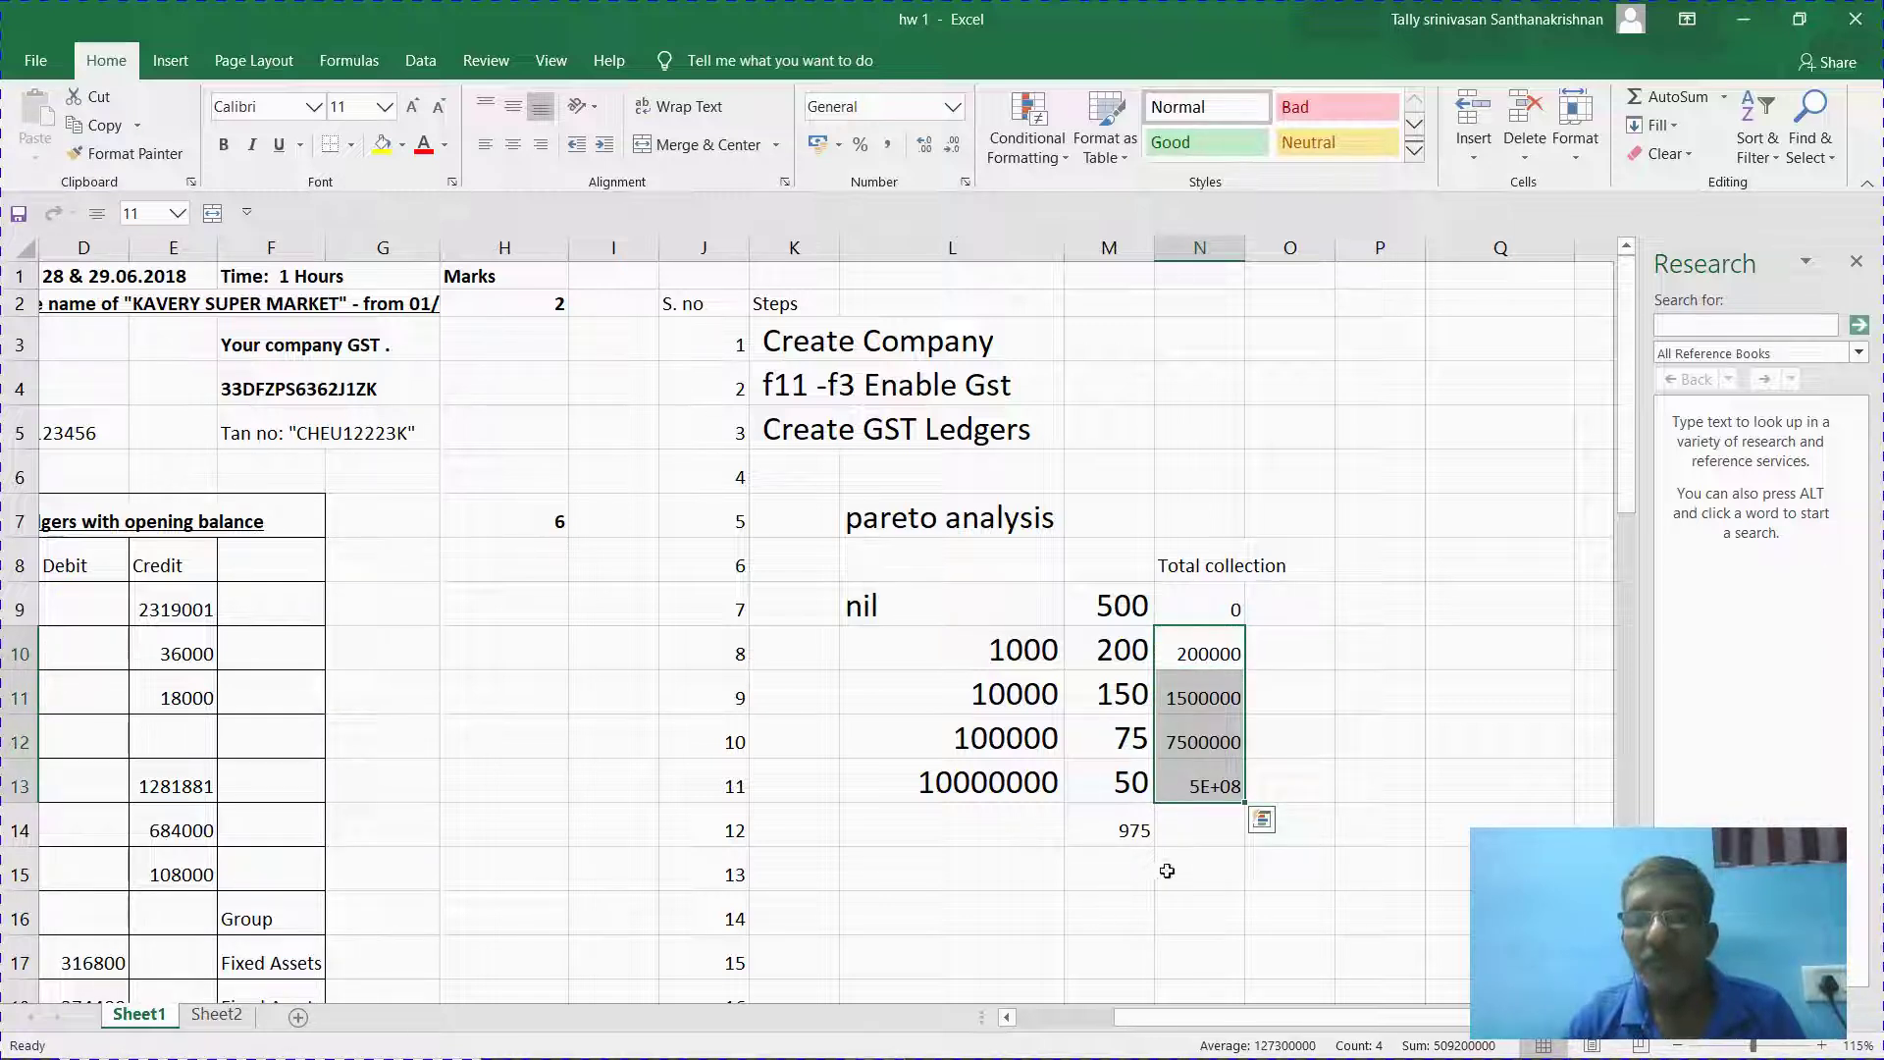
double_click(1245, 247)
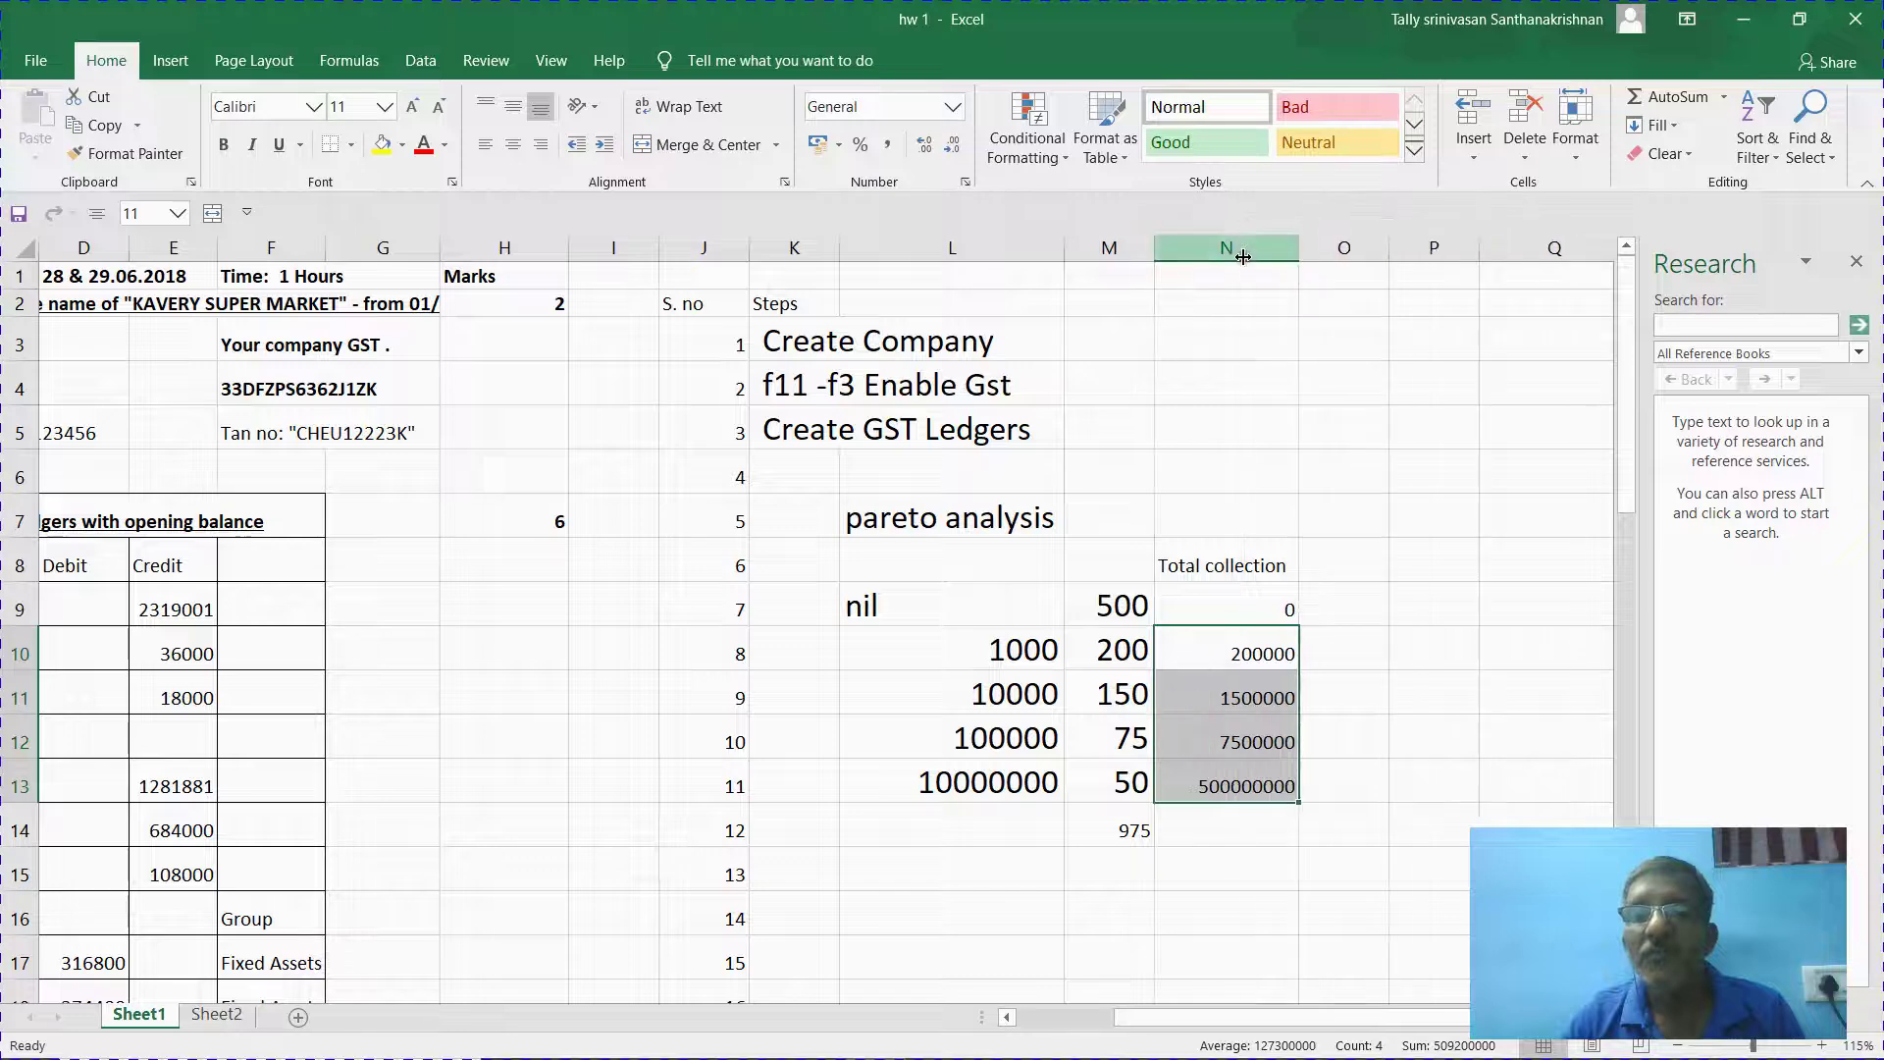
Format the collection figures at 18 pt with Comma Style.
click(384, 108)
text(18)
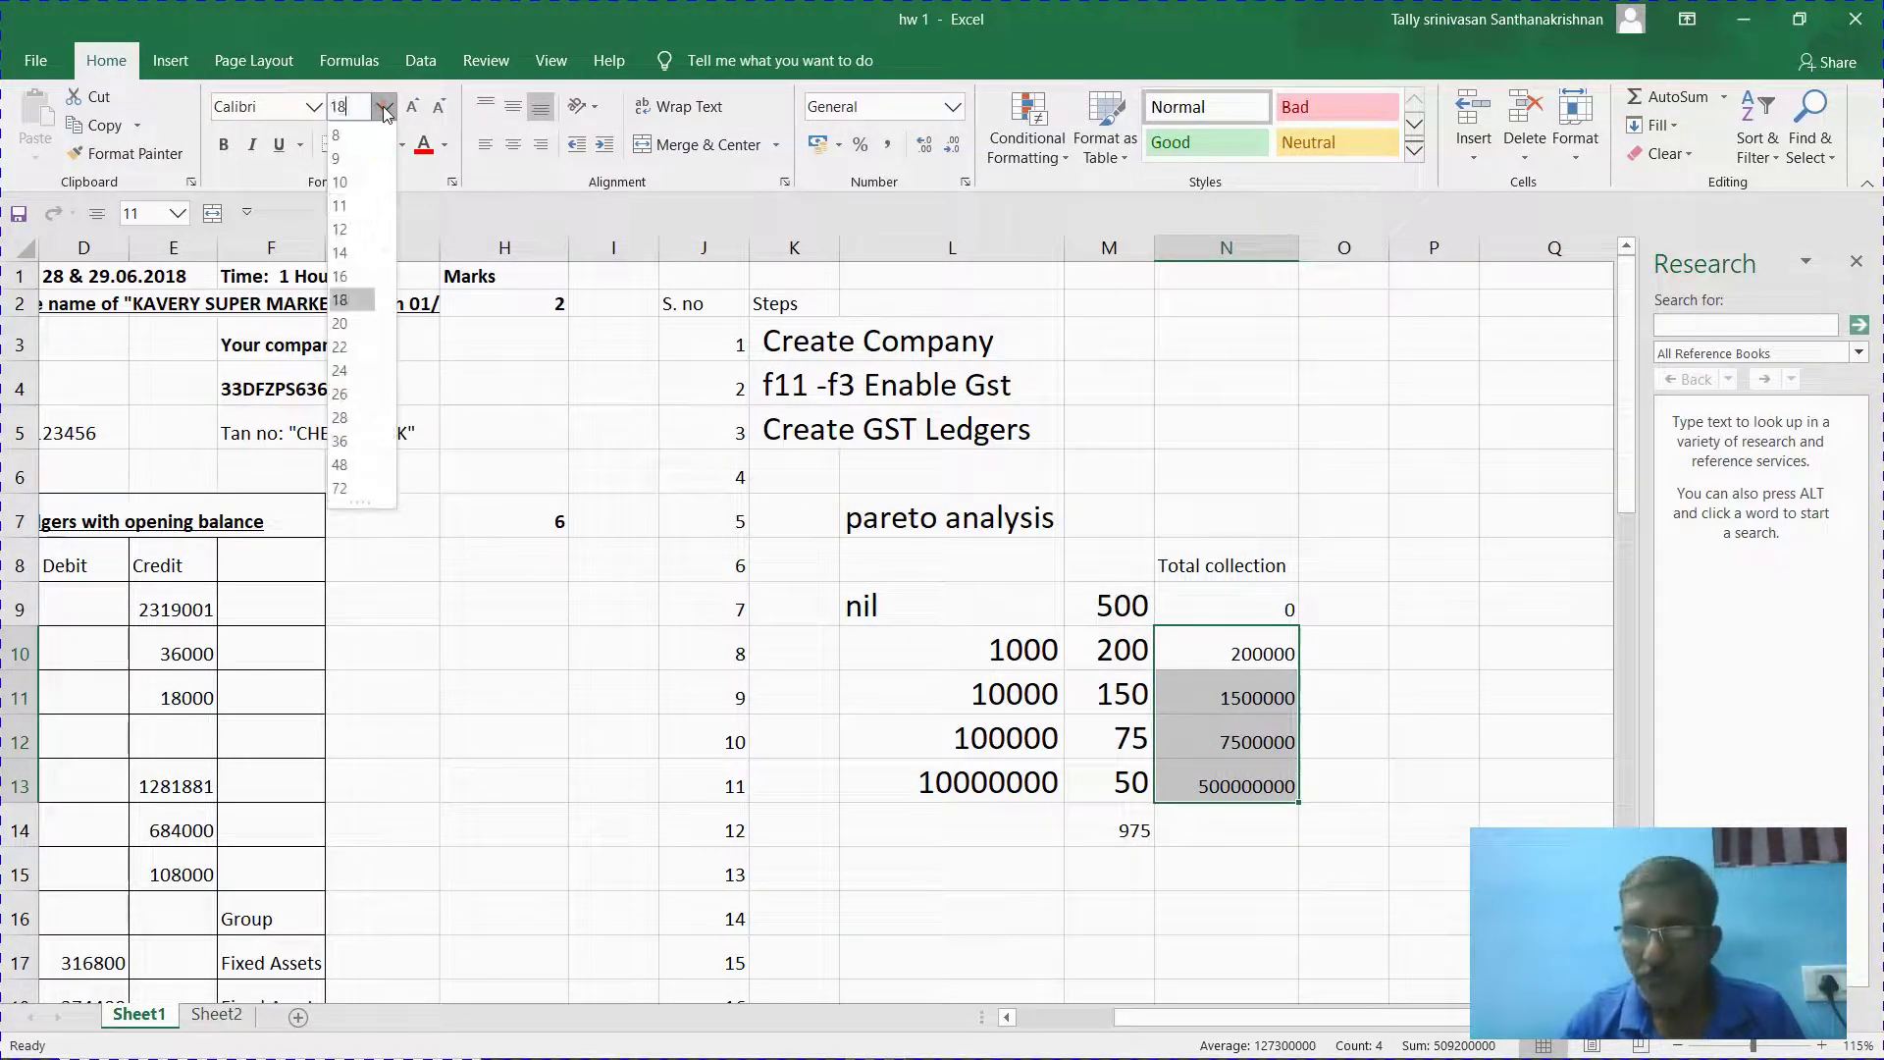
key(Return)
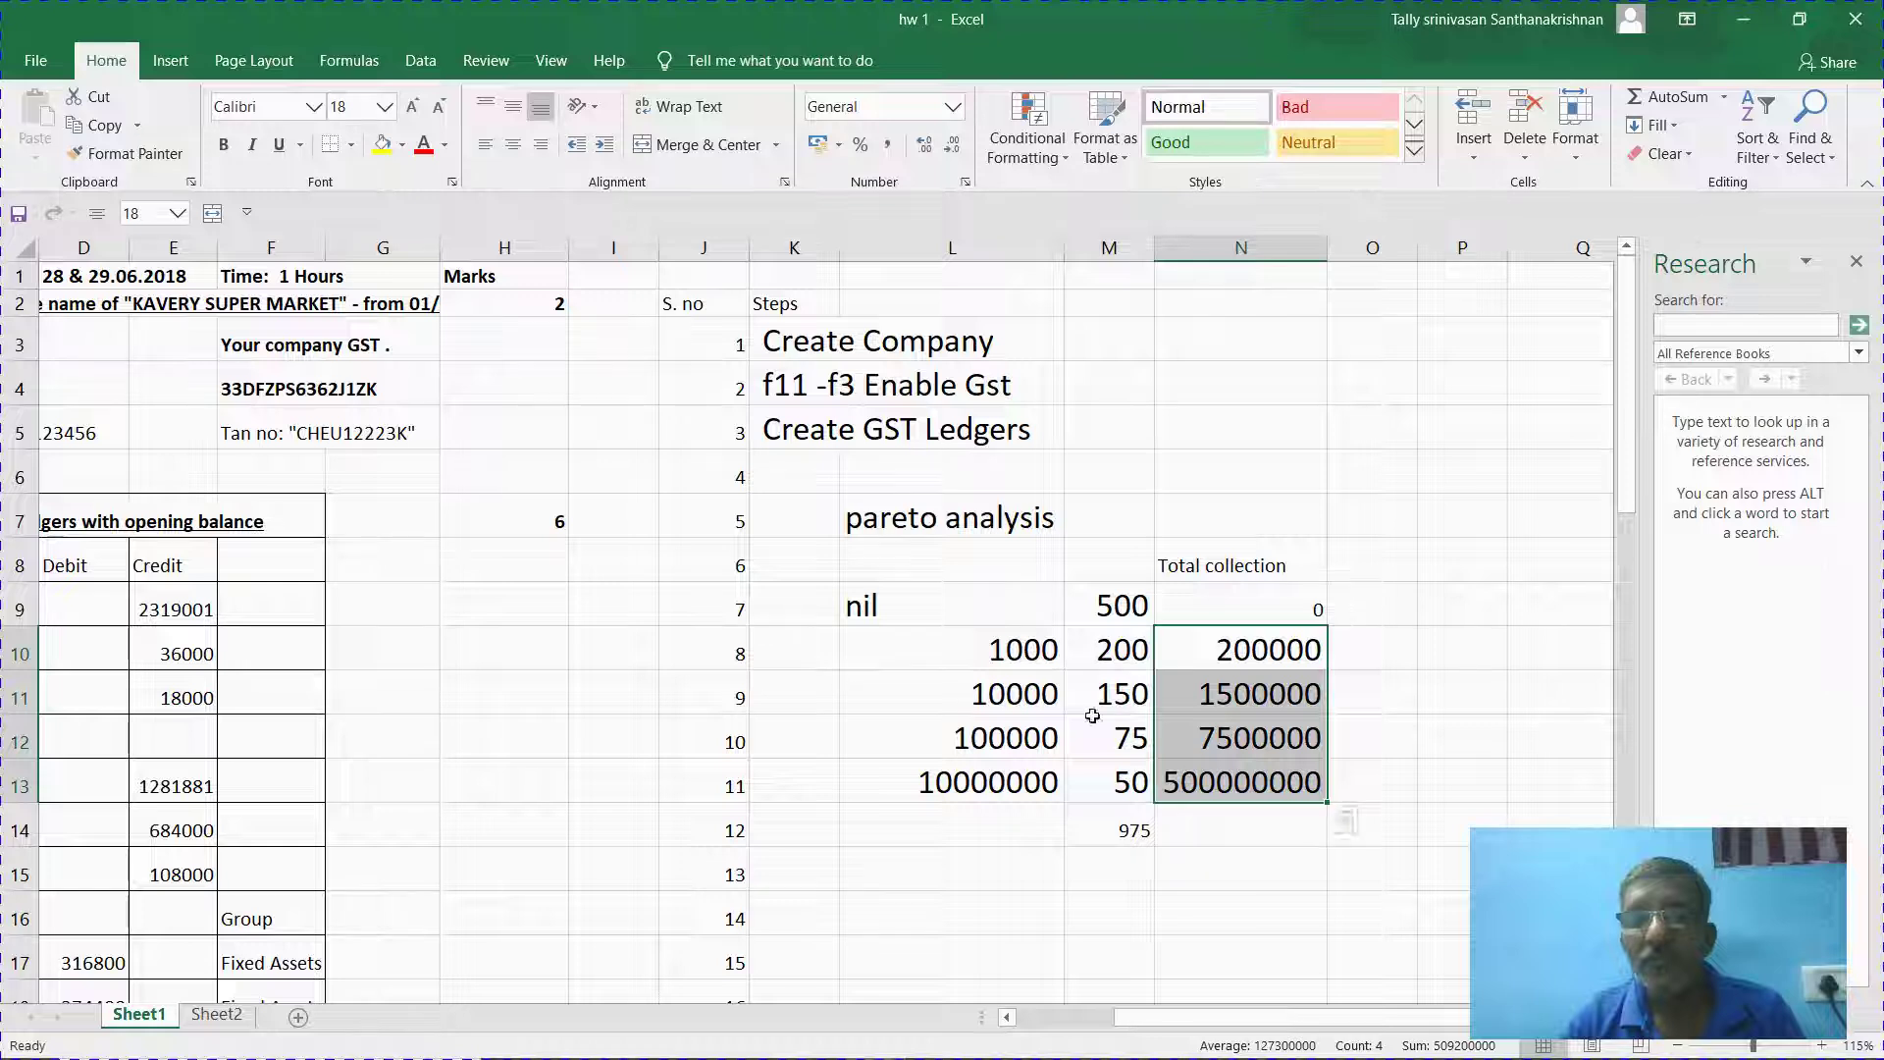
click(886, 147)
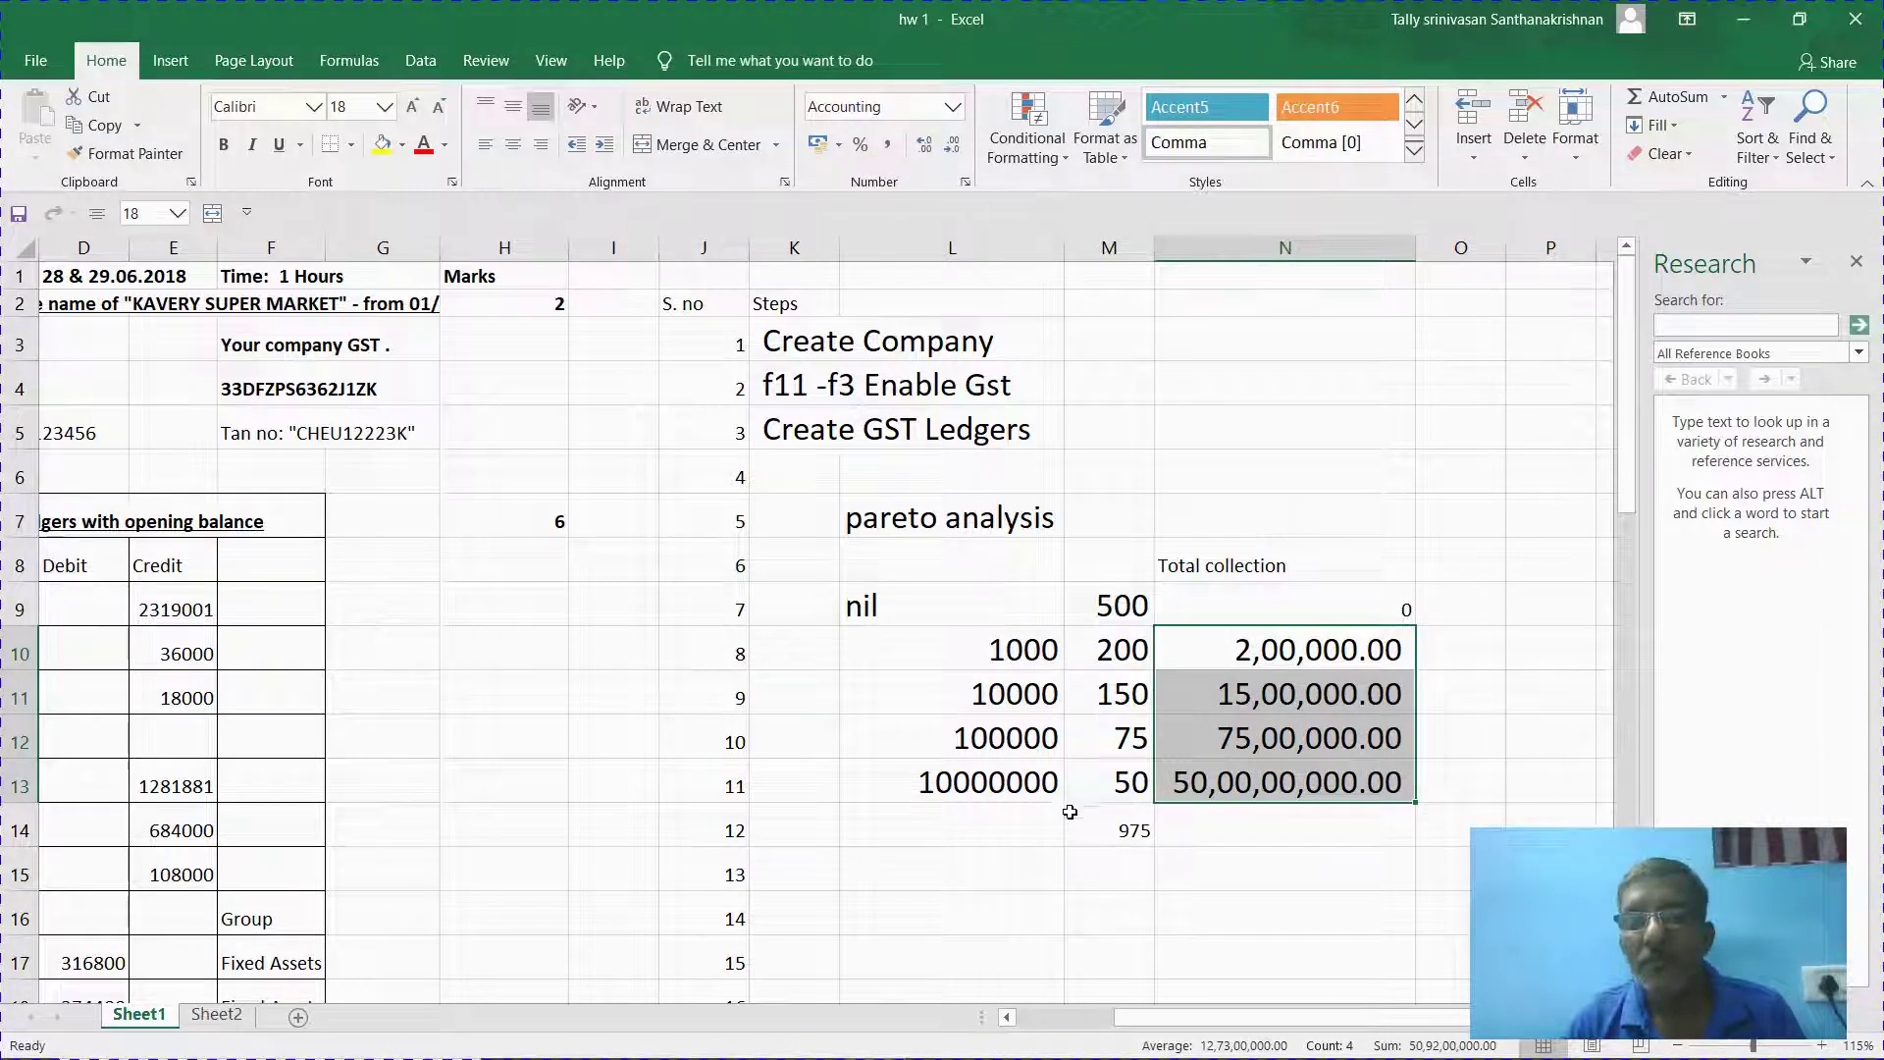
Copy the M14 total formula into N14 and change the 75 count in M12 to 100.
click(1113, 829)
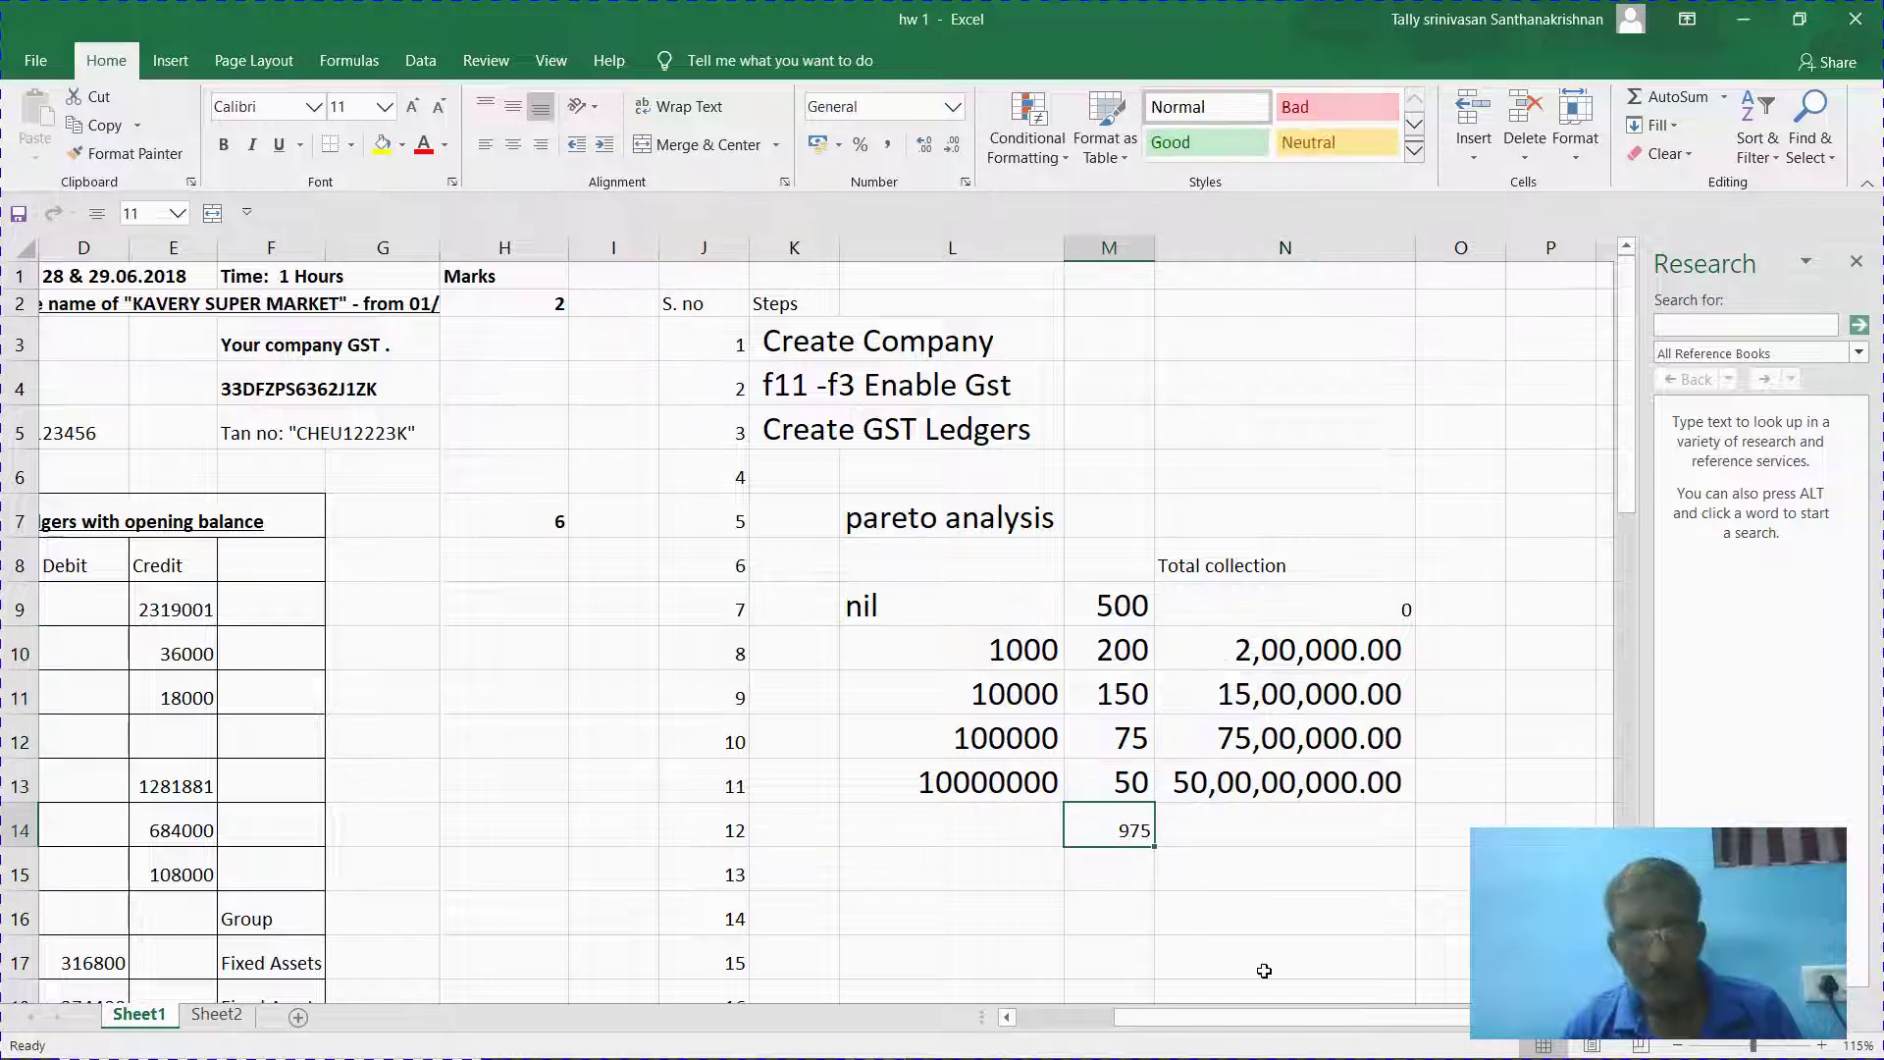
key(ctrl+c)
key(Right)
key(ctrl+v)
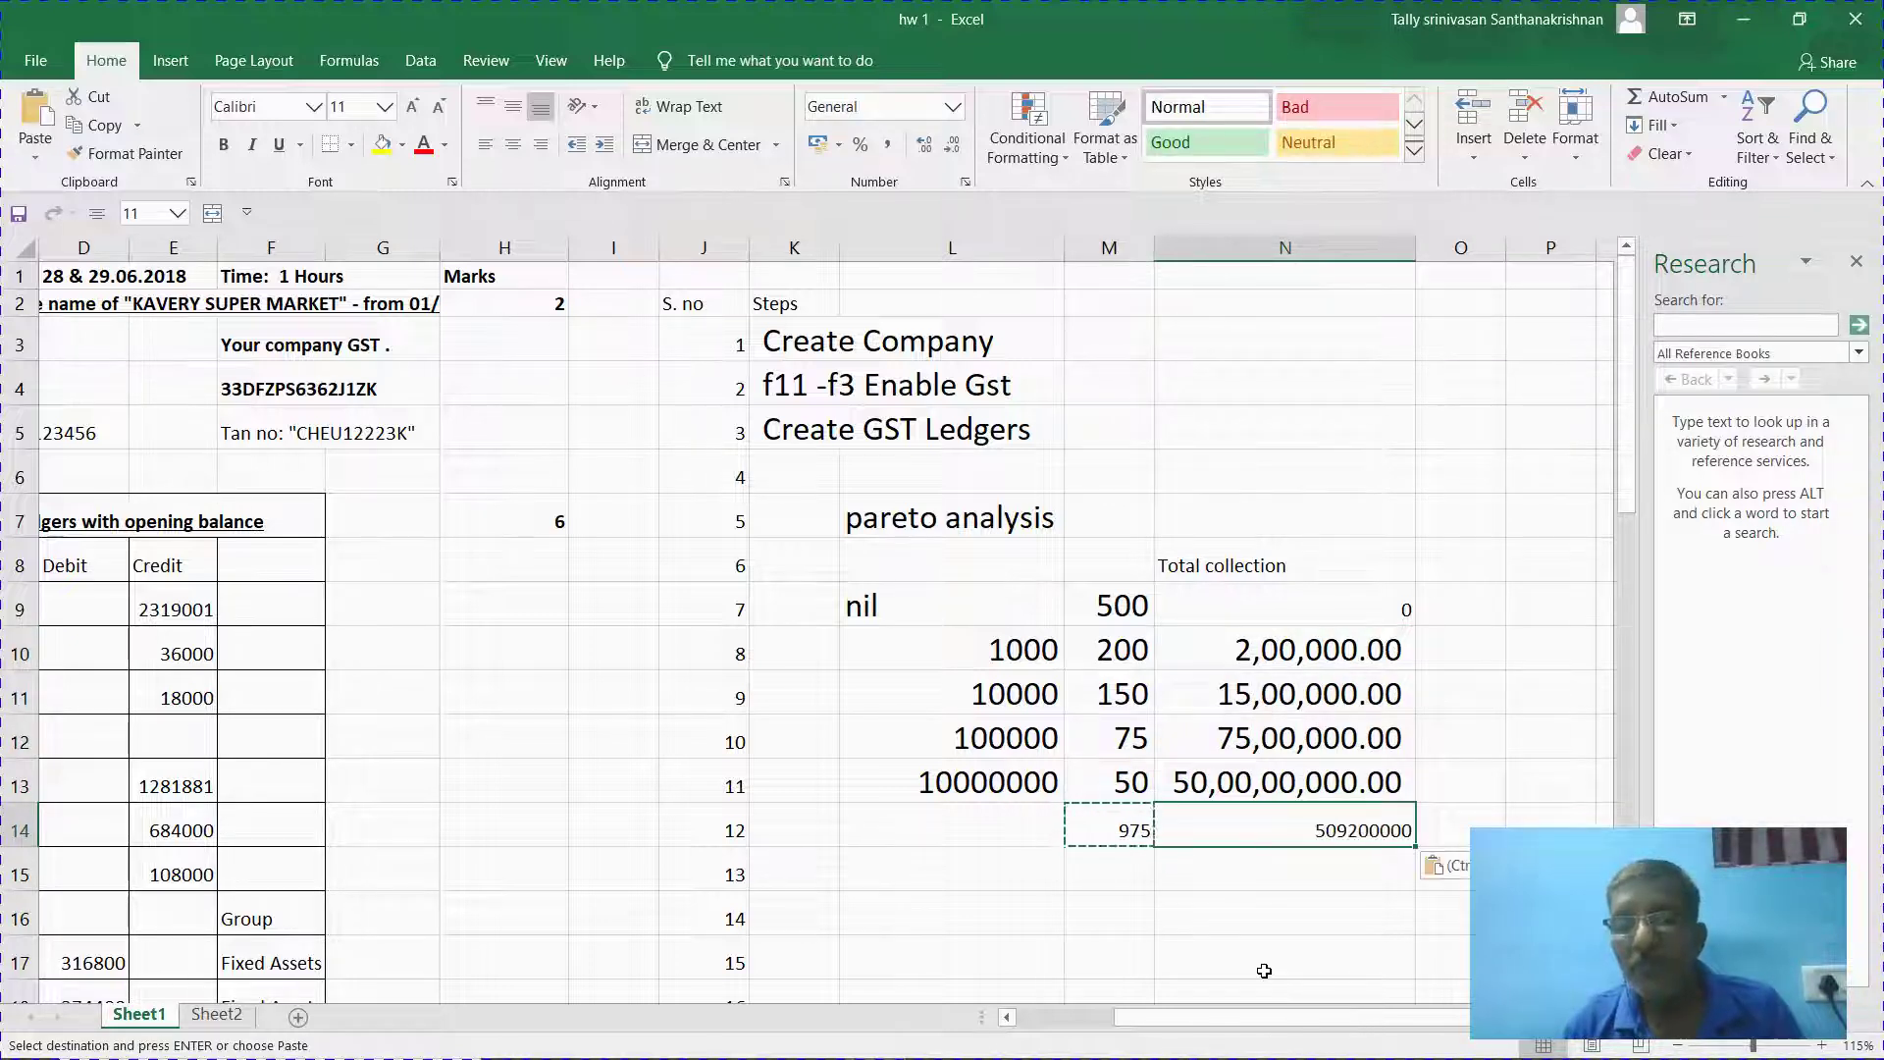
click(1105, 751)
text(100)
key(Return)
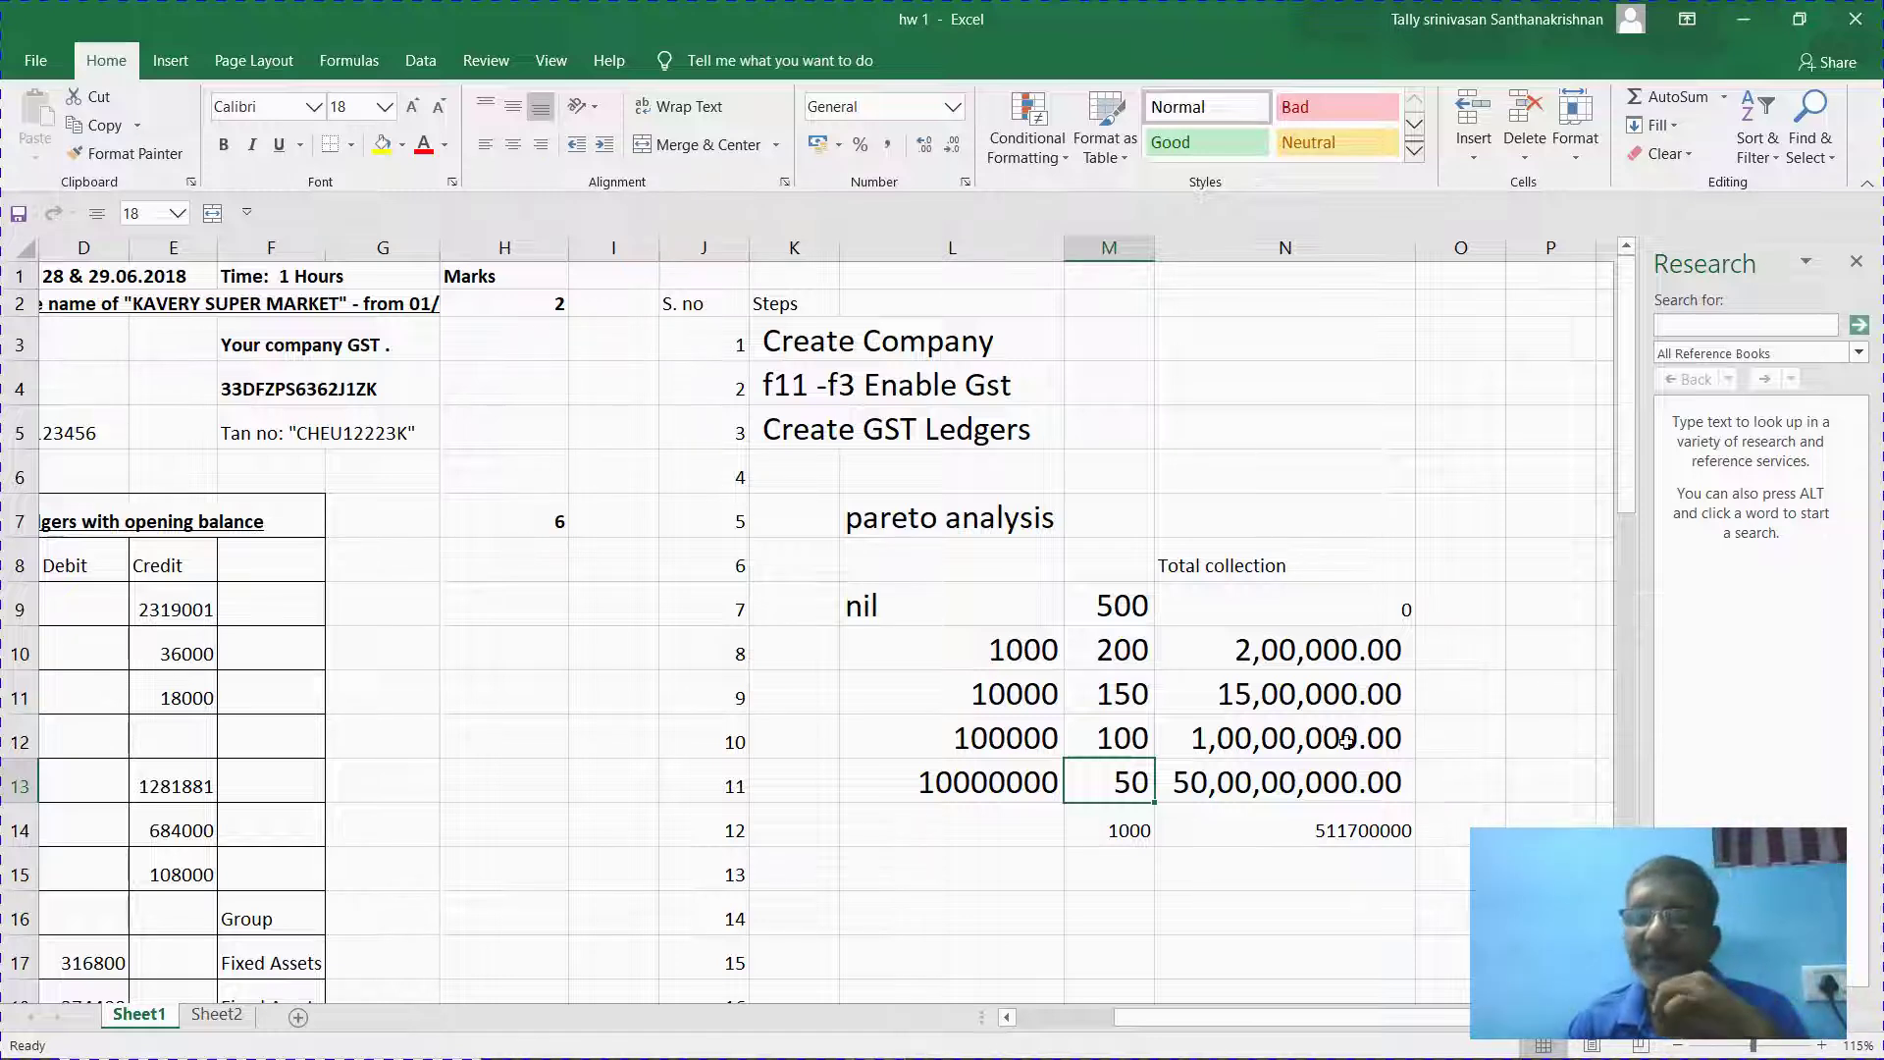
Make the N14 grand total 18 pt in Comma Style, showing 51,17,00,000.00.
click(1335, 829)
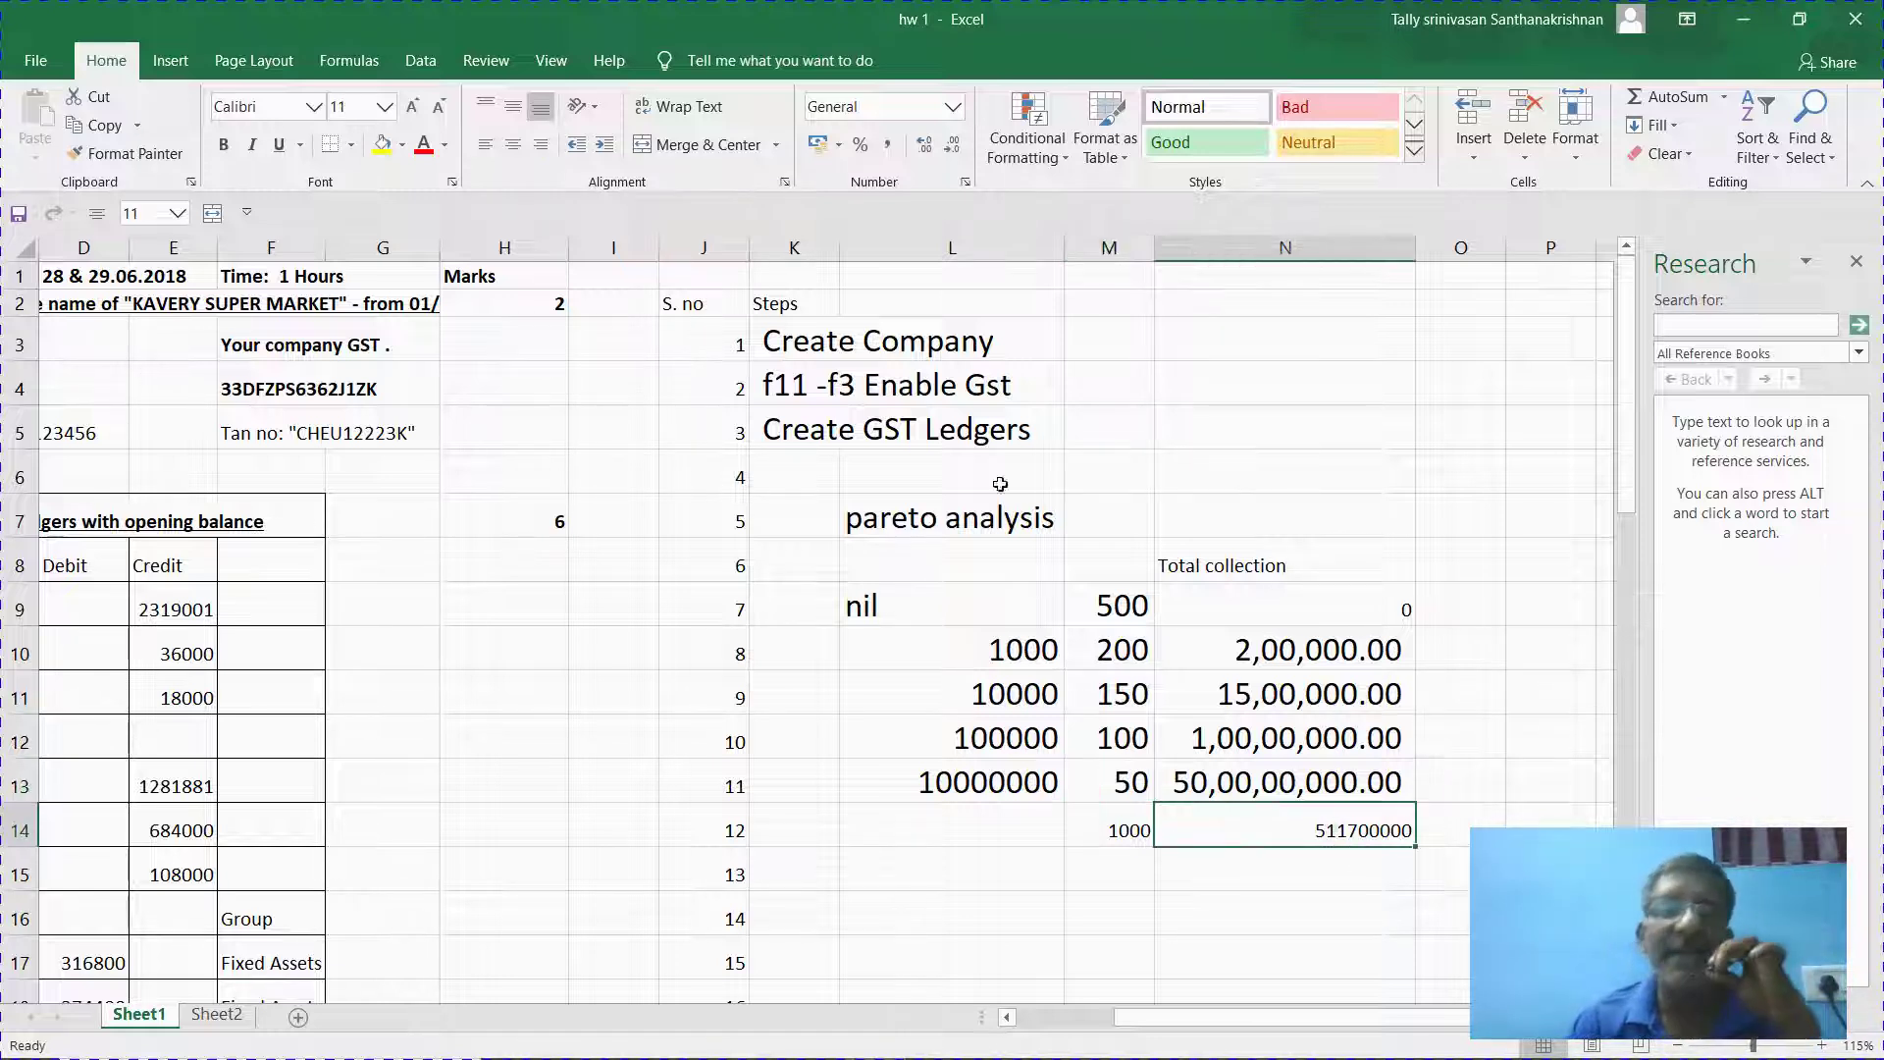
click(384, 107)
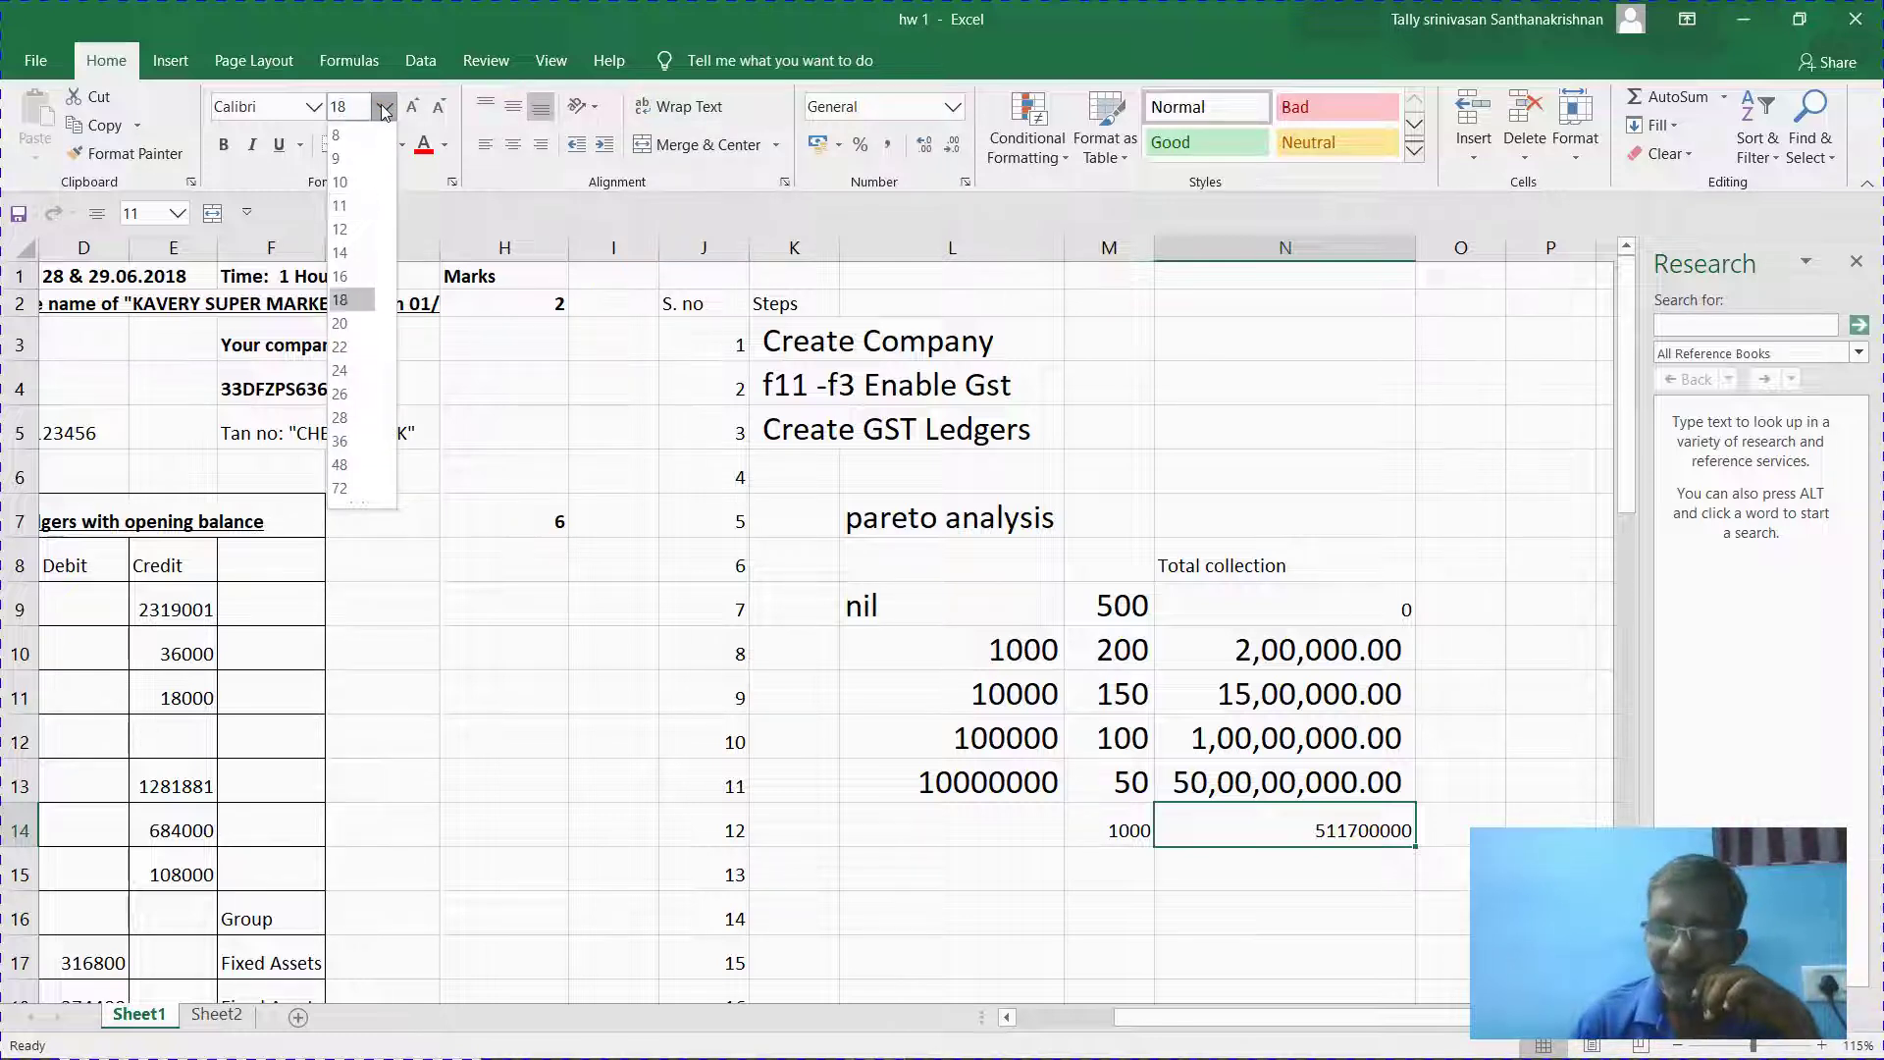
click(339, 299)
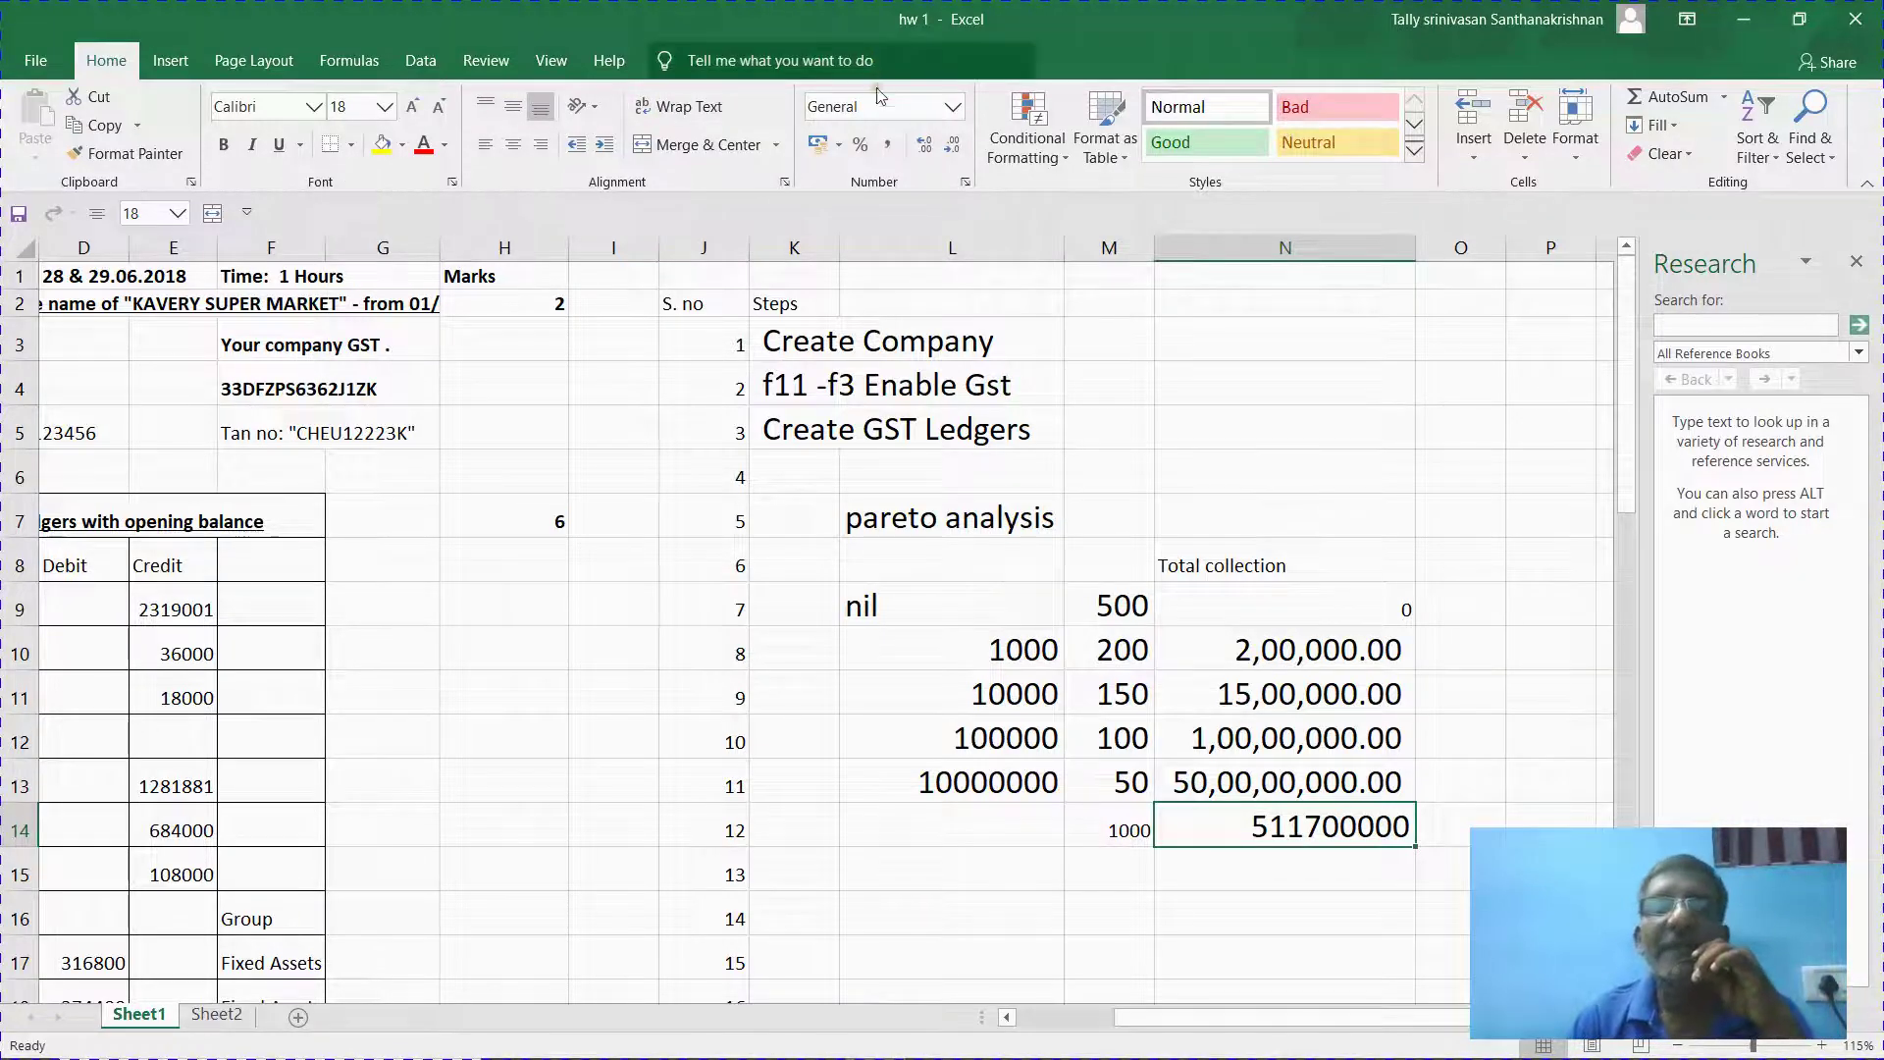
click(889, 145)
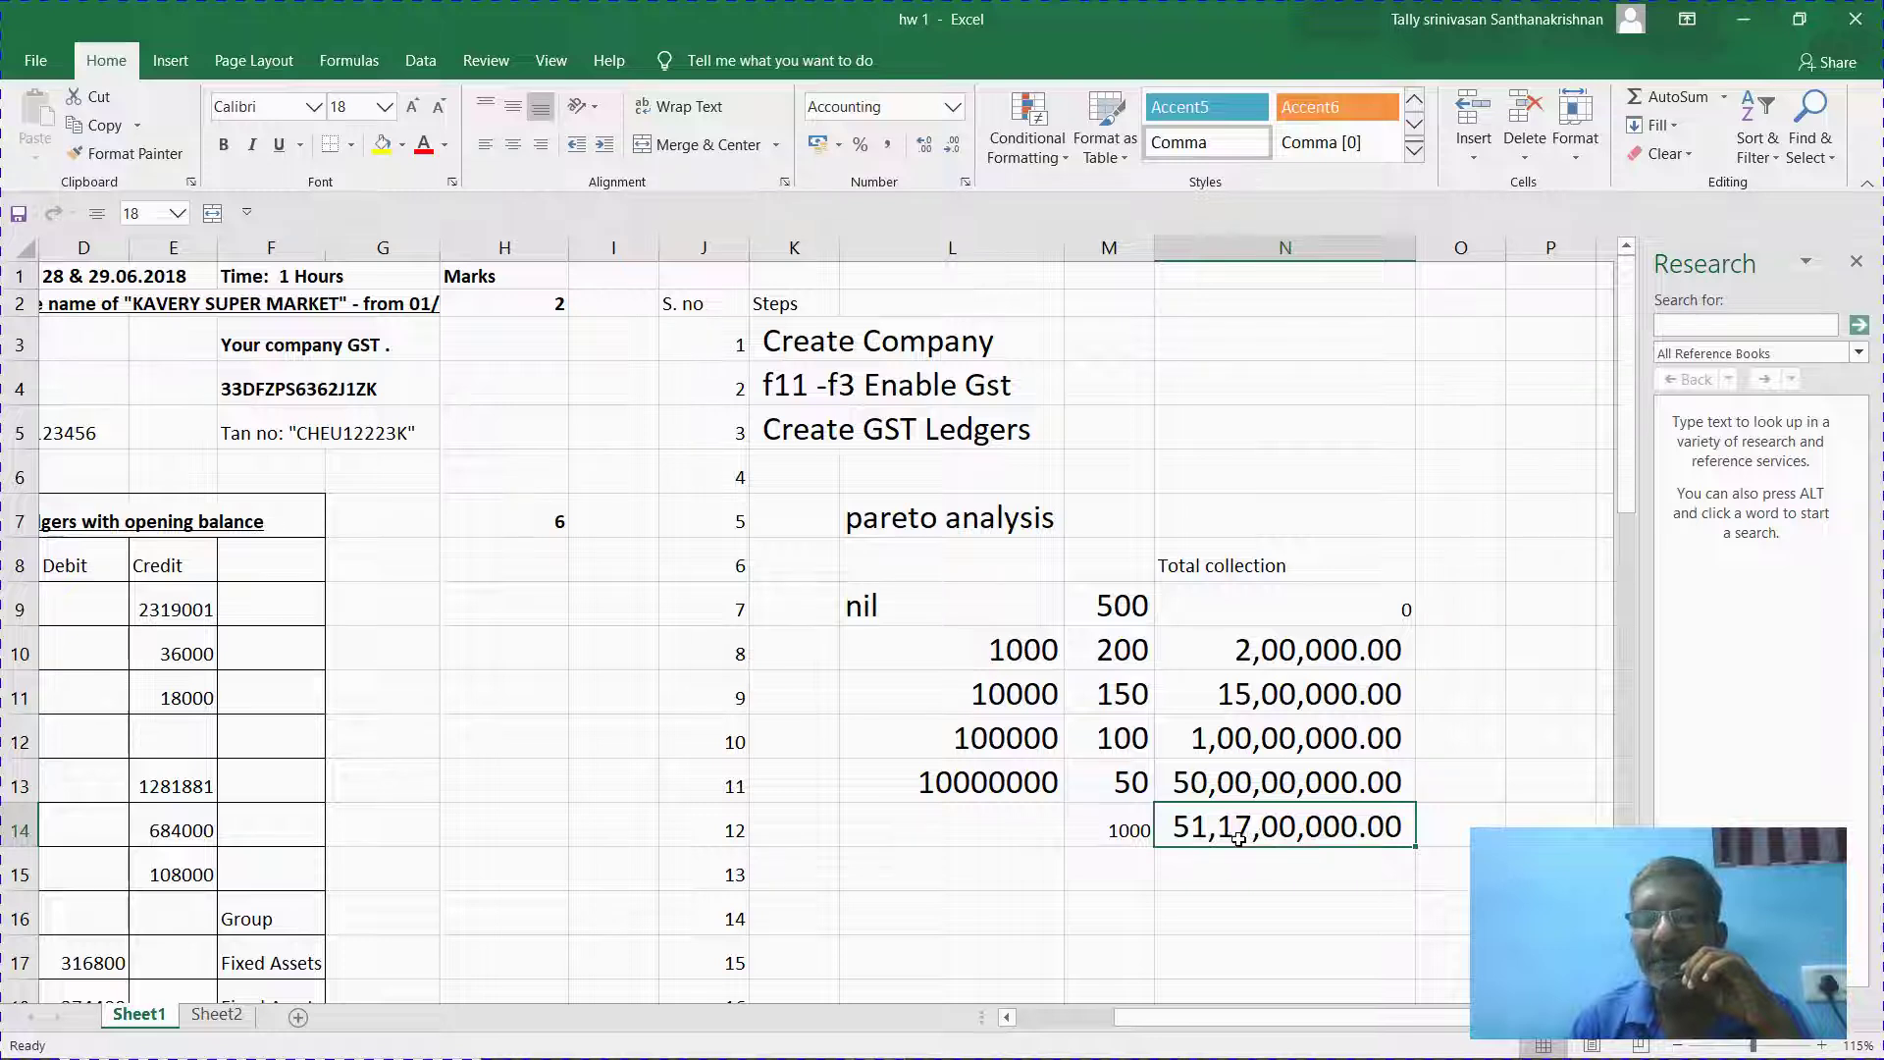
click(1219, 864)
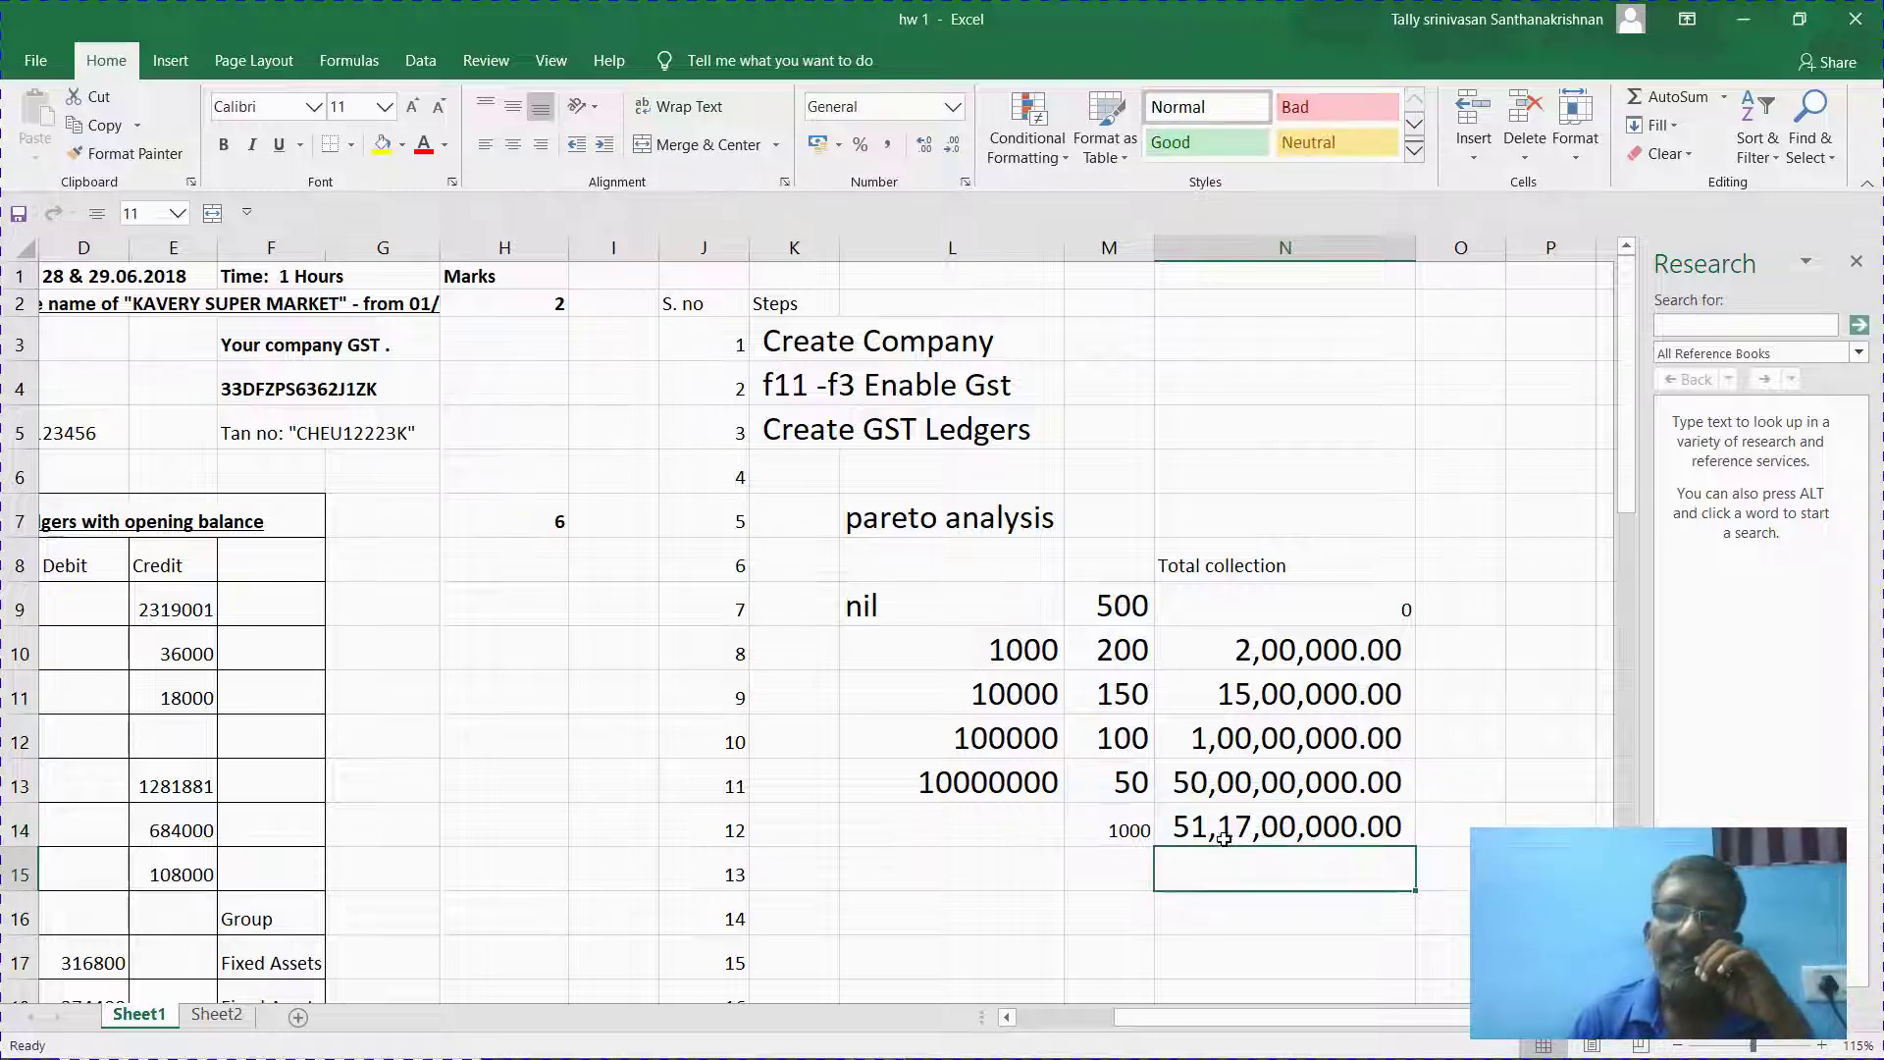
click(1225, 836)
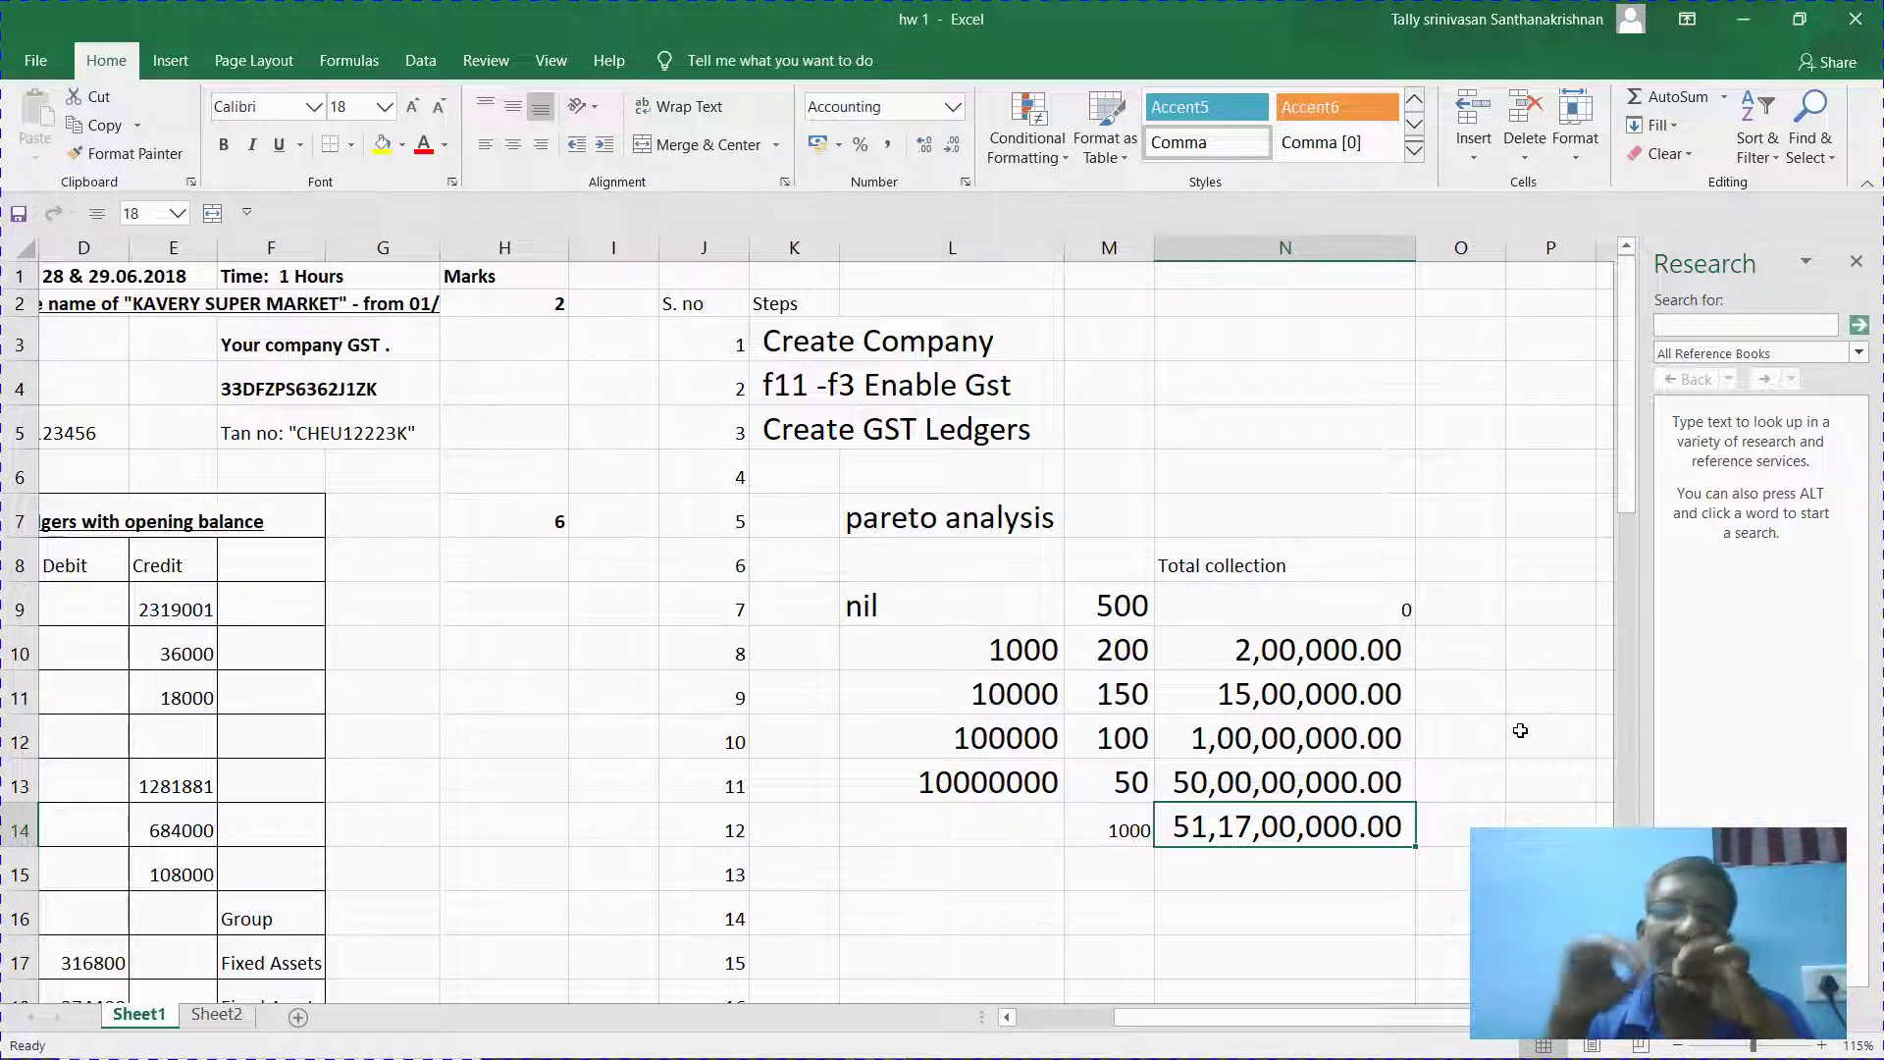
Set the 1000 in cell M14 to font size 18.
key(Left)
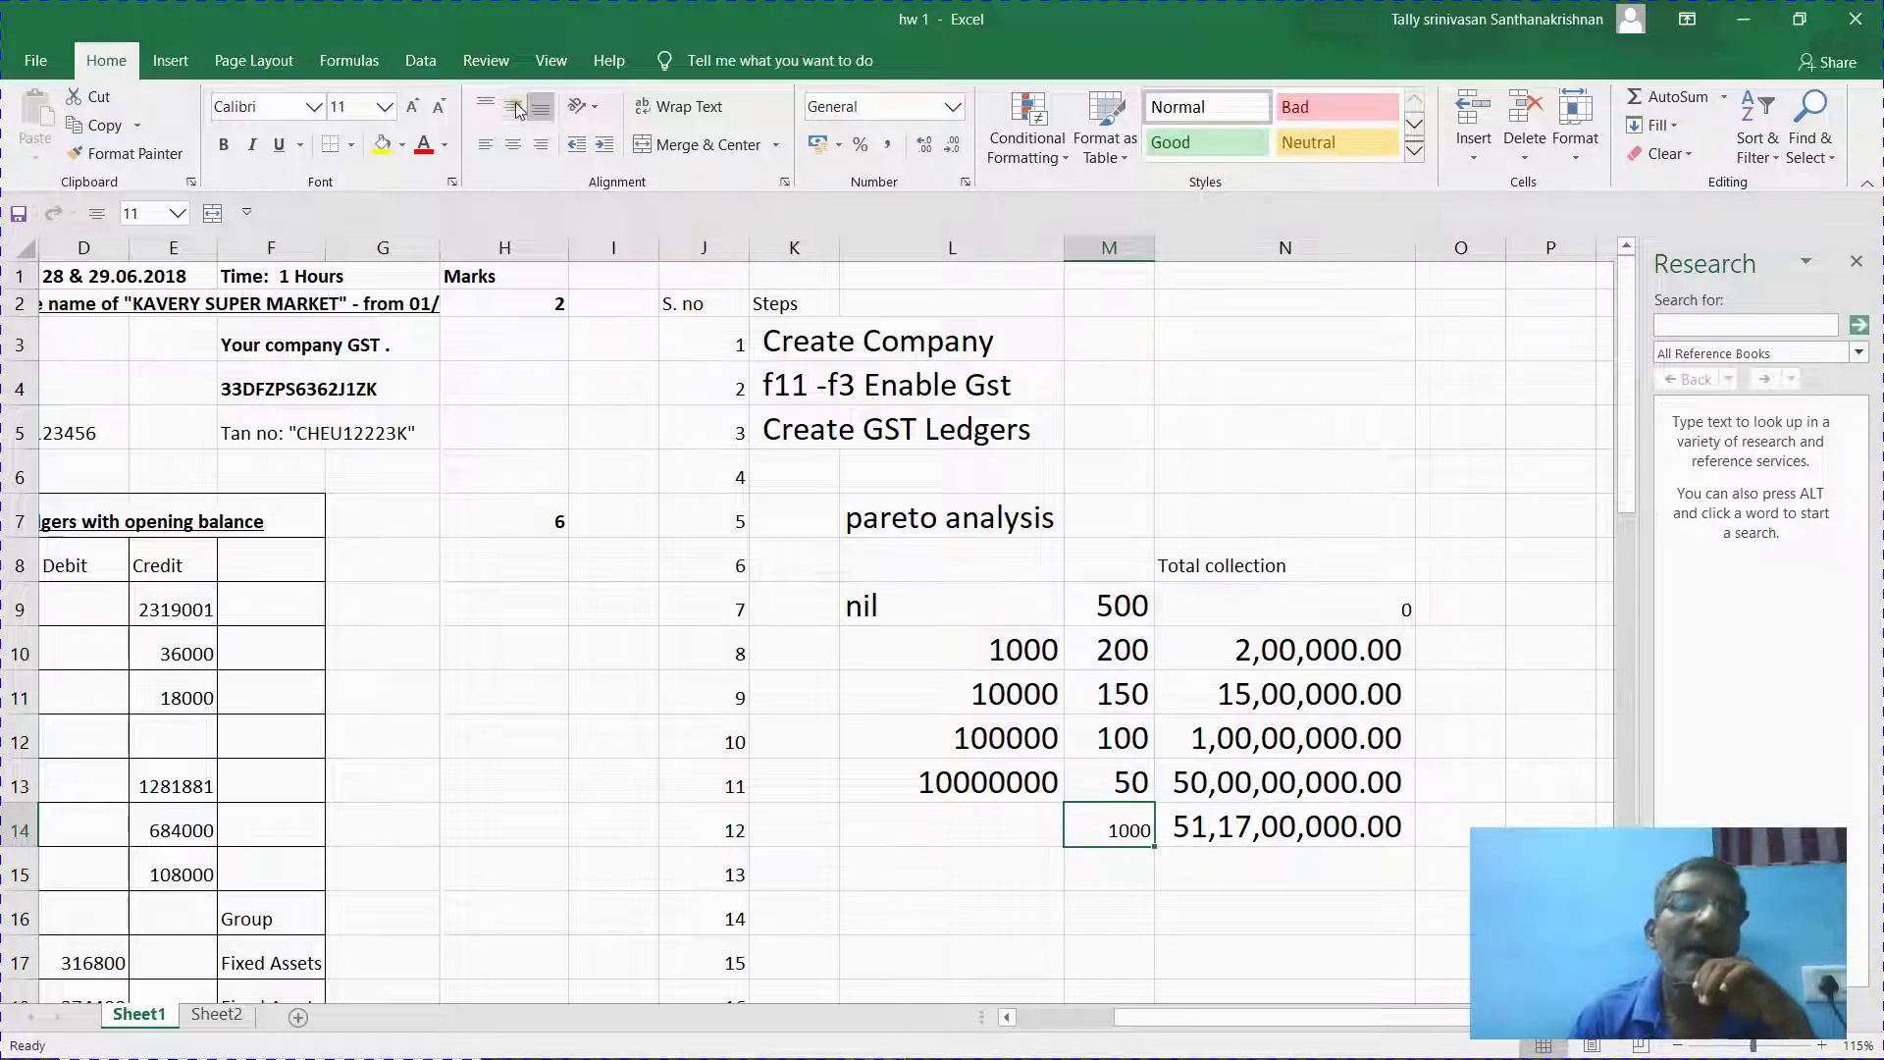
click(385, 107)
text(18)
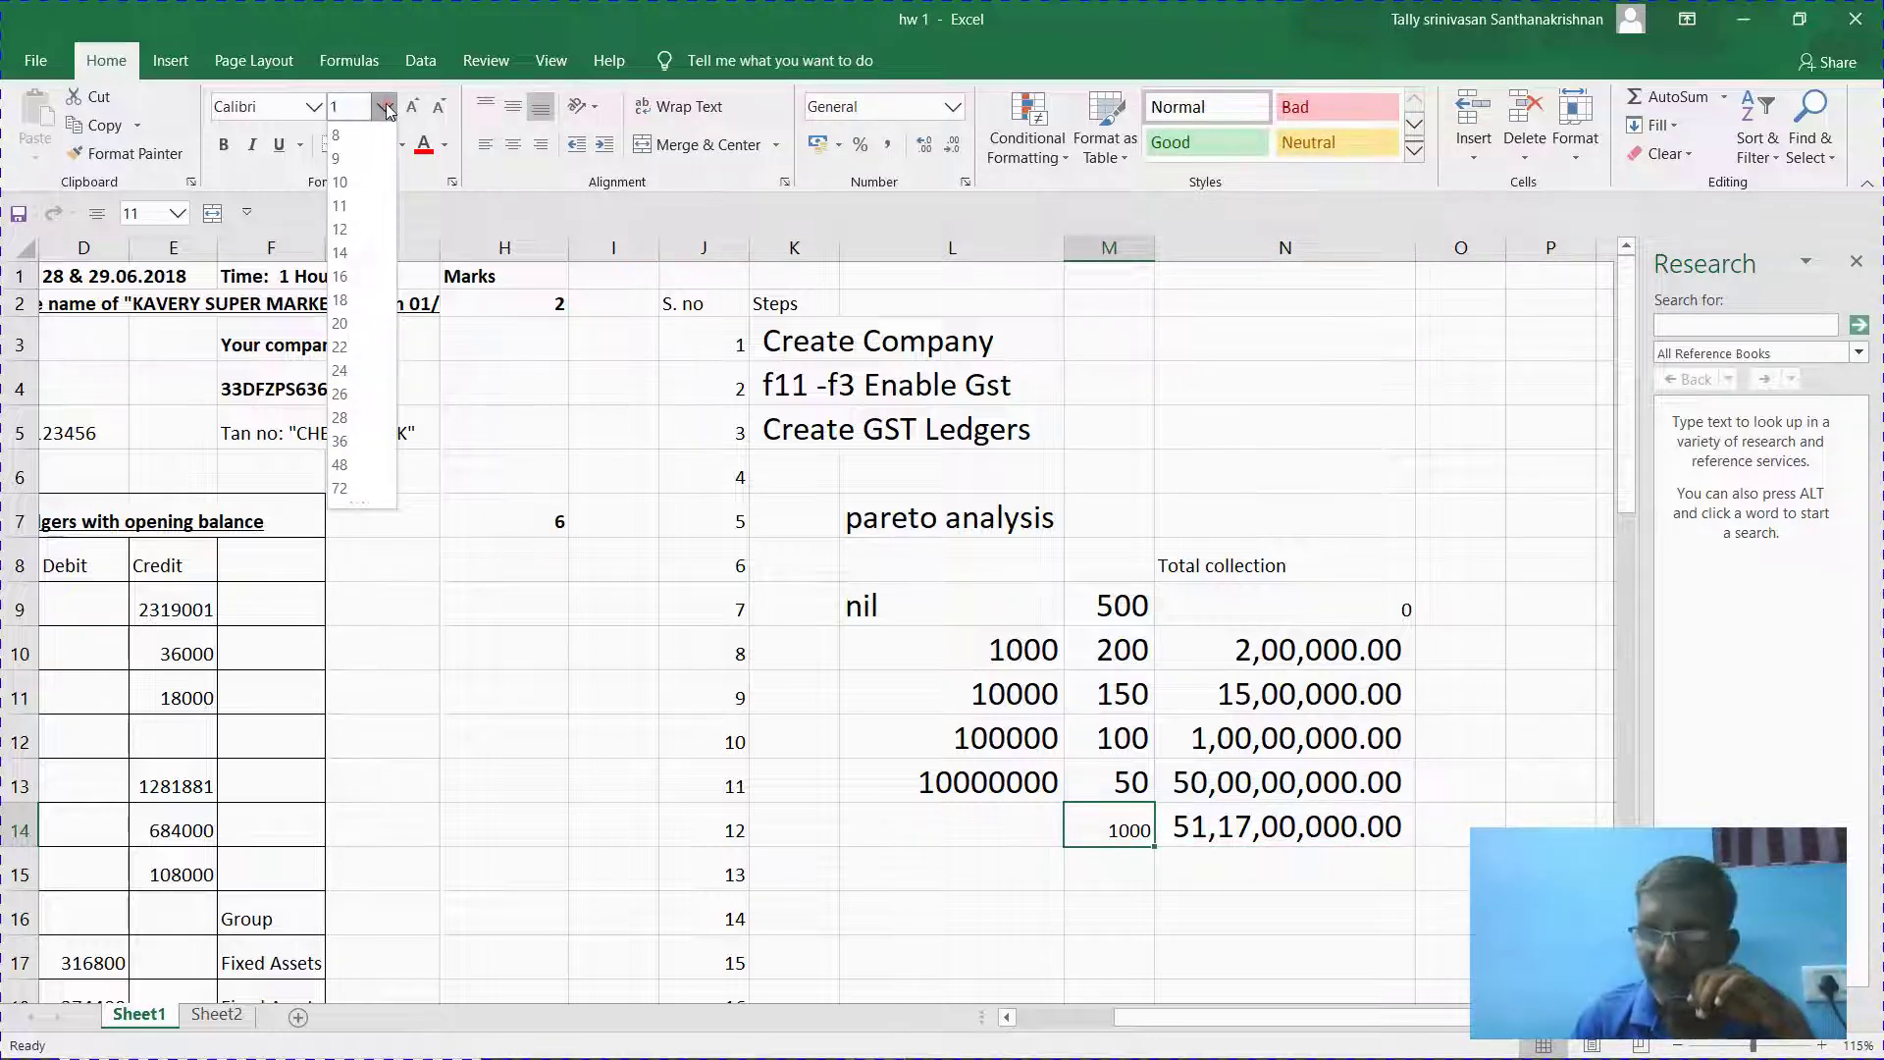
key(Return)
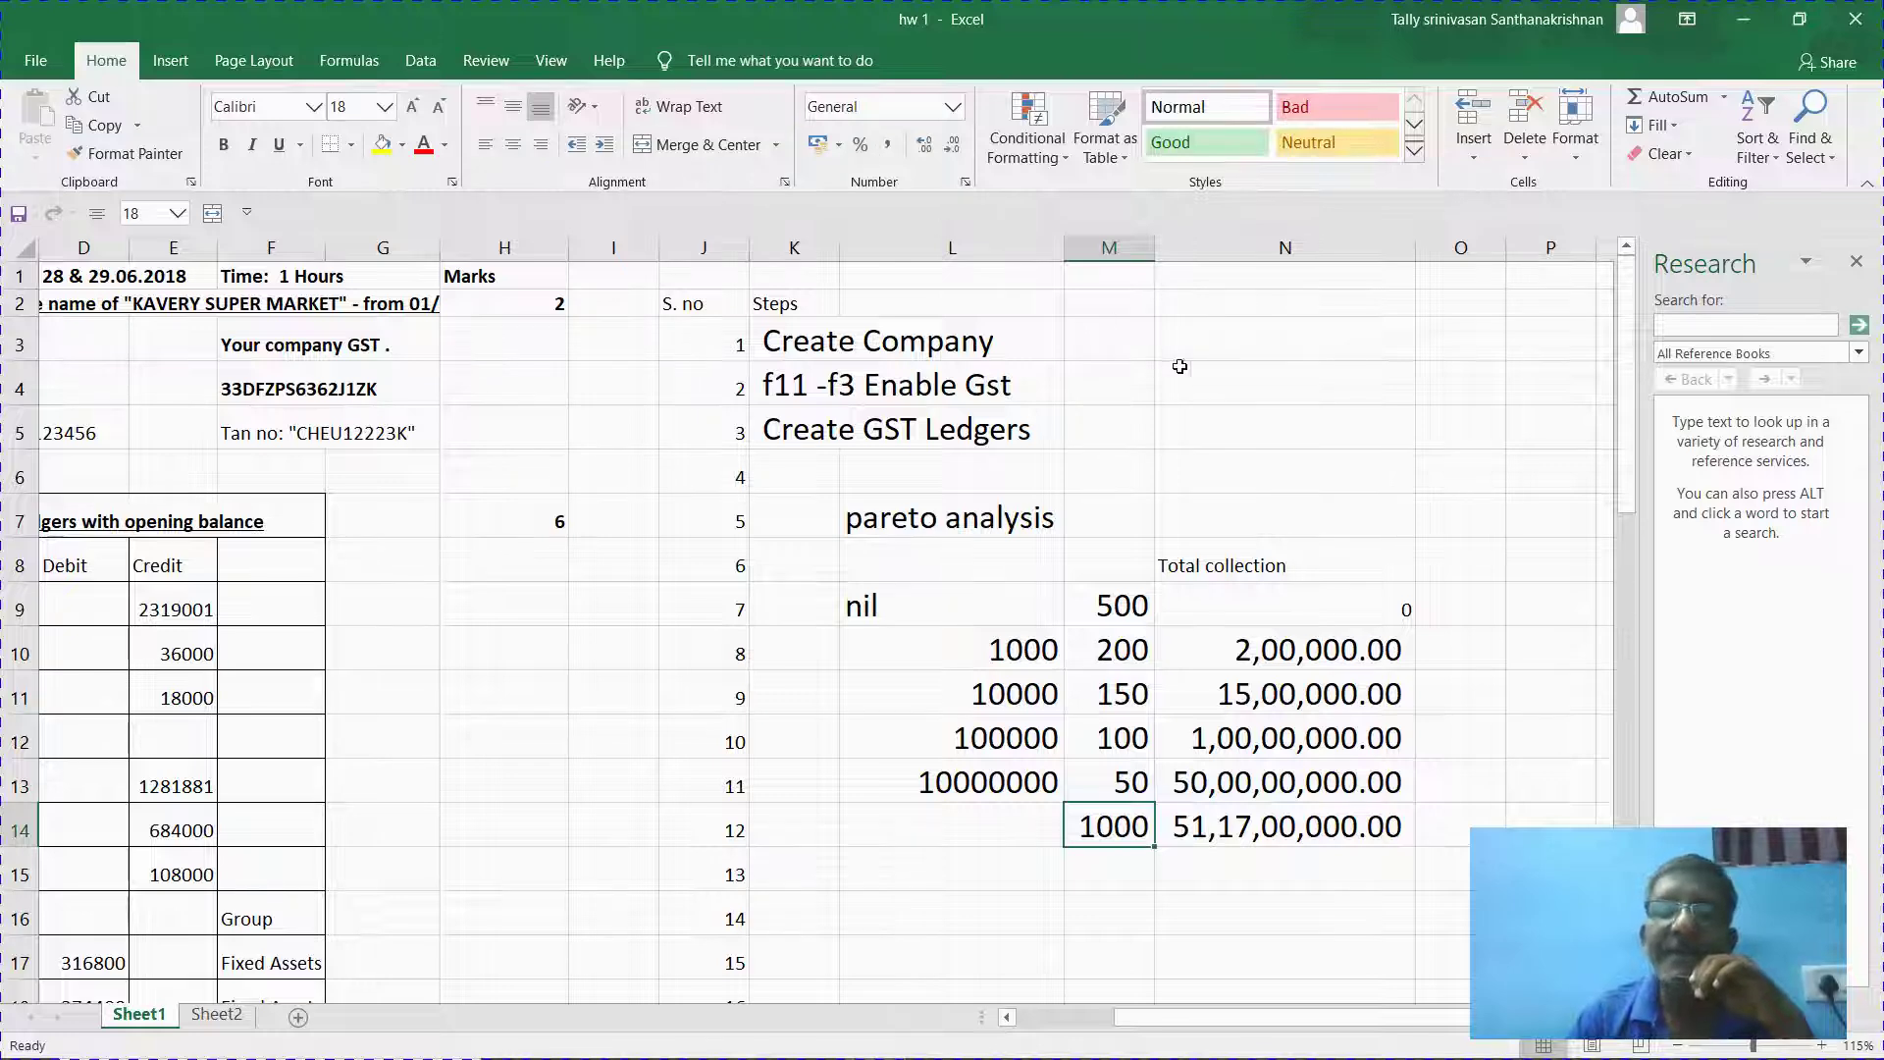
Put a size-18 value of 5 in cell N4, replacing an initial 7.
click(1245, 386)
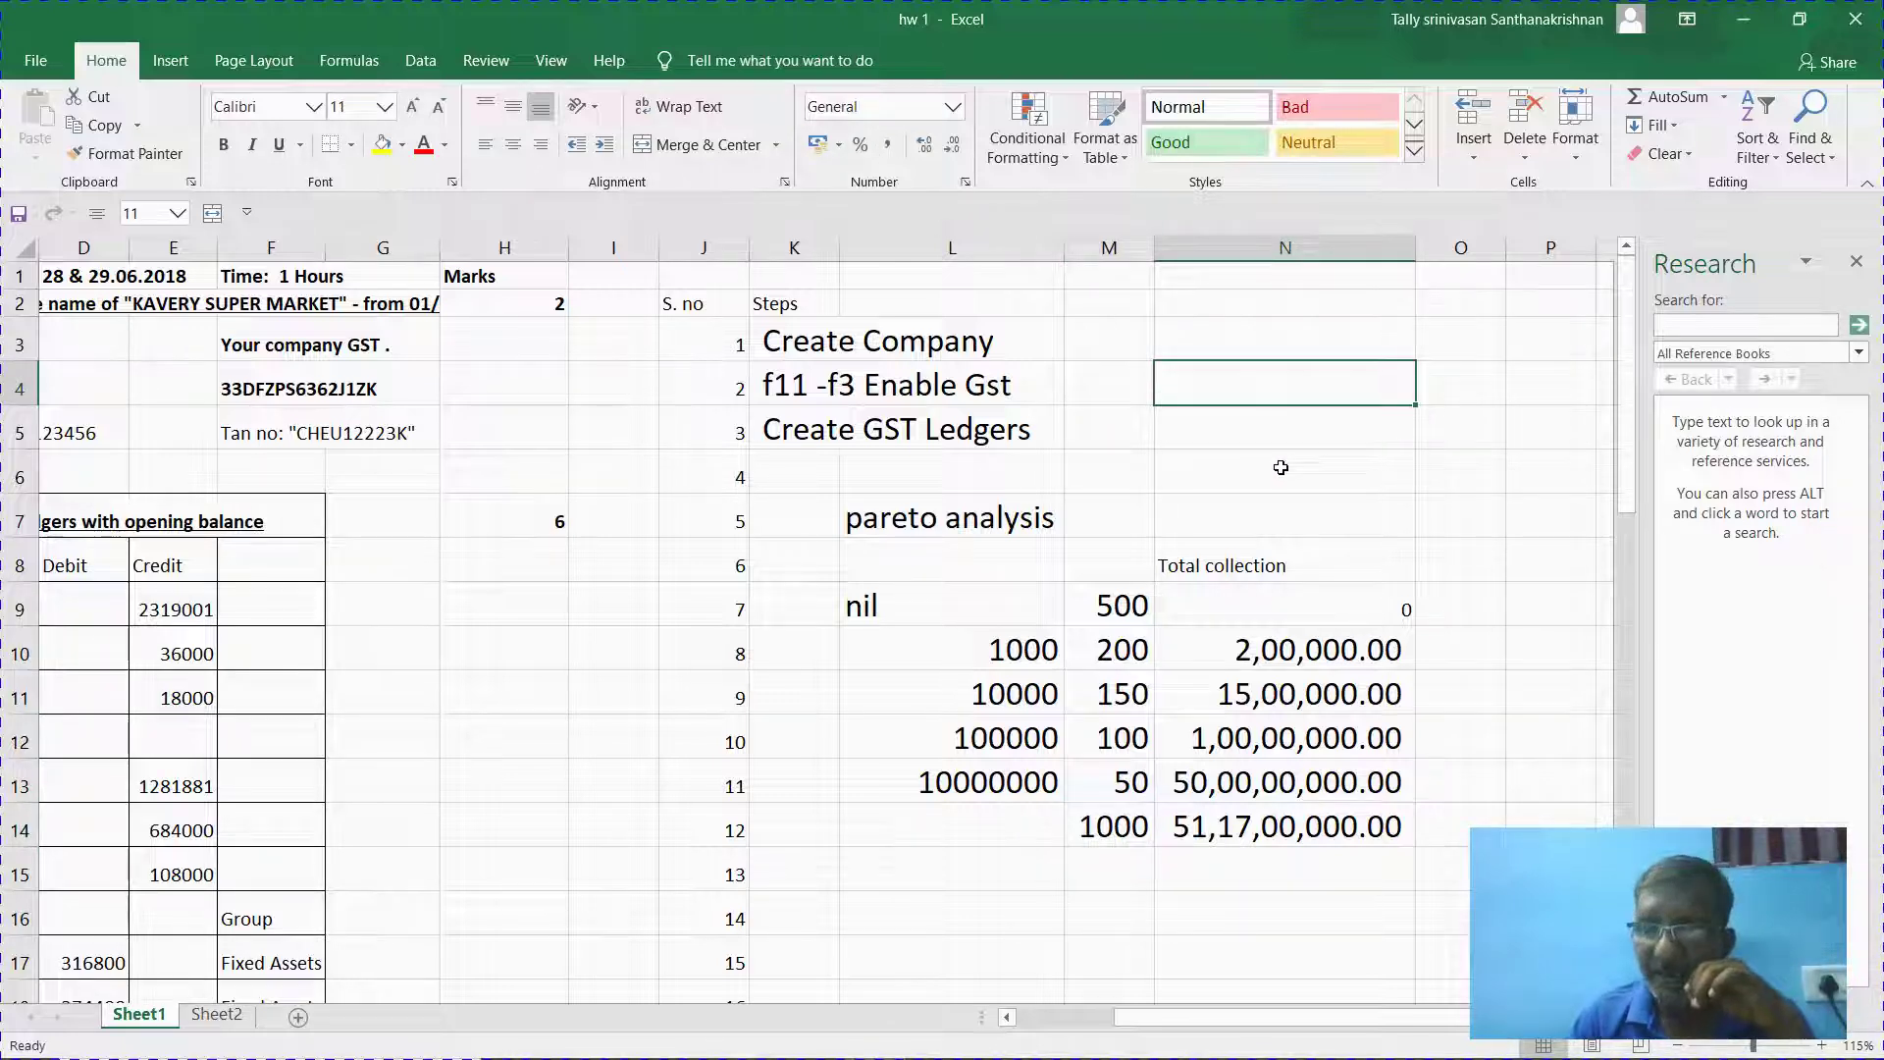
text(7)
key(Return)
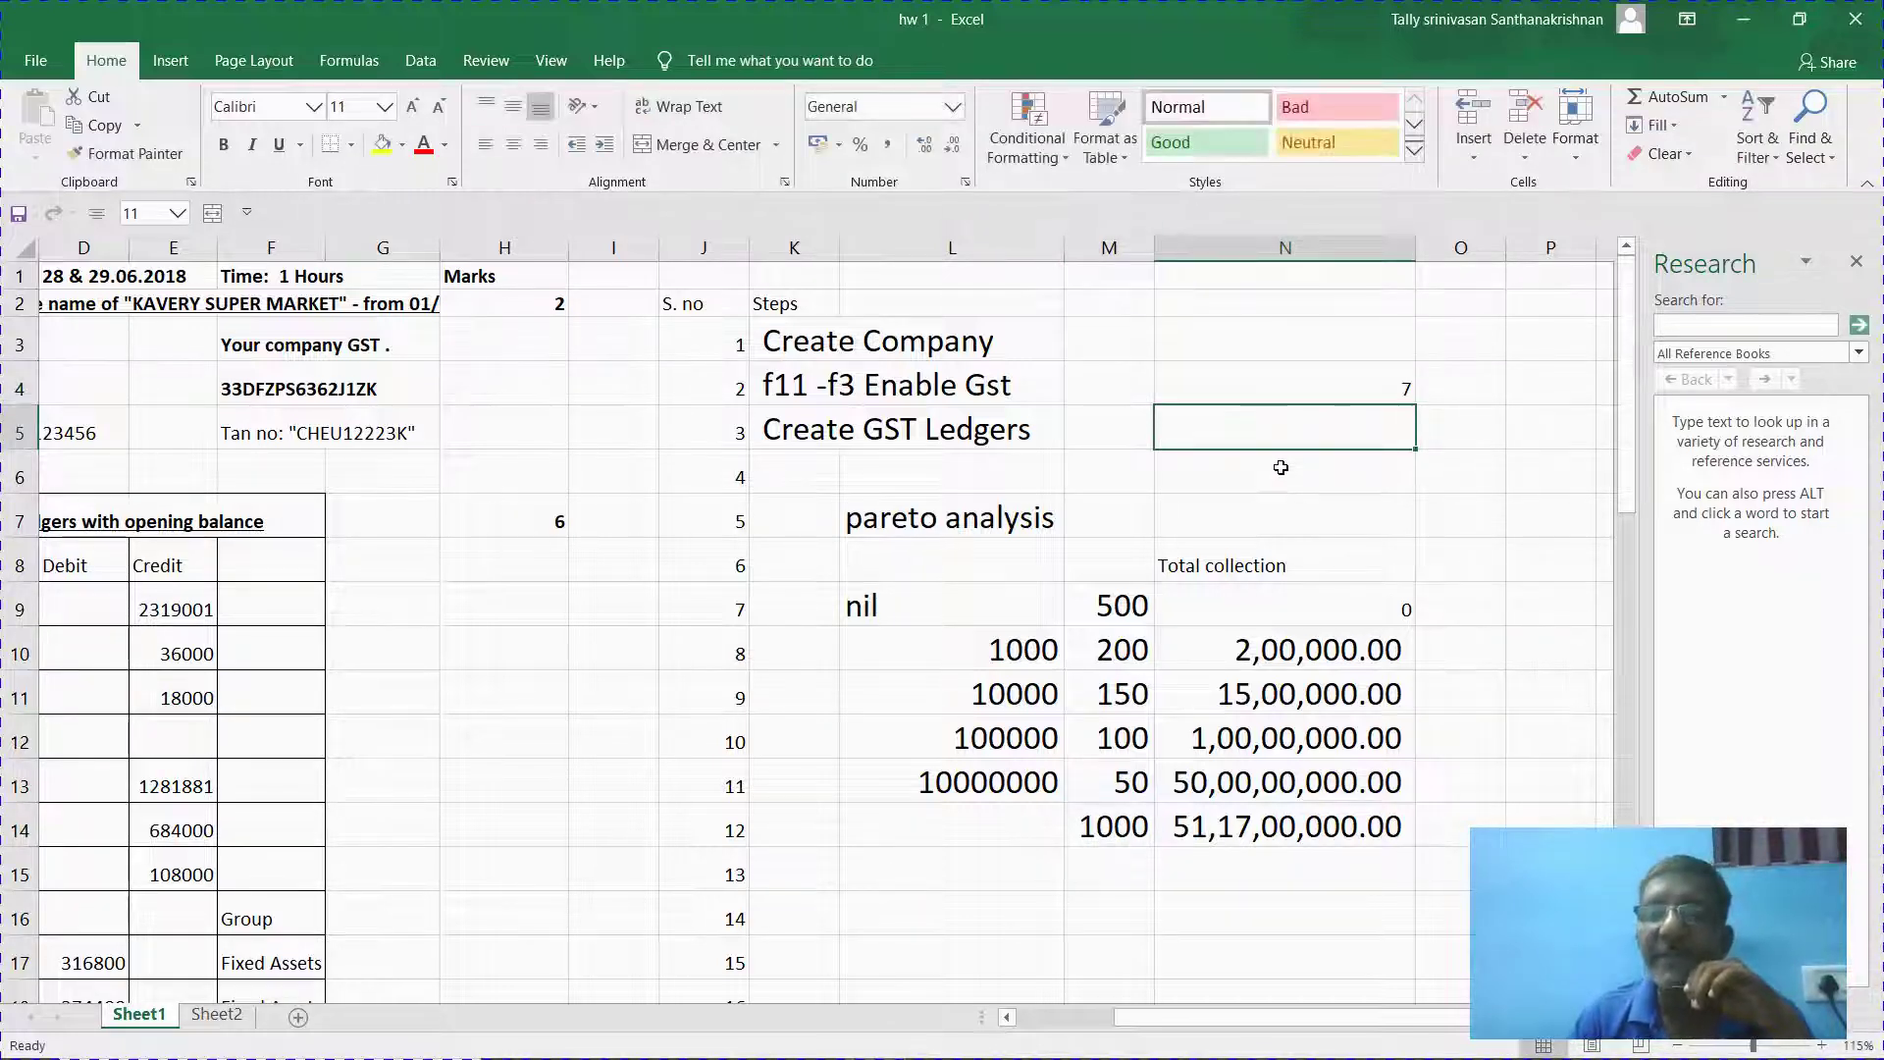
key(Up)
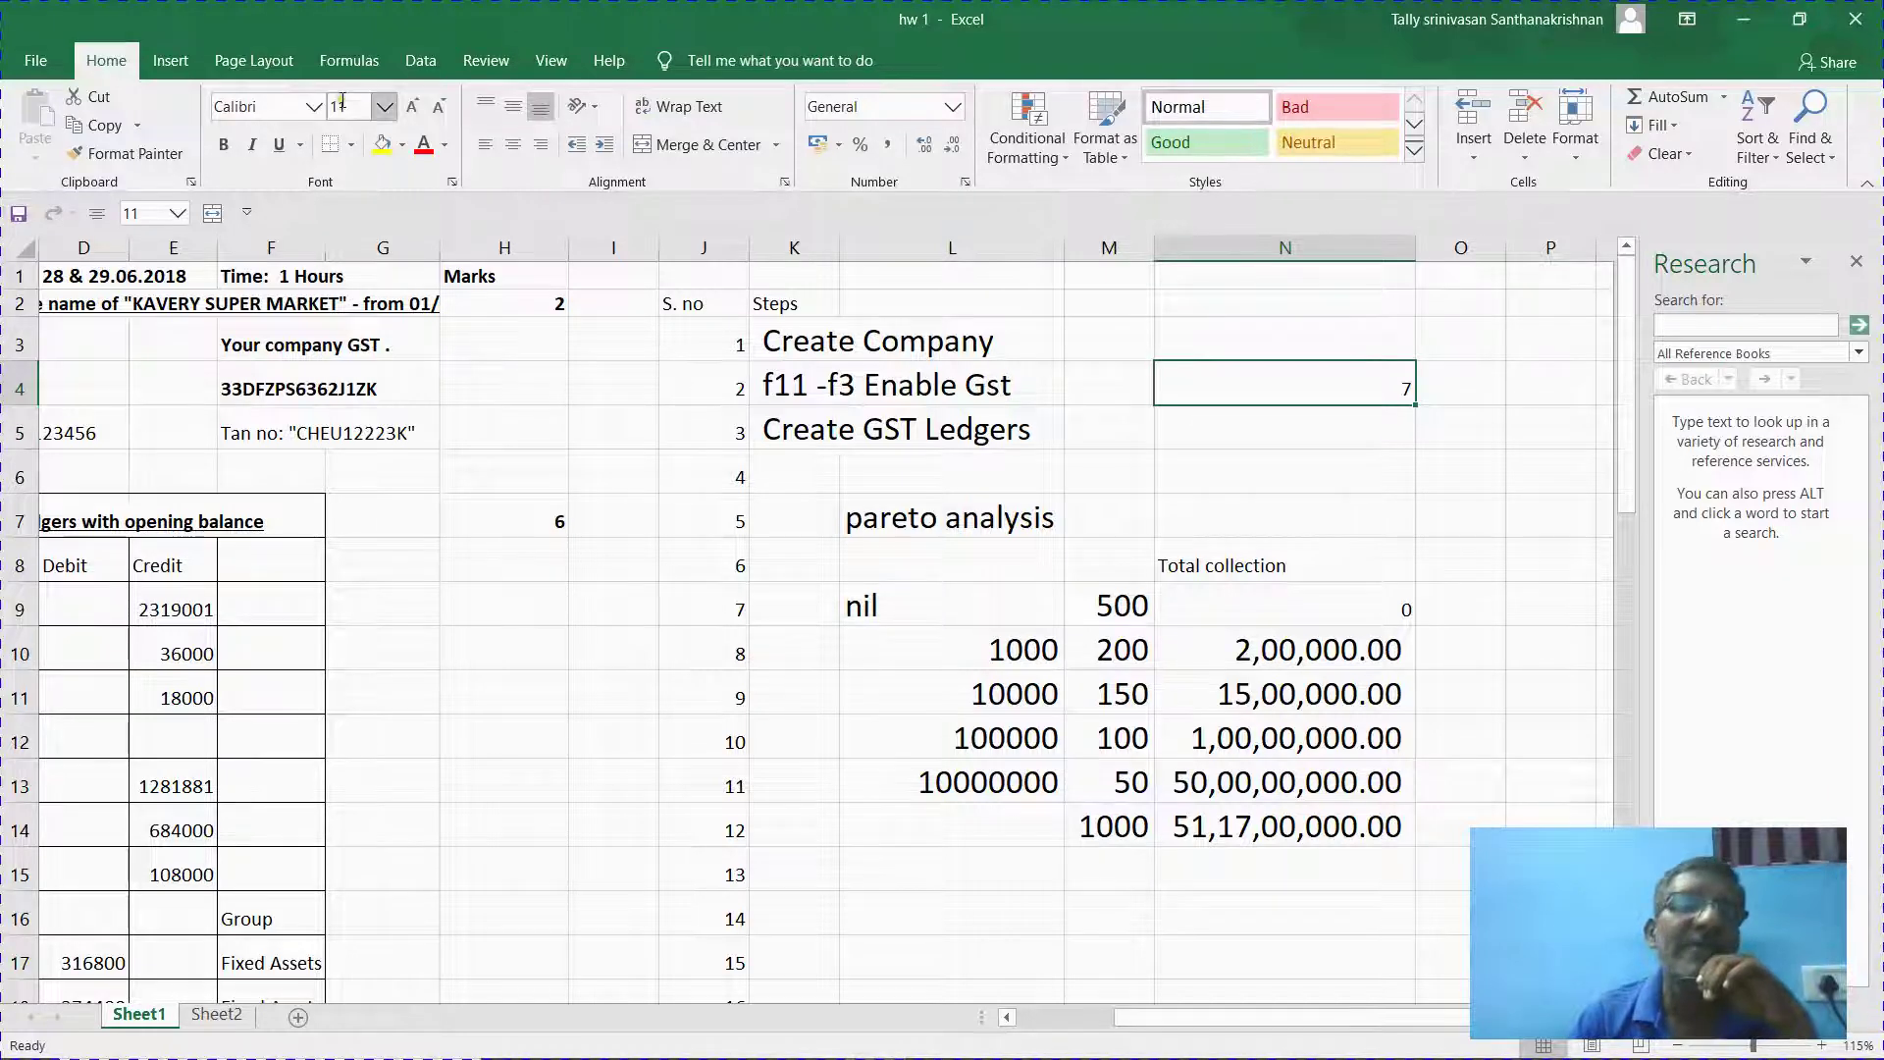
click(386, 109)
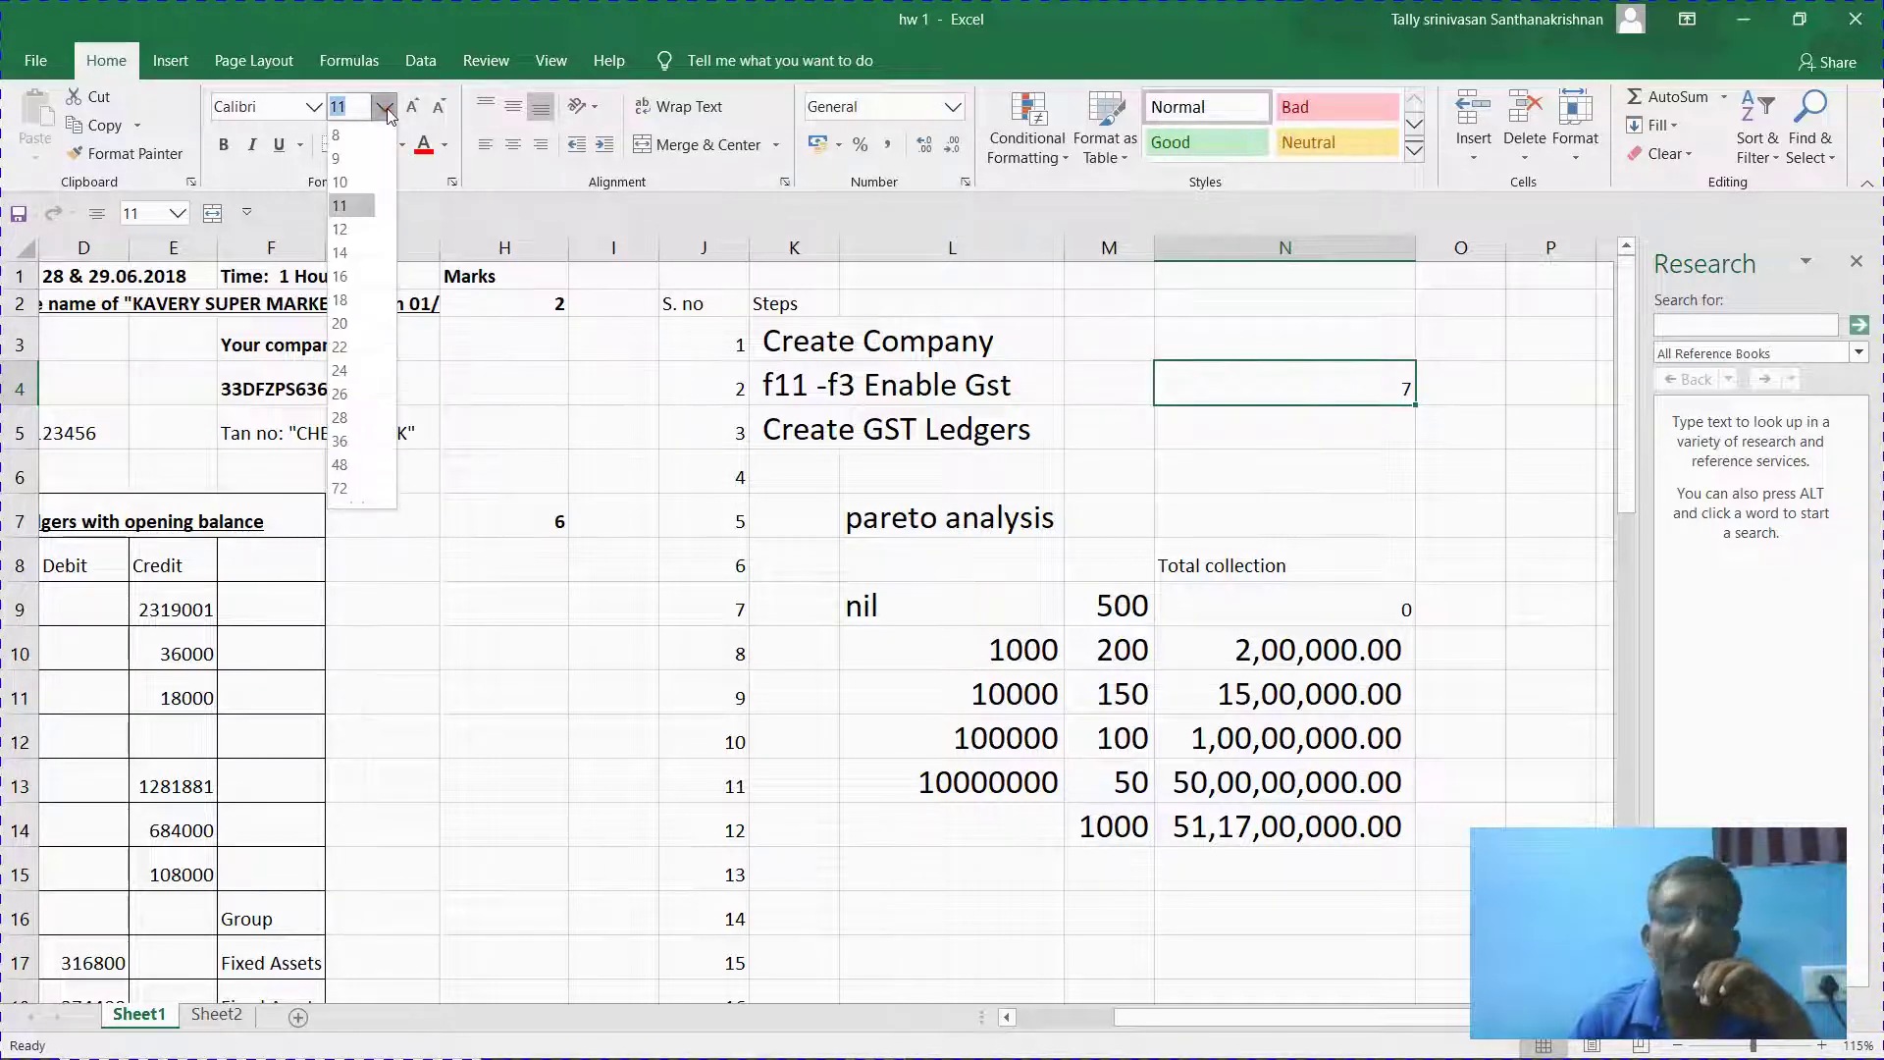
text(18)
key(Return)
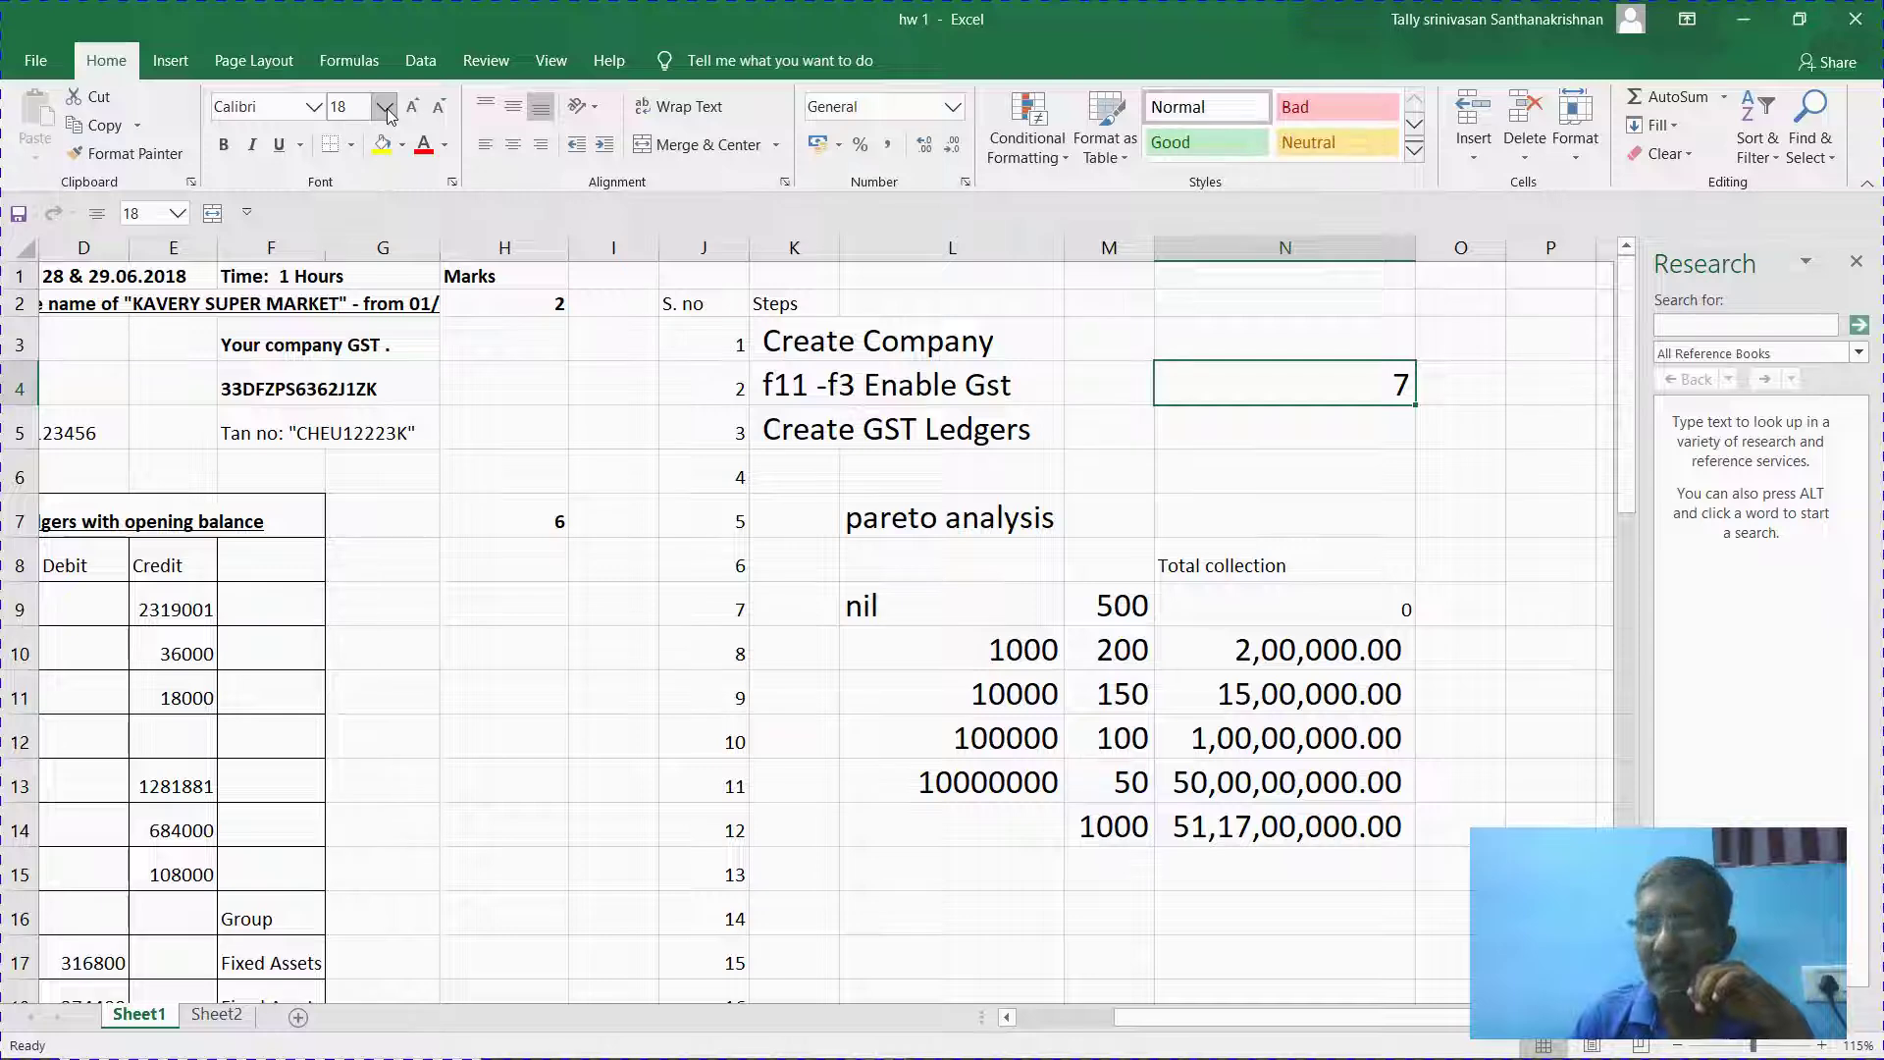
text(5)
key(Return)
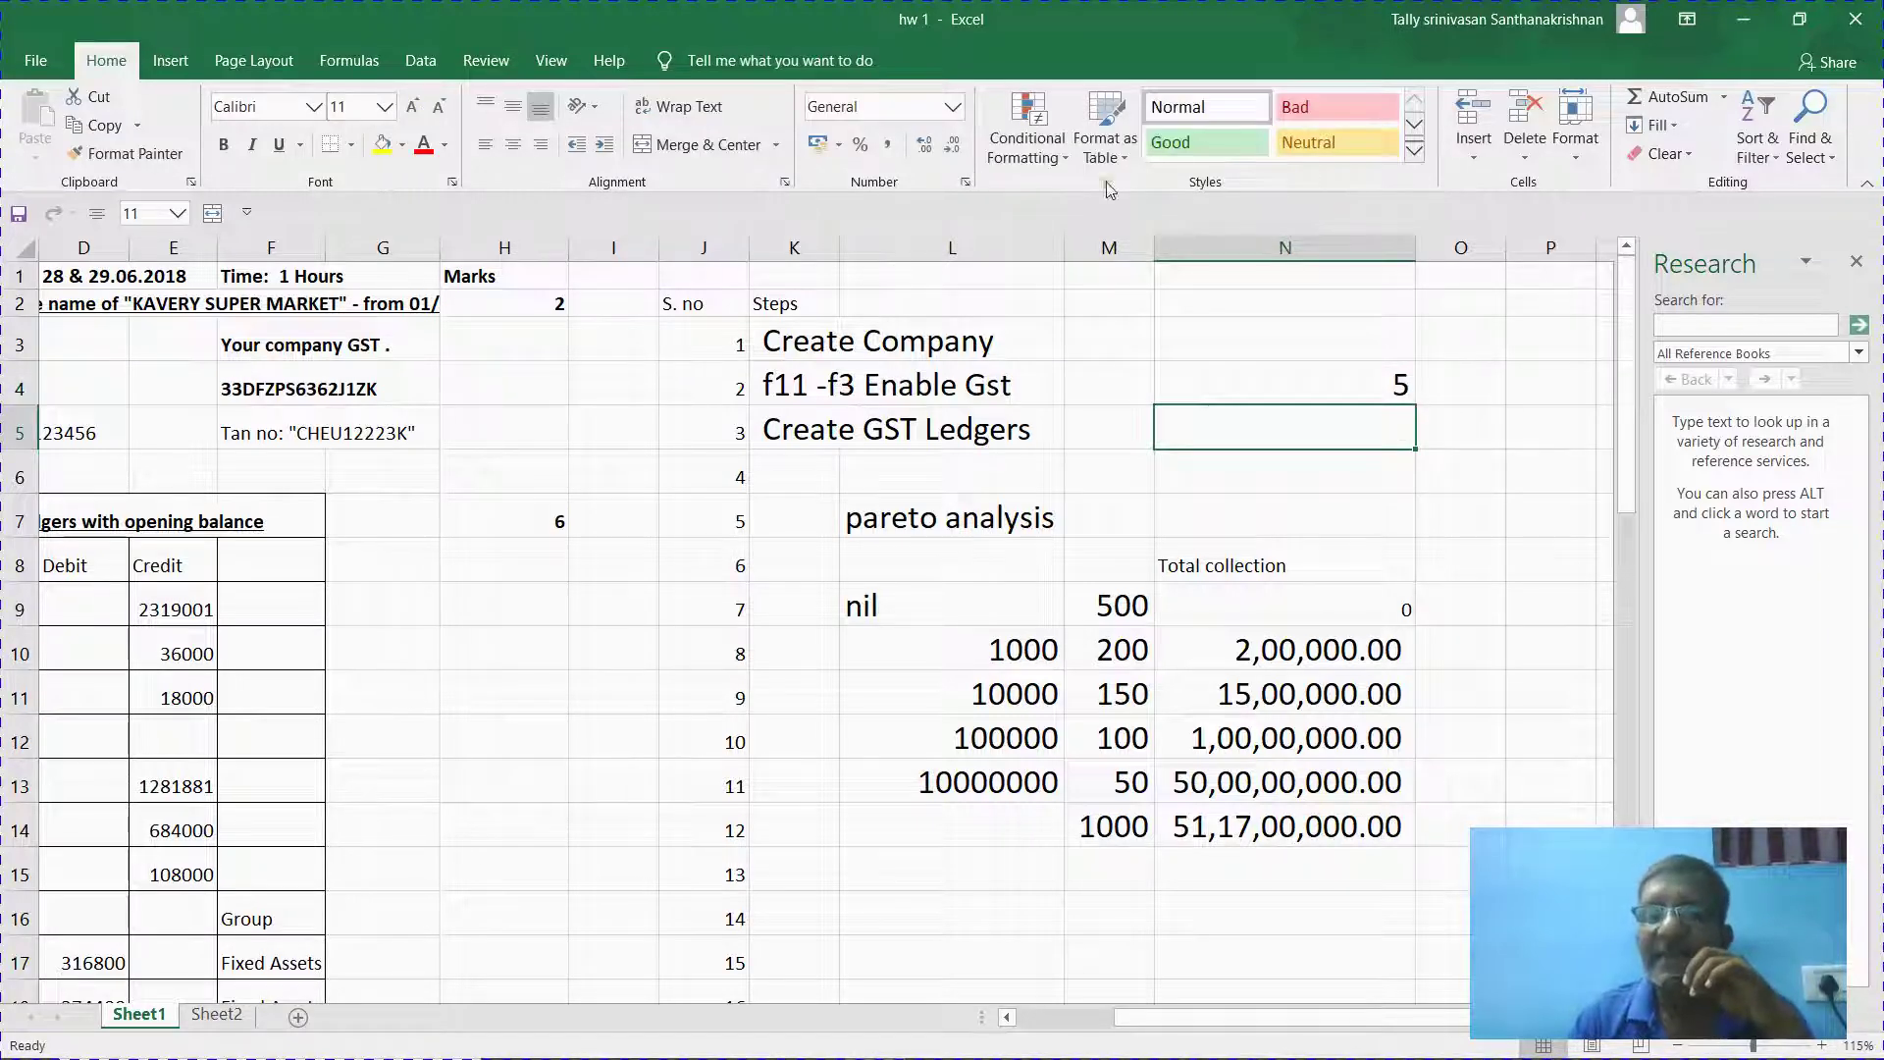
click(1337, 385)
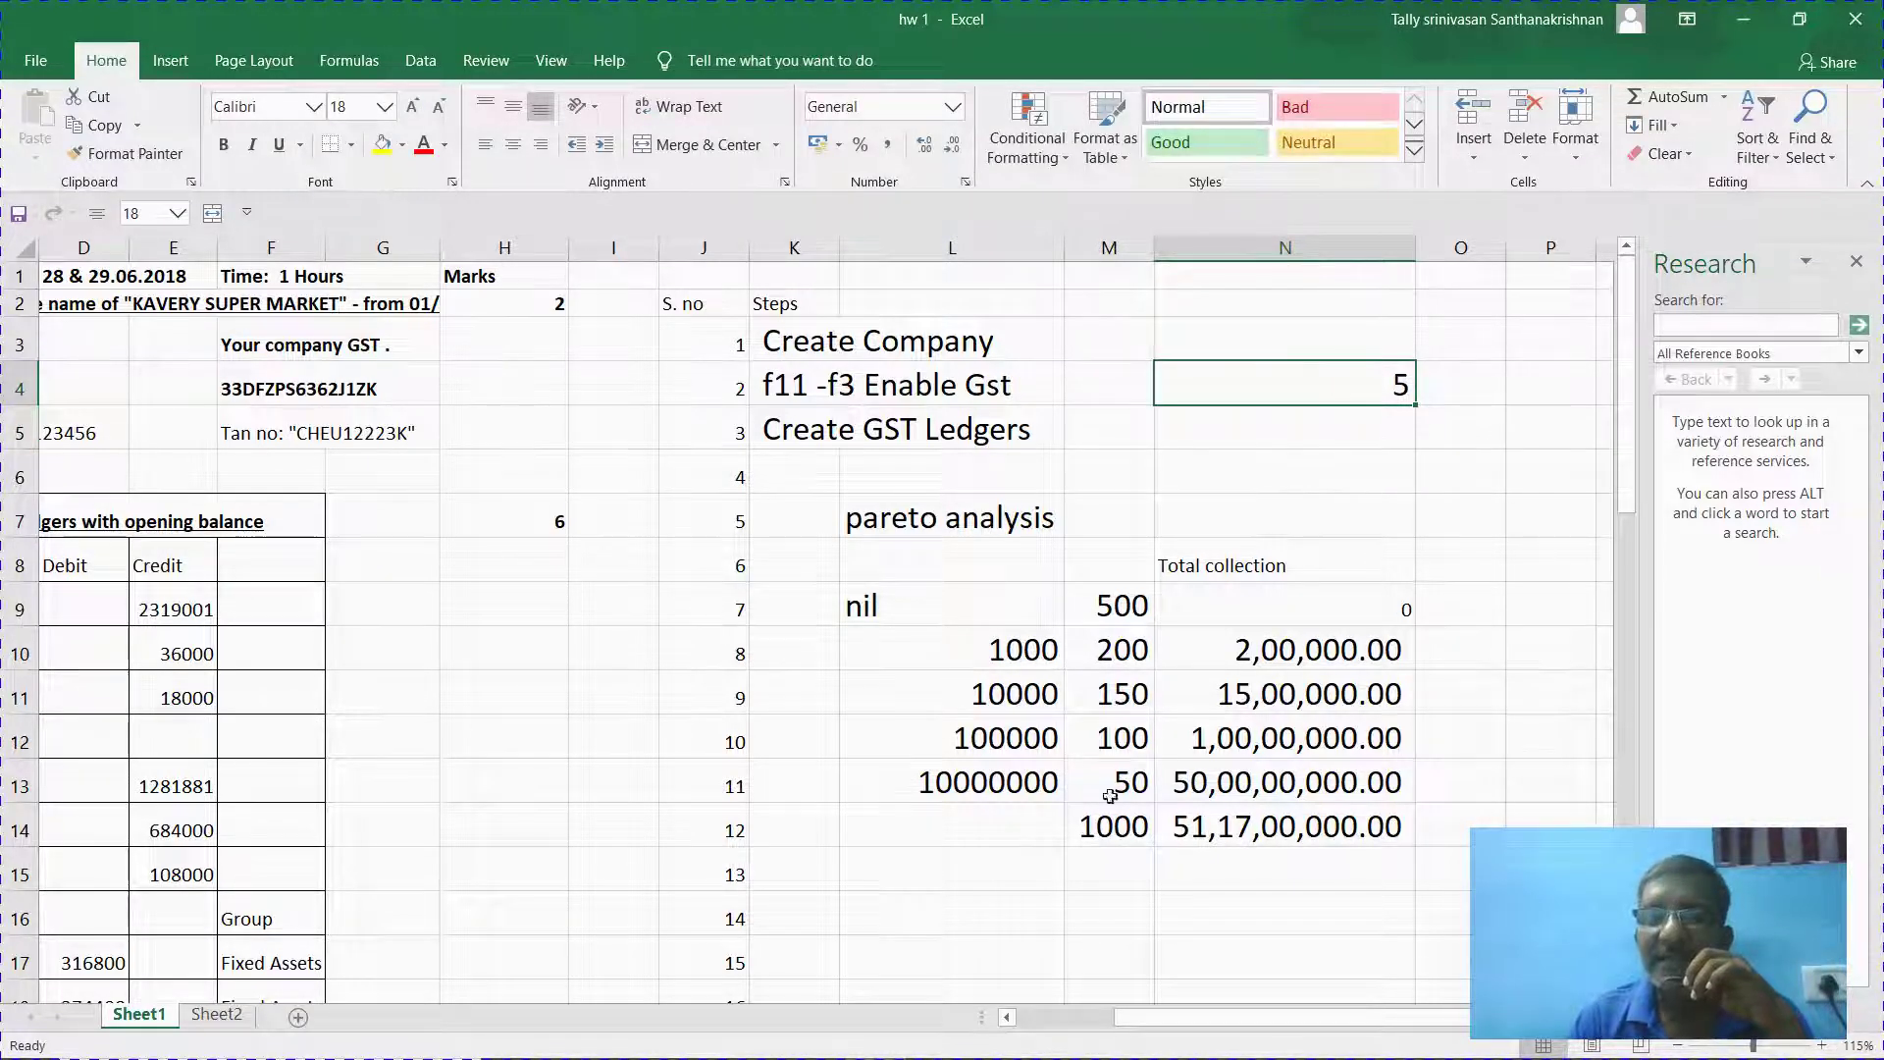
Check the 1000 in M14 and the 0 in N9, then select O5 for a label.
click(1095, 826)
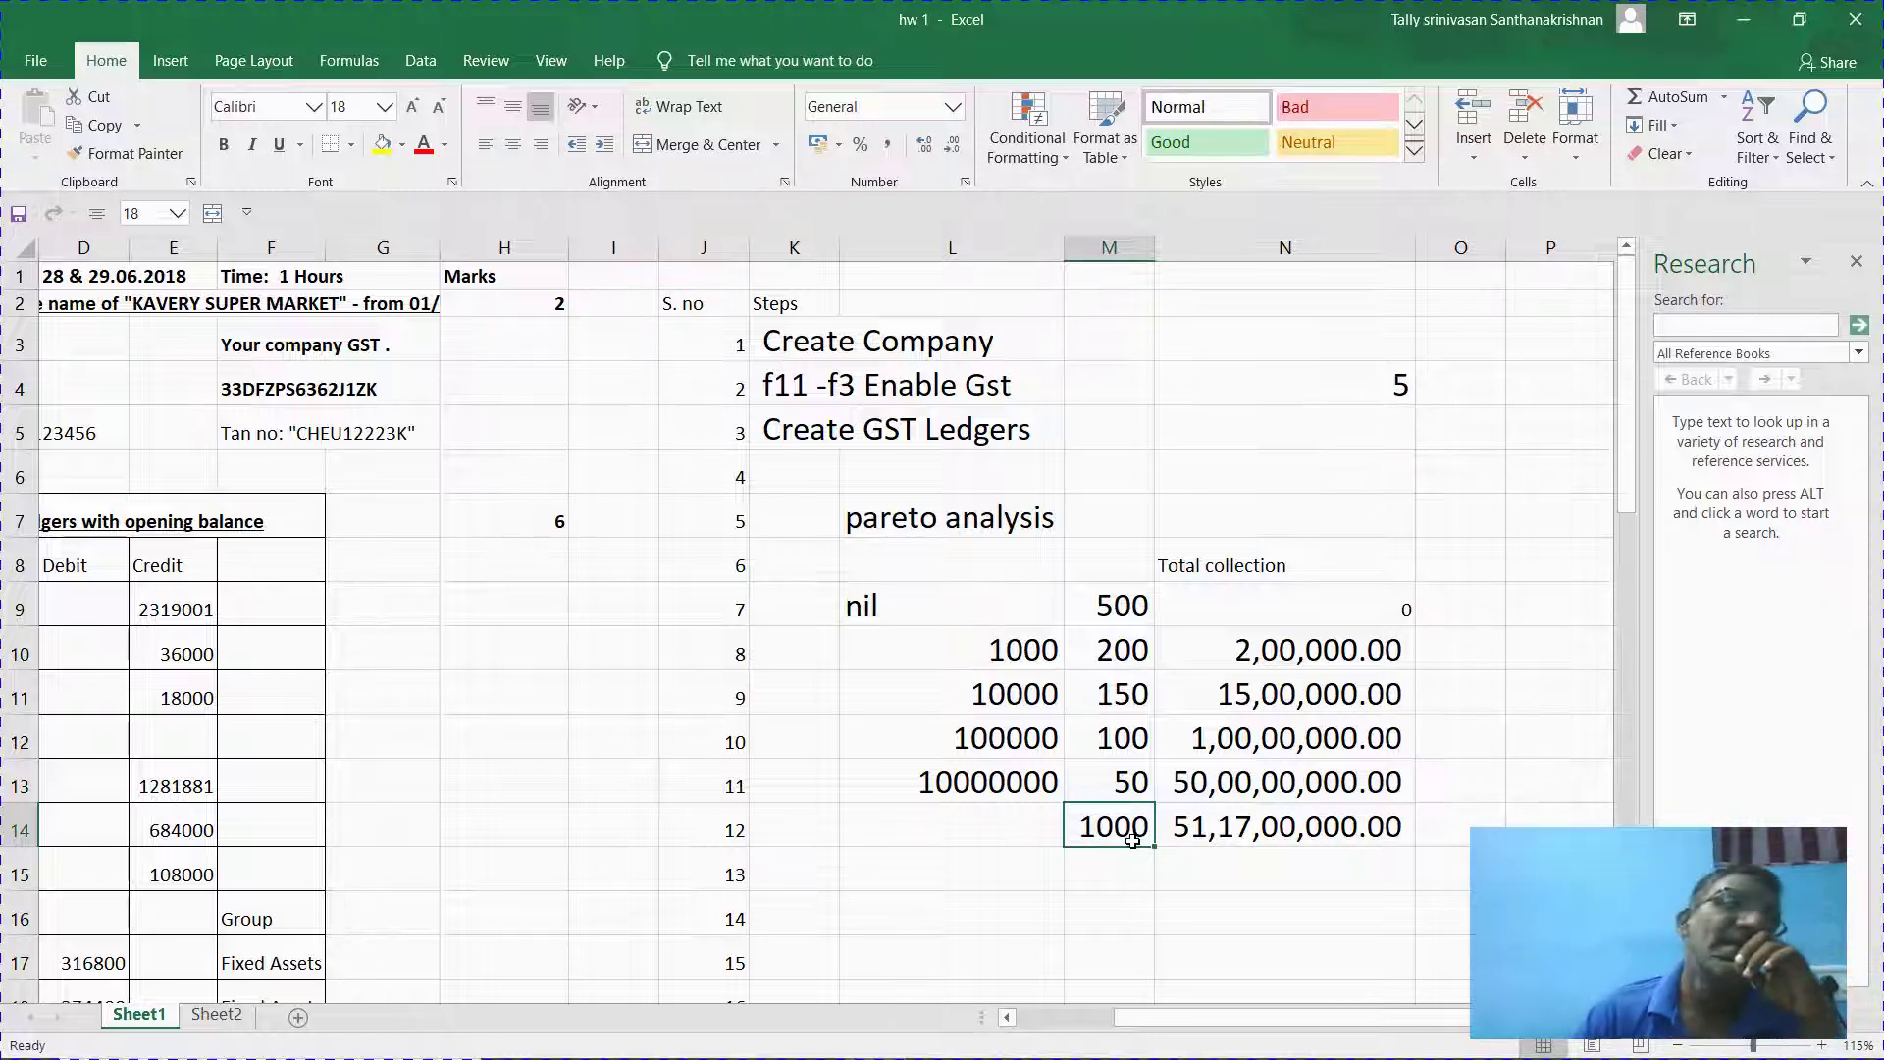
click(1485, 563)
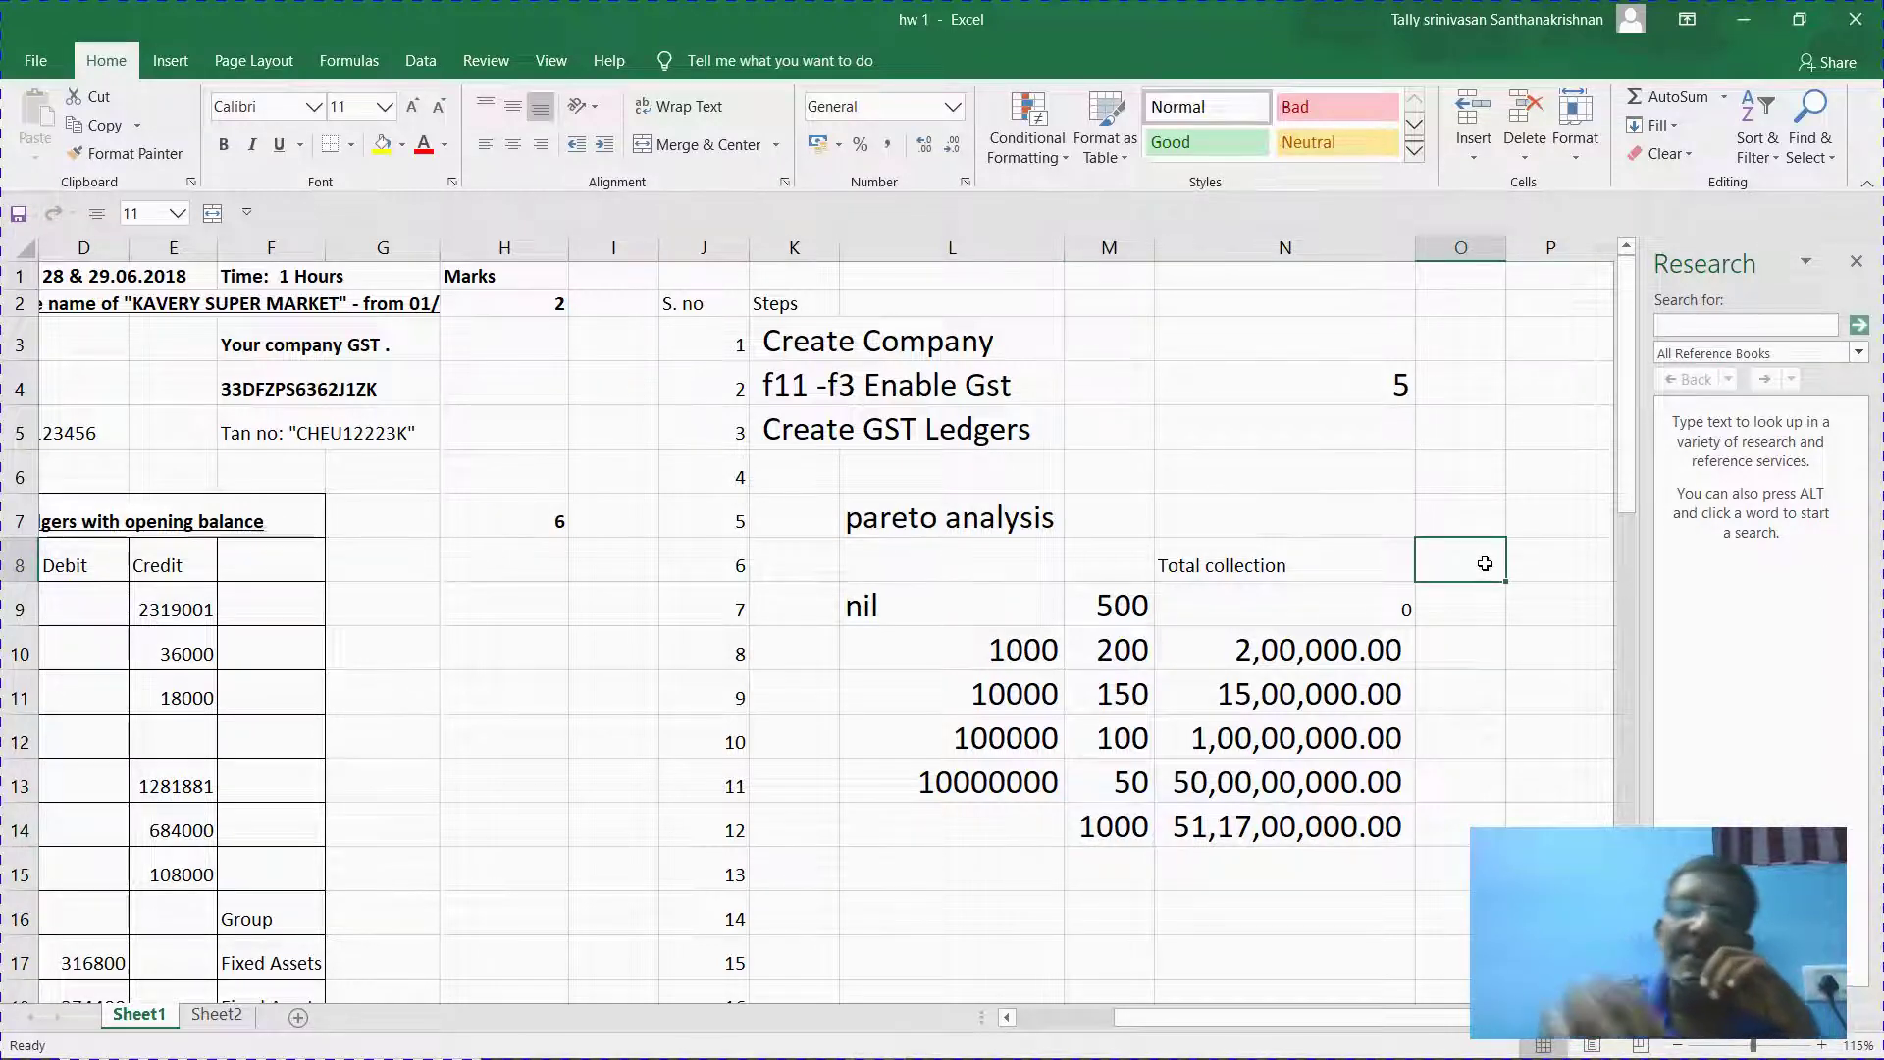
click(1379, 623)
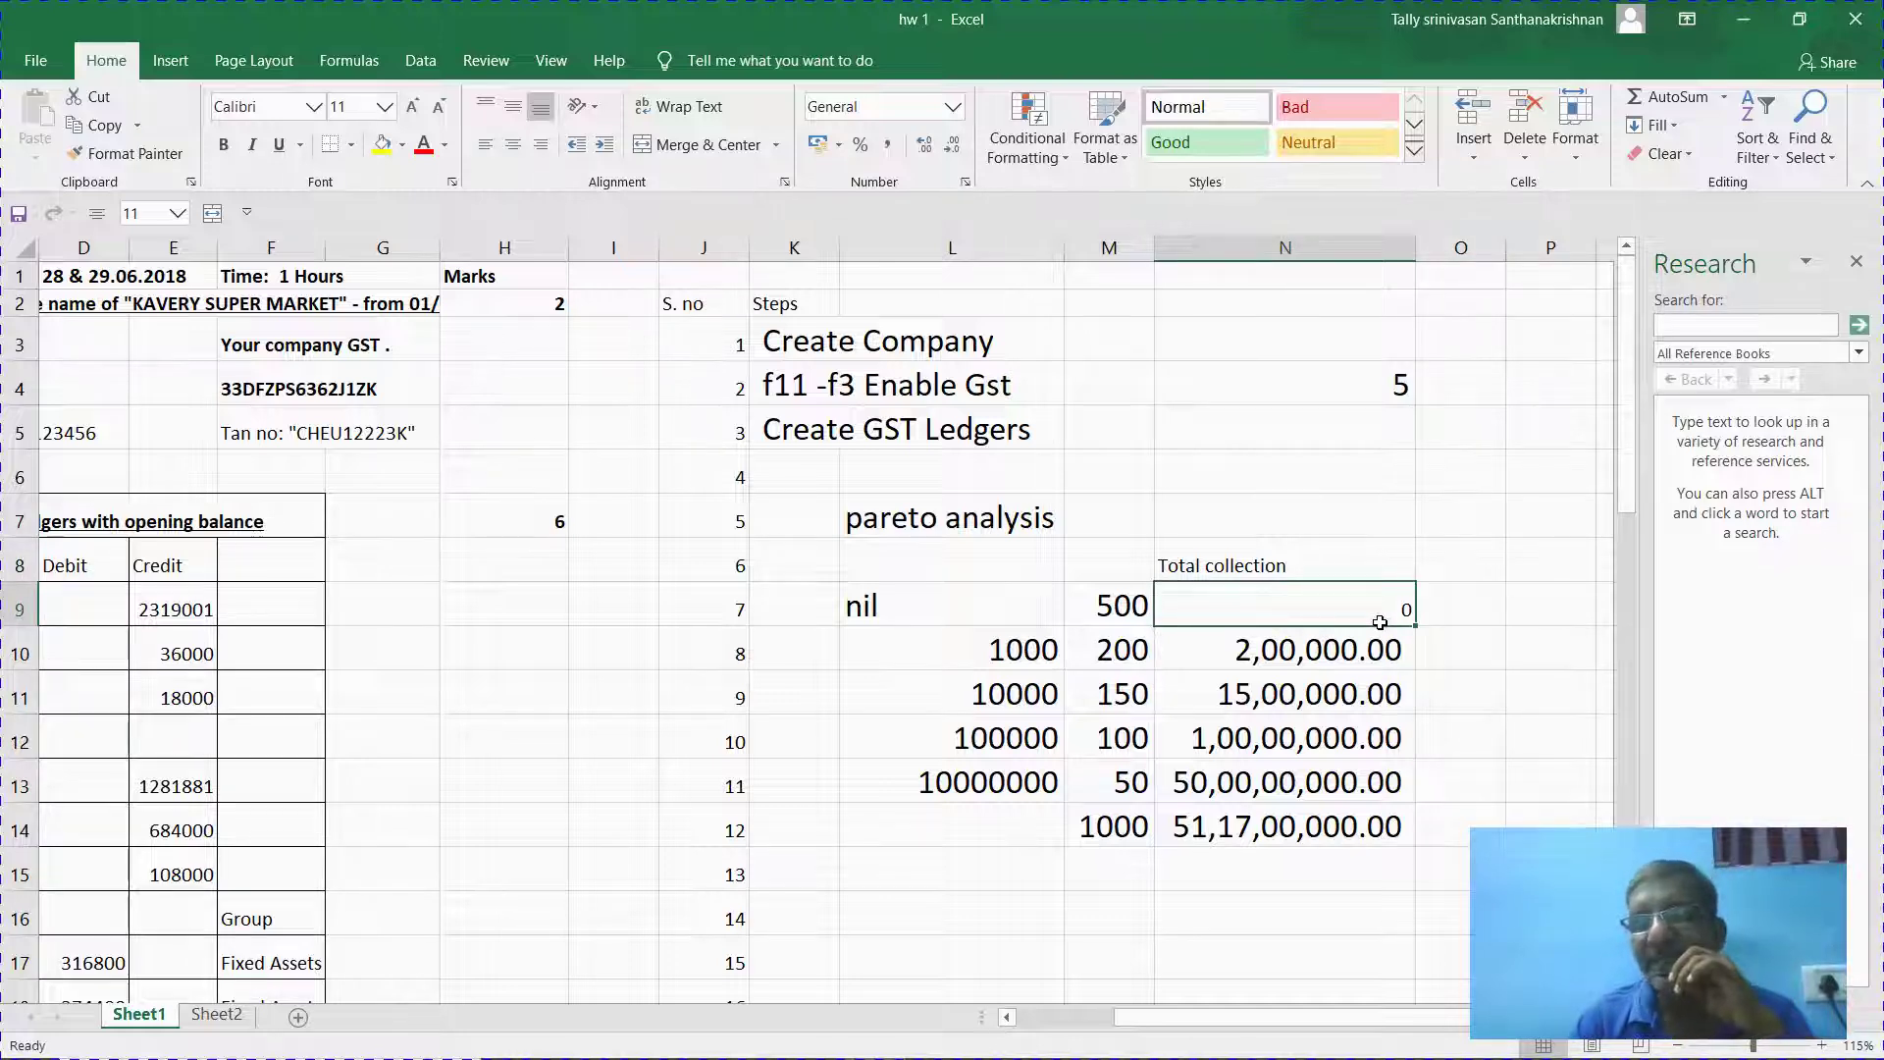
click(1437, 429)
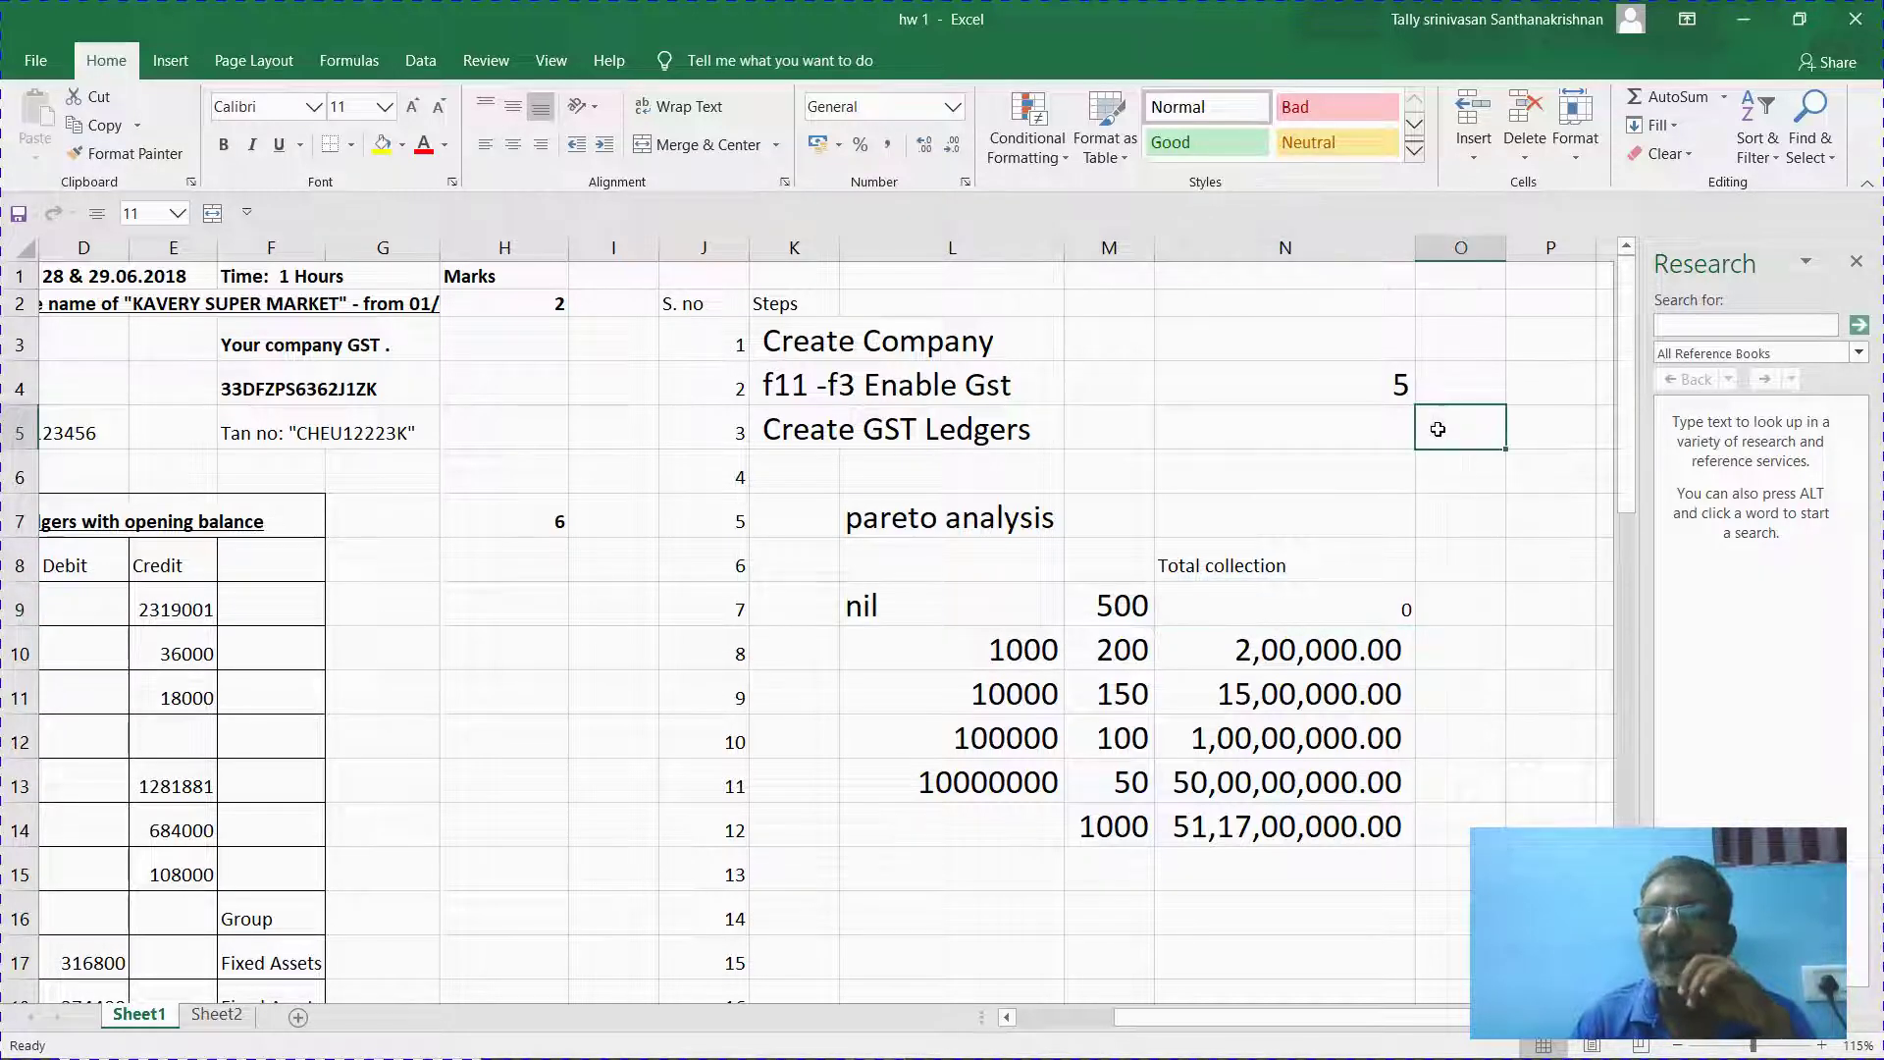
Re-enter O5 as '80:20 so it stays text instead of turning into a time.
text(80:)
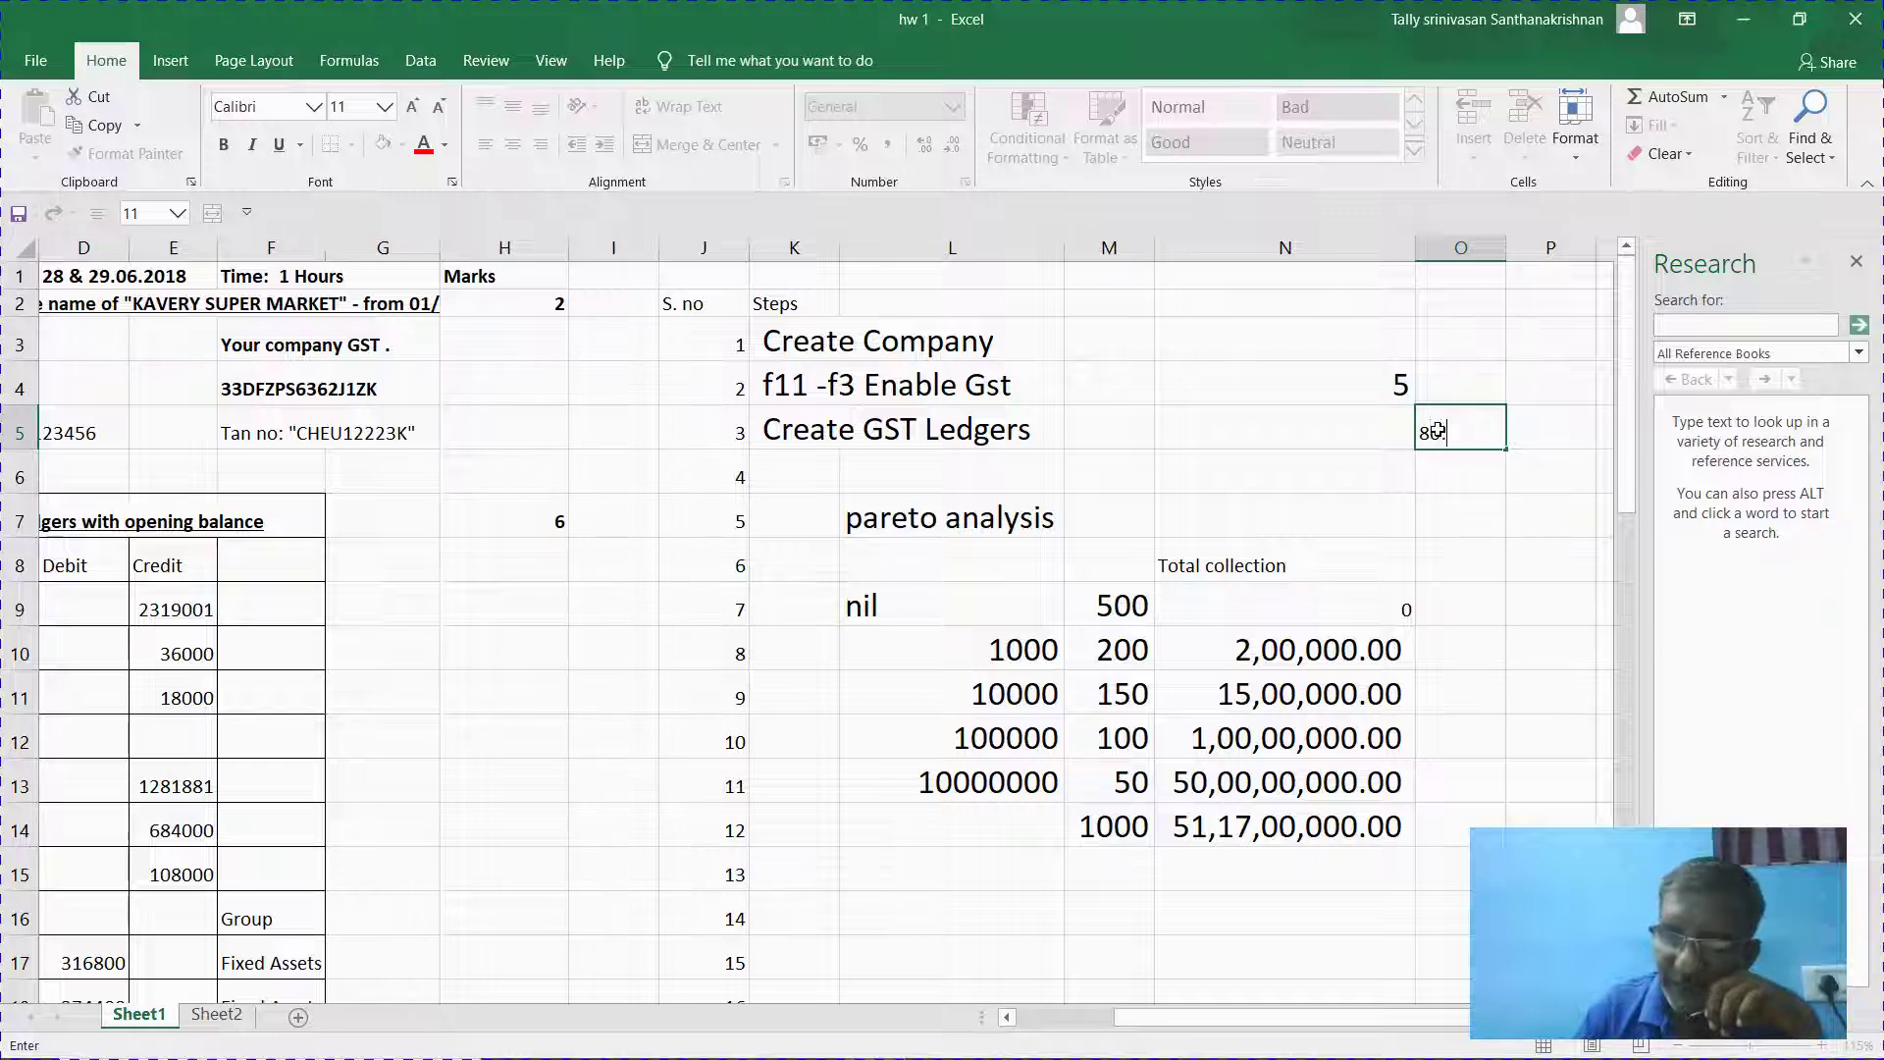
text(20)
key(Return)
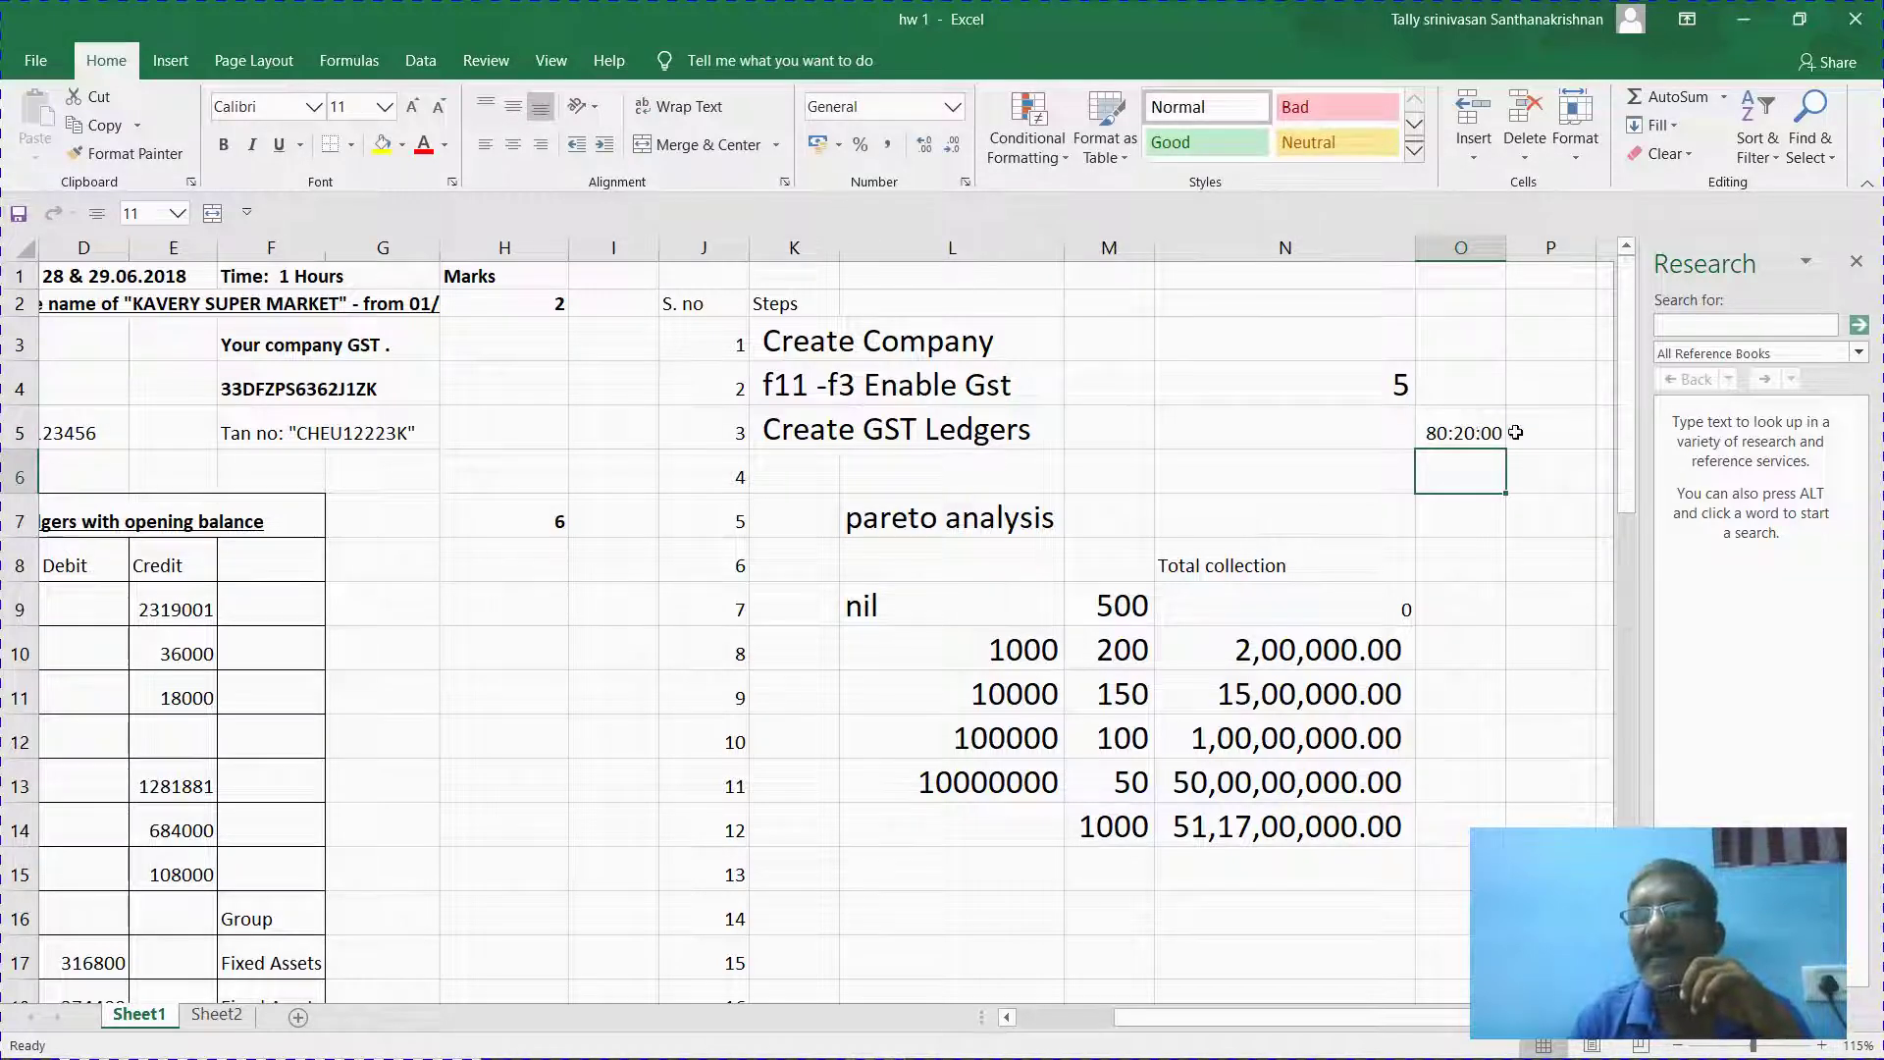
click(1492, 433)
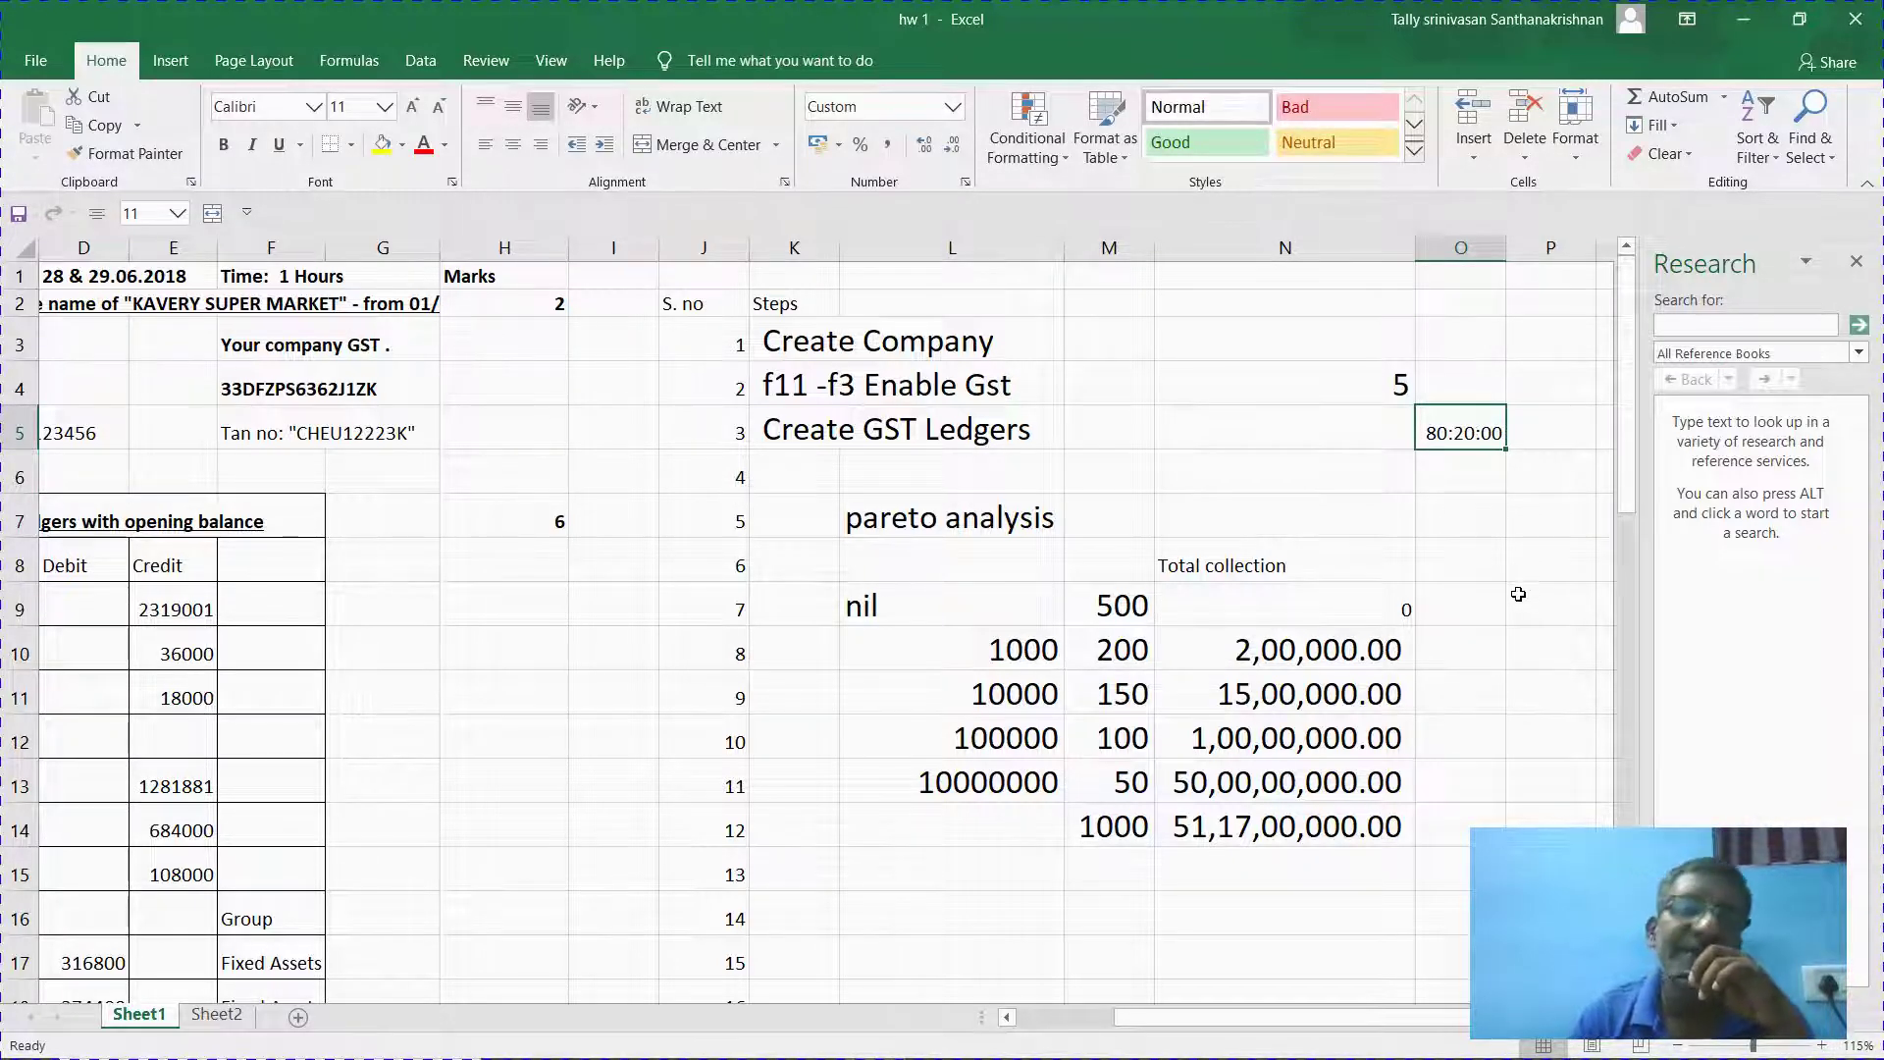
text('80)
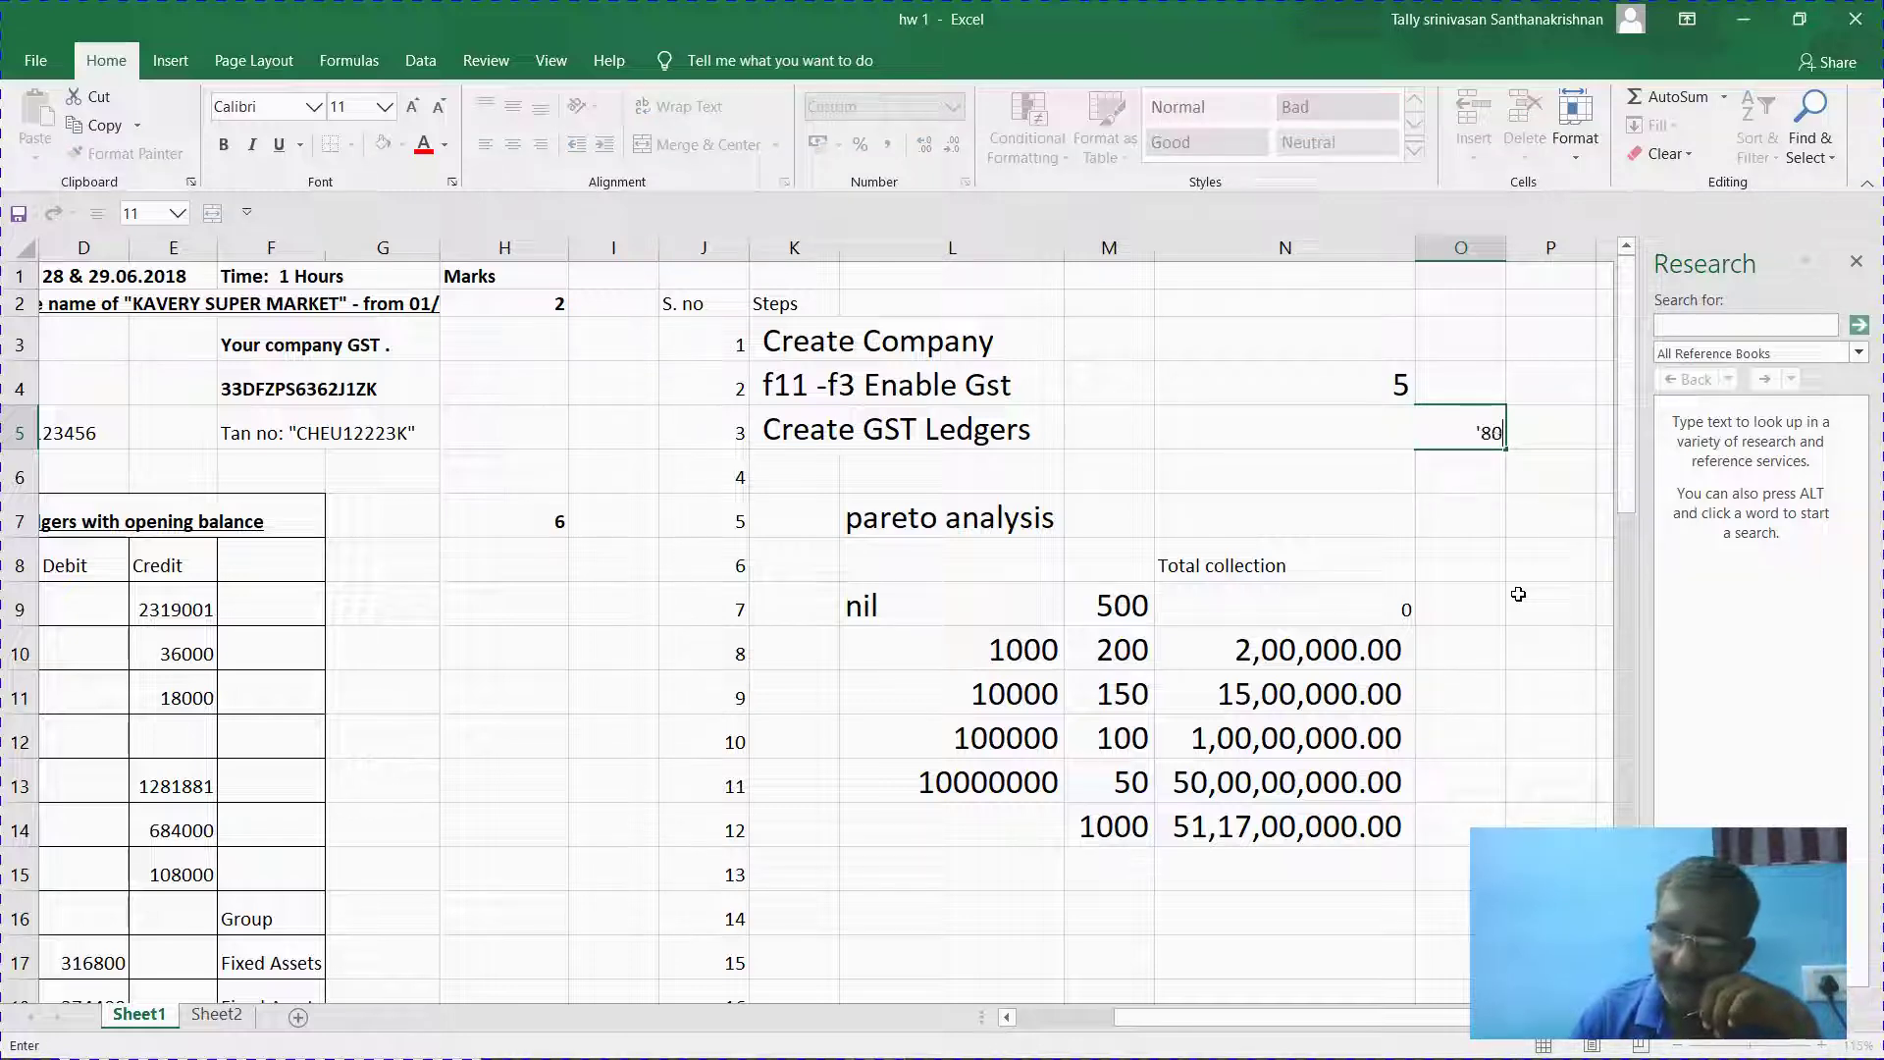
text(:20)
key(Return)
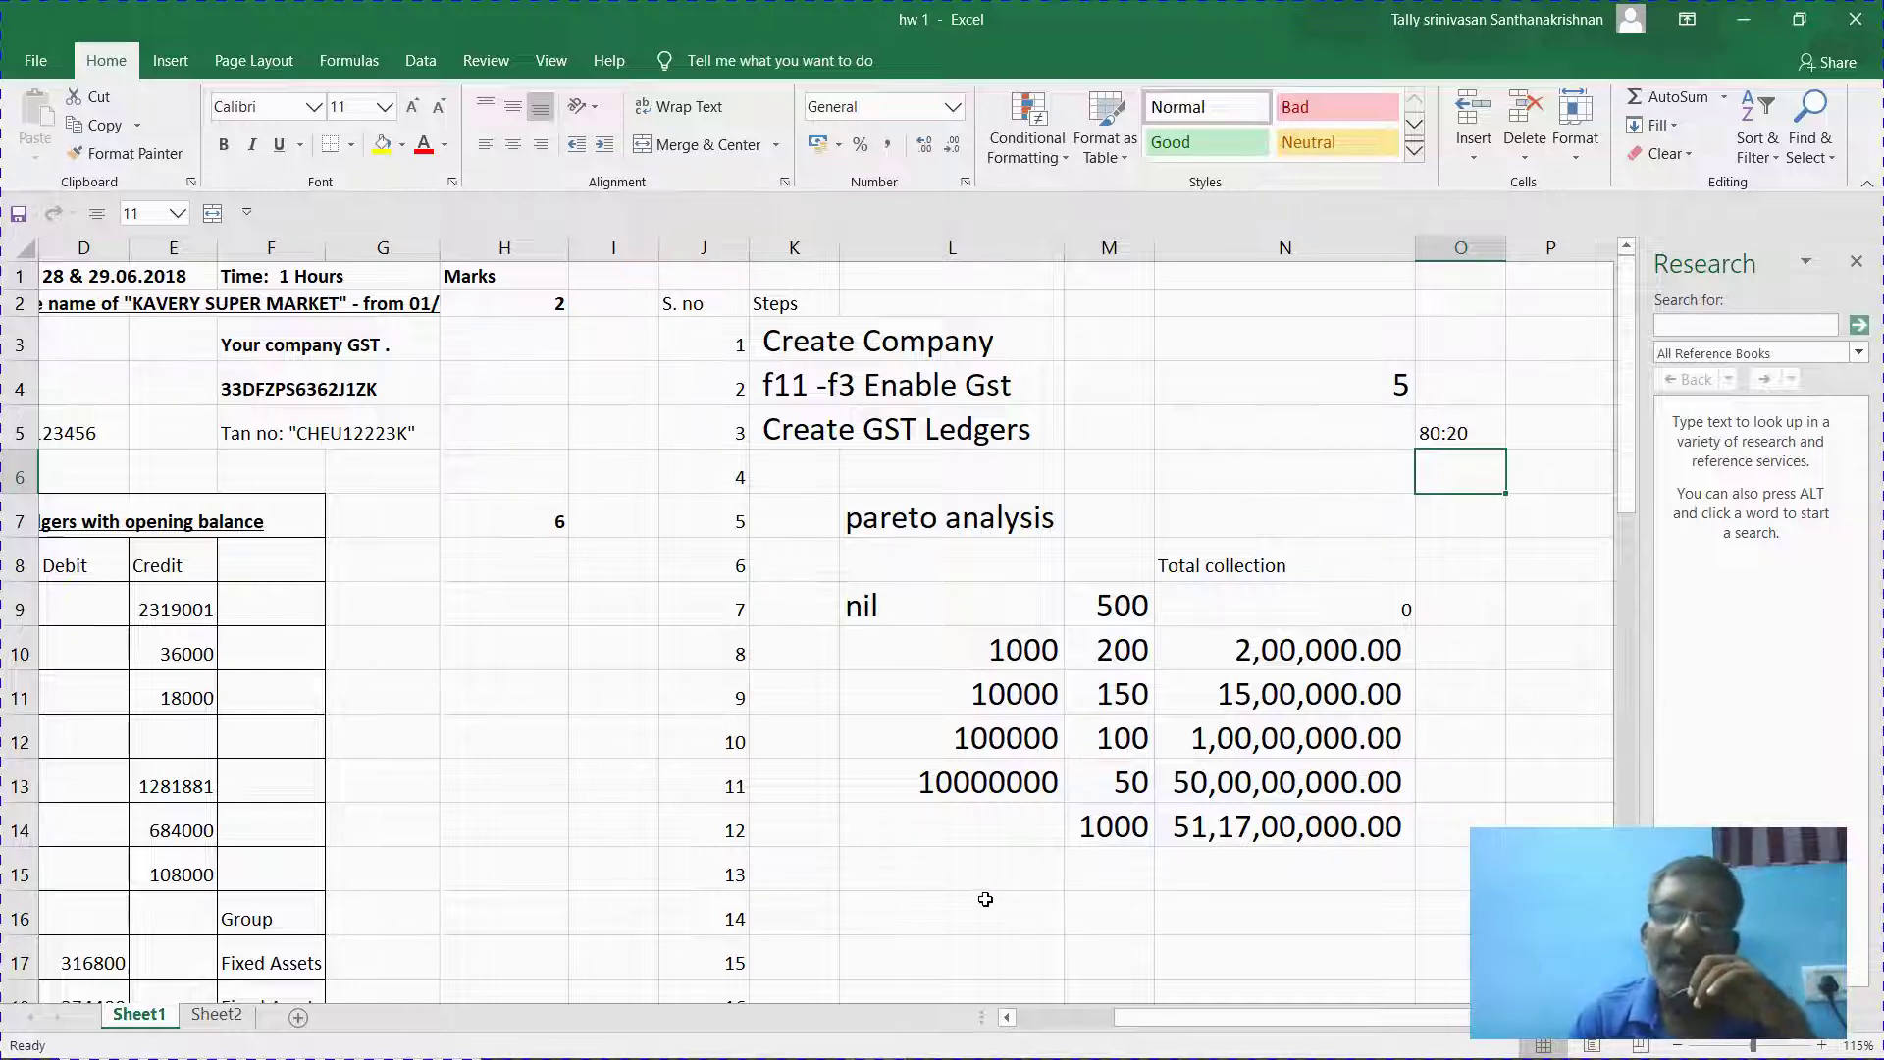
click(985, 899)
text(1000*20)
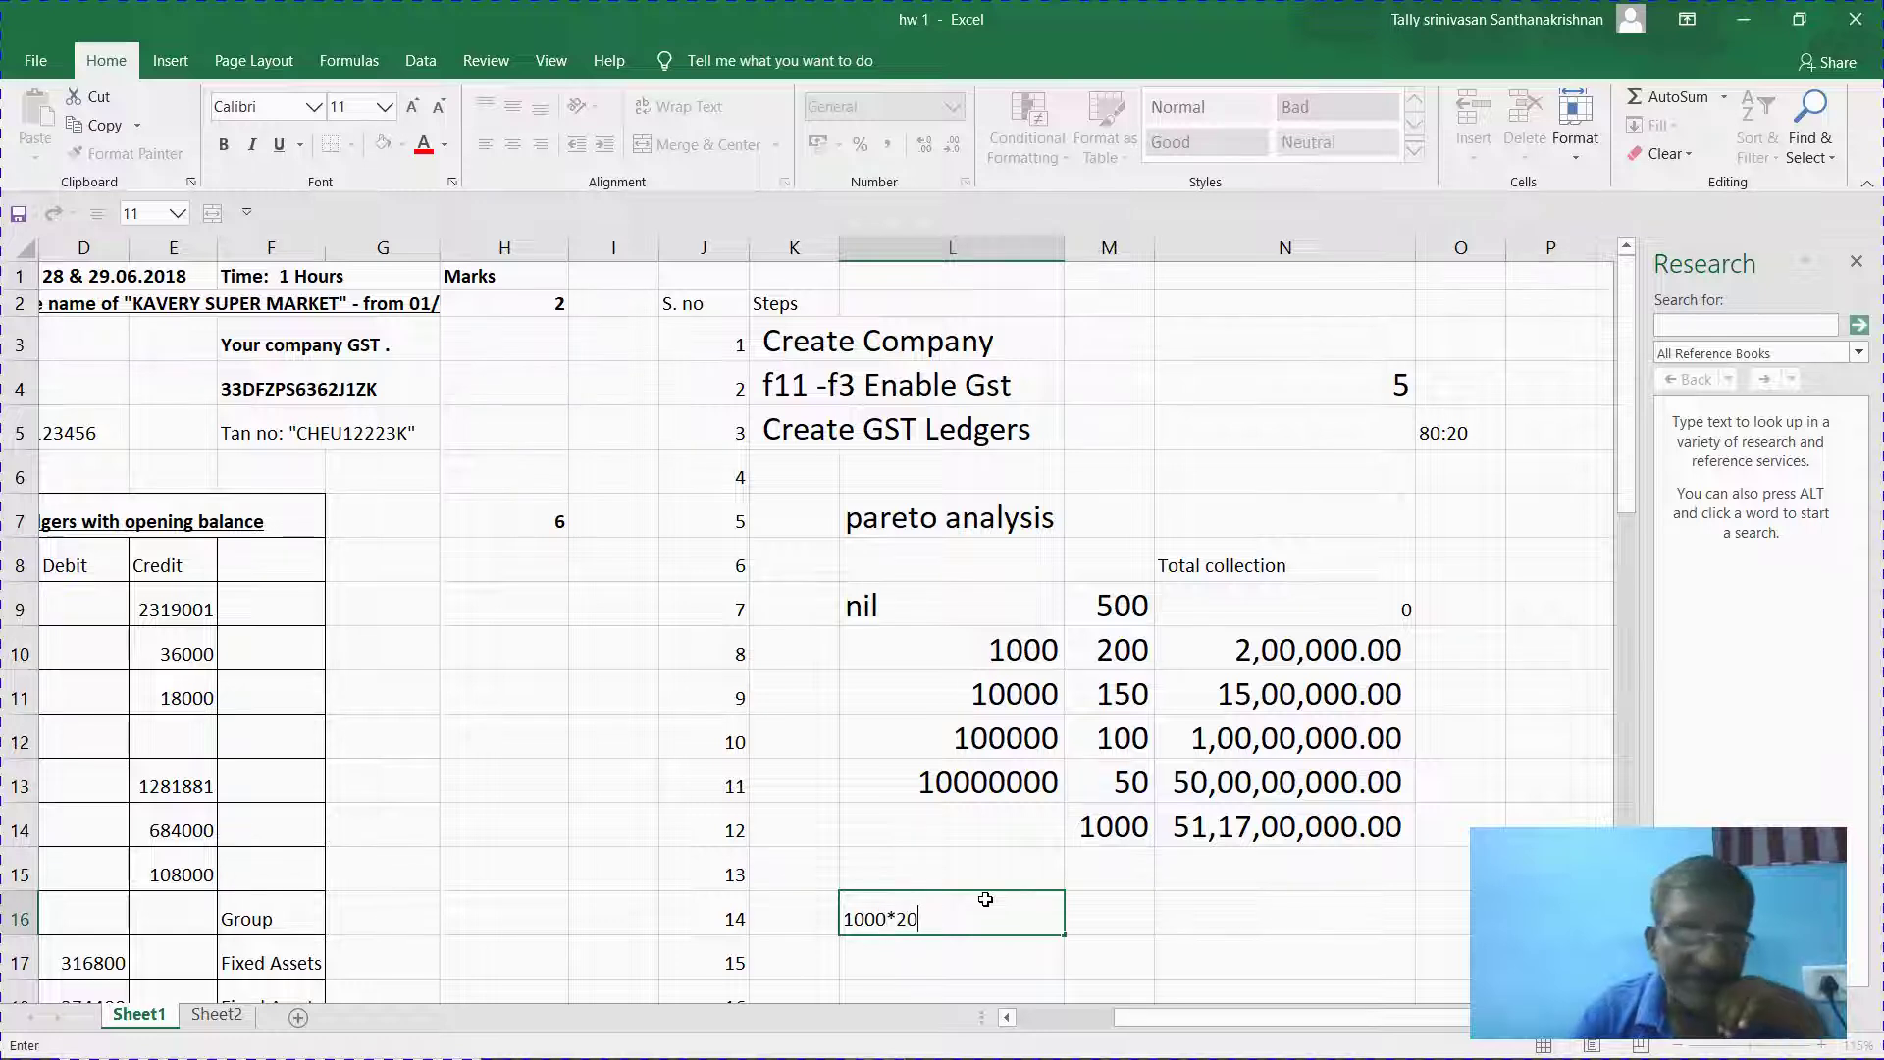
text(%)
key(Return)
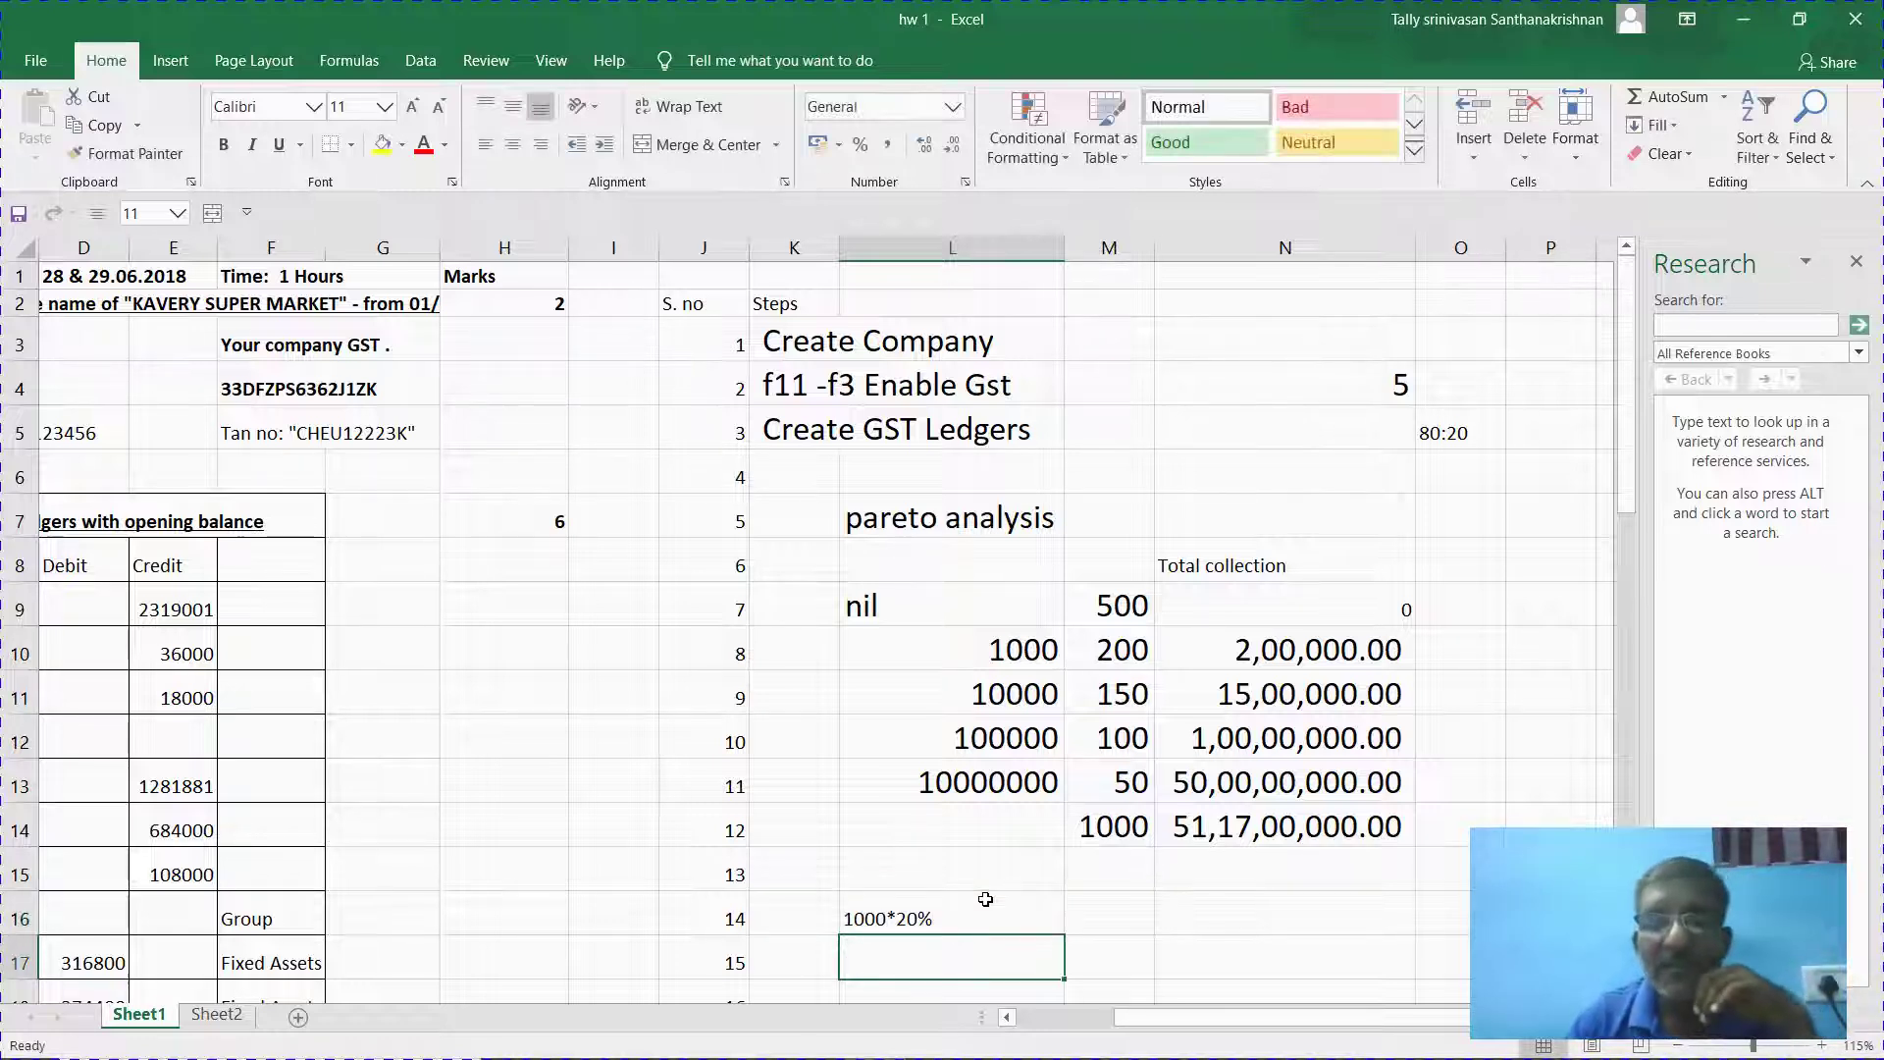
click(985, 899)
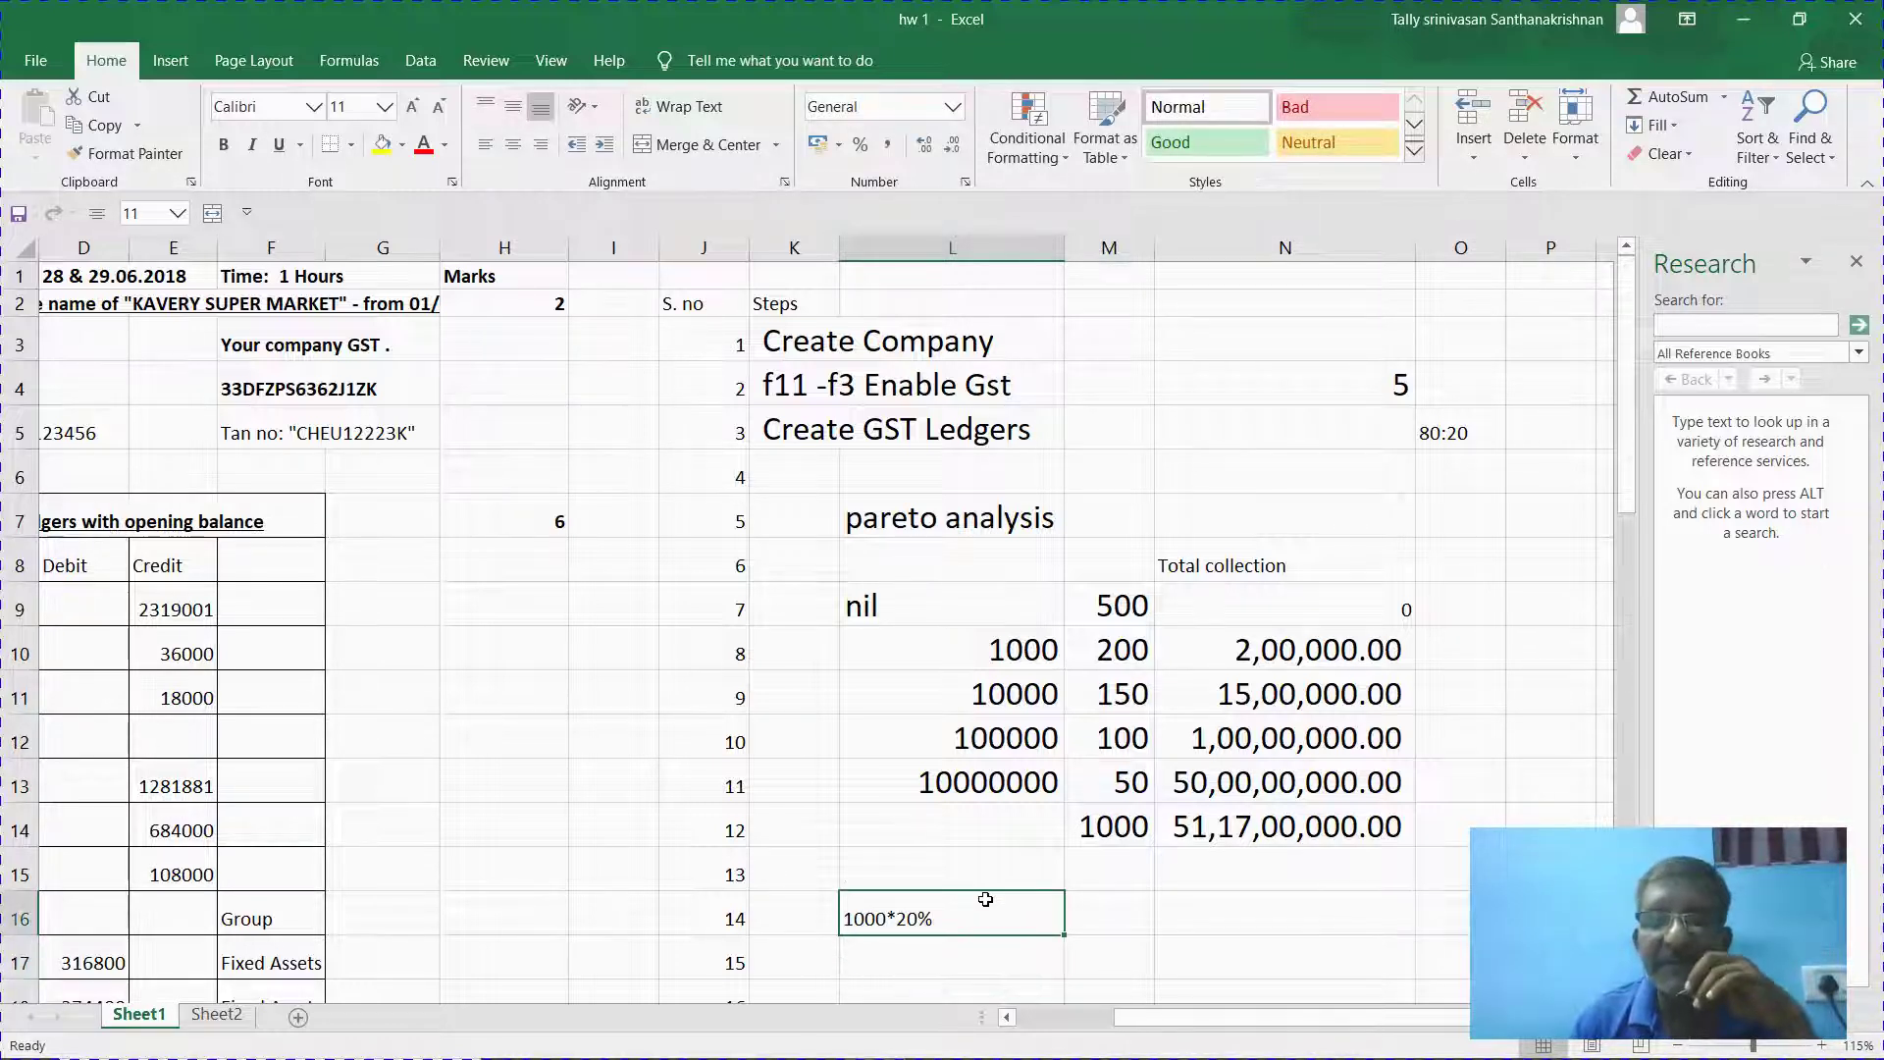
text(=1000*)
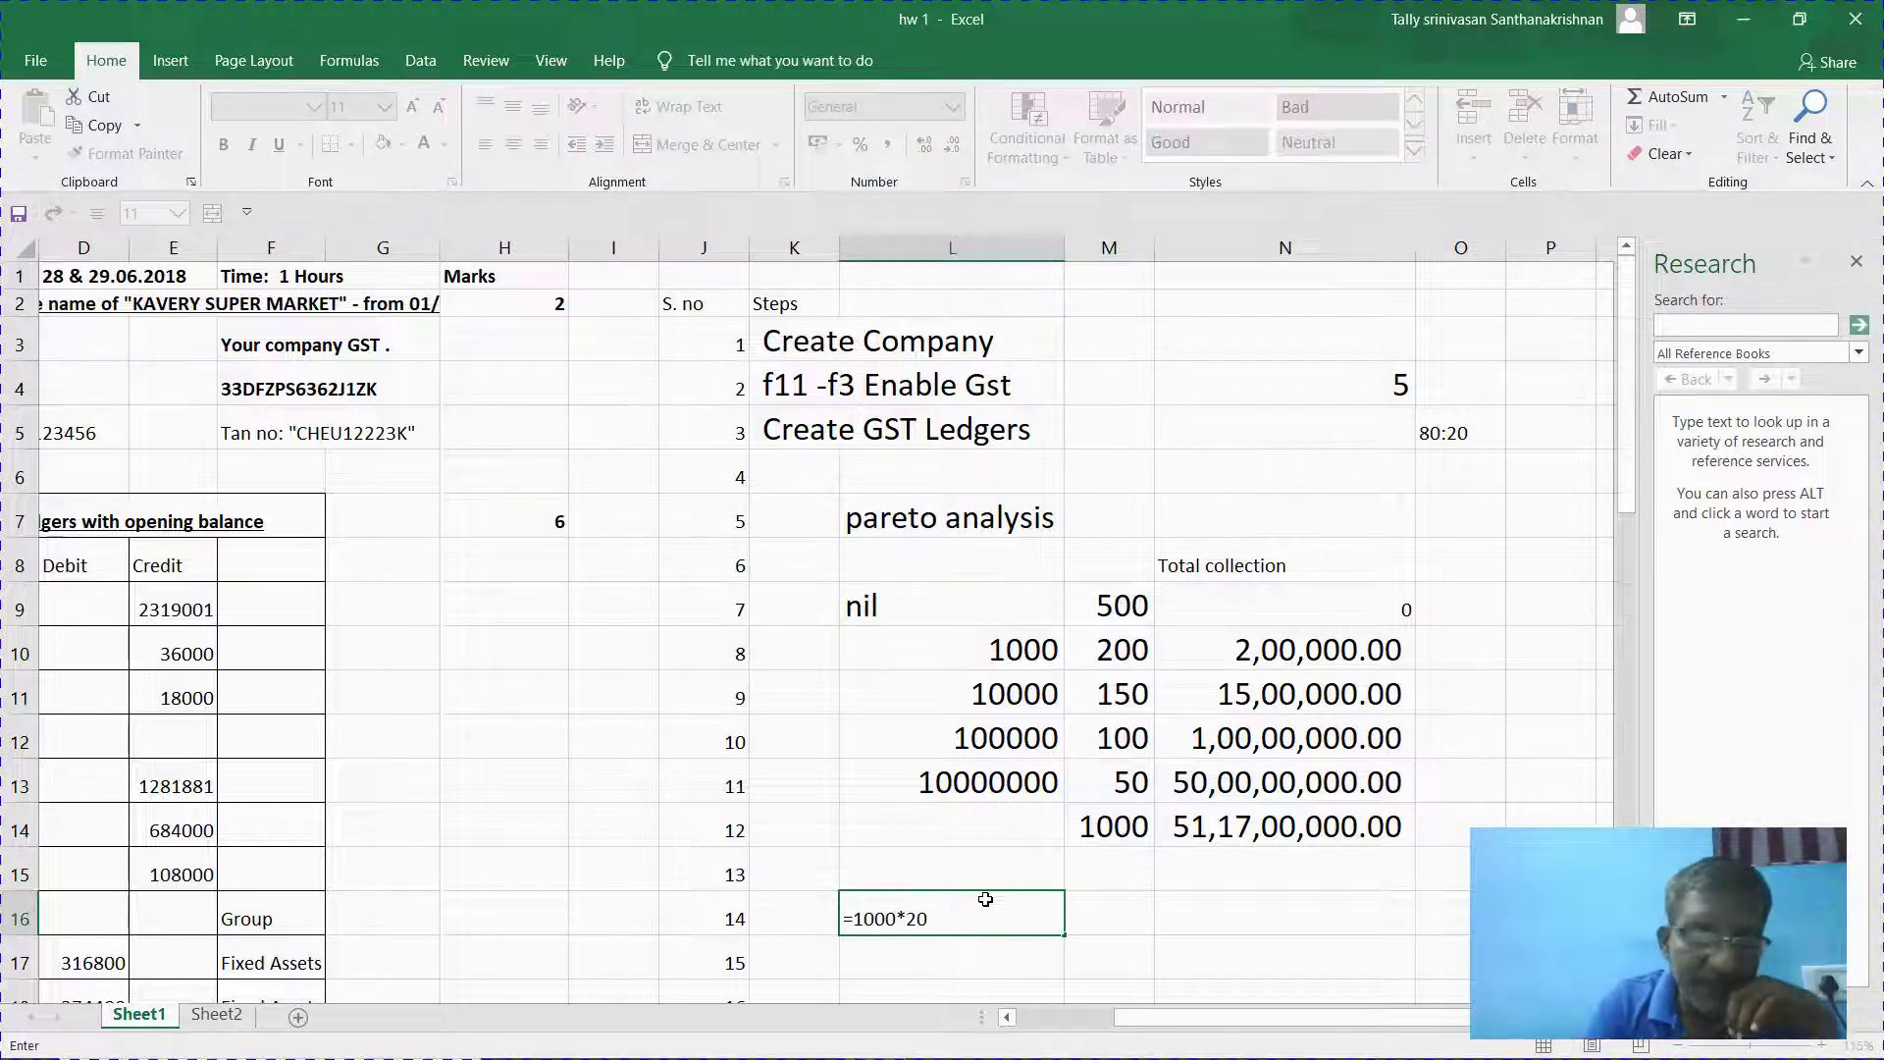
text(20%)
key(Return)
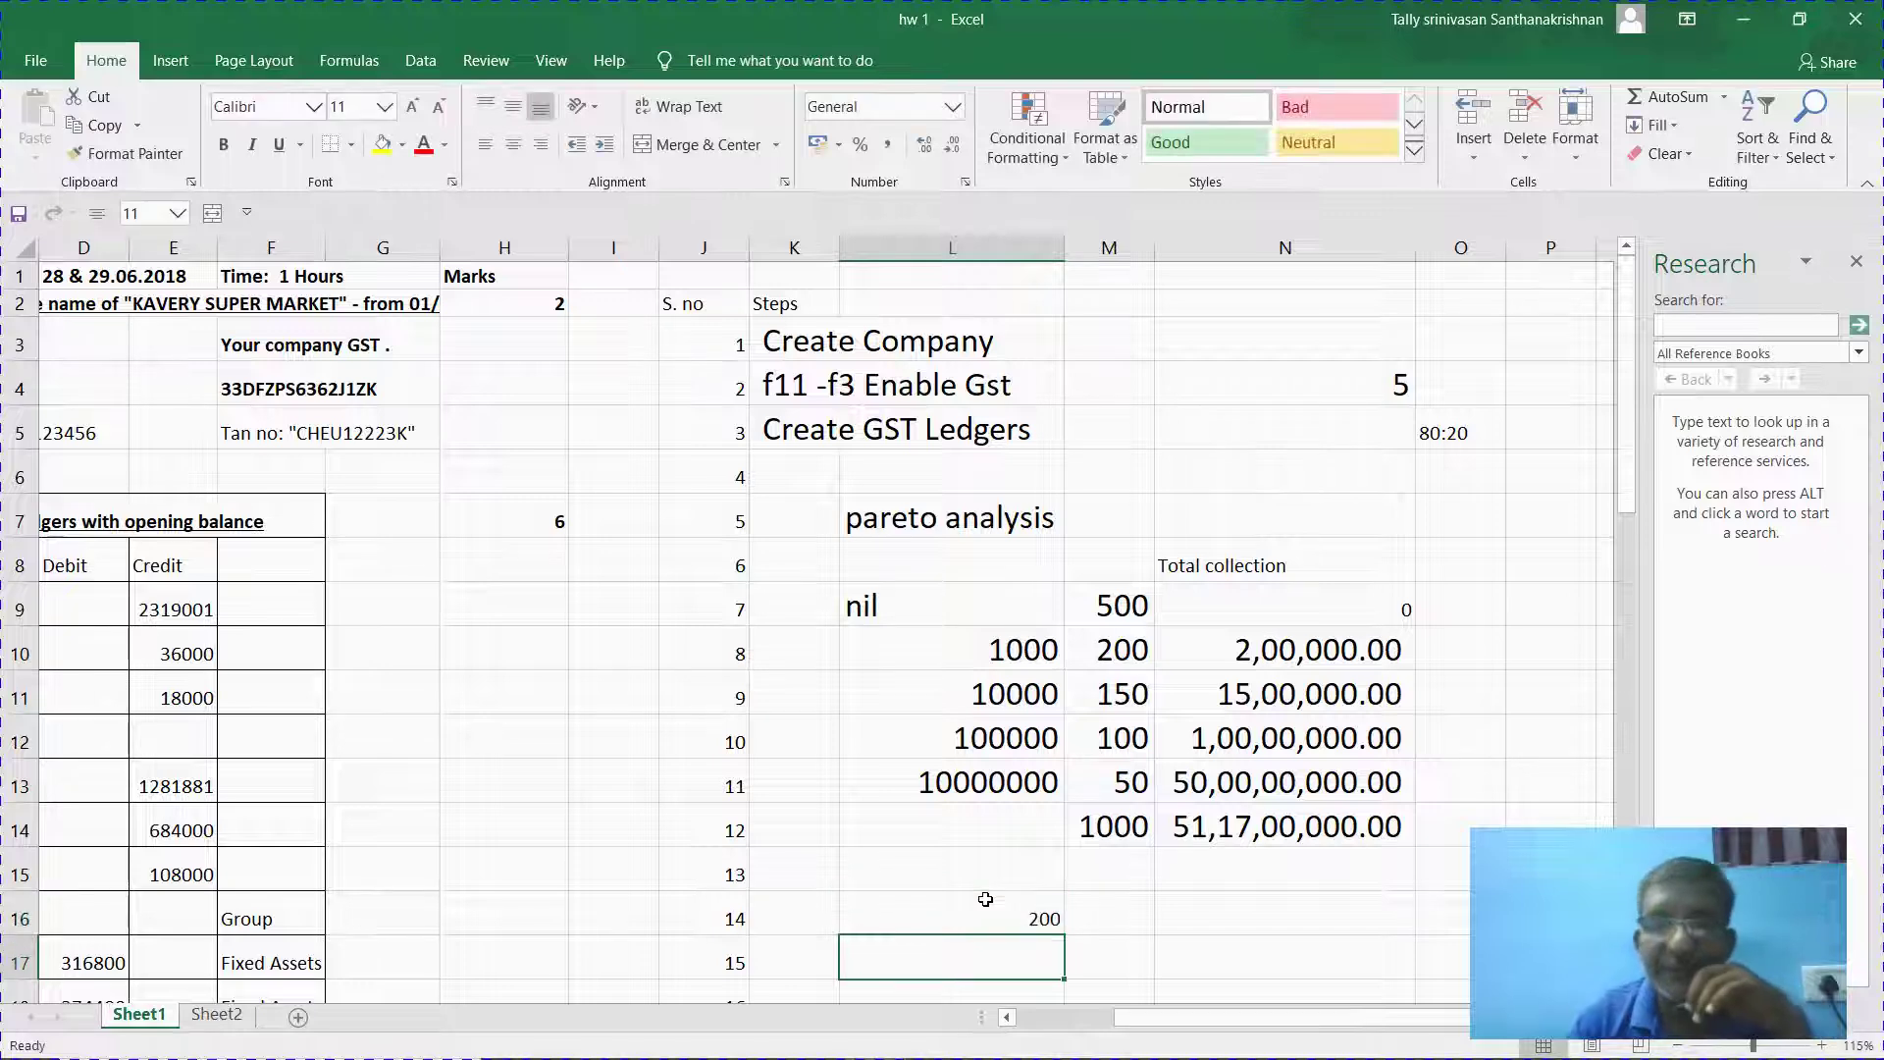
click(1032, 912)
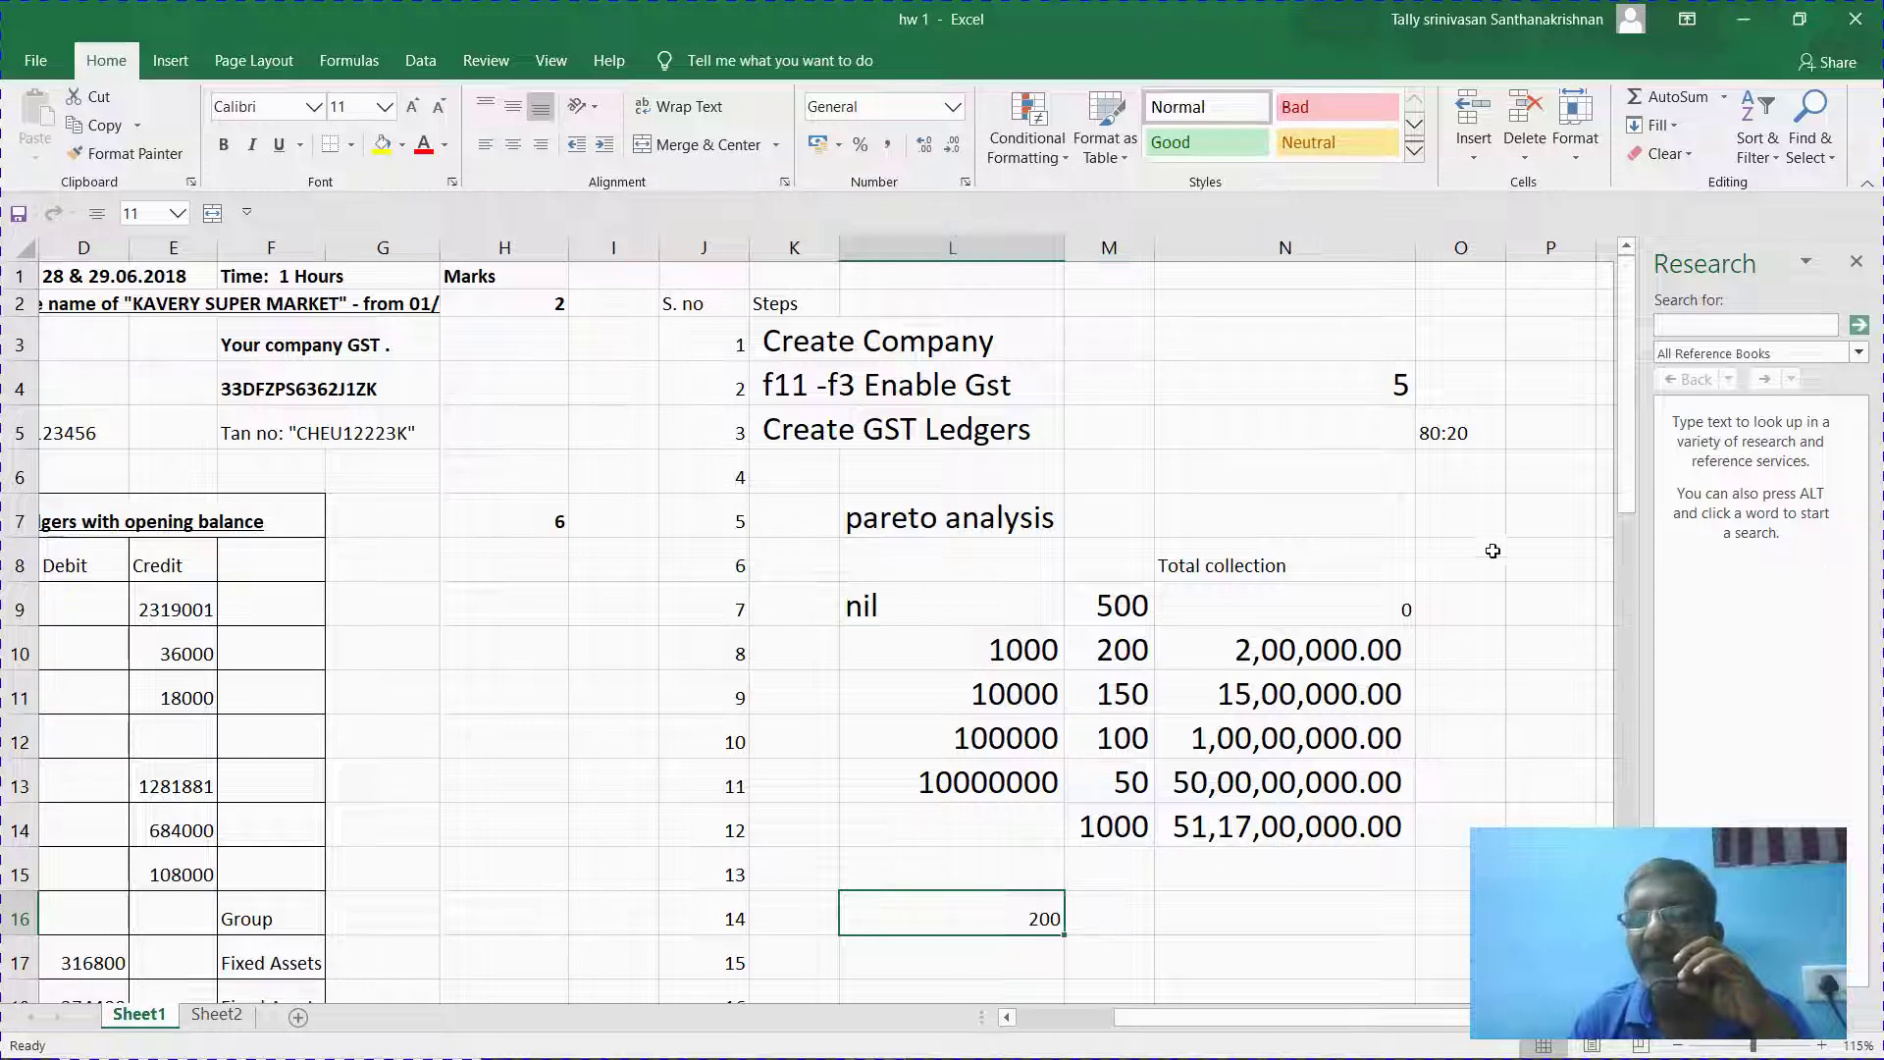
click(1445, 792)
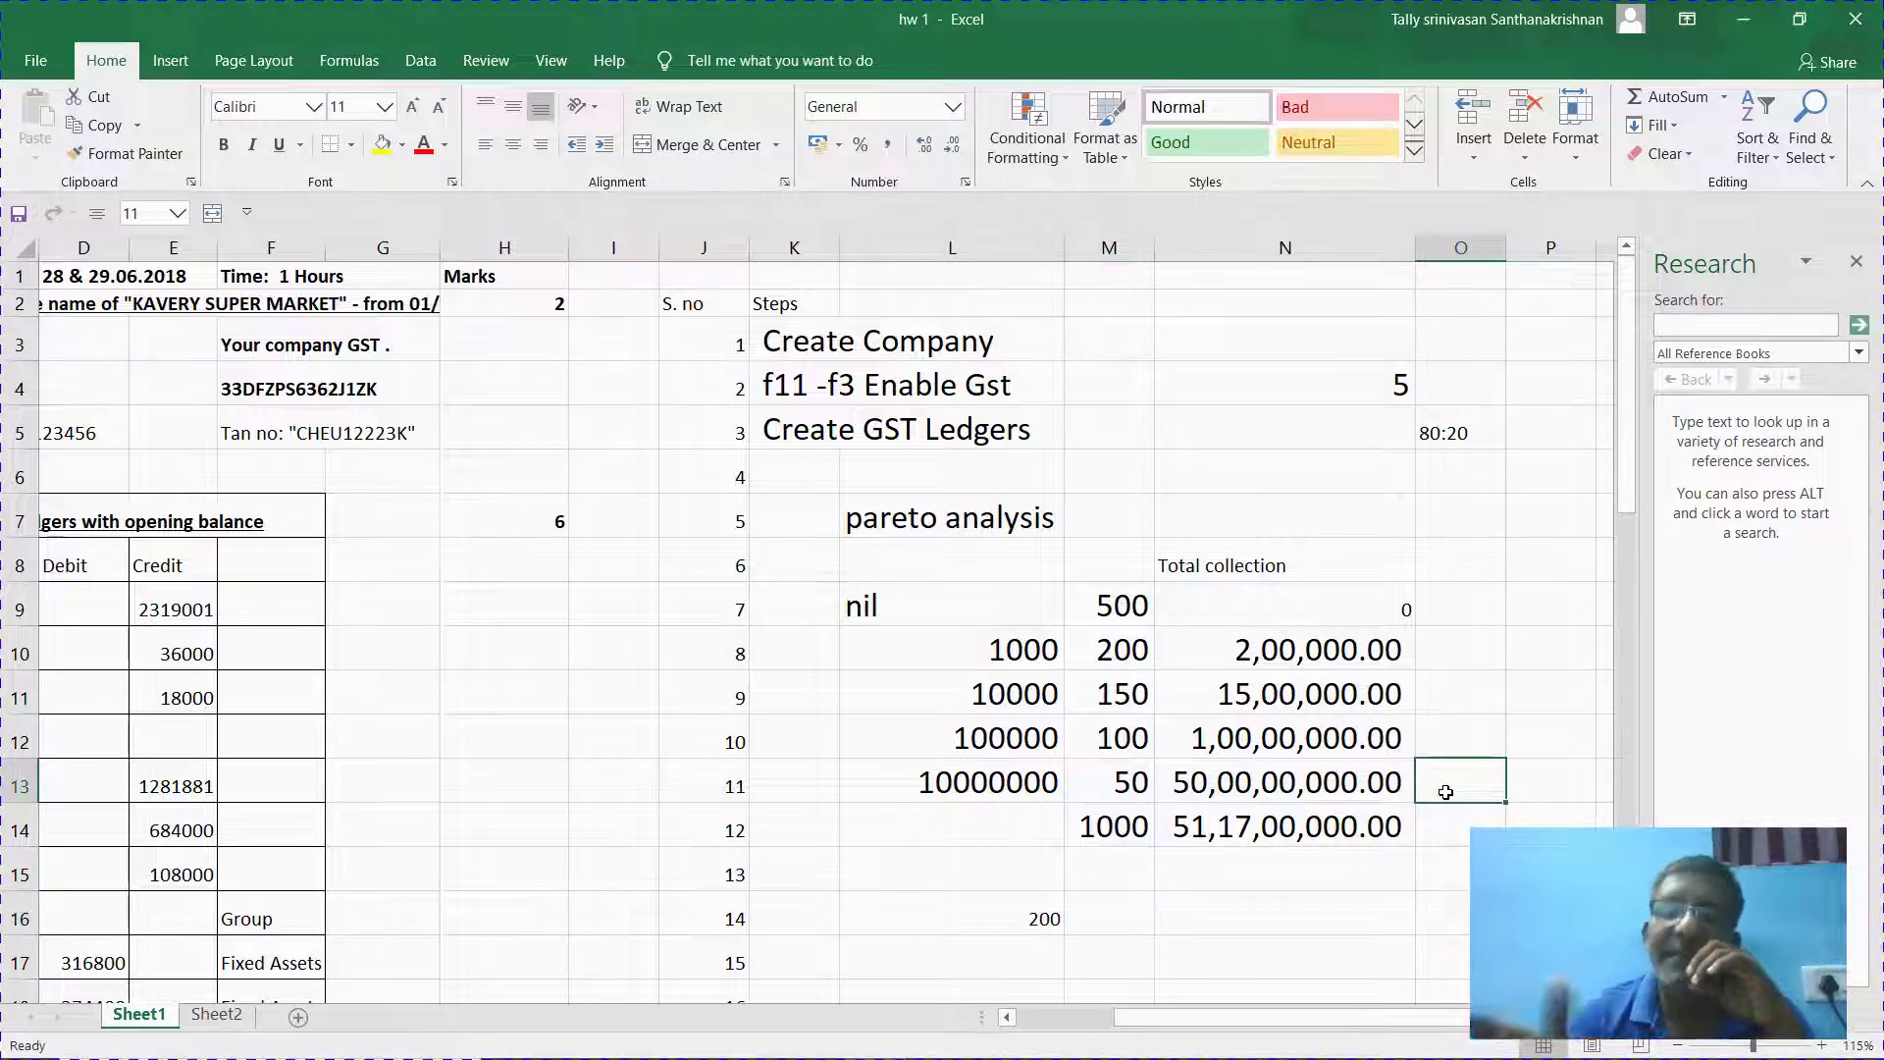
click(1325, 782)
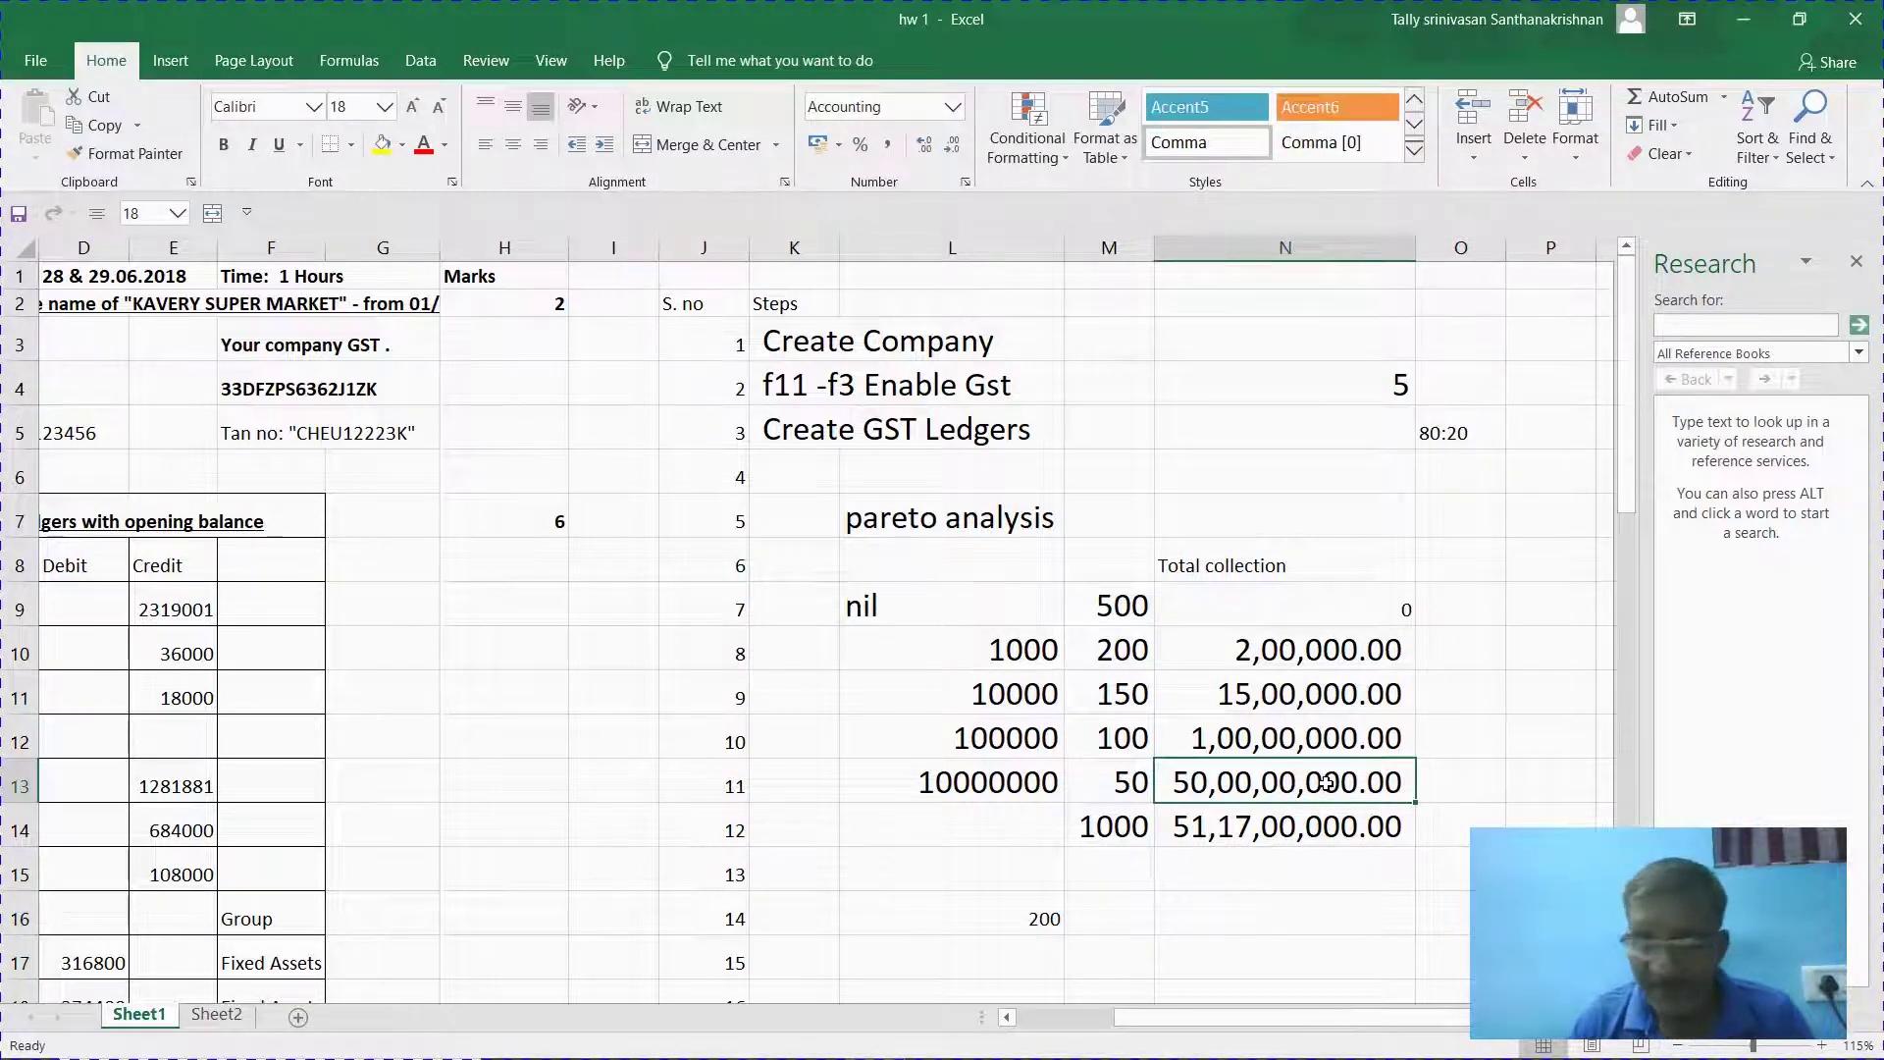
key(shift+Up)
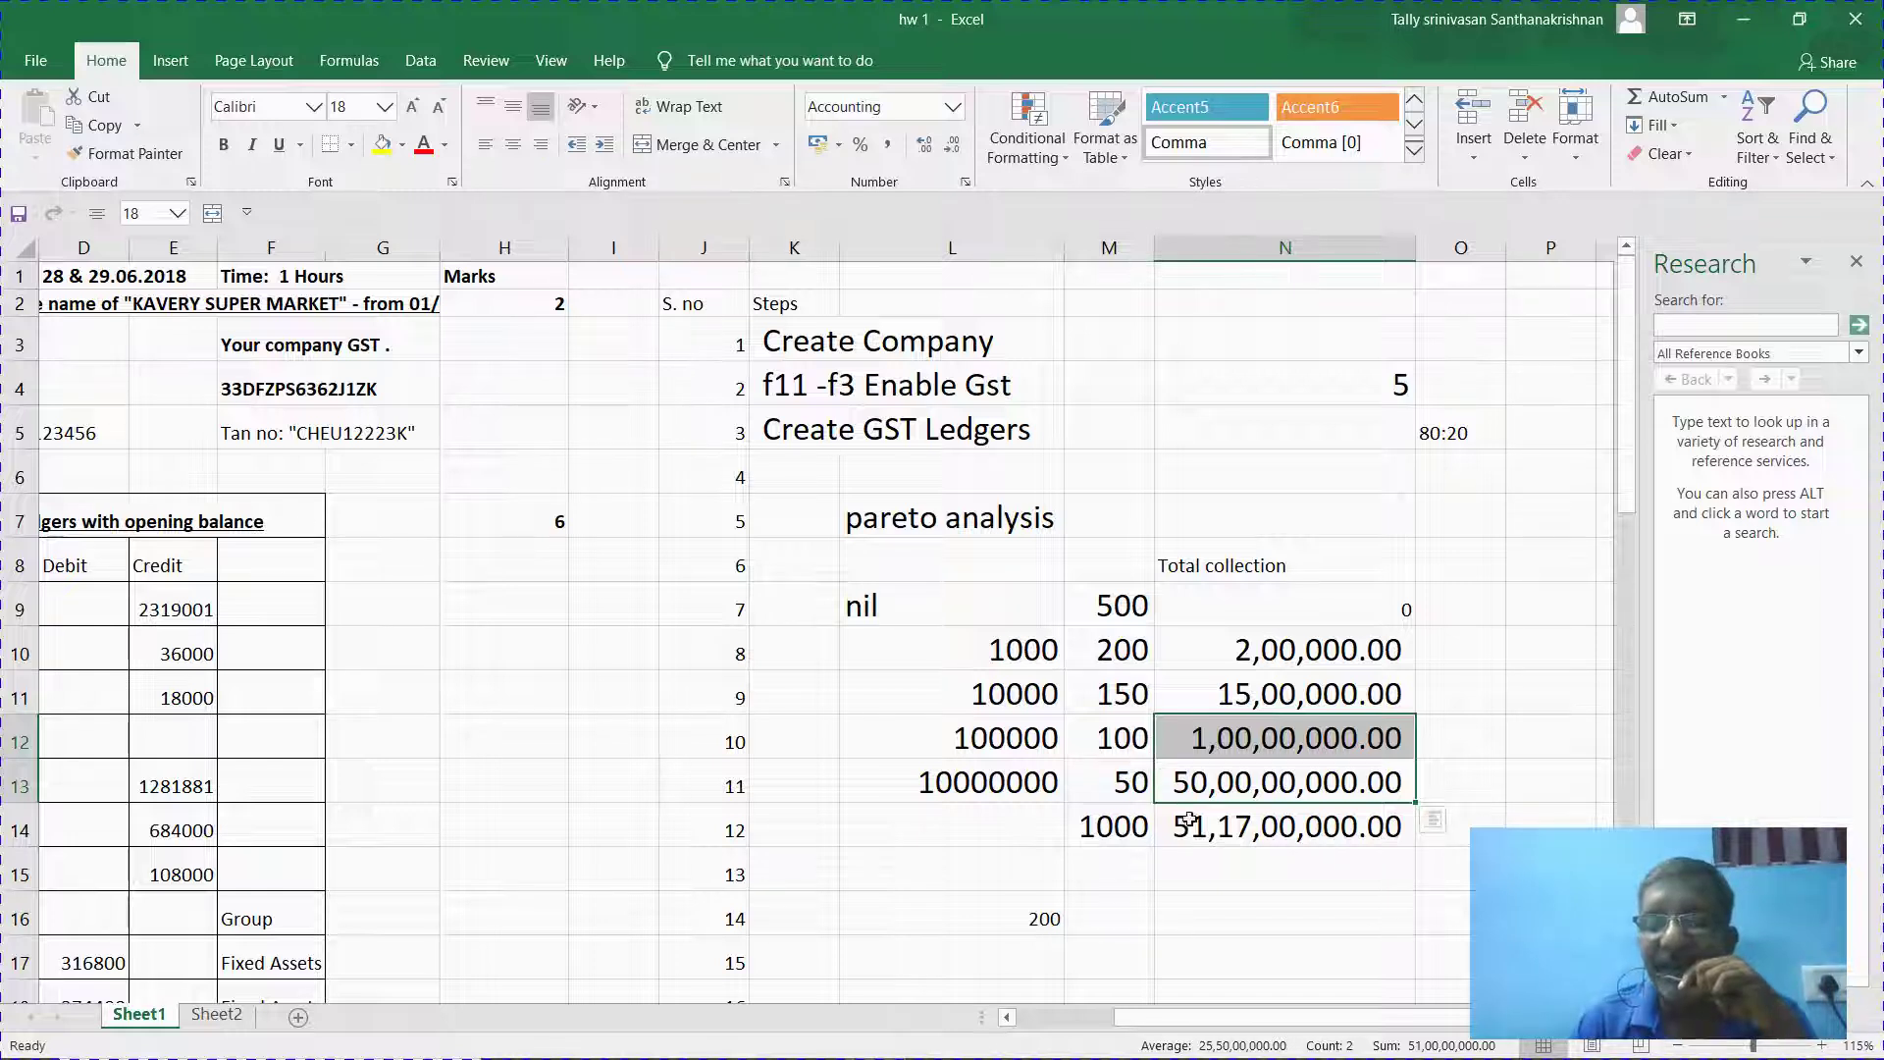
Check the 50 count and 50,00,00,000.00 collection, then select the pareto table L7:O15.
click(1133, 785)
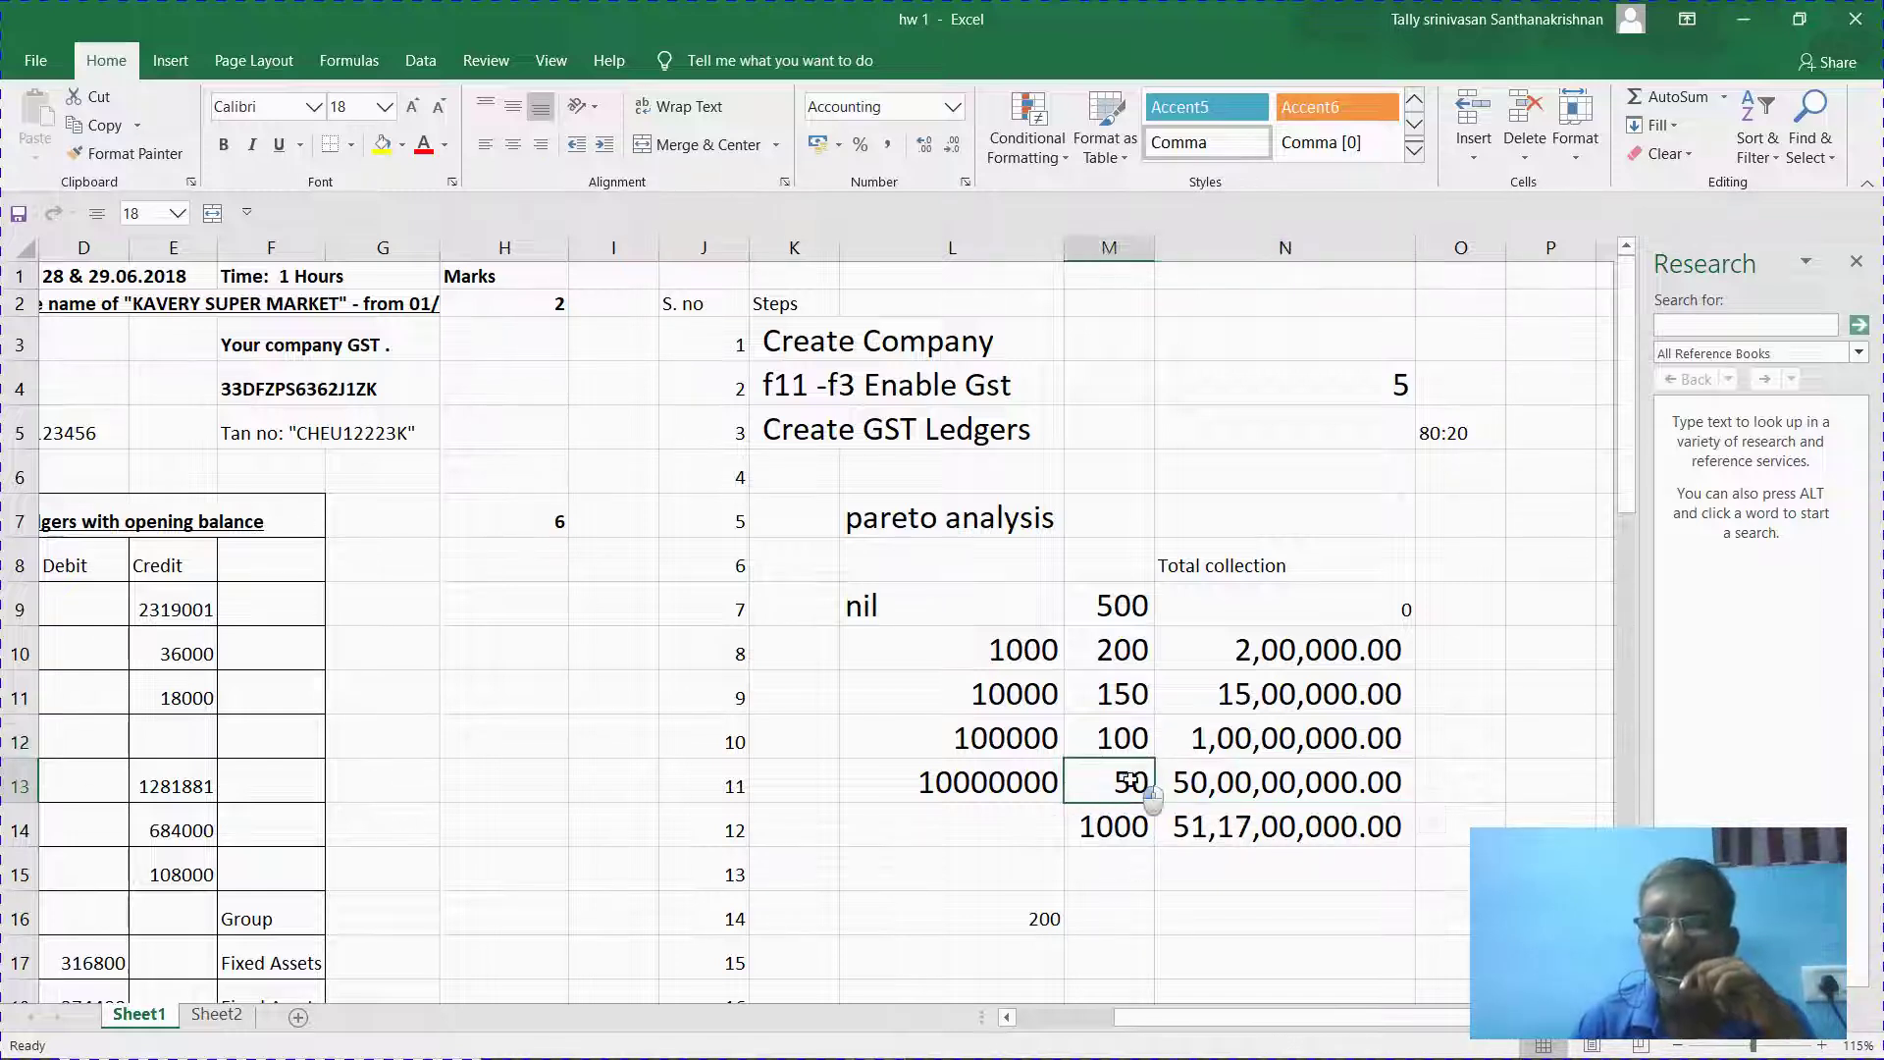
click(1205, 775)
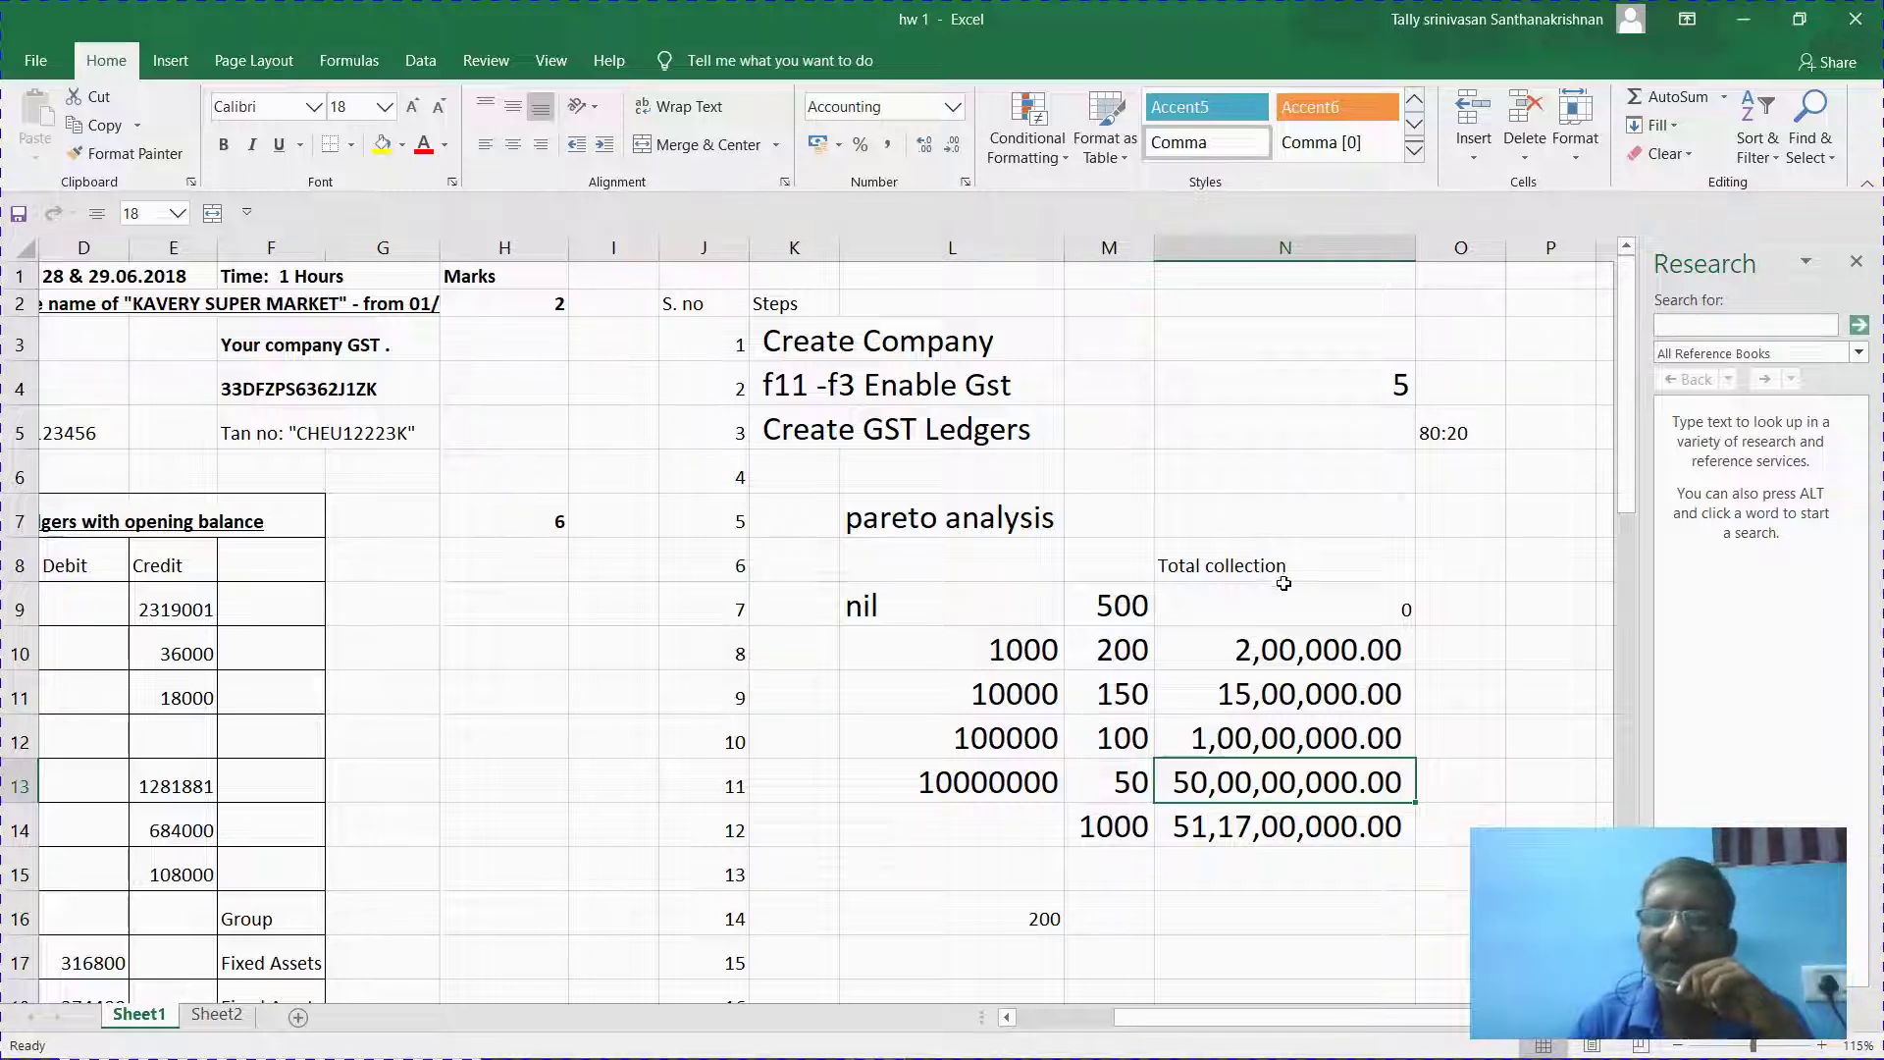
click(942, 513)
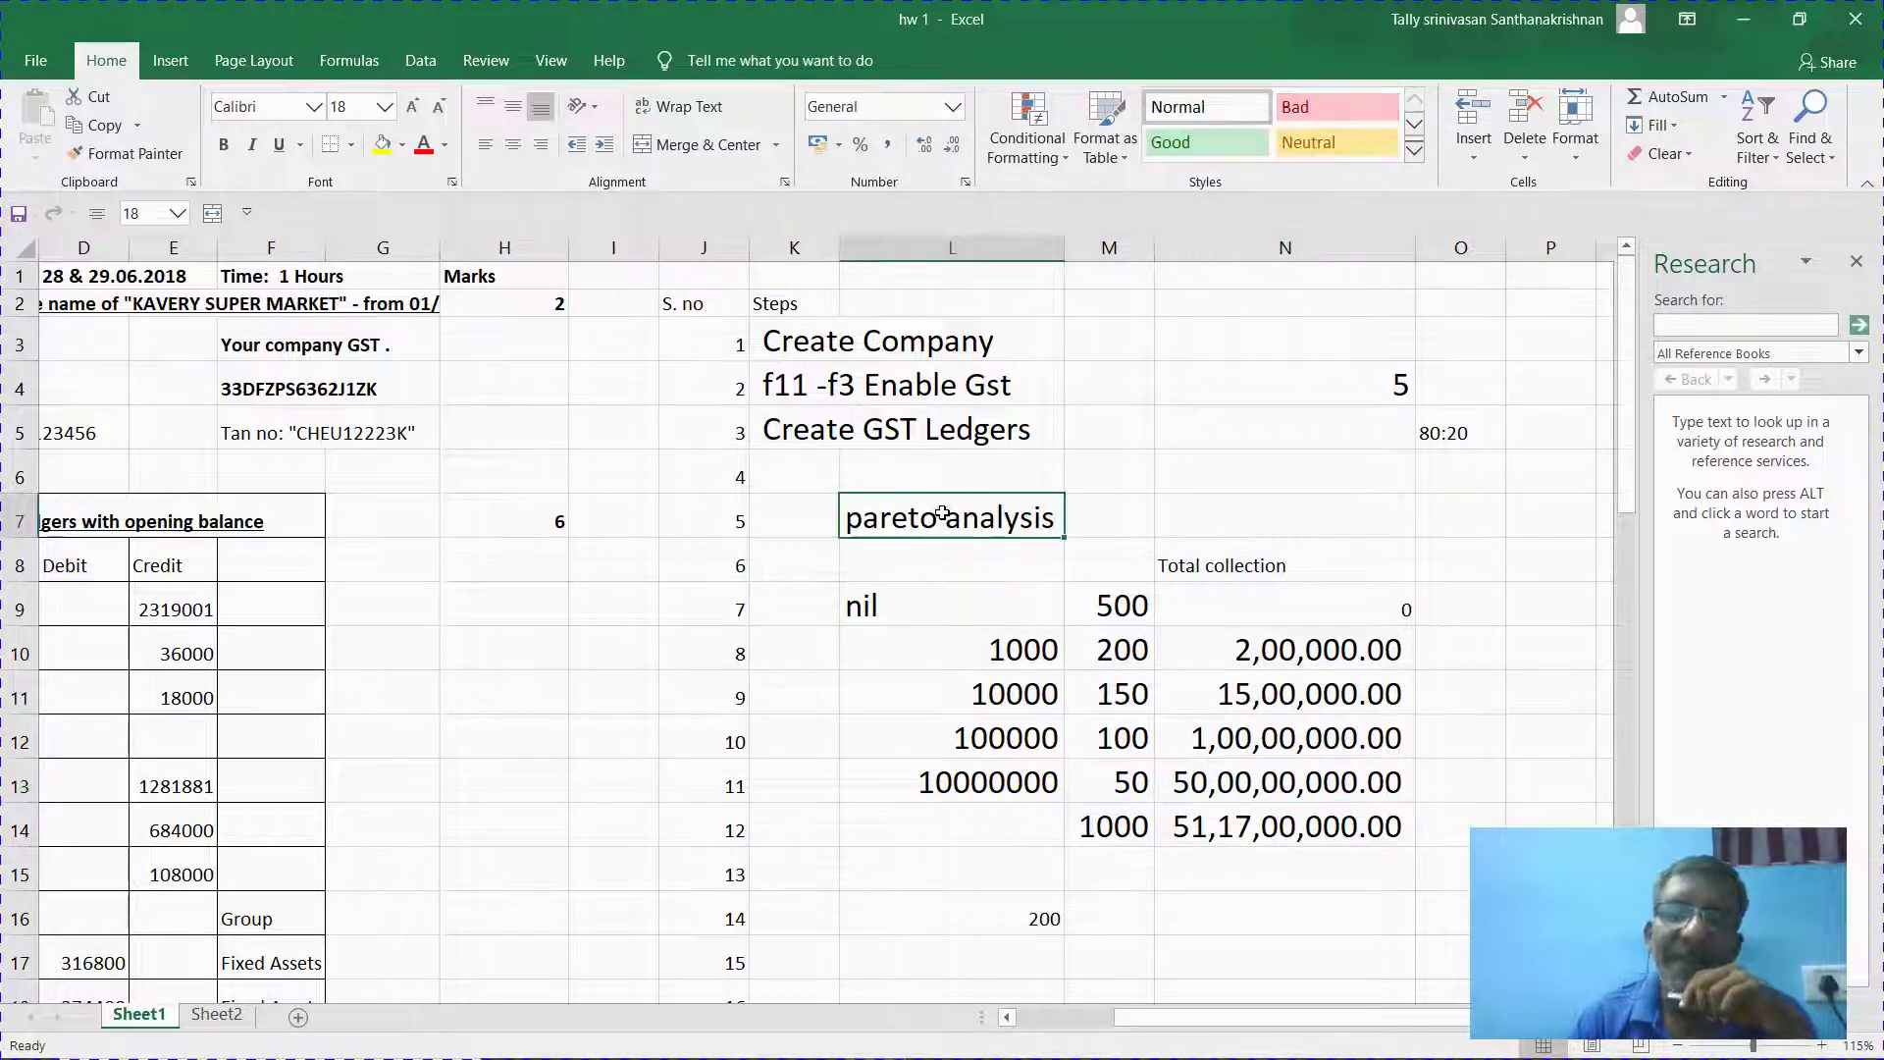
key(shift+Down)
key(shift+Down)
key(shift+Down)
key(shift+Down)
key(shift+Down)
key(shift+Down)
key(shift+Down)
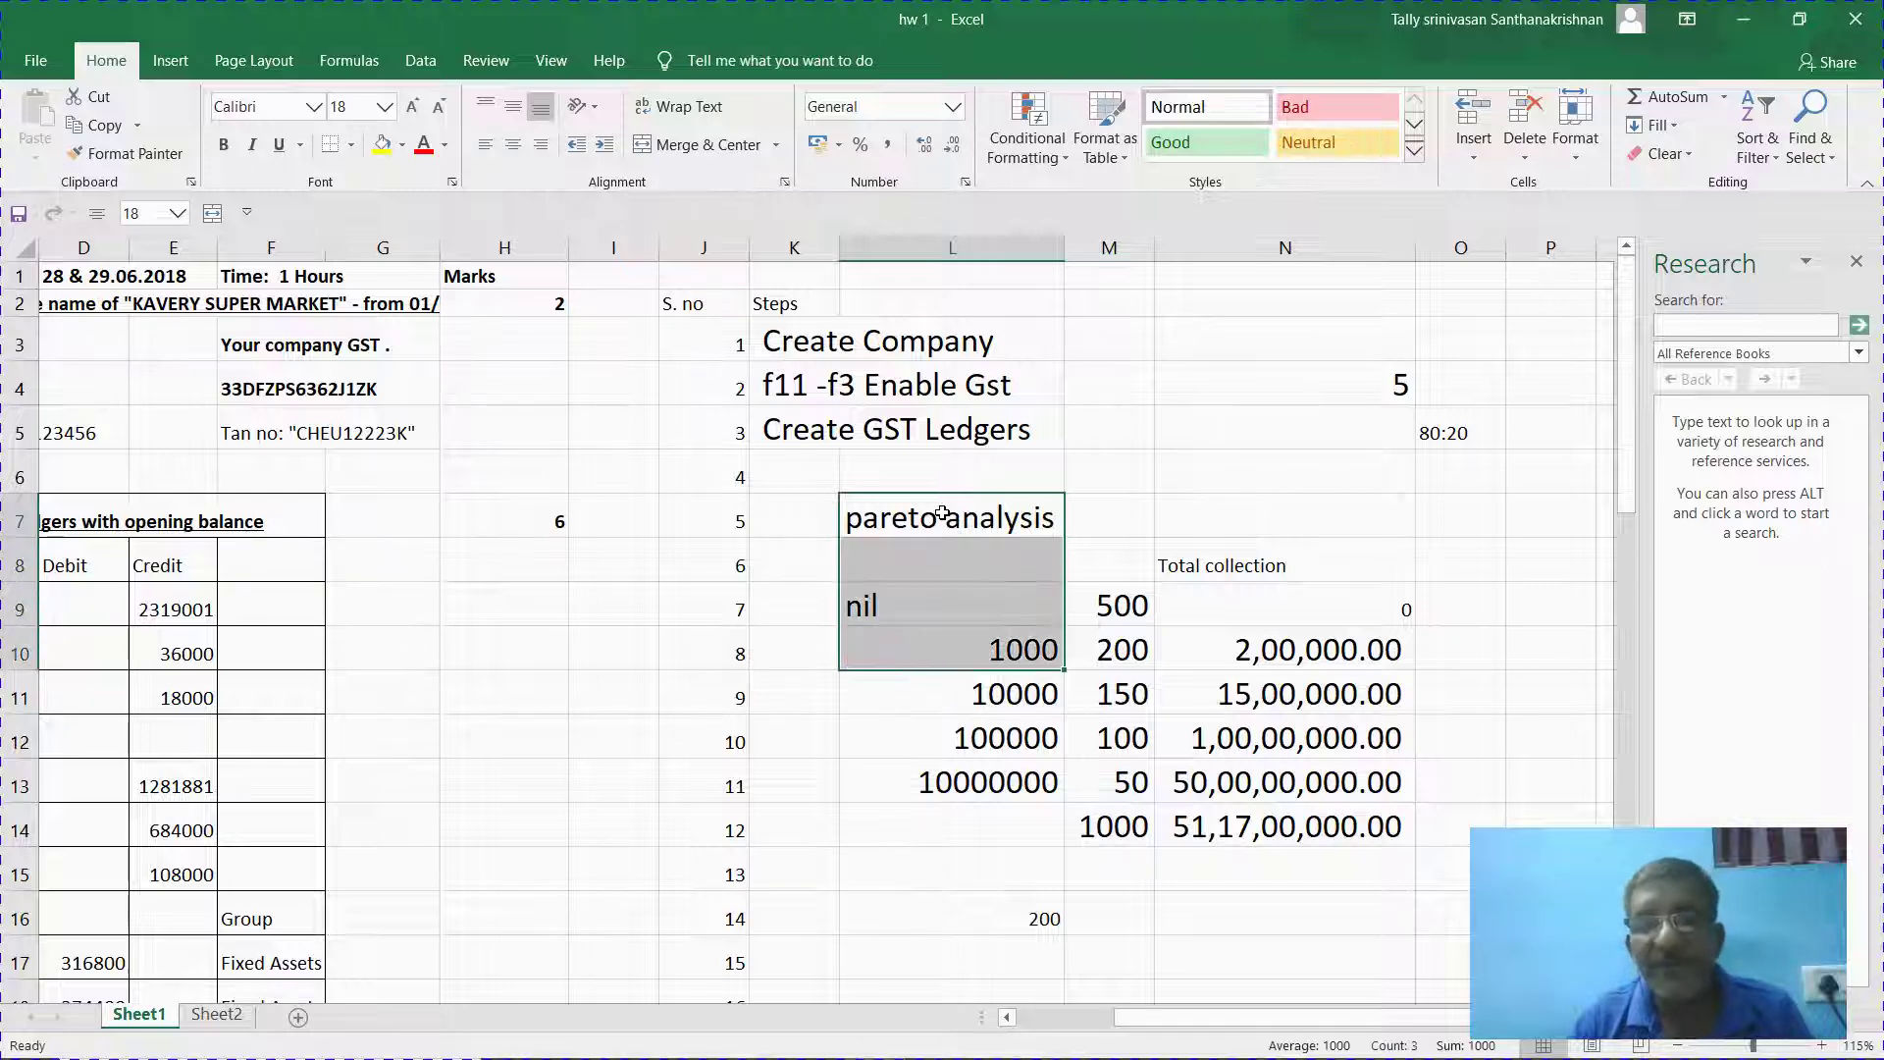
key(shift+Down)
key(shift+Right)
key(shift+Right)
key(shift+Right)
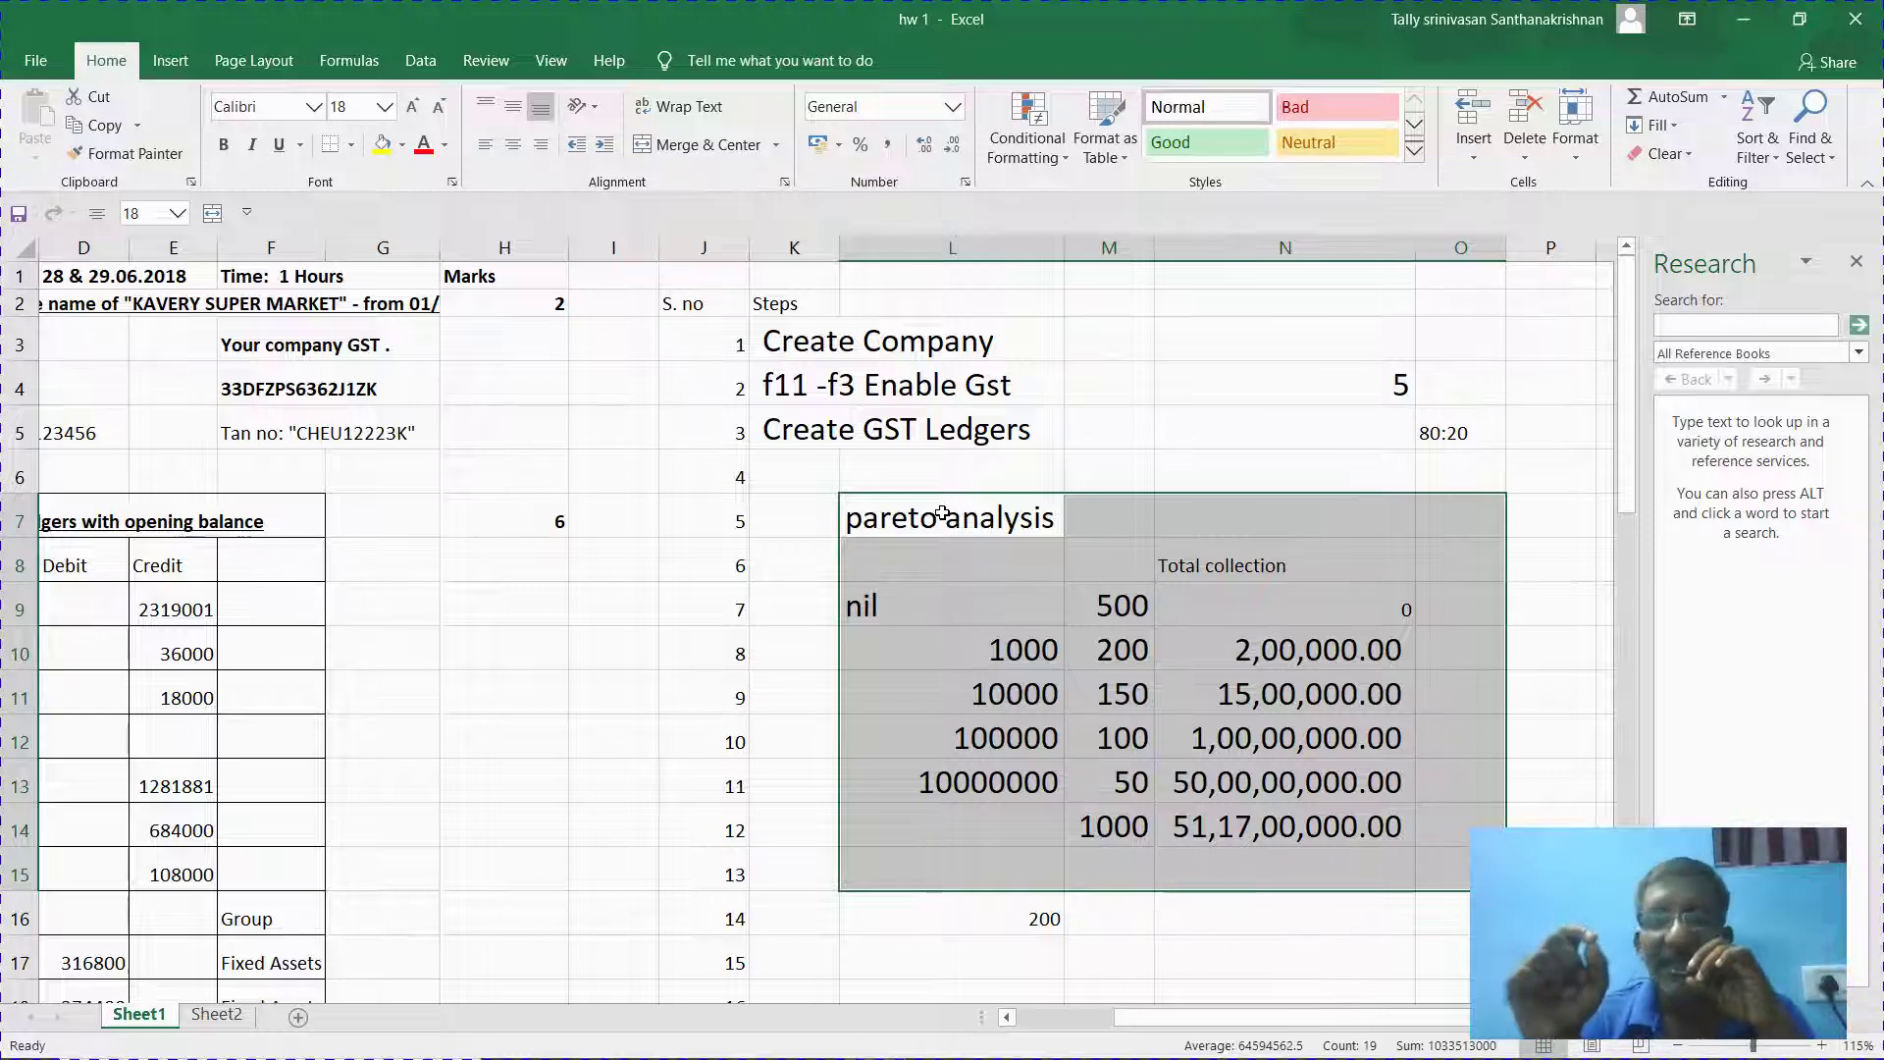
Delete the pareto table, the 5 and 80:20 in N4:O5, and the 200 in L16.
key(Delete)
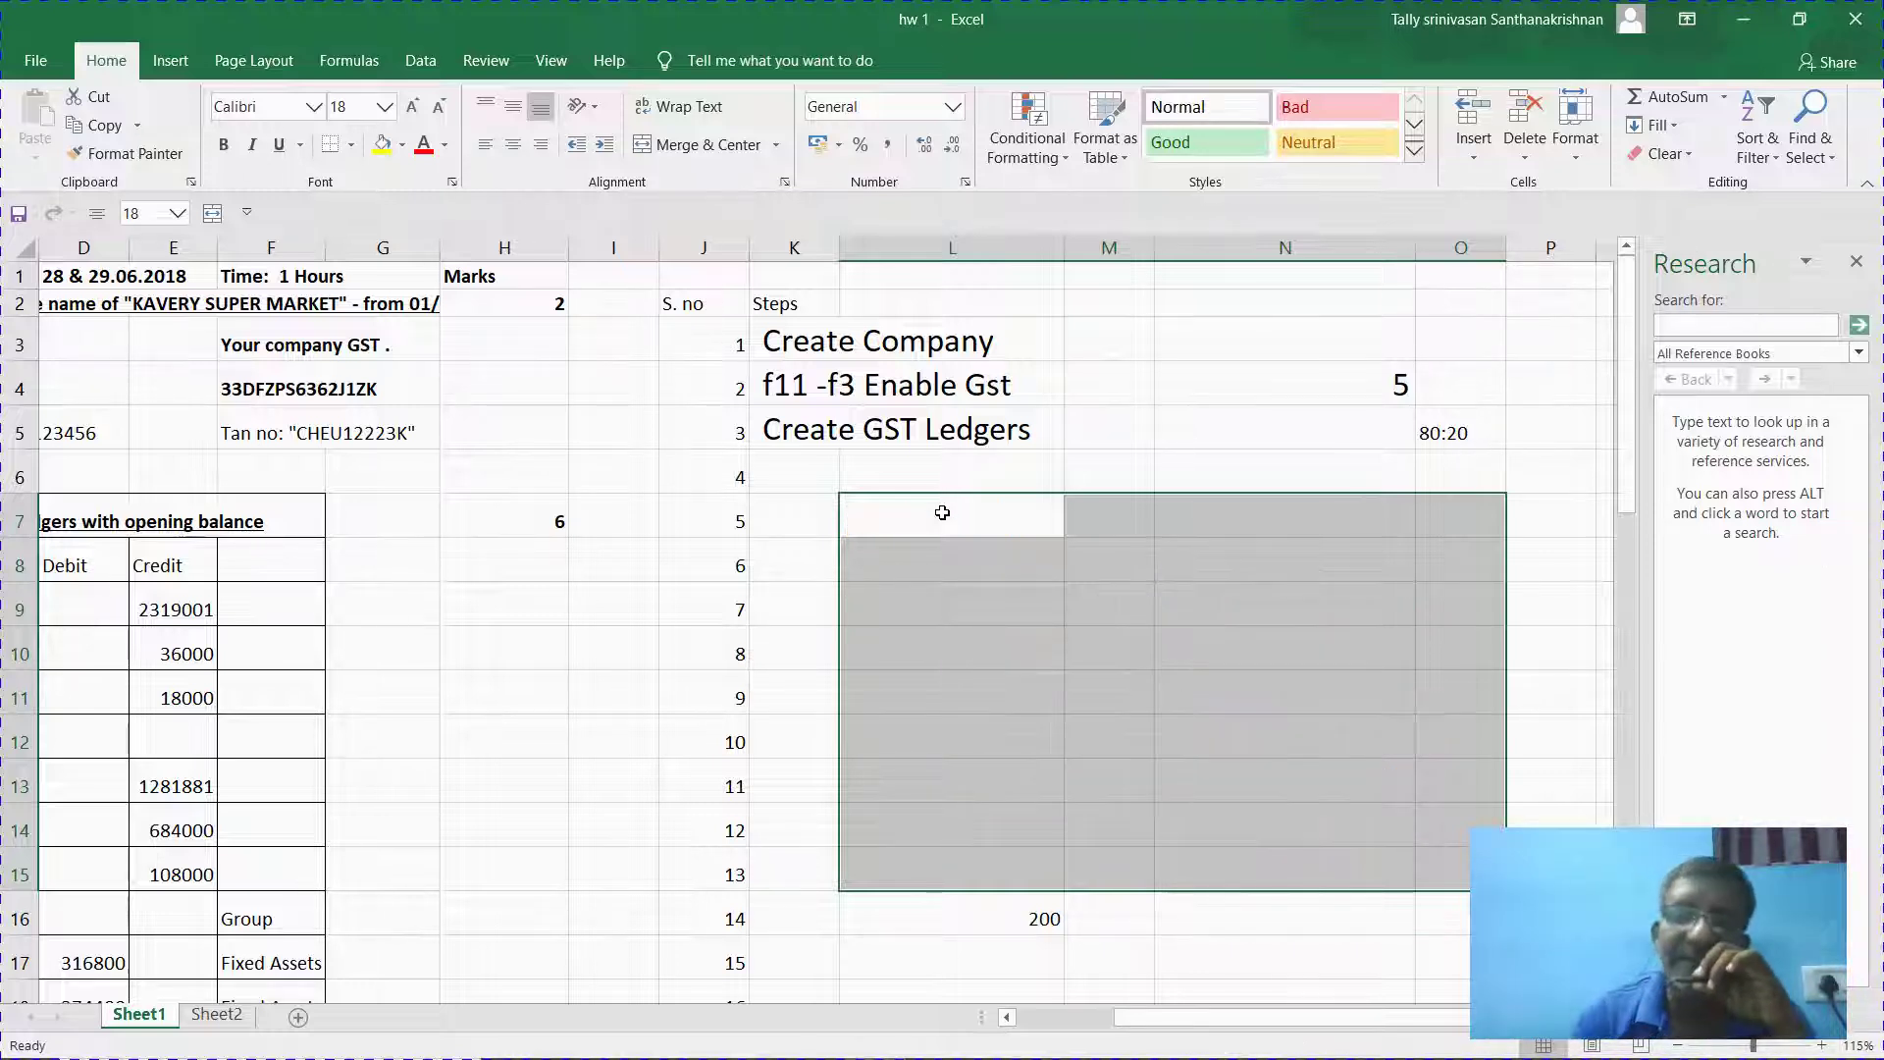
click(1373, 371)
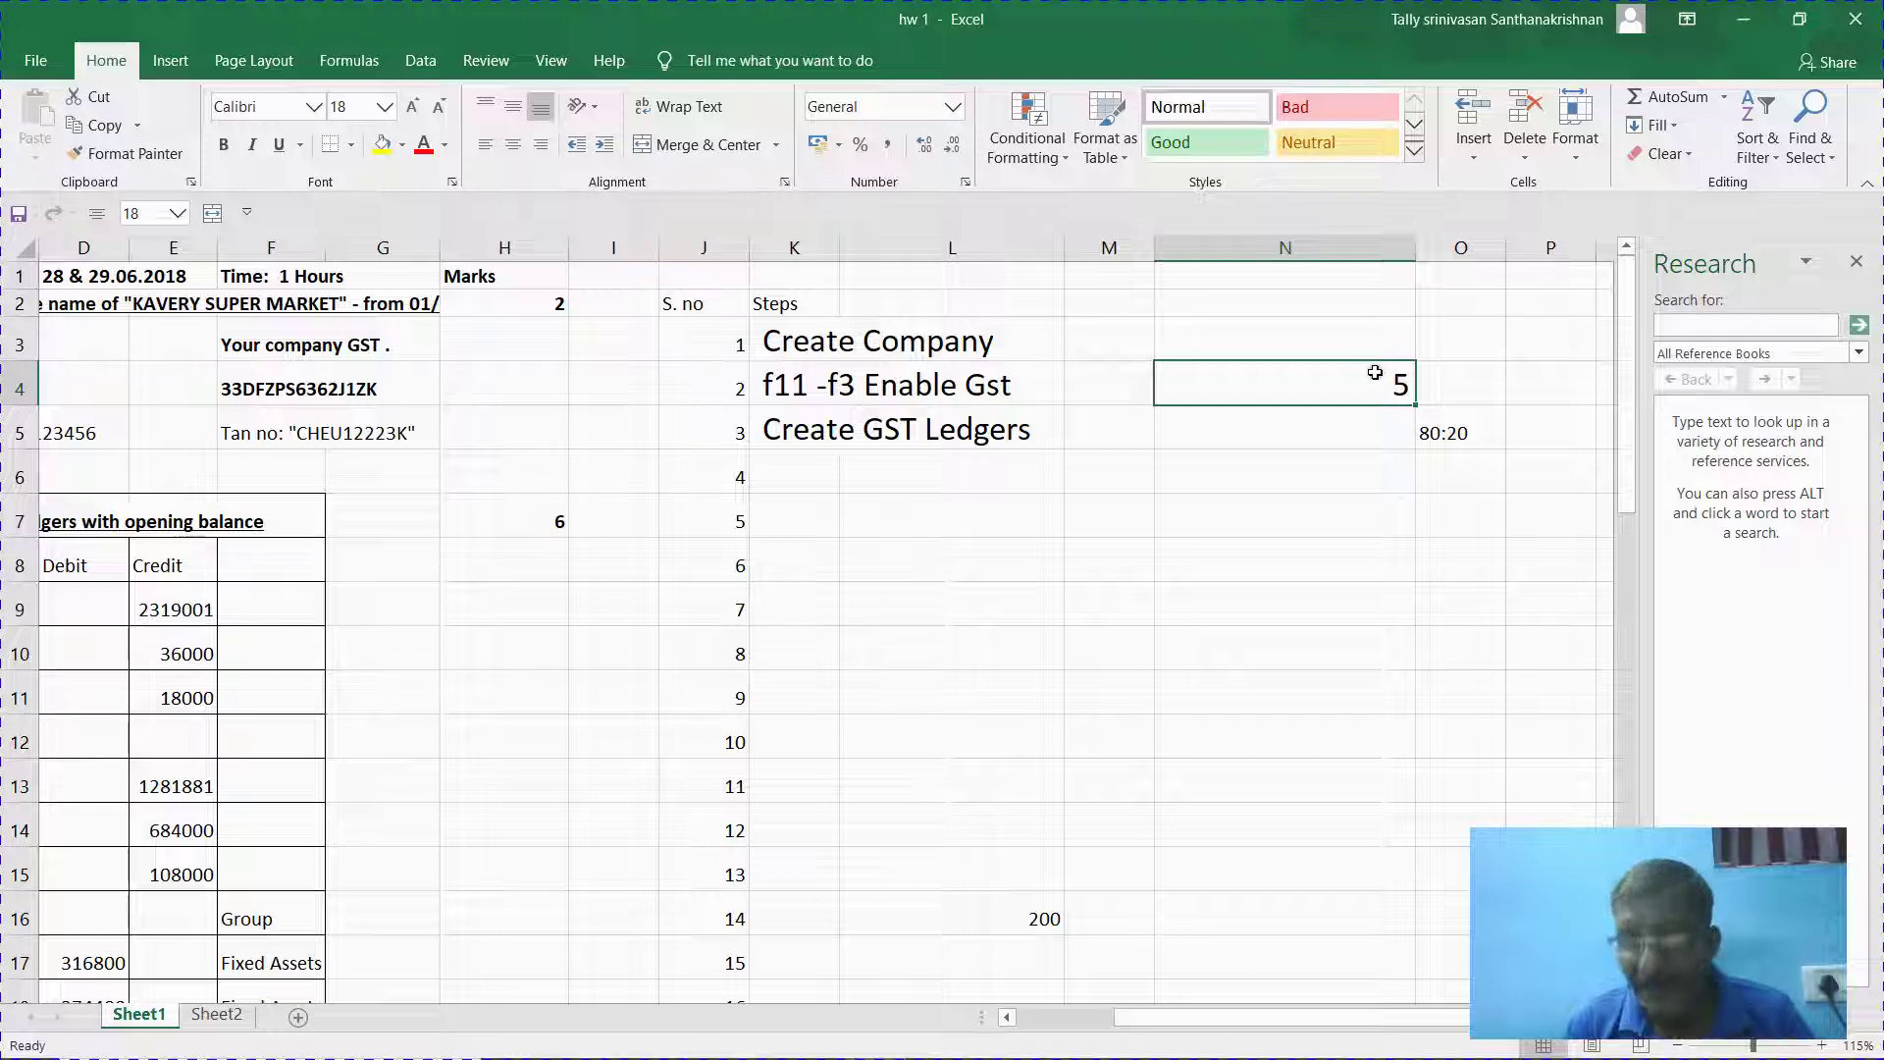
key(shift+Down)
key(shift+Right)
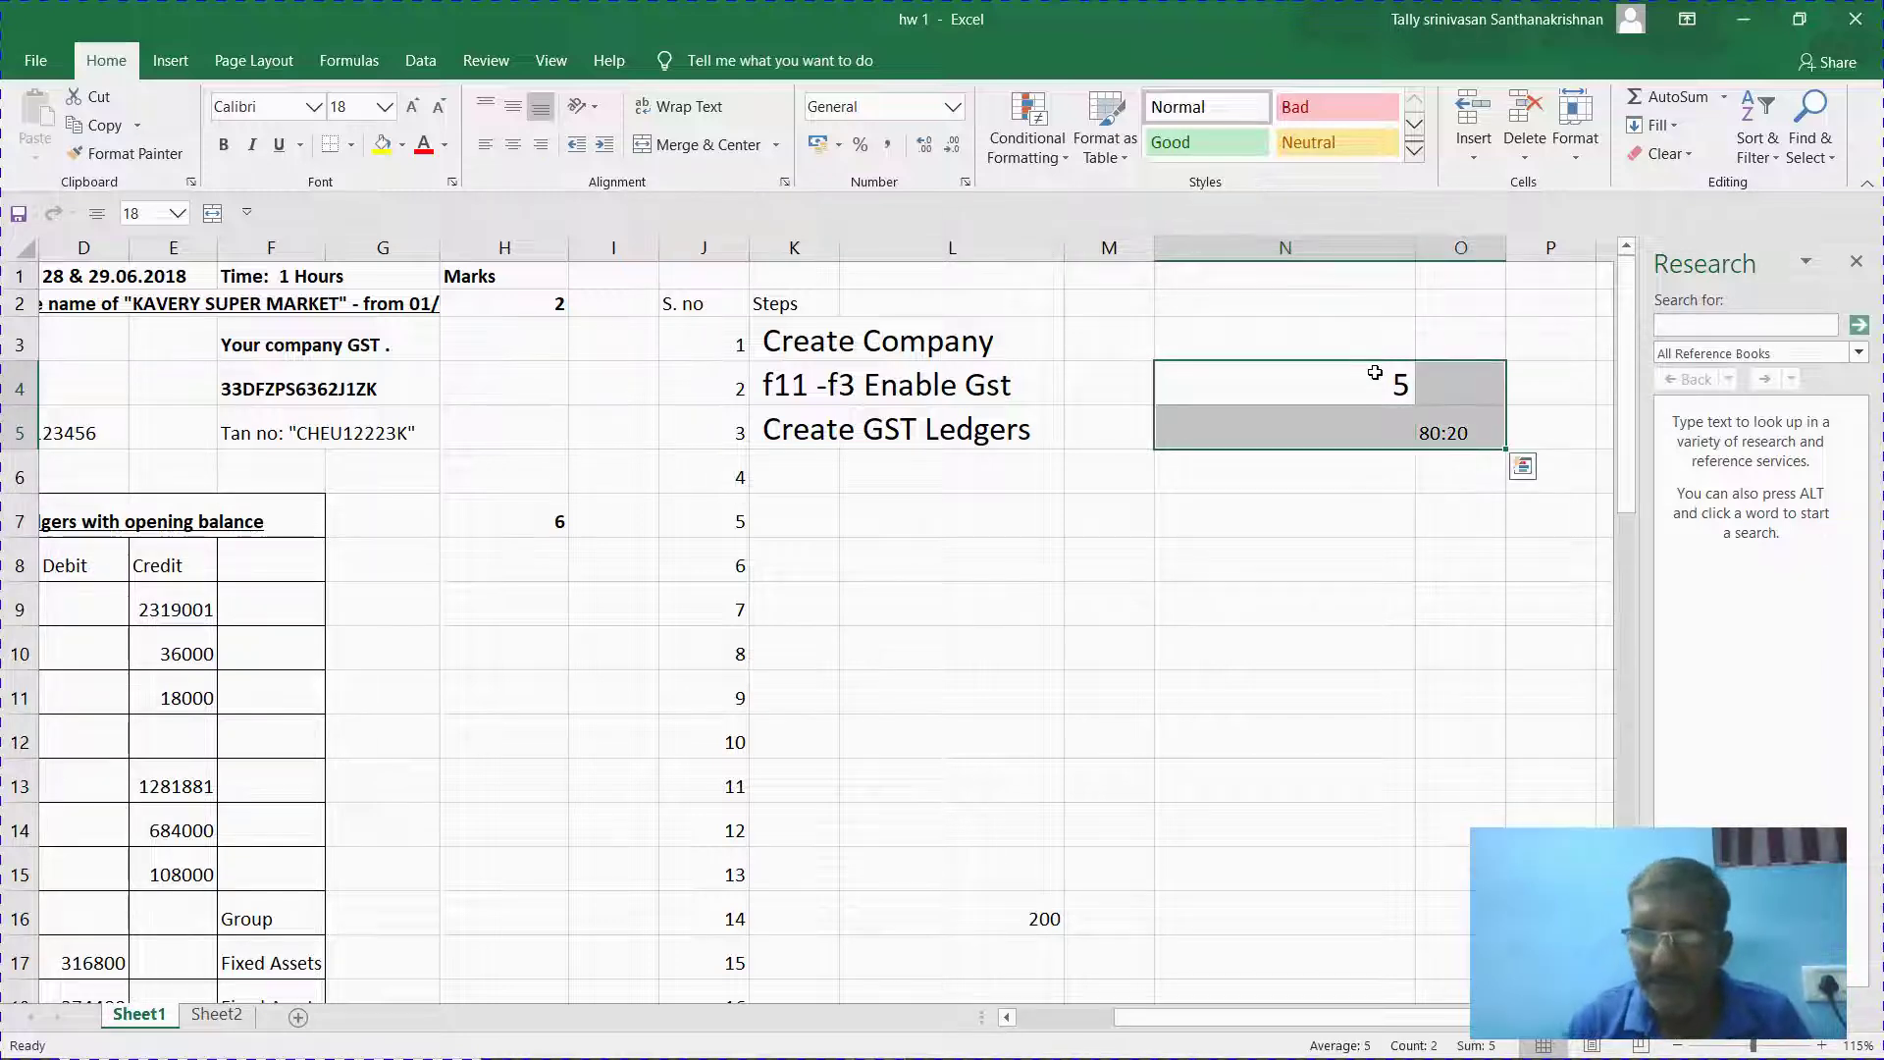
key(Delete)
click(1010, 902)
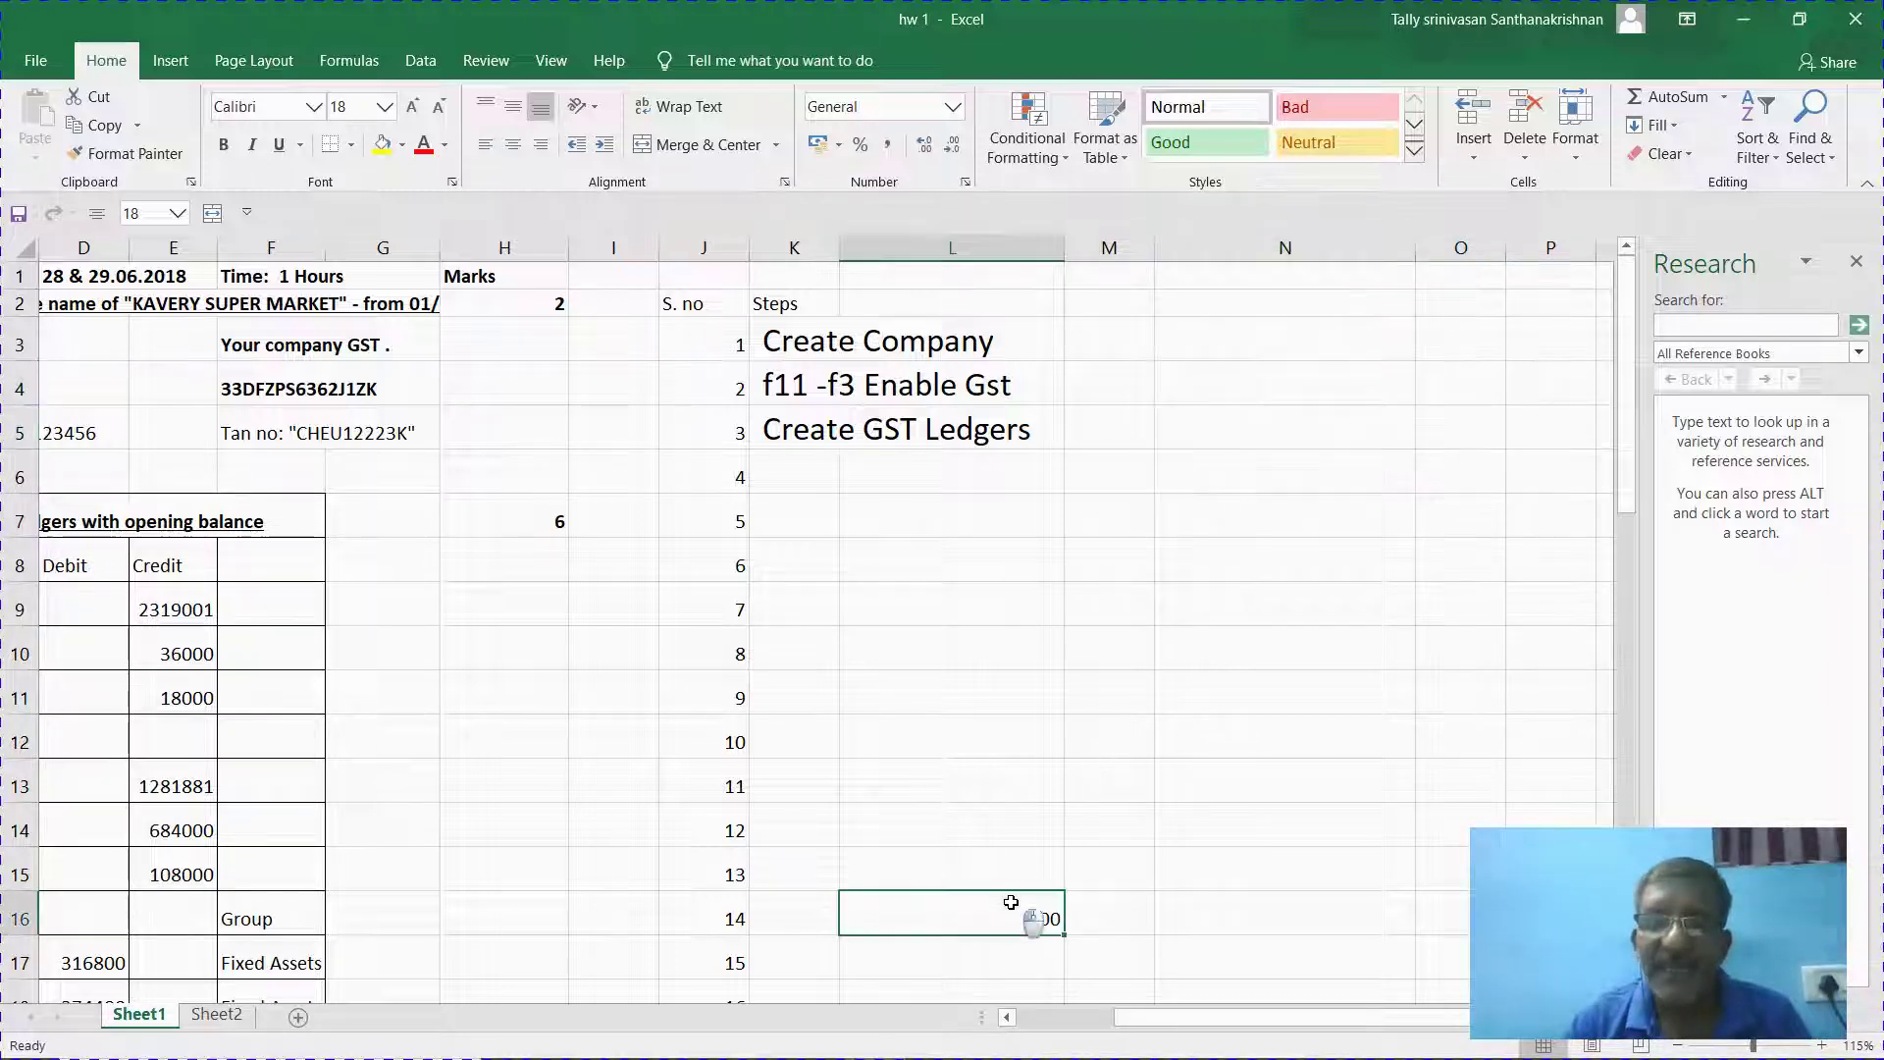
key(Delete)
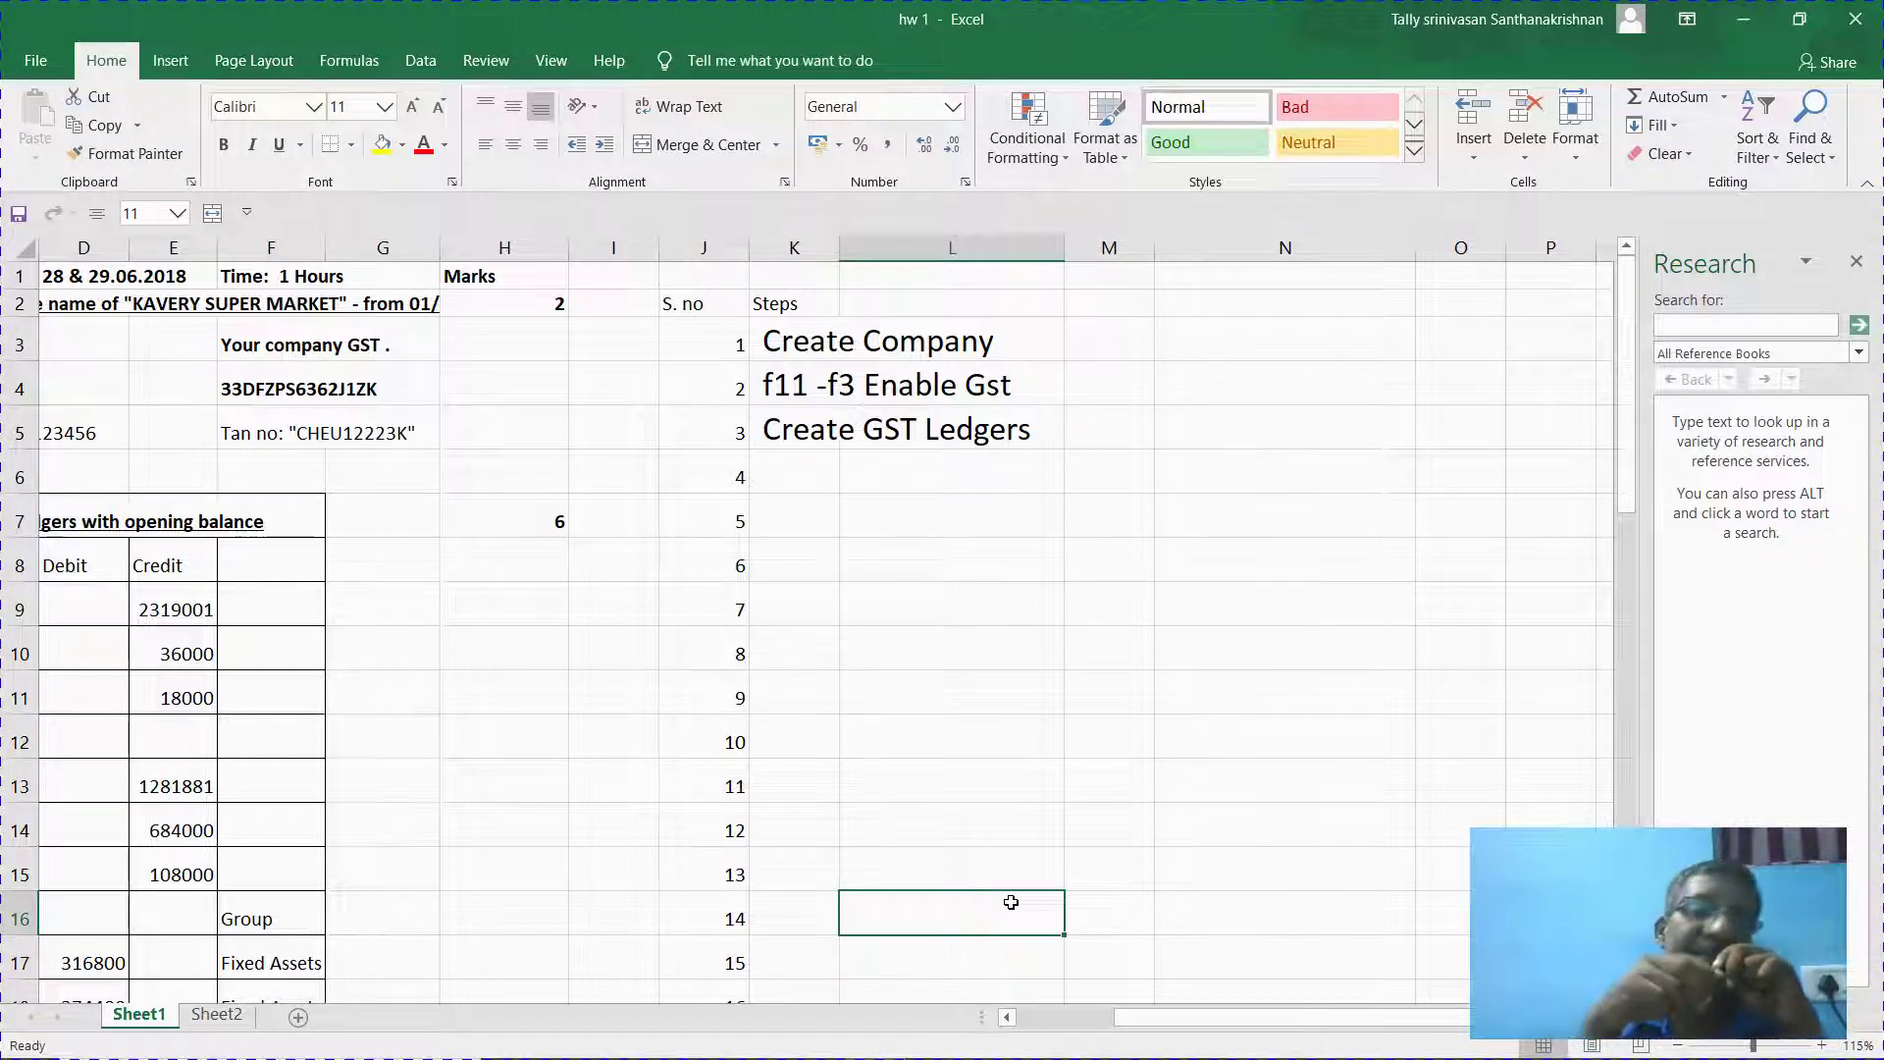
key(alt+Tab)
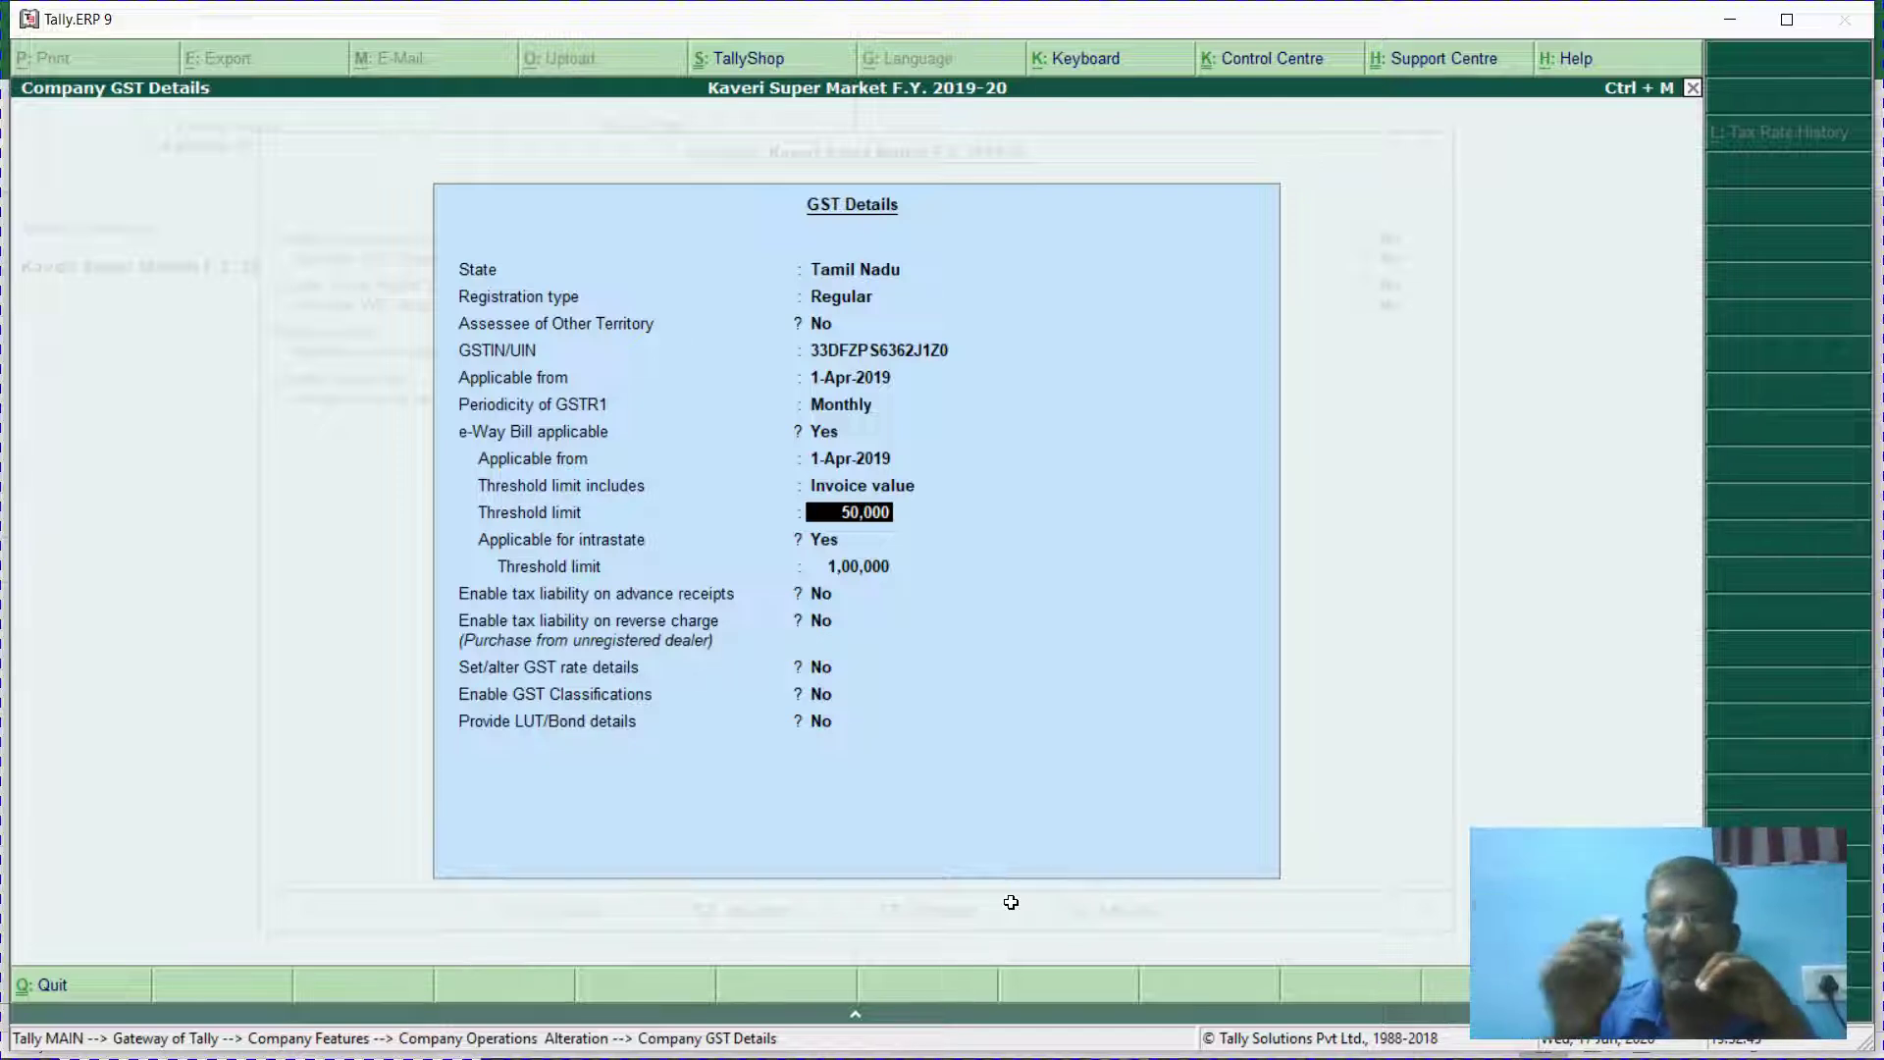
Accept the completed GST details and confirm the remaining Statutory and Taxation fields.
key(Return)
key(Return)
key(Return)
key(Return)
key(Return)
key(Return)
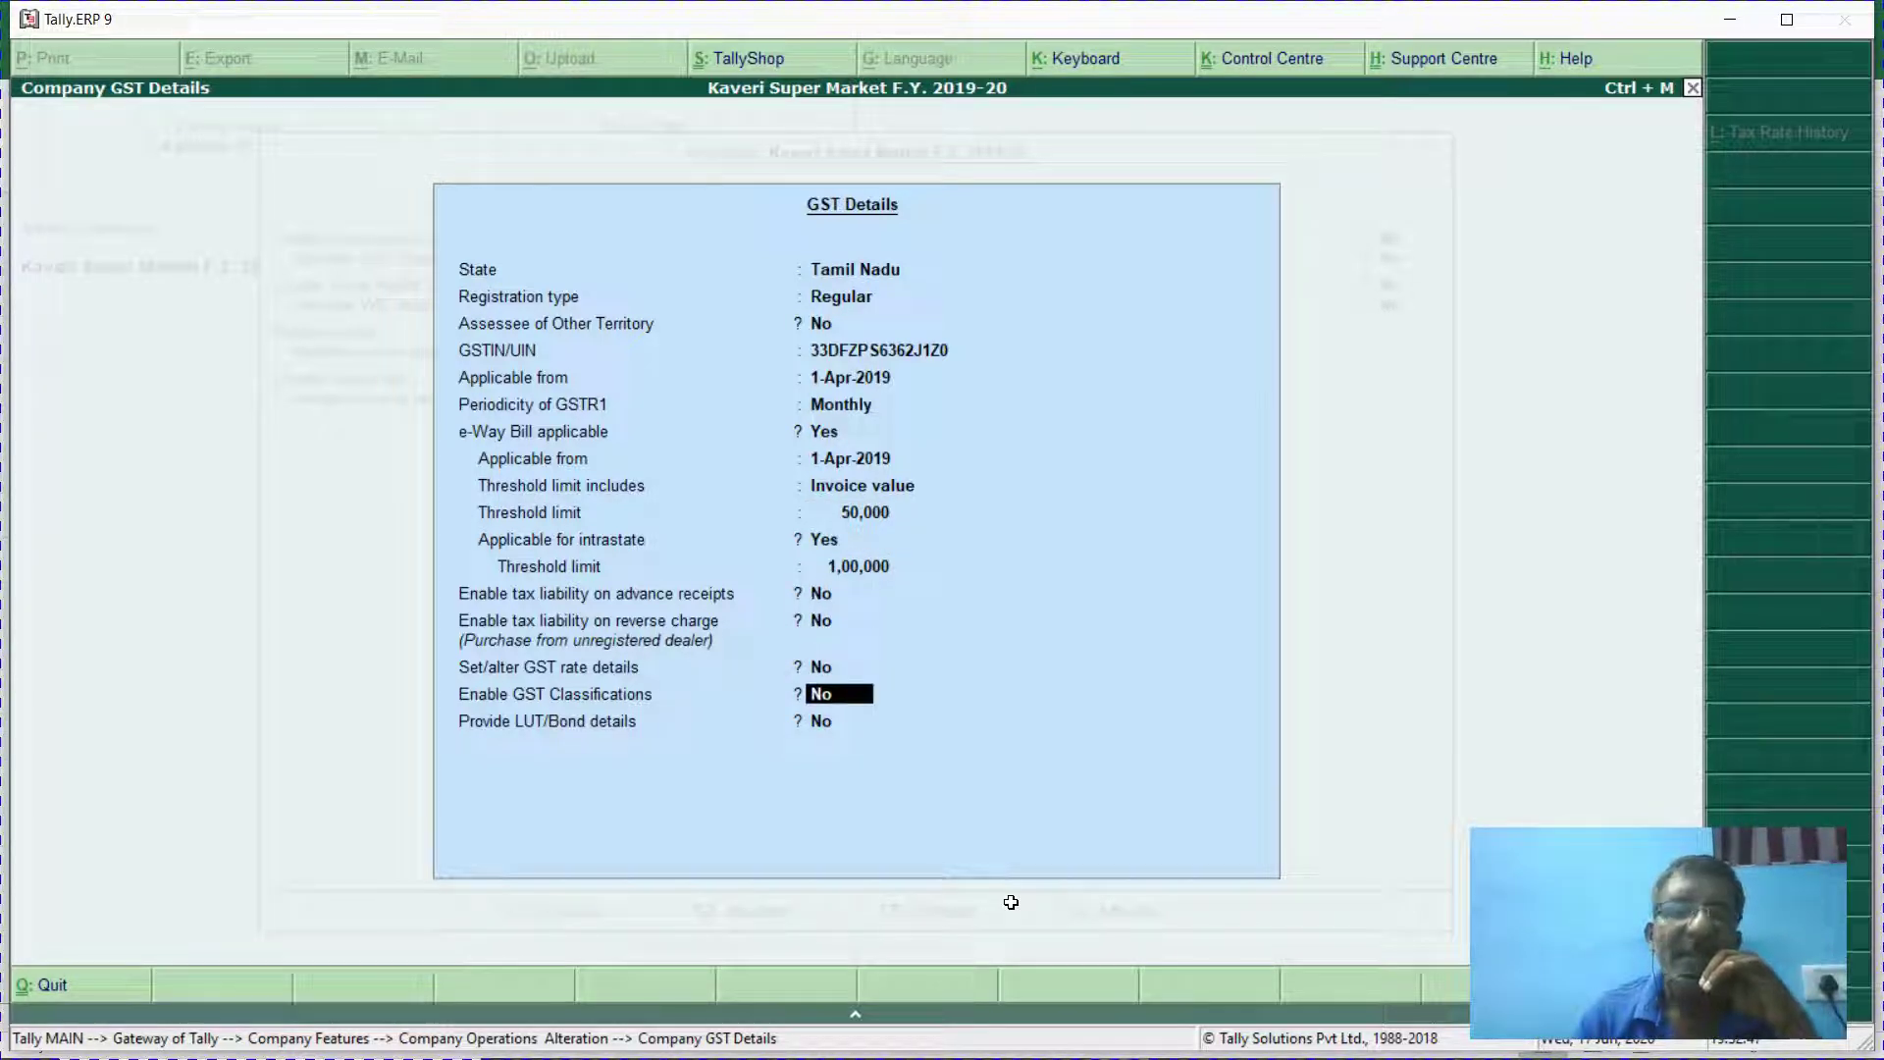
key(Return)
key(Return)
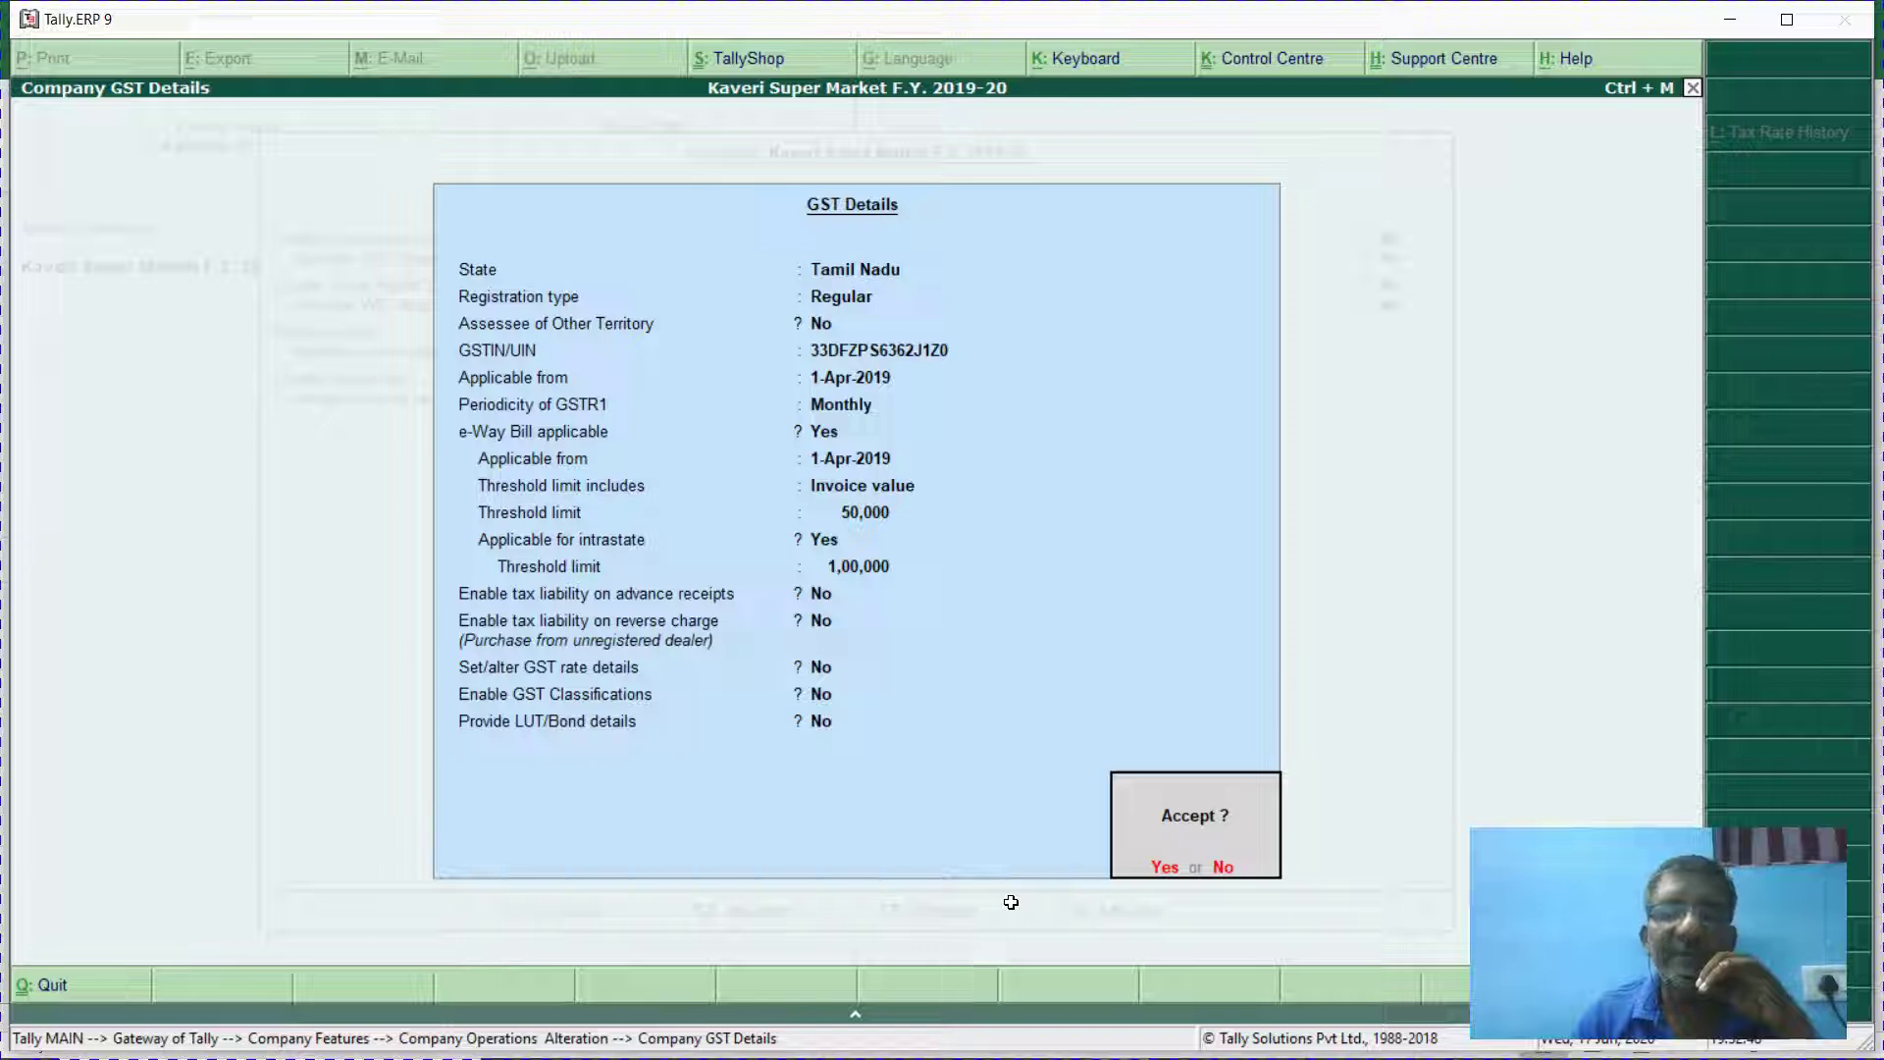
key(Return)
key(Return)
key(Return)
key(Return)
key(Return)
key(Return)
key(Return)
key(Return)
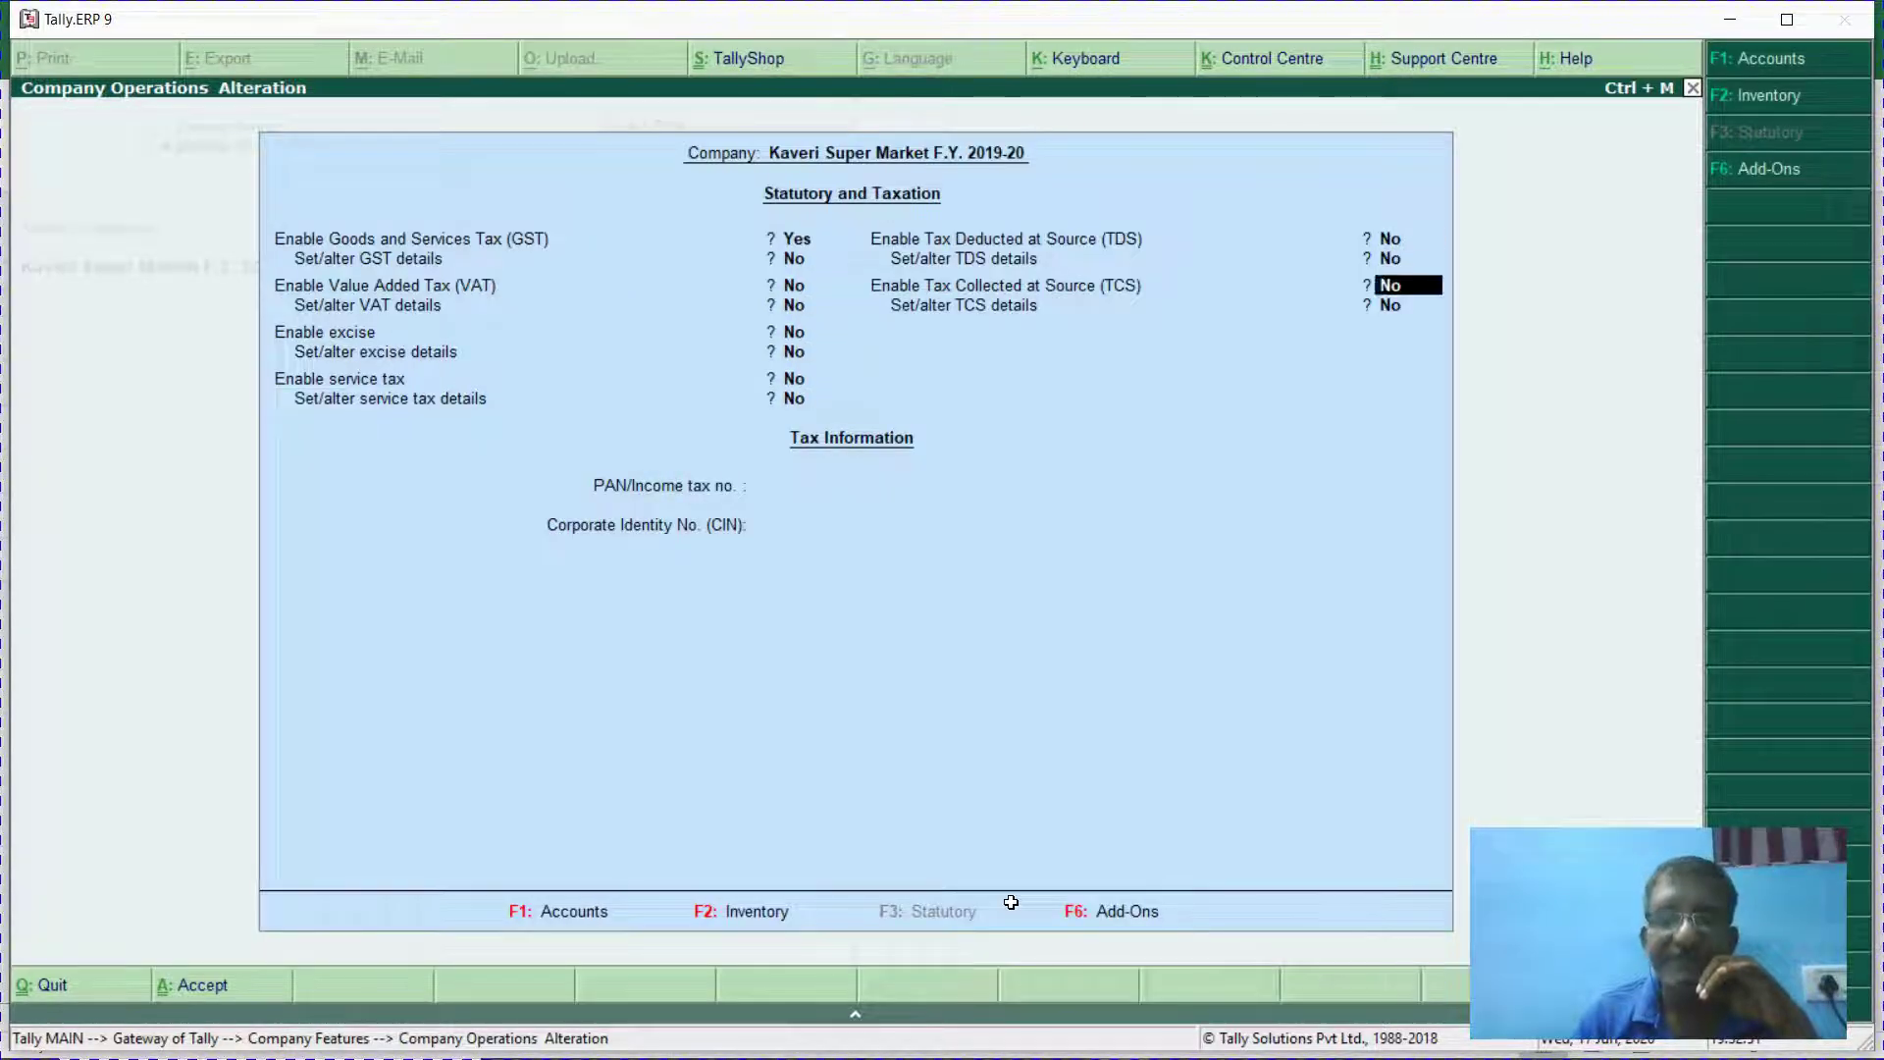
key(Return)
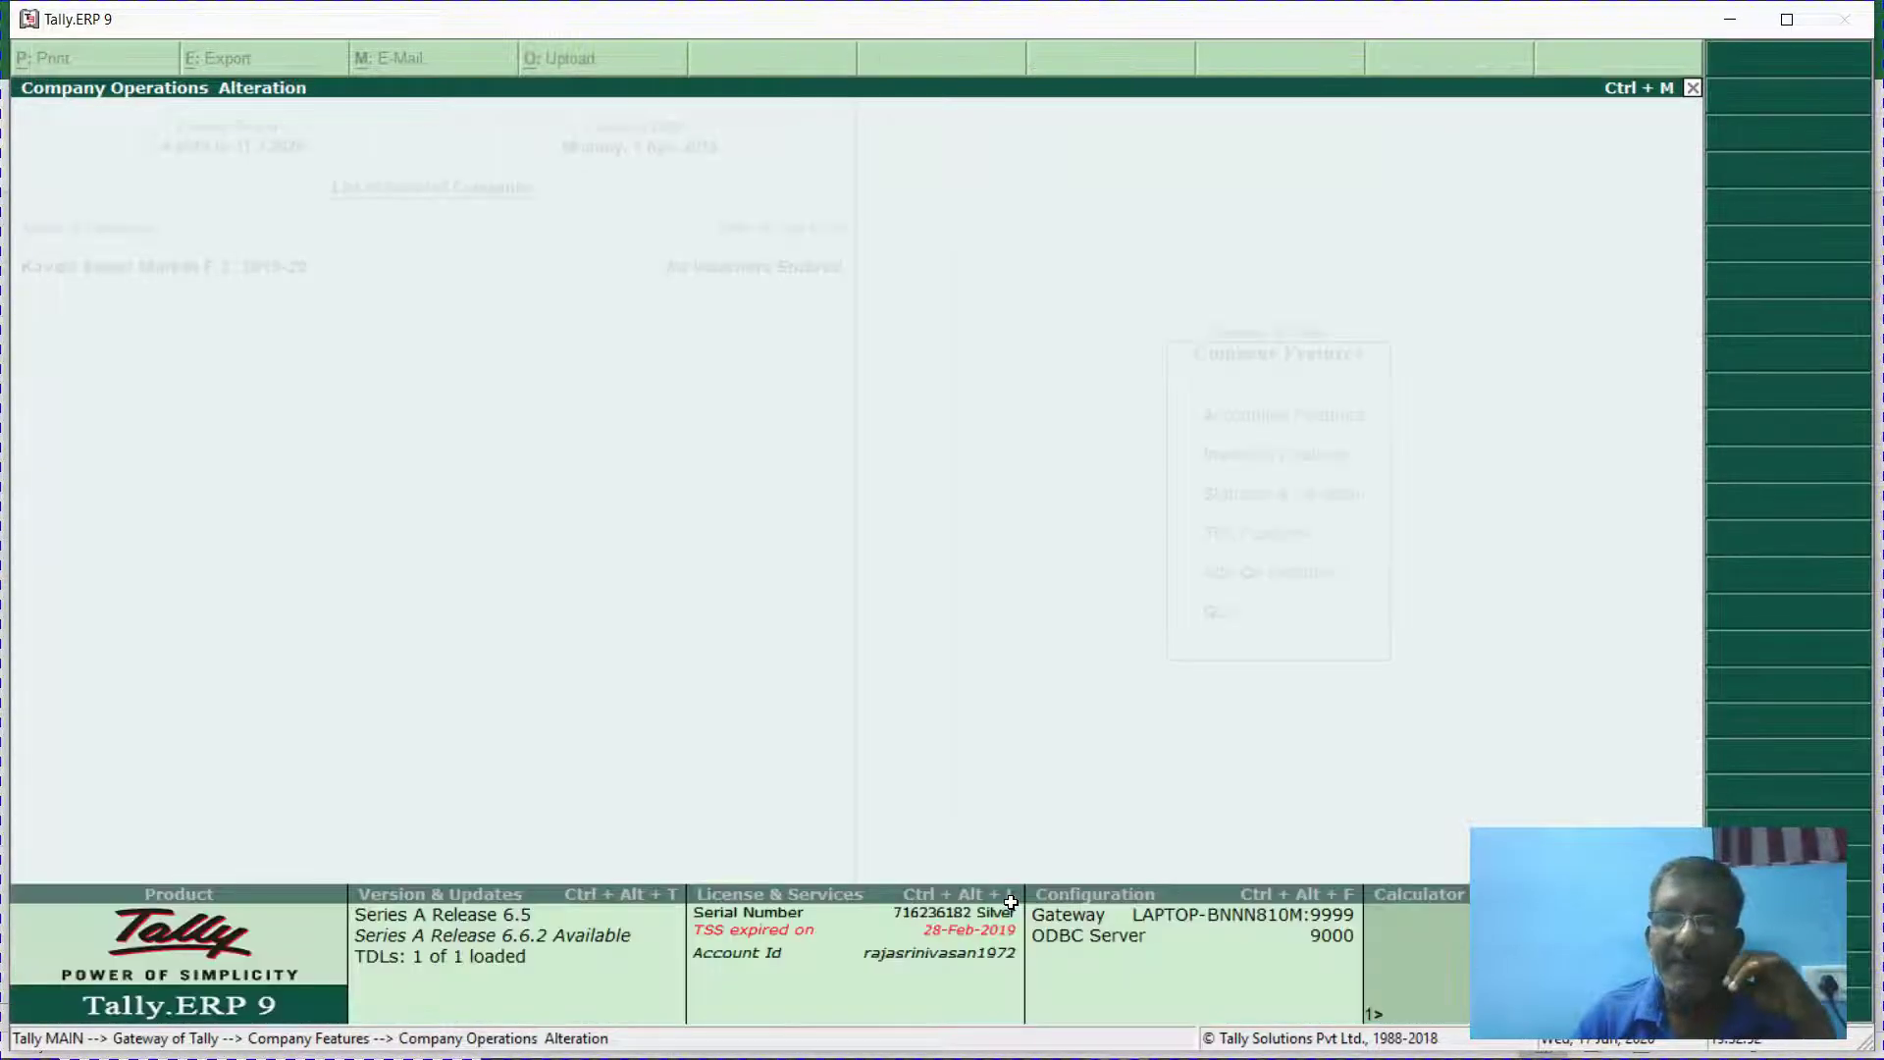
In Excel, read the steps from Create Company down to Create GST Ledgers.
key(alt+Tab)
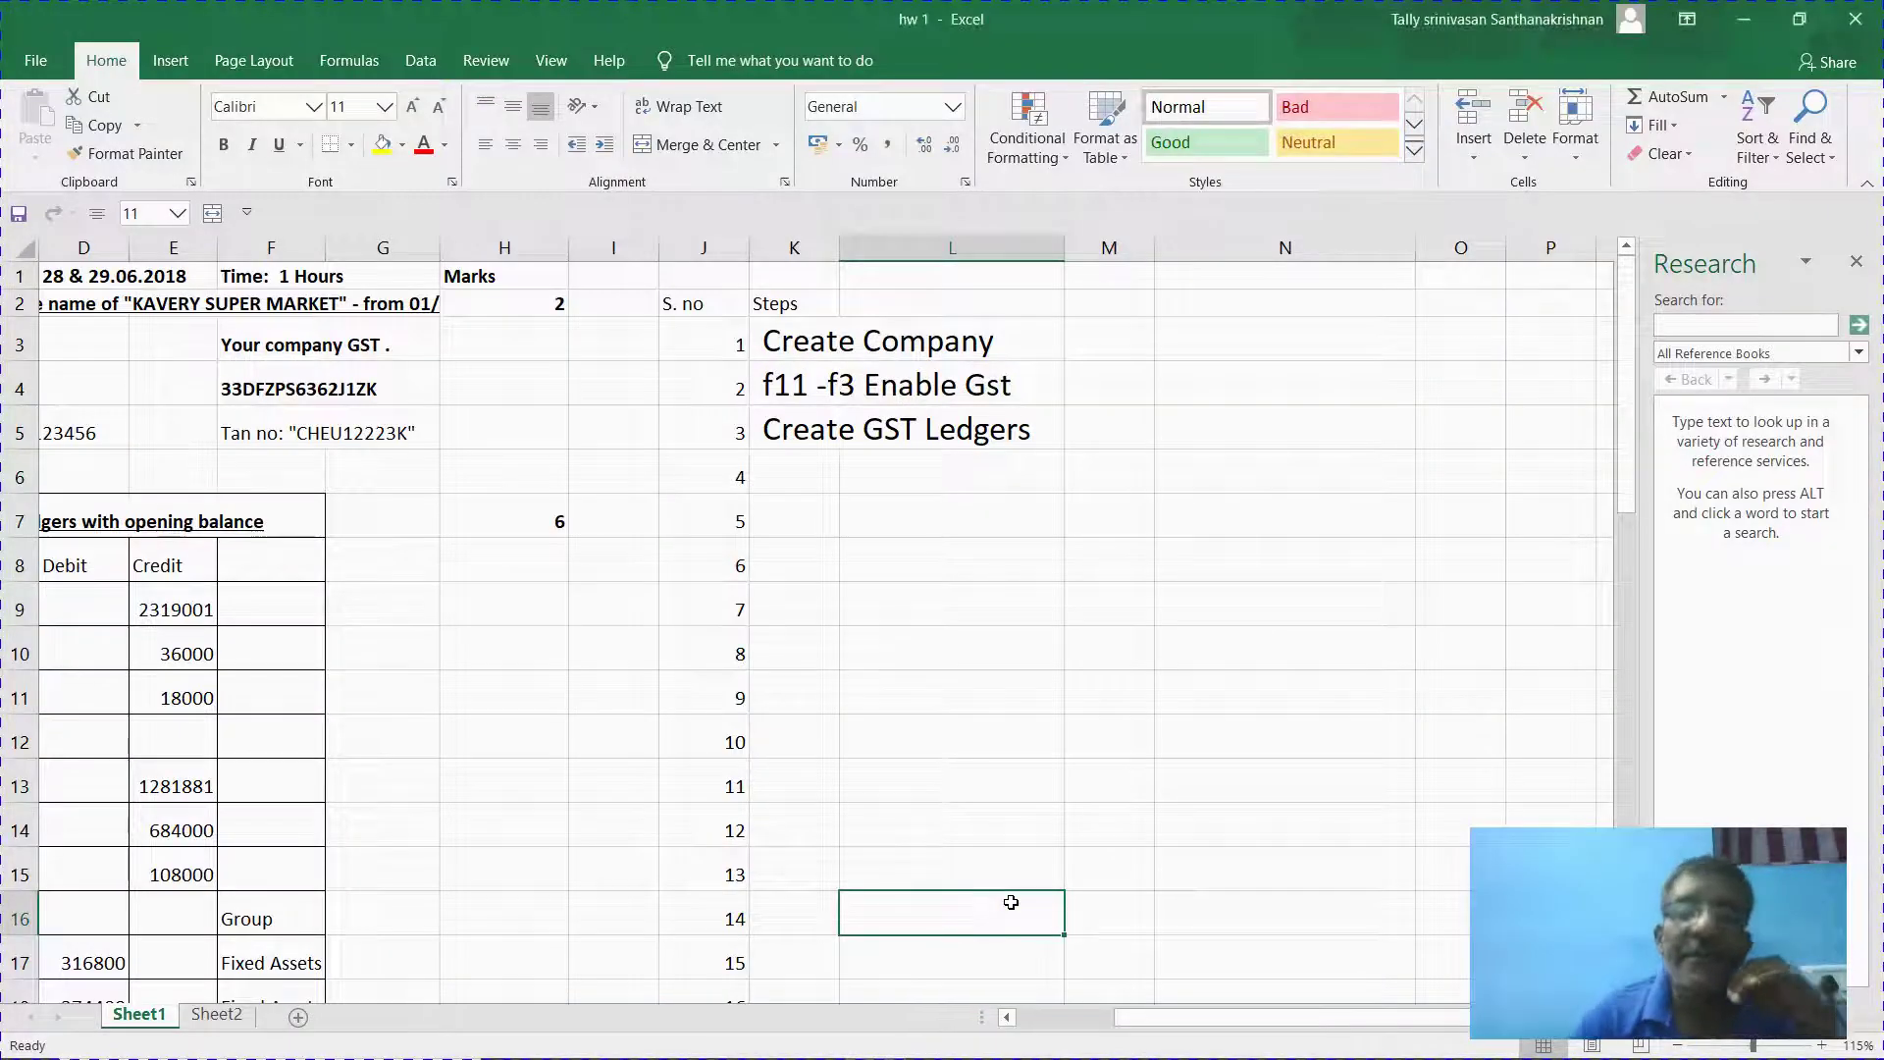
click(789, 337)
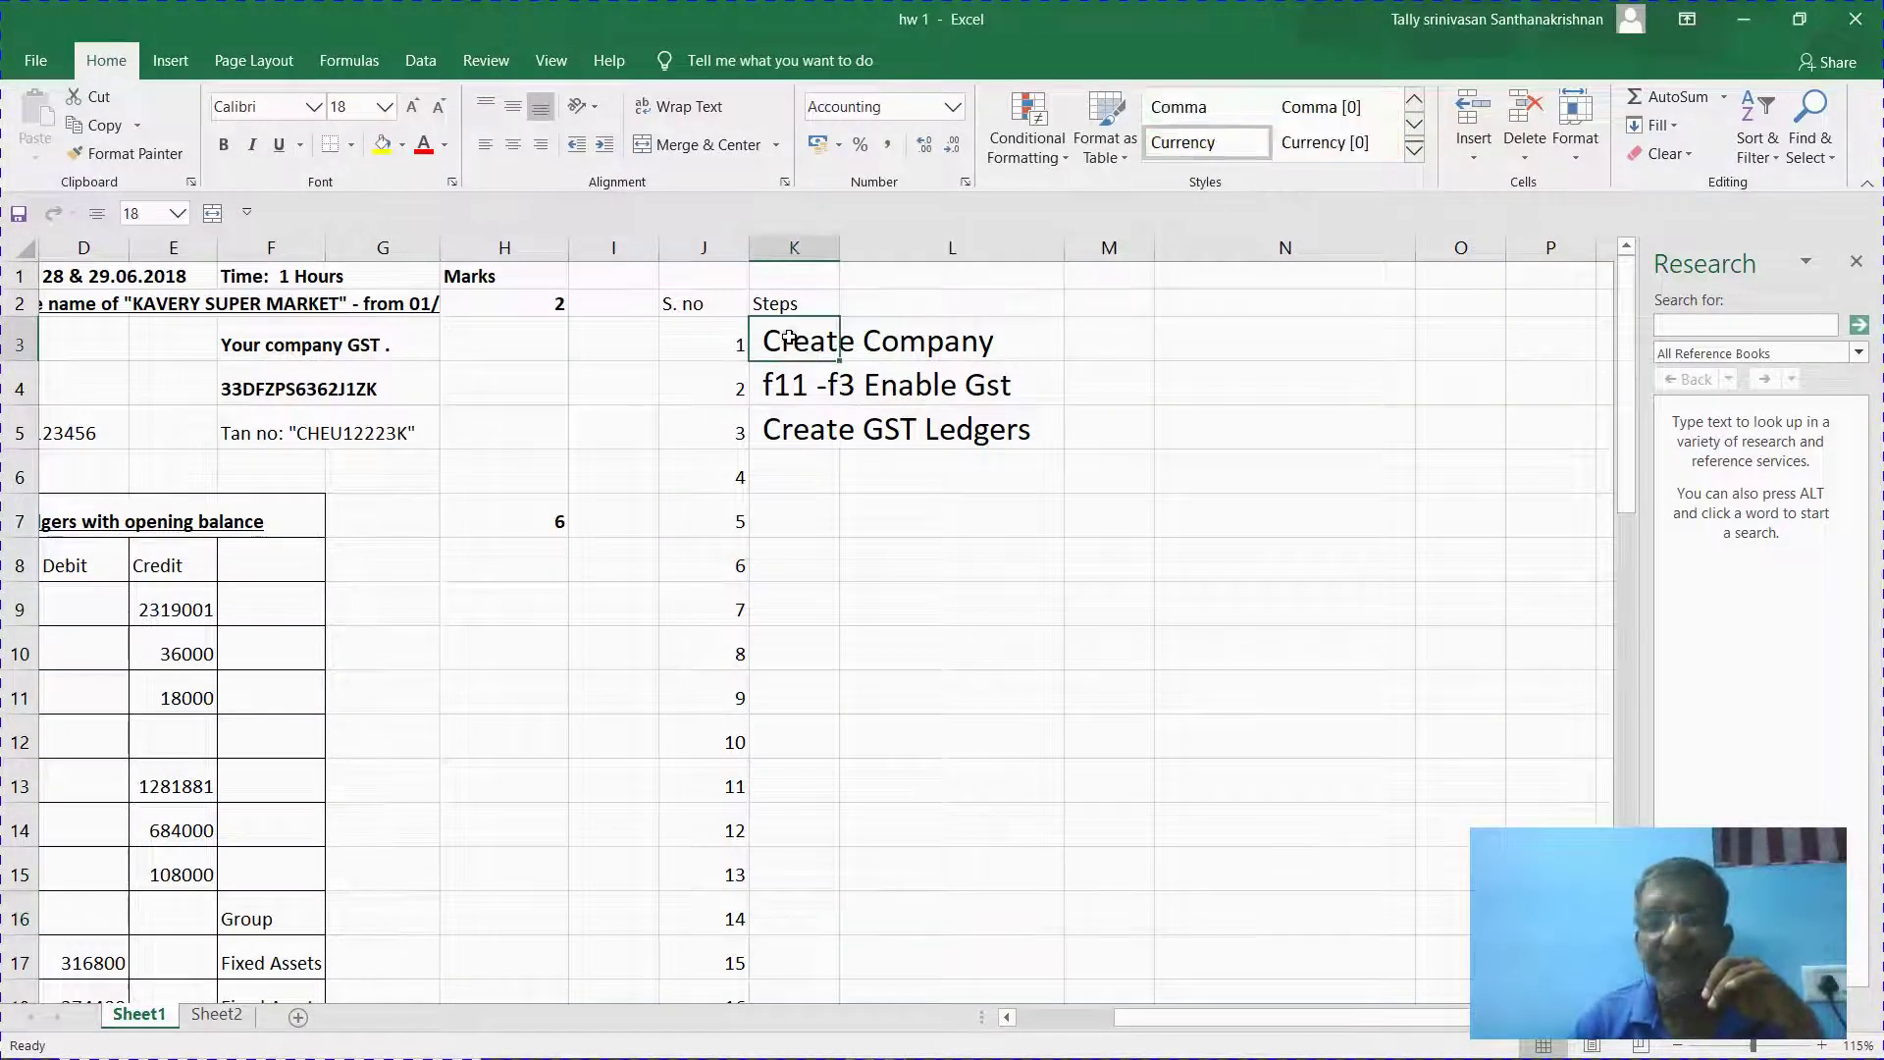
key(Down)
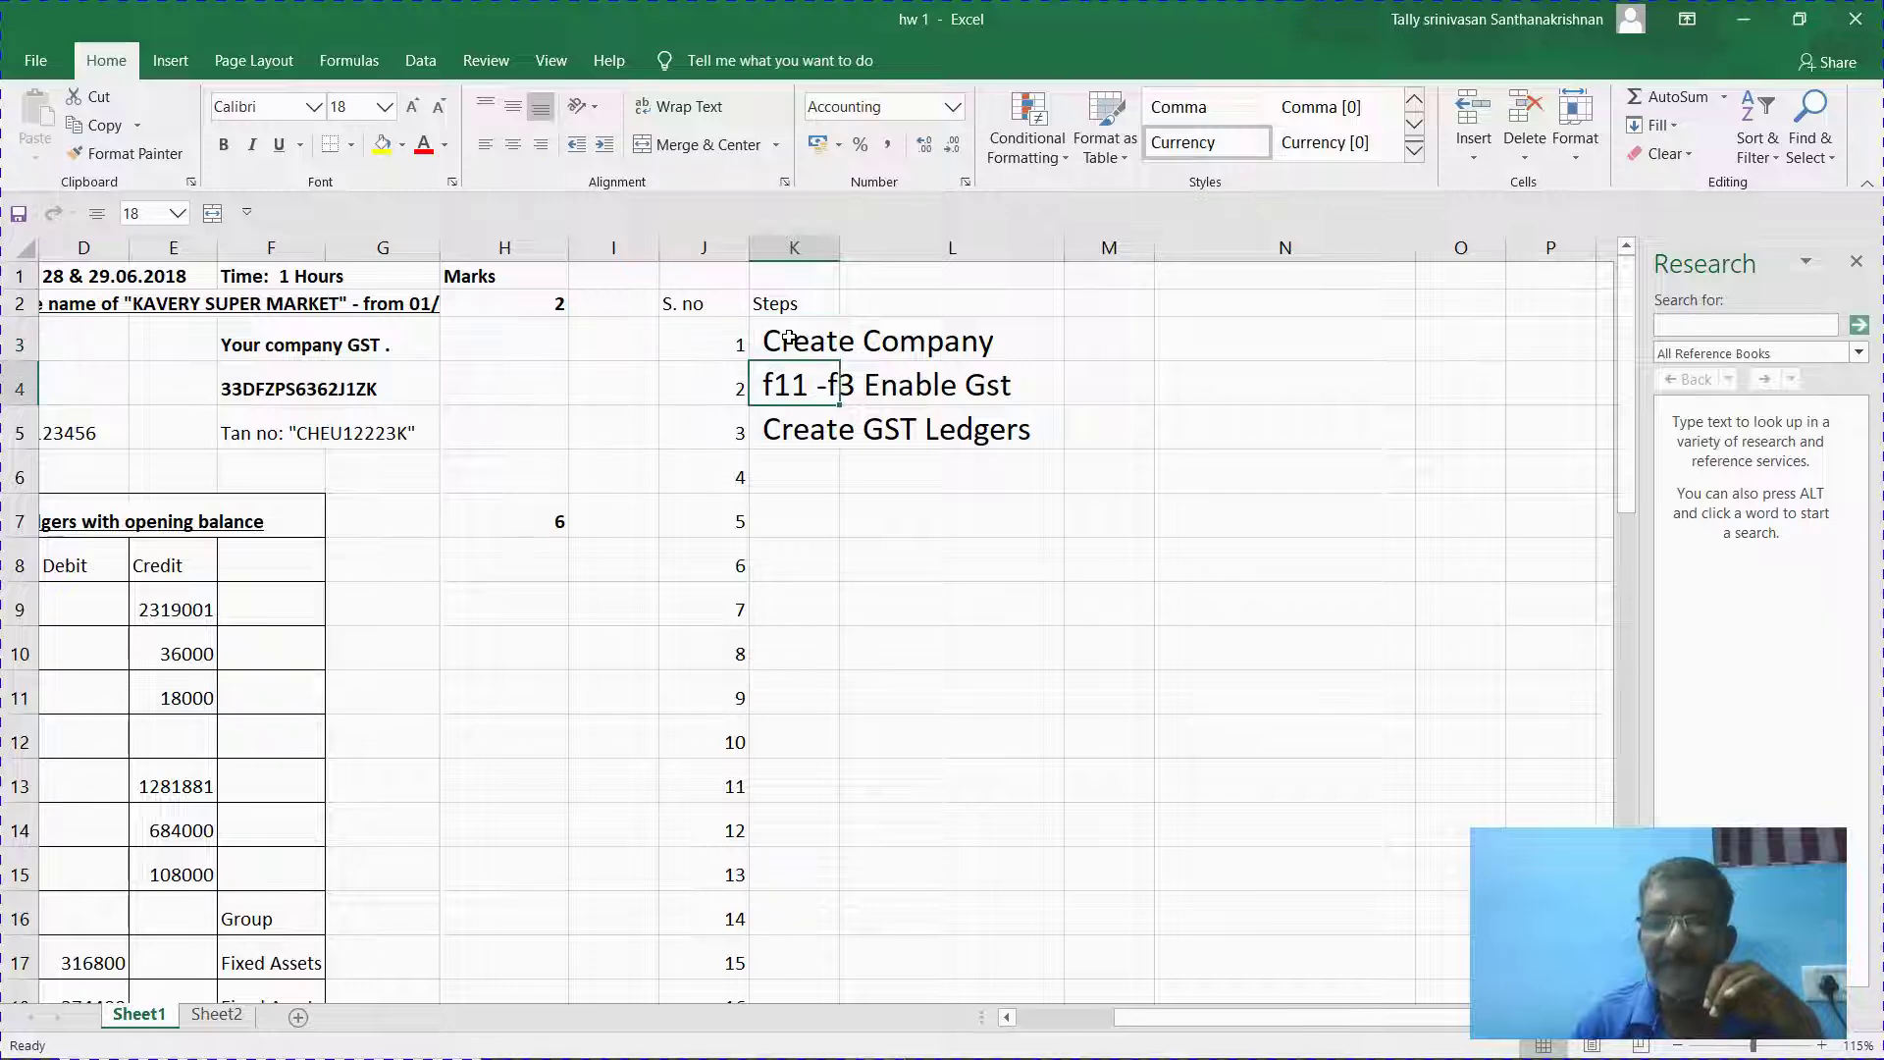
key(Down)
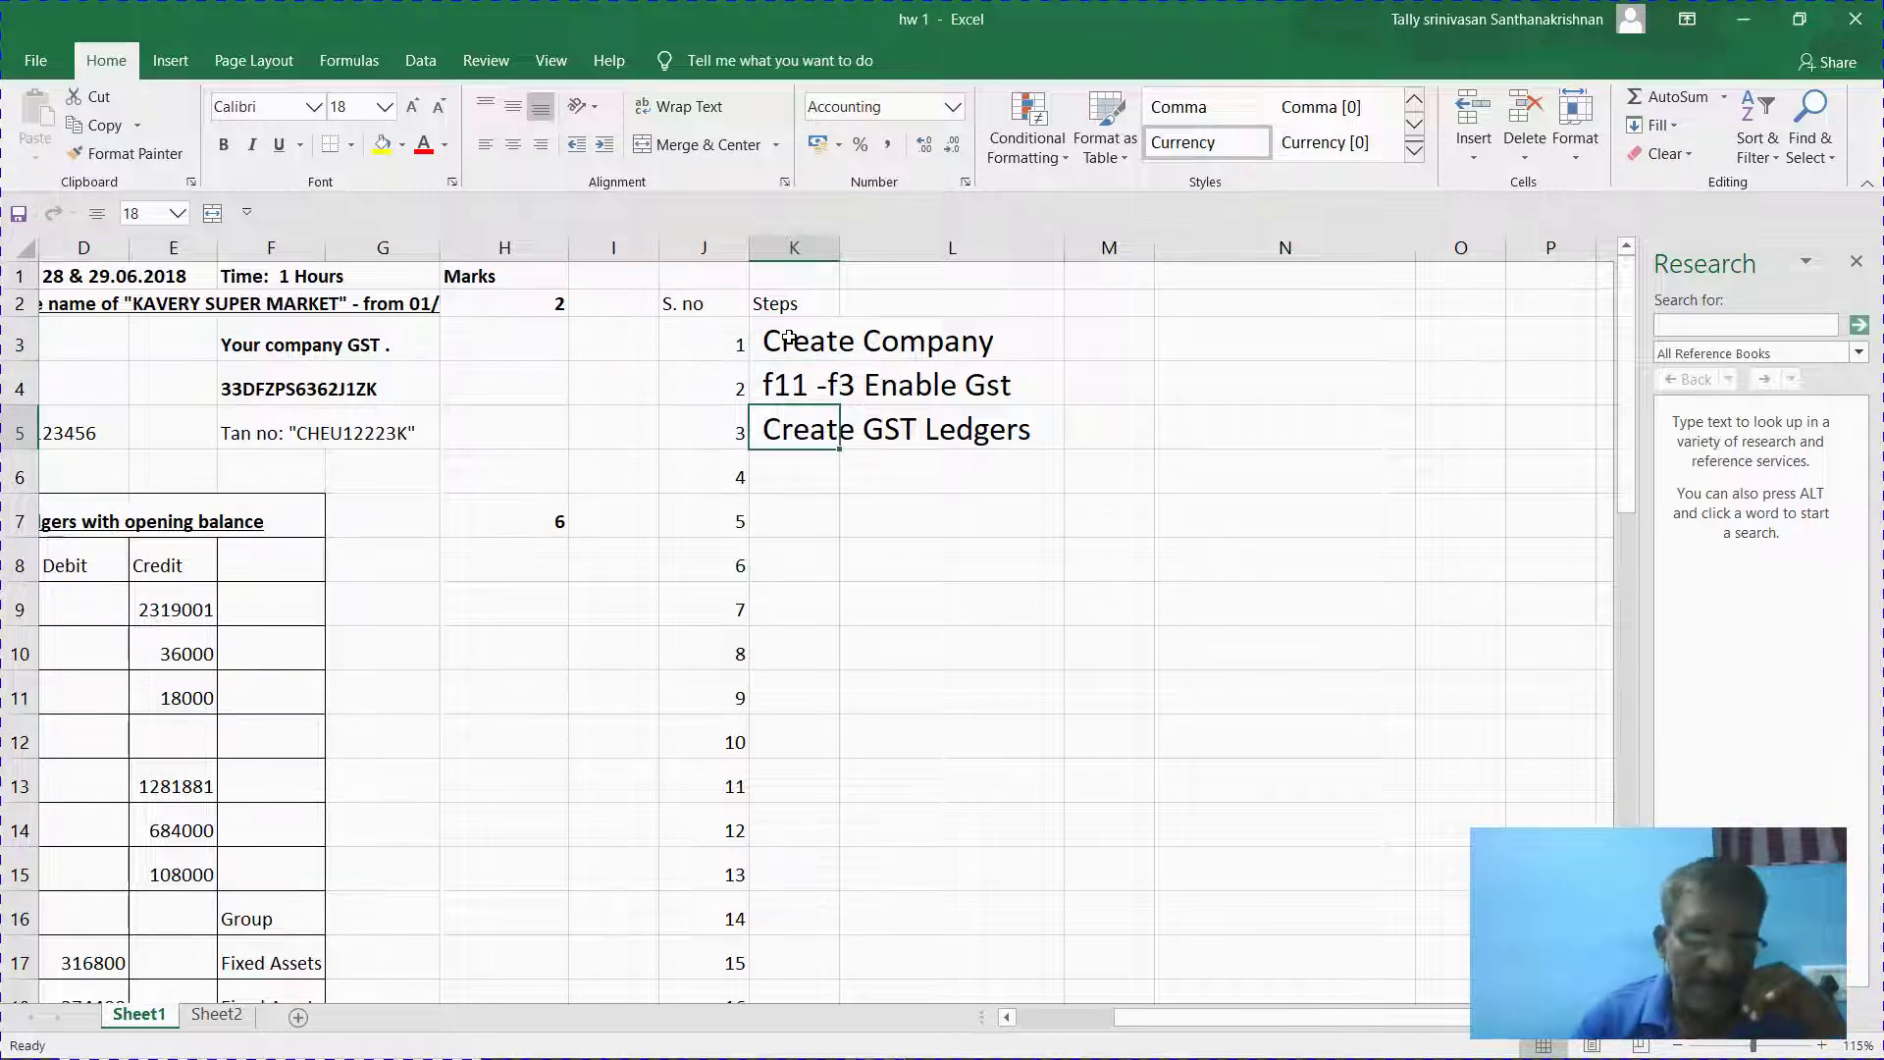
Go back to Tally, then bring up the Debut Professional screen recorder.
key(alt+Tab)
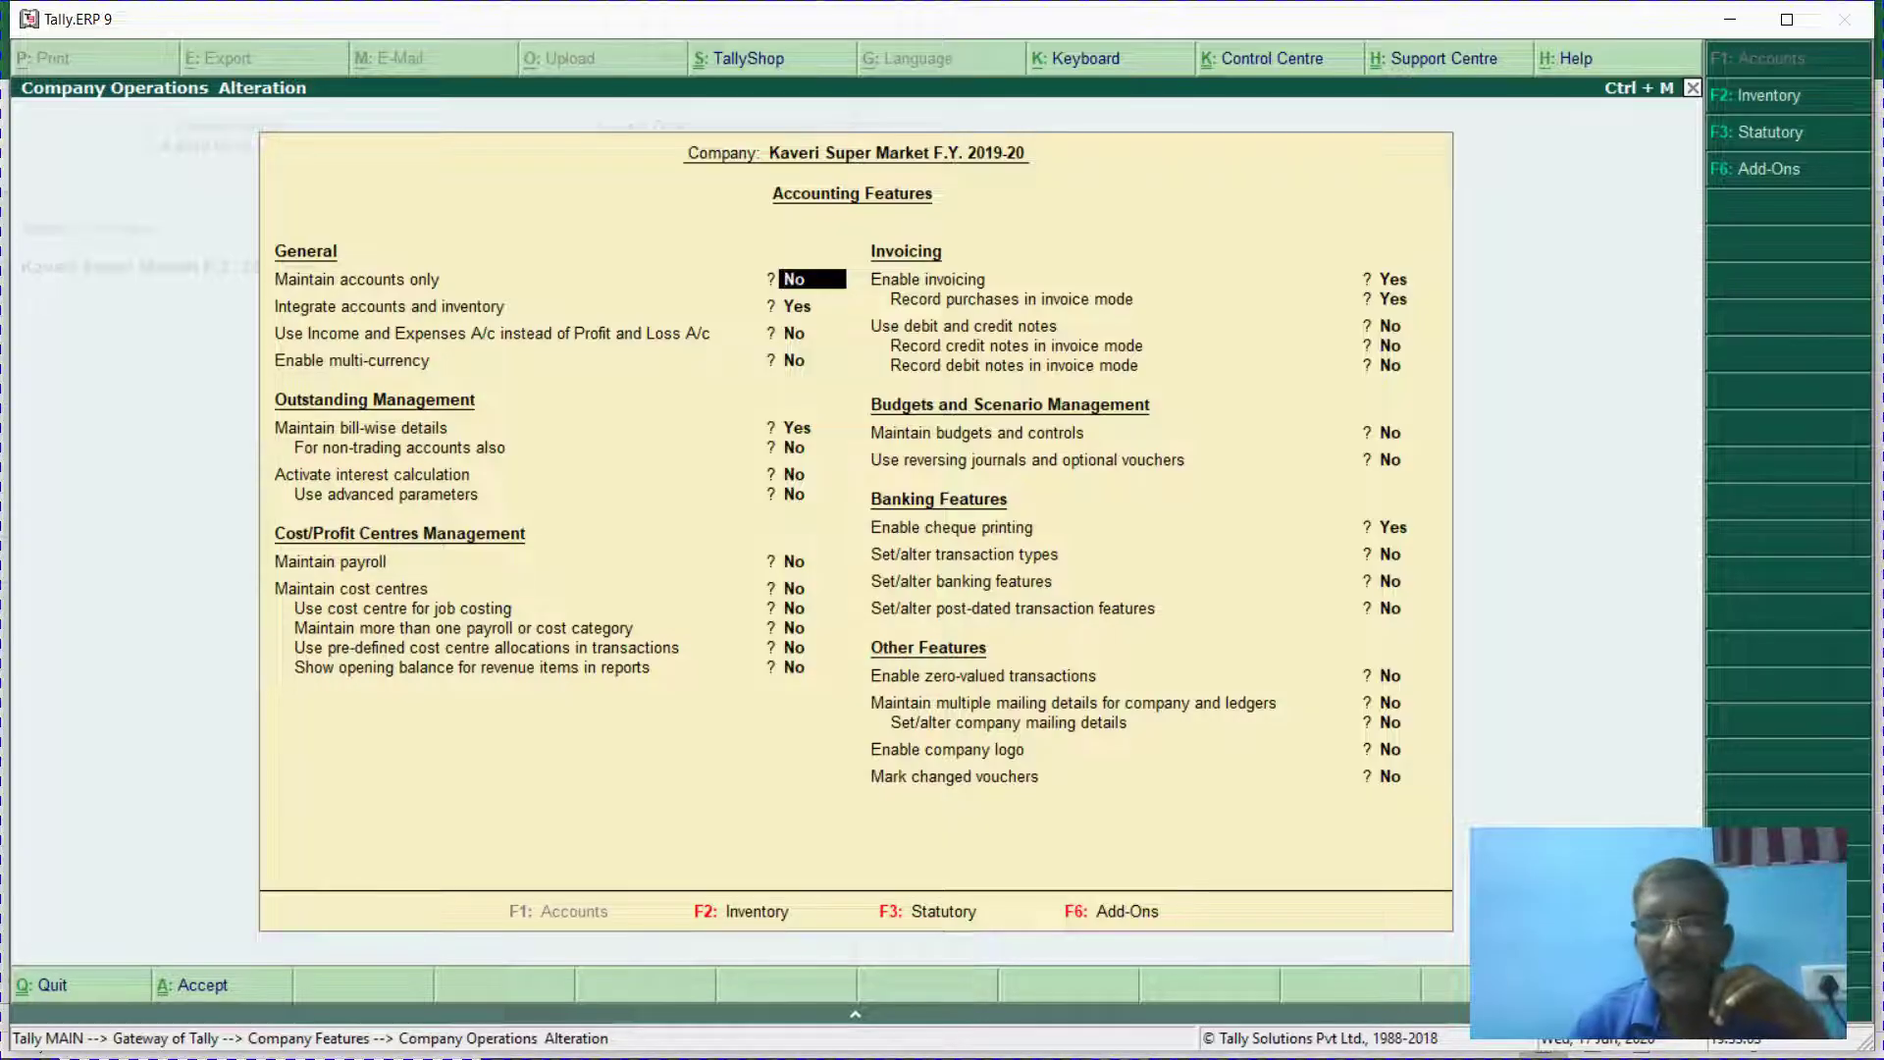
mouse_move(1072, 1042)
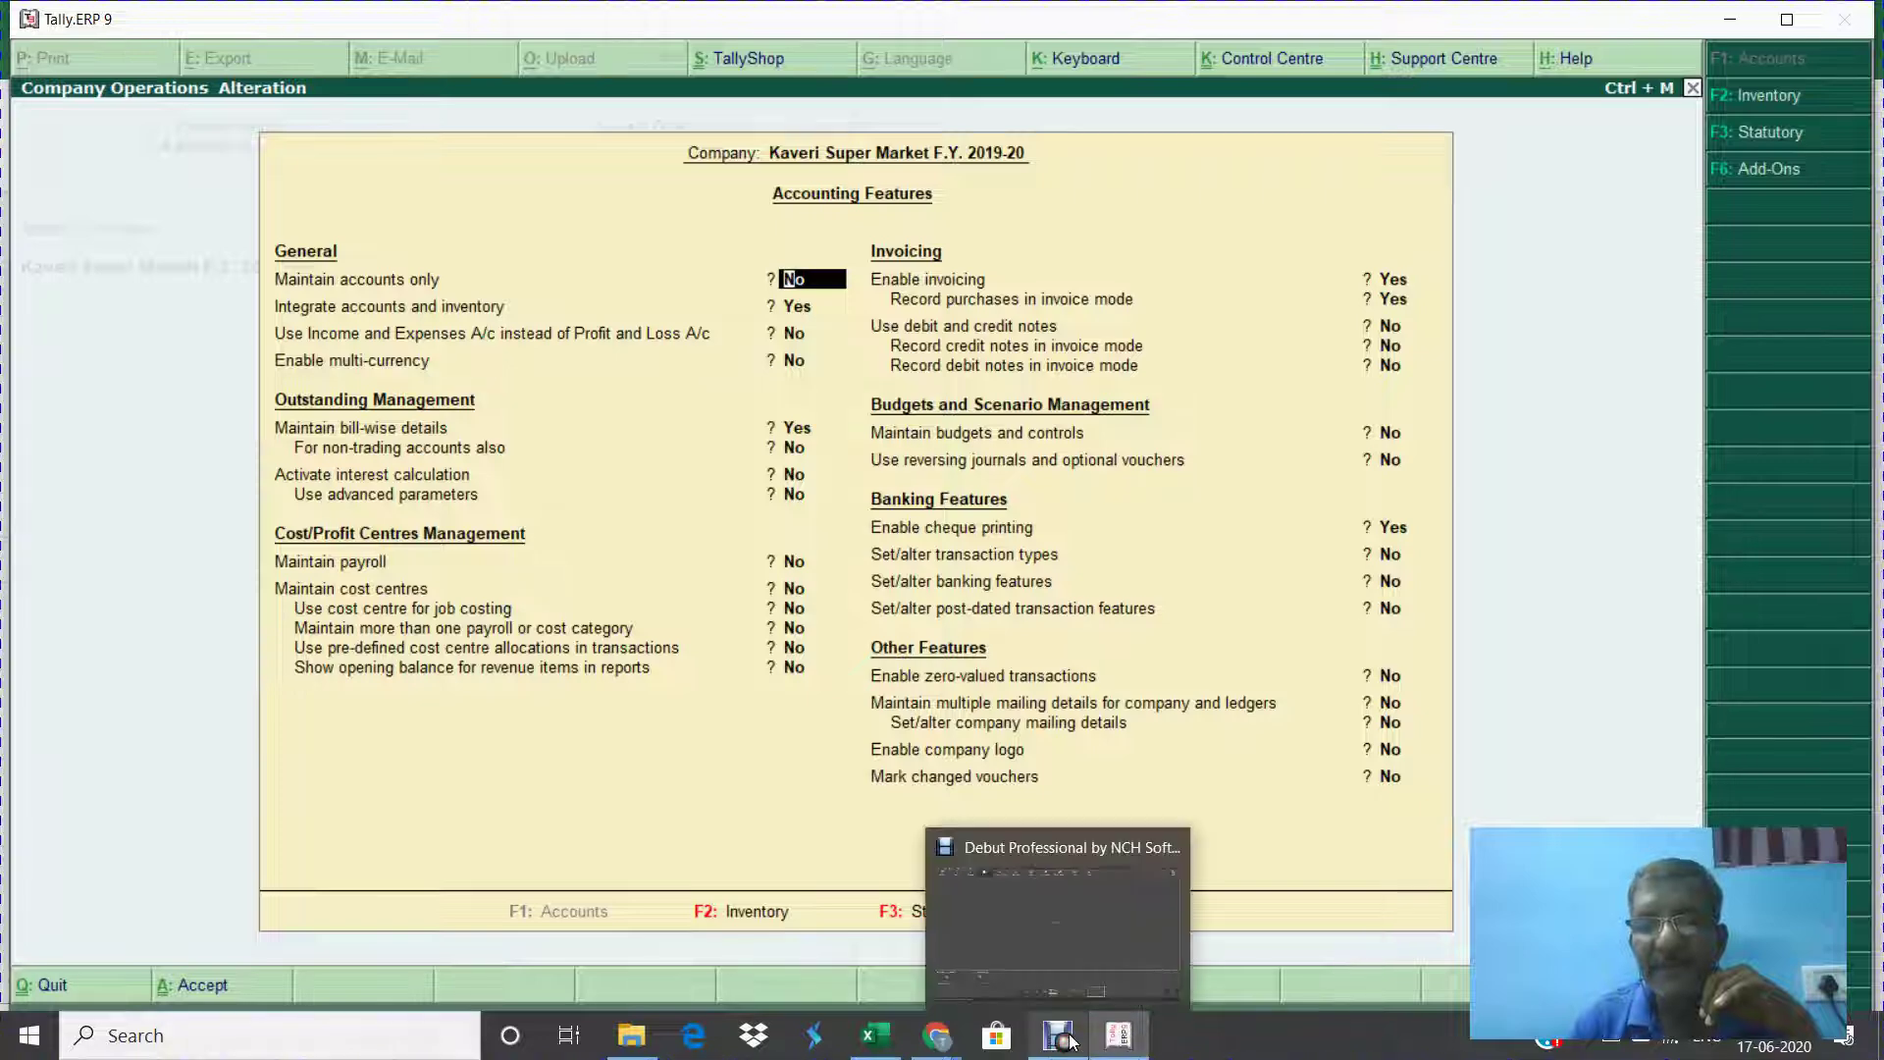
click(1074, 978)
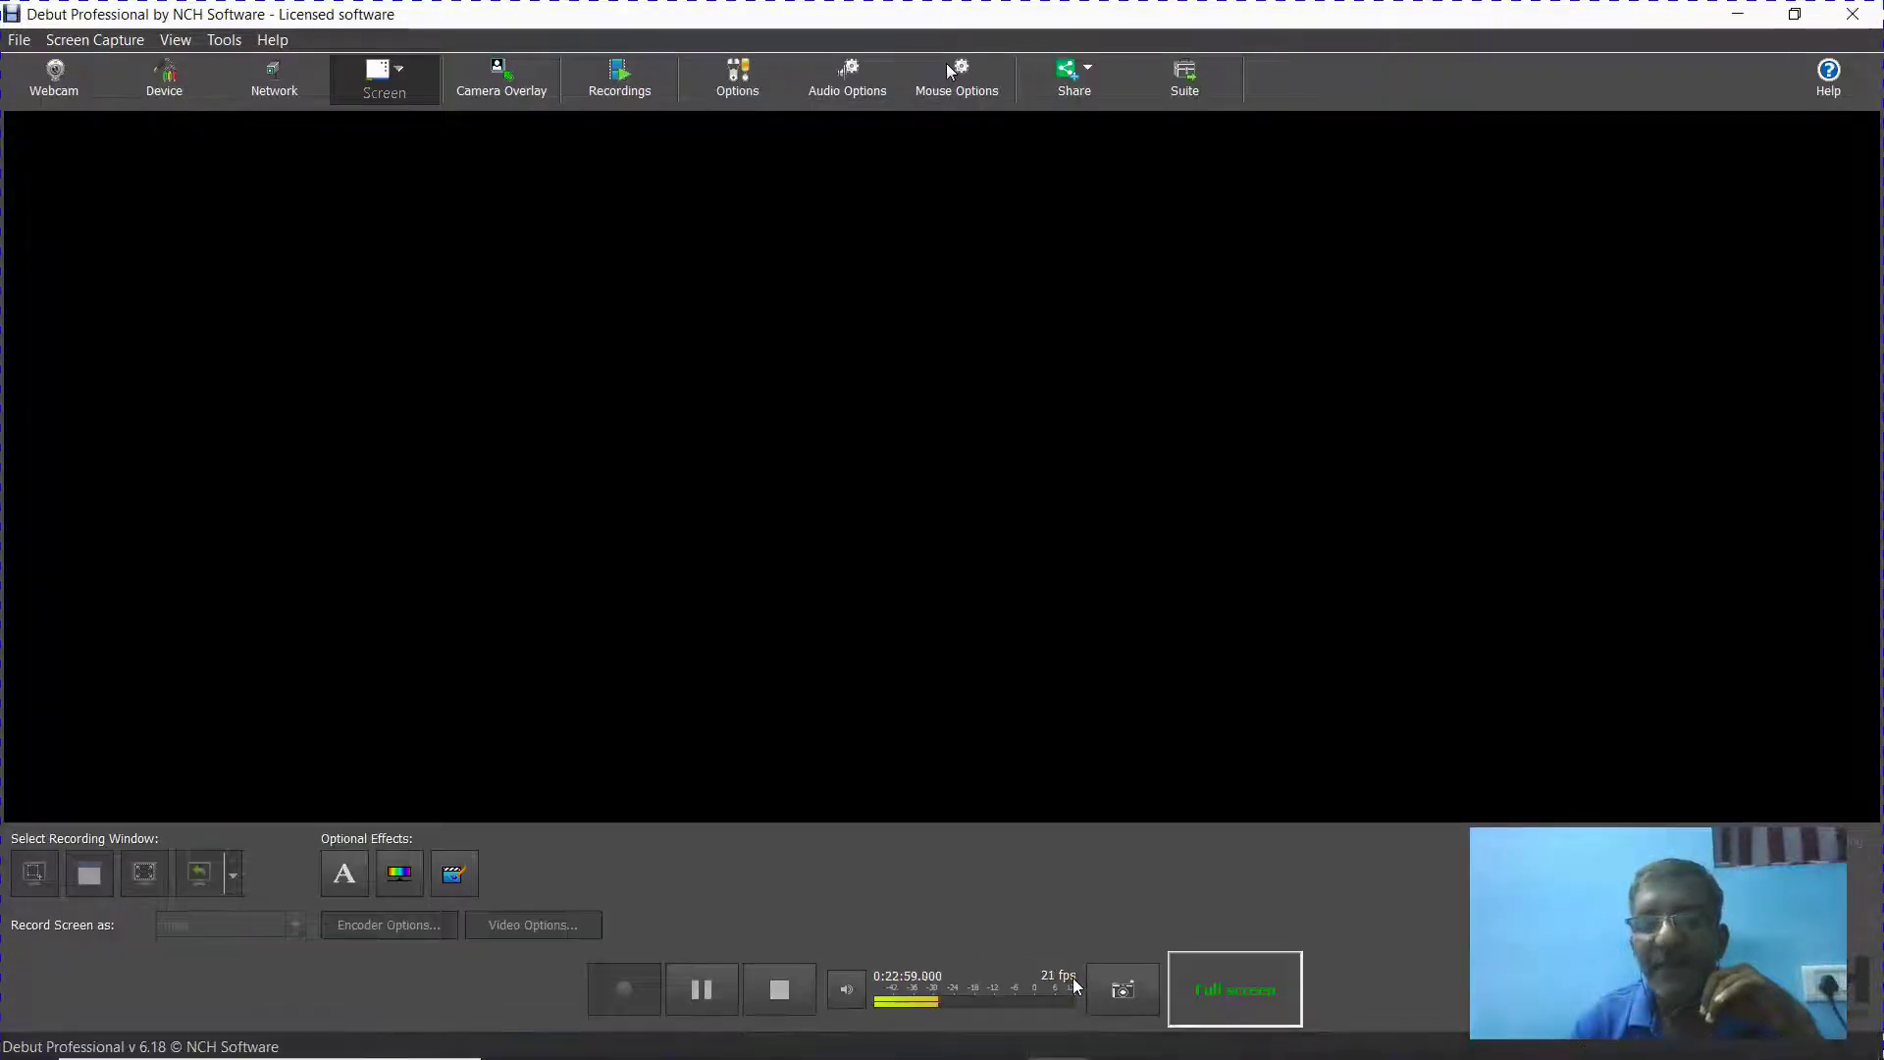
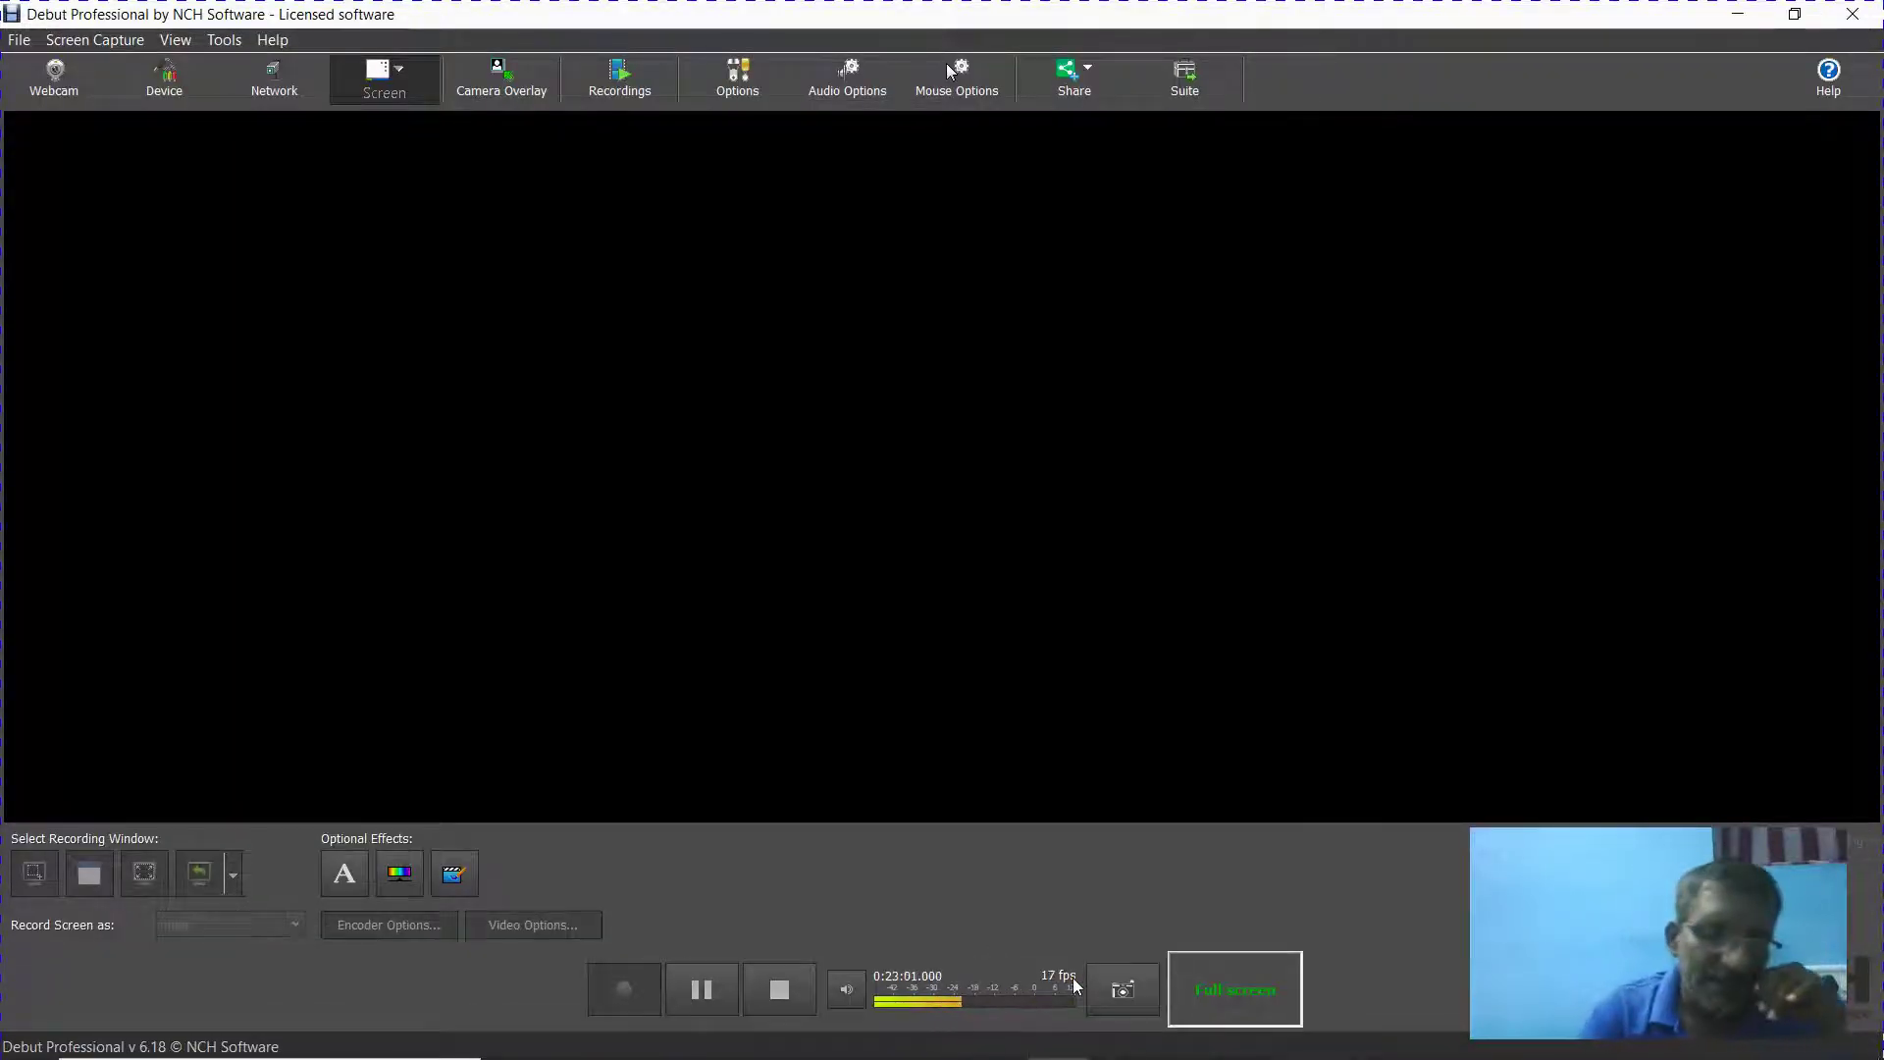
Close the Accounting Features screen in Tally and return to the Gateway of Tally.
key(alt+Tab)
key(alt+Tab)
key(alt+Tab)
key(alt+Tab)
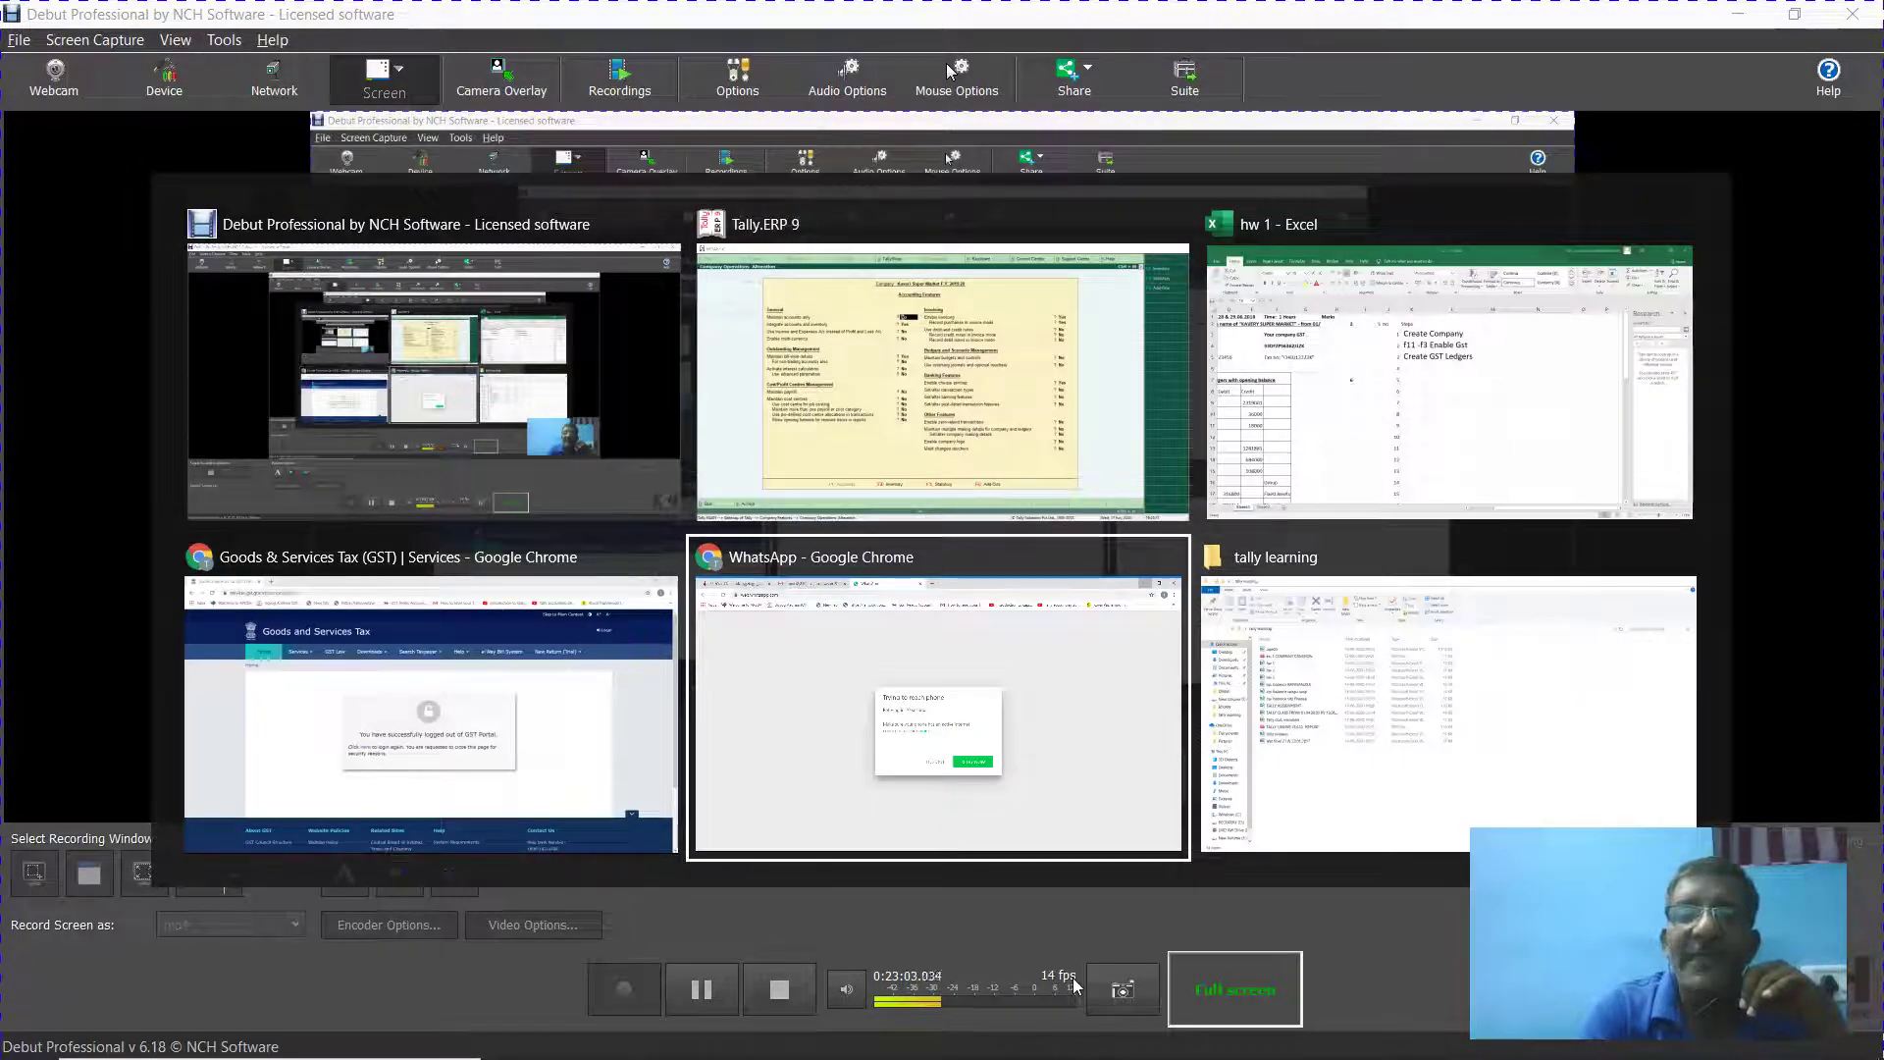
key(alt+Tab)
key(alt+Tab)
key(alt+Tab)
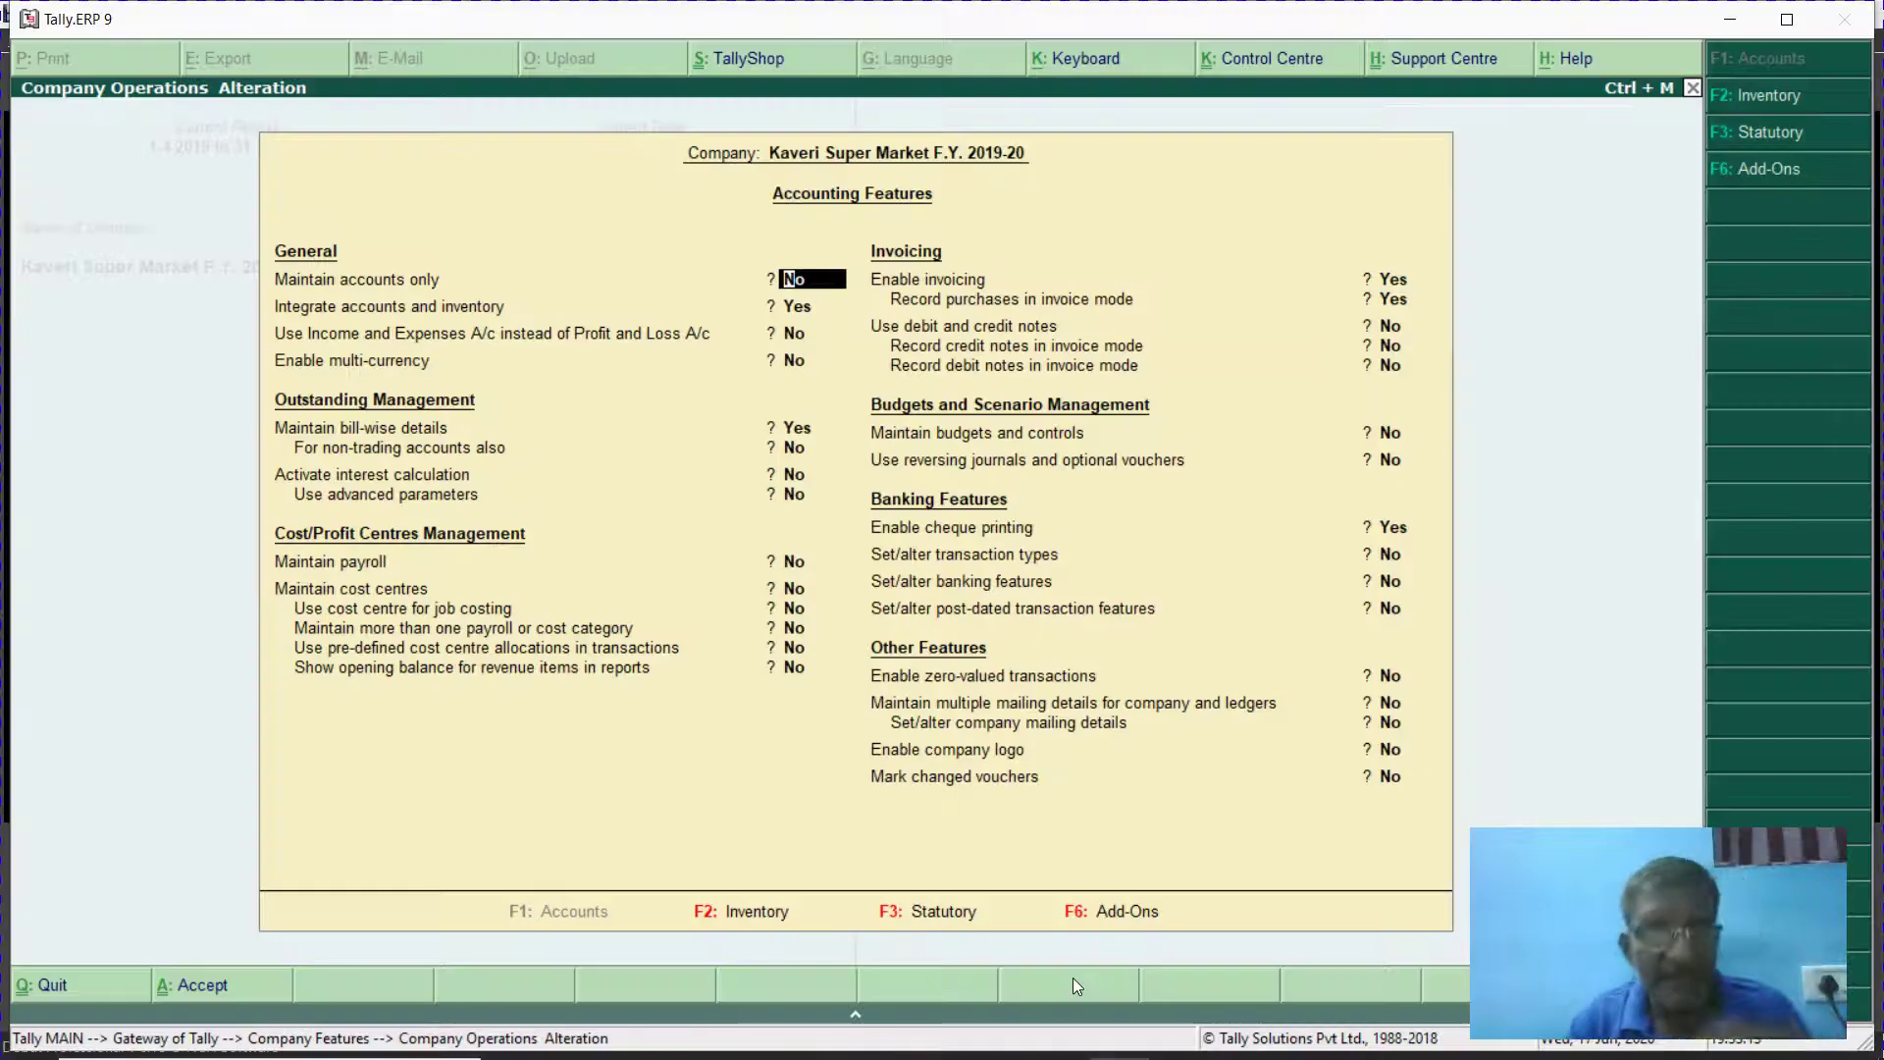
key(Escape)
key(Return)
key(Escape)
key(Escape)
key(Escape)
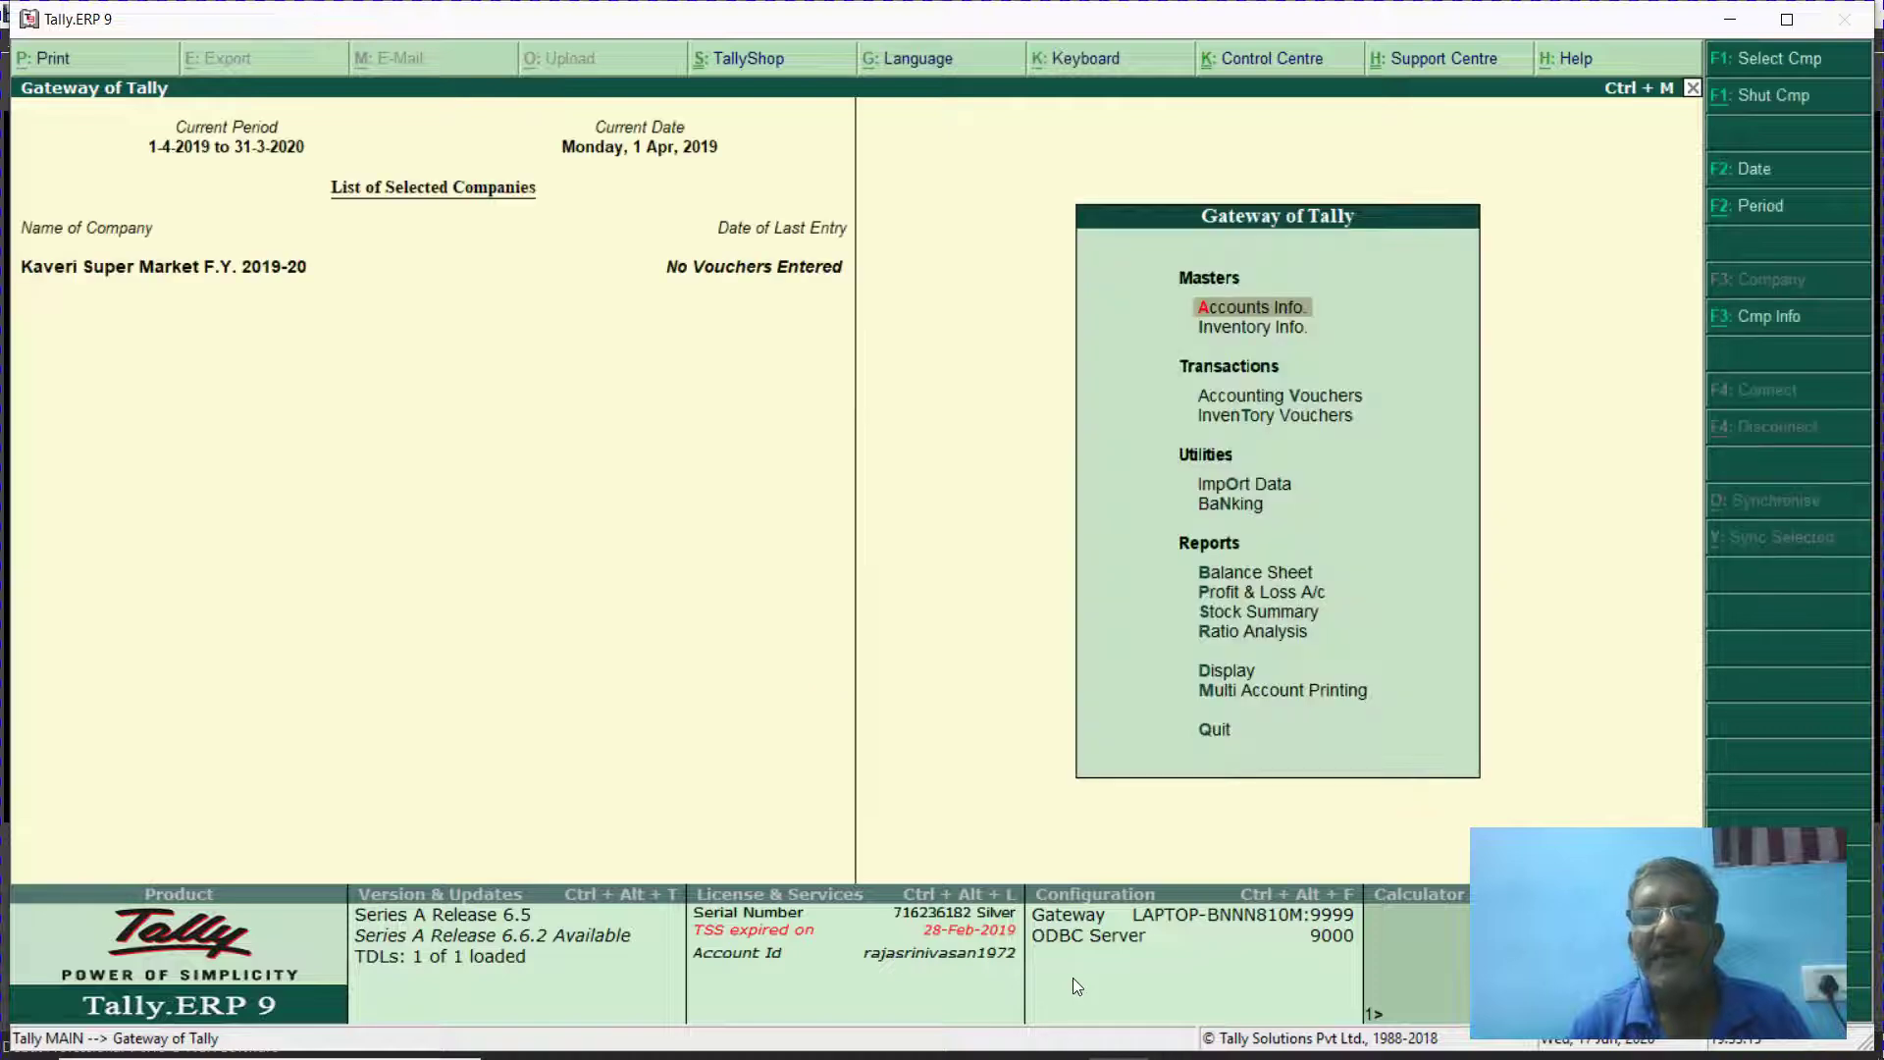
Check the existing ledgers under Accounts Info > Ledgers, then bring up the hw 1 Excel sheet.
key(a)
key(l)
key(a)
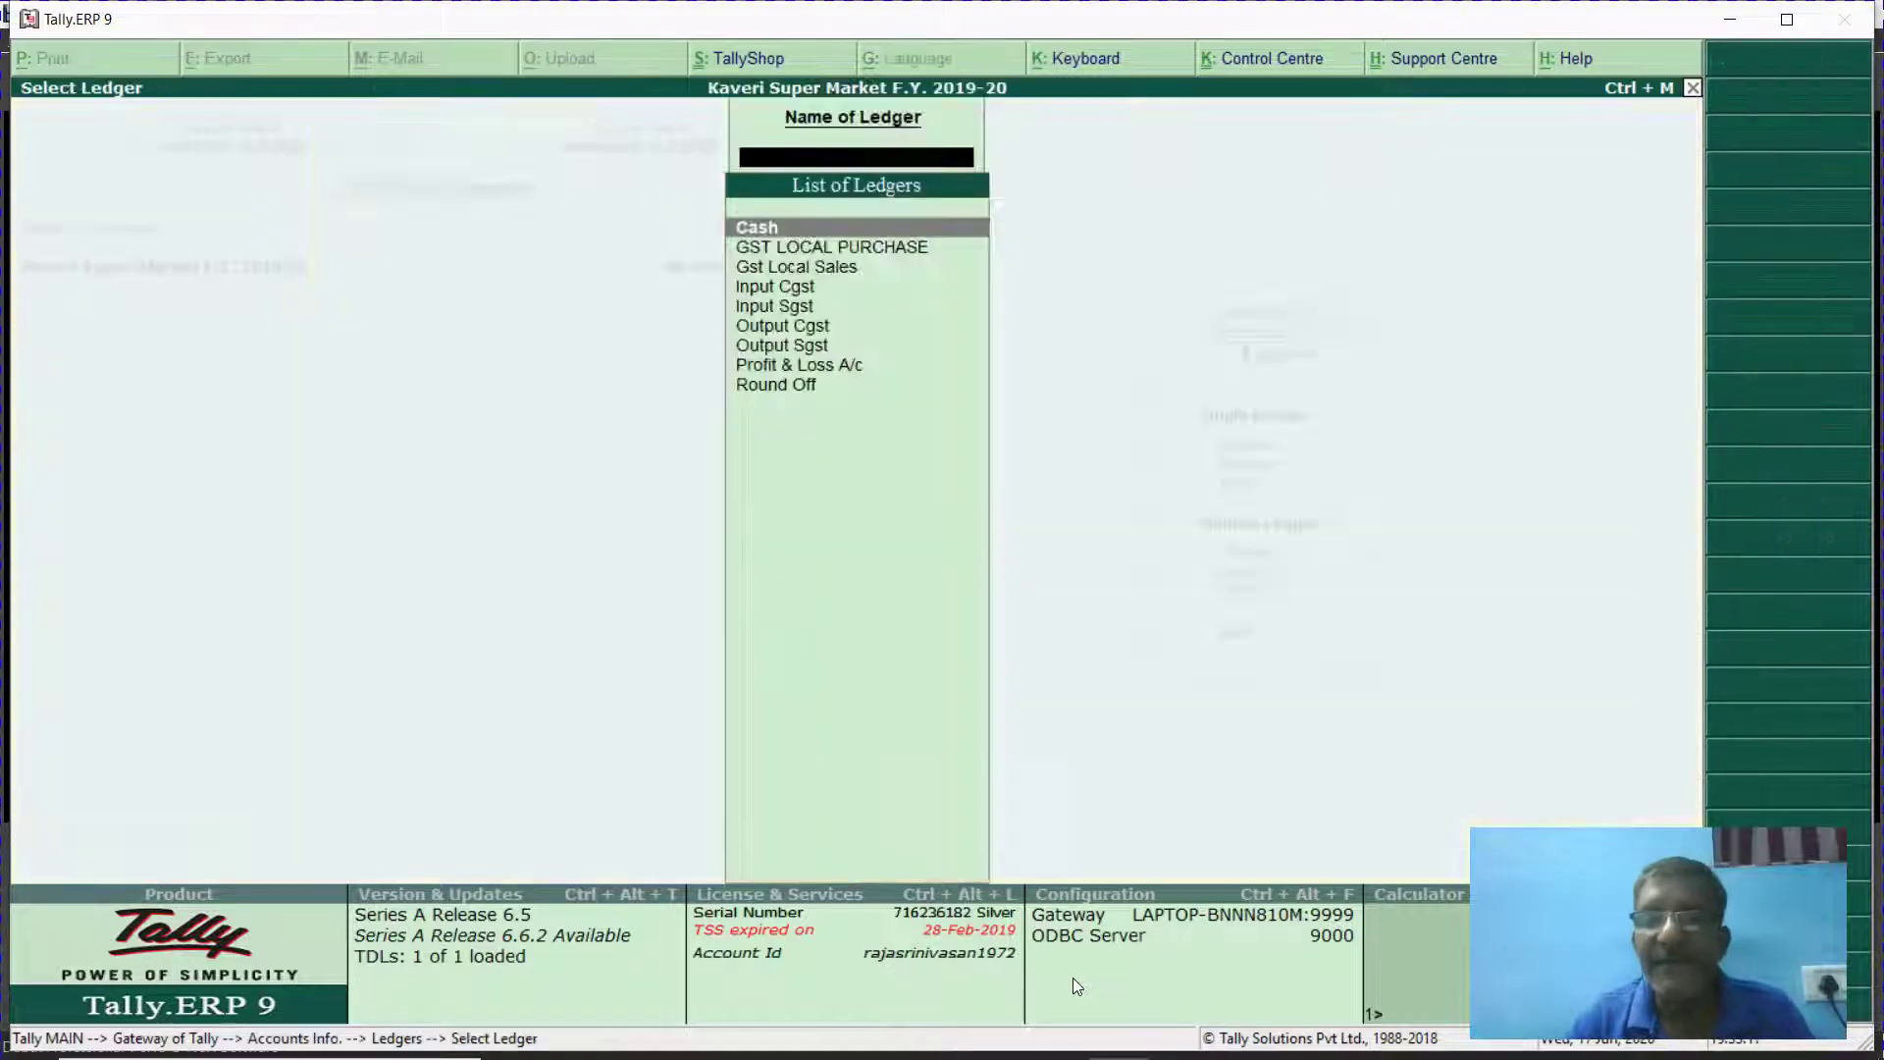
key(Escape)
key(Escape)
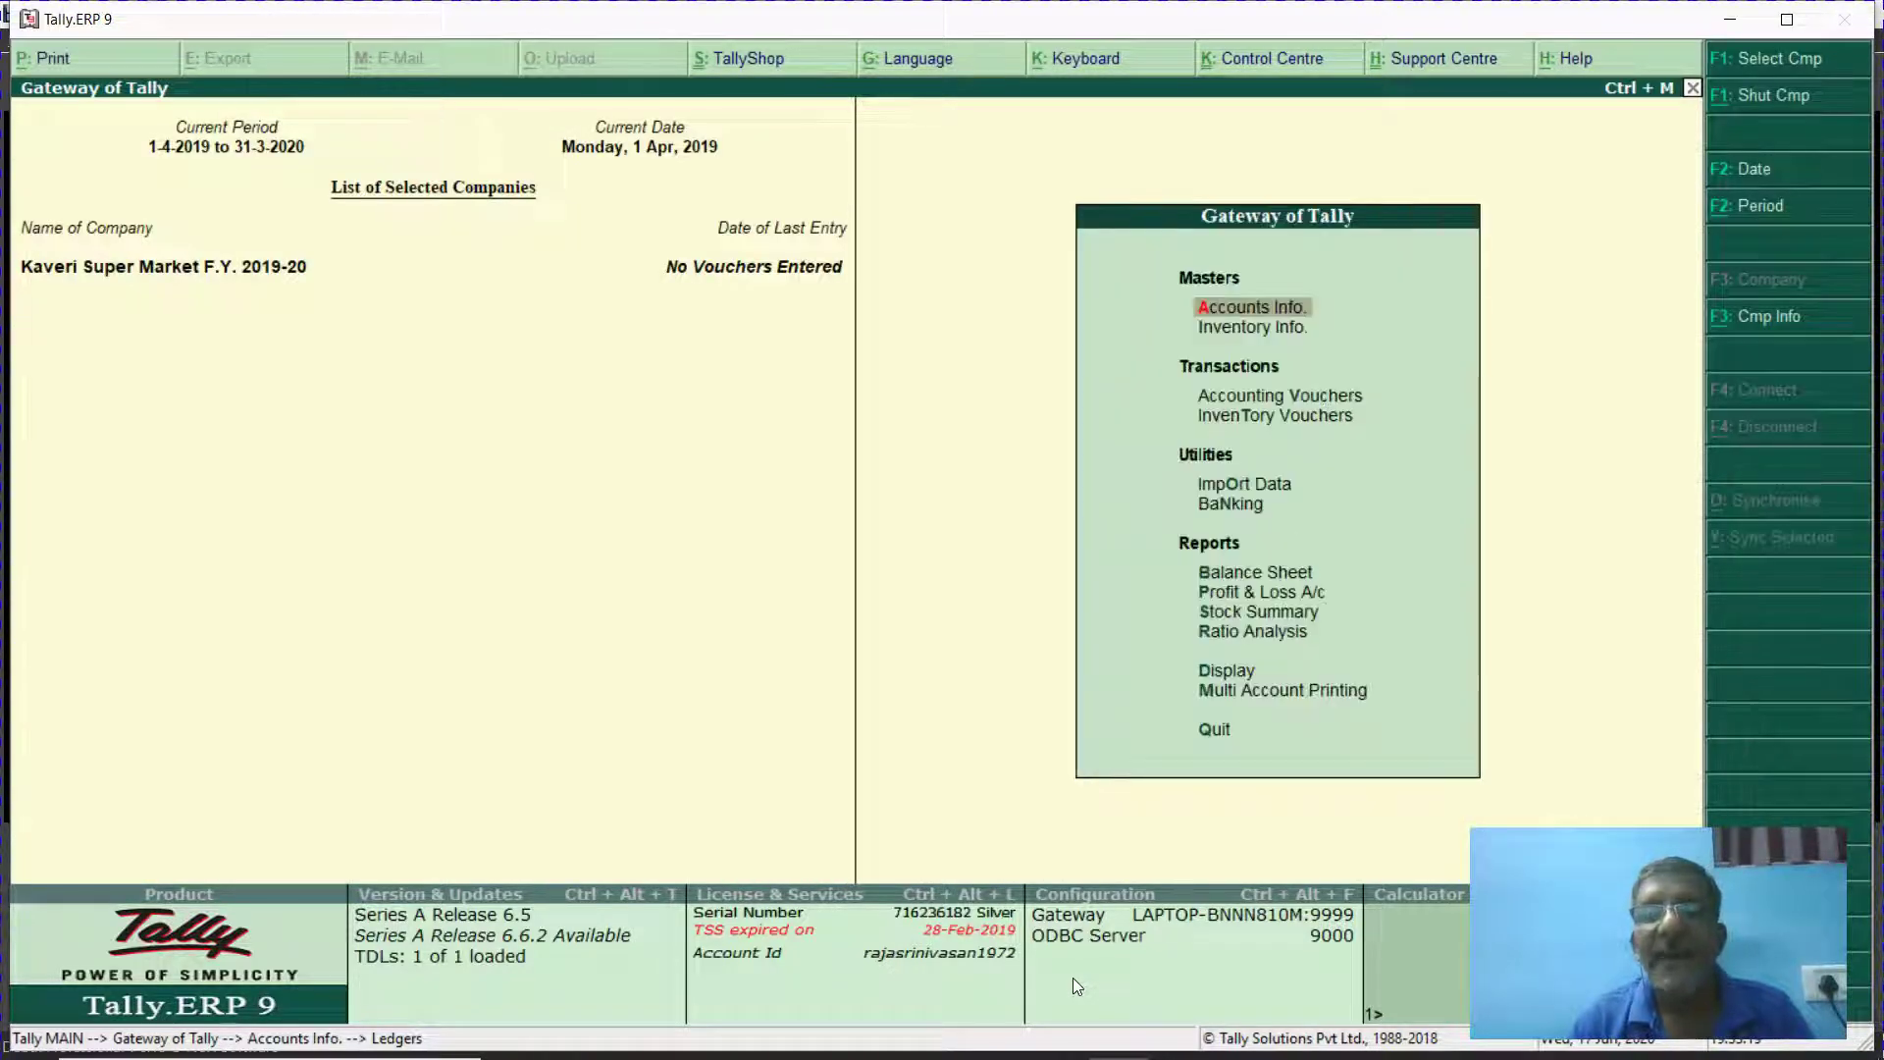
key(alt+Tab)
key(alt+Tab)
key(Tab)
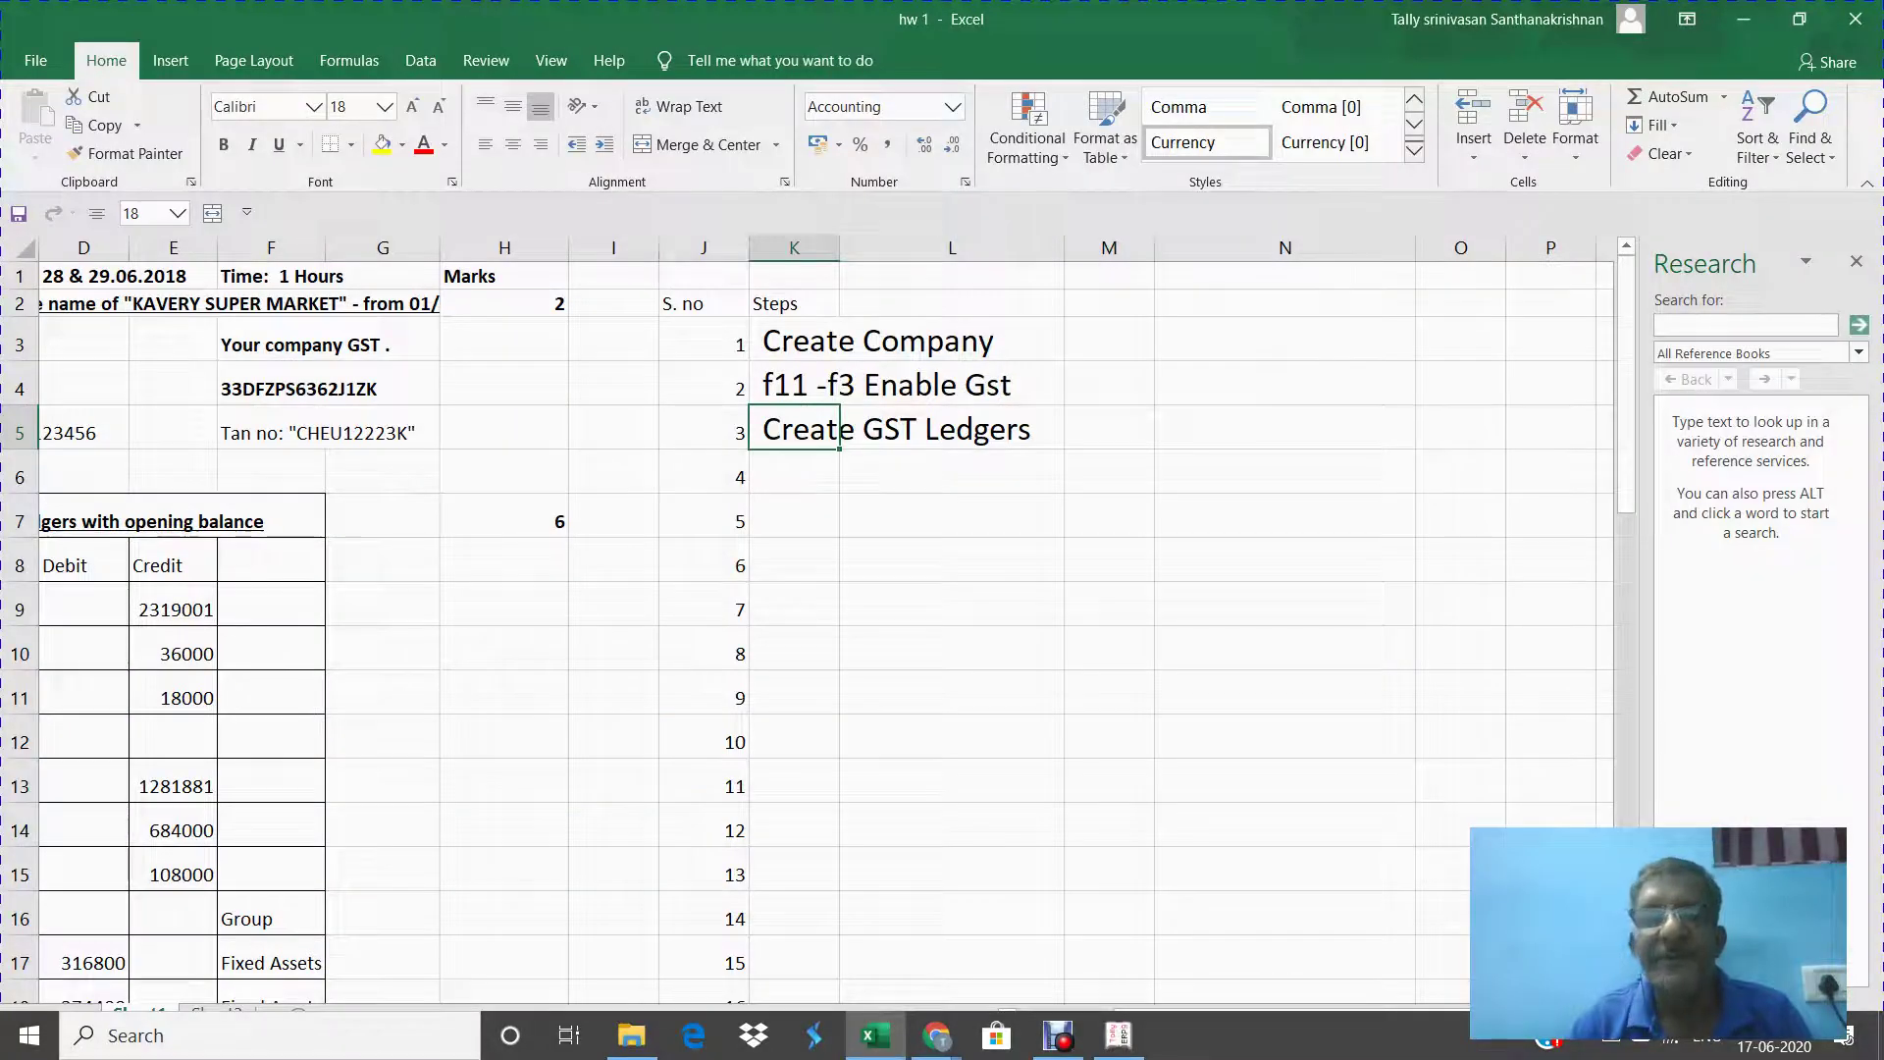
Enter 'Create Opening Balance' in cell K6 as the fourth step.
key(Down)
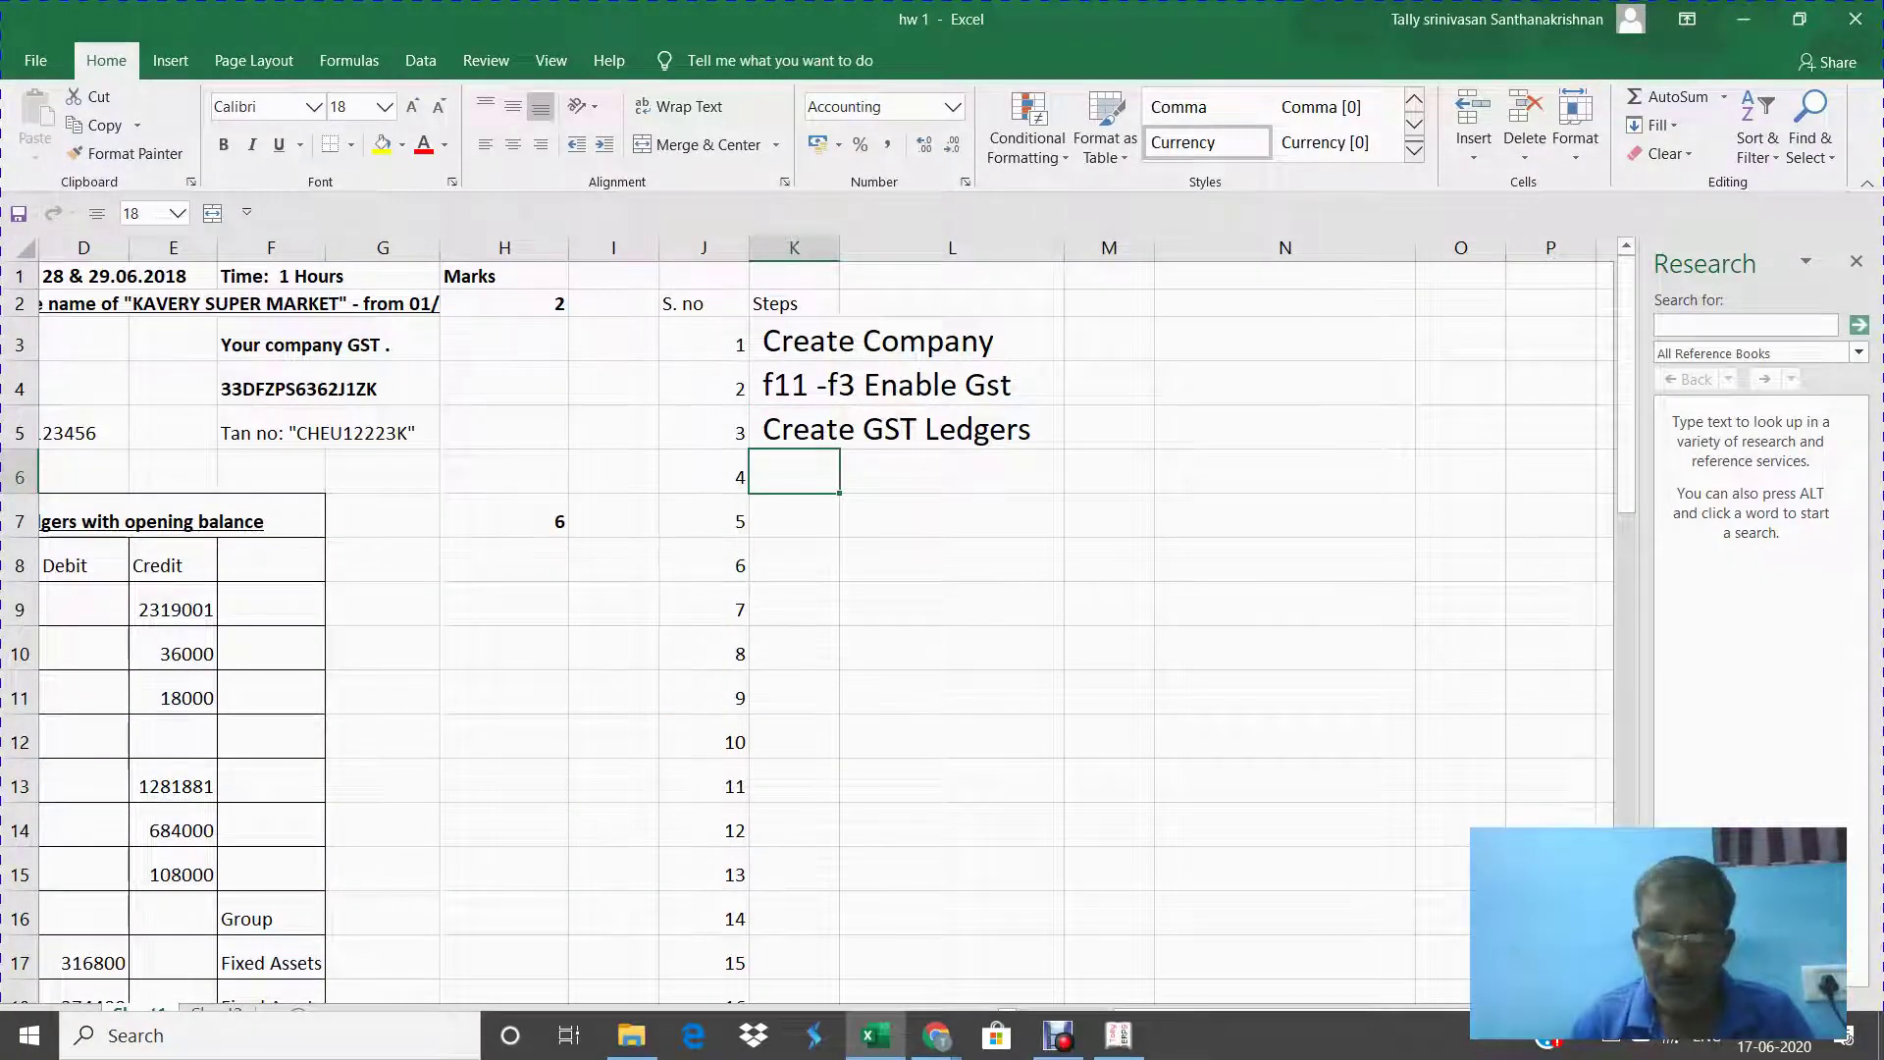
text(Creat)
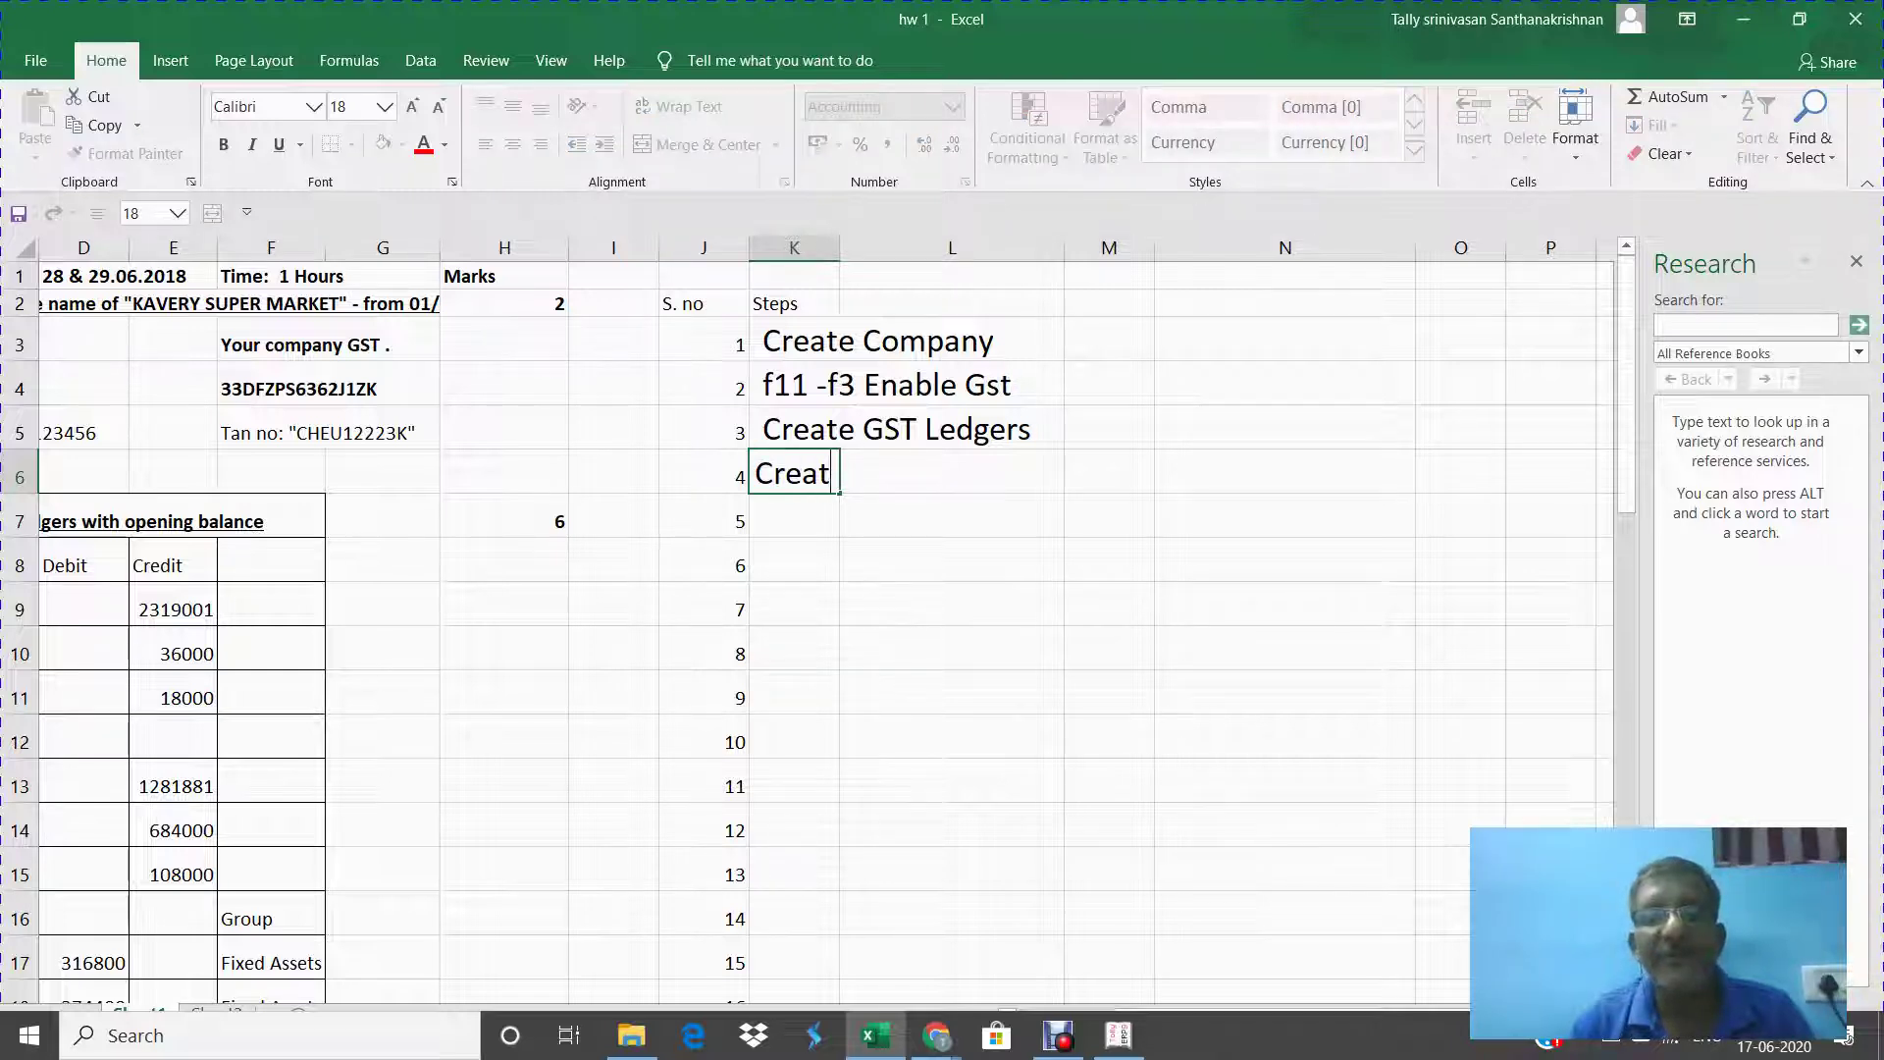
text(e Openi)
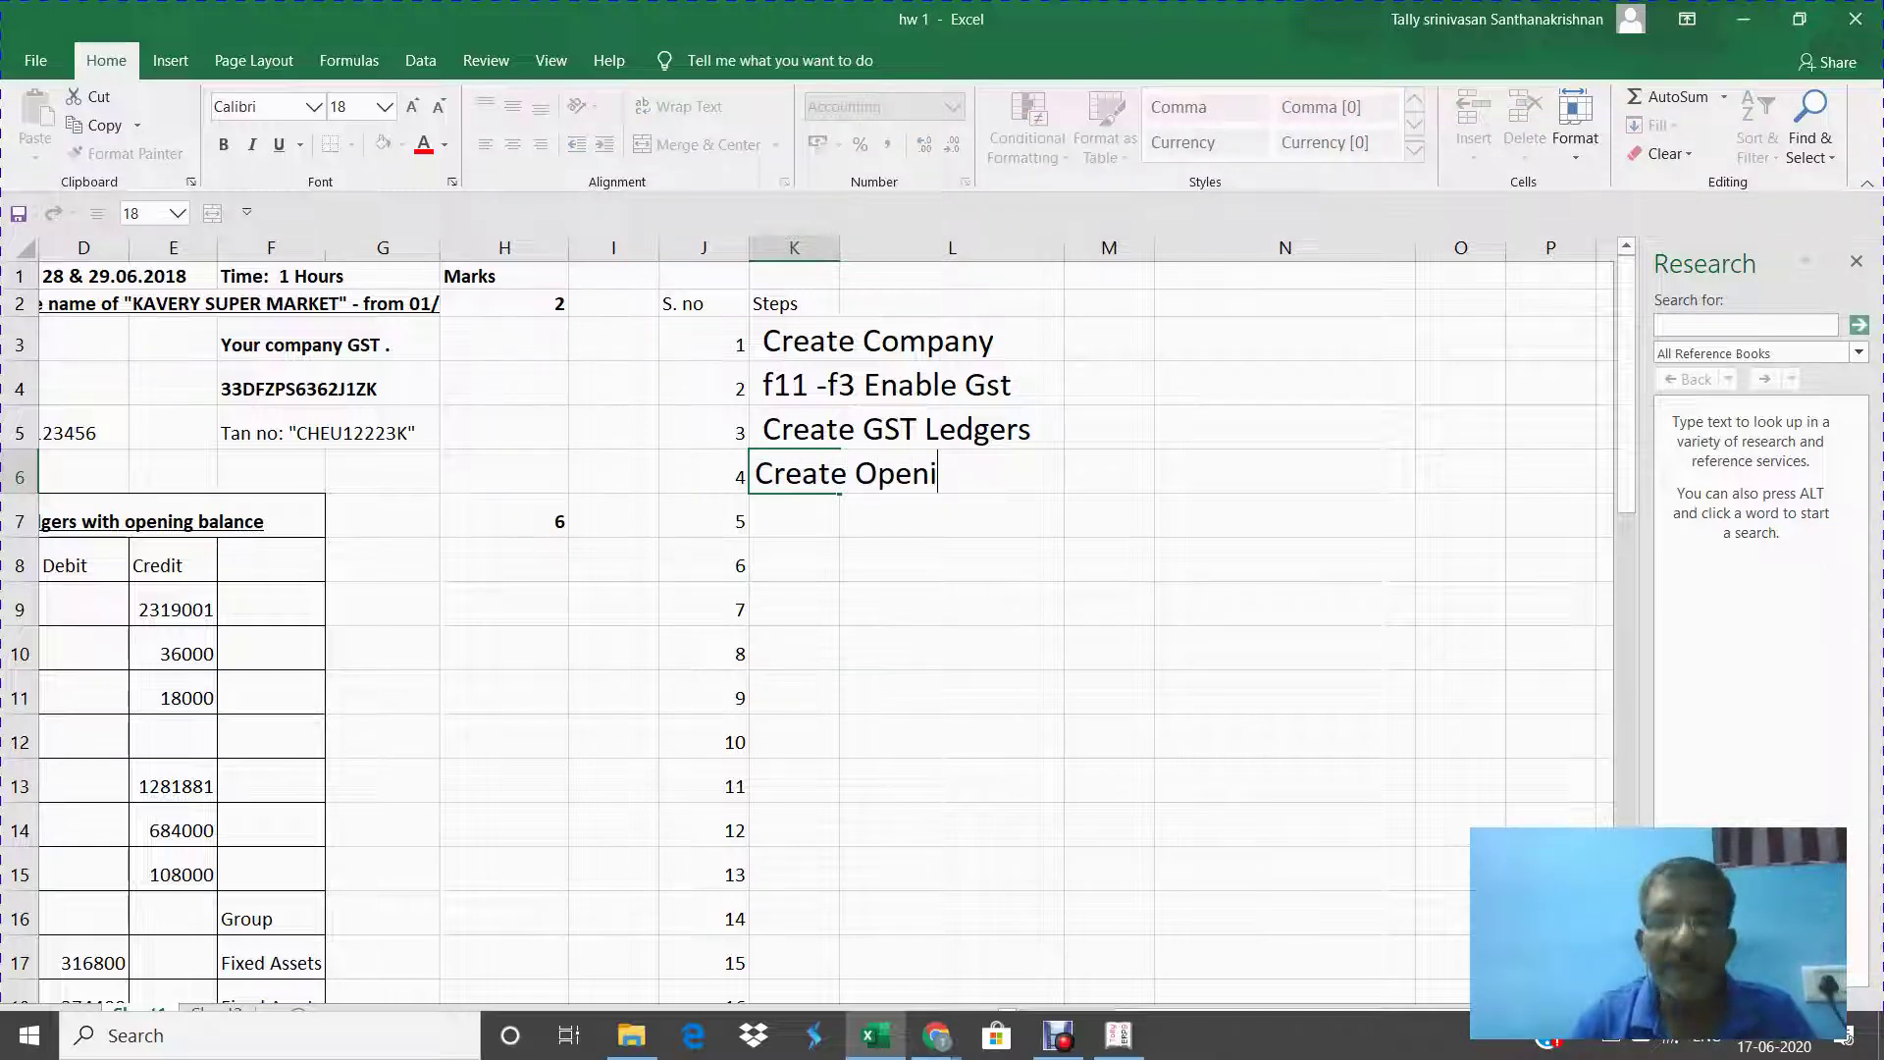
text(ng Balance)
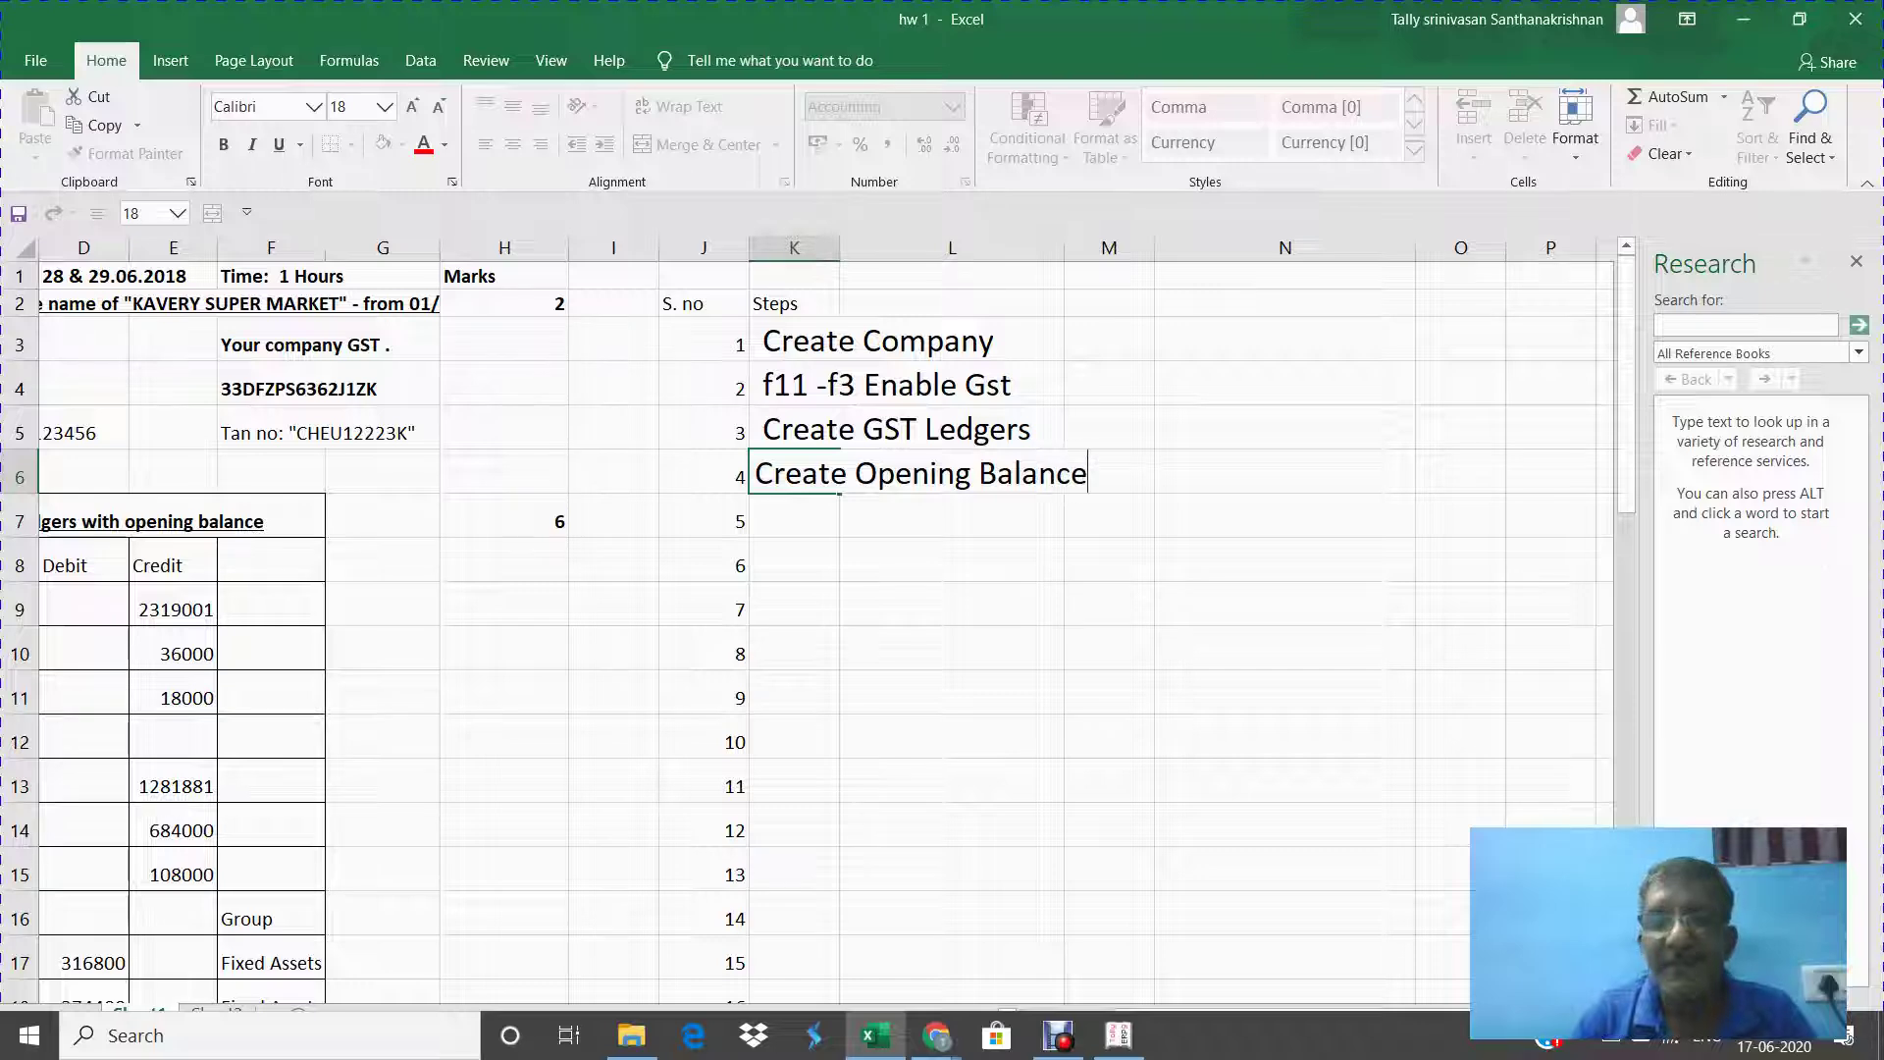
key(Return)
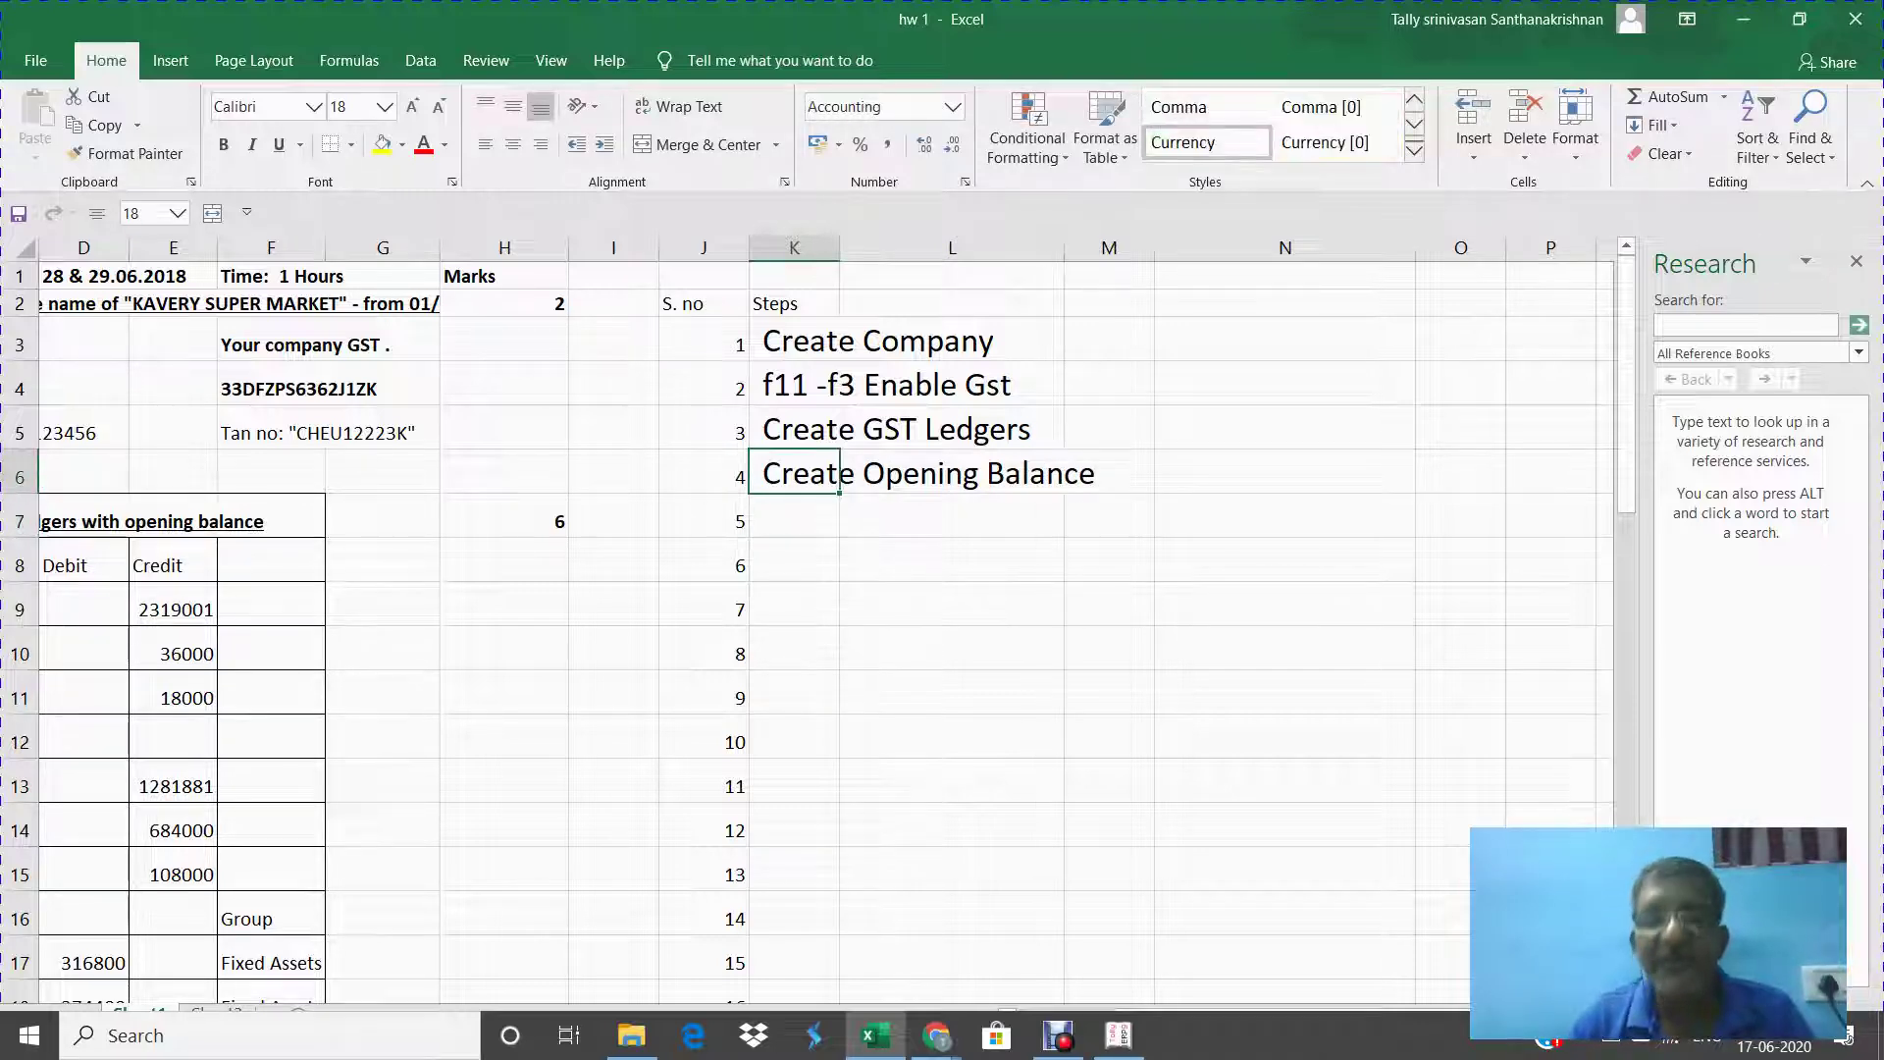
key(alt+Tab)
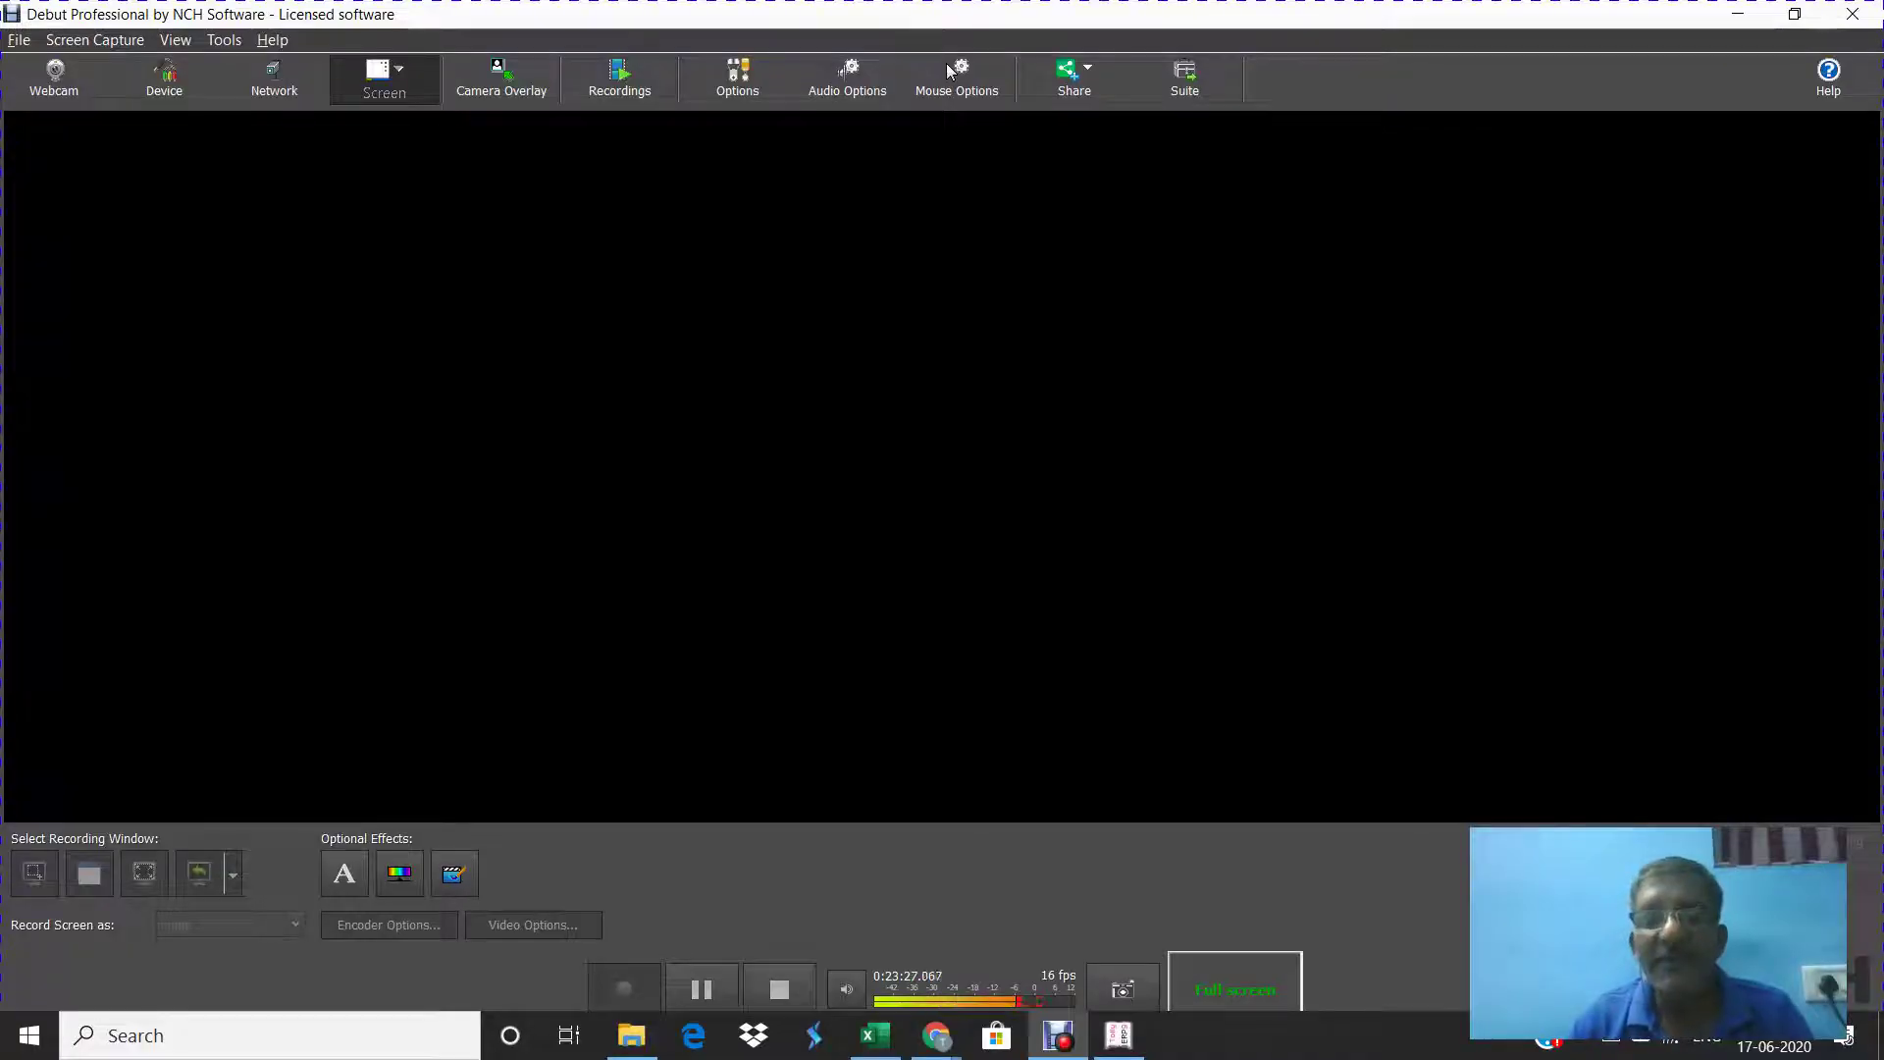
Start Multiple Ledgers Create under Accounts Info > Ledgers with All Items as the group filter.
key(alt+Tab)
key(alt+Tab)
key(alt+Tab)
key(alt+Tab)
key(alt+Tab)
key(alt+Tab)
key(alt+Tab)
key(alt+Tab)
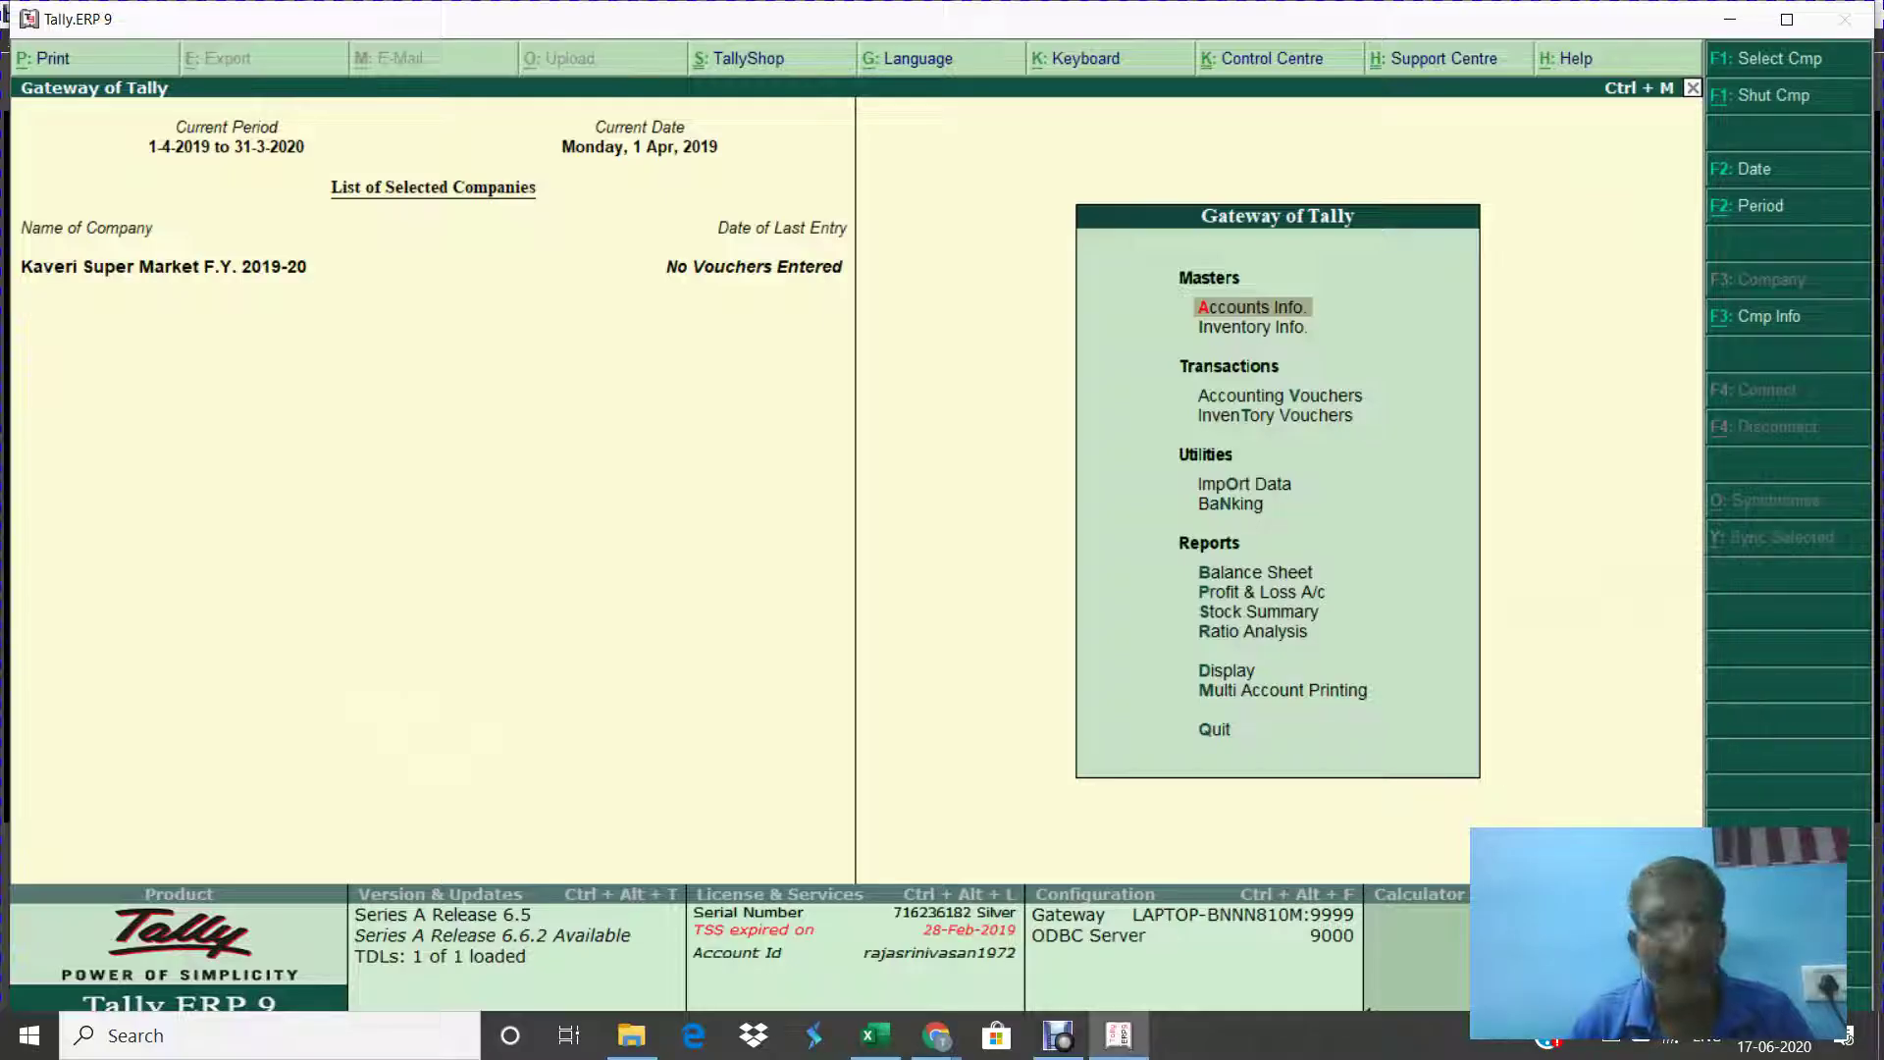
key(Return)
key(l)
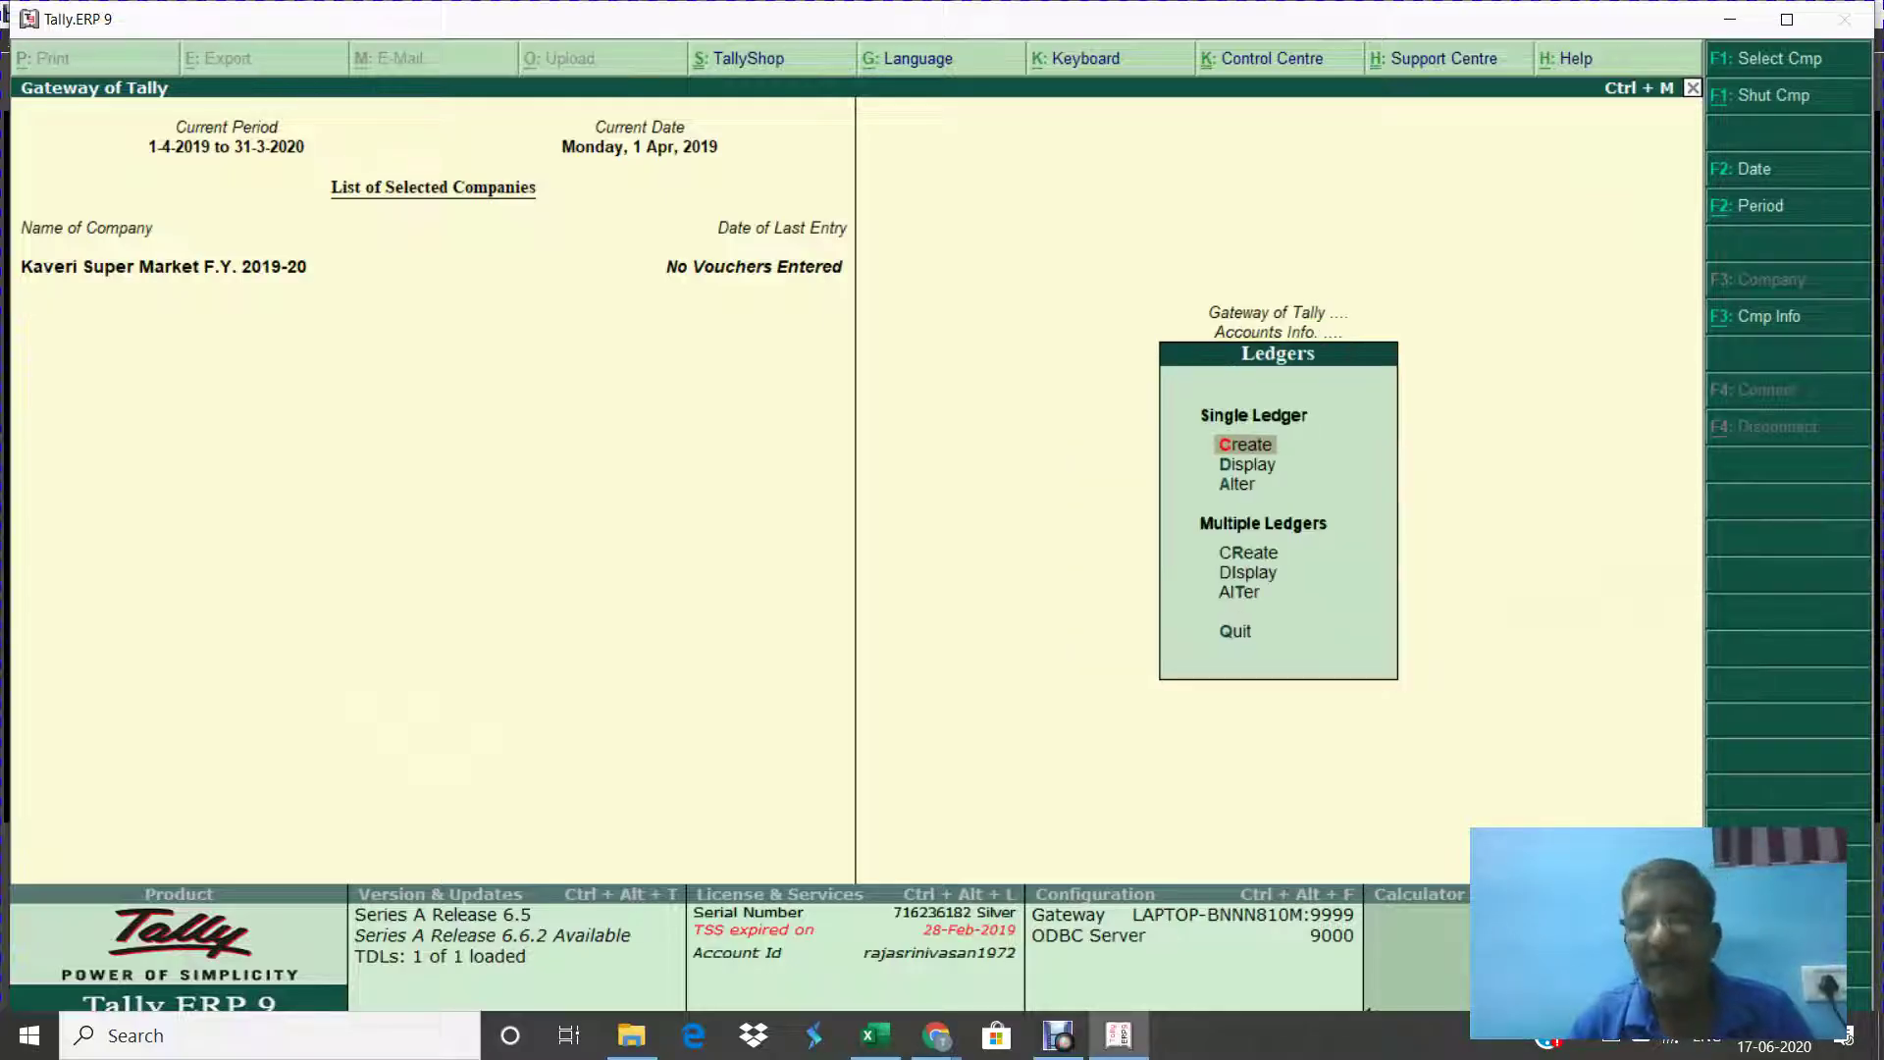
key(r)
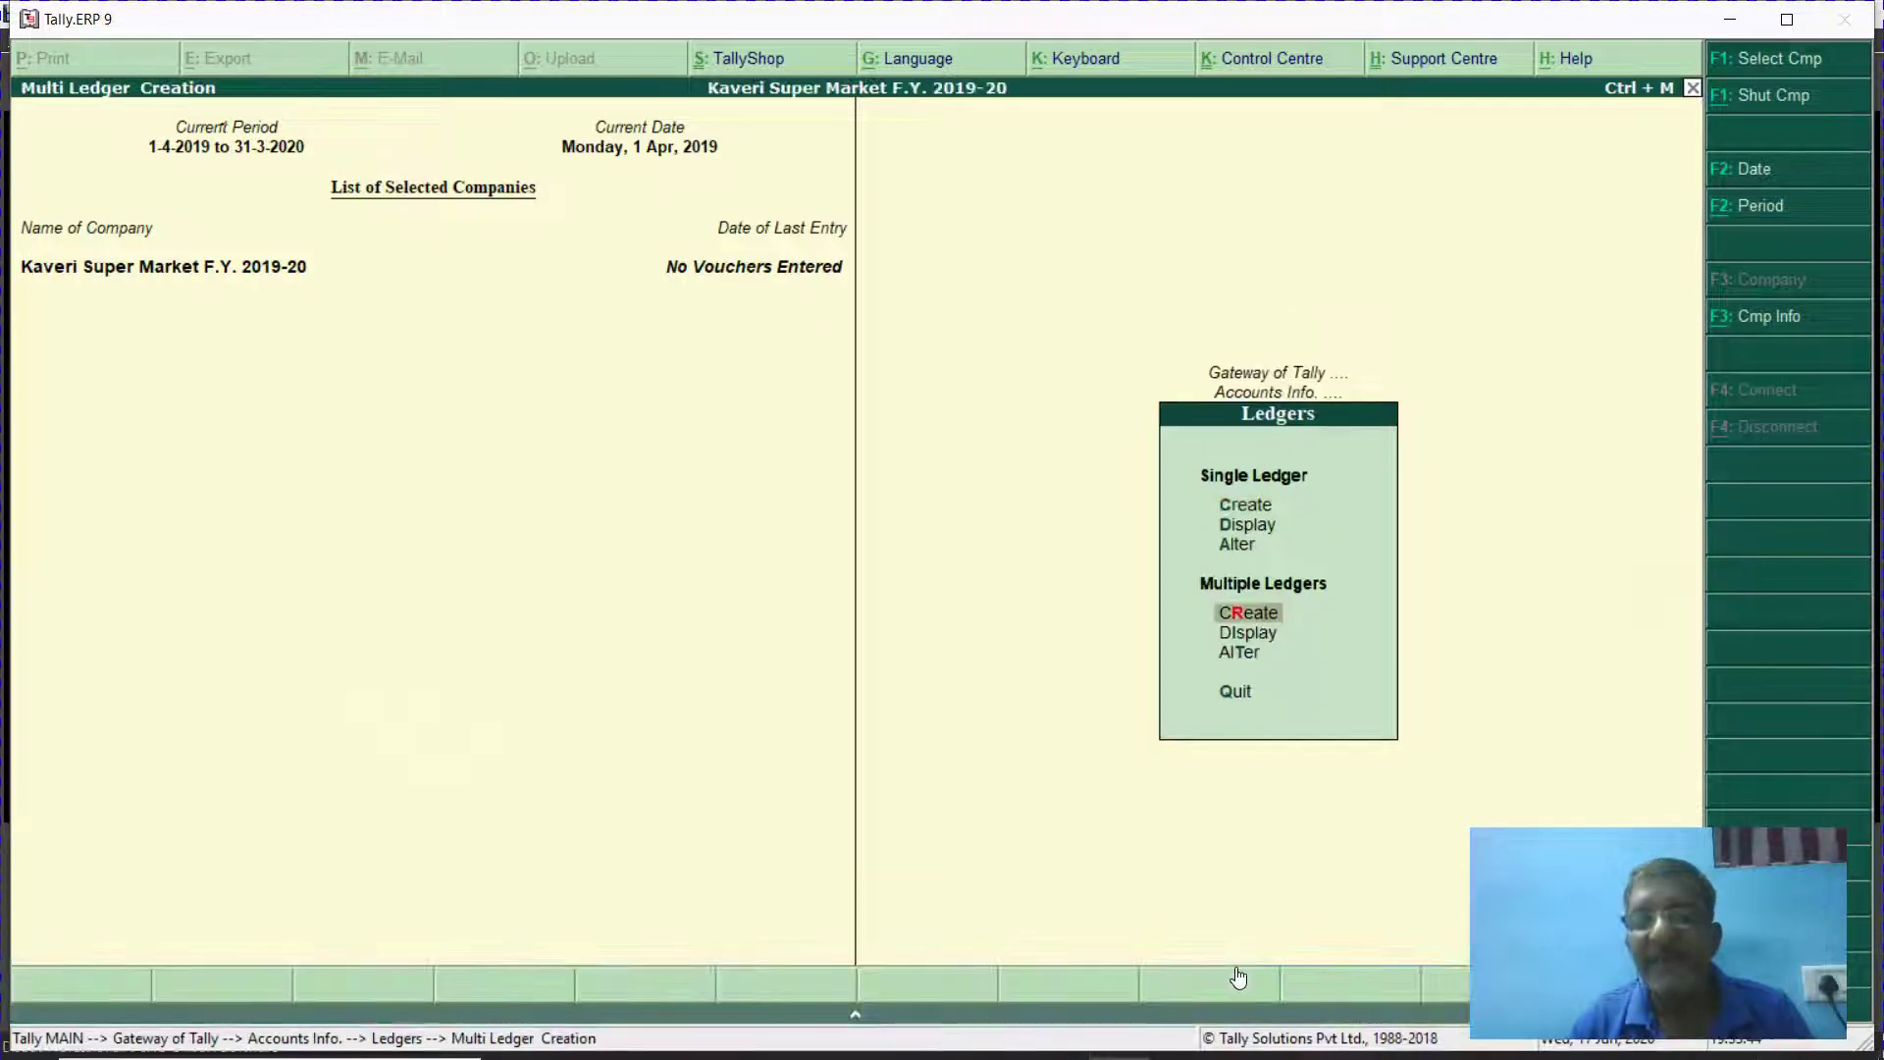
key(Return)
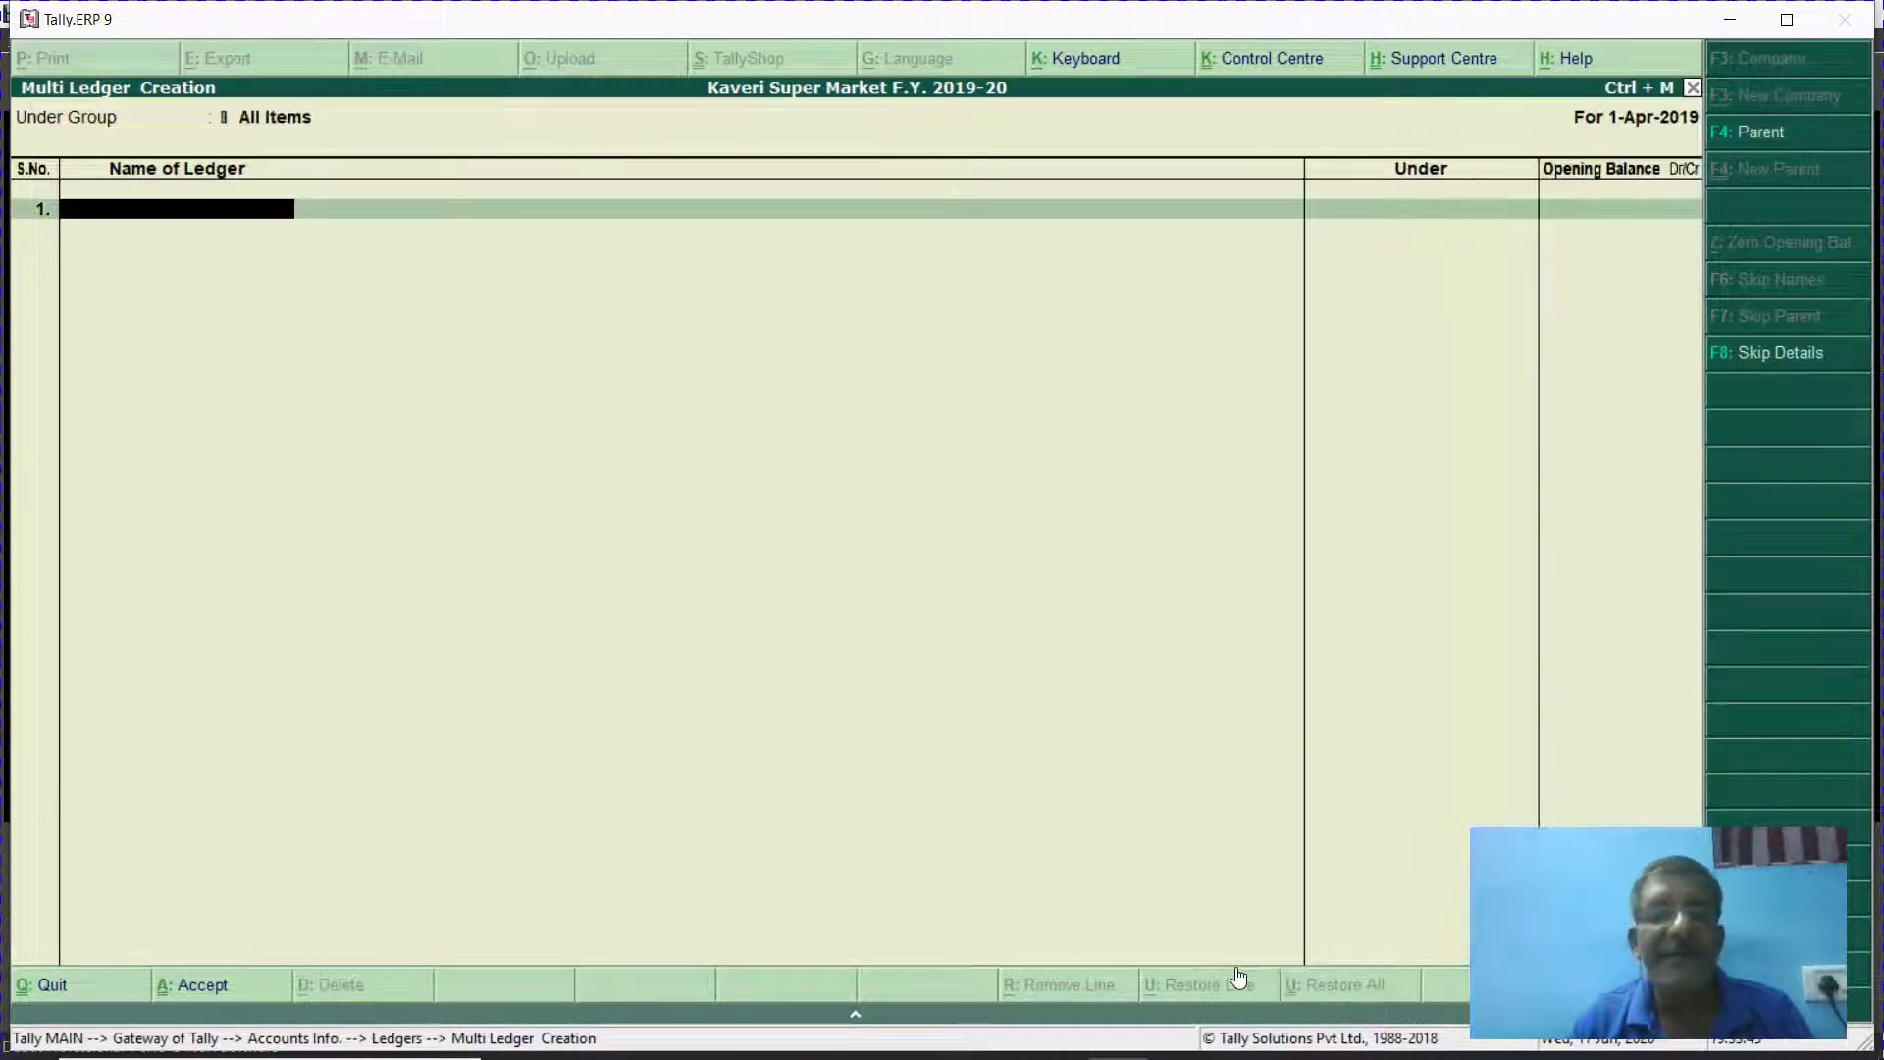
key(alt+Tab)
key(alt+Tab)
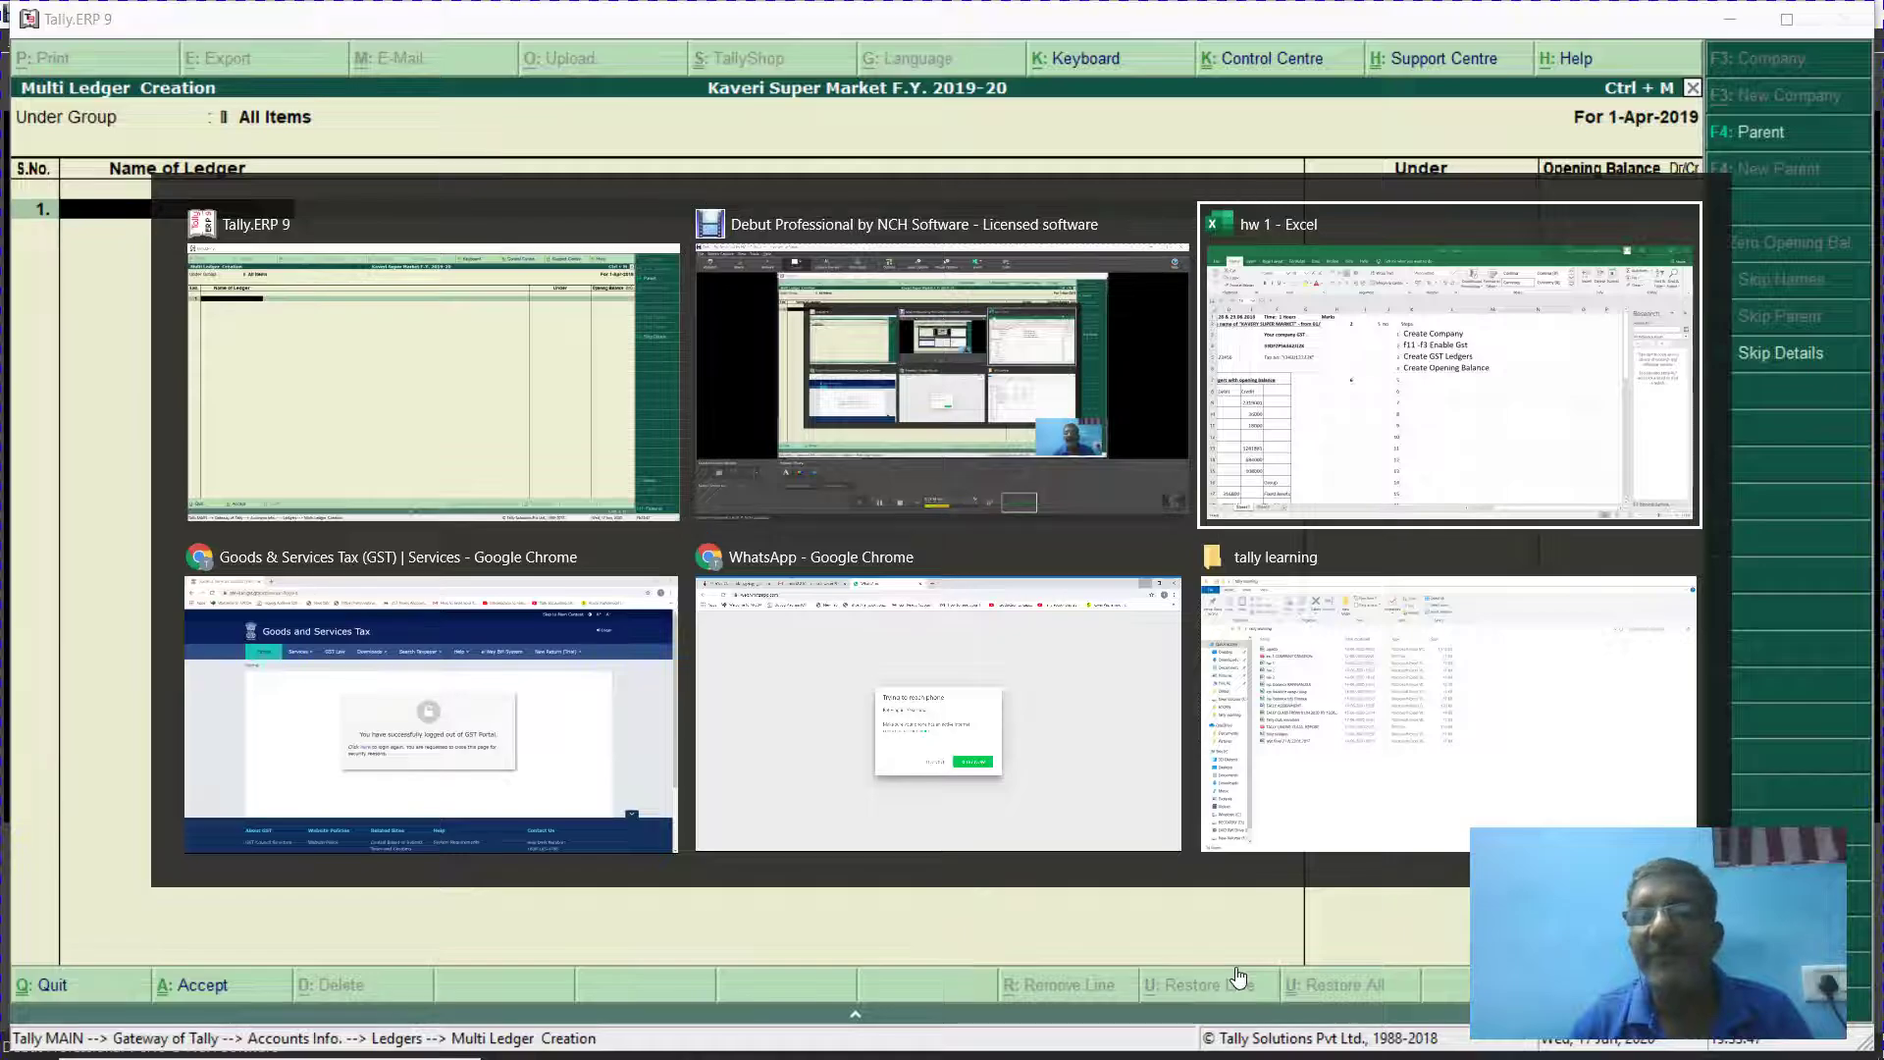
key(Left)
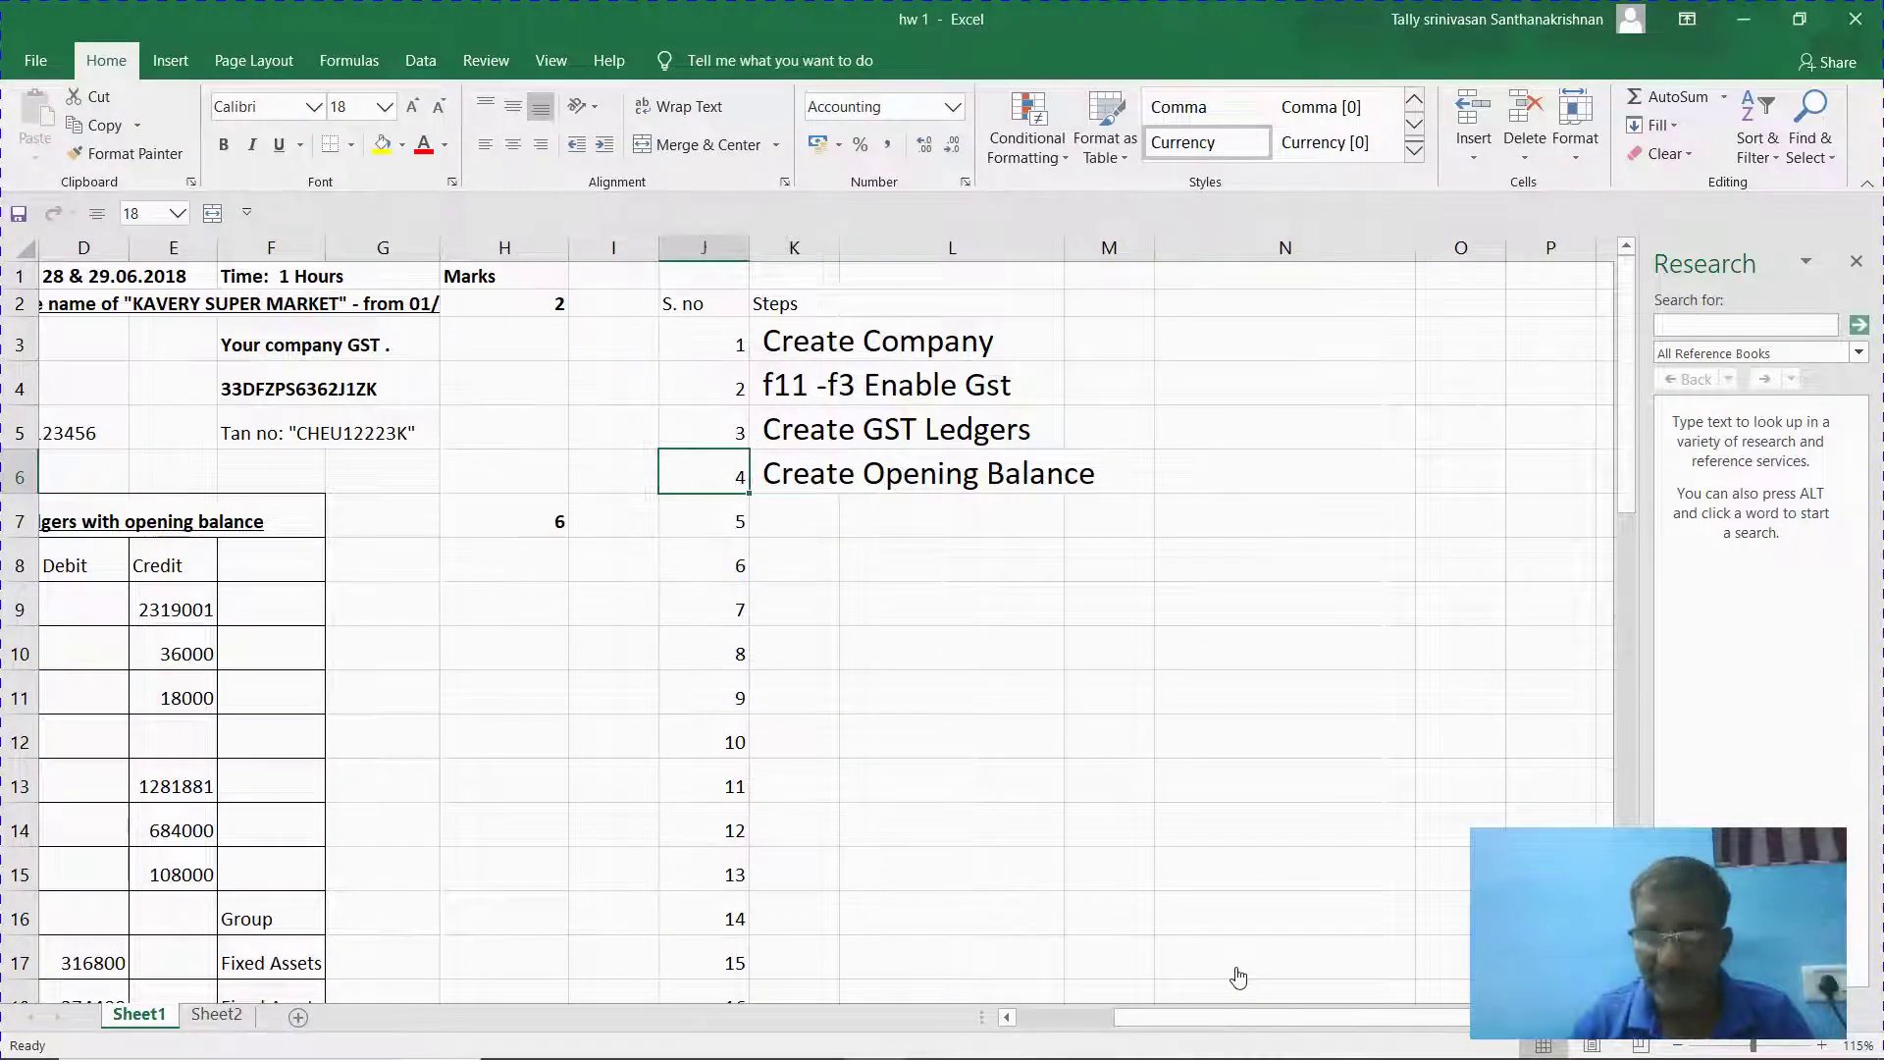
Add the Sapna Capital ledger under Capital Account with a 23,19,001 Cr opening balance.
key(Home)
key(Down)
key(Down)
key(Down)
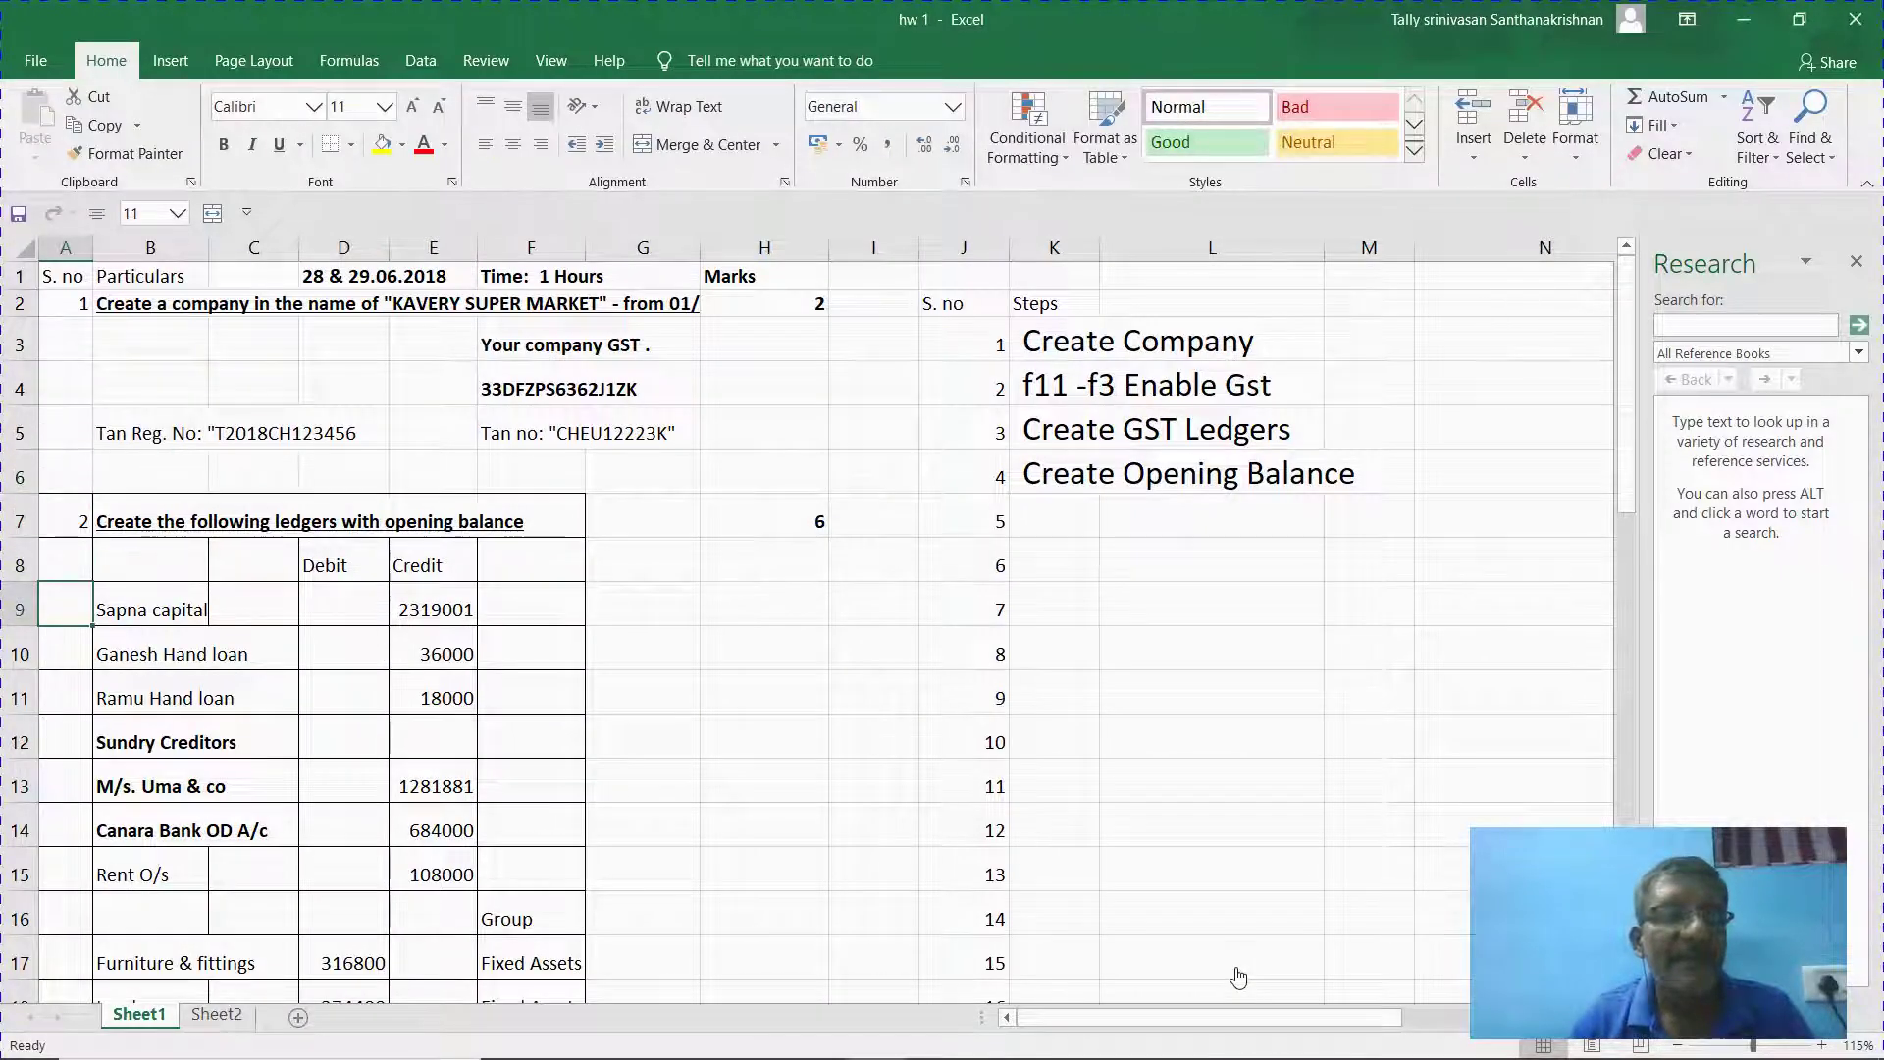
key(Right)
key(Right)
key(Right)
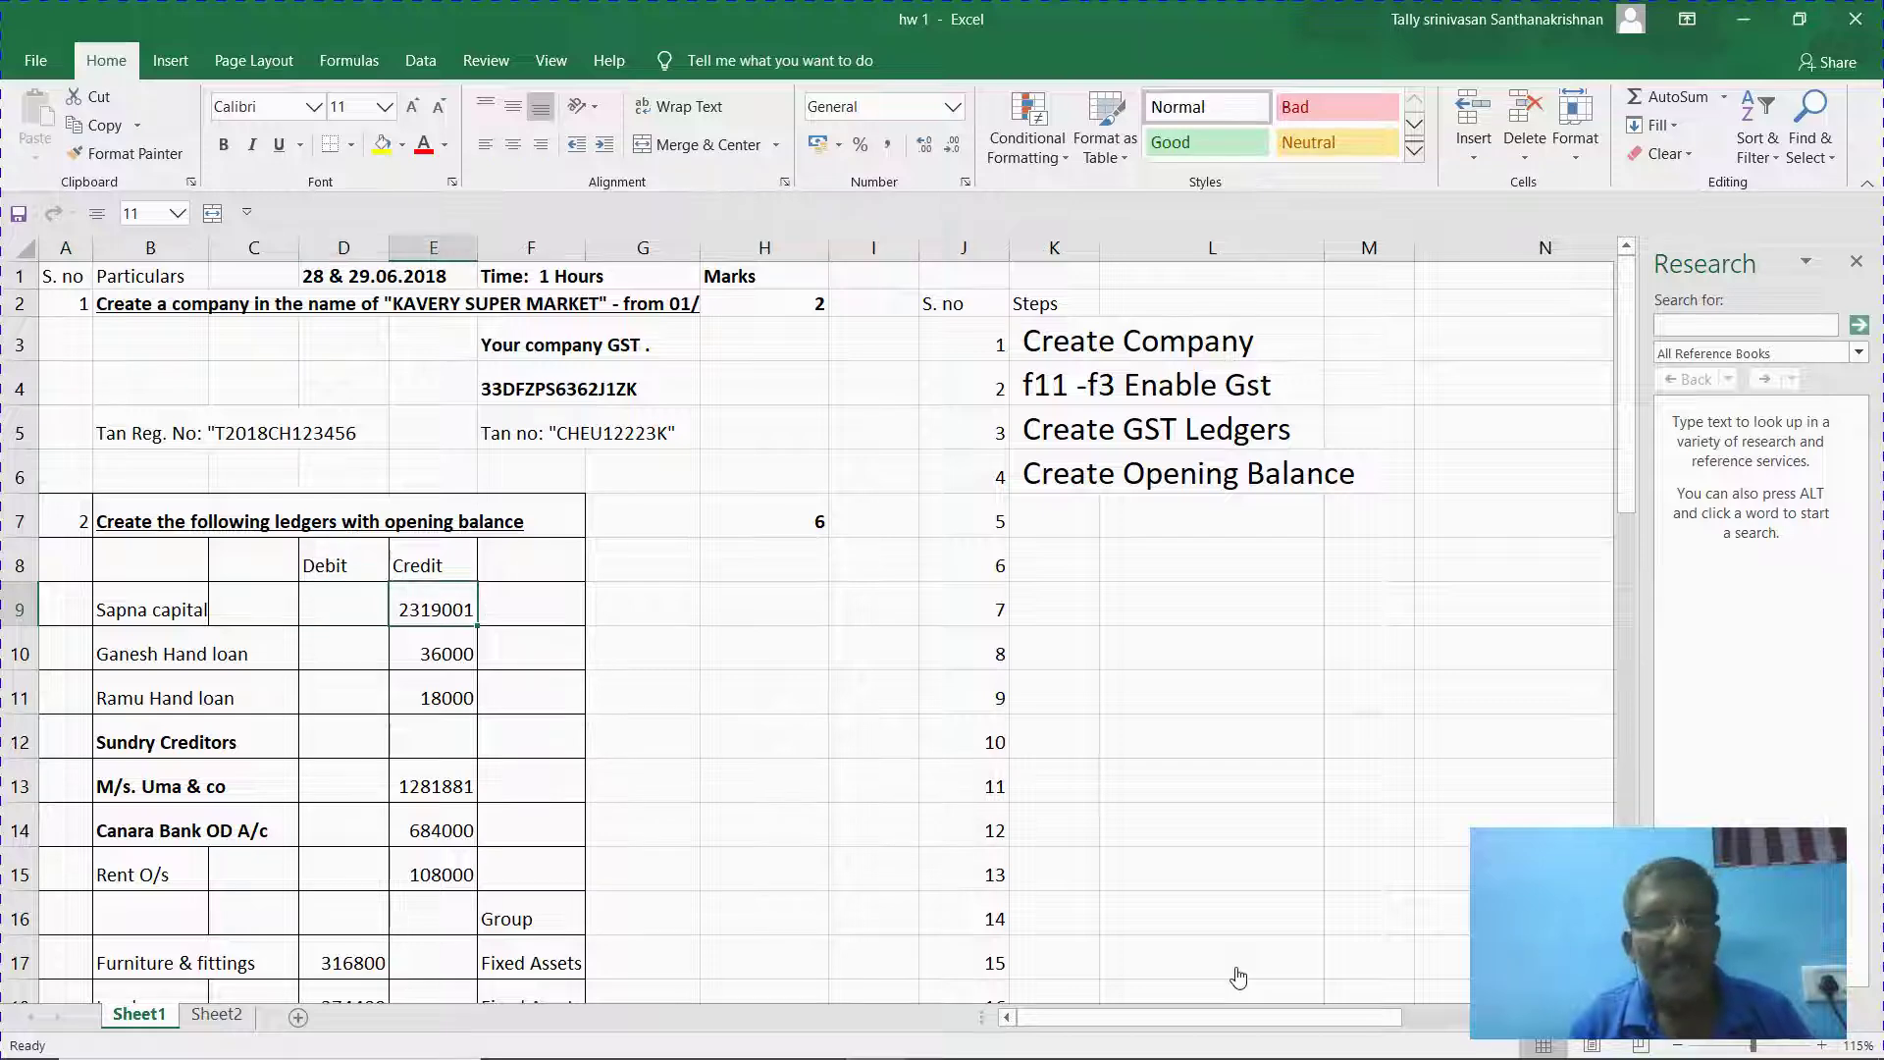
key(ctrl+c)
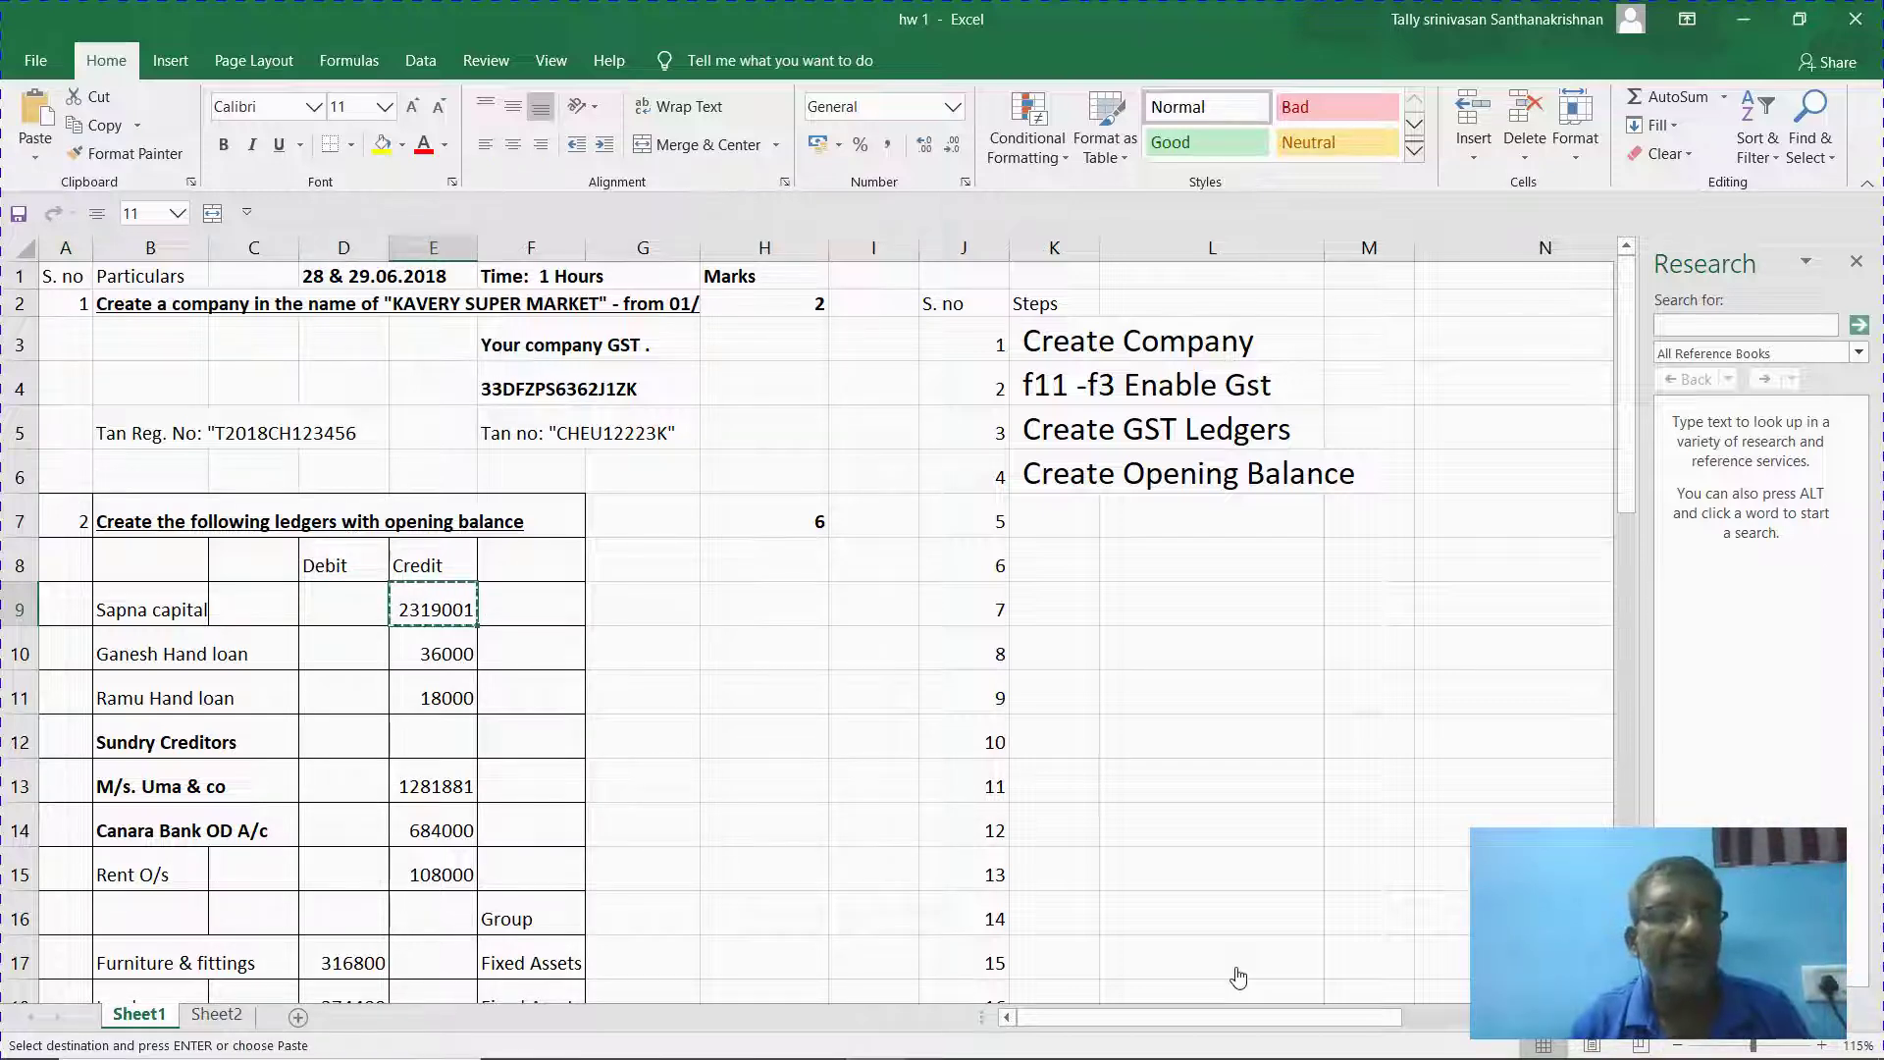
key(alt+Tab)
text(S)
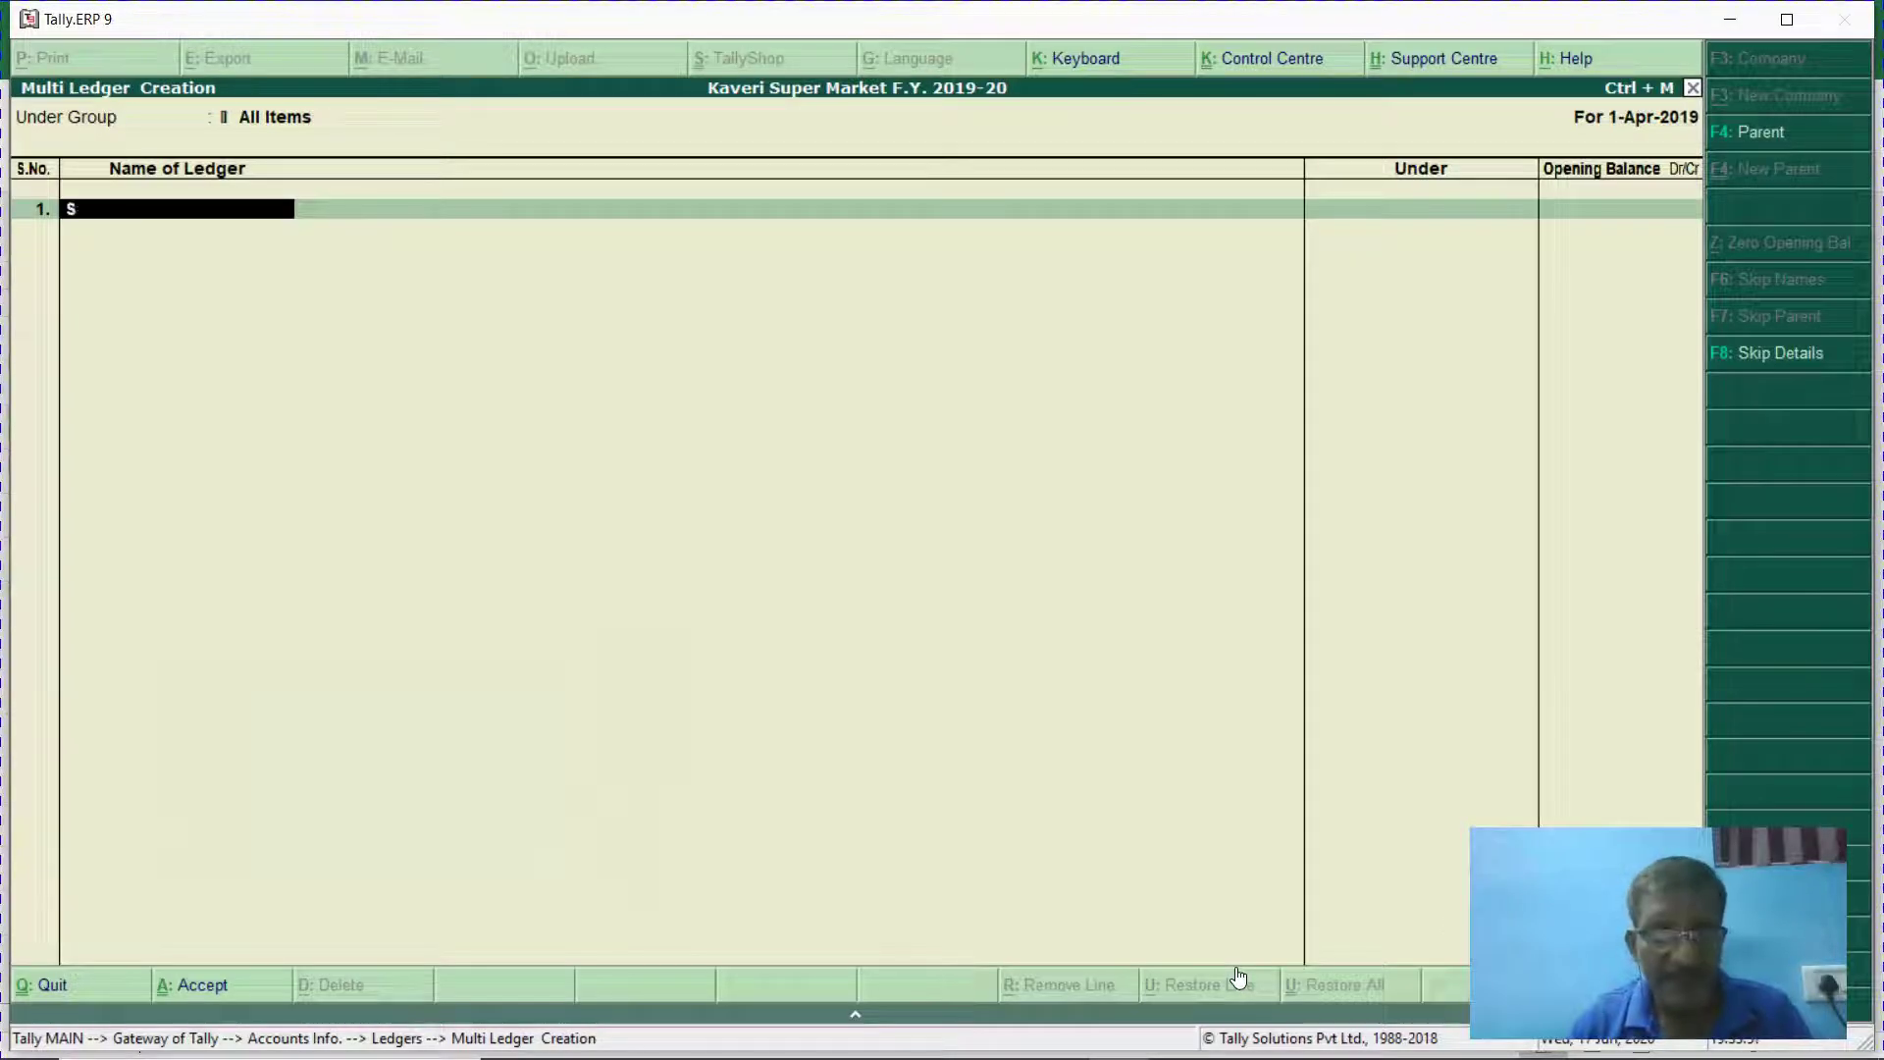
text(apna Ca)
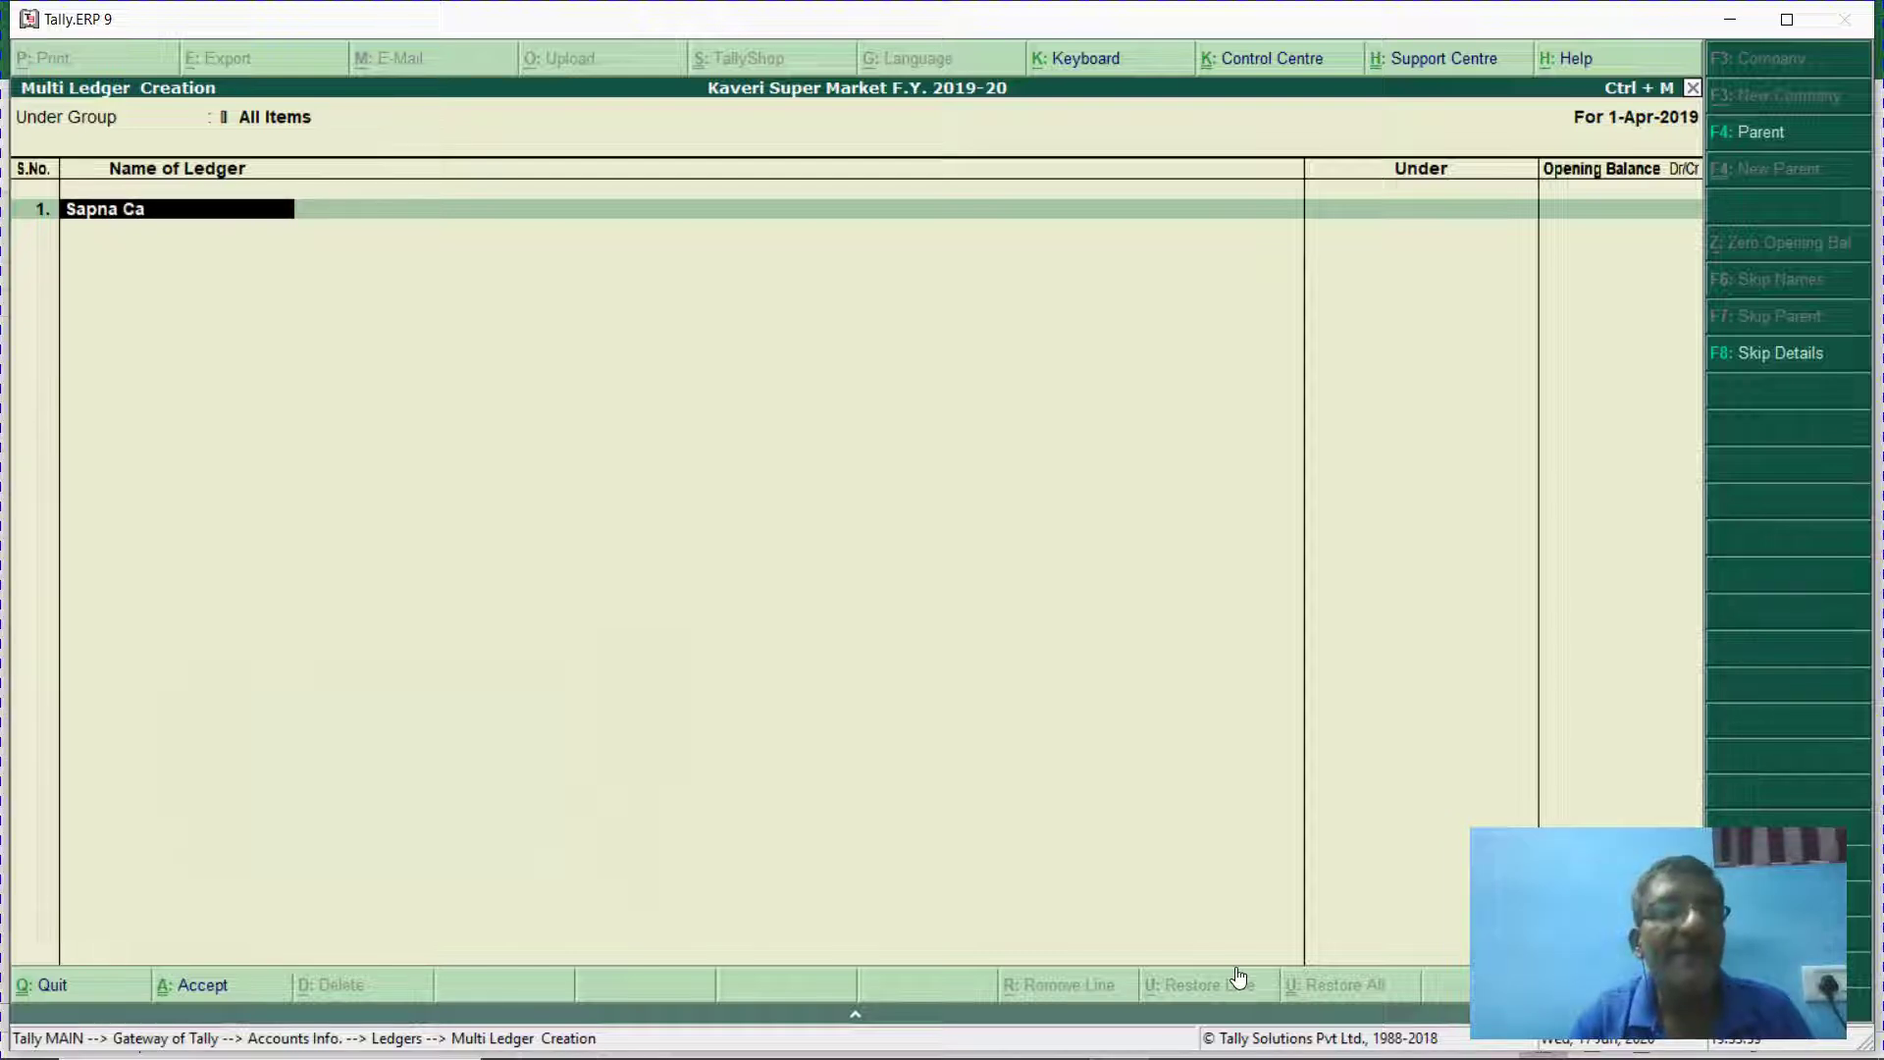
text(pital)
key(Return)
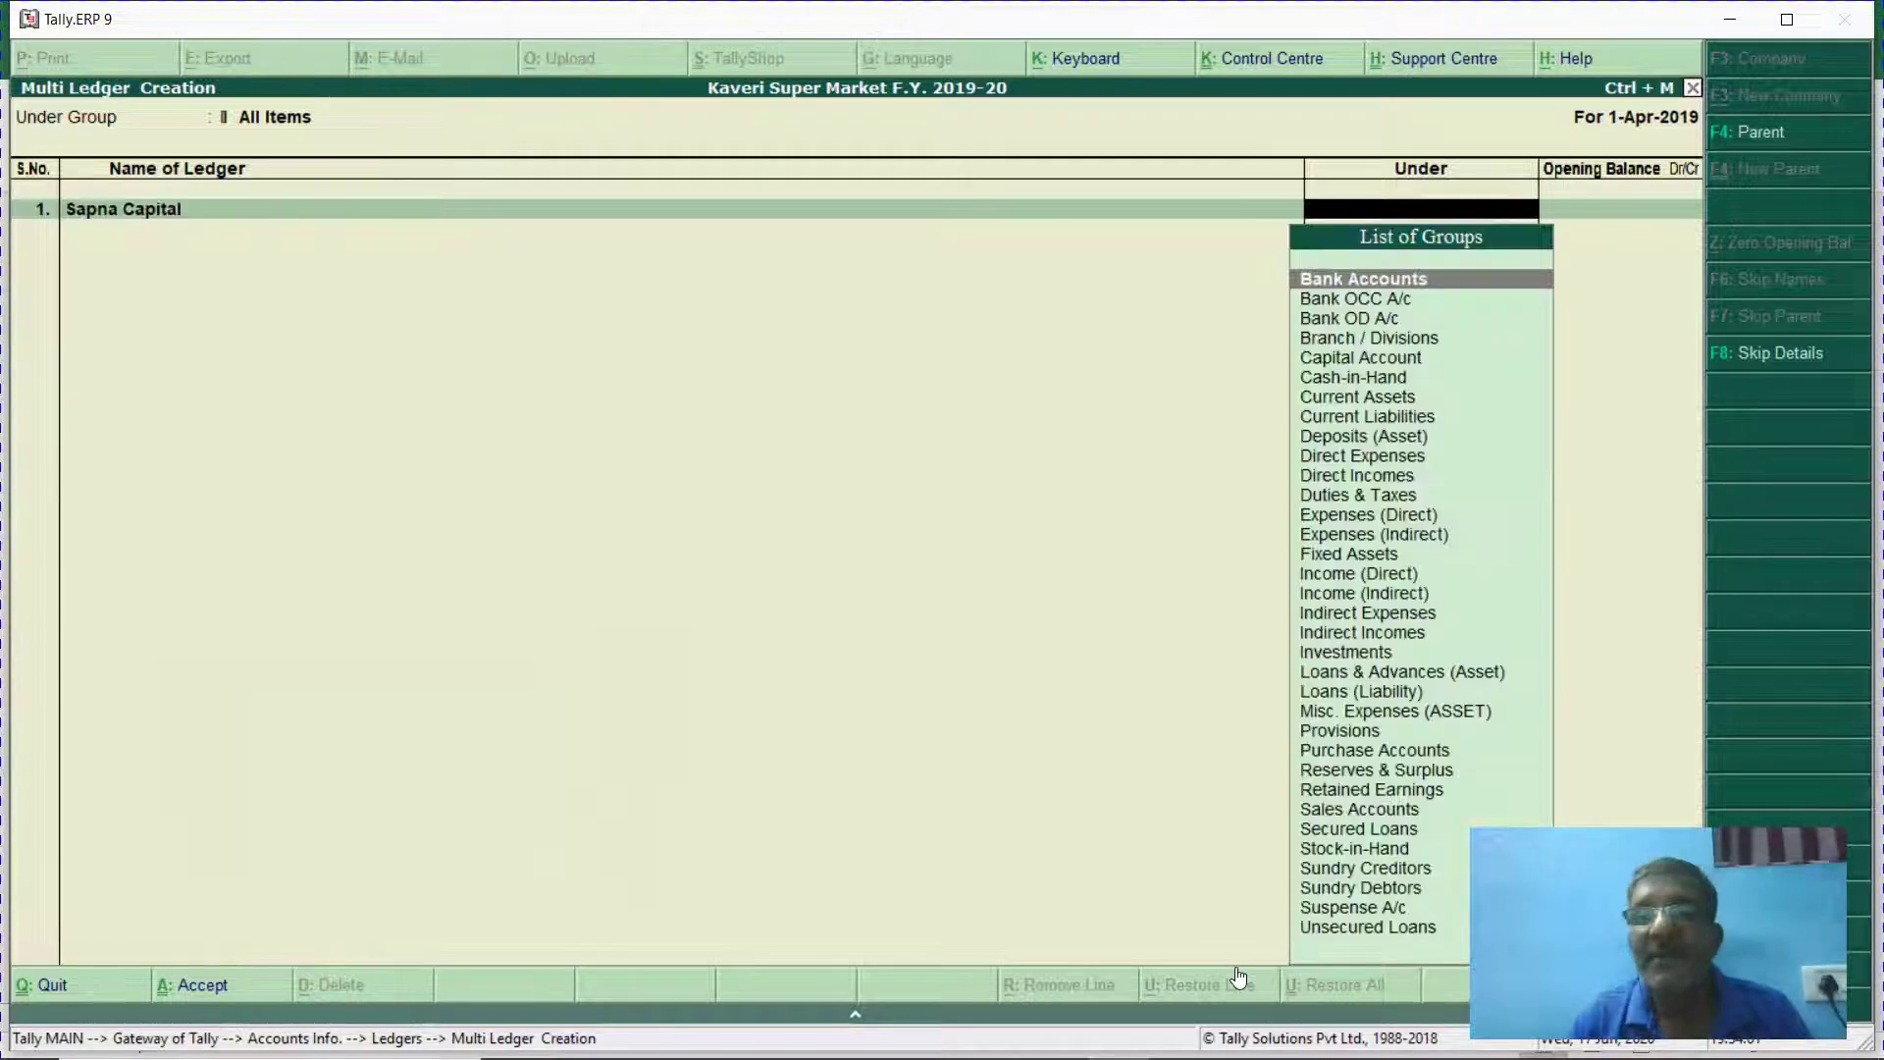
text(Capi)
key(Return)
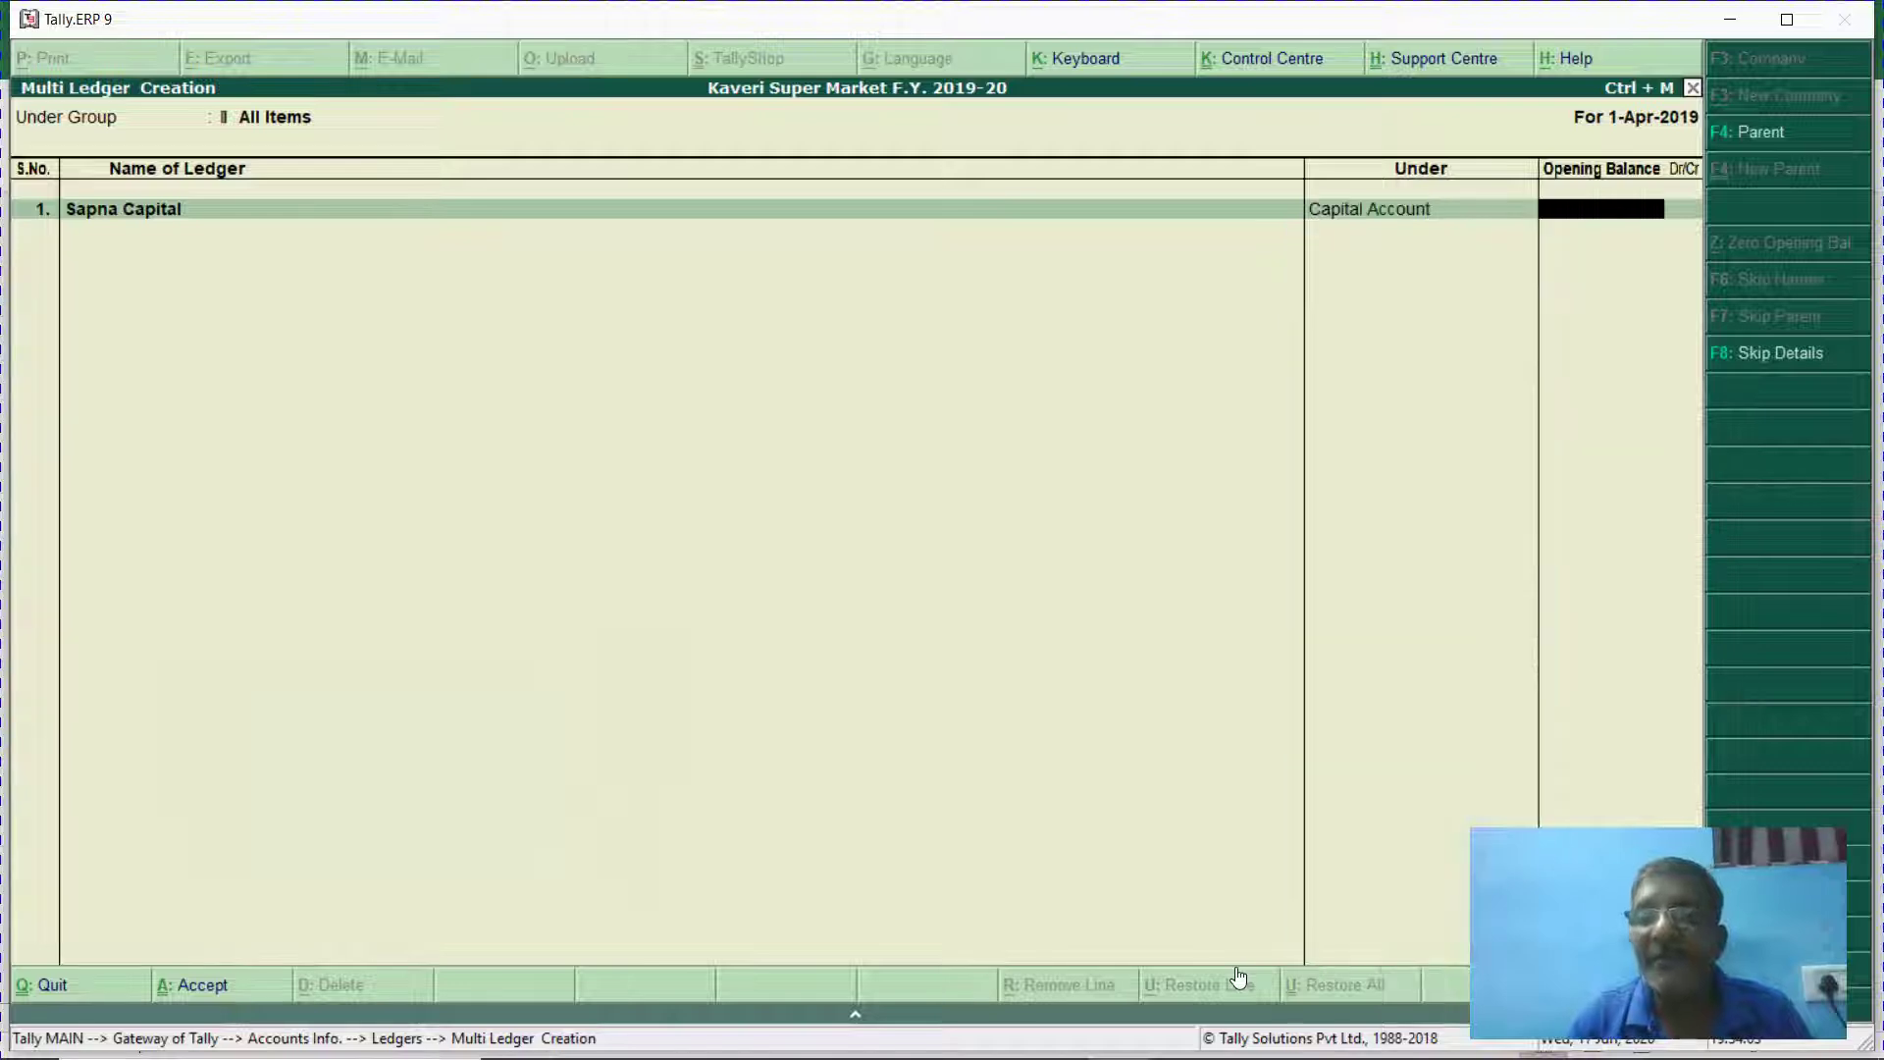
text(2319001)
key(Return)
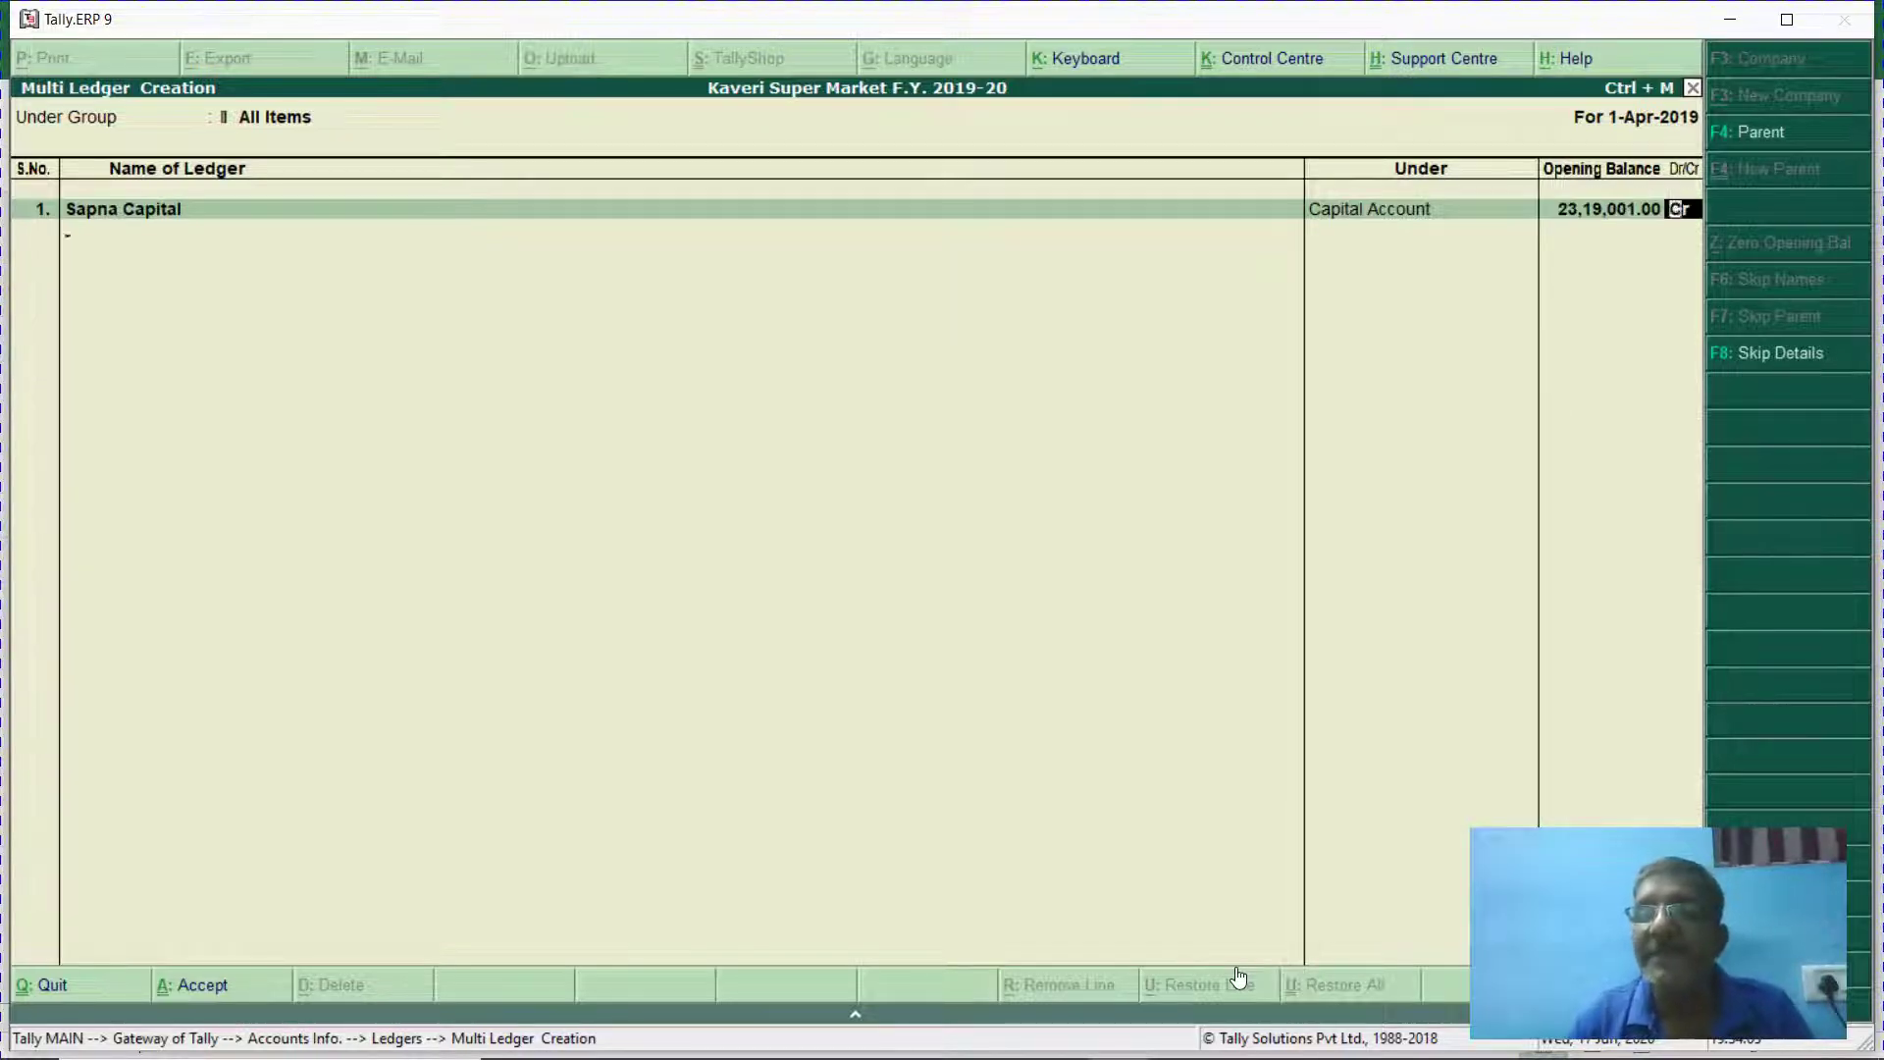
key(Return)
Copy the ledger name Ganesh Hand loan from column B of the Excel sheet.
key(alt+Tab)
key(Down)
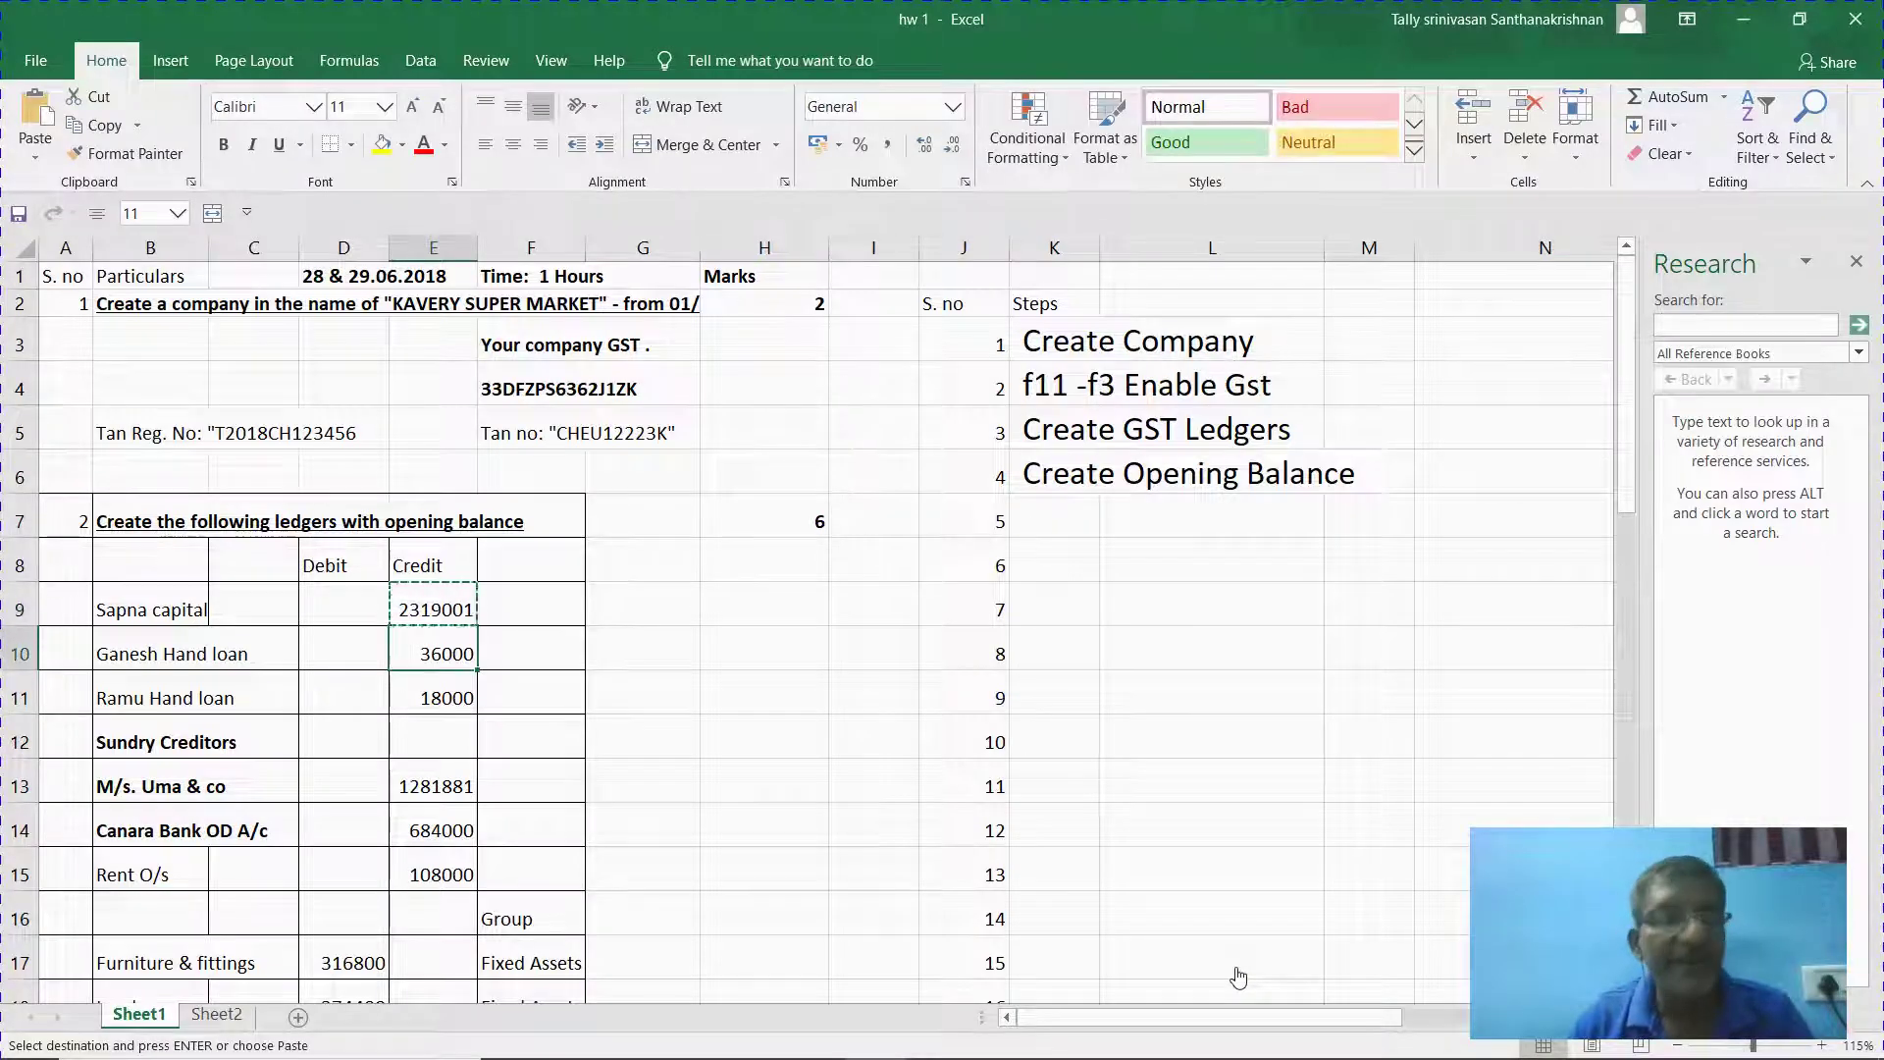
key(Right)
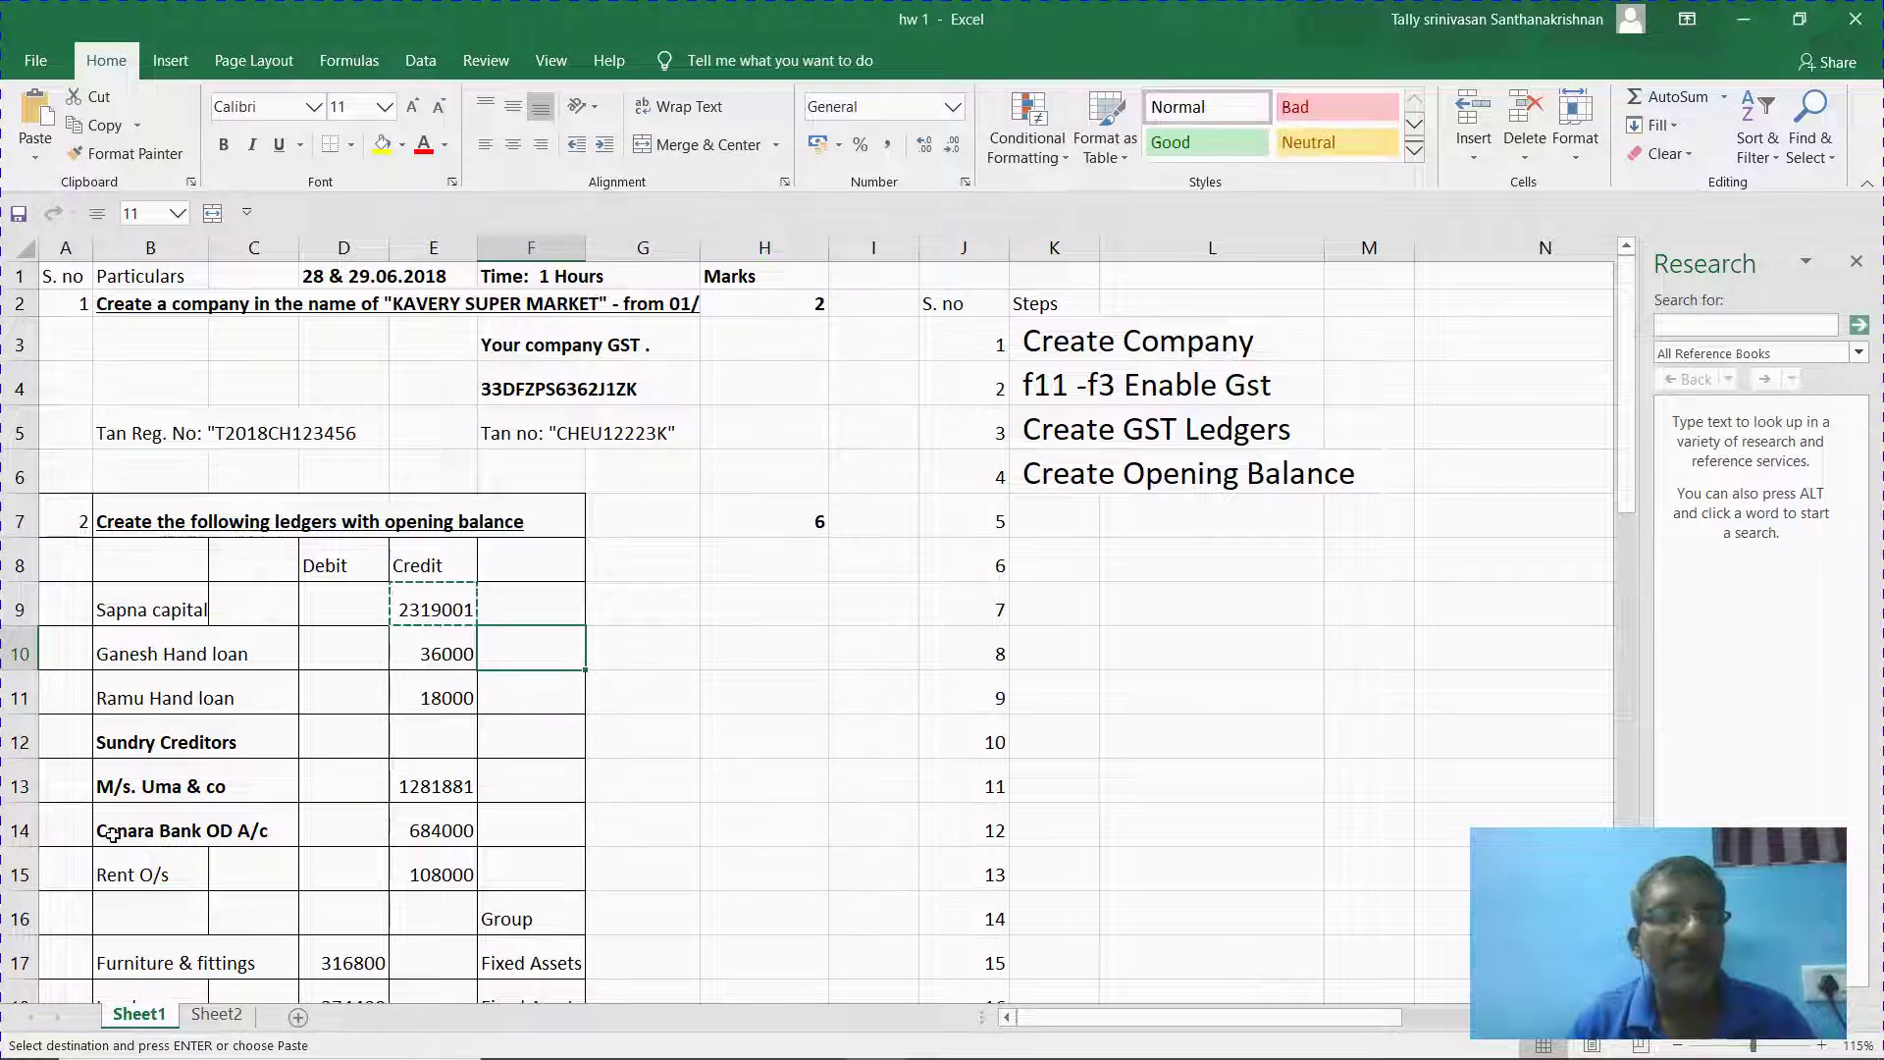
click(150, 675)
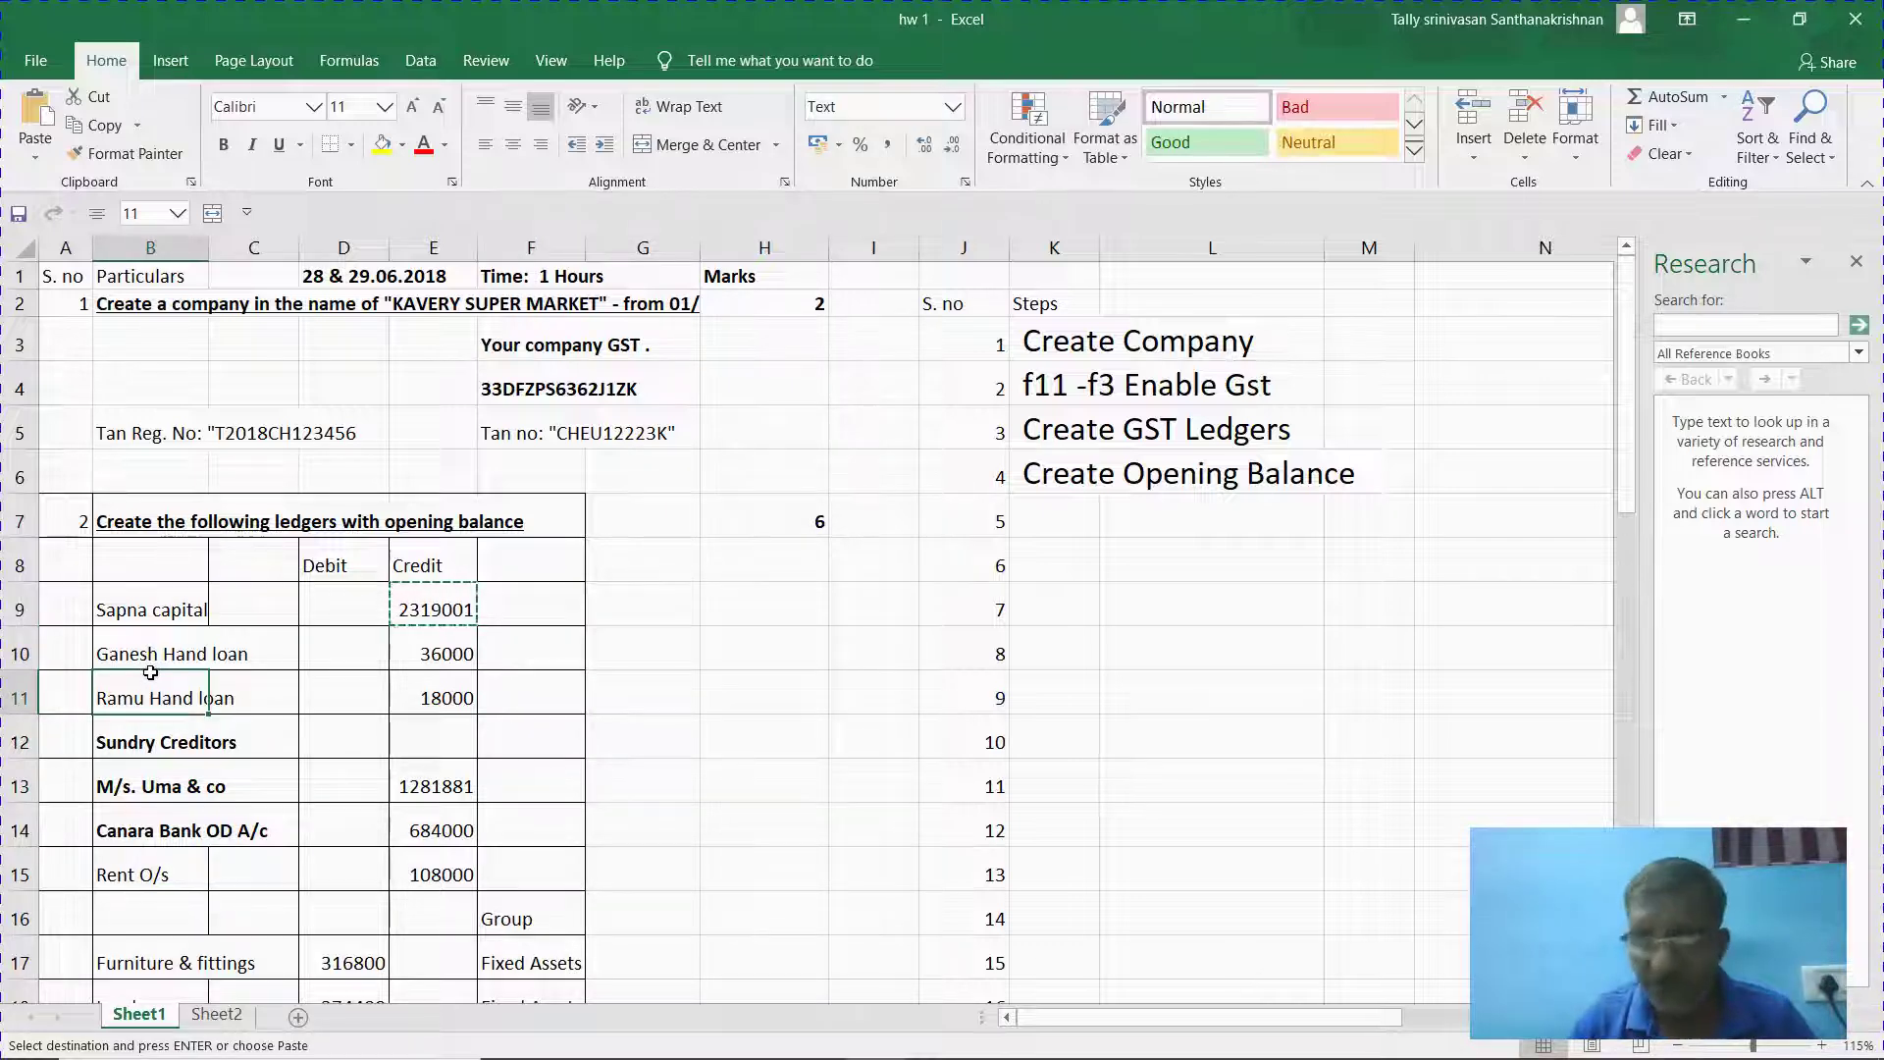
key(Up)
key(ctrl+c)
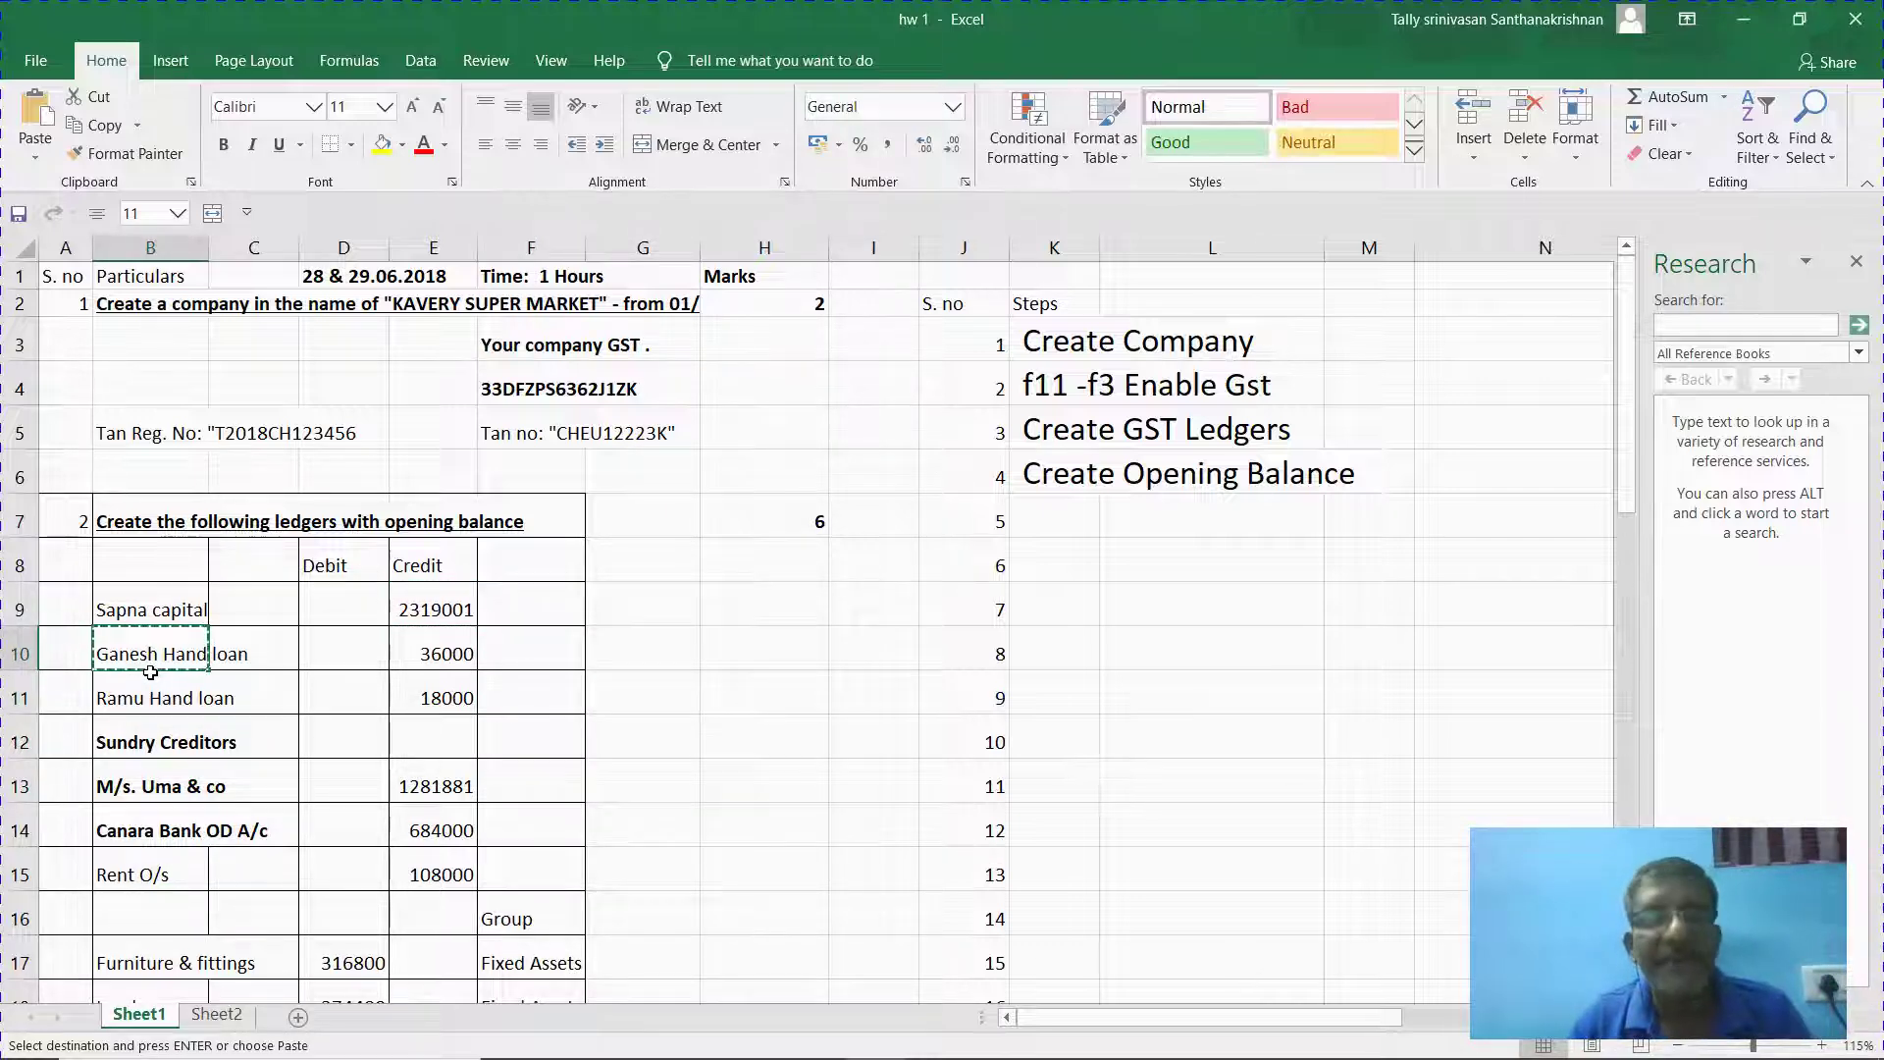
key(alt+Tab)
Add Ganesh Hand loan under Unsecured Loans with a 36,000 Cr opening balance.
key(ctrl+alt+v)
key(Return)
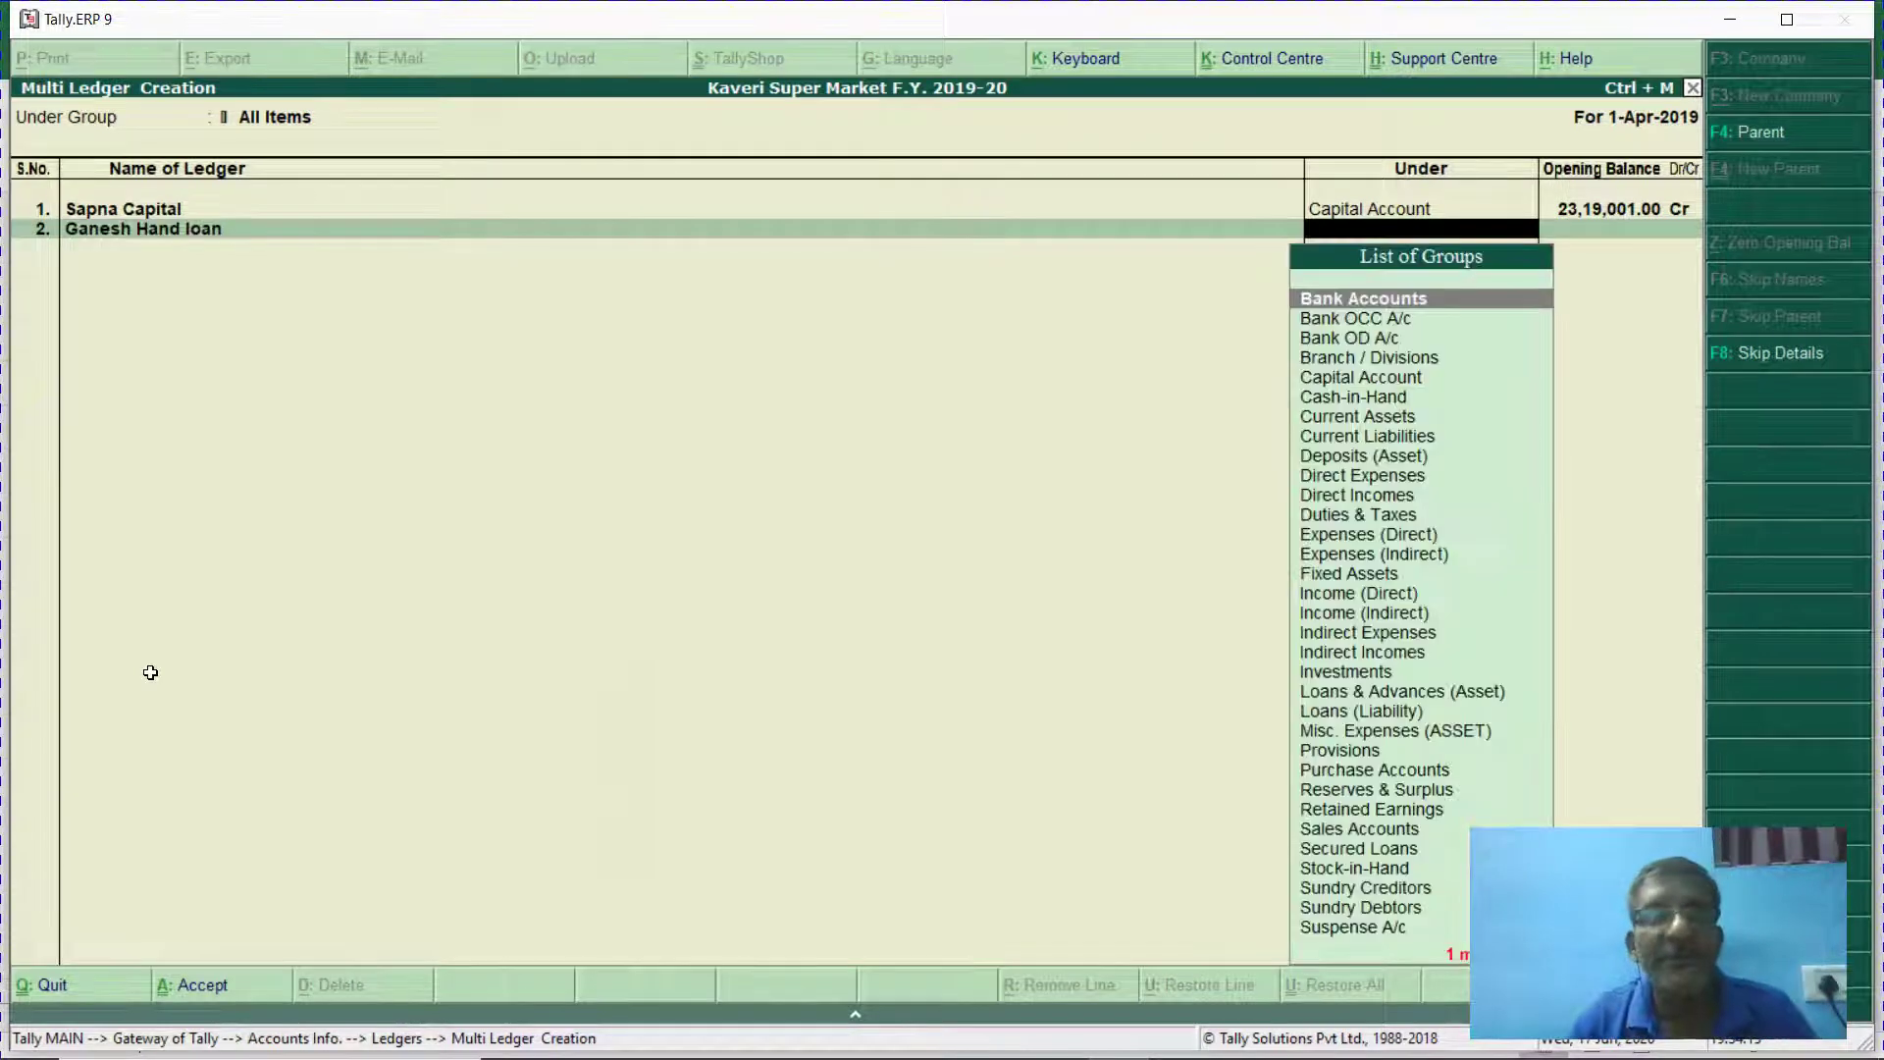
text(uns)
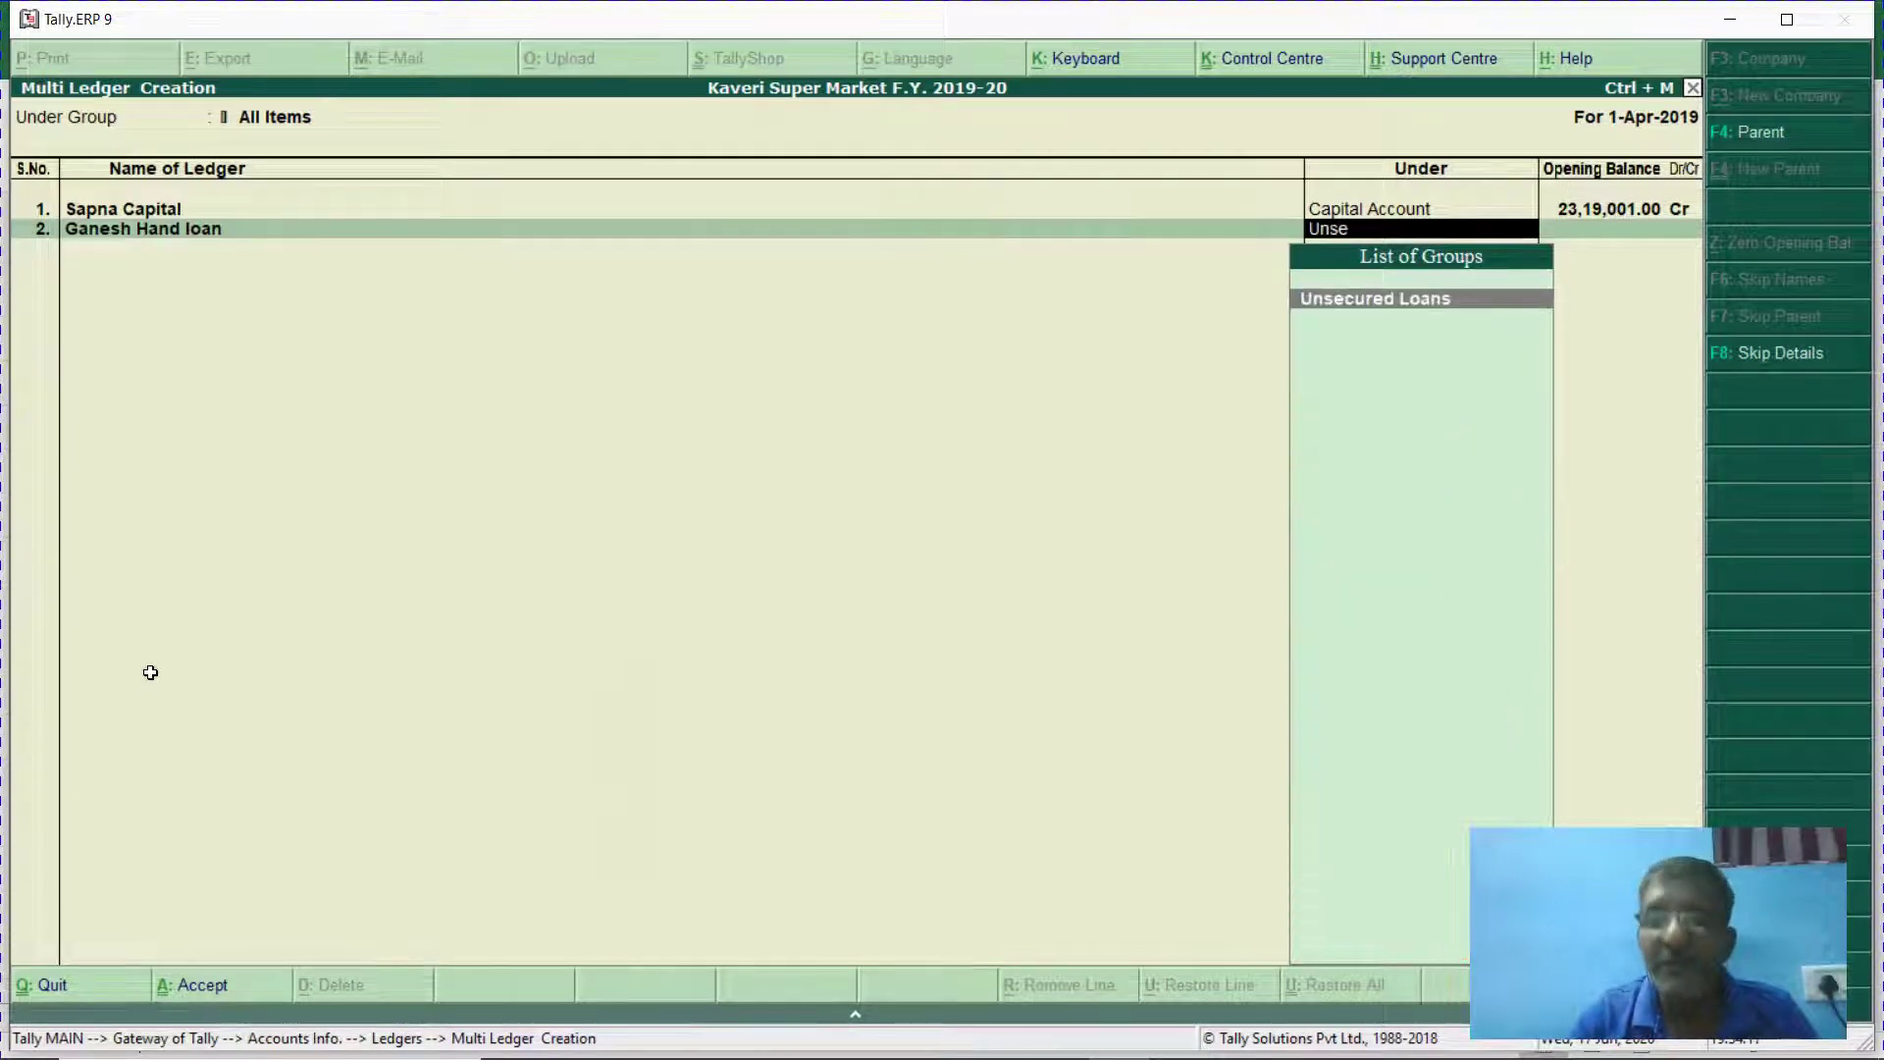
key(Return)
key(ctrl+alt+v)
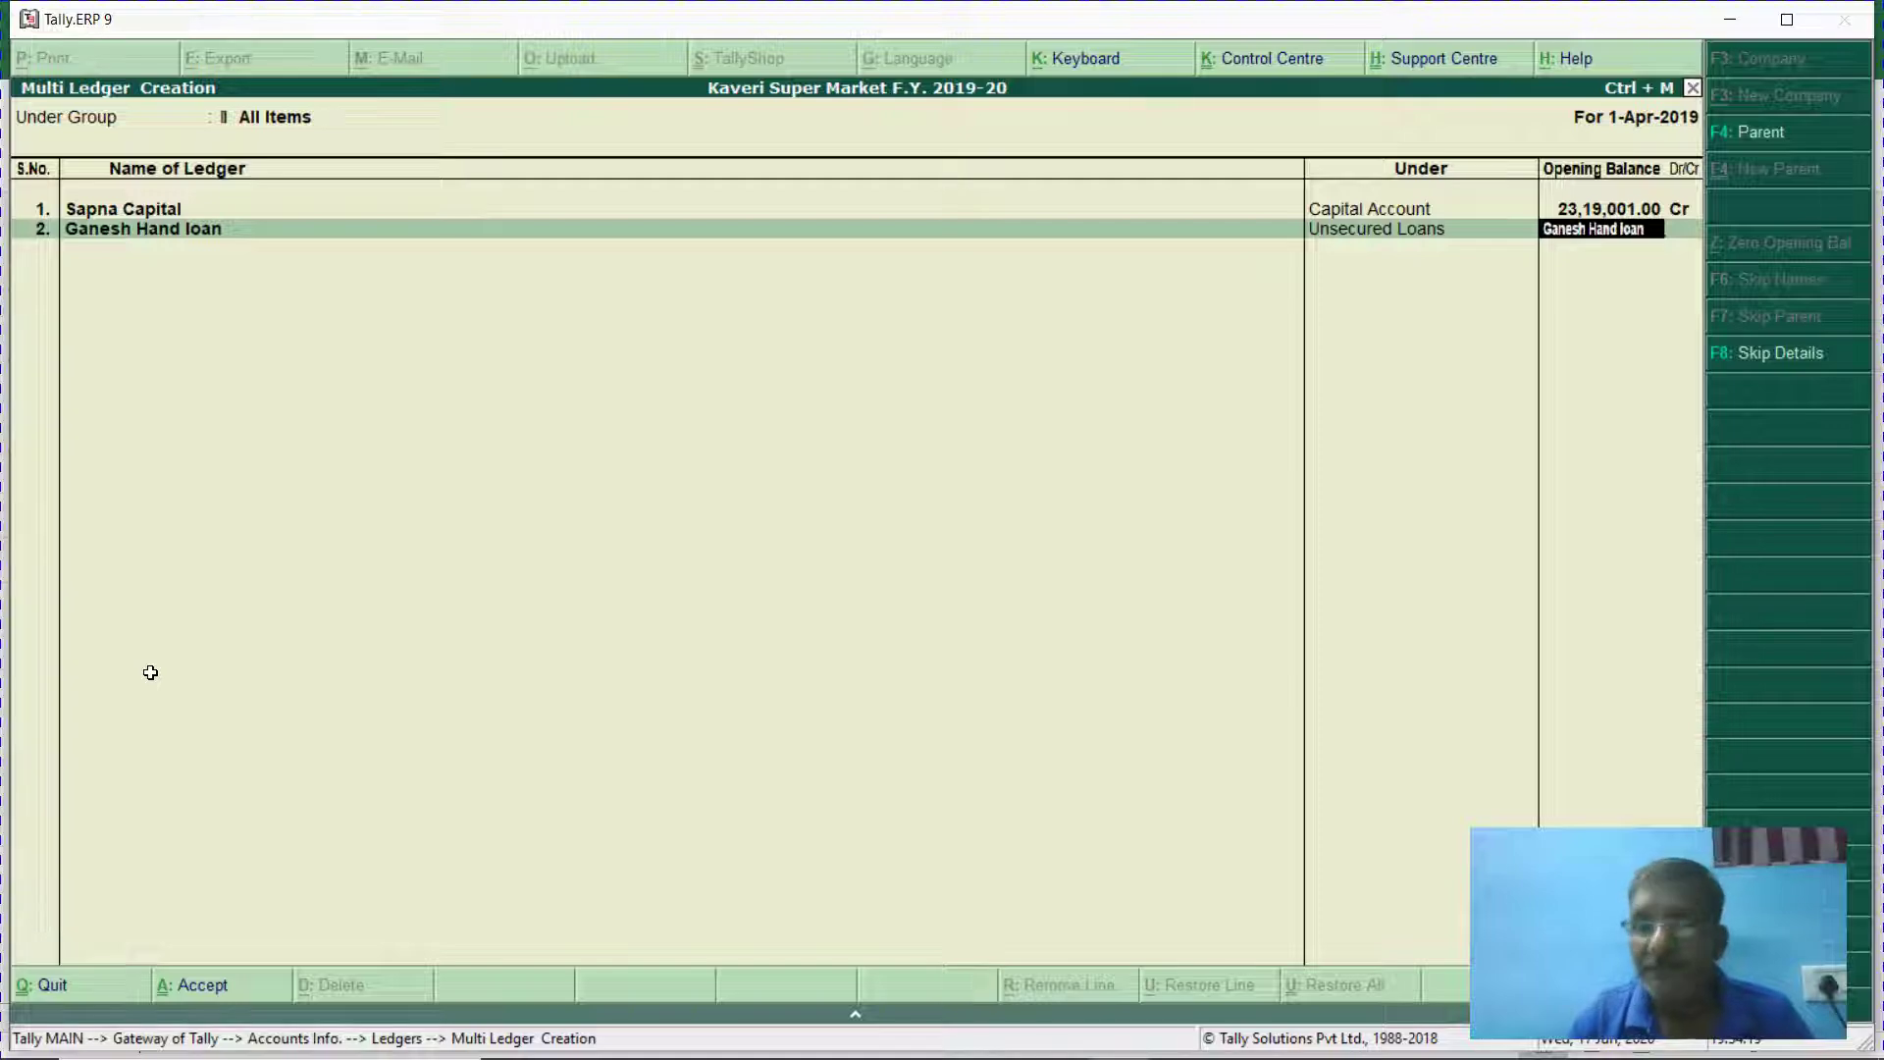
key(Escape)
key(alt+Tab)
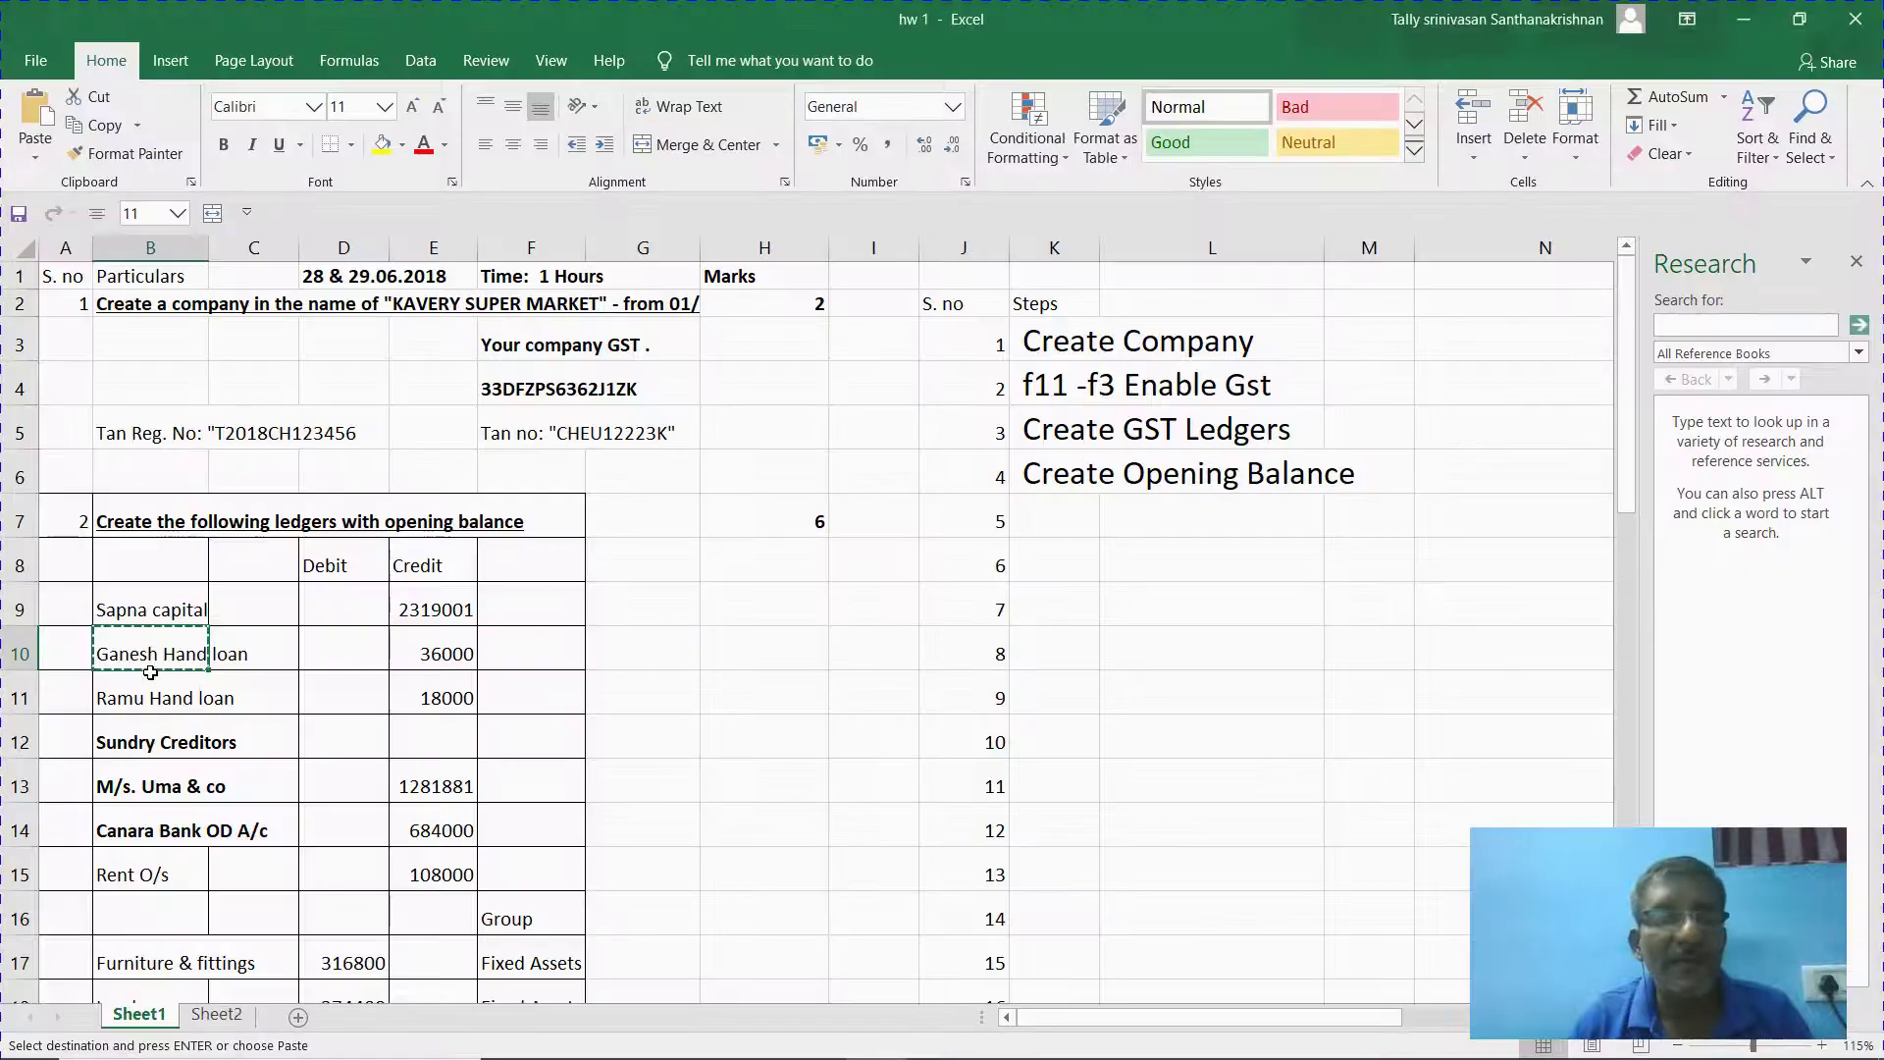
key(alt+Tab)
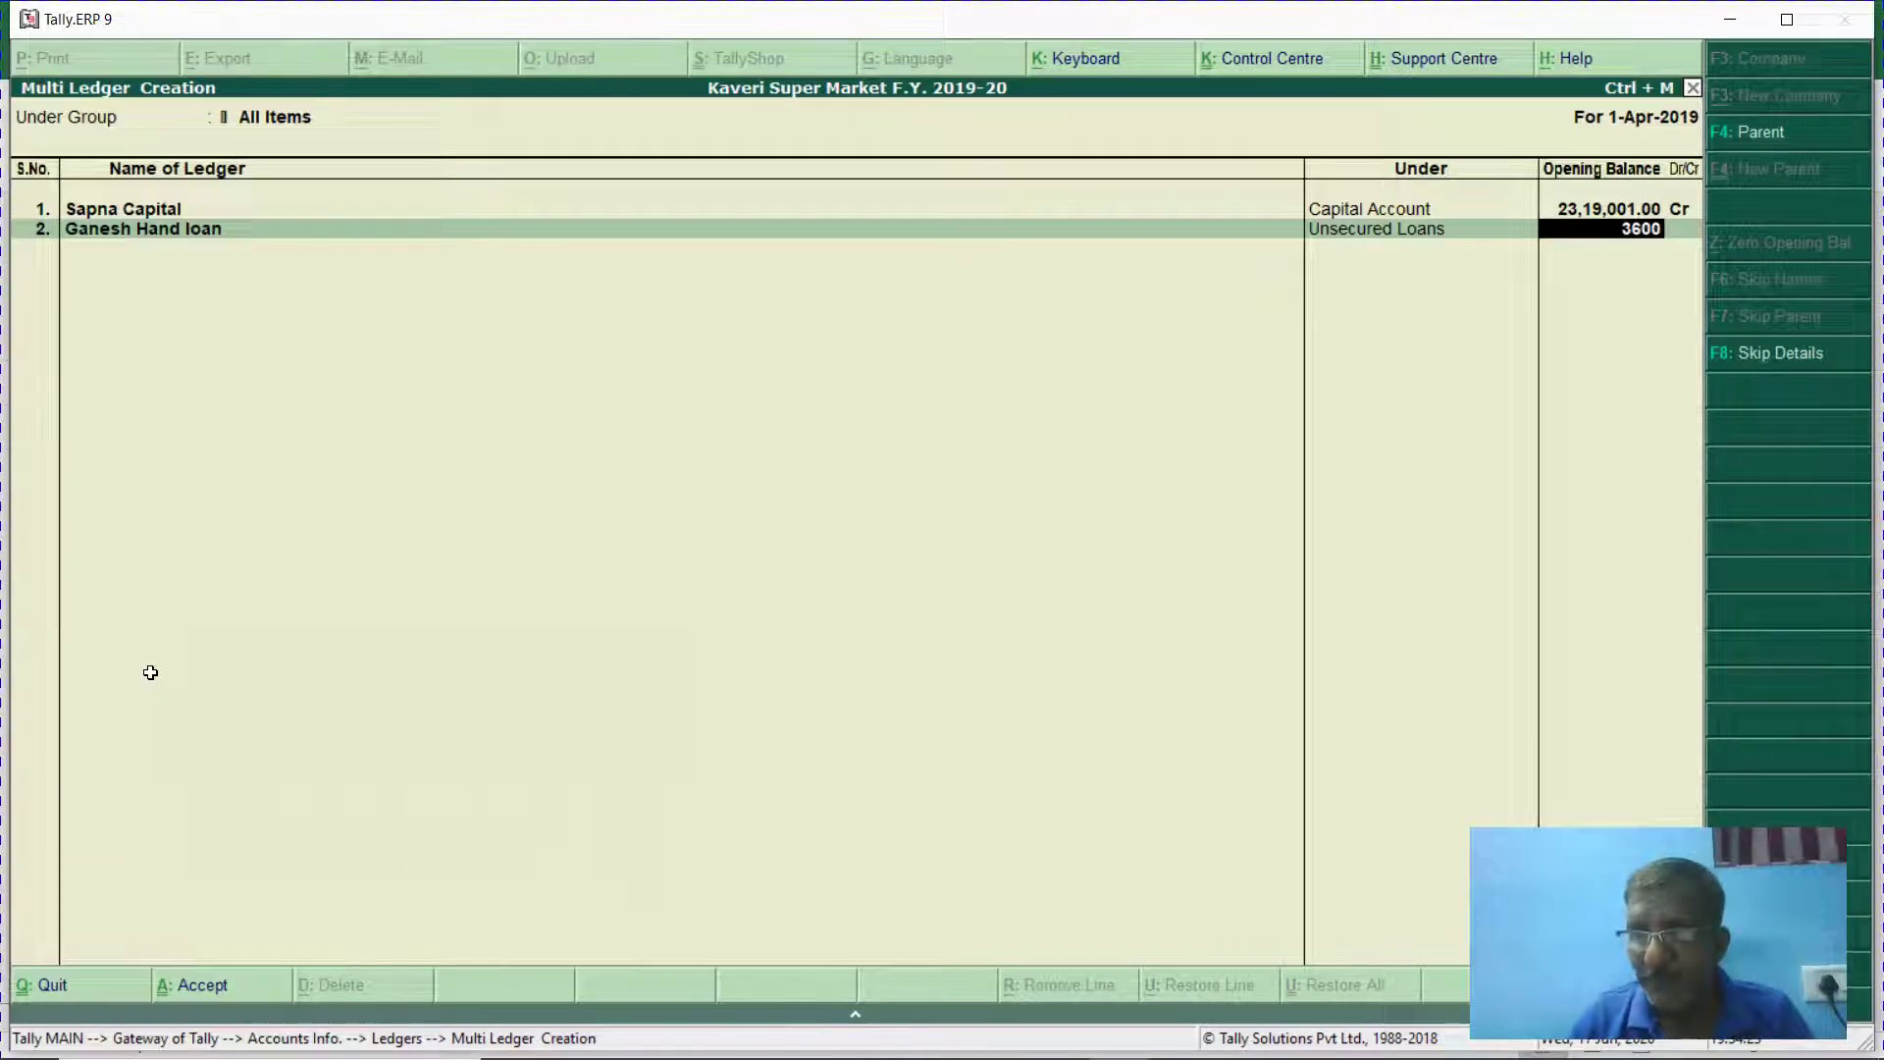
key(Return)
key(Return)
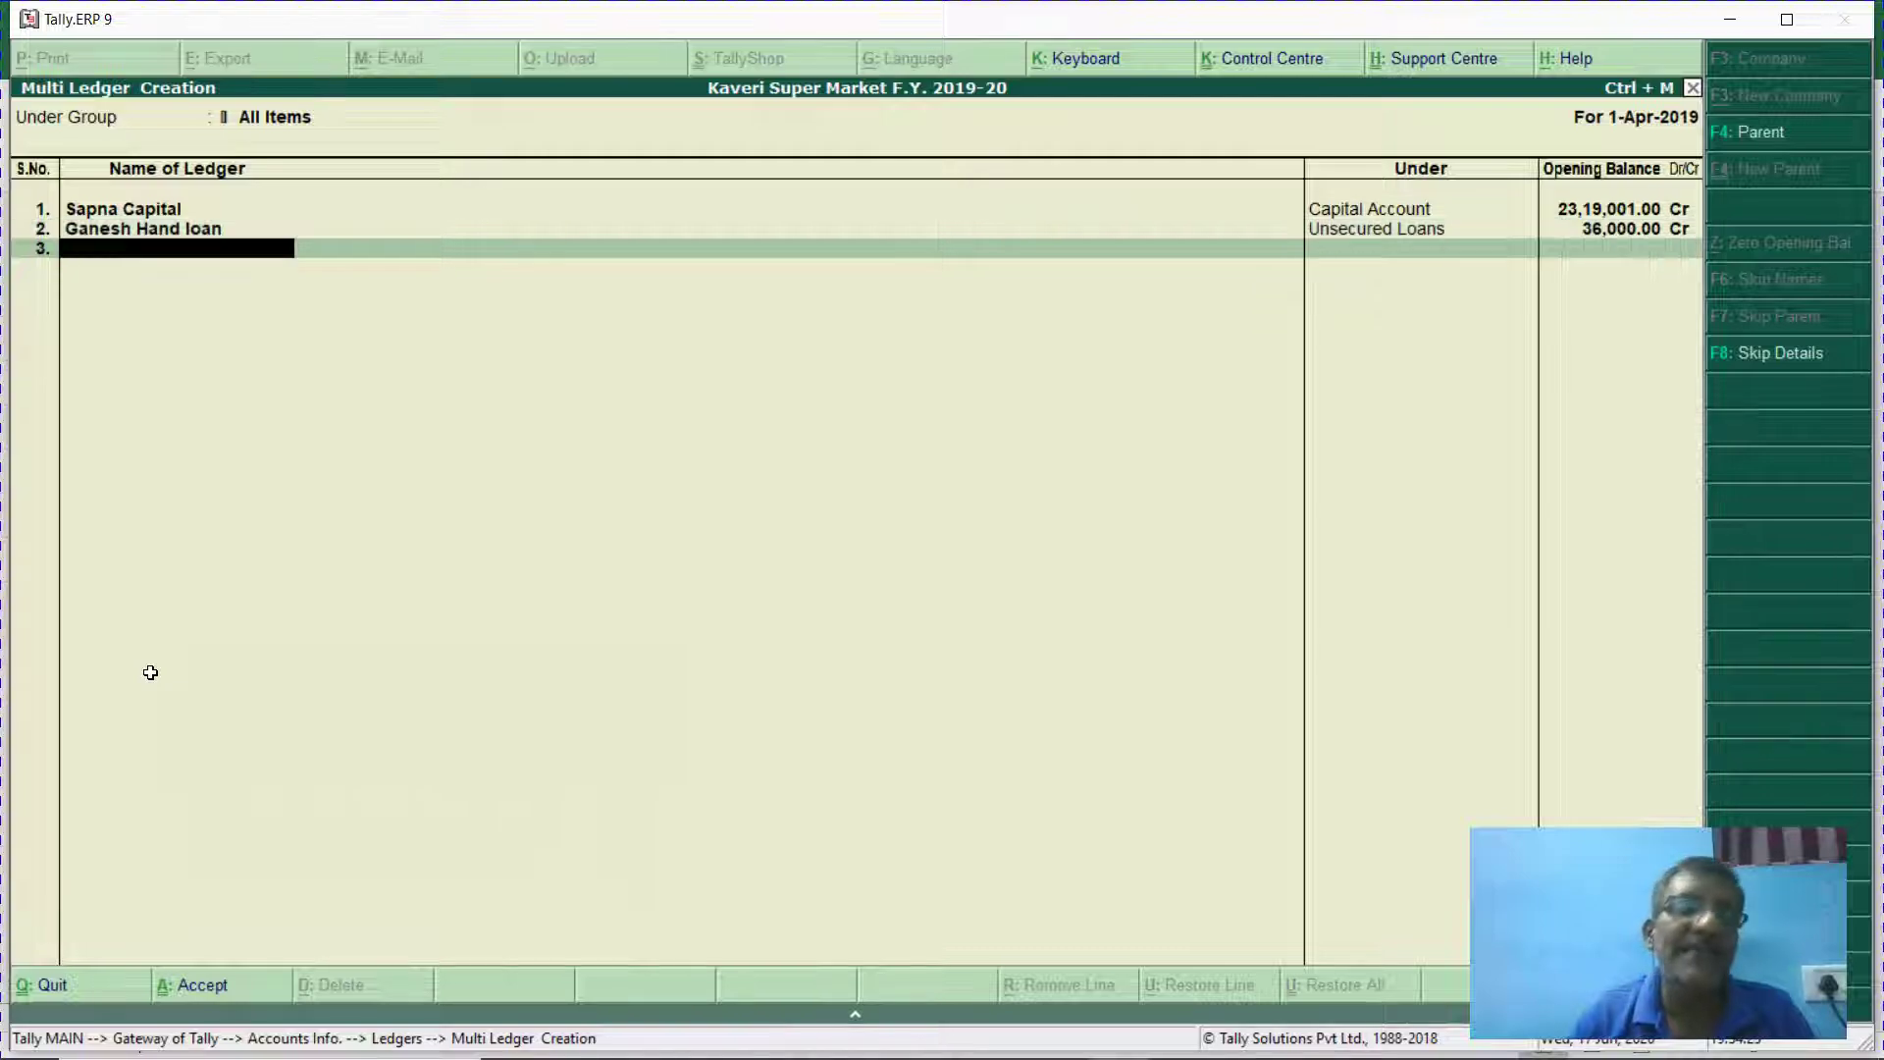
Clear the duplicated Ganesh Hand loan name and copy Ramu Hand loan from the sheet.
key(alt+Tab)
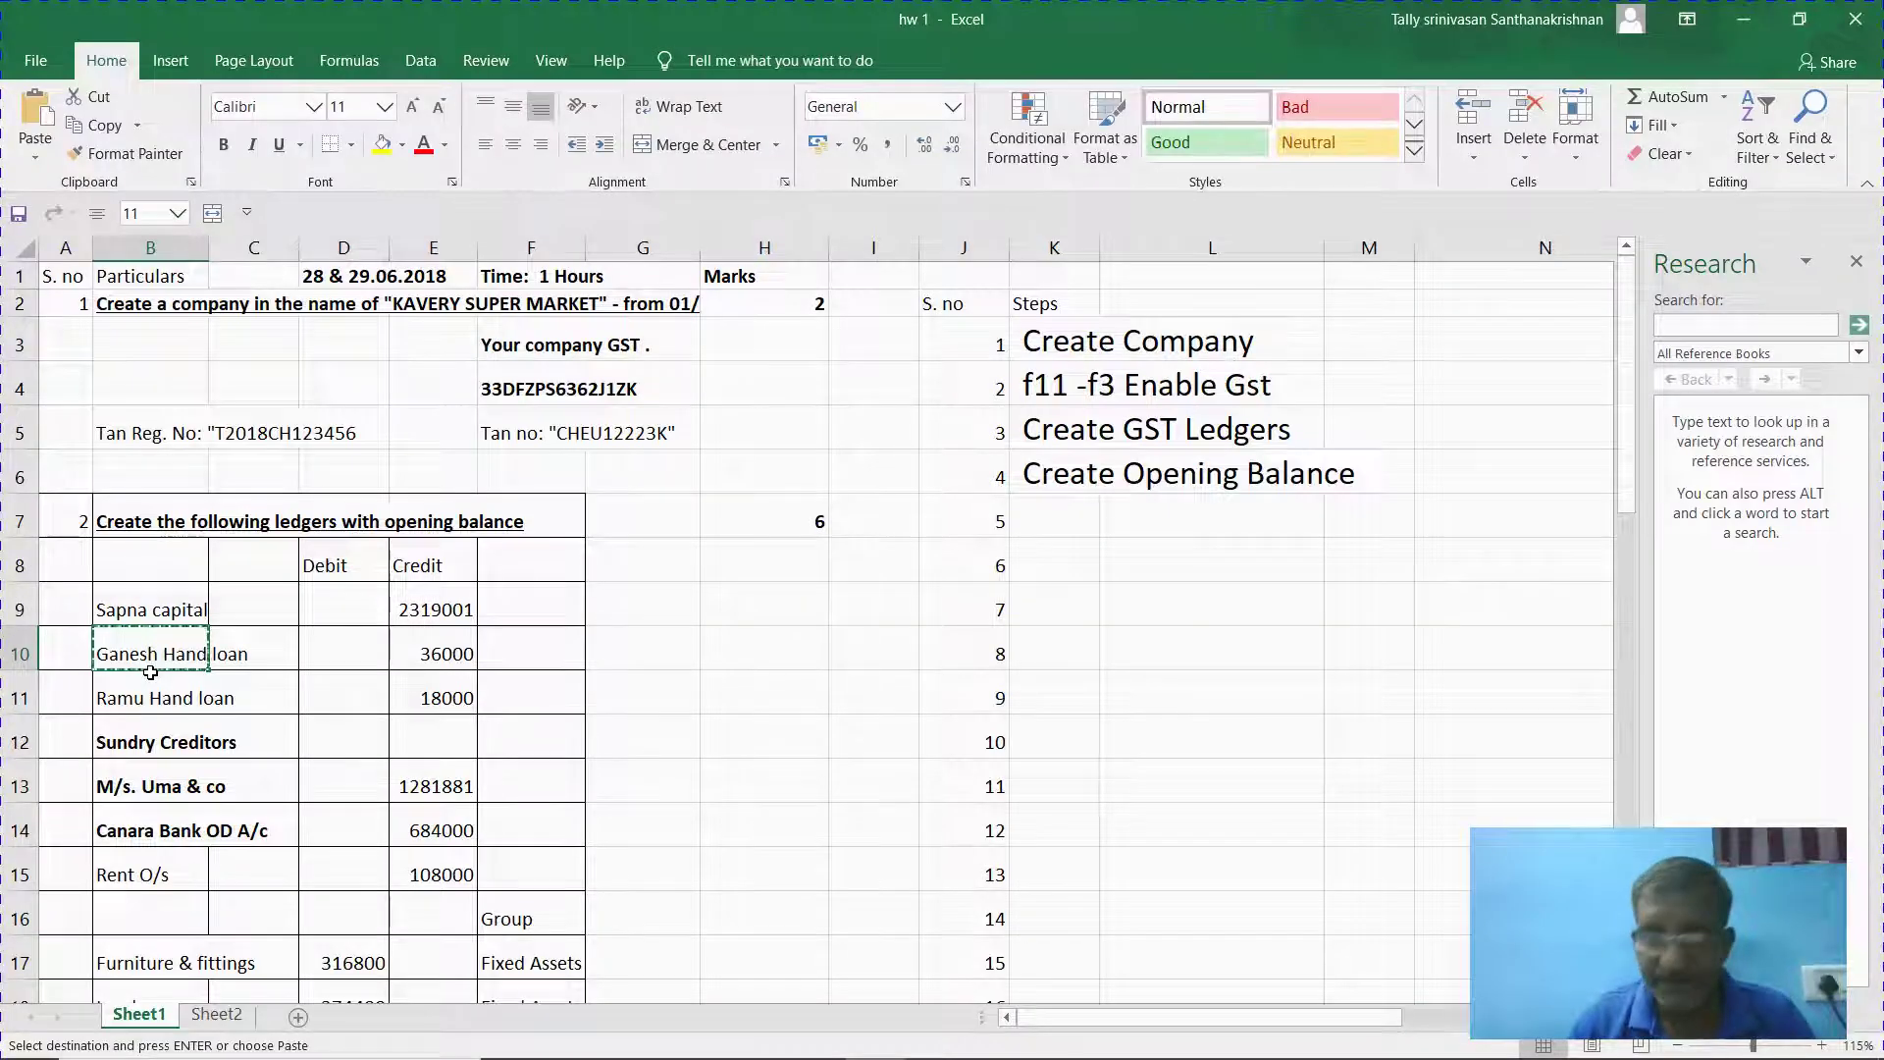
key(Down)
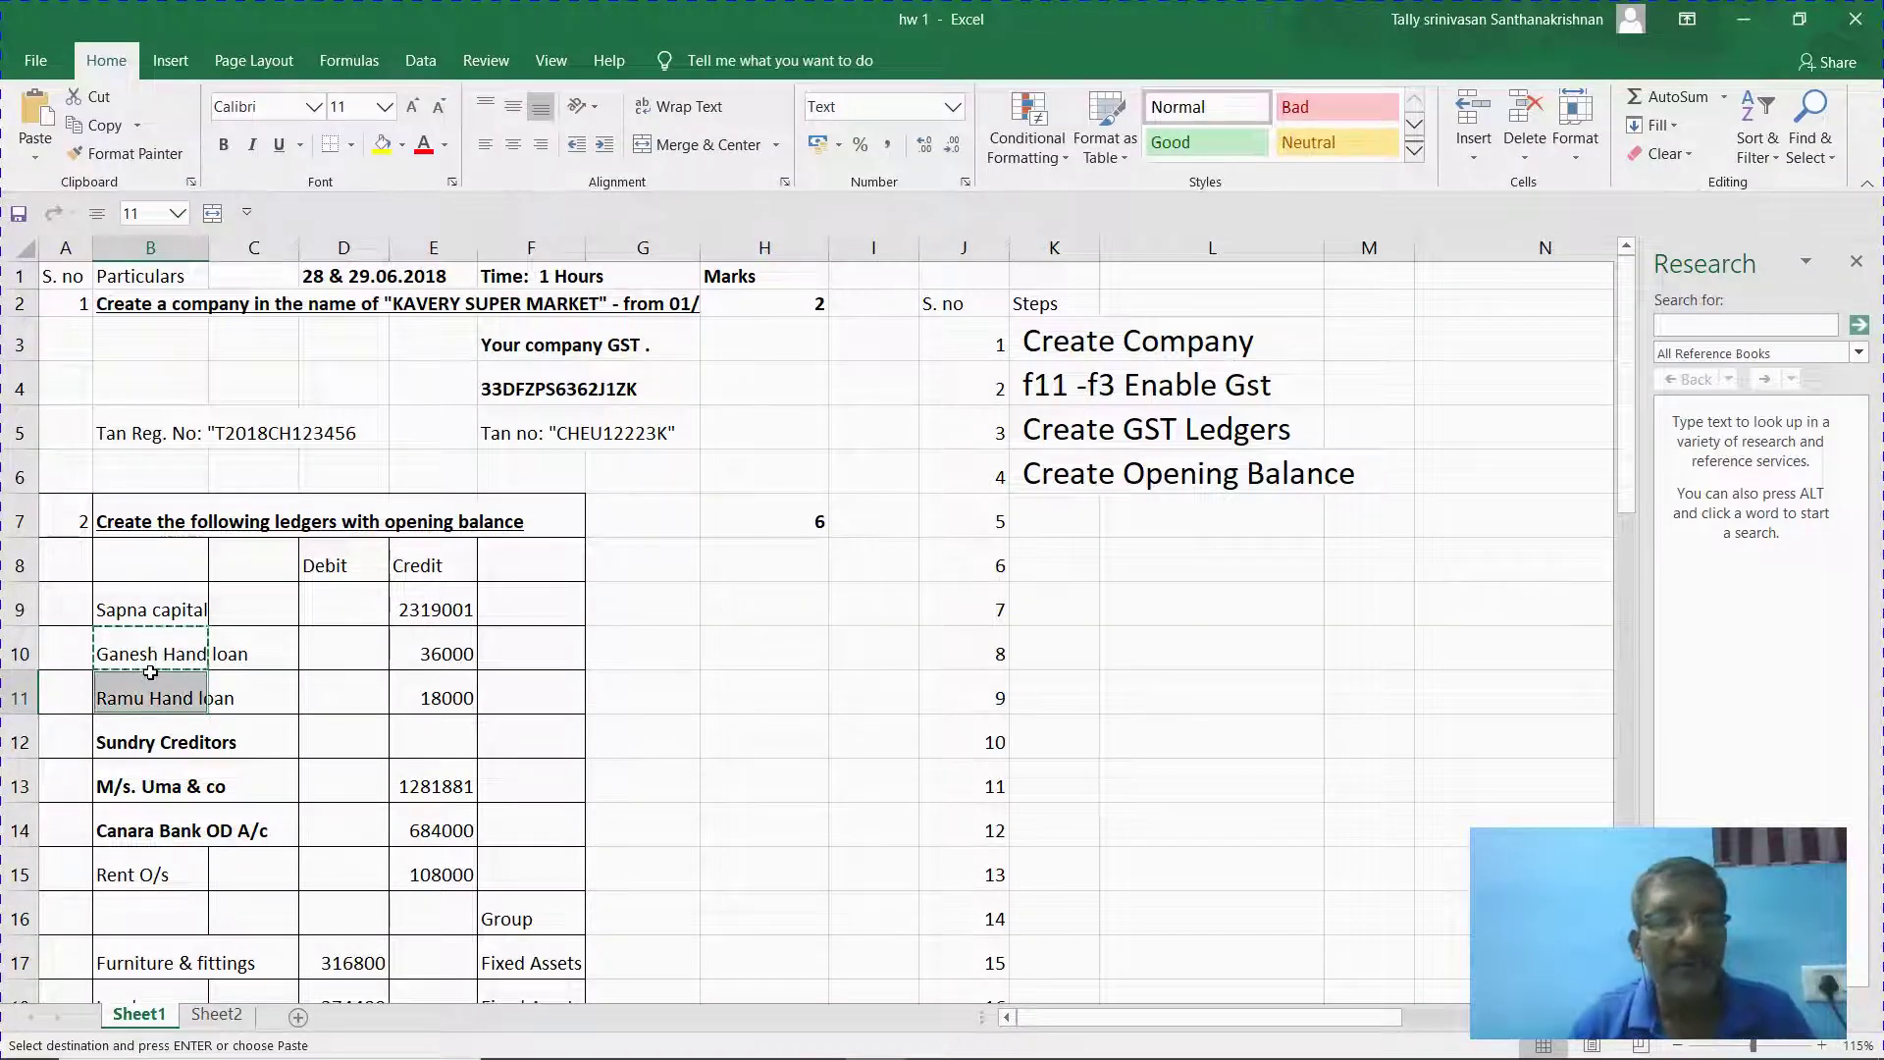
key(alt+Tab)
key(ctrl+alt+v)
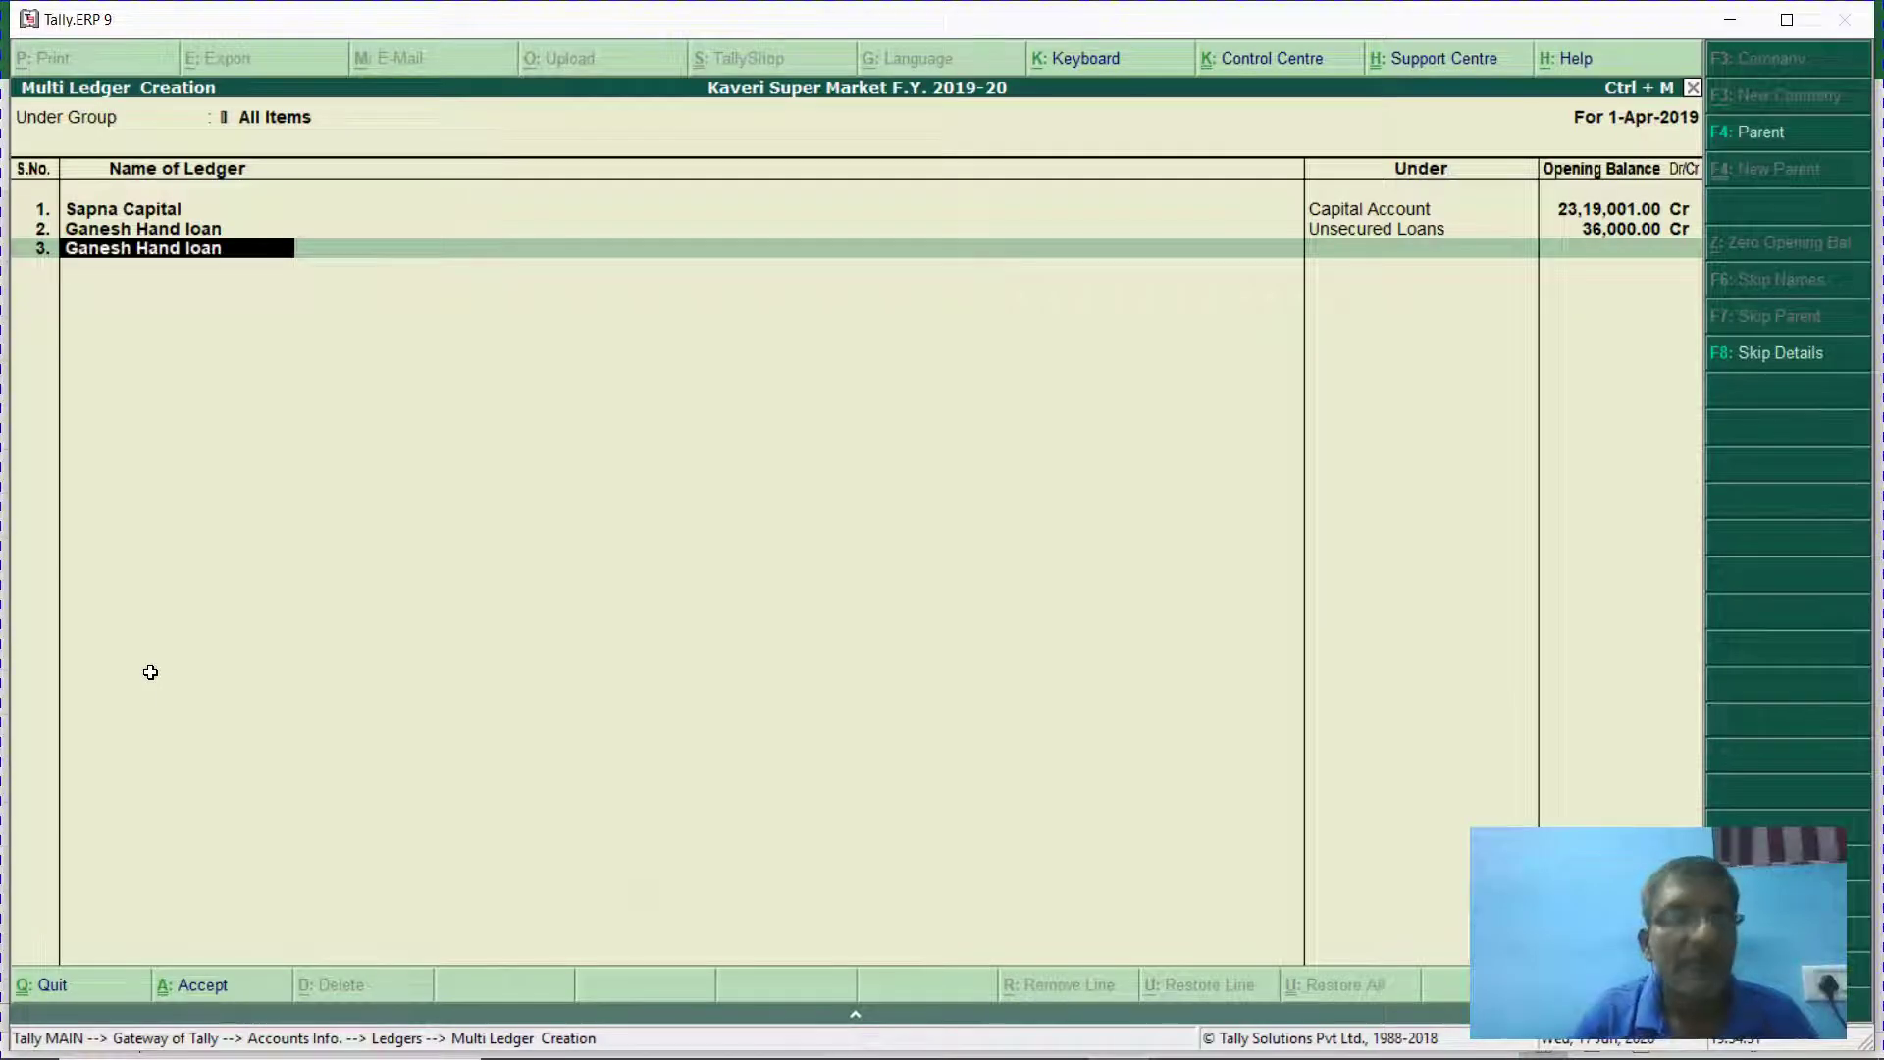
key(Escape)
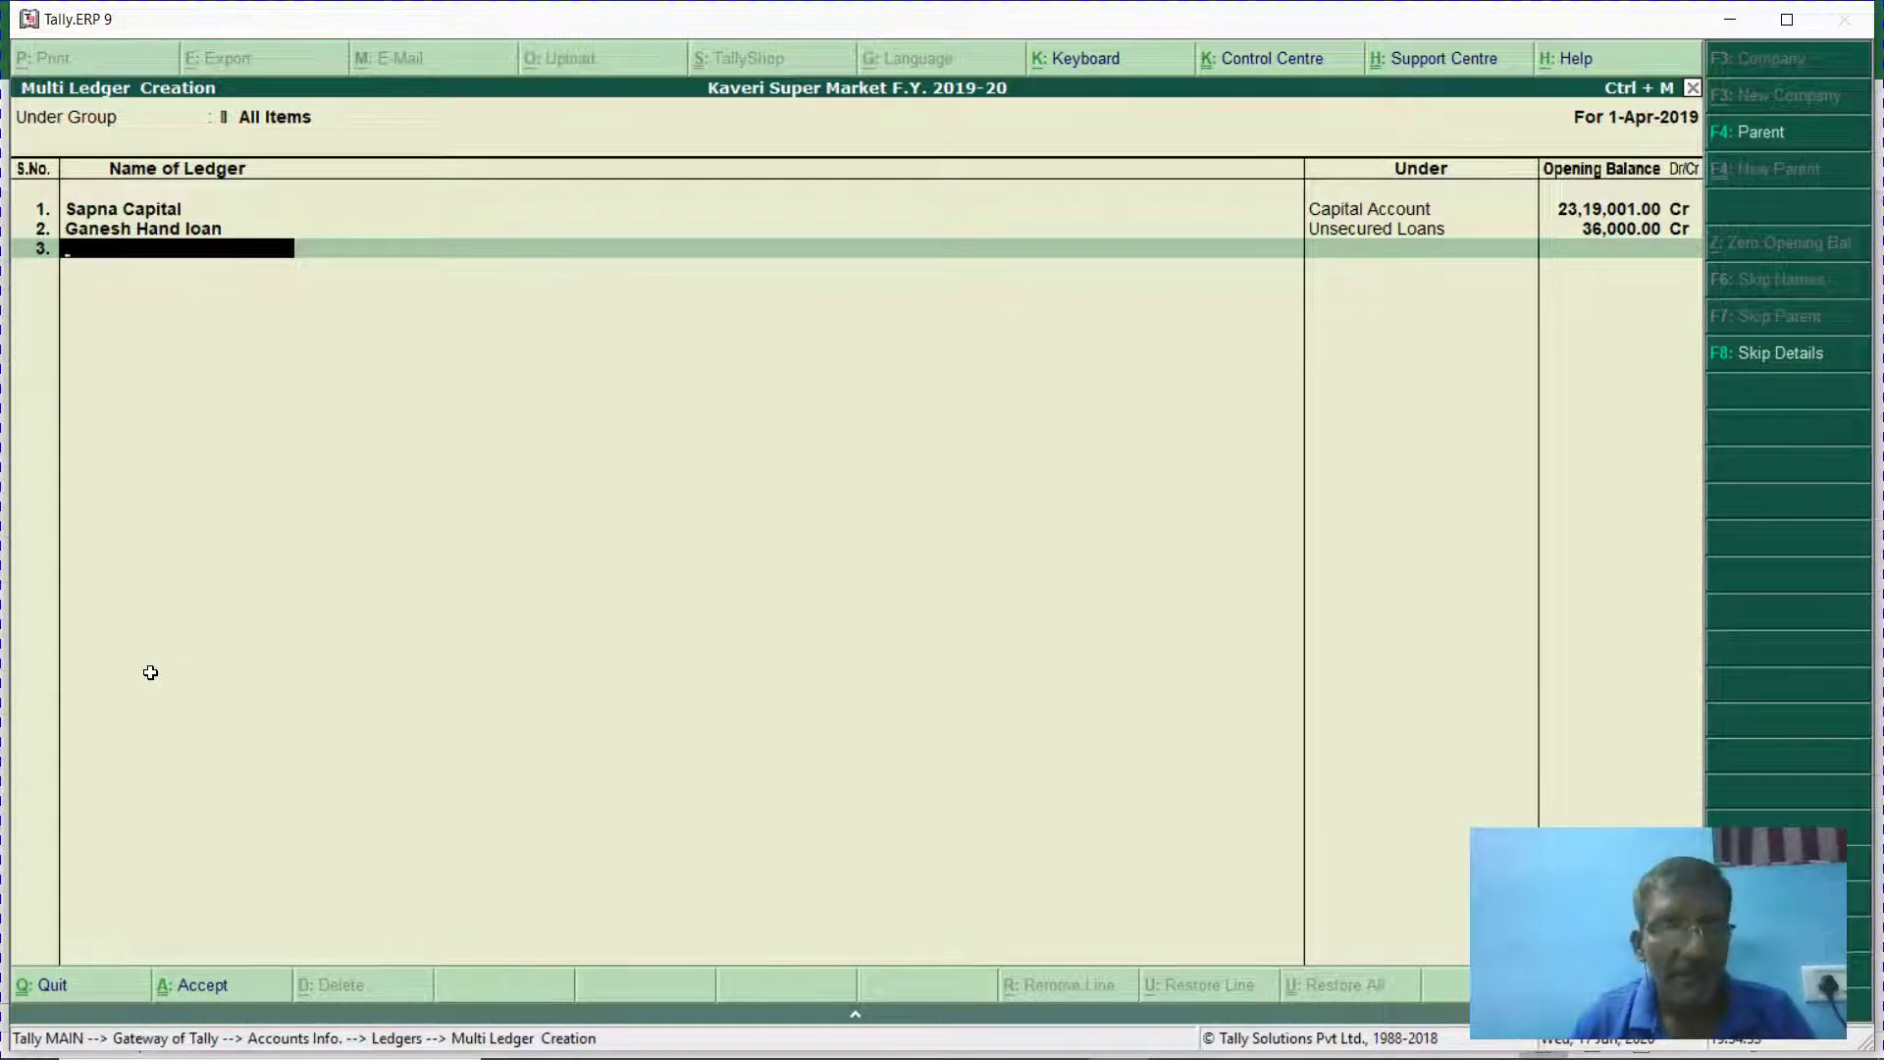
key(alt+Tab)
key(Right)
key(Down)
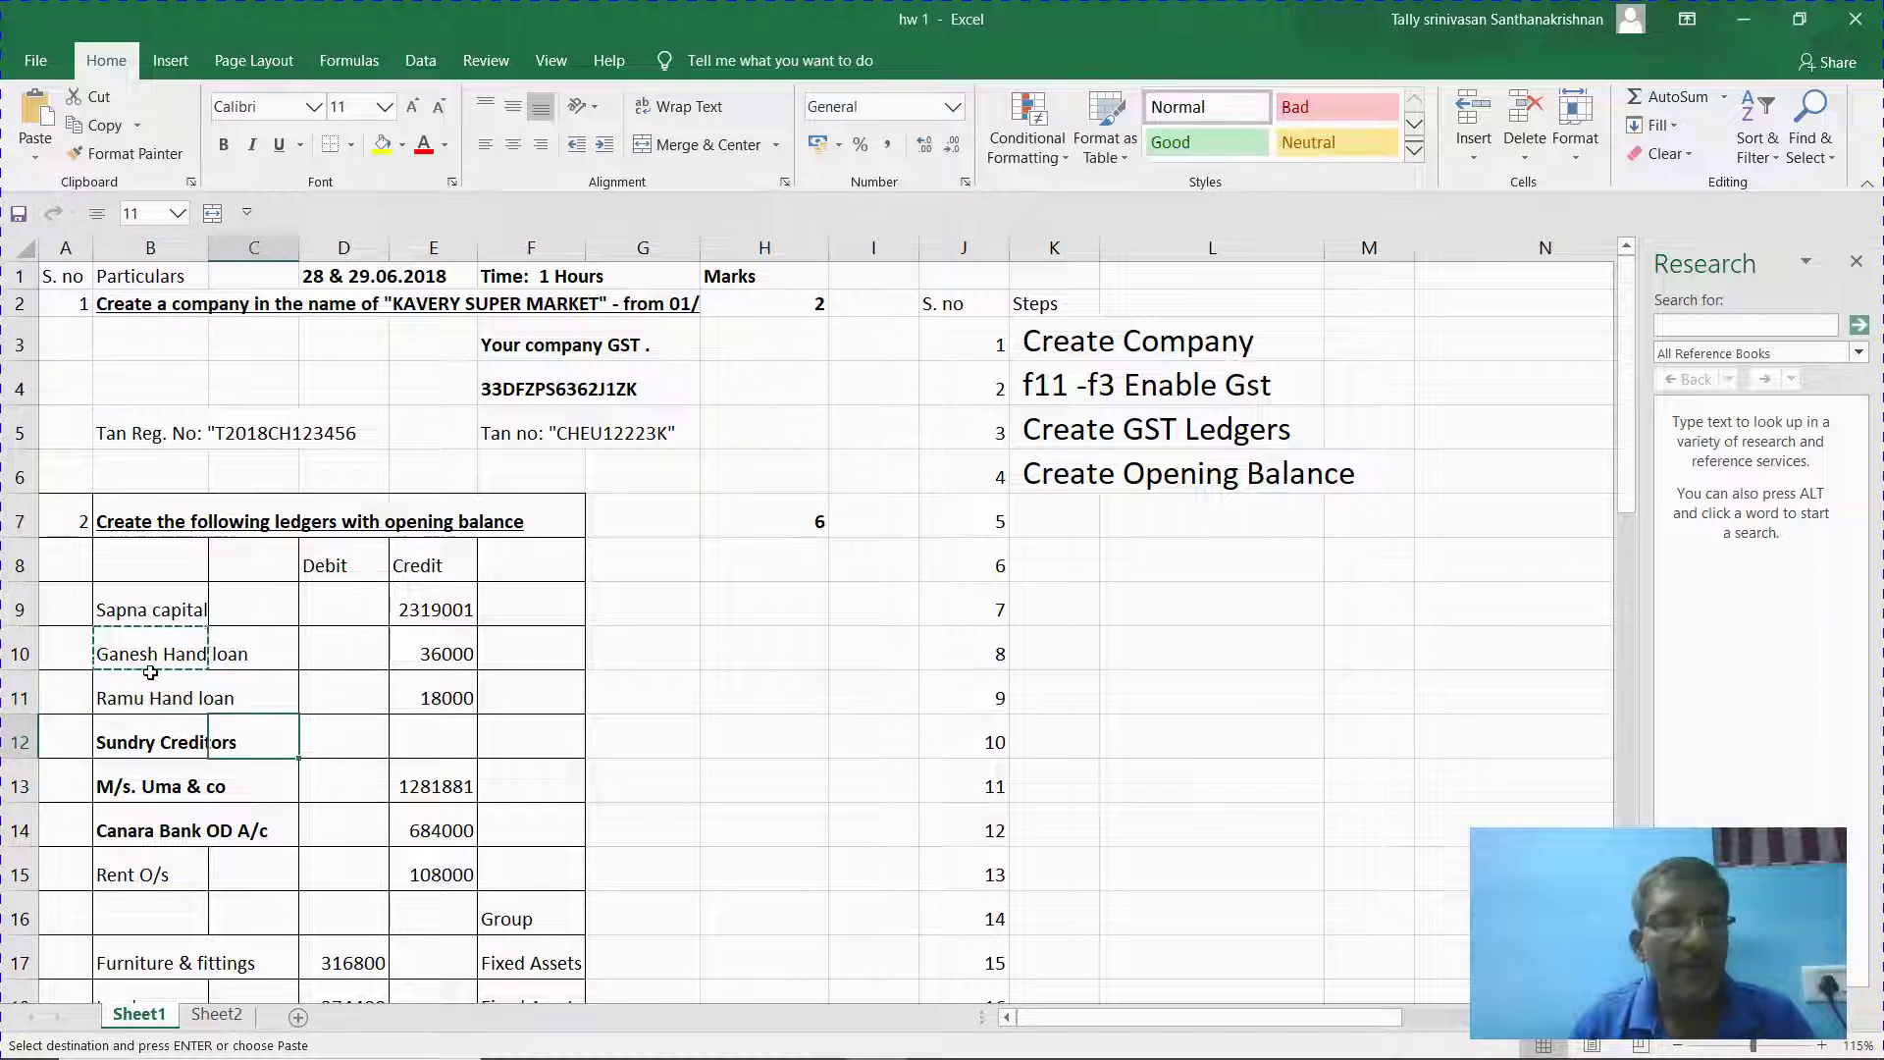
key(Up)
key(ctrl+c)
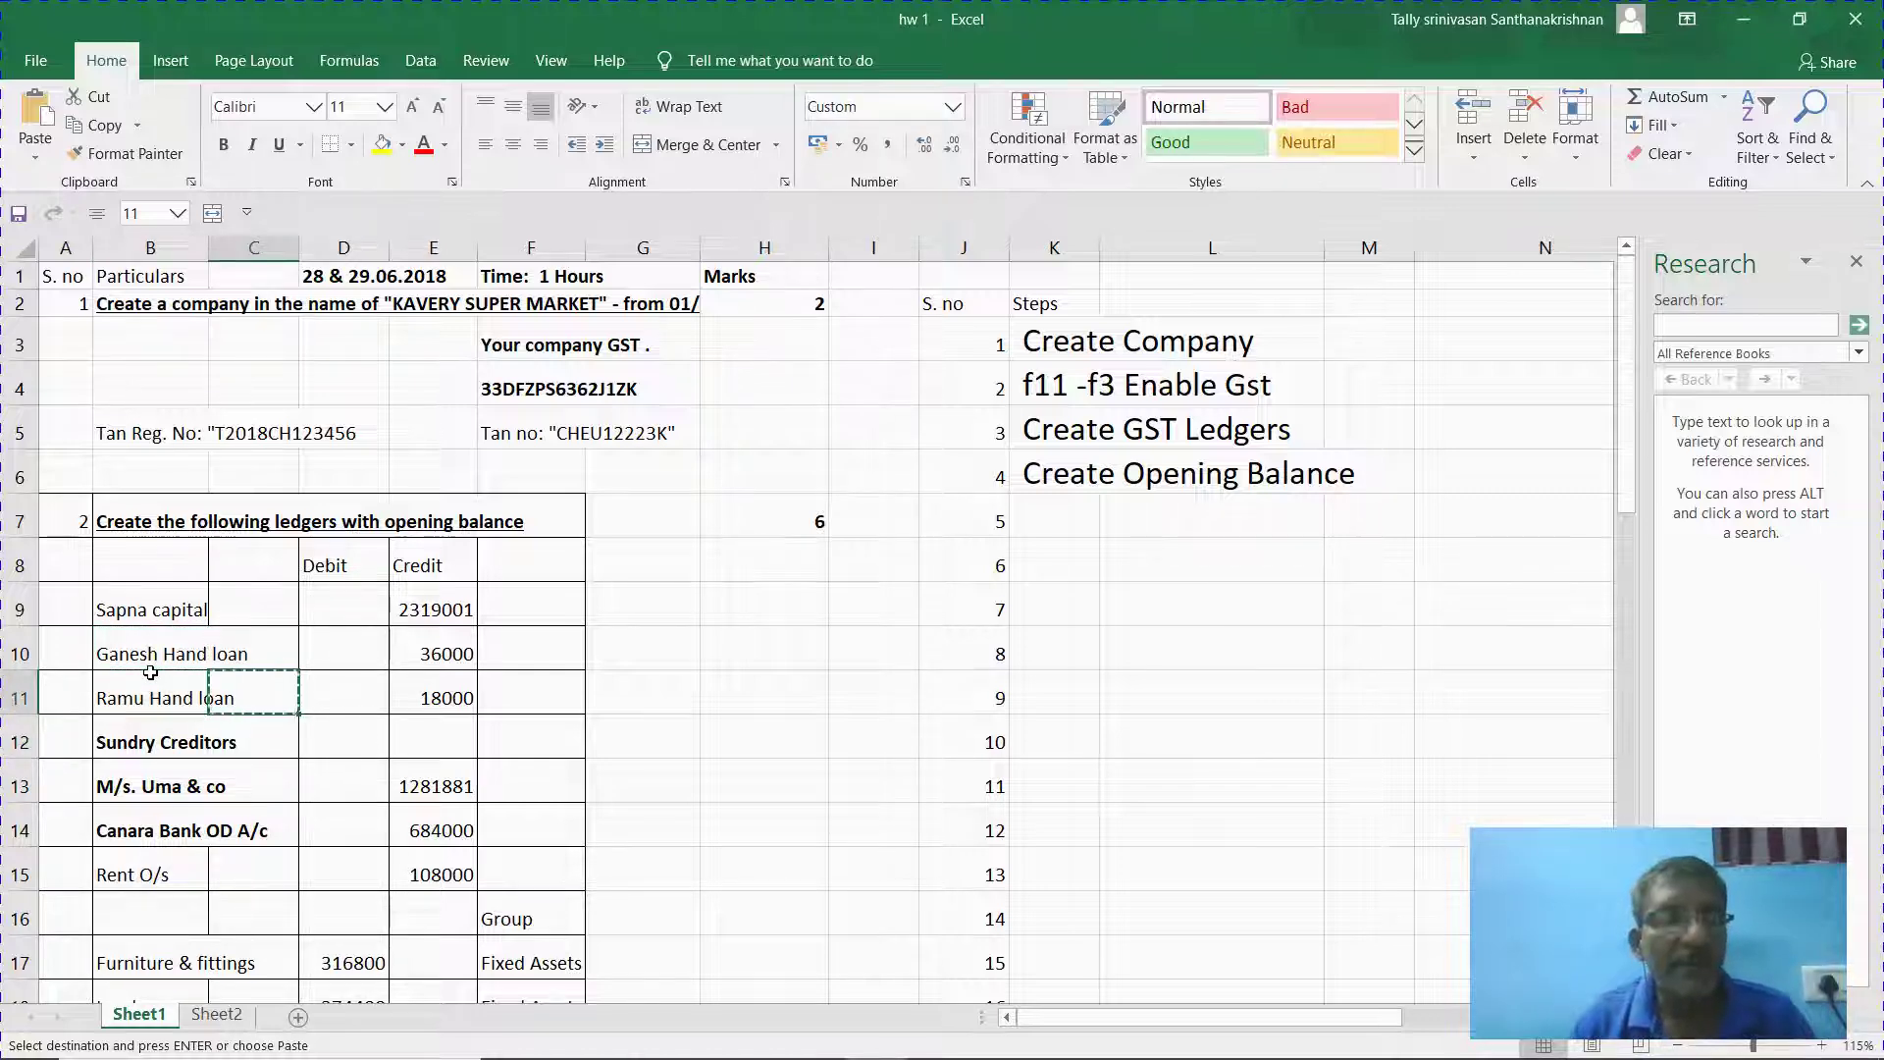
key(alt+Tab)
key(alt+Tab)
key(Left)
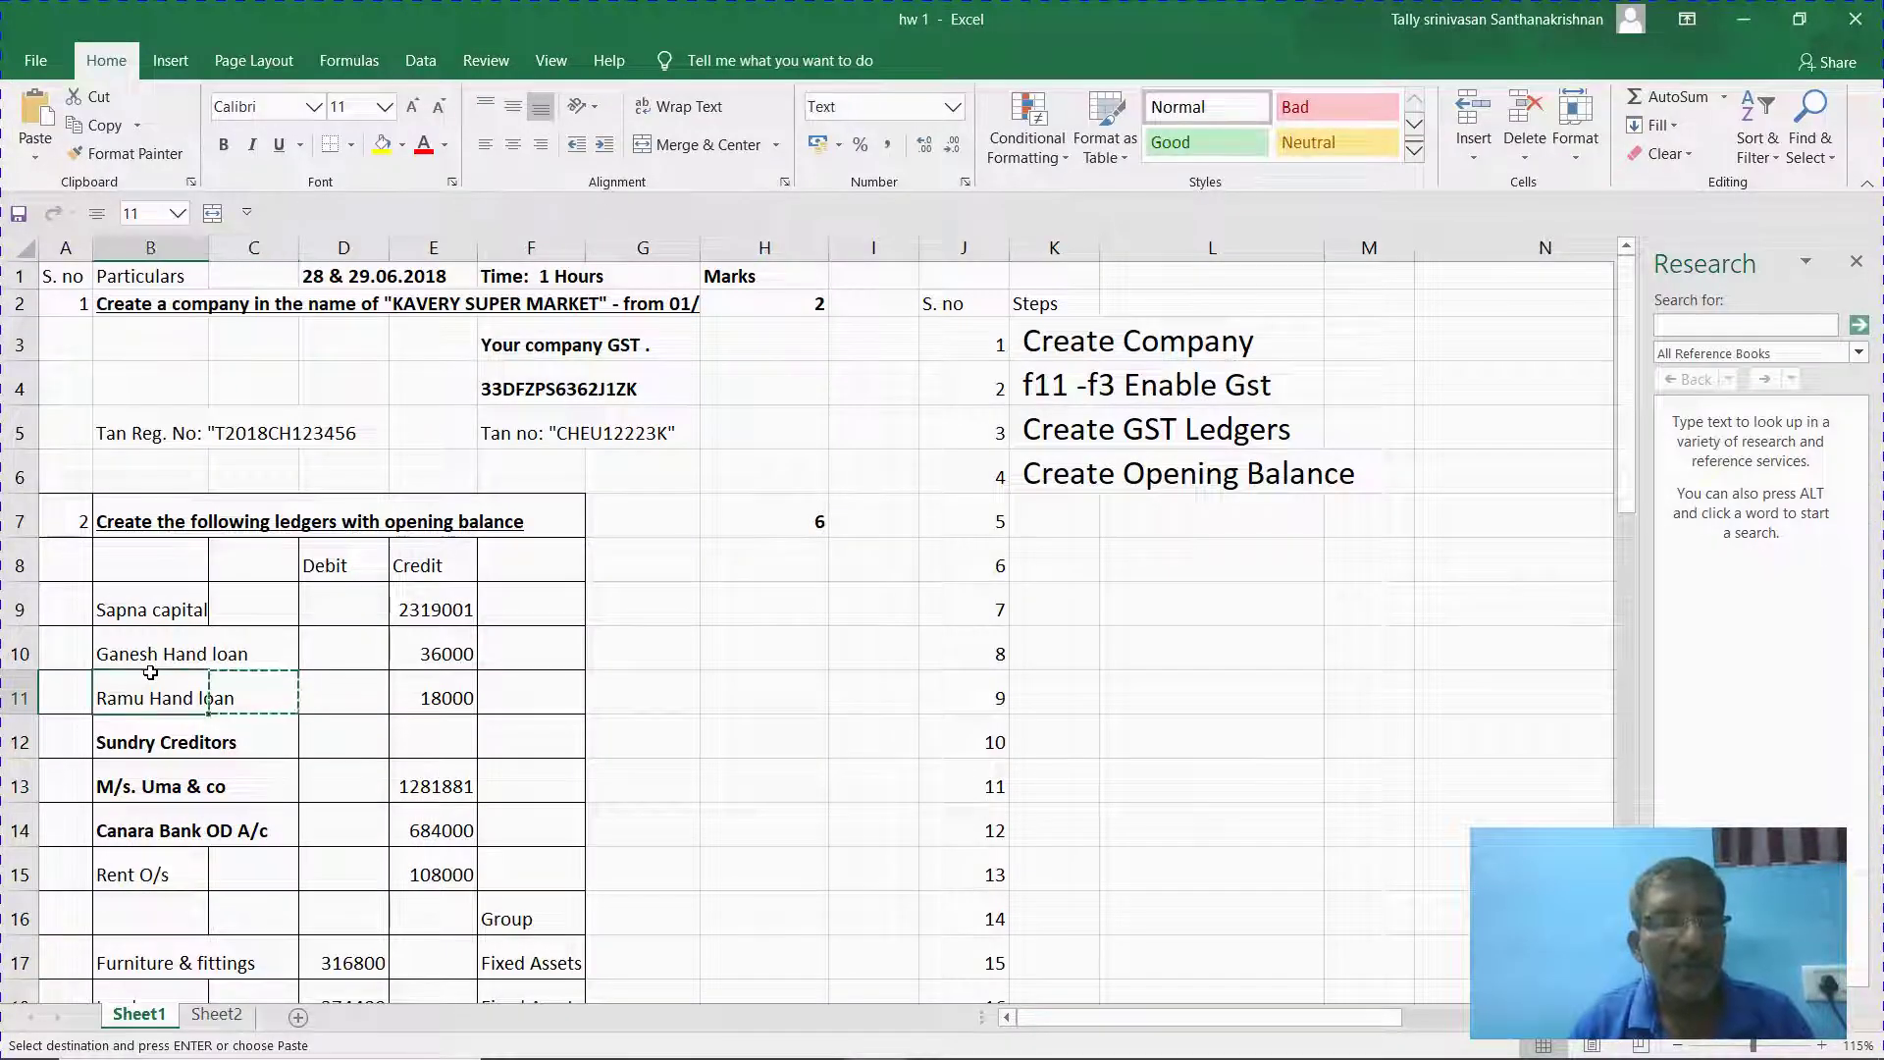
key(alt+Tab)
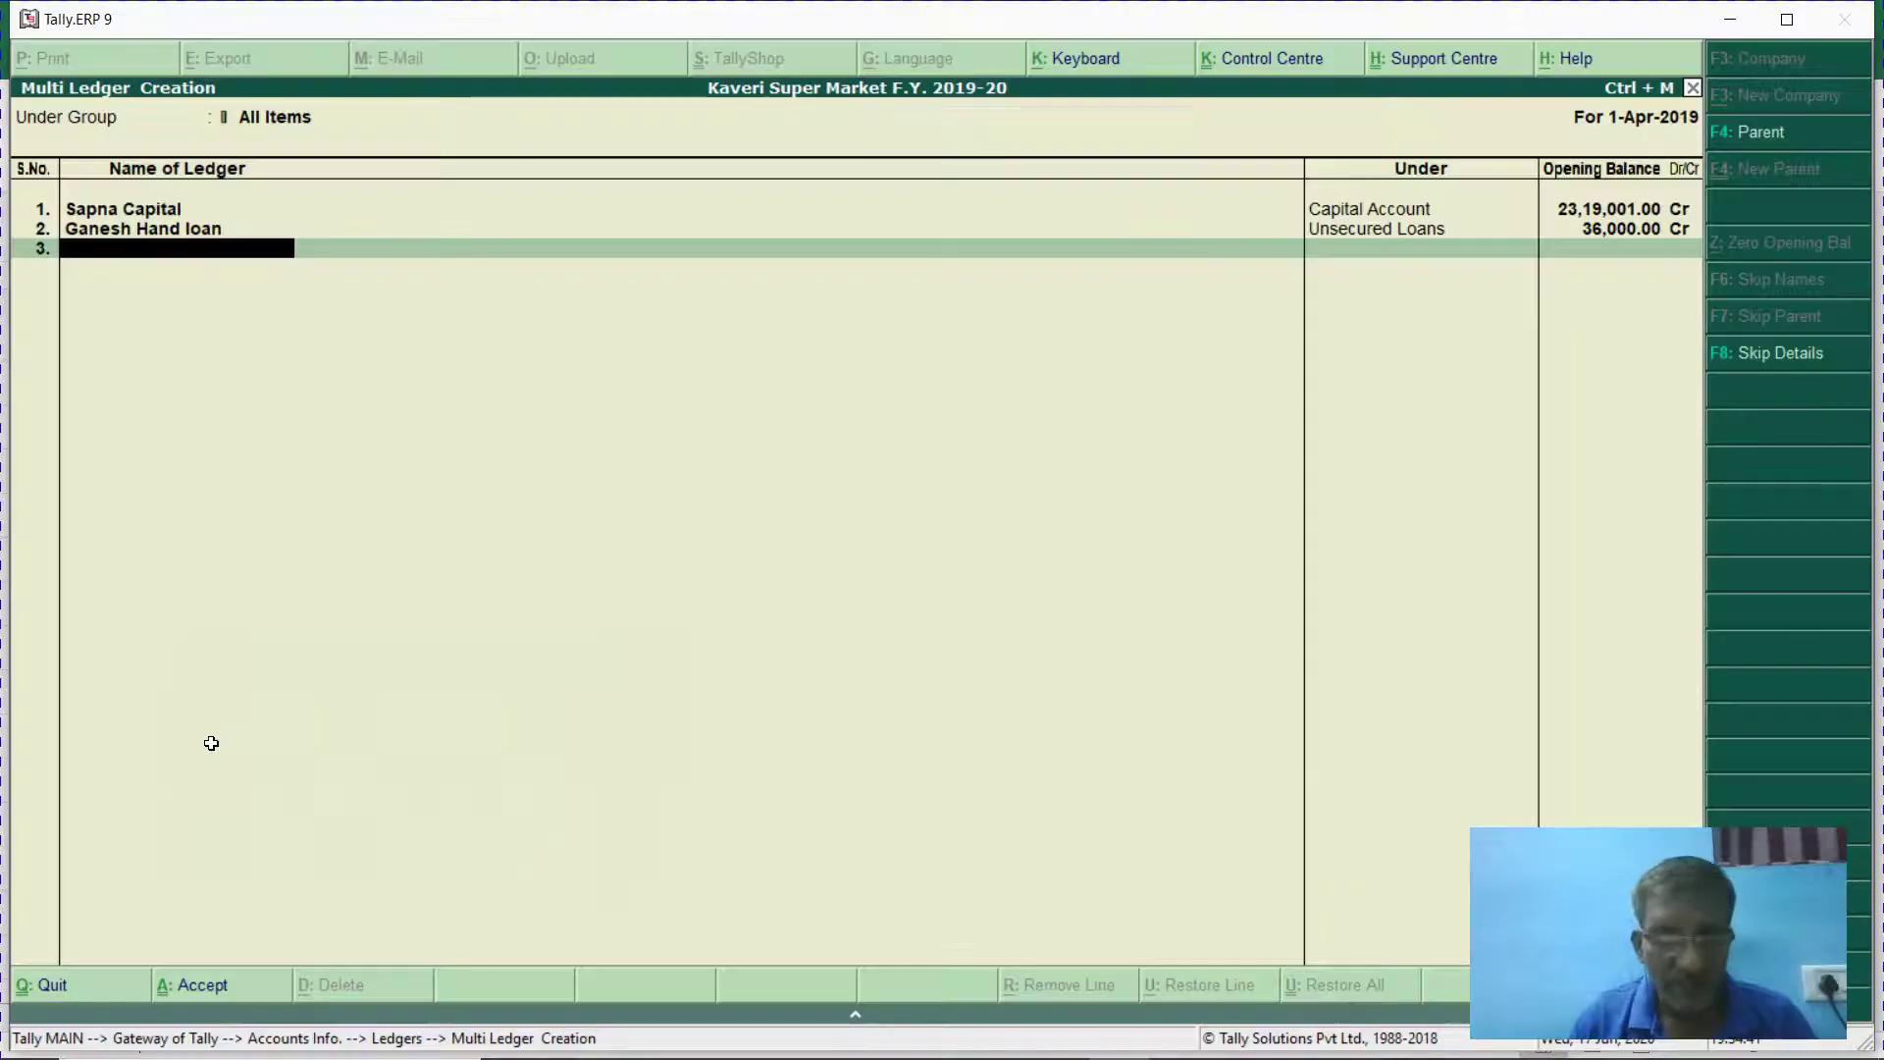
Add Ramu Hand loan under Unsecured Loans with an 18,000 Cr opening balance.
key(ctrl+alt+v)
key(Return)
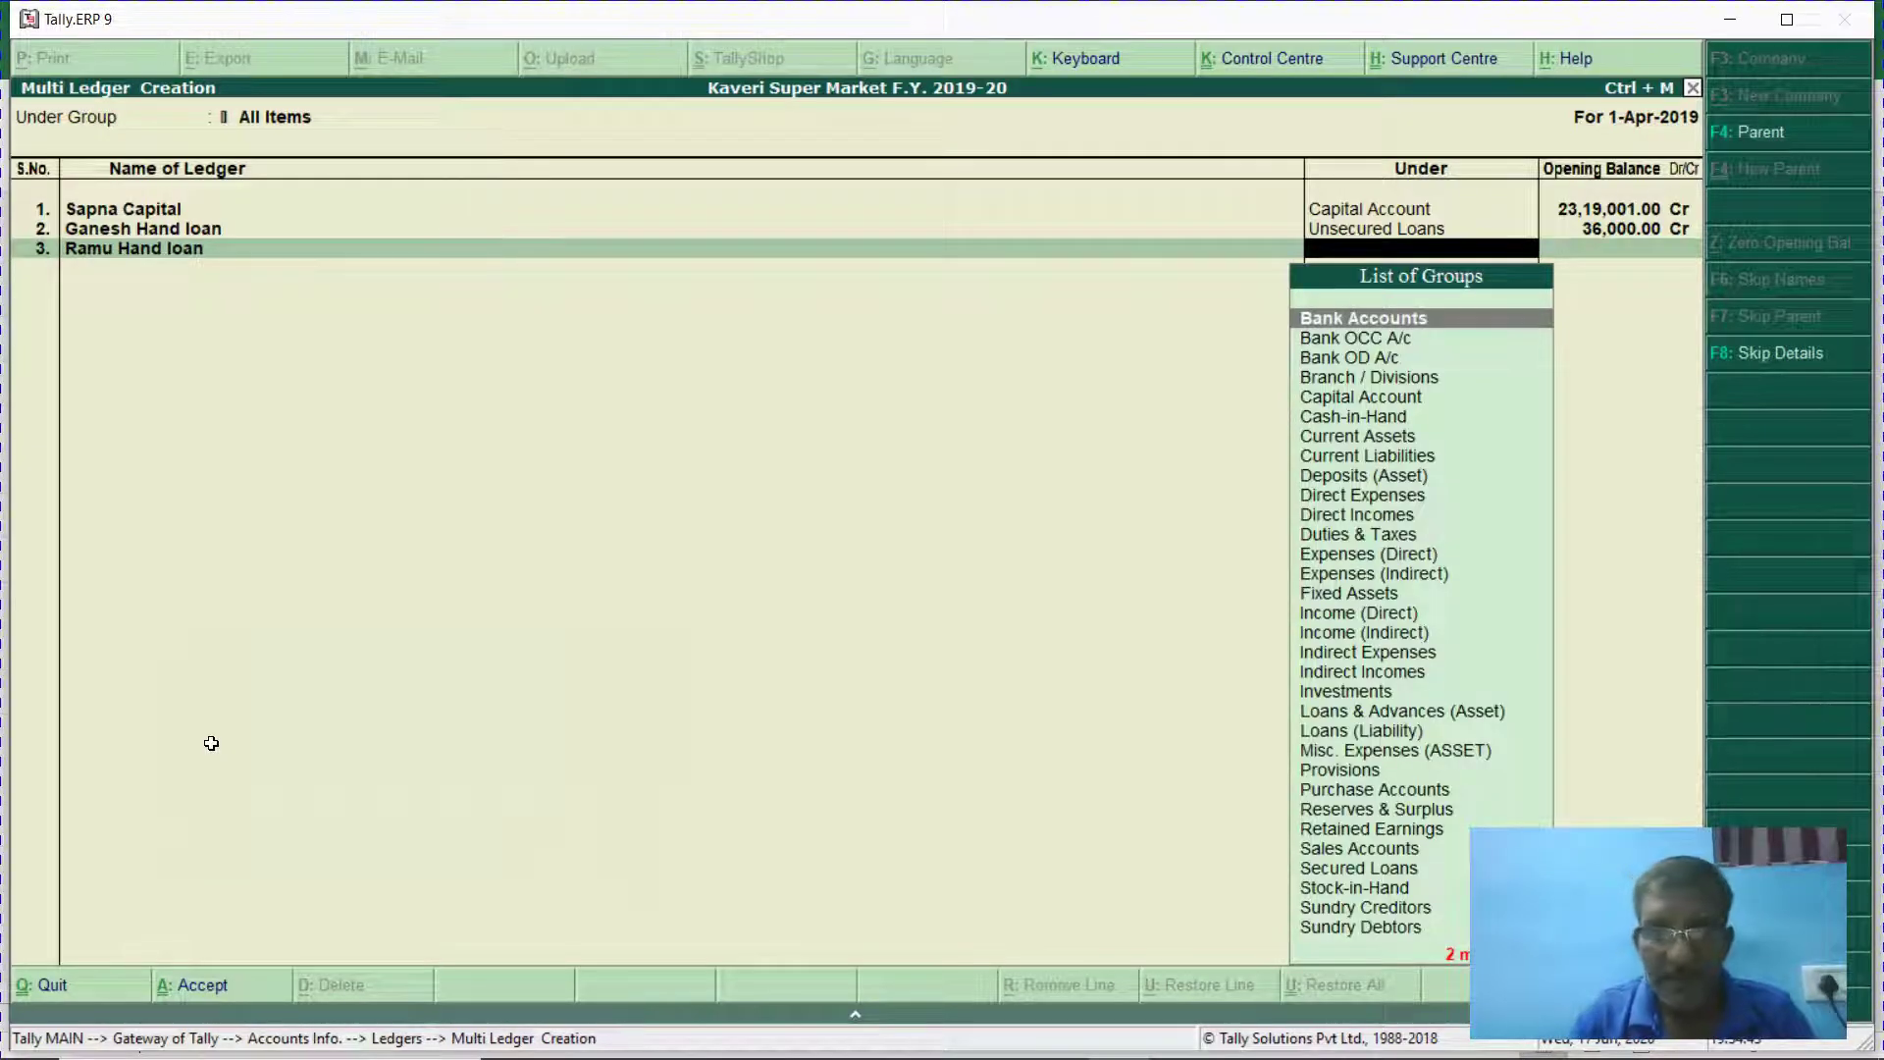
text(un)
key(Return)
key(alt+Tab)
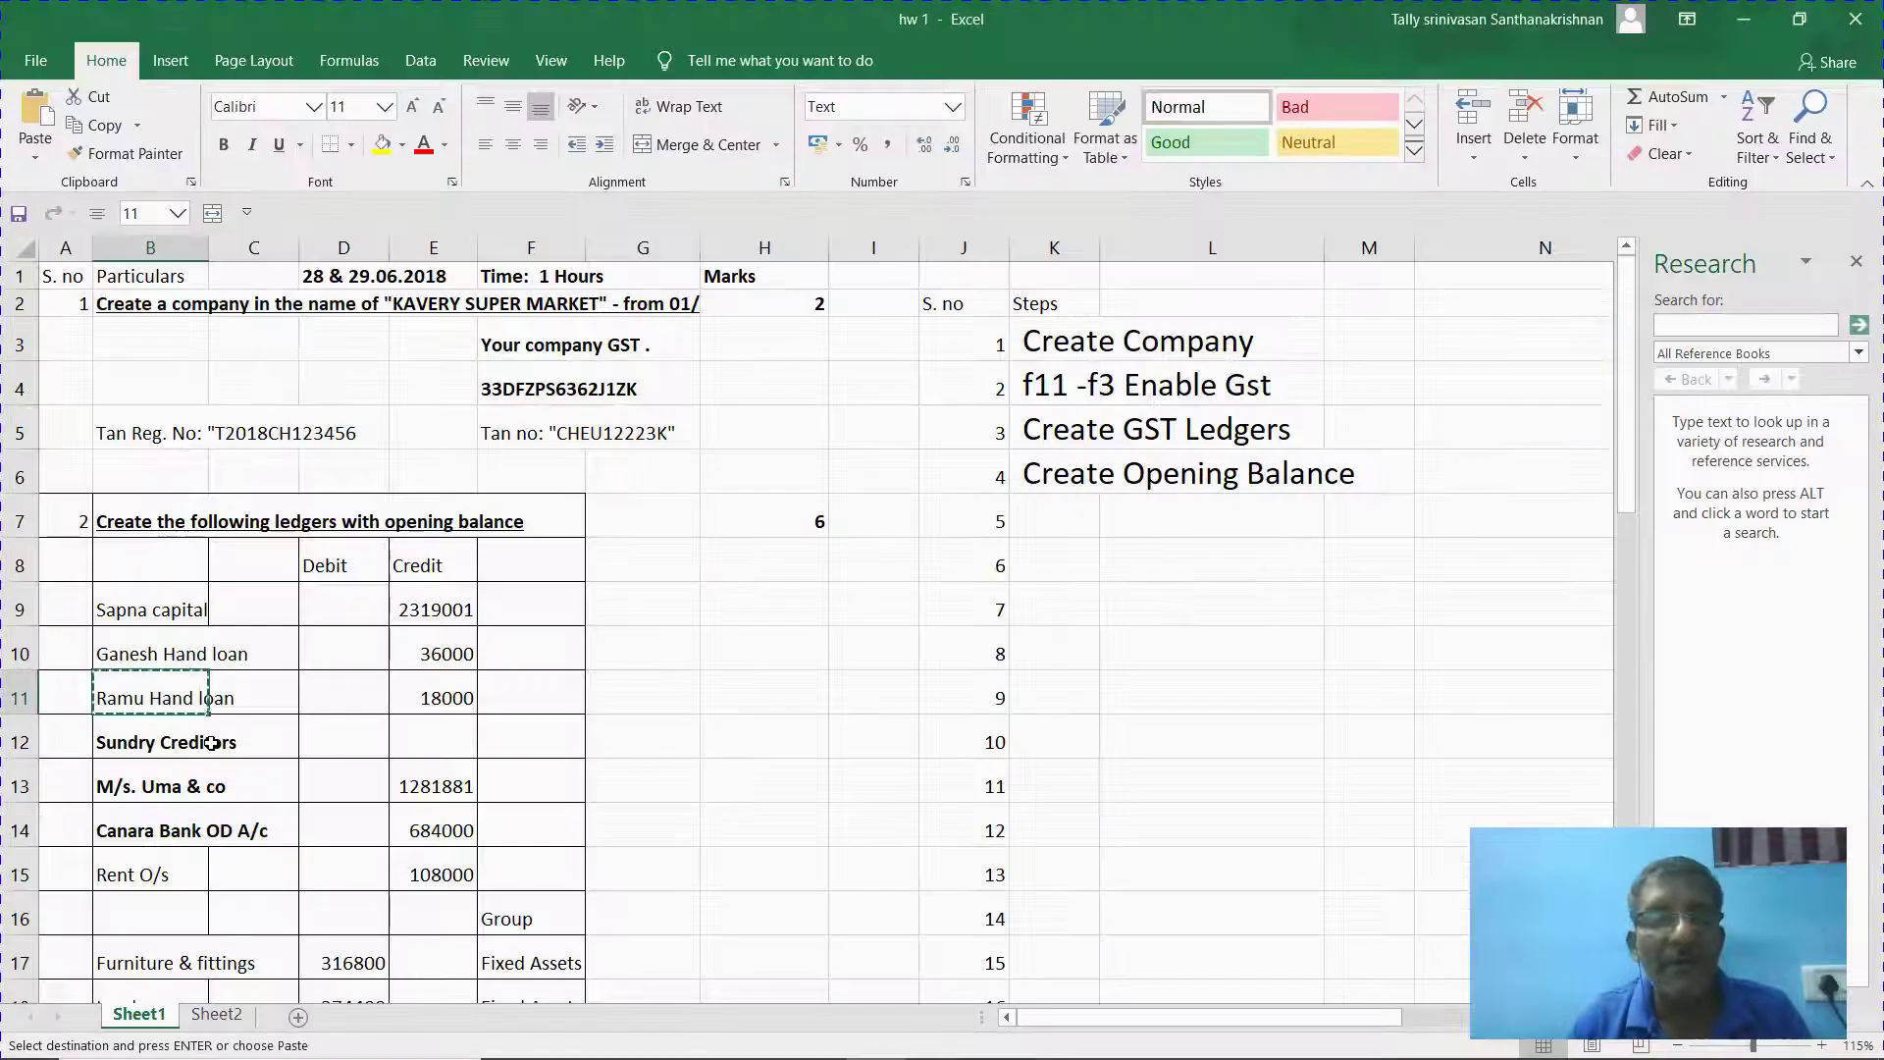
key(Right)
key(Right)
key(Right)
key(ctrl+c)
key(alt+Tab)
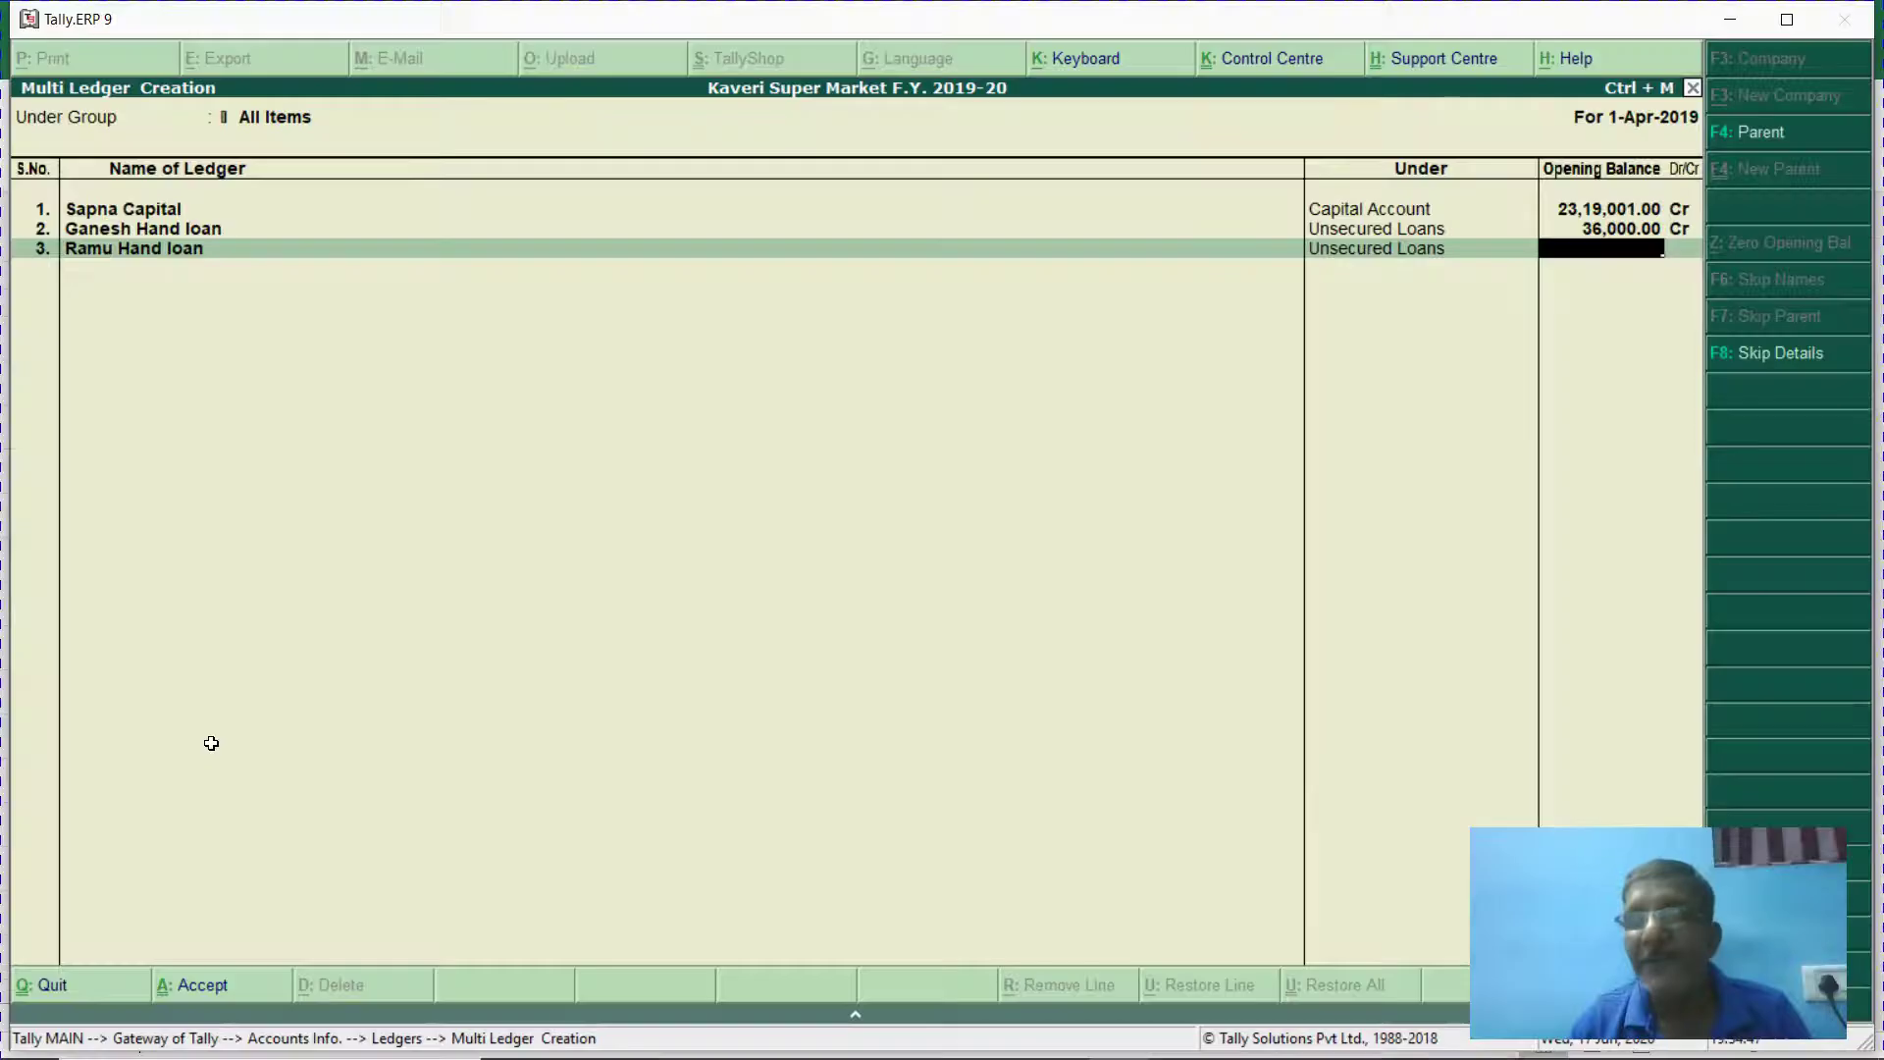
text(18000)
key(Return)
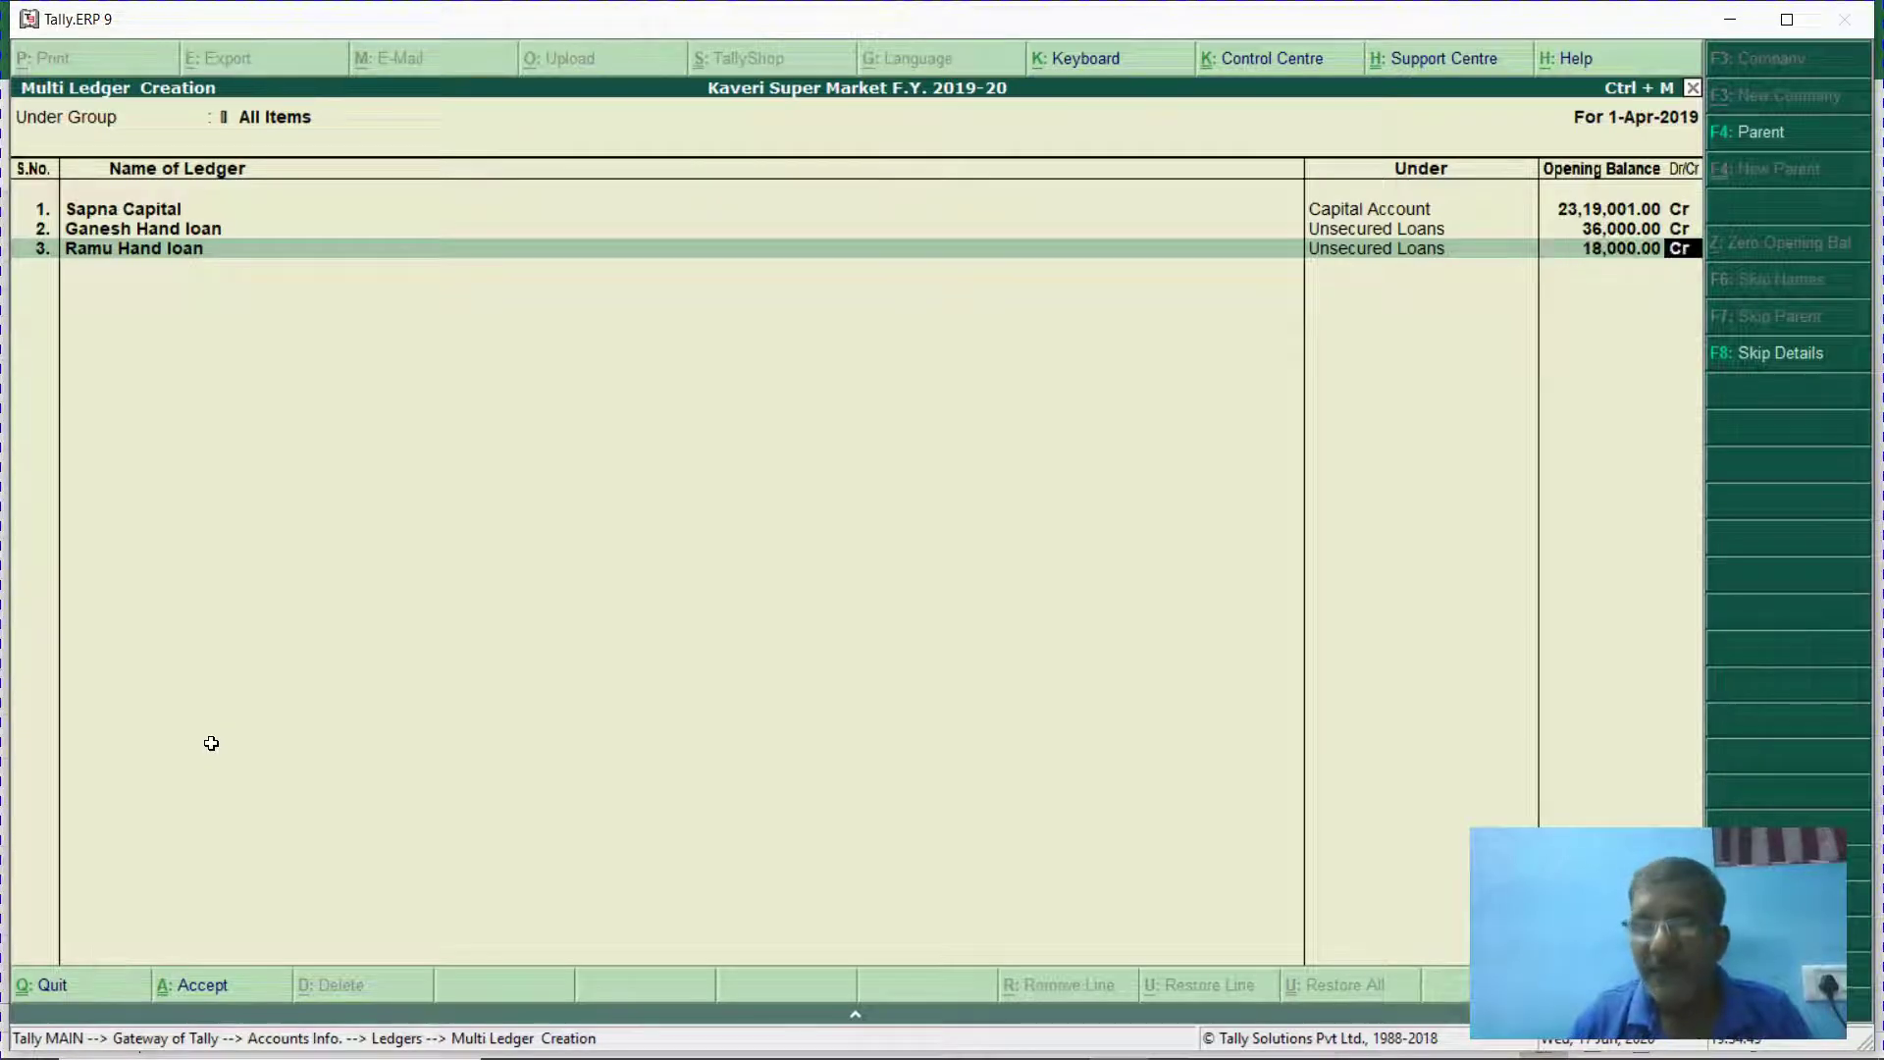
key(Return)
key(alt+Tab)
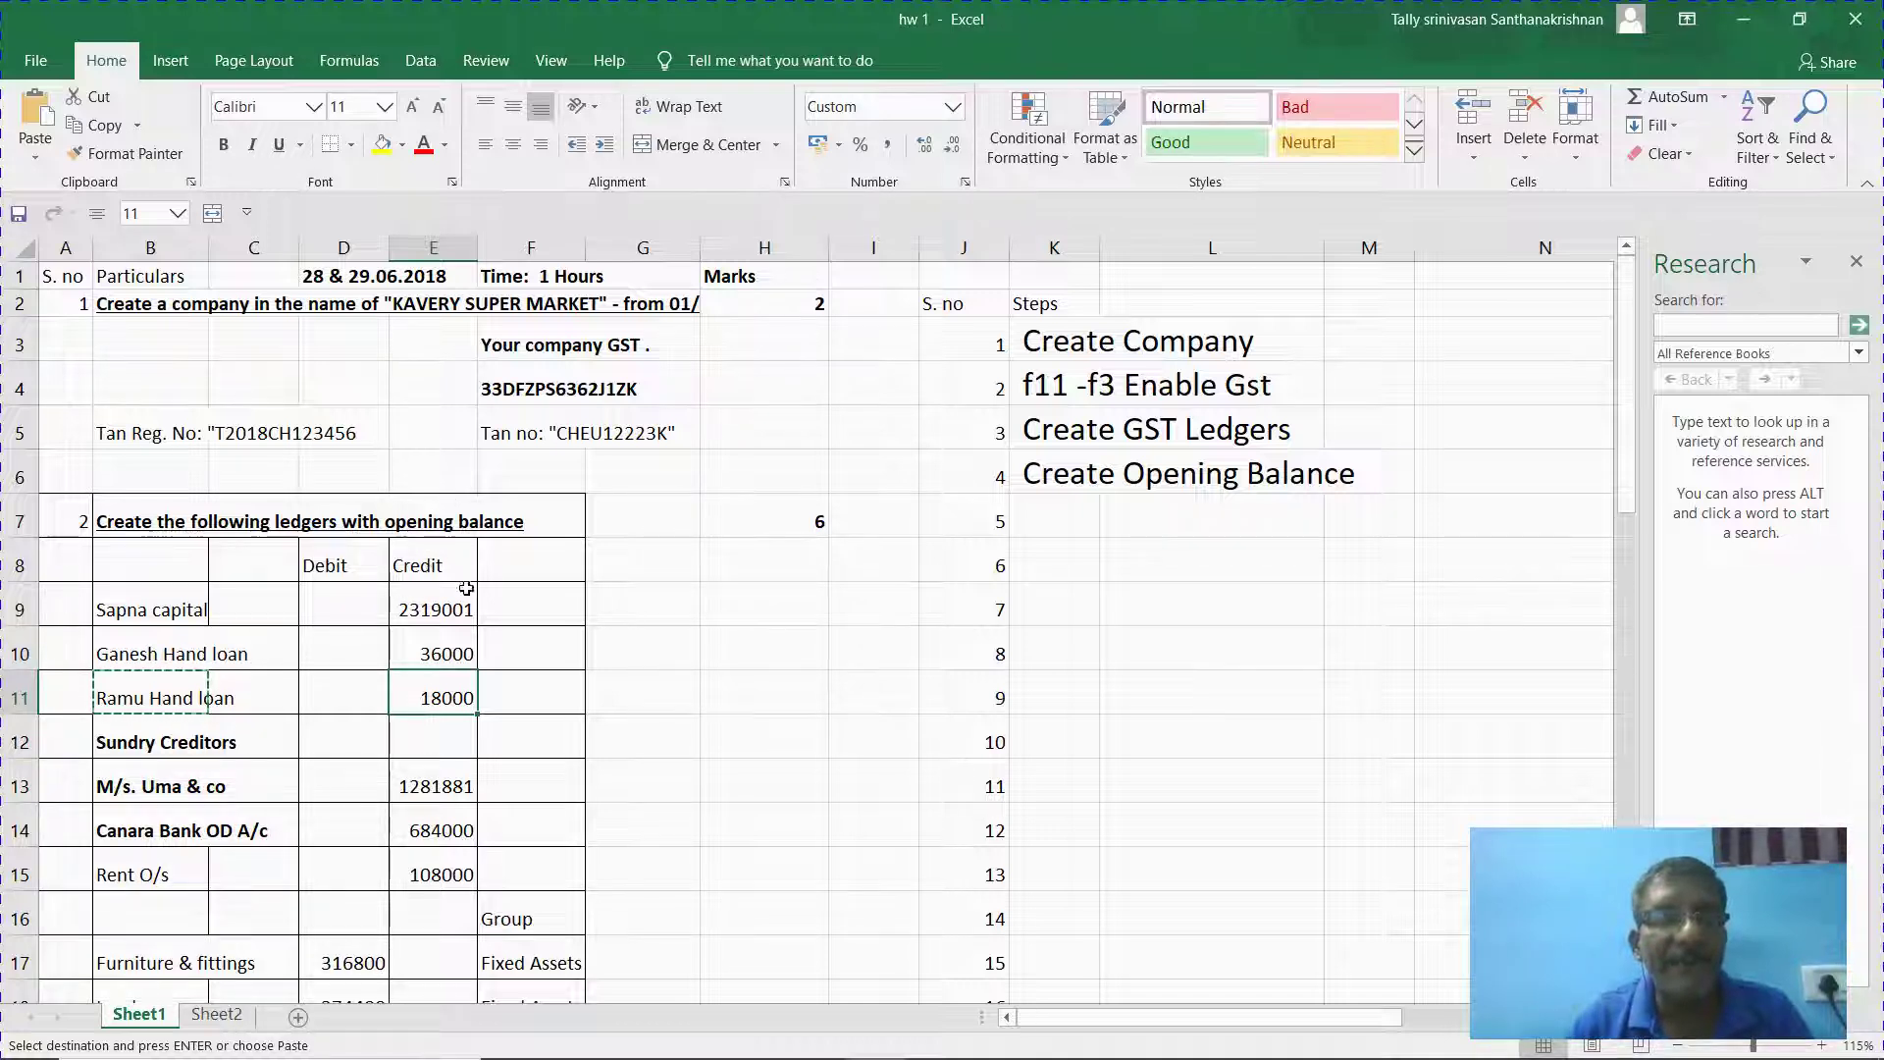
click(215, 780)
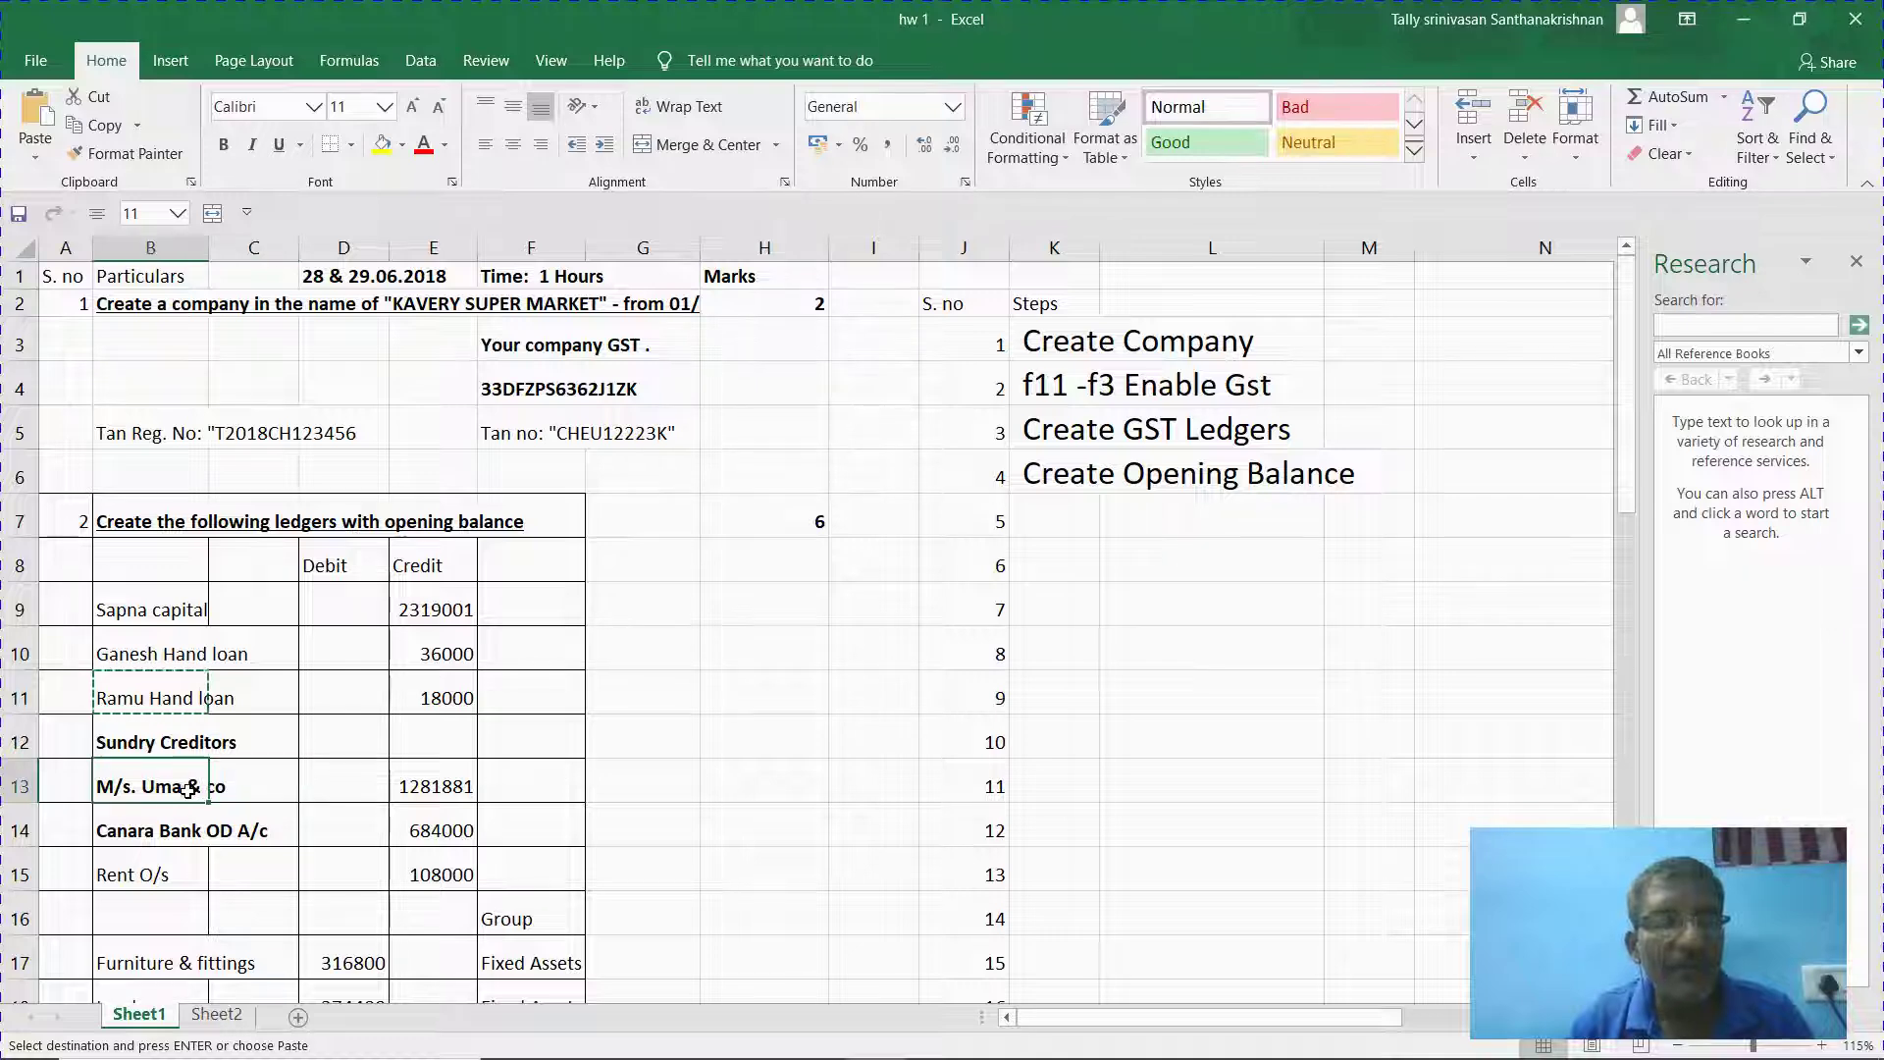
Add the Uma & co ledger under Sundry Creditors with a 12,81,881 opening balance.
click(412, 783)
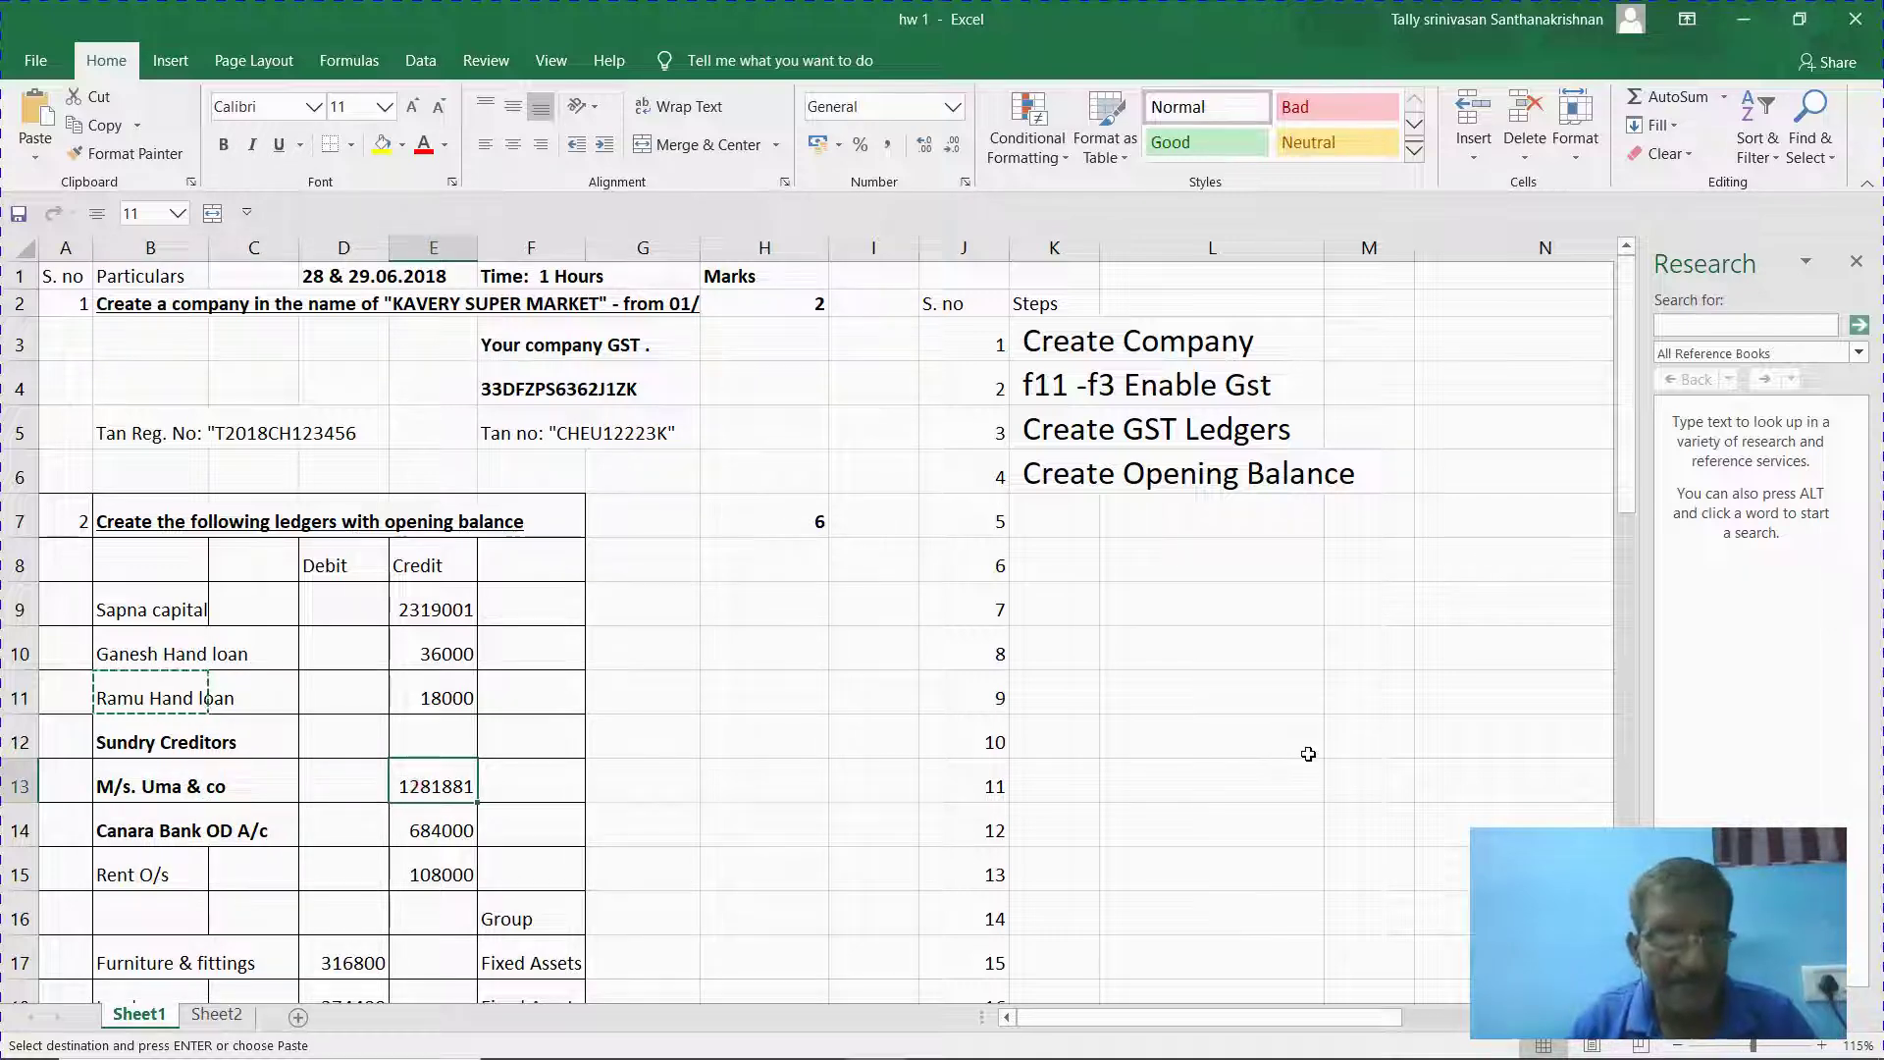
key(alt+Tab)
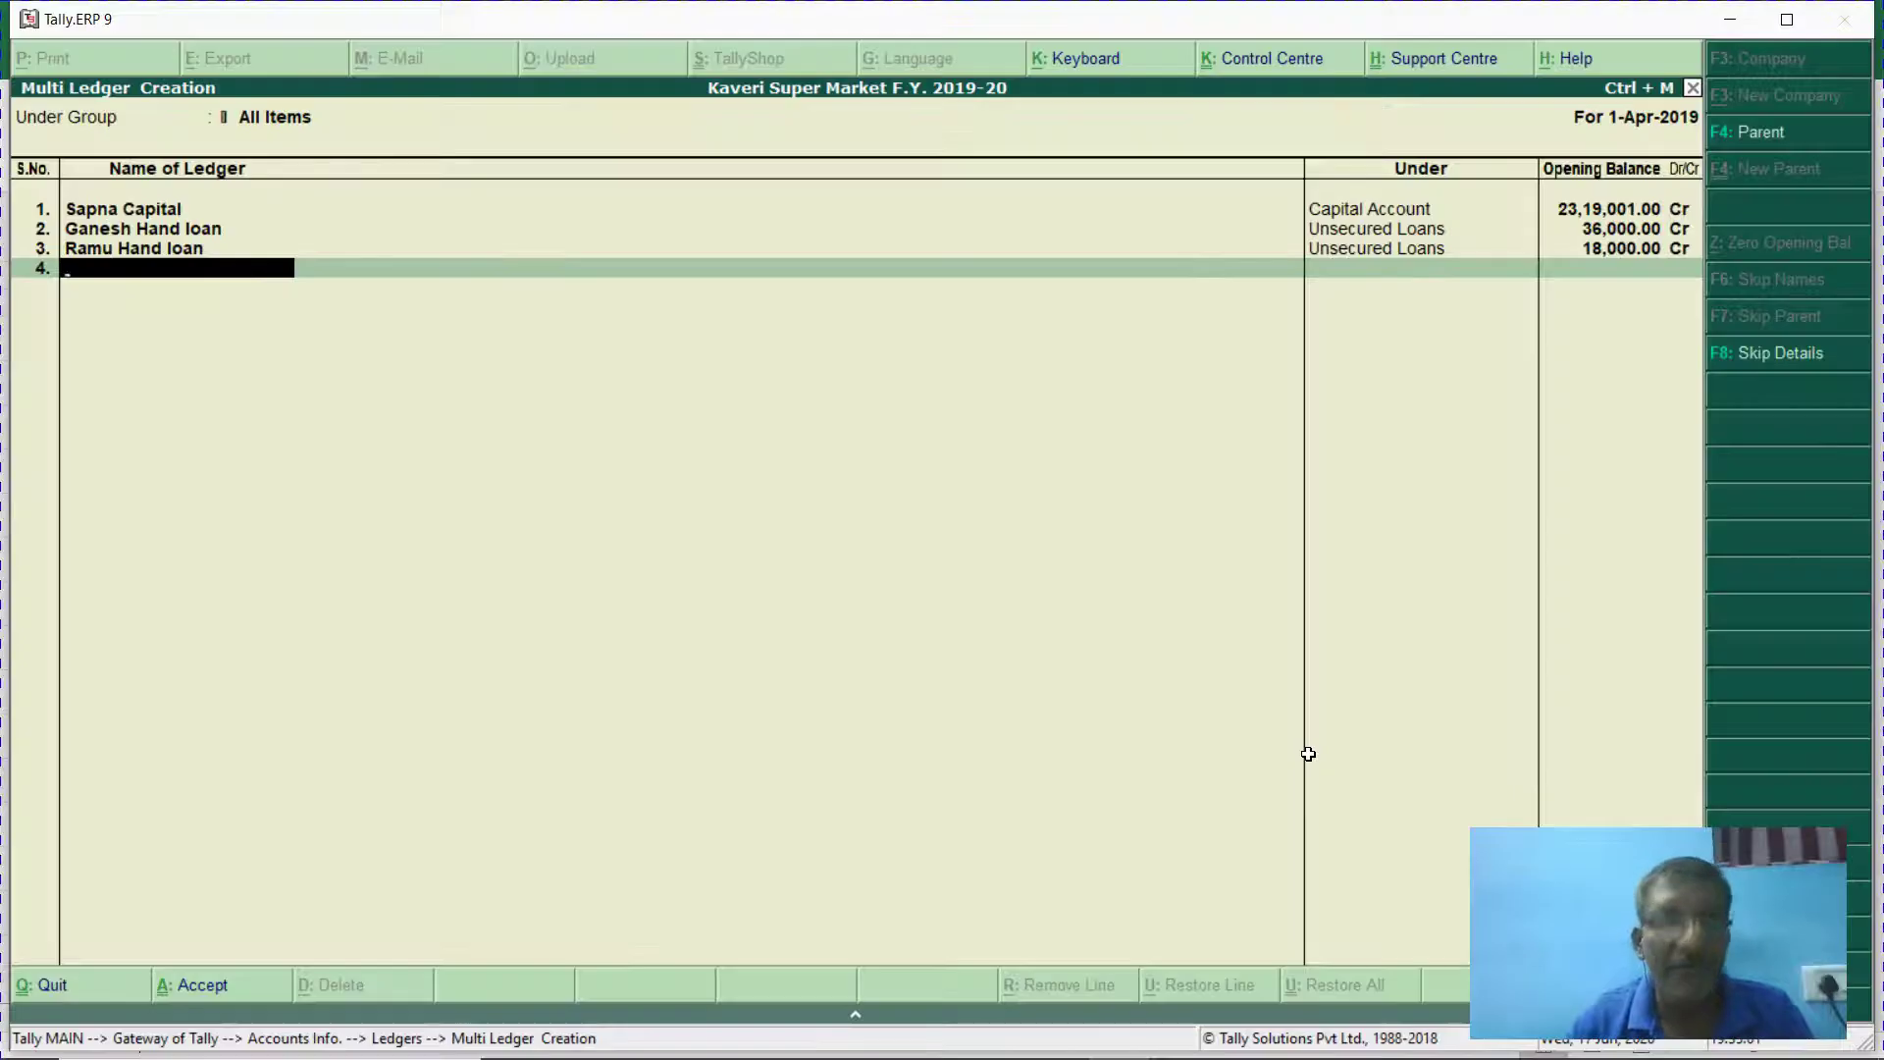
text(Uma & c)
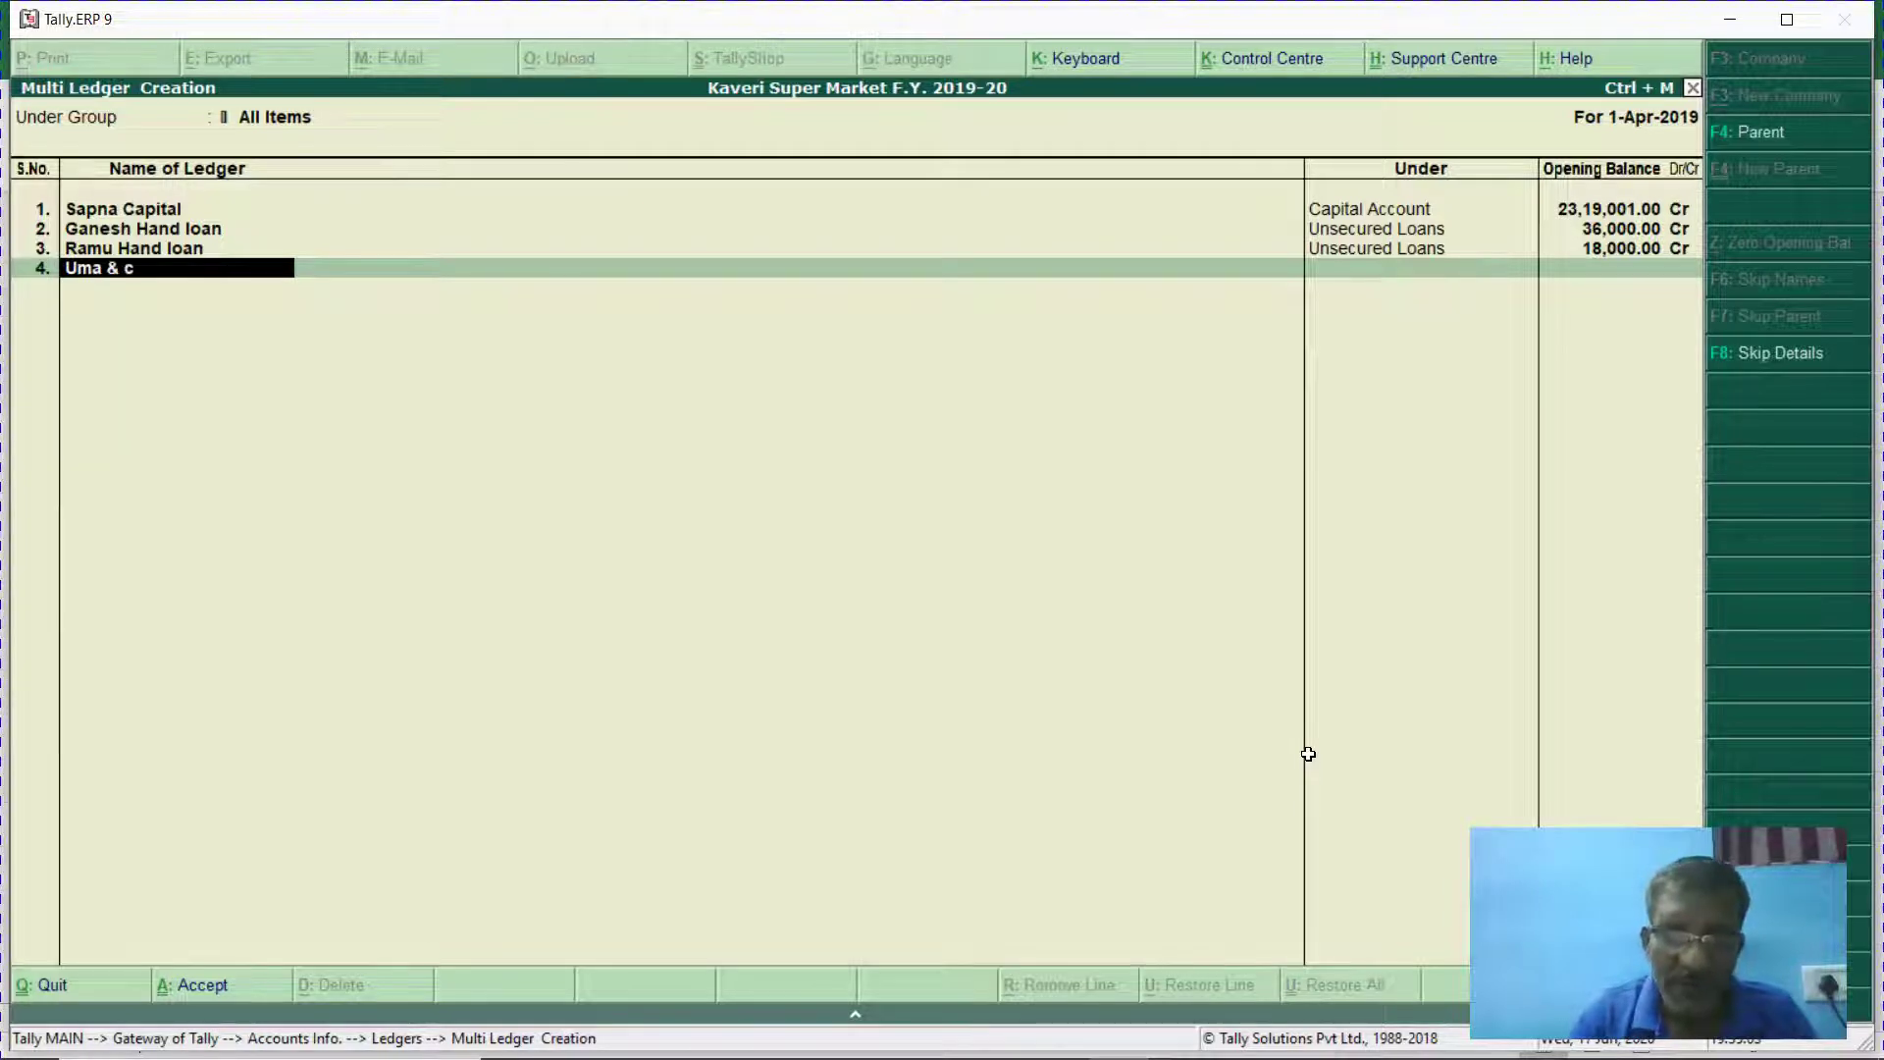
text(o)
key(Return)
text(Sun)
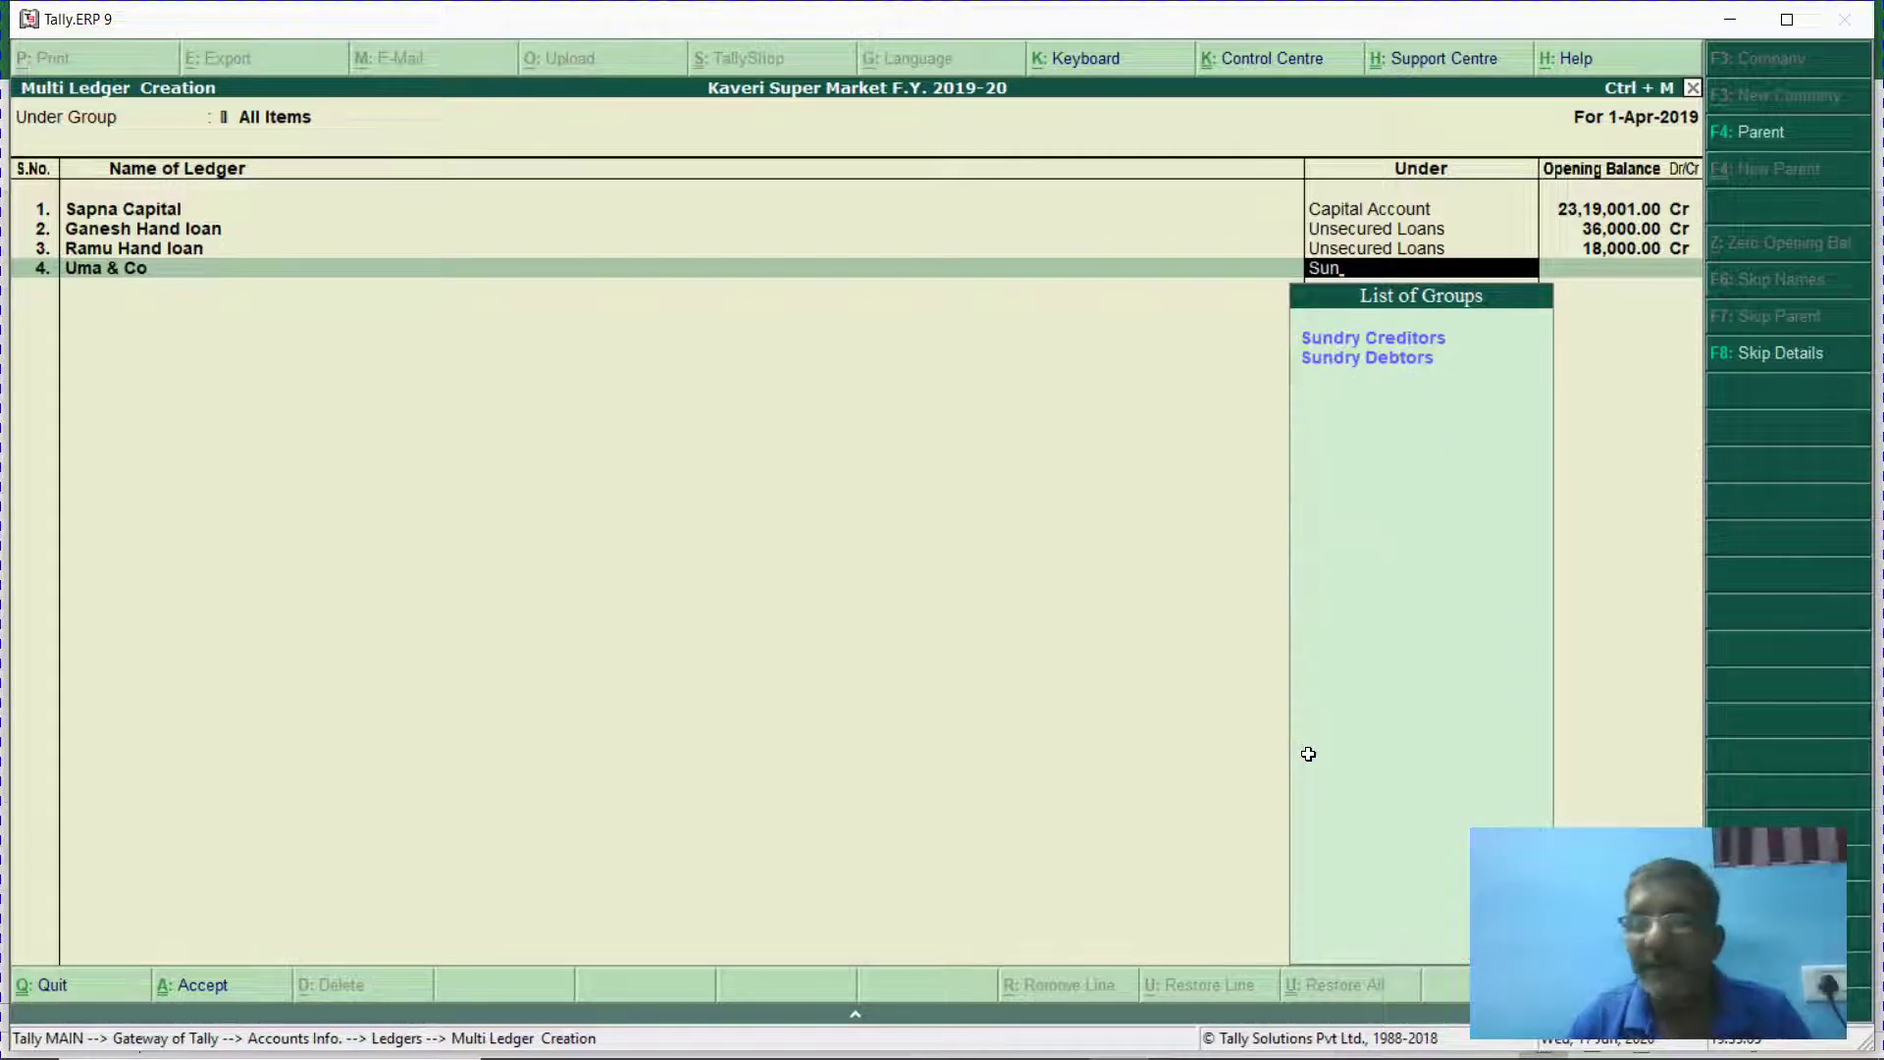
key(Return)
text(1281881)
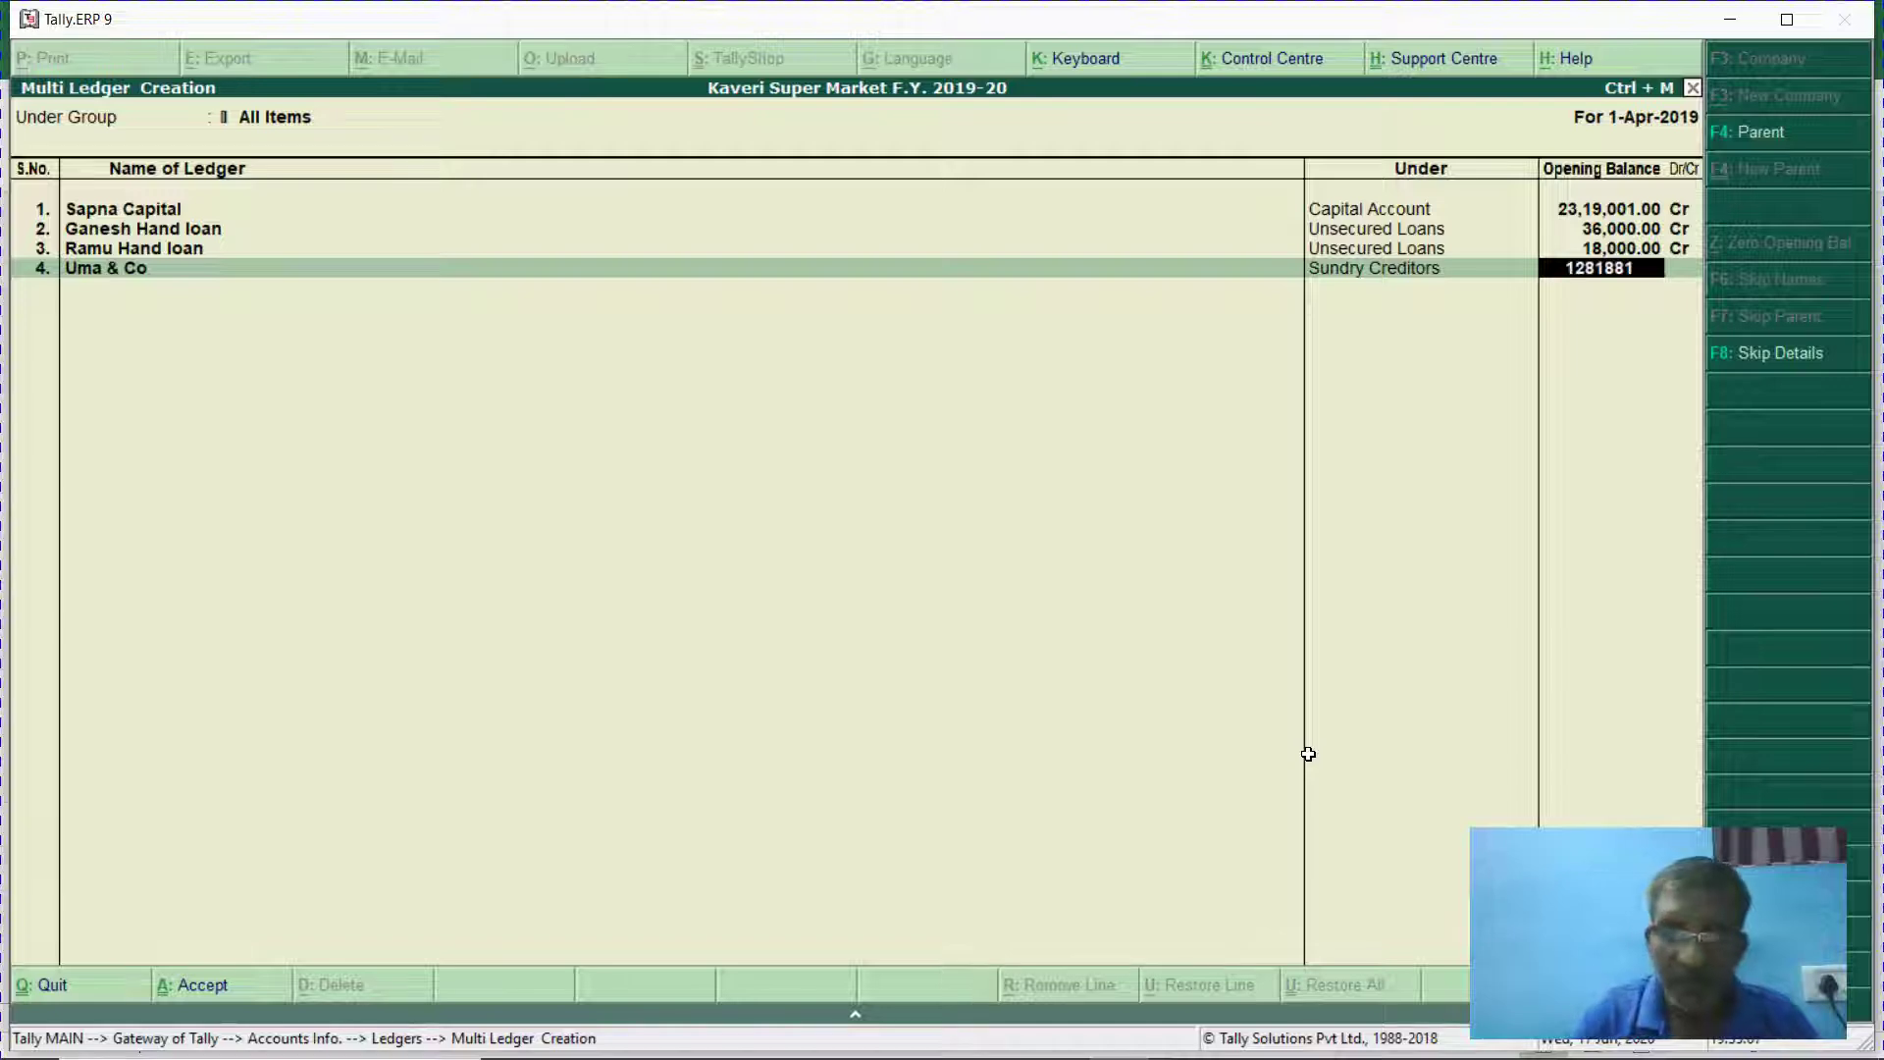
key(Return)
key(Return)
key(Return)
key(Return)
key(Return)
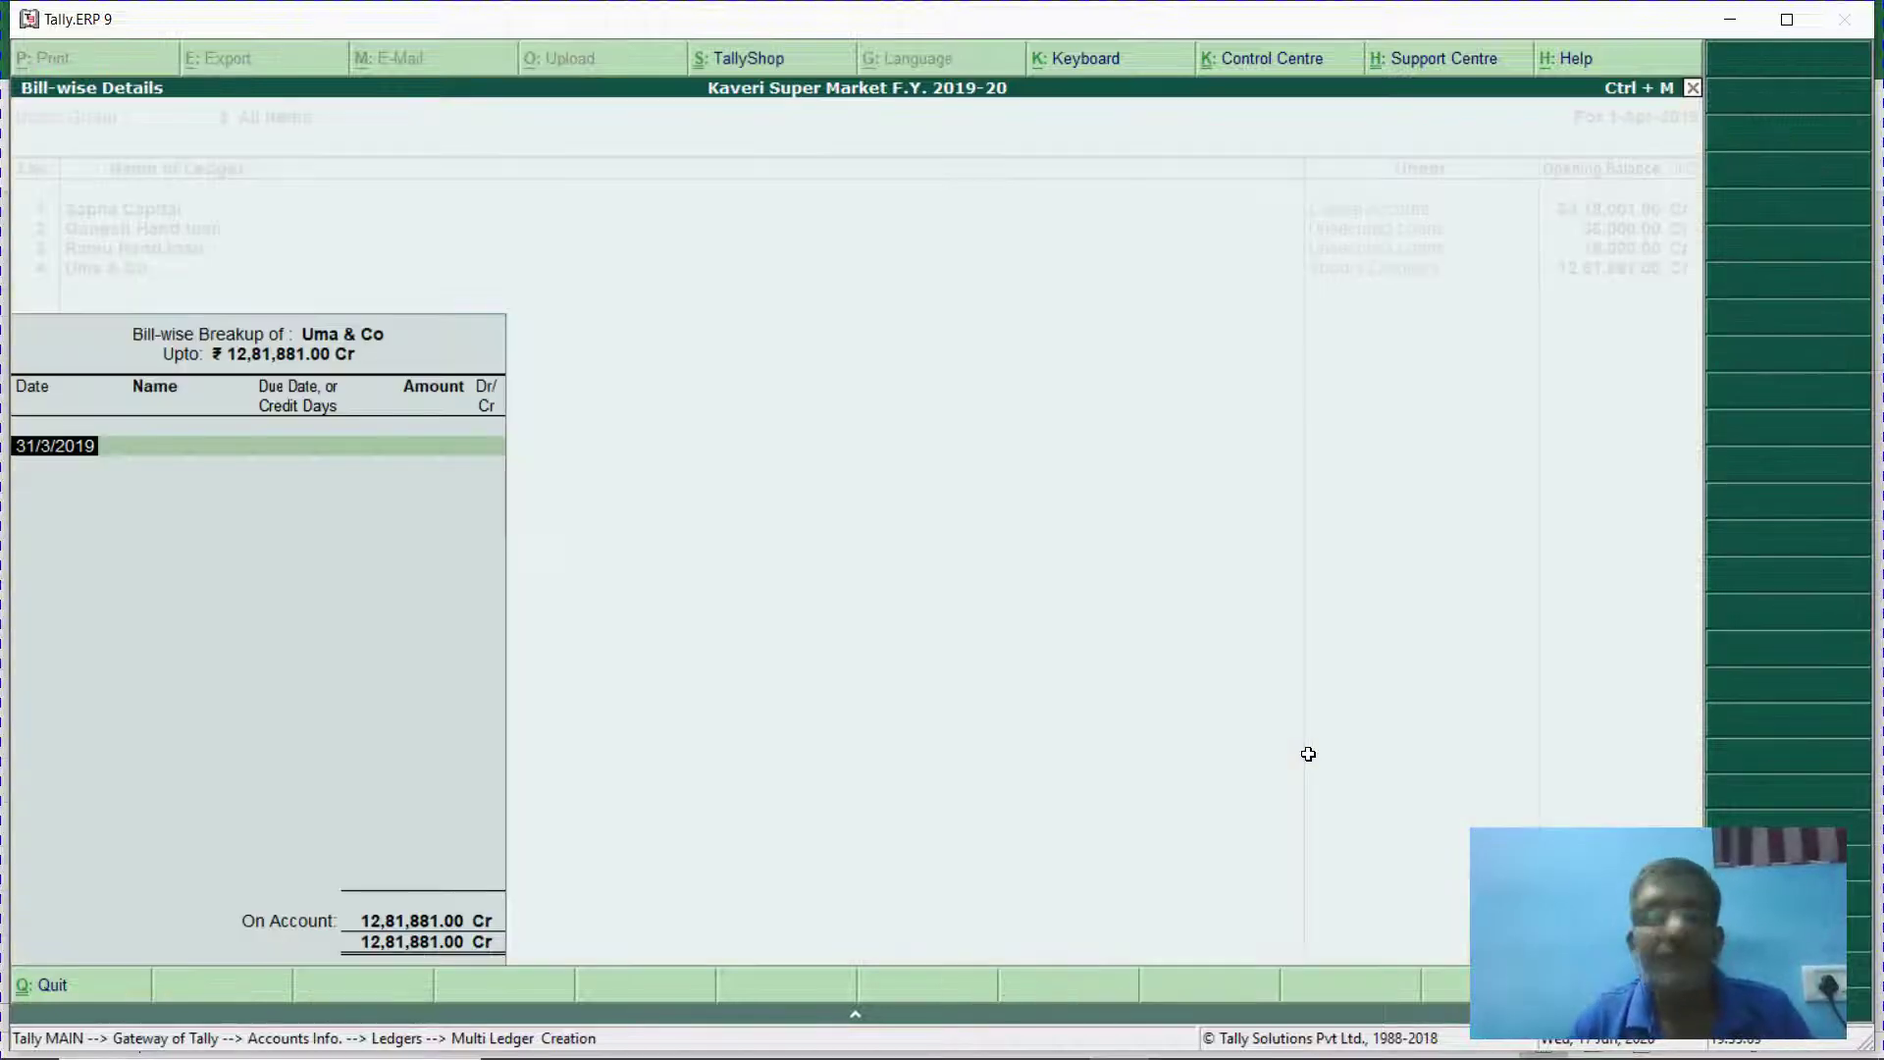
Add Rent O/s under Current Liabilities with a 1,08,000 Cr opening balance.
key(alt+Tab)
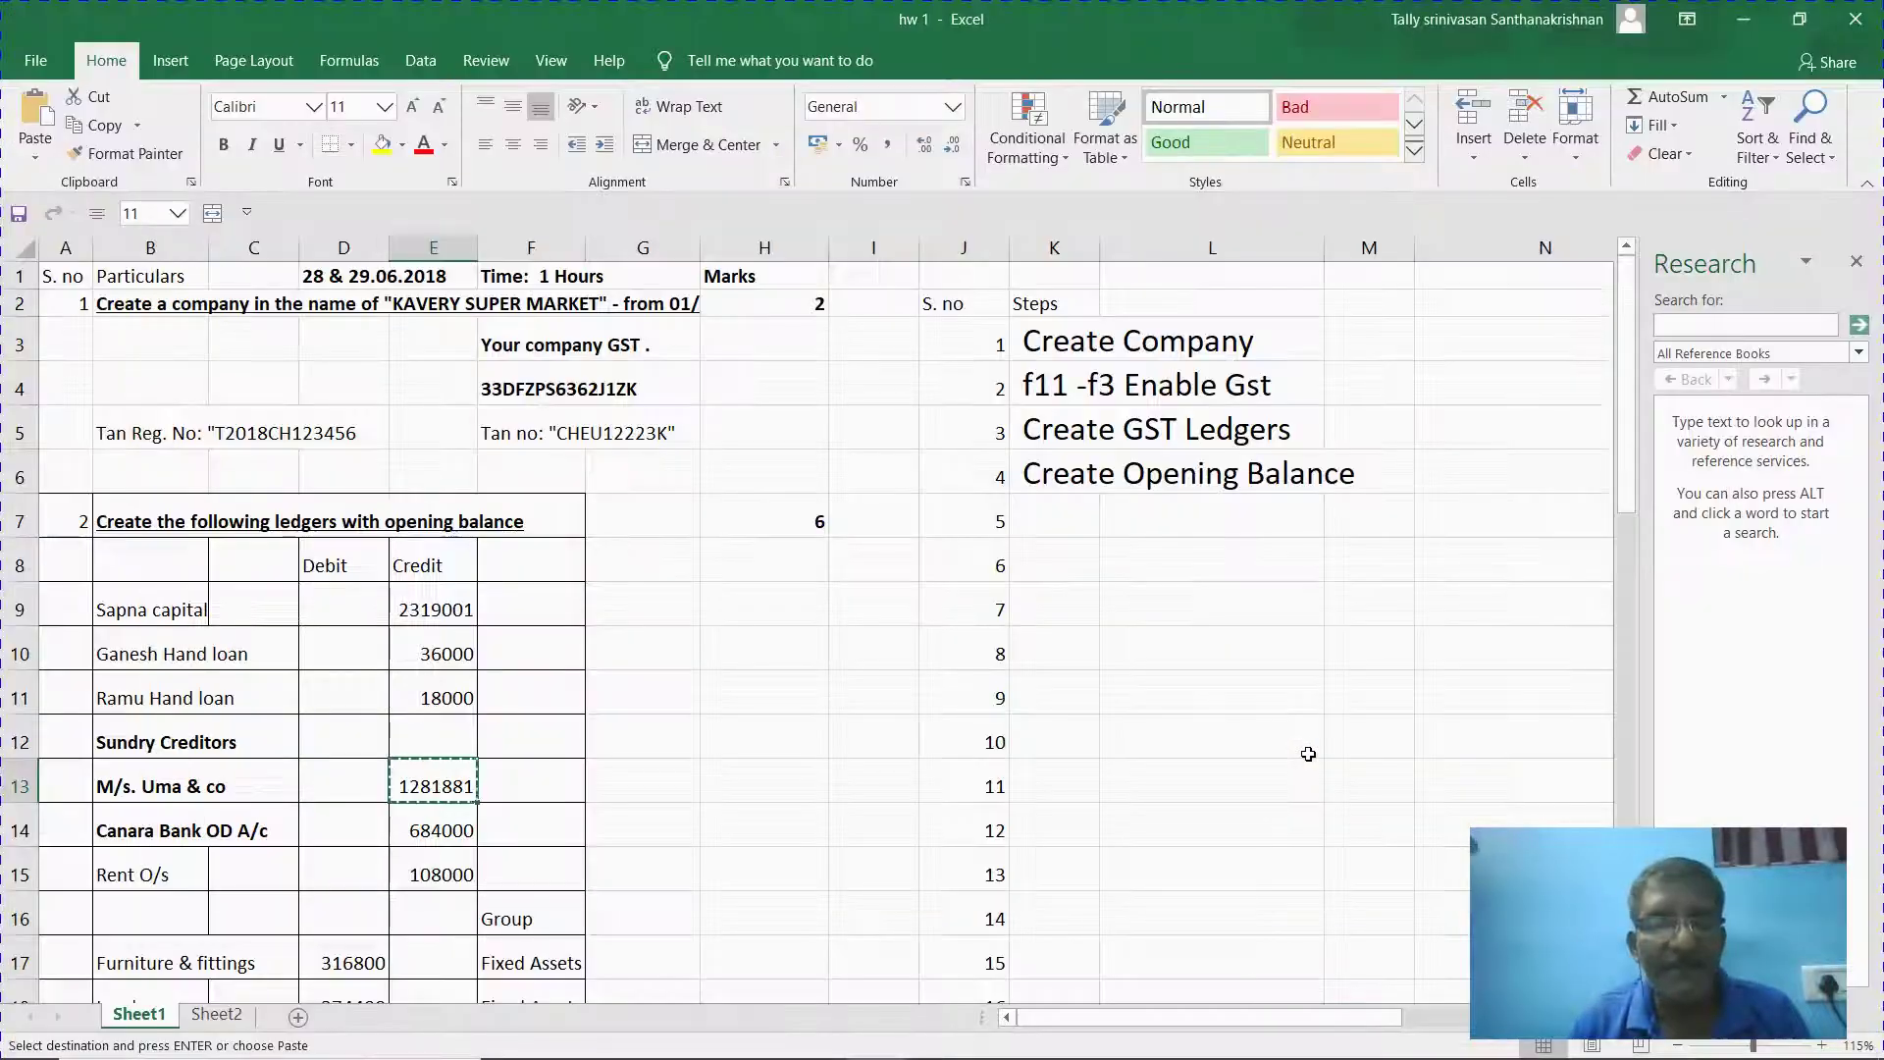
key(Down)
key(Down)
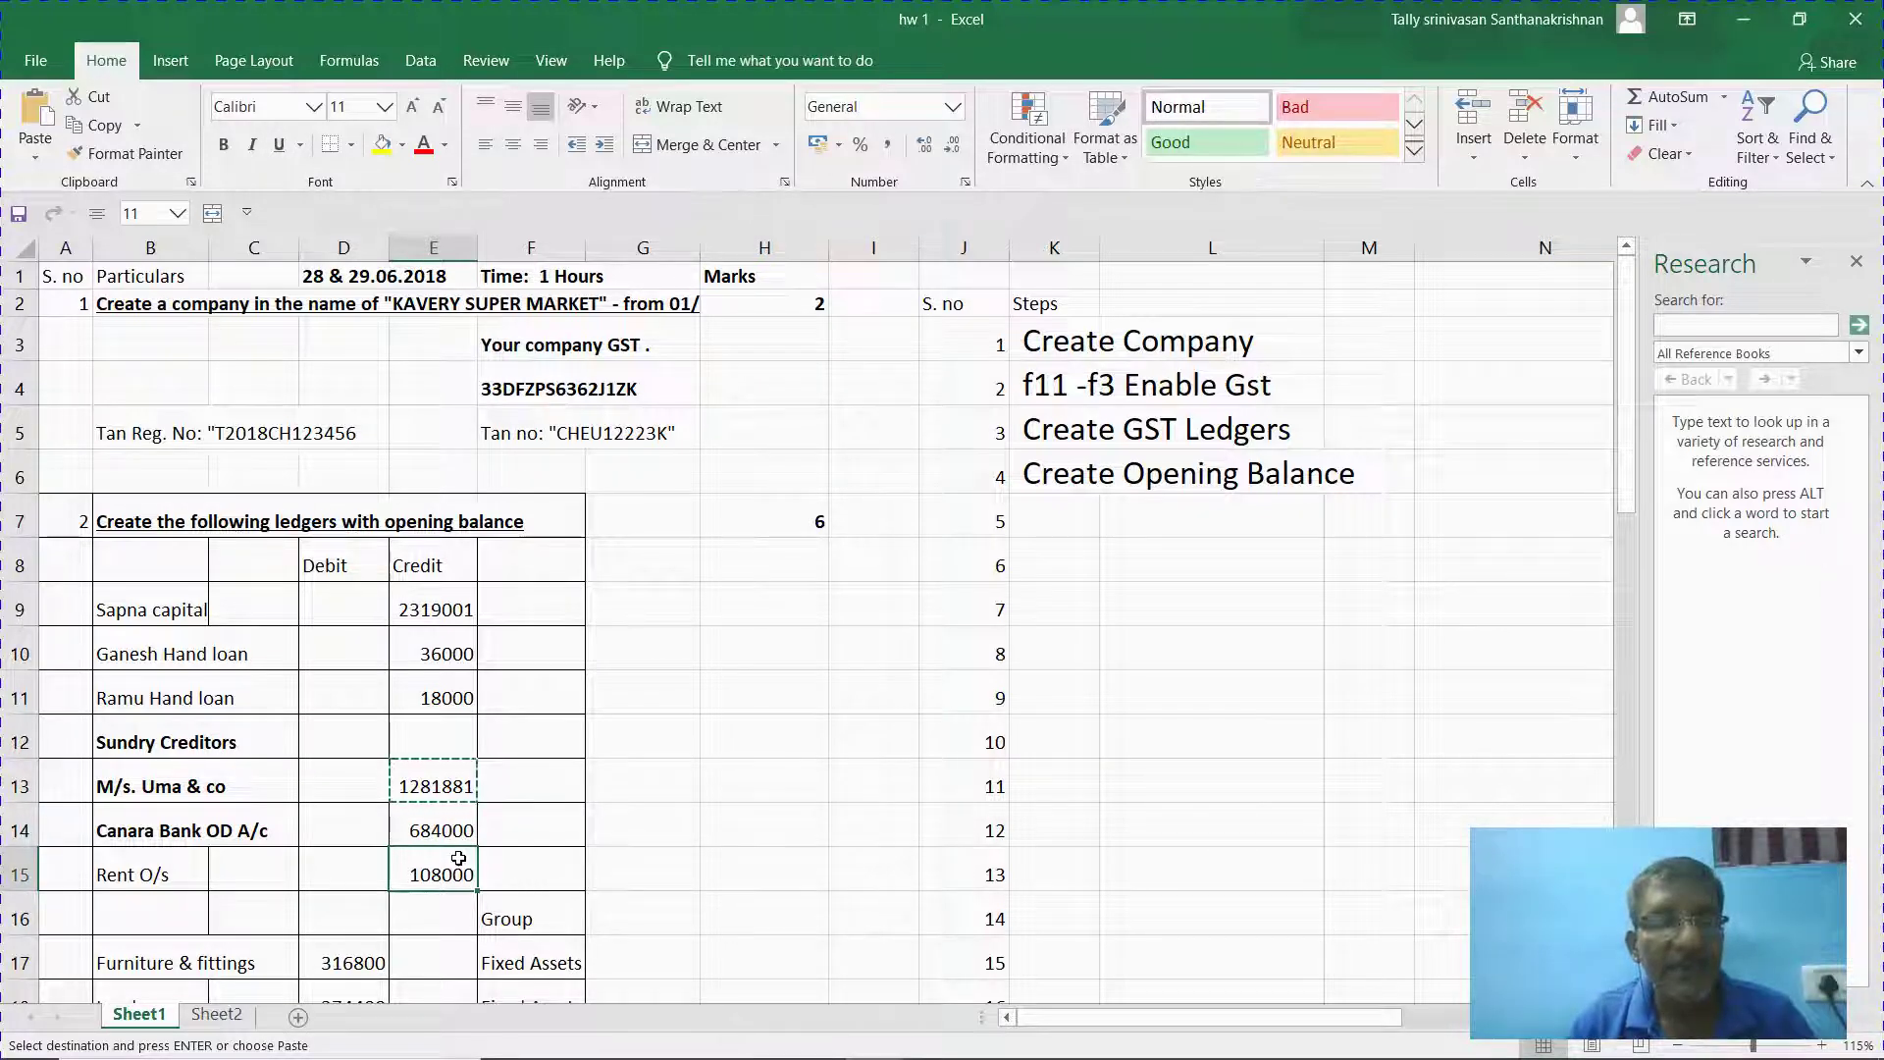
key(alt+Tab)
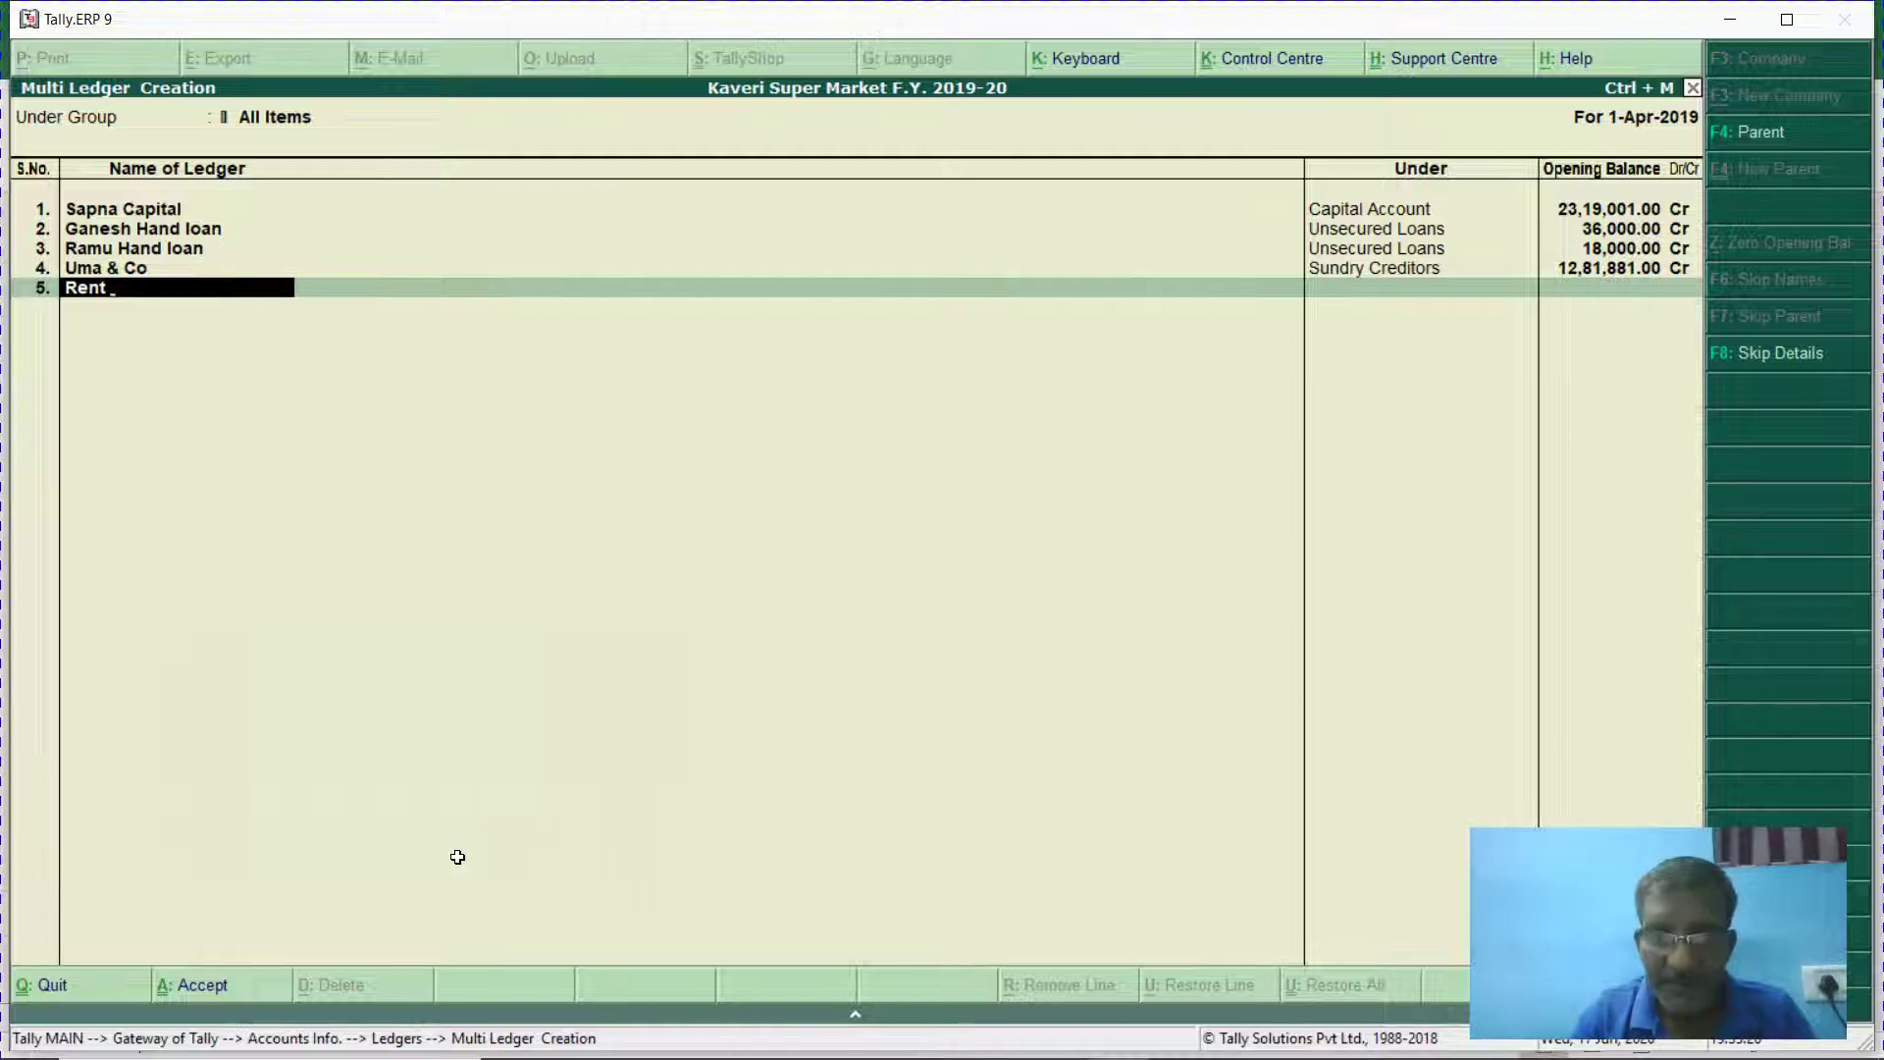
key(Return)
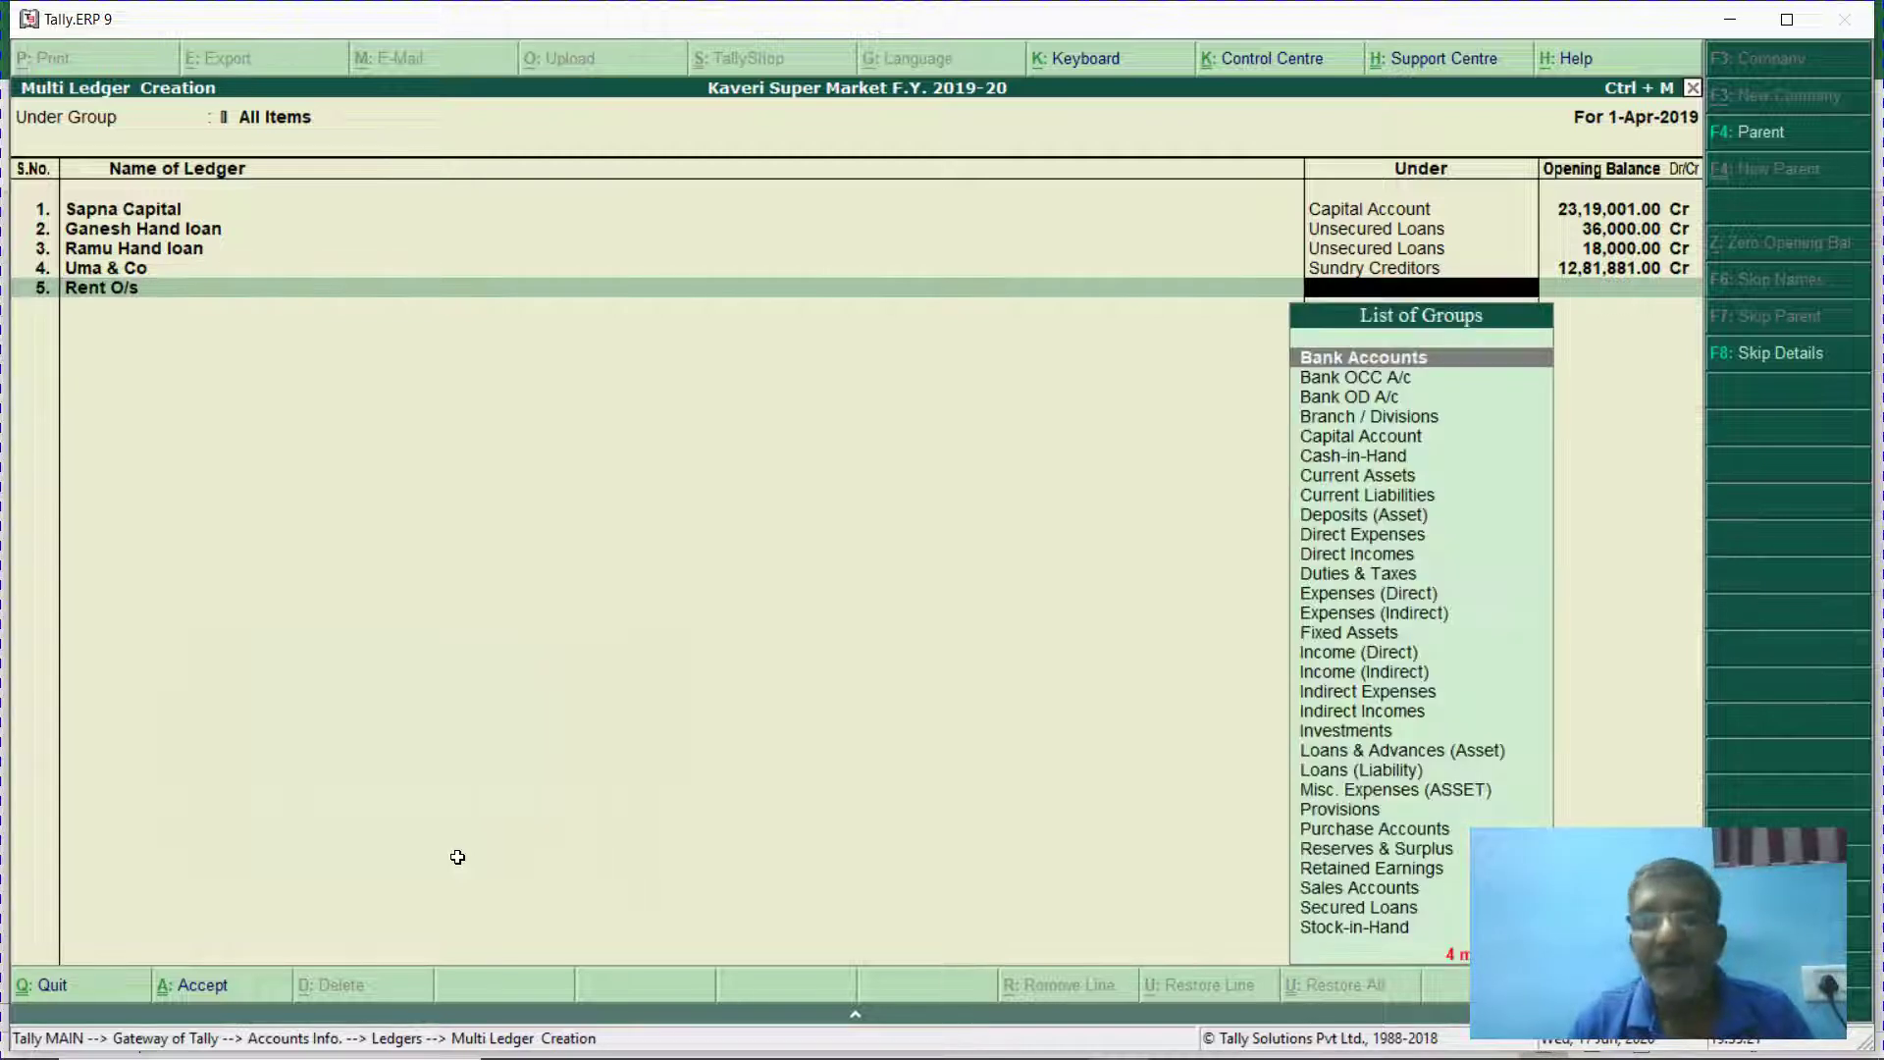
text(cur)
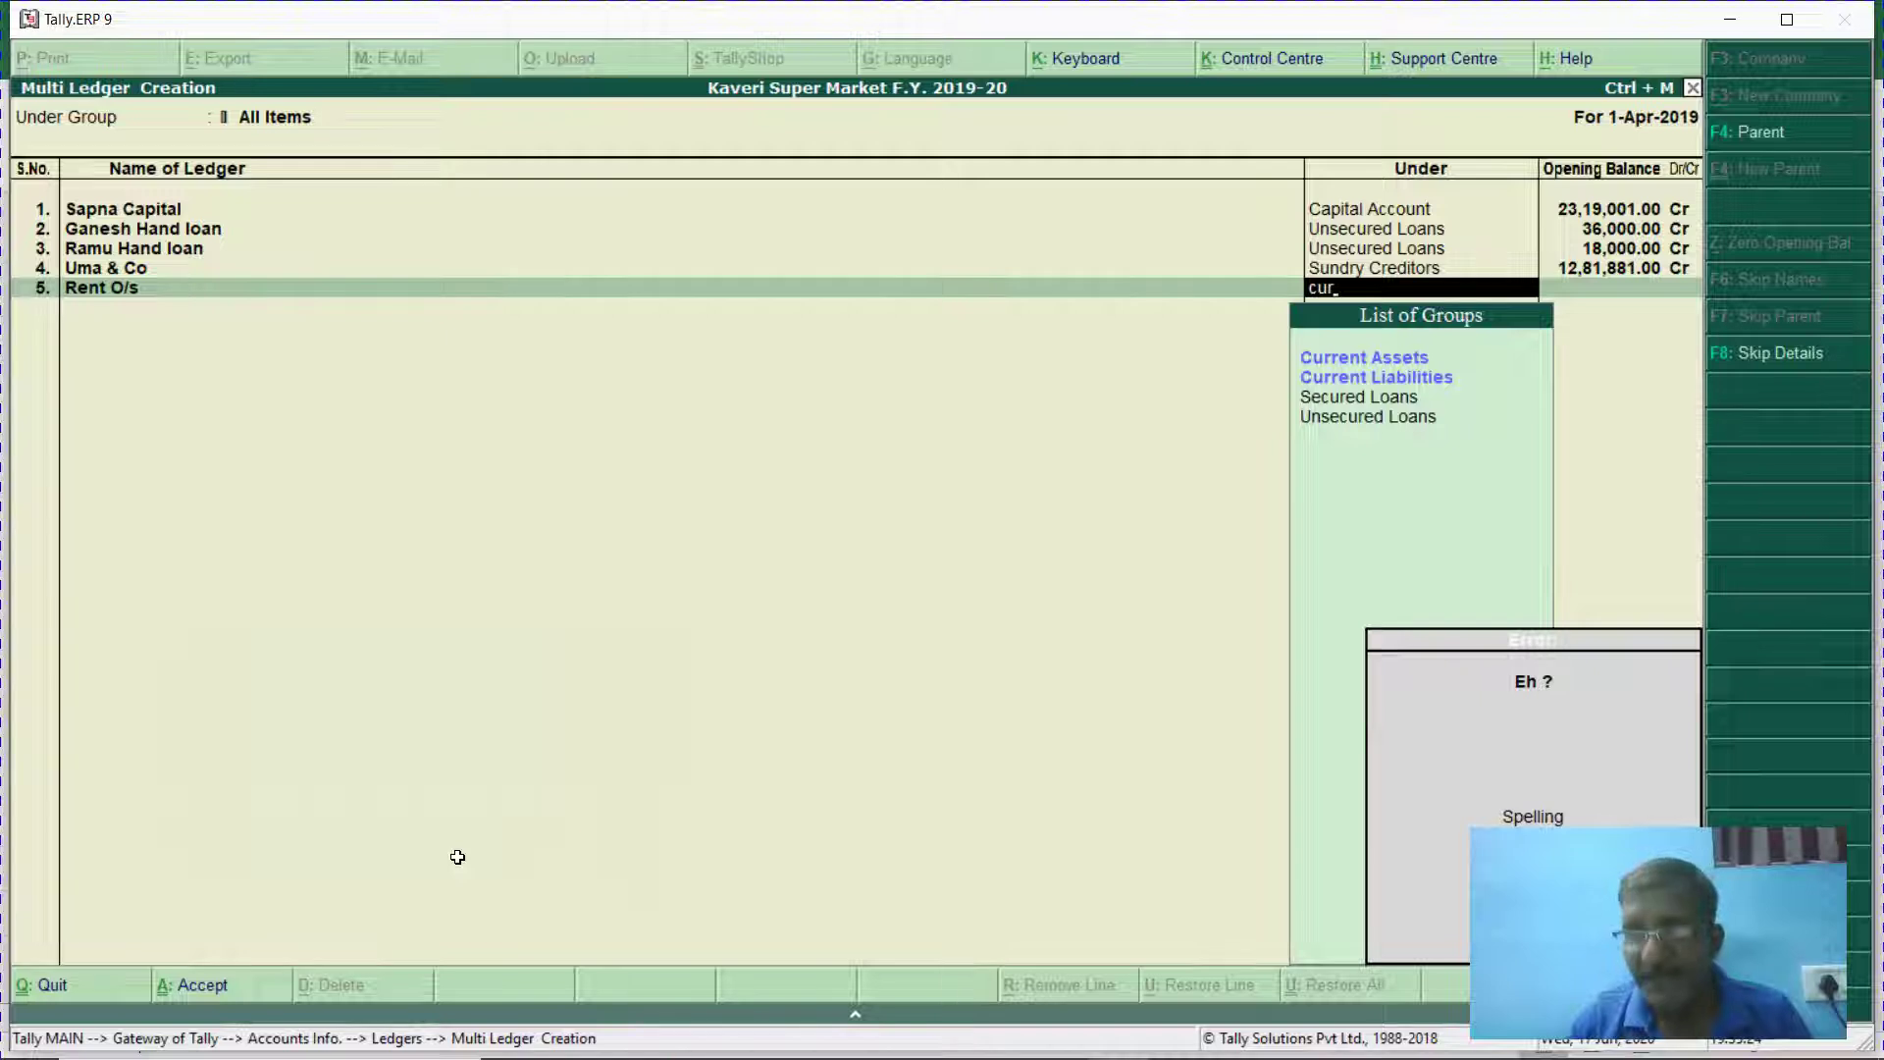
key(Down)
key(Return)
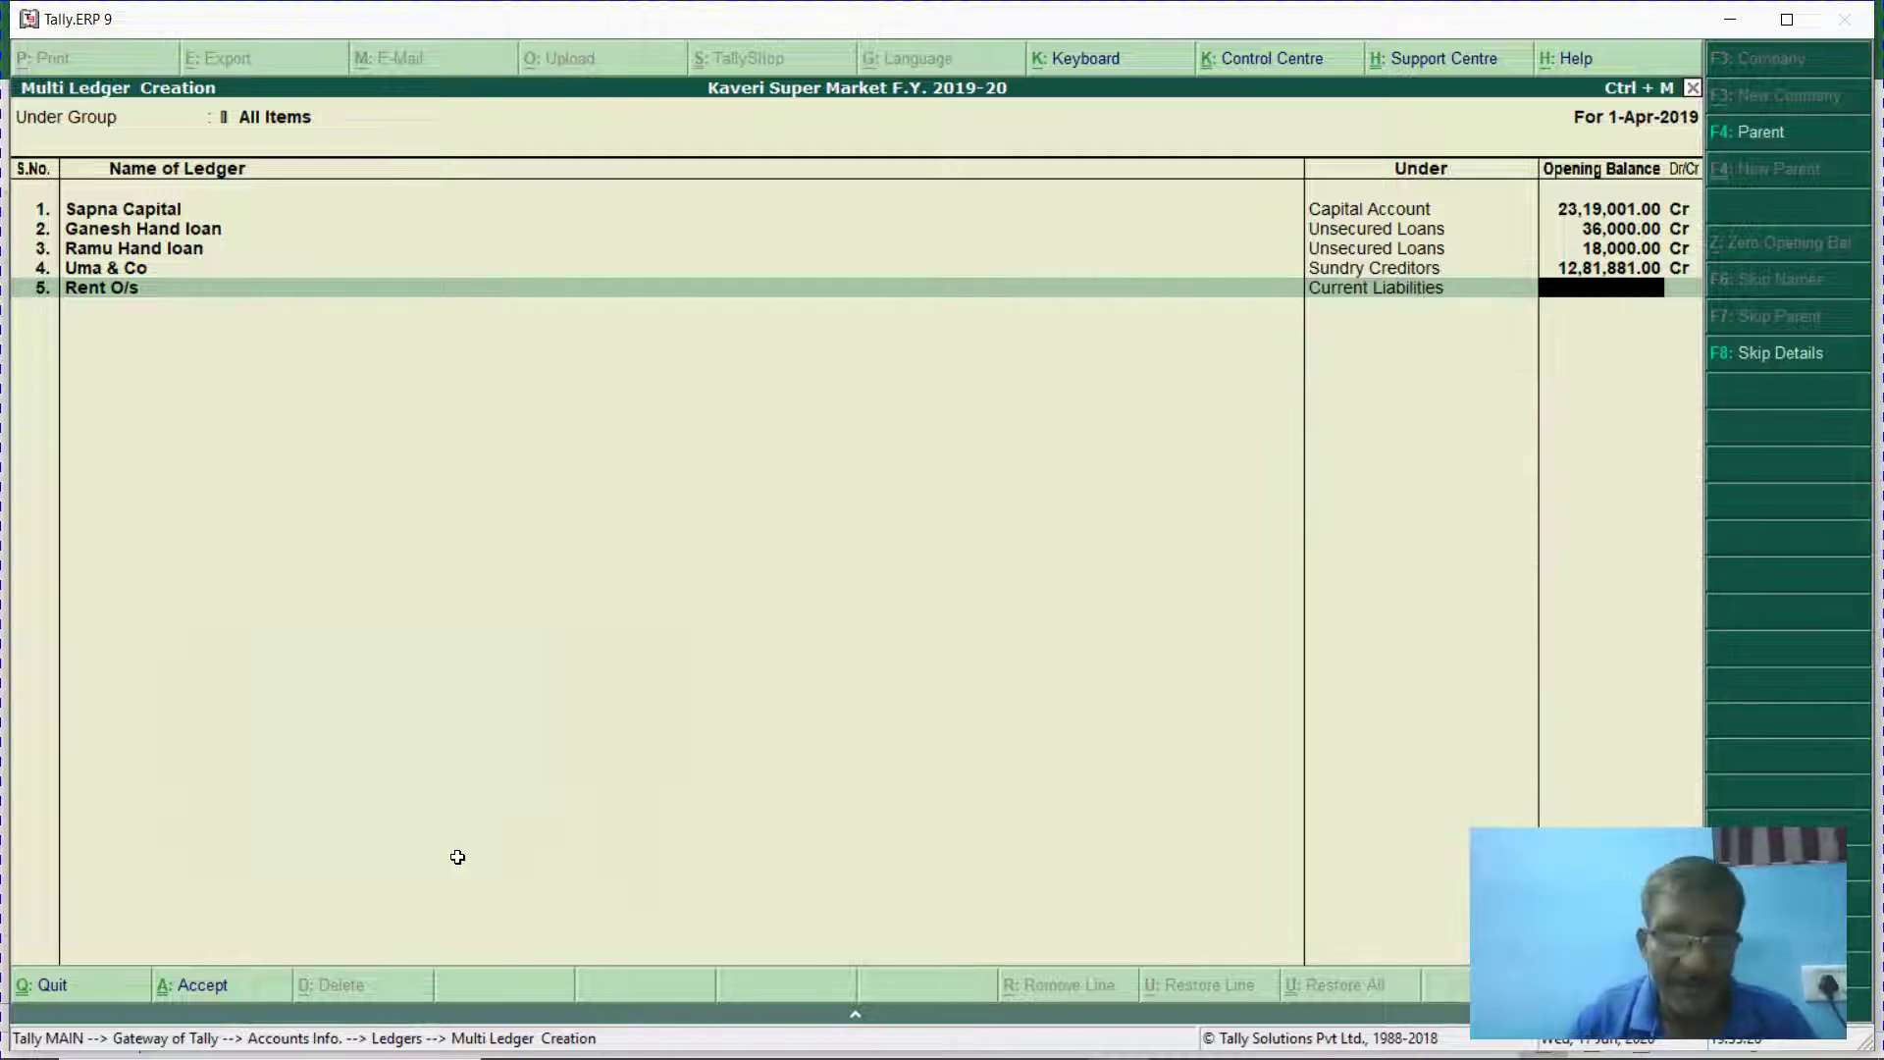
text(108000)
key(Return)
key(Return)
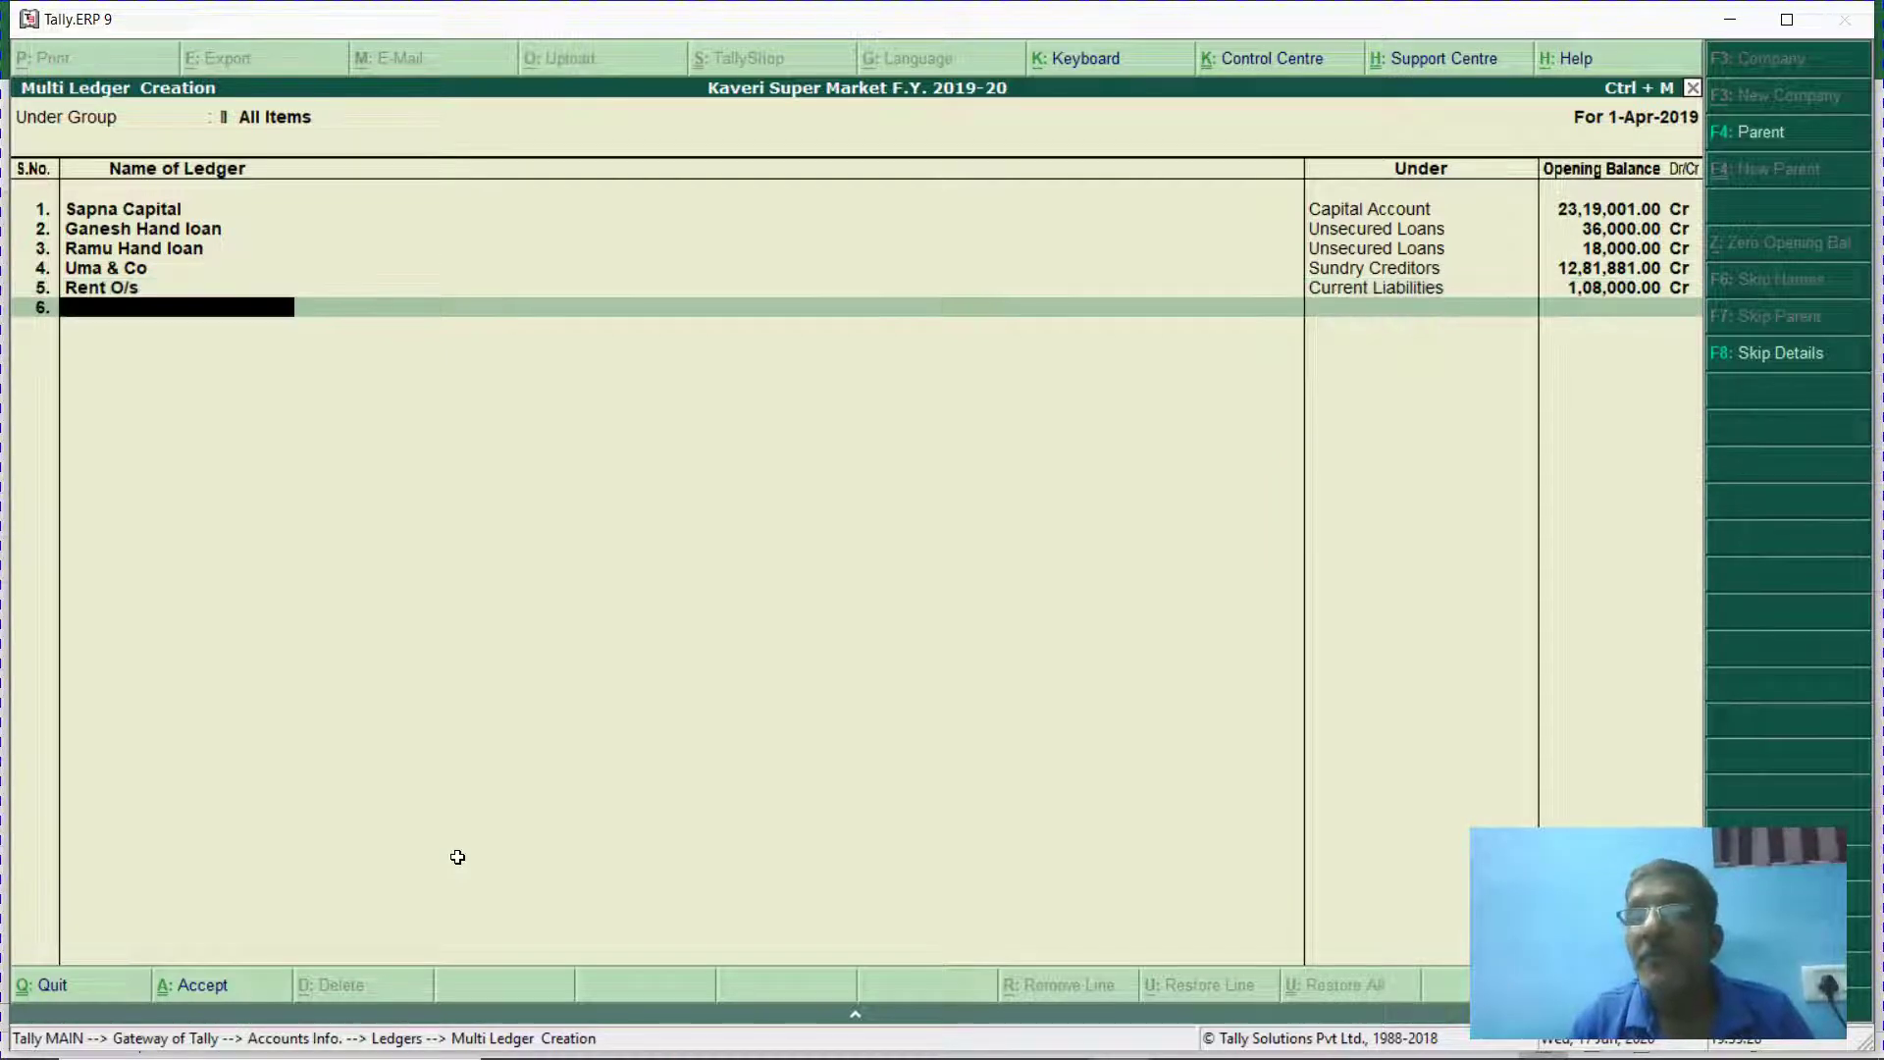
key(alt+Tab)
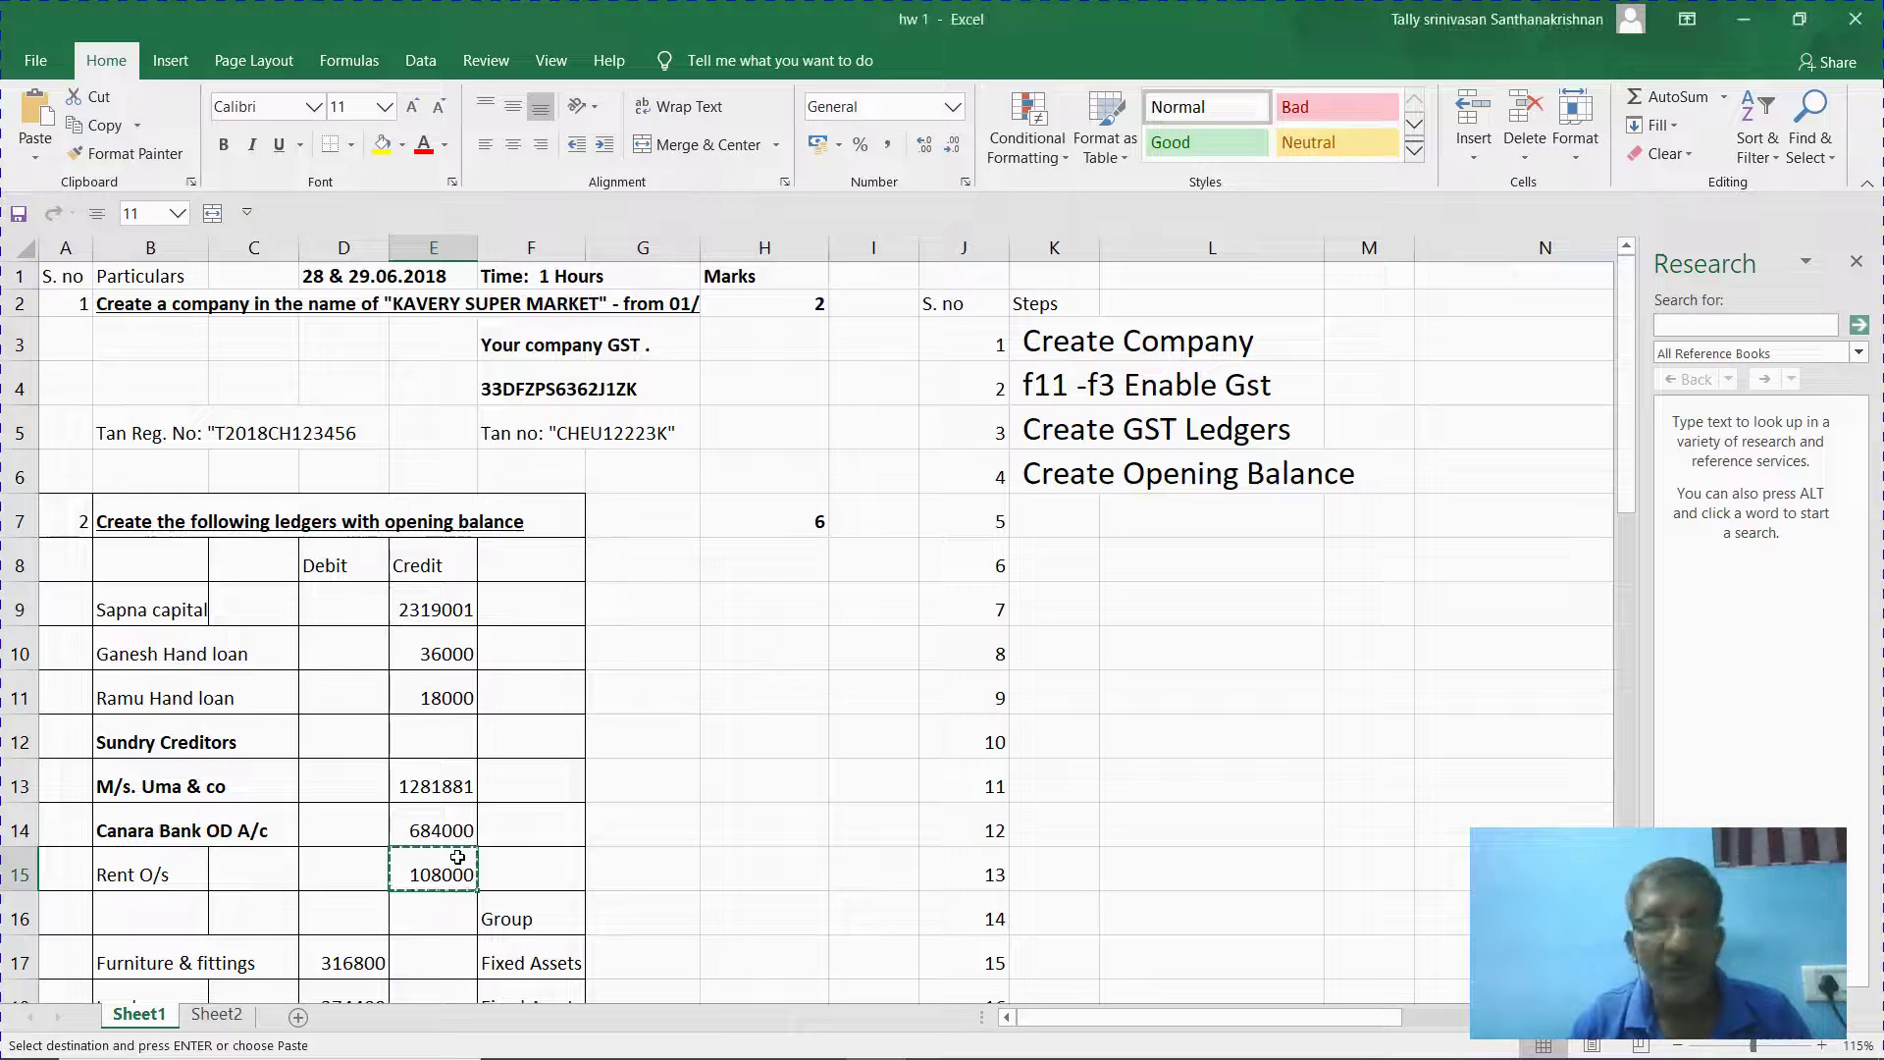
key(Escape)
key(Down)
key(Down)
key(Down)
key(Down)
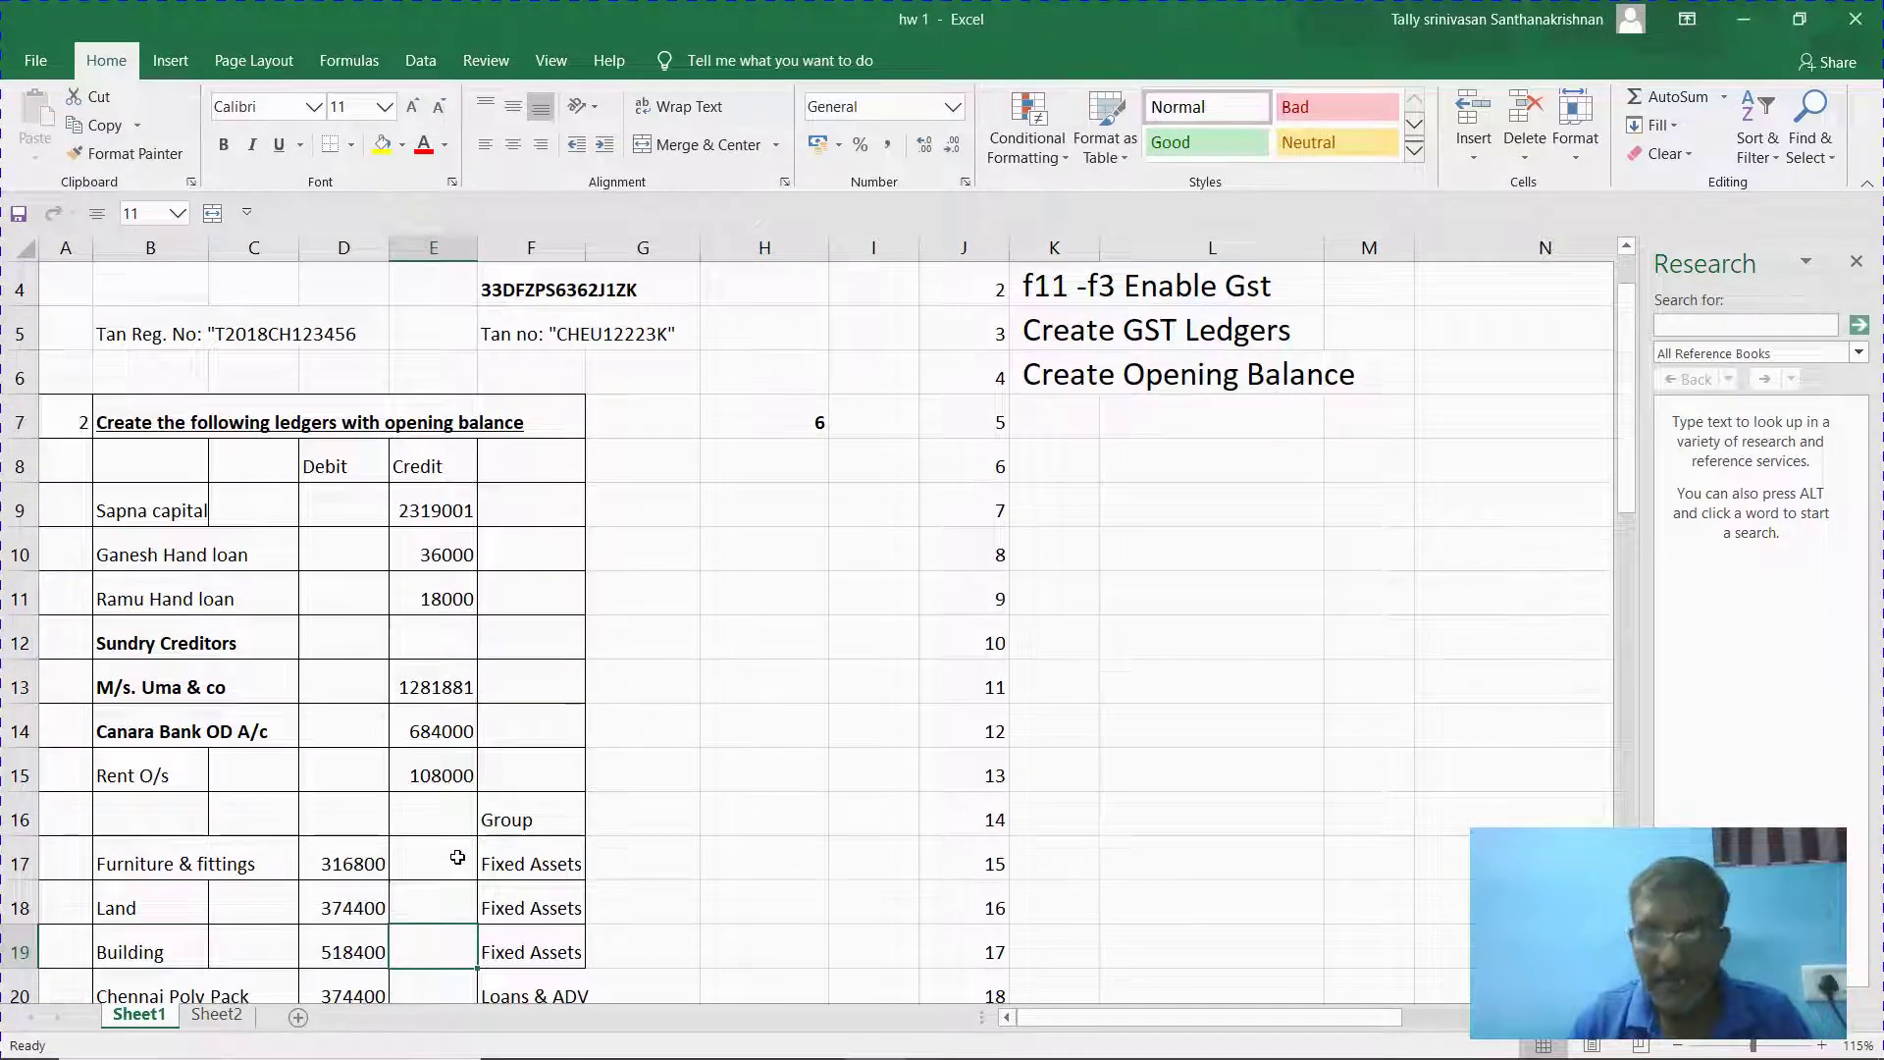
Add Furniture and Fitting under Fixed Assets with a 3,16,800 Dr opening balance.
key(Down)
key(Down)
key(Down)
key(Down)
key(Down)
key(Down)
key(Down)
key(Down)
key(Down)
key(Down)
key(Down)
key(Down)
key(Down)
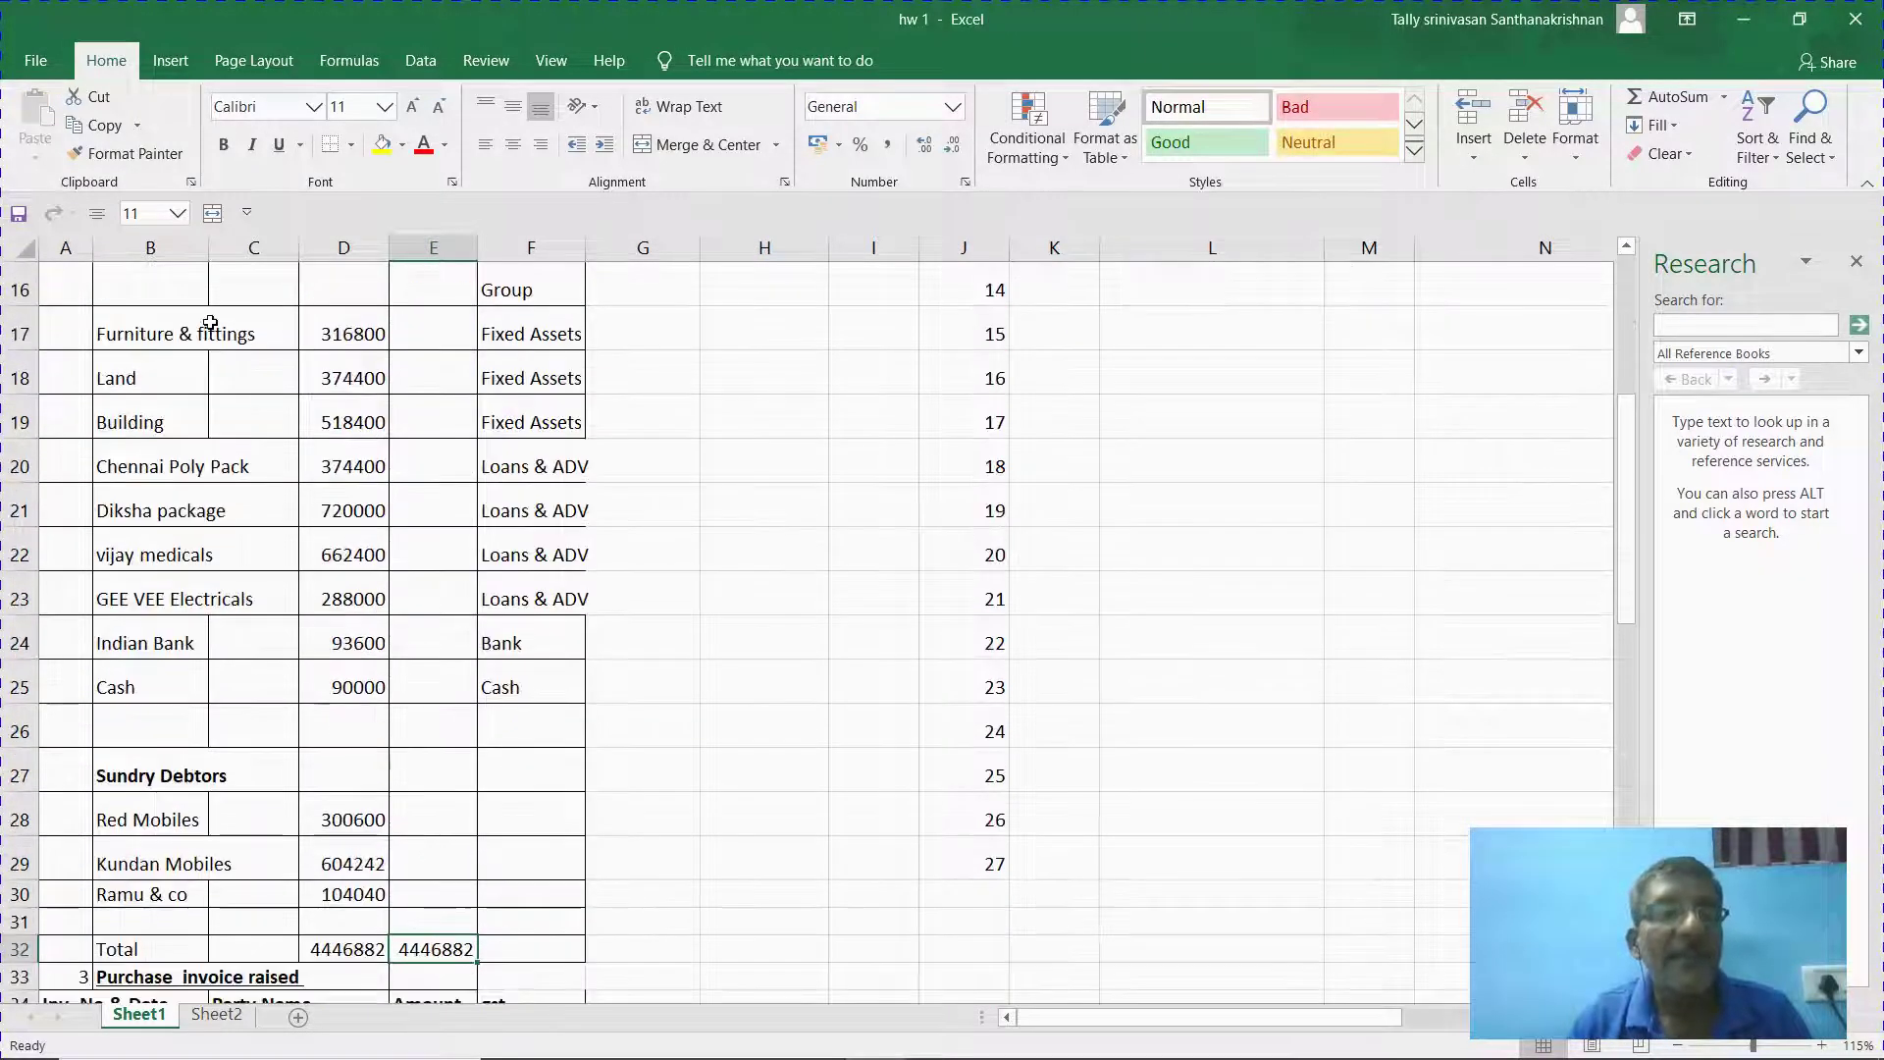
click(348, 337)
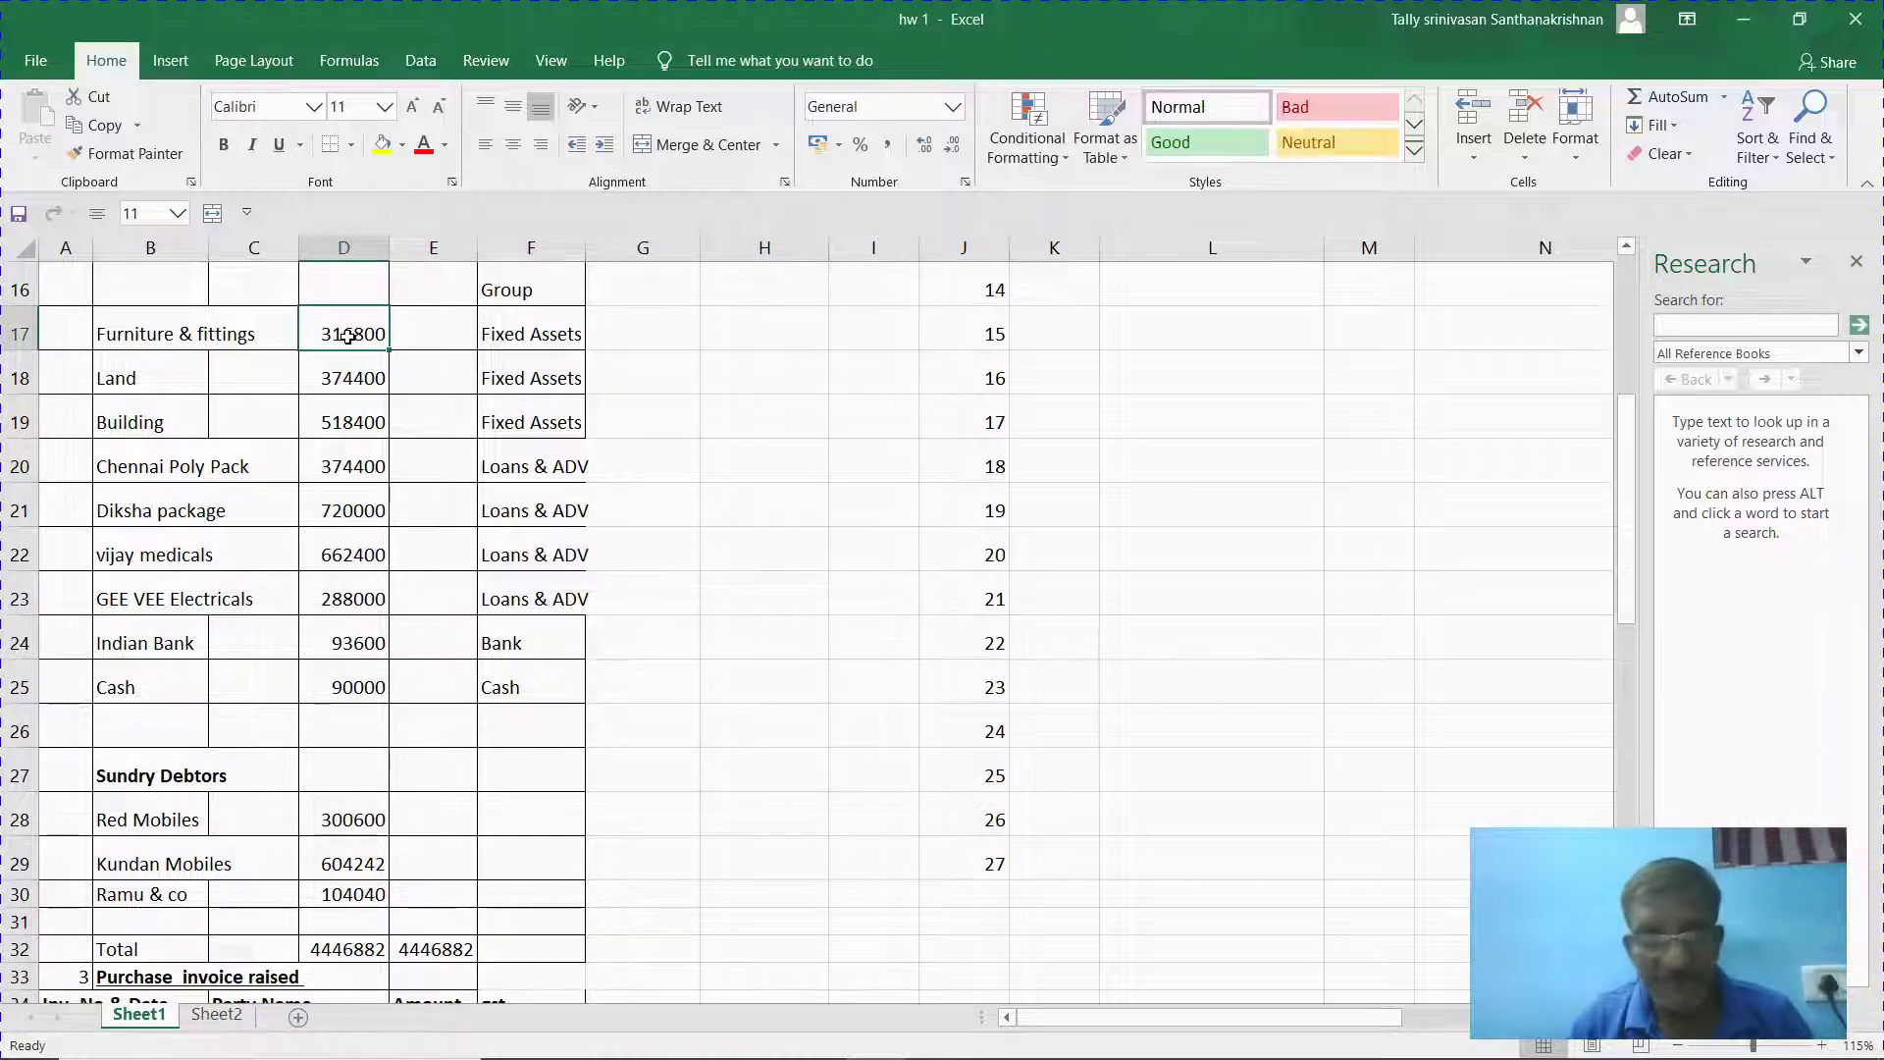
key(ctrl+c)
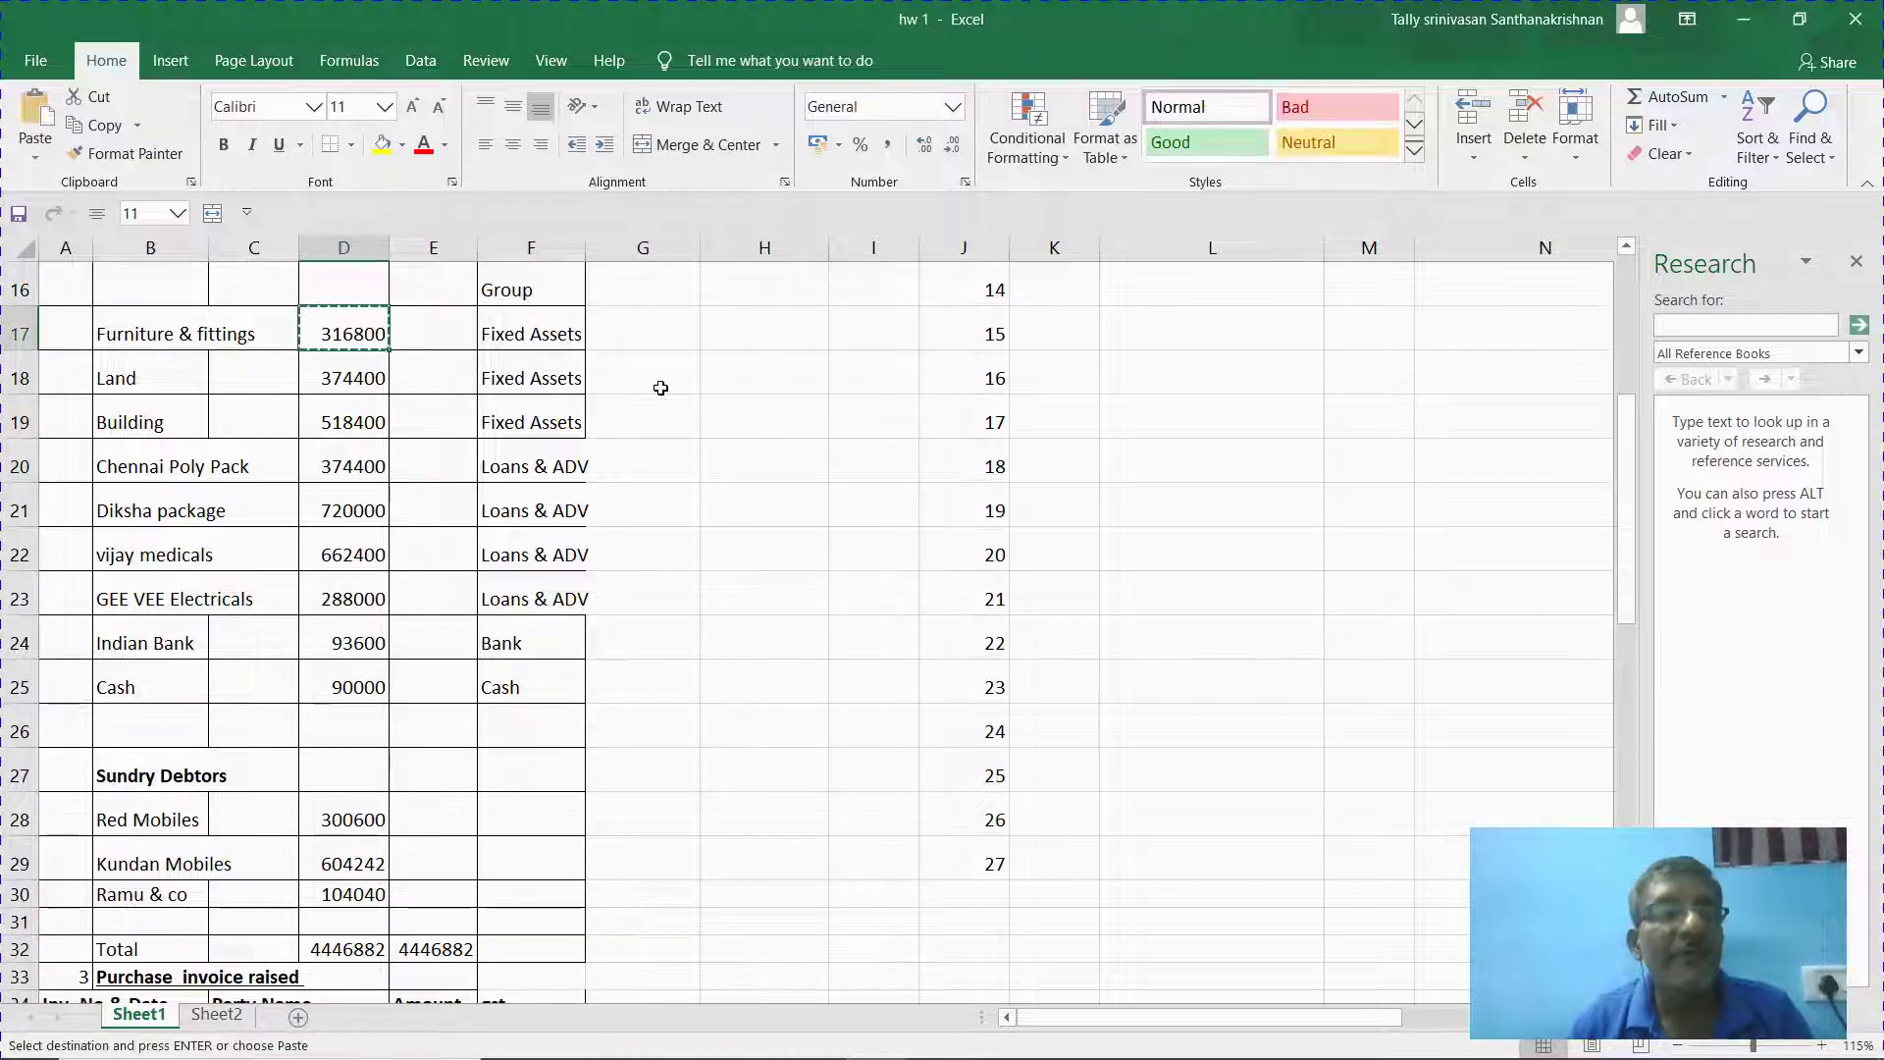
key(alt+Tab)
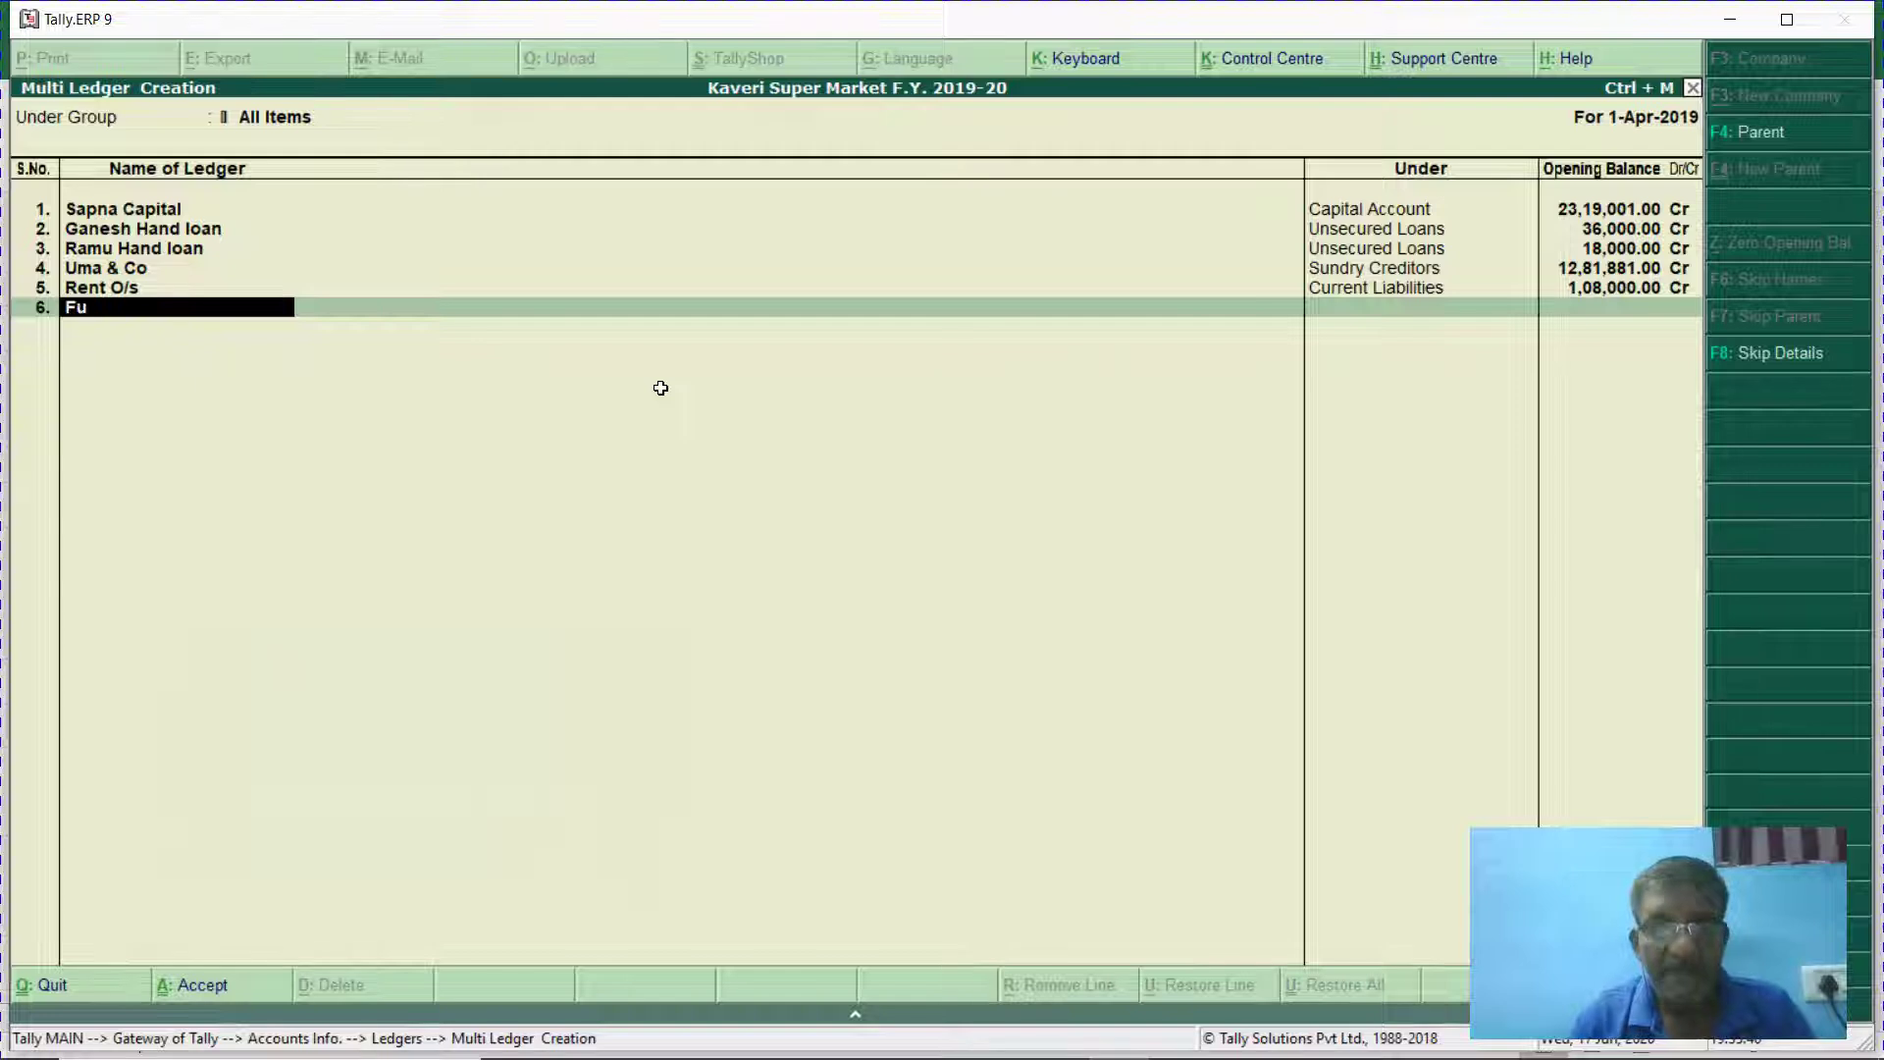
text(Furniture and )
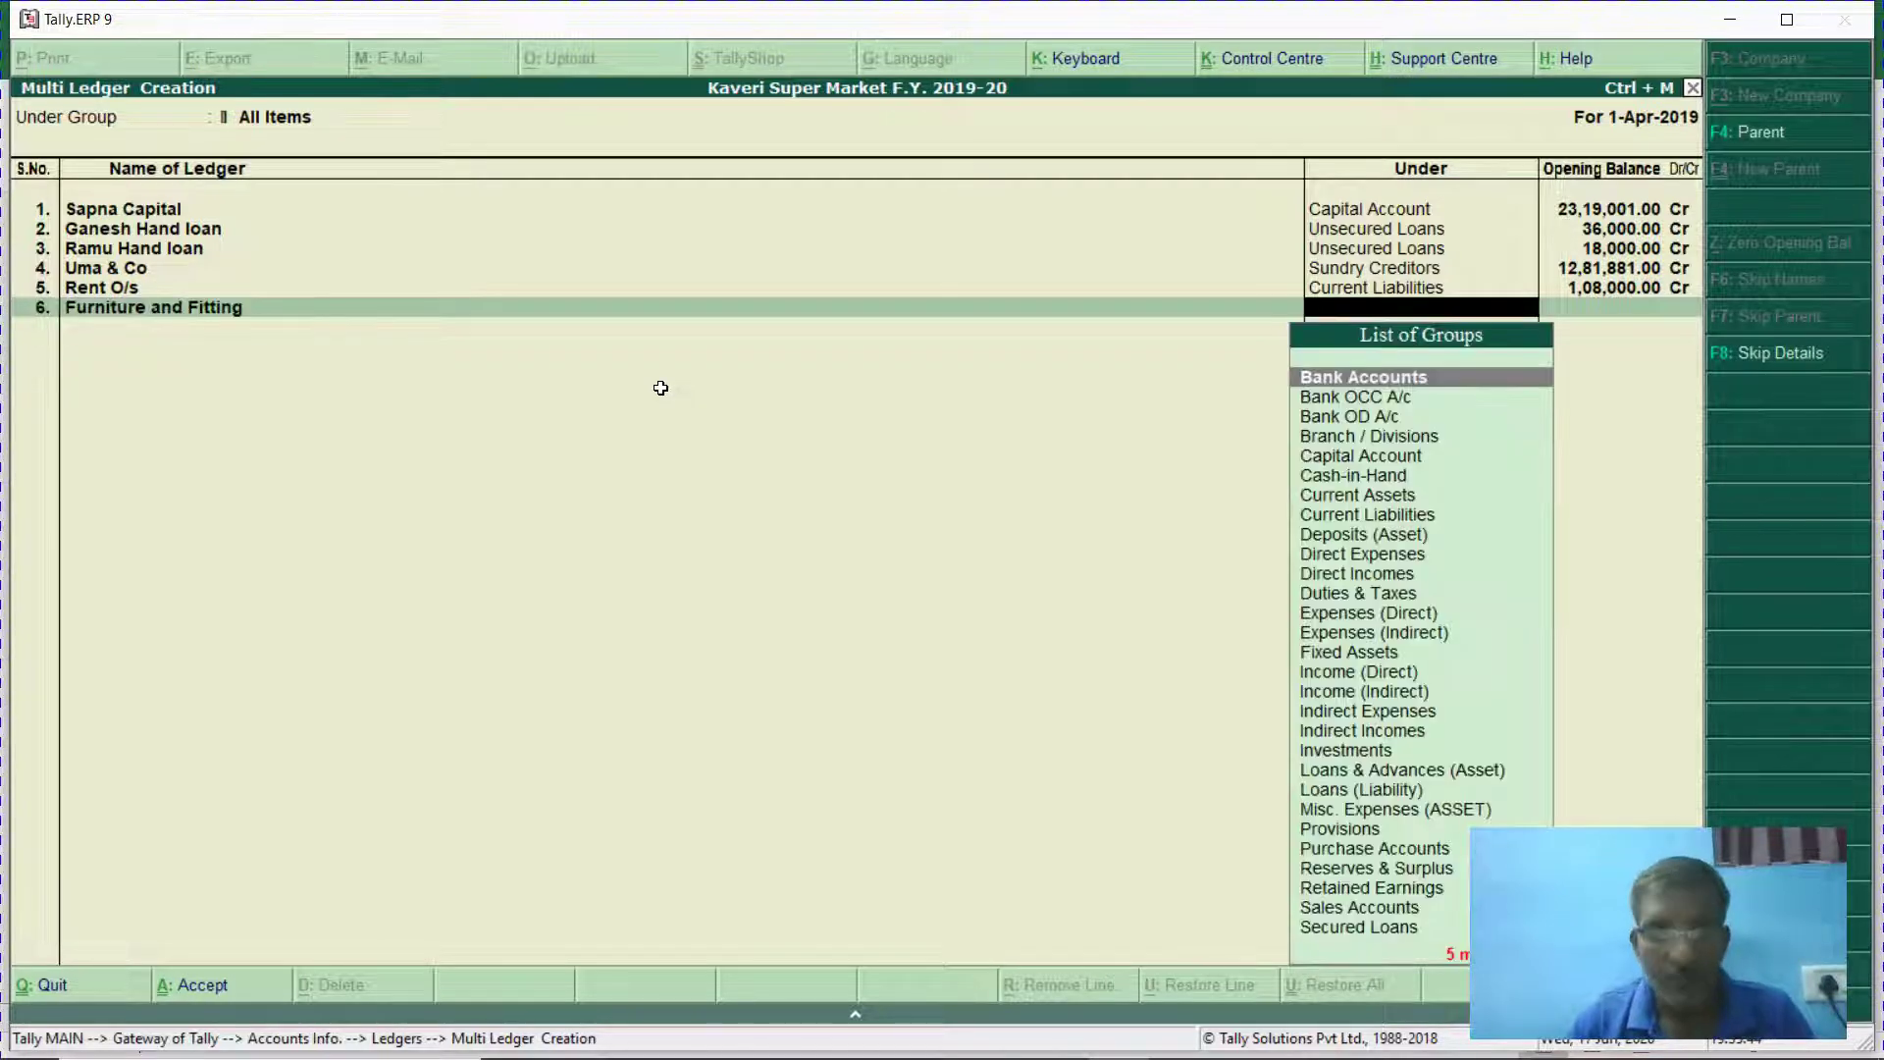
text(Fix)
key(Return)
key(alt+Tab)
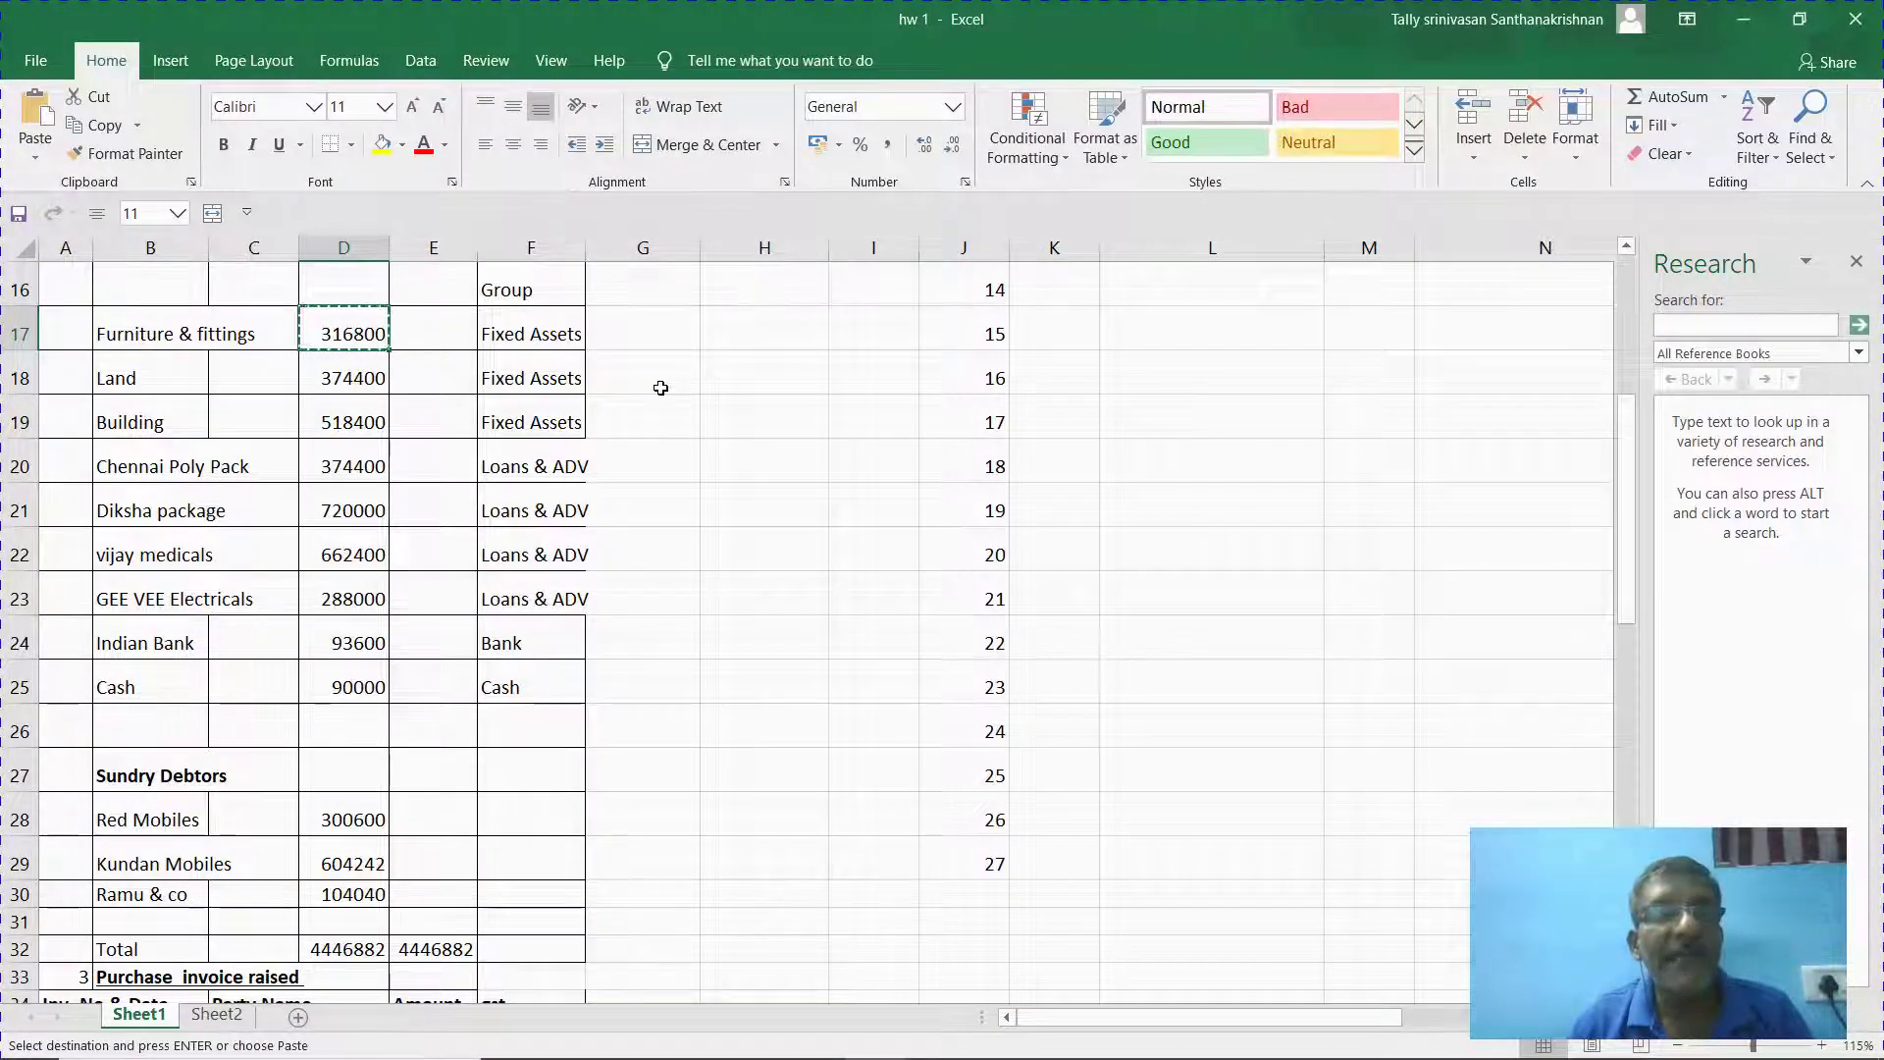
key(alt+Tab)
text(316800)
key(Return)
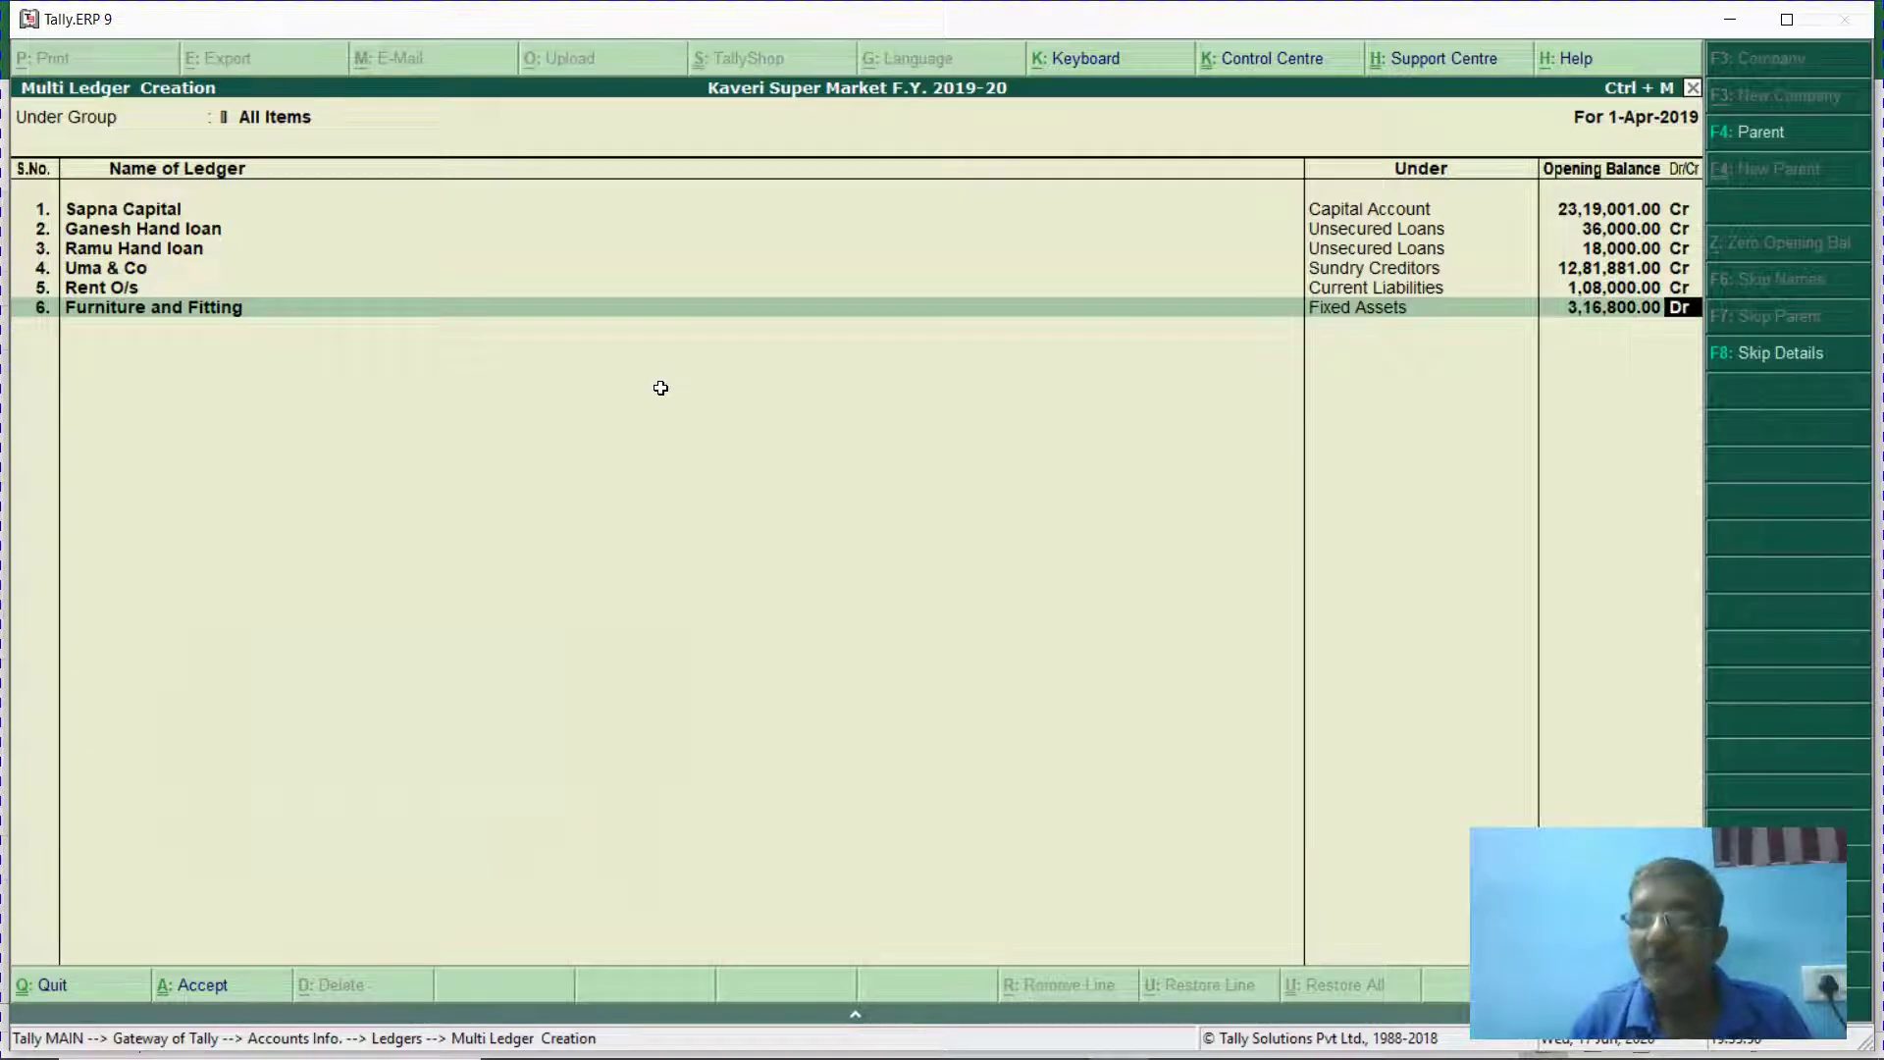
key(Return)
Add the Land ledger under Fixed Assets with a 3,74,400 Dr opening balance.
key(alt+Tab)
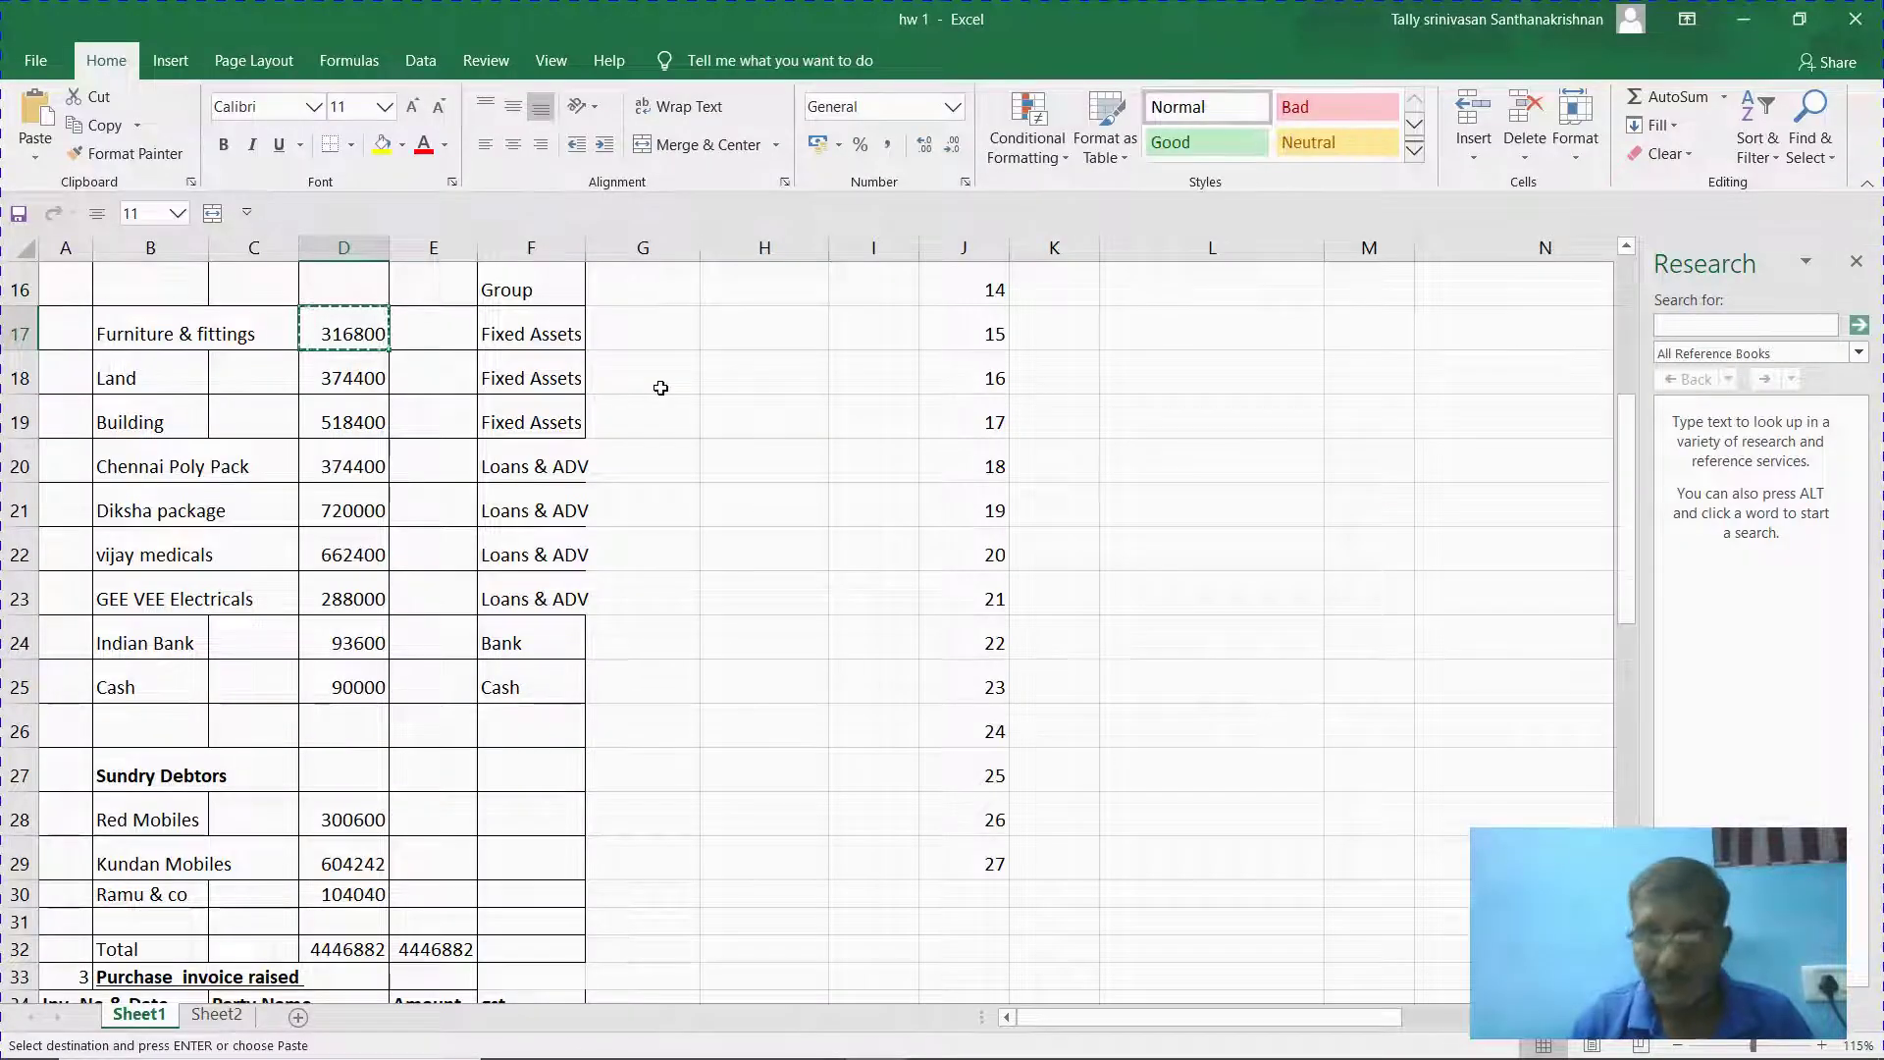
key(Down)
key(ctrl+c)
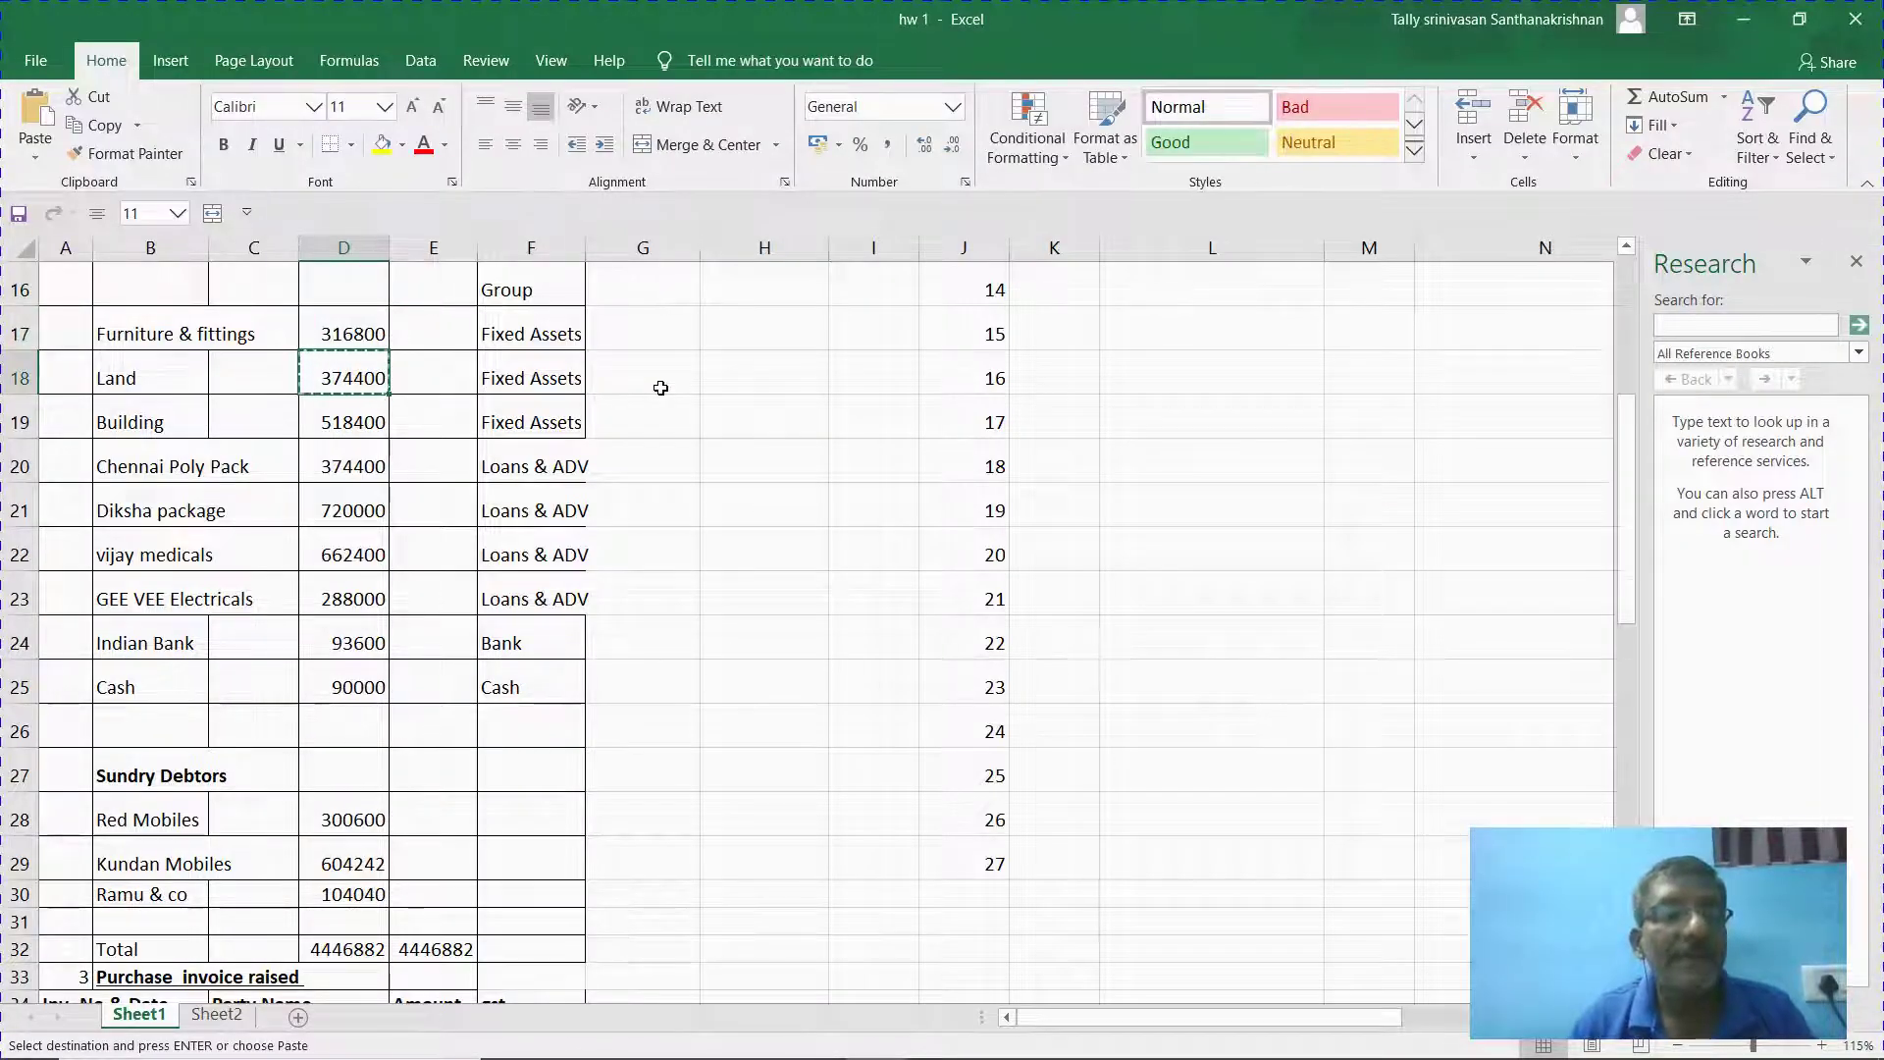
key(alt+Tab)
text(Land)
key(Return)
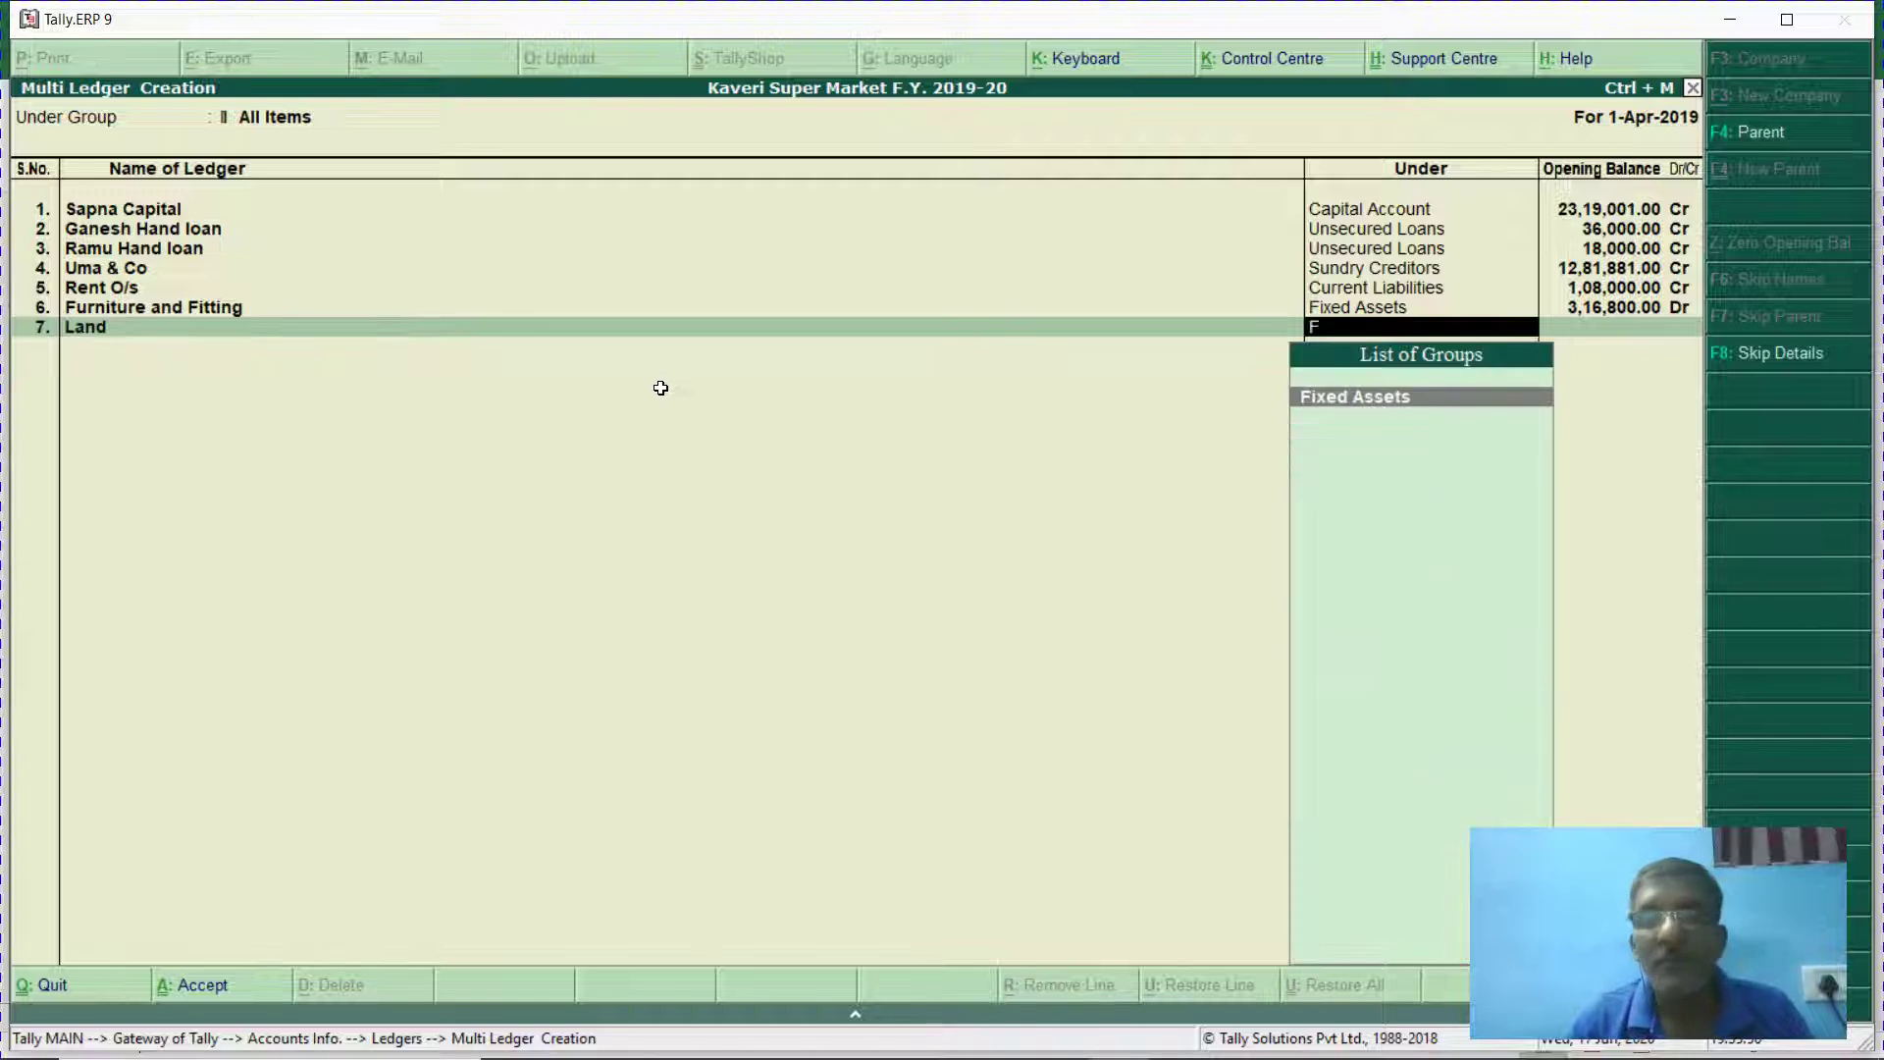
key(Return)
key(ctrl+alt+v)
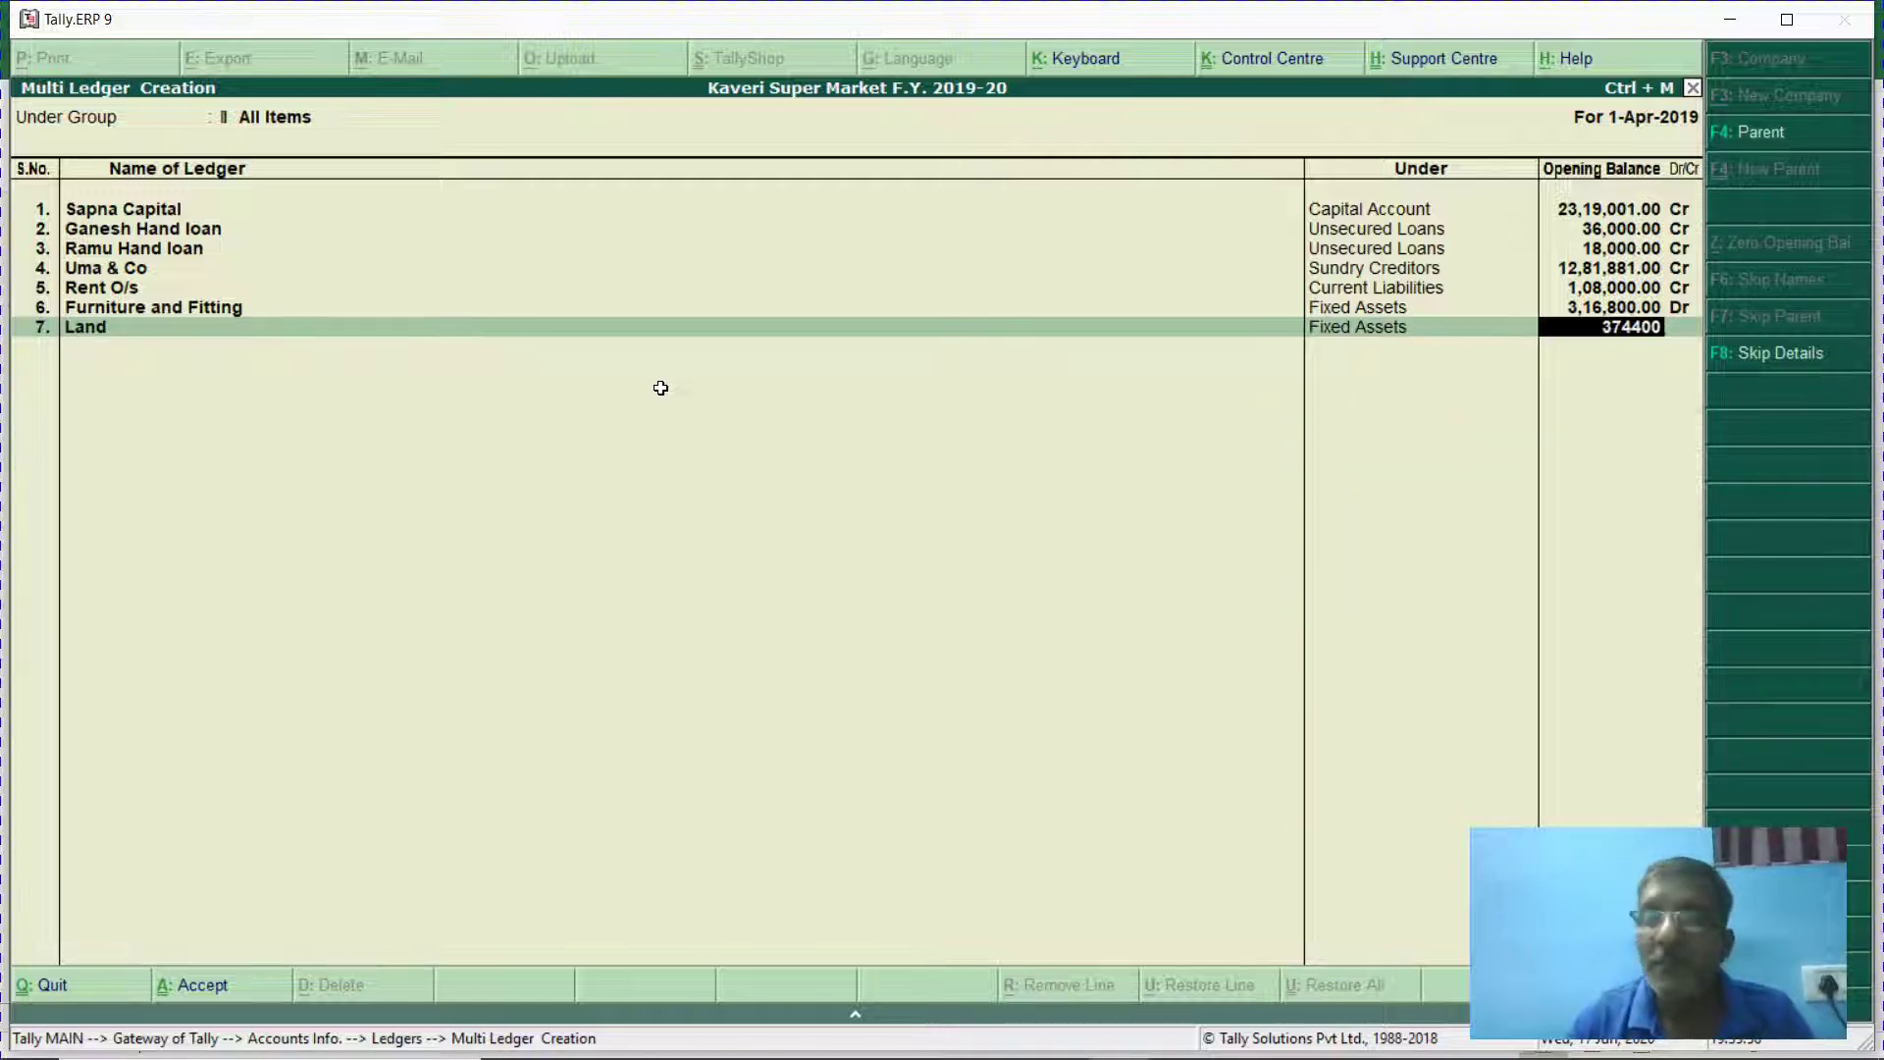
key(Return)
key(Return)
Add the Building ledger under Fixed Assets with a 5,18,400 Dr opening balance.
key(alt+Tab)
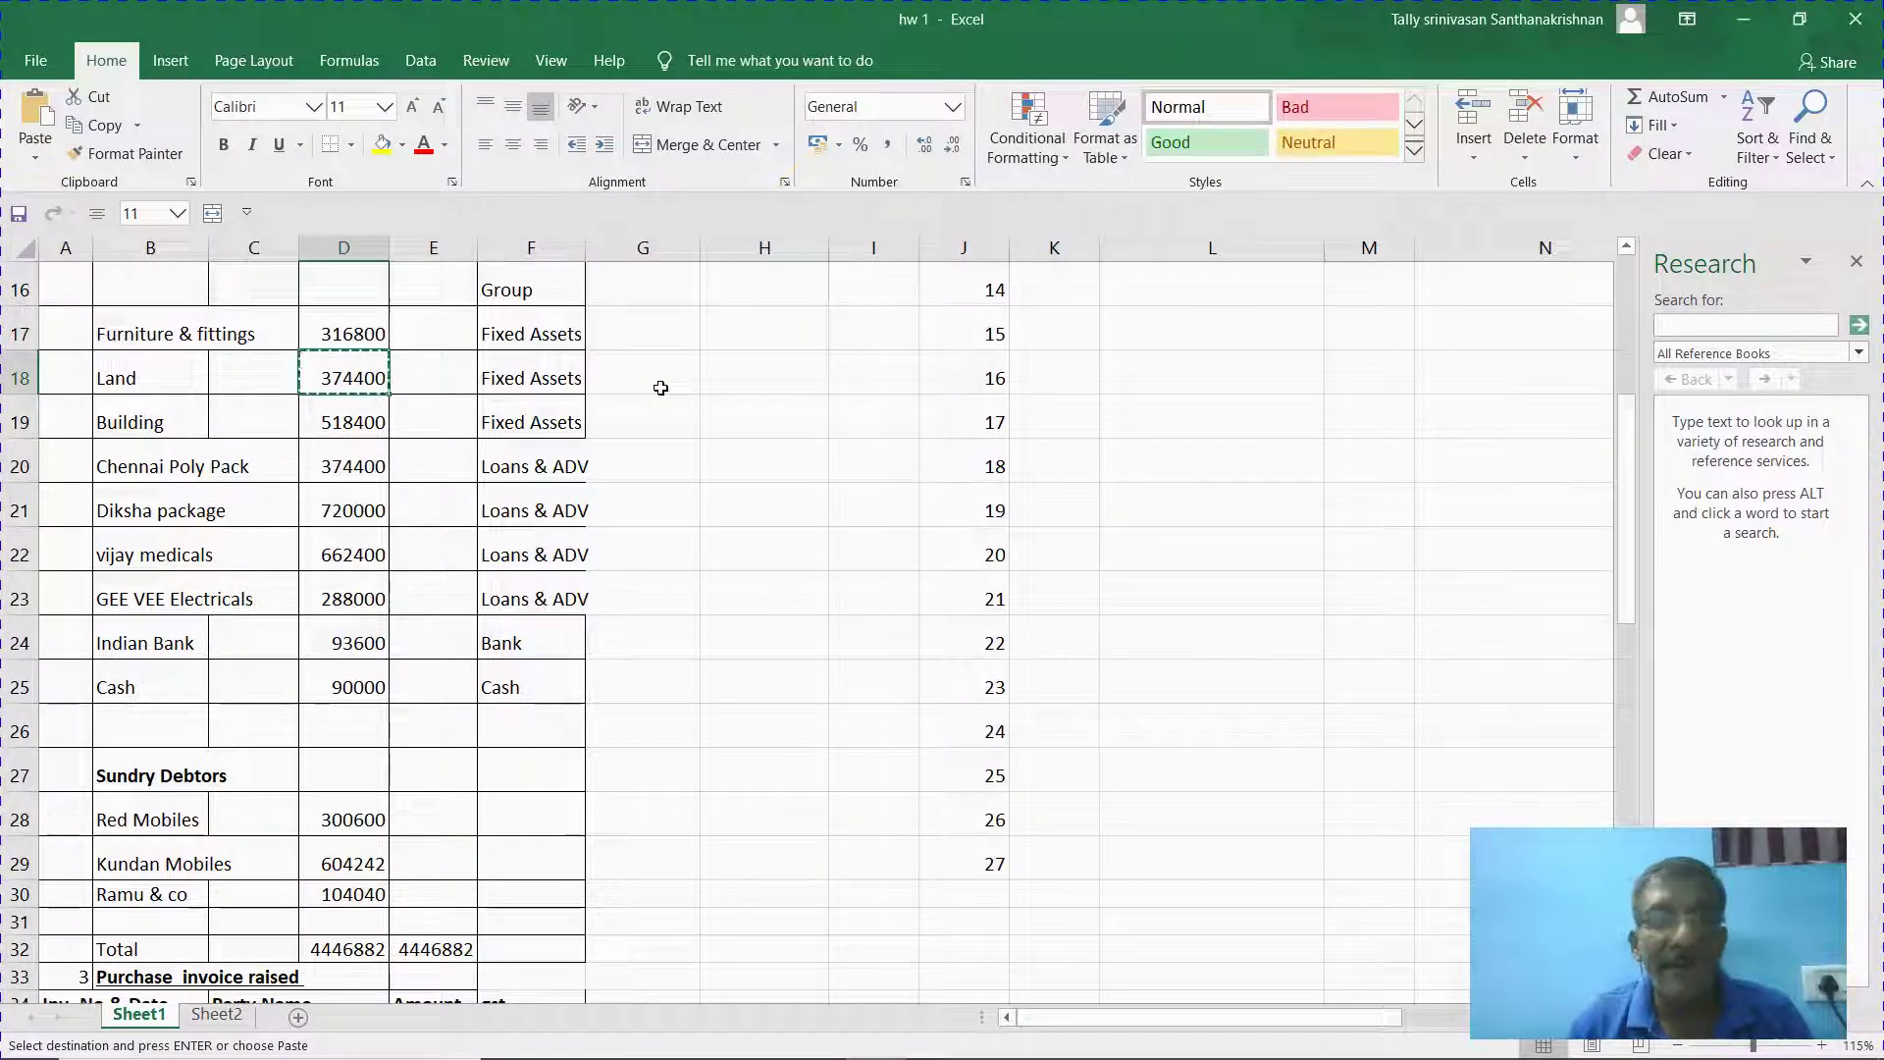
click(661, 387)
key(Left)
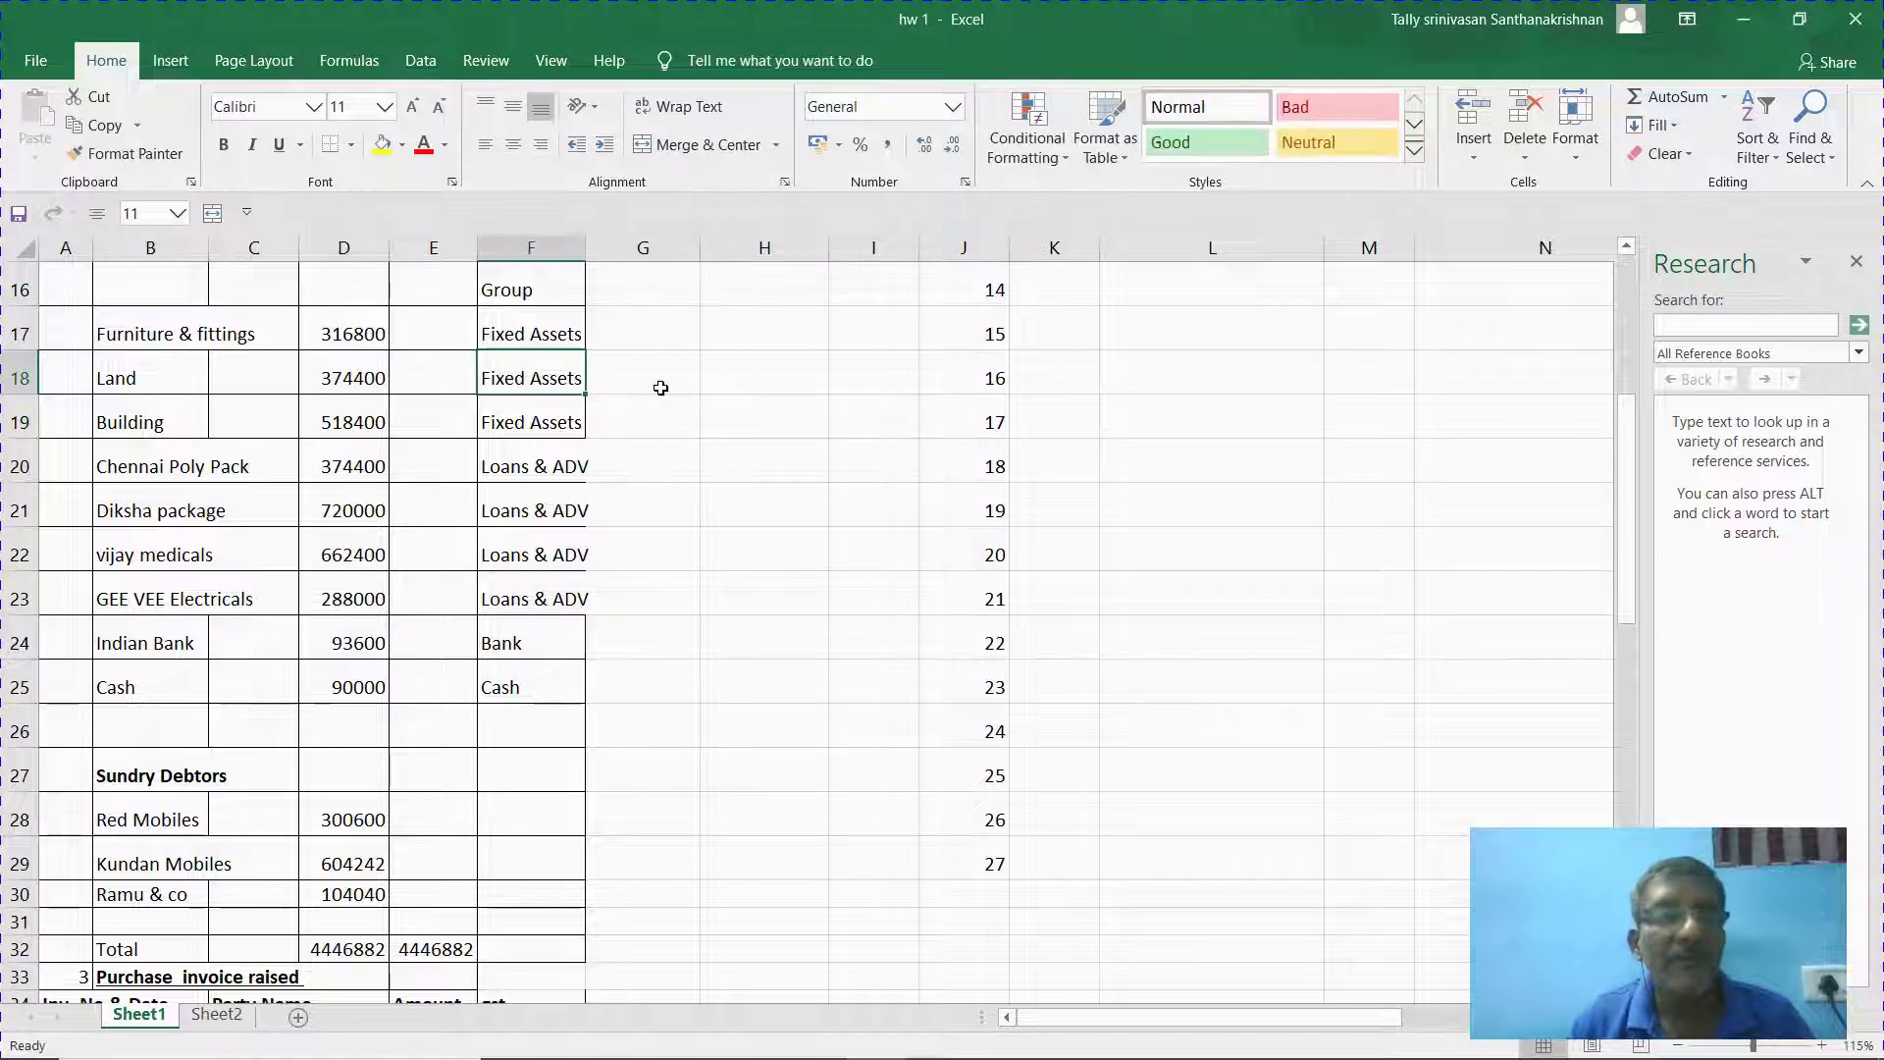
click(310, 422)
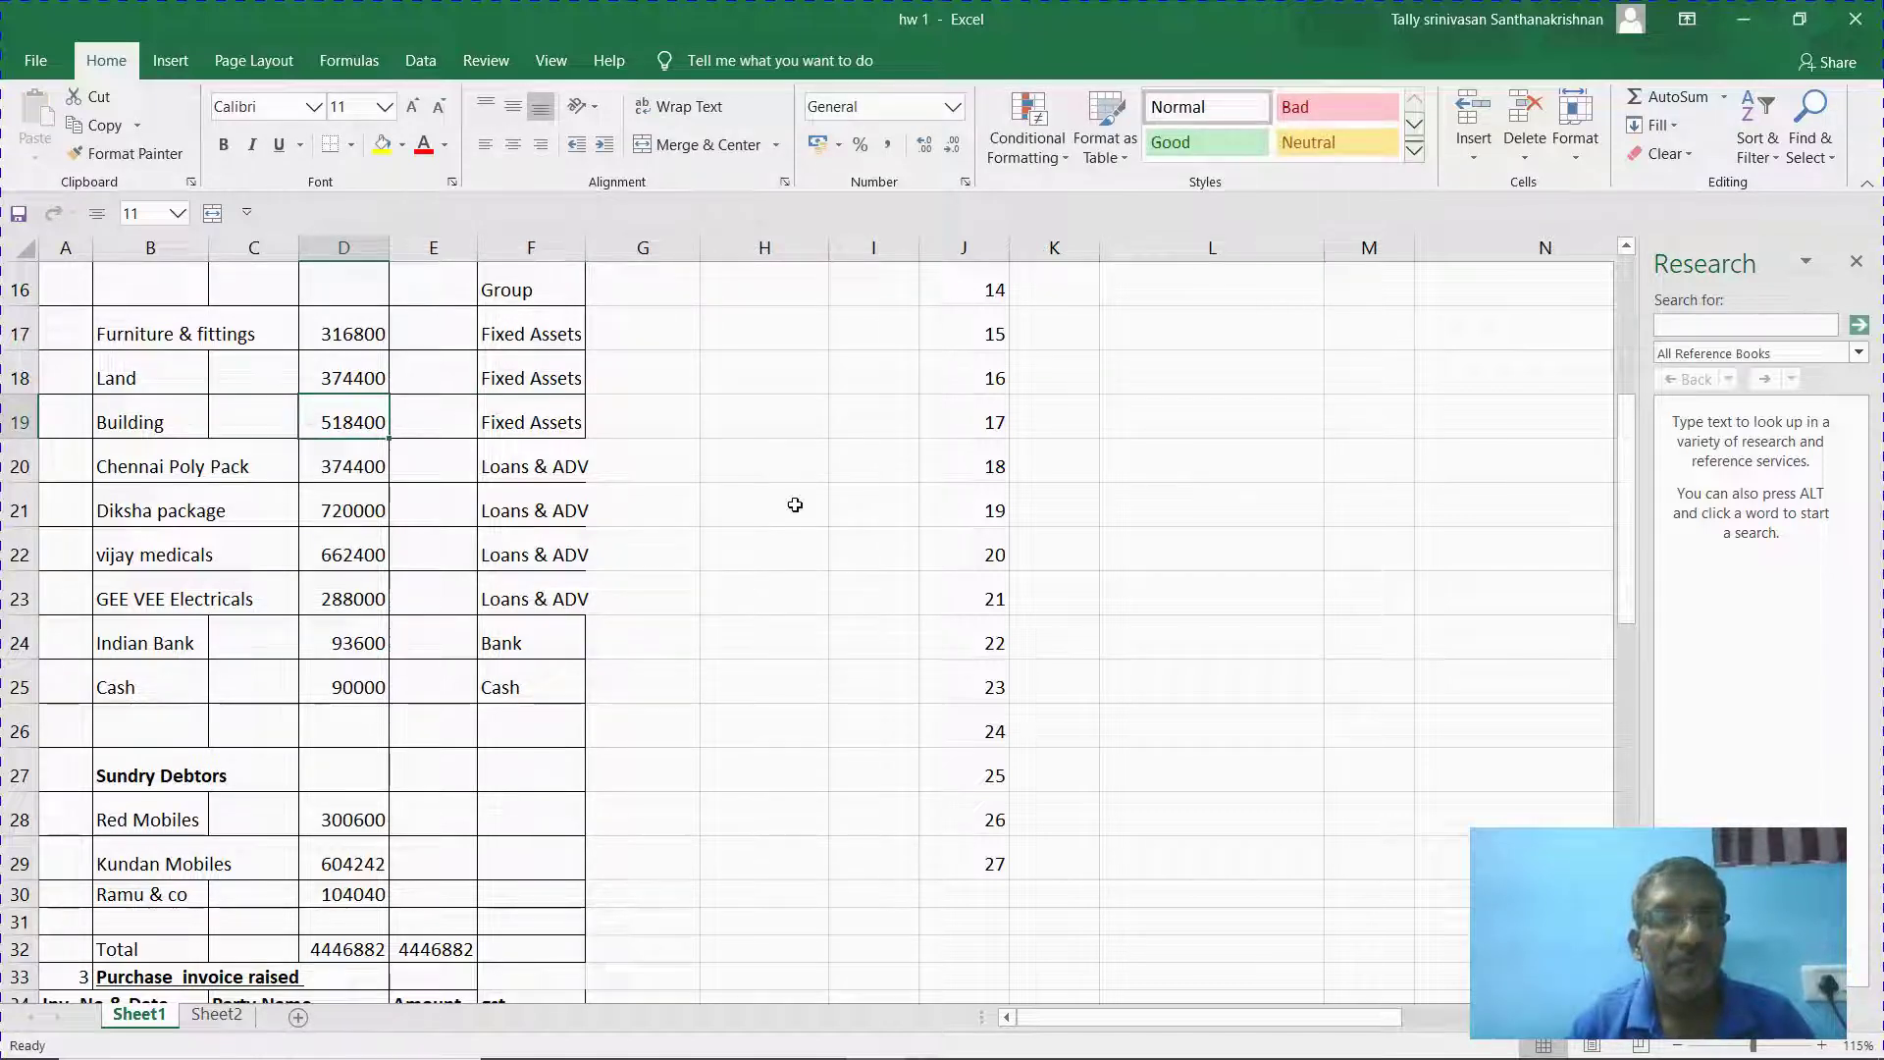
key(ctrl+c)
key(alt+Tab)
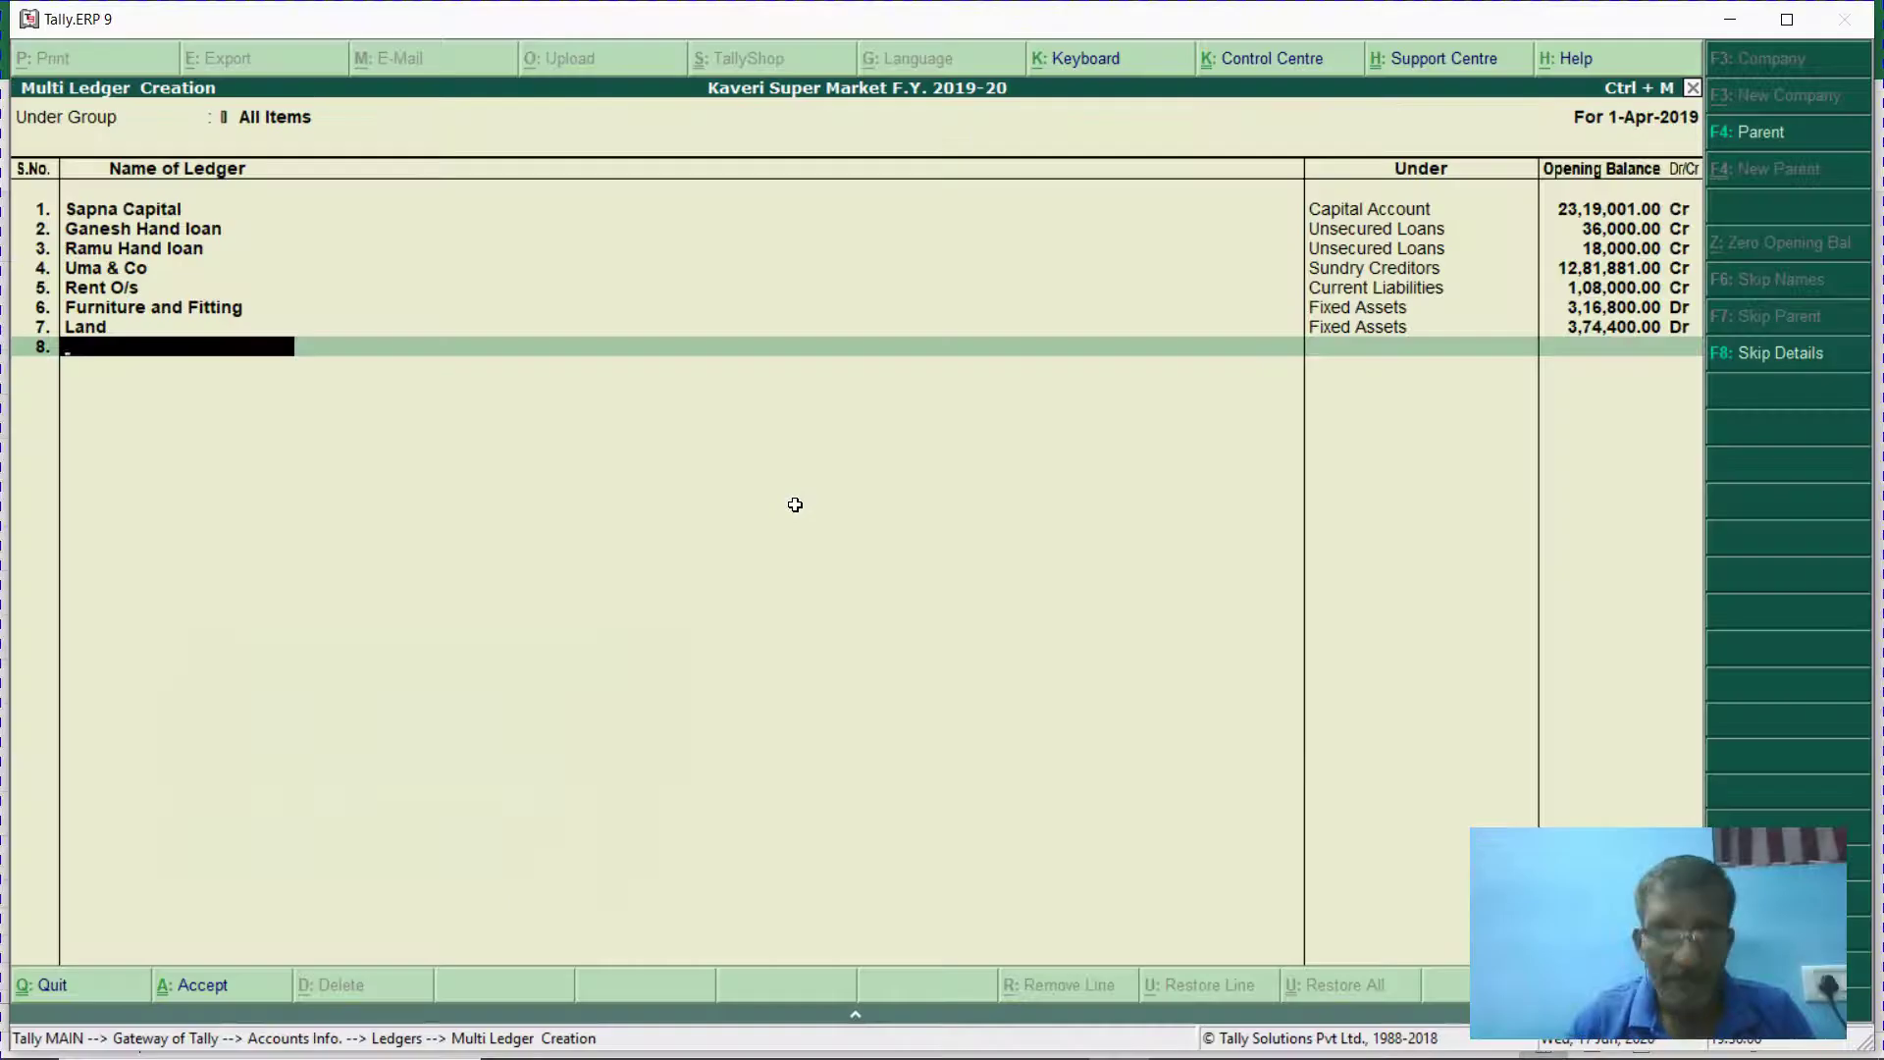
text(Building)
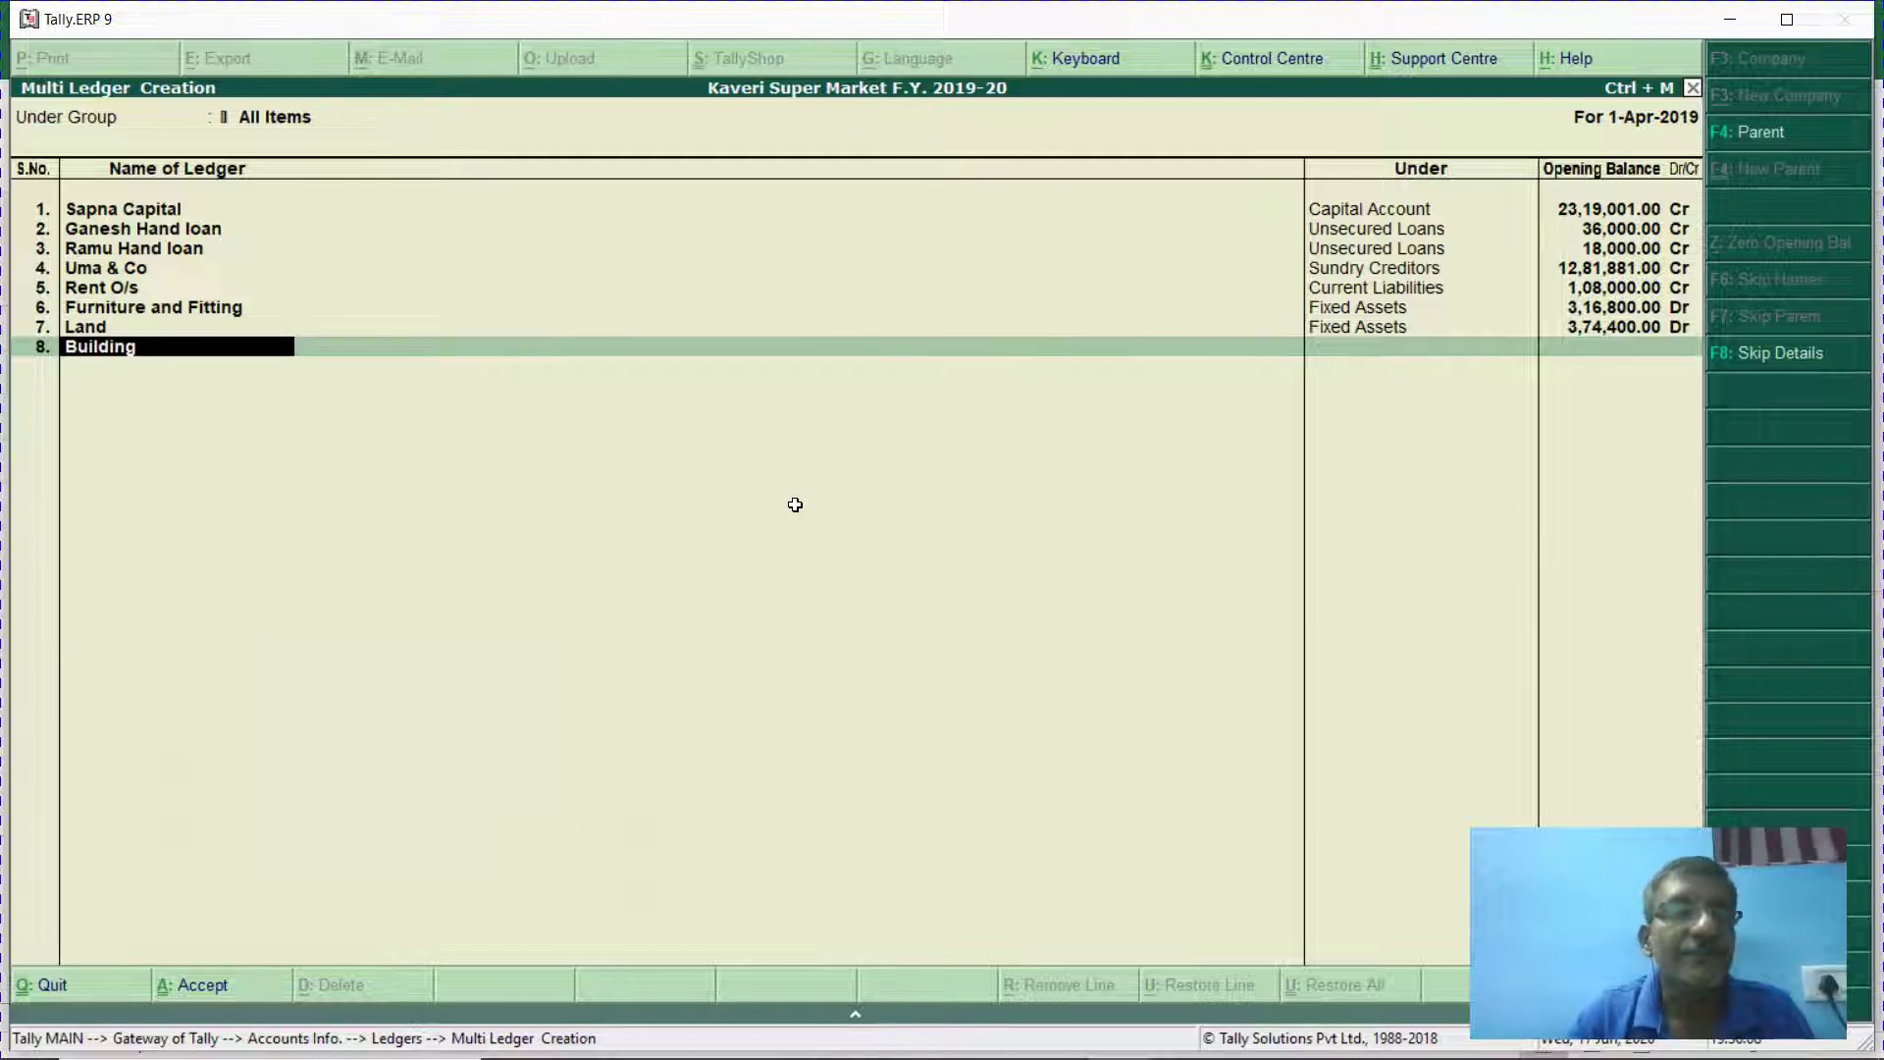
key(Return)
text(fix)
key(Return)
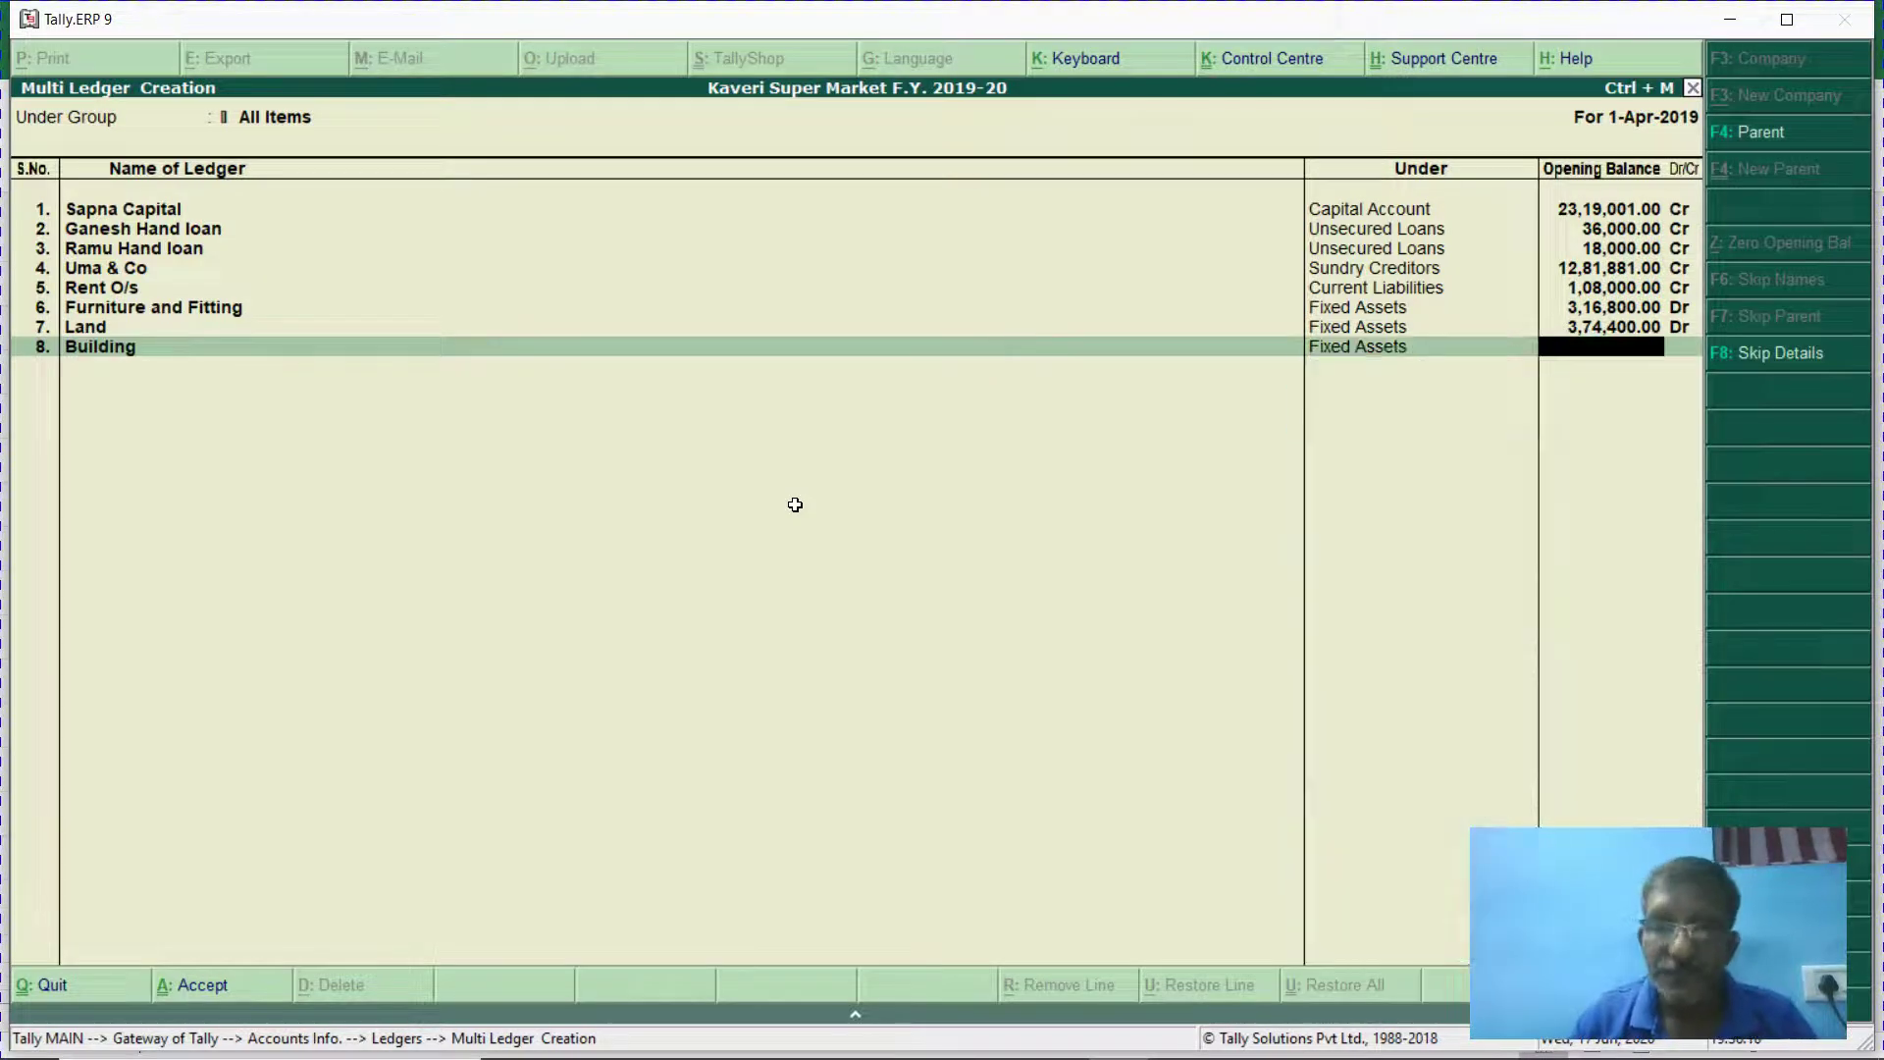
text(518400)
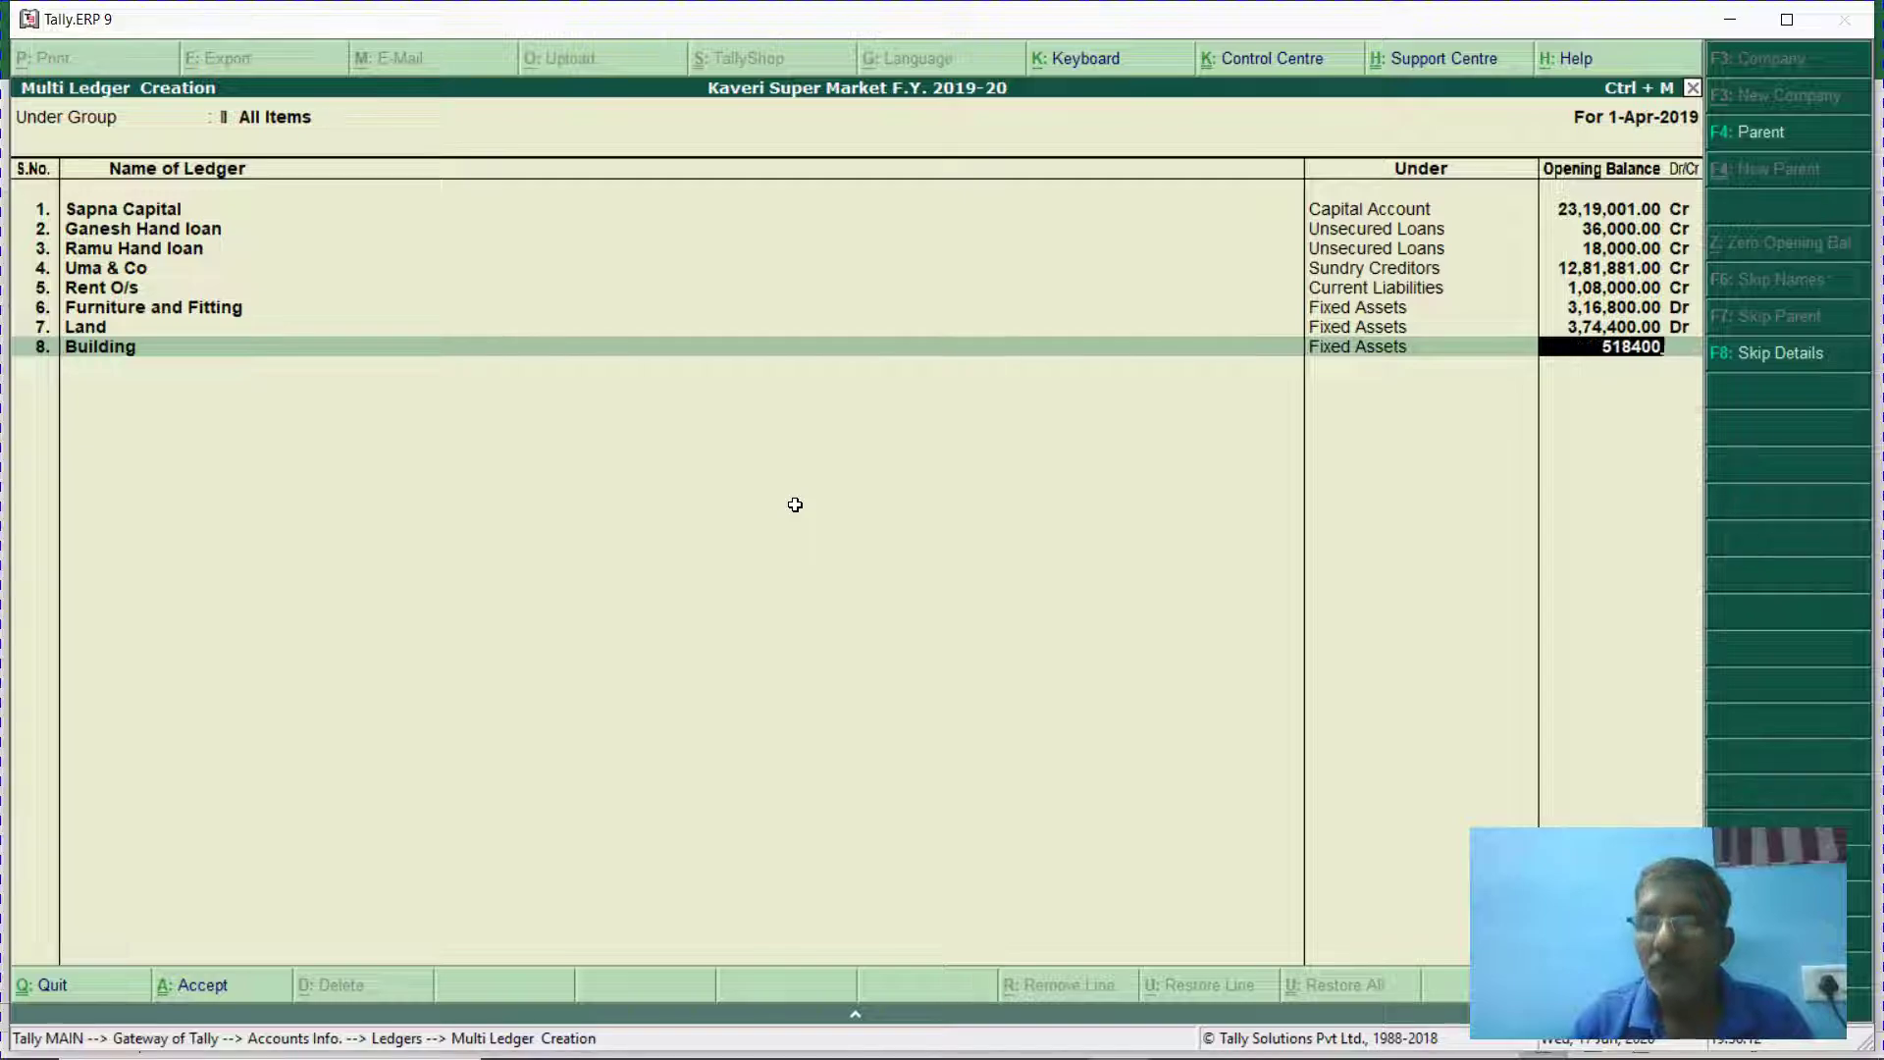
key(Return)
key(Return)
key(alt+Tab)
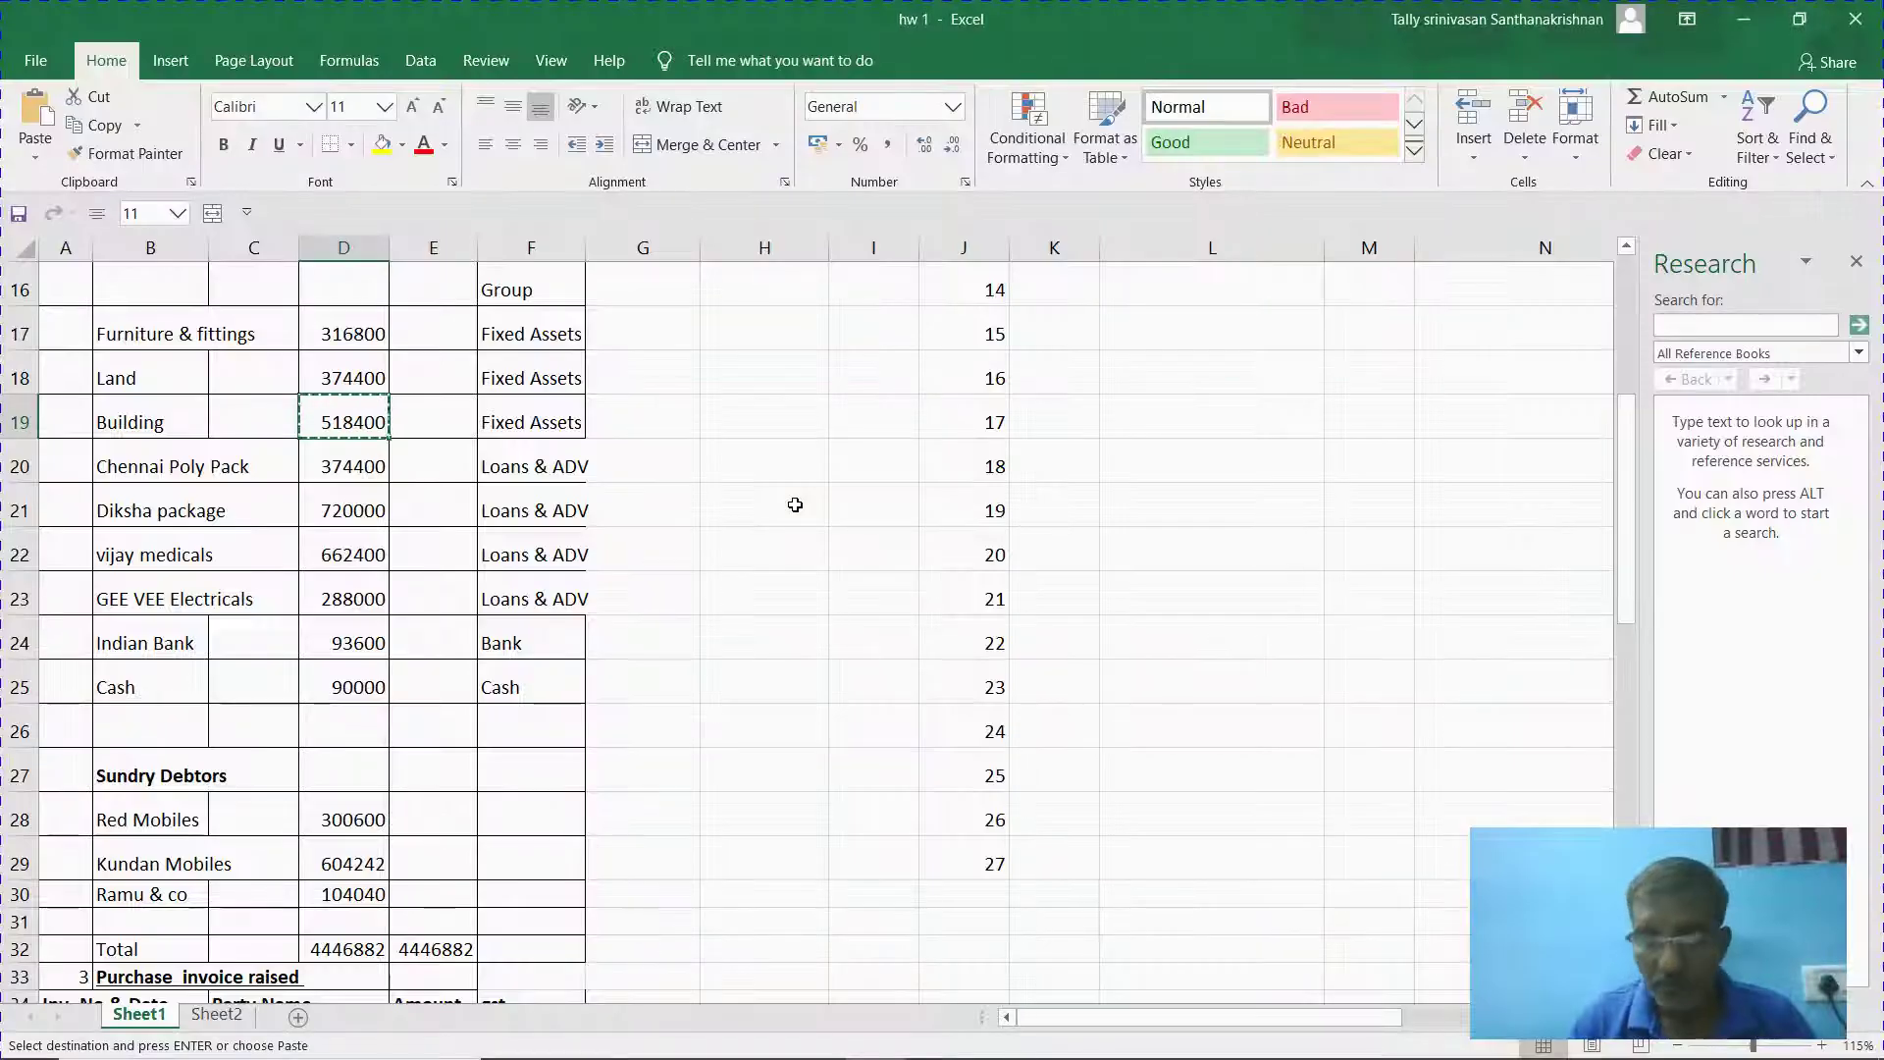
Start a new ledger named Chennai Poly Pack in Multi Ledger Creation.
key(Down)
key(ctrl+c)
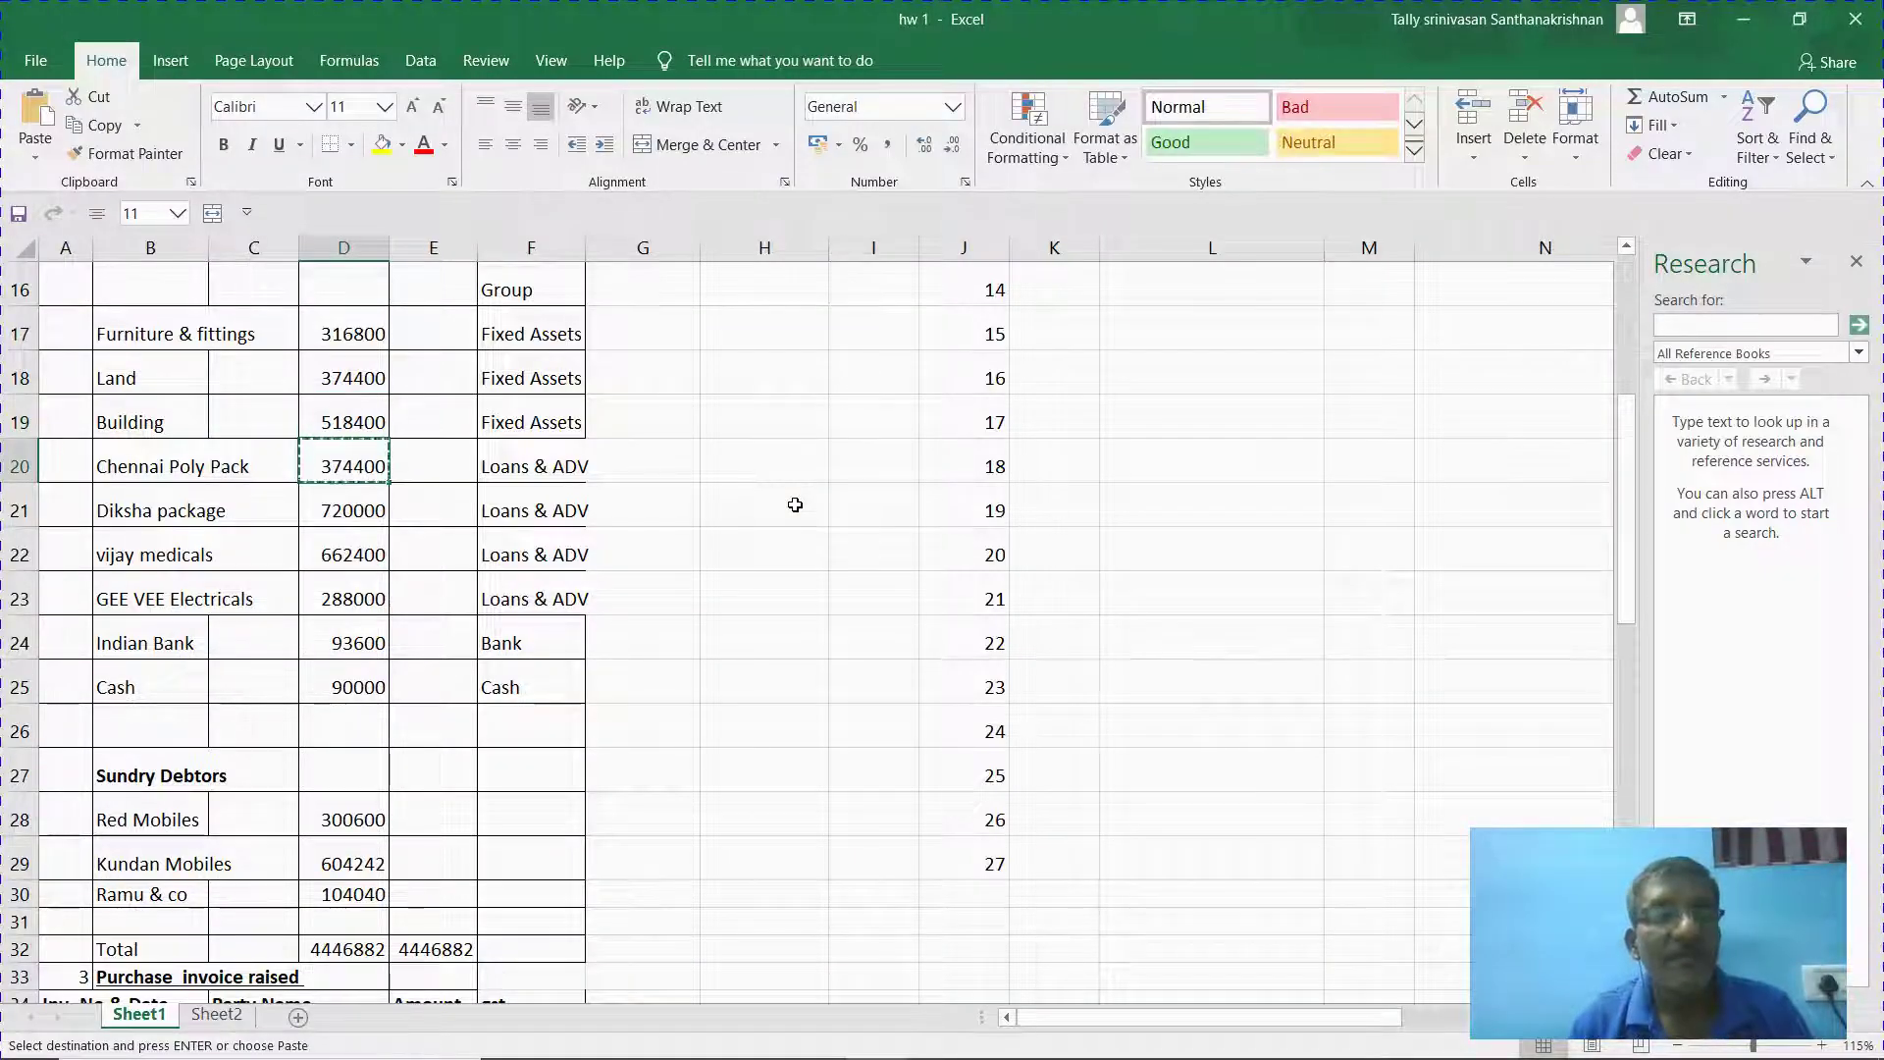
key(alt+Tab)
key(ctrl+alt+v)
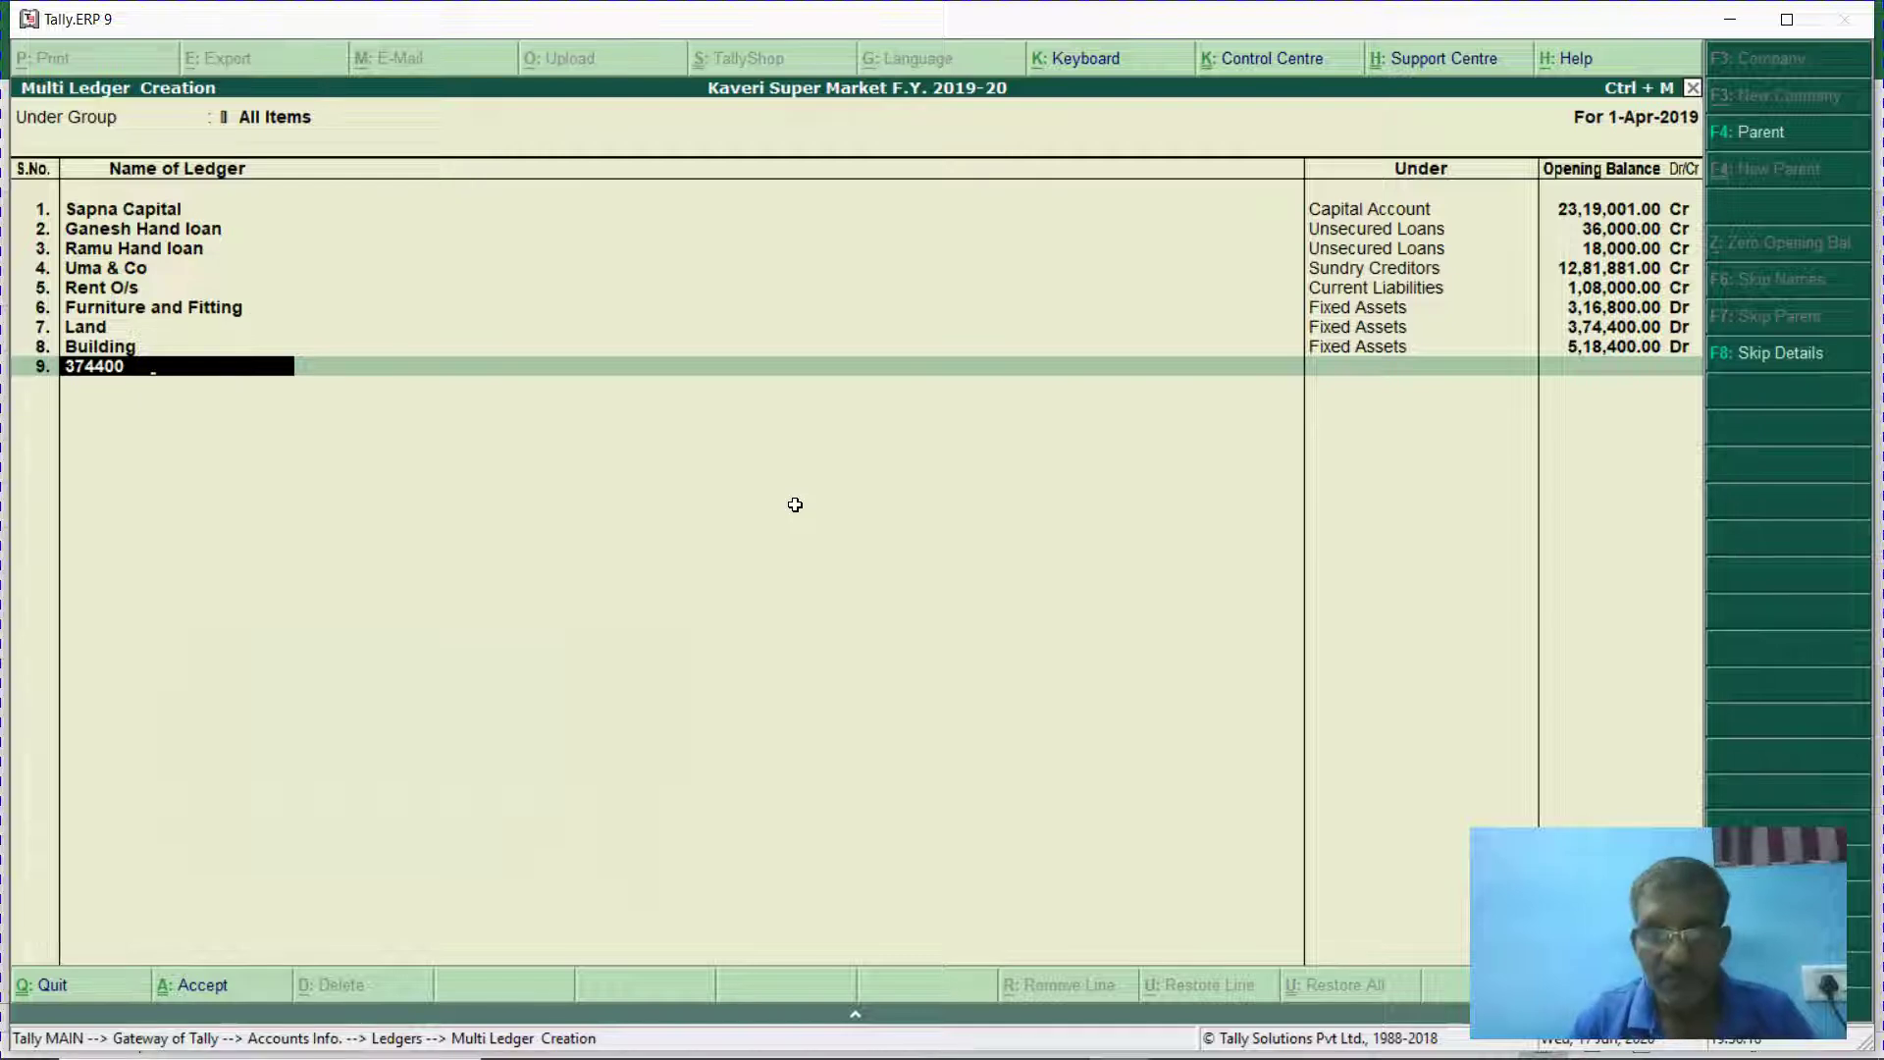
key(BackSpace)
key(BackSpace)
key(BackSpace)
key(BackSpace)
key(BackSpace)
key(BackSpace)
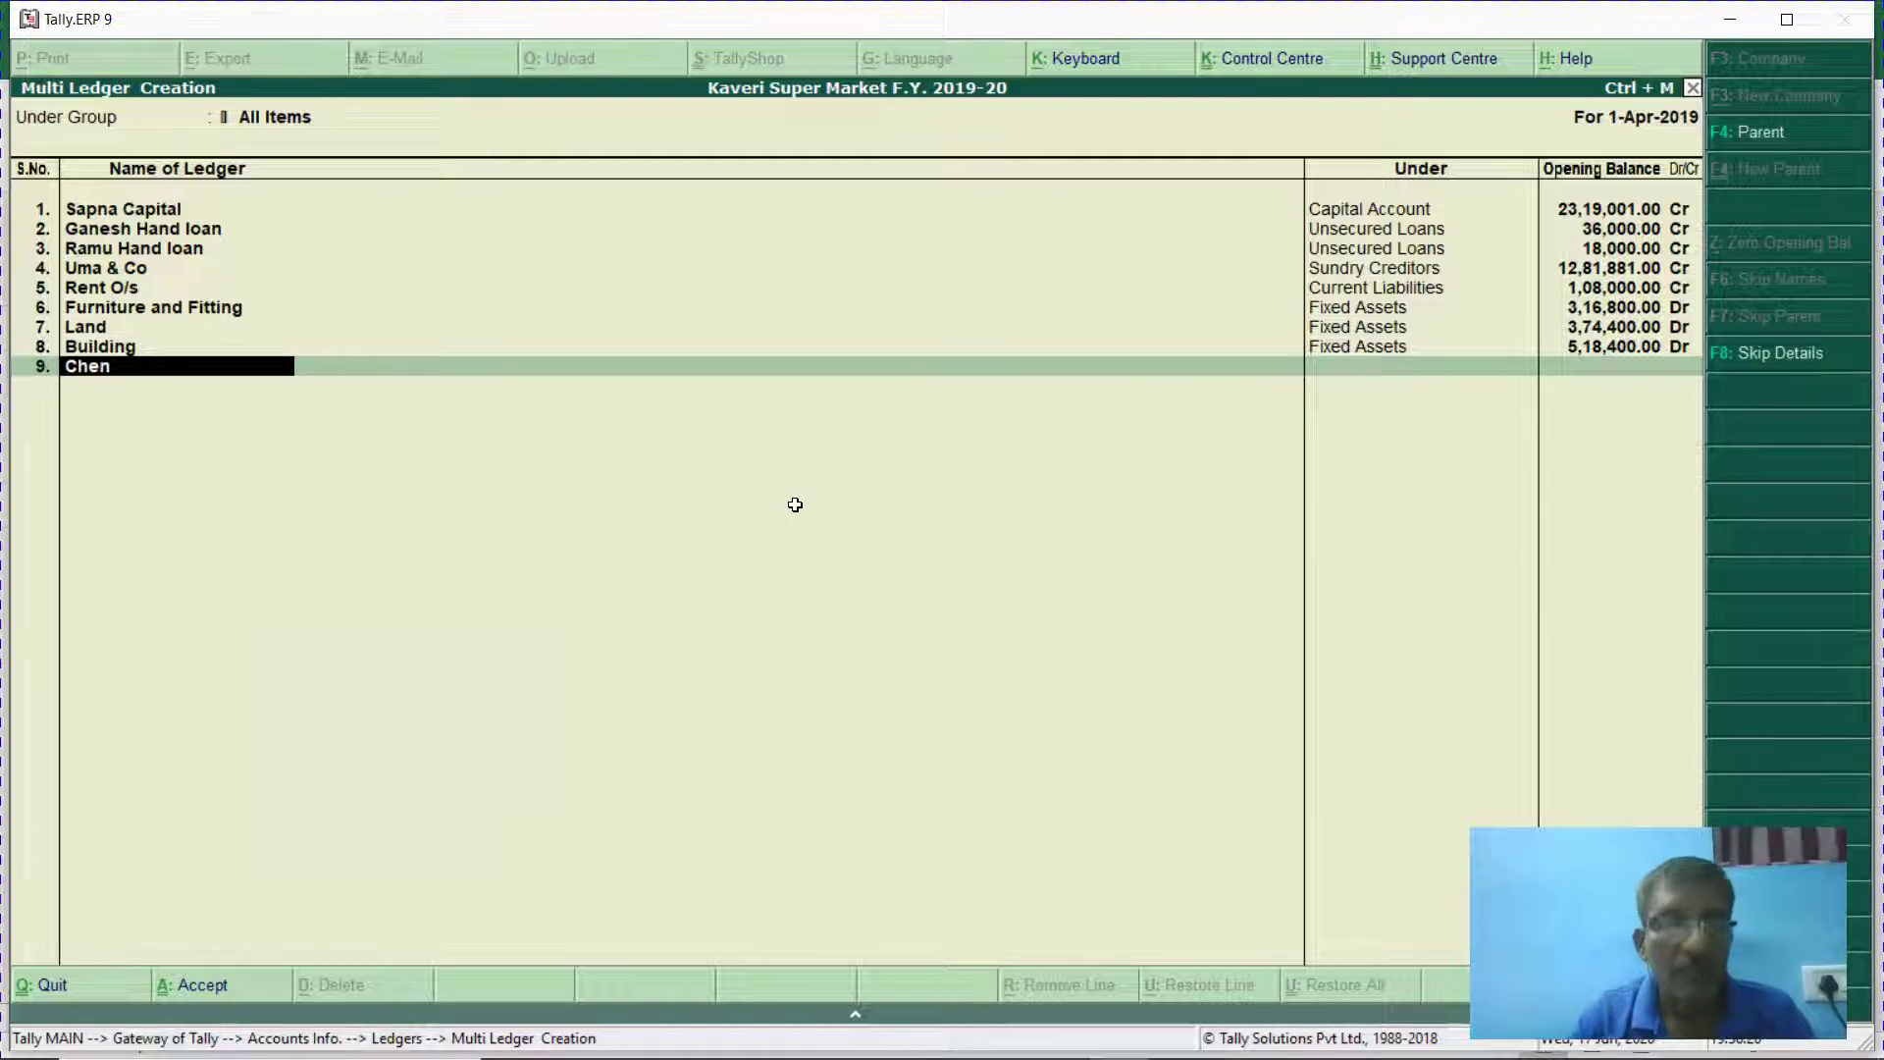
text(Chennai Poly P)
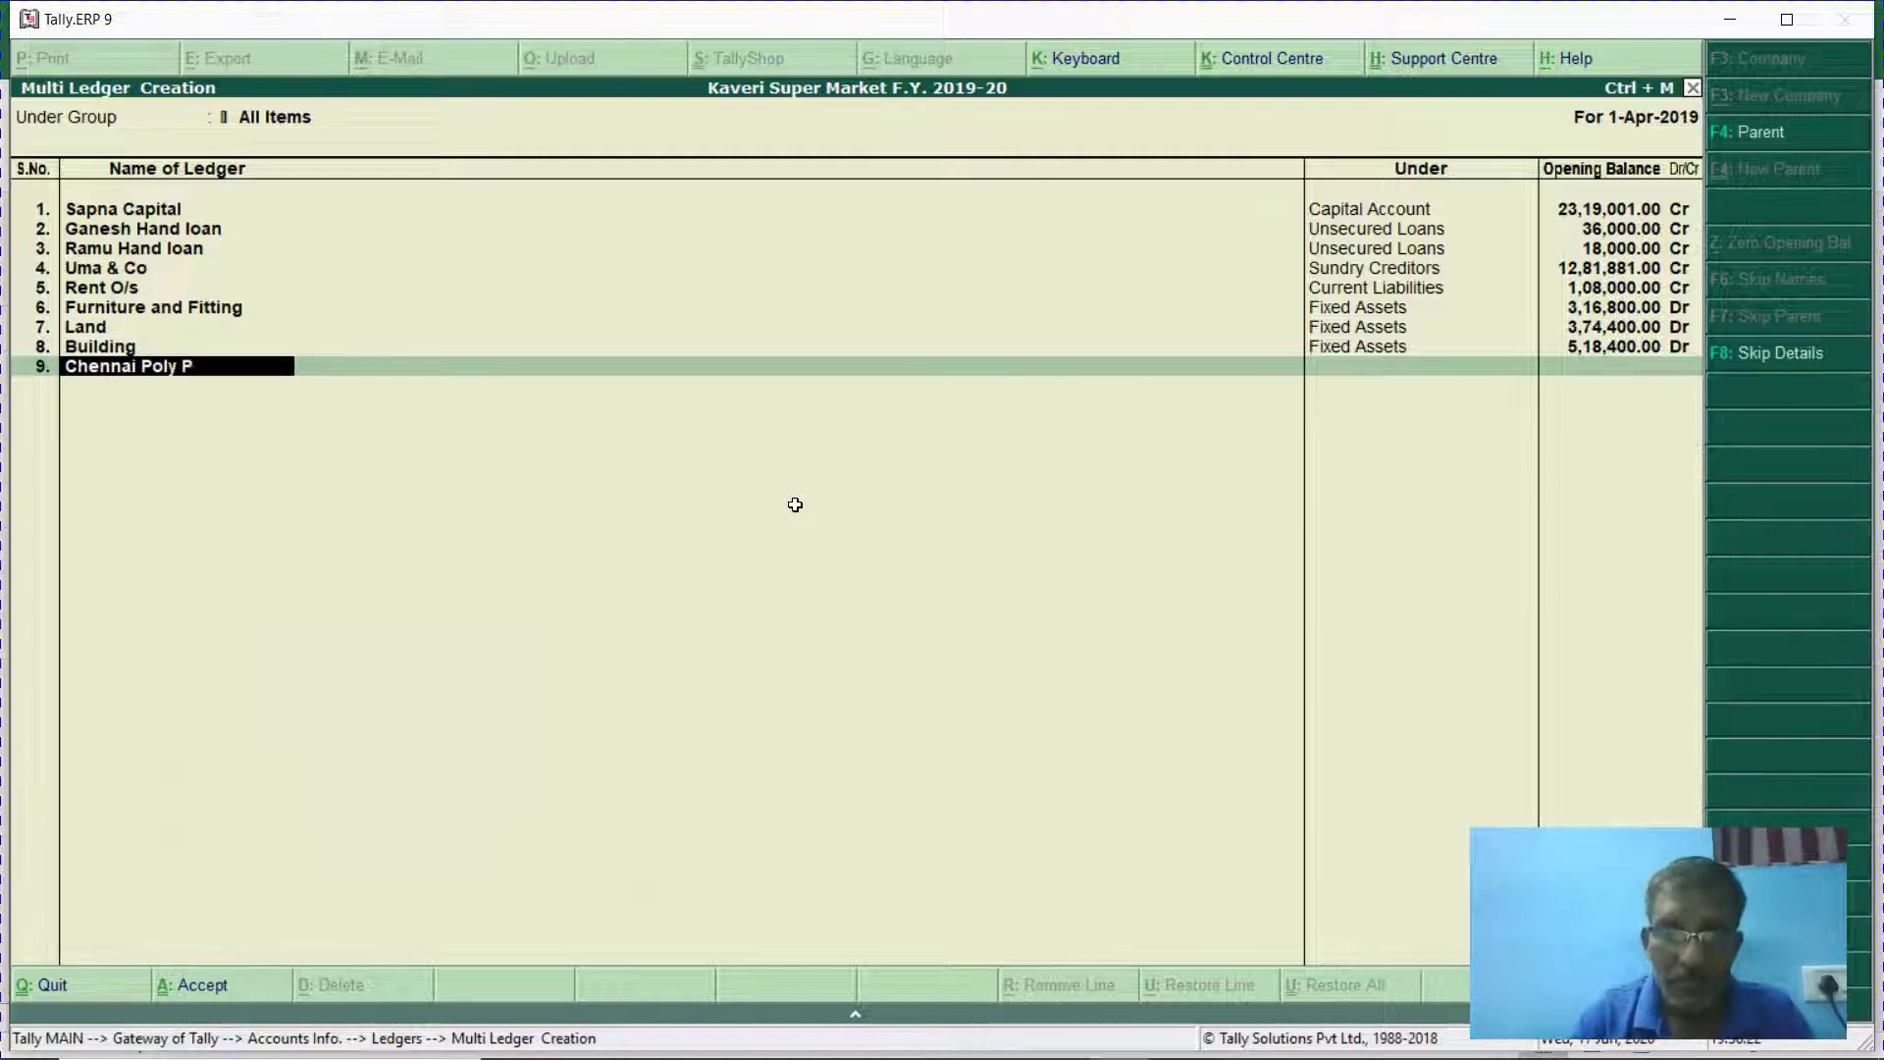
text(ack)
key(Return)
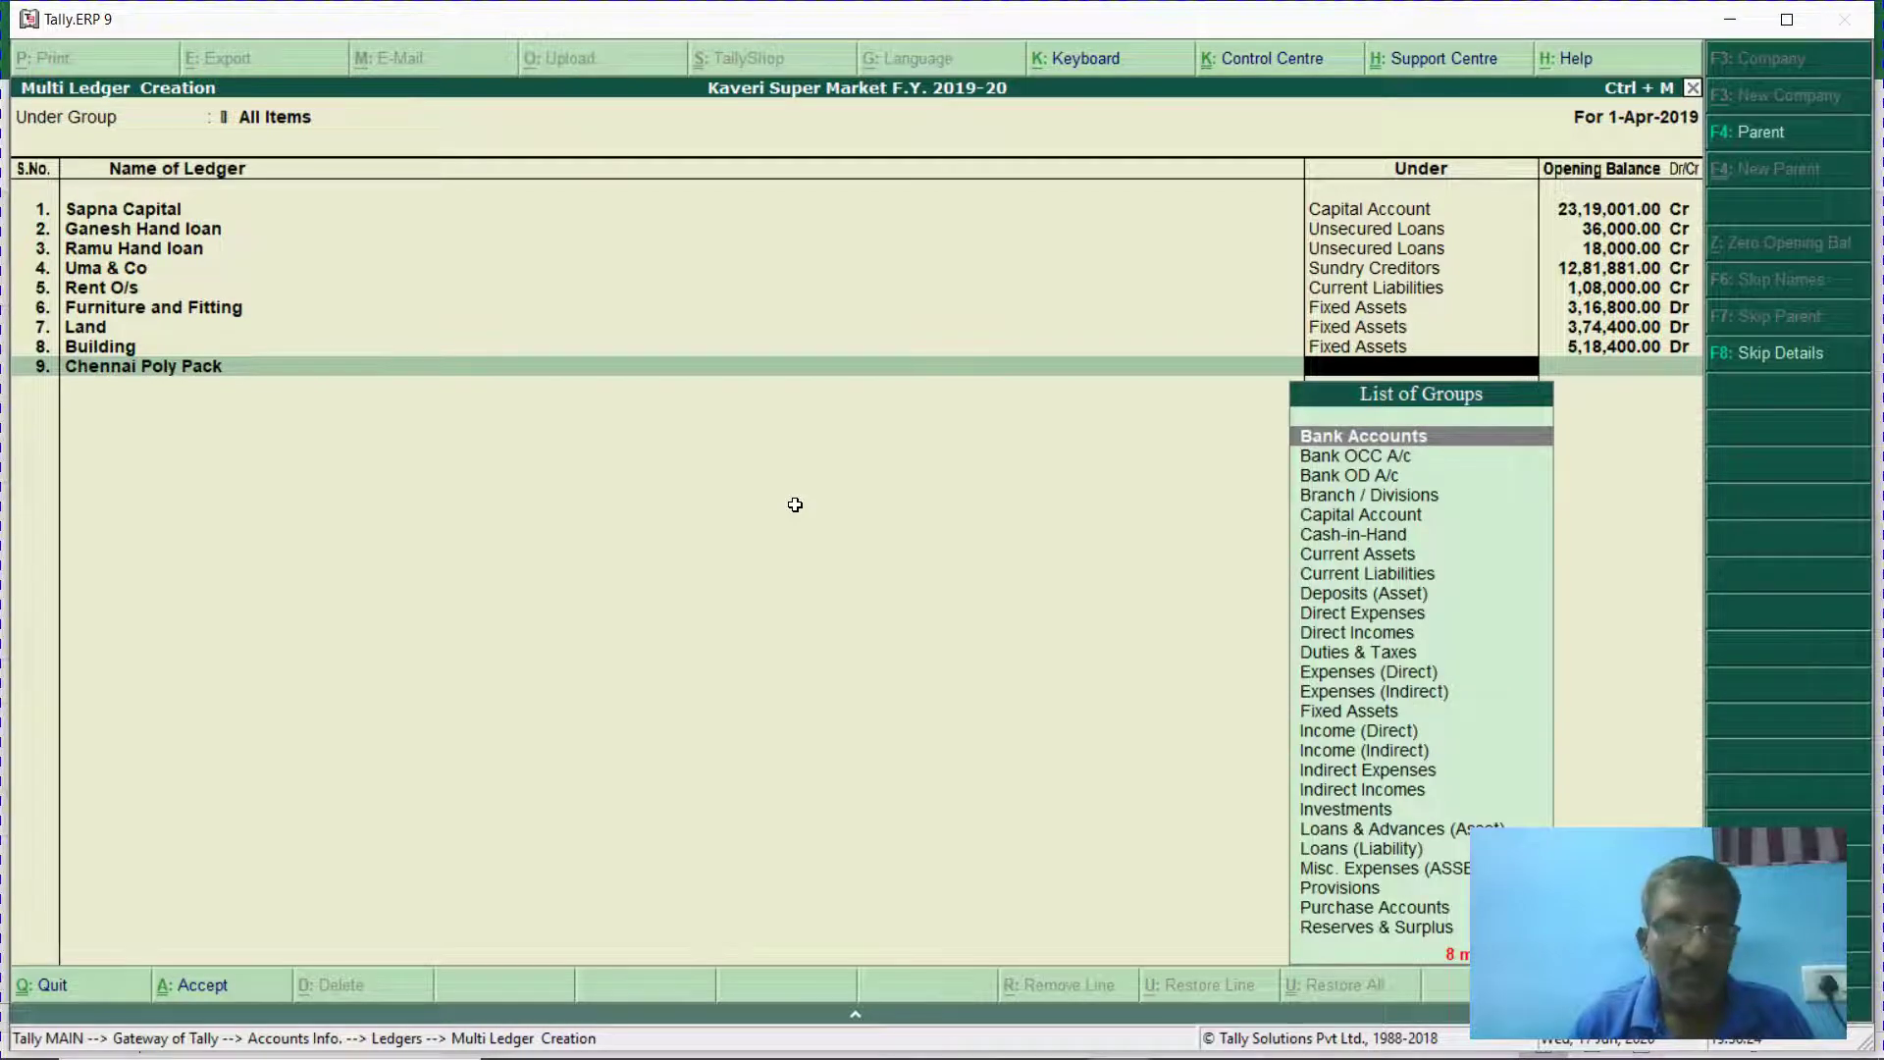
Put Chennai Poly Pack under Loans & Advances (Asset) with a 3,74,400 Dr opening balance.
key(alt+Tab)
key(Right)
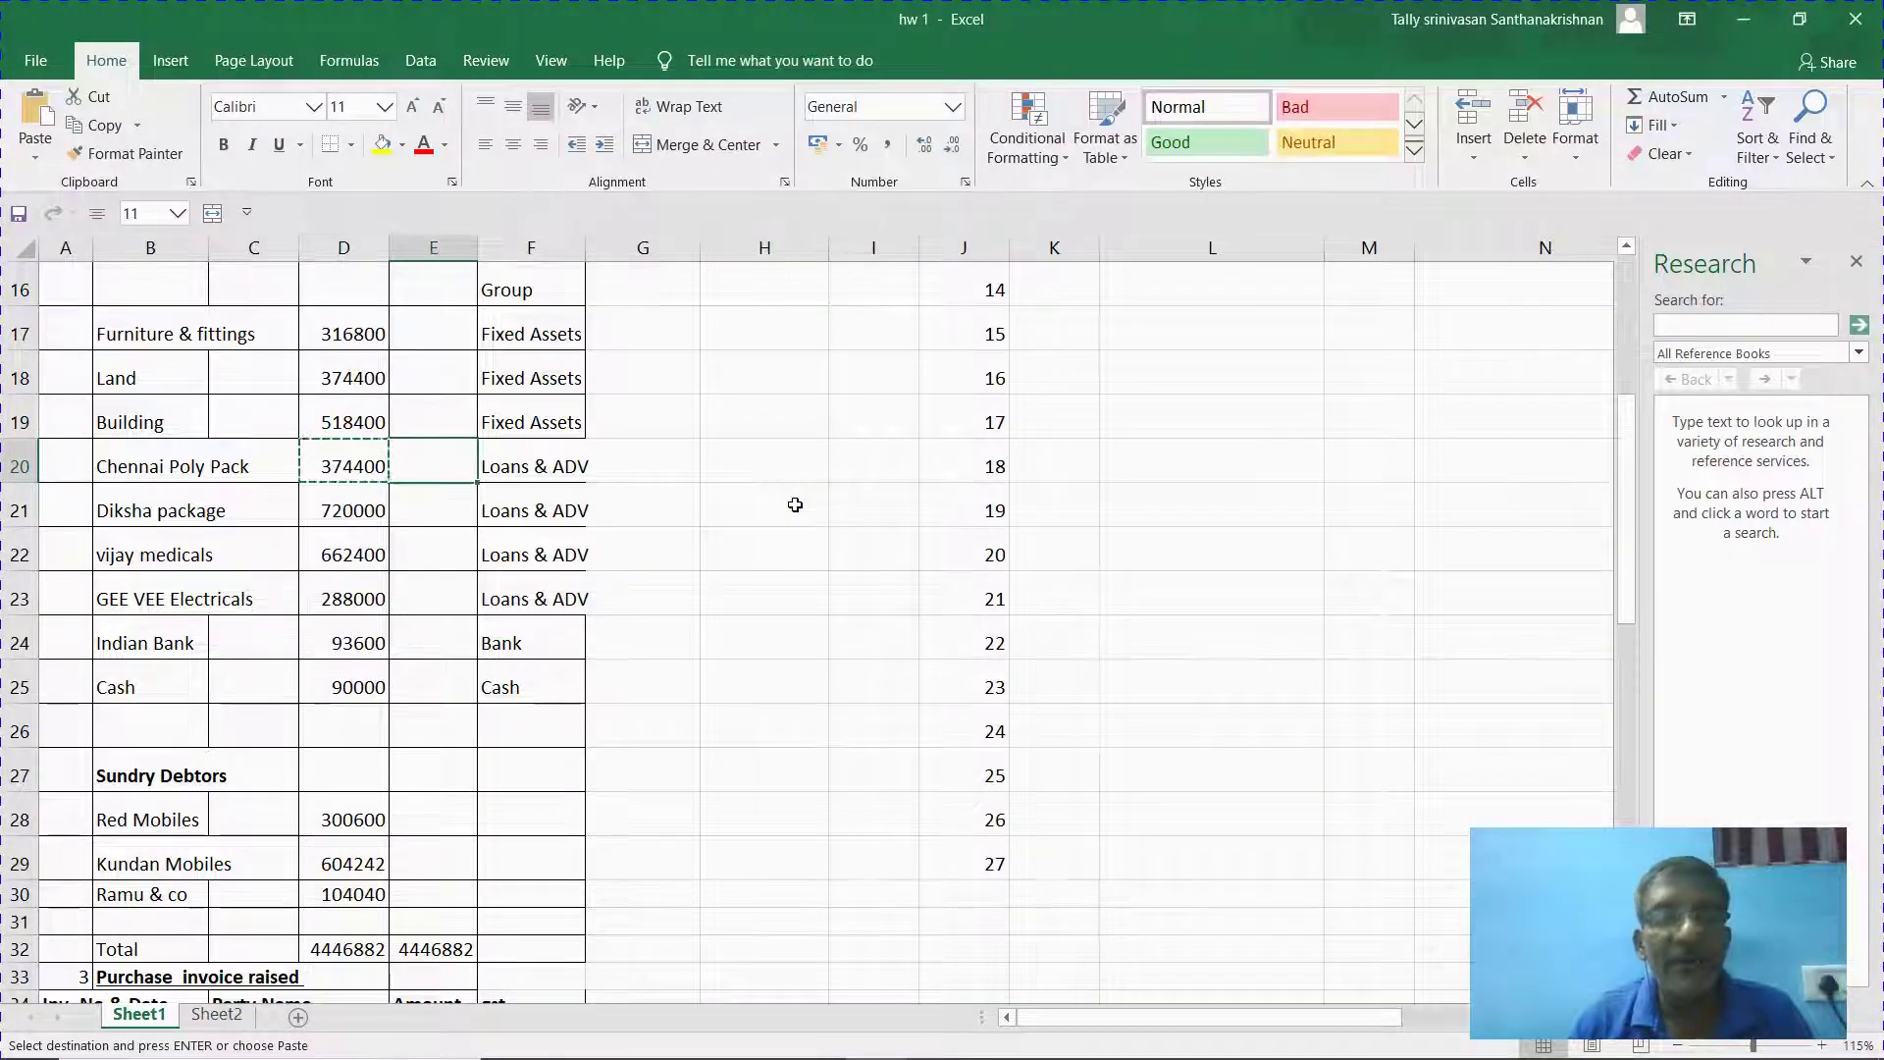
key(alt+Tab)
text(Loa)
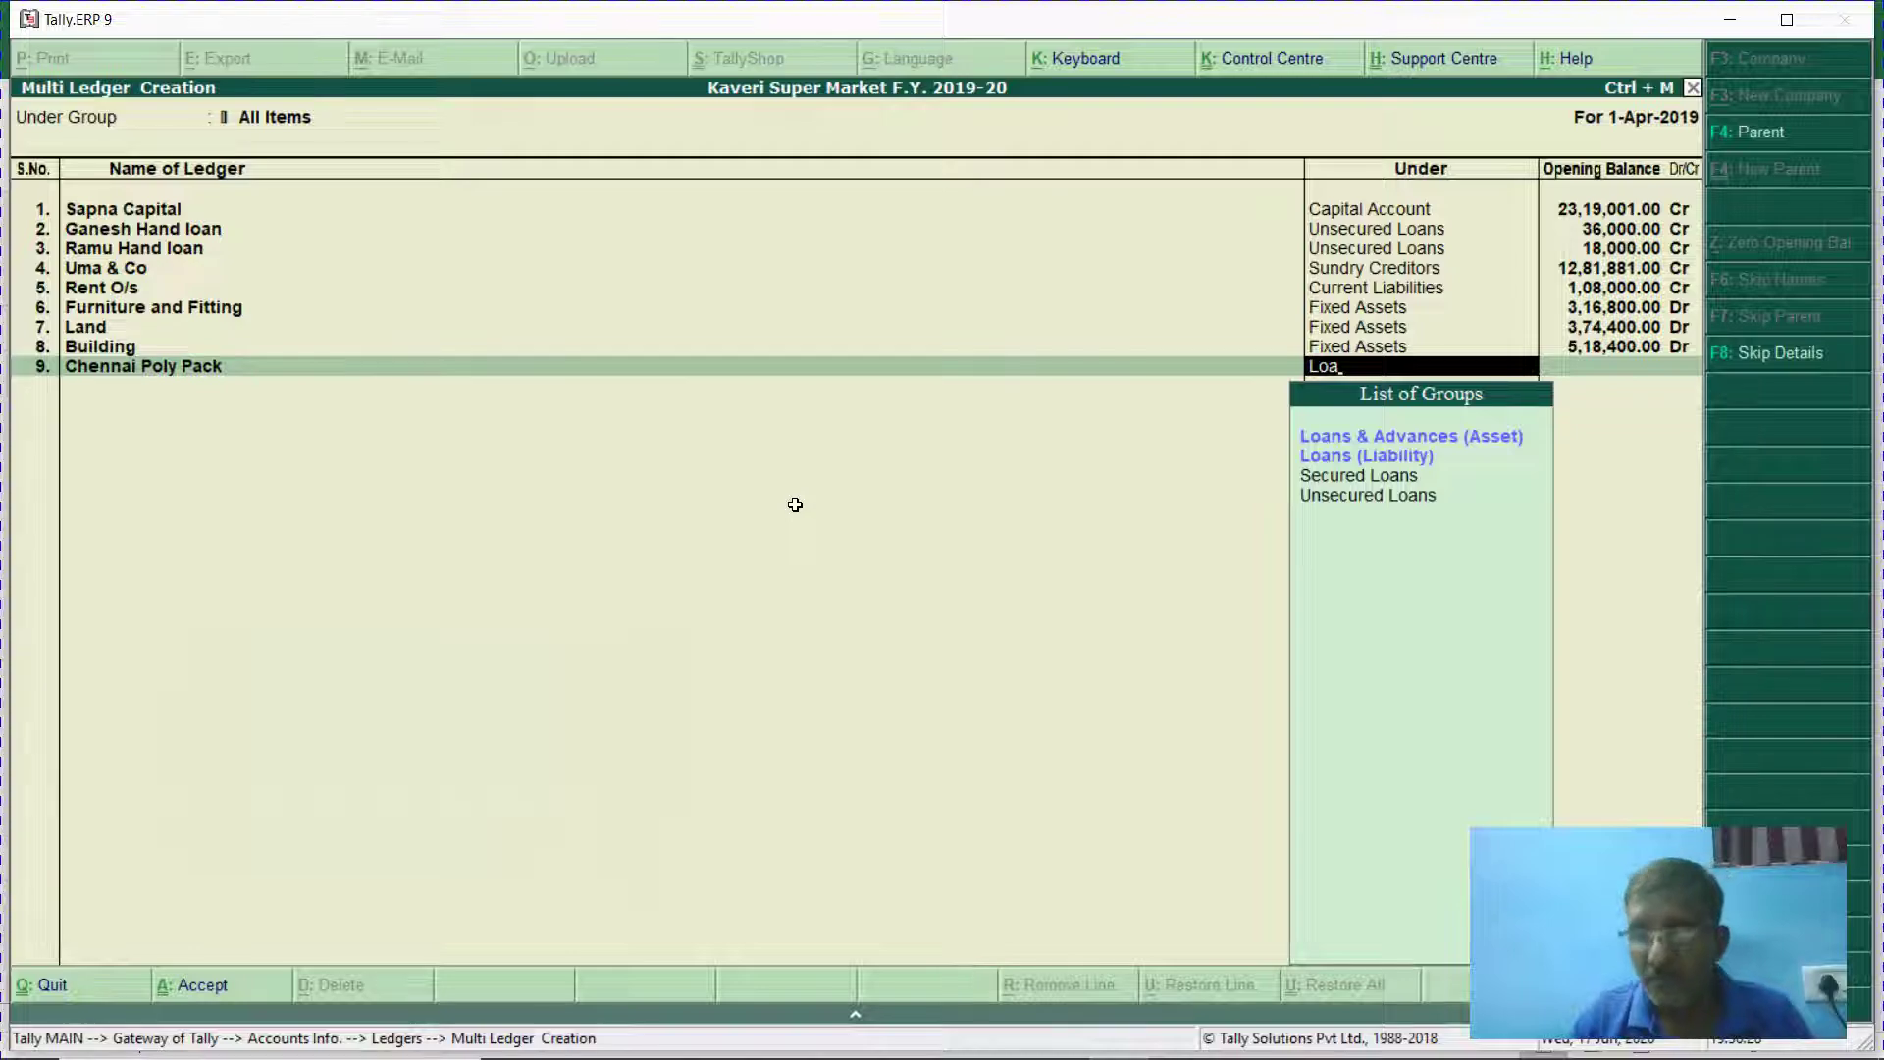
key(Return)
key(alt+Tab)
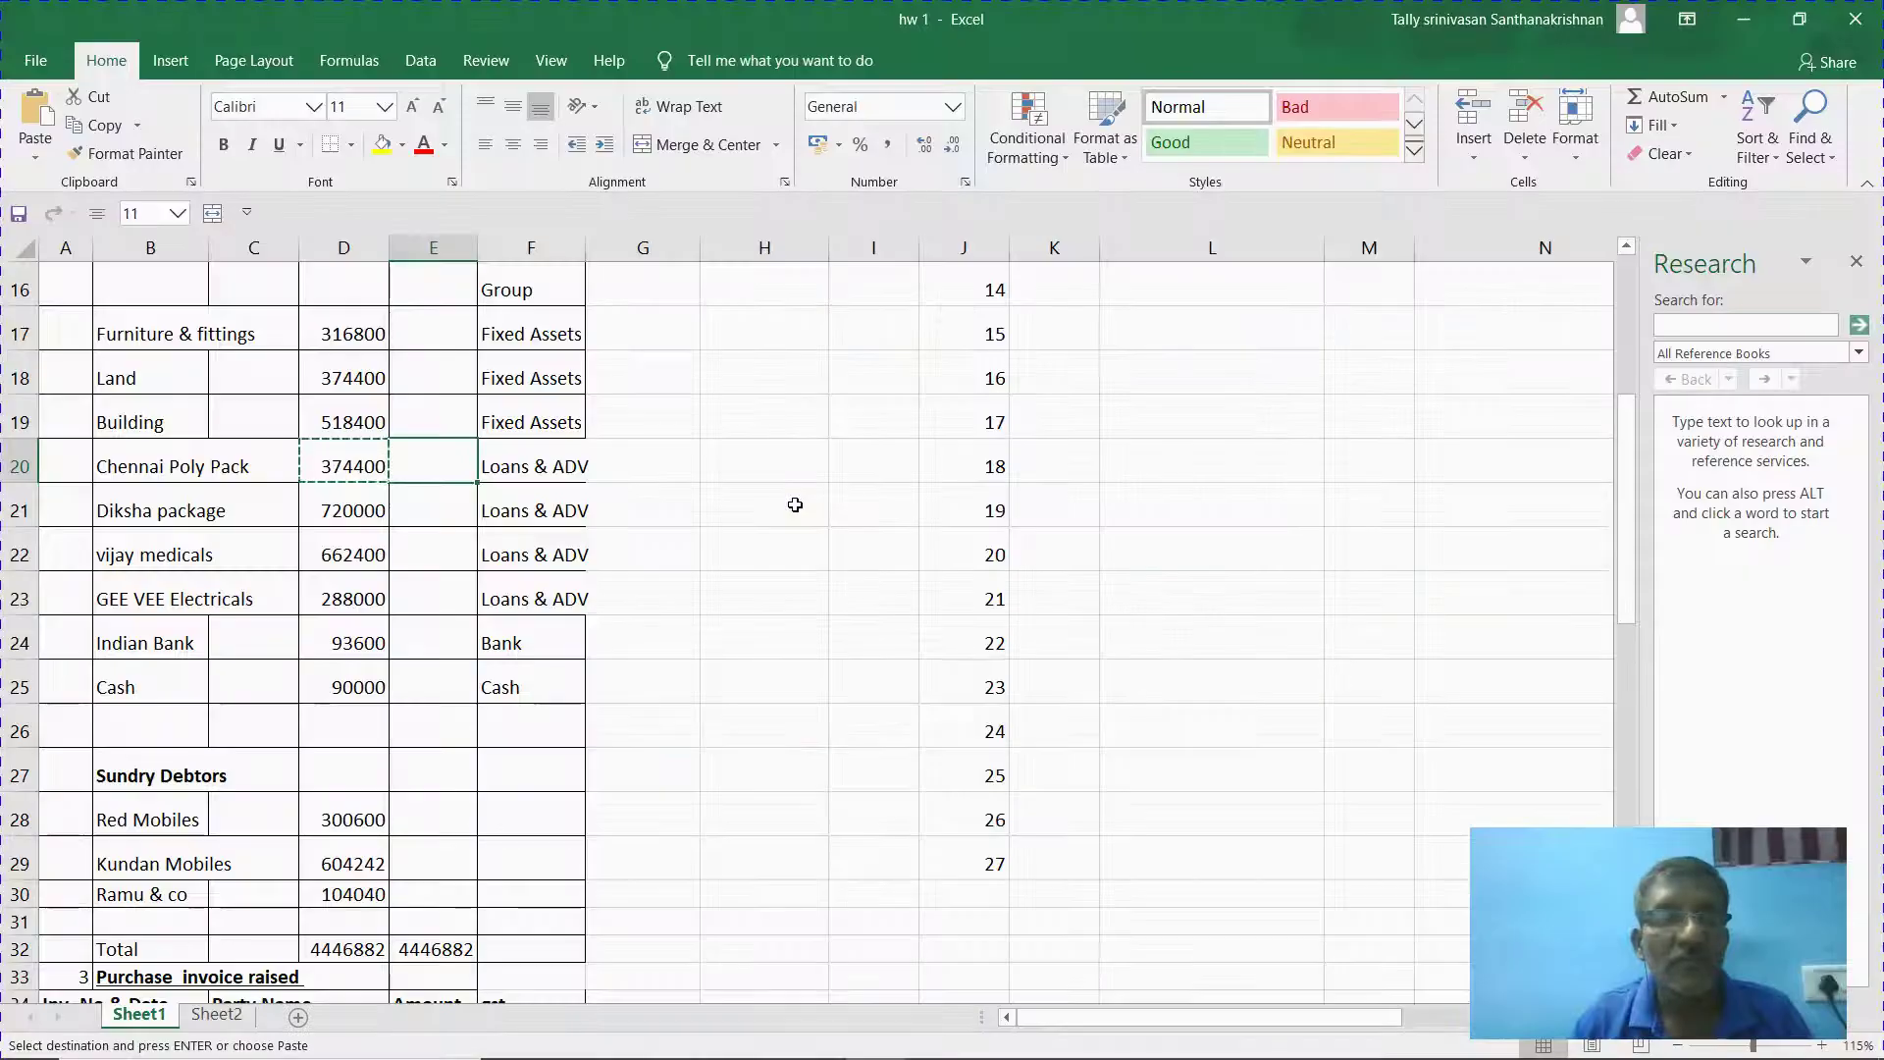
key(alt+Tab)
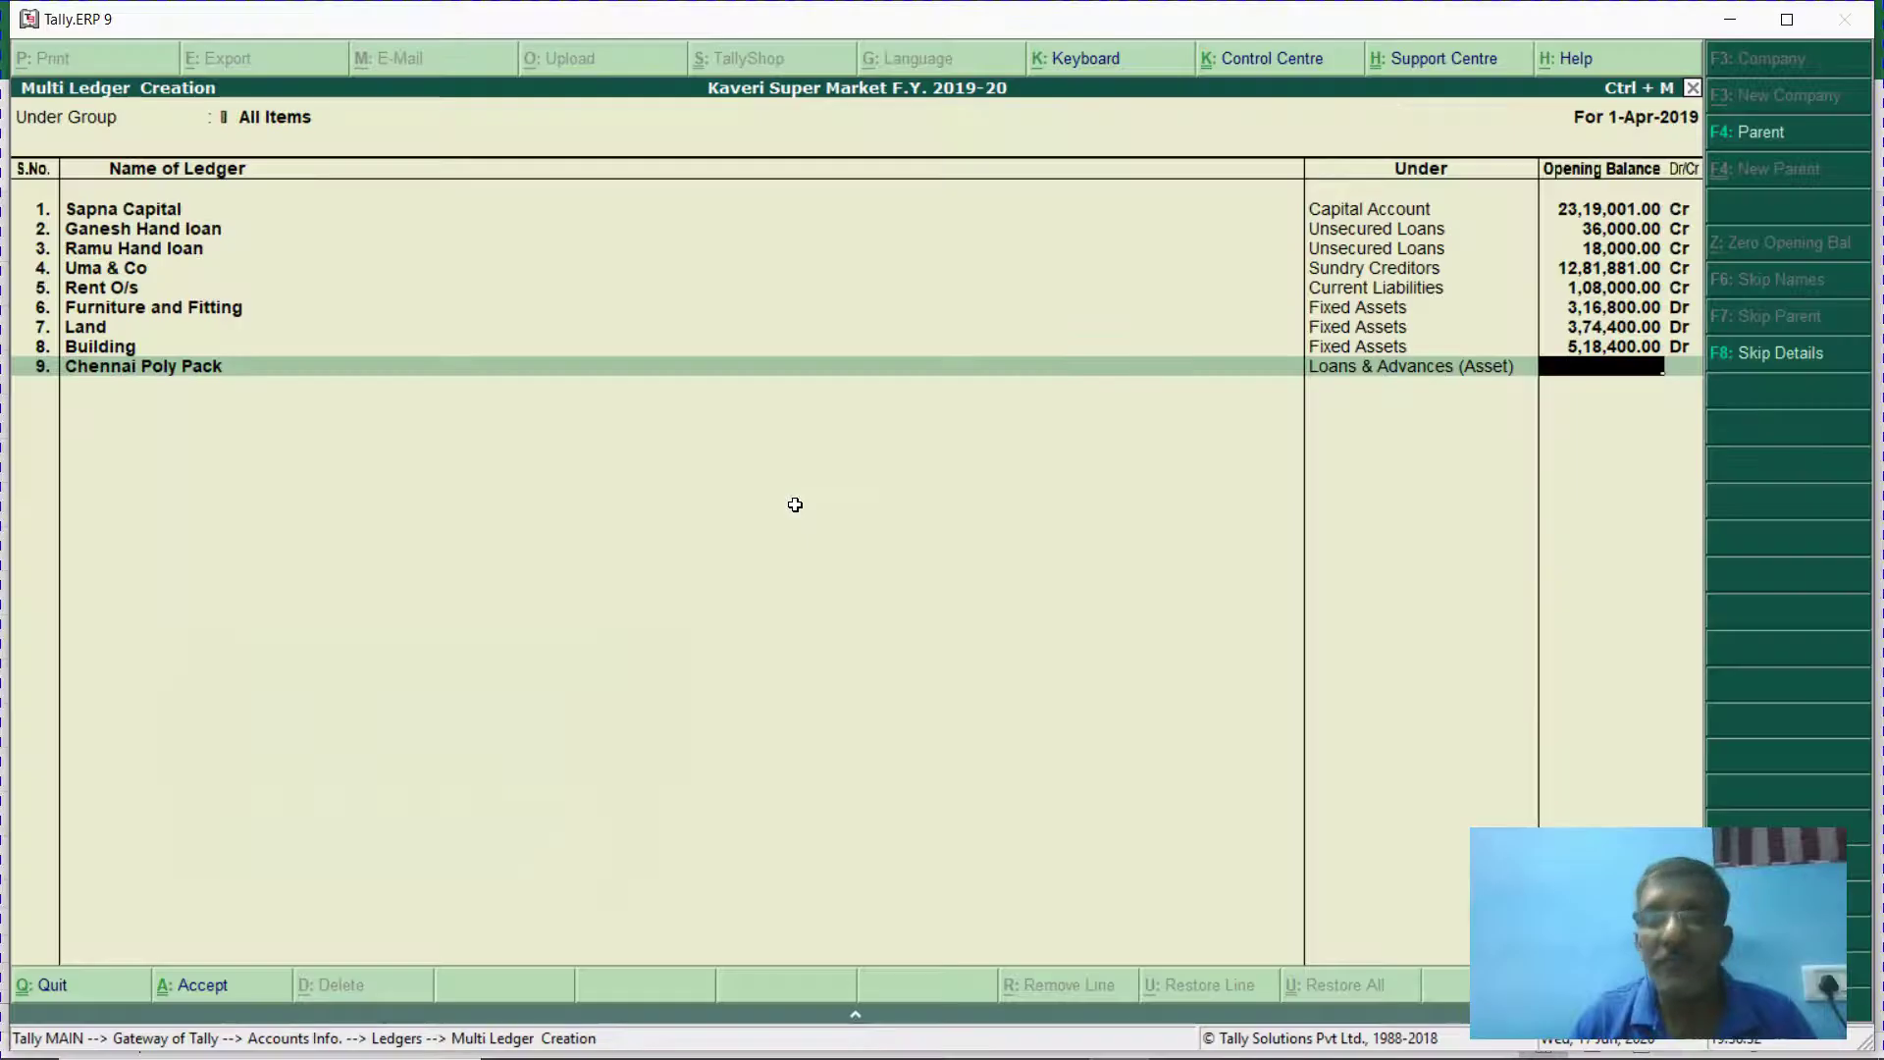
key(ctrl+alt+v)
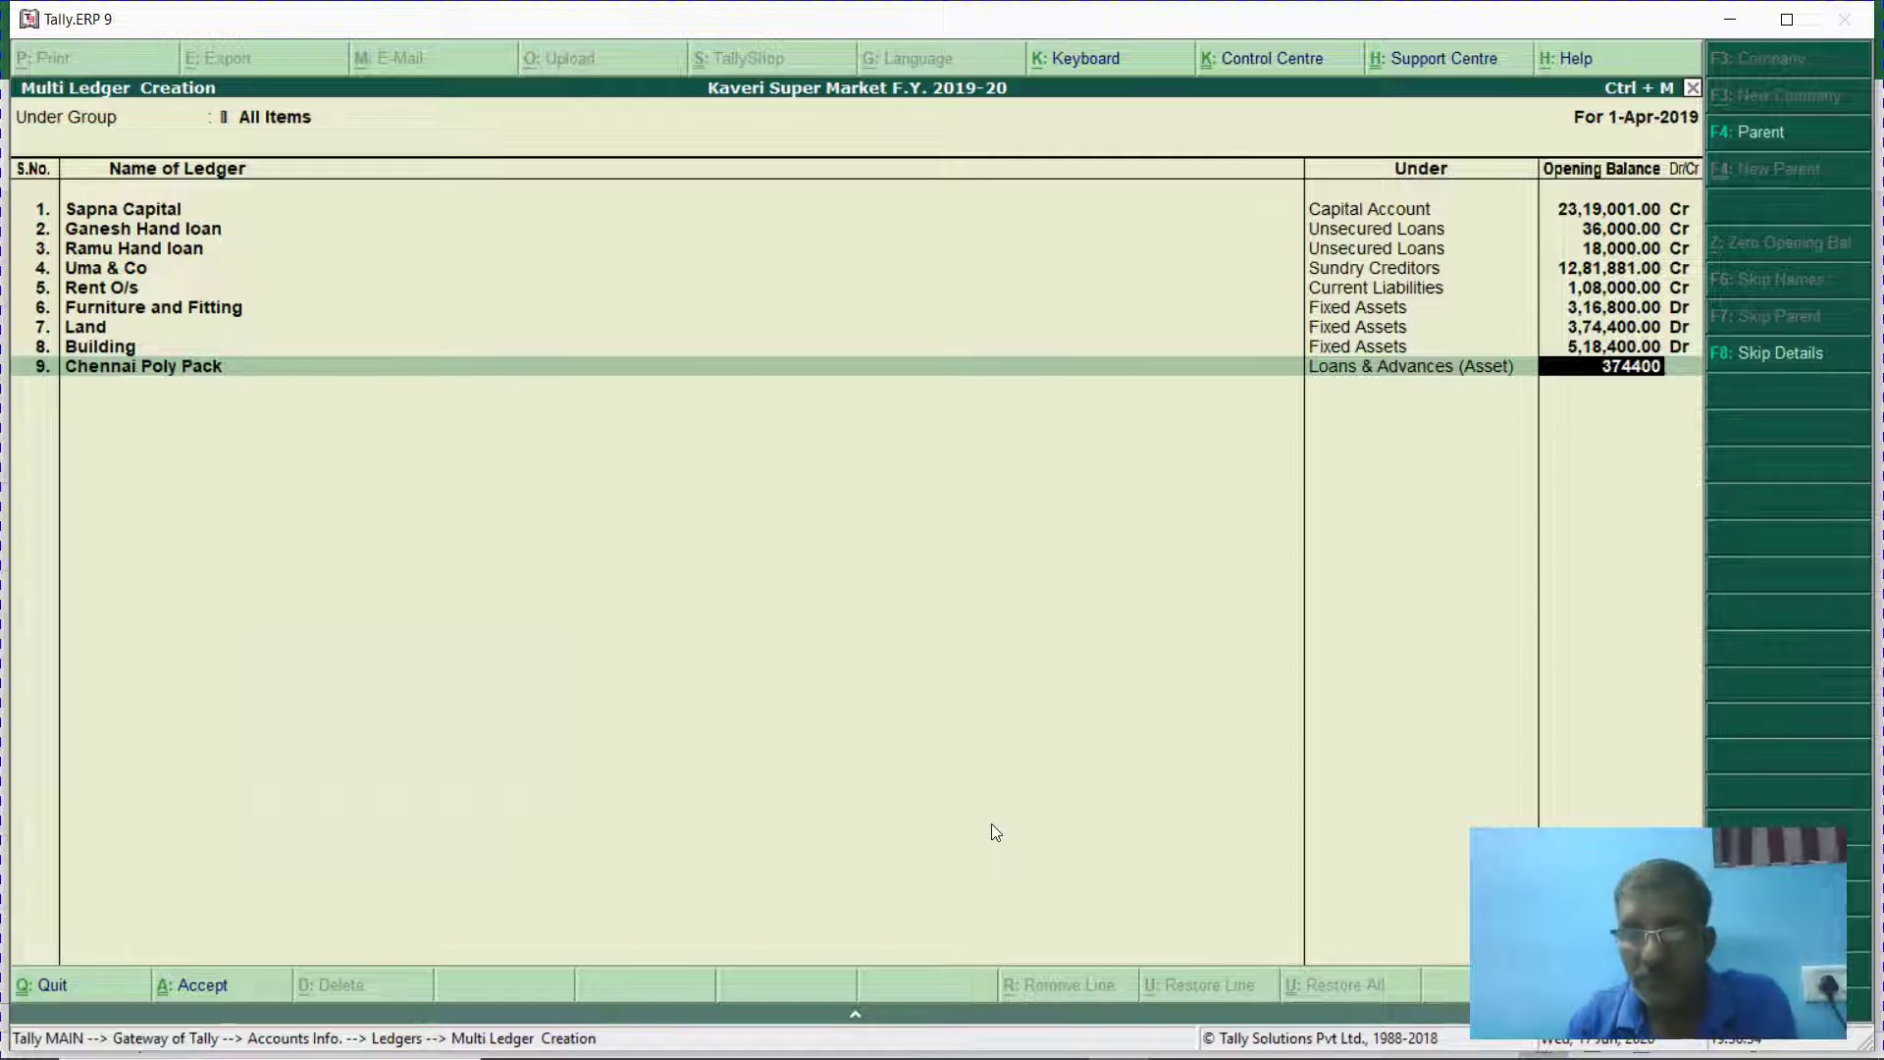
key(Return)
key(Return)
key(alt+Tab)
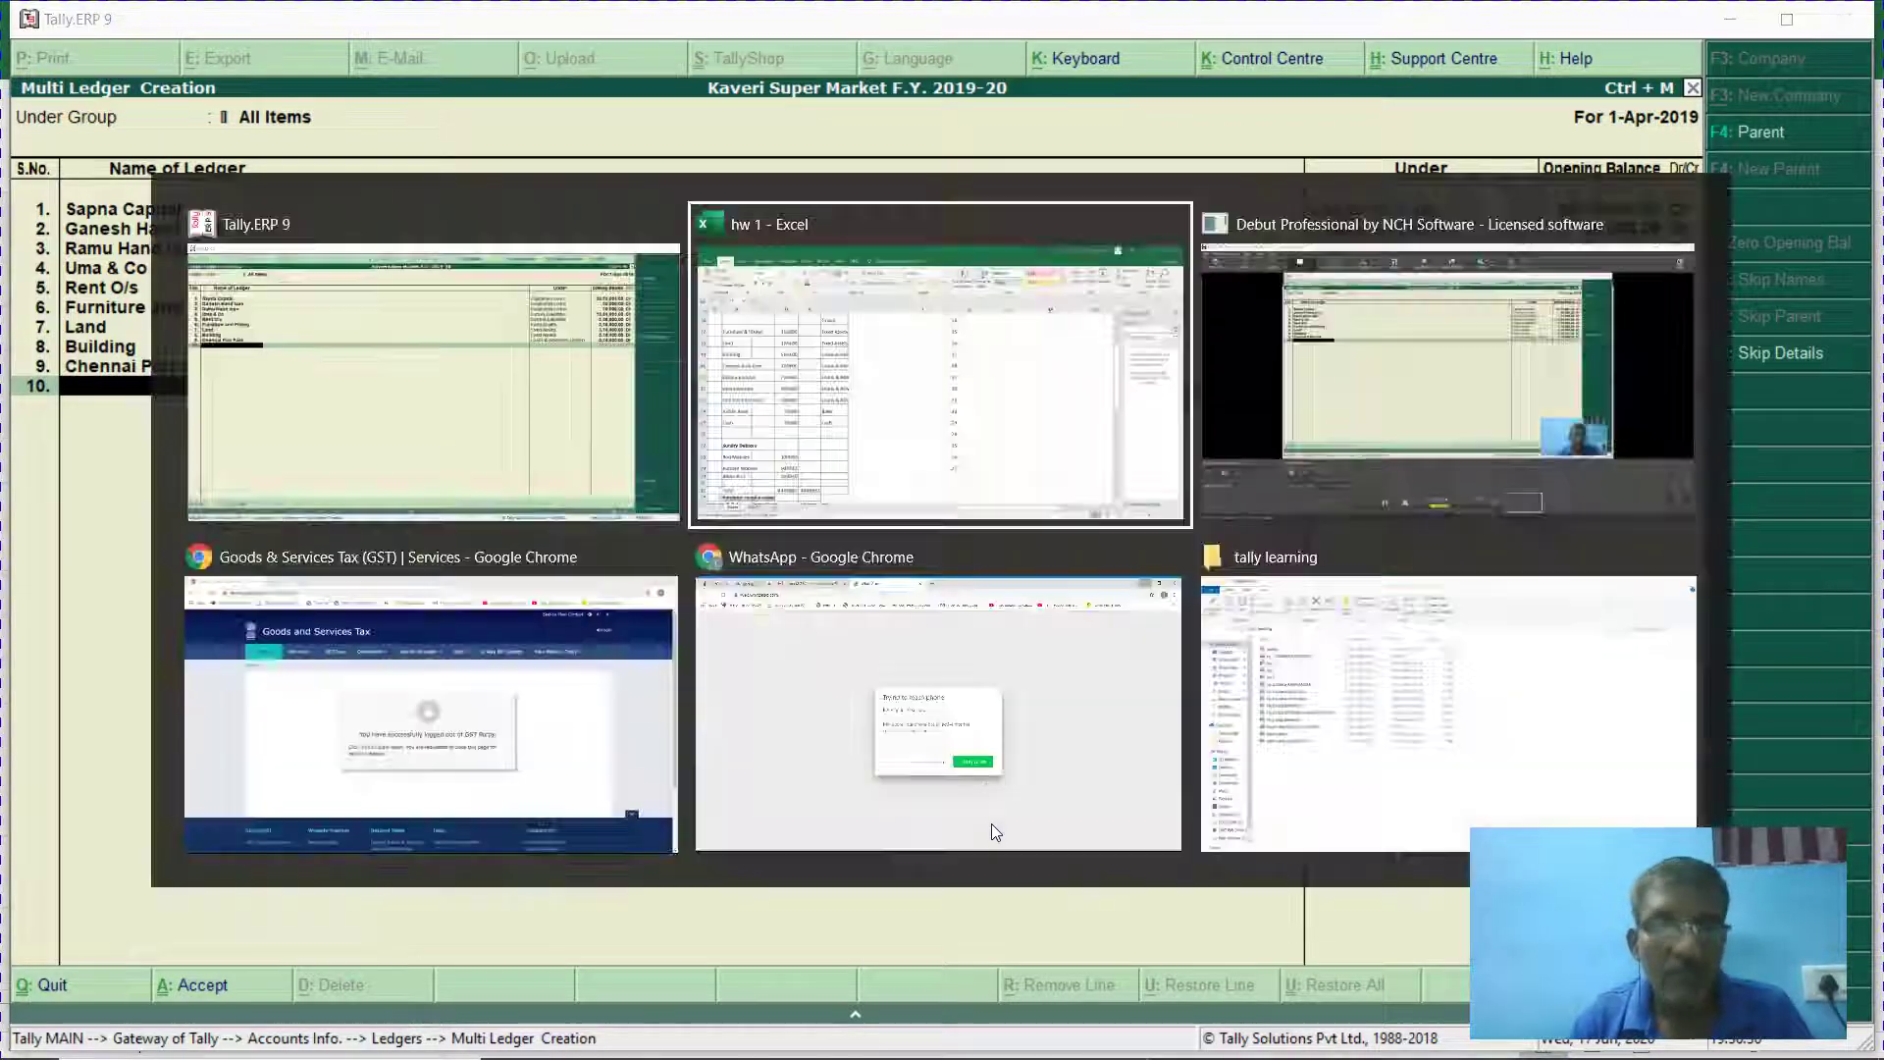
Add Diksha Packging under Loans & Advances (Asset) with a 7,20,000 Dr opening balance.
key(Down)
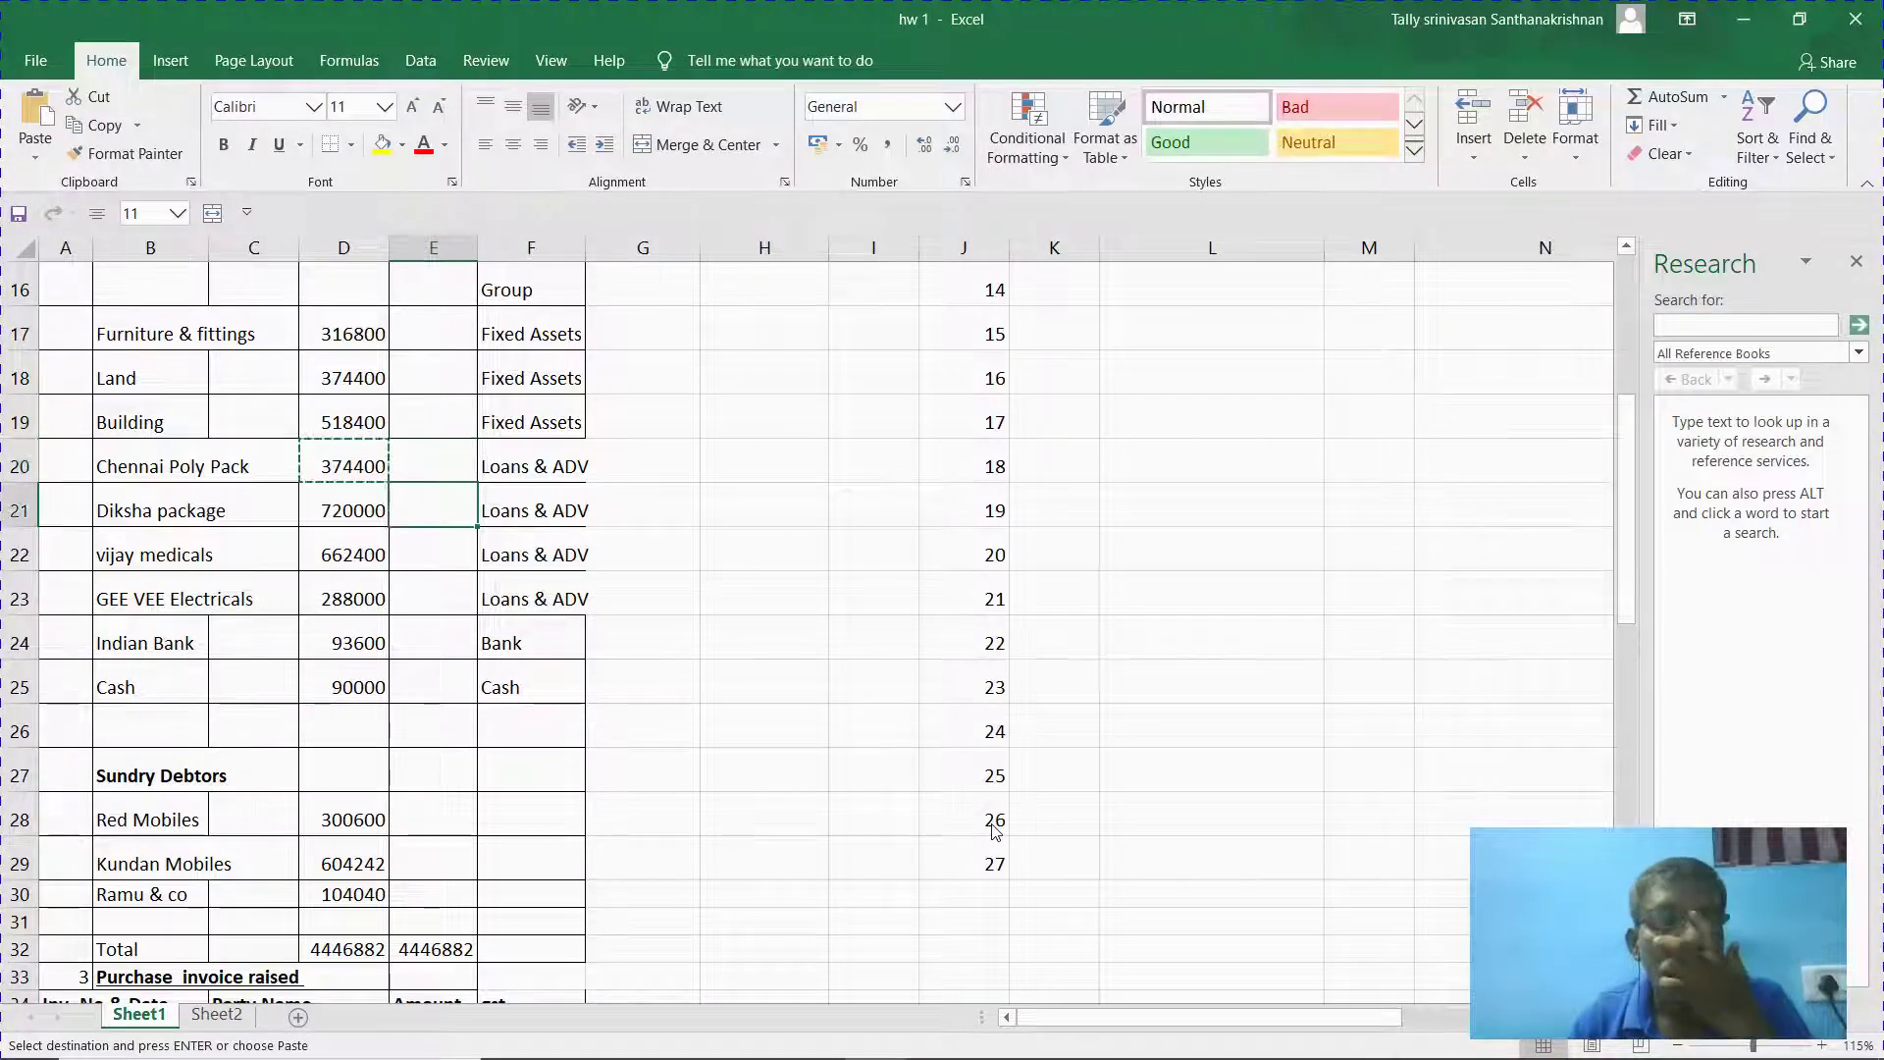
key(Left)
key(ctrl+c)
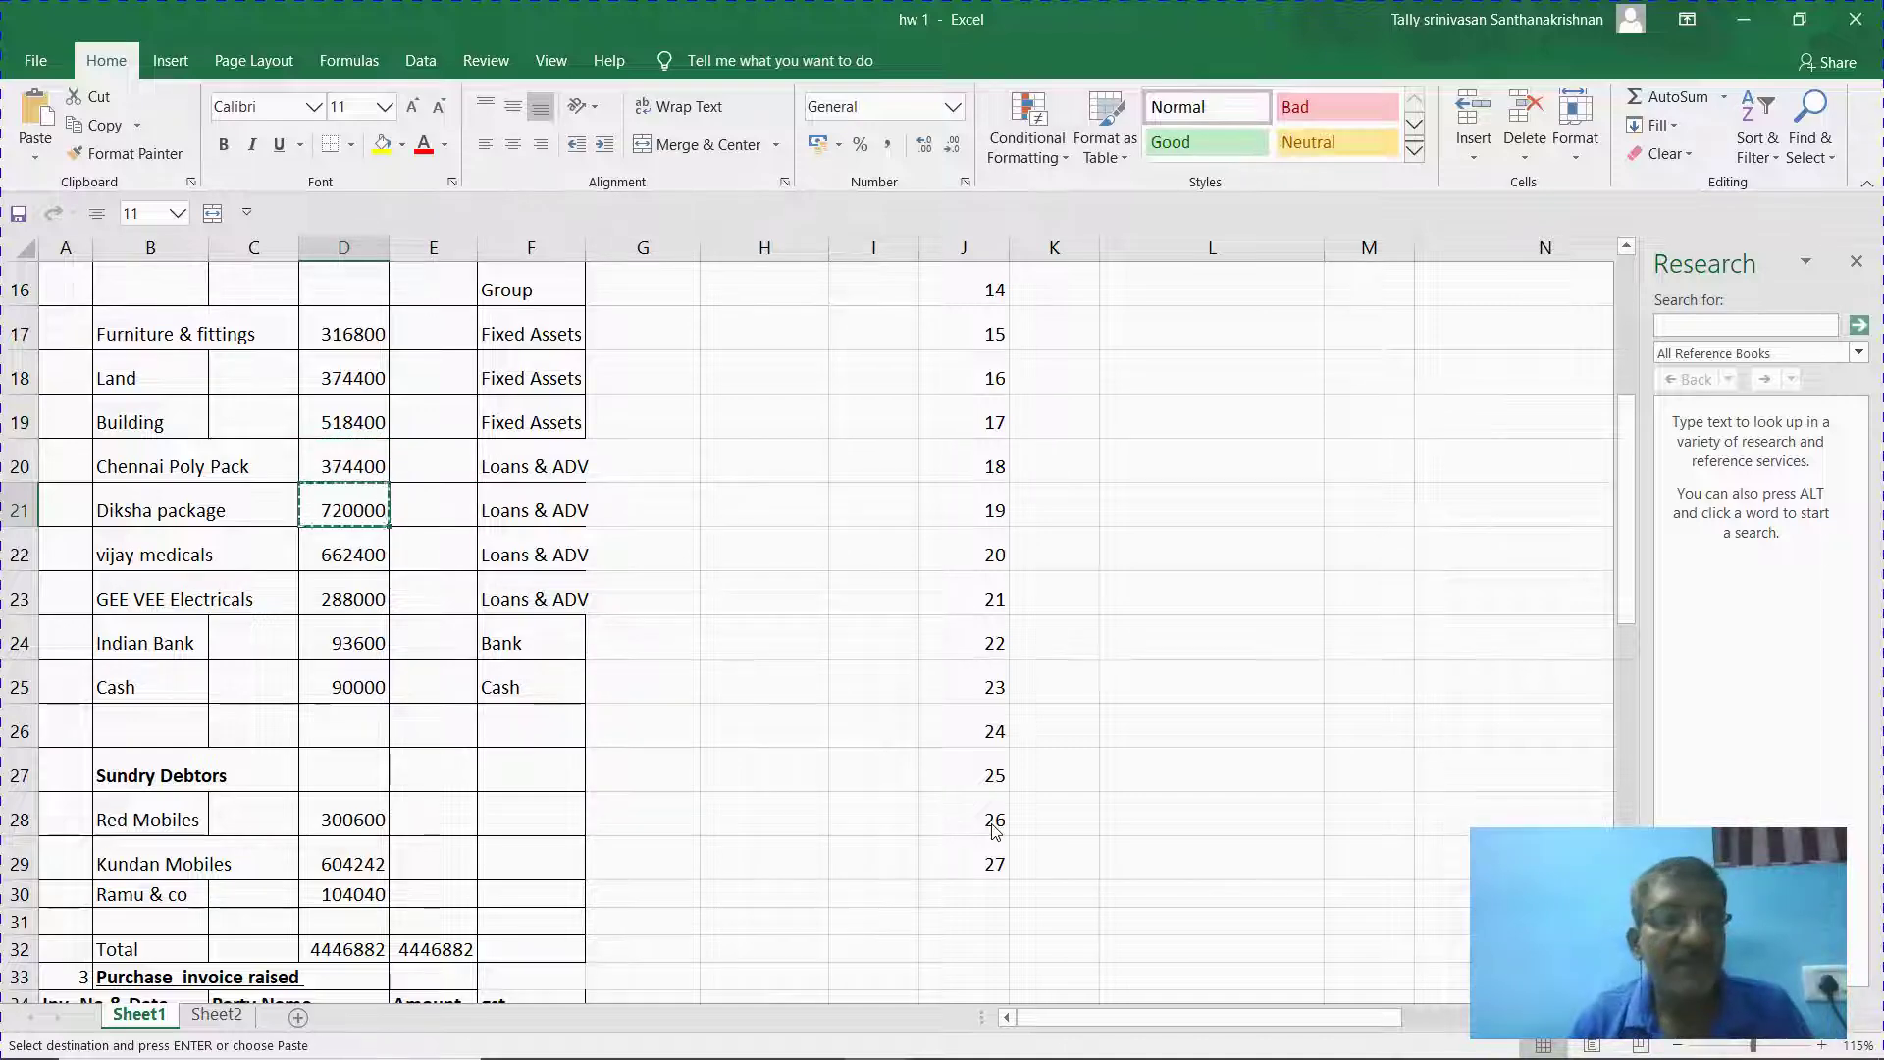
key(alt+Tab)
text(Dik)
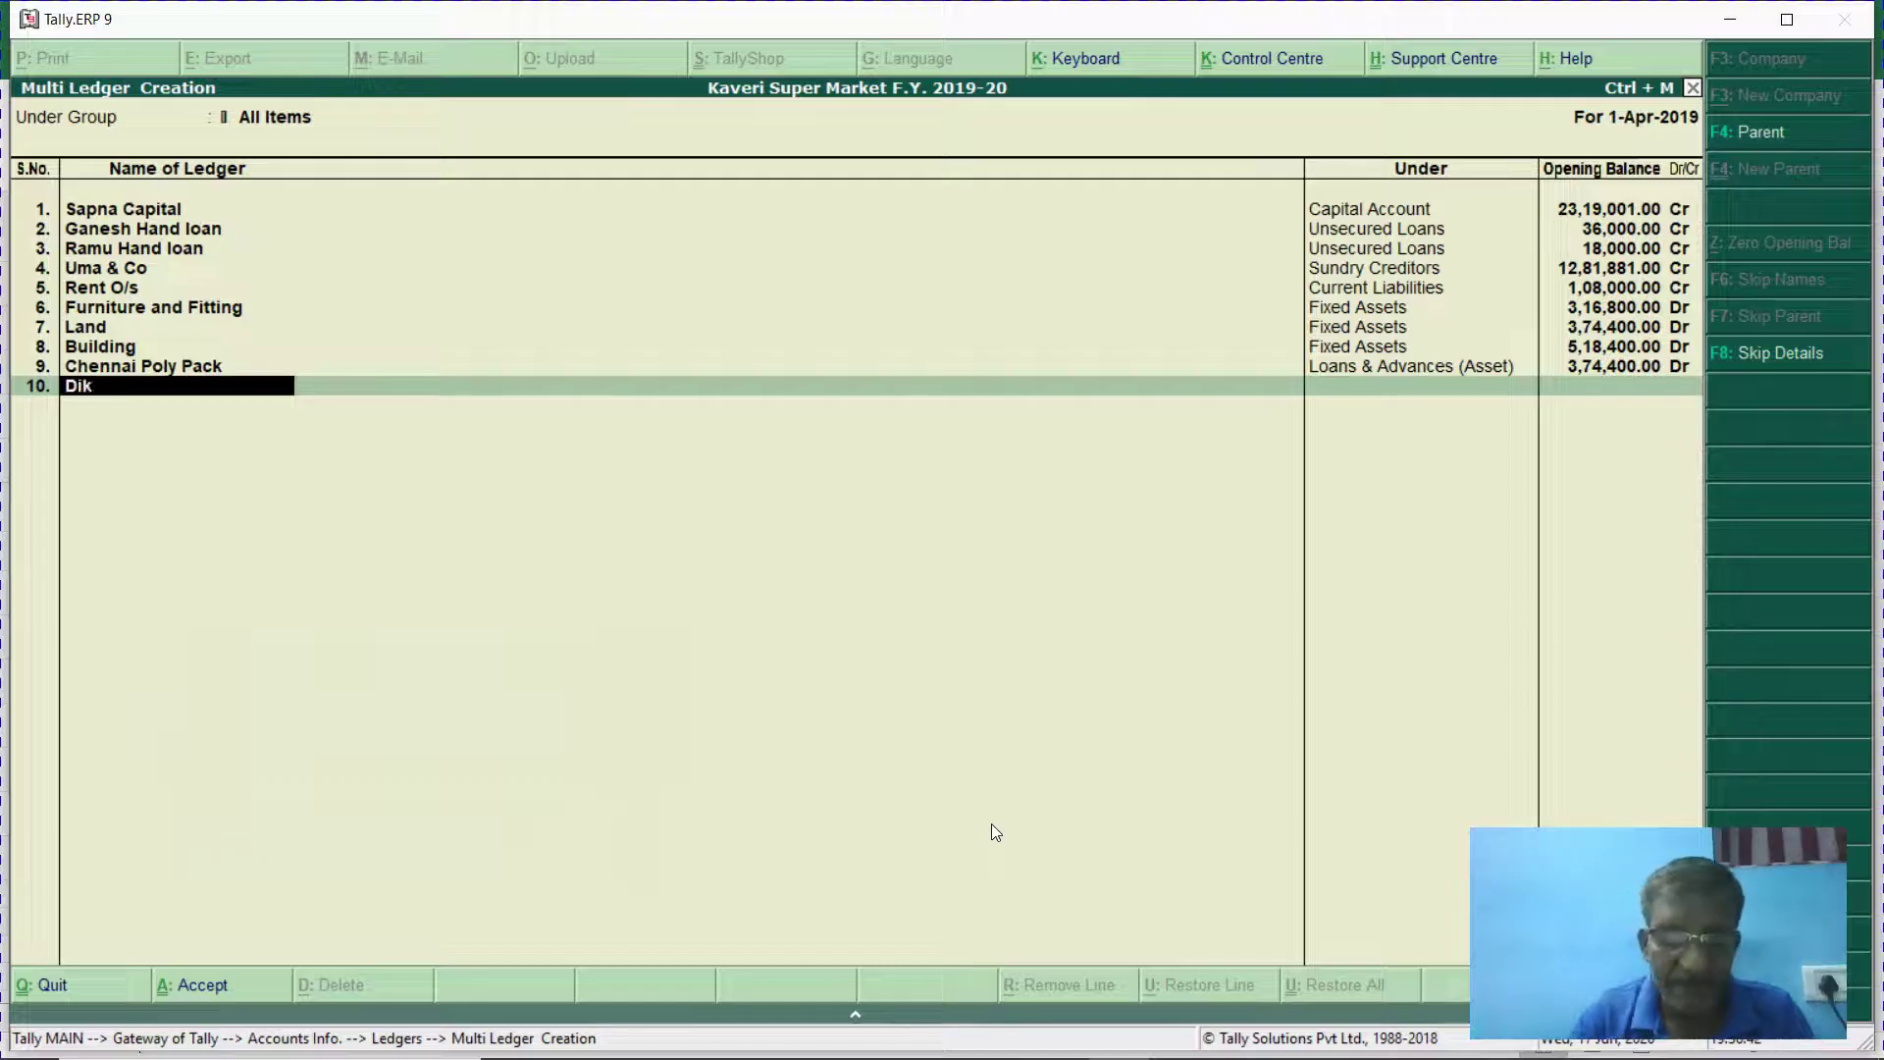
text(sha Packging)
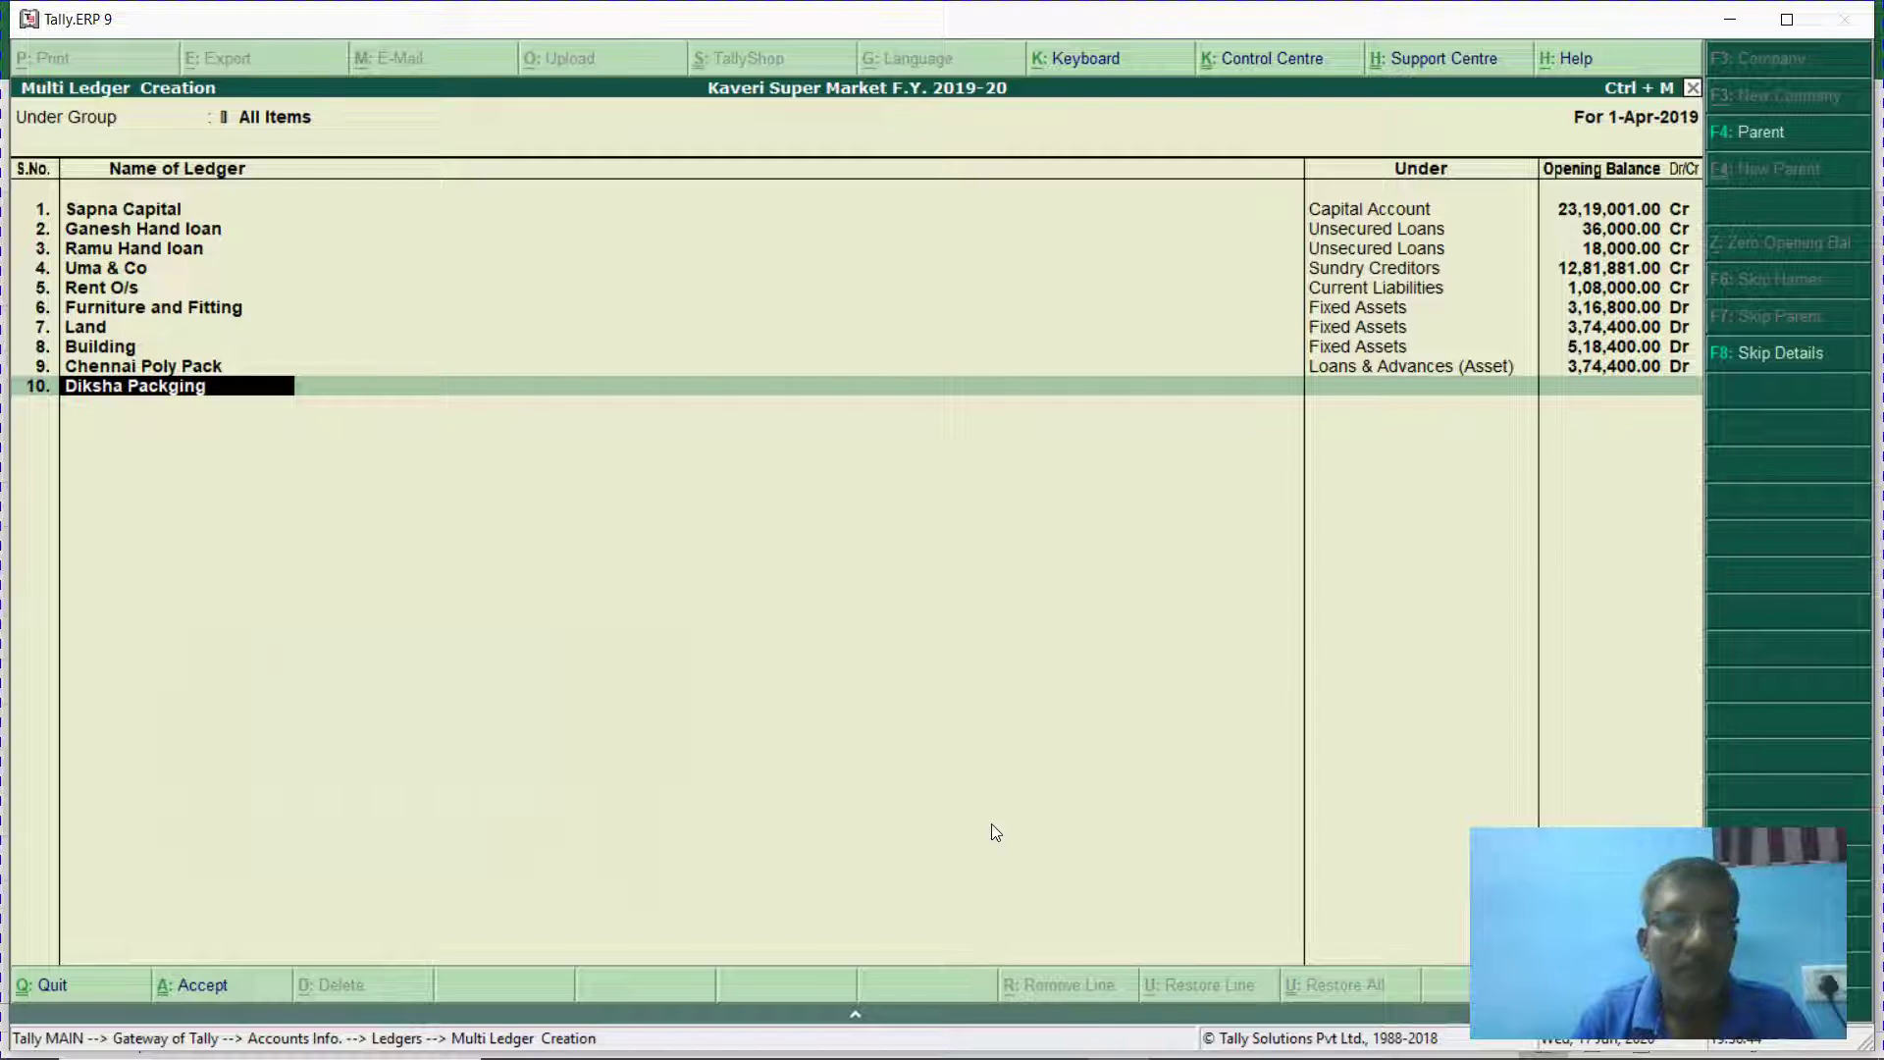
key(Return)
text(Loa)
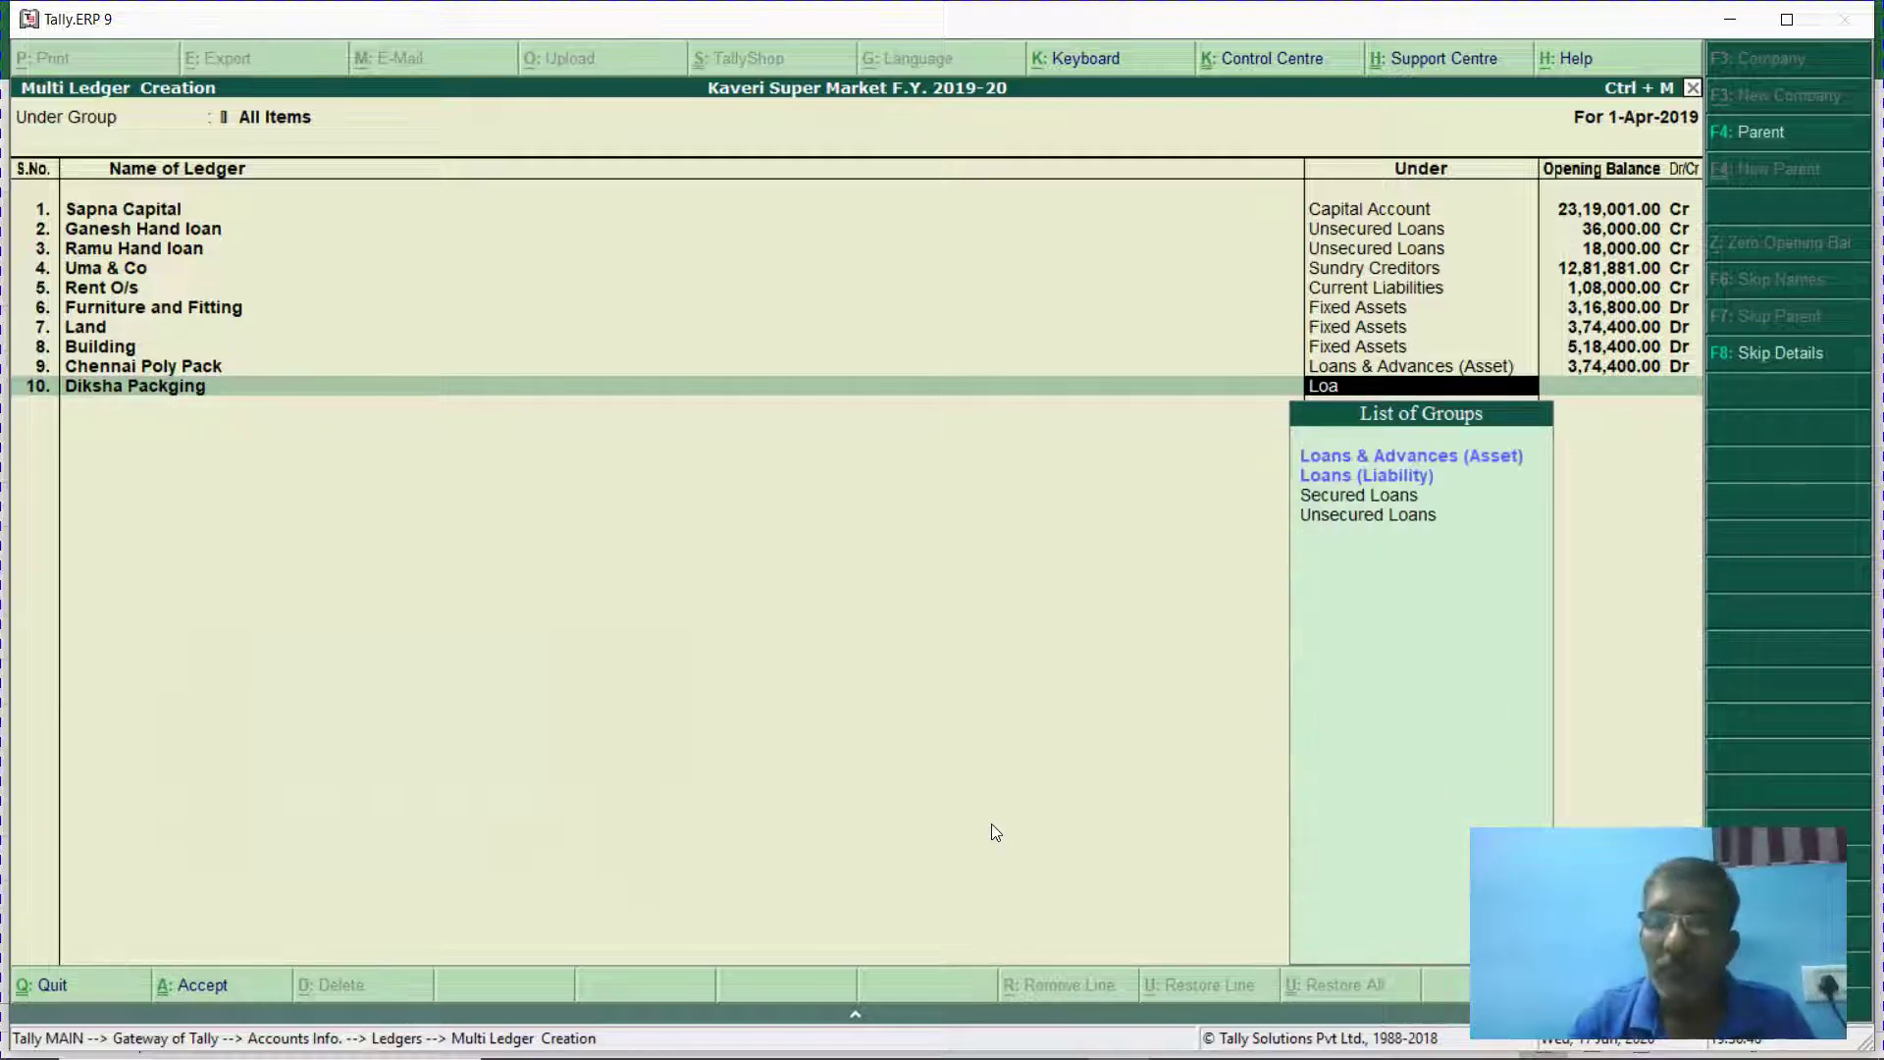
key(alt+Tab)
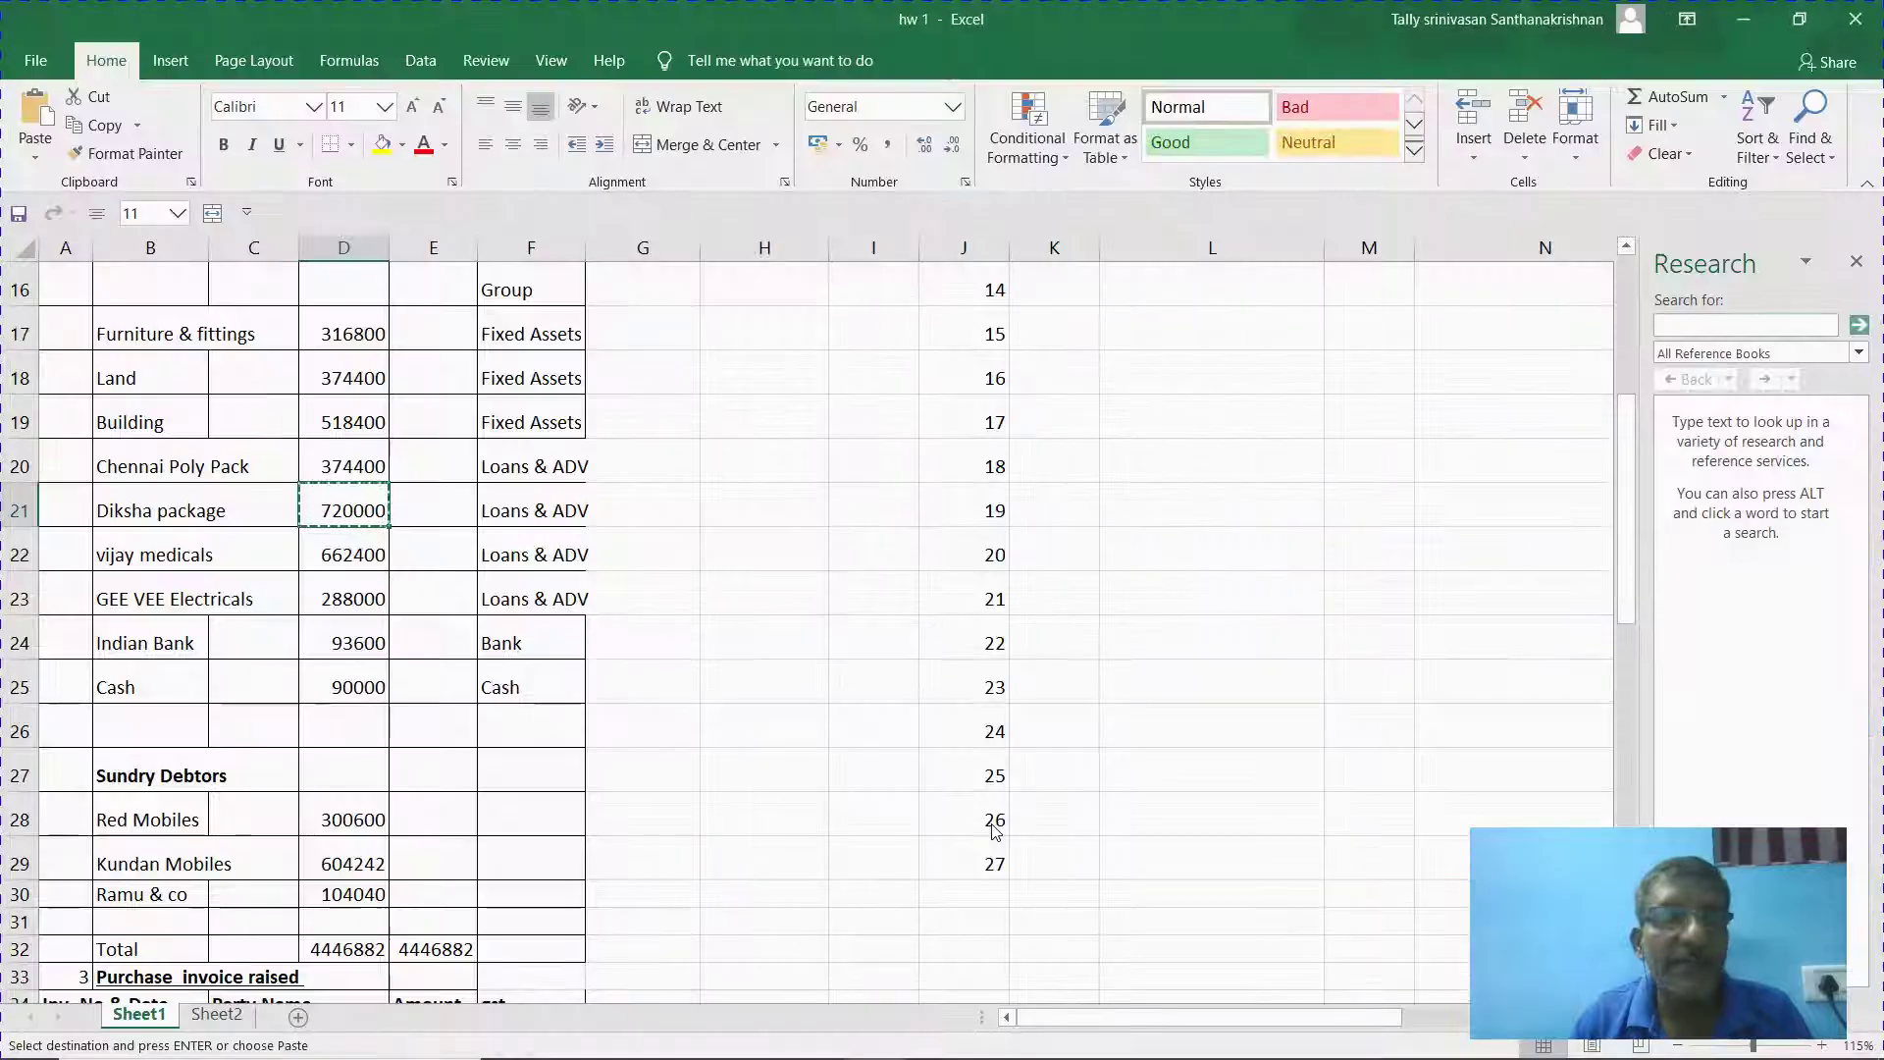
key(alt+Tab)
text(720000)
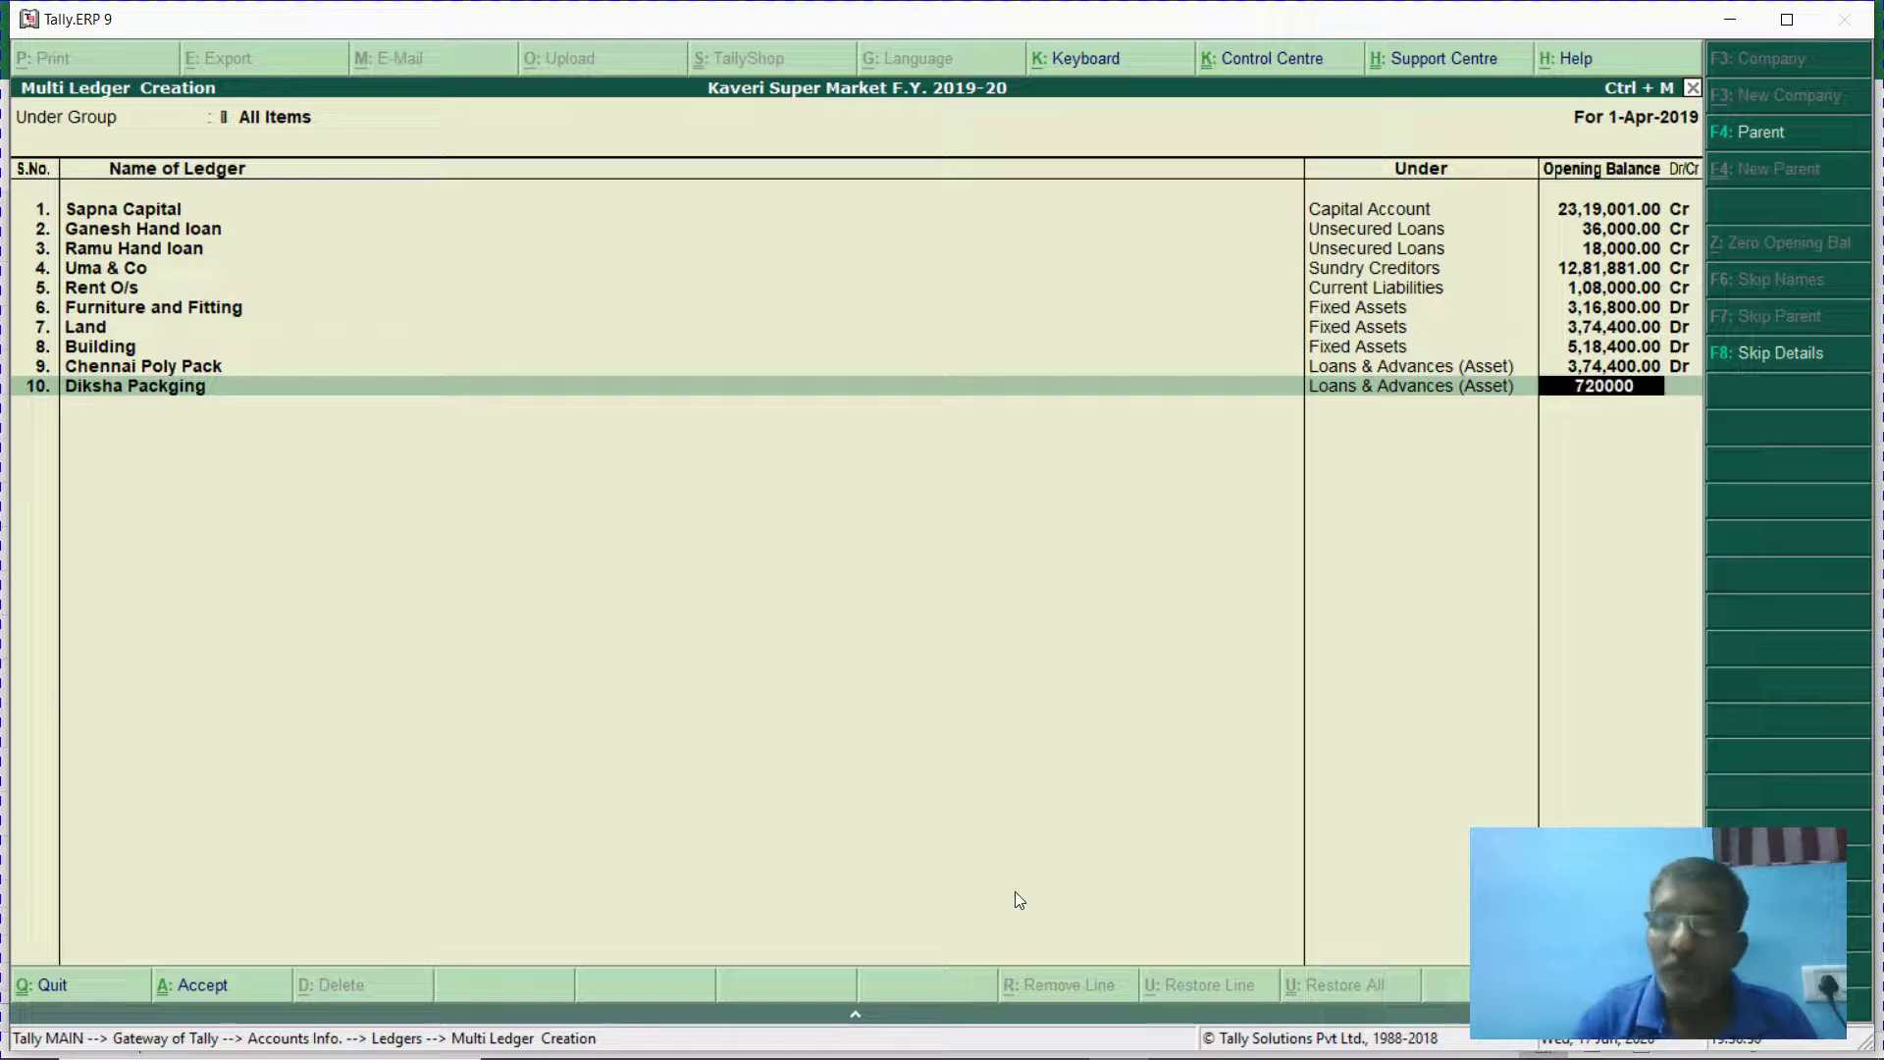
key(Return)
key(Return)
Add Vijay Medicals under Loans & Advances (Asset) with a 6,62,400 Dr opening balance.
key(alt+Tab)
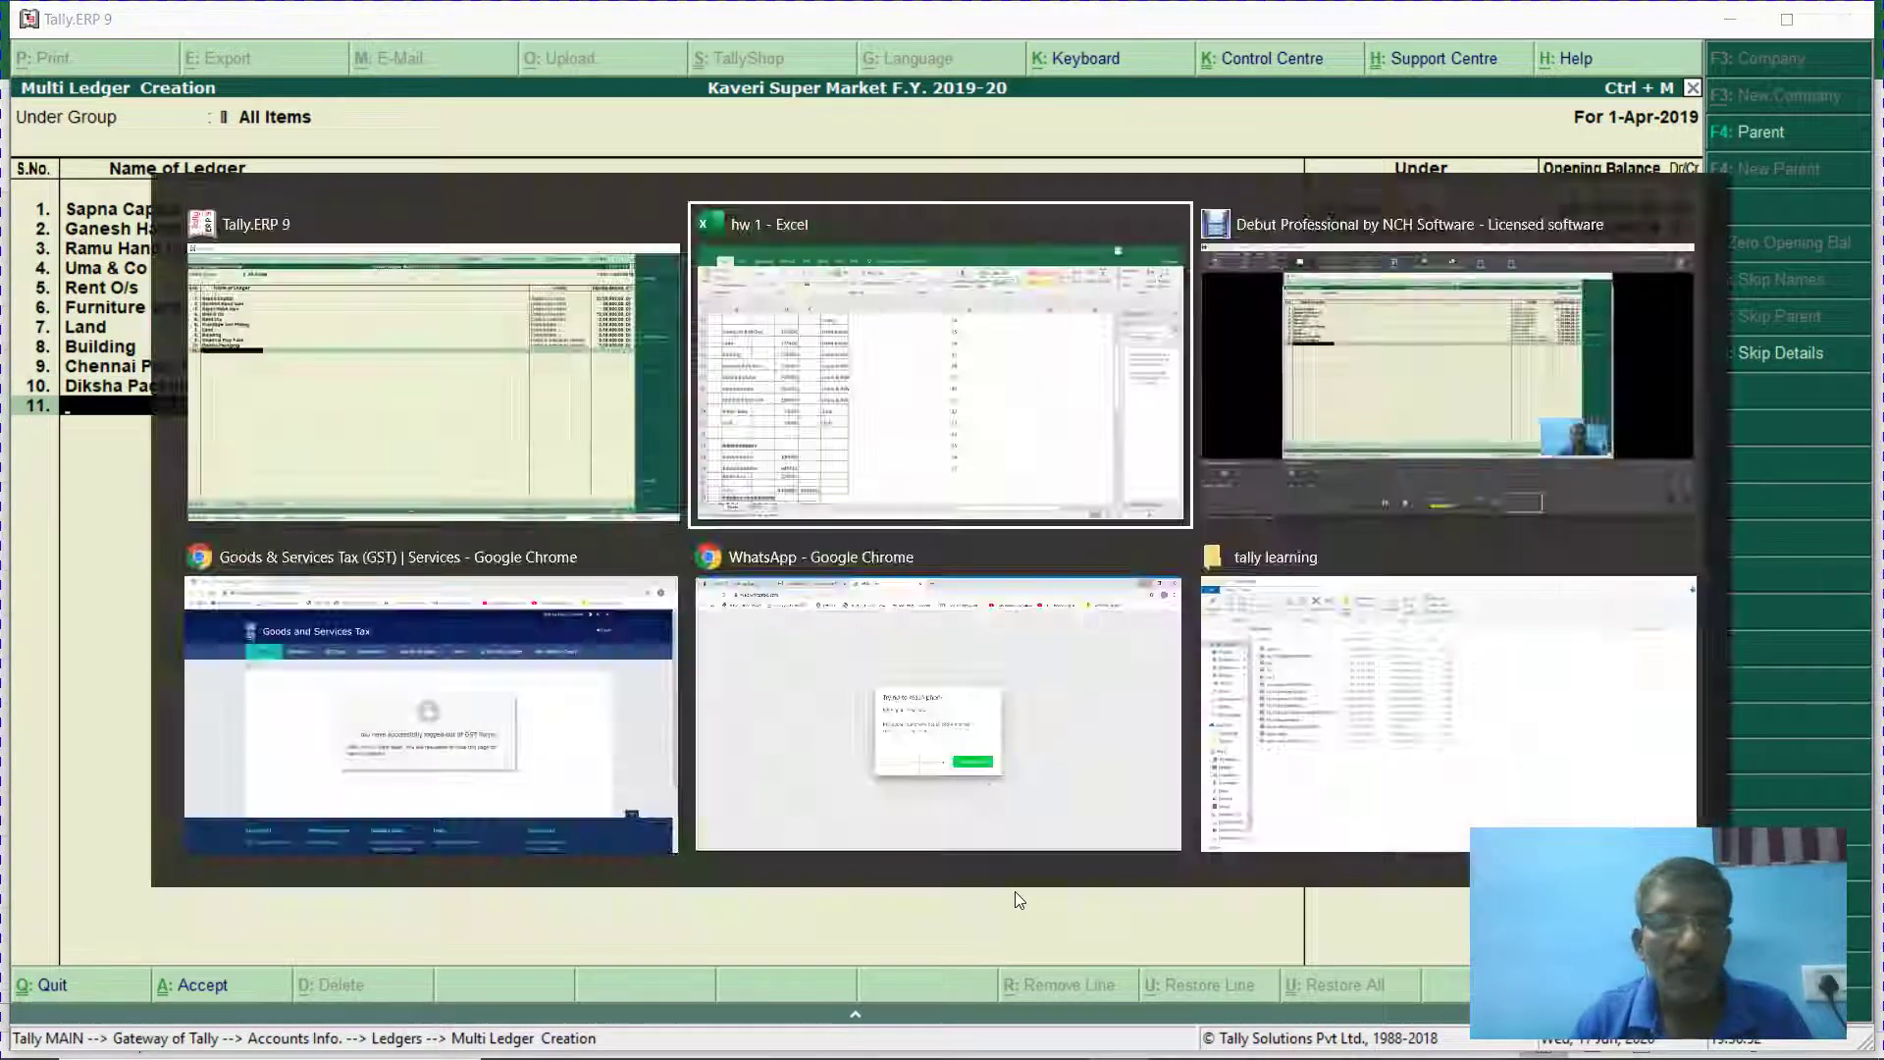
key(Down)
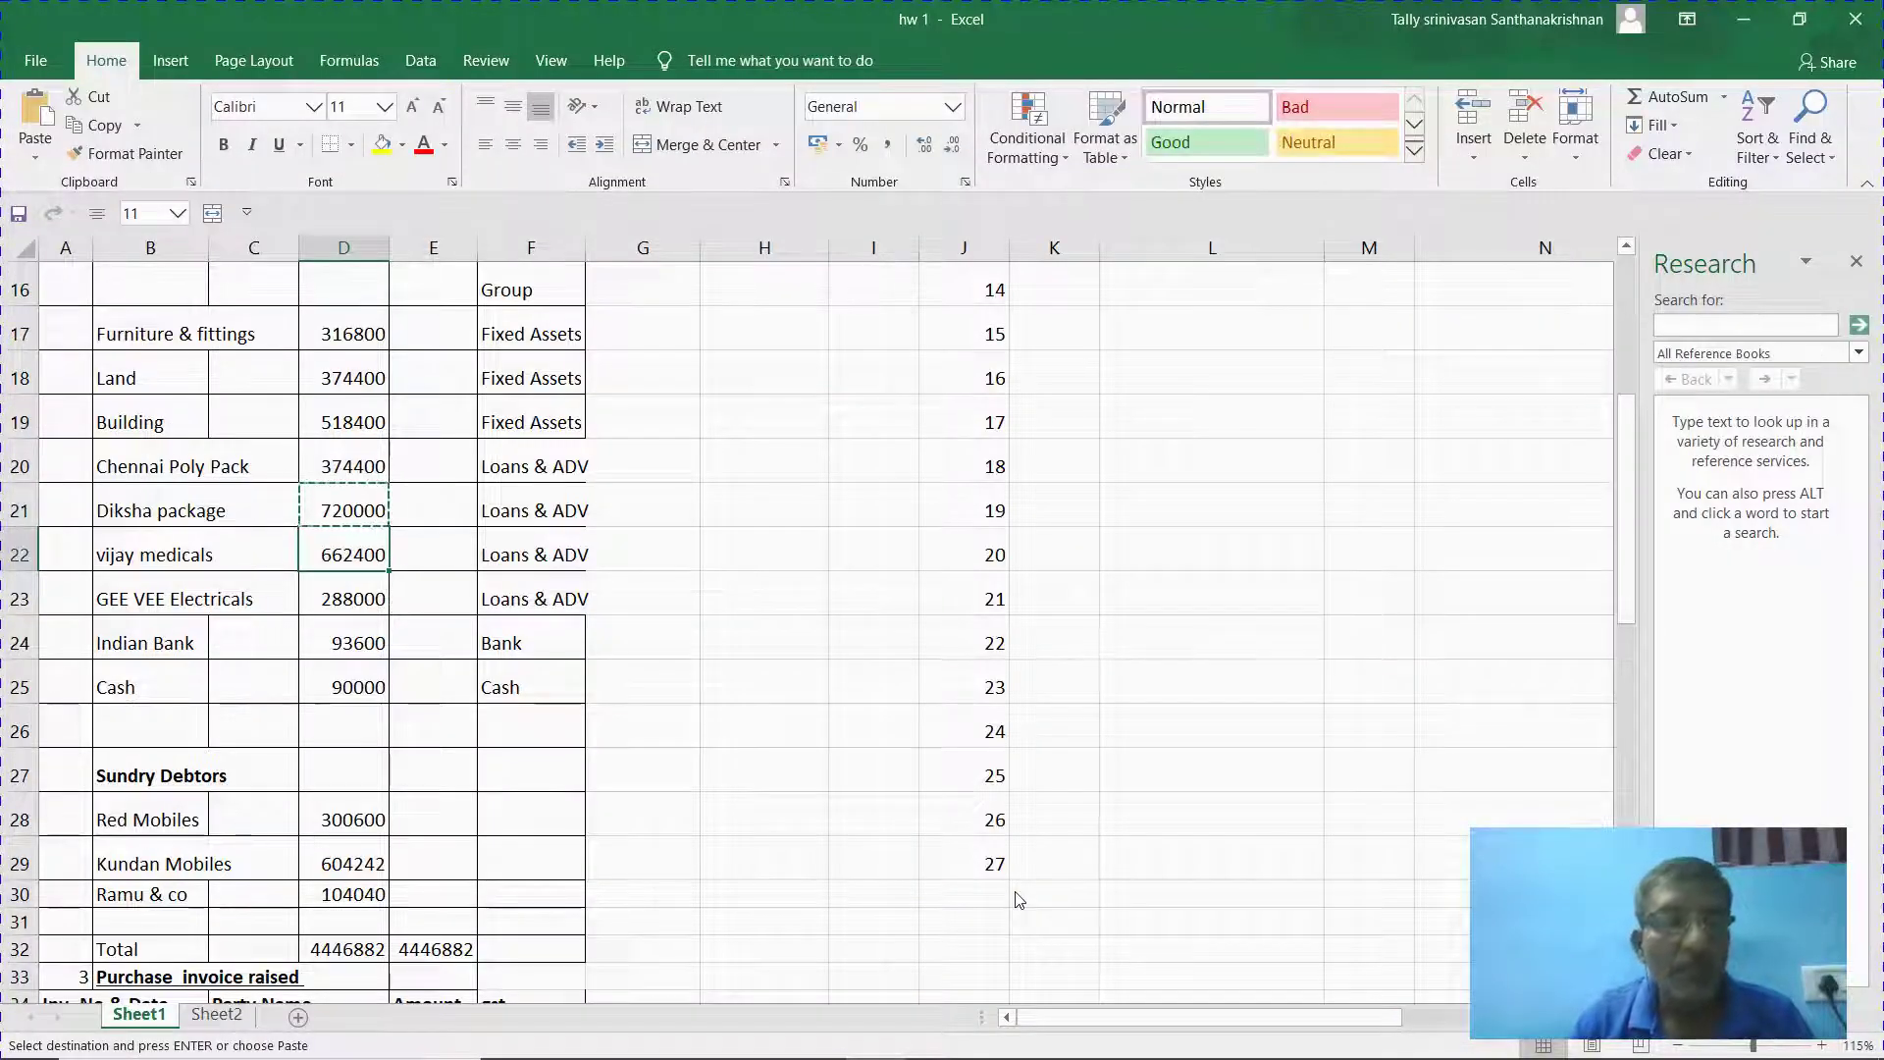
key(alt+Tab)
text(Vi)
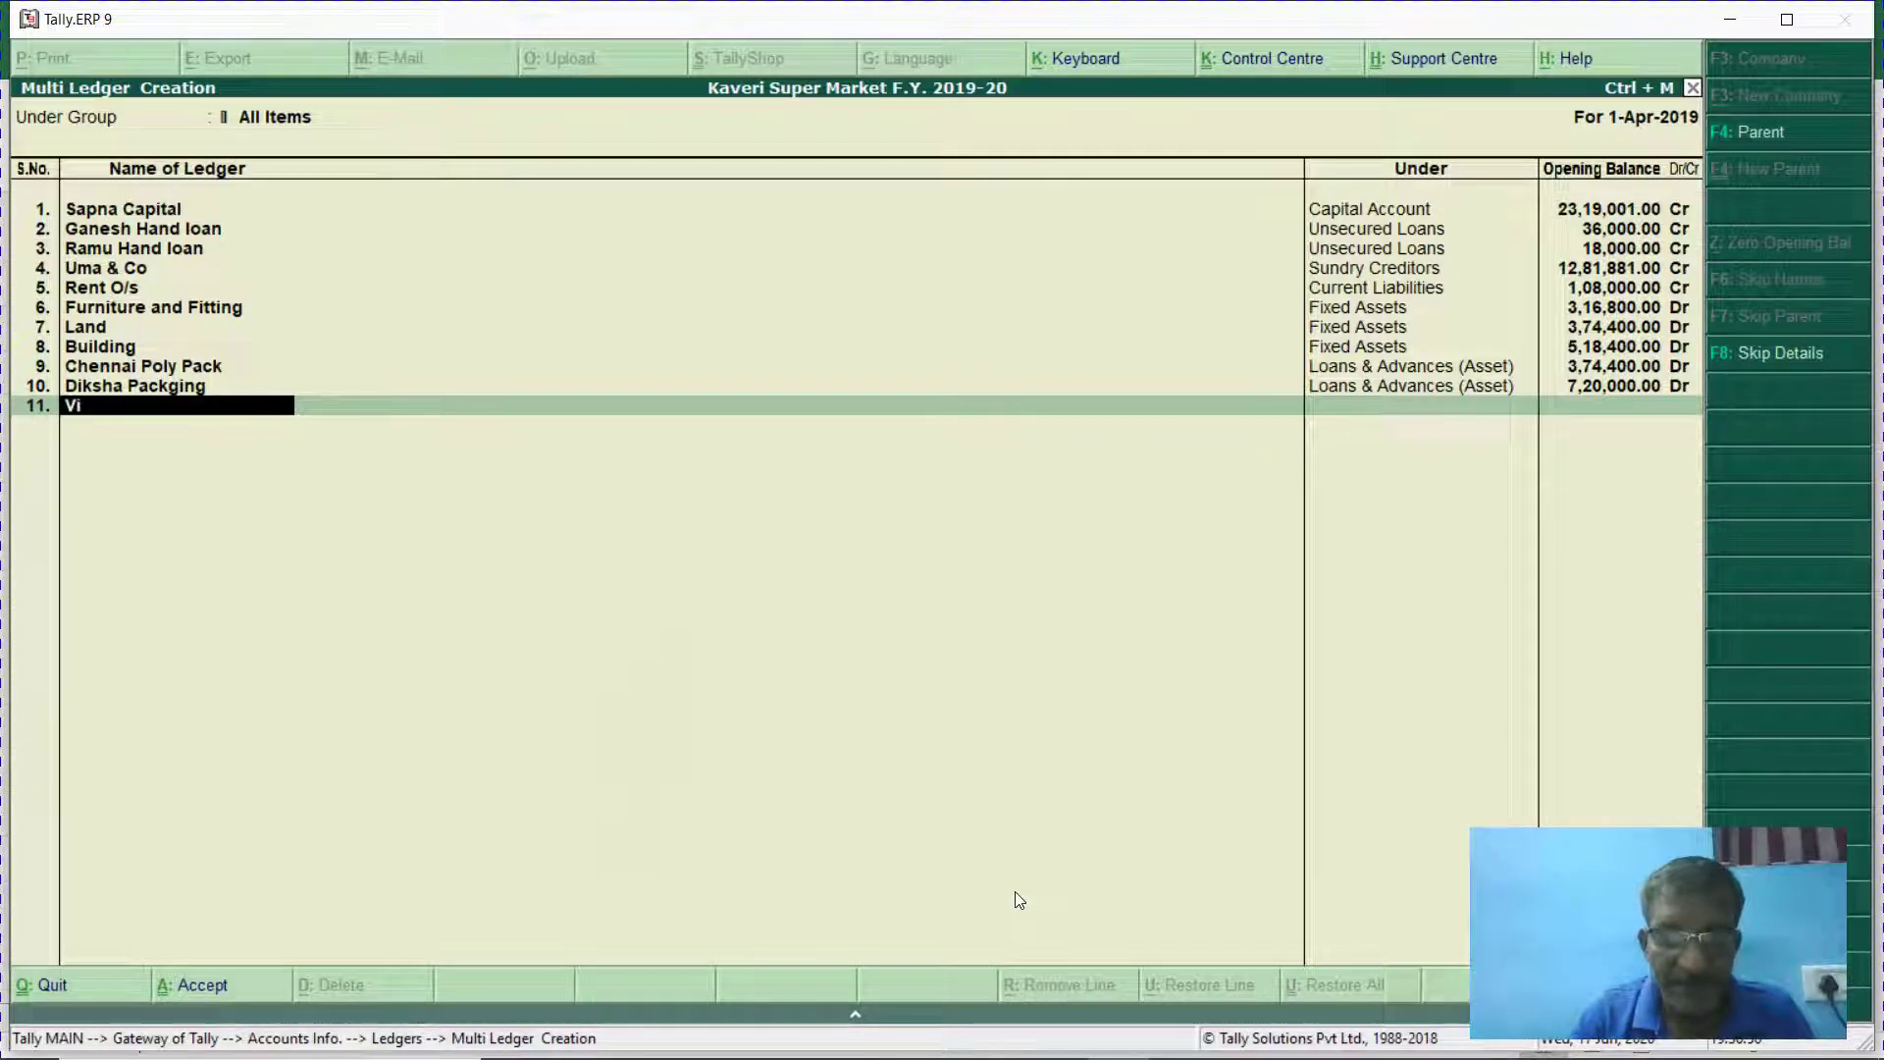
text(jay Med)
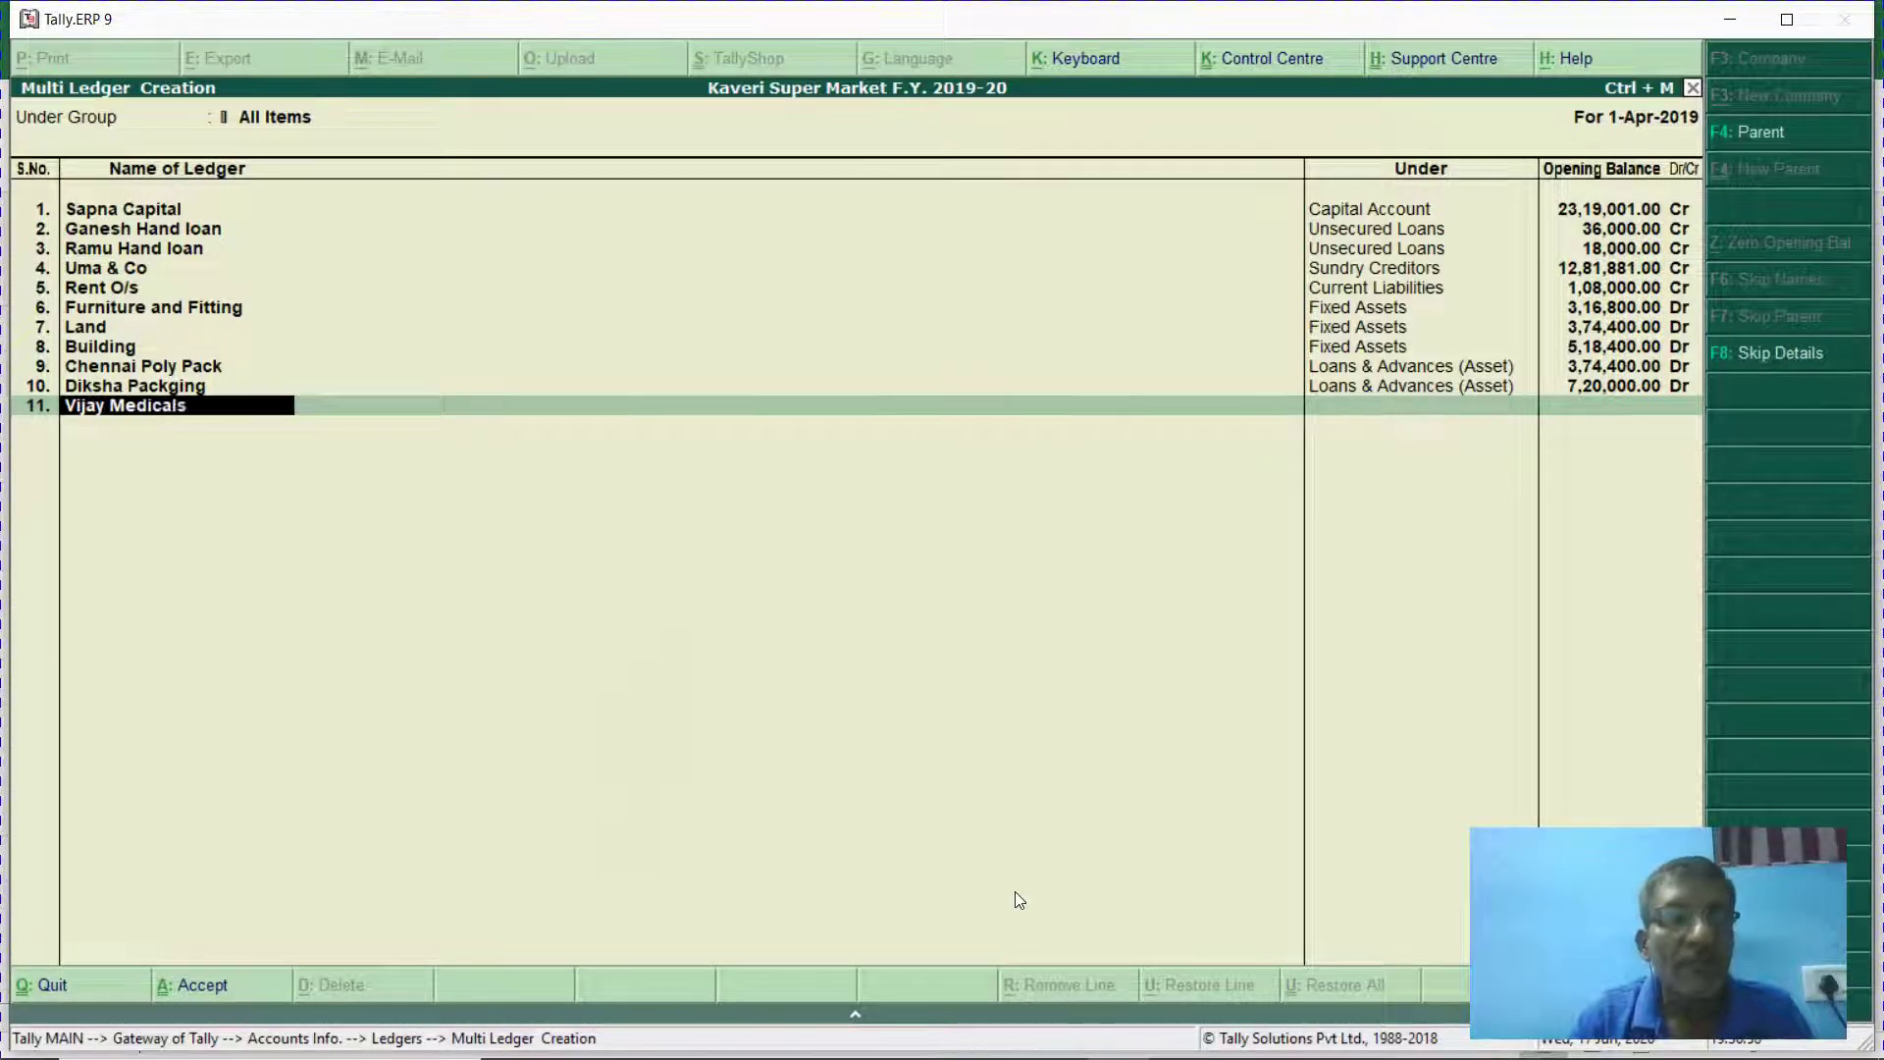
text(icals)
key(Return)
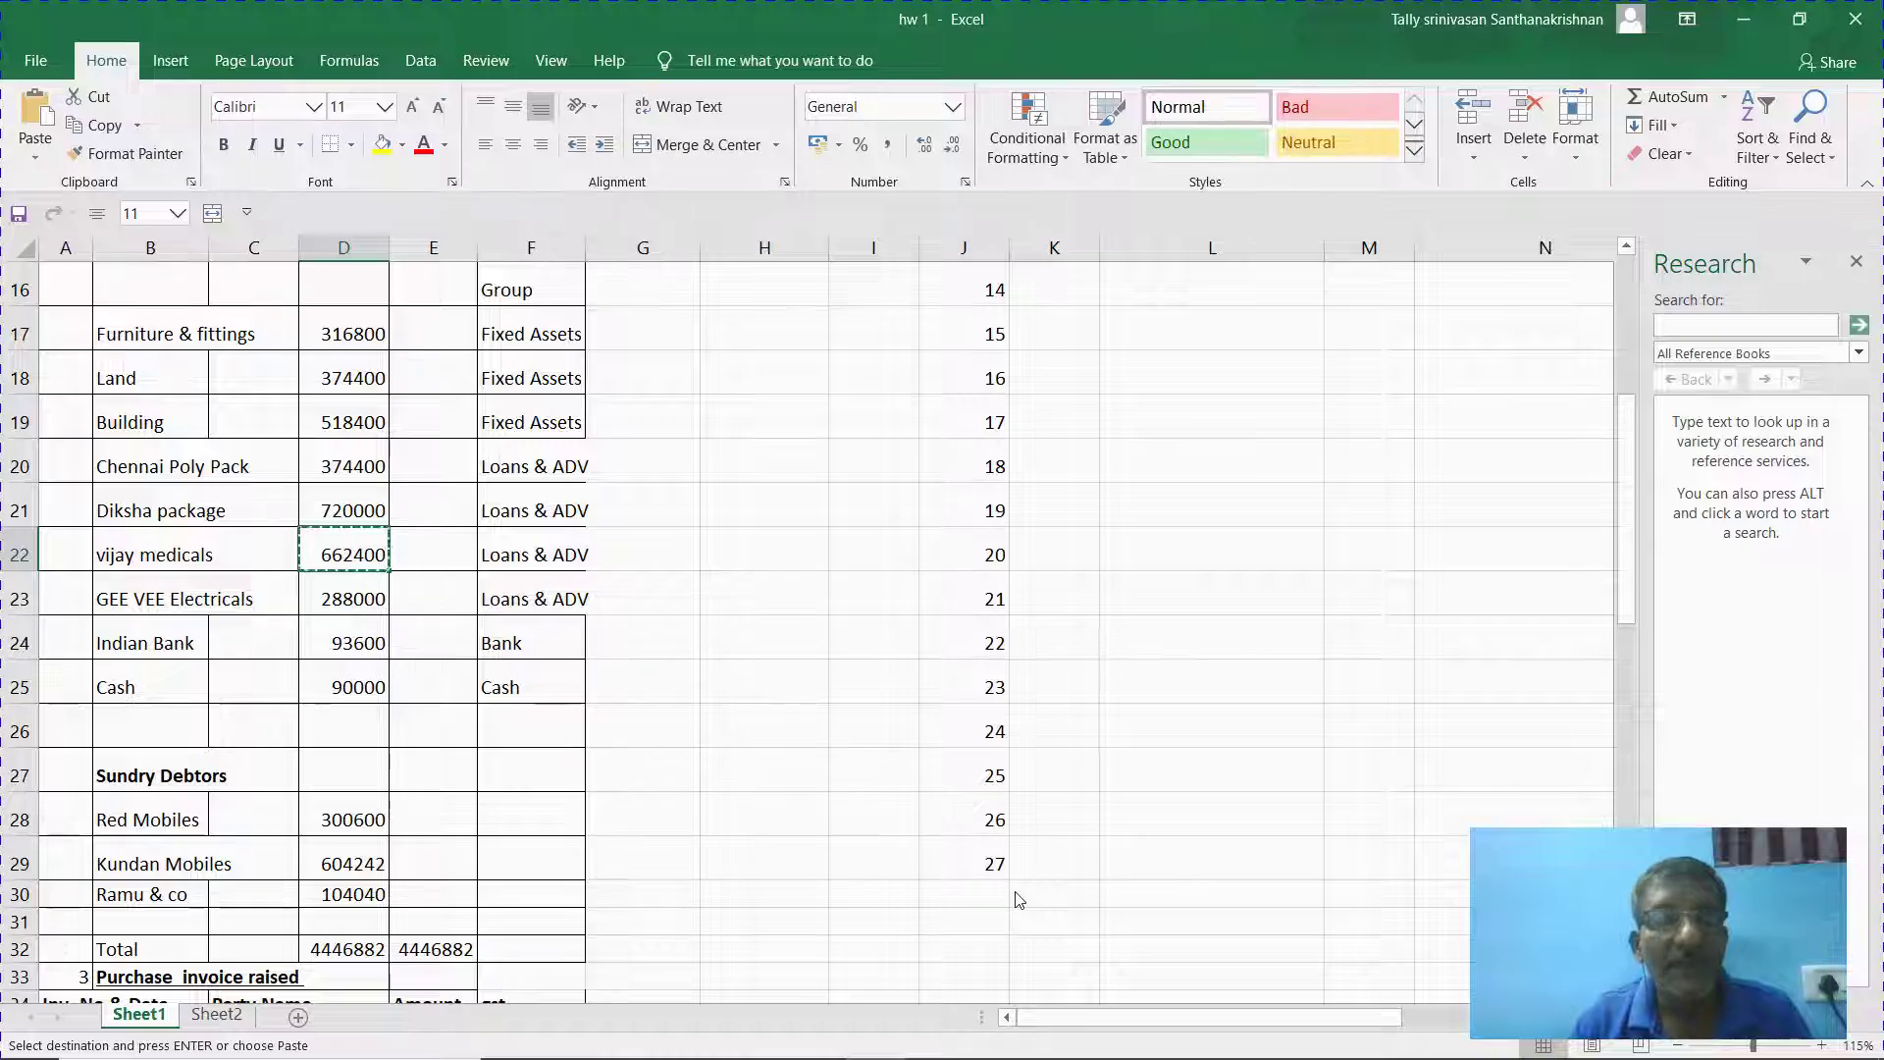
key(alt+Tab)
text(Loa)
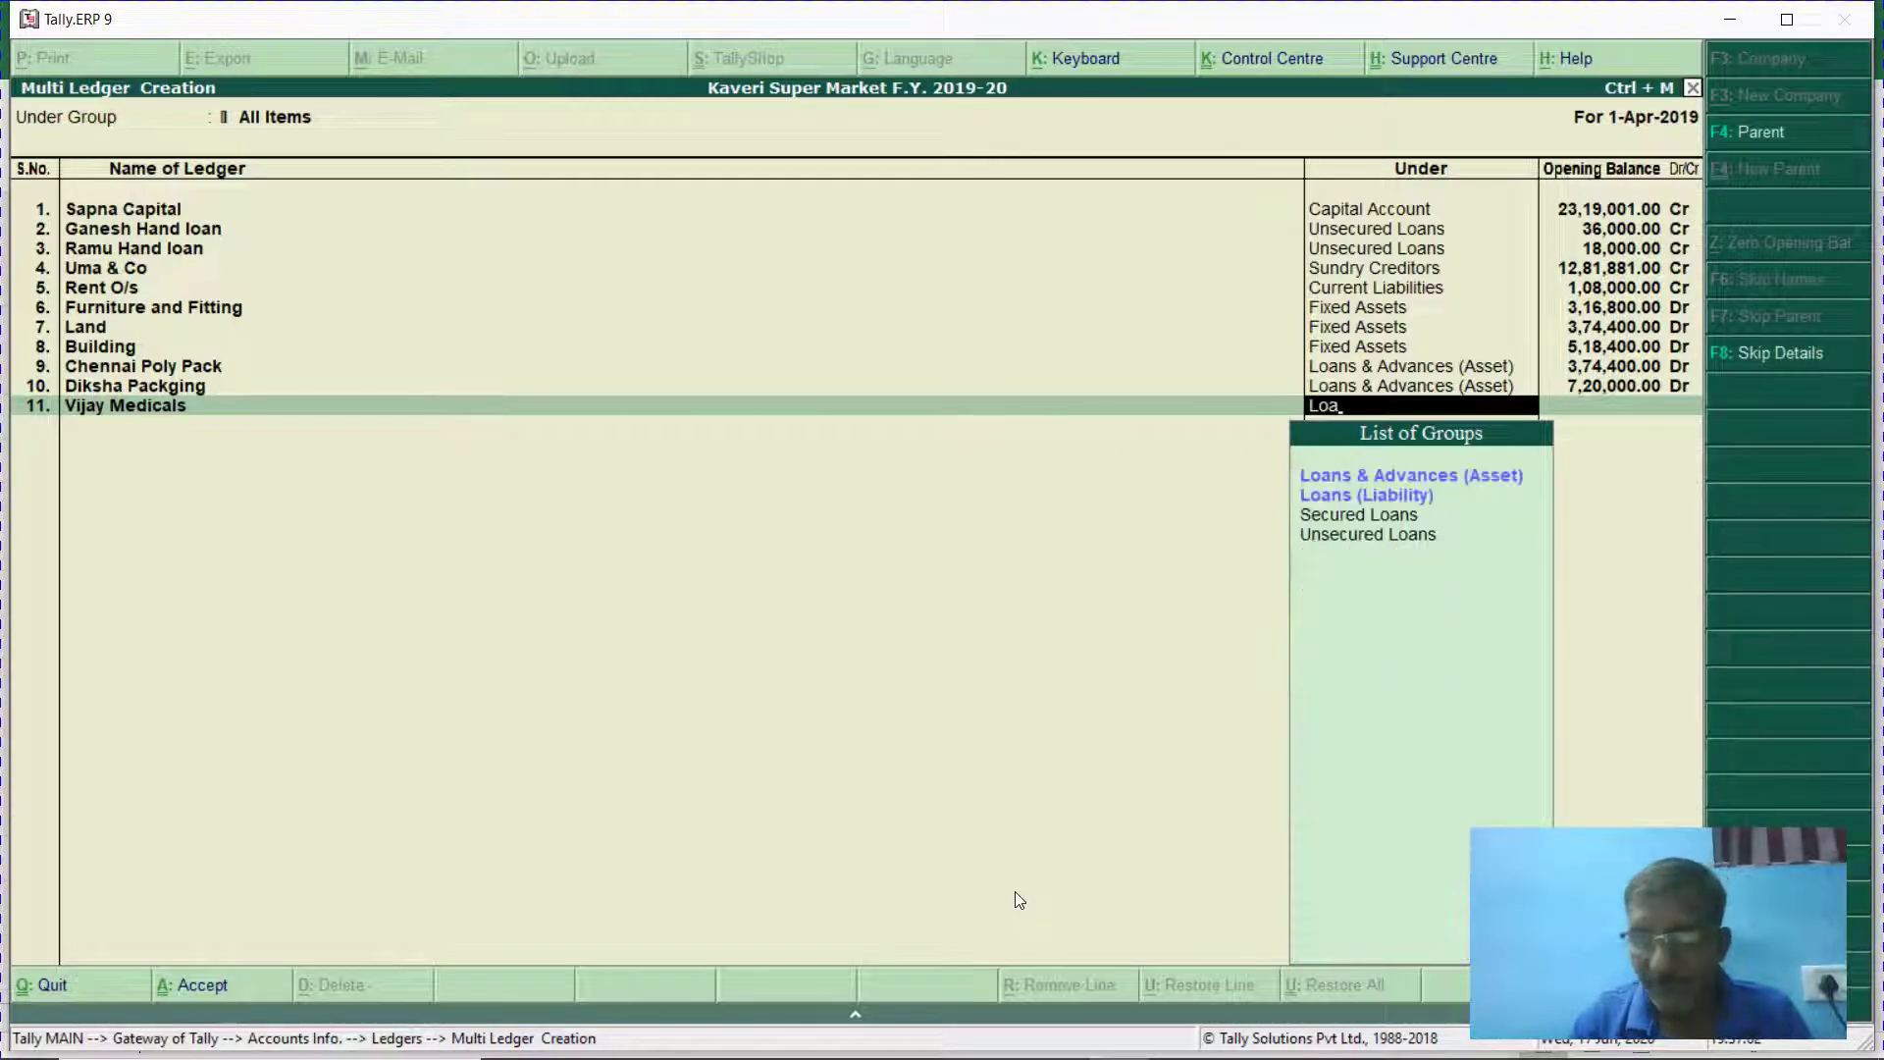
key(Return)
text(662400)
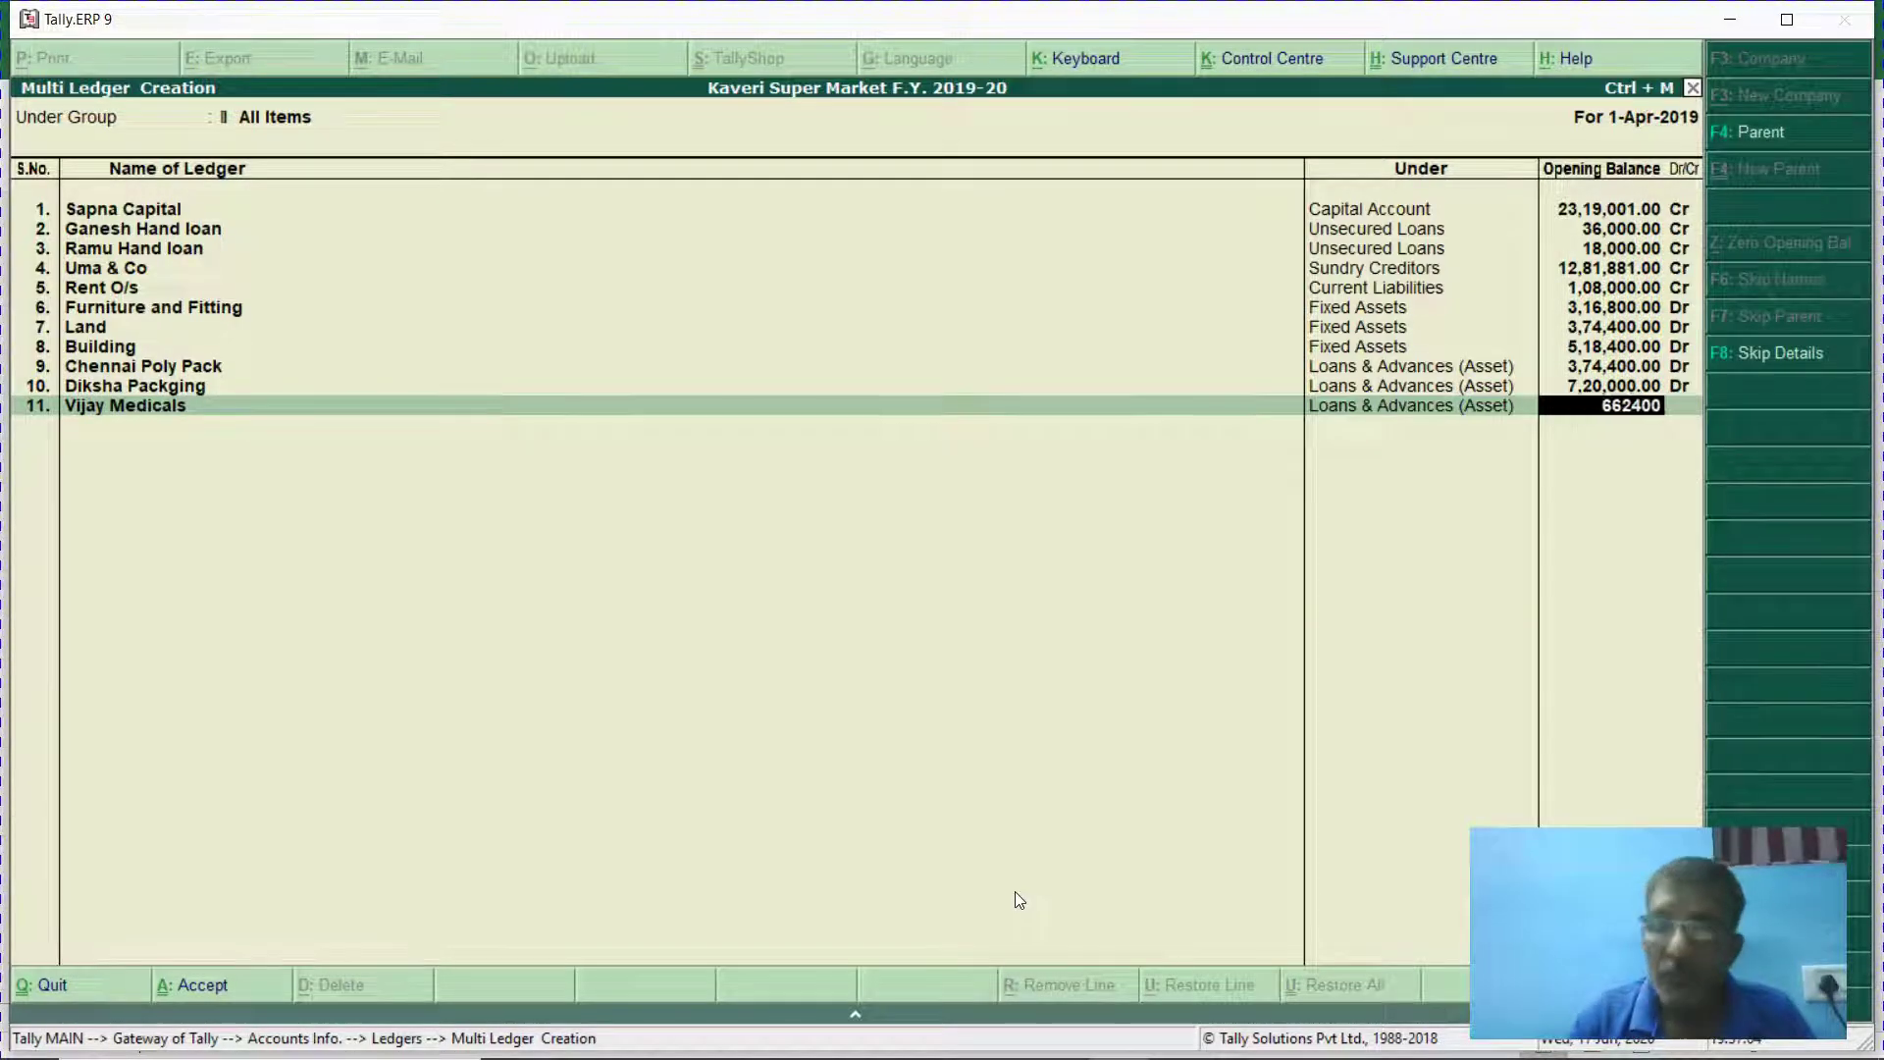
key(Return)
key(Return)
Copy the 288000 amount and enter Gee Vee Electricals under Loans & Advances (Asset).
key(alt+Tab)
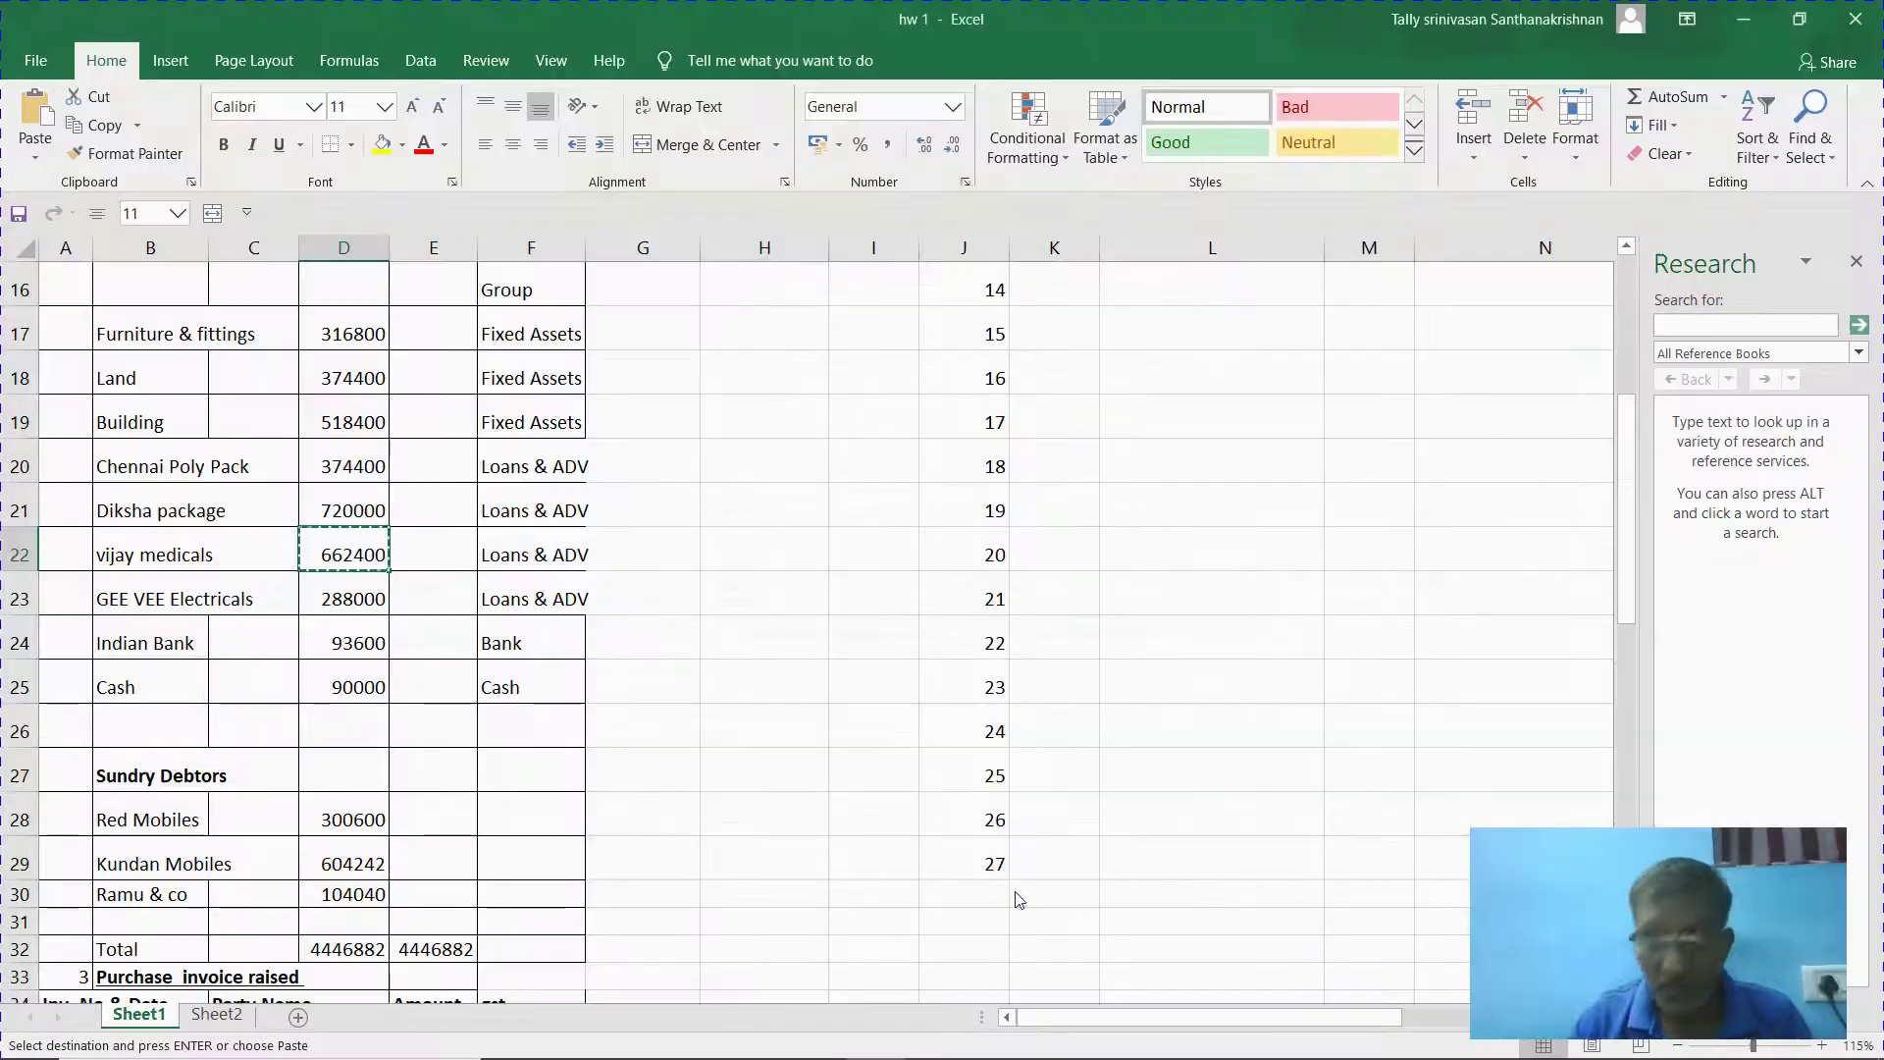
key(Down)
key(ctrl+c)
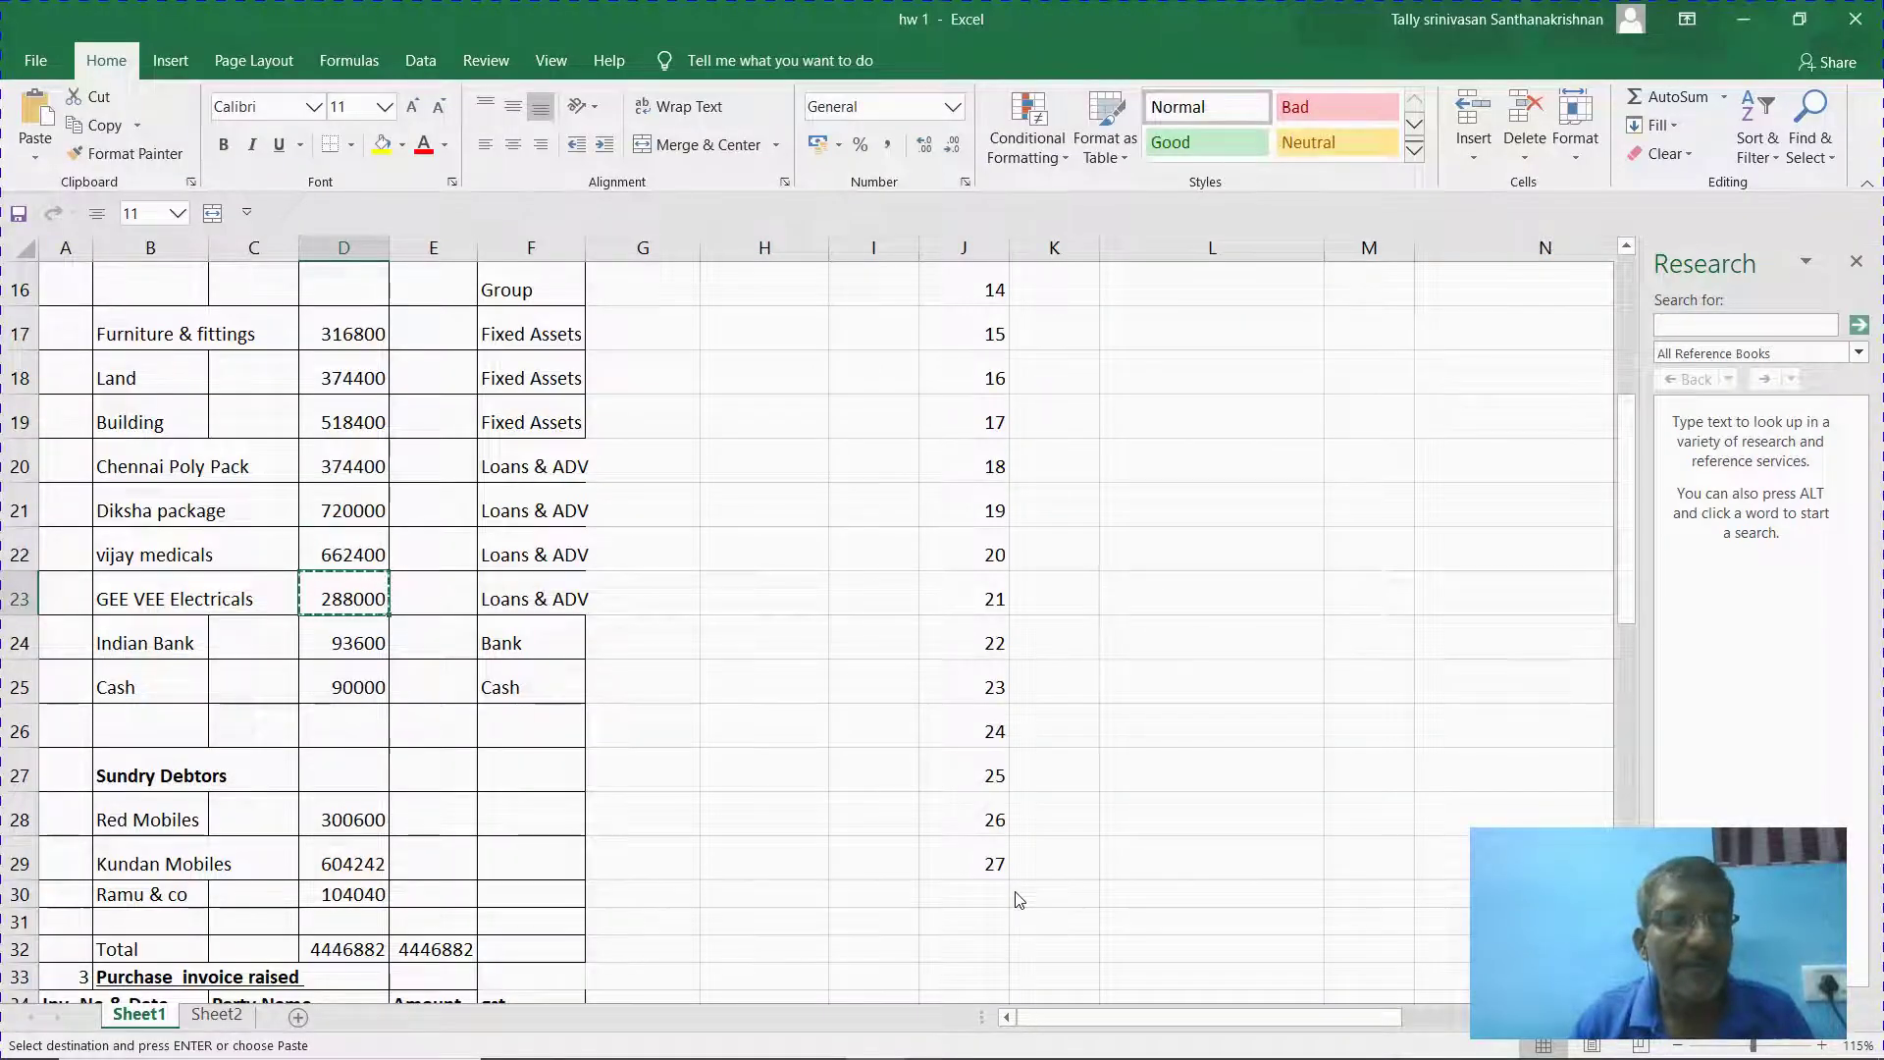
key(alt+Tab)
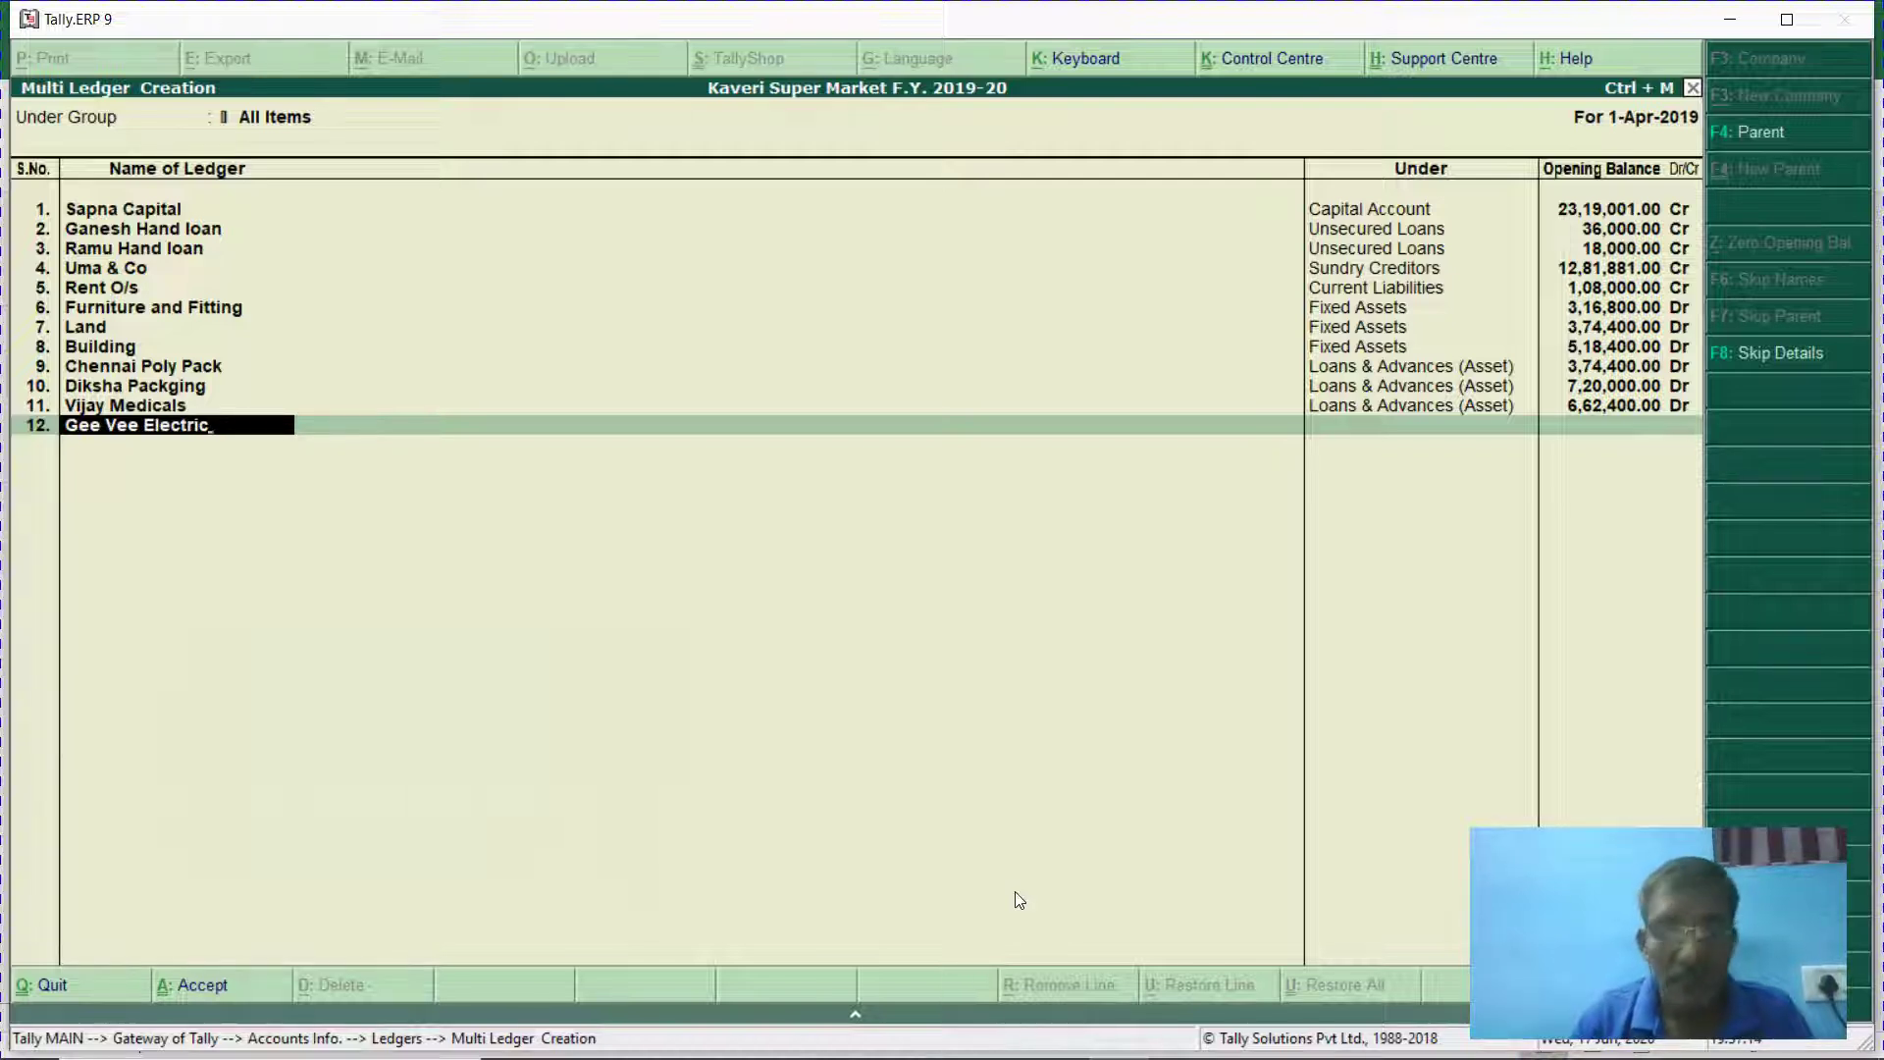
key(Return)
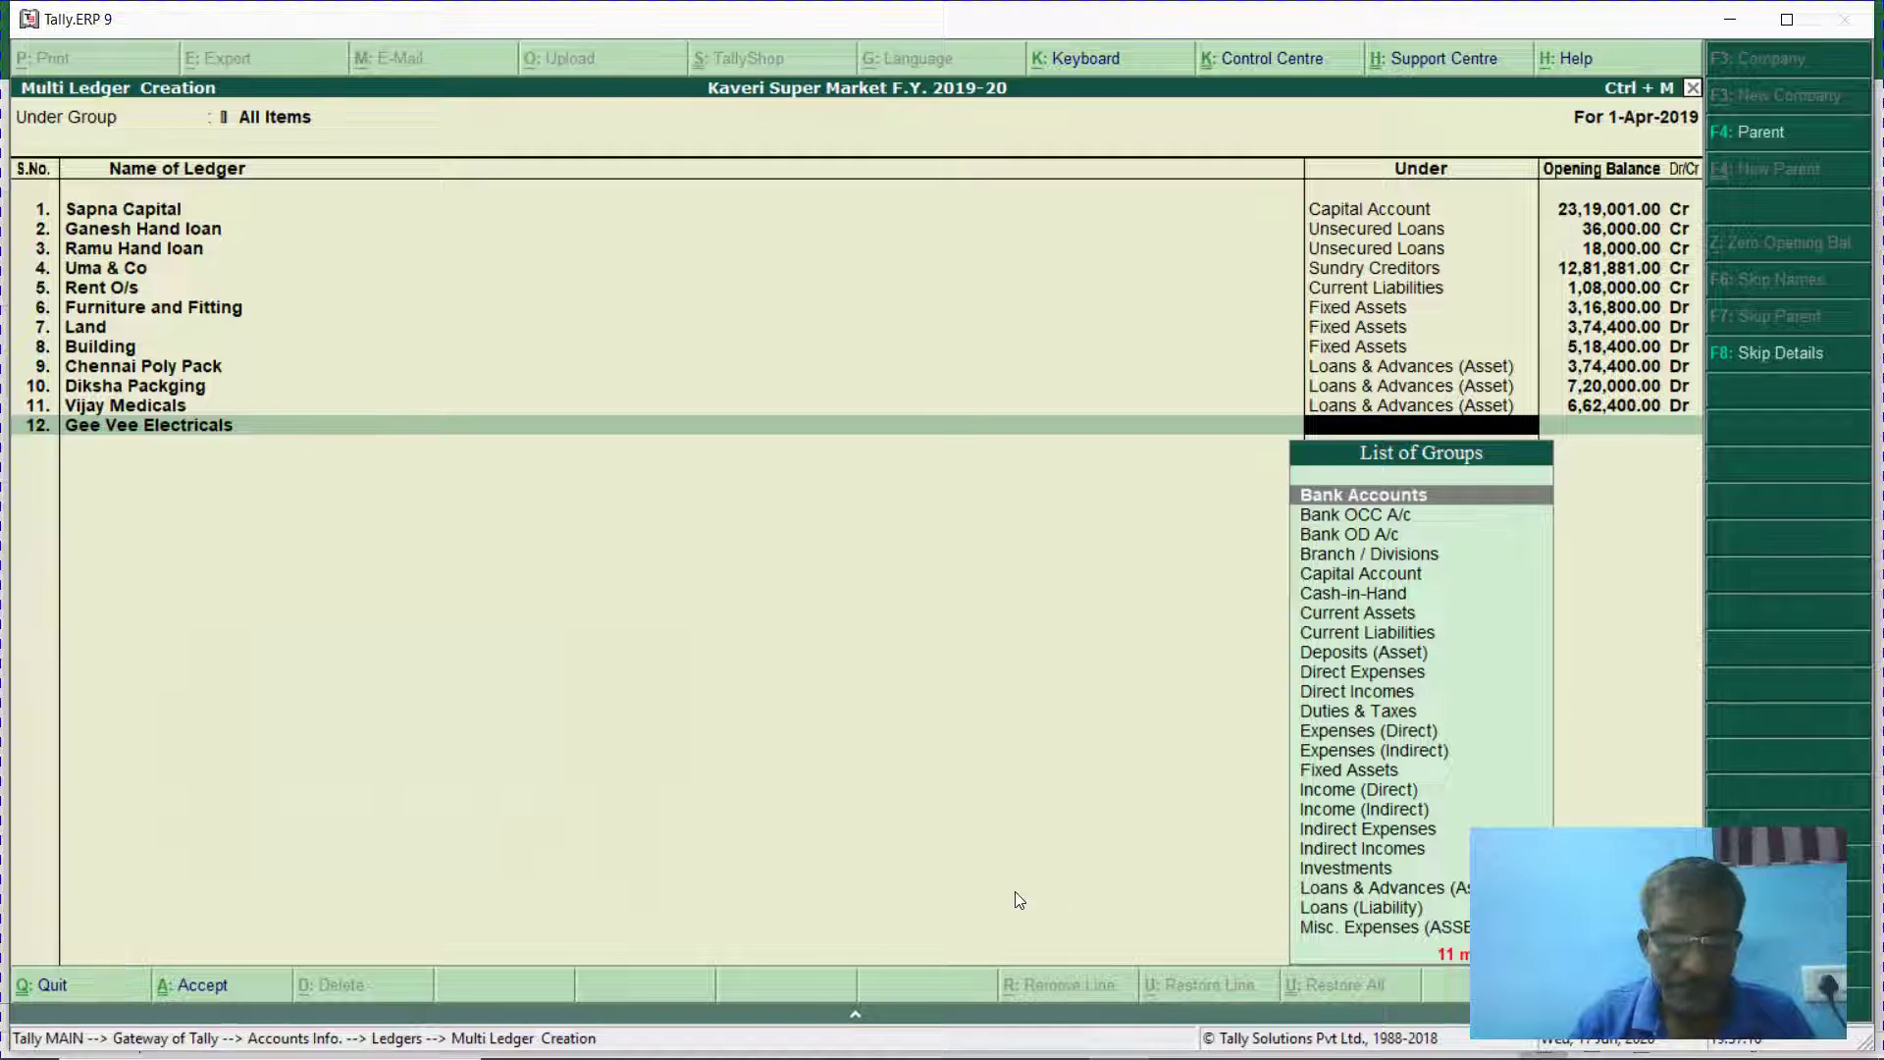
text(loa)
key(Return)
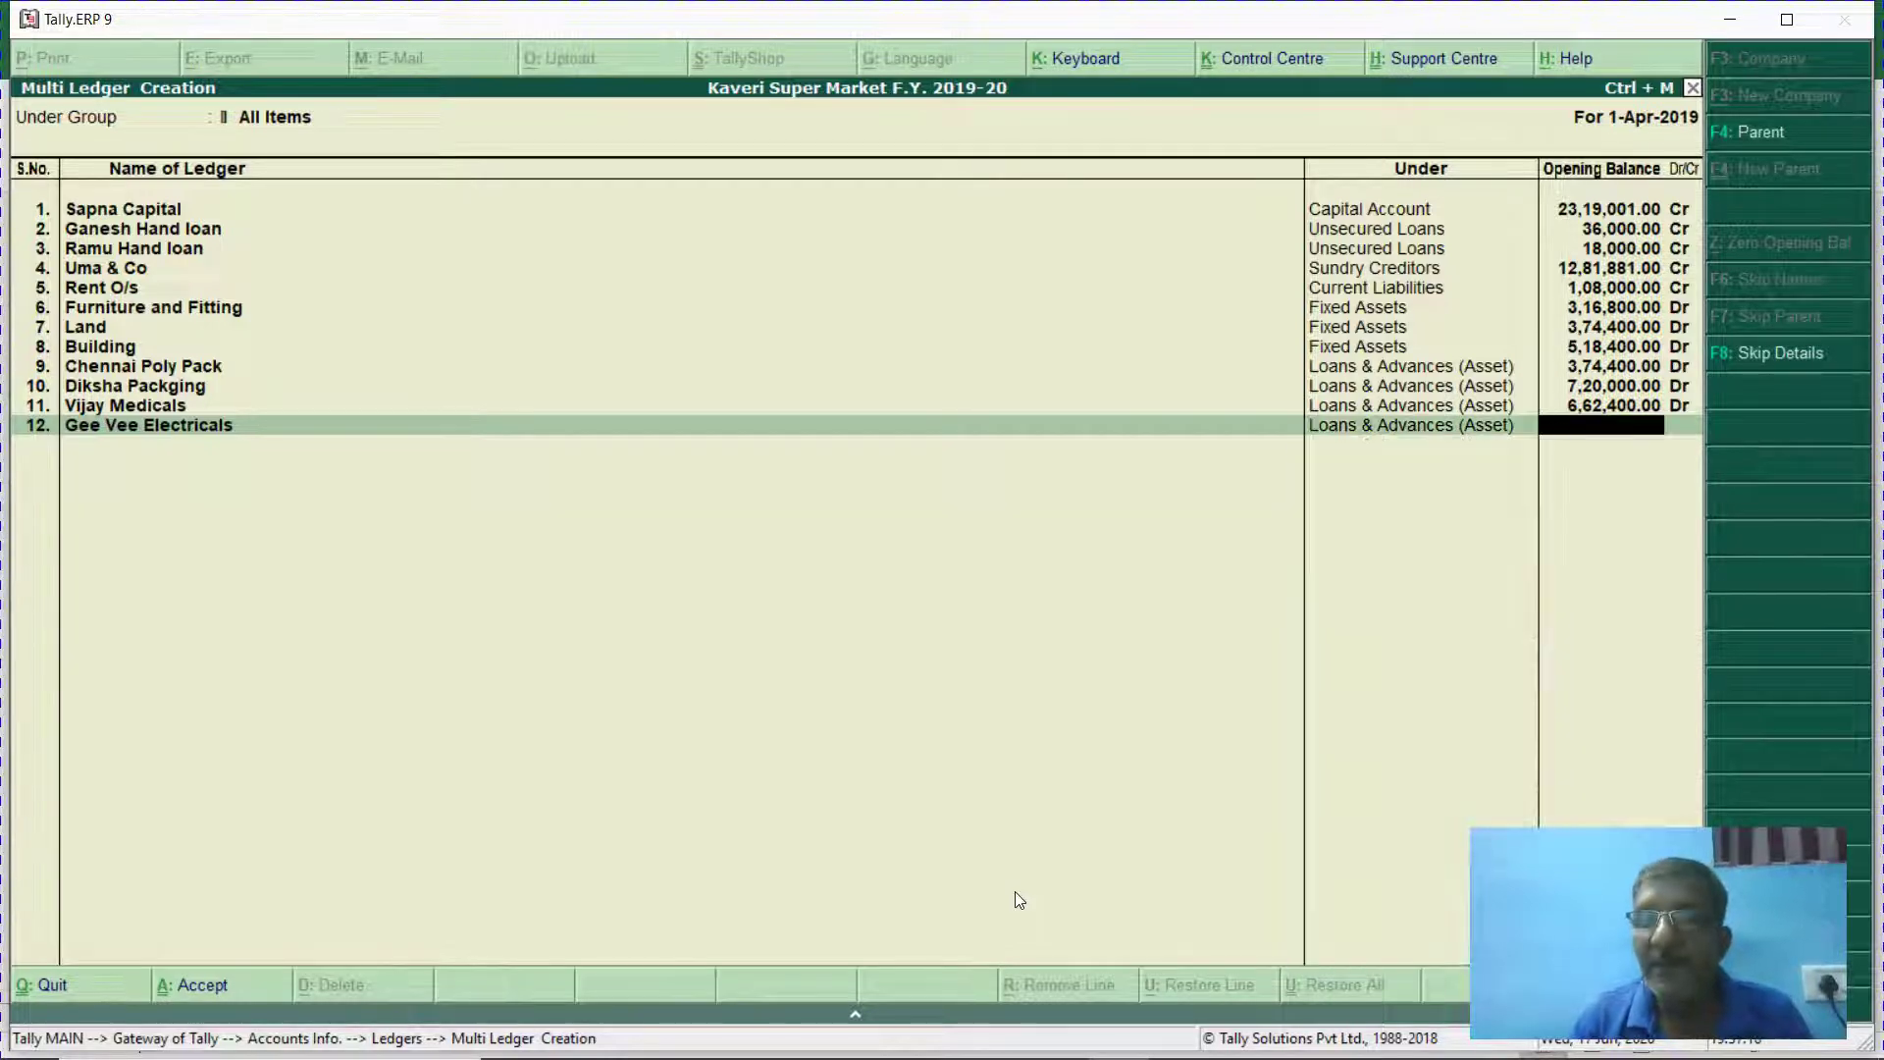
text(288000)
key(Return)
Move to the Indian Bank amount in the Excel balances sheet.
key(alt+Tab)
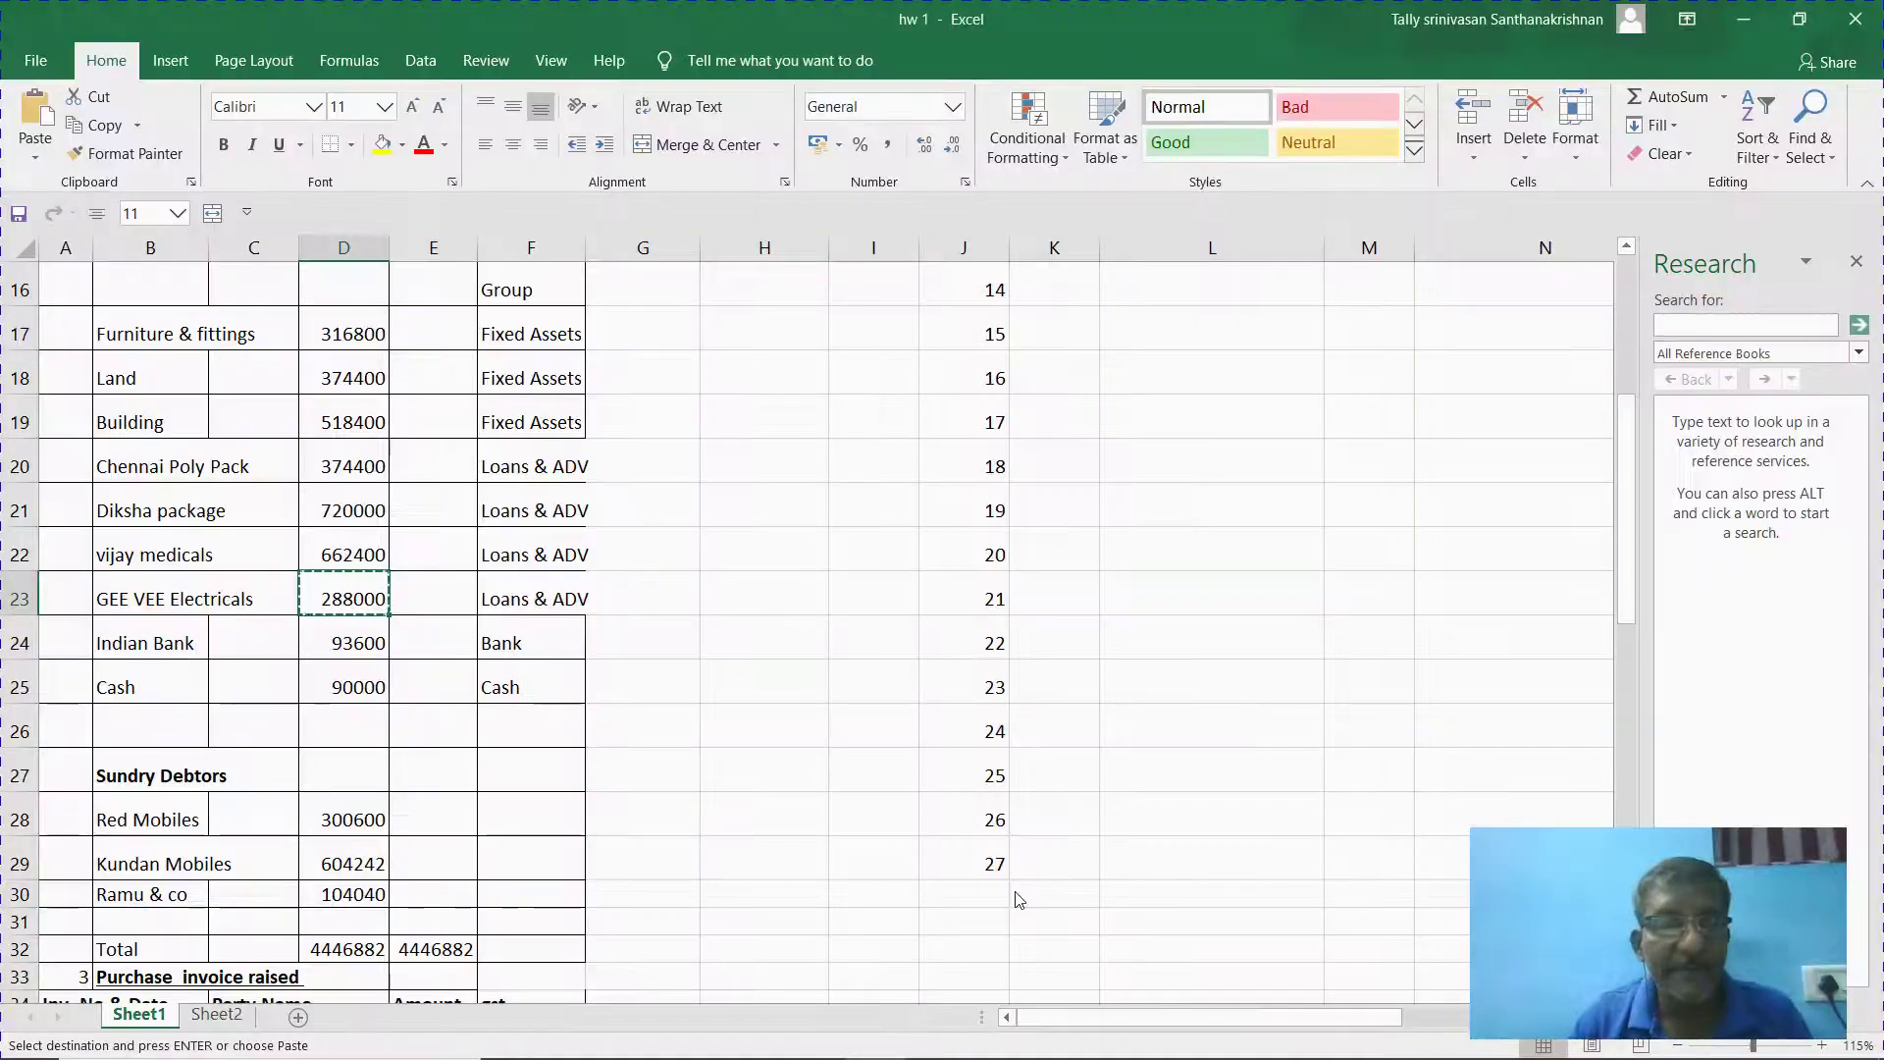
key(Down)
click(1018, 899)
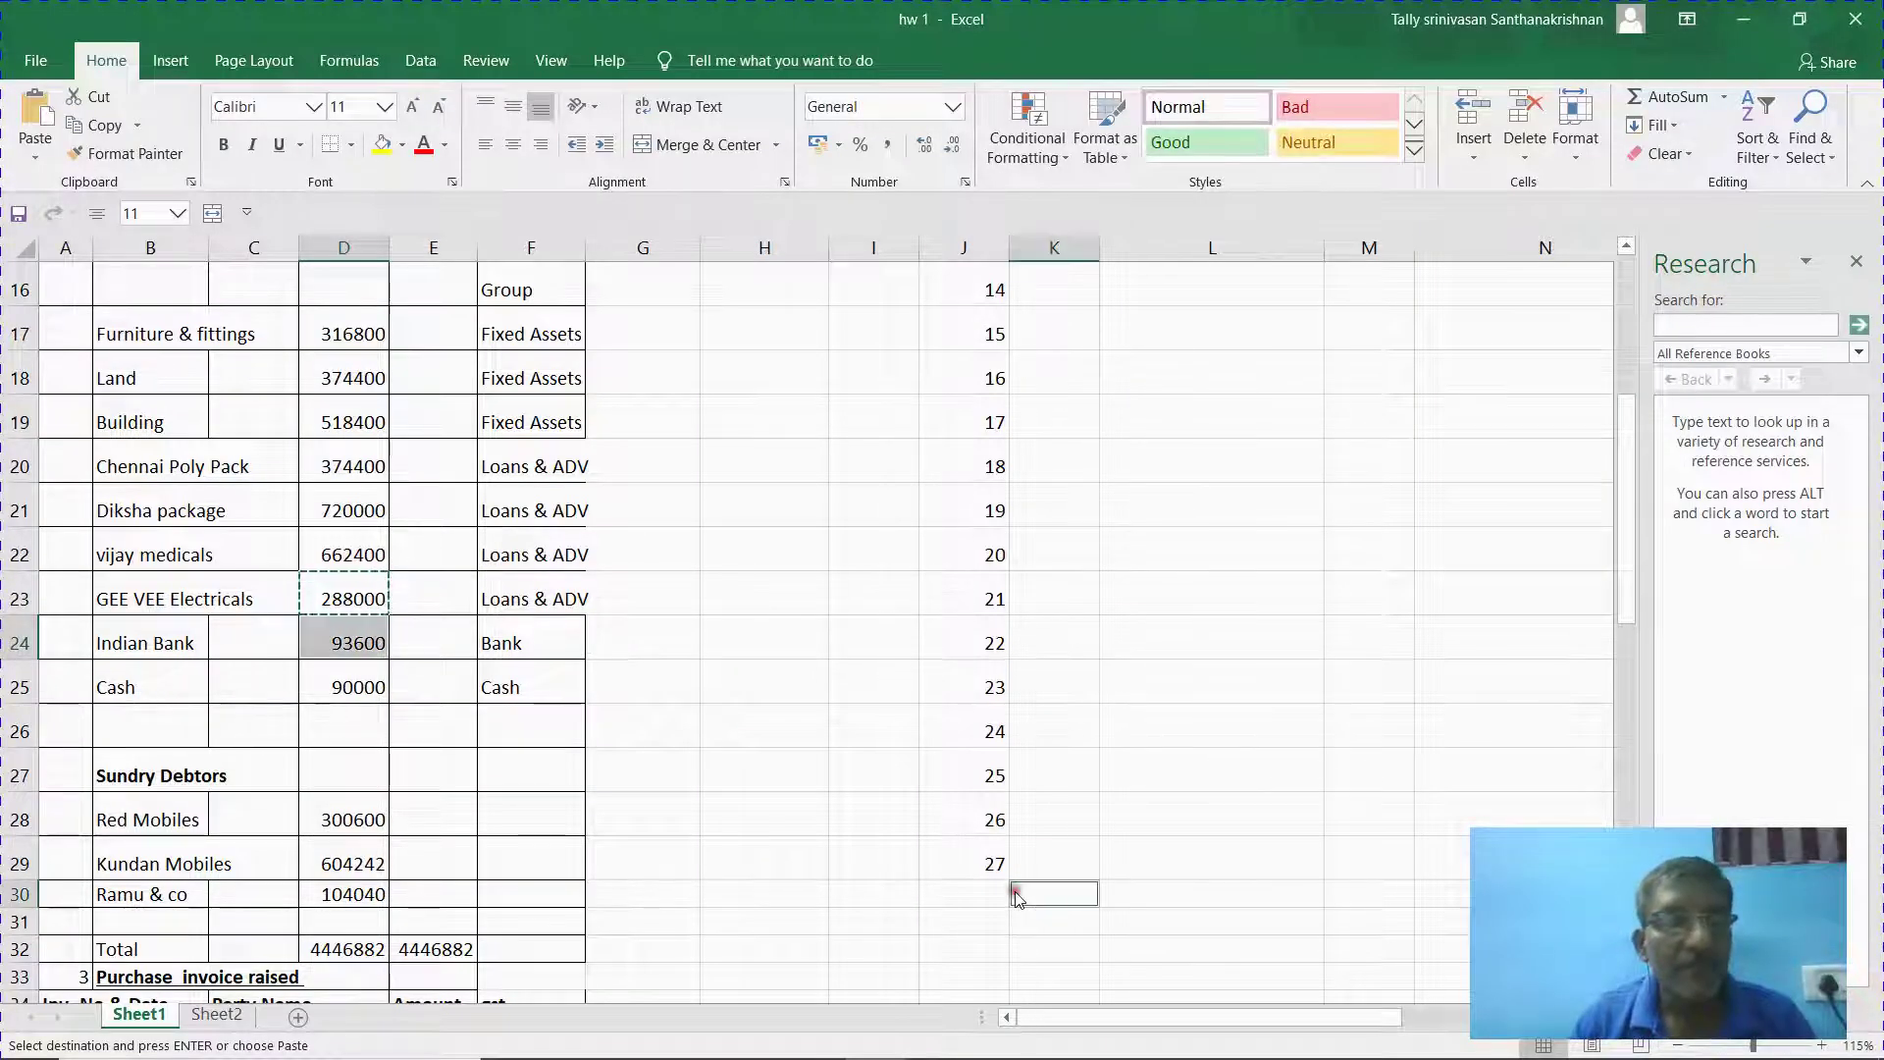
key(alt+Tab)
Create ledger Indian Bank in group Bank Accounts with opening balance 93600.
text(Indian)
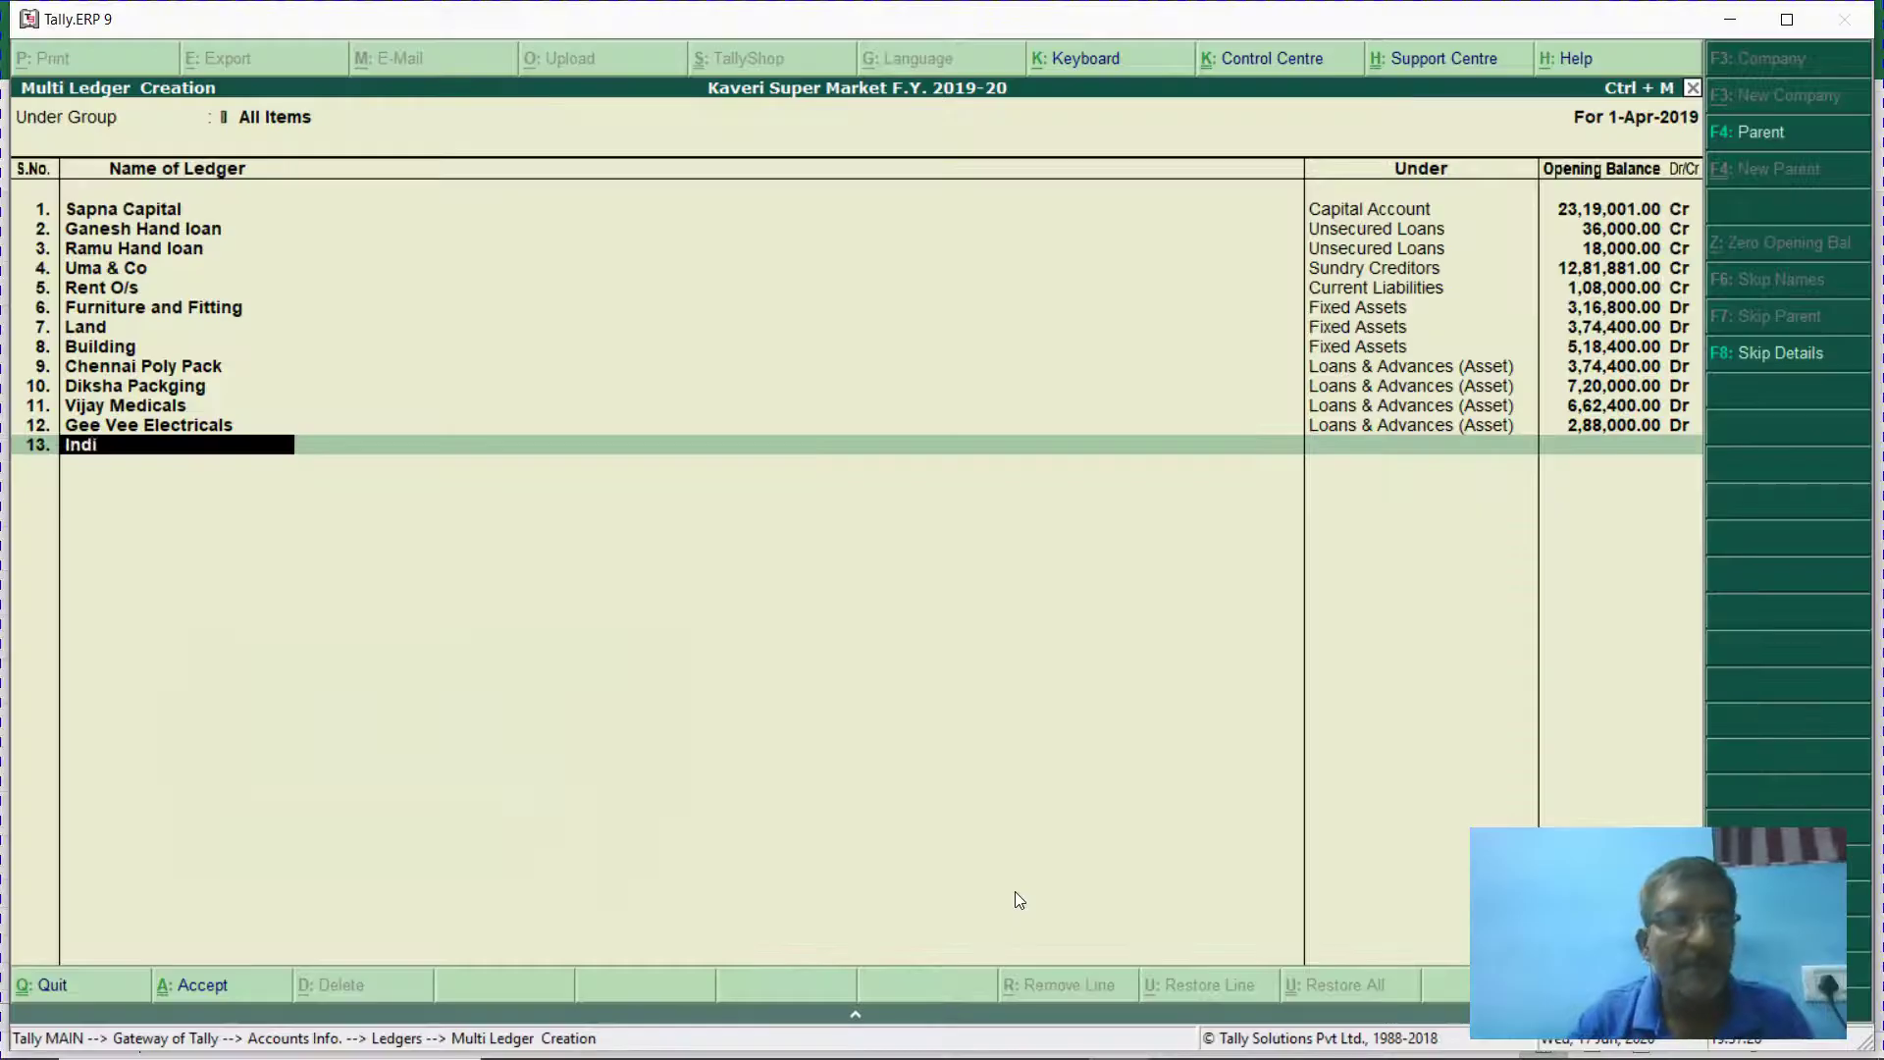
key(Return)
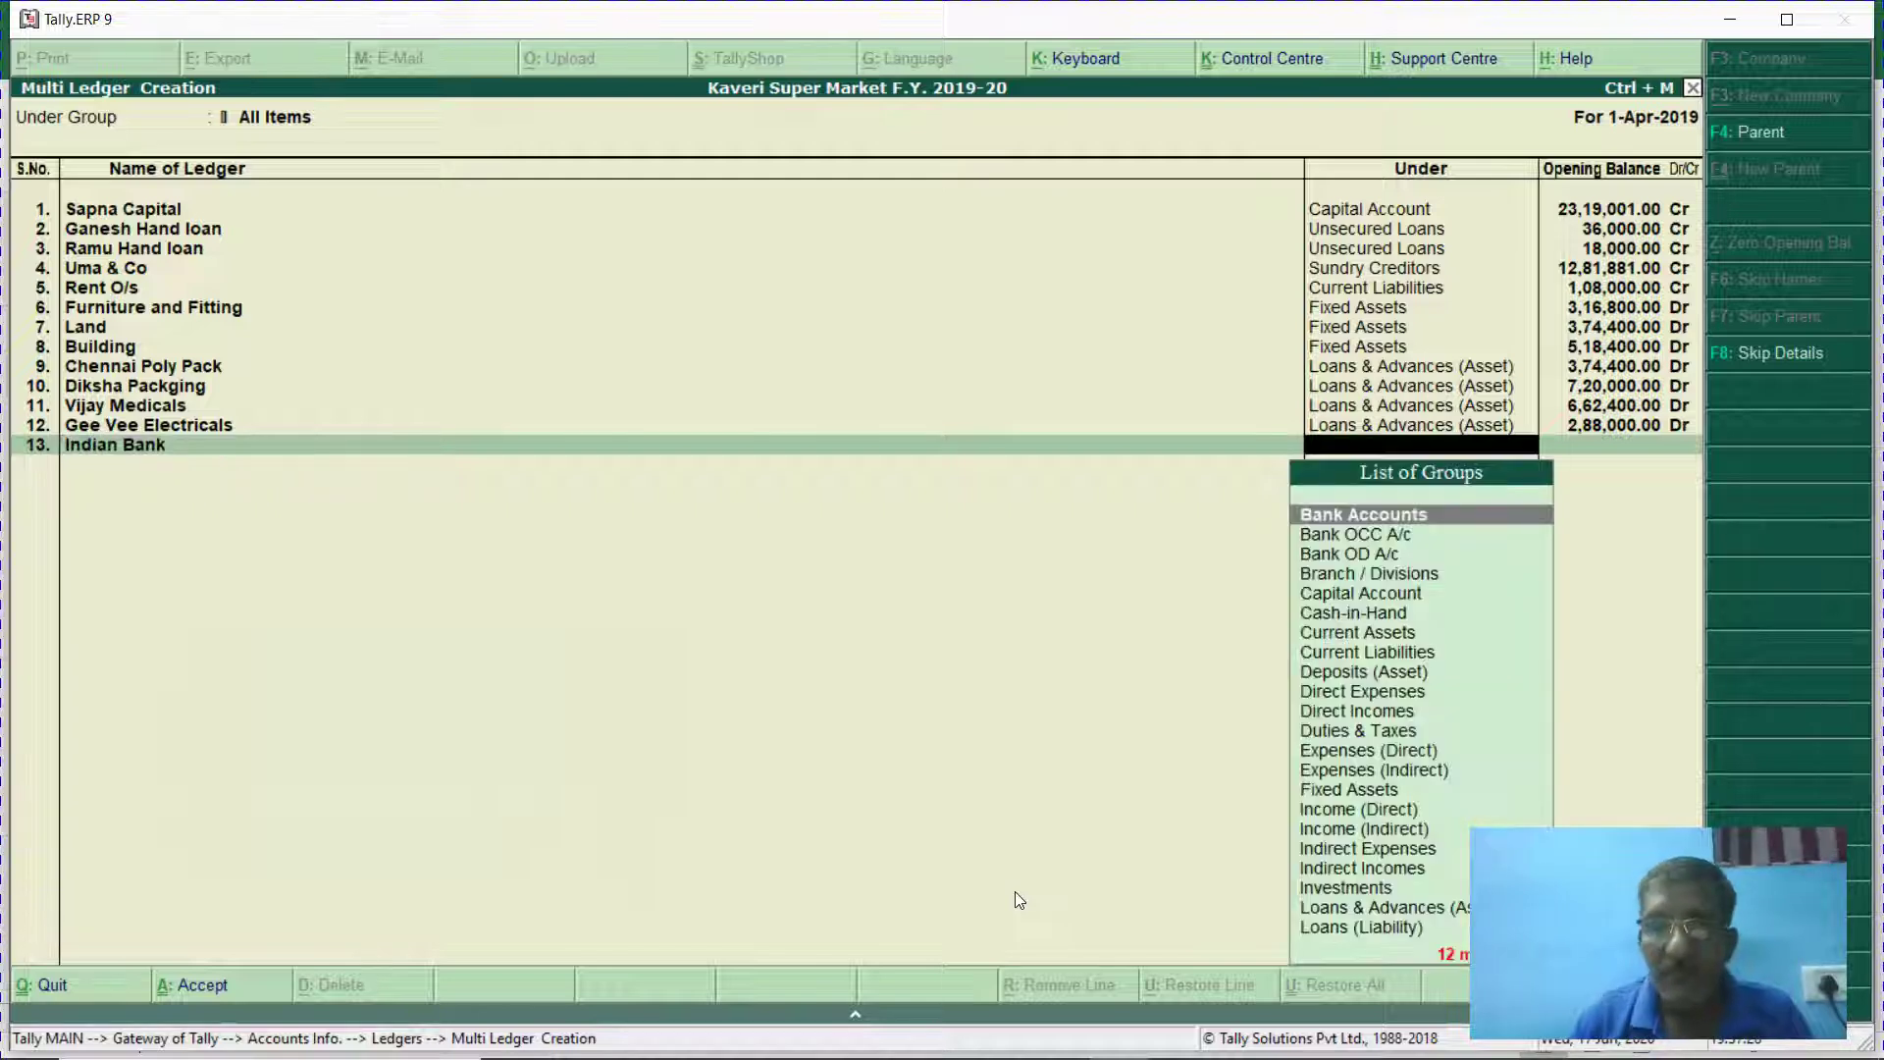
text(Bank)
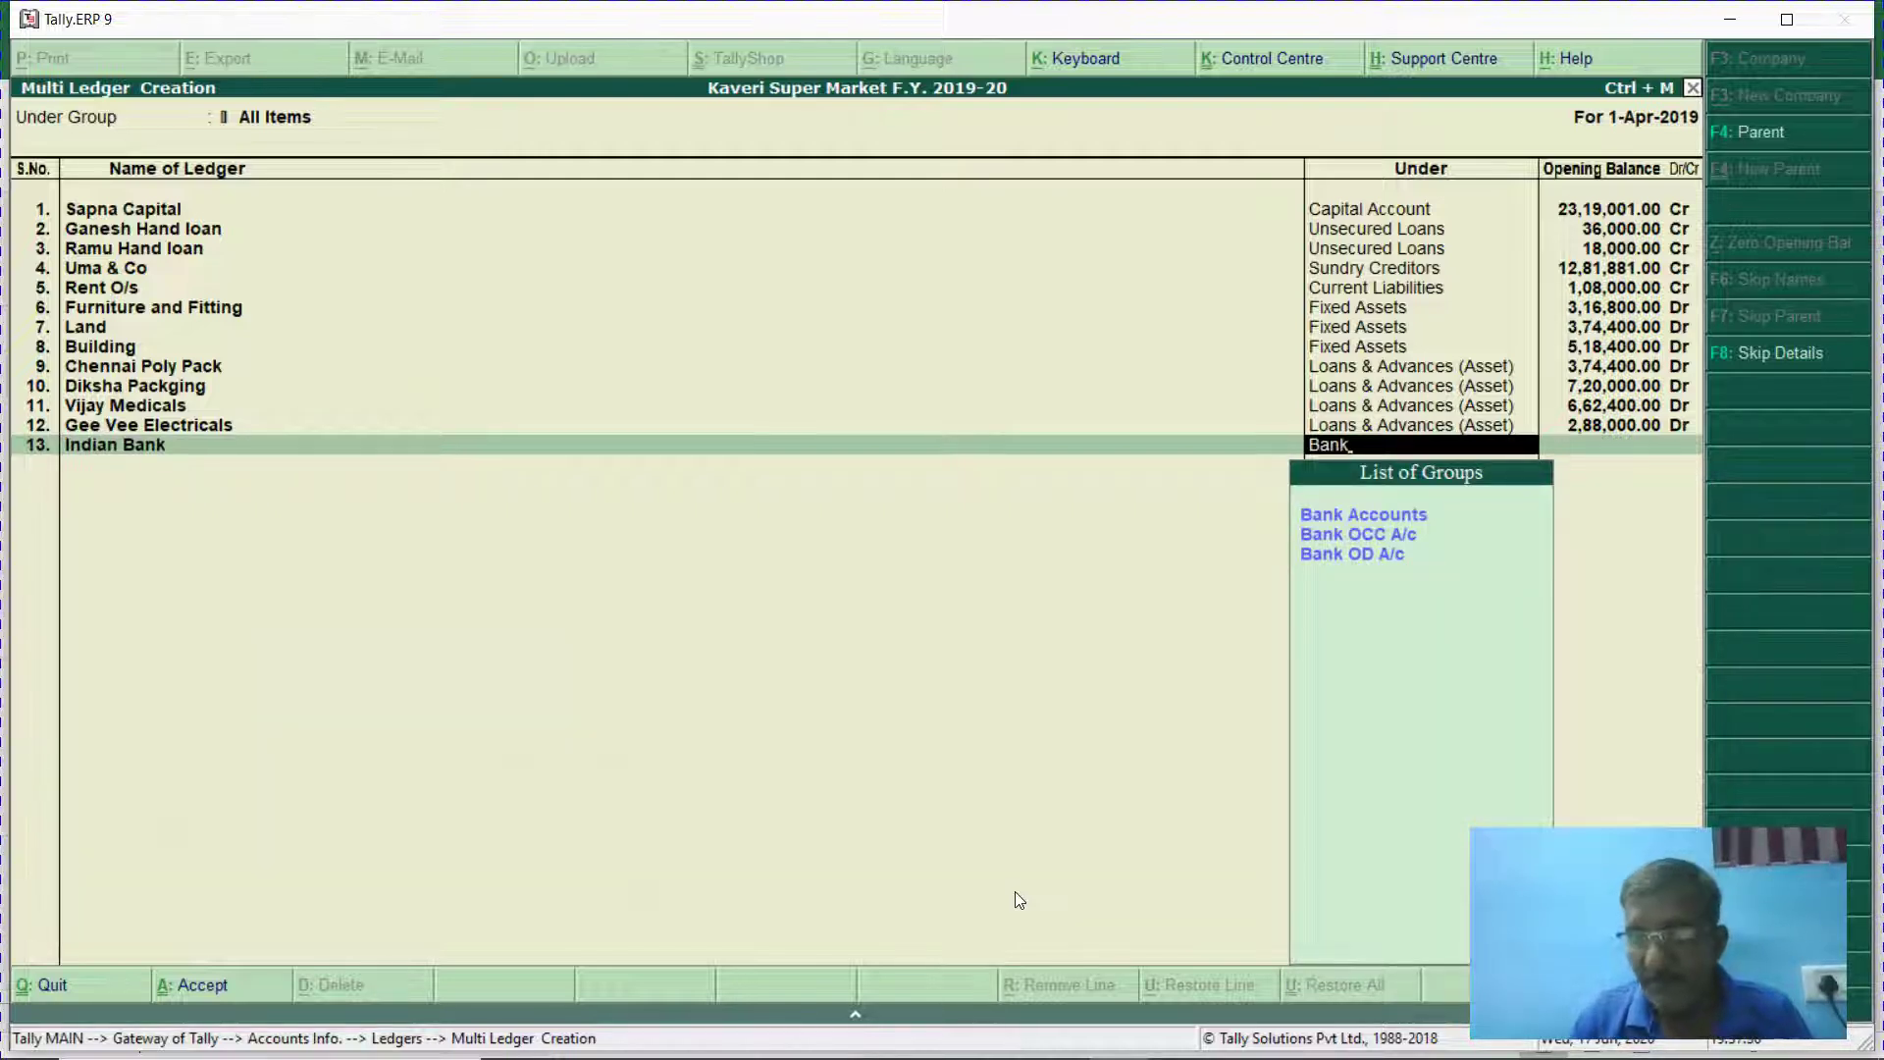
key(Return)
key(alt+Tab)
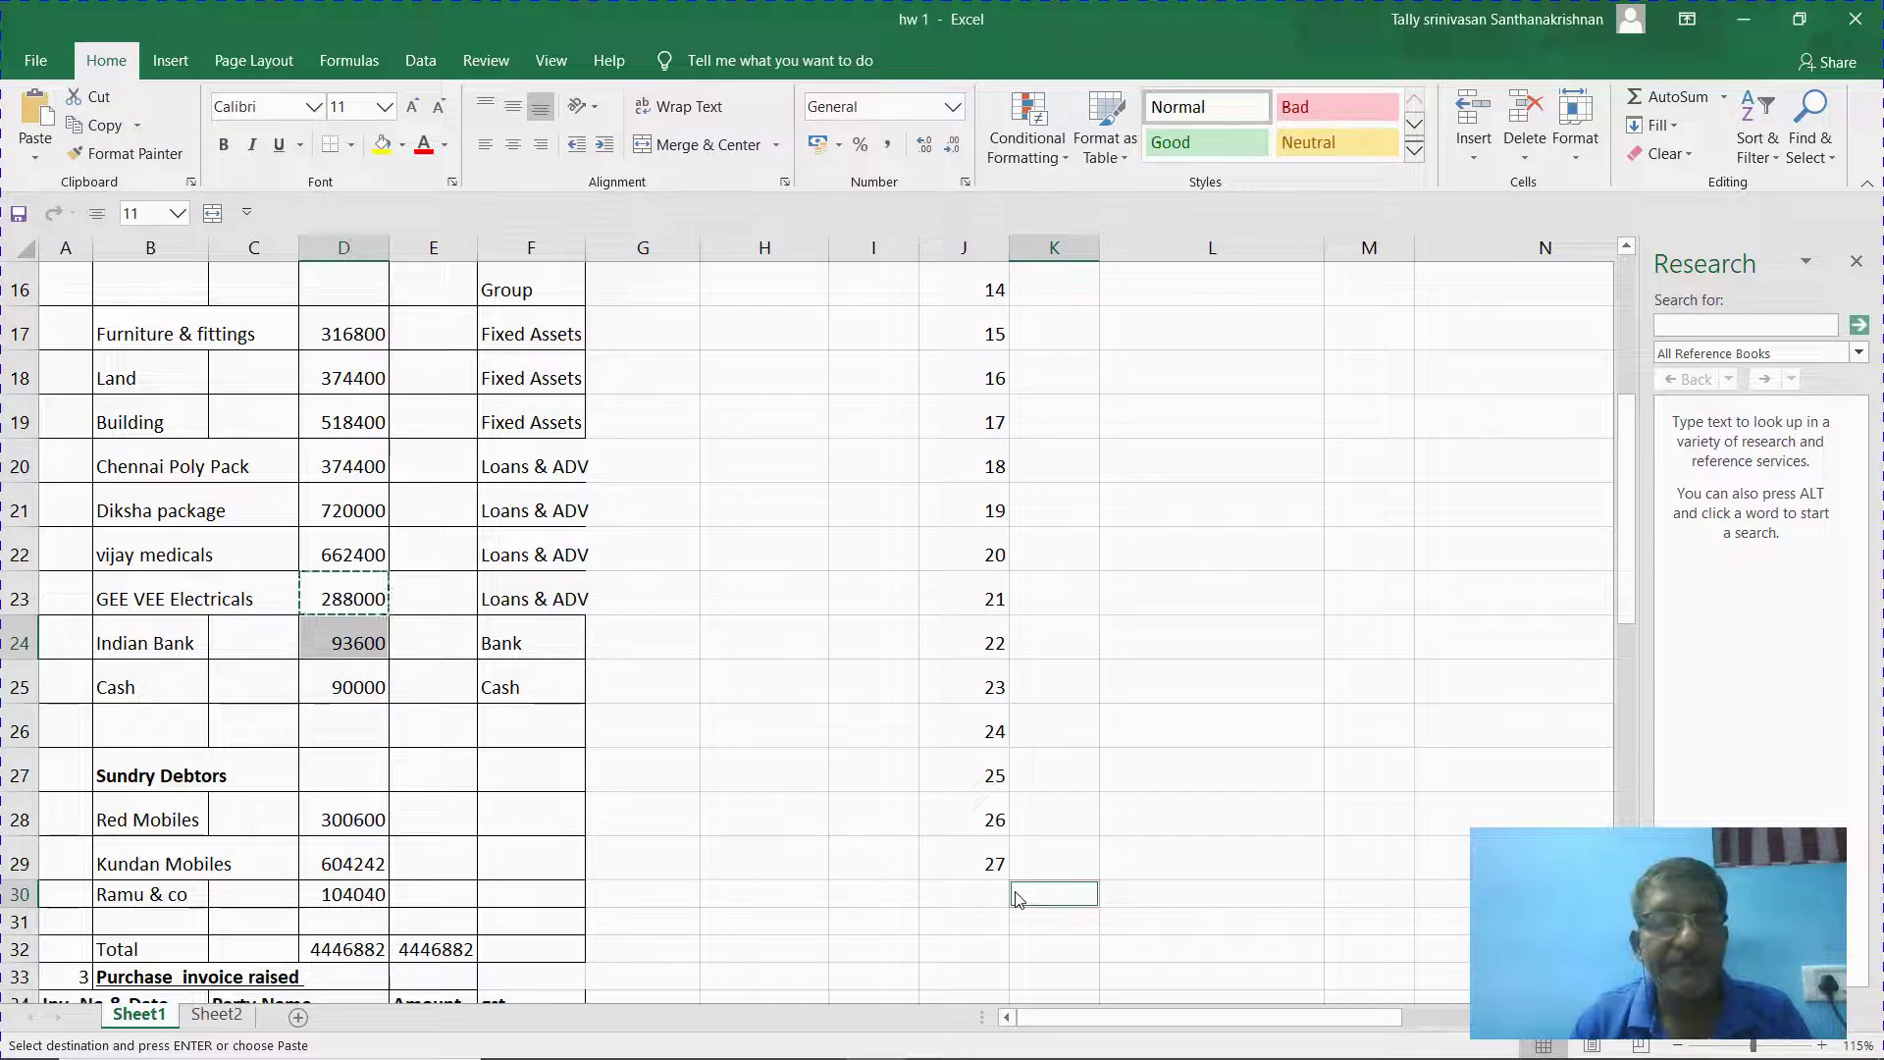
key(alt+Tab)
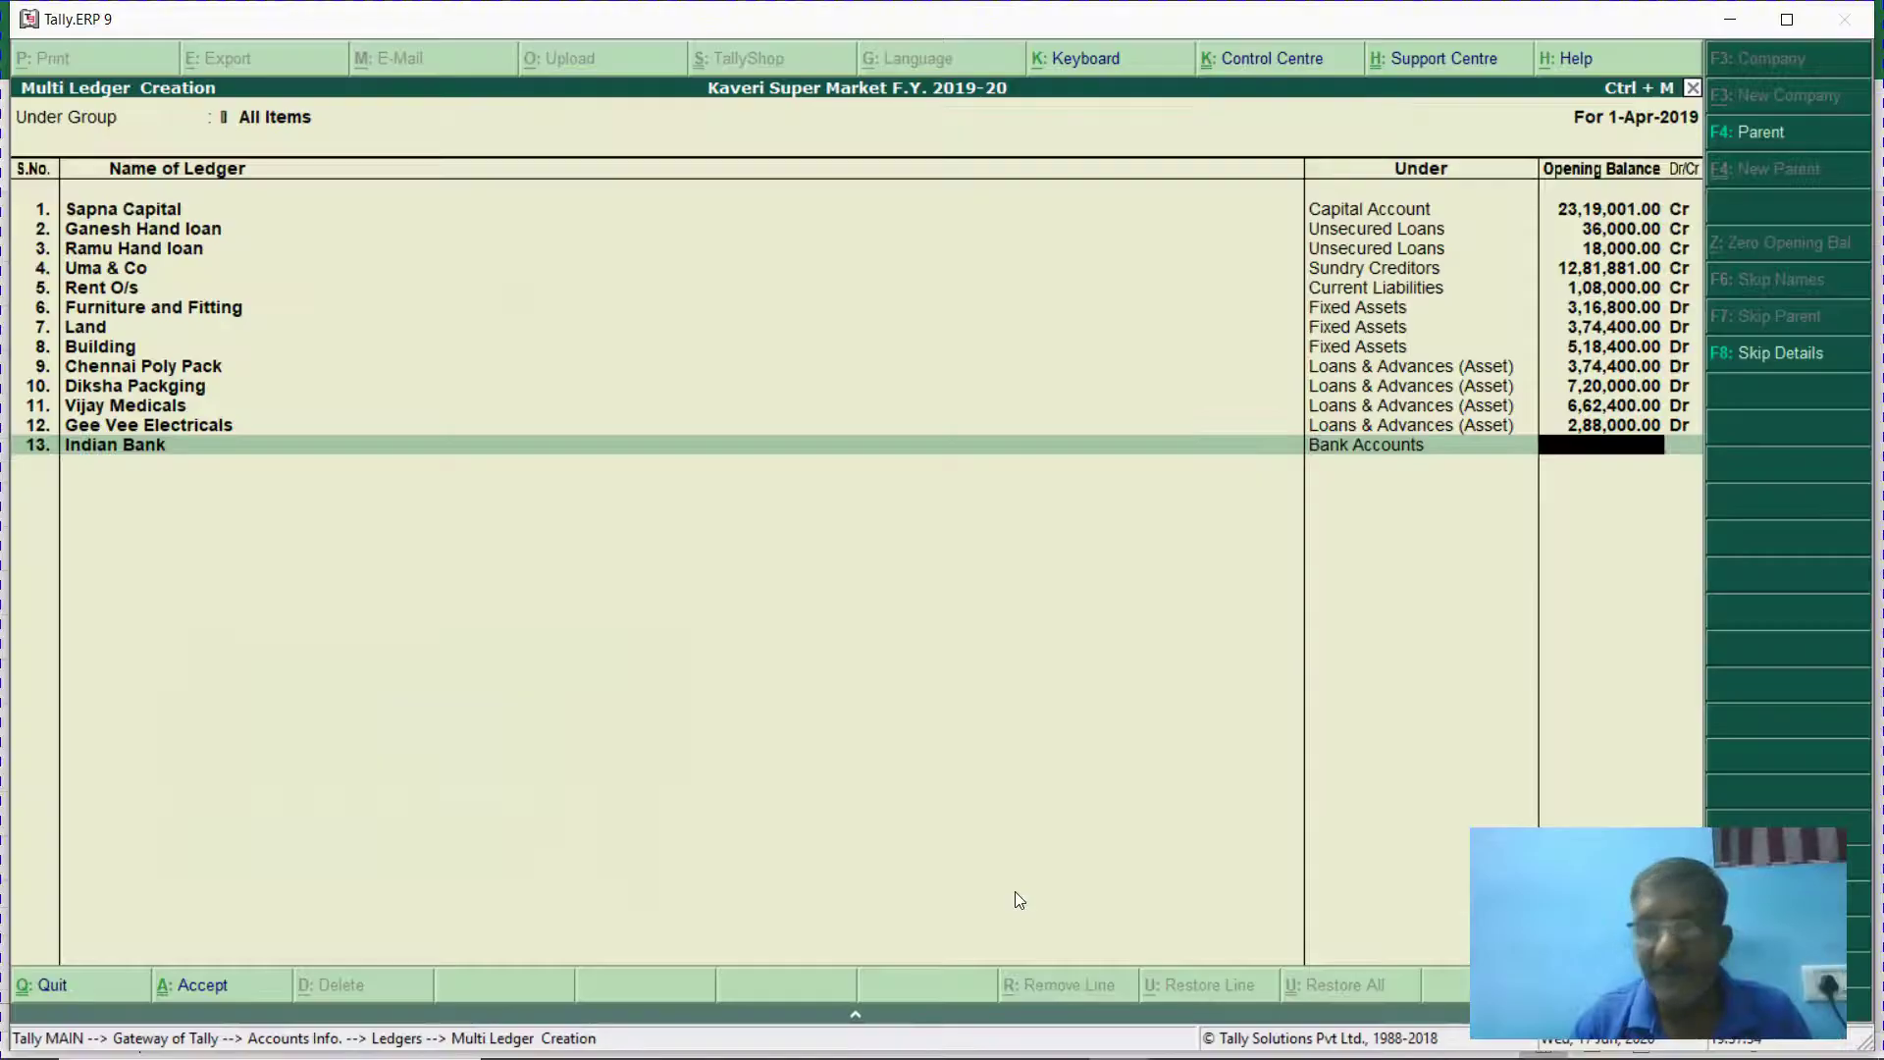
text(93600)
key(Return)
key(Return)
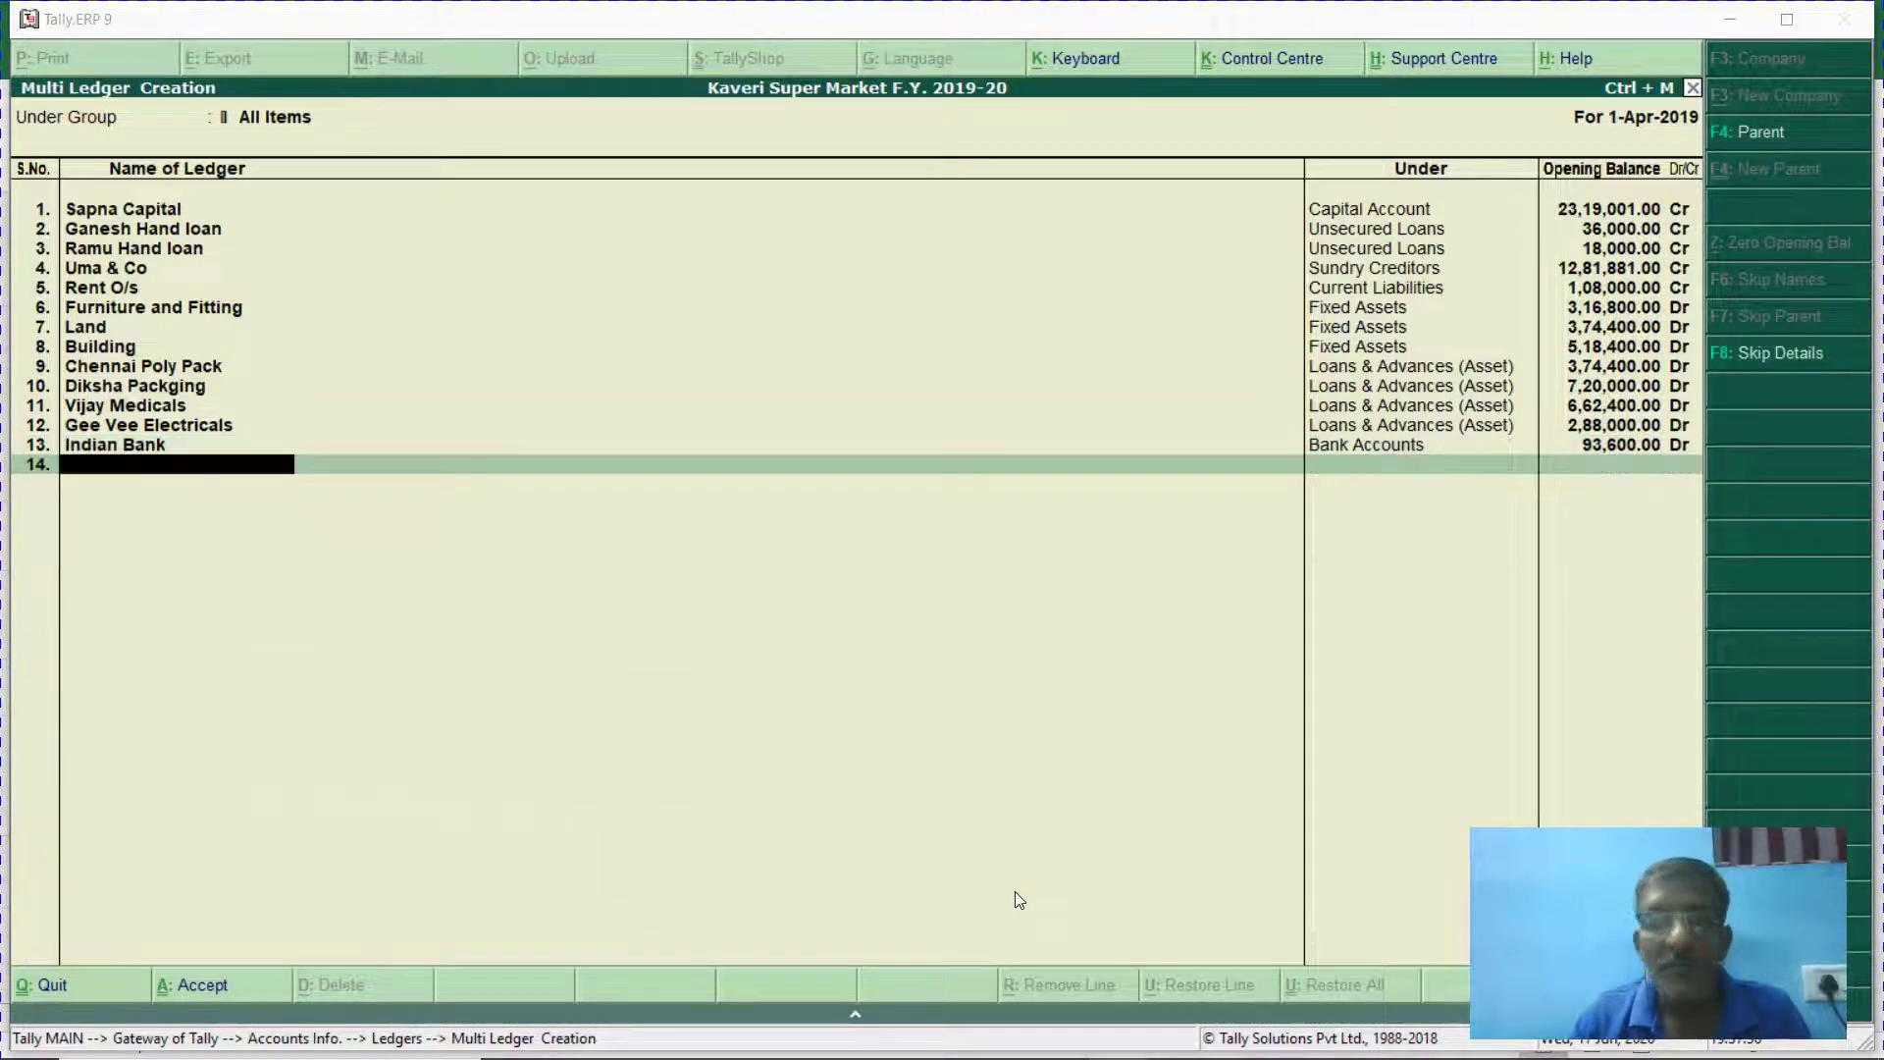
Locate the Cash balance of 90000 and the remaining balances in the Excel workbook.
key(alt+Tab)
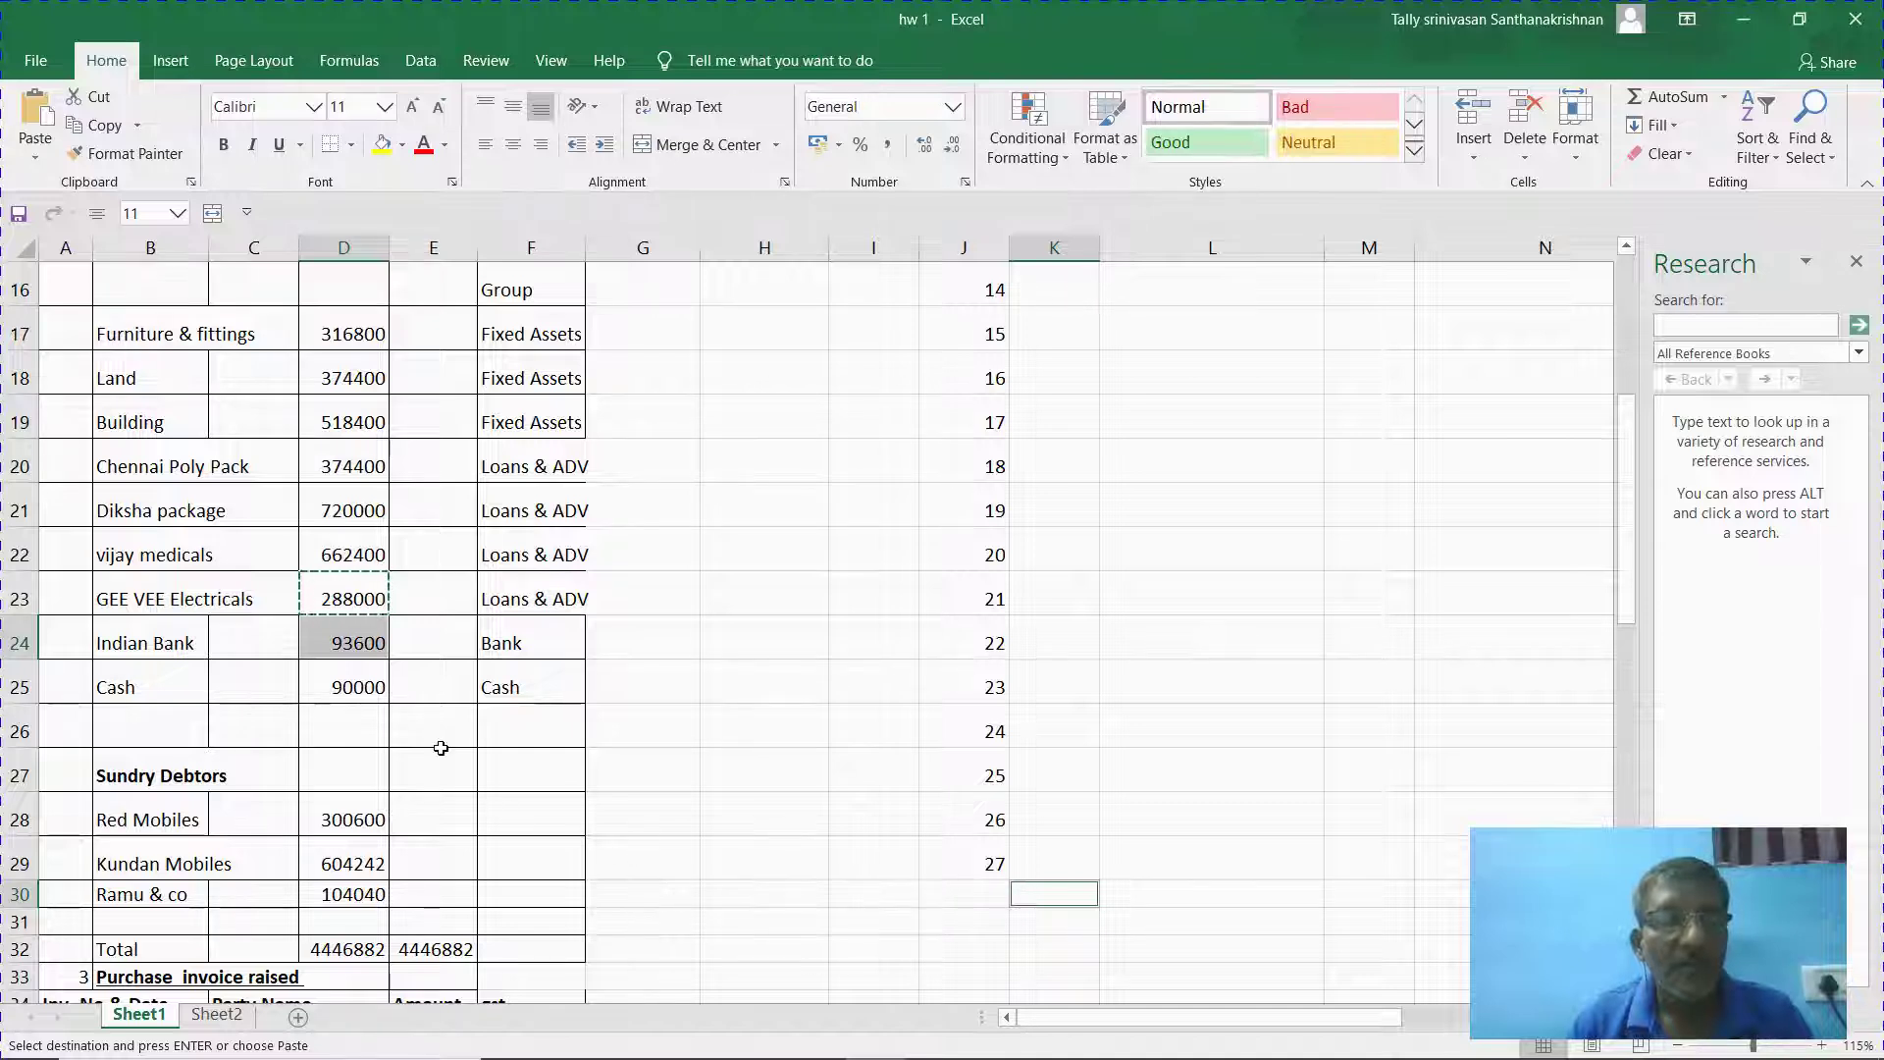
click(368, 689)
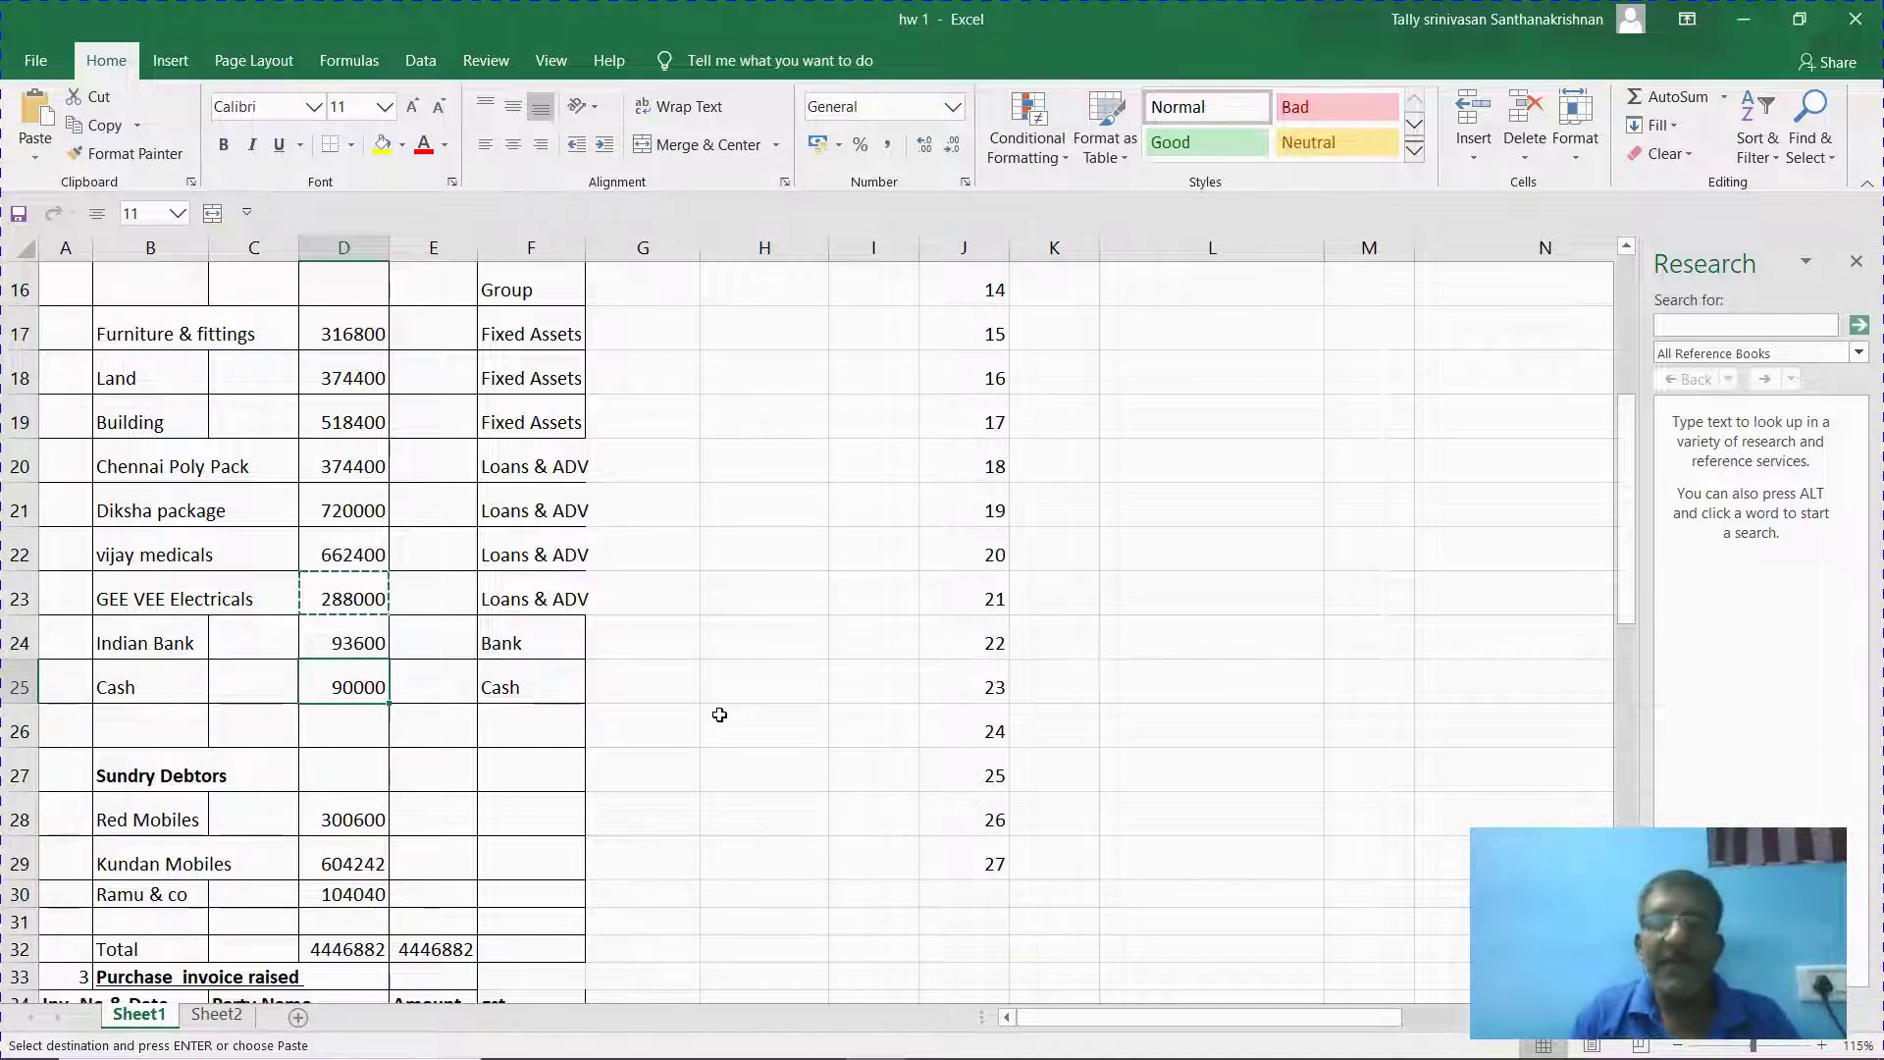
key(Down)
key(Down)
key(Down)
key(Down)
key(Down)
key(Down)
key(Down)
key(Down)
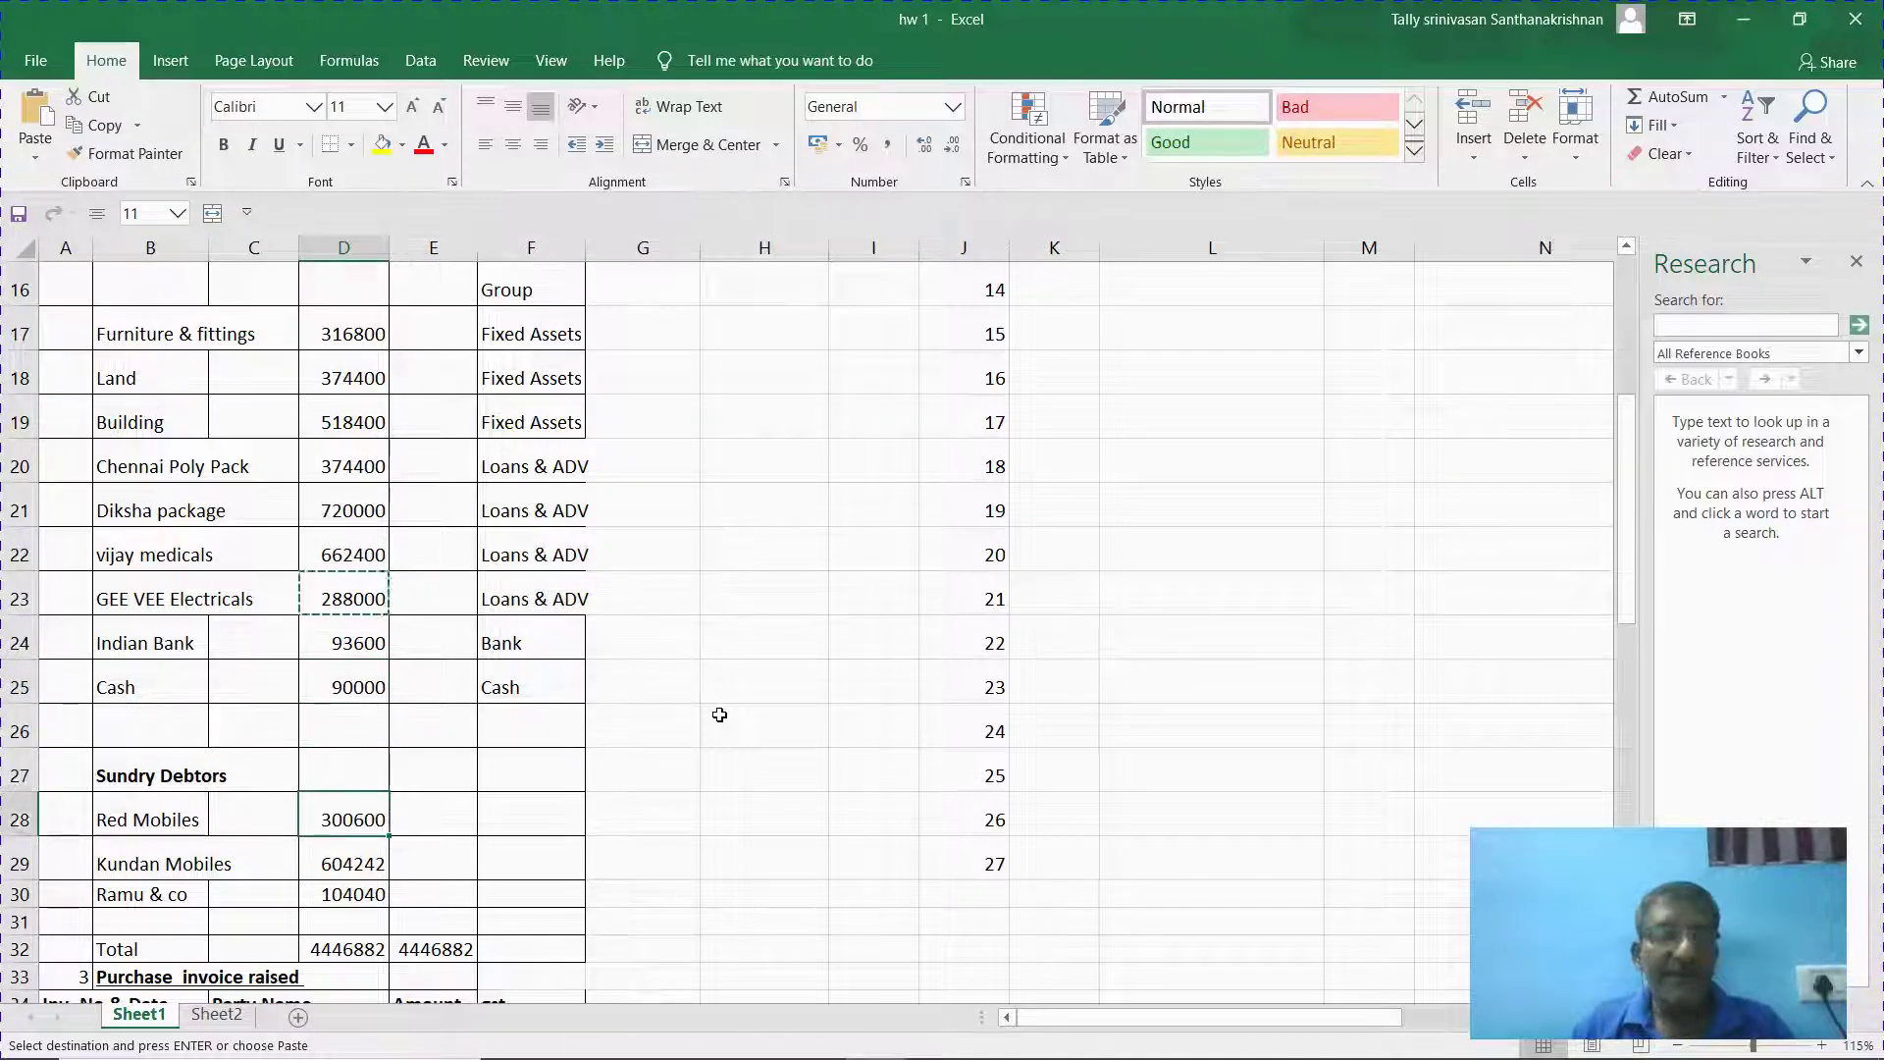
scroll(719, 714, down, 2)
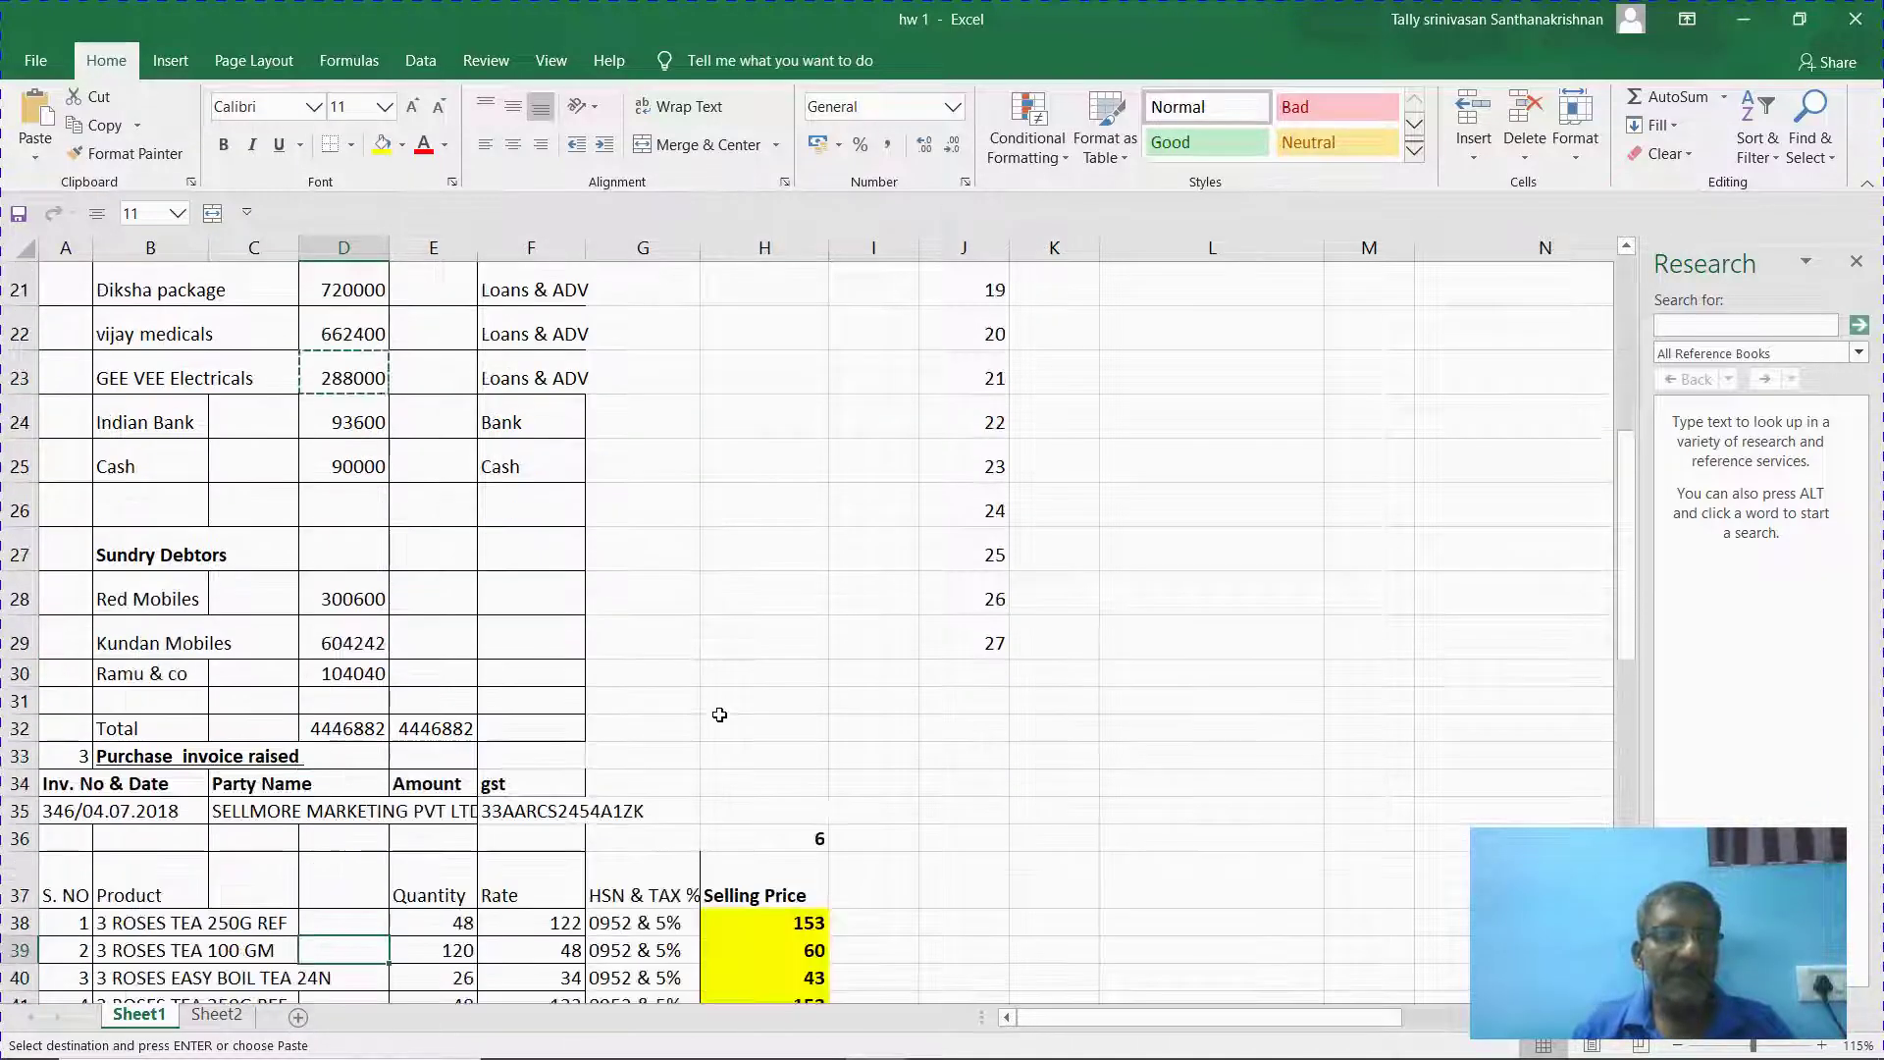
Add Red Mobiles under Sundry Debtors with a 3,00,600 Dr opening balance.
key(alt+Tab)
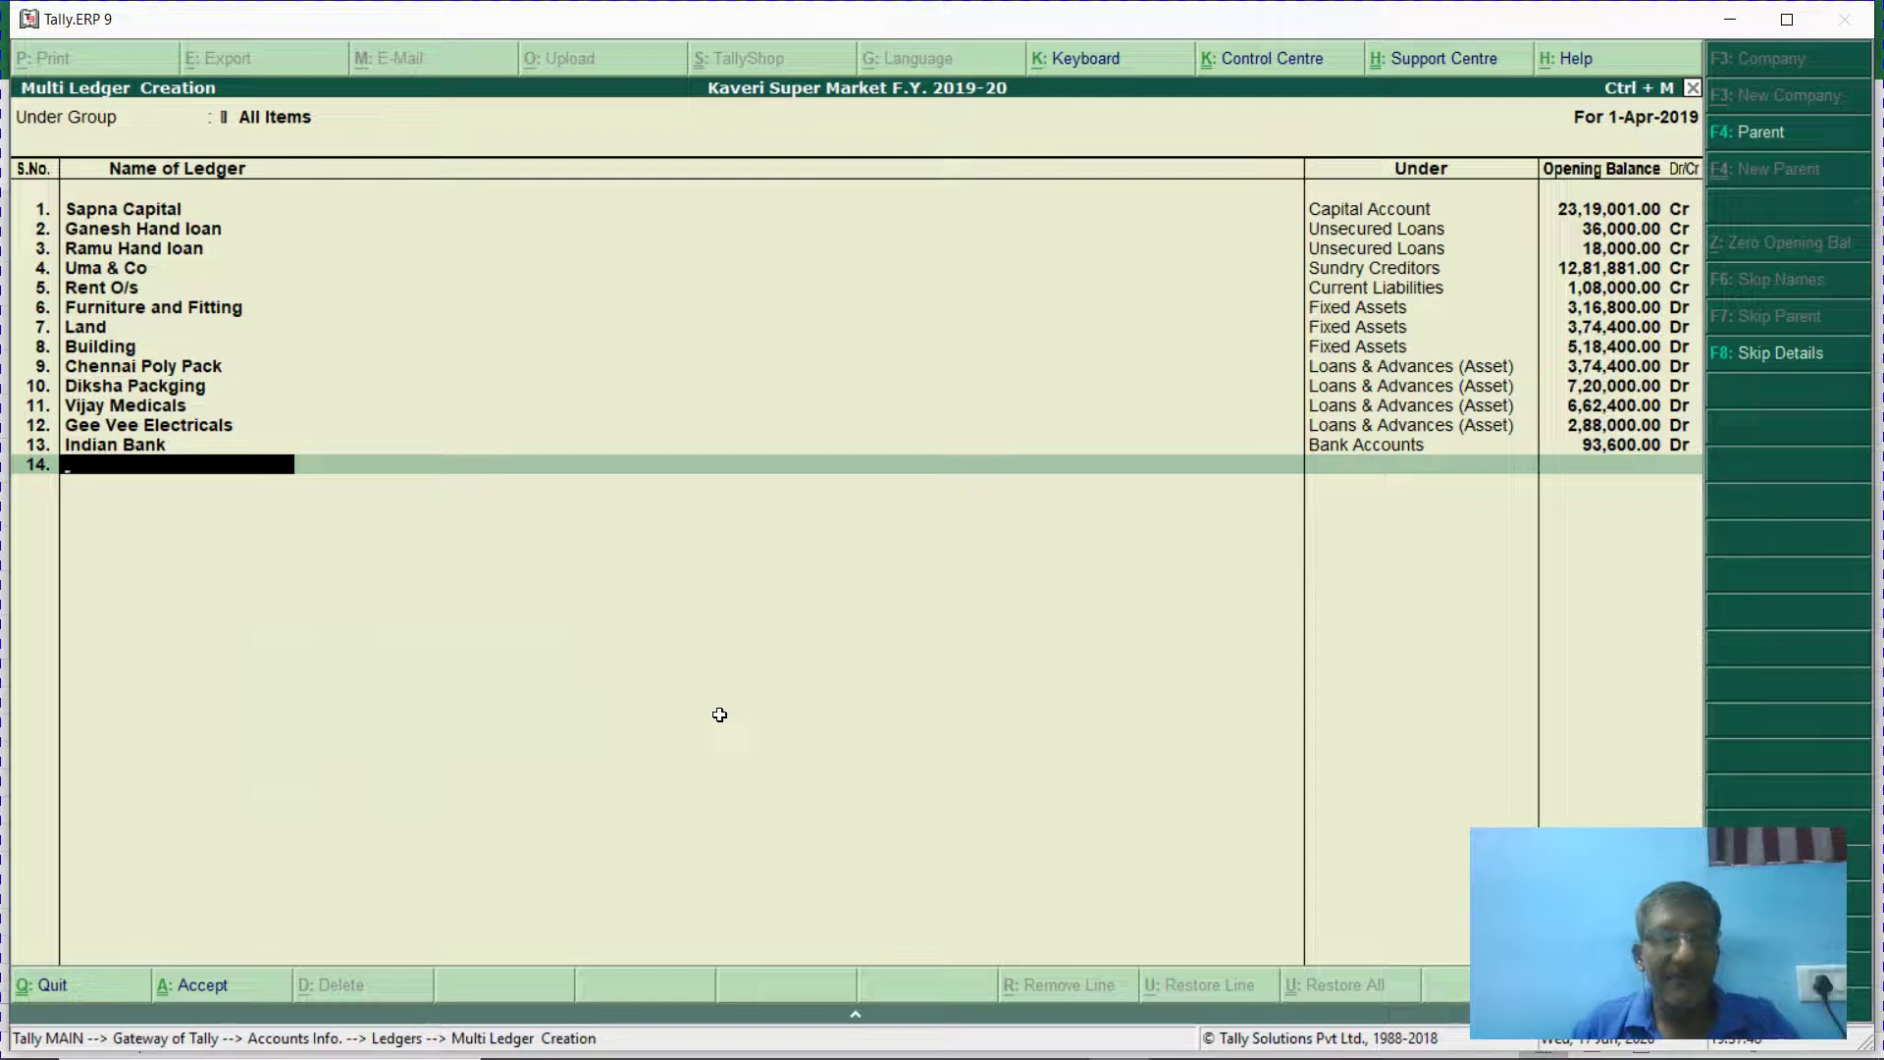
text(Red Mobiles)
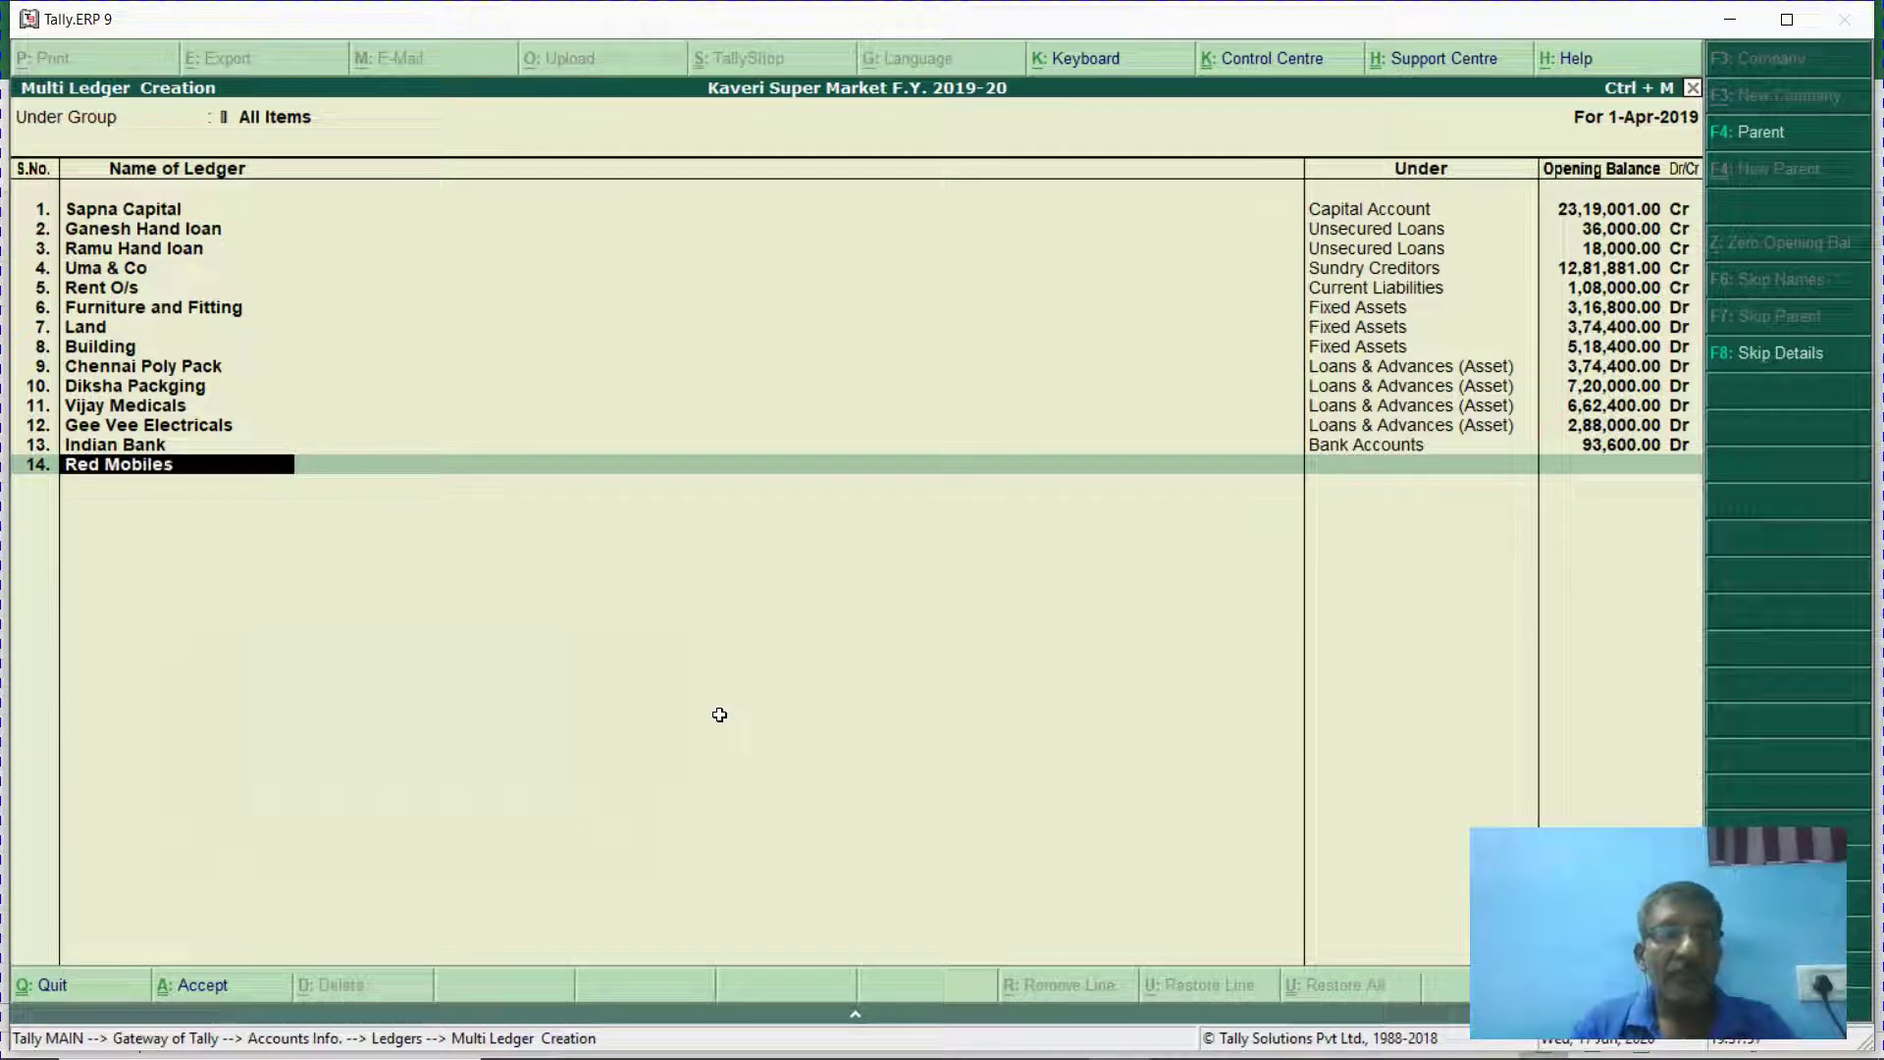
key(Return)
text(Sund)
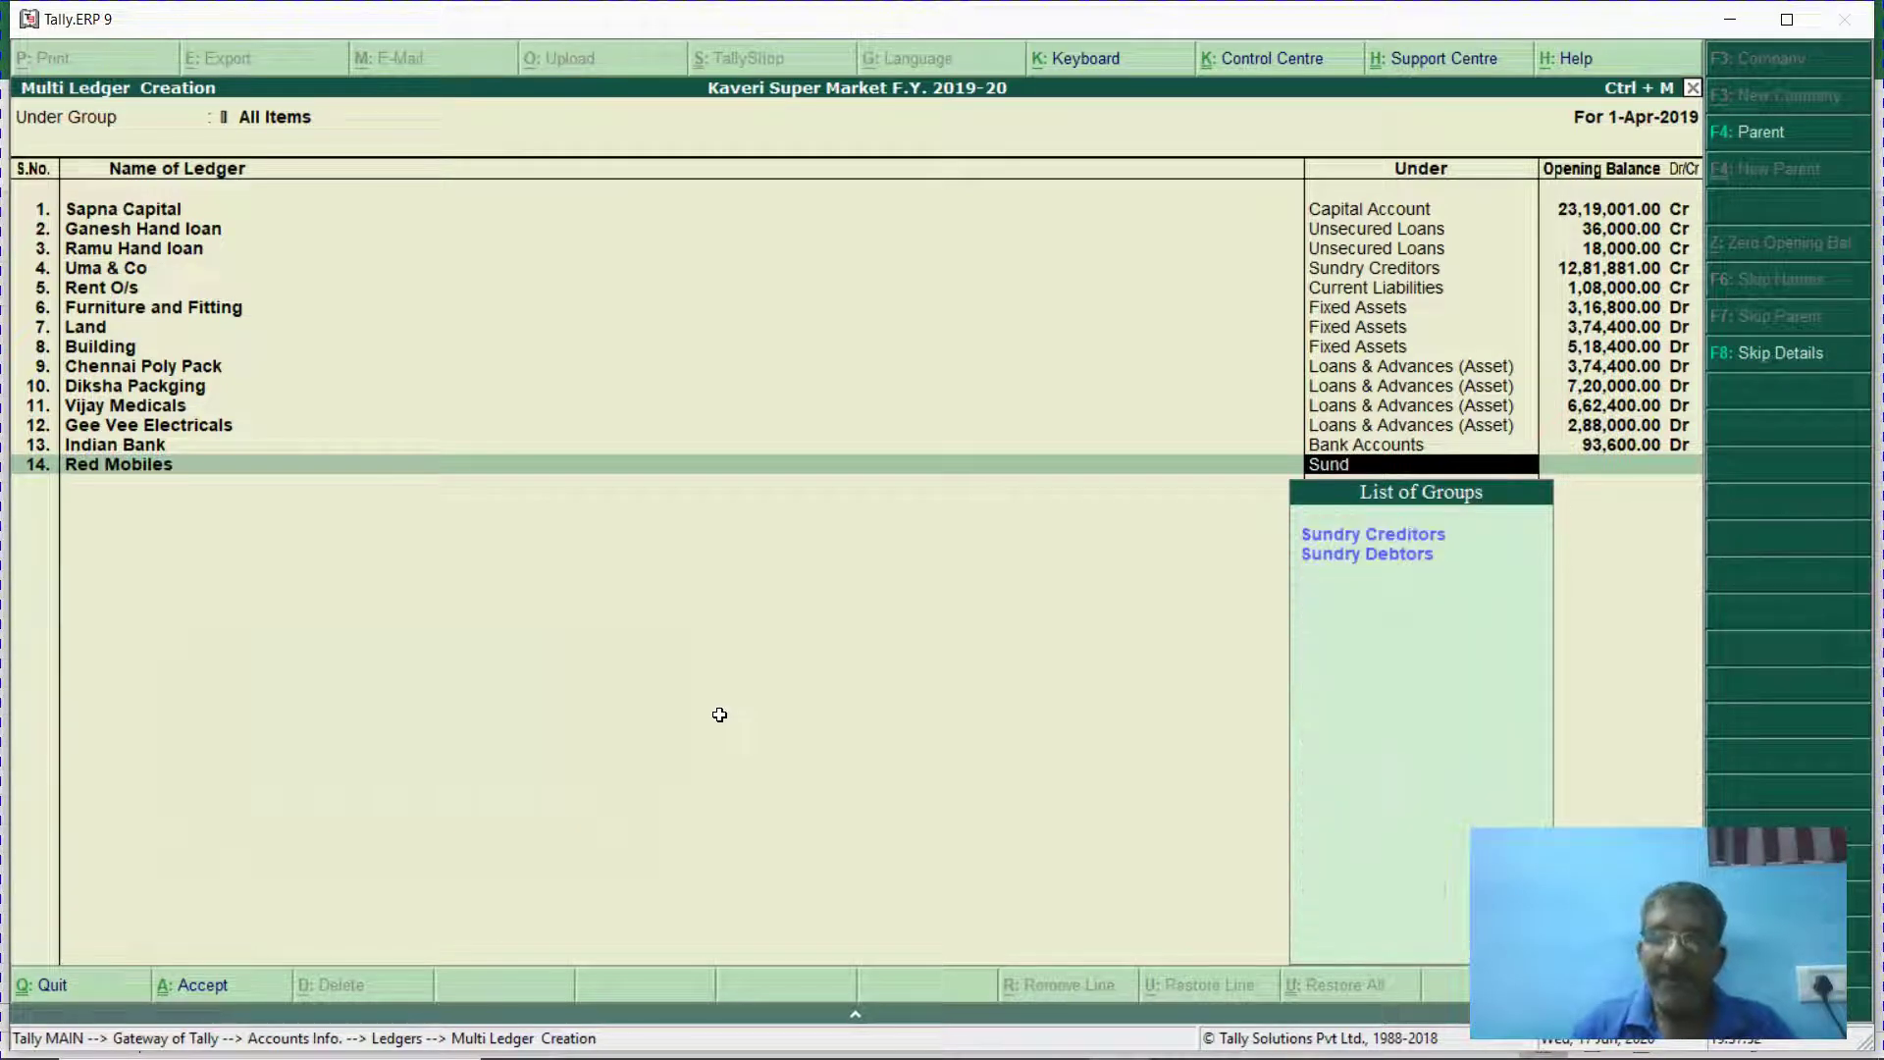
key(Down)
key(Return)
key(alt+Tab)
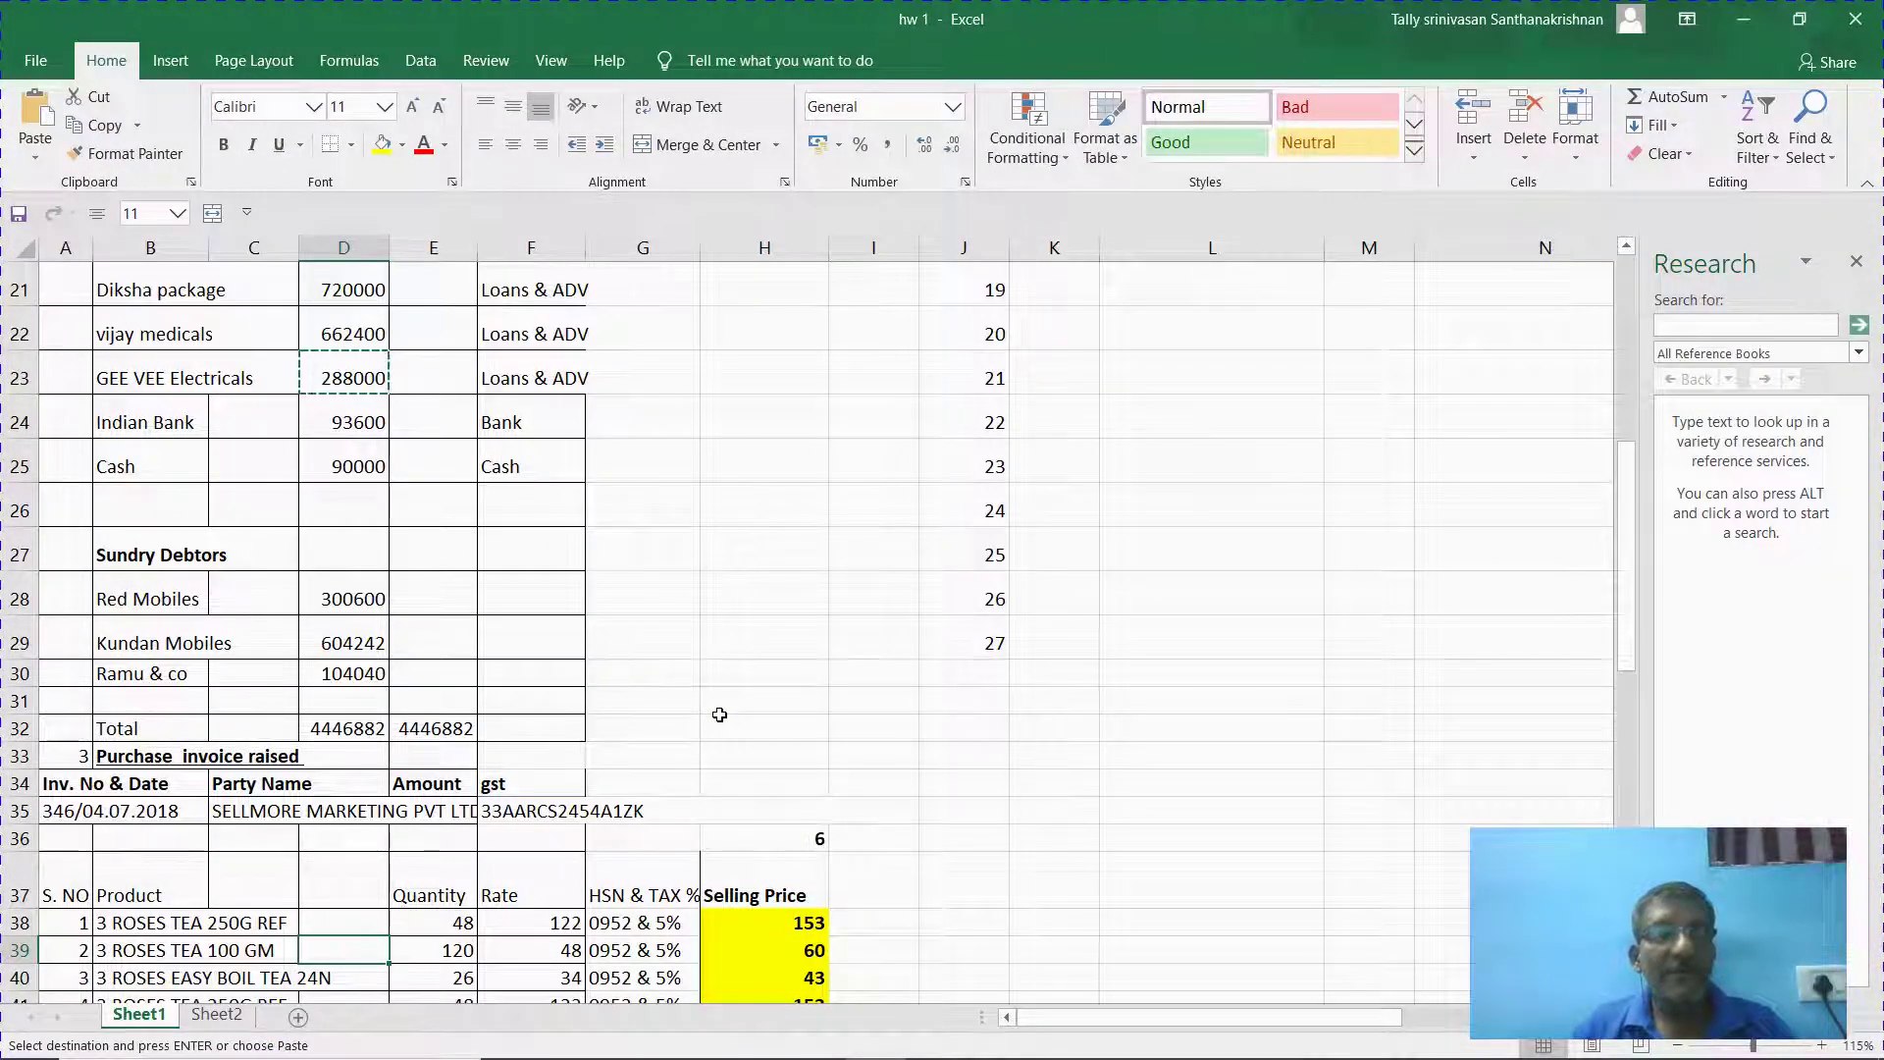
key(alt+Tab)
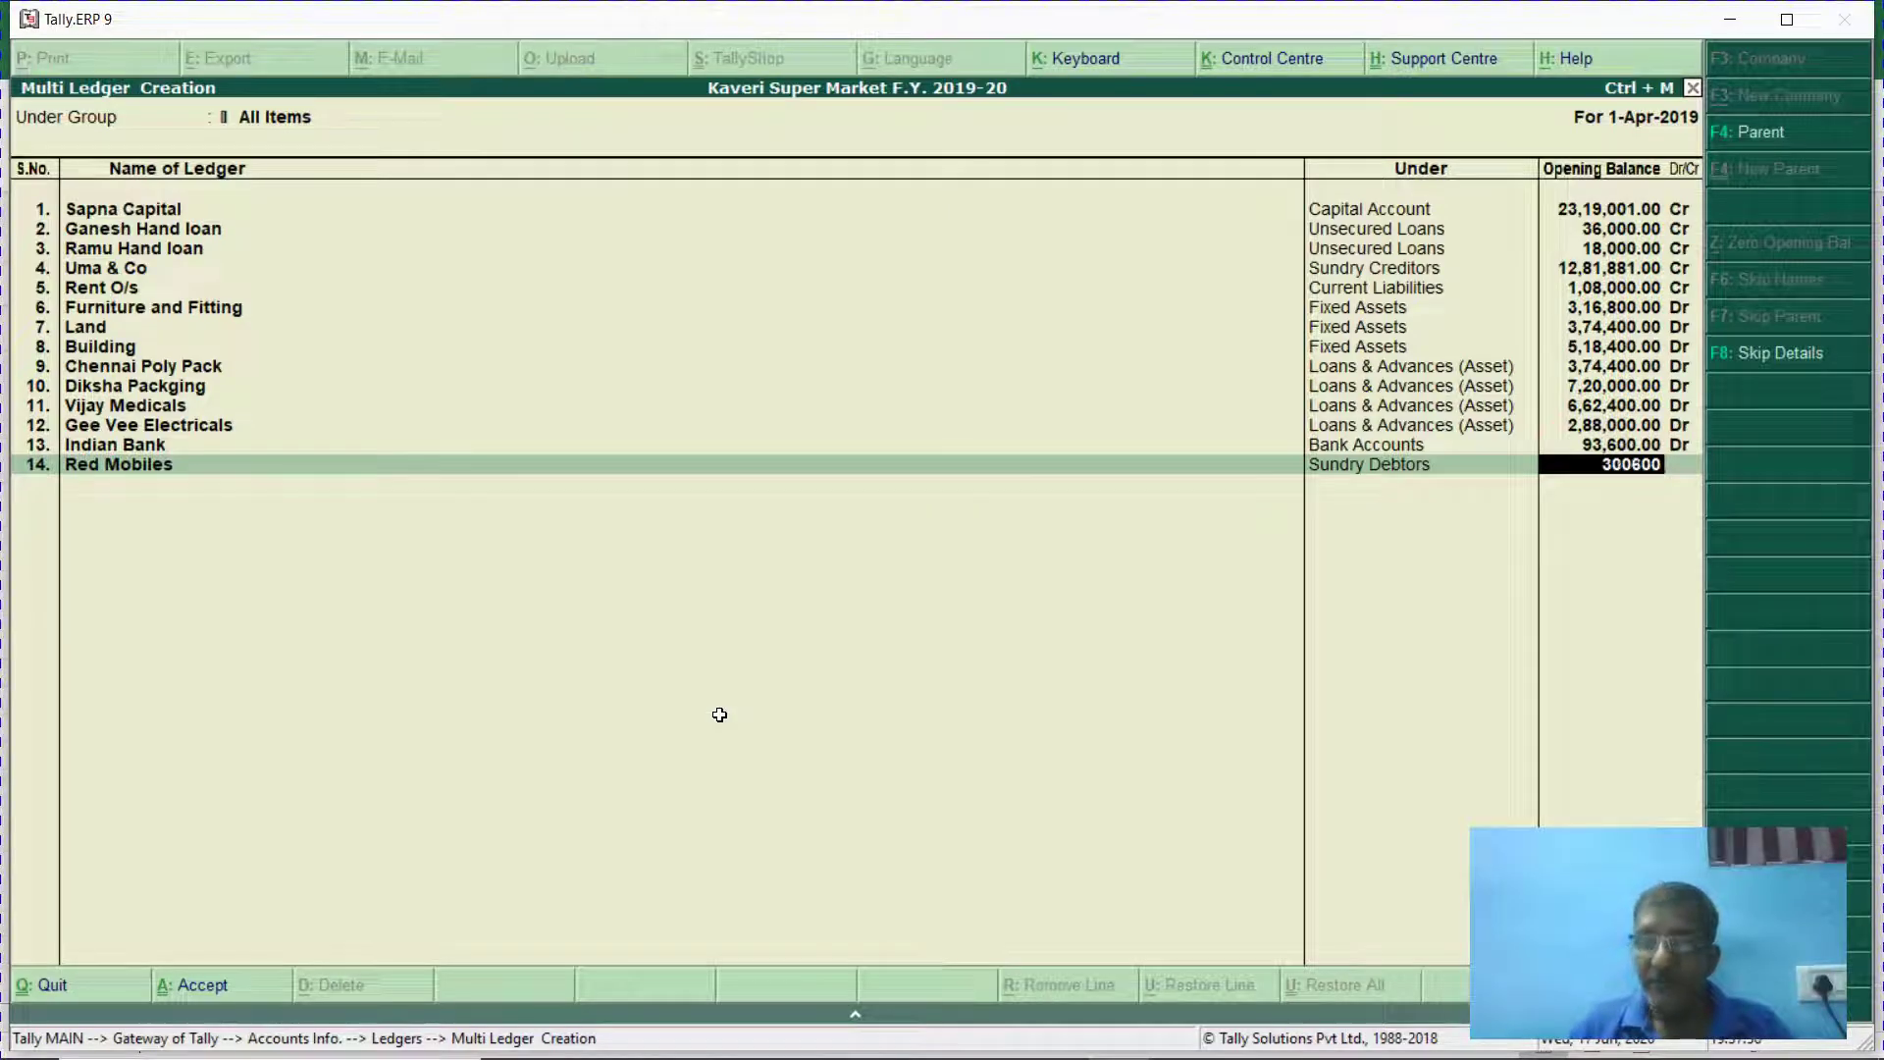
text(300600)
key(Return)
key(Return)
key(Return)
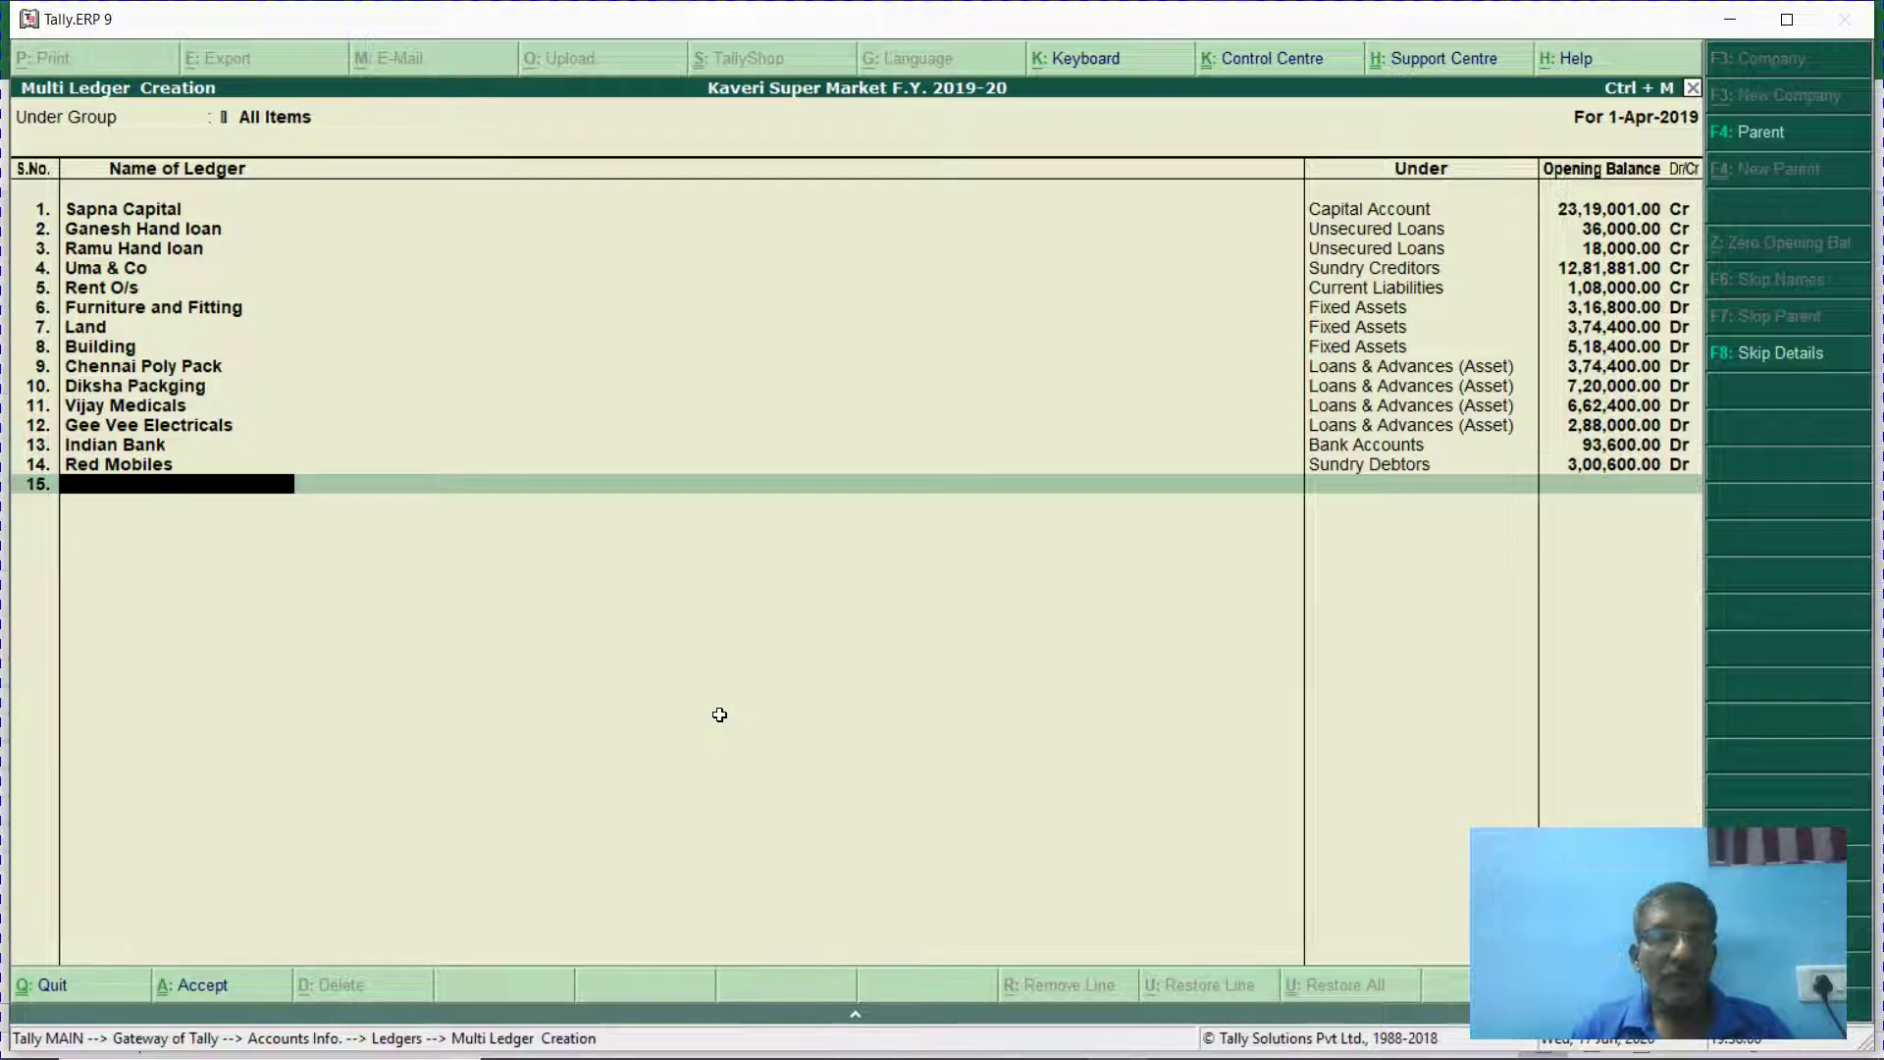
Add Kundan Mobiles under Sundry Debtors with a 6,04,242 Dr opening balance.
key(alt+Tab)
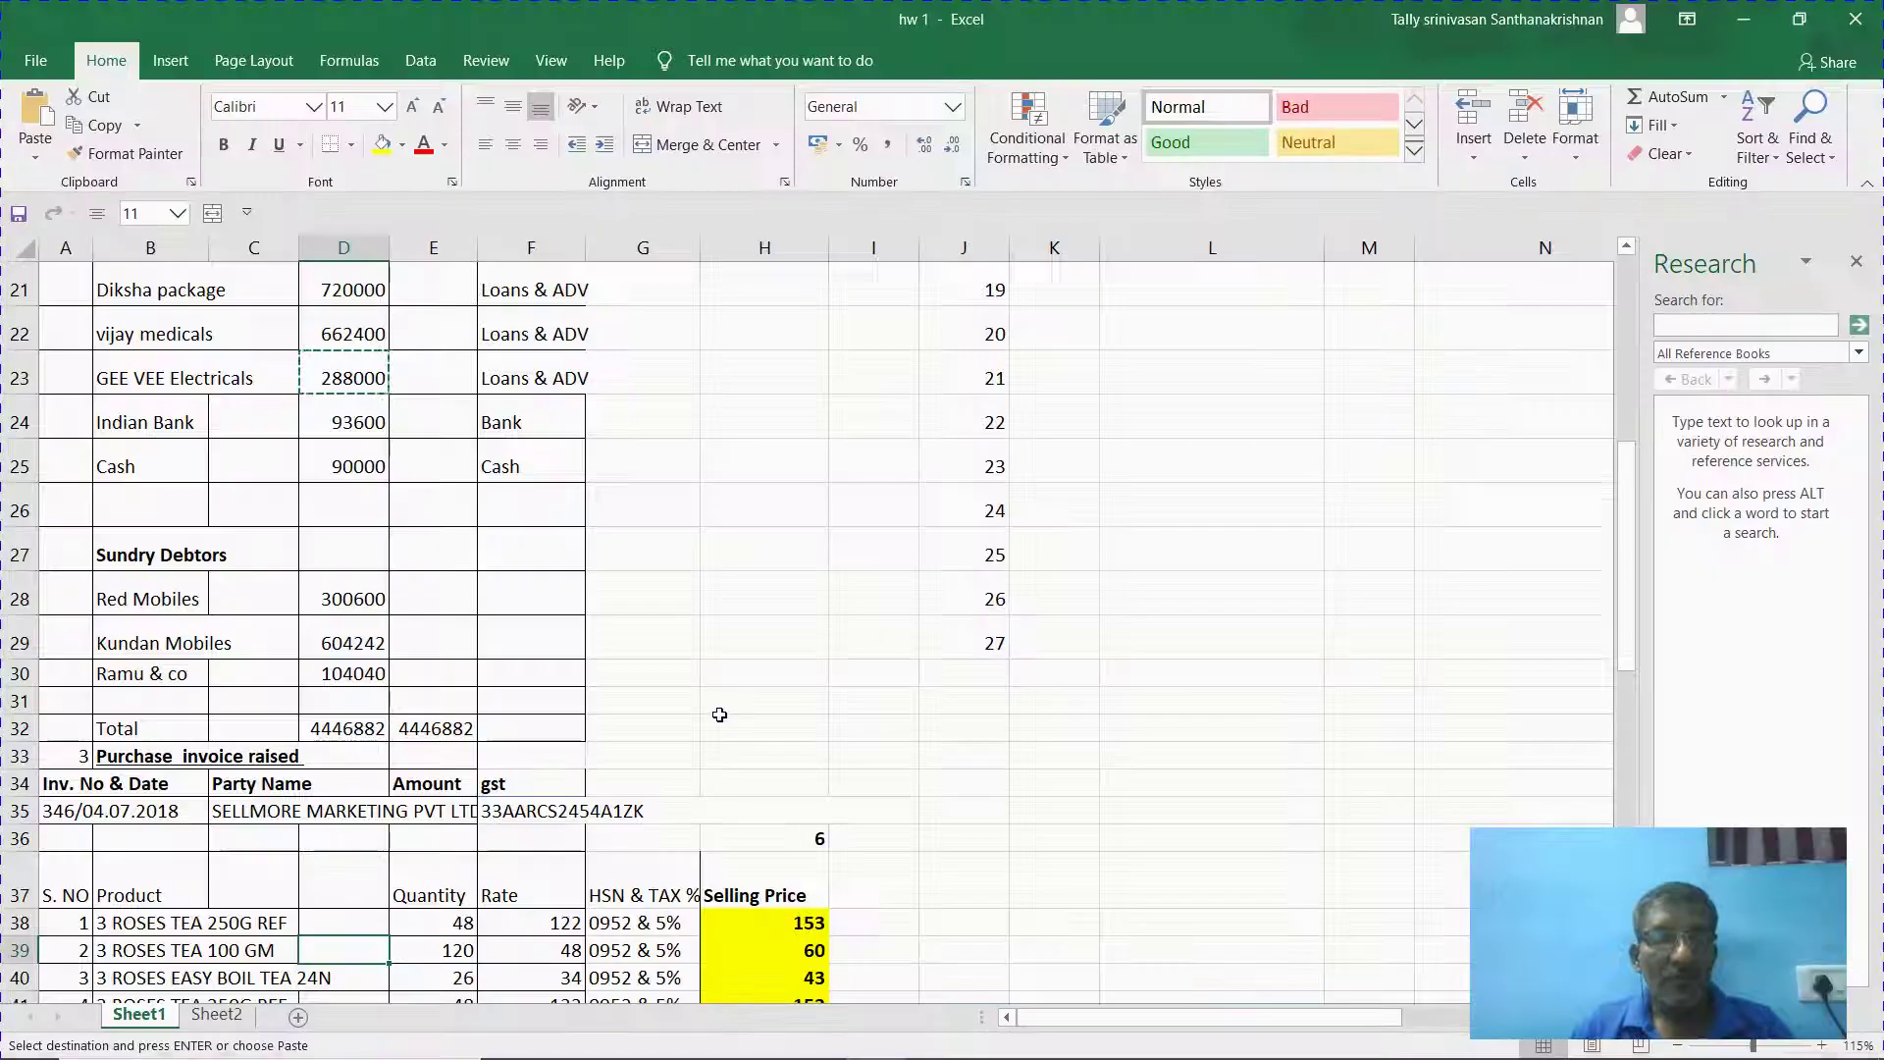
click(353, 652)
key(ctrl+c)
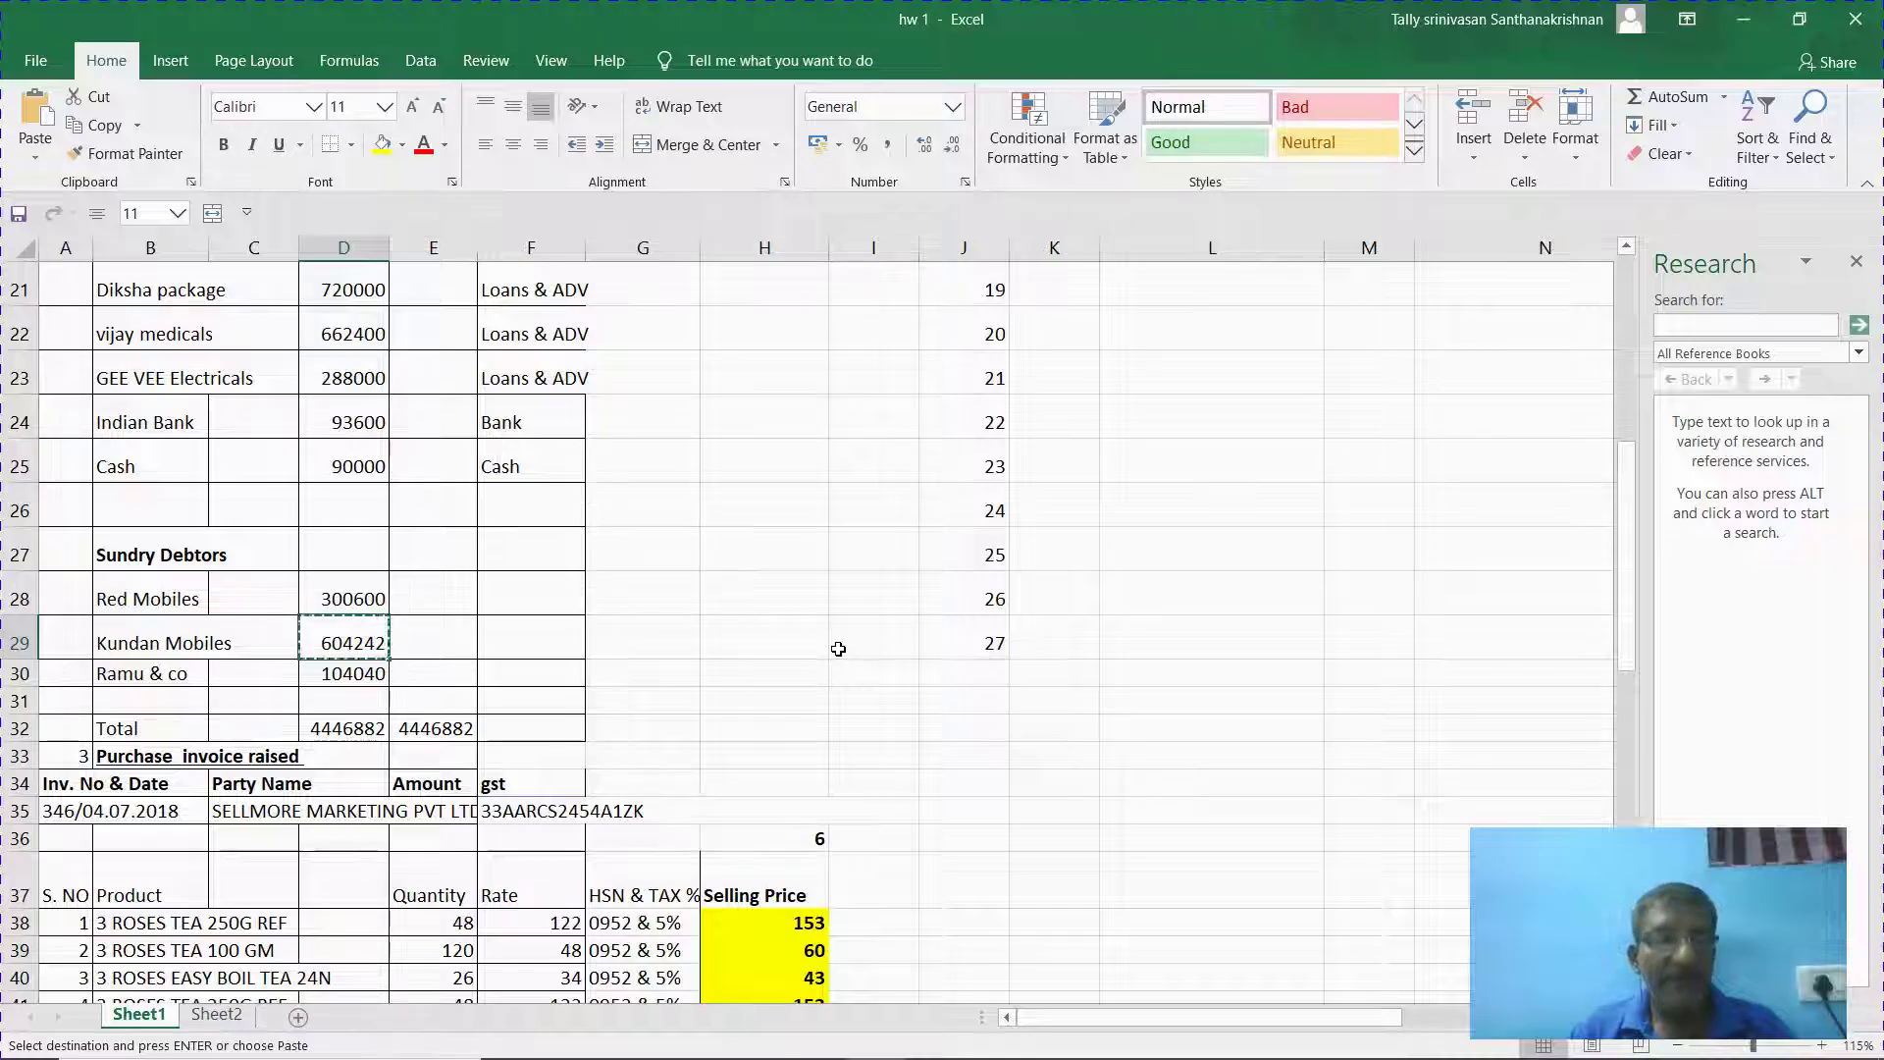
key(alt+Tab)
text(Kund)
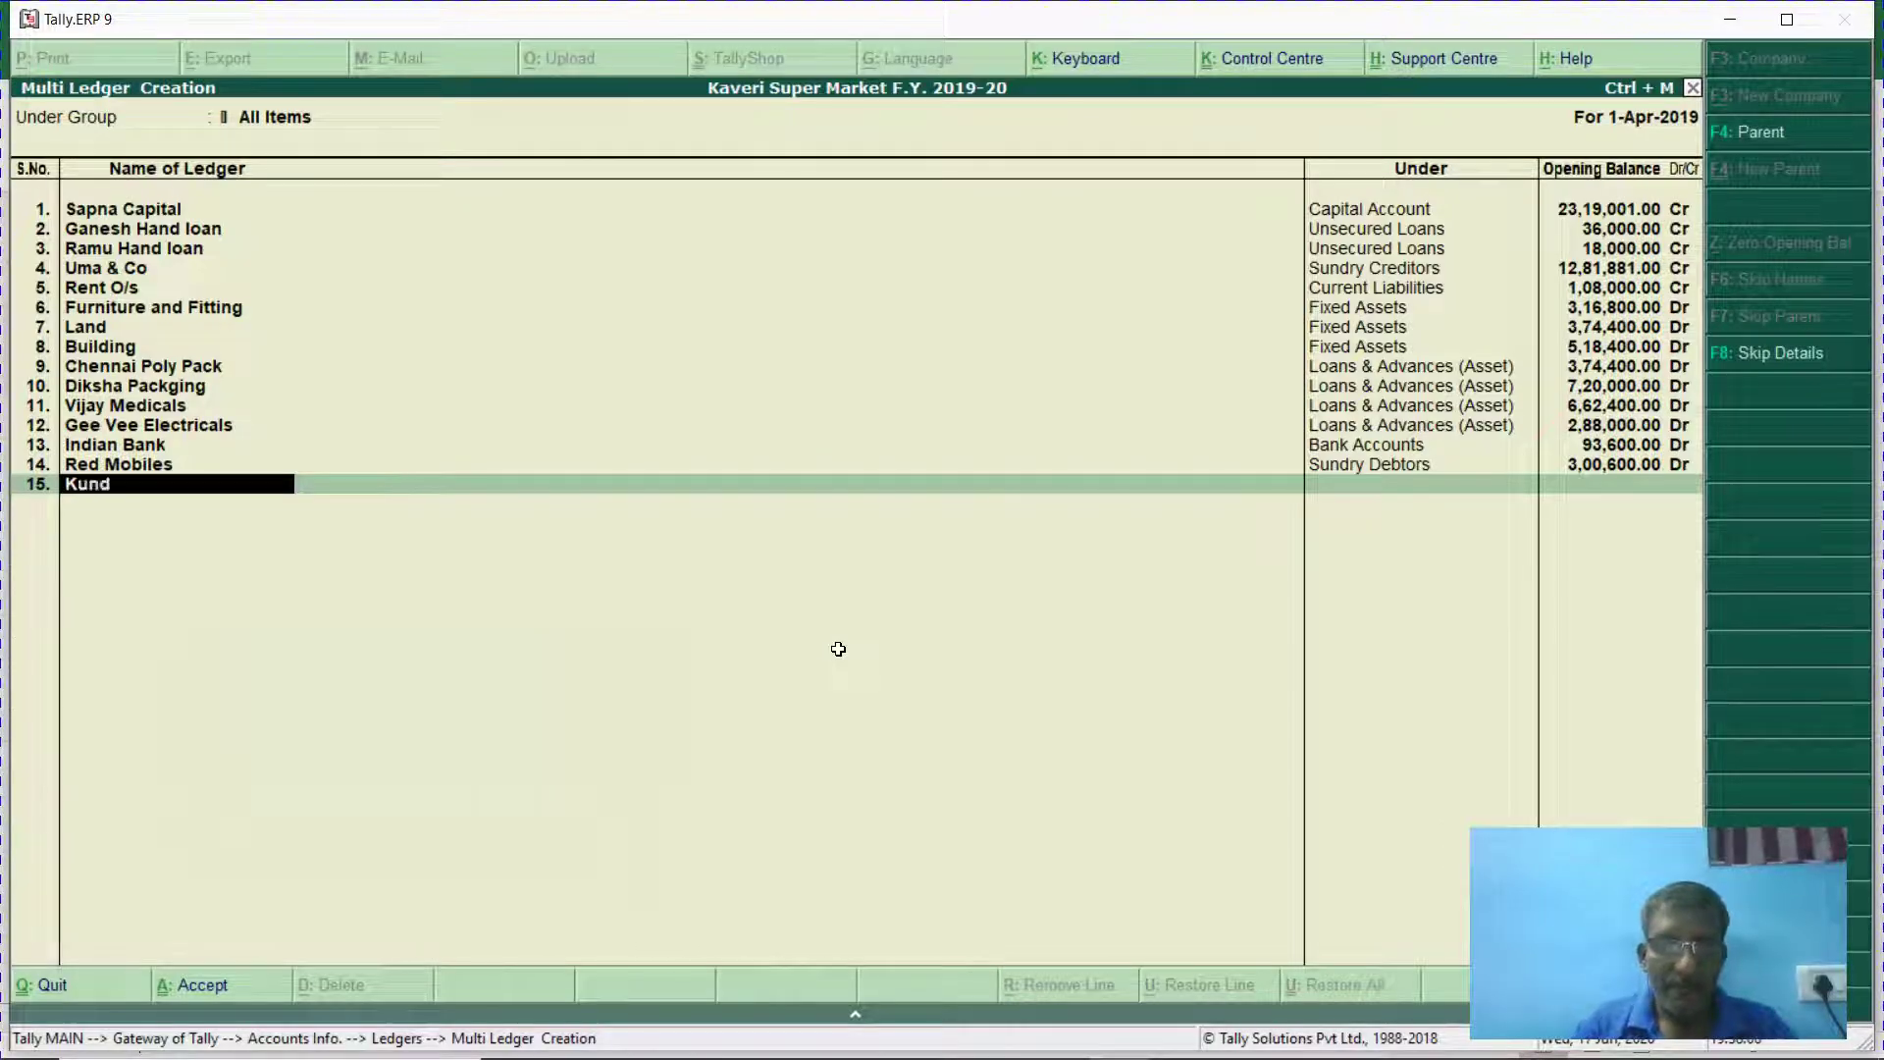
text(an Mobiles)
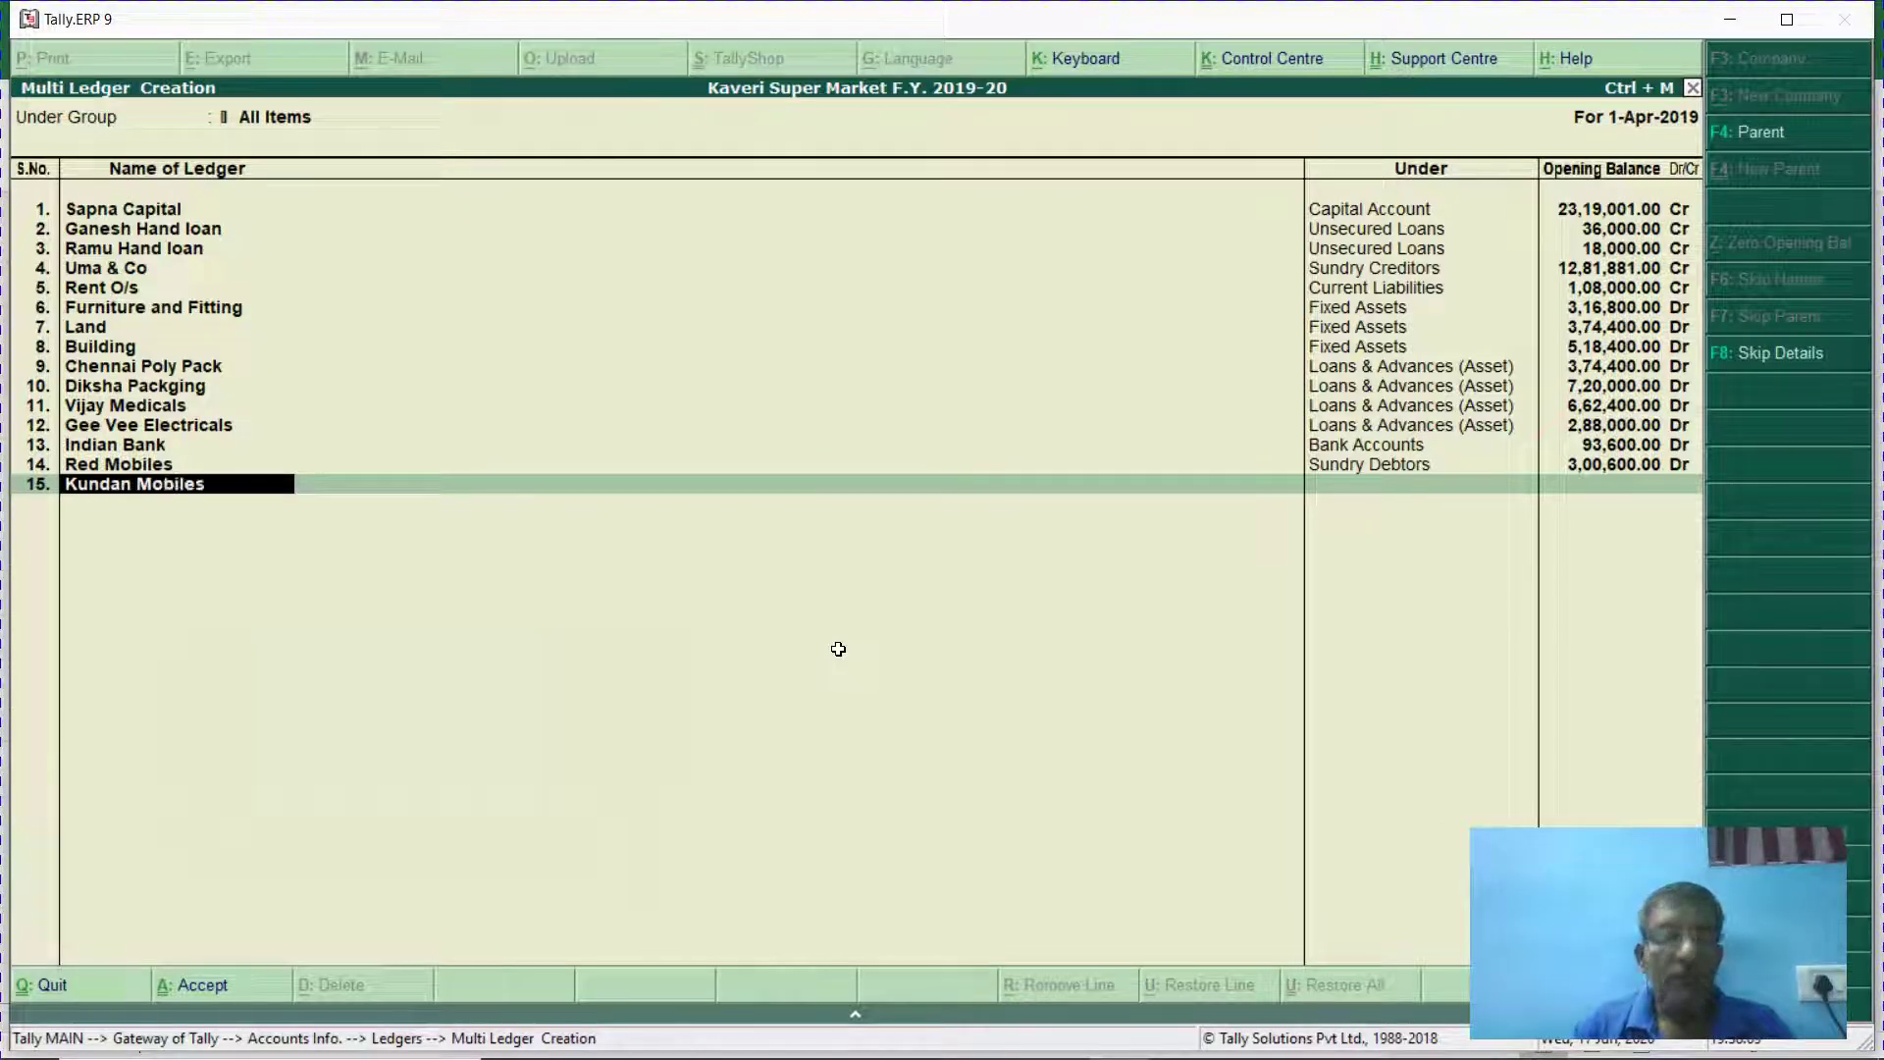
key(Return)
text(Sund)
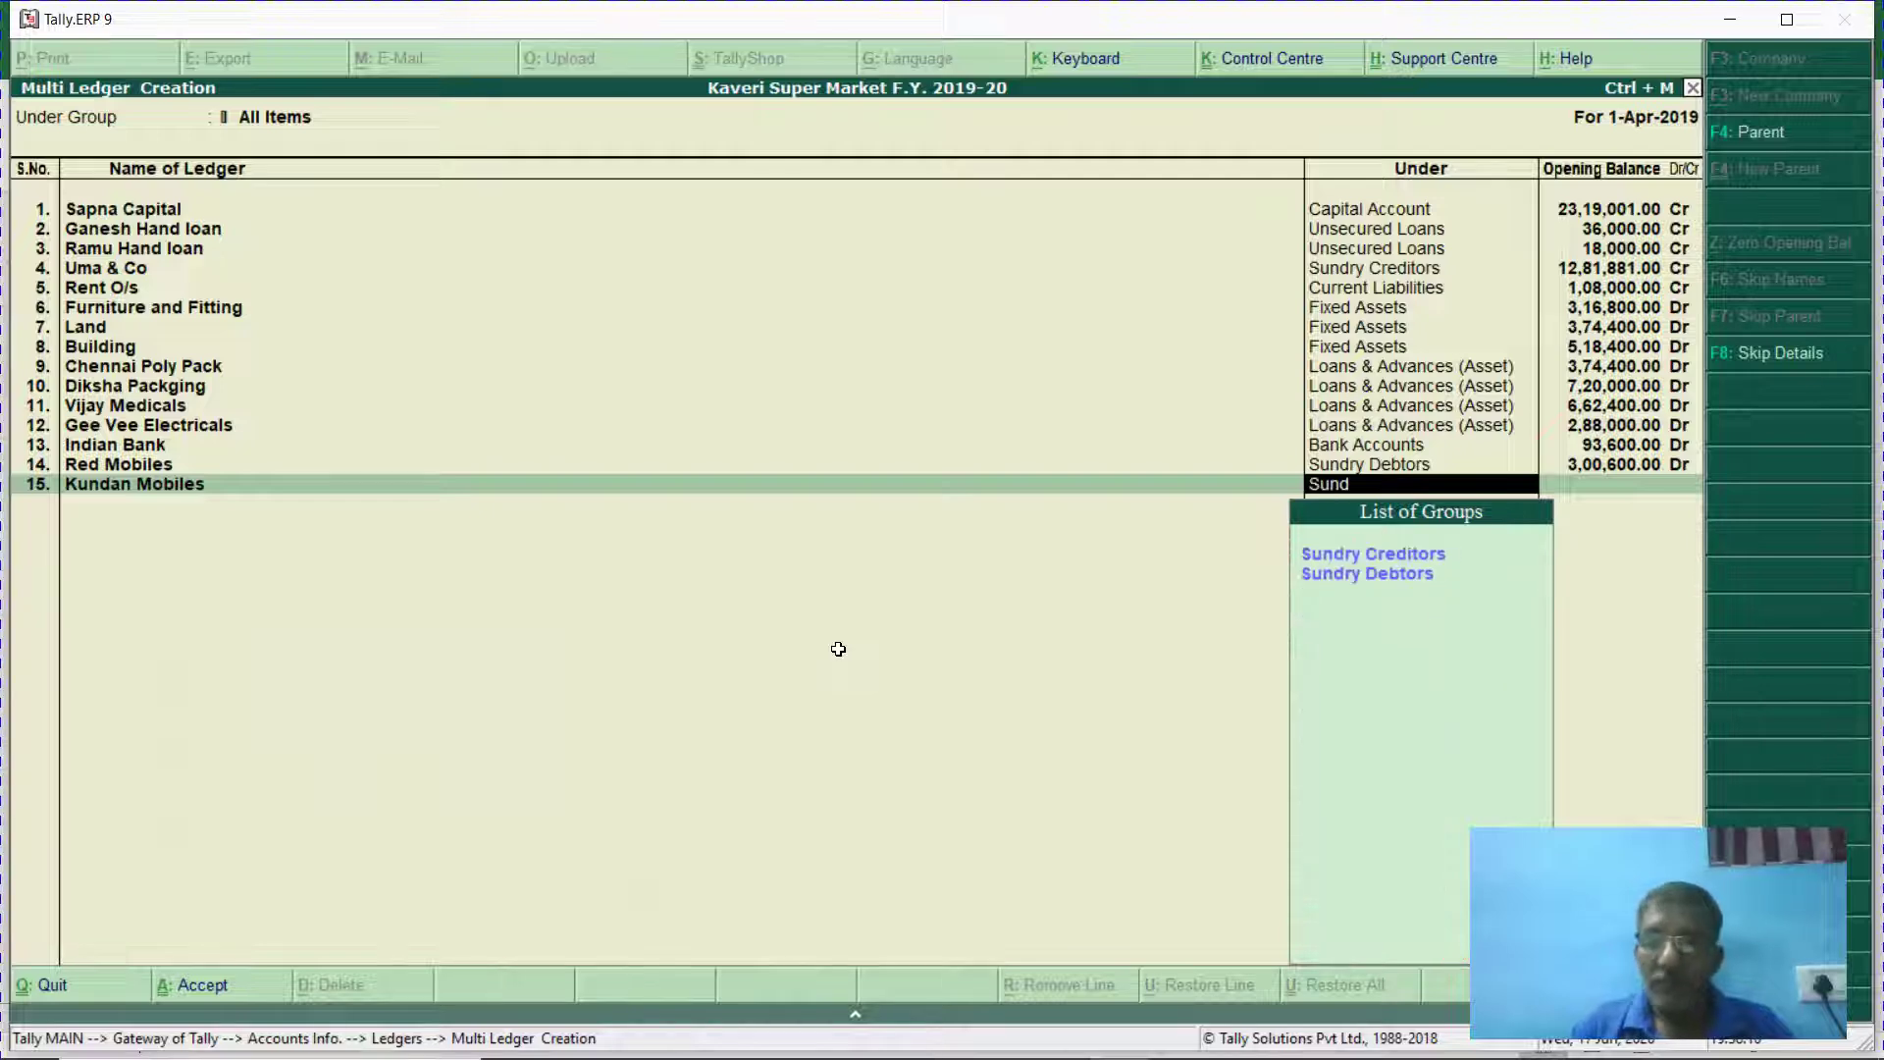
key(Down)
key(Return)
text(604242)
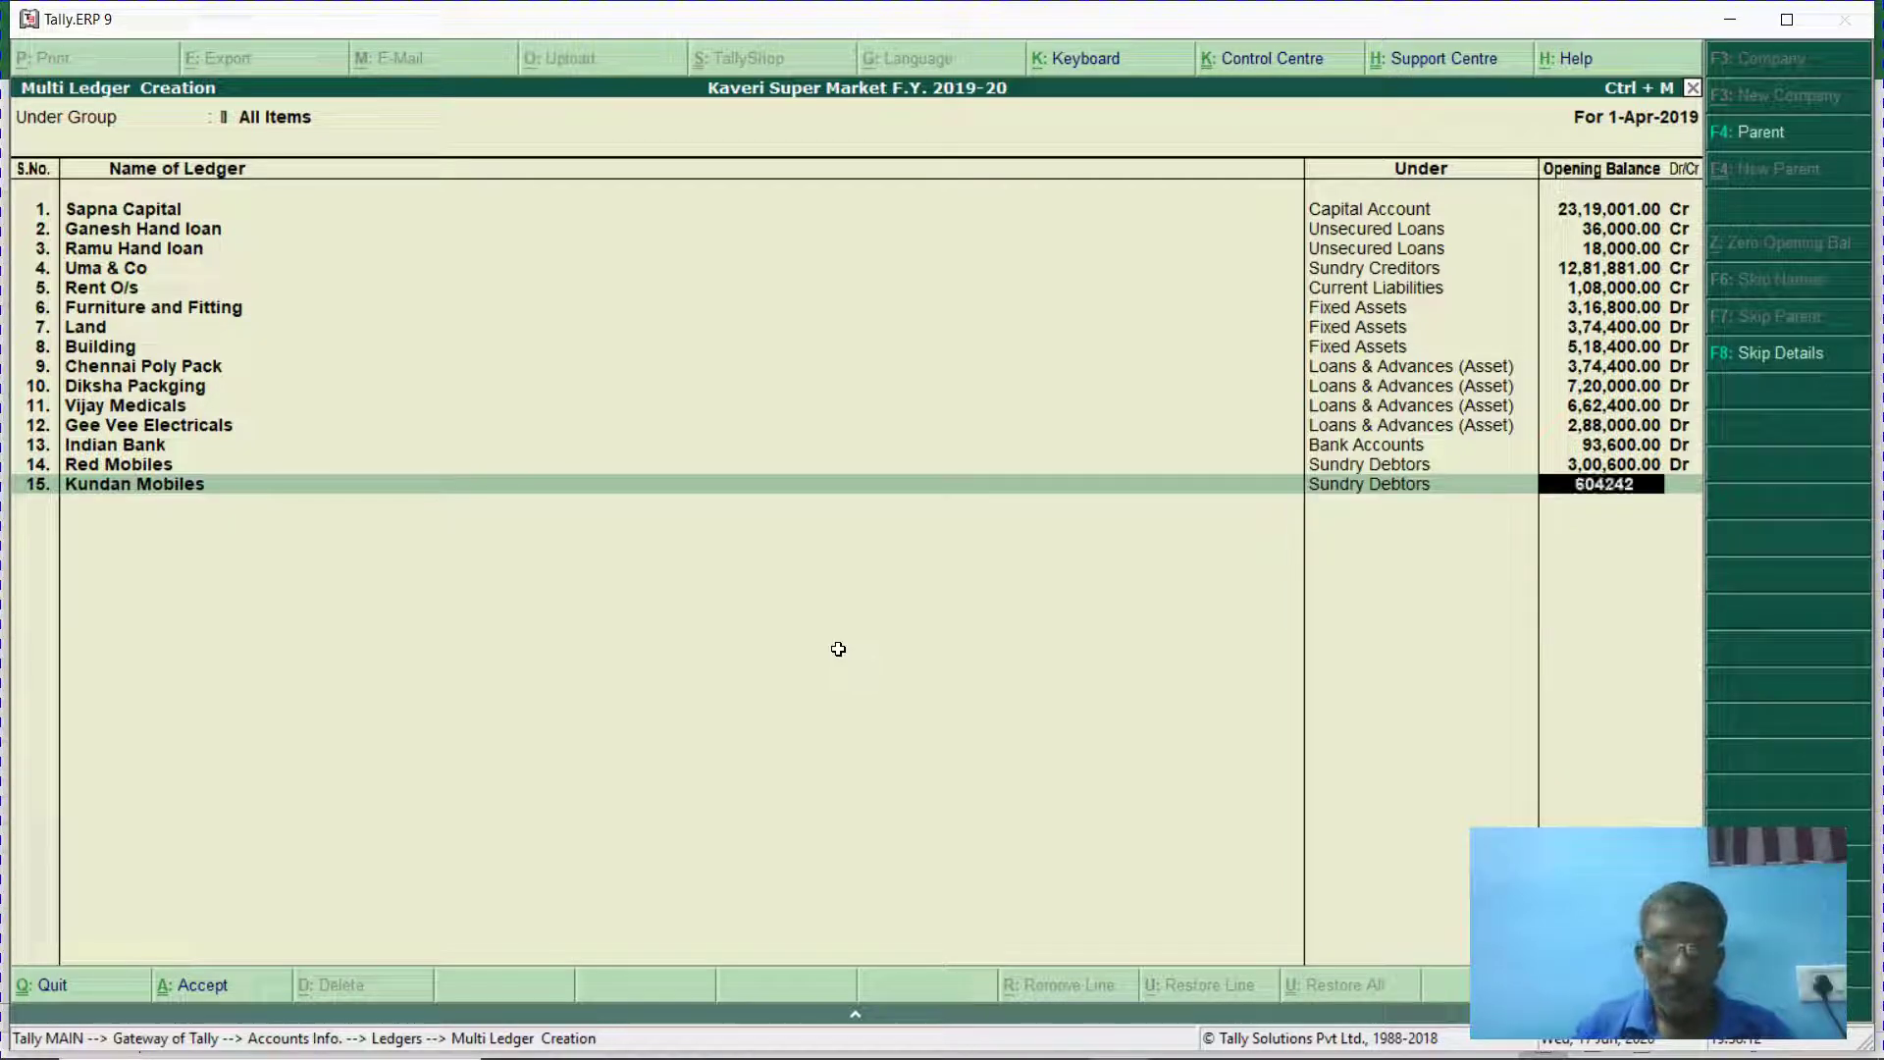
key(Return)
key(Return)
key(Return)
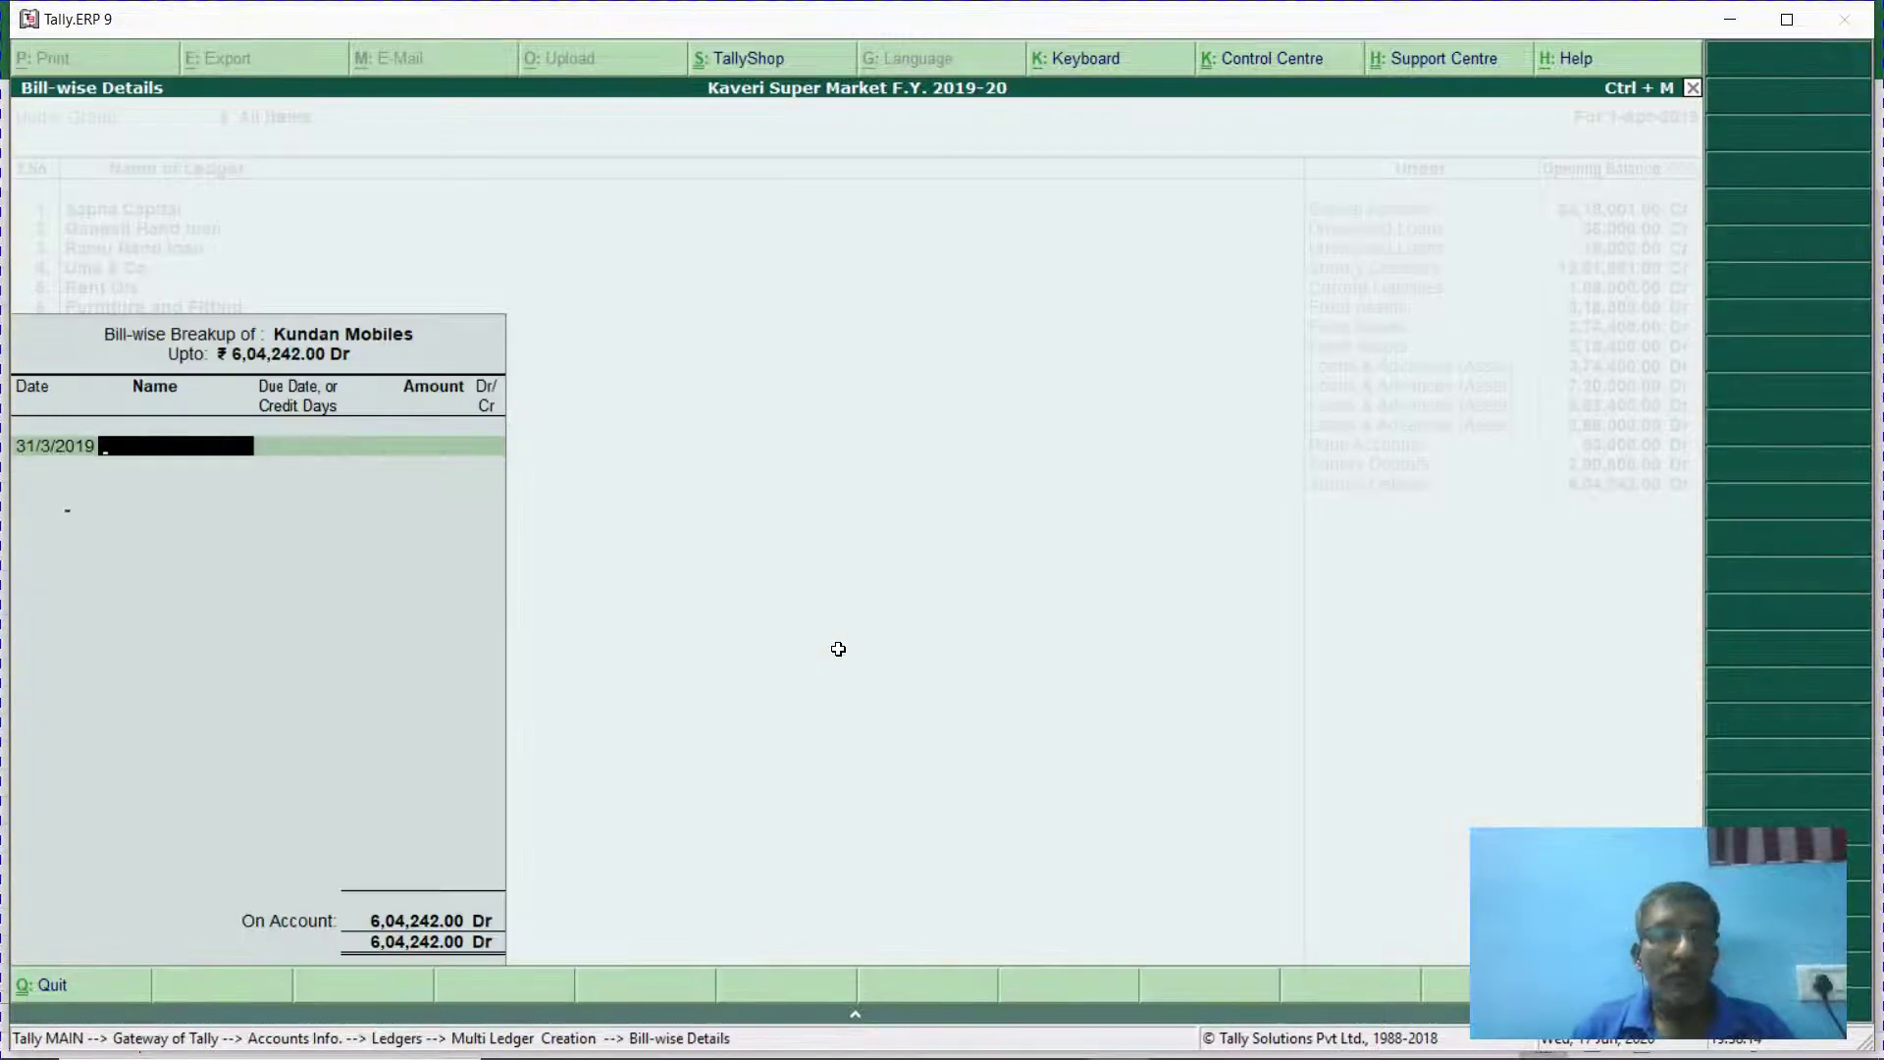
key(Return)
Copy Ramu & Co's 104040 balance from the Excel sheet.
key(alt+Tab)
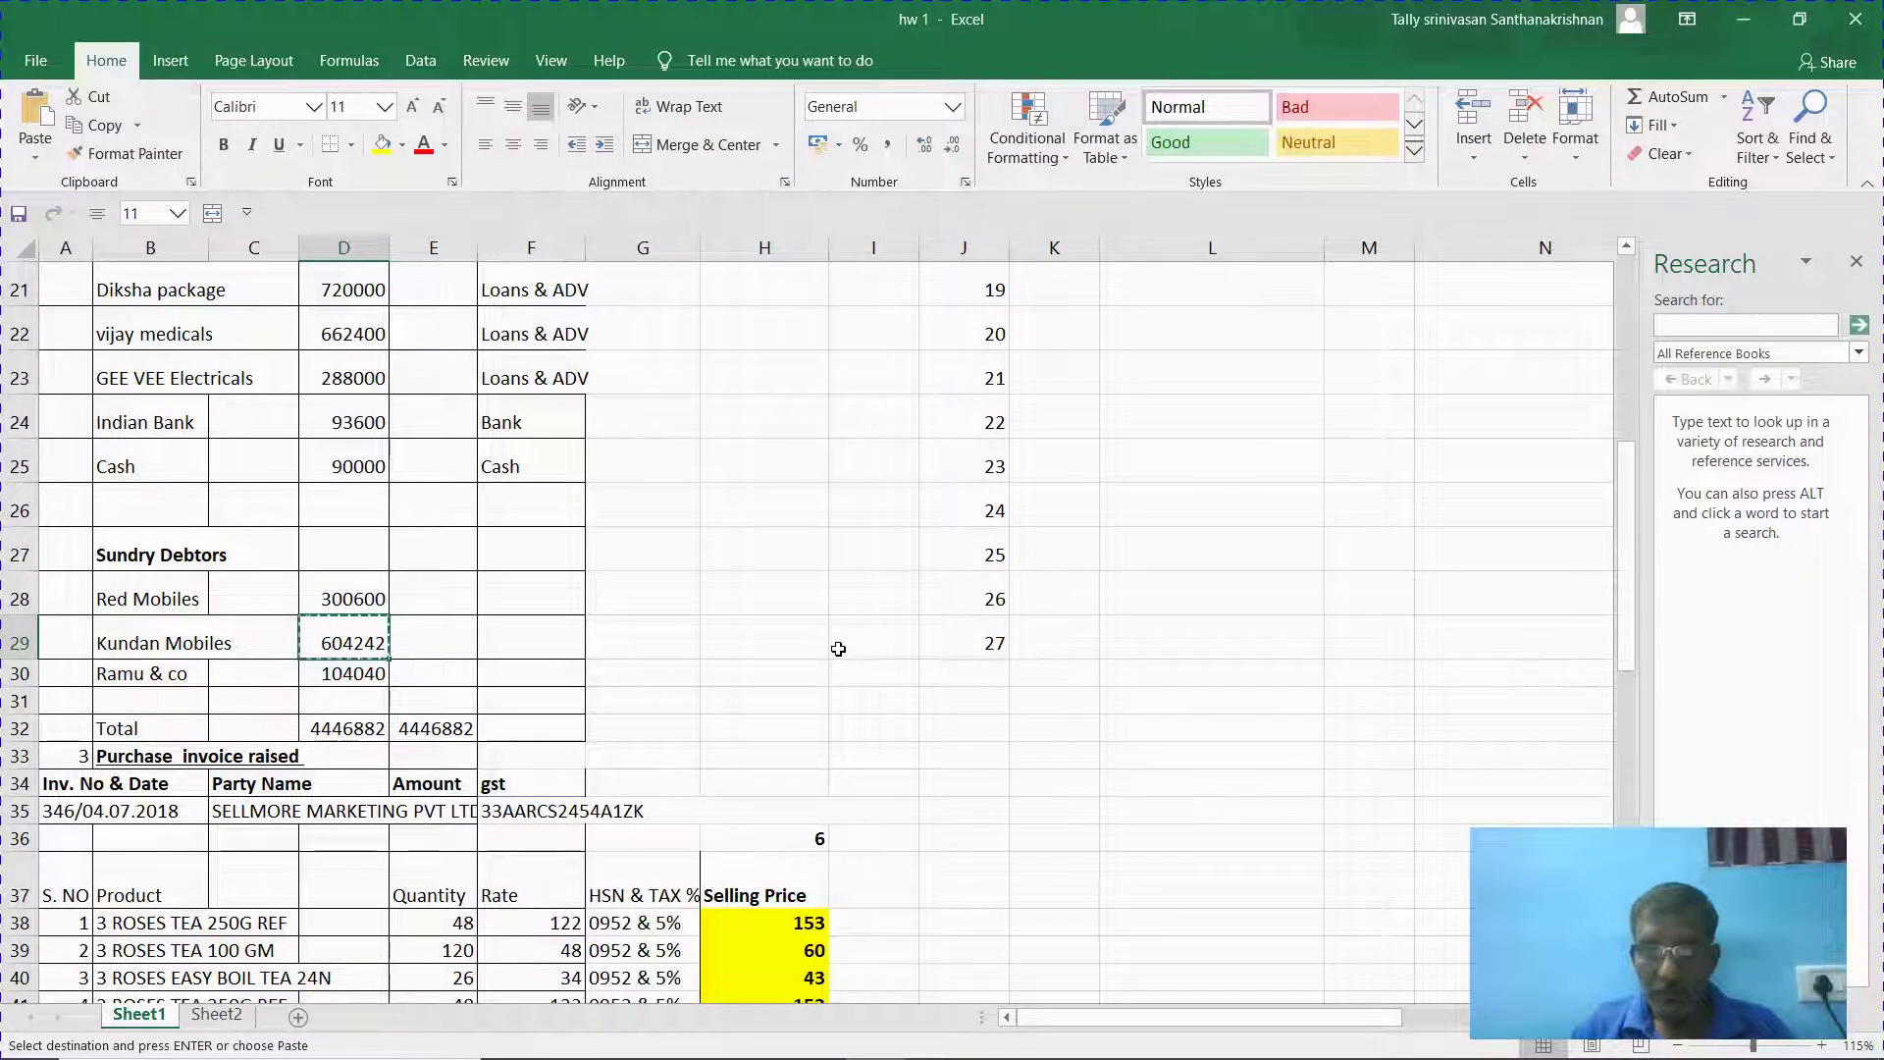
key(Down)
ctrl+click(838, 648)
key(ctrl+v)
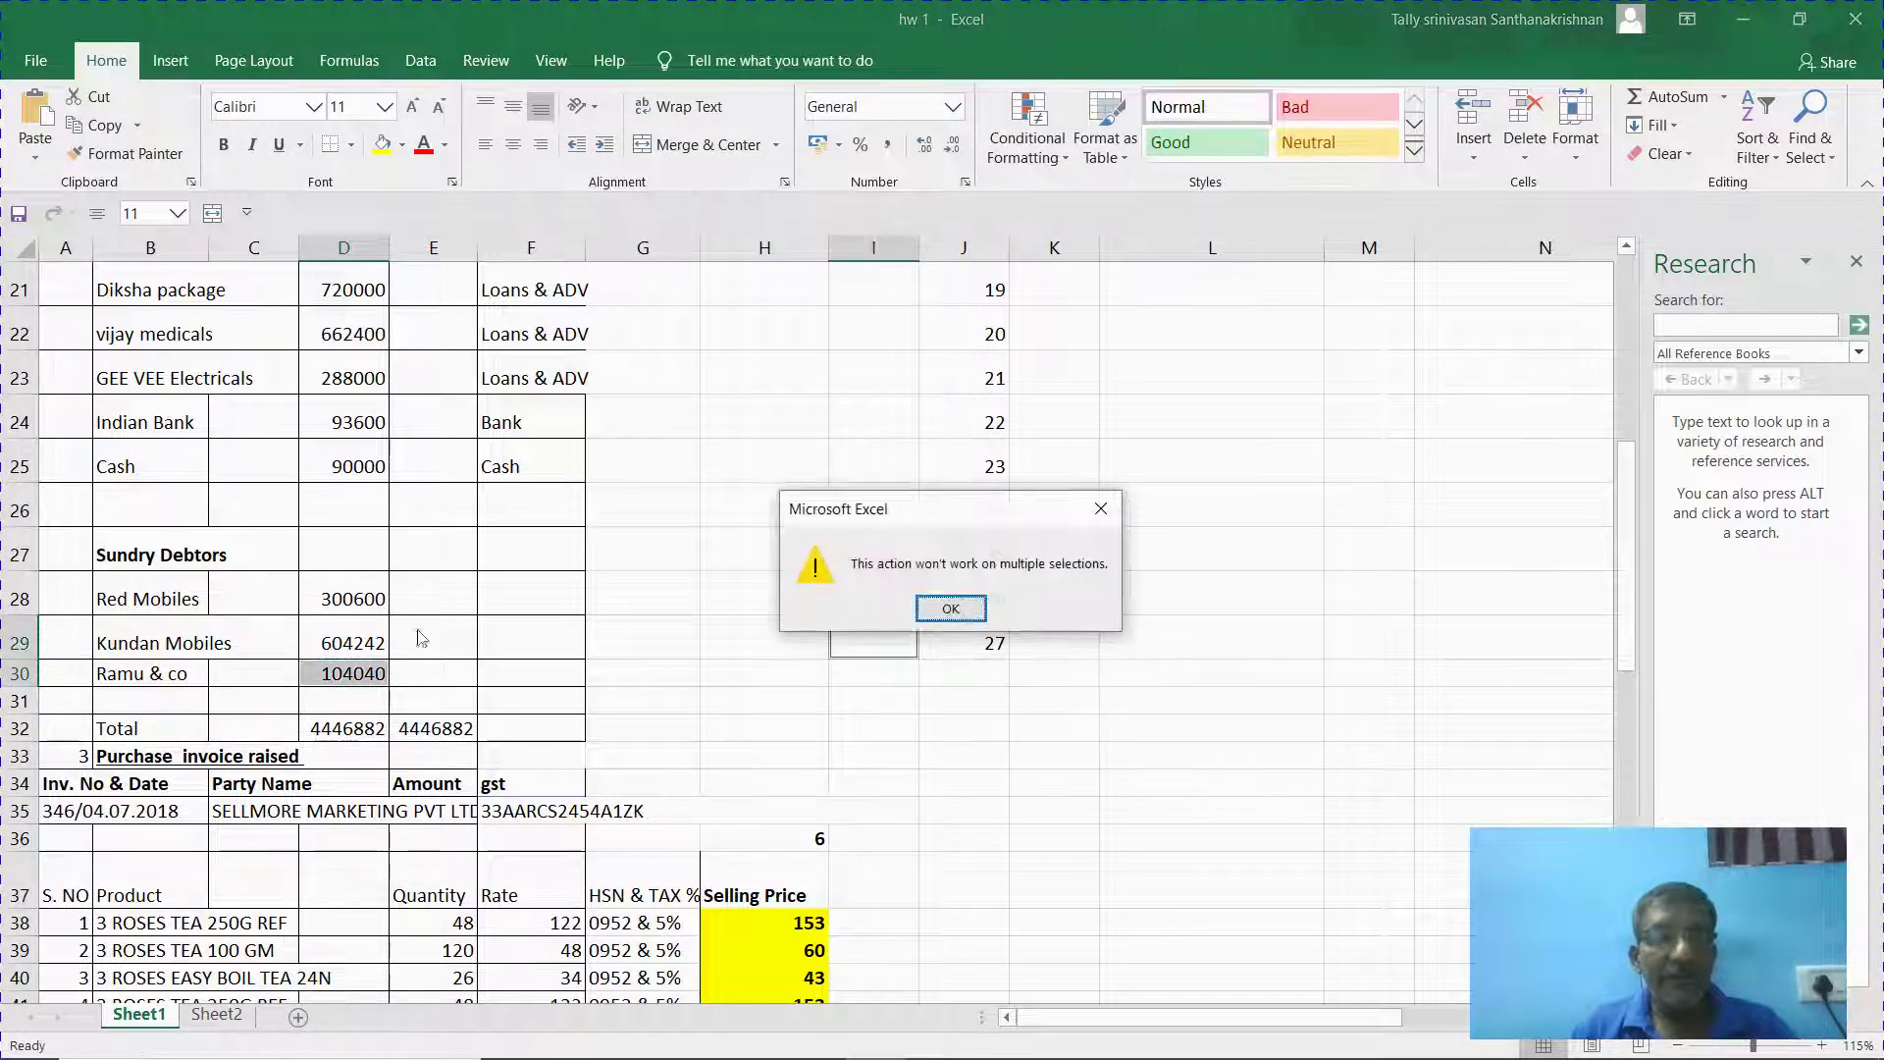
click(950, 608)
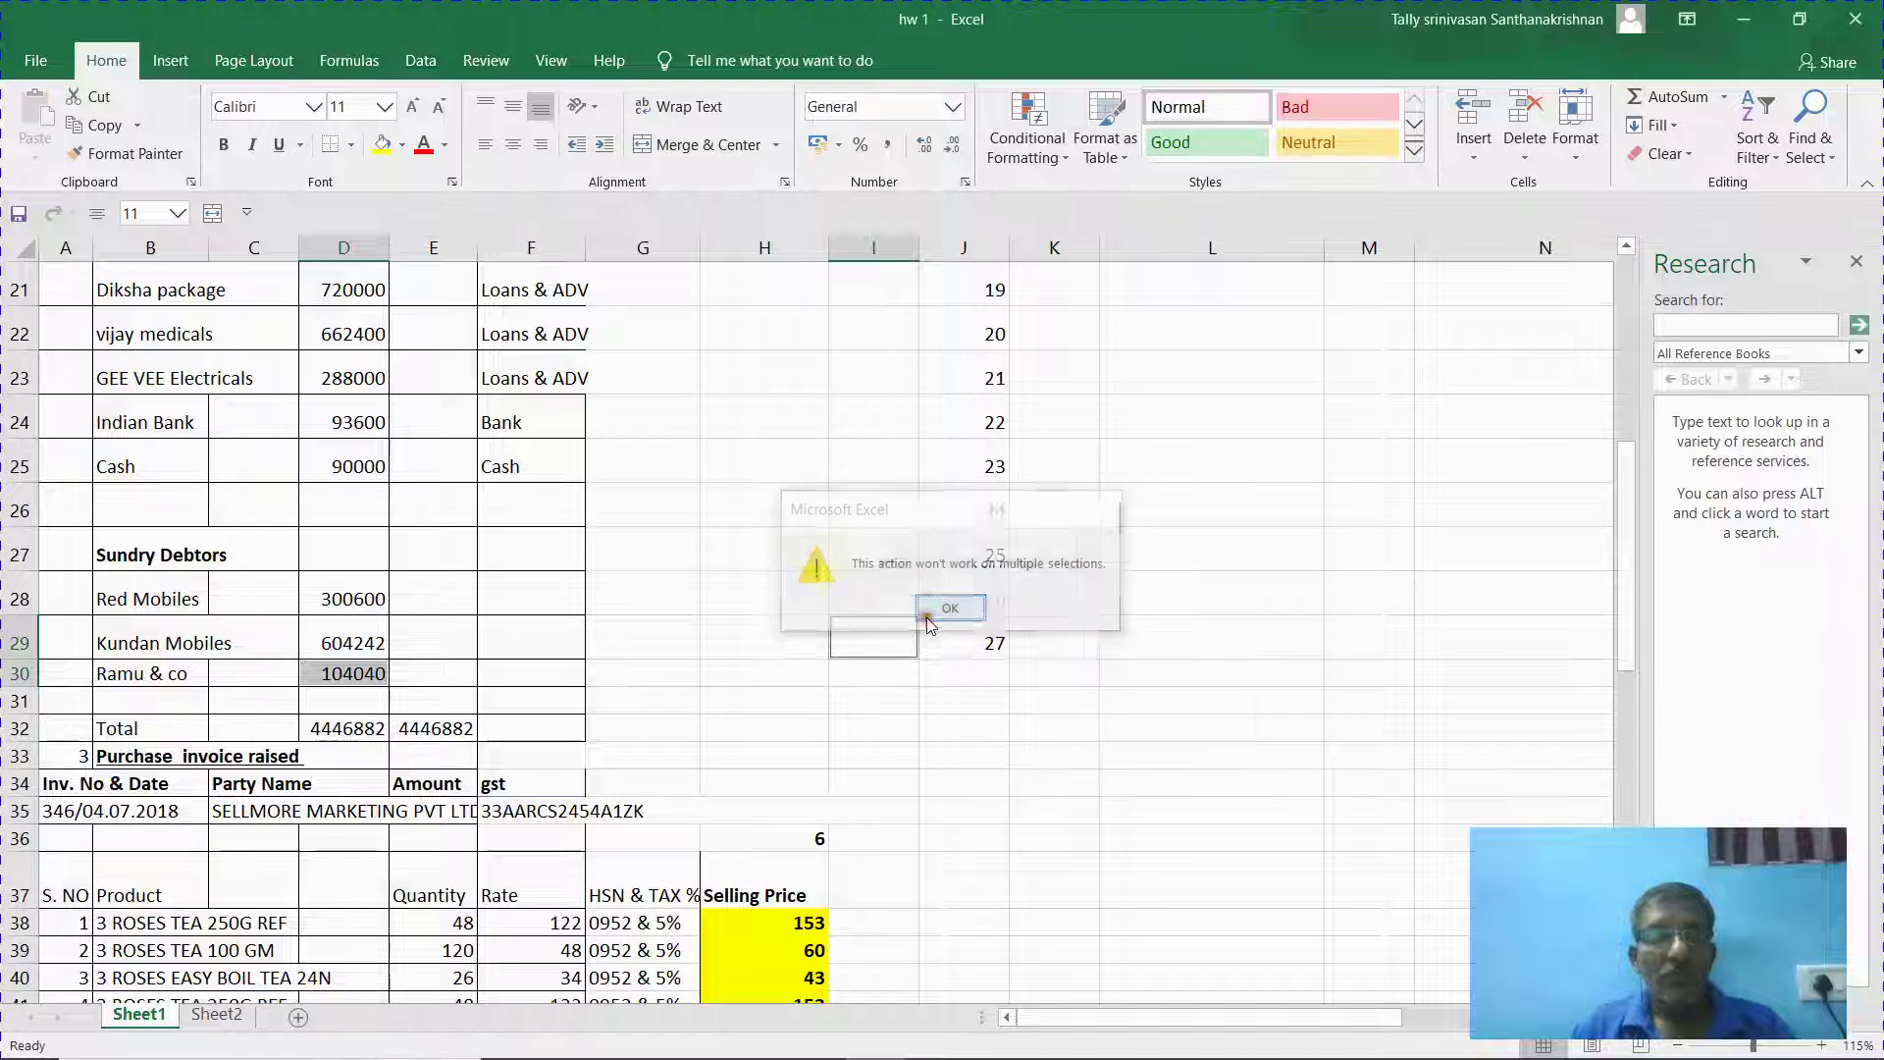
click(633, 650)
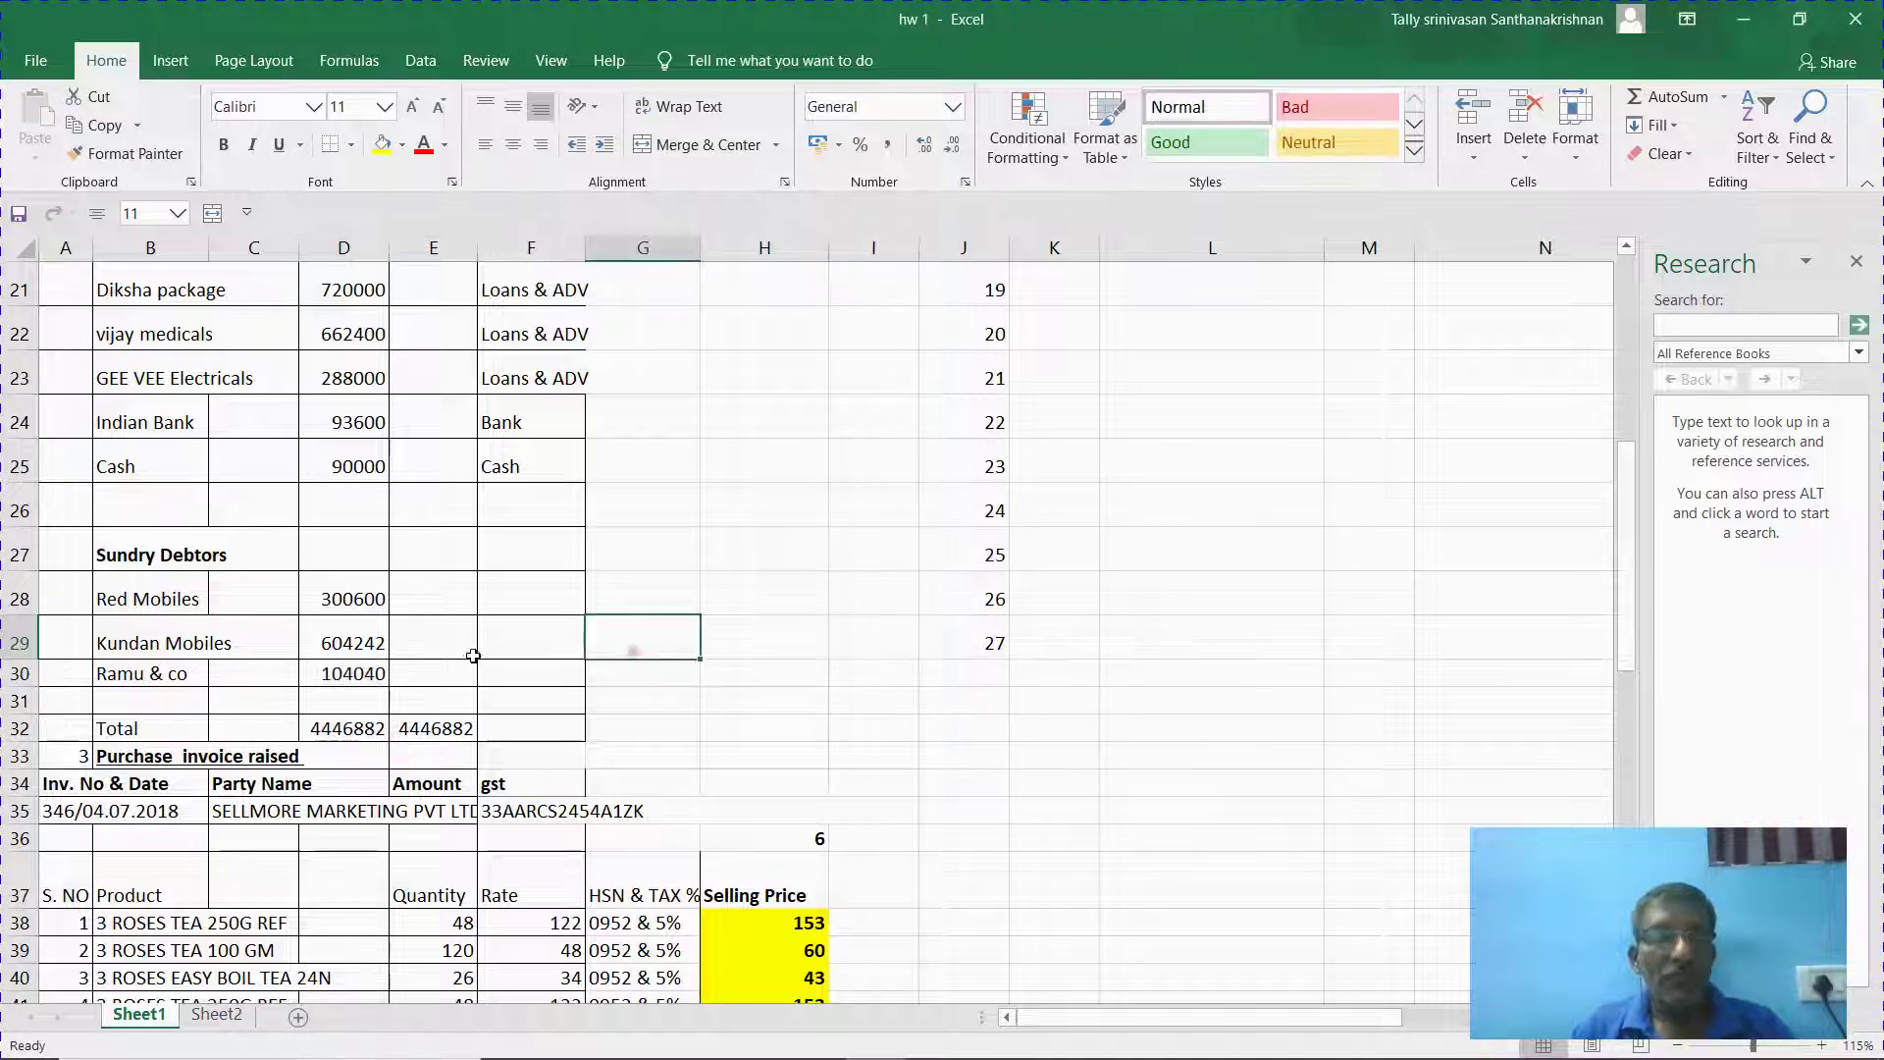
click(377, 673)
key(ctrl+c)
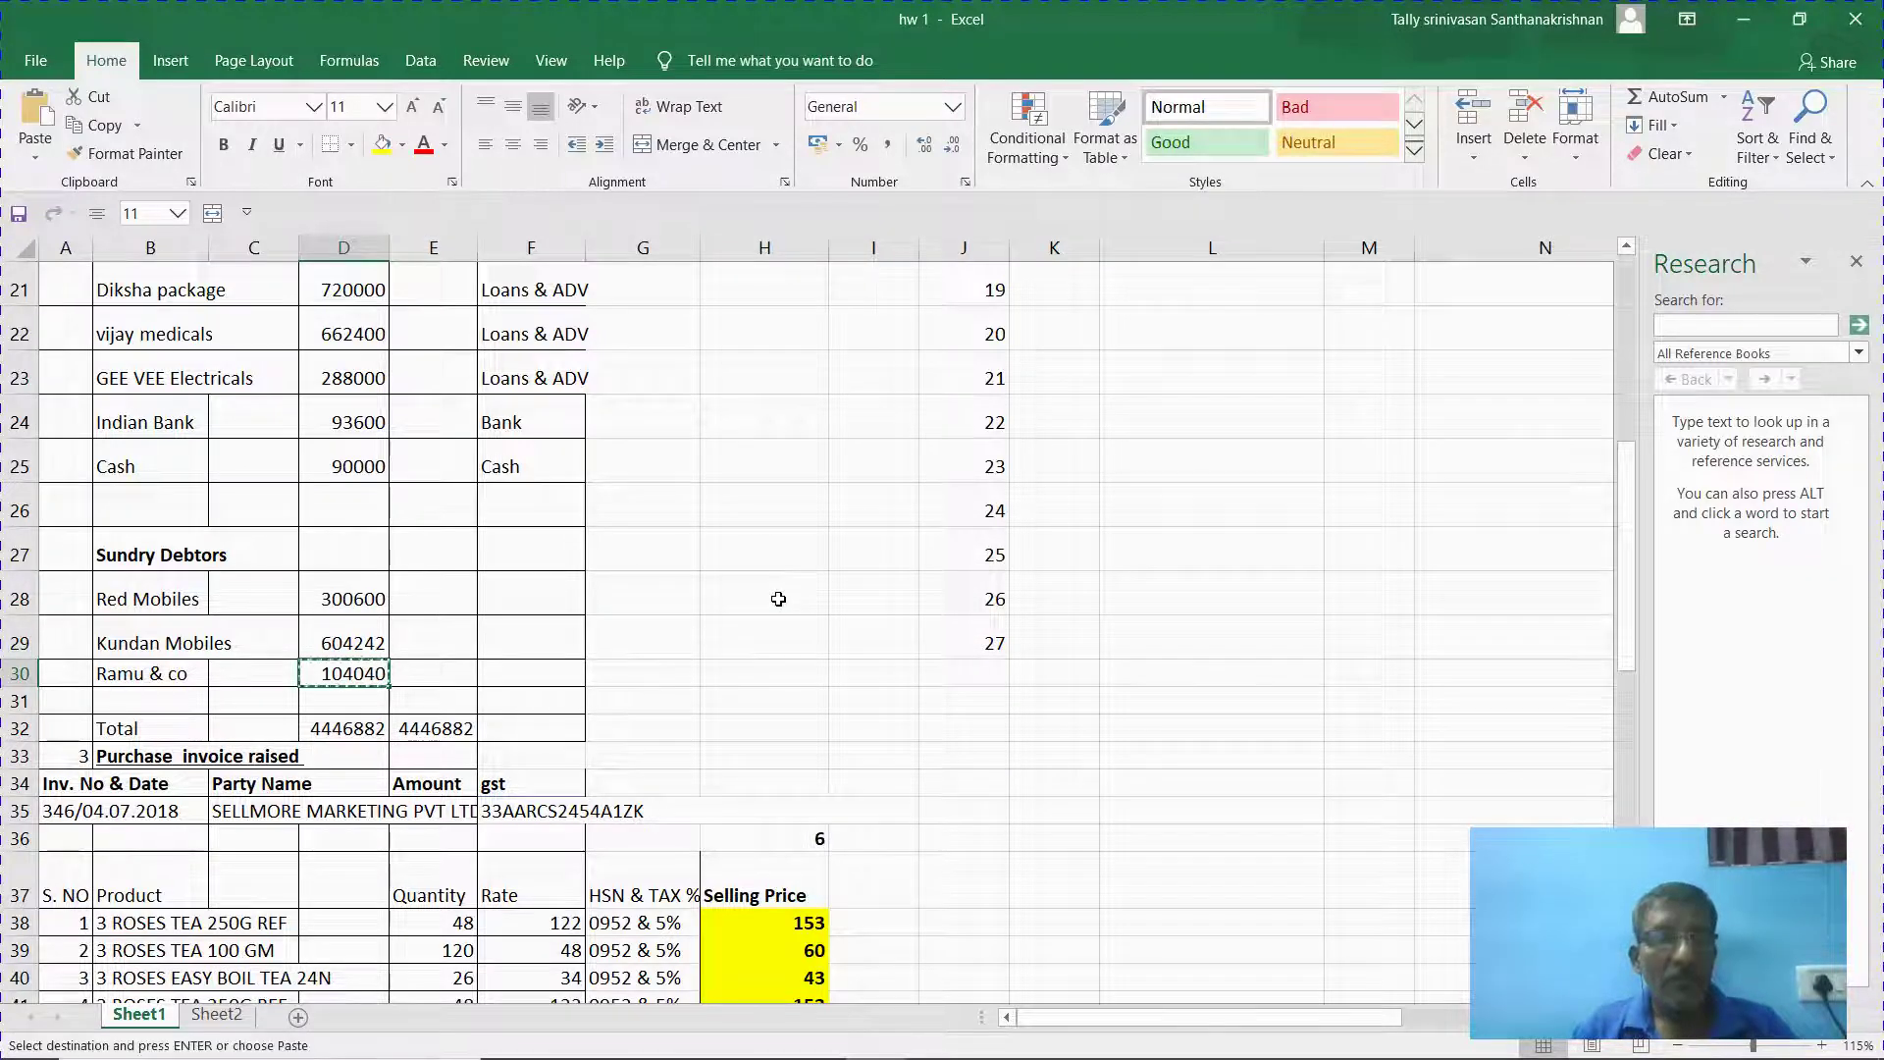
Enter Ramu & Co under Sundry Debtors at 1,04,040 Dr, then exit to Gateway of Tally.
key(alt+Tab)
key(ctrl+alt+v)
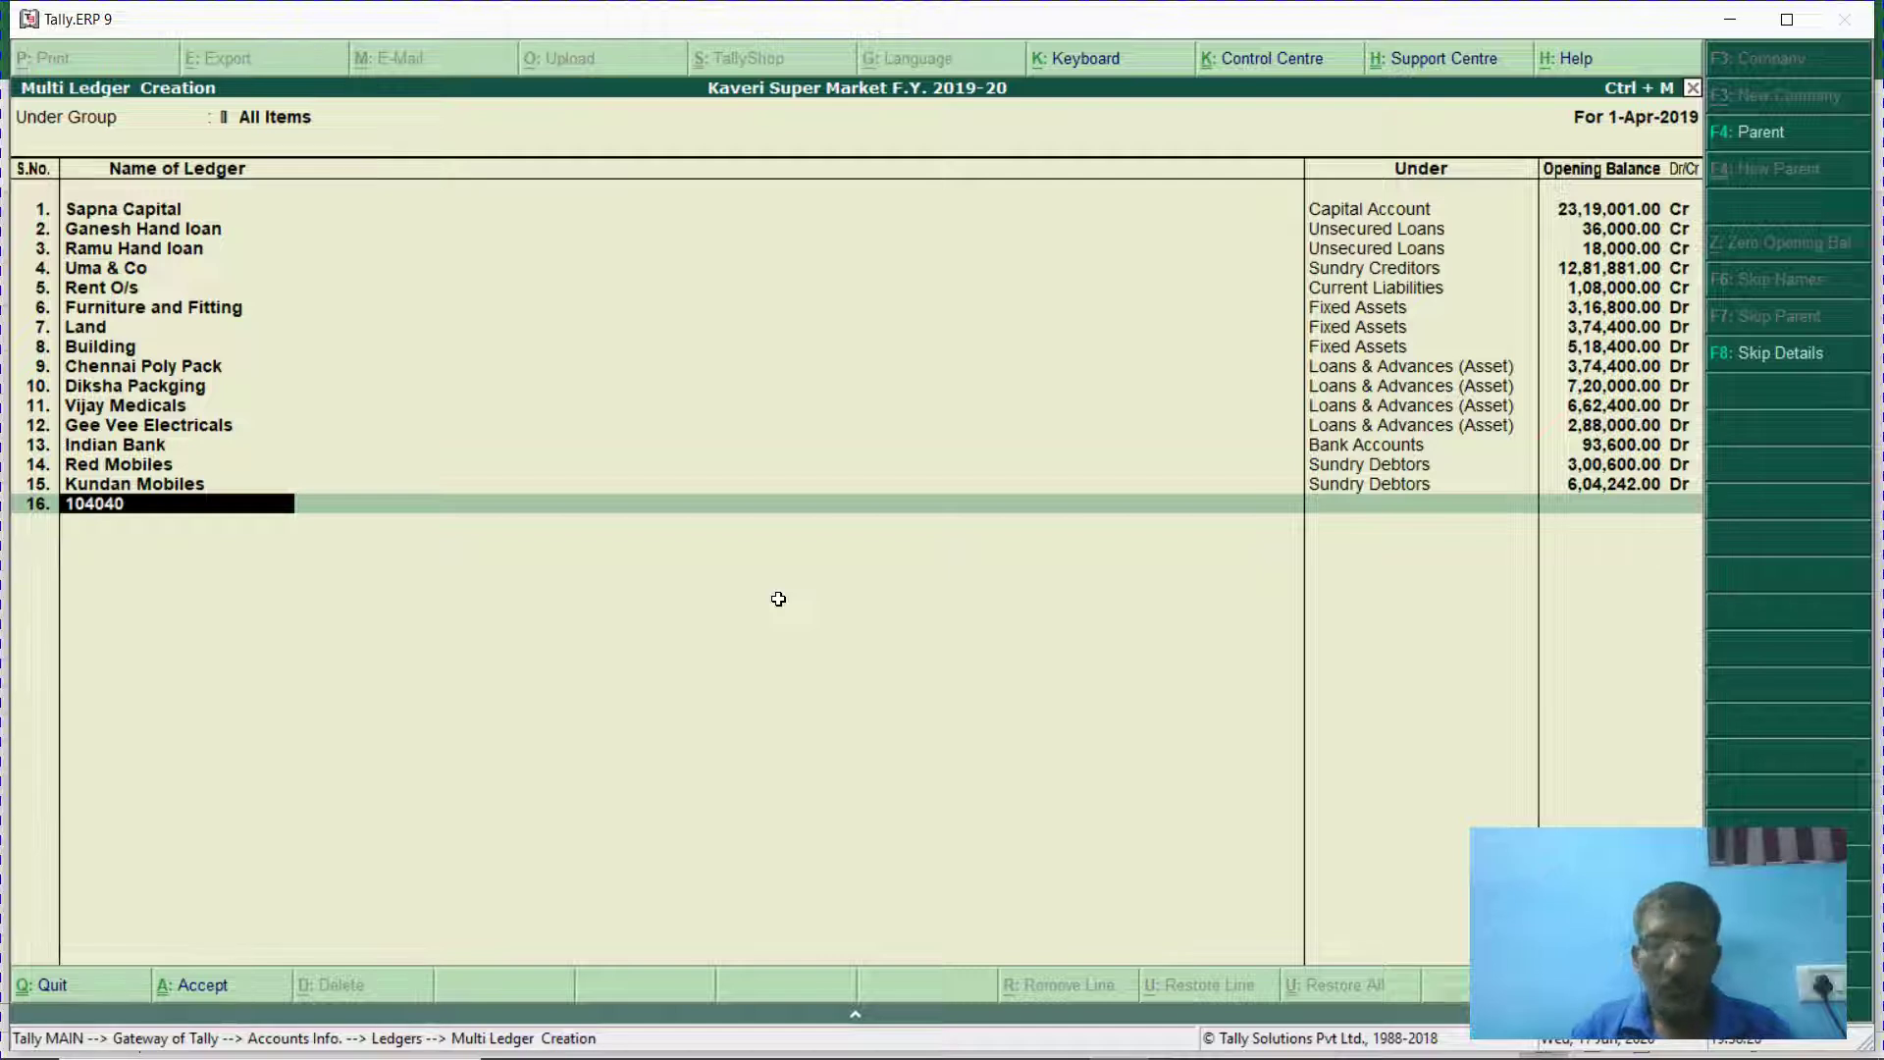
key(BackSpace)
key(BackSpace)
key(BackSpace)
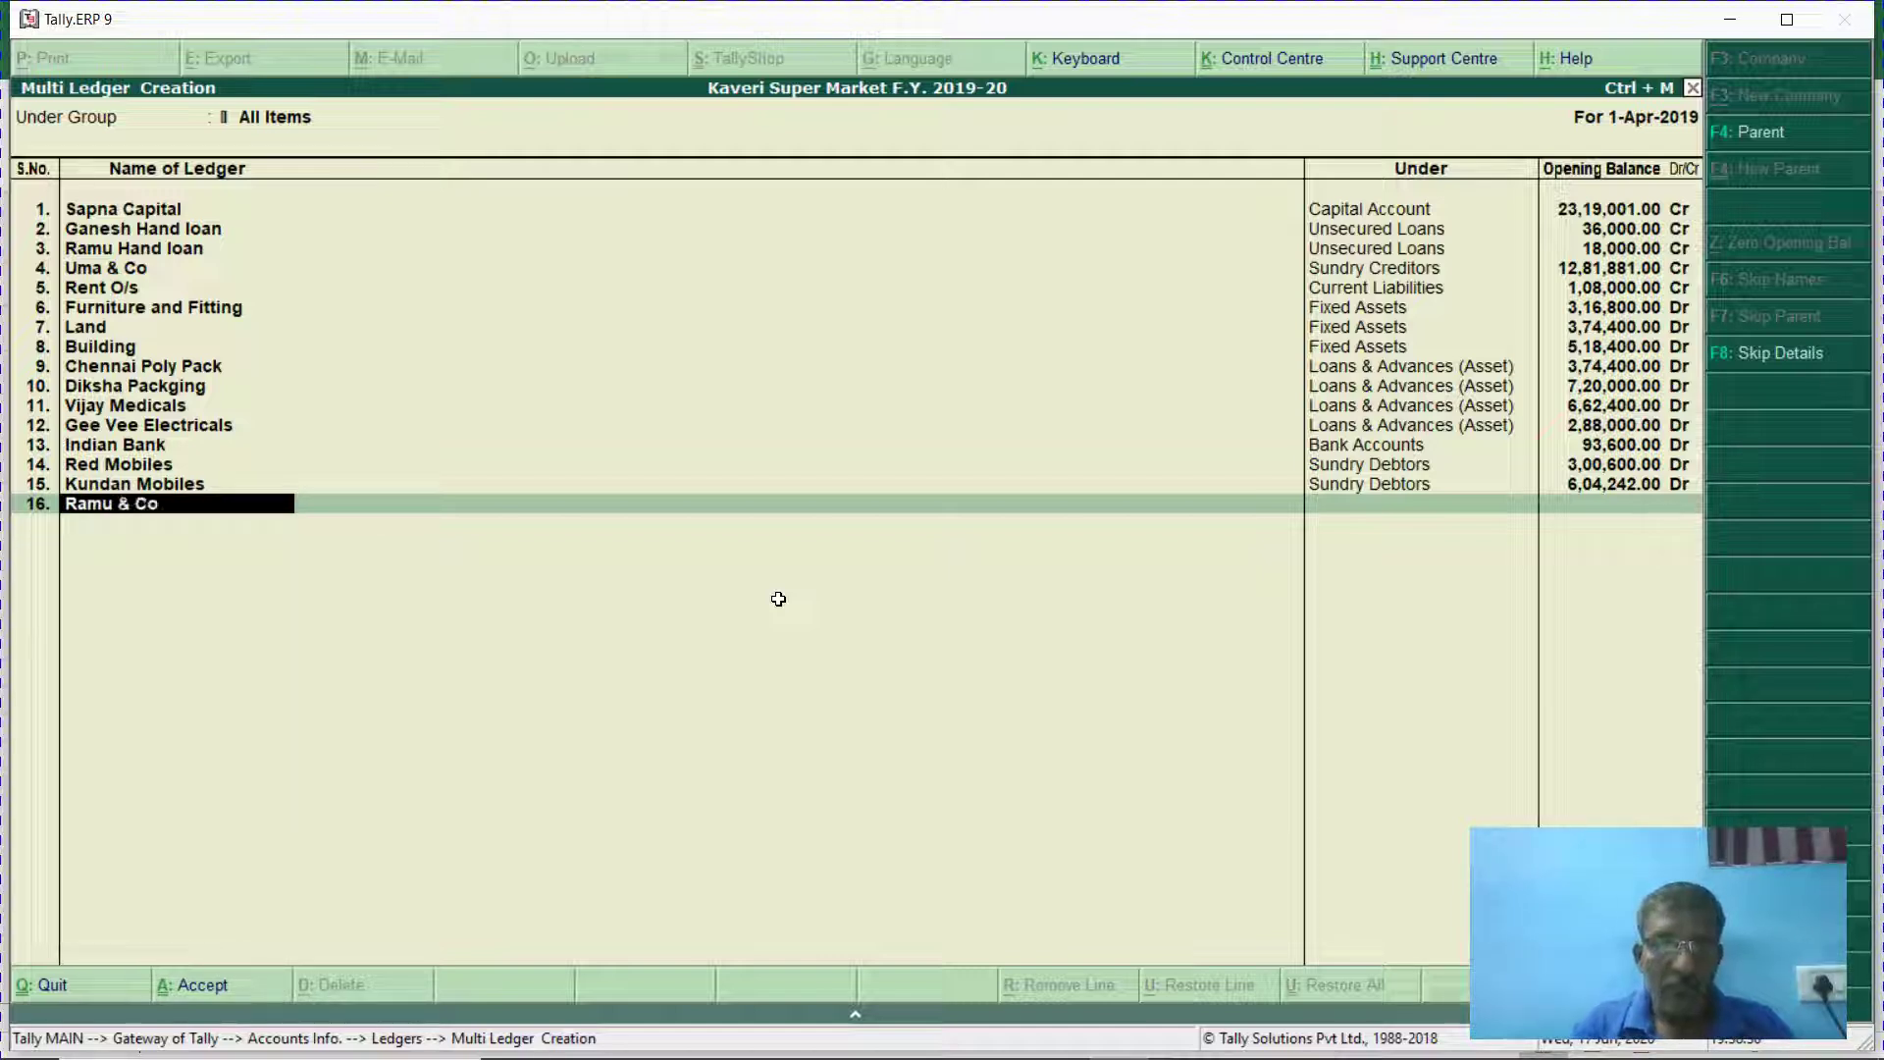
key(Return)
text(Sund)
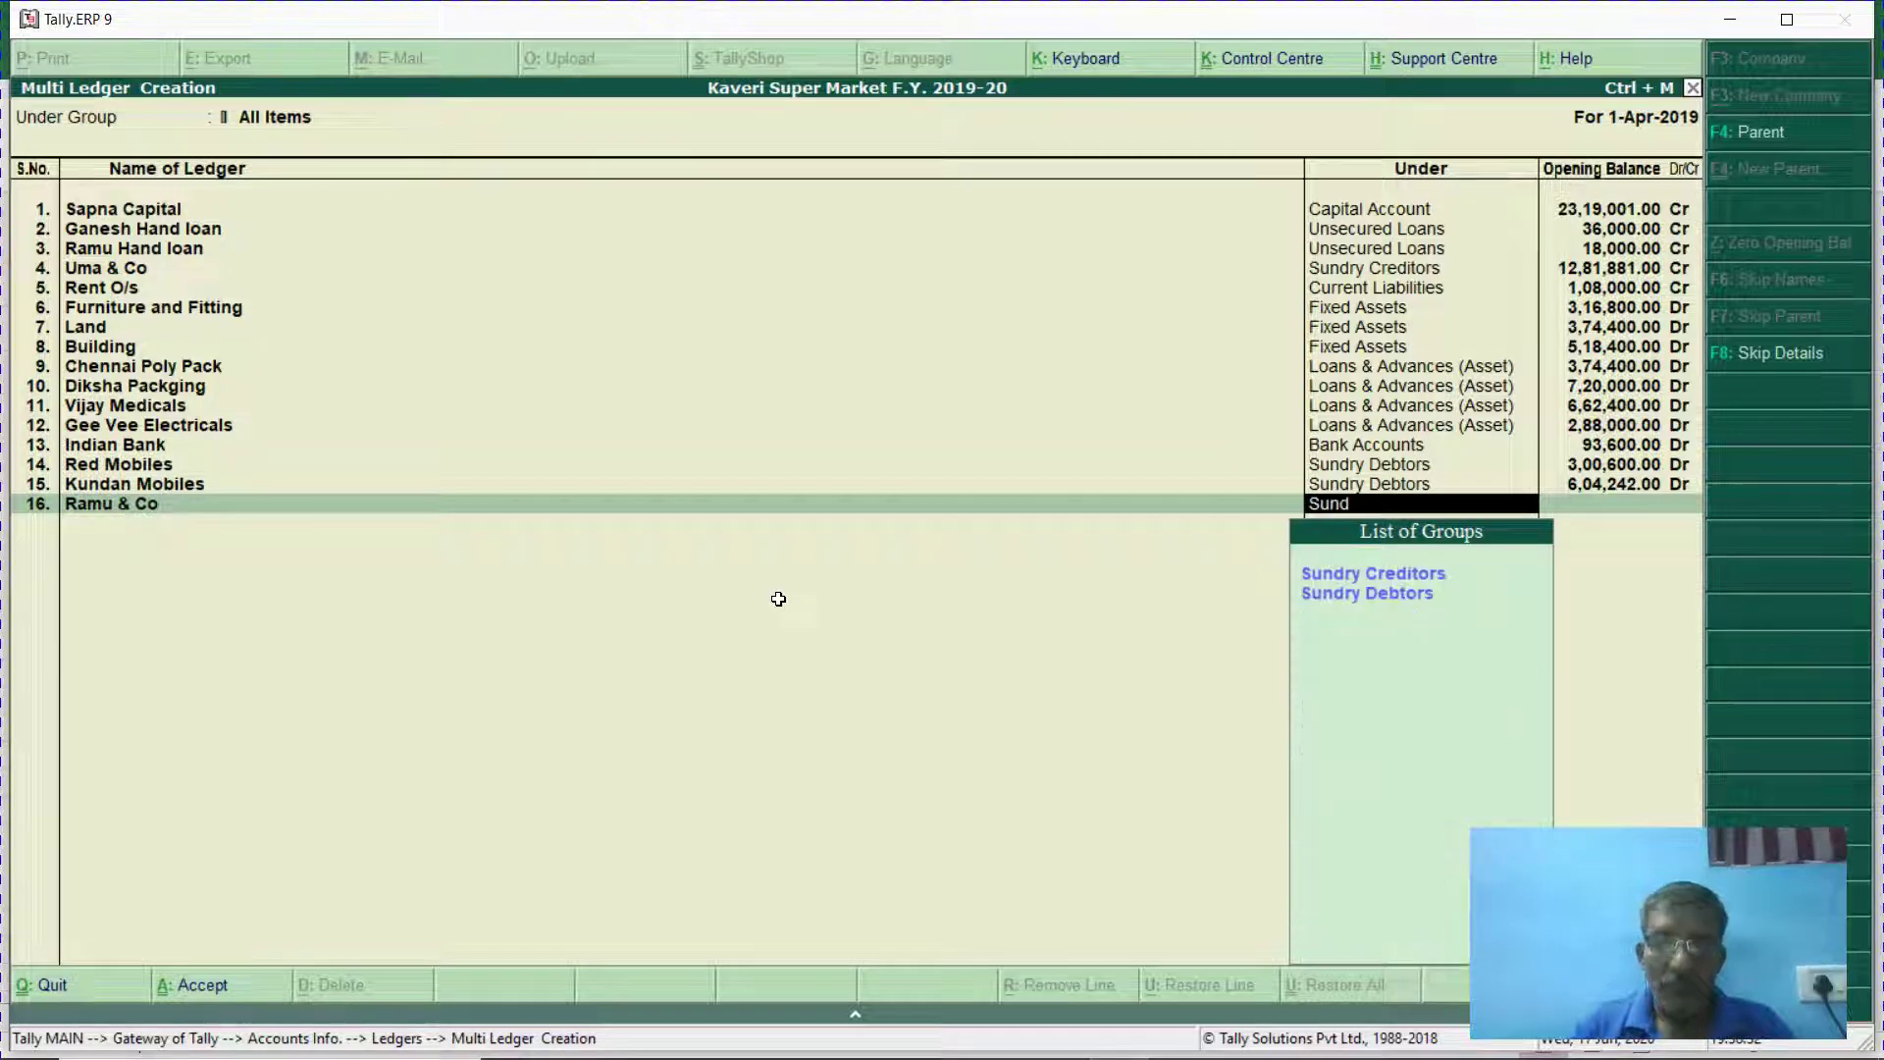
key(Down)
key(Return)
key(alt+Tab)
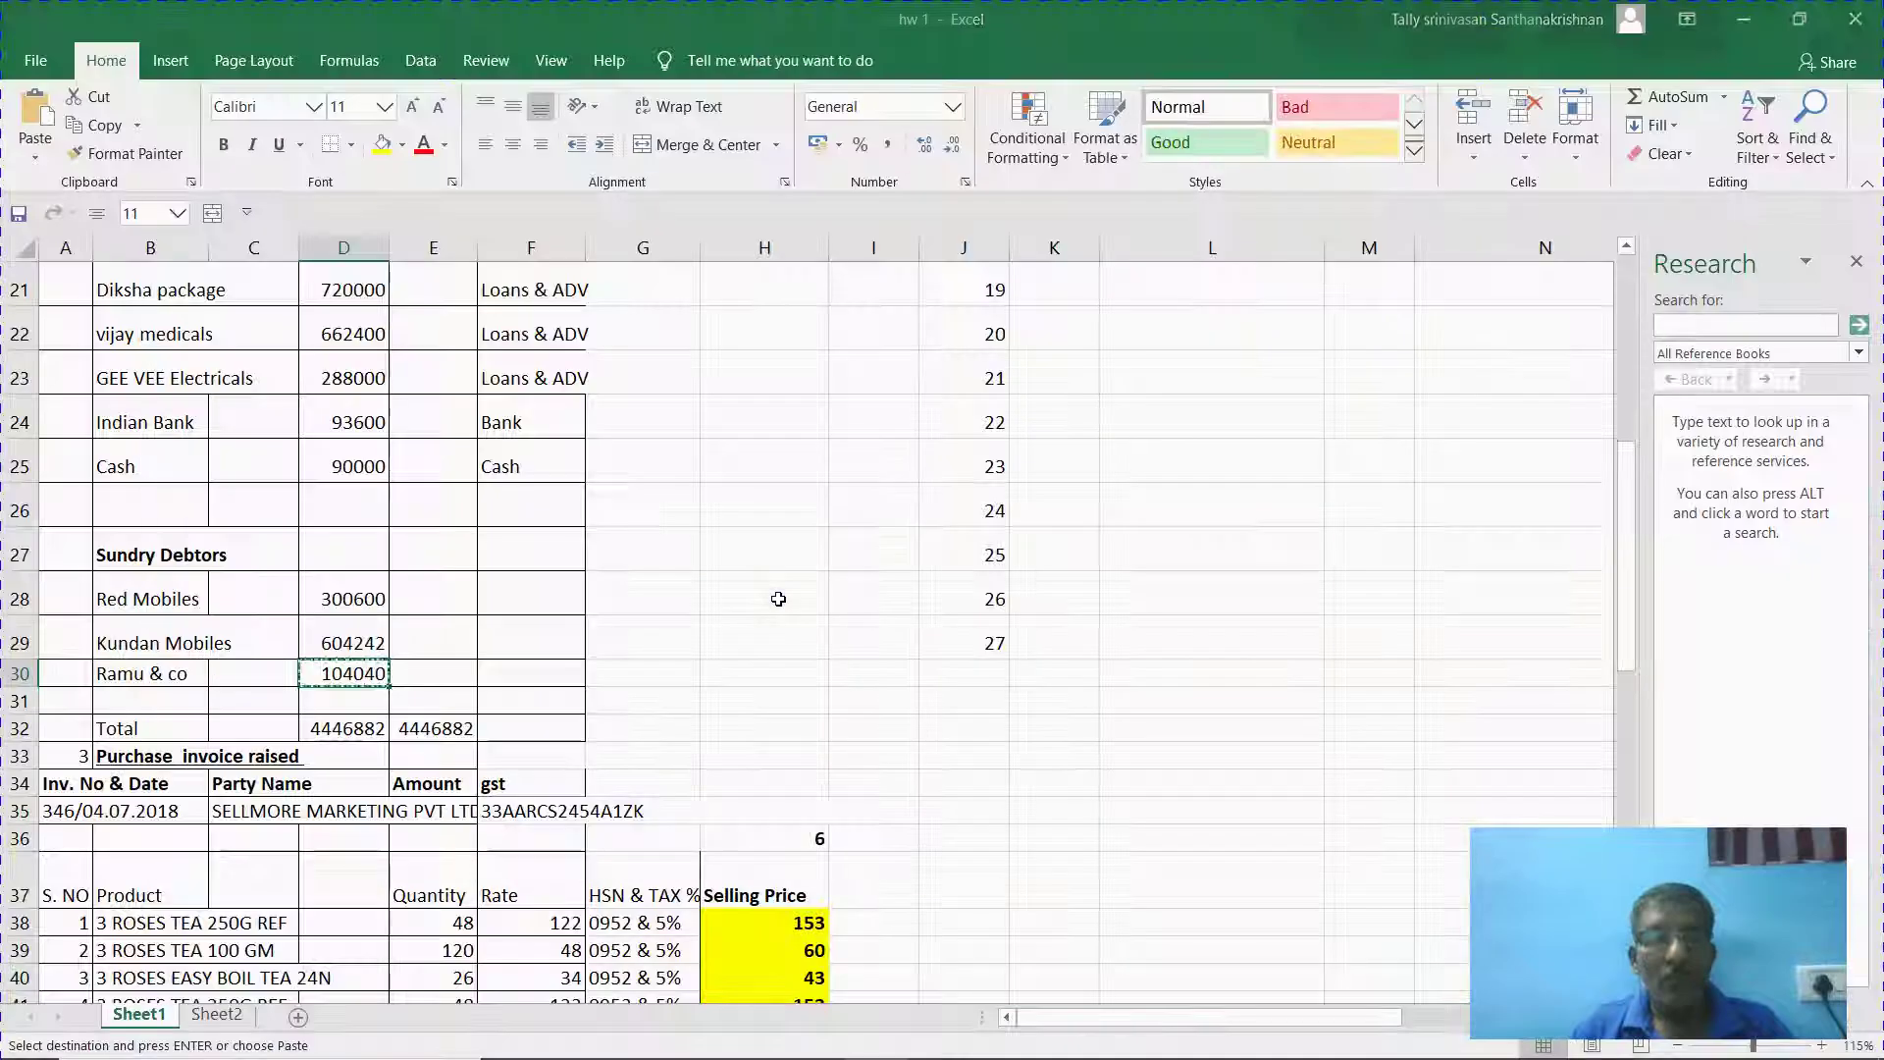
key(alt+Tab)
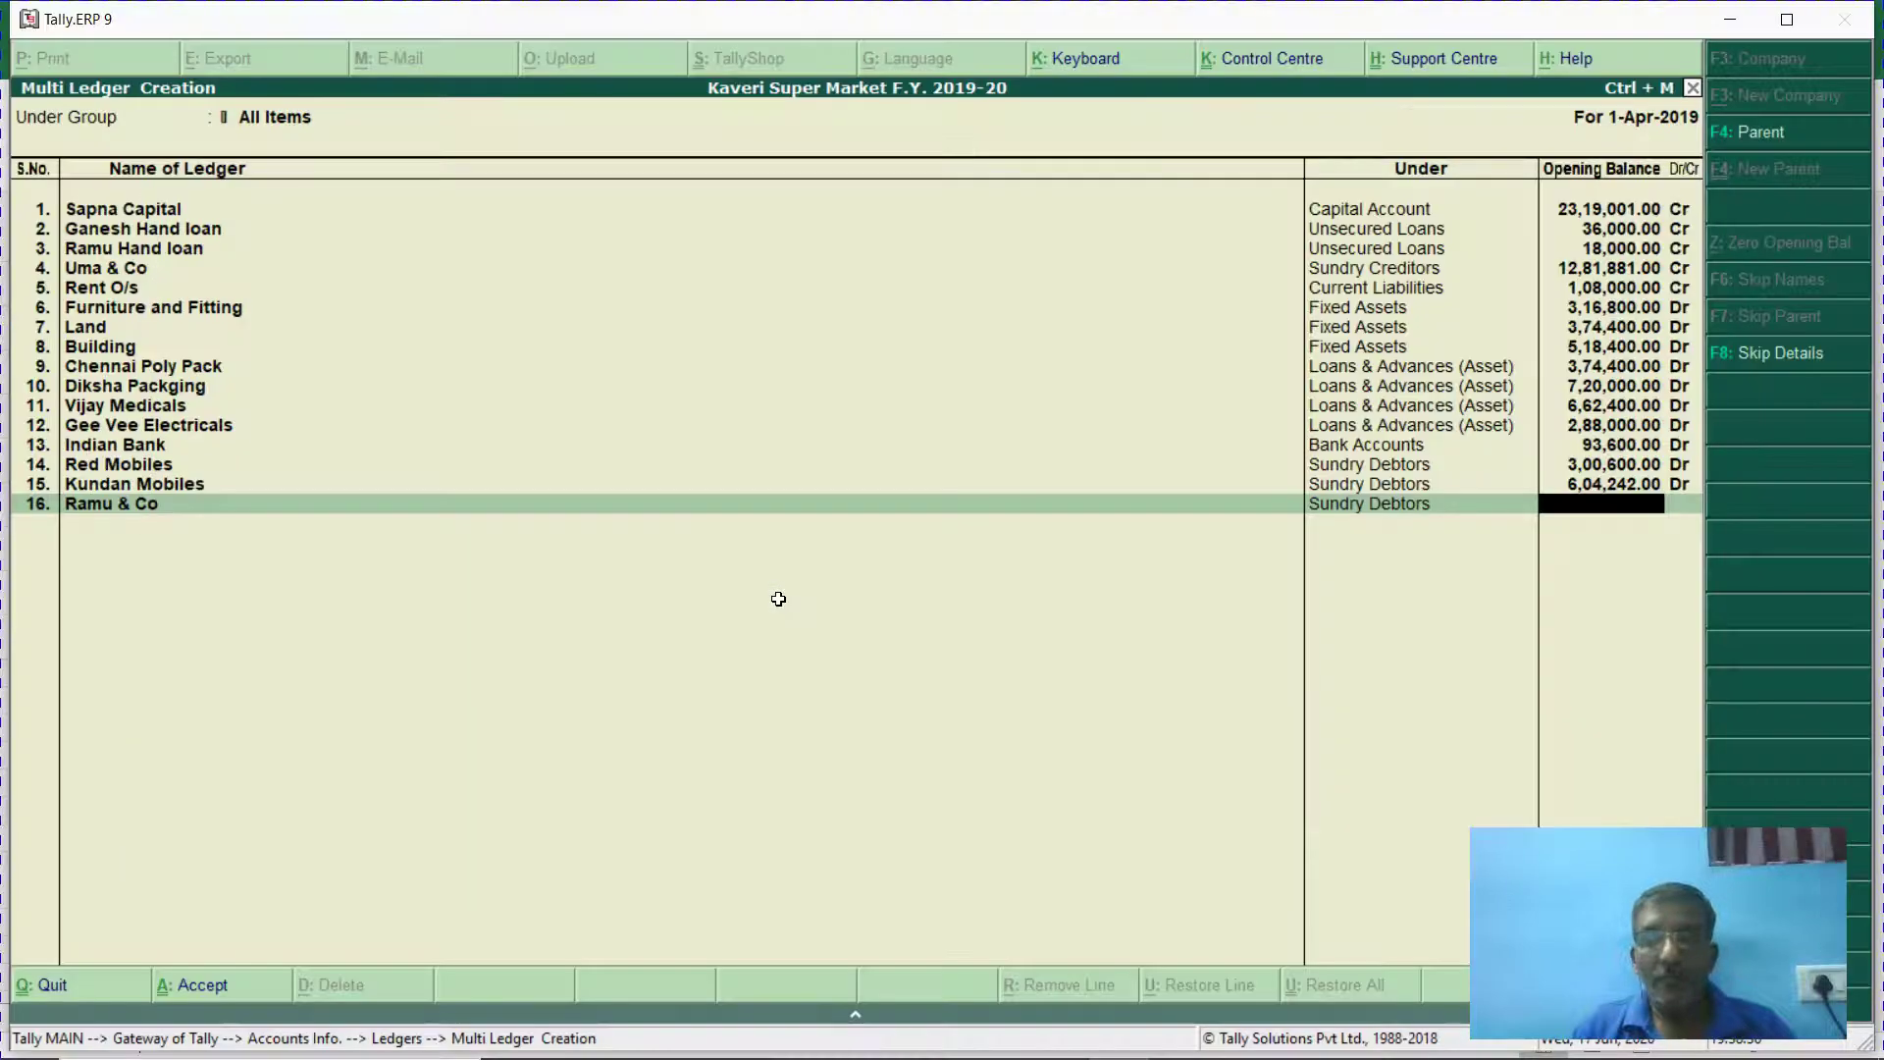
text(104040)
key(Return)
key(Return)
key(Return)
key(Return)
key(Return)
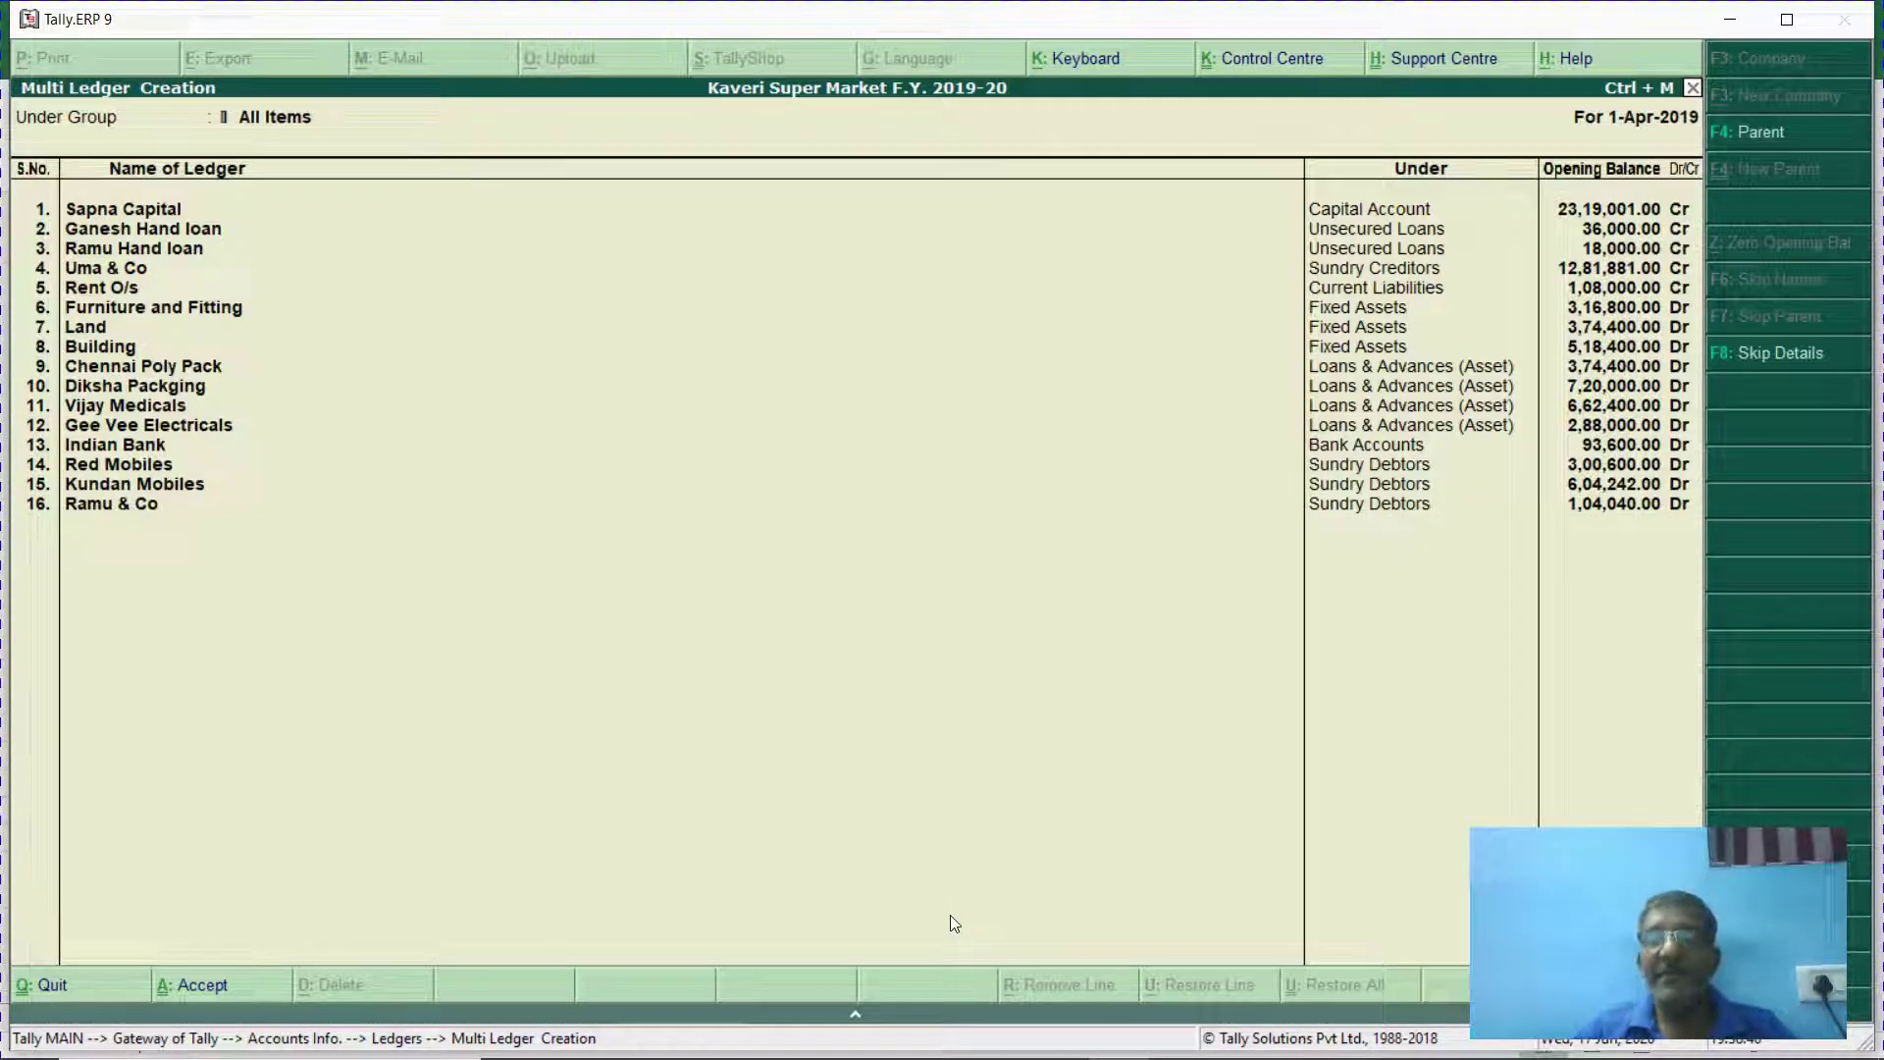
key(ctrl+a)
key(Escape)
key(Escape)
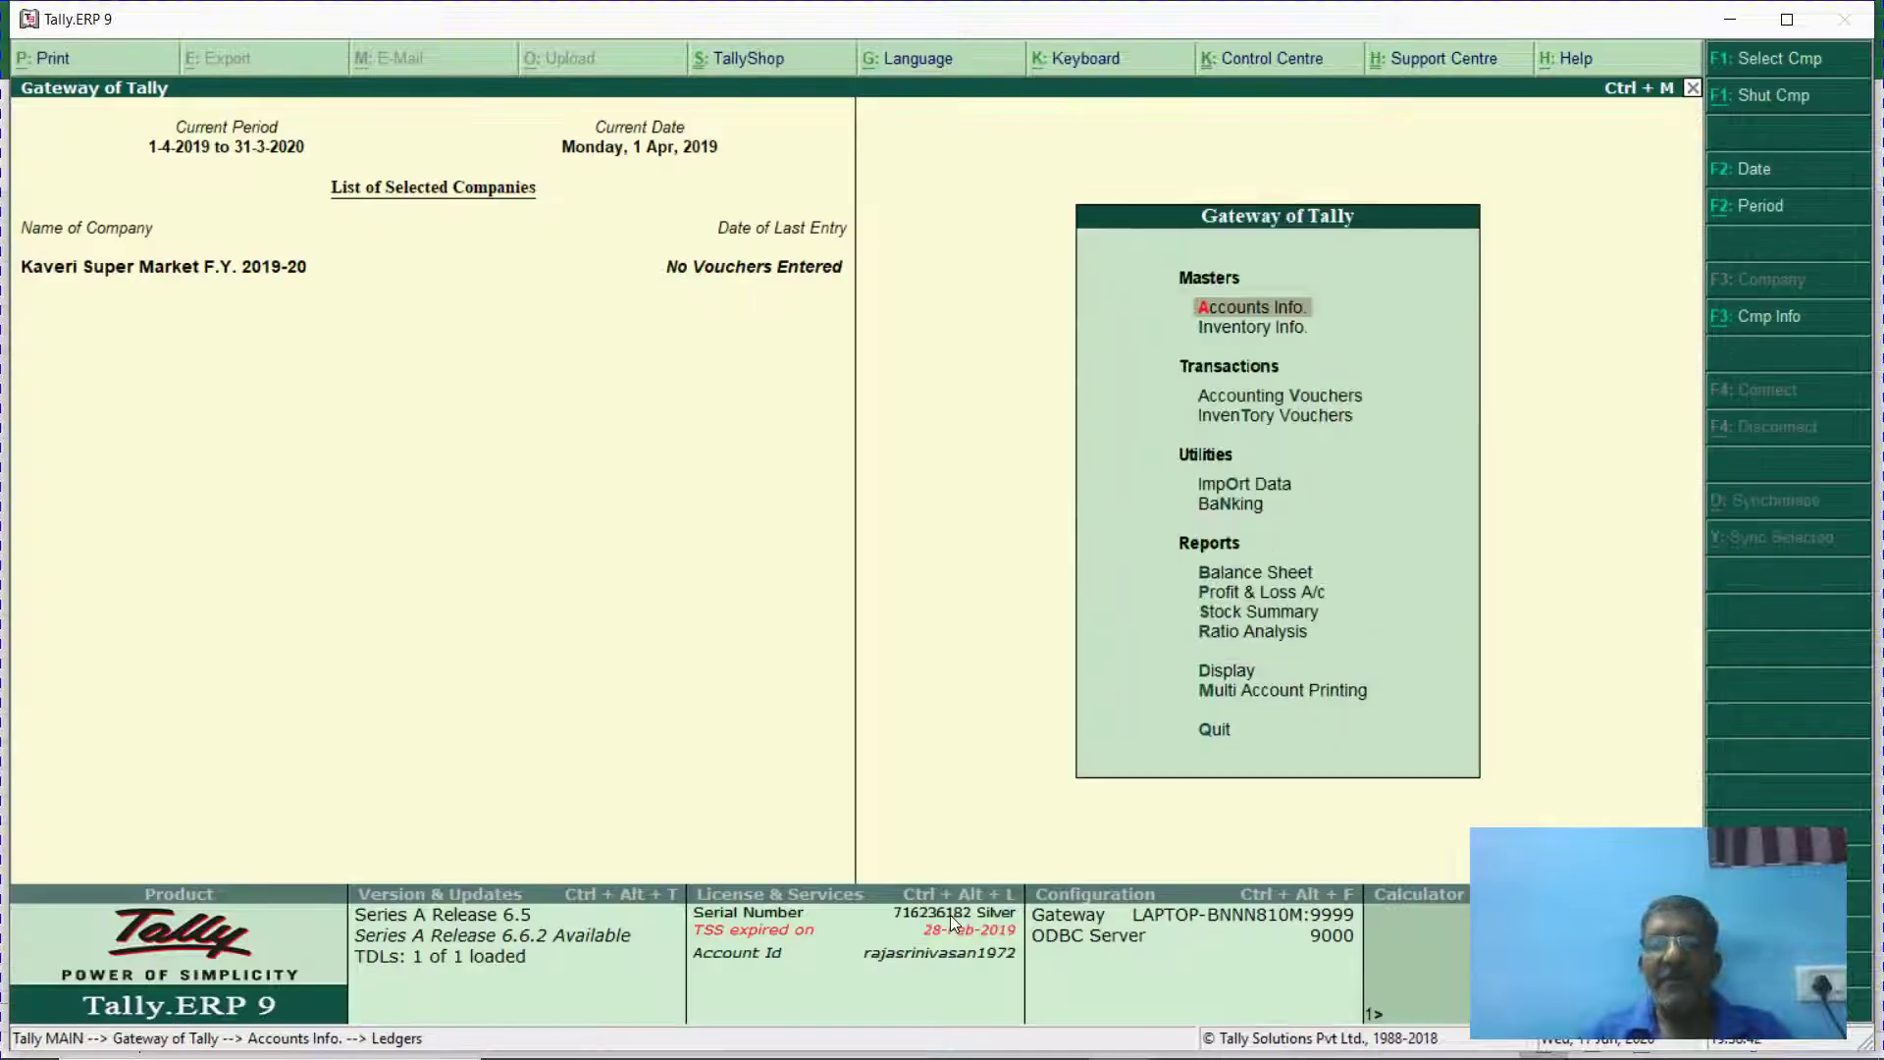
Compare the detailed Balance Sheet's 5,94,000 difference with the Excel Cash amount of 90000.
key(b)
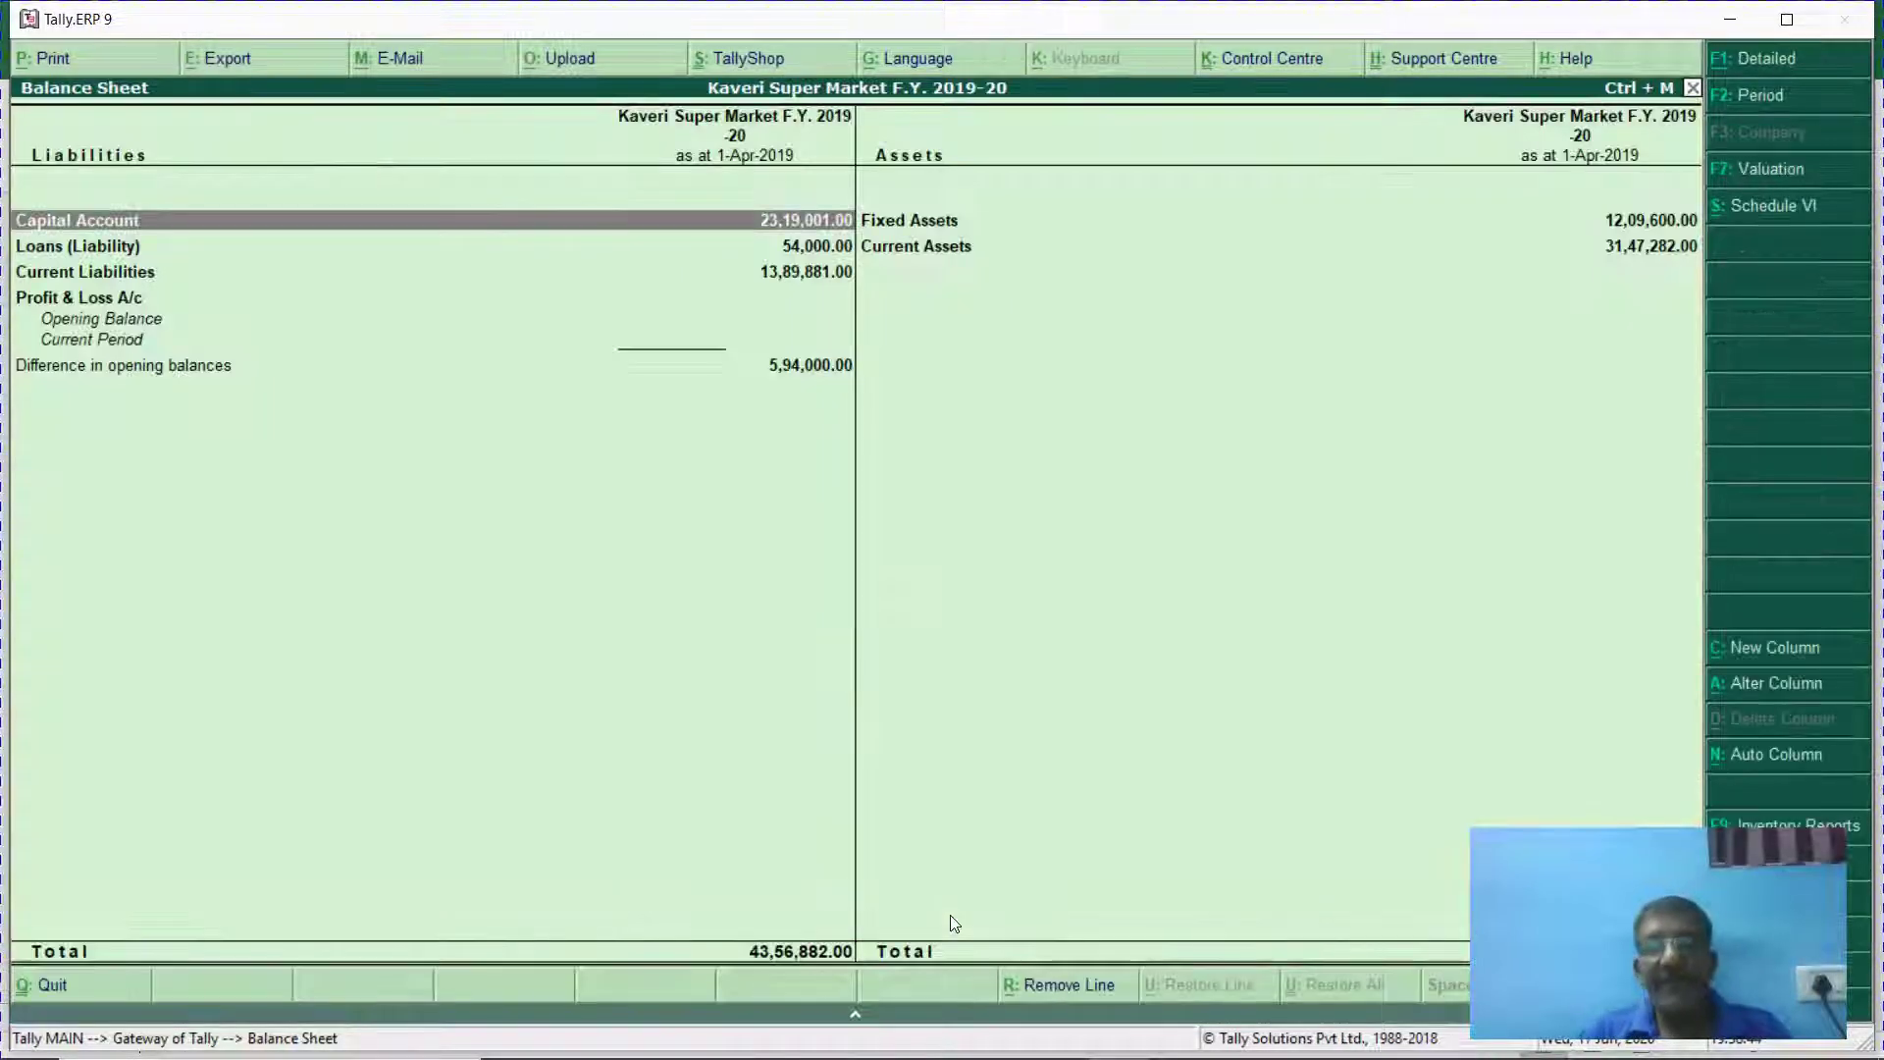
key(alt+F1)
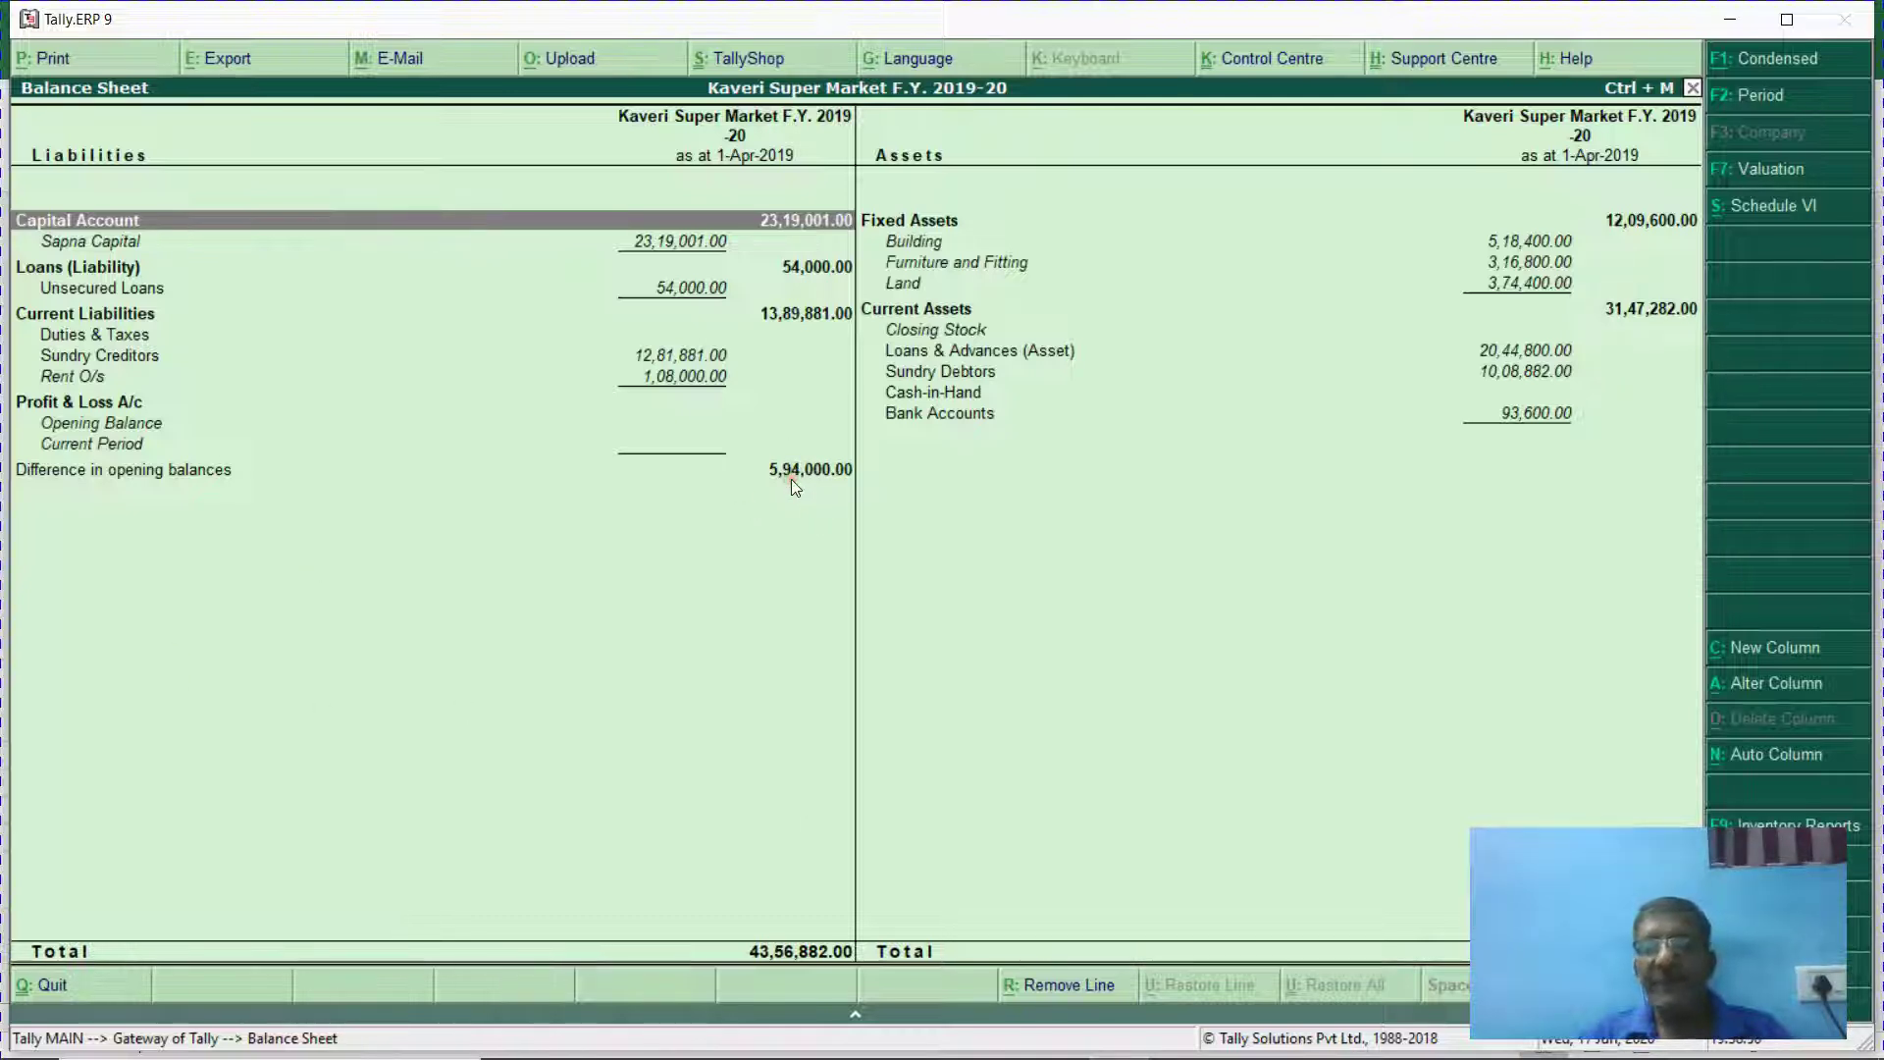
key(alt+Tab)
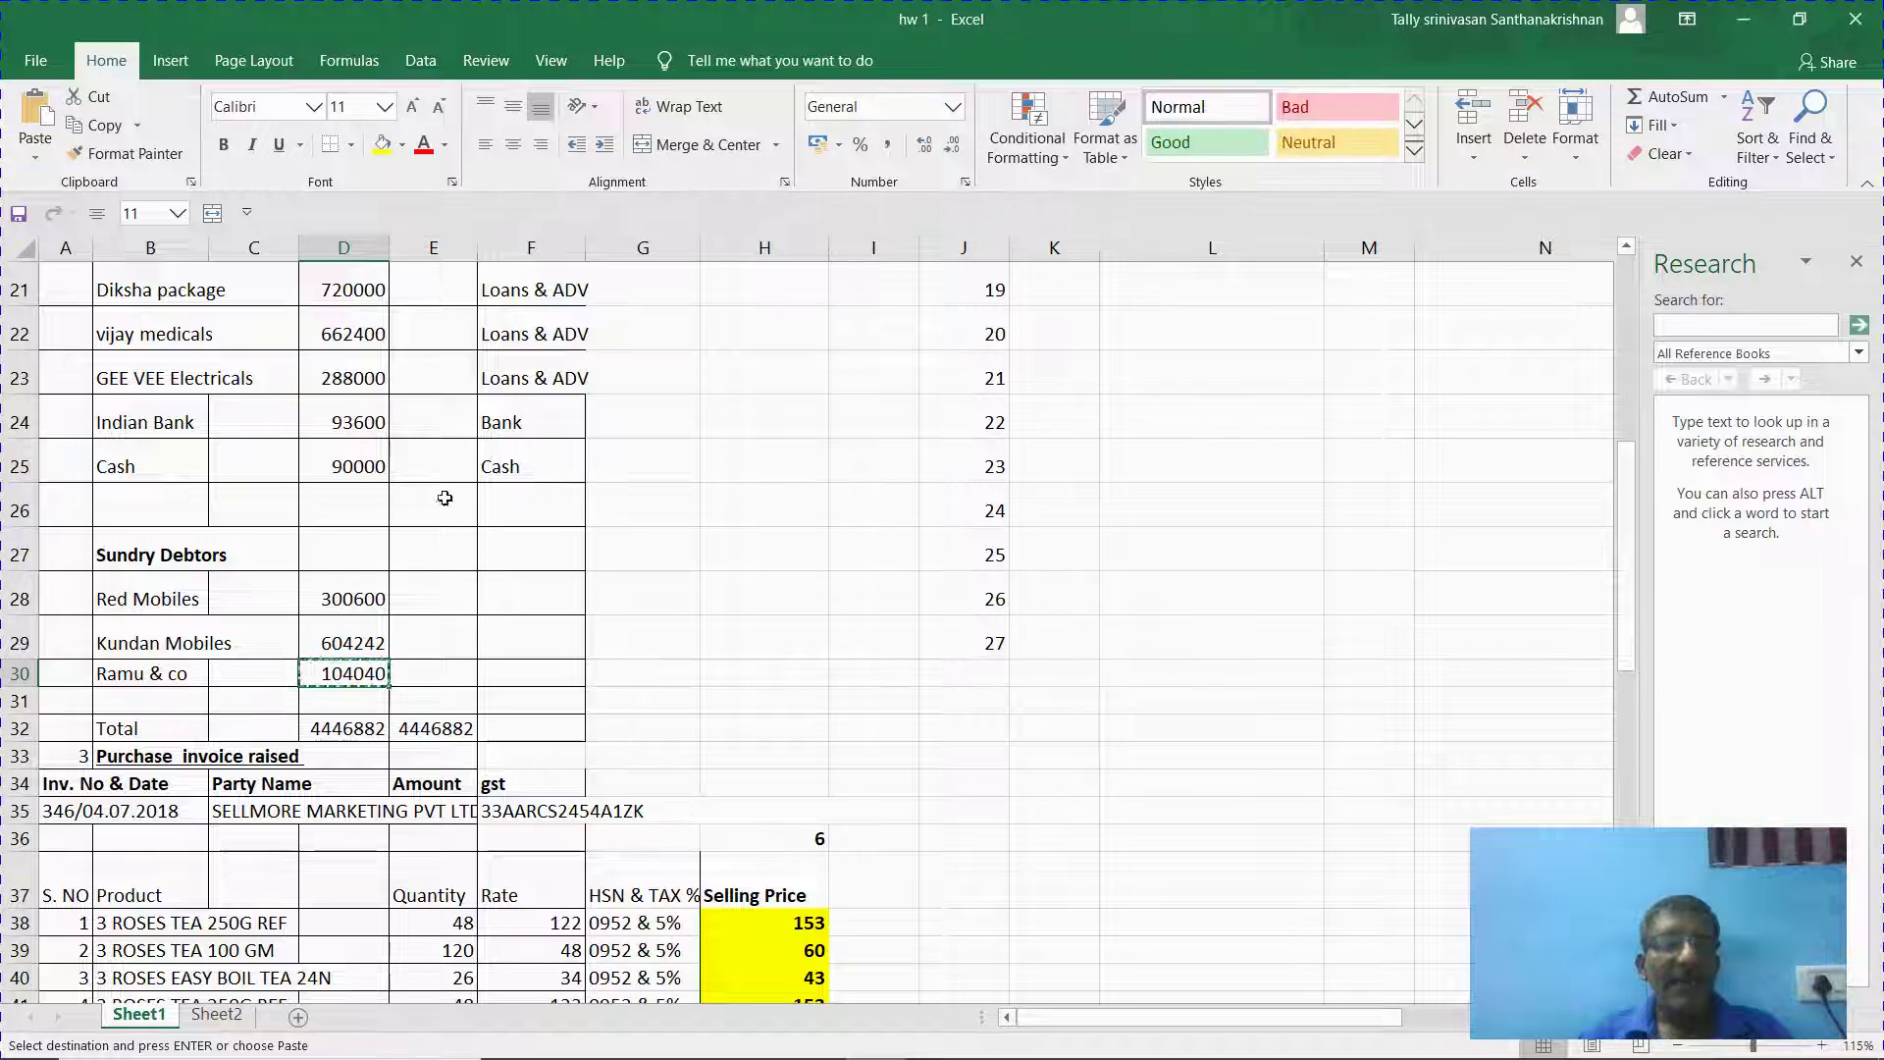
click(365, 468)
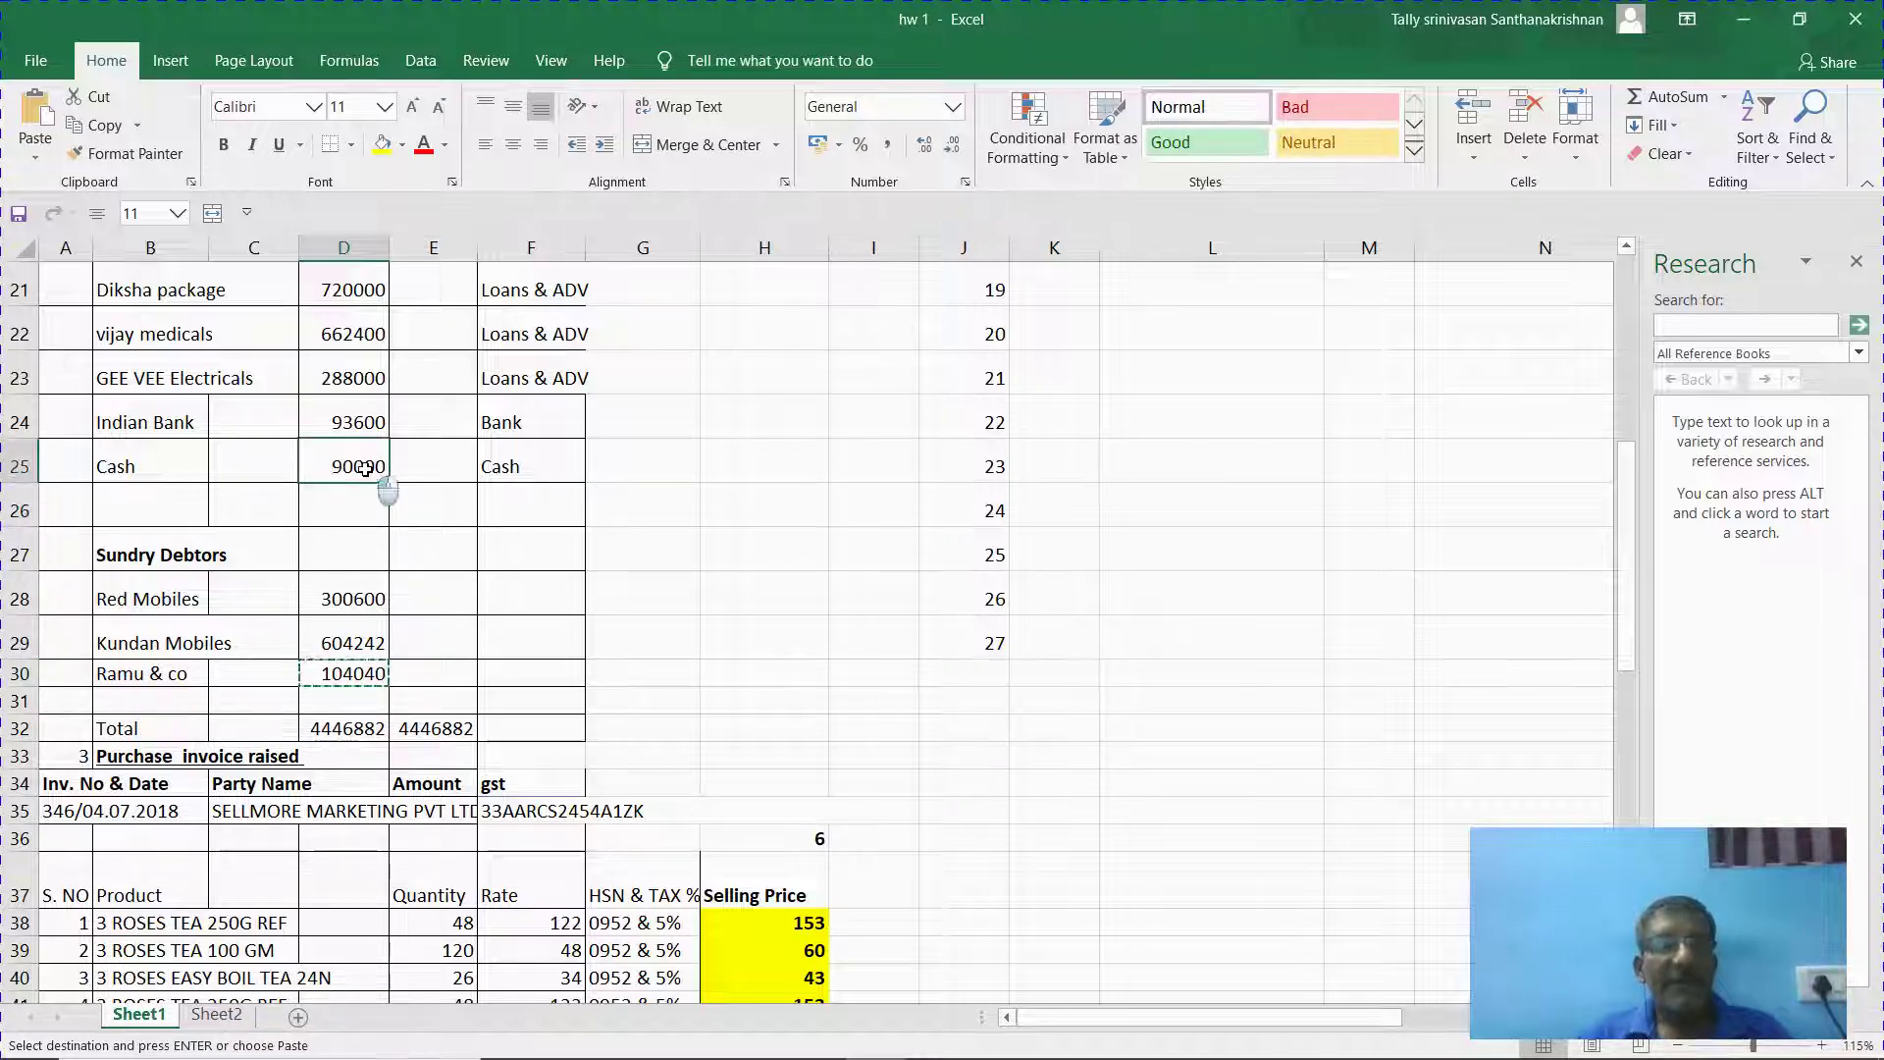
key(alt+Tab)
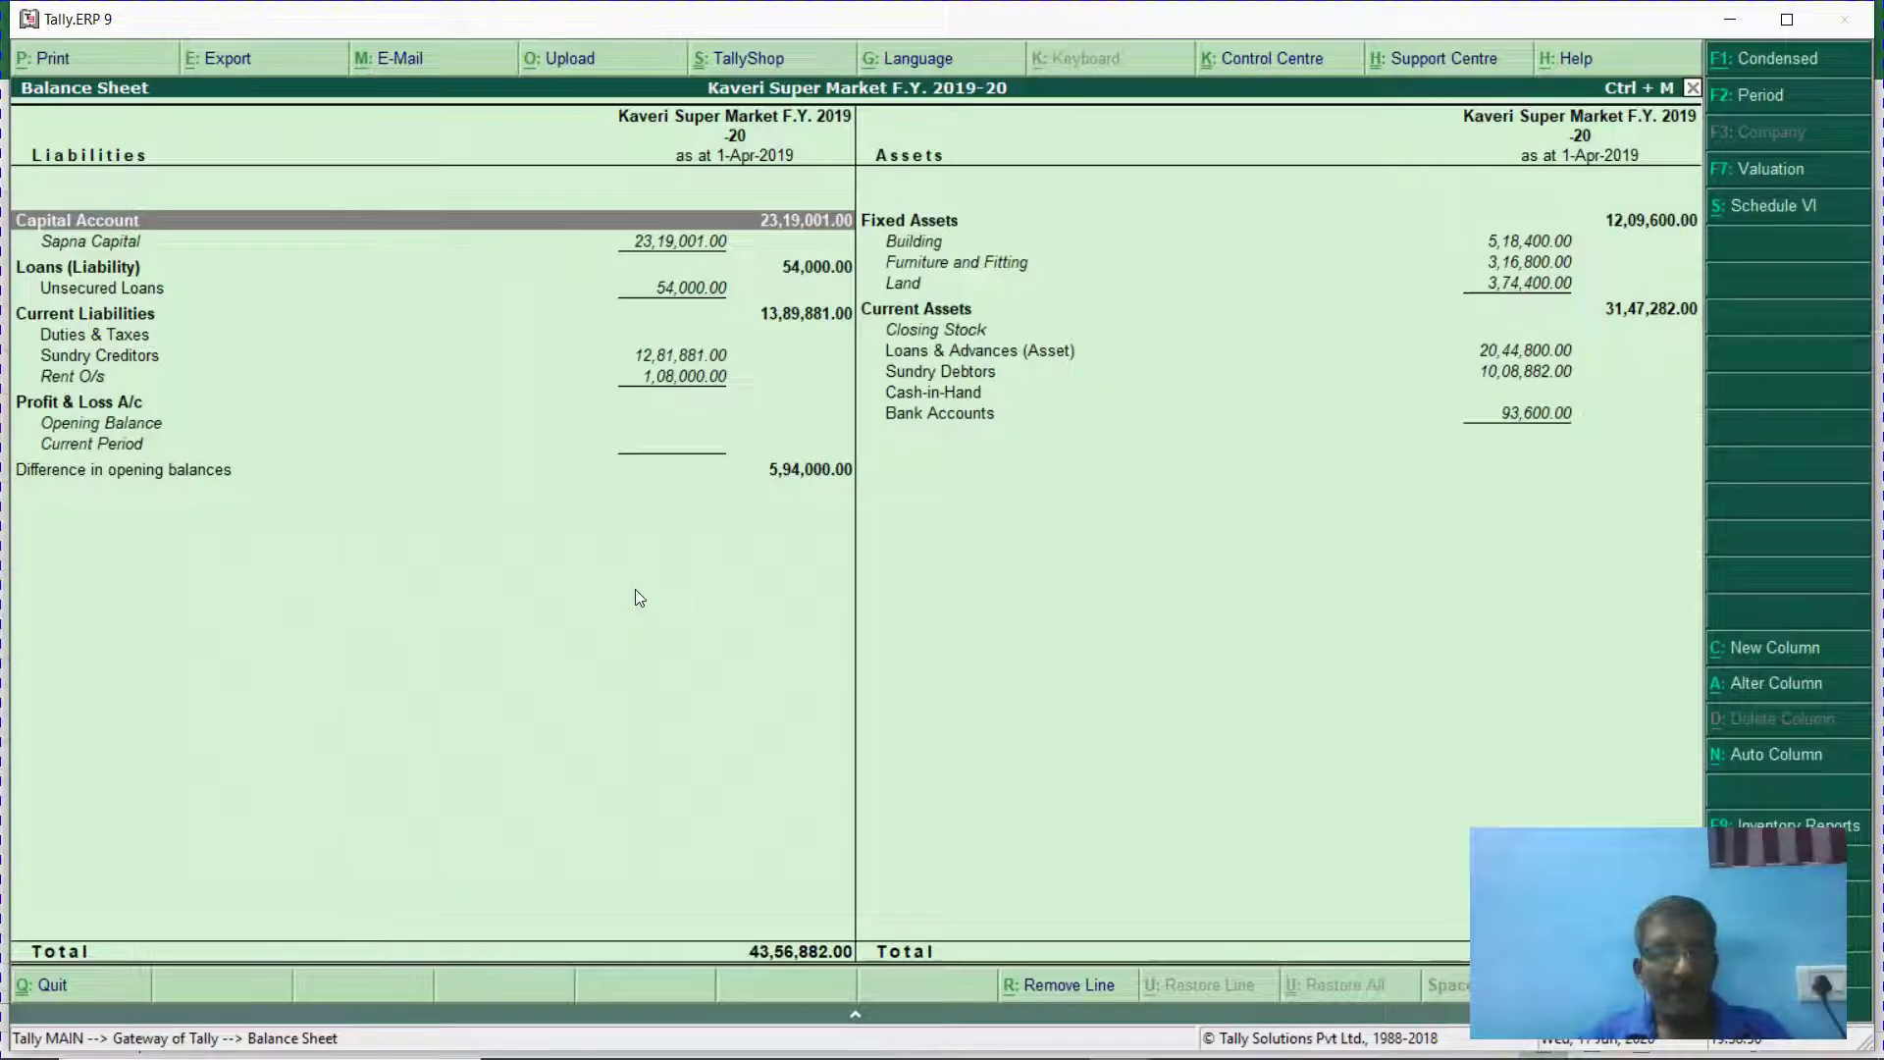
key(Escape)
text(al)
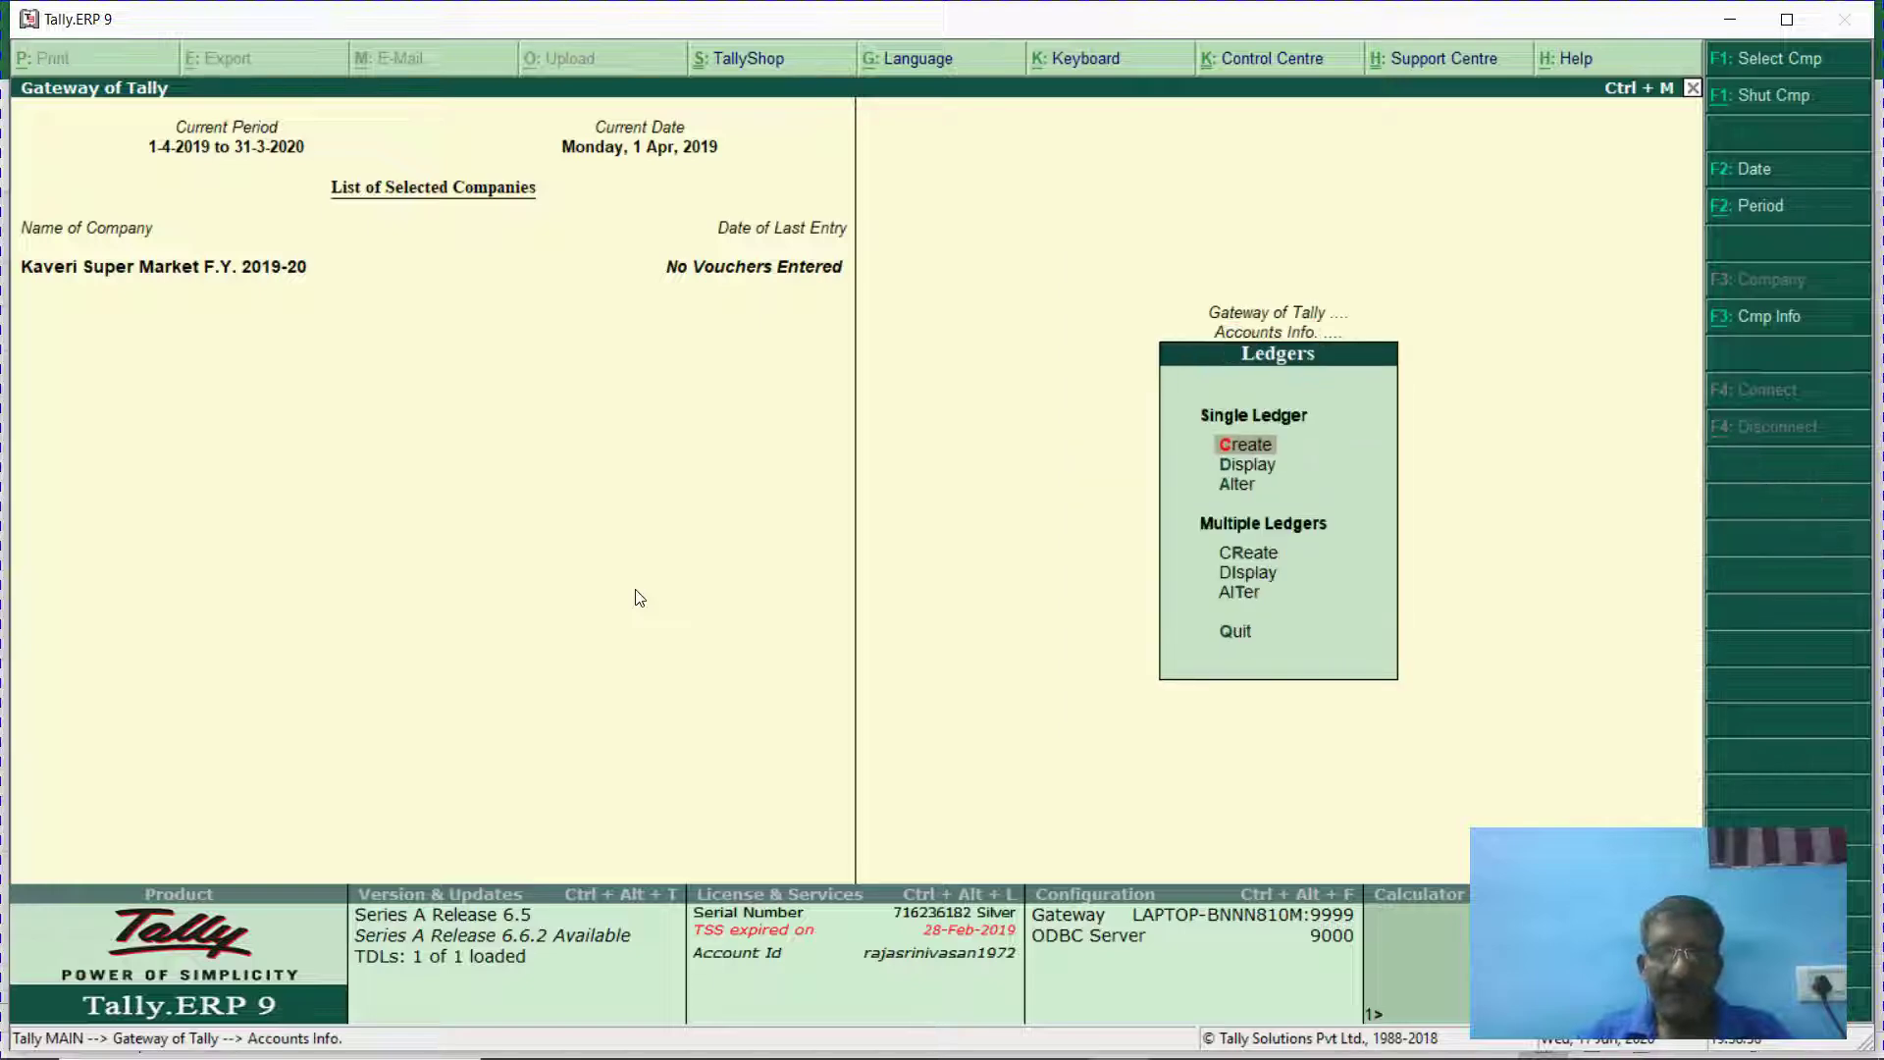
text(aCas)
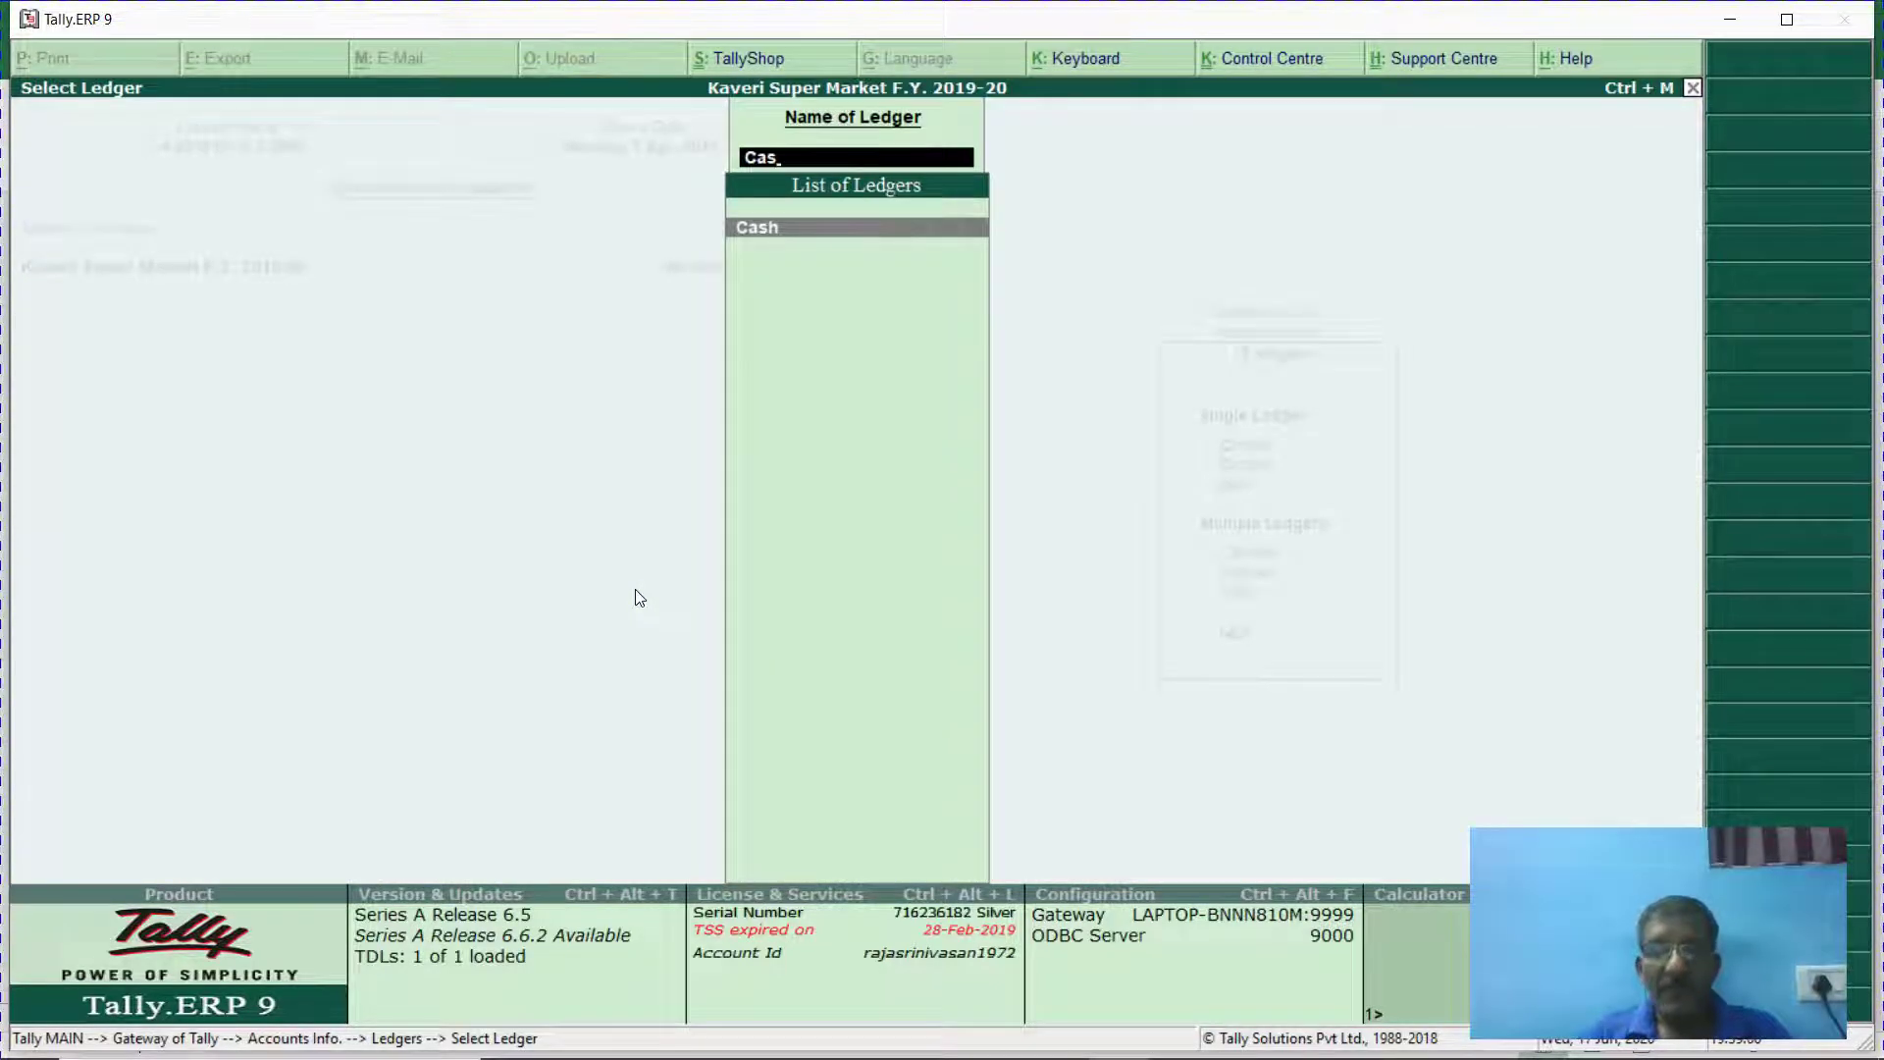
Save the Cash ledger with a 5,94,000 Dr opening balance.
key(Return)
key(Return)
key(Return)
key(Return)
key(Return)
key(Return)
key(Return)
key(Return)
key(Return)
key(Return)
key(Return)
key(Return)
key(Return)
key(Return)
key(Return)
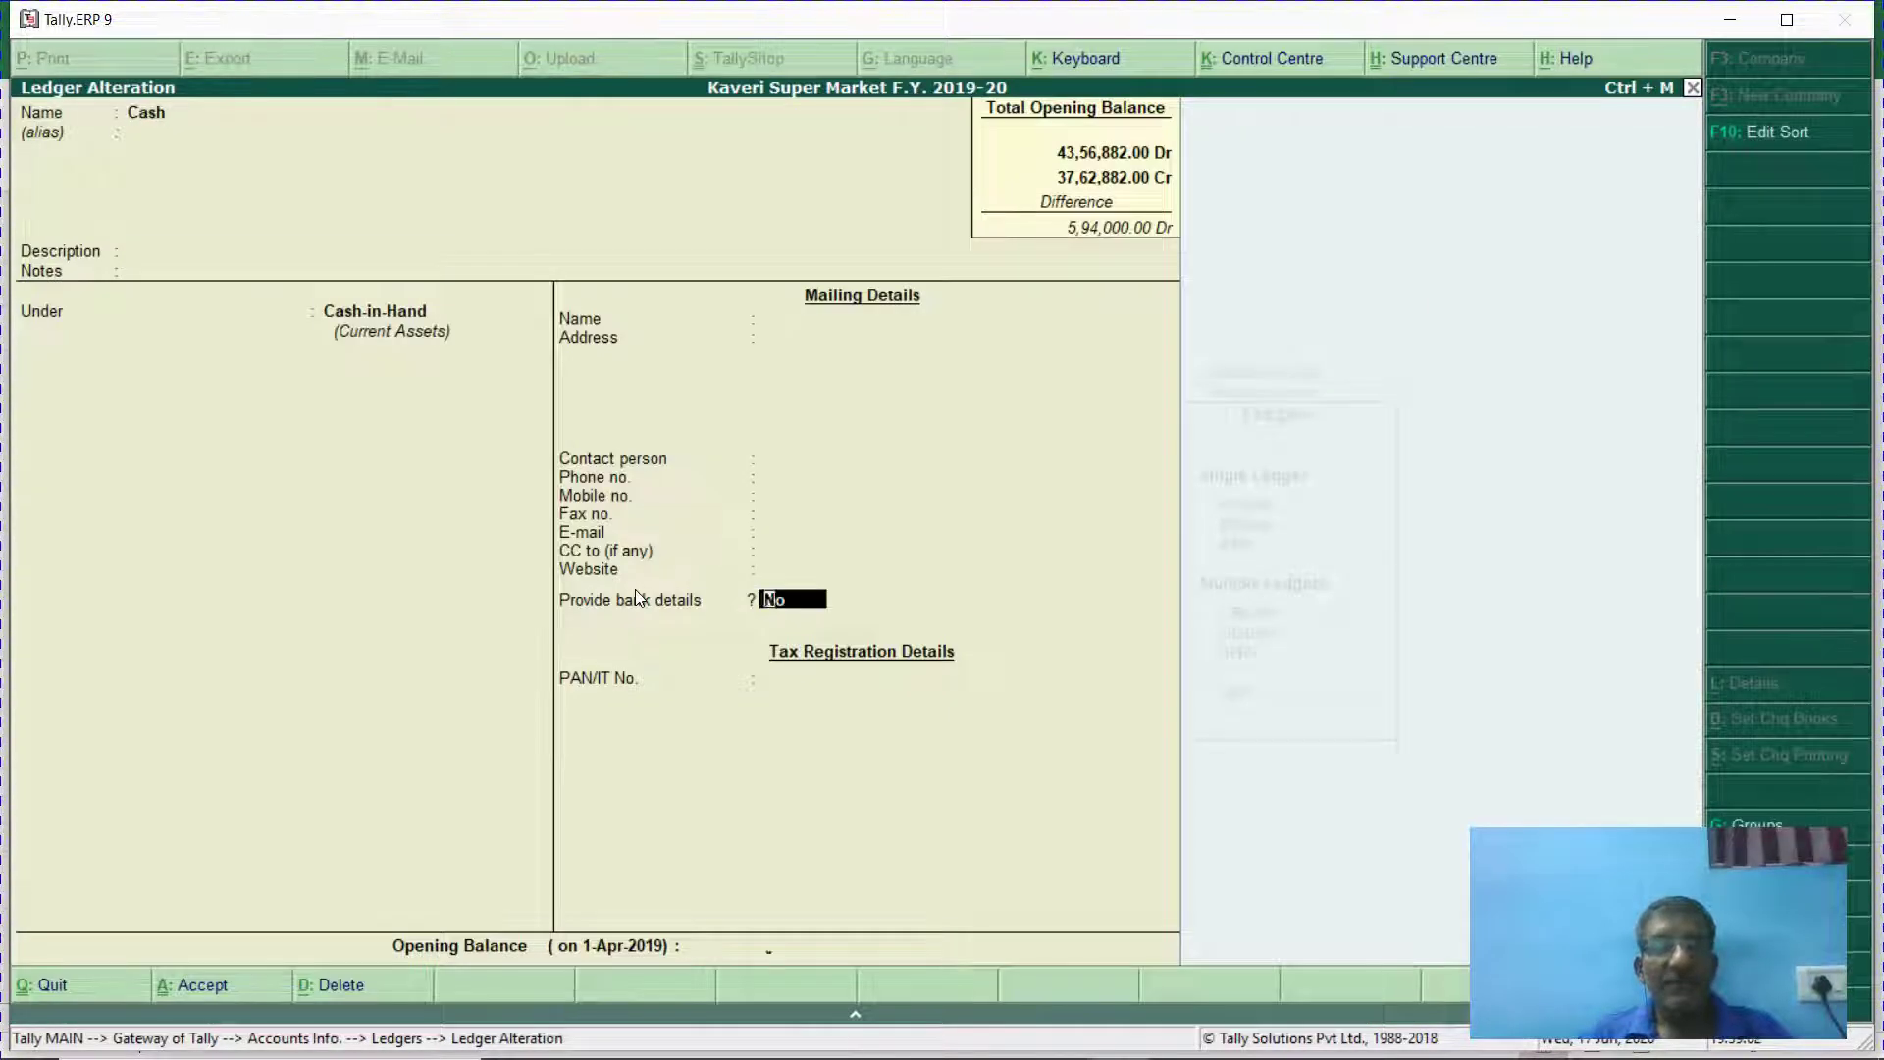
text(n)
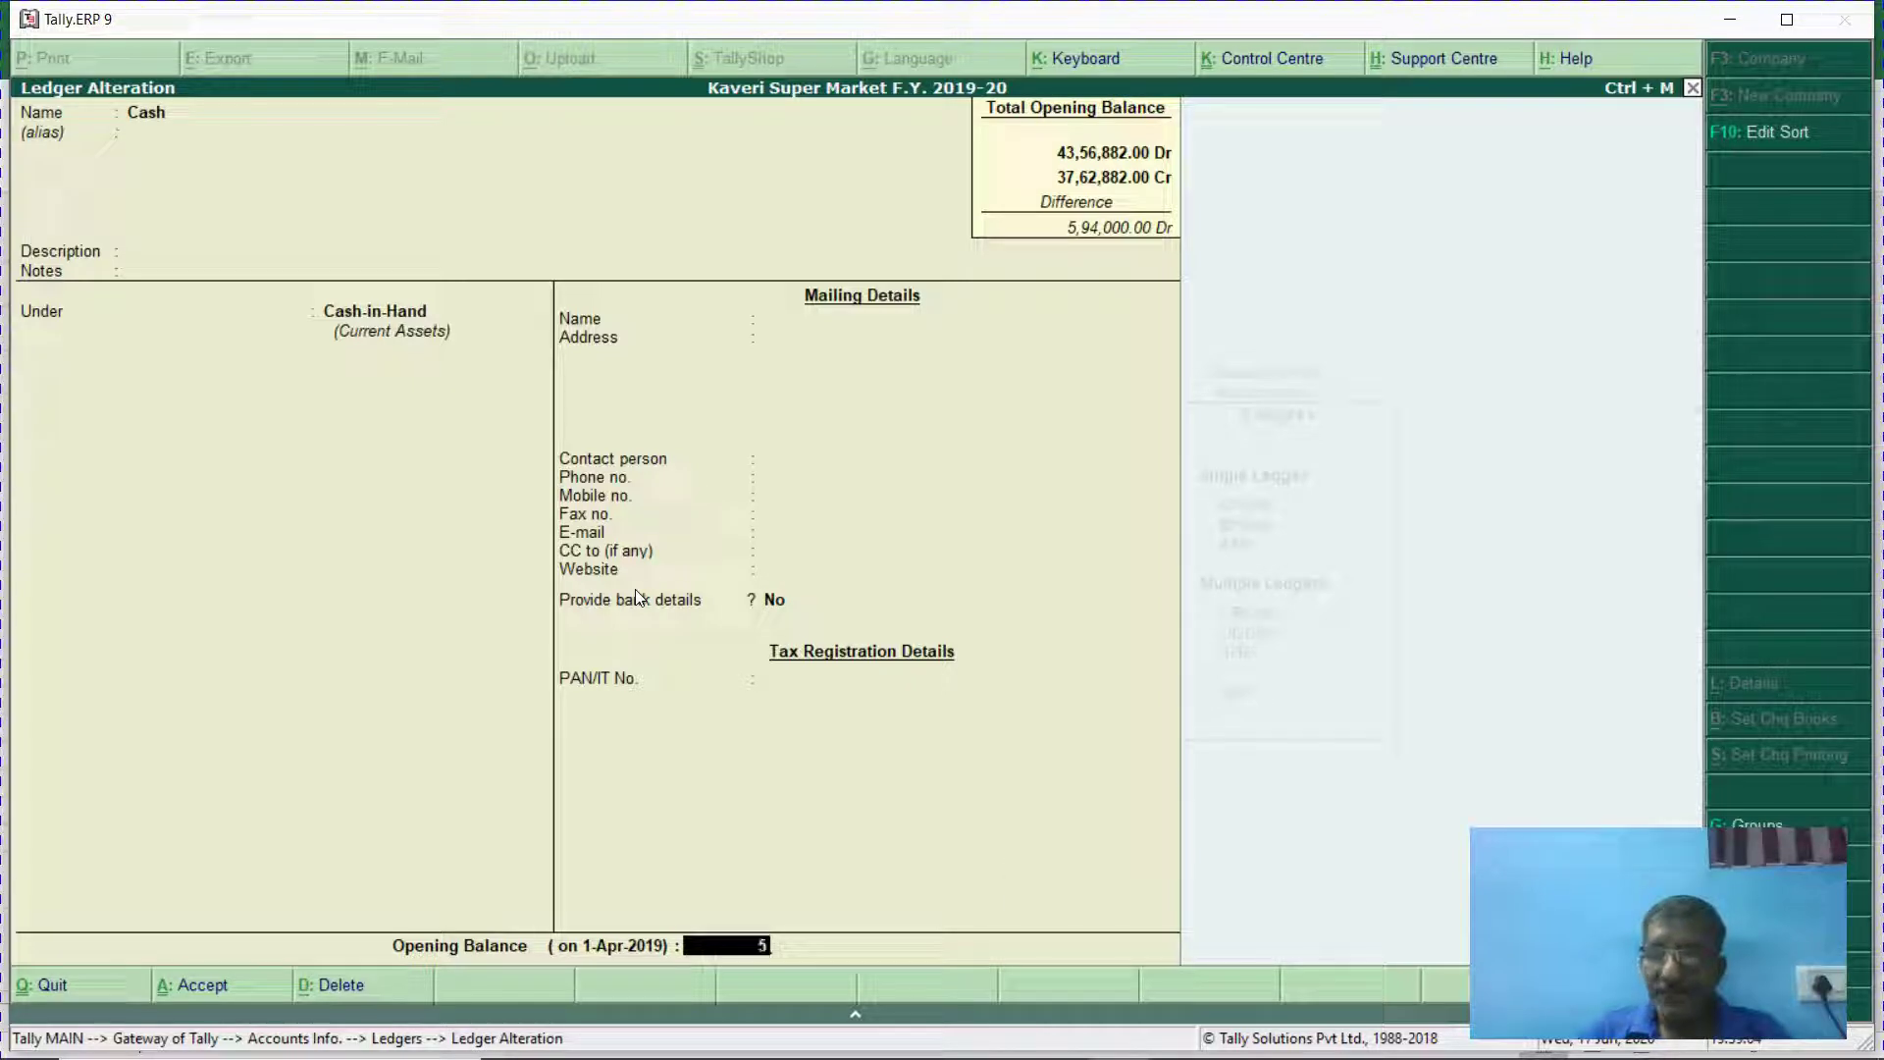
text(5940000)
key(Return)
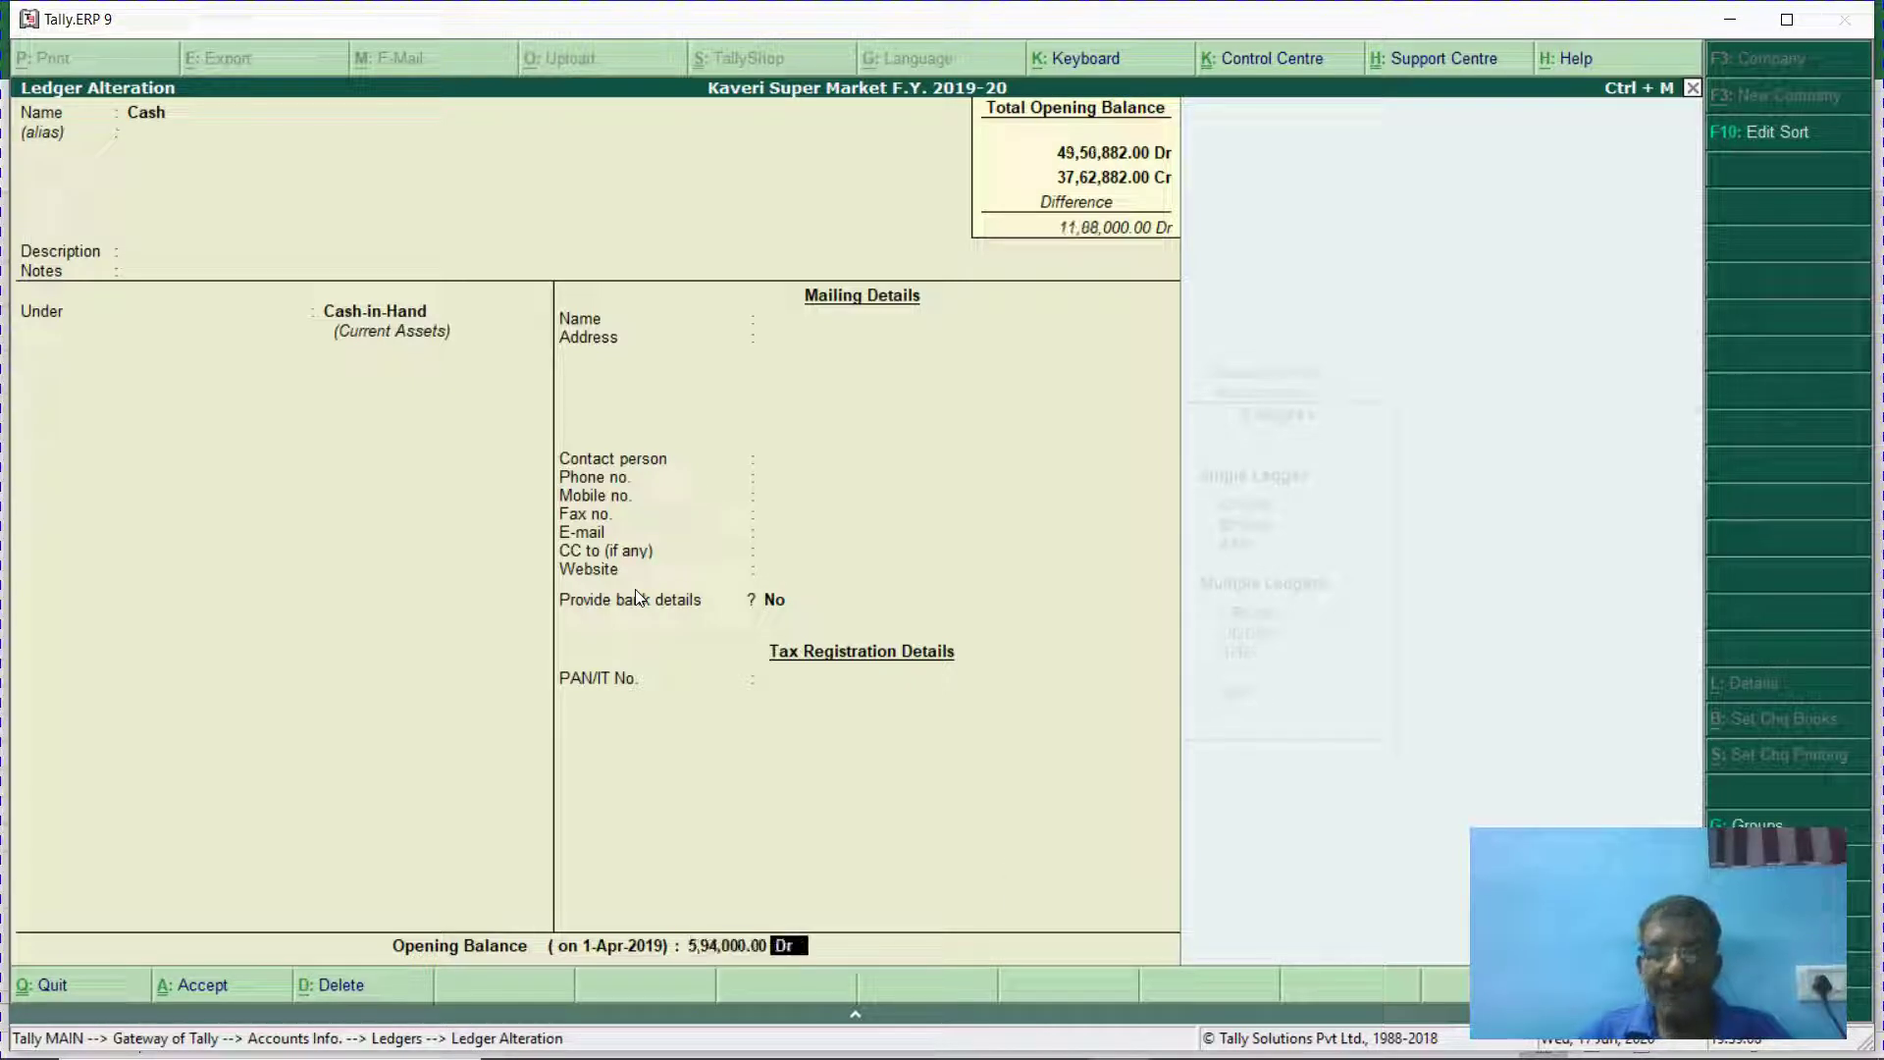
key(Return)
key(y)
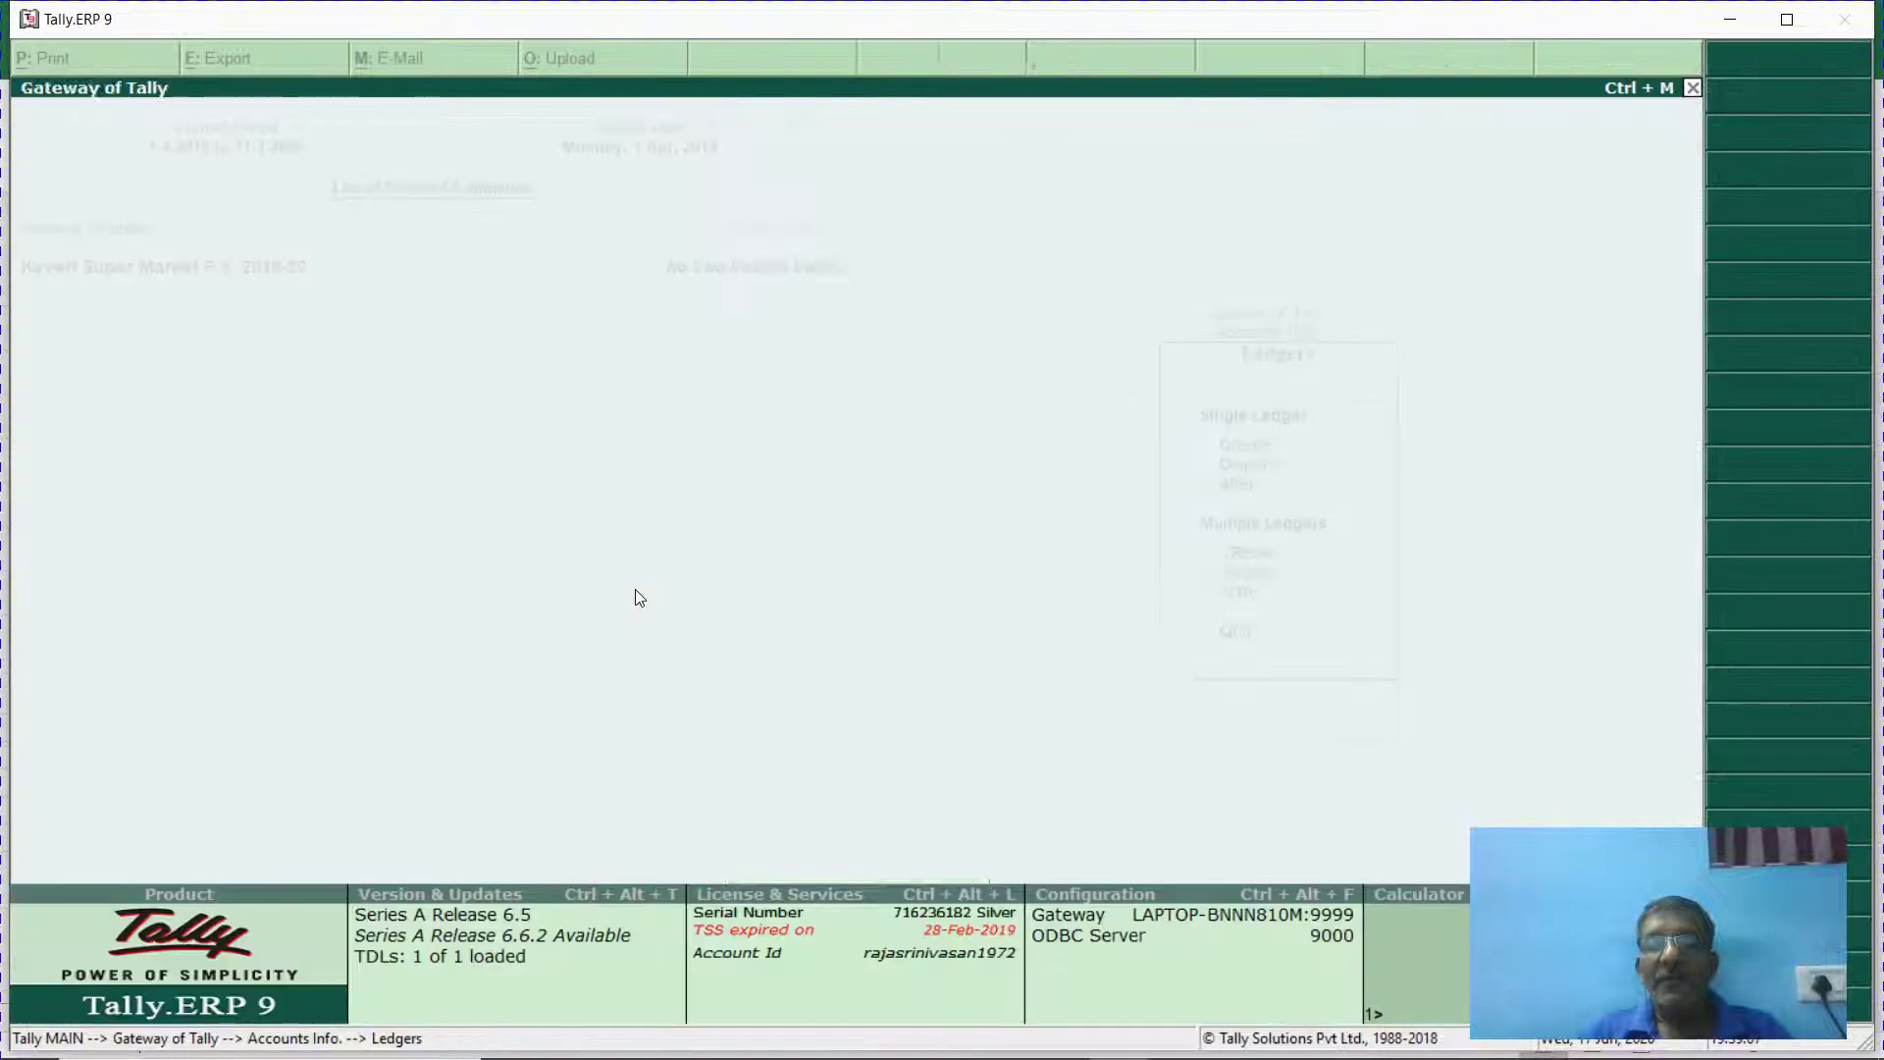
key(Escape)
key(y)
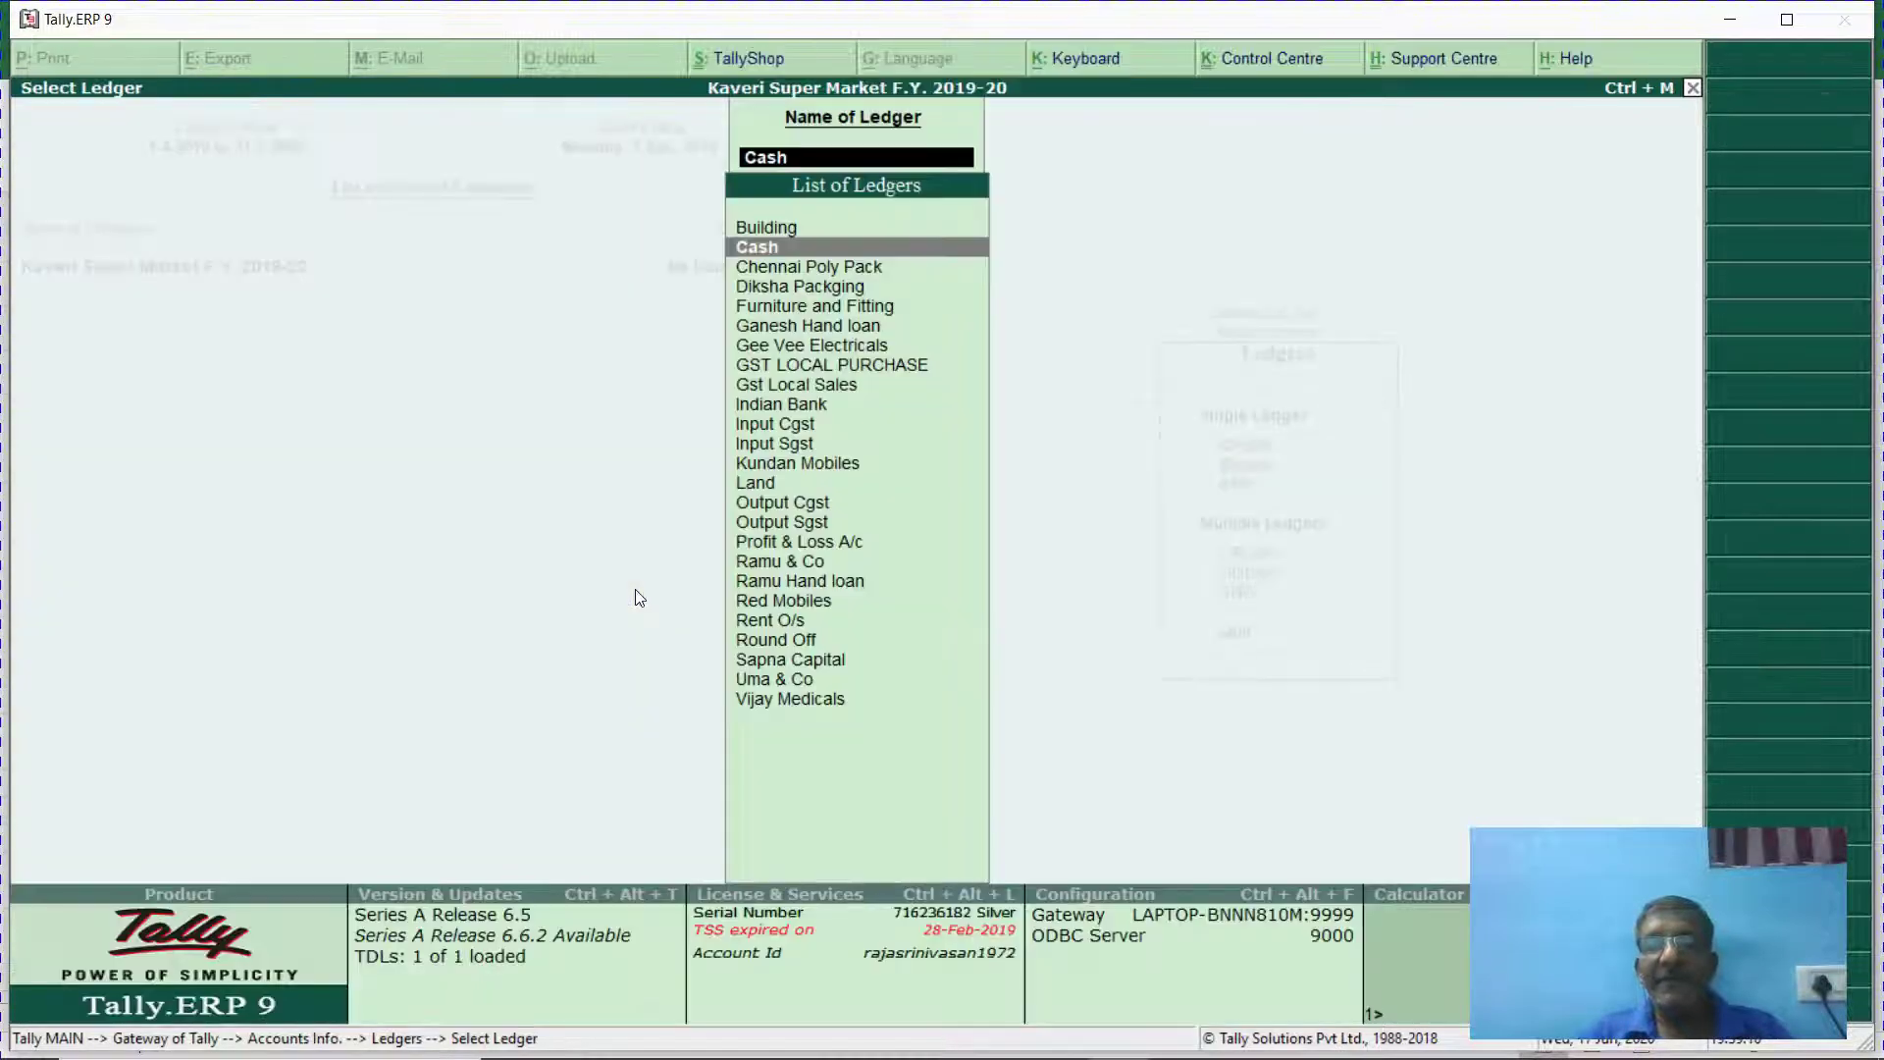
key(Escape)
key(Escape)
Review the detailed Balance Sheet showing the 11,88,000 difference.
key(b)
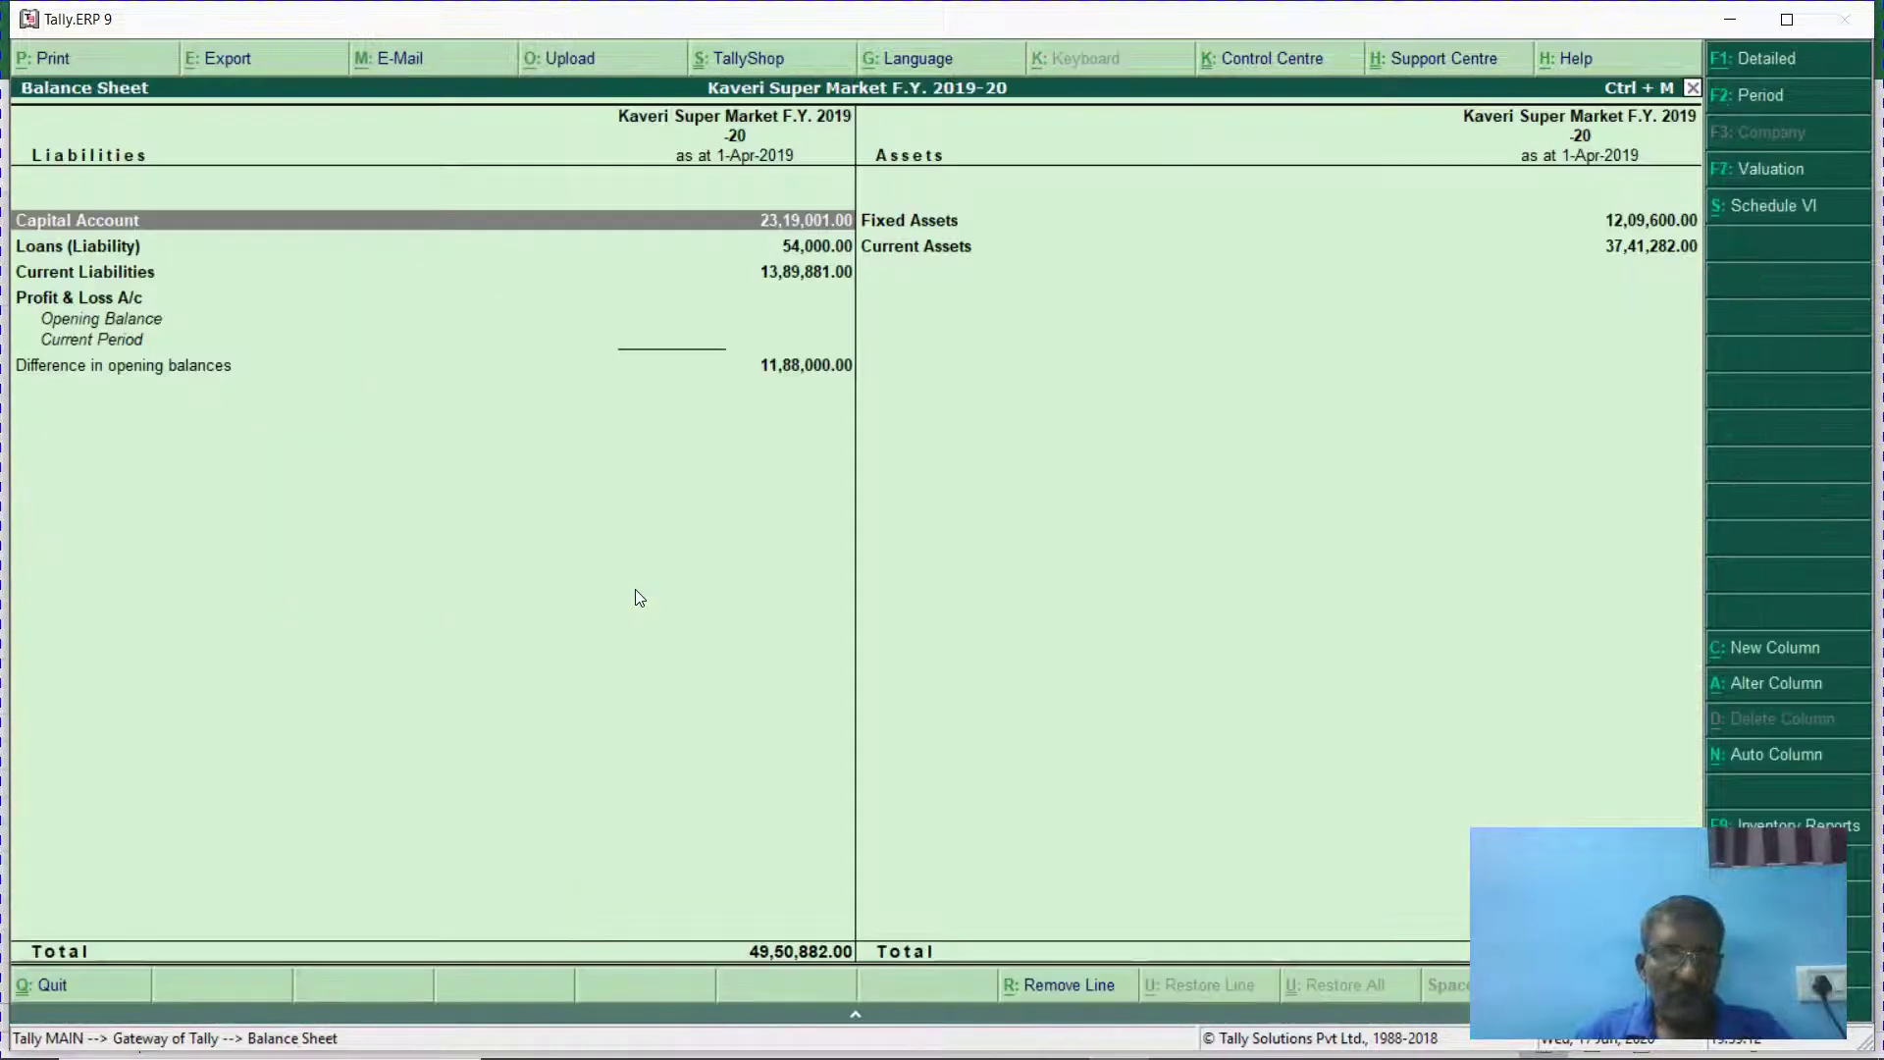
key(alt+F1)
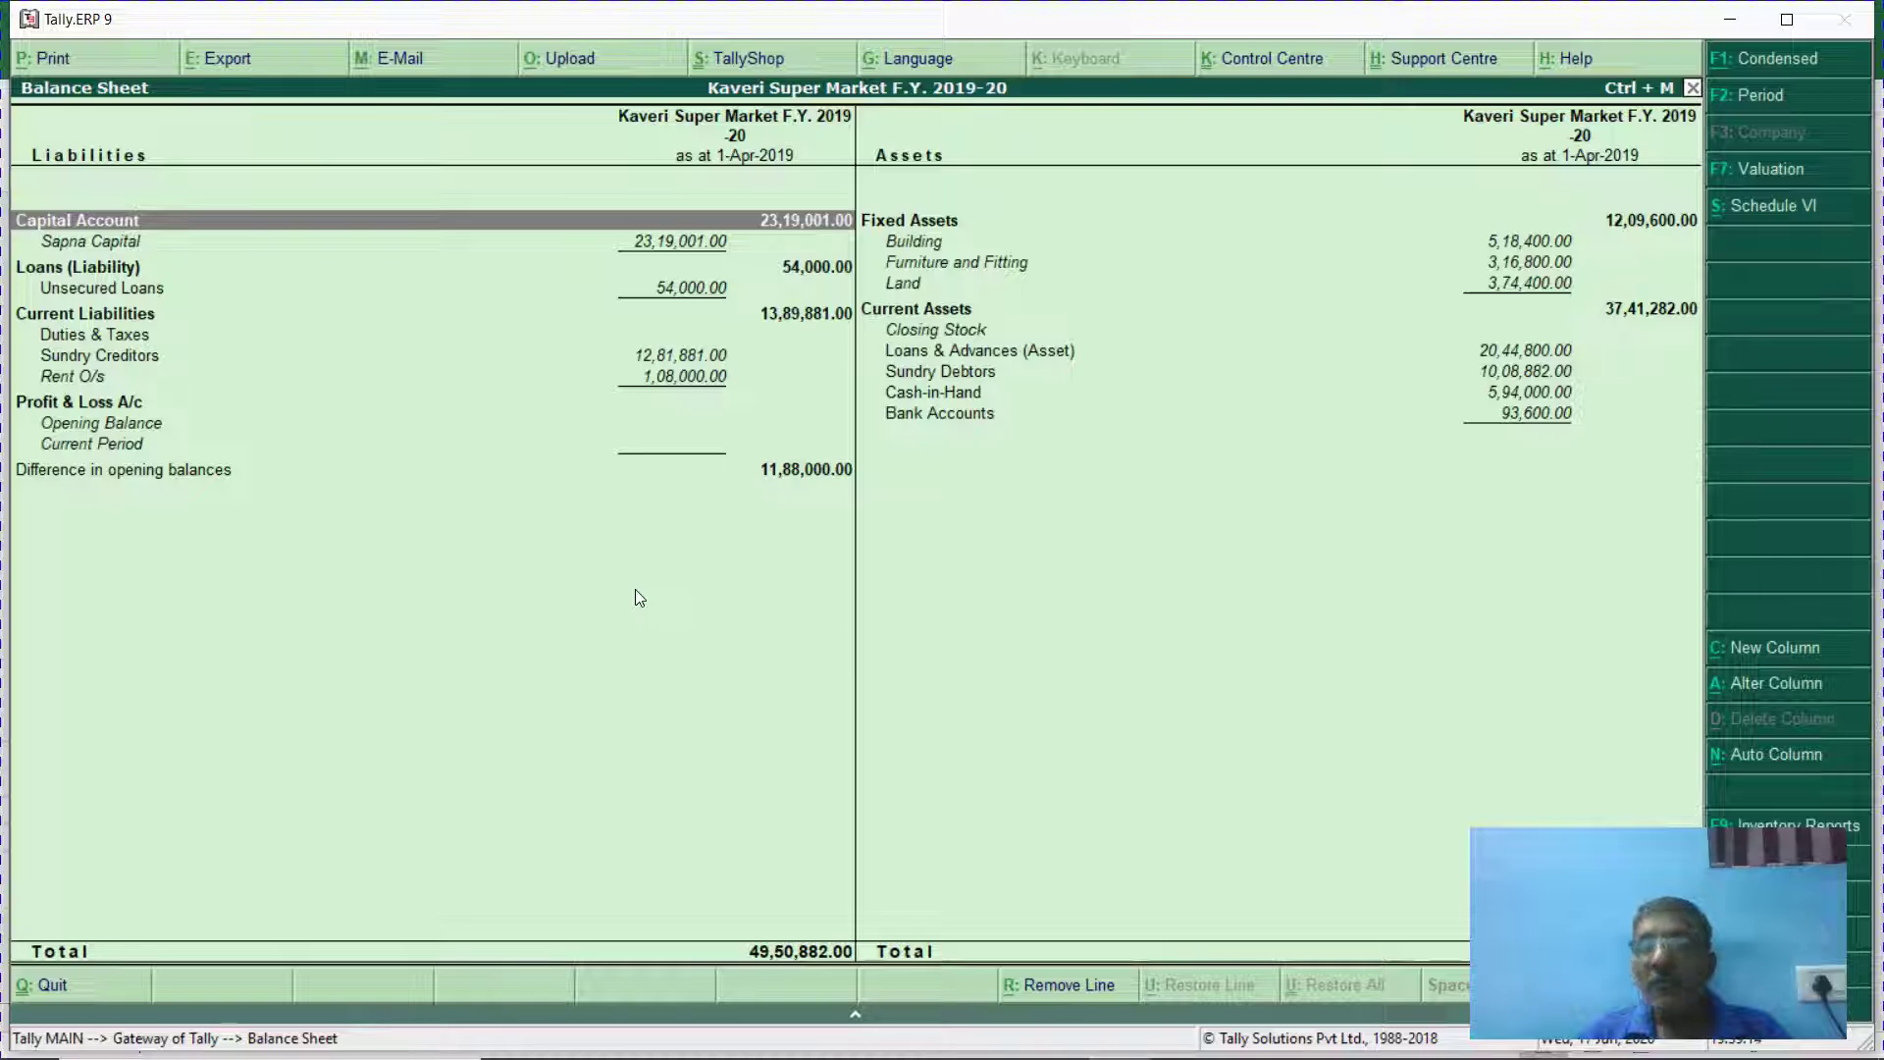
key(Escape)
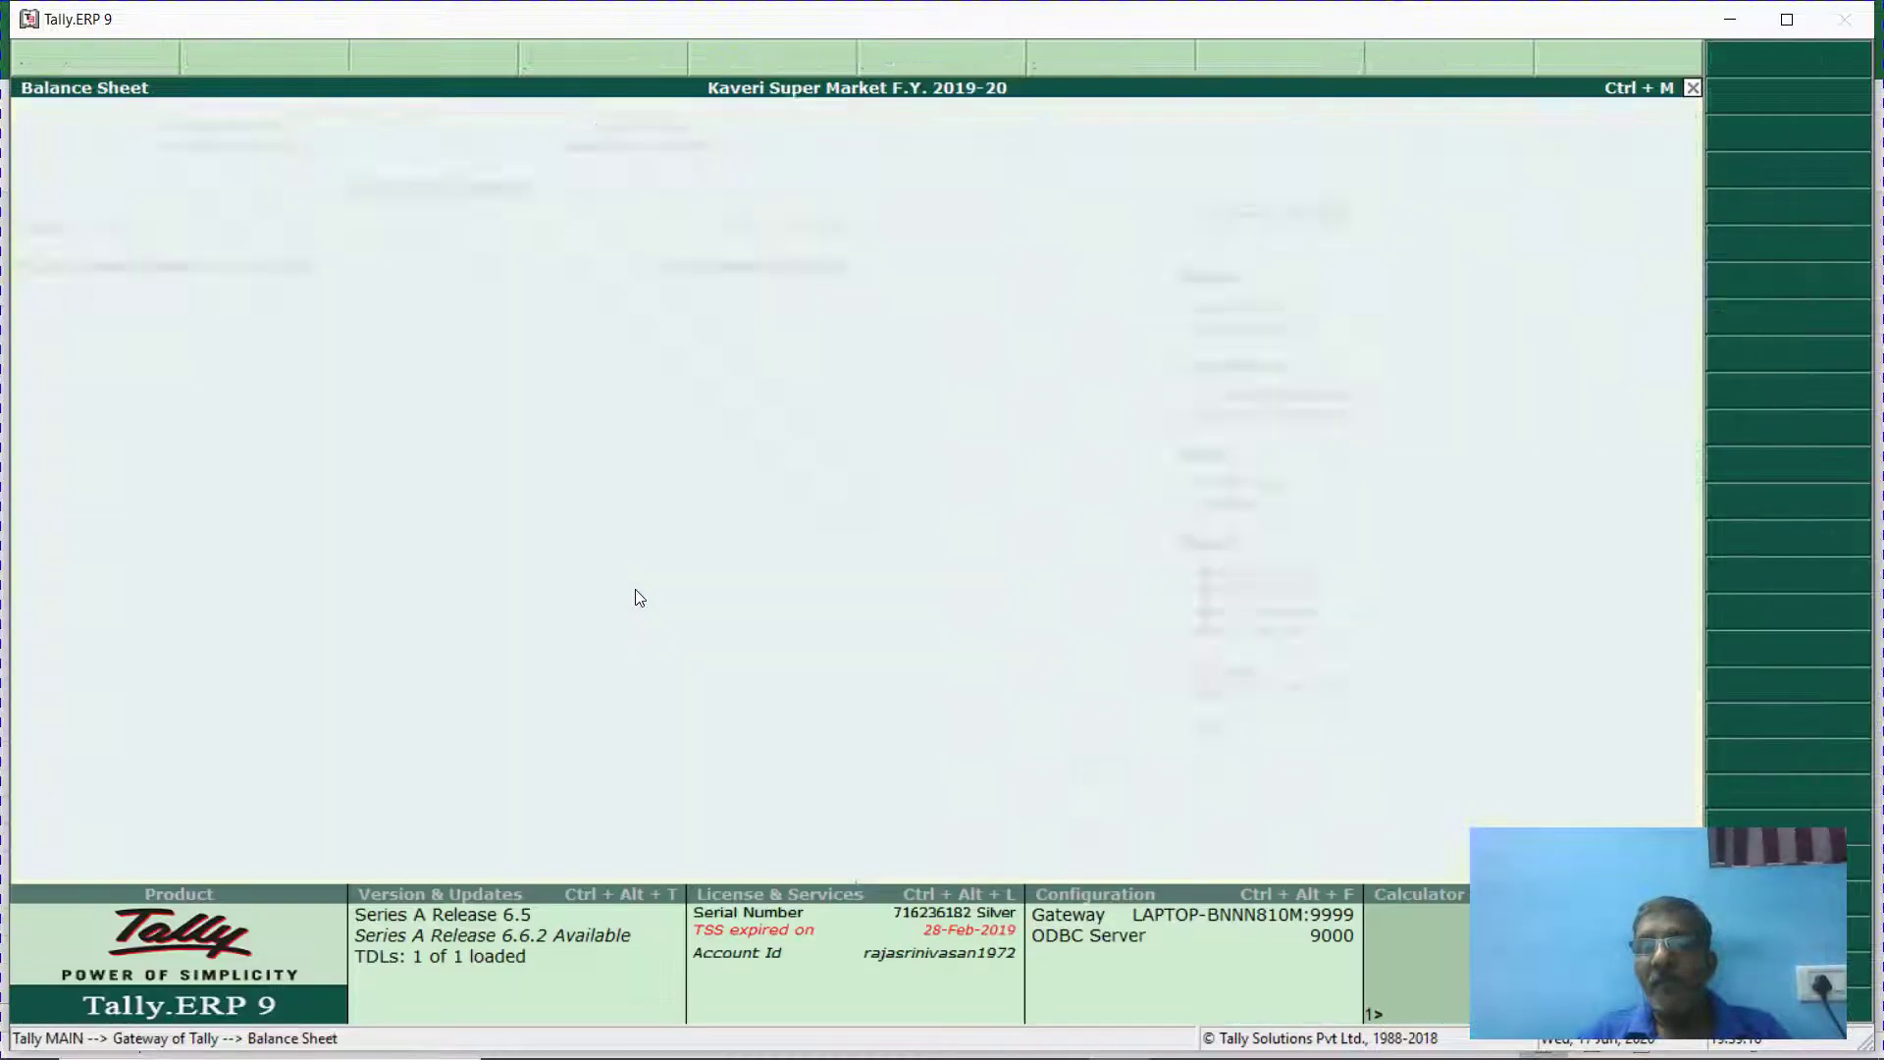
text(ald)
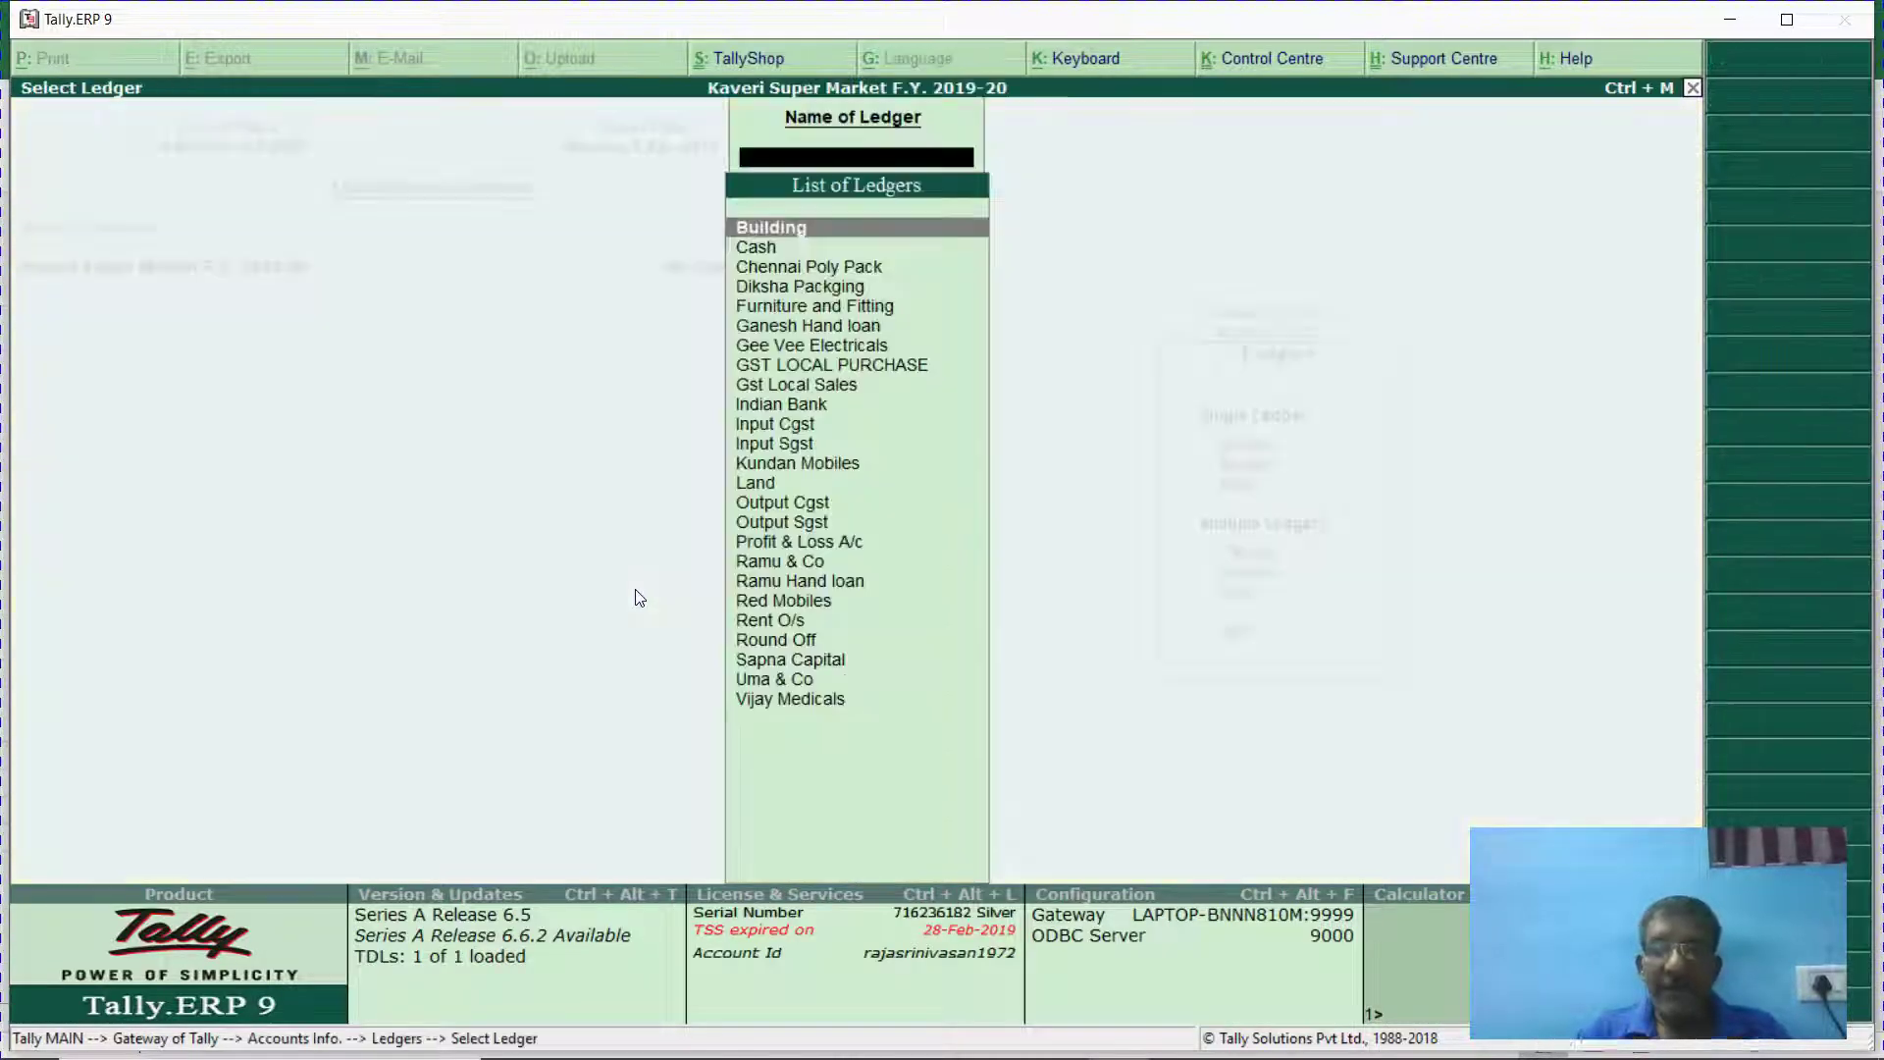
text(Cas)
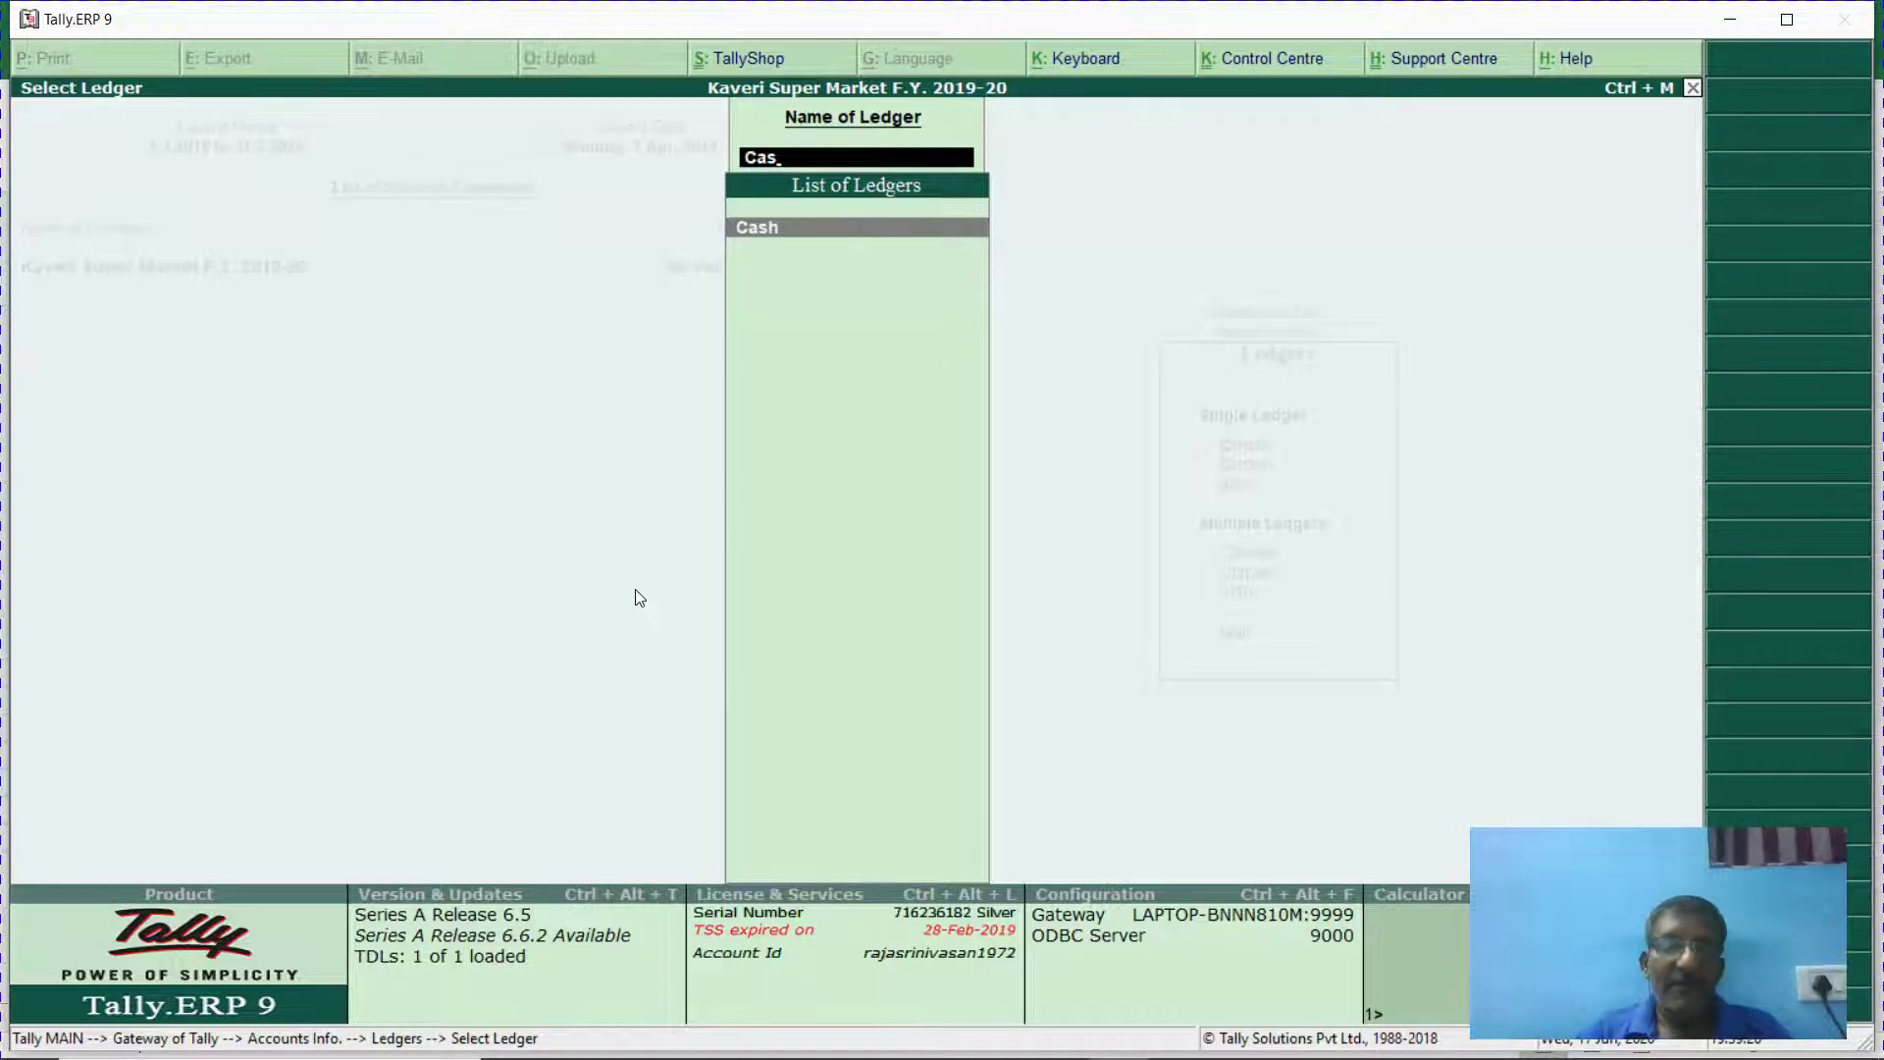
Correct the Cash opening balance to 90,000 Dr, cutting the difference to 6,84,000.
key(alt+Tab)
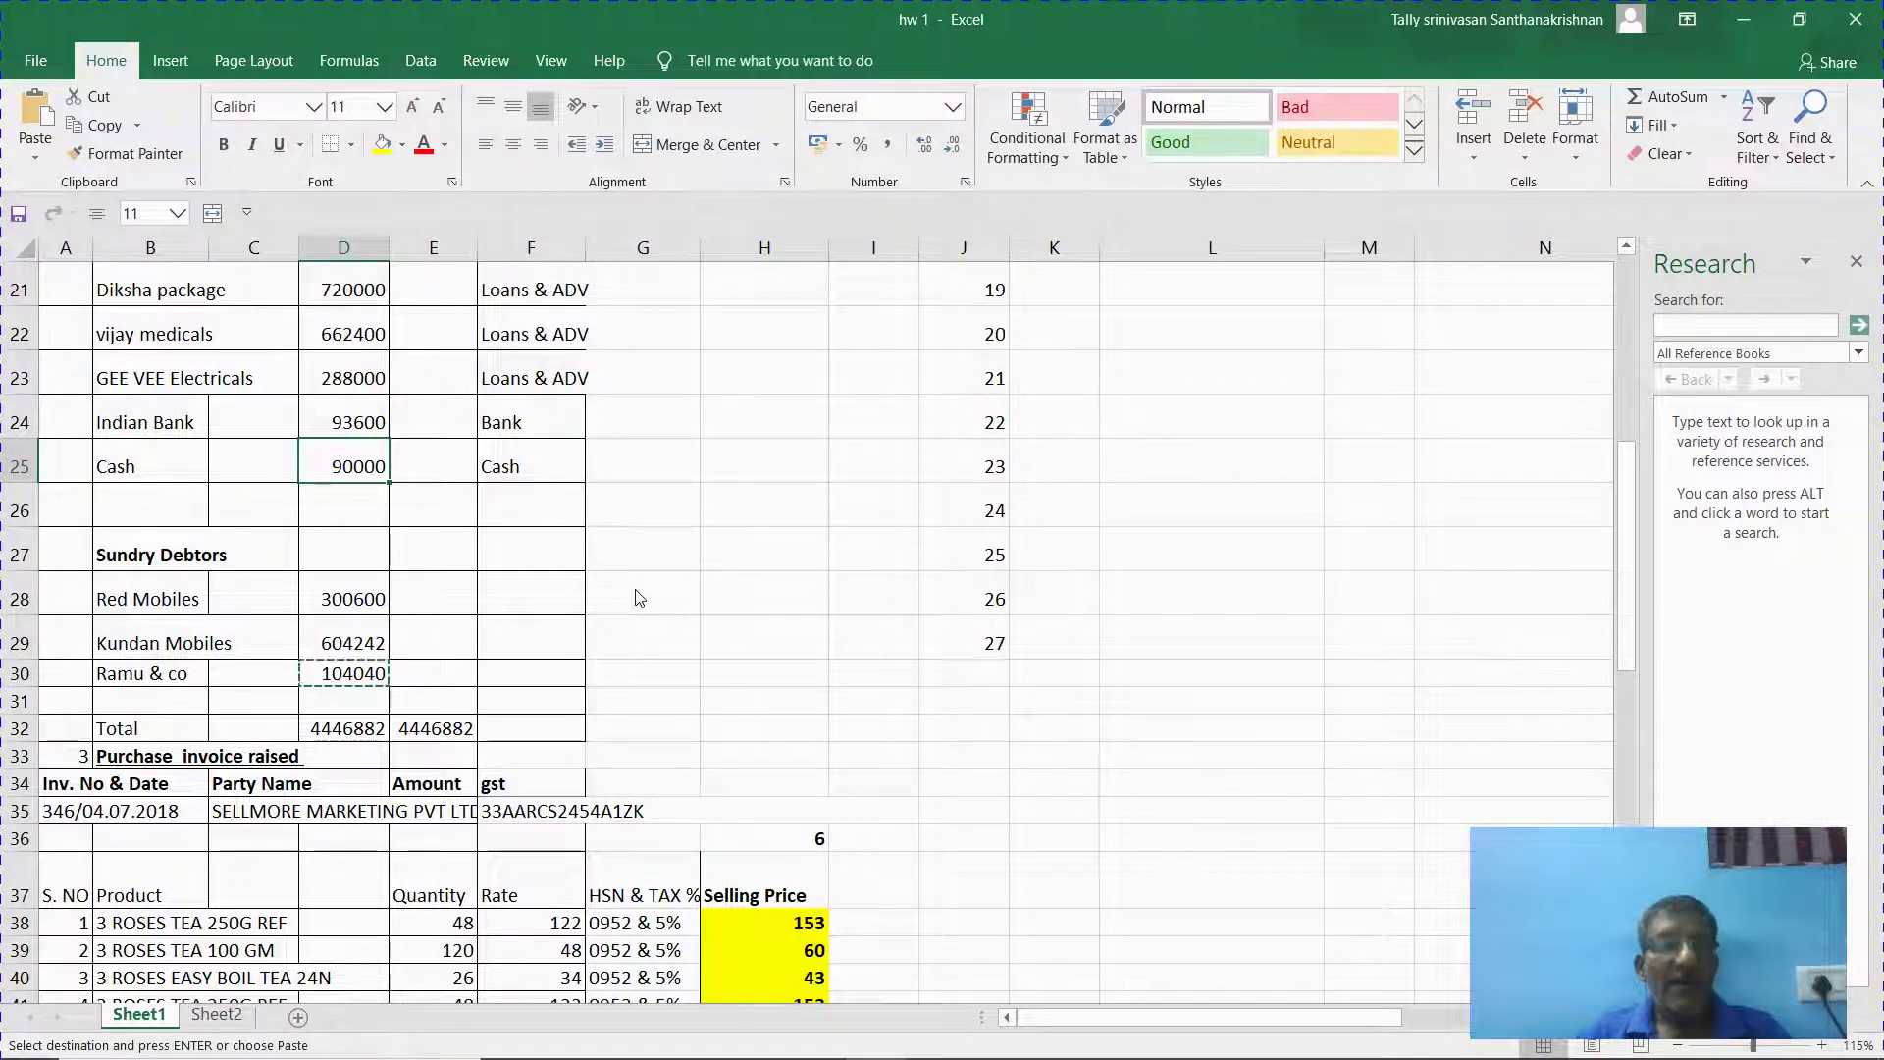
key(alt+Tab)
key(Return)
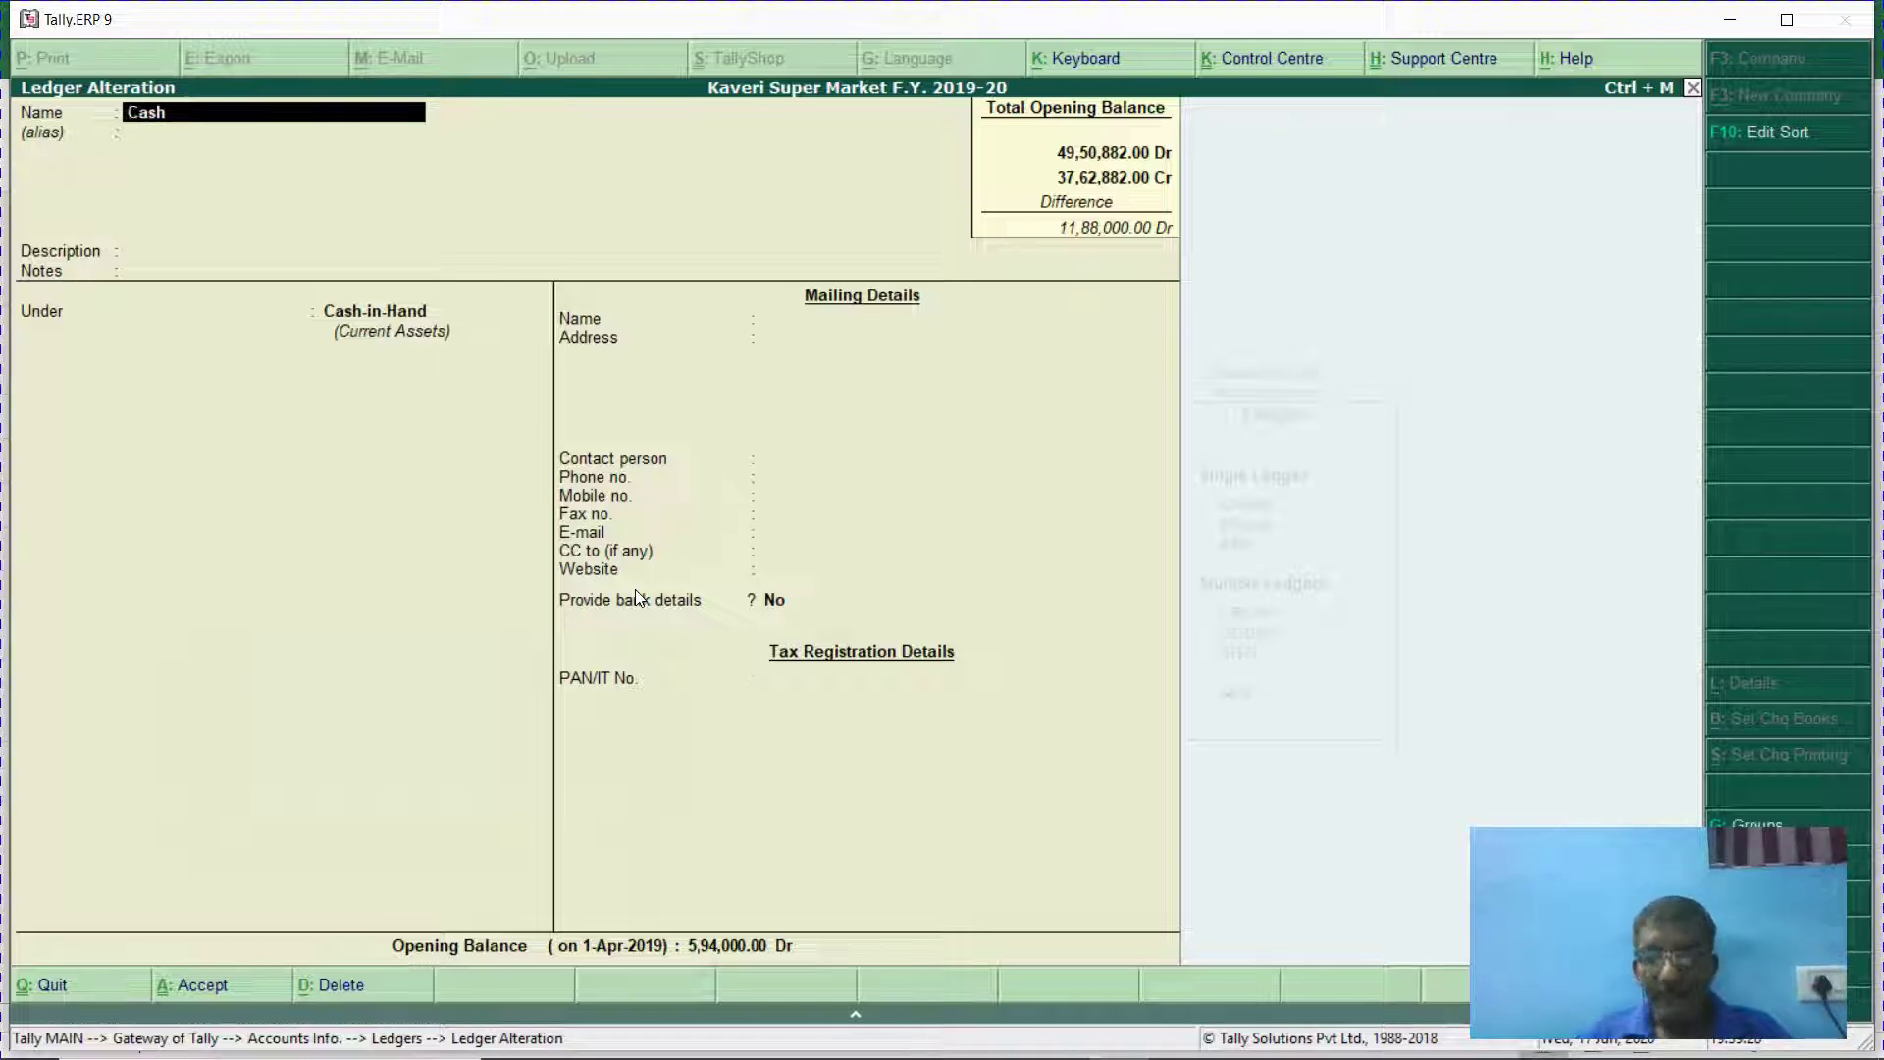
key(Return)
key(Return)
key(Return)
key(Return)
key(Return)
key(Return)
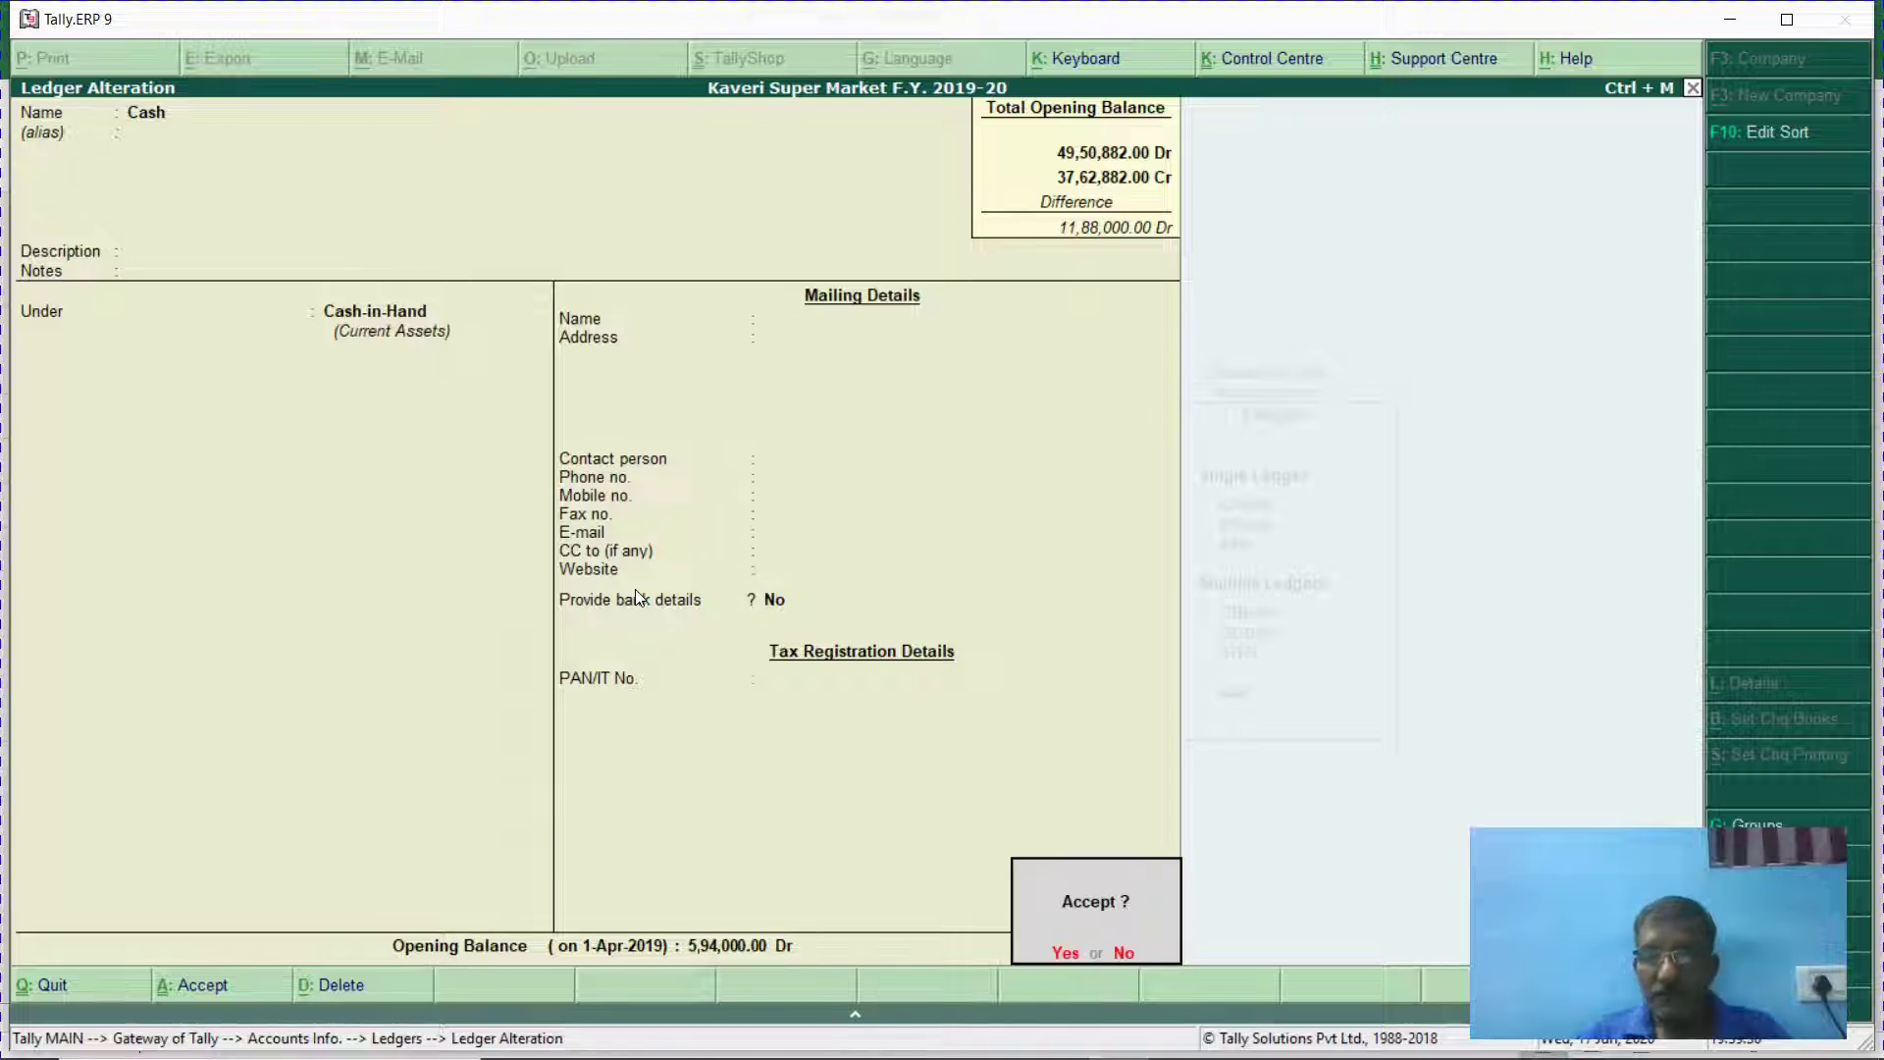
key(Escape)
key(BackSpace)
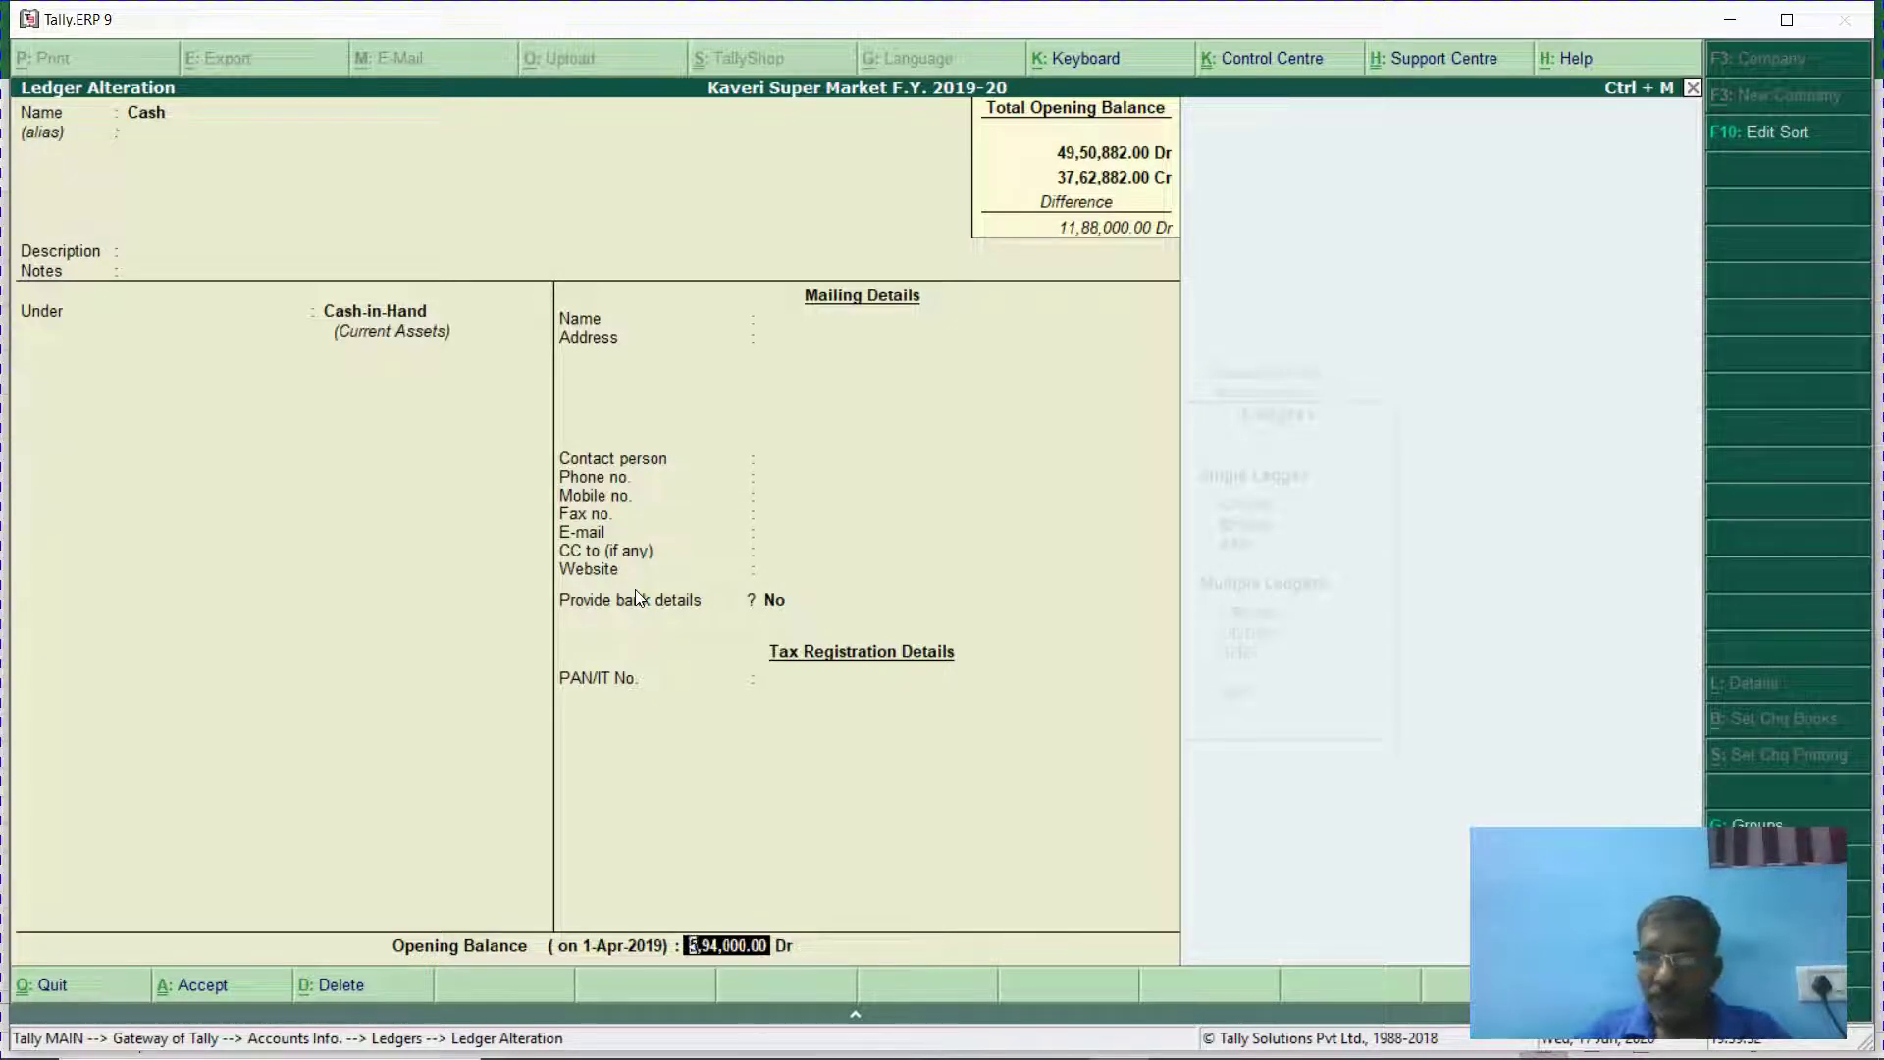
text(90,)
text(0000)
key(Return)
key(Return)
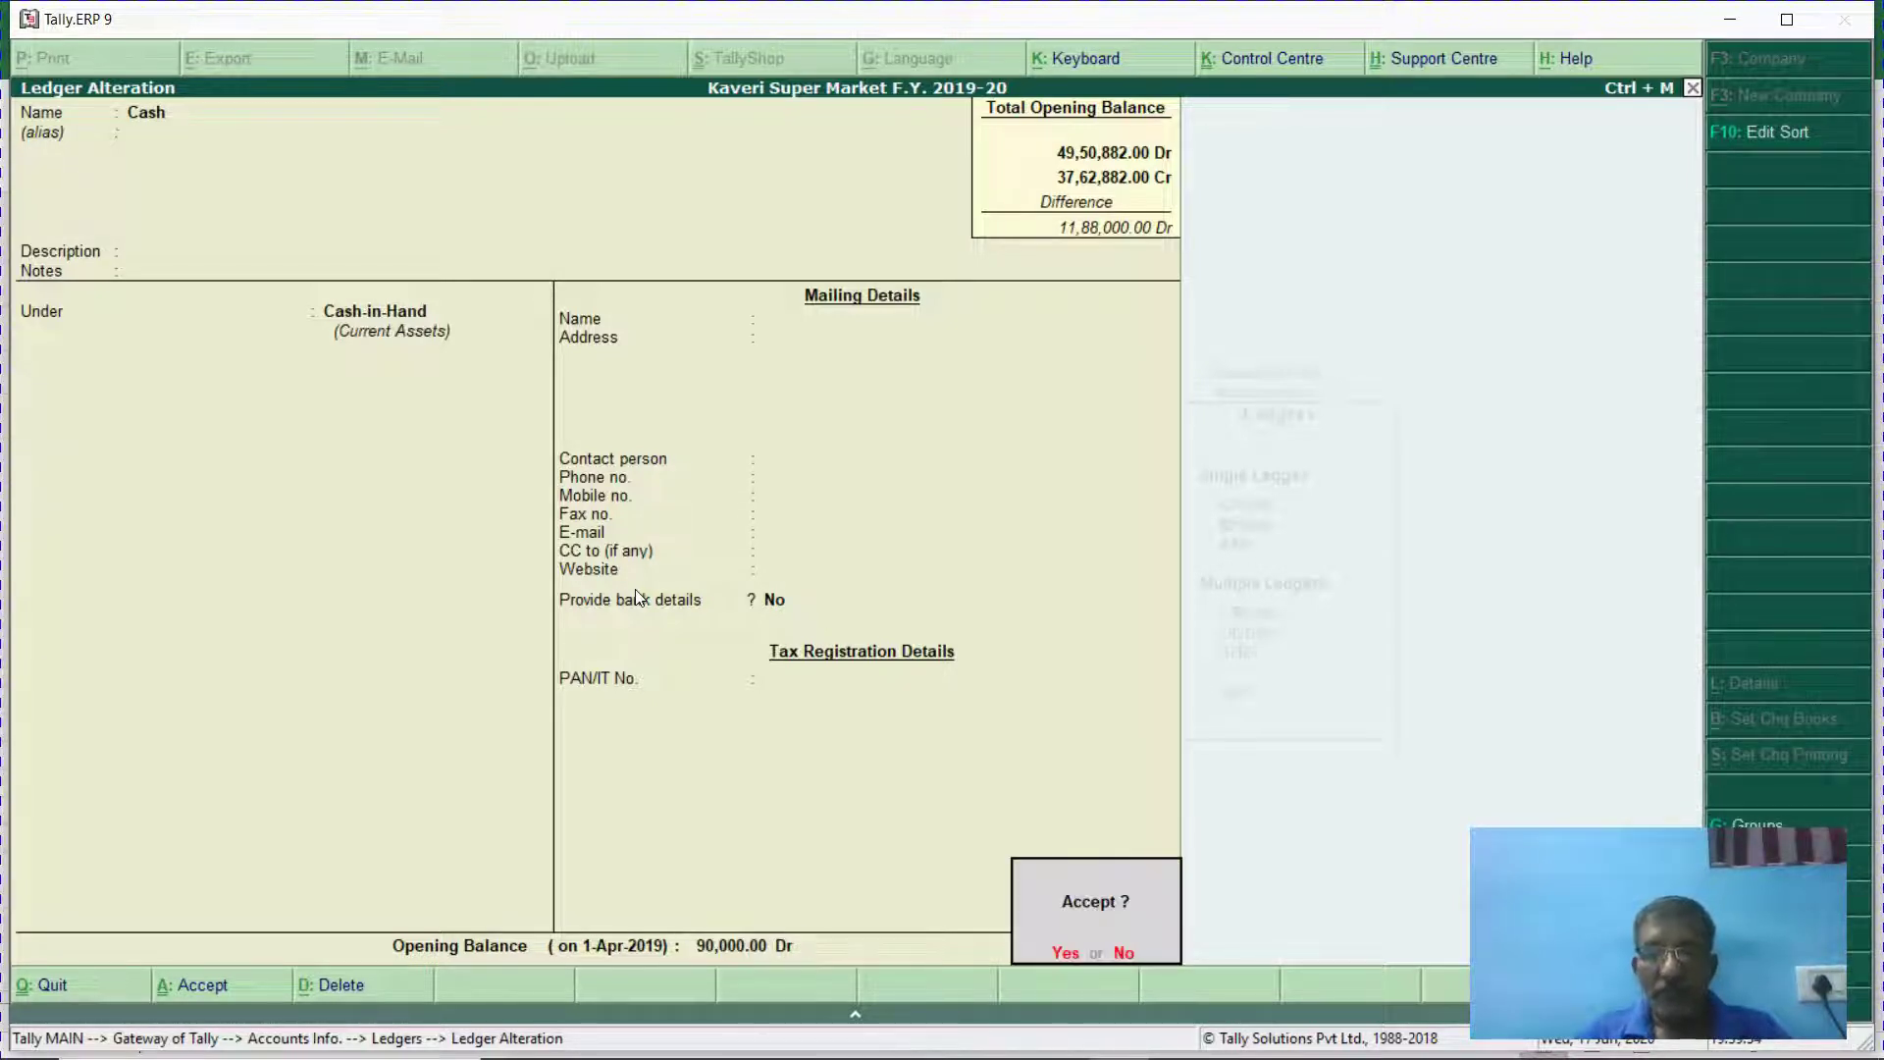
key(Return)
key(Return)
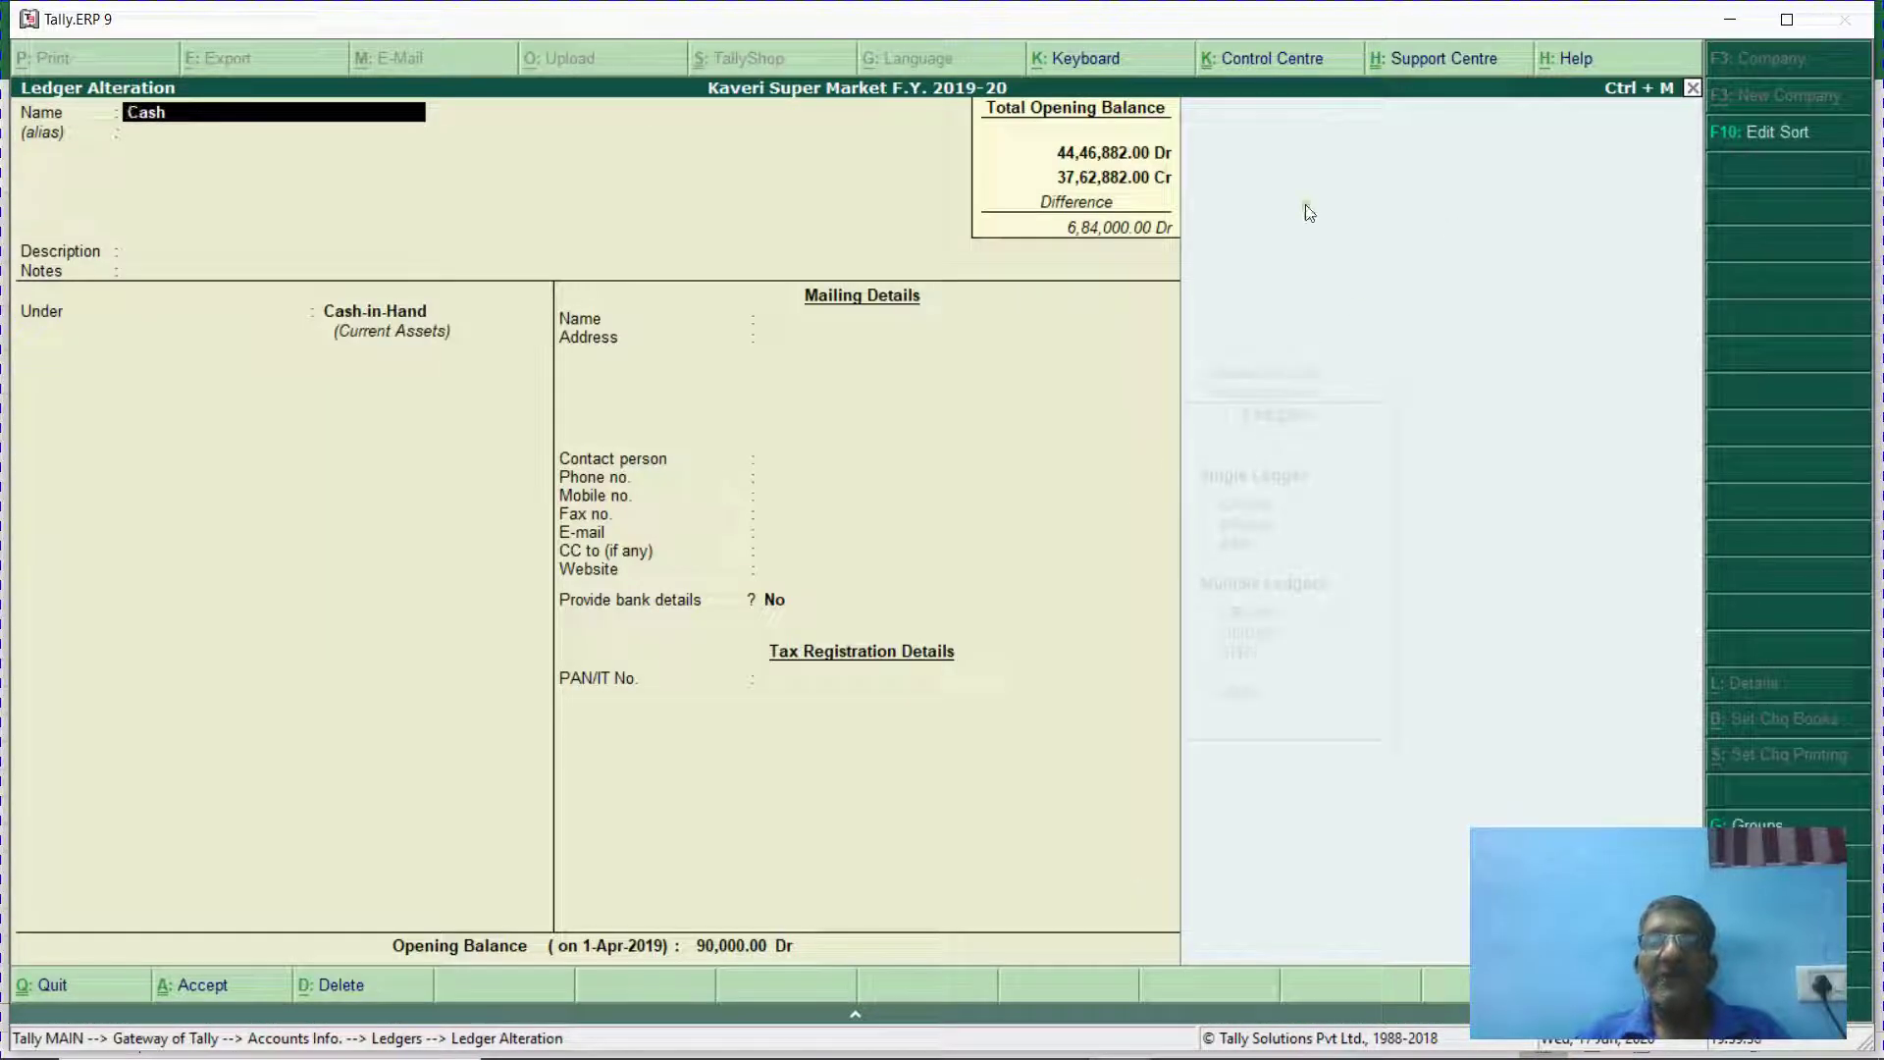
key(Escape)
key(Return)
key(Escape)
key(Escape)
key(Escape)
key(Escape)
key(Escape)
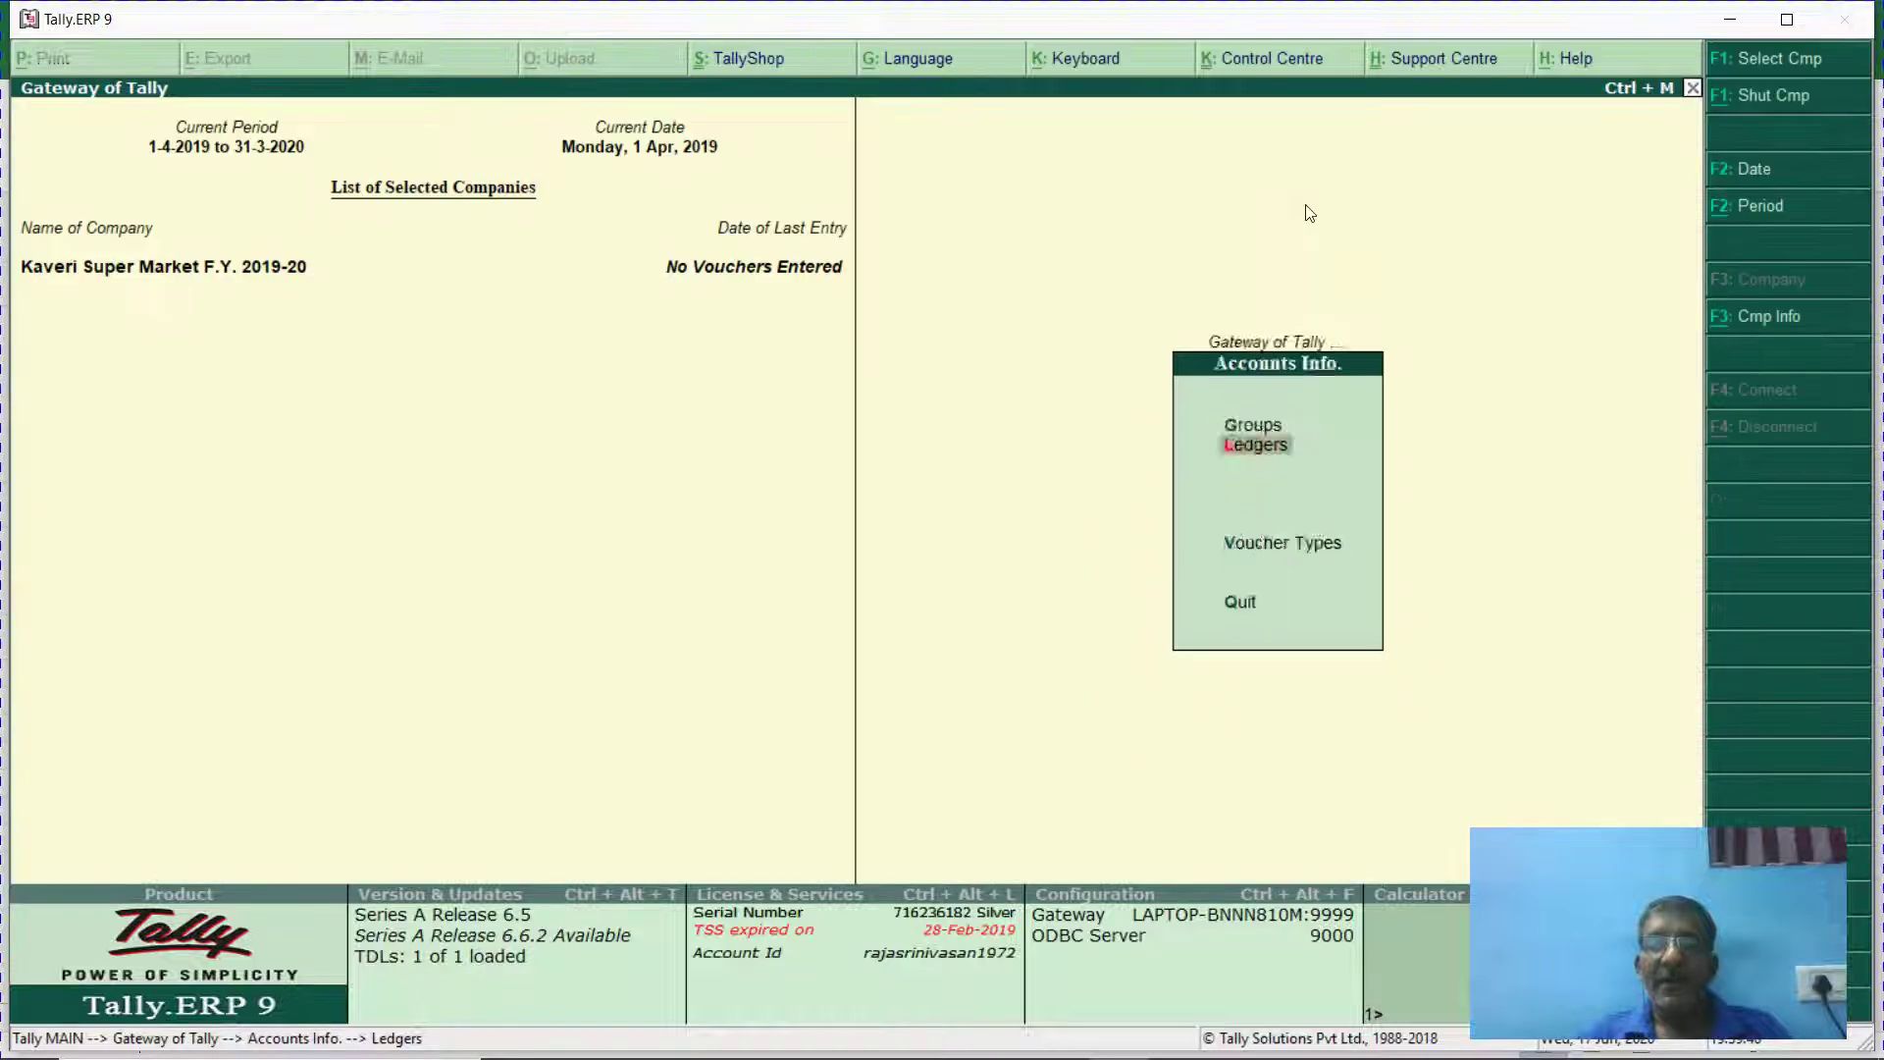
Check the detailed Balance Sheet and trace the 6,84,000 gap to Canara Bank OD A/c in the workbook.
key(b)
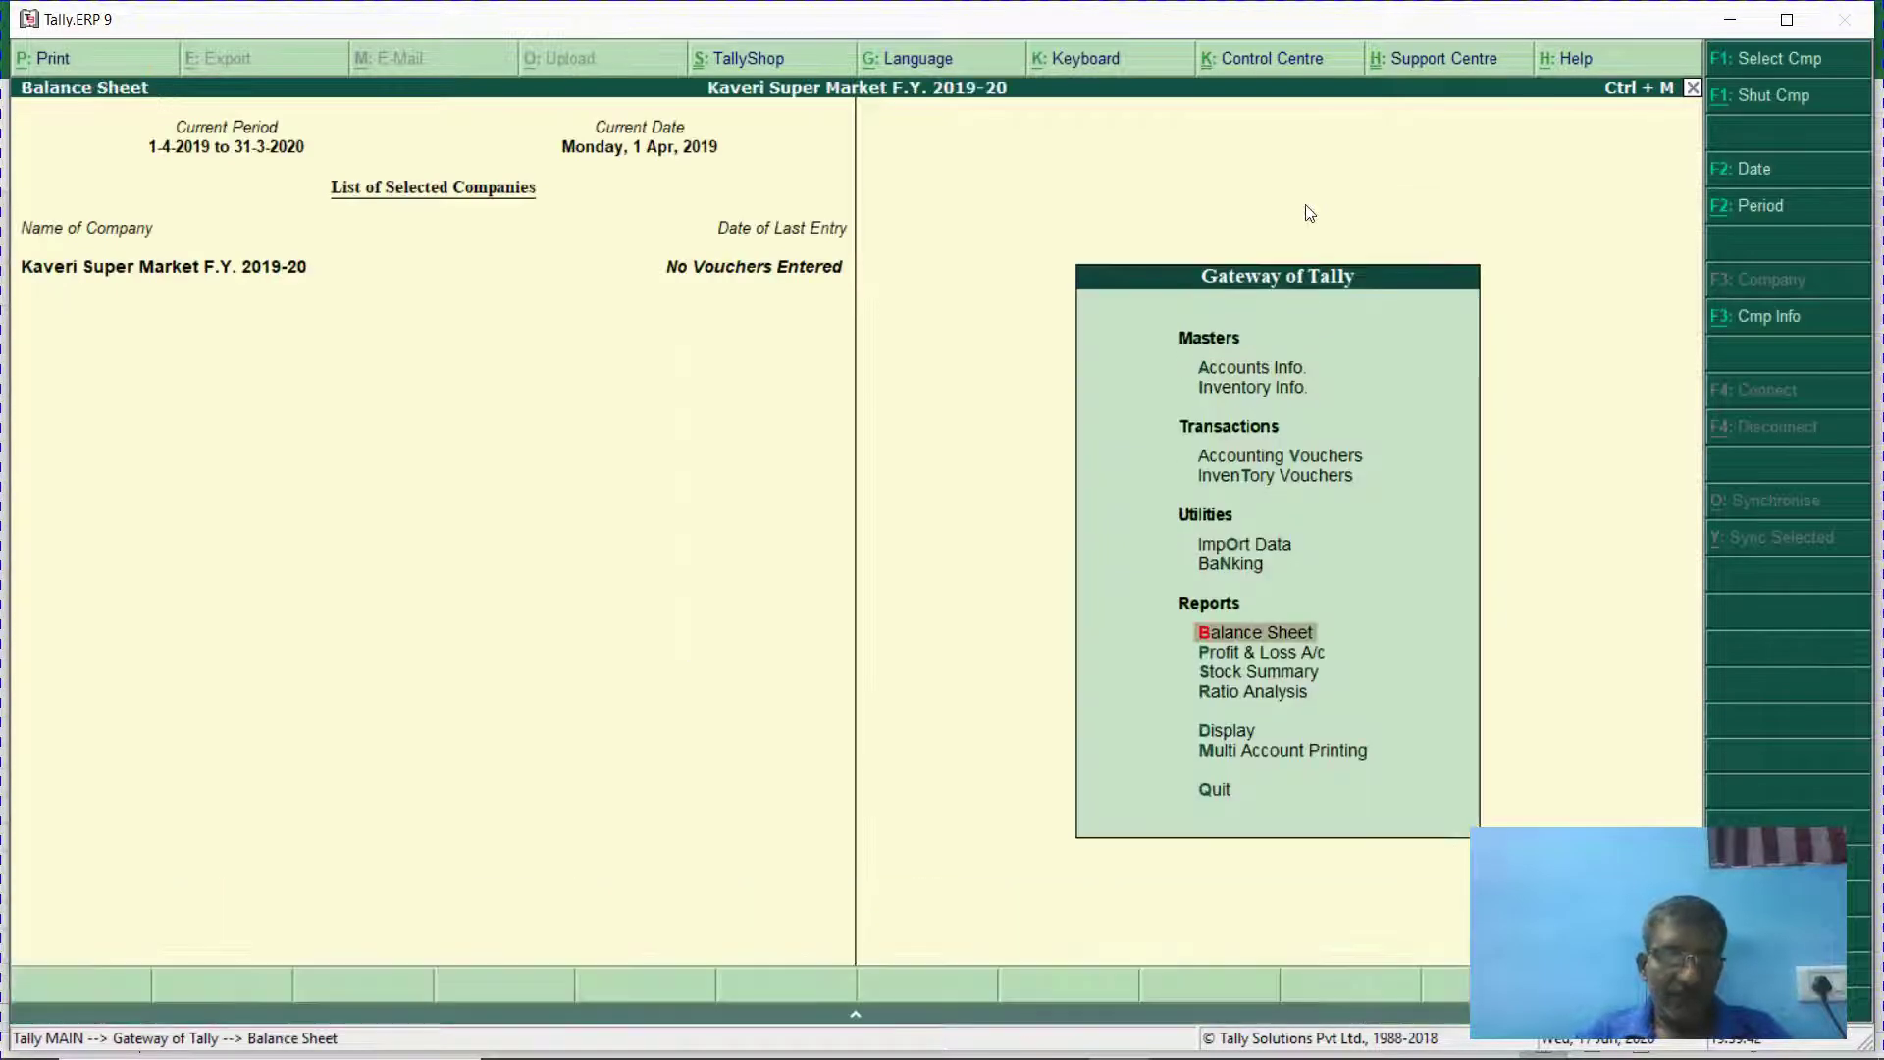
key(alt+F1)
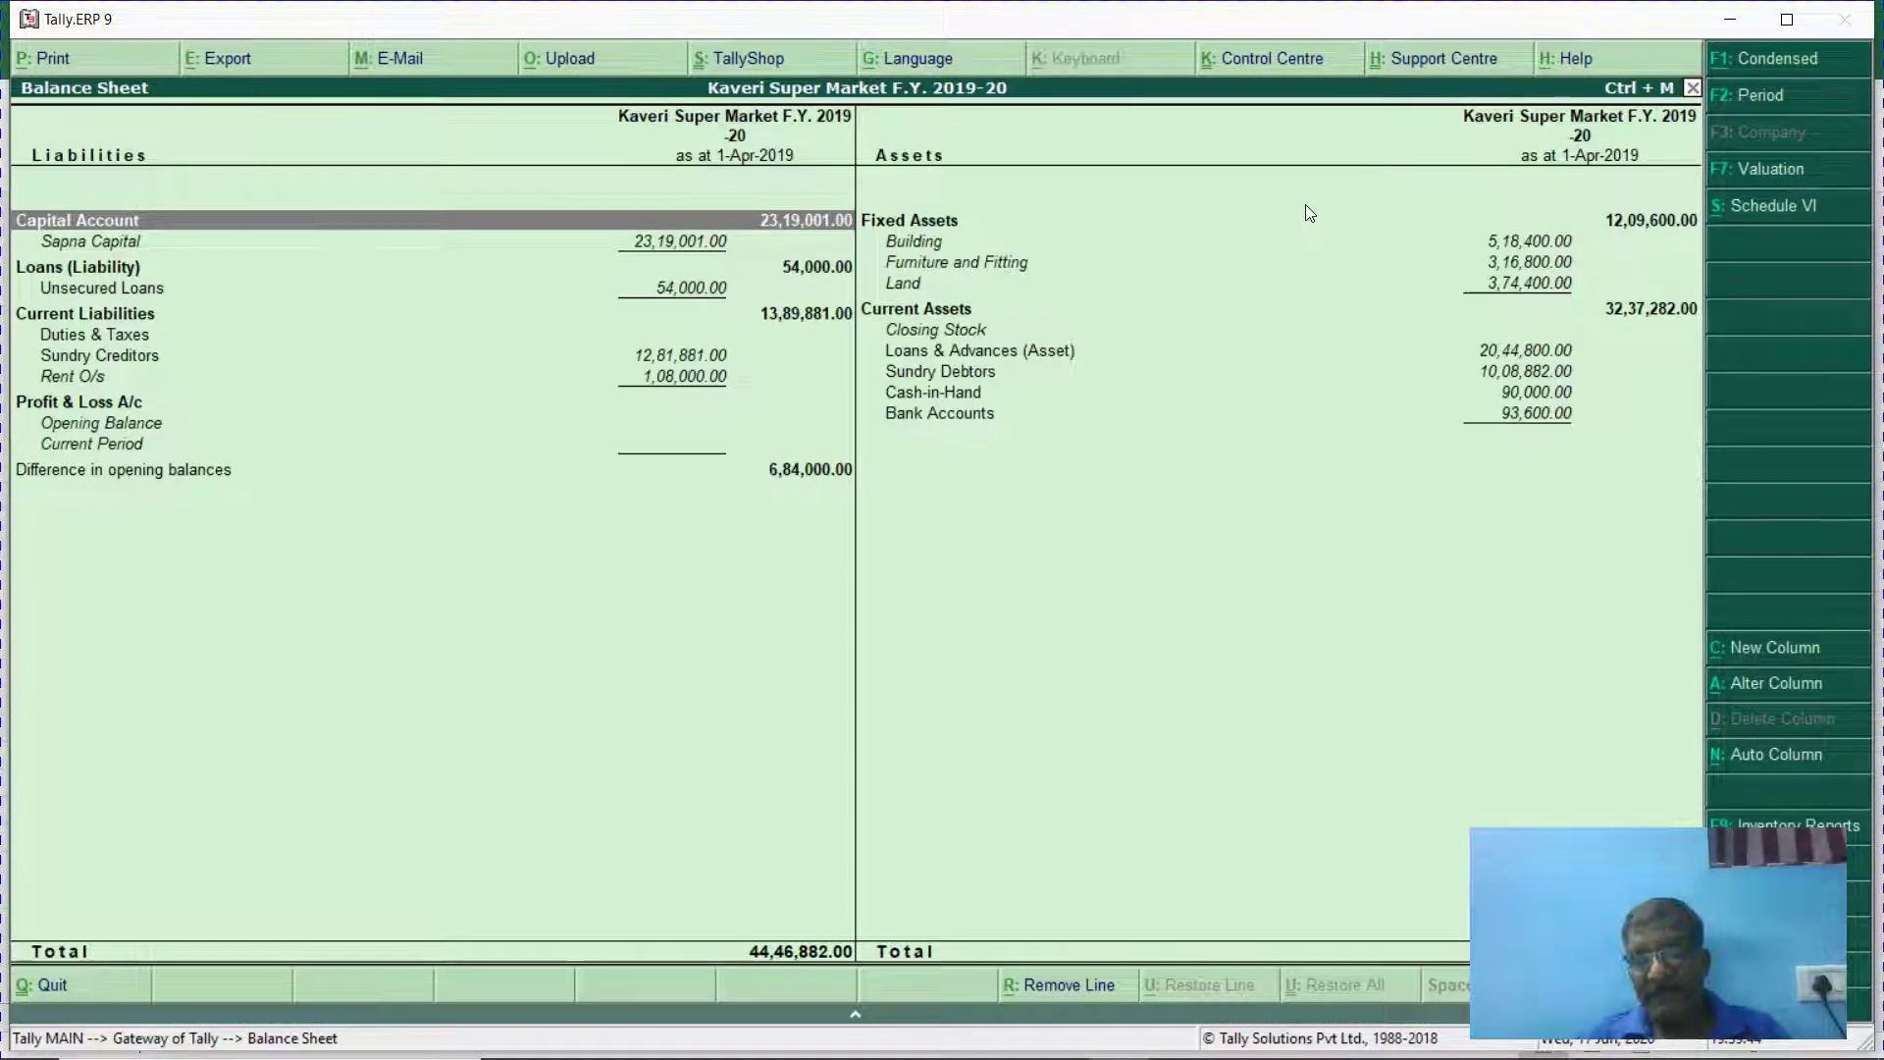
key(Down)
key(Down)
key(Down)
key(Down)
key(Down)
key(Down)
key(Down)
key(Down)
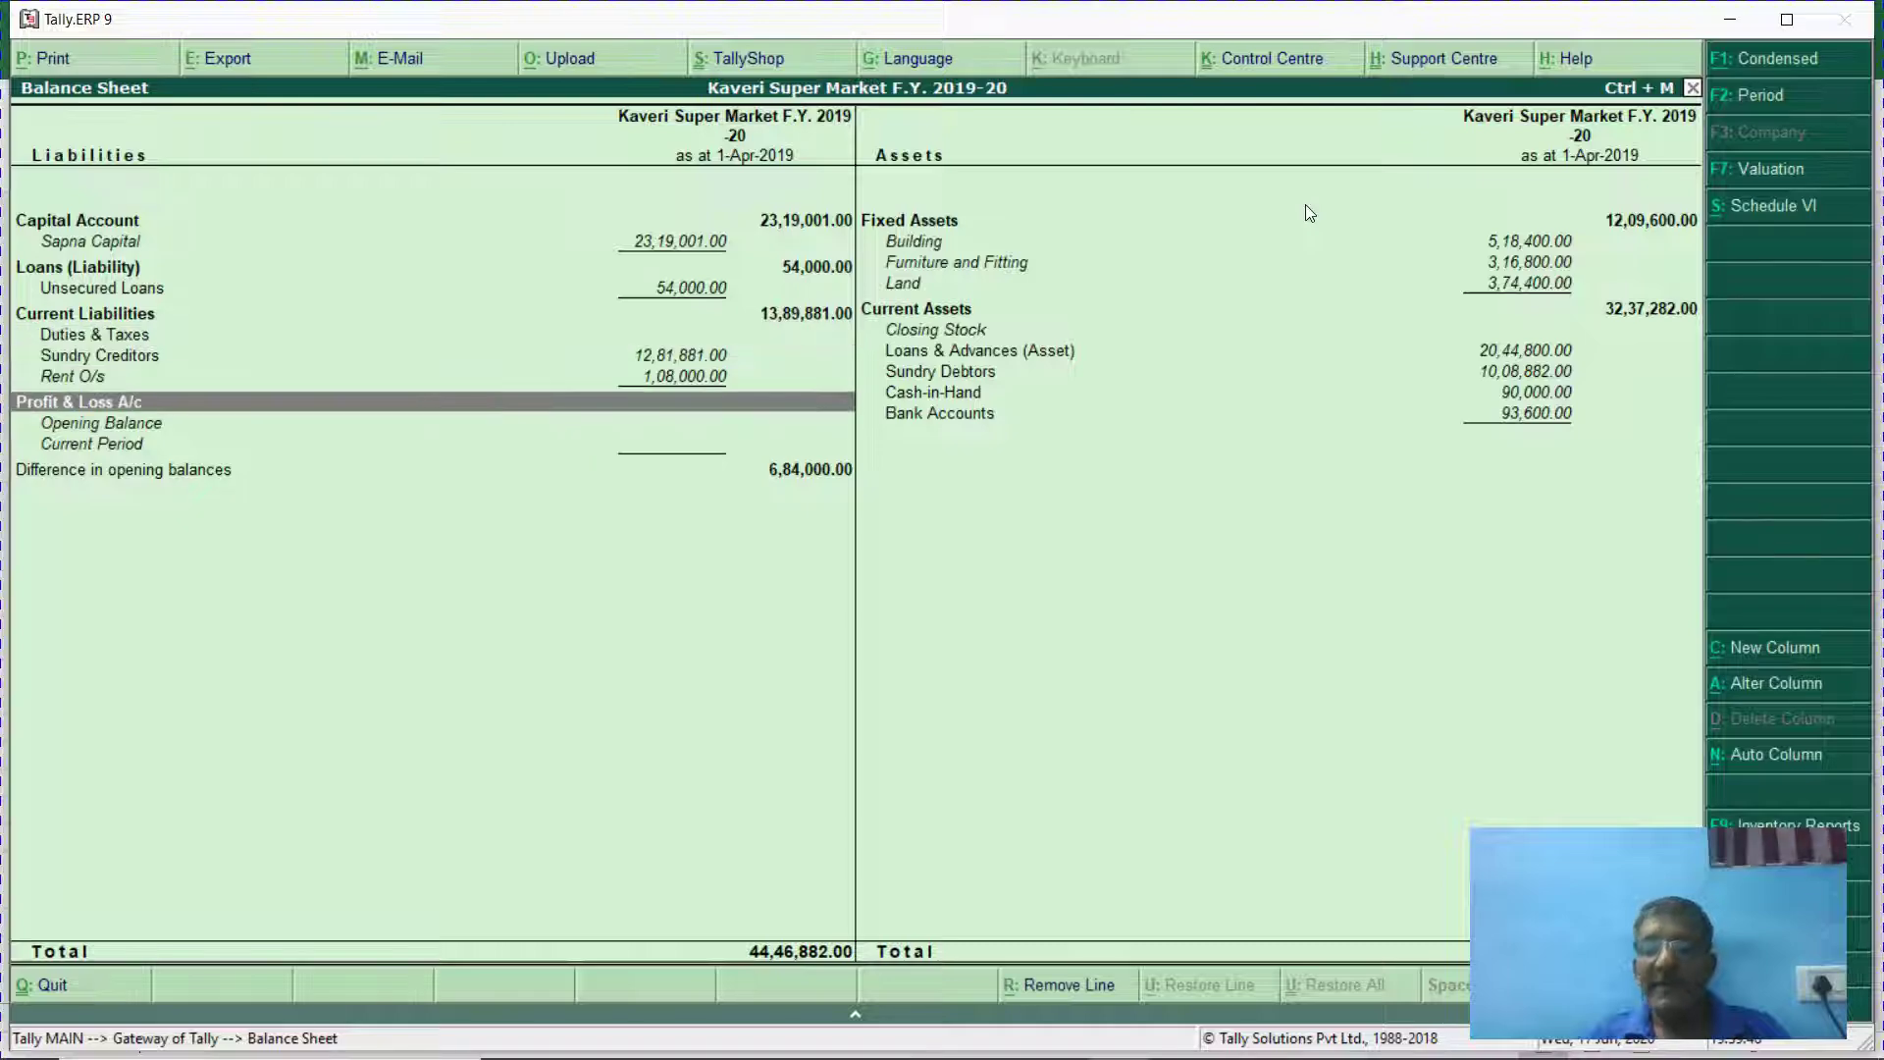
key(alt+Tab)
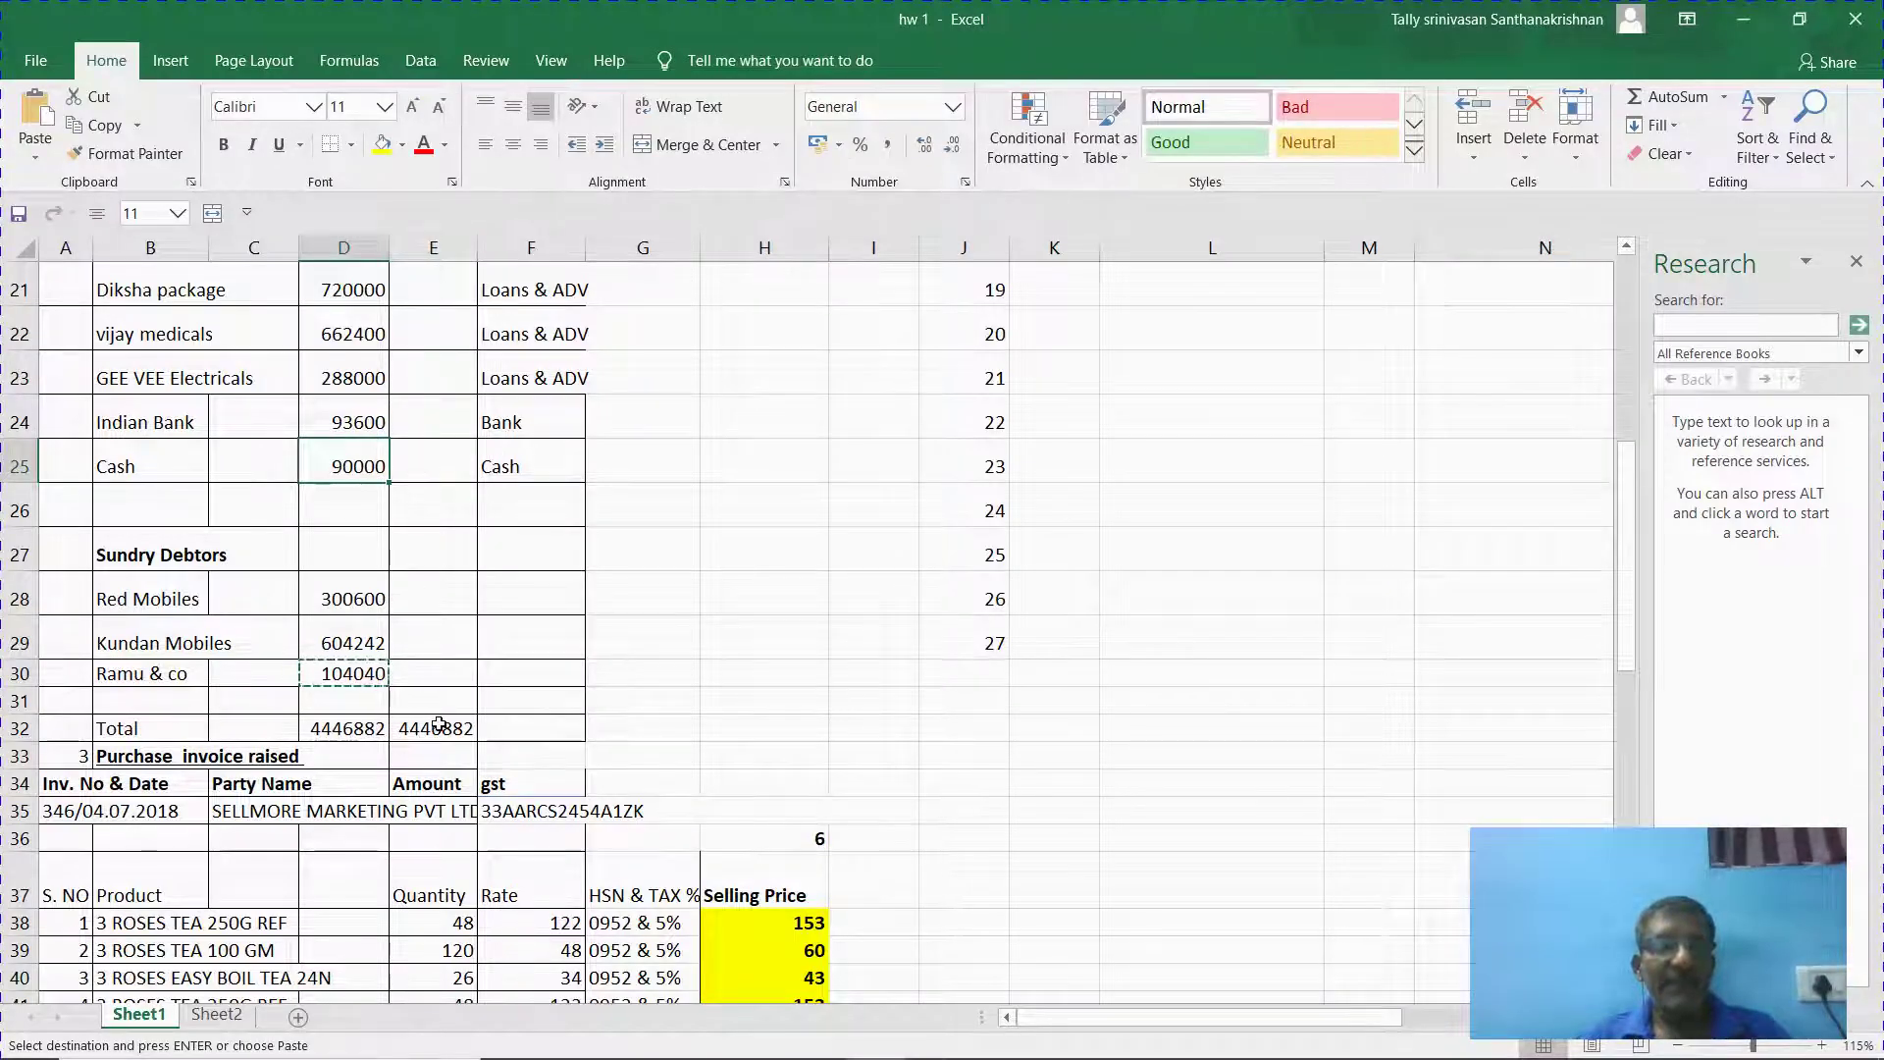
key(Right)
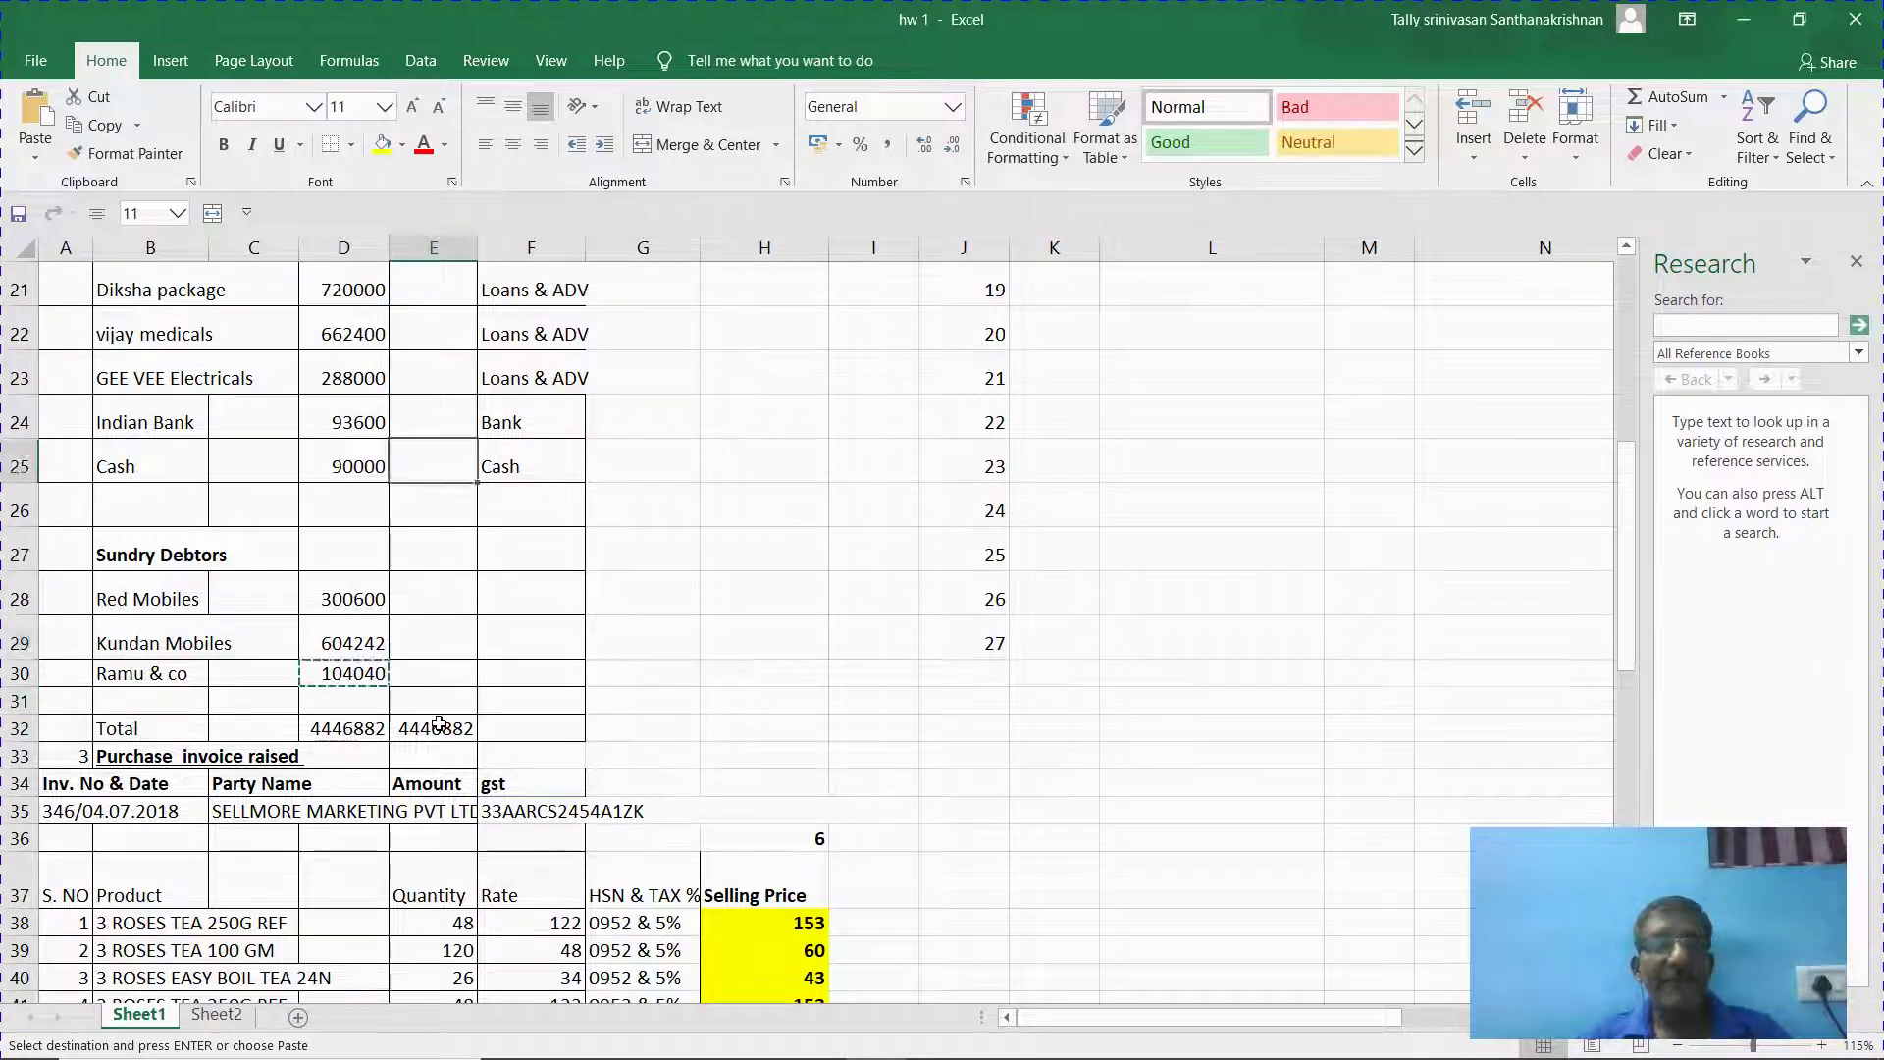
key(Up)
key(Up)
key(Up)
key(Up)
key(Up)
key(Up)
key(Up)
key(Up)
key(Up)
key(Up)
key(Up)
key(Up)
key(Up)
key(Up)
key(Up)
key(Up)
key(Up)
key(Up)
key(Up)
key(Up)
key(Down)
key(Down)
key(Down)
key(Down)
key(Down)
key(Down)
key(Down)
key(Down)
key(Down)
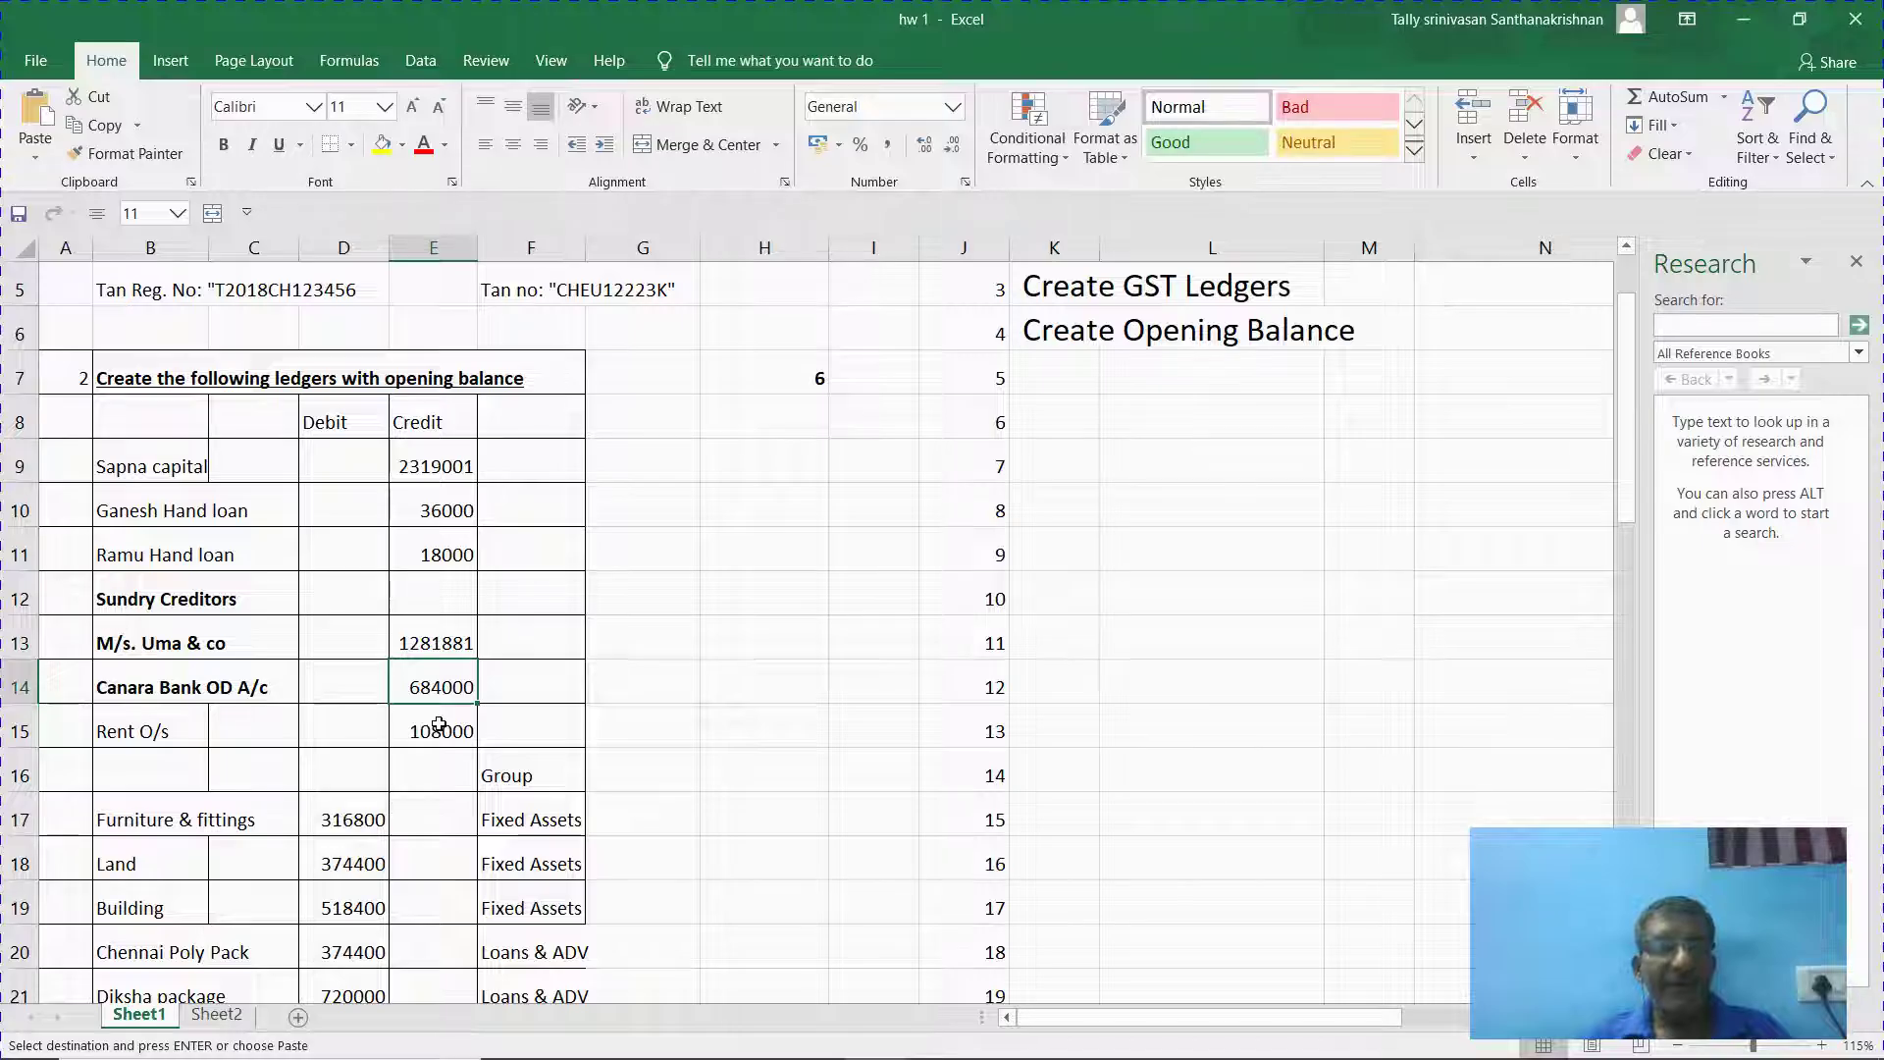
Back in Tally, start creating a ledger named 'Canara bank Od' from Accounts Info > Ledgers.
key(alt+Tab)
key(Escape)
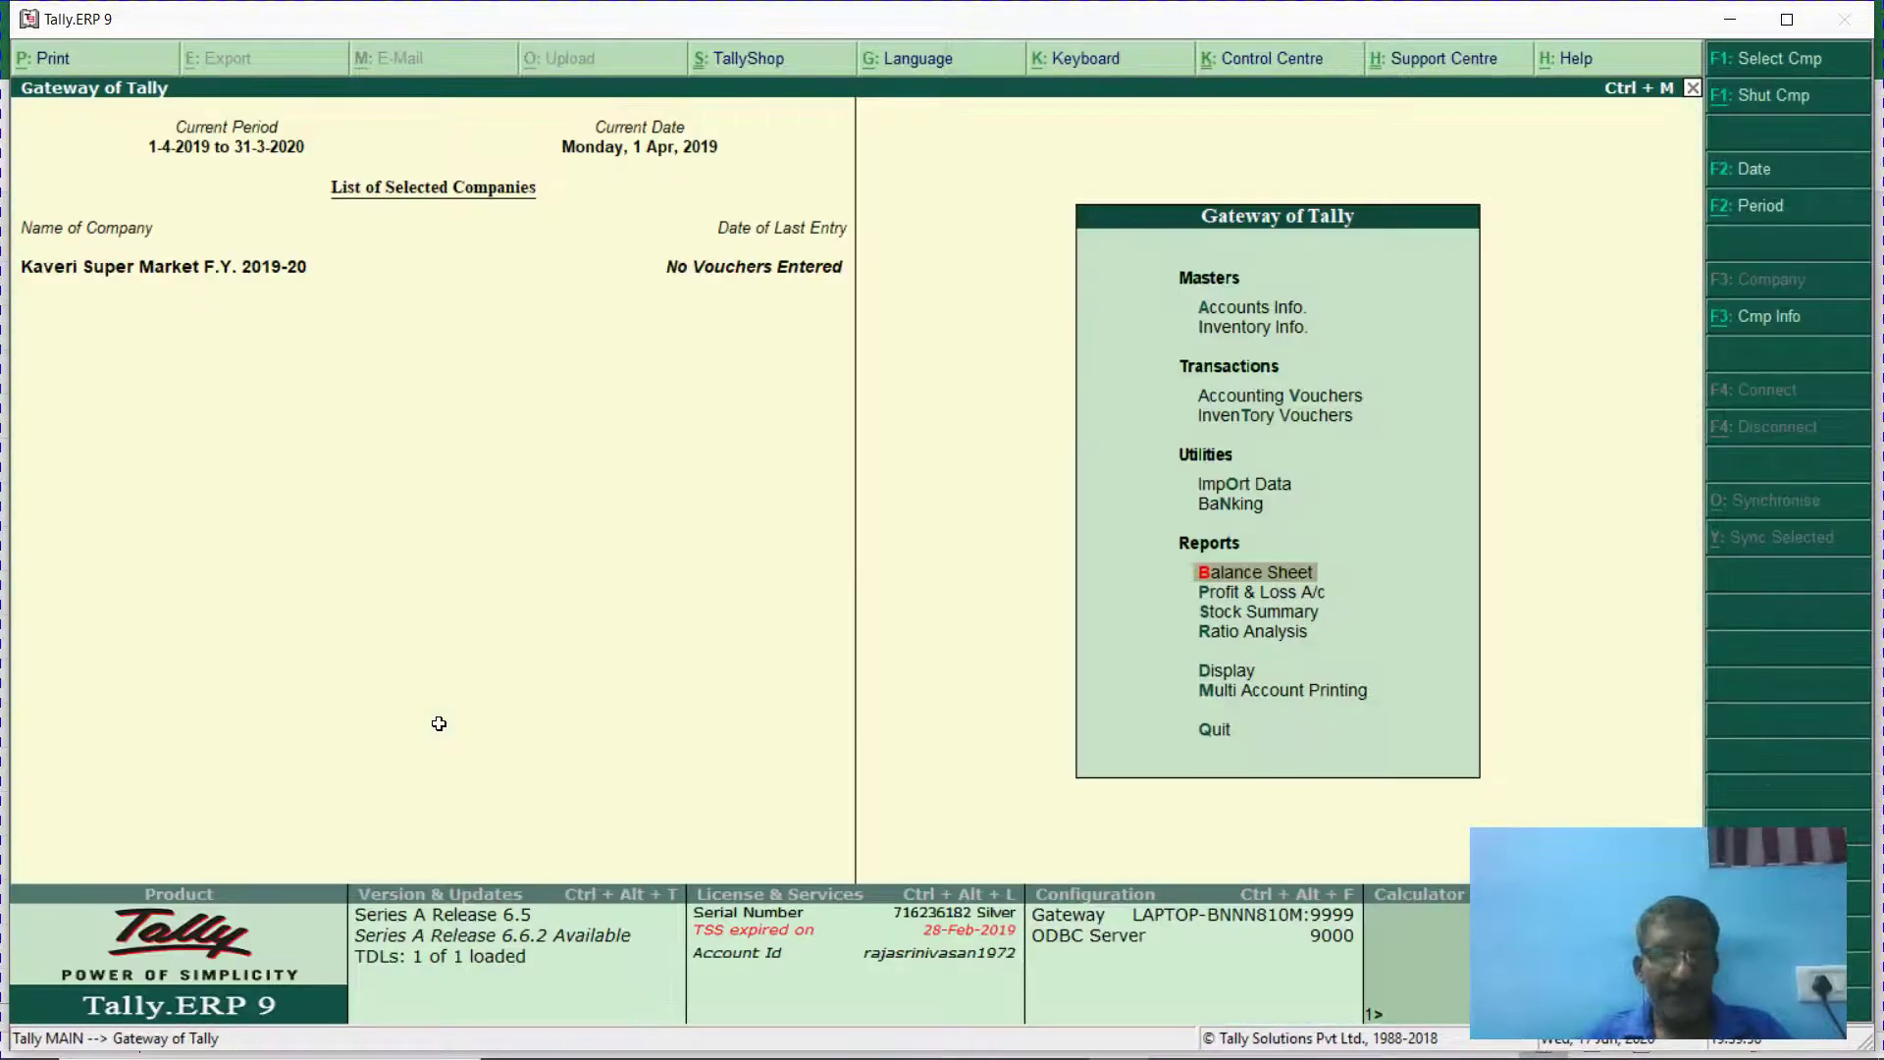
key(a)
key(l)
text(c)
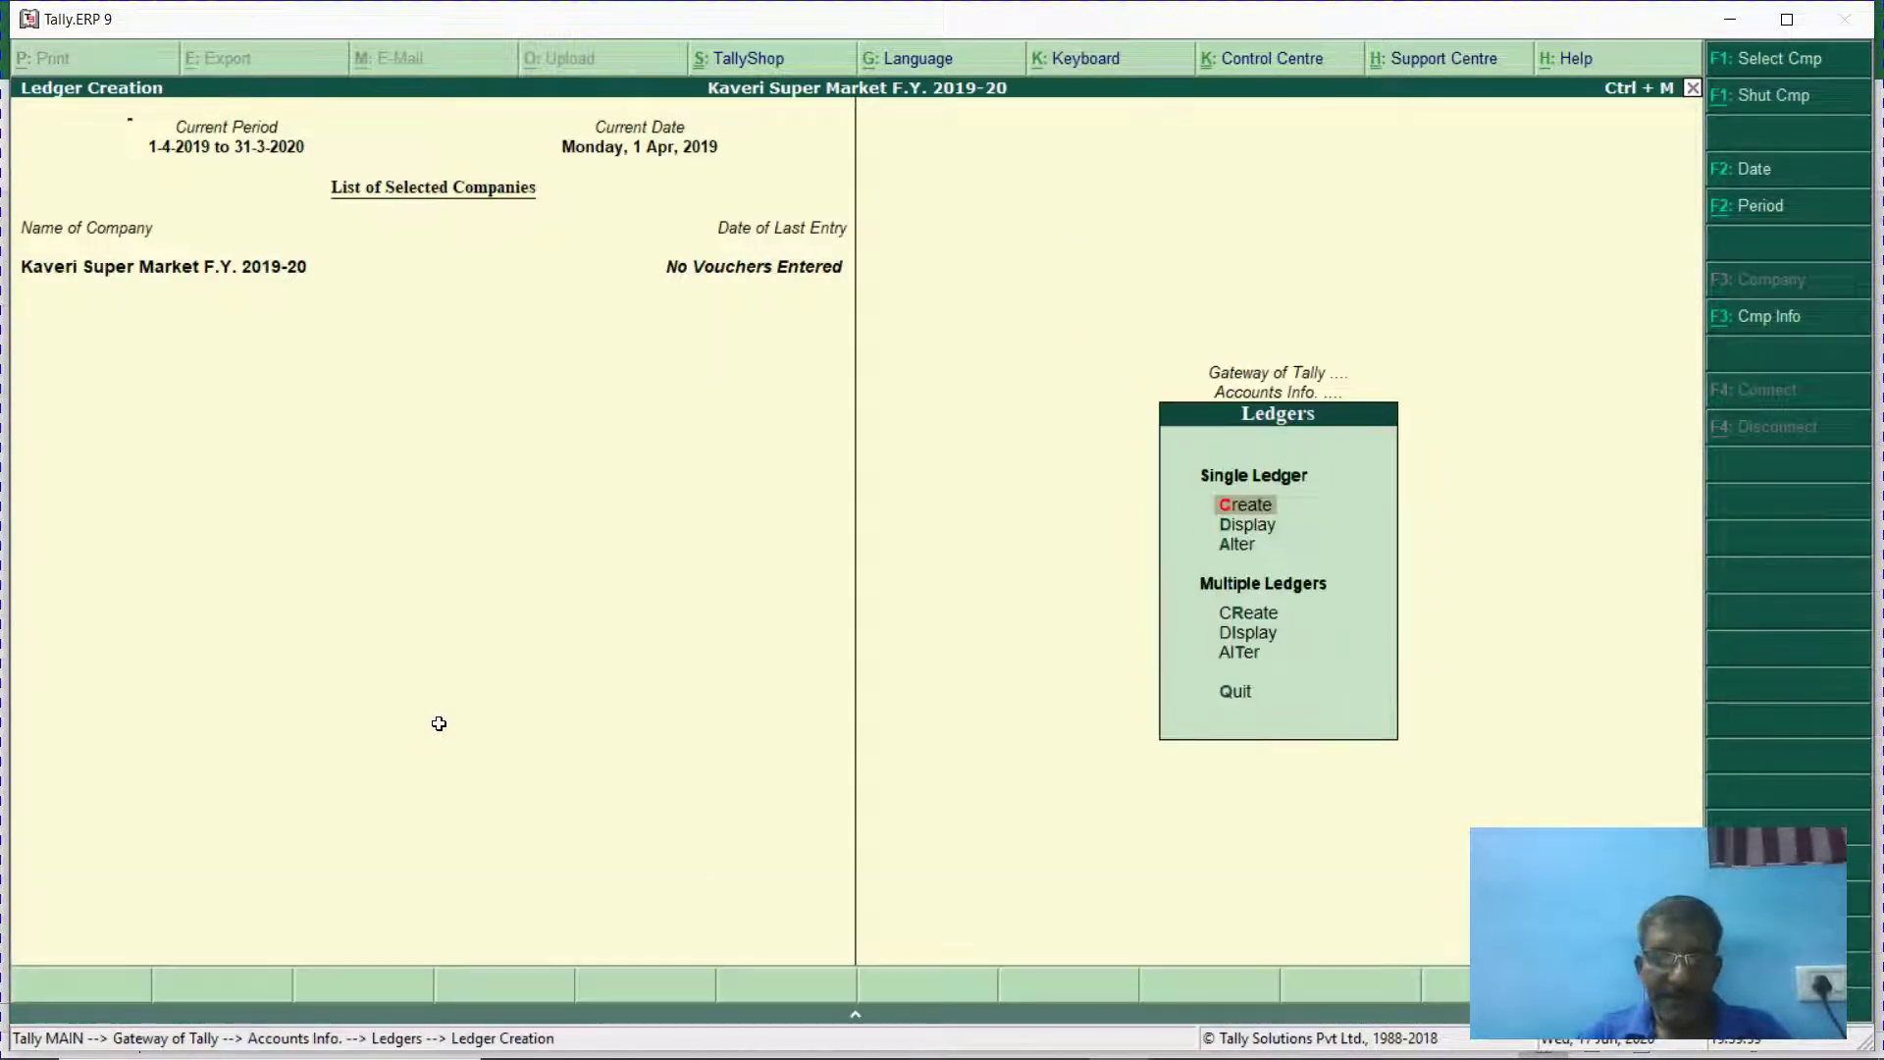
text(Canara)
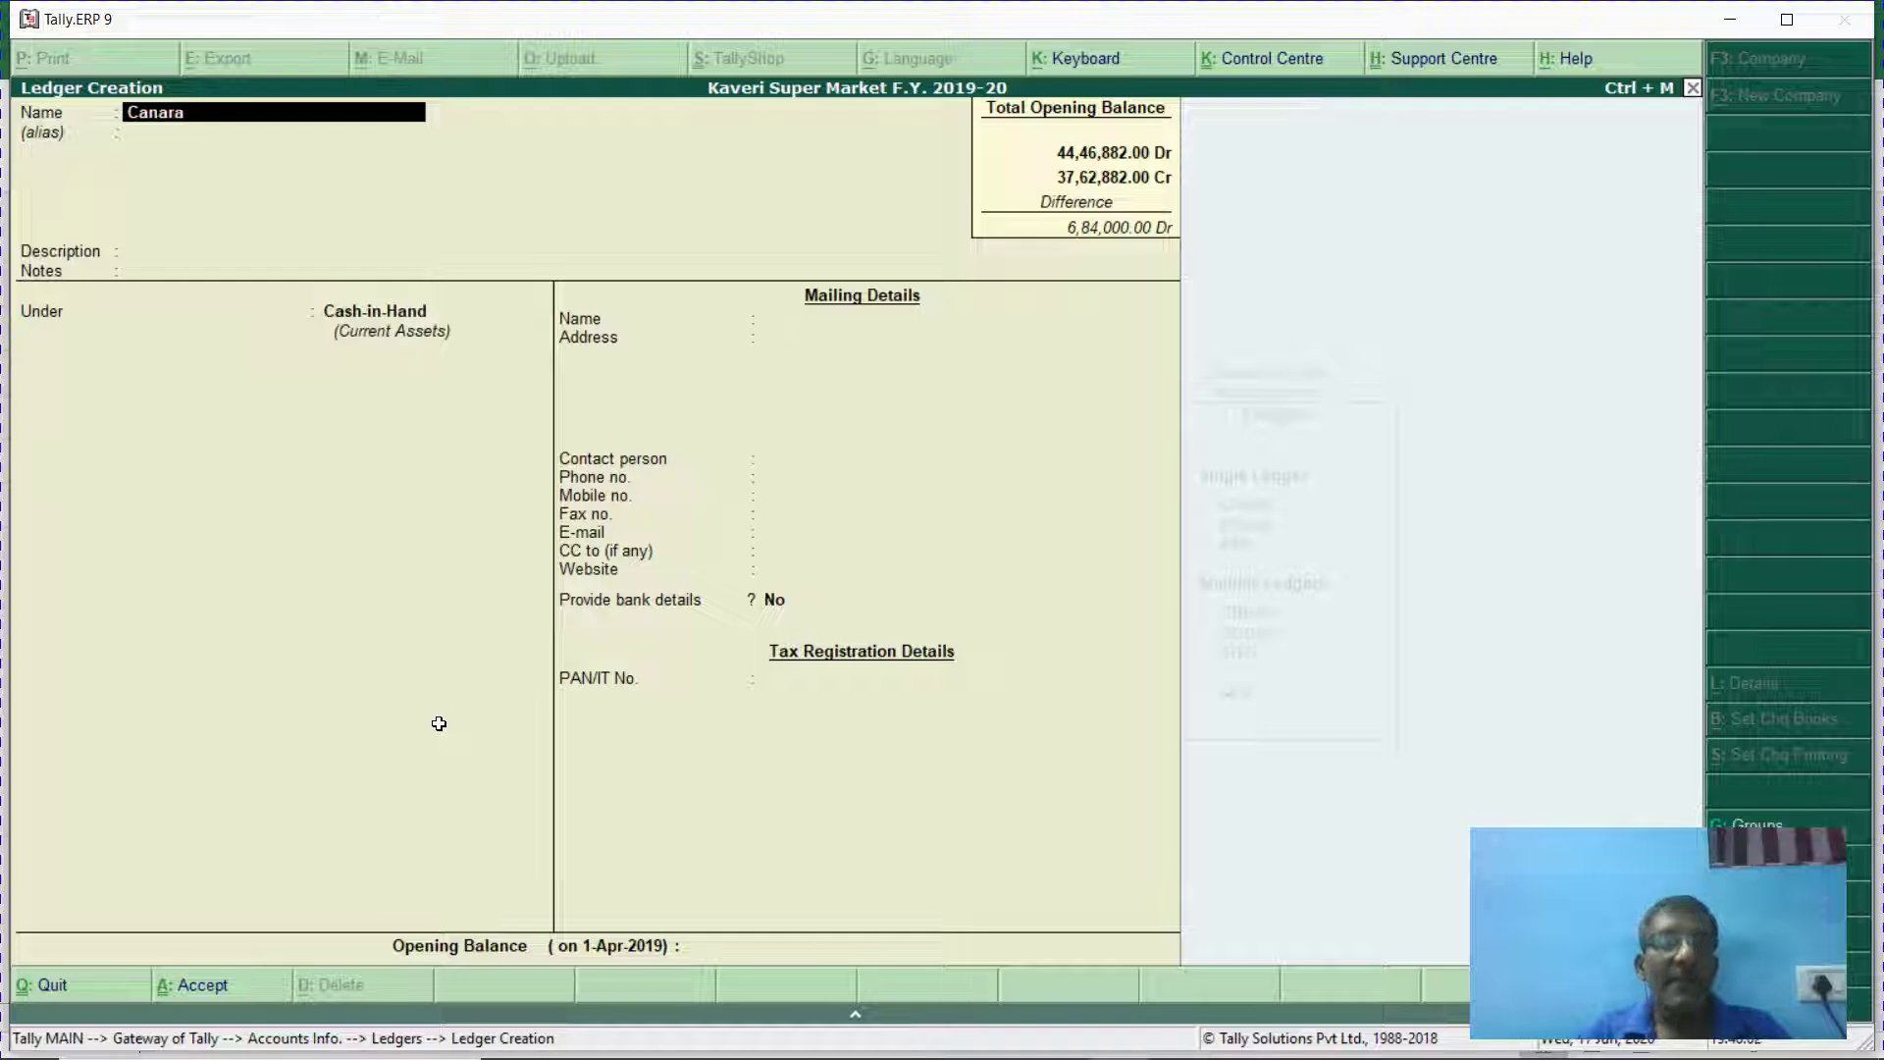
text( bank Od)
Name the ledger Canara Bank Od and place it under Bank OD A/c, skipping bank detail fields.
key(Return)
key(Return)
key(Return)
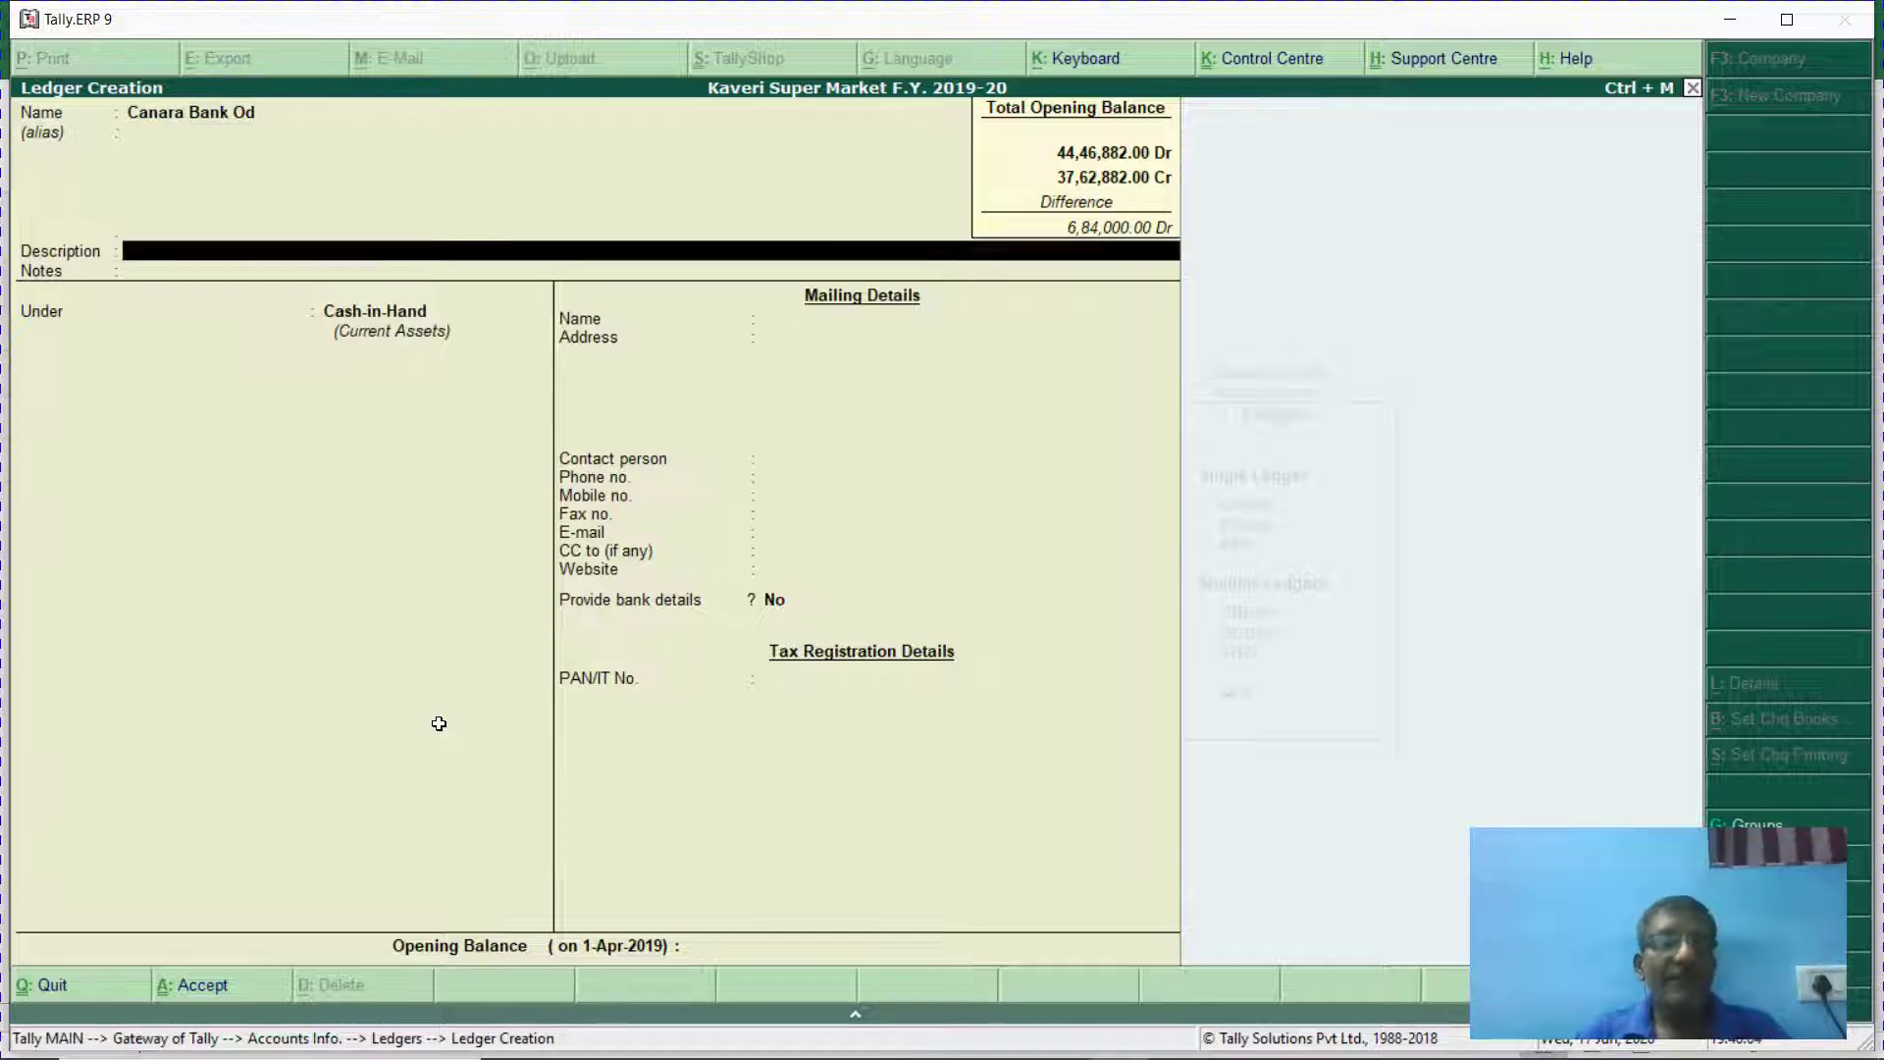
key(Return)
text(od)
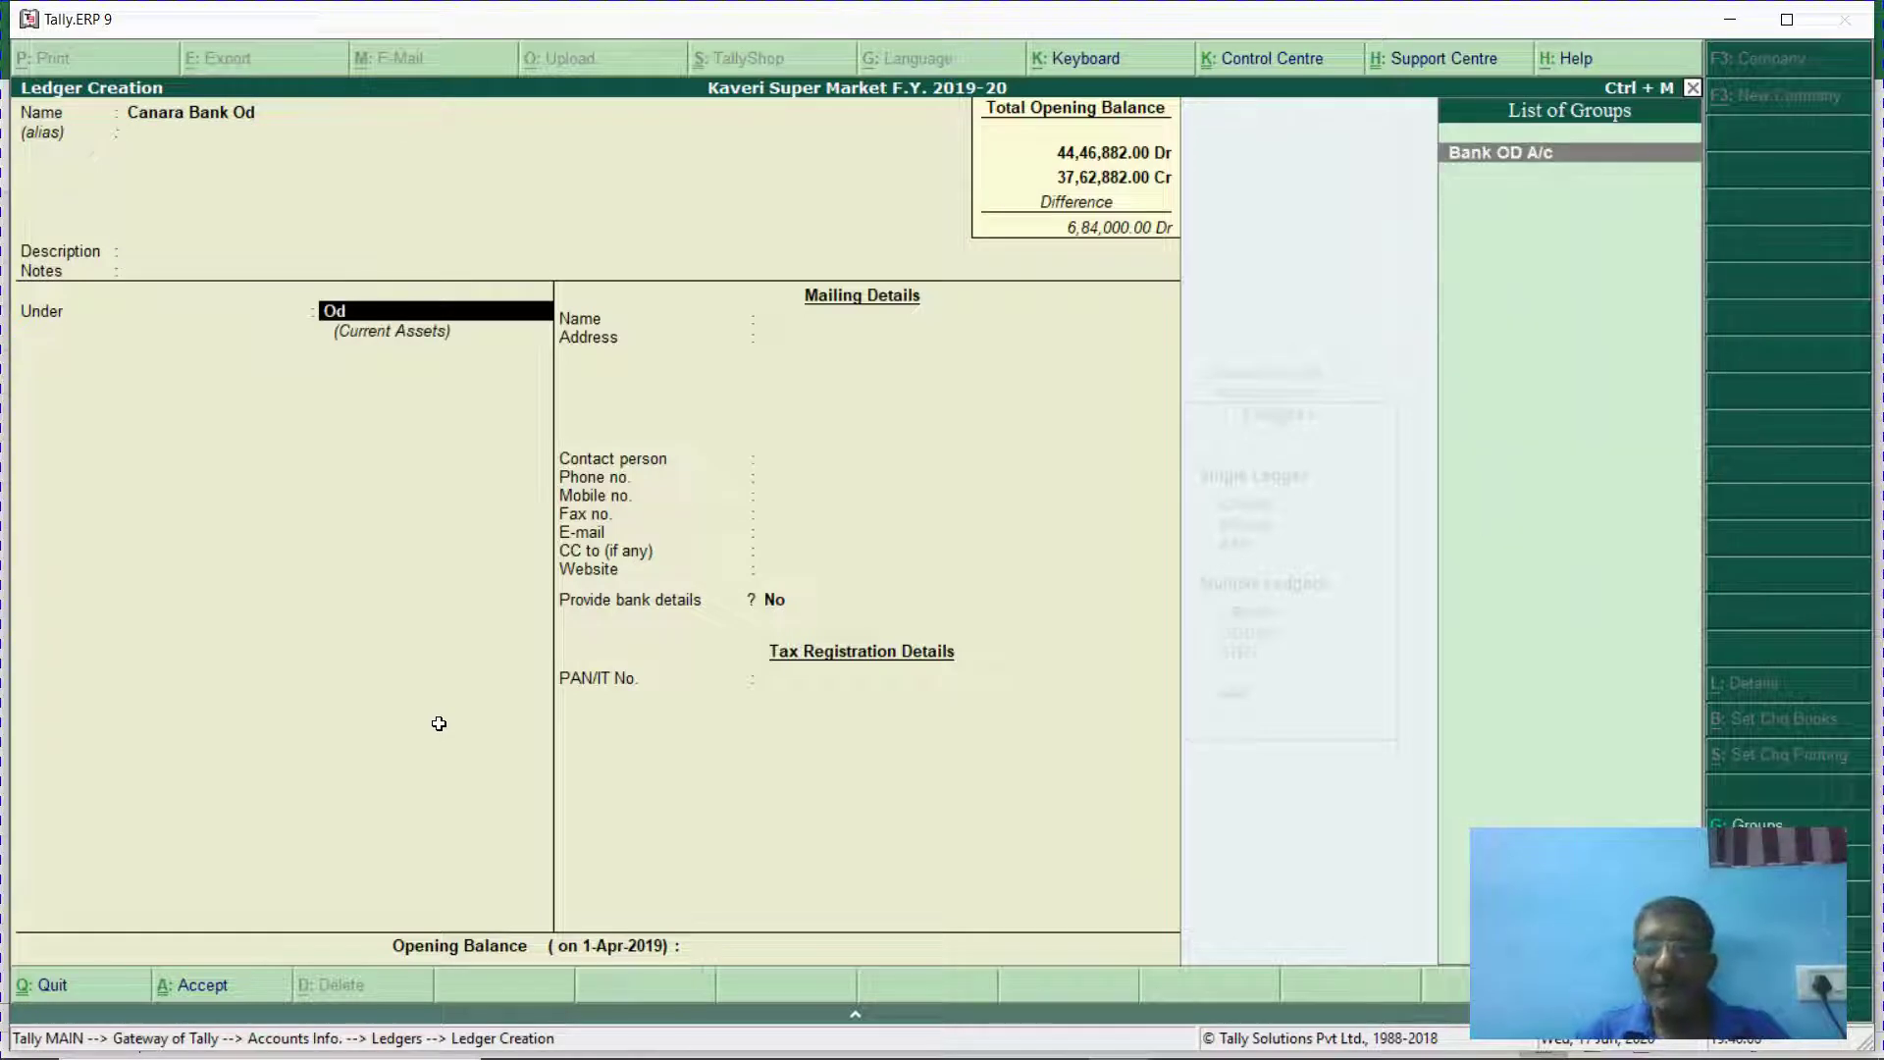
key(Return)
key(Return)
key(Return)
key(Return)
key(Return)
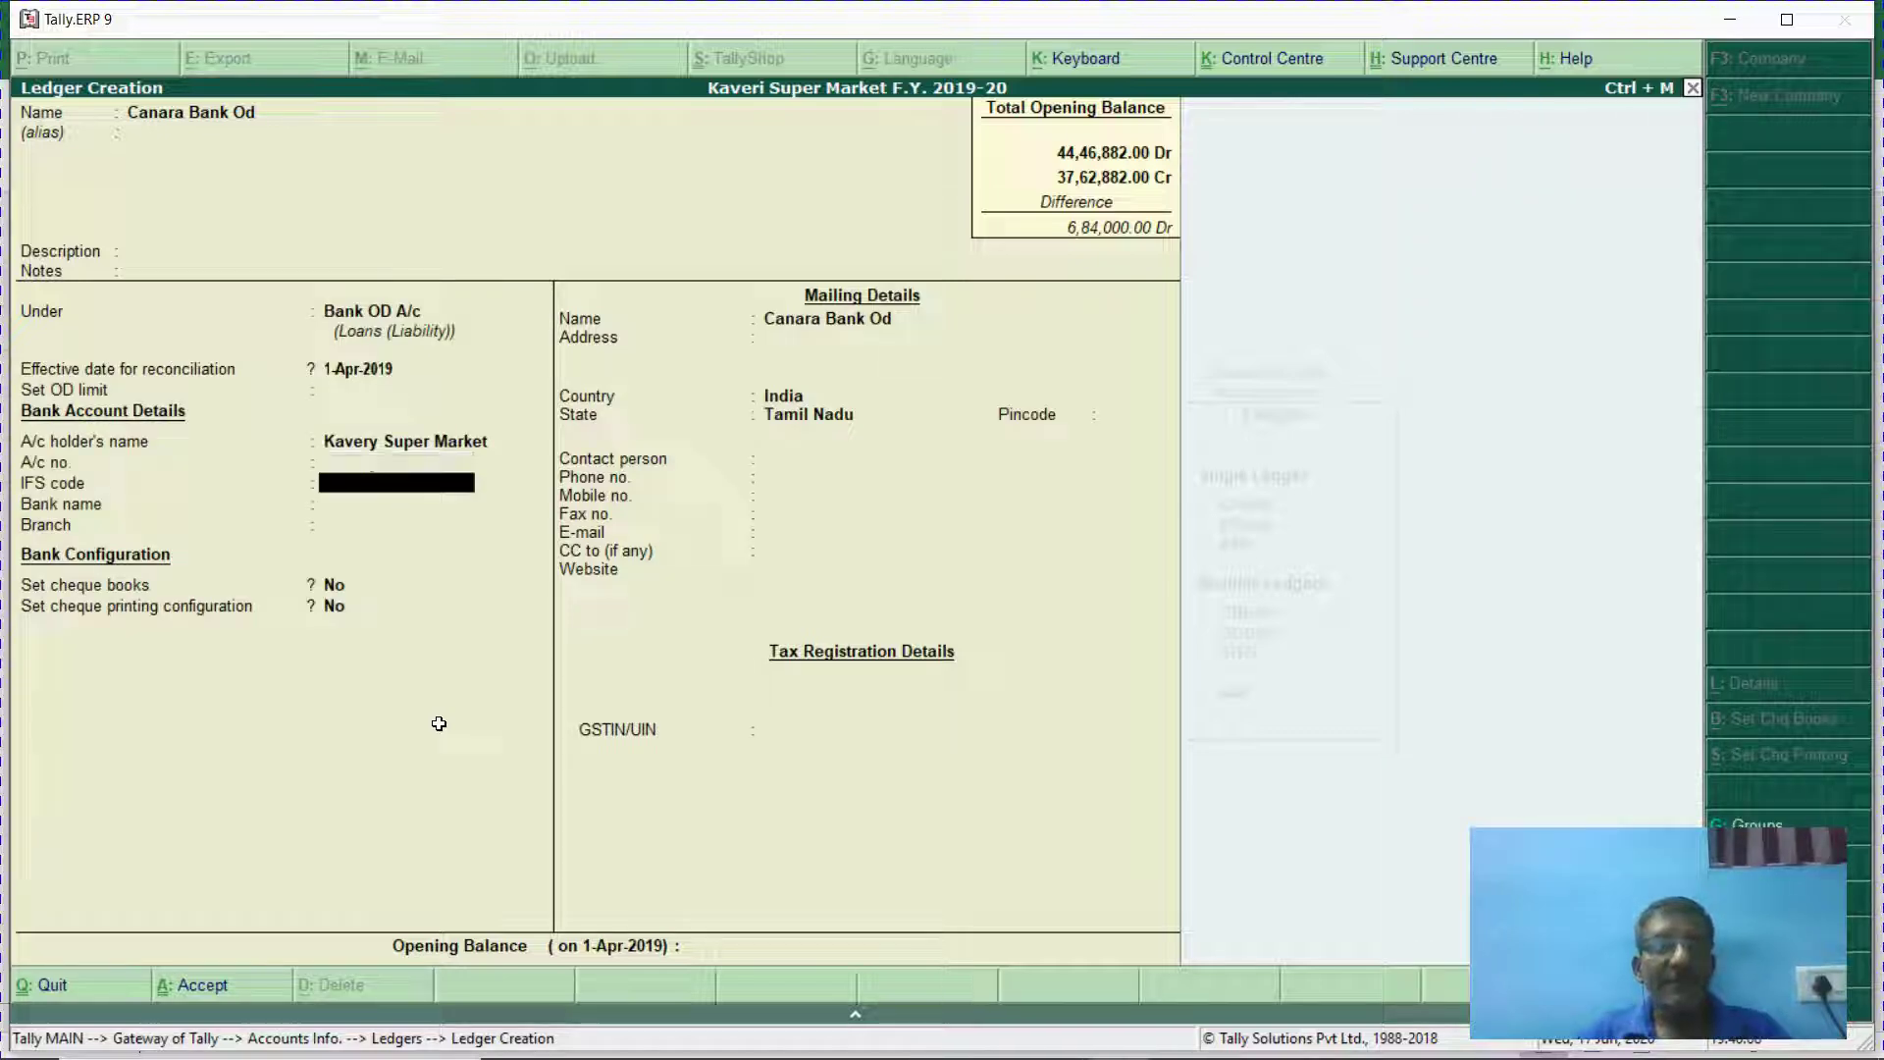
key(Return)
key(Return)
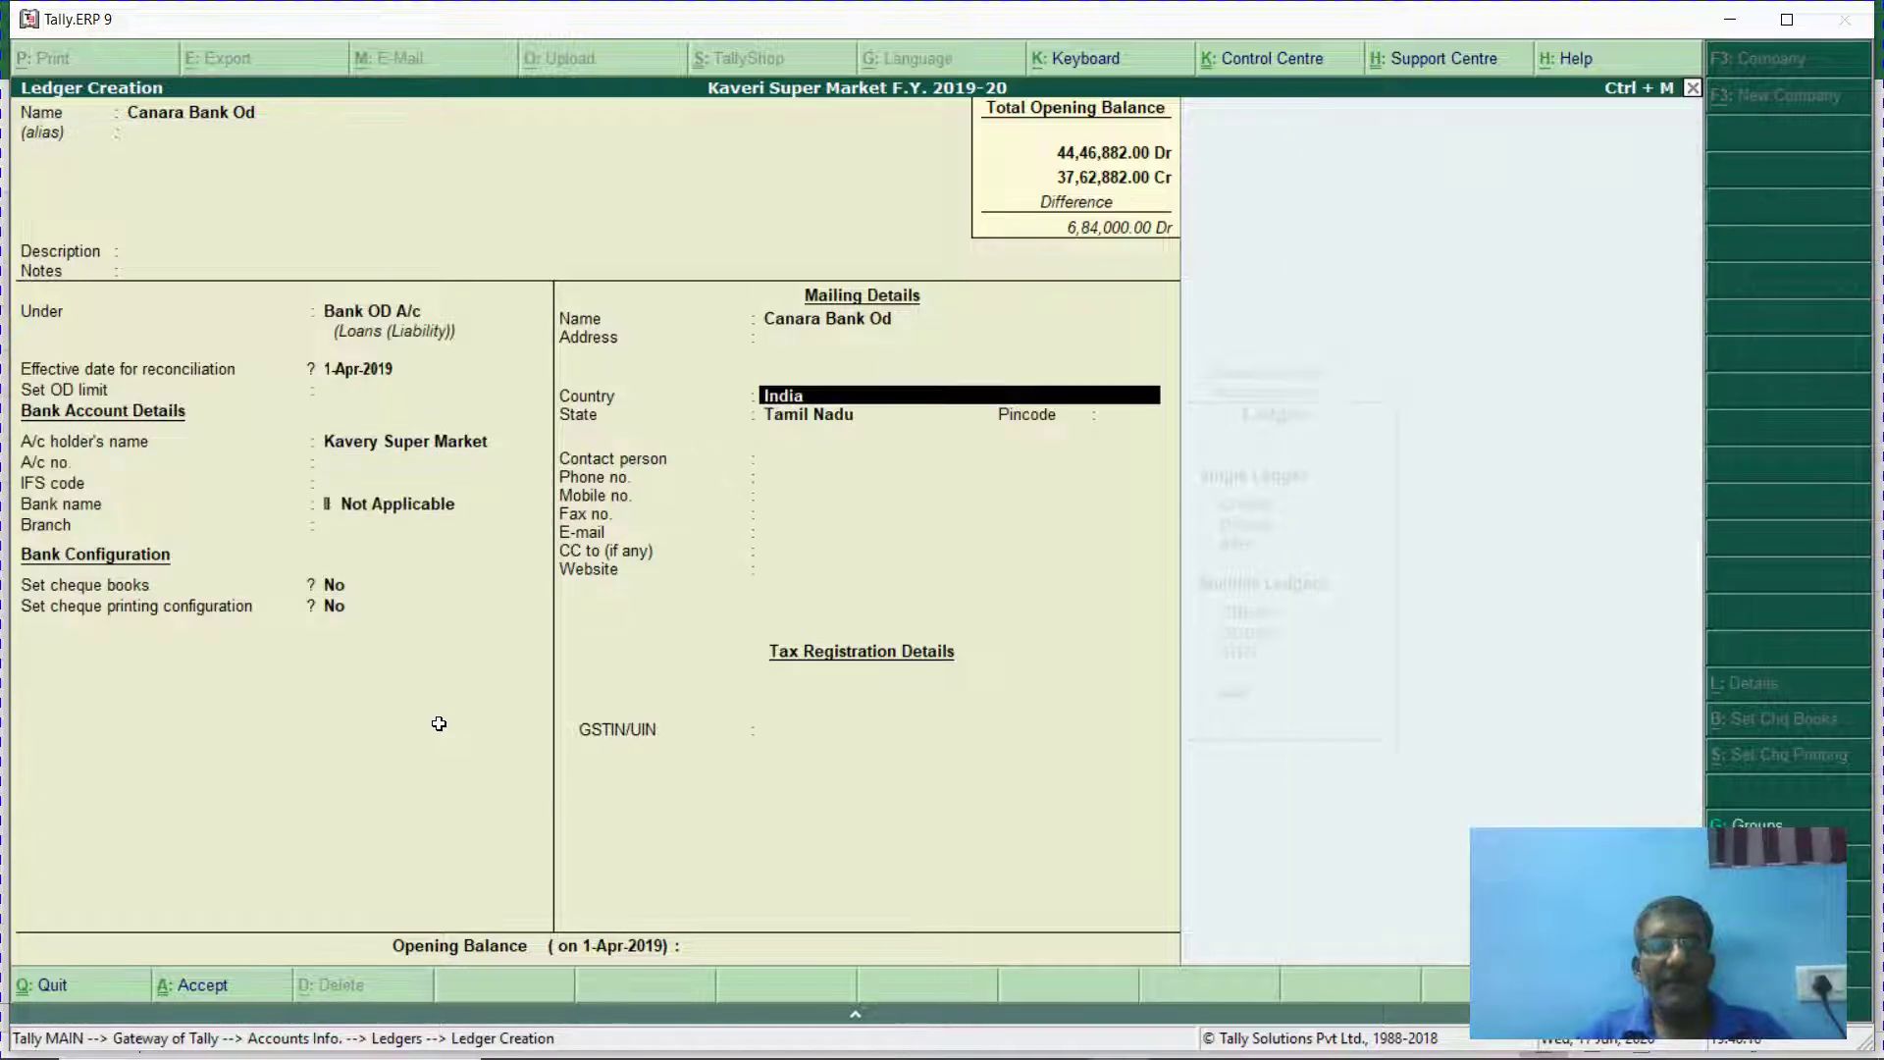
key(Return)
key(Return)
key(Return)
key(Return)
key(Return)
key(Return)
key(Return)
key(Return)
key(Return)
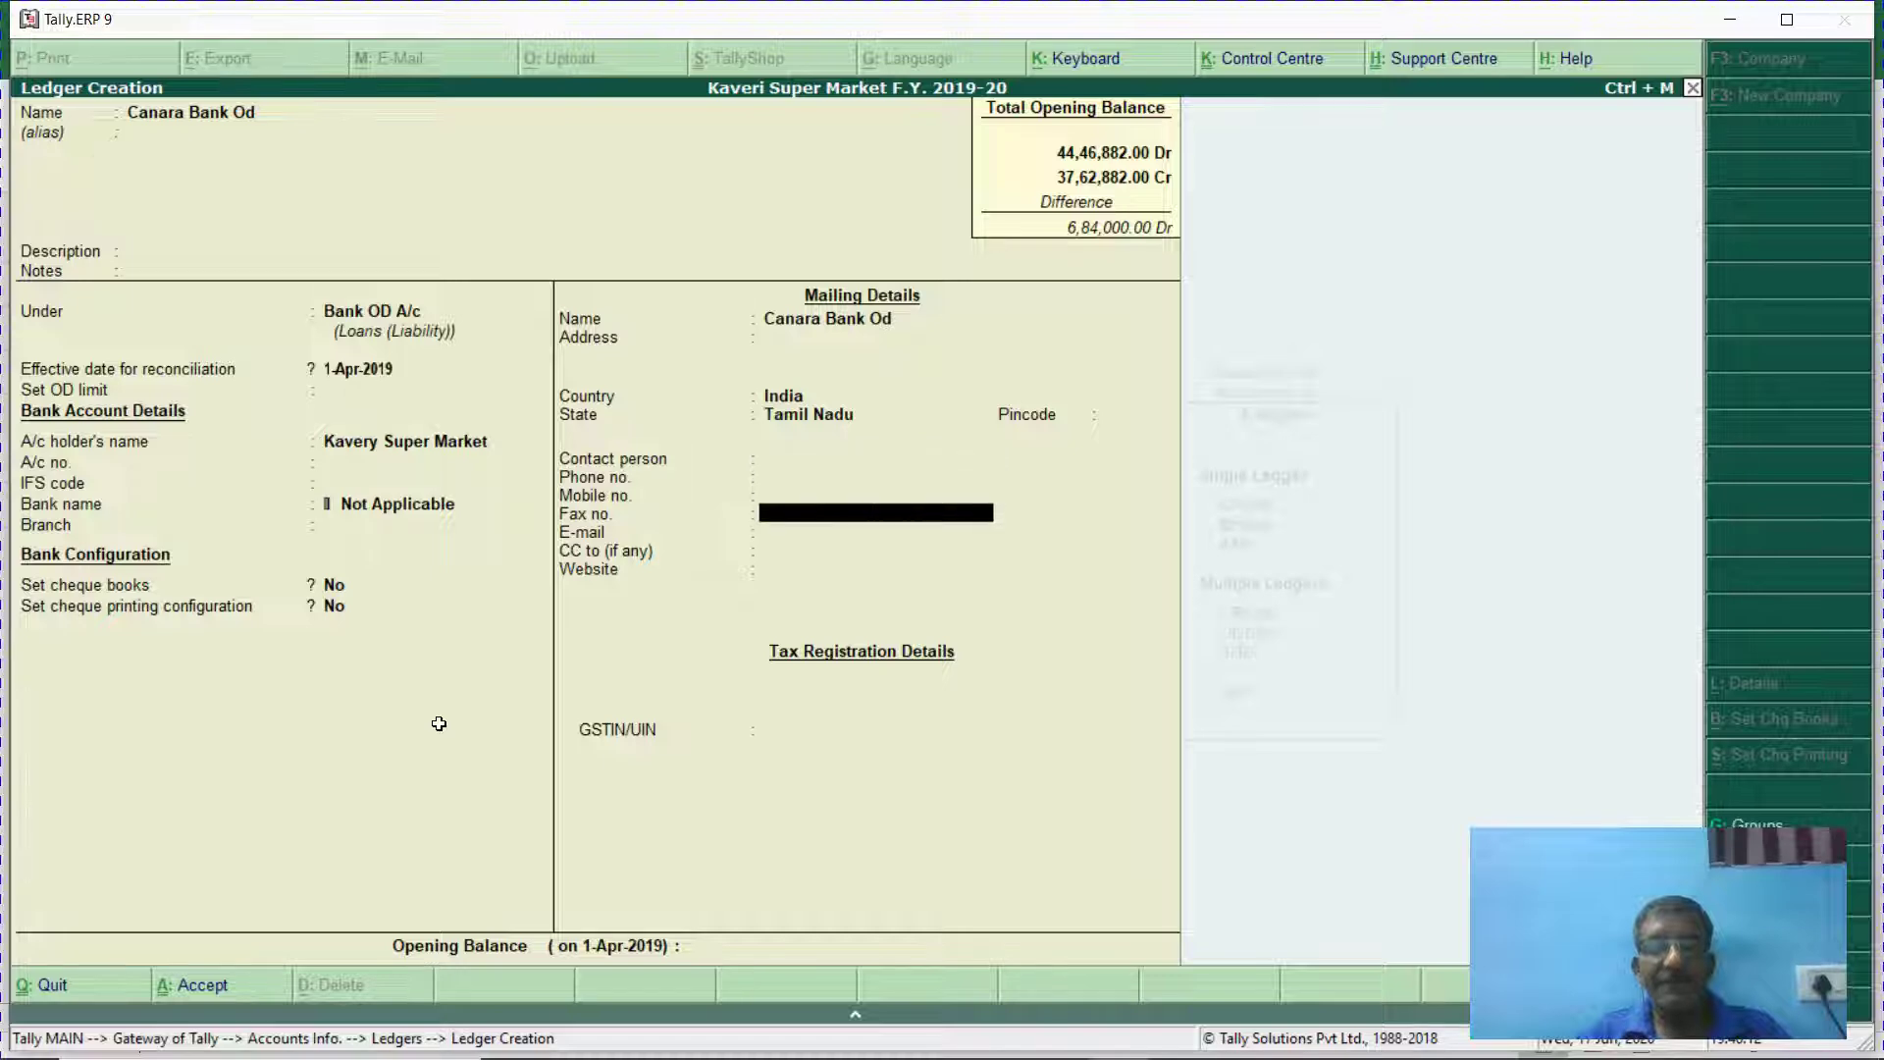
key(Return)
Give it an opening balance of 6,84,000 Cr and save the ledger.
key(alt+Tab)
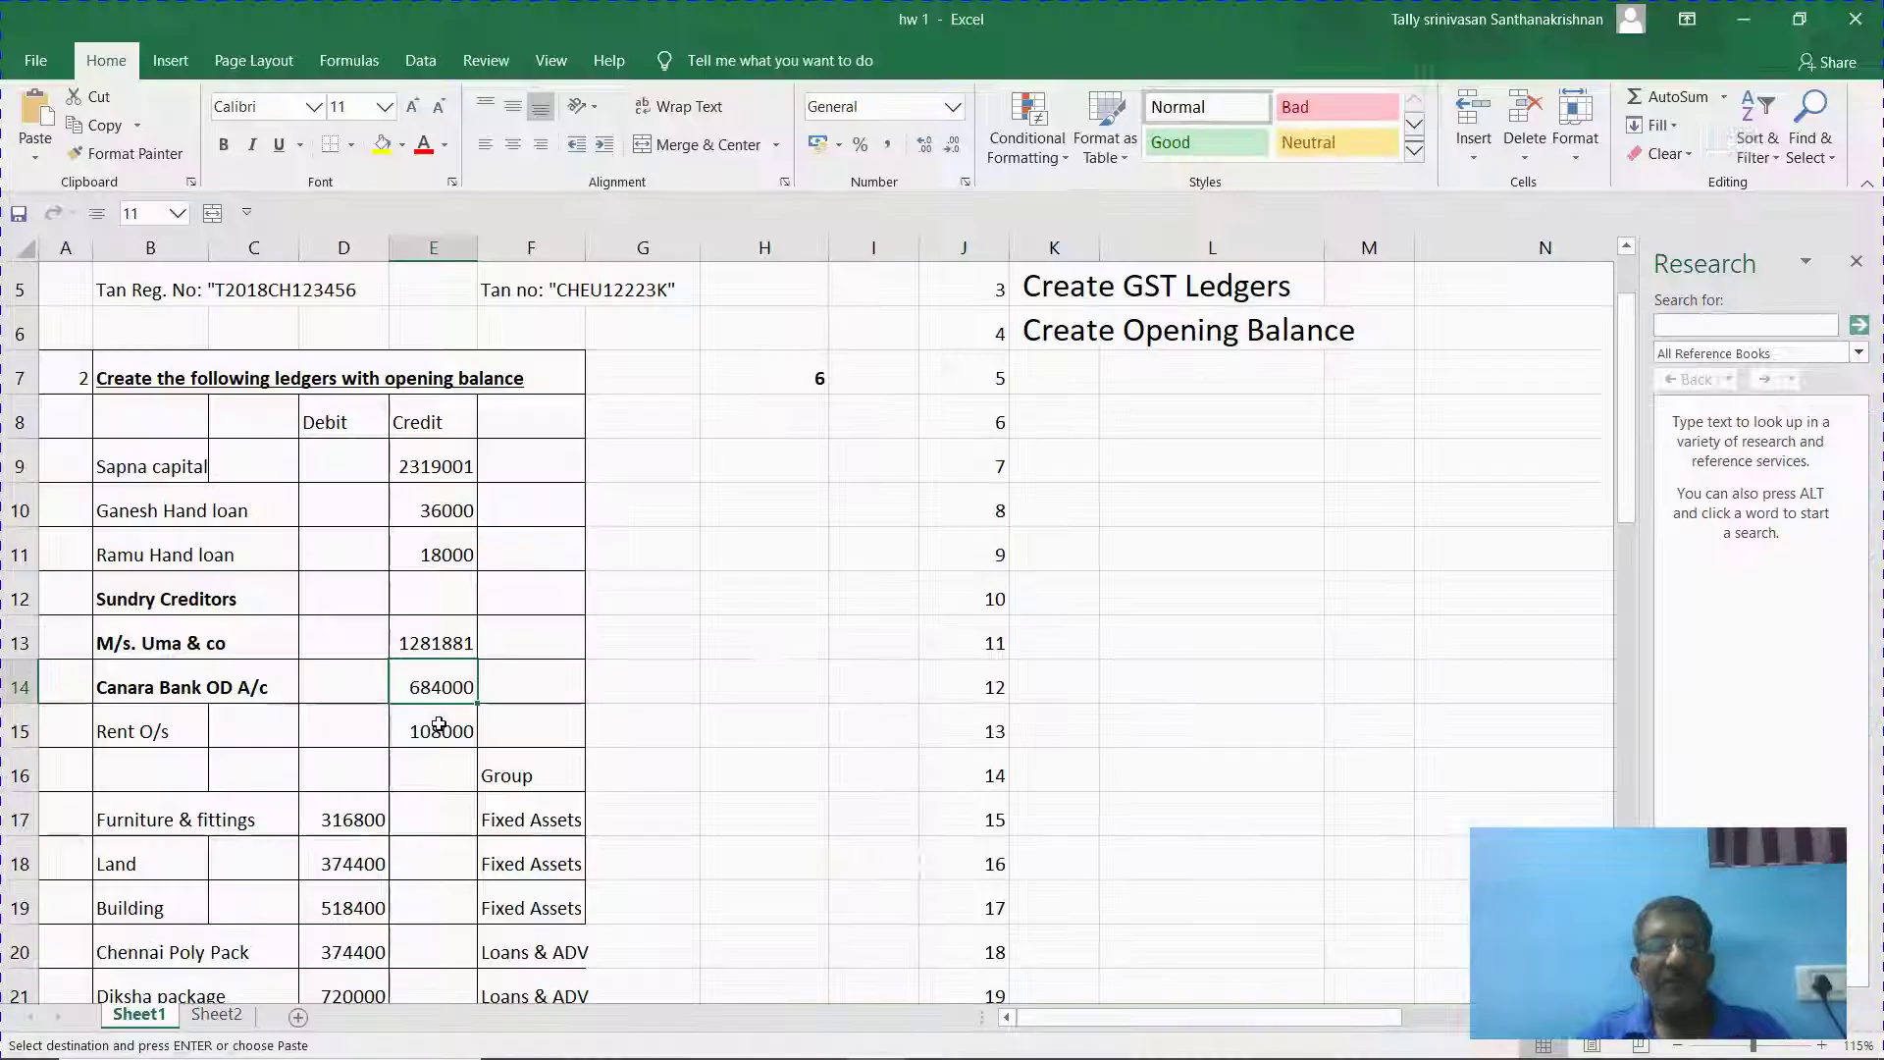
key(alt+Tab)
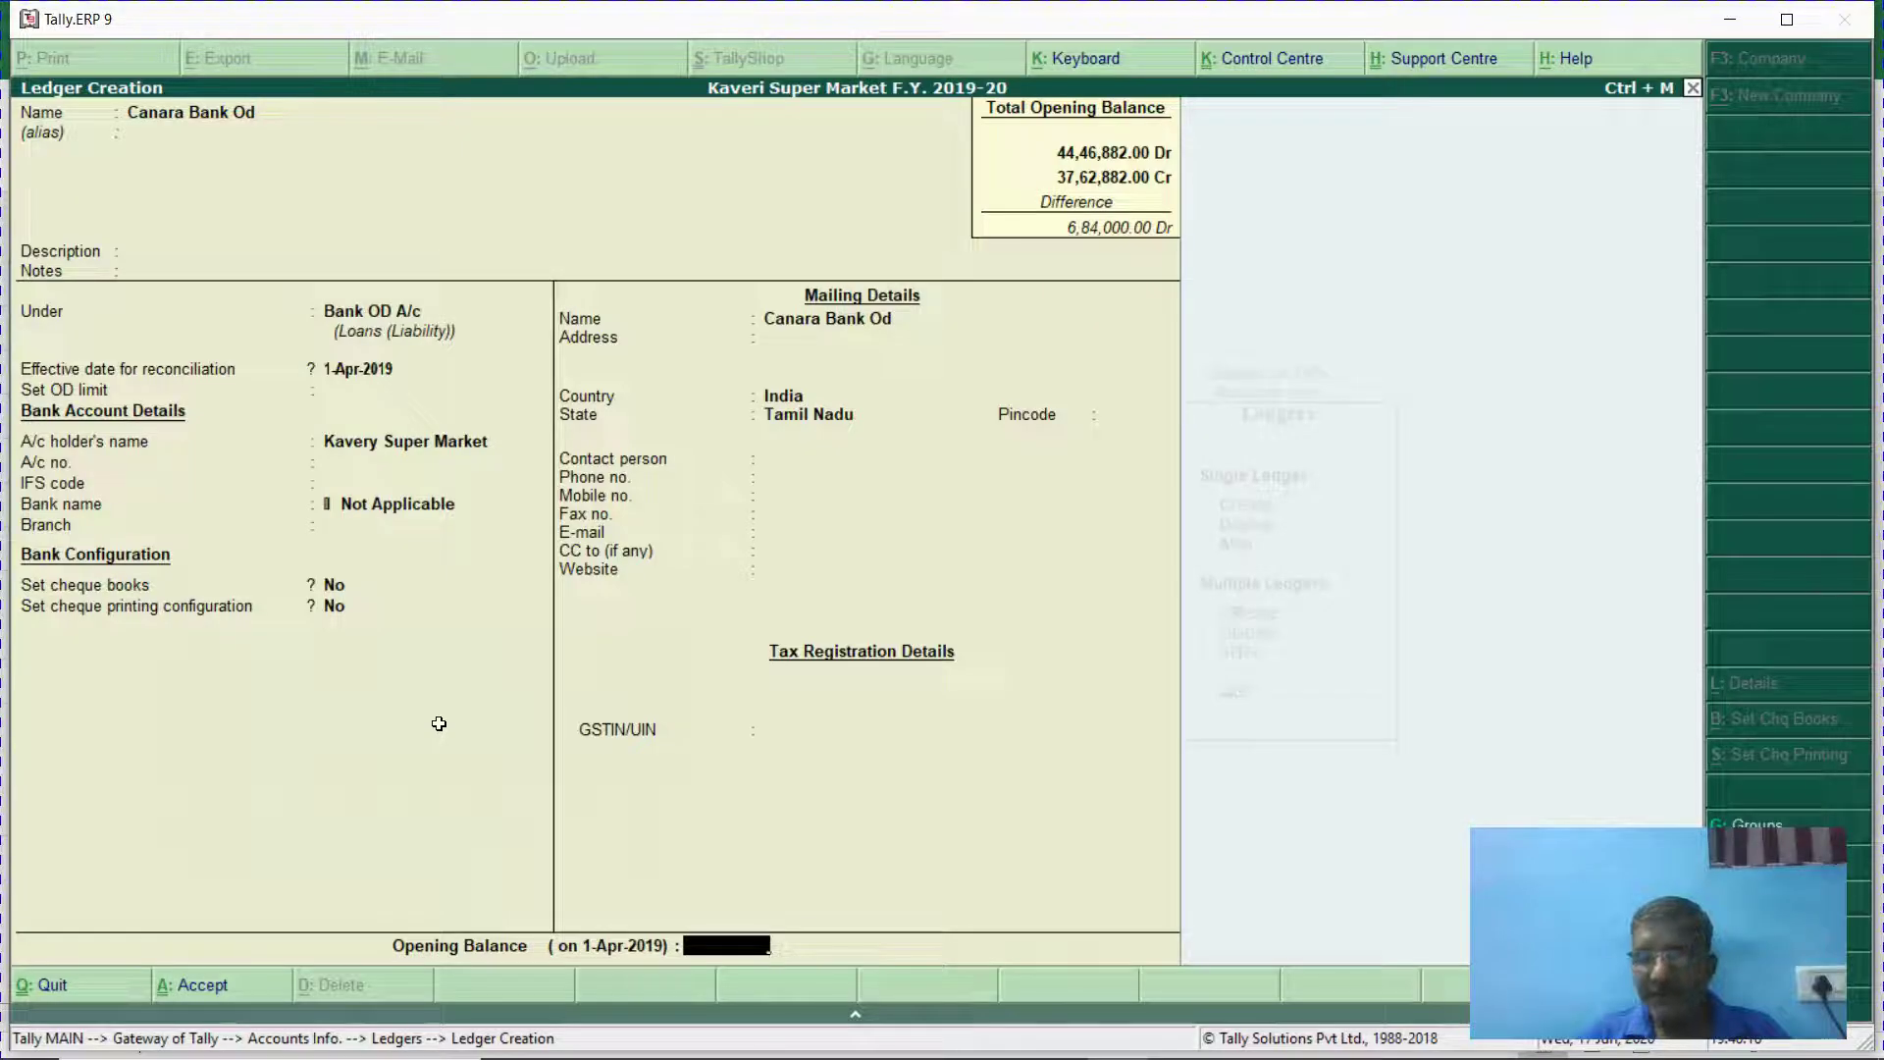
text(6,84,00)
text(000)
key(Return)
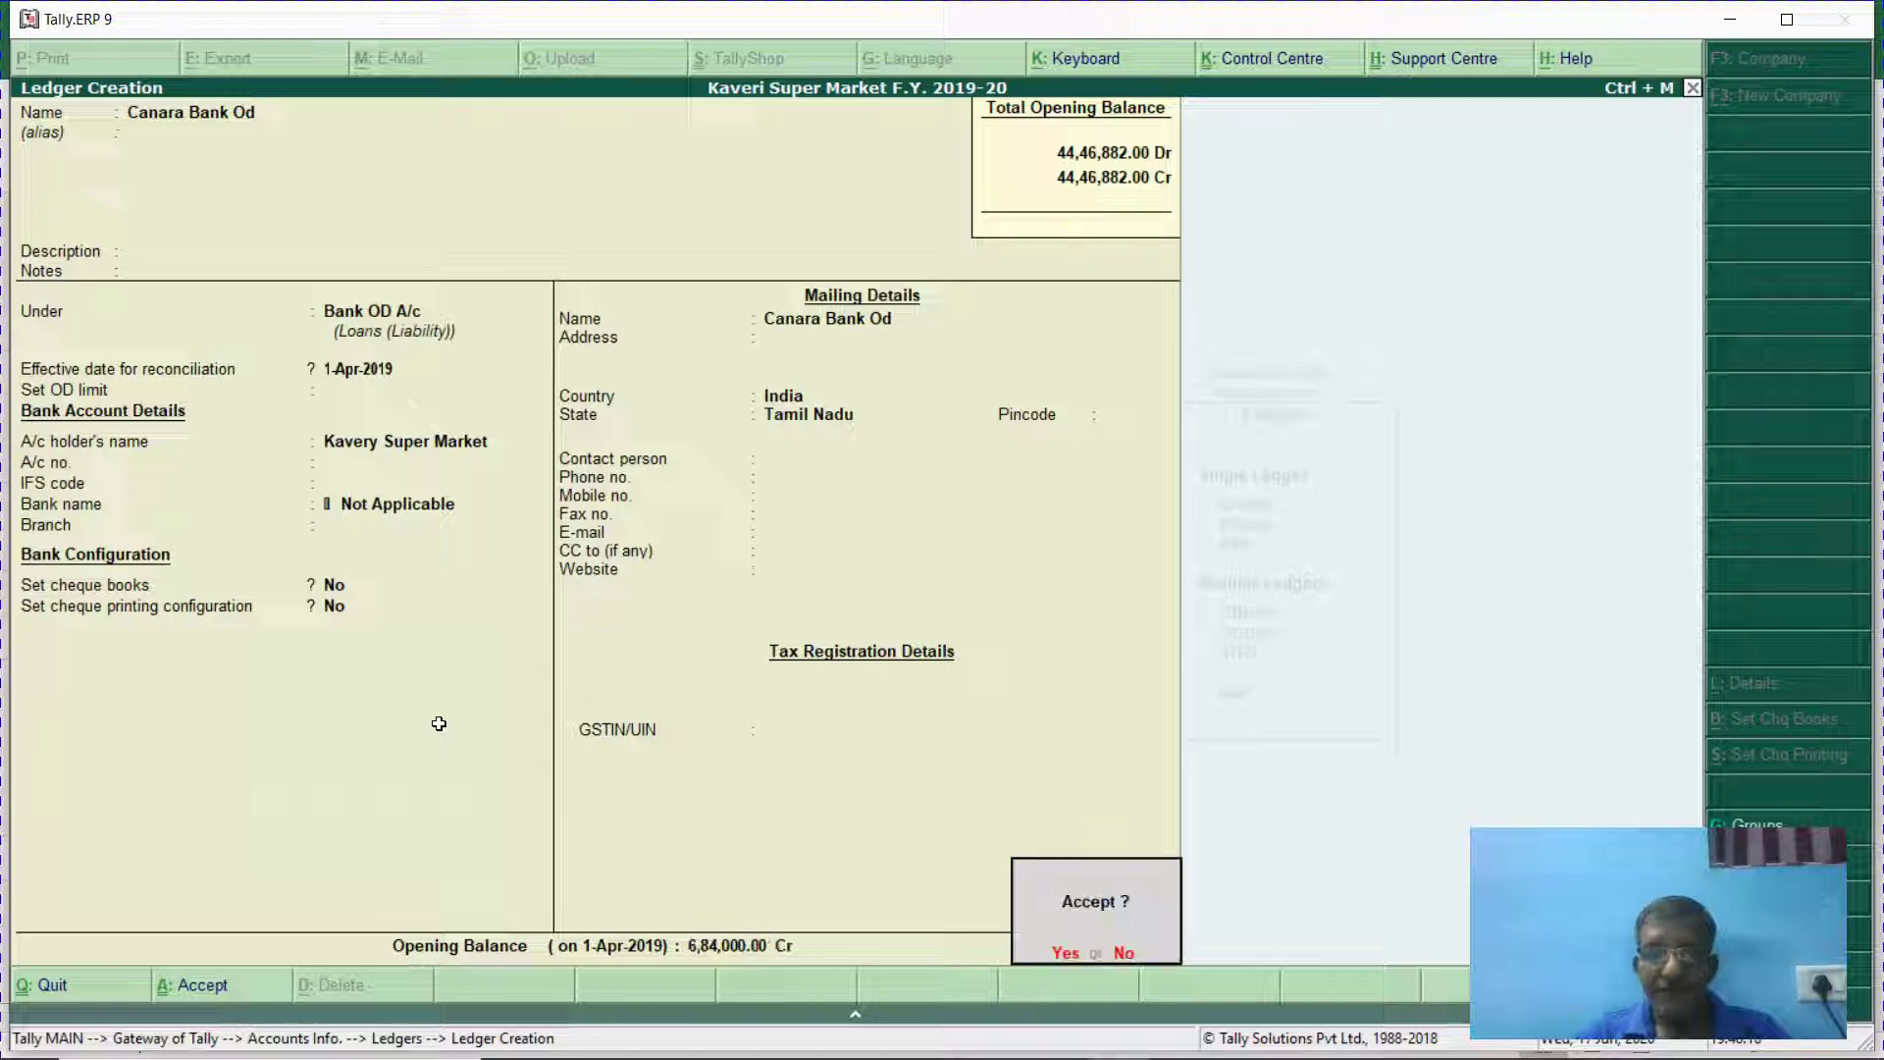
key(Return)
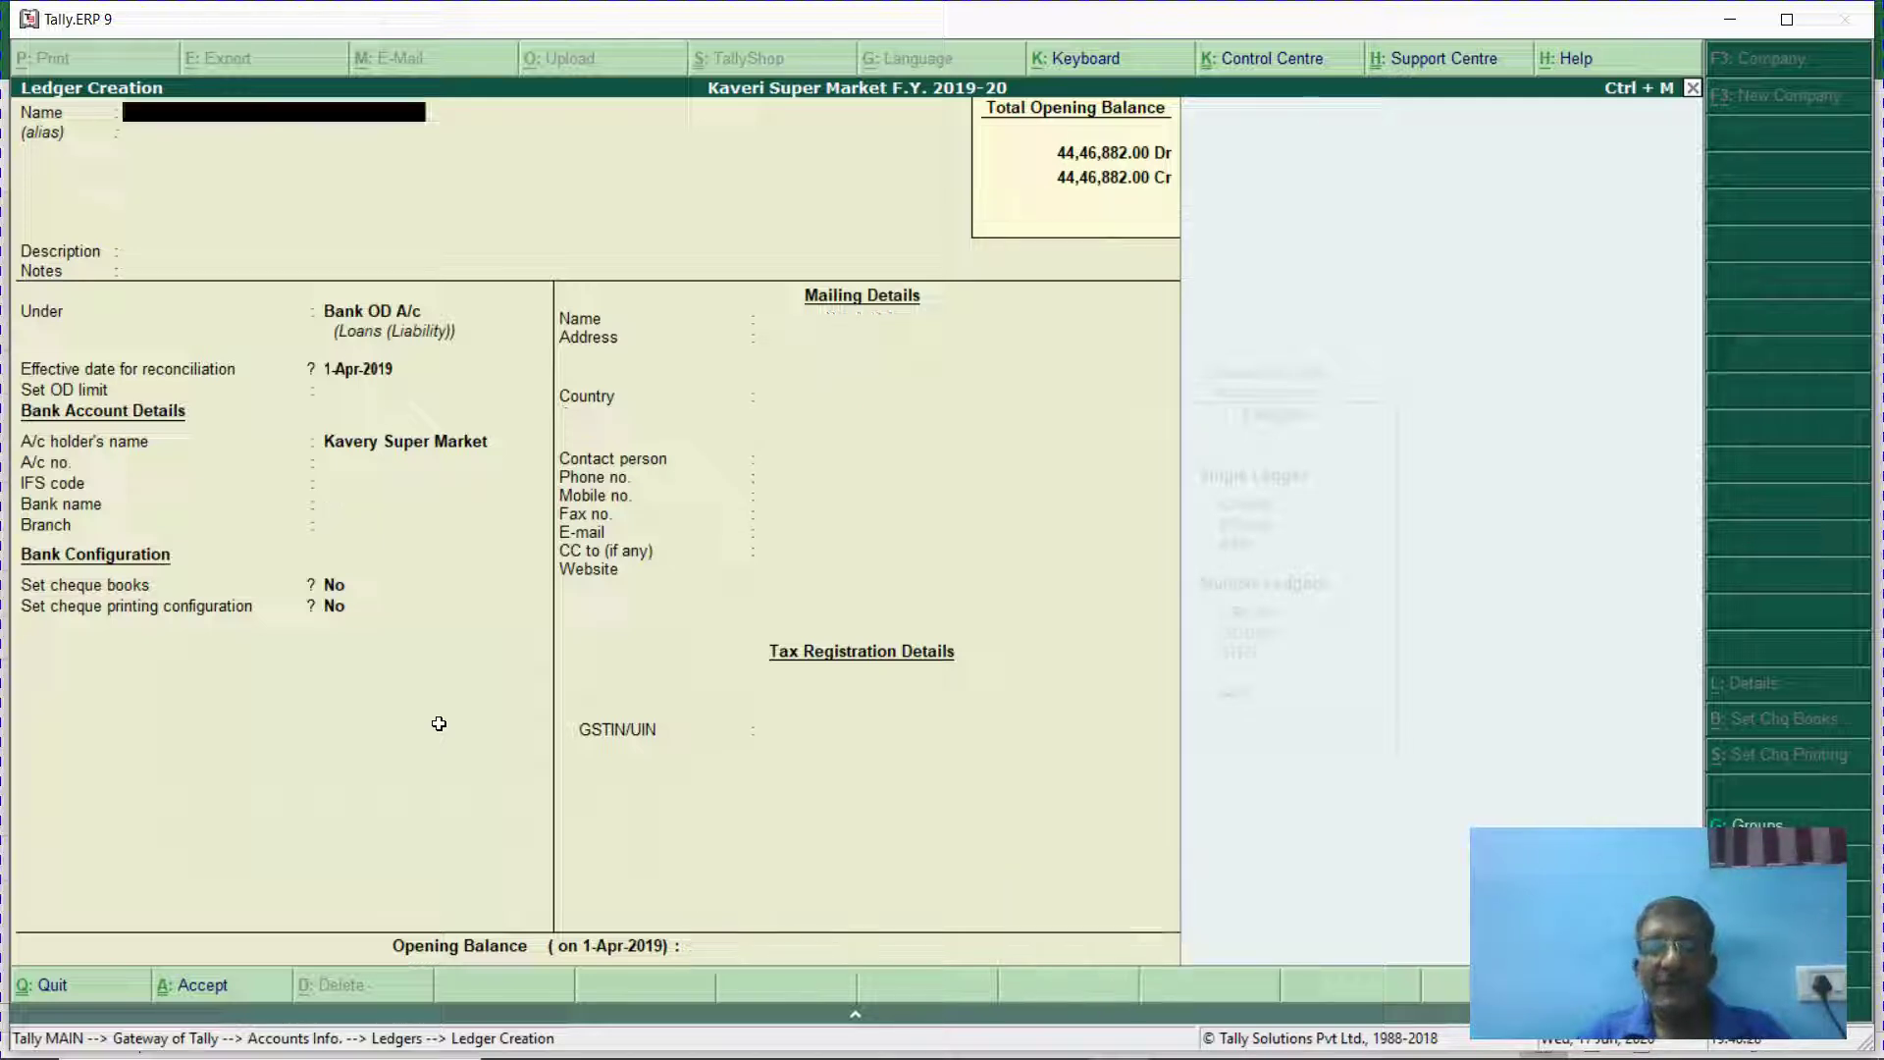
key(Escape)
key(Escape)
key(Escape)
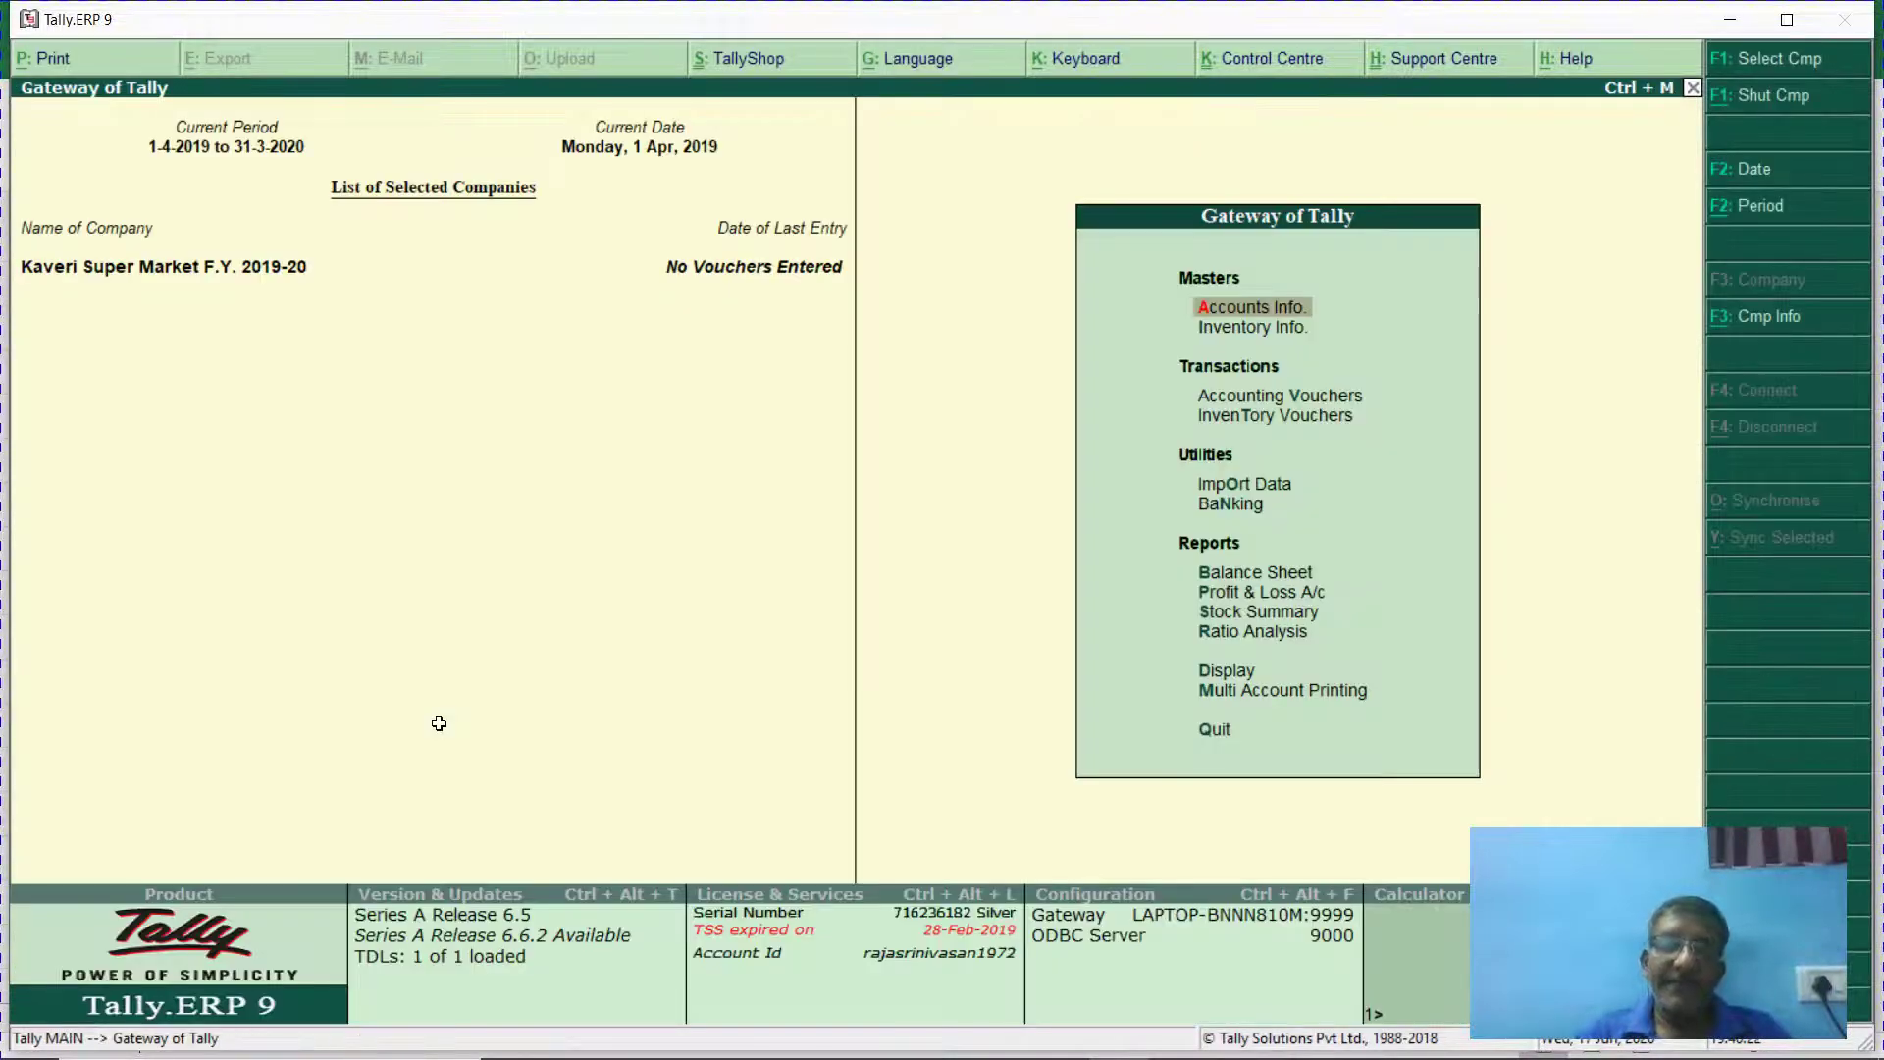
Open the detailed Balance Sheet to confirm both sides total 44,46,882 with Bank OD A/c 6,84,000.
key(b)
key(alt+F1)
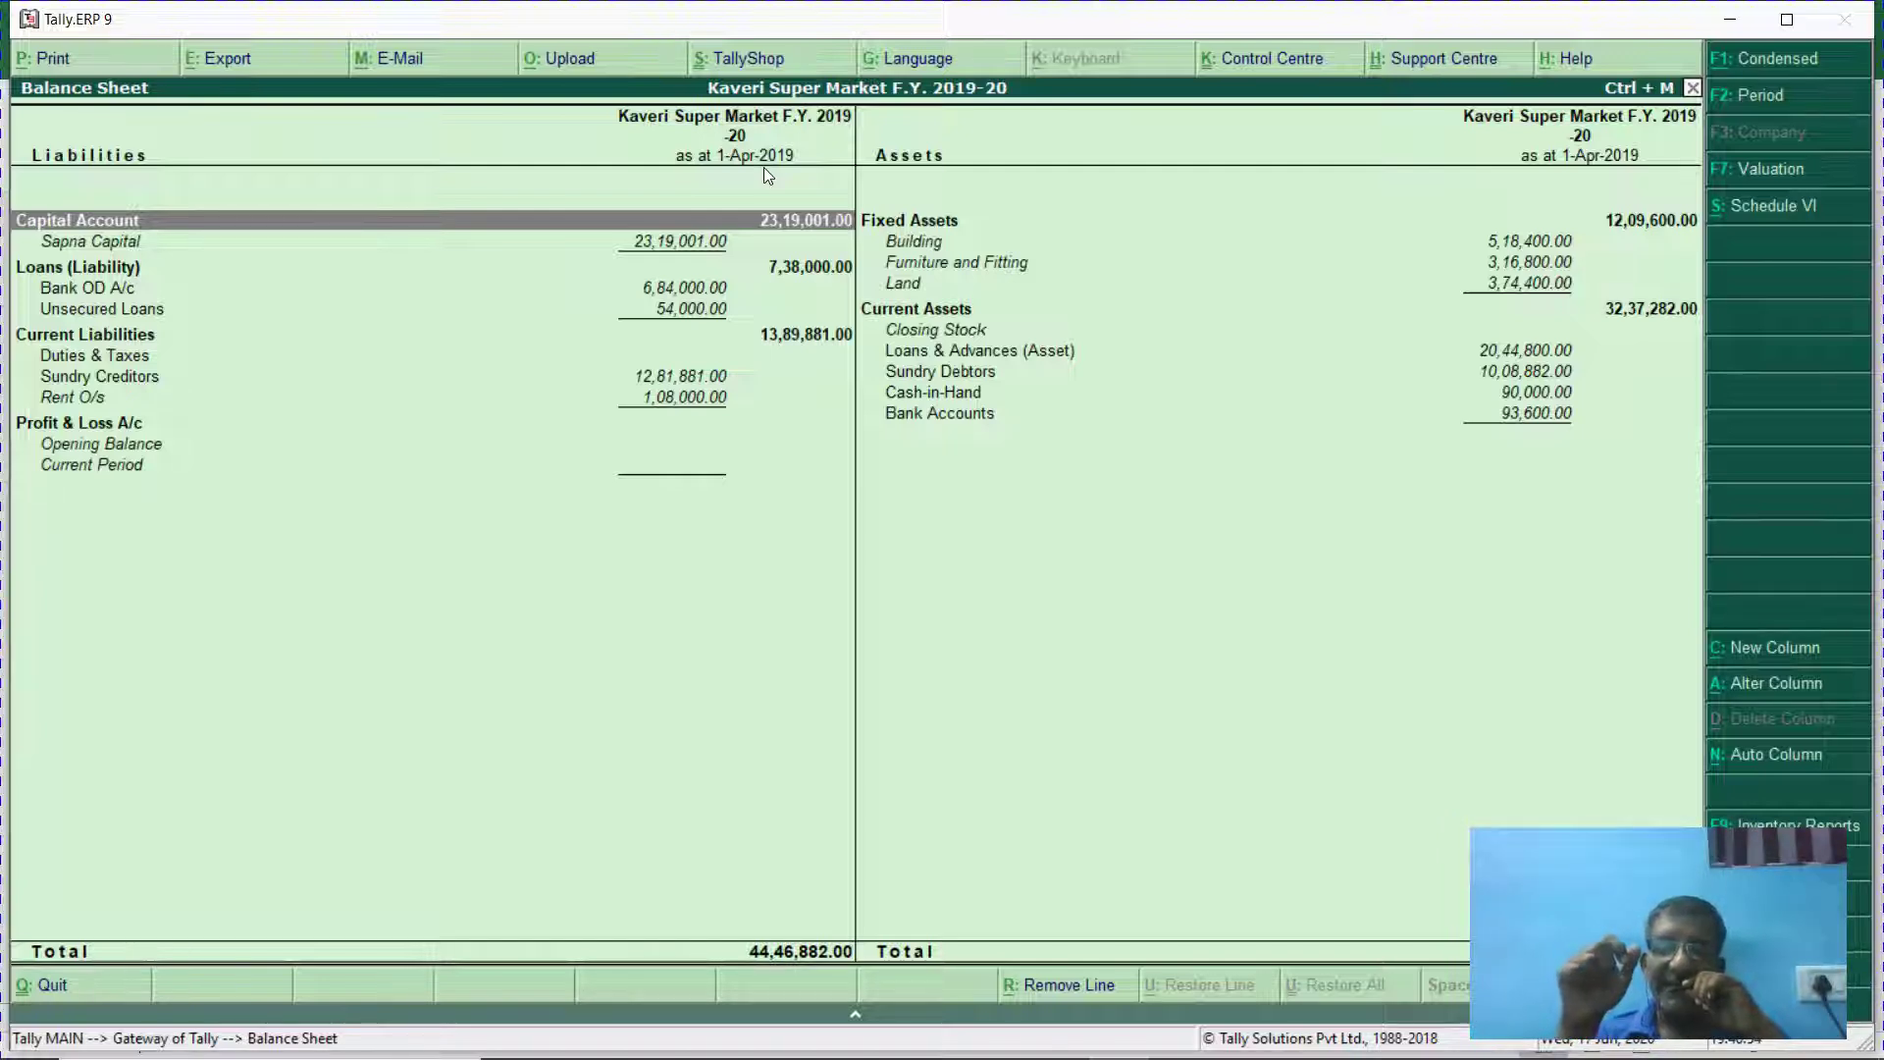
Review liabilities and assets rows, Fixed Assets 12,09,600 and Current Assets 32,37,282, then go to hw 1.
key(Down)
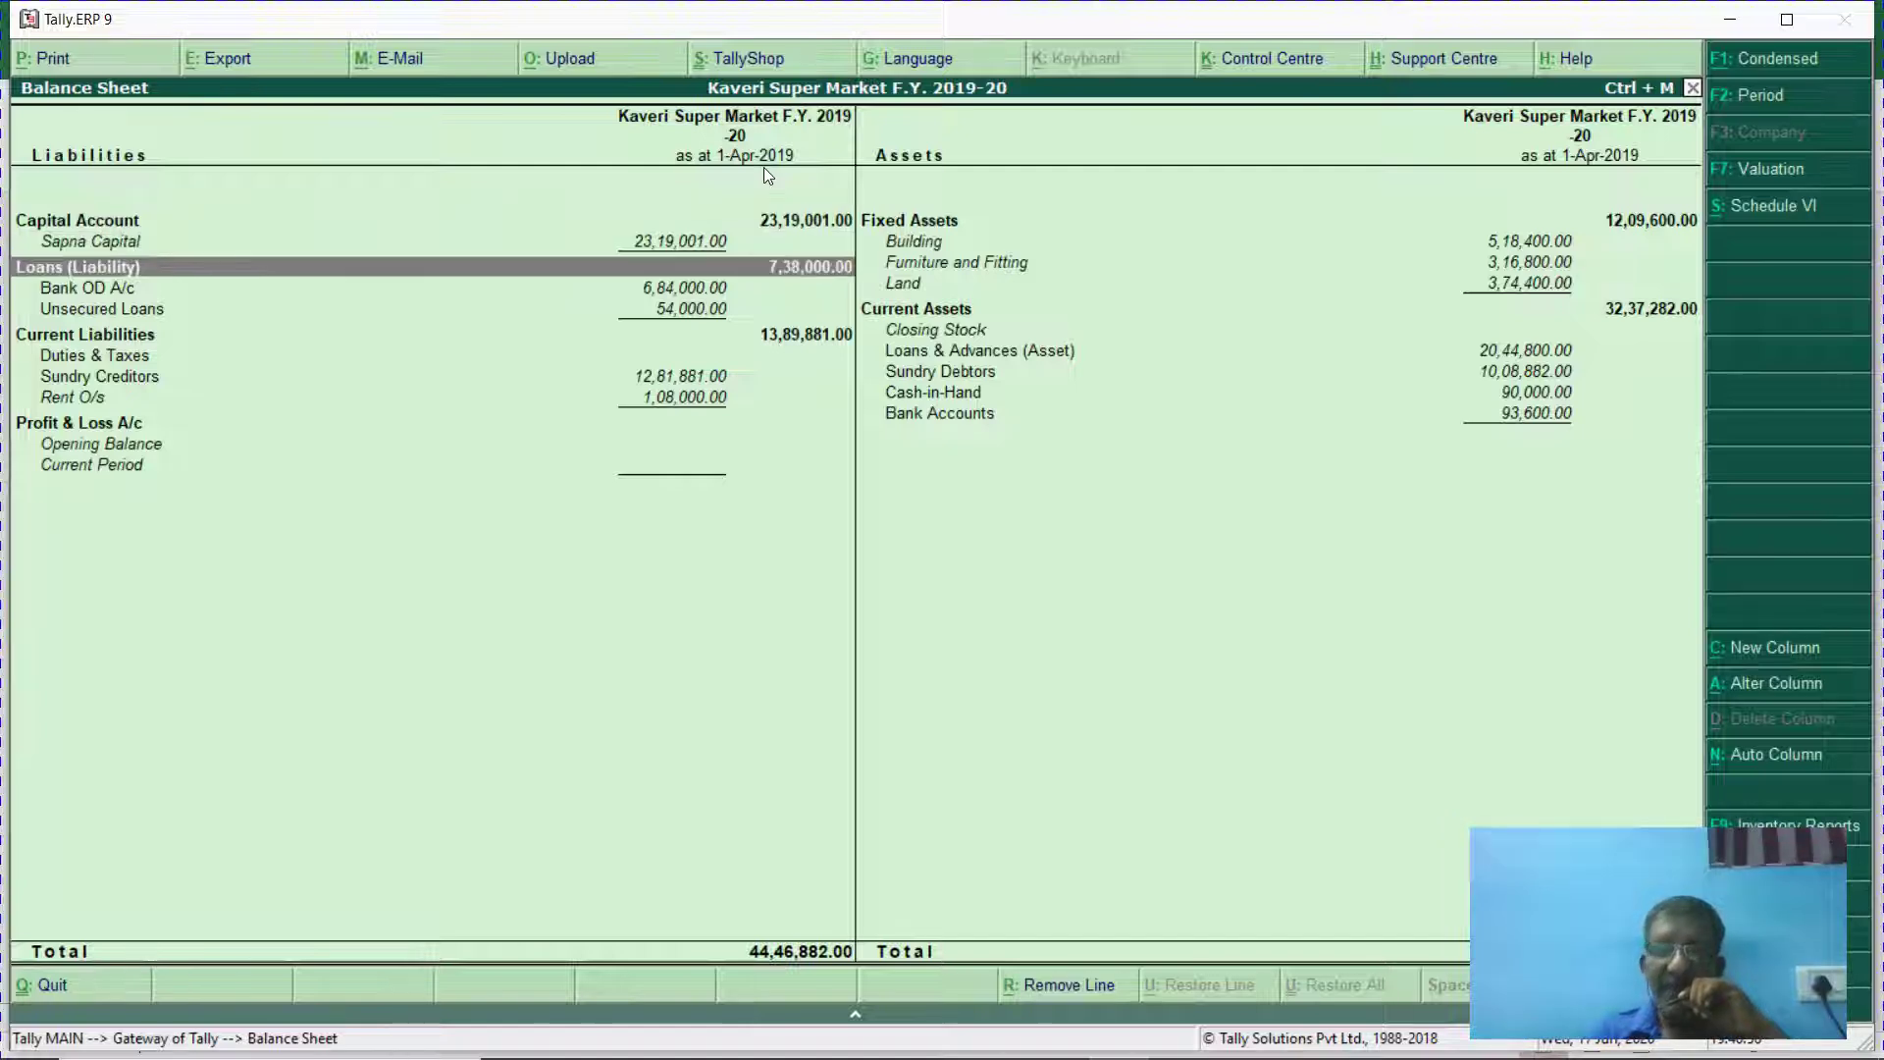
key(Down)
key(Down)
key(Down)
key(Down)
key(Down)
key(Down)
key(Down)
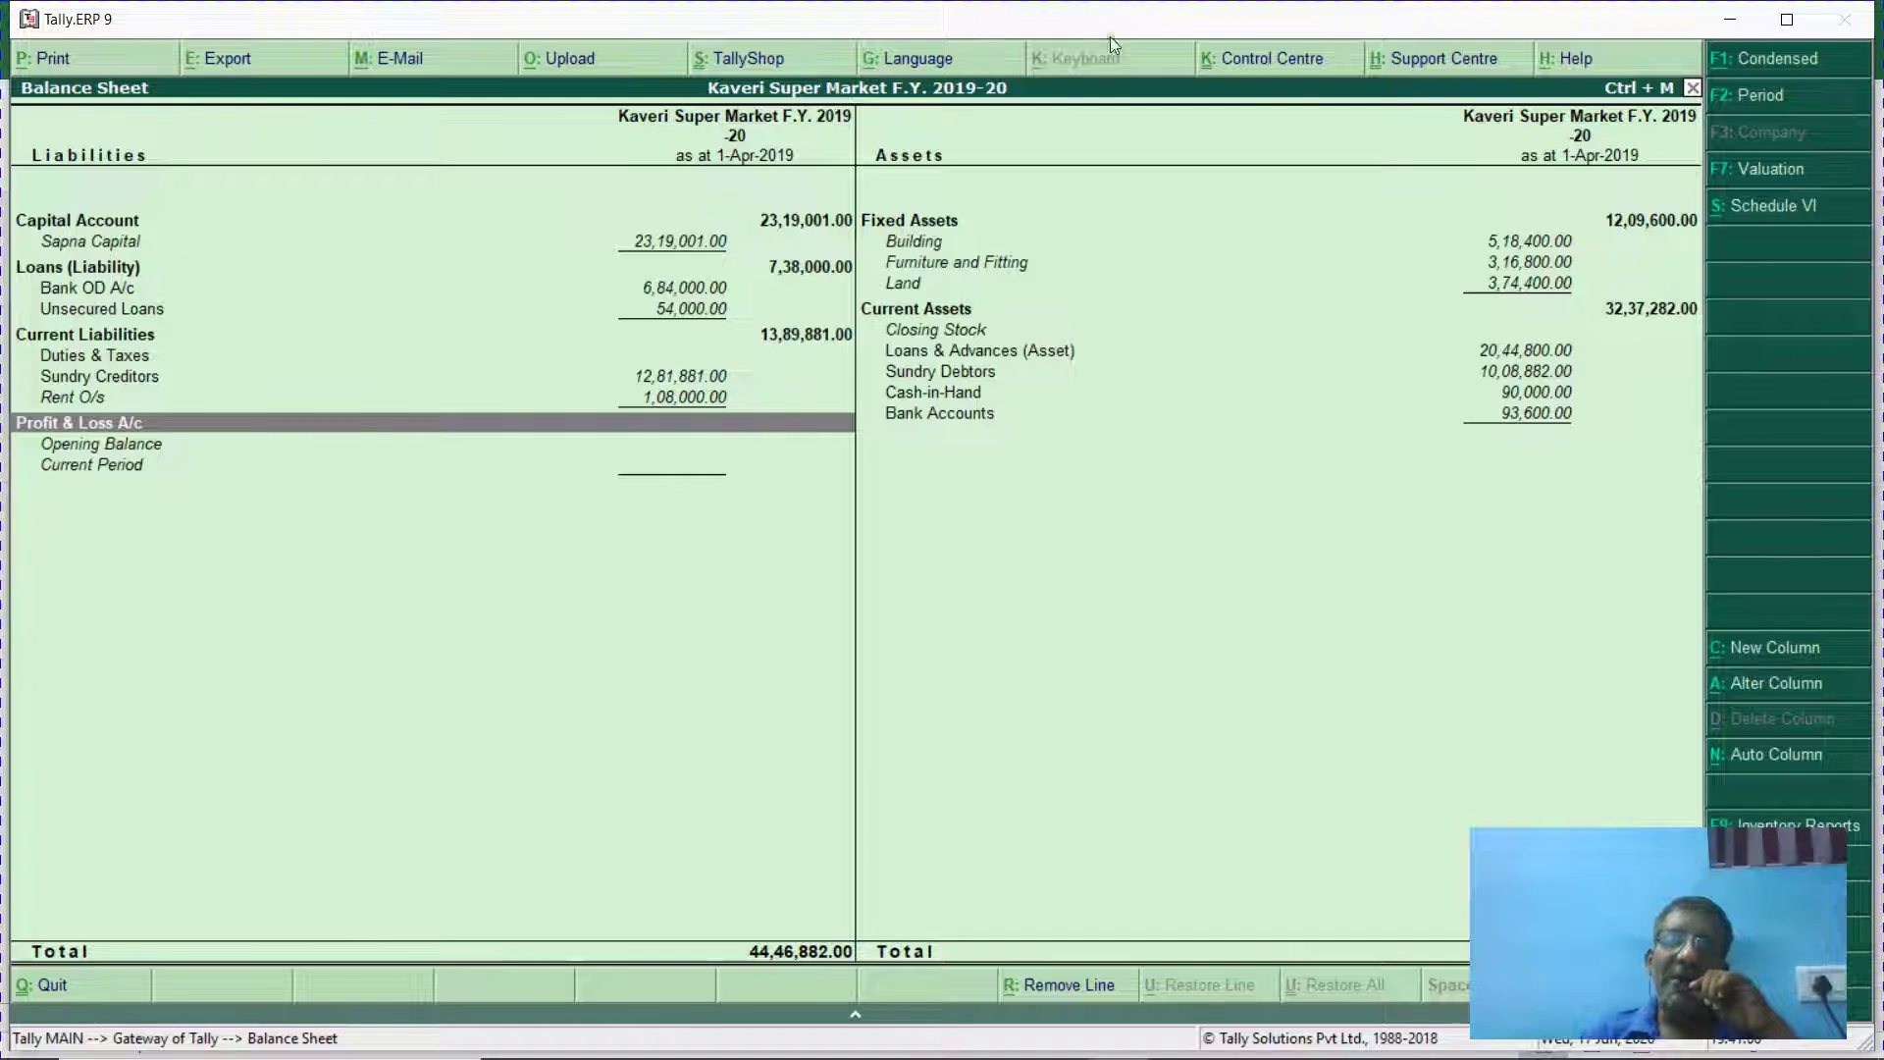
click(959, 233)
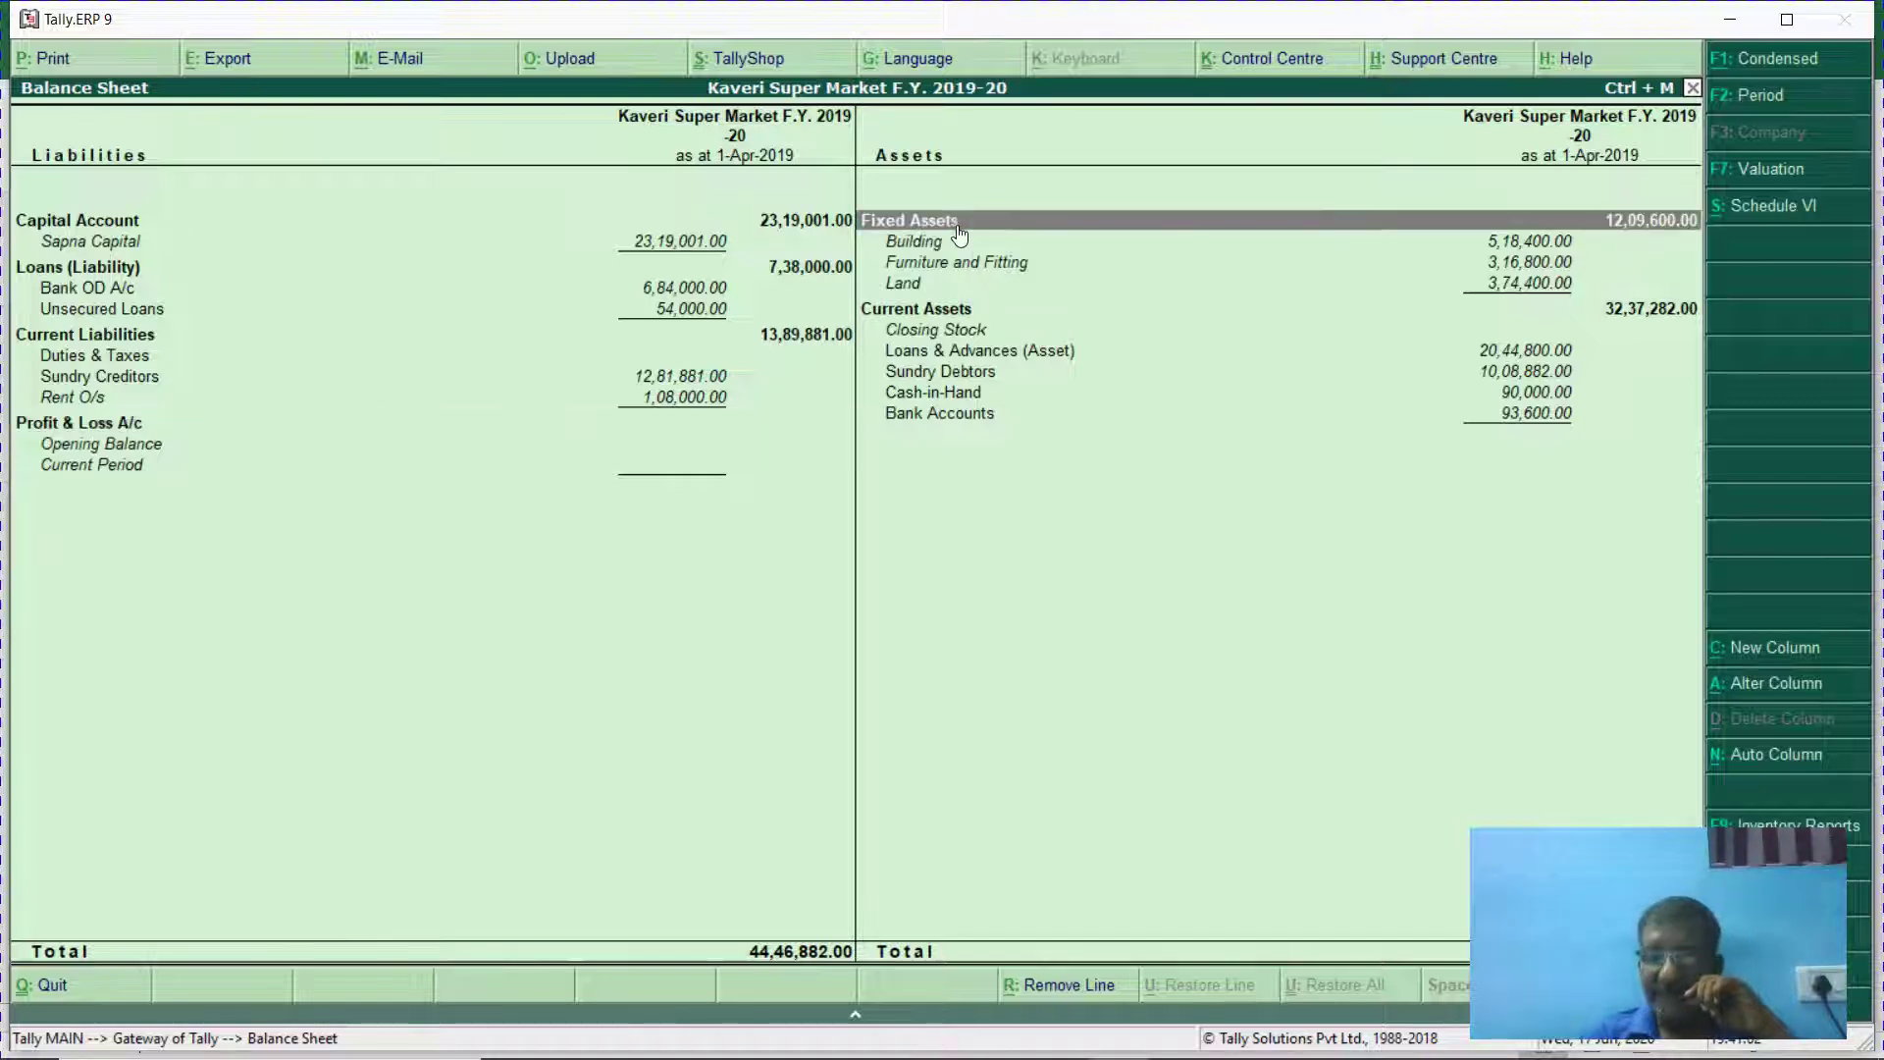
key(Down)
key(Down)
key(Down)
key(Down)
key(Down)
key(Down)
key(Down)
key(Down)
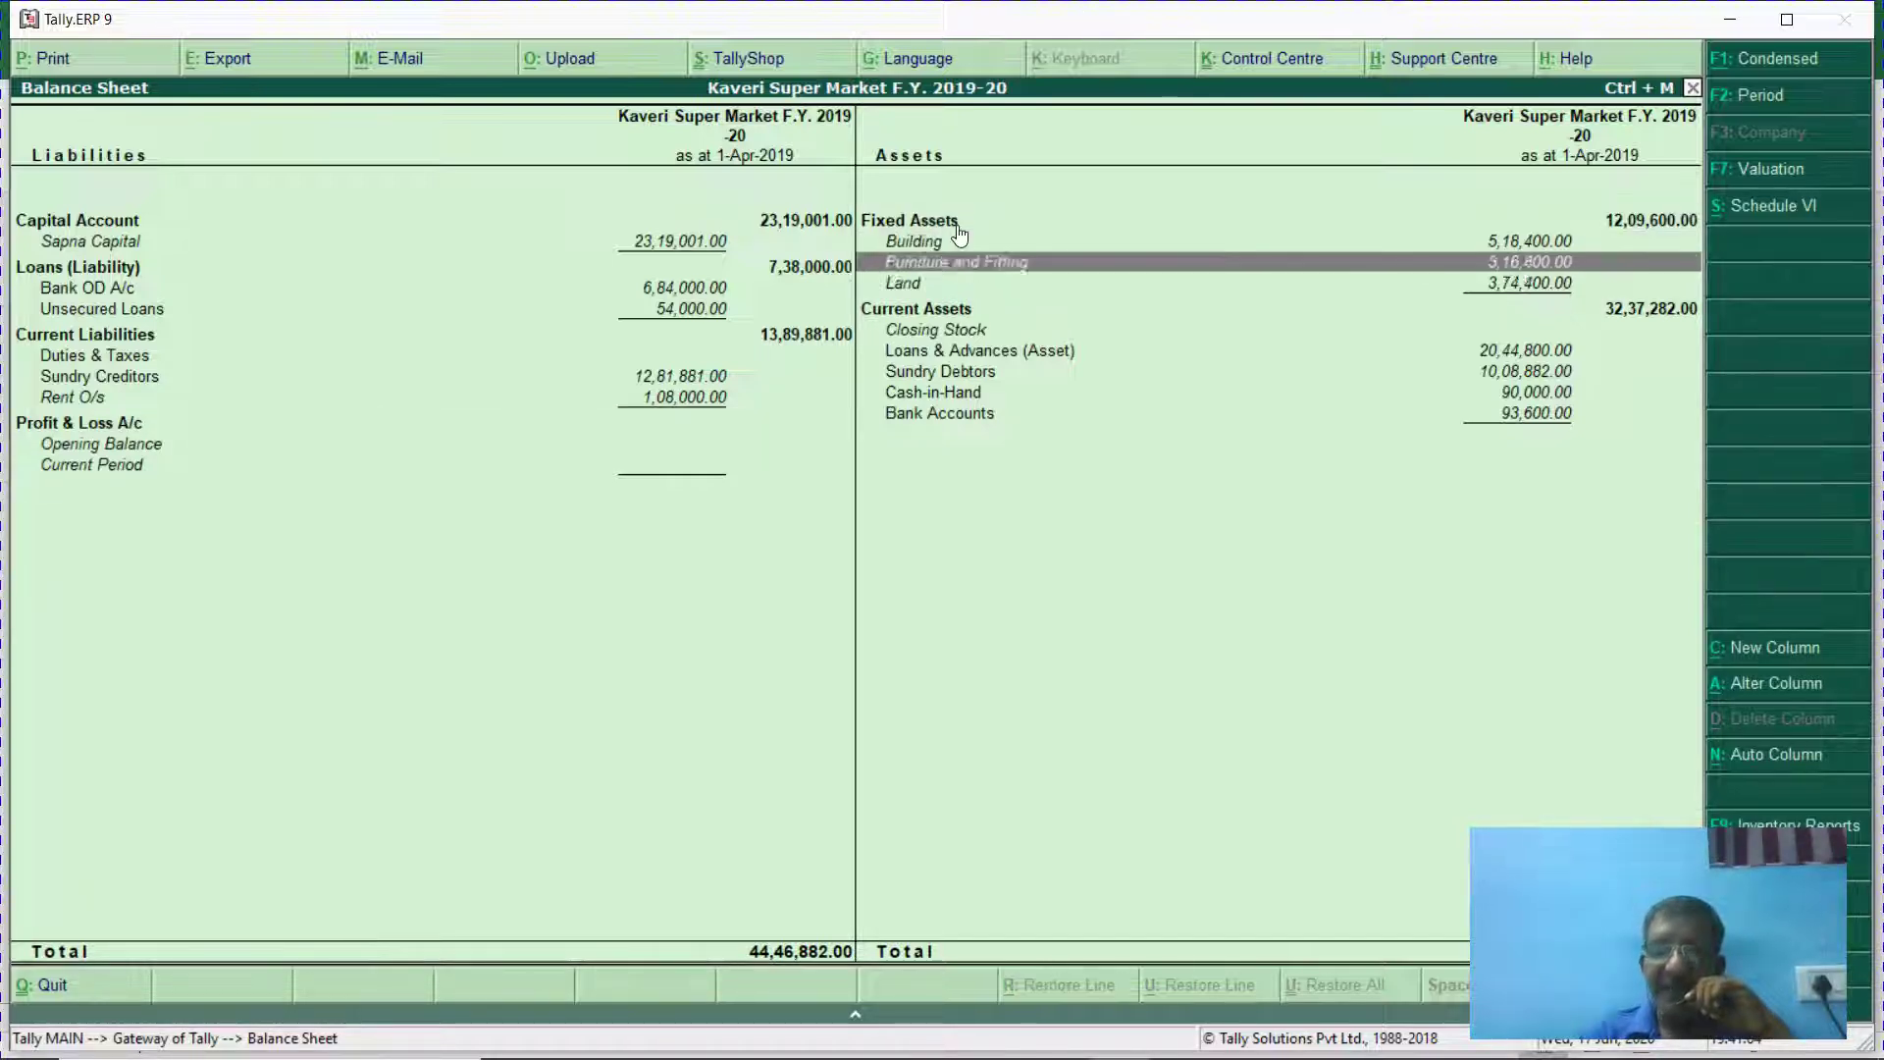
key(Down)
key(Up)
key(Up)
key(Up)
key(Up)
key(Up)
key(Up)
key(Up)
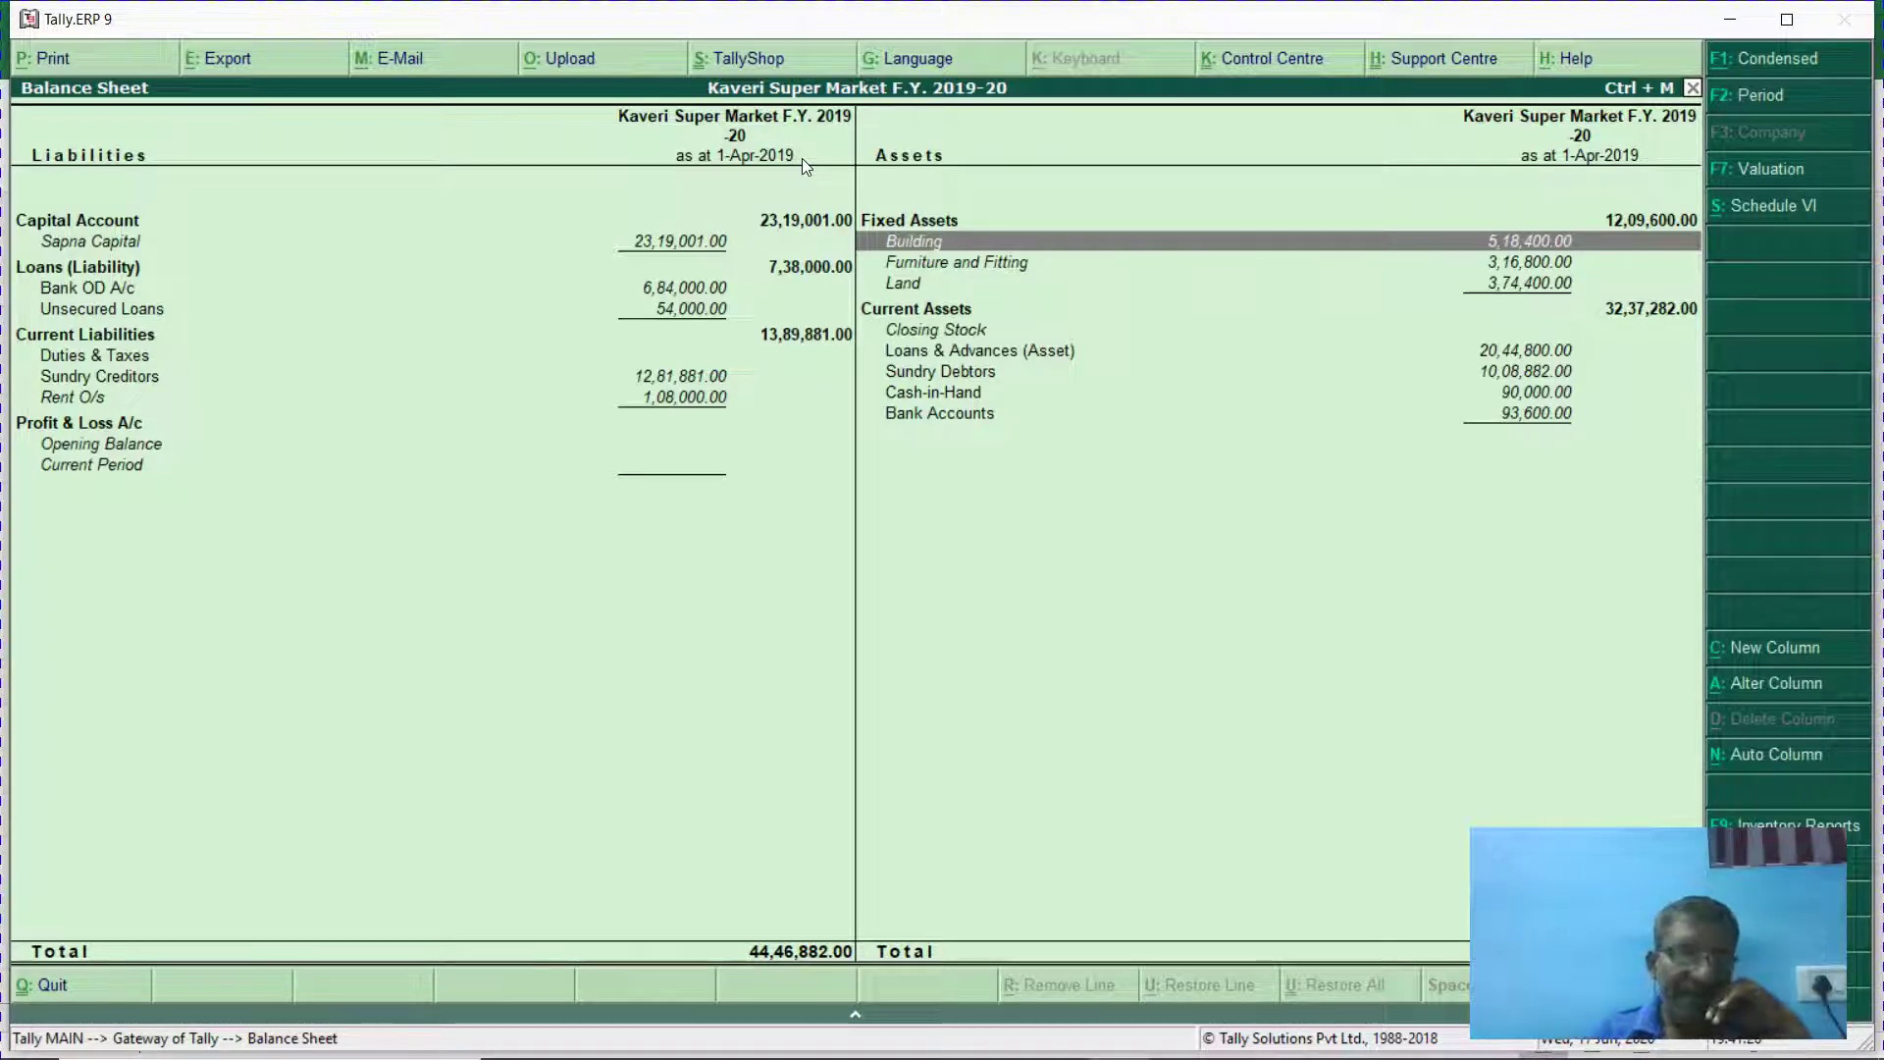
key(alt+Tab)
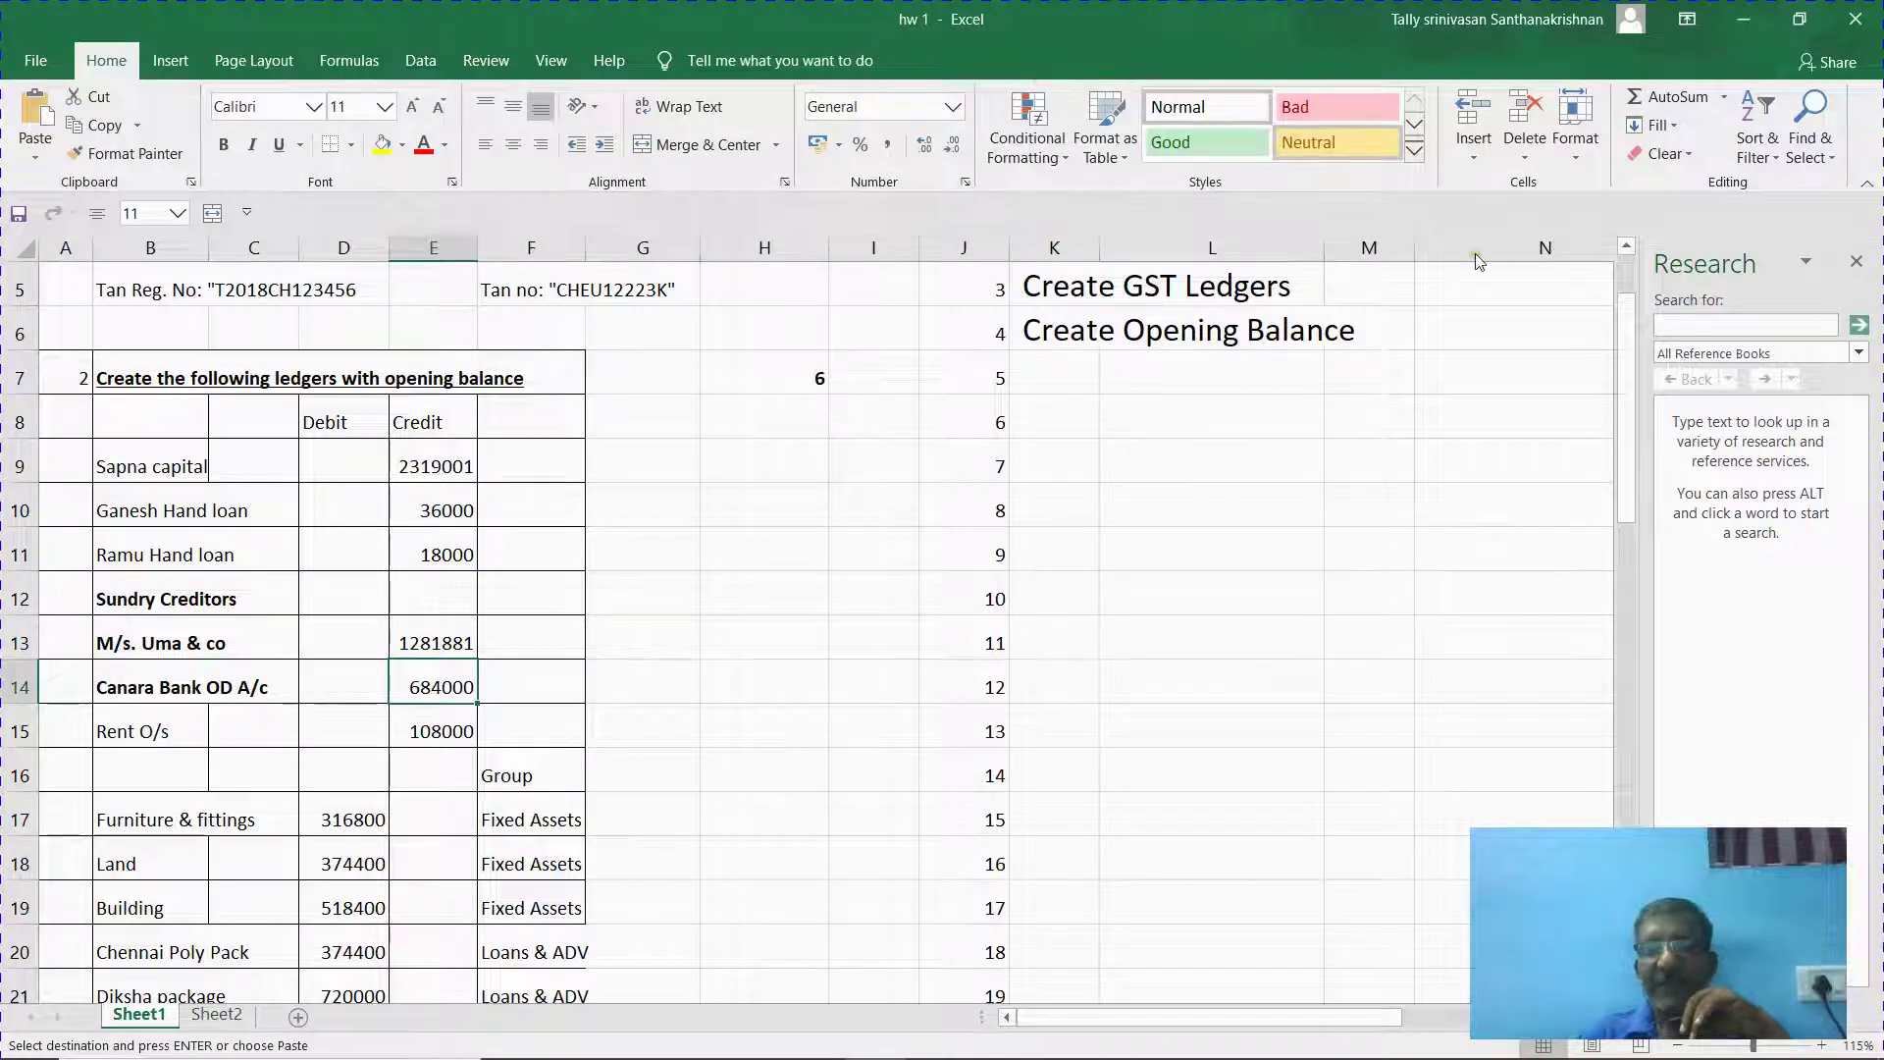
Enter 'day book' as step 6 in K8 and delete the stray copy from L8.
click(1258, 407)
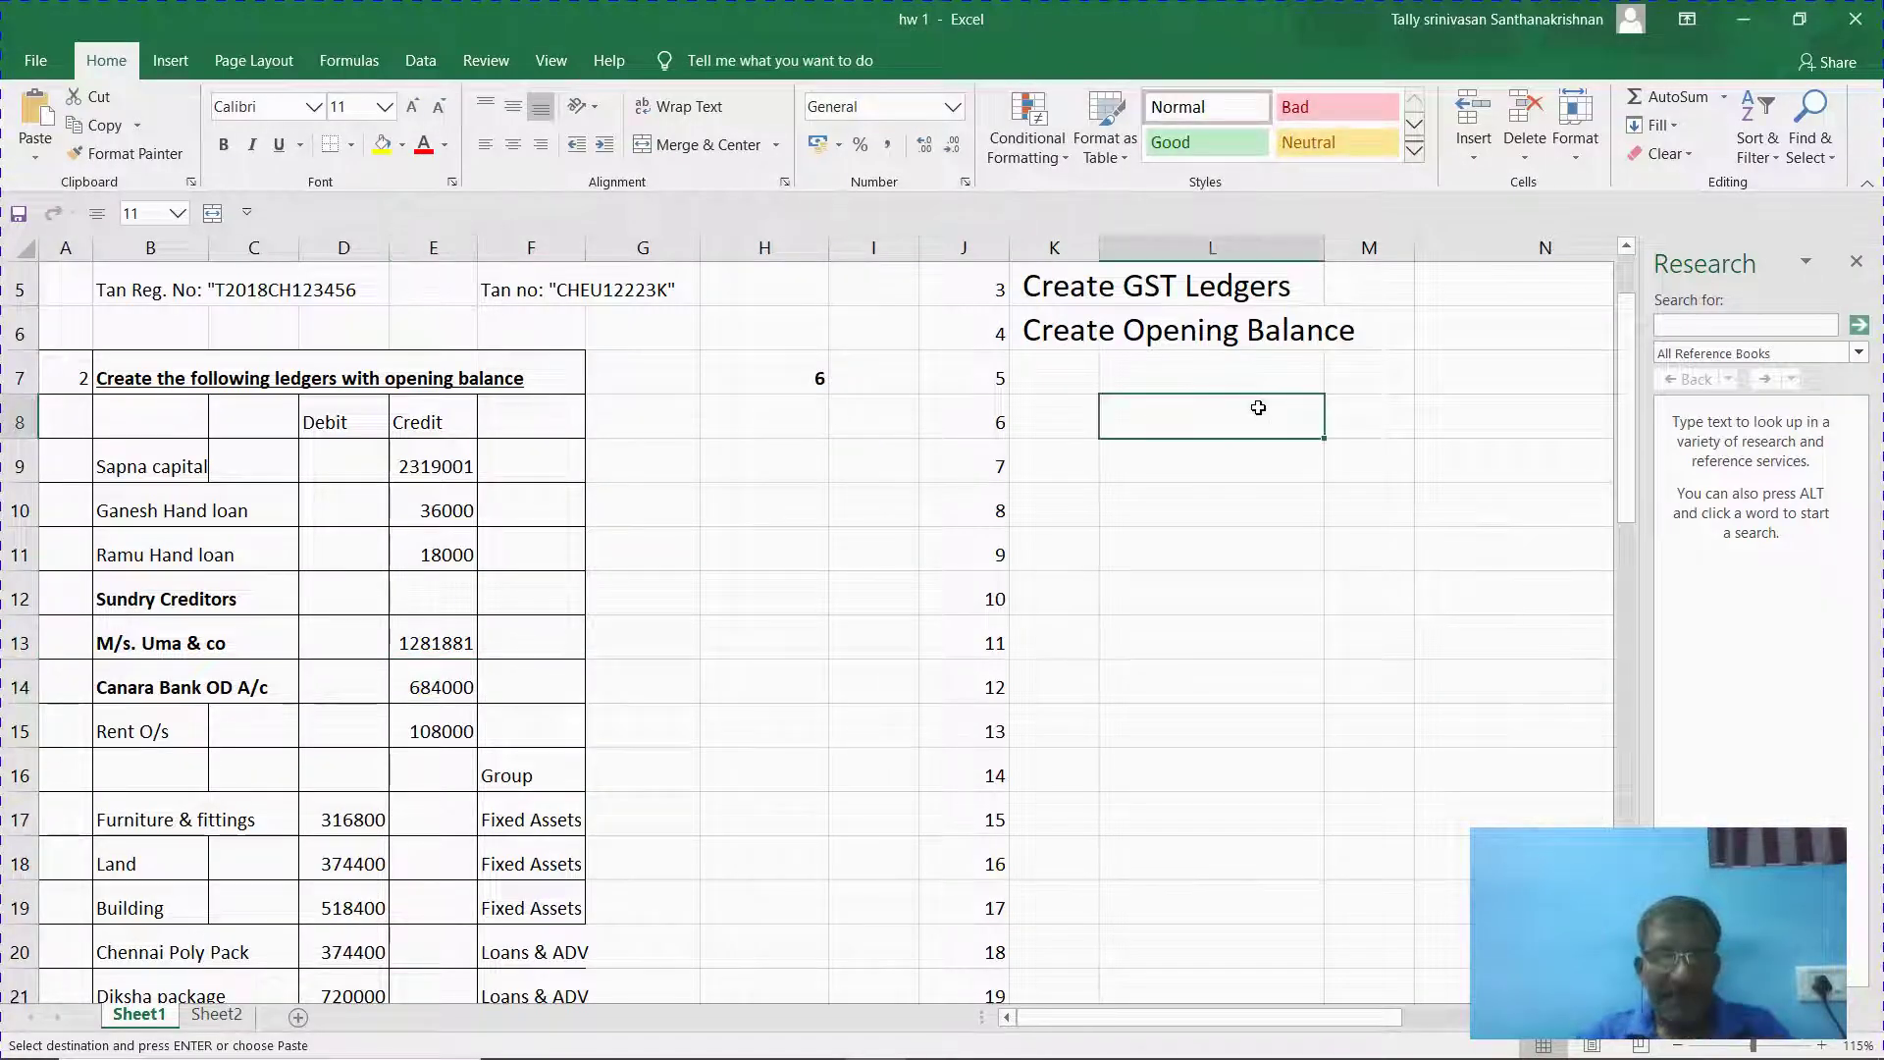
text(day book)
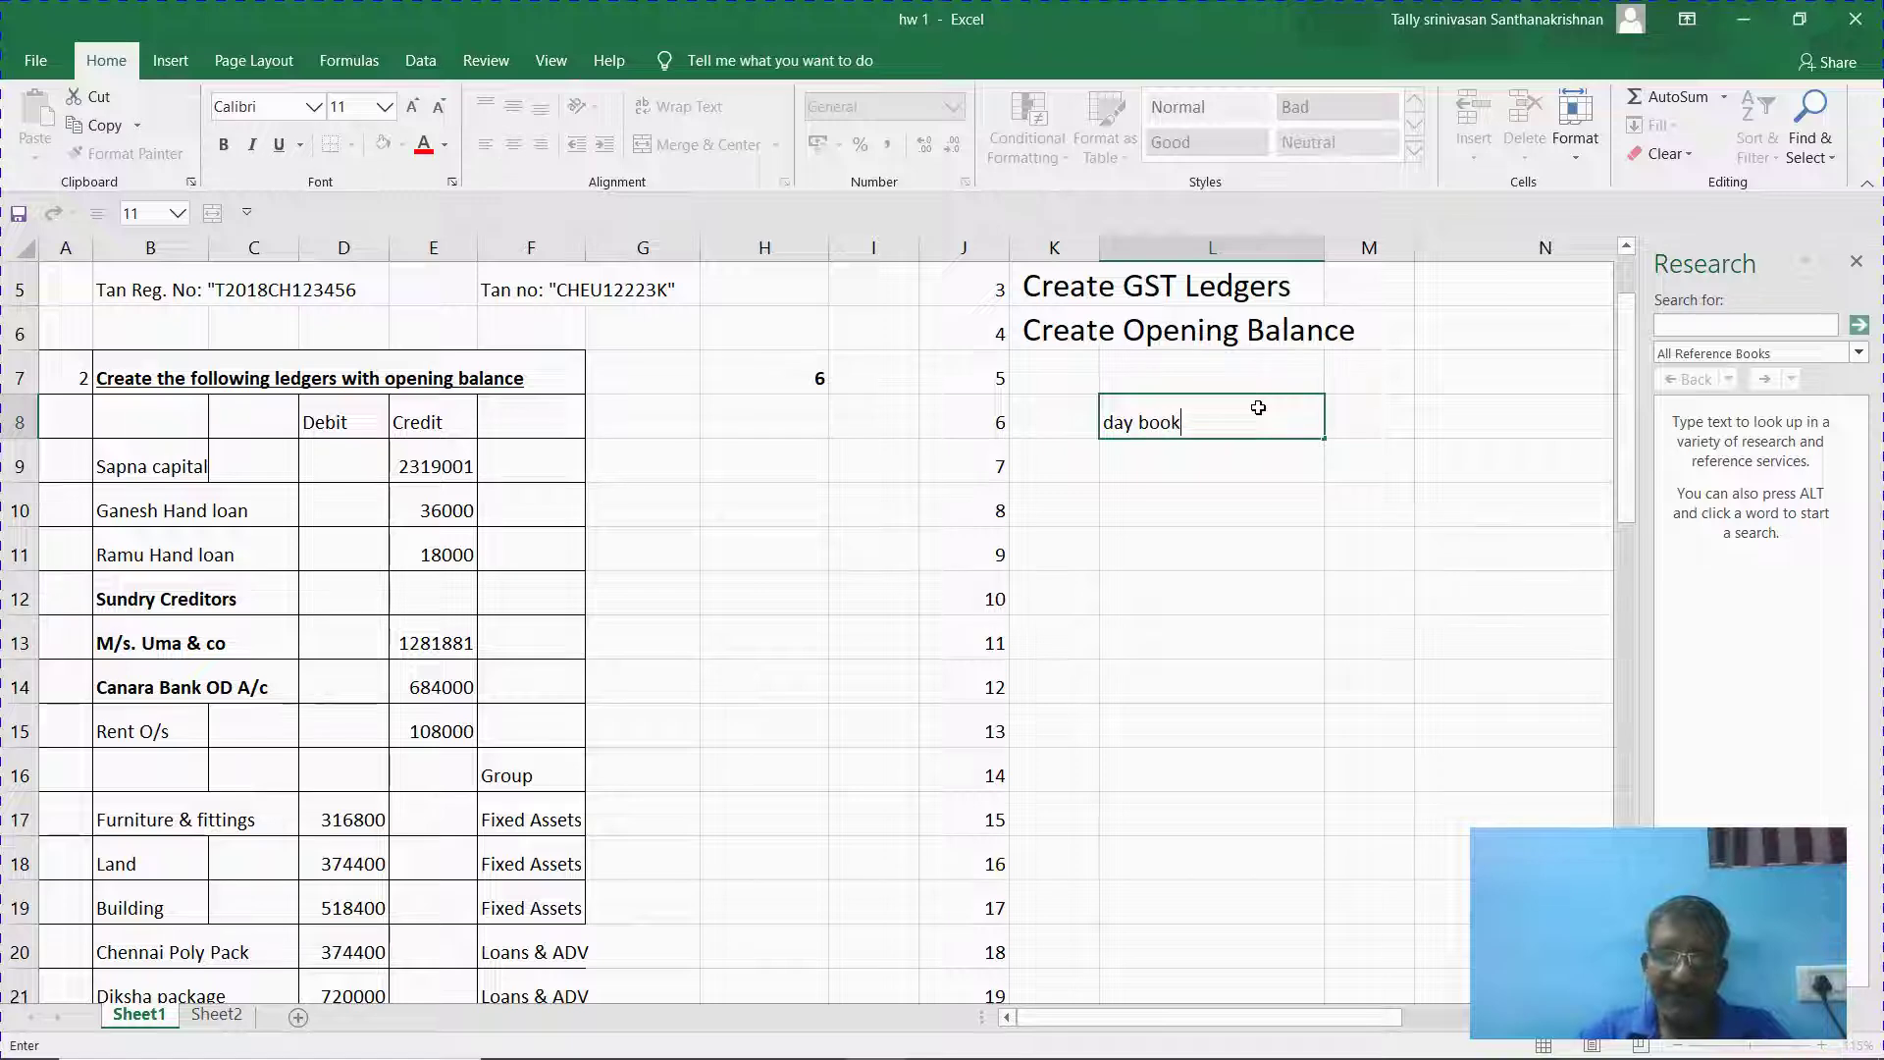
key(Return)
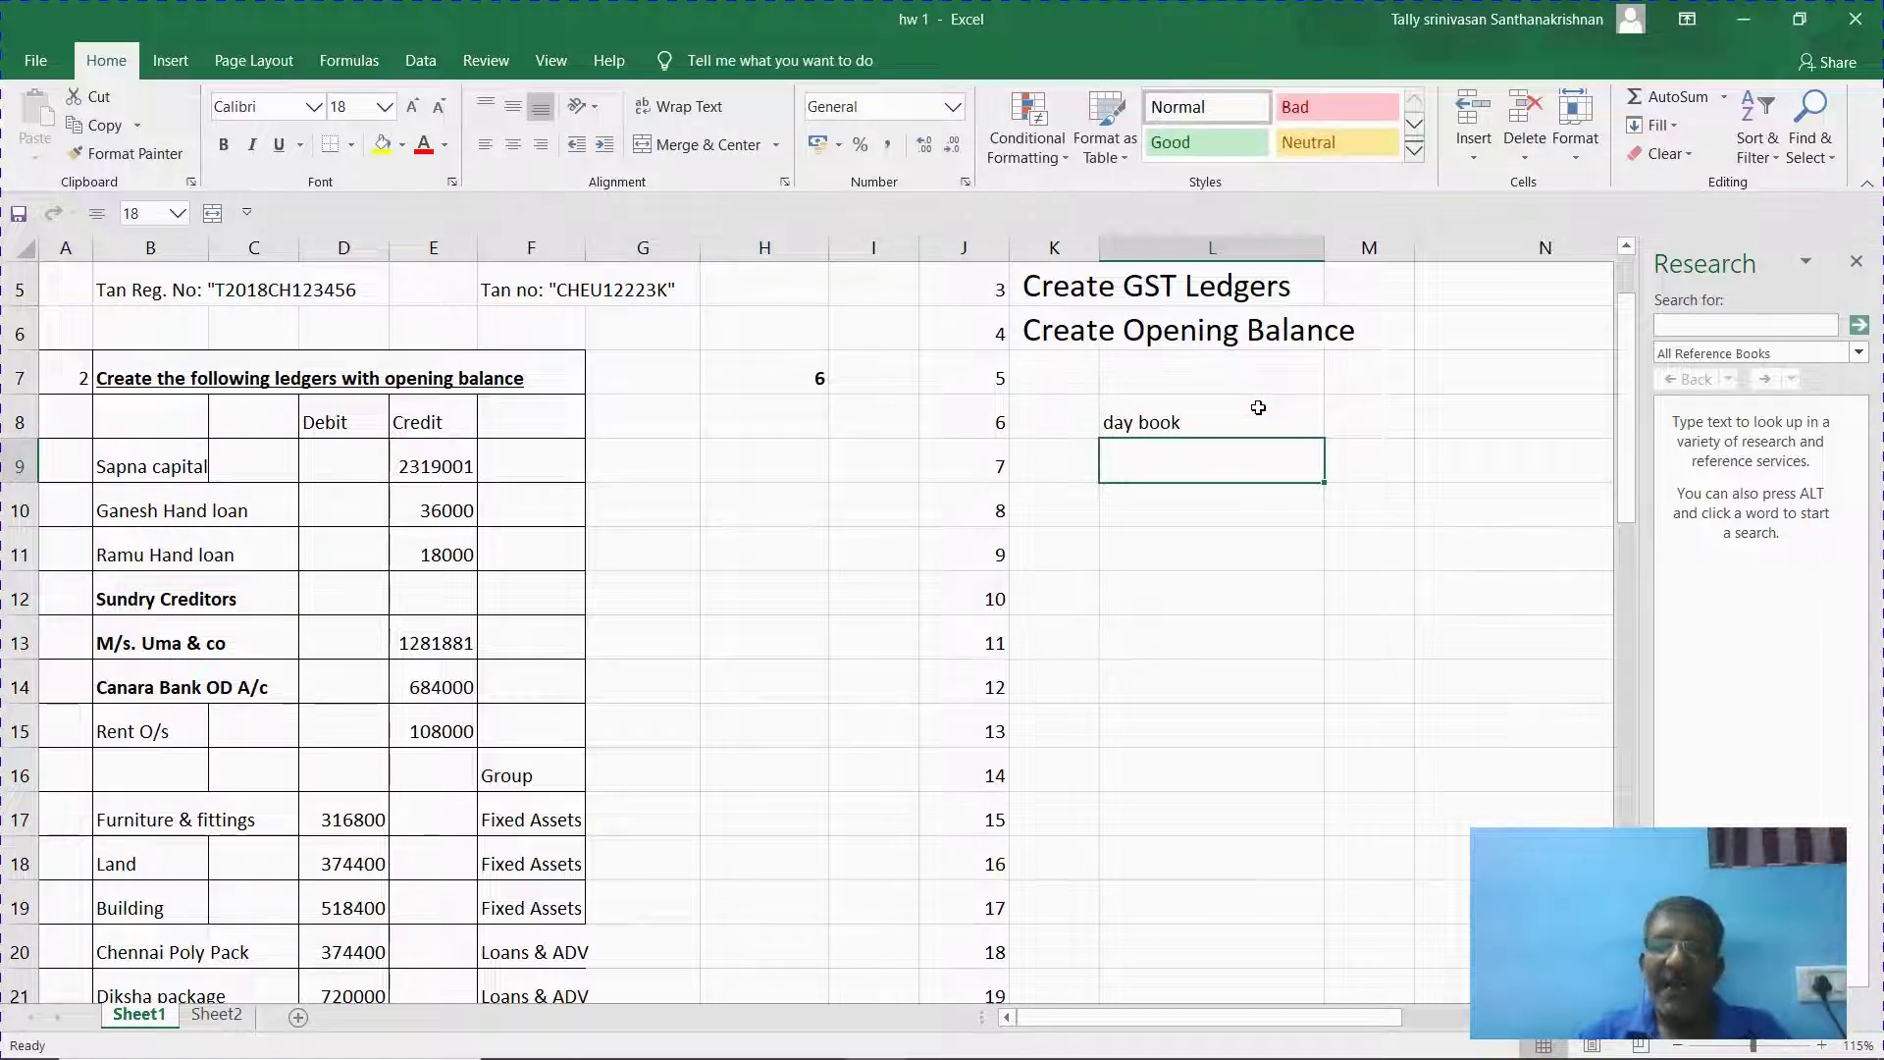
text(le)
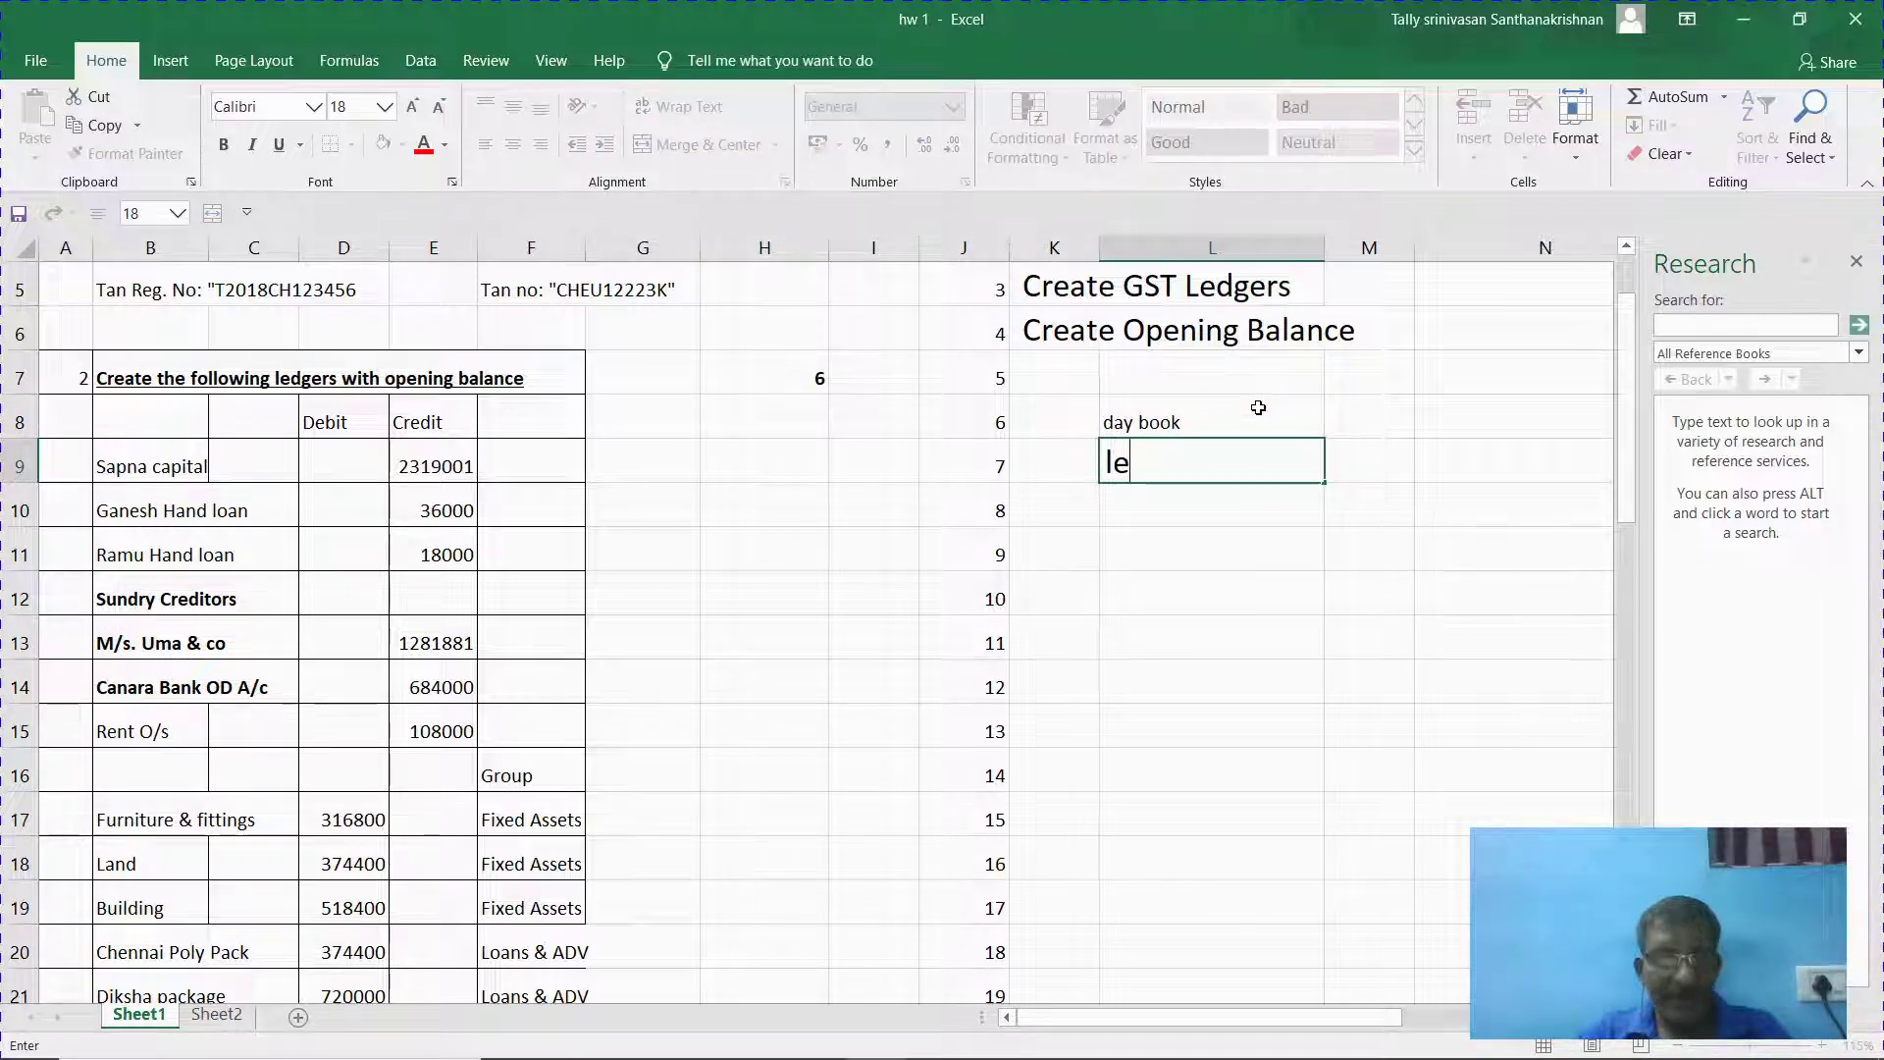
key(Escape)
key(Up)
key(Left)
text(d)
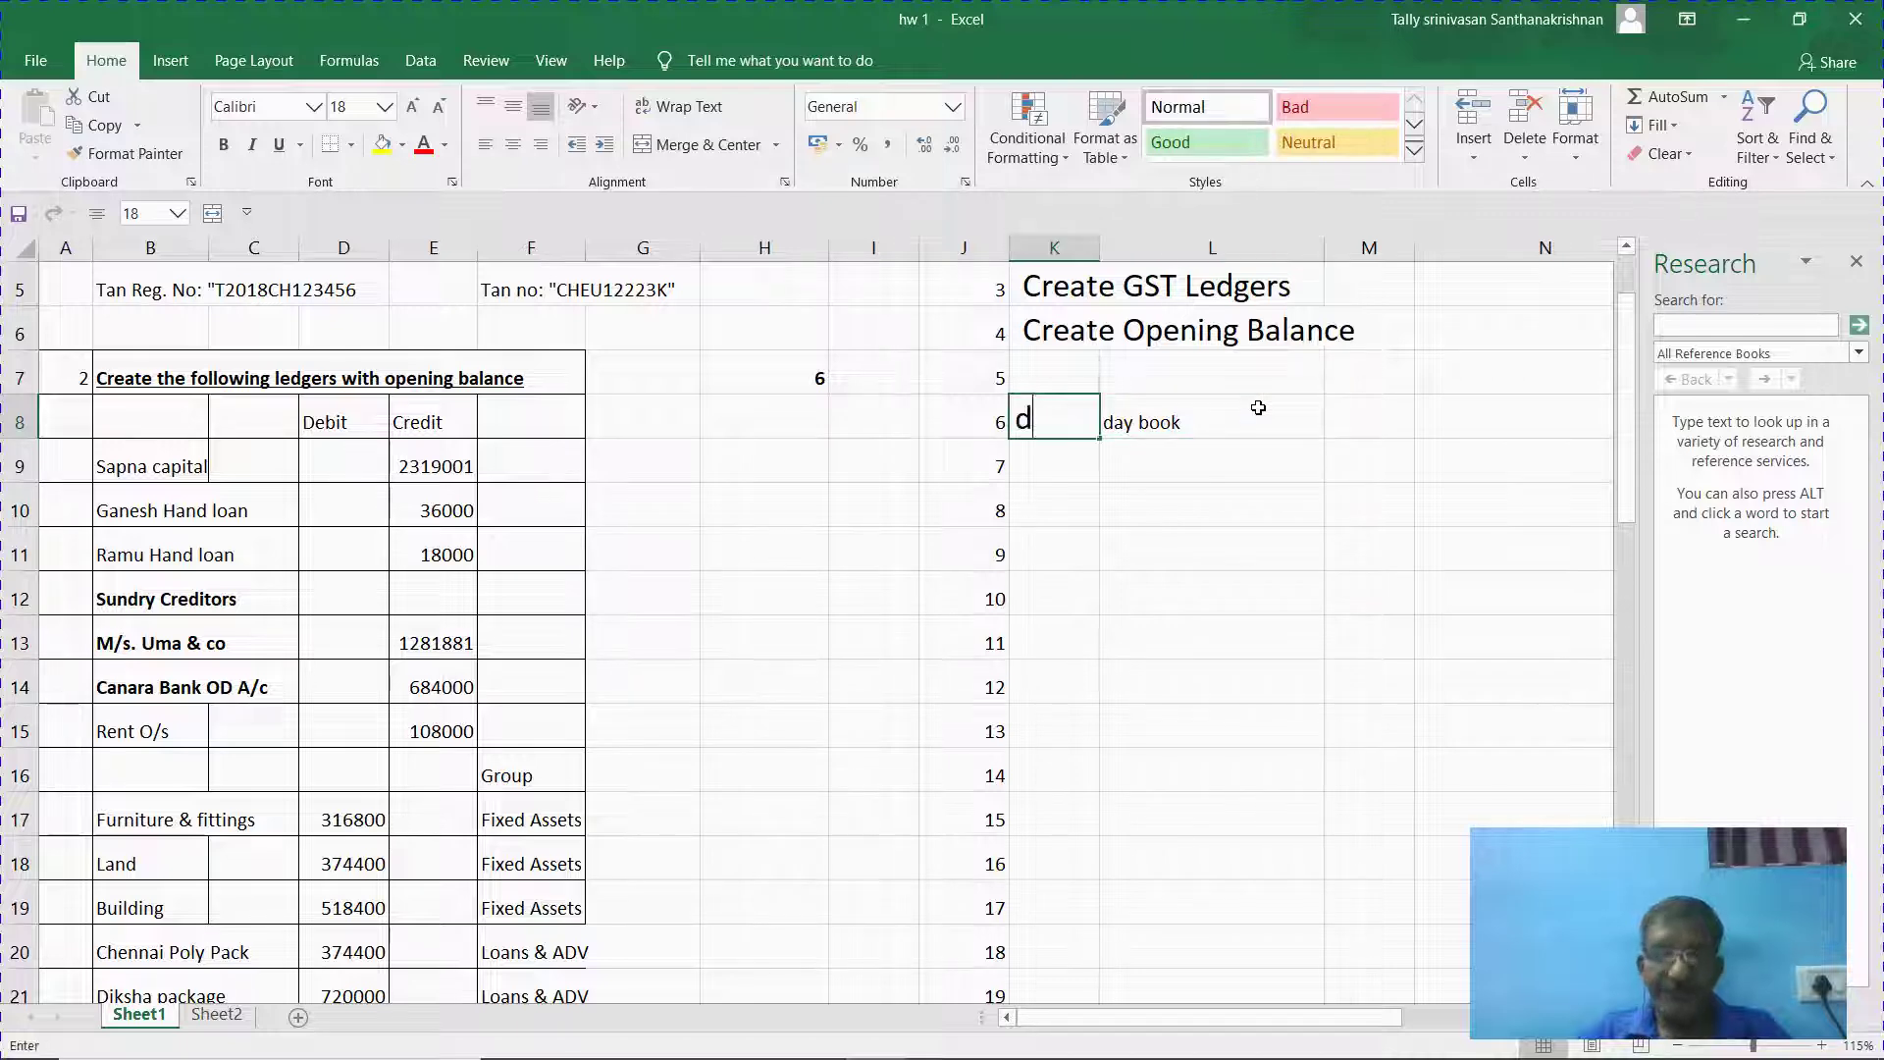
text(ay boo)
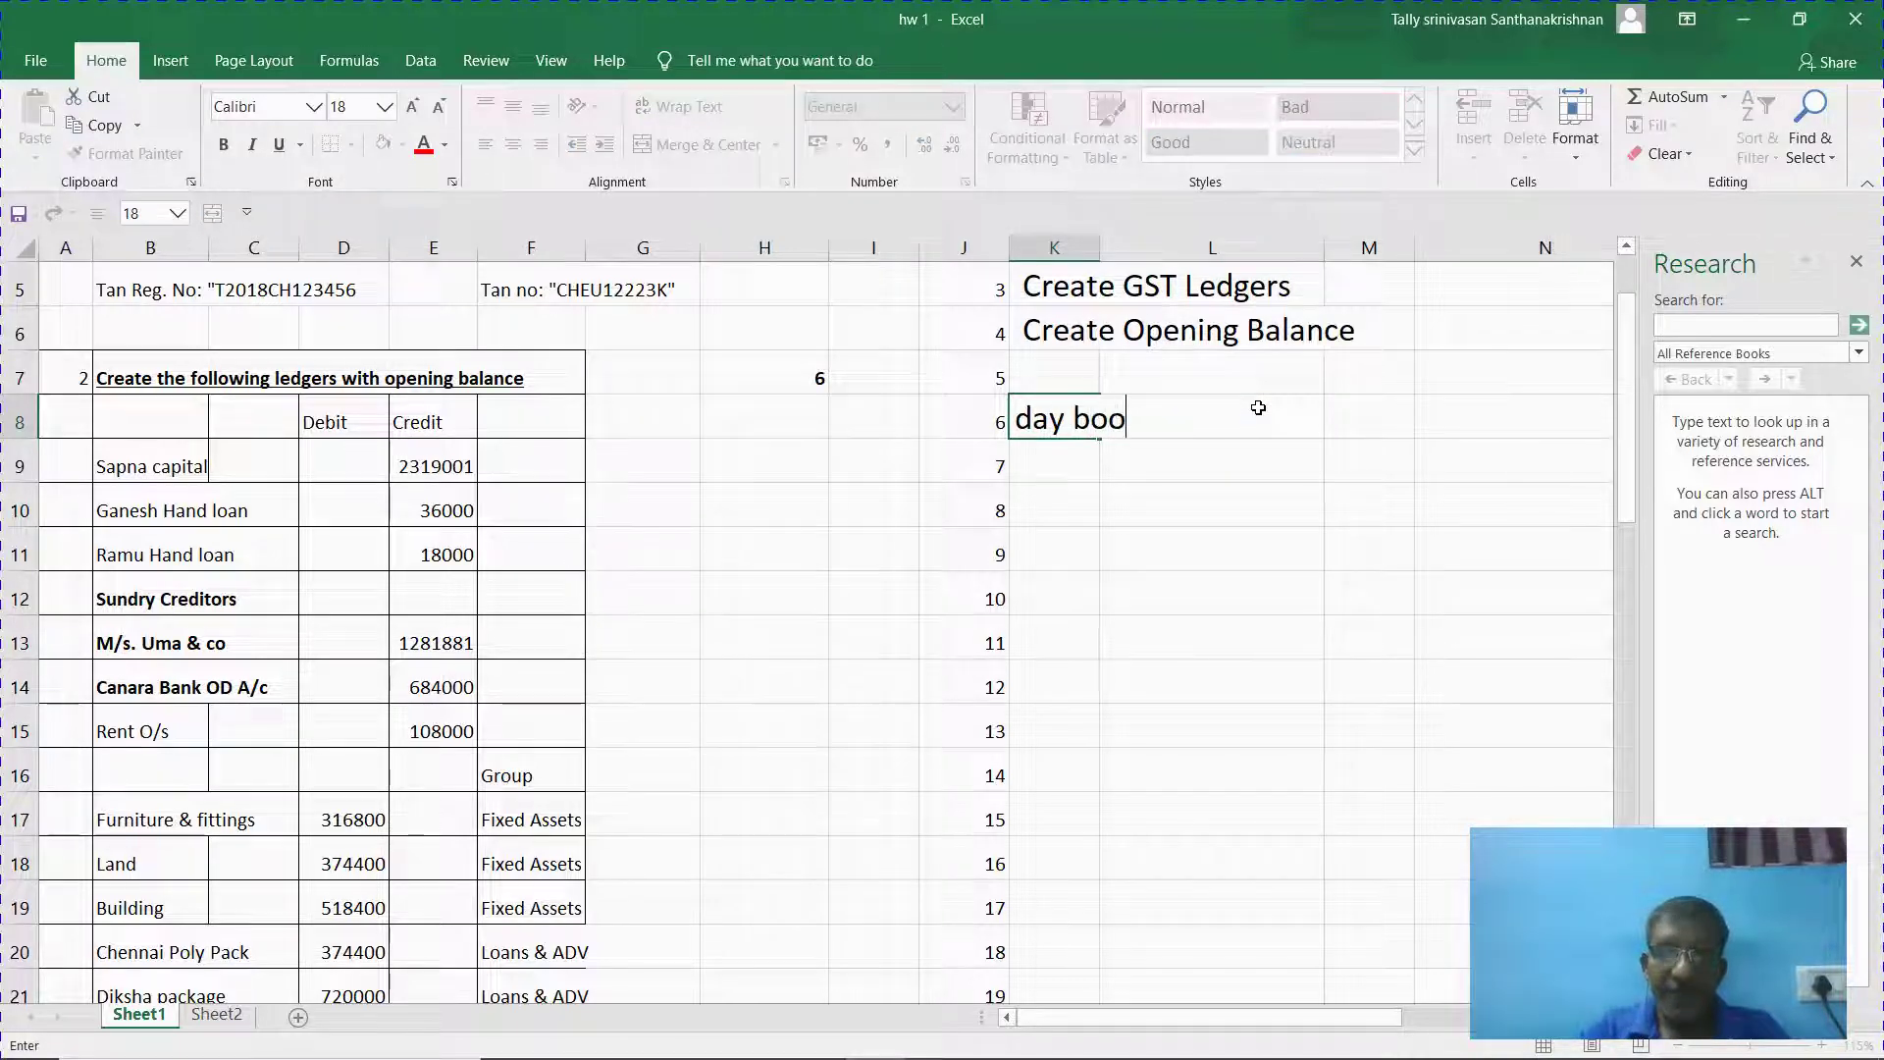
text(k)
key(Return)
key(Right)
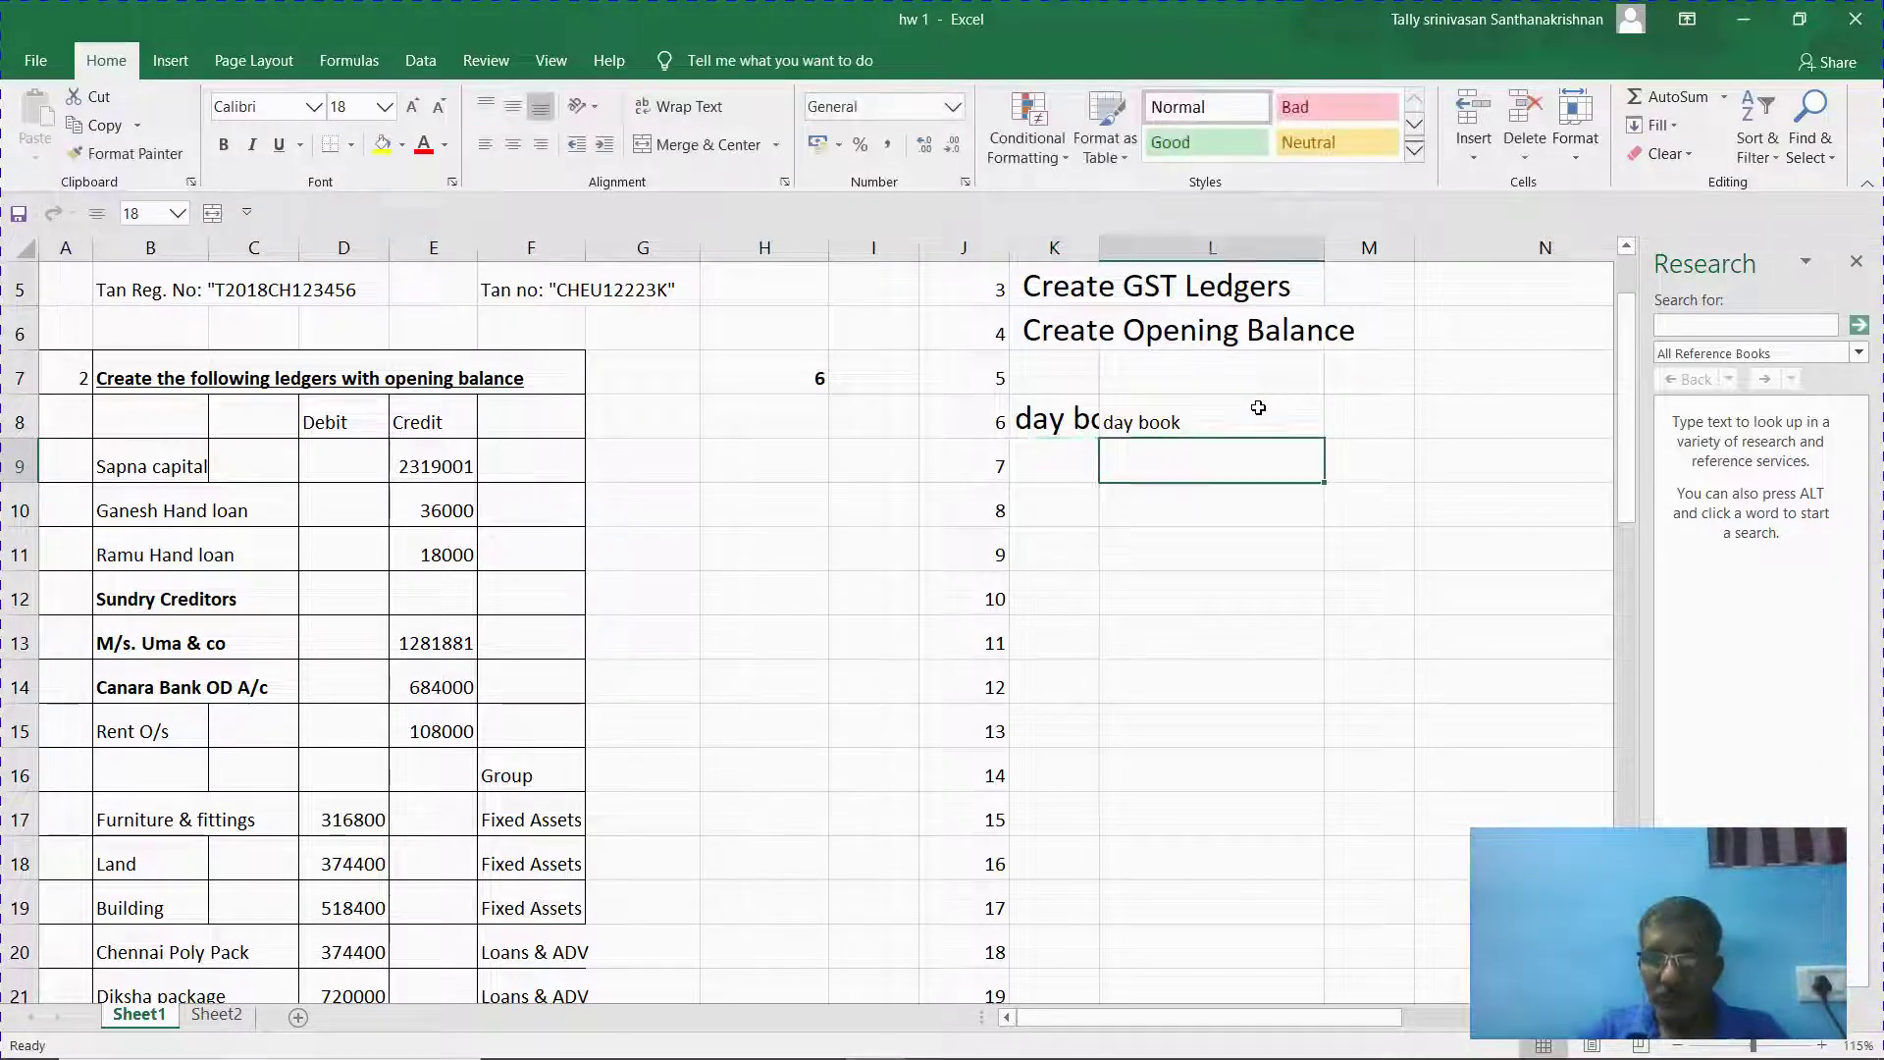
key(Up)
key(Delete)
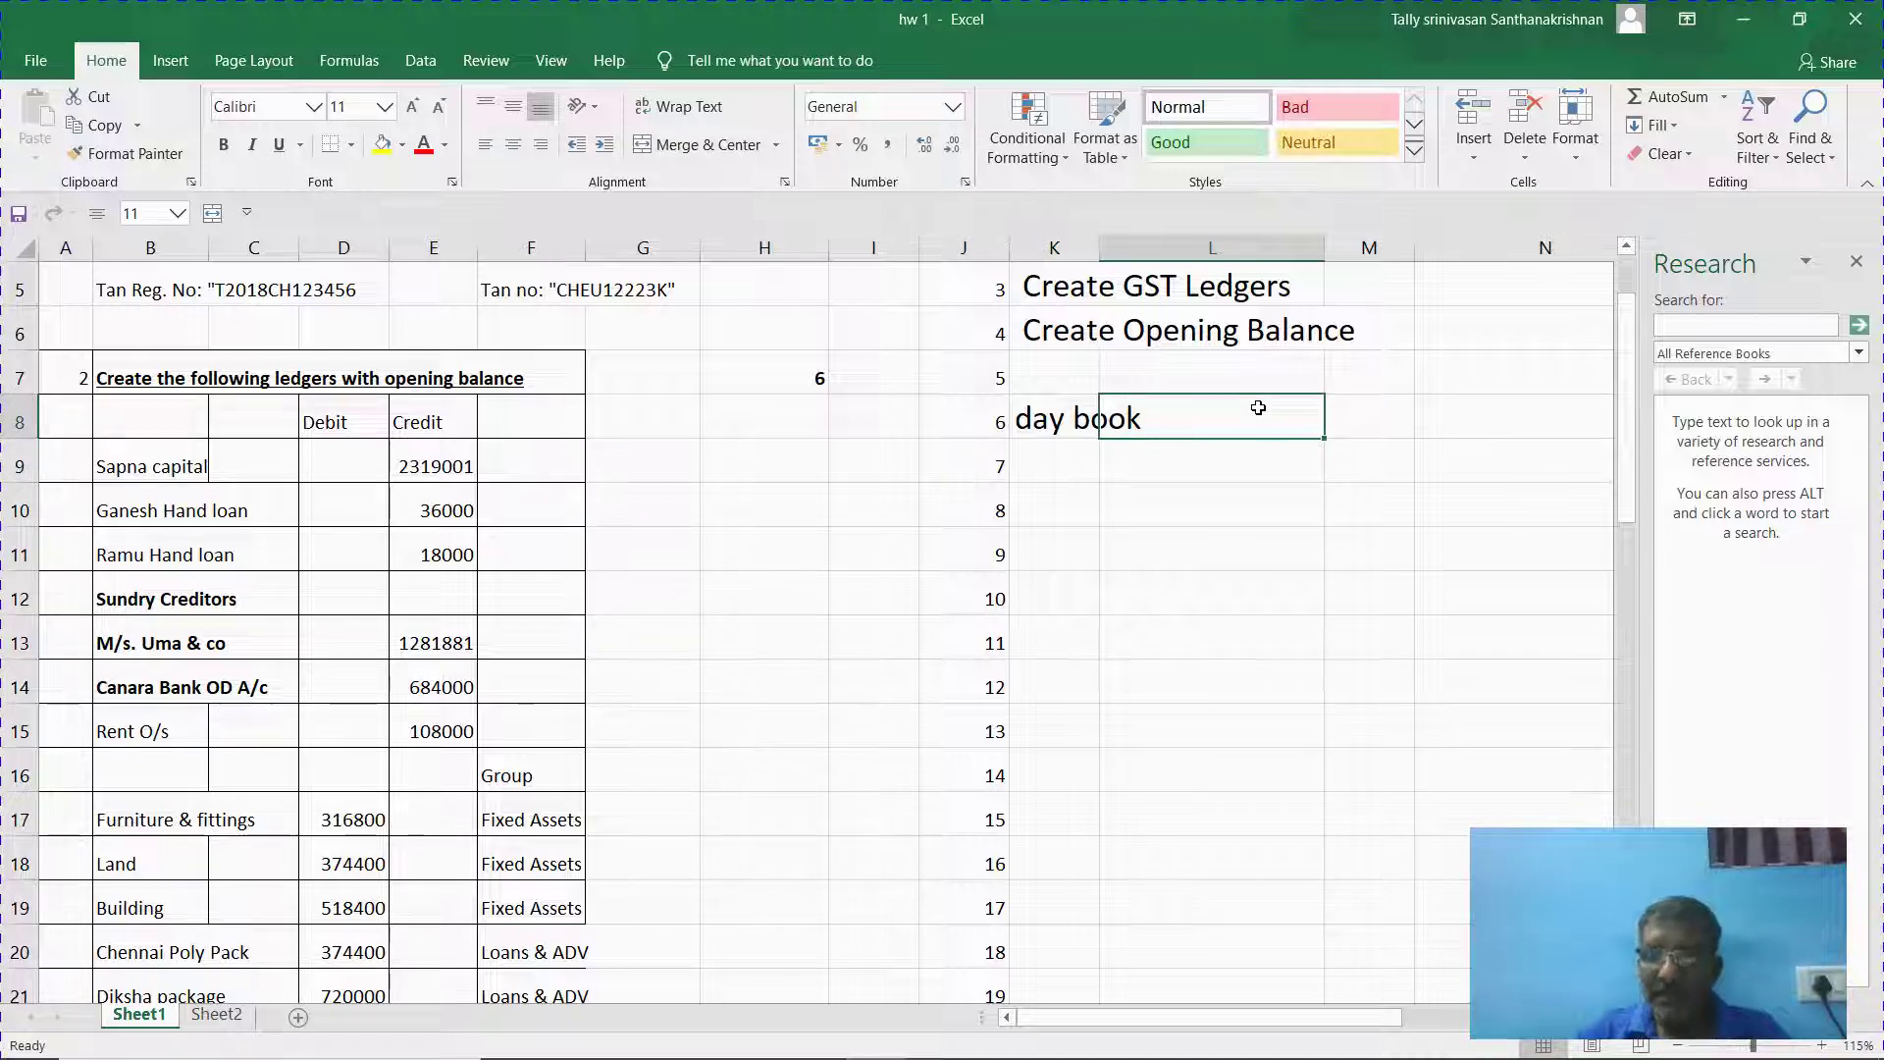
key(Down)
key(Left)
Add steps 'ledger posting', 'a/c close' and 'tb prepare' in K9:K11.
text(ledg)
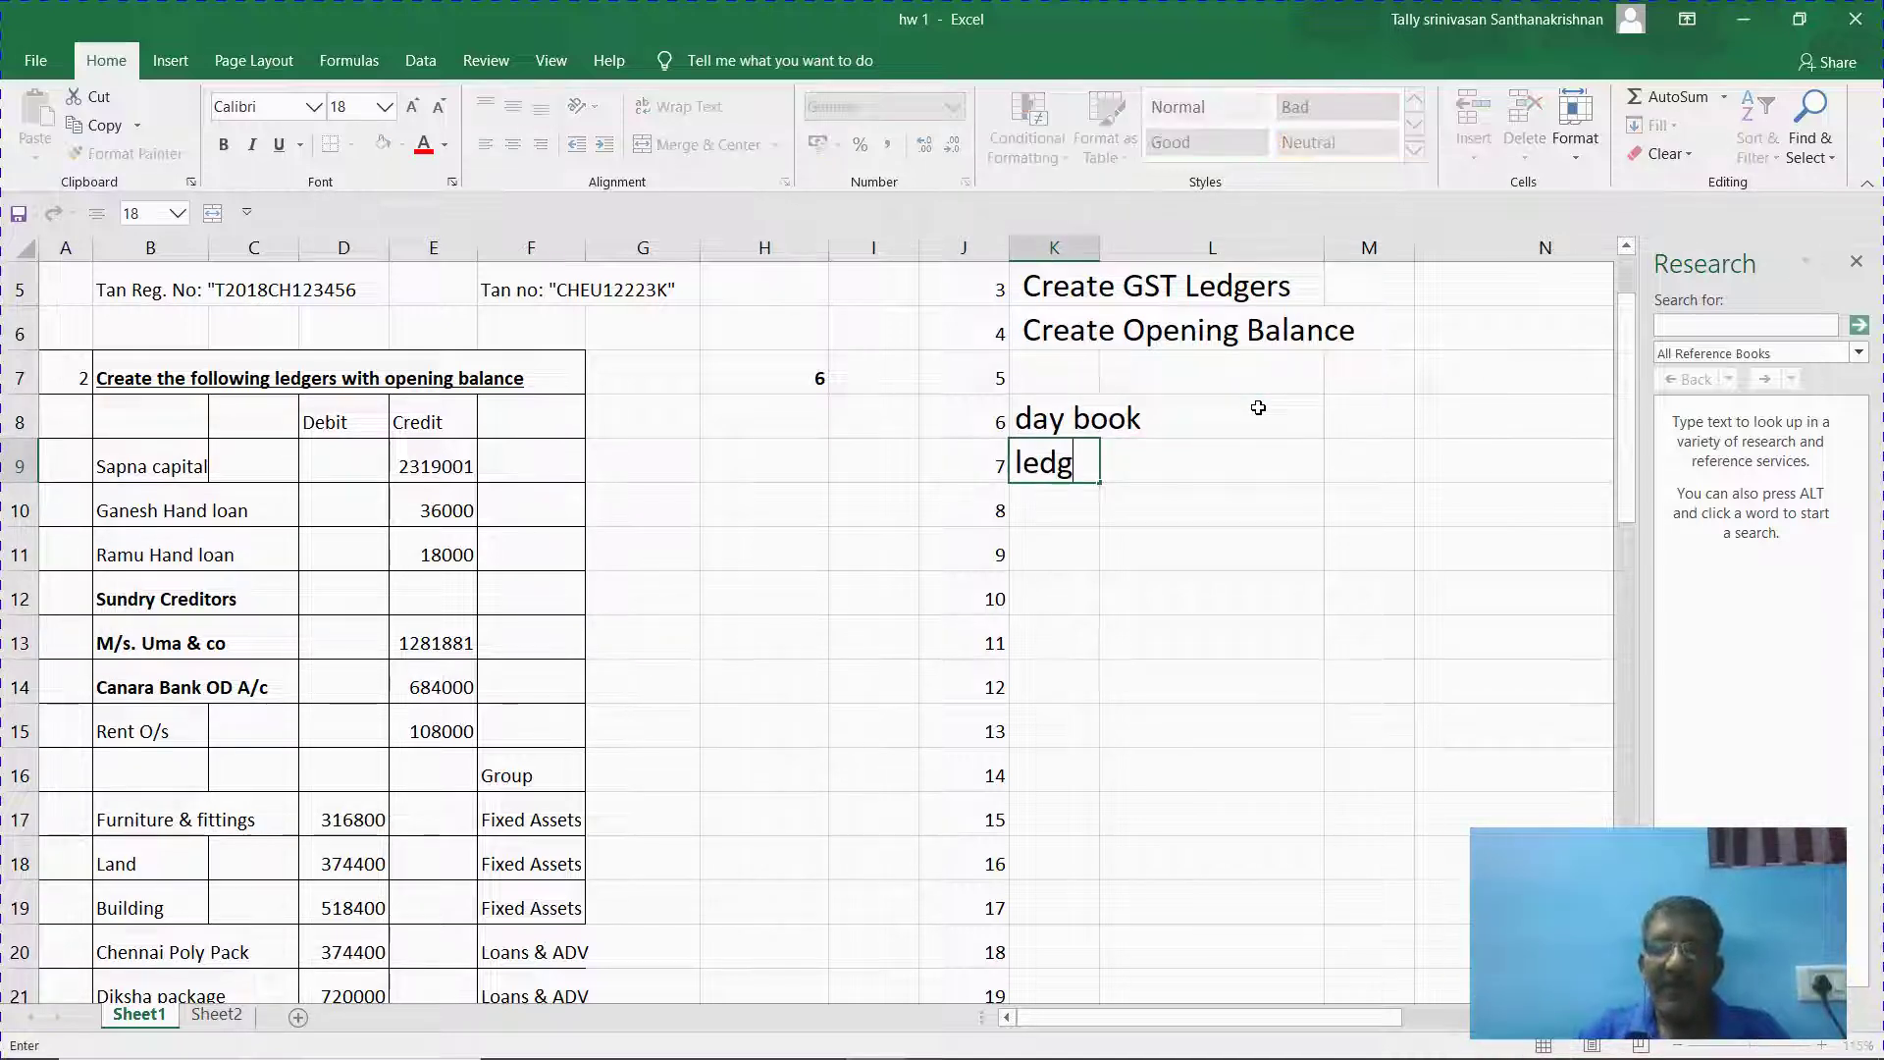
text(er posting)
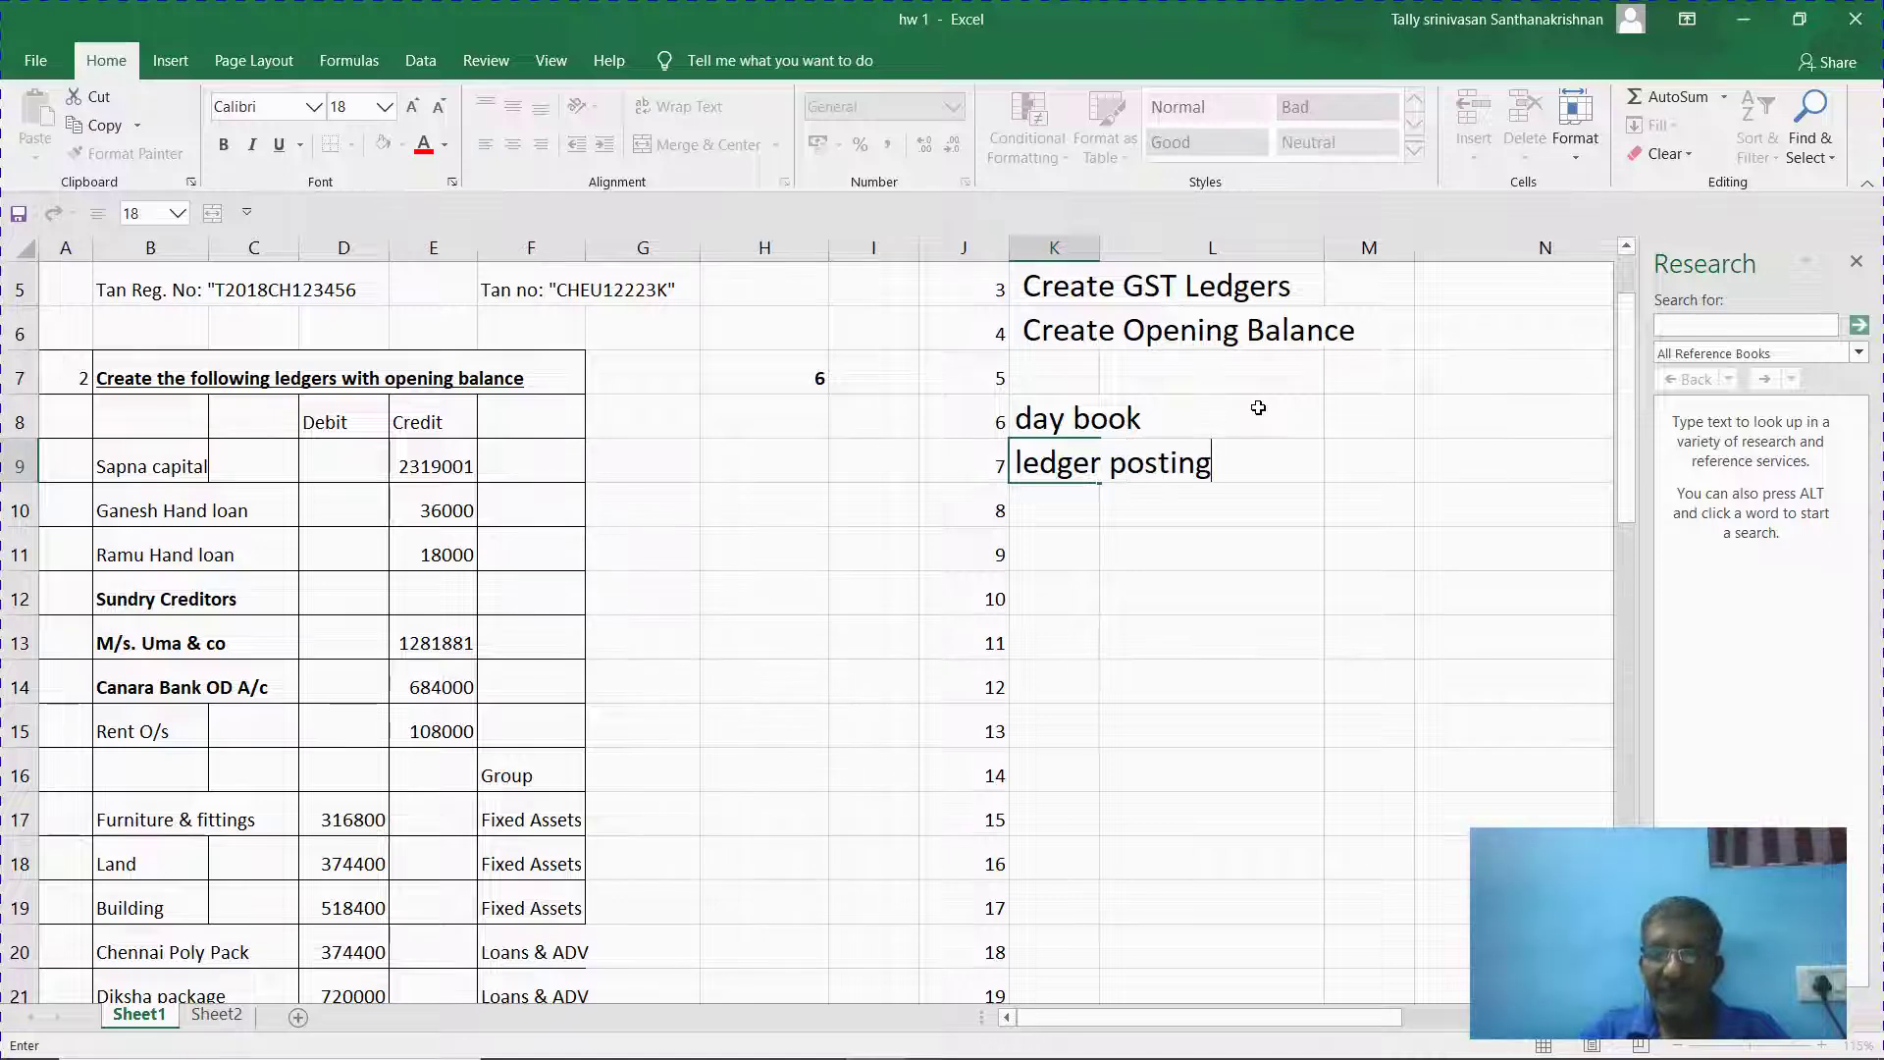
key(Return)
text(a)
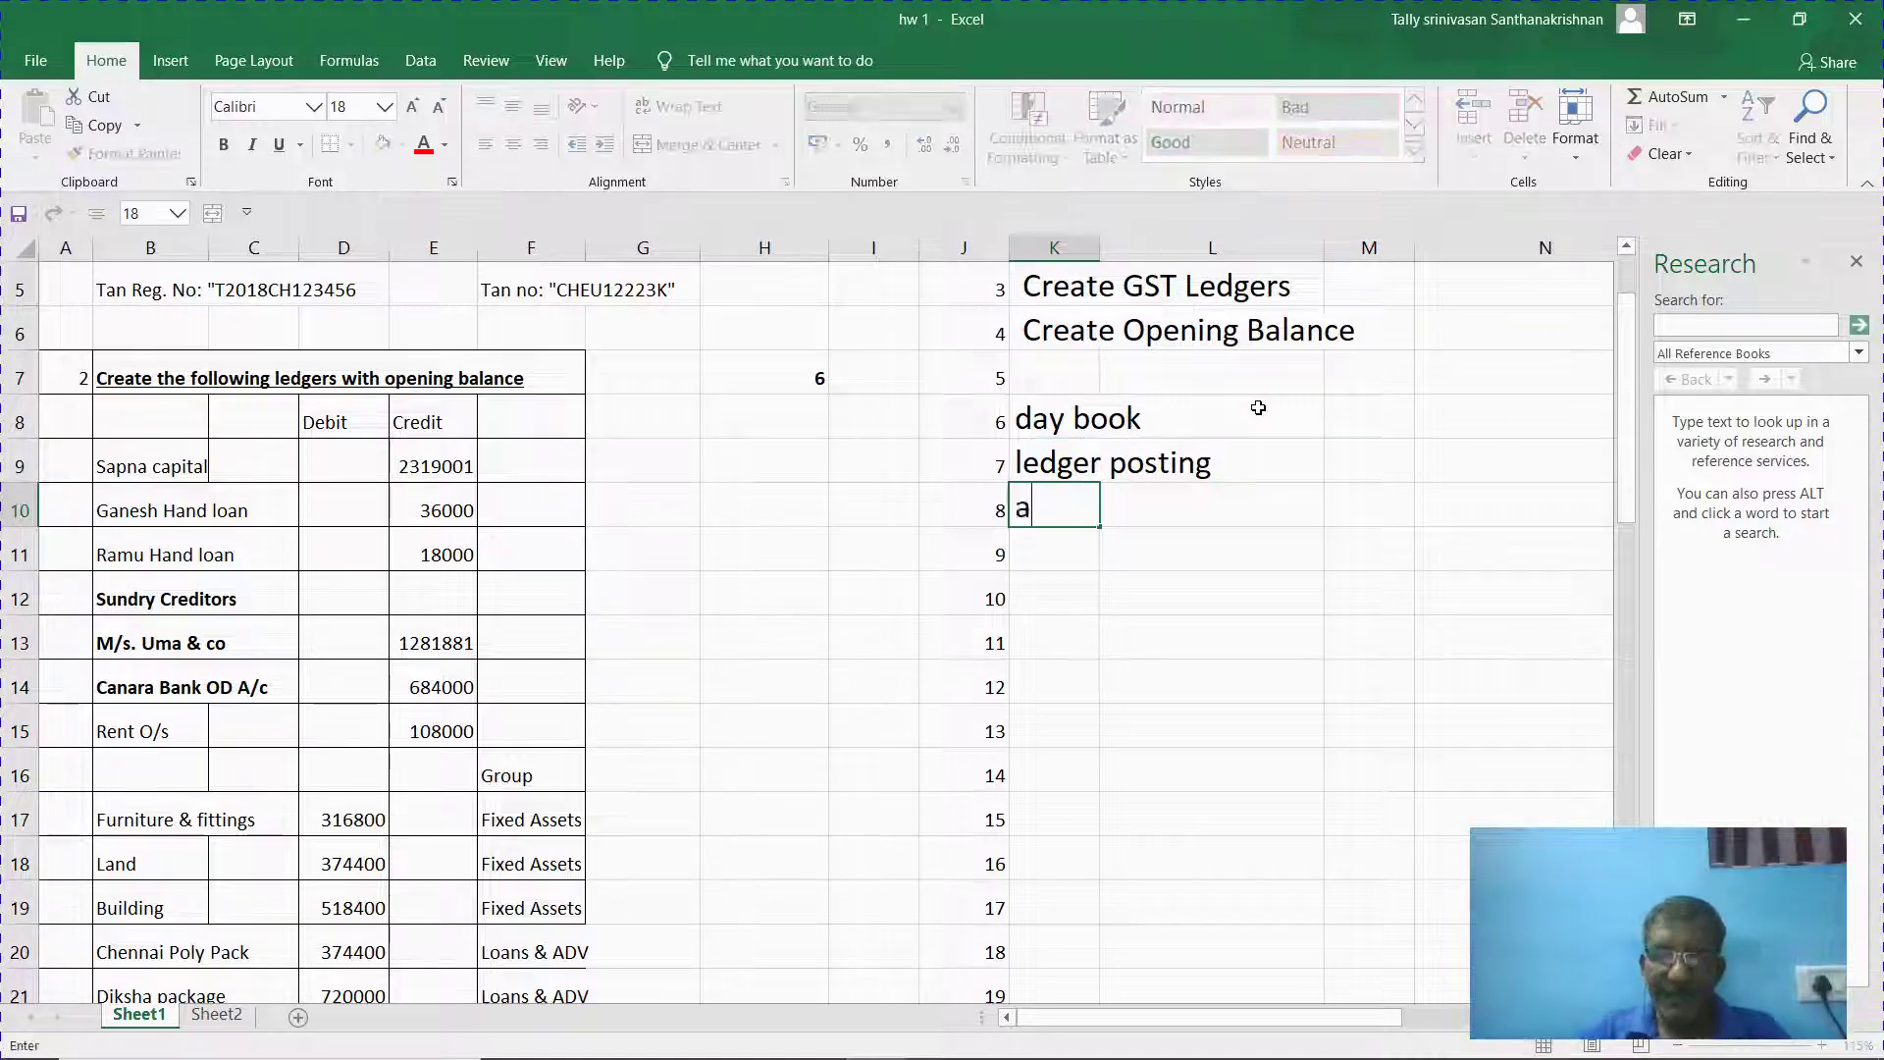
text(/c closoing)
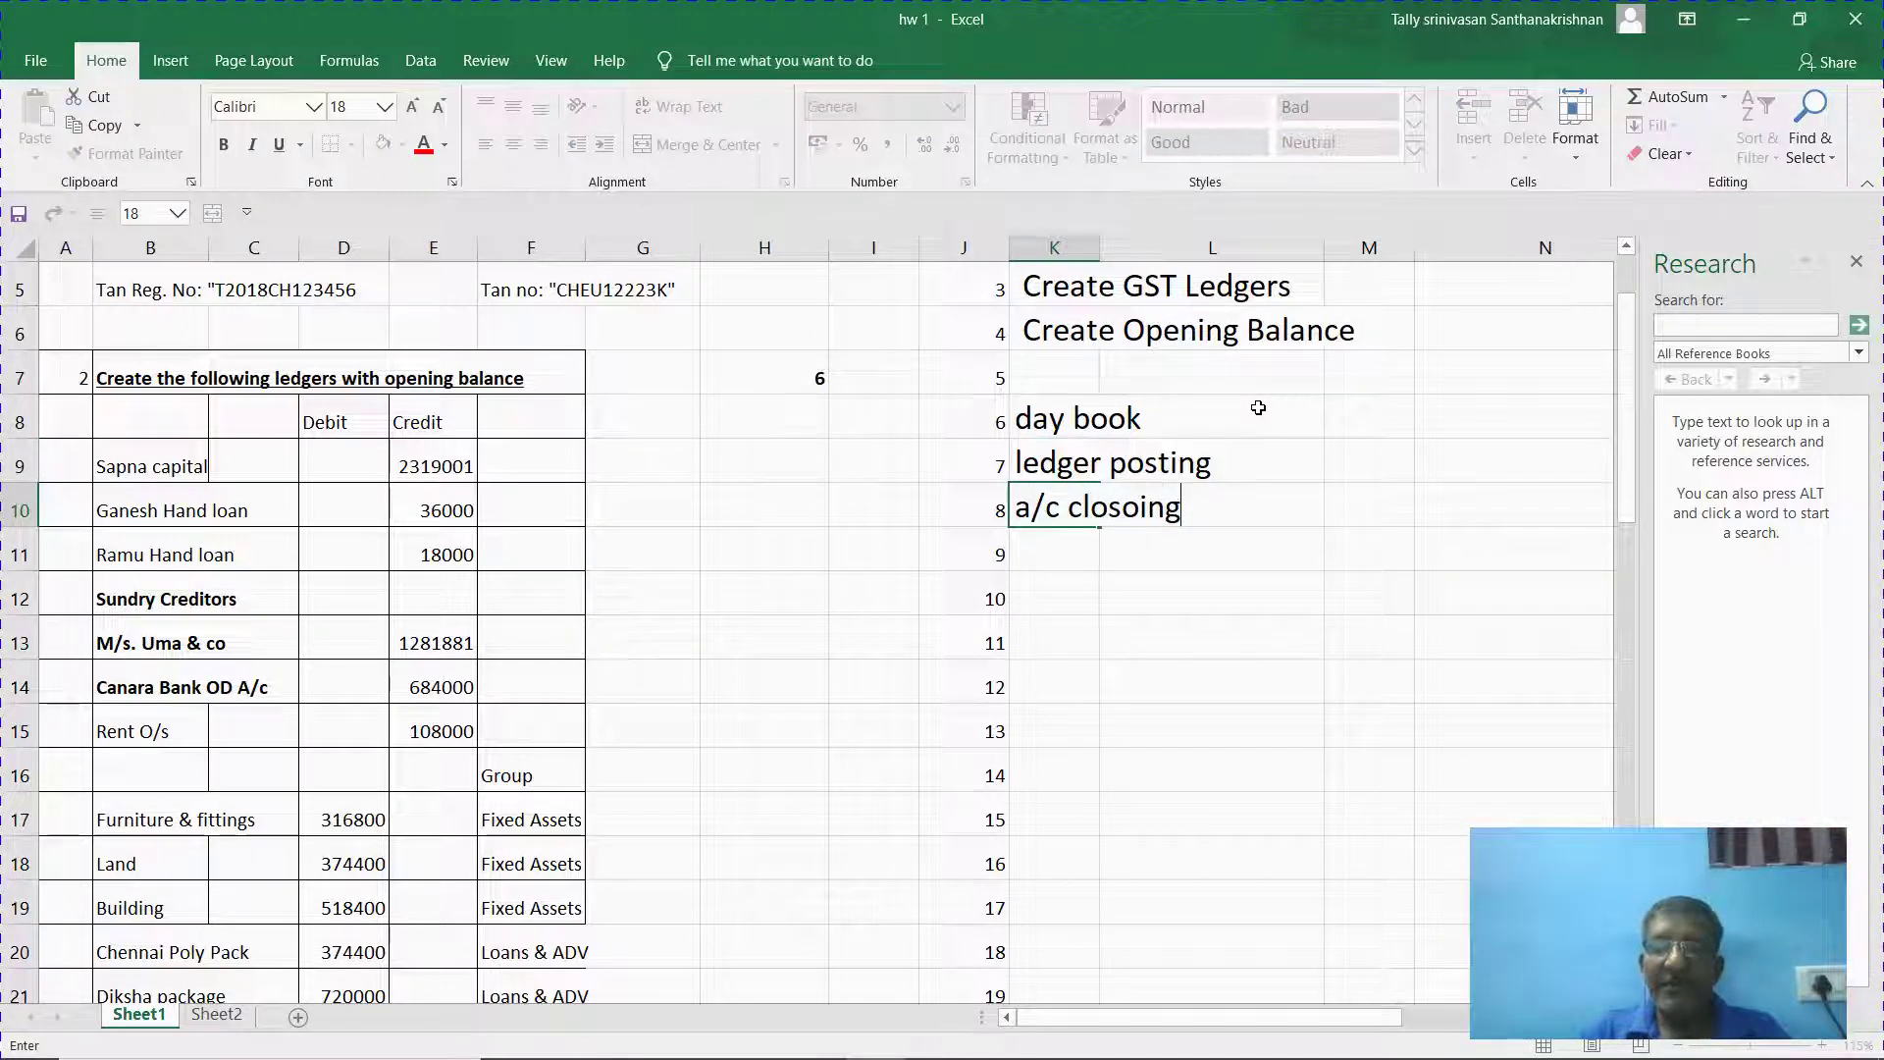
key(BackSpace)
key(BackSpace)
key(BackSpace)
key(BackSpace)
text(e)
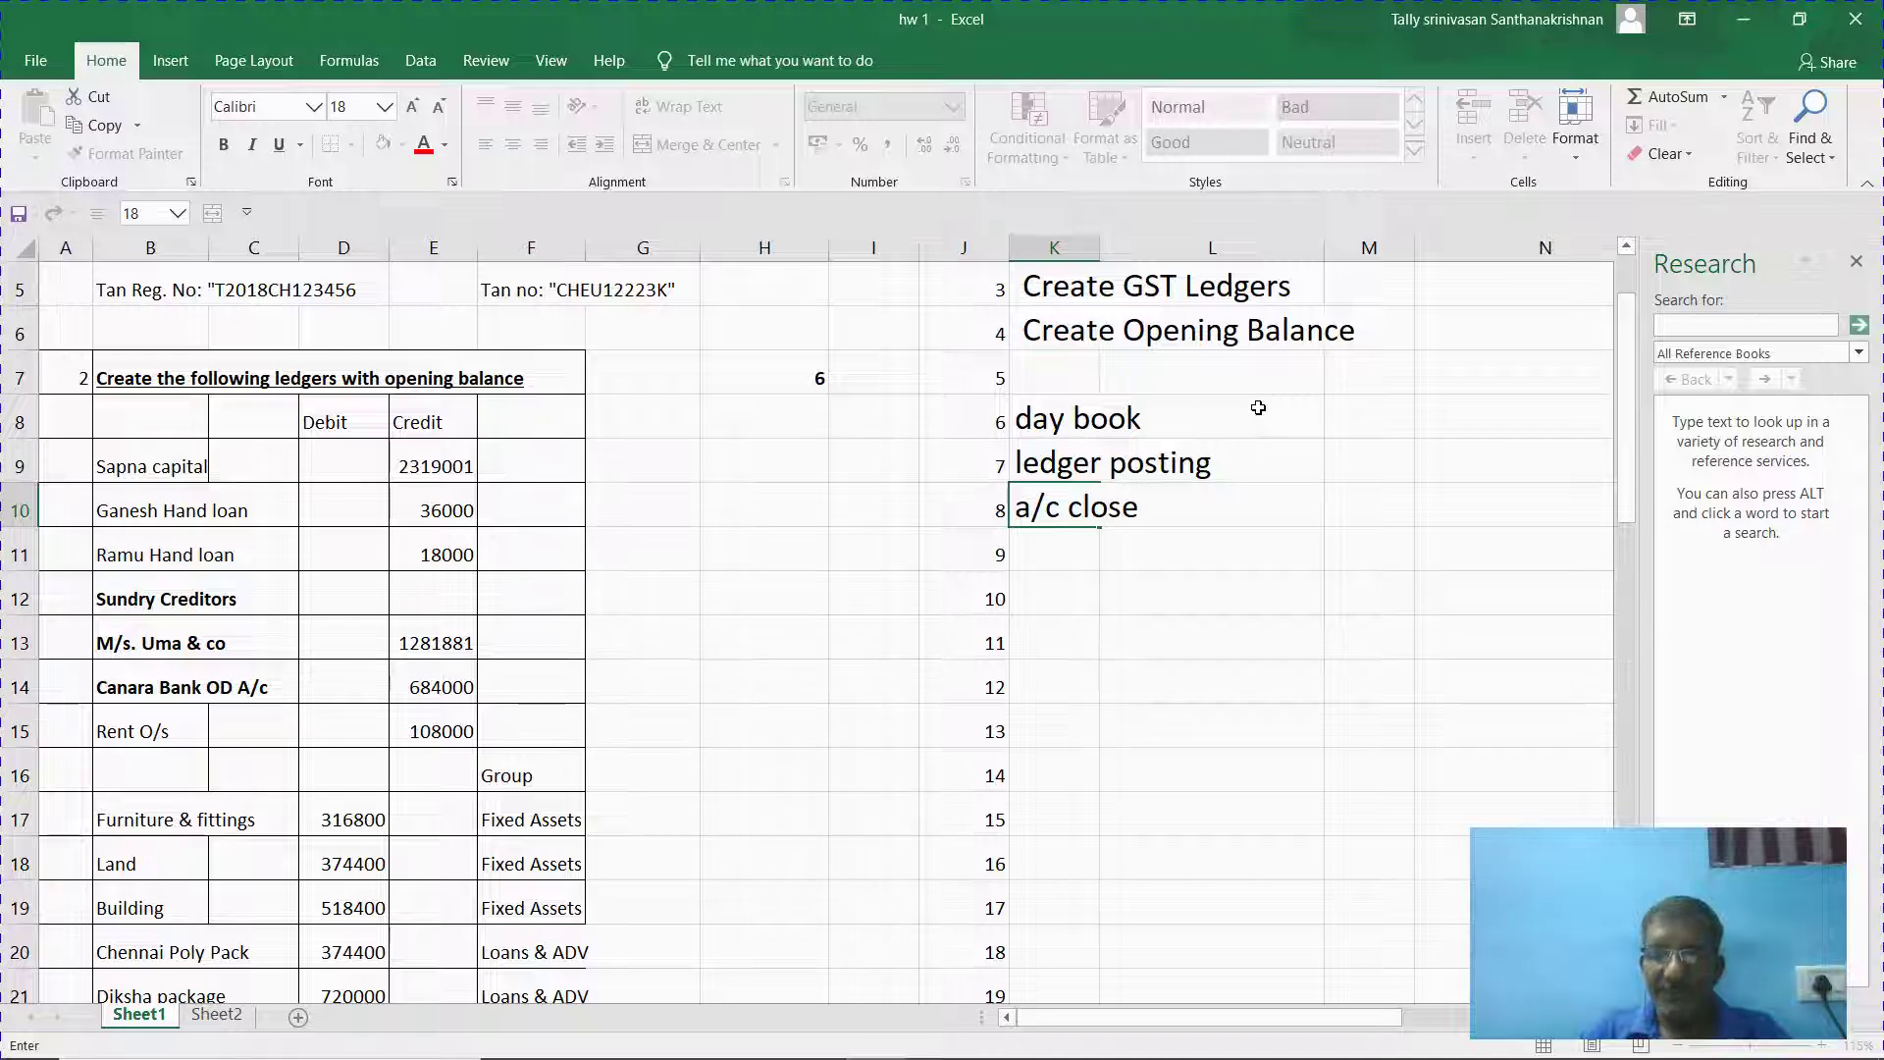
key(Return)
text(tb)
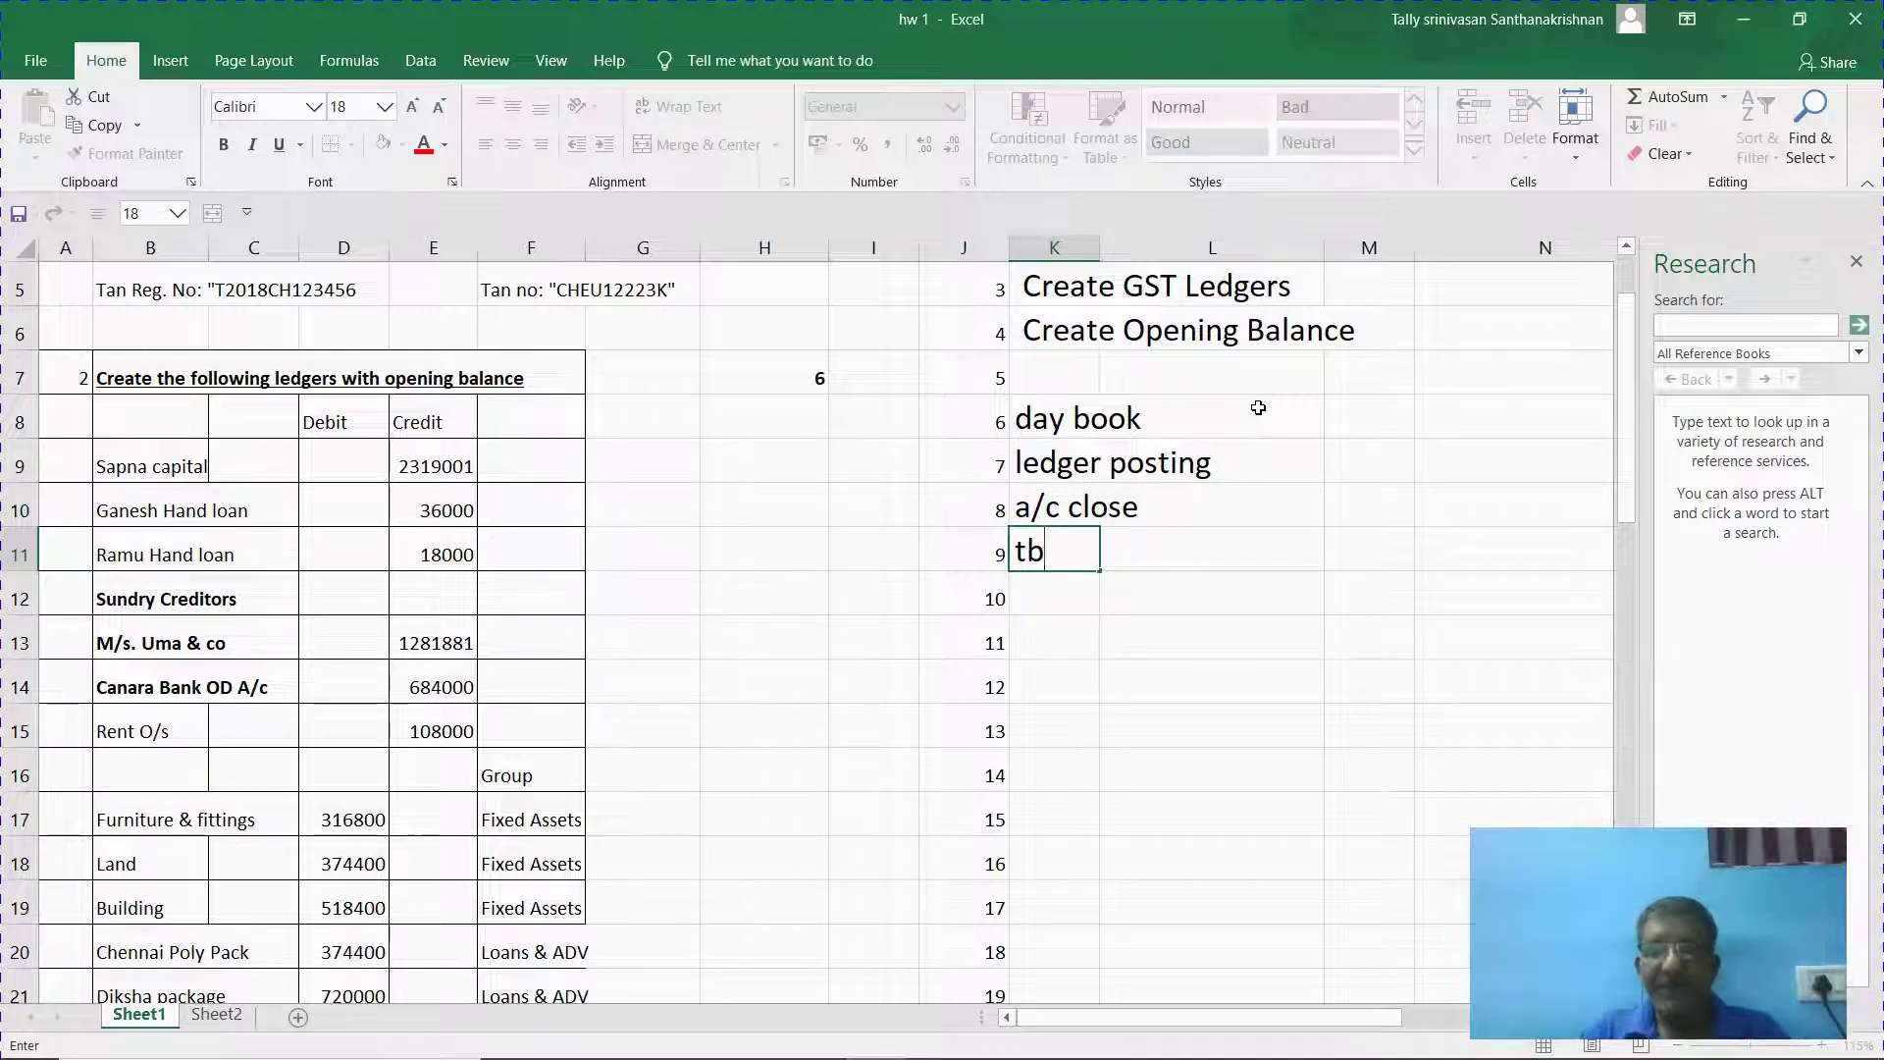
text( prepare)
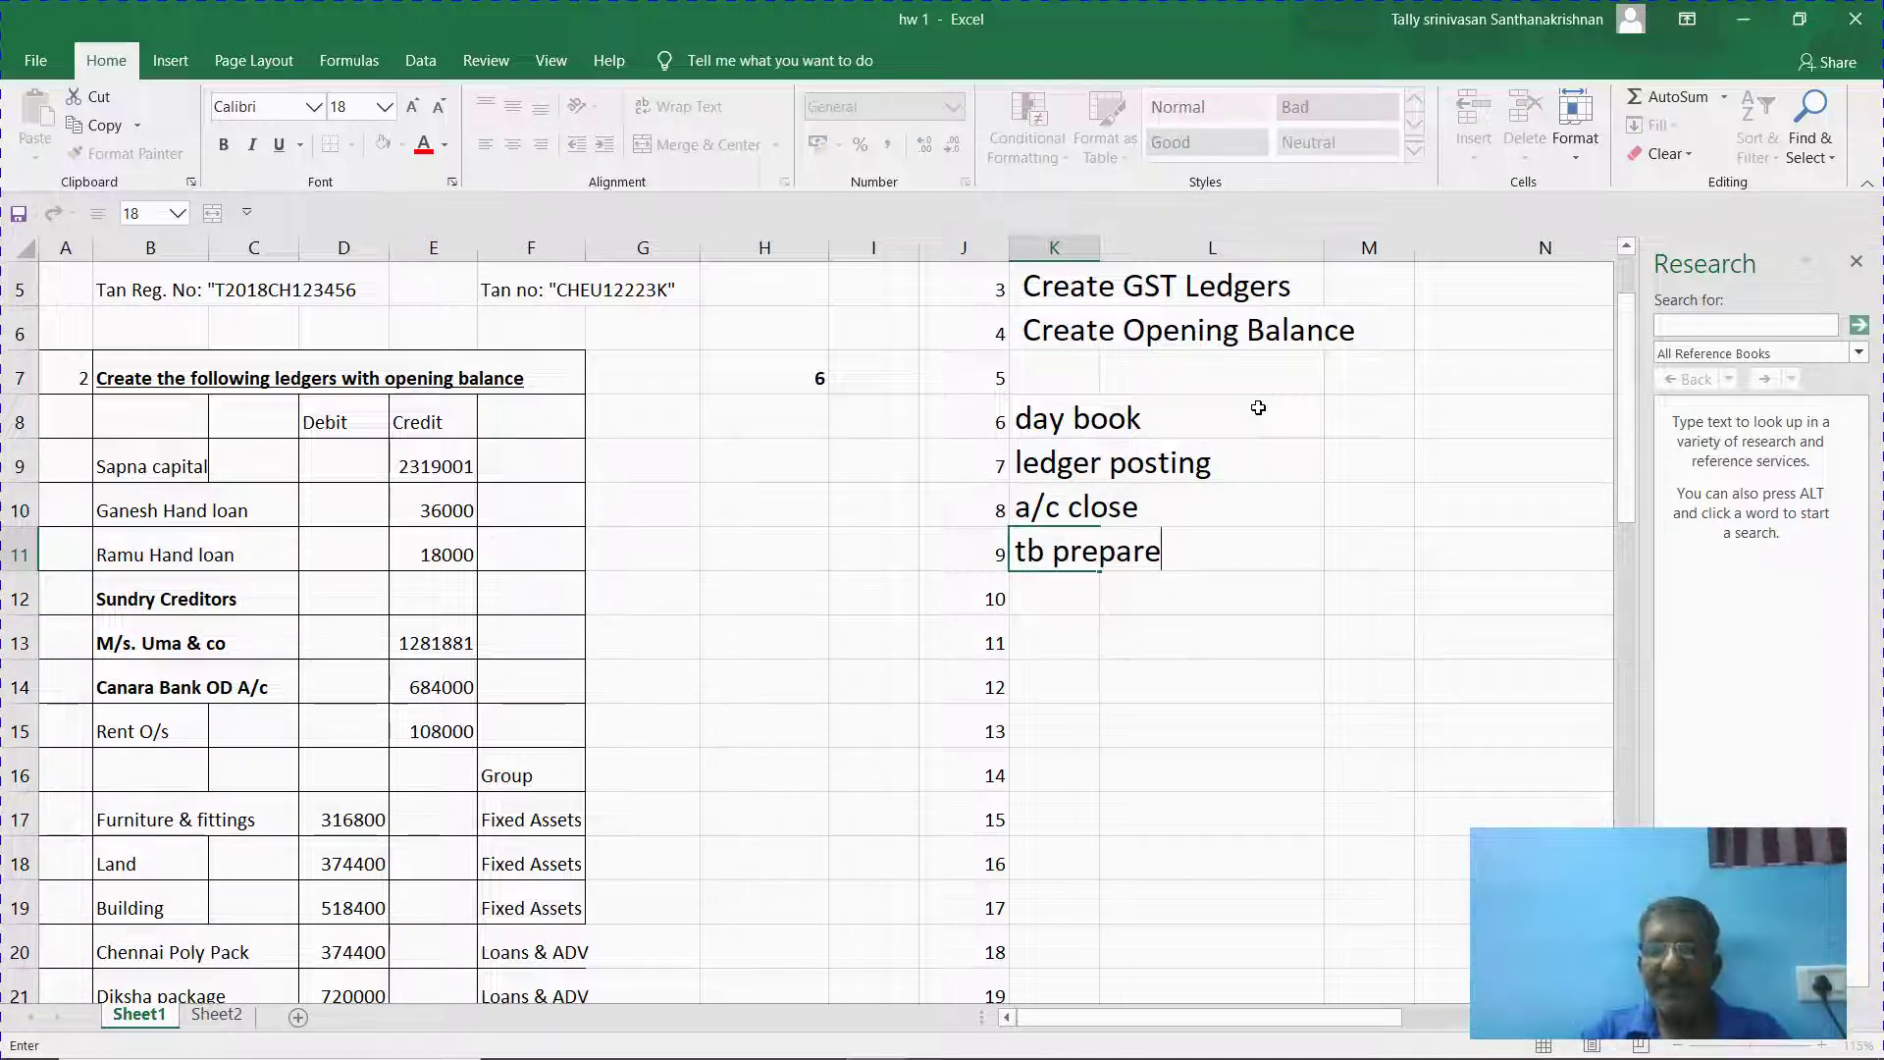
key(Return)
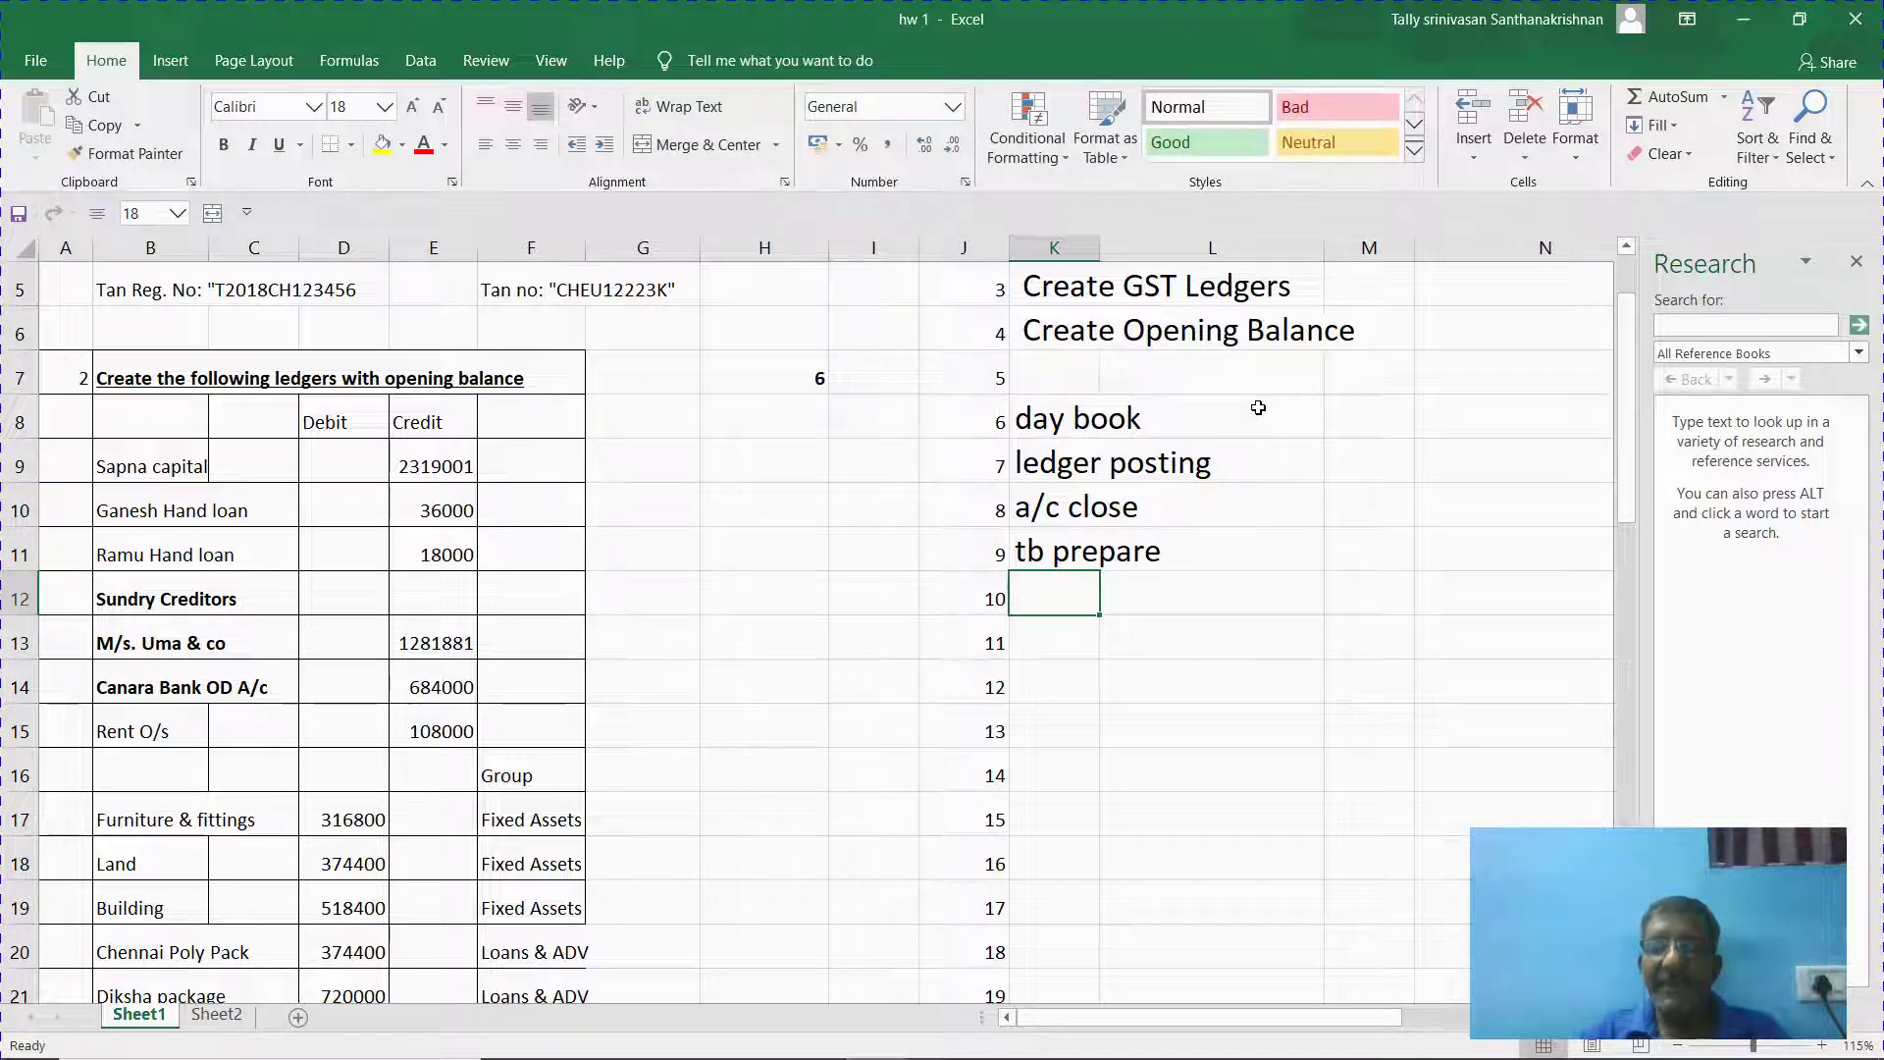
Add step 10 as 'p& l' in K12 with 'B/s' beside it in L12.
text(p& l)
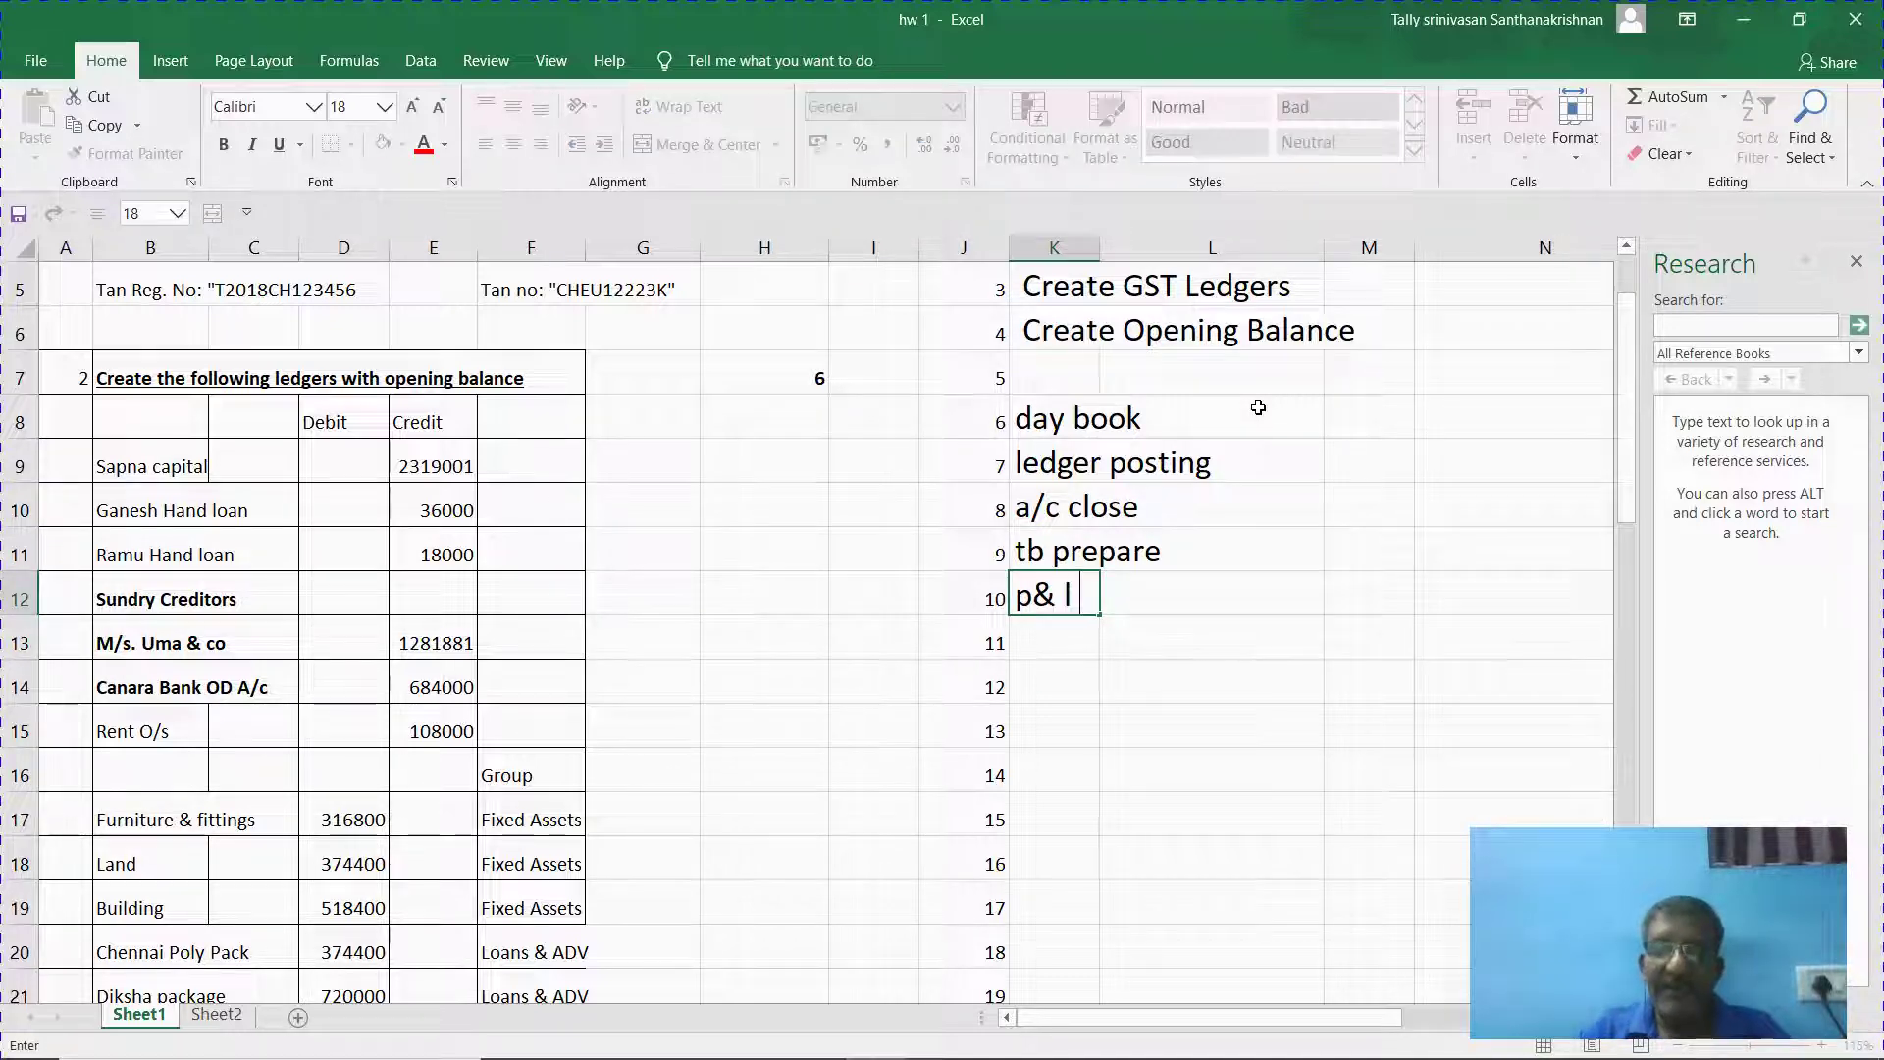
key(Tab)
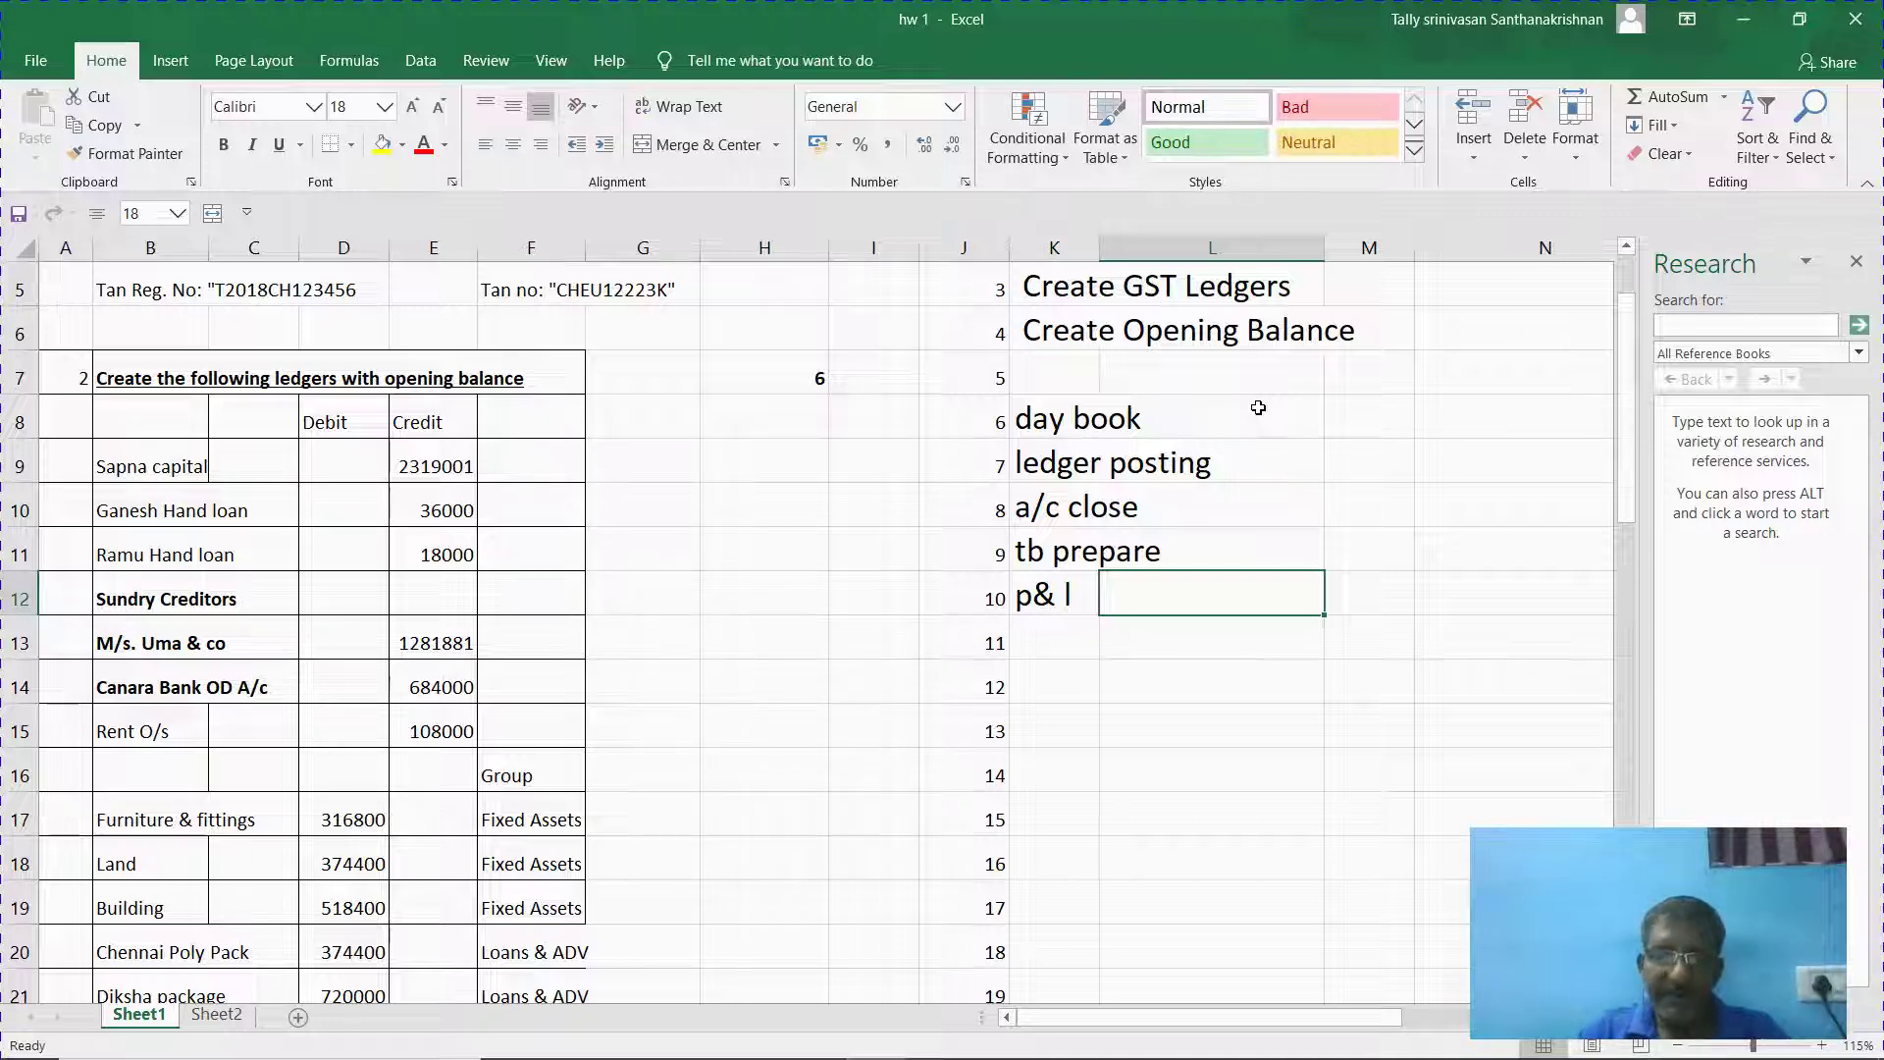
text(B/s)
key(Return)
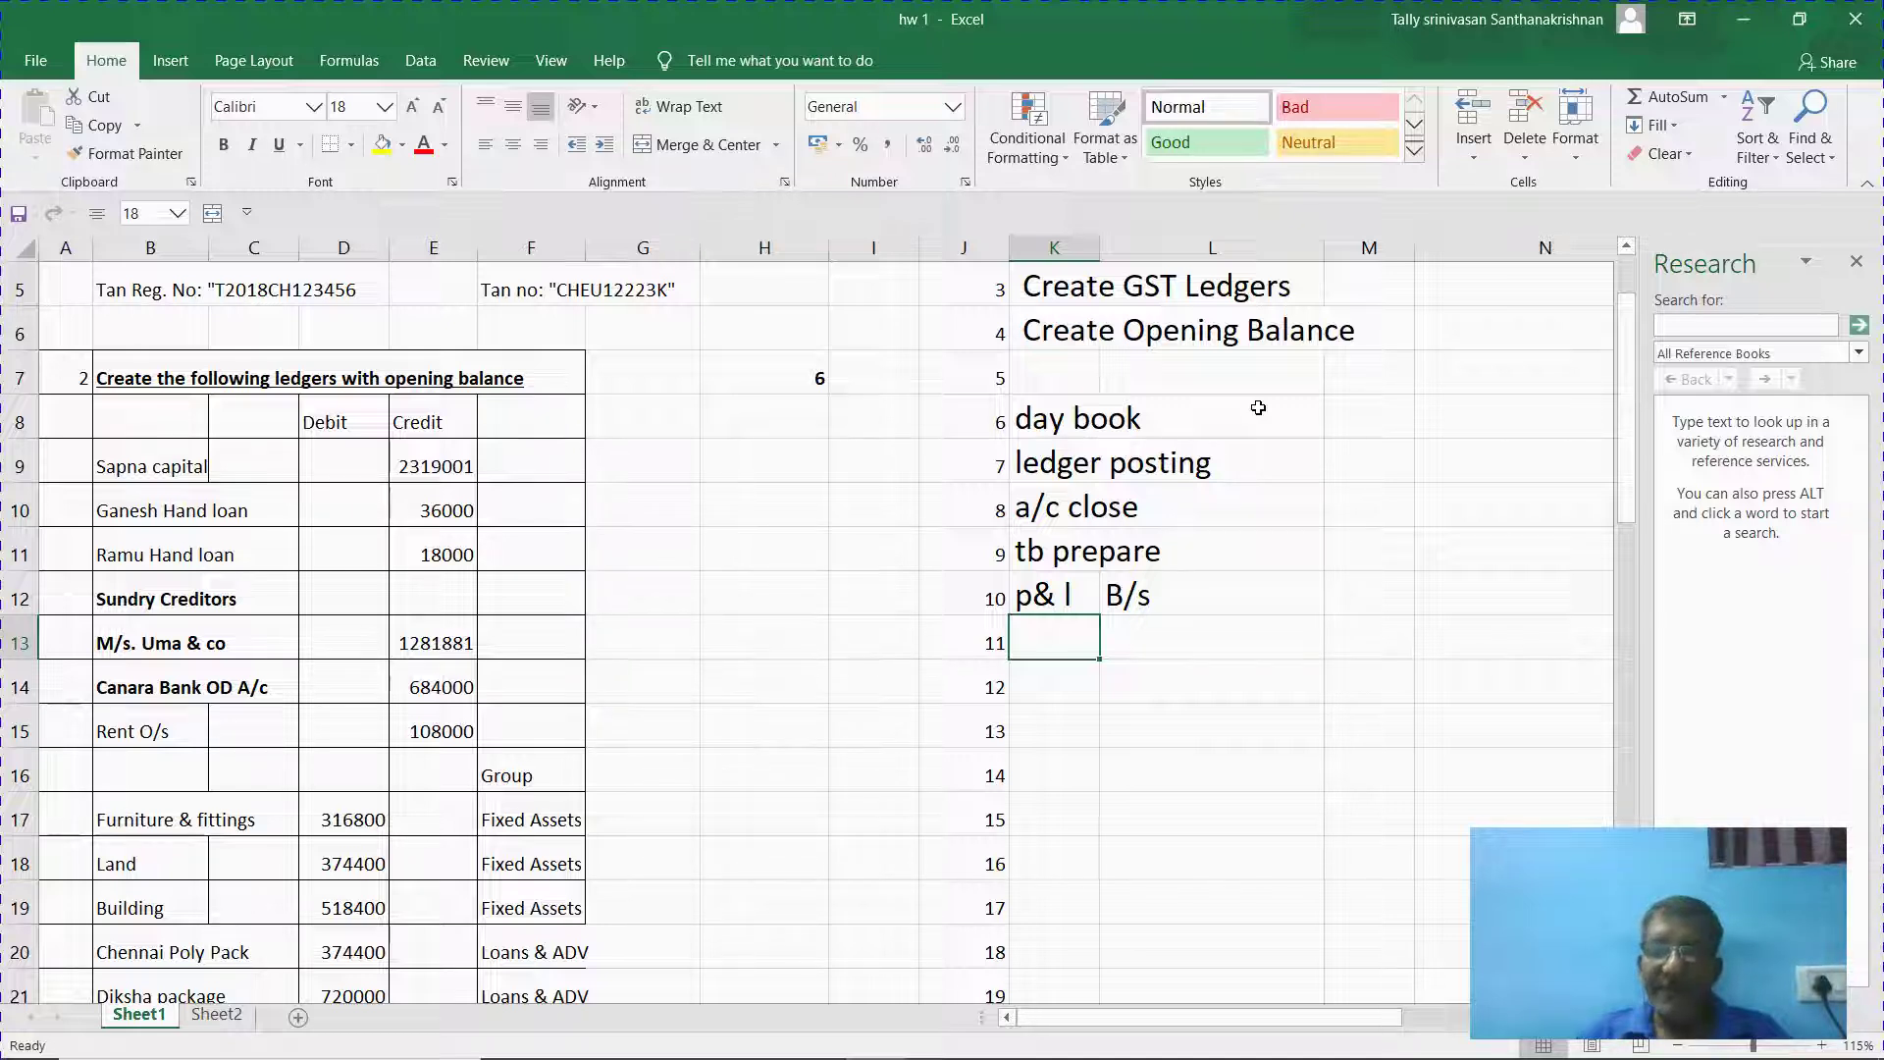
key(Up)
key(Up)
key(Up)
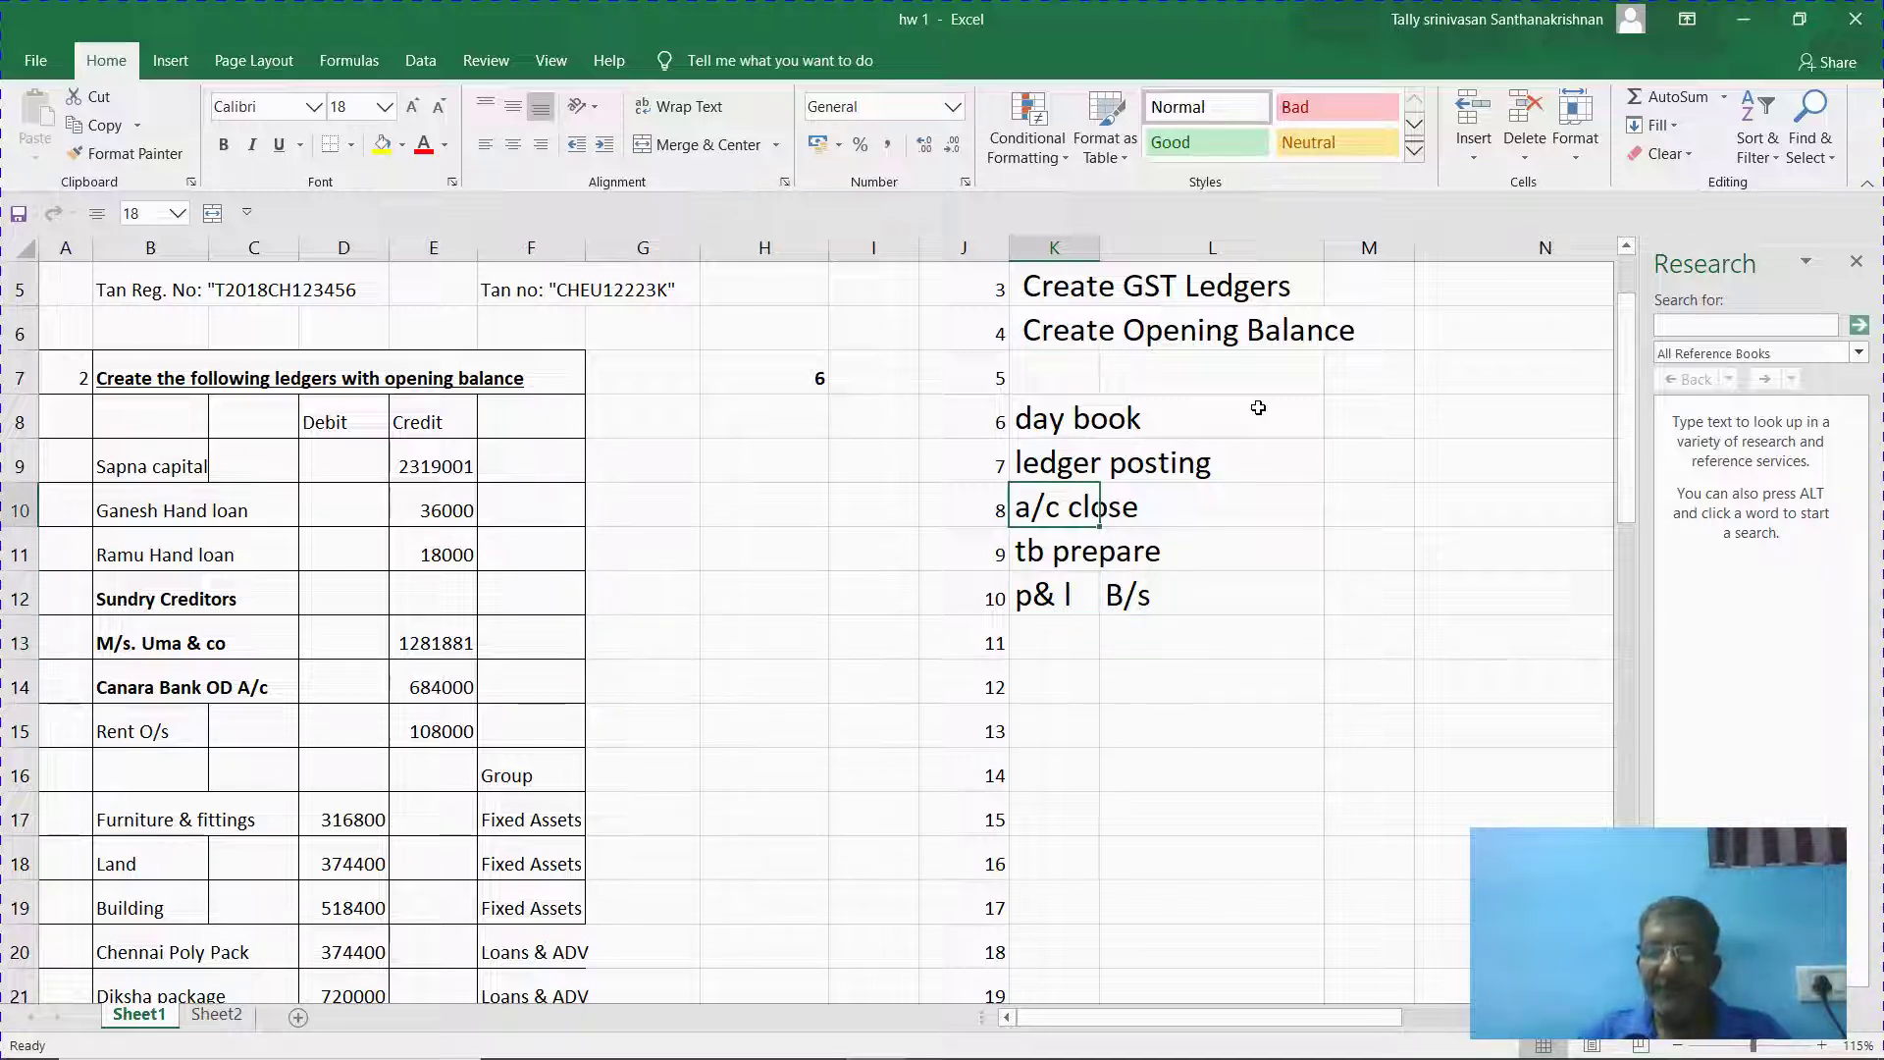
key(Down)
key(Down)
key(Up)
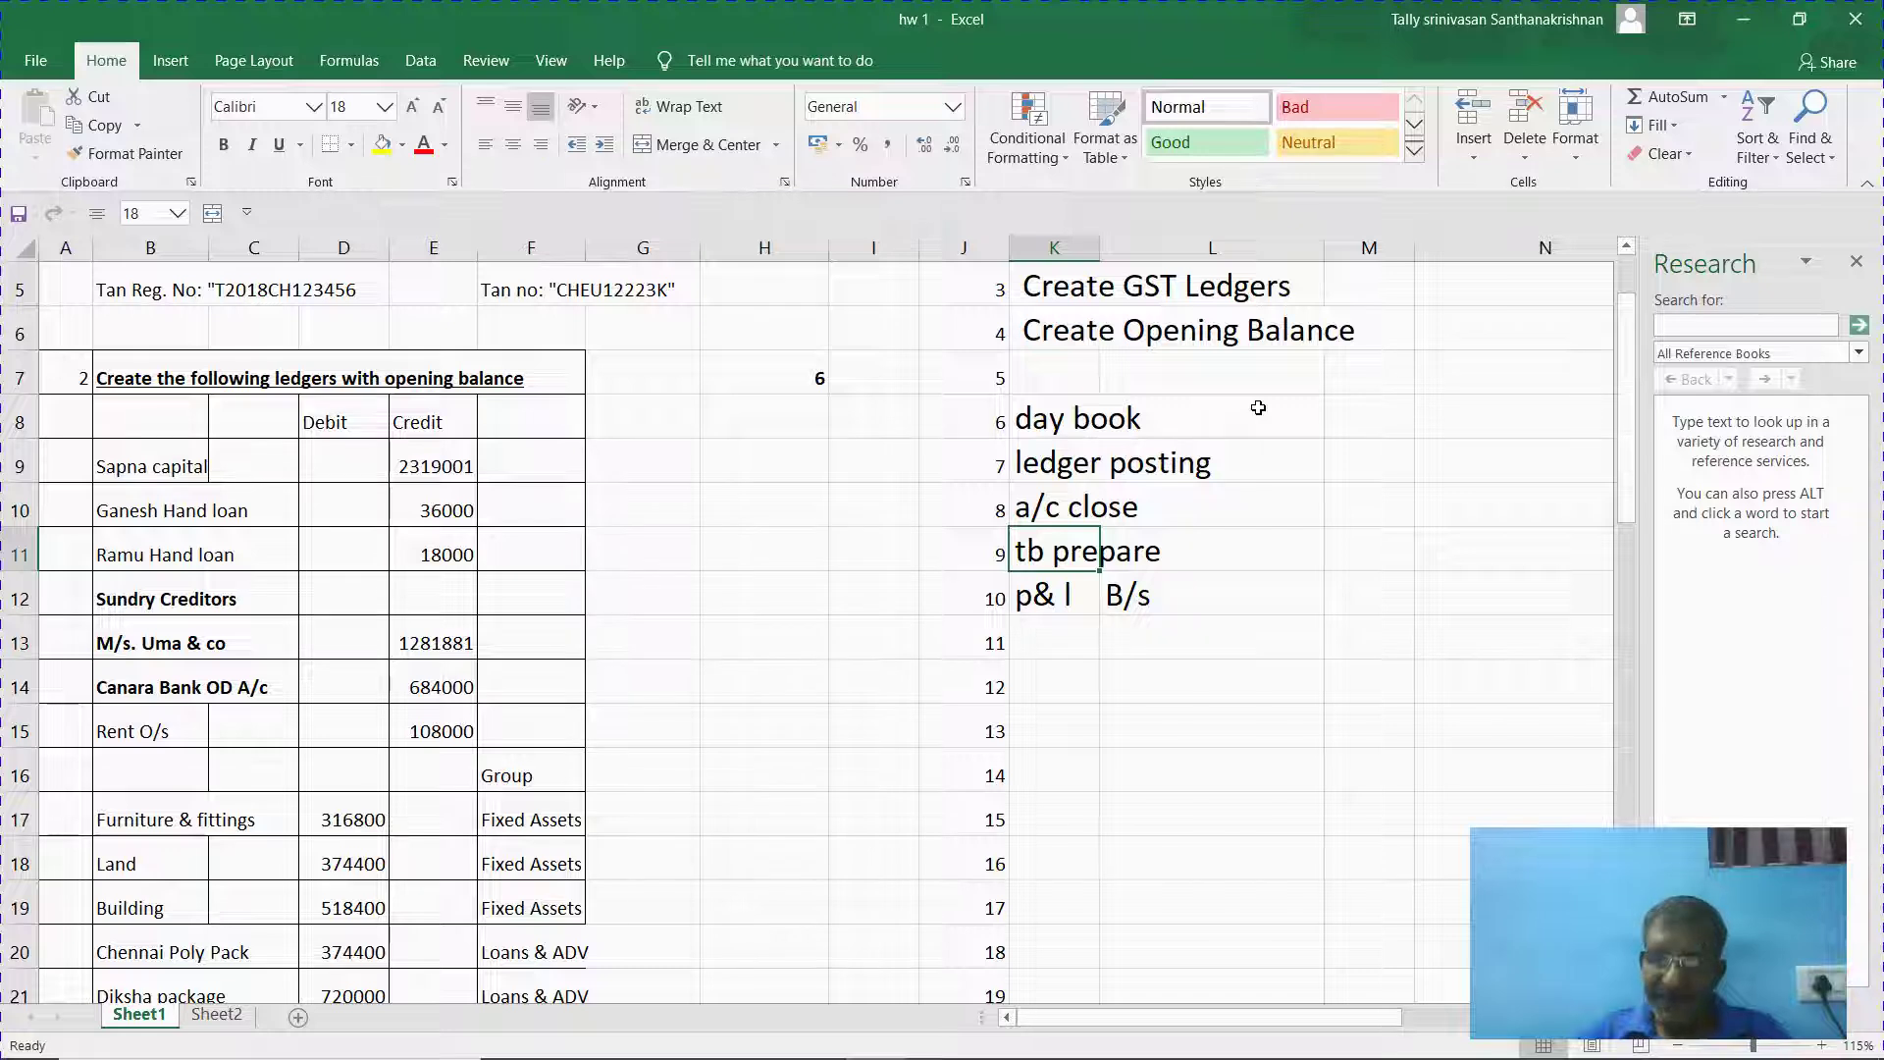
key(Right)
key(Right)
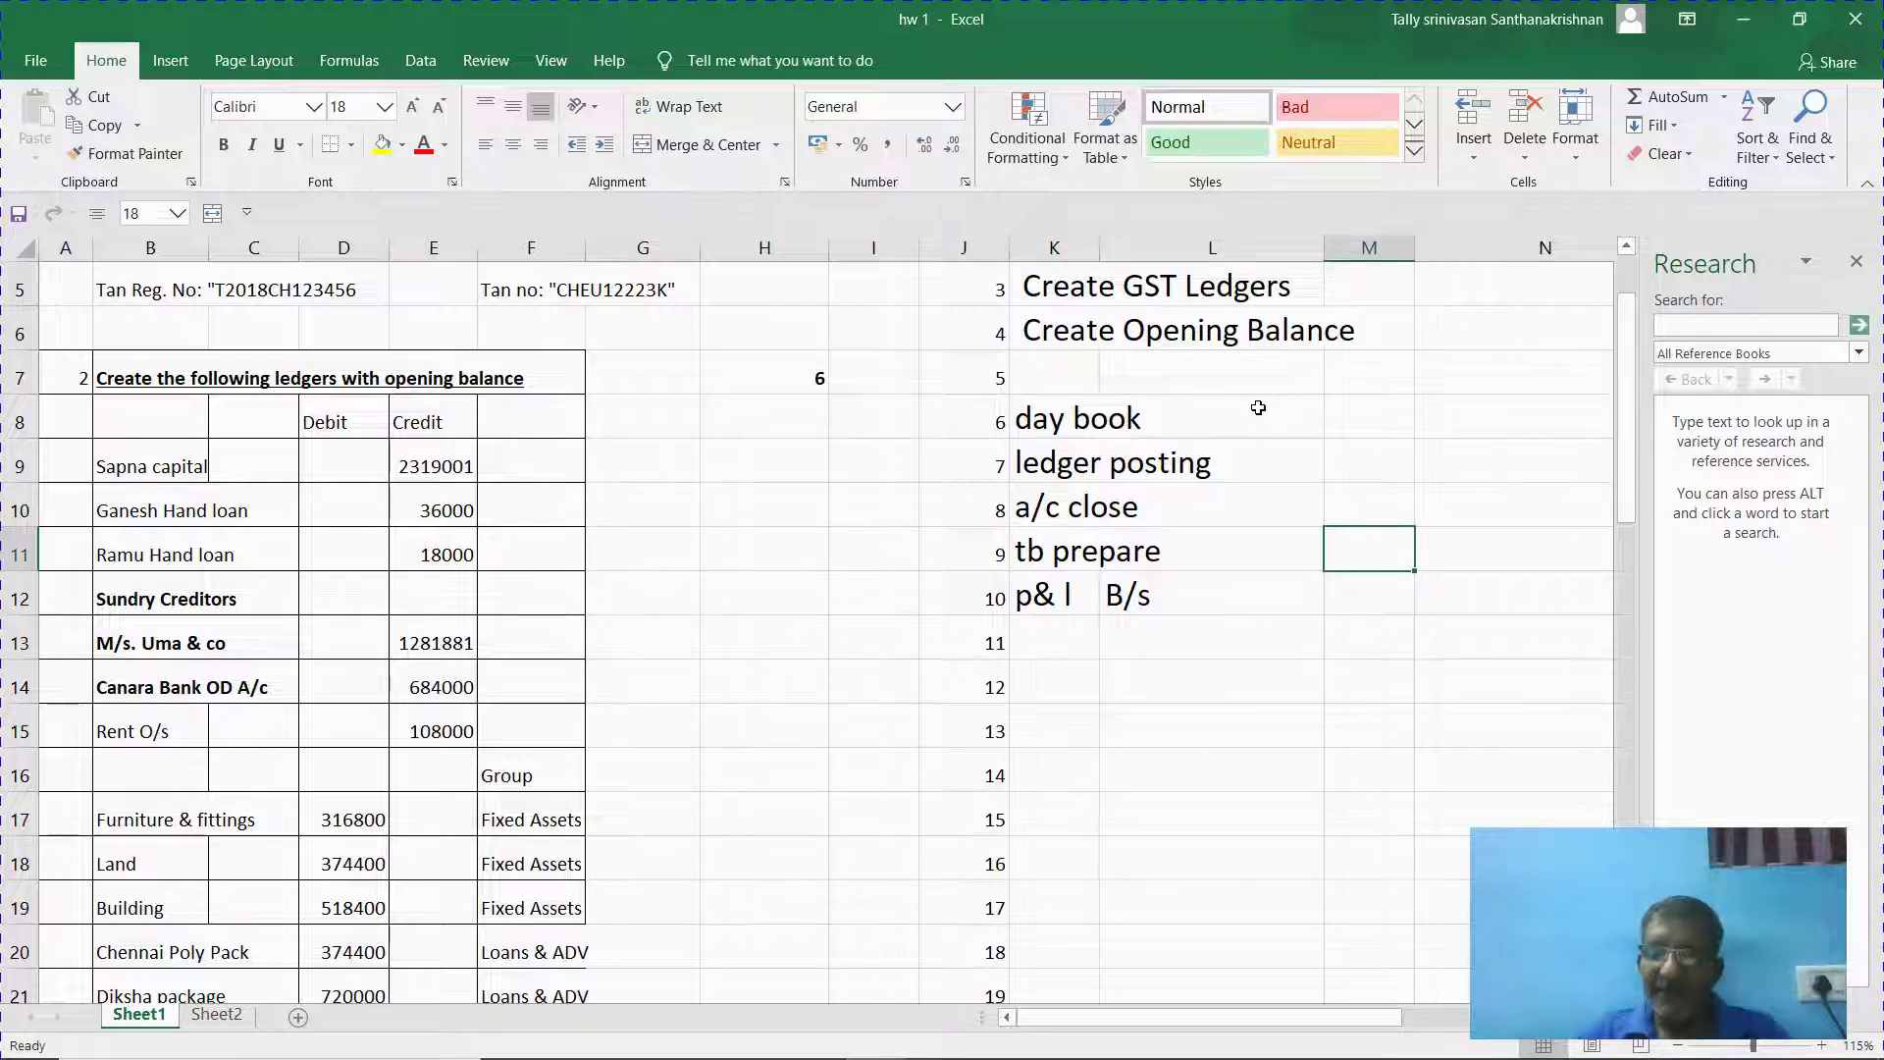
key(Left)
key(Left)
key(Left)
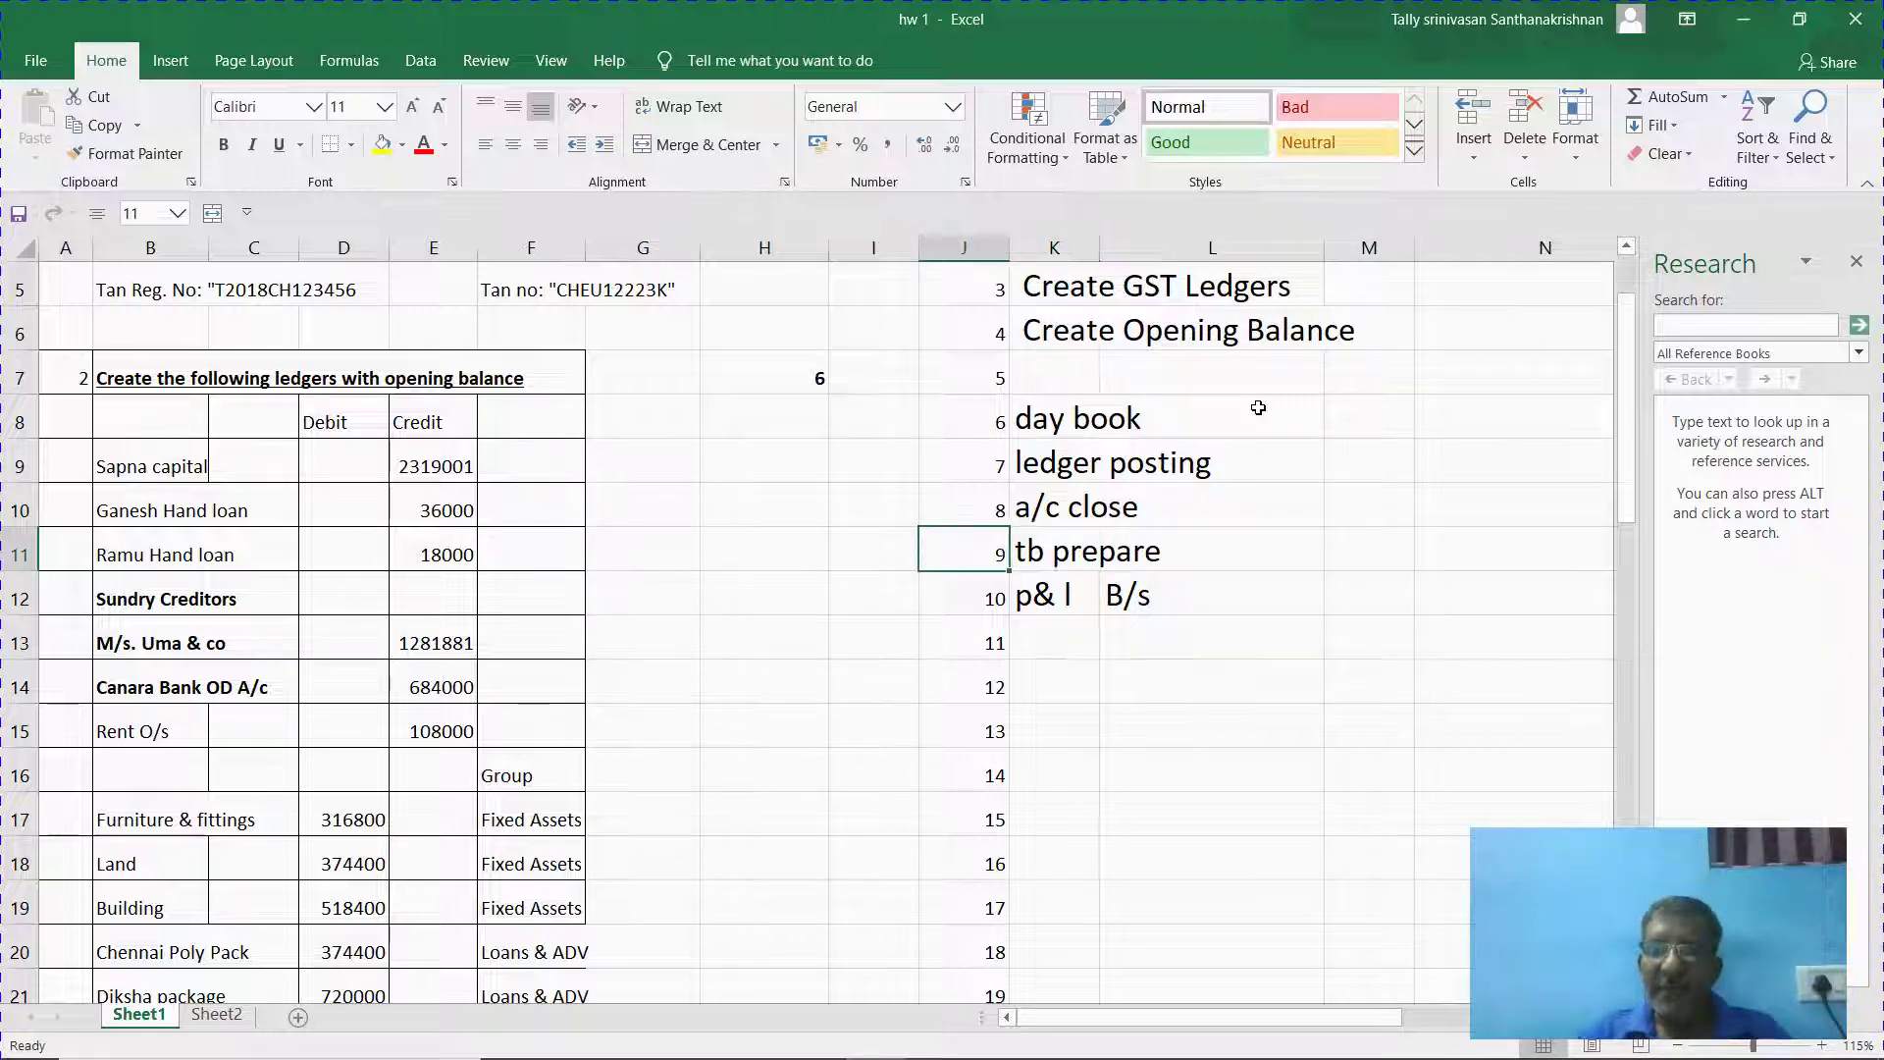
Point out the a/c close and tb prepare steps, then return to Tally's 44,46,882.00 Balance Sheet.
key(Right)
key(Up)
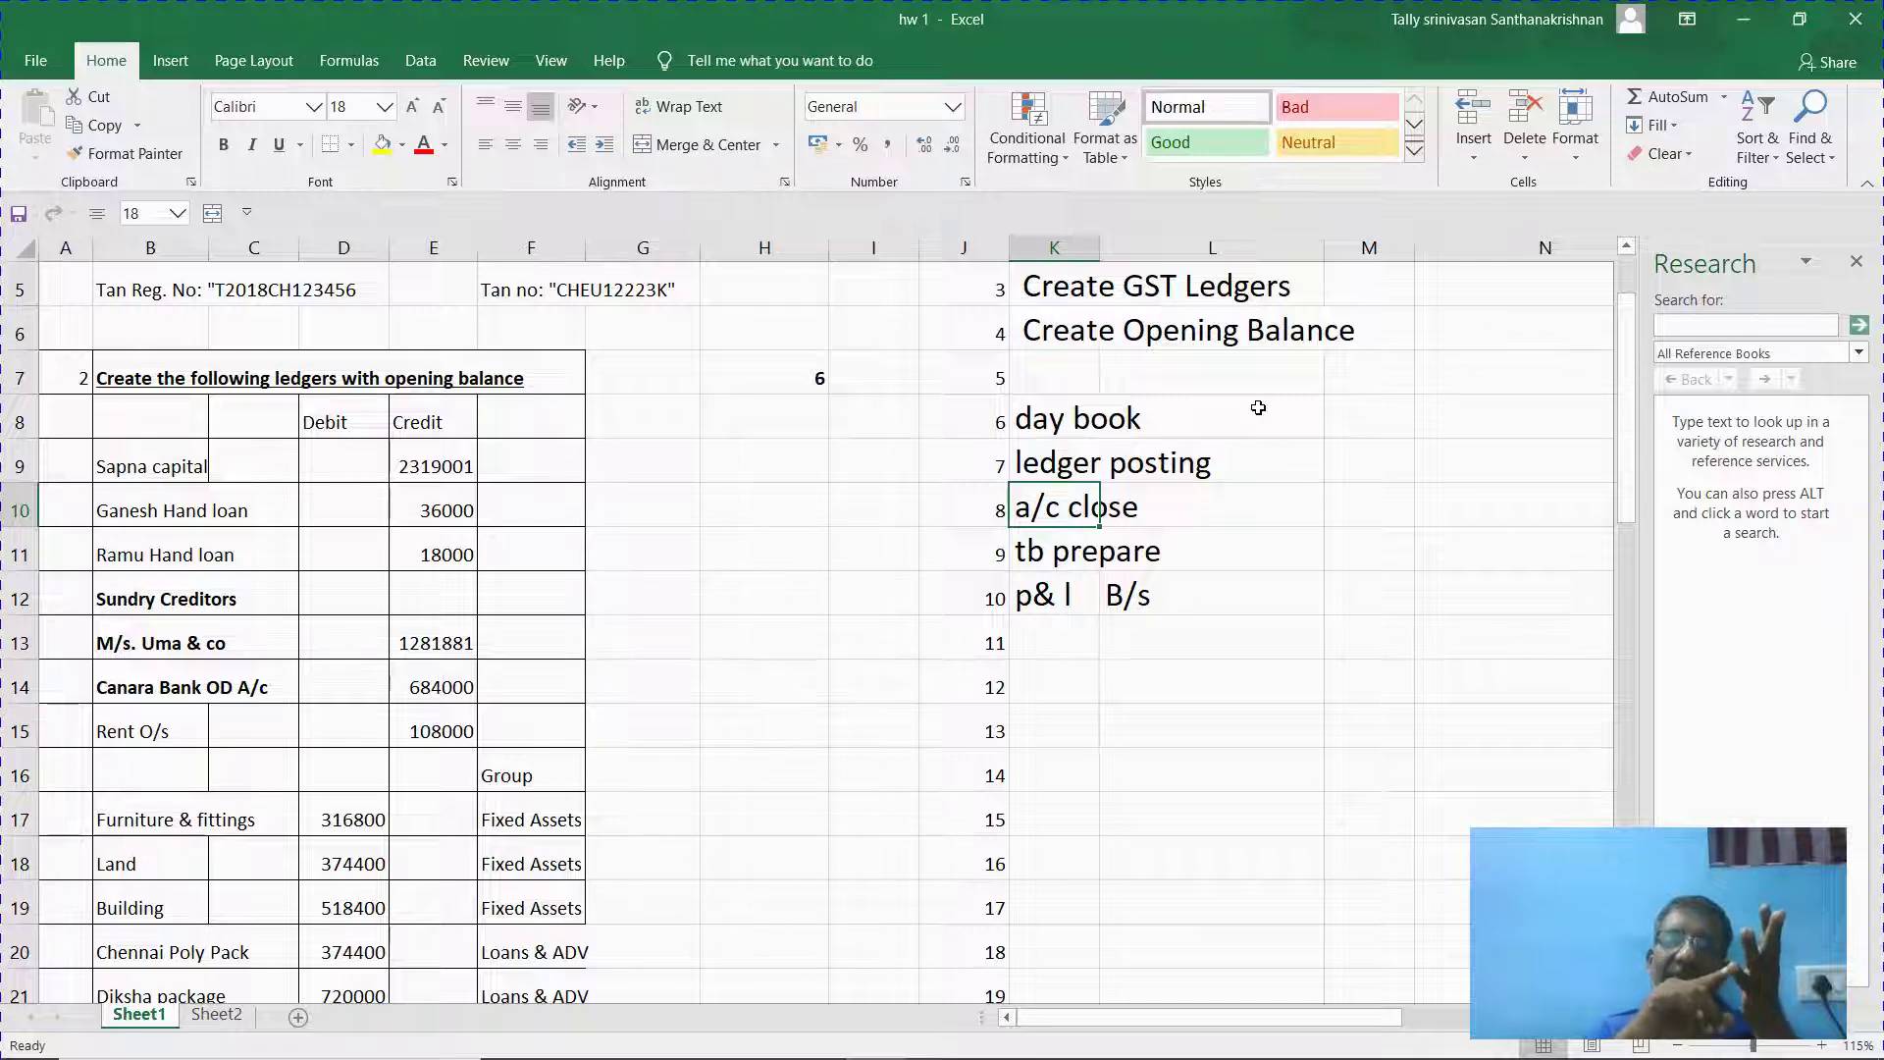
key(Down)
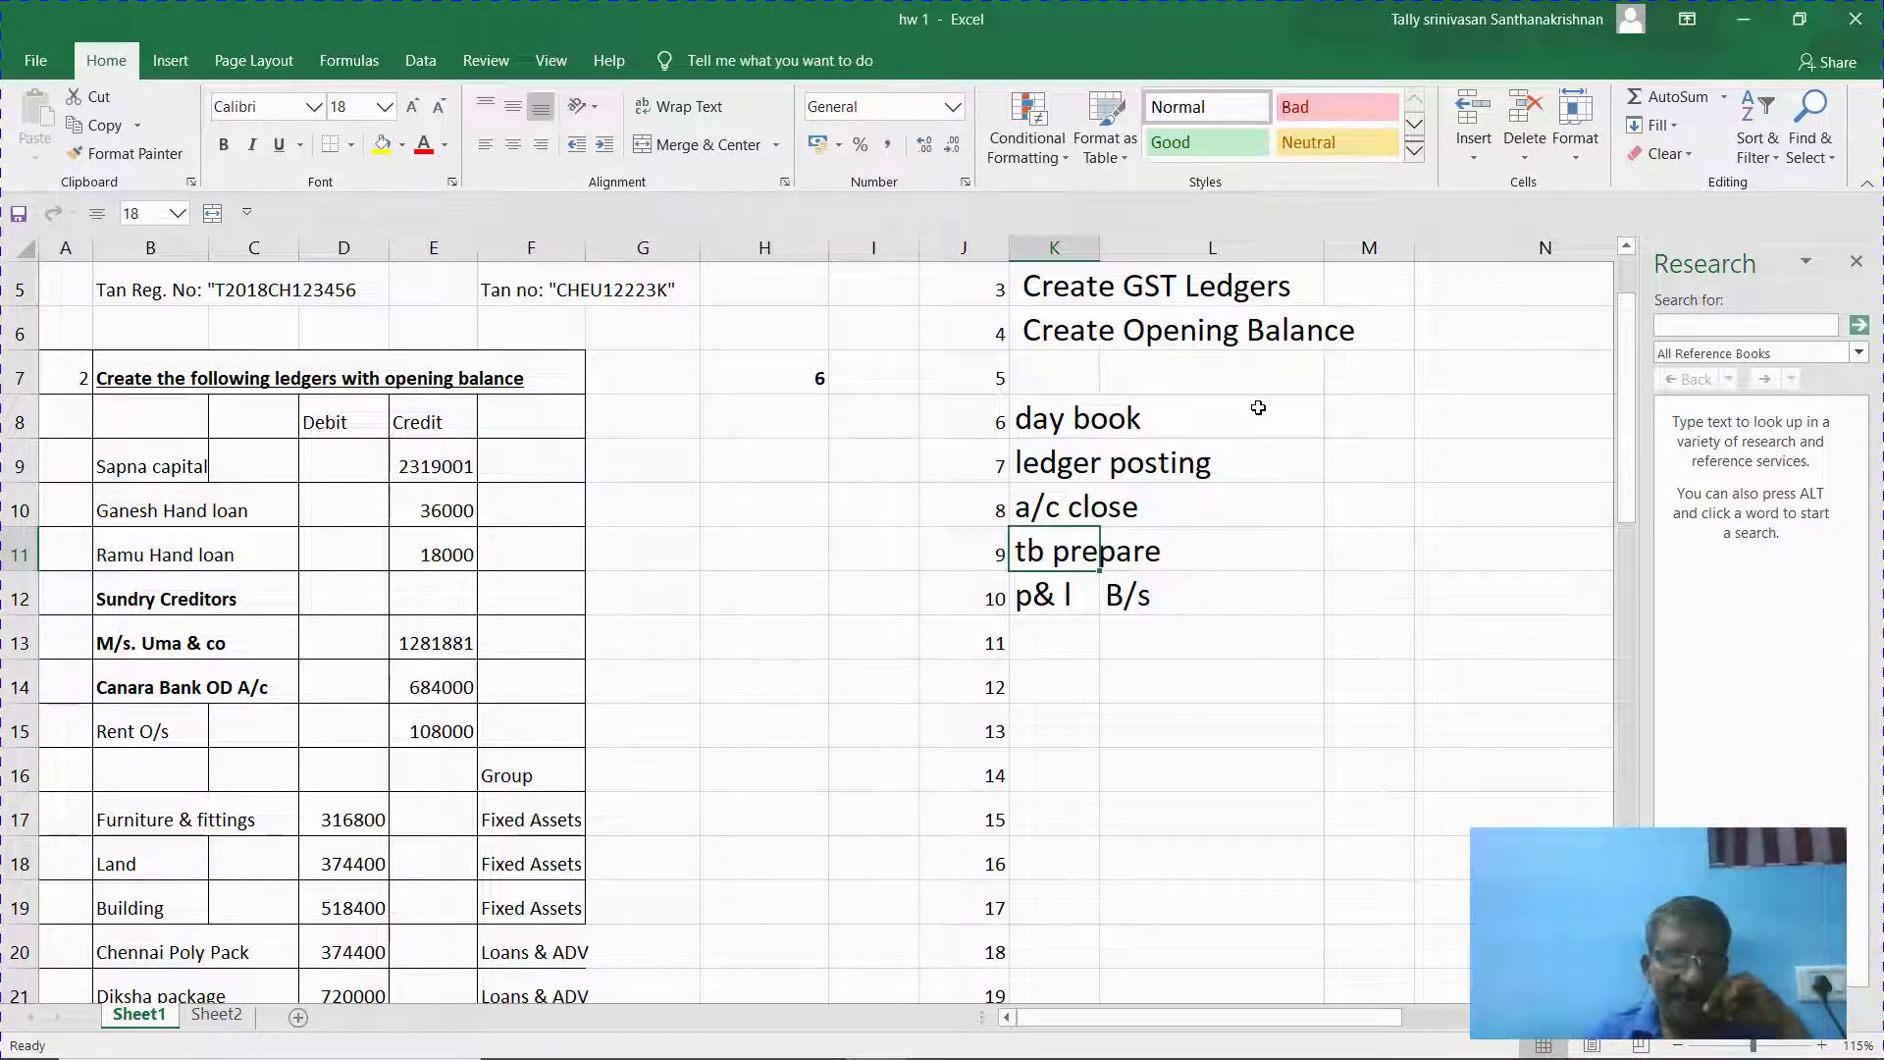
key(alt+Tab)
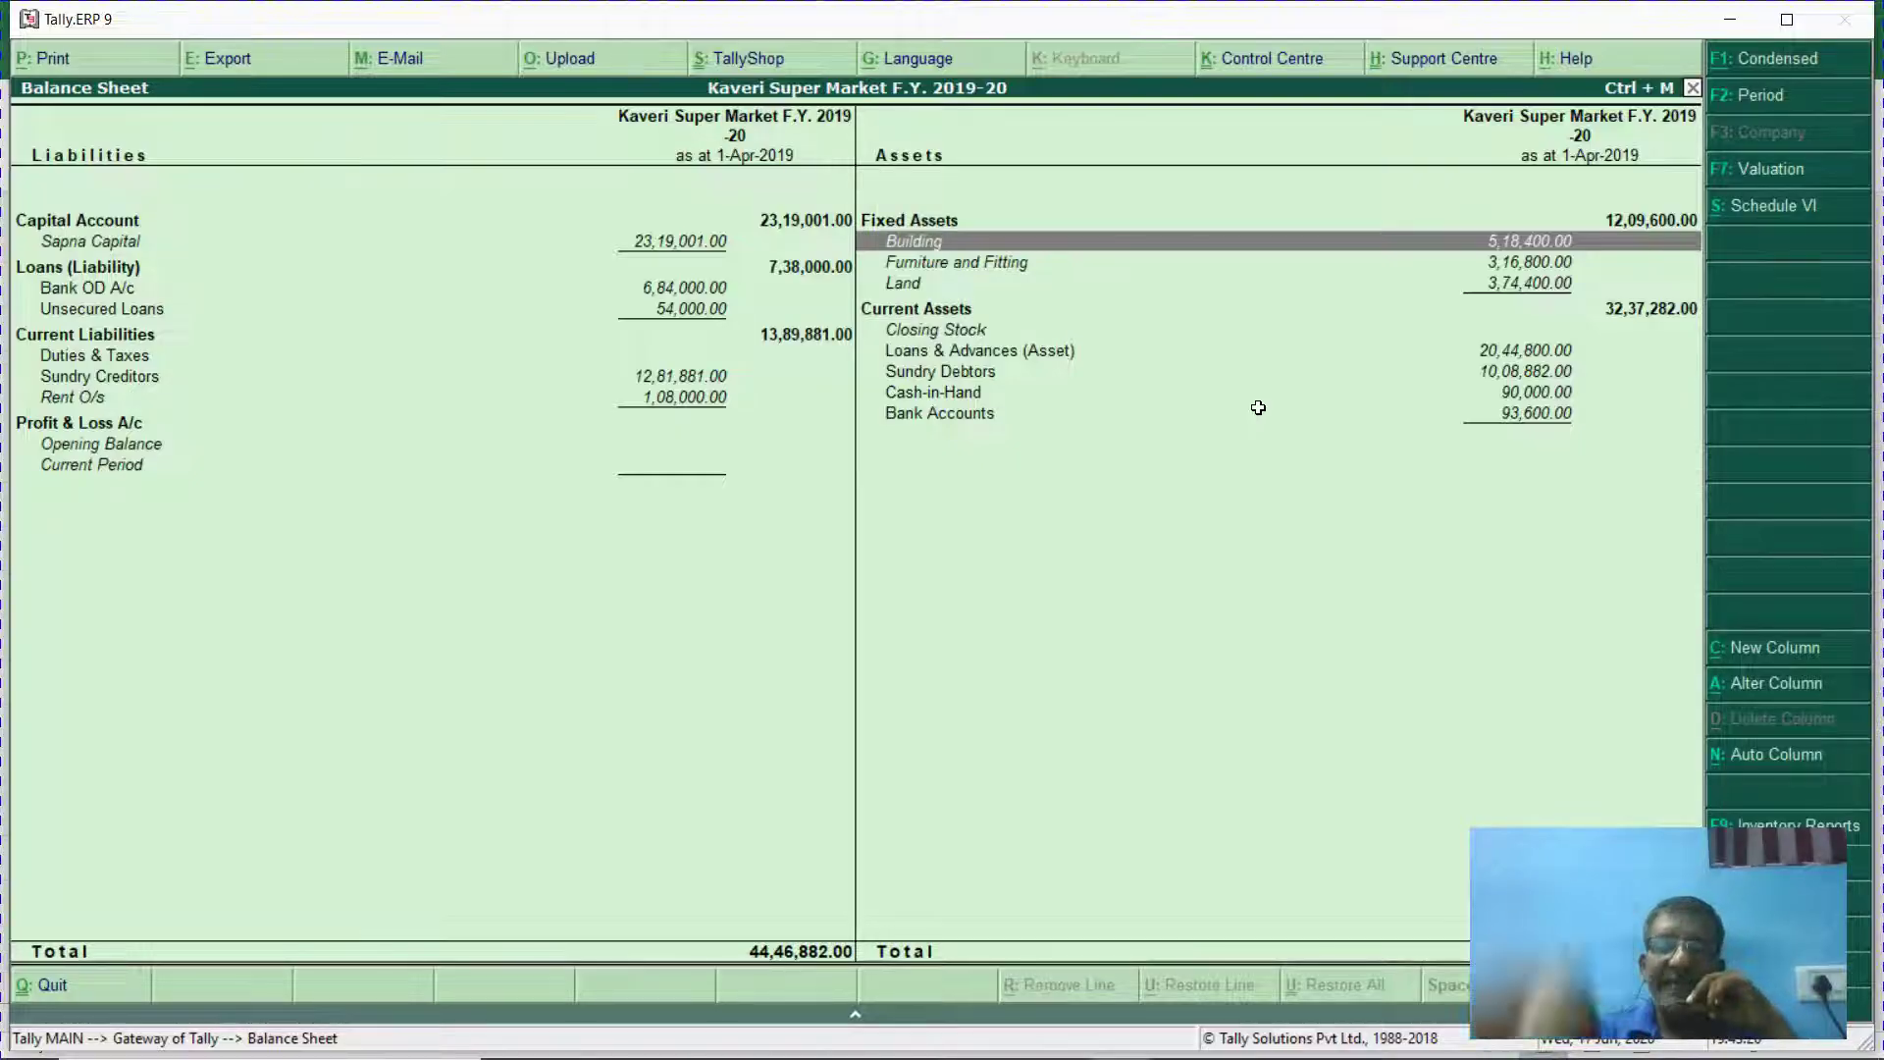
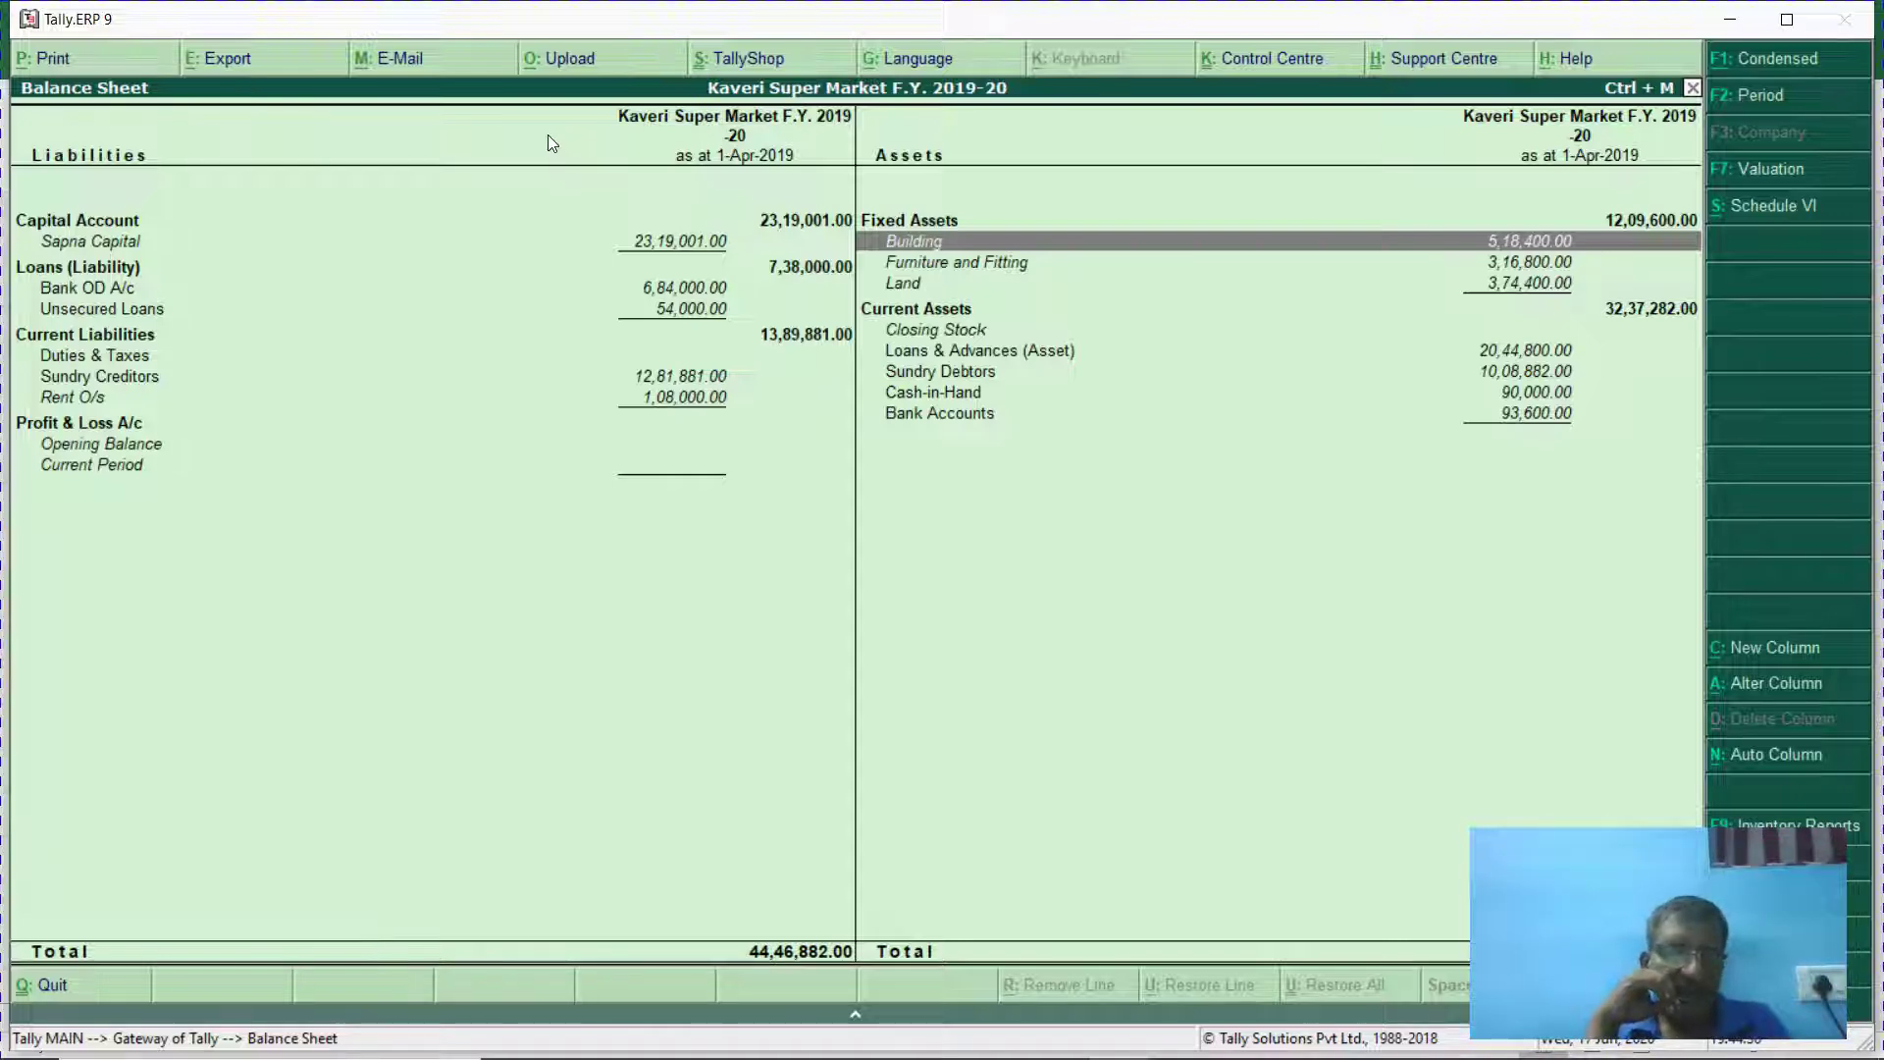
Switch from Tally's 44,46,882.00 balance sheet to the hw 1 Excel workbook.
key(alt+Tab)
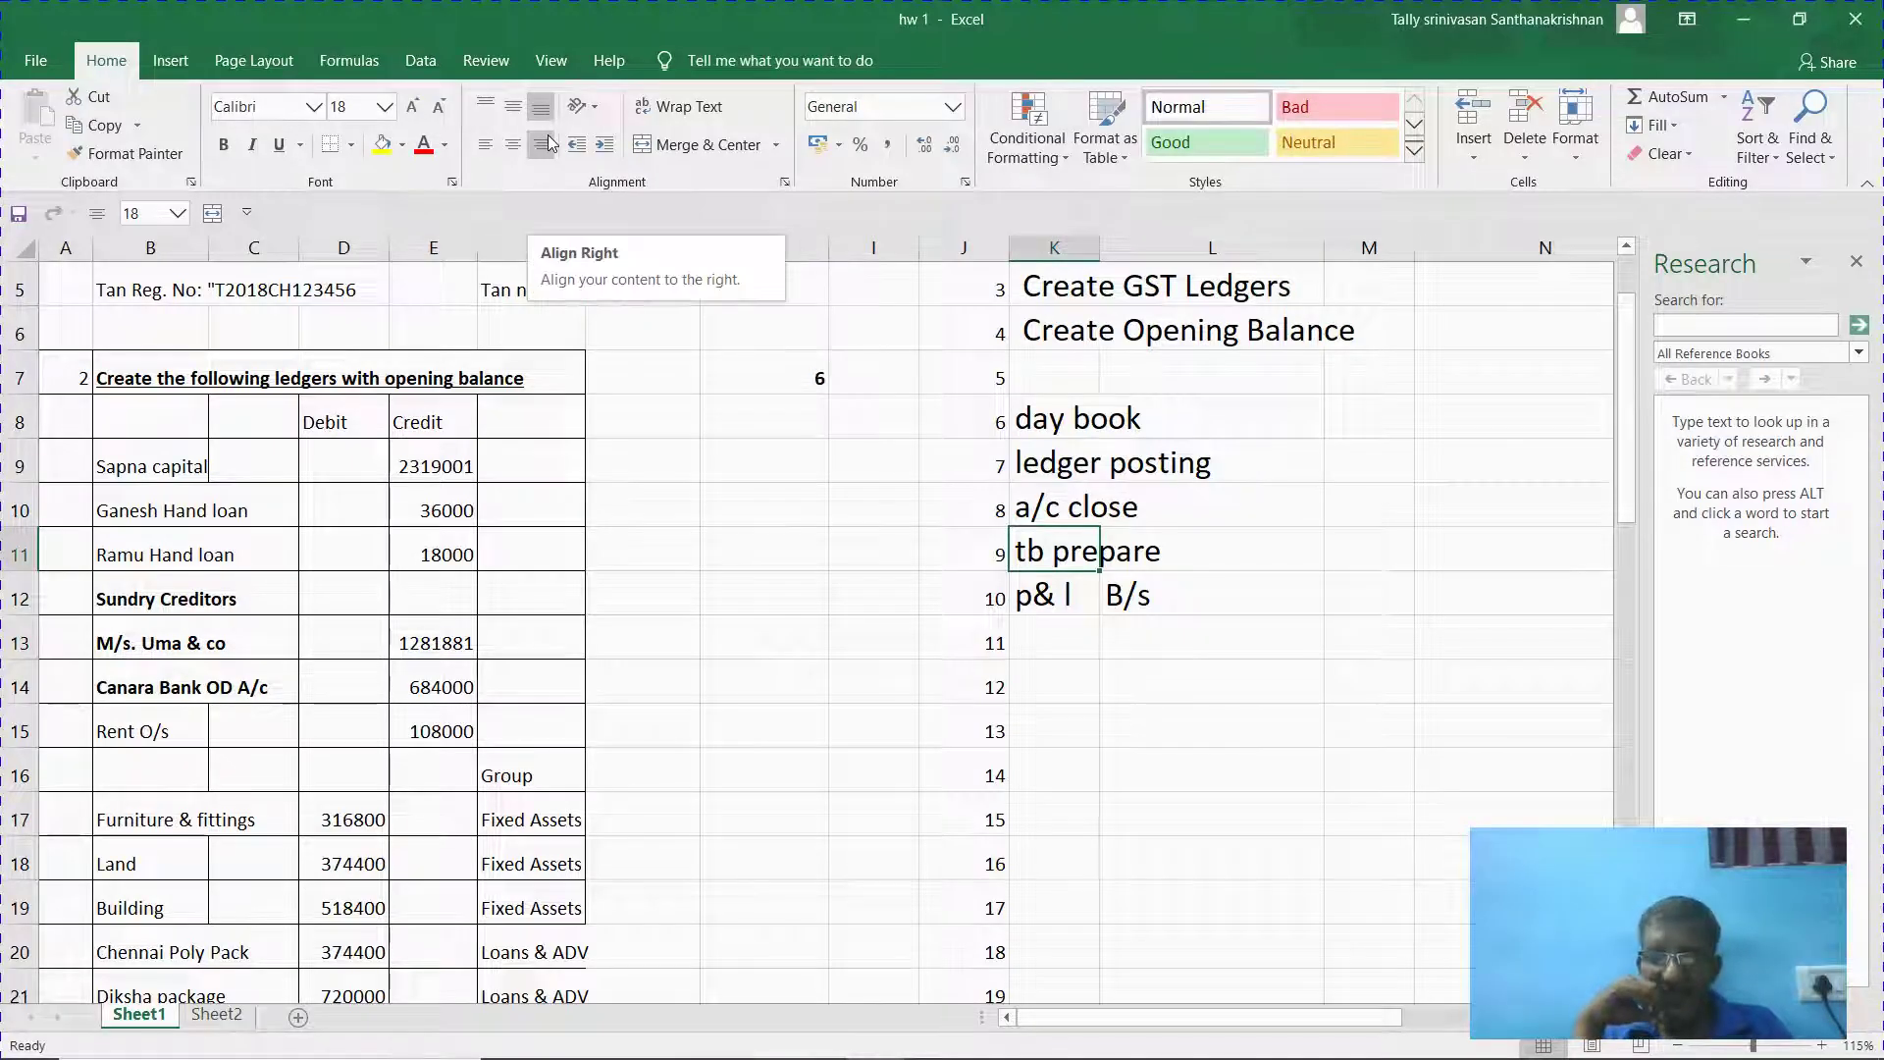
Undo the accidental right-align on tb prepare and enter 'nominal' in K13 below p& l.
click(550, 143)
key(Down)
key(Down)
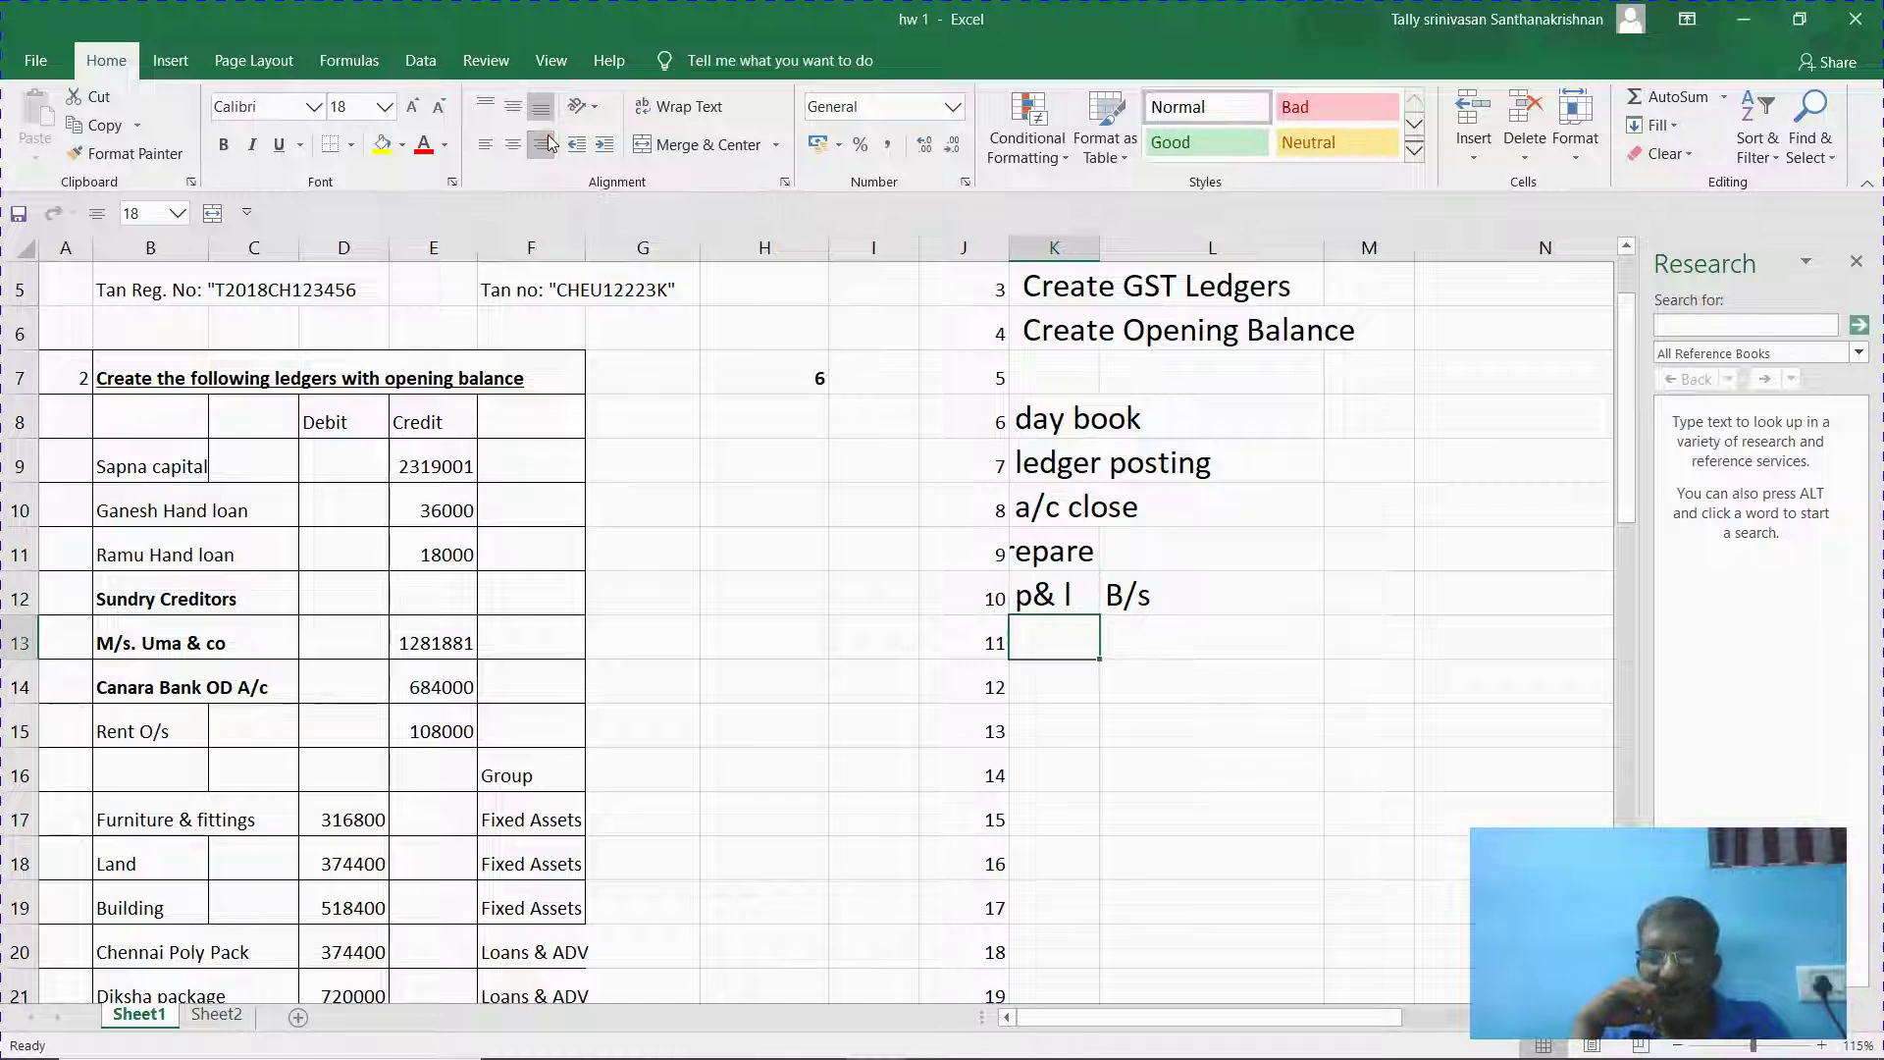
key(ctrl+z)
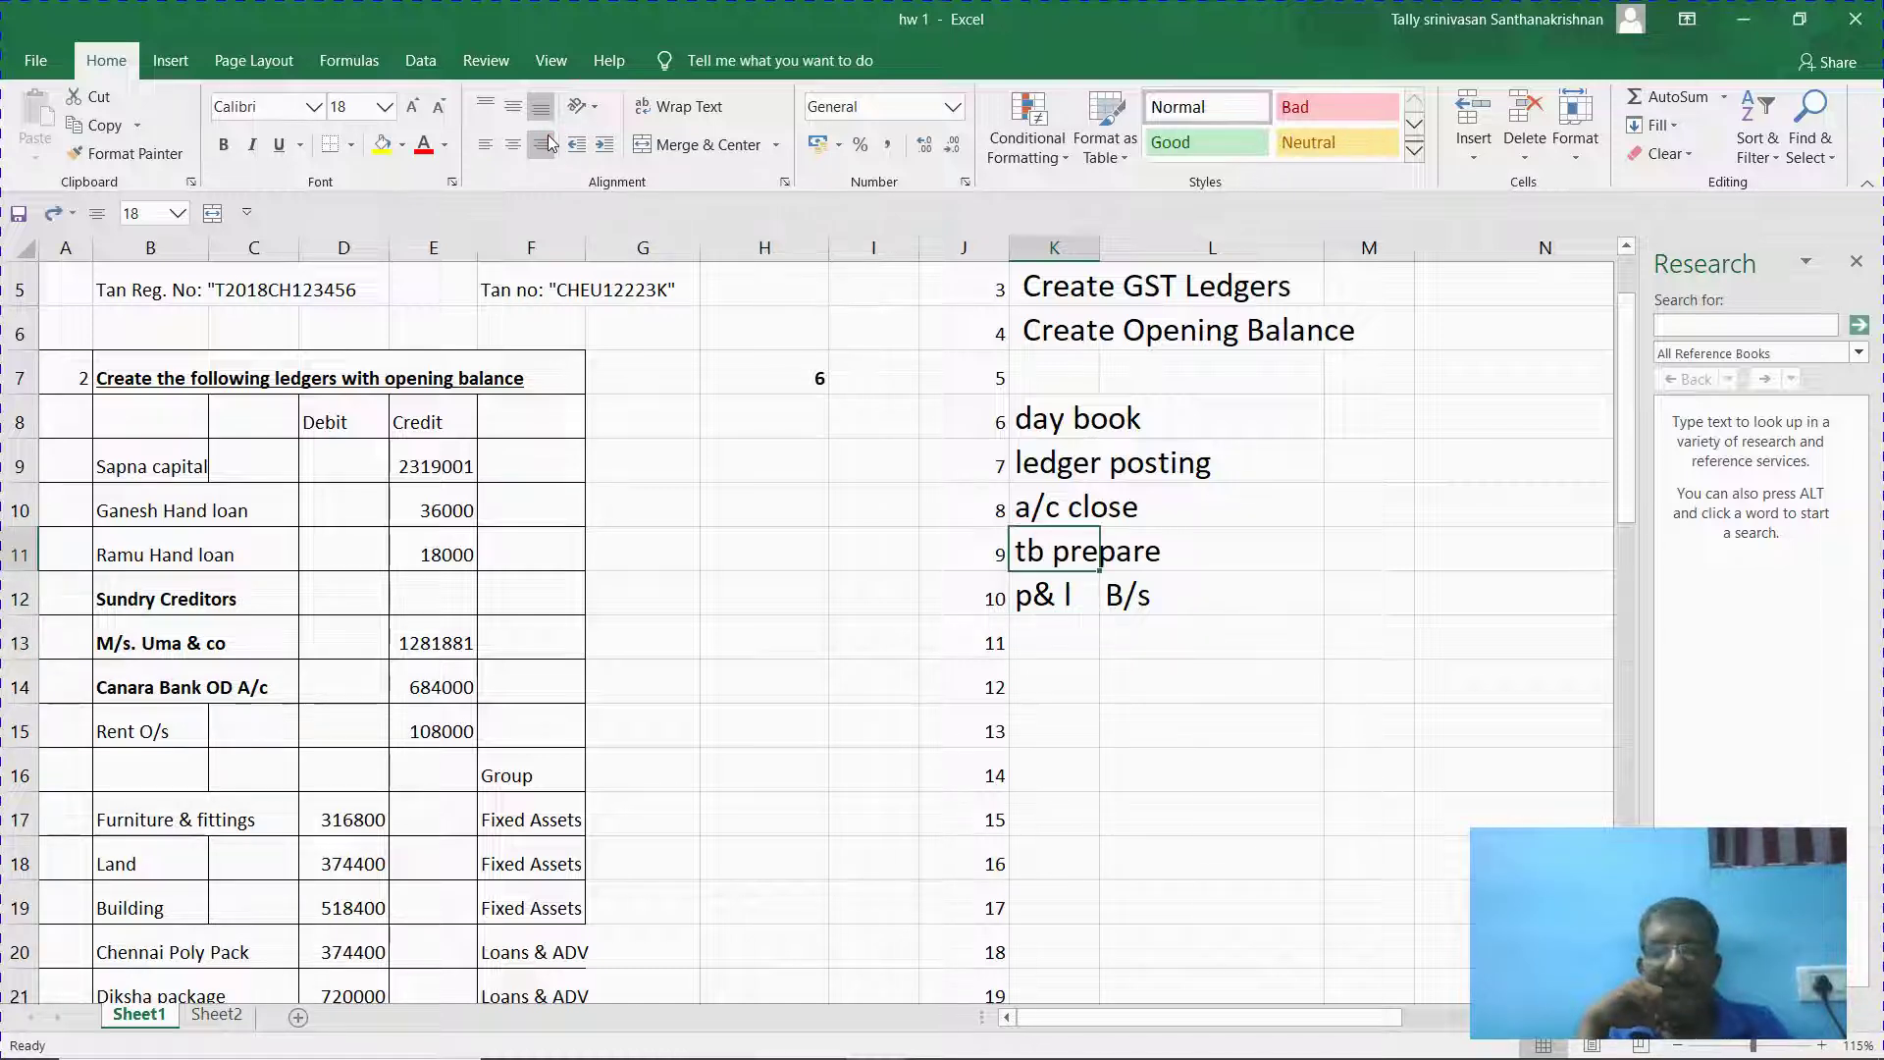
key(Down)
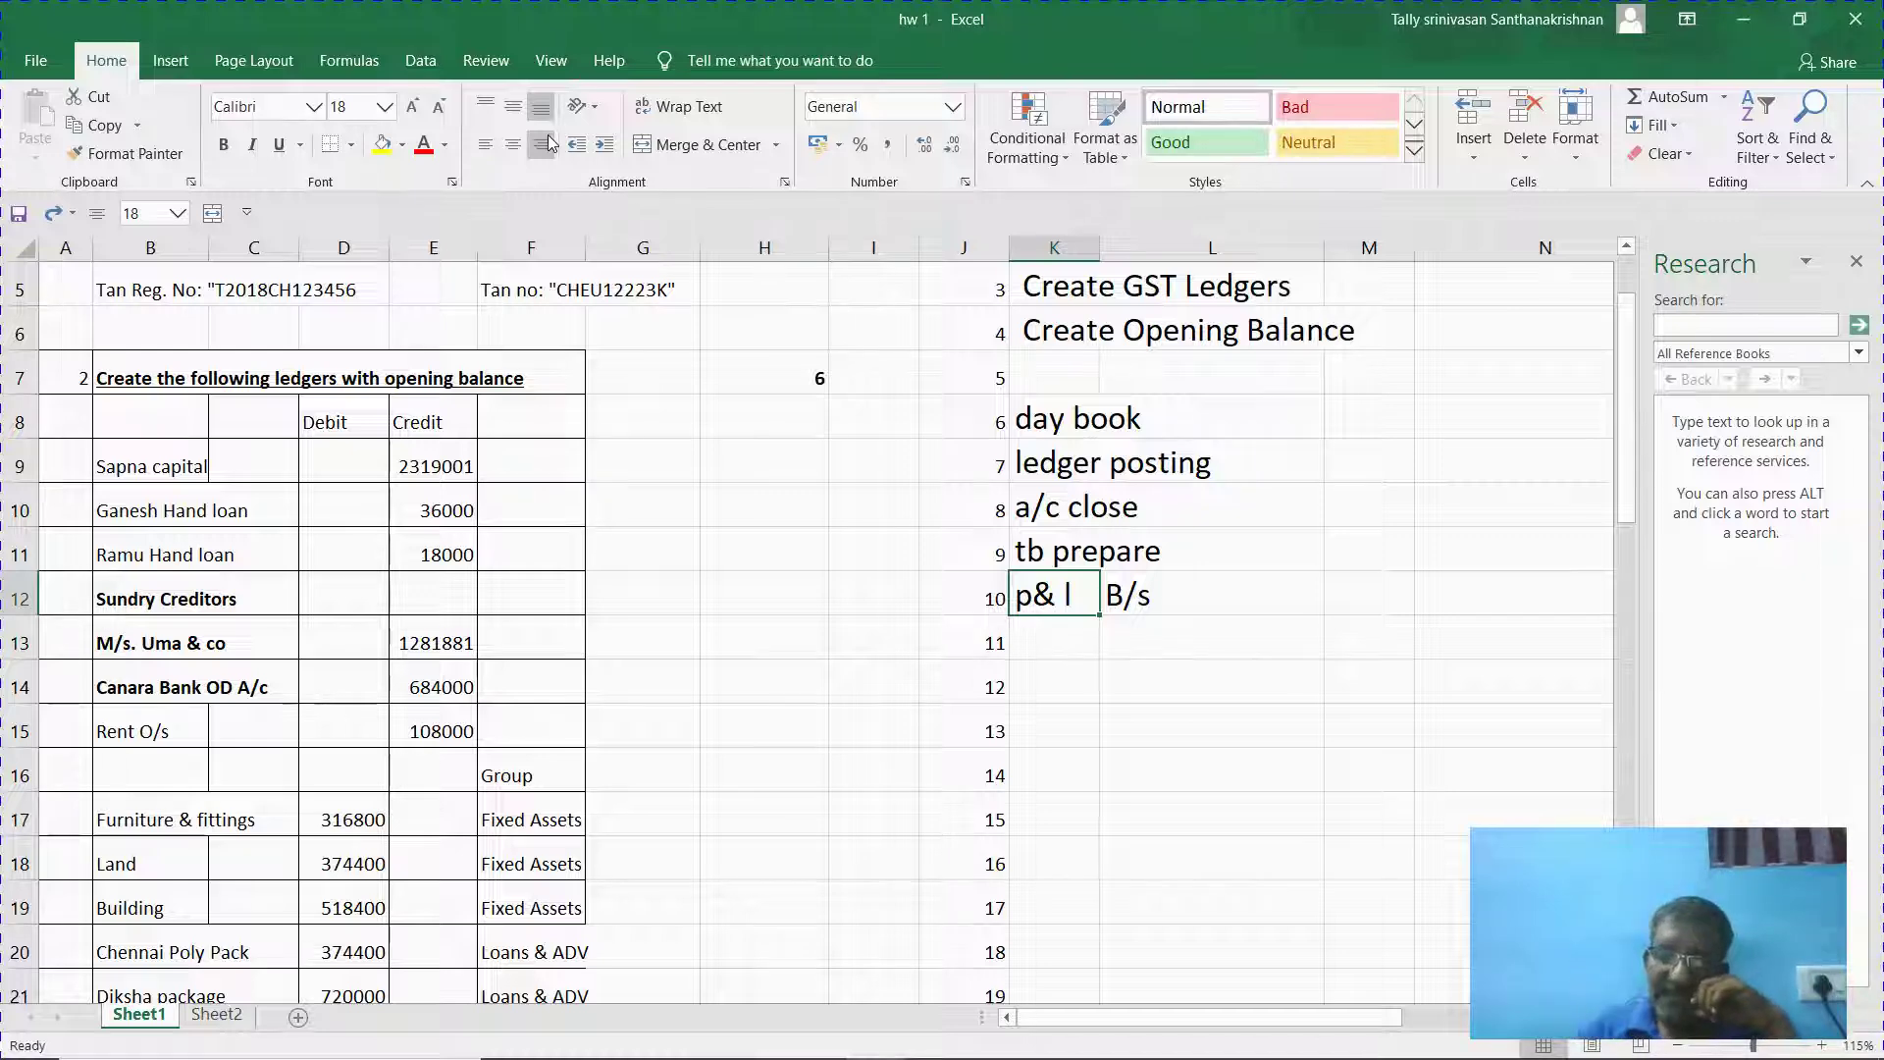
key(Down)
text(nom)
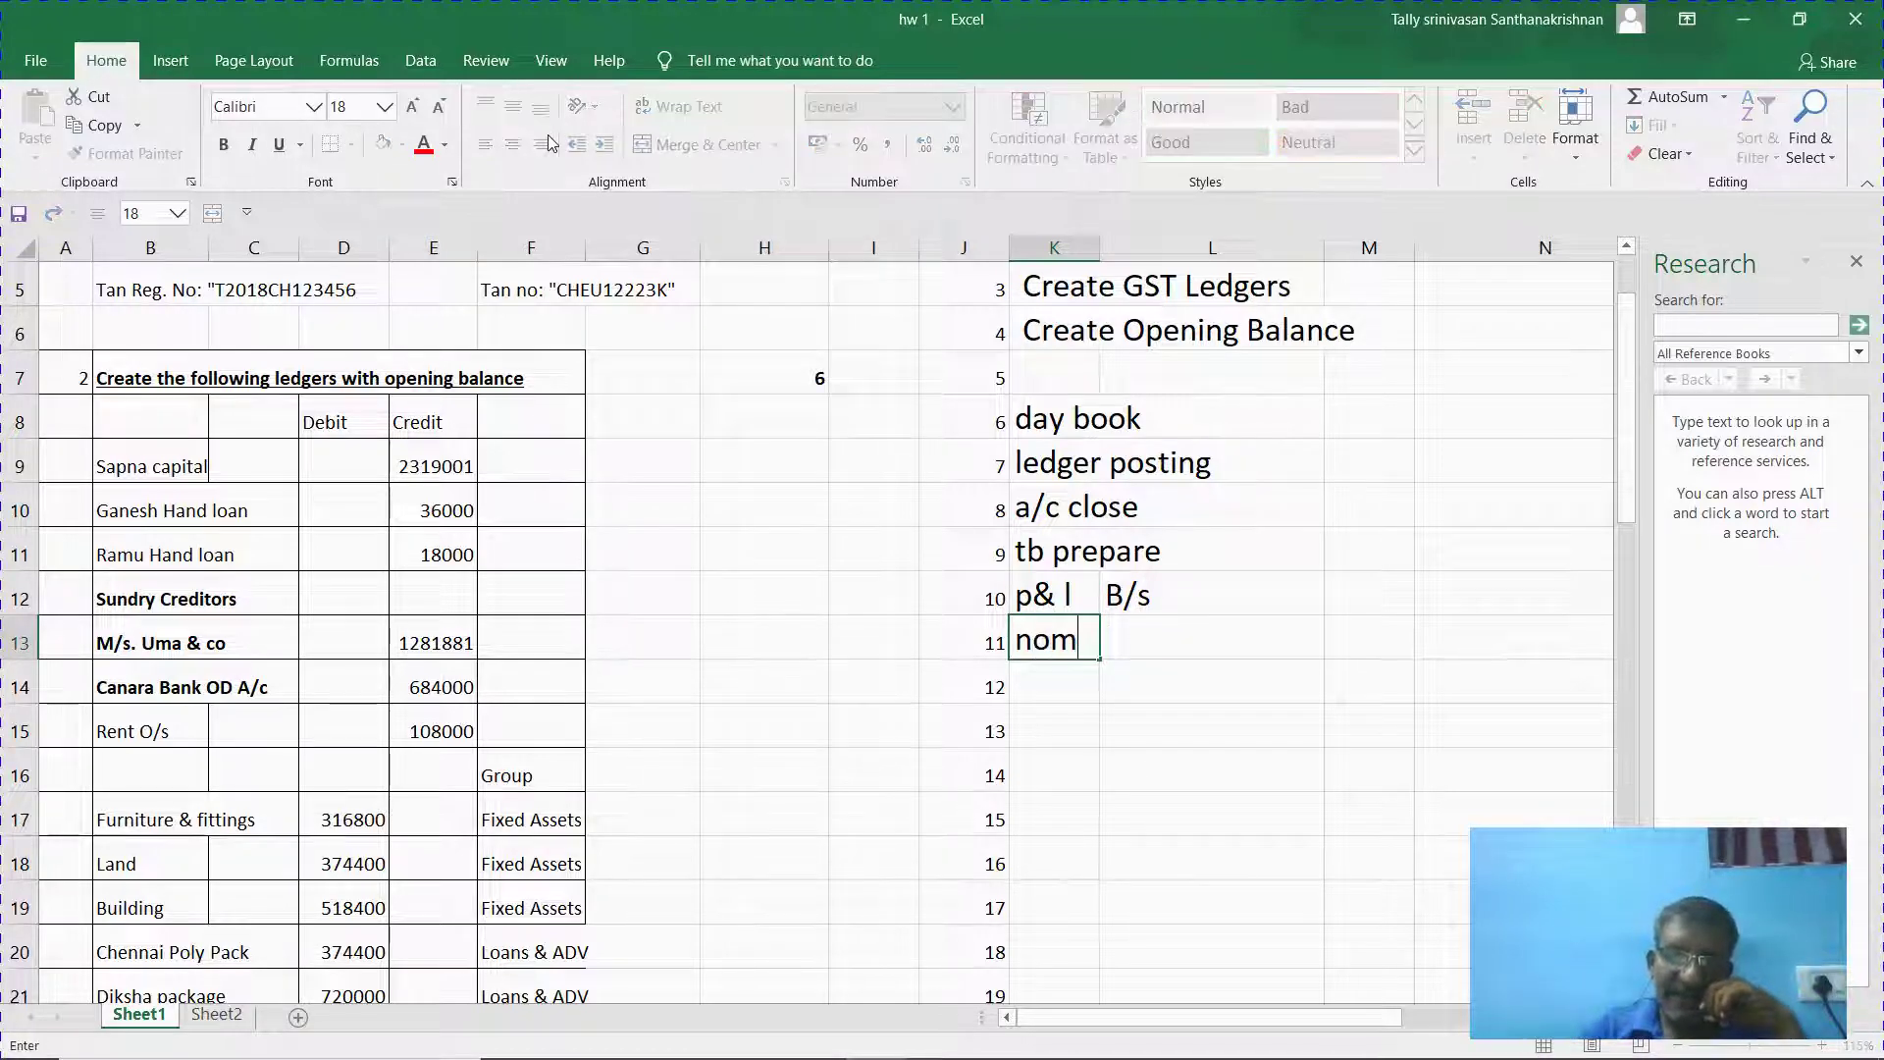
text(inal)
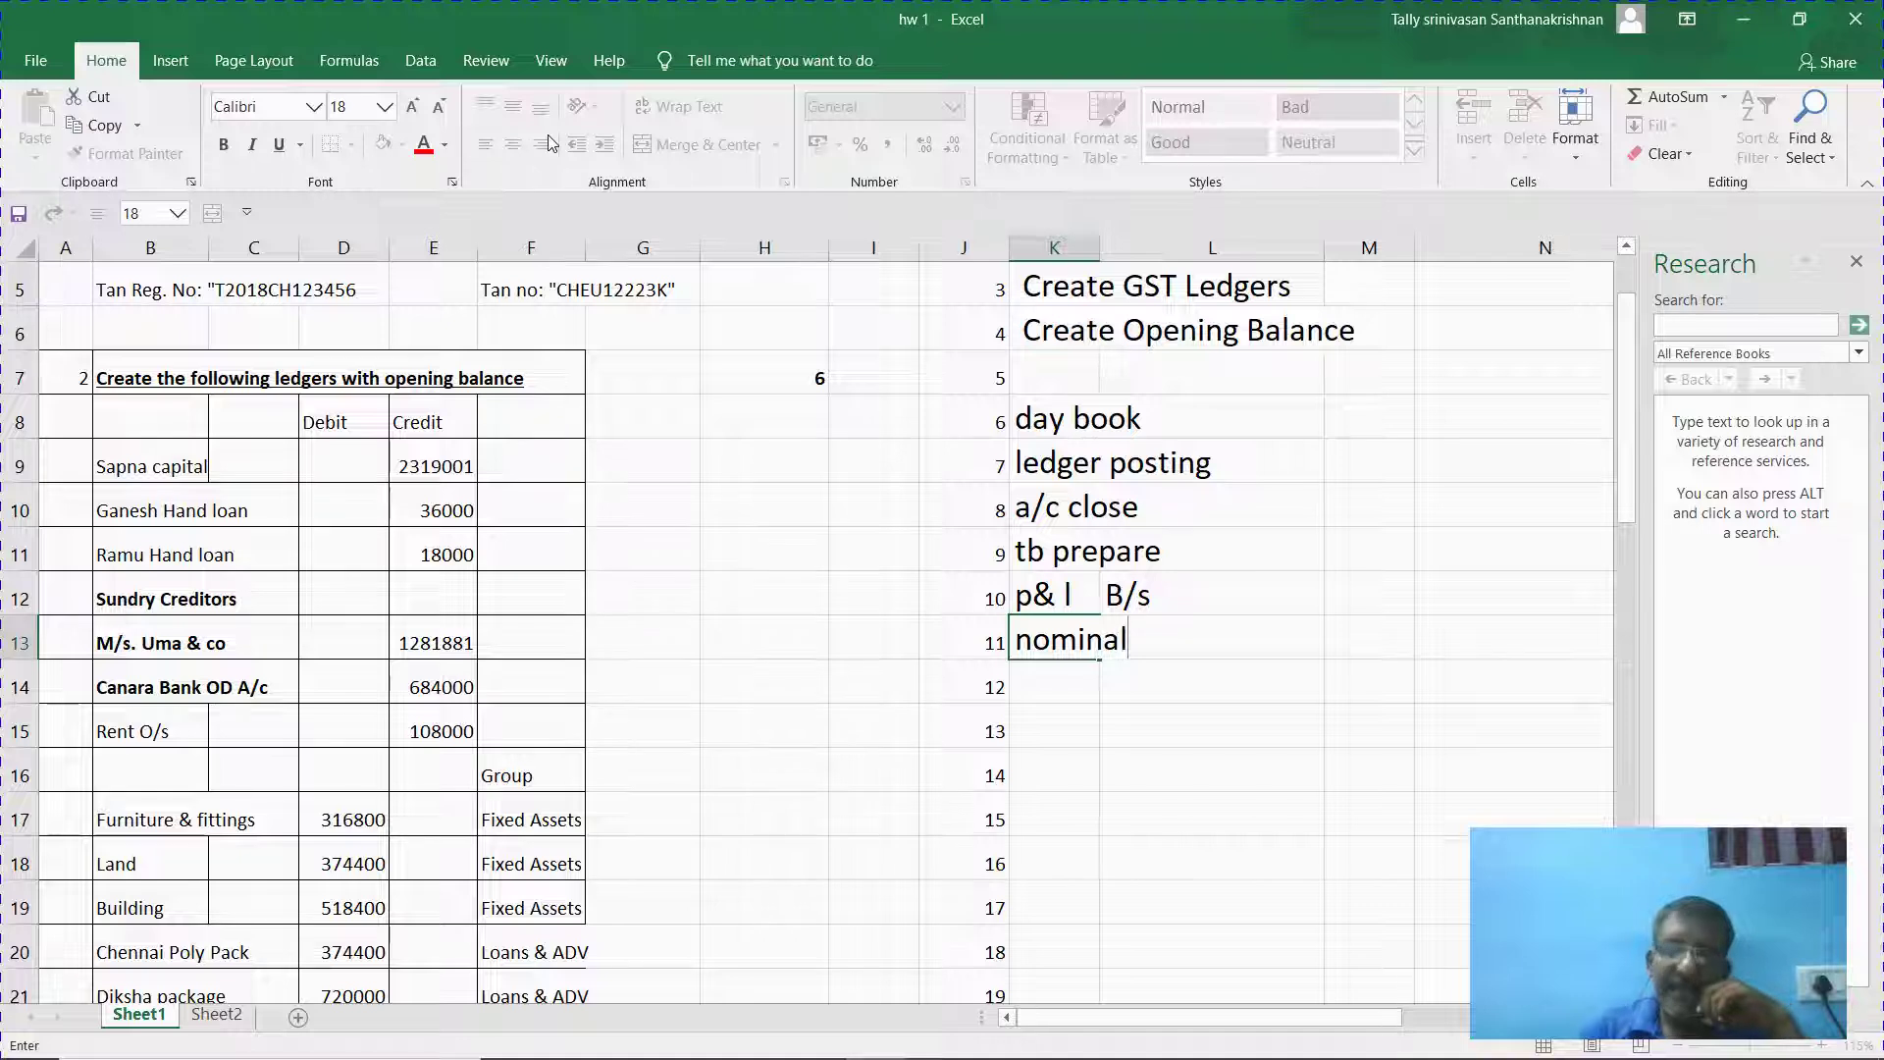
key(Return)
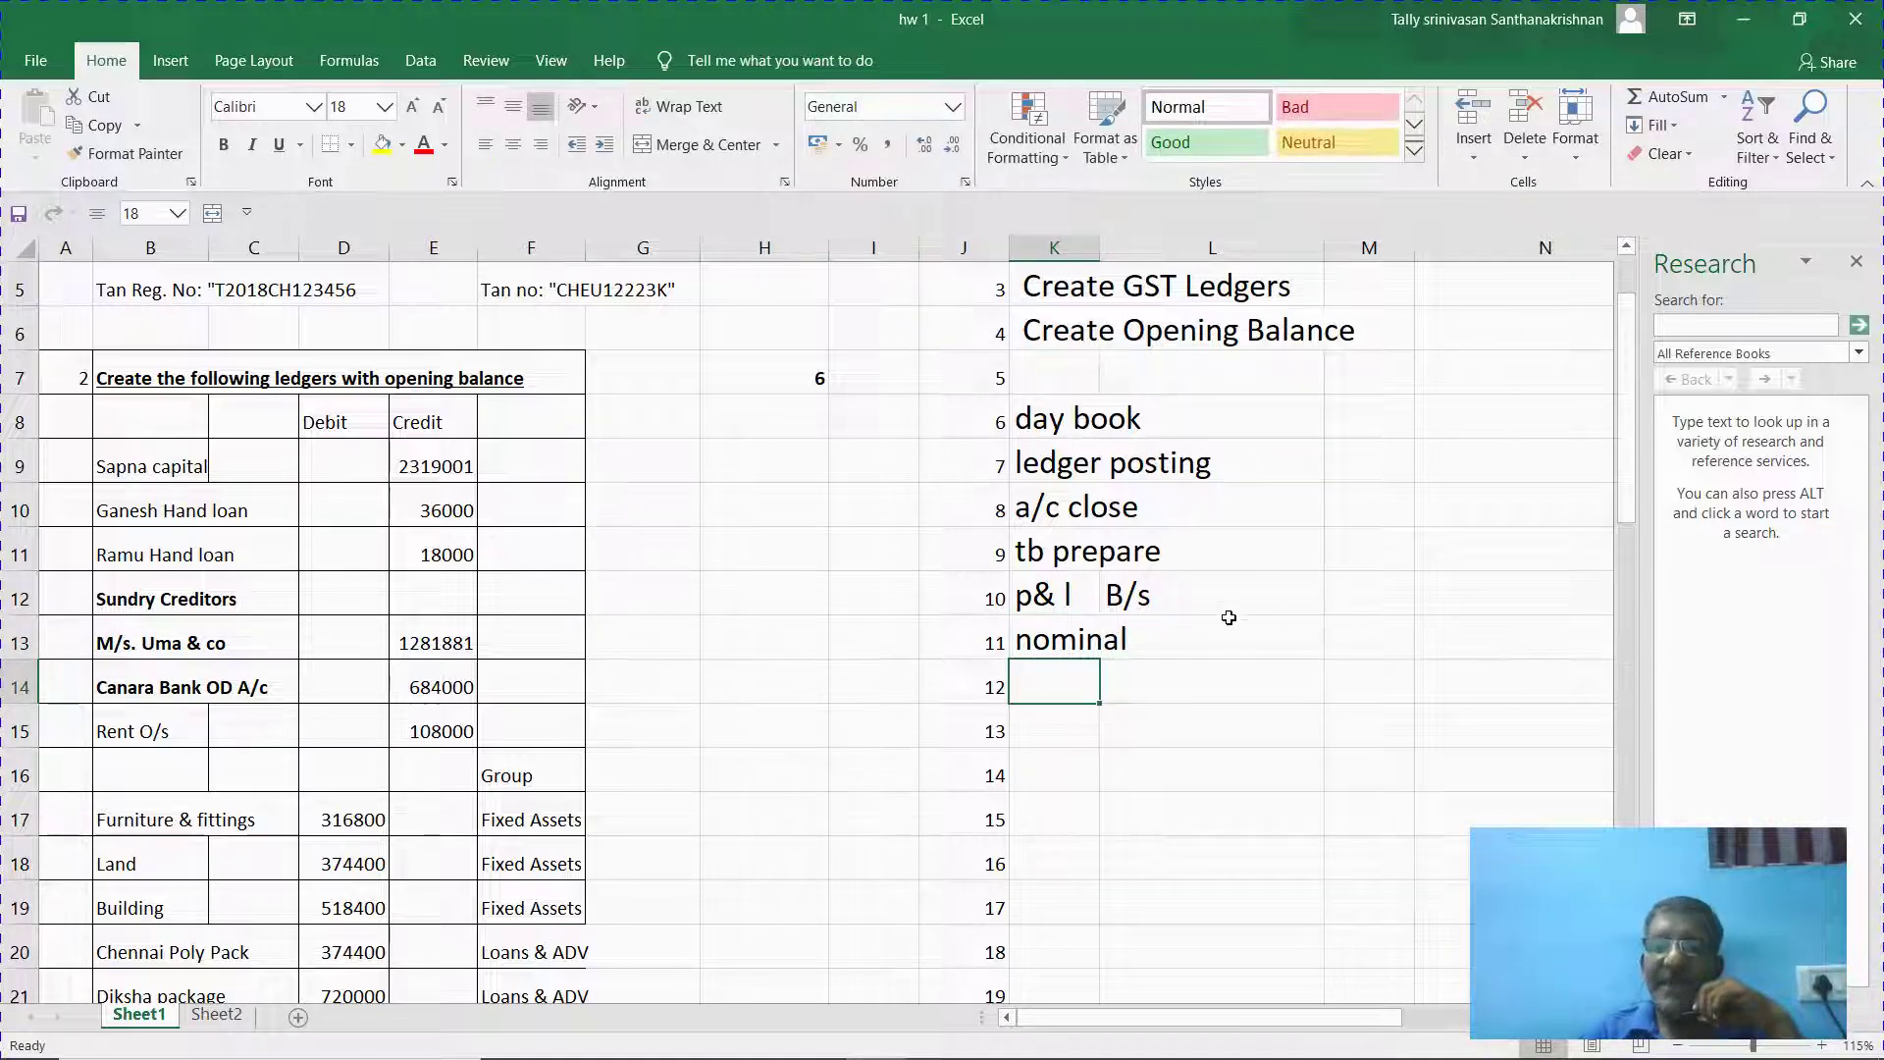
Add 'p, r' in L13 beside nominal and widen column K to fit its entries.
click(1214, 647)
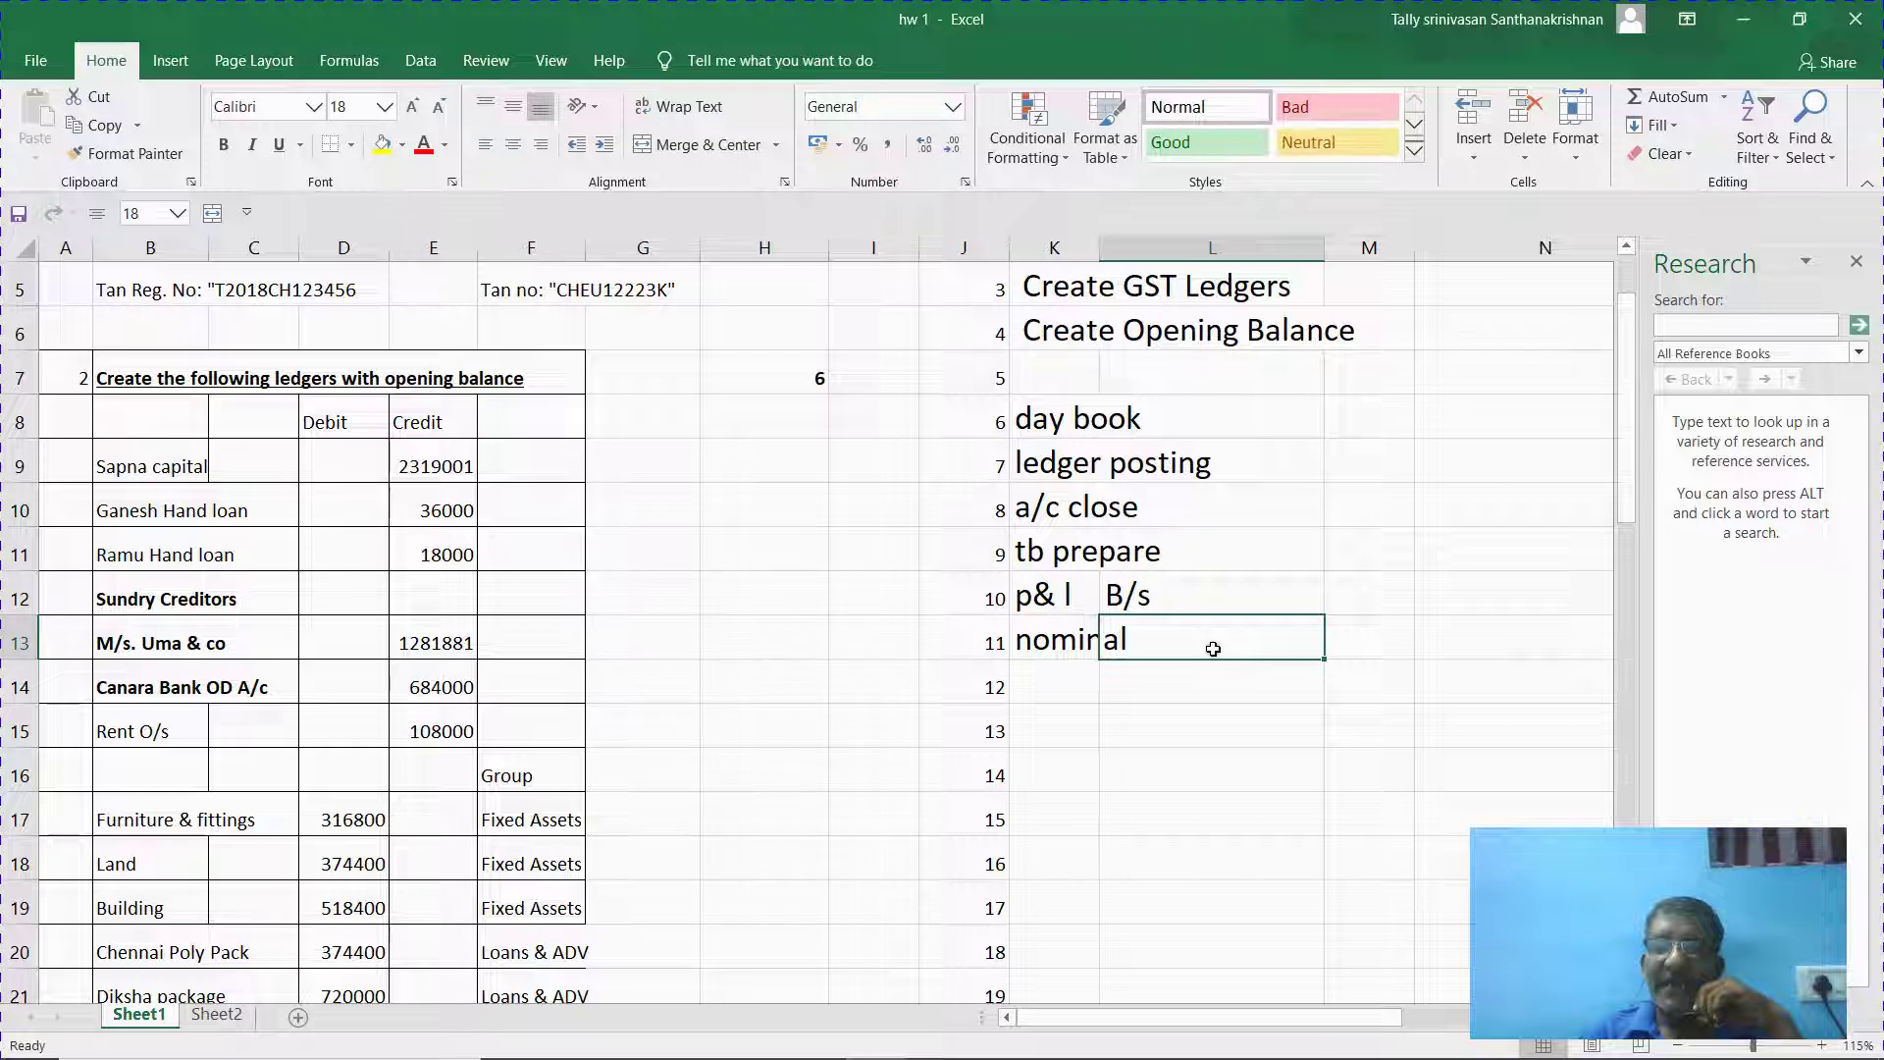
double_click(1097, 248)
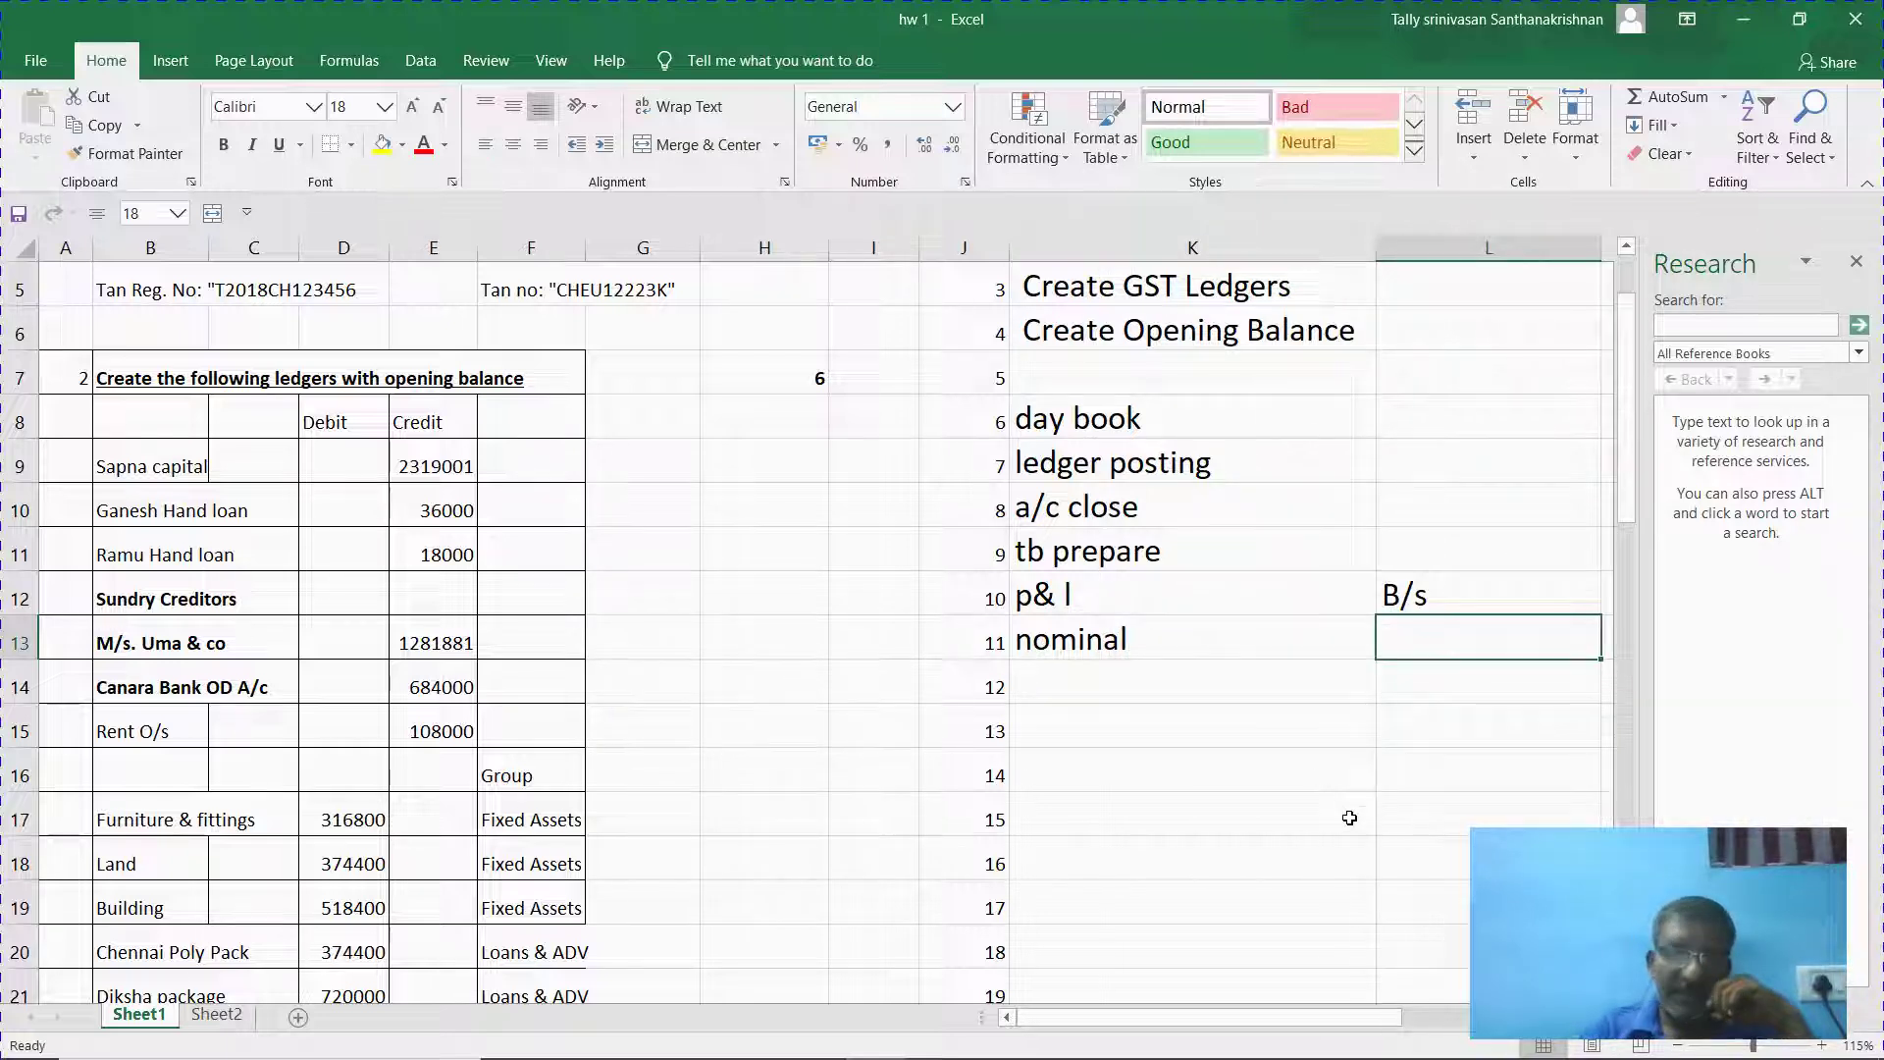
text(p, r)
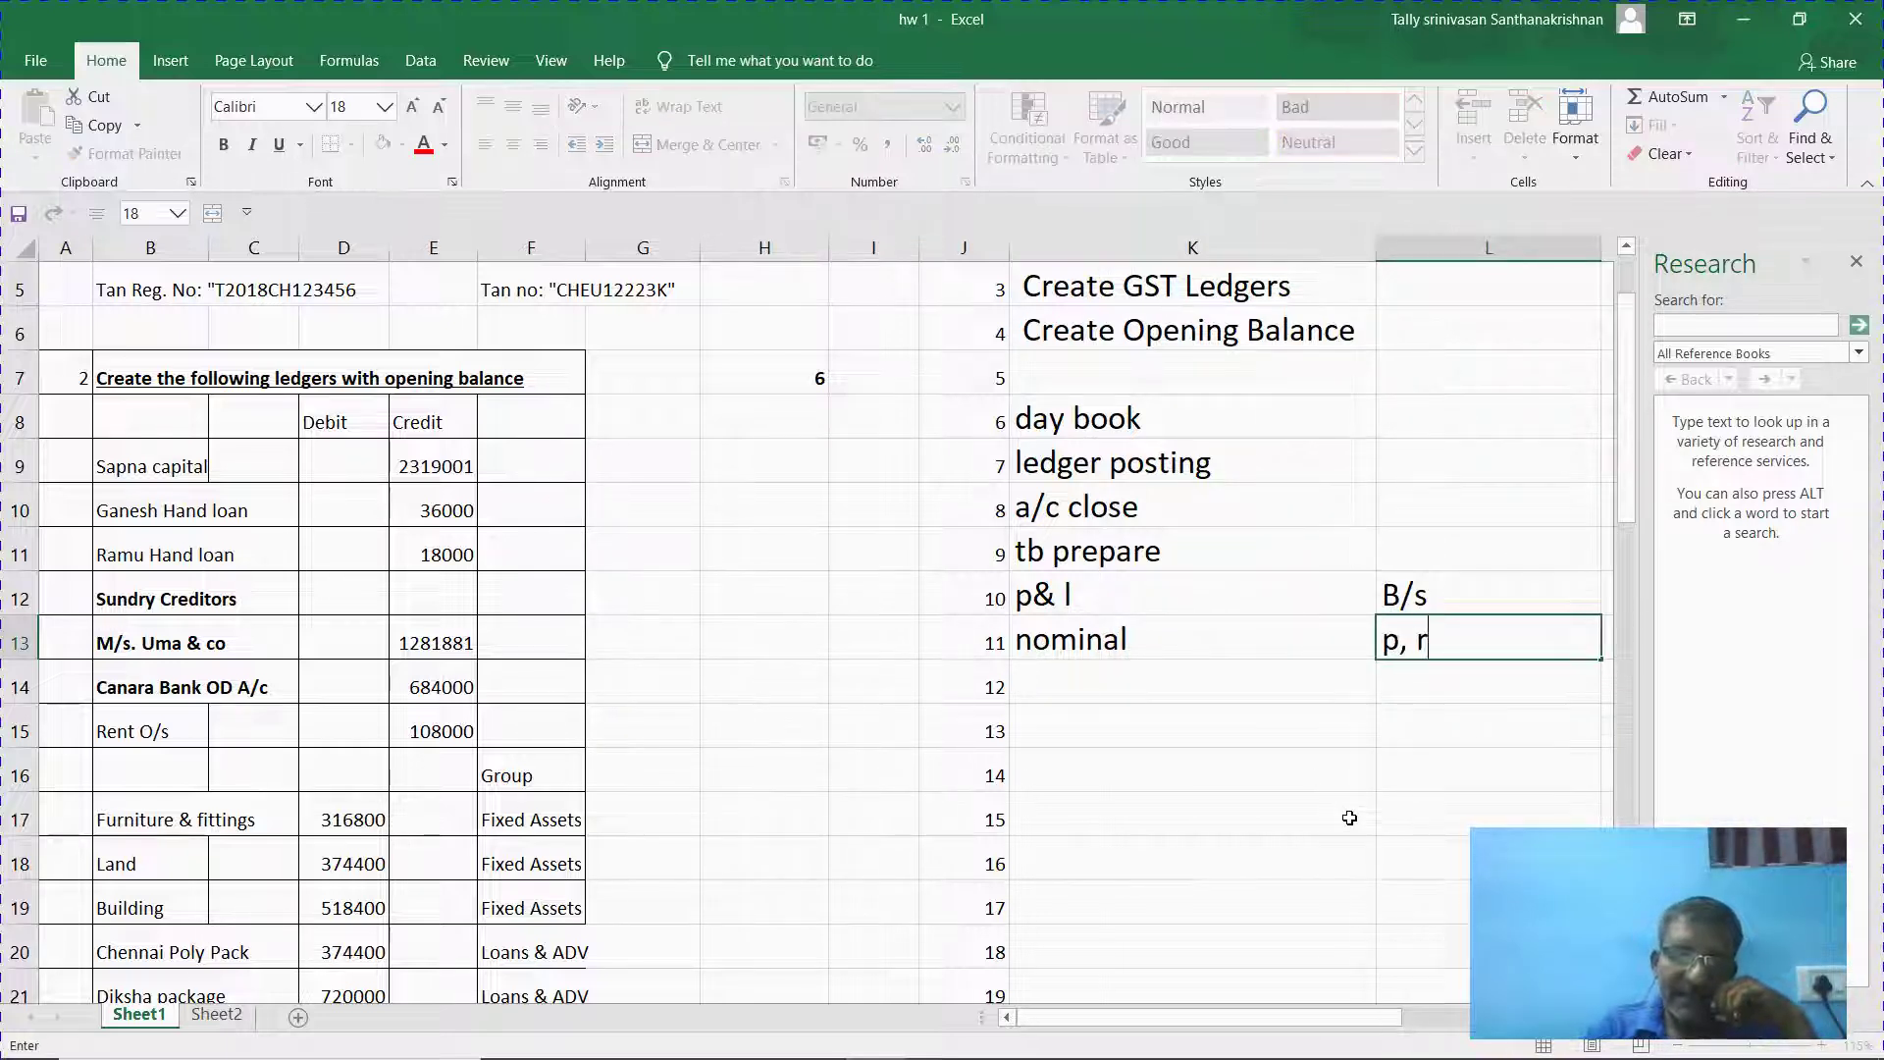
key(Return)
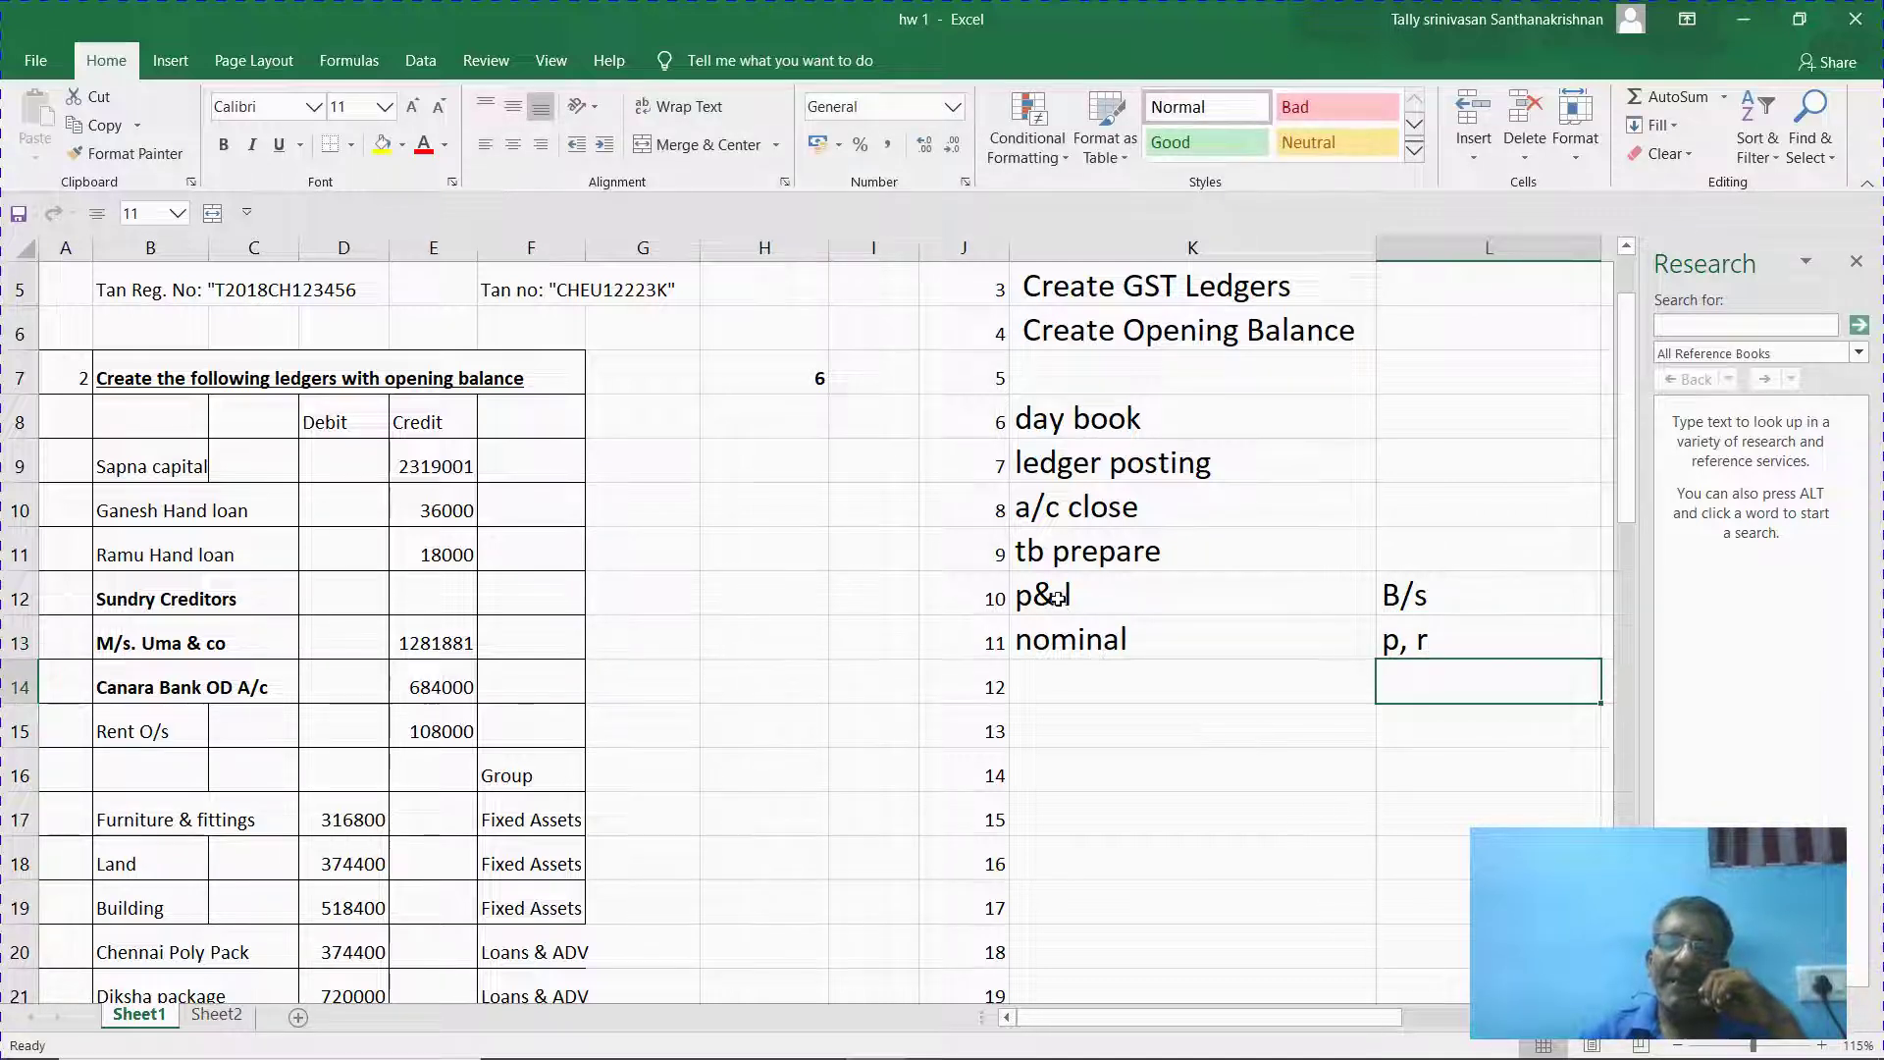
click(1057, 640)
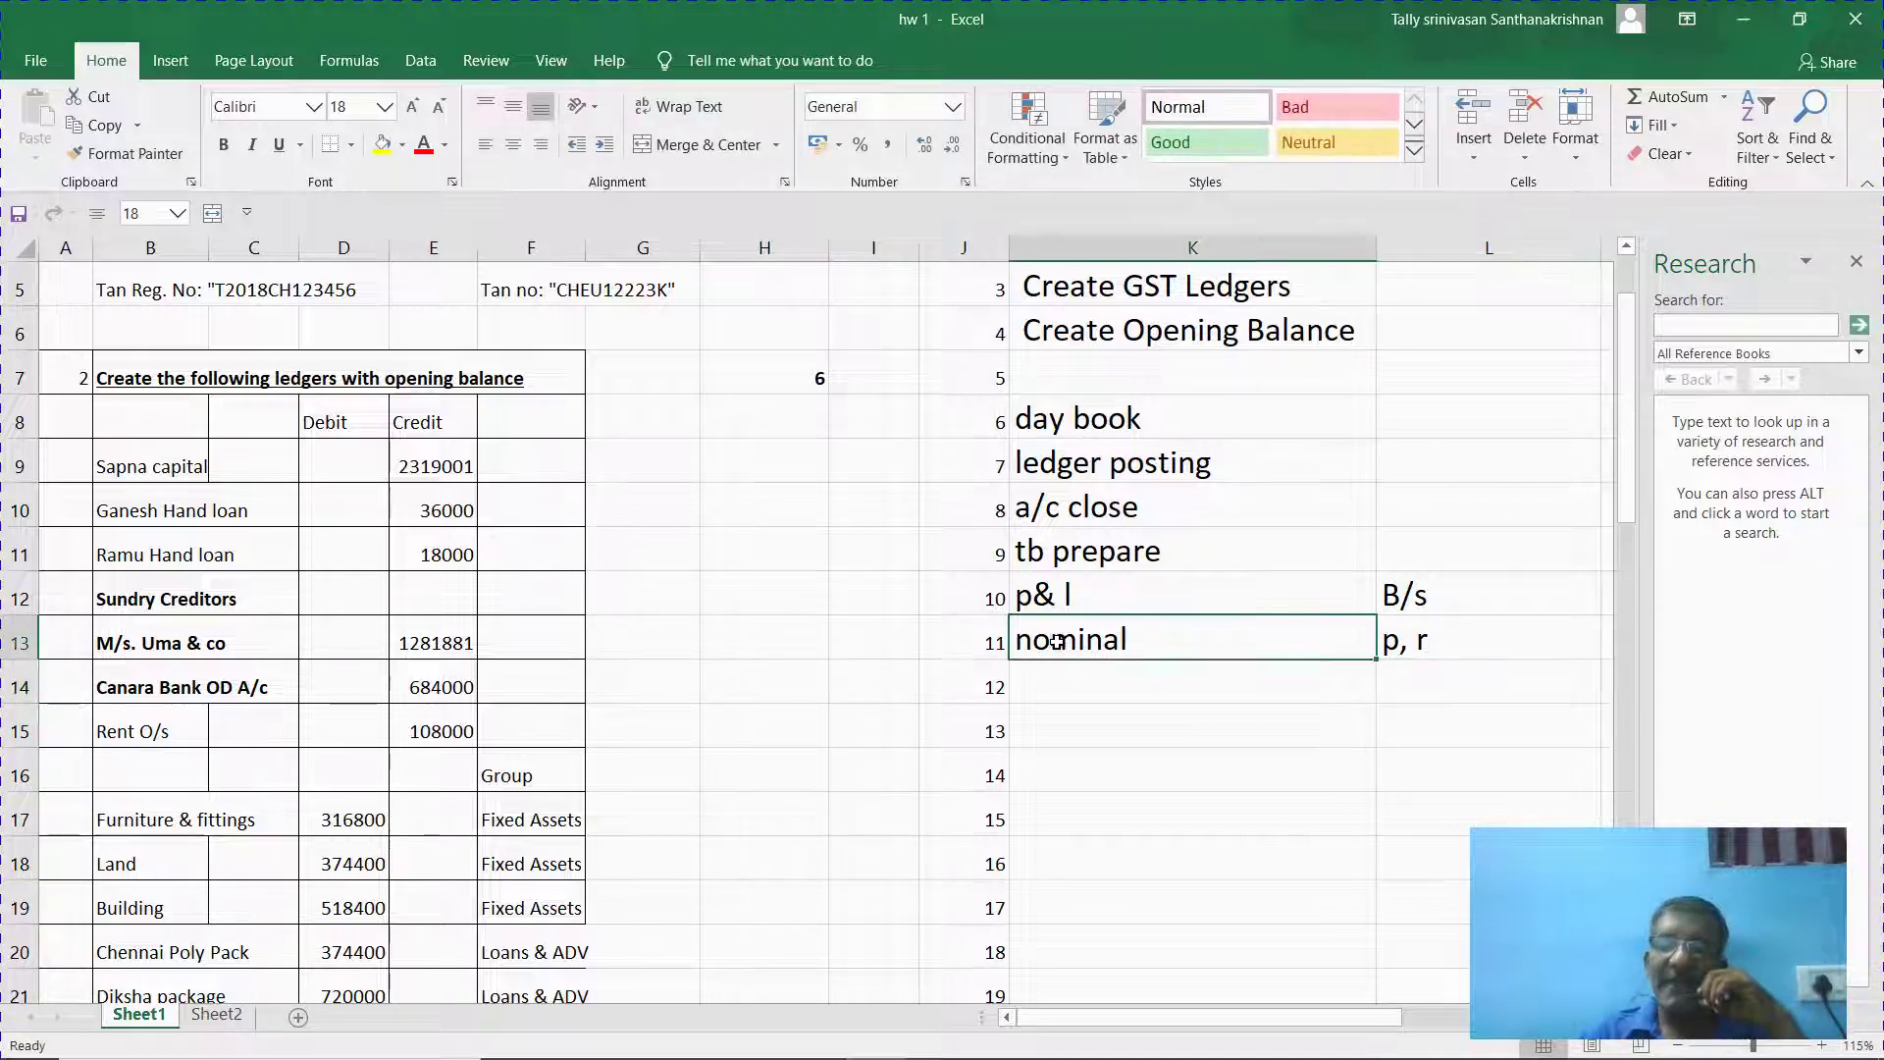
click(1405, 582)
click(1404, 641)
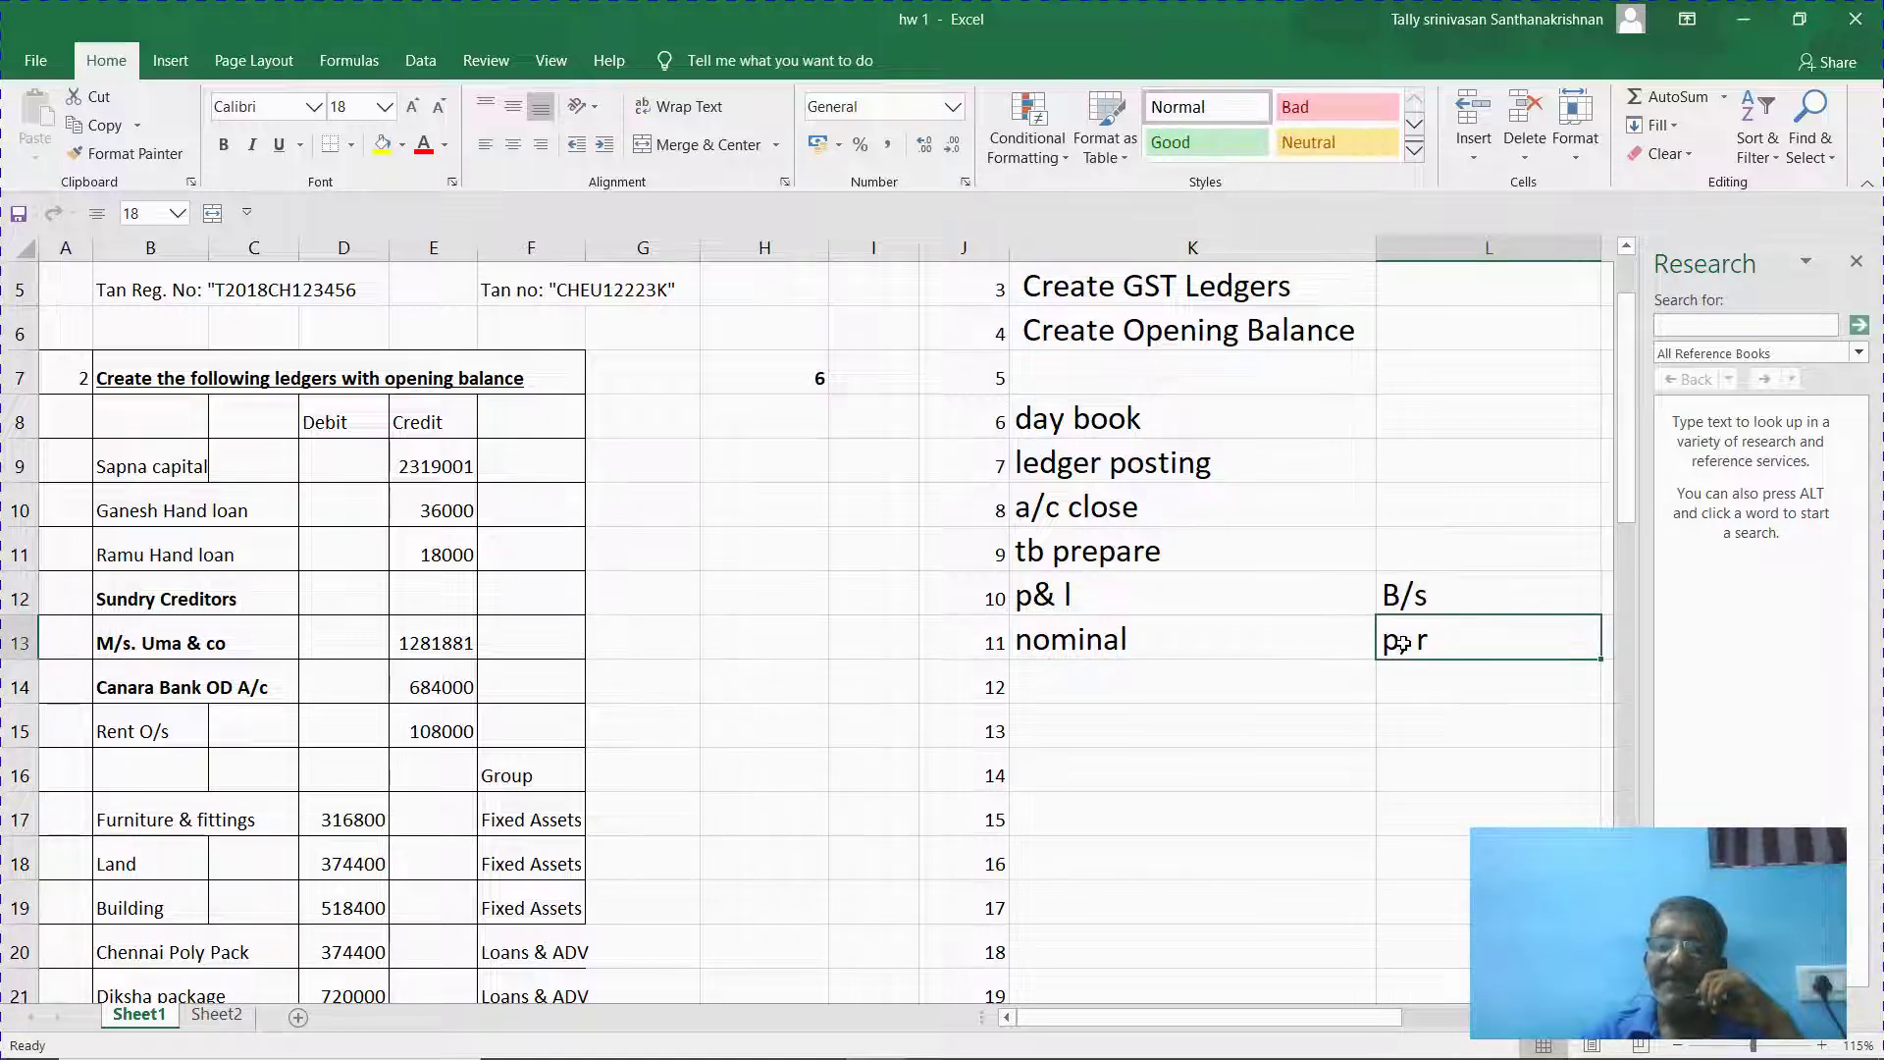
click(1140, 691)
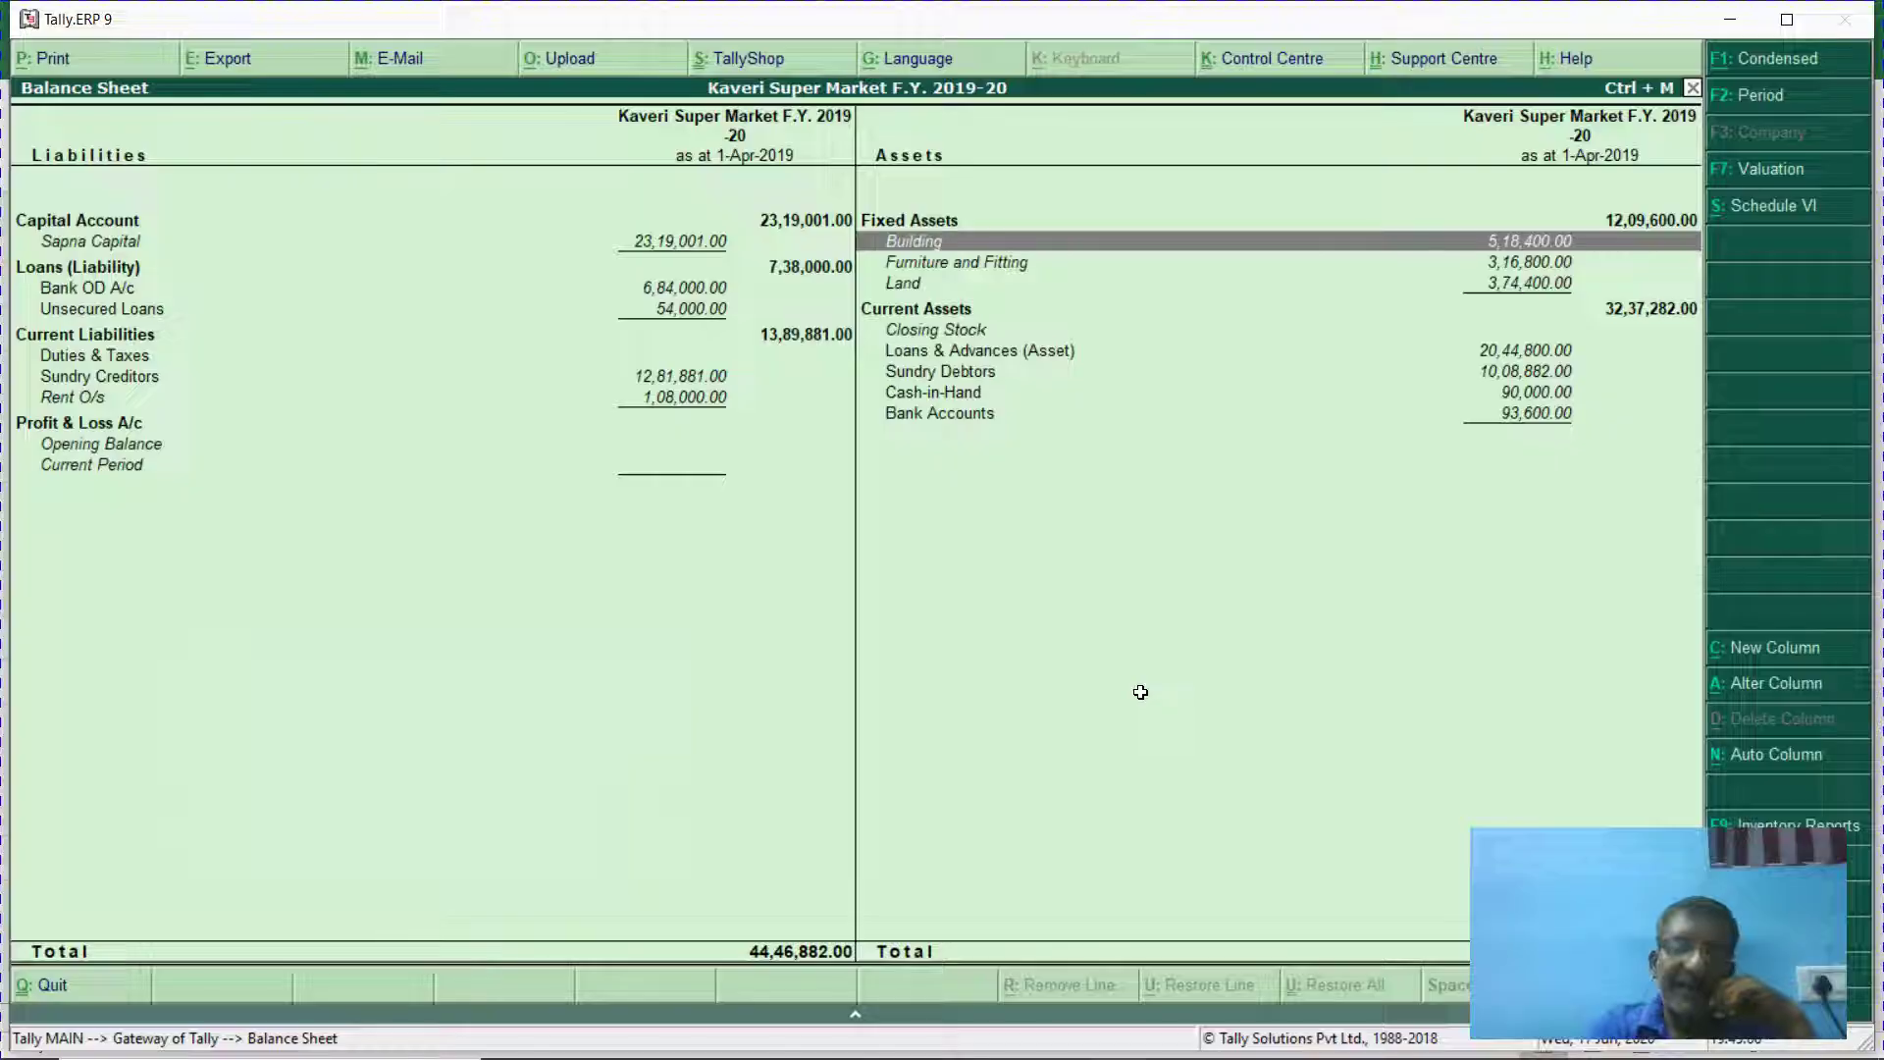
Type 'b=p+r+' into K14, checking Tally's balance sheet figures between each term.
key(alt+Tab)
key(alt+Tab)
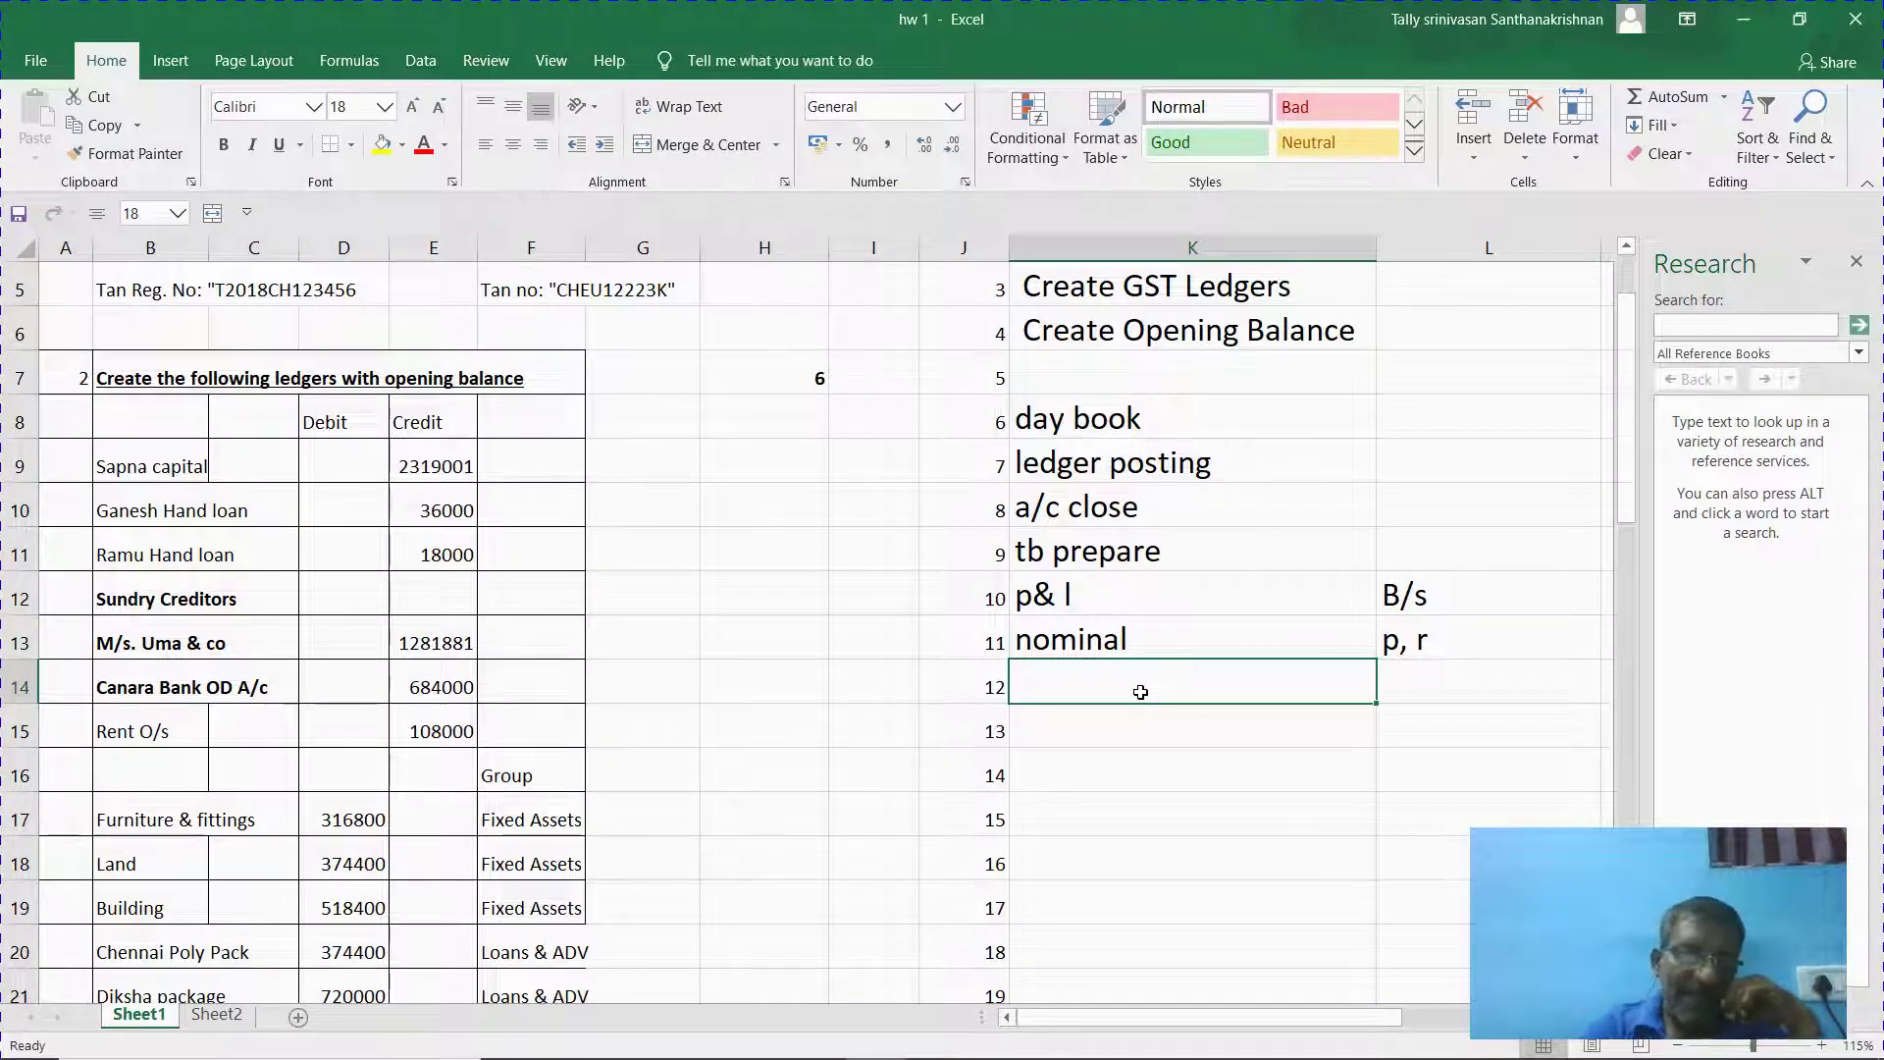
key(alt+Tab)
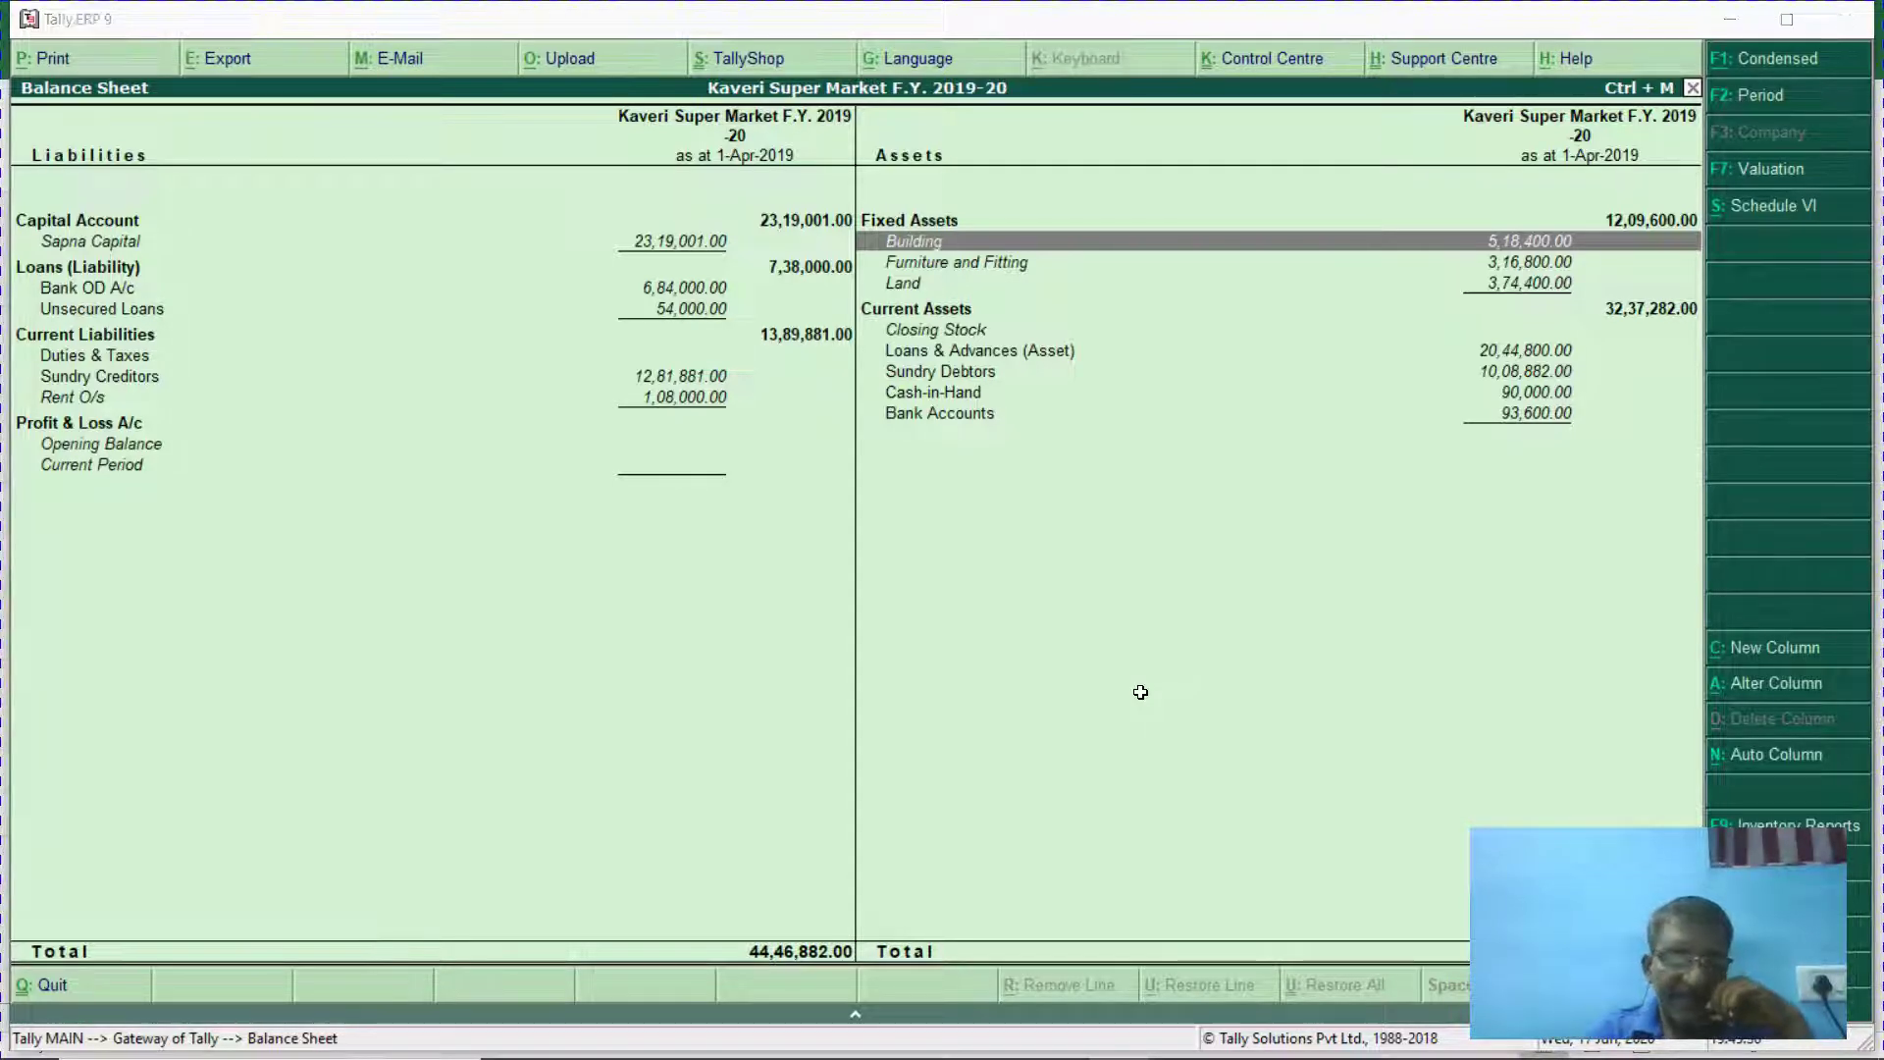
key(alt+Tab)
text(b=)
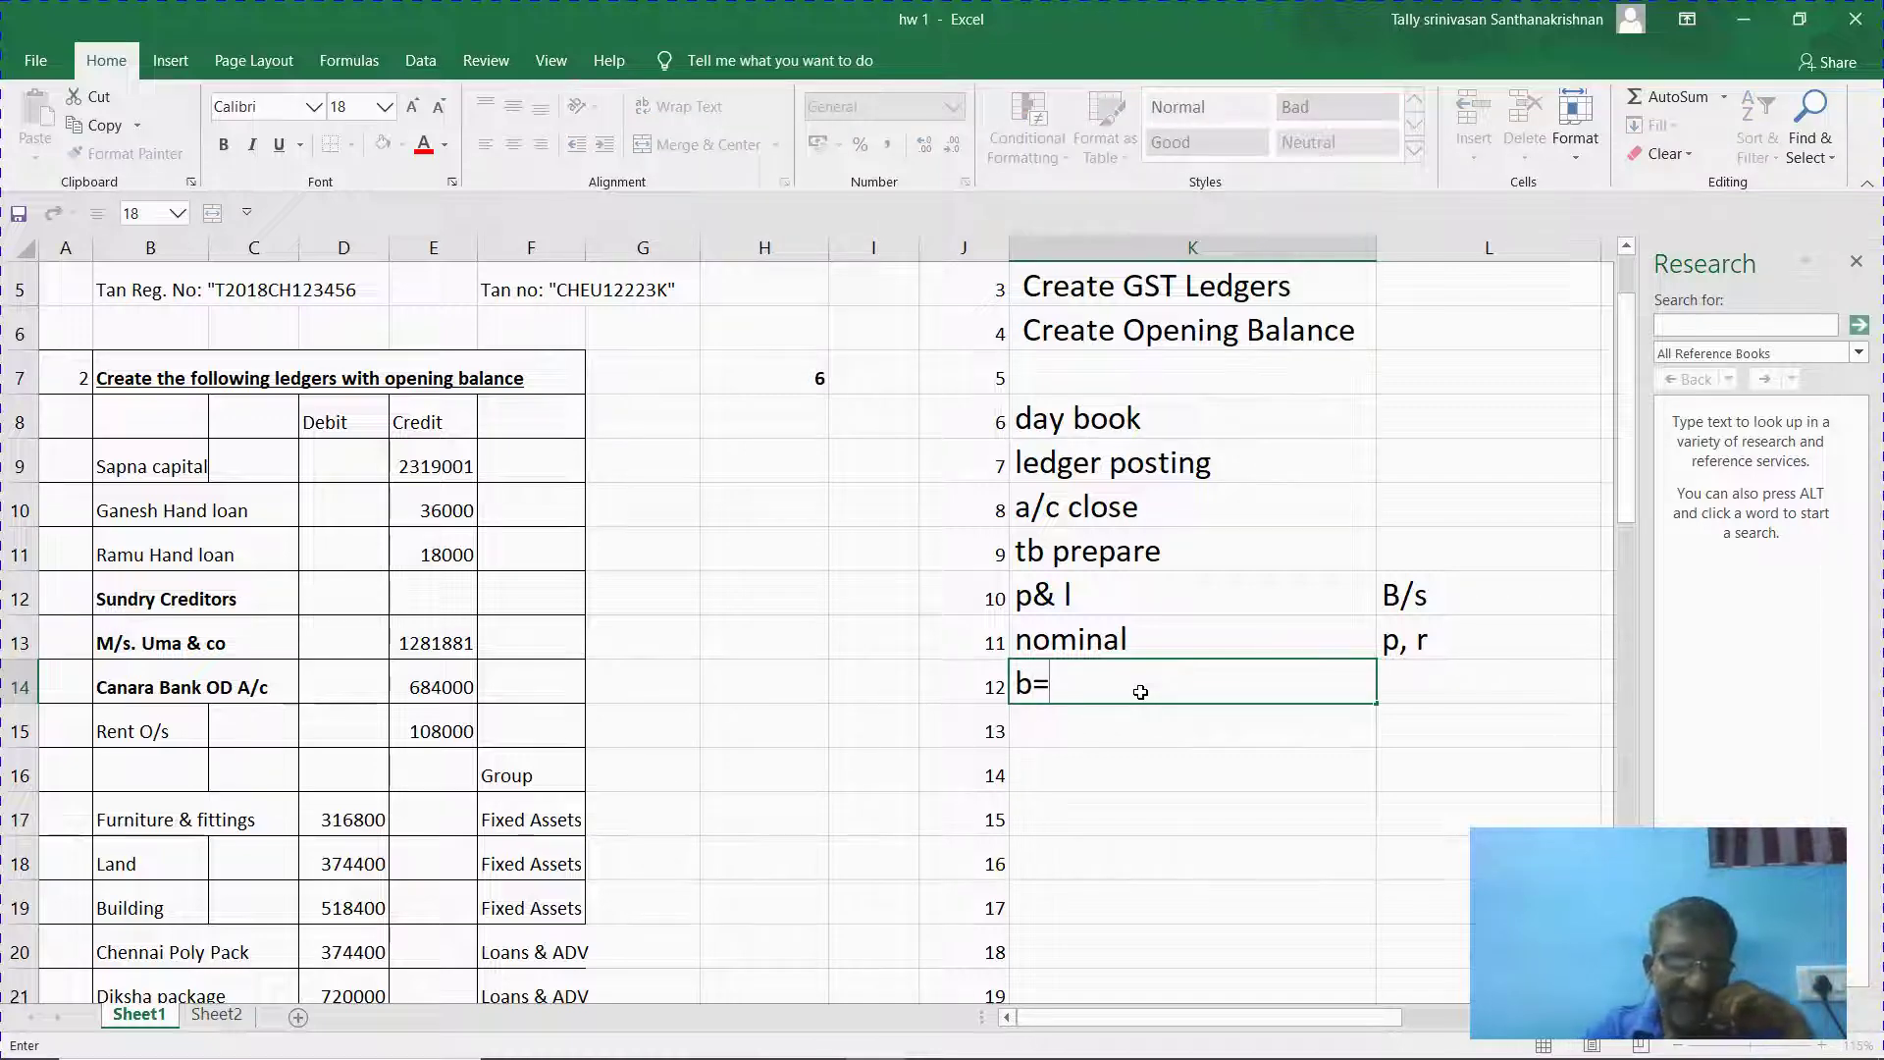
key(alt+Tab)
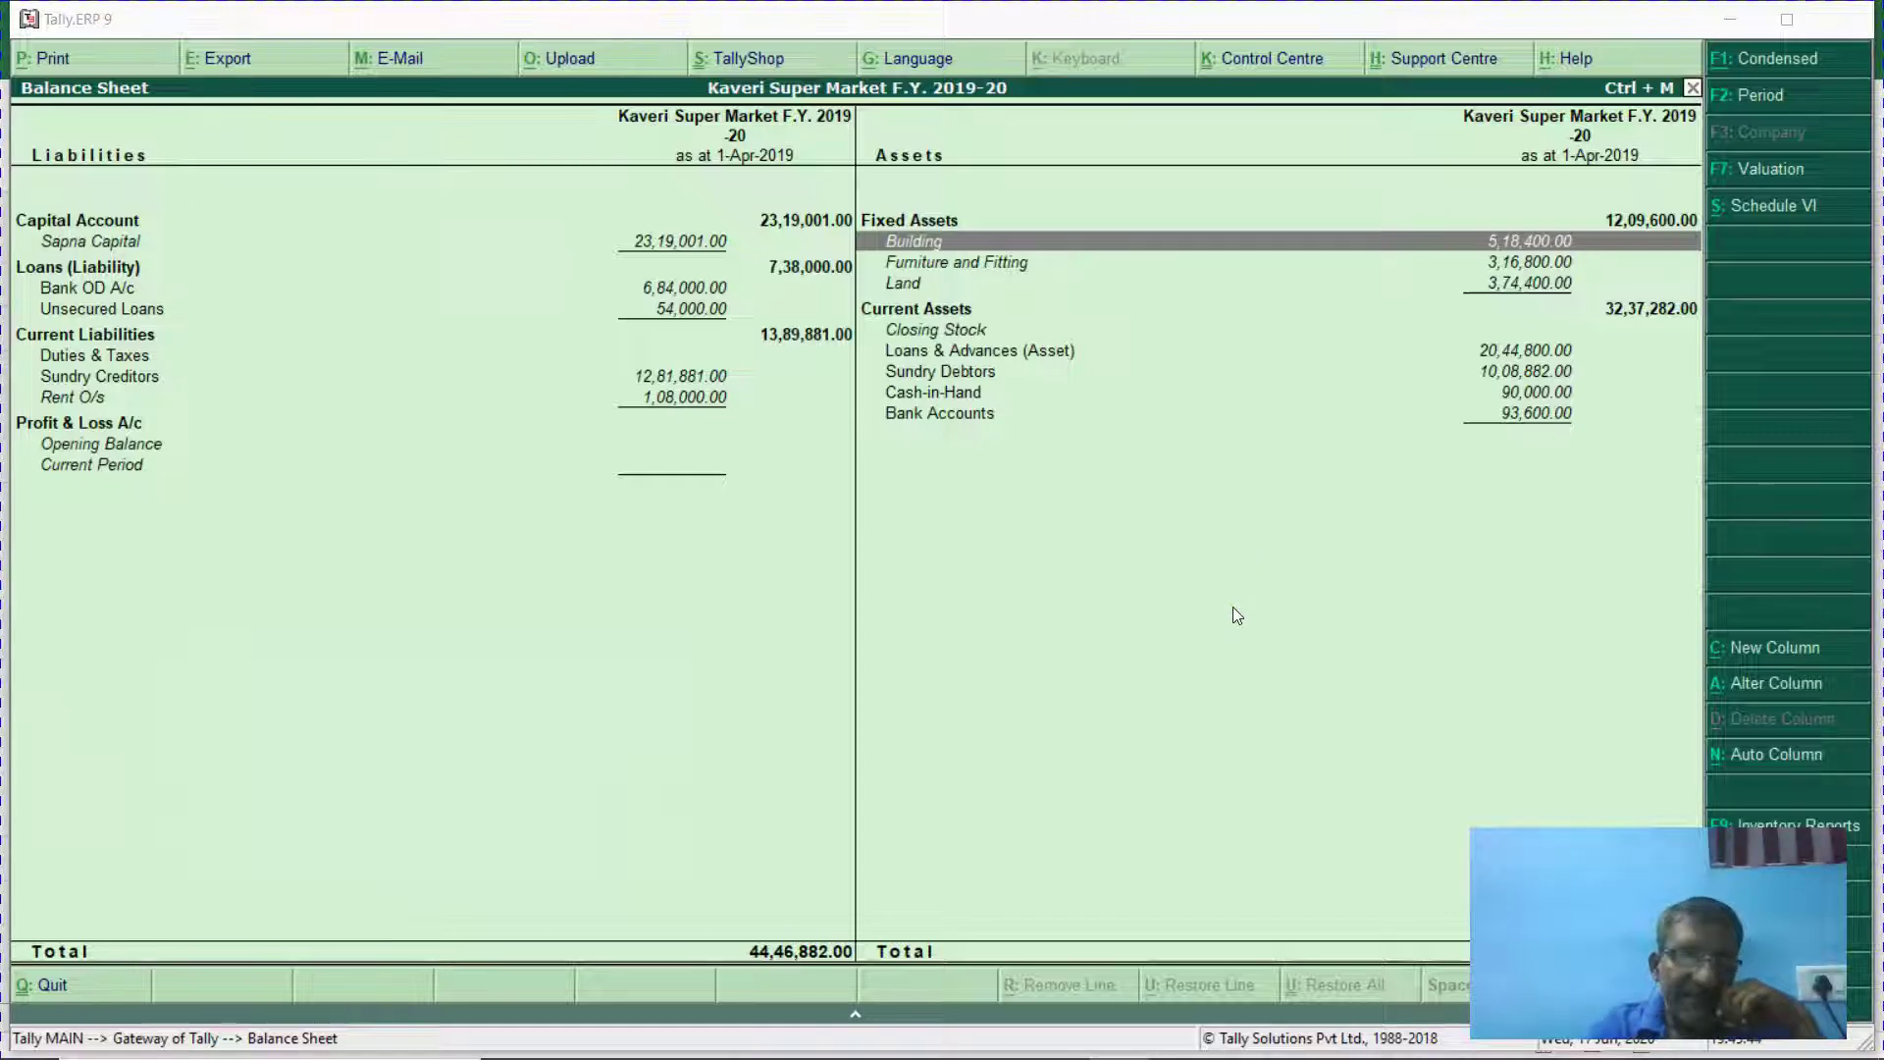
key(alt+Tab)
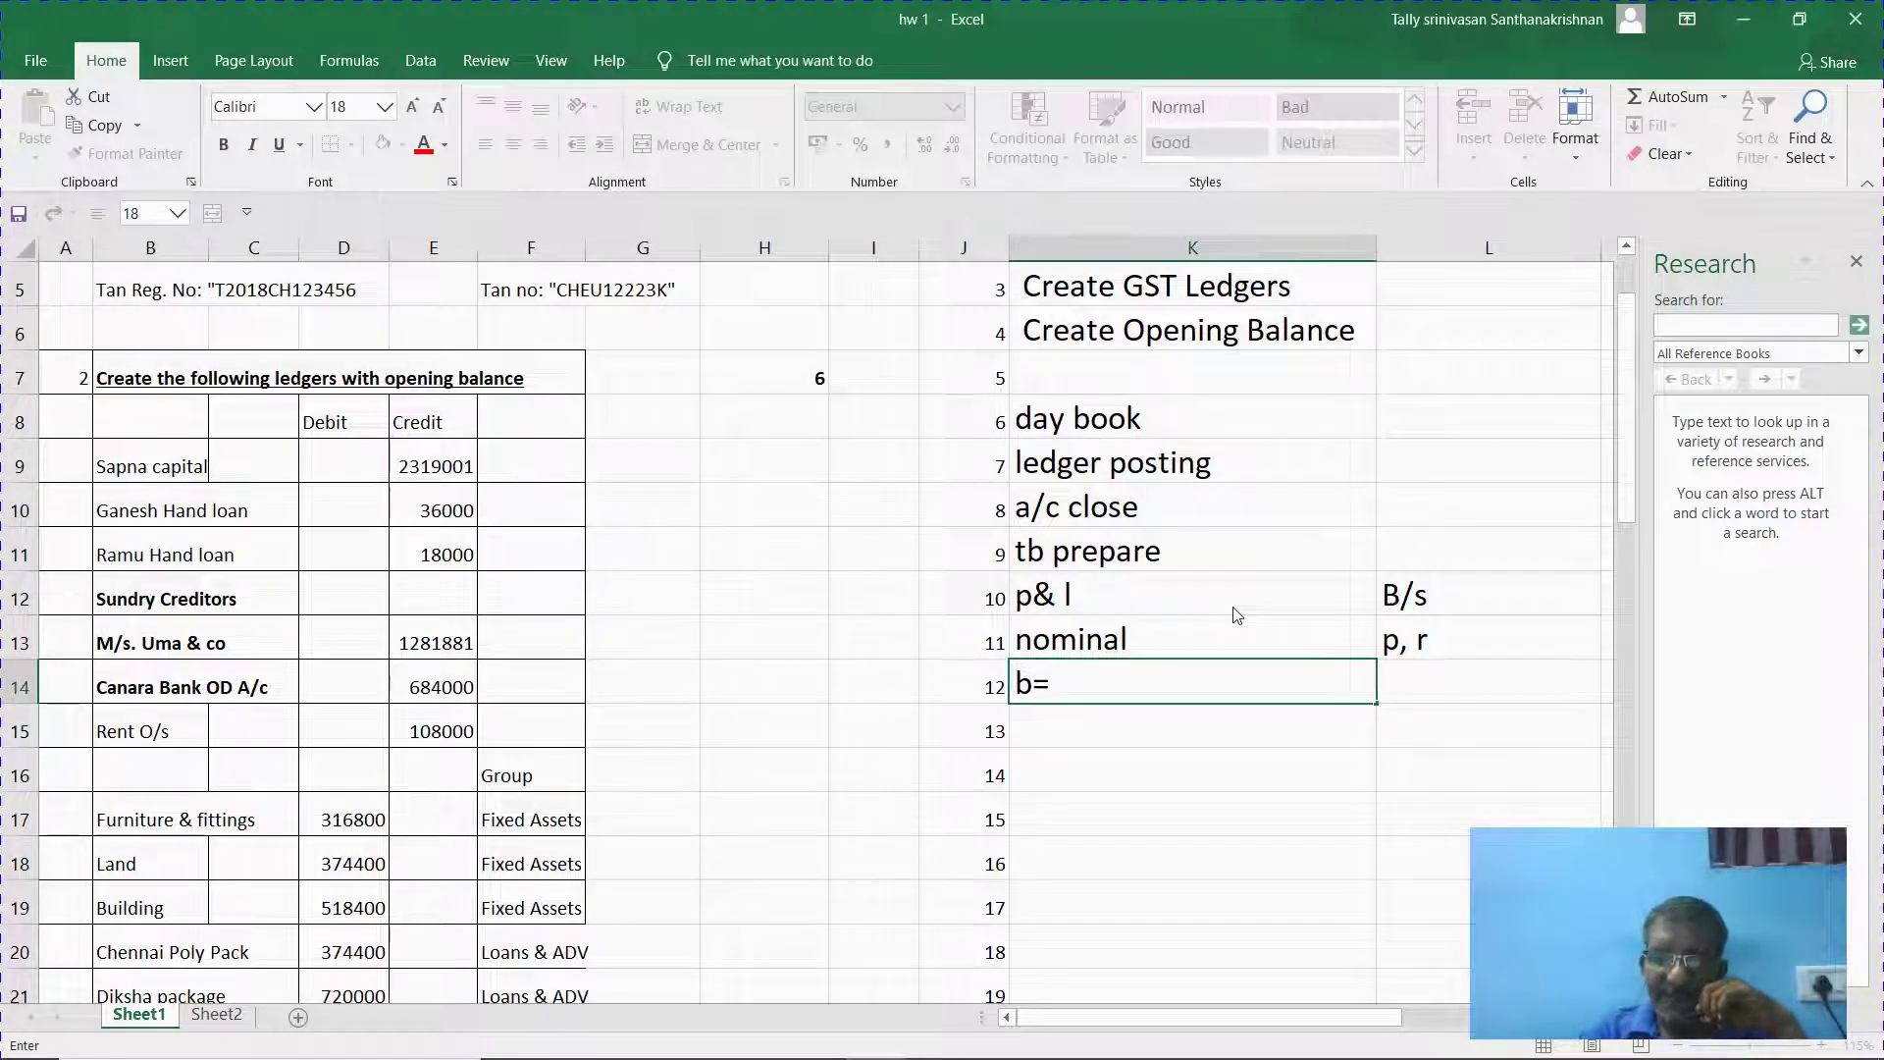
text(p+)
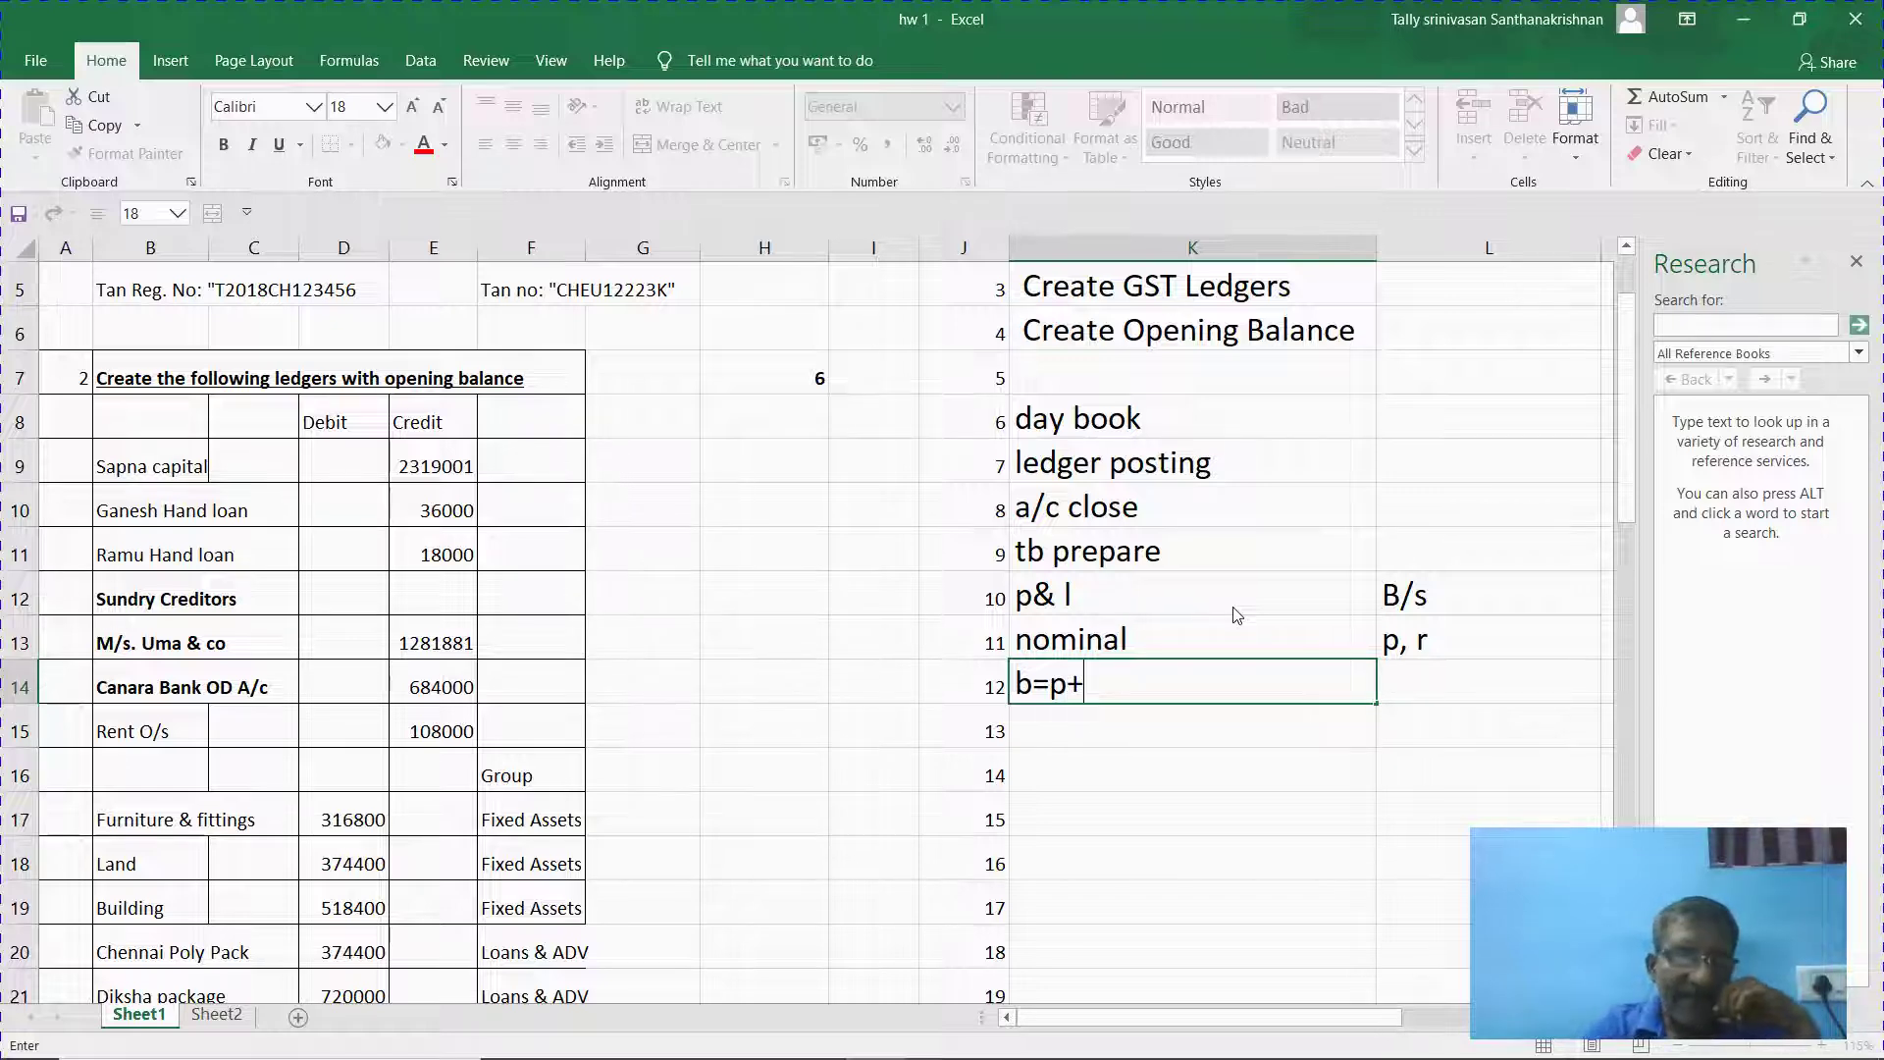
key(alt+Tab)
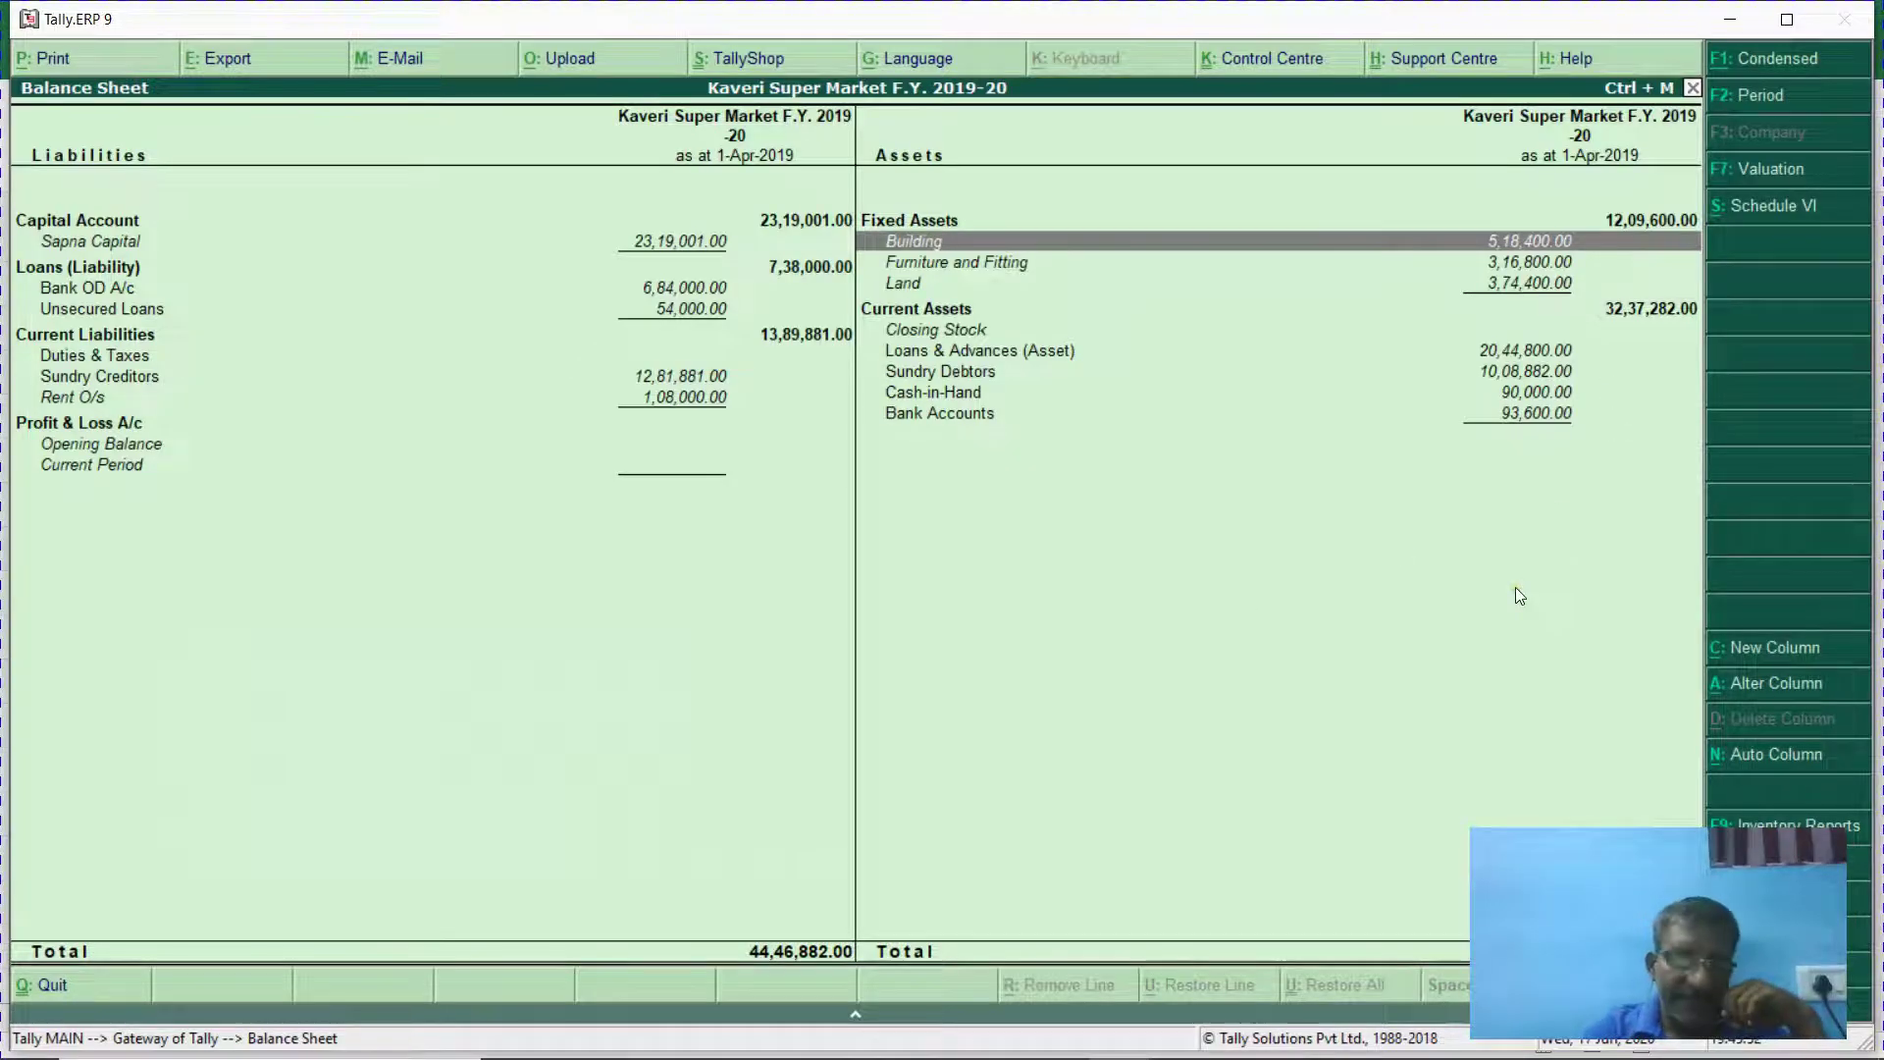
key(alt+Tab)
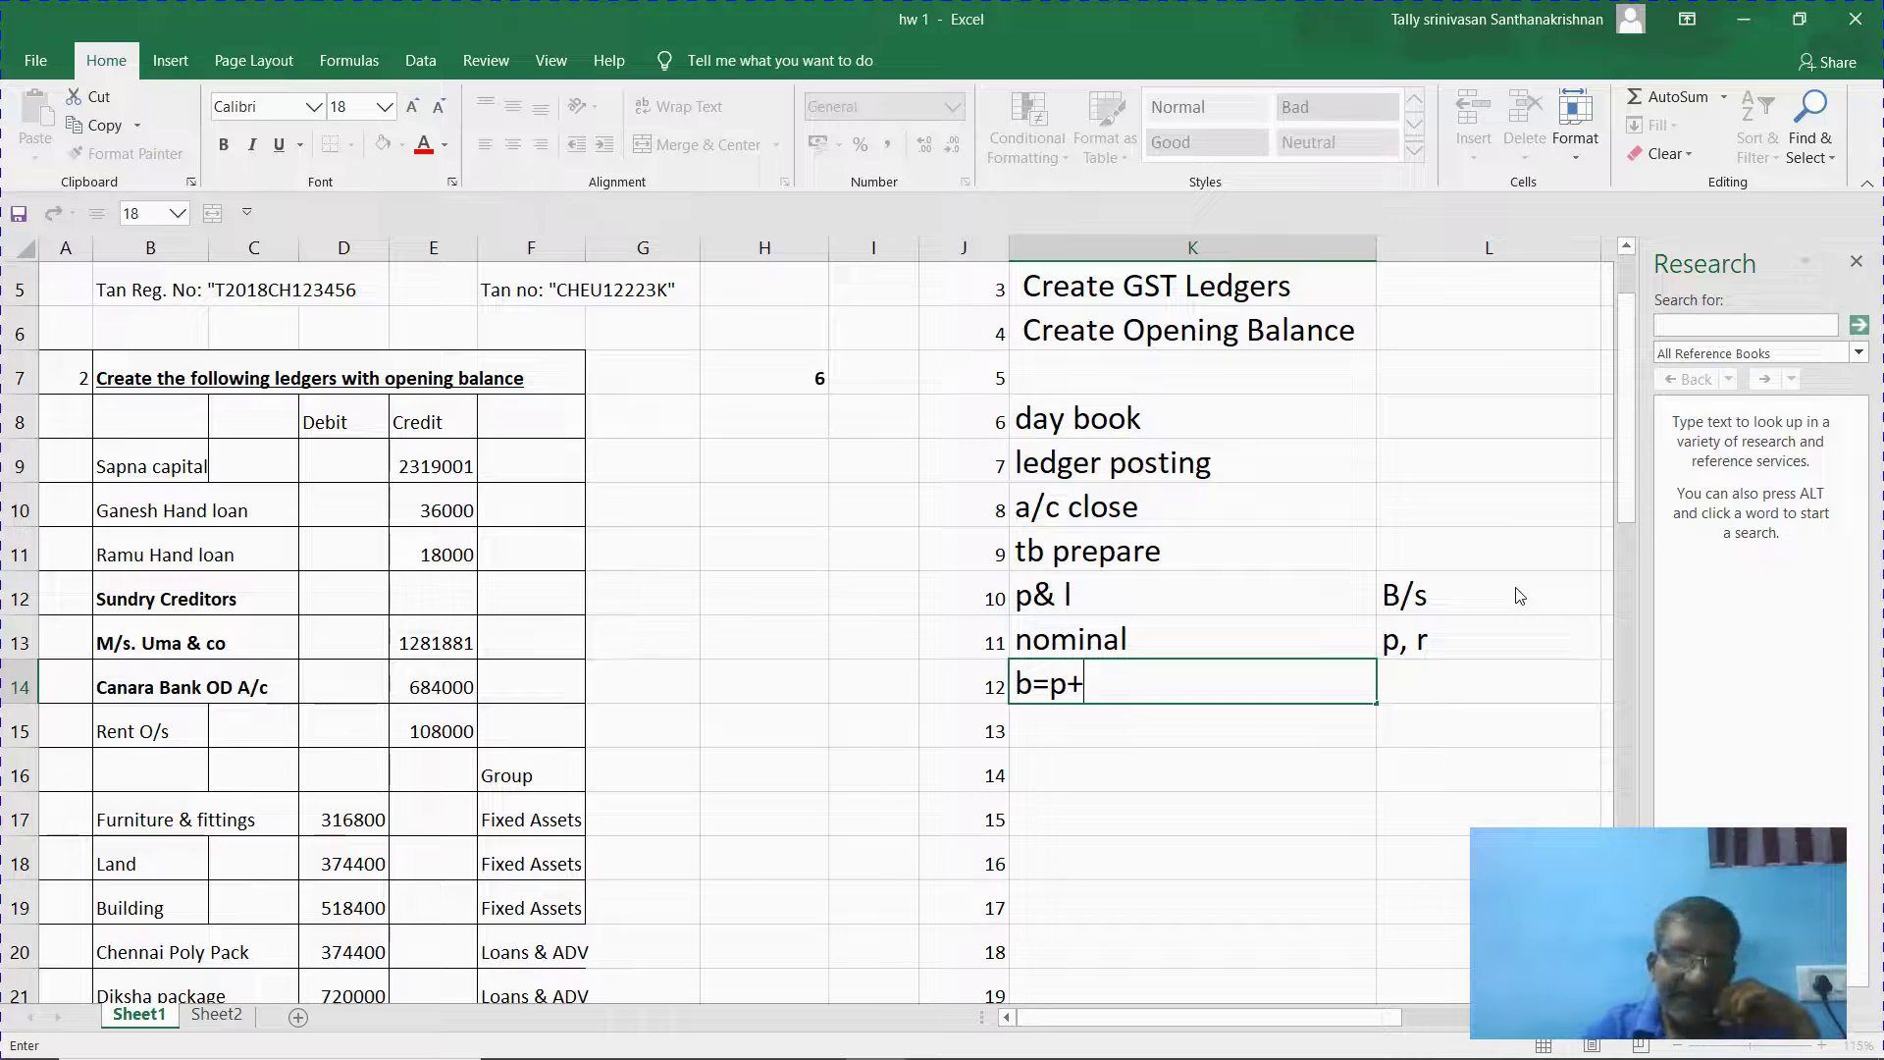
text(r+)
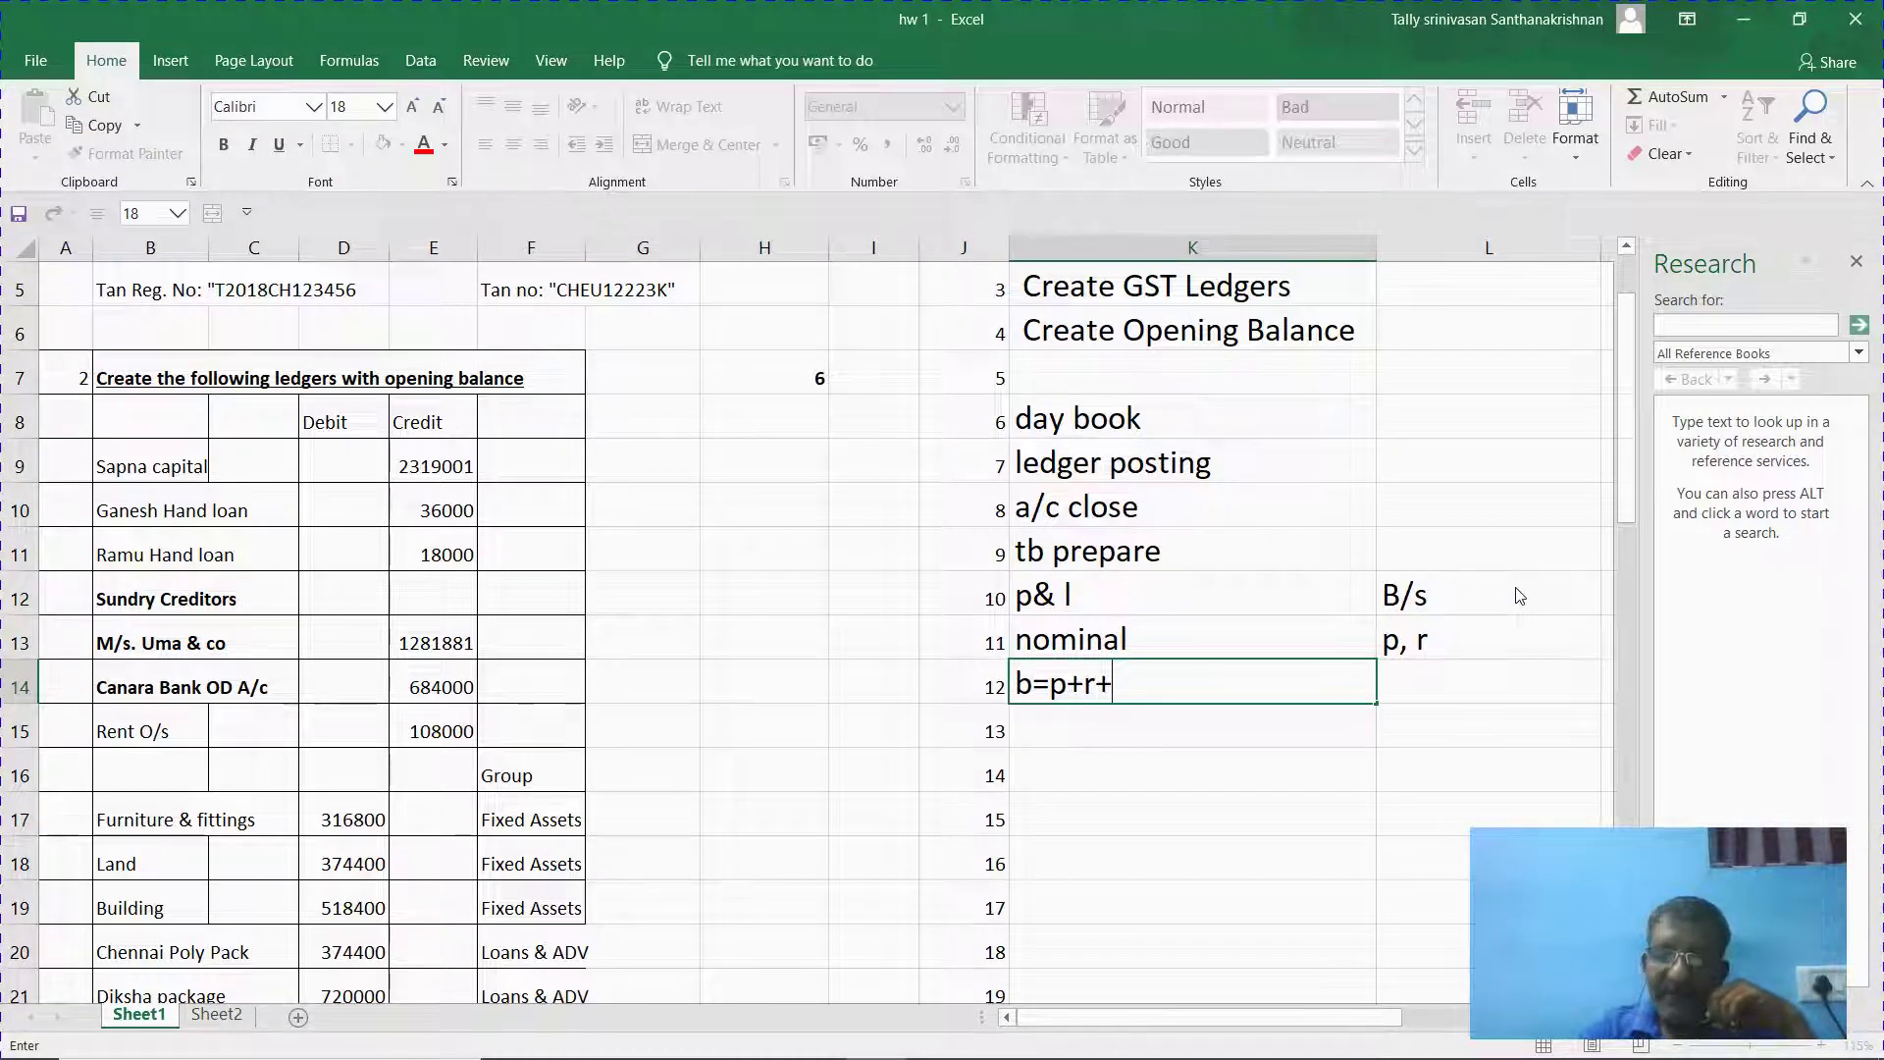
key(alt+Tab)
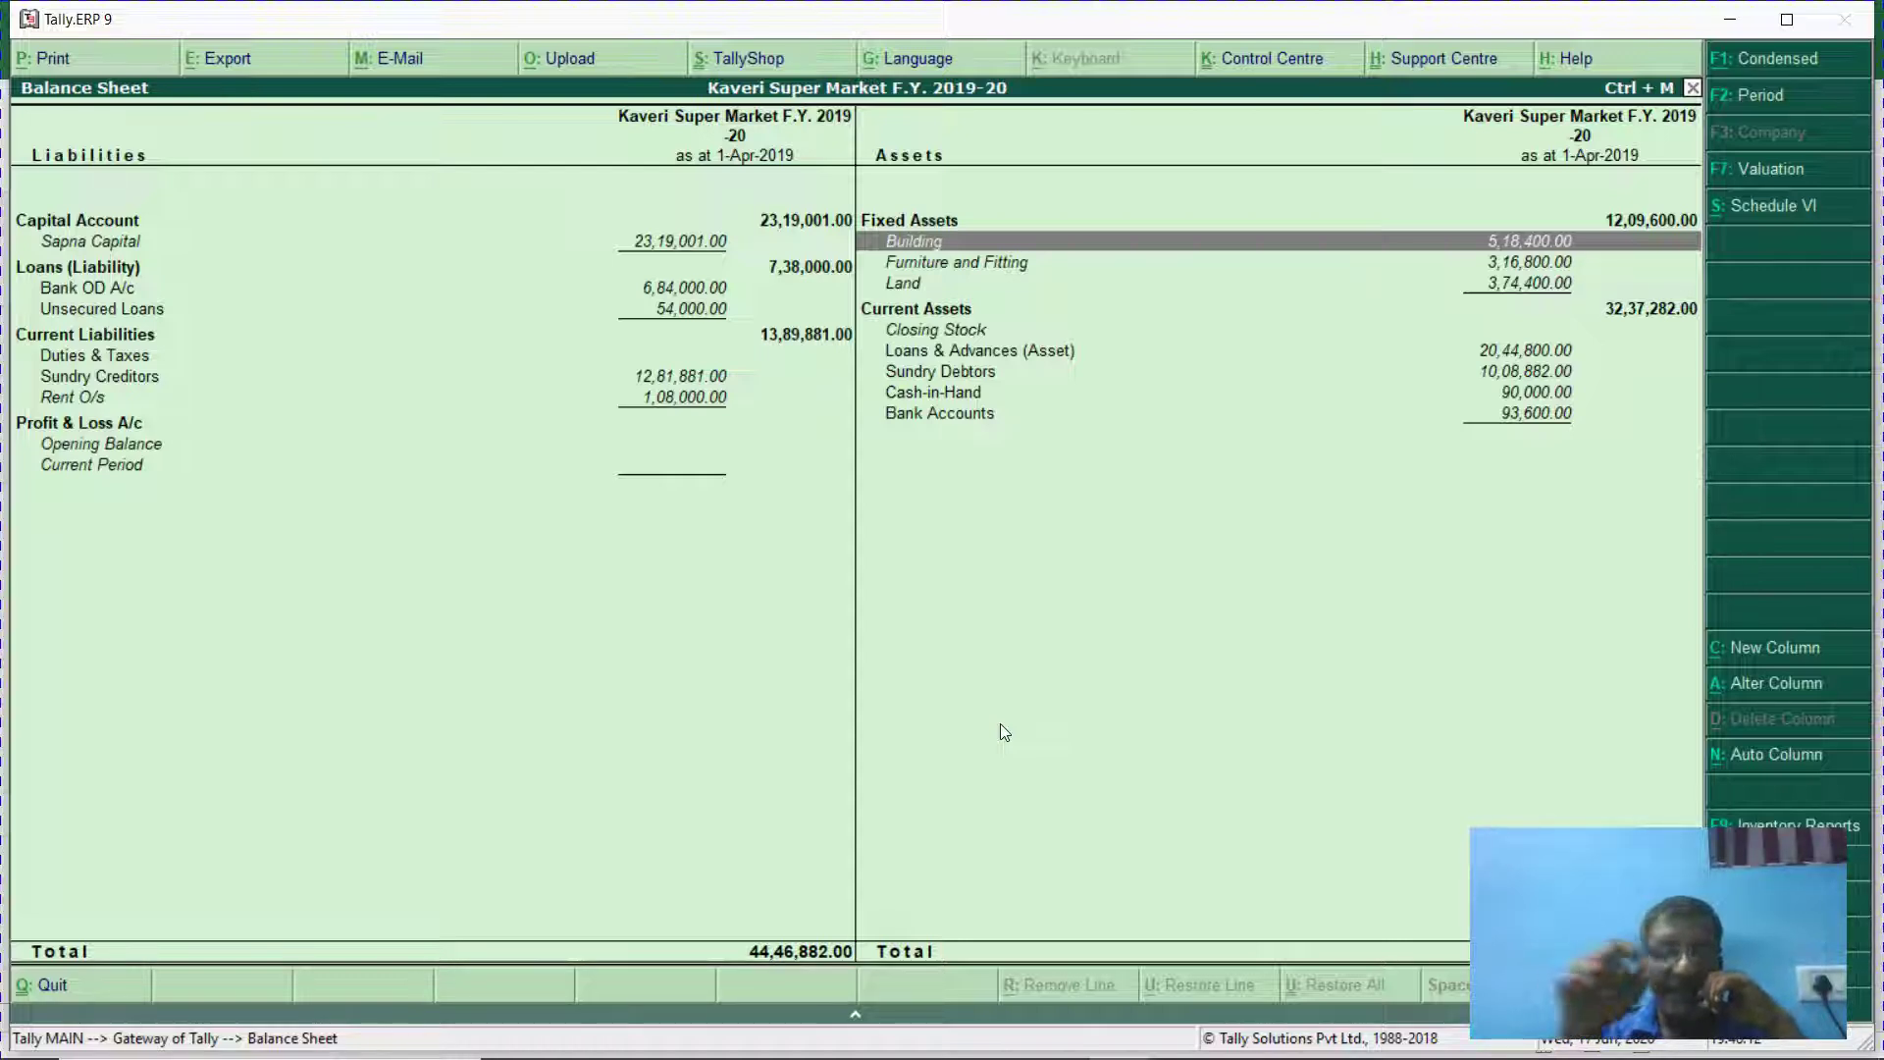
Compare Tally's balance sheet with the hw 1 workbook, ending back in Excel.
key(alt+Tab)
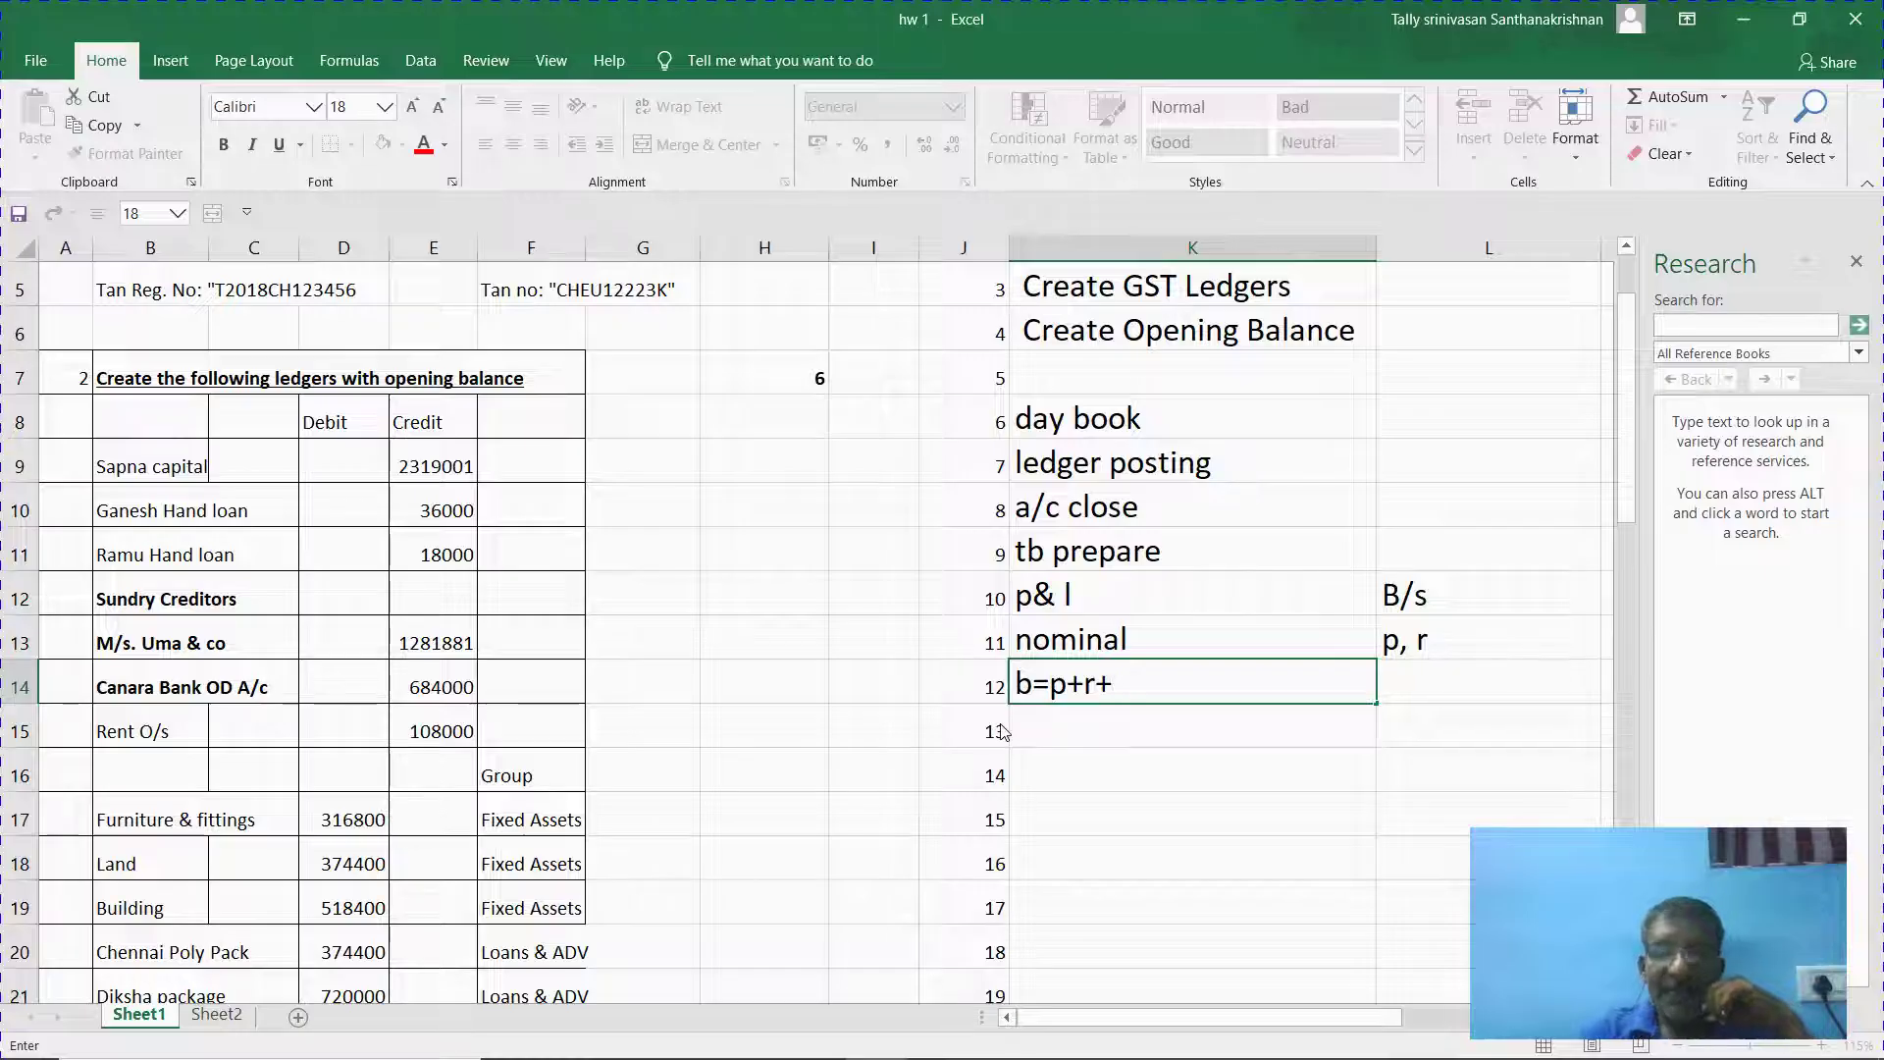
key(alt+Tab)
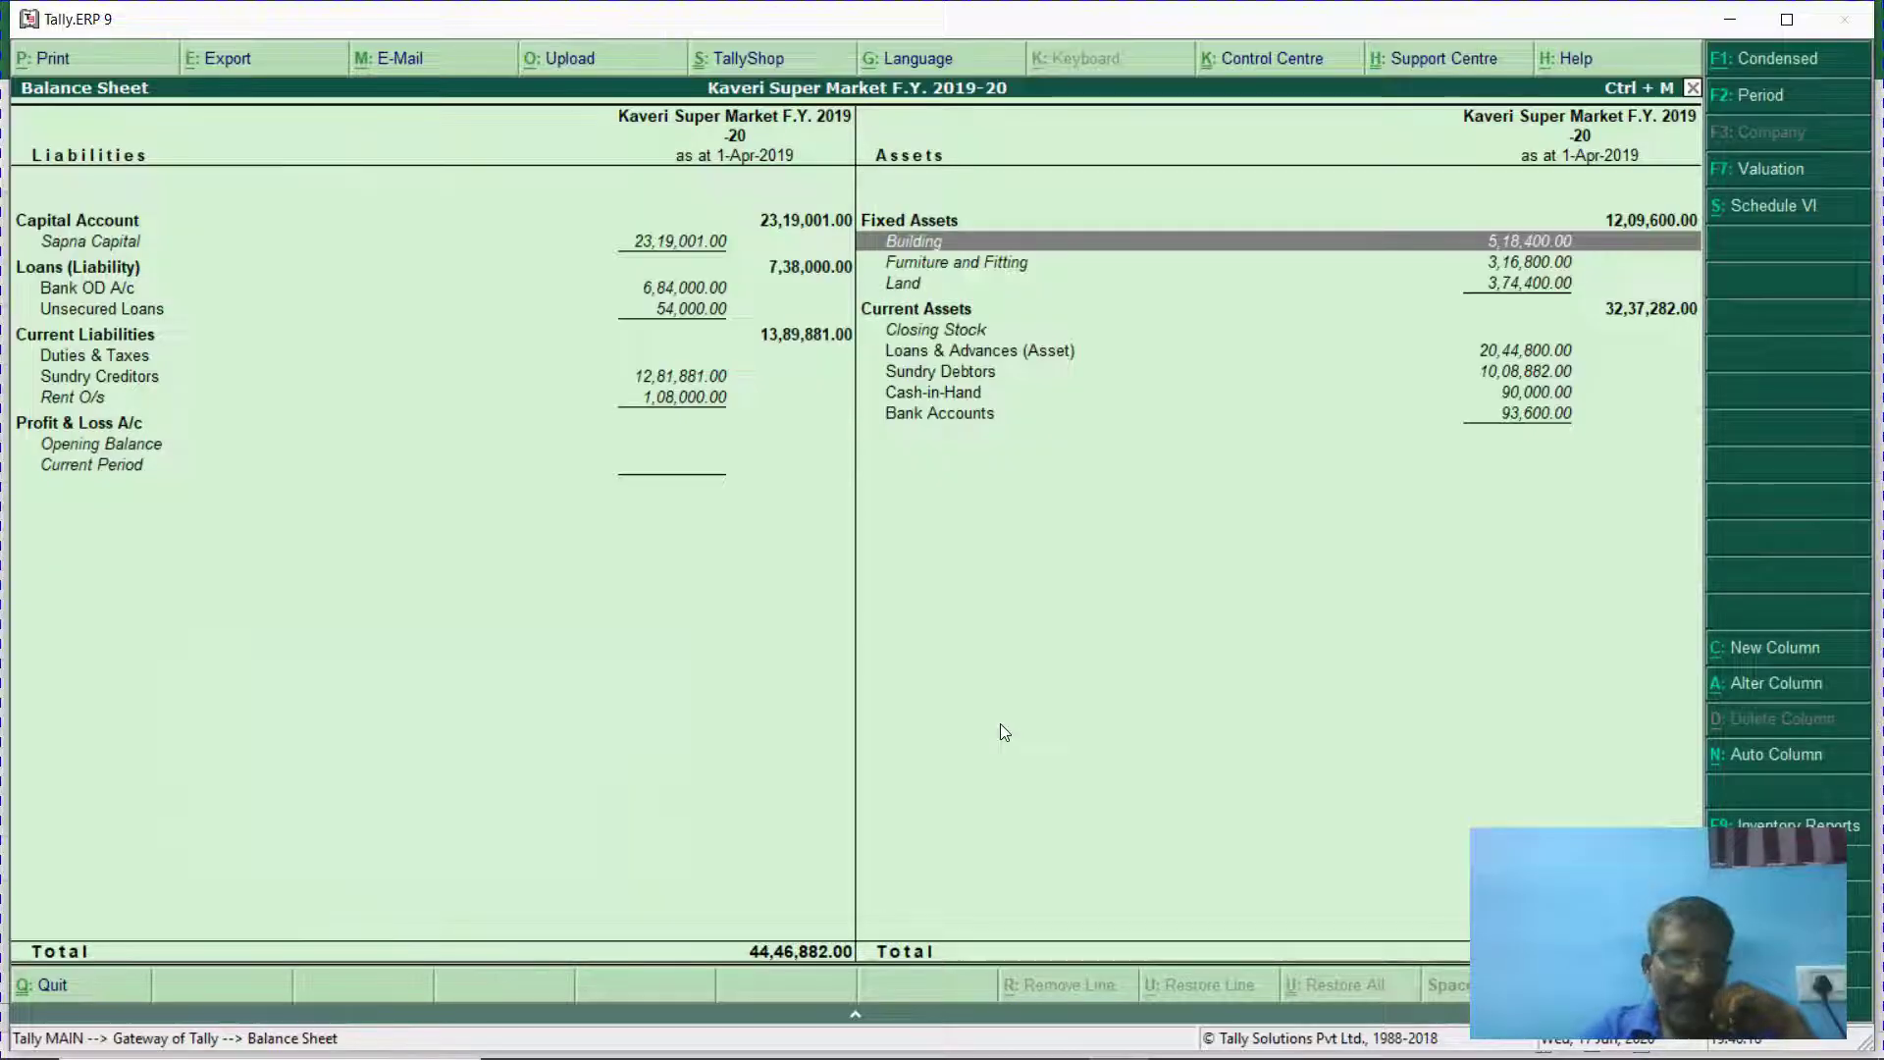
key(alt+Tab)
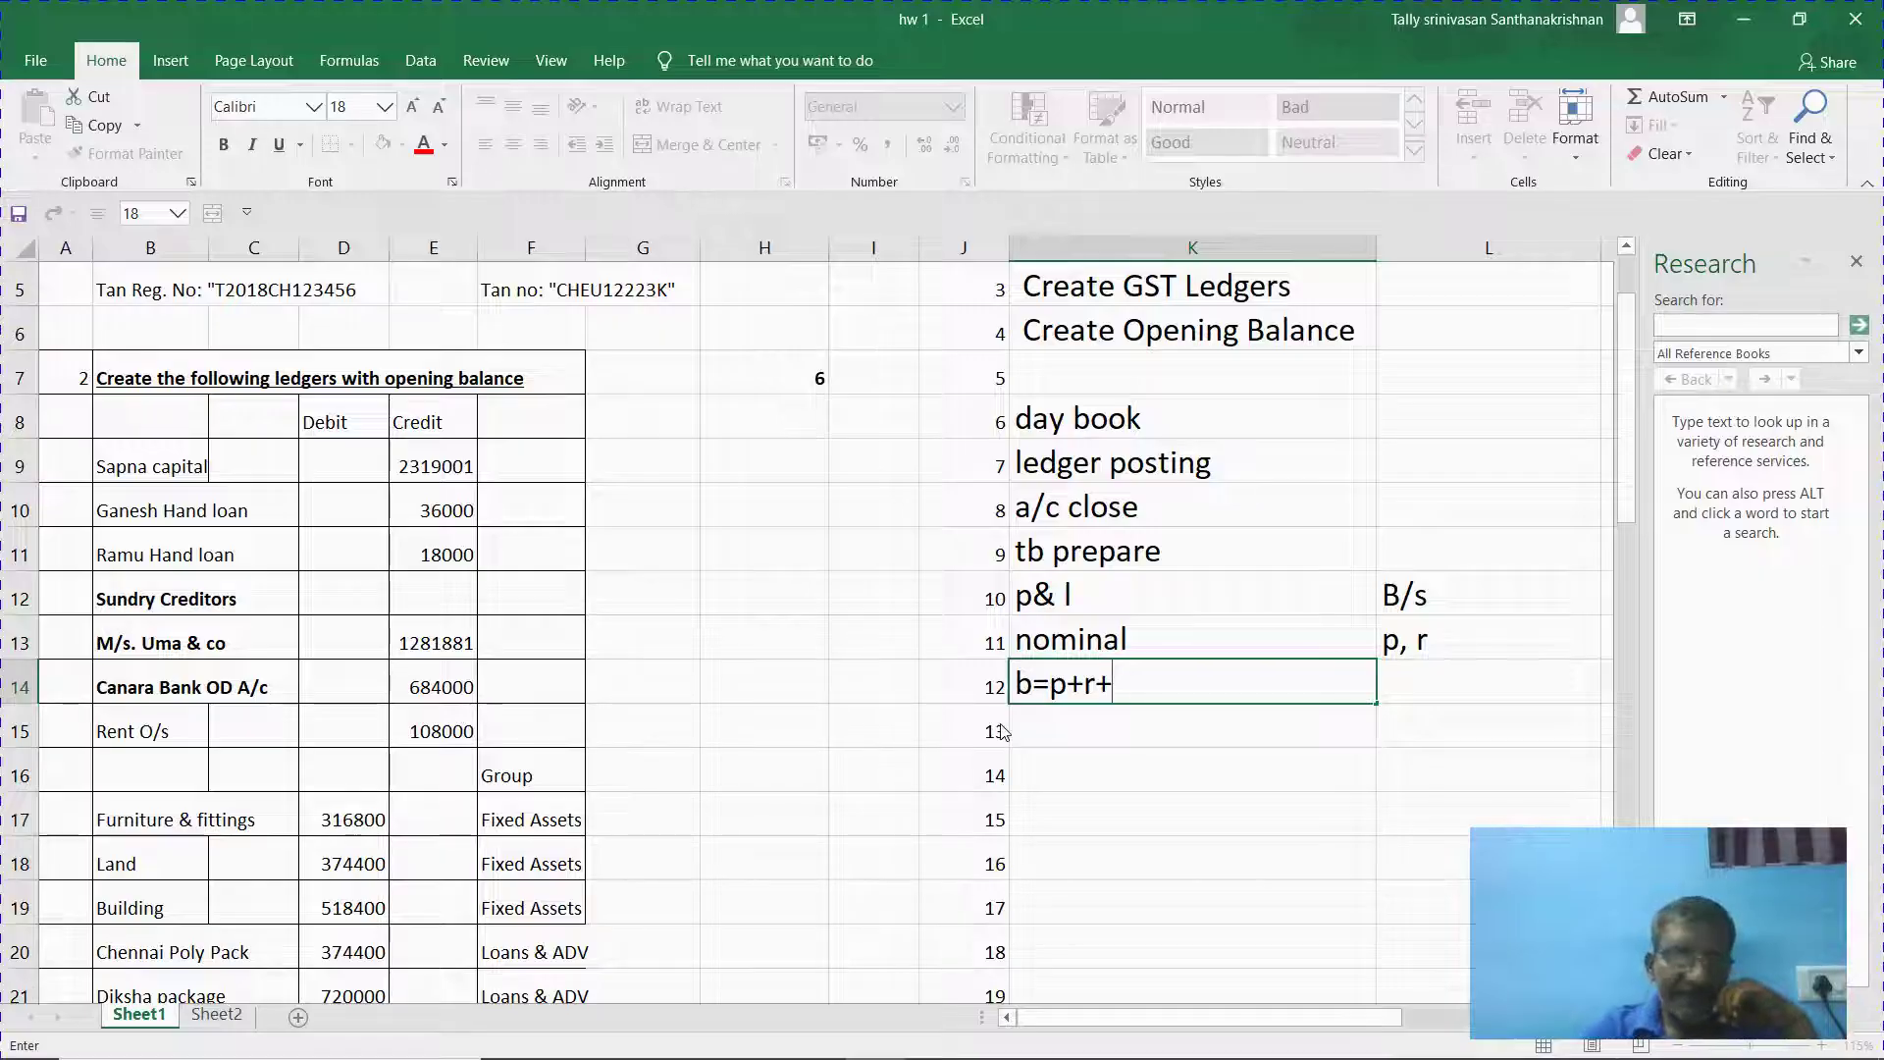
key(alt+Tab)
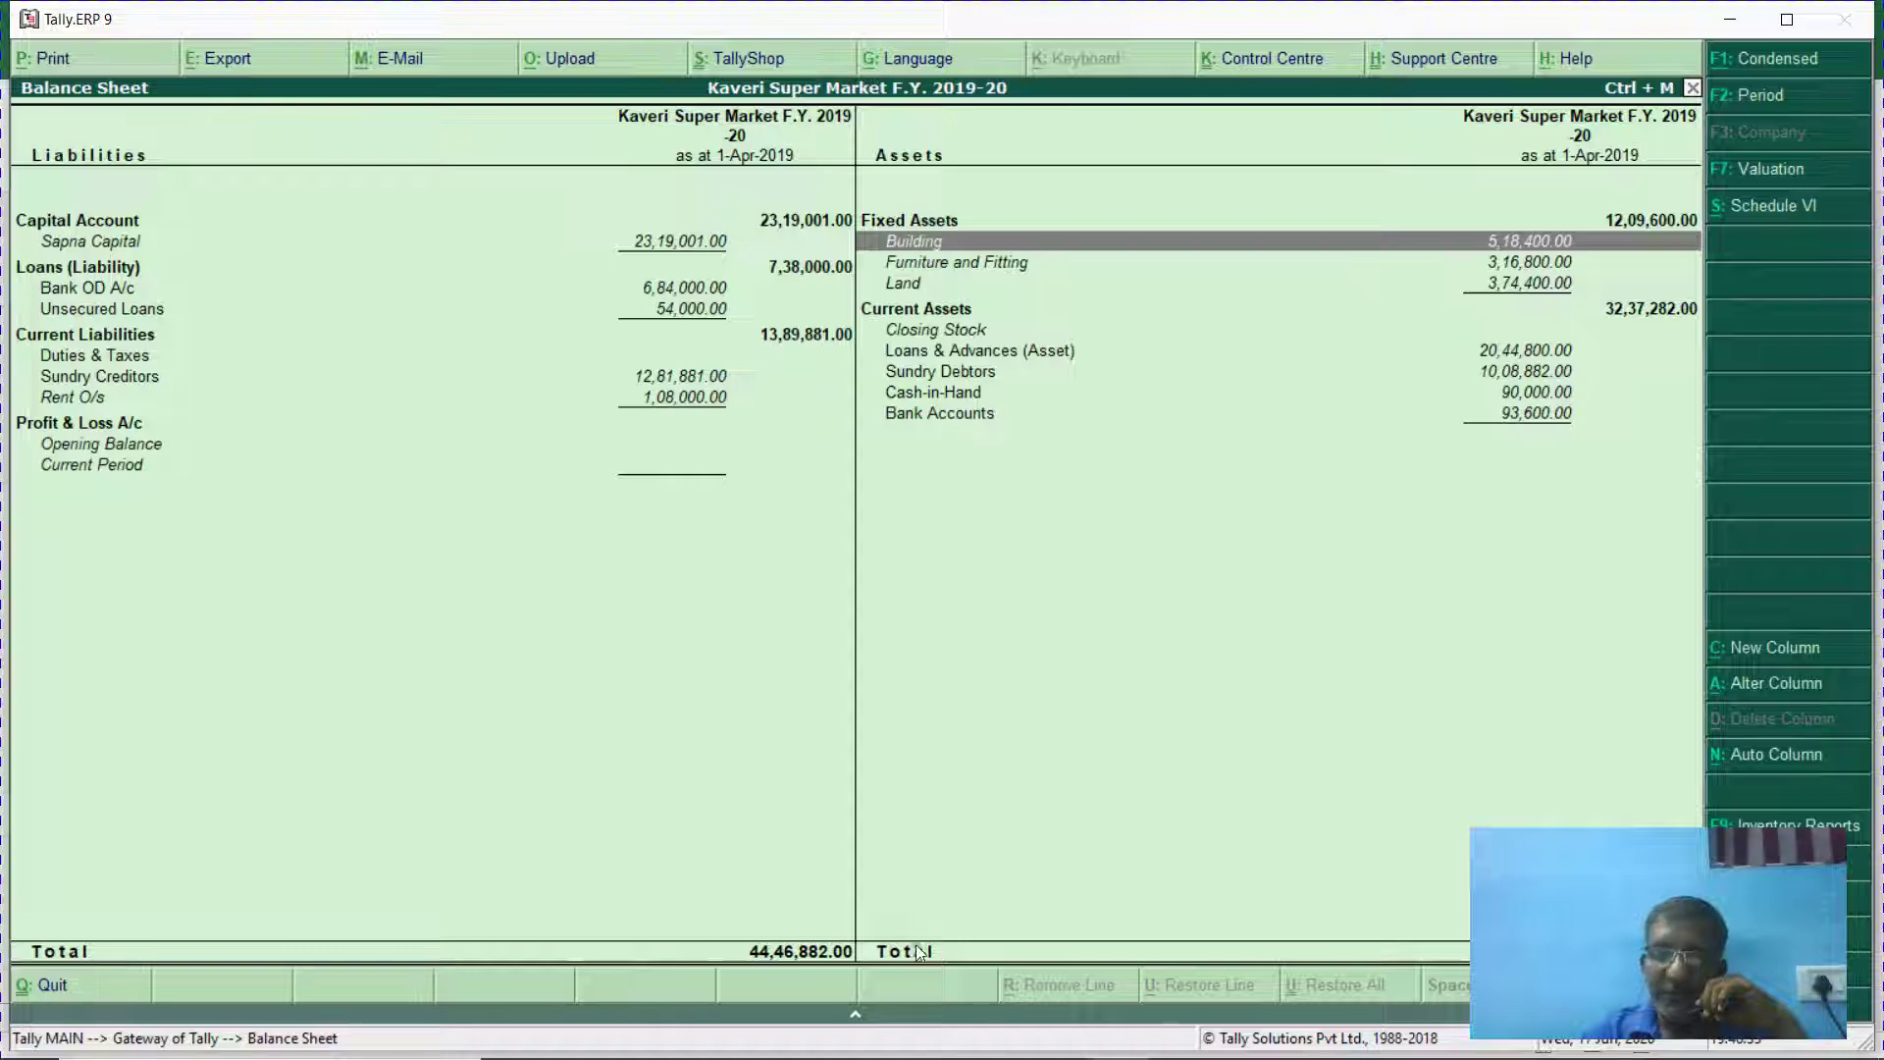
key(alt+Tab)
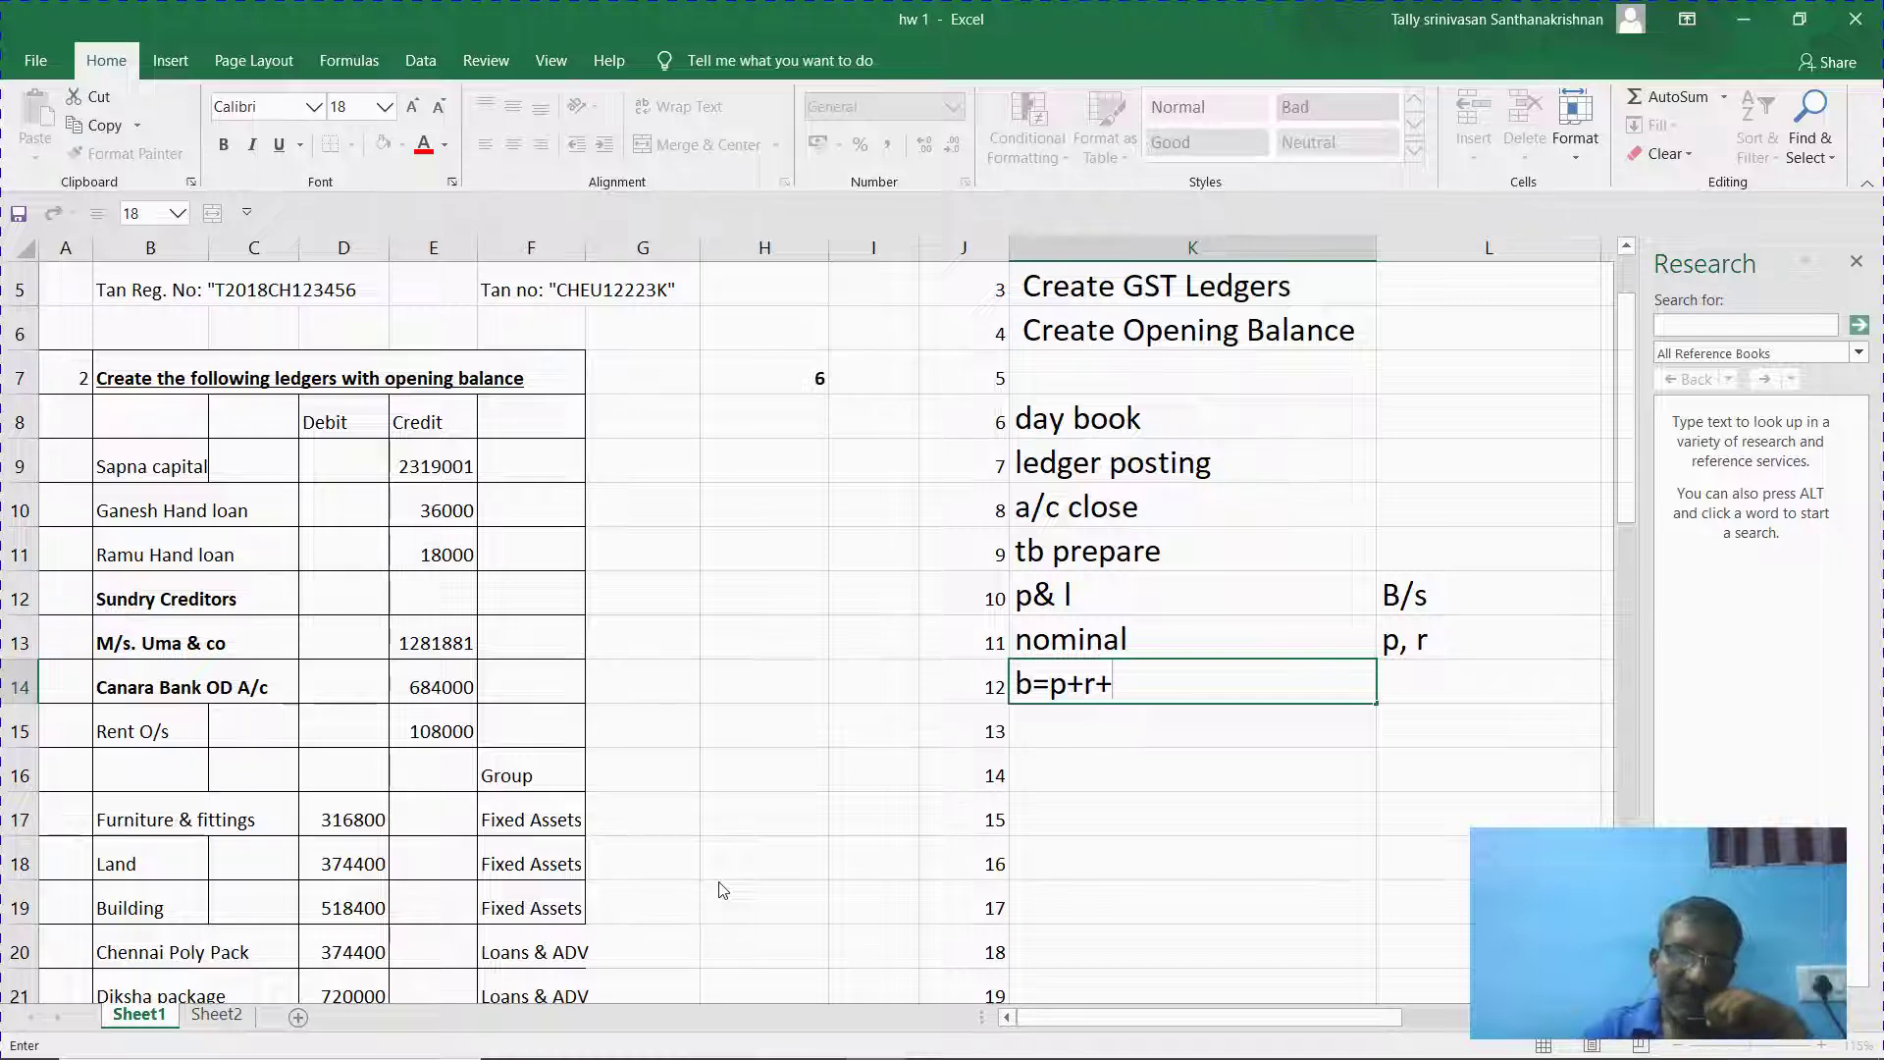
Complete K14 as 'b=p+r+net bal of n. a/c', then glance at Tally and return.
text(net)
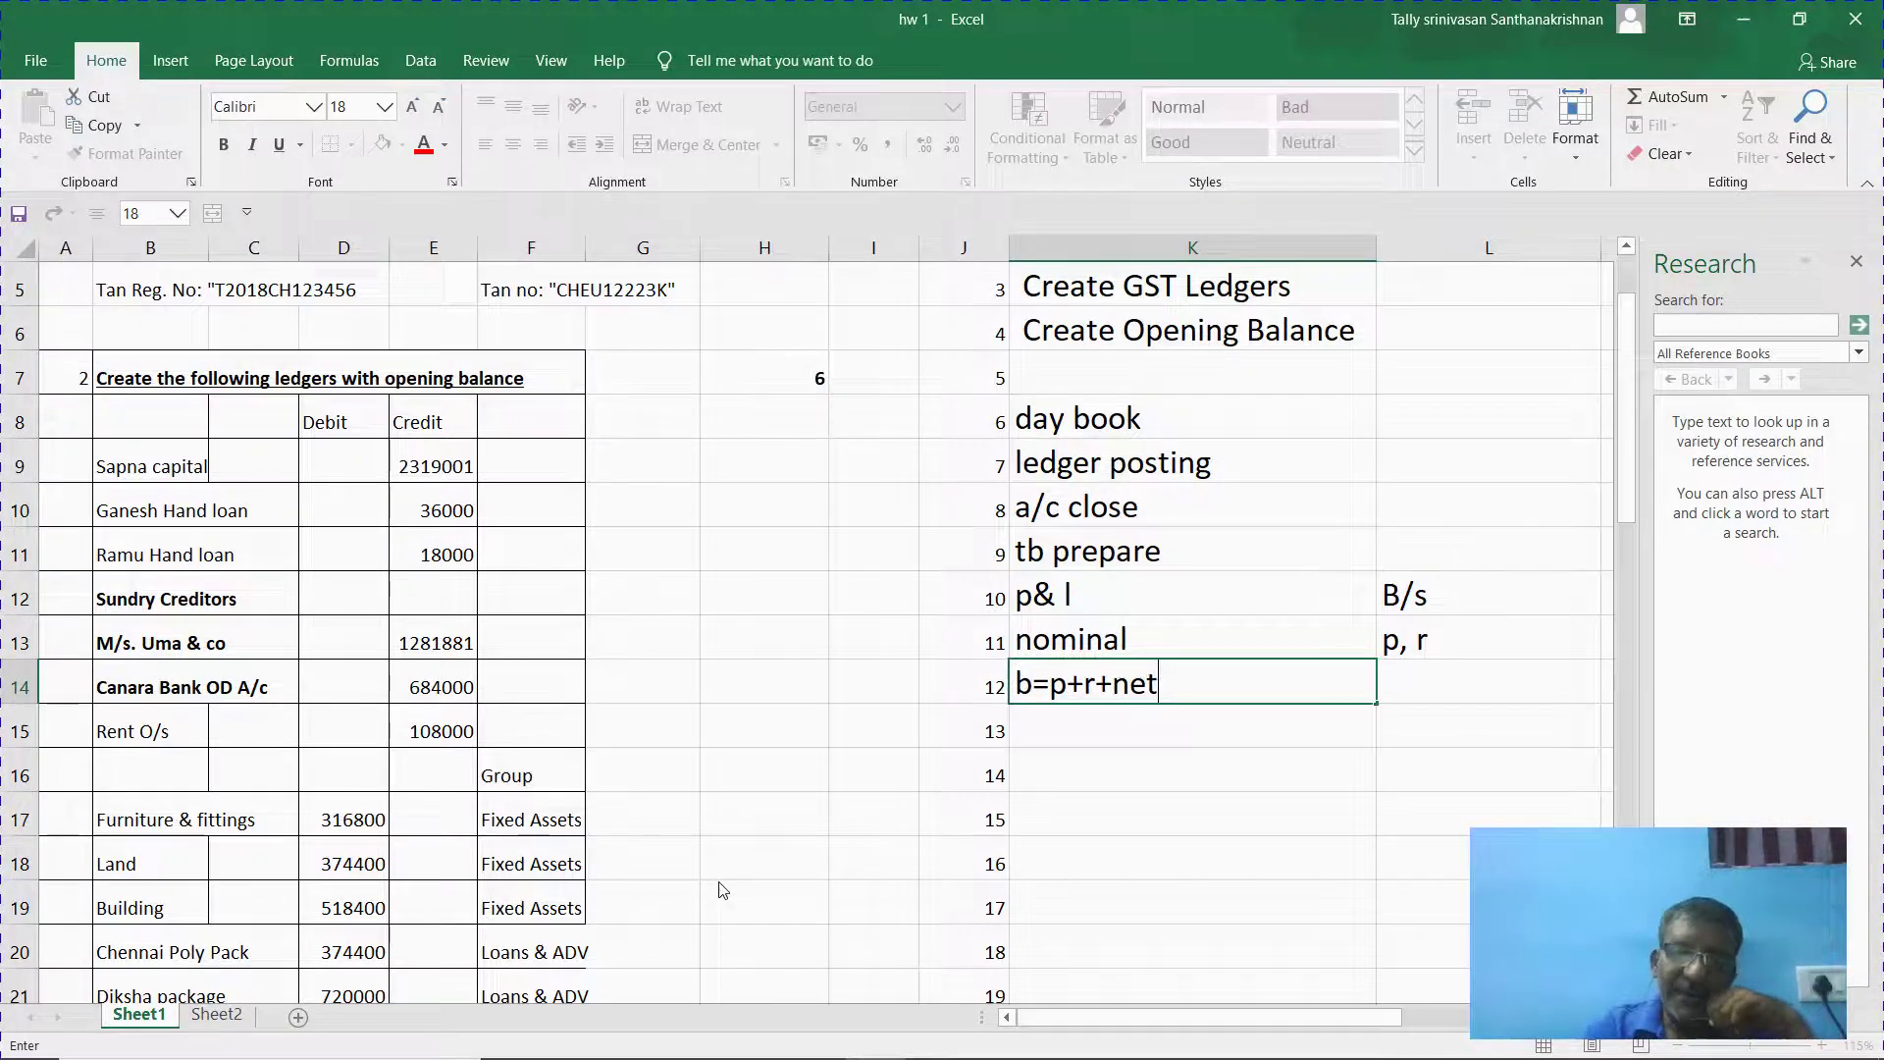
text( bal)
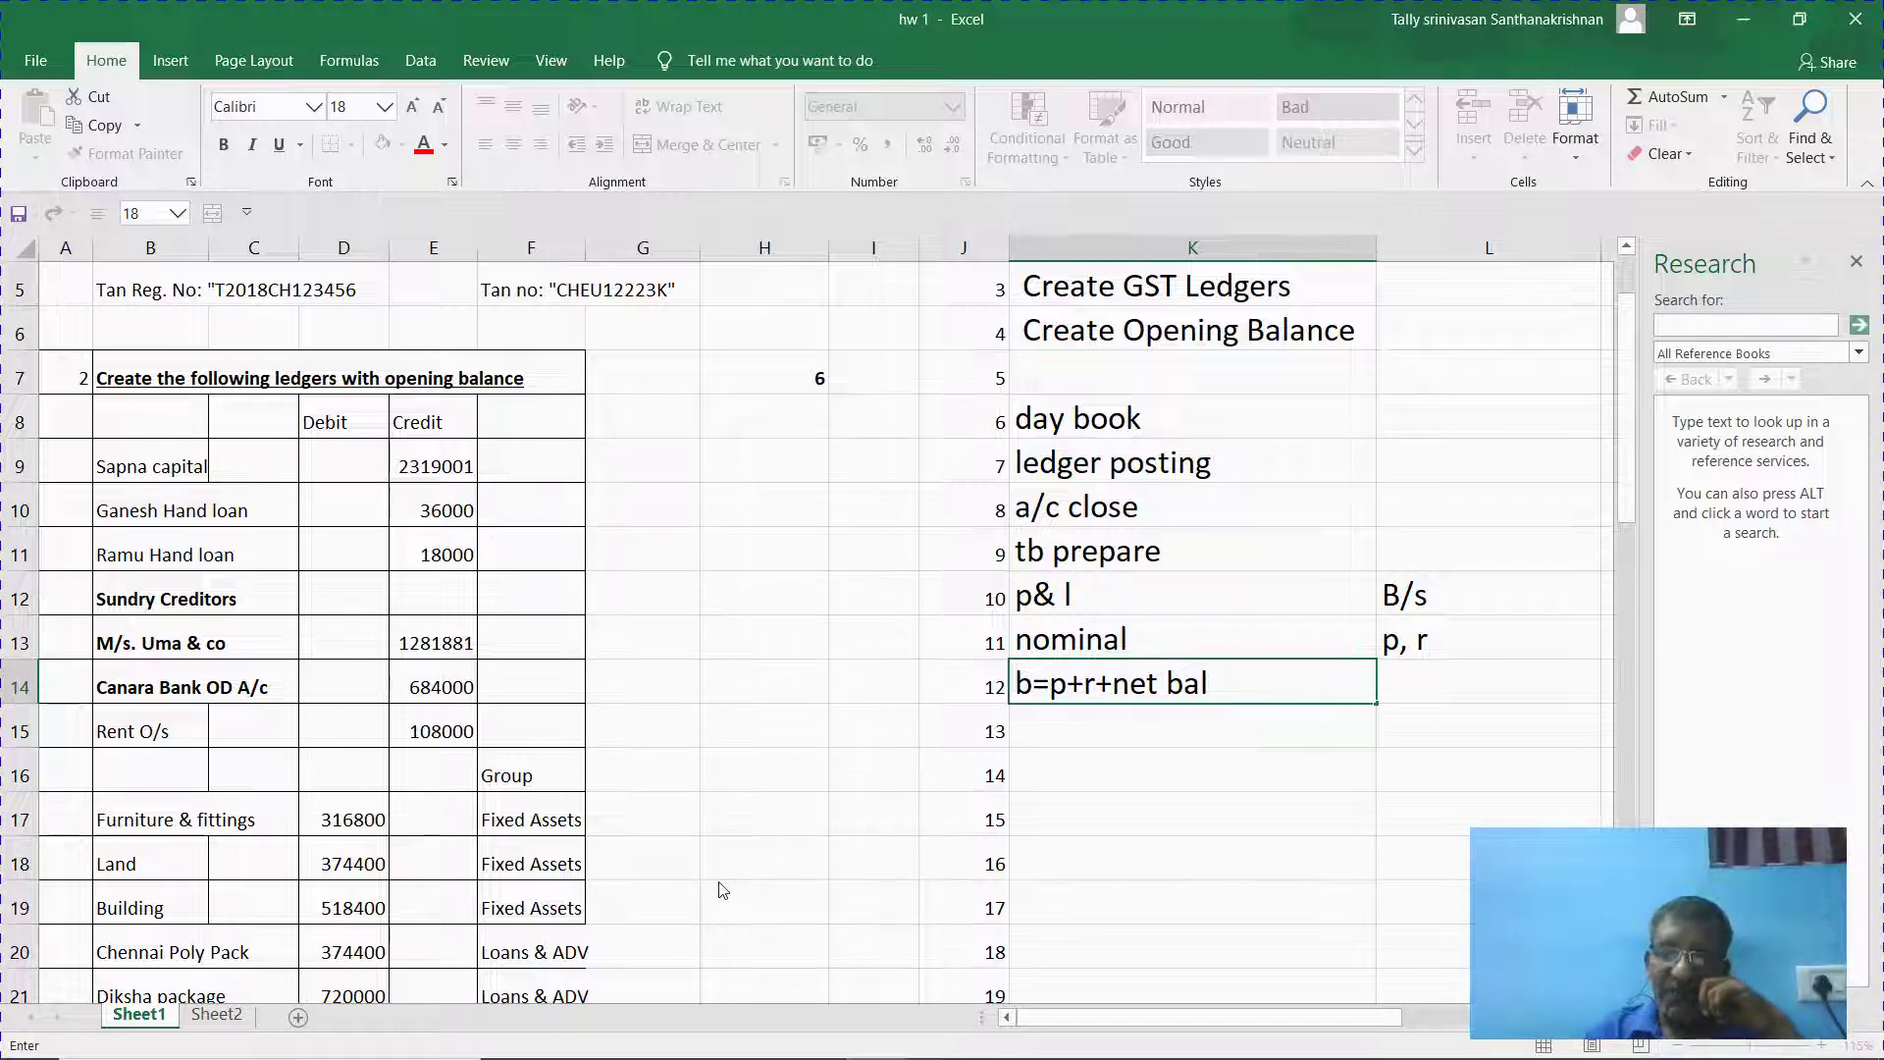
text(of )
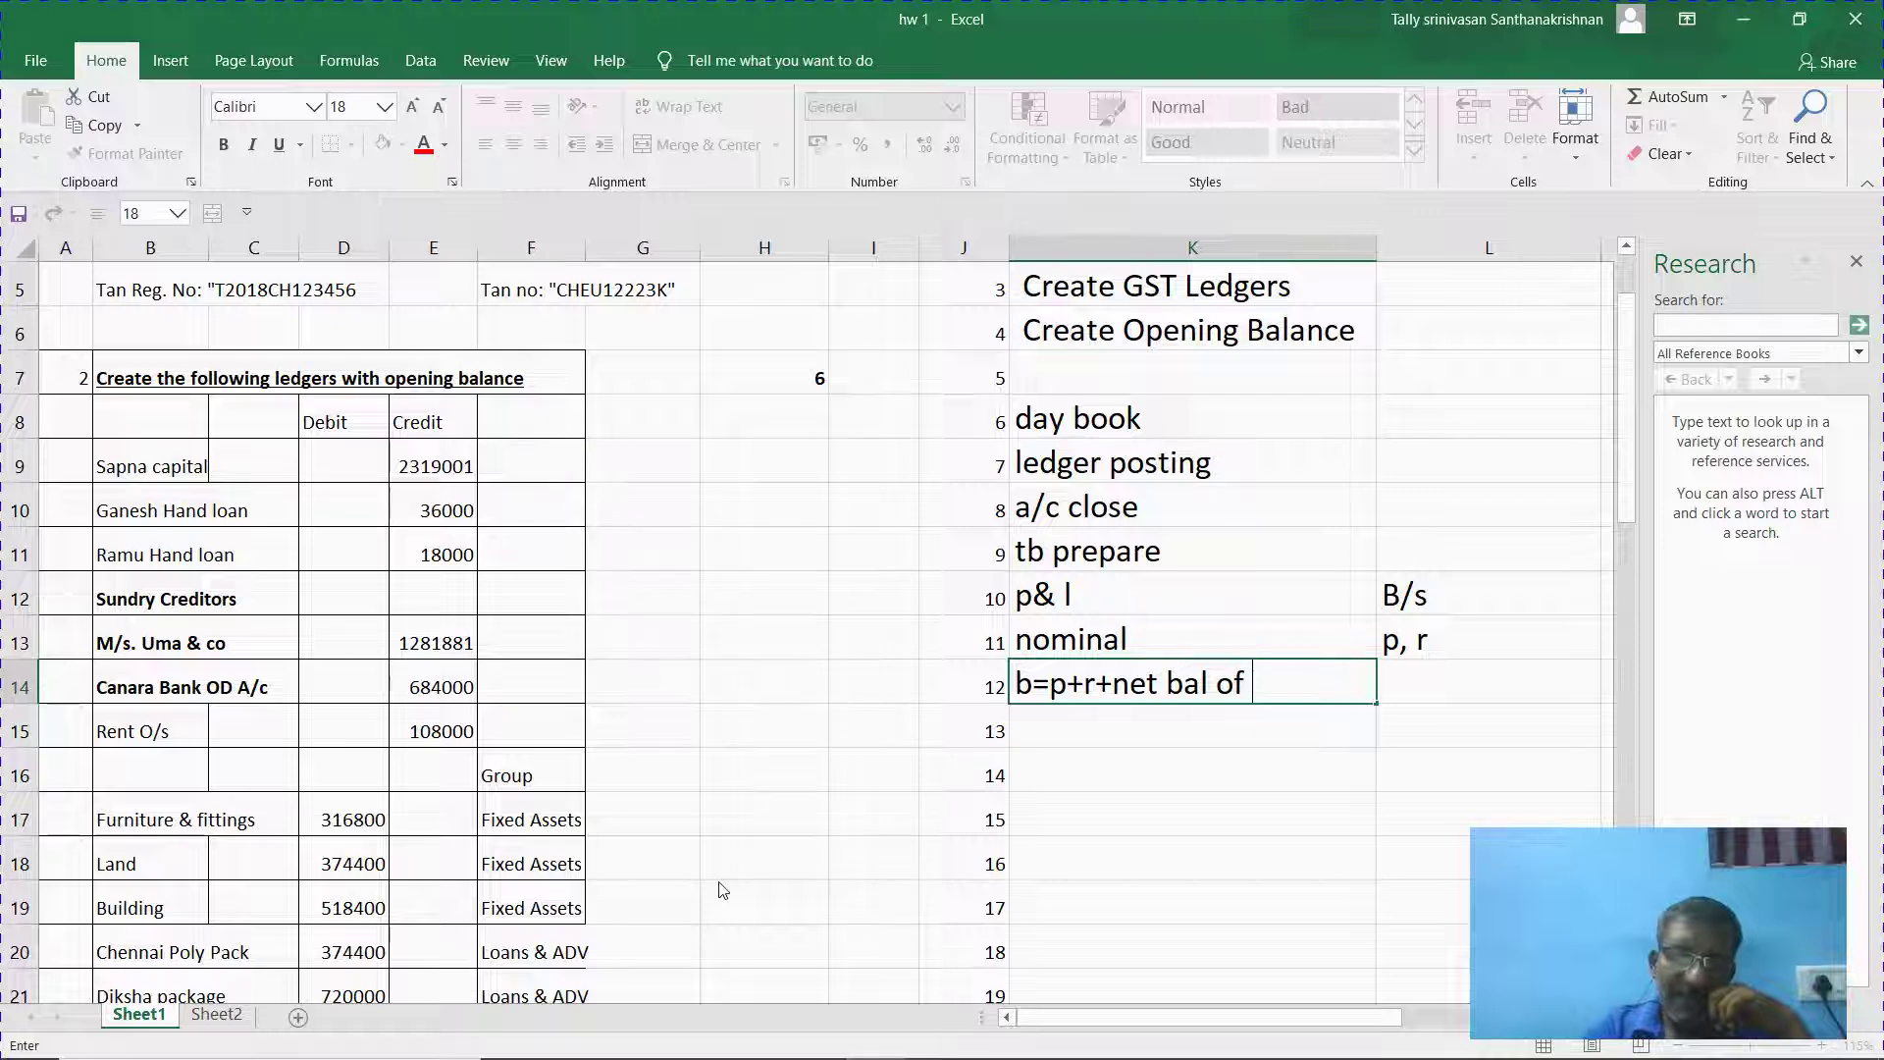
text(n. a)
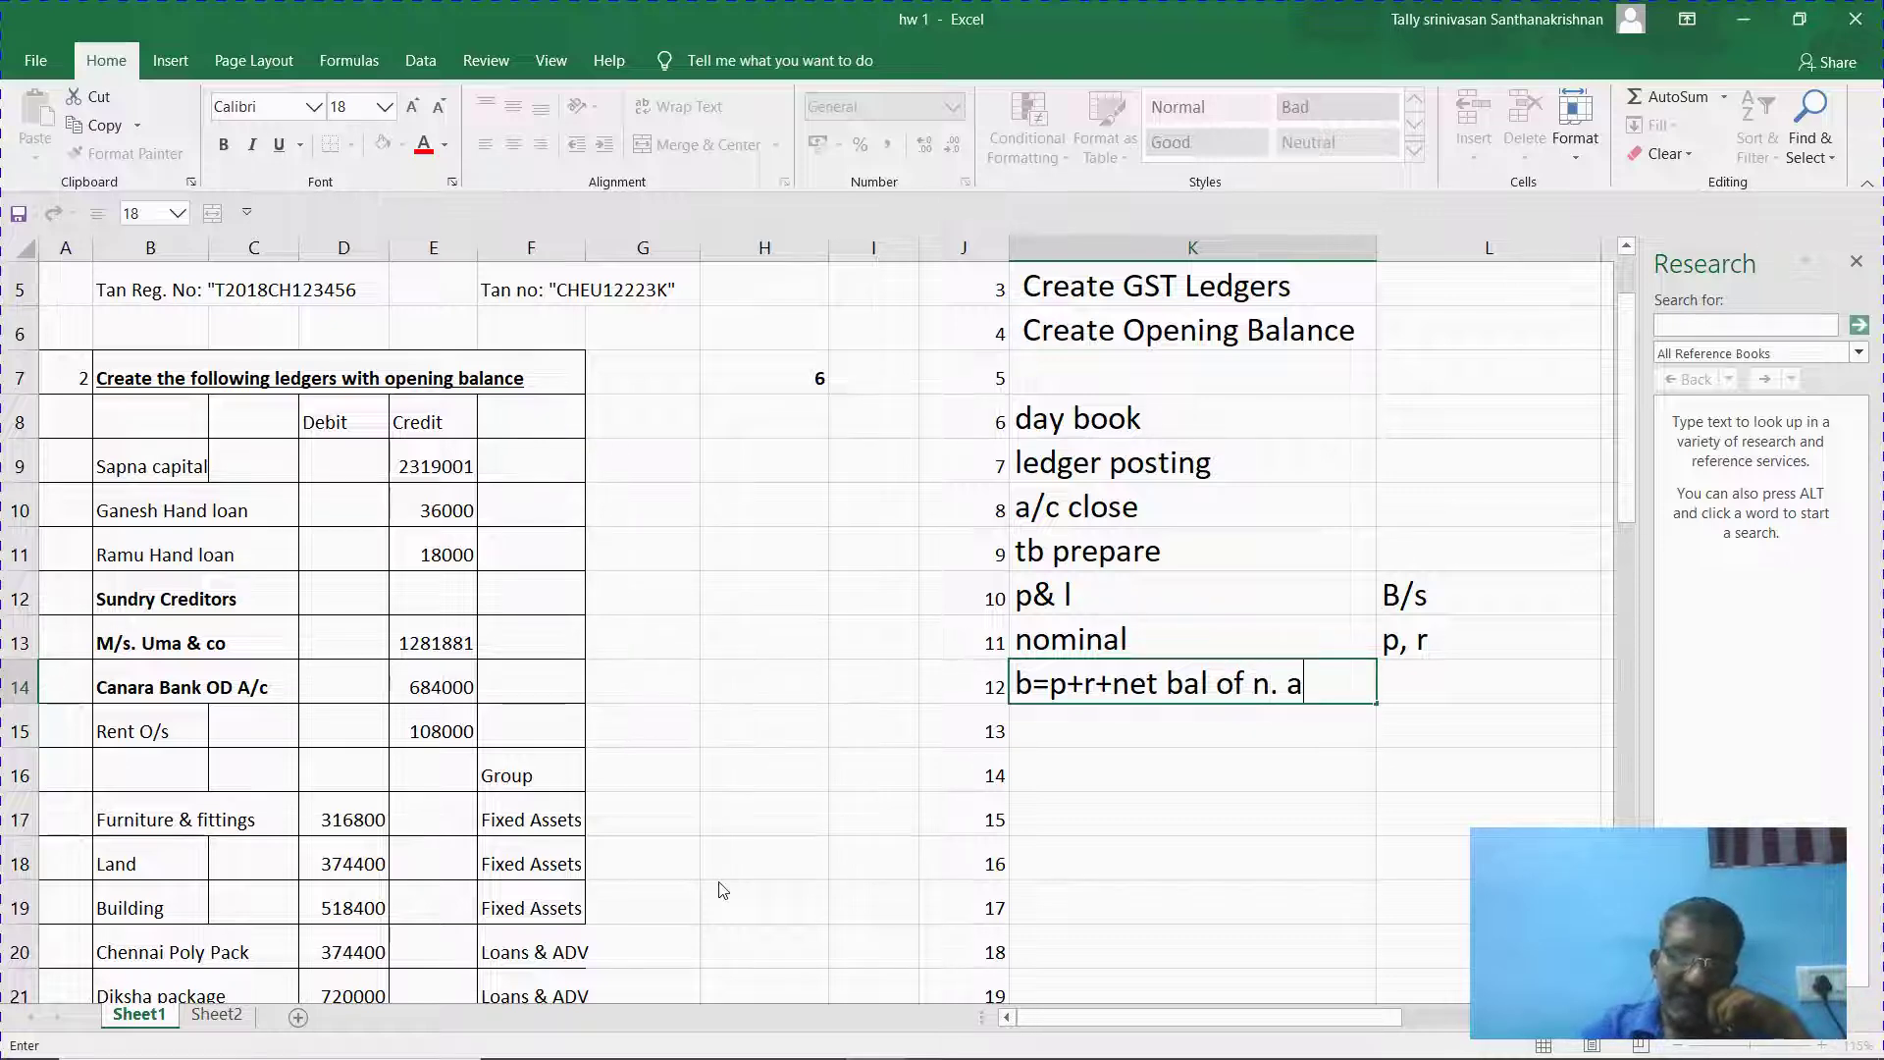
text(/c)
key(Return)
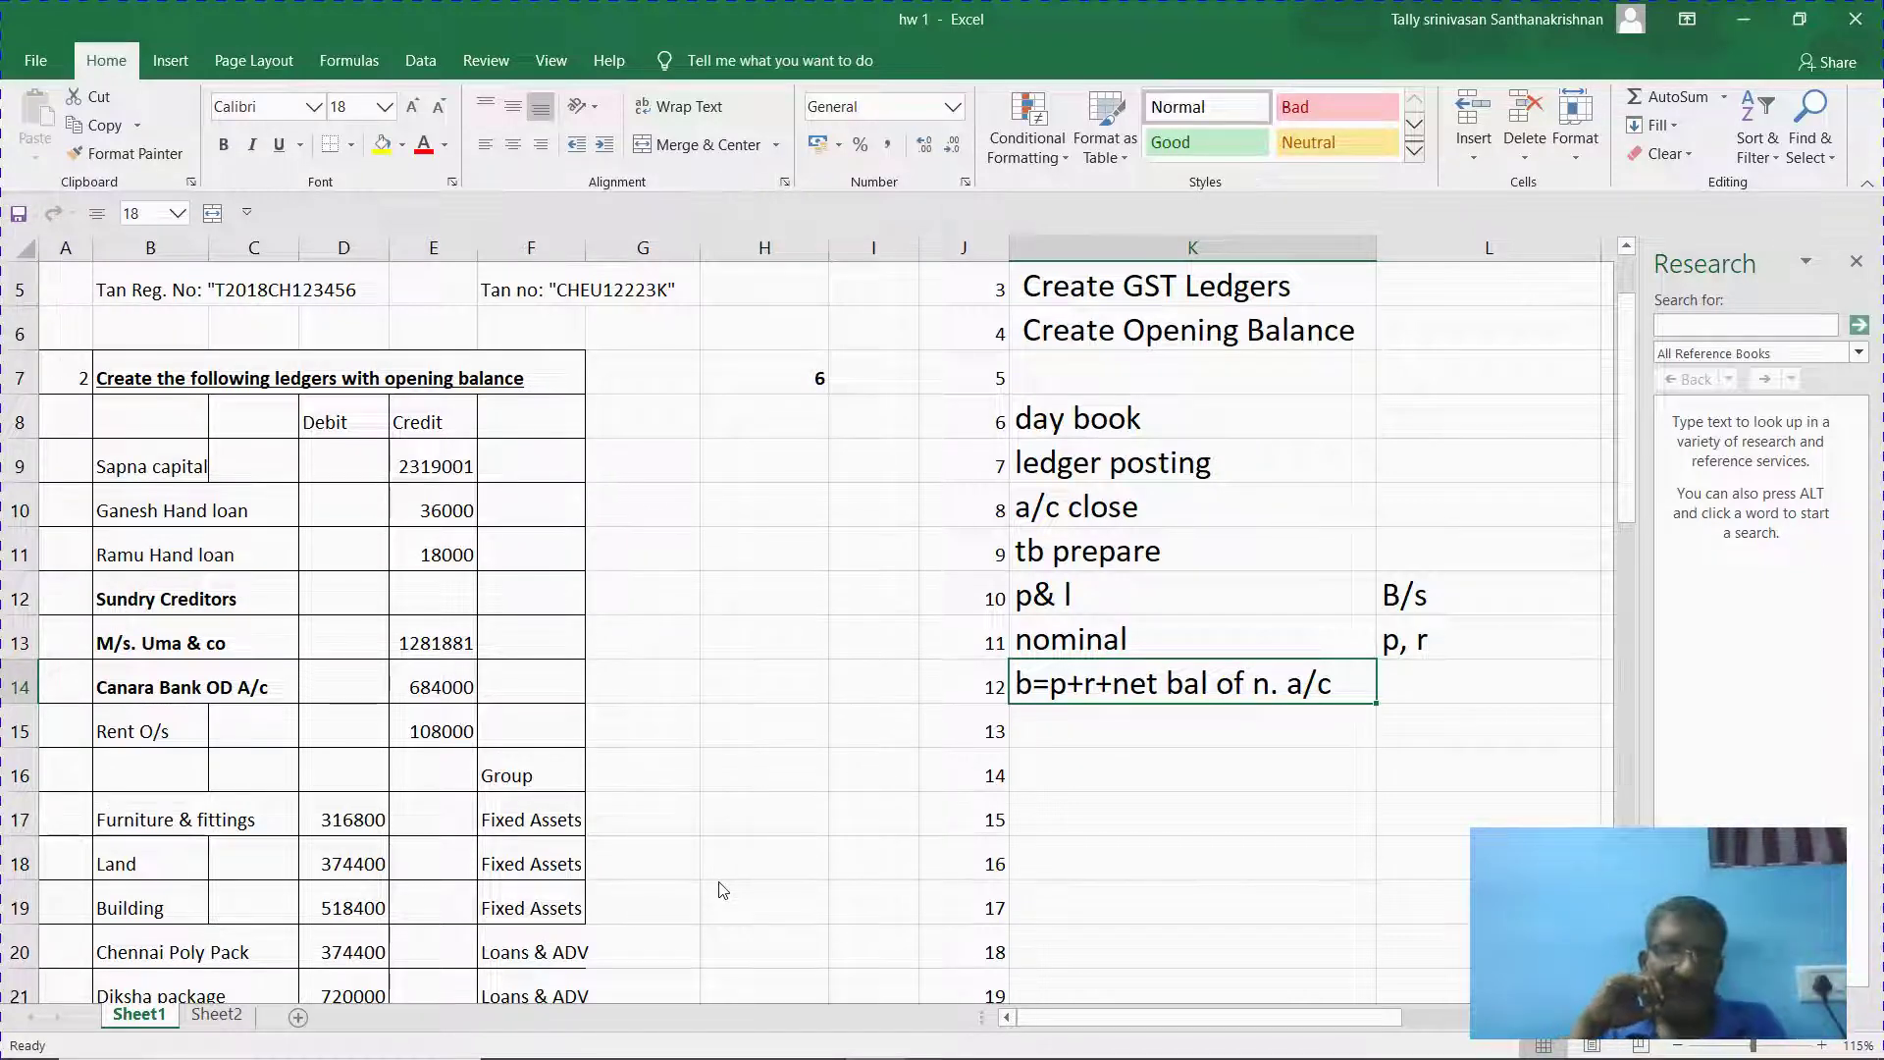
key(alt+Tab)
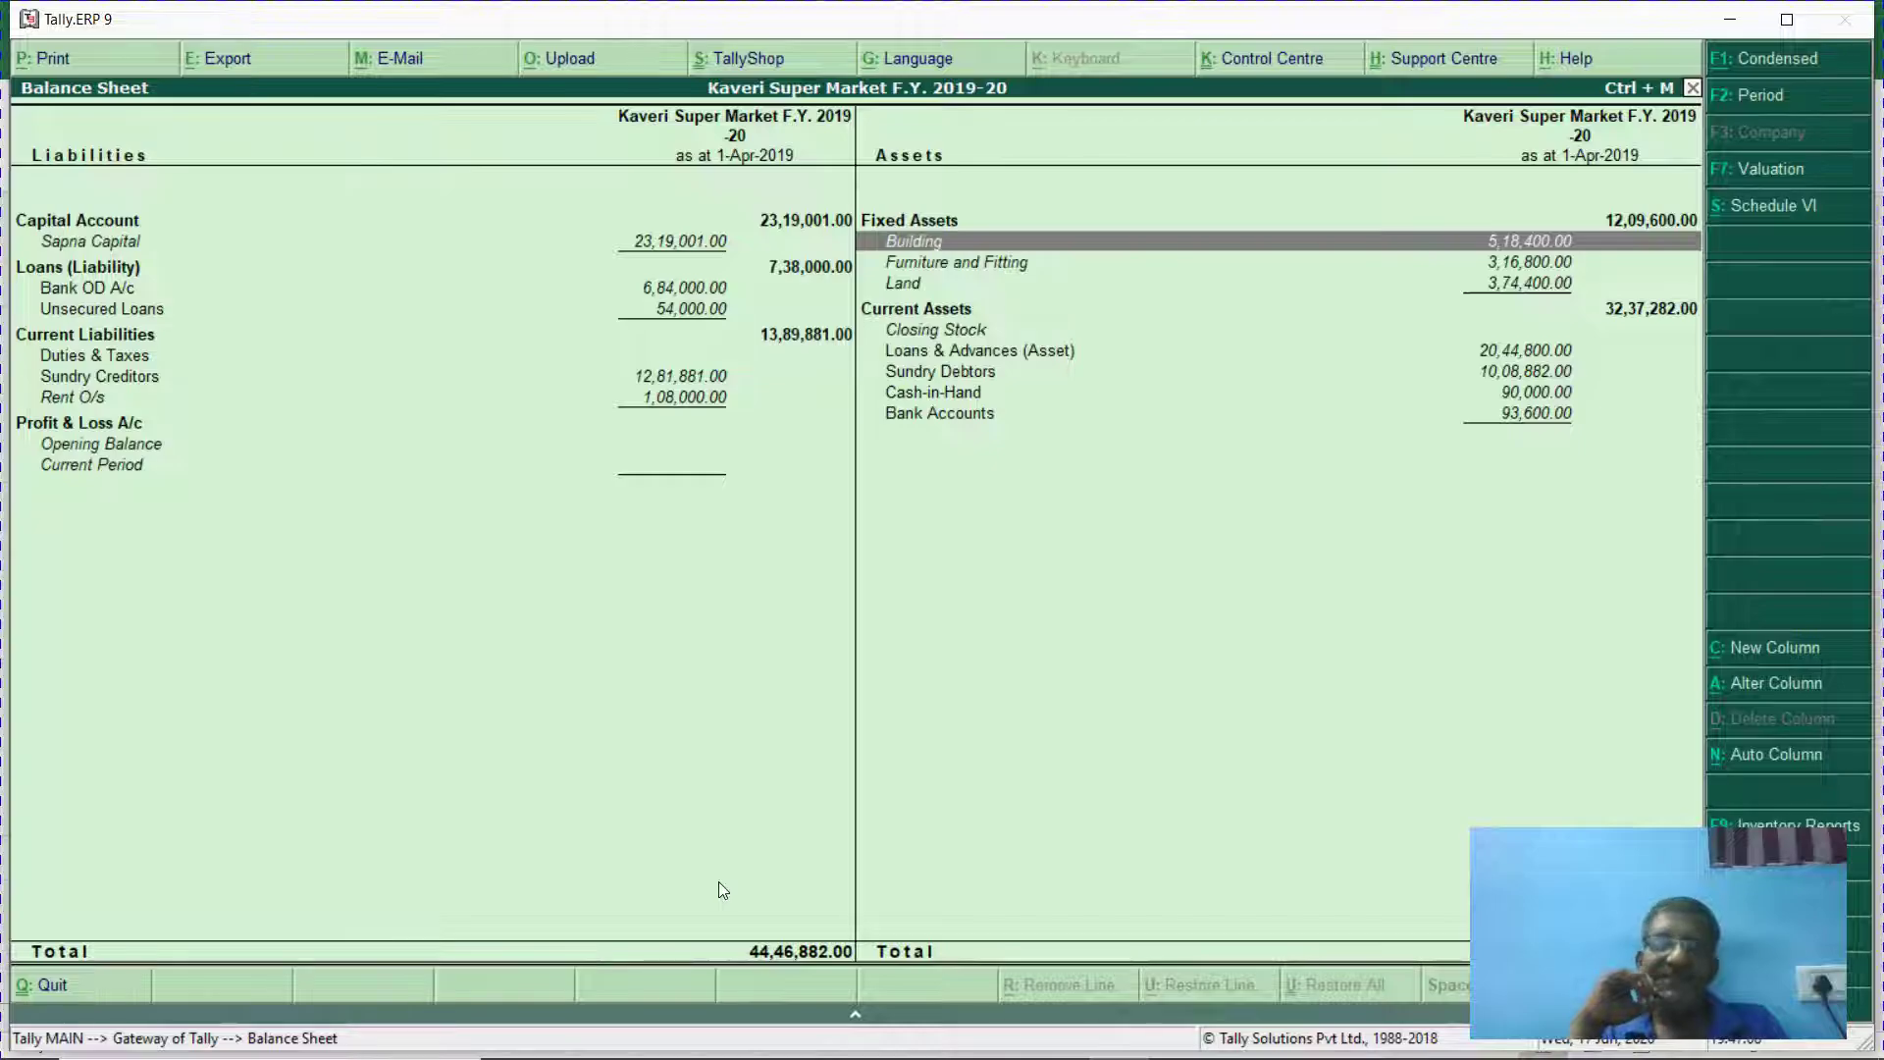
key(alt+Tab)
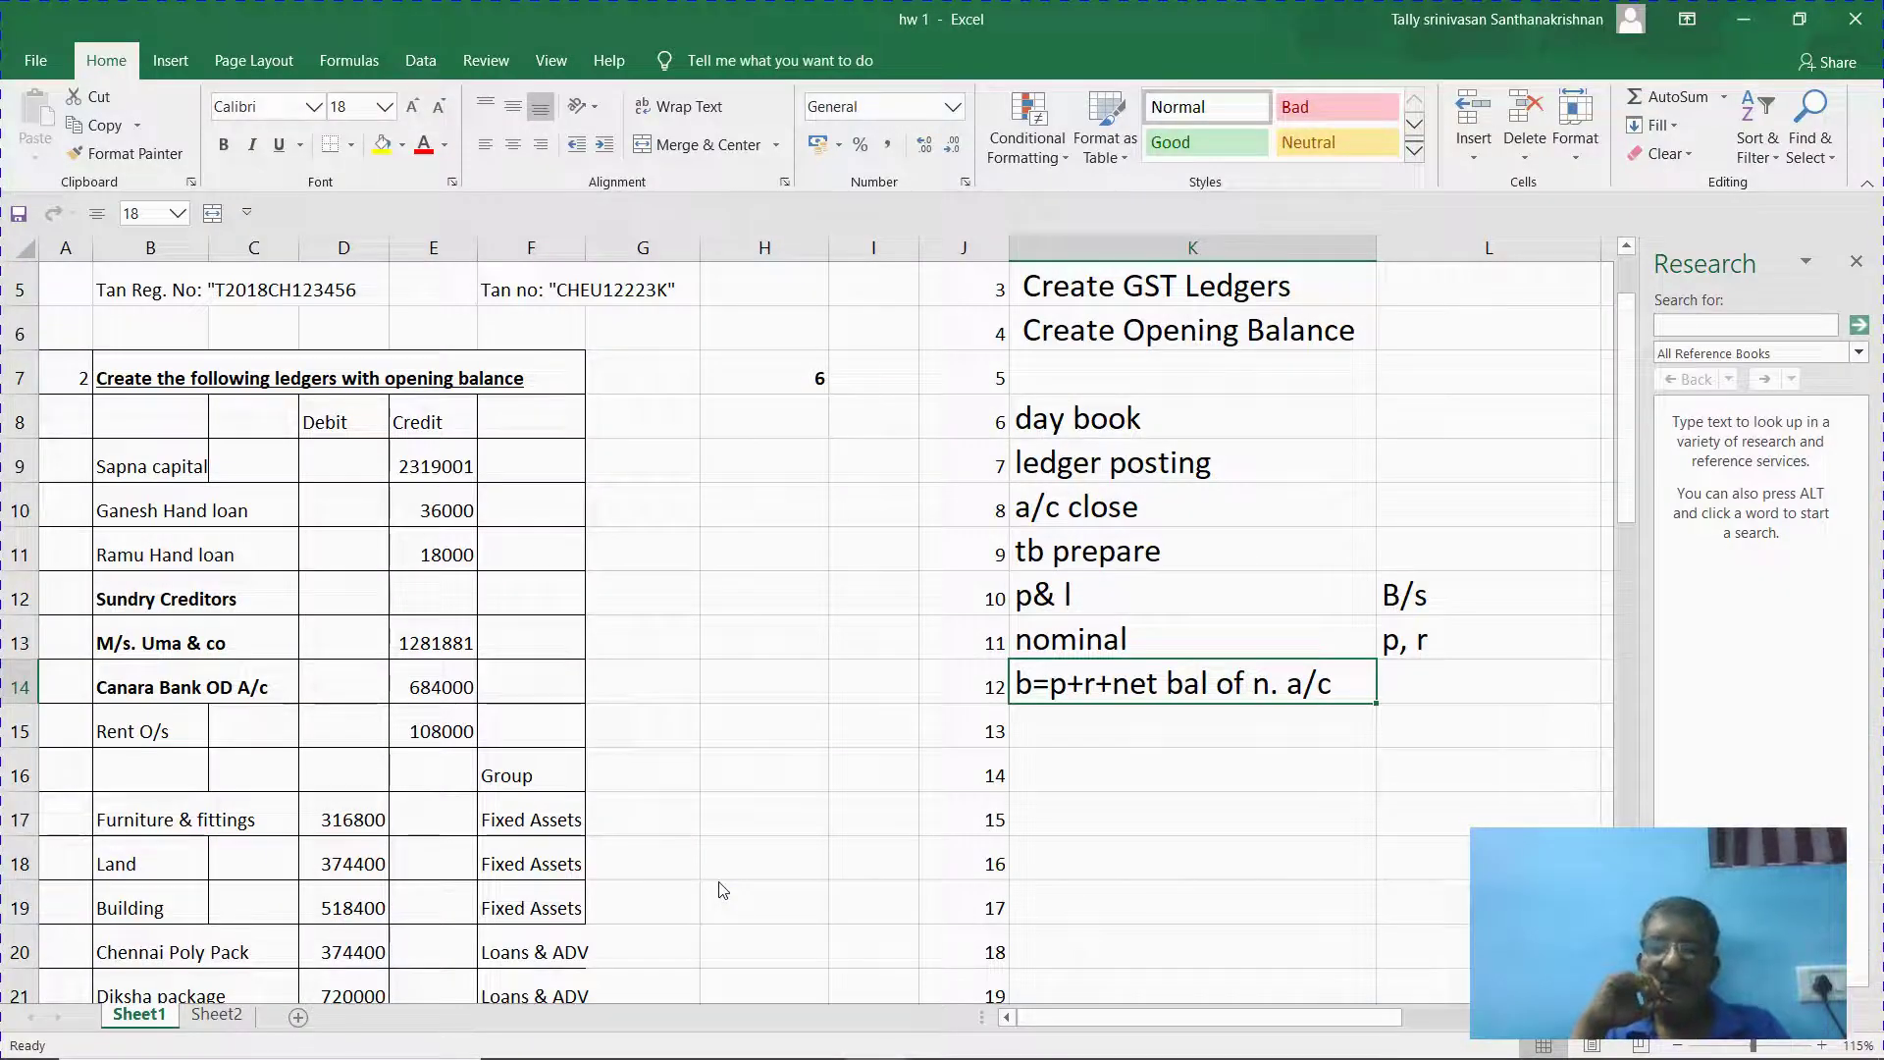
Check the Capital and Building rows in Tally, then clear the balance equation from K14.
key(alt+Tab)
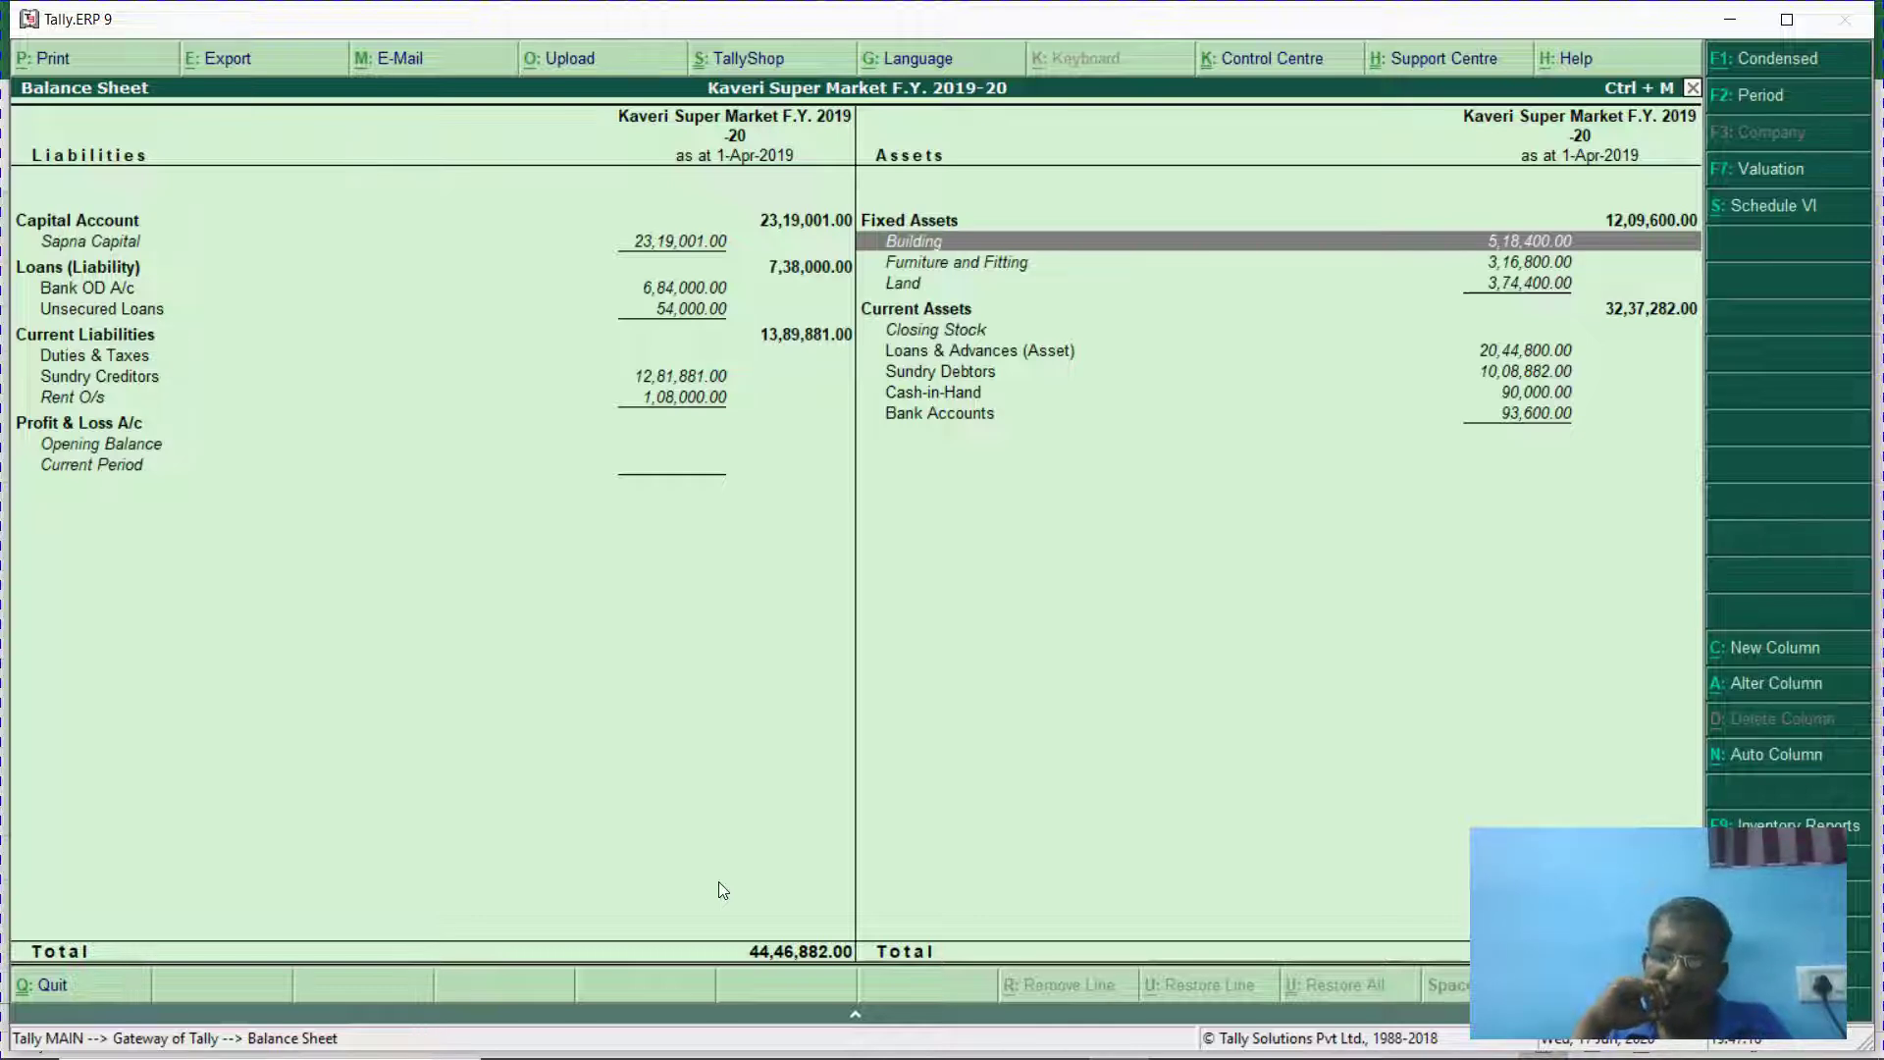
key(Left)
key(Right)
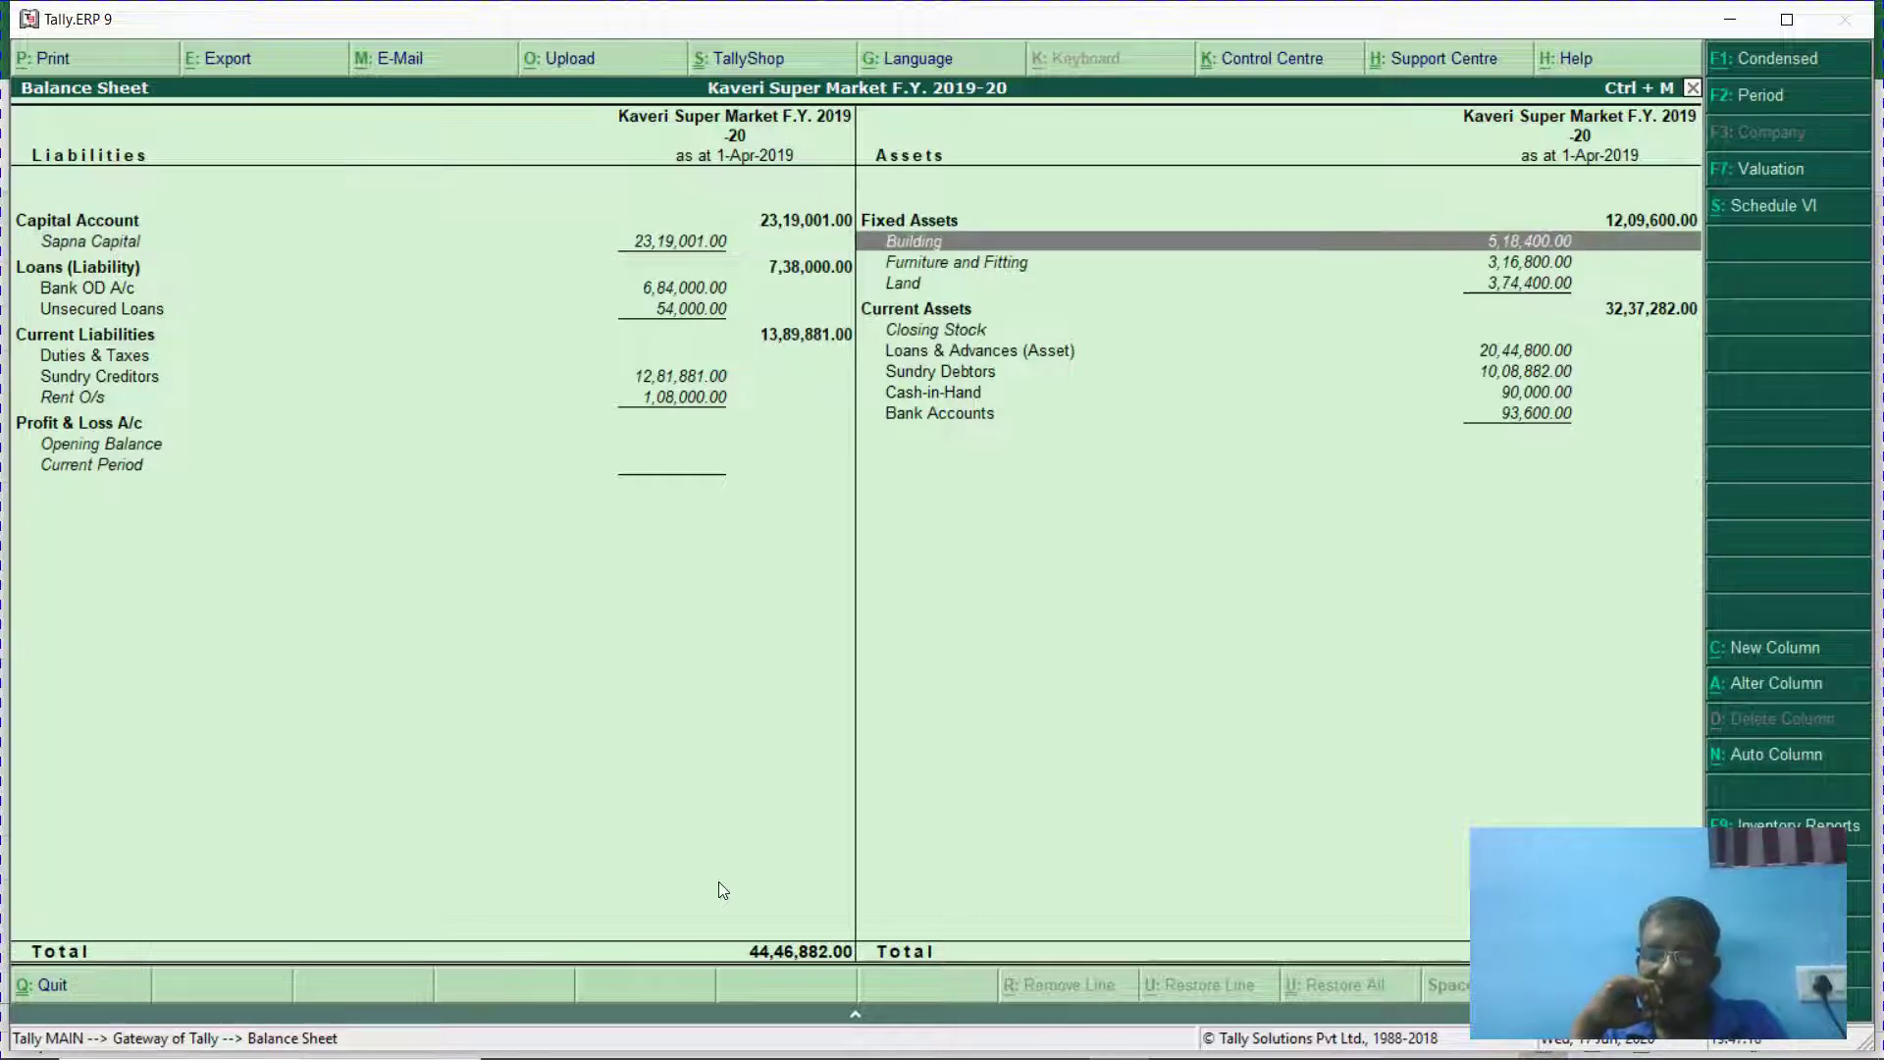
key(alt+Tab)
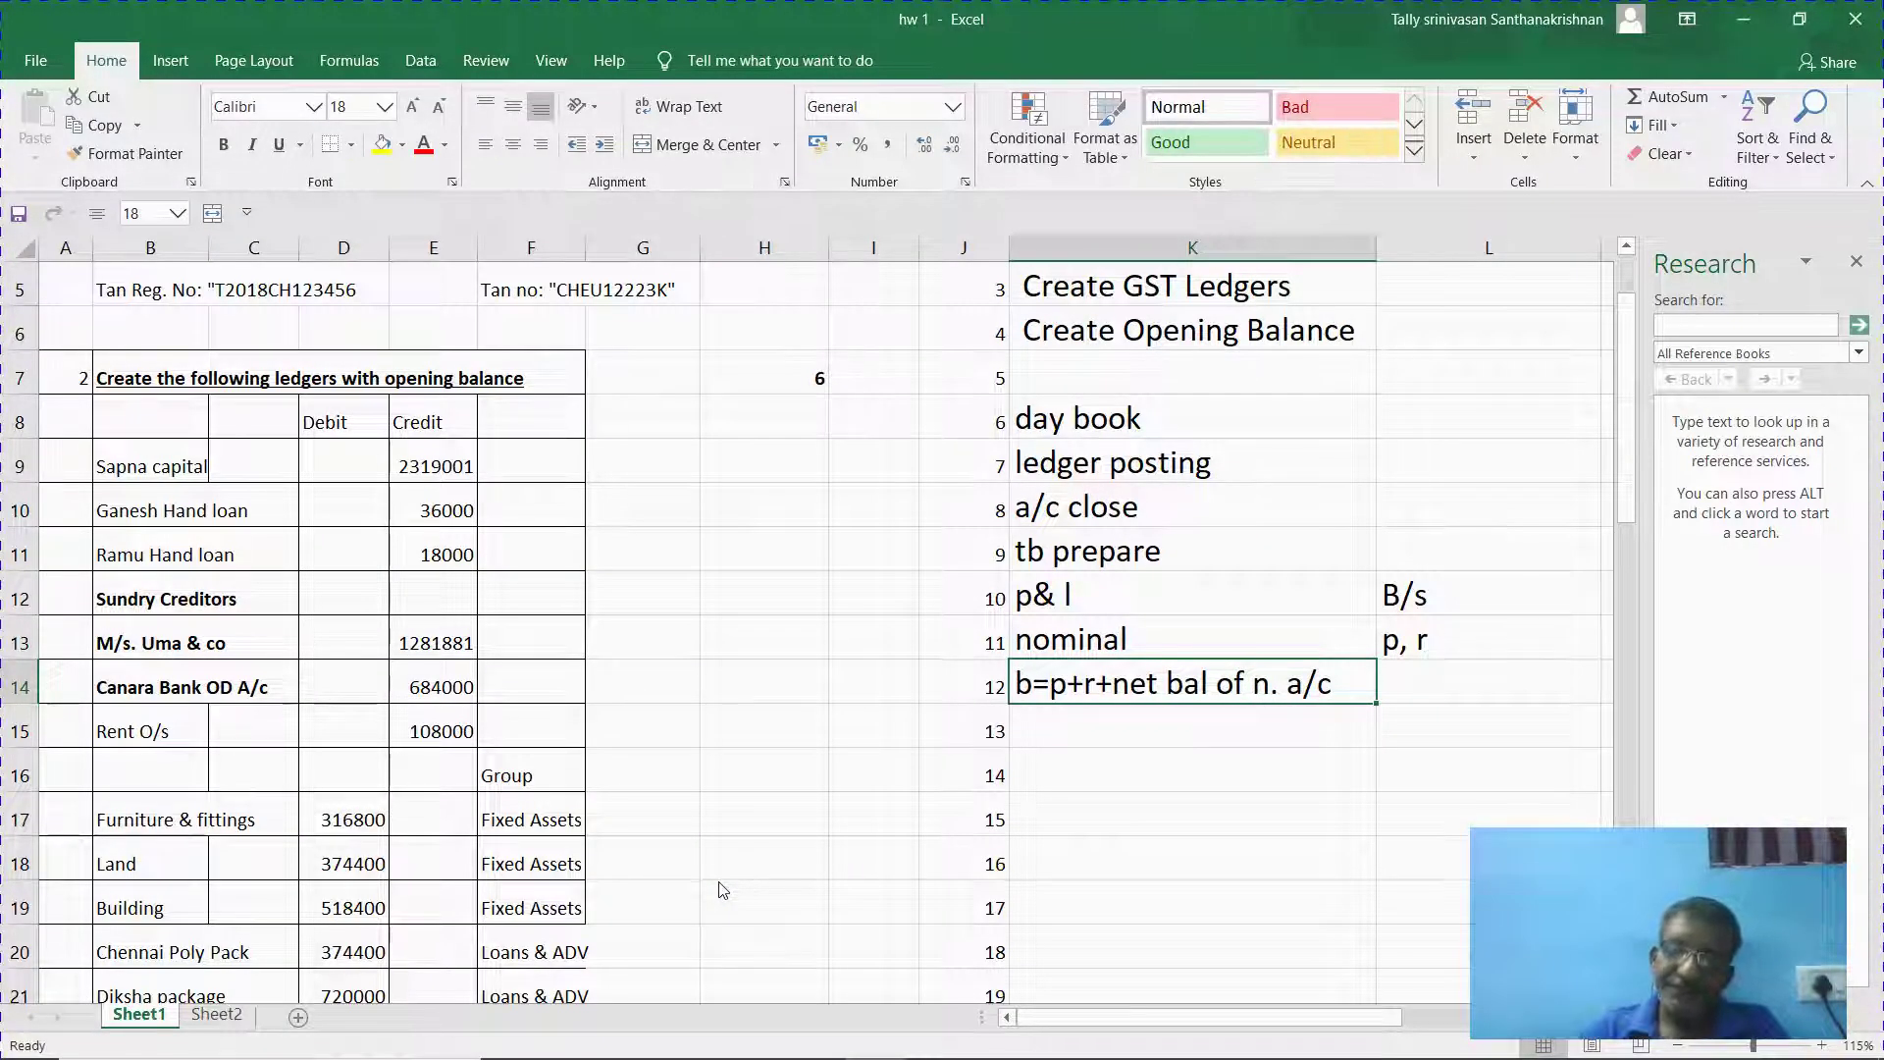
key(Delete)
key(Up)
key(Up)
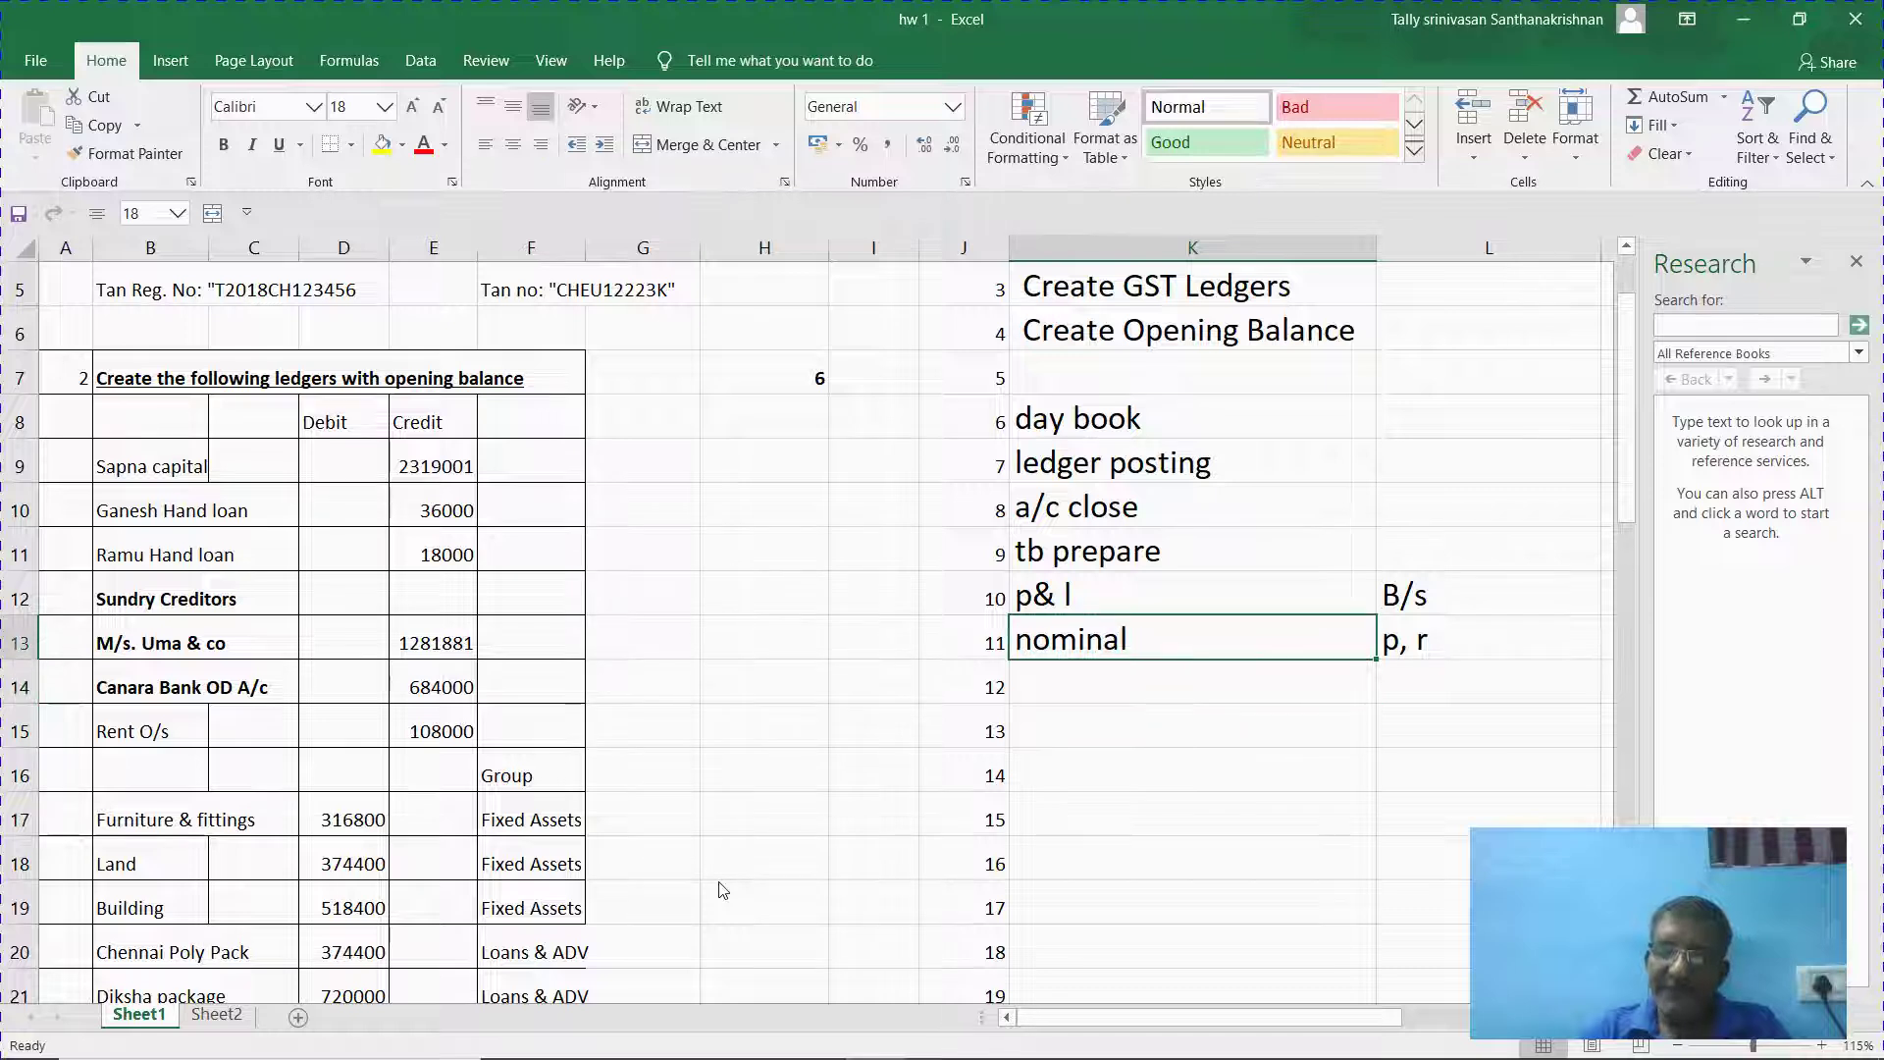
key(shift+Right)
key(shift+Down)
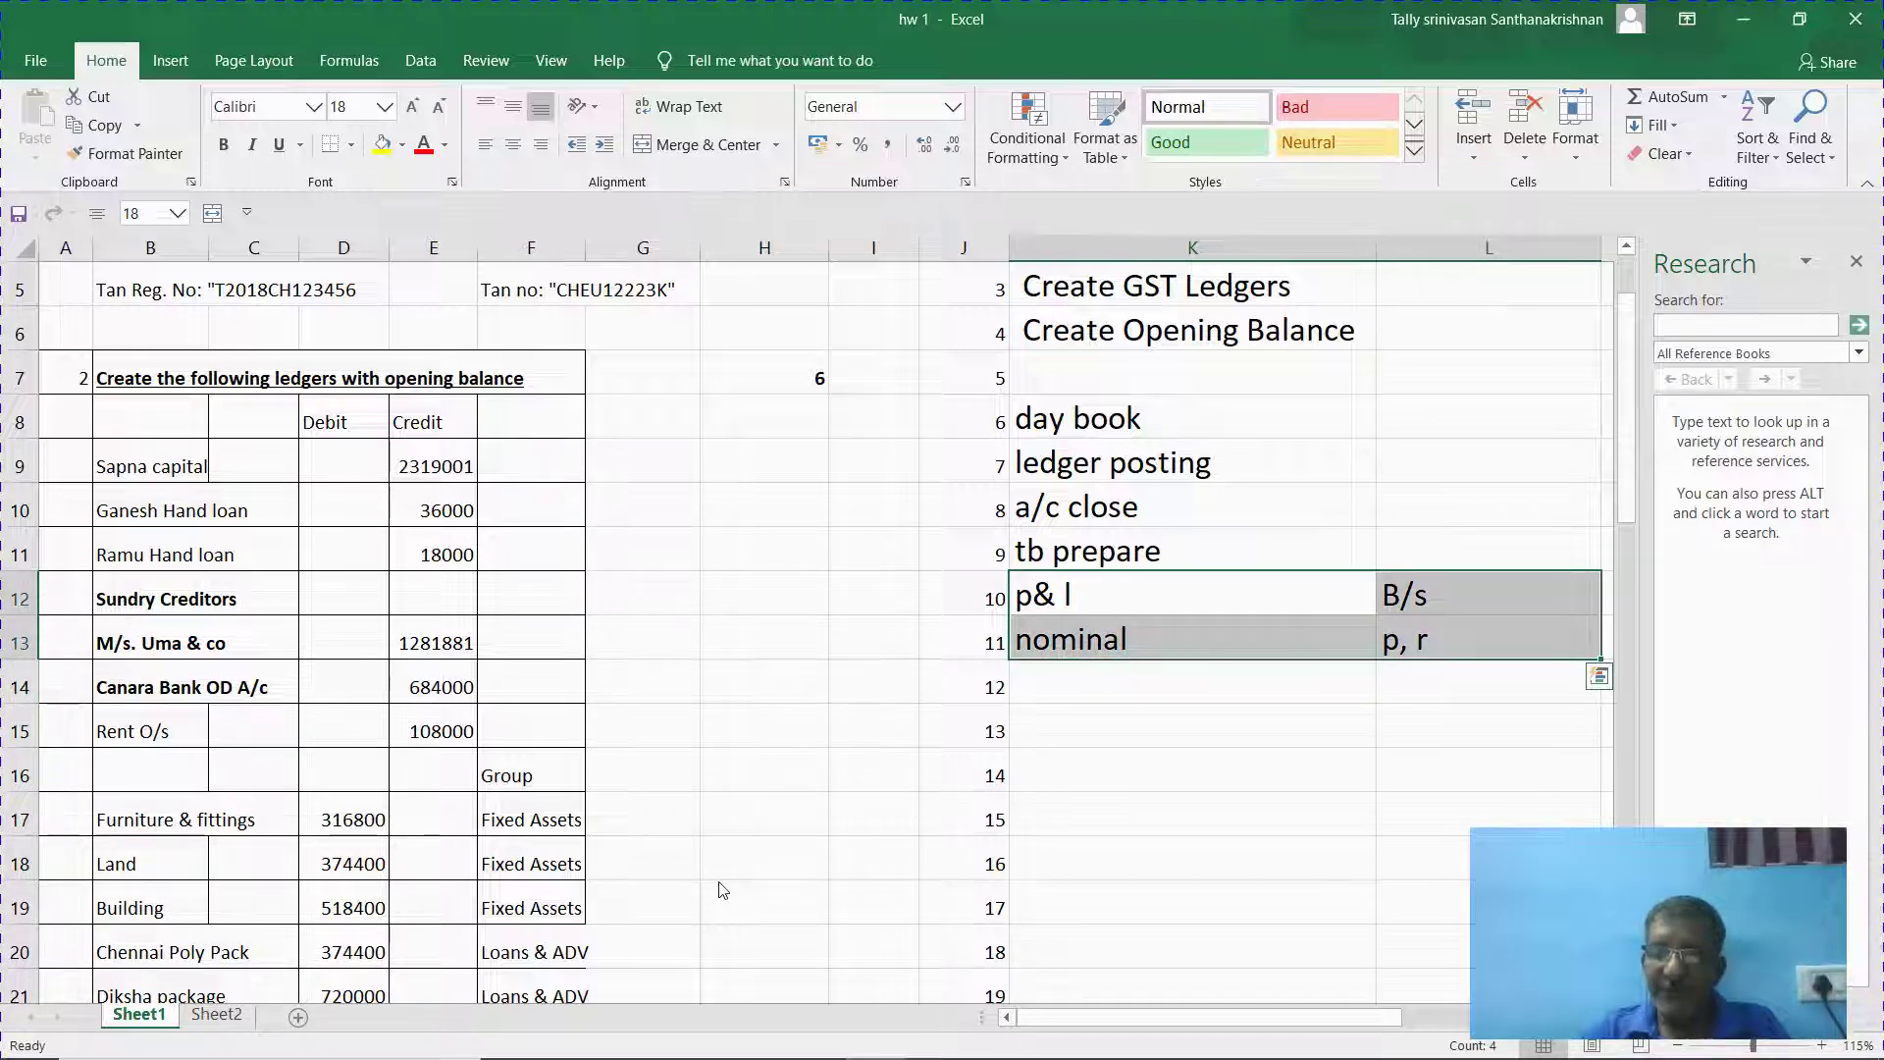
key(Down)
key(Down)
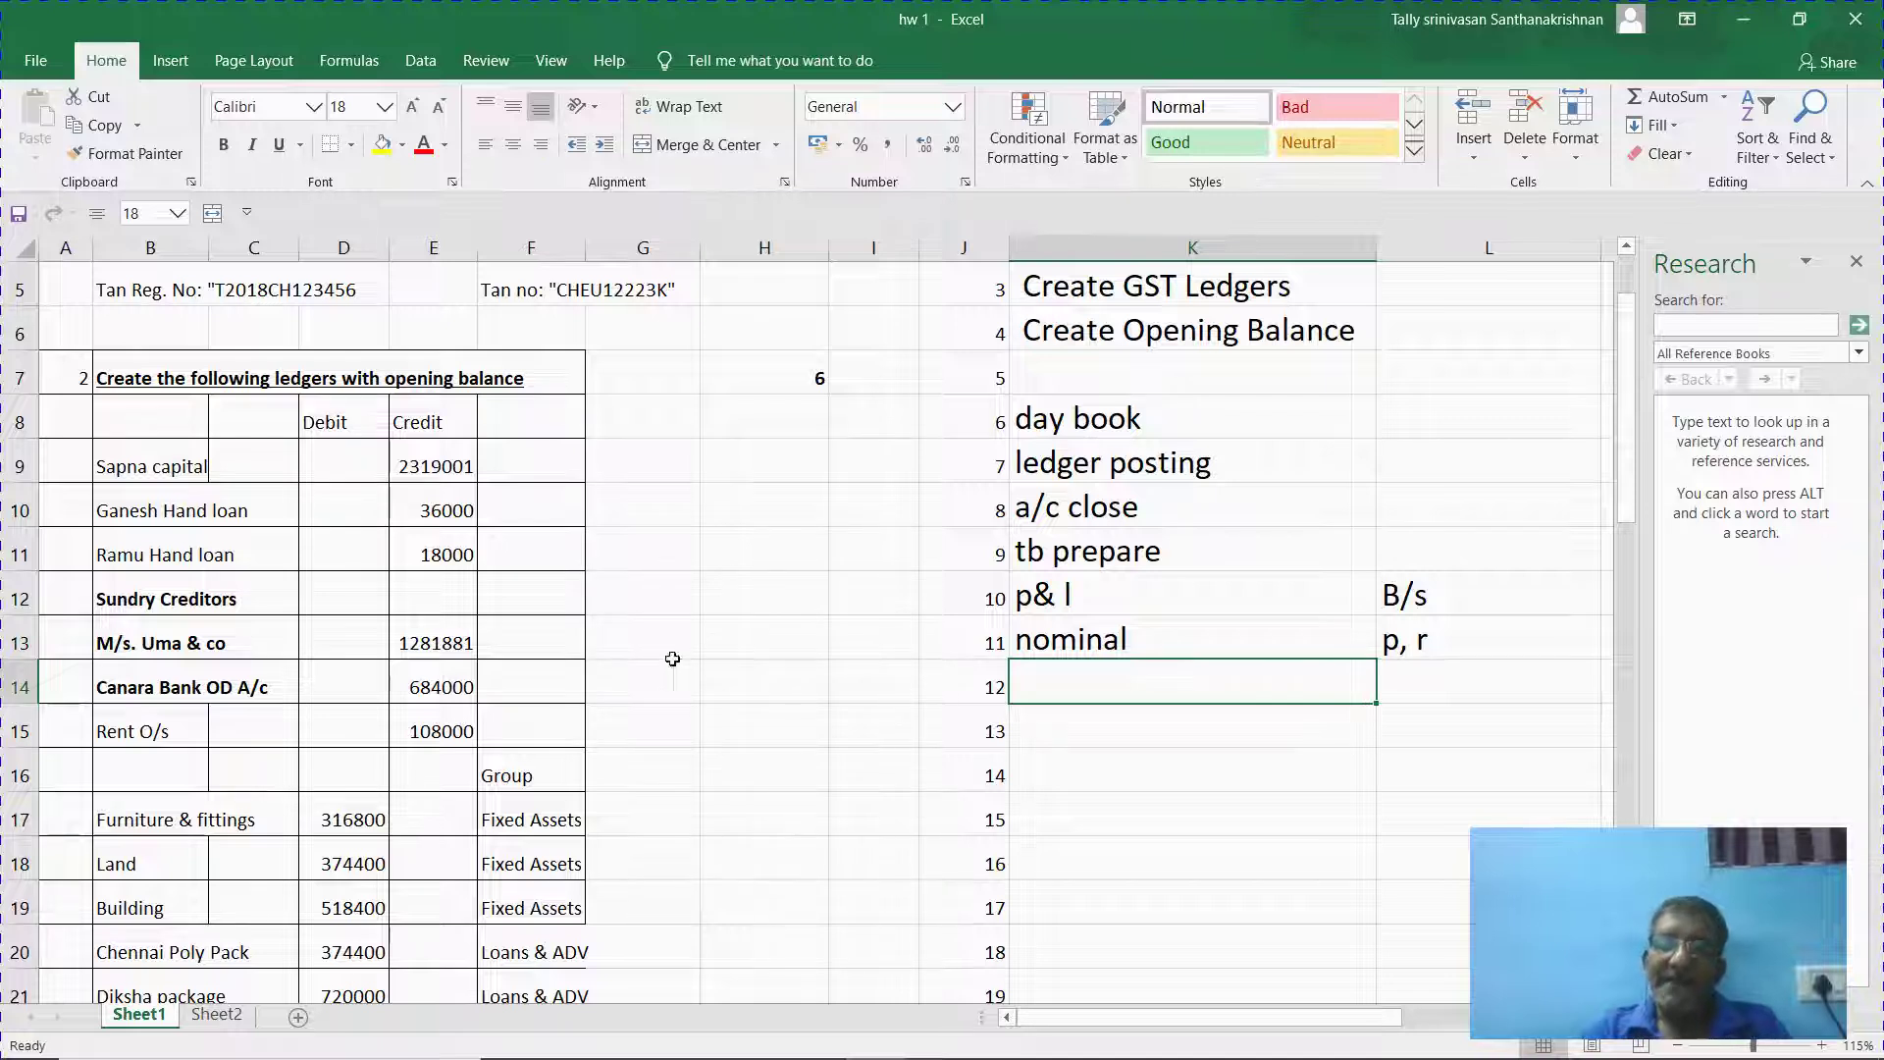
Add 'Dr/Cr' in L11 beside the tb prepare step.
click(1072, 567)
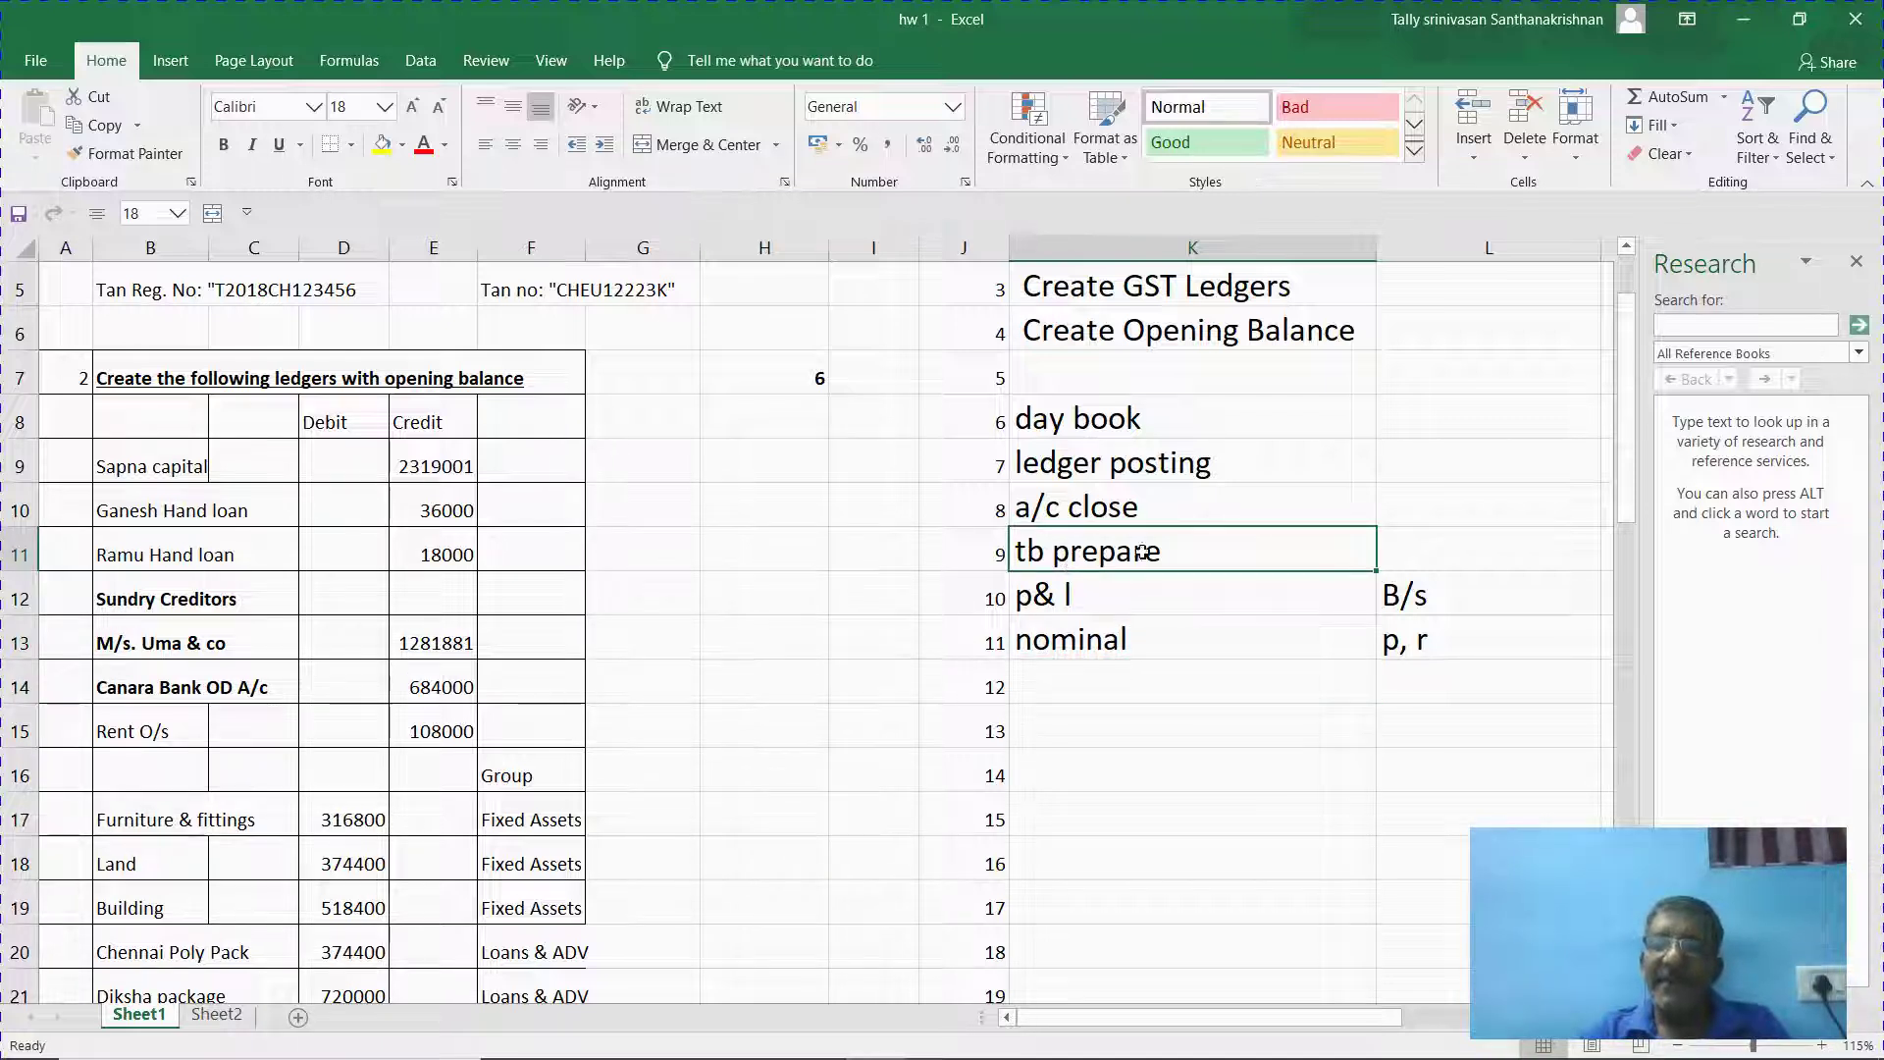
click(1428, 535)
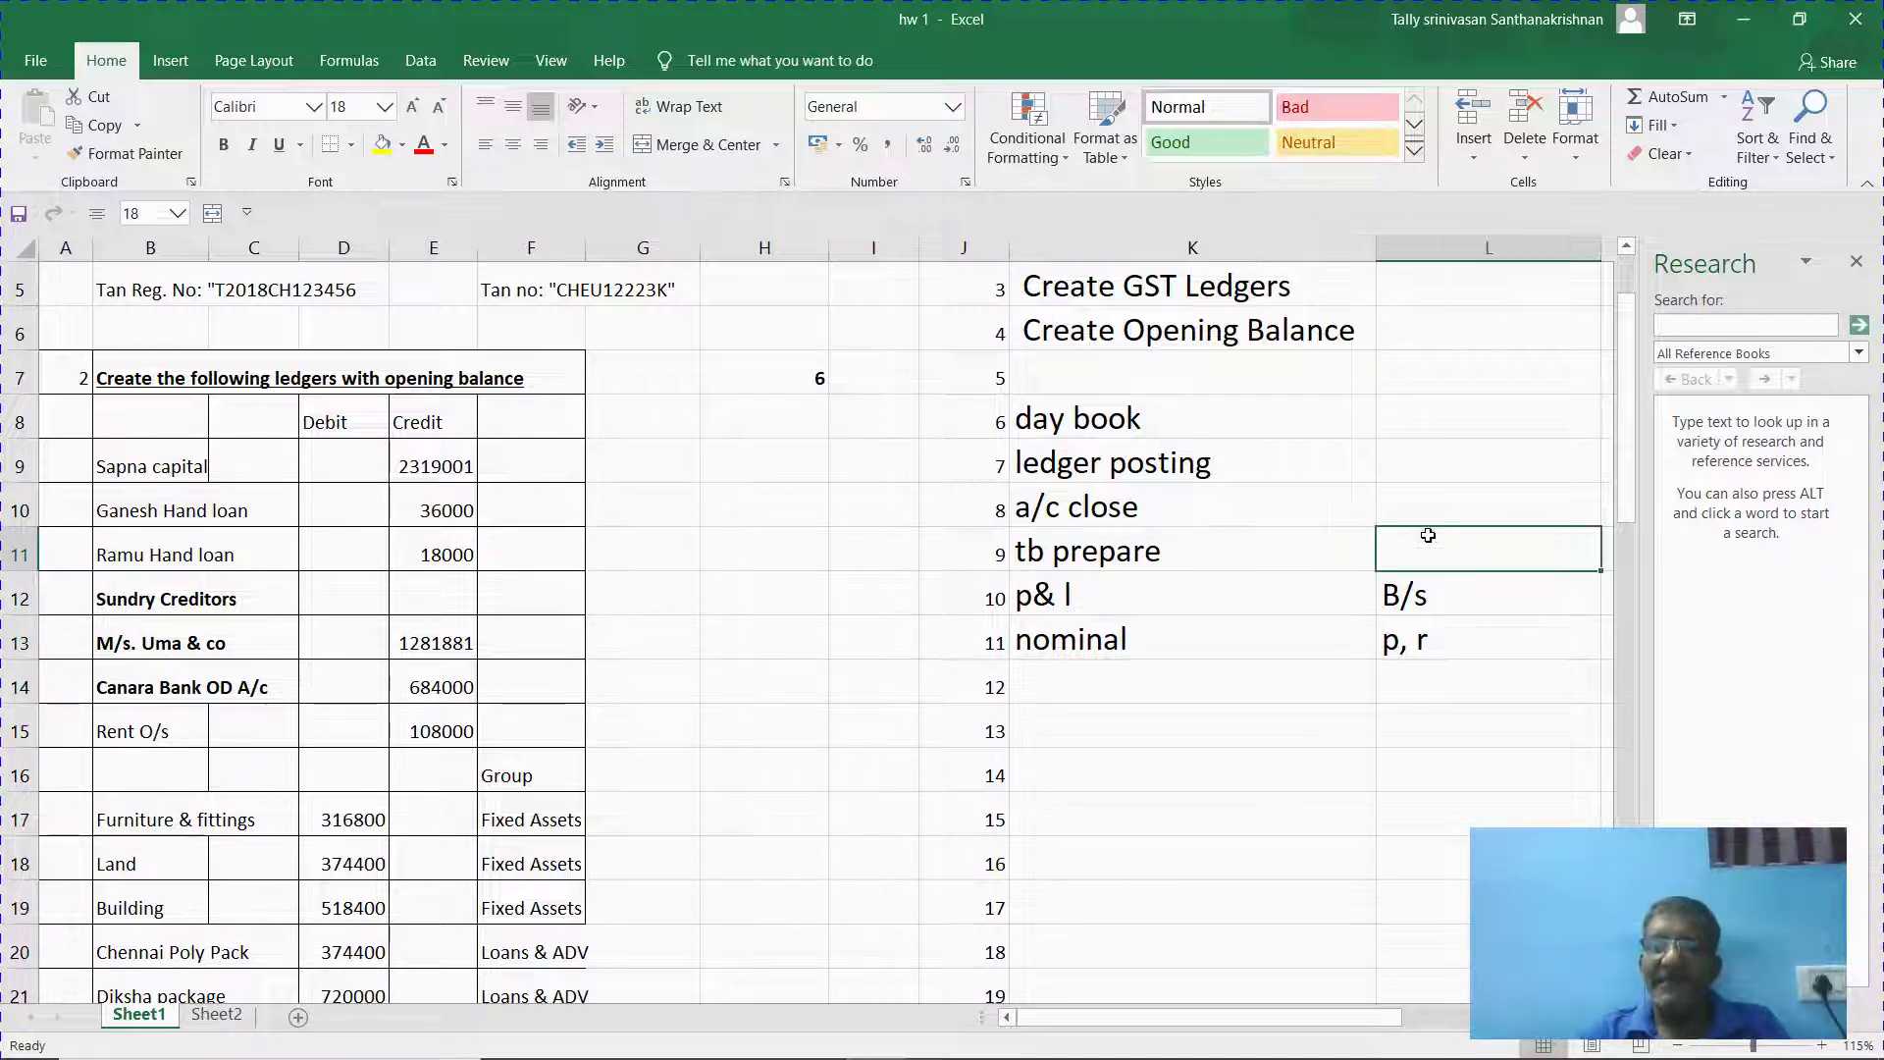
text(Dr)
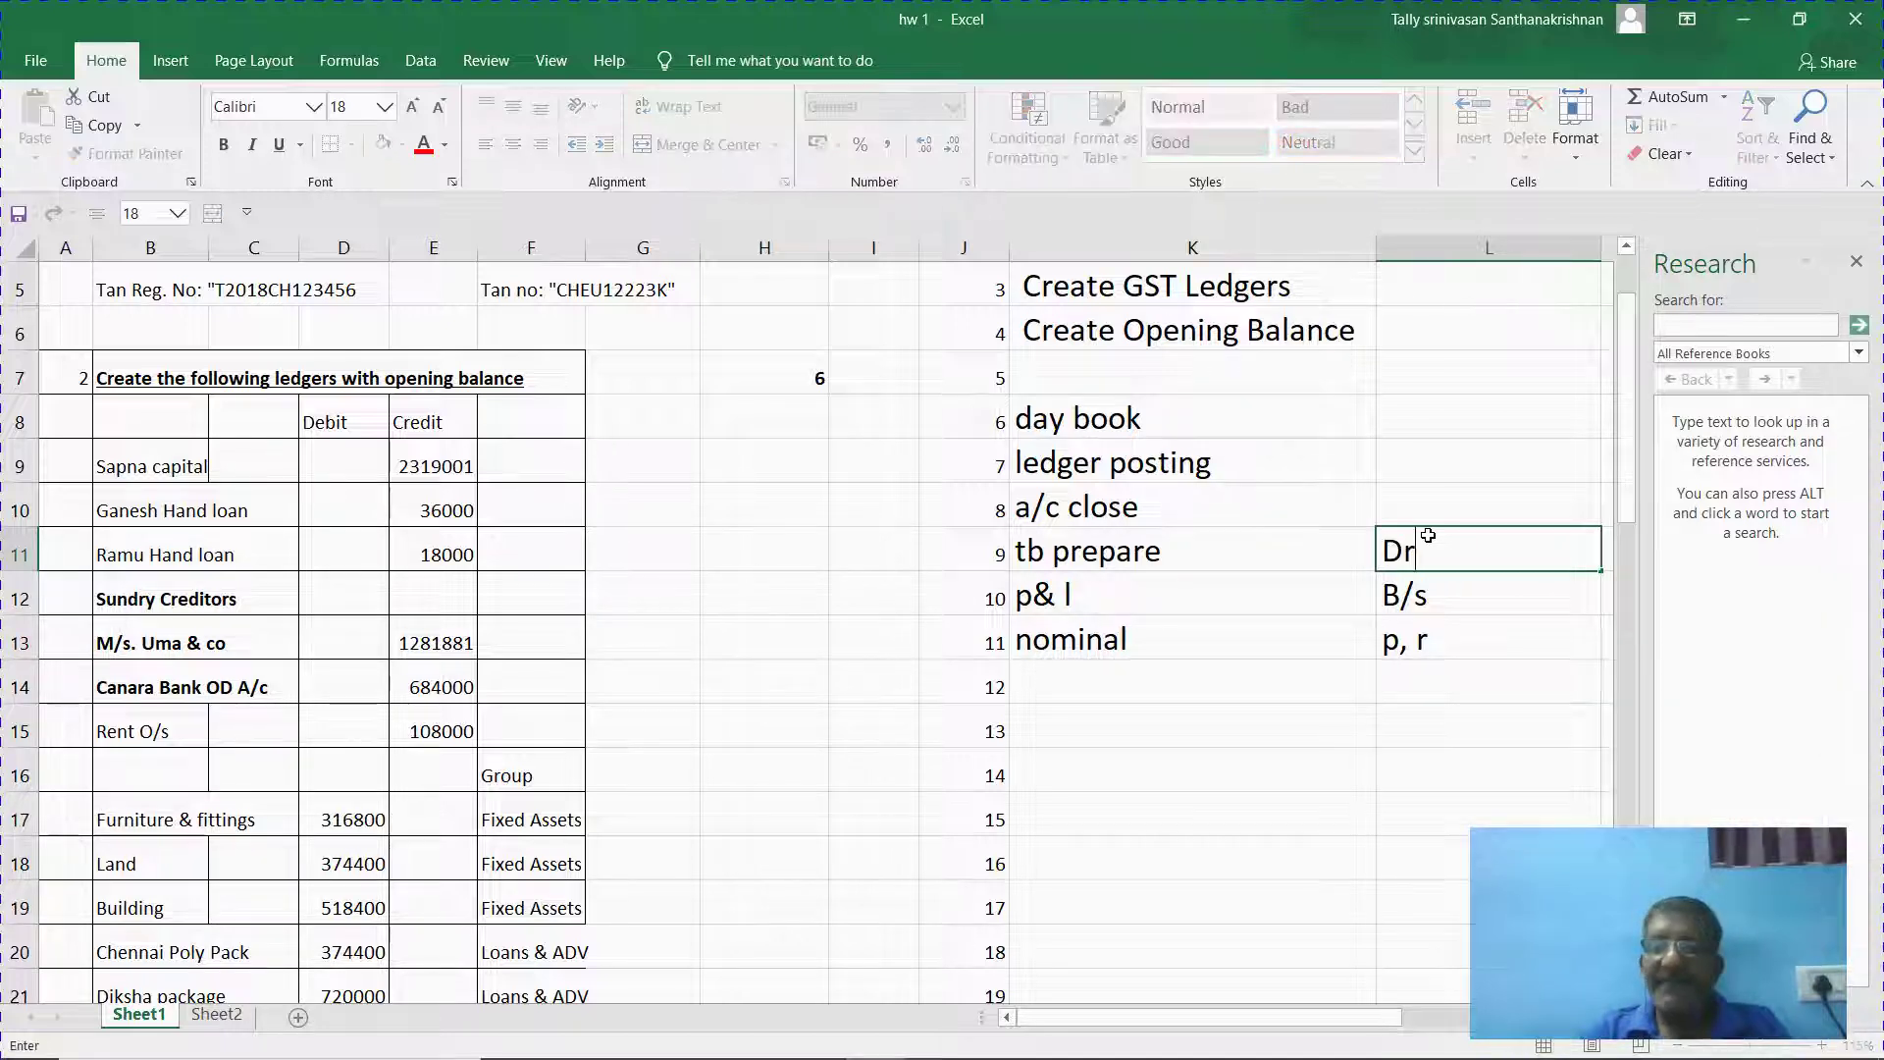
text(/Cr)
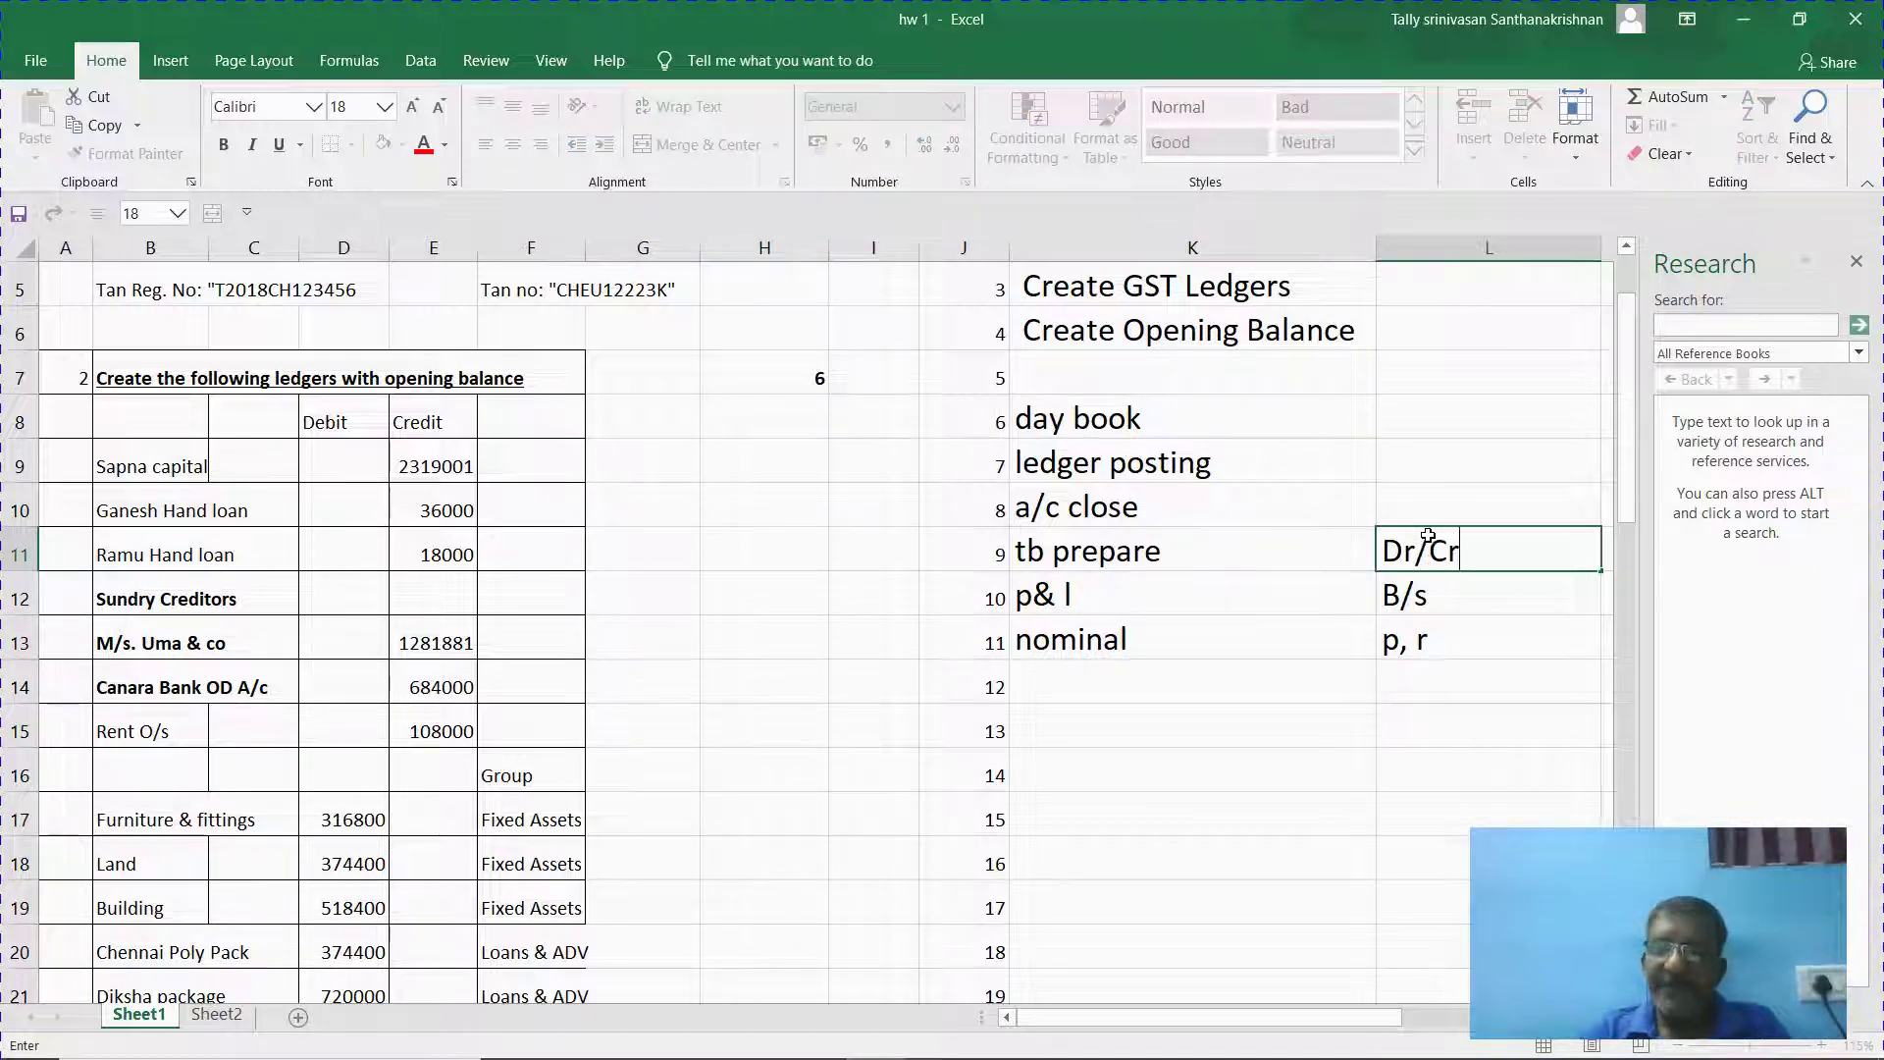
key(Return)
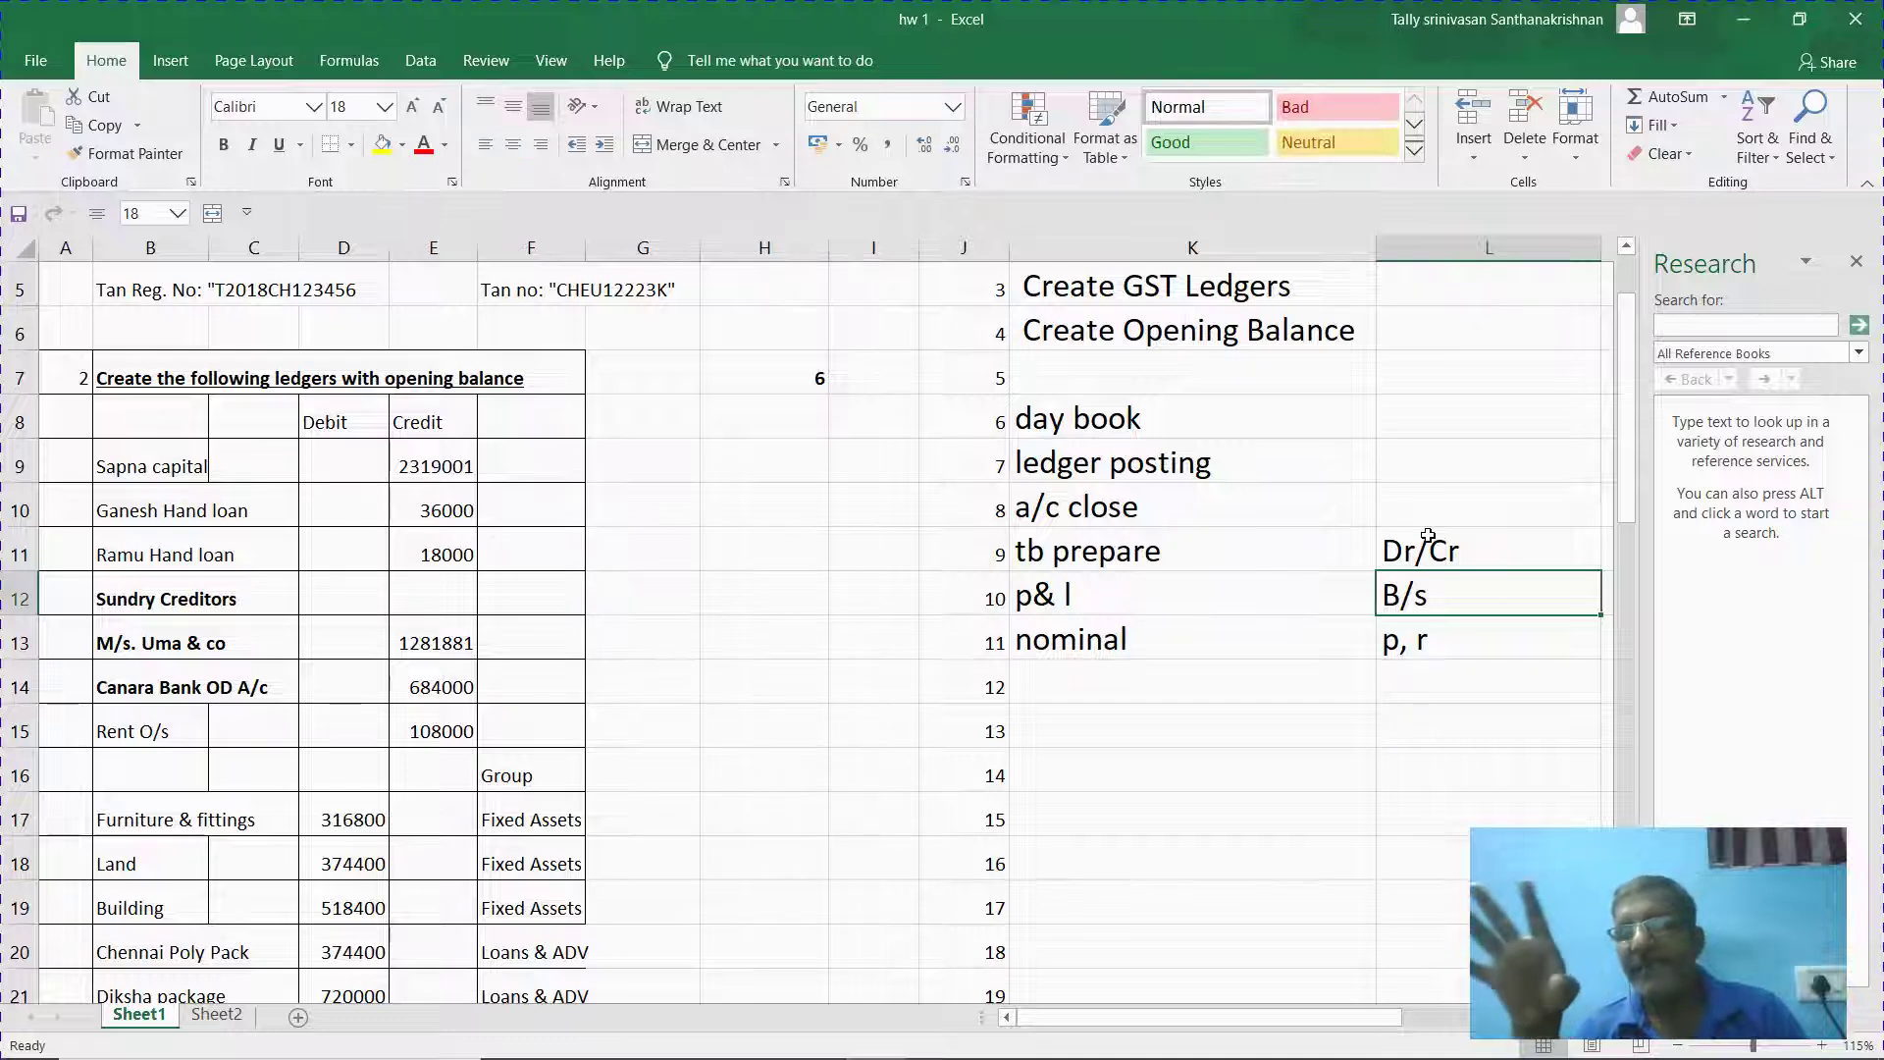
key(alt+Tab)
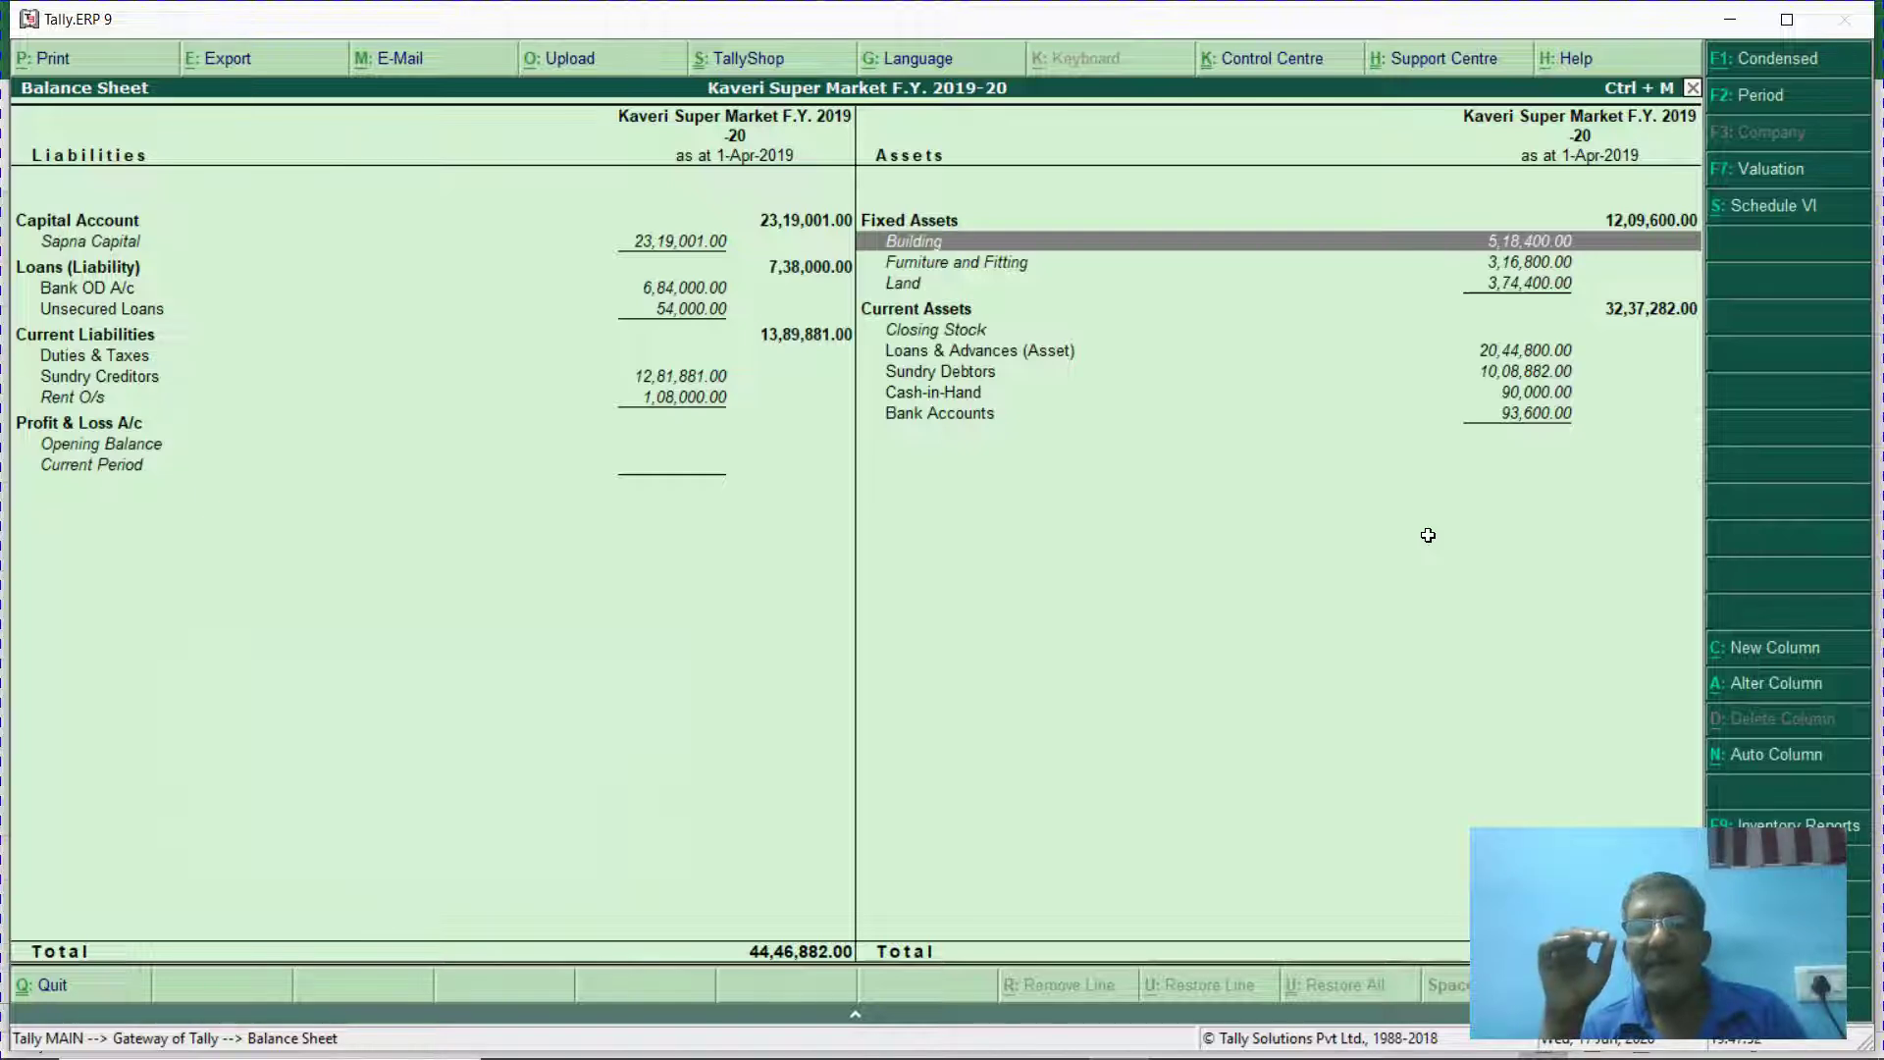
Bring the hw 1 workbook back in front of Tally's Balance Sheet.
key(alt+Tab)
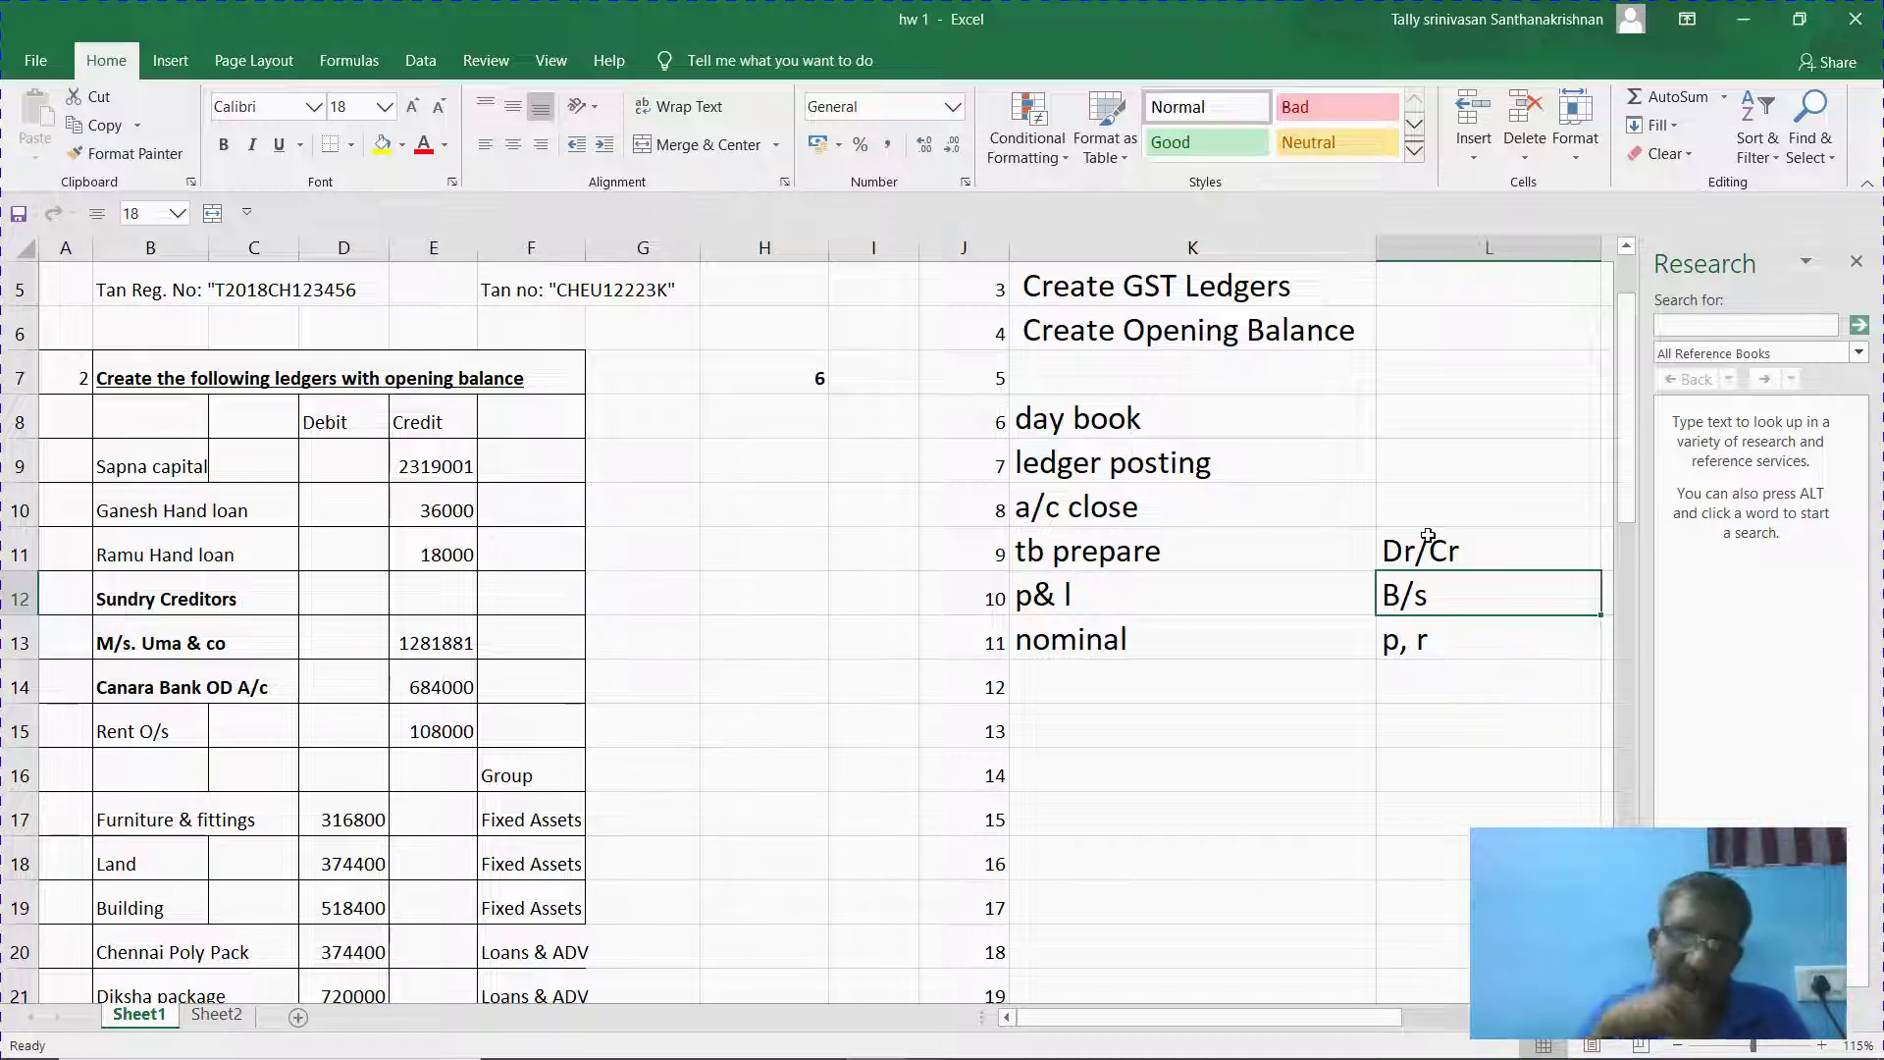
Enter the question 'If a ledger shows debit balance, it means' in K16.
key(Down)
key(Down)
key(Down)
key(Left)
key(Down)
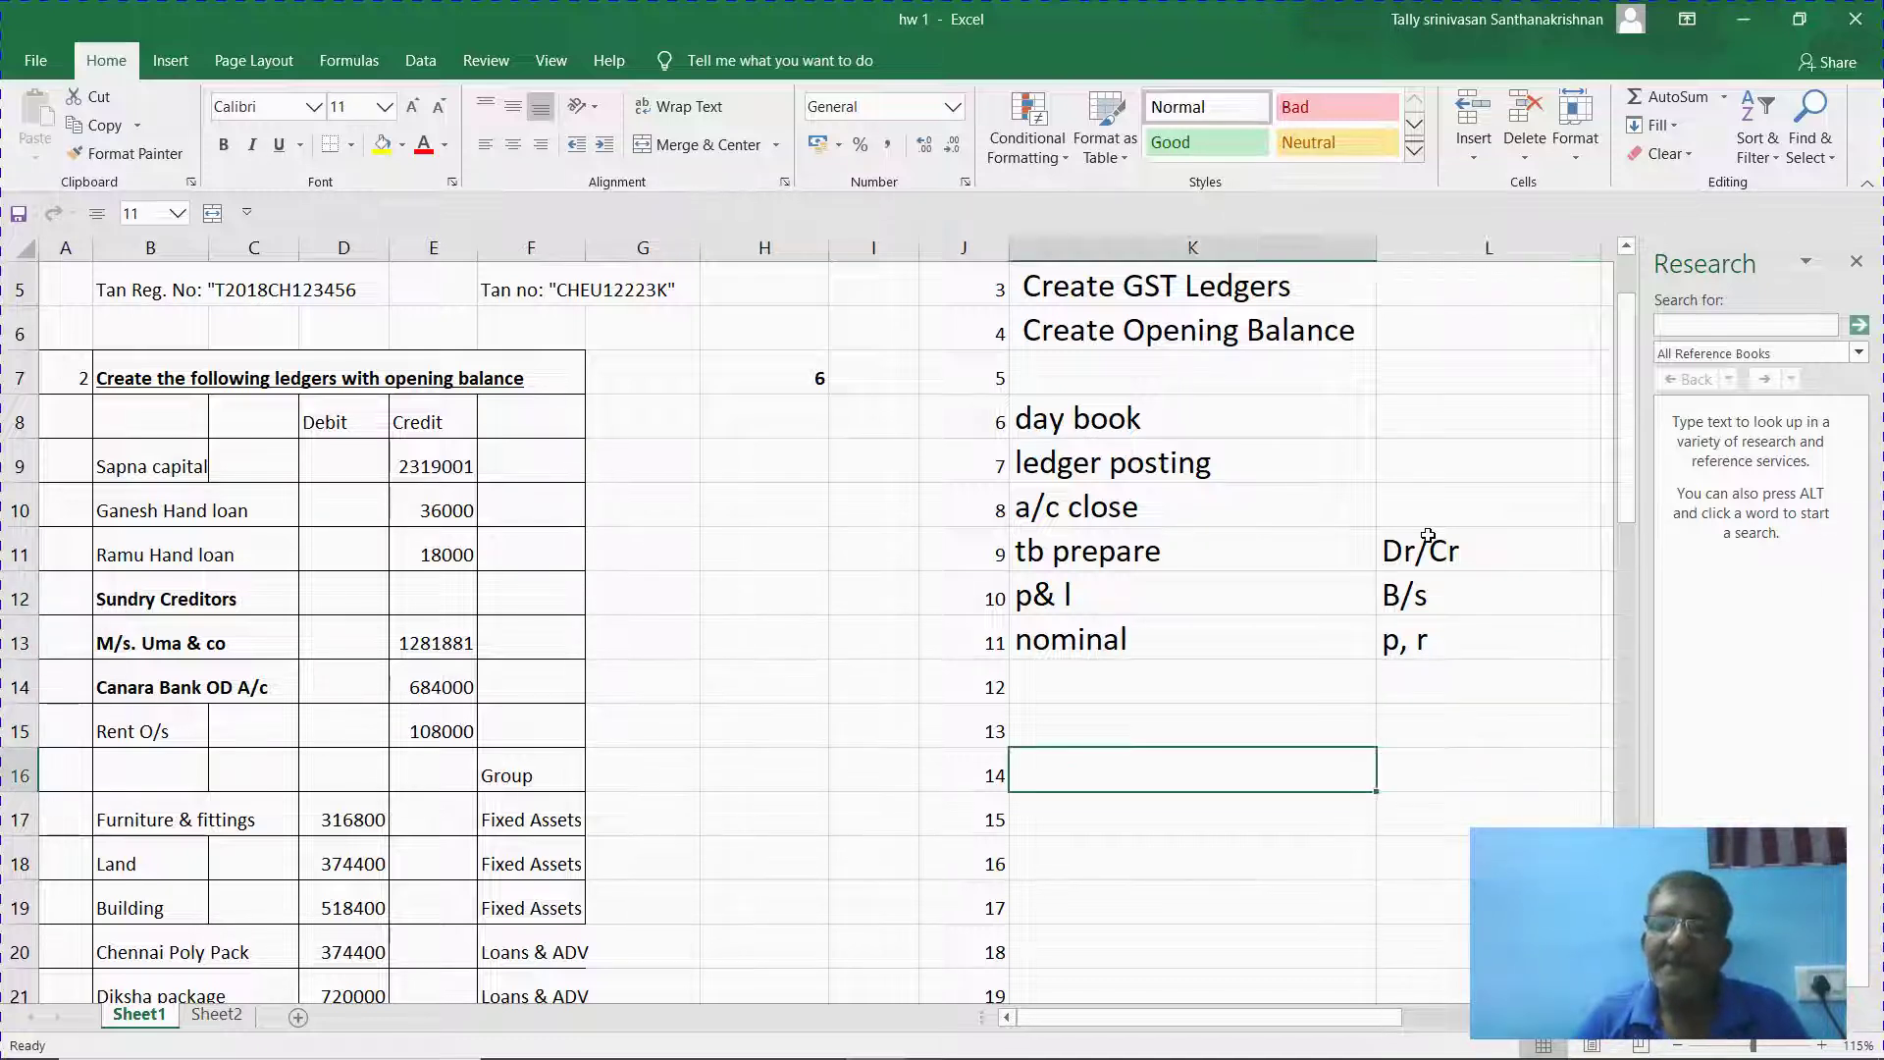
text(I)
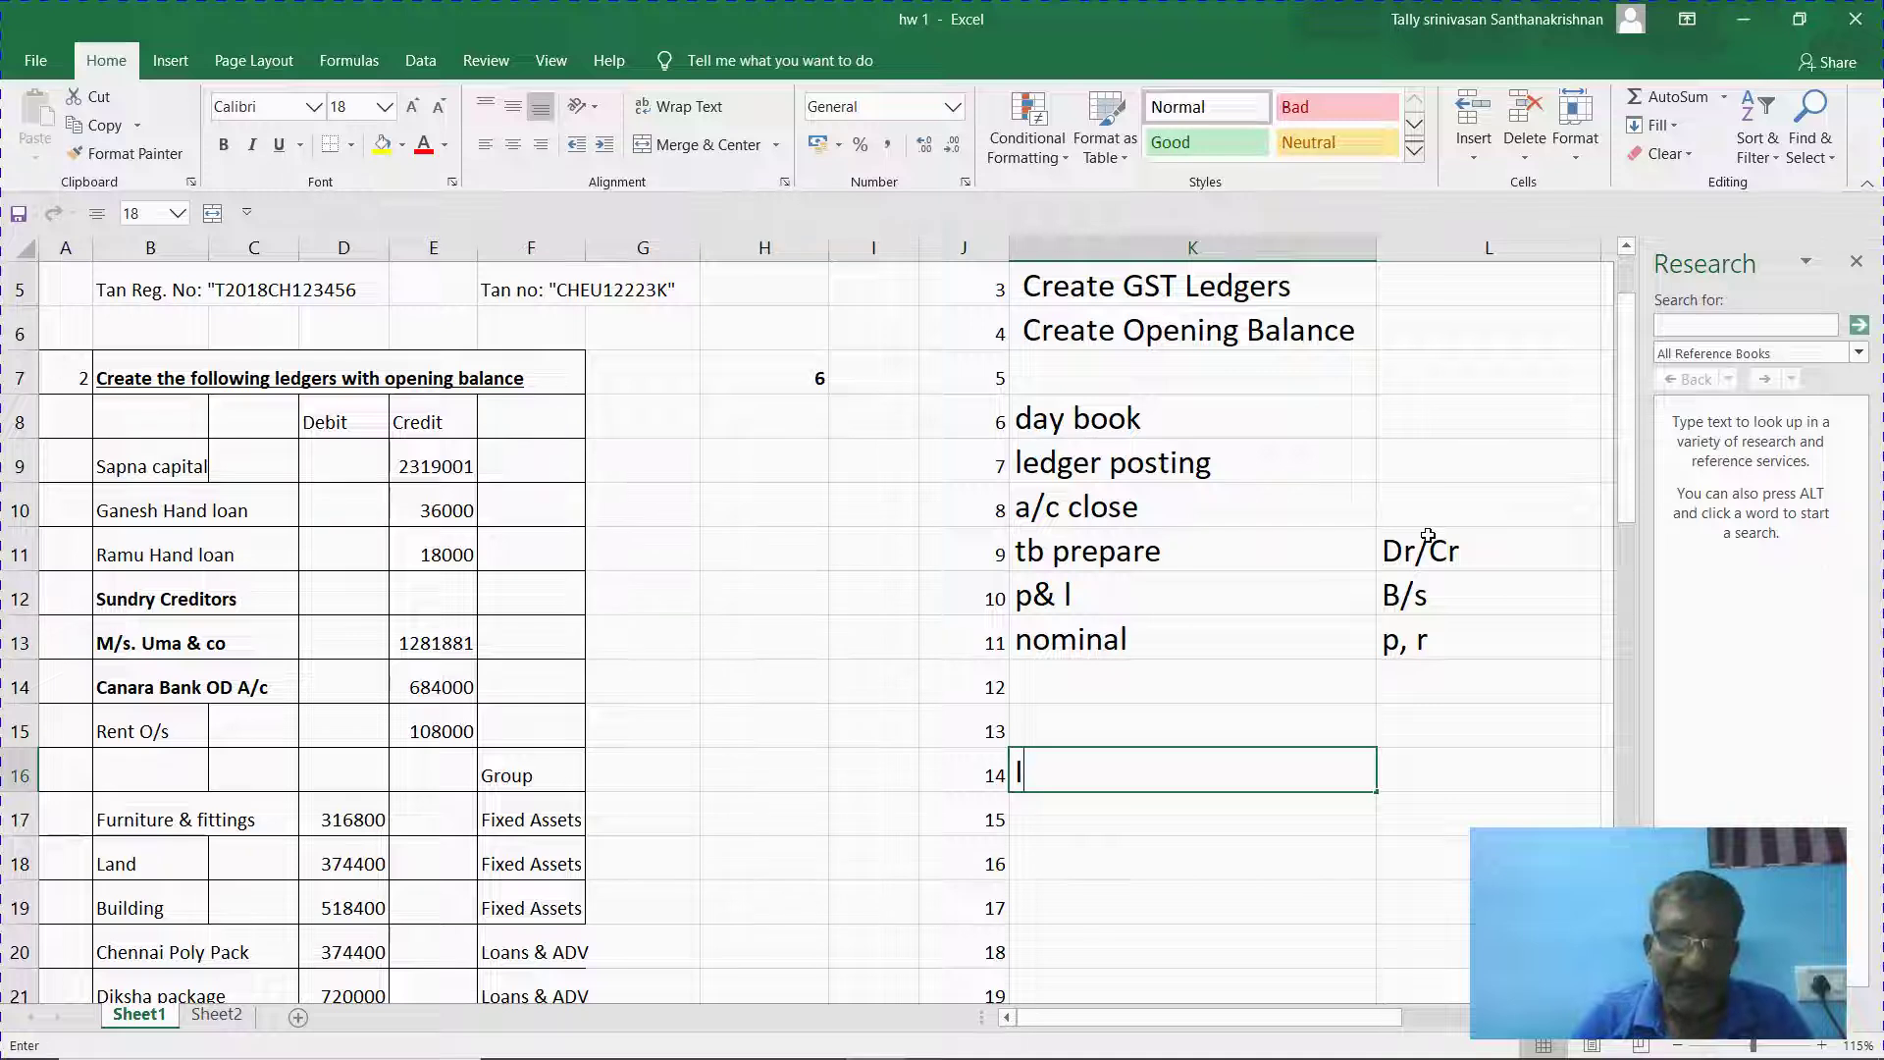
text(f a leger)
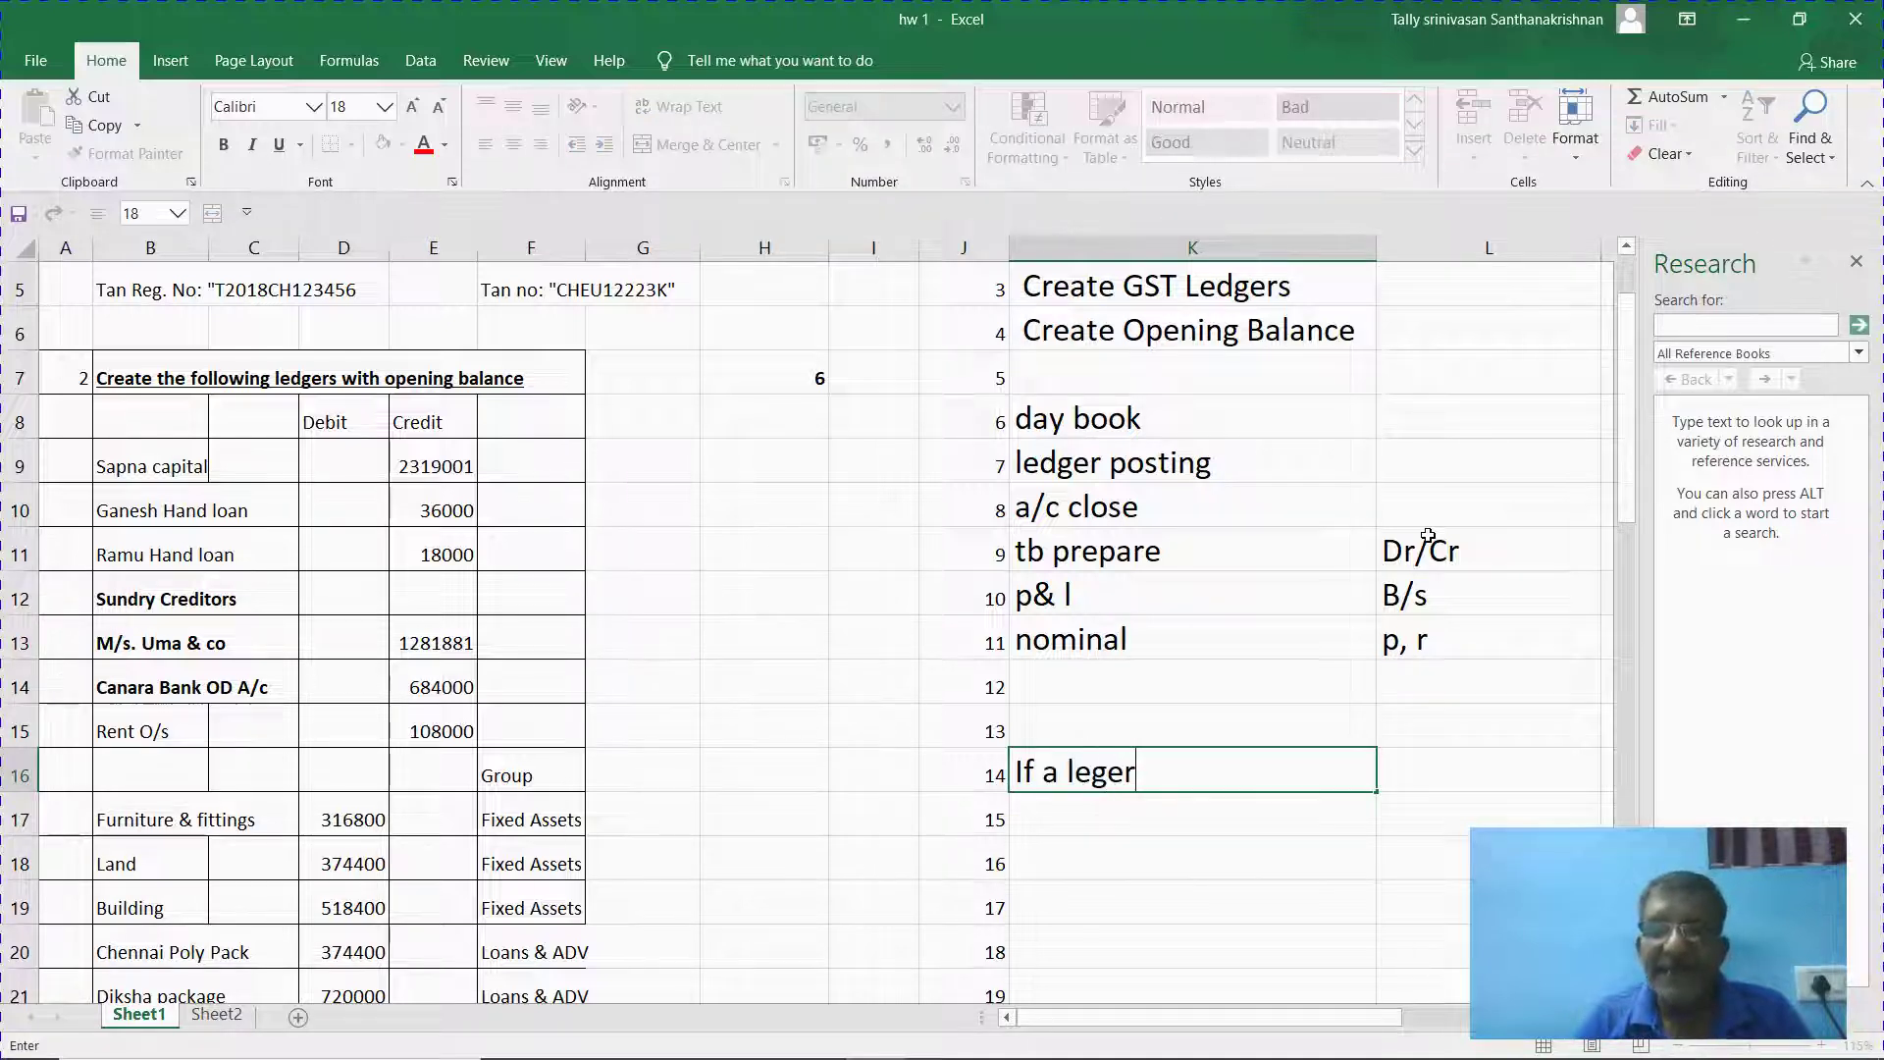
key(BackSpace)
key(BackSpace)
key(BackSpace)
text(dger shows)
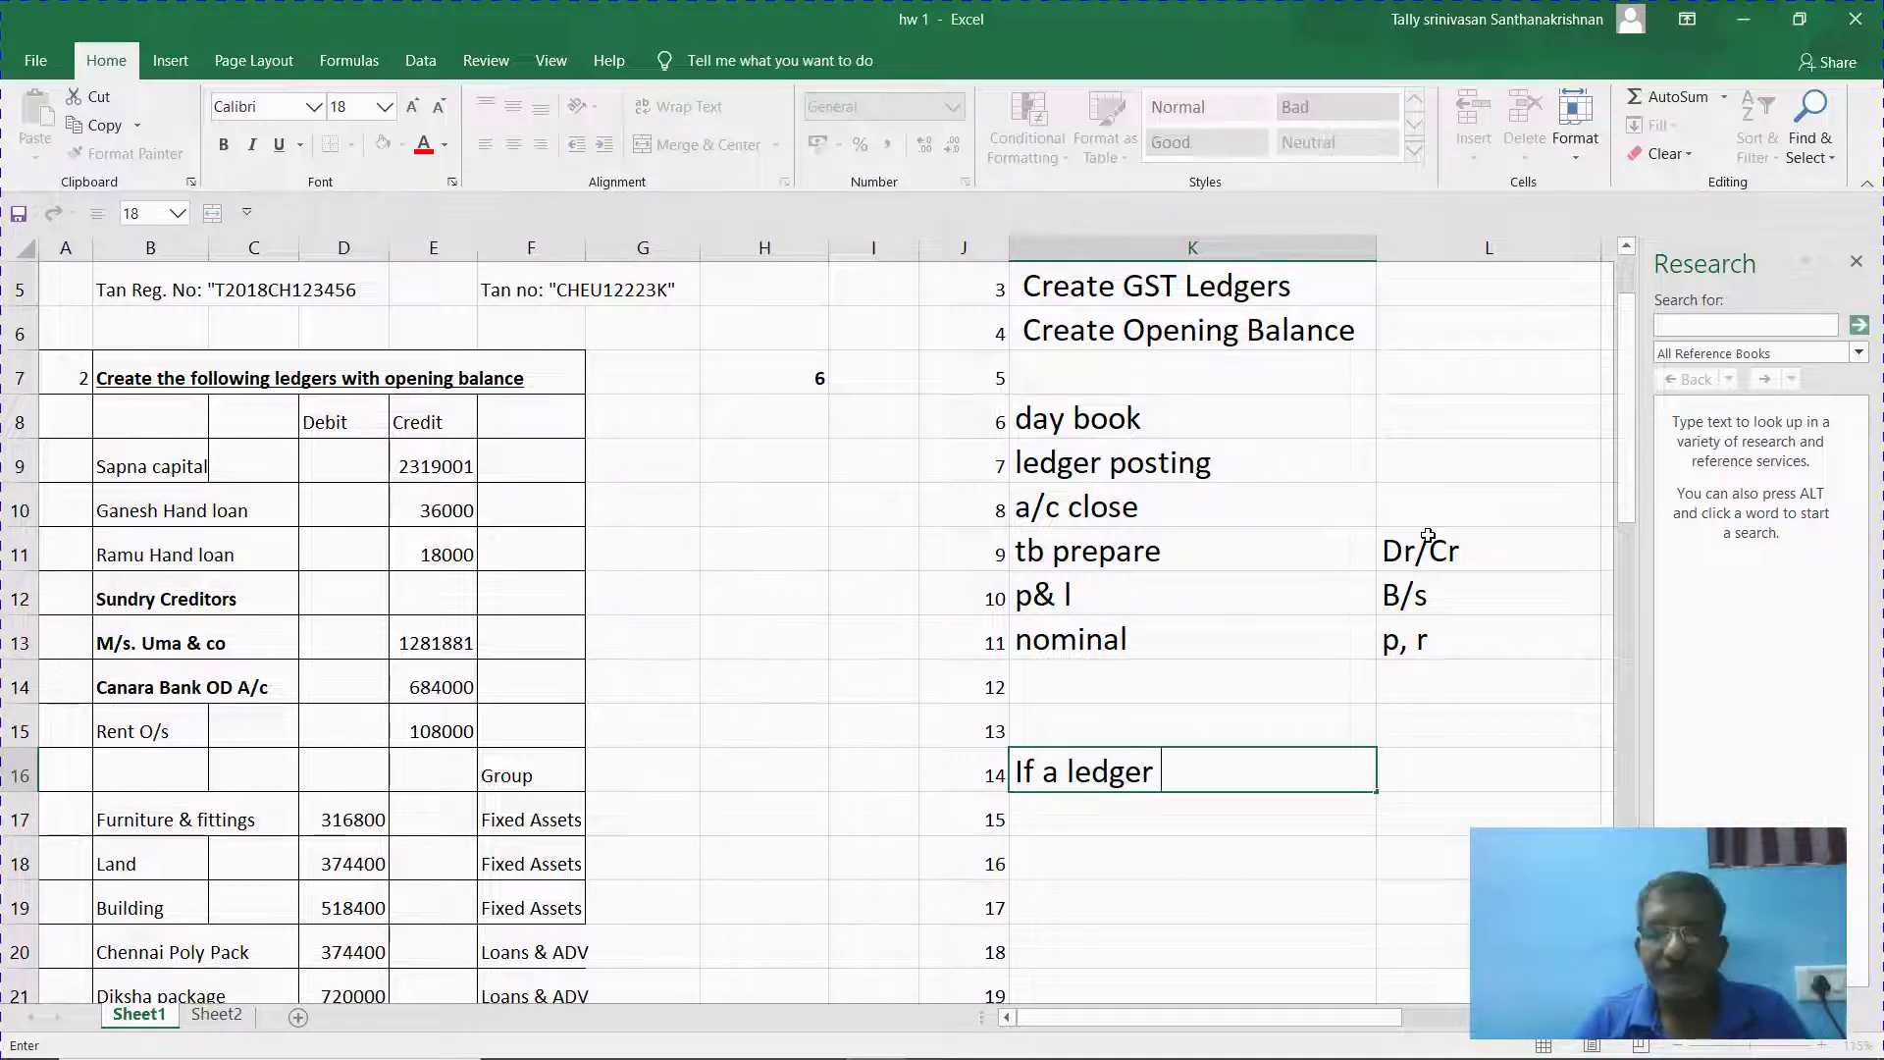
text( de)
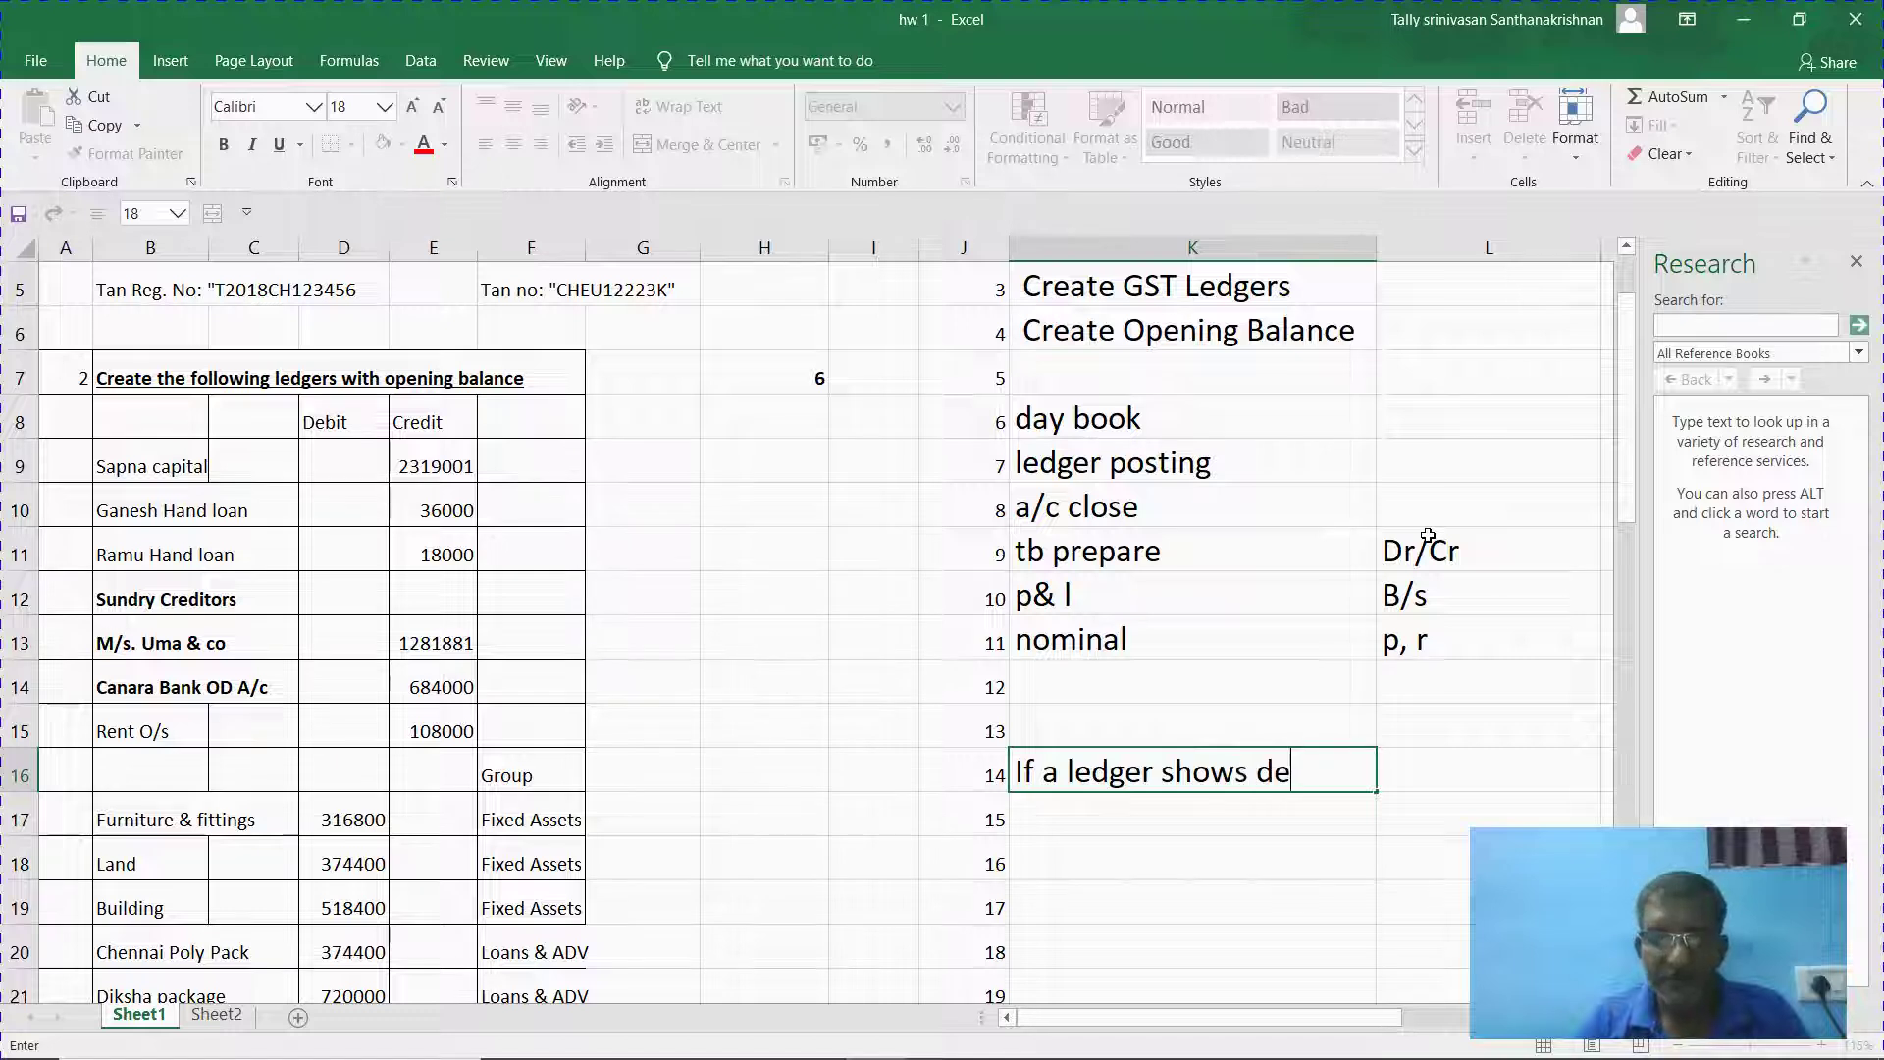
text(bit balance)
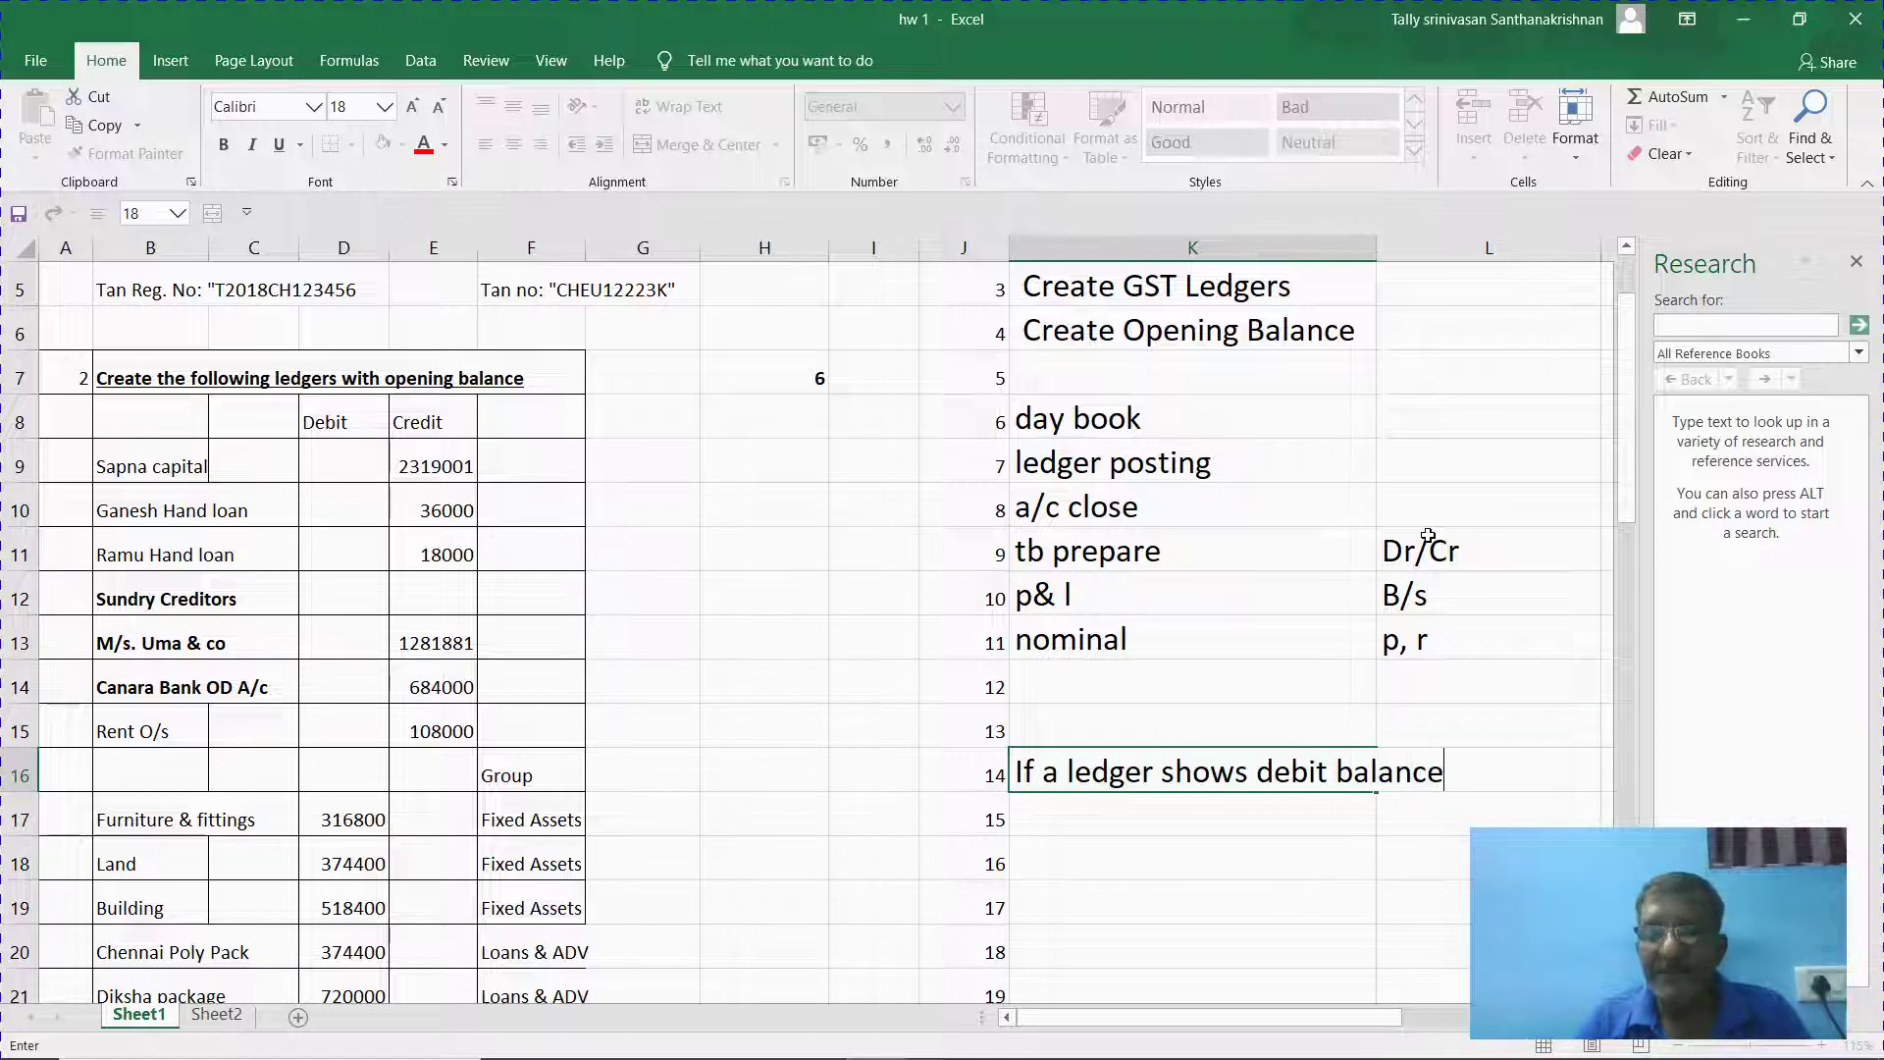
text(, it means)
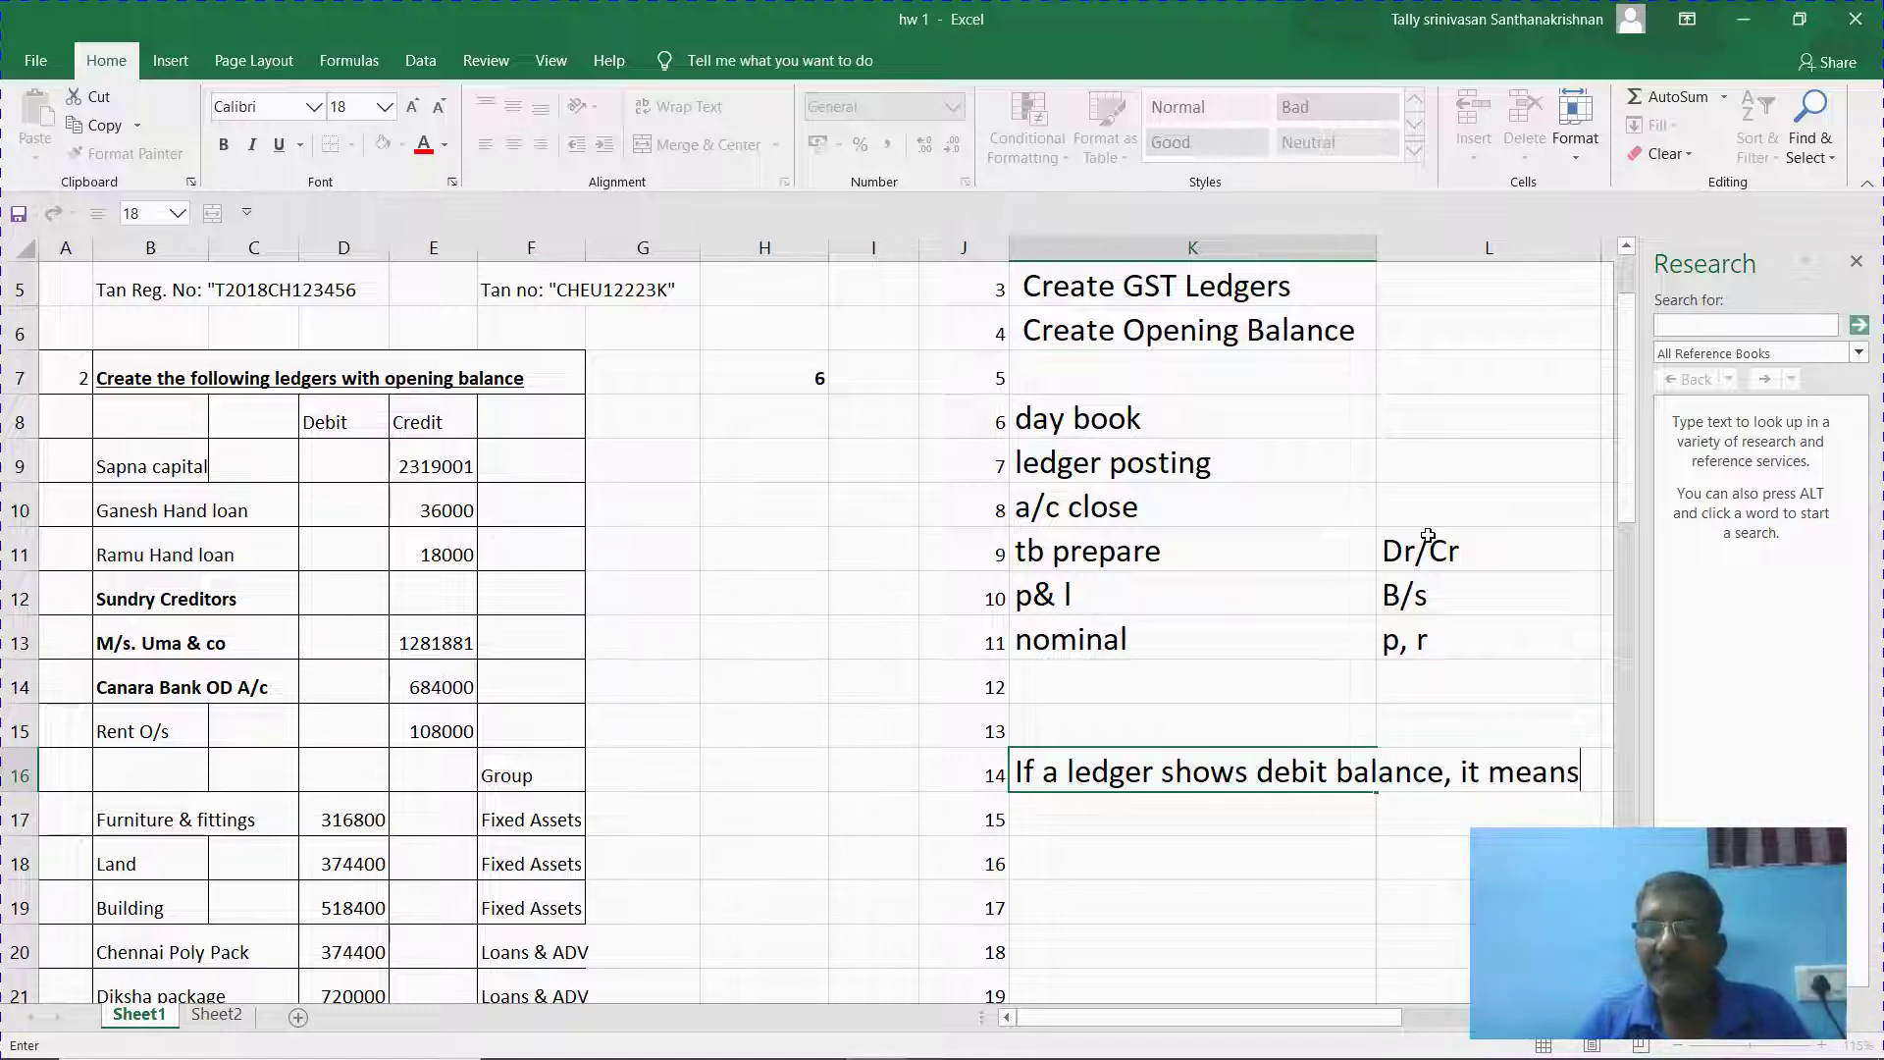
key(Return)
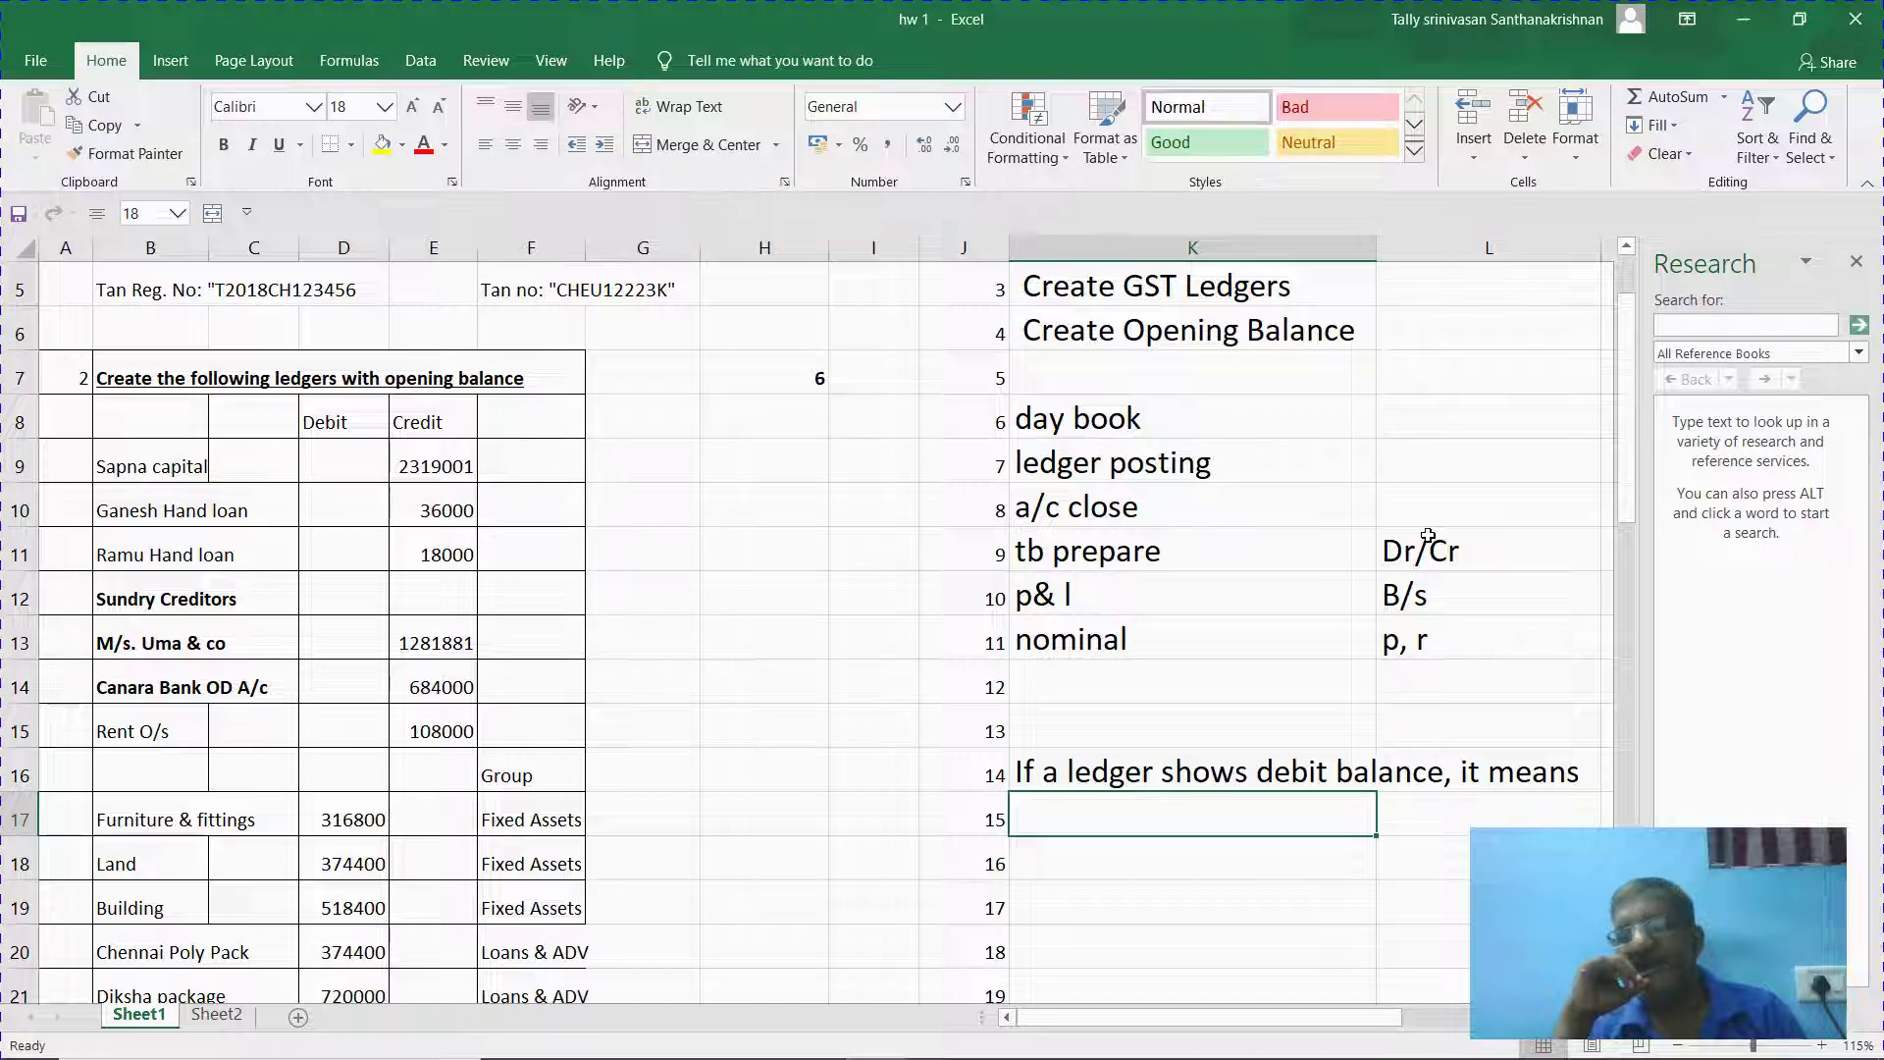
Copy the debit-balance question from K16.
key(alt+Tab)
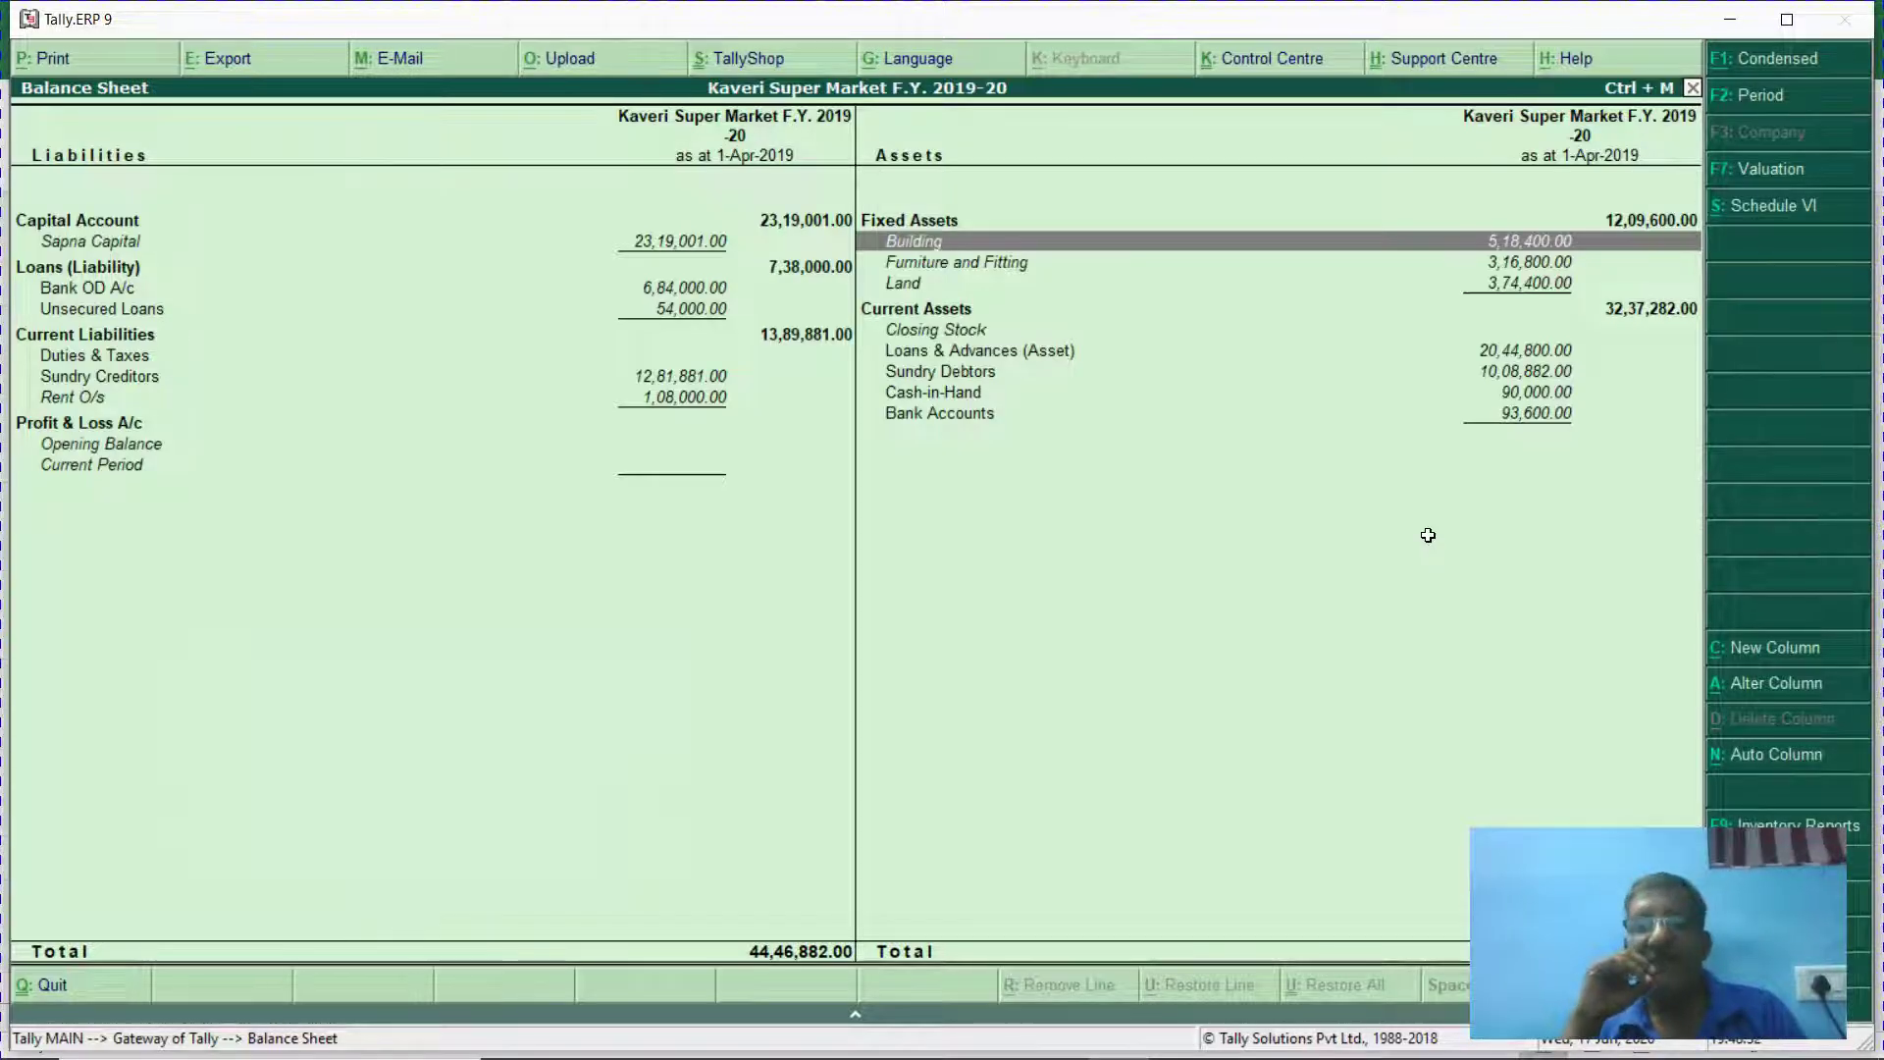
key(alt+Tab)
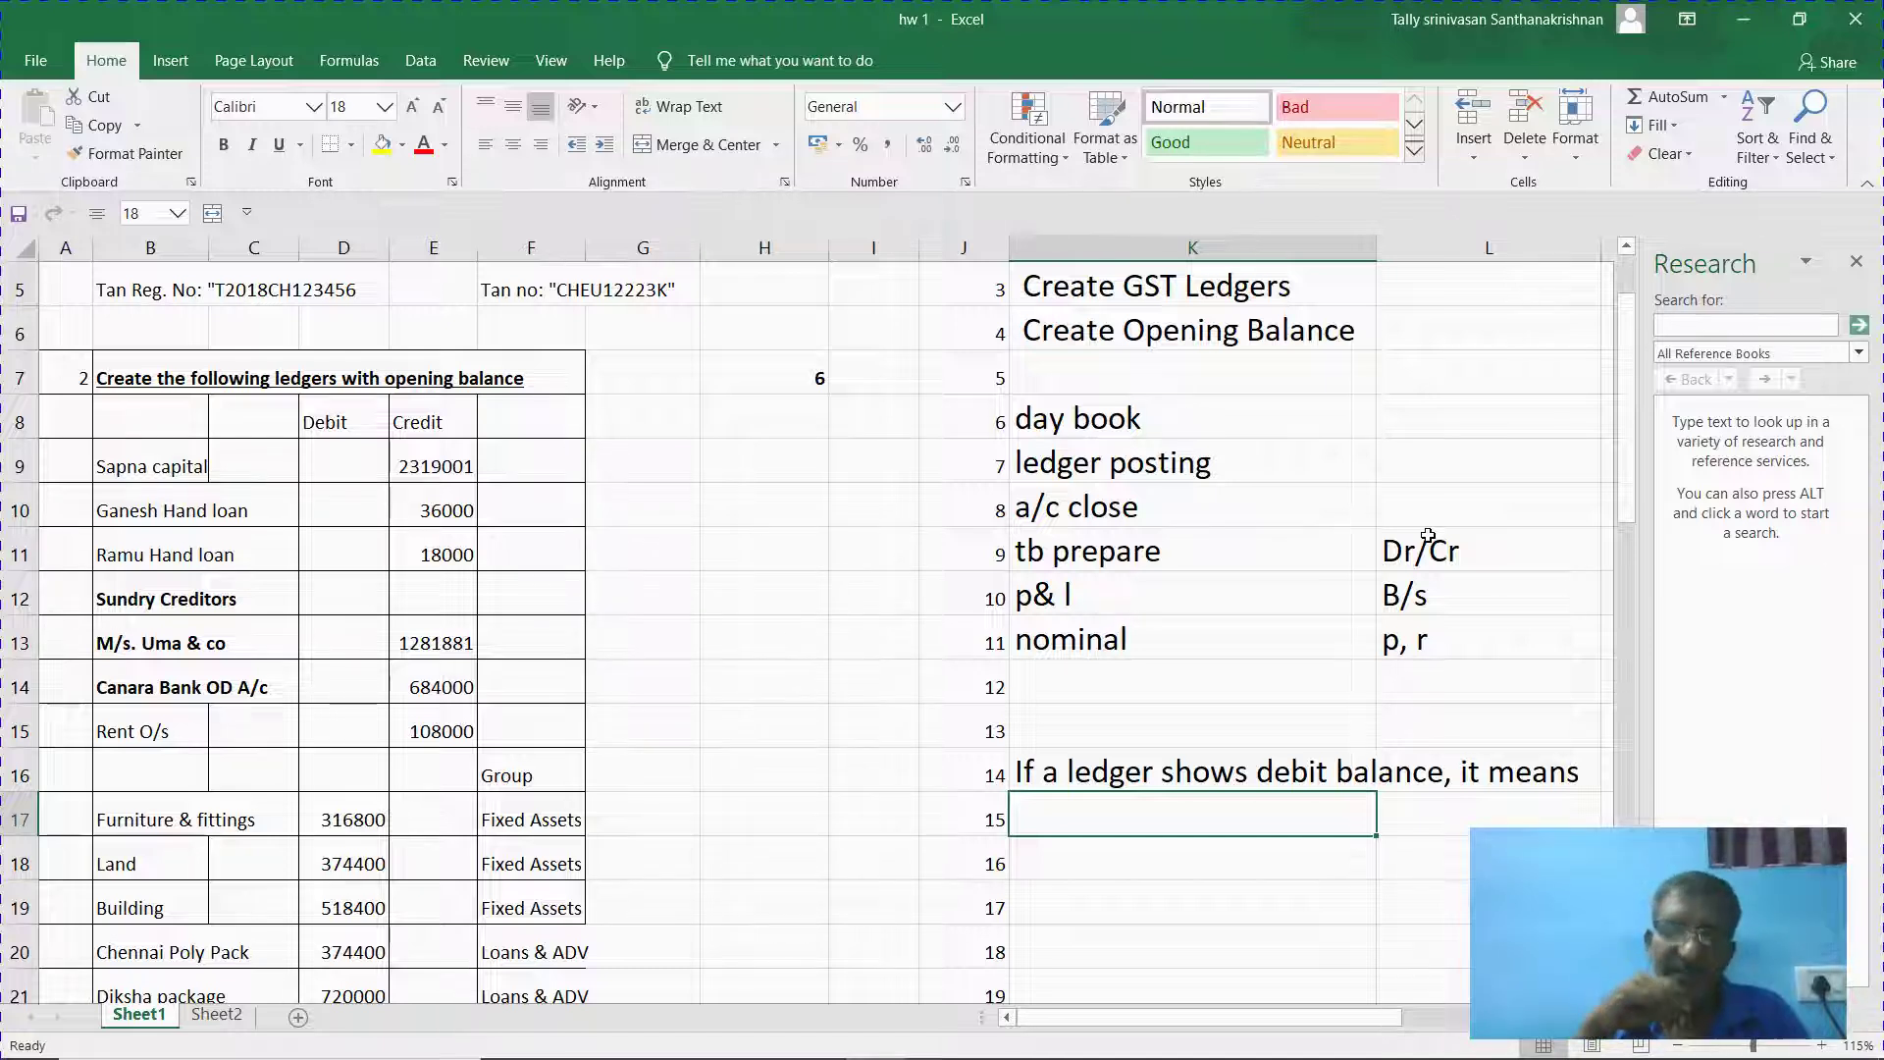
key(Up)
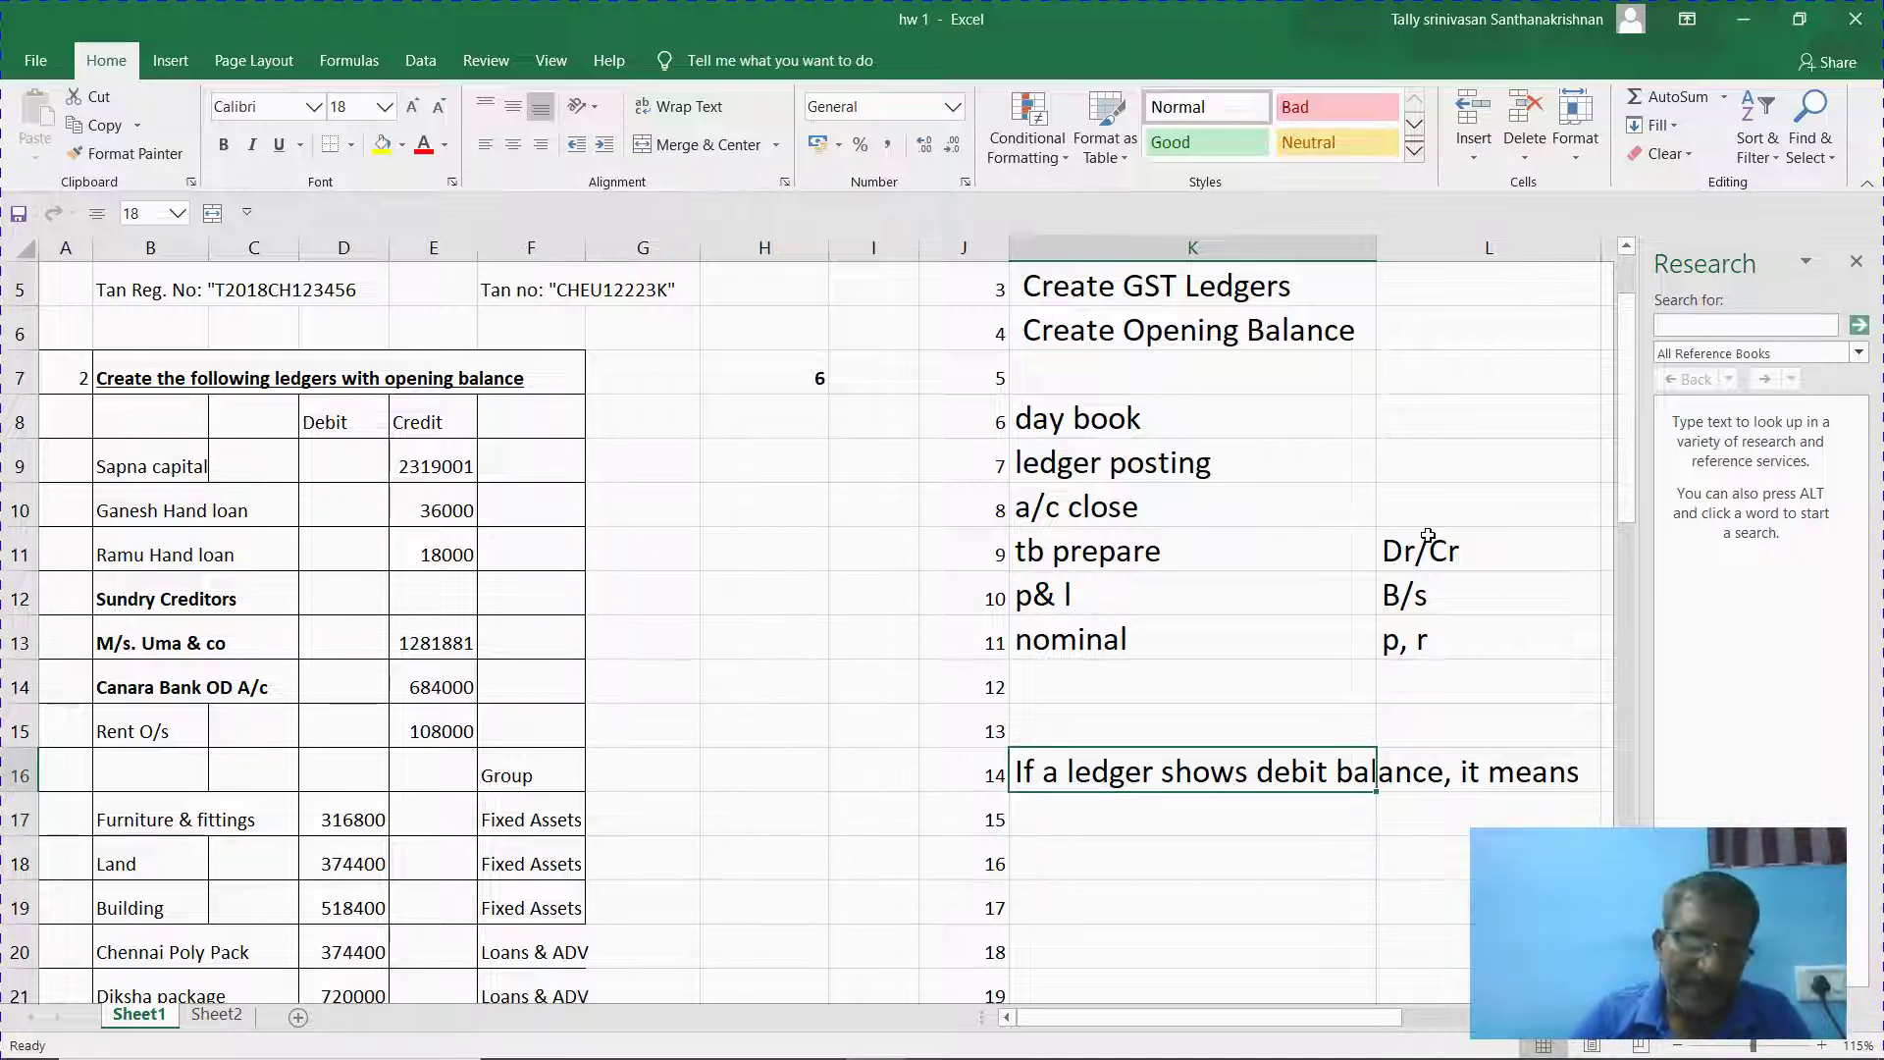
key(ctrl+c)
key(alt+Tab)
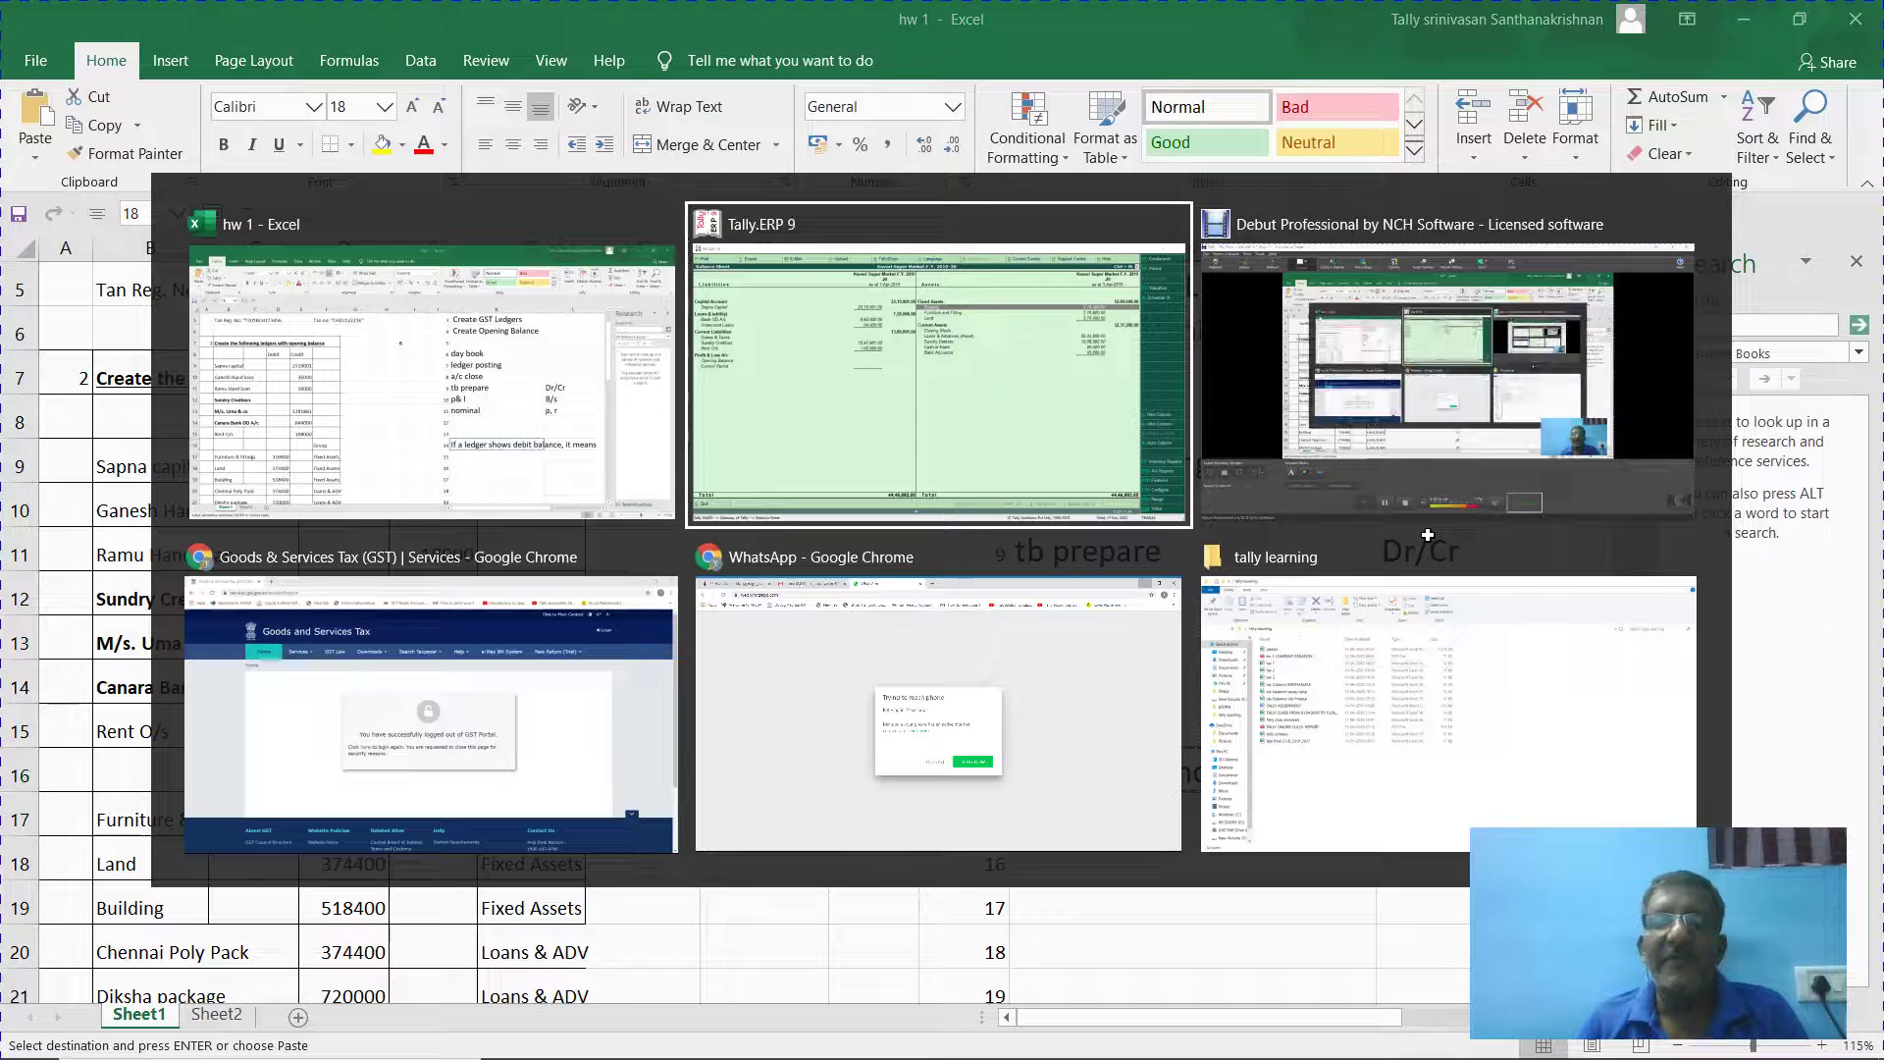
Close Chrome's WhatsApp tab and search Google for 'If a ledger shows debit balance, it means'.
key(alt+Tab)
key(alt+Tab)
key(alt+Tab)
key(alt+Tab)
key(alt+Tab)
key(alt+Tab)
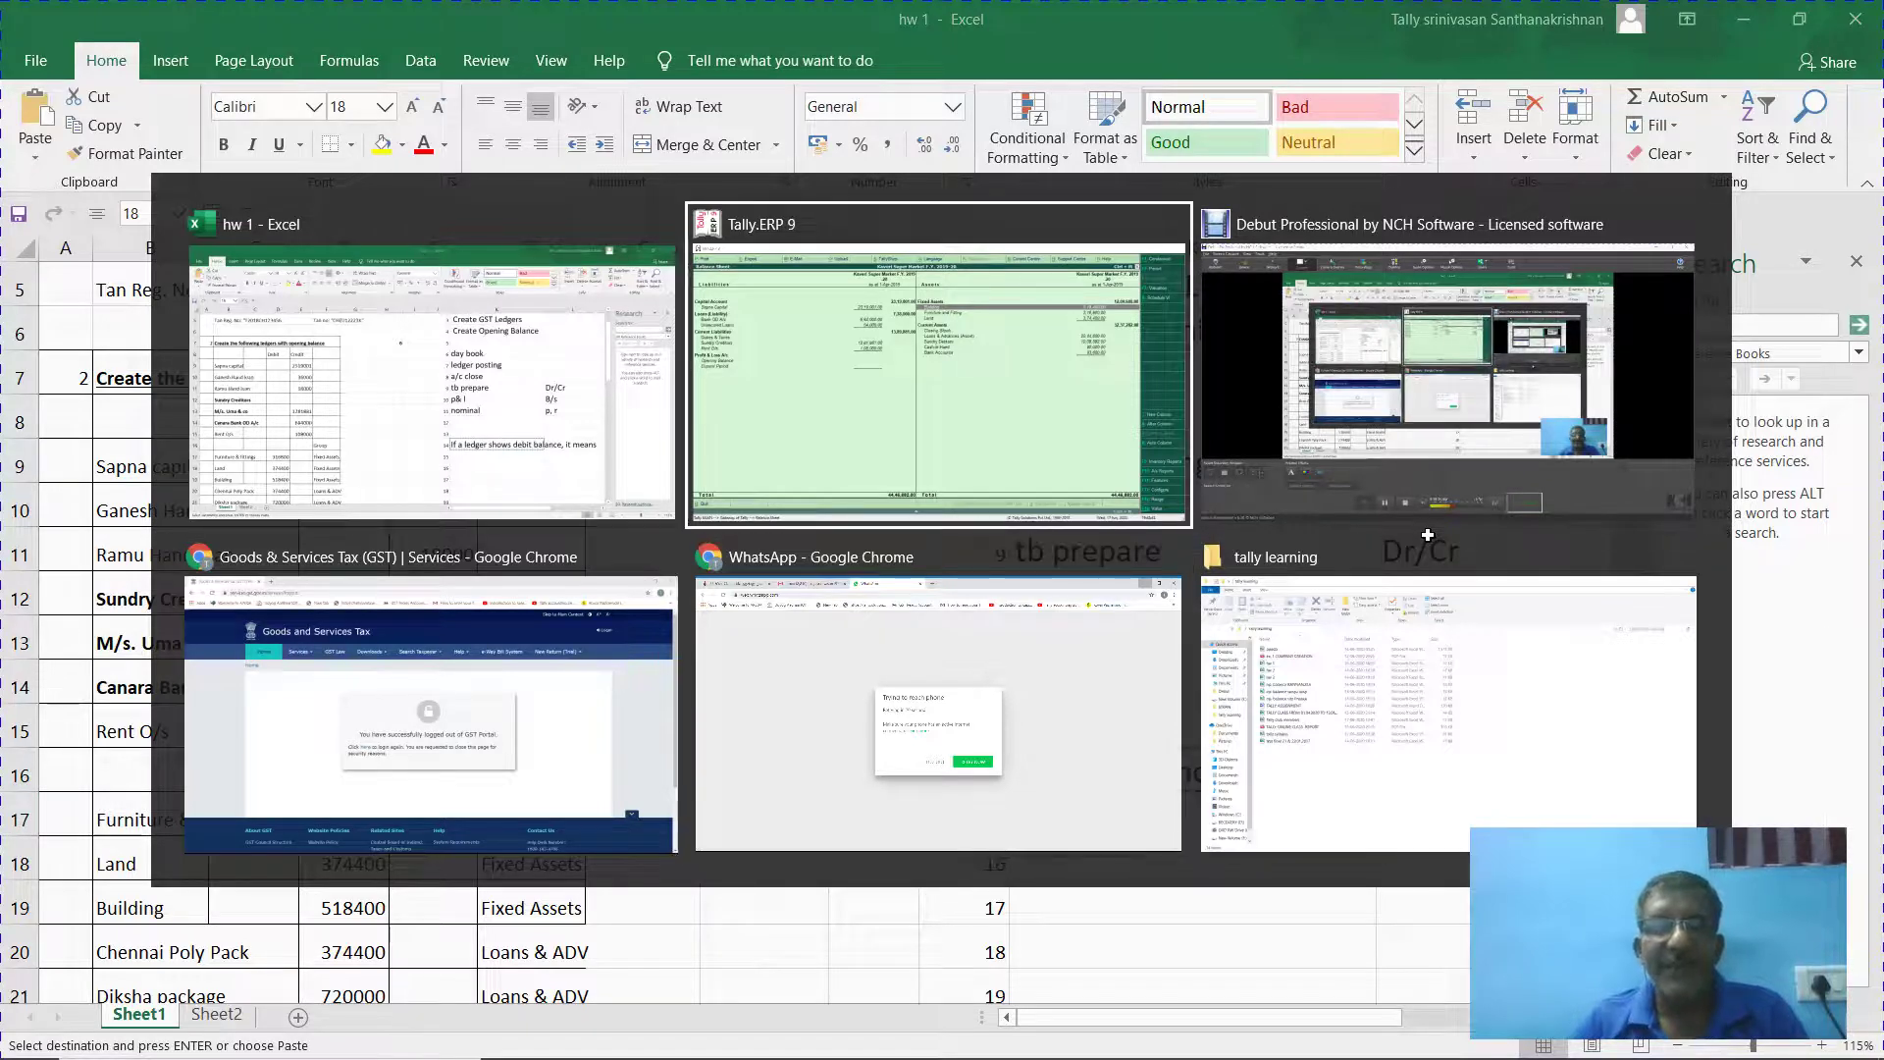
key(alt+Tab)
key(alt+Tab)
key(alt+Tab)
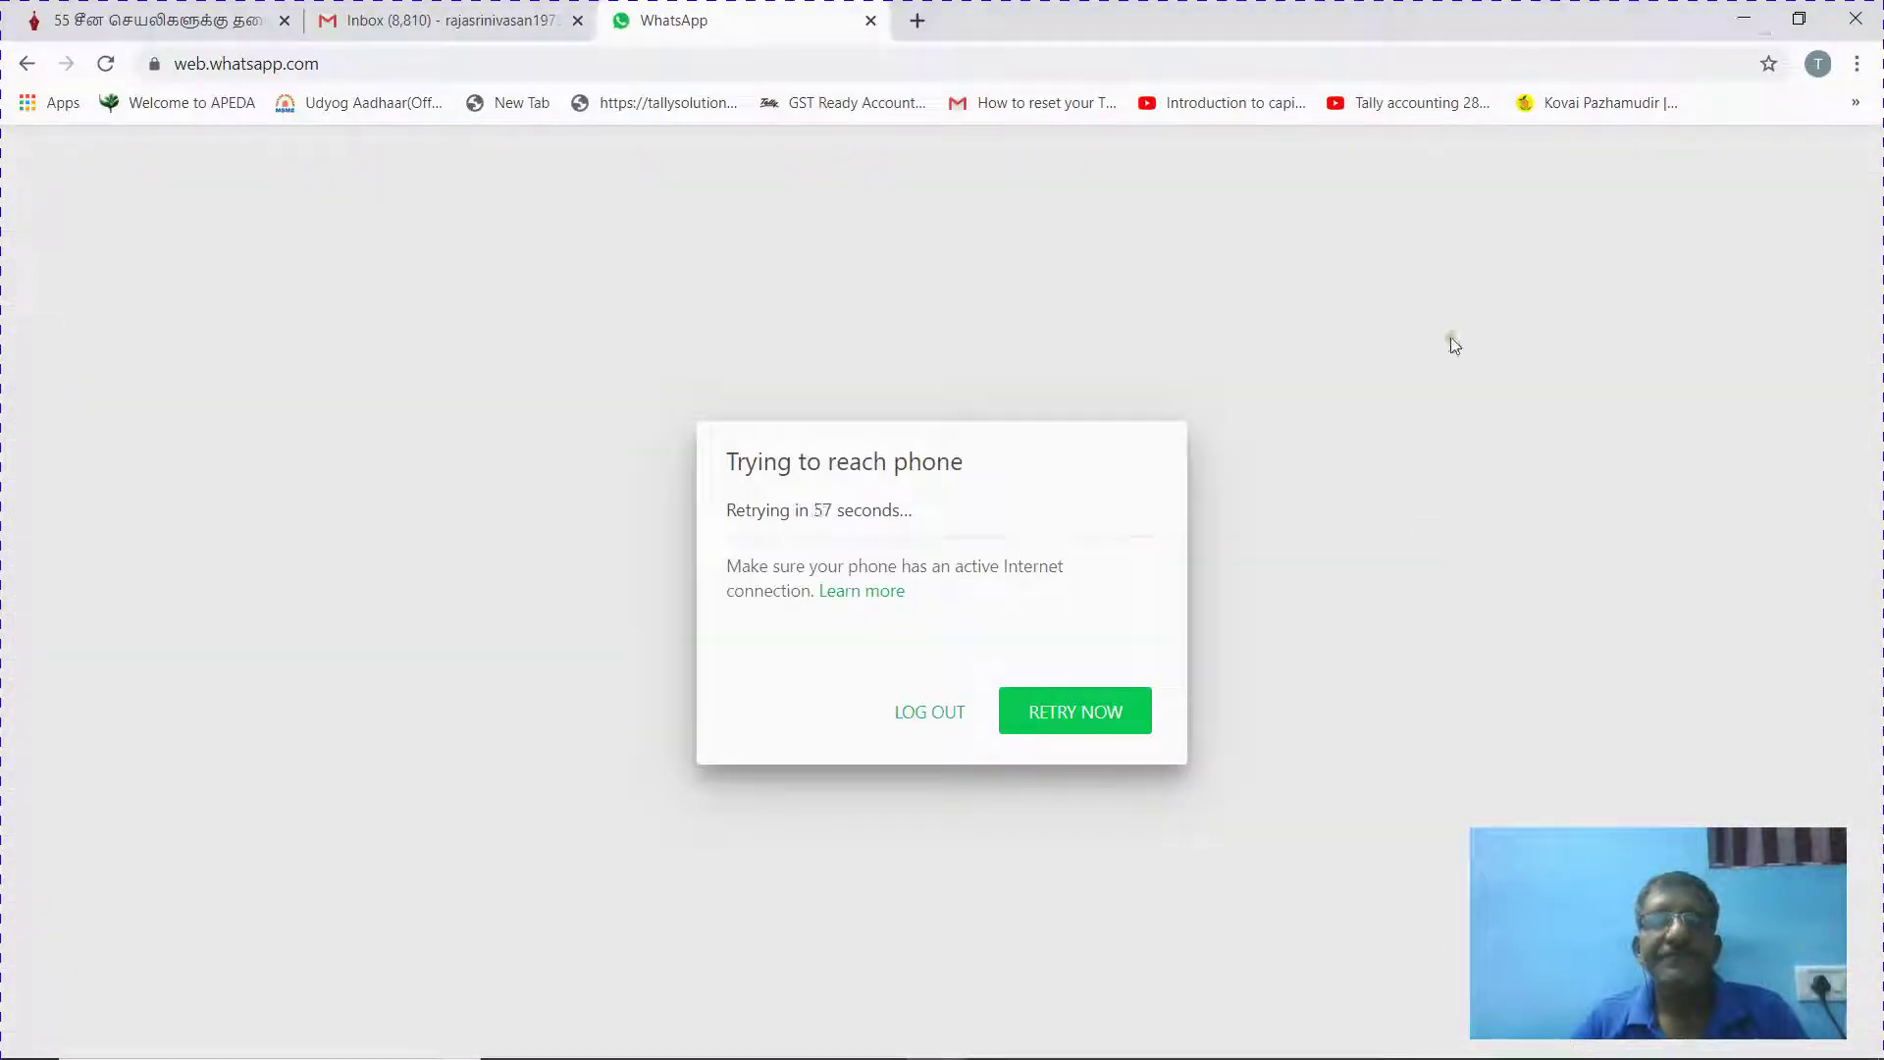
click(918, 22)
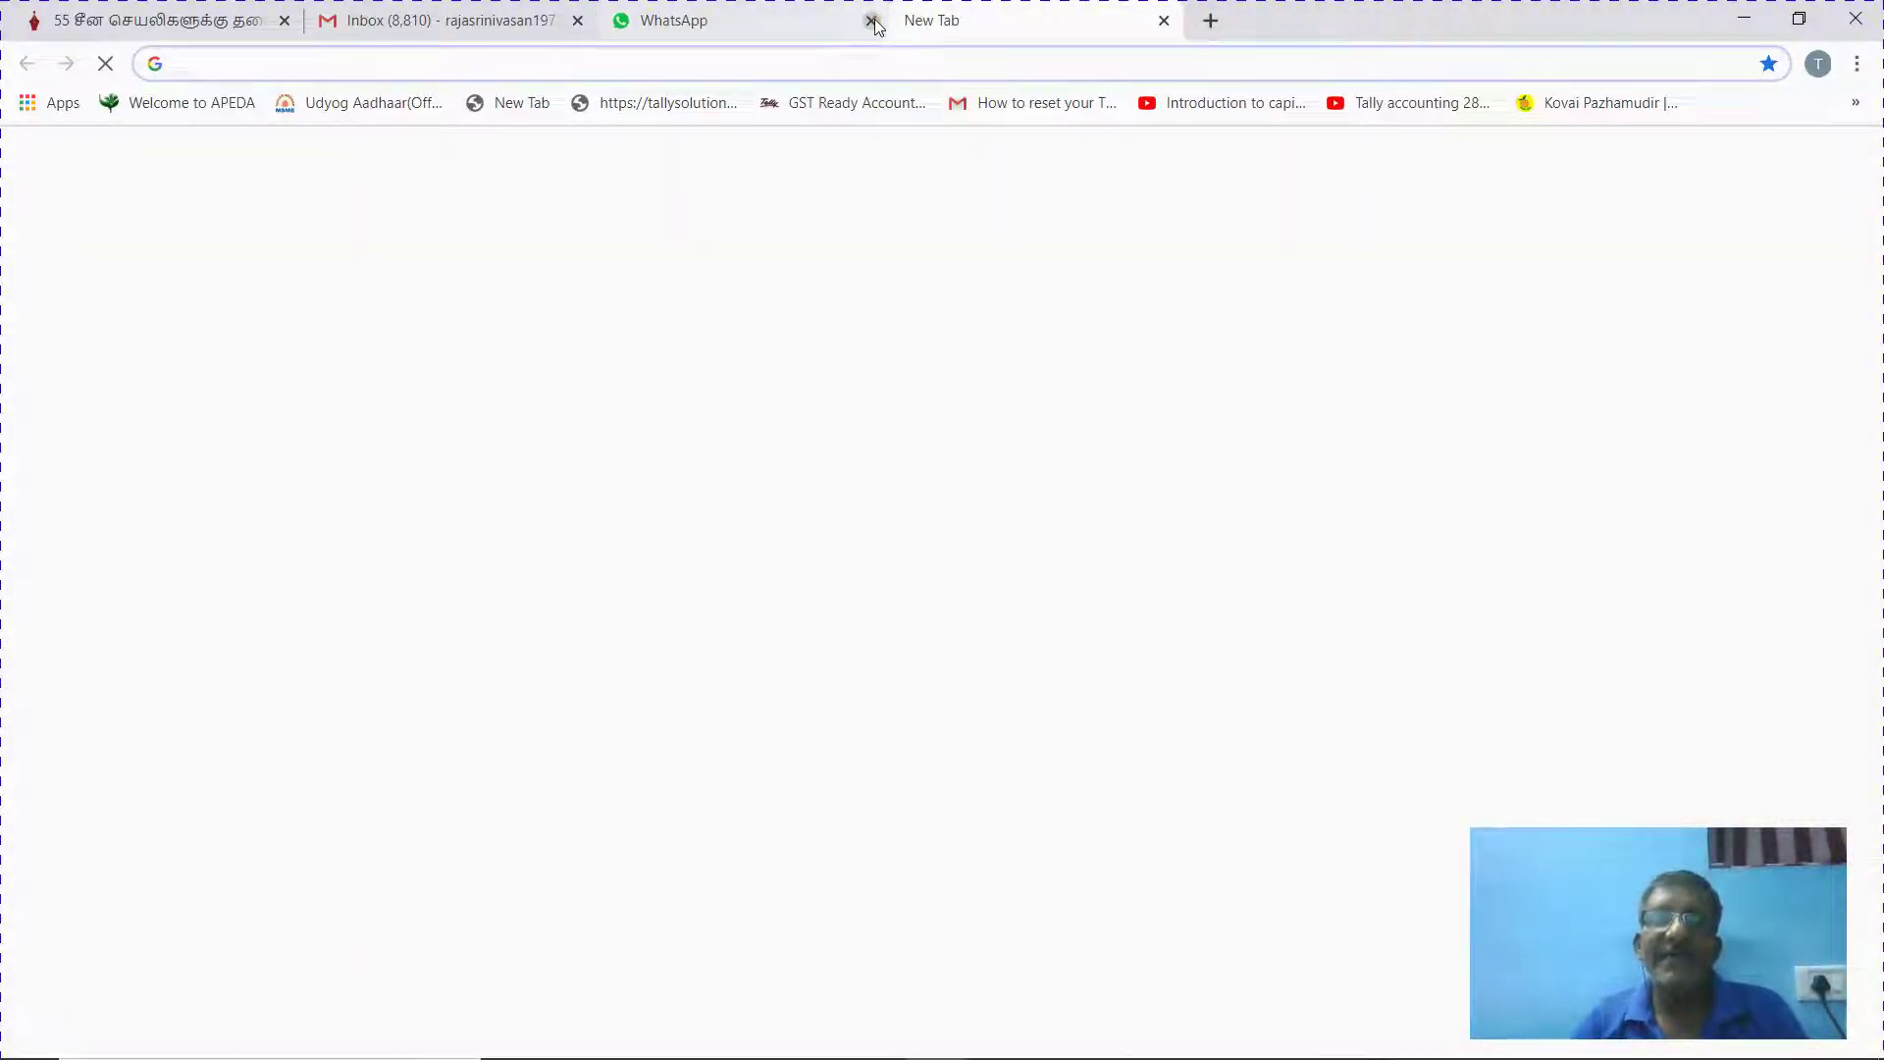
click(872, 21)
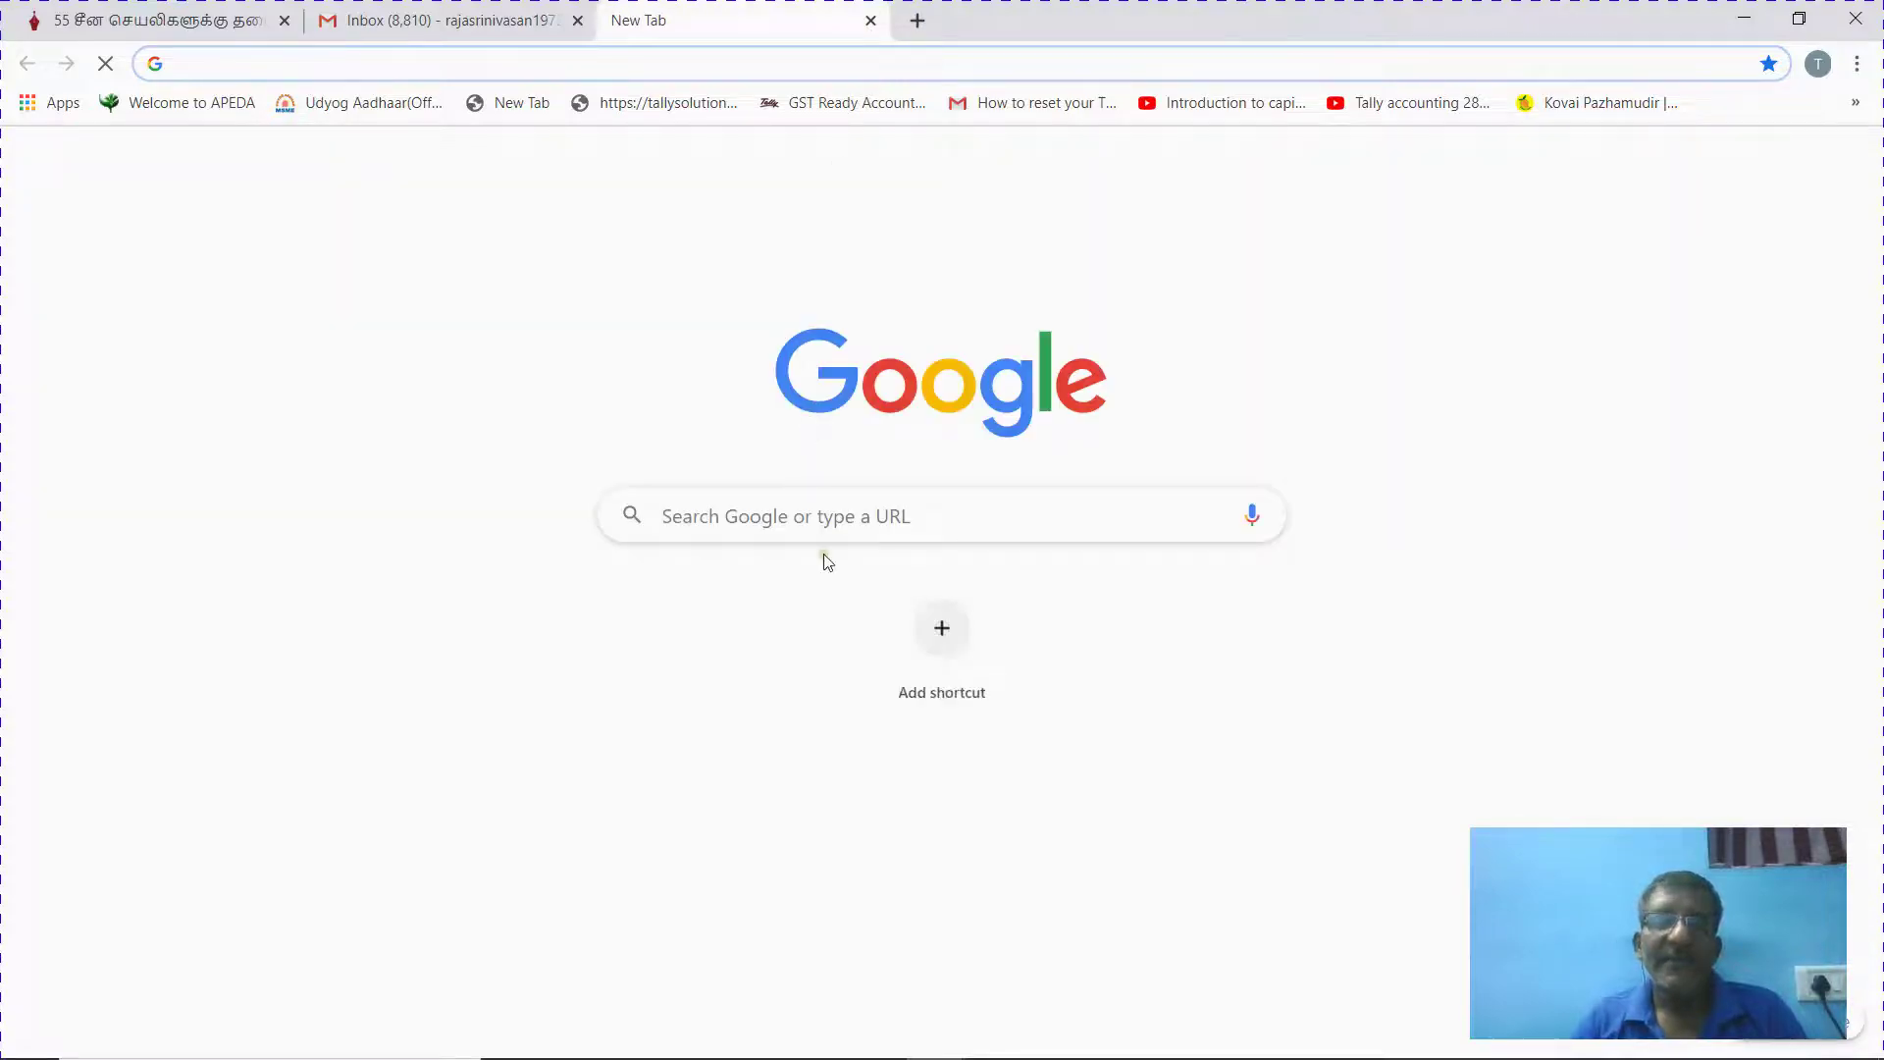
click(775, 528)
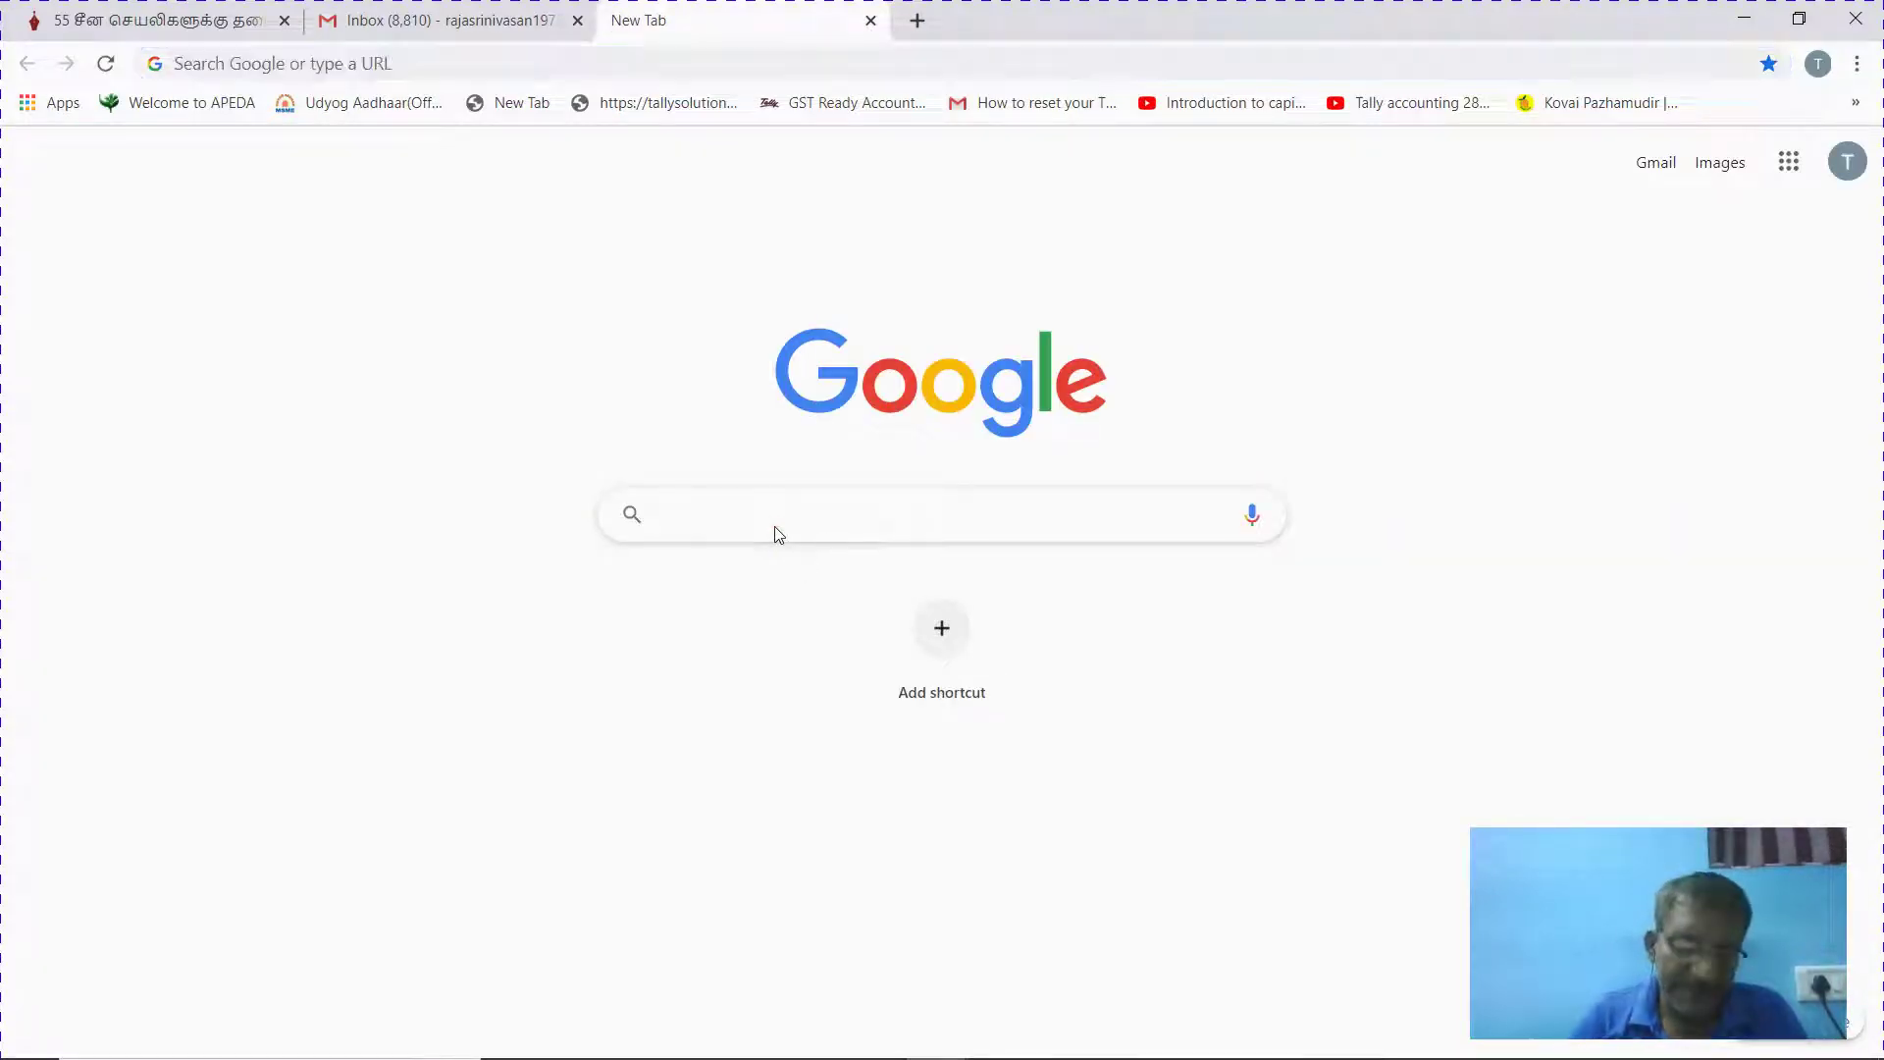
key(ctrl+v)
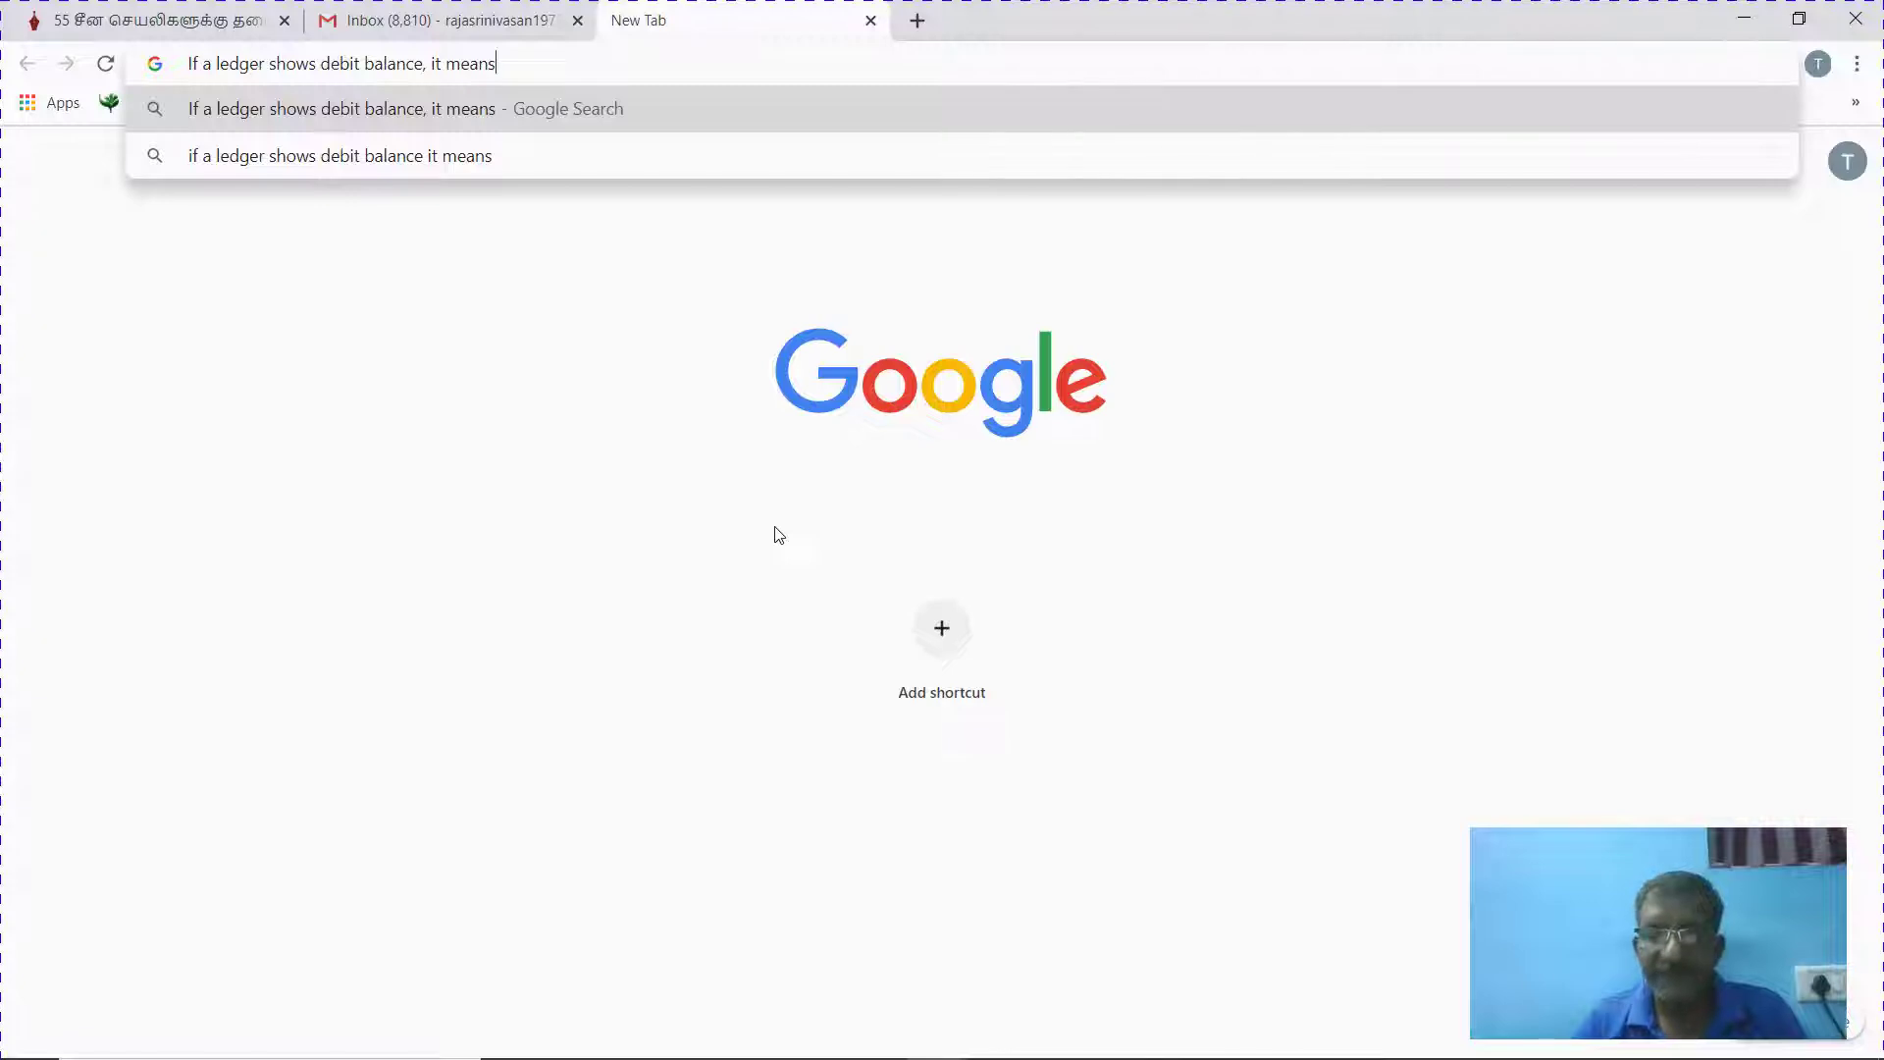
key(Return)
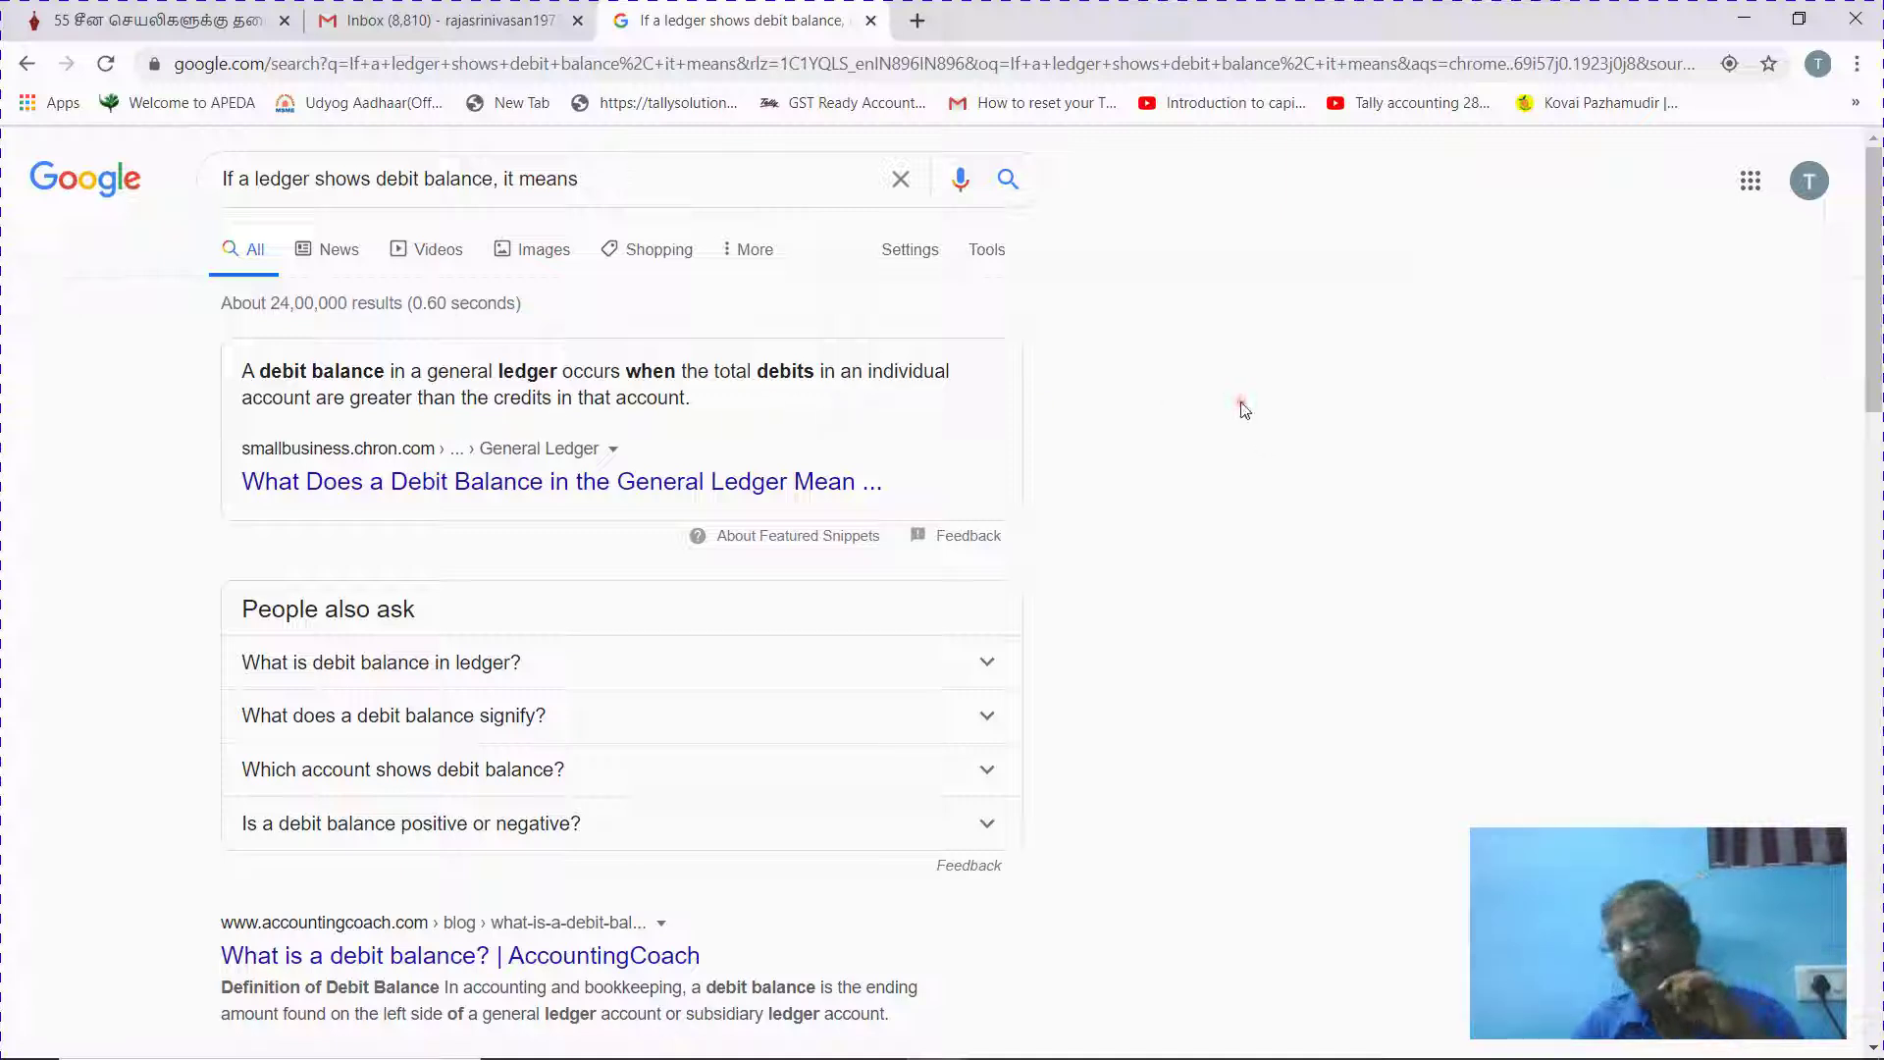
scroll(1244, 410, down, 4)
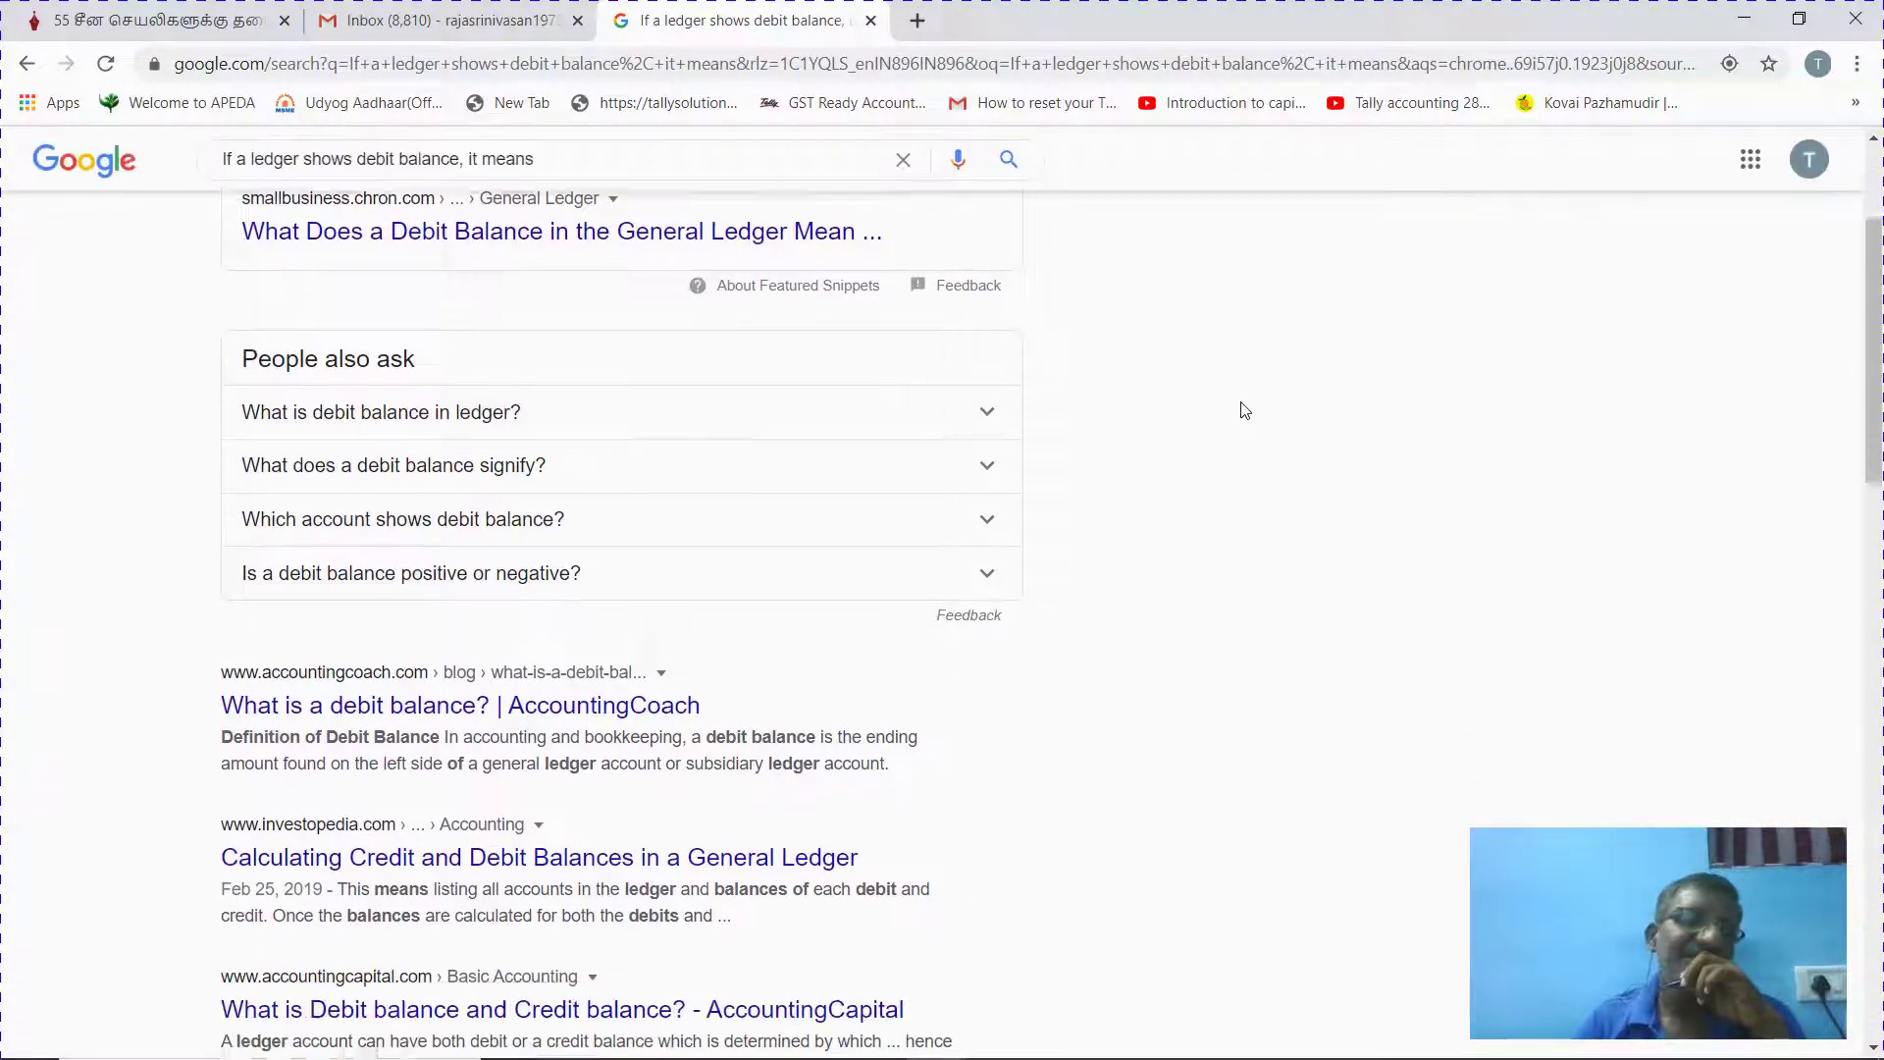
scroll(1244, 410, down, 3)
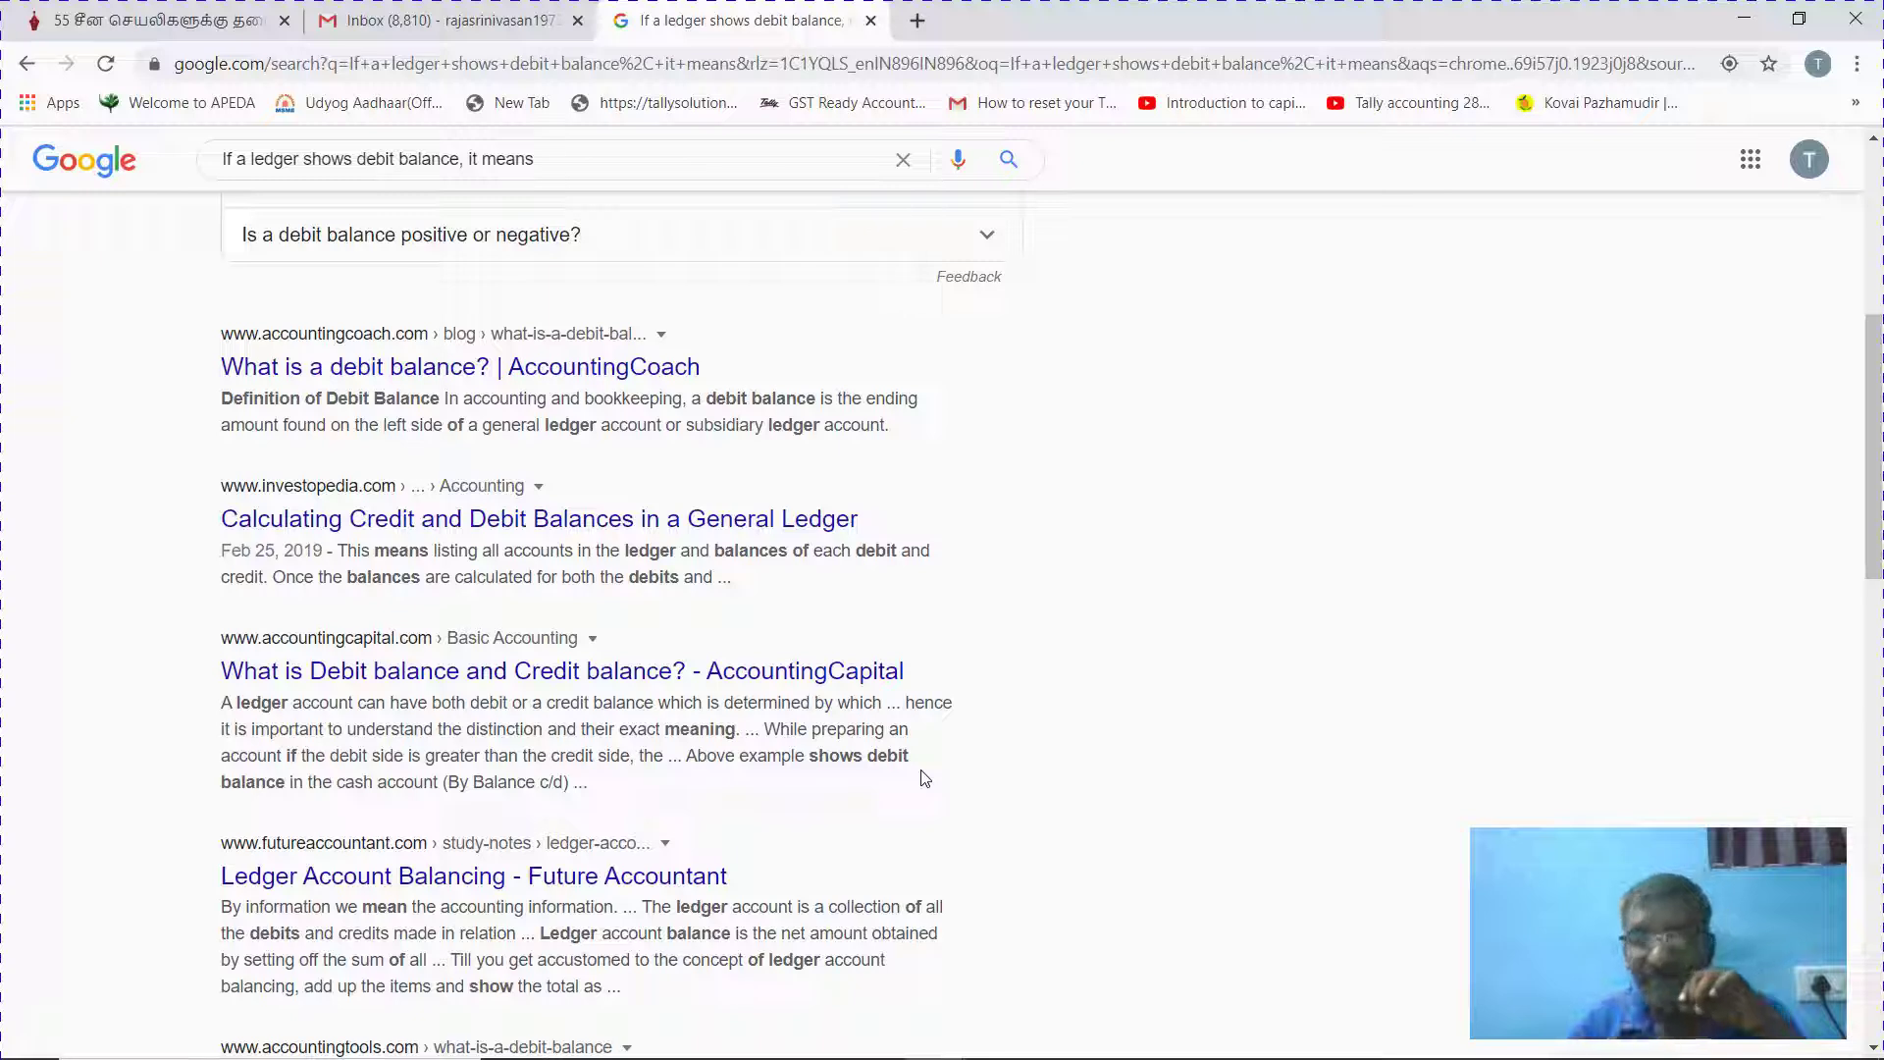
scroll(1324, 709, down, 2)
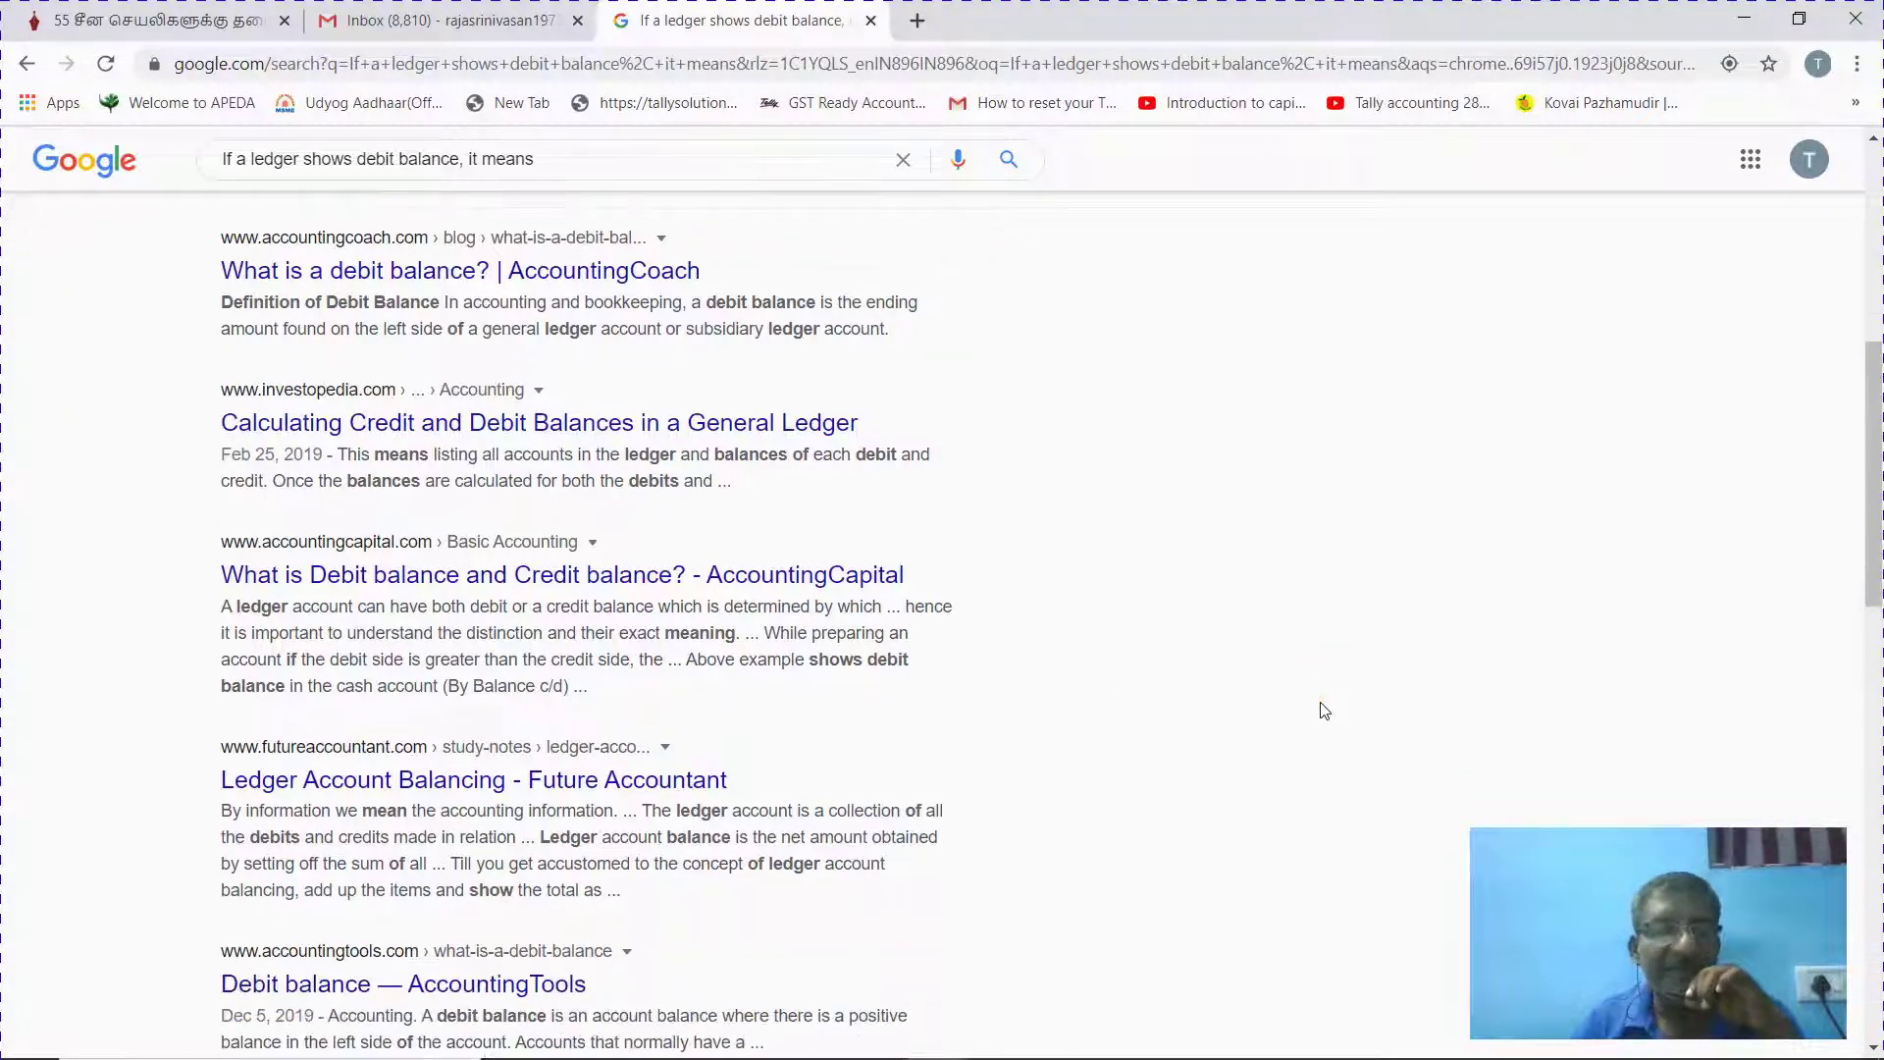
scroll(1324, 710, down, 2)
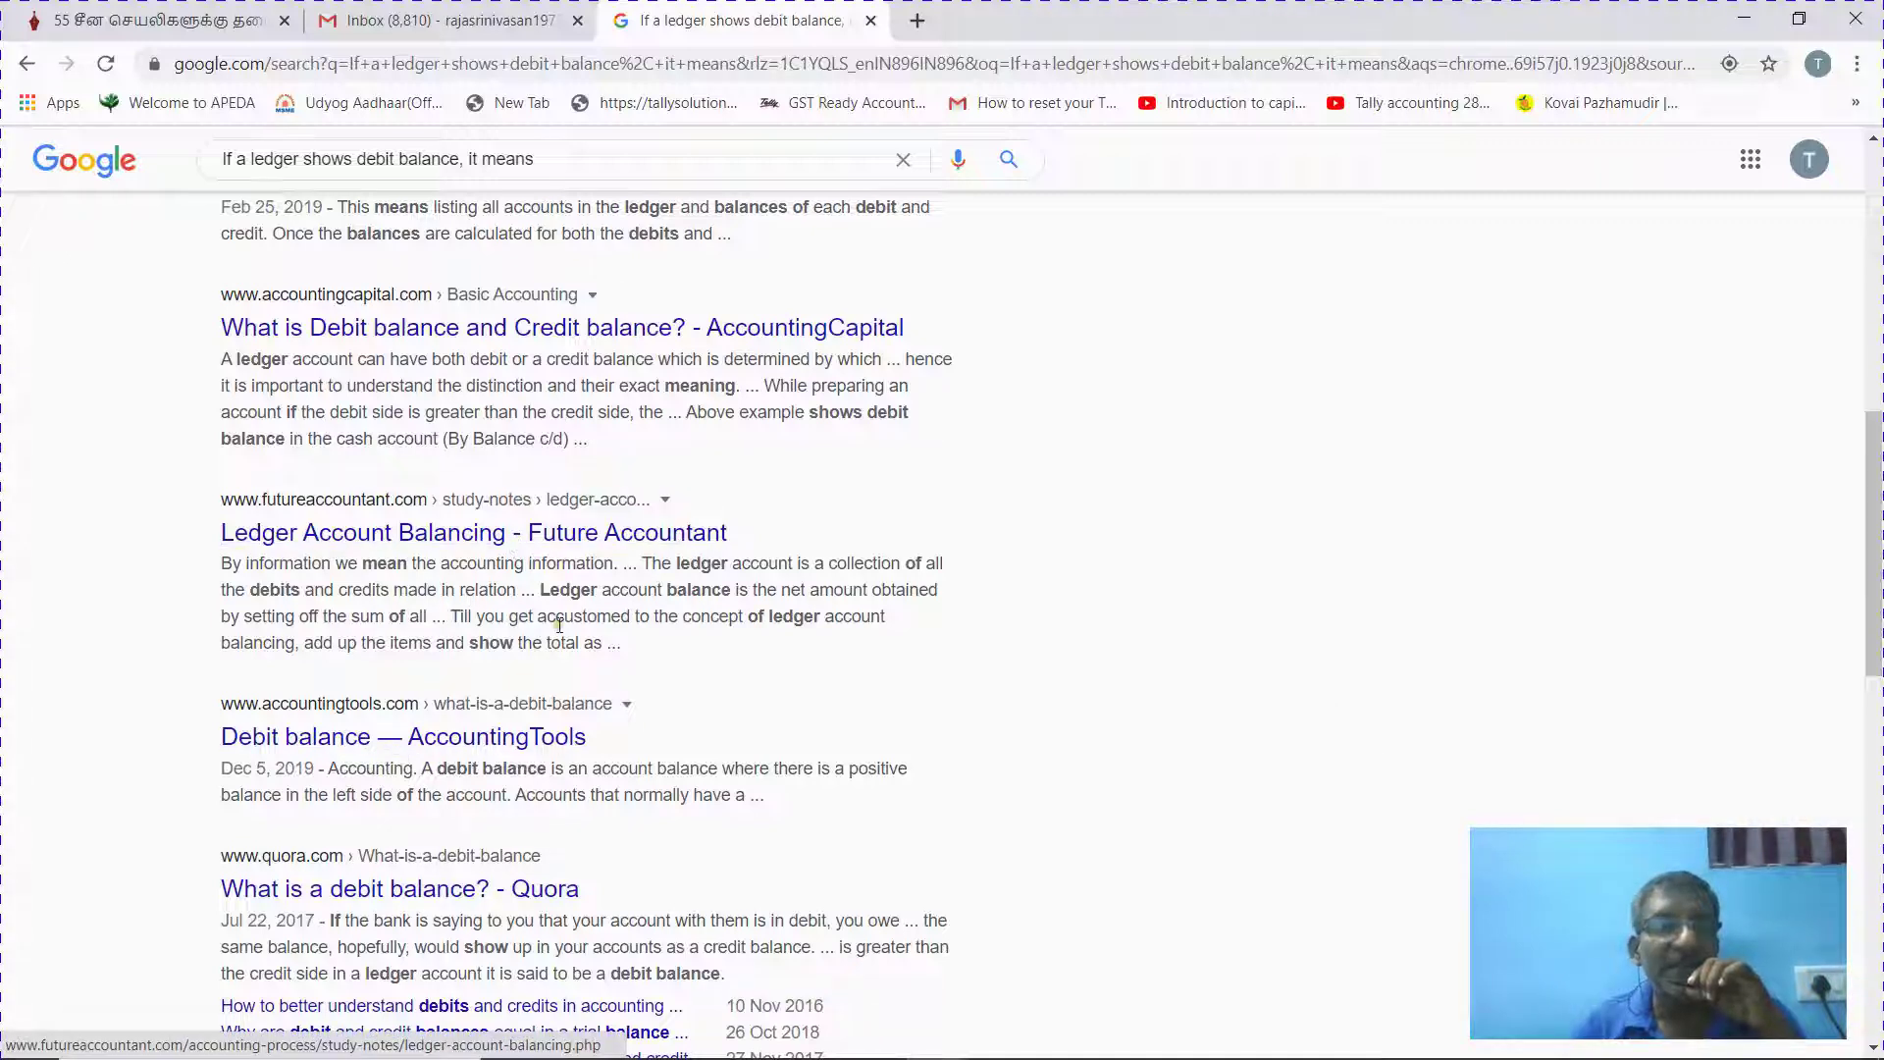
scroll(497, 746, down, 4)
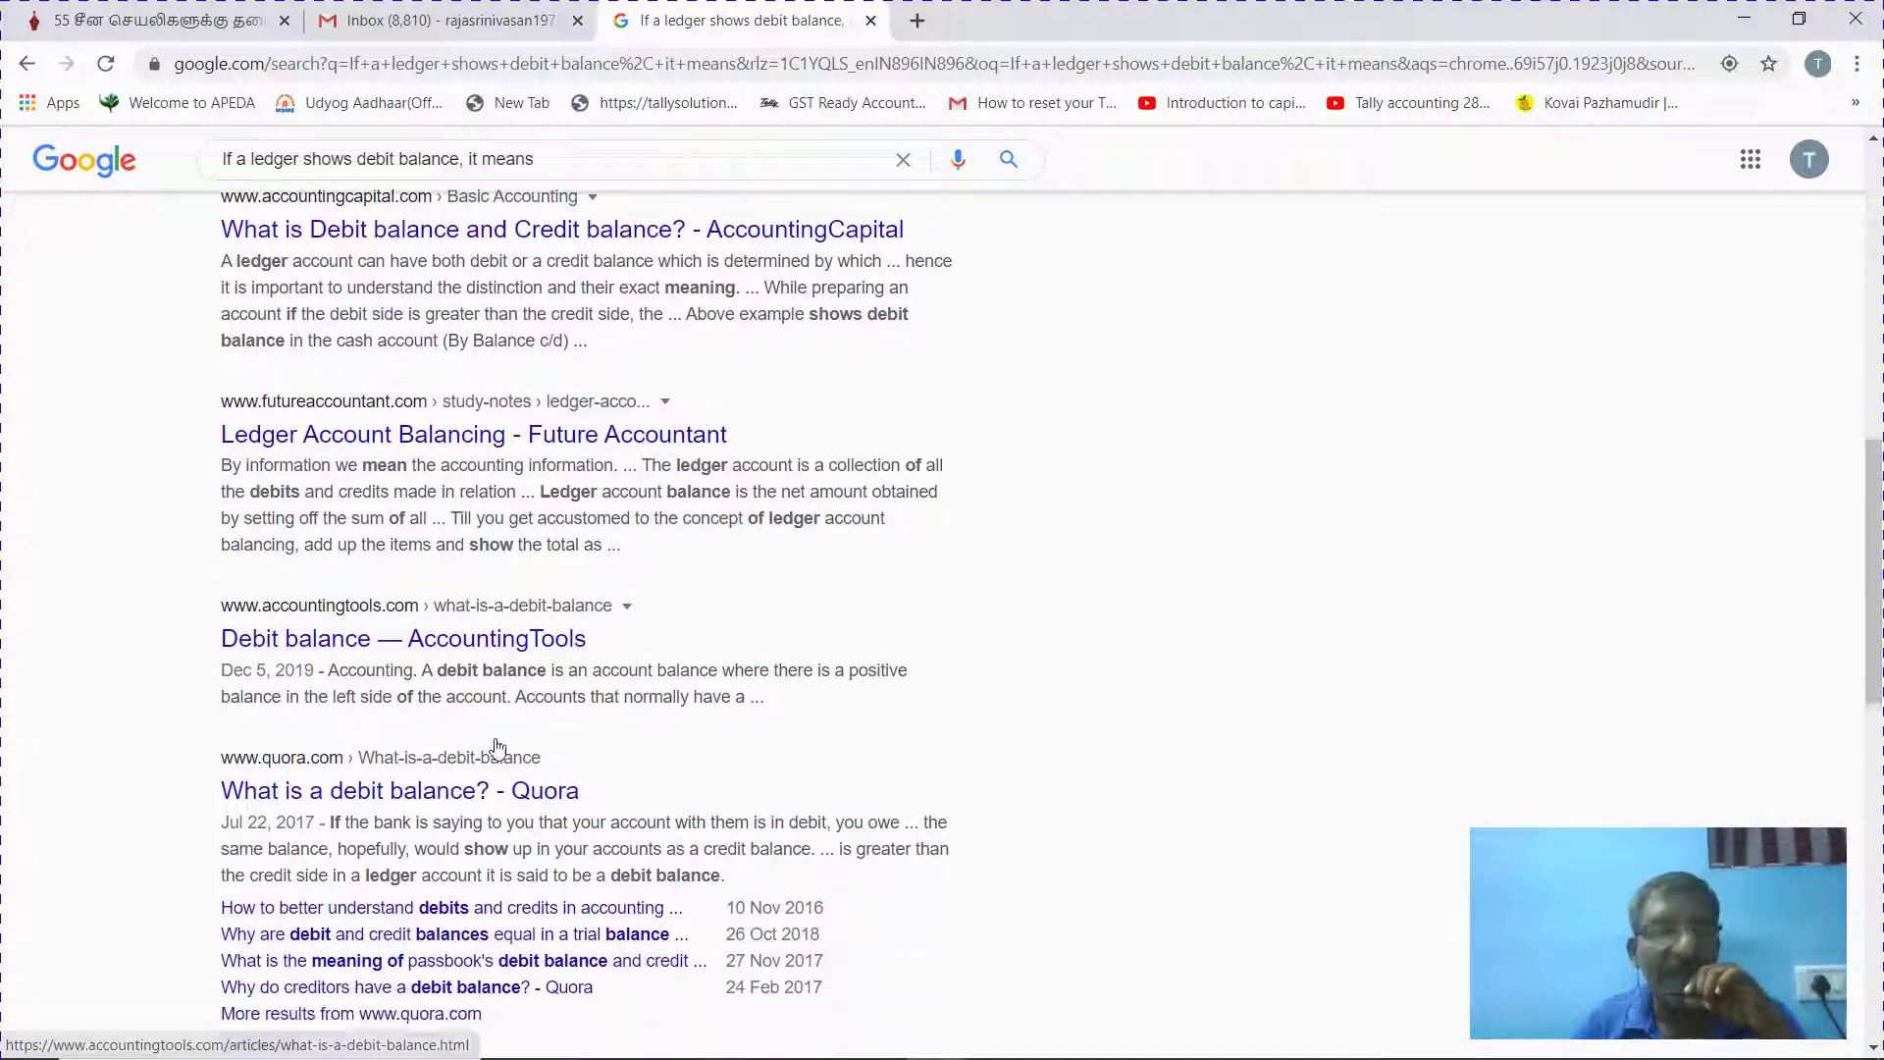
scroll(497, 748, down, 2)
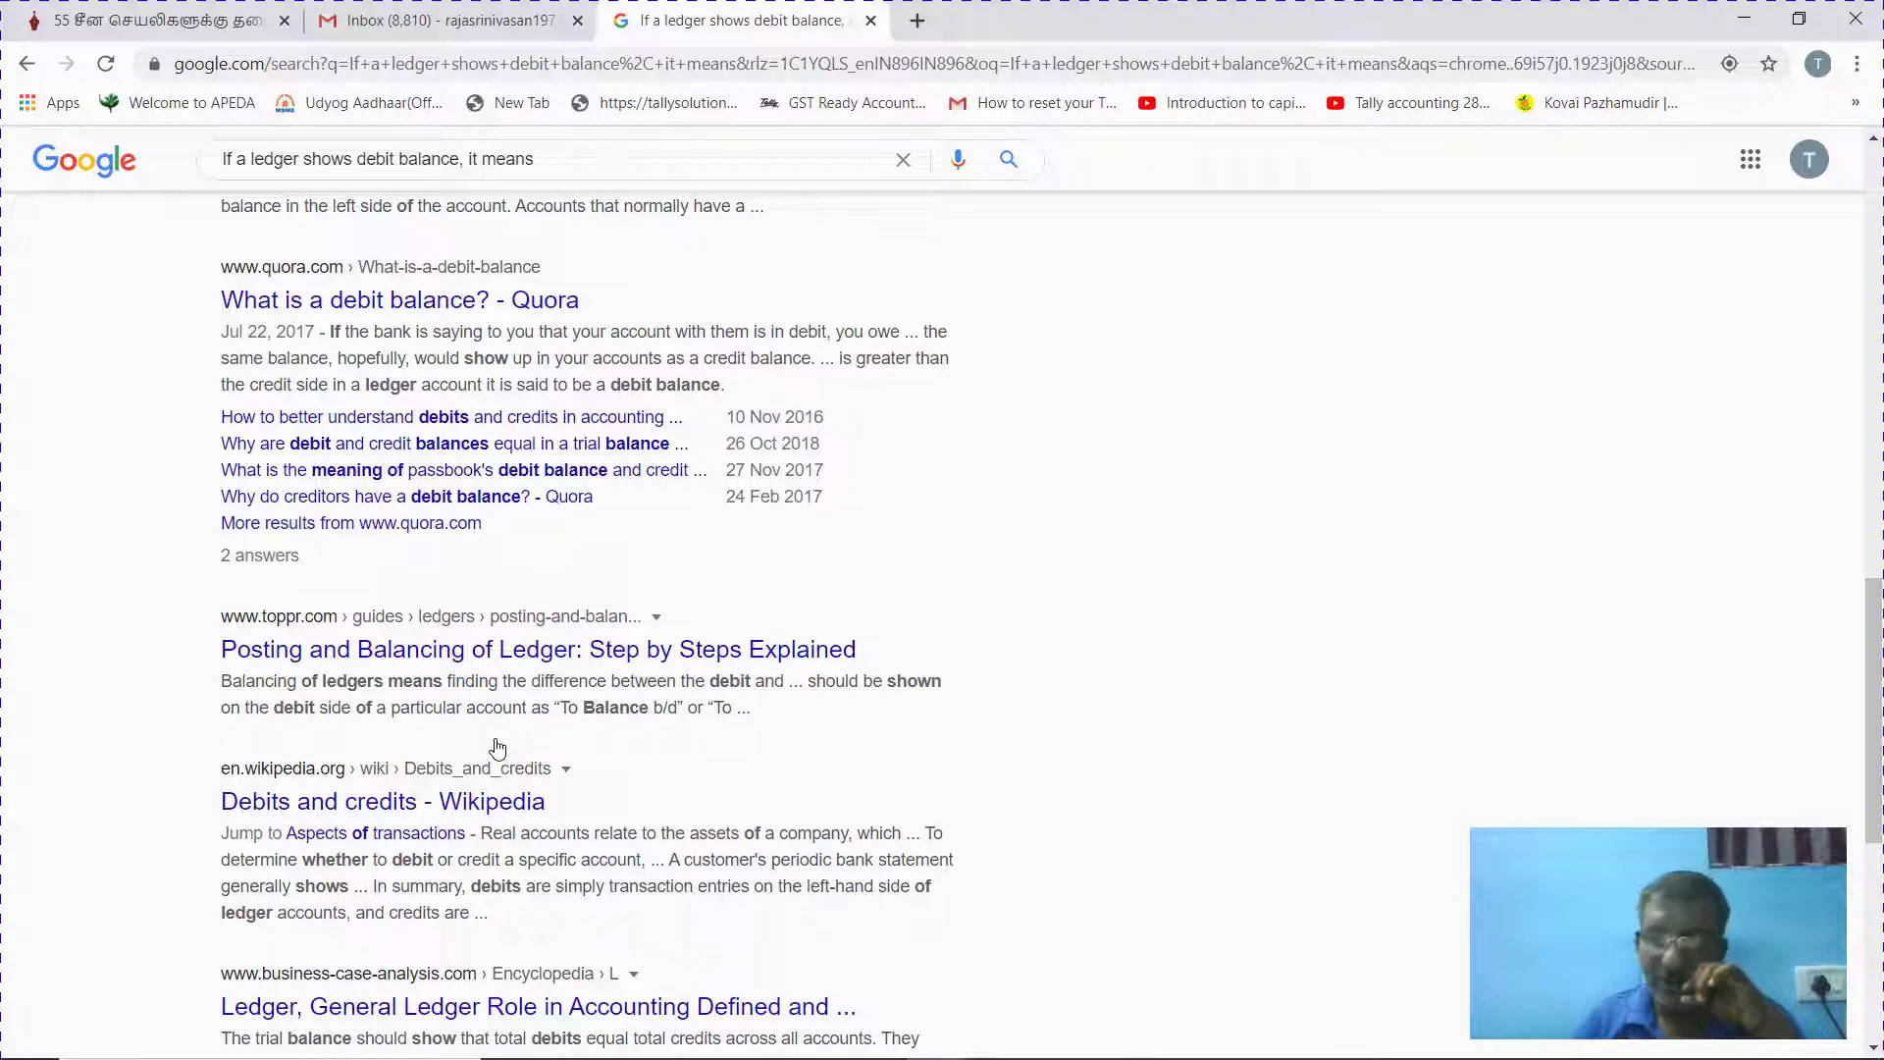
scroll(497, 748, up, 10)
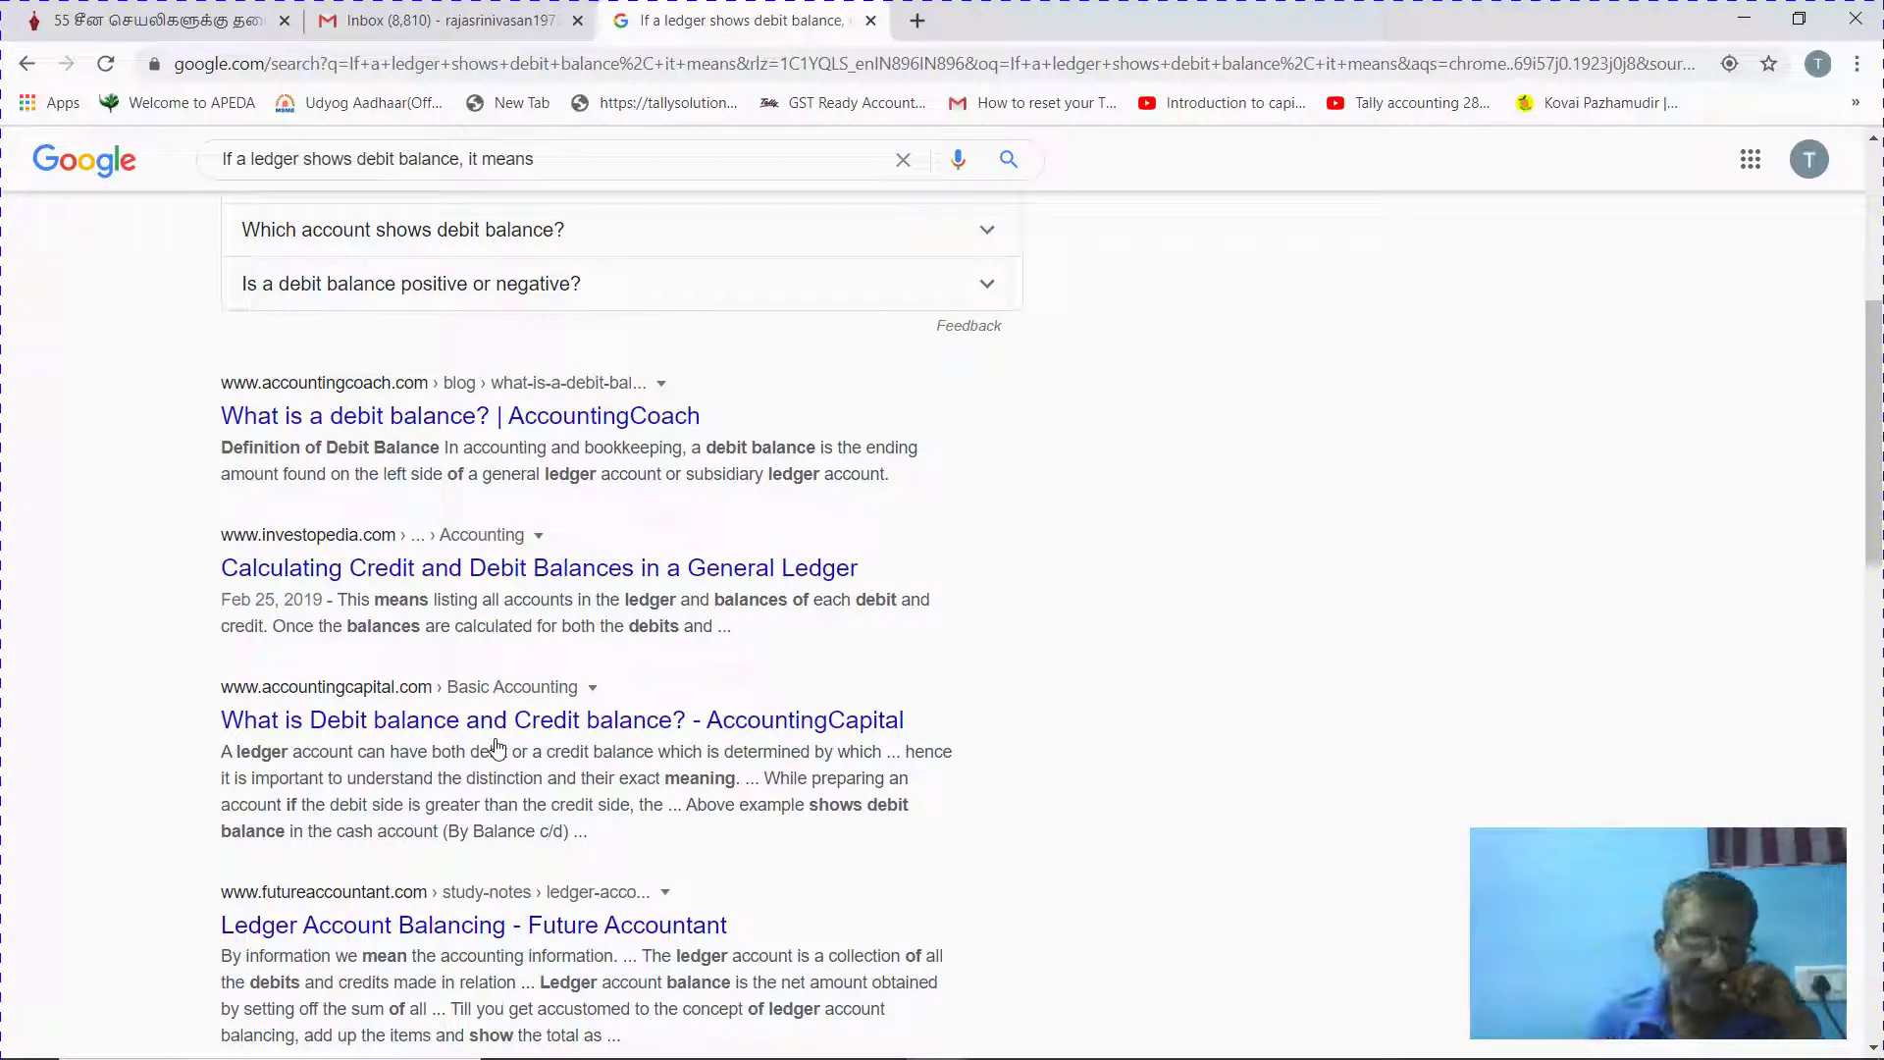
Cancel the pending copy in Excel, then return through Chrome to Tally's Balance Sheet.
key(alt+Tab)
key(ctrl+c)
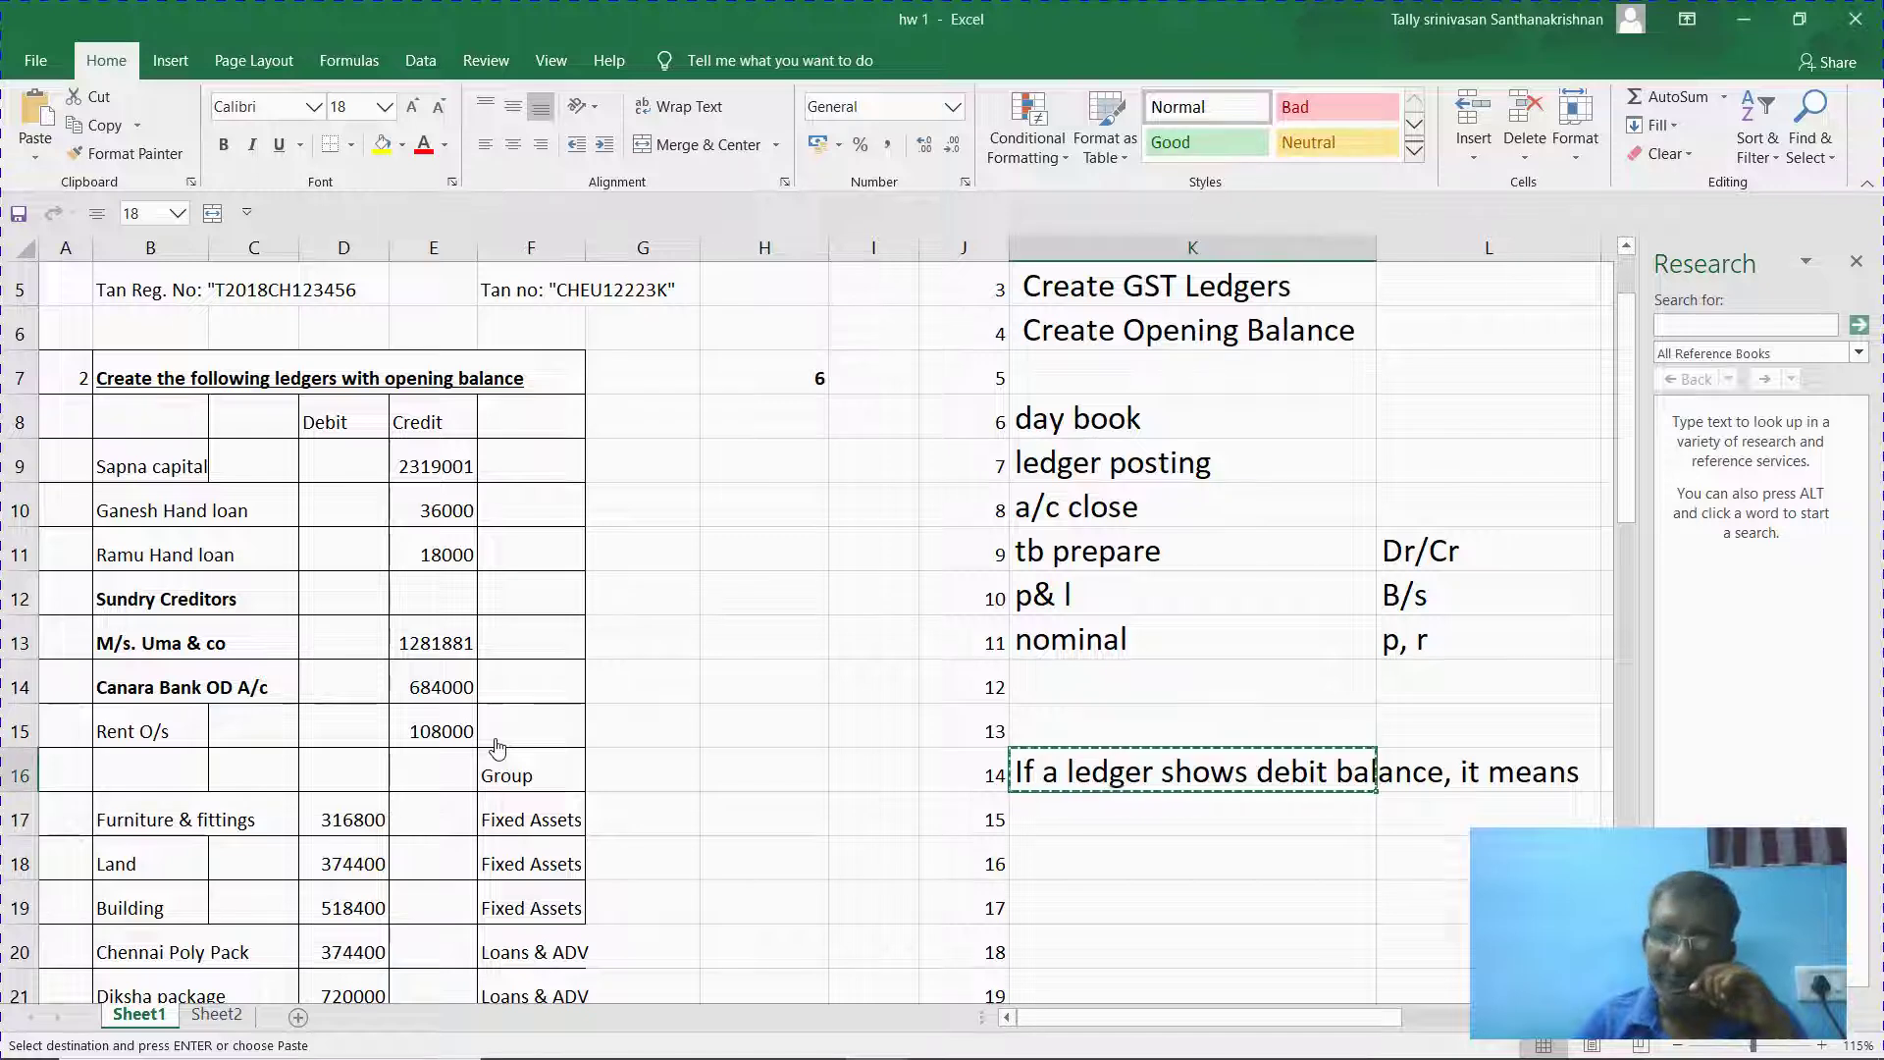
key(Escape)
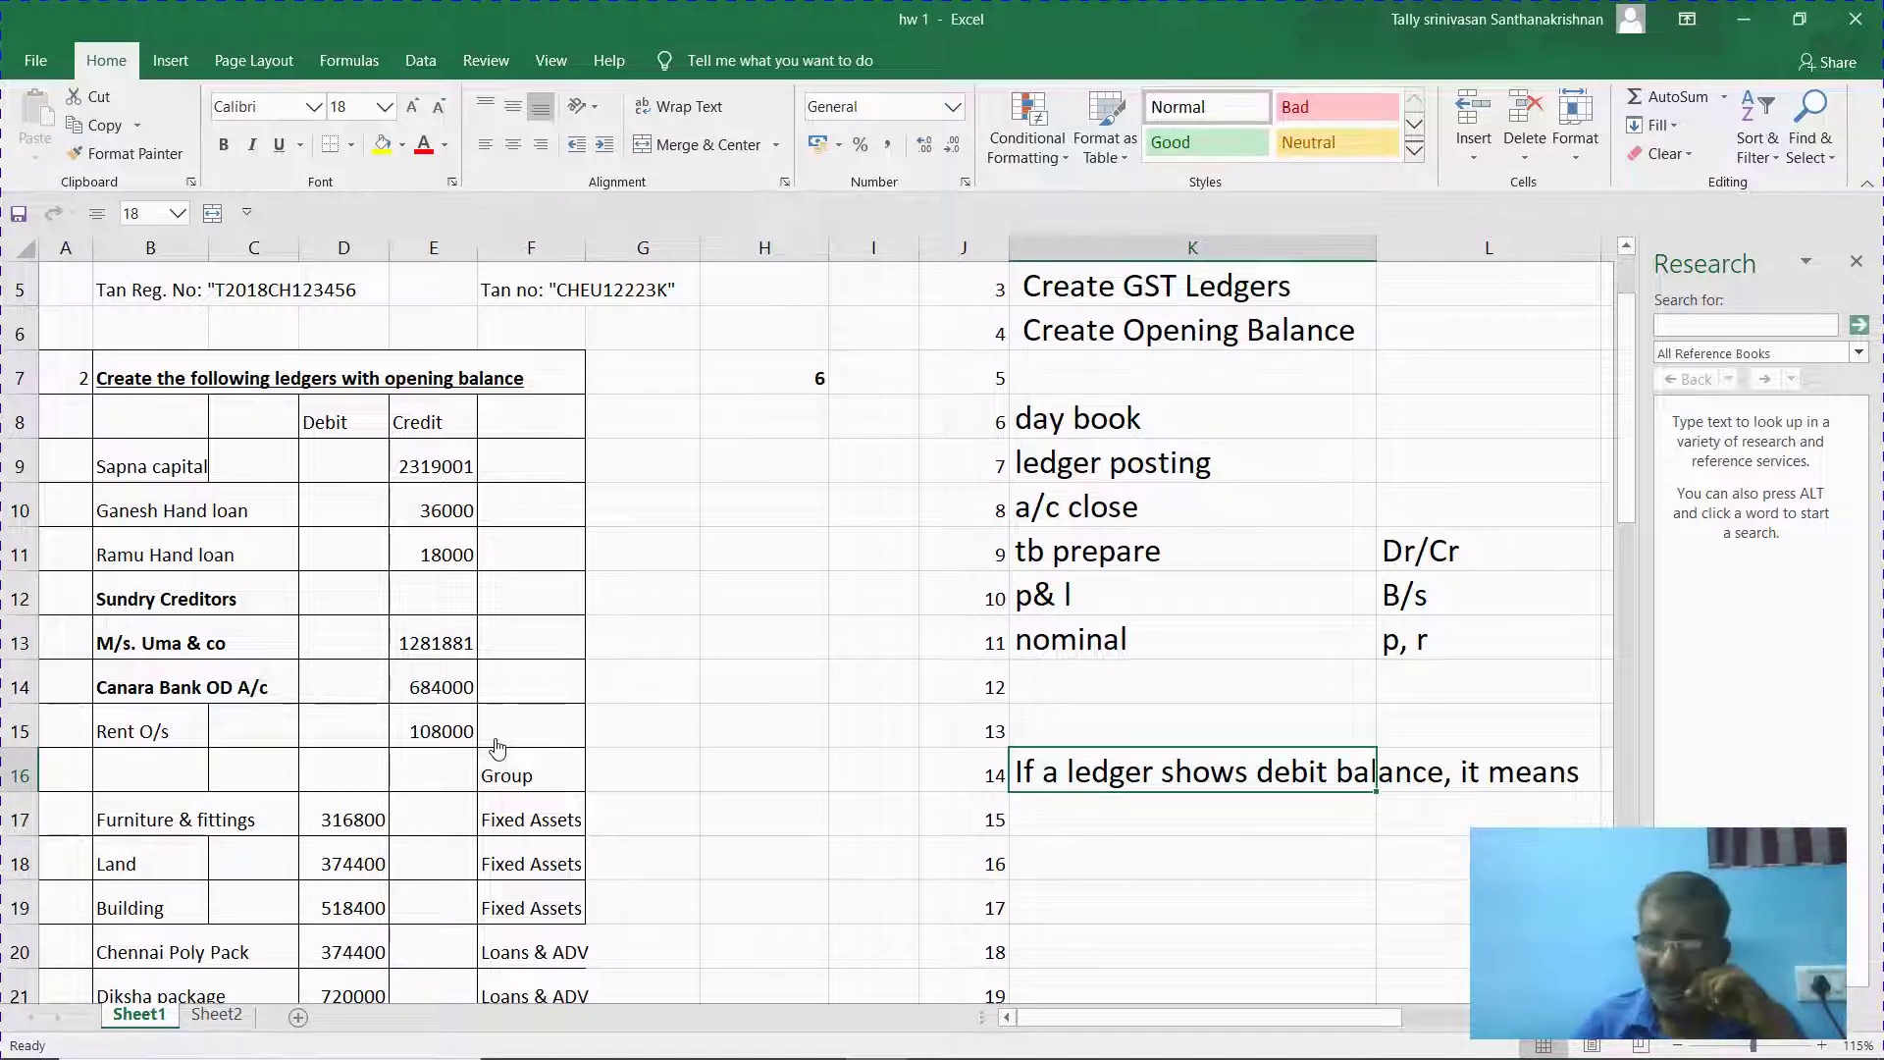
key(Return)
mouse_move(295, 1050)
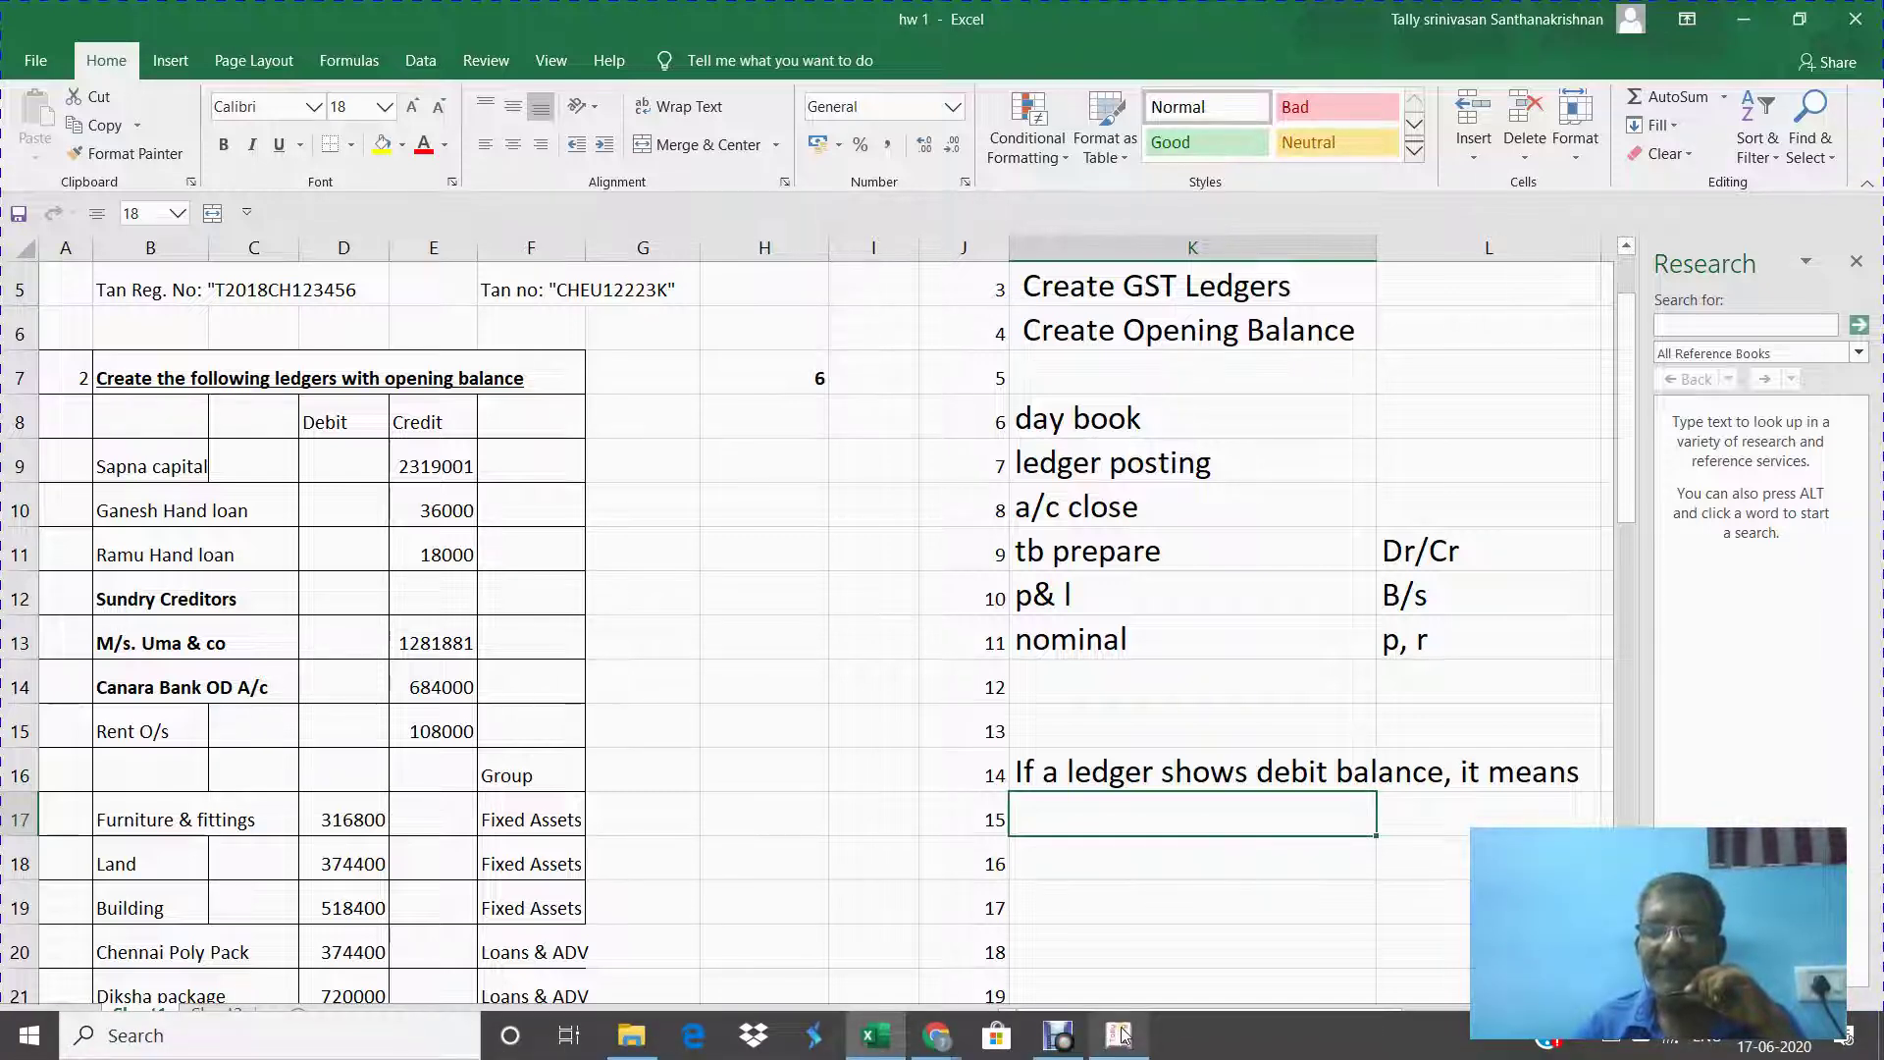
mouse_move(1120, 1034)
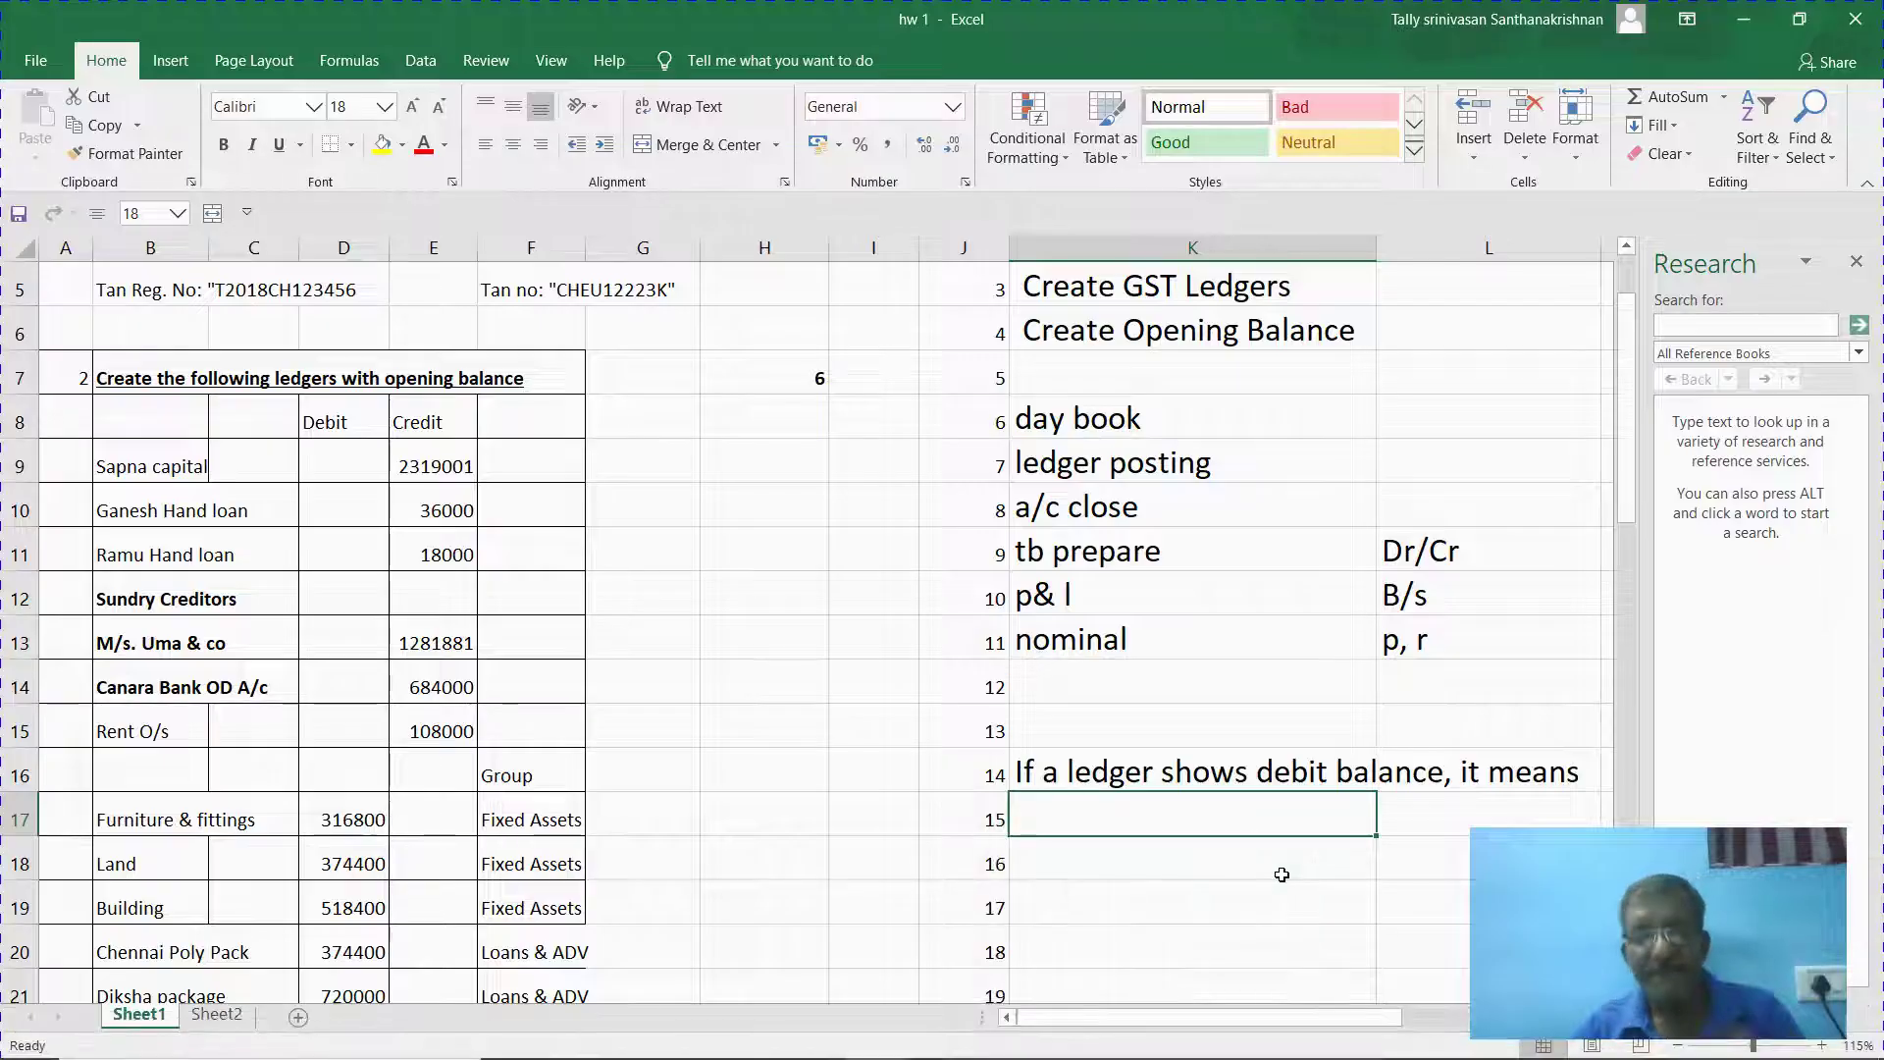
key(alt+Tab)
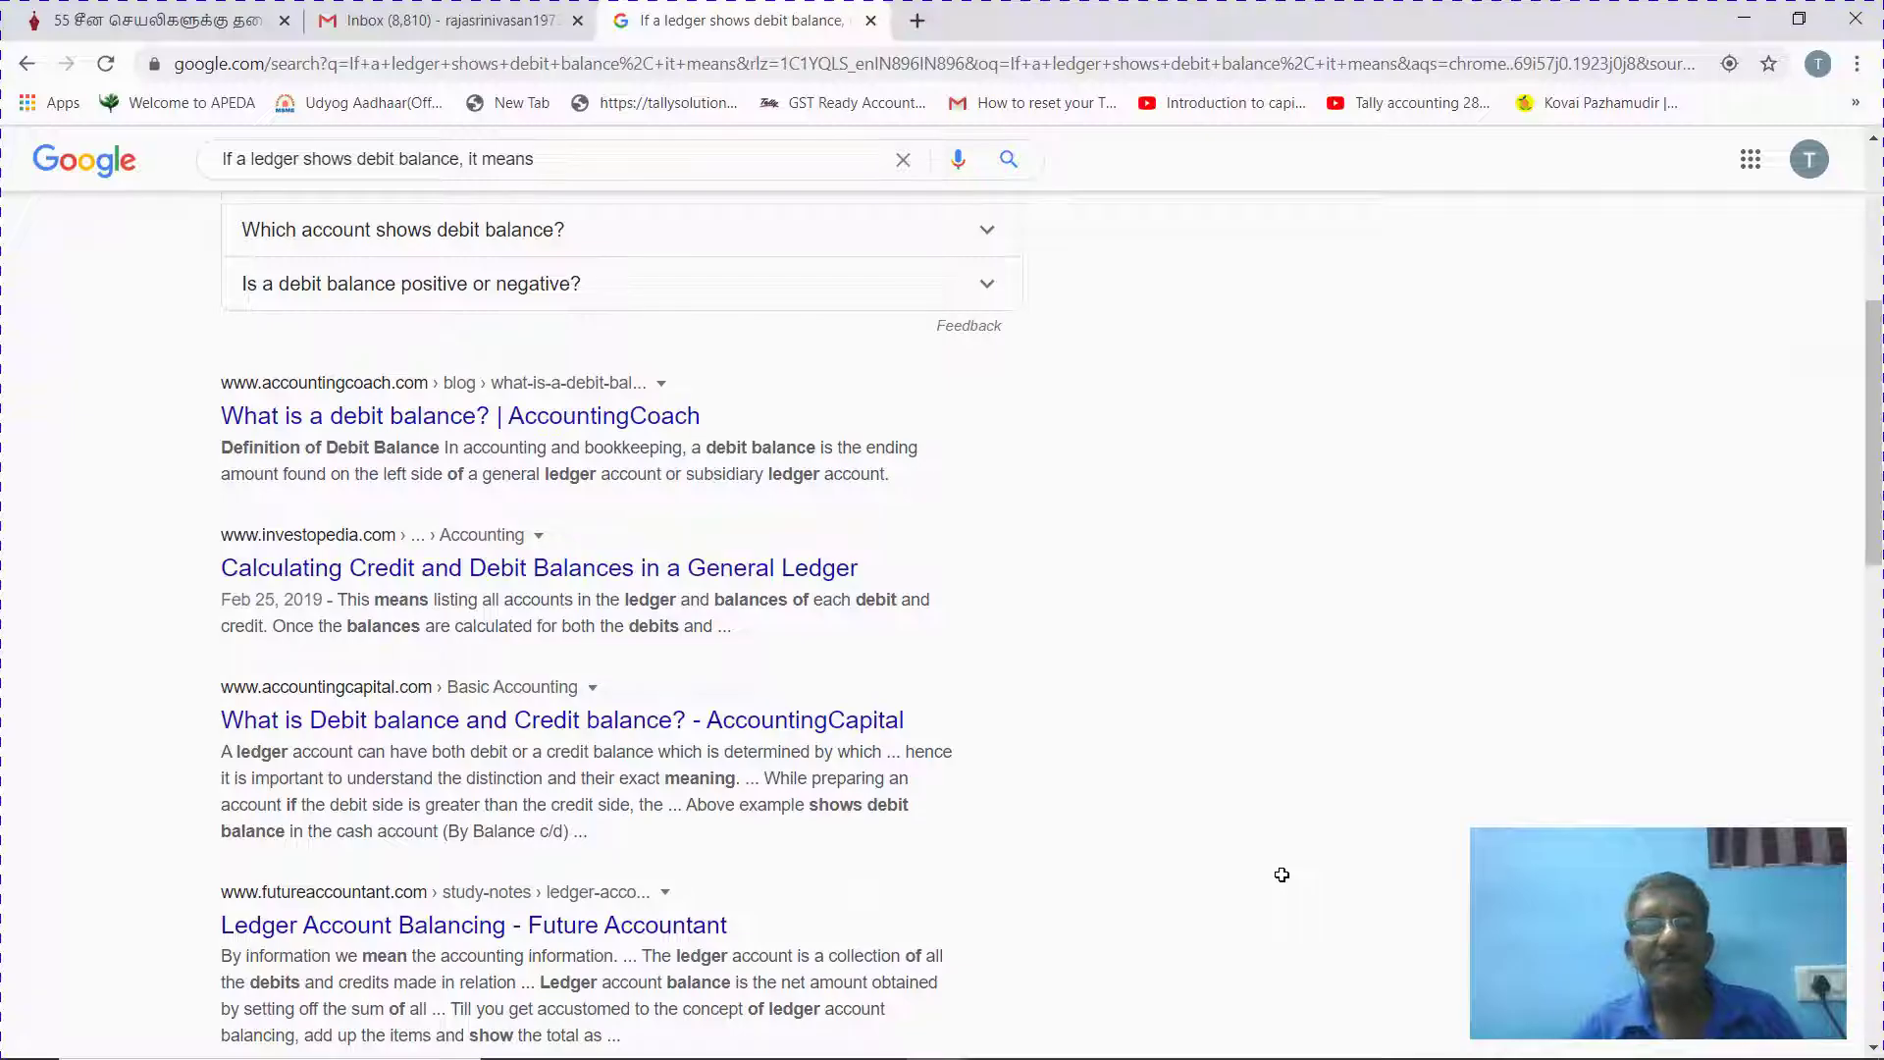
key(alt+Tab)
key(Tab)
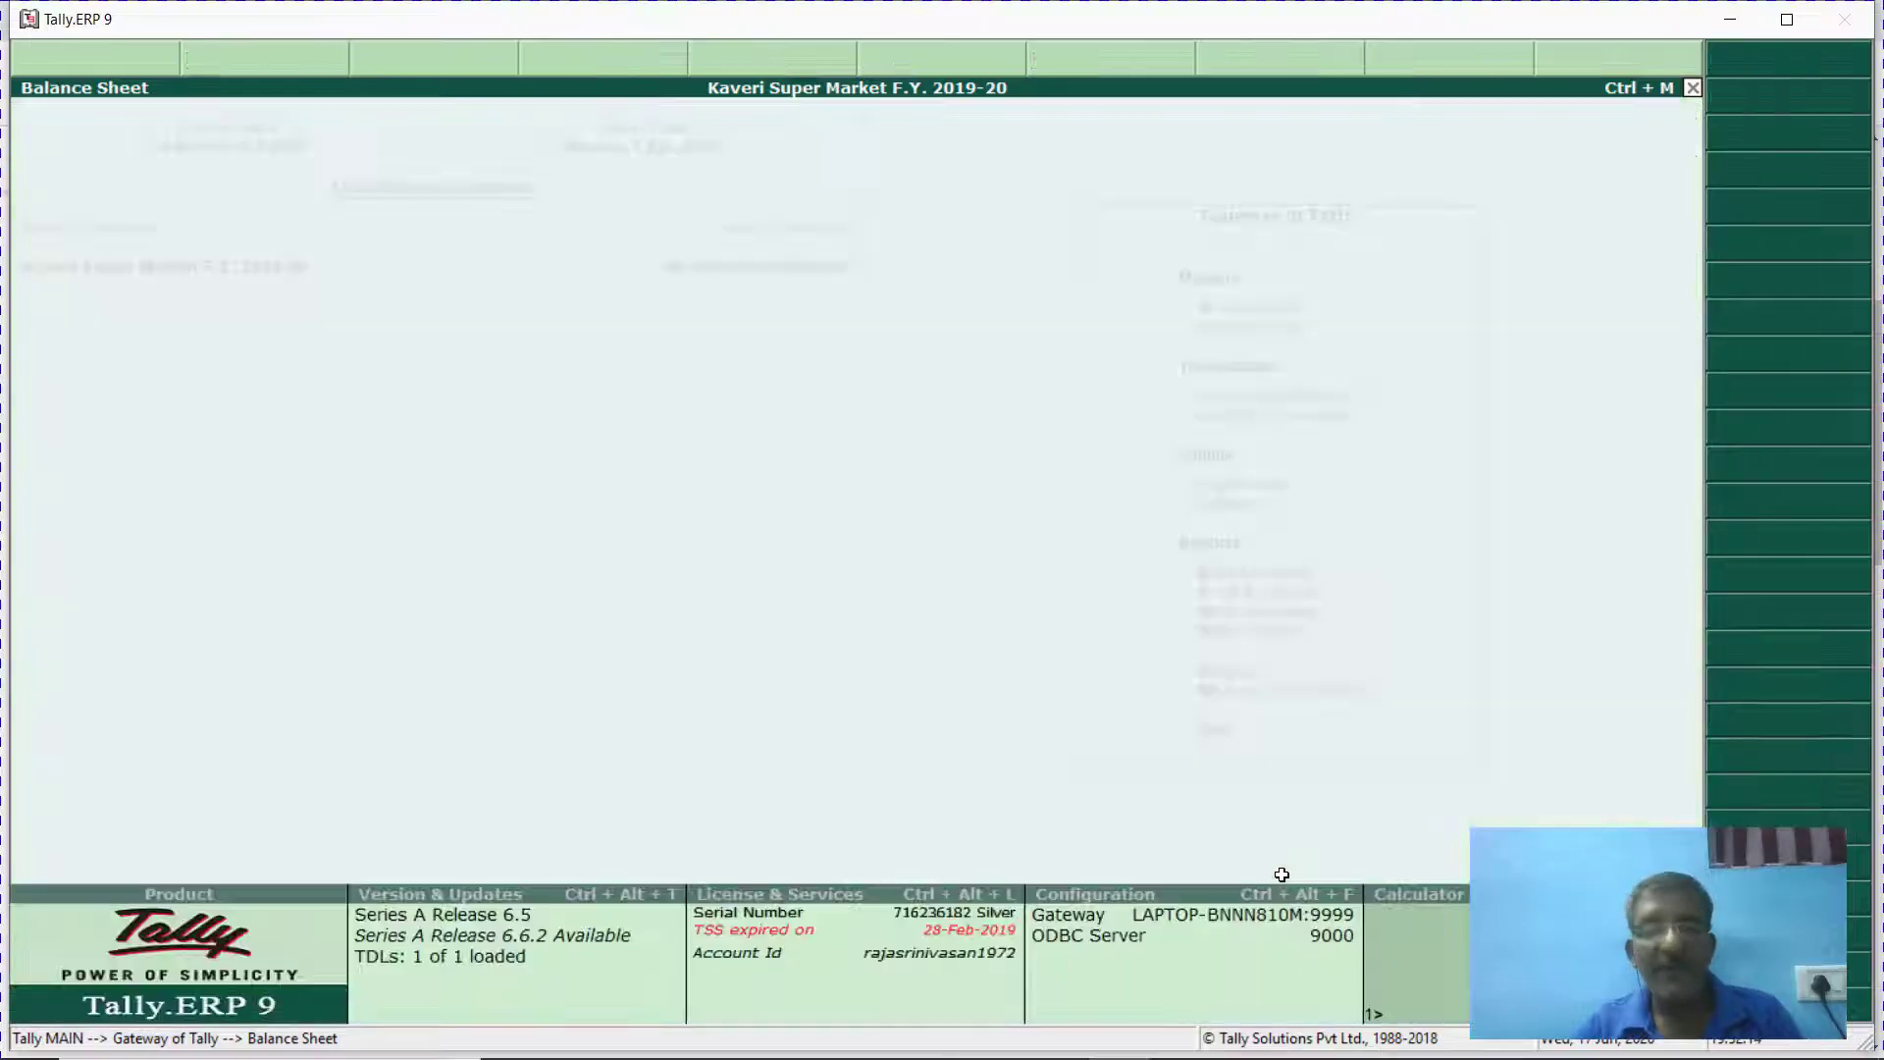
Start a new payment voucher with Cash as the paying account.
key(Escape)
text(v)
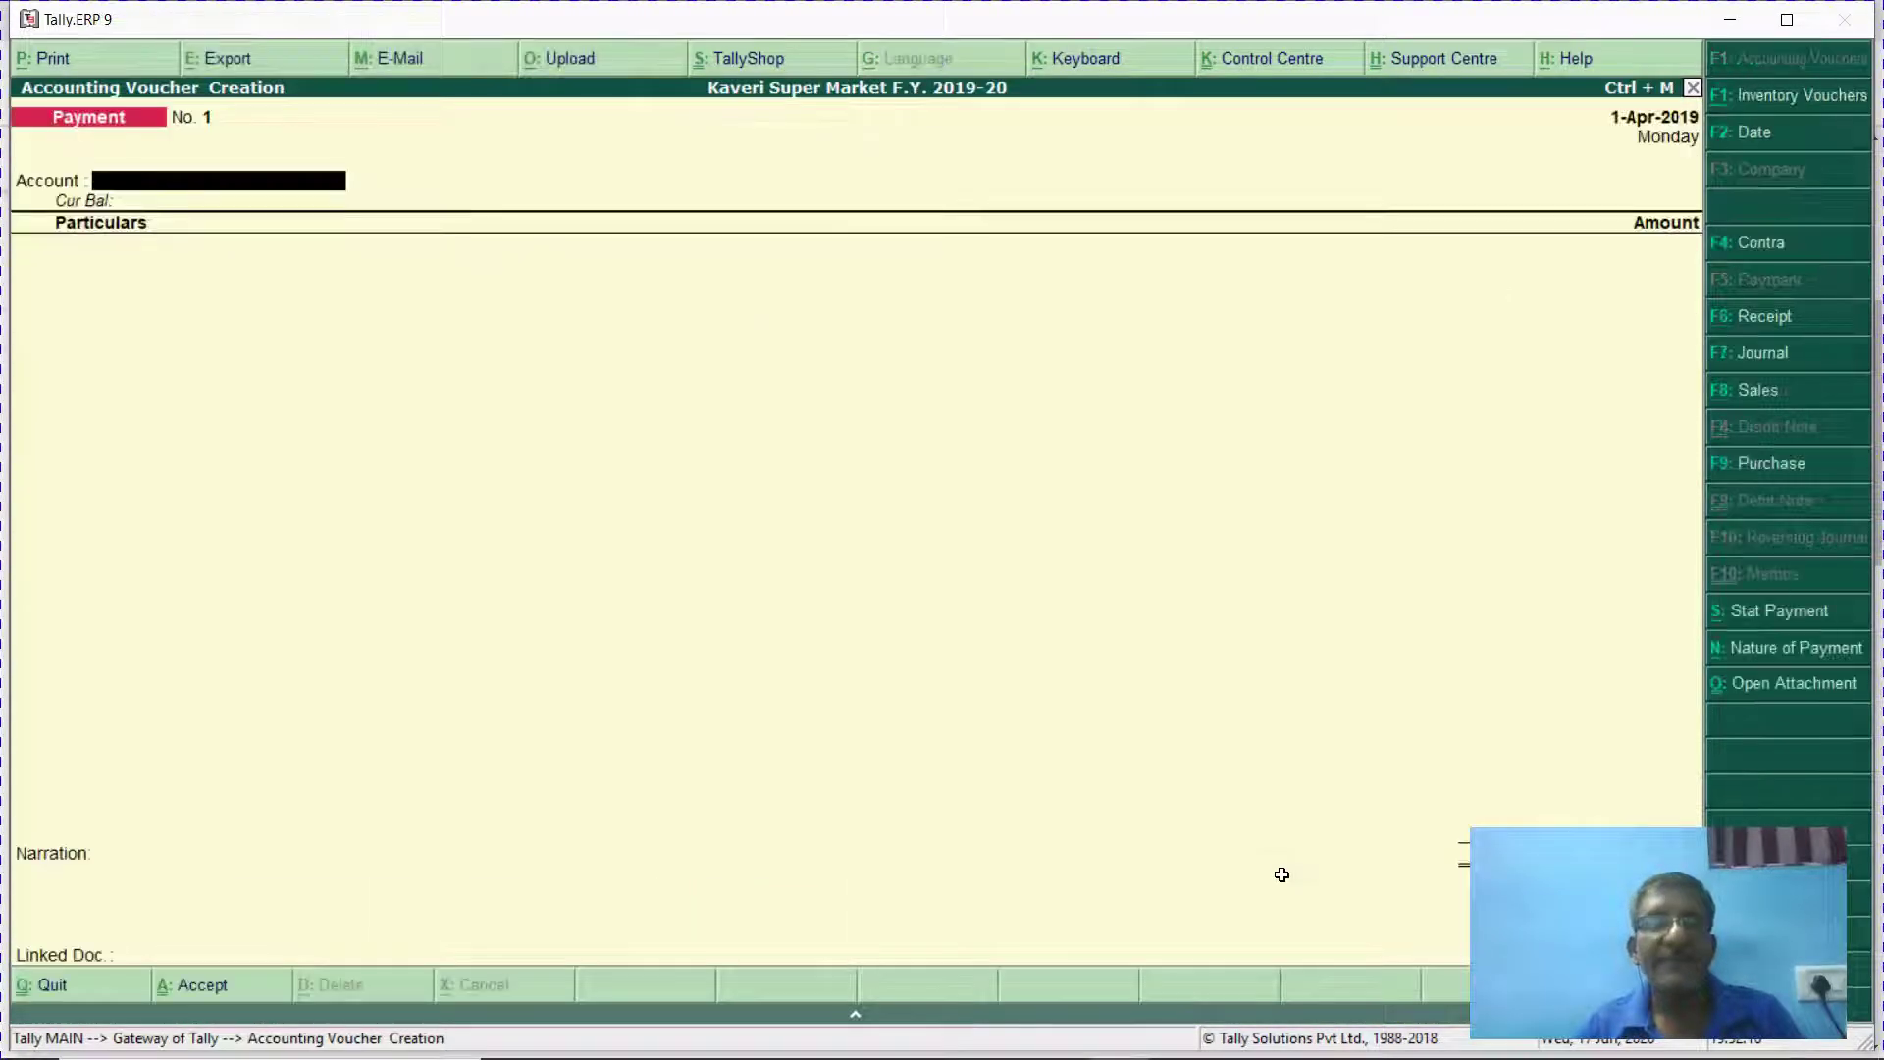
text(C)
key(Return)
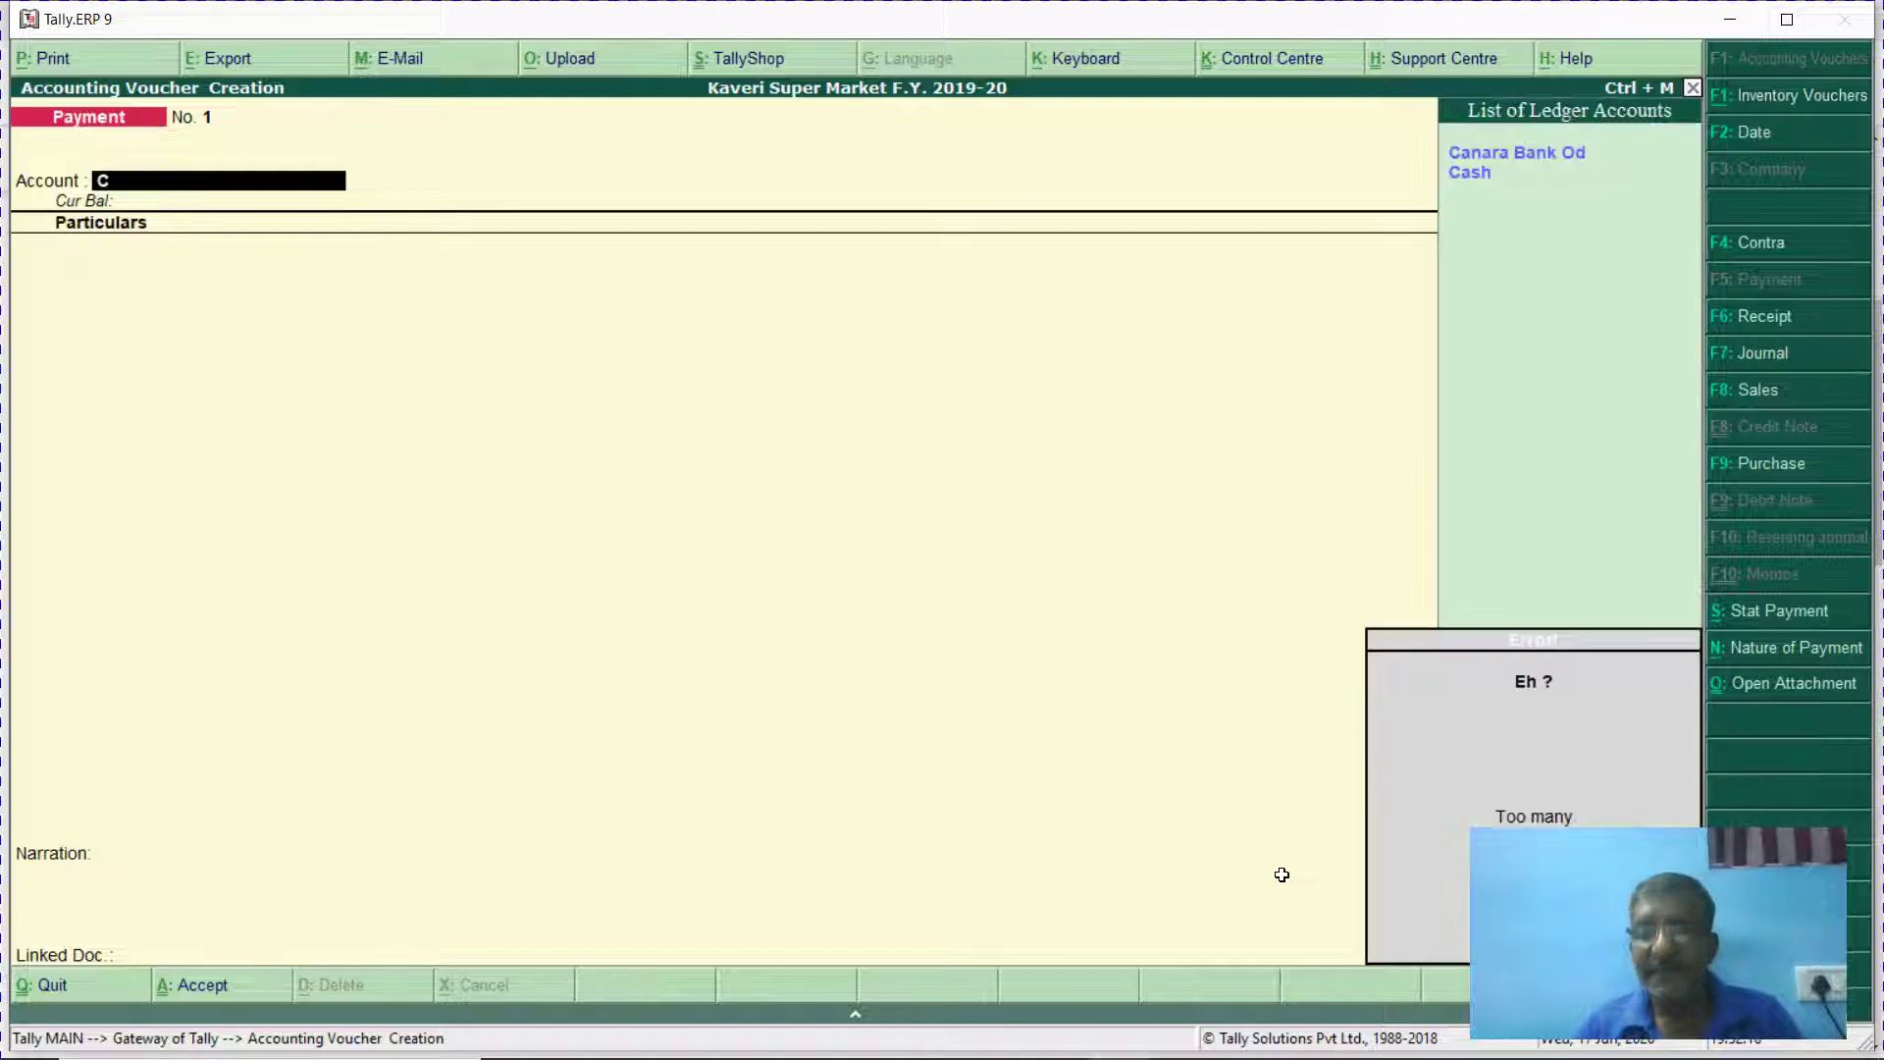
key(Down)
key(Return)
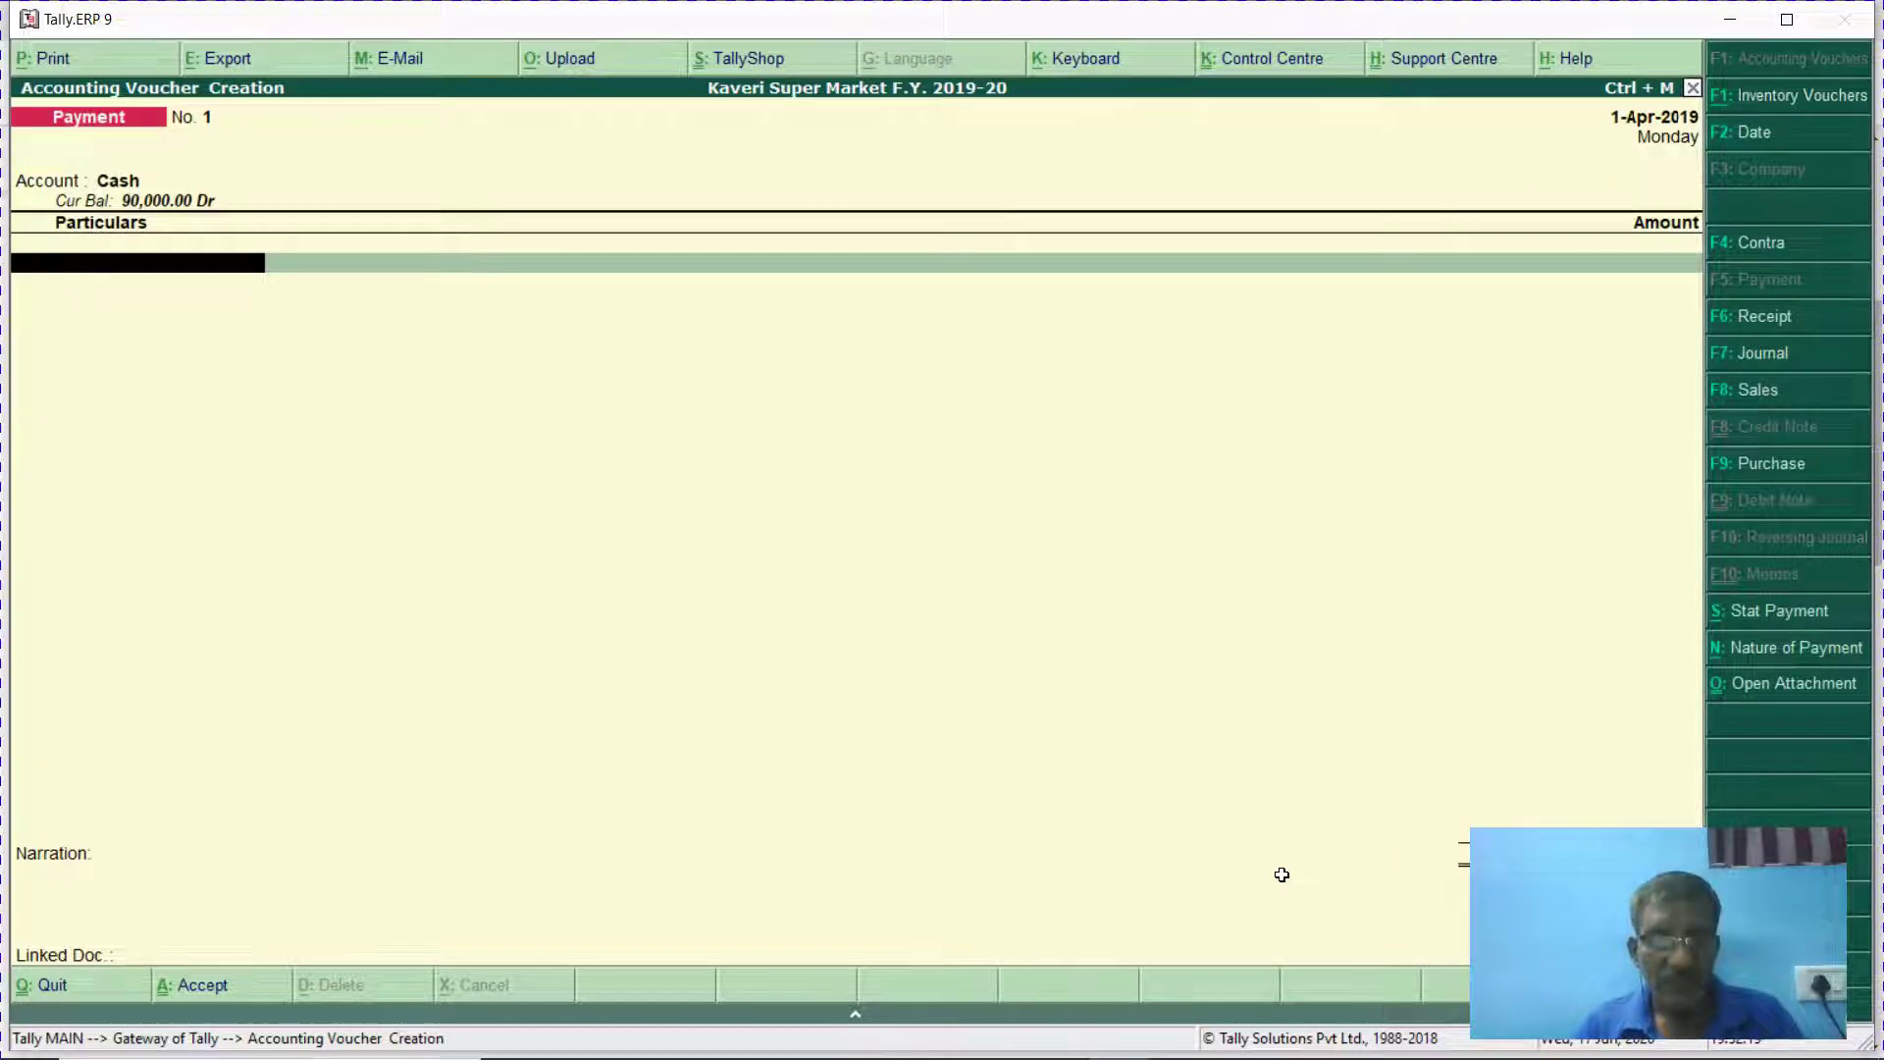
Create a new Rent ledger under Indirect Expenses, skipping GST classification.
key(alt+c)
text(Rent)
key(Return)
key(Return)
key(Return)
key(Return)
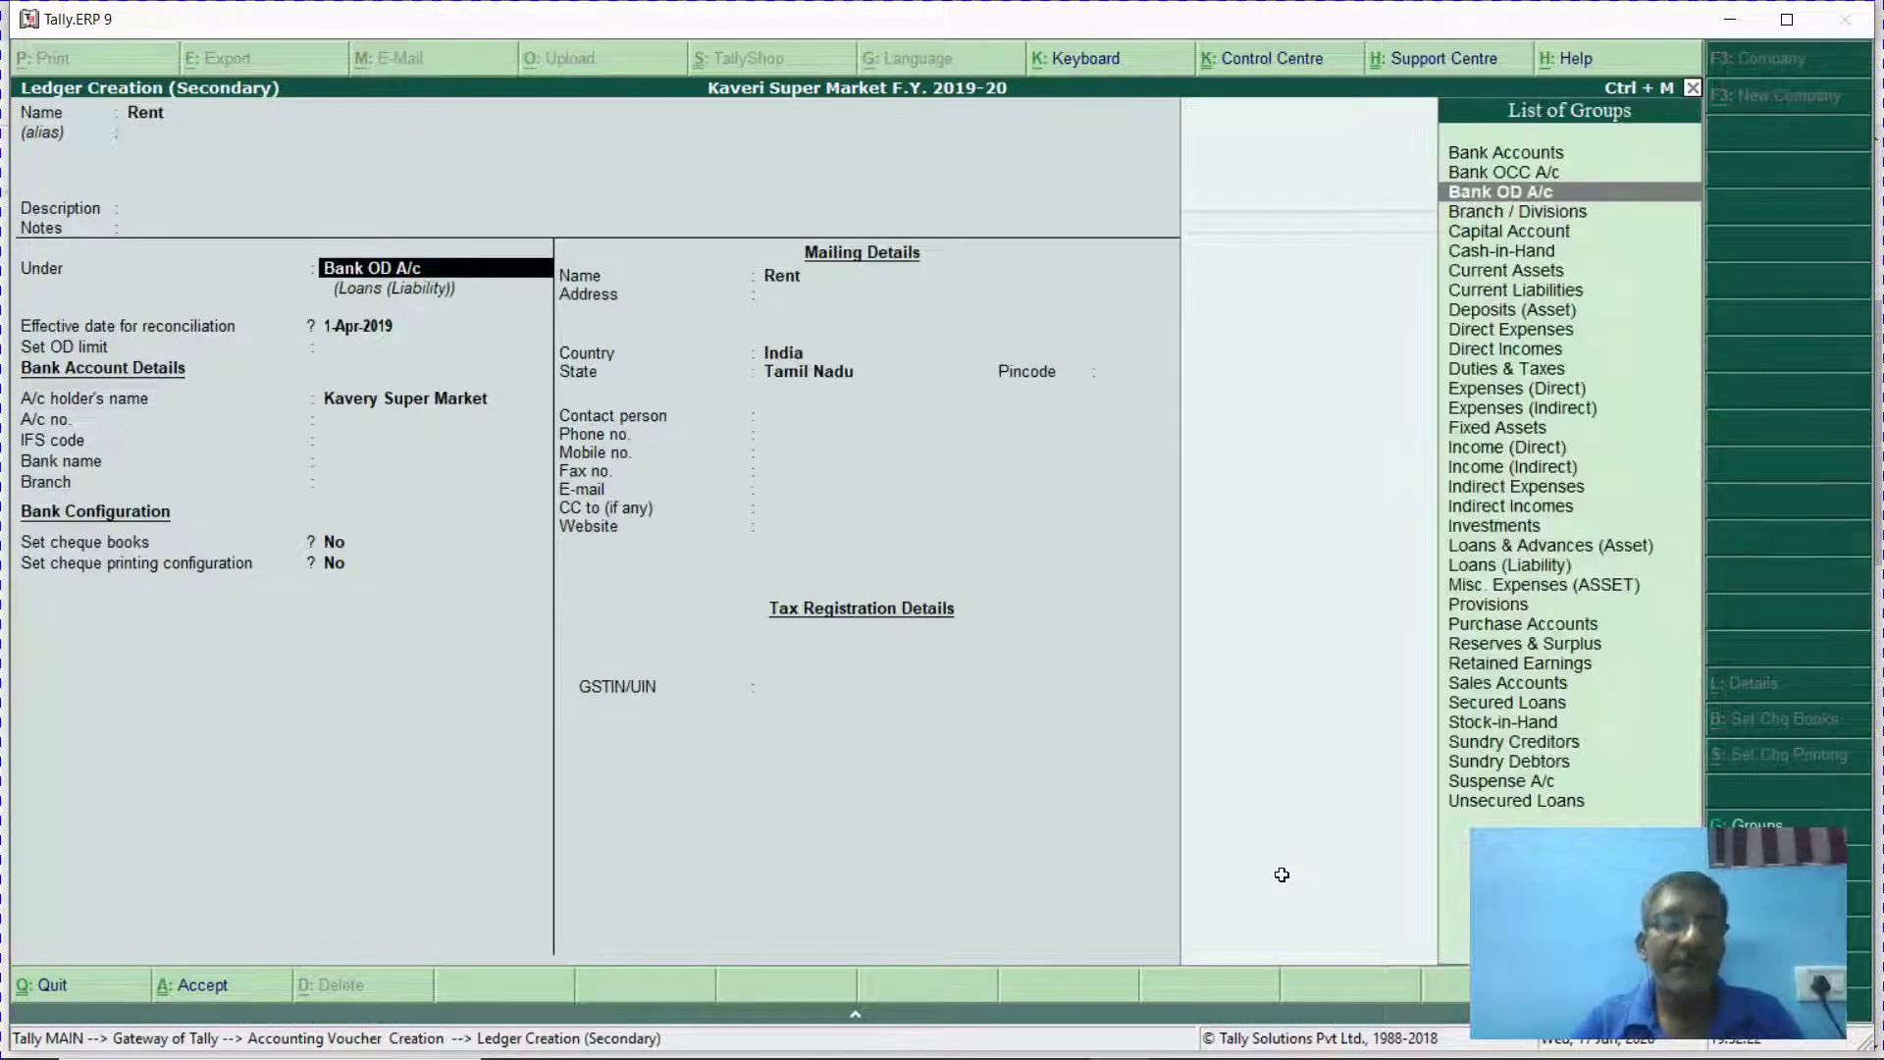
text(Ind)
key(Return)
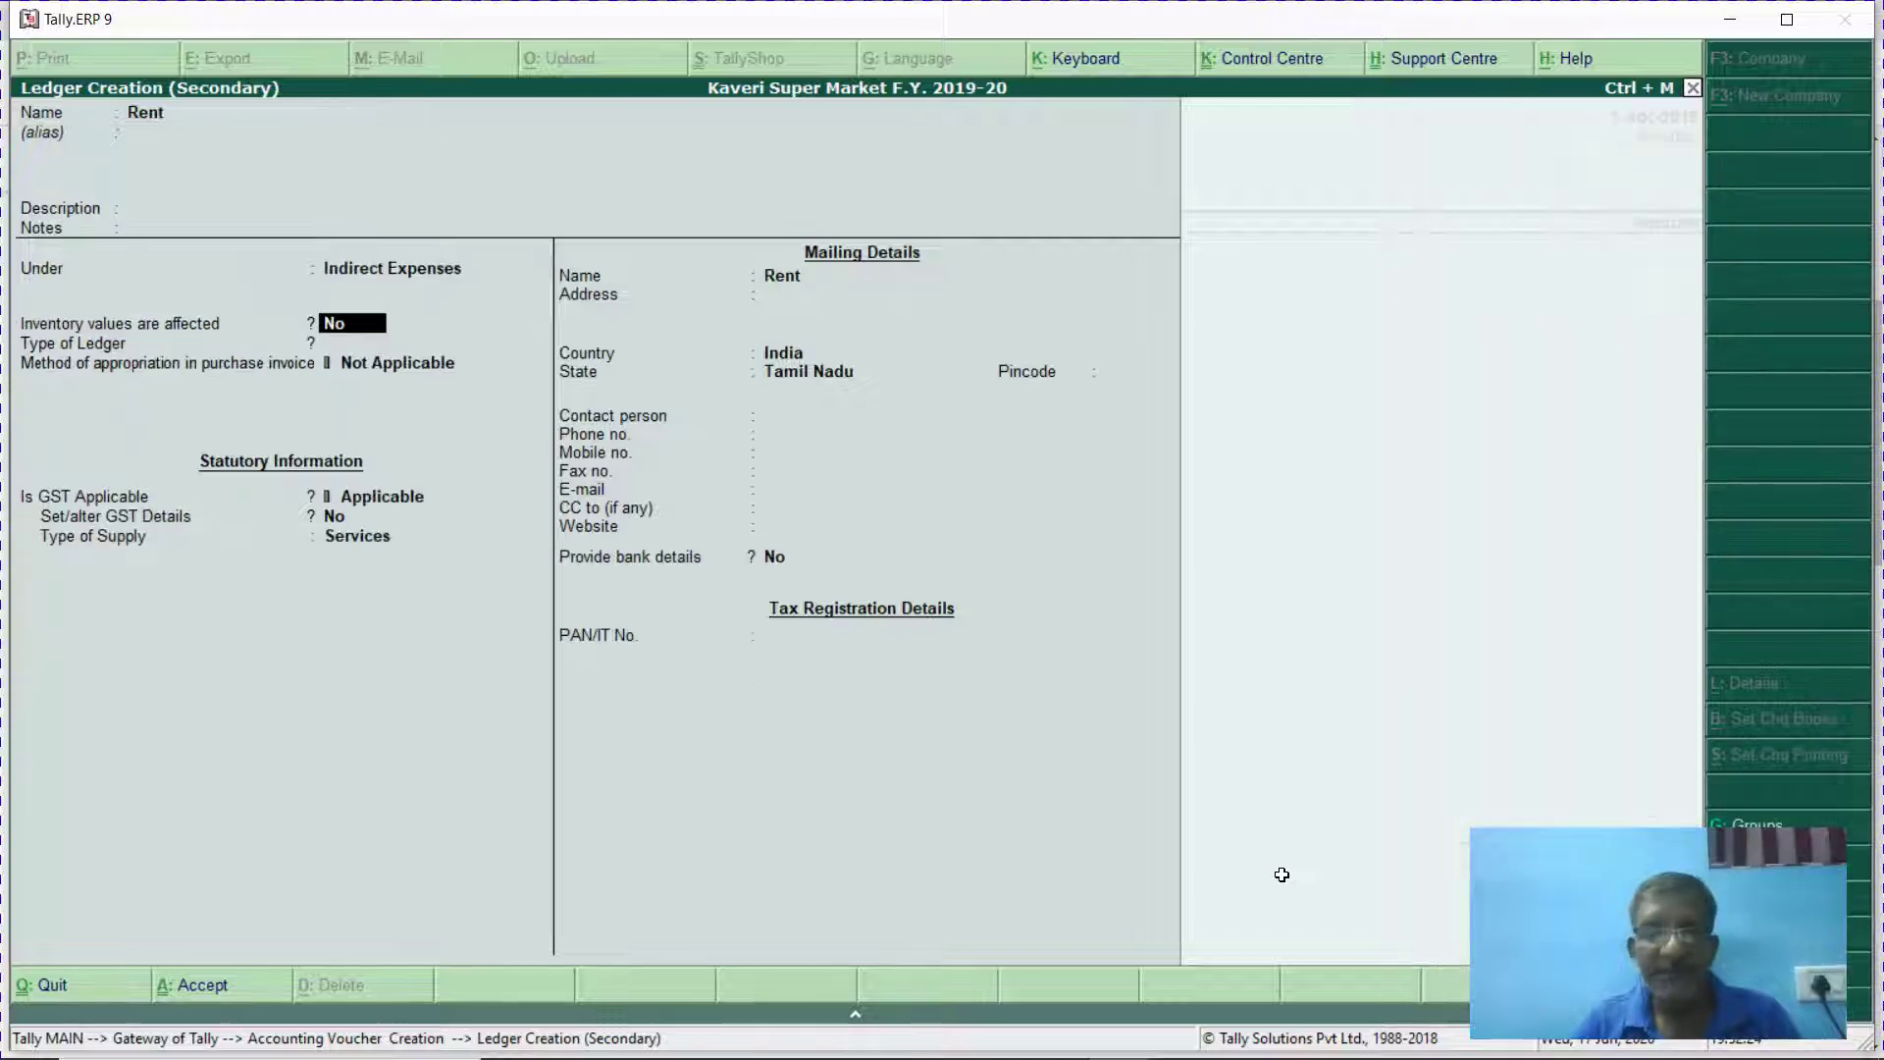
key(ctrl+a)
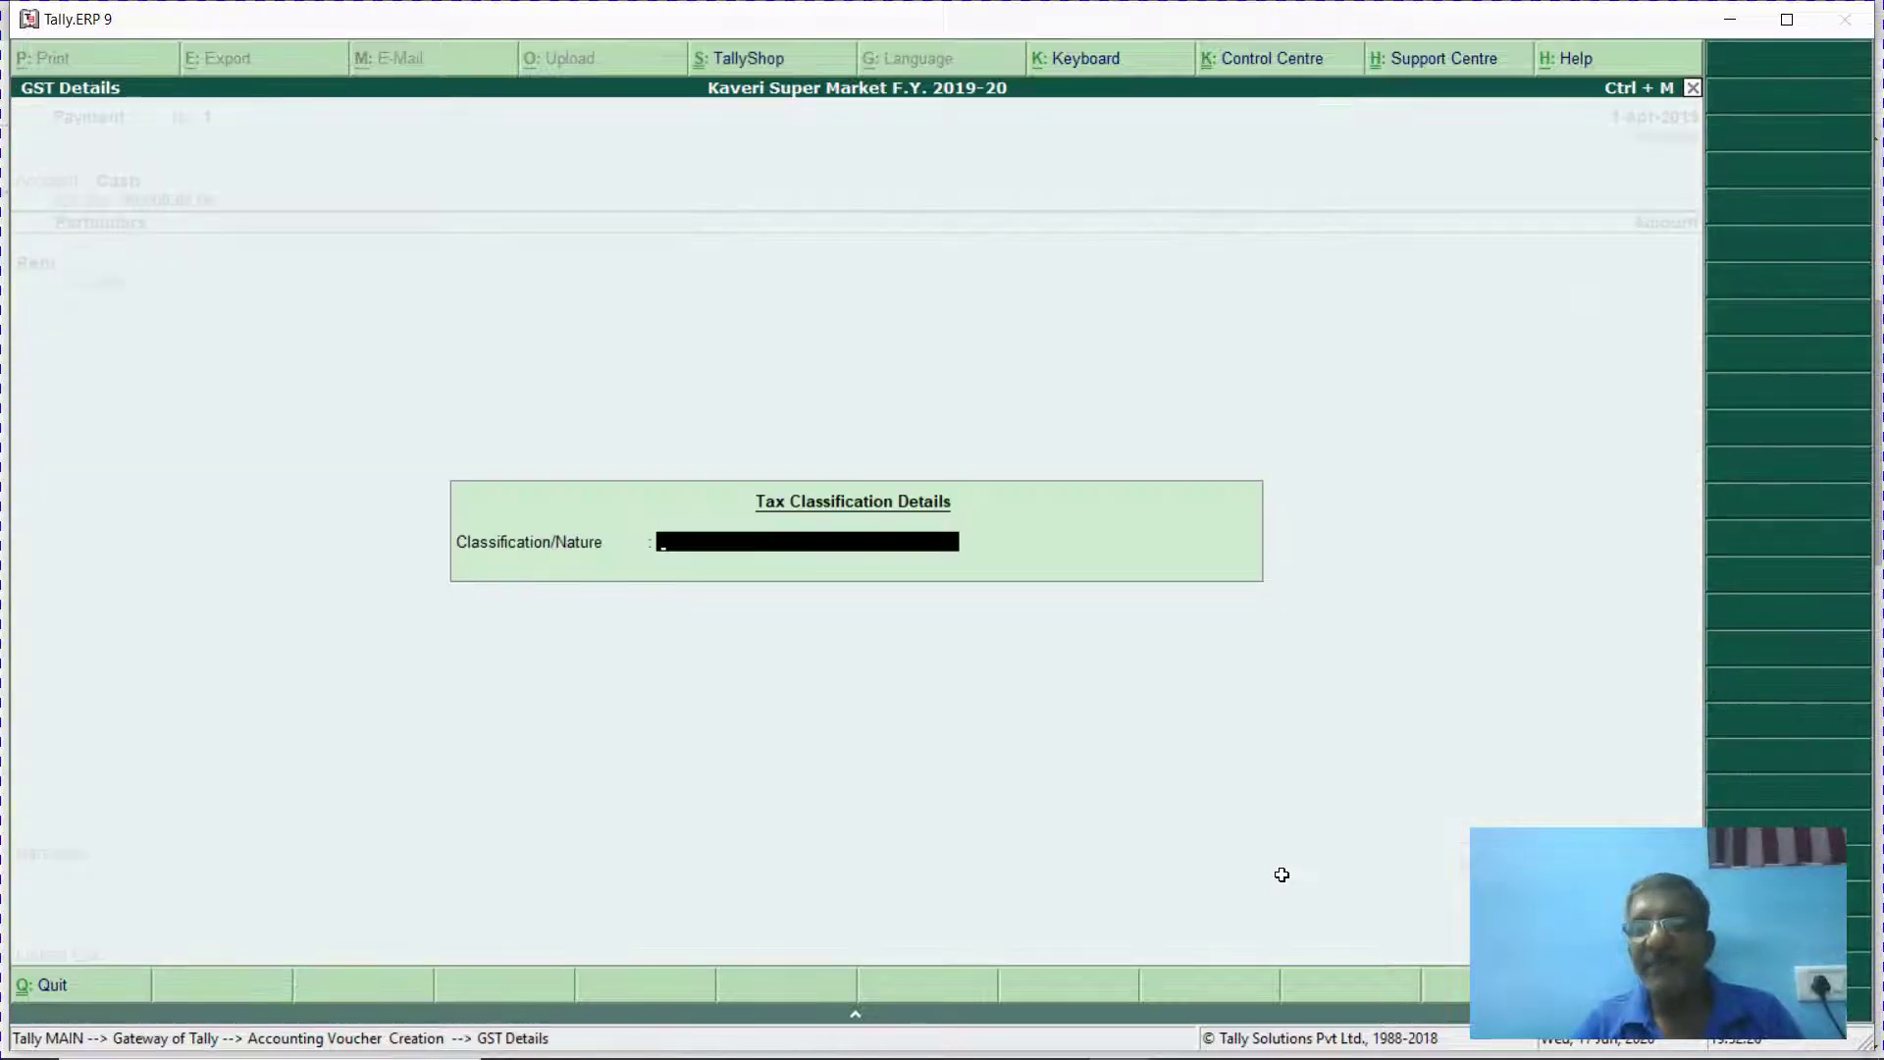
key(Return)
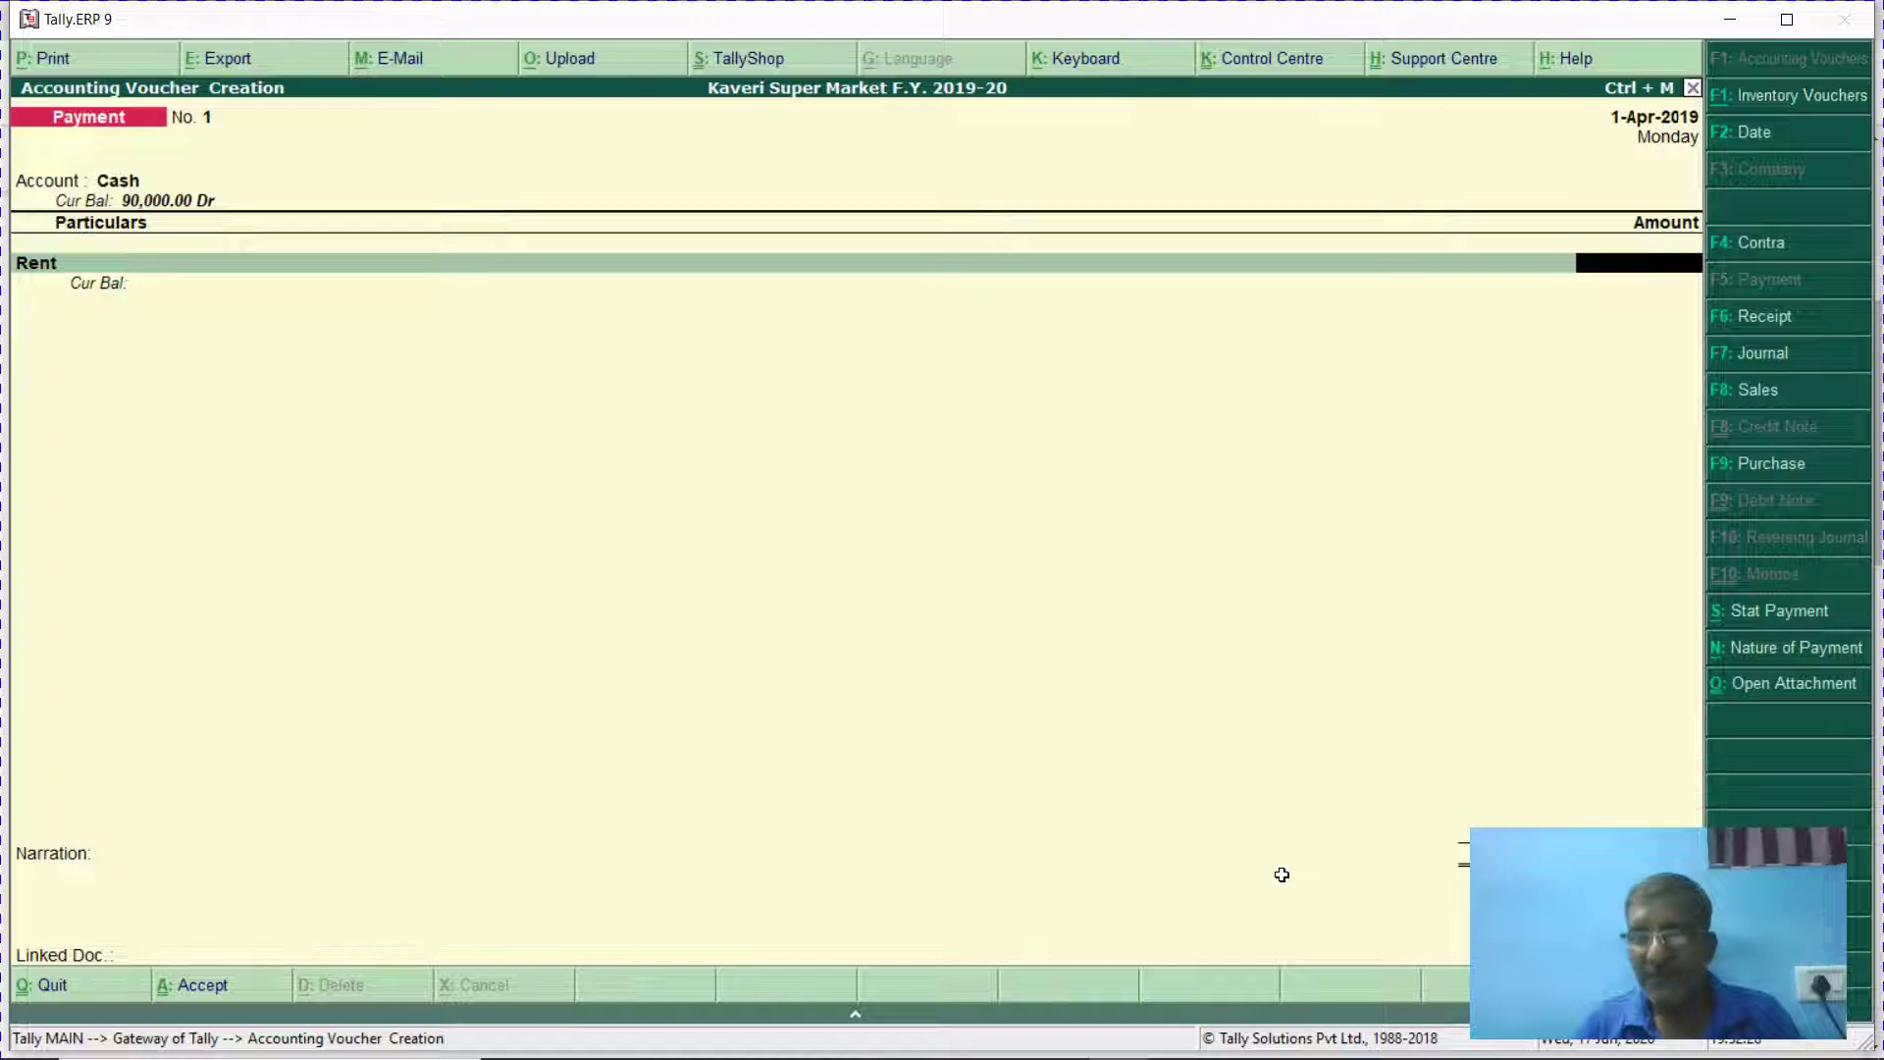
Pay 10,000 to Rent and save payment voucher No. 1.
text(10000)
key(Return)
key(Return)
key(Return)
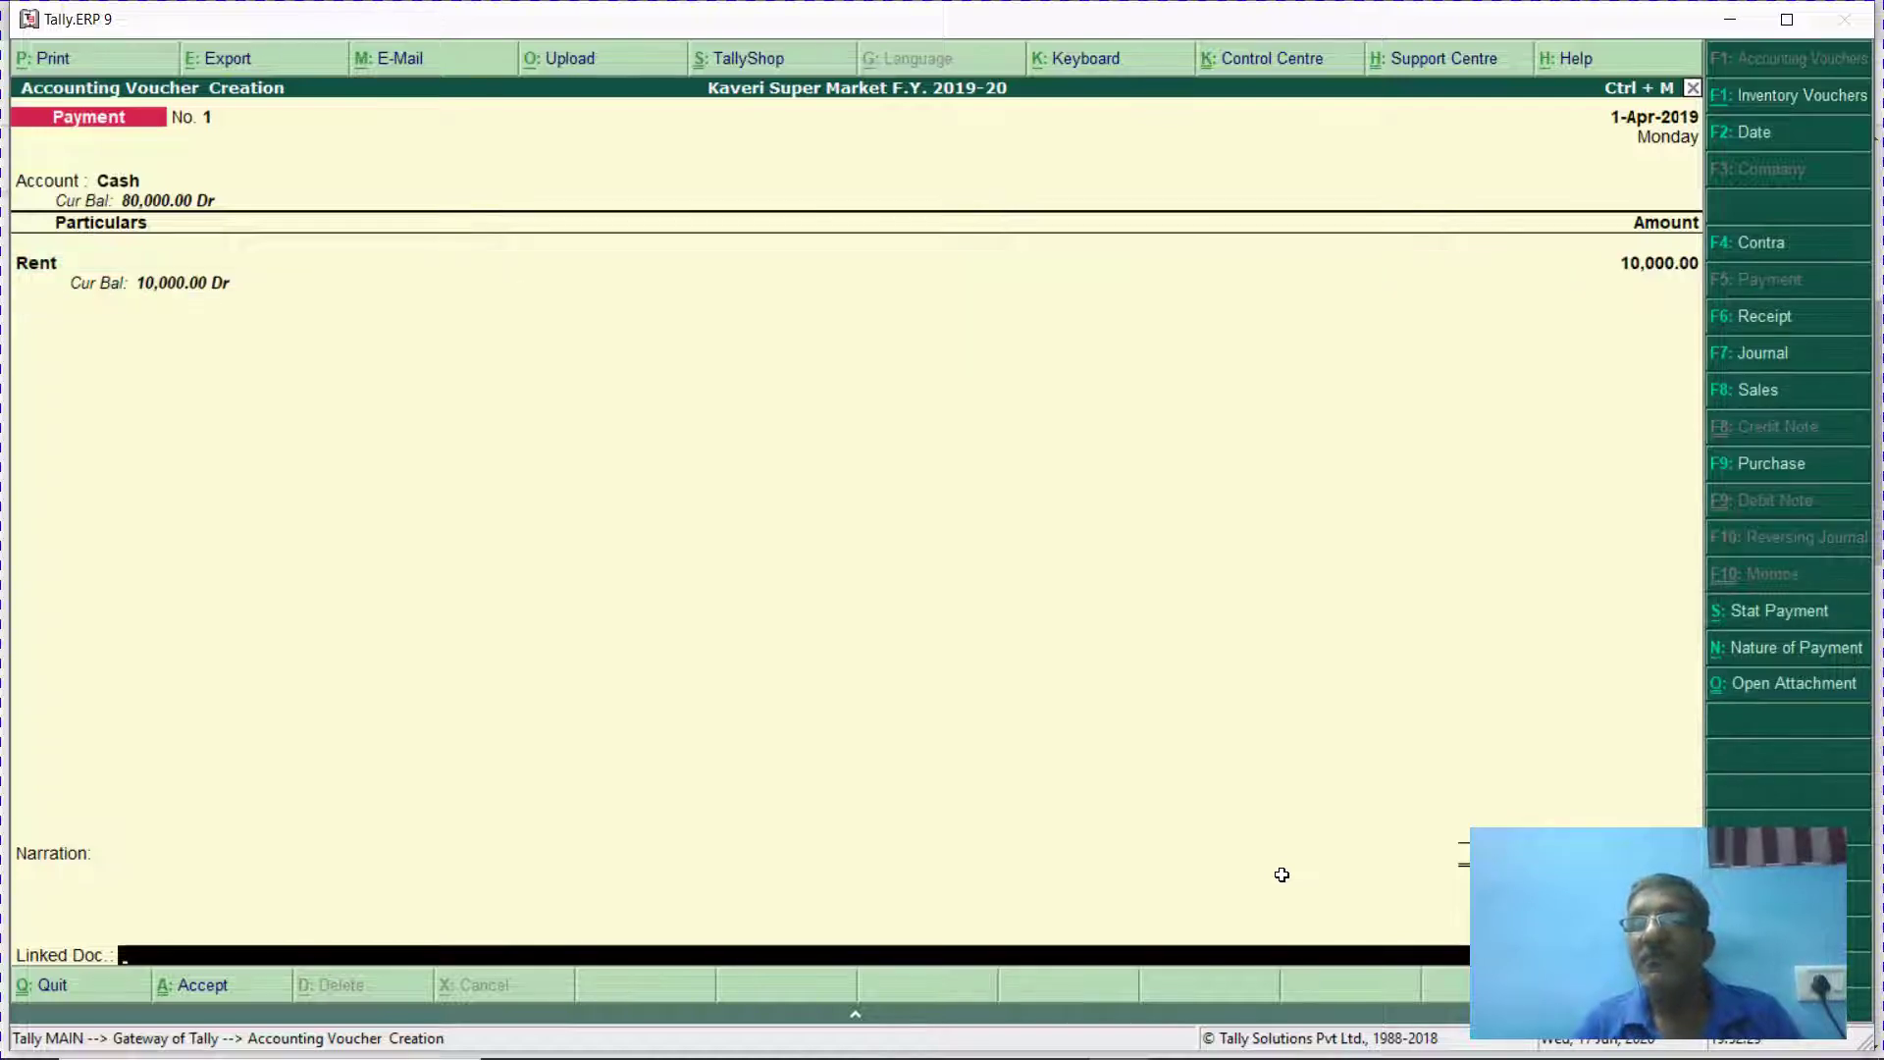
key(Return)
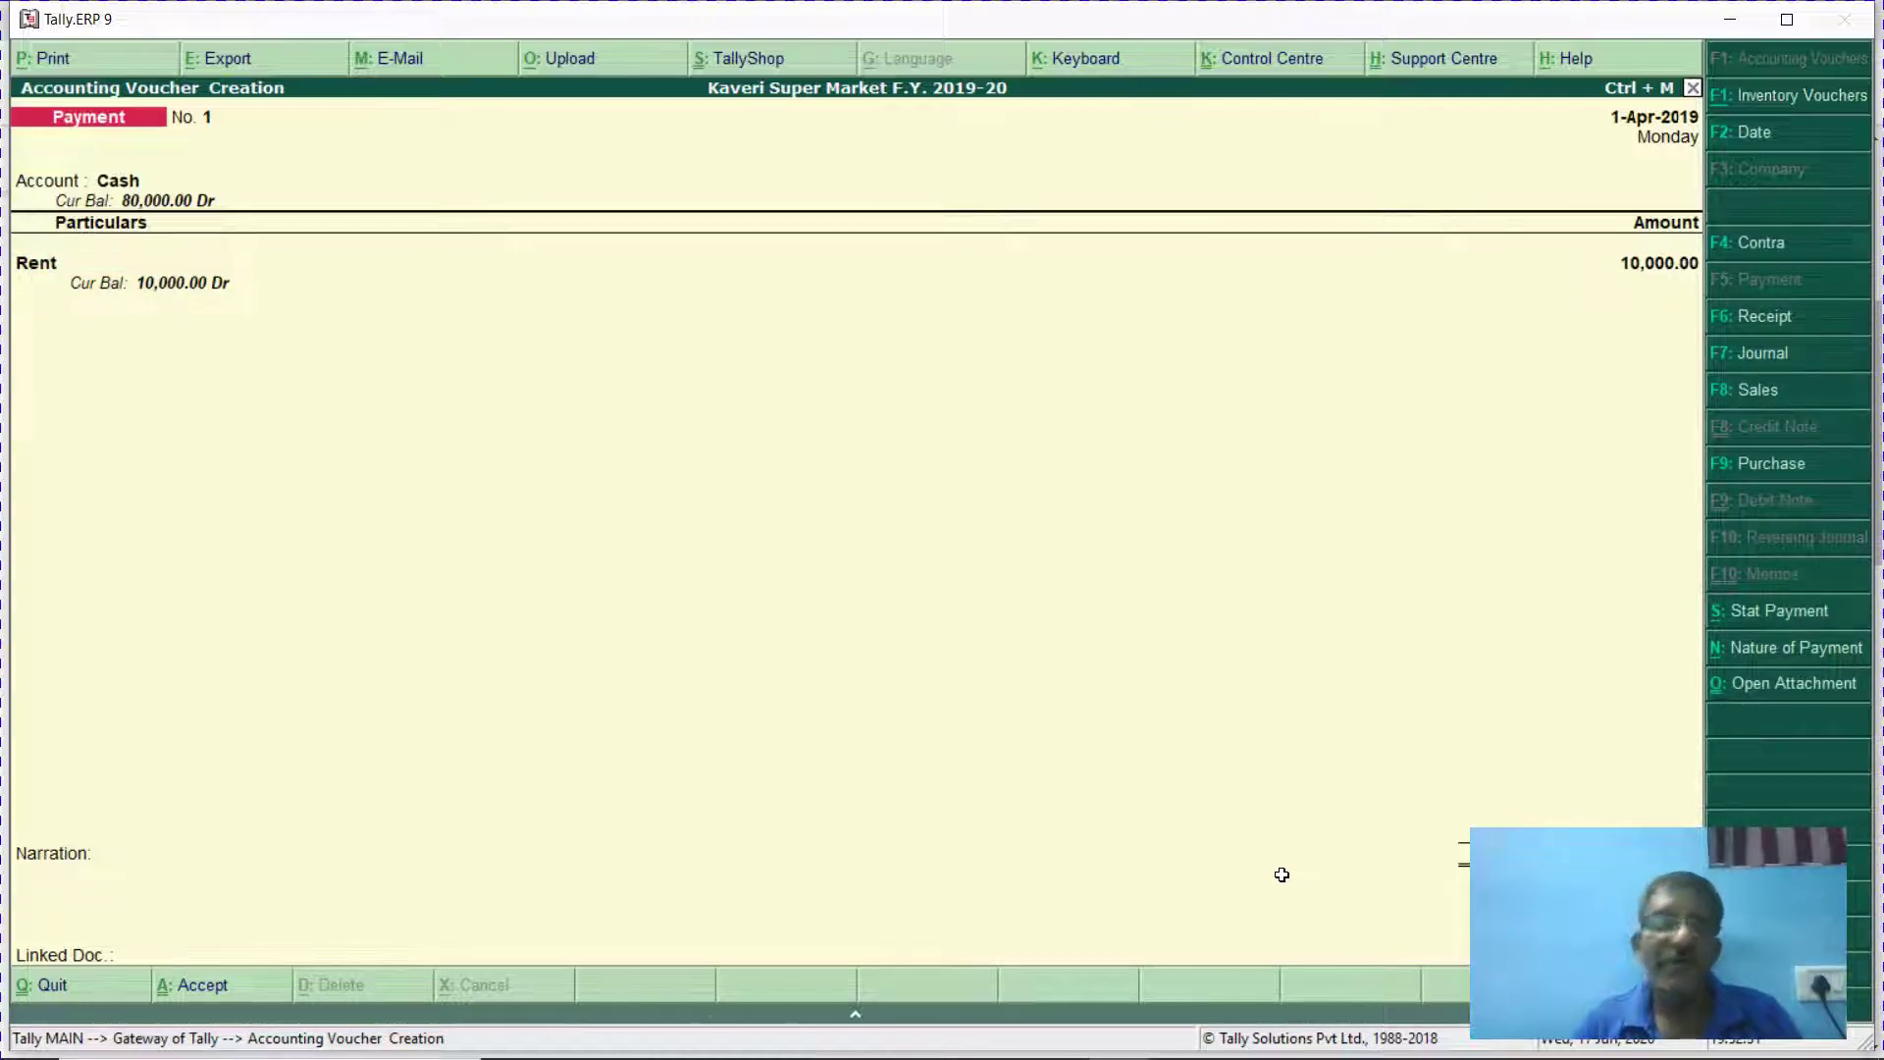
key(Return)
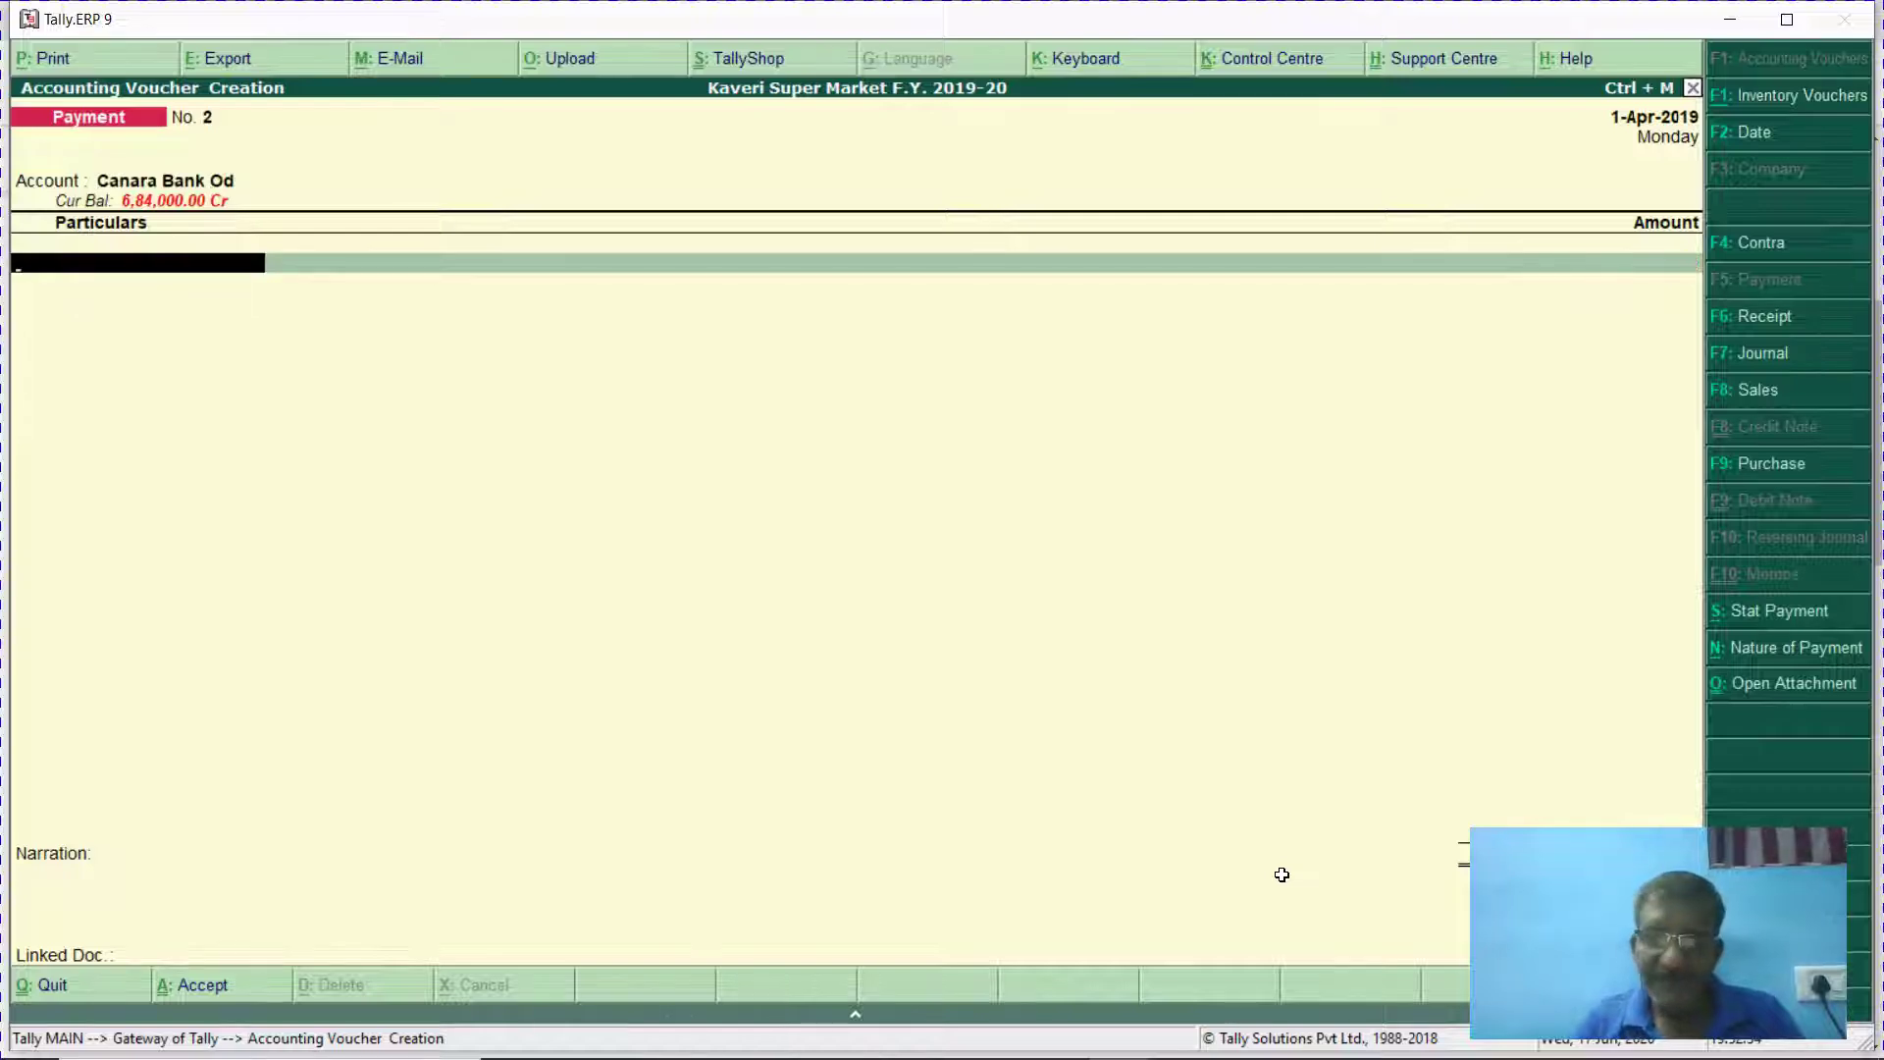
Enter payment No. 2 of 10,00,000 from Cash to the Building ledger.
text(Ca)
key(Down)
key(Down)
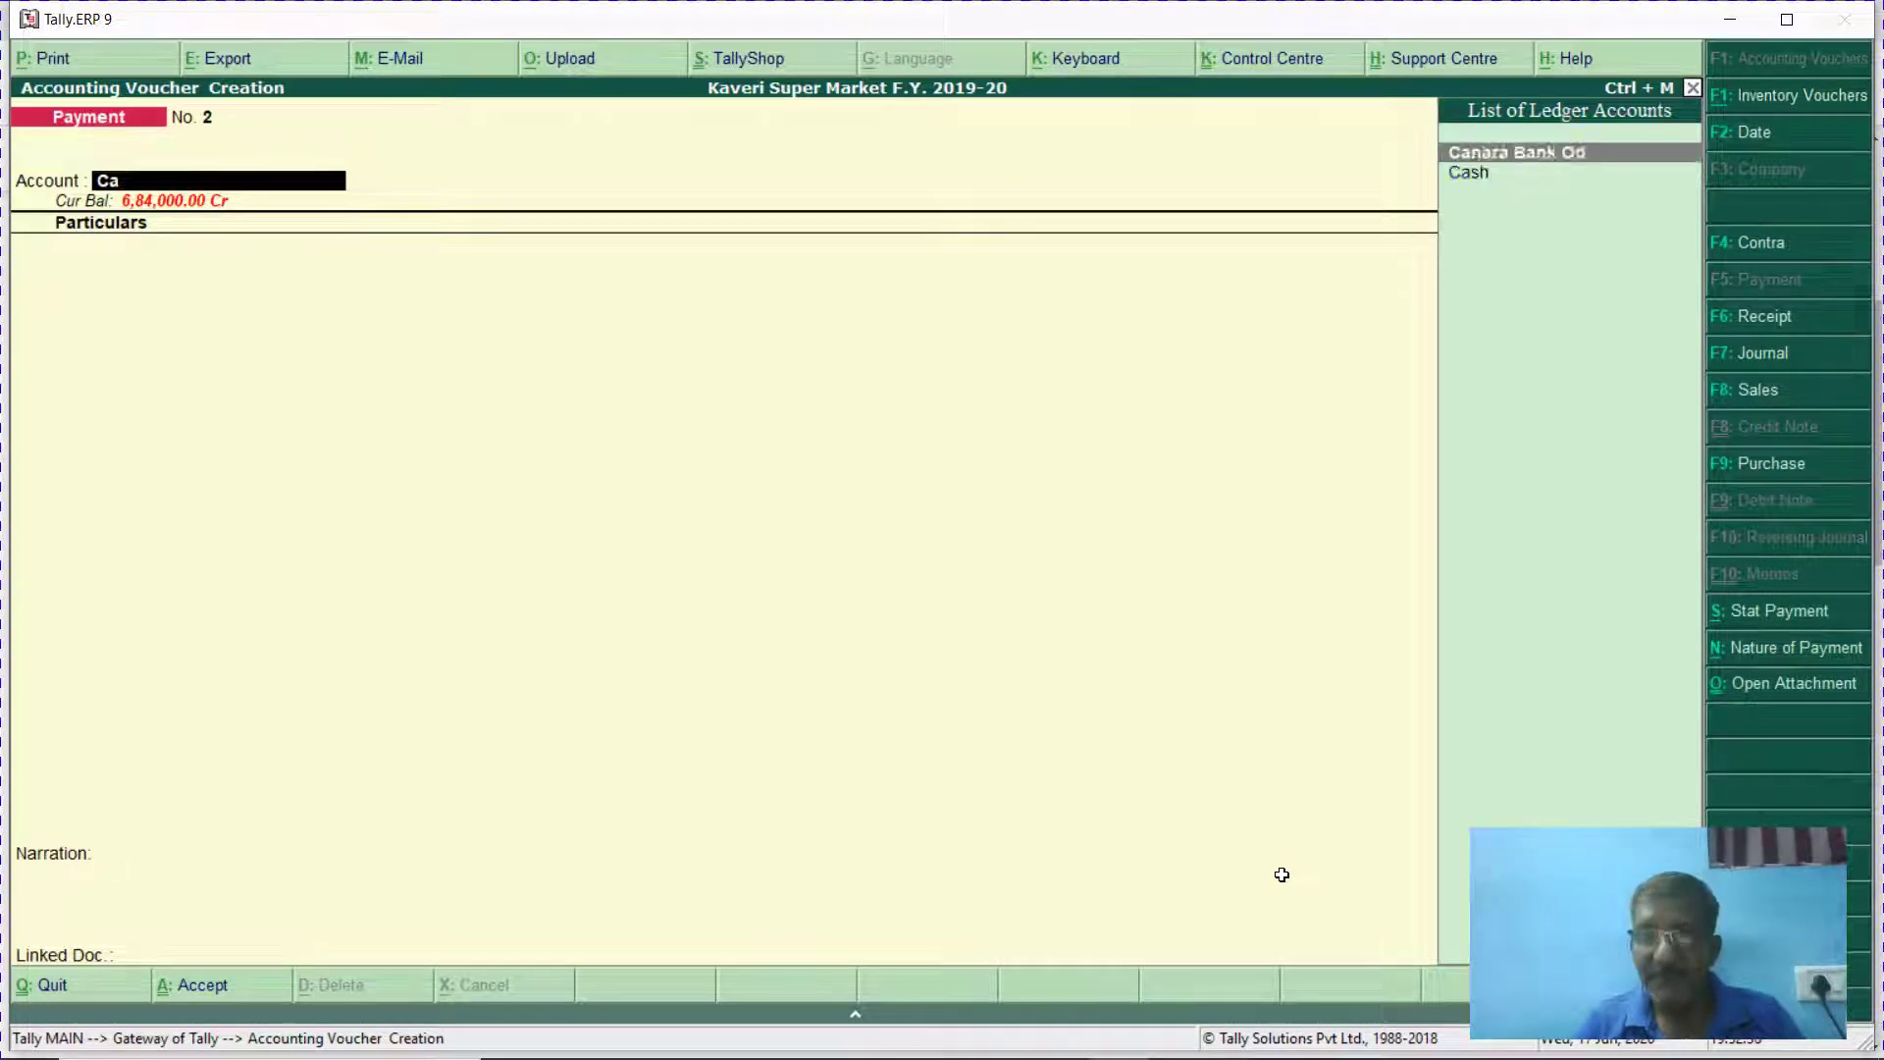
key(Return)
text(Bui)
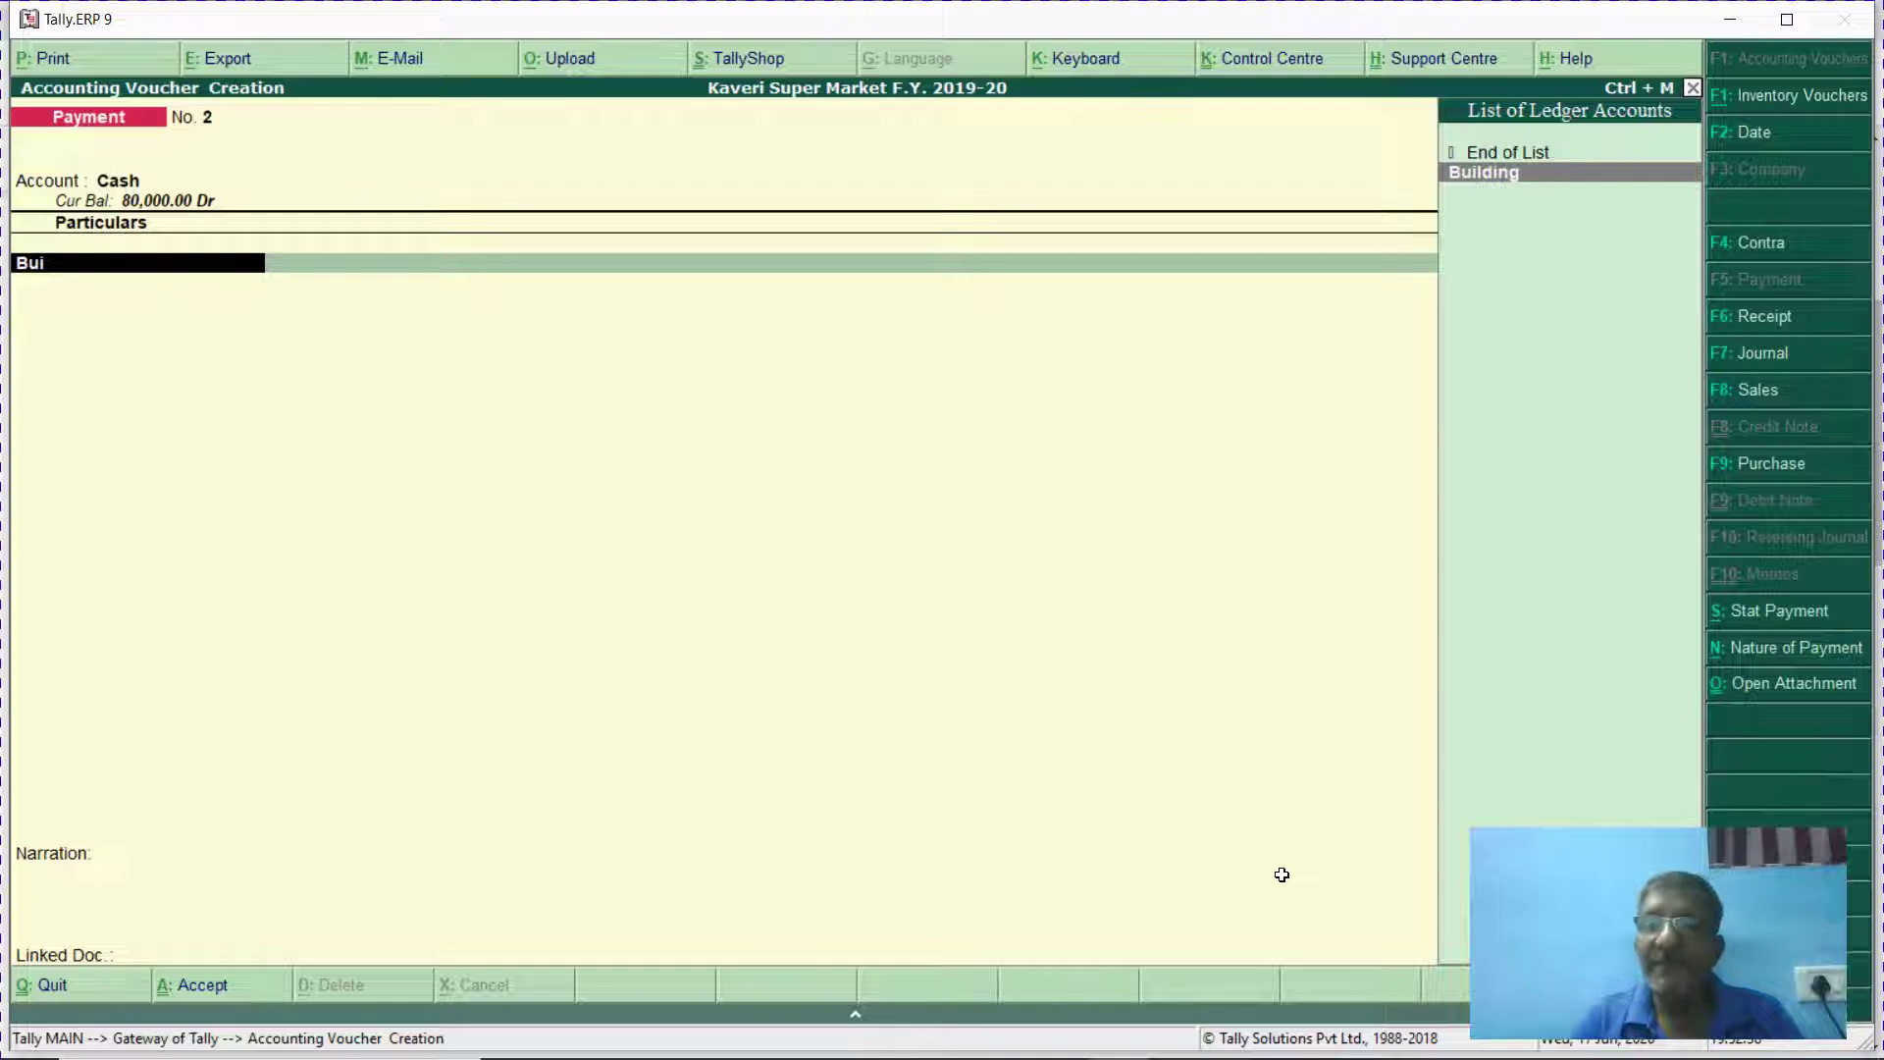
key(Return)
text(1000000)
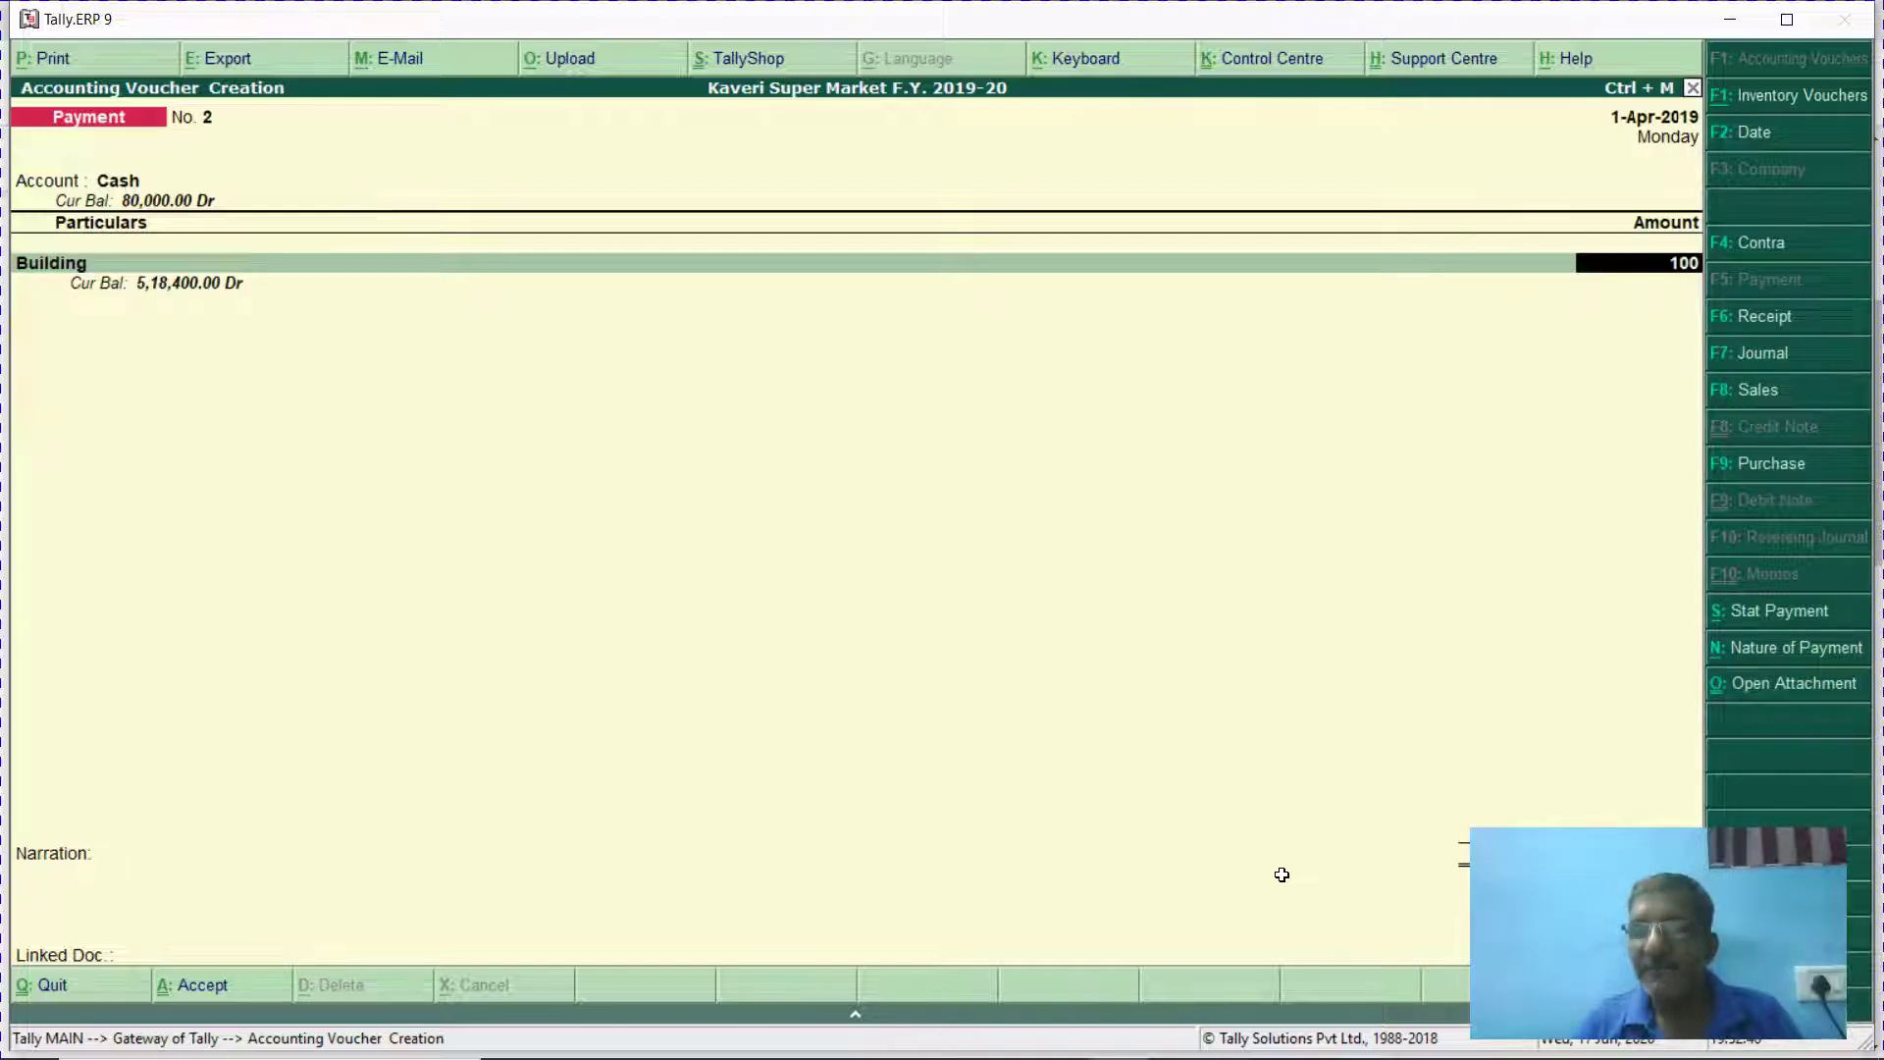
key(Return)
key(Return)
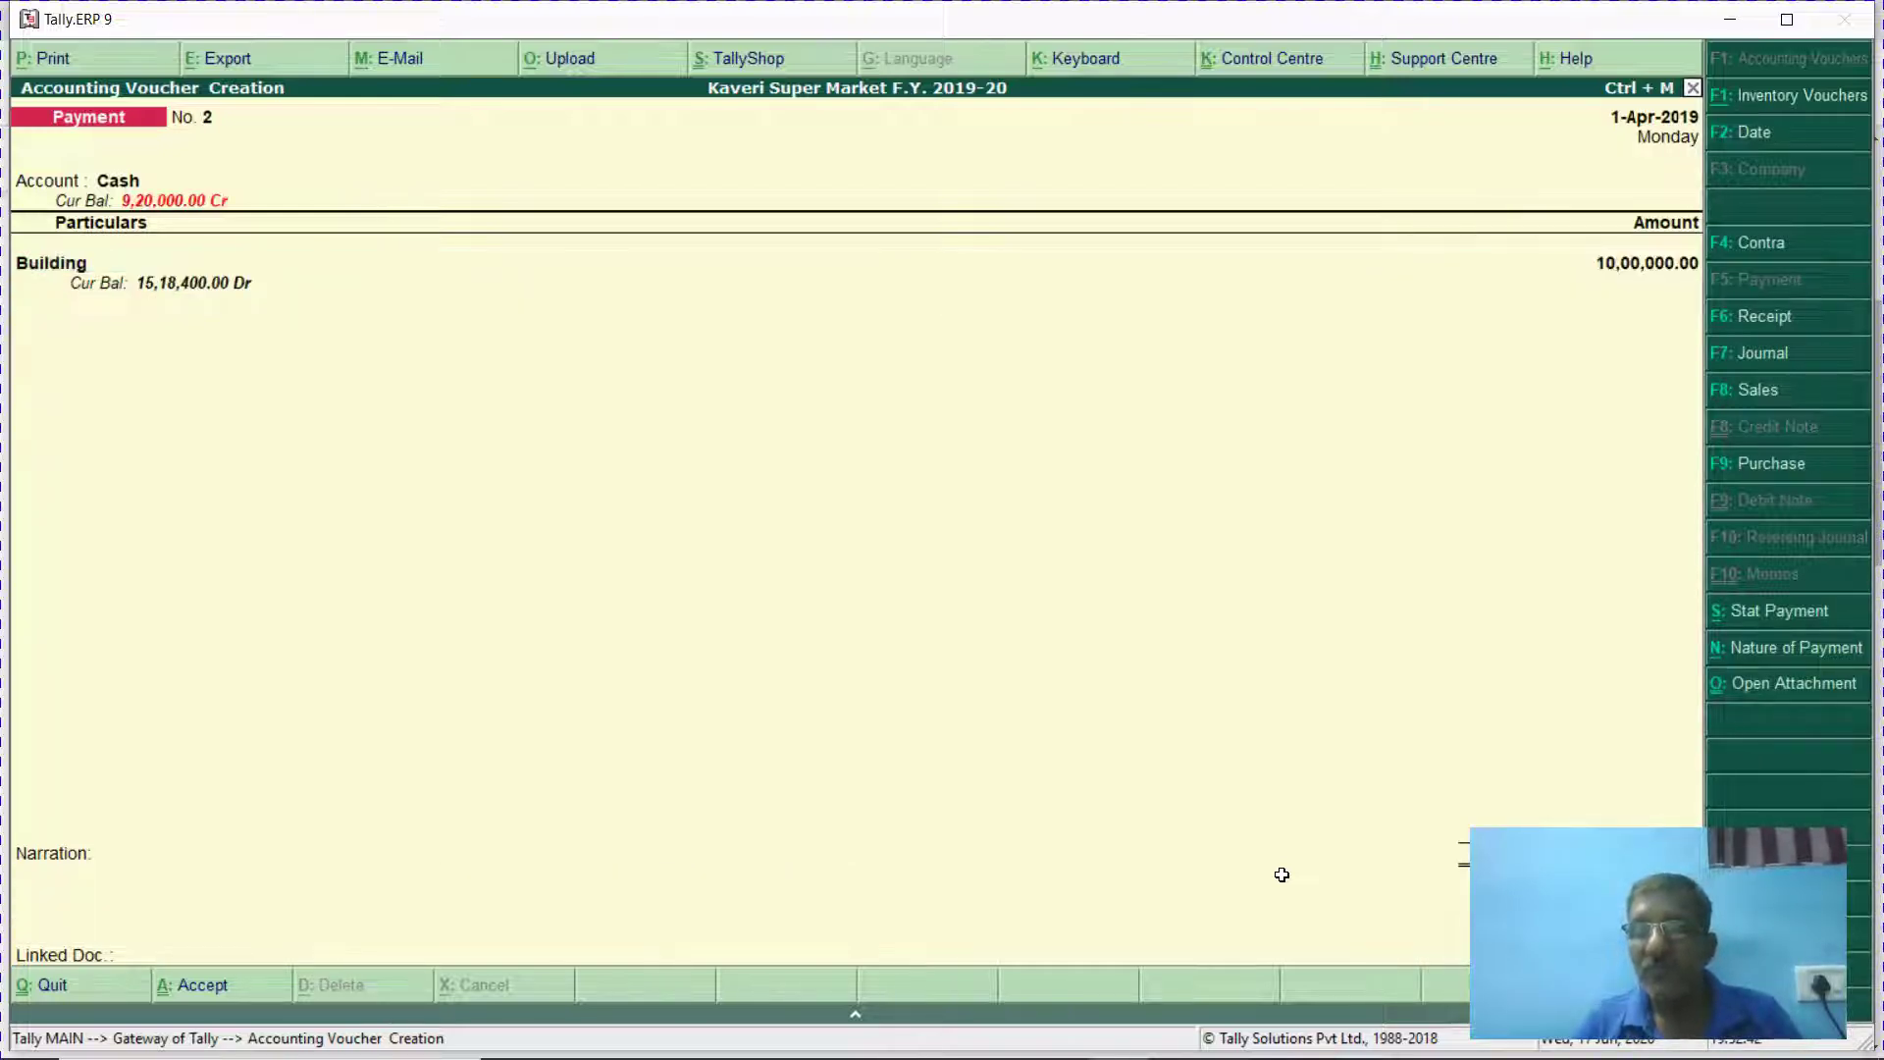
Save payment voucher No. 2 and return to the Gateway of Tally.
key(Return)
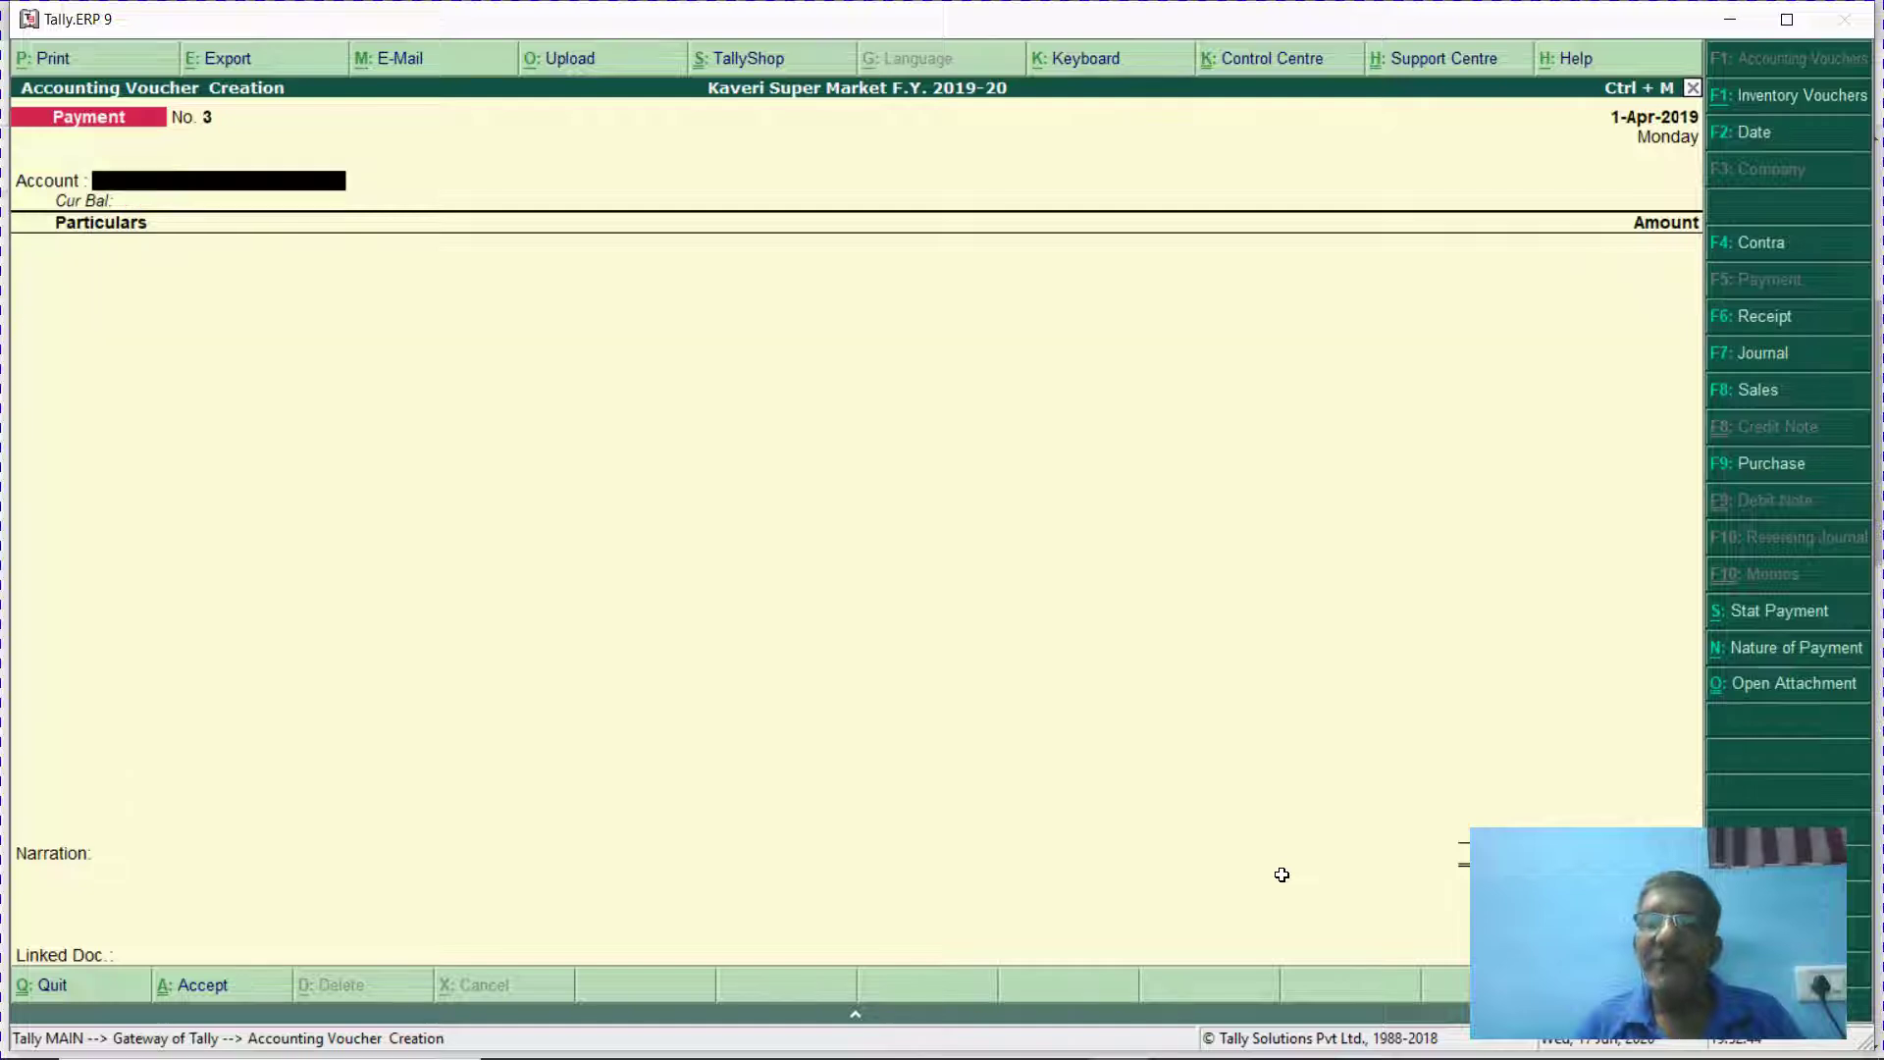
key(Escape)
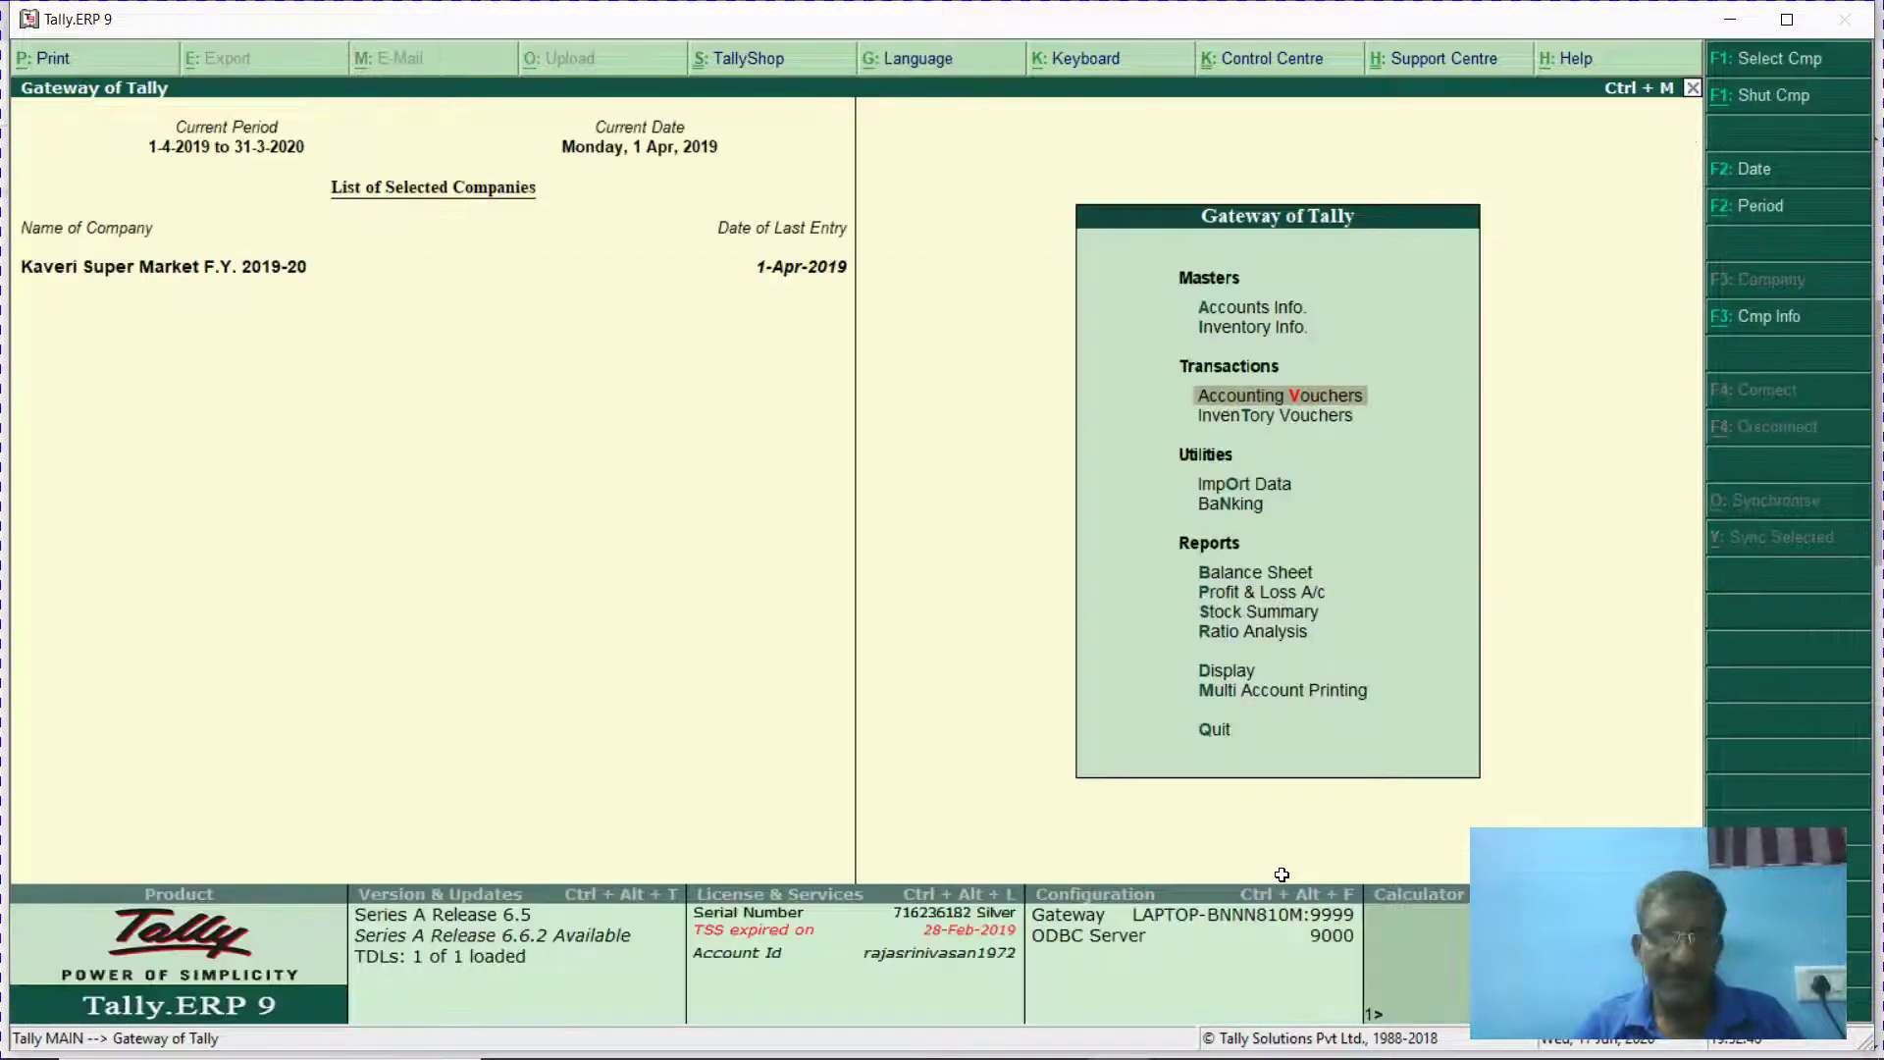
key(alt+Tab)
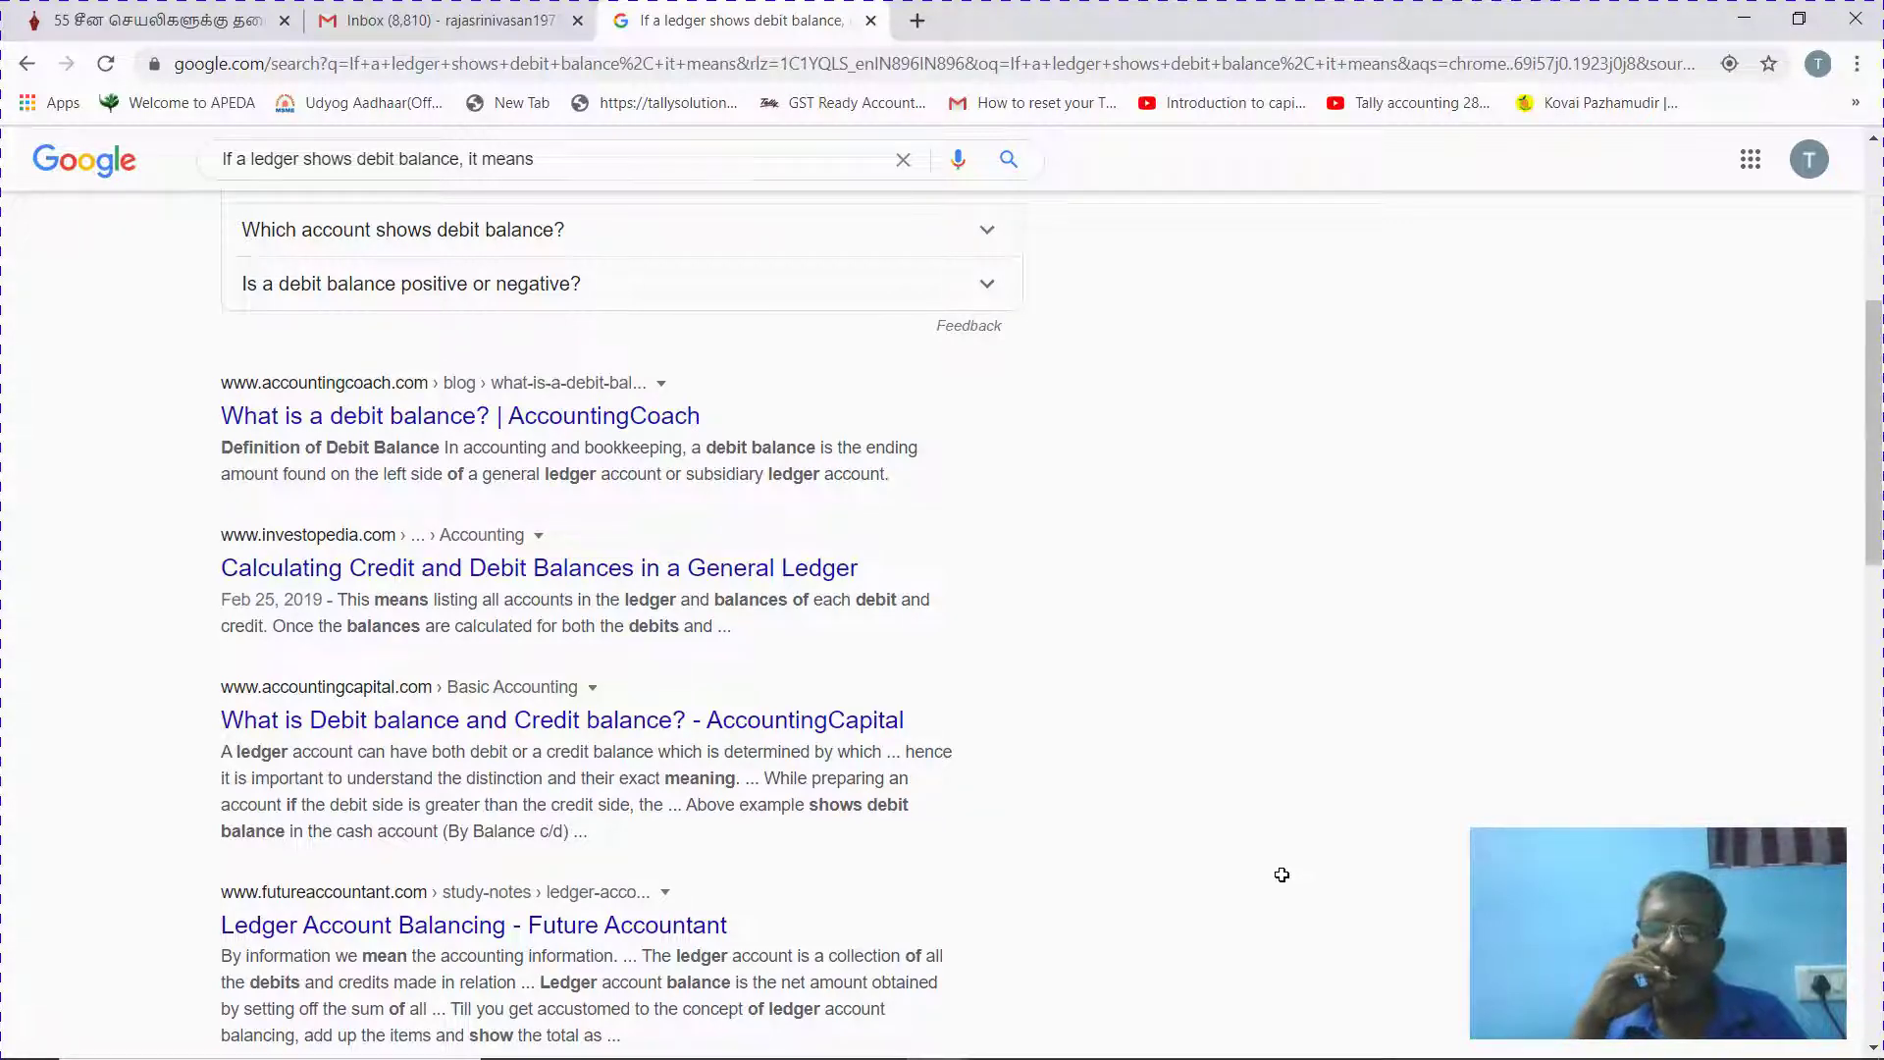
key(alt+Tab)
View the Building ledger's vouchers showing the 10,00,000 Cash payment, then exit.
key(d)
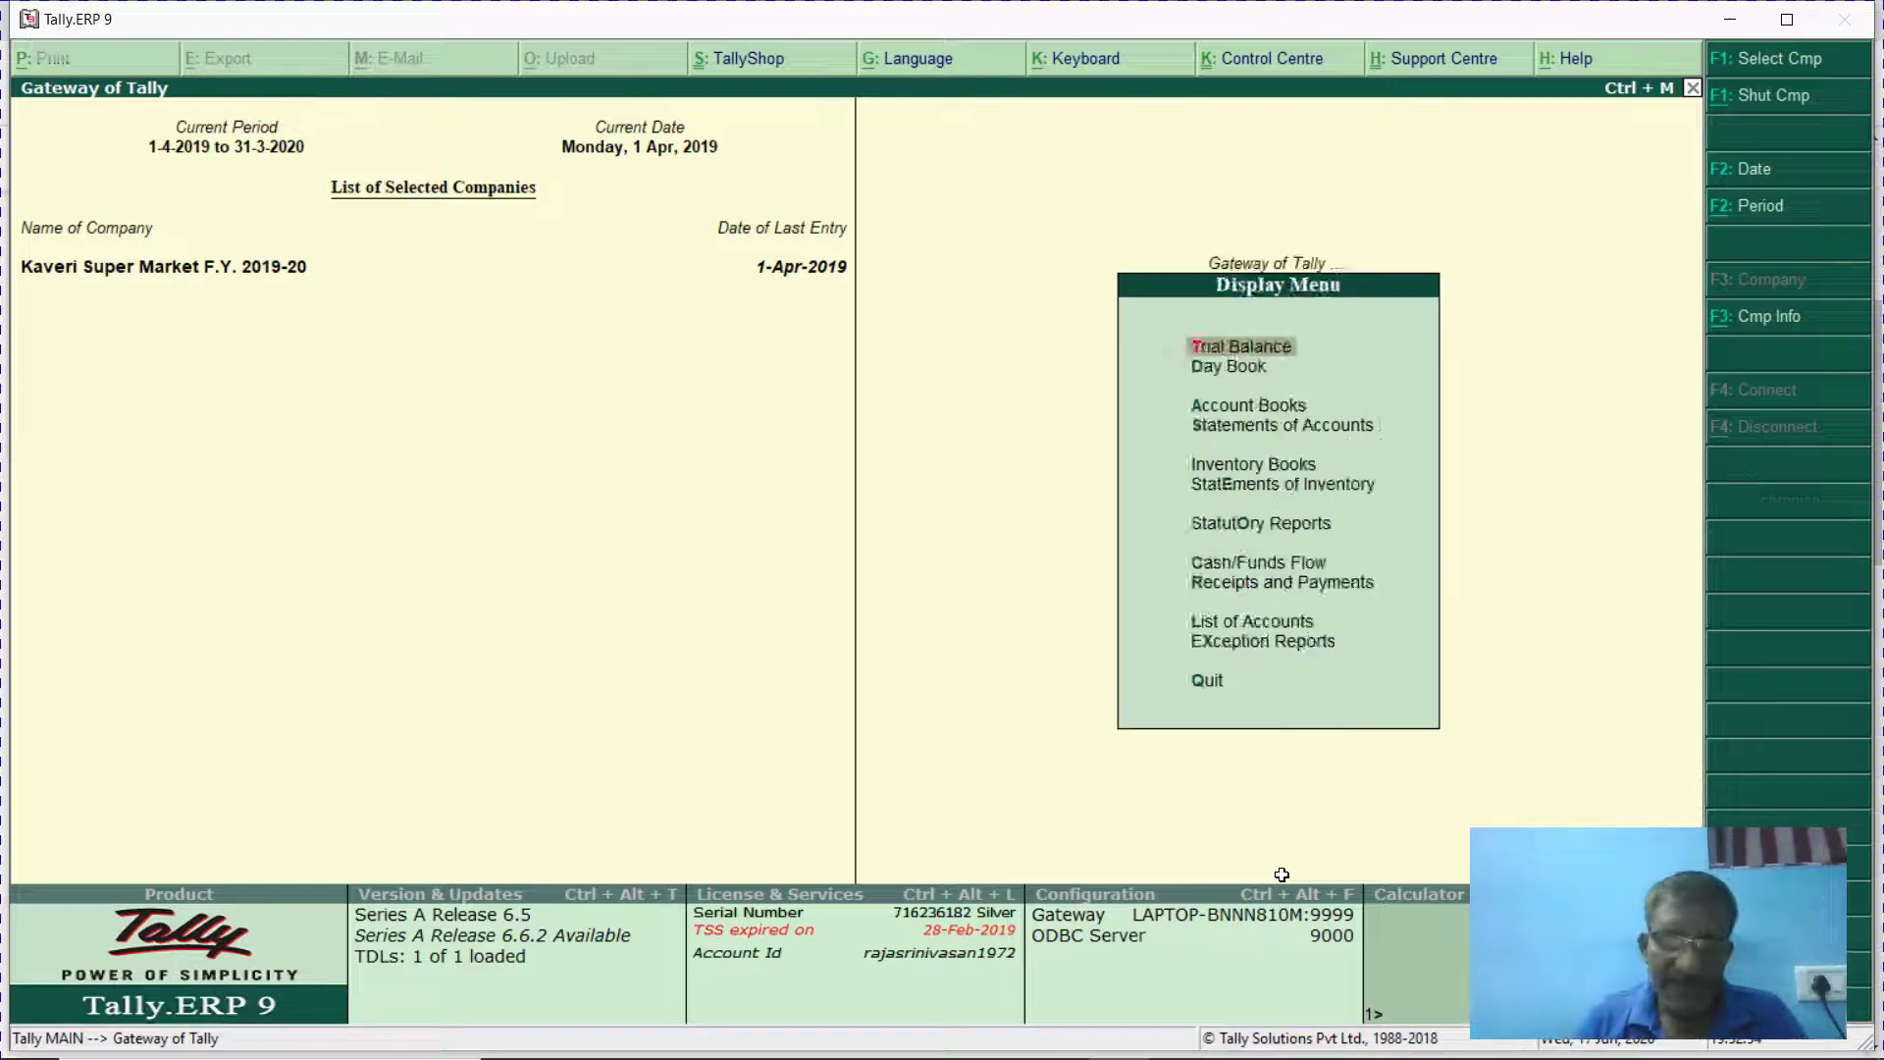
key(a)
text(l)
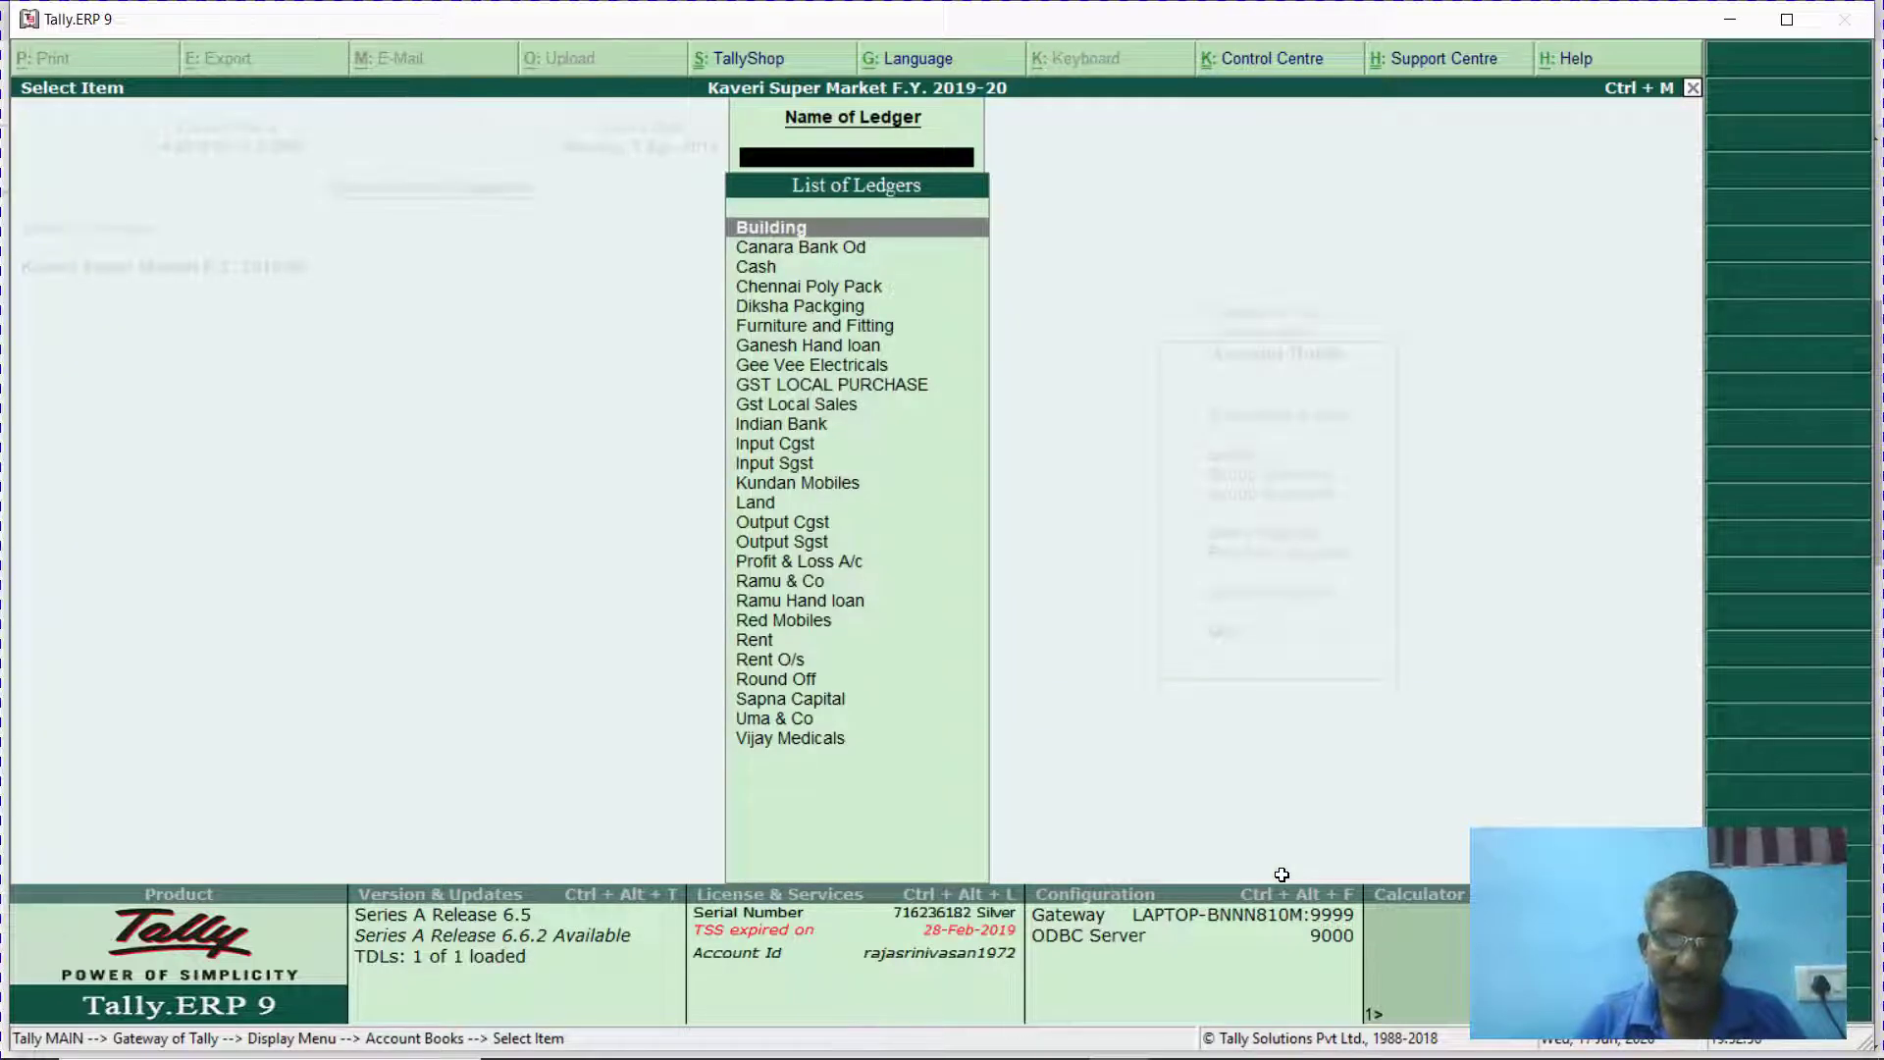
text(bil)
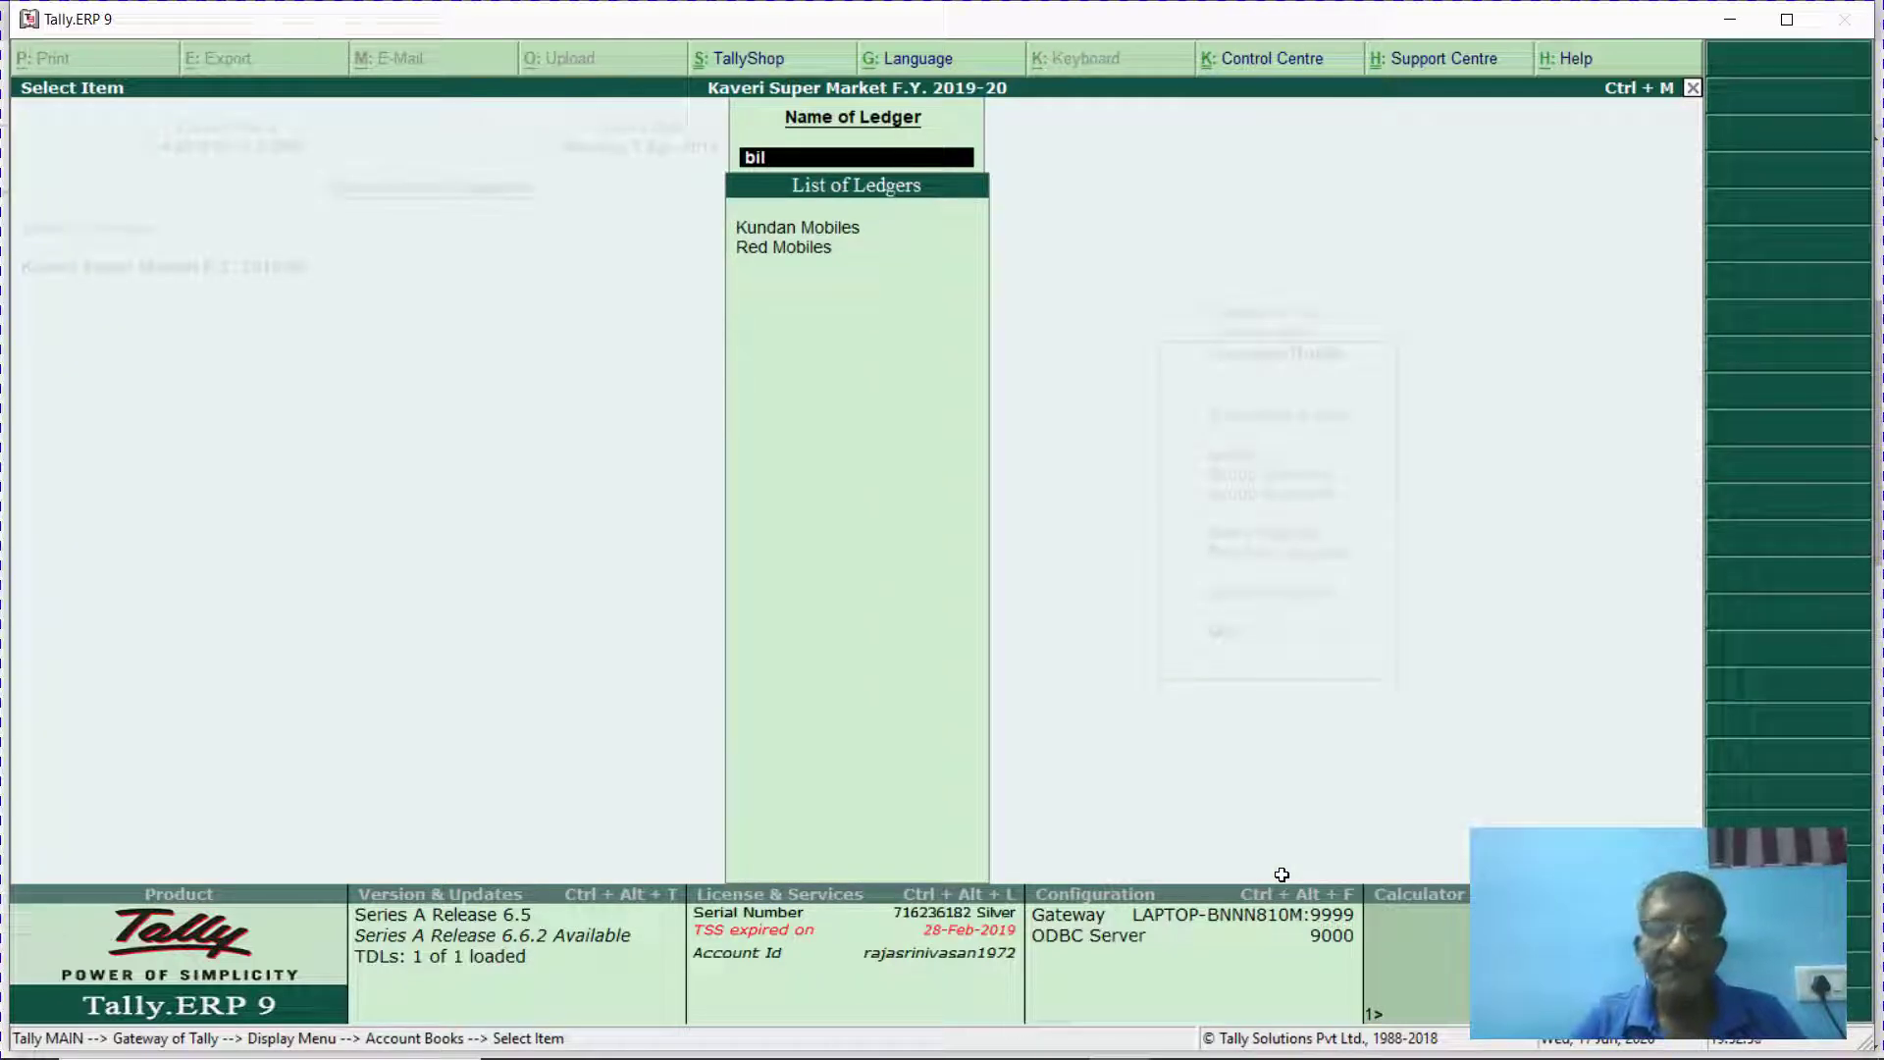
key(BackSpace)
key(BackSpace)
text(uild)
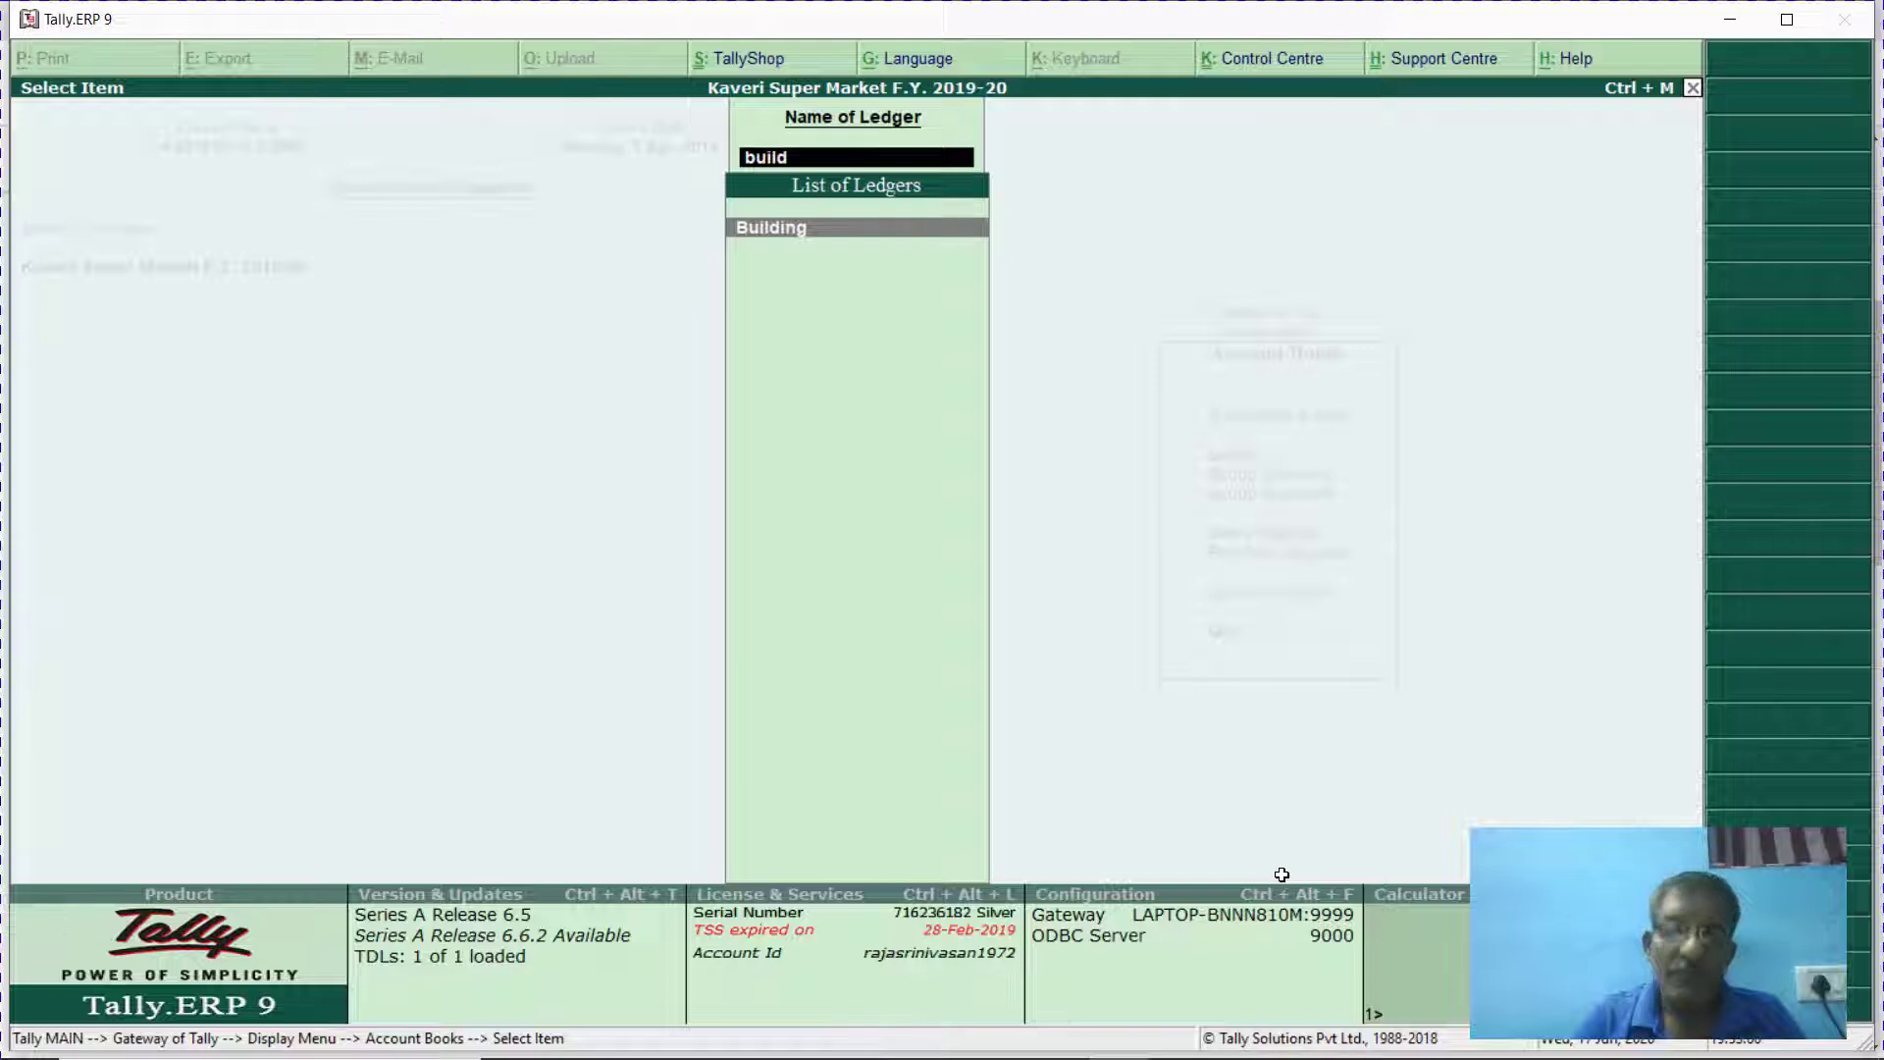
key(Return)
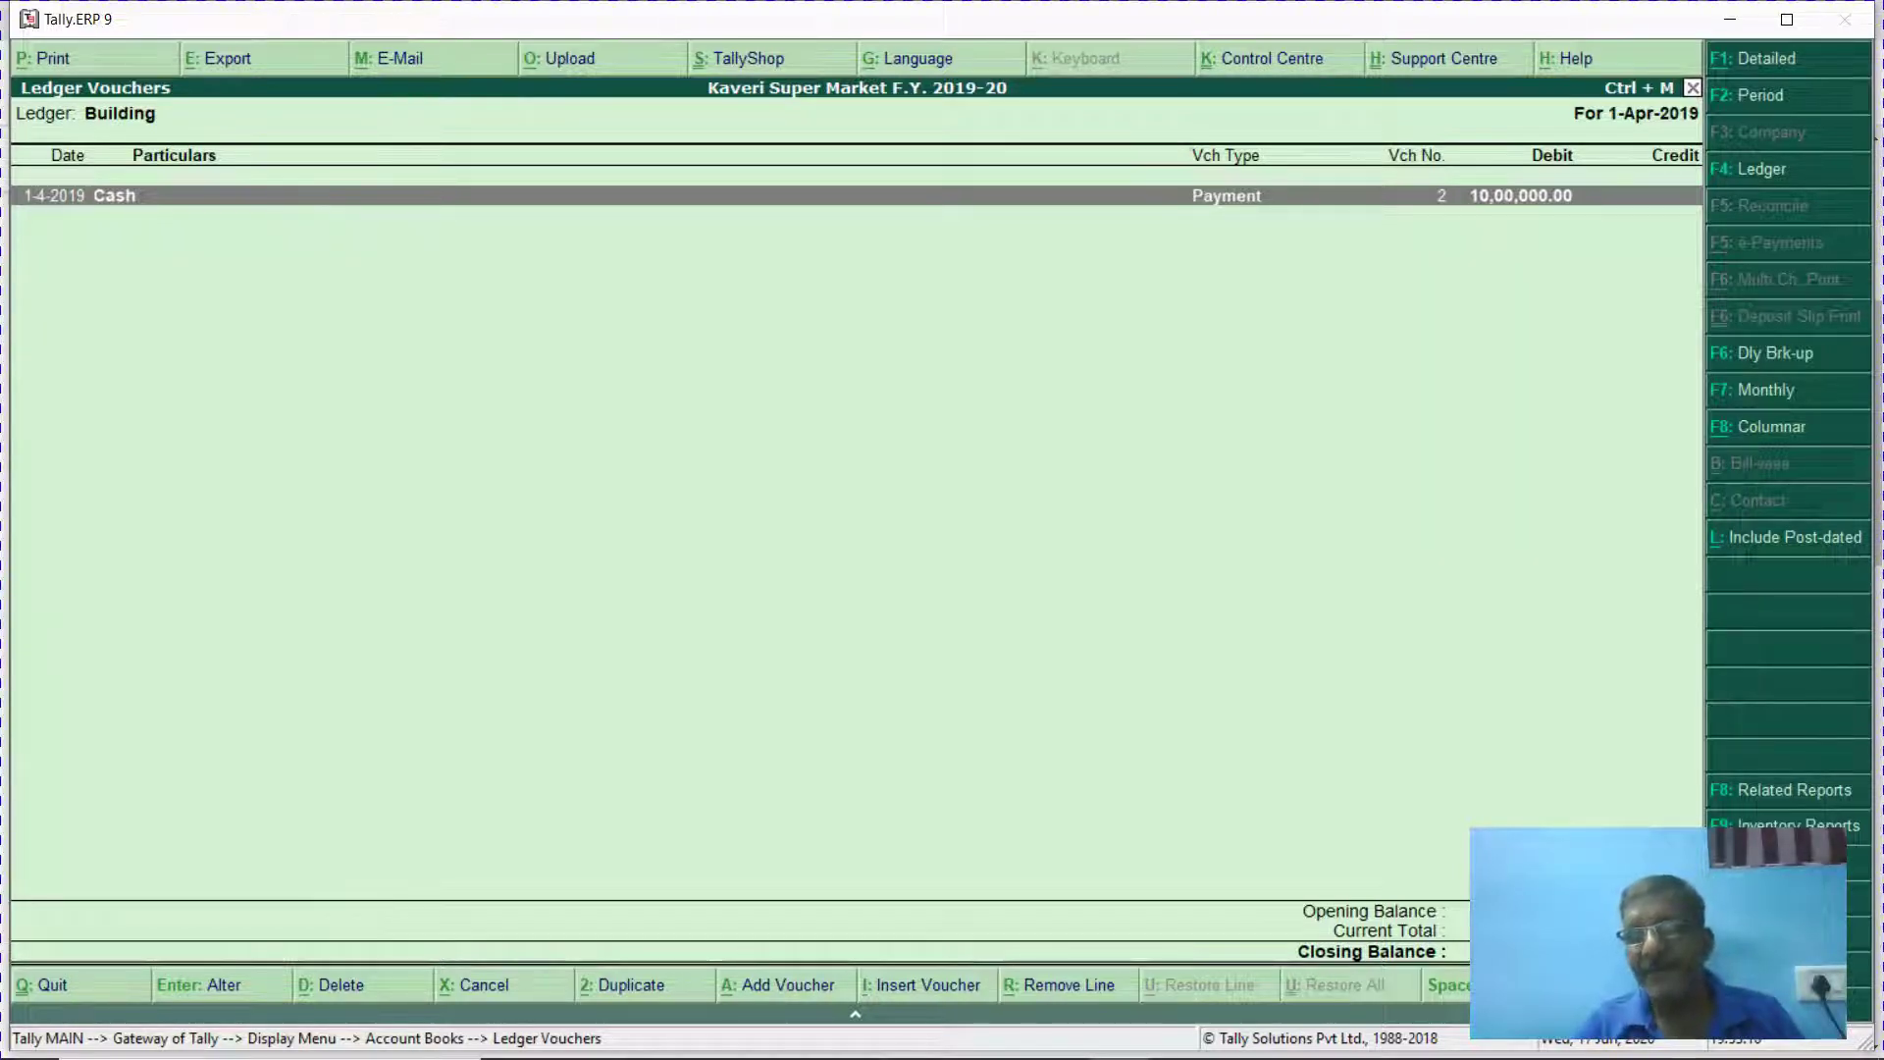
key(Escape)
key(Escape)
key(Escape)
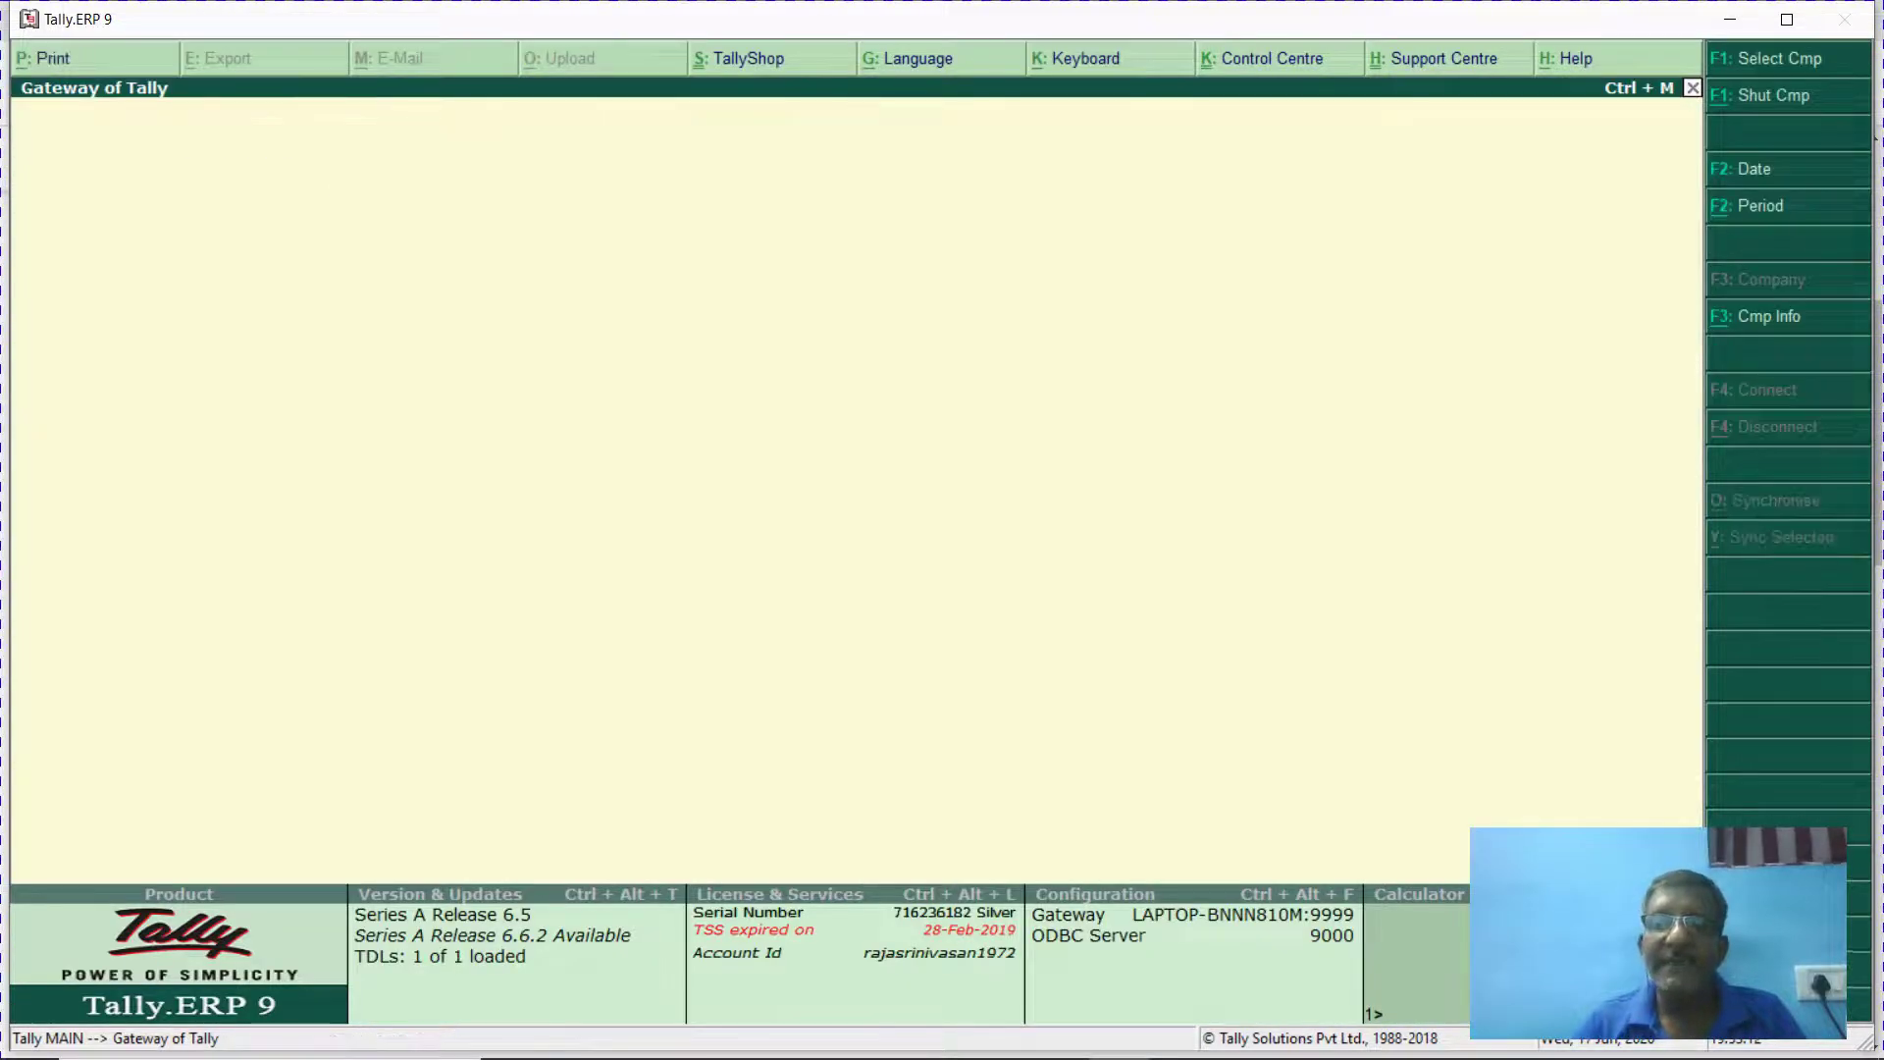
key(b)
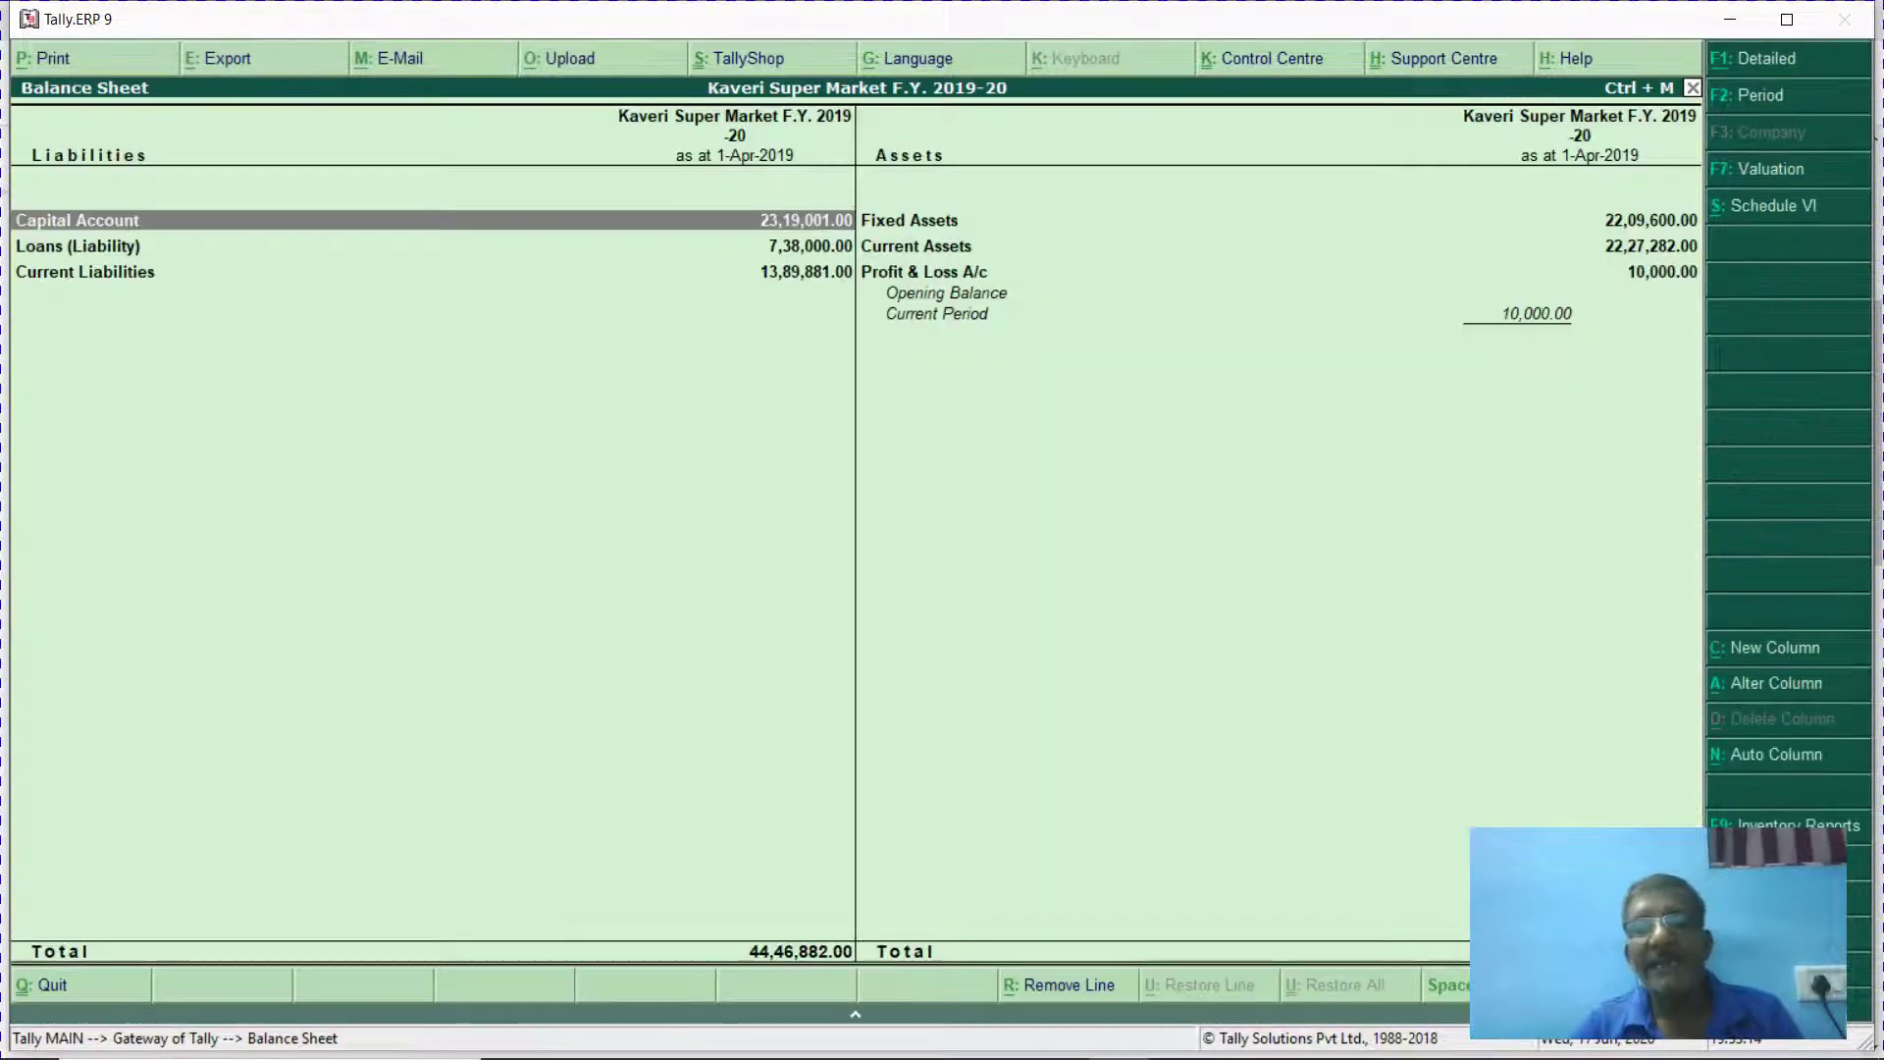
key(alt+F1)
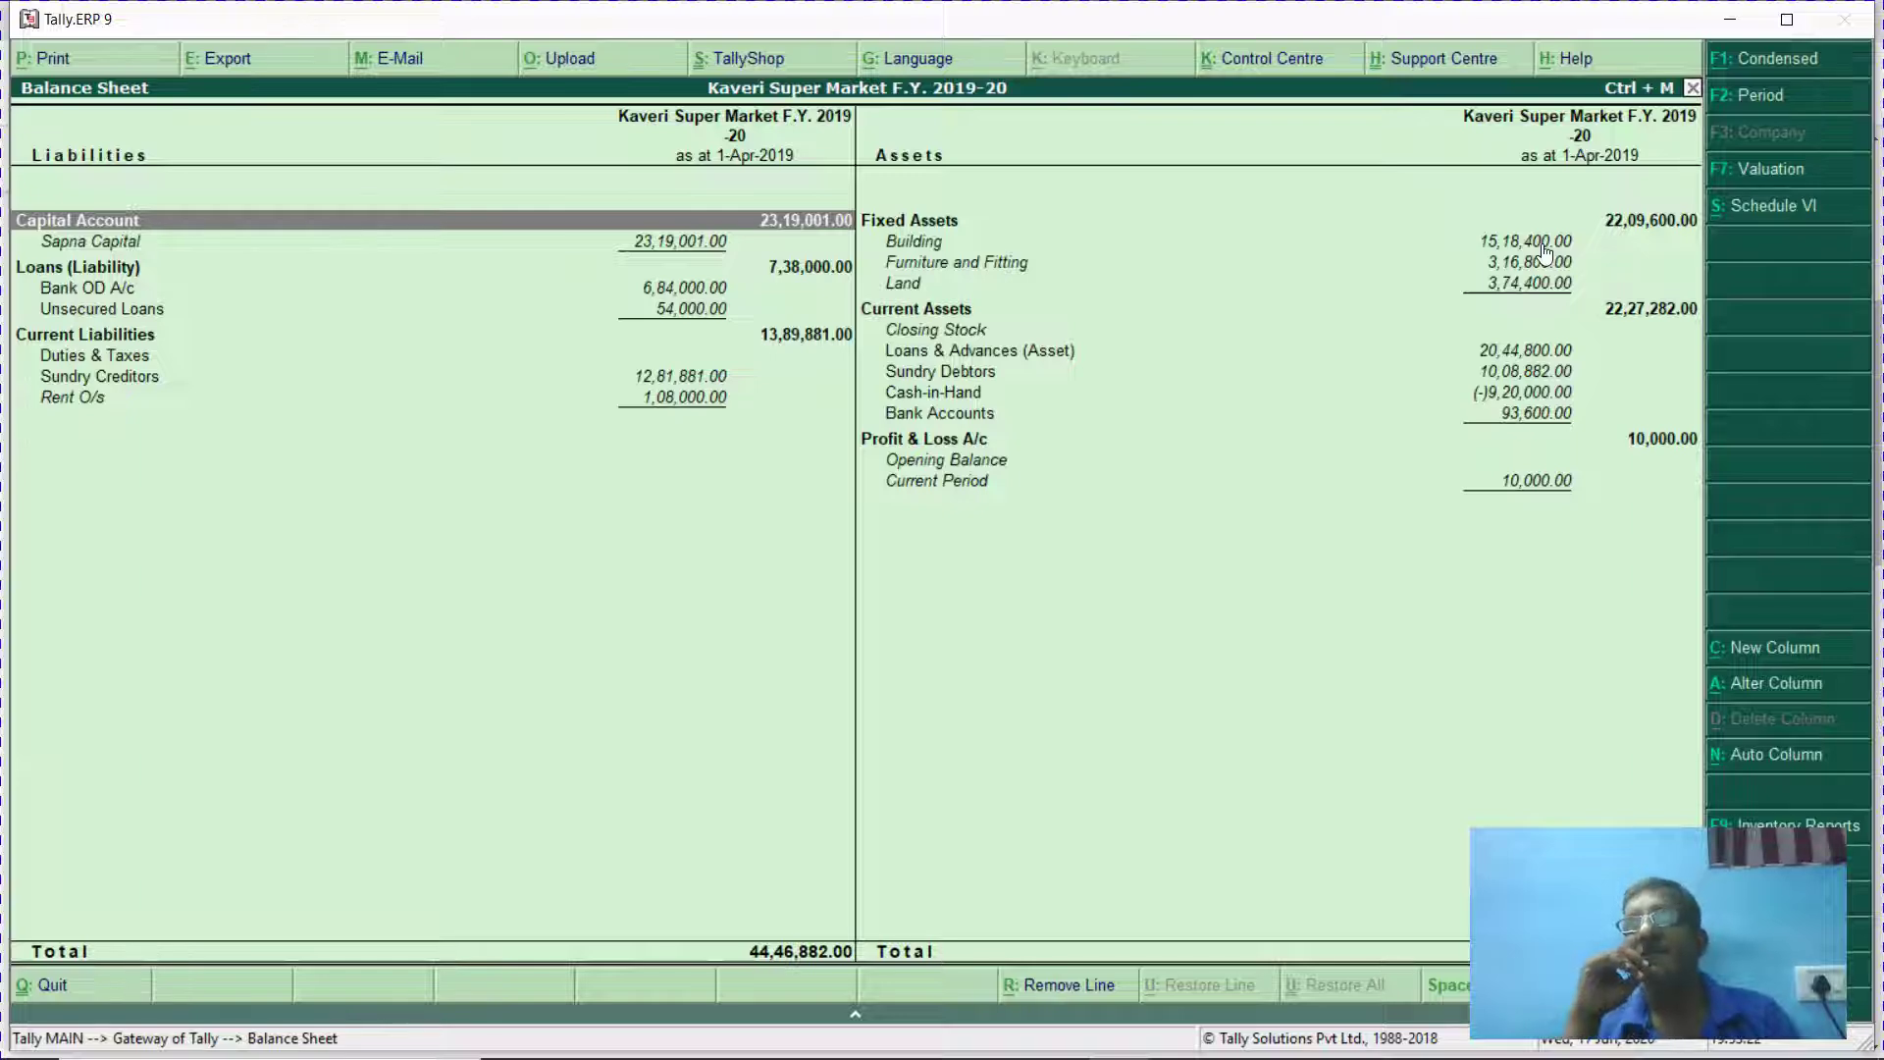
key(alt+Tab)
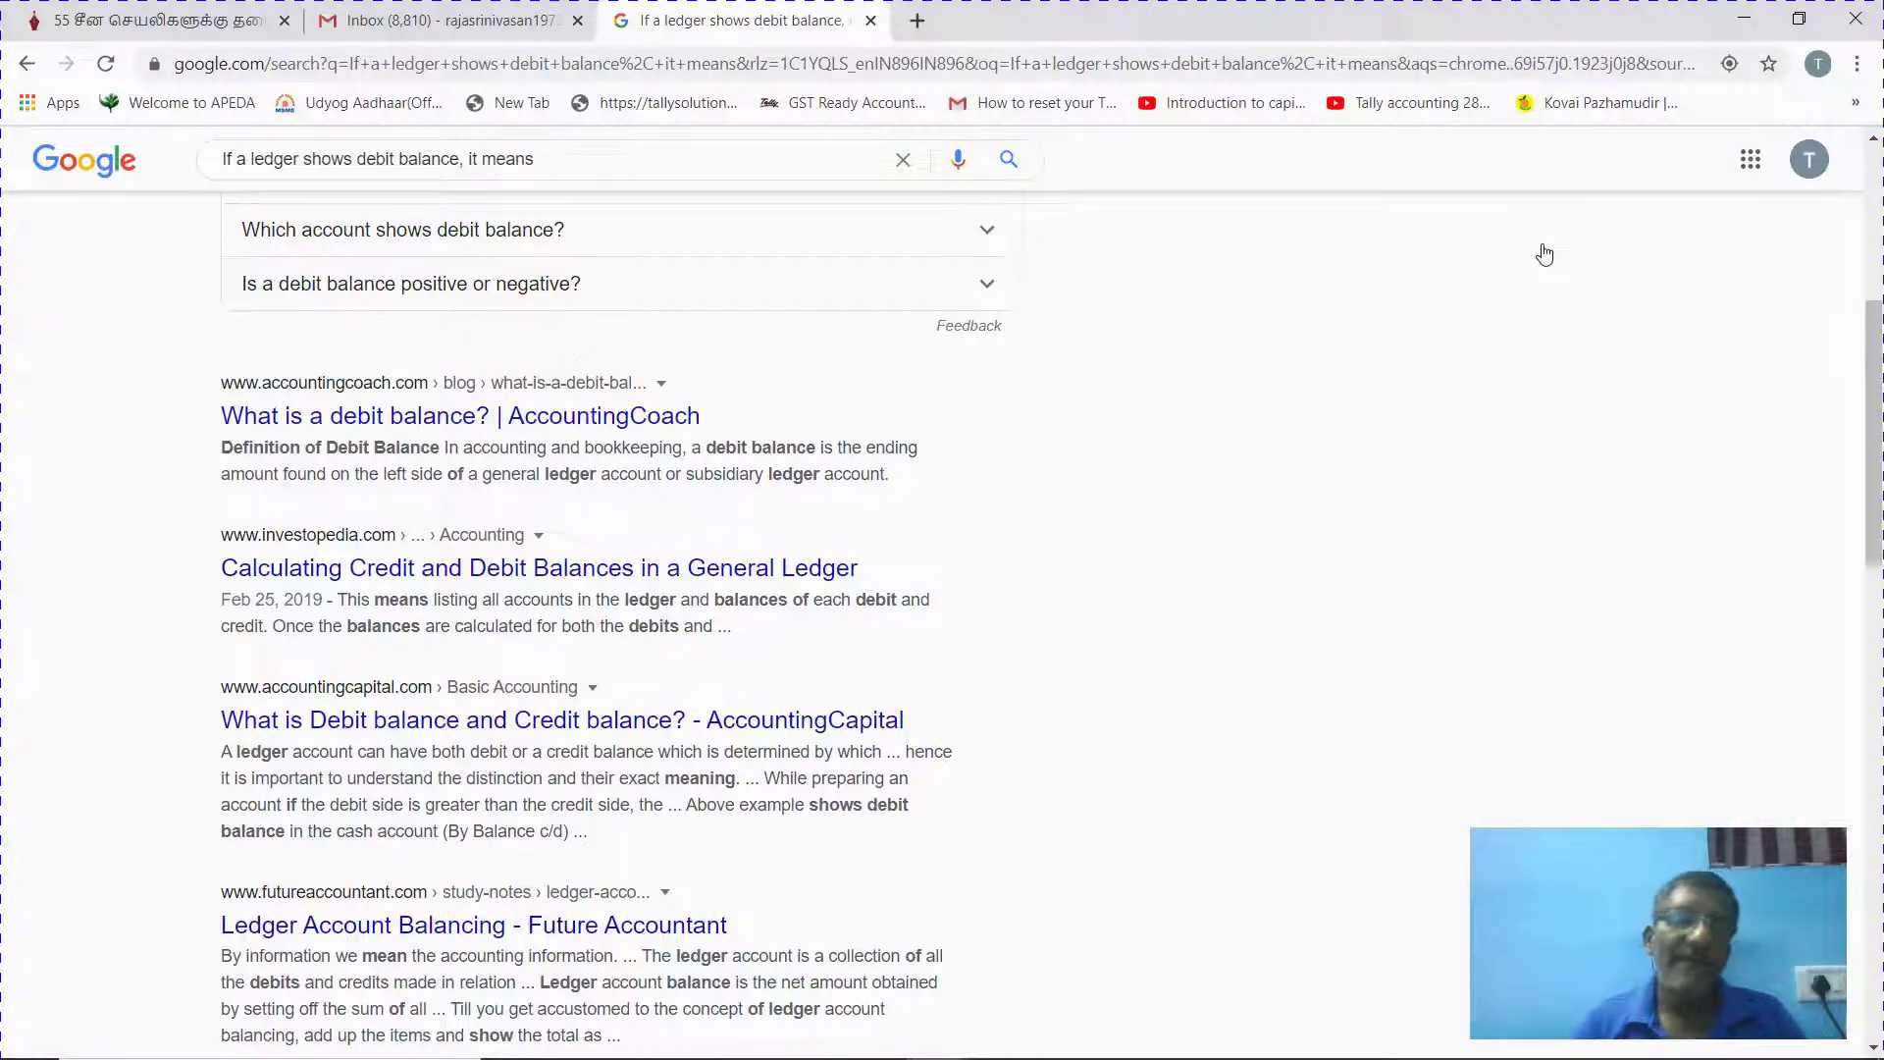
key(alt+Tab)
key(Escape)
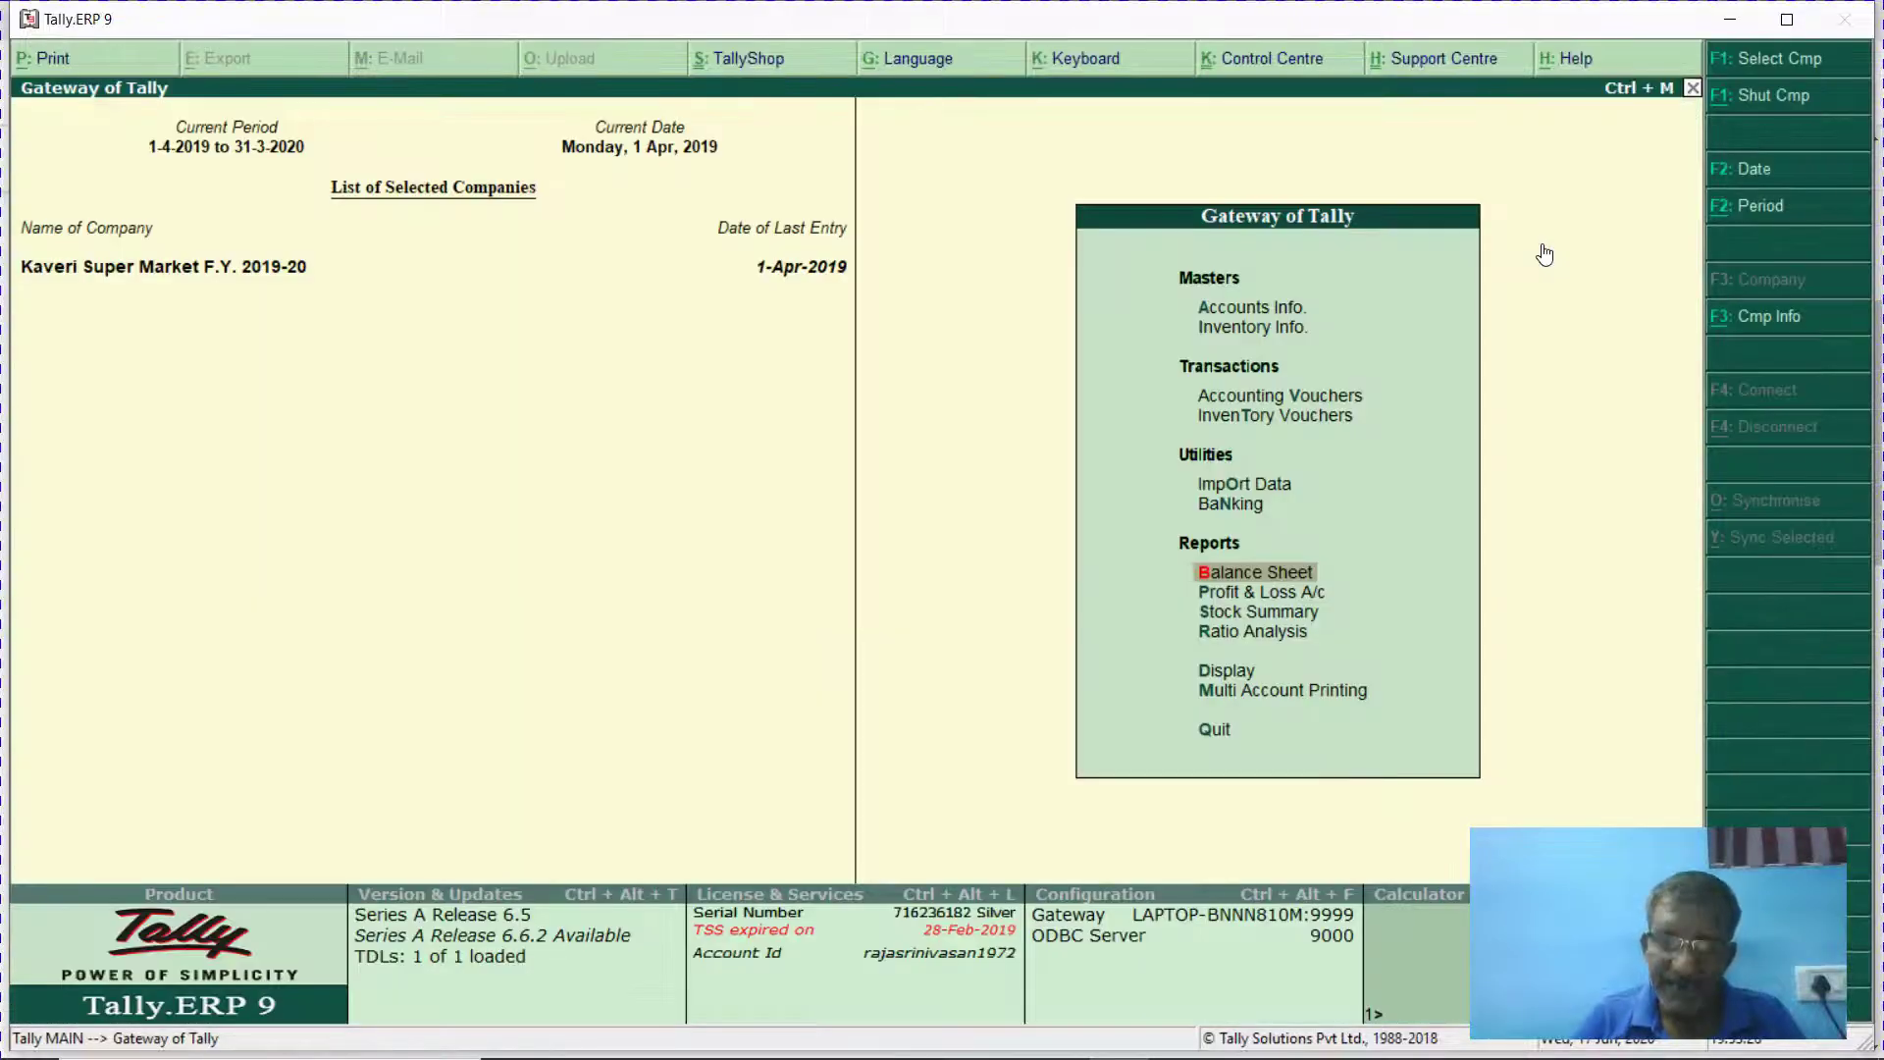
Open Profit & Loss and drill into the 10,000 Rent expense vouchers.
key(p)
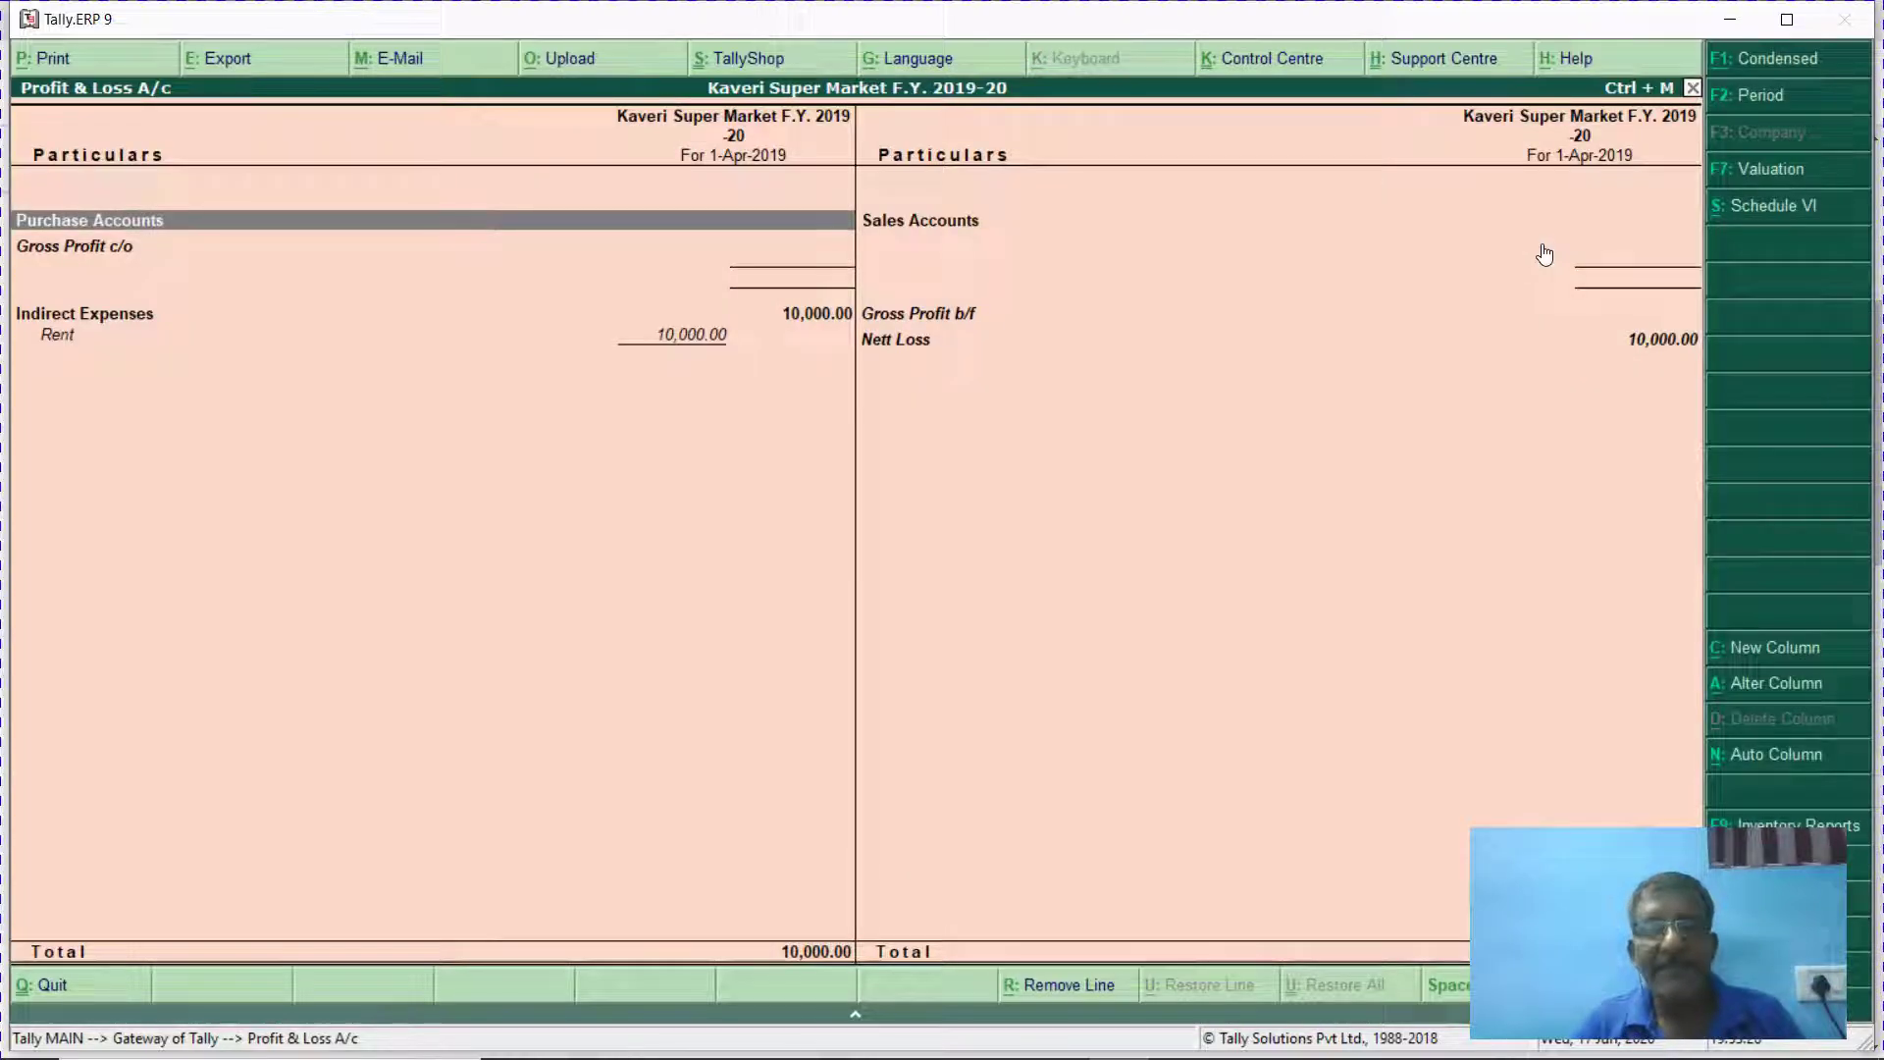
key(Down)
key(Down)
key(Down)
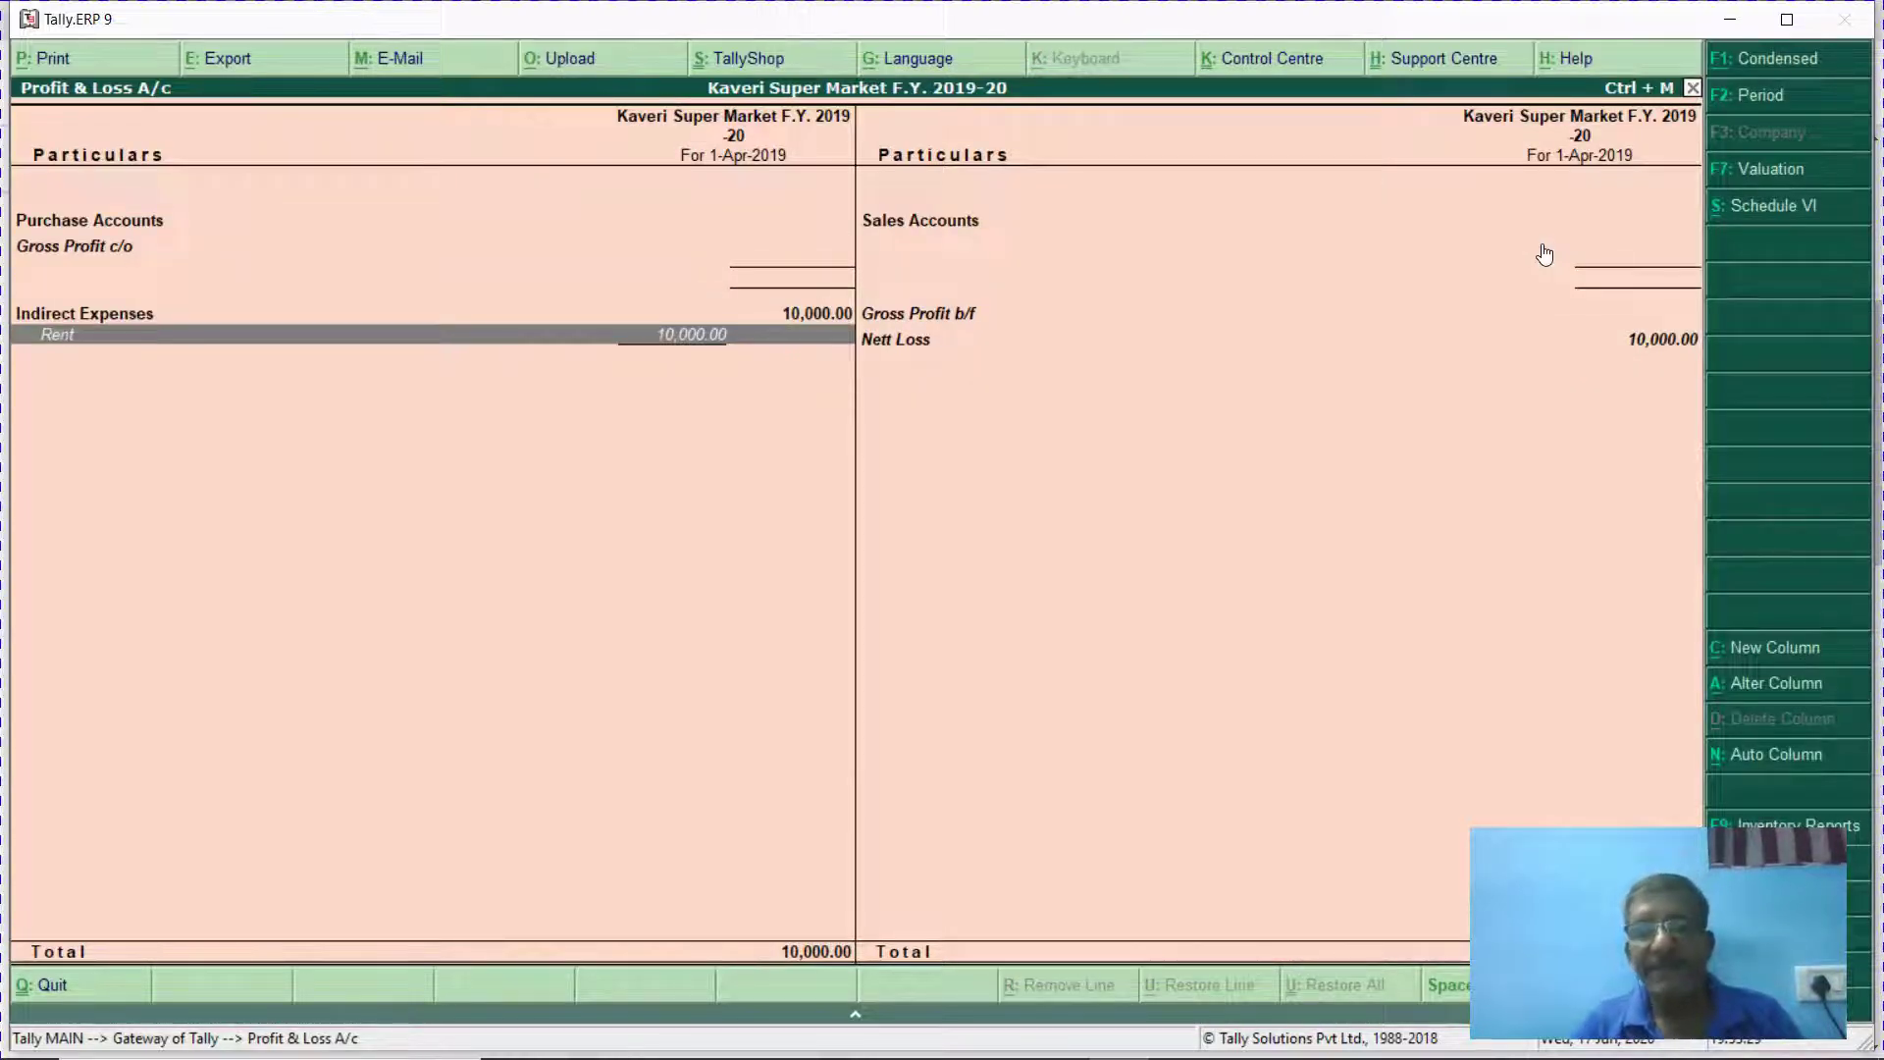
key(Return)
key(Return)
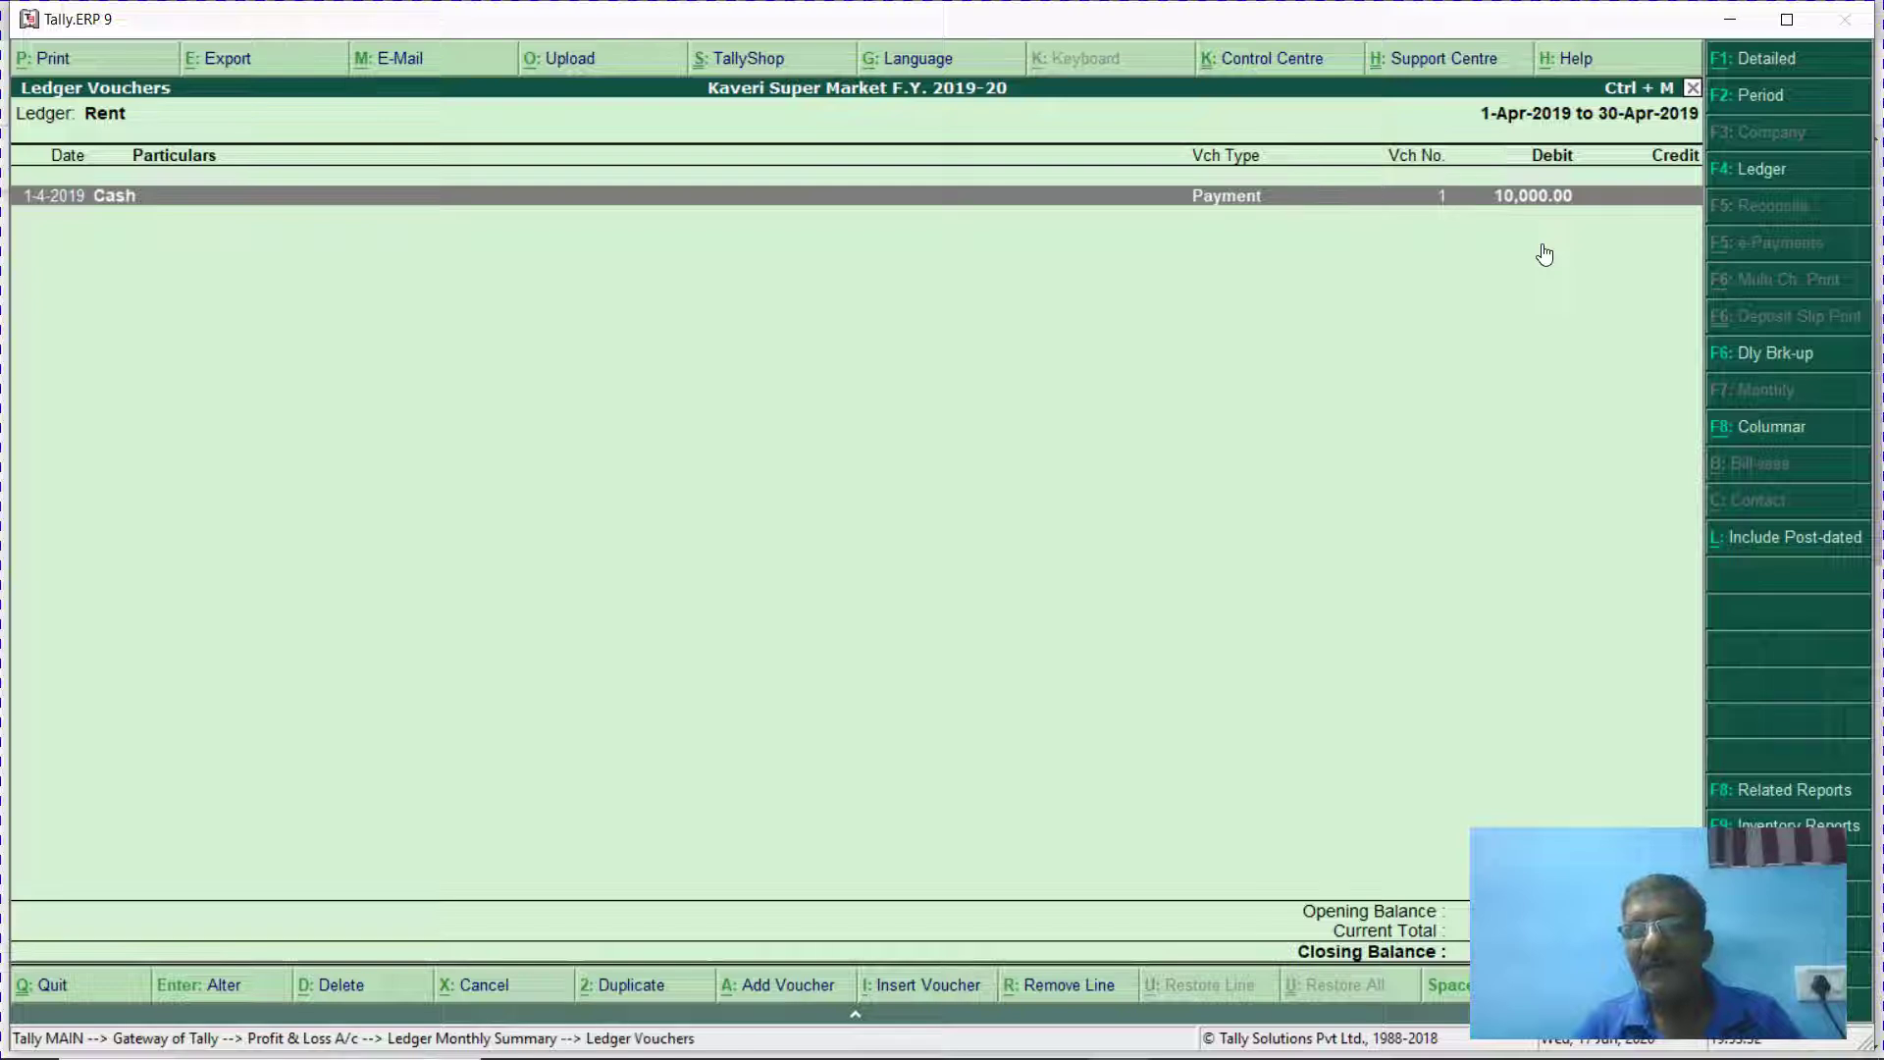
key(Escape)
key(Escape)
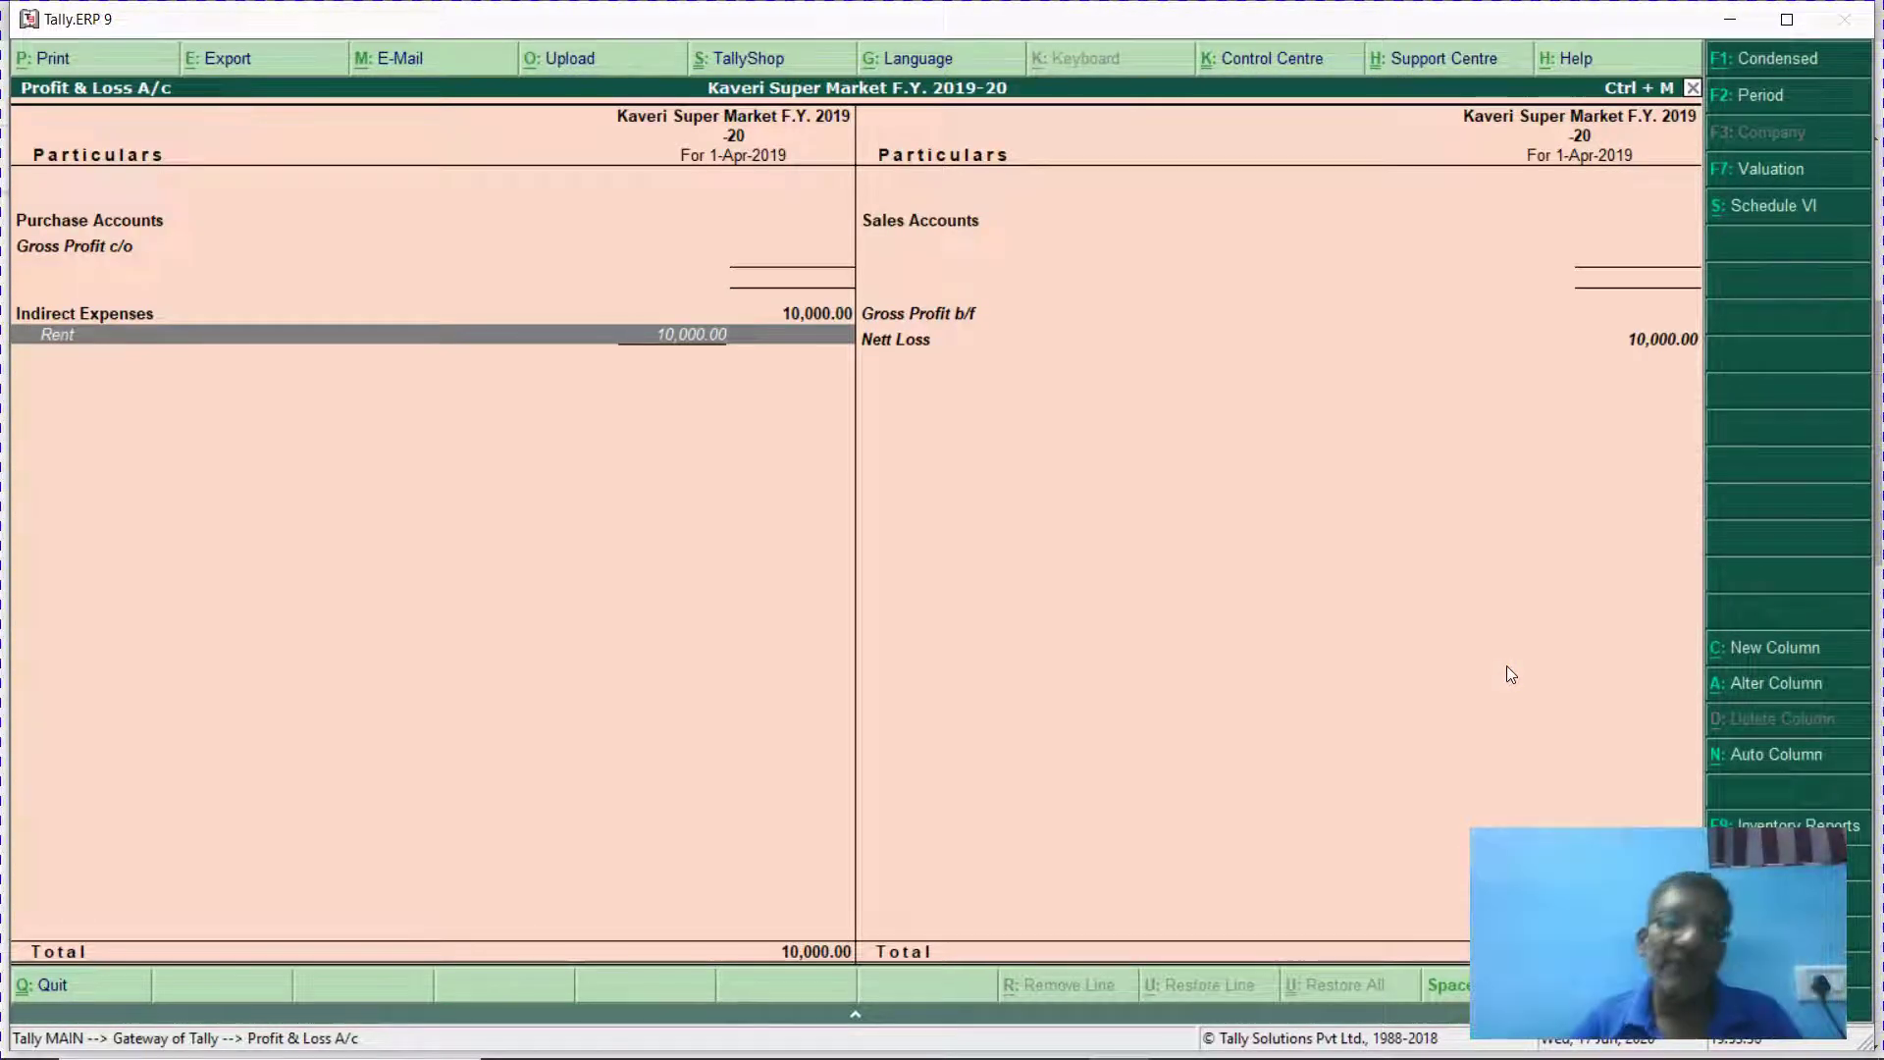
Bring the Google debit-balance search results back to the front.
key(alt+Tab)
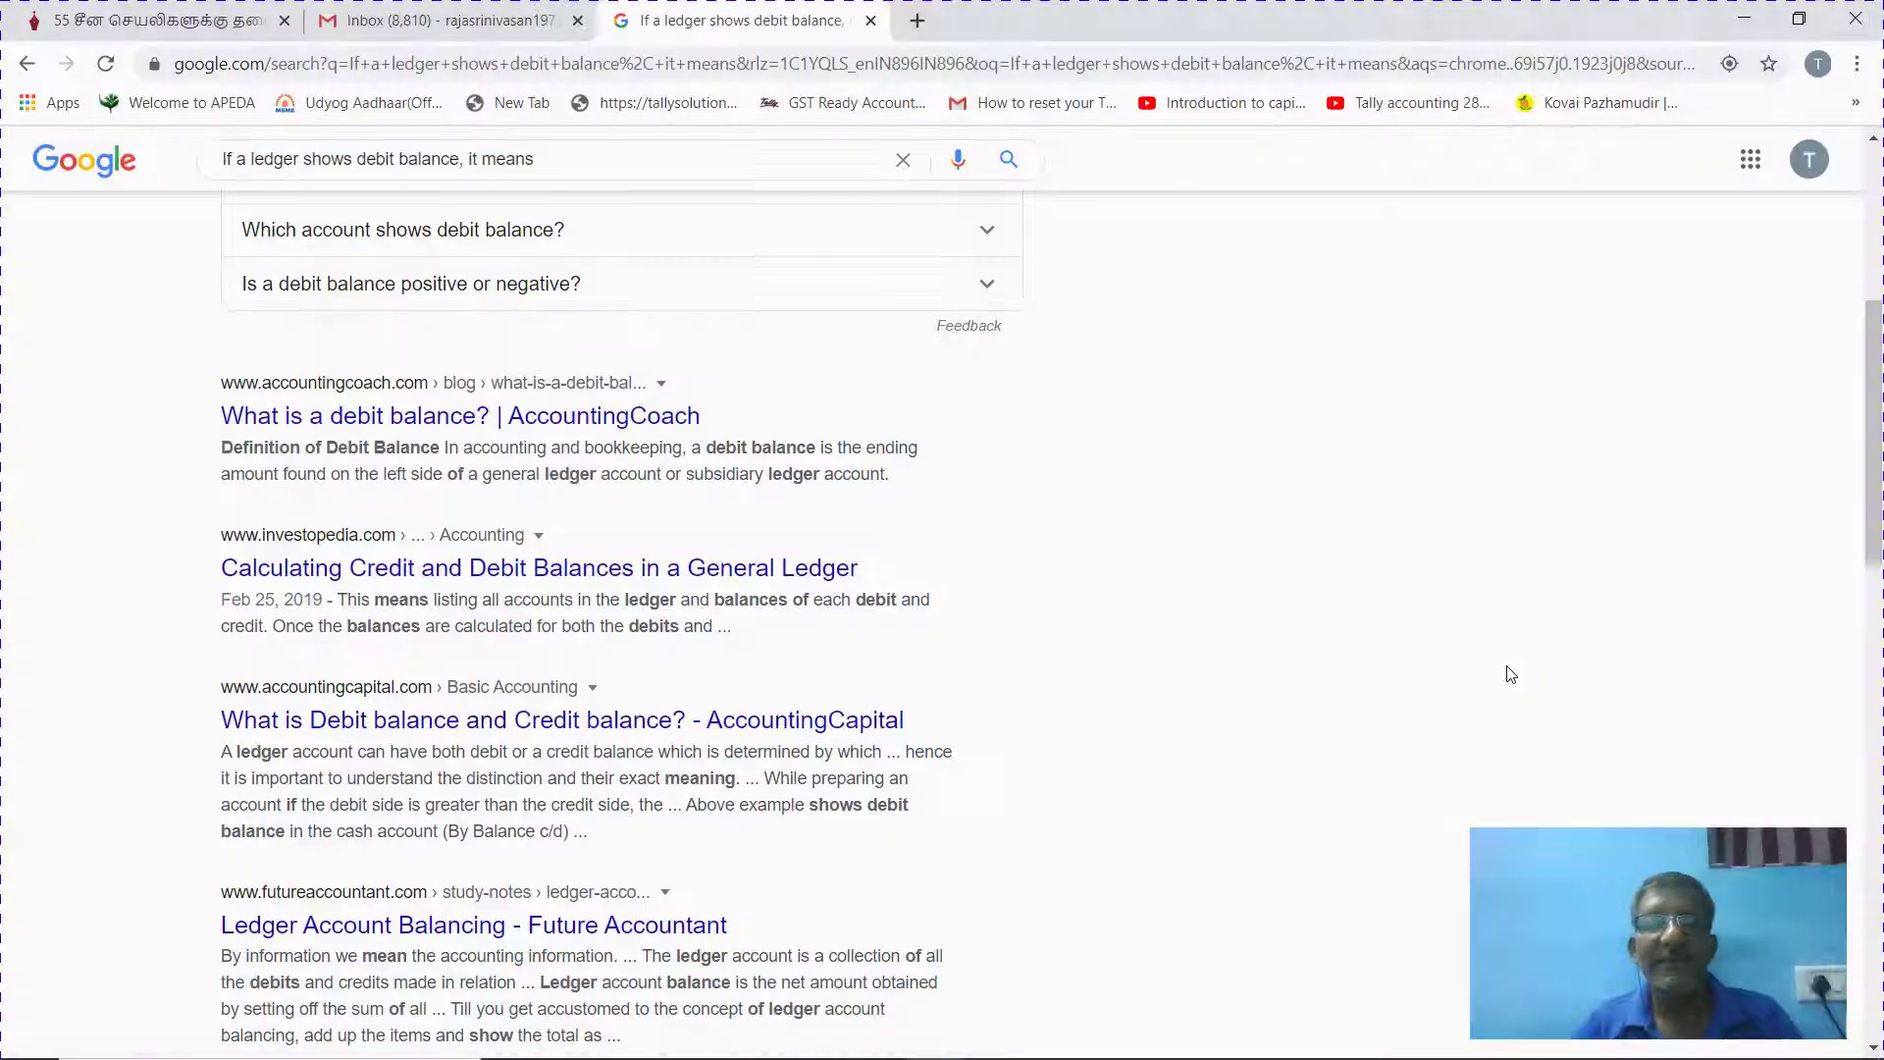
key(alt+Tab)
key(alt+Tab)
key(alt+Tab)
key(alt+Tab)
key(alt+Tab)
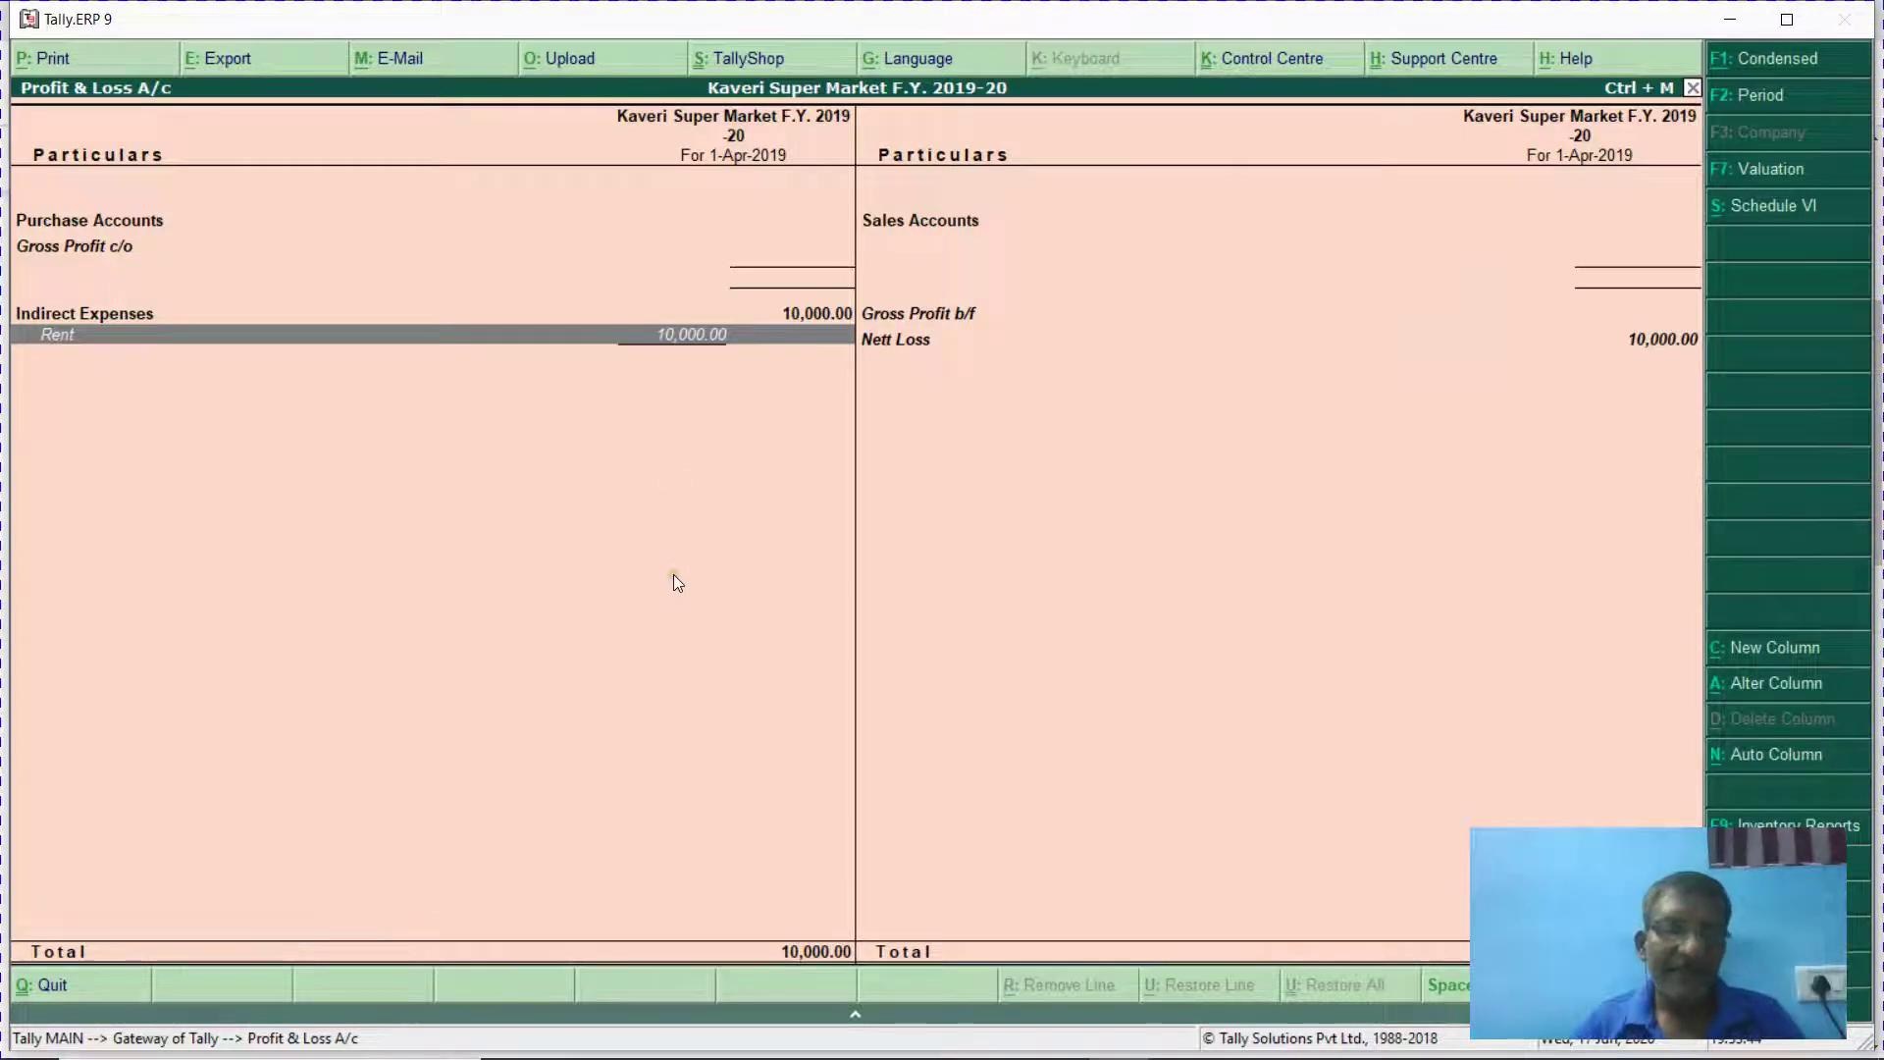
key(alt+Tab)
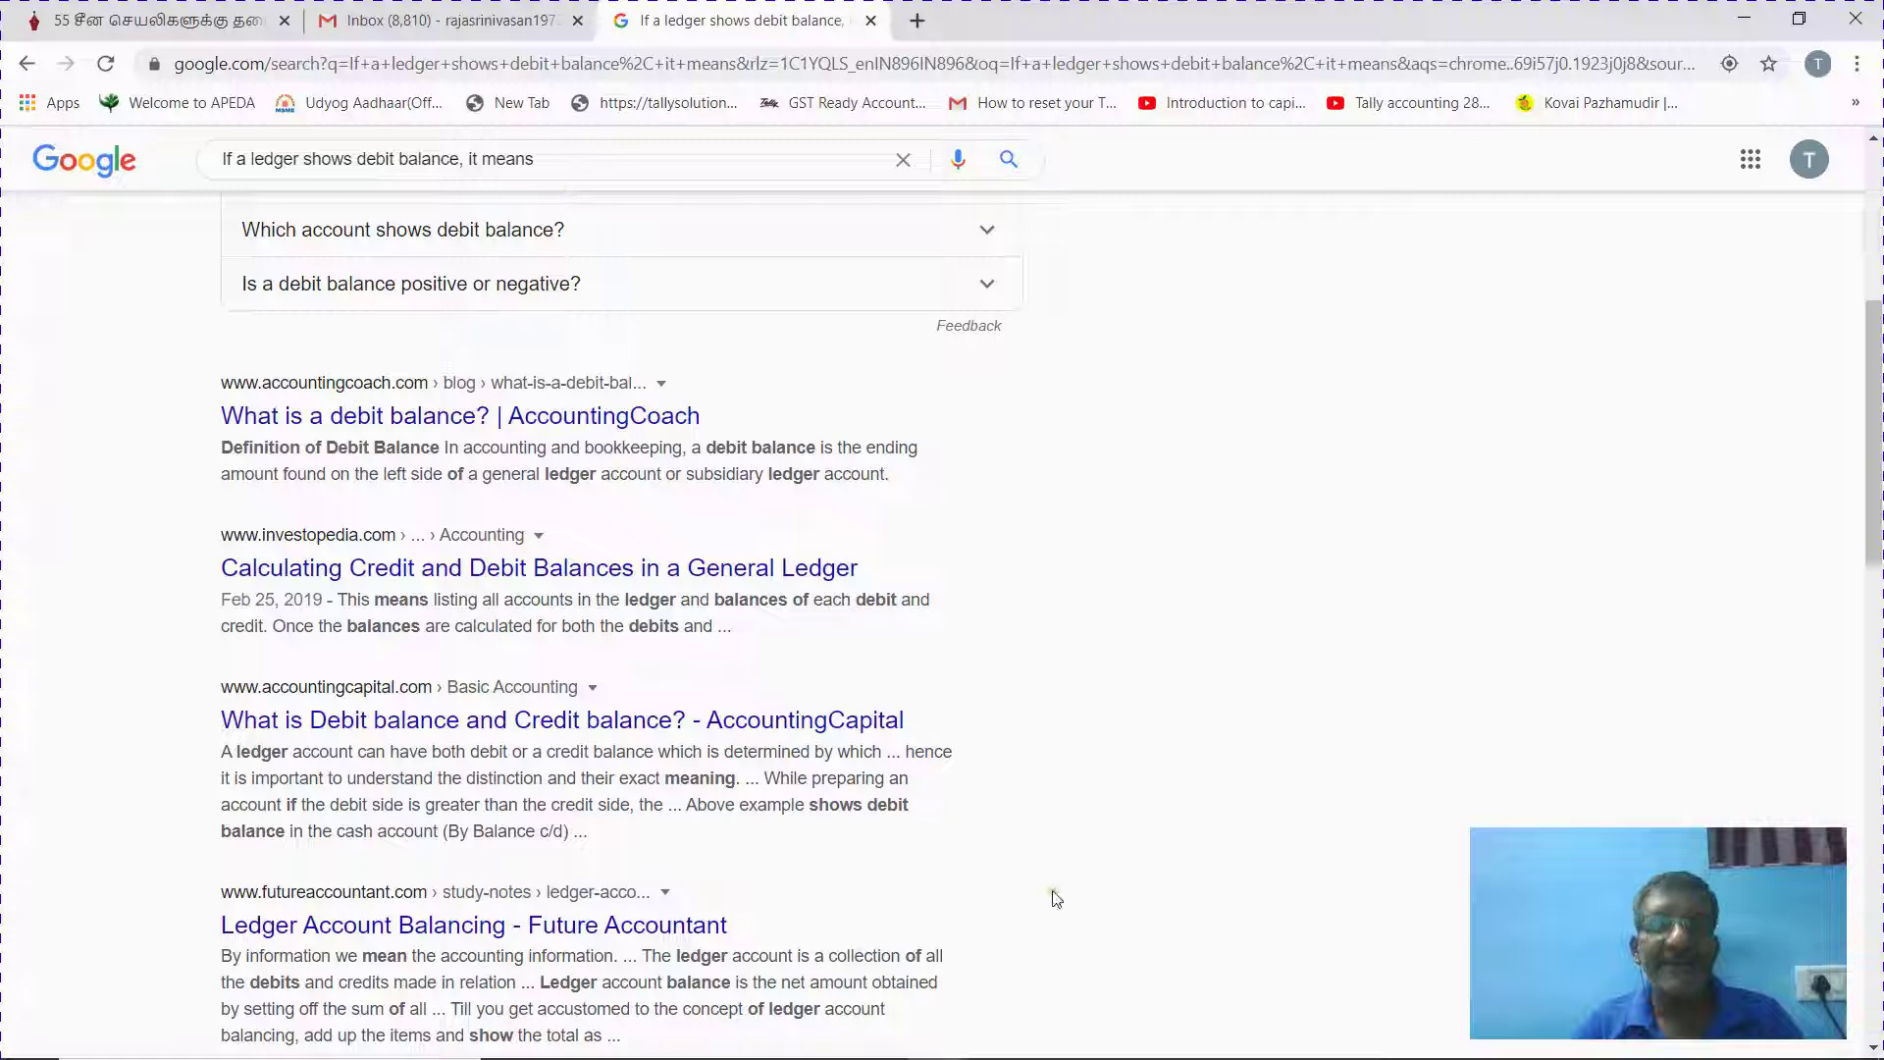
mouse_move(1039, 1057)
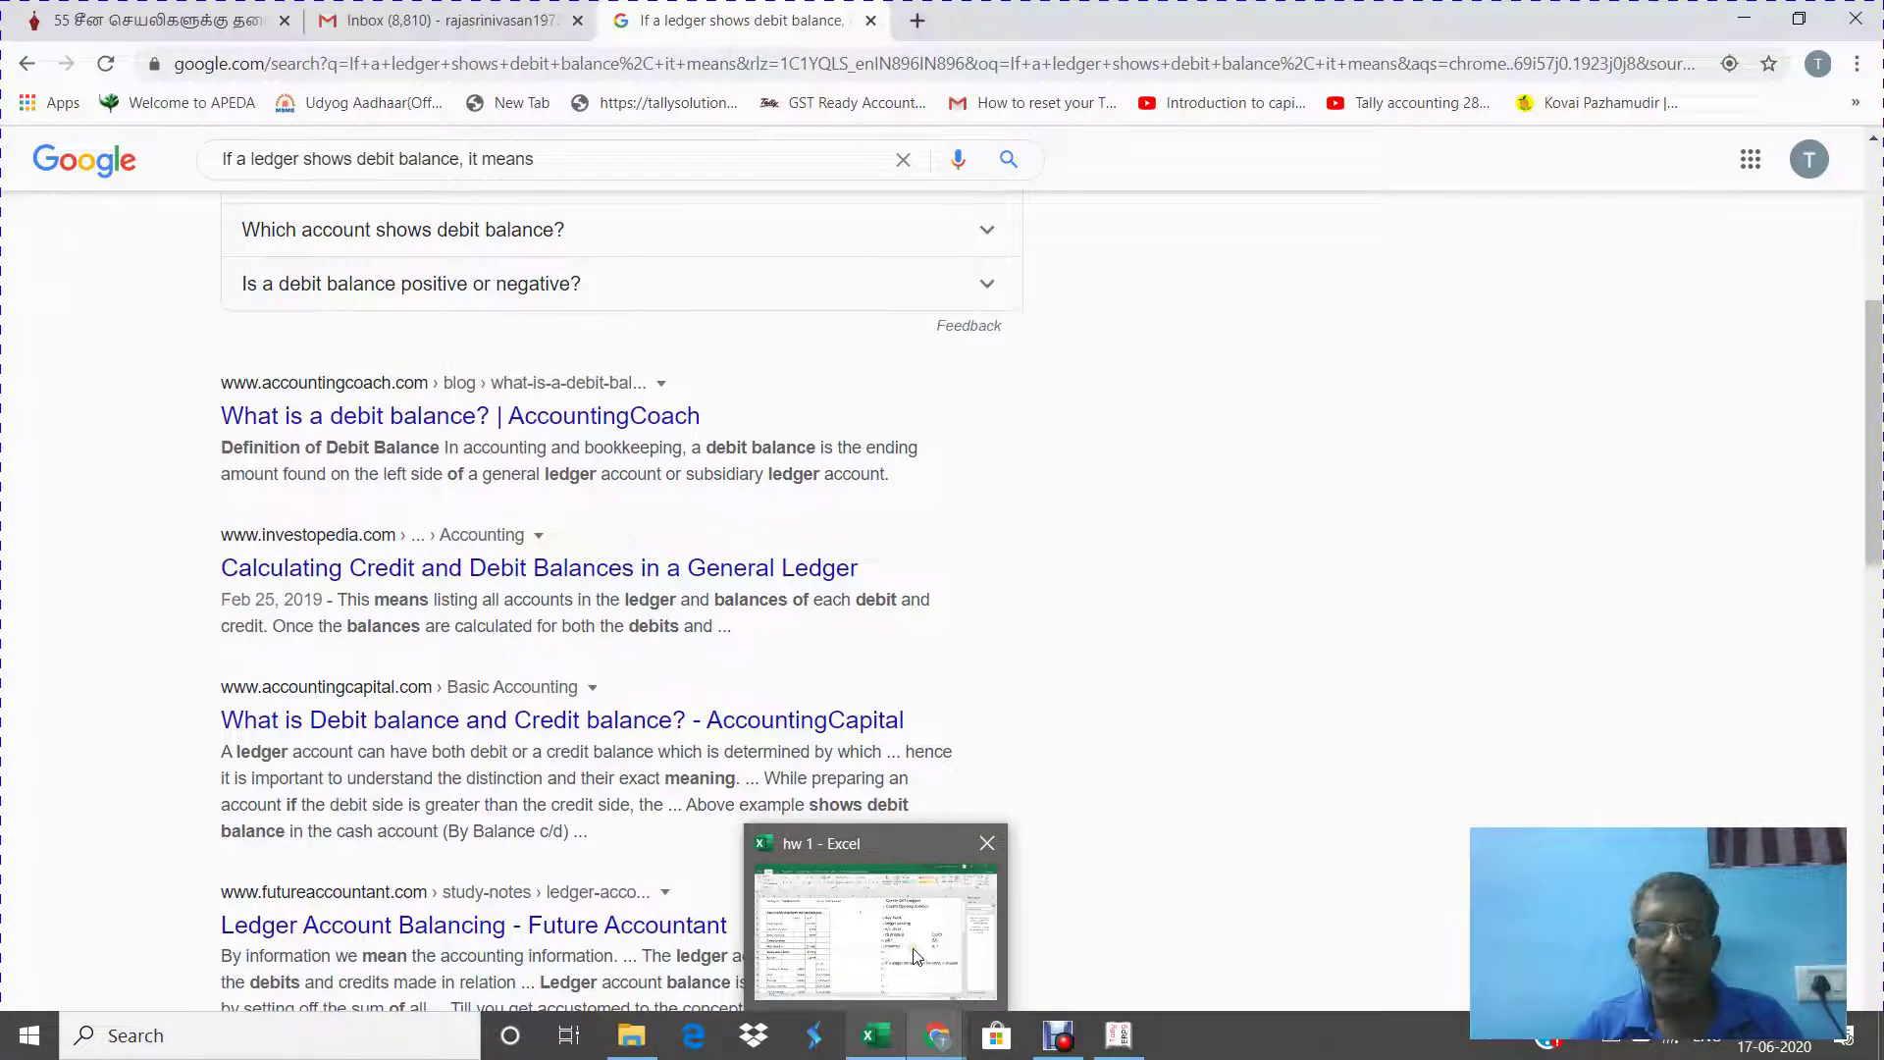
Enter the asset-or-expenses note in K17 of the hw 1 workbook.
click(891, 1037)
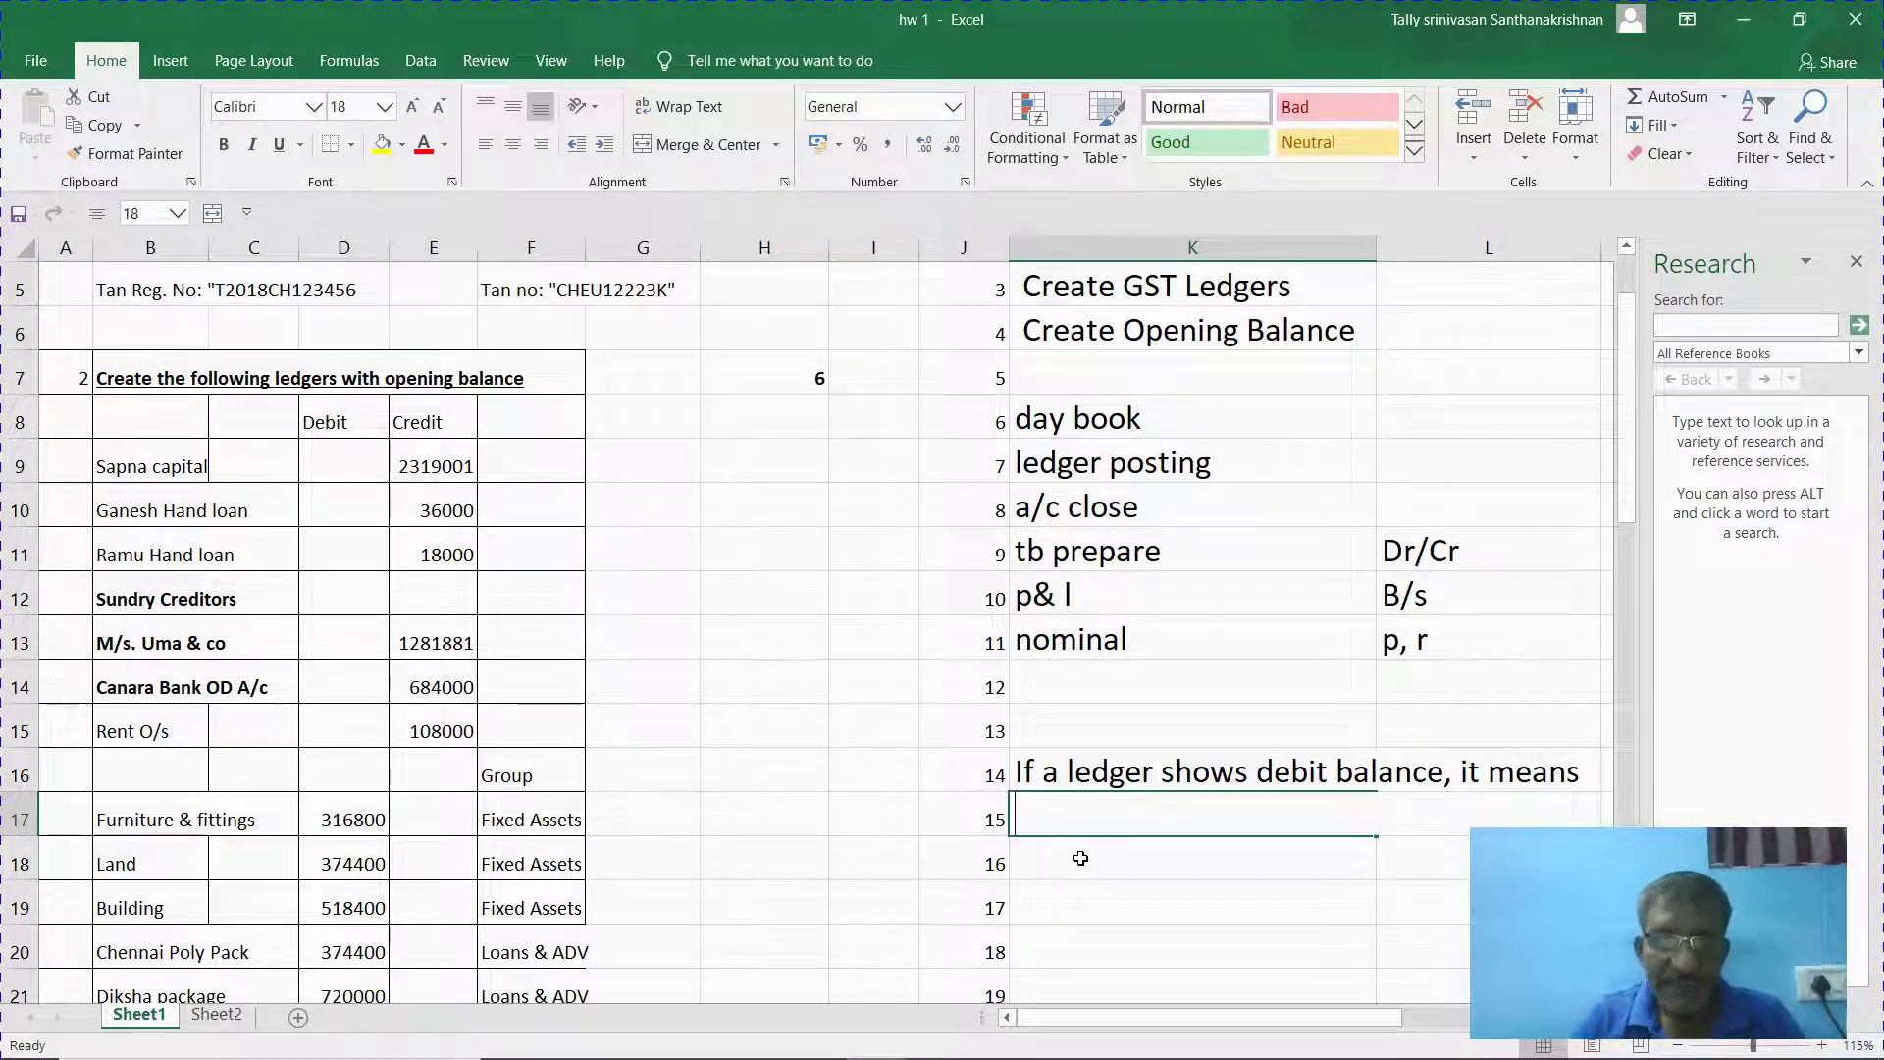
text(lgt must )
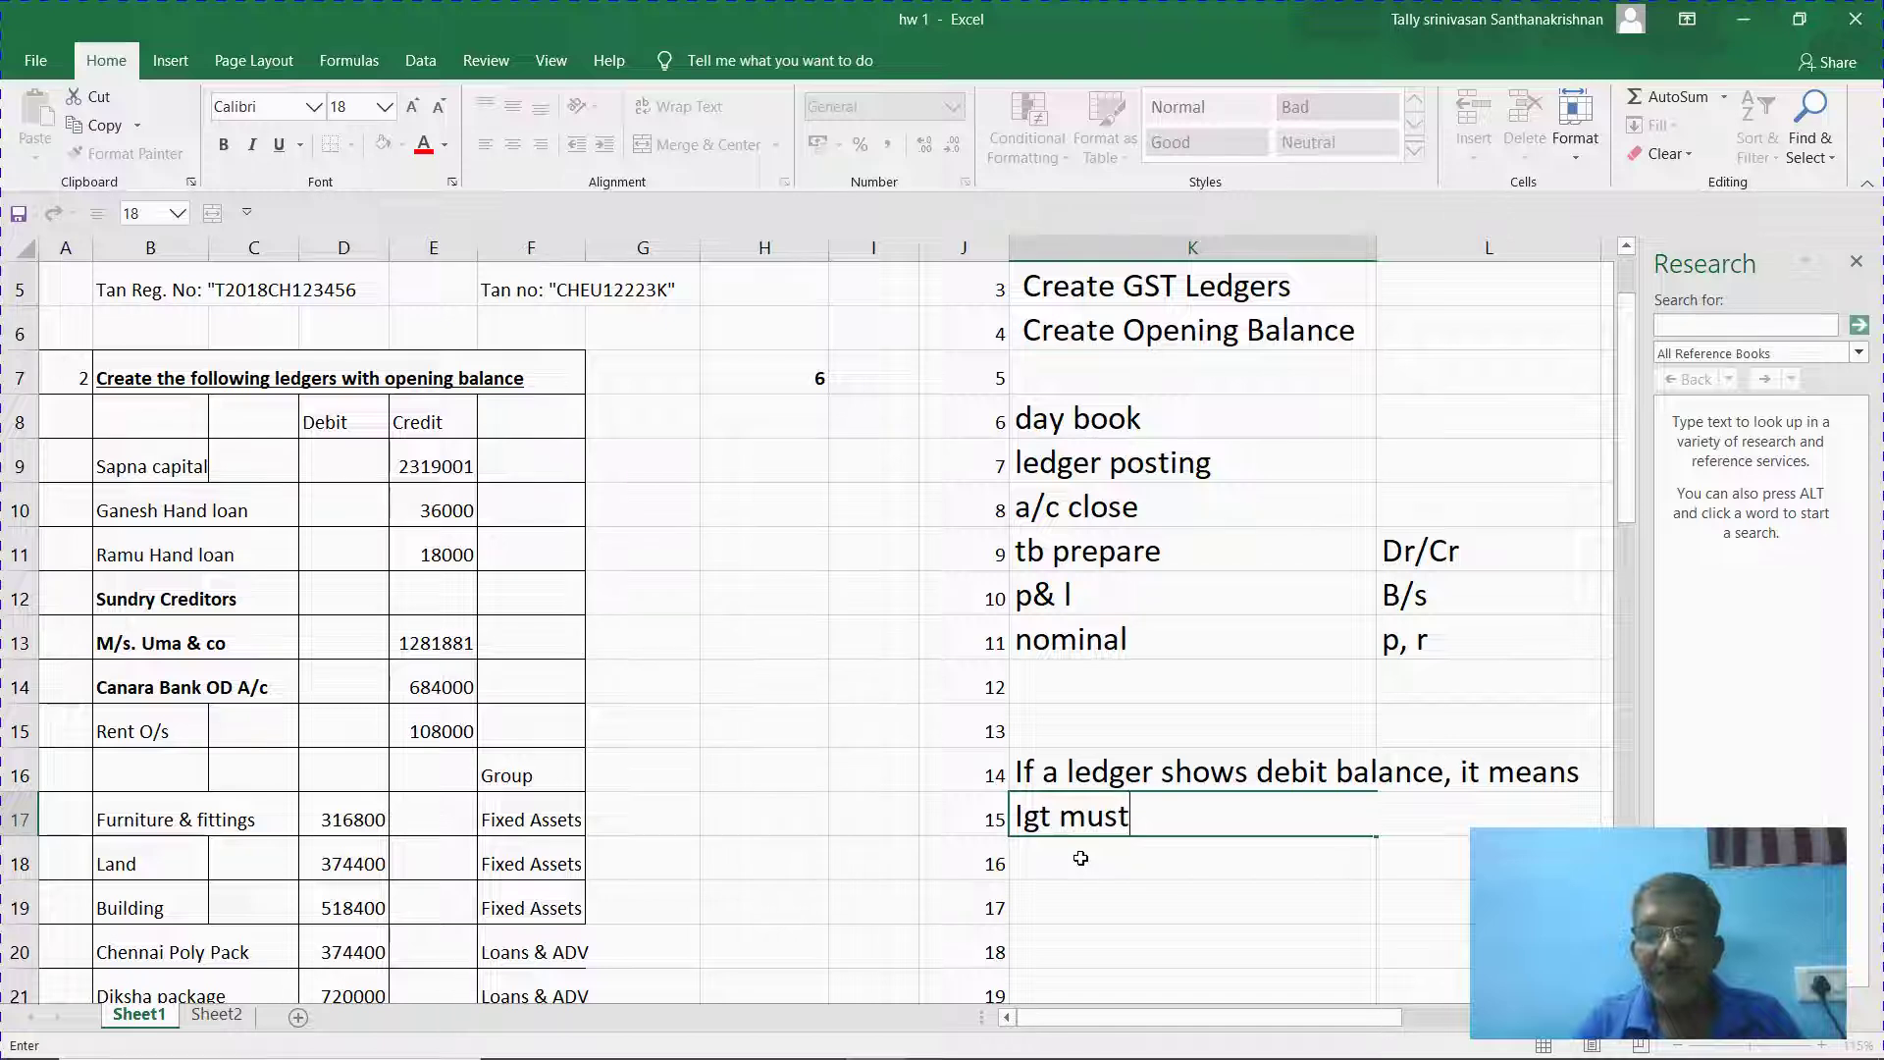
text(be an a)
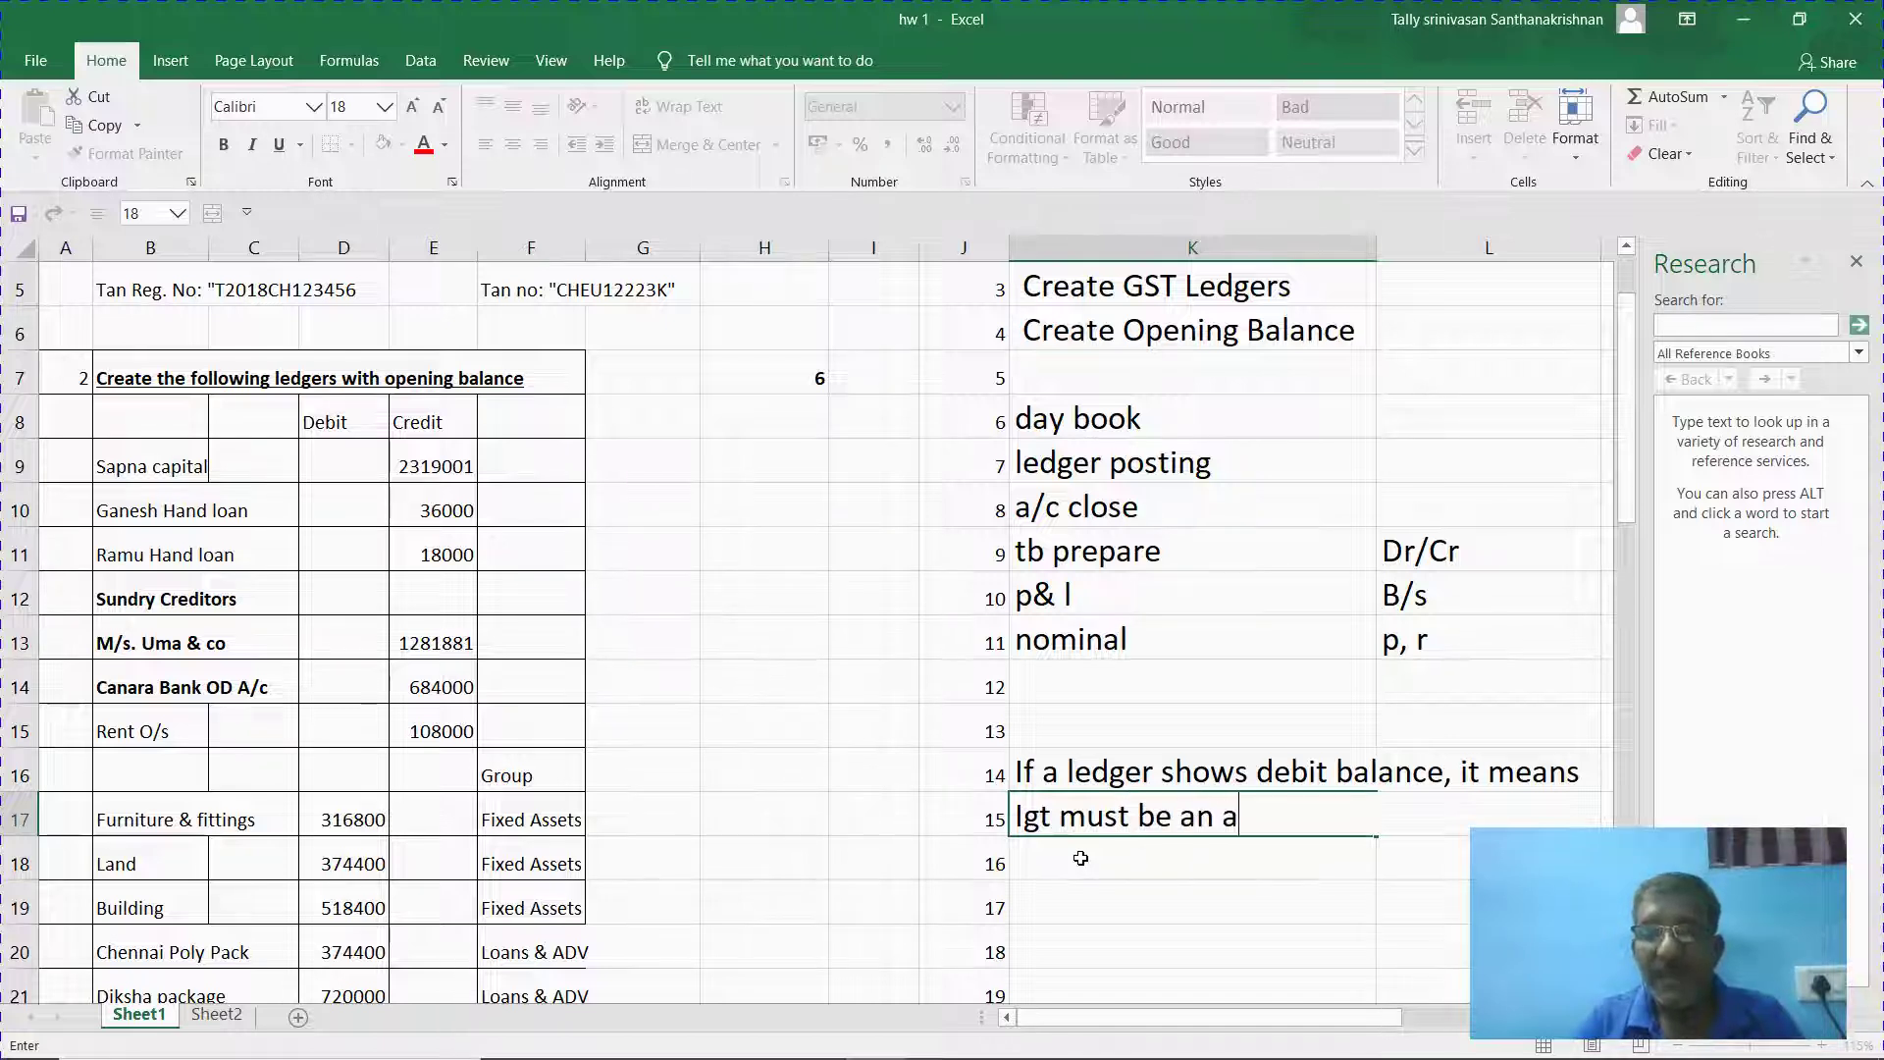
text(sset or expenses)
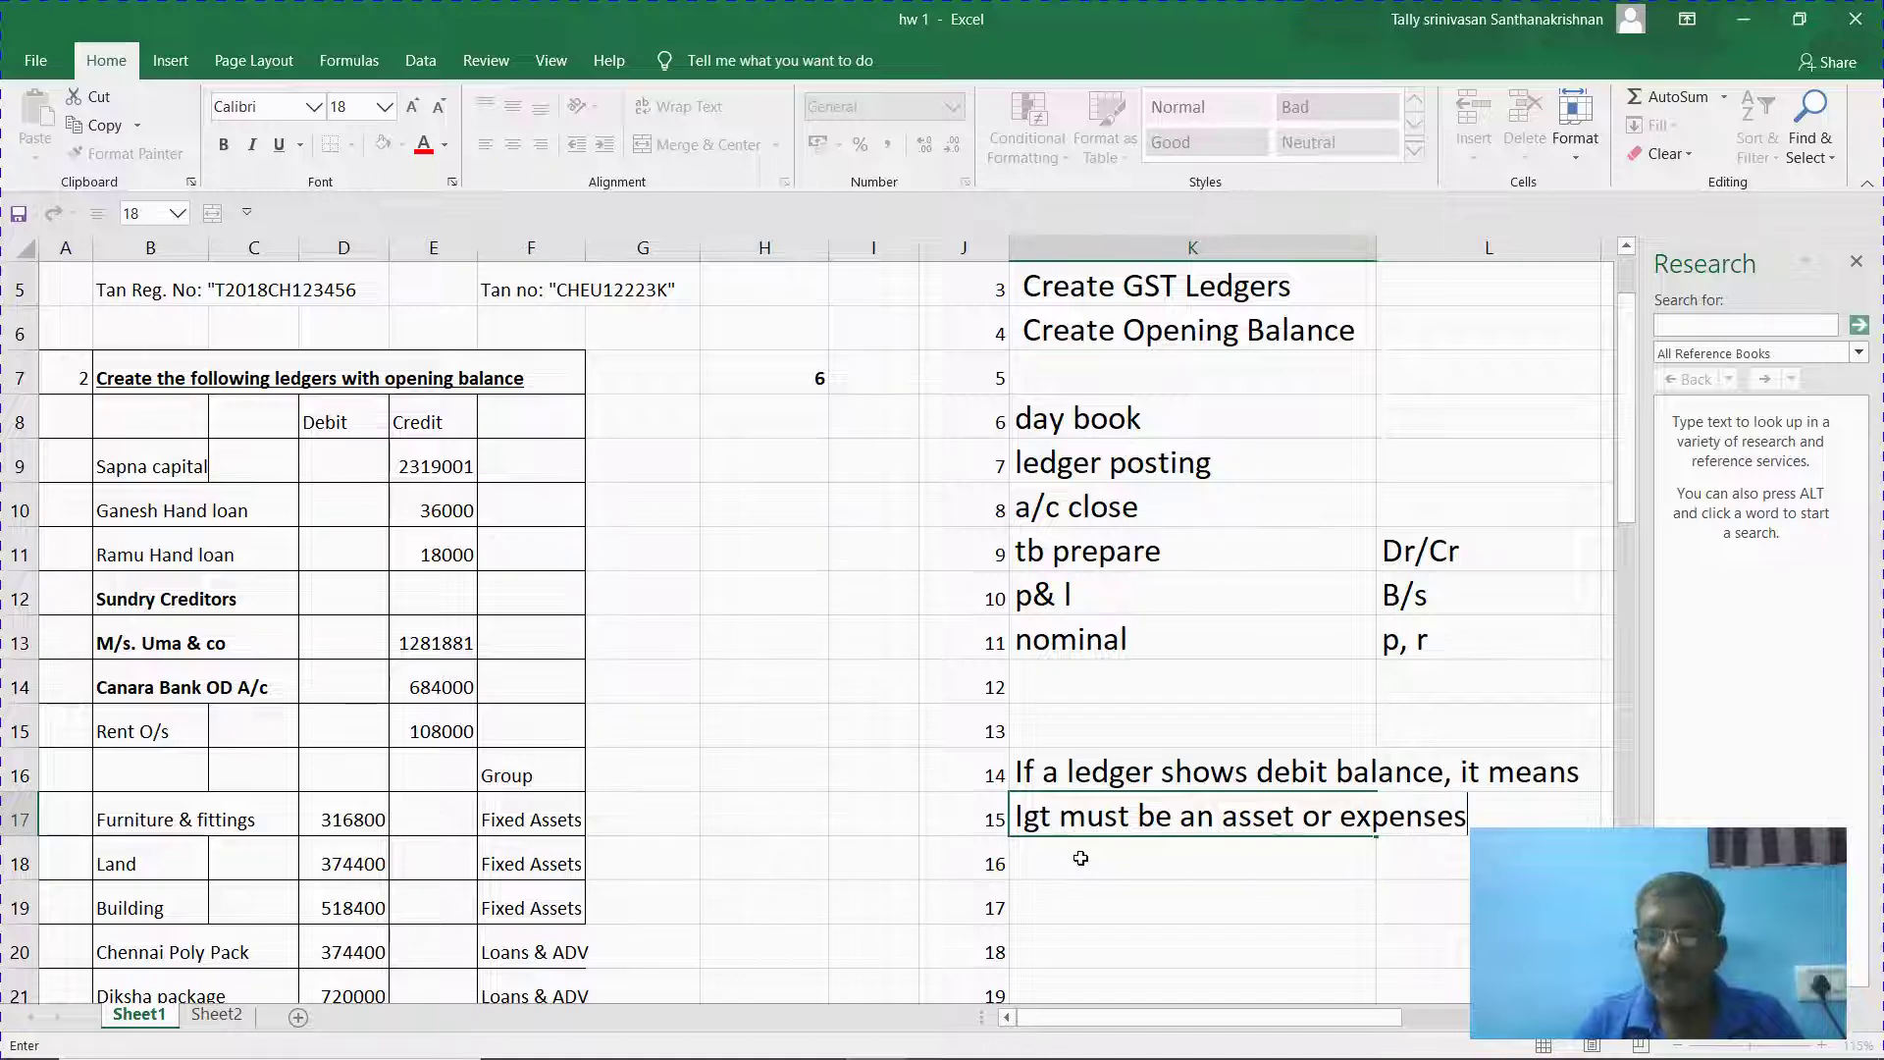
key(Return)
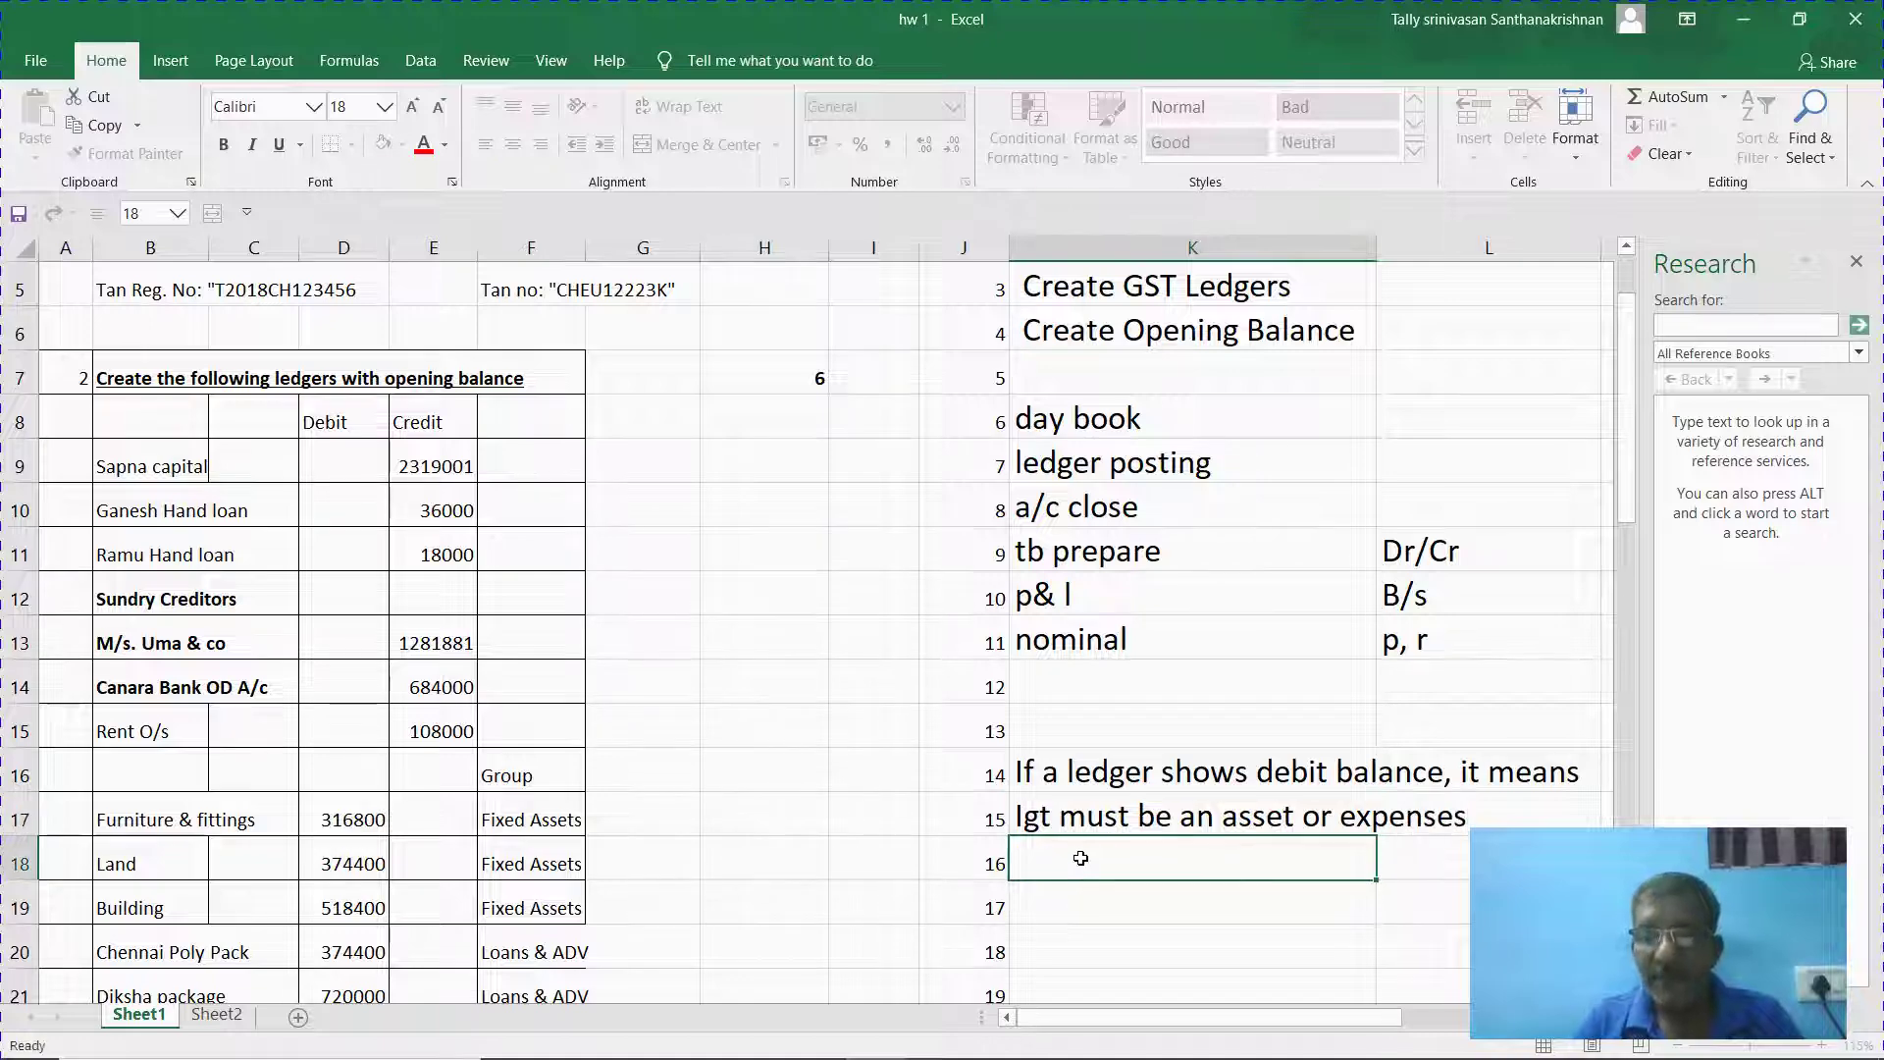
Retype K17 correctly as 'It must be an asset or expenses'.
key(alt+Tab)
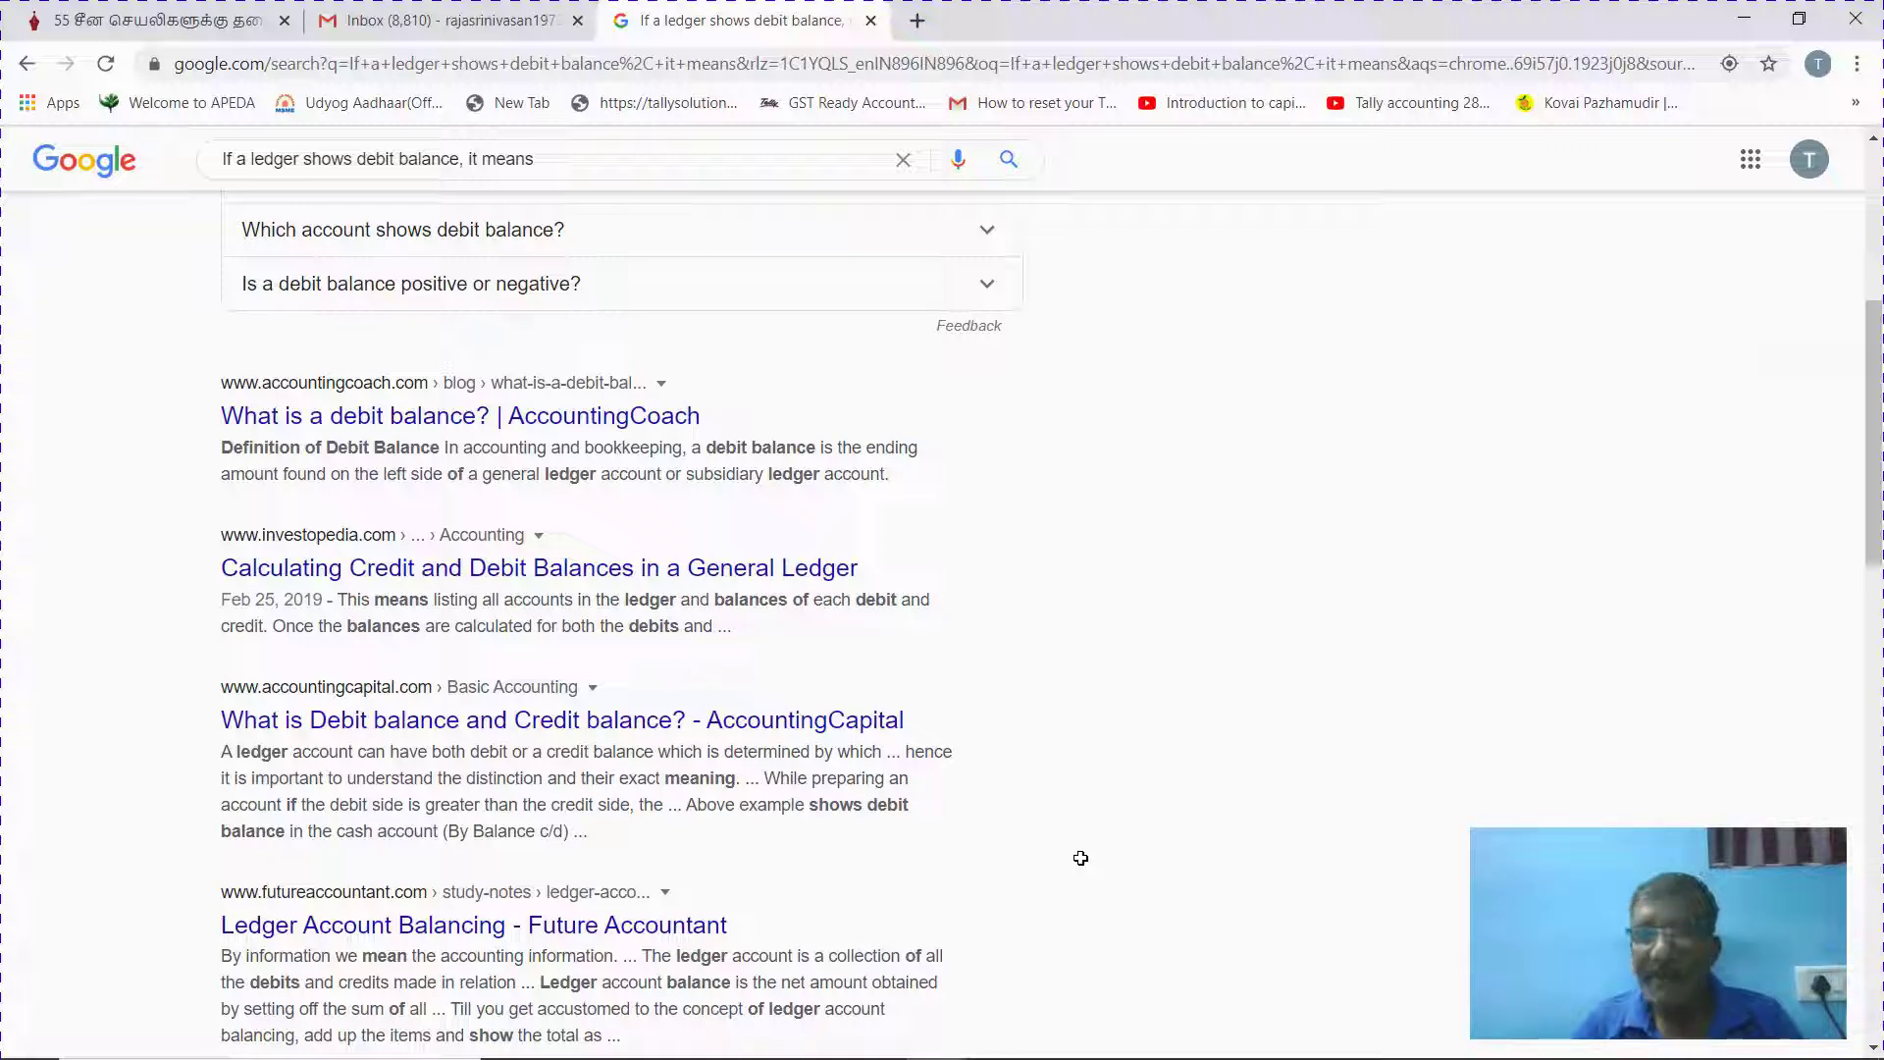
key(alt+Tab)
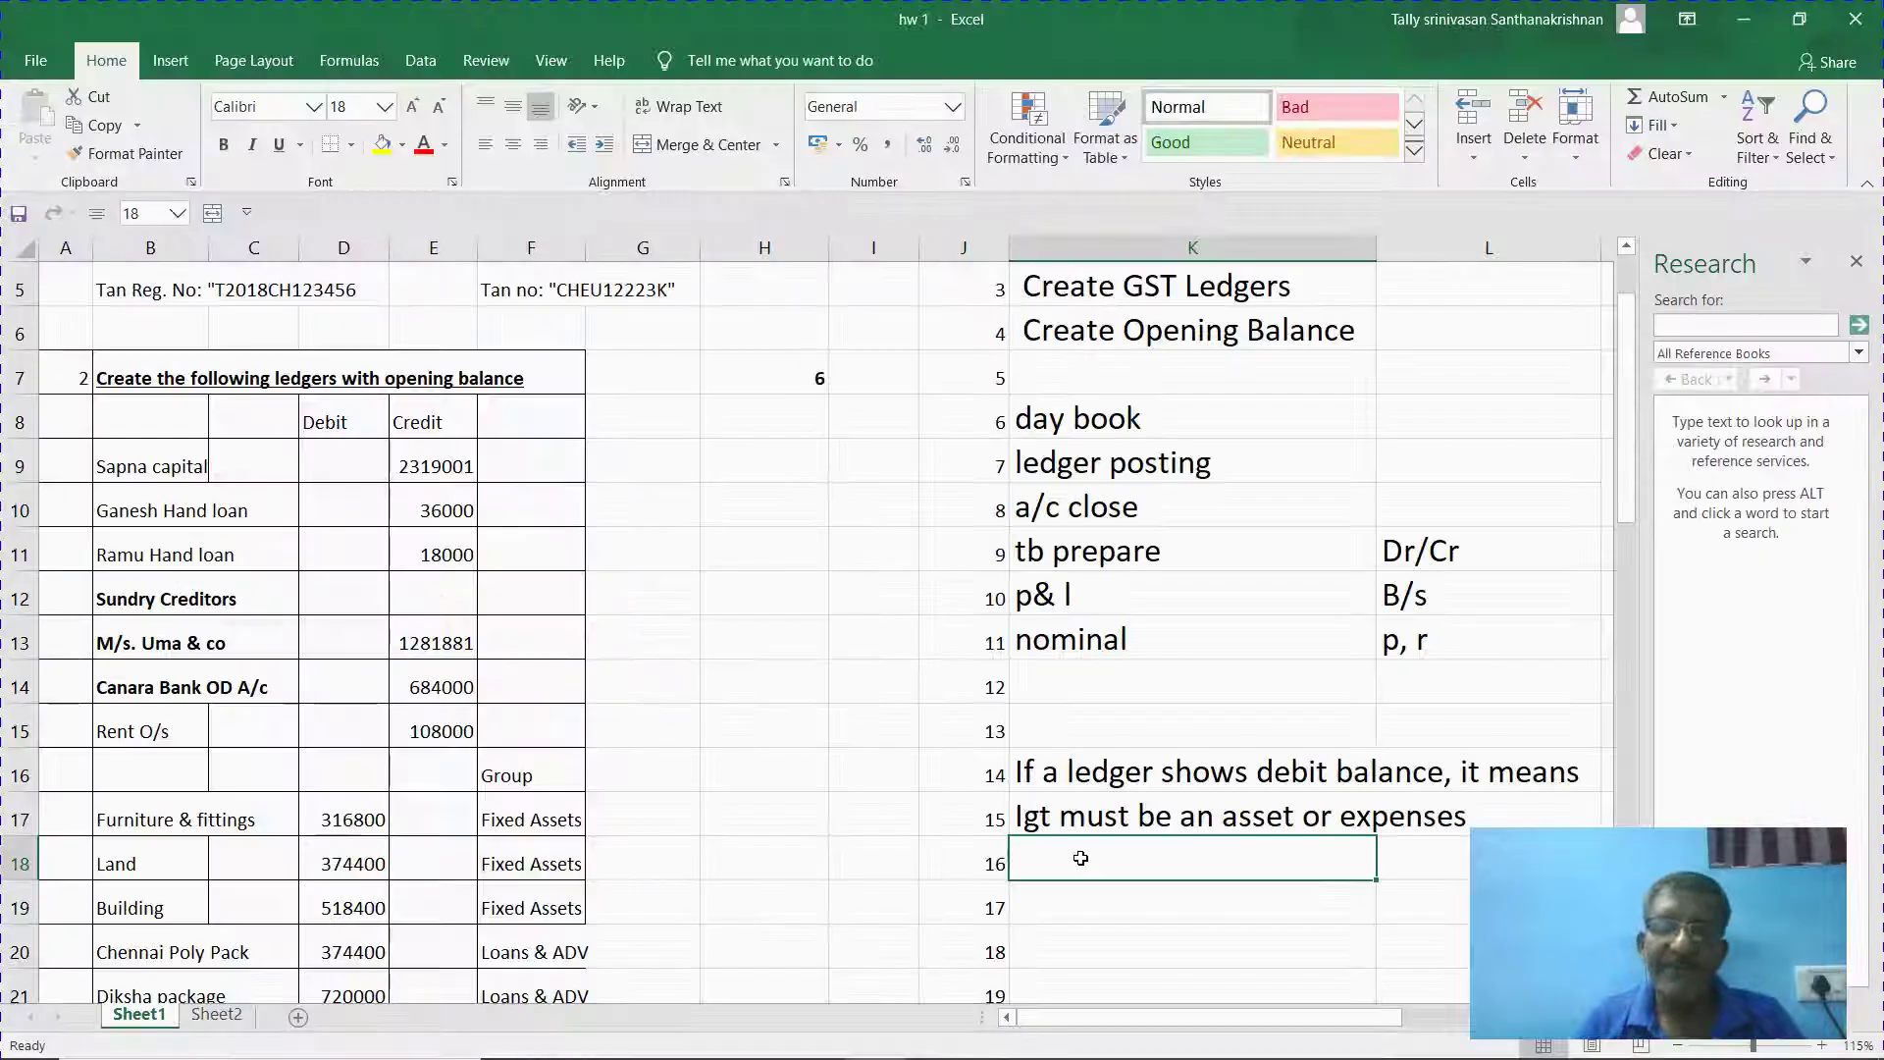
key(Up)
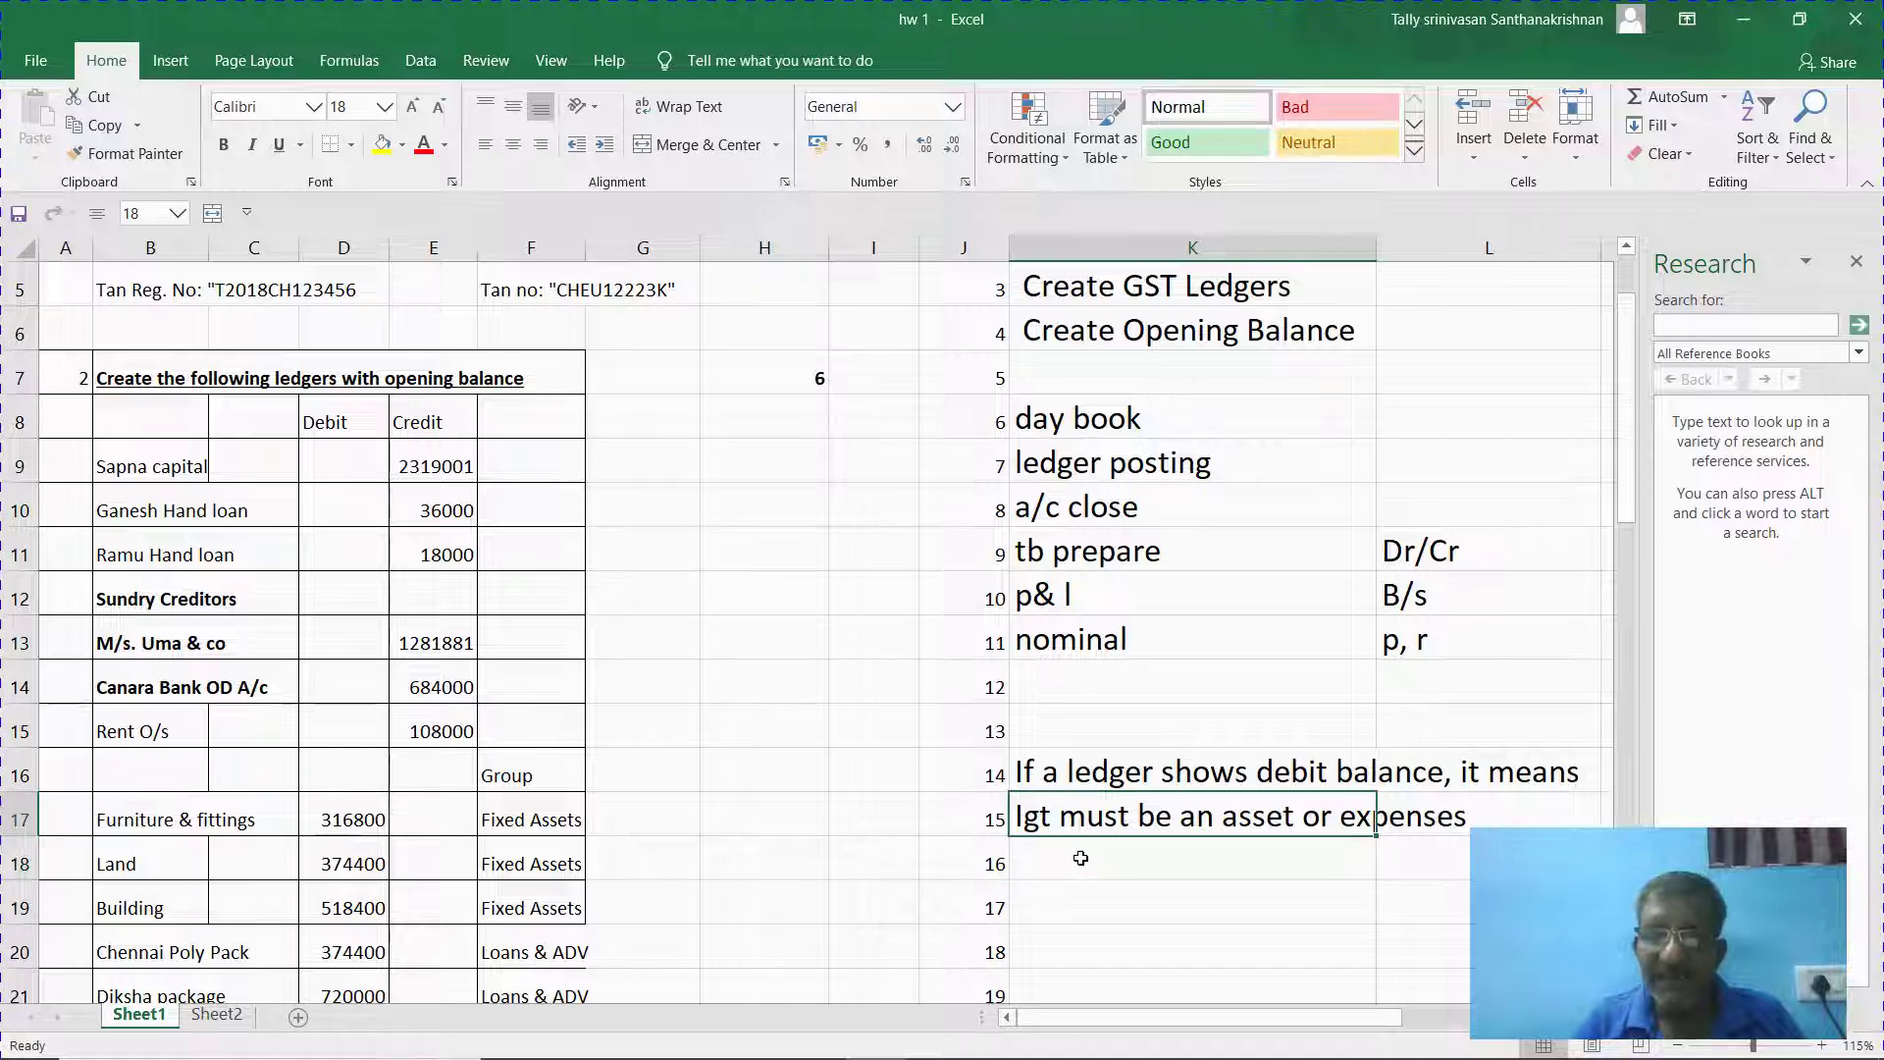
text(It must)
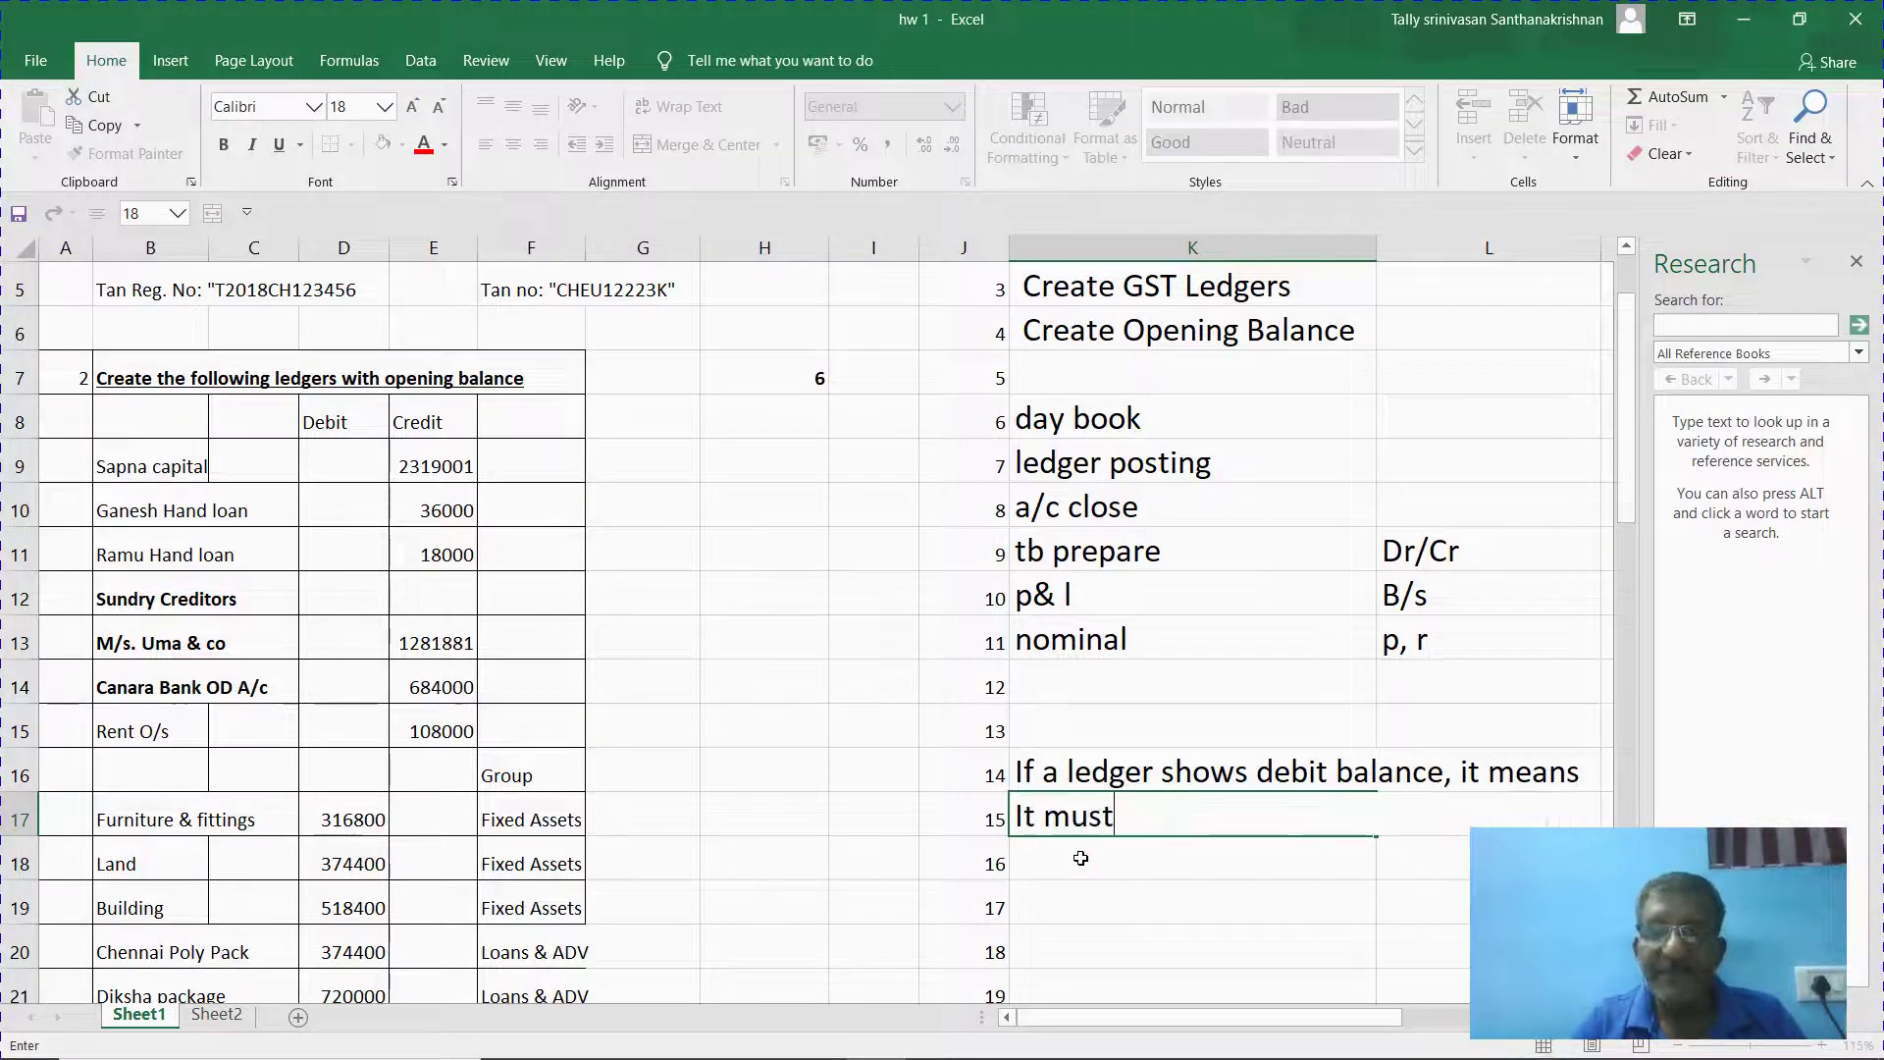
text( be an asse)
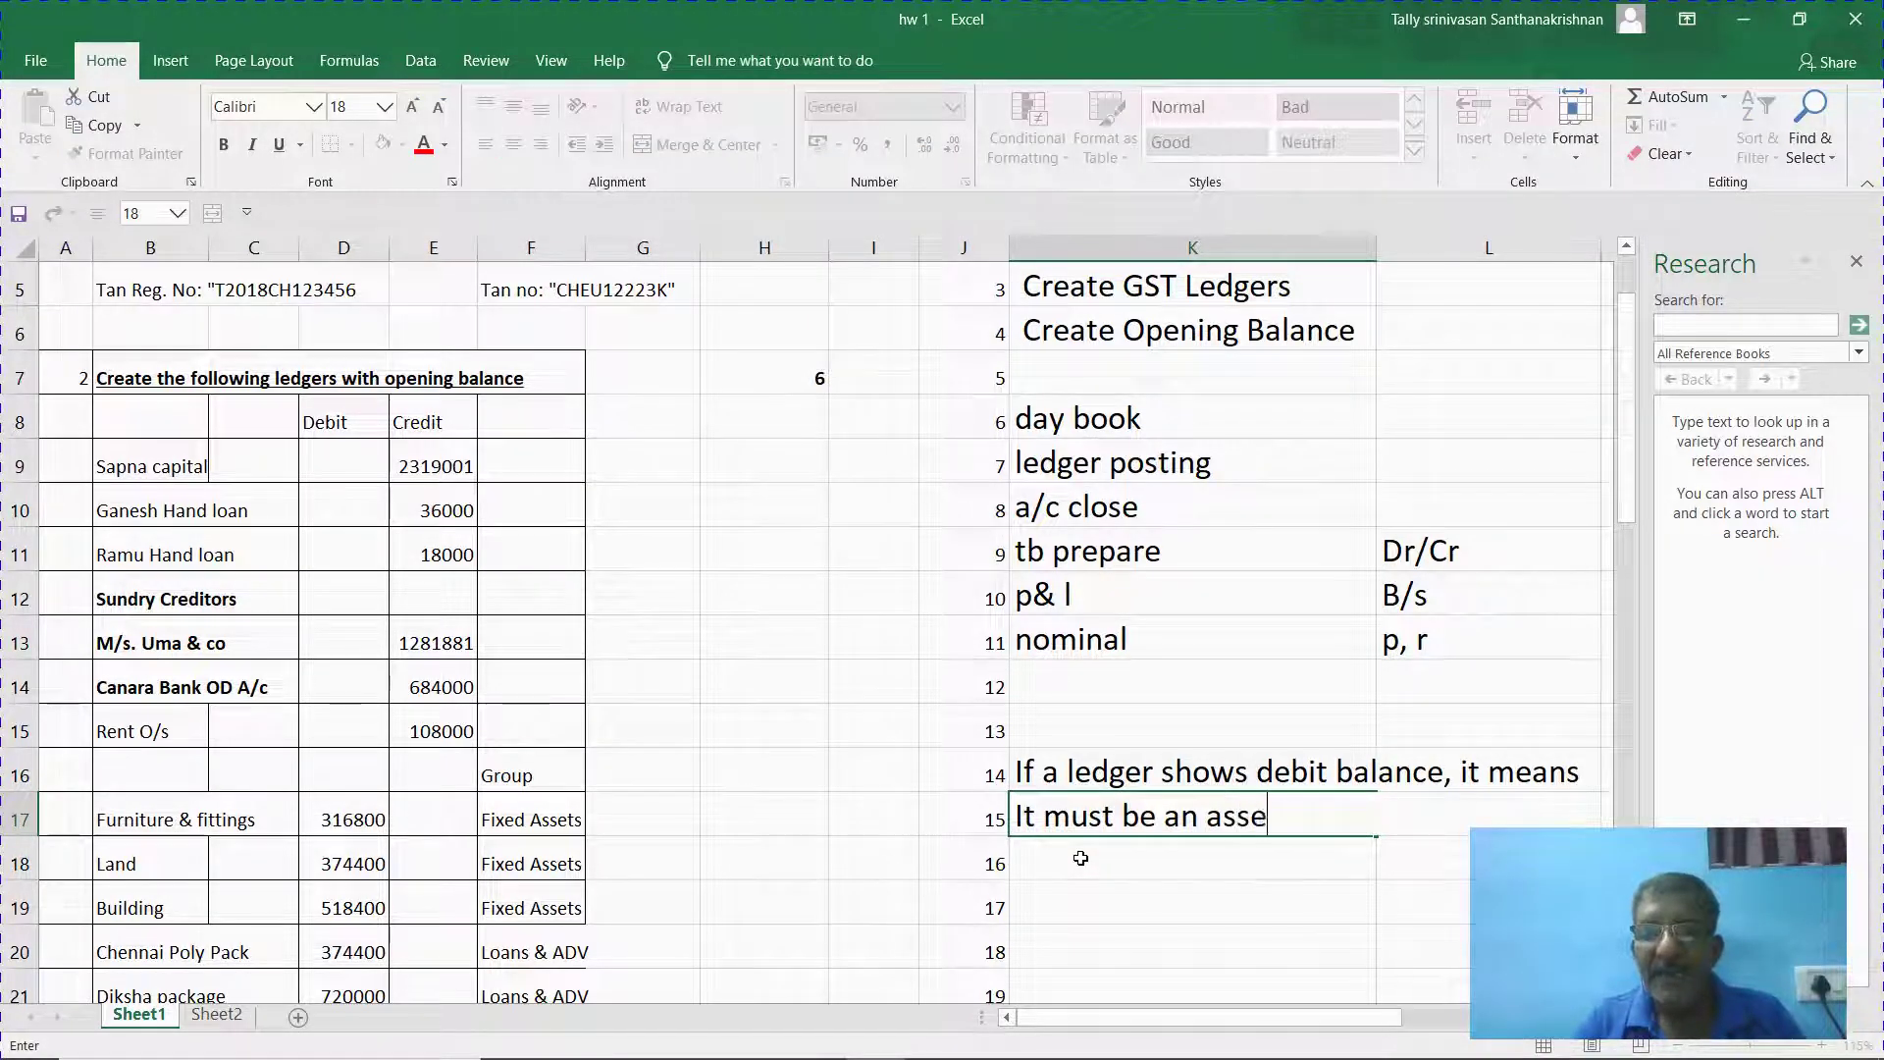
text(t or expenses)
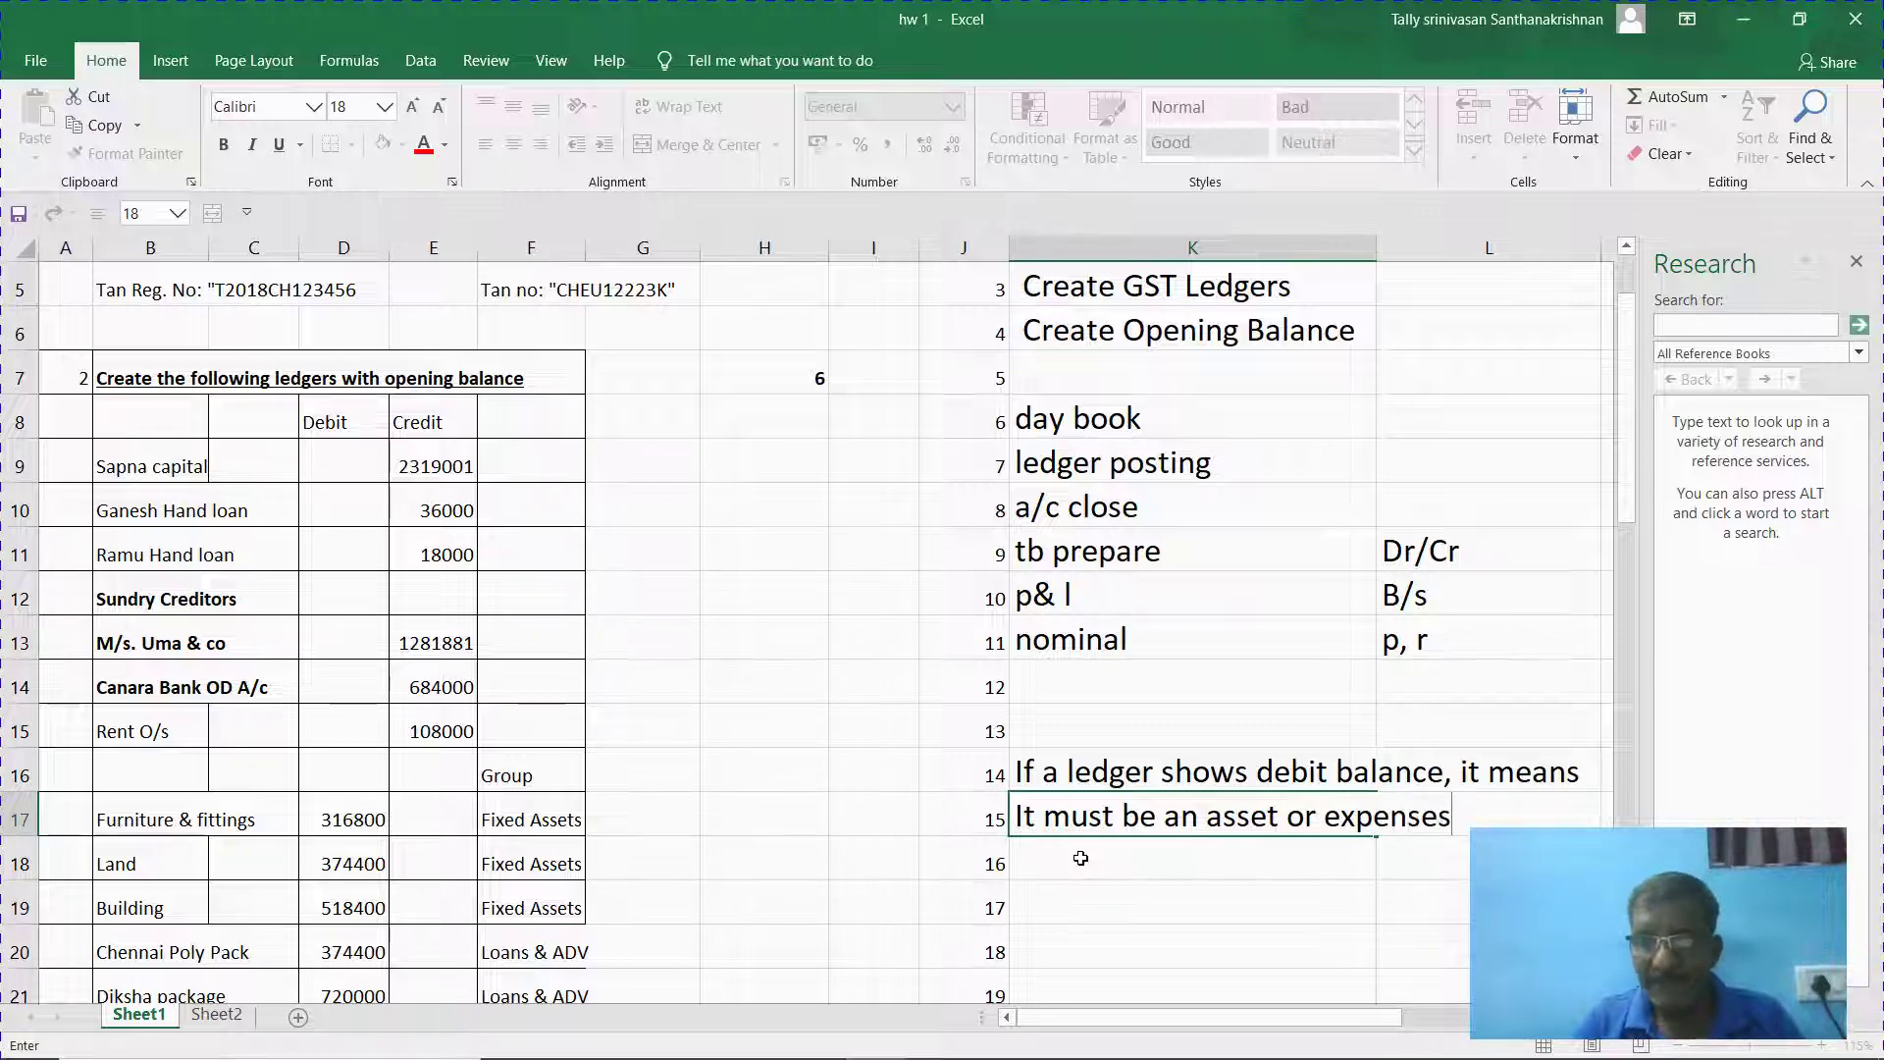
key(Return)
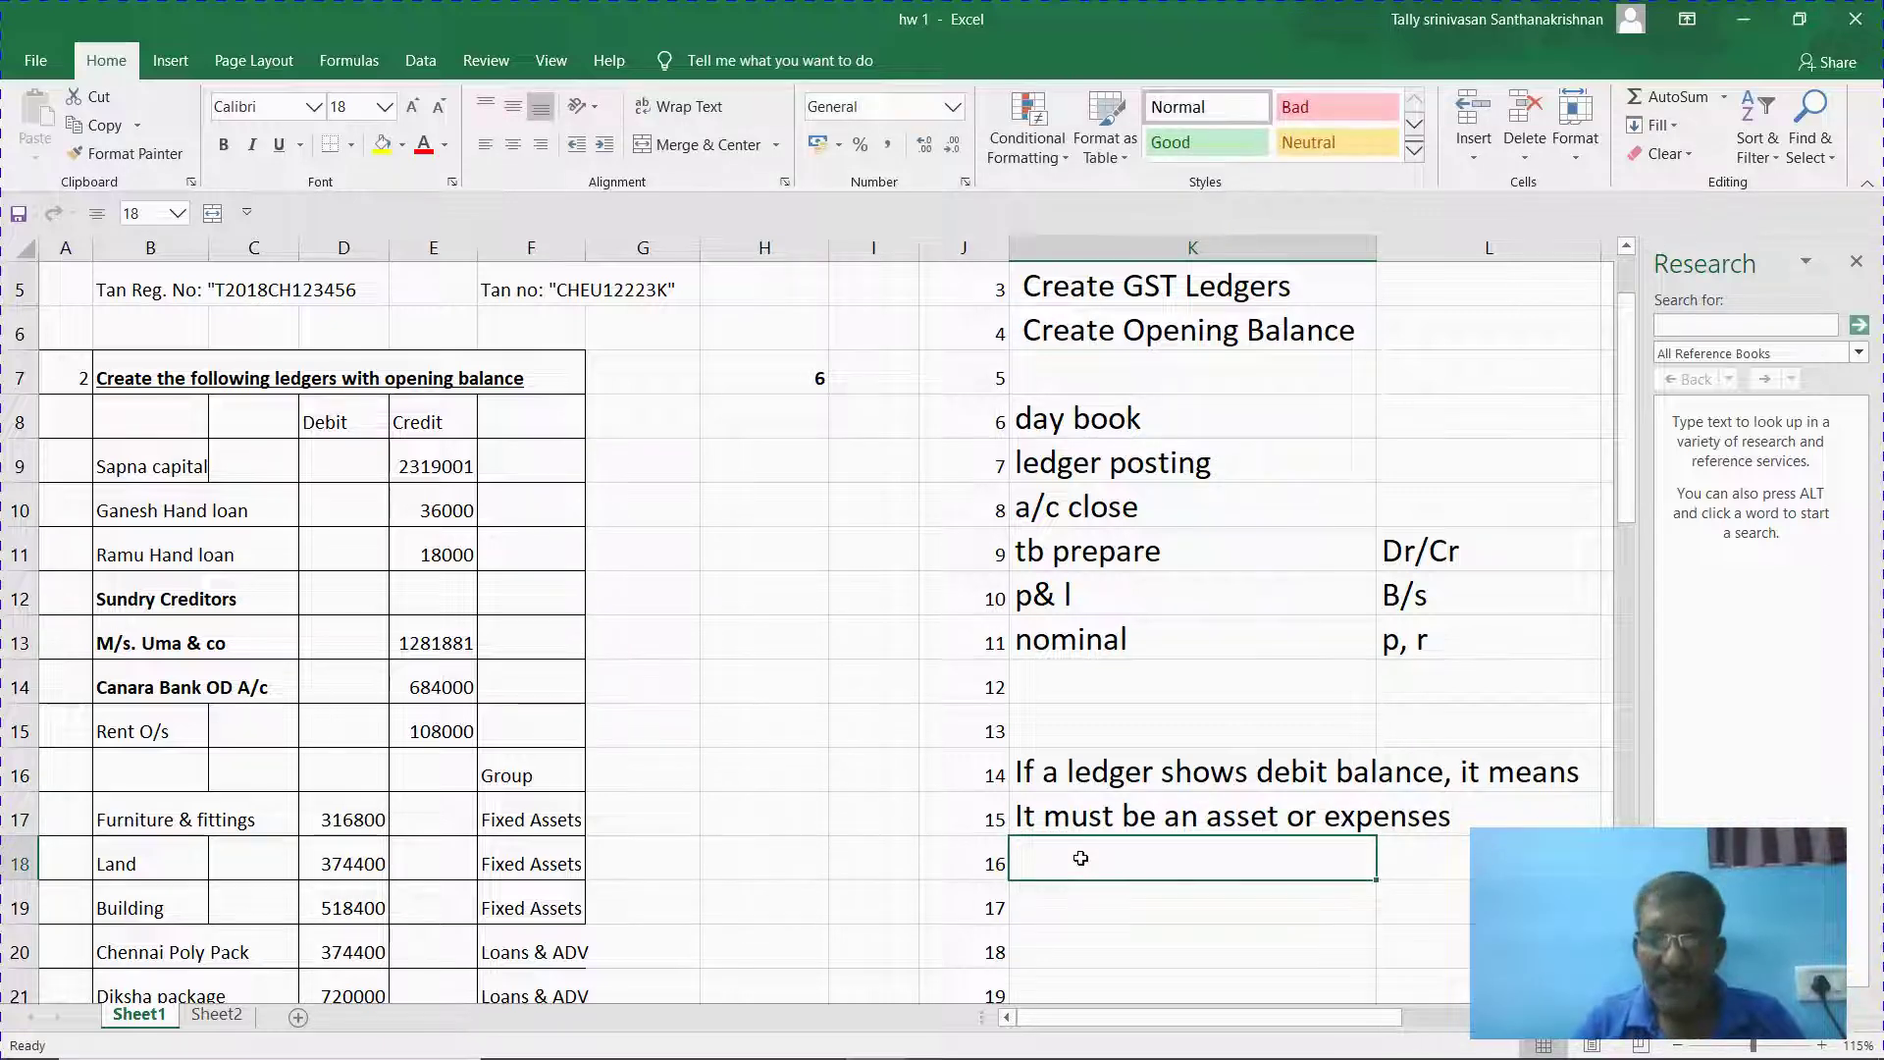
Add the note 'Asset / exp is depends nature of the ledger' in K18.
text(Asset)
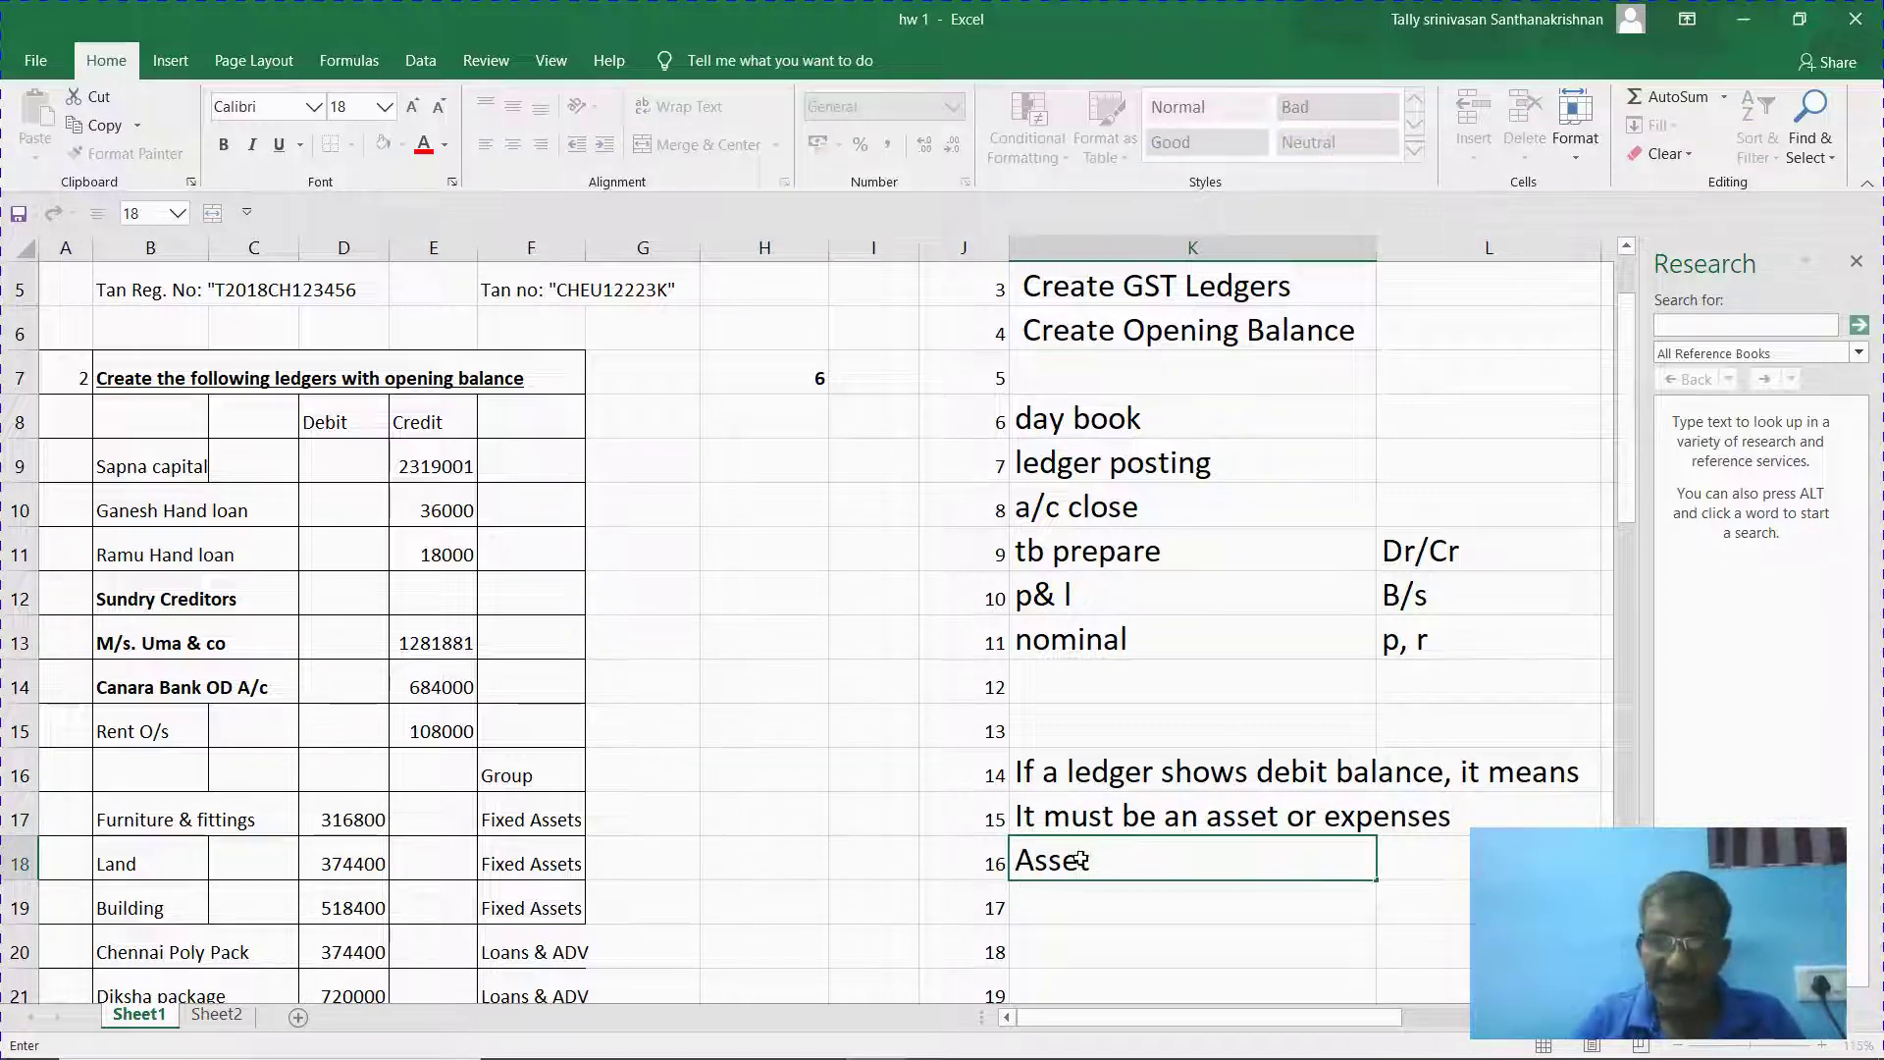
text( / ex[)
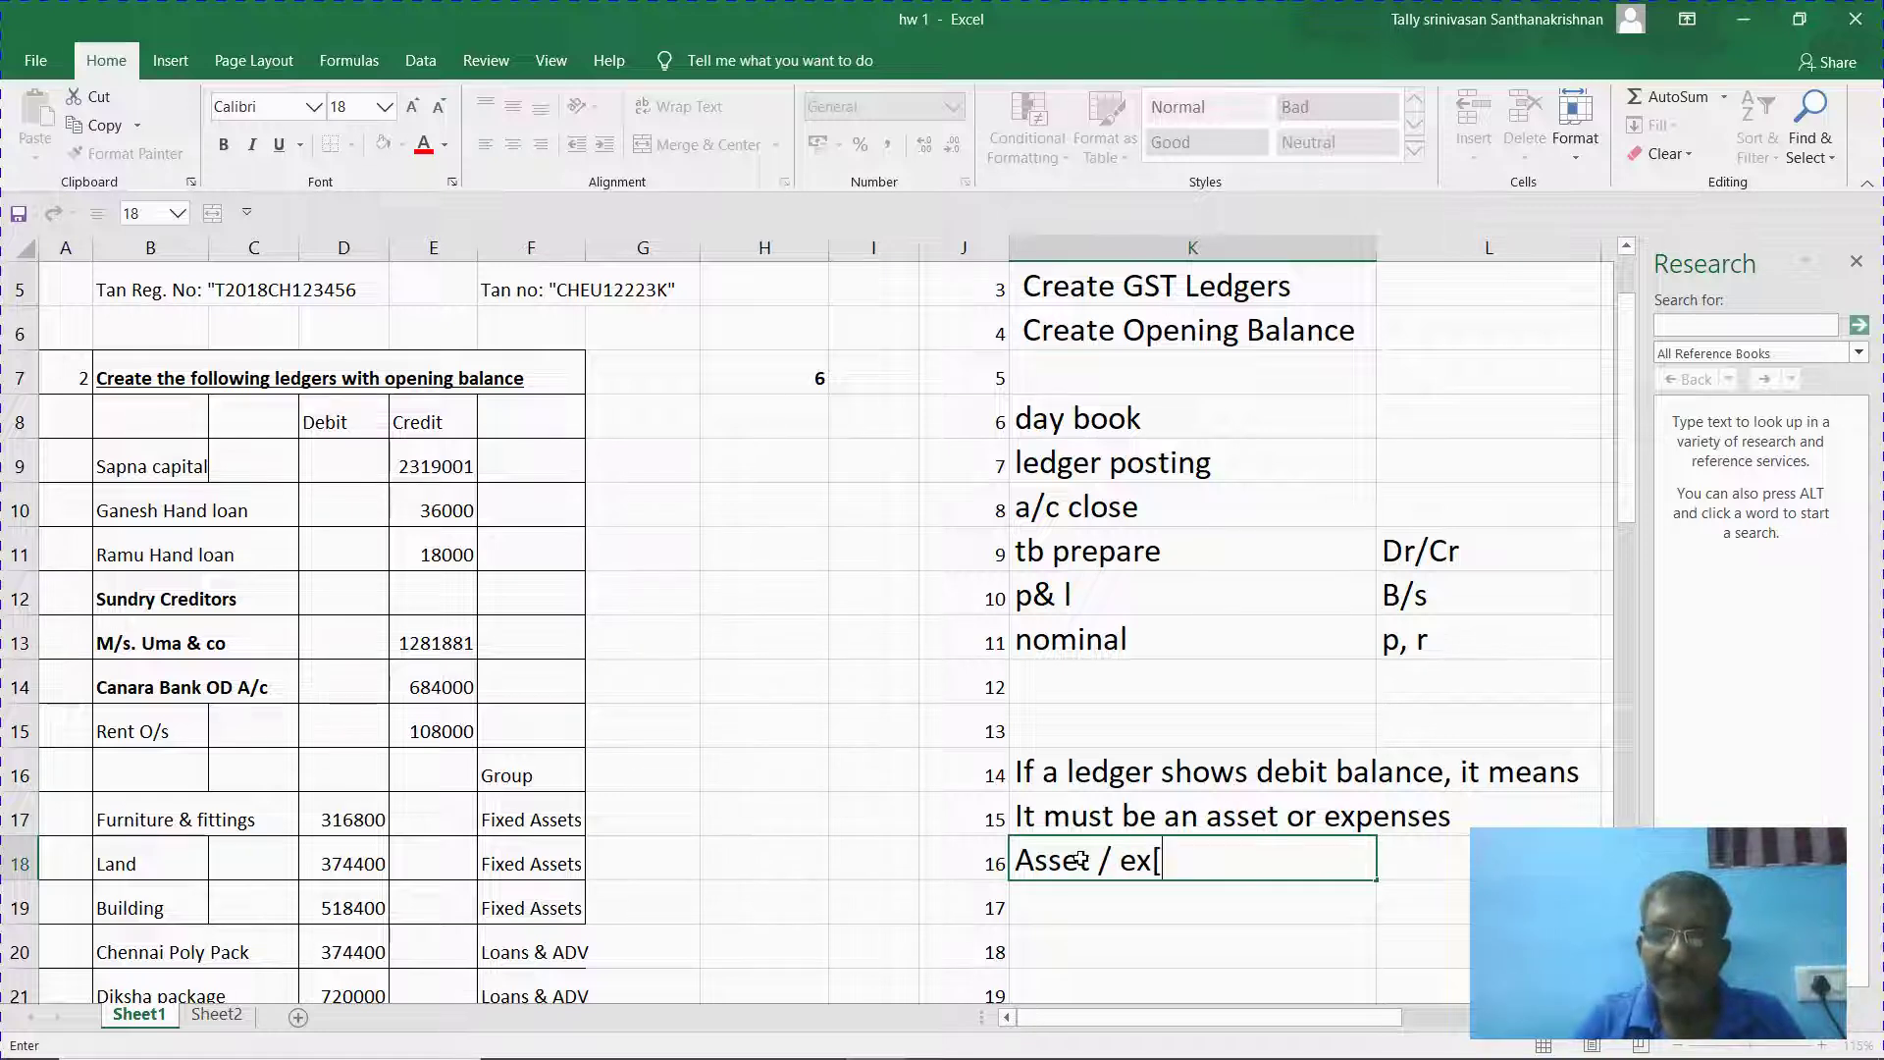
key(BackSpace)
text(p os)
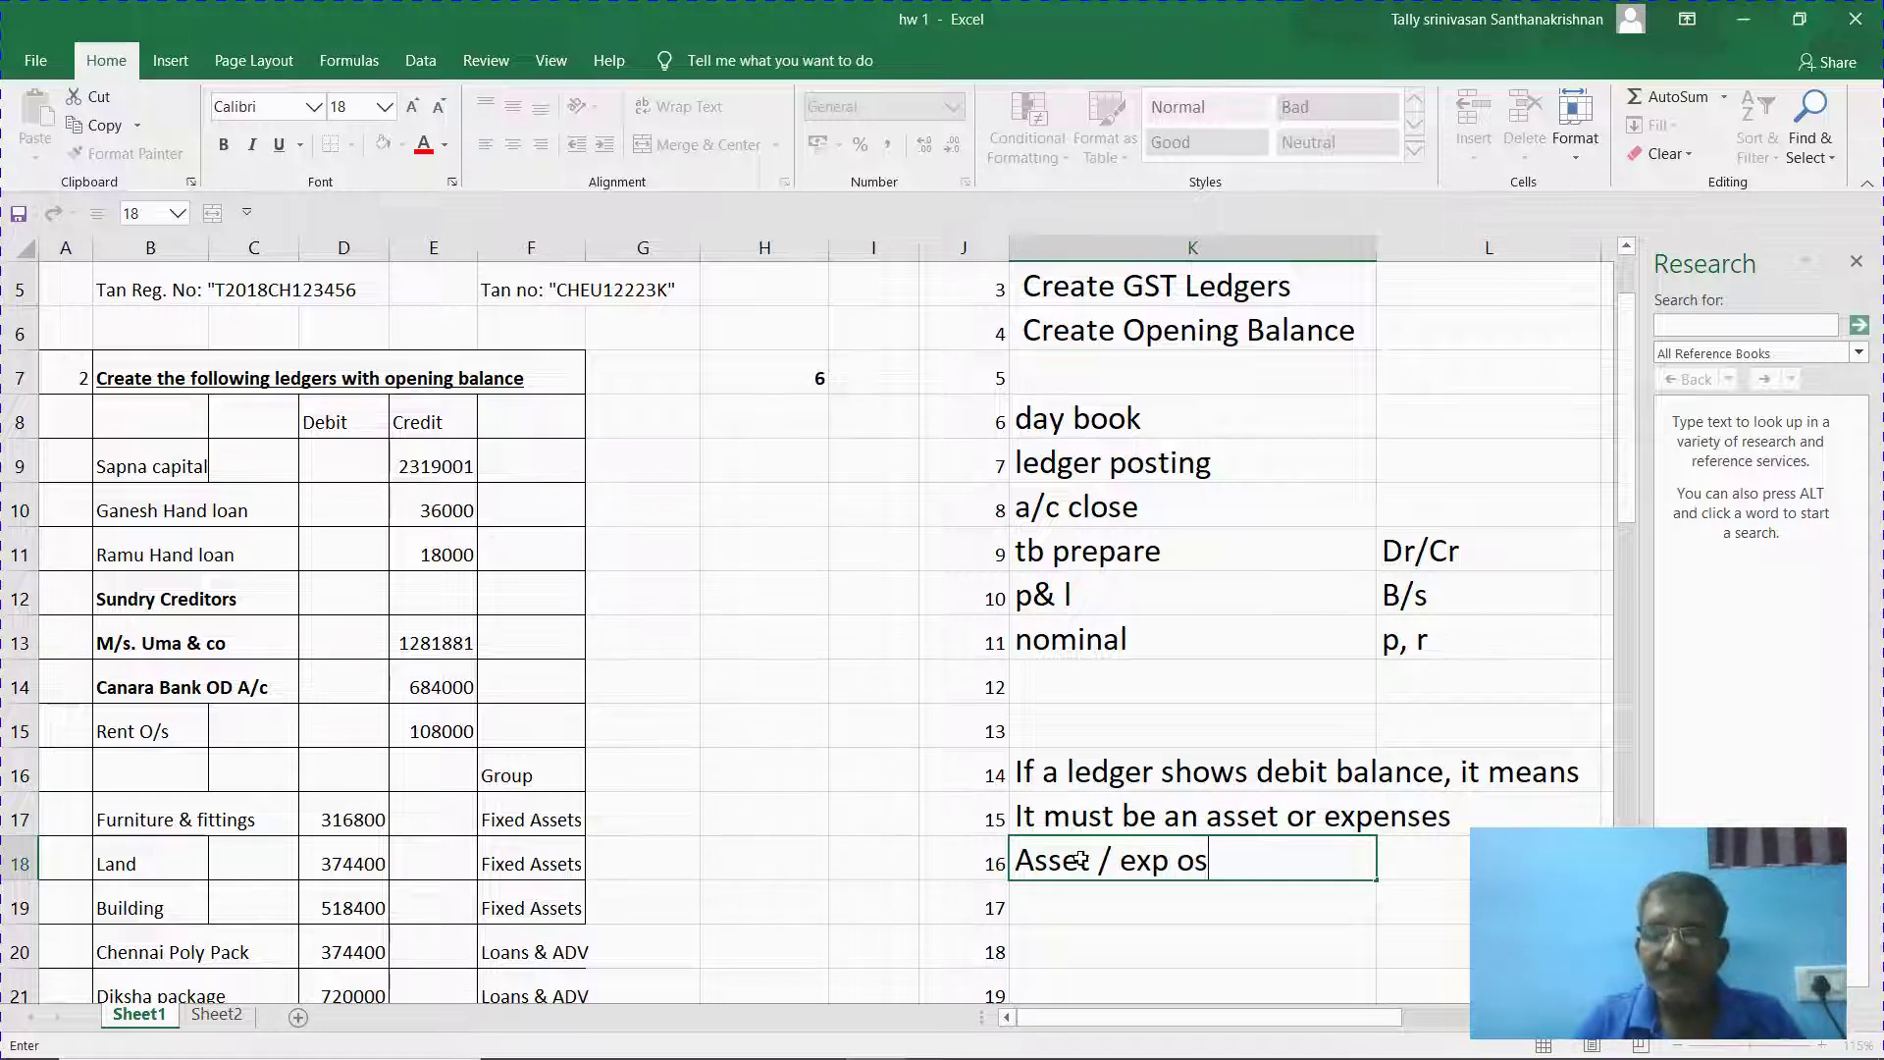
key(BackSpace)
key(BackSpace)
text(is de)
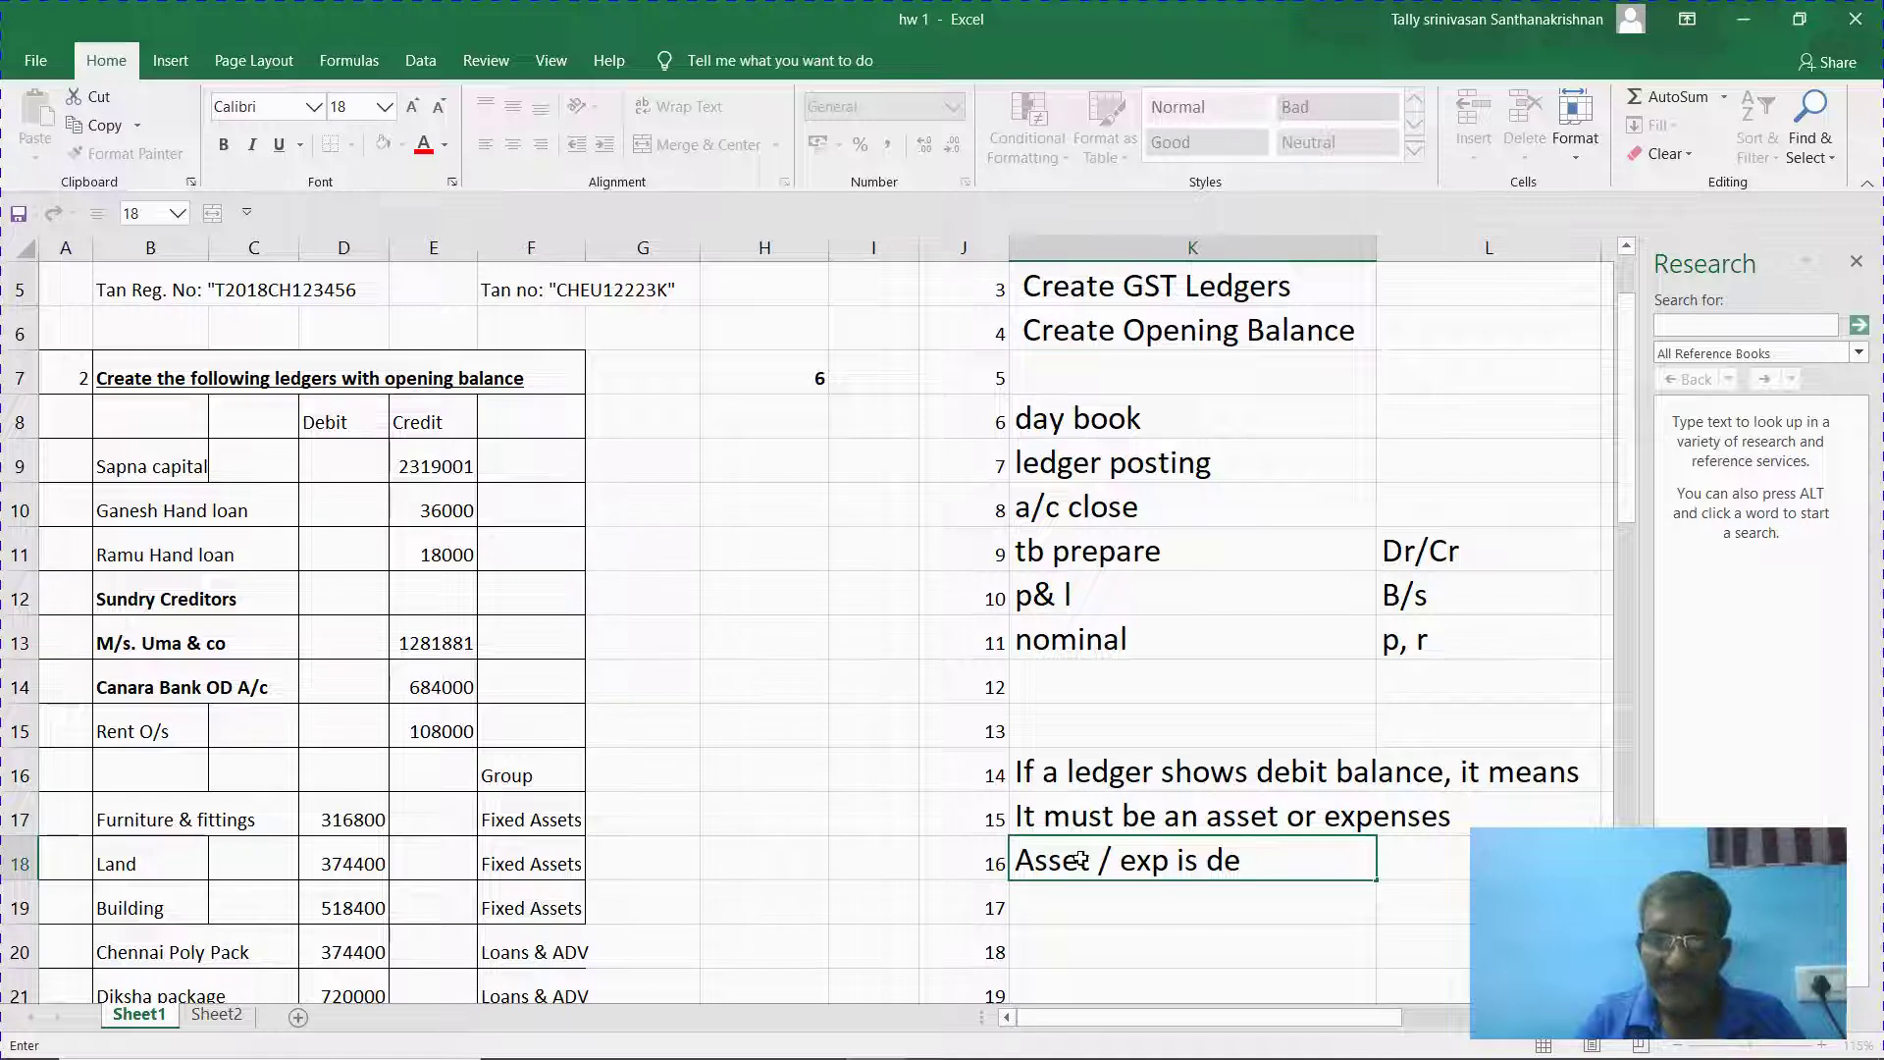
text(pends )
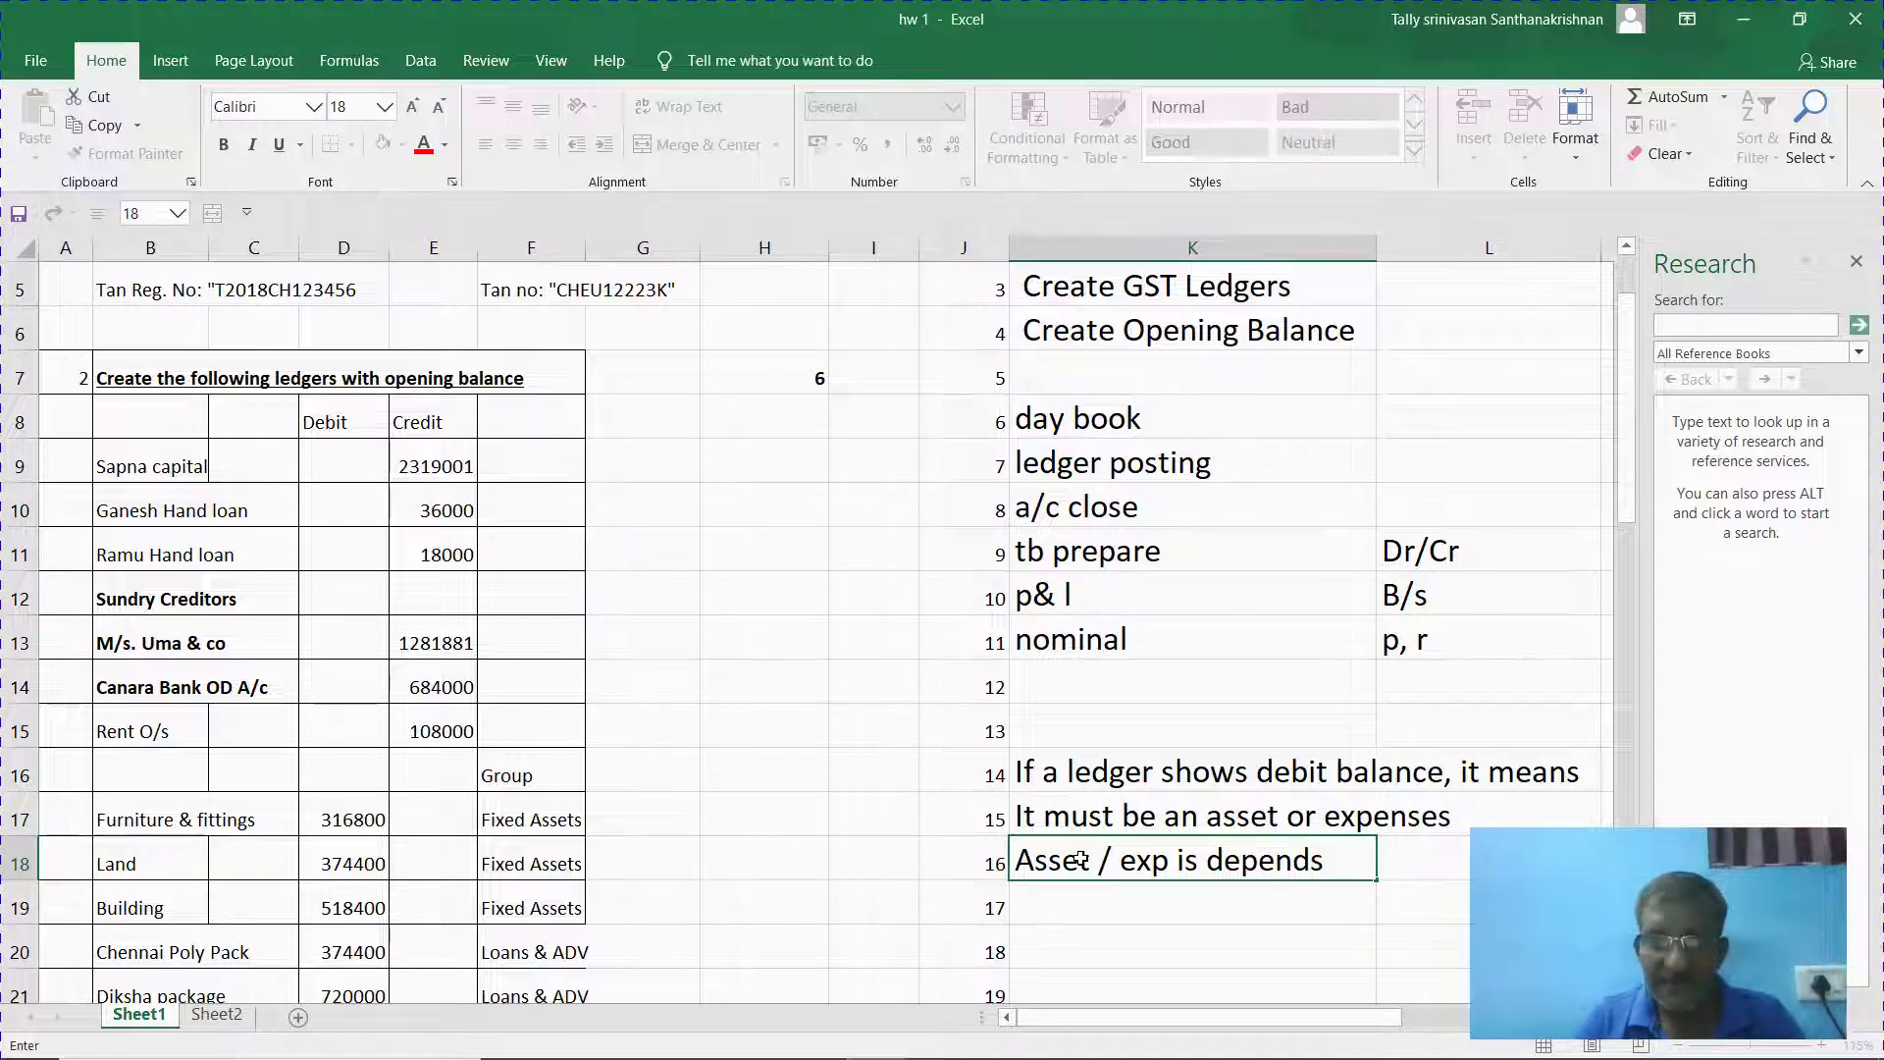
text(nature of)
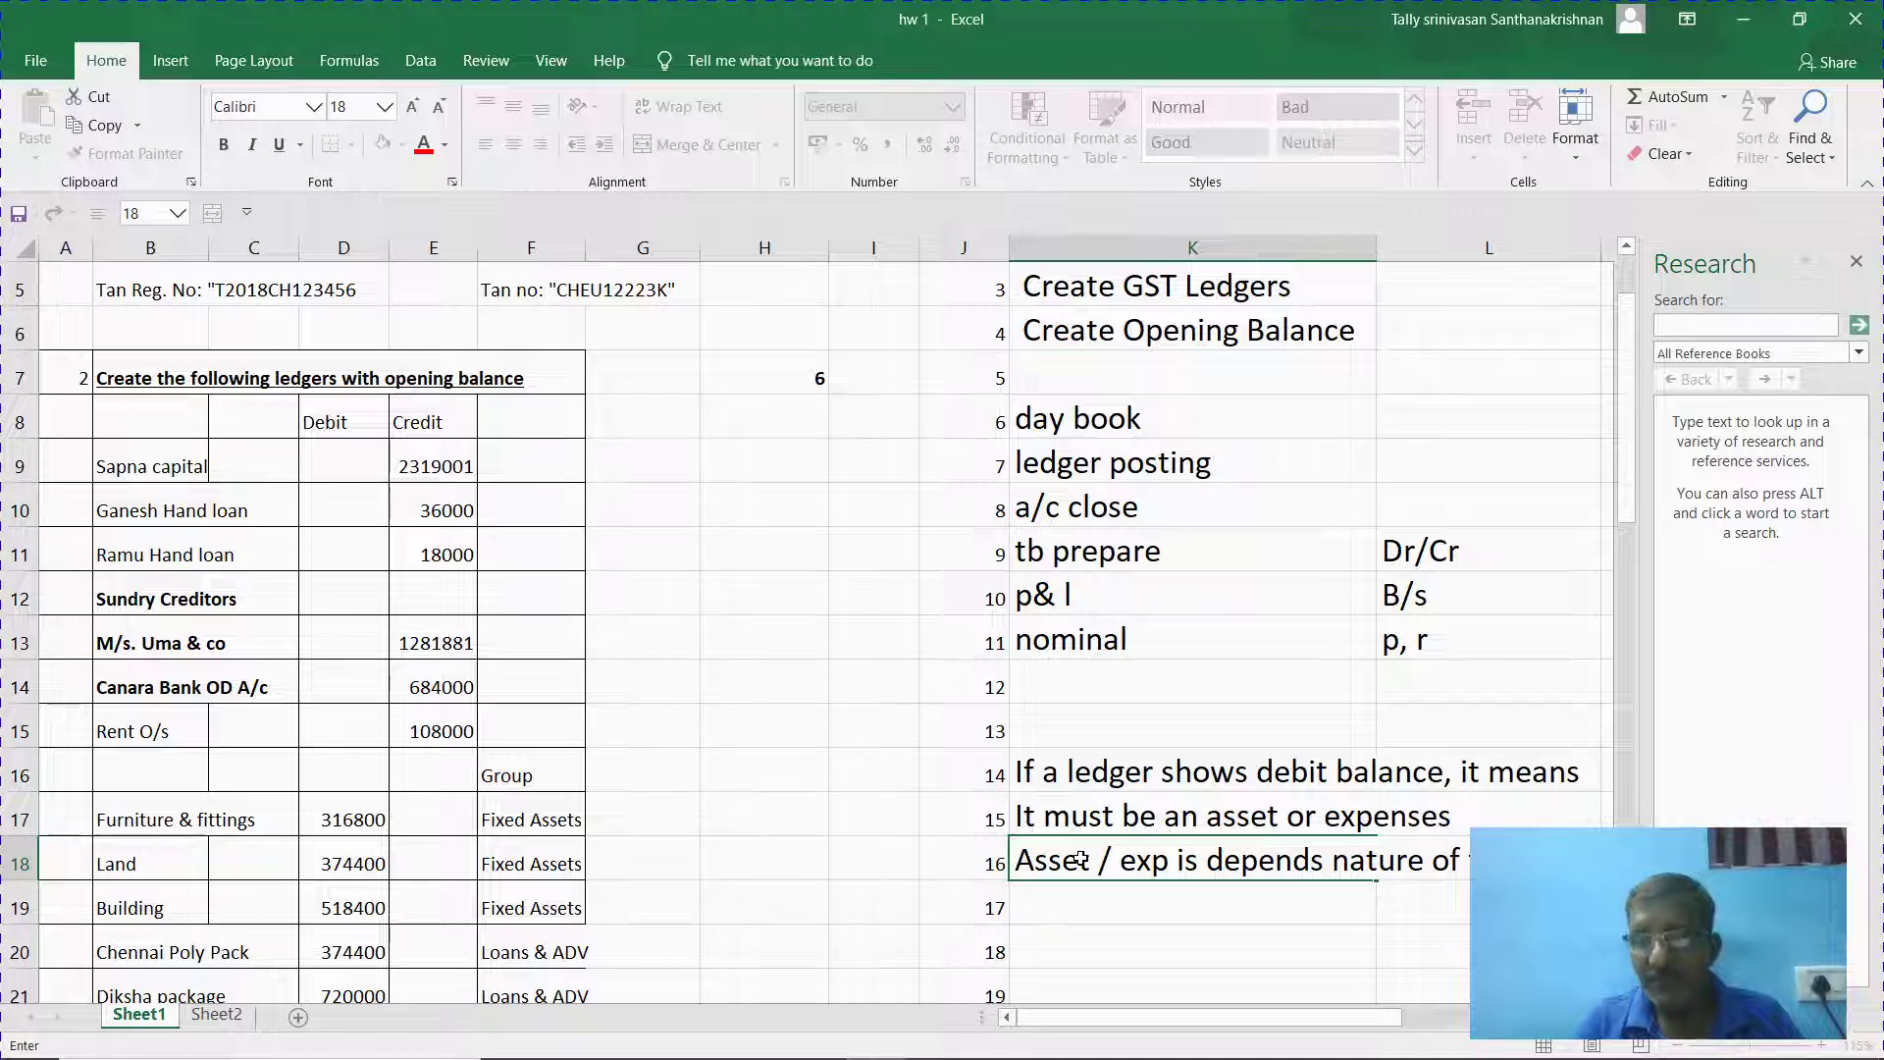
key(Return)
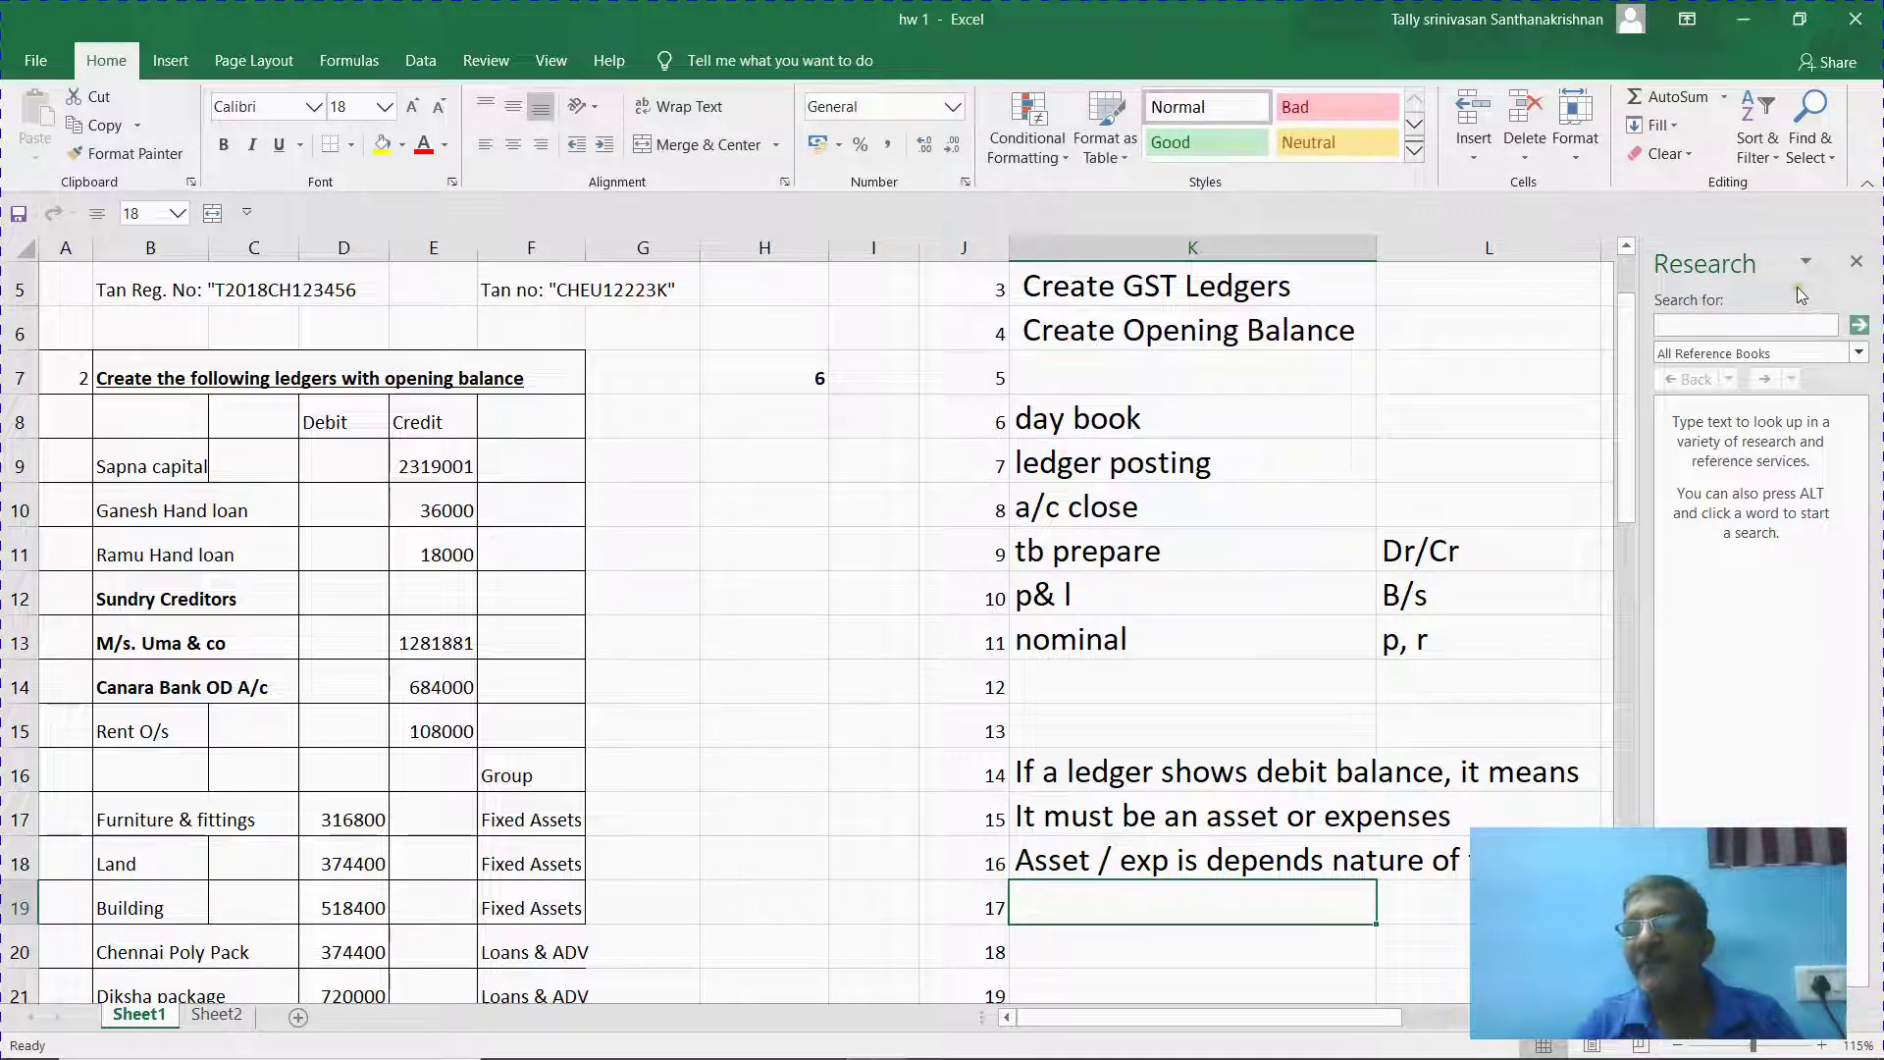
Close the Research pane and note that a balance-sheet ledger is an asset.
click(1854, 267)
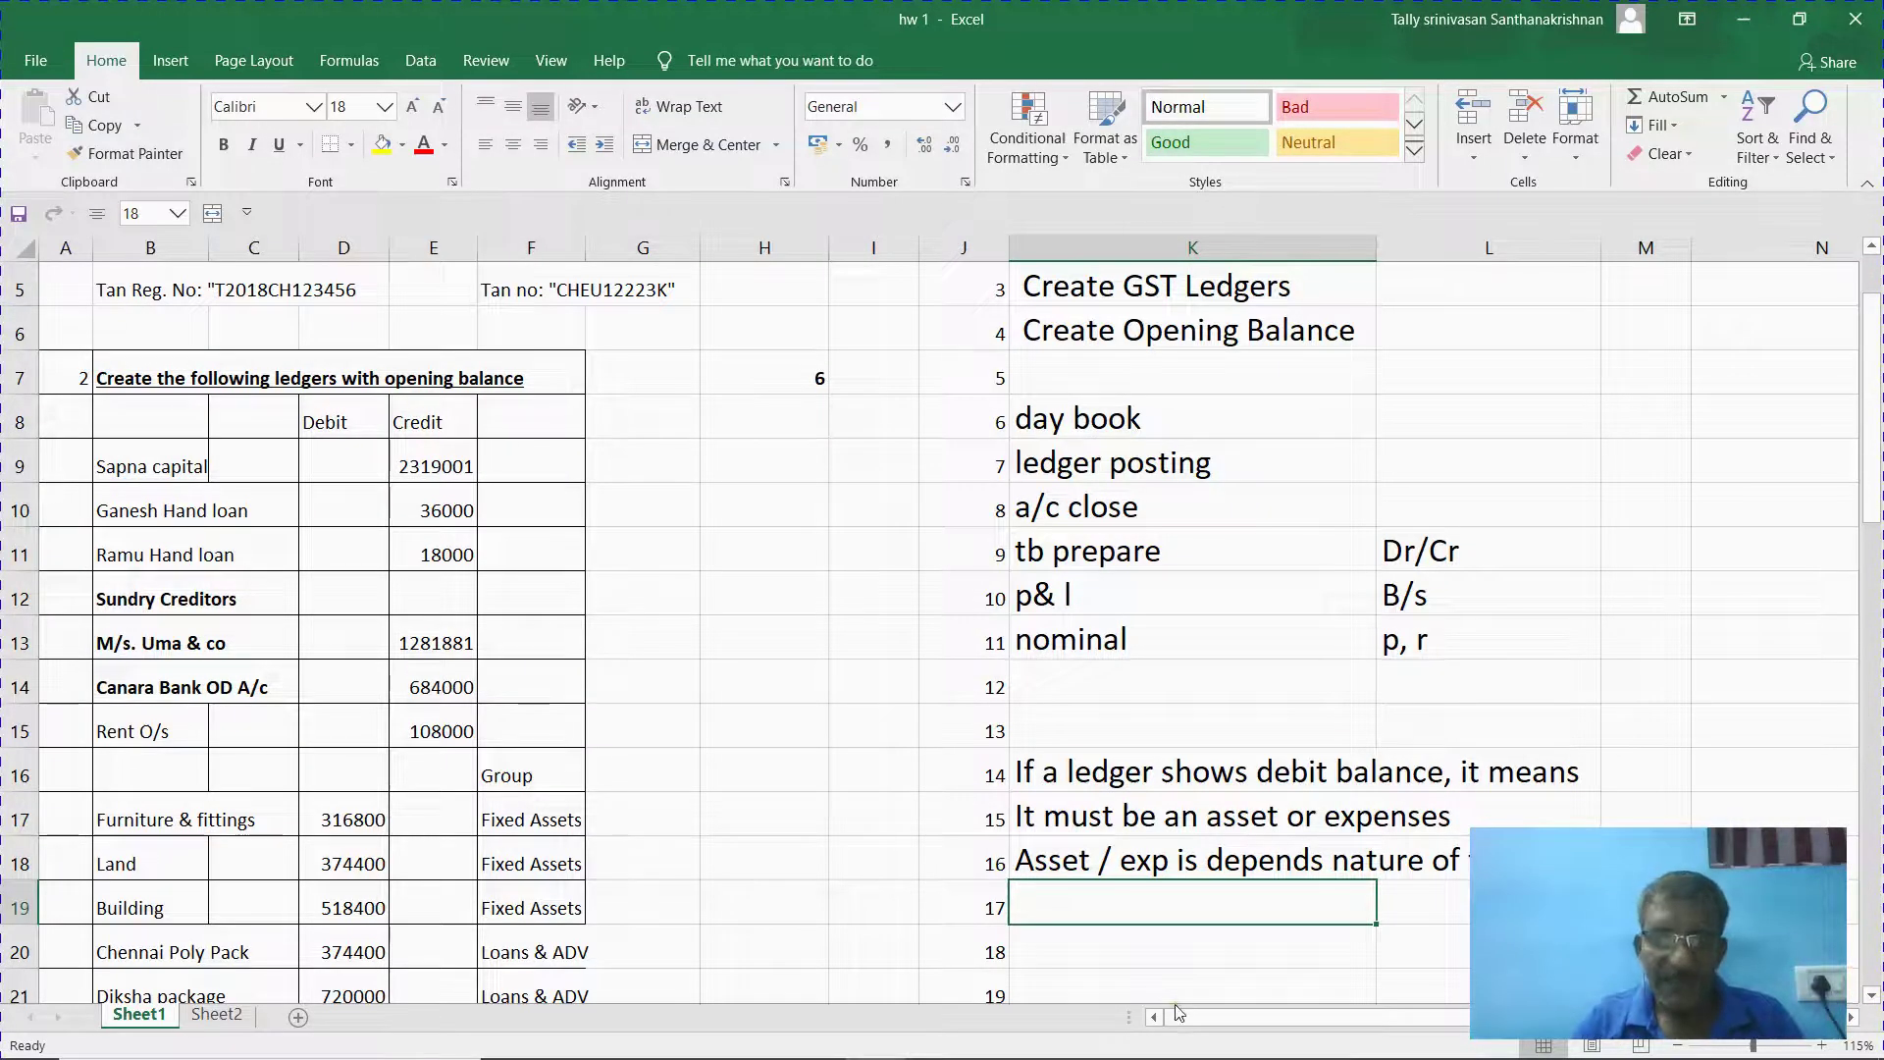
text(If the nat)
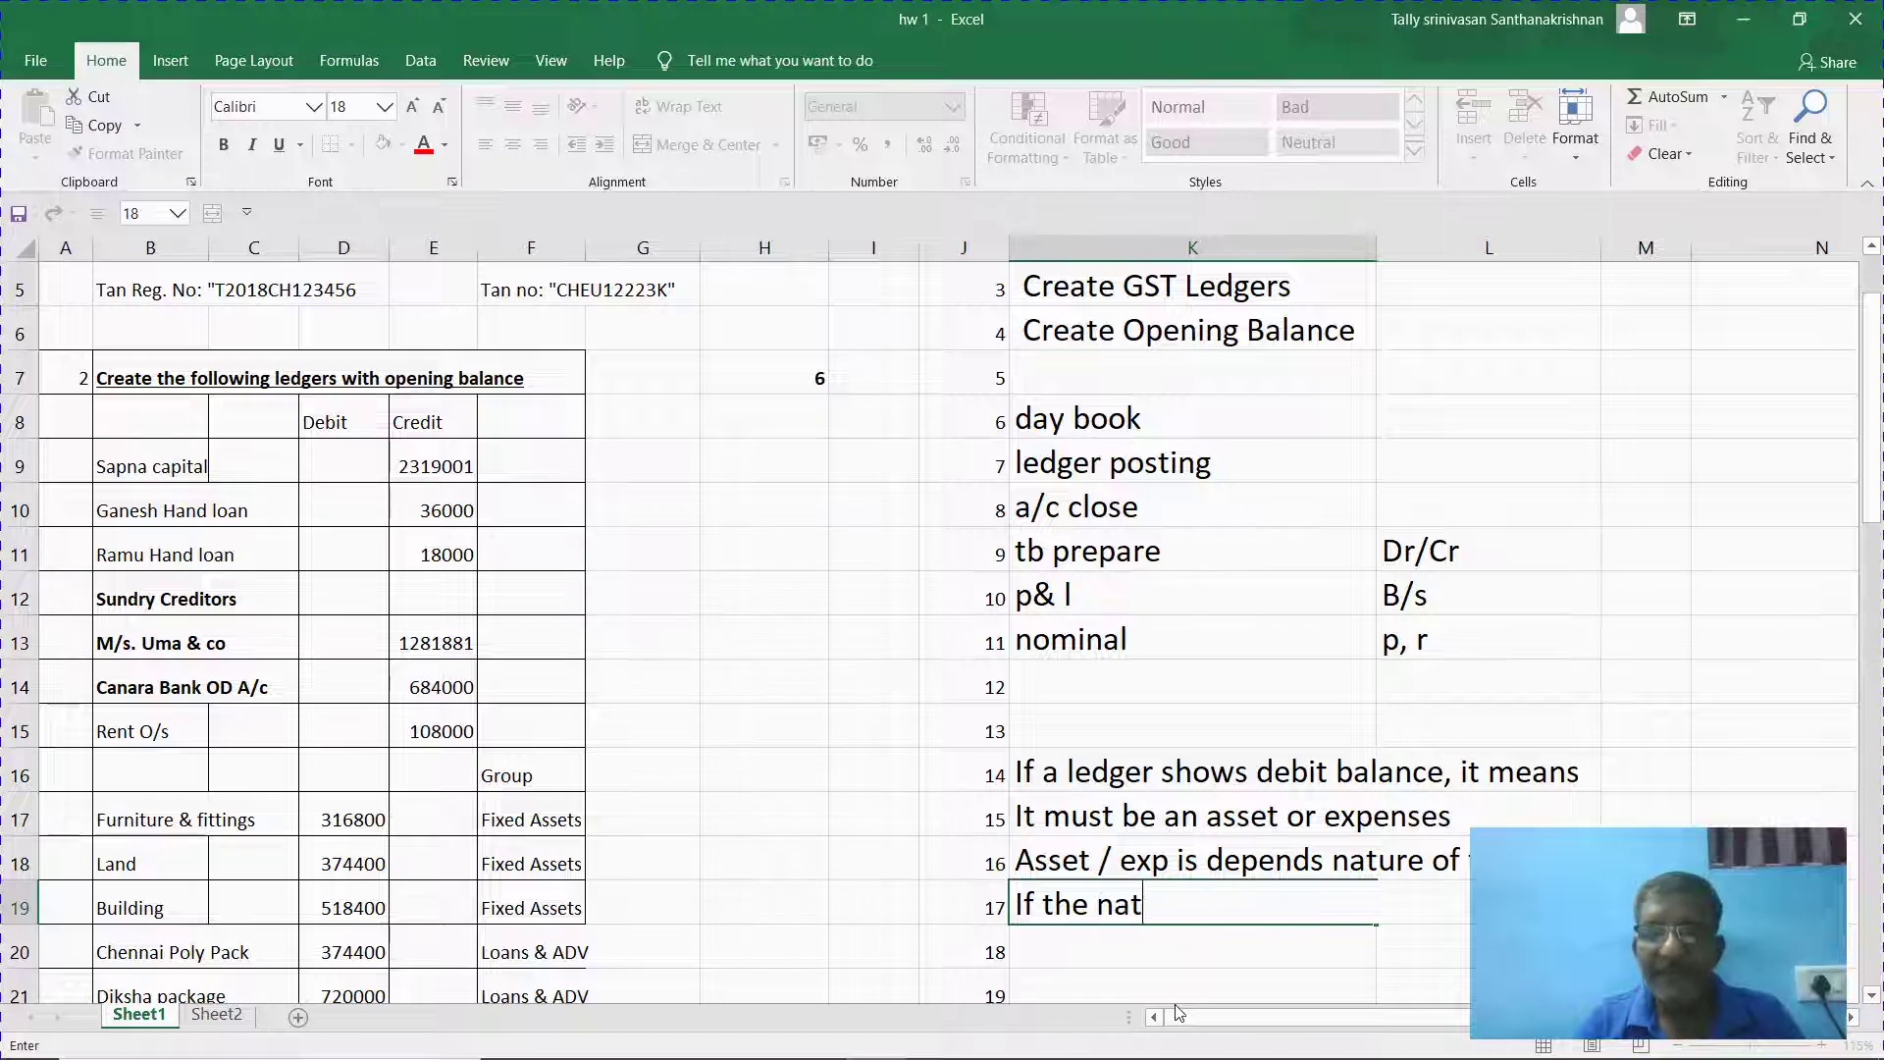
text(ure of the le)
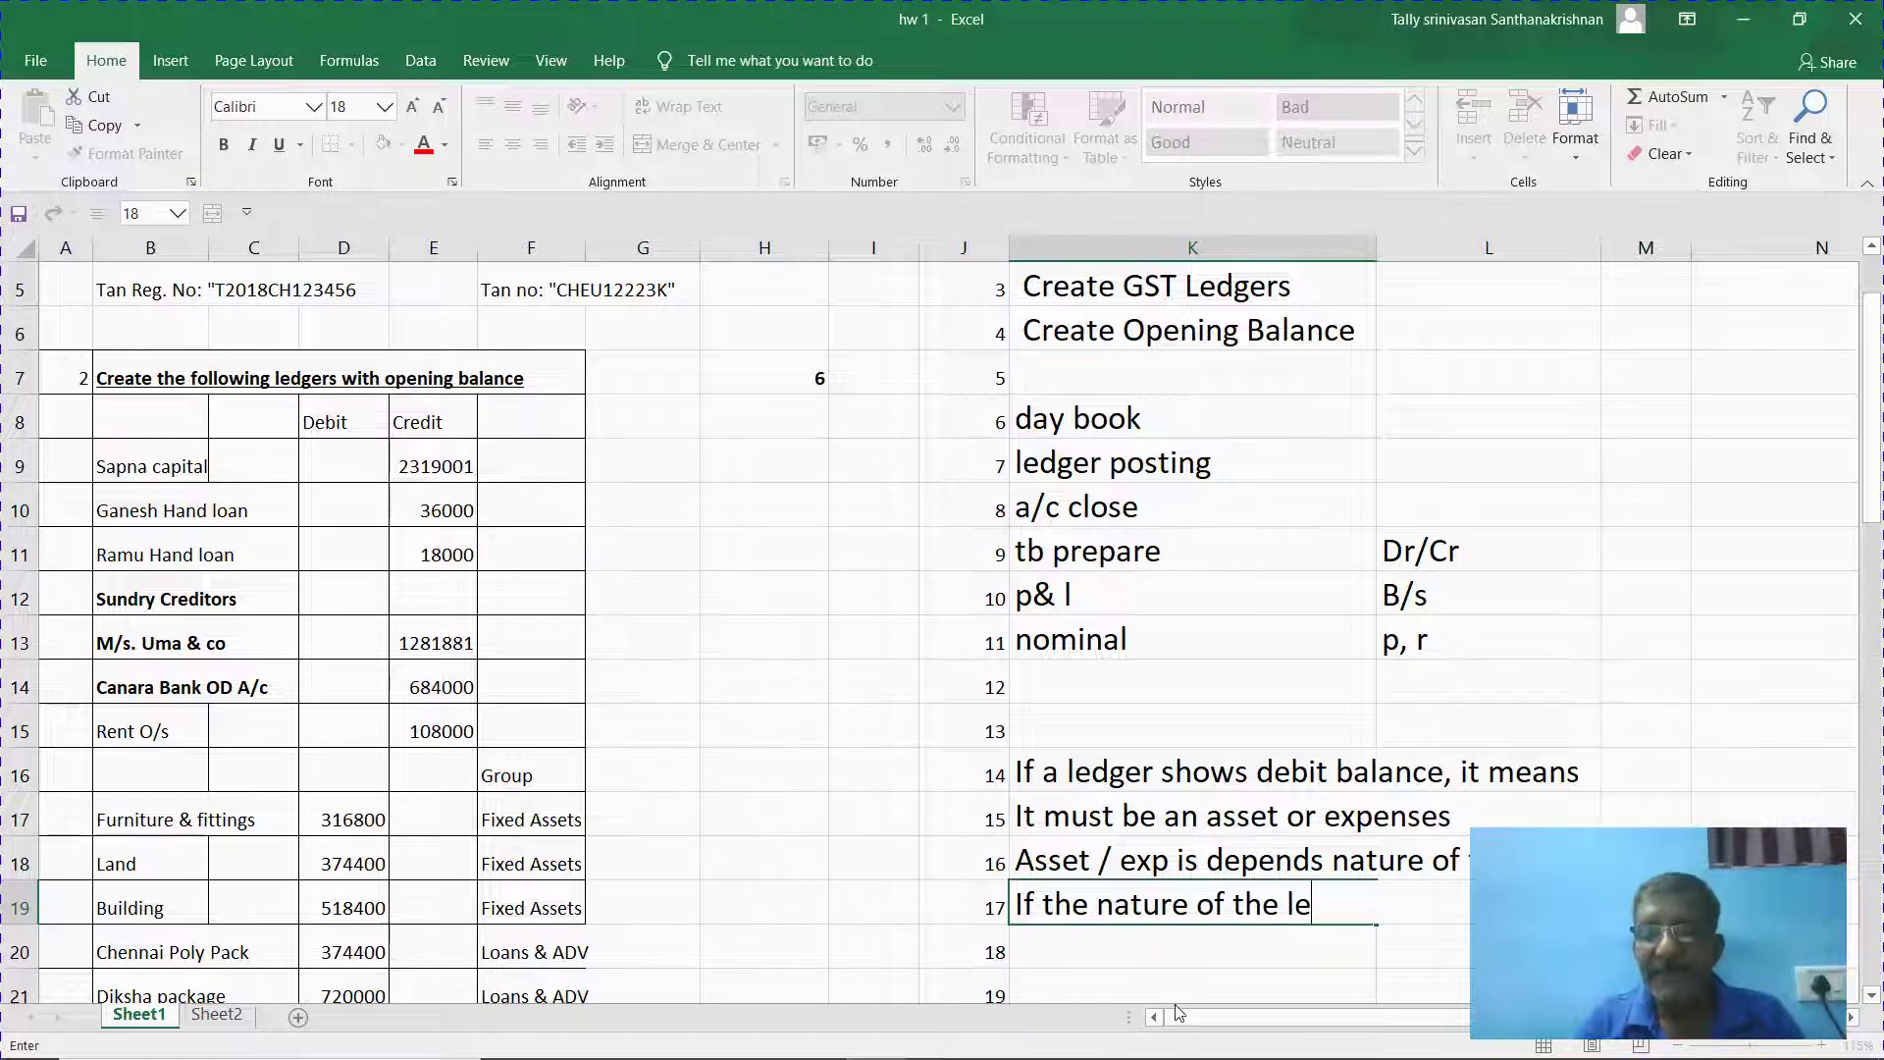
text(dger is a )
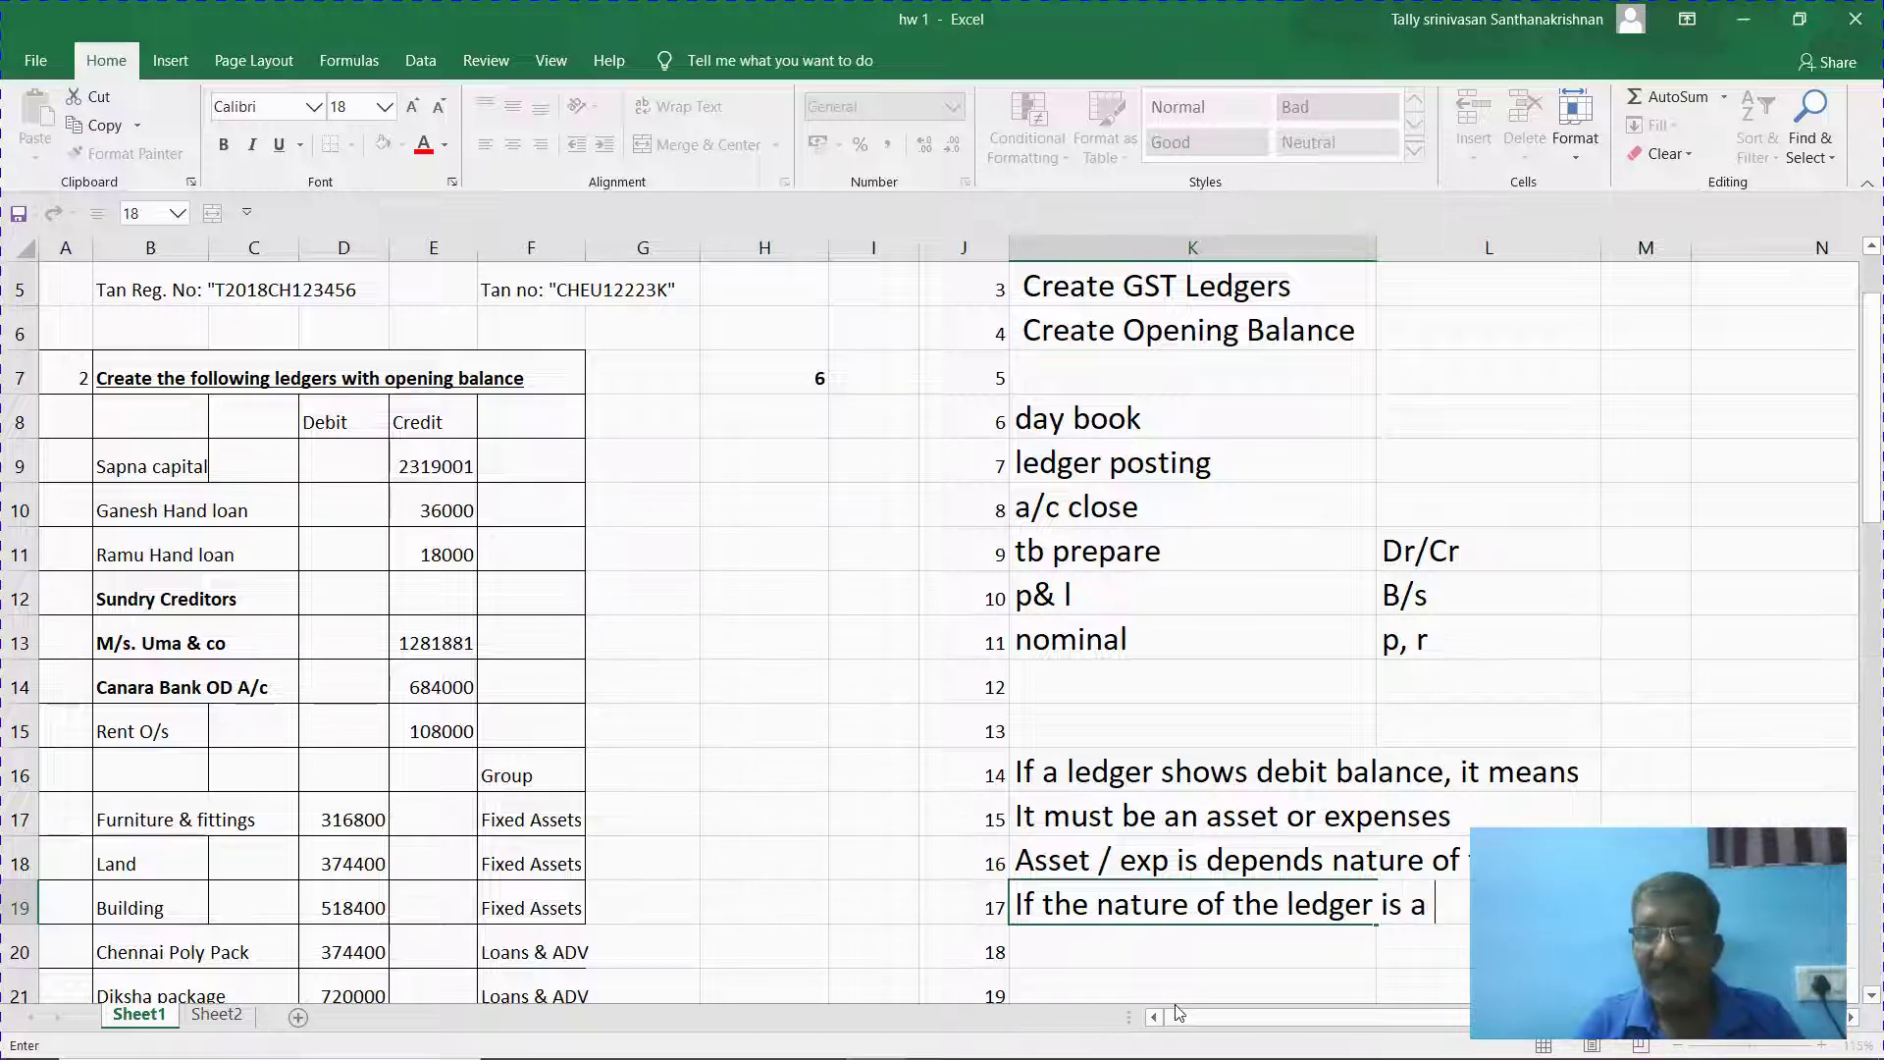
text(b/)
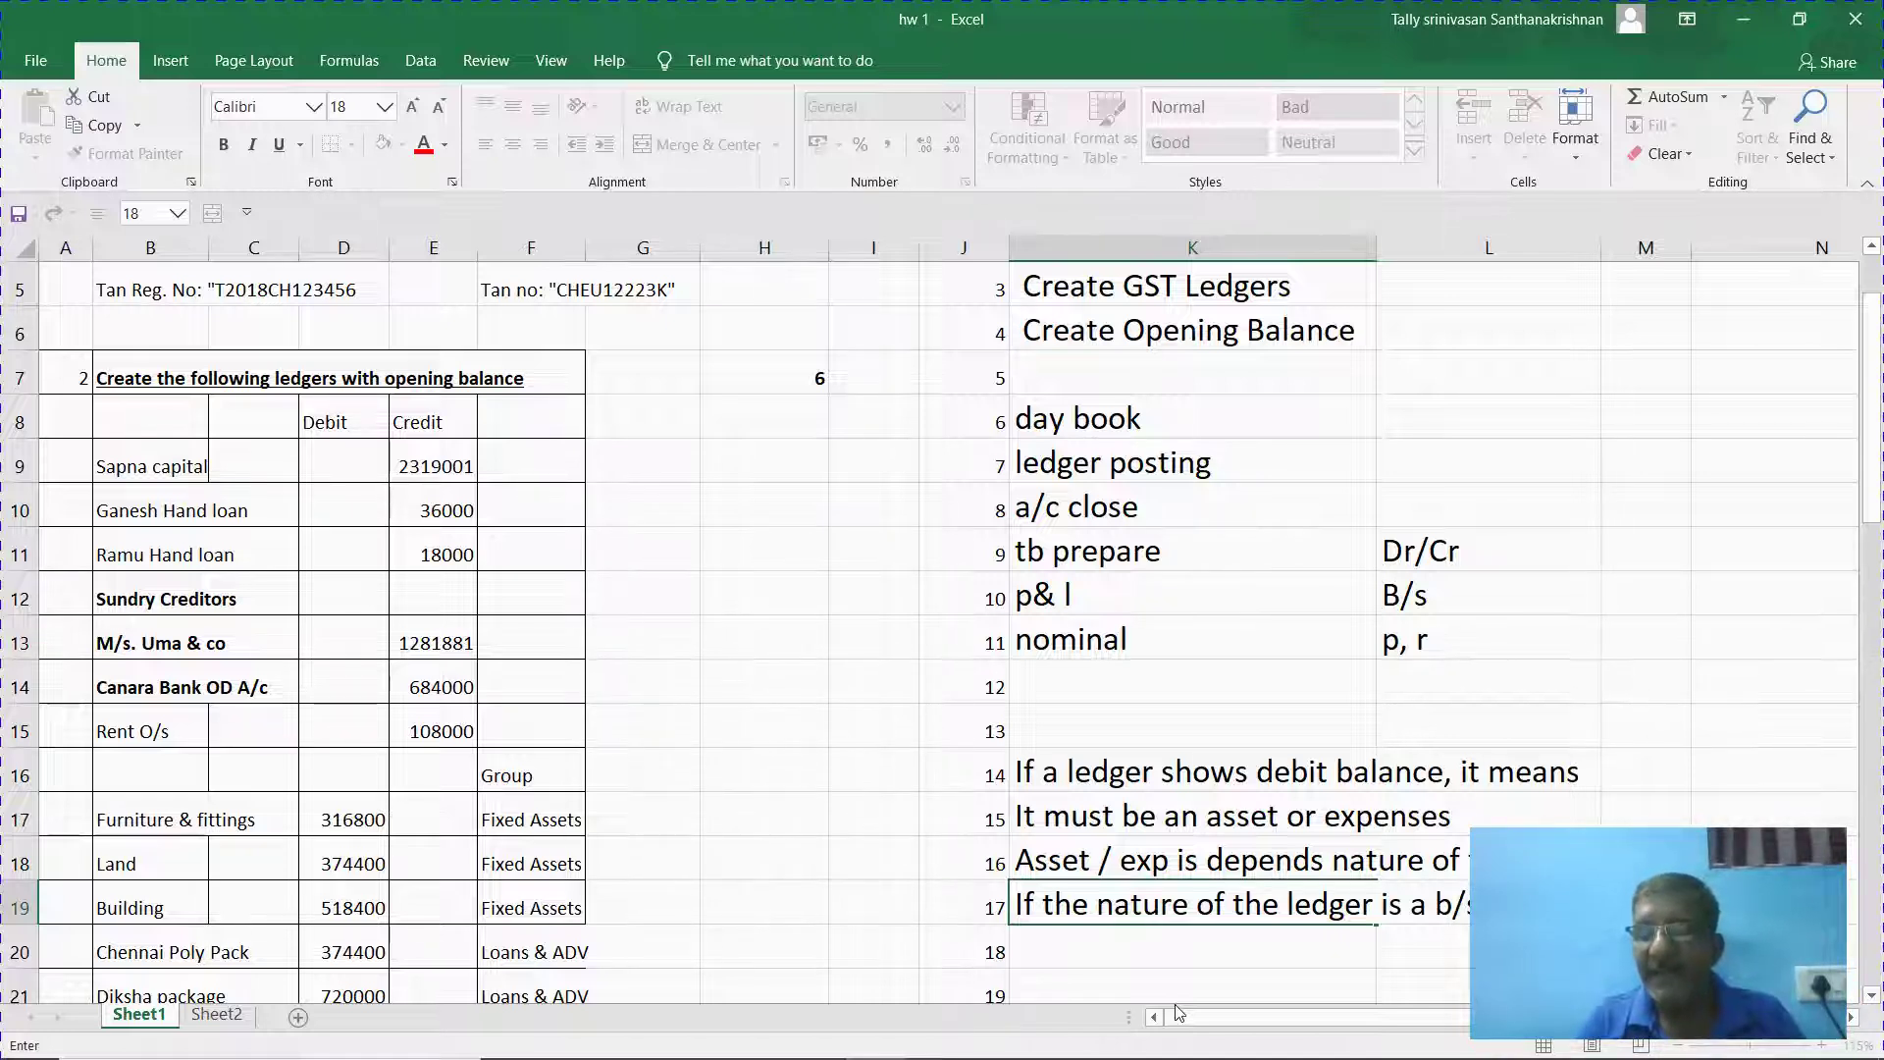
key(Return)
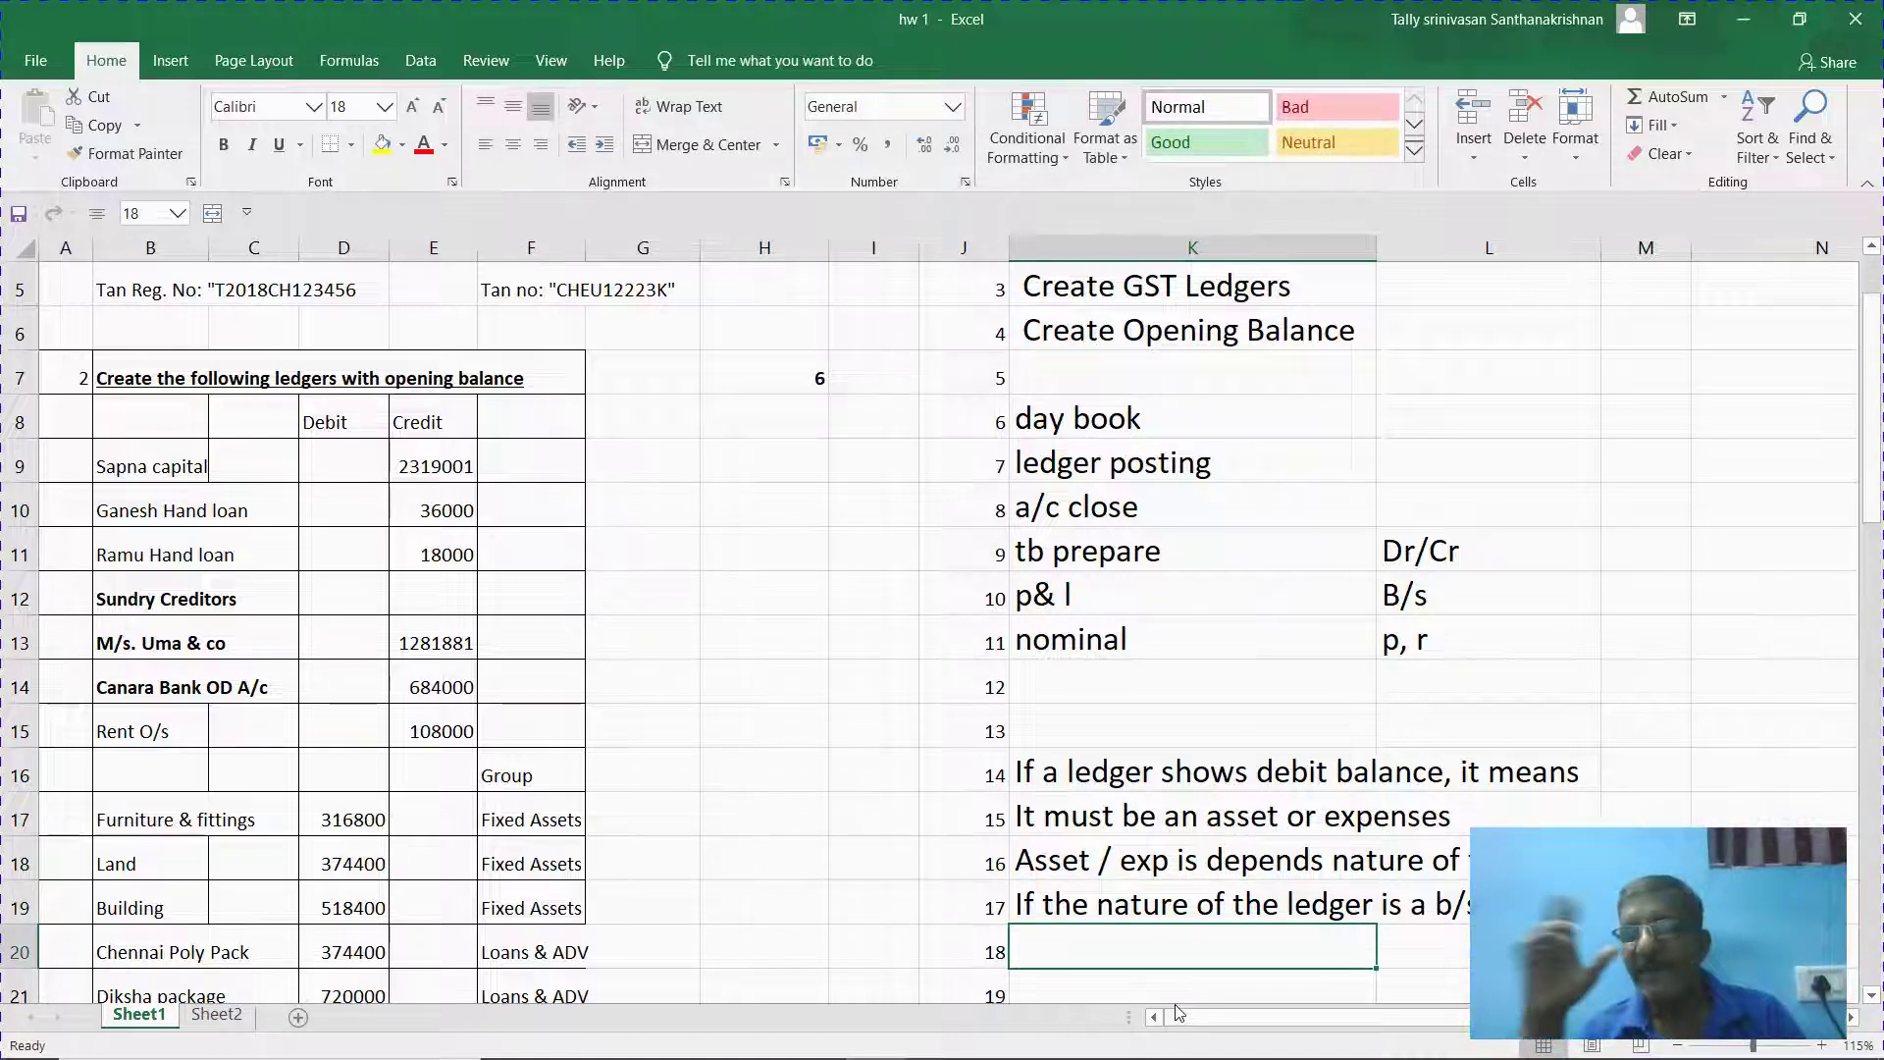
Switch away from Excel through the open windows.
key(alt+Tab)
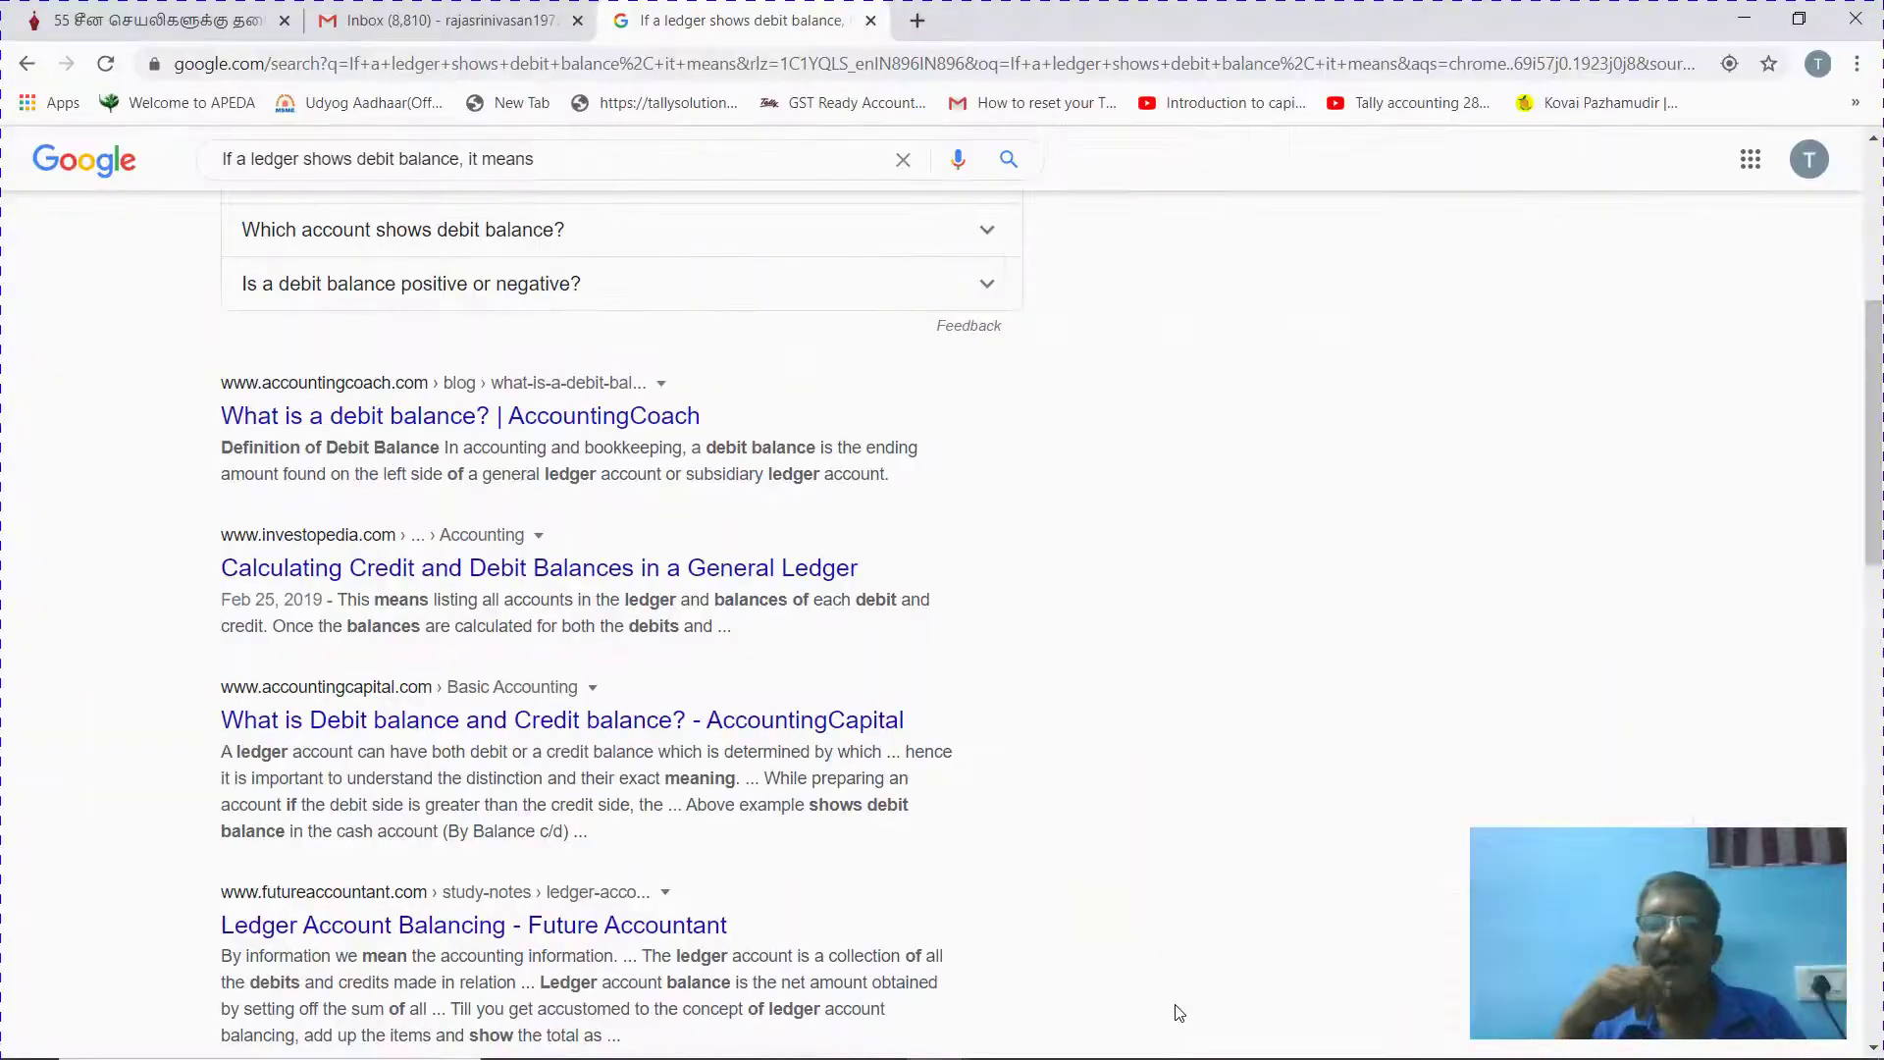
key(alt+Tab)
key(Tab)
key(alt+Tab)
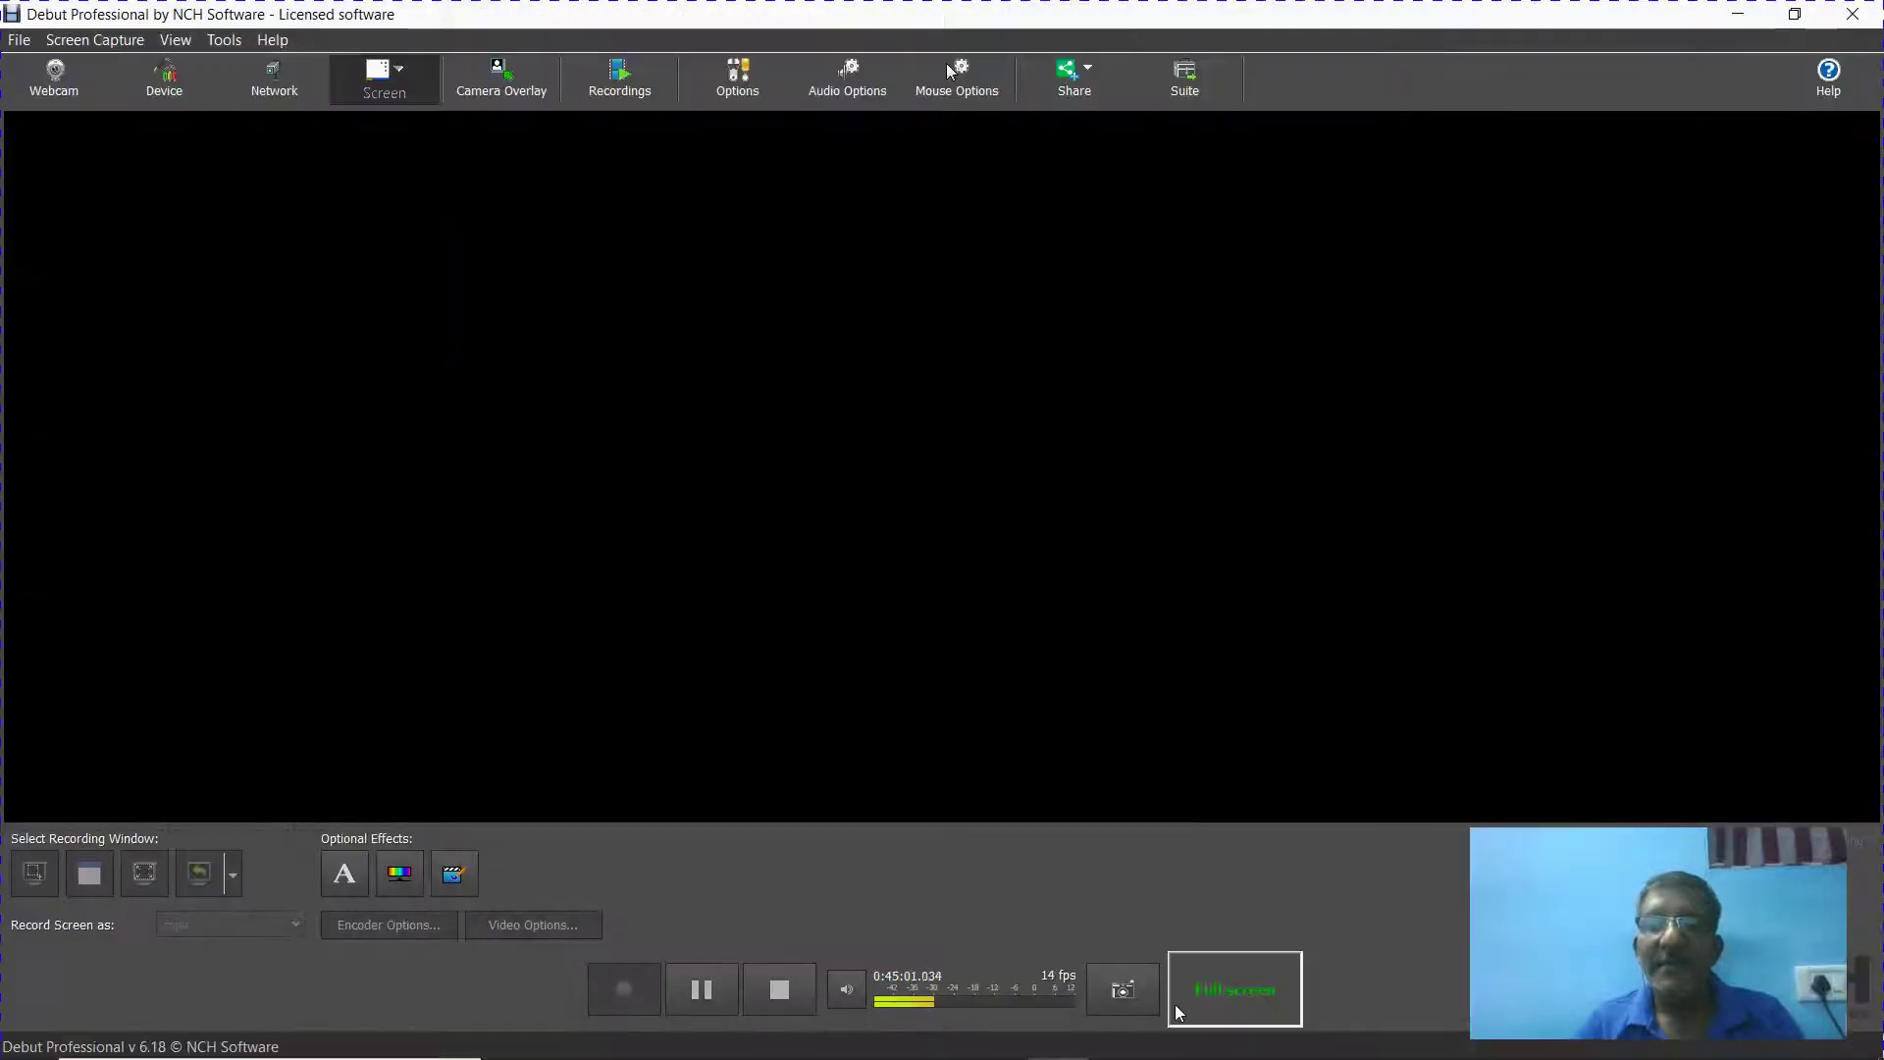
key(alt+Tab)
key(Tab)
Back in Tally, open the Building ledger's vouchers from Display > Account Books.
key(Tab)
key(Tab)
key(Tab)
key(Tab)
key(Tab)
key(Tab)
key(Tab)
key(Tab)
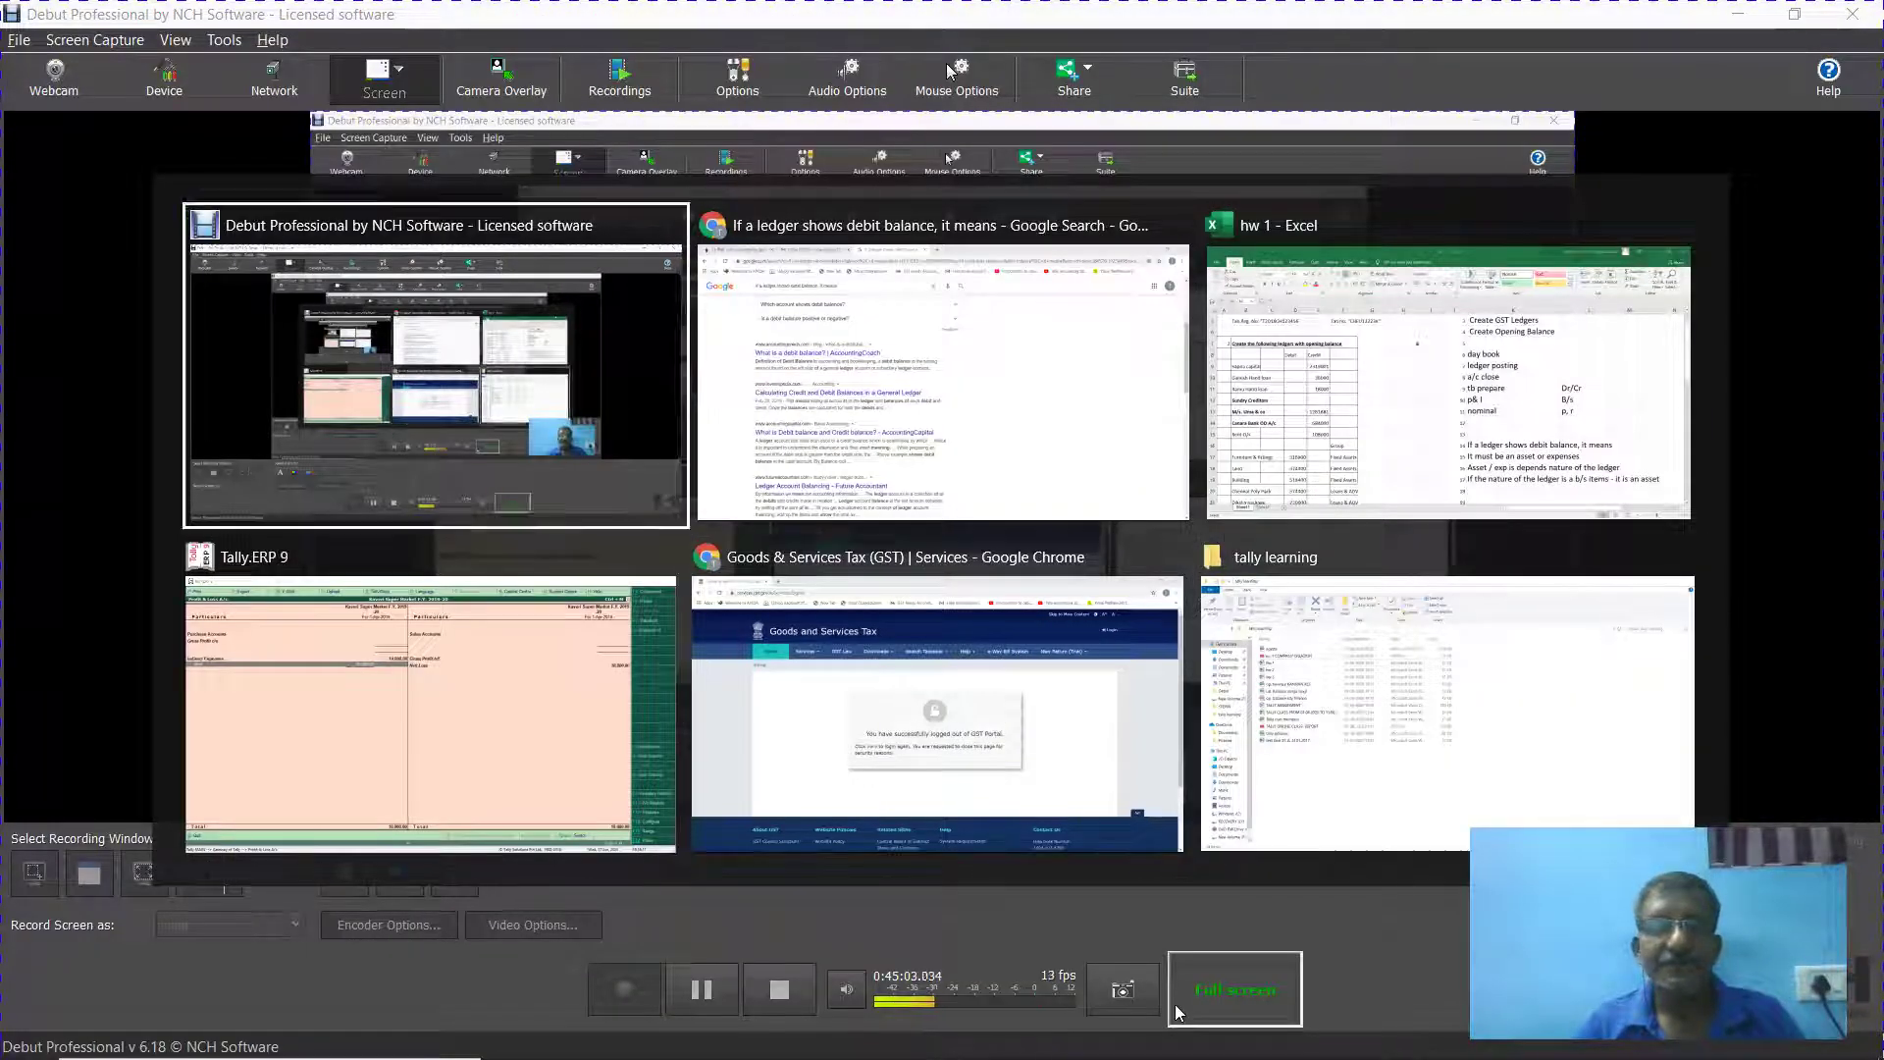
key(Tab)
key(Tab)
key(Tab)
key(Tab)
key(Tab)
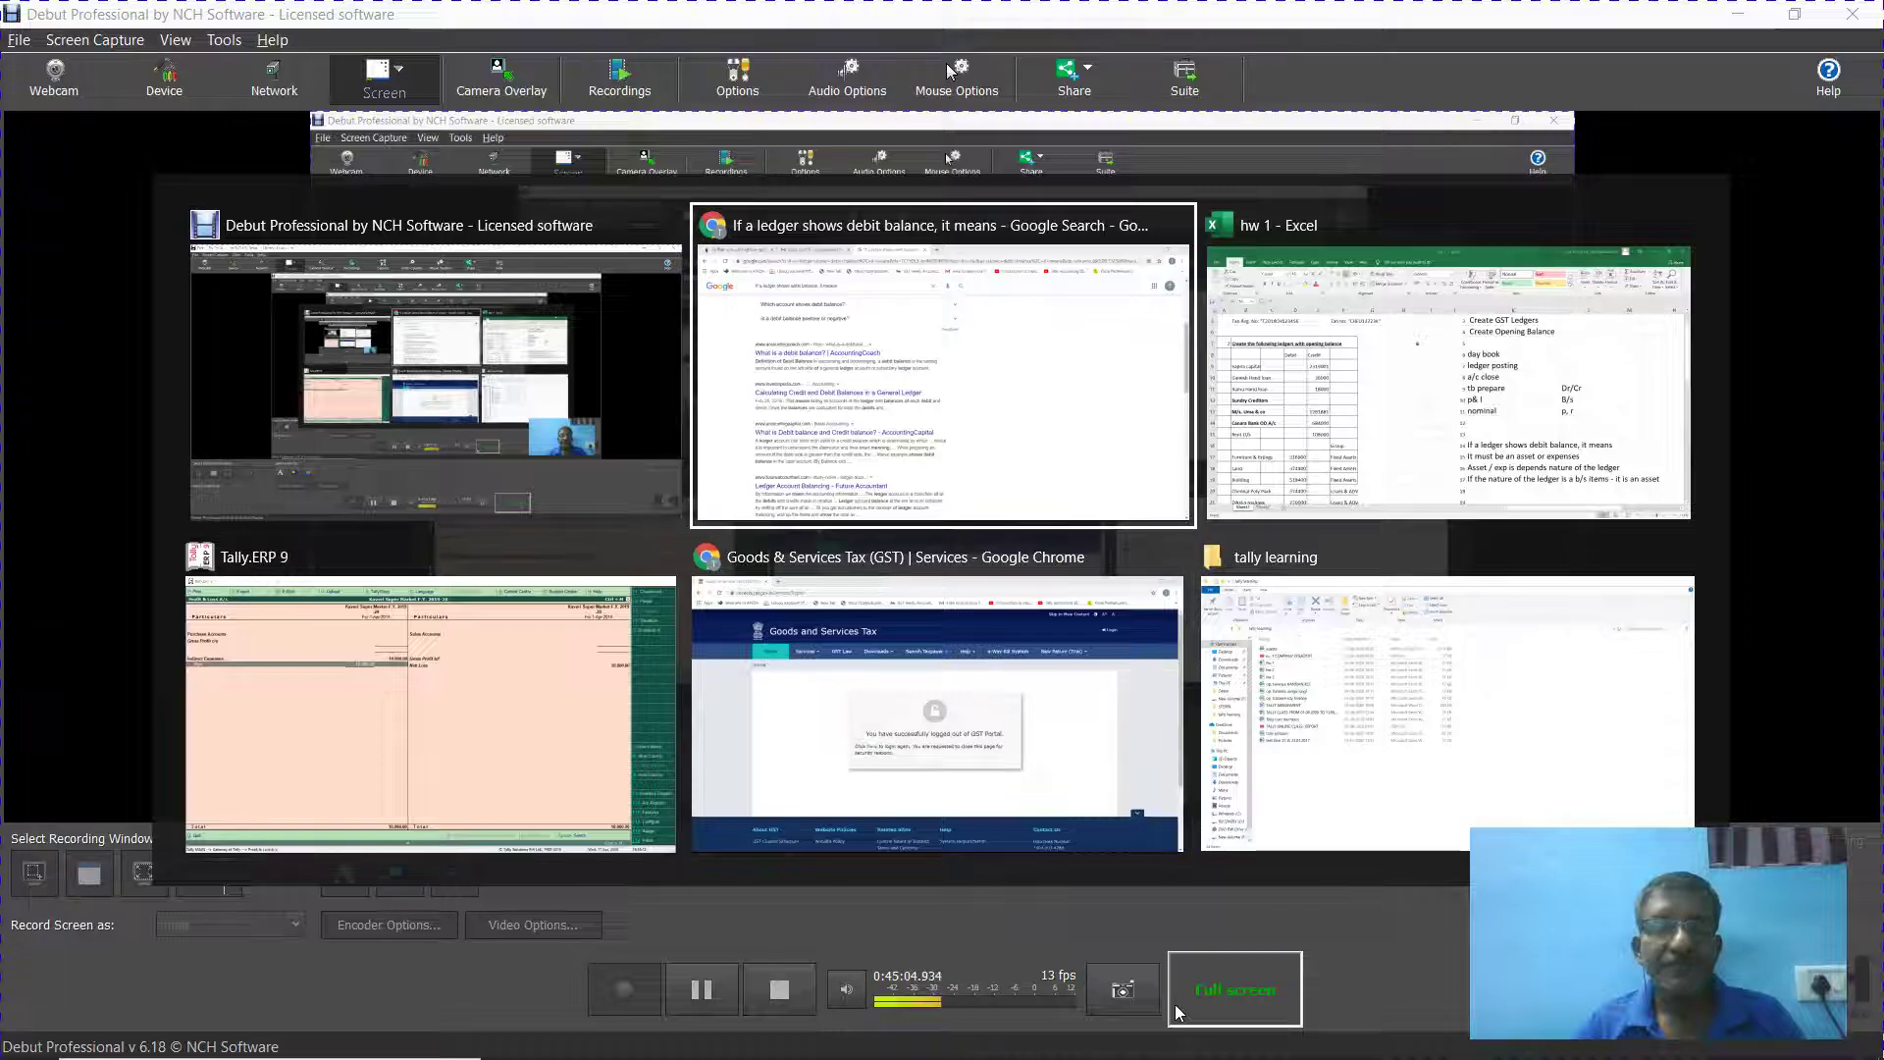
key(Escape)
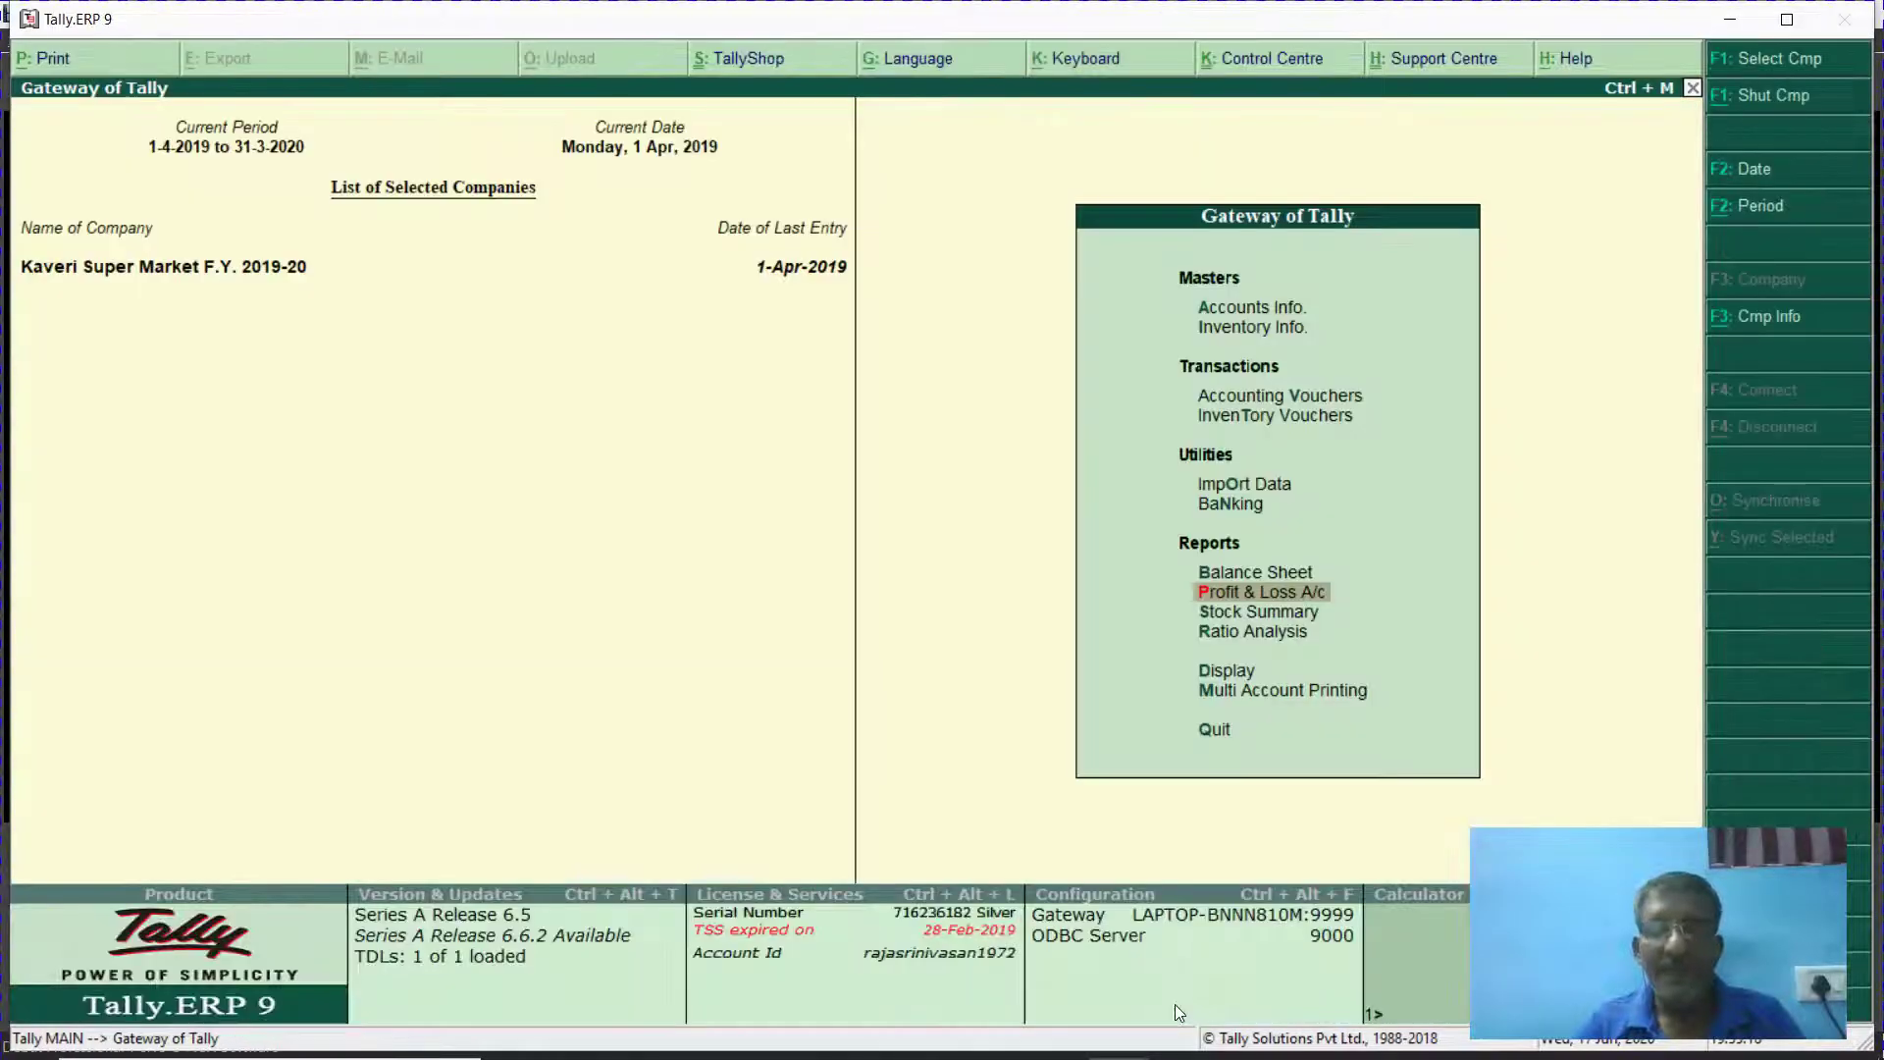
text(dal)
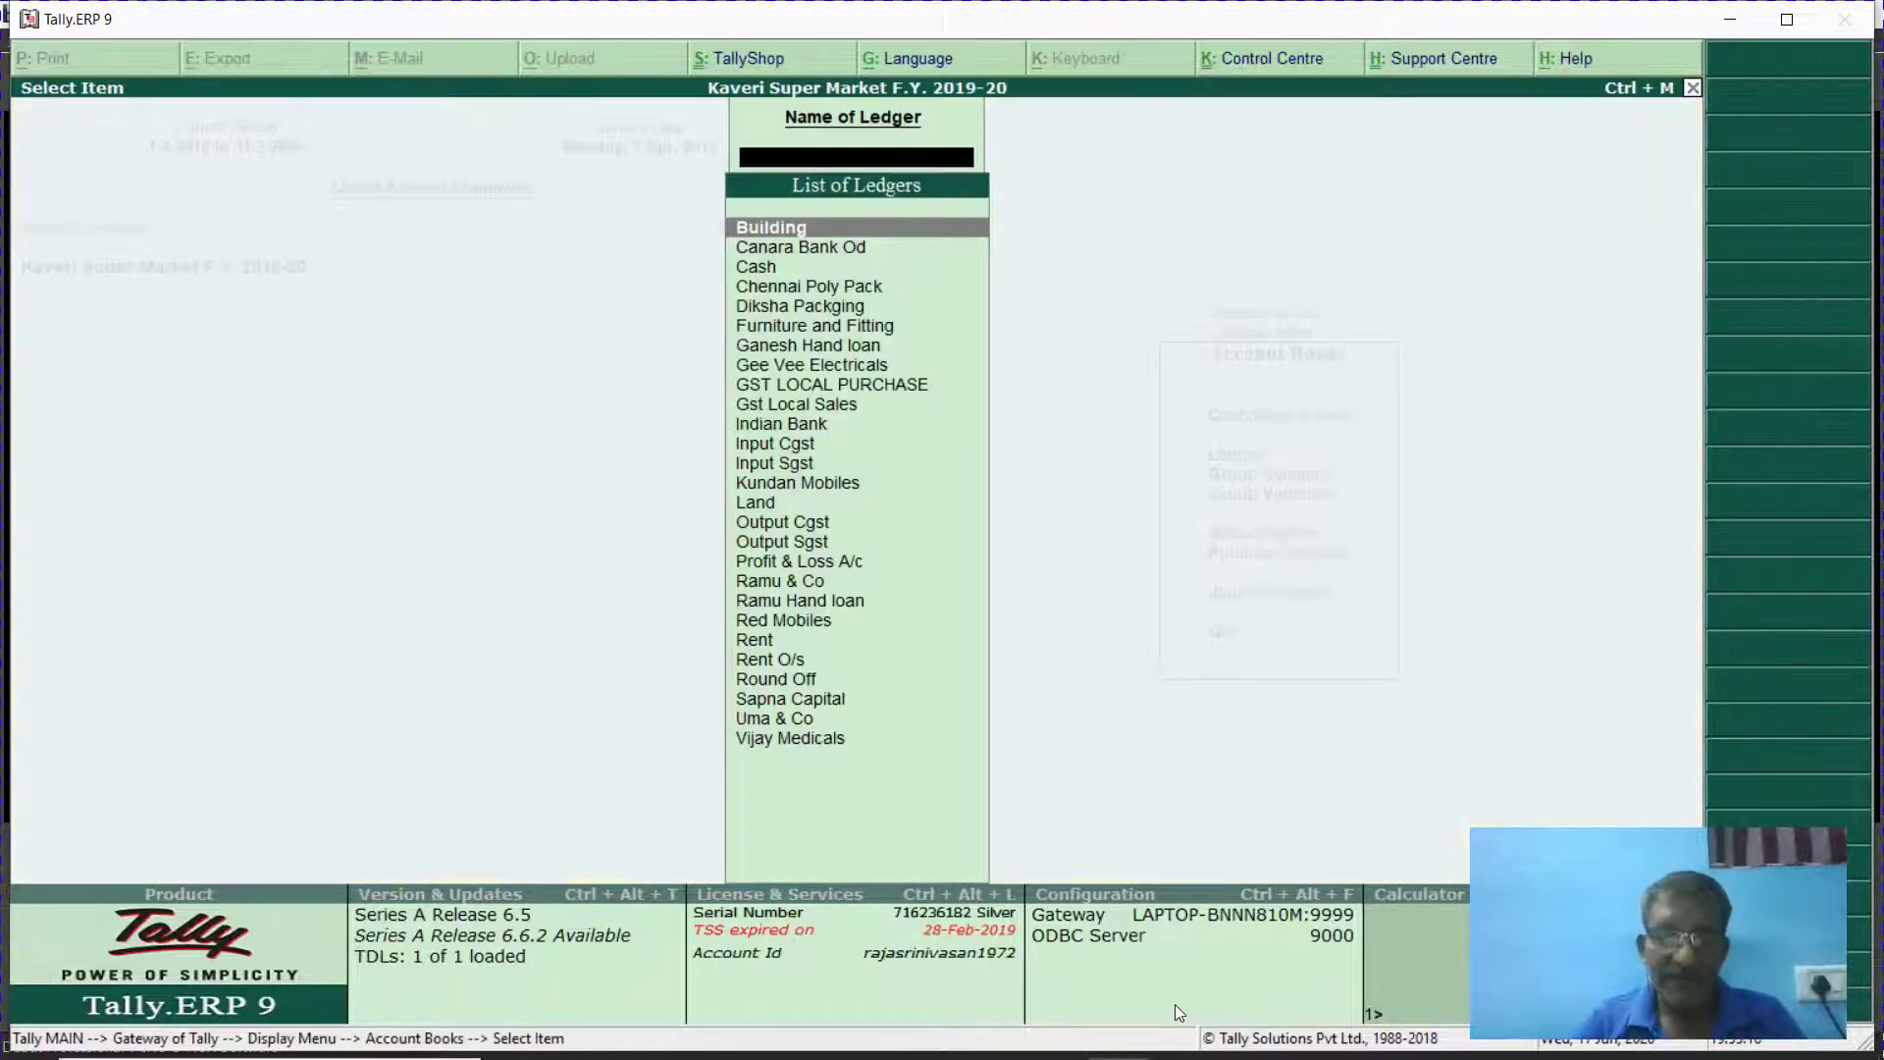
text(bi)
key(Escape)
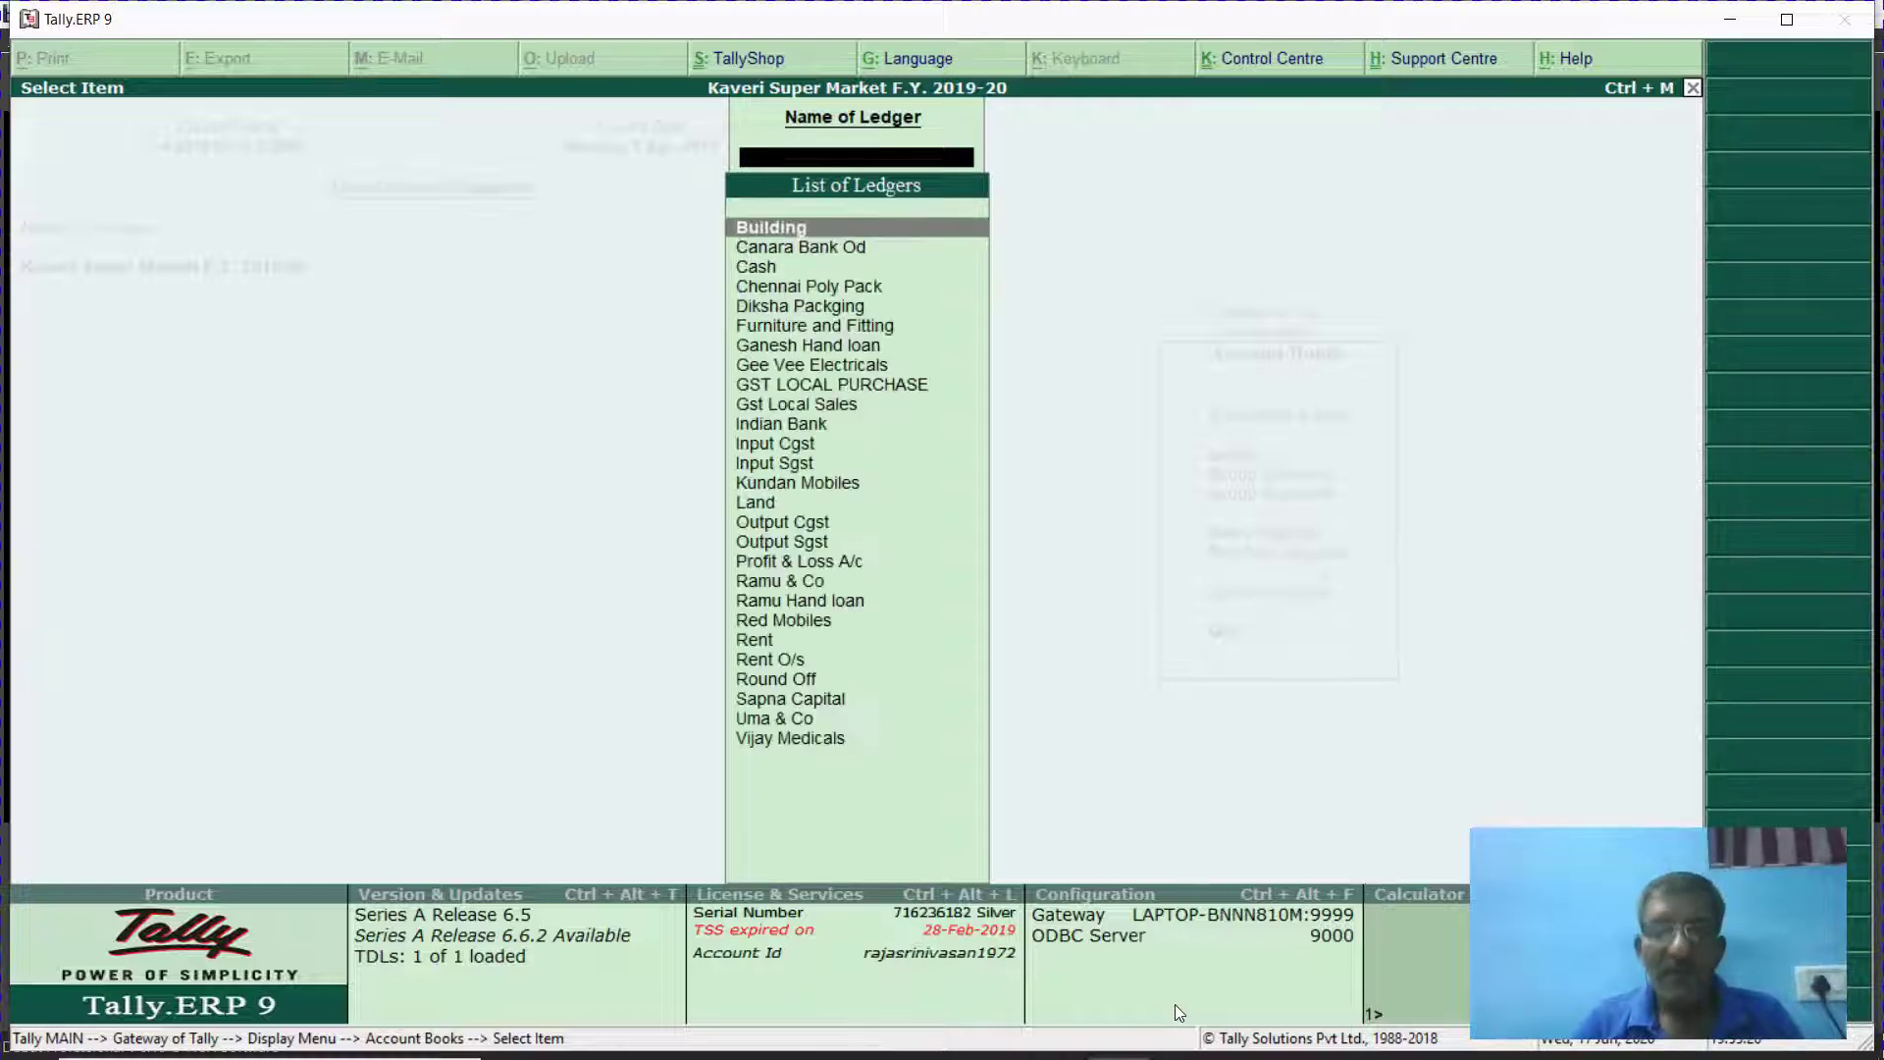
key(Return)
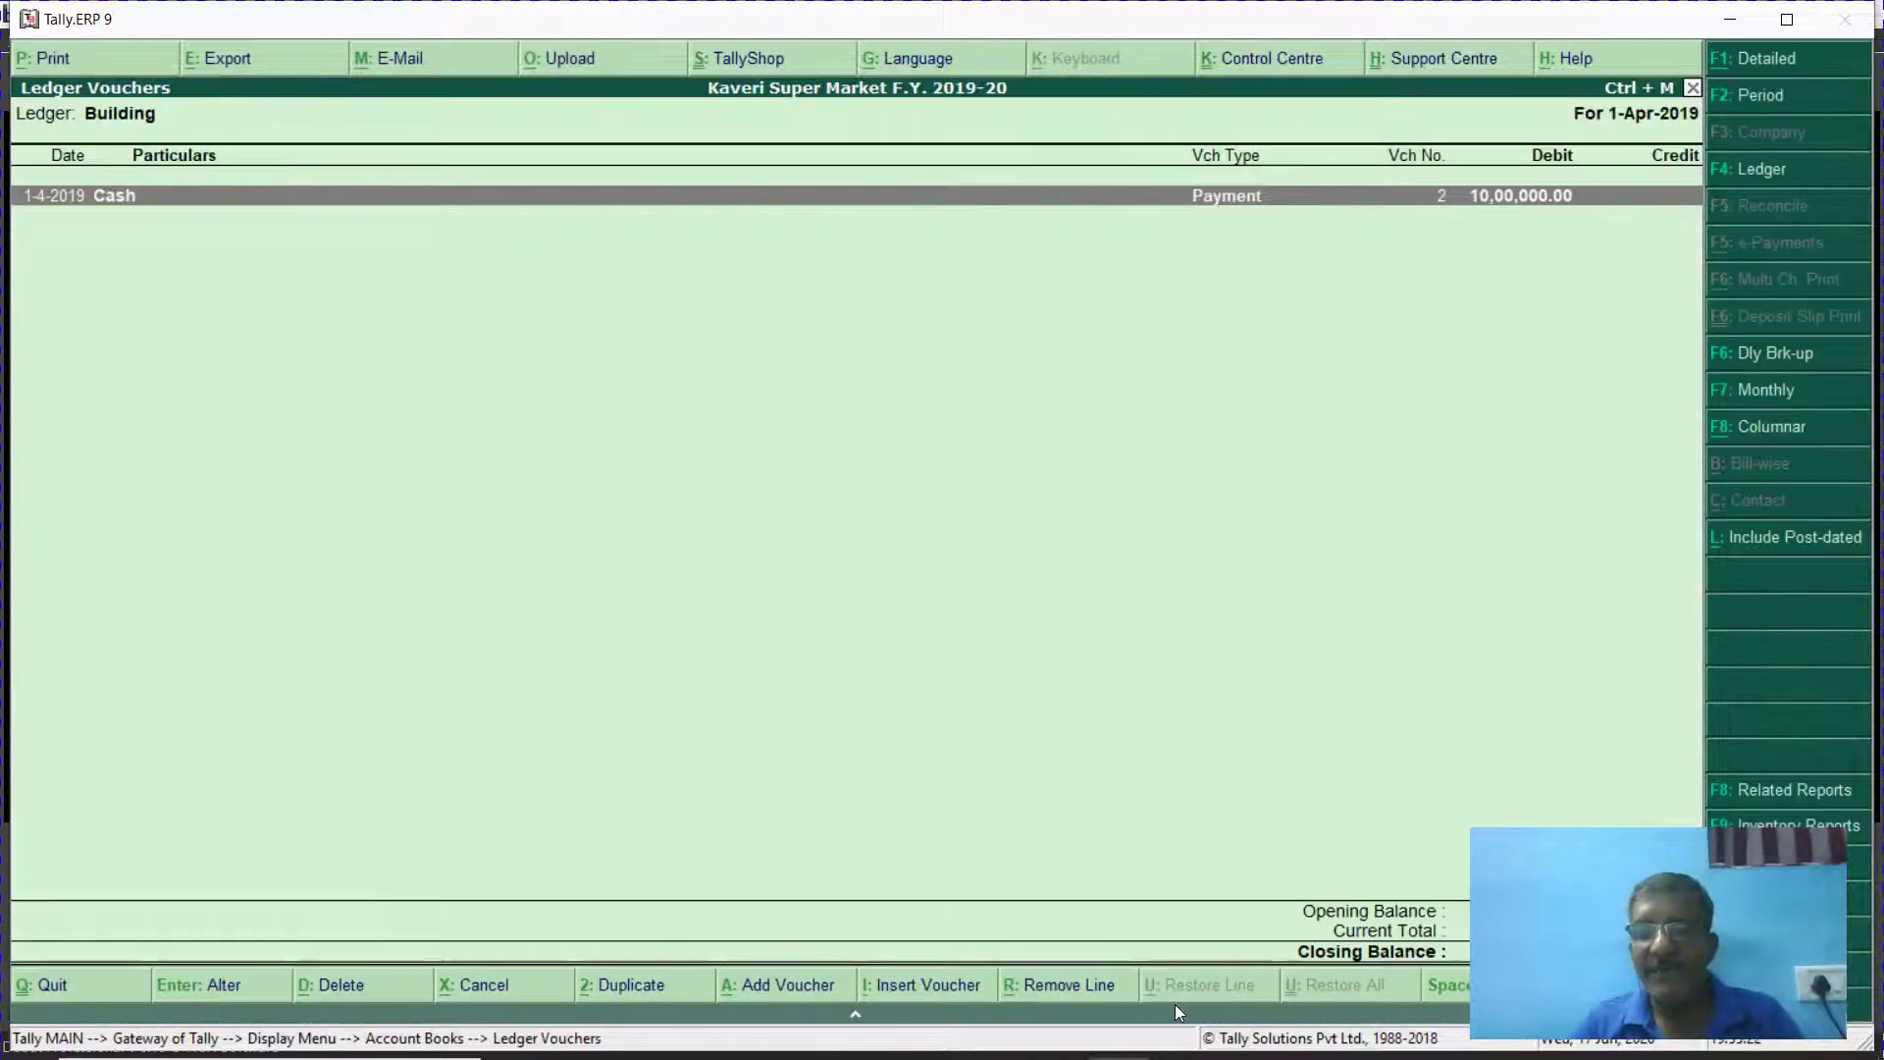
key(Escape)
key(Escape)
key(Escape)
key(Escape)
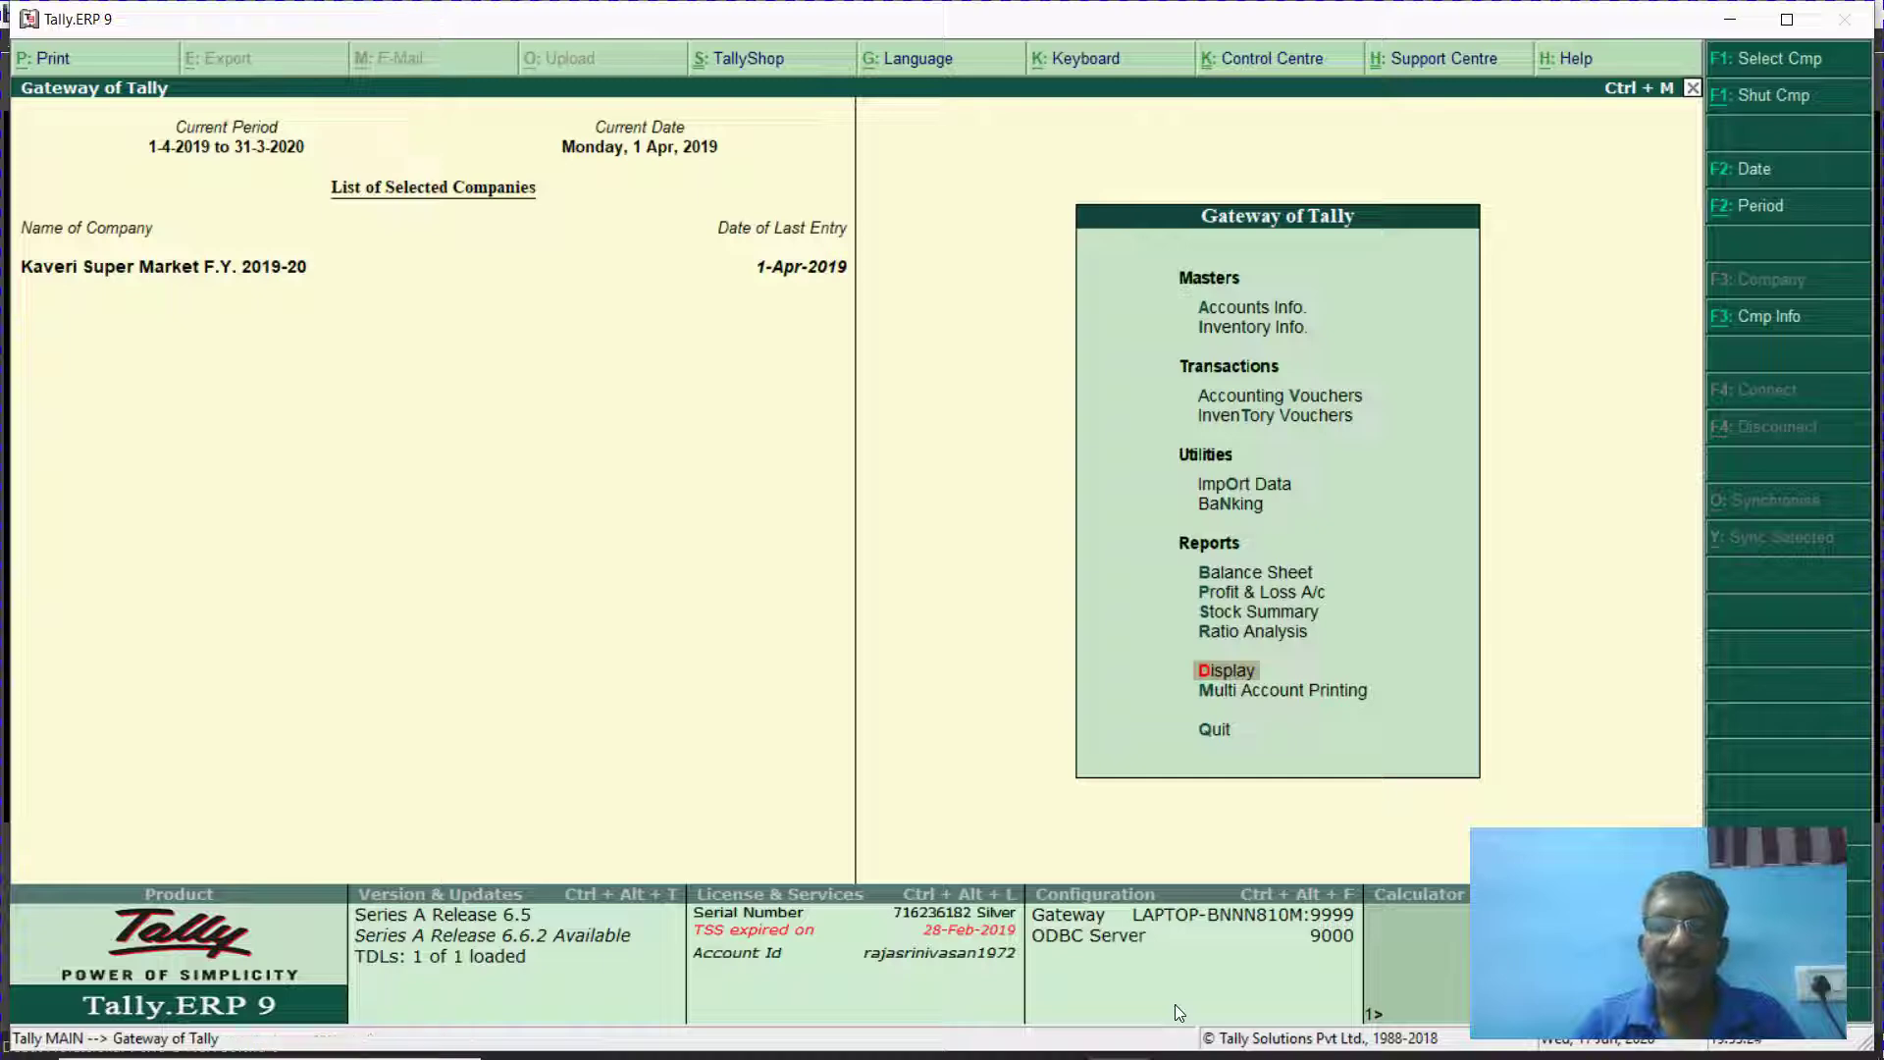
Reopen the Building ledger, check its April 2019 period, and return to Display.
key(Return)
text(alb)
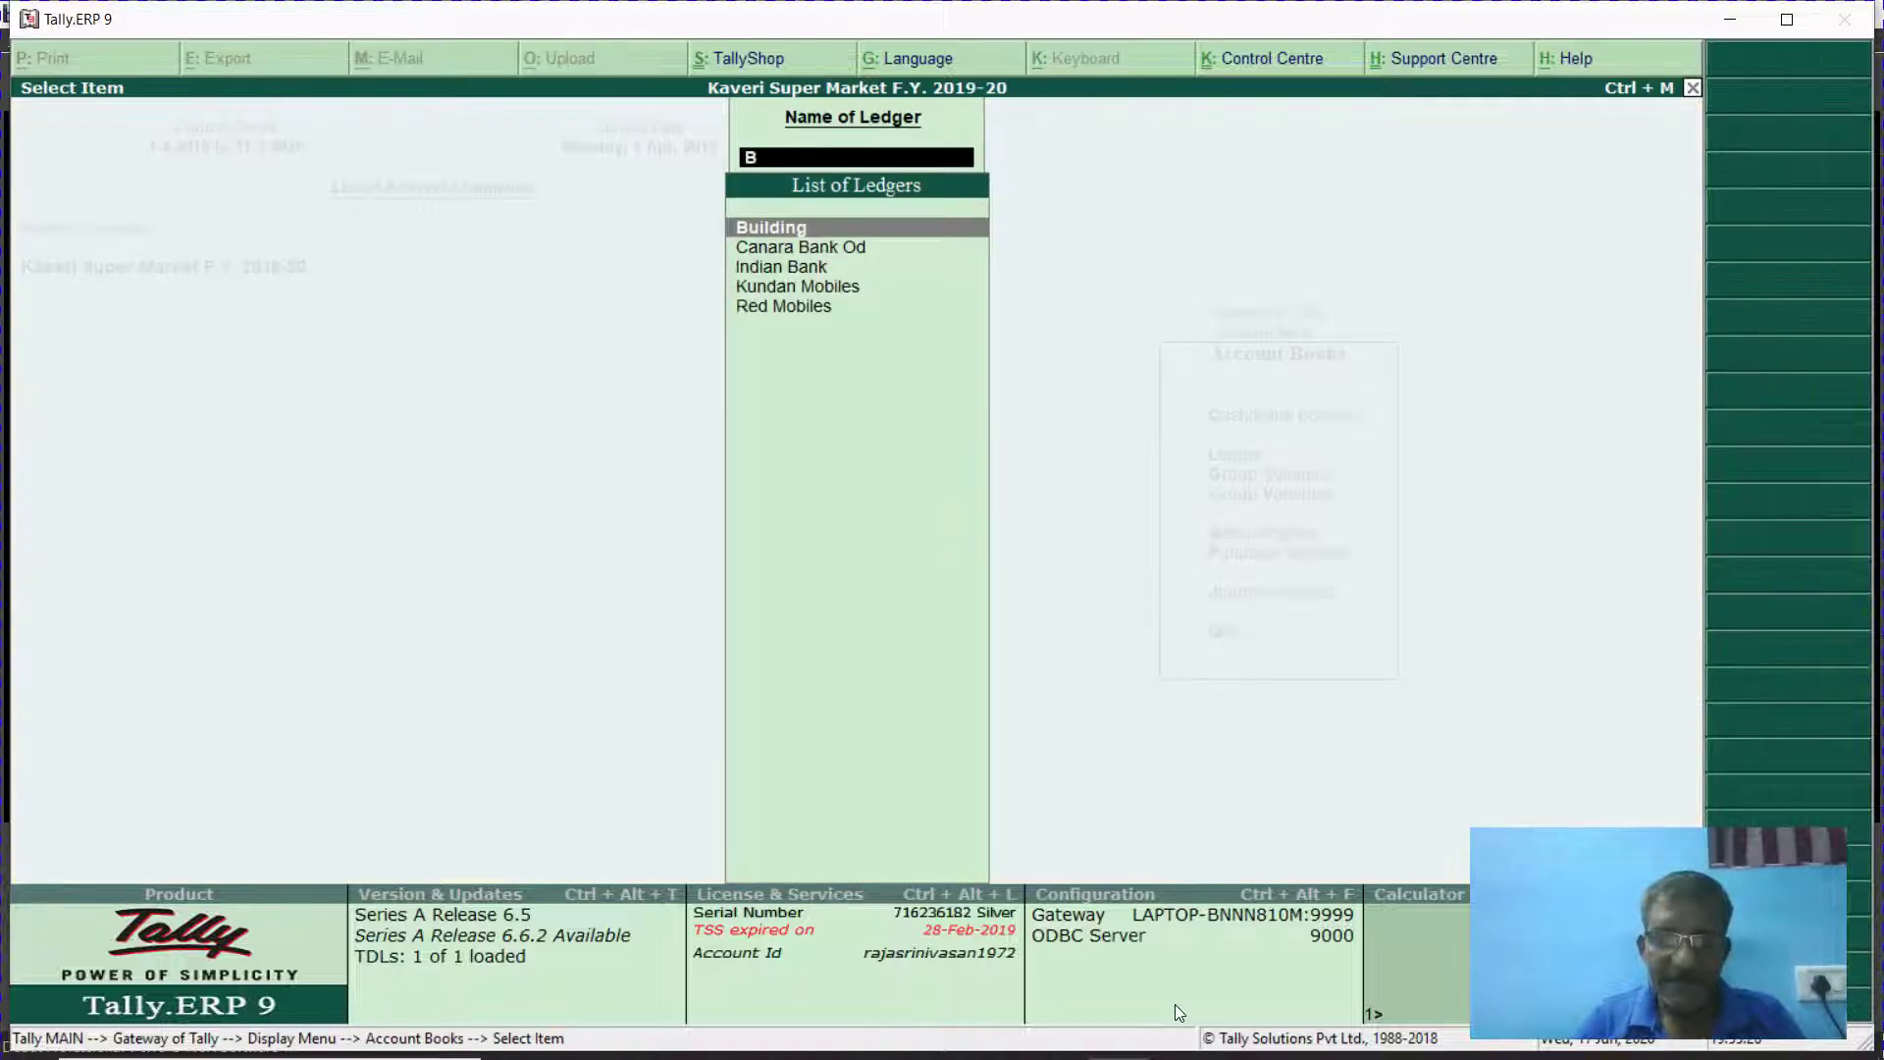
text(ui)
key(Return)
key(F2)
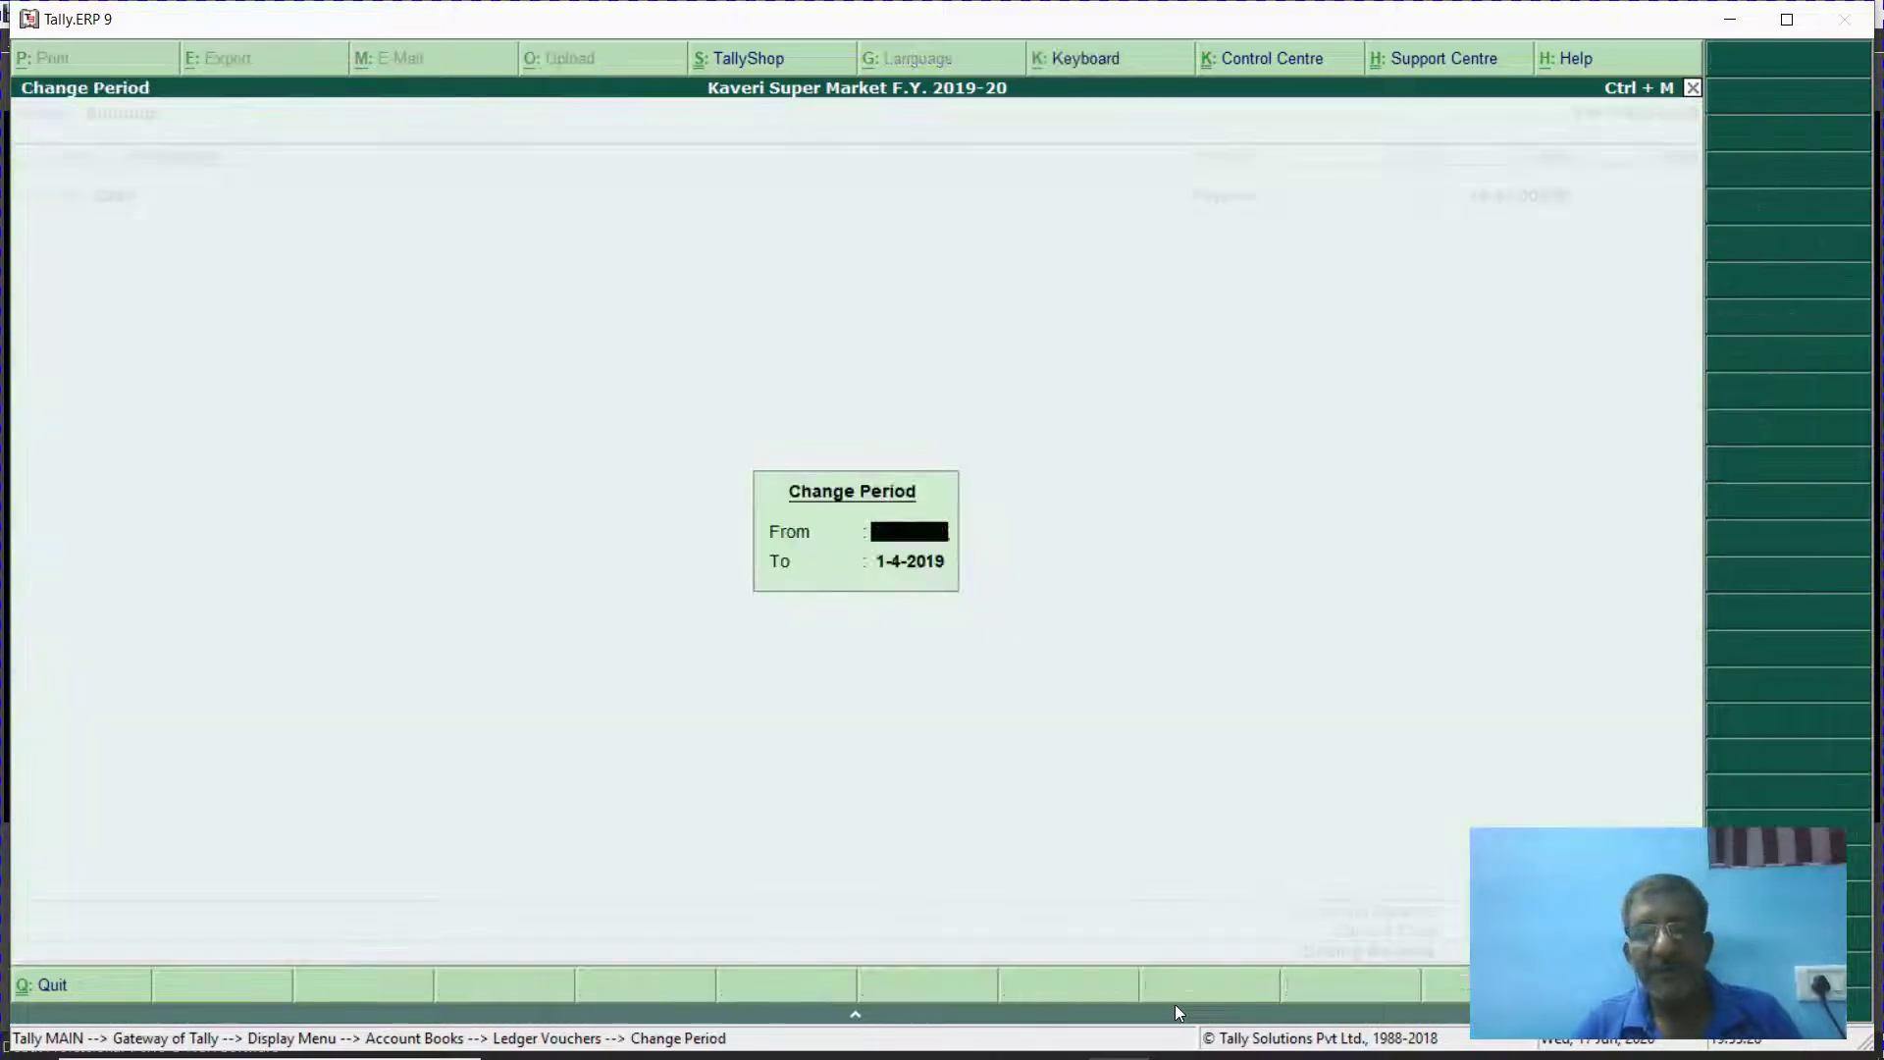
key(Return)
key(Return)
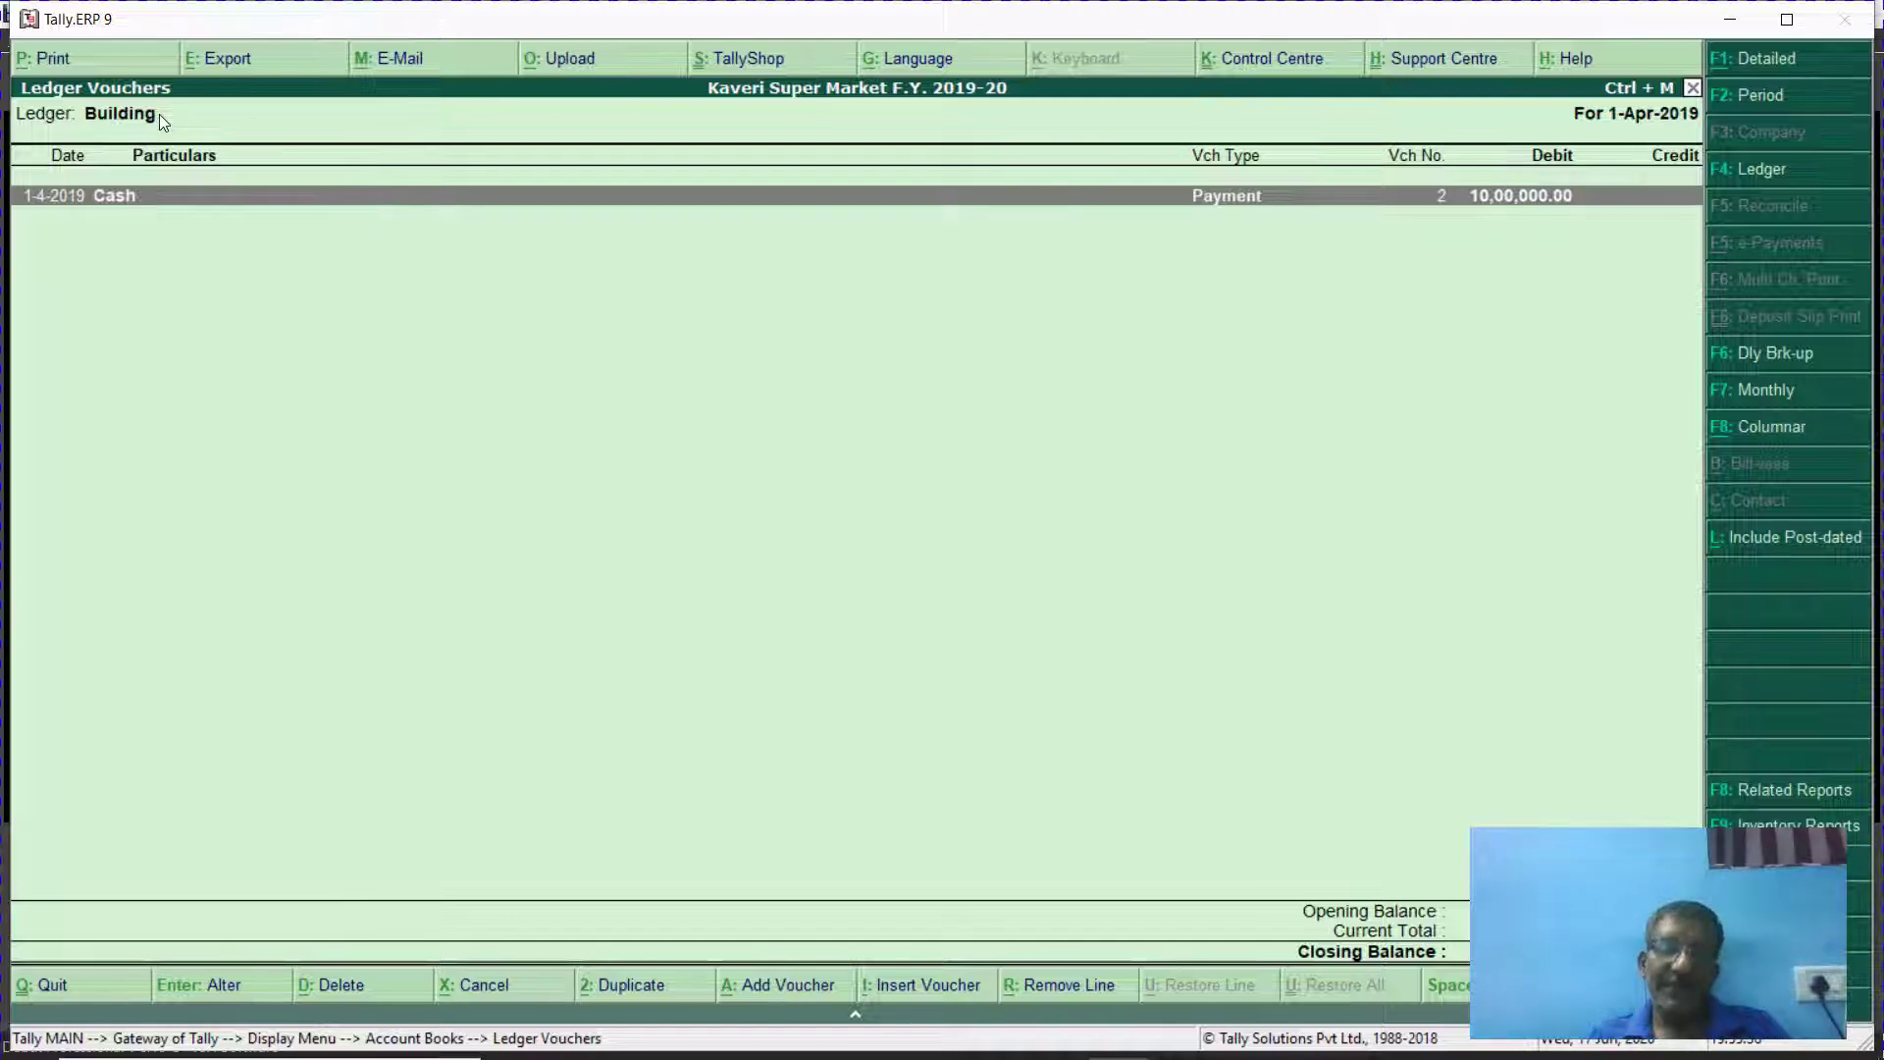
key(Escape)
key(Escape)
key(Escape)
key(Escape)
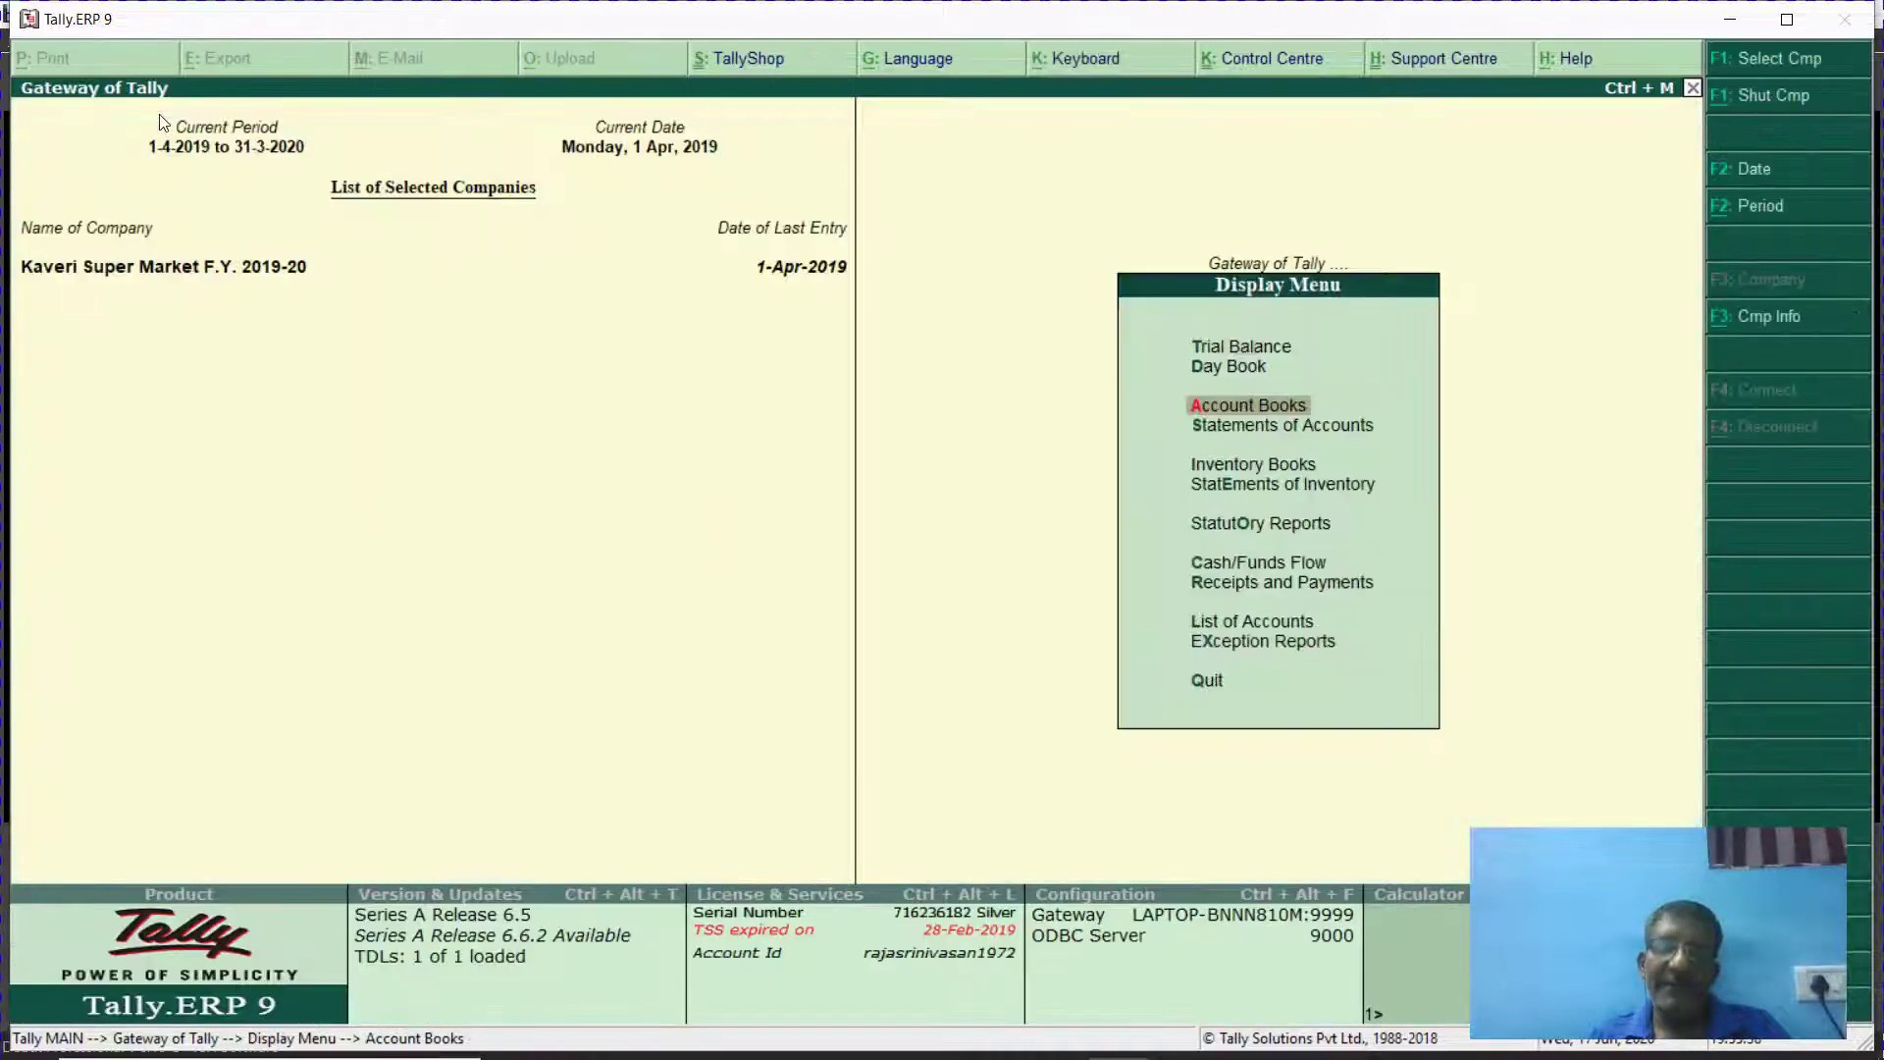
Open the detailed Balance Sheet and drill into the Profit & Loss A/c.
key(n)
key(b)
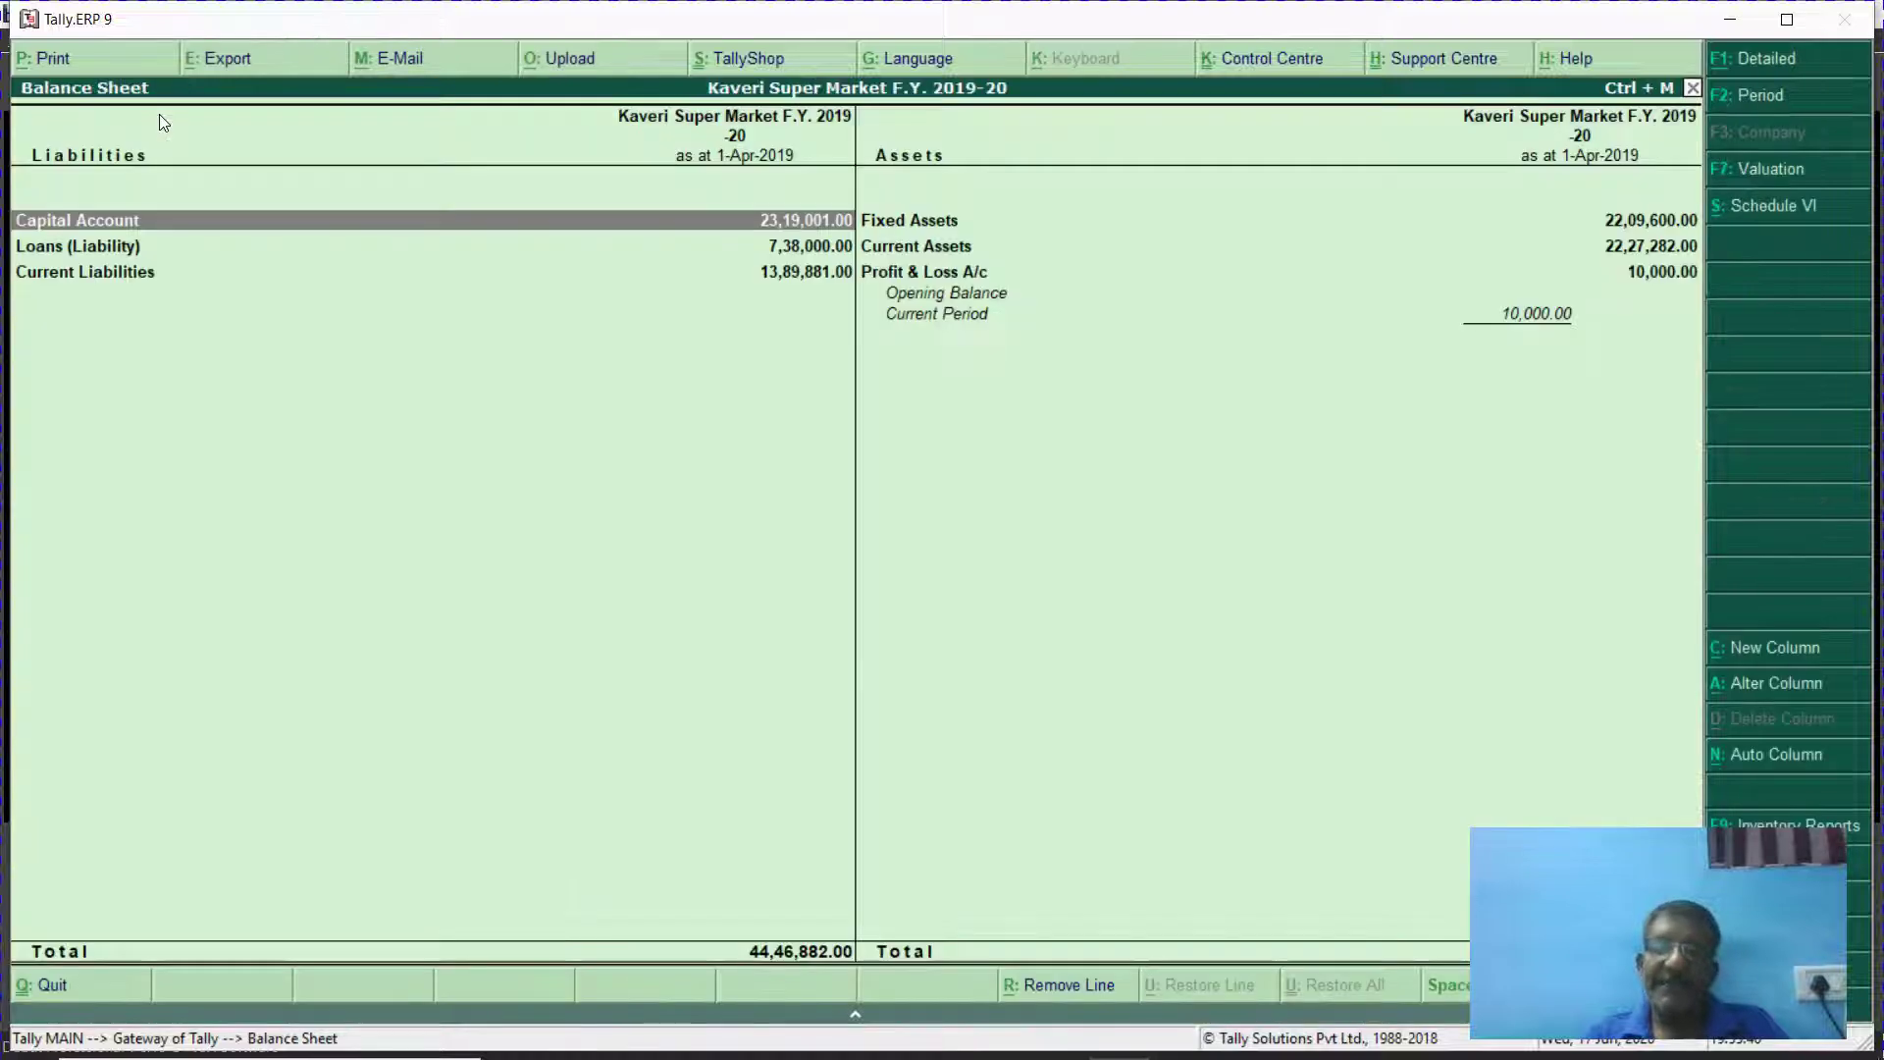
key(alt+F1)
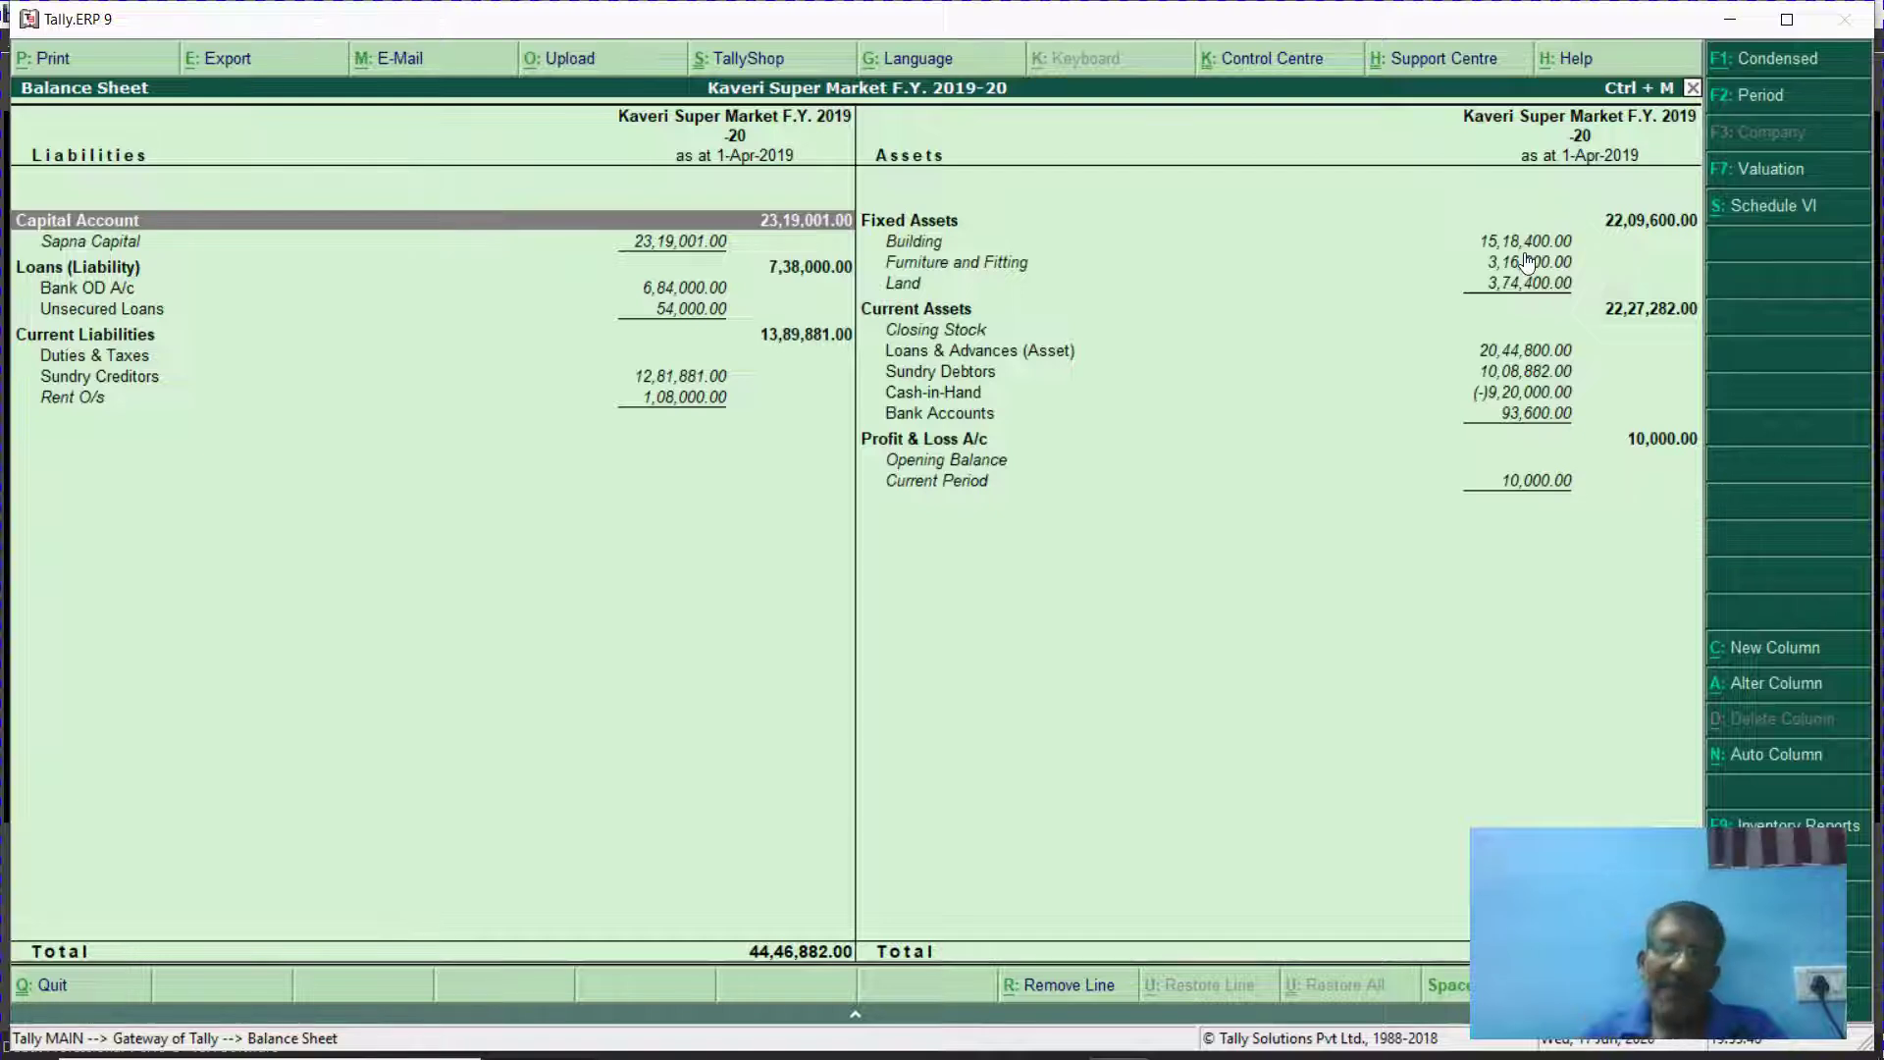
key(Right)
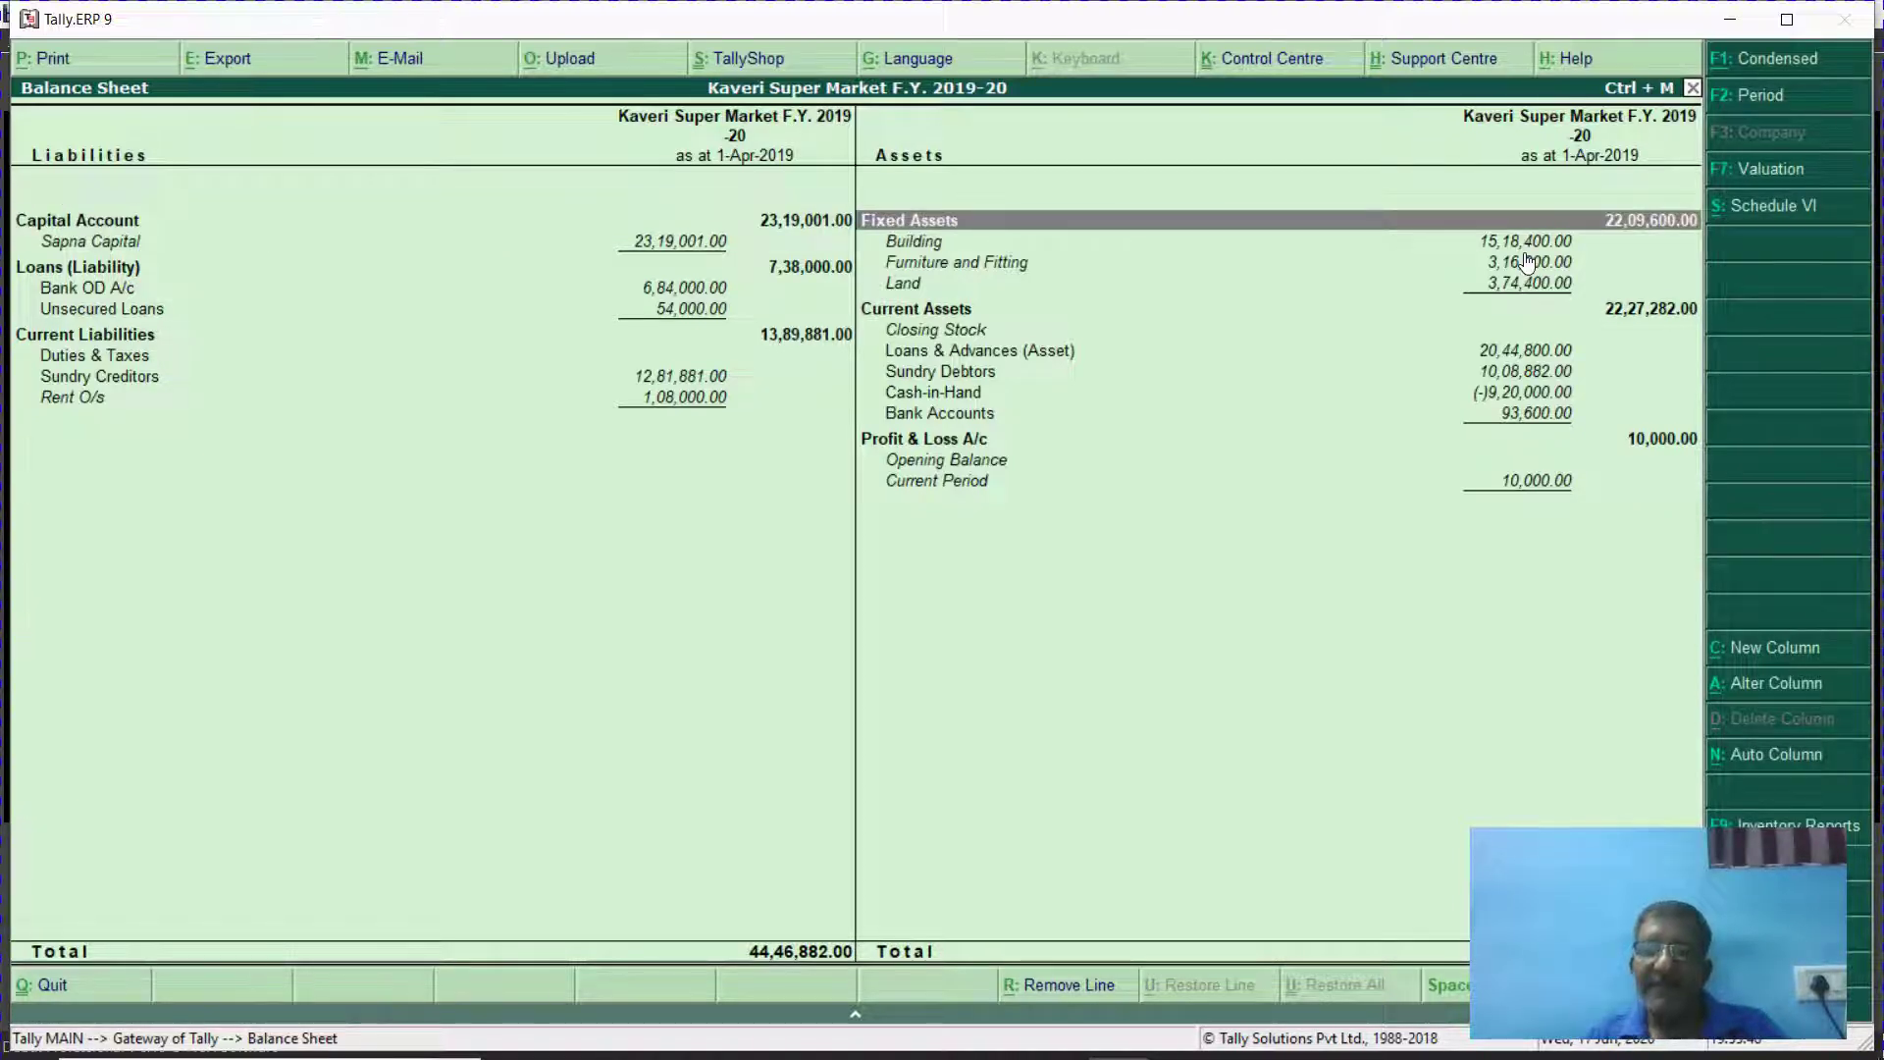
key(Down)
key(Down)
key(Down)
key(Down)
key(Down)
key(Down)
key(Down)
key(Down)
key(Down)
key(Down)
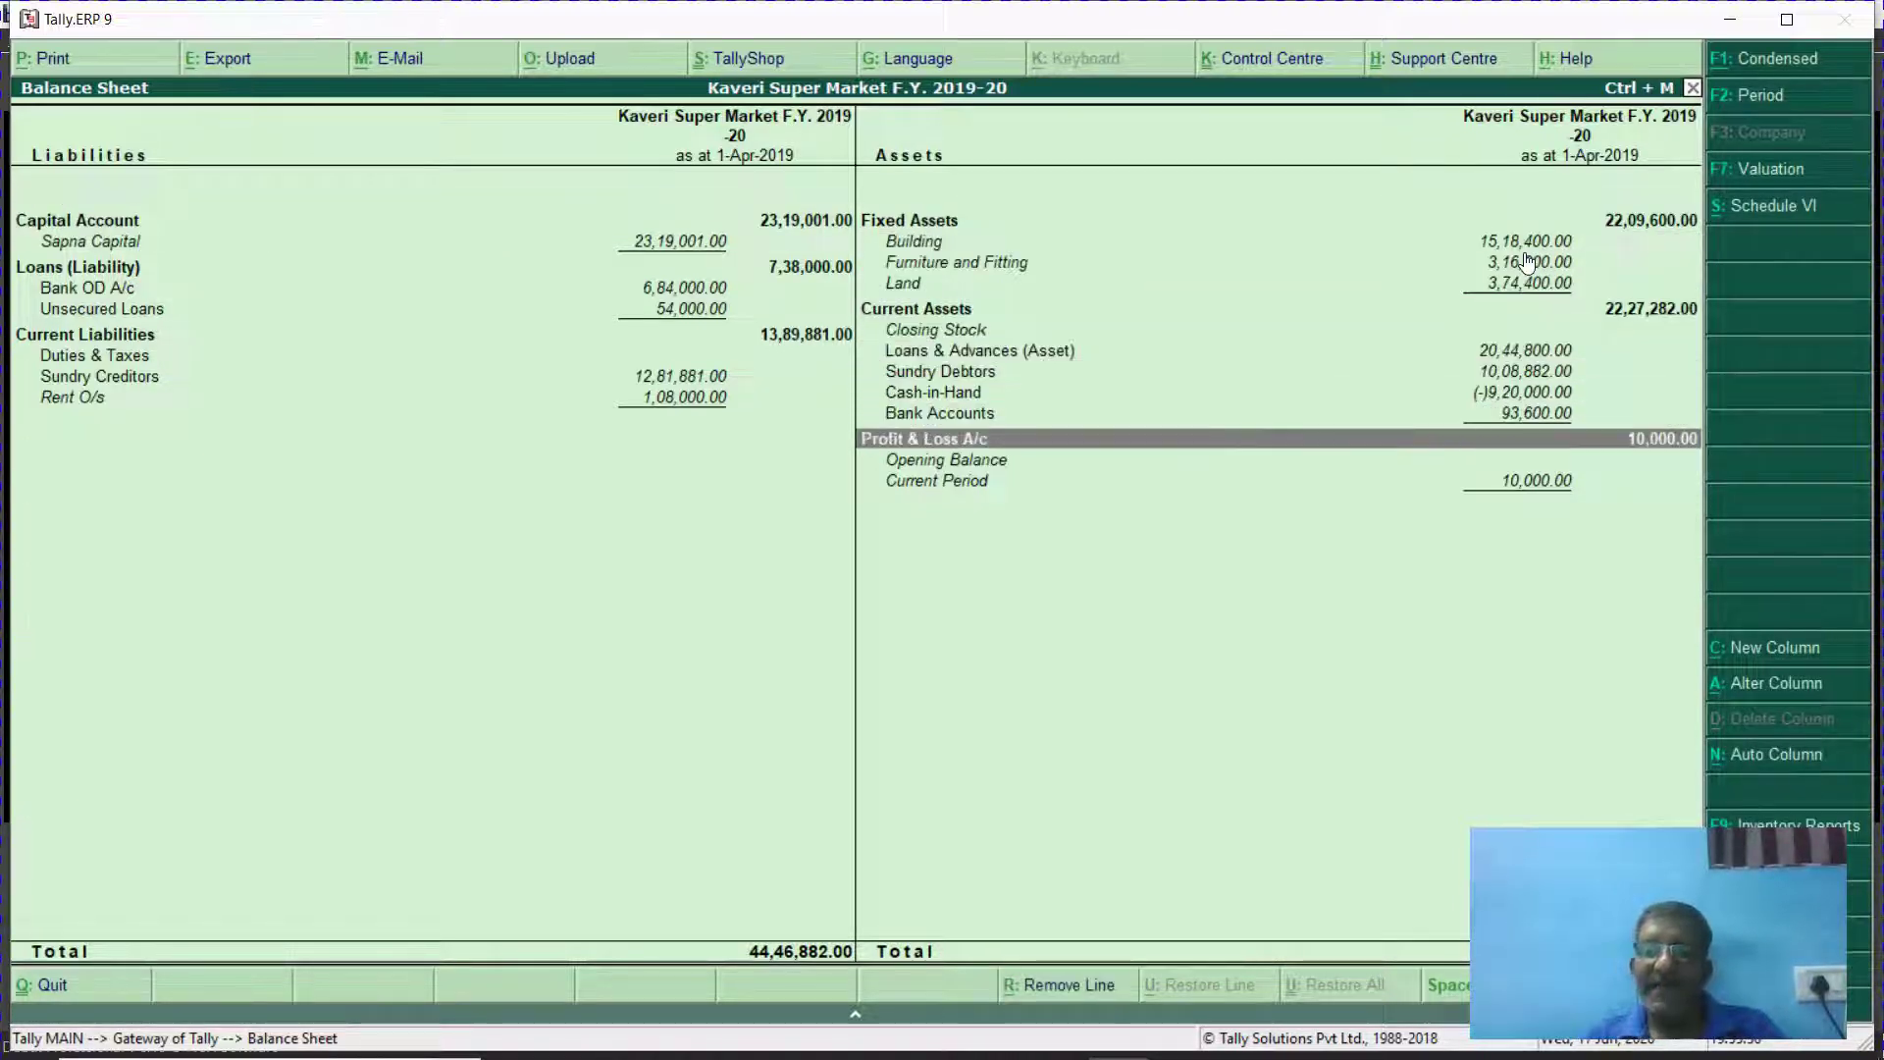
key(Return)
Drill through Indirect Expenses into the Rent ledger's monthly summary.
key(Down)
key(Down)
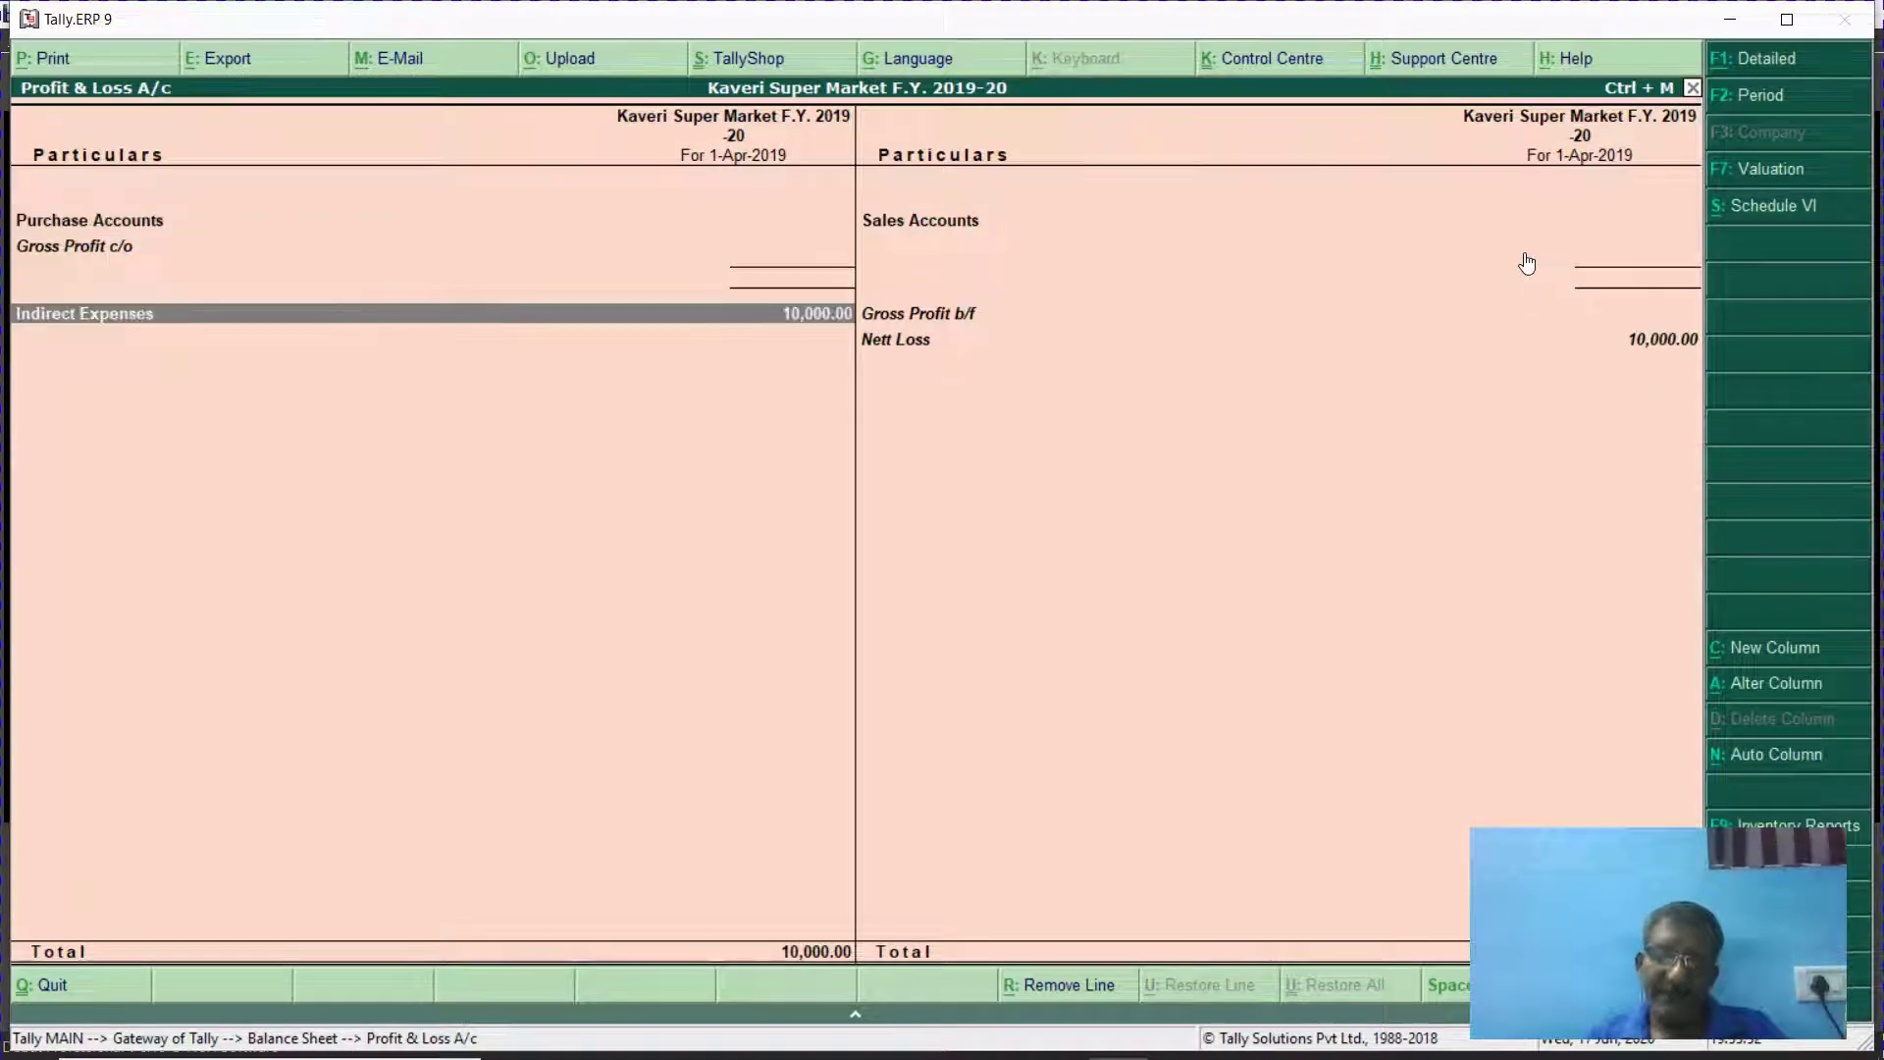
key(Return)
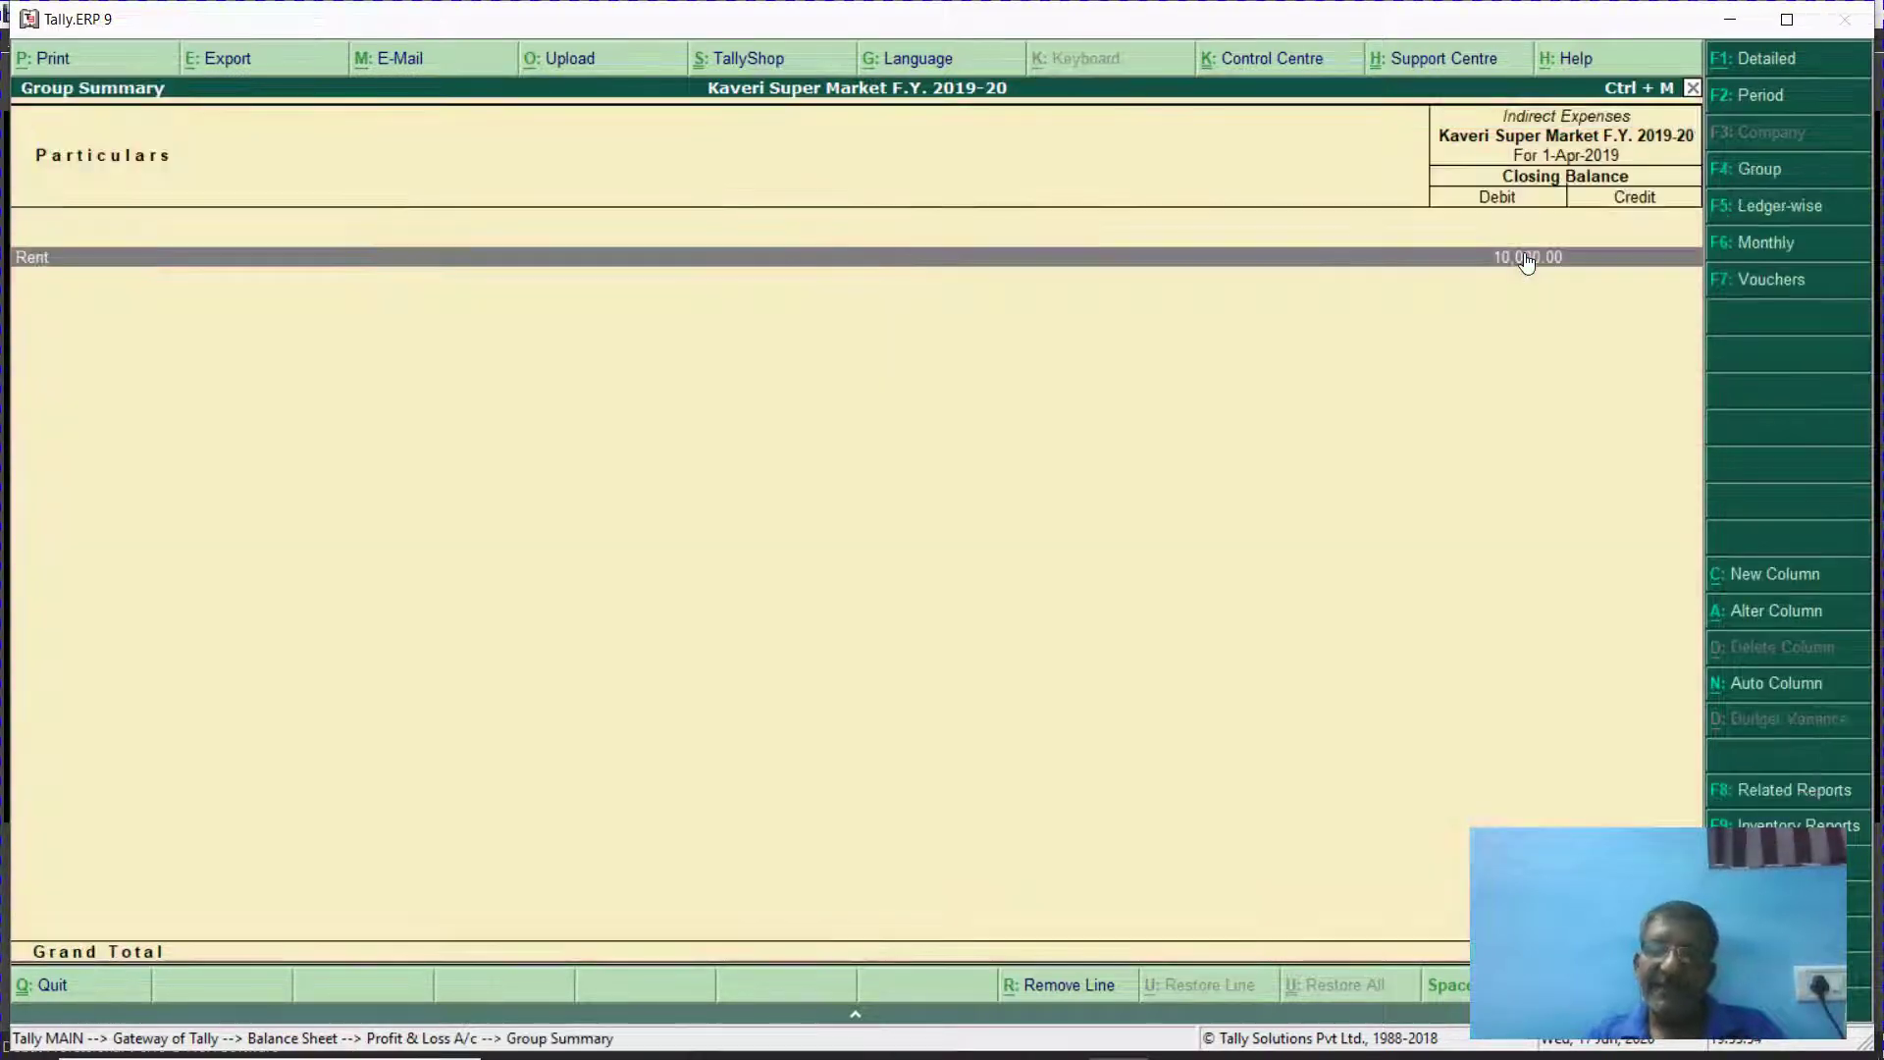
key(Return)
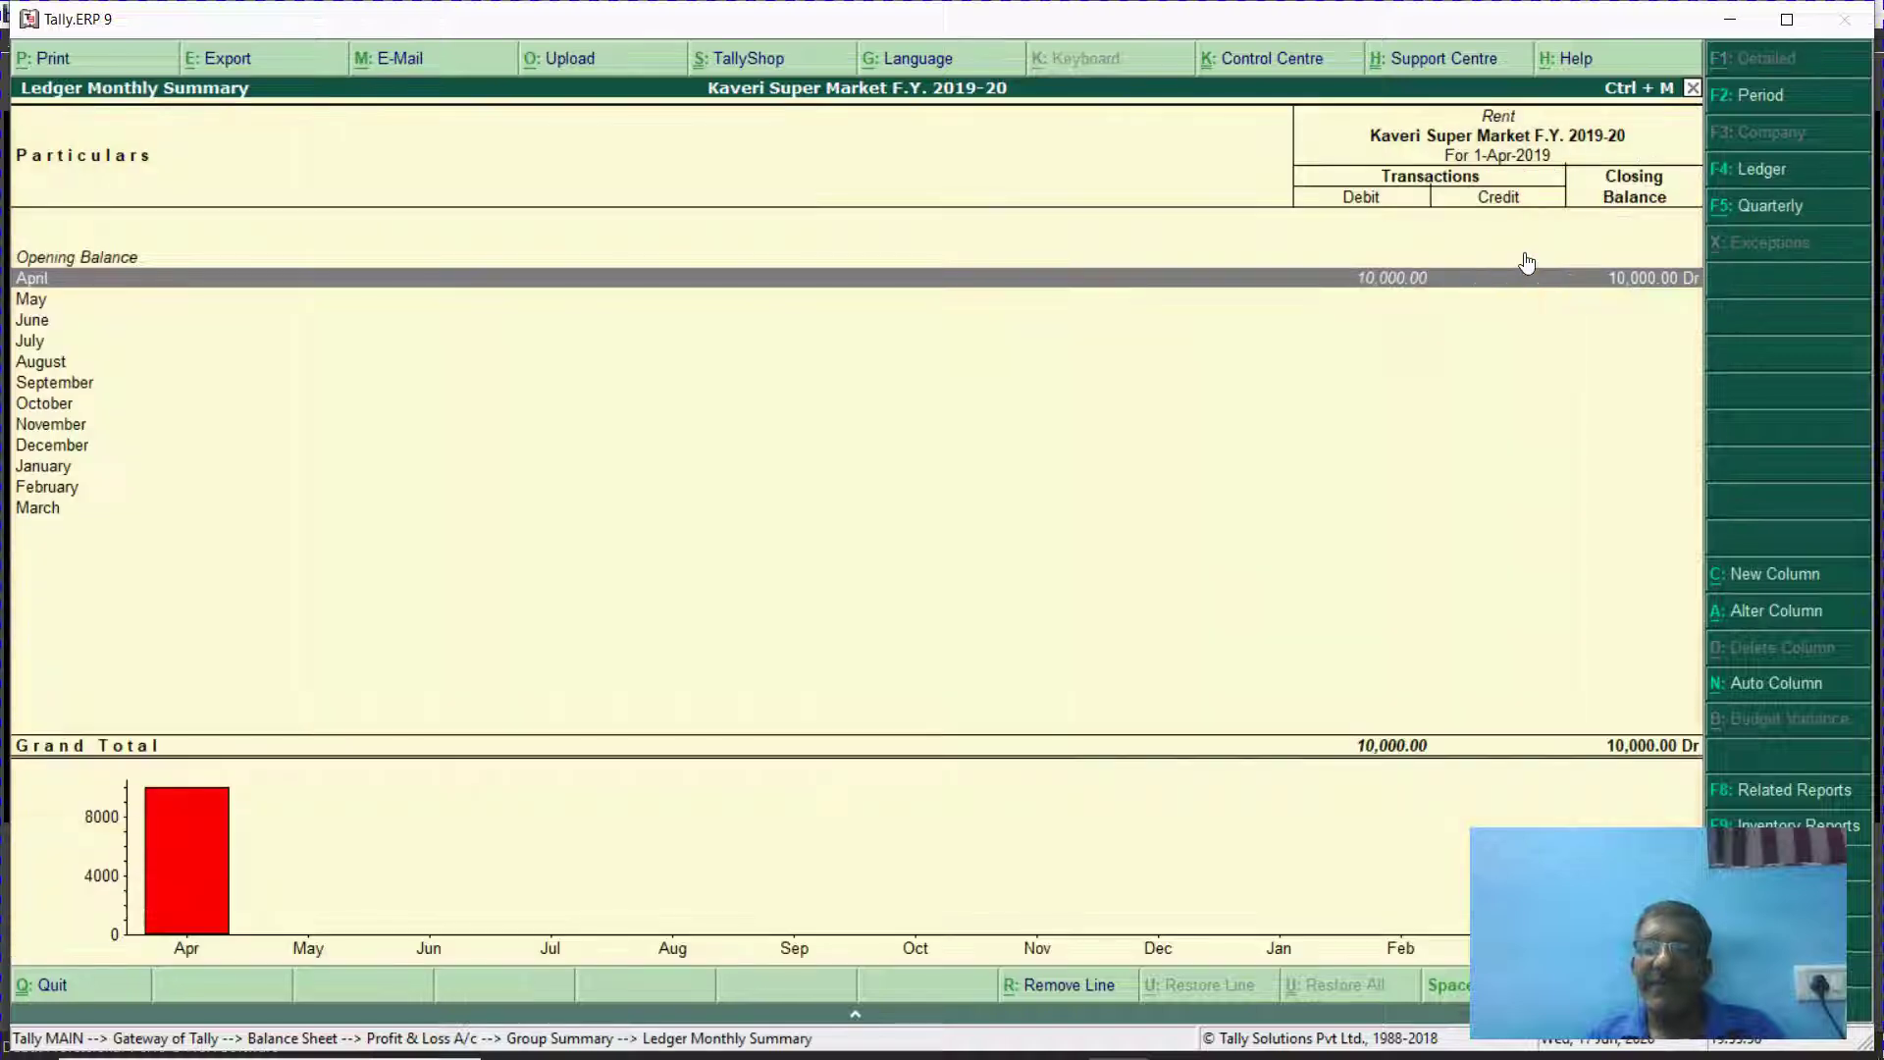
key(Escape)
key(Escape)
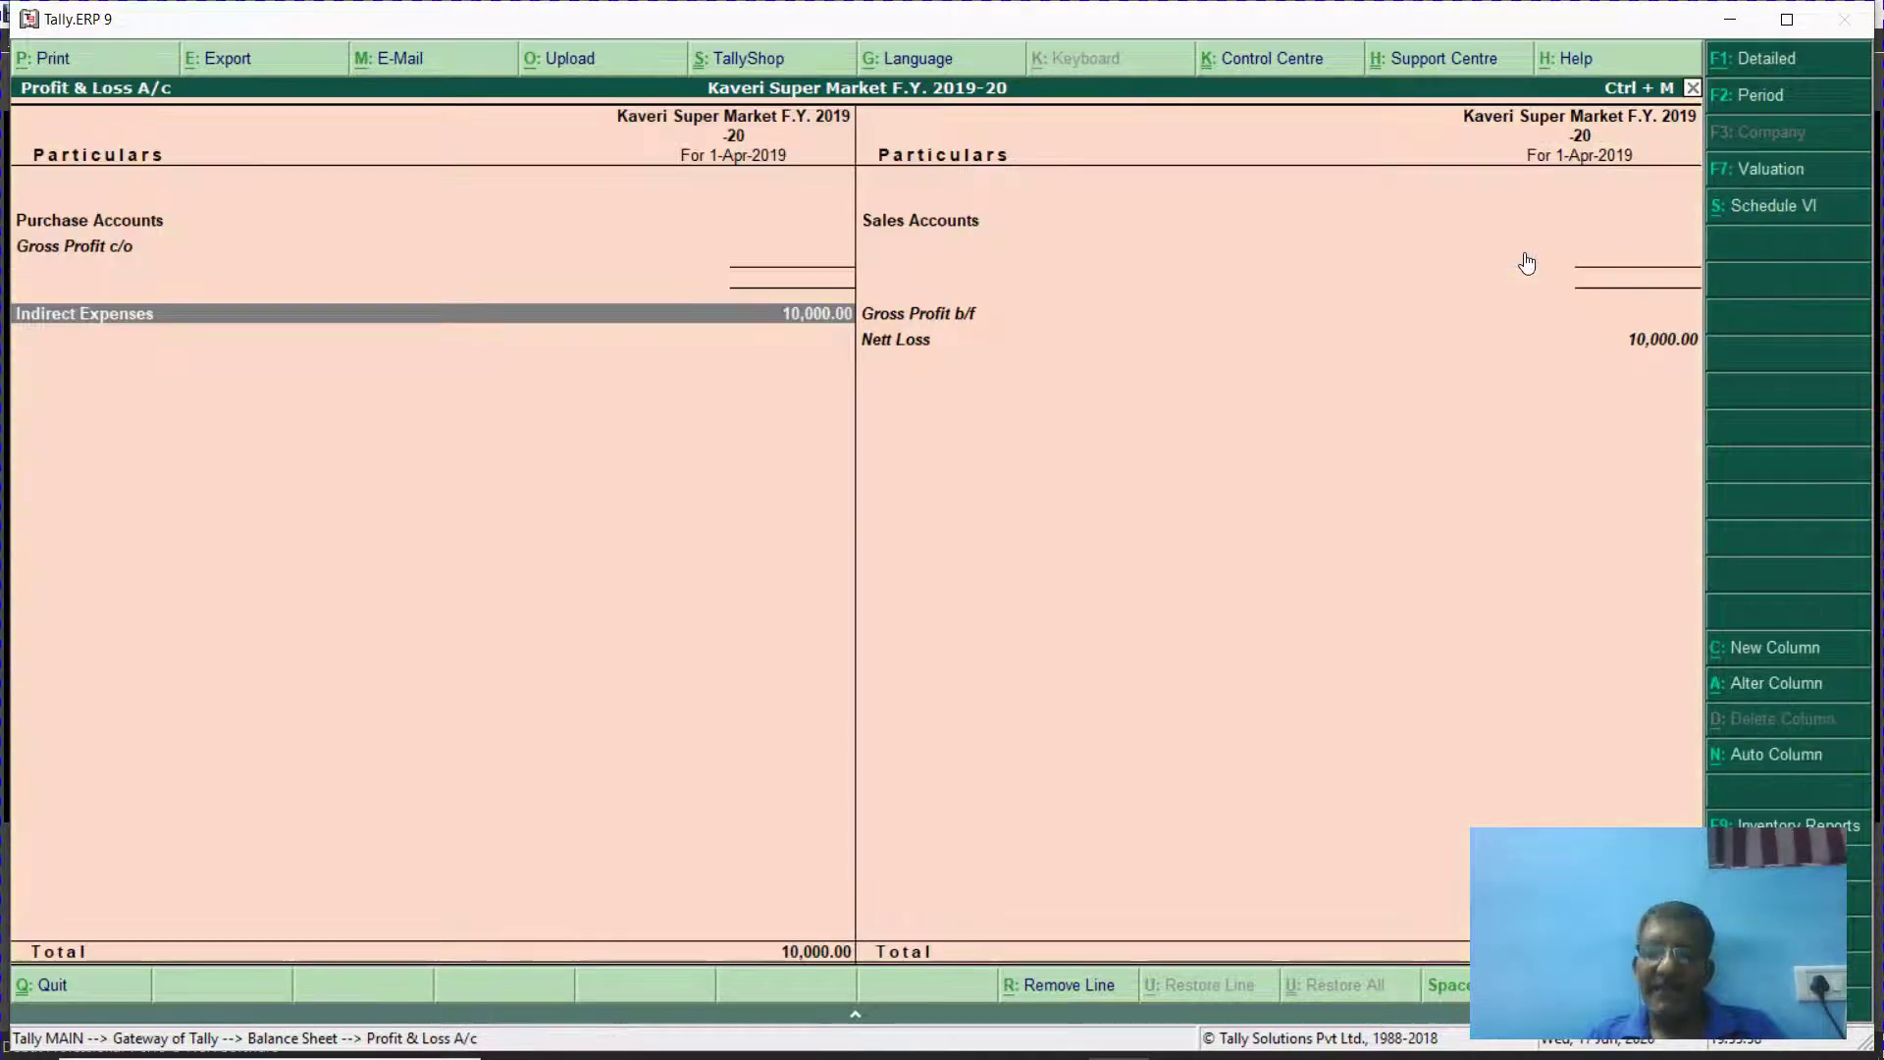
key(Return)
key(Return)
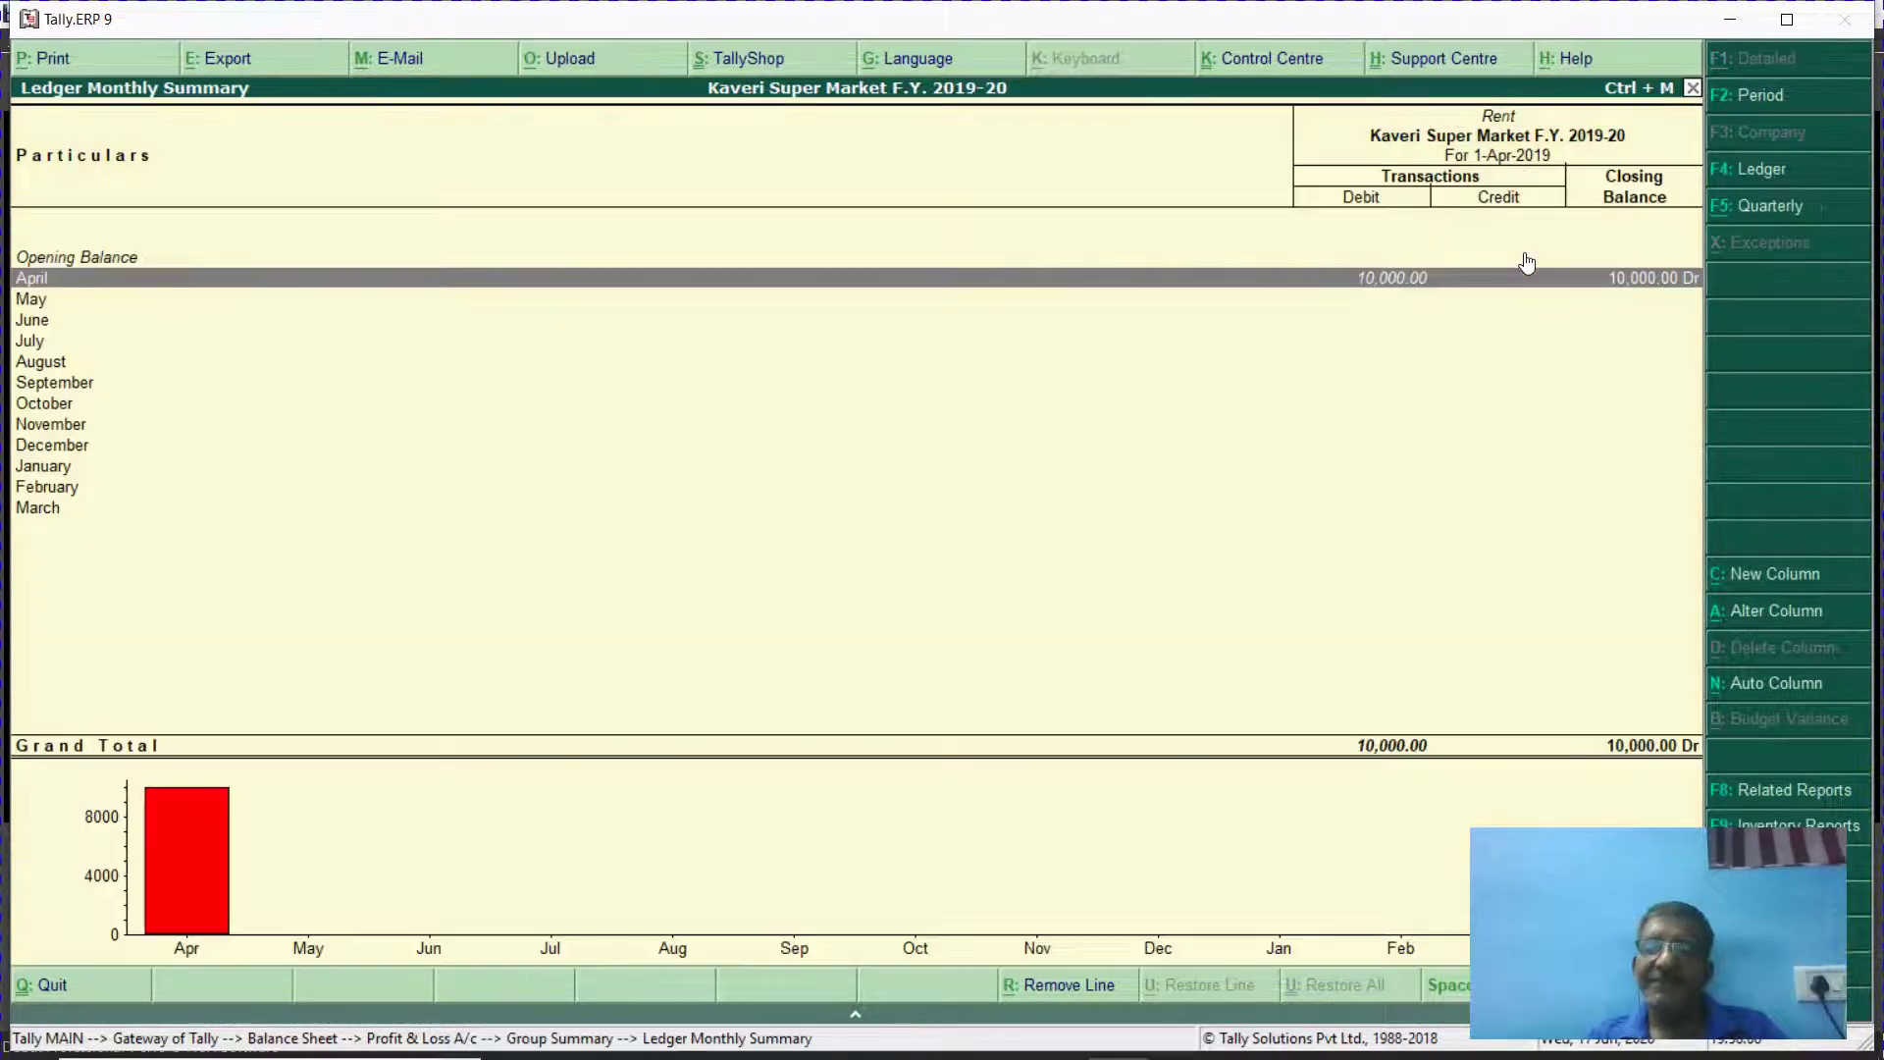
key(Return)
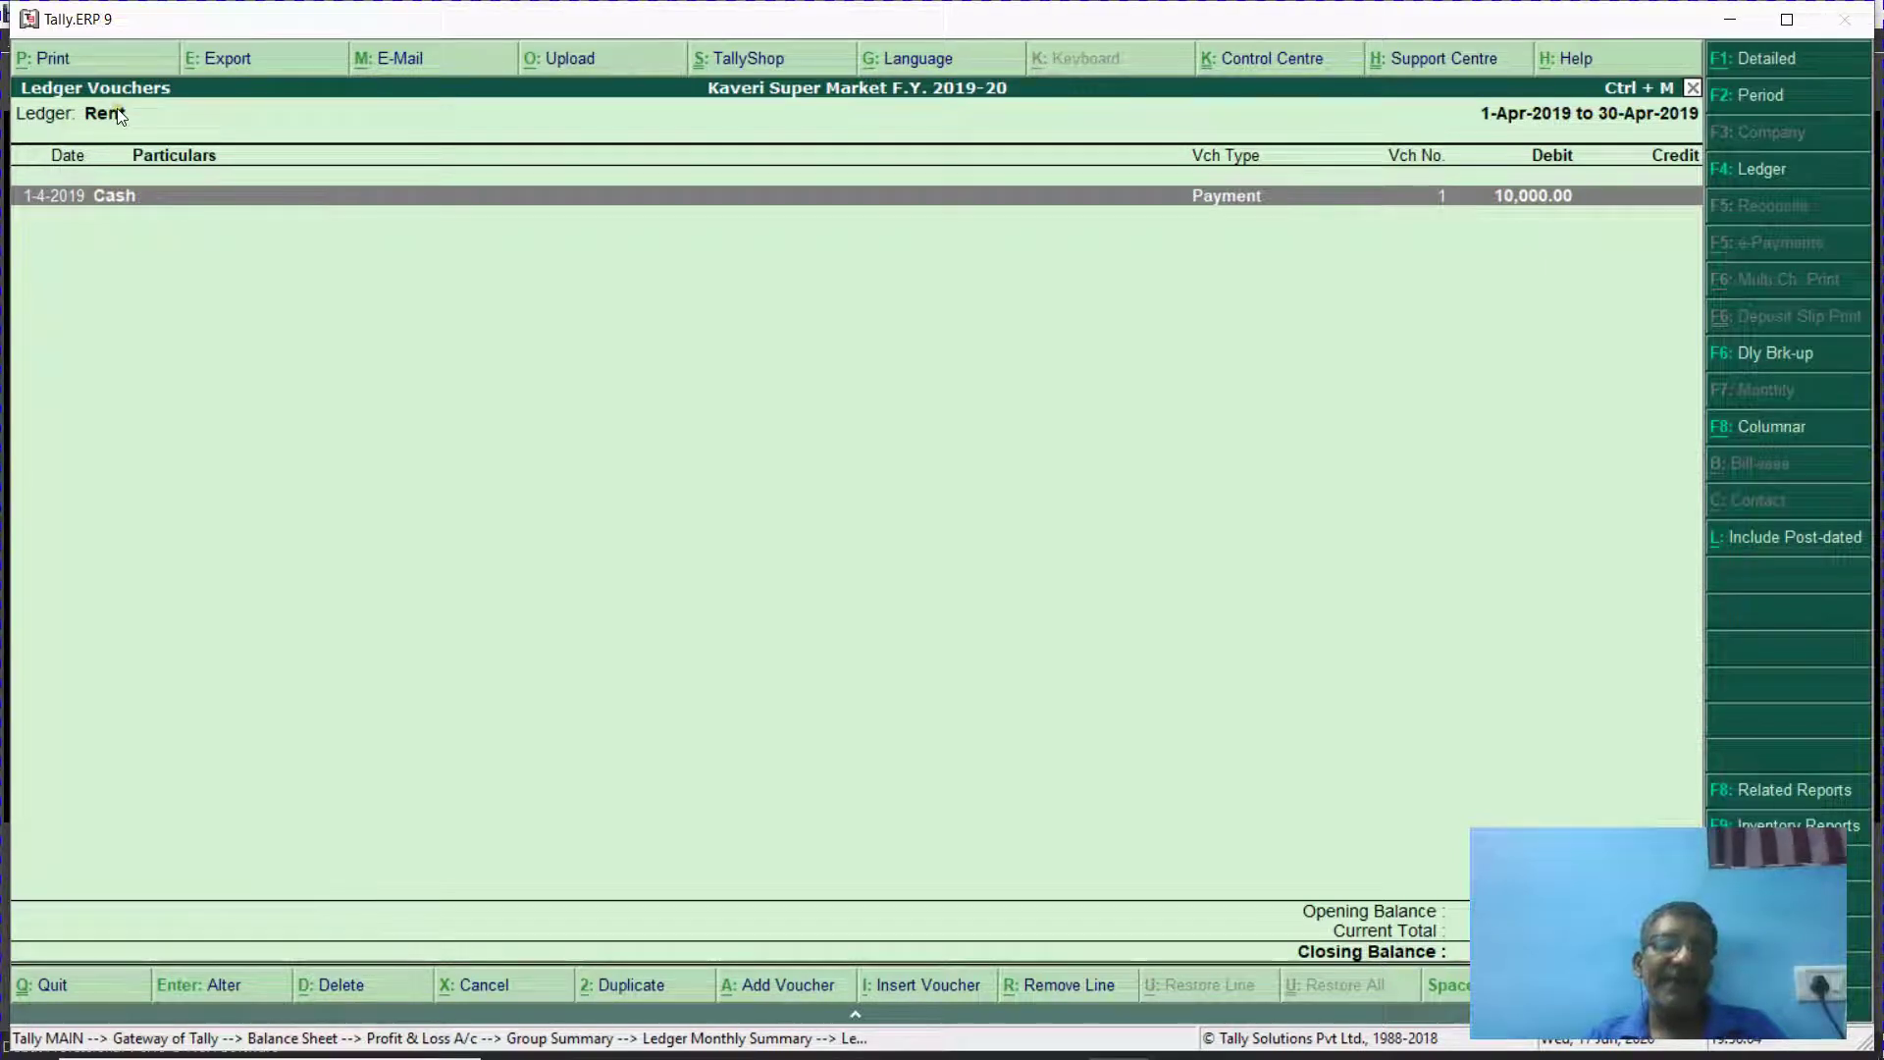
key(Escape)
key(Escape)
key(Escape)
key(Escape)
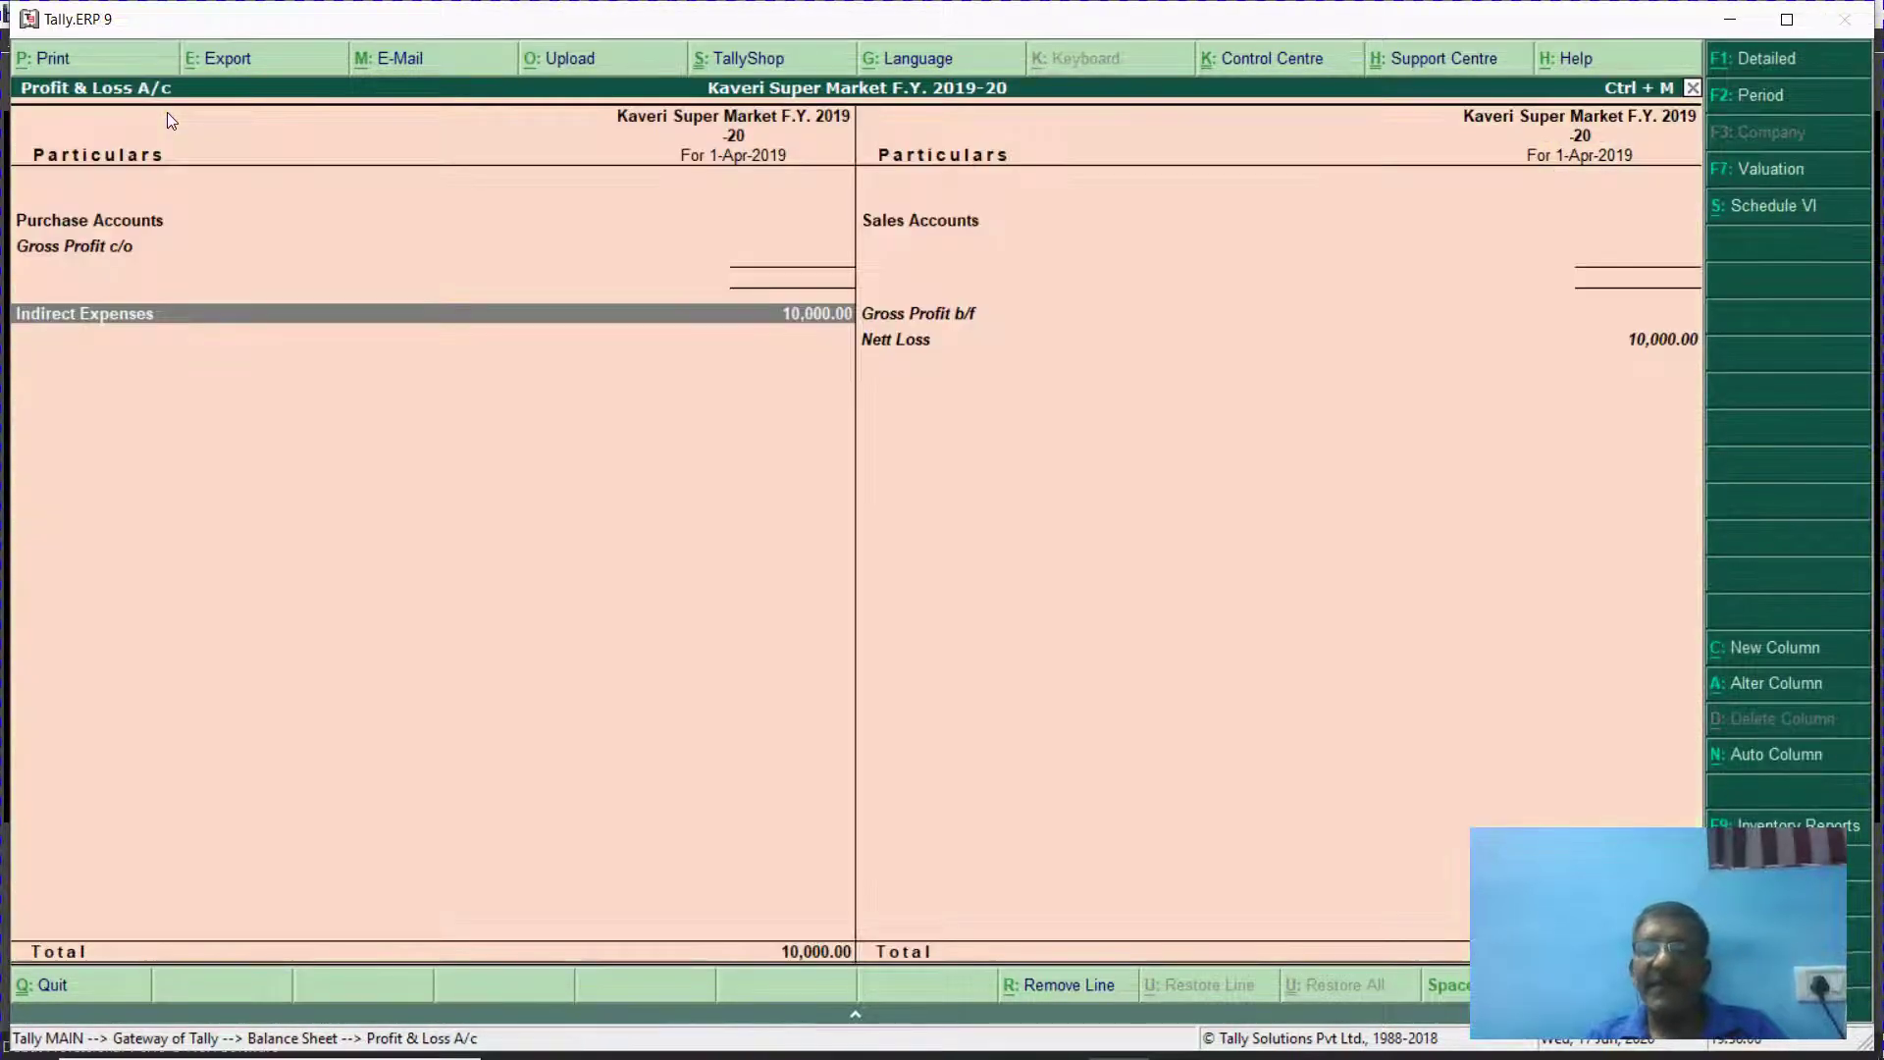
Drill into Building's monthly summary: 5,18,400 opening, 10,00,000 April debit, 15,18,400 closing.
key(Up)
key(Up)
key(Up)
key(Up)
key(Up)
key(Up)
key(Up)
key(Up)
key(Up)
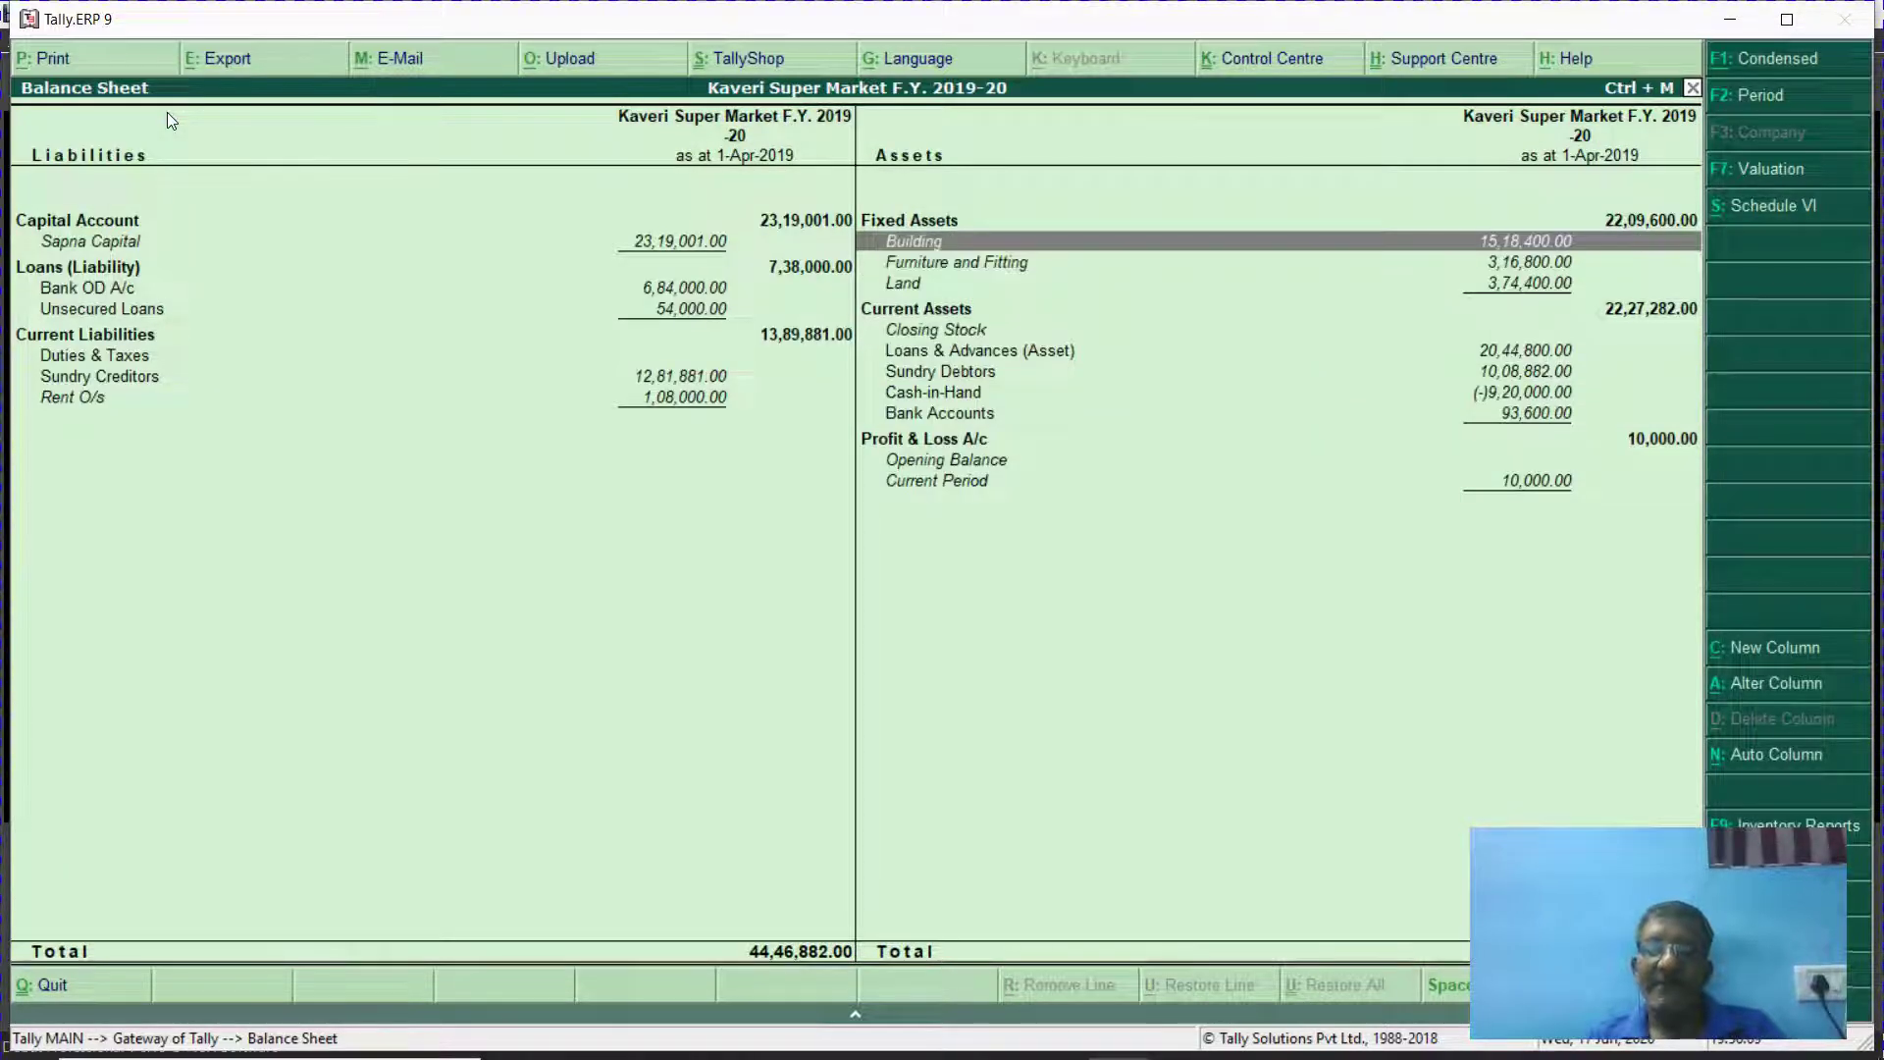
key(Return)
key(Return)
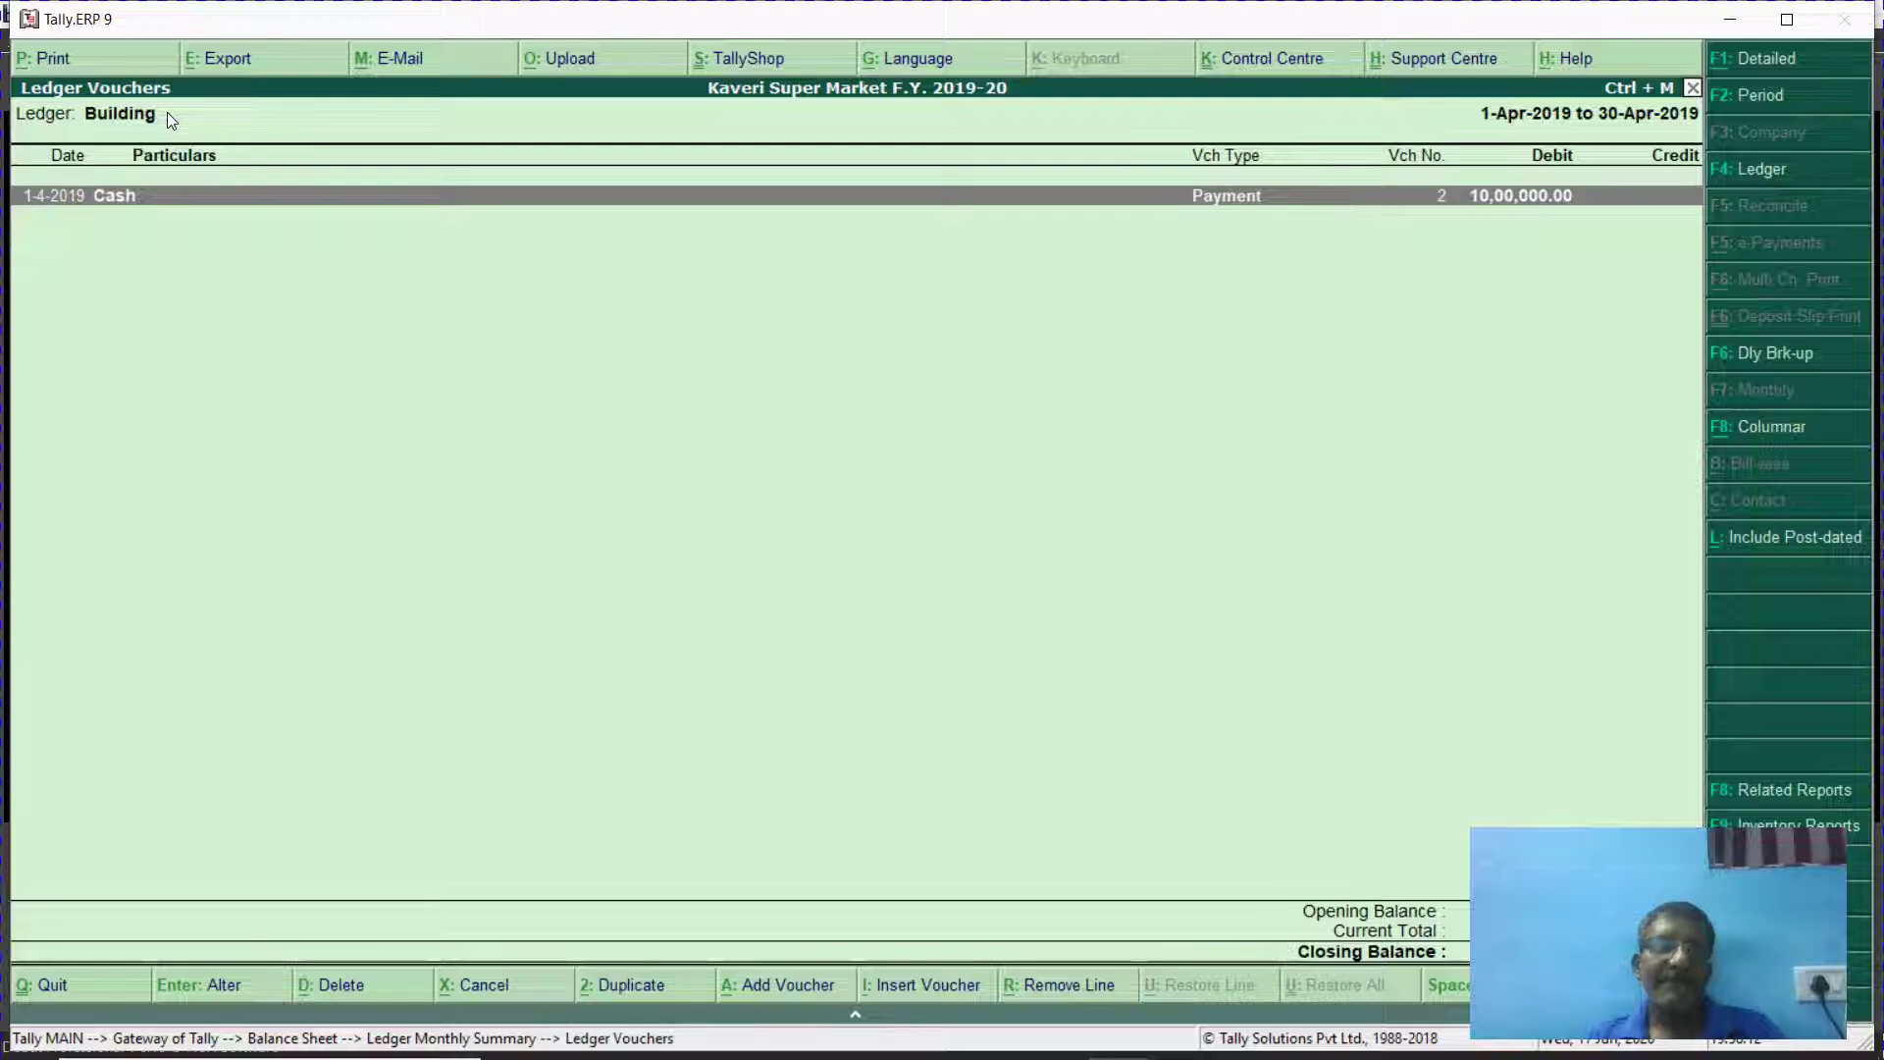
key(Escape)
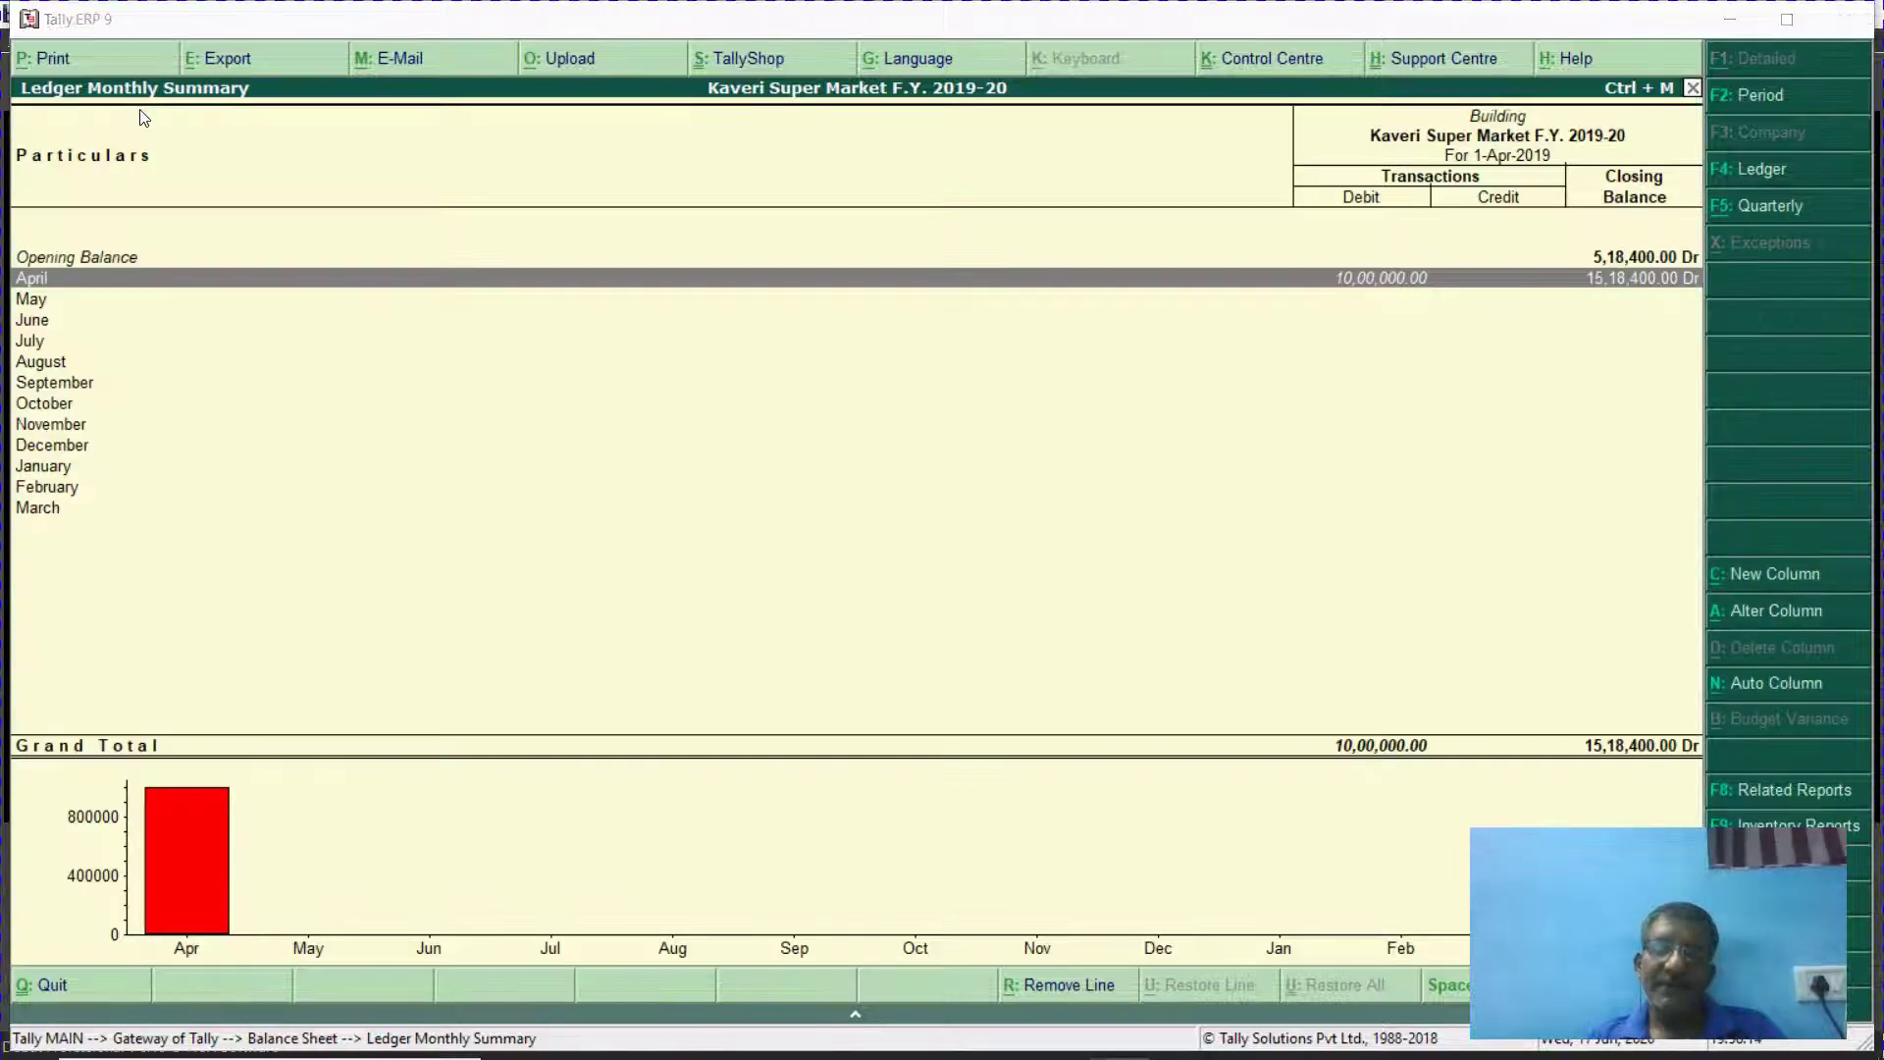
key(alt+Tab)
key(alt+Tab)
key(alt+Tab)
key(alt+Tab)
key(alt+Tab)
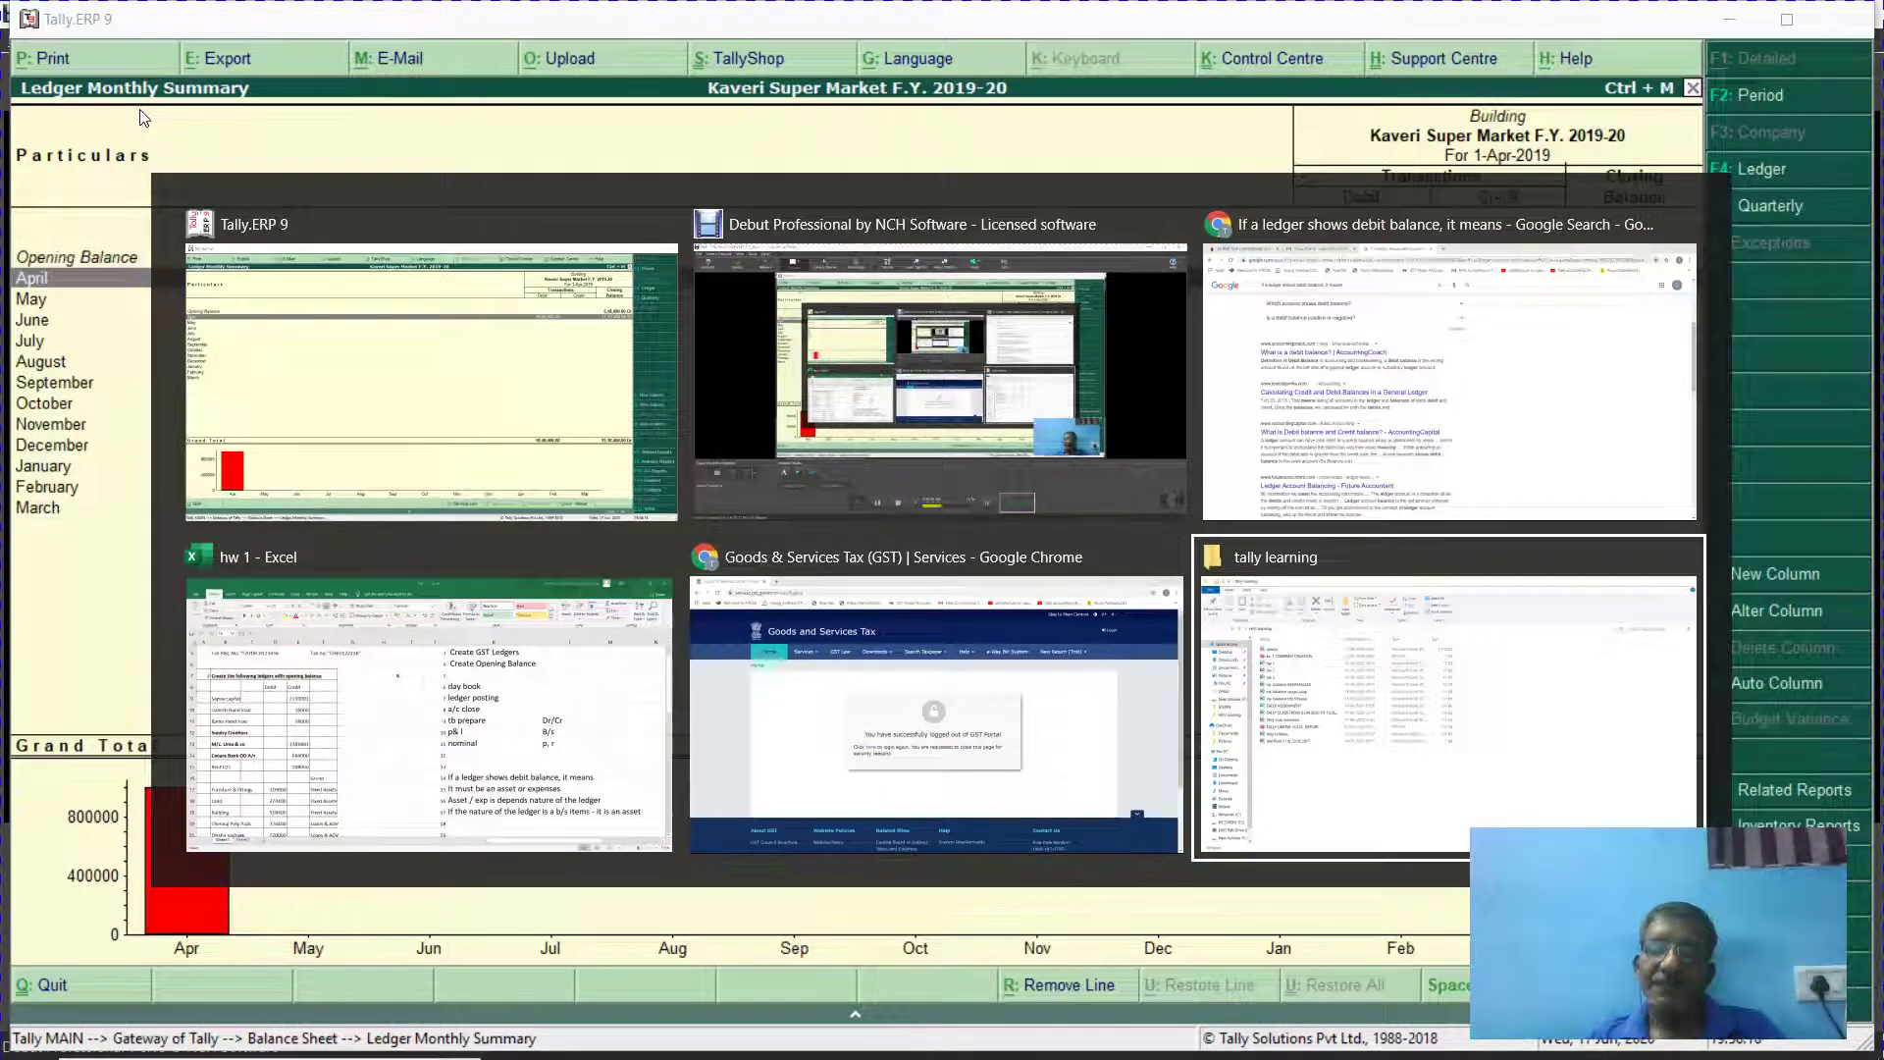
Copy the balance-sheet note into step 18 and change its ending to 'p &l'.
key(alt+Tab)
key(alt+Tab)
key(alt+Tab)
key(alt+Tab)
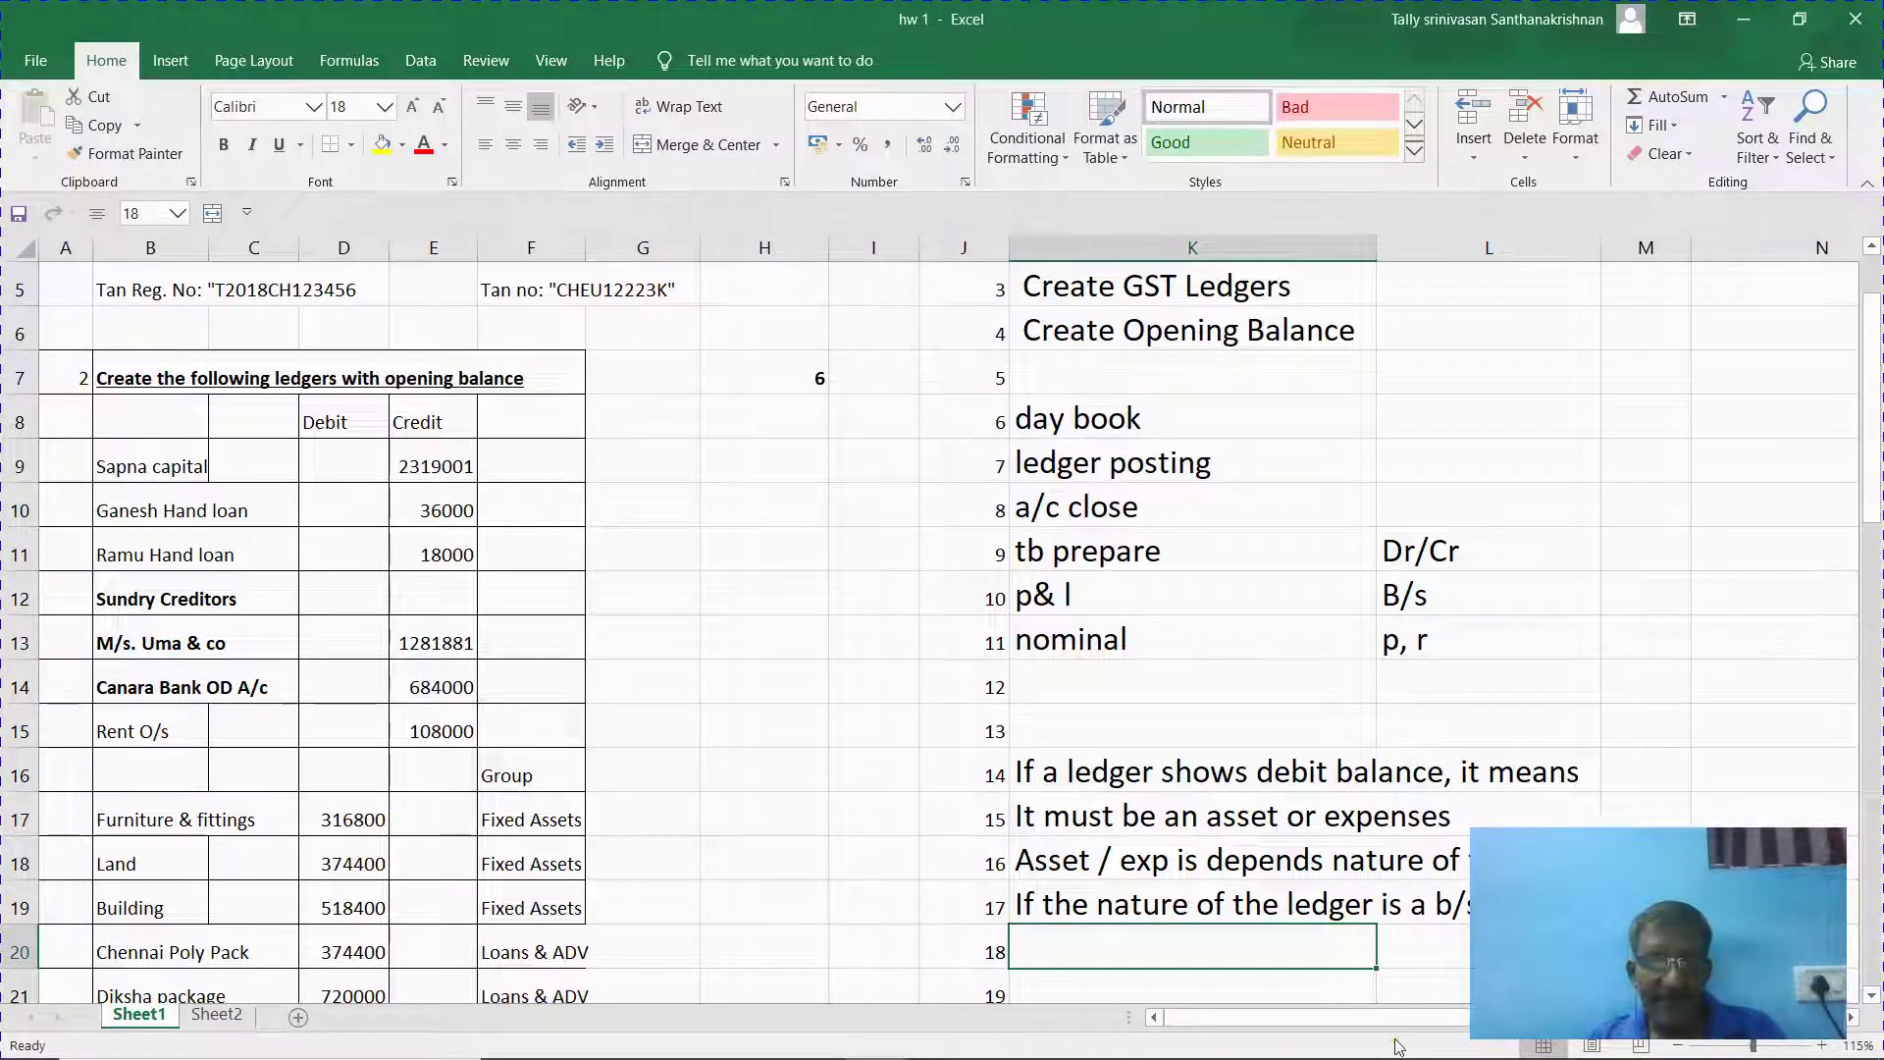
key(ctrl+d)
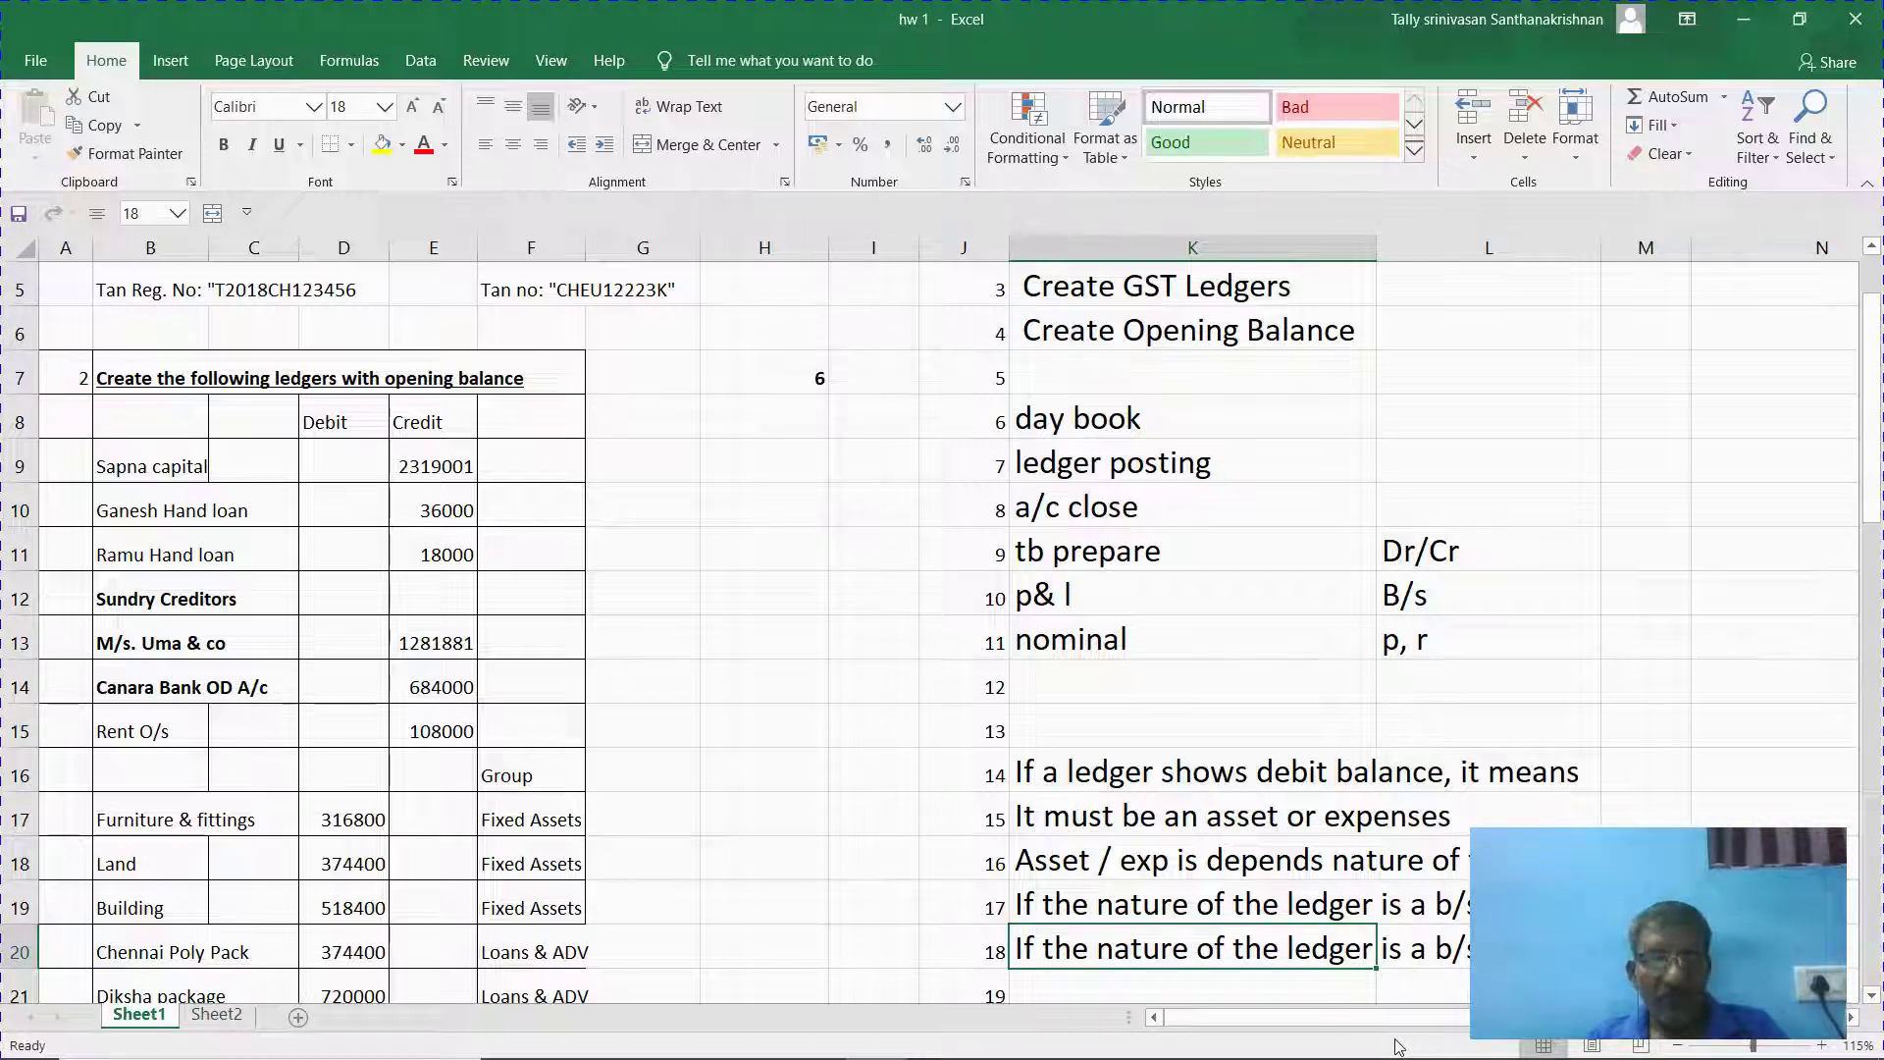
key(F2)
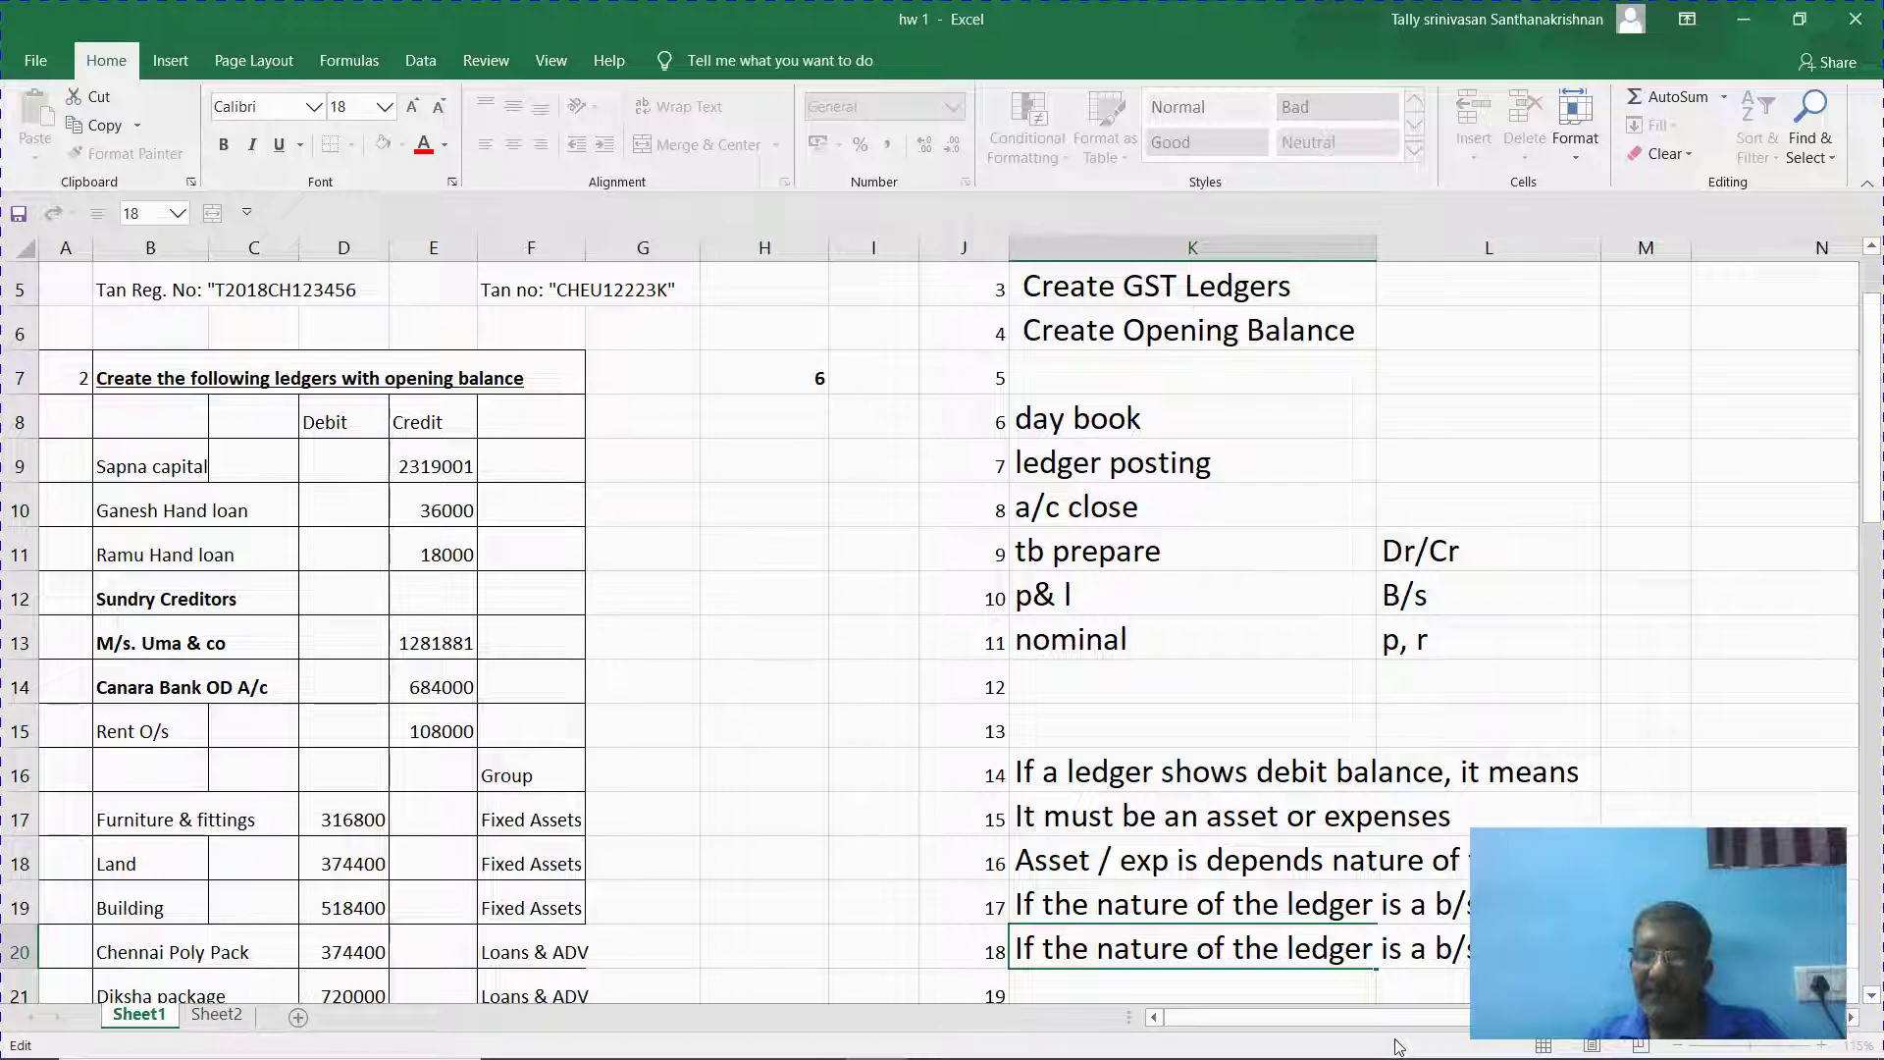
key(BackSpace)
key(BackSpace)
key(BackSpace)
key(BackSpace)
key(BackSpace)
key(BackSpace)
key(ctrl+z)
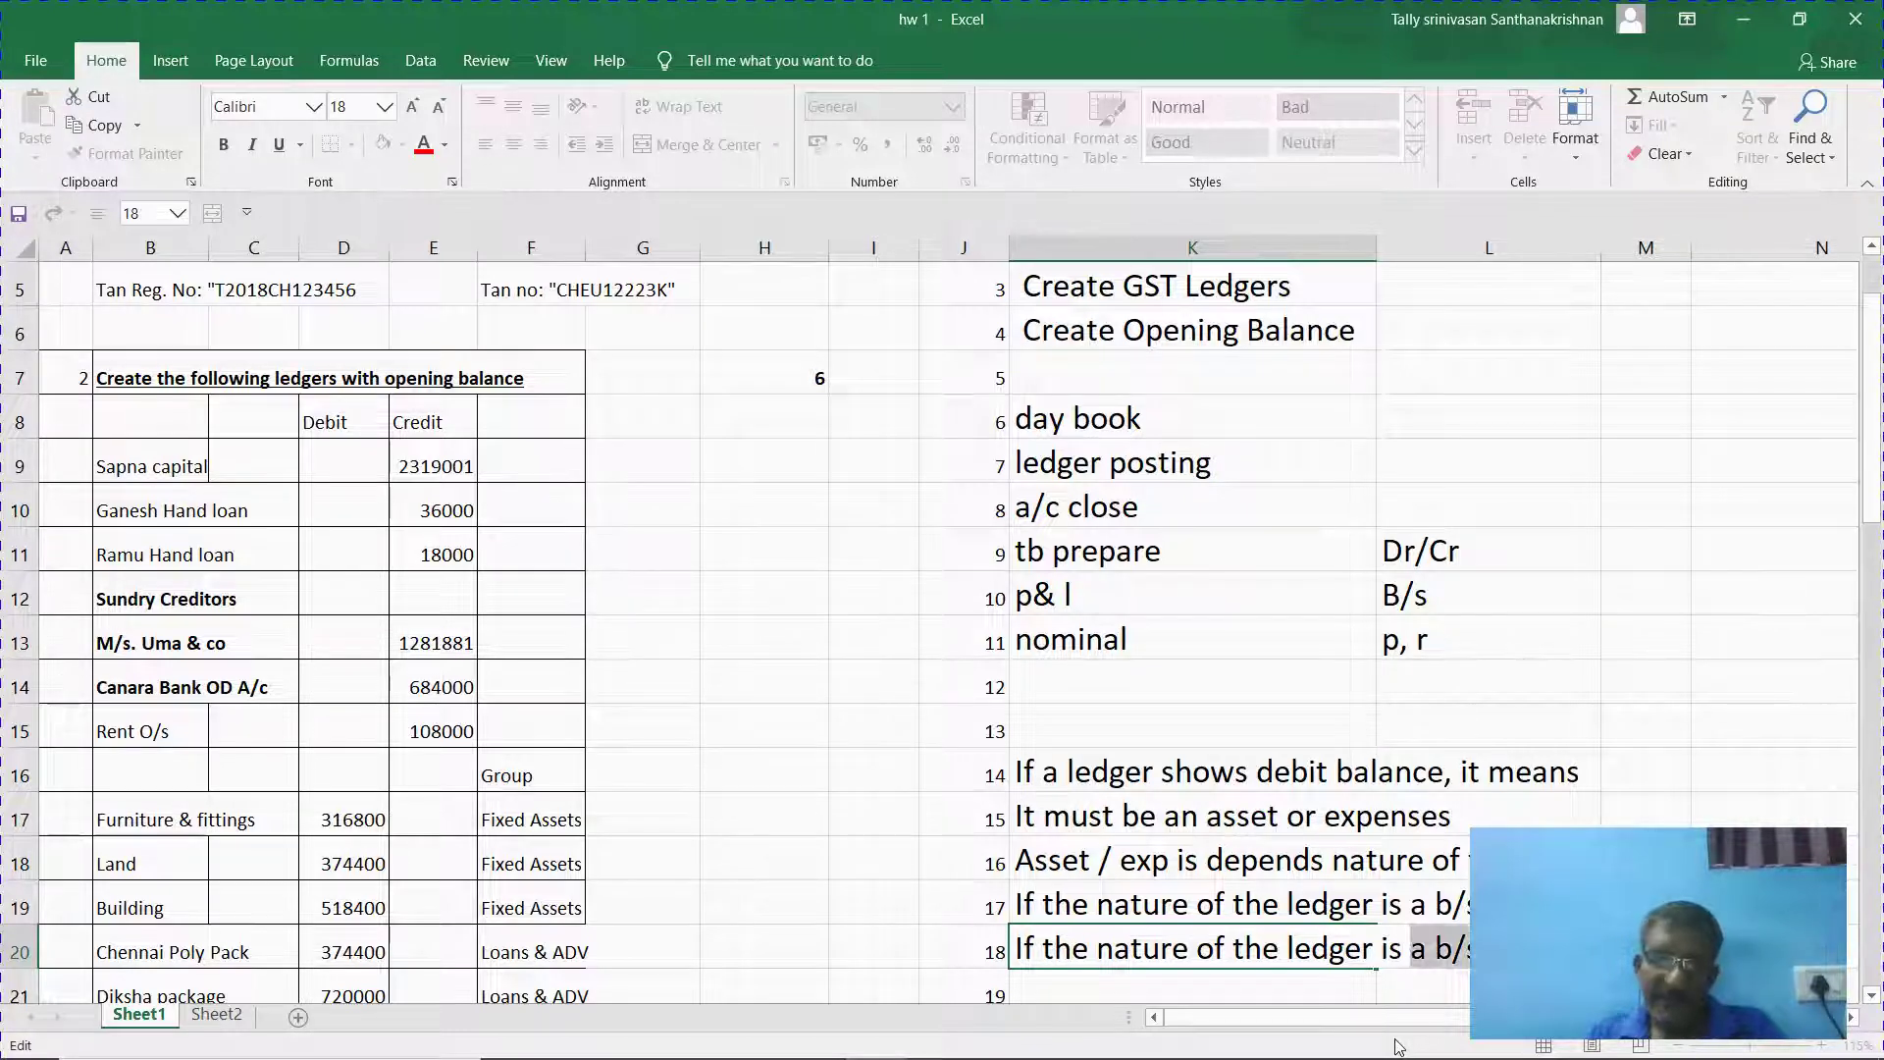
text(p &l)
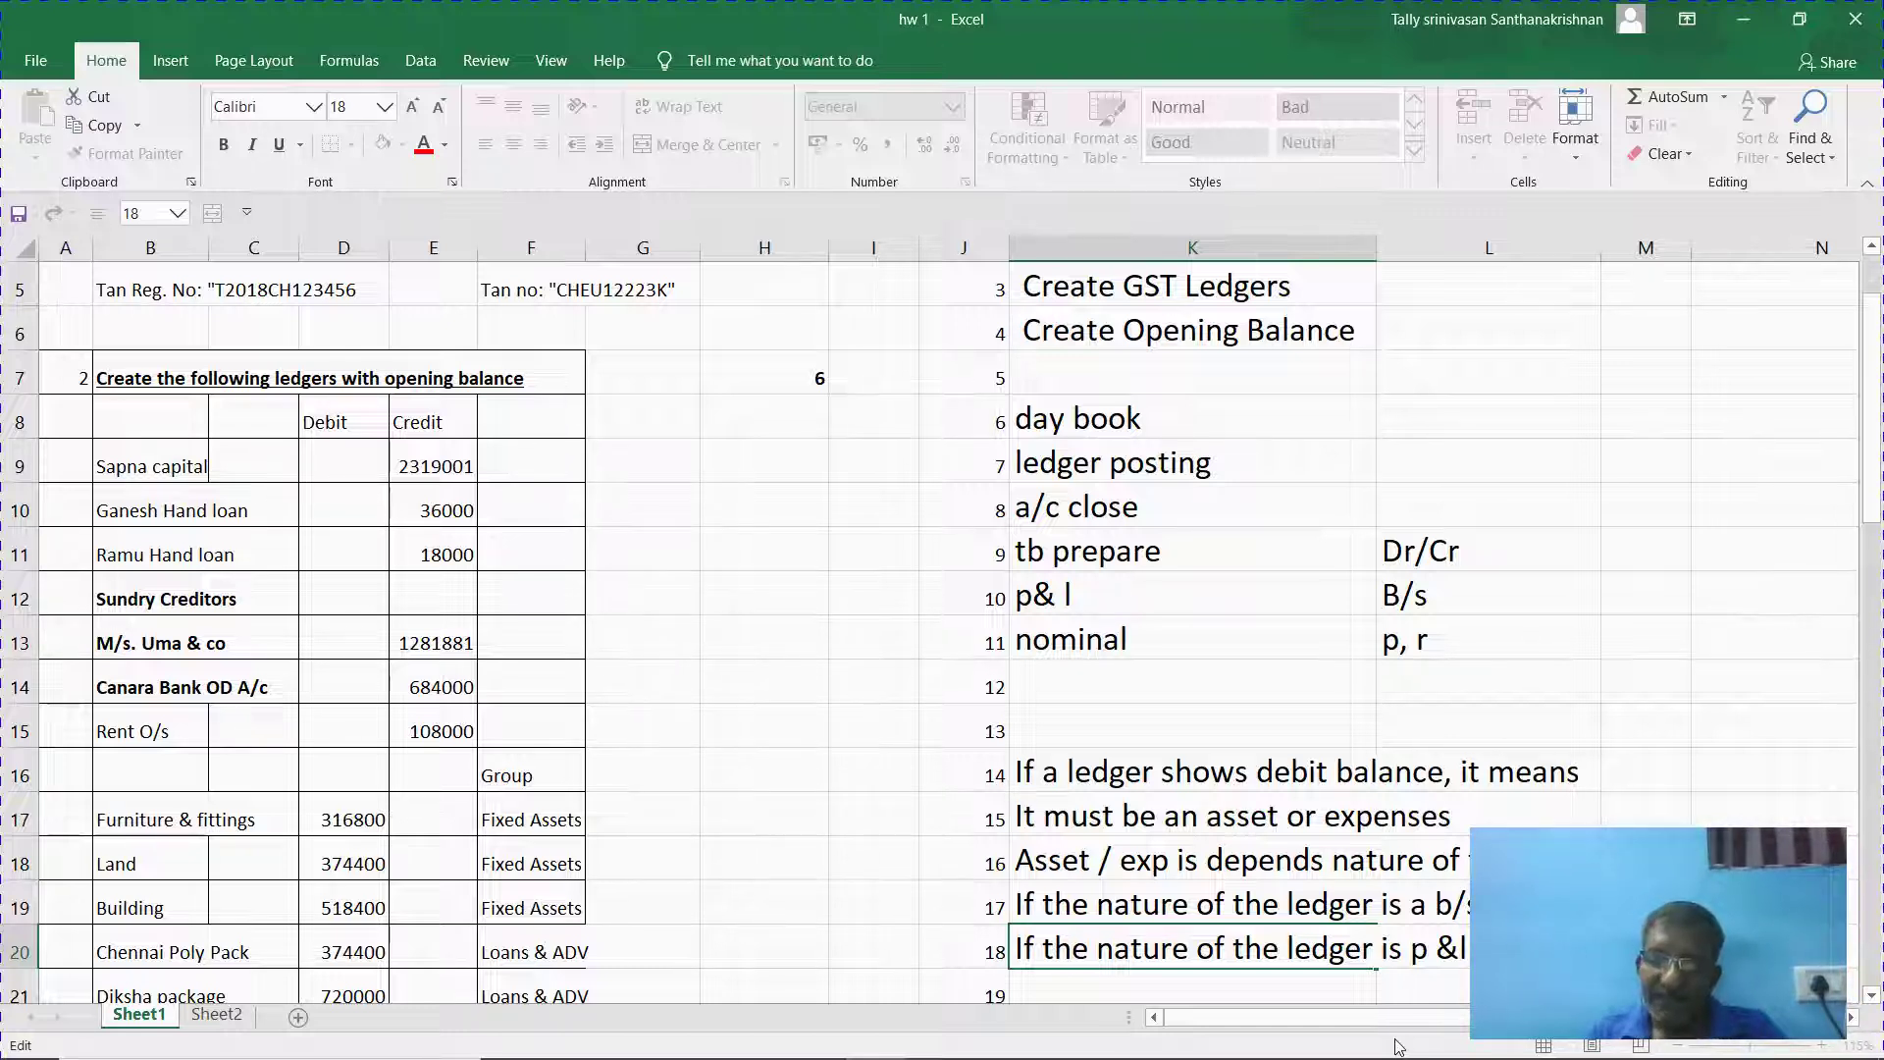
key(Return)
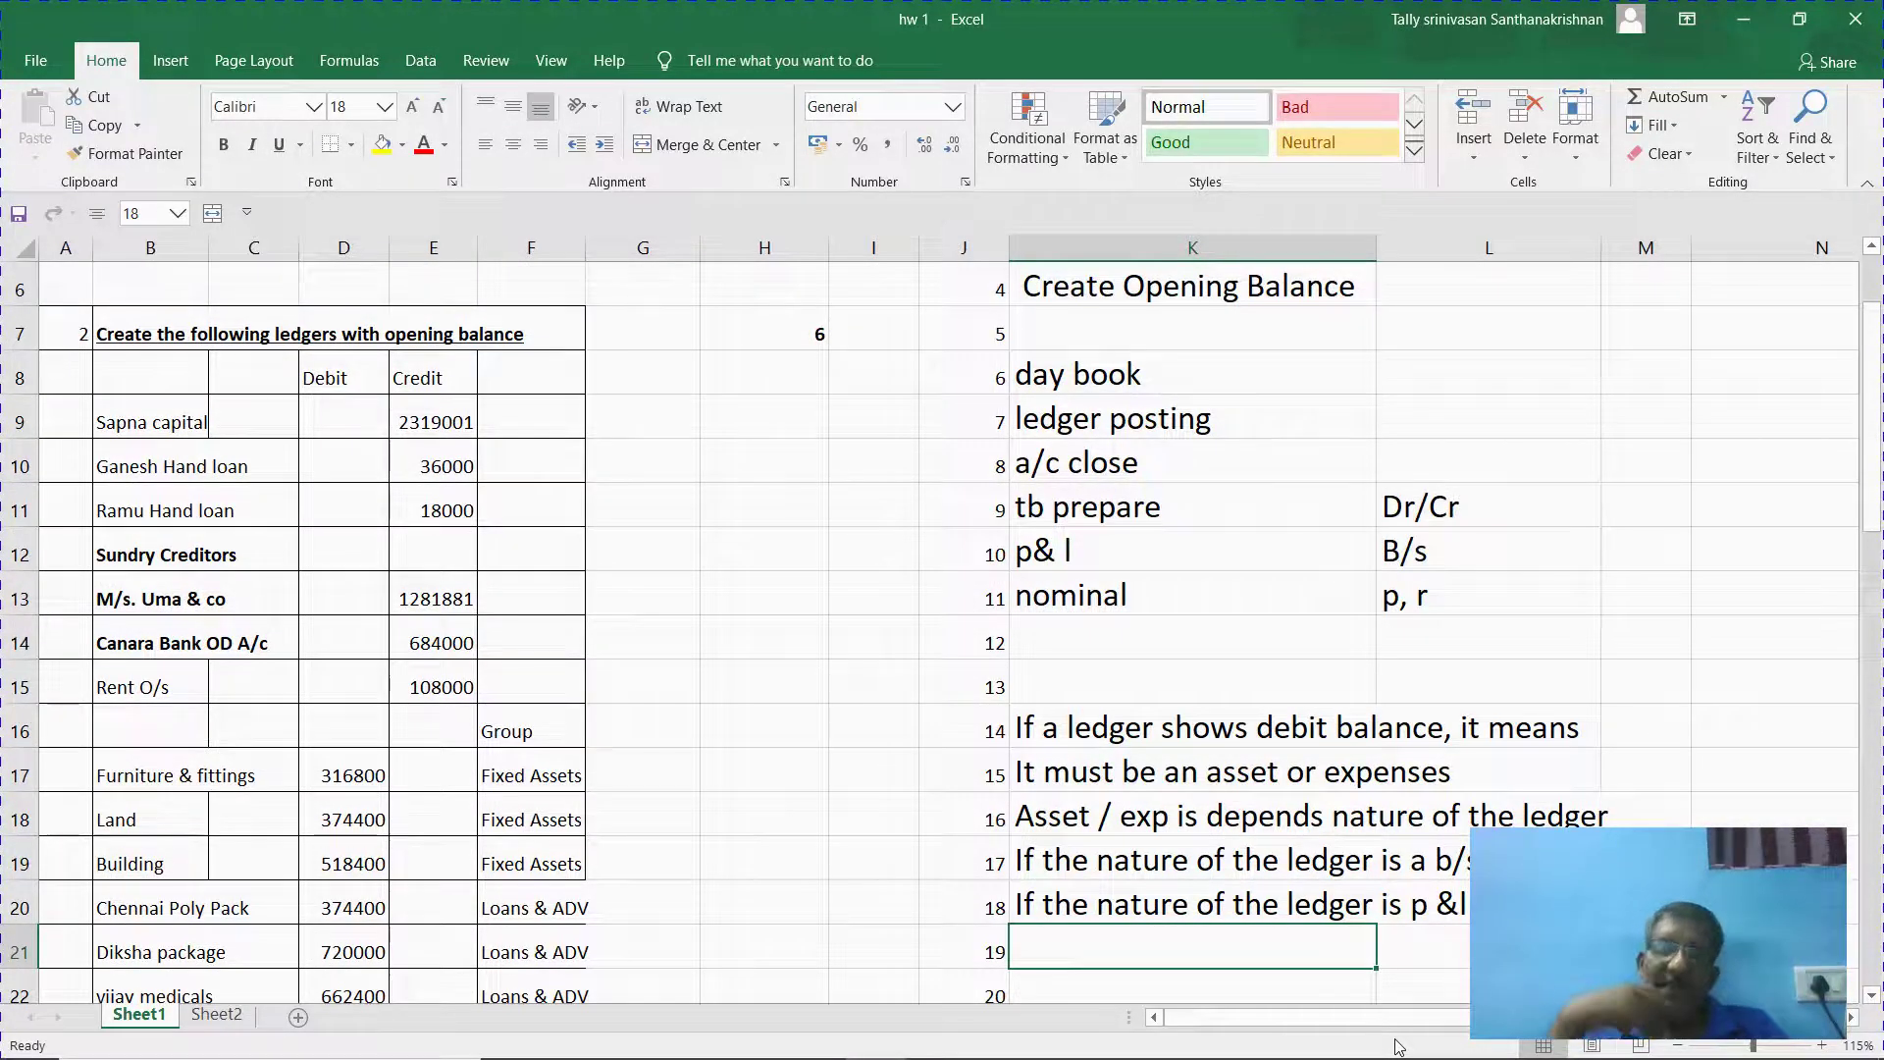
Type the note 'In your books of accounts' on blank line 13 of column K.
click(1175, 675)
text(In your)
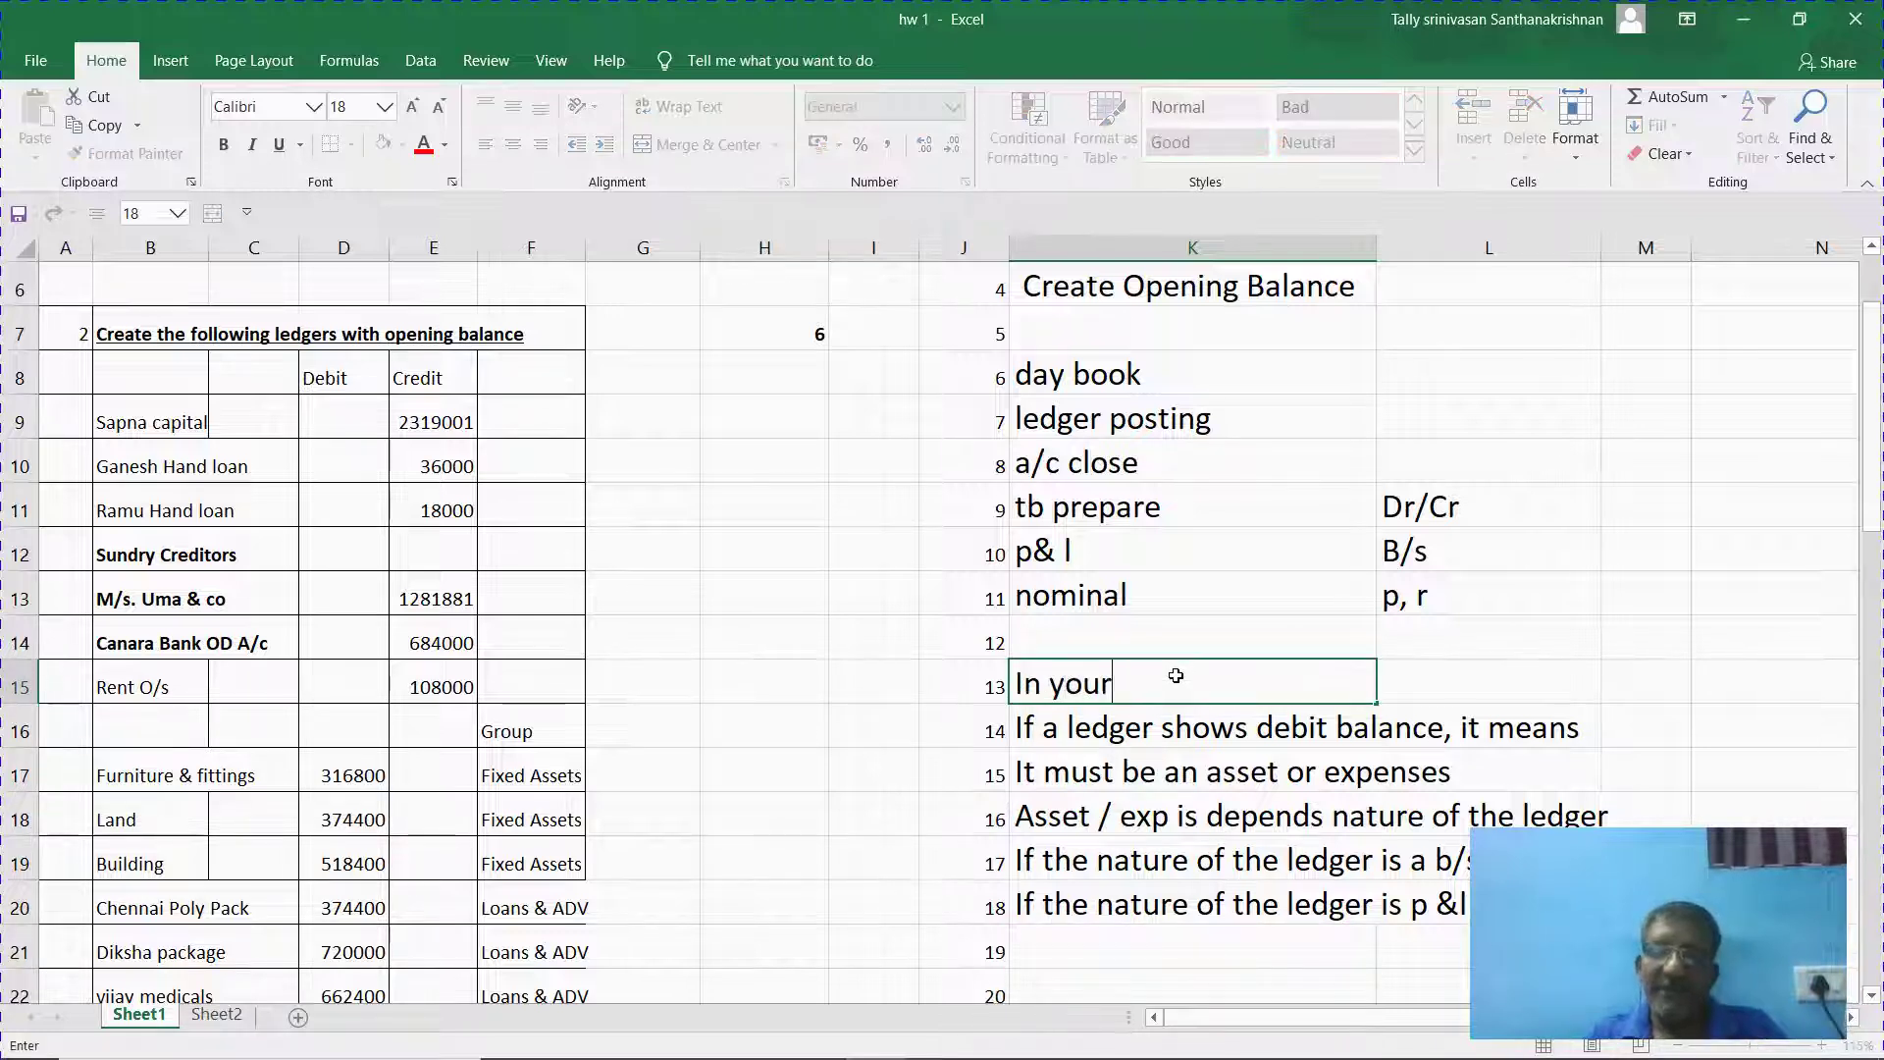
text( books)
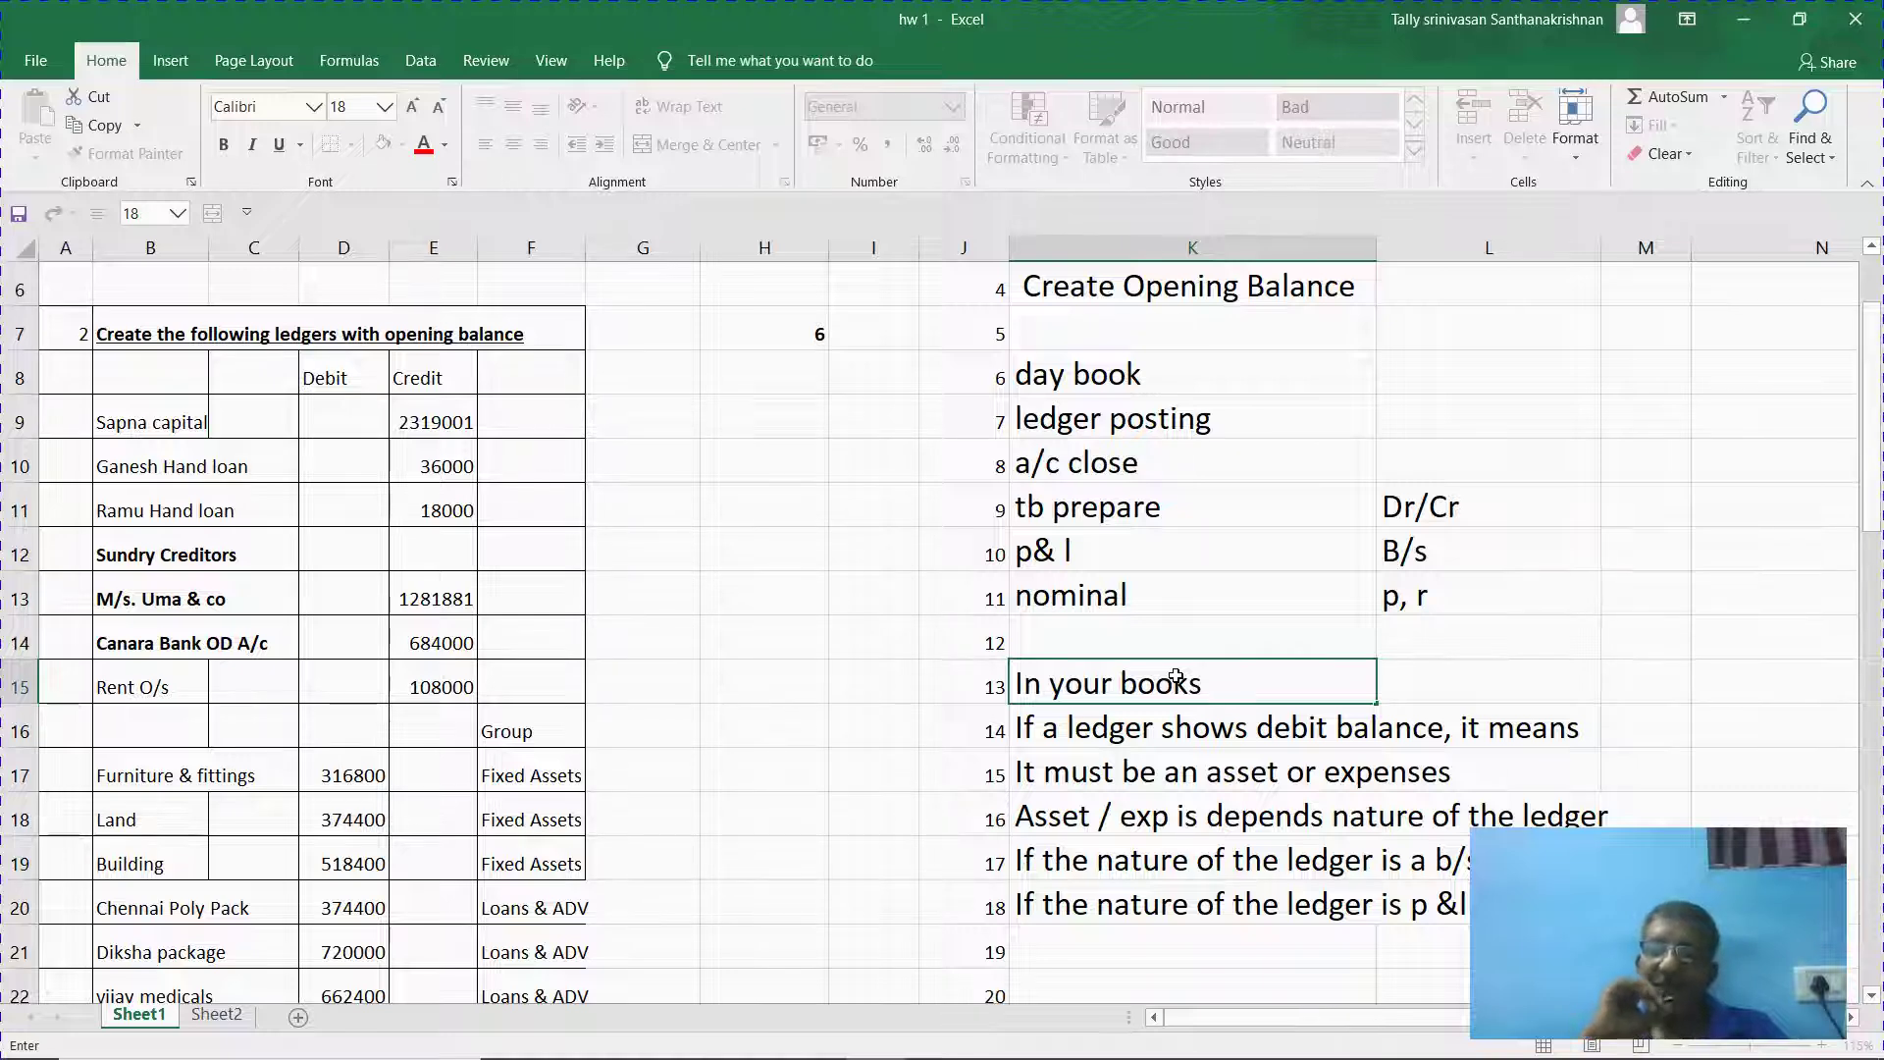
text( o)
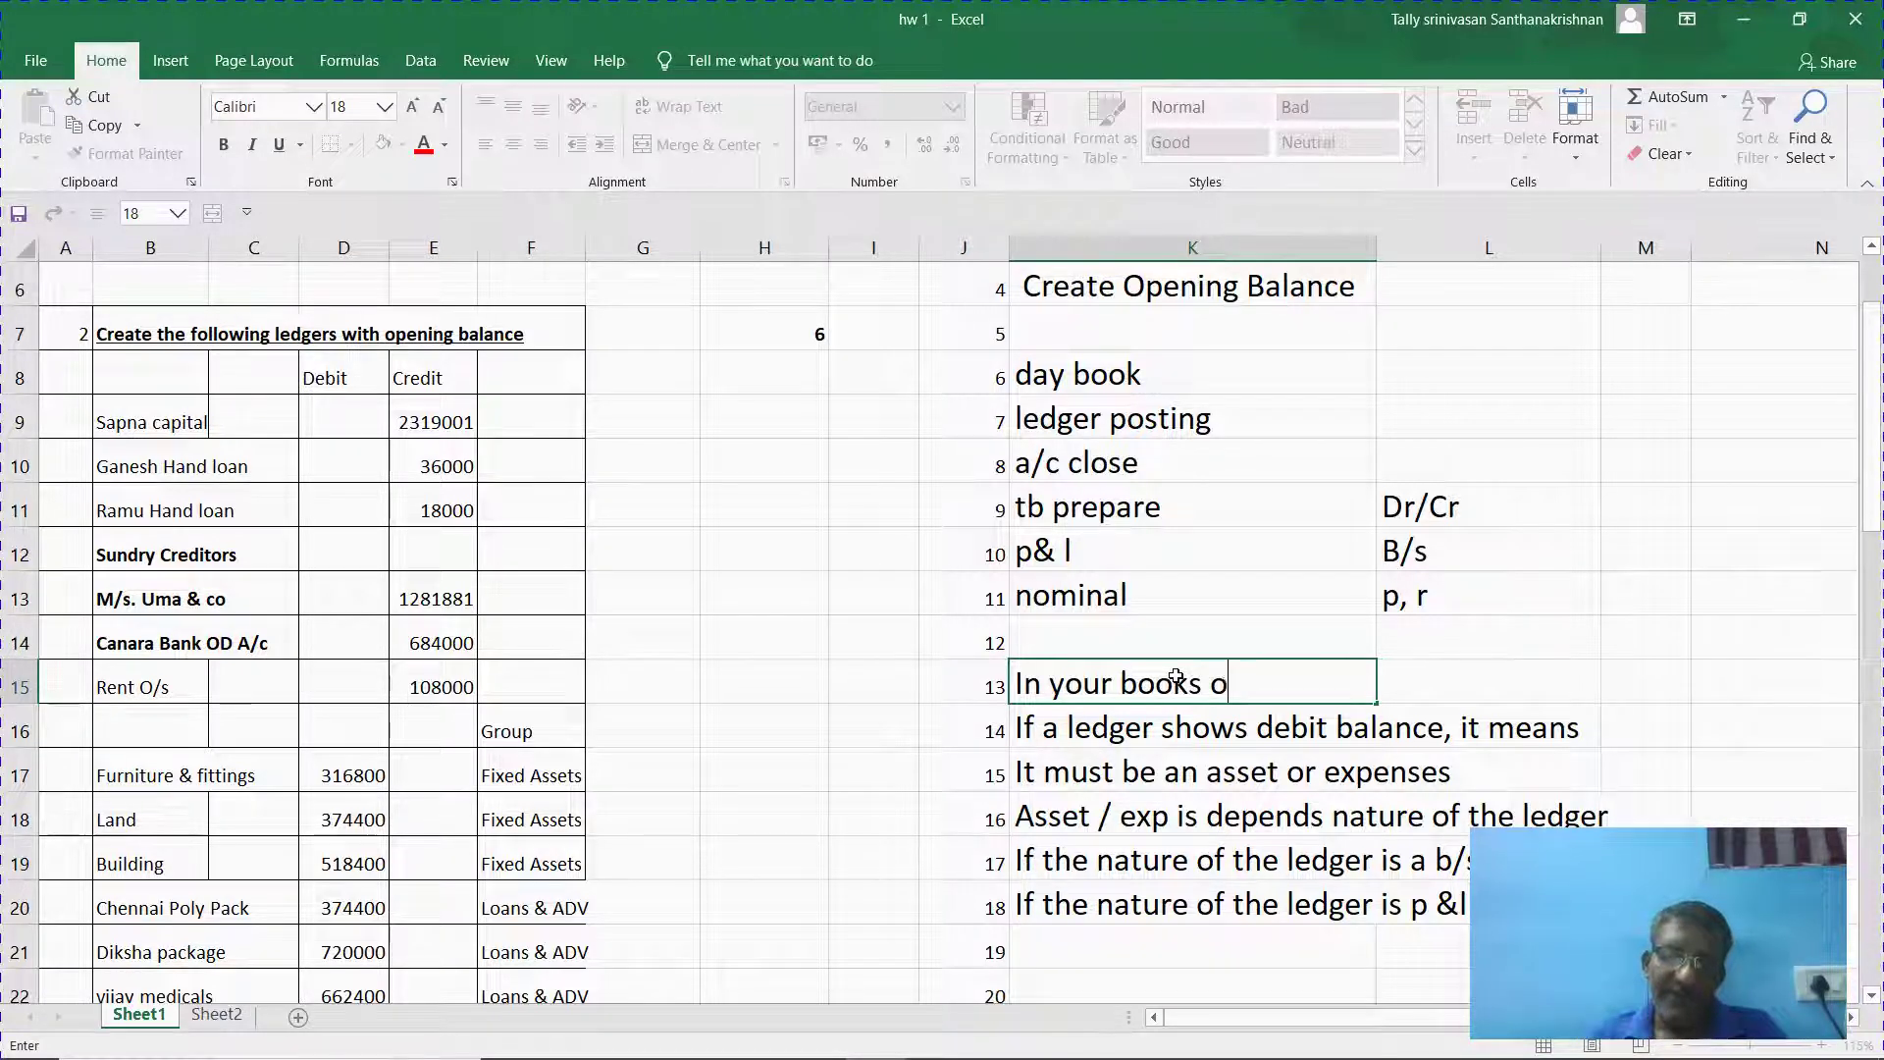
text(f accountrs)
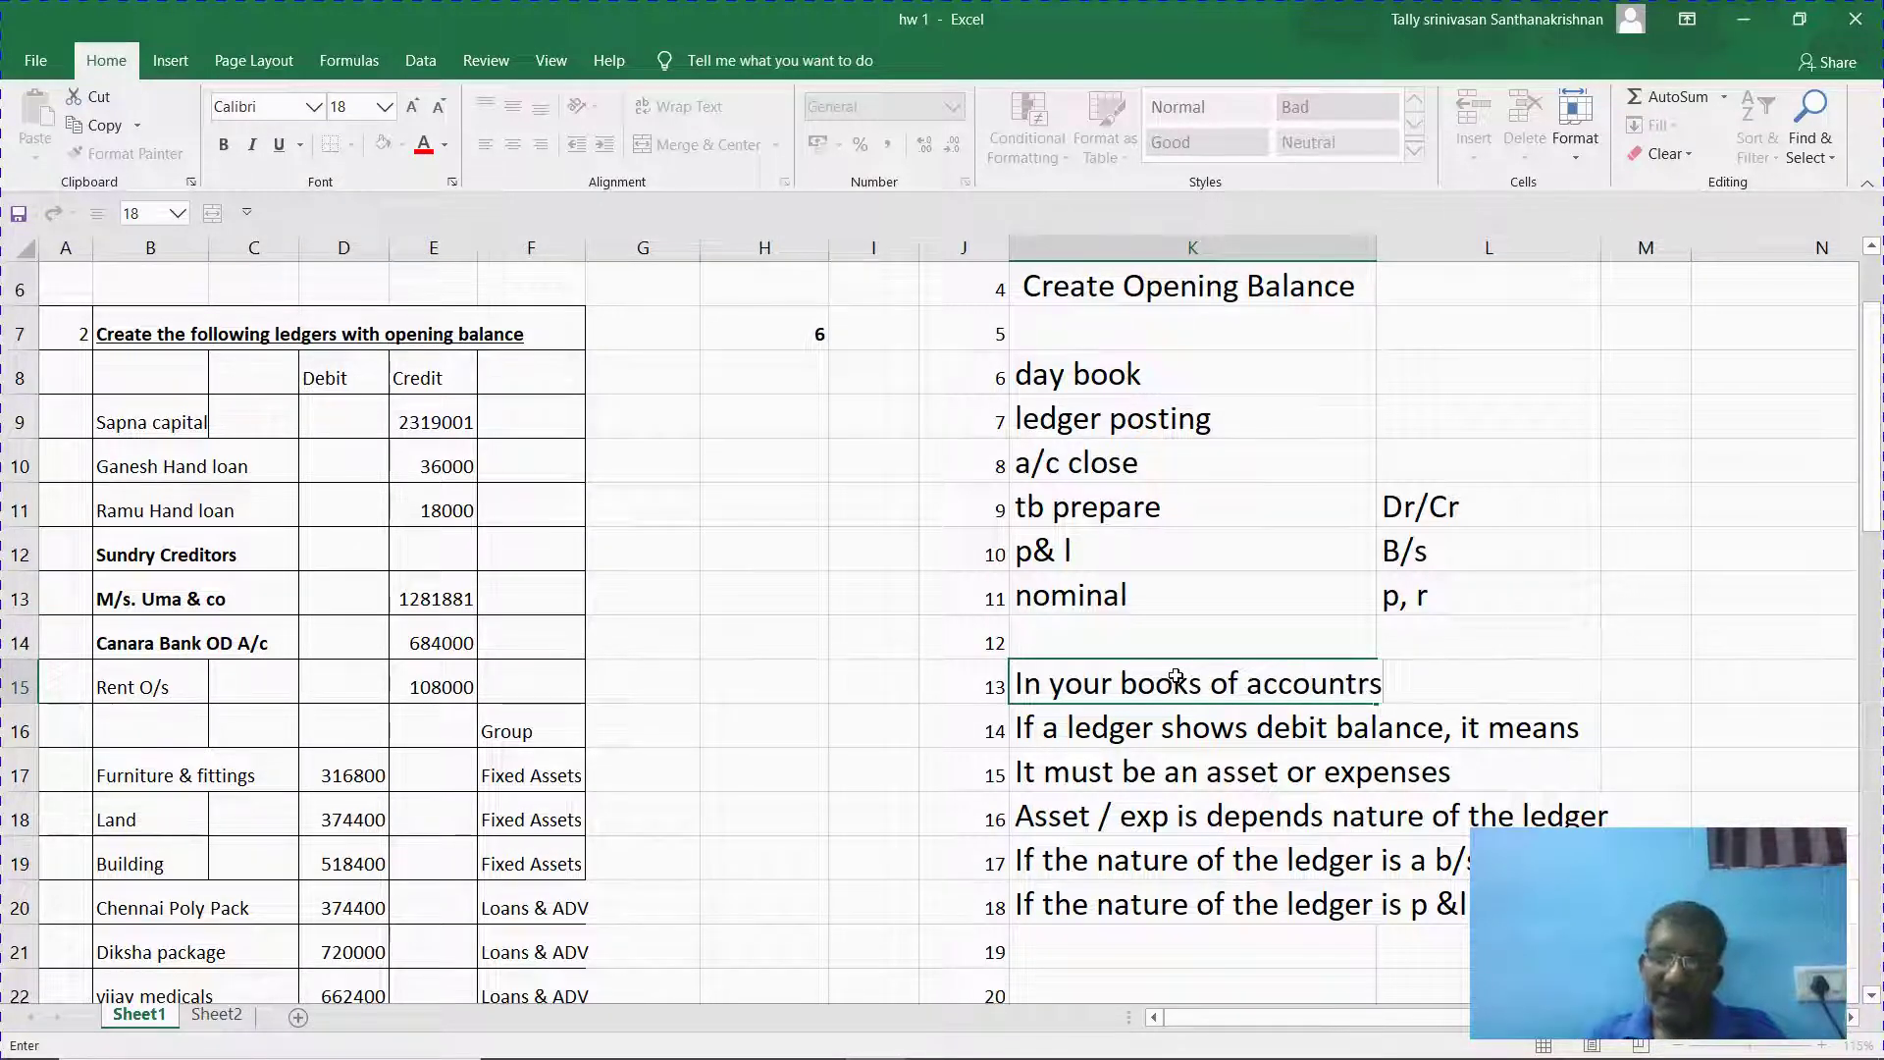
key(BackSpace)
key(BackSpace)
text(s)
key(Return)
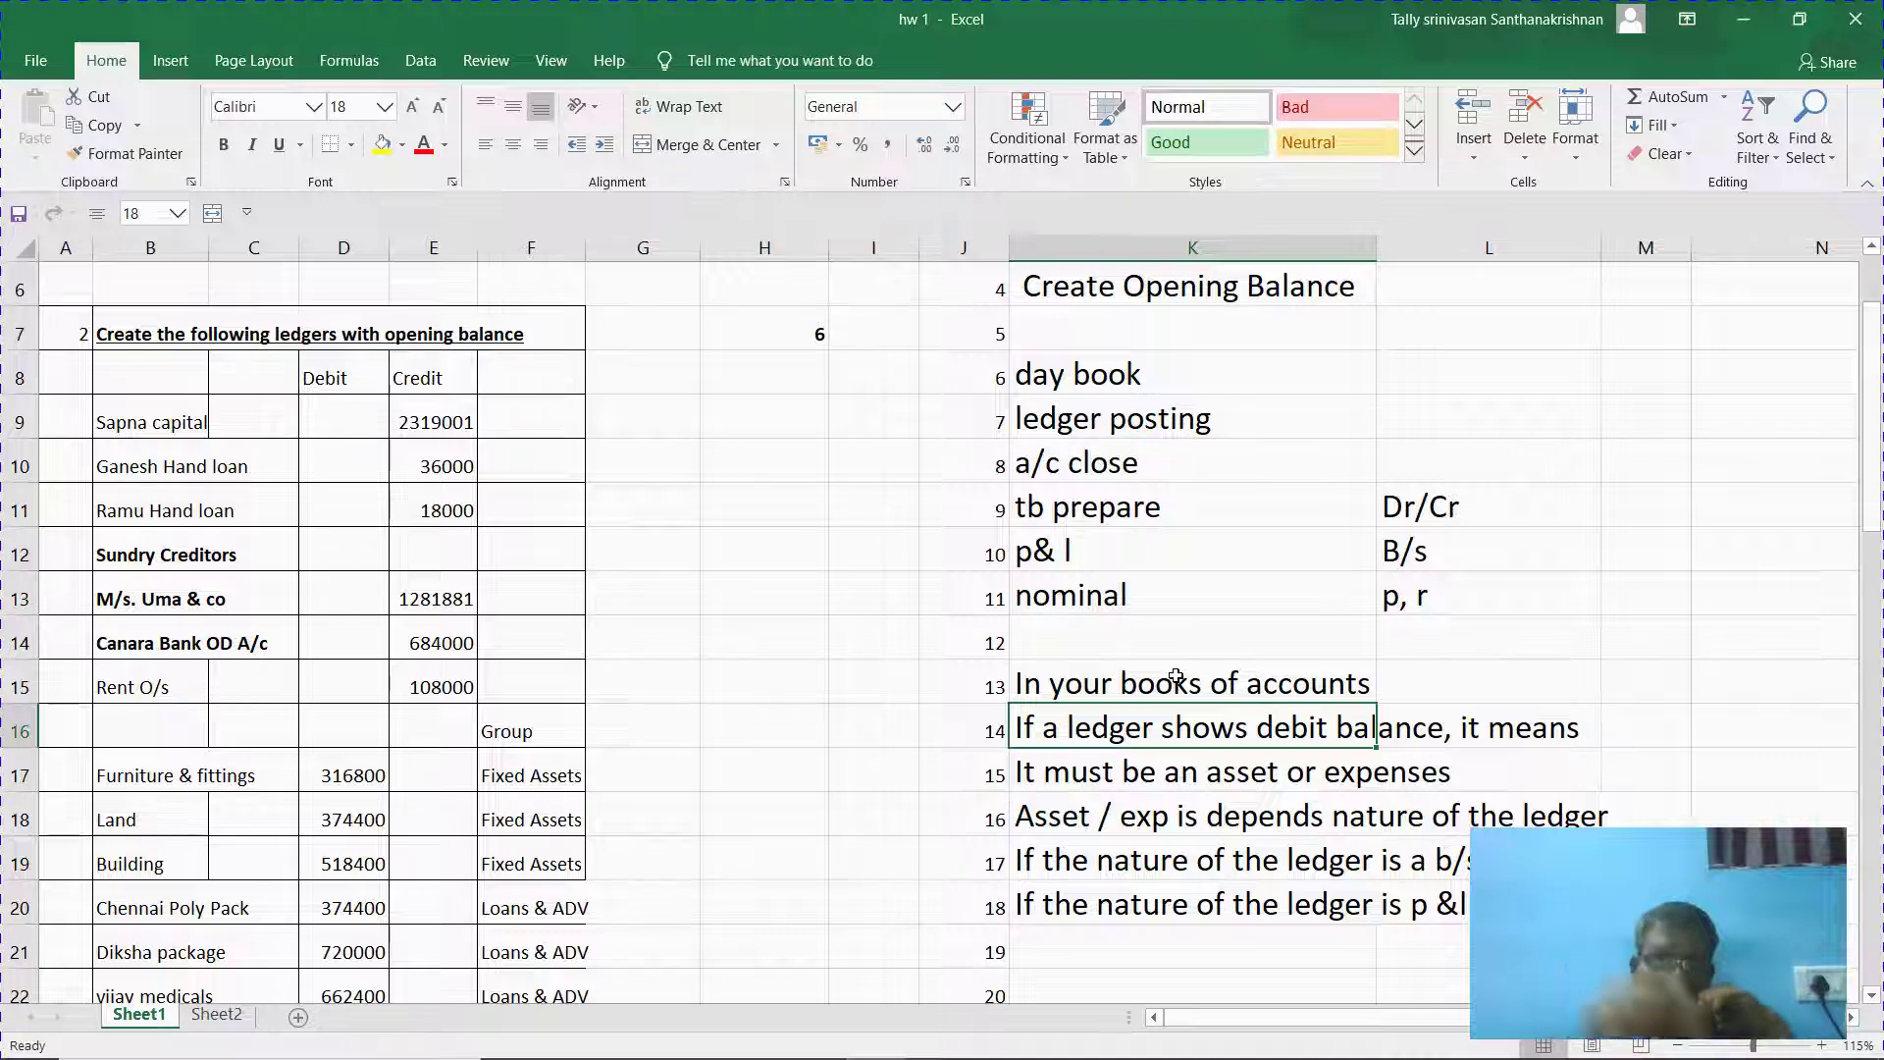
Return to Tally's Gateway and load the SR ENTERPRISES company.
key(alt+Tab)
key(Tab)
key(Tab)
key(Tab)
key(Tab)
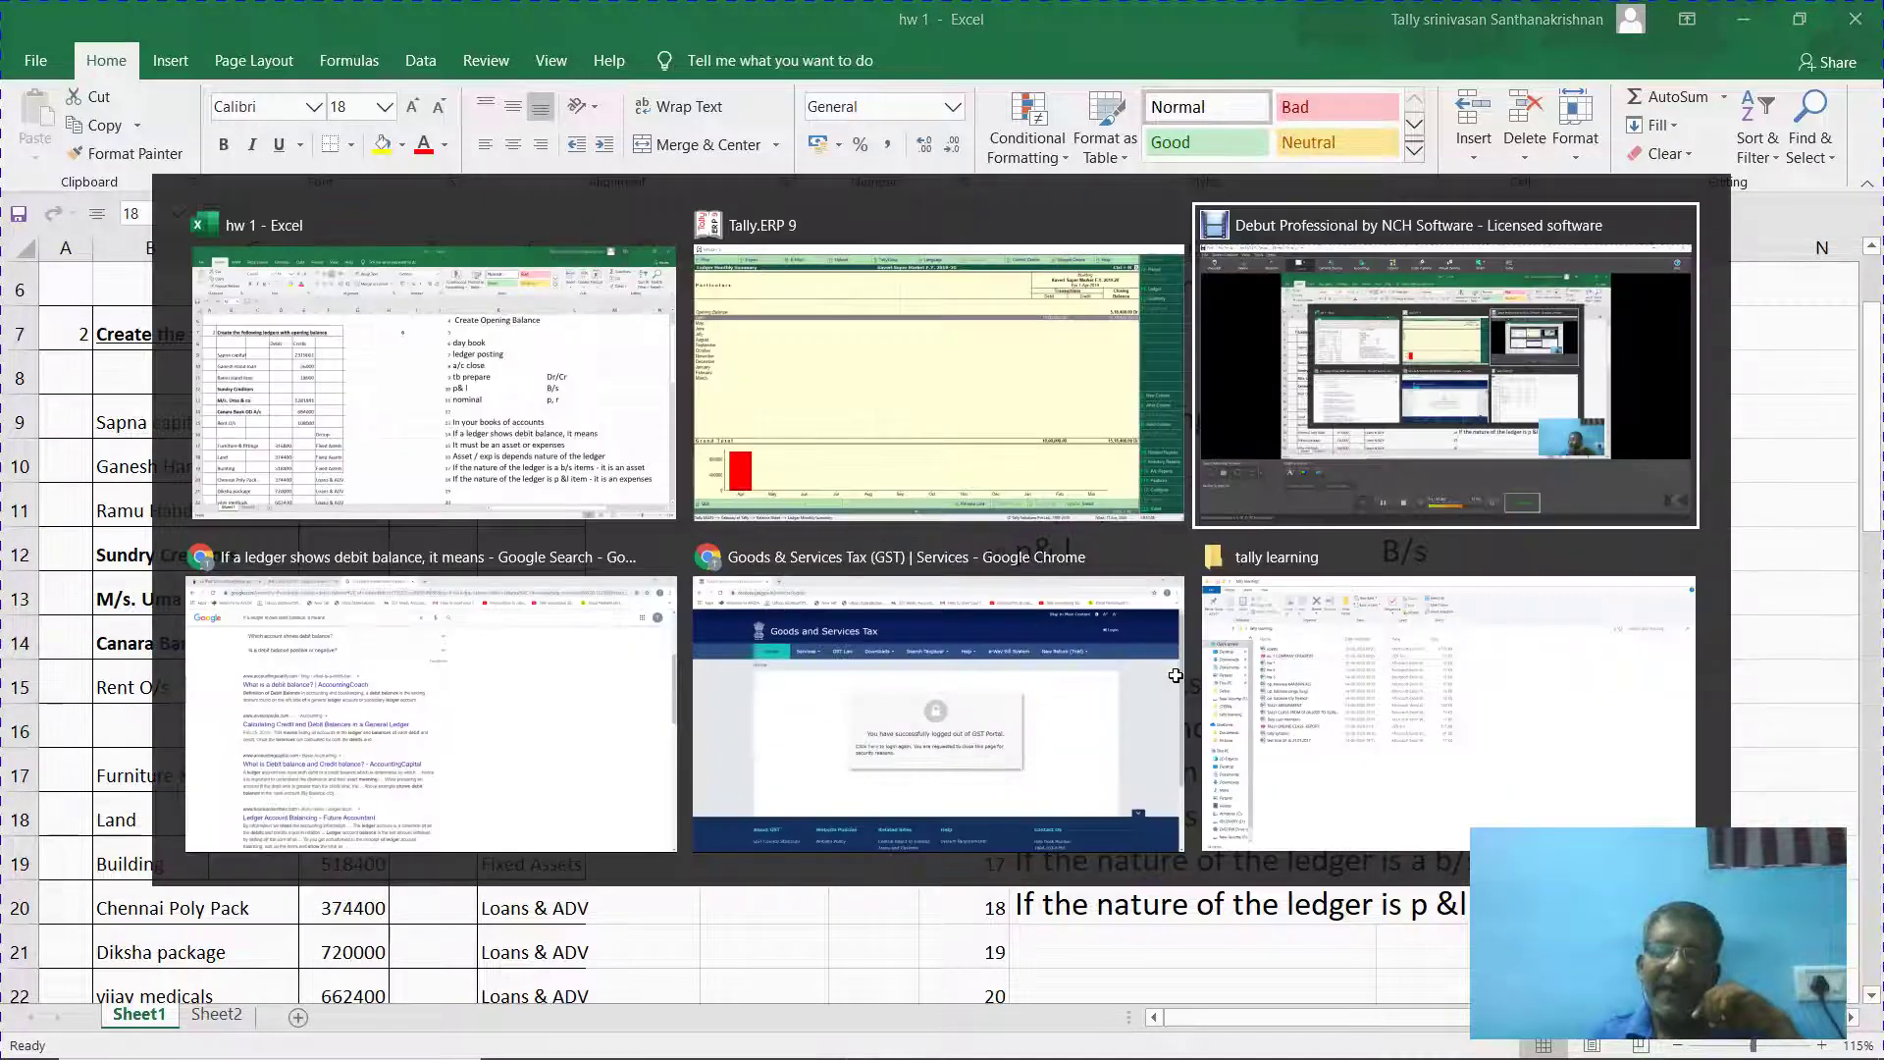
key(alt+Tab)
key(alt+Tab)
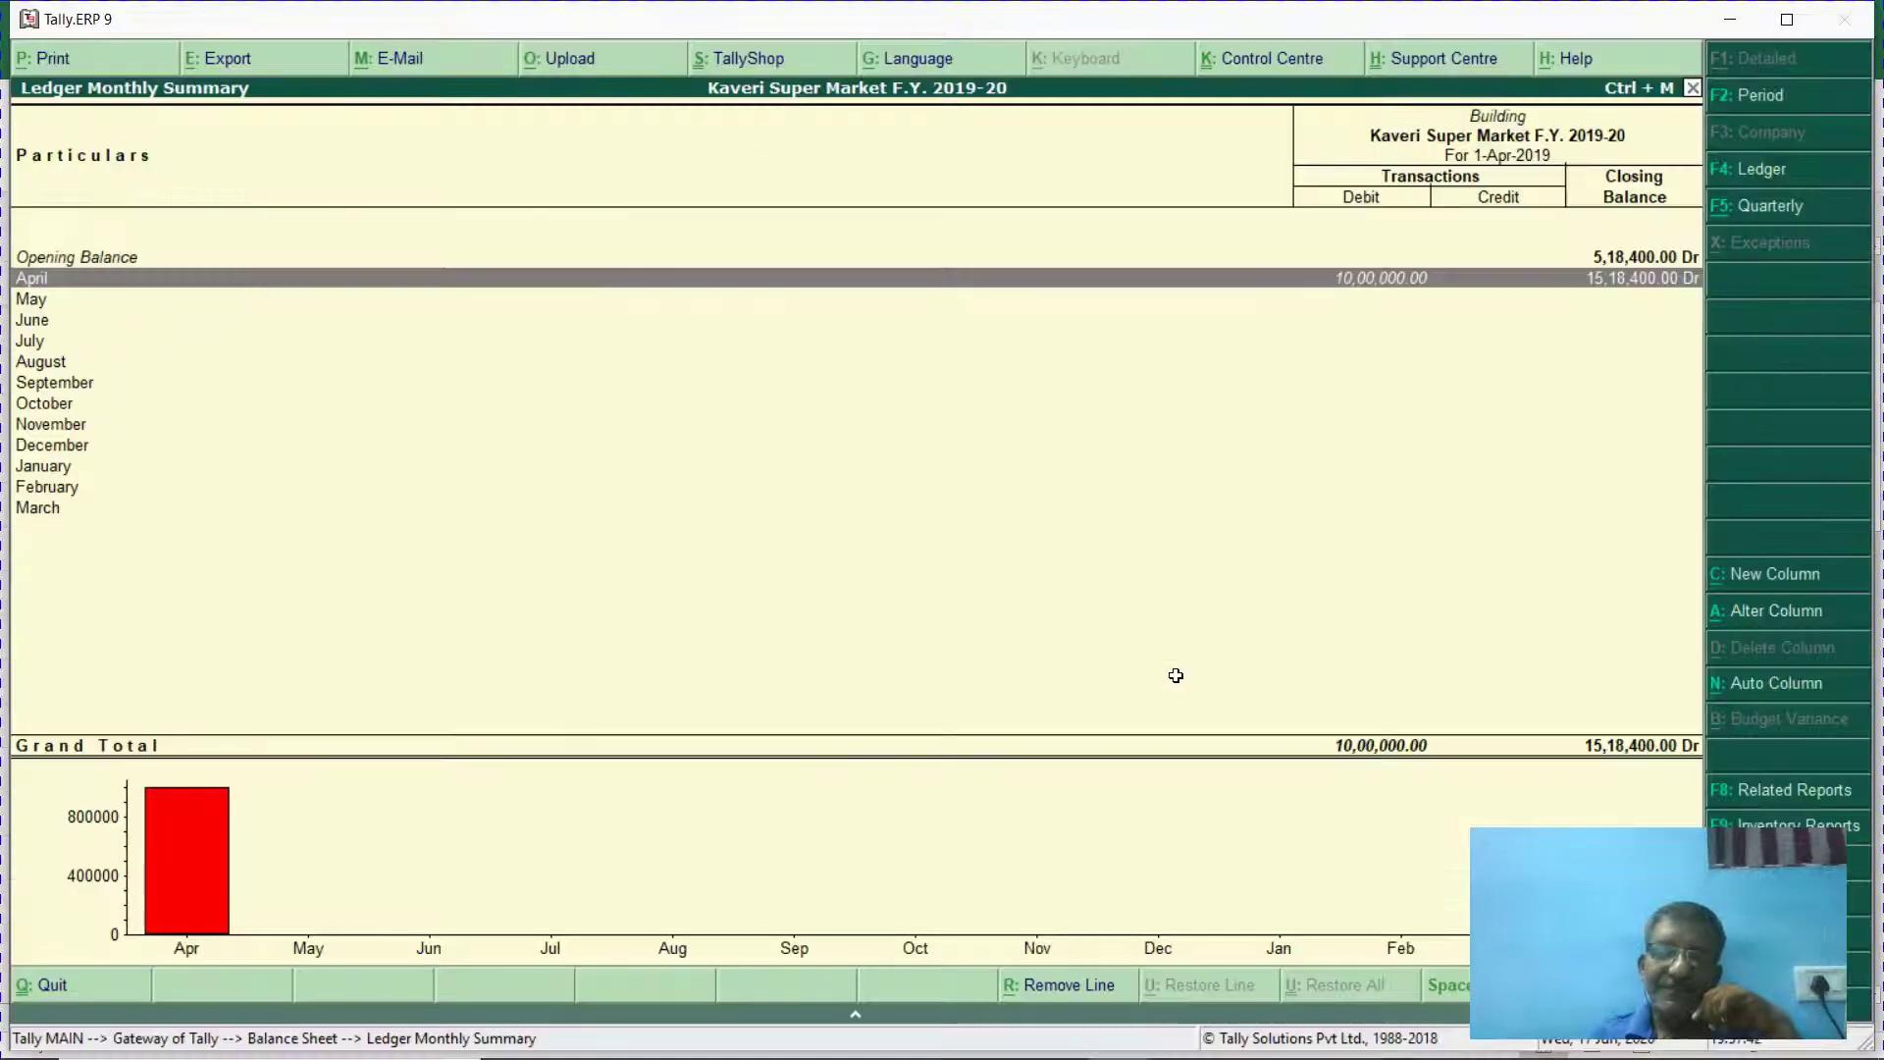
key(Escape)
key(Escape)
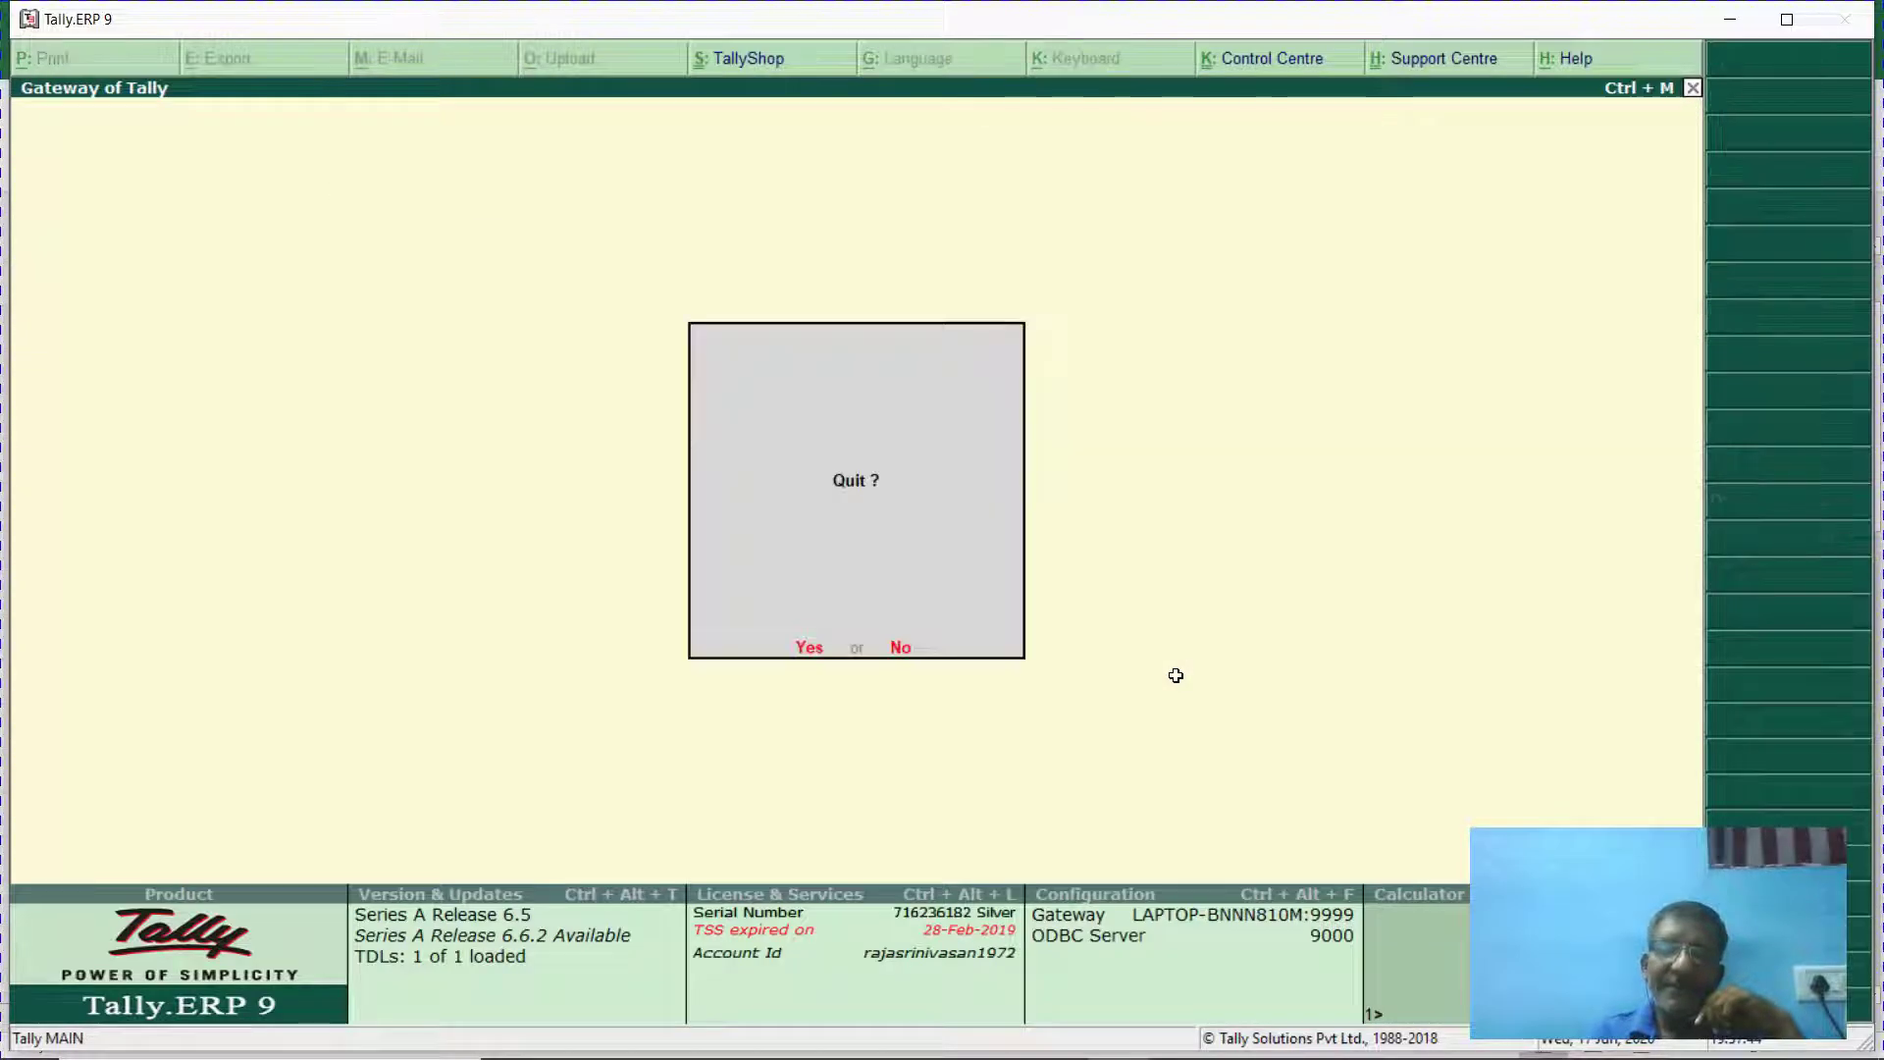
key(n)
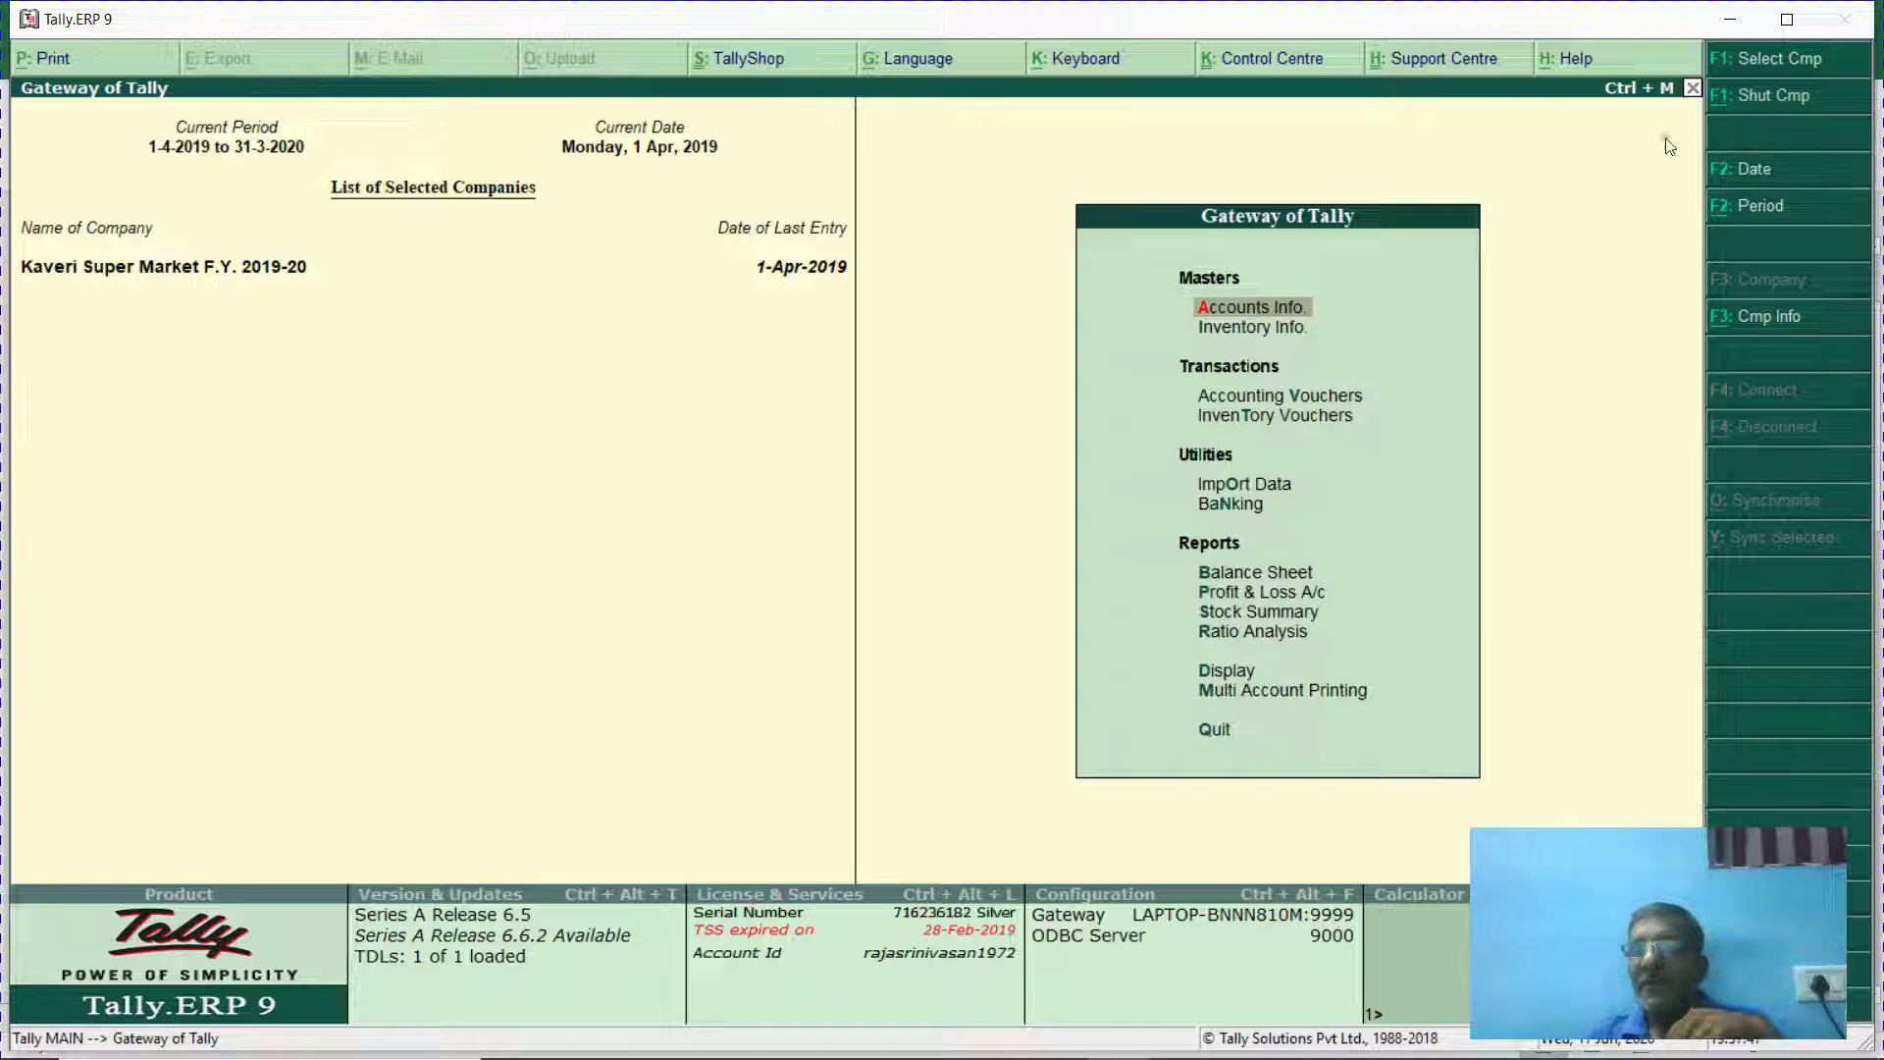
click(1812, 74)
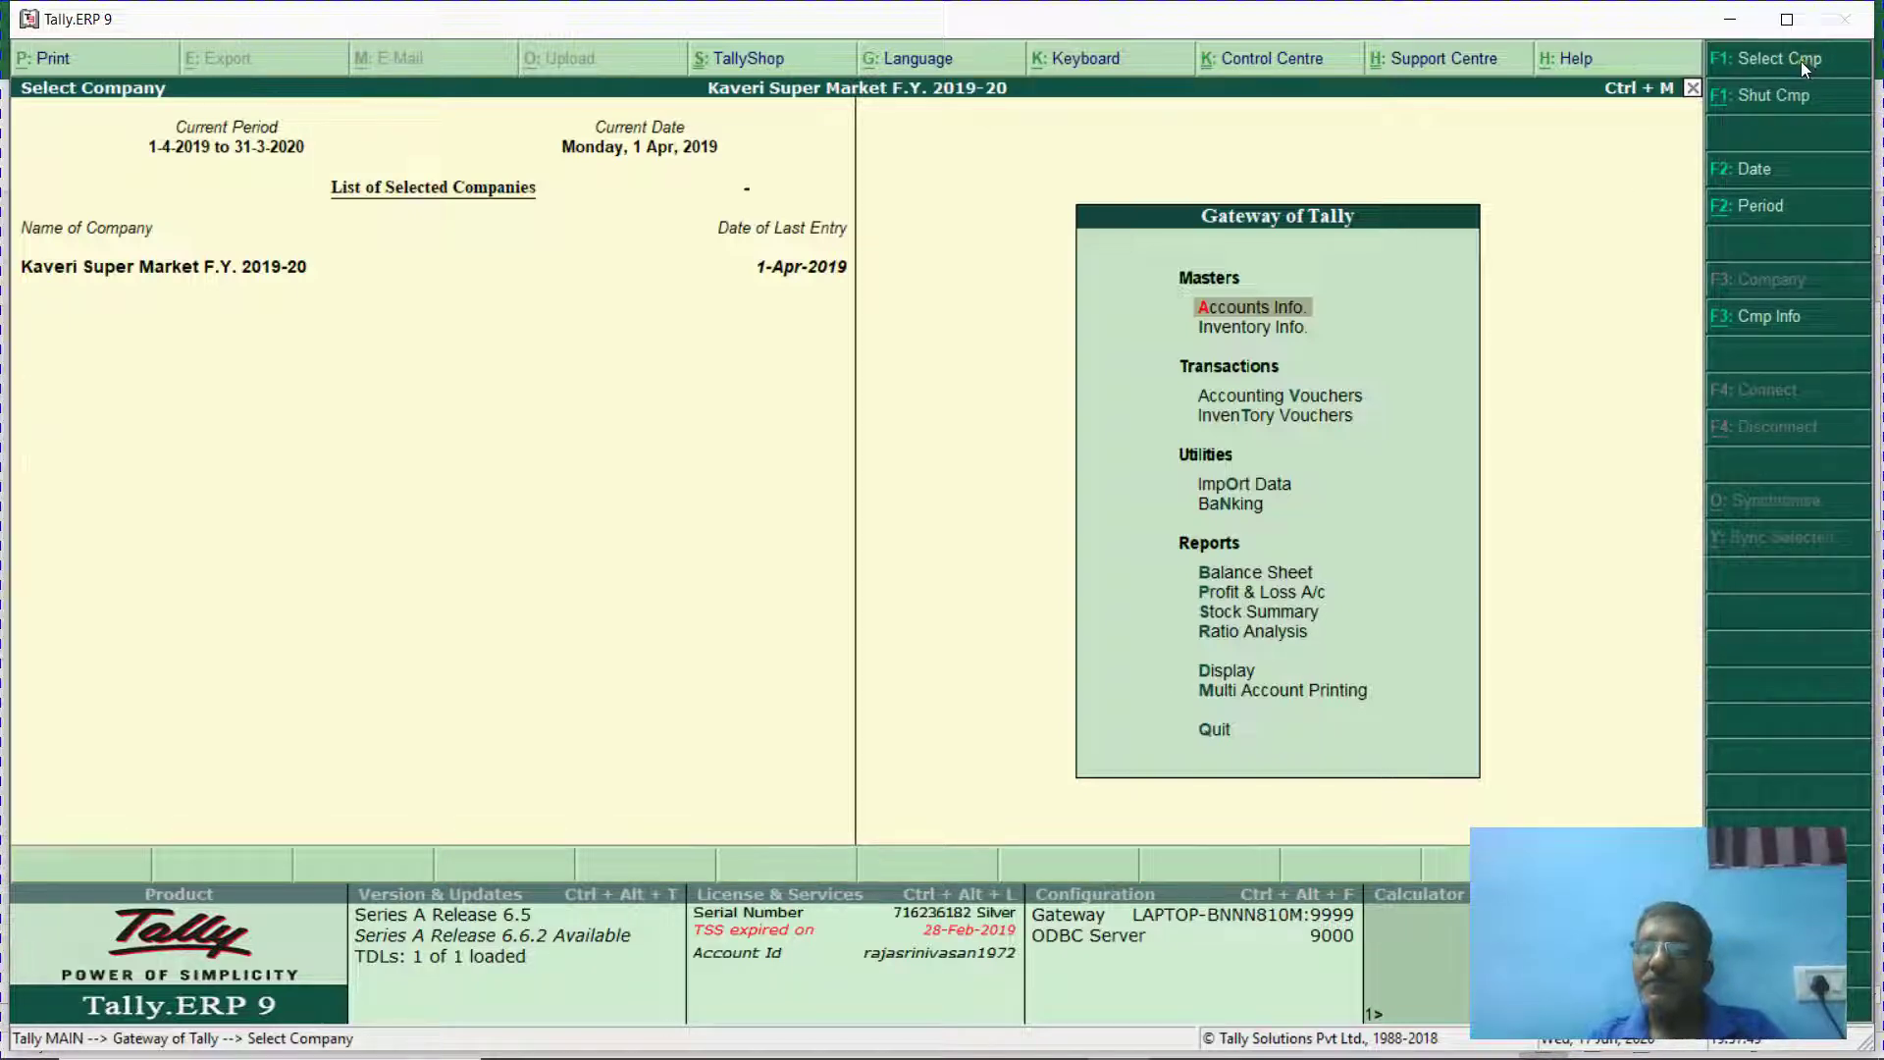
click(1800, 60)
text(SR)
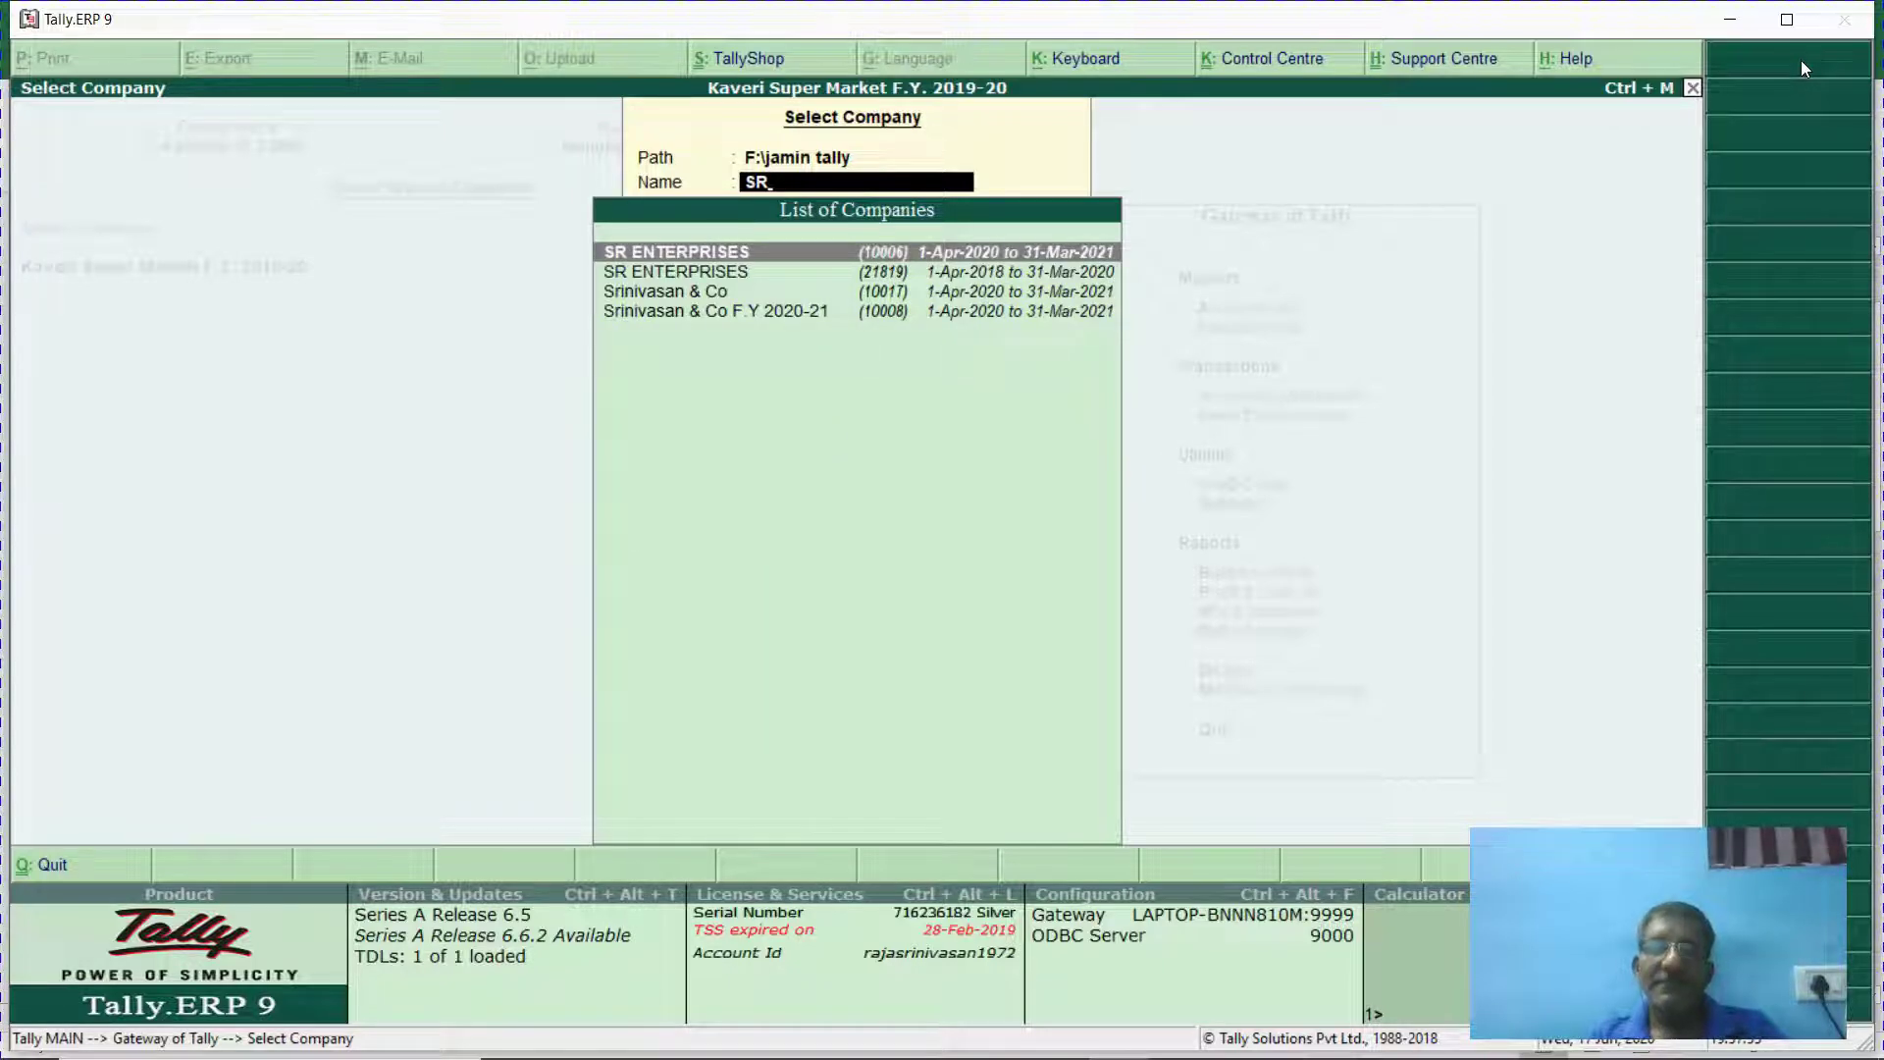
key(Return)
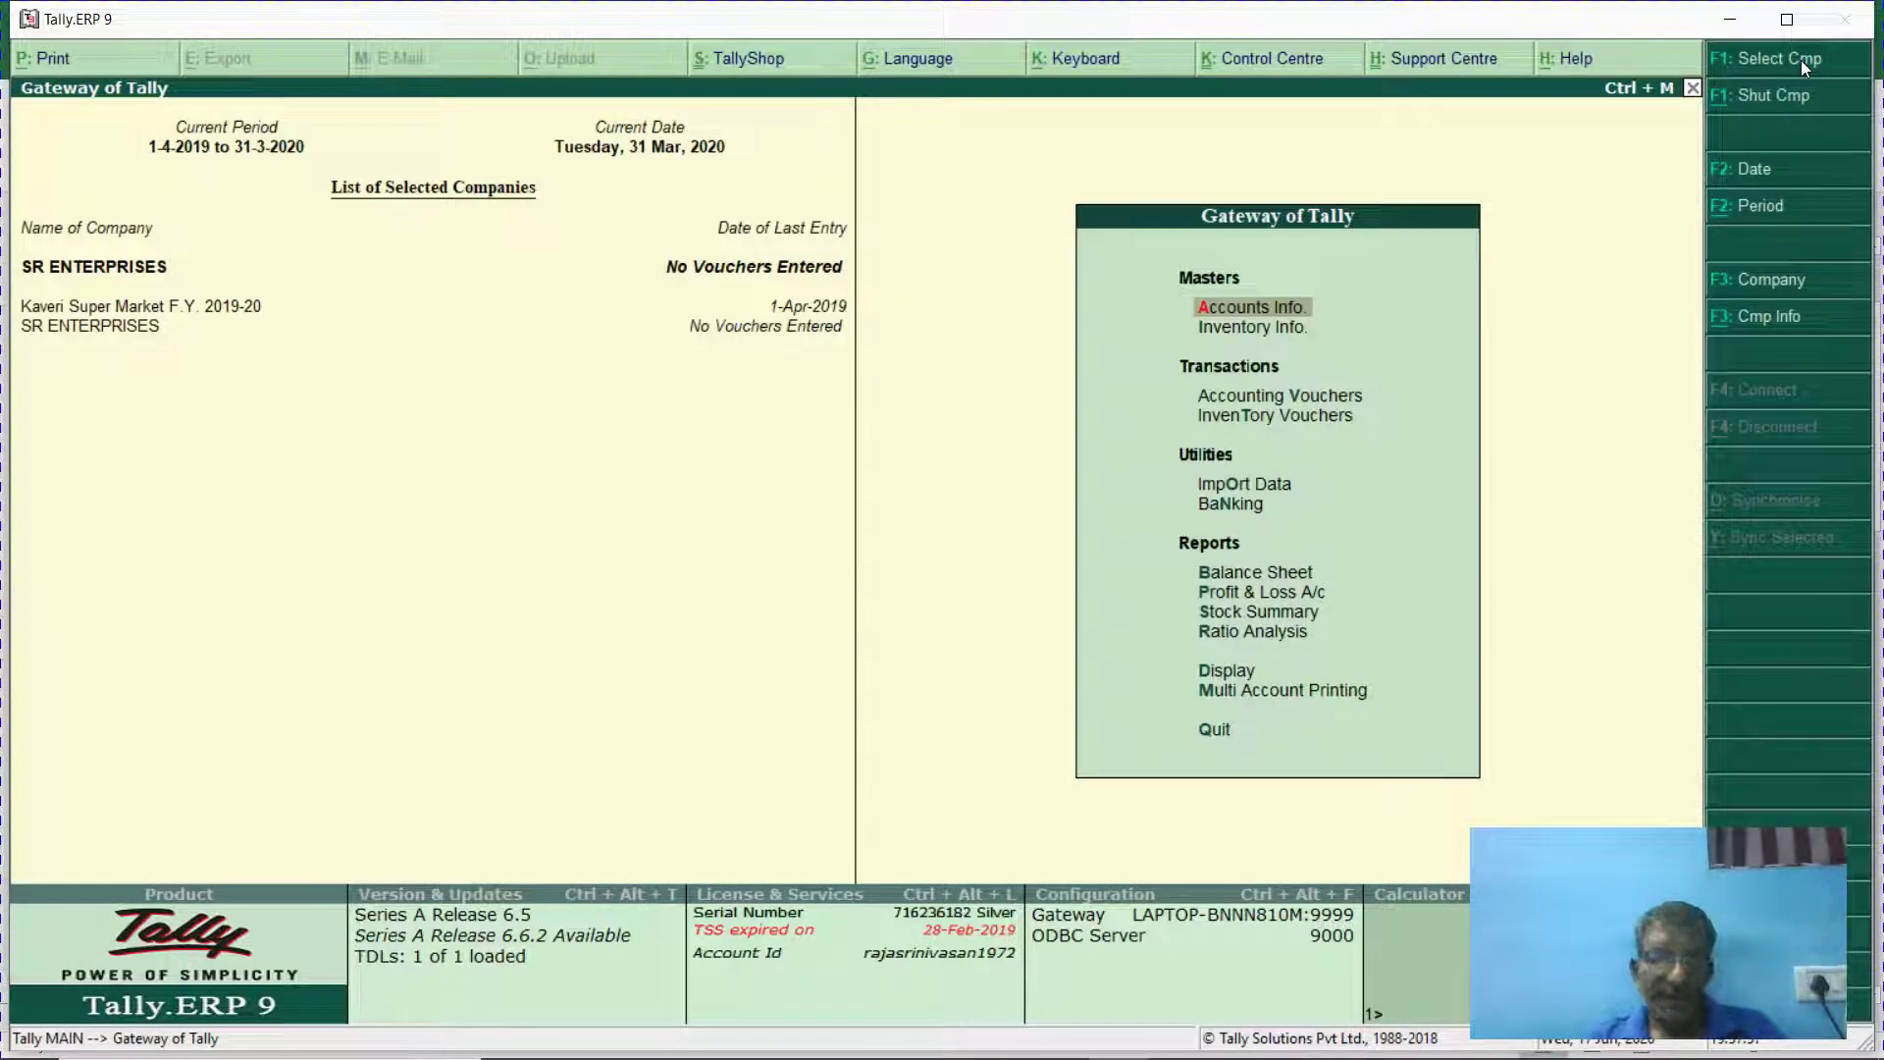
Open the Negative Ledgers exception report and set its period to start 1-4-2018.
key(d)
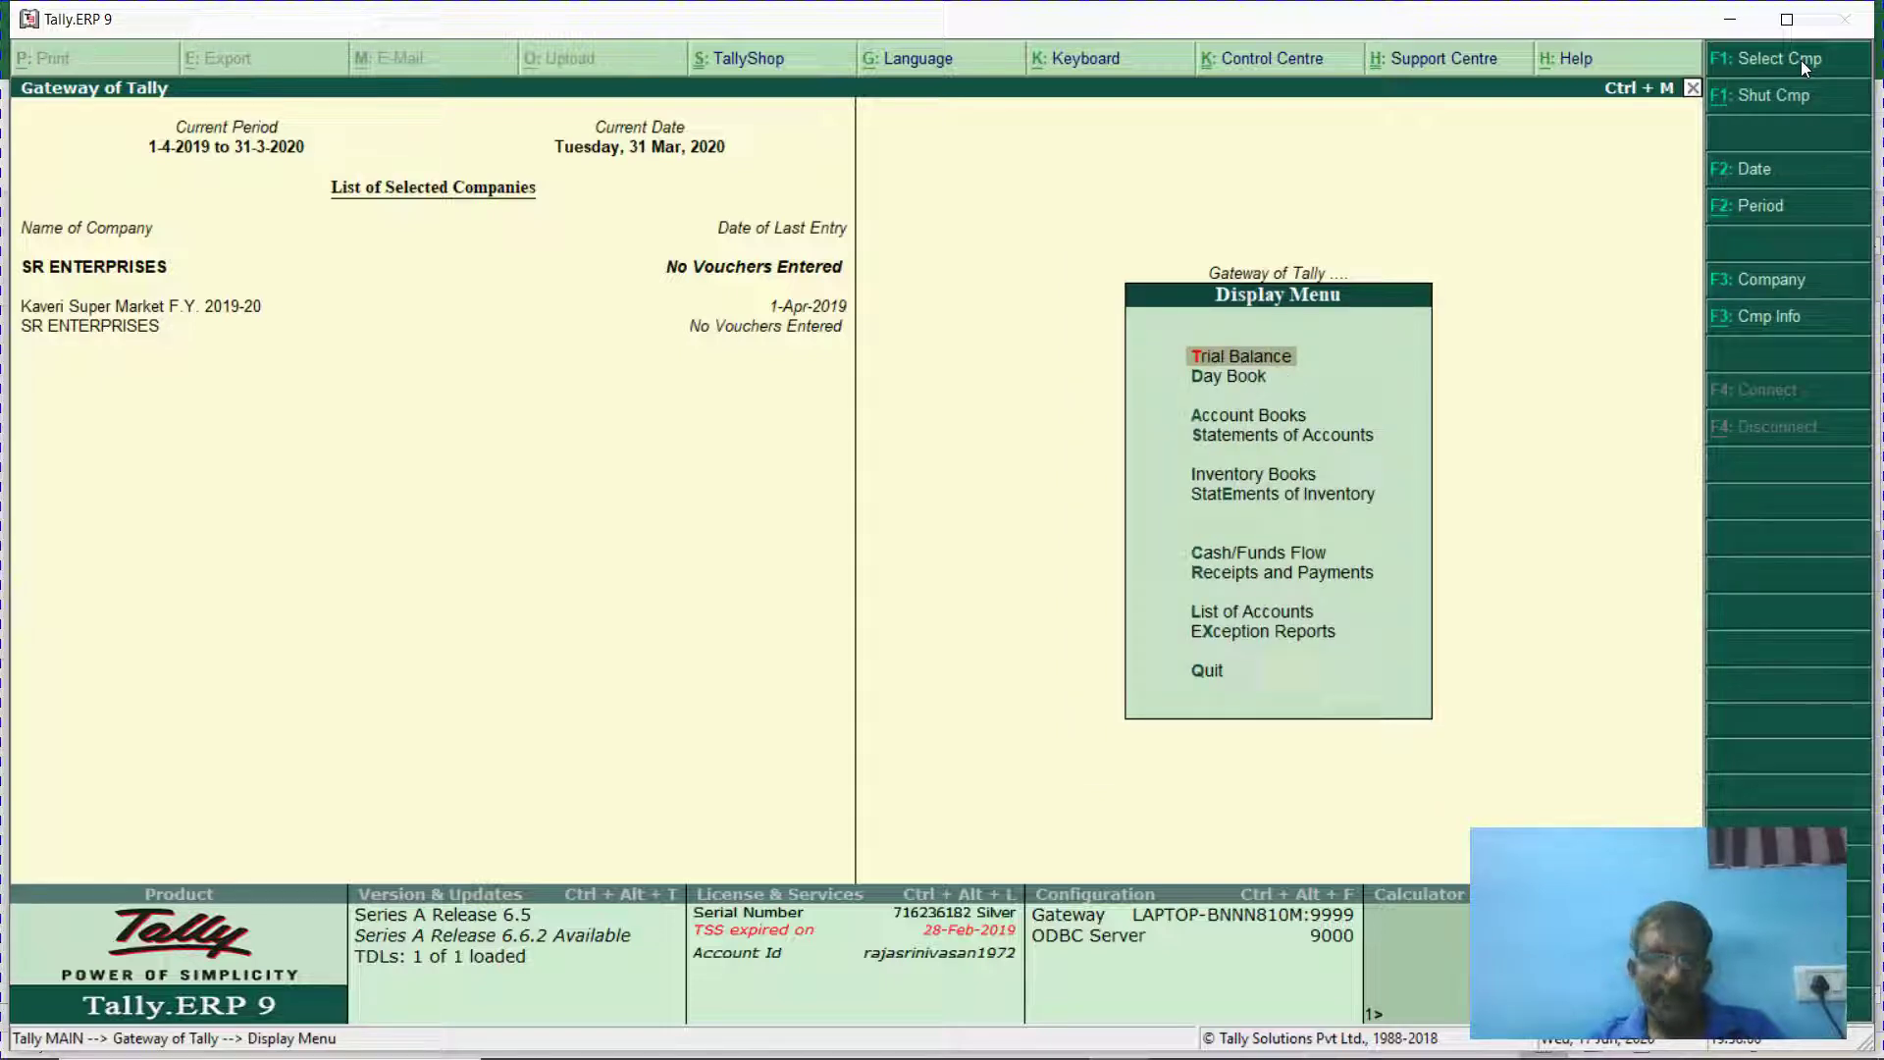
key(x)
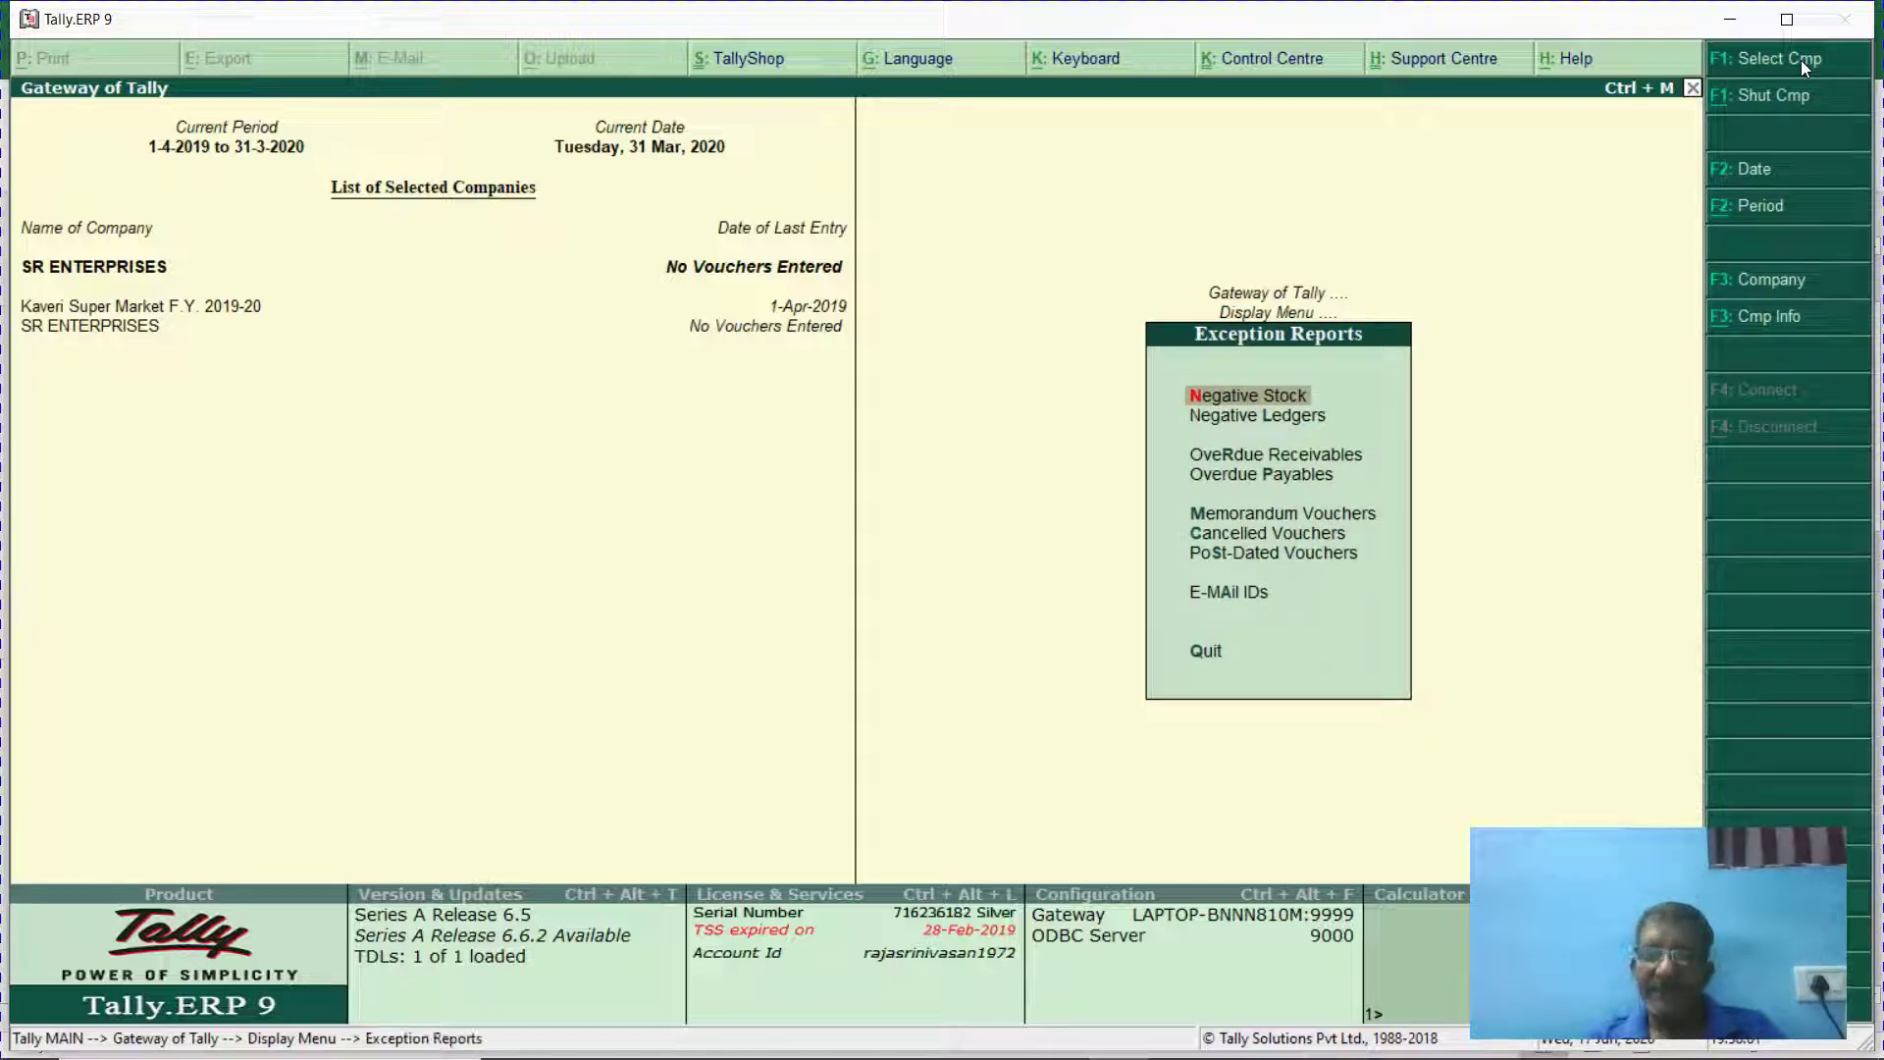
key(l)
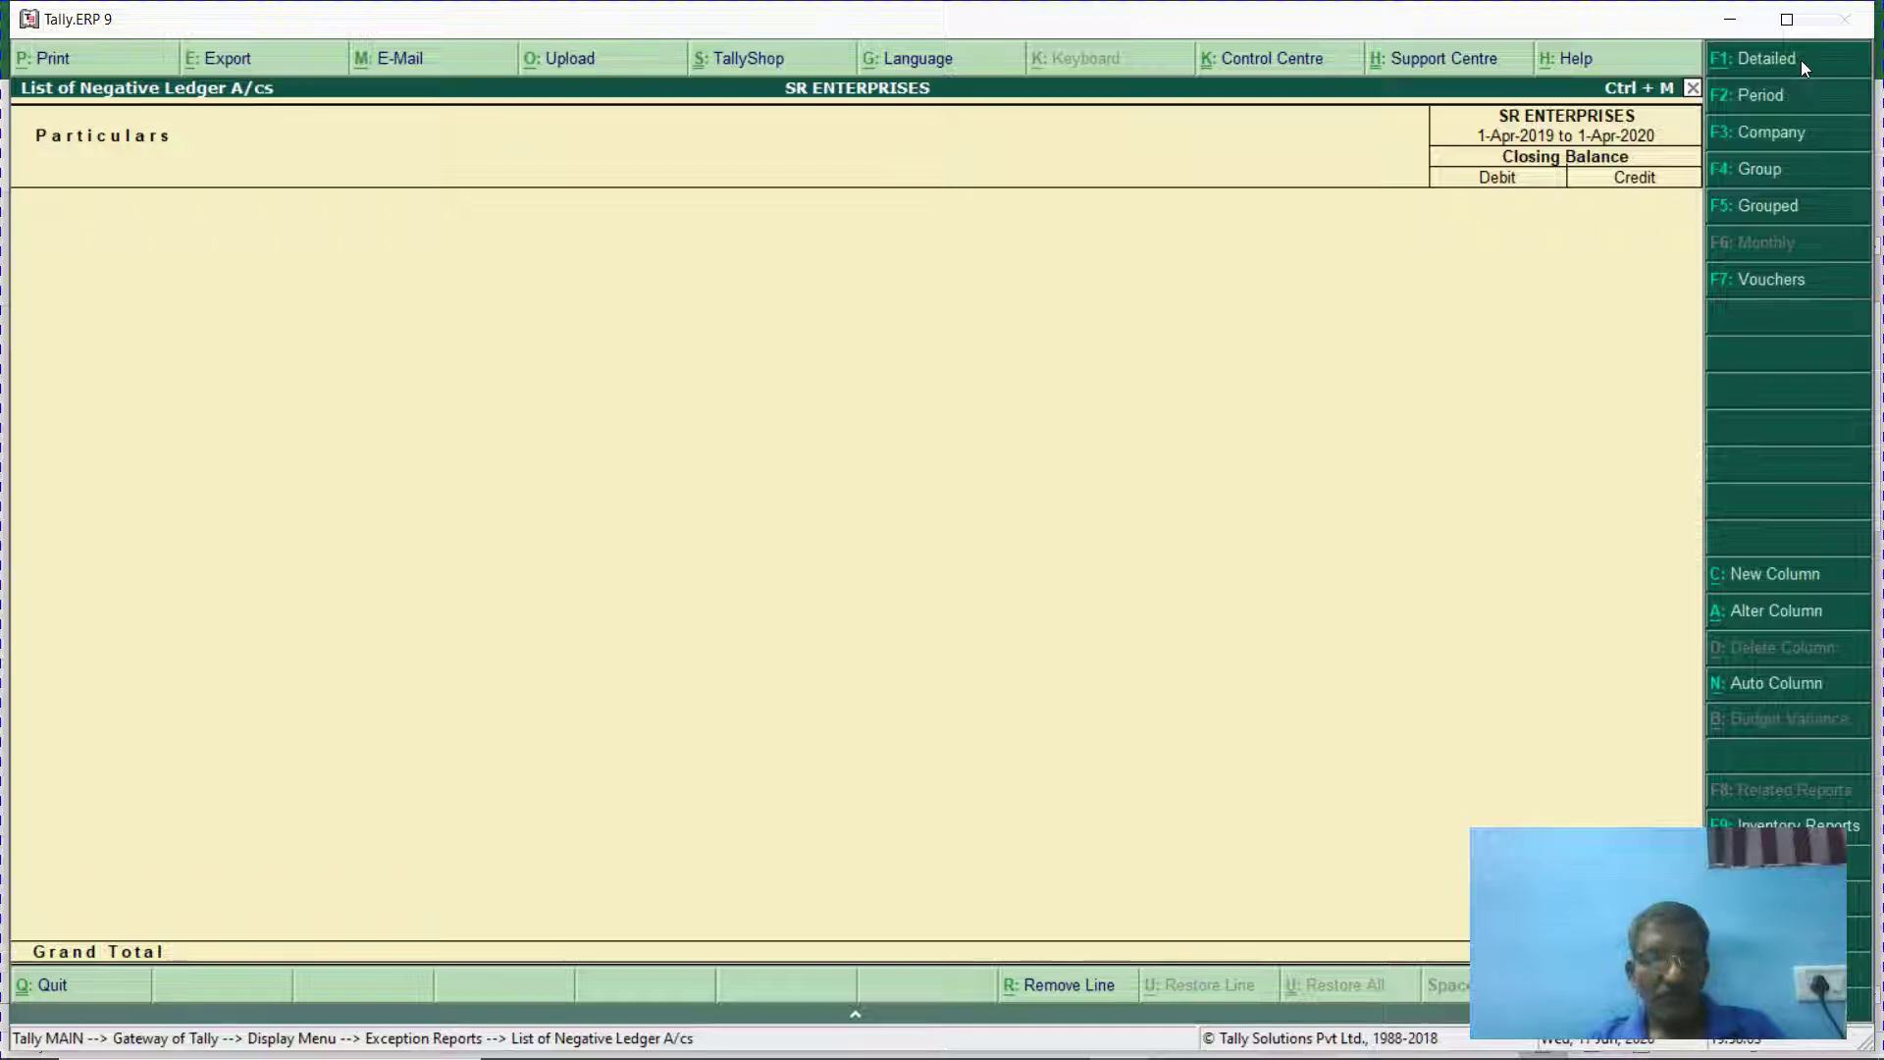
key(F2)
text(1-4-18)
key(Return)
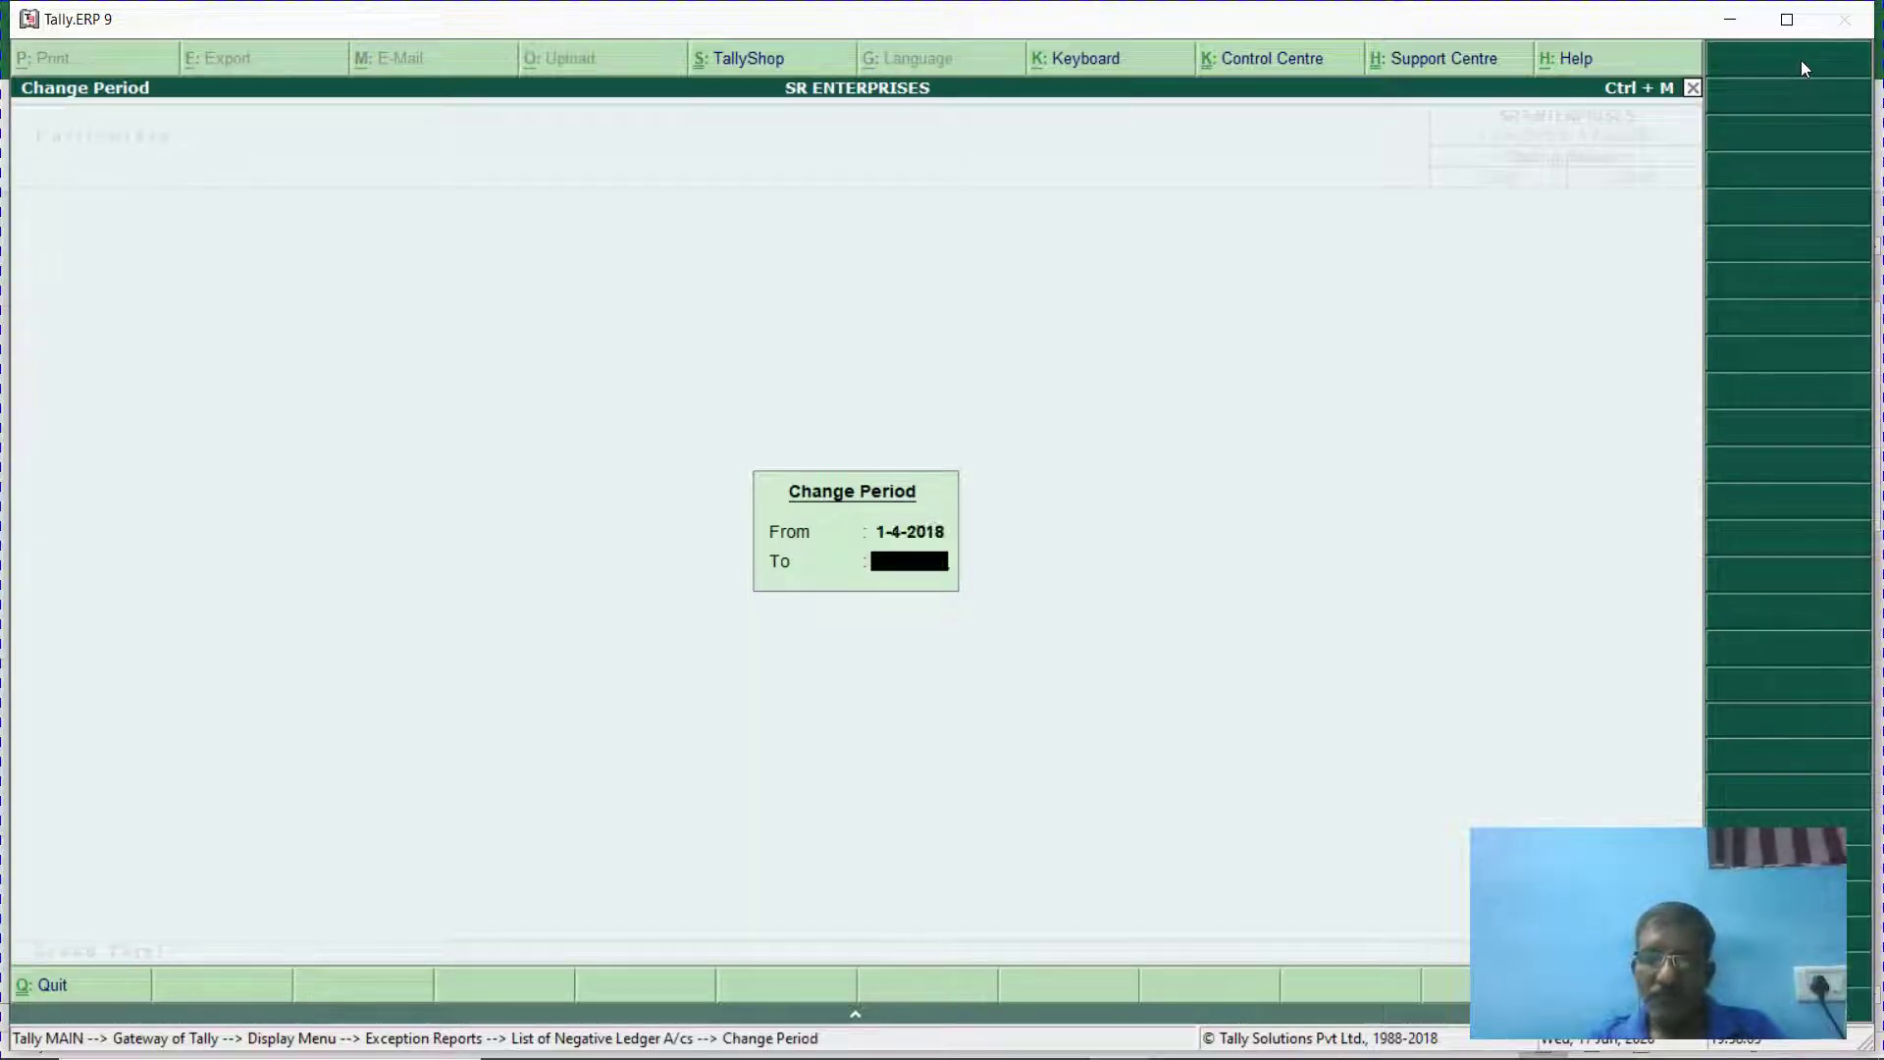
Set the report end date to 31-3-20, then back out to the Gateway of Tally.
text(31-3-20)
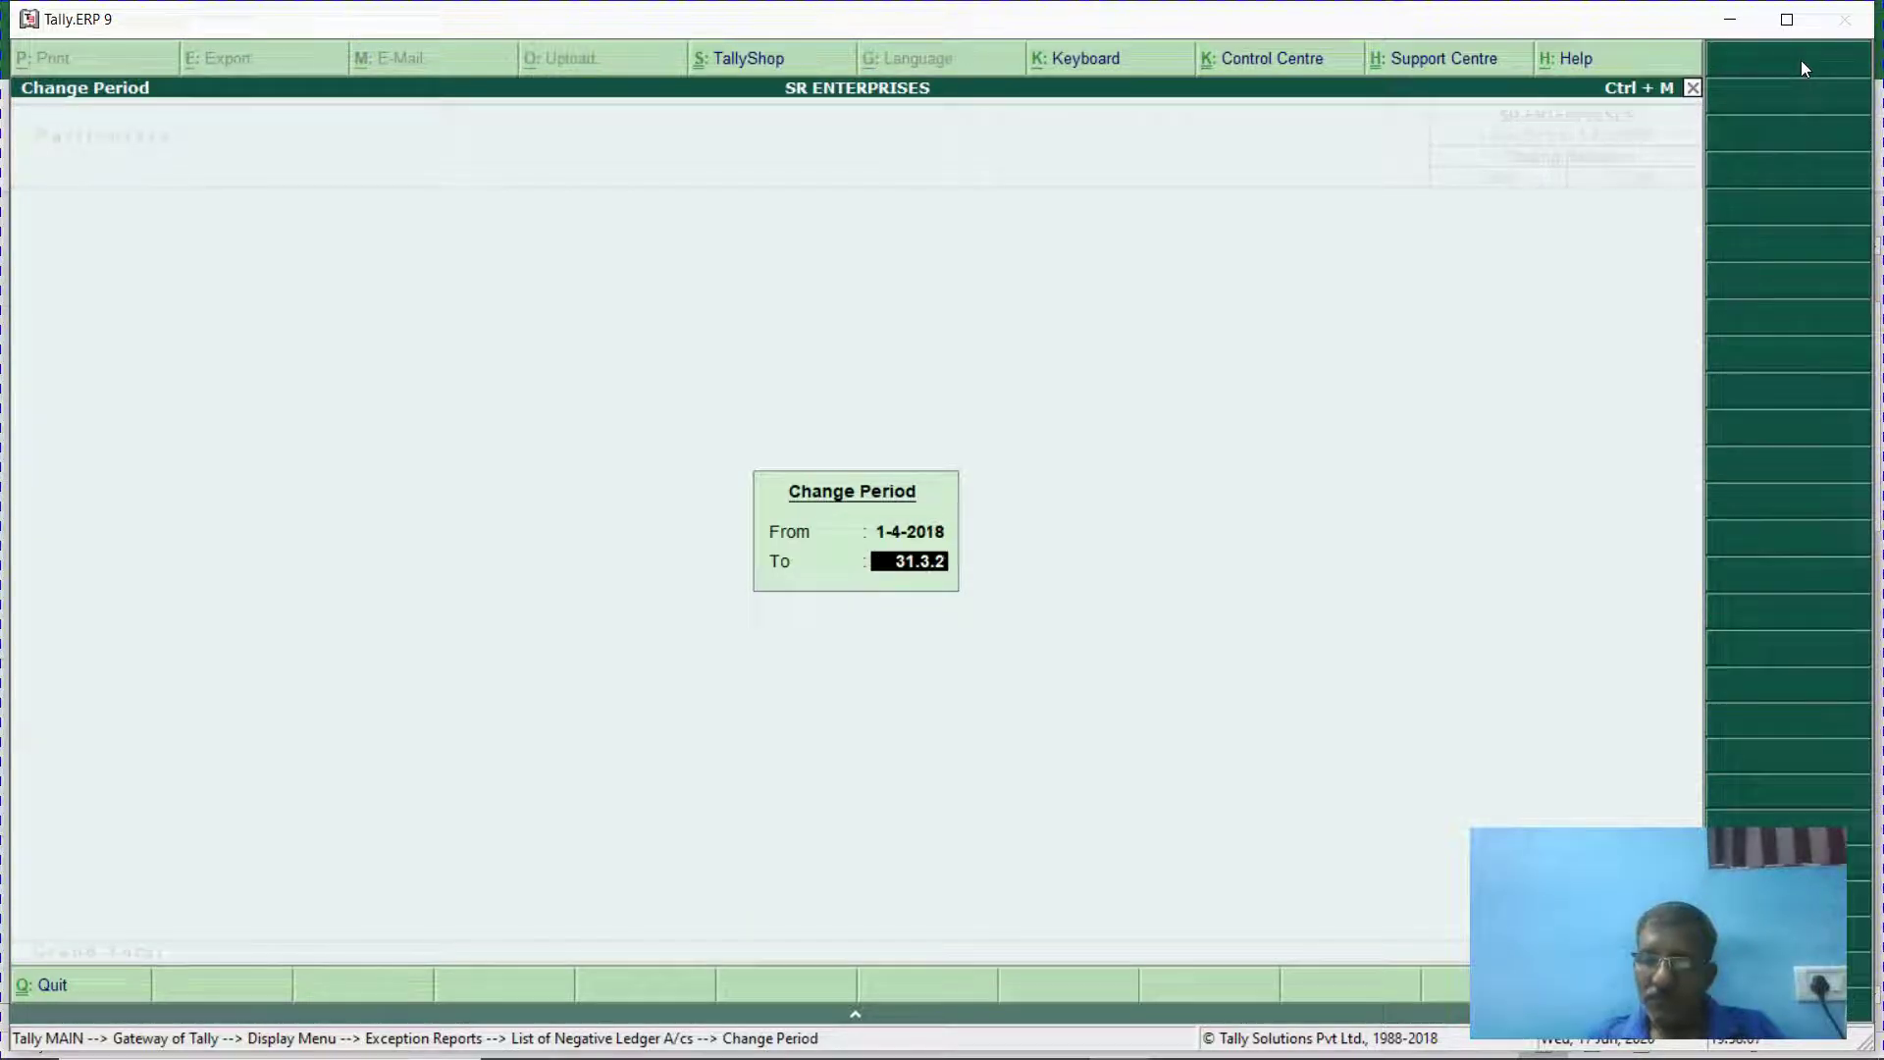
key(Return)
key(Escape)
key(Escape)
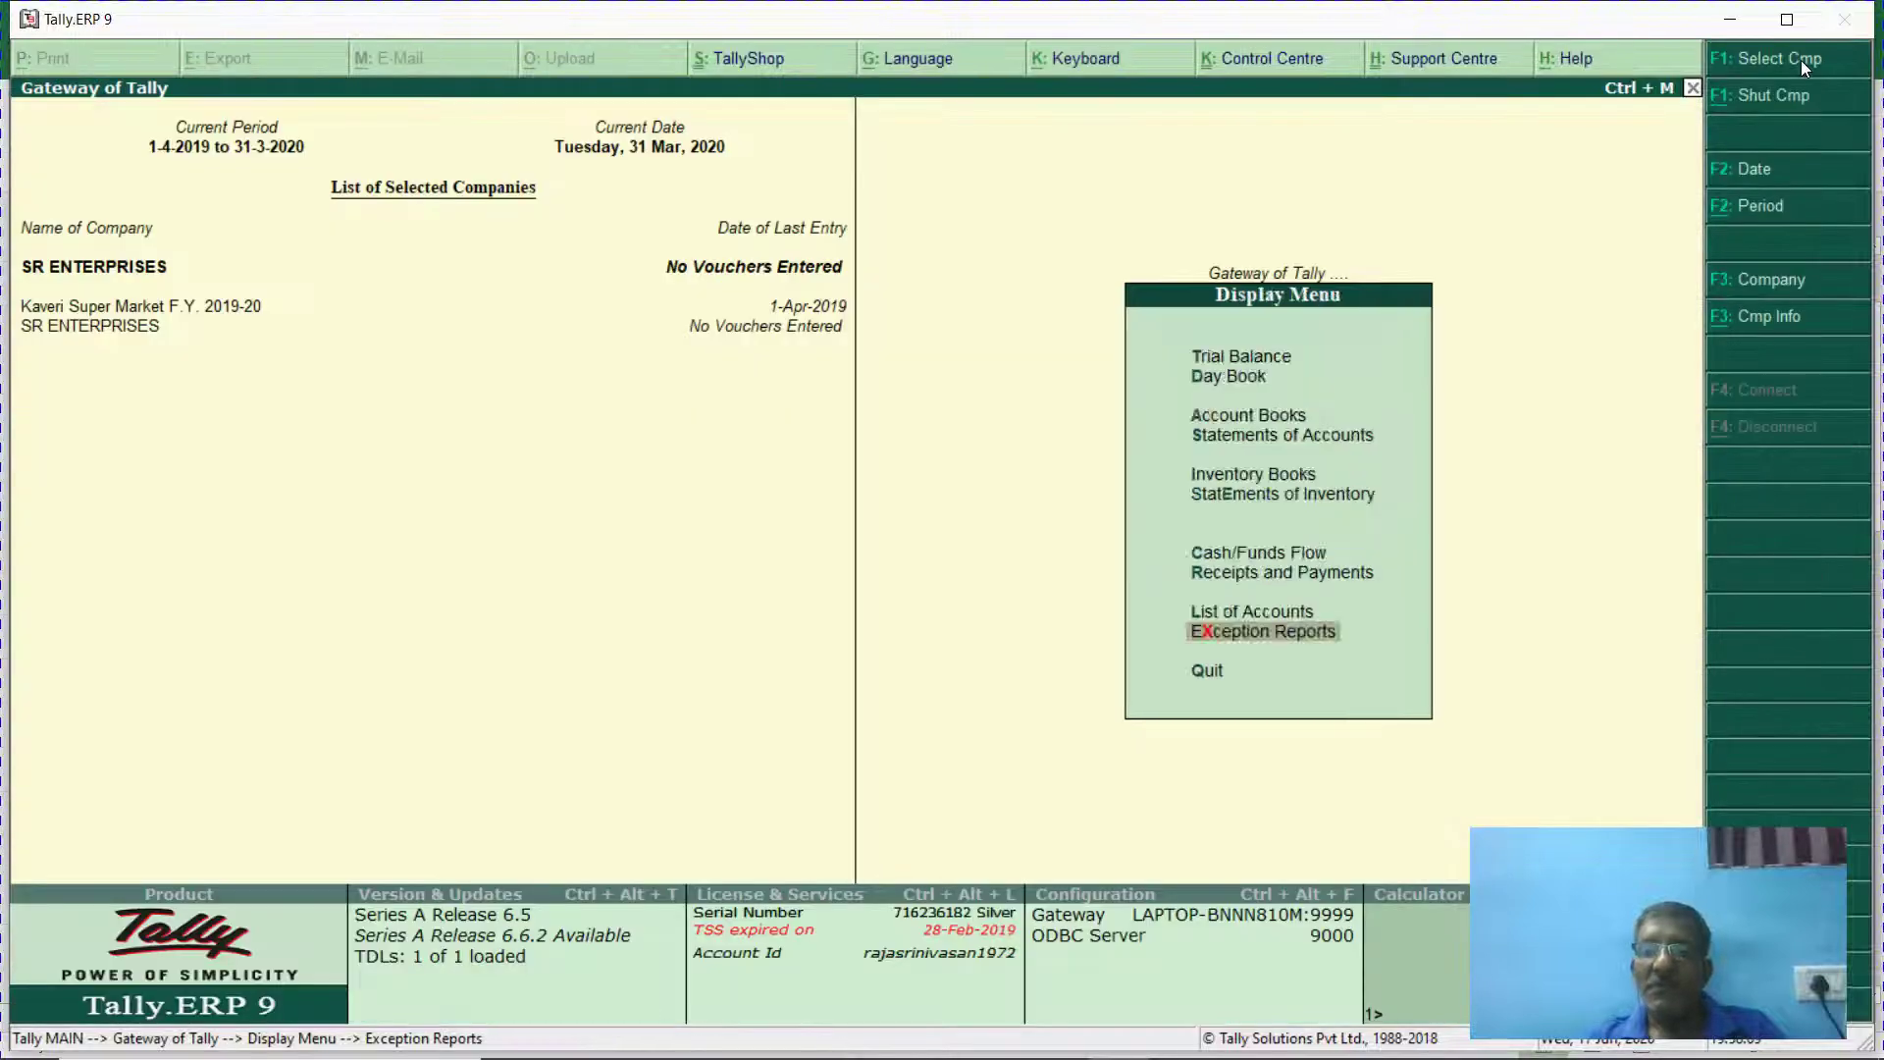
key(Escape)
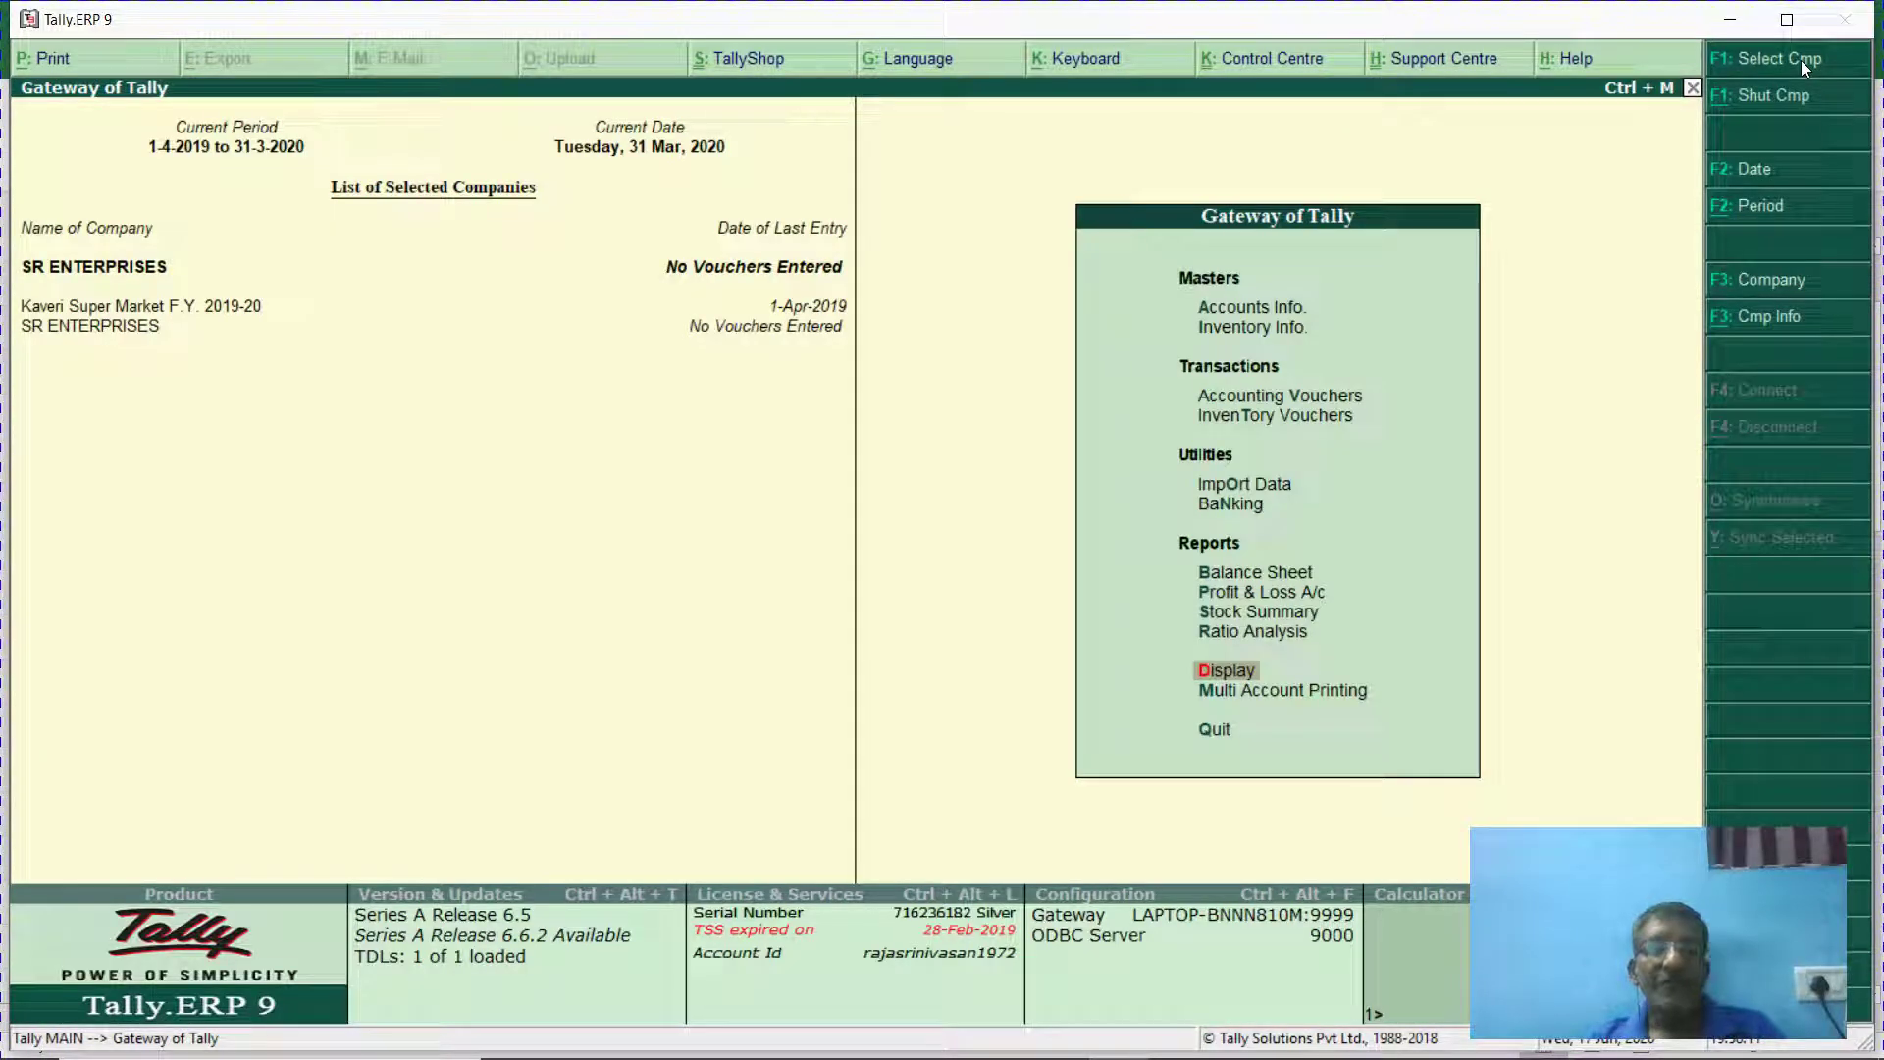
Shut SR ENTERPRISES and Kaveri Super Market, then load the 2018–2020 SR ENTERPRISES company.
key(alt+F1)
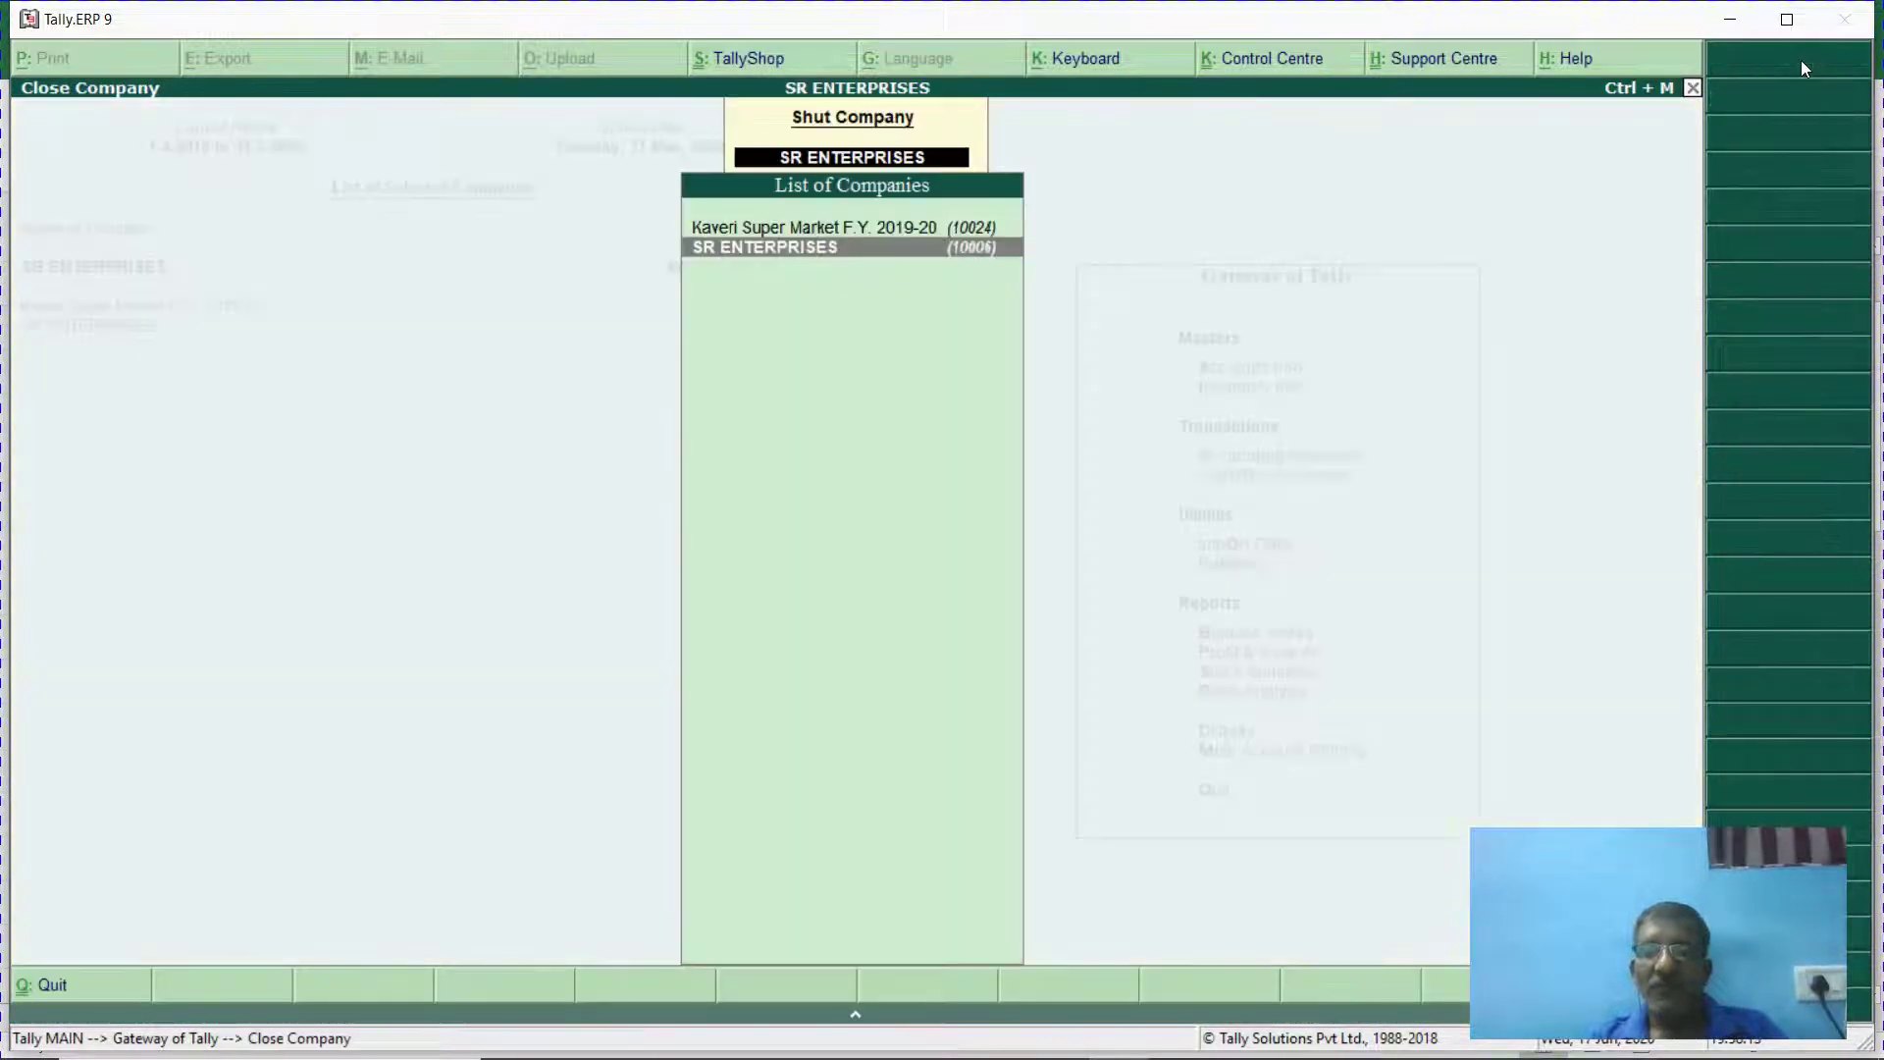
key(Return)
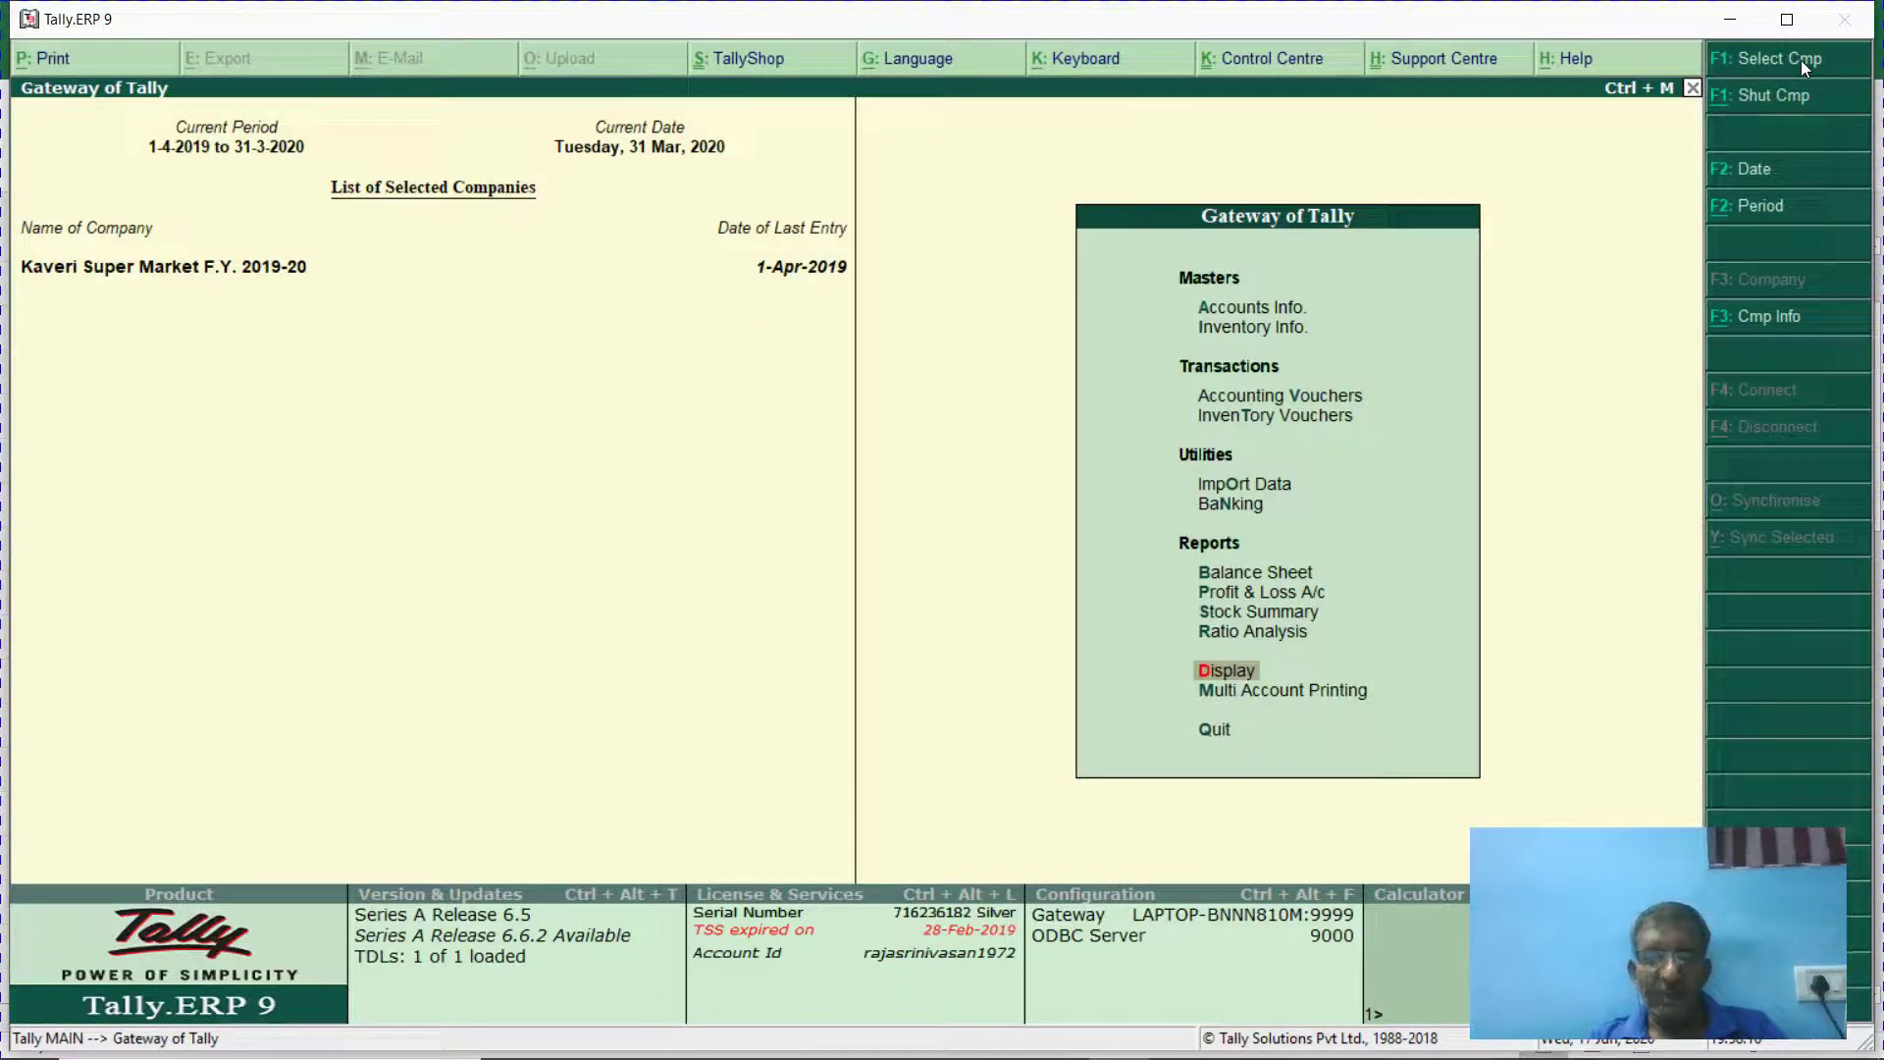
key(alt+F1)
key(Return)
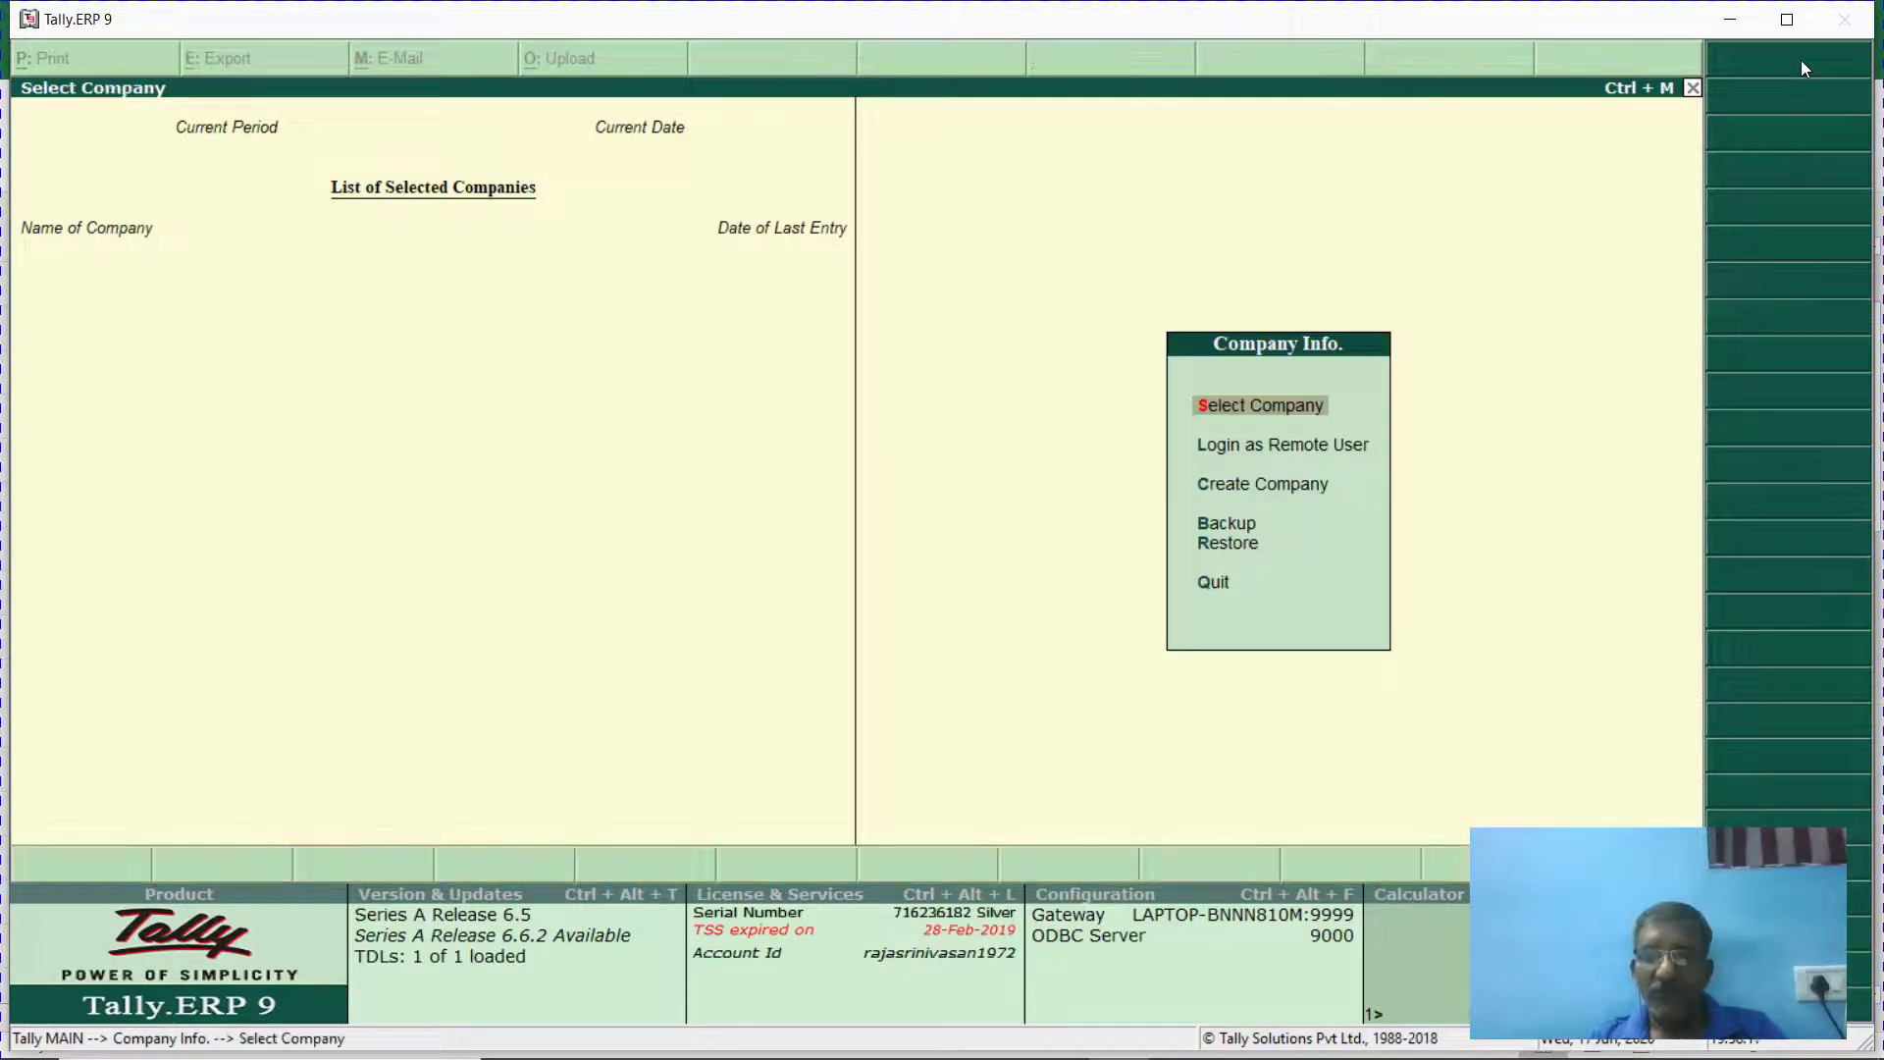
text(SRE)
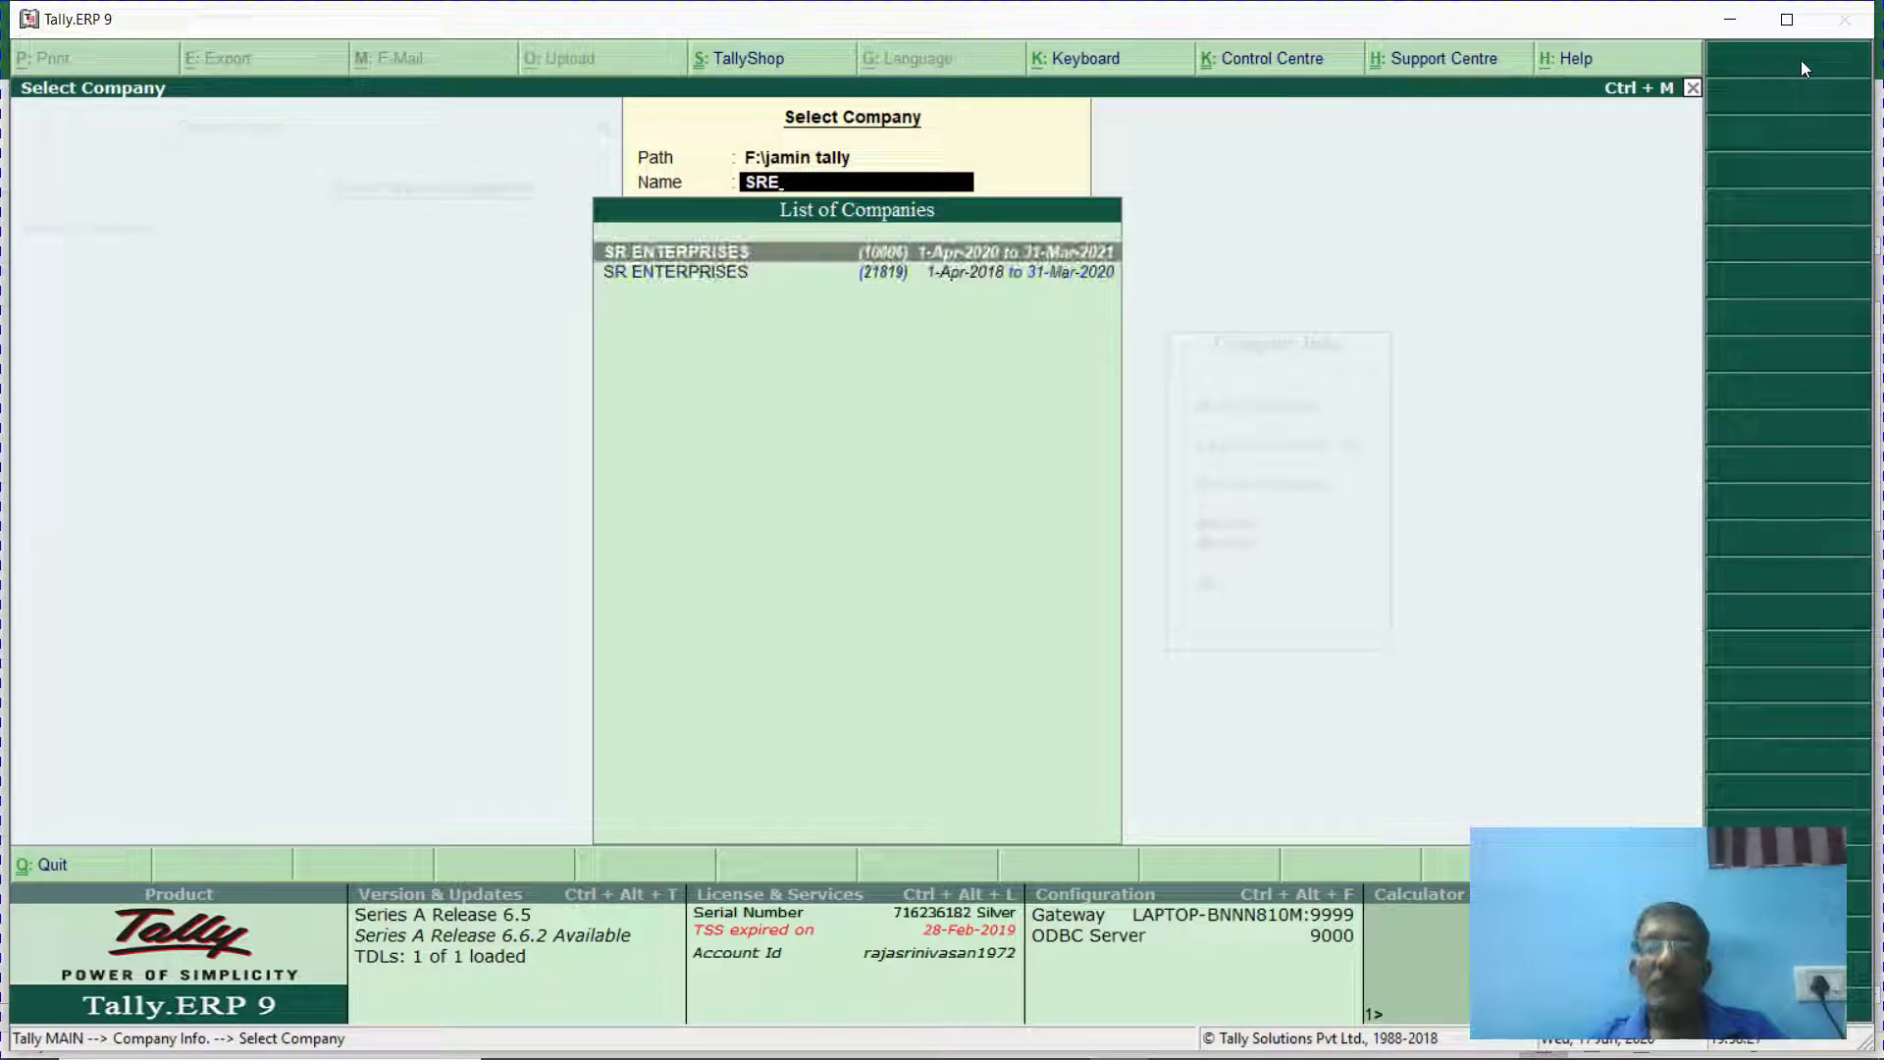
key(Down)
key(Return)
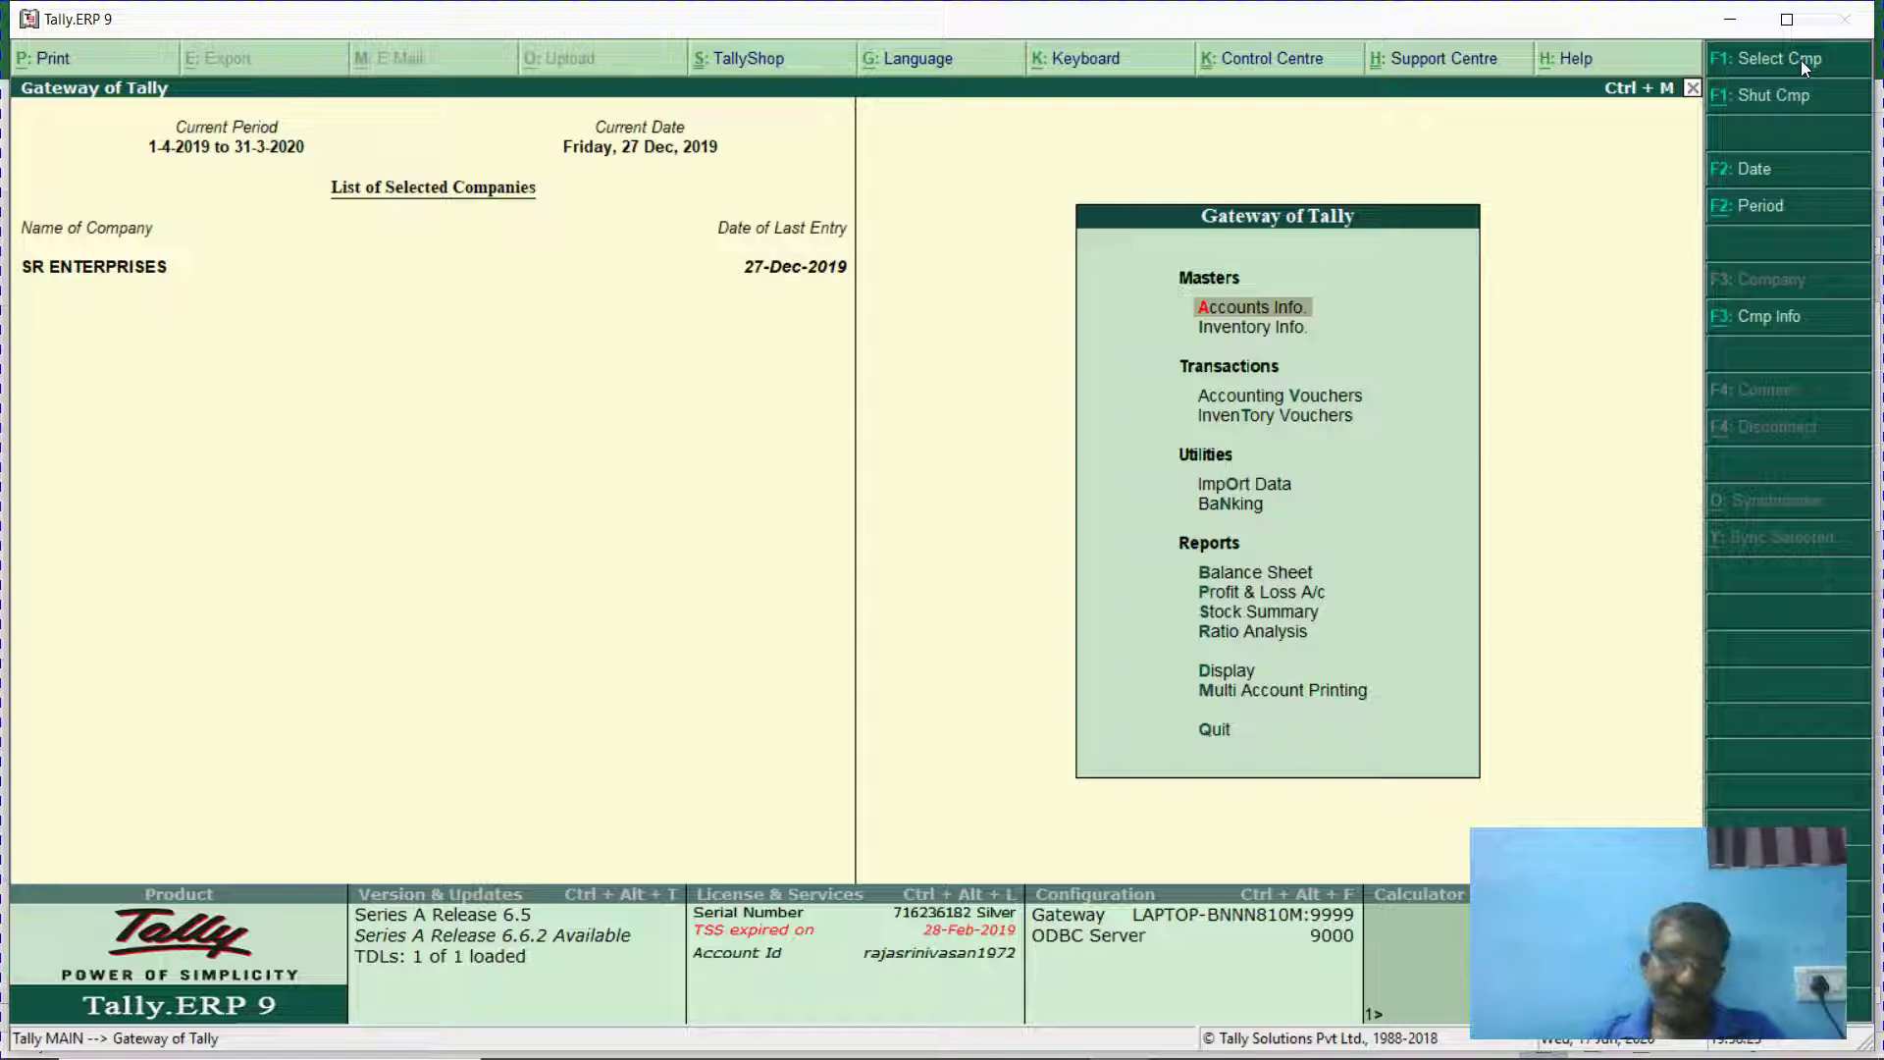
key(d)
key(x)
key(l)
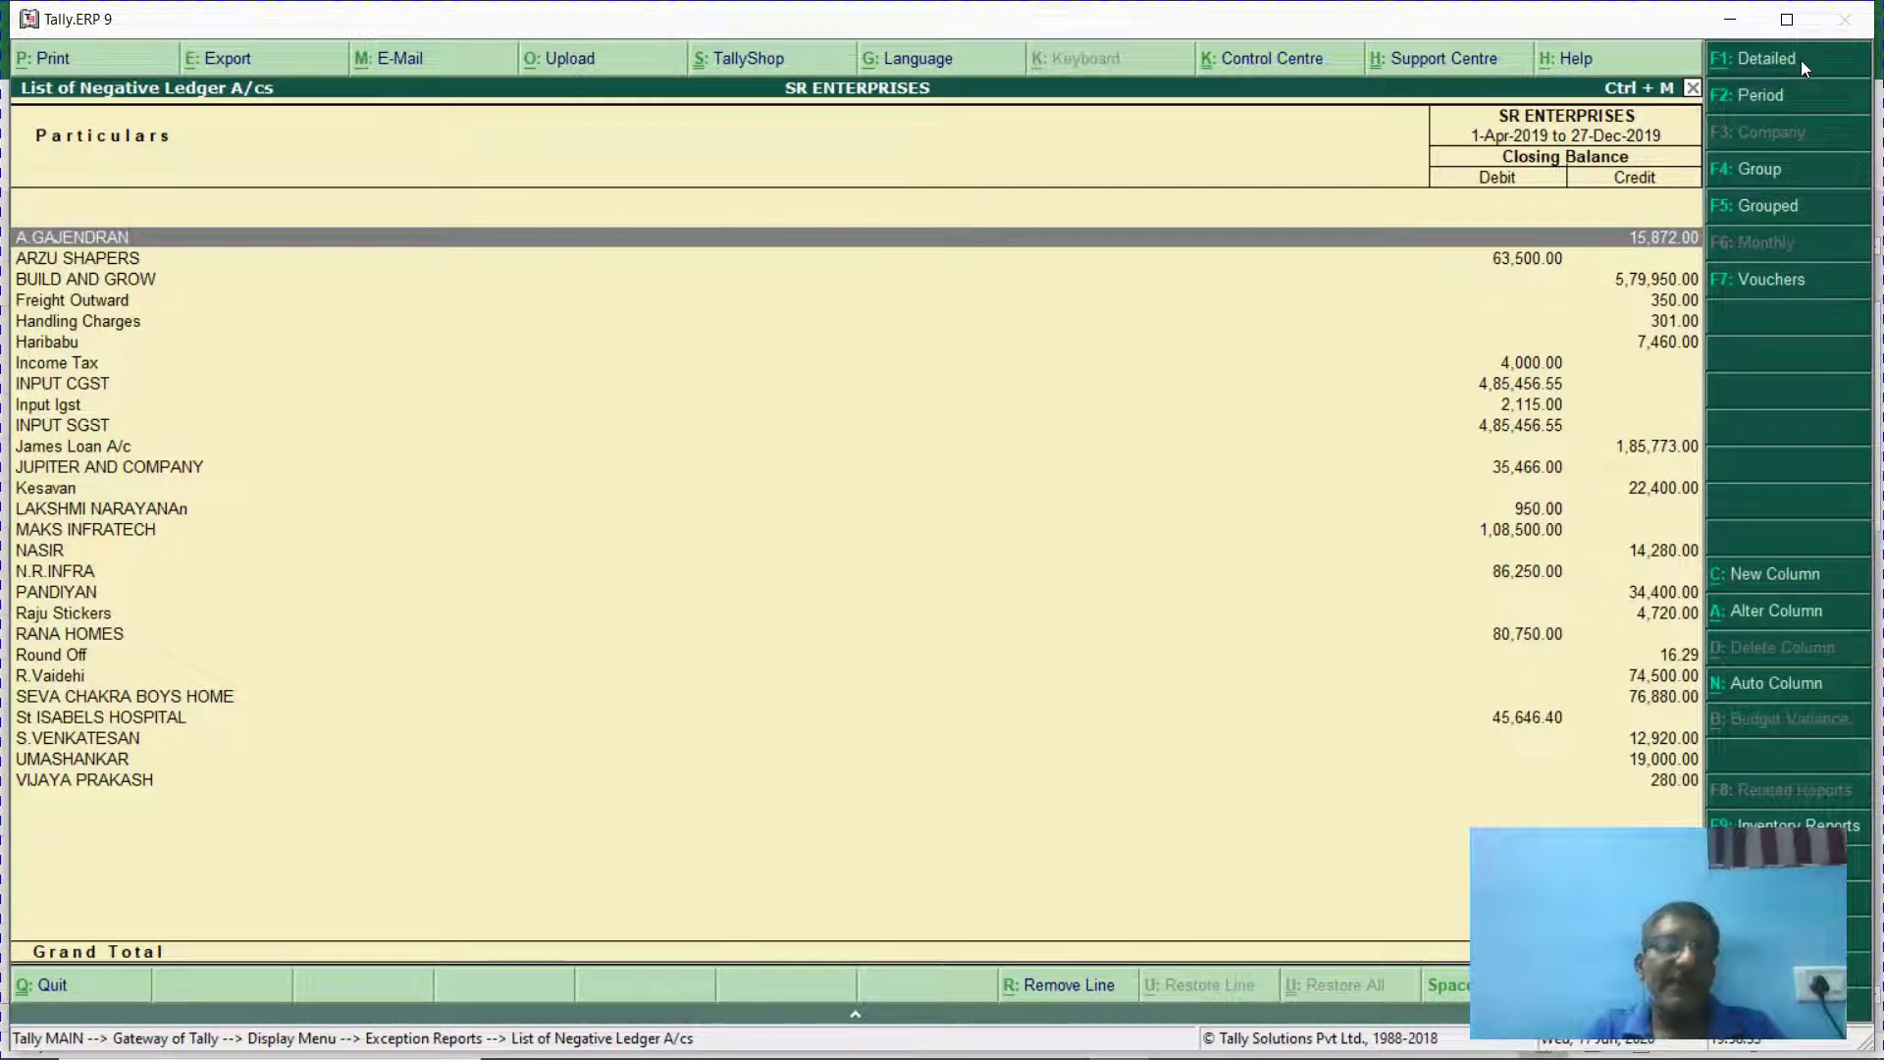
key(Return)
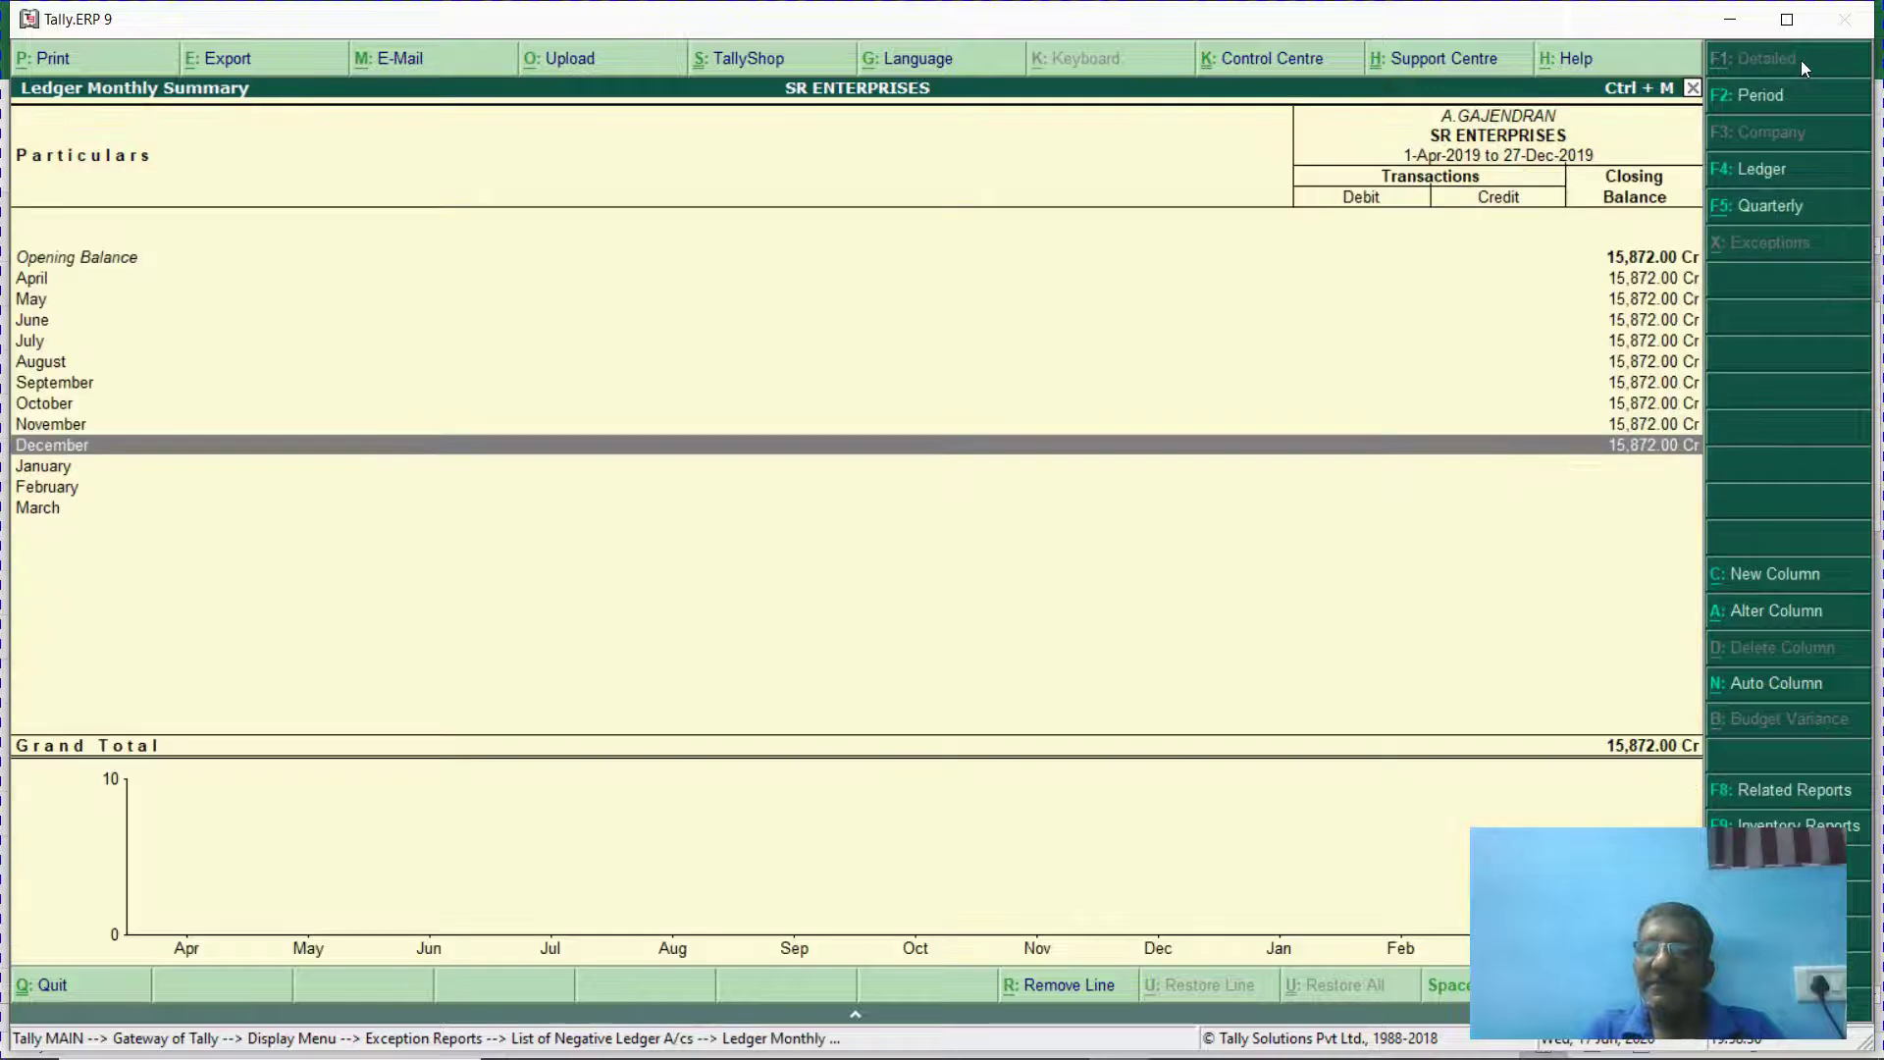
key(Return)
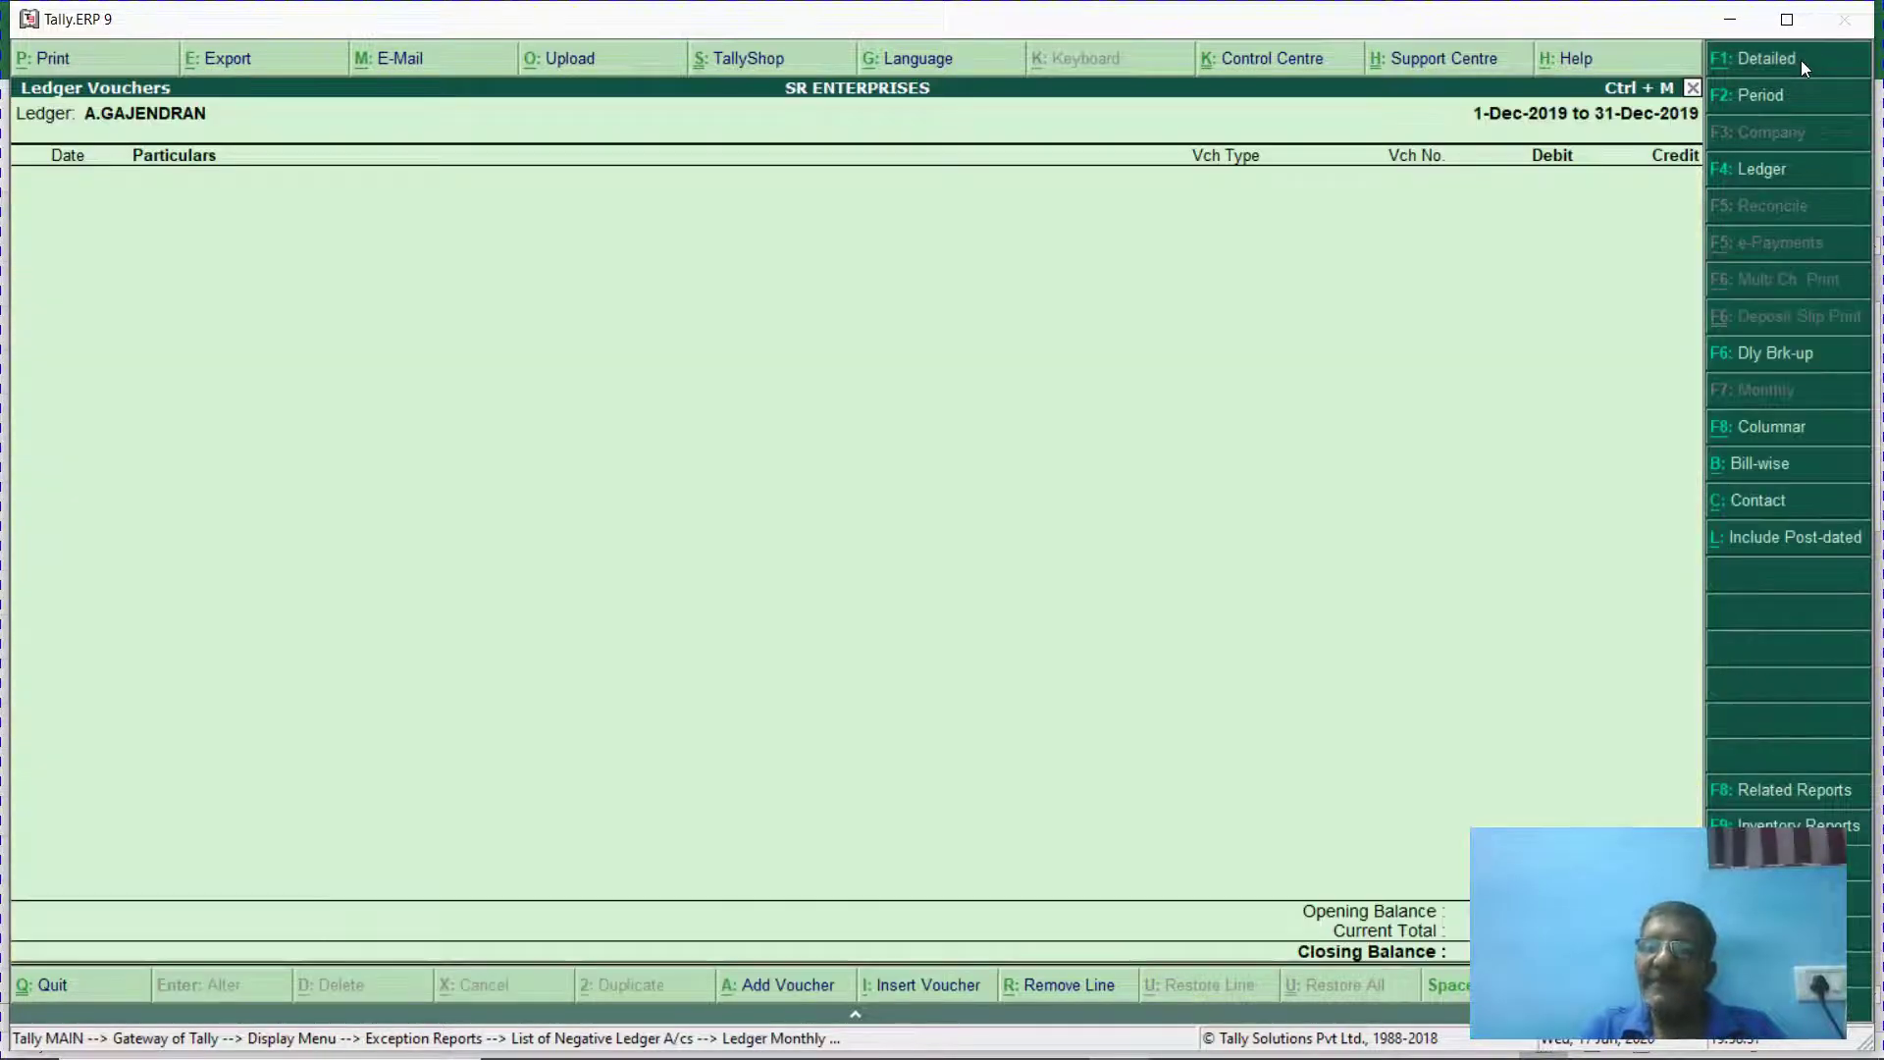
key(Escape)
key(Escape)
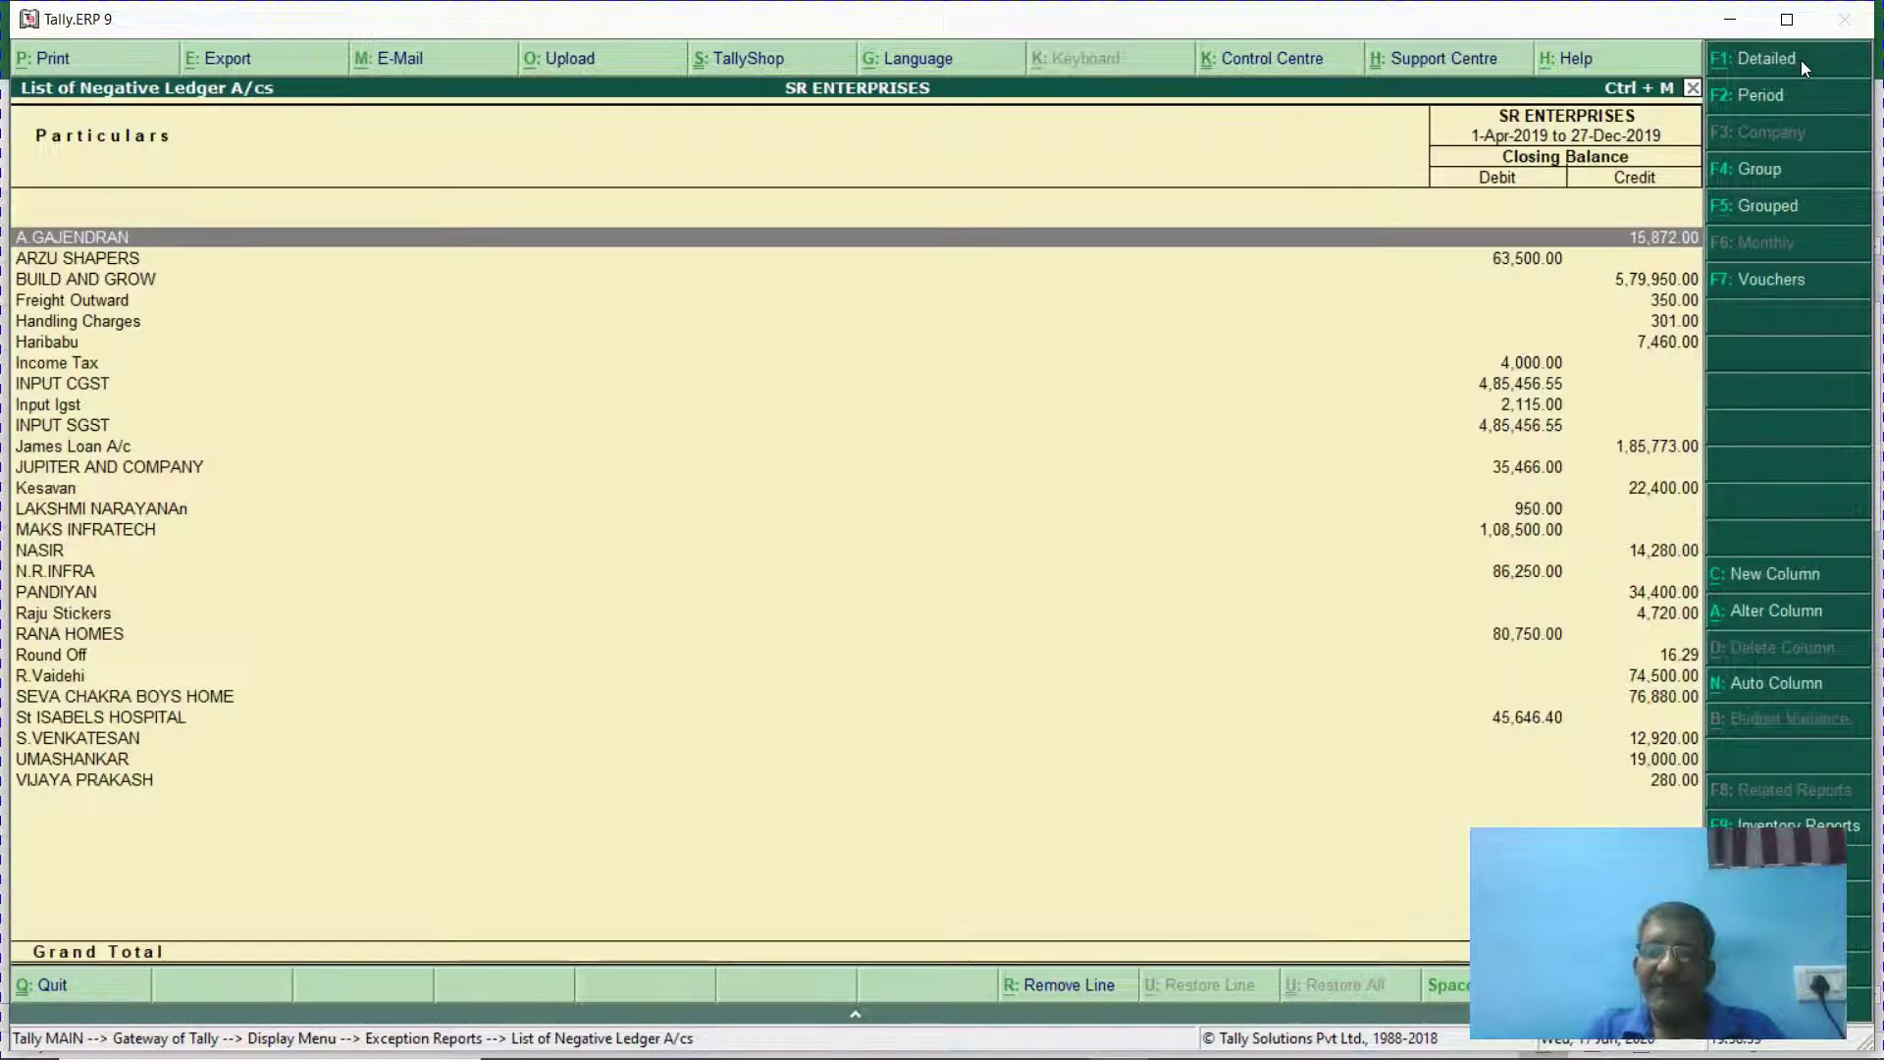
key(Escape)
key(Escape)
key(Escape)
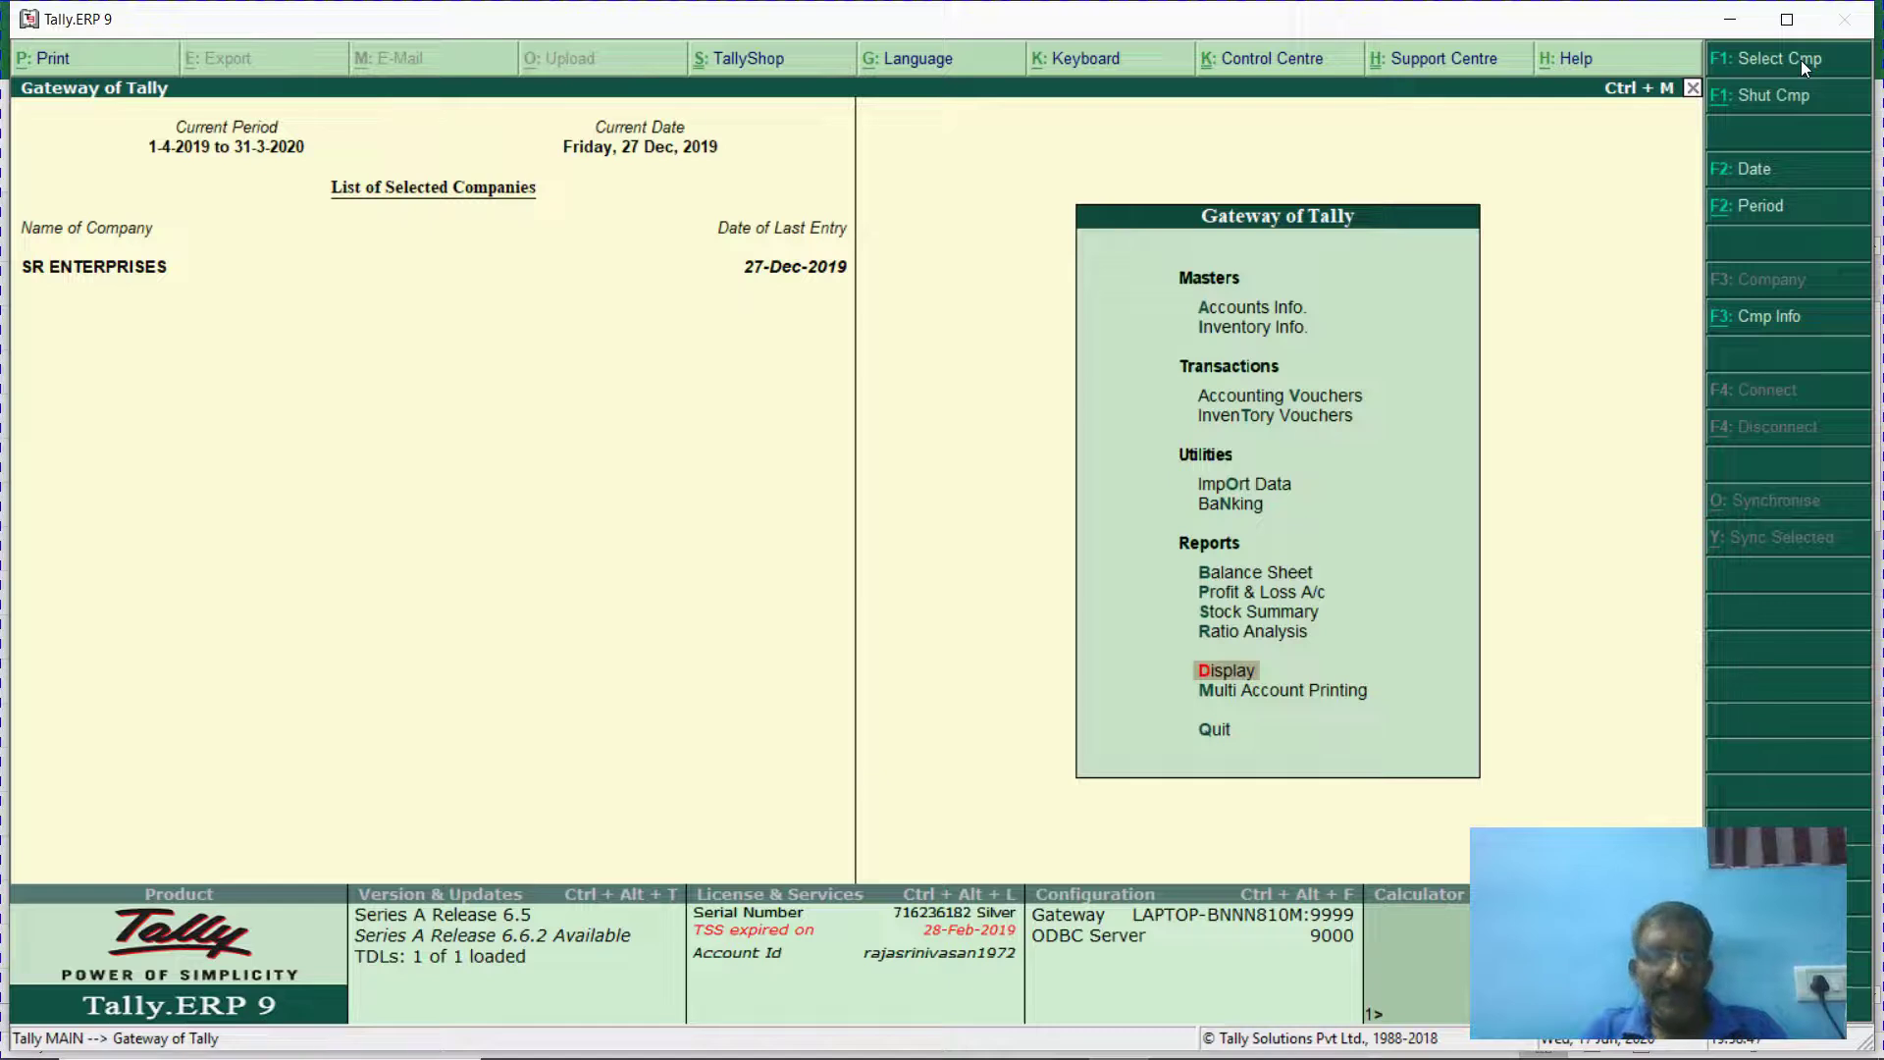
key(alt+F3)
key(Escape)
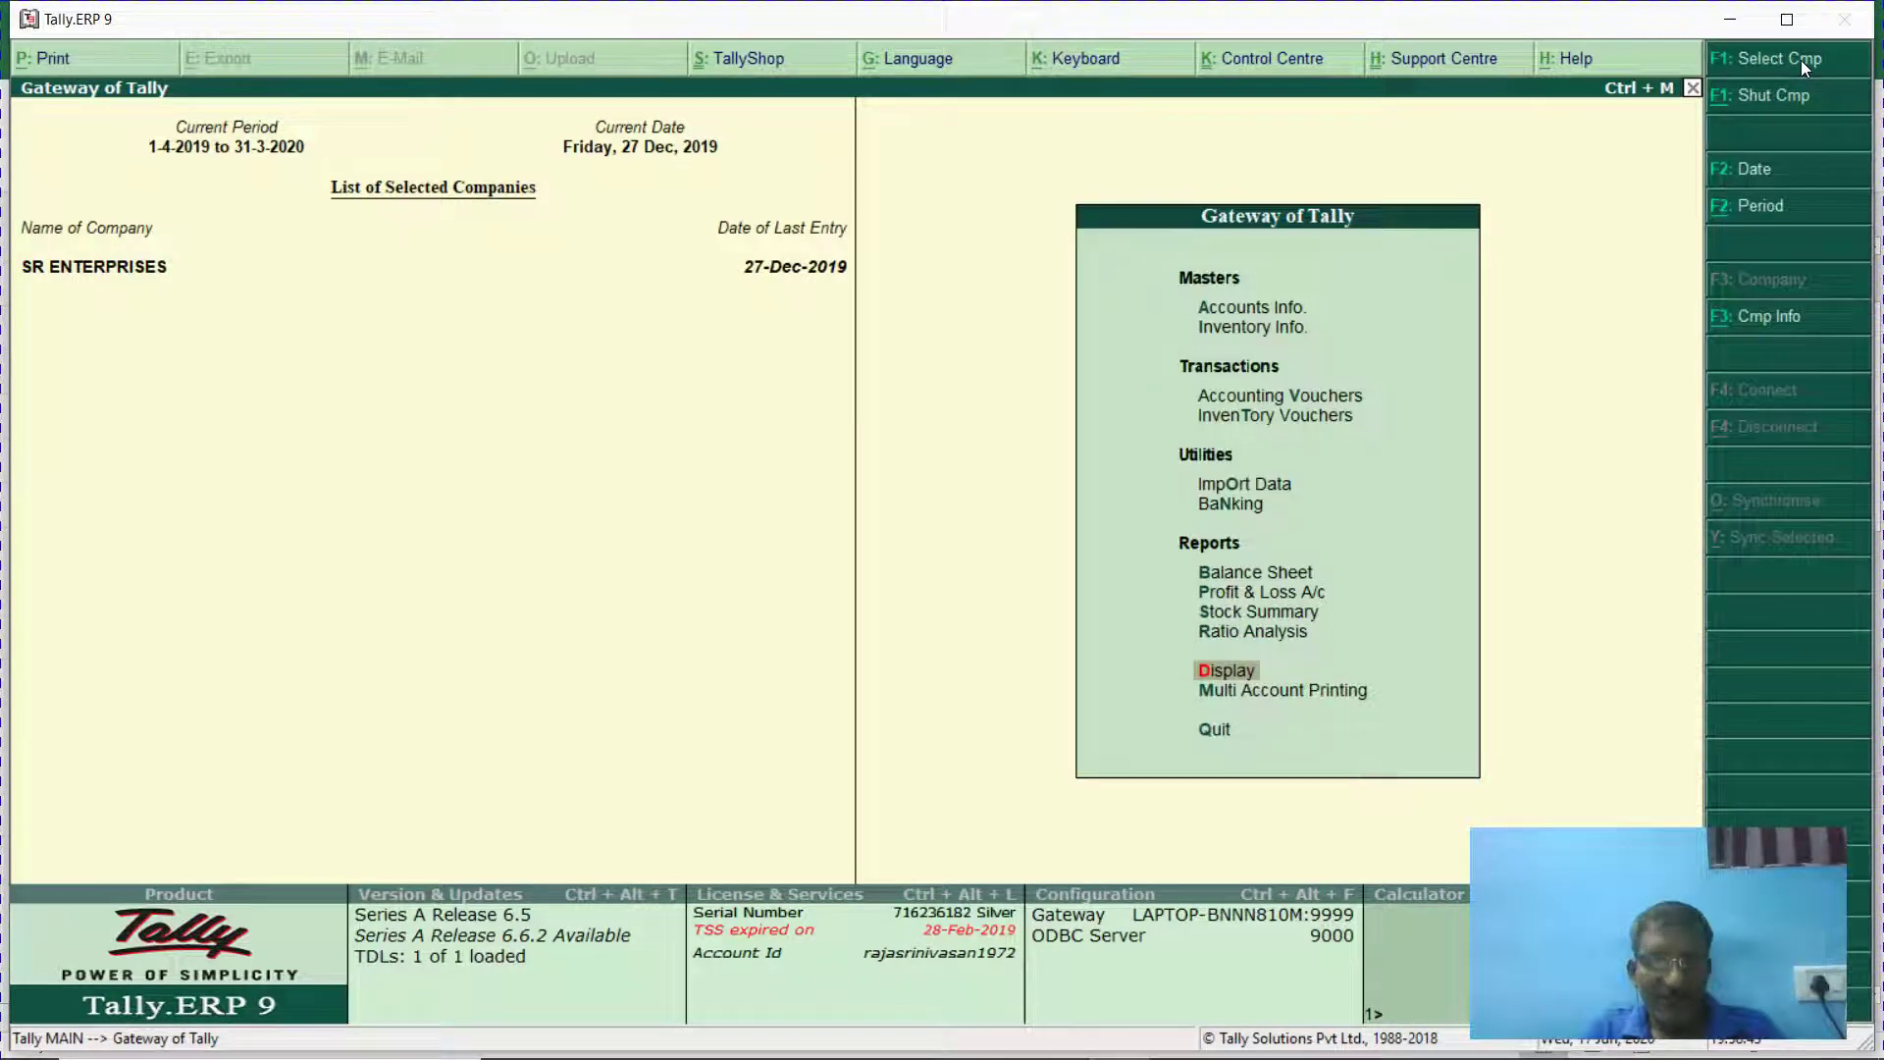
Change the company's current period to 1-4-2018 through 31-3-2019.
key(alt+F2)
text(A18)
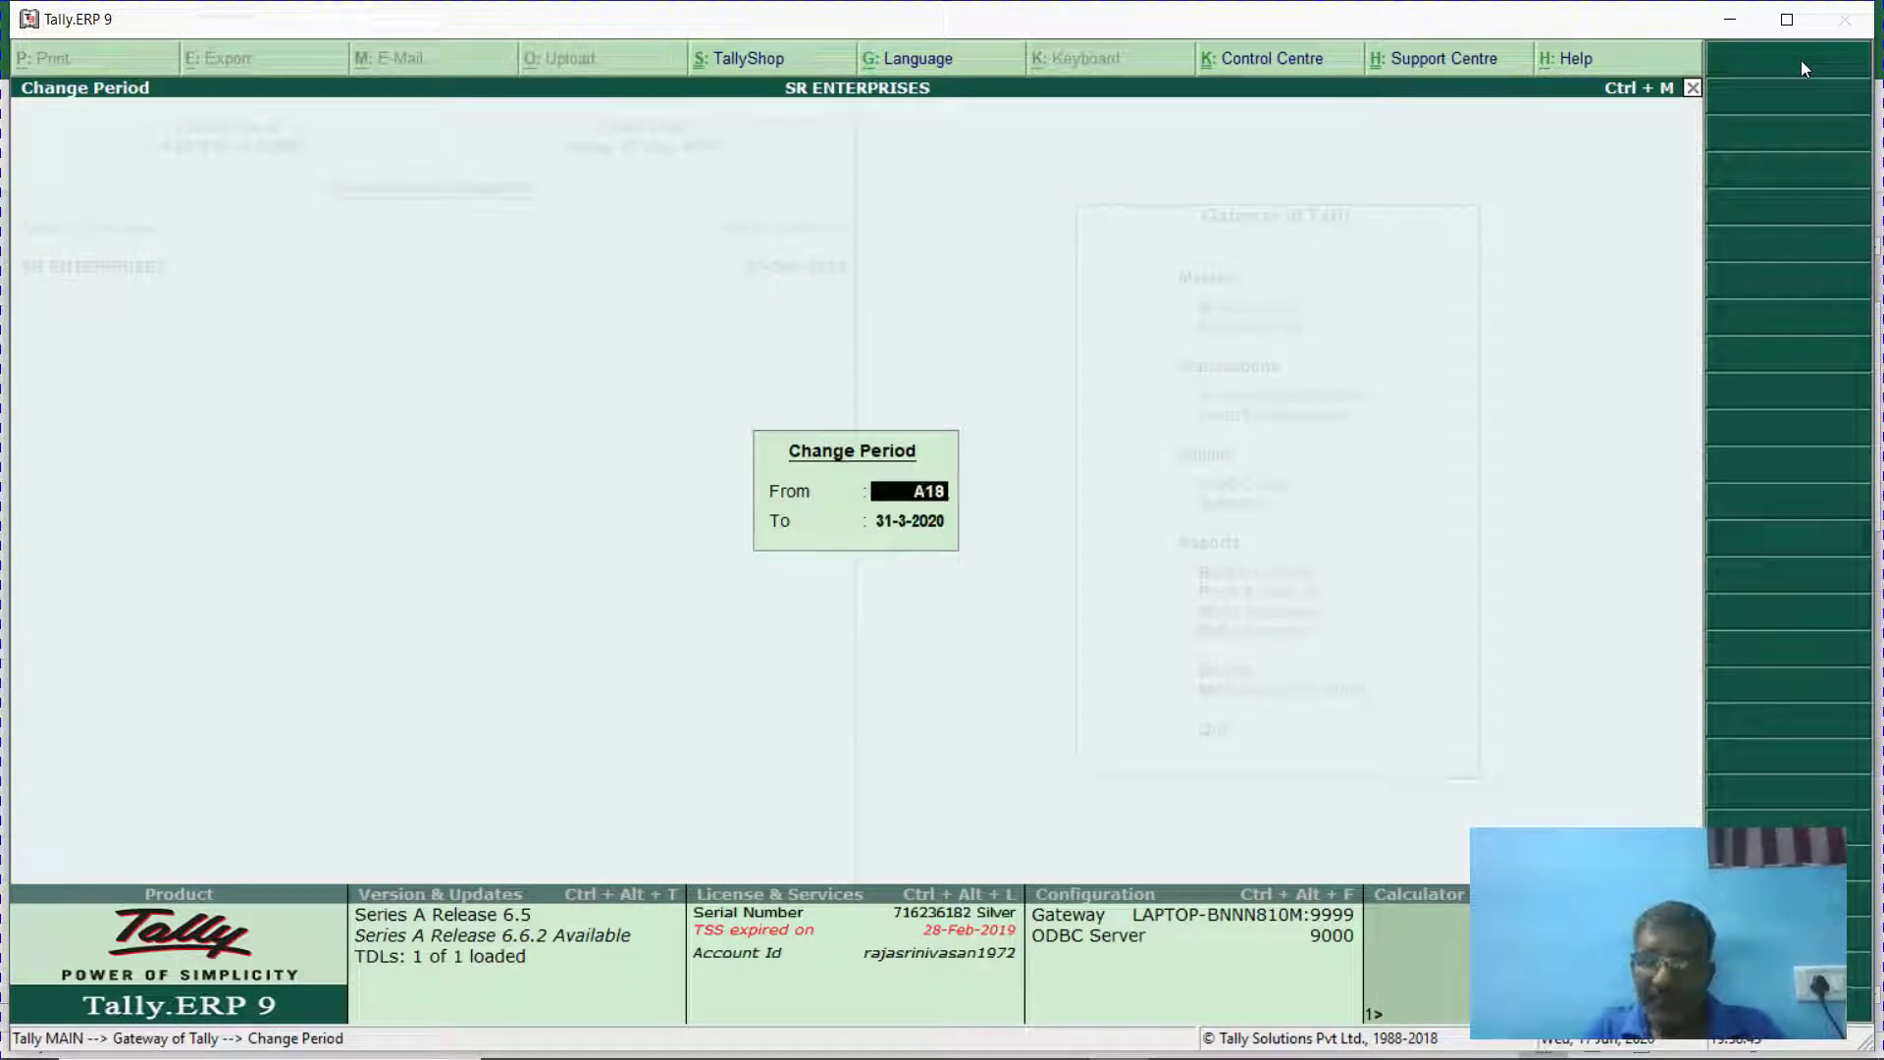
key(Return)
text(31-3-19)
key(Return)
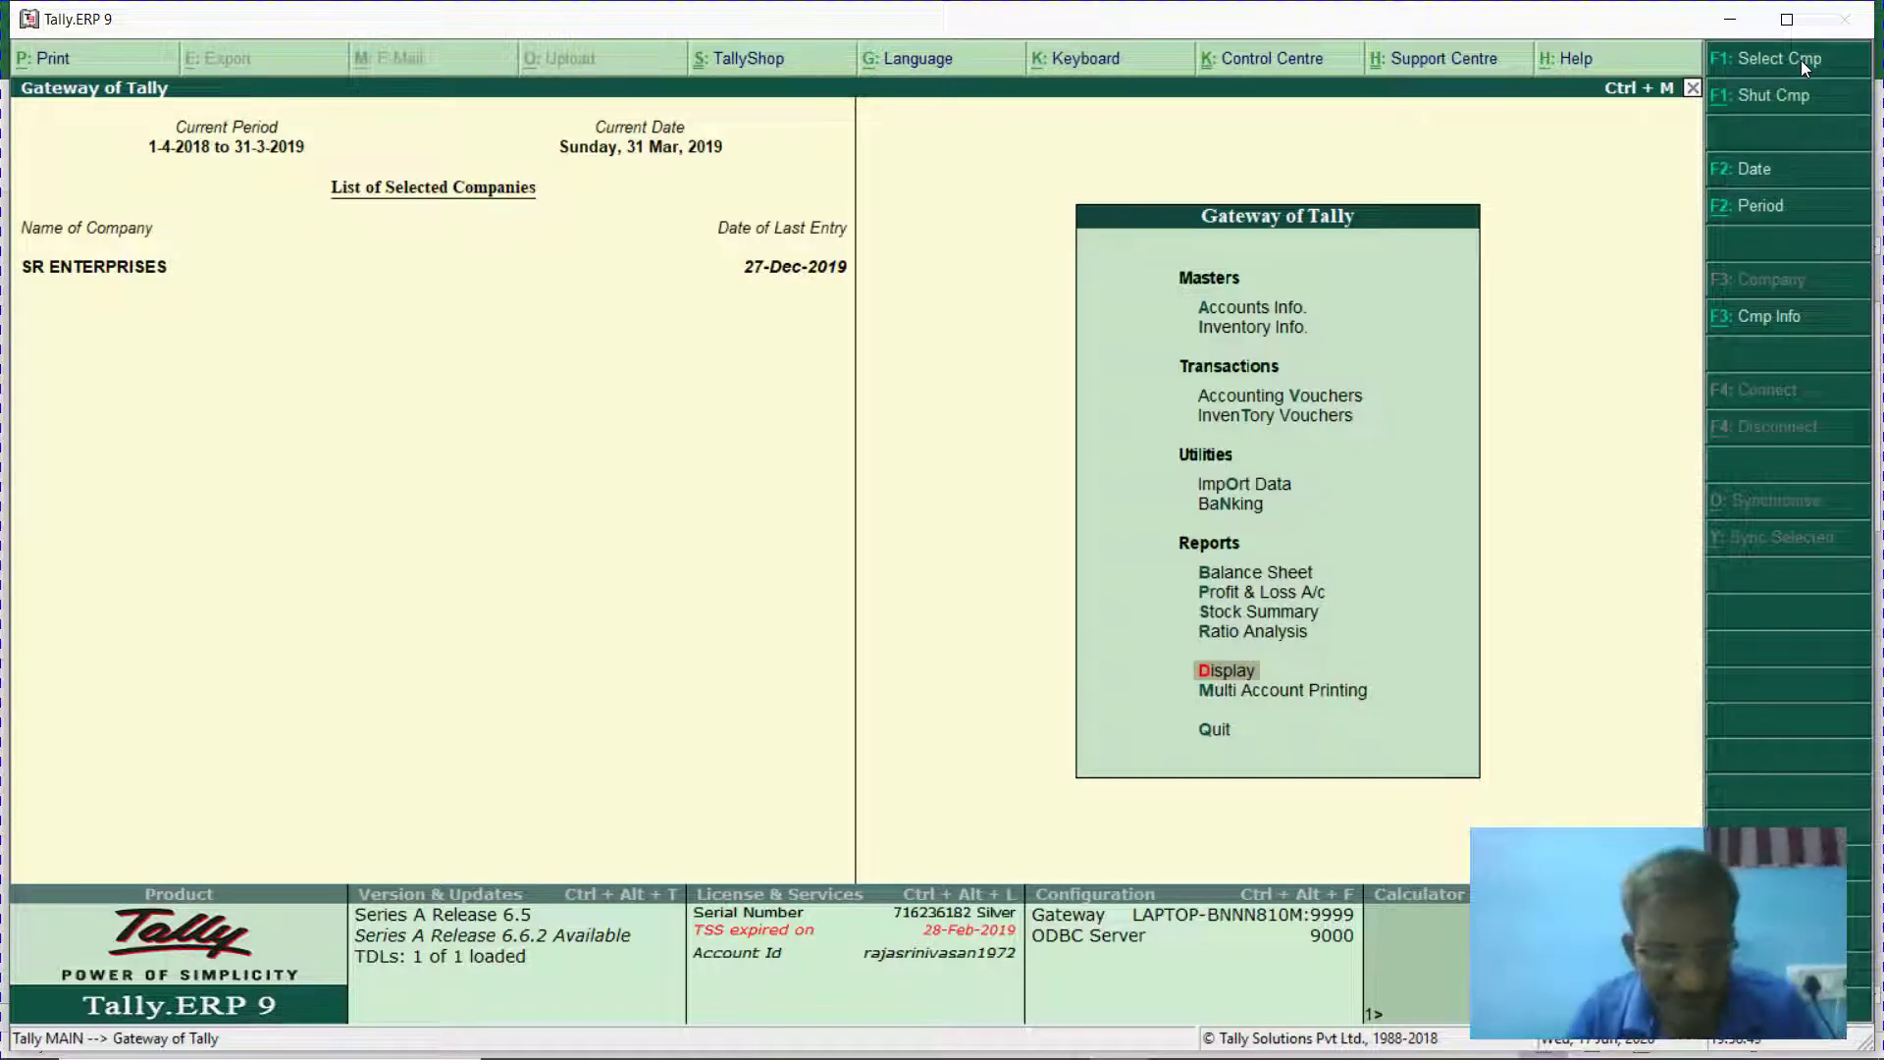
key(Return)
text(al)
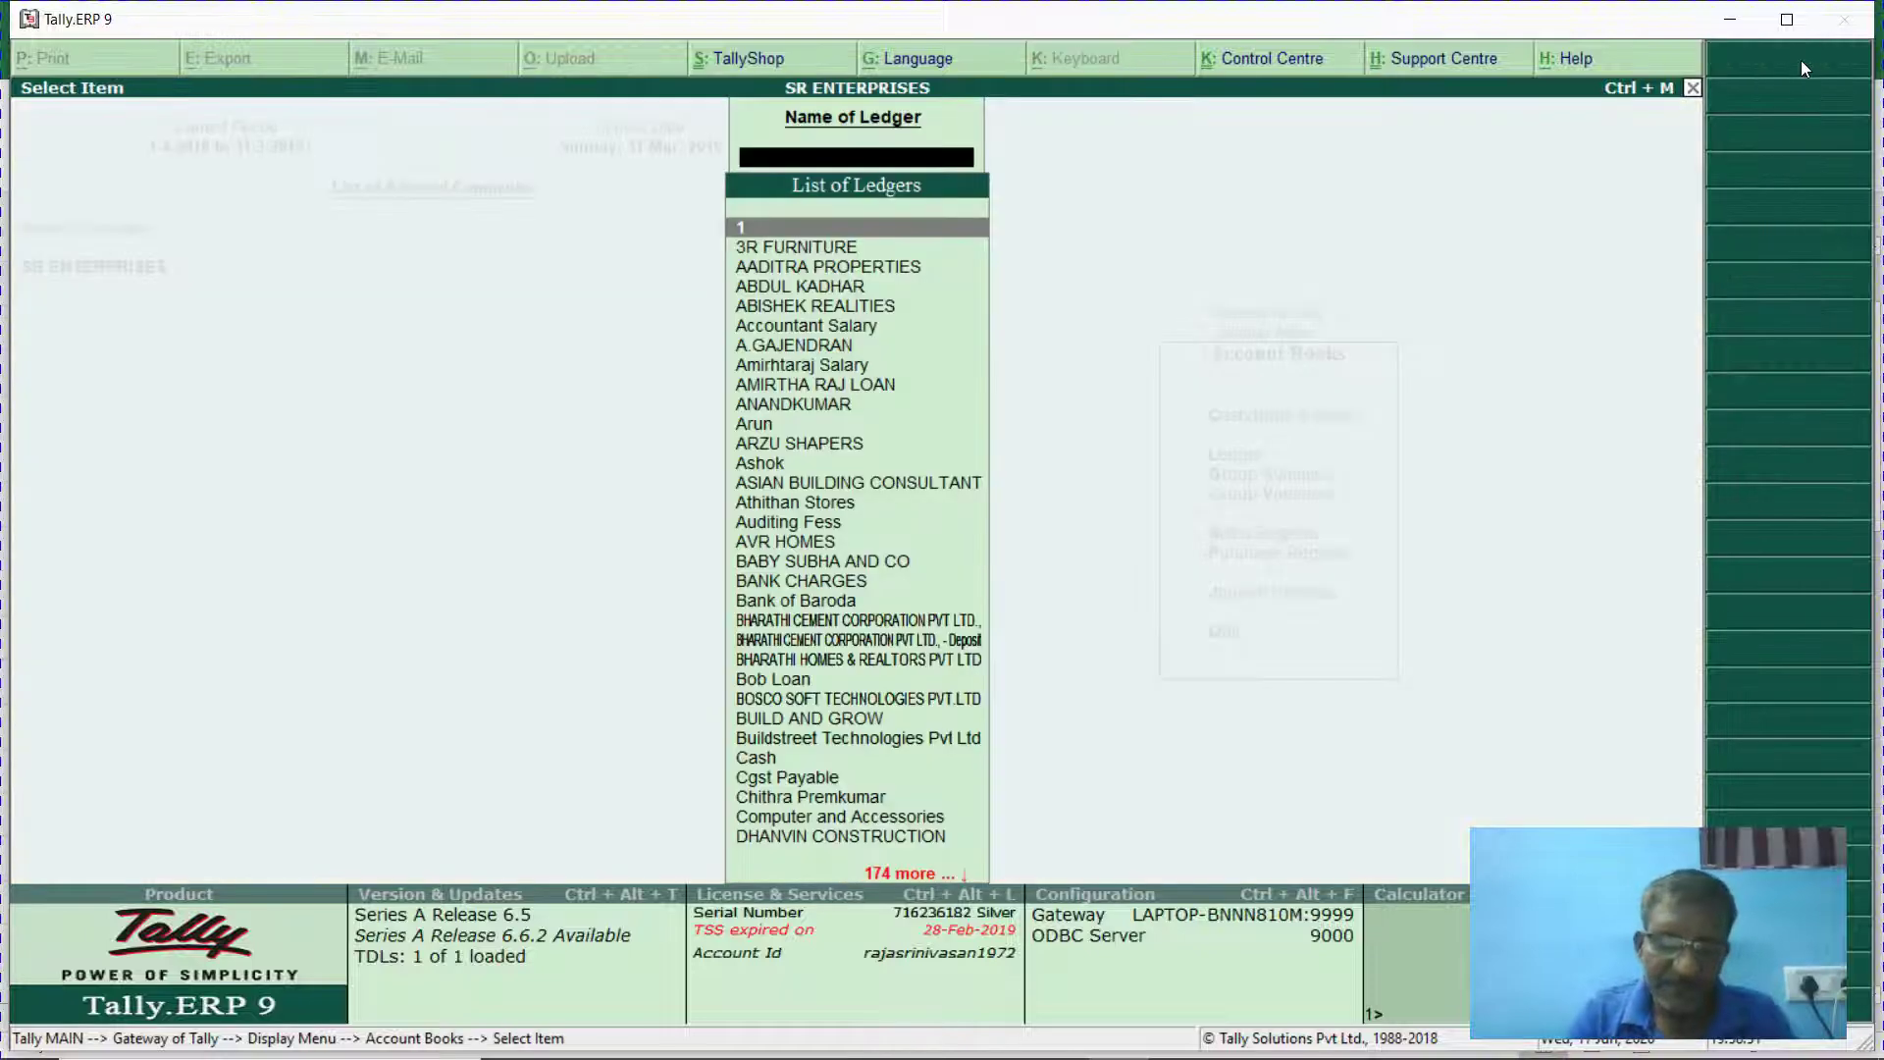
text(GAJE)
key(Return)
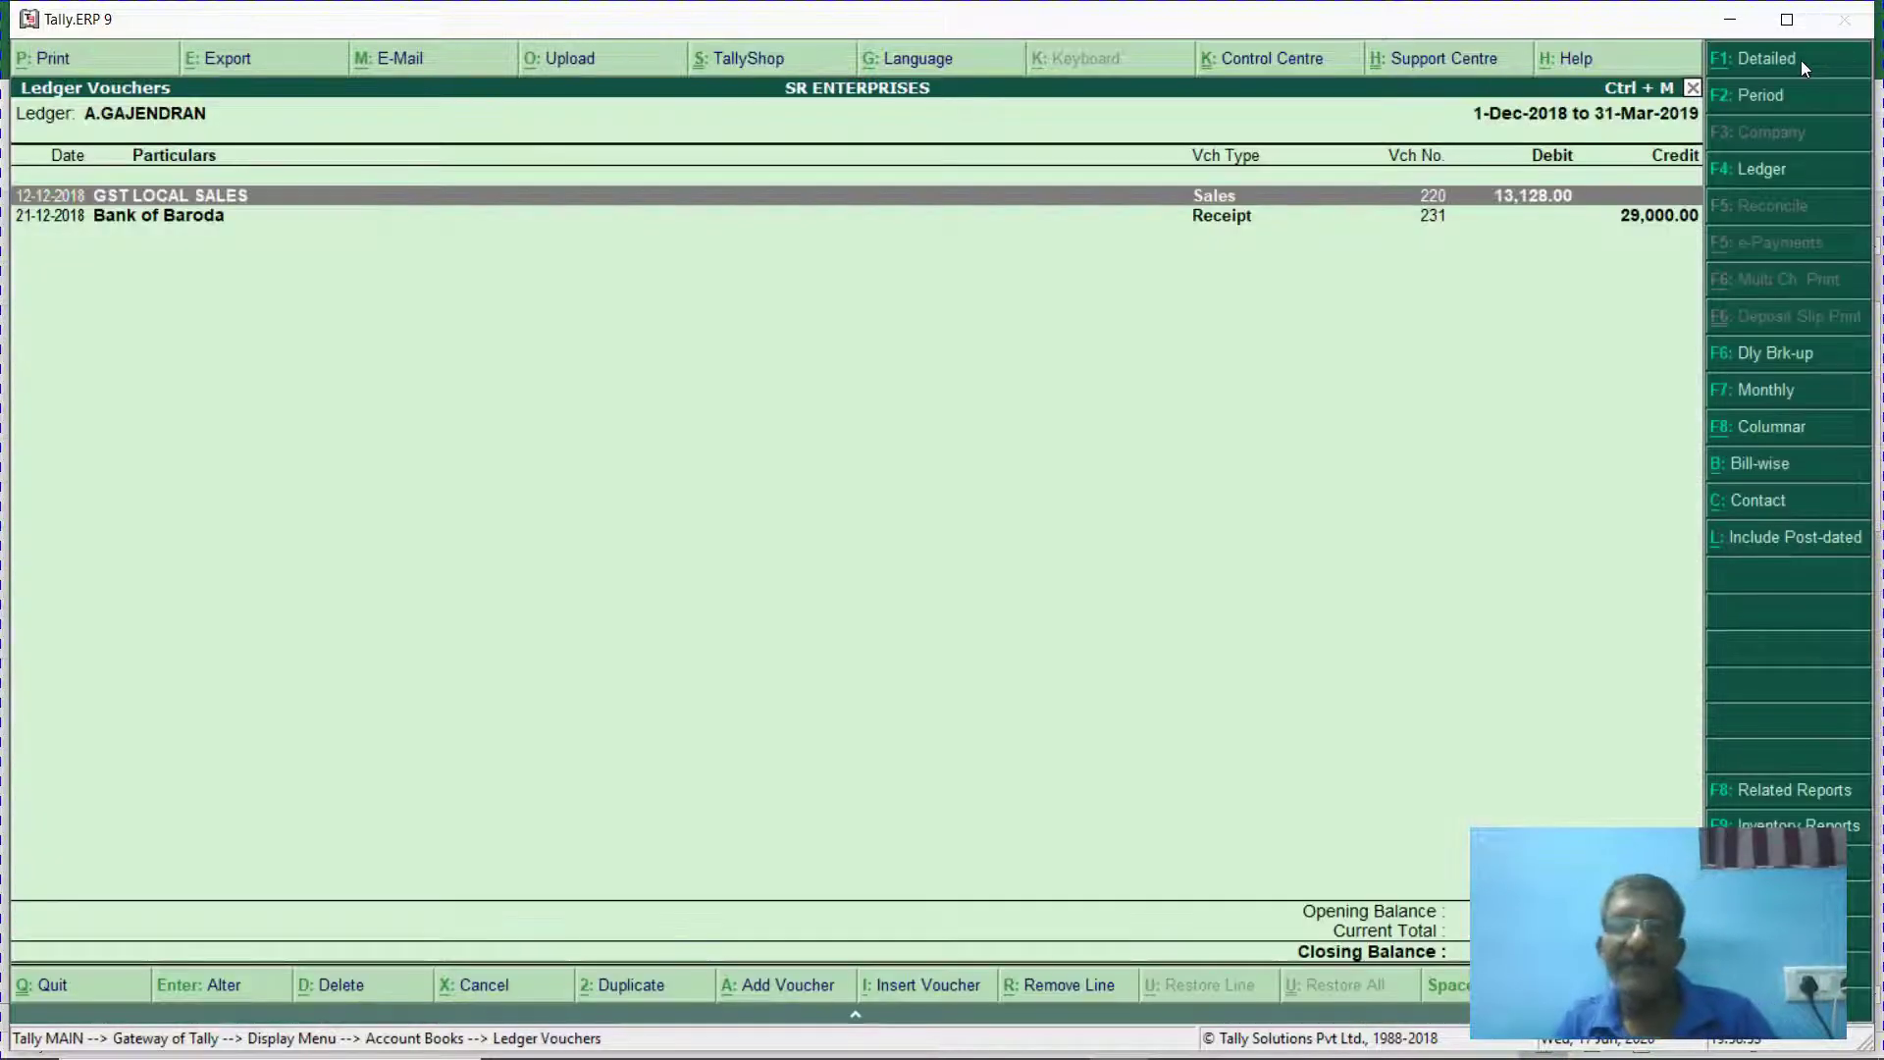
key(F2)
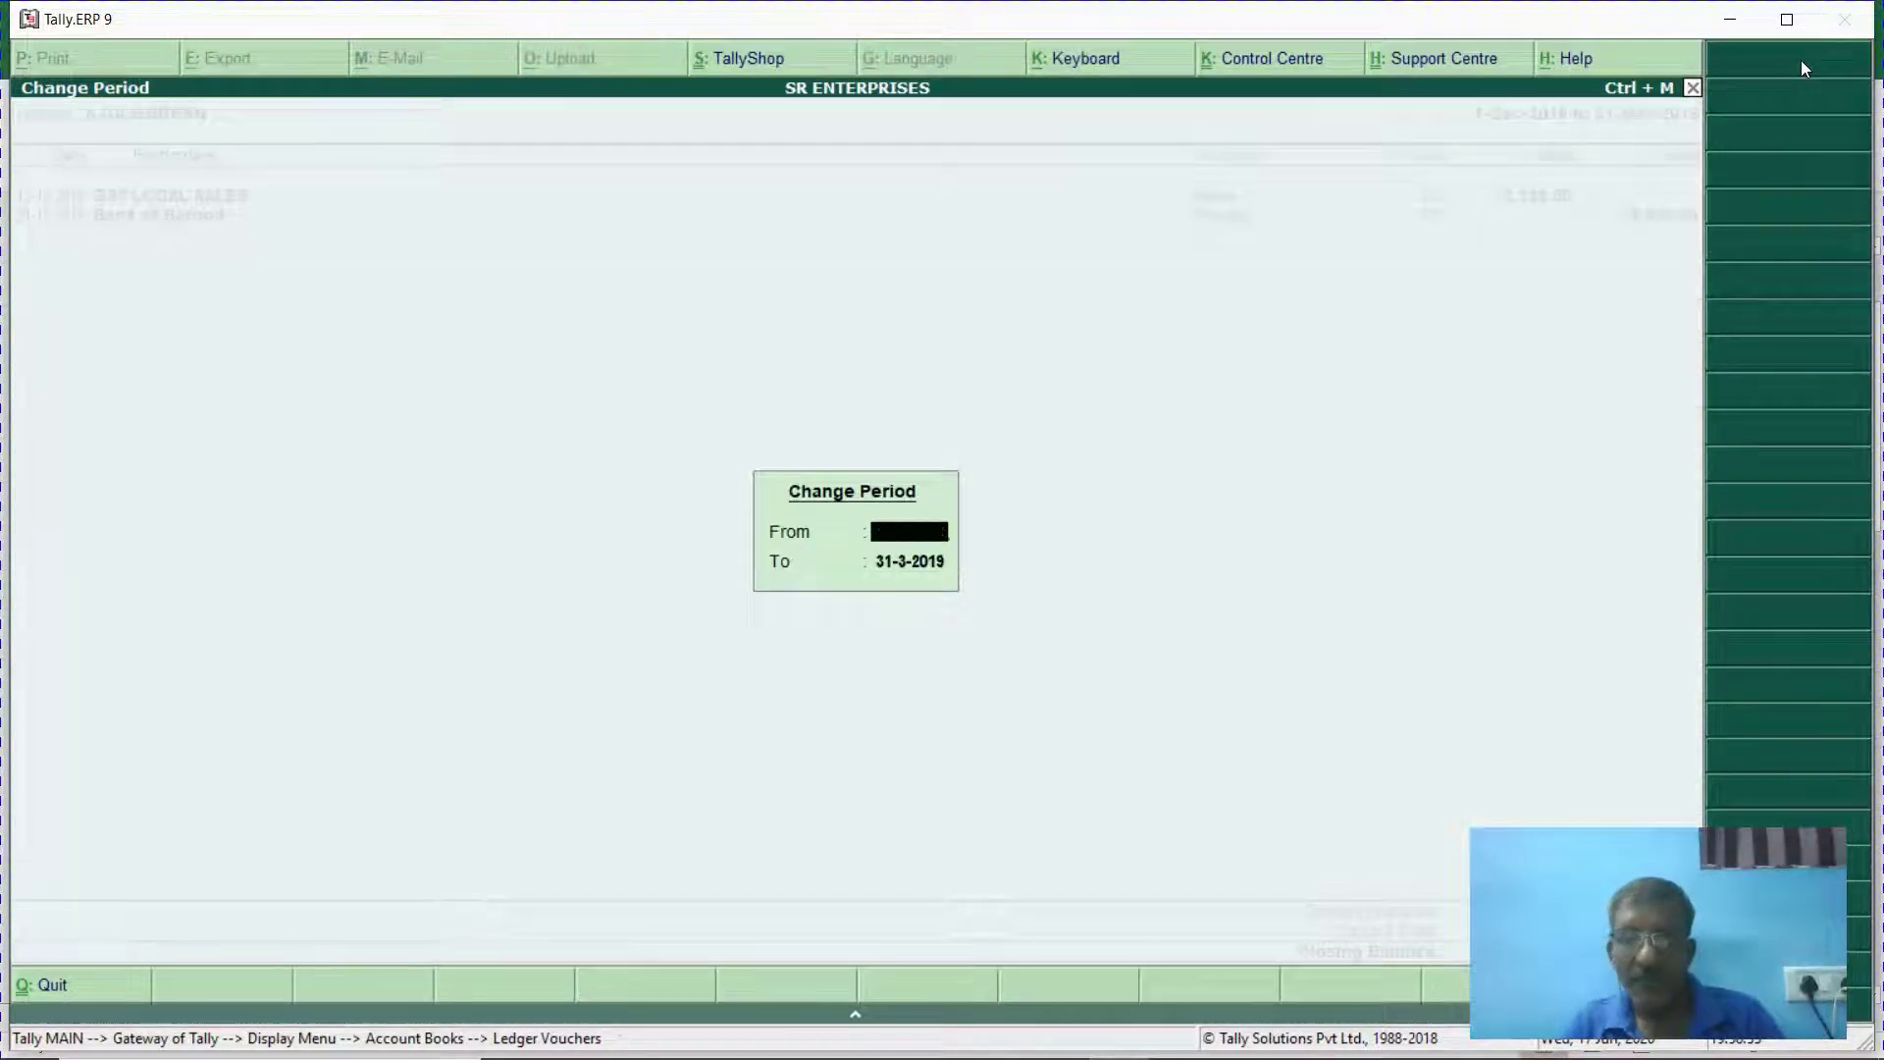
key(Return)
key(Return)
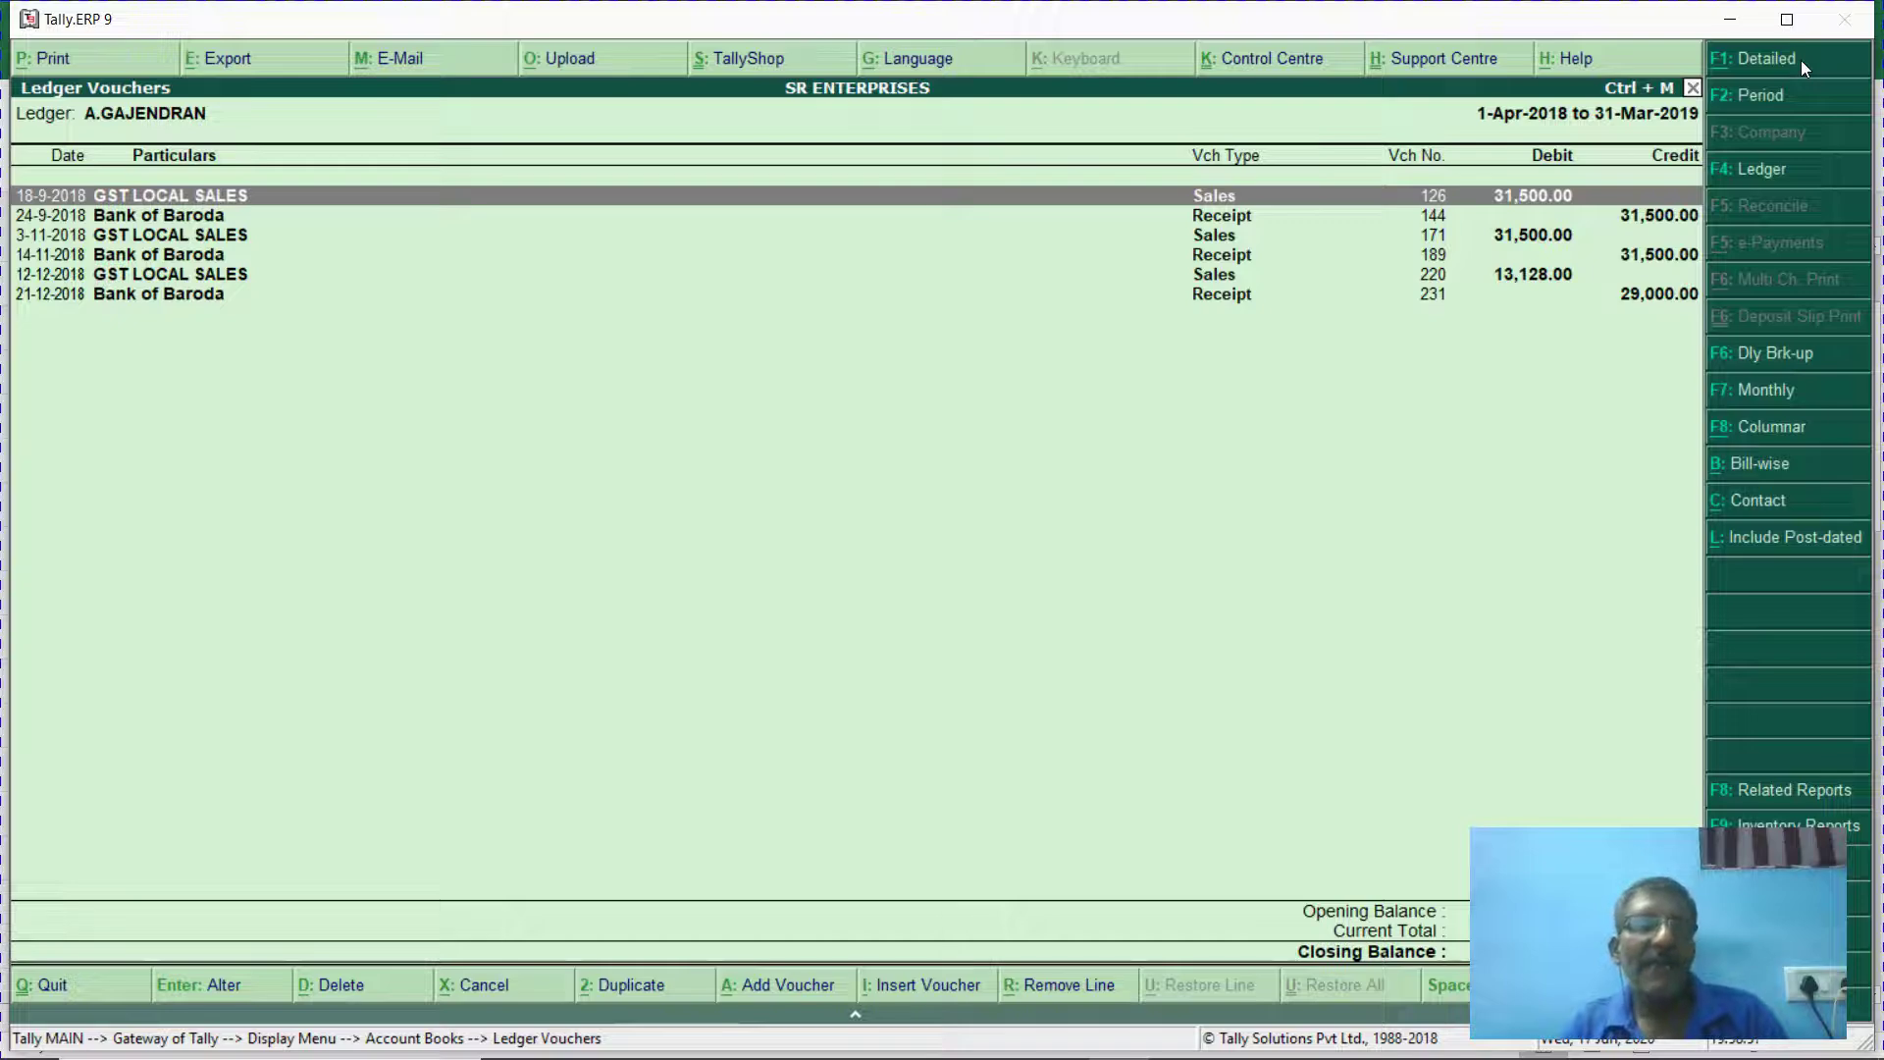
View sales voucher 126 and its party details, scan the entries, then exit to Display Menu.
key(Return)
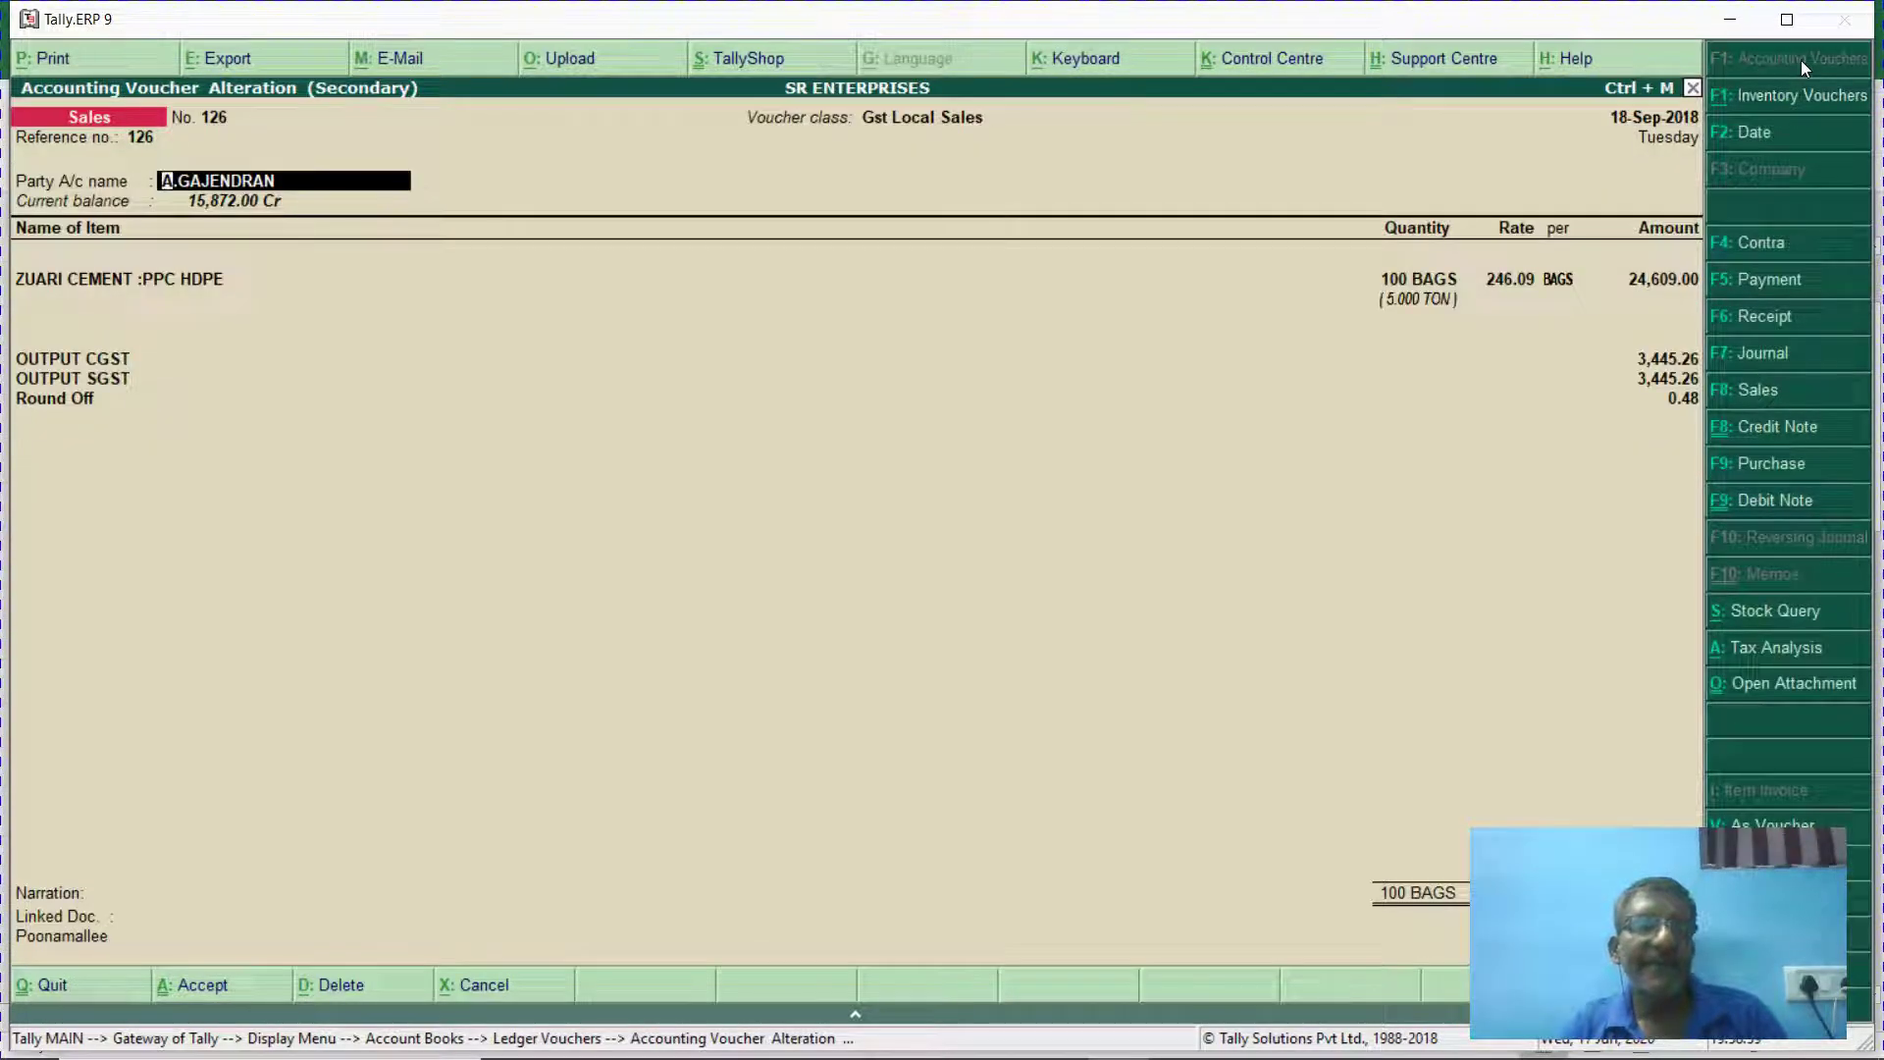
key(ctrl+Return)
key(Escape)
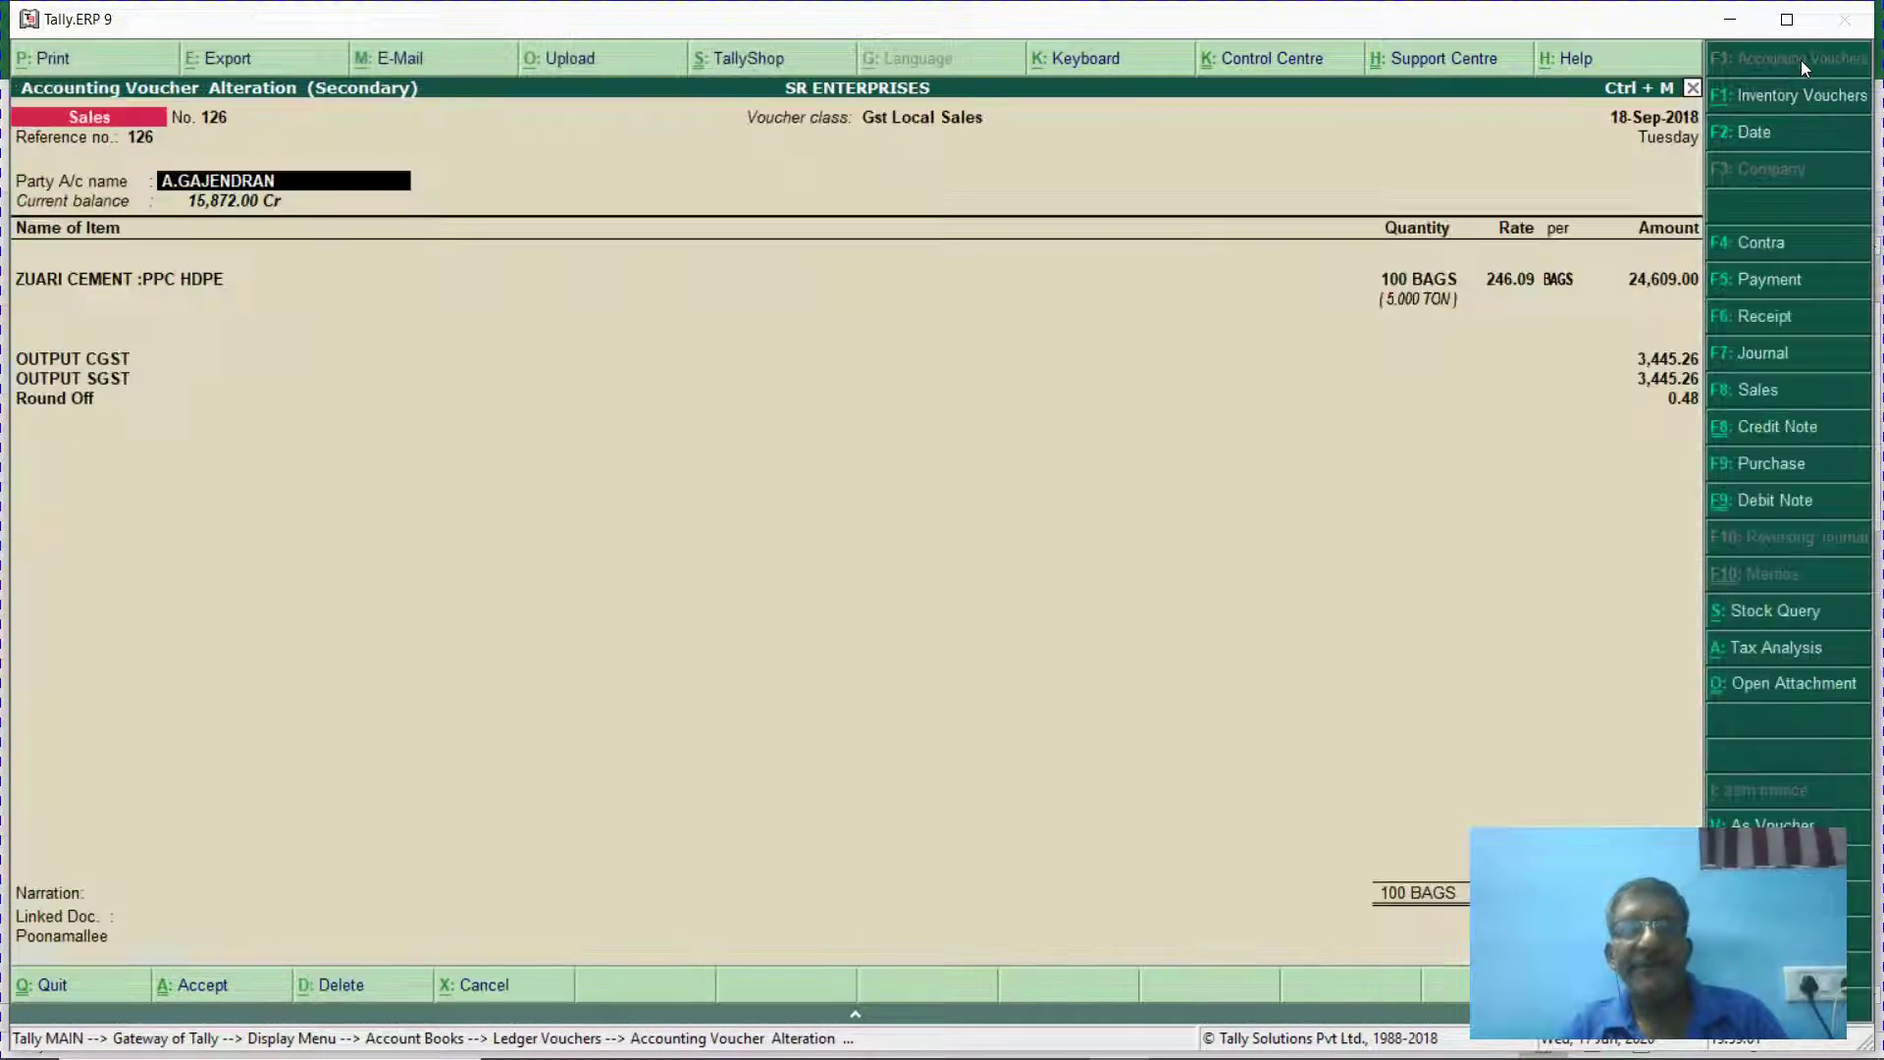
key(Escape)
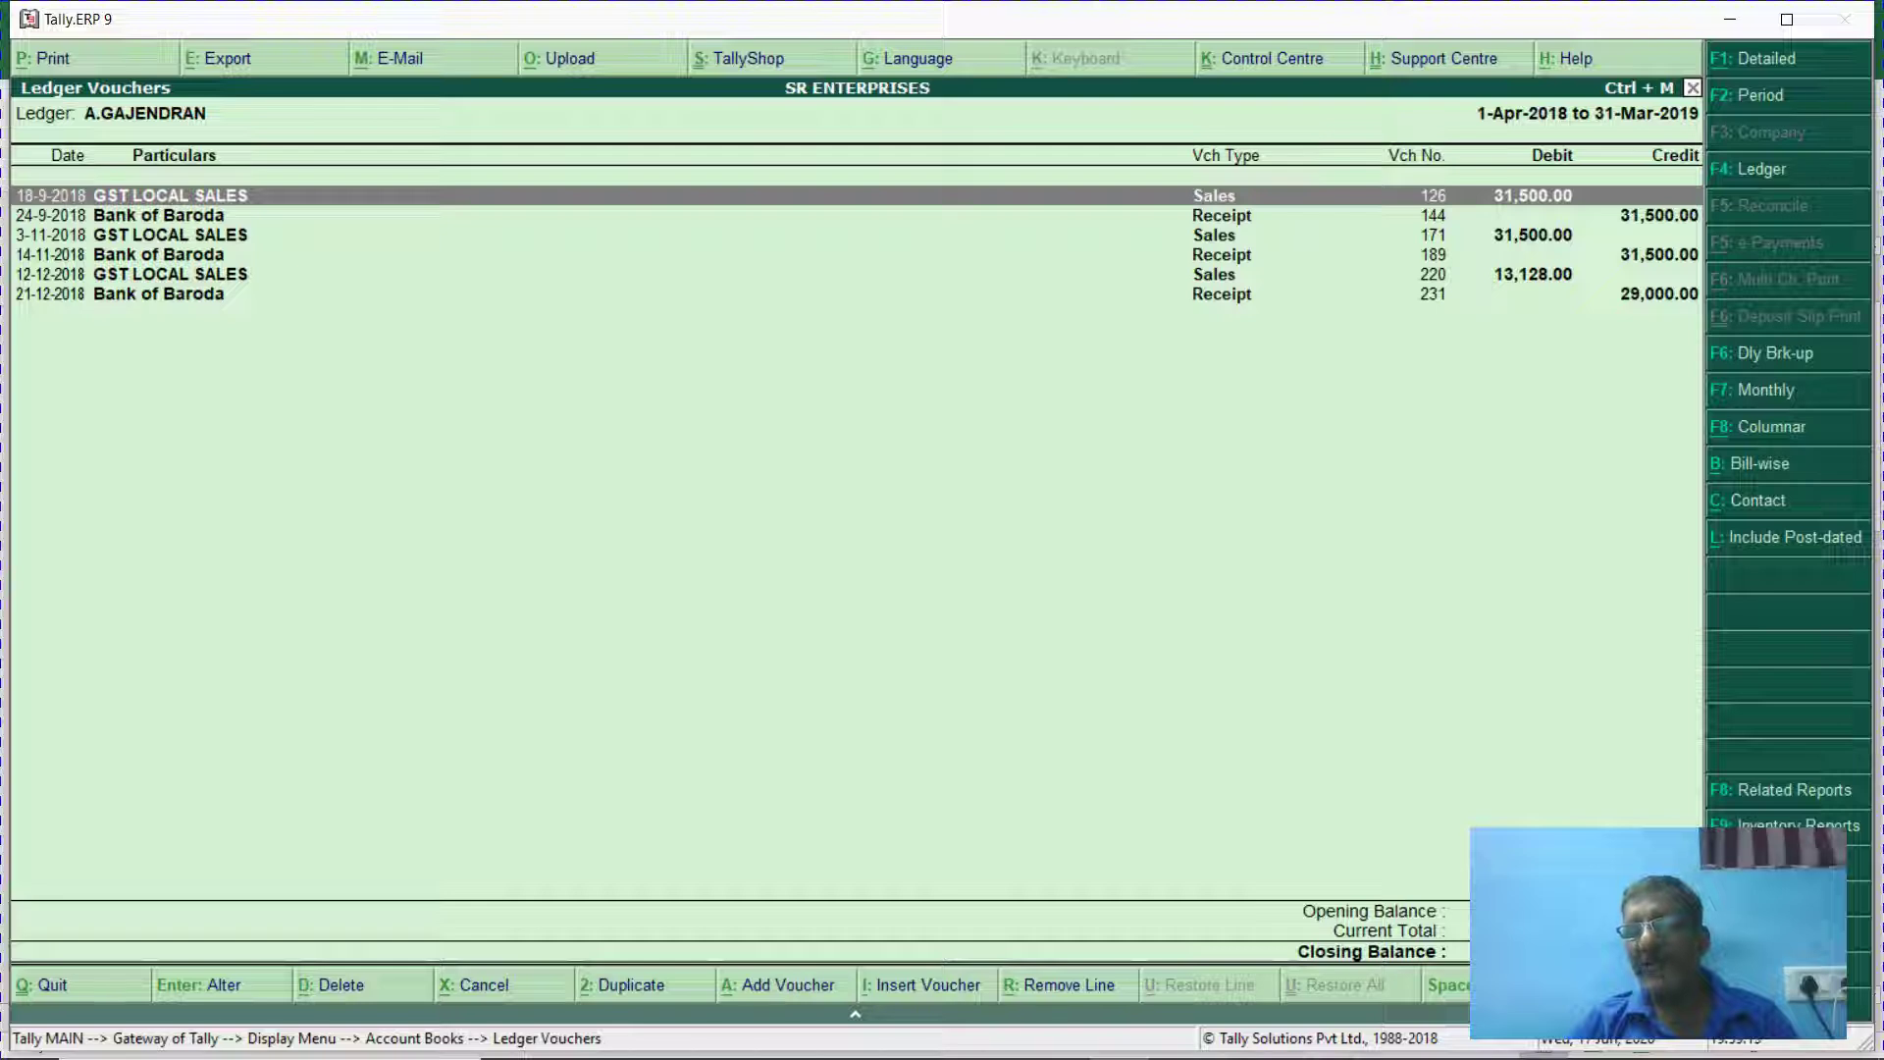
key(Down)
key(Down)
key(Down)
key(Down)
key(Down)
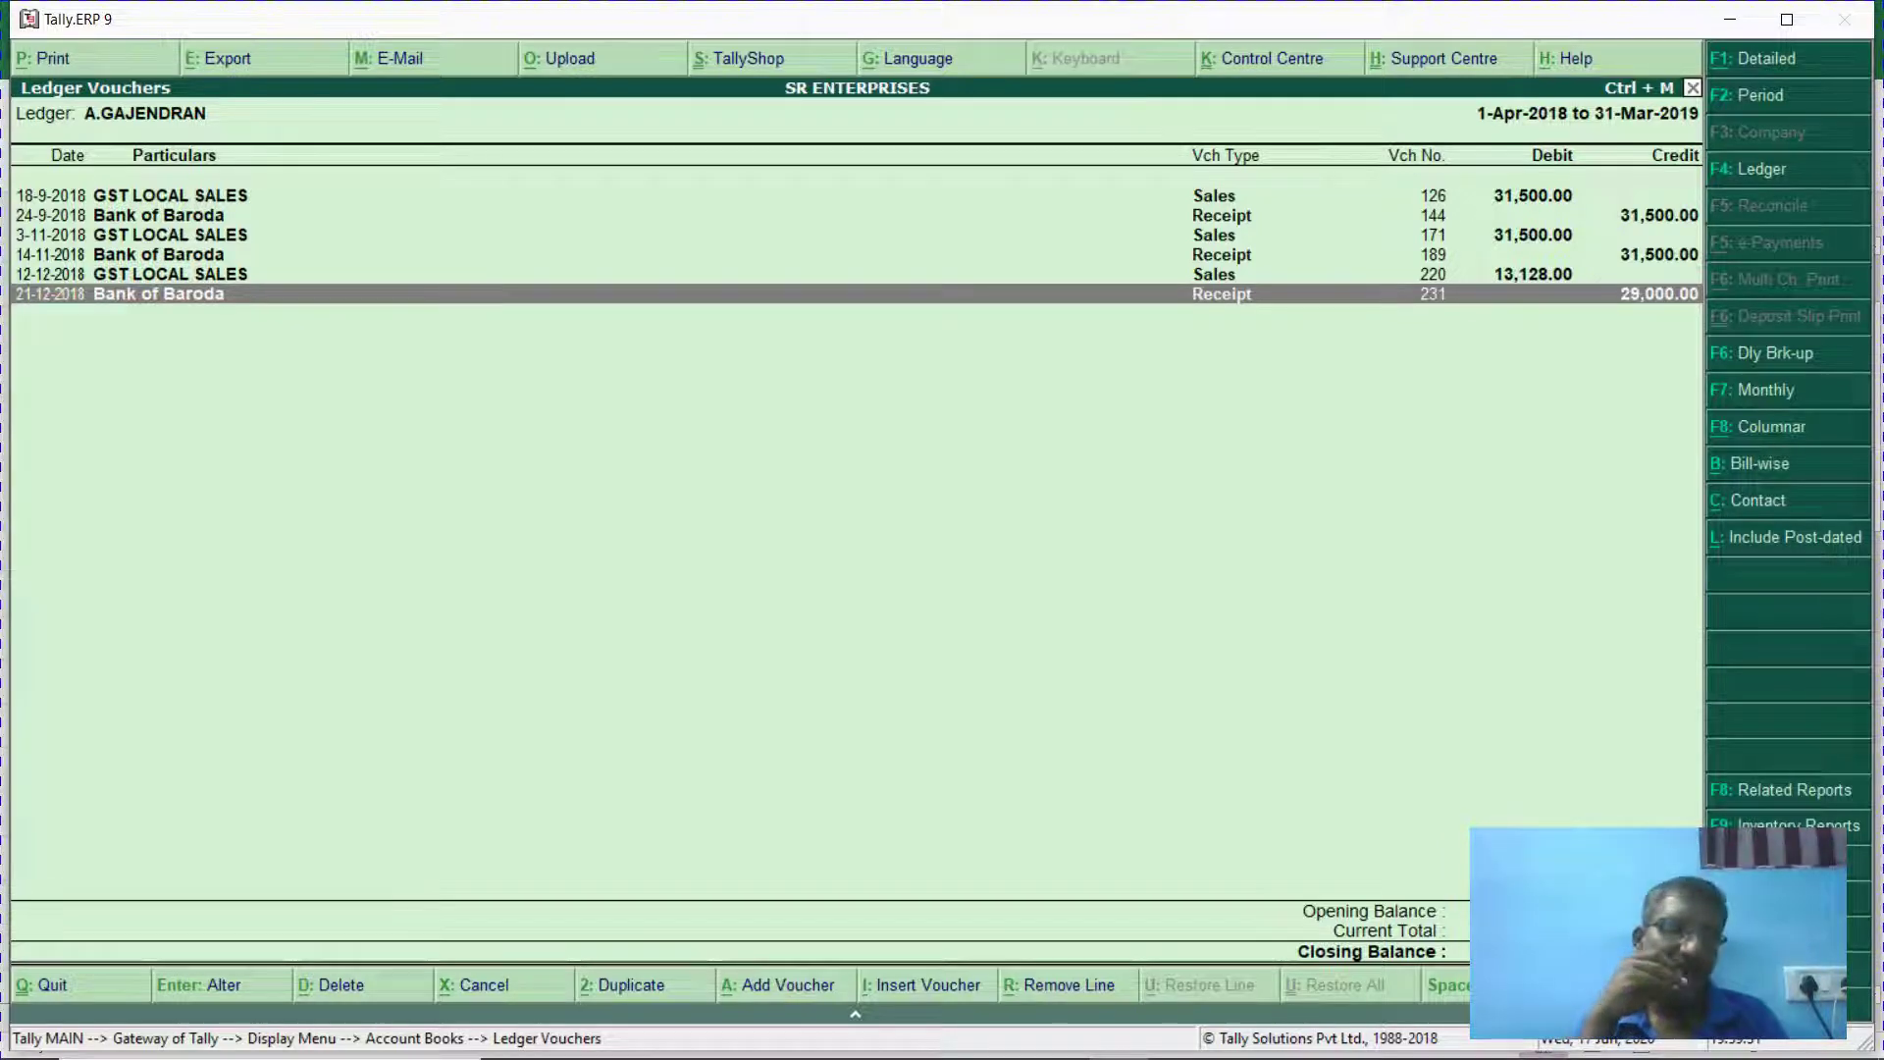
key(Escape)
key(Escape)
key(Escape)
key(Escape)
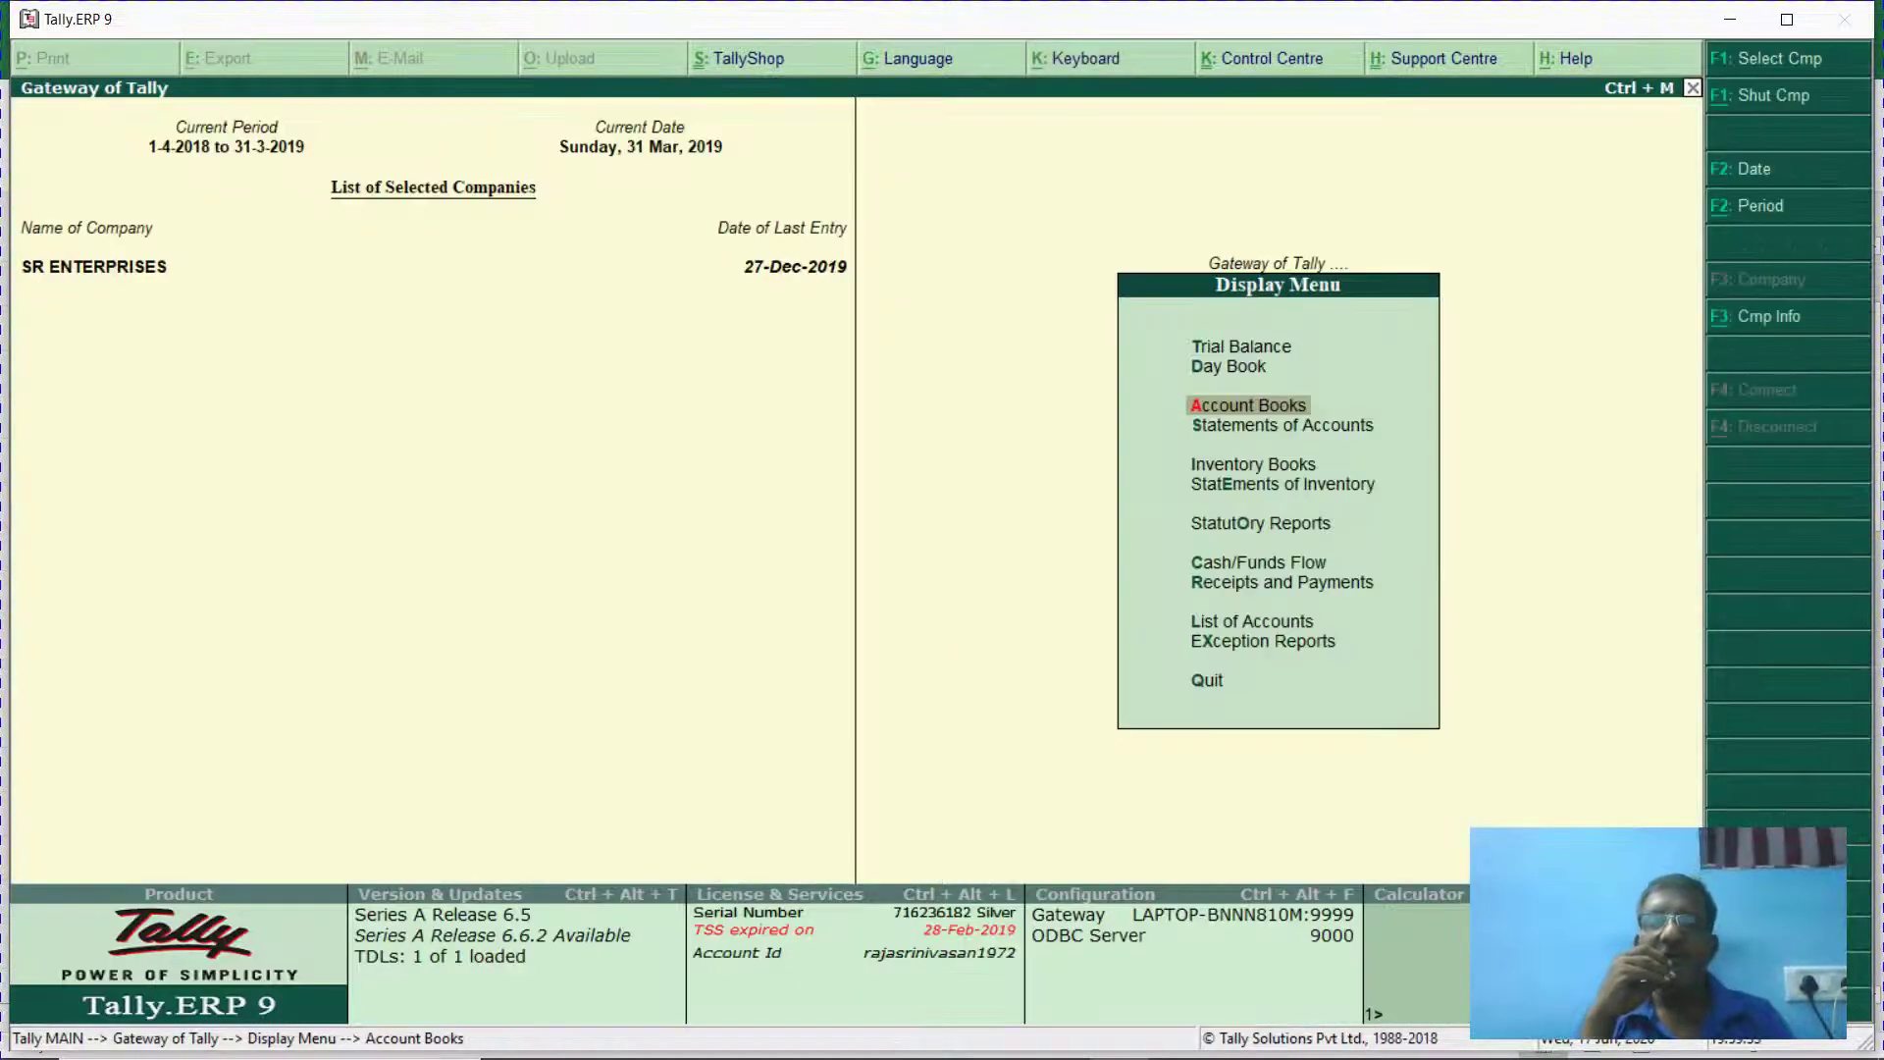
Browse the Negative Ledgers list down to MAKS INFRATECH, then exit and switch to hw 1.
key(Return)
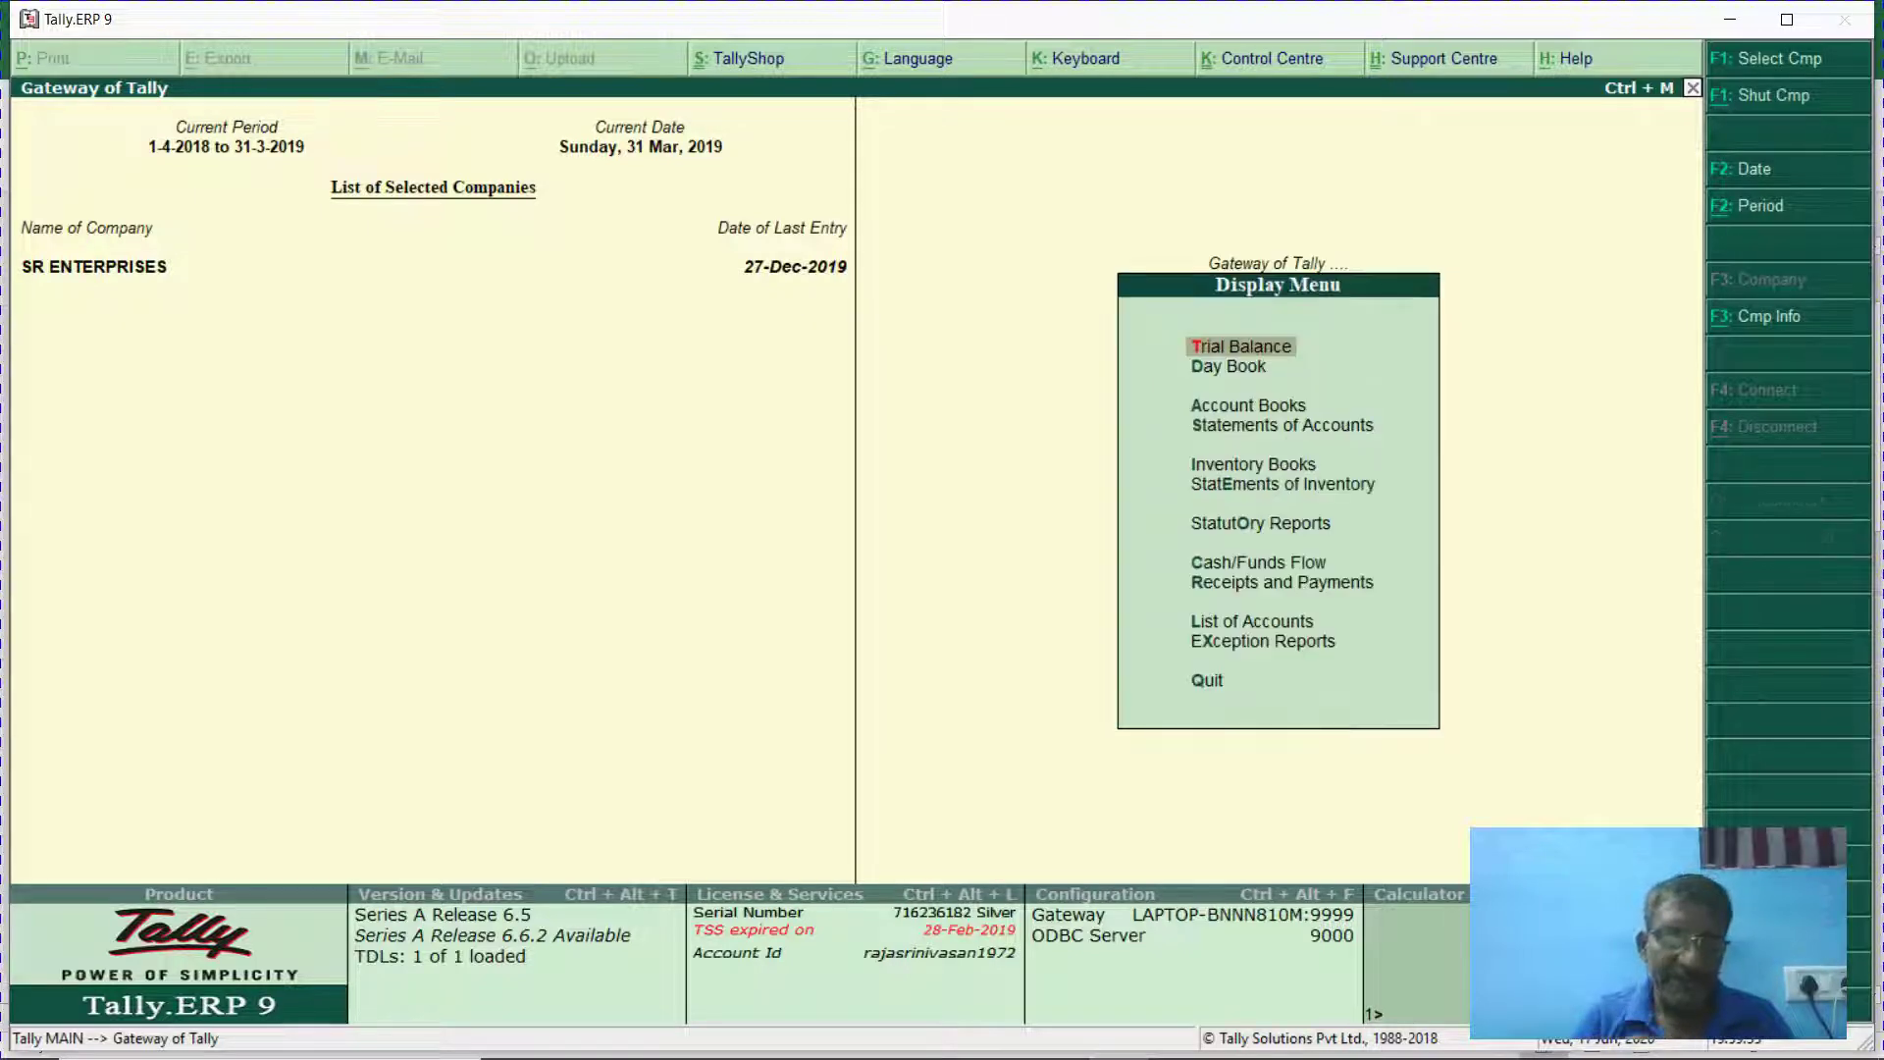
key(x)
key(l)
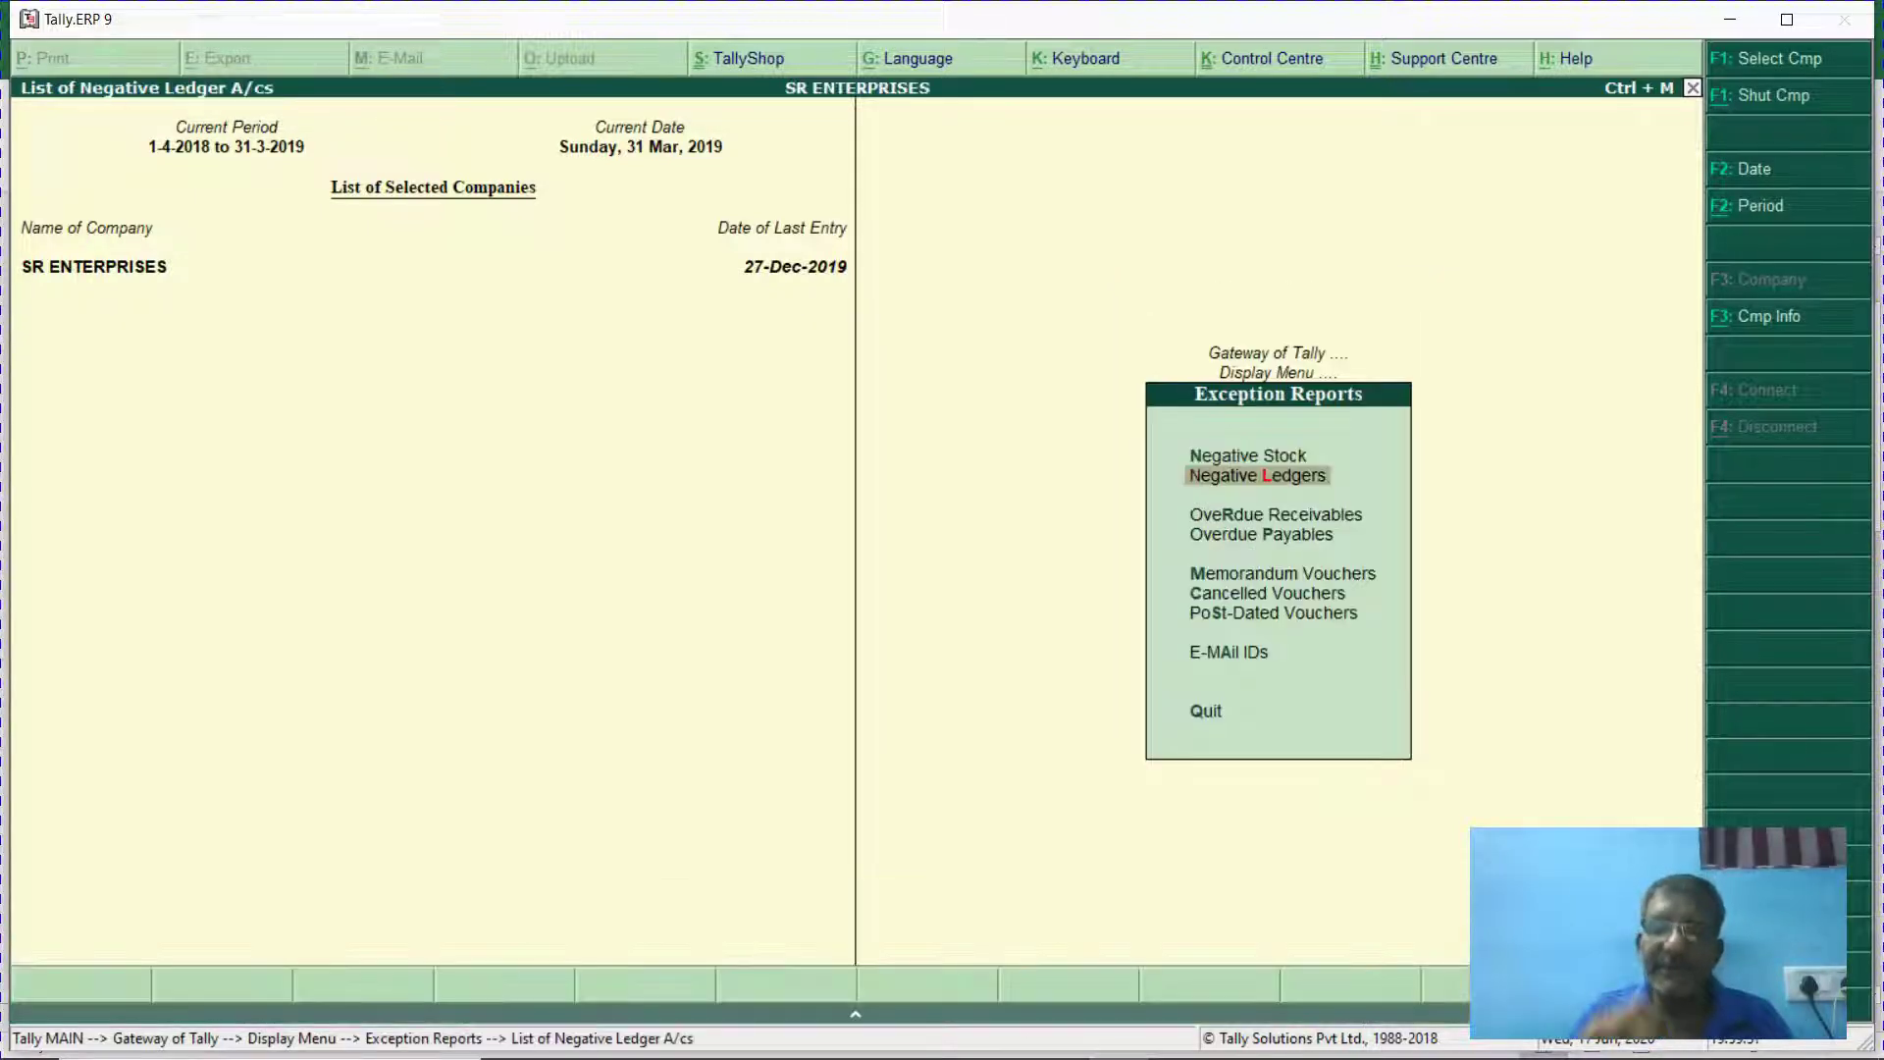
key(Down)
key(Down)
key(Down)
key(Down)
key(Down)
key(Down)
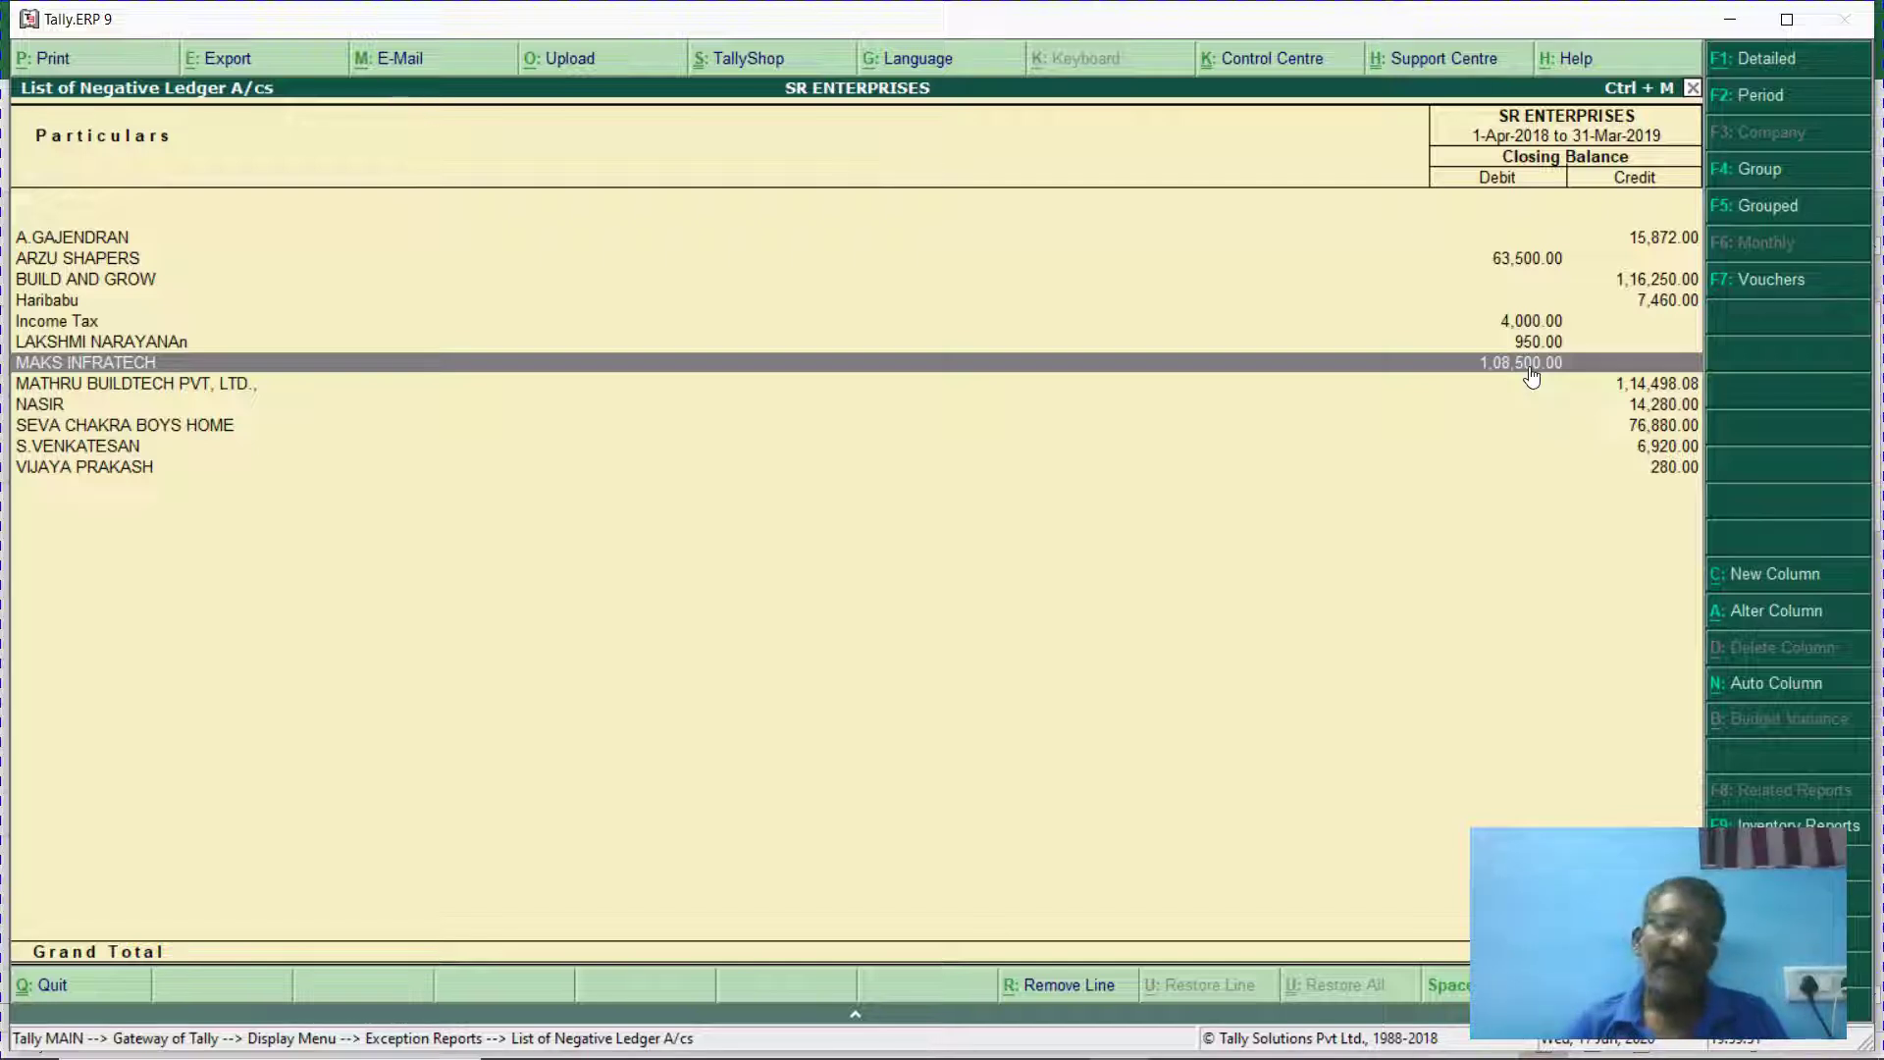
key(Escape)
key(Escape)
key(Escape)
key(Escape)
key(Escape)
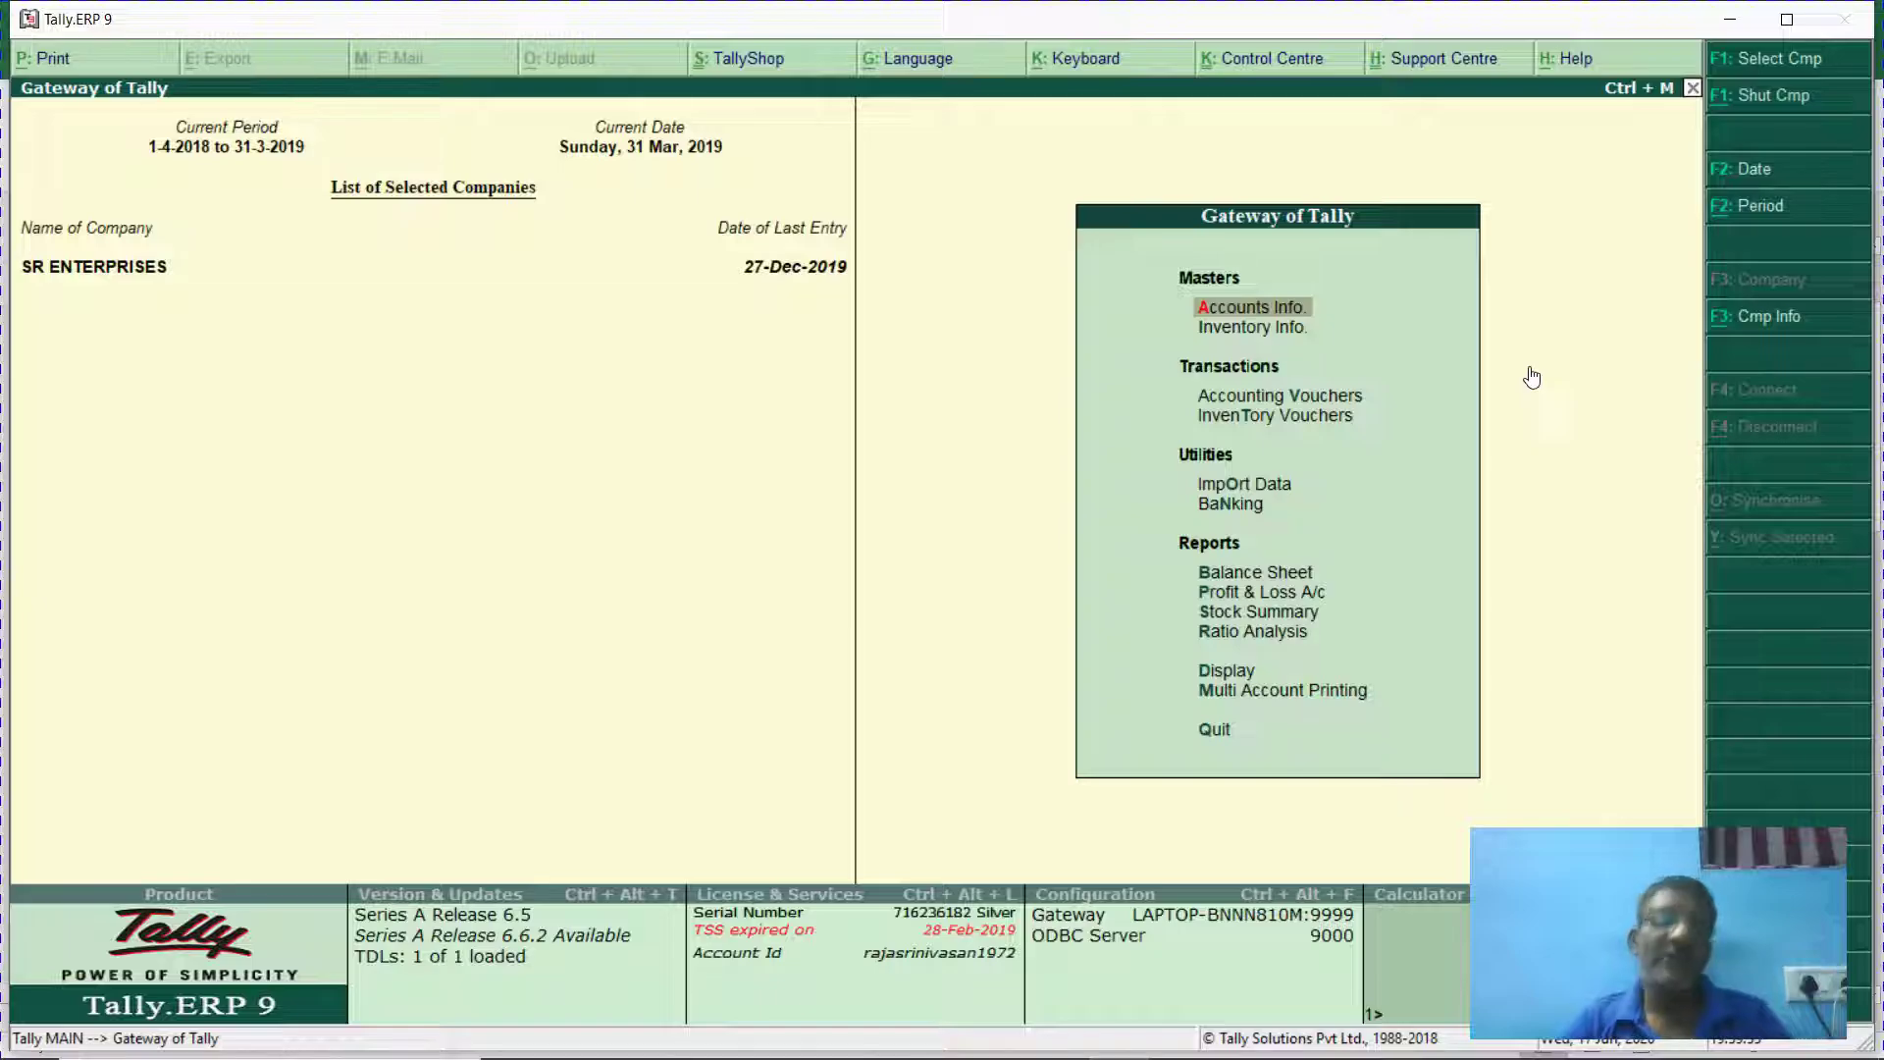
key(alt+Tab)
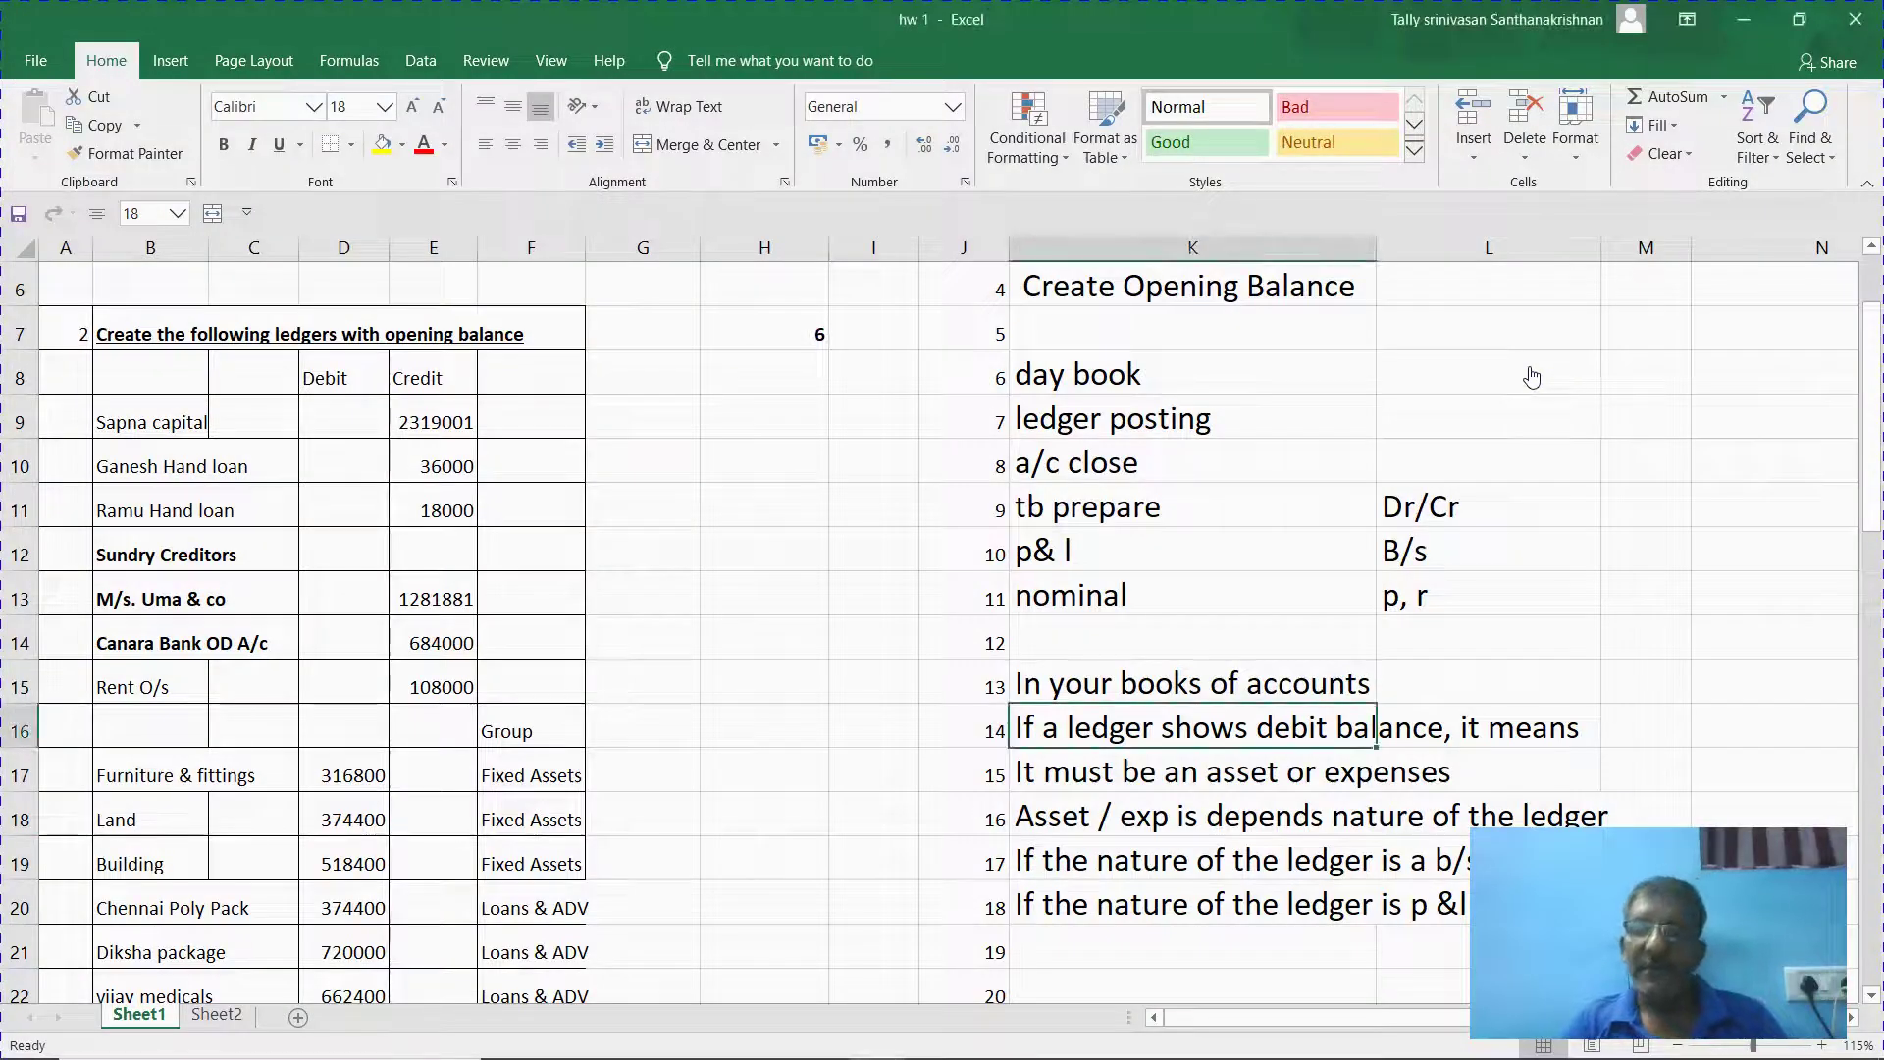
Delete the old notes in K8:L21 below Create Opening Balance, then go back to Tally.
key(Up)
key(Up)
key(Up)
key(Up)
key(Up)
key(Up)
key(Up)
key(Up)
key(Up)
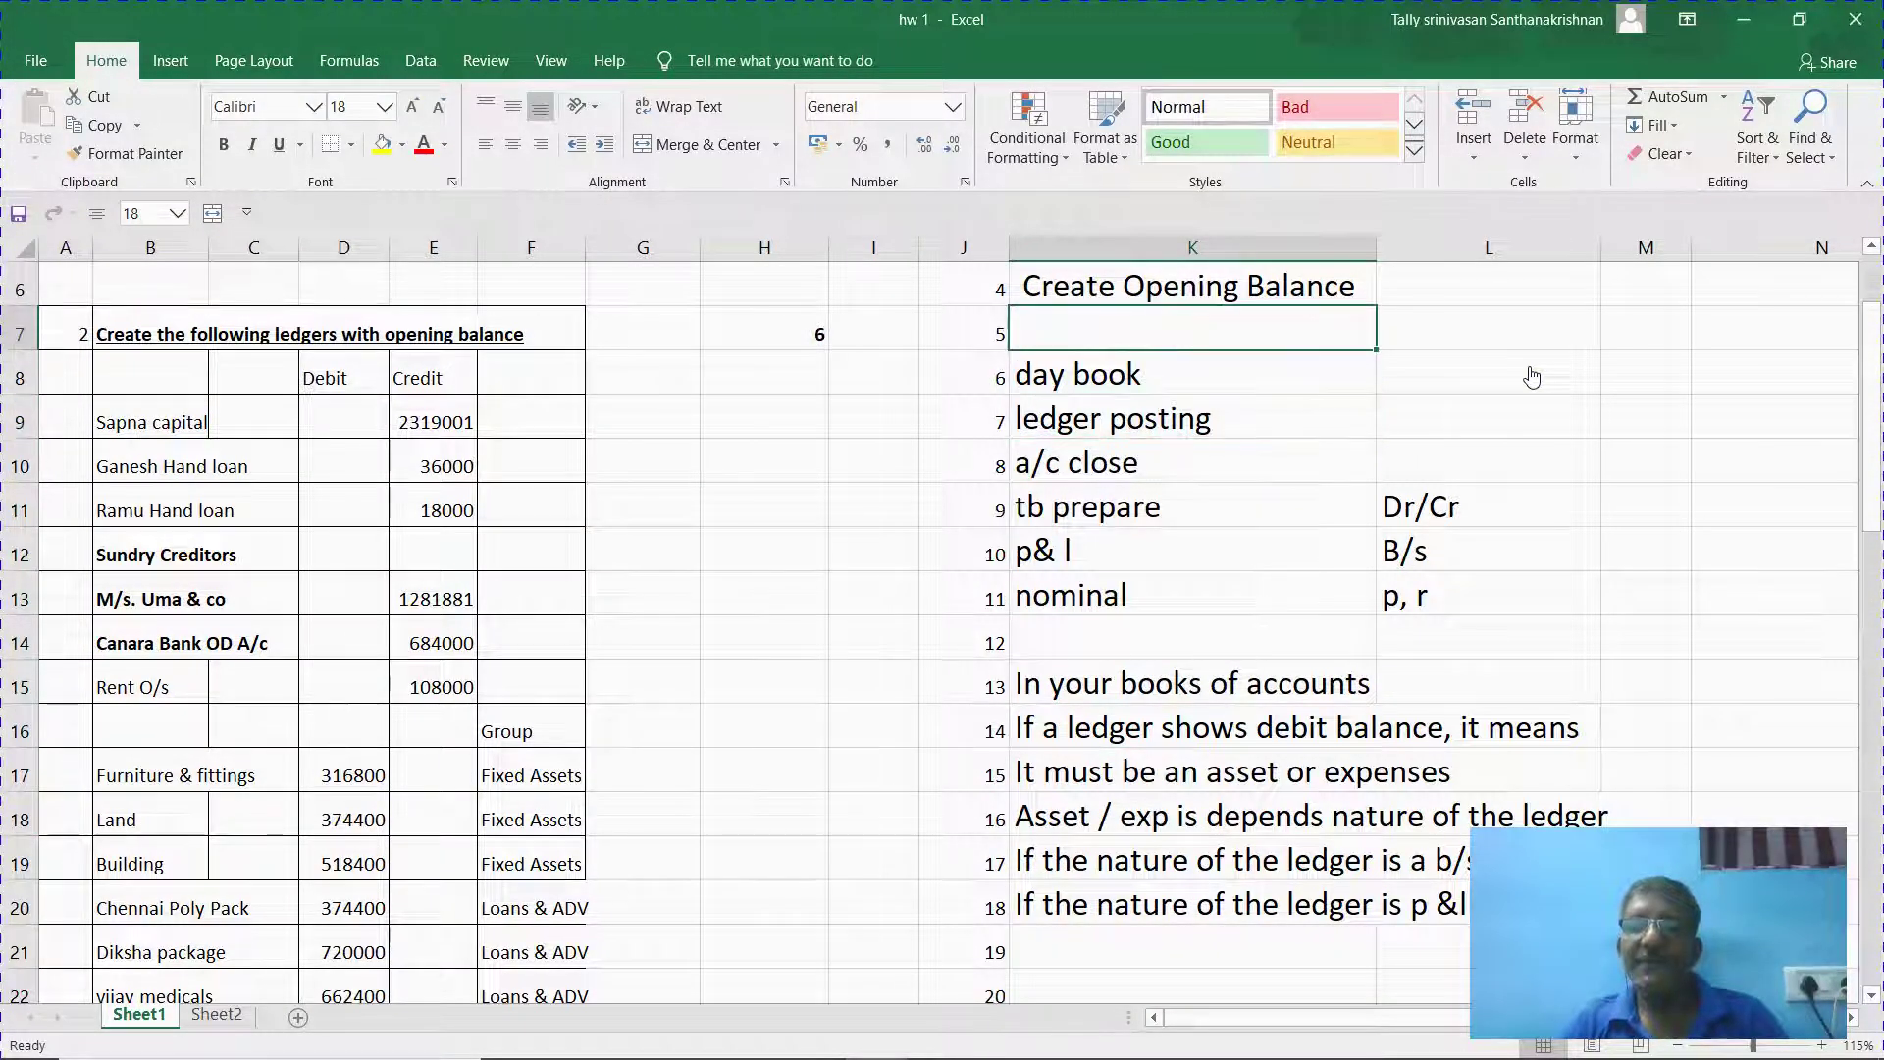
key(Up)
key(Up)
key(Up)
key(Up)
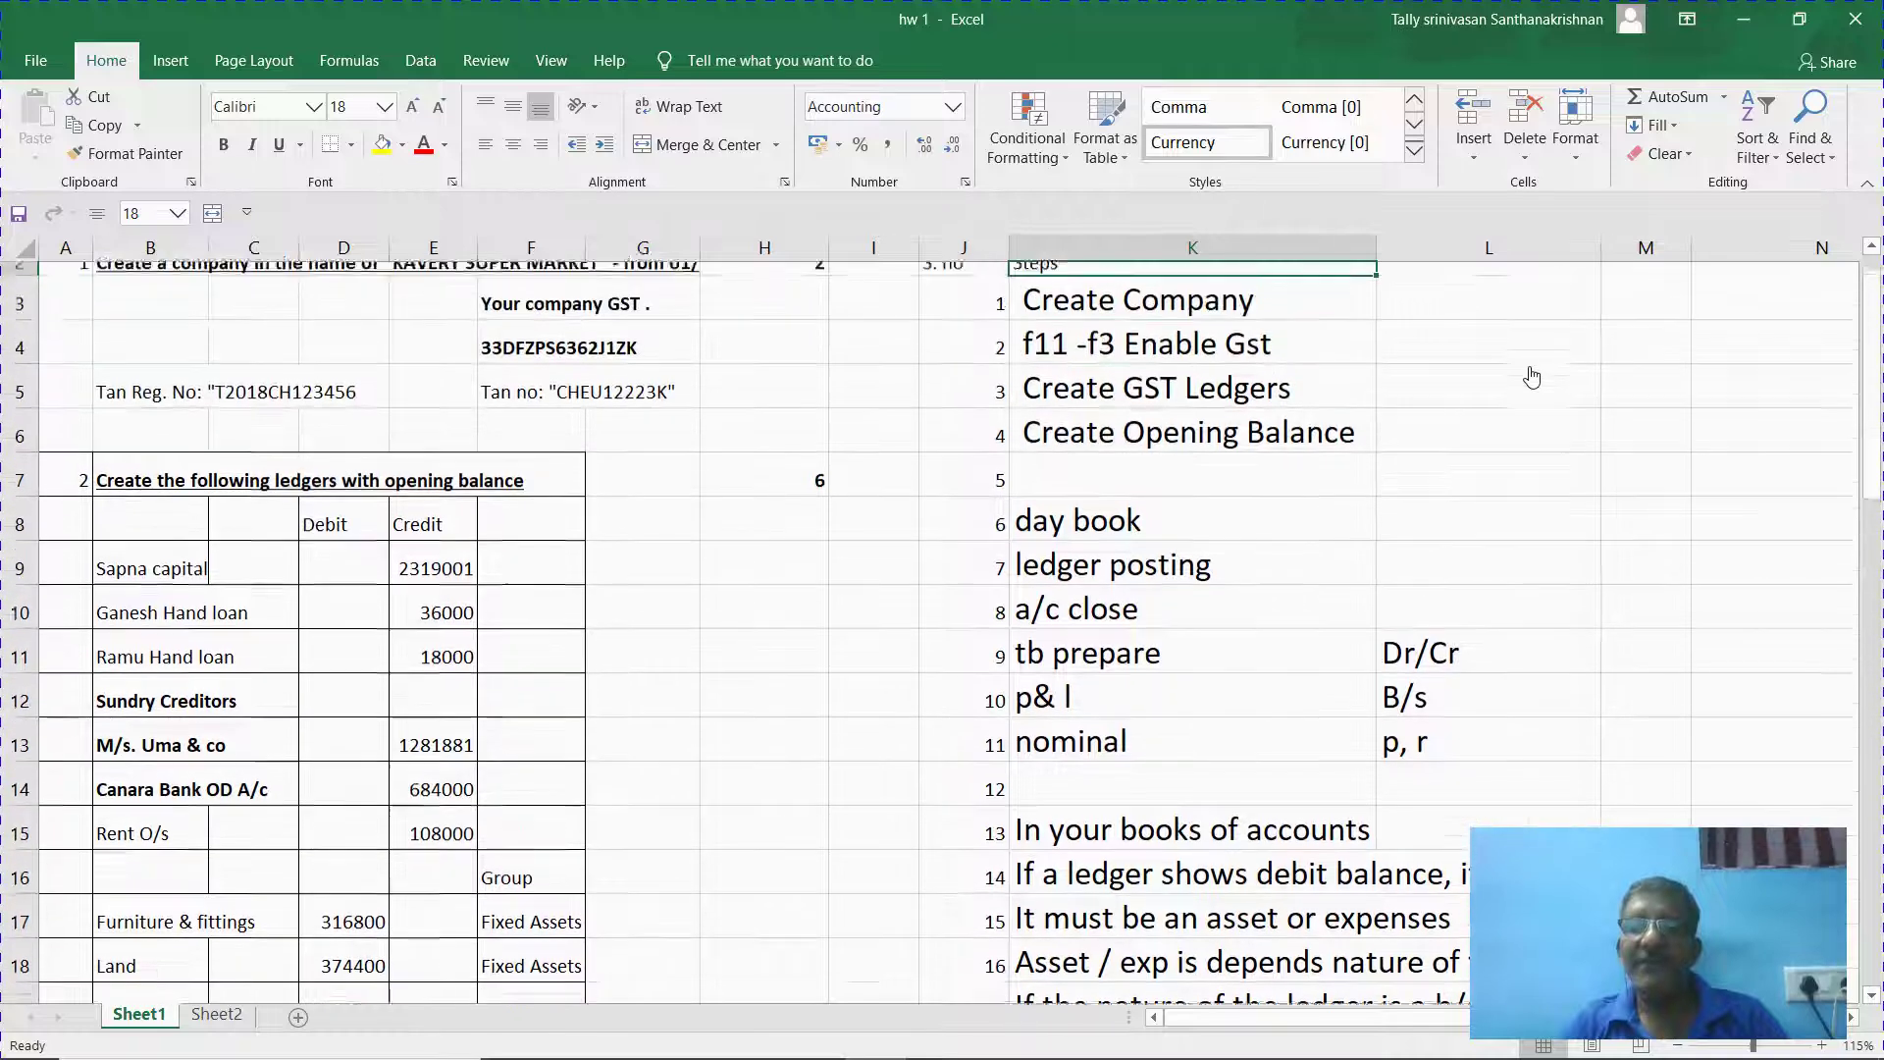
key(Down)
key(Down)
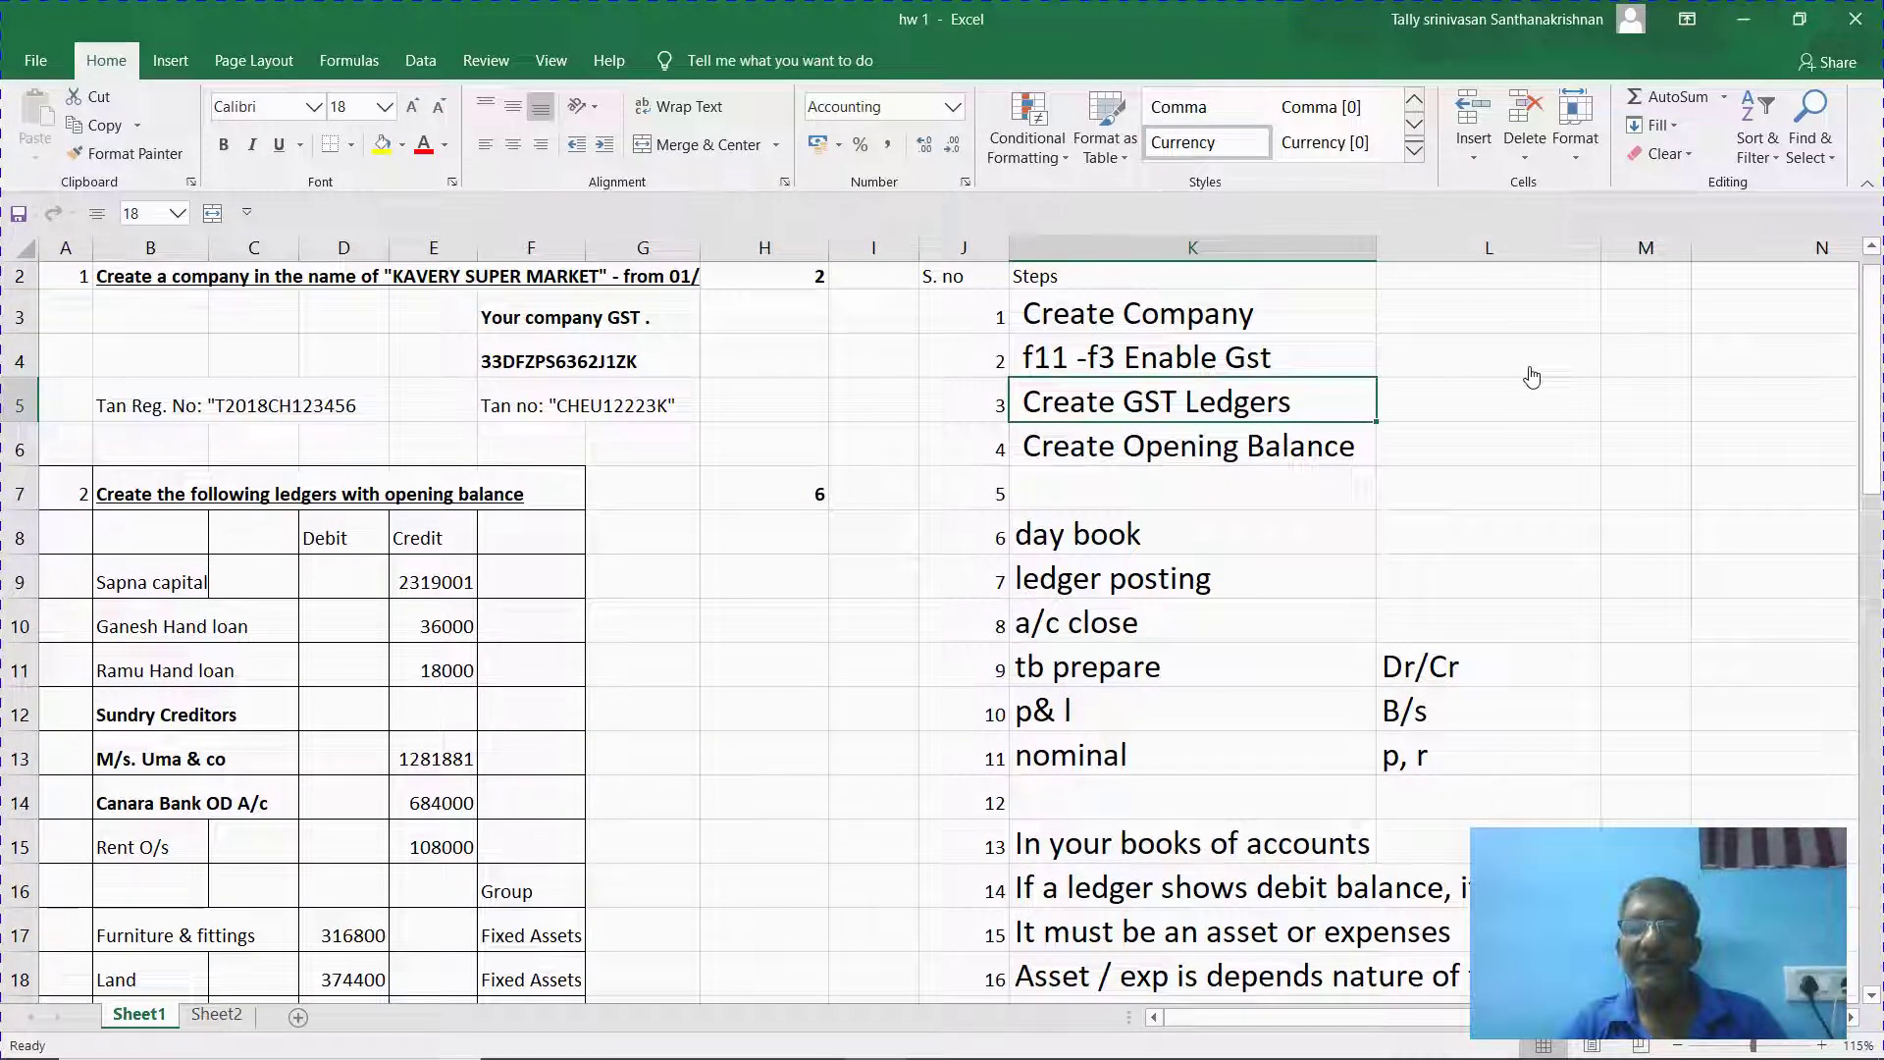
key(Down)
key(Down)
key(Down)
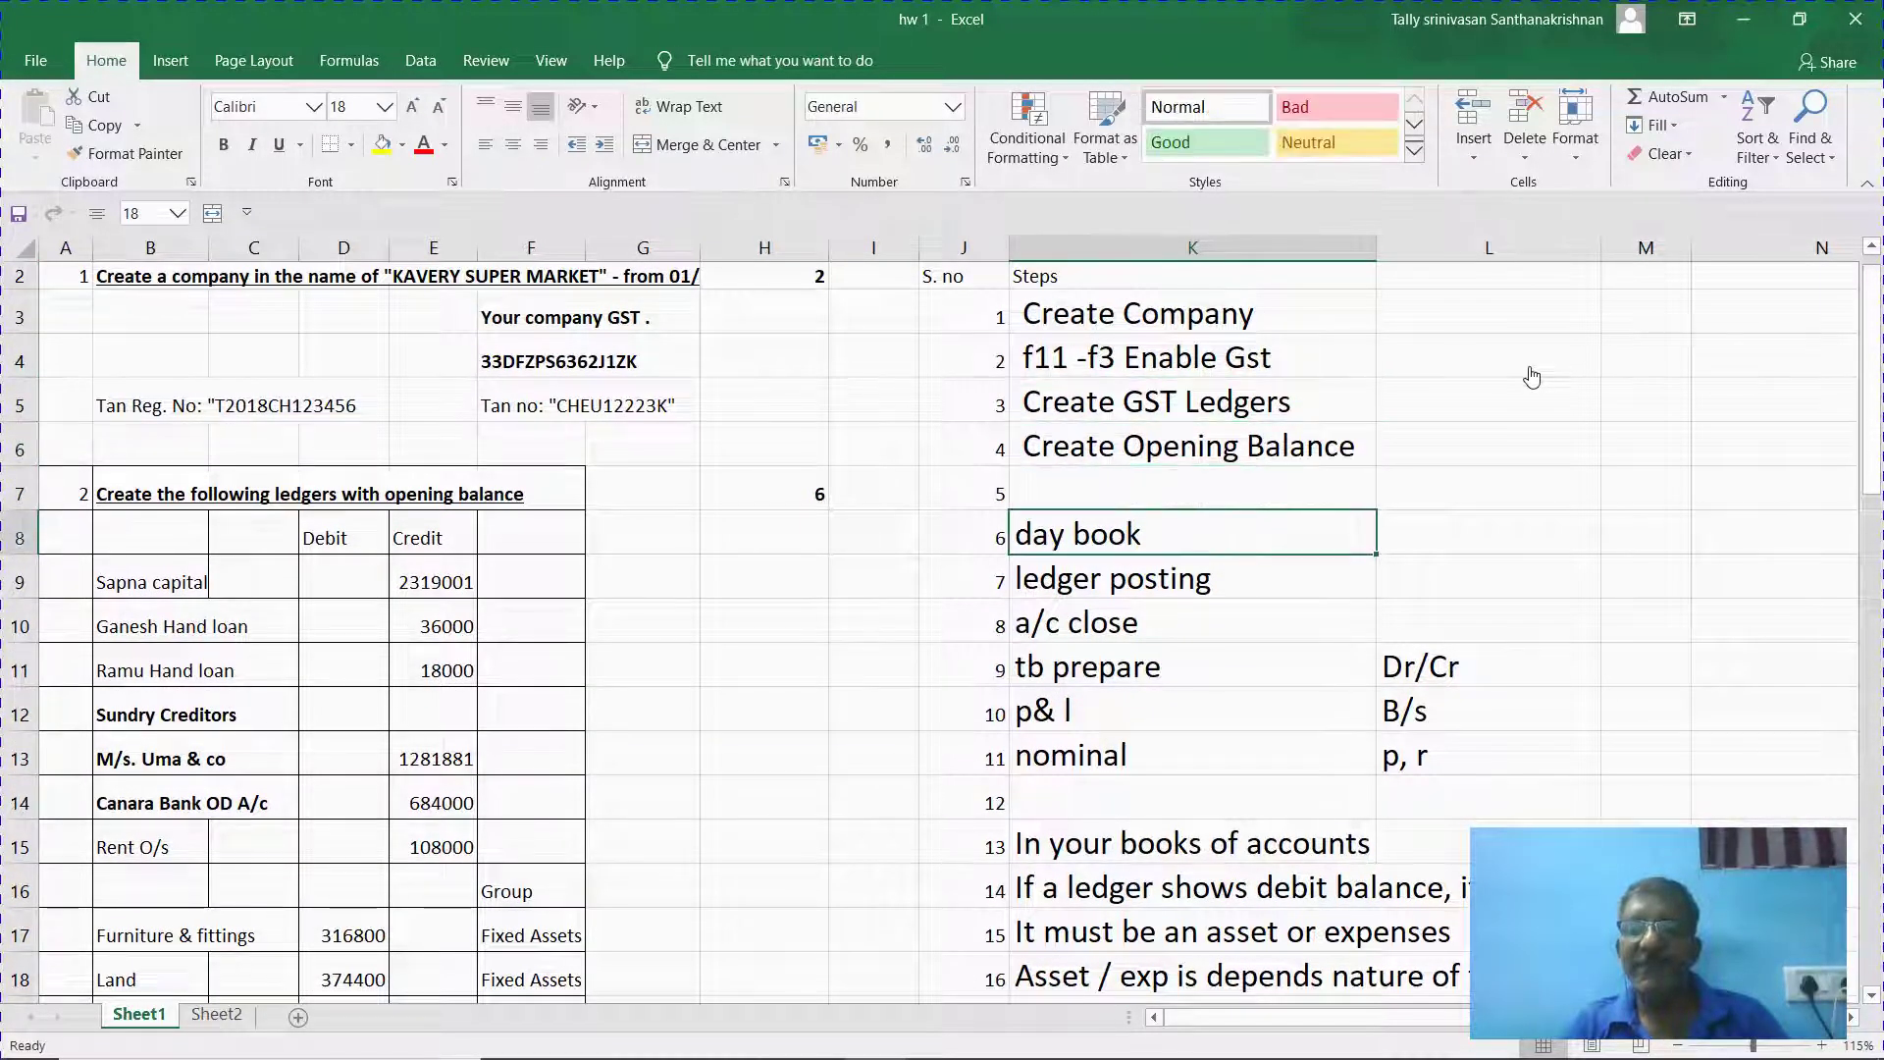
key(shift+Down)
key(shift+Down)
key(shift+Down)
key(shift+Down)
key(shift+Down)
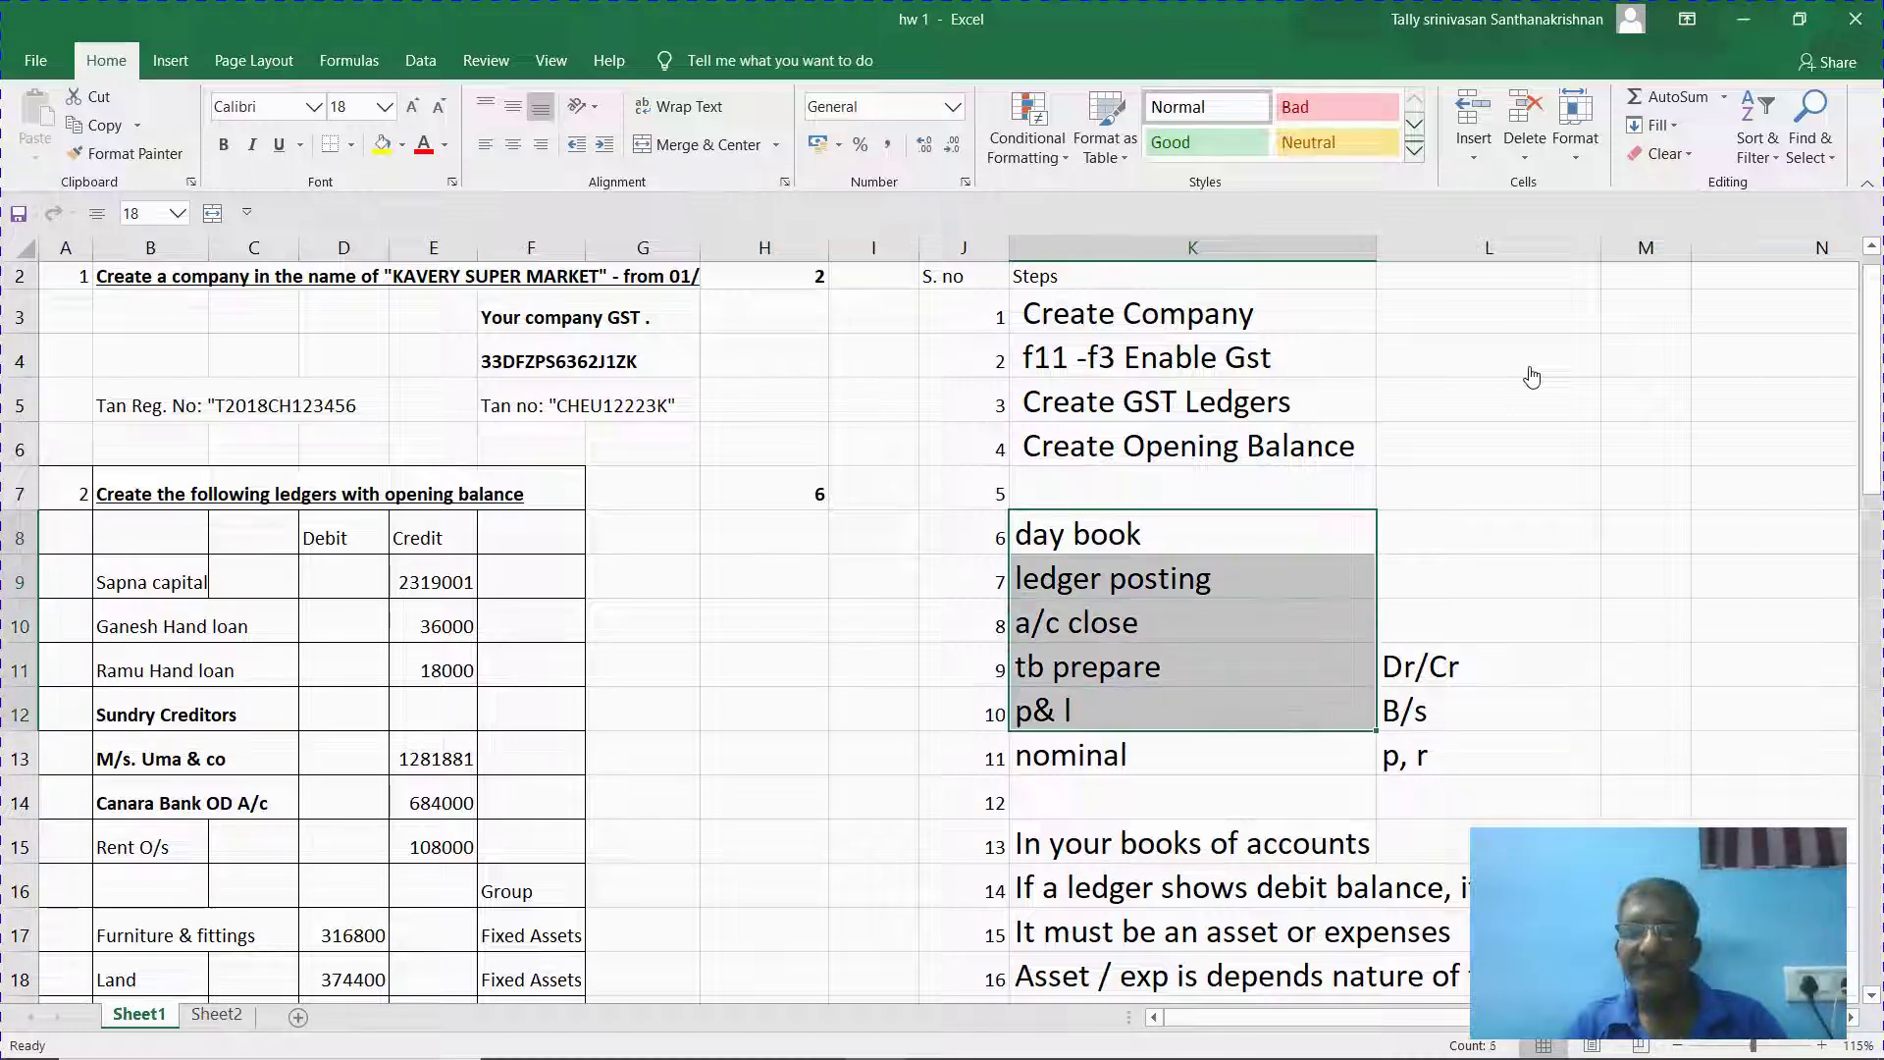
key(shift+Right)
key(shift+Down)
key(shift+Down)
key(shift+Down)
key(shift+Down)
key(shift+Down)
key(shift+Down)
key(shift+Down)
key(shift+Down)
key(shift+Down)
key(shift+Down)
key(shift+Down)
key(shift+Down)
key(shift+Down)
key(shift+Down)
key(shift+Down)
key(shift+Down)
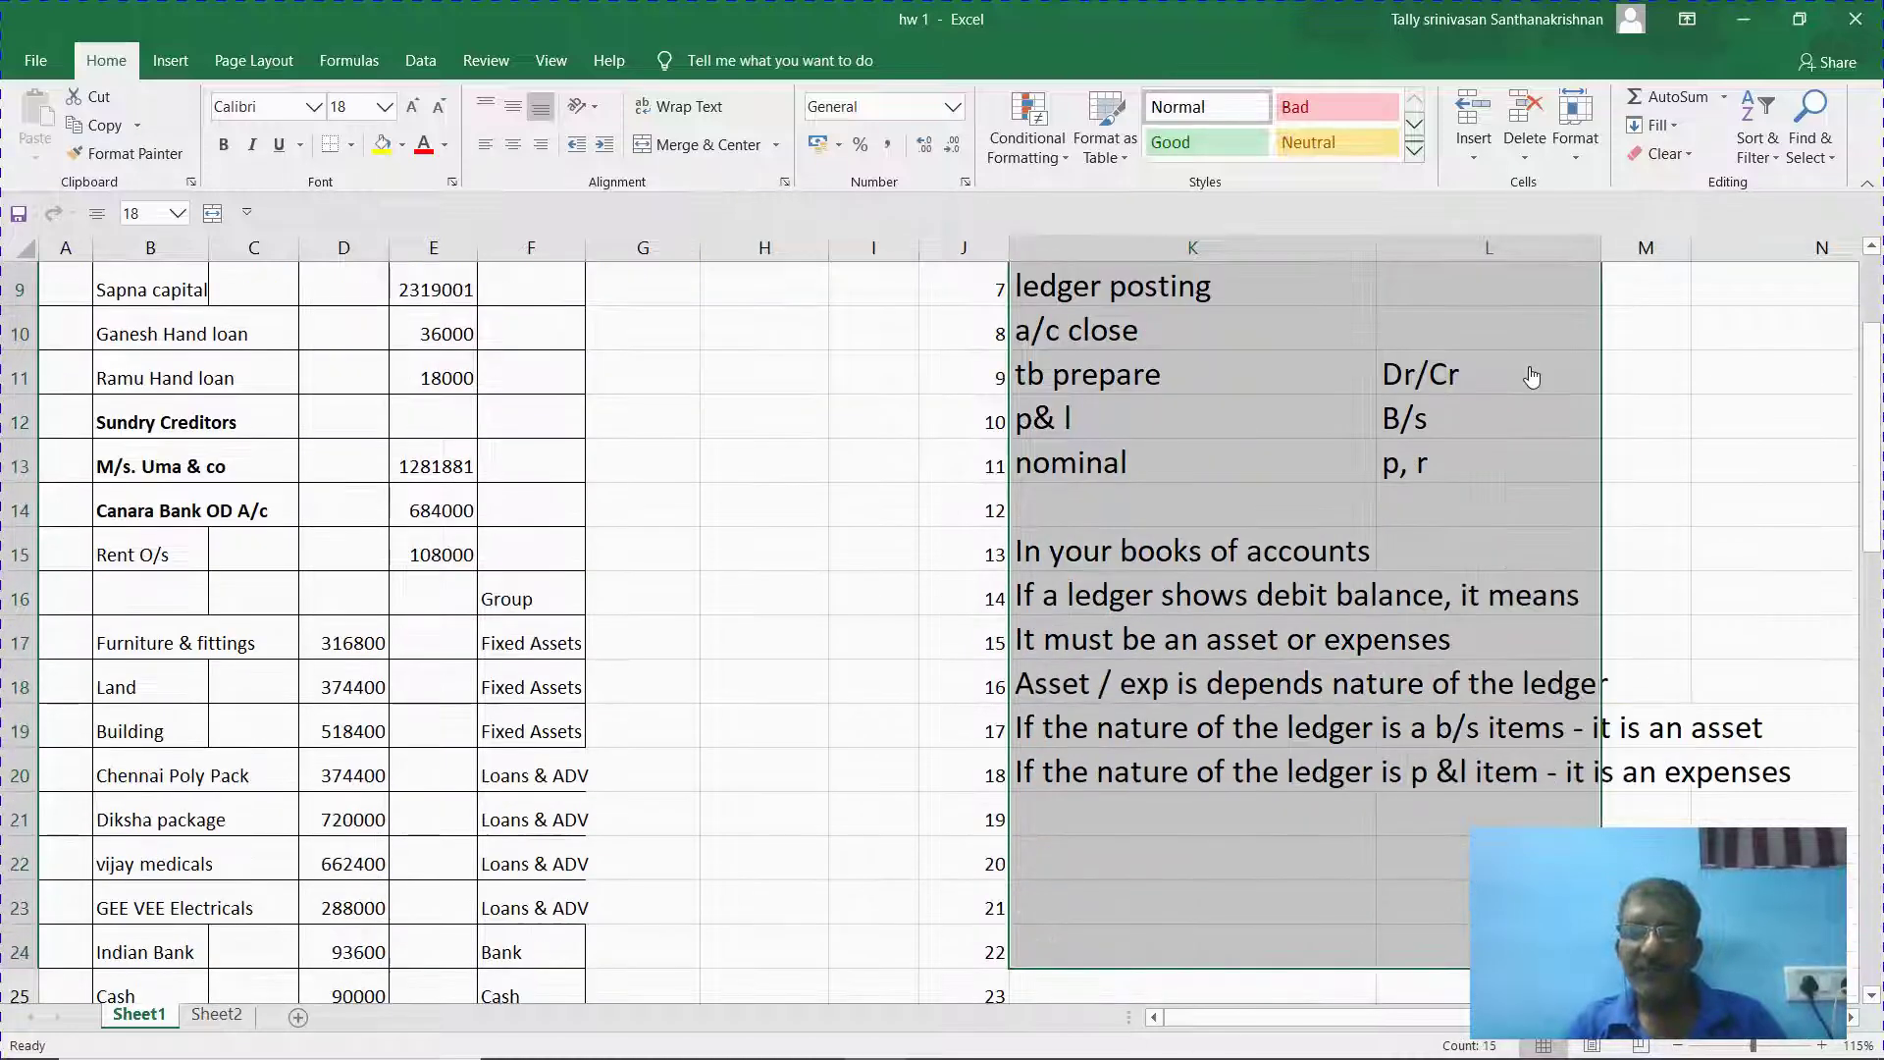
key(Delete)
scroll(1532, 376, up, 5)
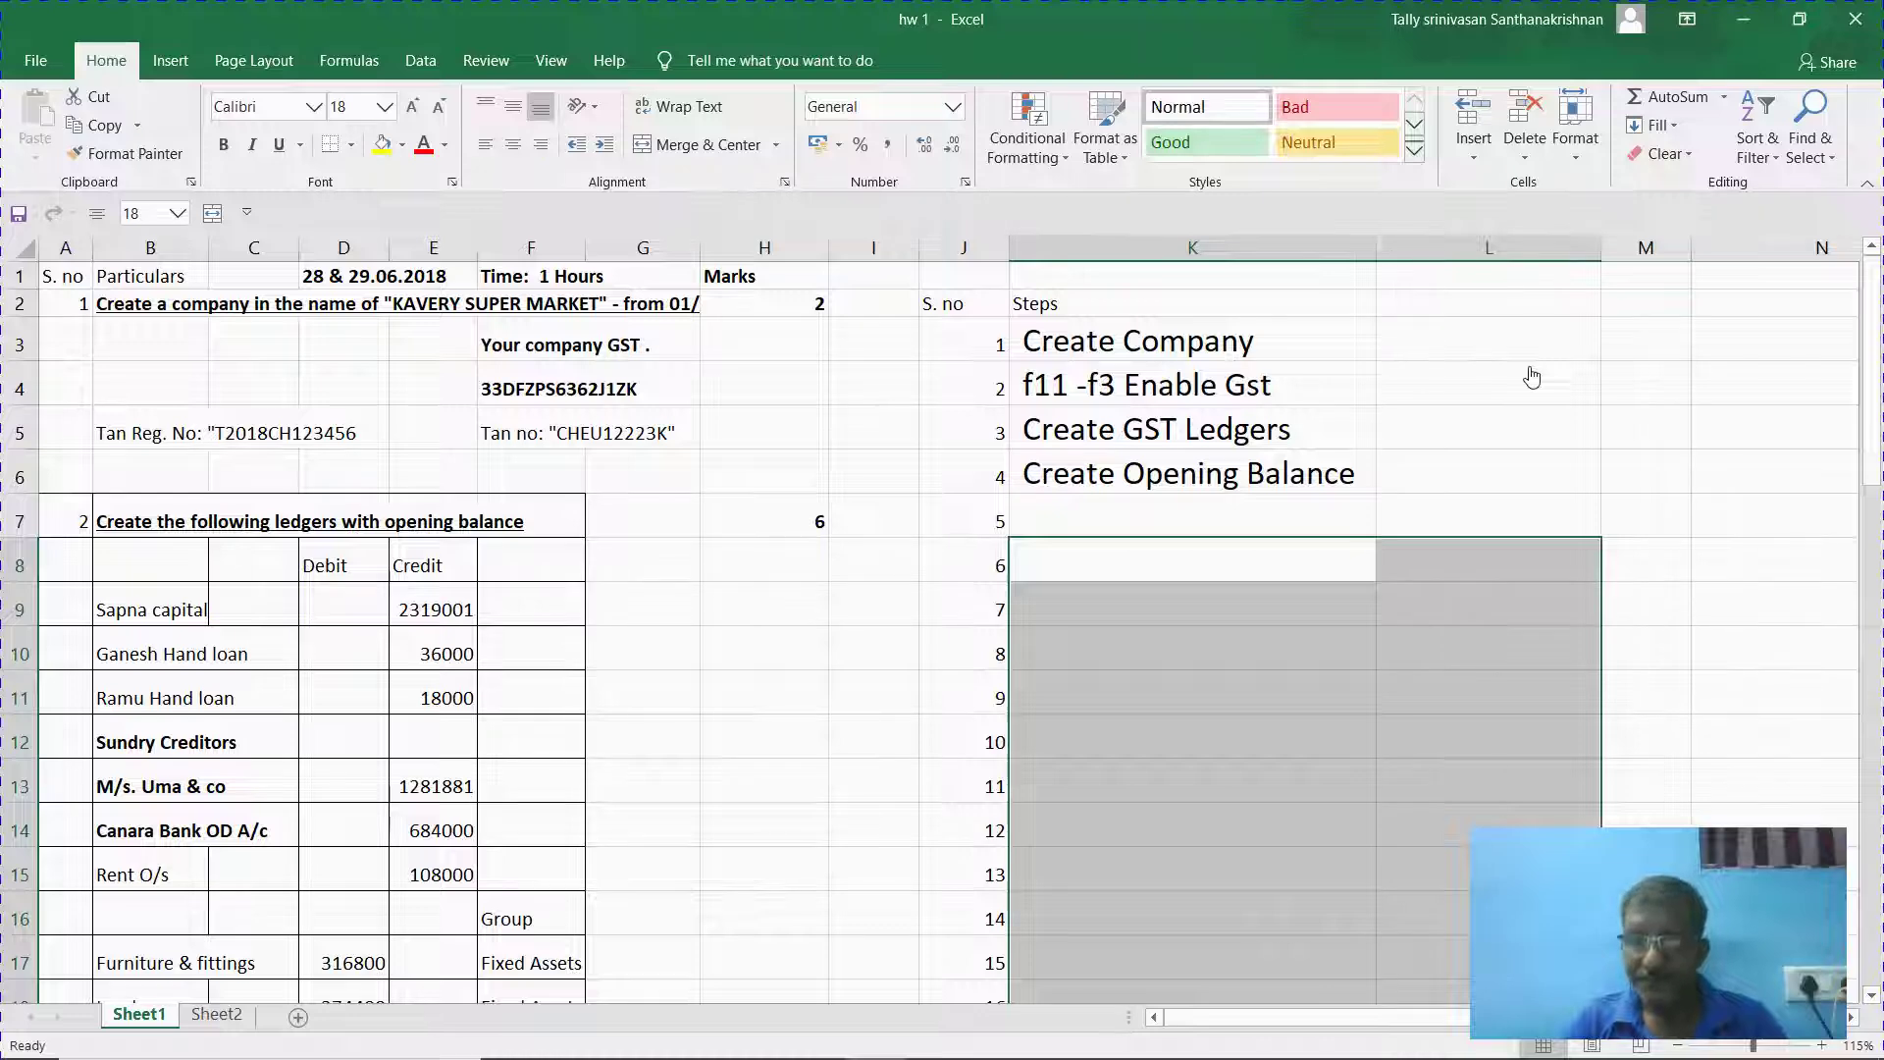
key(Up)
key(Up)
key(Down)
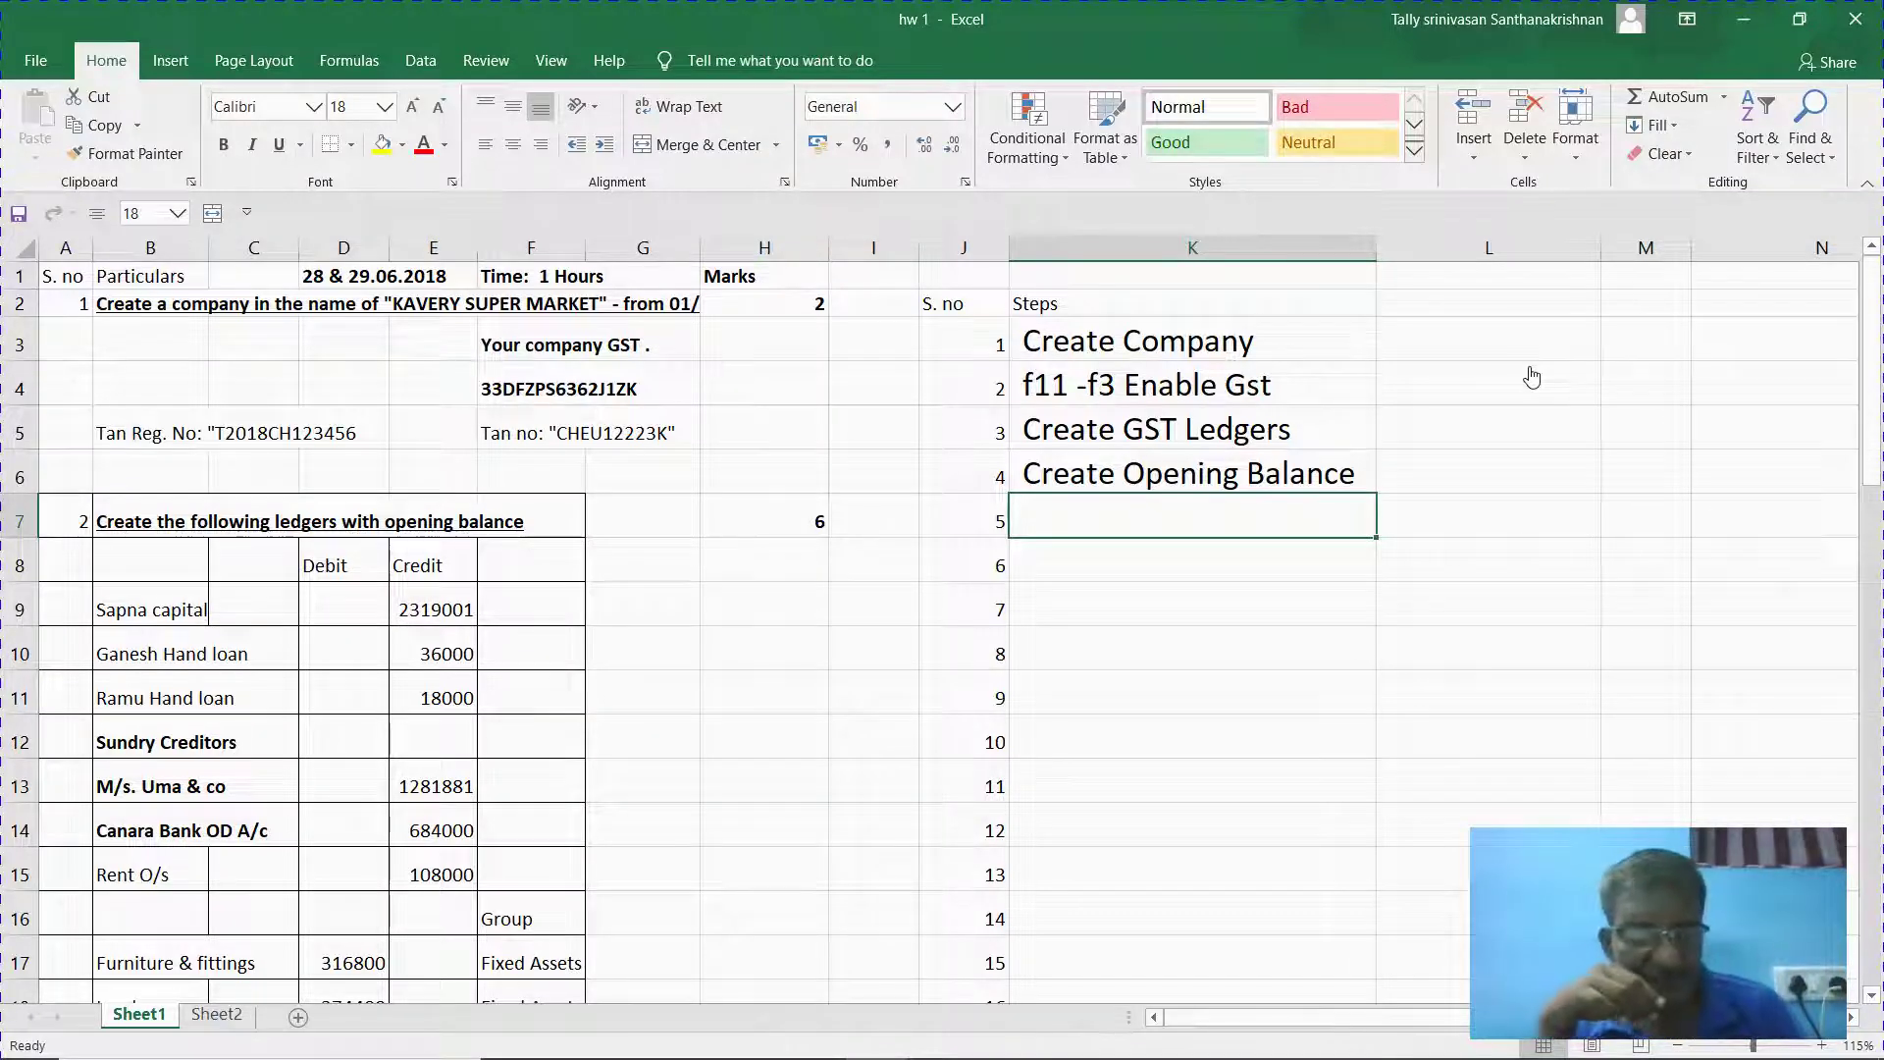
key(alt+Tab)
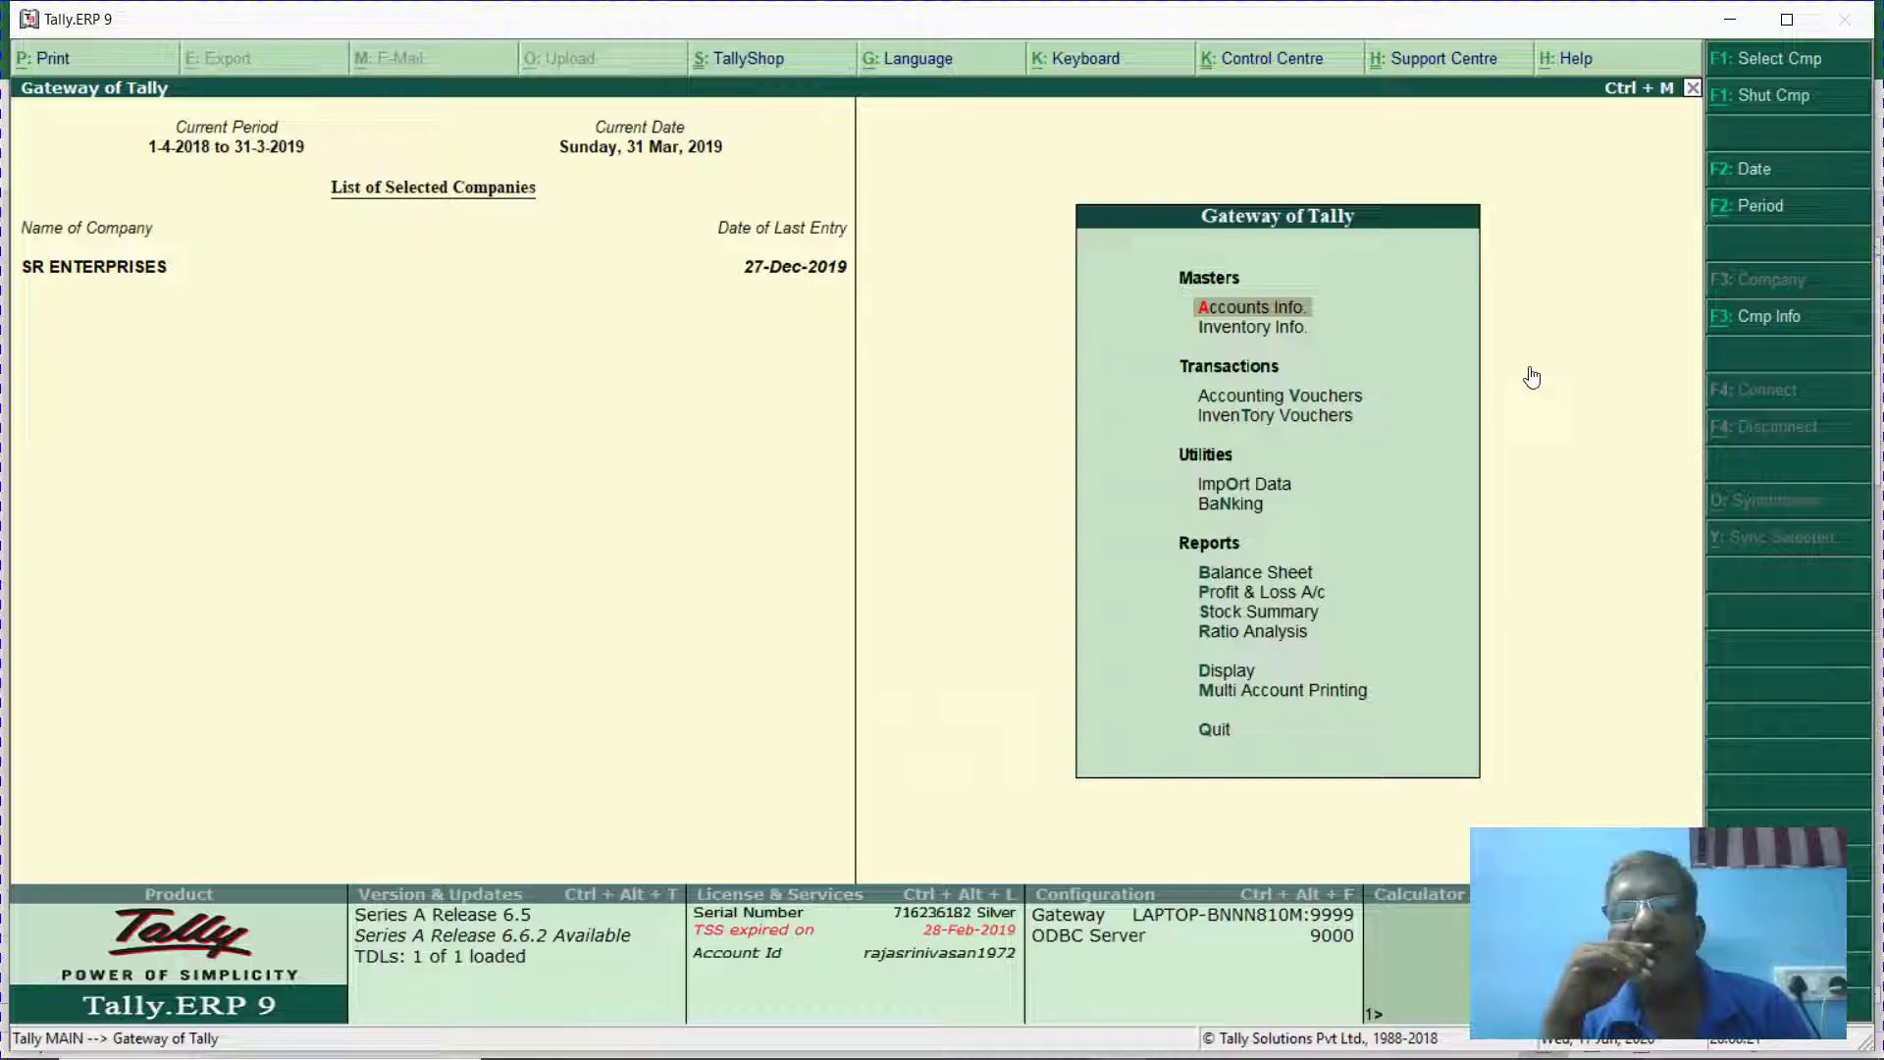
Bring the hw 1 Excel workbook back in front of Tally.ERP 9.
key(alt+Tab)
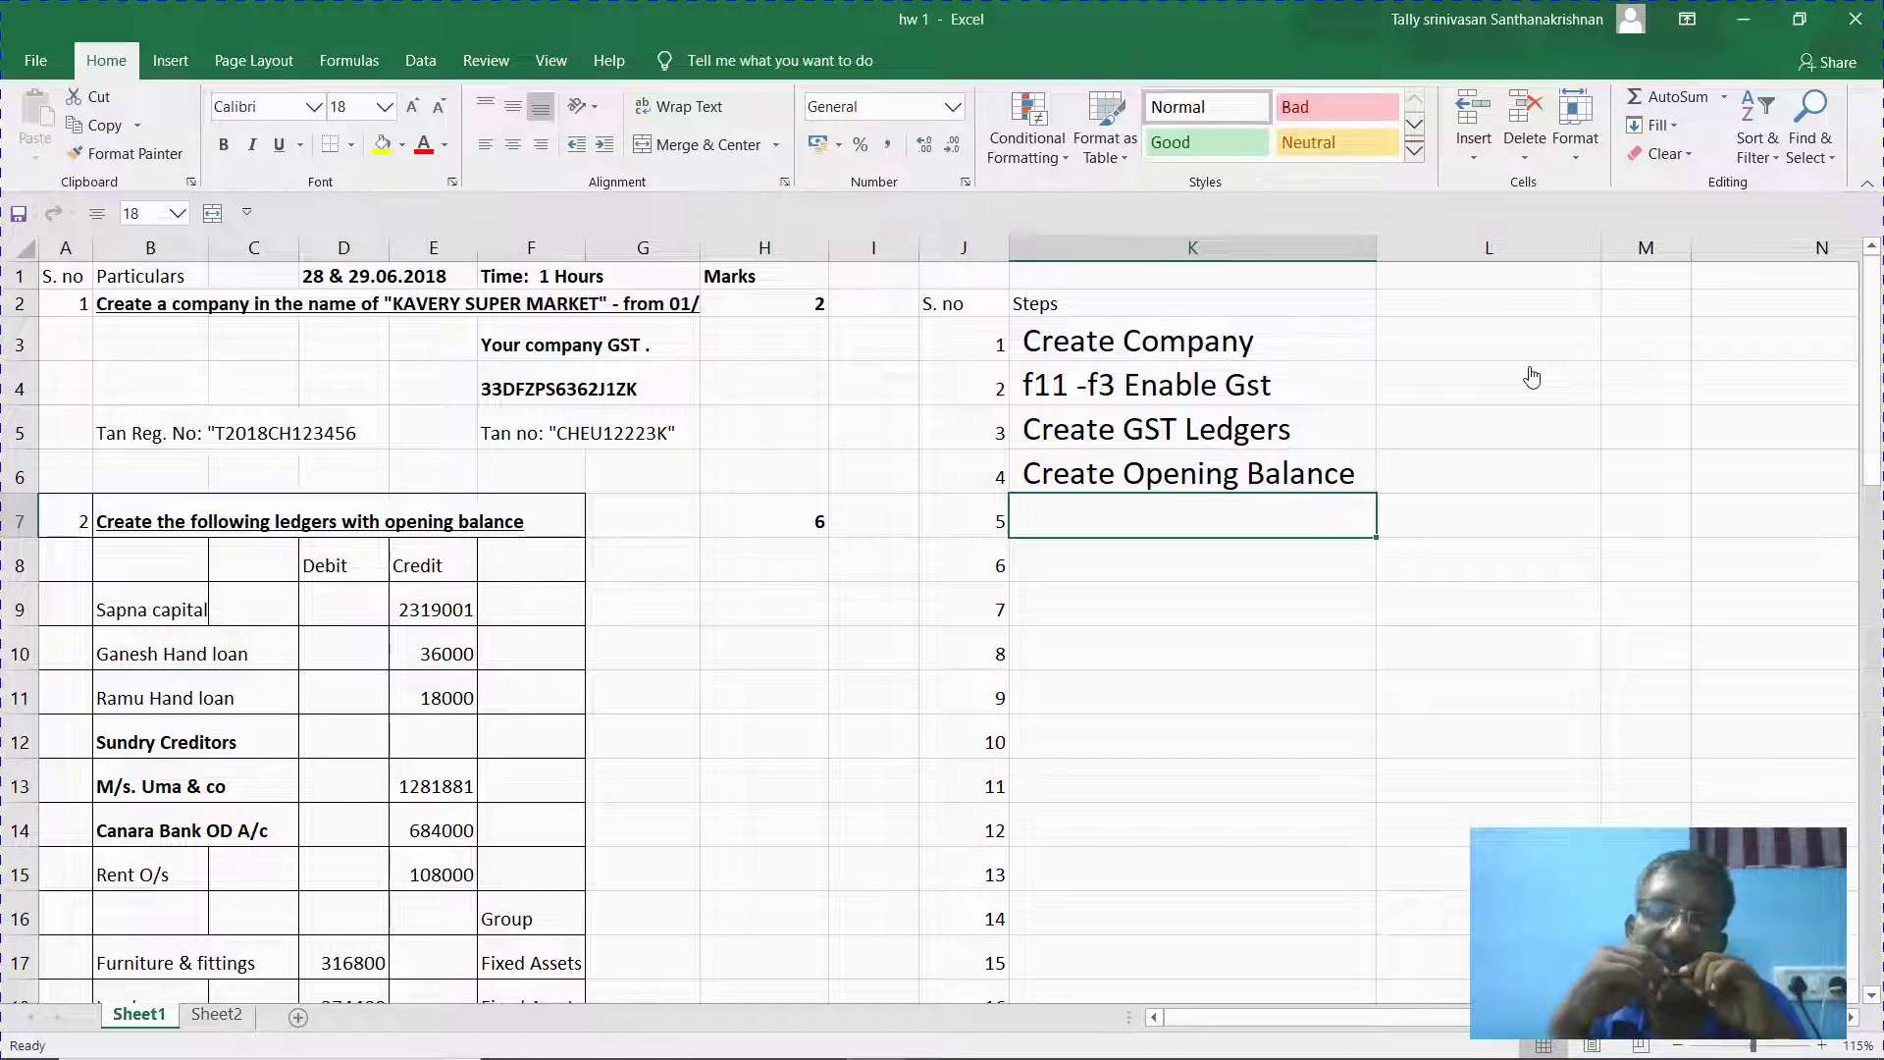
Enter the tutor's name in capitals in cell K7 as step 5, correcting a typo.
key(Right)
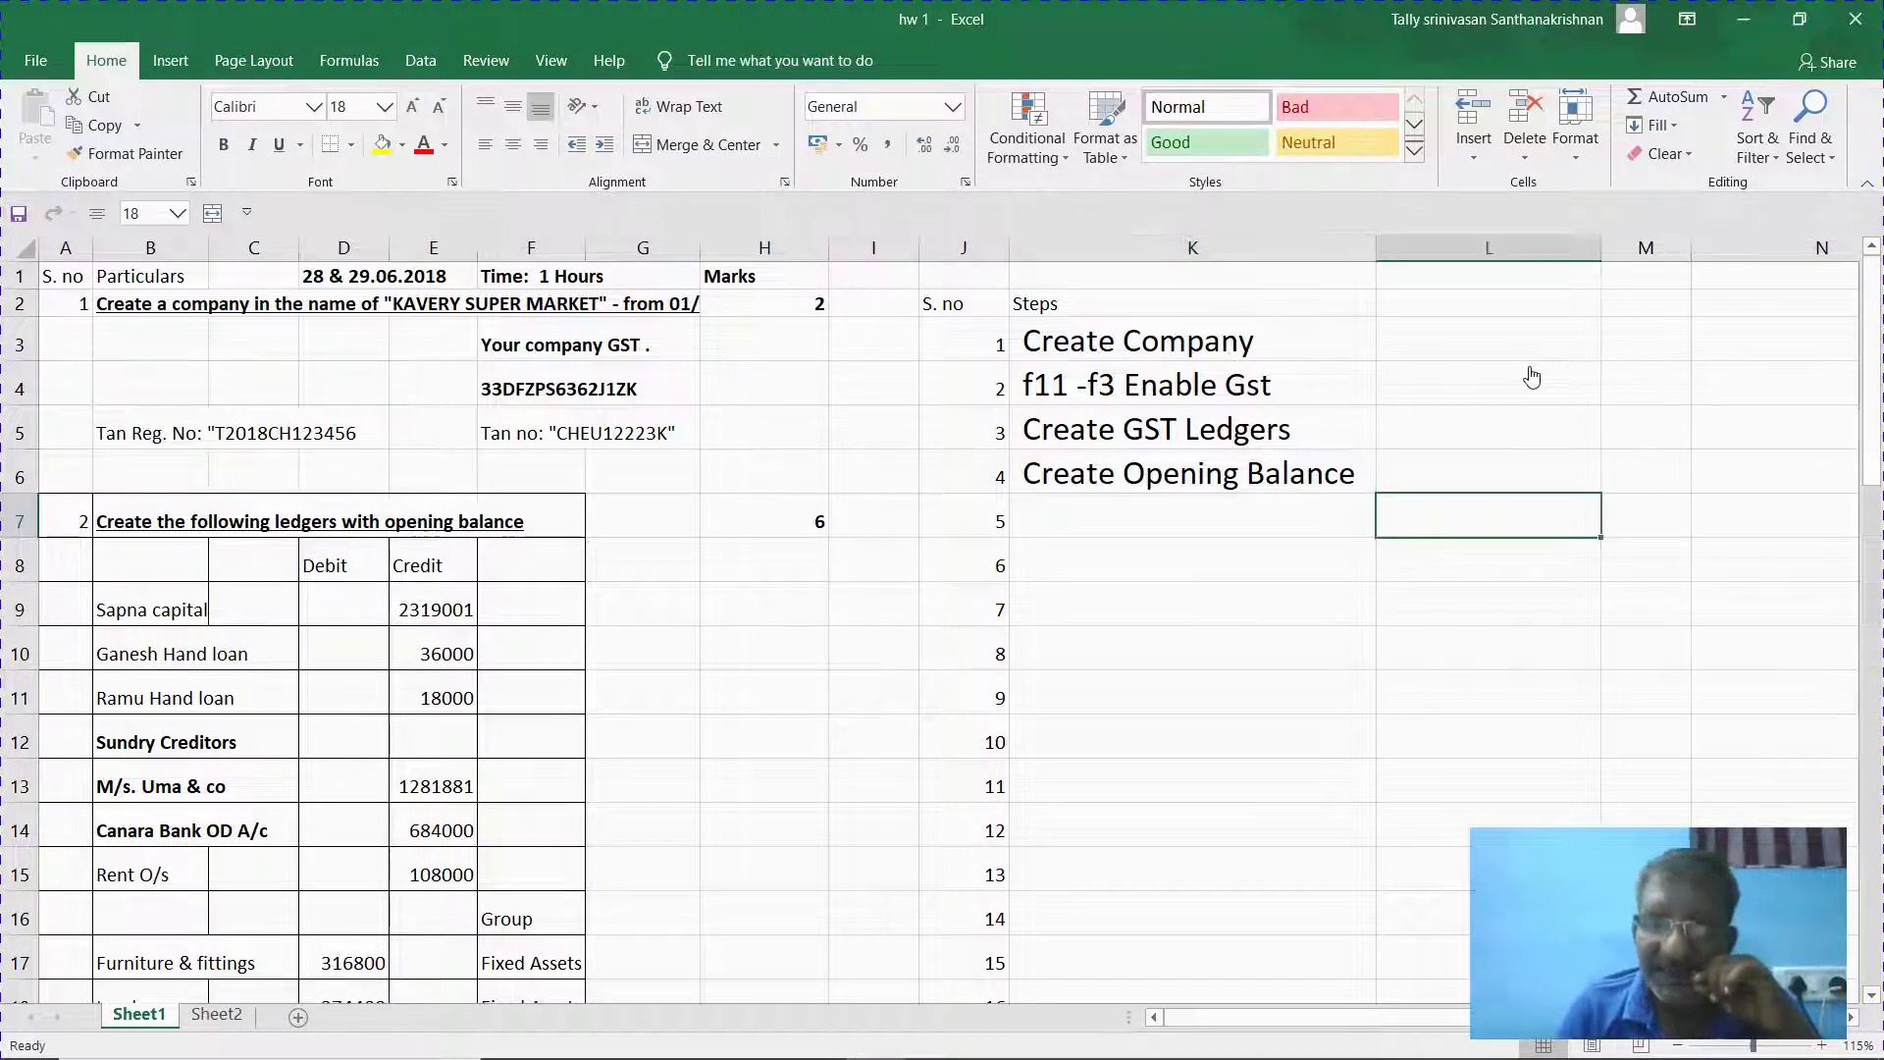
key(Left)
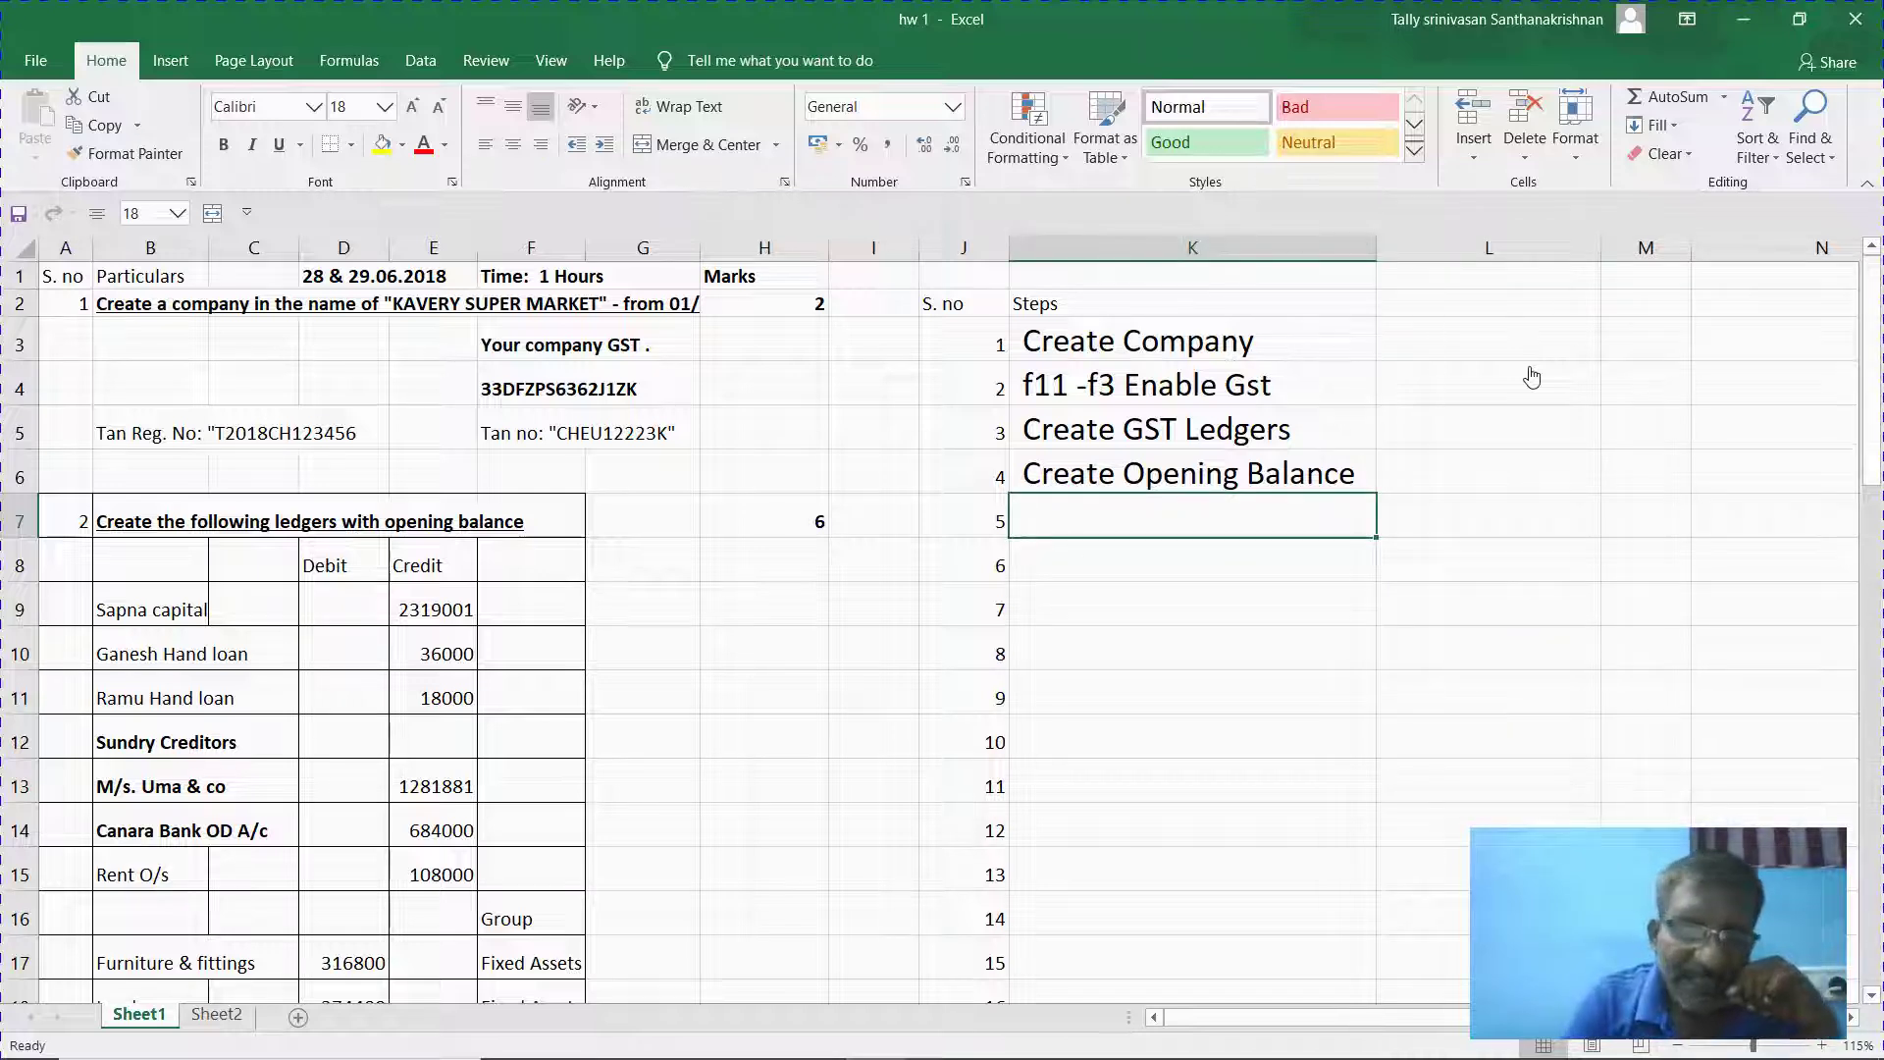
text(TAA)
key(BackSpace)
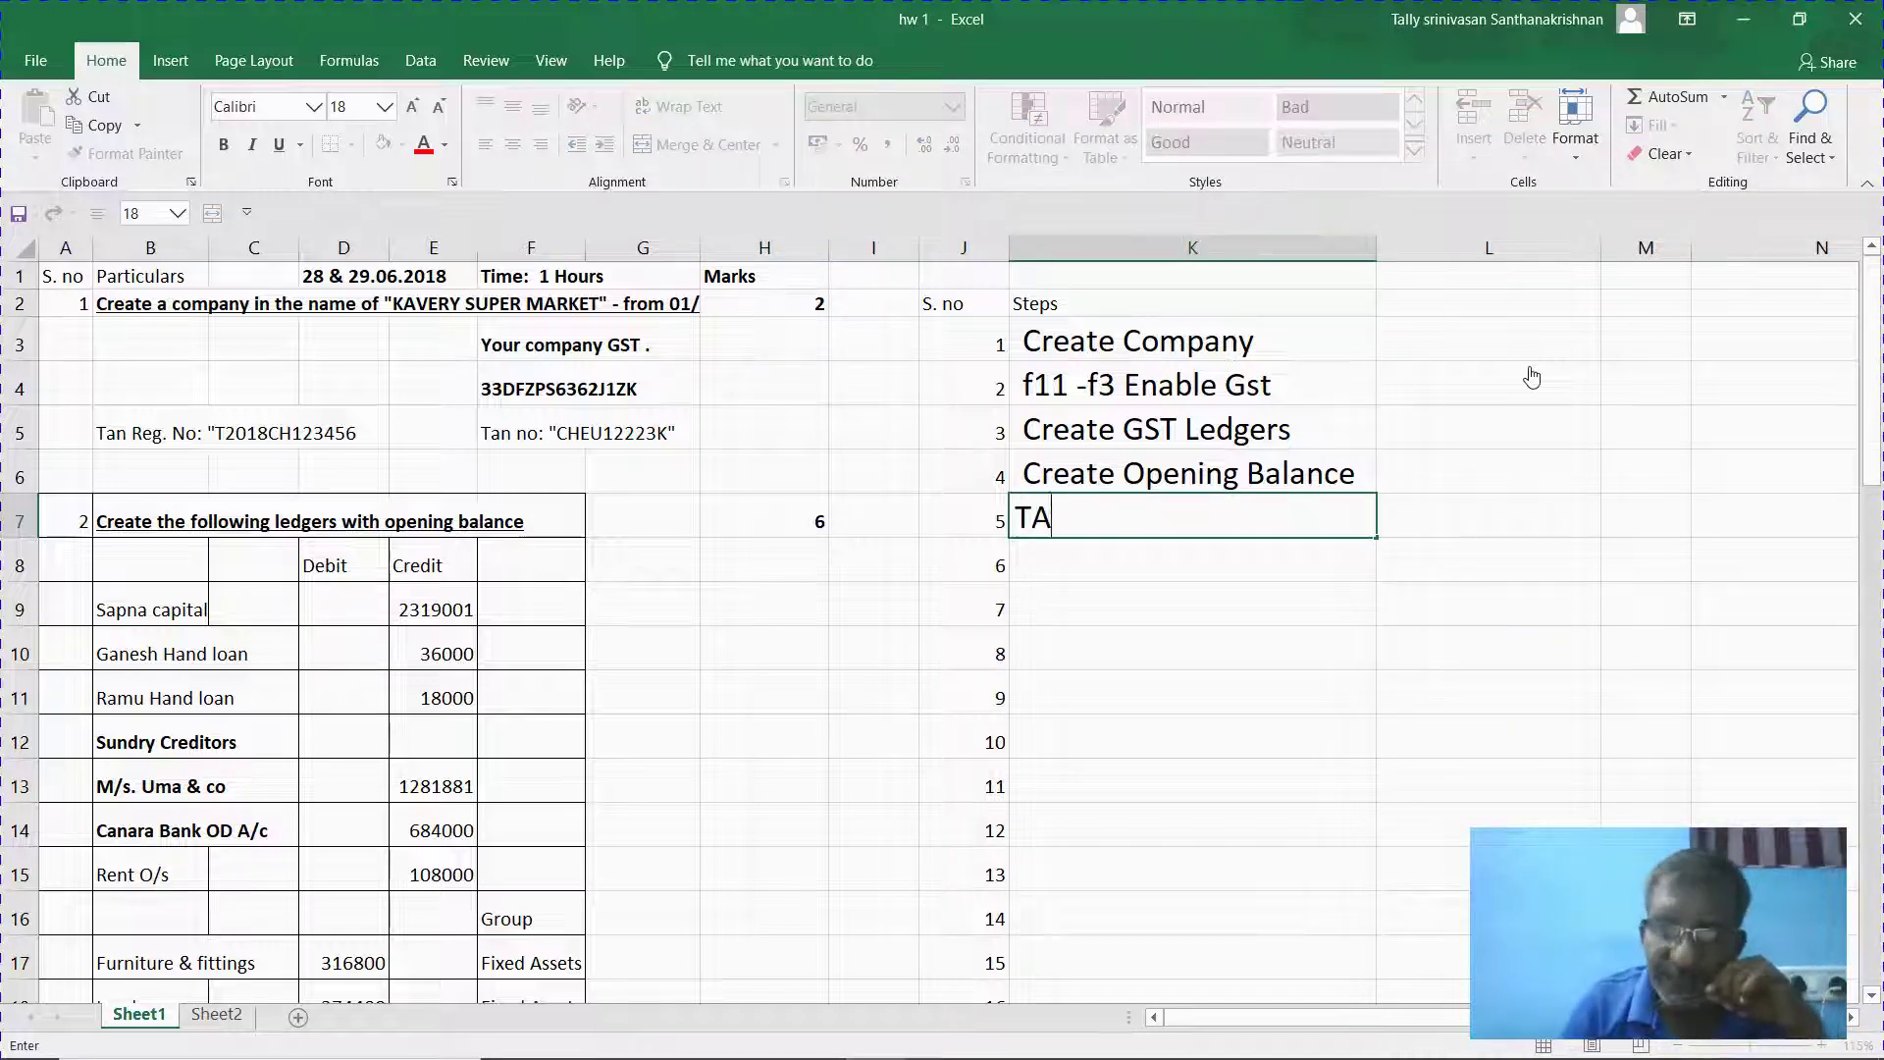
text(LLY SR)
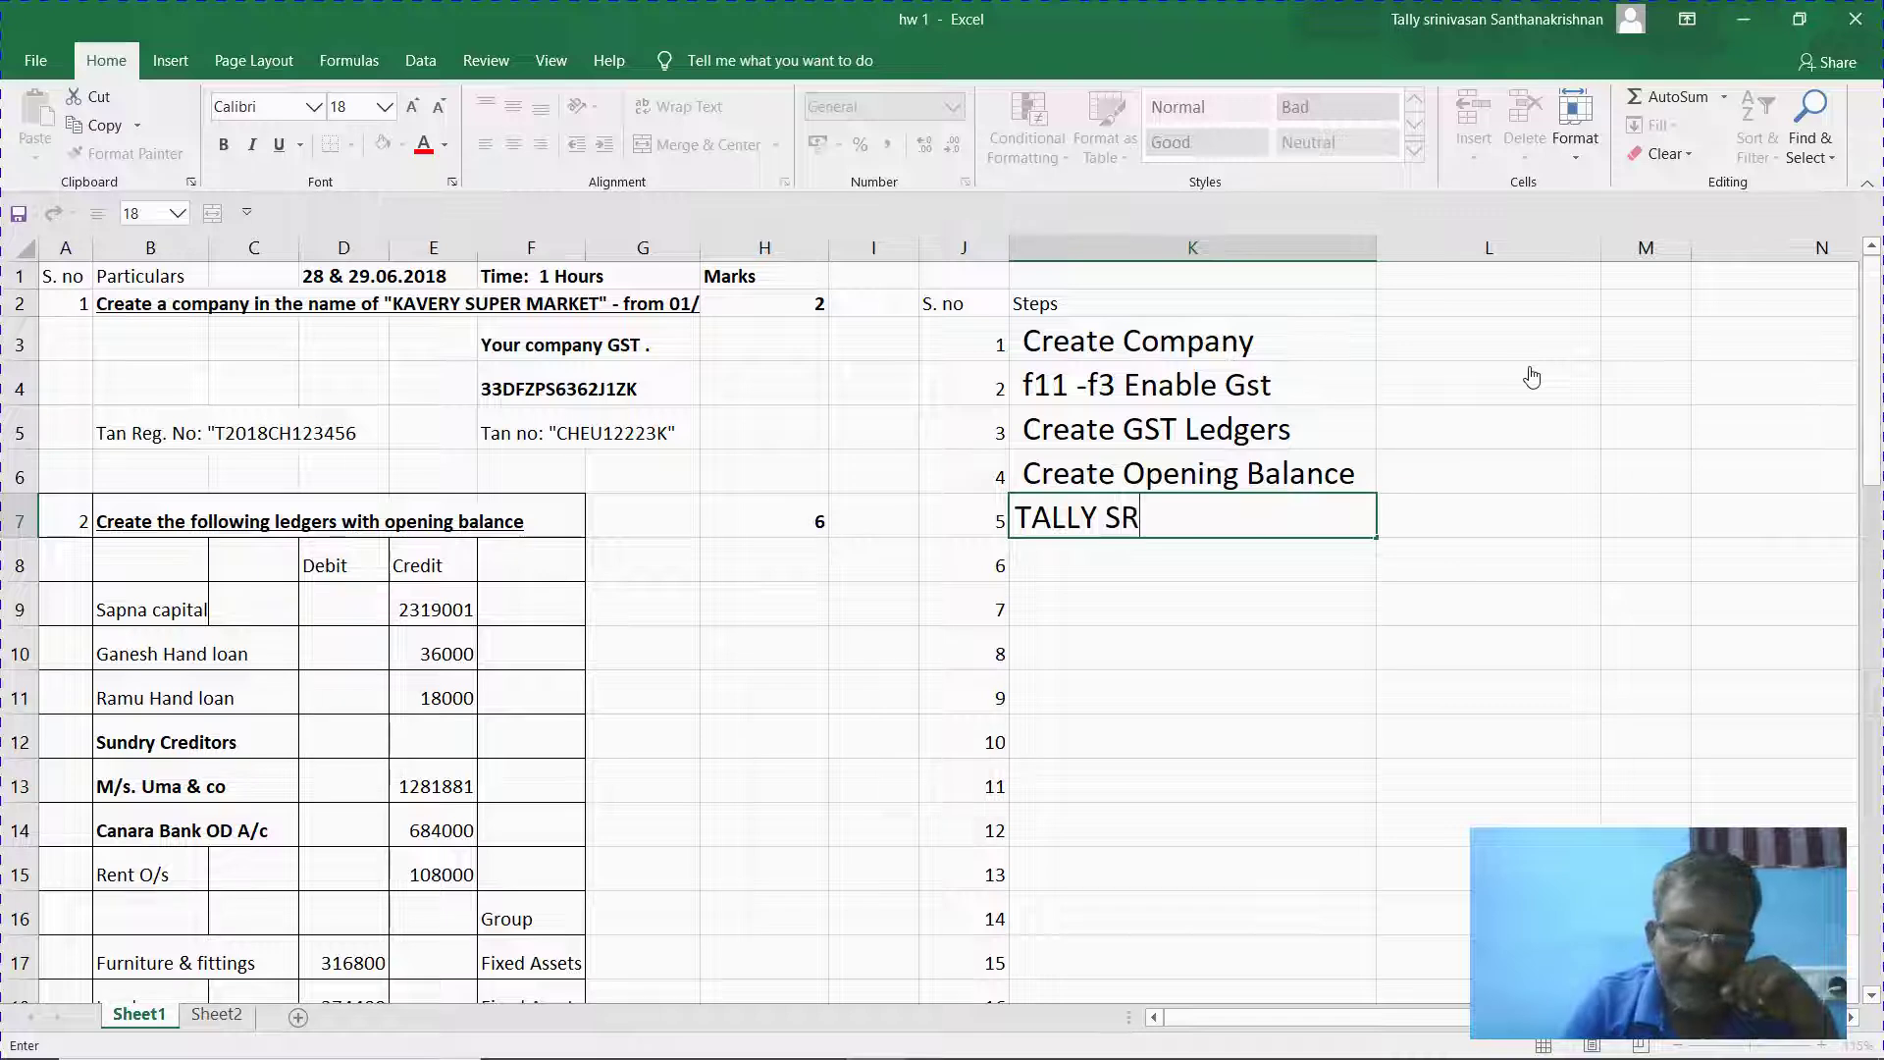
text(INIVASA)
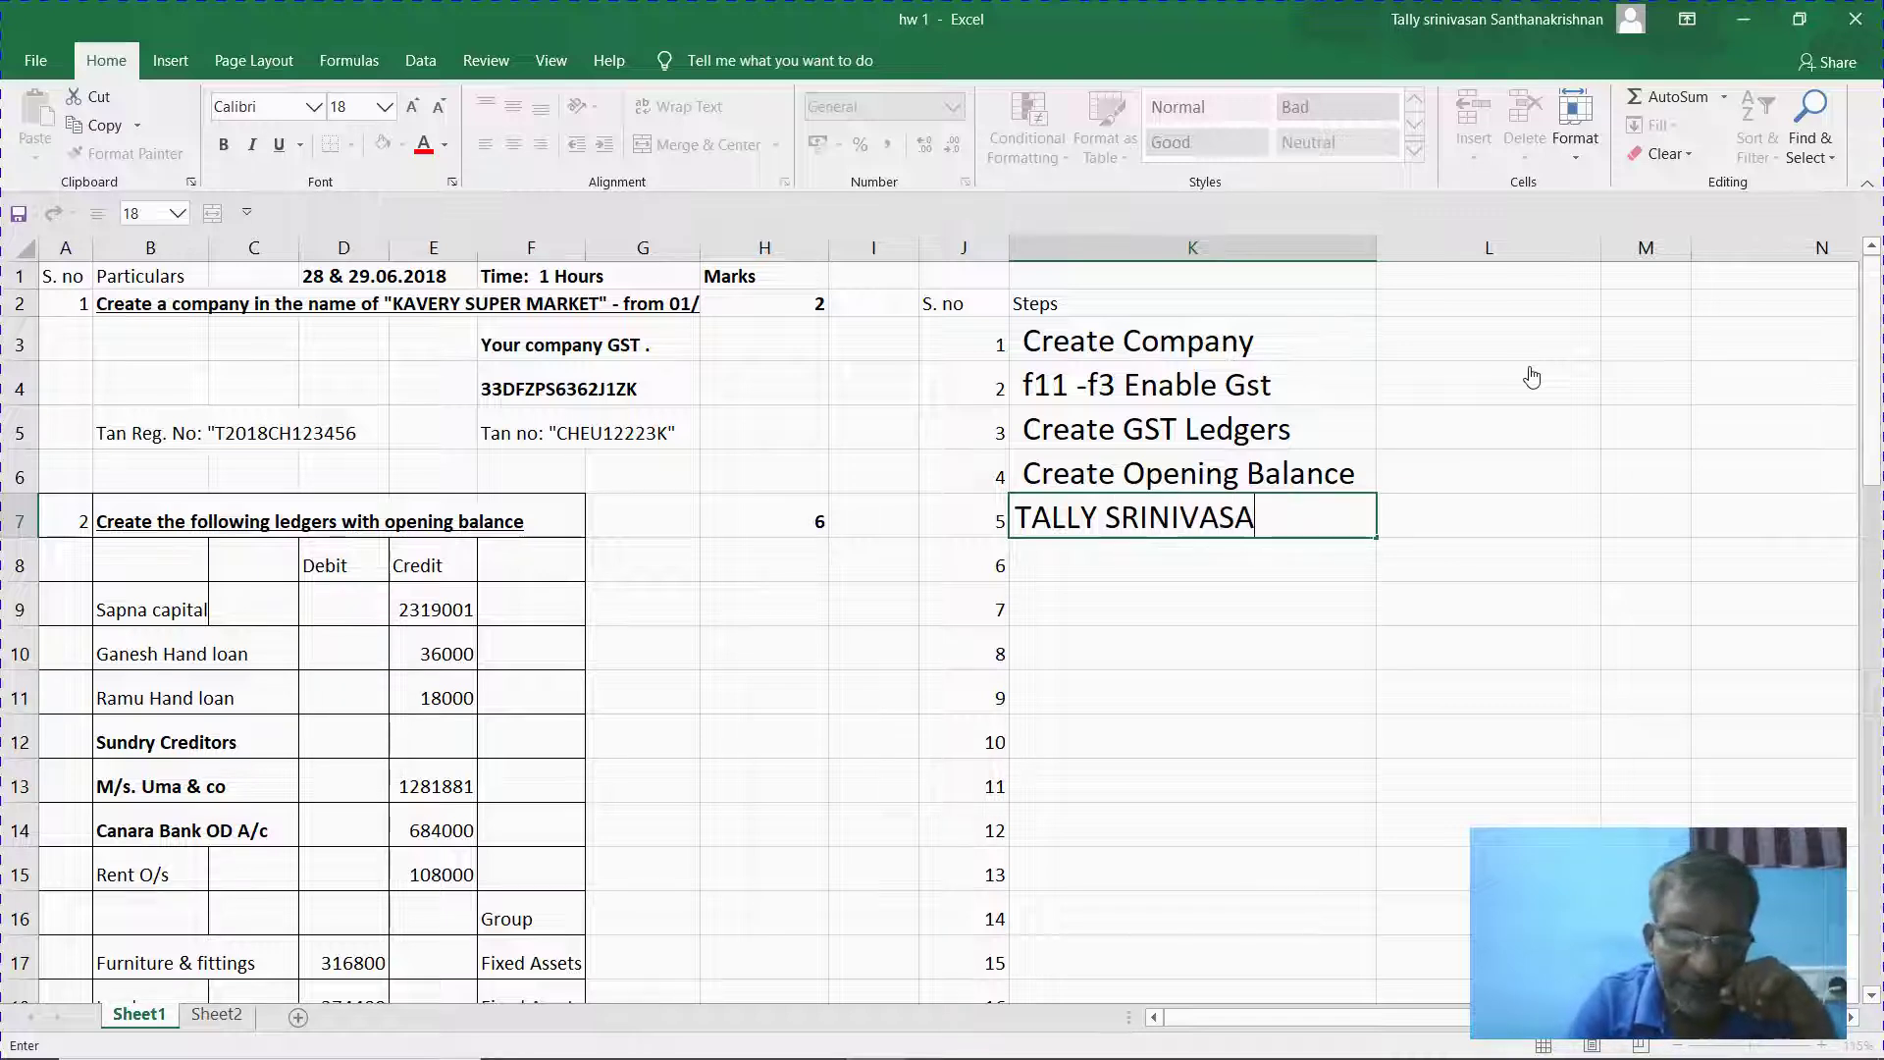
text(N)
key(Return)
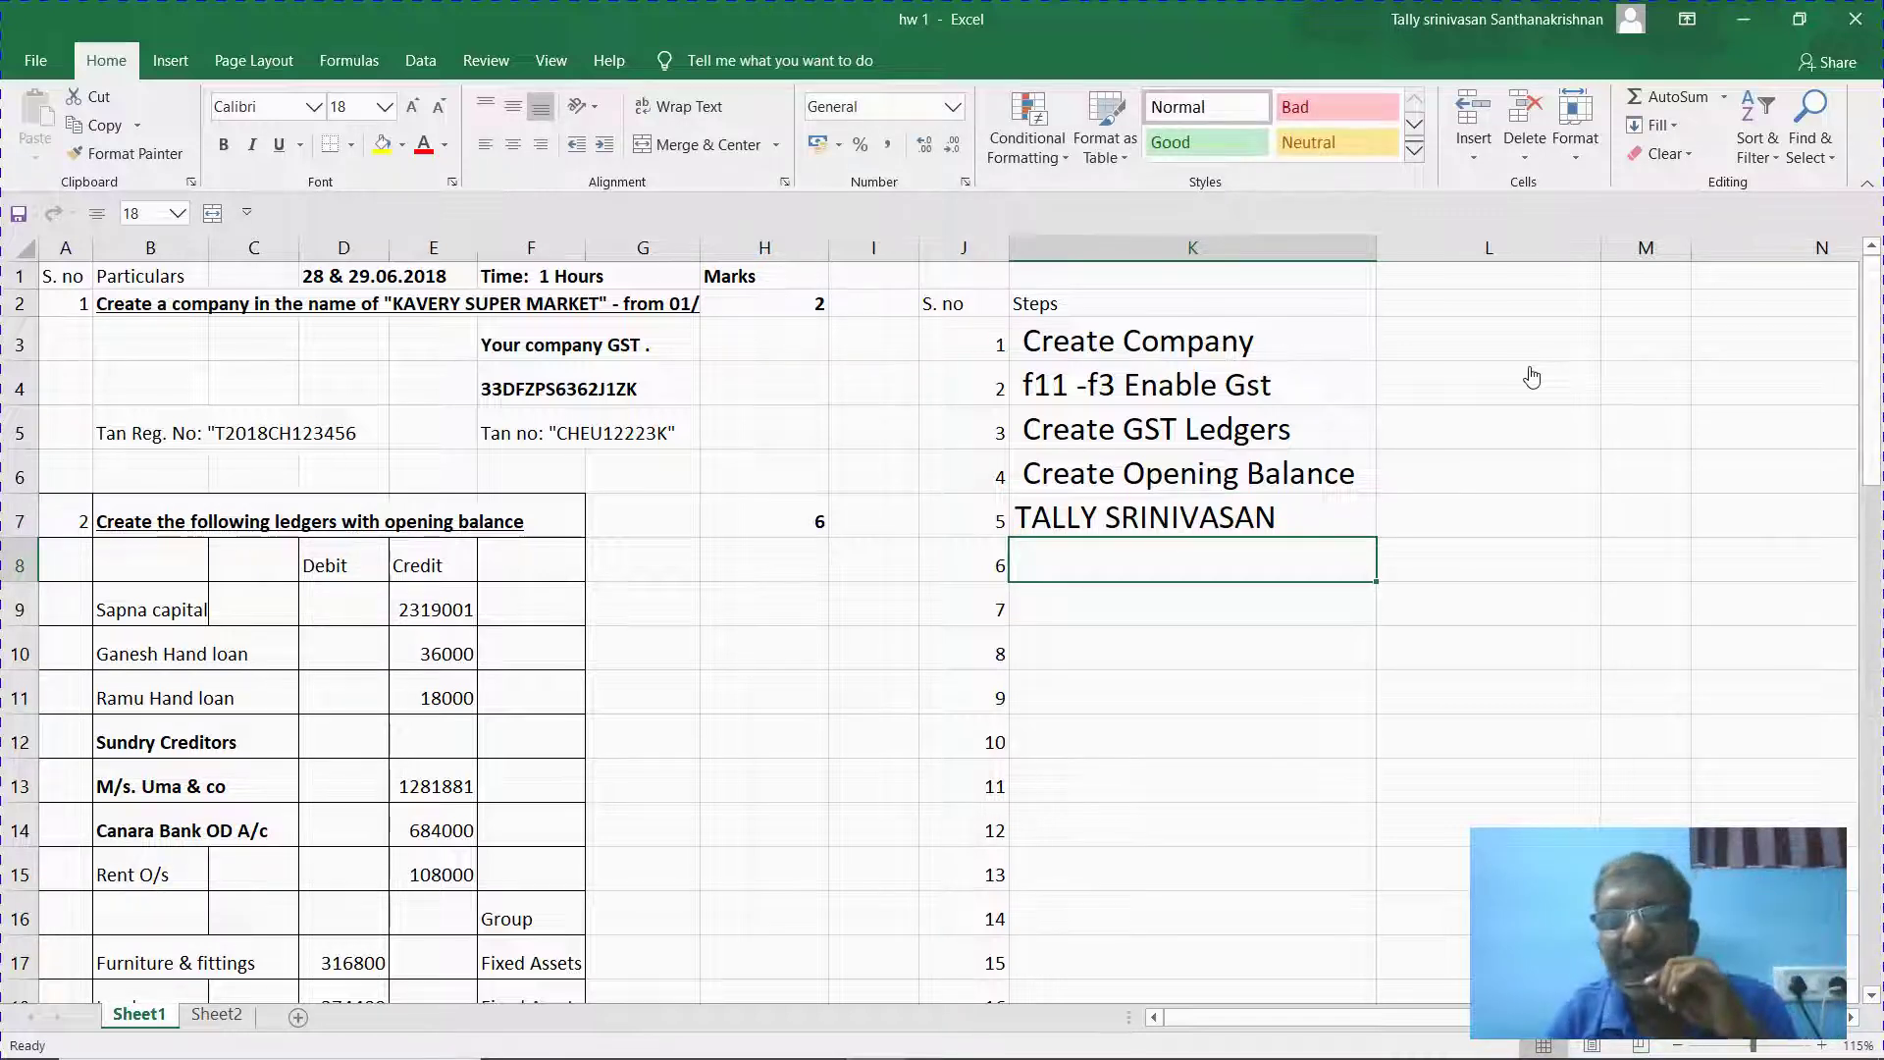
key(Up)
key(Right)
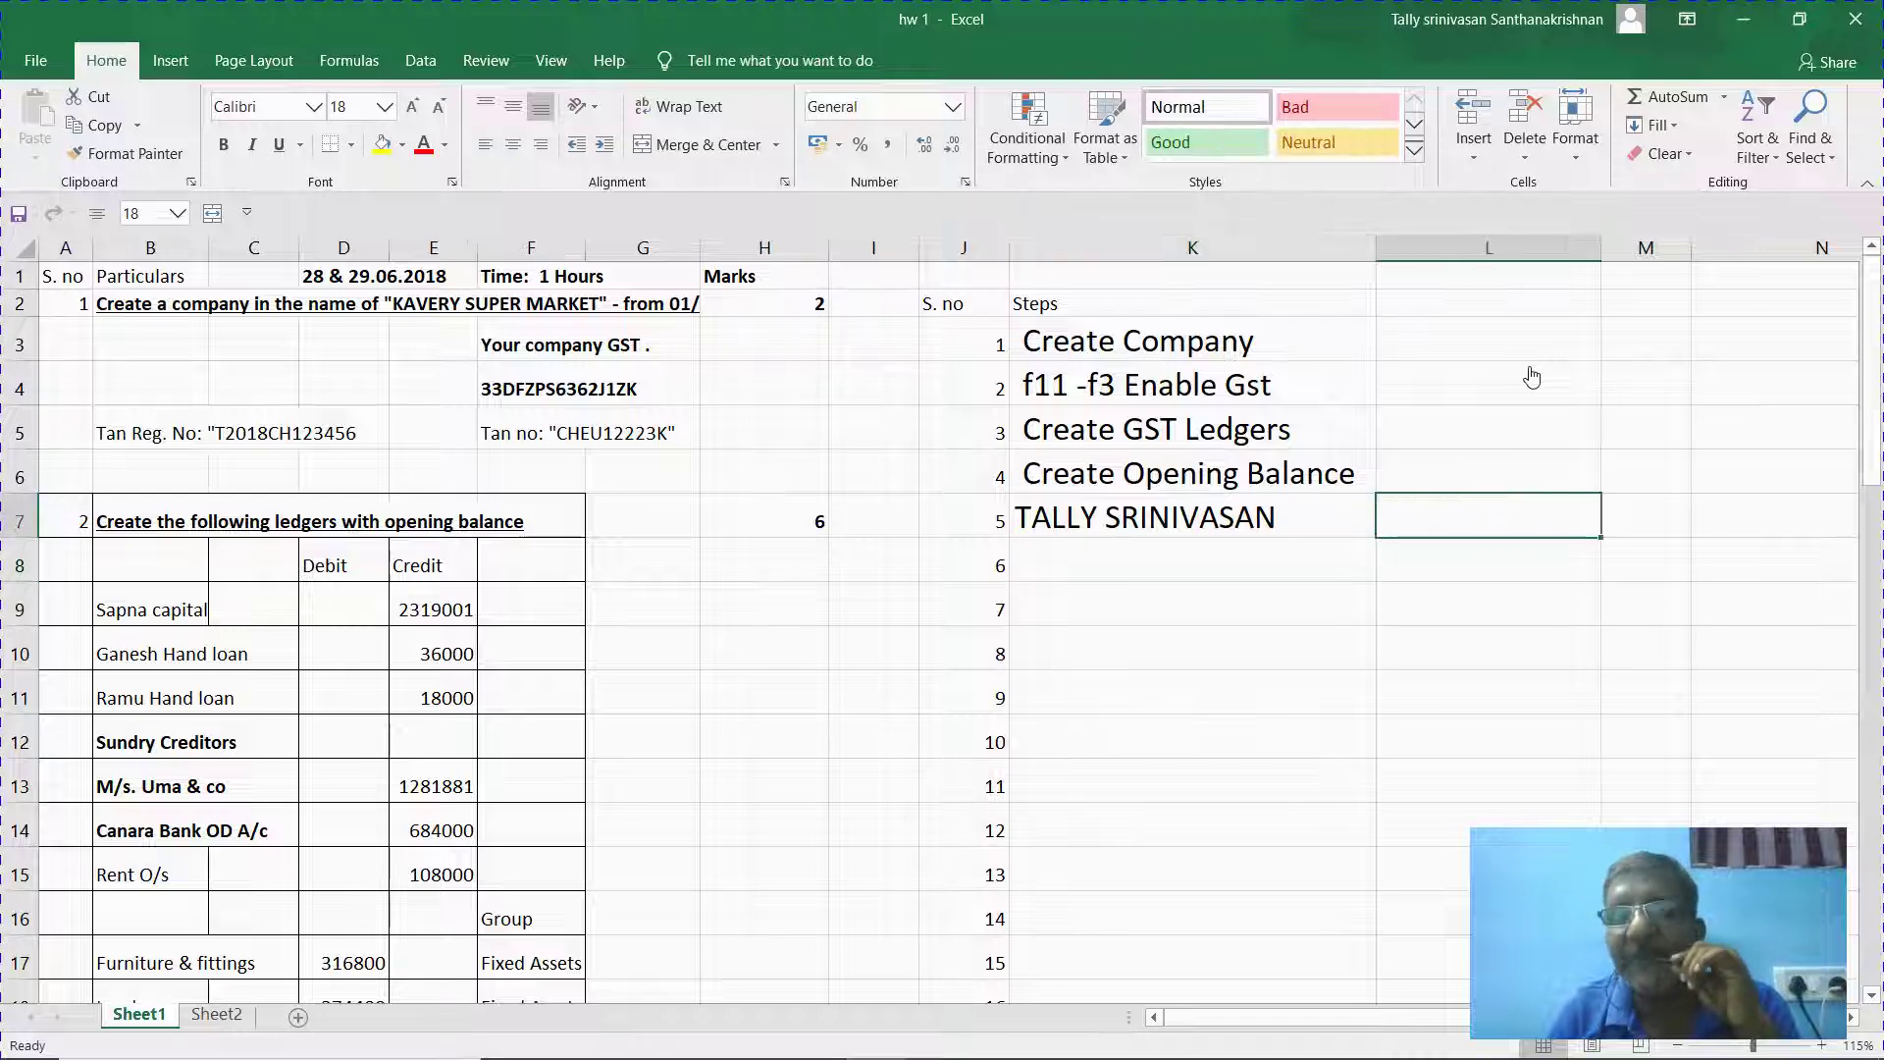
key(Left)
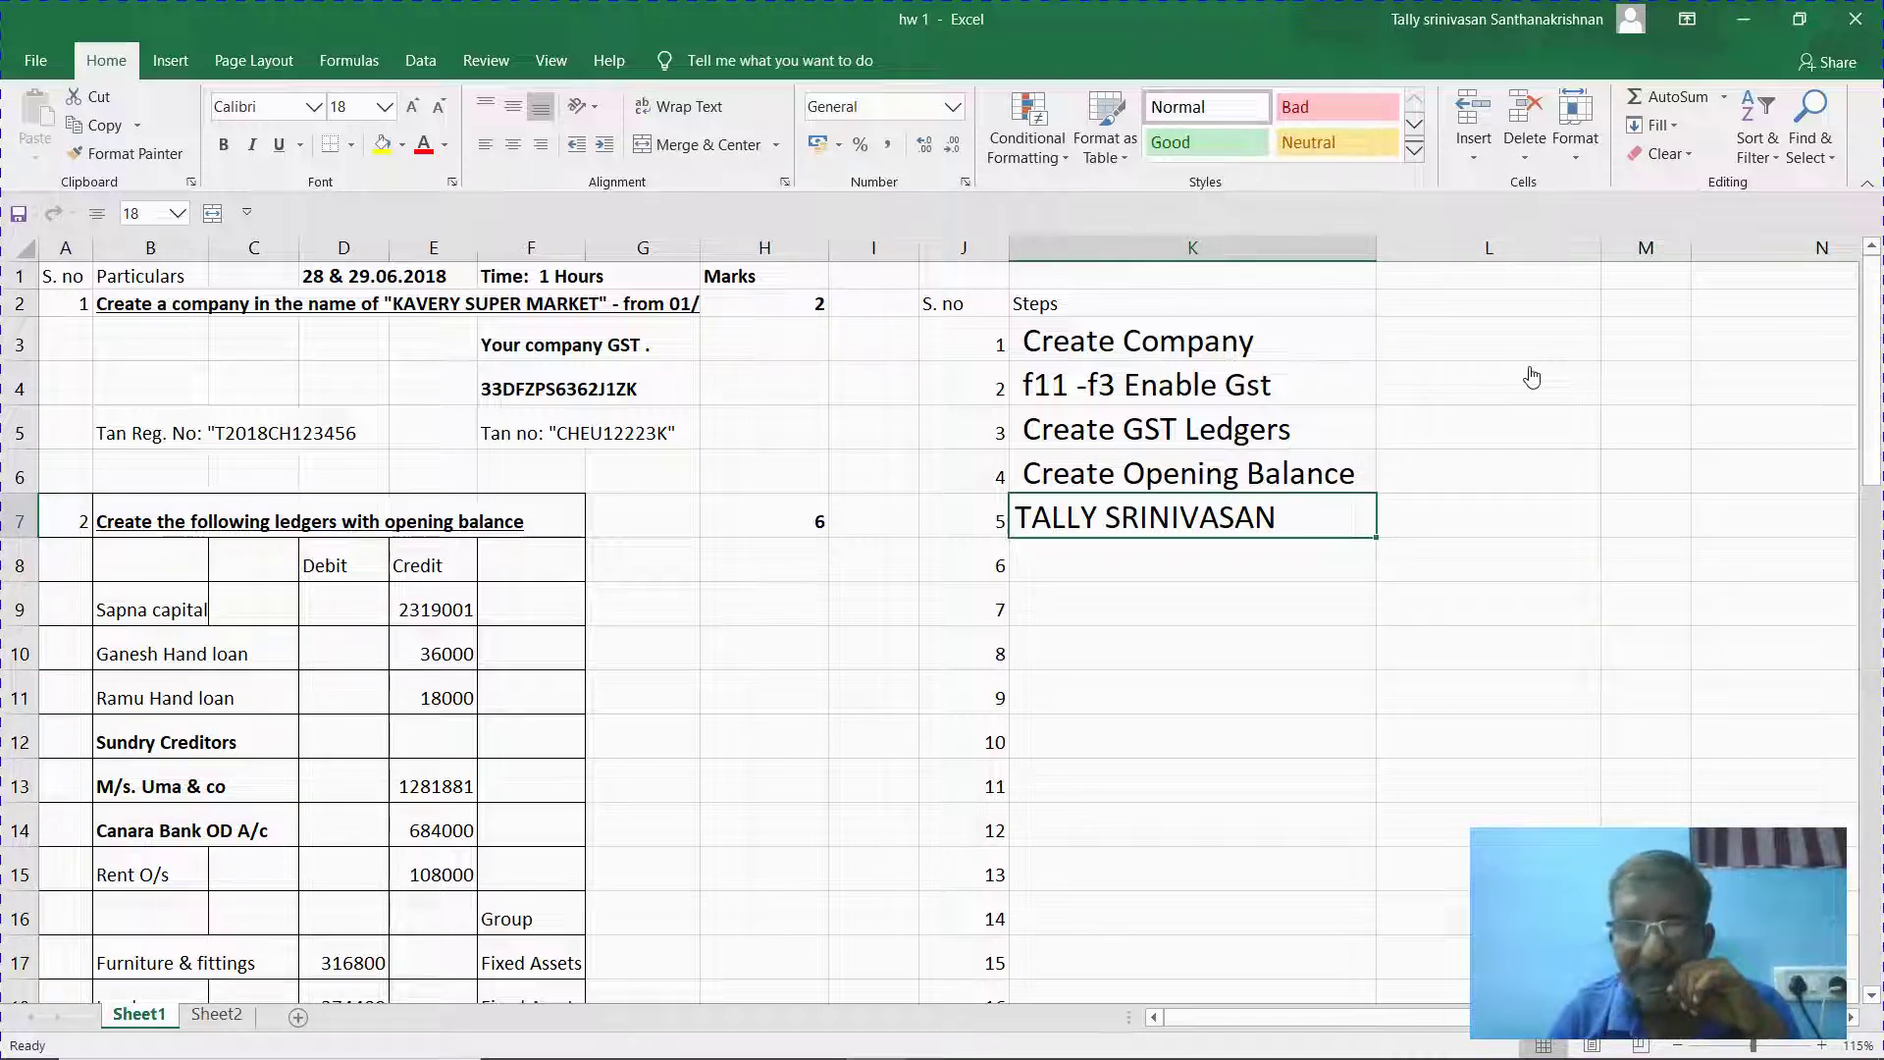